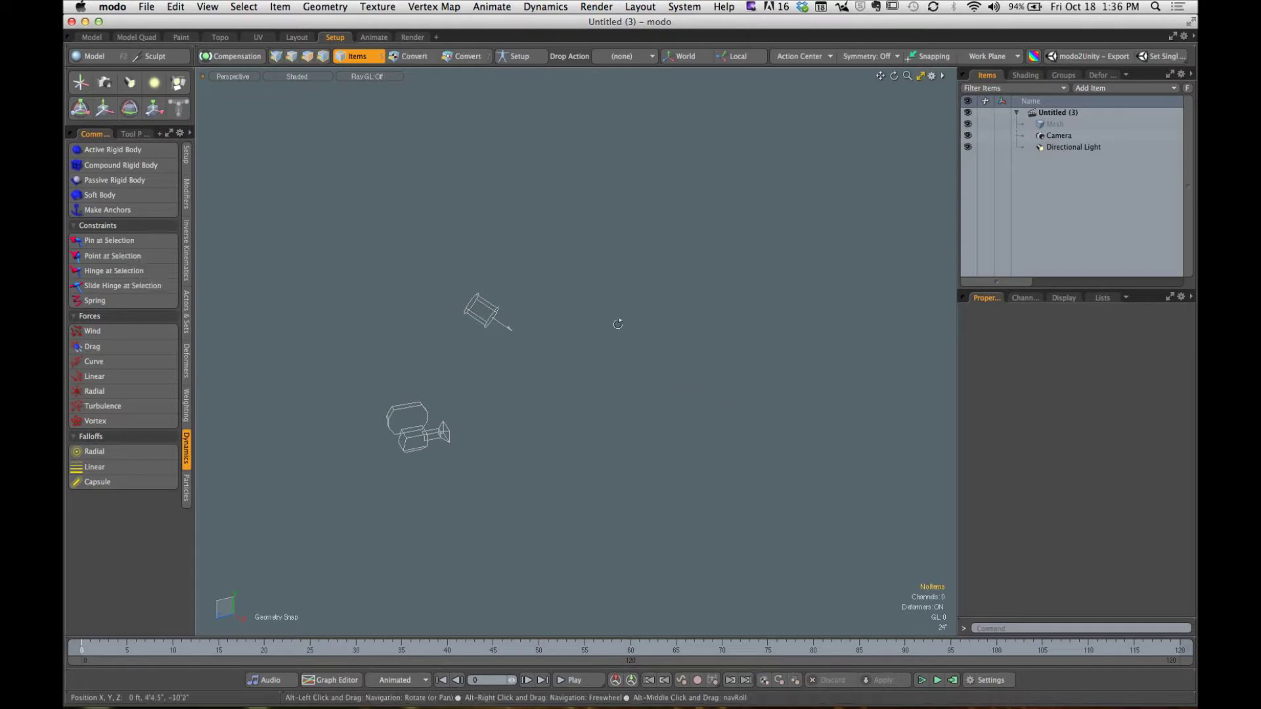
Step: Switch to the Model layout and create a flat ground plane about 34'6" by 24' around the origin with the Cube tool
{"action": "left_click_drag", "start_coordinate": [619, 318], "coordinate": [189, 89], "text": "alt"}
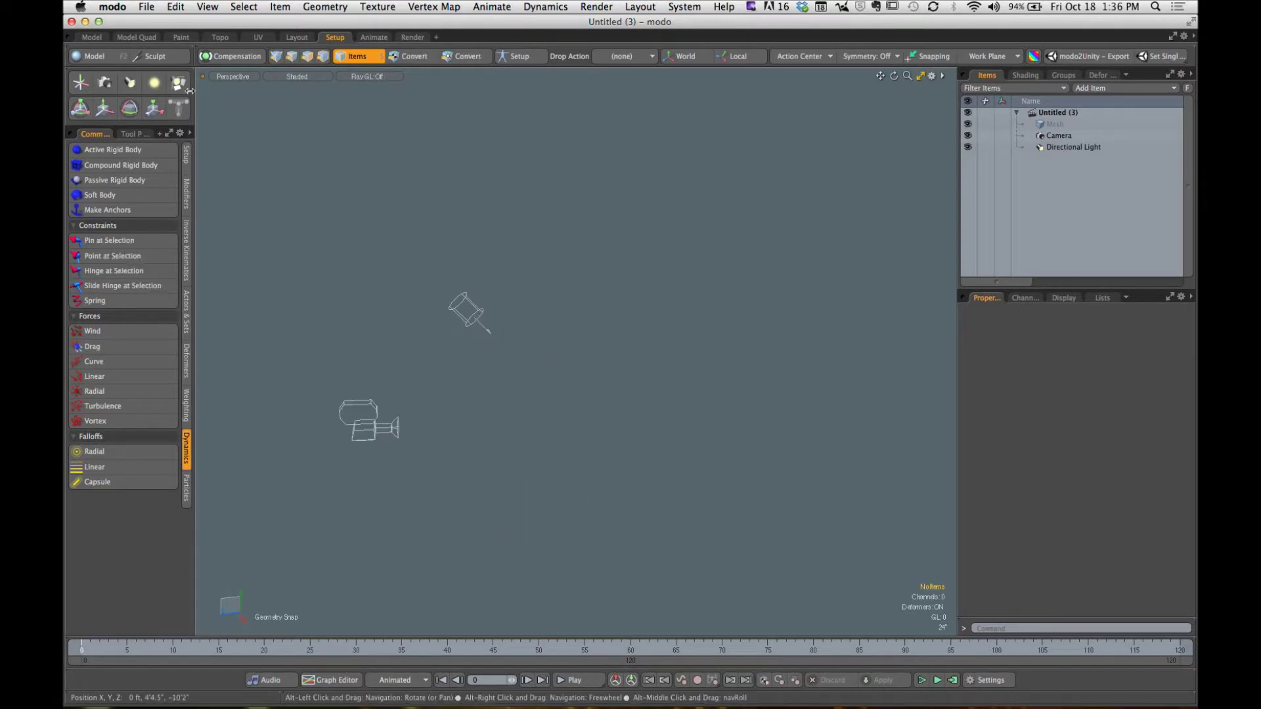
{"action": "left_click", "coordinate": [93, 38]}
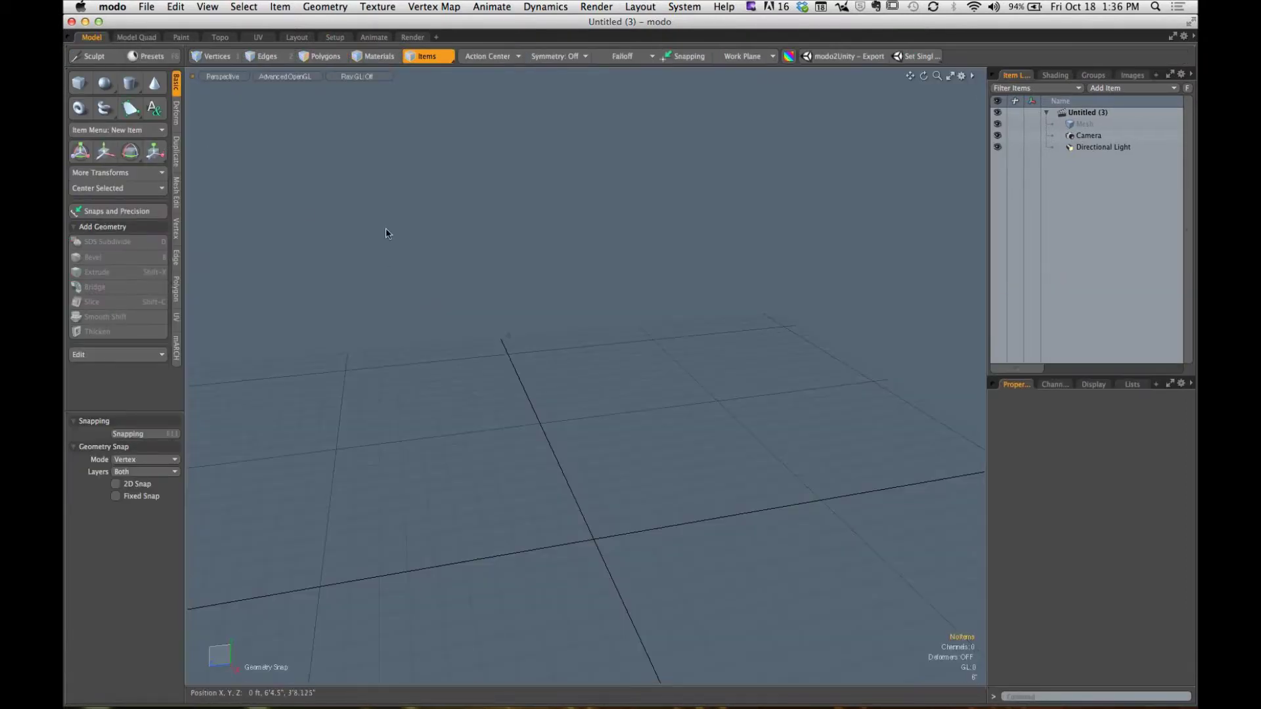
{"action": "left_click_drag", "start_coordinate": [591, 368], "coordinate": [552, 403], "text": "alt"}
{"action": "left_click", "coordinate": [79, 83]}
{"action": "mouse_move", "coordinate": [273, 186]}
{"action": "left_mouse_down"}
{"action": "mouse_move", "coordinate": [972, 676]}
{"action": "mouse_move", "coordinate": [972, 634]}
{"action": "left_mouse_up"}
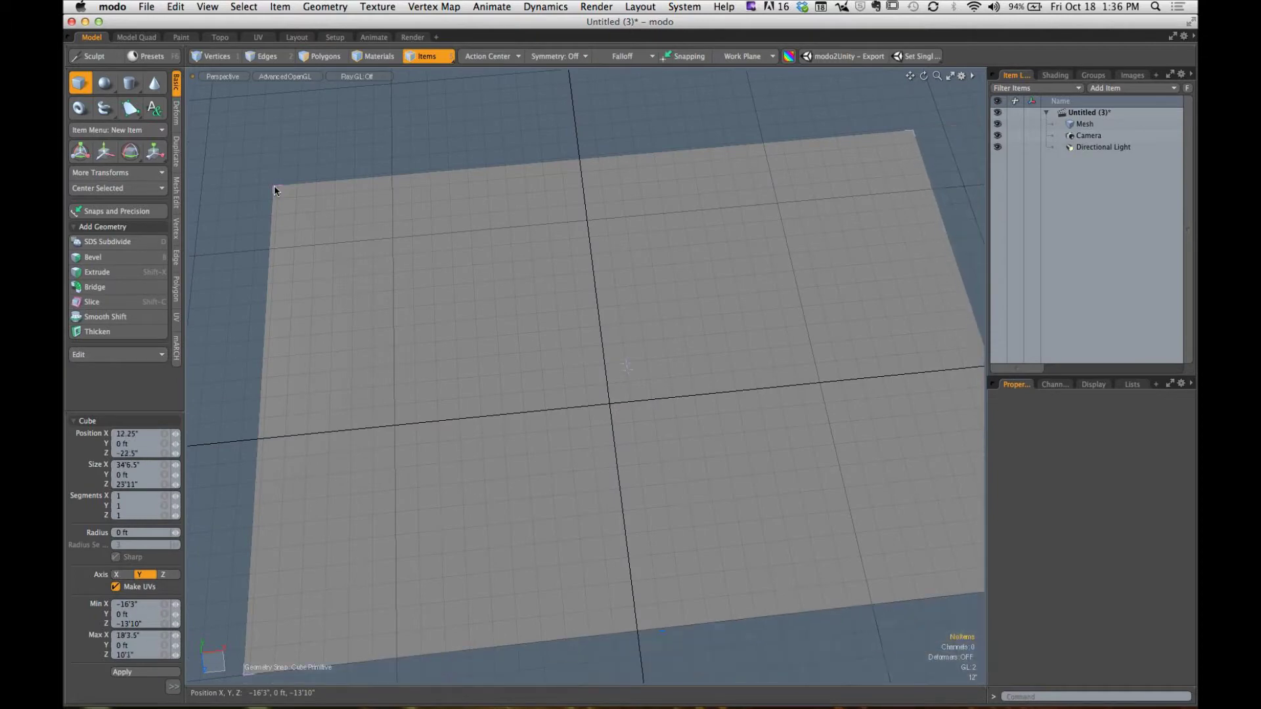
{"action": "mouse_move", "coordinate": [511, 333]}
{"action": "left_mouse_down", "text": "alt"}
{"action": "mouse_move", "coordinate": [500, 355]}
{"action": "mouse_move", "coordinate": [461, 341]}
{"action": "left_mouse_up", "text": "alt"}
{"action": "key", "text": "space"}
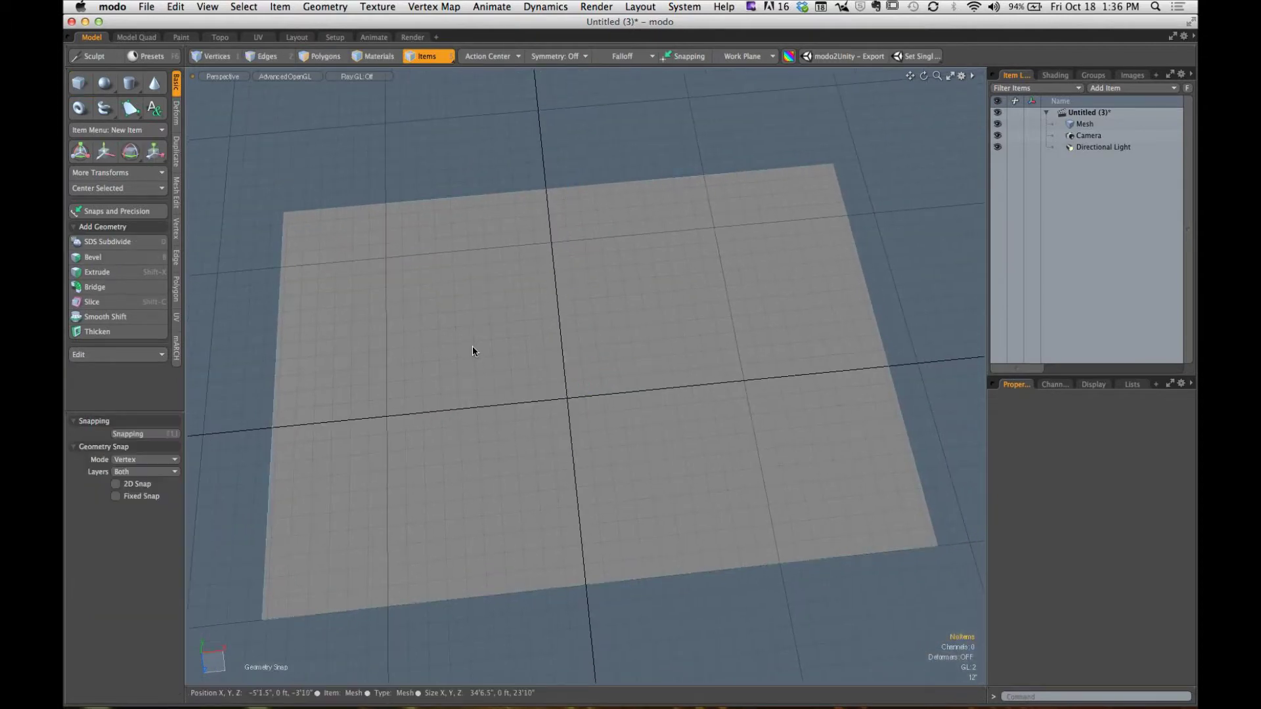
Step: Add a unit sphere at the origin as its own mesh item, separate from the ground plane
{"action": "key", "text": "3"}
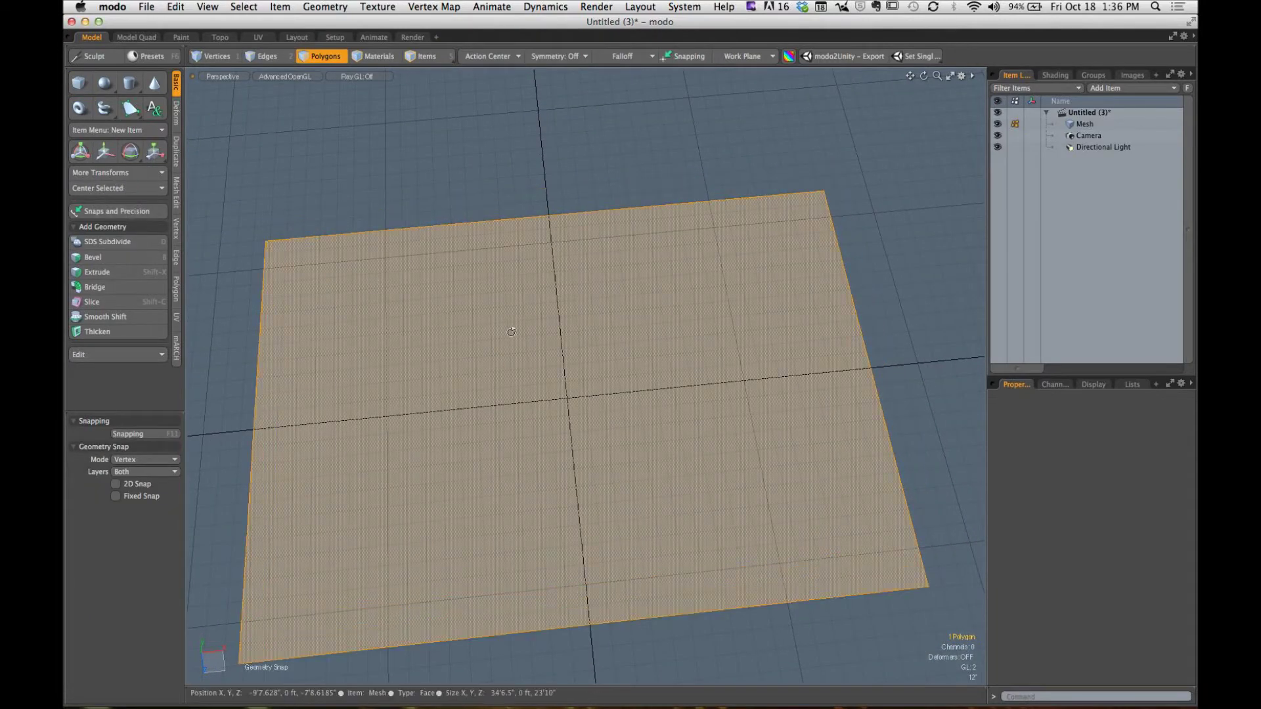
{"action": "left_click_drag", "start_coordinate": [507, 329], "coordinate": [431, 219], "text": "alt"}
{"action": "left_click", "coordinate": [634, 276]}
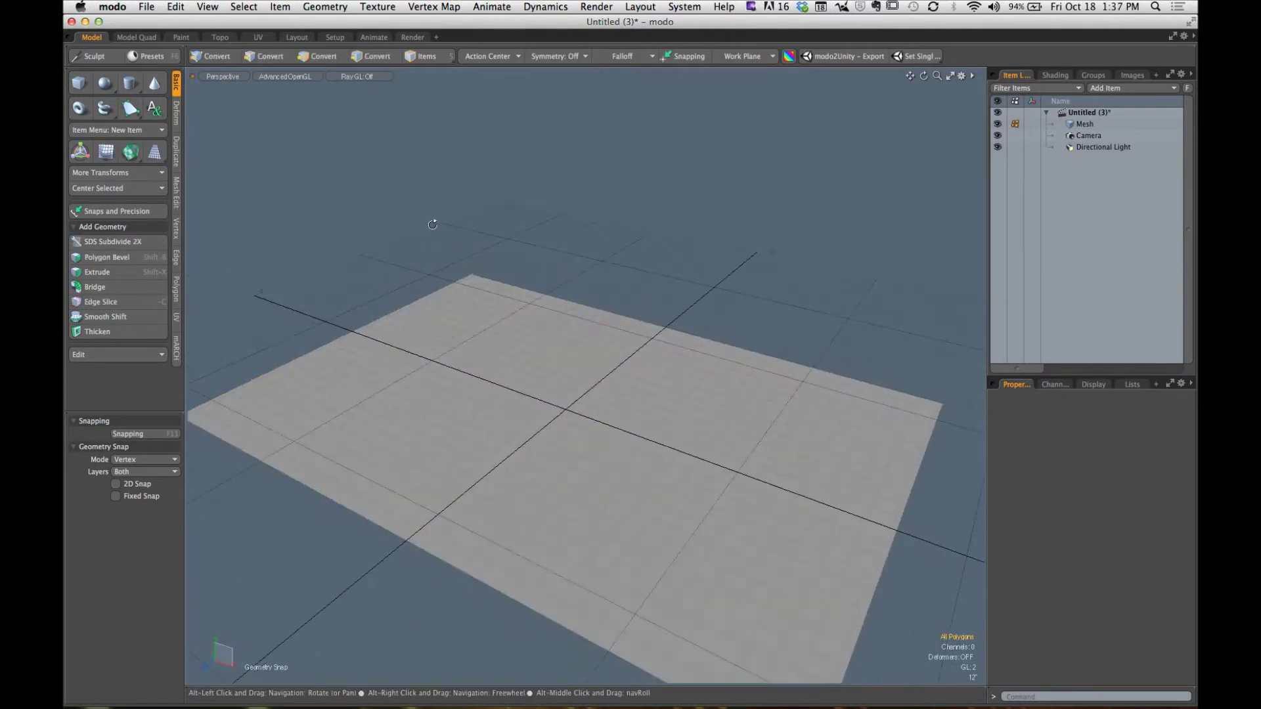
{"action": "left_click", "coordinate": [107, 92]}
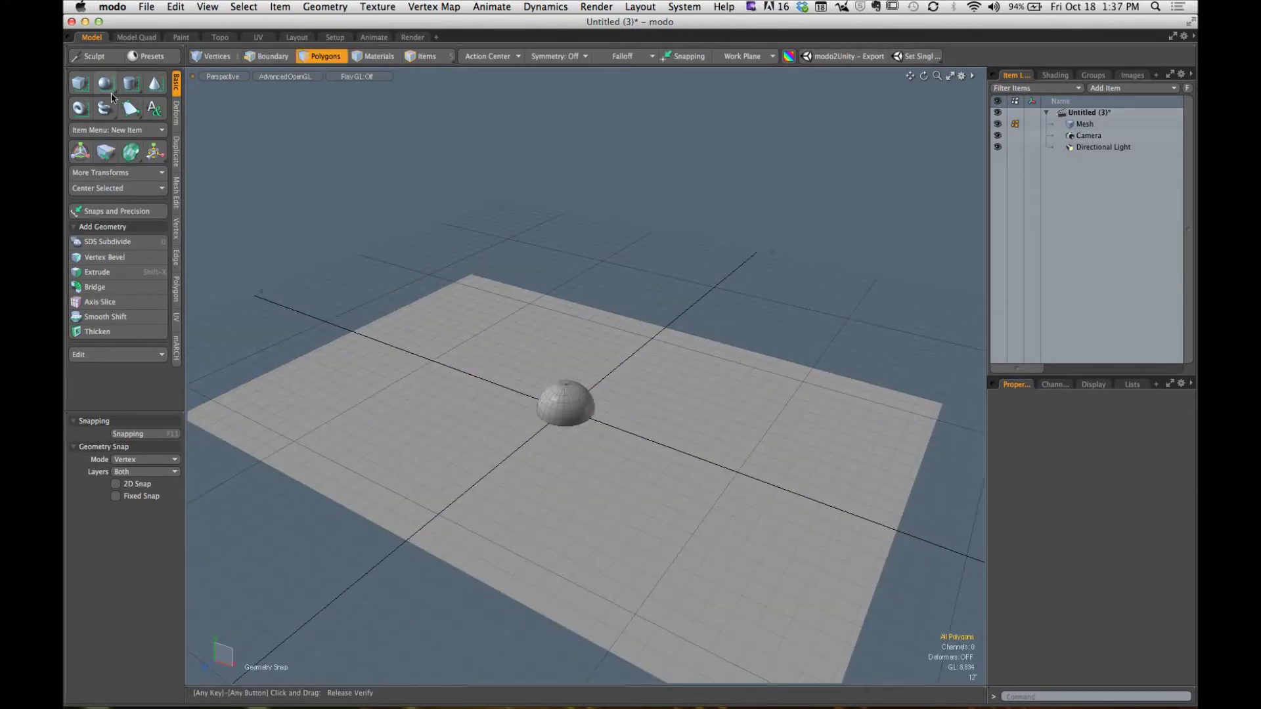
{"action": "key", "text": "super+z"}
{"action": "left_click", "coordinate": [105, 88]}
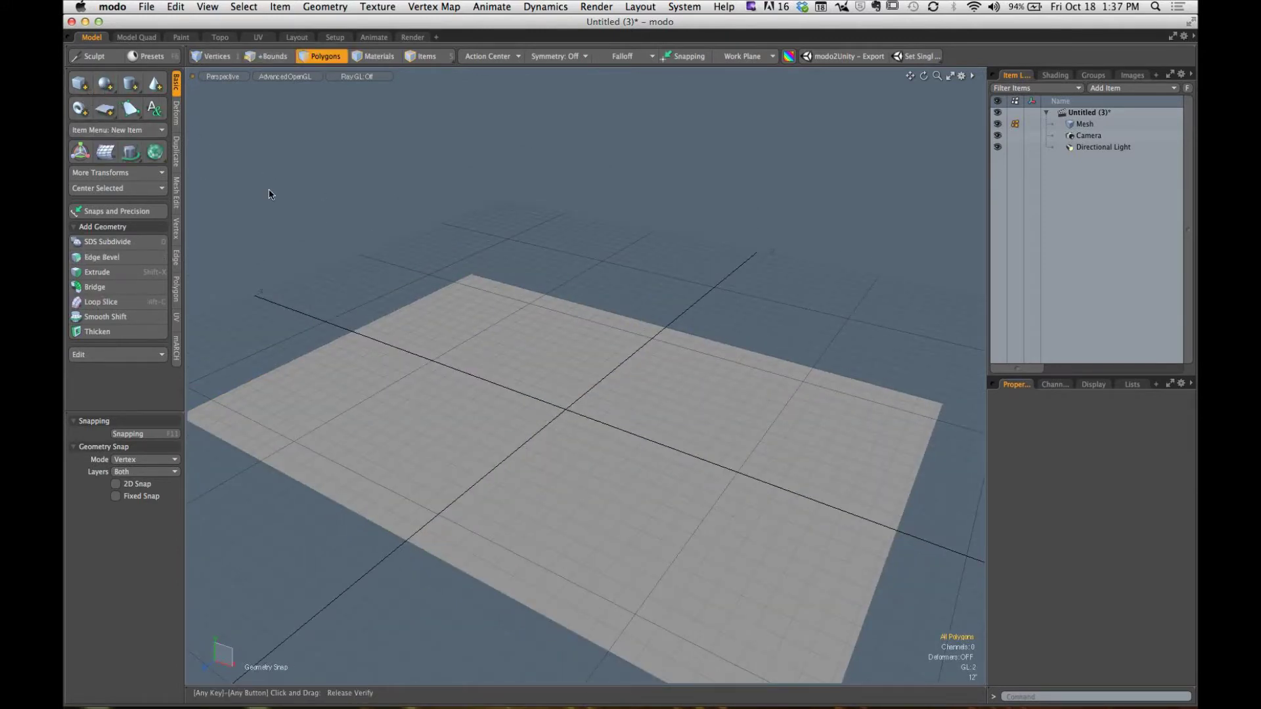
{"action": "left_click_drag", "start_coordinate": [269, 193], "coordinate": [470, 387], "text": "alt"}
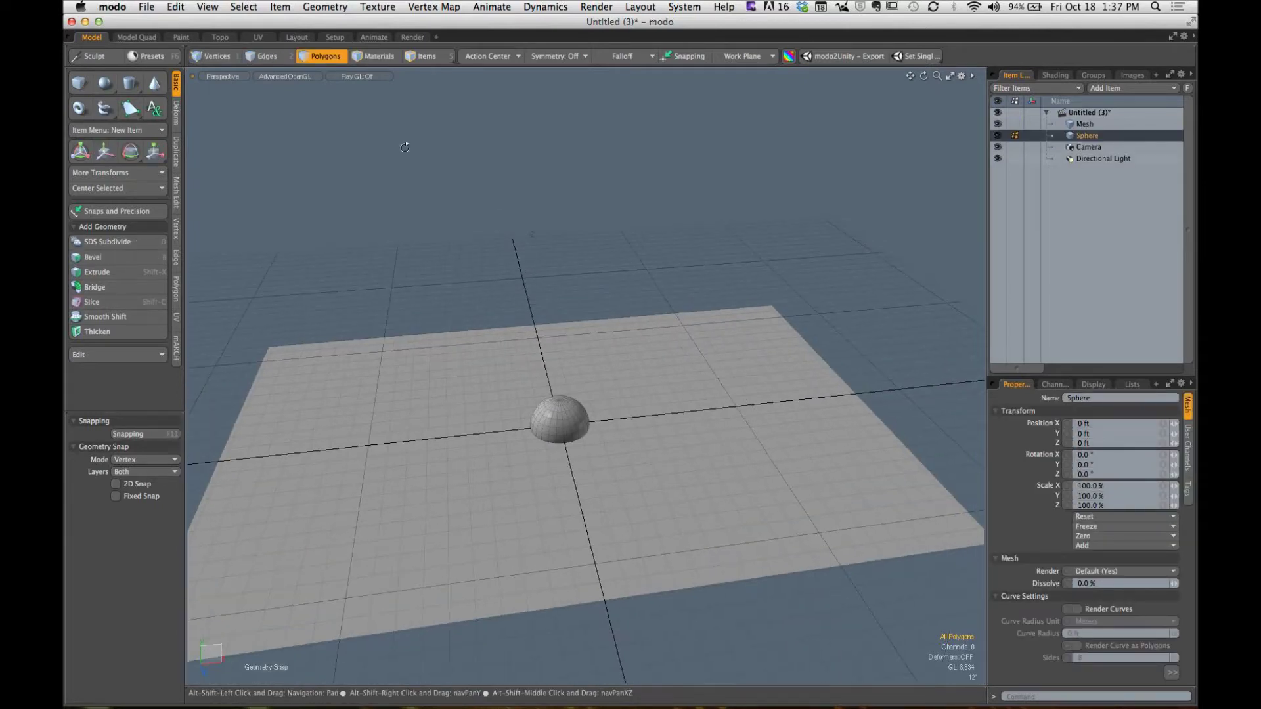
Step: Switch to the Animate layout and set its viewport to the Perspective view
{"action": "left_click", "coordinate": [375, 37]}
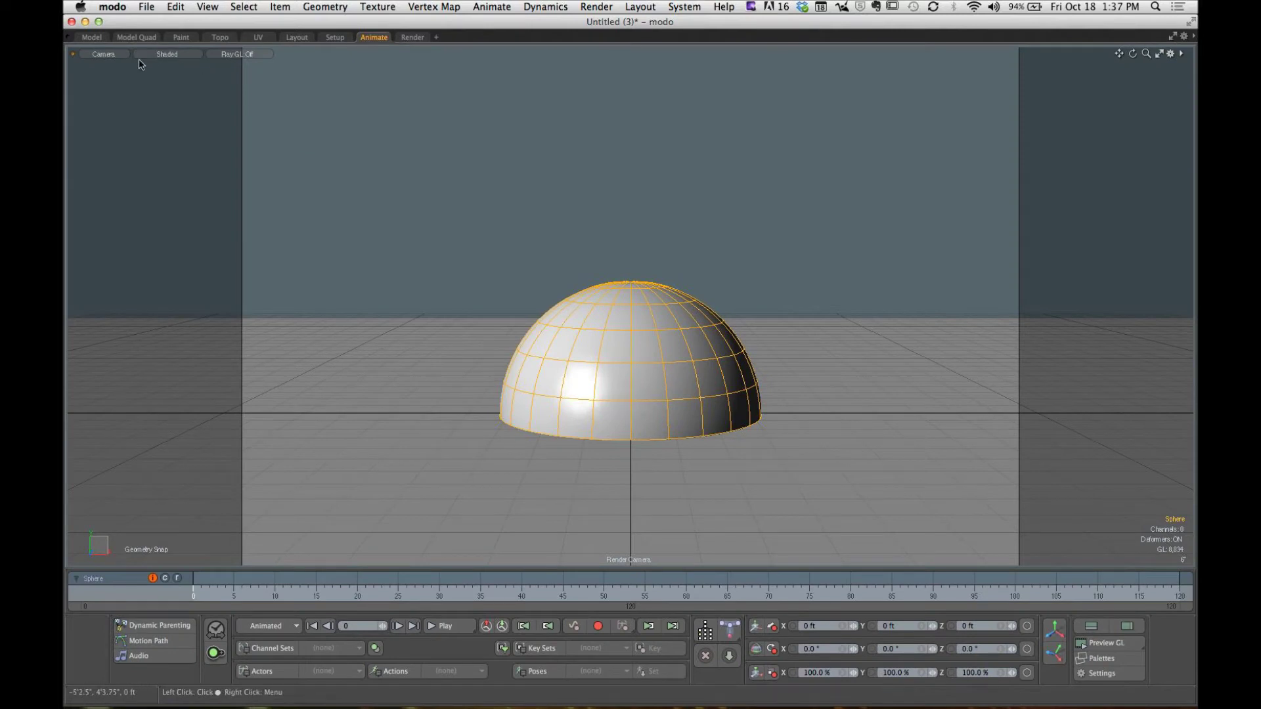
{"action": "left_click", "coordinate": [105, 55]}
{"action": "left_click", "coordinate": [113, 47]}
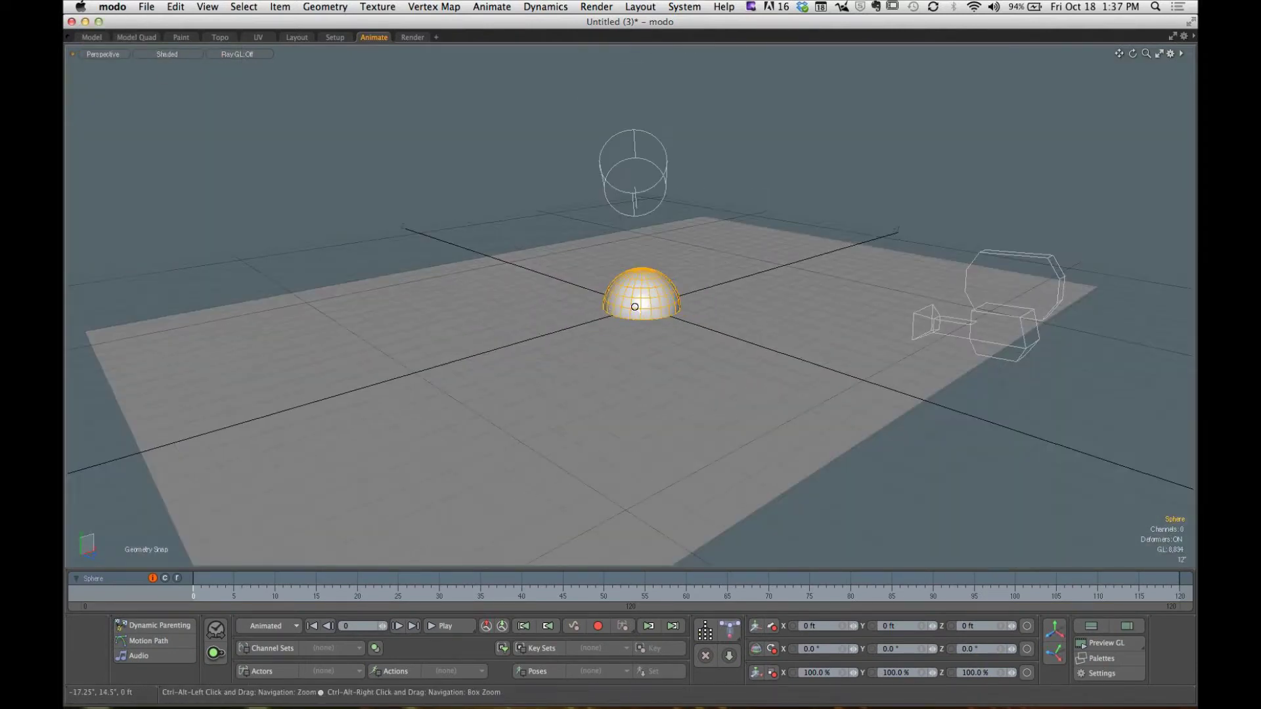
{"action": "left_click_drag", "start_coordinate": [634, 306], "coordinate": [637, 337], "text": "ctrl+alt"}
Step: Hide cameras and lights in the viewport's visibility options
{"action": "key", "text": "o"}
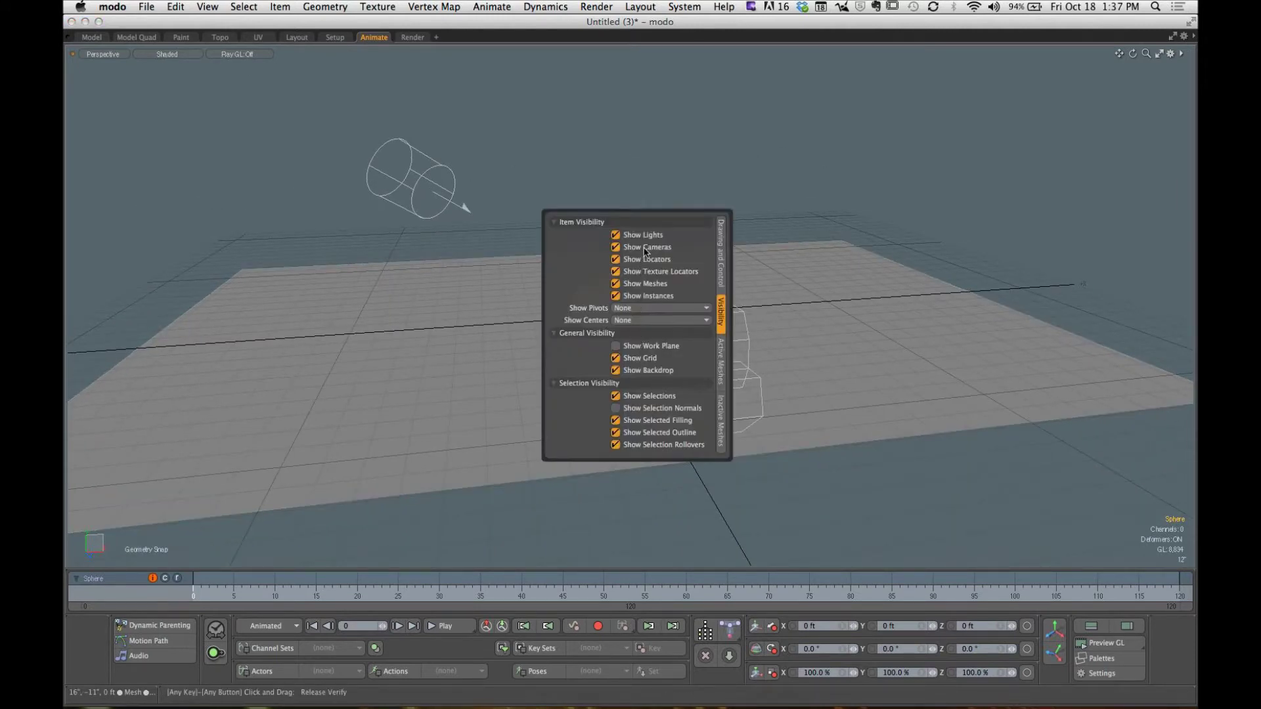
{"action": "left_click", "coordinate": [616, 247]}
{"action": "left_click", "coordinate": [615, 235]}
{"action": "left_click", "coordinate": [861, 203]}
Step: Move the sphere with the Transform tool to about X 13'5", Y 9'5.5" above the ground plane
{"action": "left_click_drag", "start_coordinate": [860, 203], "coordinate": [845, 281], "text": "alt"}
{"action": "left_click", "coordinate": [616, 303]}
{"action": "key", "text": "y"}
Step: Hide the grid in the perspective viewport and drop the Transform tool
{"action": "key", "text": "o"}
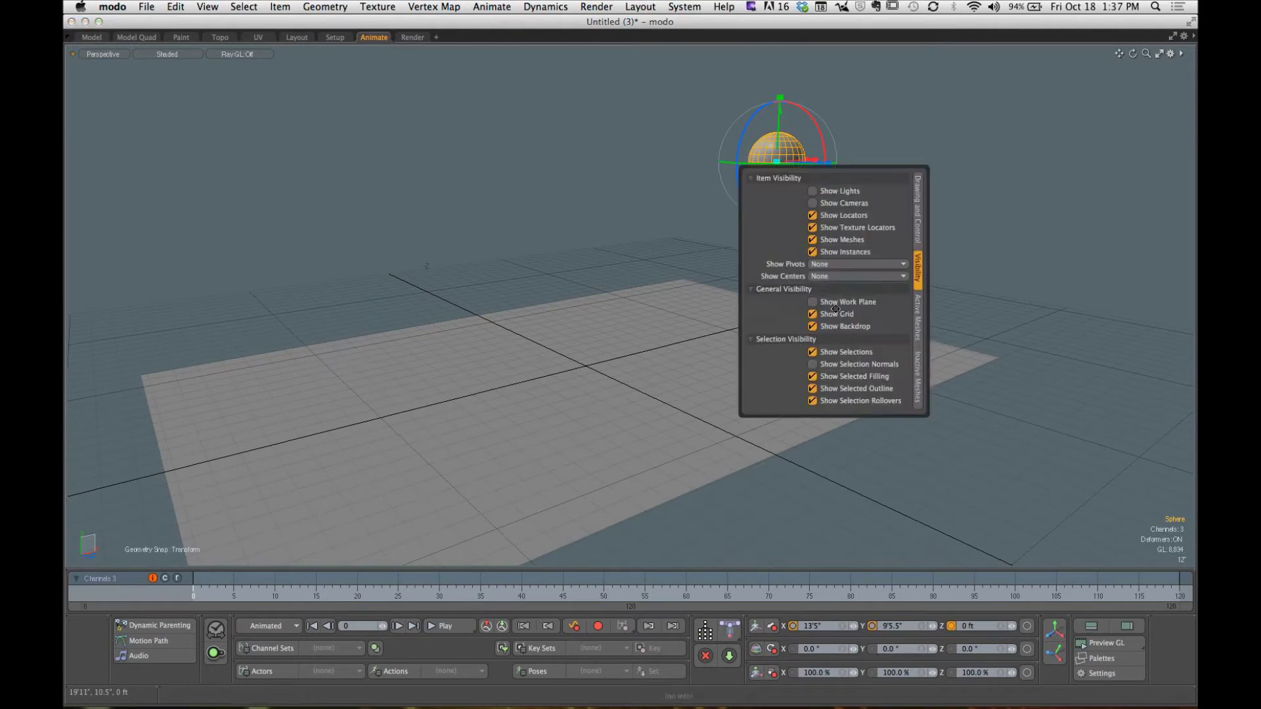
{"action": "left_click", "coordinate": [813, 314]}
{"action": "left_click_drag", "start_coordinate": [986, 309], "coordinate": [870, 310], "text": "alt"}
{"action": "key", "text": "space"}
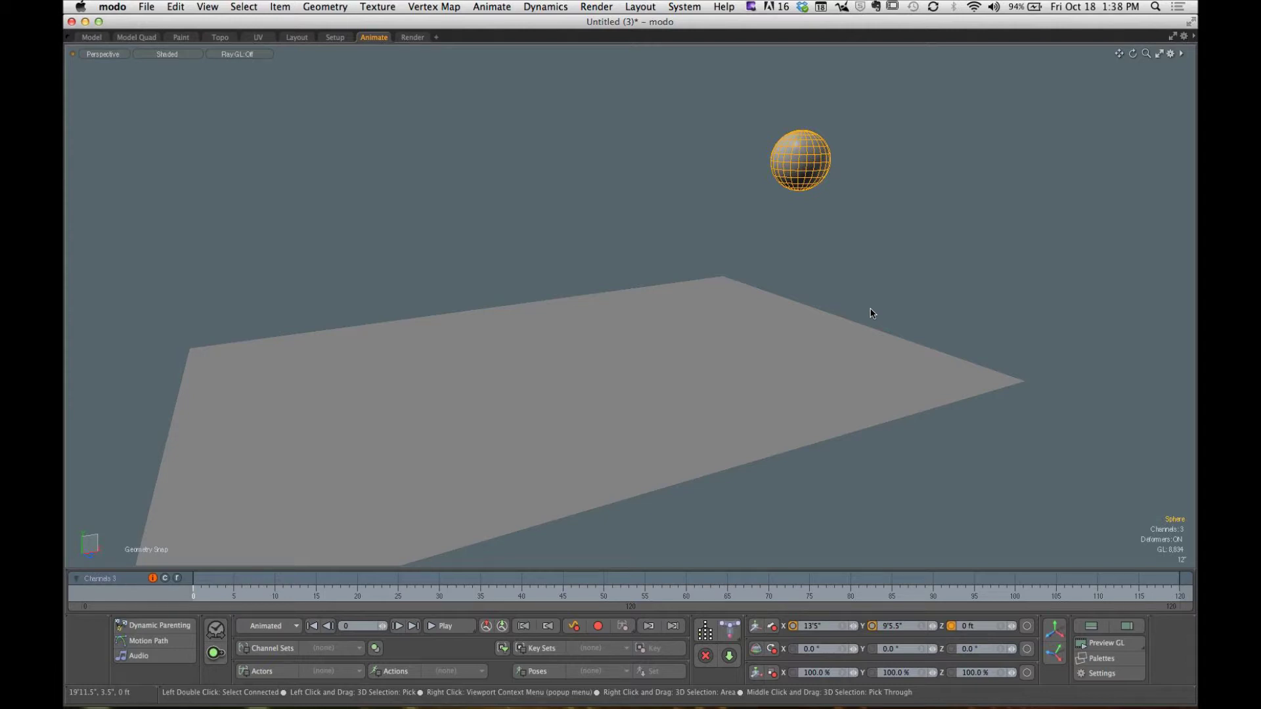
Step: Key the sphere's position, rotation and scale at frame 0, then deselect it
{"action": "left_click_drag", "start_coordinate": [808, 243], "coordinate": [837, 234], "text": "alt"}
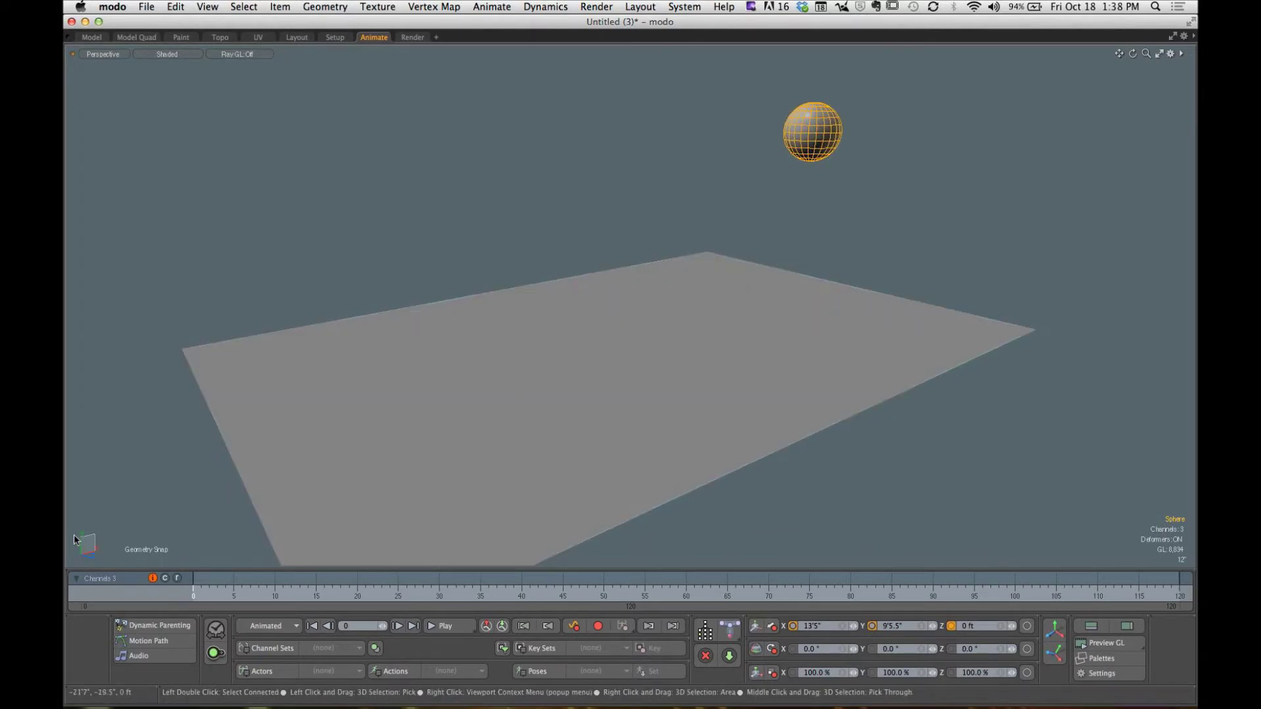
{"action": "left_click", "coordinate": [772, 627]}
{"action": "left_click", "coordinate": [772, 649]}
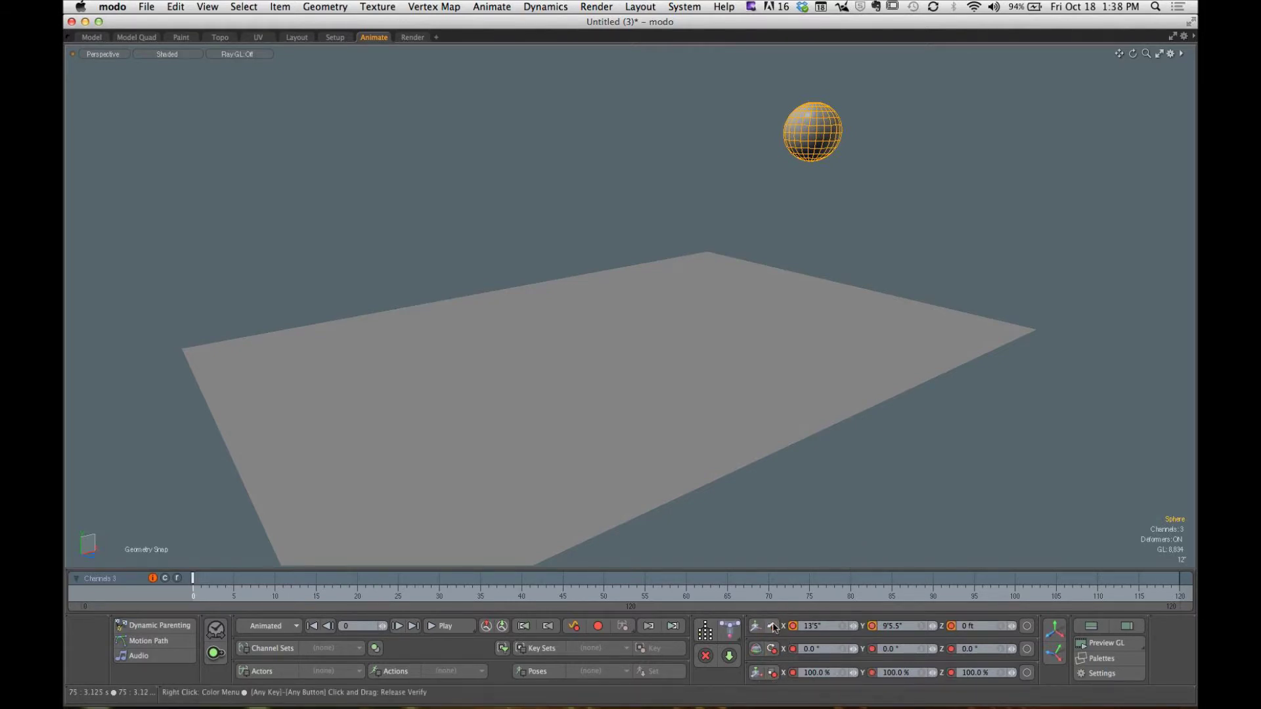
{"action": "left_click_drag", "start_coordinate": [881, 533], "coordinate": [884, 356], "text": "alt"}
{"action": "left_click", "coordinate": [940, 289]}
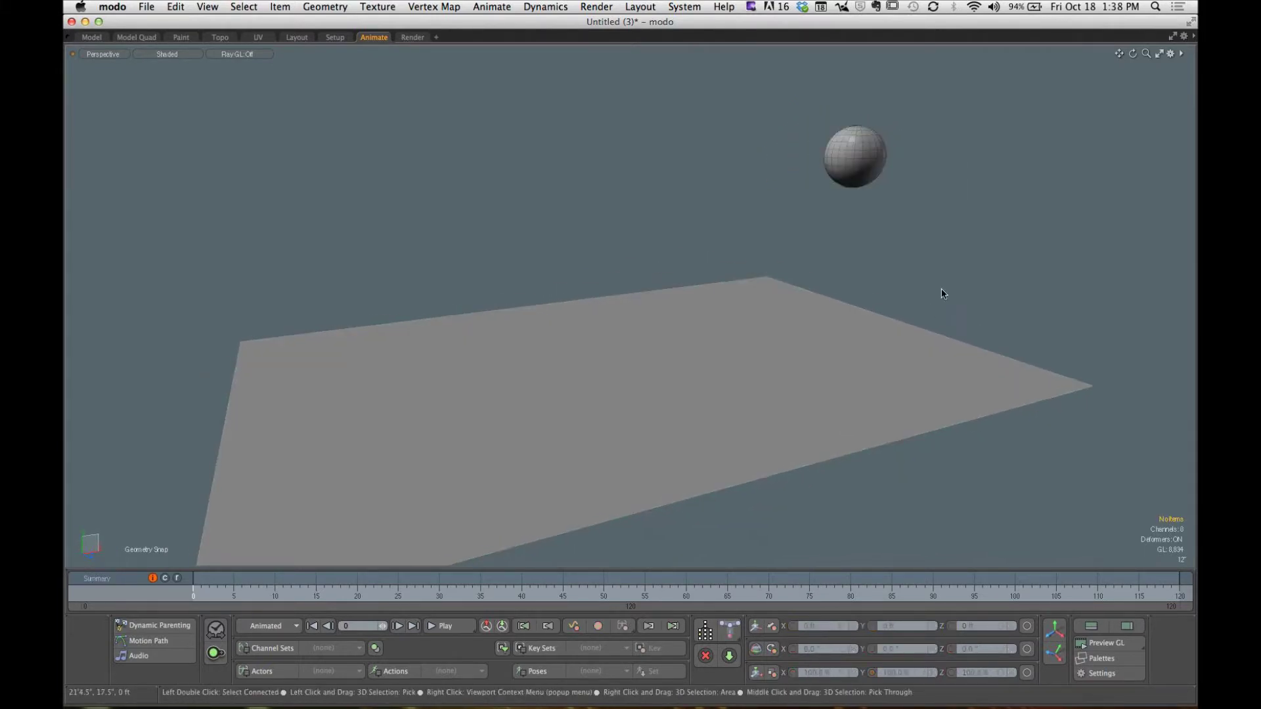
Step: Move the current time to frame 20
{"action": "left_click_drag", "start_coordinate": [941, 289], "coordinate": [681, 414], "text": "alt"}
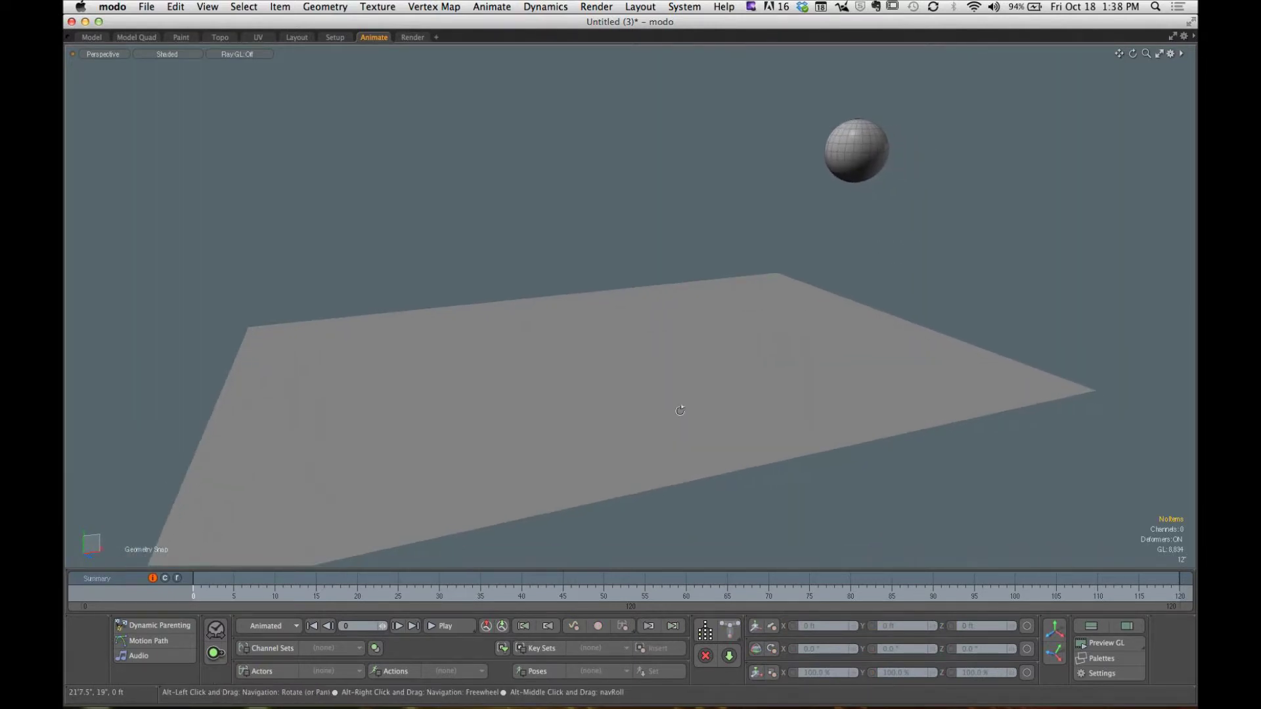
{"action": "left_click_drag", "start_coordinate": [199, 601], "coordinate": [214, 599]}
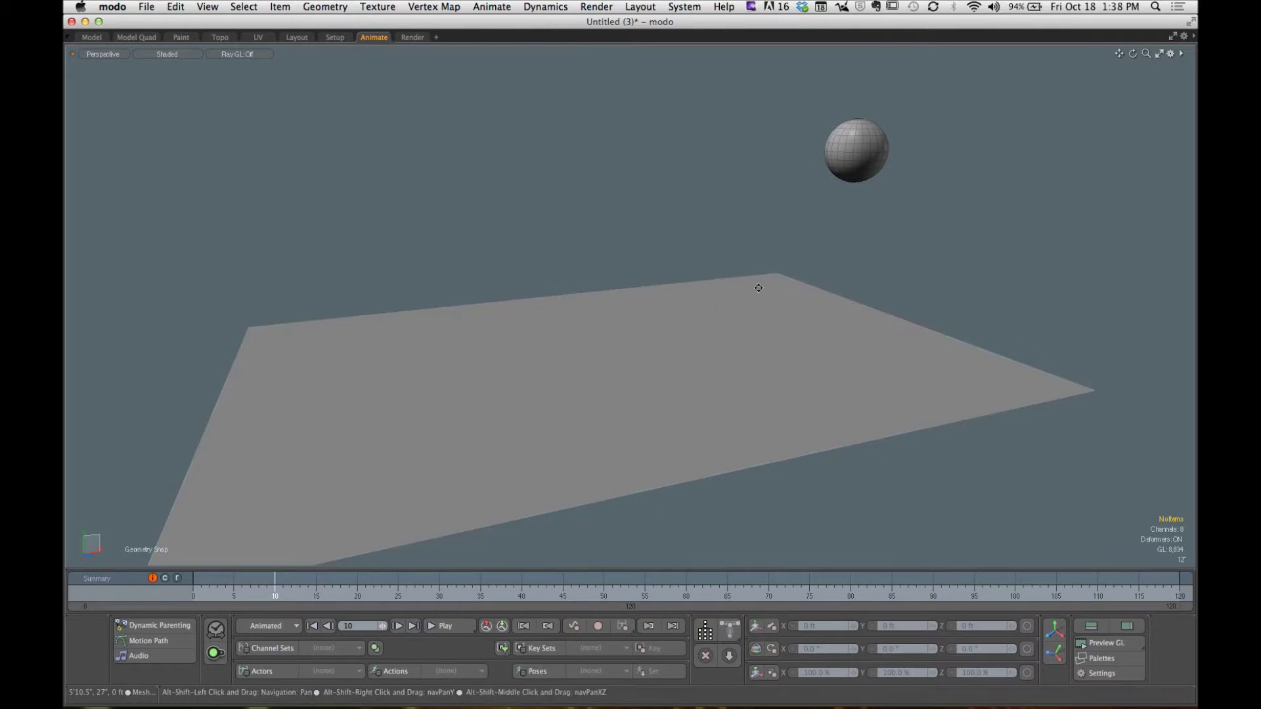
{"action": "left_click_drag", "start_coordinate": [279, 601], "coordinate": [308, 599]}
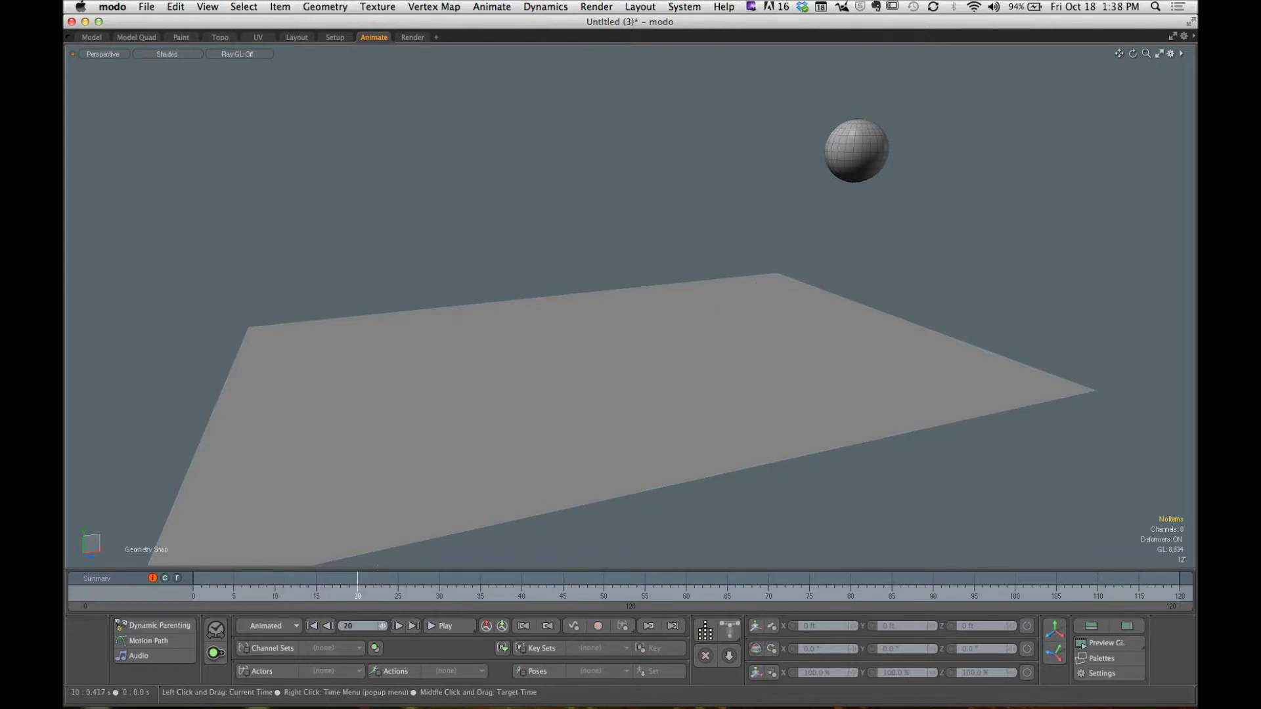
{"action": "left_click_drag", "start_coordinate": [670, 358], "coordinate": [678, 344], "text": "alt"}
{"action": "left_click_drag", "start_coordinate": [748, 276], "coordinate": [729, 352], "text": "alt"}
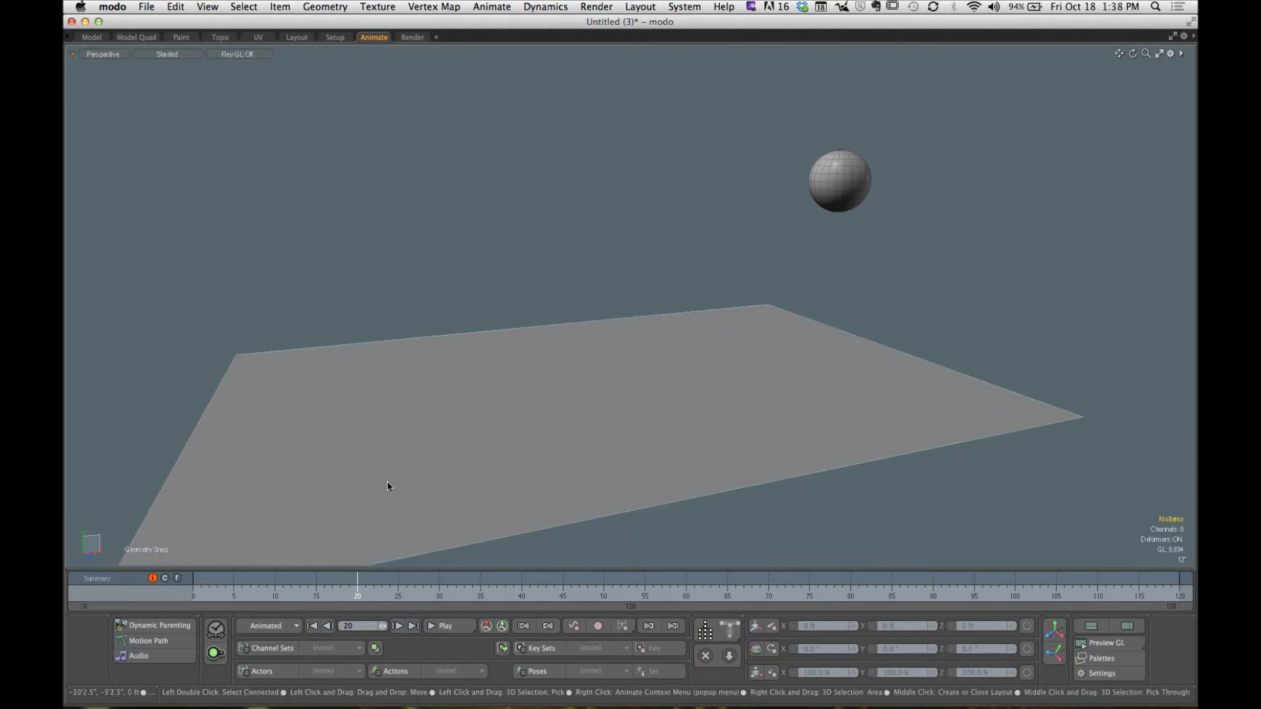
Step: Switch the viewport to the Front view with the sphere and ground plane in frame
{"action": "key", "text": "ctrl+space"}
{"action": "left_click", "coordinate": [759, 332]}
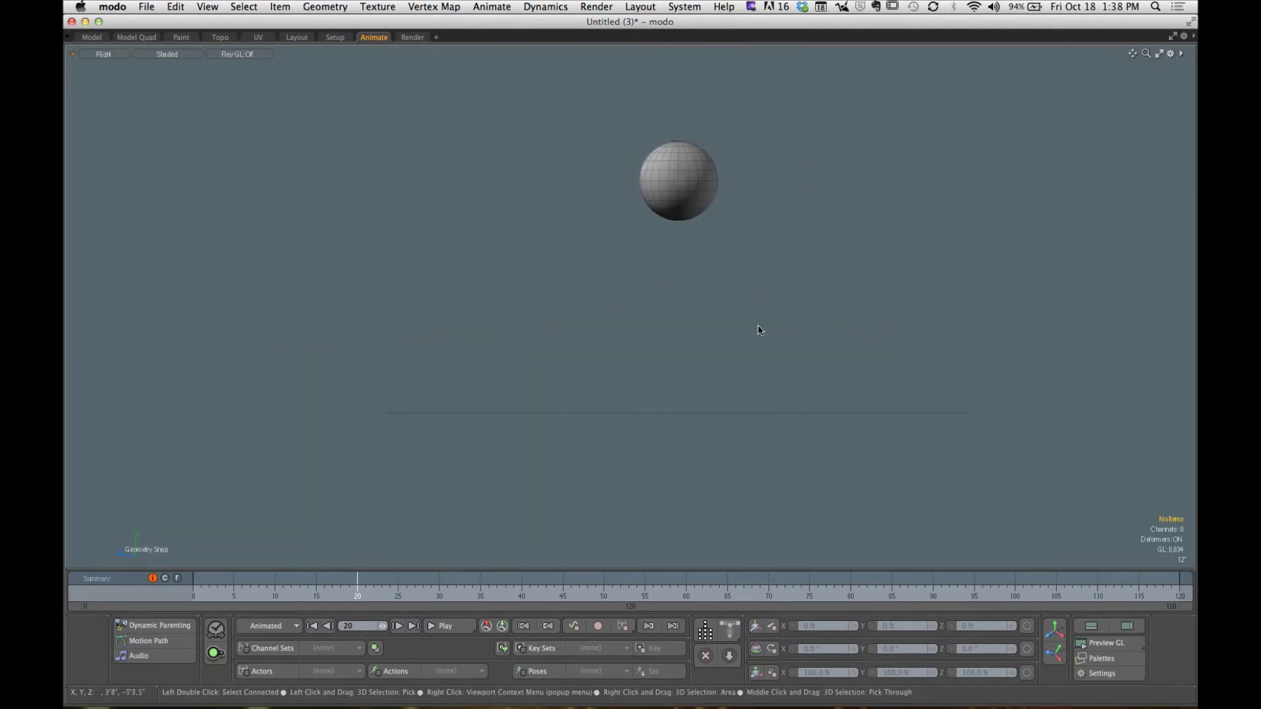
{"action": "key", "text": "ctrl+space"}
{"action": "left_click", "coordinate": [793, 355]}
{"action": "left_click_drag", "start_coordinate": [758, 369], "coordinate": [718, 327], "text": "alt"}
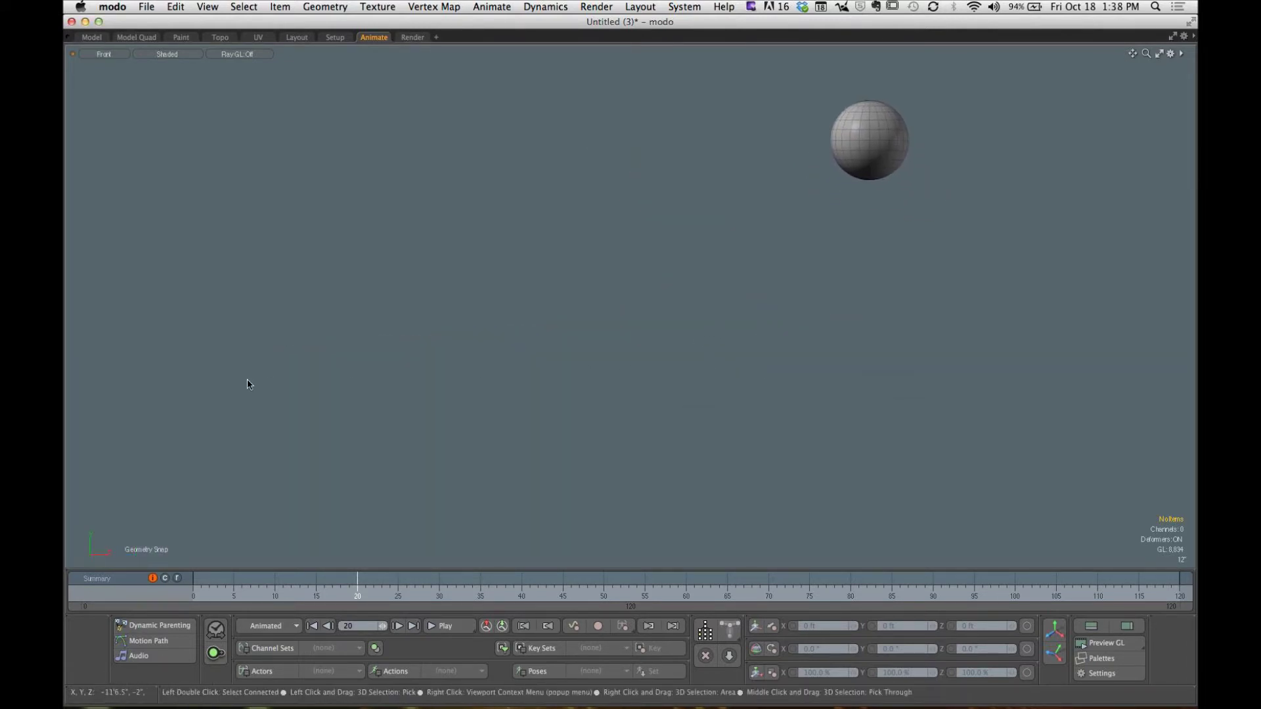
{"action": "left_click_drag", "start_coordinate": [765, 404], "coordinate": [778, 406], "text": "alt"}
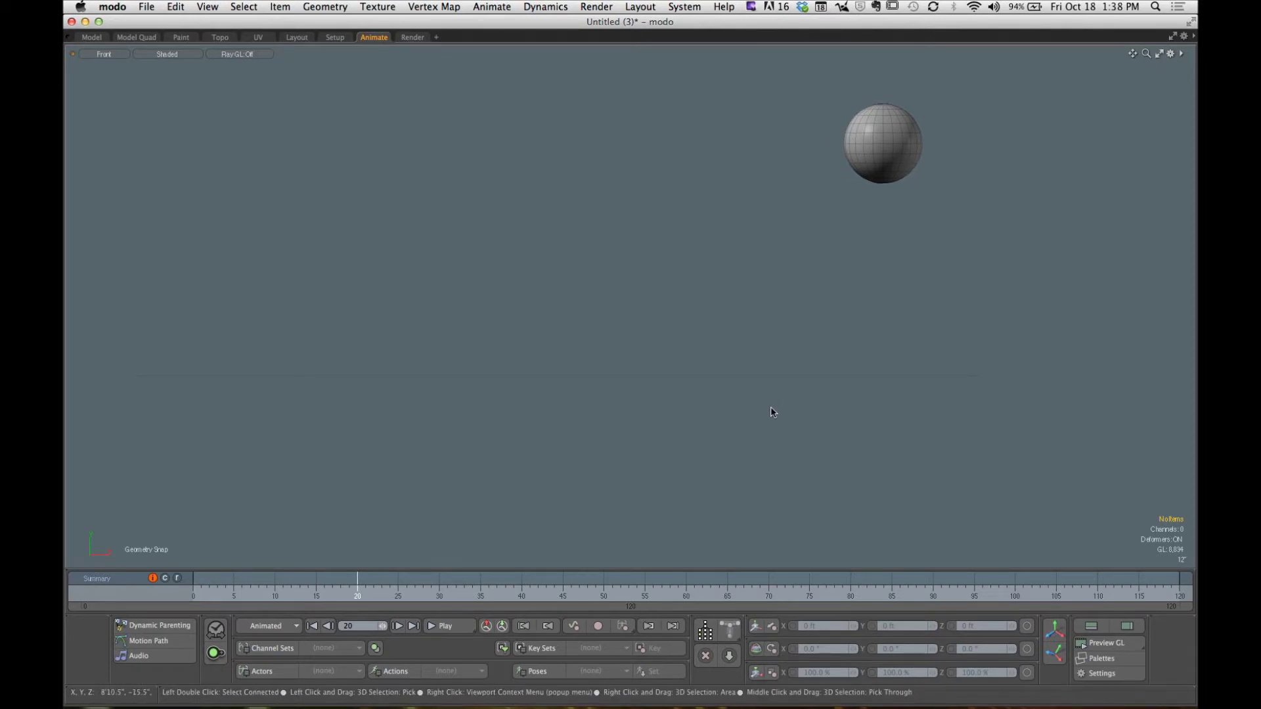
Step: Show the grid in the Front viewport
{"action": "key", "text": "o"}
{"action": "left_click", "coordinate": [789, 432]}
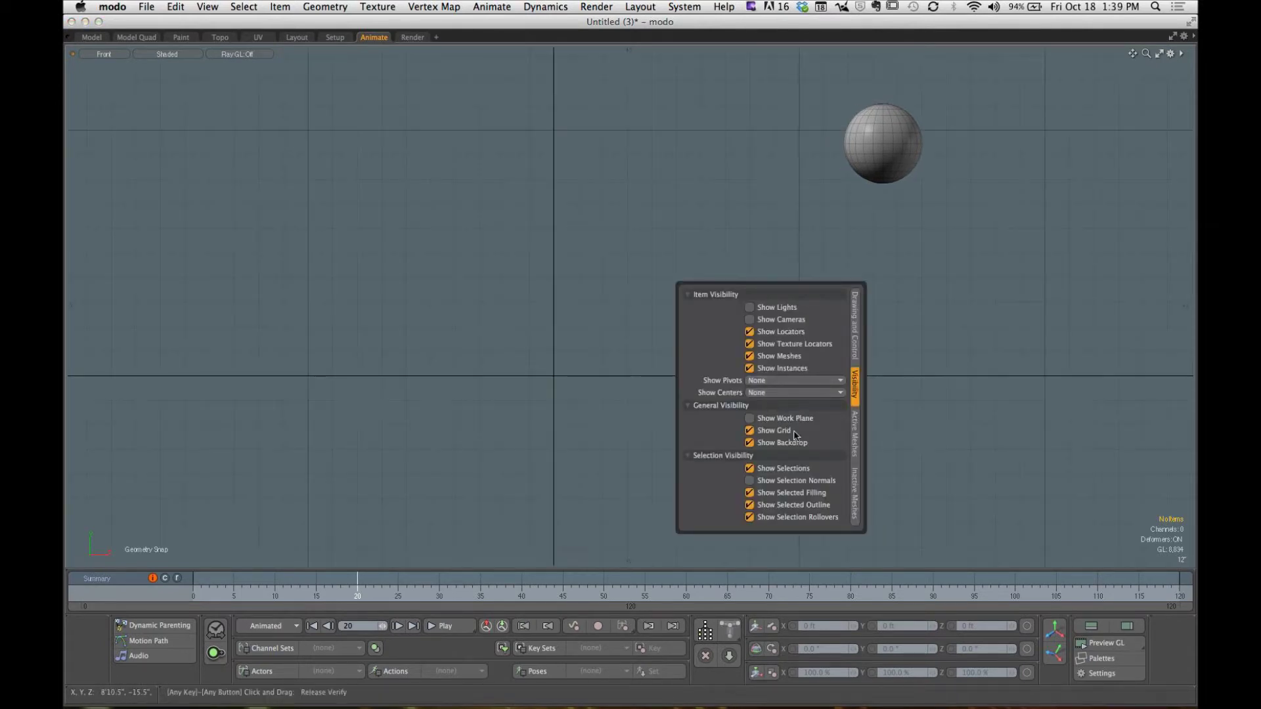
{"action": "left_click", "coordinate": [937, 333]}
{"action": "left_click_drag", "start_coordinate": [900, 322], "coordinate": [926, 320], "text": "alt"}
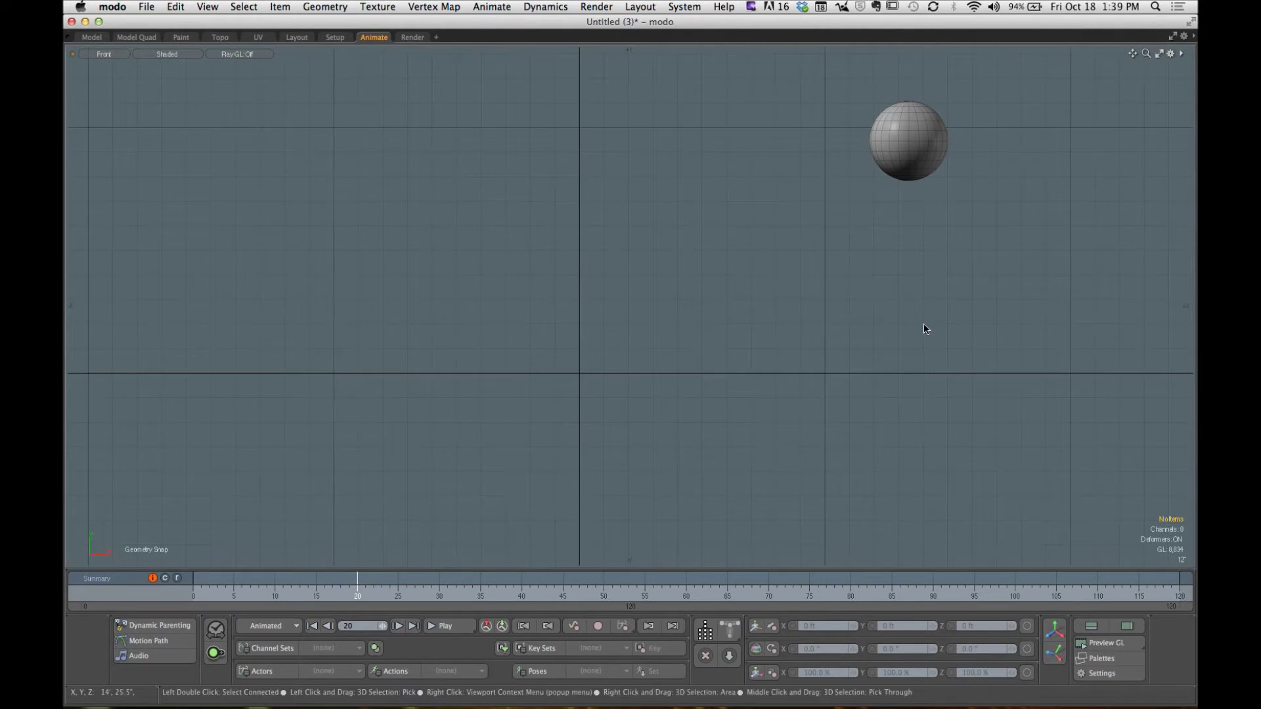
Step: Move the sphere at frame 20 to about X 7'0.5", Y 19.5" so that it rests on the ground
{"action": "left_click", "coordinate": [904, 180]}
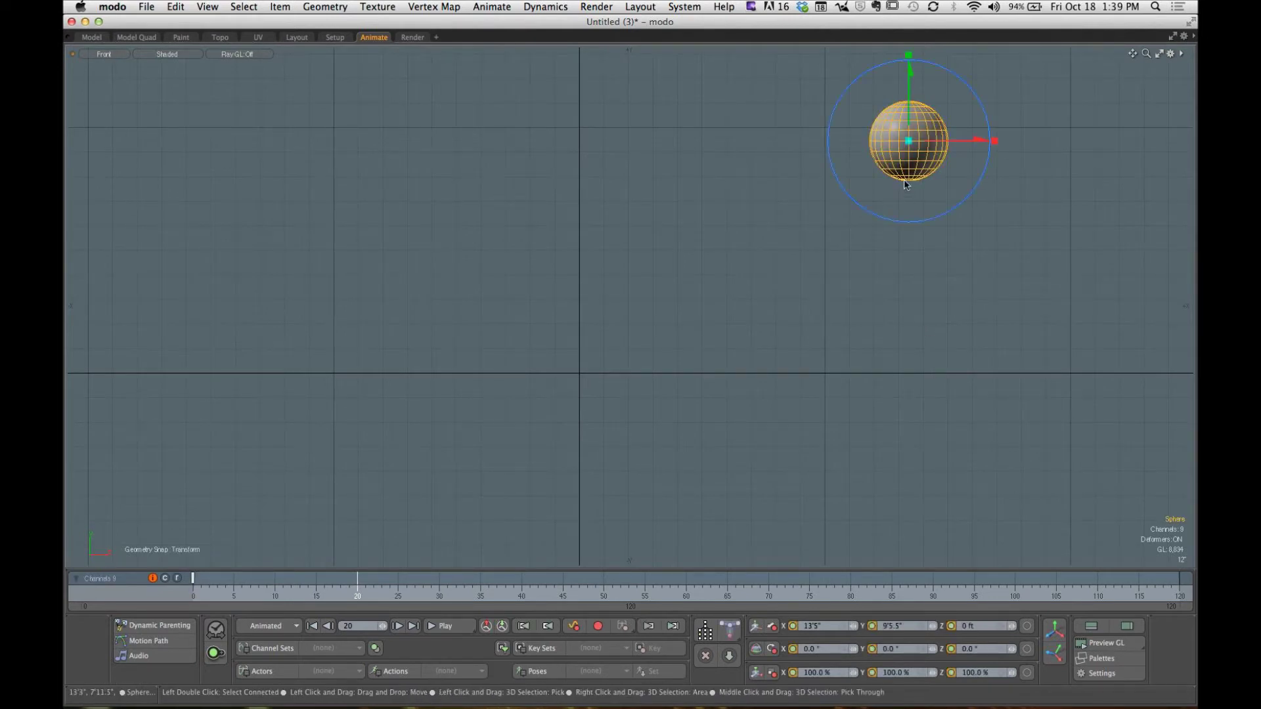
{"action": "left_click_drag", "start_coordinate": [965, 141], "coordinate": [809, 140]}
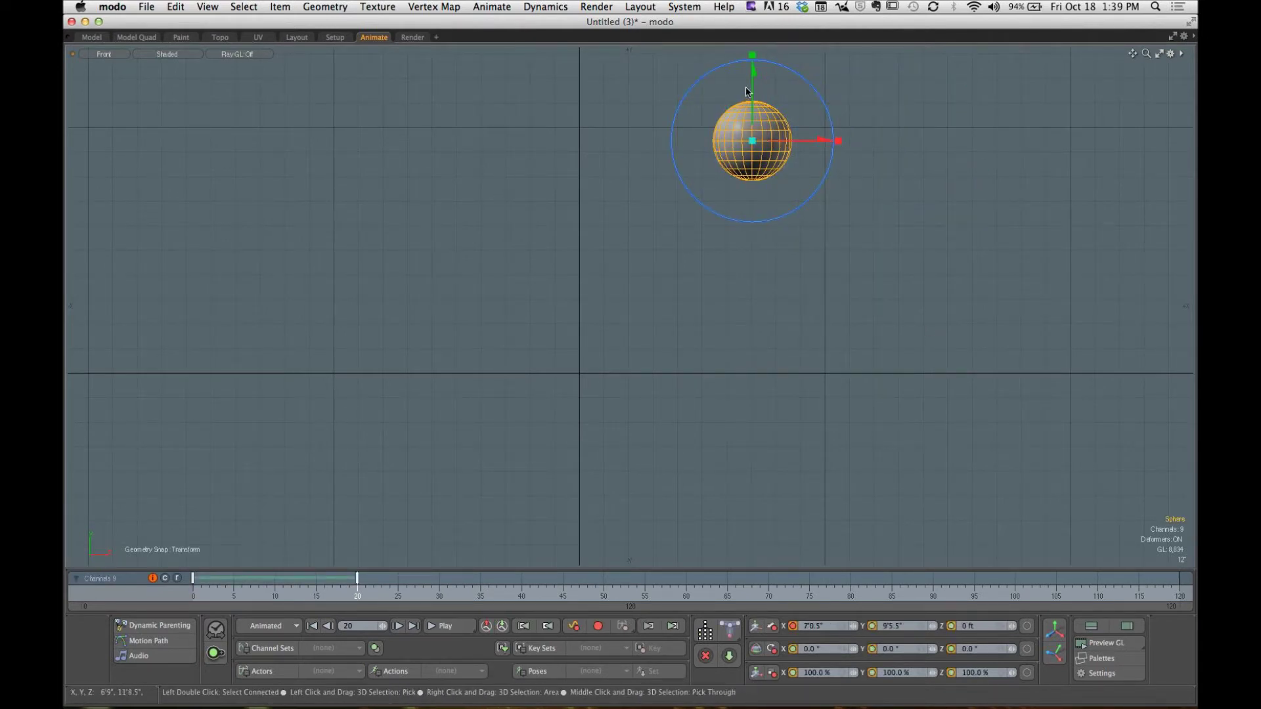
{"action": "left_click_drag", "start_coordinate": [747, 92], "coordinate": [746, 282]}
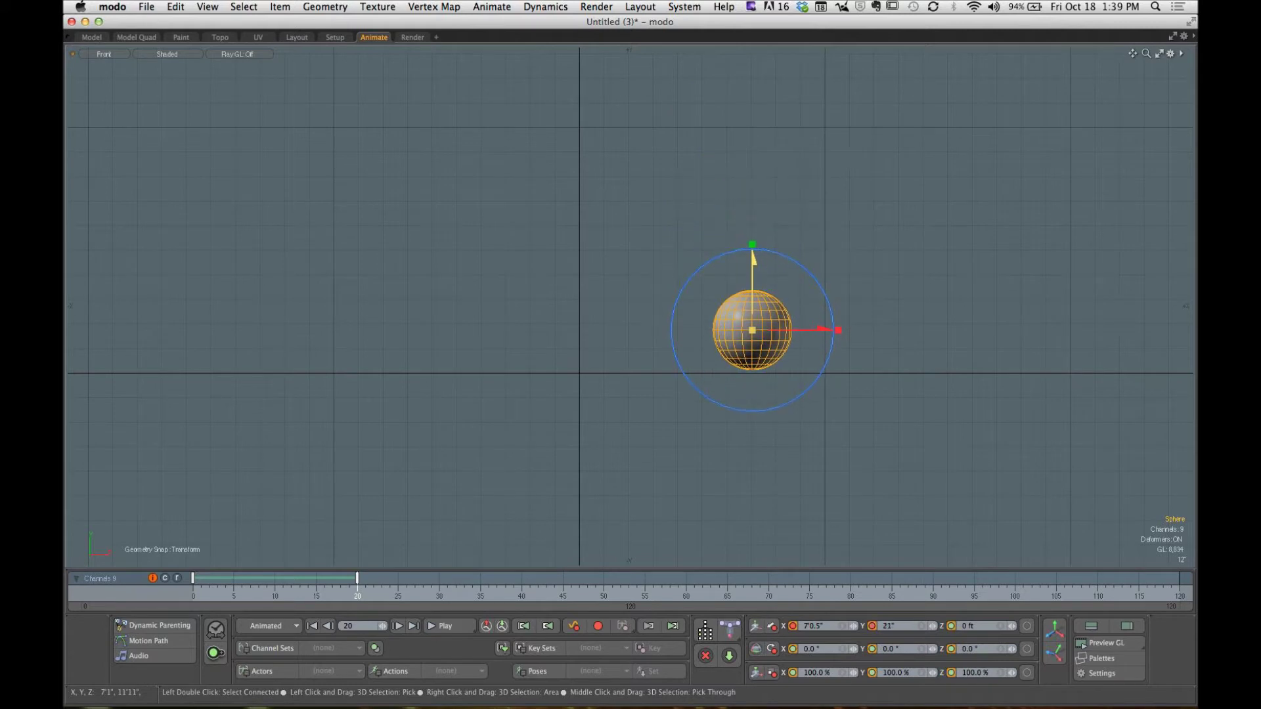
Step: Go to frame 40 and raise the sphere to about X 4'3.5", Y 4'8" for the top of the bounce
{"action": "left_click", "coordinate": [372, 599]}
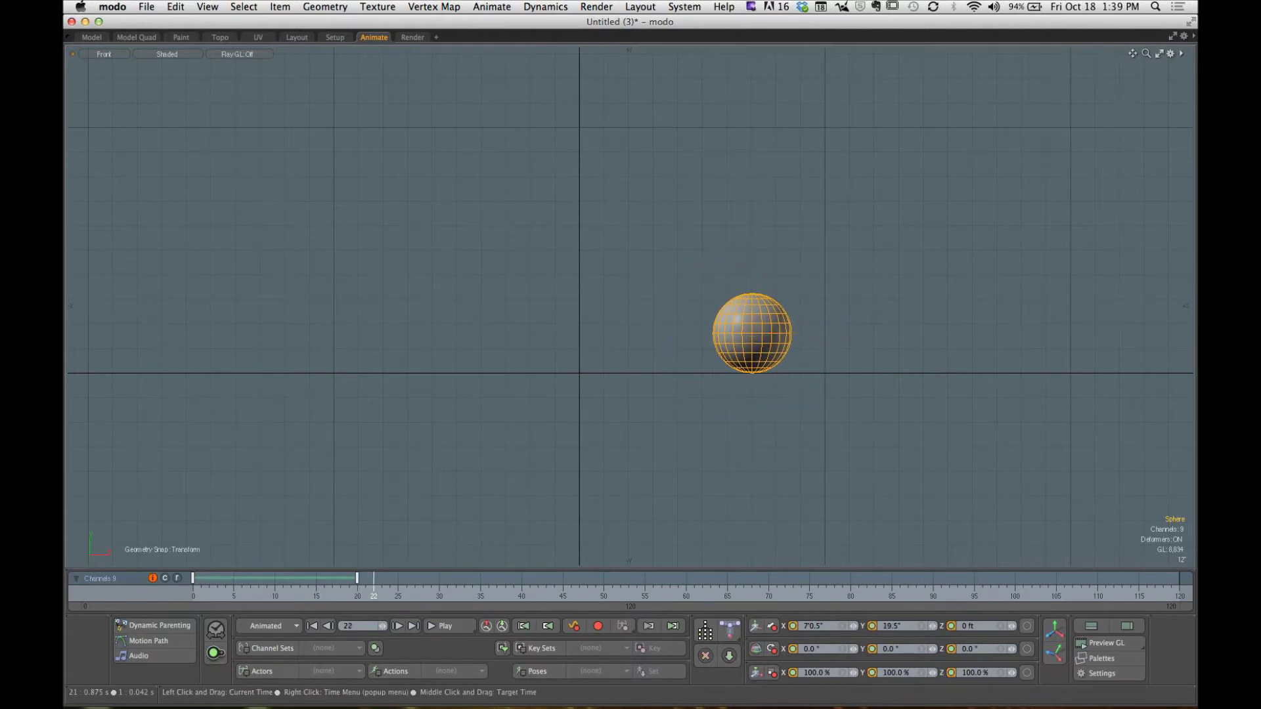
{"action": "left_click_drag", "start_coordinate": [373, 599], "coordinate": [521, 599]}
{"action": "left_click", "coordinate": [974, 7]}
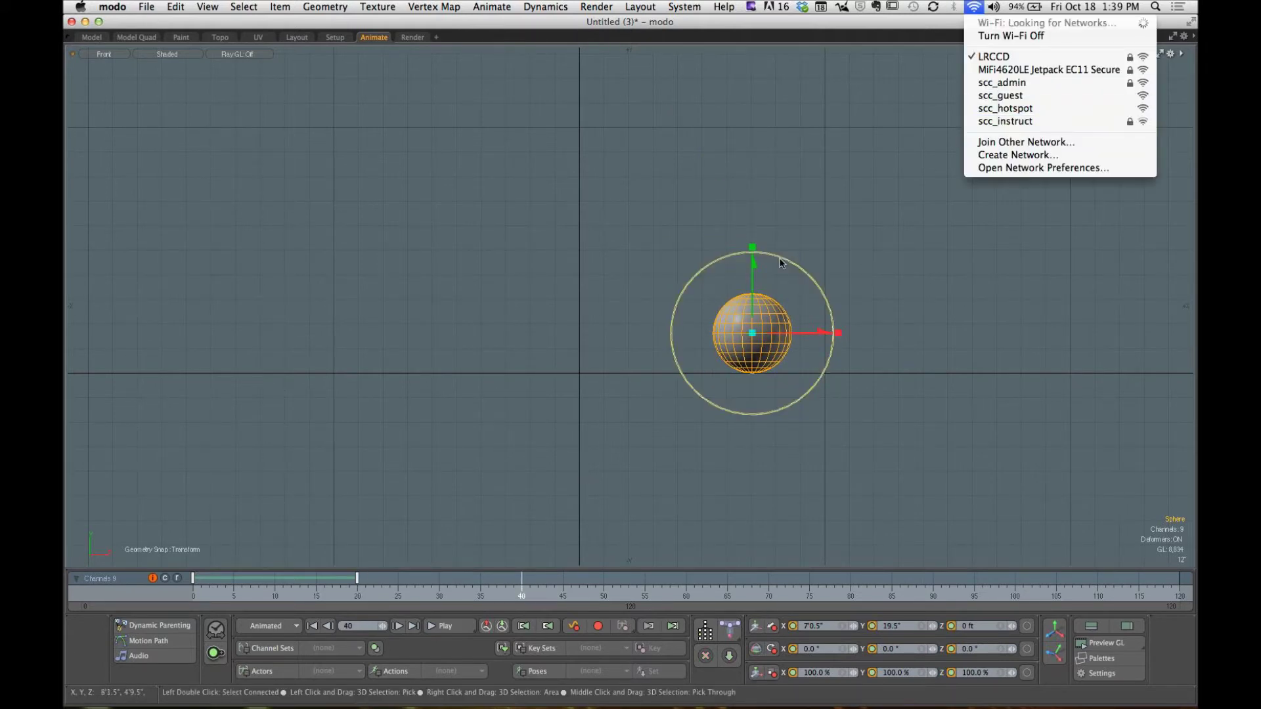
{"action": "left_click", "coordinate": [749, 285]}
{"action": "left_click_drag", "start_coordinate": [817, 333], "coordinate": [647, 332]}
{"action": "left_click_drag", "start_coordinate": [602, 293], "coordinate": [745, 219]}
{"action": "left_click_drag", "start_coordinate": [782, 258], "coordinate": [740, 258]}
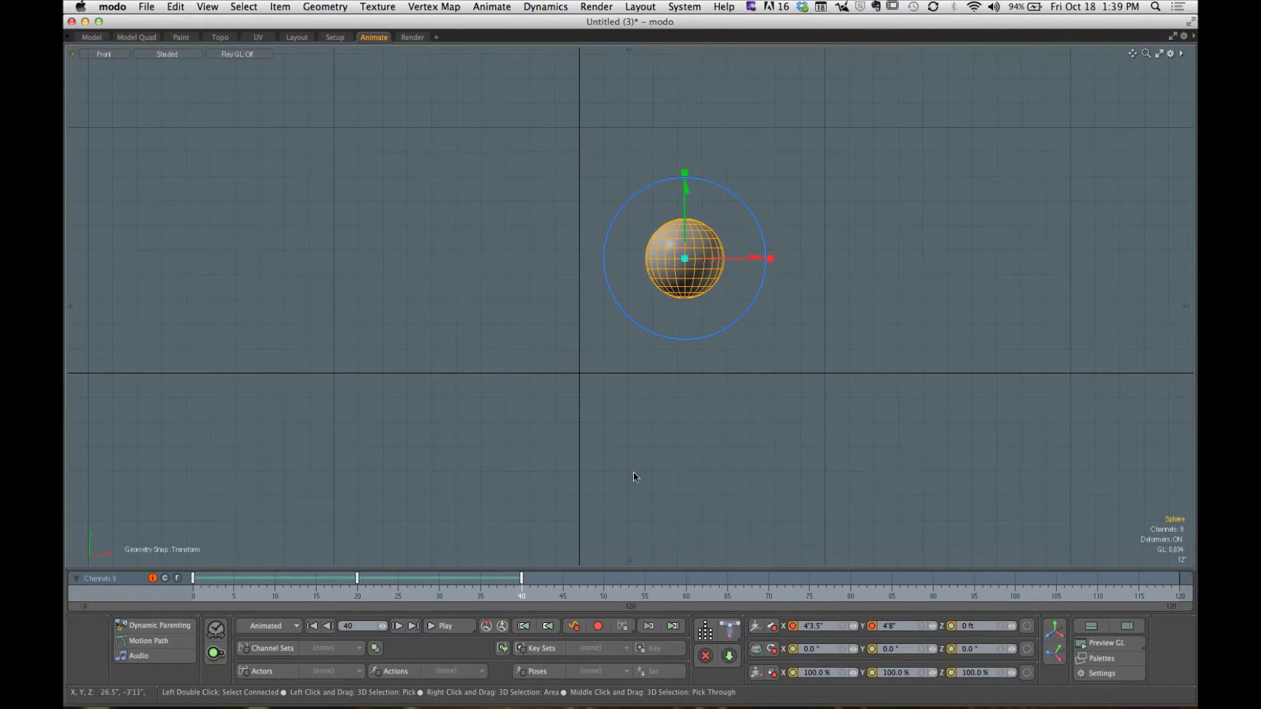
Step: Go to frame 60 and bring the sphere back to the ground at about X 10", Y 19.5"
{"action": "left_click_drag", "start_coordinate": [523, 586], "coordinate": [687, 586]}
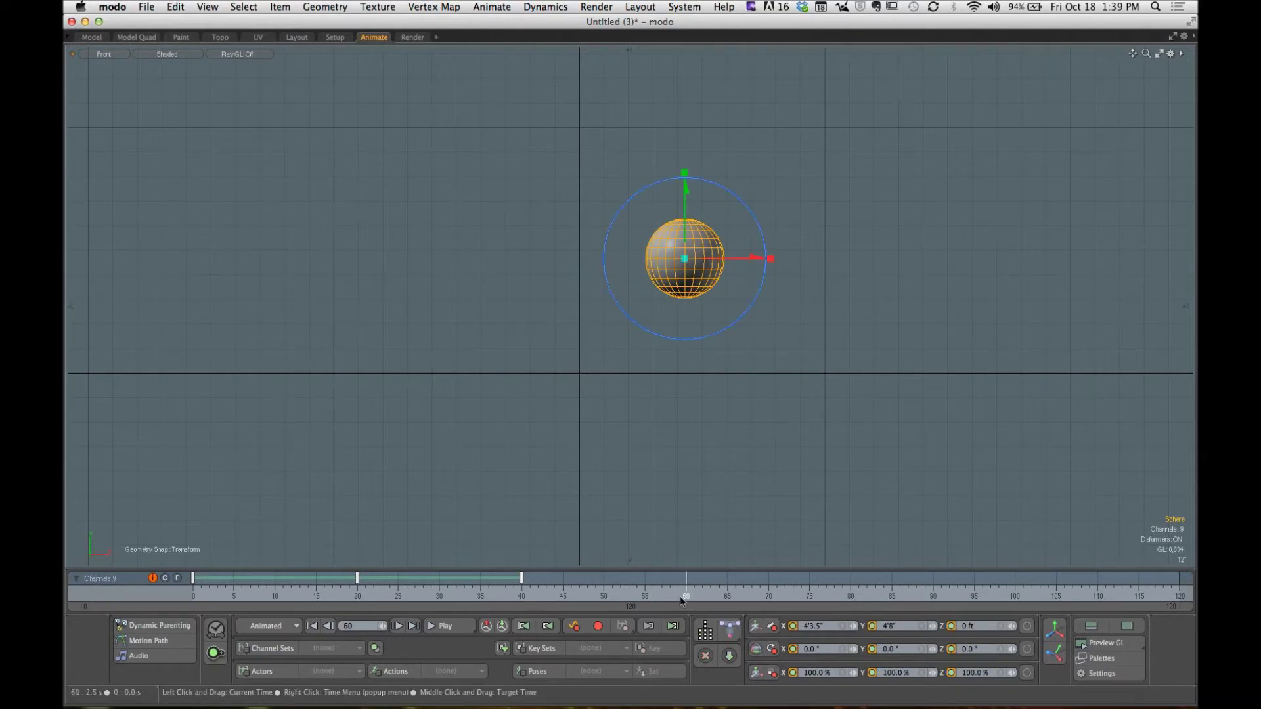
{"action": "left_click_drag", "start_coordinate": [686, 216], "coordinate": [686, 290]}
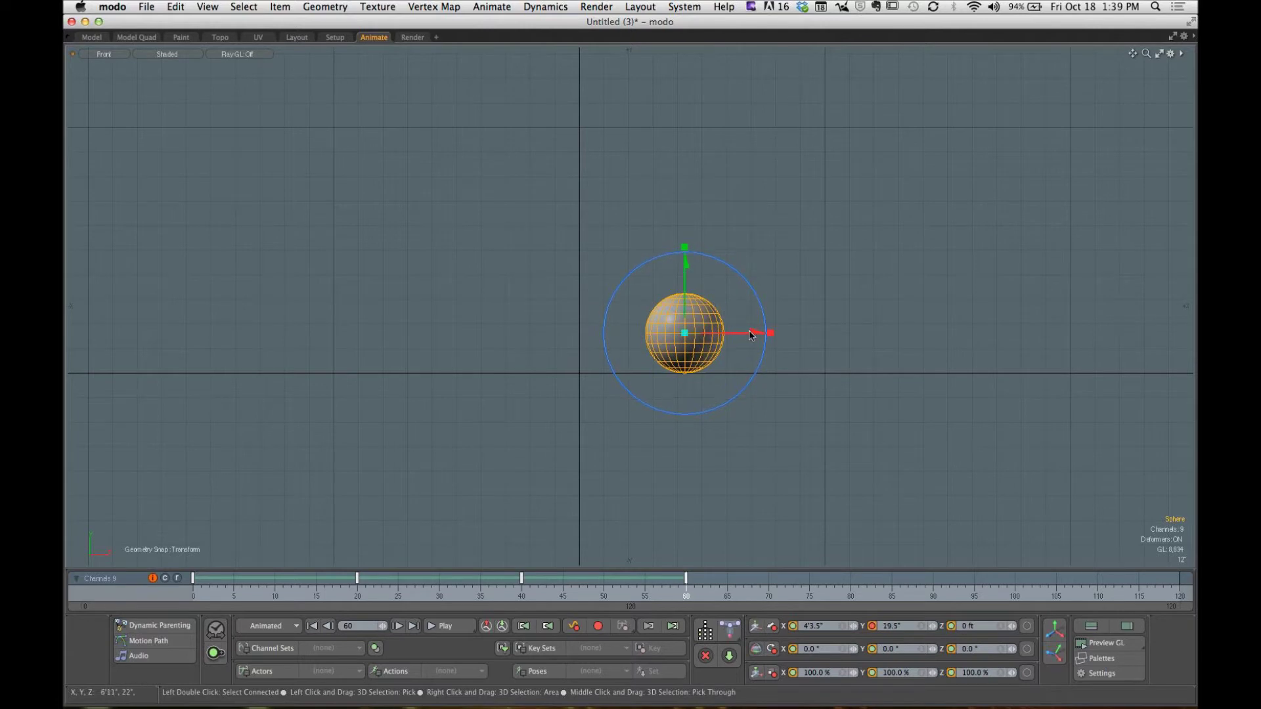
{"action": "left_click_drag", "start_coordinate": [753, 335], "coordinate": [670, 342]}
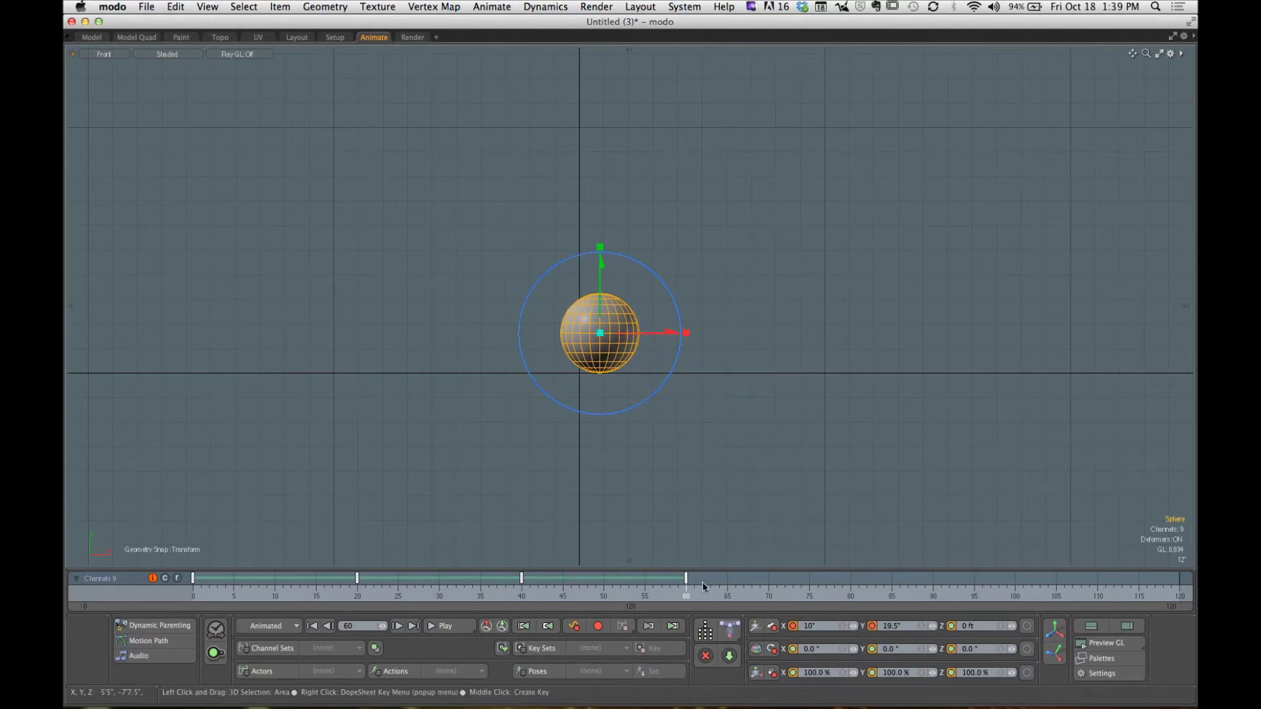
Step: Key the sphere at frame 80 at about X -27.5", Y 3'4.5", and at frame 100 on the ground at about X -5'2.5", Y 19.5"
{"action": "left_click_drag", "start_coordinate": [696, 586], "coordinate": [850, 586]}
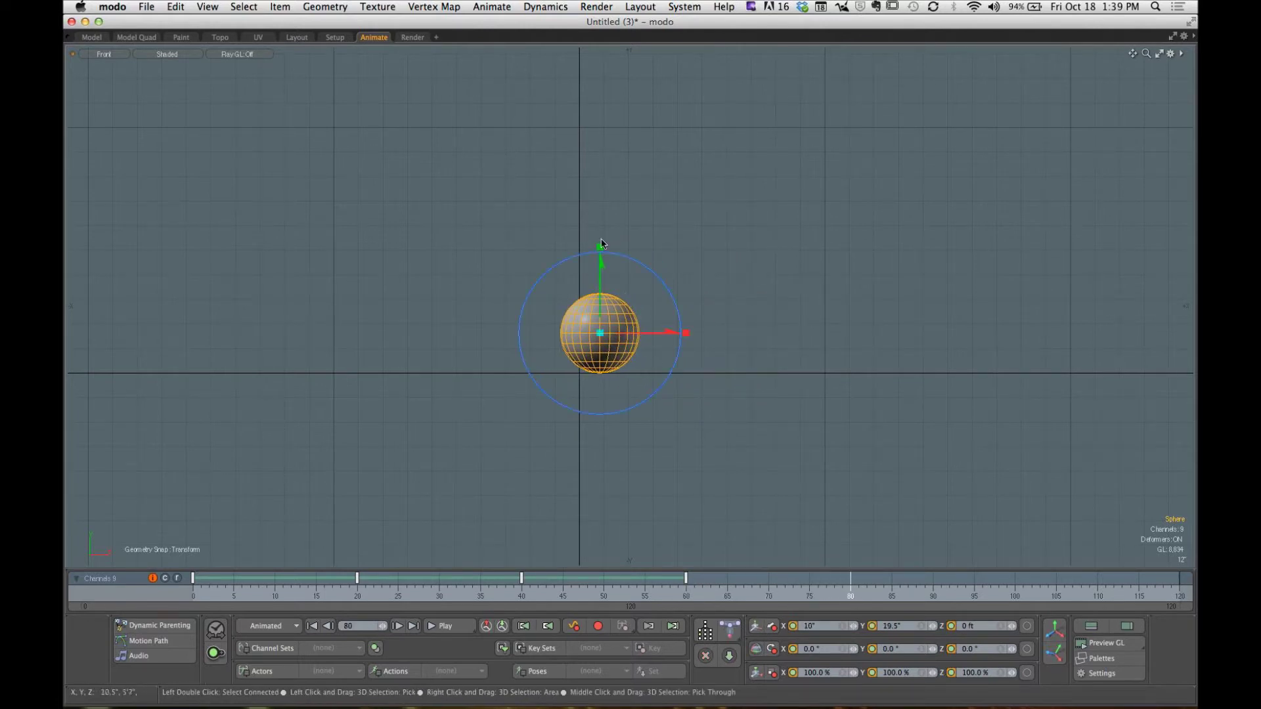
{"action": "left_click_drag", "start_coordinate": [650, 333], "coordinate": [582, 293]}
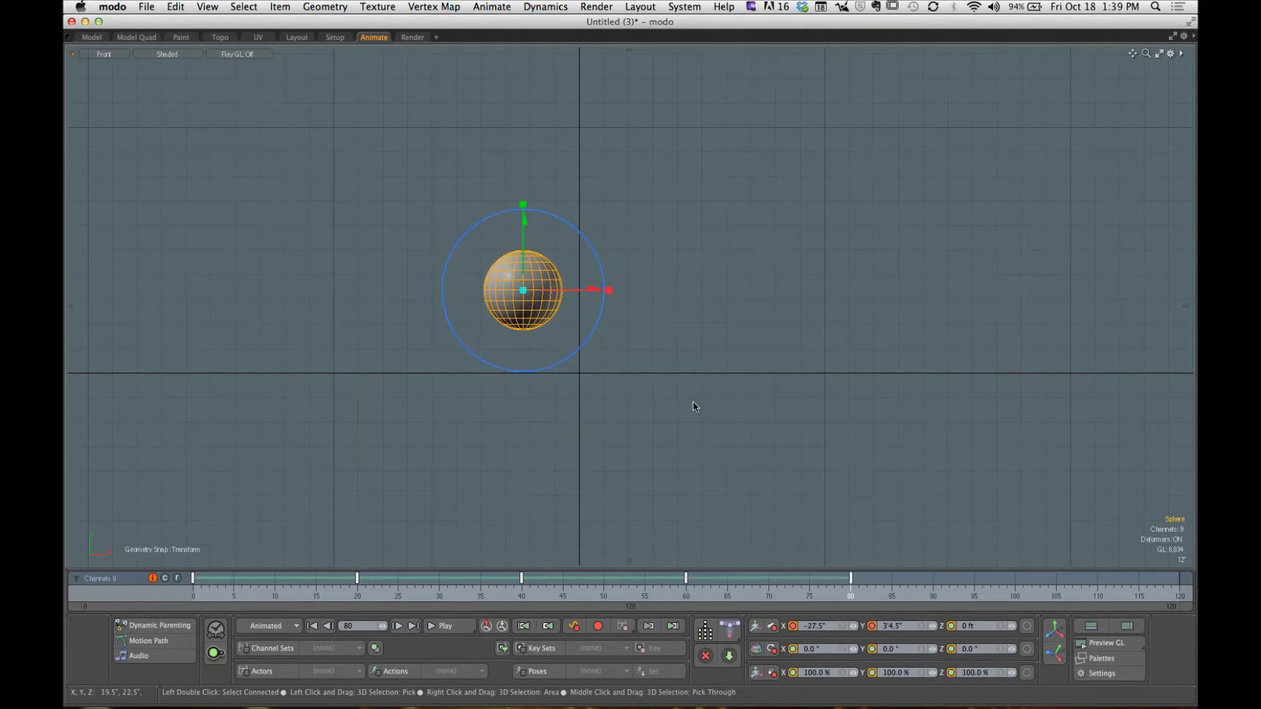
{"action": "left_click_drag", "start_coordinate": [859, 588], "coordinate": [1015, 586]}
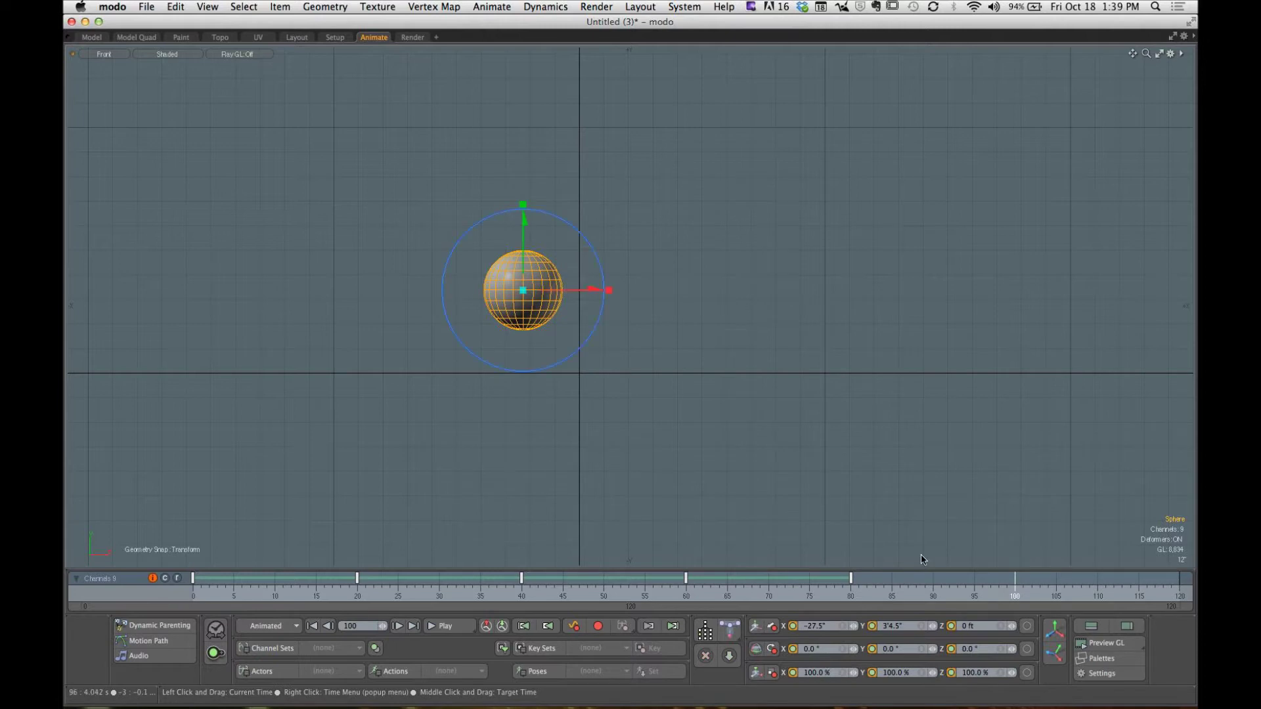
{"action": "left_click_drag", "start_coordinate": [525, 240], "coordinate": [526, 282]}
{"action": "left_click_drag", "start_coordinate": [589, 336], "coordinate": [517, 335]}
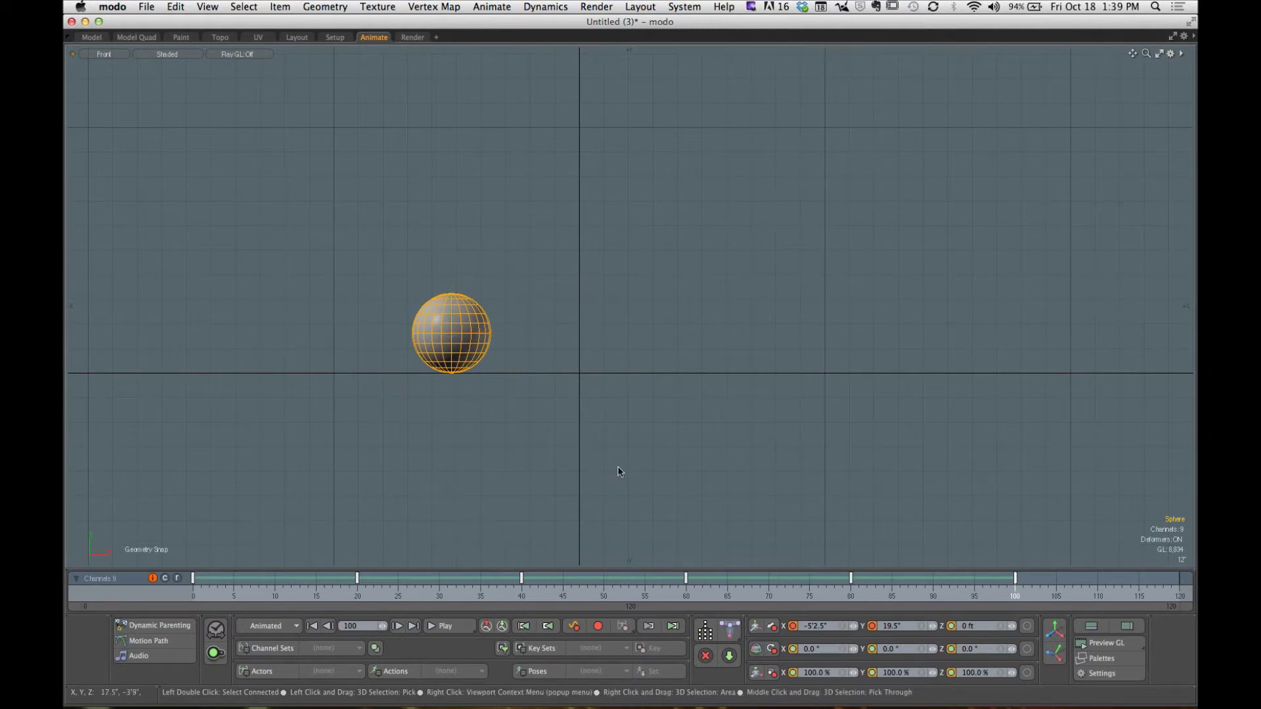
Step: Return to frame 0 and play the bouncing sphere animation, stopping after the last bounce
{"action": "left_click", "coordinate": [843, 587]}
{"action": "left_click_drag", "start_coordinate": [834, 586], "coordinate": [193, 586]}
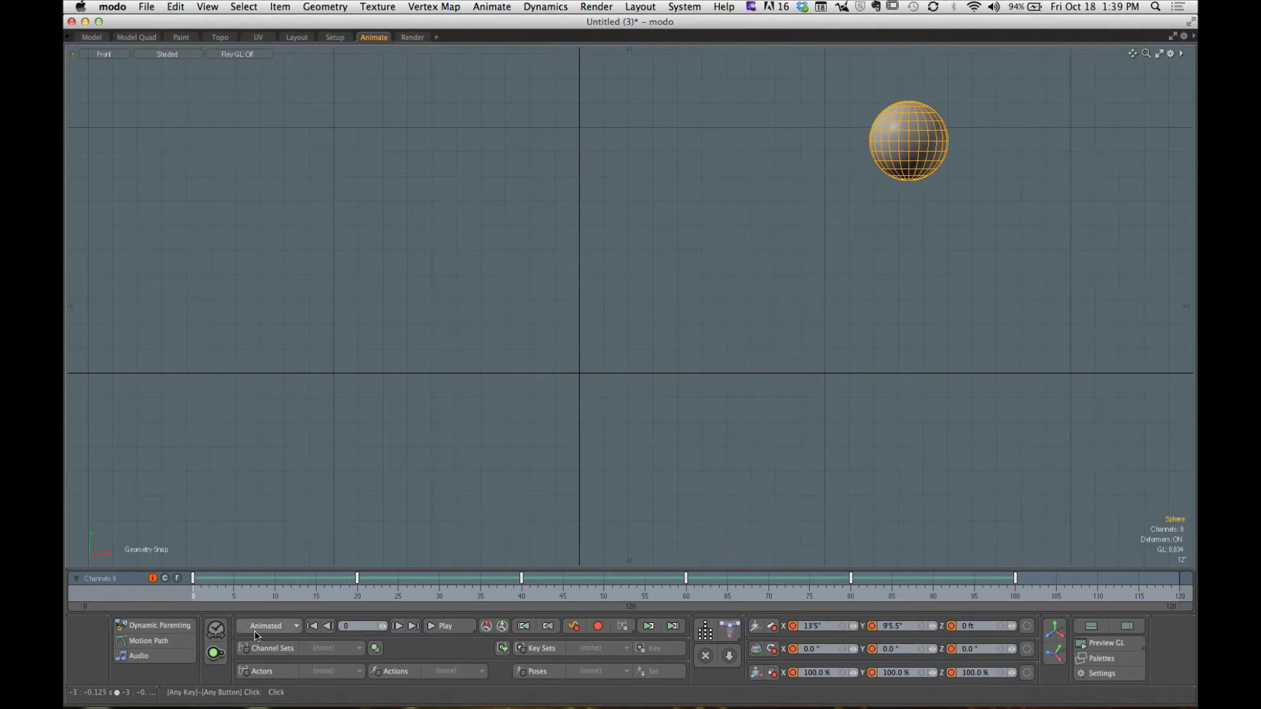
{"action": "left_click", "coordinate": [445, 627]}
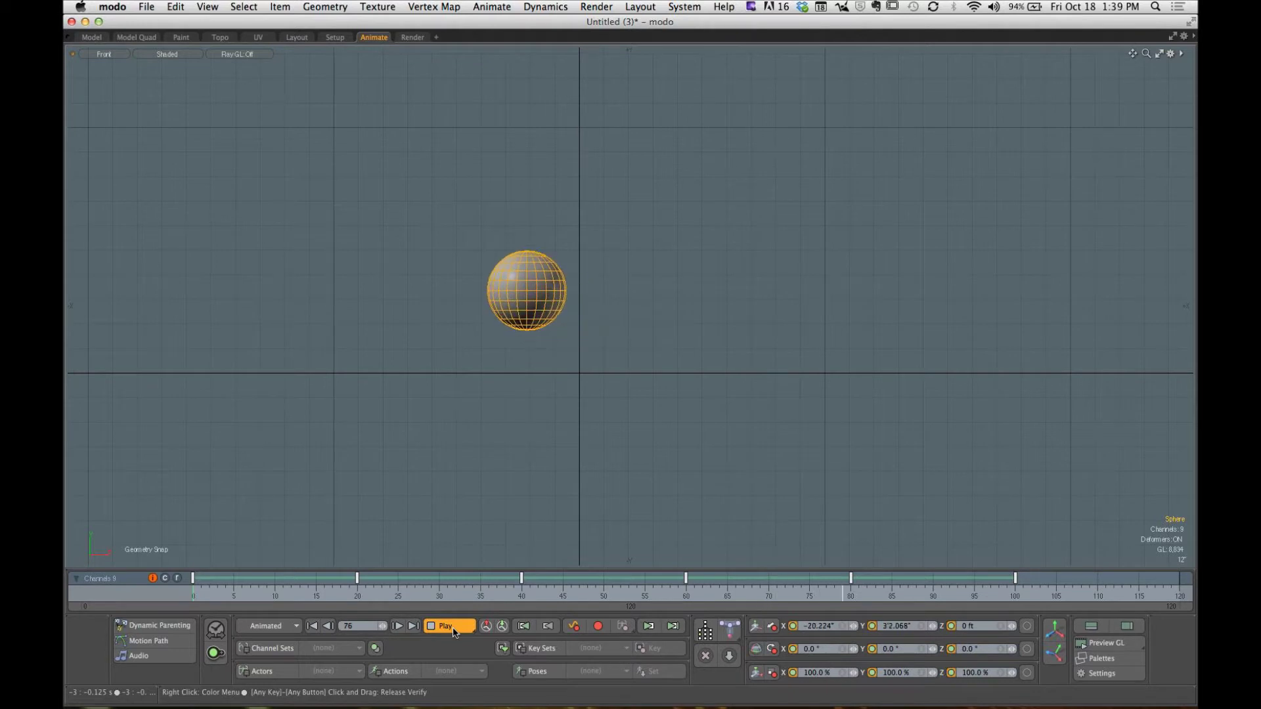
{"action": "left_click", "coordinate": [450, 627]}
Step: Switch the viewport to the Perspective view, hide its grid and deselect the sphere
{"action": "key", "text": "ctrl+space"}
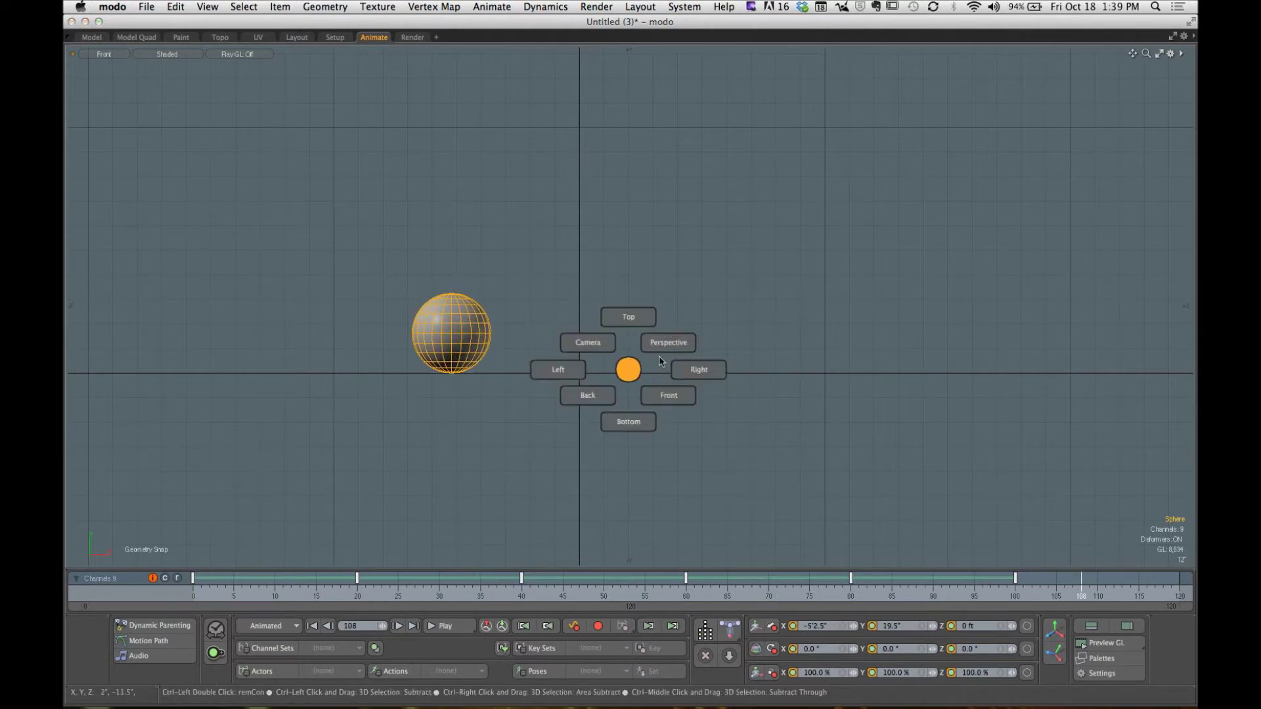
{"action": "left_click", "coordinate": [660, 361]}
{"action": "key", "text": "o"}
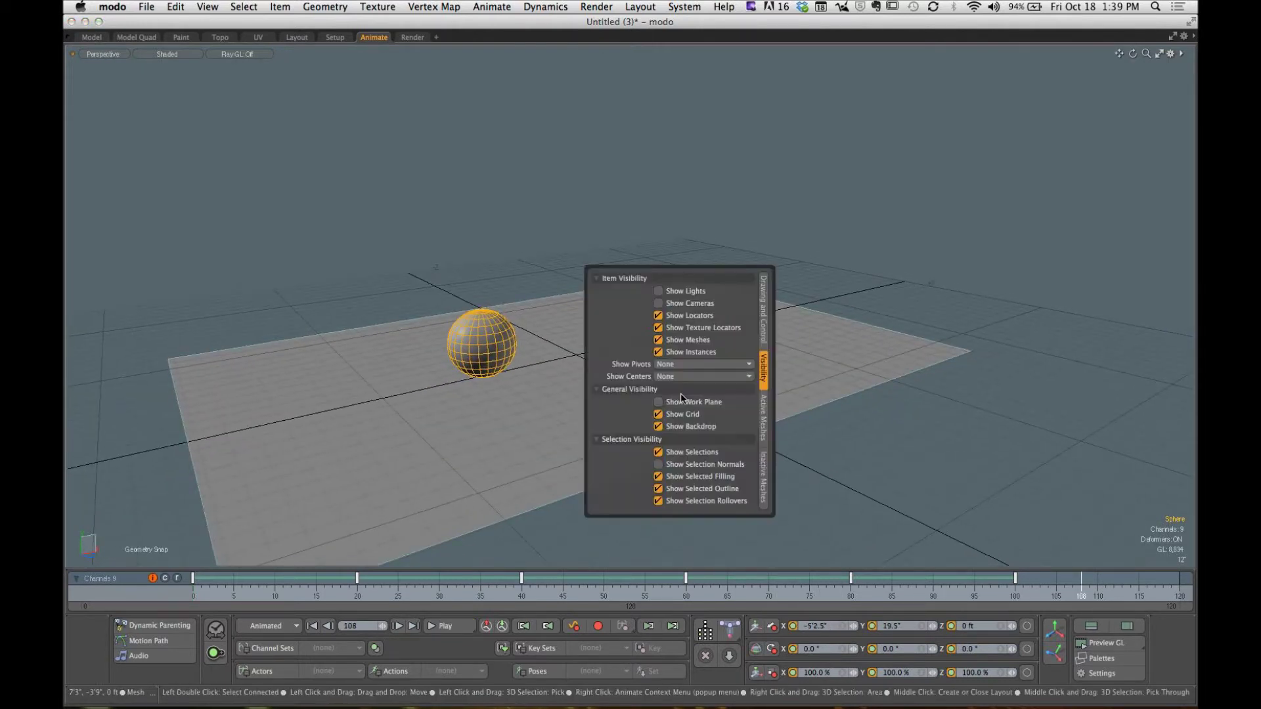
{"action": "left_click", "coordinate": [683, 415]}
{"action": "left_click", "coordinate": [853, 432]}
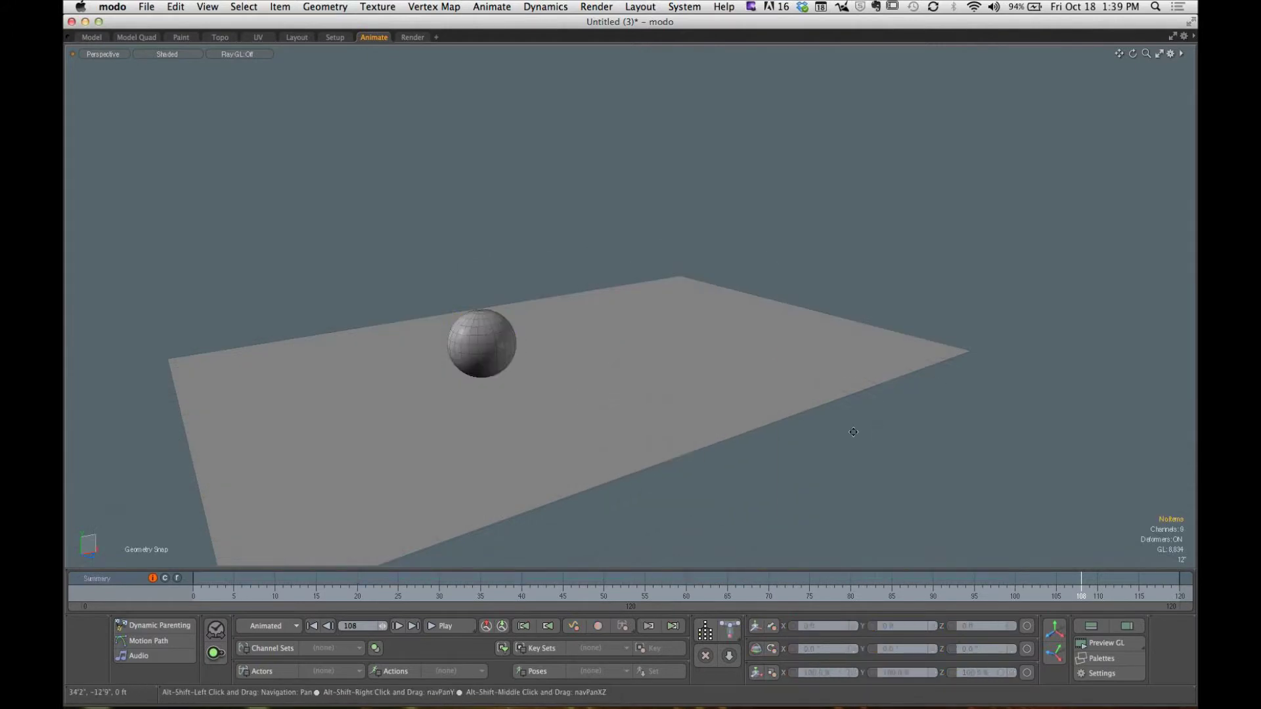
{"action": "left_click_drag", "start_coordinate": [853, 432], "coordinate": [743, 399], "text": "alt"}
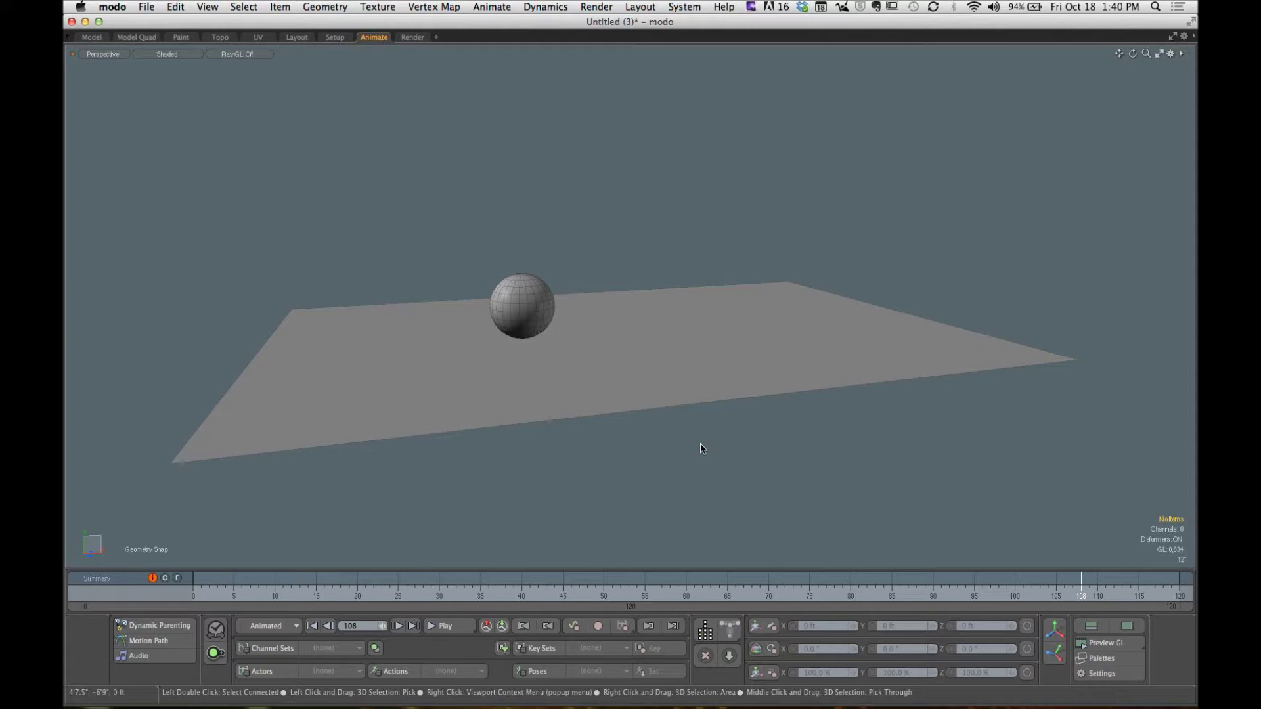
Step: Add a motion path to the sphere and scrub to frame 43 to inspect the path
{"action": "left_click", "coordinate": [522, 306]}
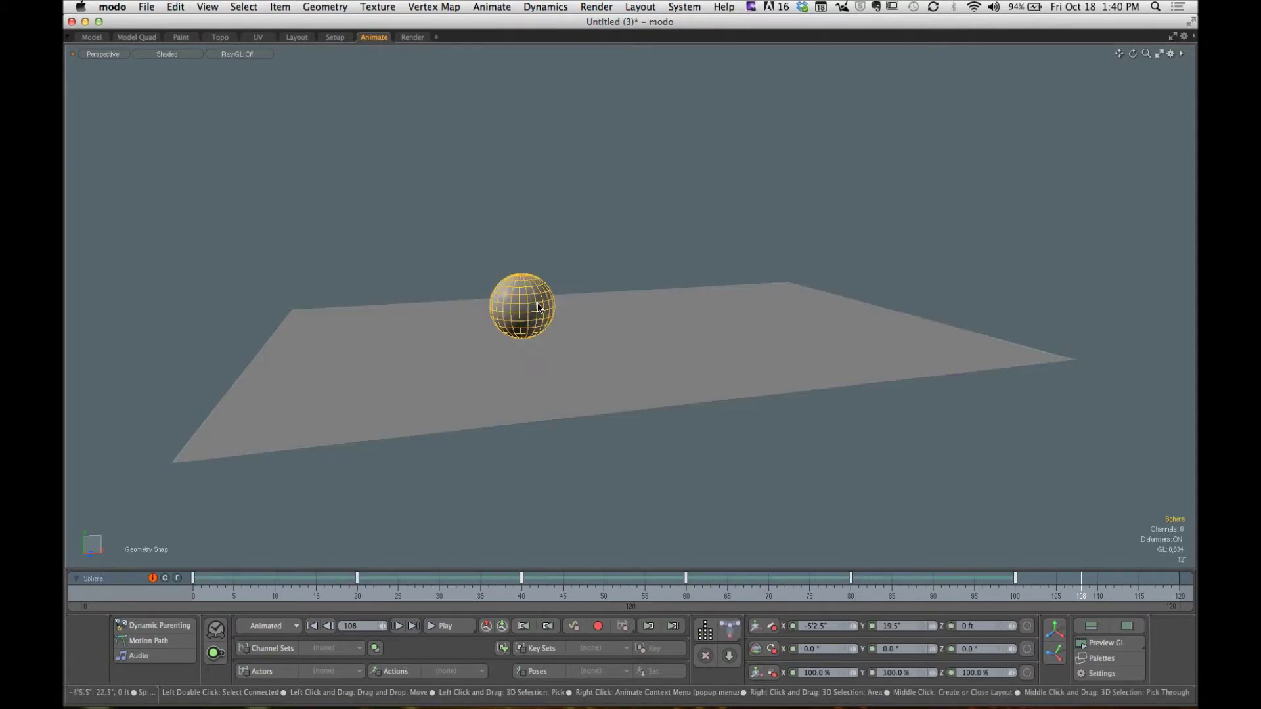
{"action": "left_click", "coordinate": [148, 641]}
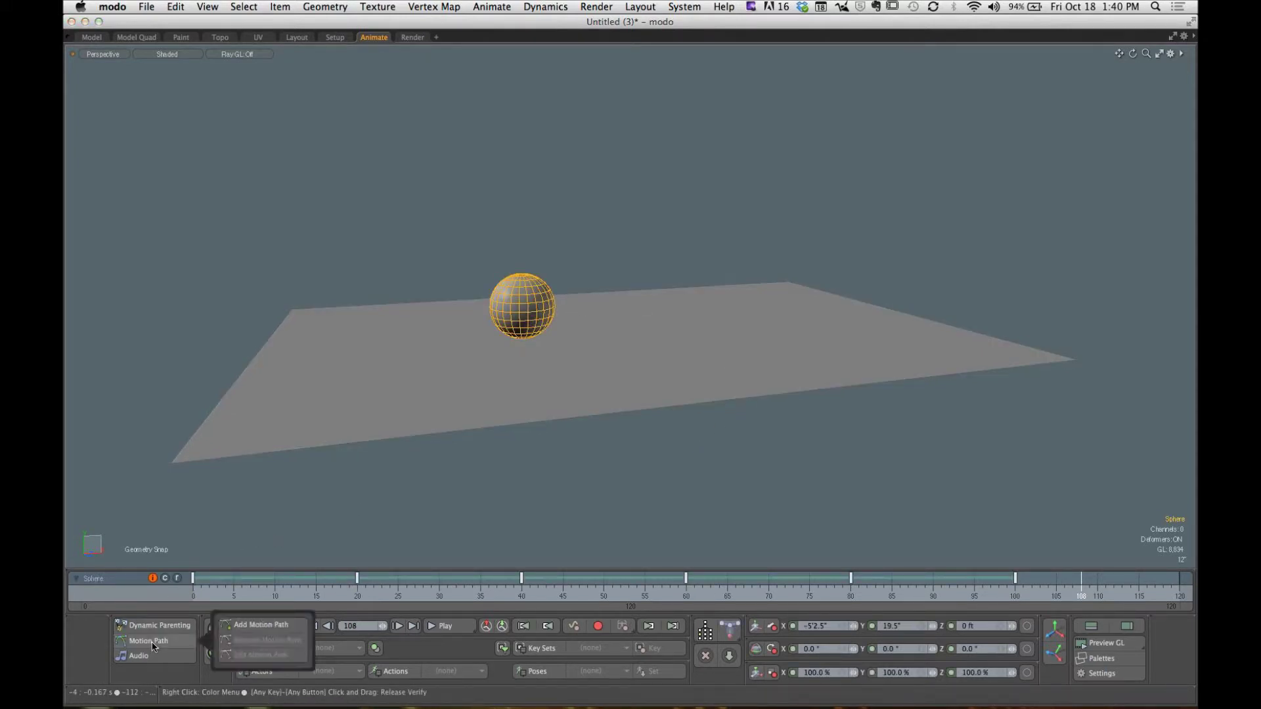
{"action": "left_click", "coordinate": [274, 627]}
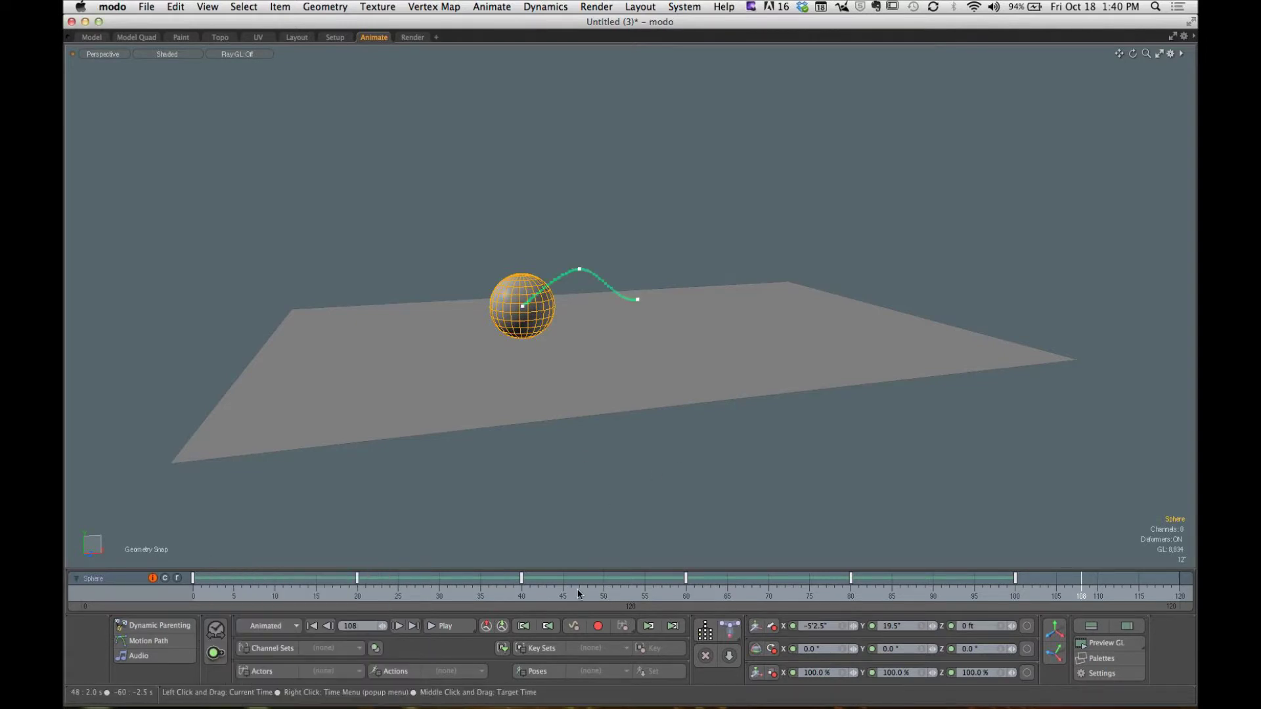
{"action": "mouse_move", "coordinate": [563, 595]}
{"action": "left_mouse_down"}
{"action": "mouse_move", "coordinate": [193, 595]}
{"action": "mouse_move", "coordinate": [973, 595]}
{"action": "mouse_move", "coordinate": [546, 595]}
{"action": "left_mouse_up"}
{"action": "left_click_drag", "start_coordinate": [908, 341], "coordinate": [881, 324], "text": "alt"}
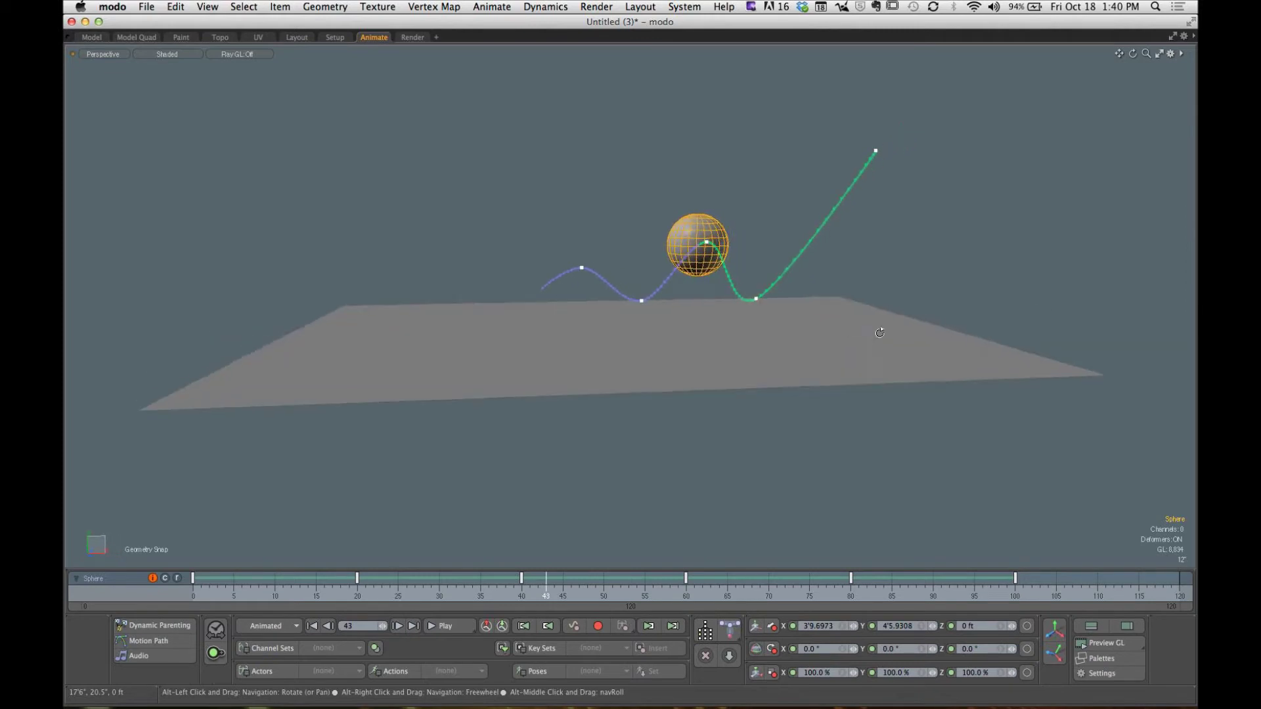
Step: Set the motion path's Time In and Time Out to 70 and scrub back to frame 0 to check its extent
{"action": "left_click", "coordinate": [138, 642]}
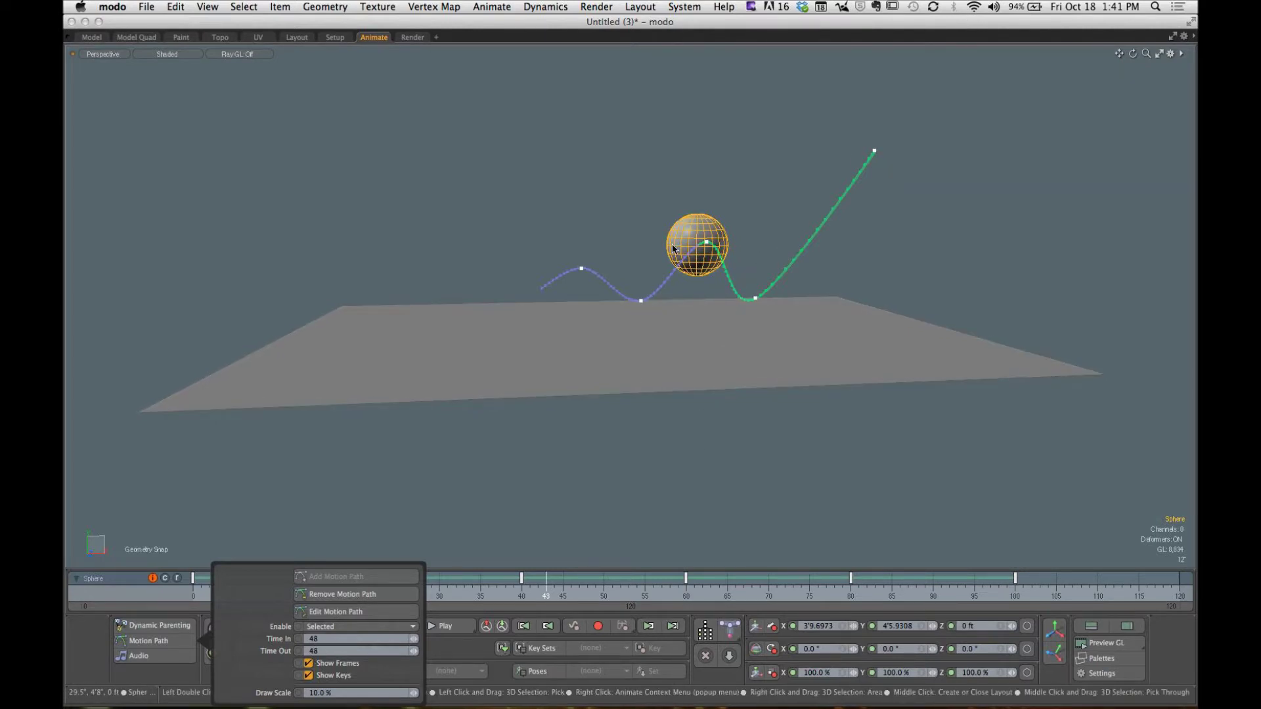
{"action": "left_click", "coordinate": [321, 640]}
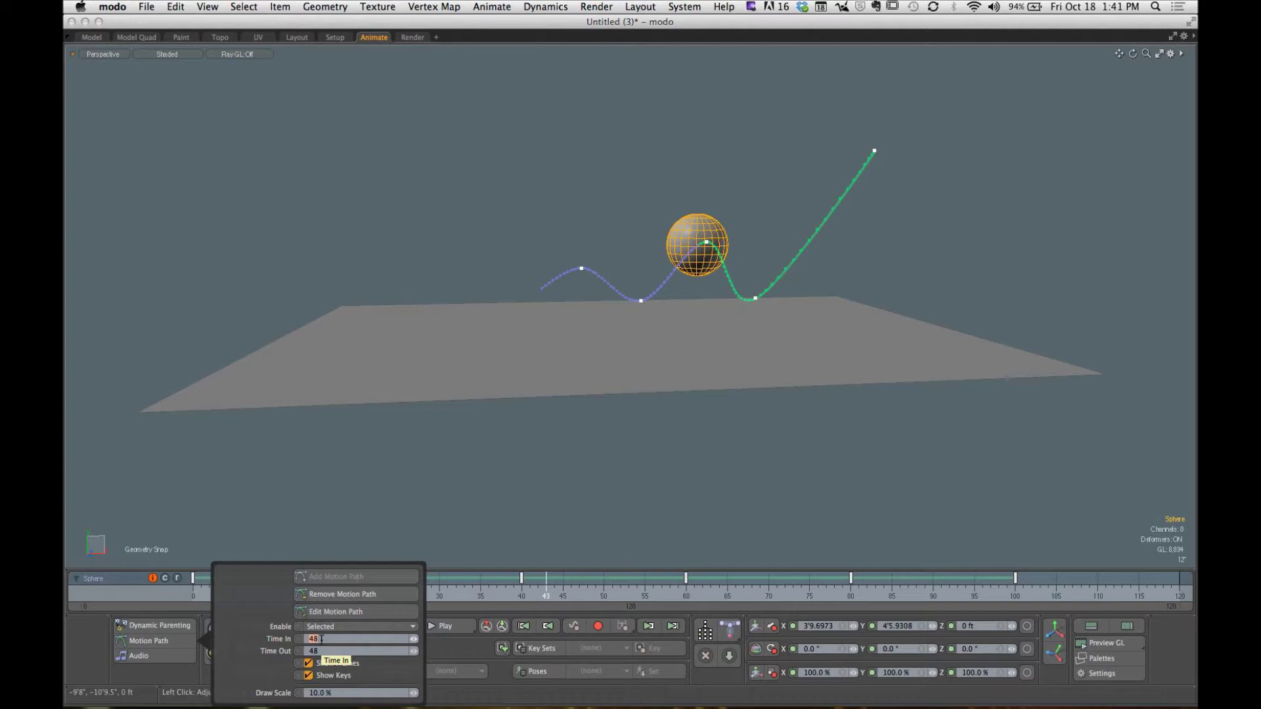
{"action": "key", "text": "Tab"}
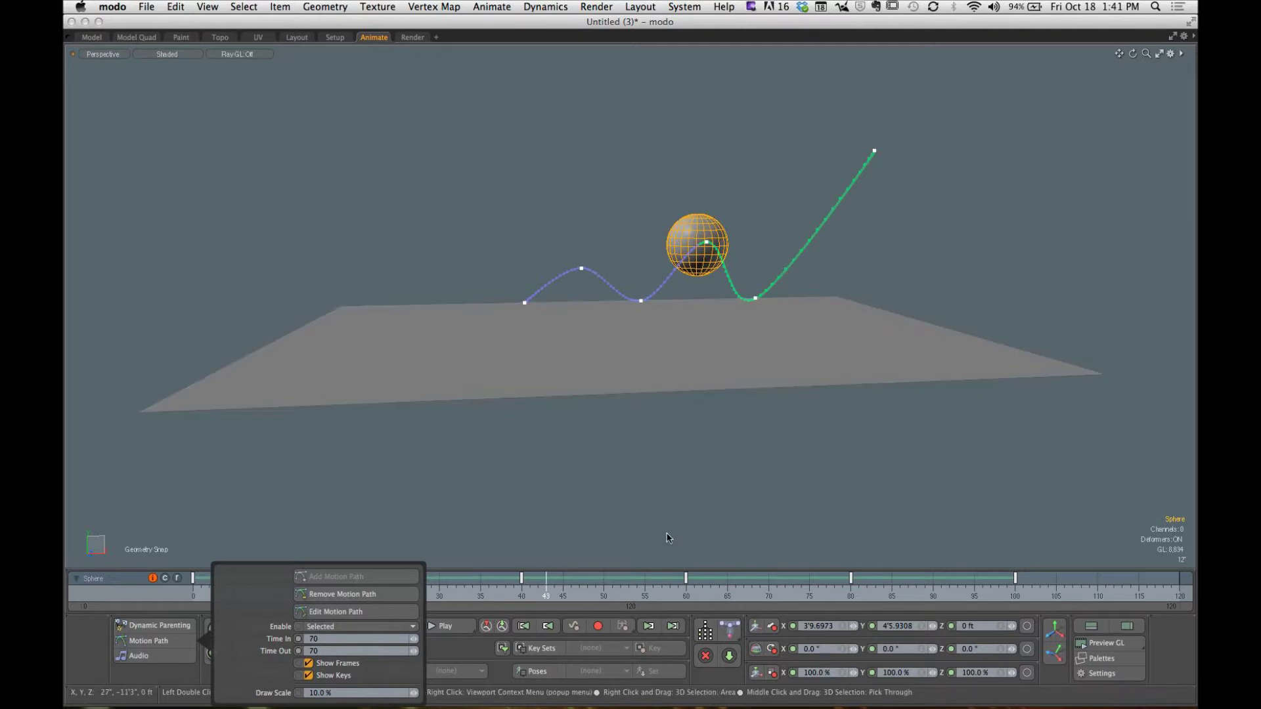
{"action": "left_click", "coordinate": [551, 594]}
{"action": "mouse_move", "coordinate": [555, 598]}
{"action": "left_mouse_down"}
{"action": "mouse_move", "coordinate": [966, 597]}
{"action": "mouse_move", "coordinate": [193, 598]}
{"action": "left_mouse_up"}
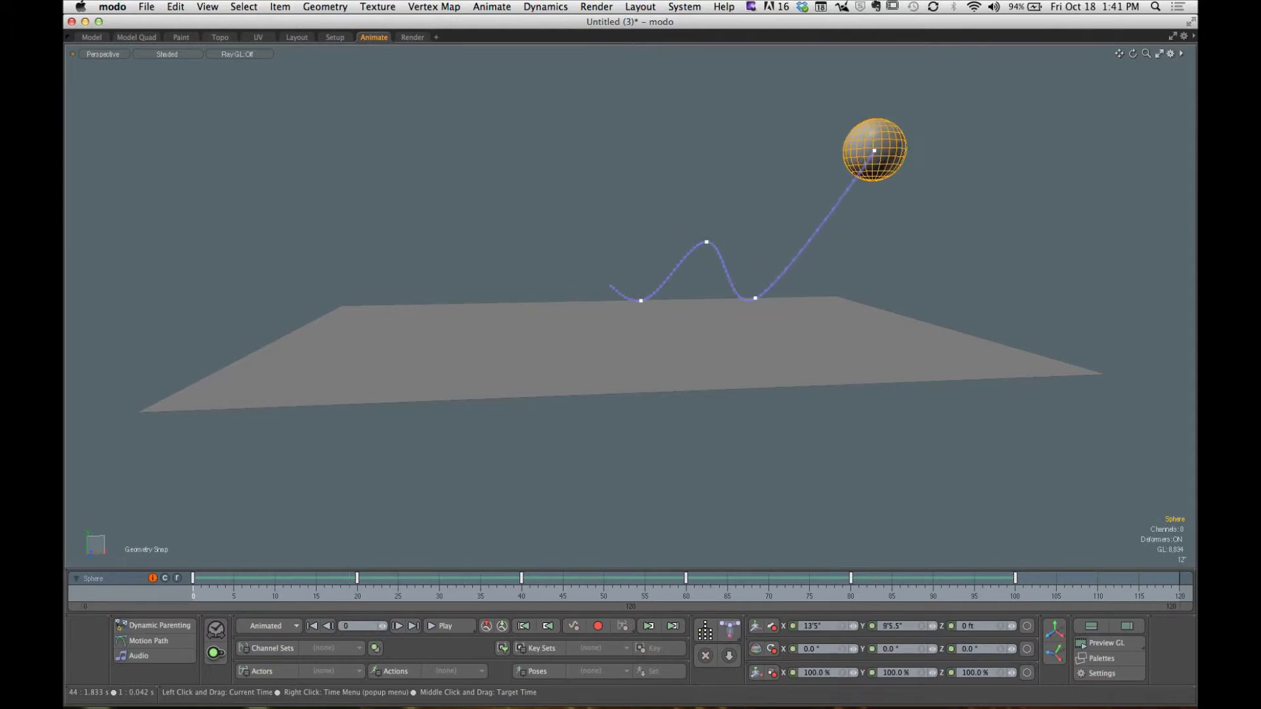
Step: Set the sphere's motion path Time In to 1 and Time Out to 120
{"action": "left_click", "coordinate": [164, 647]}
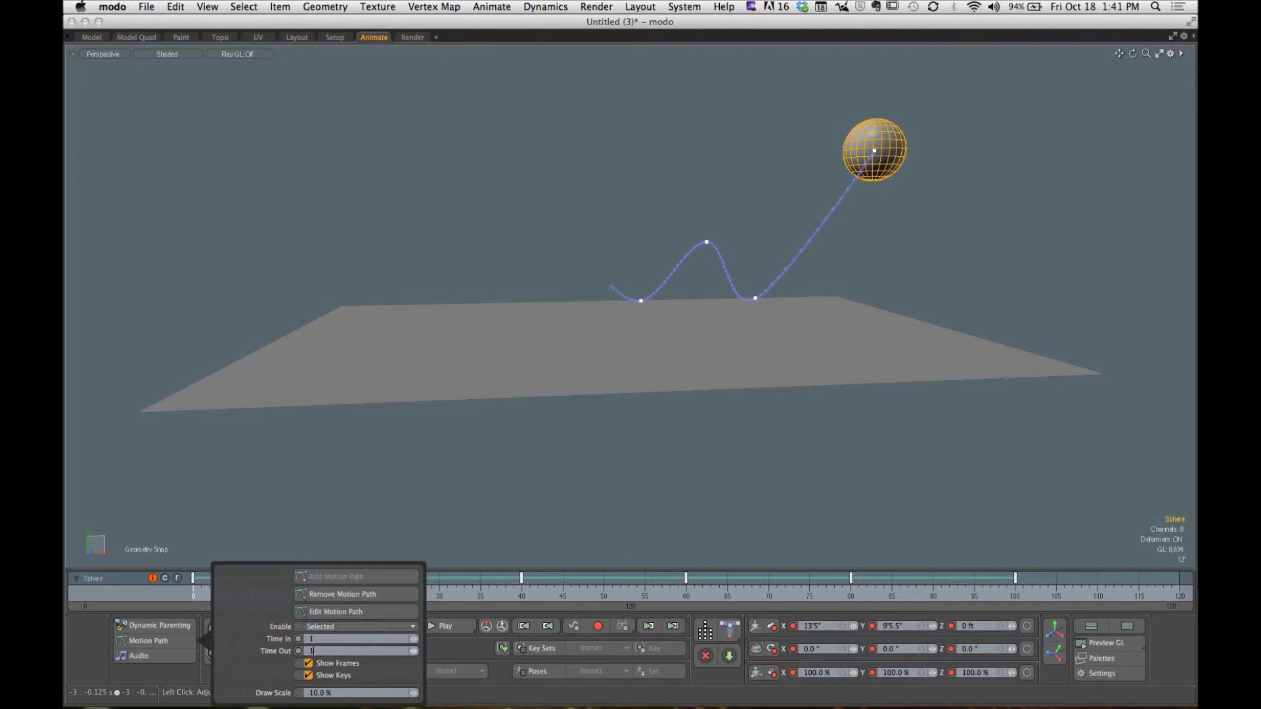
{"action": "key", "text": "Return"}
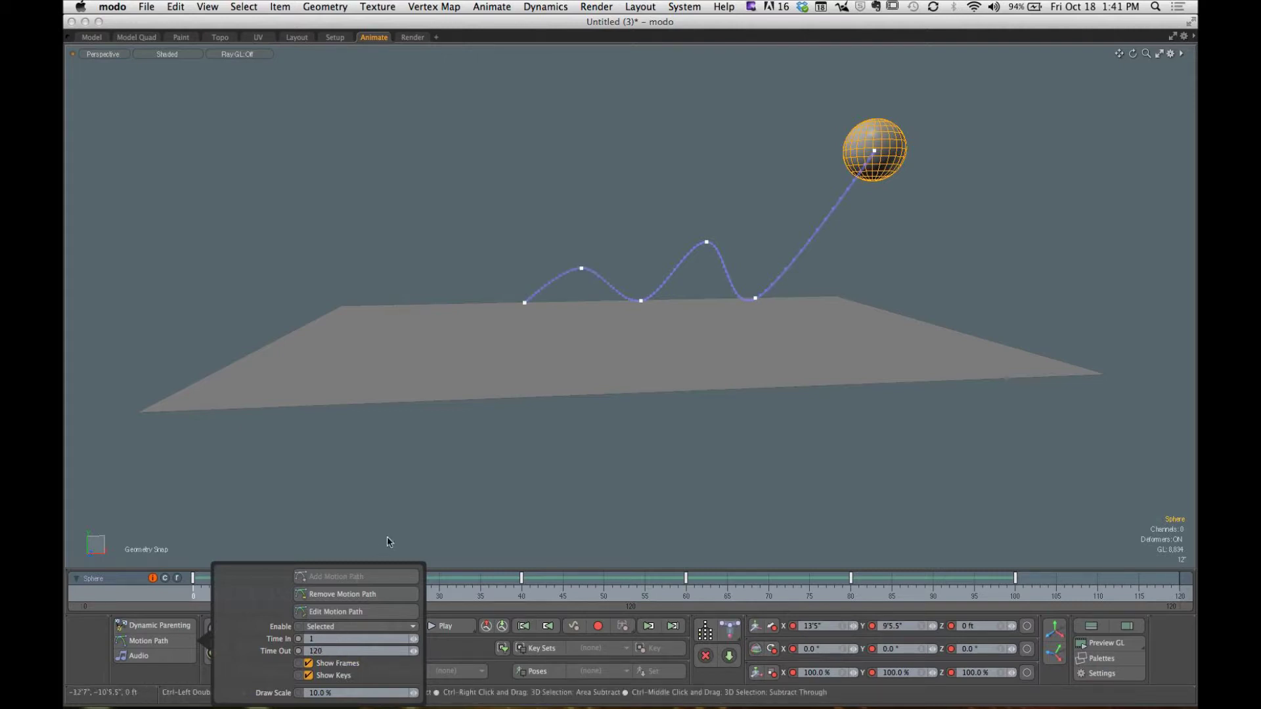
{"action": "left_click", "coordinate": [447, 548]}
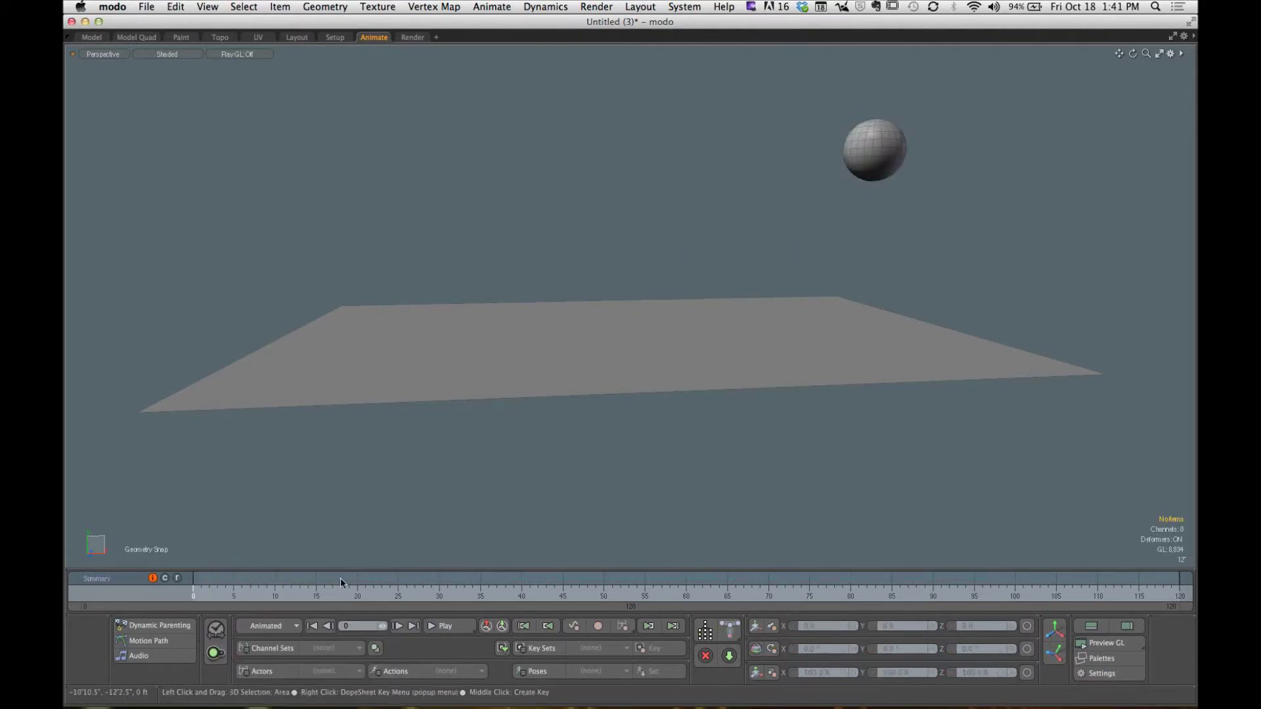
{"action": "left_click_drag", "start_coordinate": [213, 593], "coordinate": [99, 611]}
Step: Reselect the sphere and set its motion path Time In to 70
{"action": "left_click", "coordinate": [874, 155]}
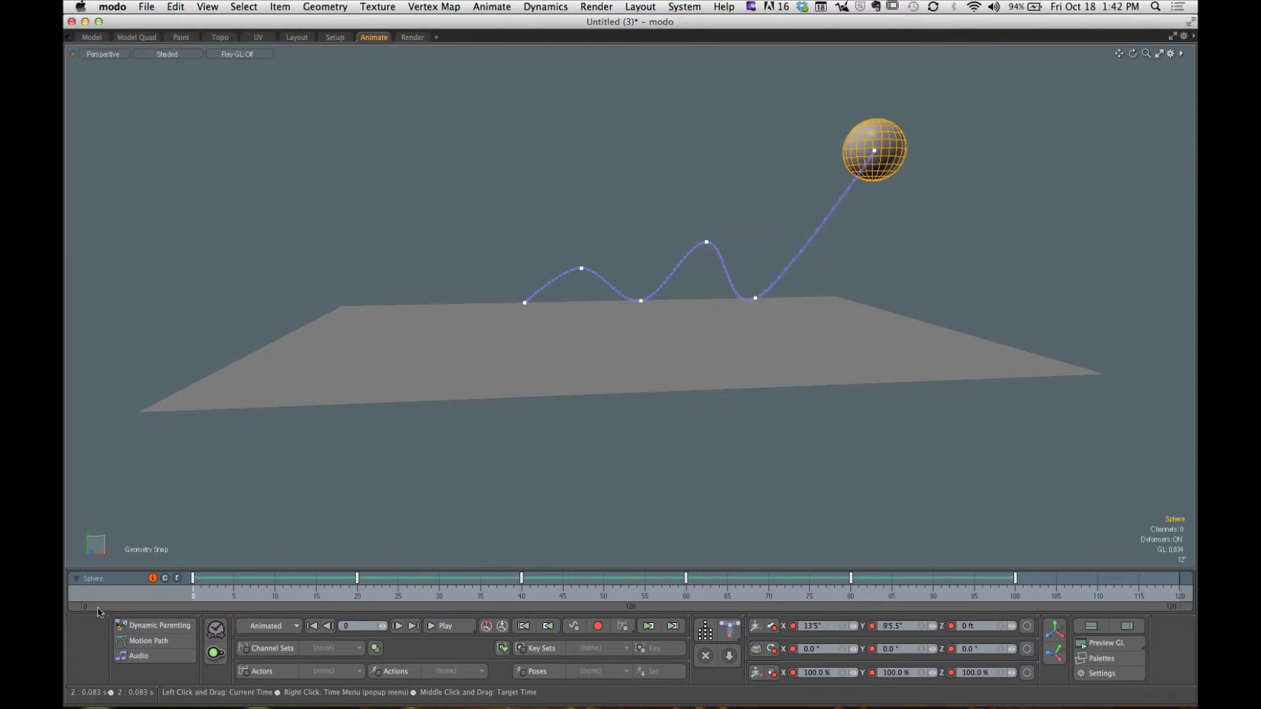
{"action": "left_click", "coordinate": [148, 640]}
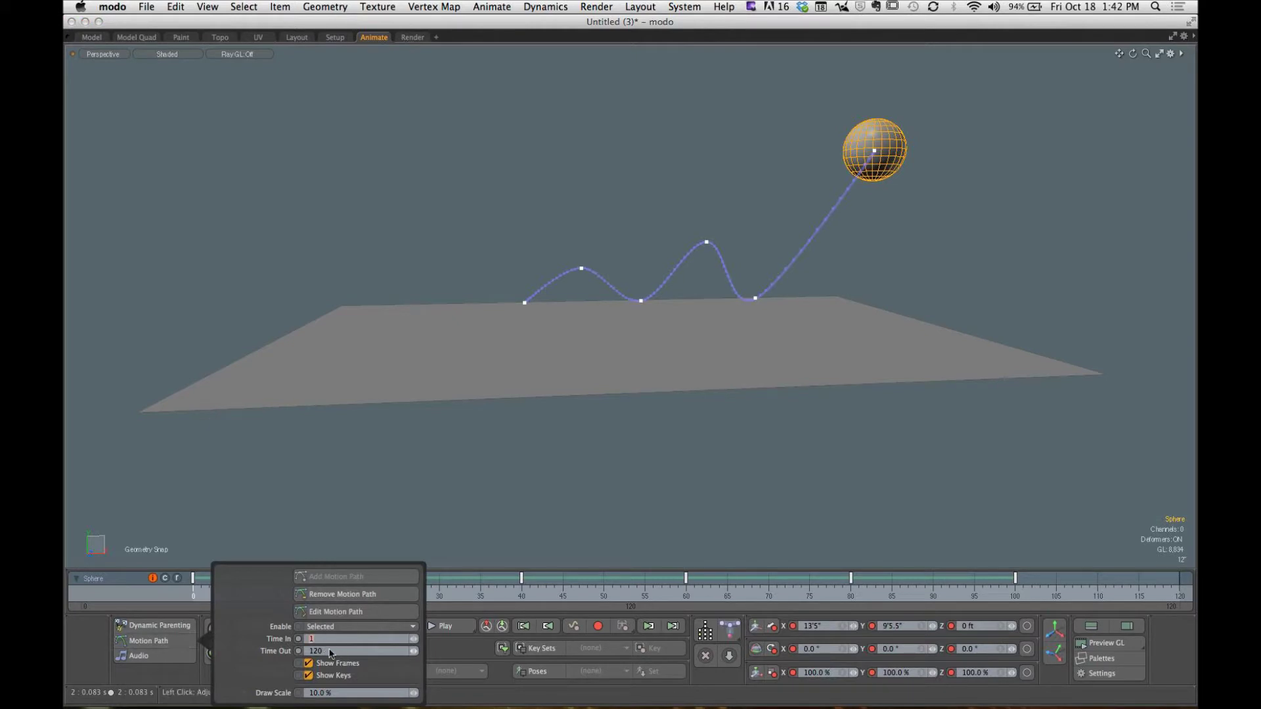
{"action": "type", "text": "70"}
{"action": "left_click", "coordinate": [326, 525]}
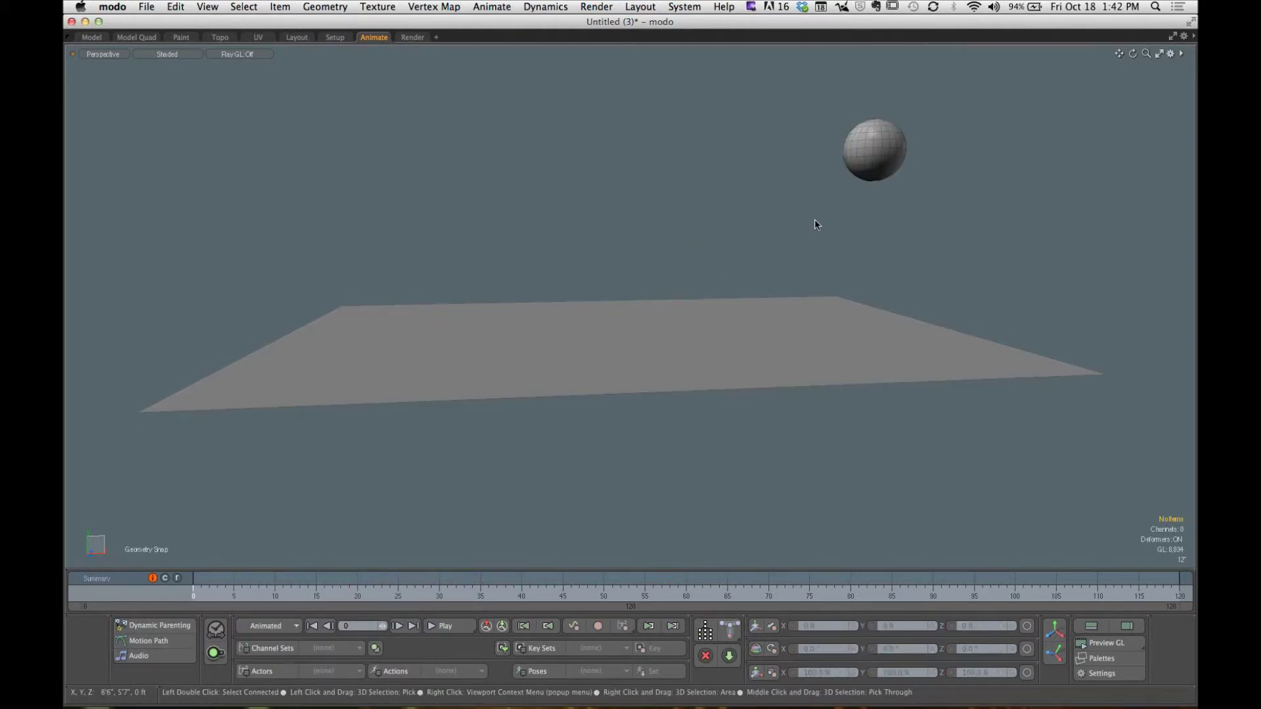
Step: Reselect the sphere and set both Time In and Time Out of its motion path to 120
{"action": "left_click", "coordinate": [874, 150]}
{"action": "left_click_drag", "start_coordinate": [224, 594], "coordinate": [100, 636]}
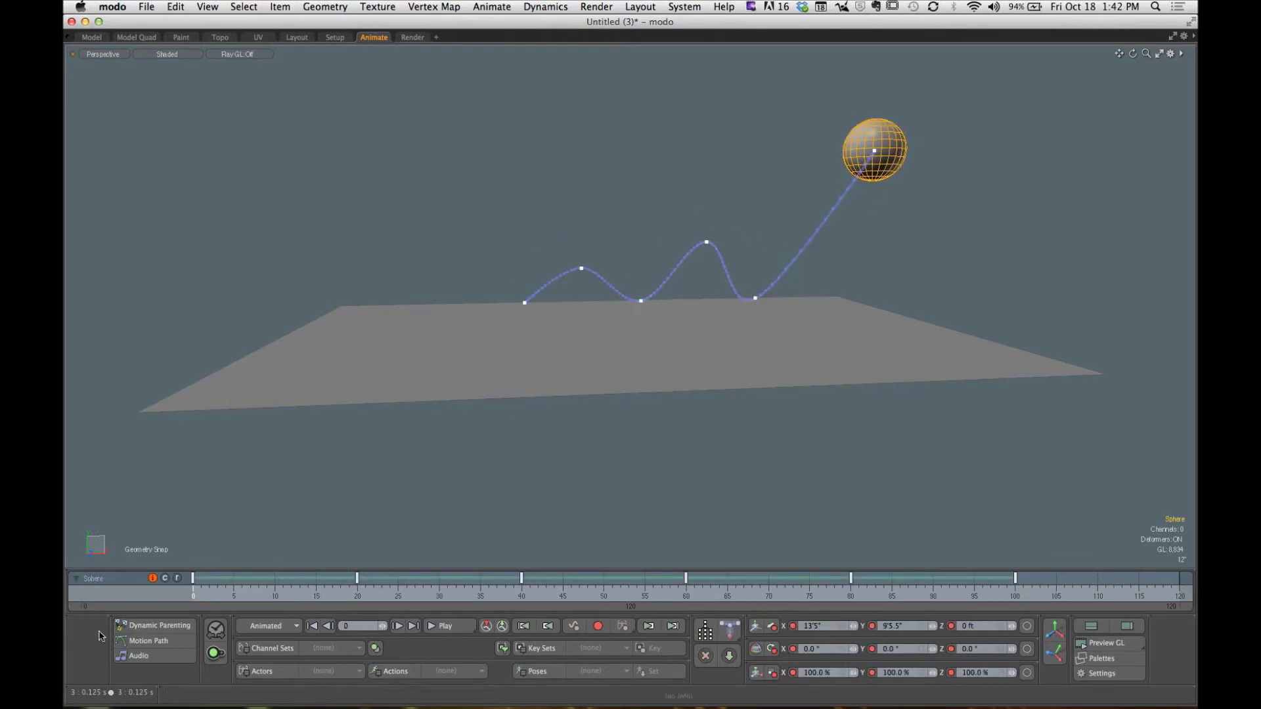
{"action": "left_click", "coordinate": [152, 642]}
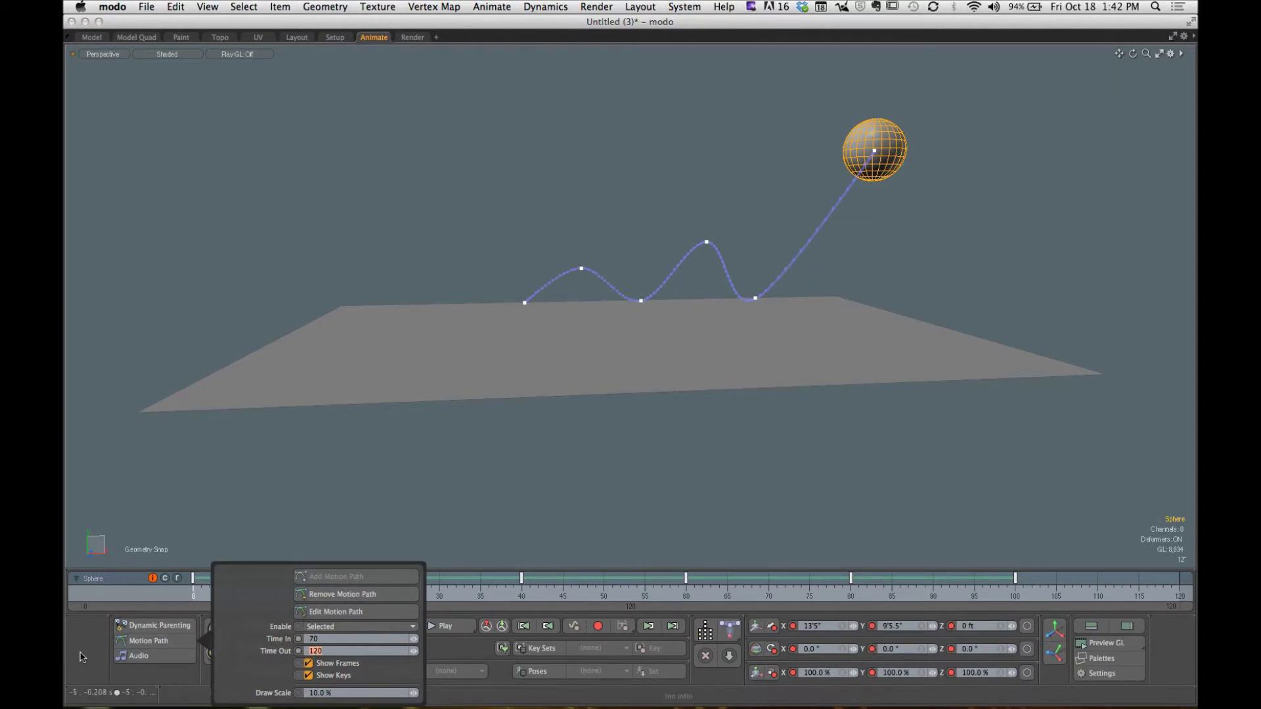
{"action": "left_click", "coordinate": [150, 641]}
{"action": "key", "text": "Return"}
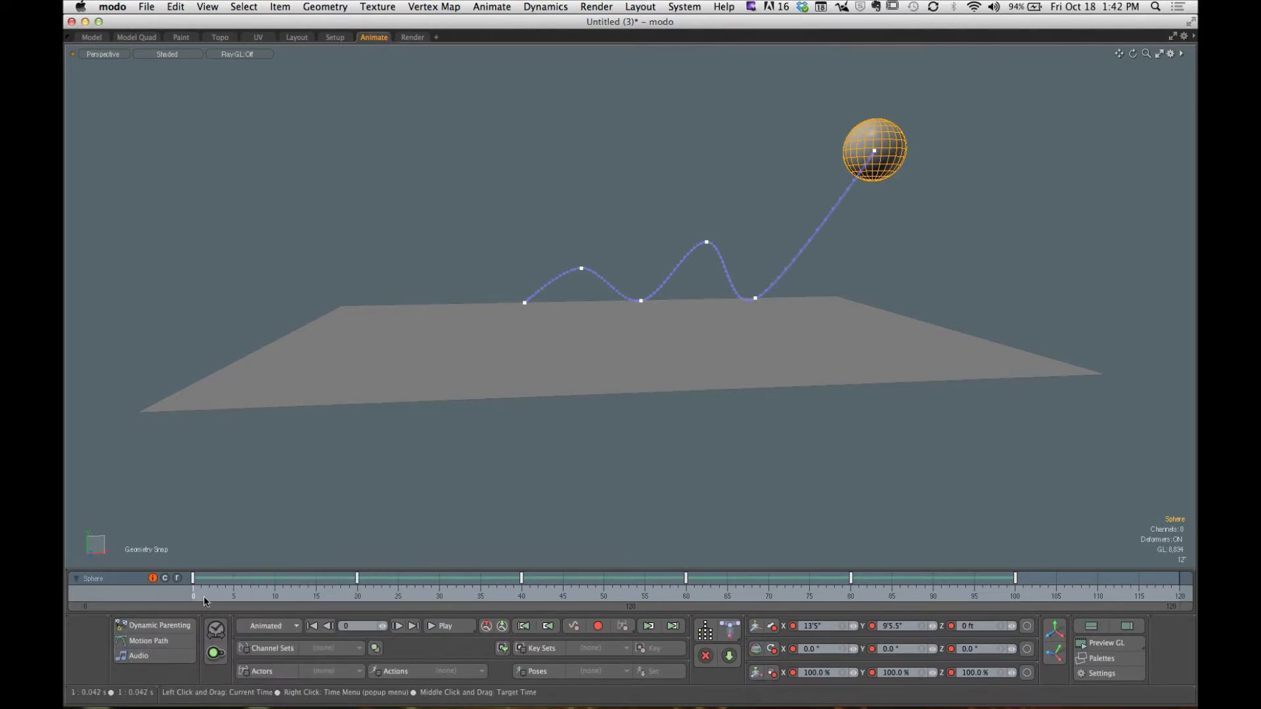
Step: Scrub through the whole timeline and return to frame 0 to check the sphere's motion path
{"action": "left_click", "coordinate": [374, 581]}
{"action": "left_click_drag", "start_coordinate": [374, 582], "coordinate": [1024, 581]}
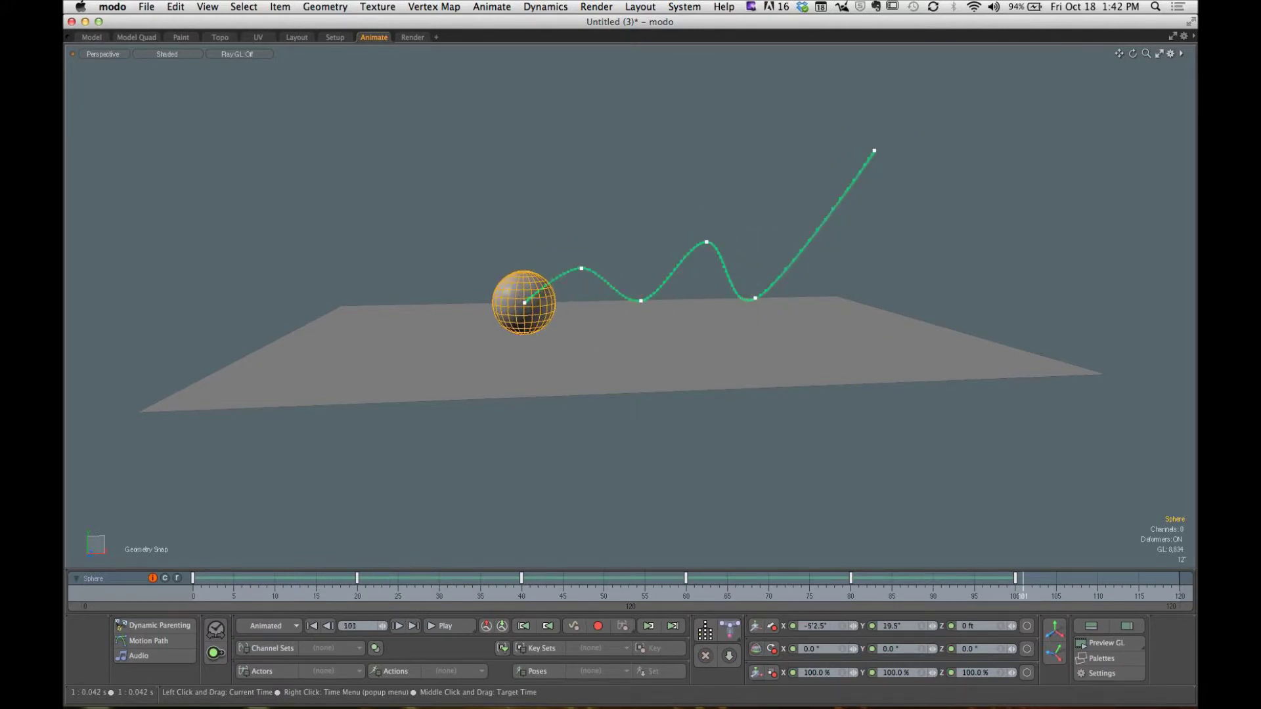
{"action": "left_click_drag", "start_coordinate": [1181, 581], "coordinate": [193, 581]}
Step: Switch to the Front view and frame the sphere's motion path
{"action": "left_click_drag", "start_coordinate": [763, 231], "coordinate": [725, 318], "text": "alt"}
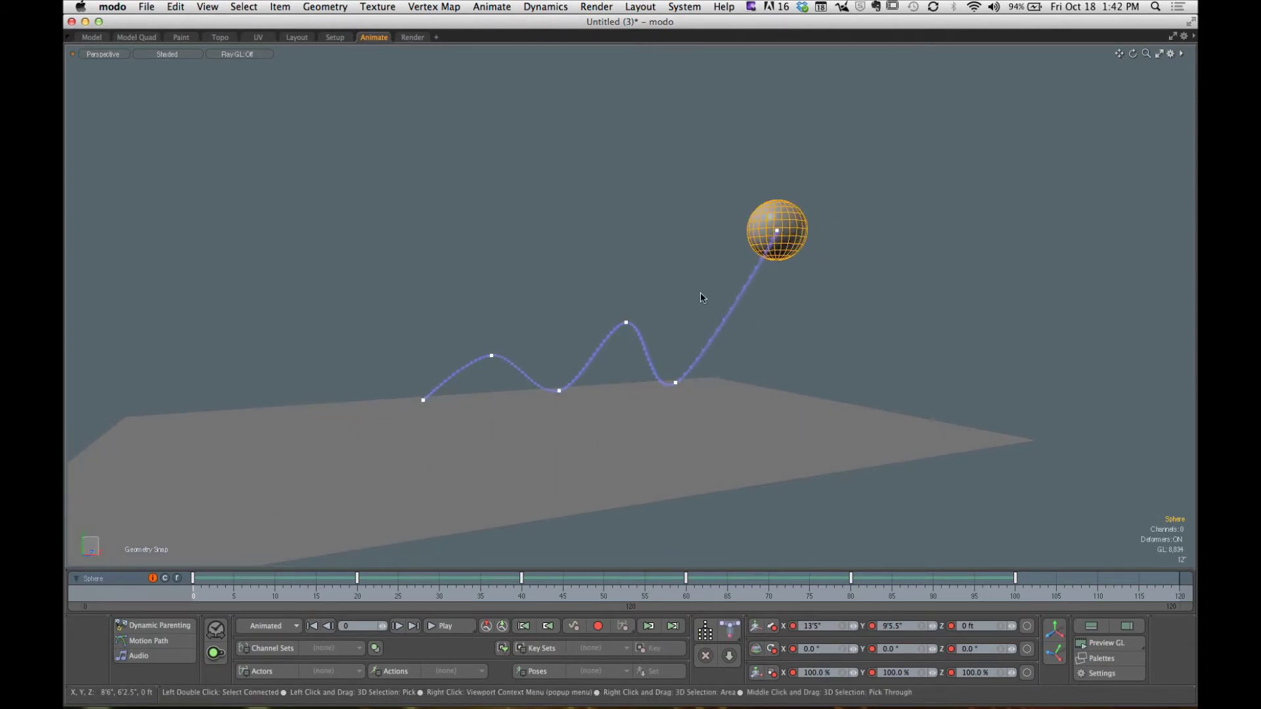
{"action": "left_click_drag", "start_coordinate": [710, 298], "coordinate": [678, 293], "text": "alt"}
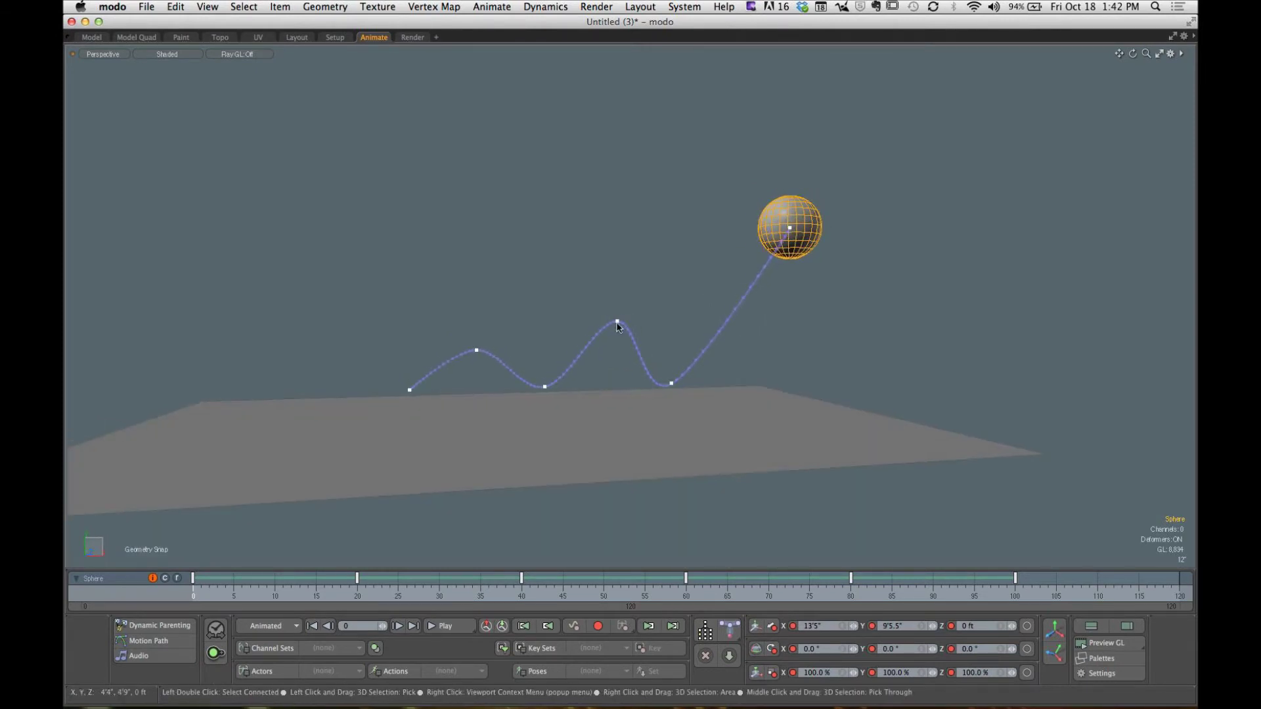
{"action": "left_click", "coordinate": [628, 334]}
{"action": "left_click", "coordinate": [814, 223]}
{"action": "left_click_drag", "start_coordinate": [789, 236], "coordinate": [644, 267], "text": "alt"}
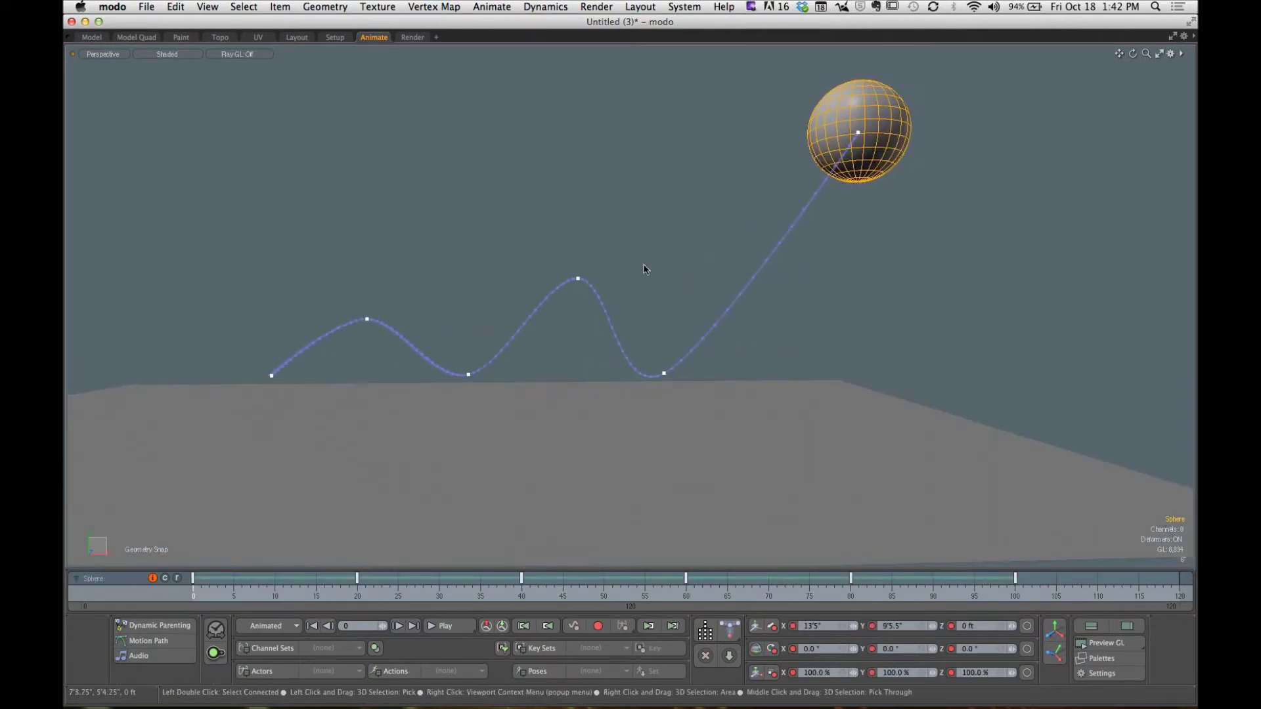
{"action": "key", "text": "ctrl+space"}
{"action": "left_click", "coordinate": [716, 324]}
{"action": "left_click_drag", "start_coordinate": [702, 305], "coordinate": [716, 299], "text": "alt+shift"}
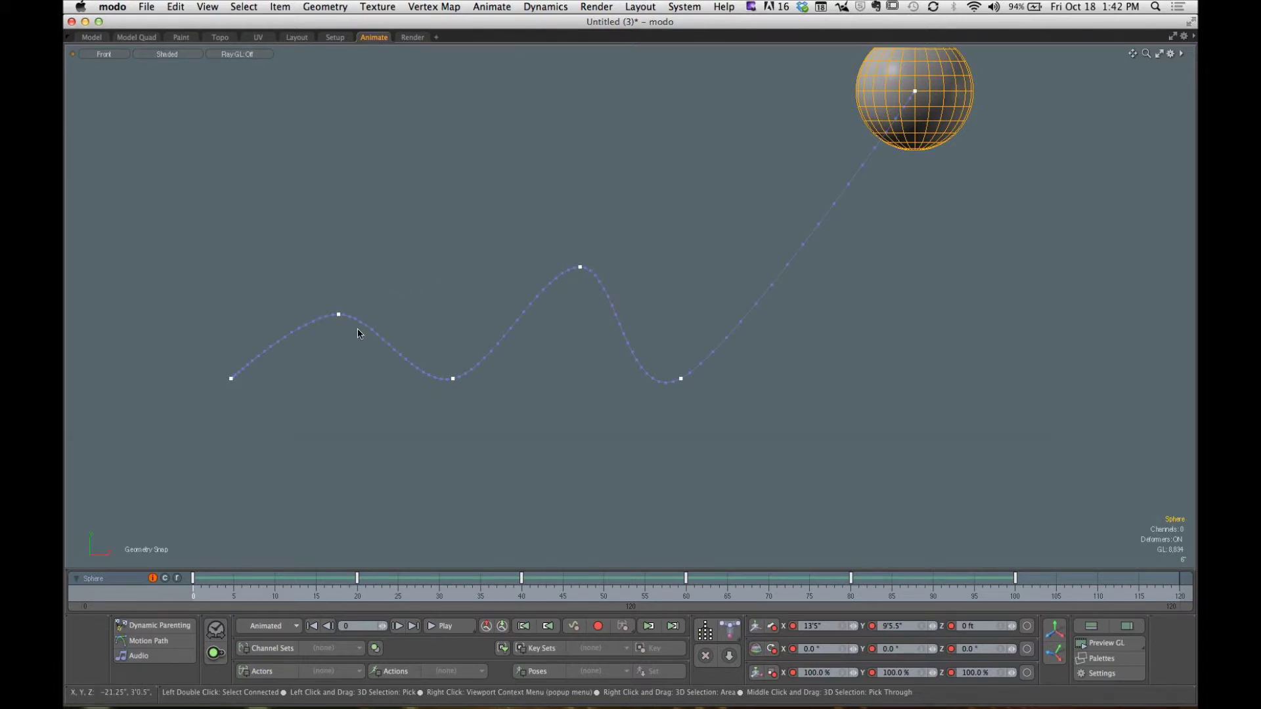
Step: Turn on Edit Motion Path and move the frame 40 peak key slightly toward the frame 60 ground key
{"action": "left_click", "coordinate": [150, 641]}
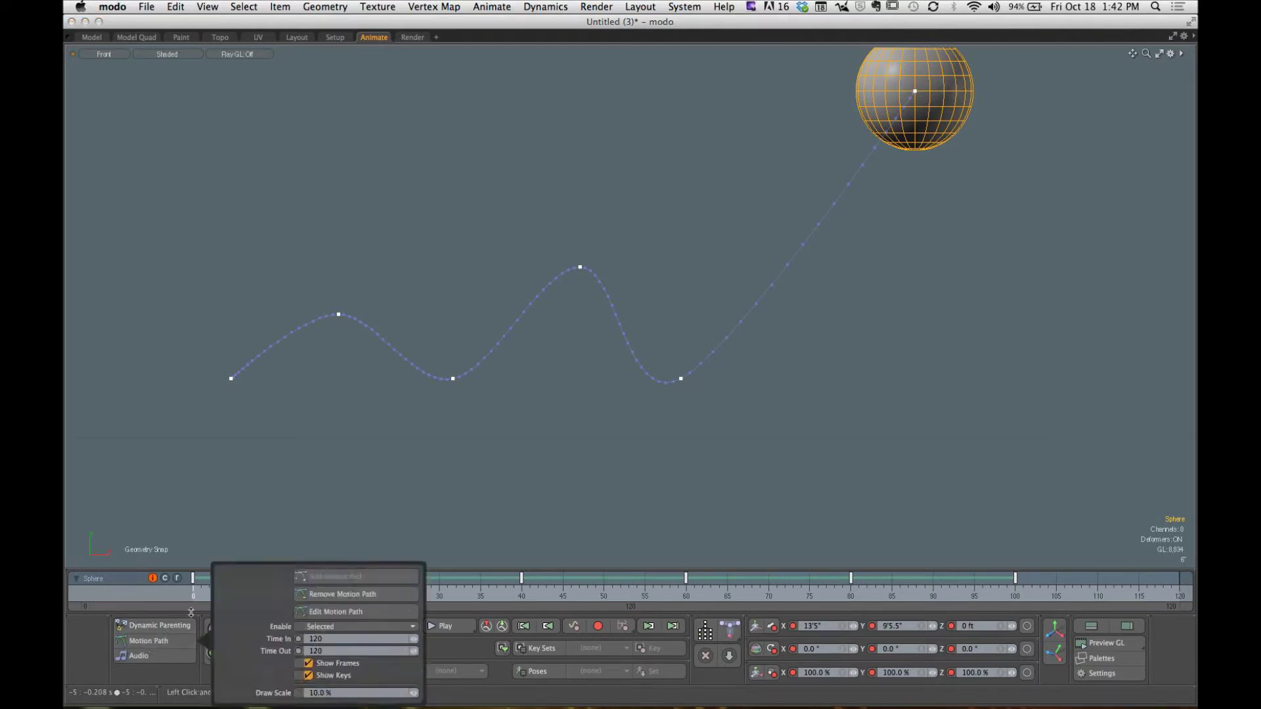
{"action": "left_click", "coordinate": [365, 615]}
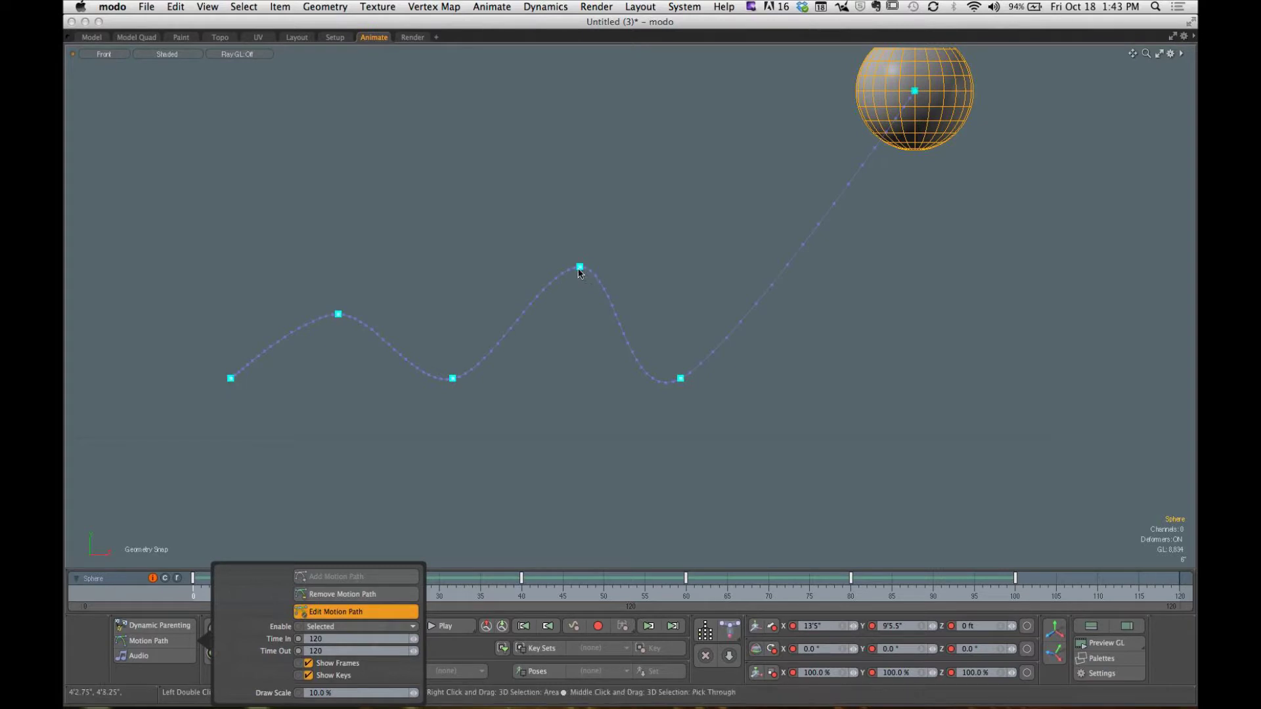
{"action": "mouse_move", "coordinate": [579, 266]}
{"action": "left_mouse_down"}
{"action": "mouse_move", "coordinate": [584, 285]}
{"action": "mouse_move", "coordinate": [567, 270]}
{"action": "mouse_move", "coordinate": [510, 274]}
{"action": "mouse_move", "coordinate": [569, 281]}
{"action": "mouse_move", "coordinate": [552, 252]}
{"action": "mouse_move", "coordinate": [558, 265]}
{"action": "left_mouse_up"}
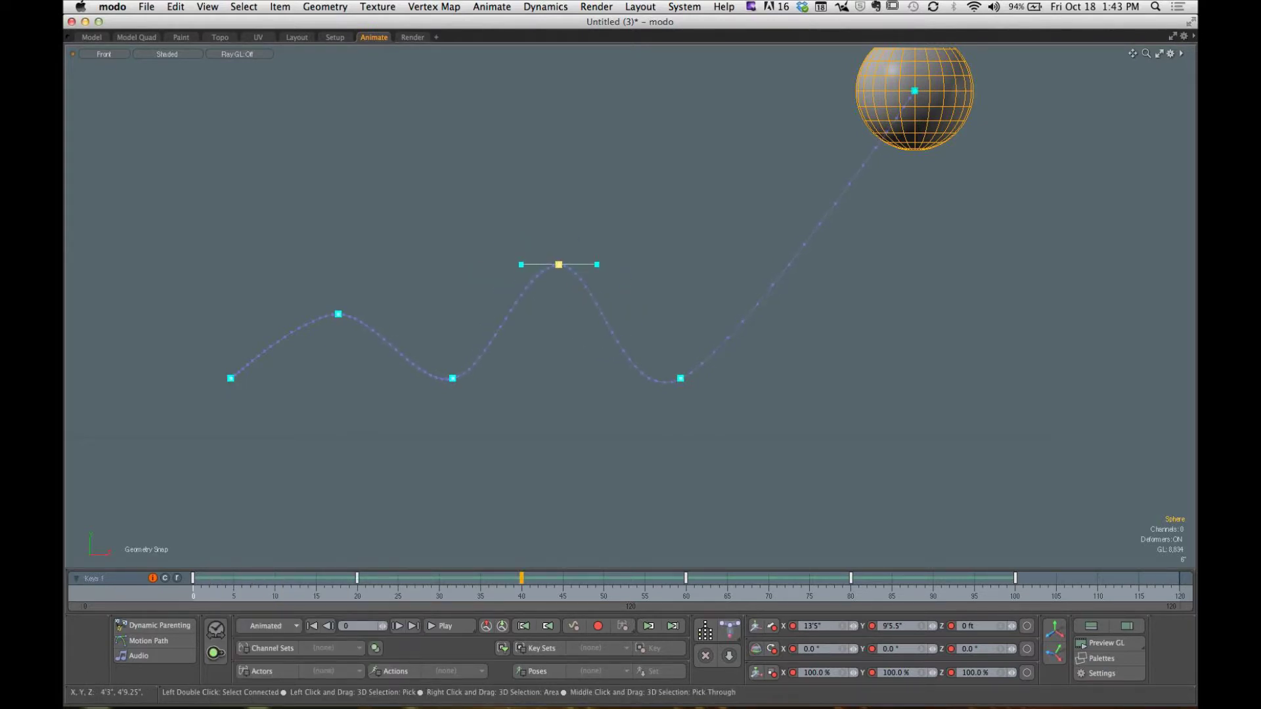
Step: Raise the motion path's frame 80 and 40 peaks, nudge the frame 100 and 60 ground keys down, and shift the frame 20 key toward the sphere
{"action": "left_click_drag", "start_coordinate": [337, 314], "coordinate": [333, 293]}
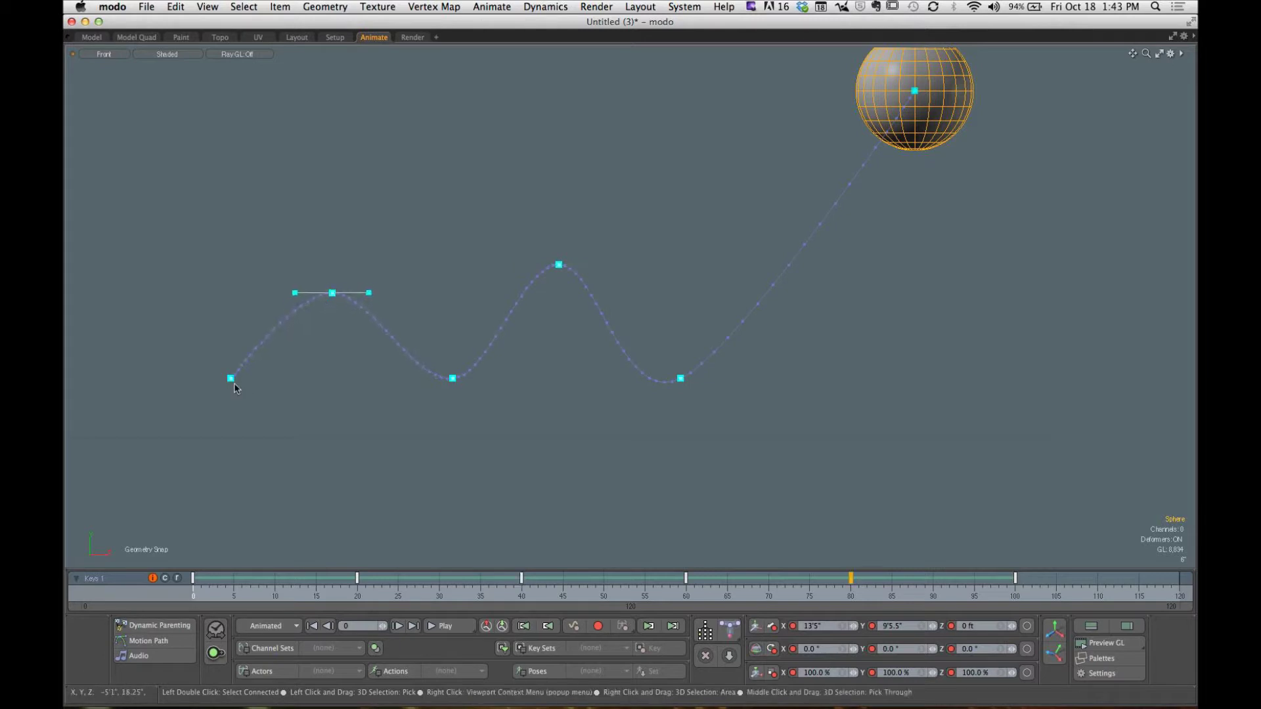
{"action": "left_click_drag", "start_coordinate": [230, 378], "coordinate": [230, 382]}
{"action": "left_click_drag", "start_coordinate": [453, 379], "coordinate": [456, 382]}
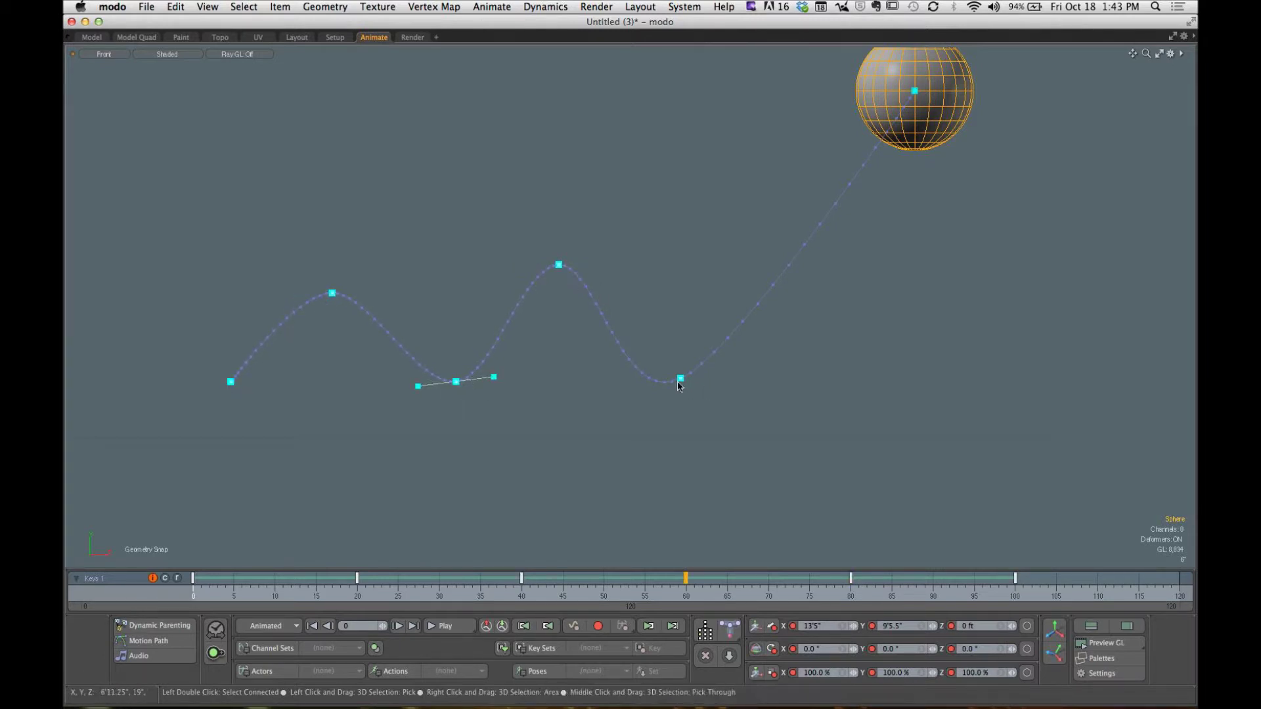
{"action": "left_click_drag", "start_coordinate": [681, 379], "coordinate": [752, 387]}
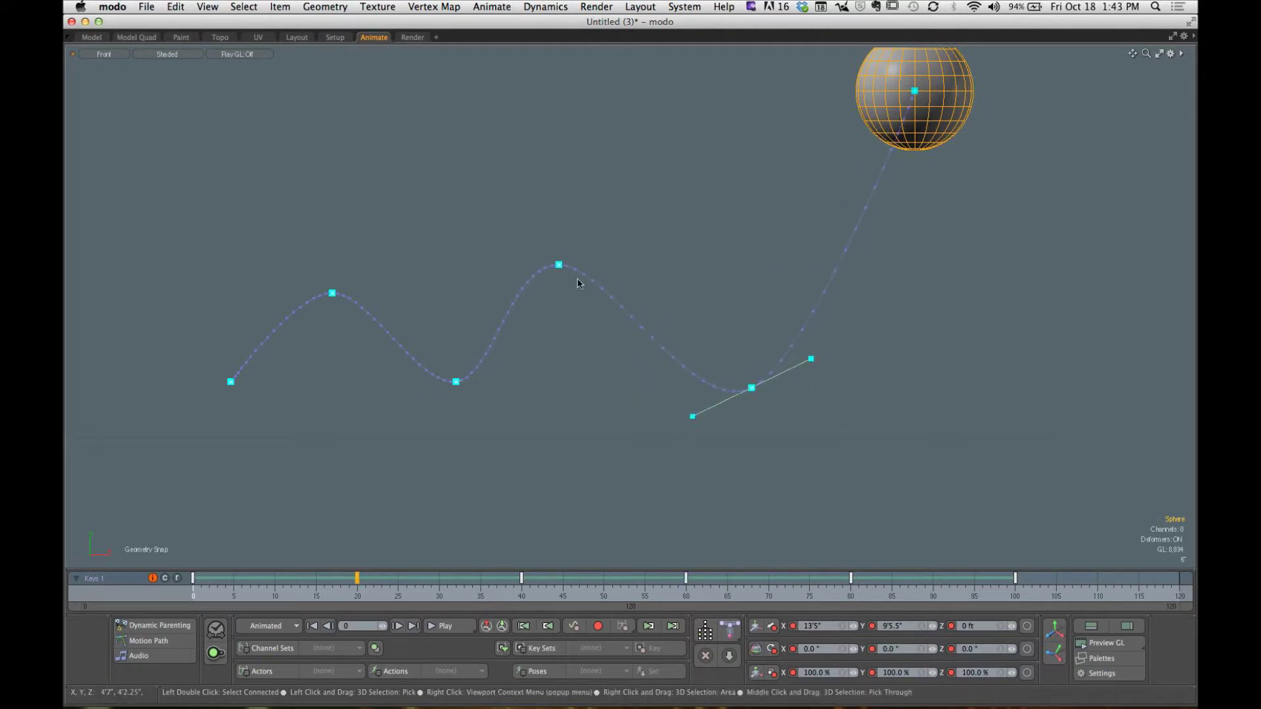
{"action": "left_click_drag", "start_coordinate": [559, 264], "coordinate": [598, 173]}
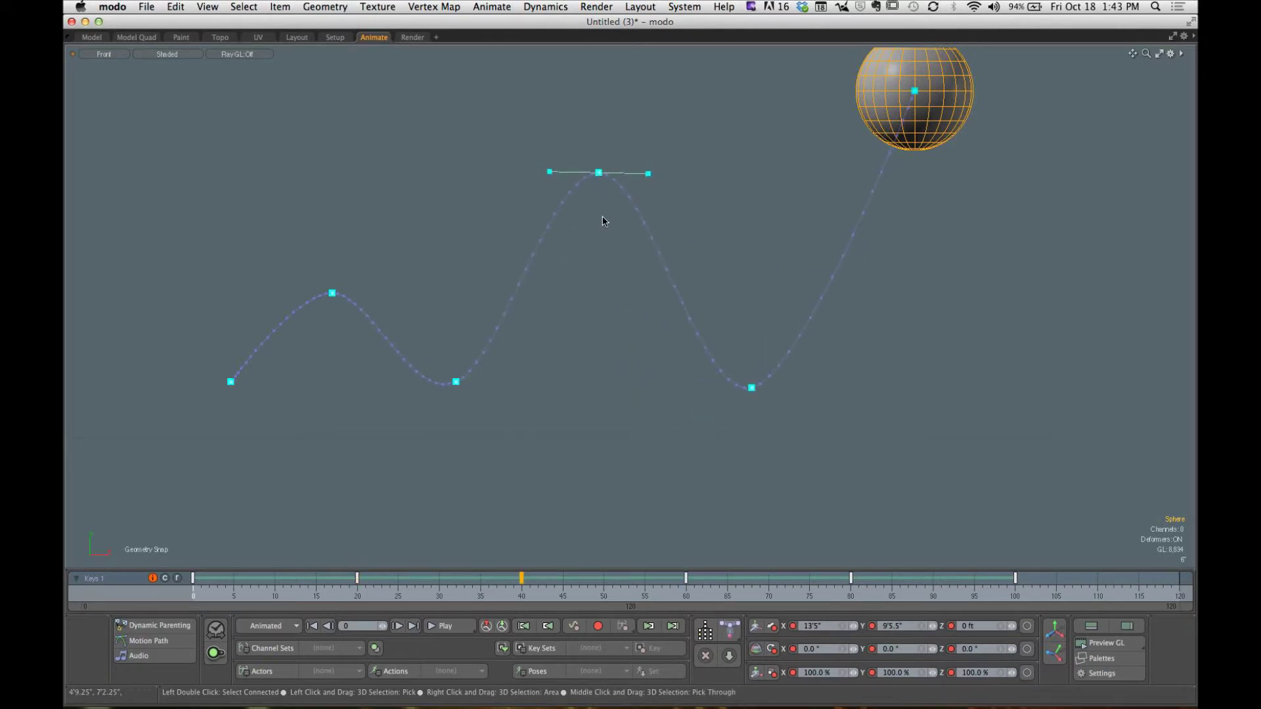
Step: Move the frame 60 and frame 100 ground keys slightly farther from the sphere and raise the frame 80 peak key a little
{"action": "left_click", "coordinate": [752, 389]}
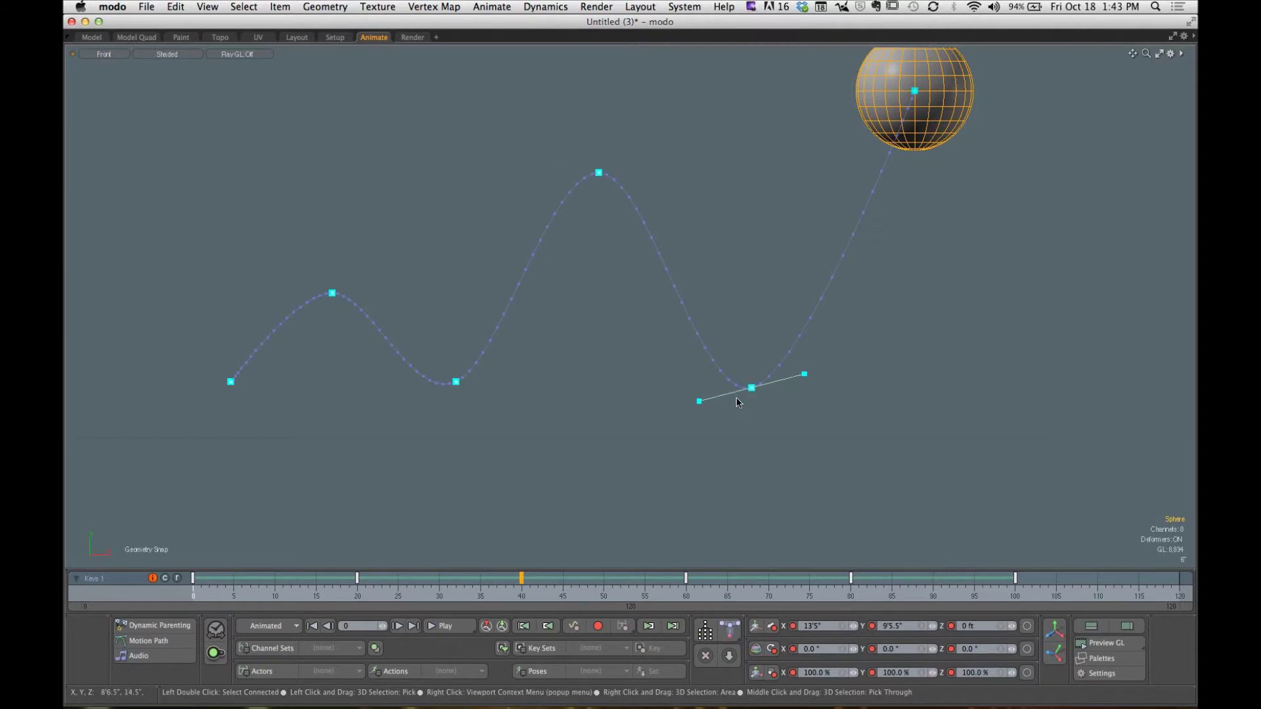
{"action": "left_click", "coordinate": [456, 382]}
{"action": "left_click_drag", "start_coordinate": [456, 381], "coordinate": [440, 381]}
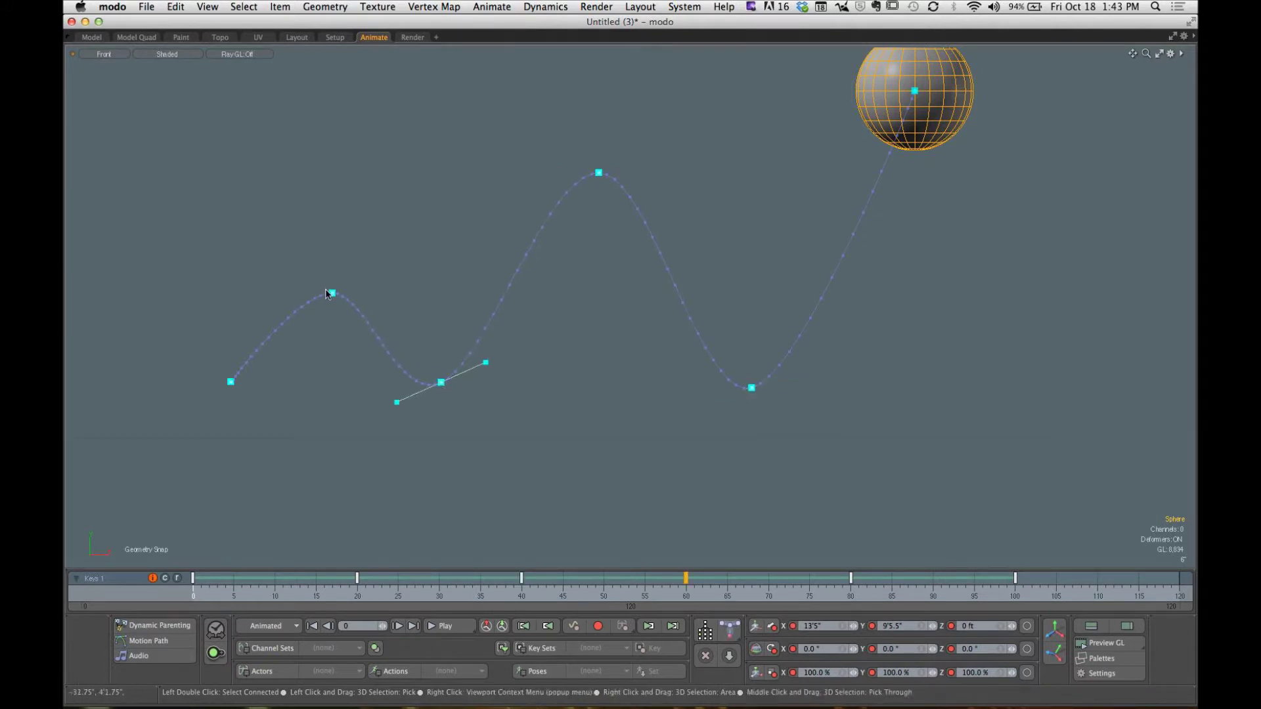
{"action": "left_click_drag", "start_coordinate": [332, 292], "coordinate": [321, 278]}
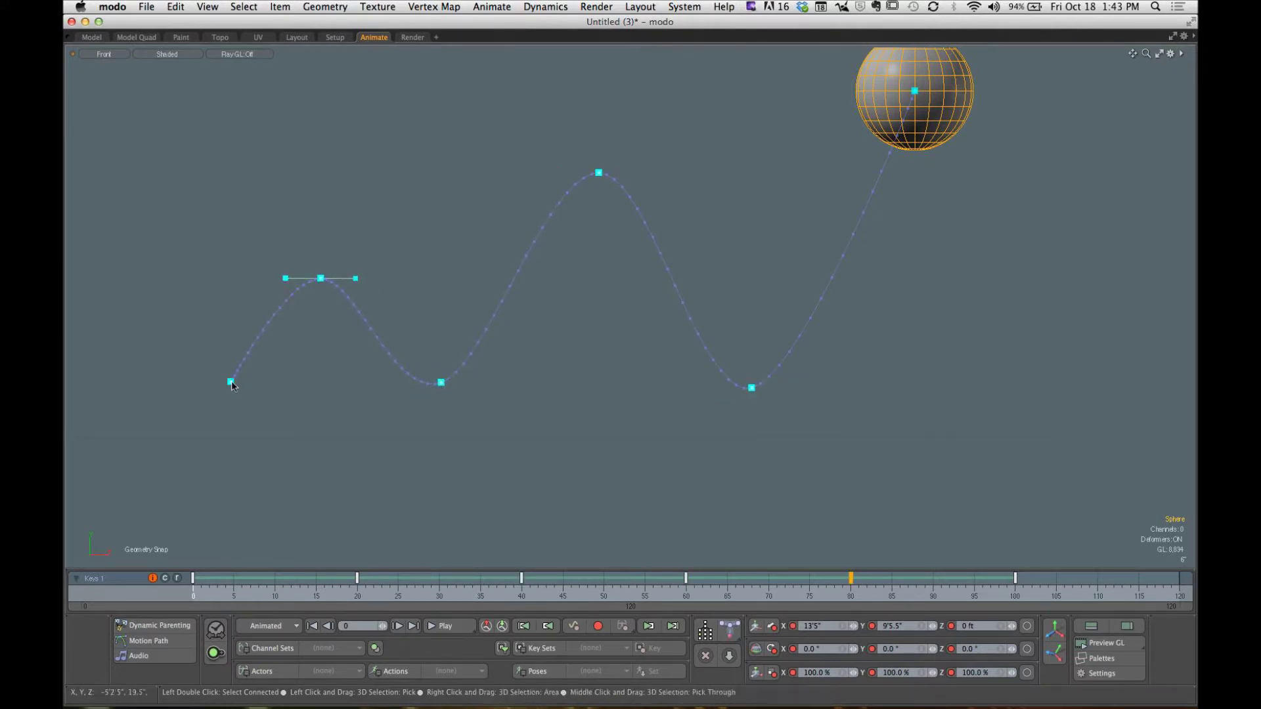
{"action": "left_click_drag", "start_coordinate": [230, 382], "coordinate": [226, 388]}
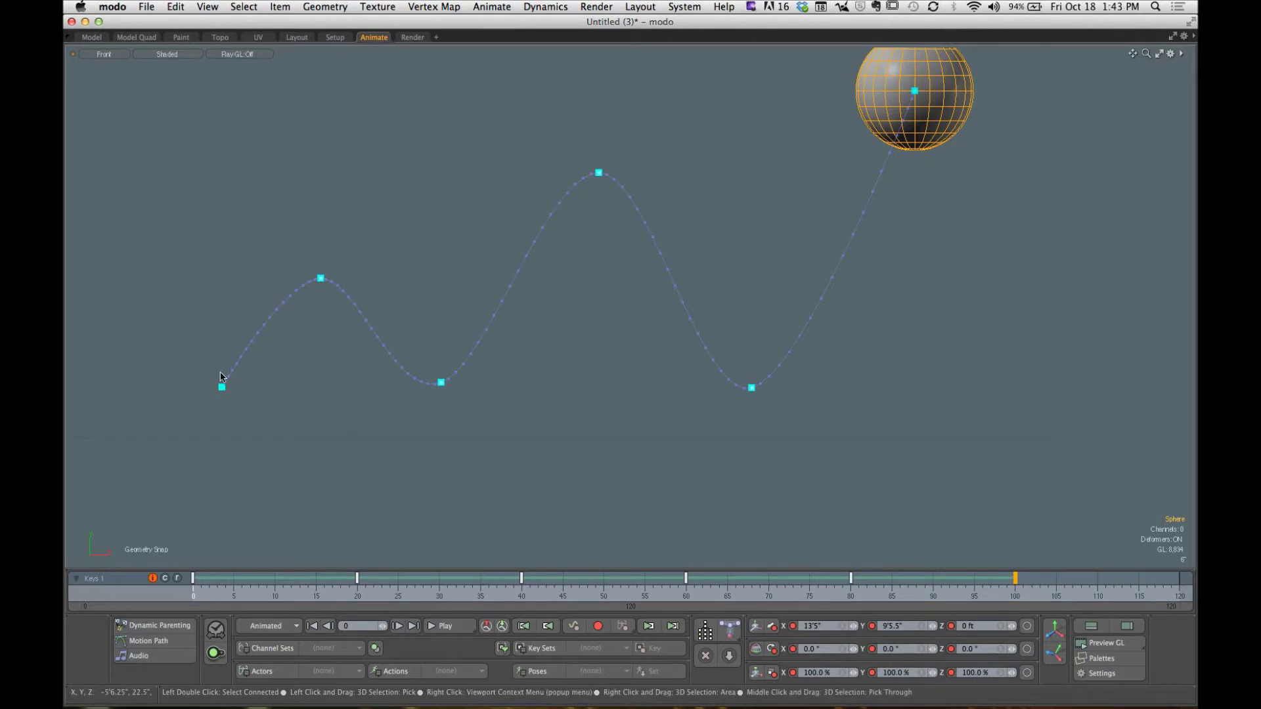
Step: In the Perspective view, shorten the tangent handles of the frame 60 and frame 20 ground keys to sharpen both bounces
{"action": "left_click", "coordinate": [441, 382]}
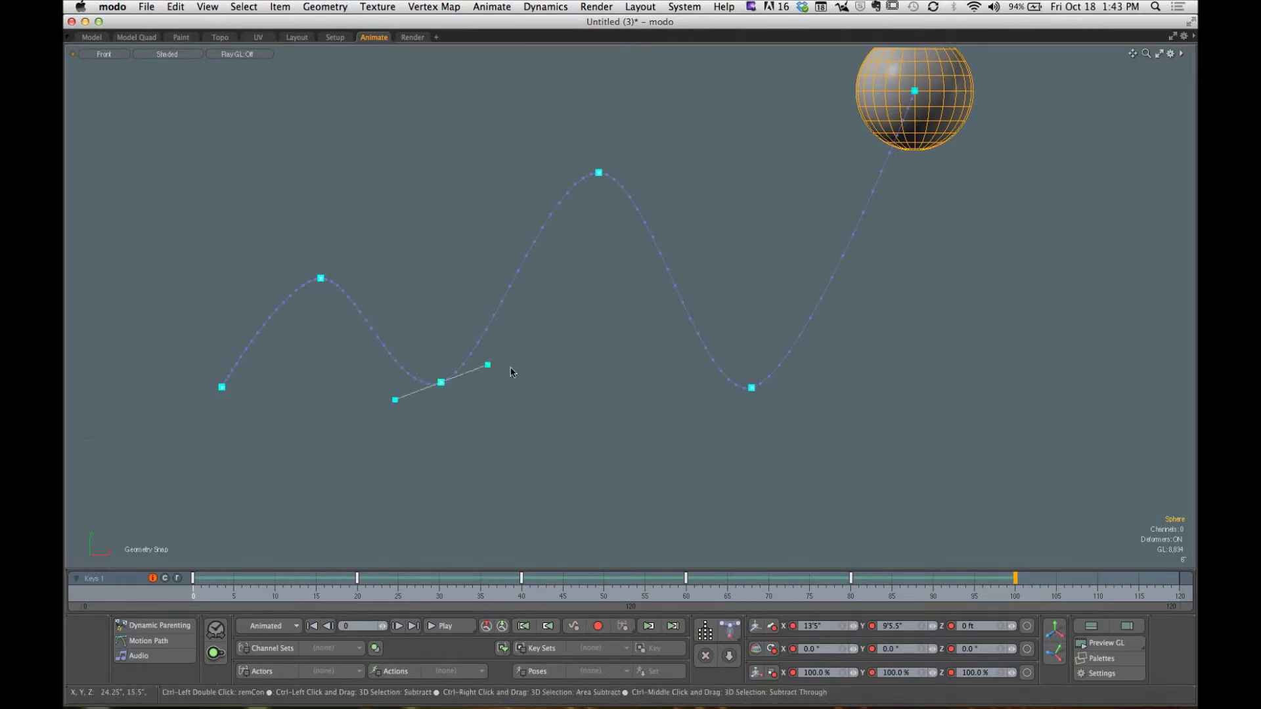
{"action": "left_click_drag", "start_coordinate": [510, 366], "coordinate": [443, 411], "text": "alt"}
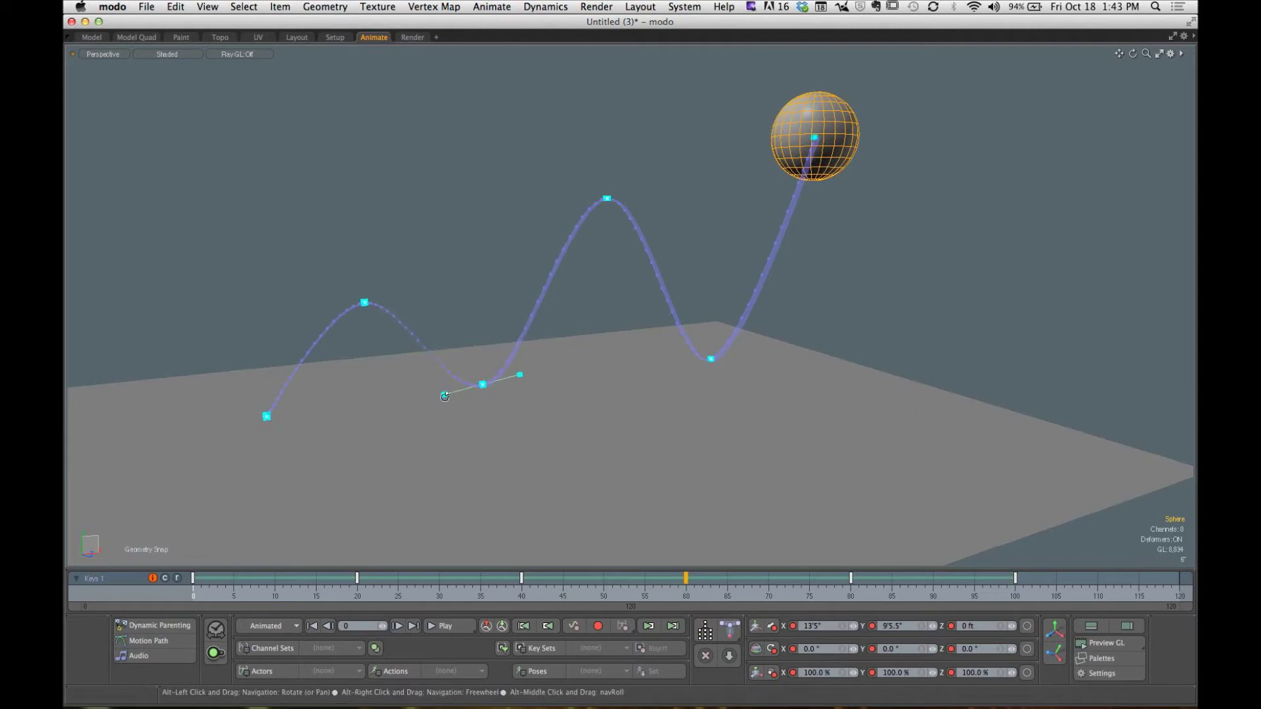
{"action": "left_click_drag", "start_coordinate": [443, 411], "coordinate": [563, 397], "text": "alt"}
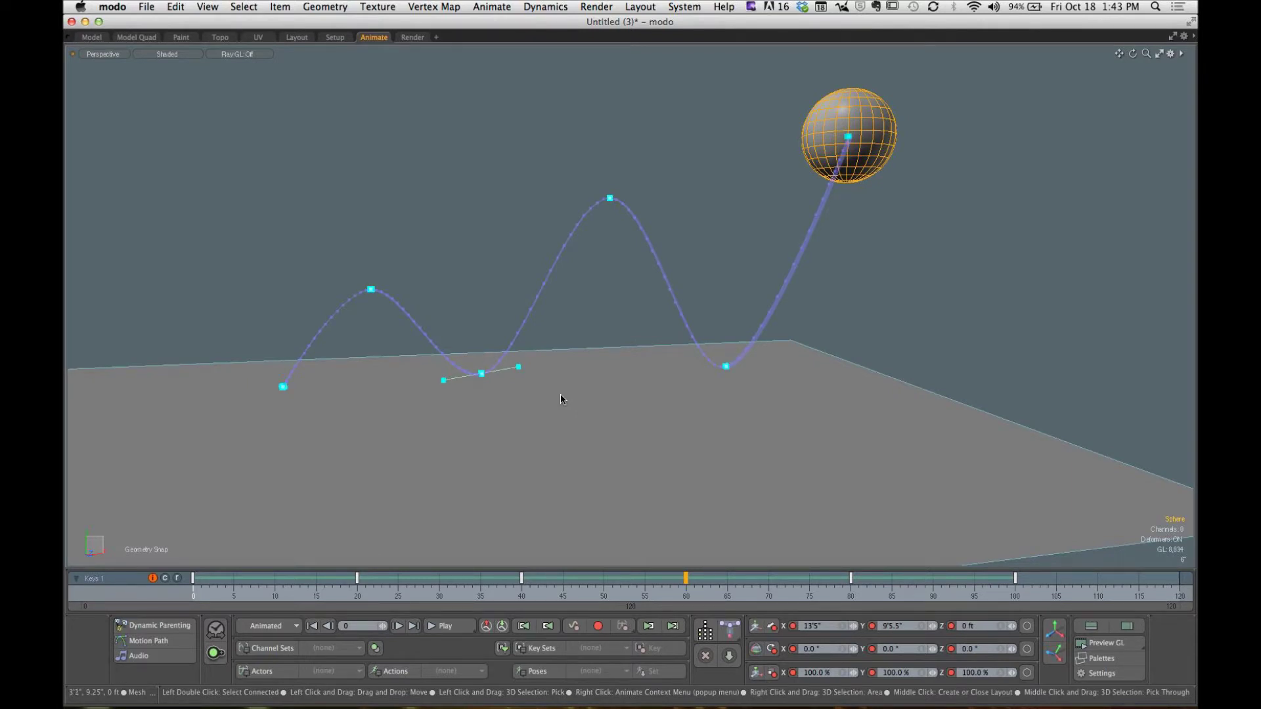
{"action": "left_click_drag", "start_coordinate": [519, 367], "coordinate": [491, 375]}
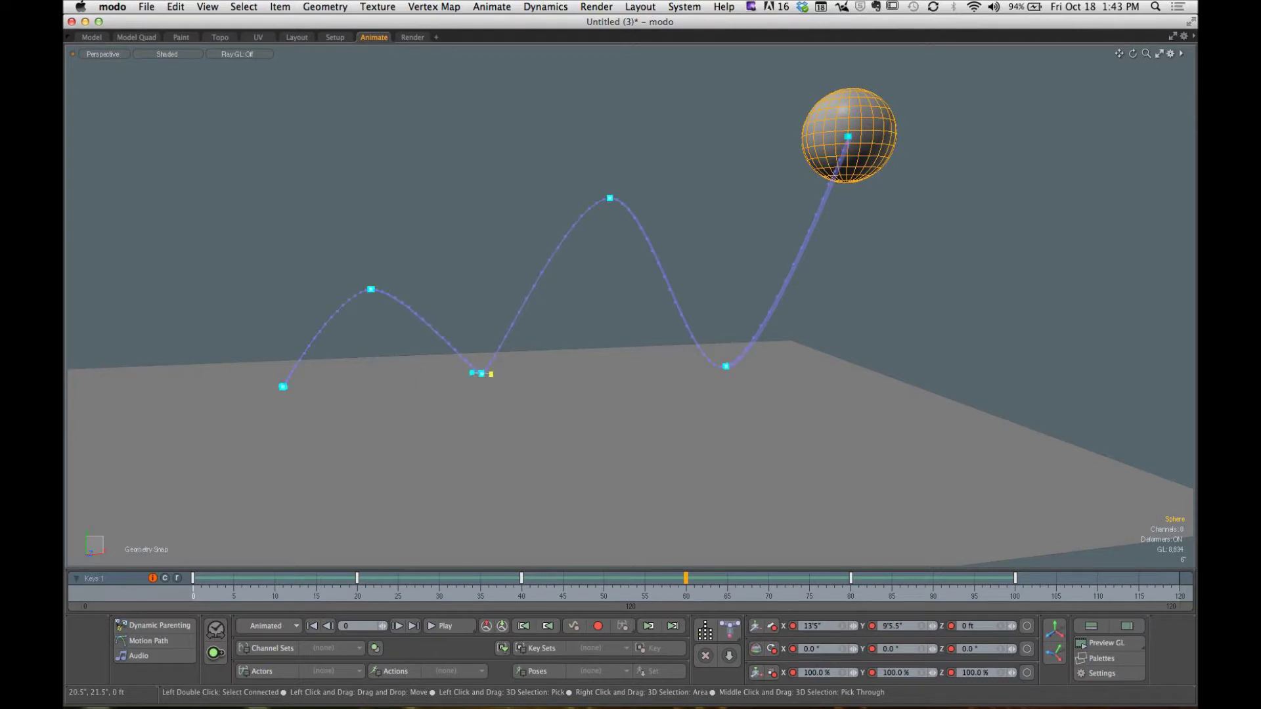
{"action": "left_click", "coordinate": [724, 366]}
{"action": "left_click_drag", "start_coordinate": [762, 355], "coordinate": [705, 359]}
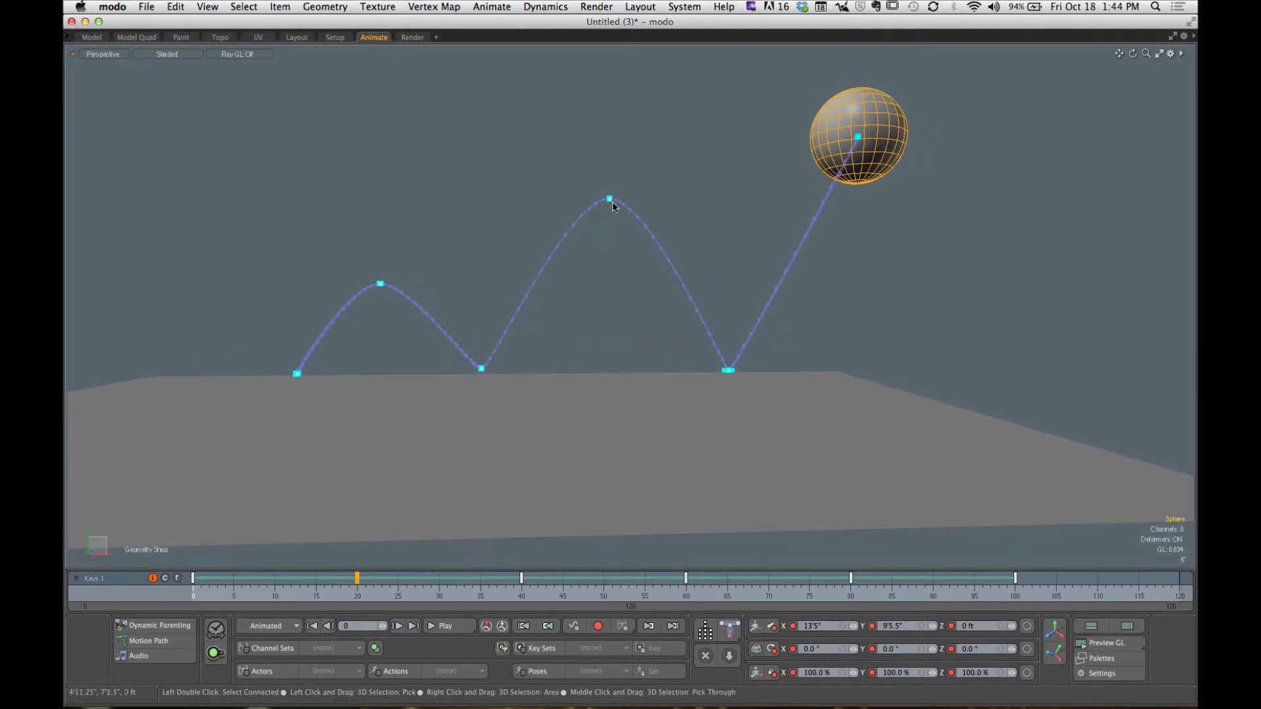
Step: Lengthen the tangent handles of the frame 40 and frame 80 peak keys to round the tops of both arcs
{"action": "left_click", "coordinate": [610, 199]}
{"action": "left_click_drag", "start_coordinate": [650, 200], "coordinate": [690, 195]}
{"action": "left_click", "coordinate": [381, 284]}
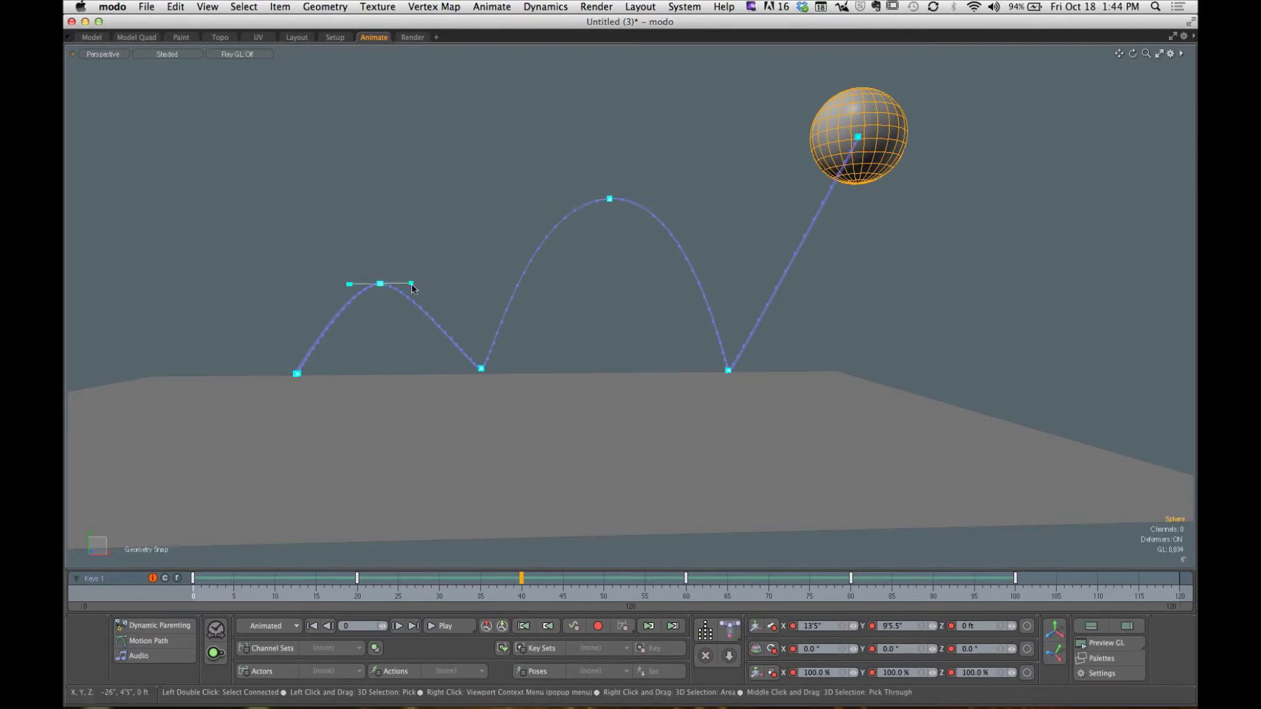
{"action": "left_click_drag", "start_coordinate": [411, 284], "coordinate": [445, 283]}
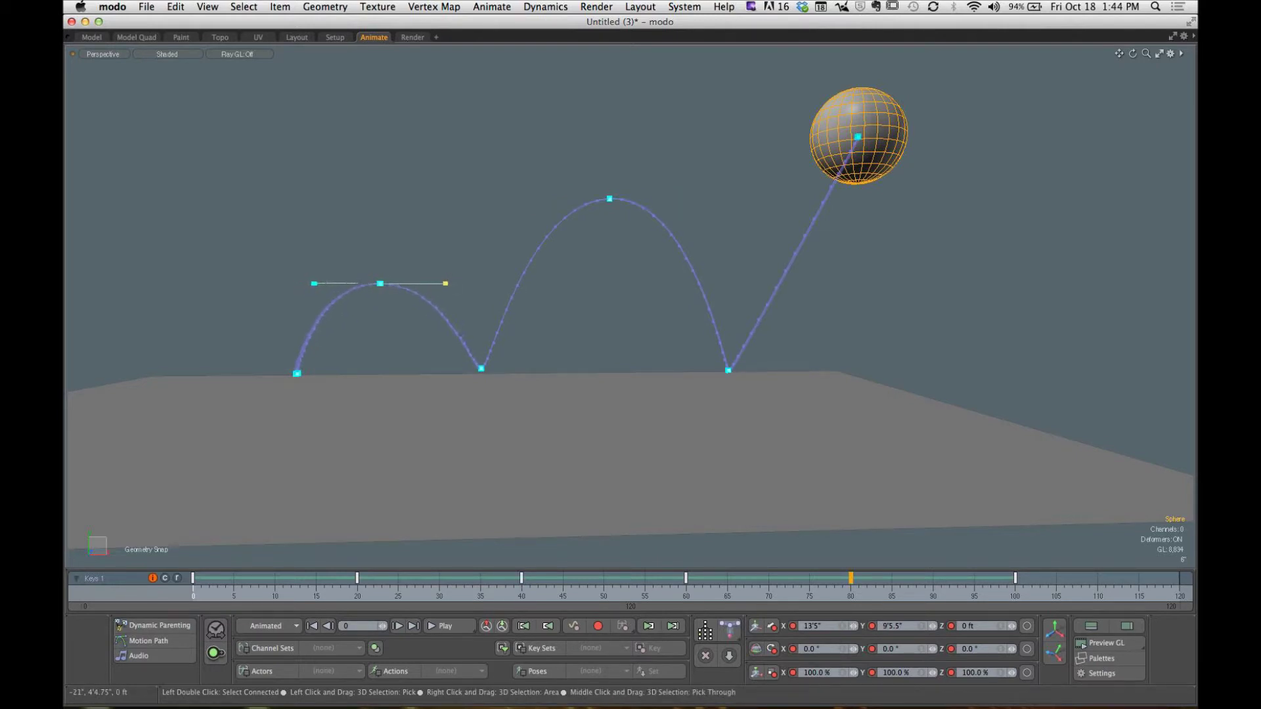
Step: Reselect the sphere and play its animation from frame 0 to check the bounce along the reshaped path
{"action": "left_click", "coordinate": [450, 251]}
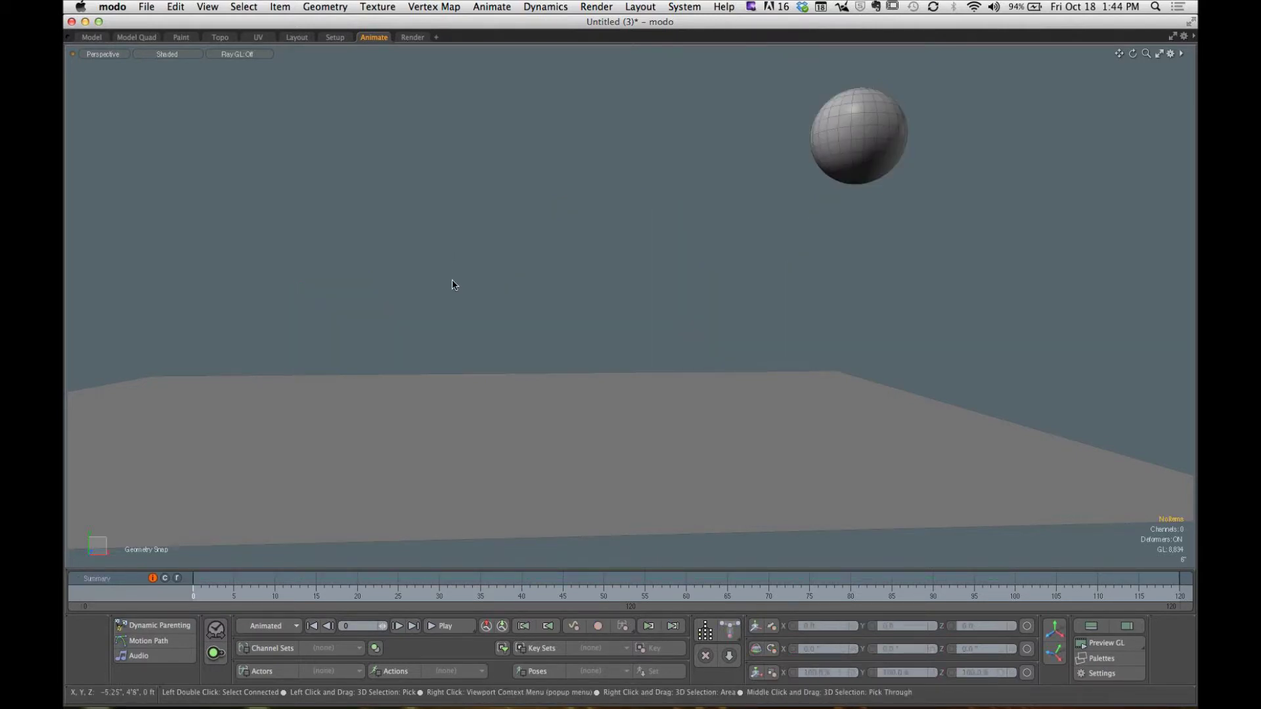
{"action": "left_click", "coordinate": [818, 174]}
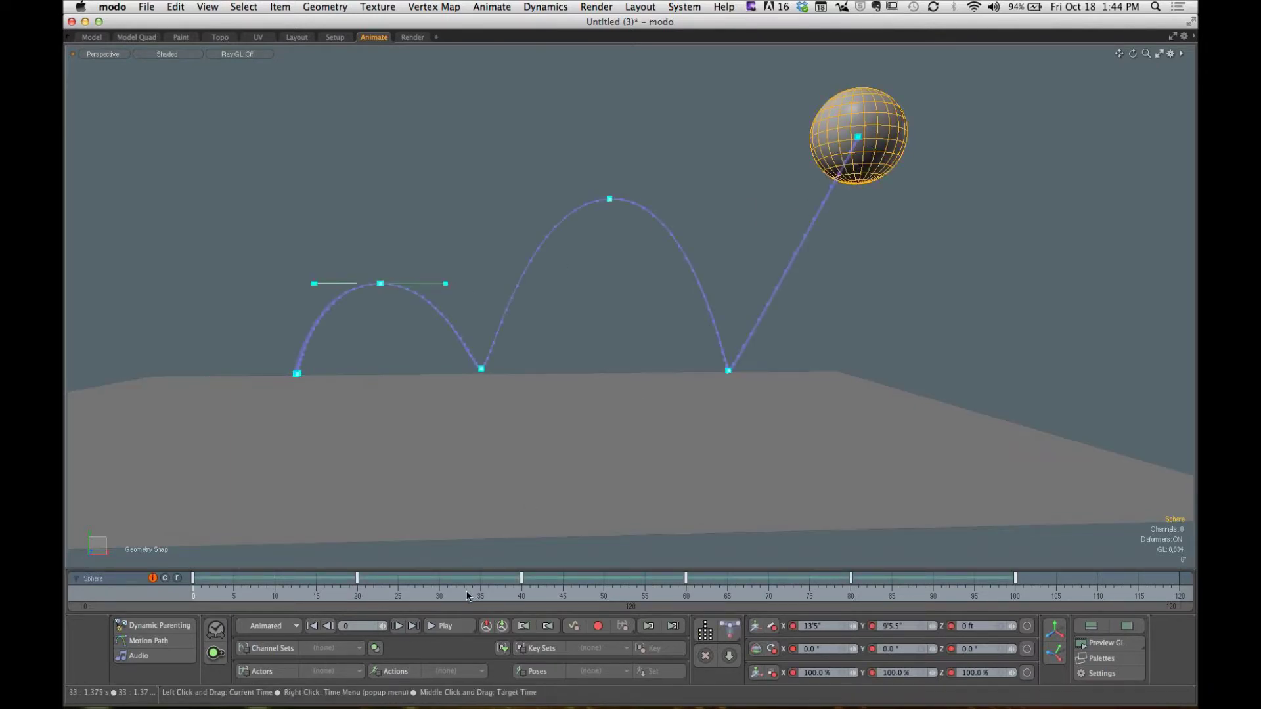
{"action": "left_click_drag", "start_coordinate": [465, 593], "coordinate": [193, 593]}
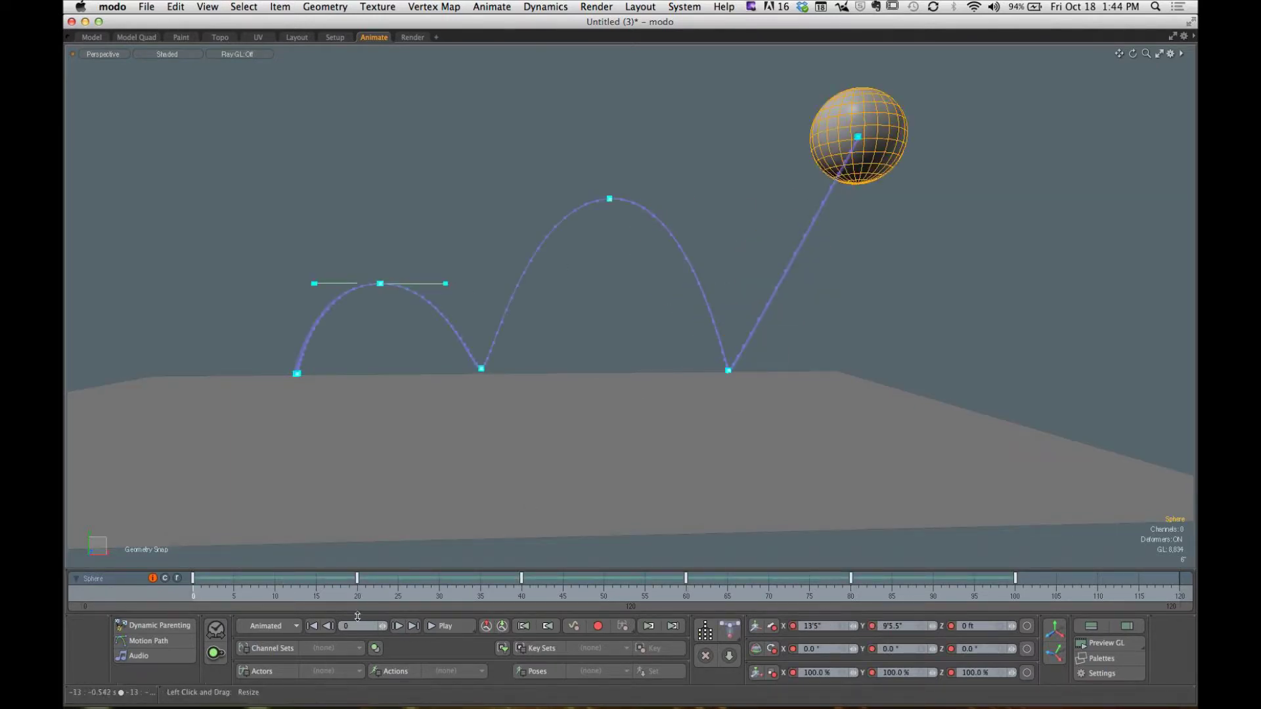
{"action": "left_click", "coordinate": [444, 630]}
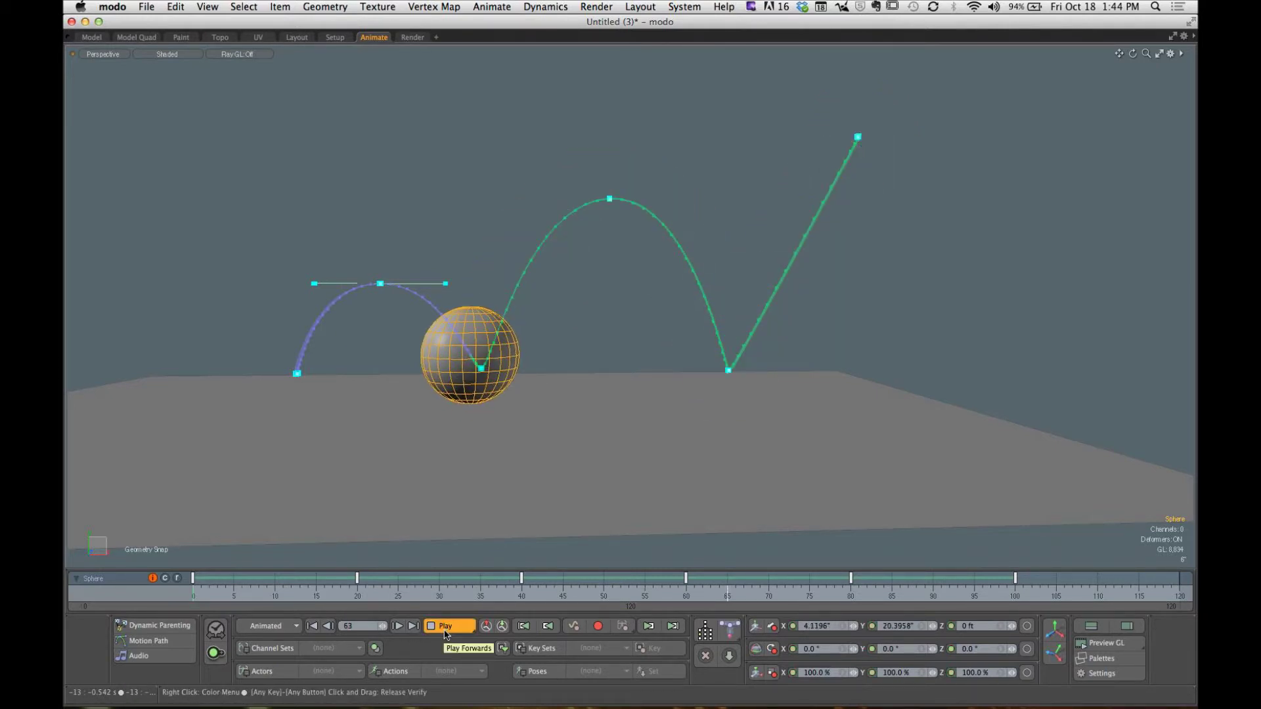
{"action": "left_click", "coordinate": [447, 627]}
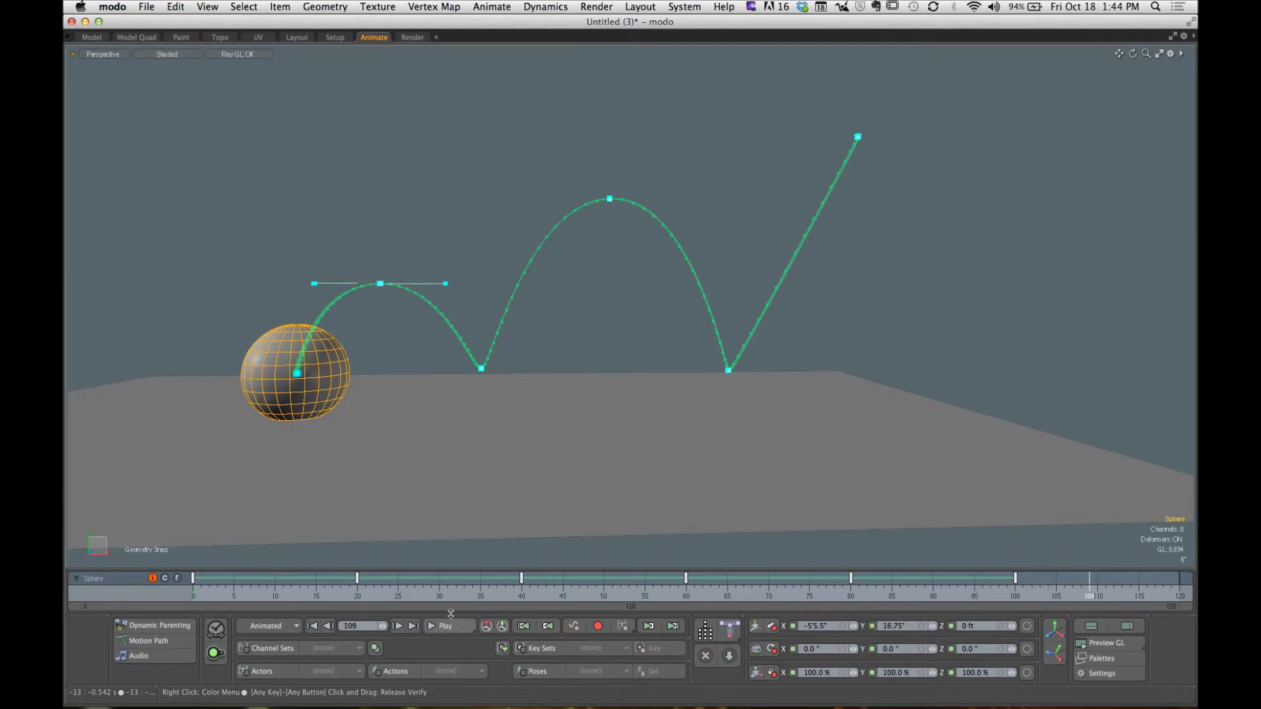
Step: Try retiming the bounce by moving the frame 40 peak key to frame 25 on the timeline
{"action": "mouse_move", "coordinate": [619, 205]}
{"action": "left_mouse_down", "text": "ctrl+alt"}
{"action": "mouse_move", "coordinate": [777, 197]}
{"action": "mouse_move", "coordinate": [605, 211]}
{"action": "mouse_move", "coordinate": [612, 188]}
{"action": "mouse_move", "coordinate": [617, 218]}
{"action": "left_mouse_up", "text": "ctrl+alt"}
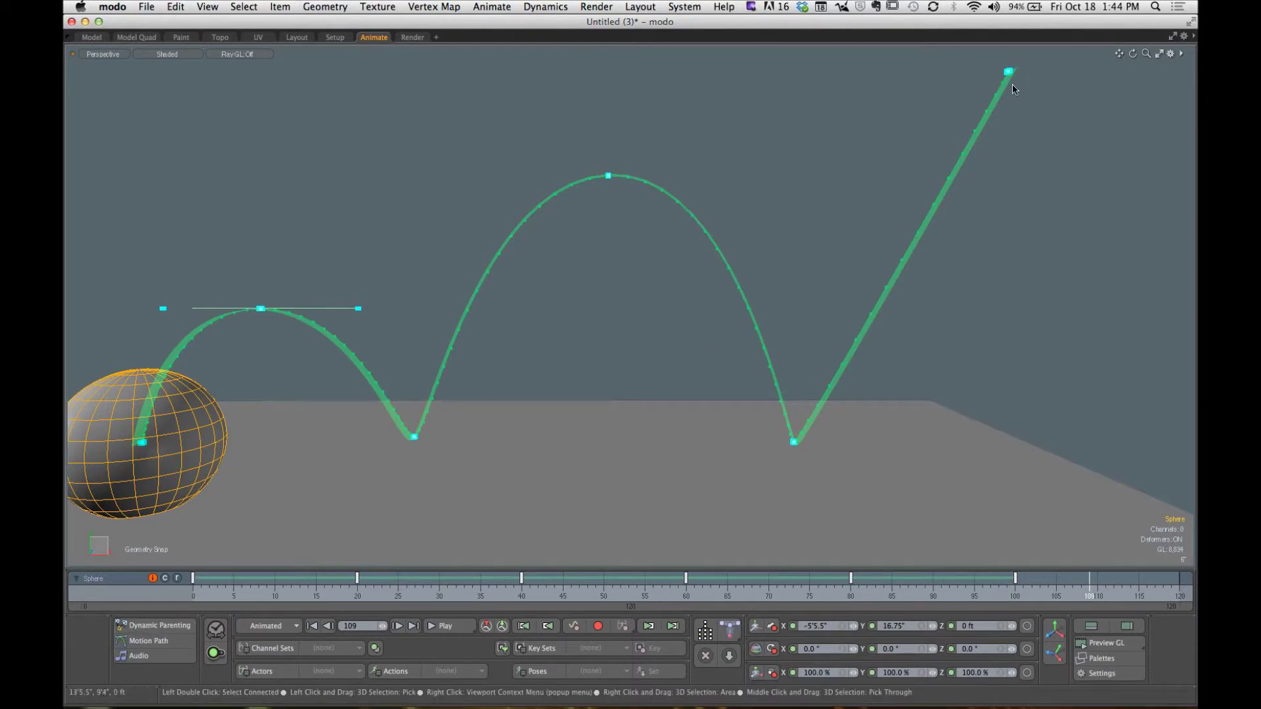
{"action": "left_click", "coordinate": [357, 581]}
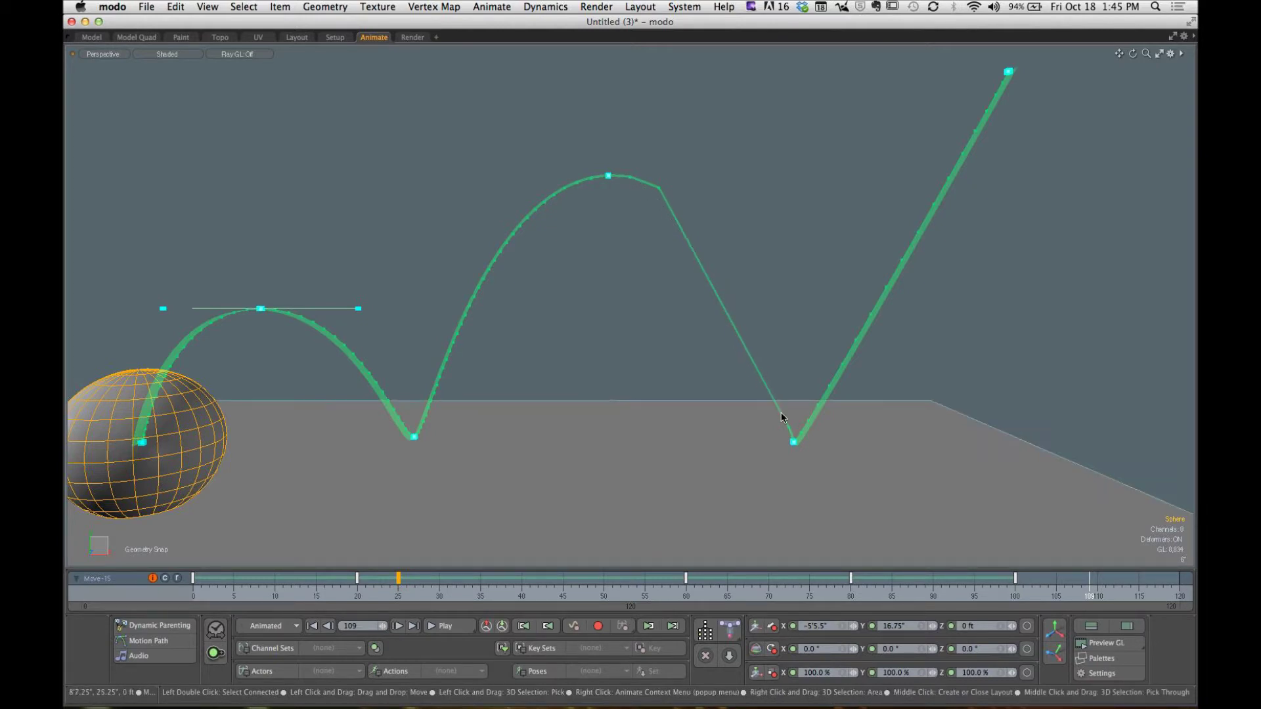
{"action": "left_click_drag", "start_coordinate": [227, 600], "coordinate": [363, 600]}
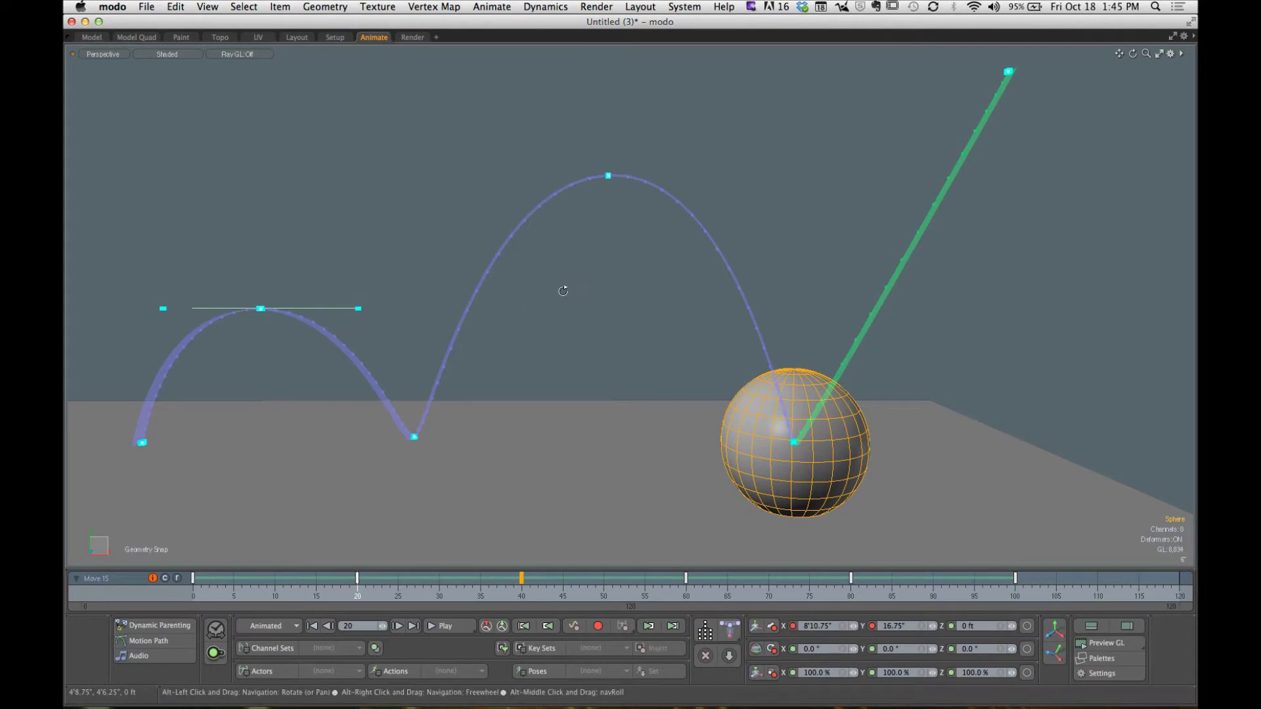
Step: Show the whole motion path and ground plane from an angle and play the animation from frame 0 to judge its timing
{"action": "scroll", "coordinate": [563, 291], "scroll_direction": "down", "scroll_amount": 3}
{"action": "left_click_drag", "start_coordinate": [563, 291], "coordinate": [729, 317], "text": "alt"}
{"action": "left_click", "coordinate": [683, 300]}
{"action": "left_click", "coordinate": [782, 378]}
{"action": "left_click_drag", "start_coordinate": [751, 368], "coordinate": [660, 355], "text": "alt"}
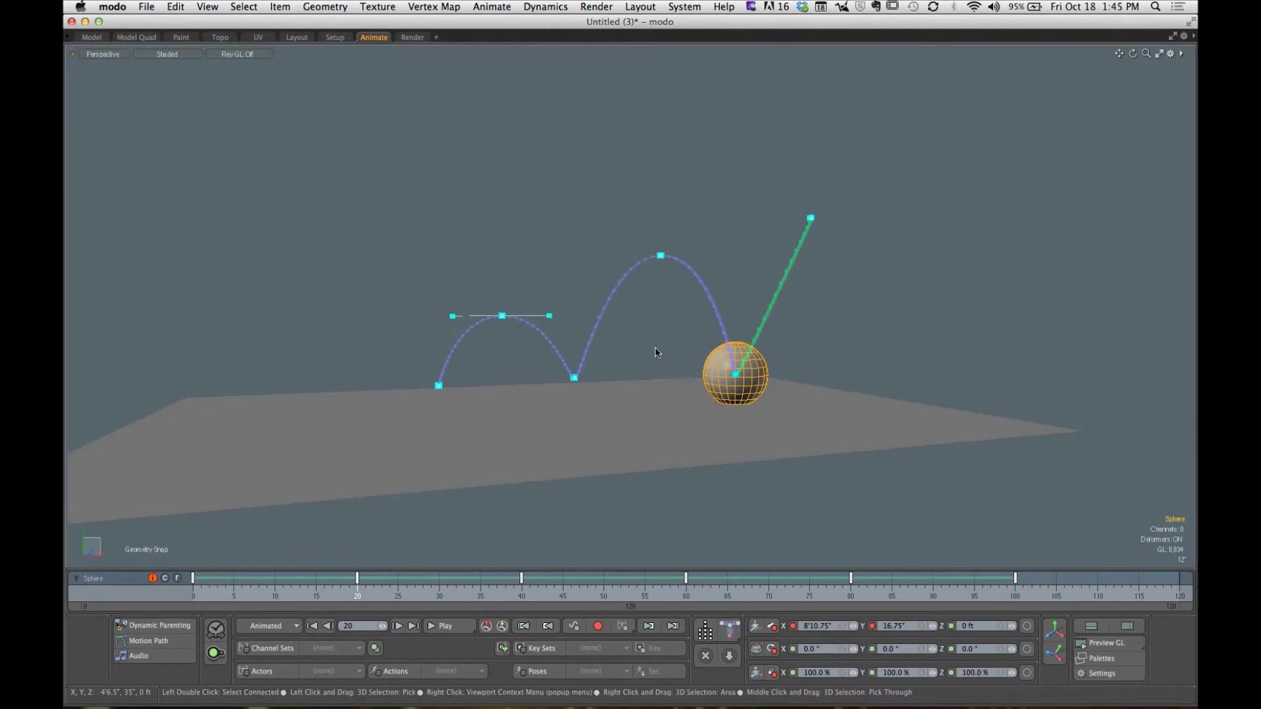
{"action": "left_click_drag", "start_coordinate": [309, 595], "coordinate": [193, 595]}
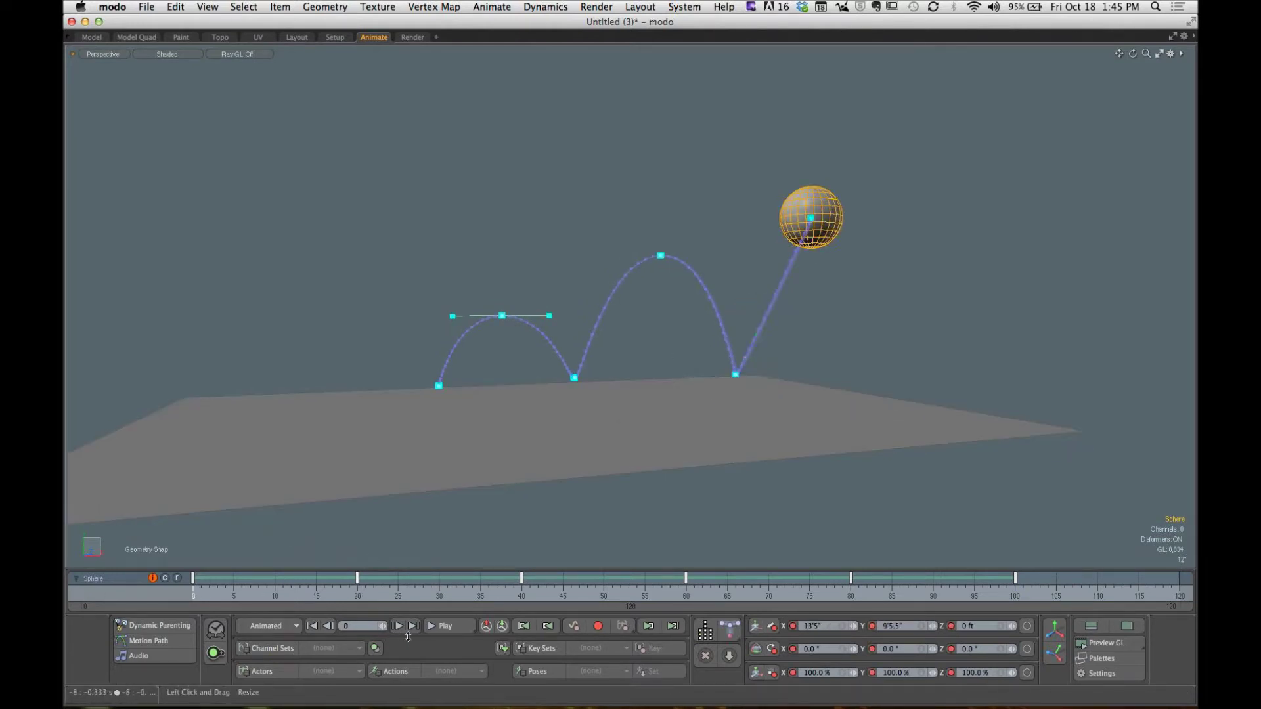
{"action": "left_click", "coordinate": [451, 629]}
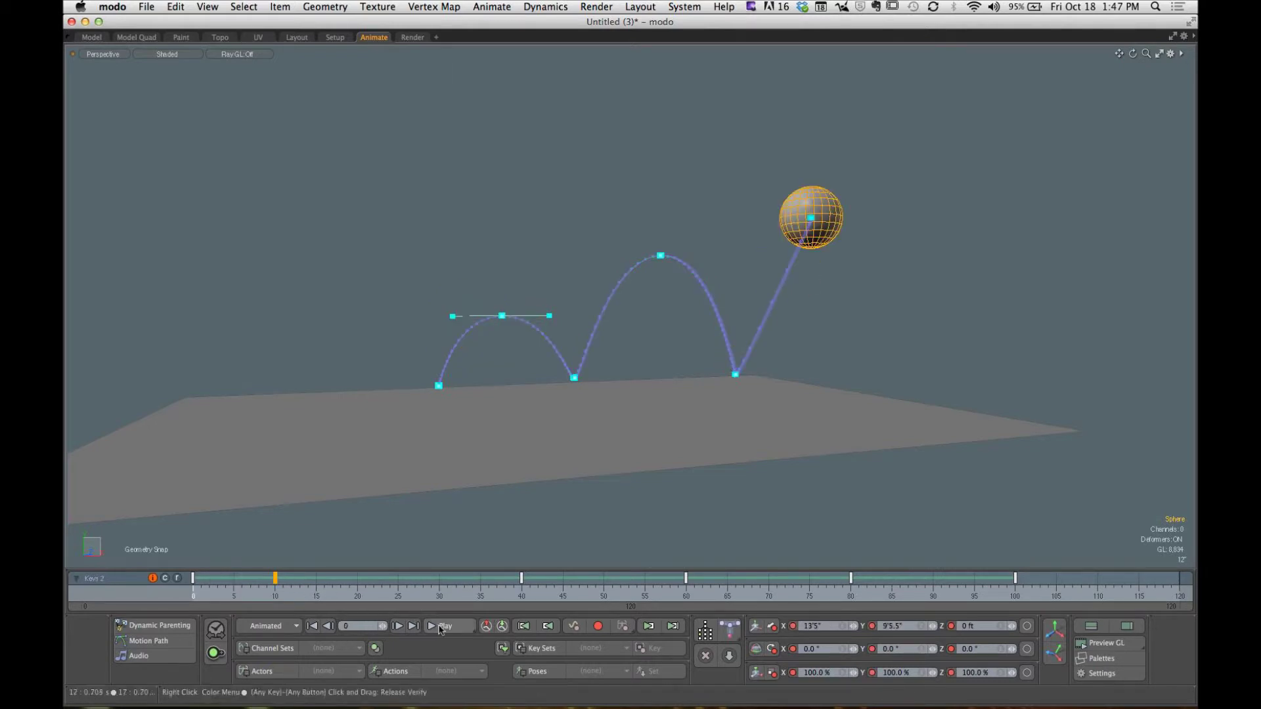
Step: Speed up the bounce by moving the frame 40 key to frame 15 and the frame 60 key to frame 20, and play it back
{"action": "left_click", "coordinate": [440, 627]}
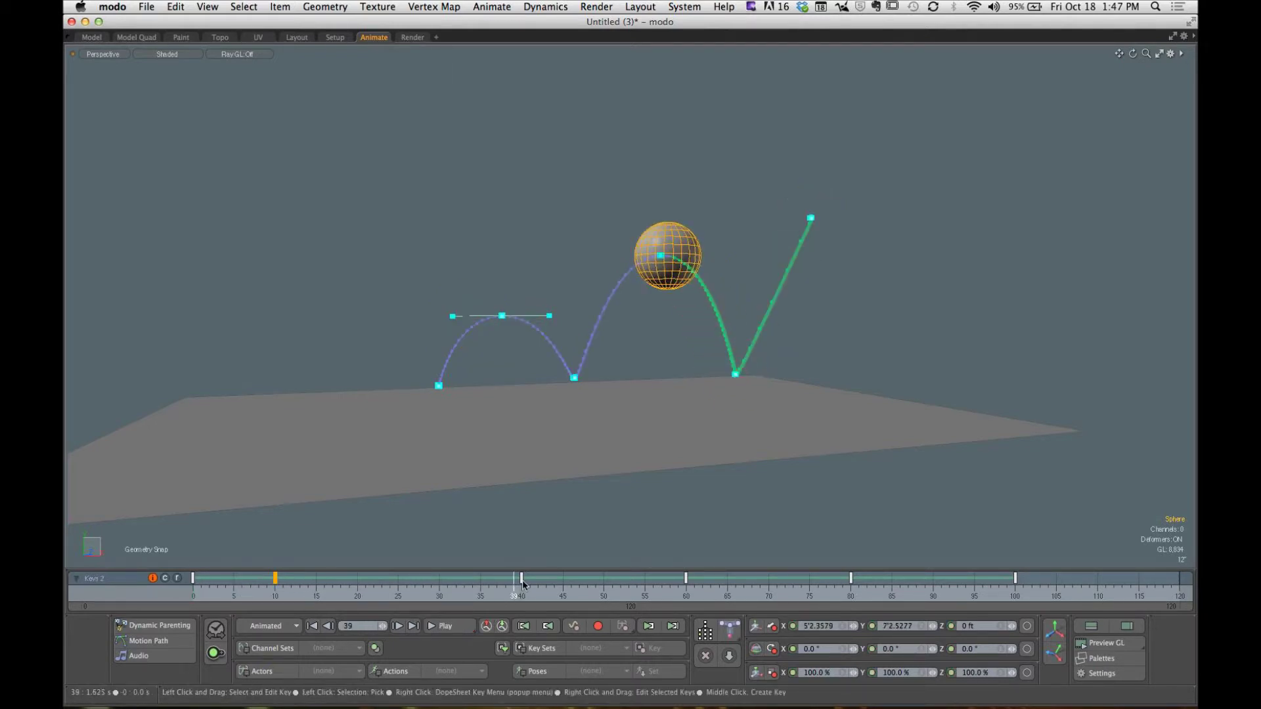
{"action": "mouse_move", "coordinate": [523, 583]}
{"action": "left_mouse_down"}
{"action": "mouse_move", "coordinate": [193, 595]}
{"action": "mouse_move", "coordinate": [406, 595]}
{"action": "mouse_move", "coordinate": [275, 595]}
{"action": "left_mouse_up"}
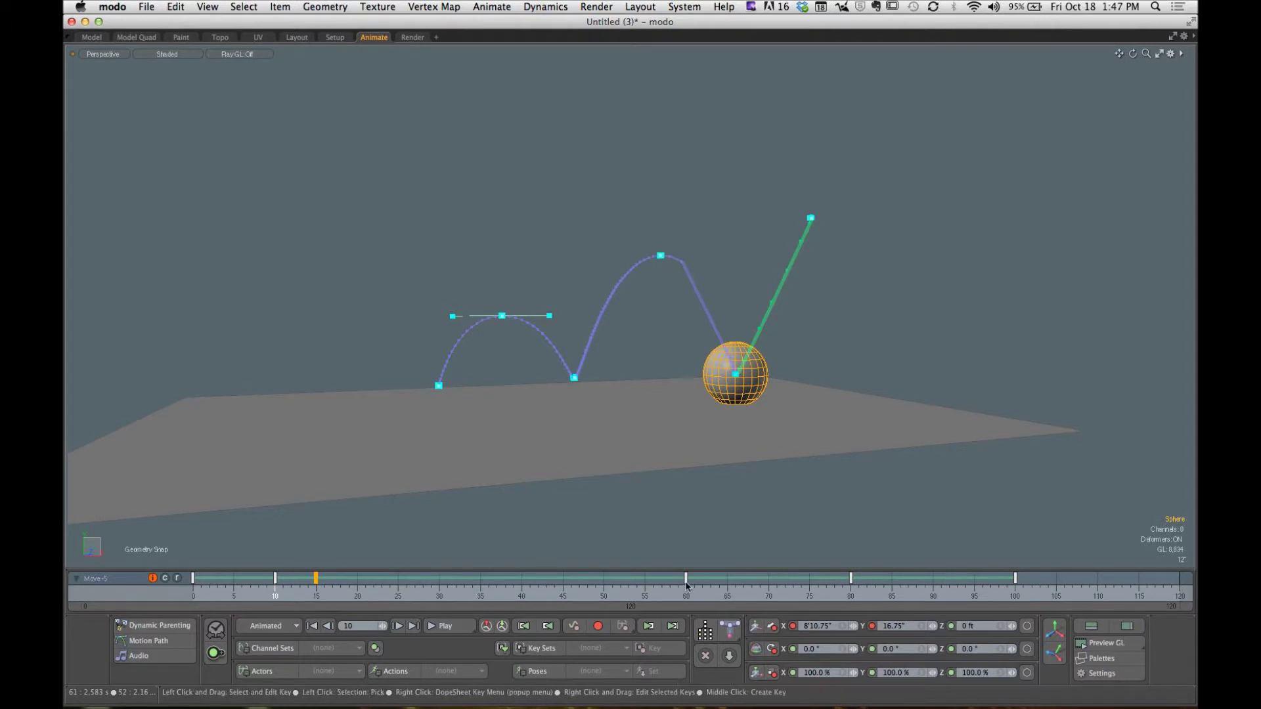
{"action": "left_click_drag", "start_coordinate": [398, 578], "coordinate": [193, 598]}
{"action": "left_click", "coordinate": [441, 632]}
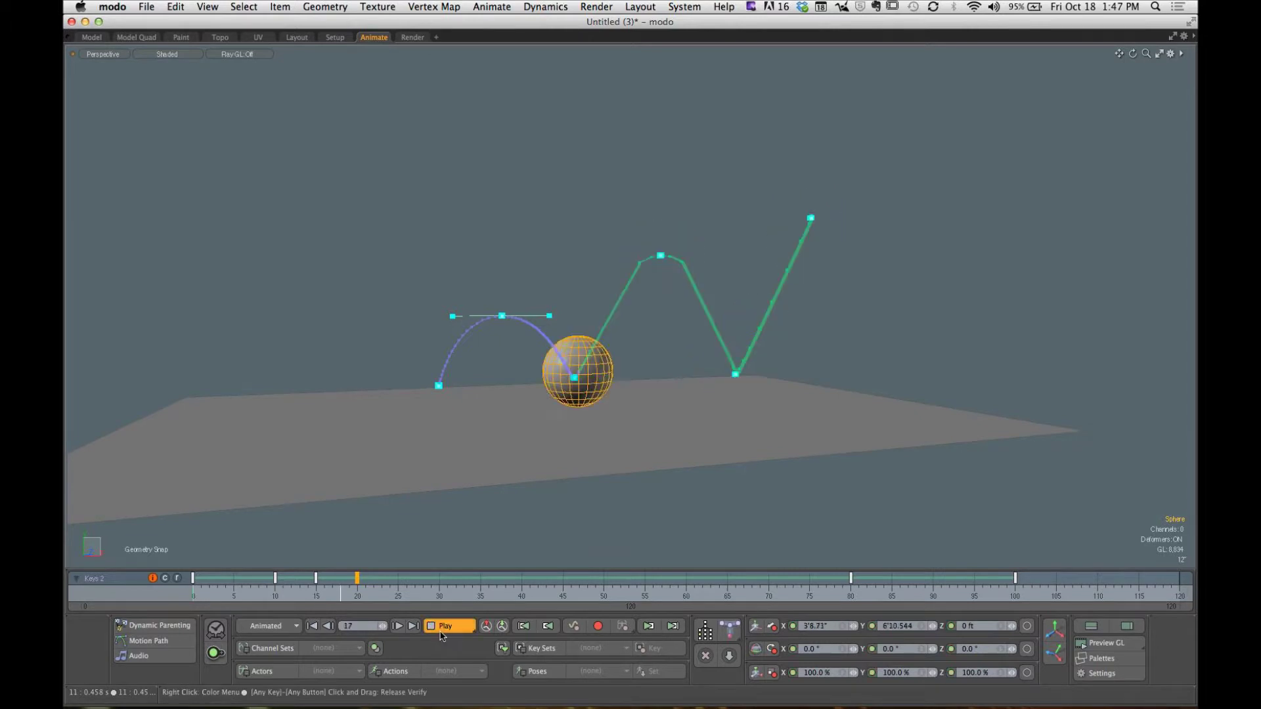
{"action": "left_click", "coordinate": [444, 632]}
Step: Shift the keys at frames 10, 15 and 20 together to frames 5, 10 and 15, and replay the animation from frame 0
{"action": "left_click_drag", "start_coordinate": [465, 597], "coordinate": [165, 614]}
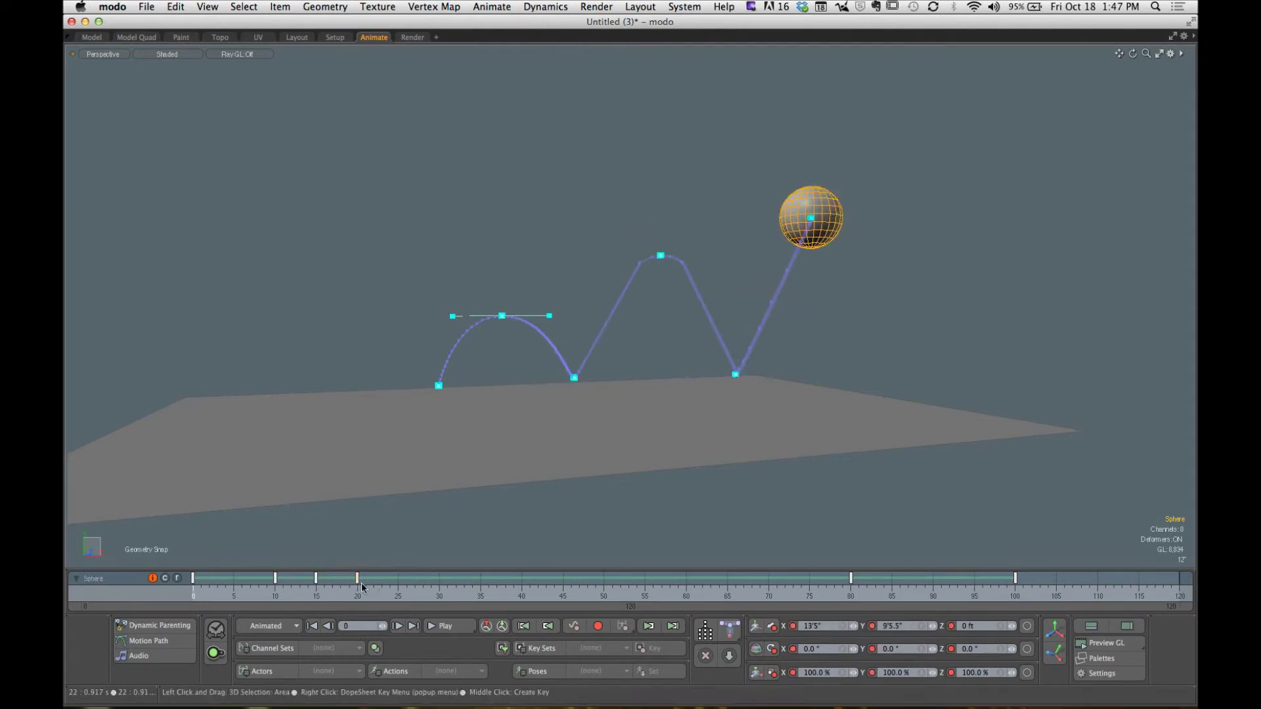
{"action": "left_click", "coordinate": [267, 603]}
{"action": "left_click", "coordinate": [452, 628]}
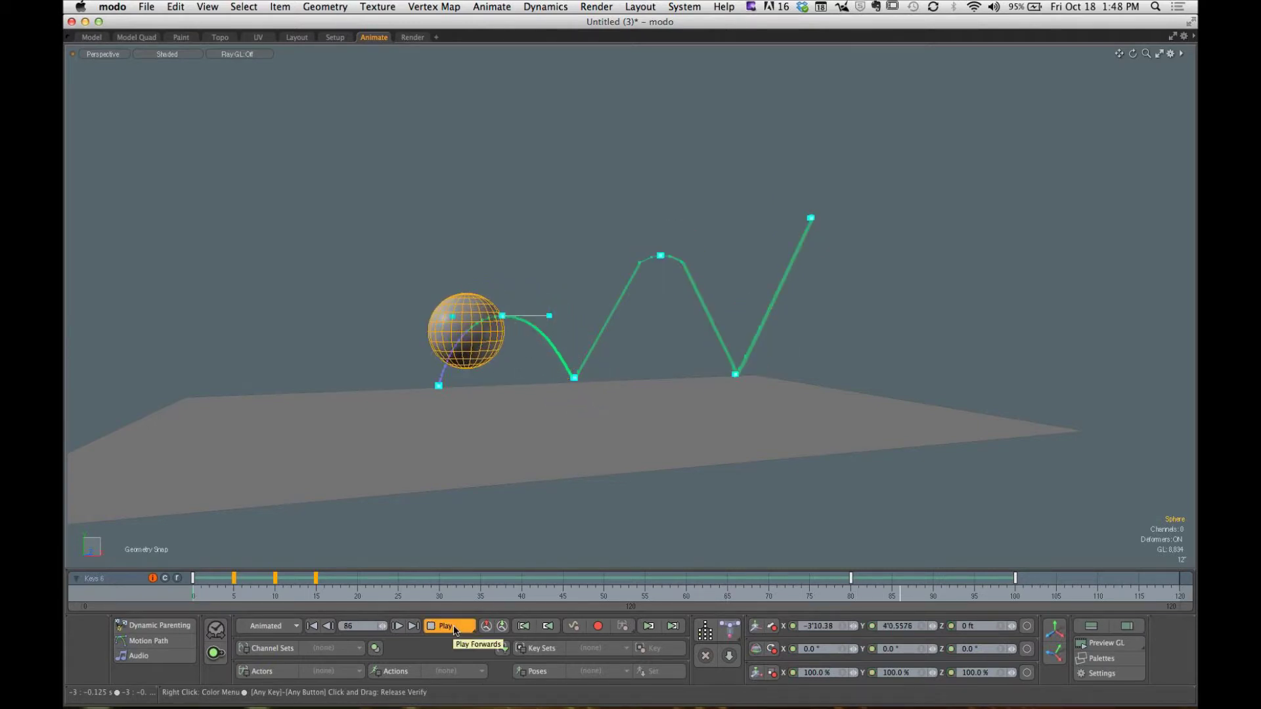
{"action": "left_click", "coordinate": [453, 628]}
Step: Move the frame 80 key to frame 25 and the frame 100 key to frame 35, and play the animation from frame 0
{"action": "mouse_move", "coordinate": [849, 585]}
{"action": "left_mouse_down"}
{"action": "mouse_move", "coordinate": [360, 587]}
{"action": "mouse_move", "coordinate": [317, 599]}
{"action": "left_mouse_up"}
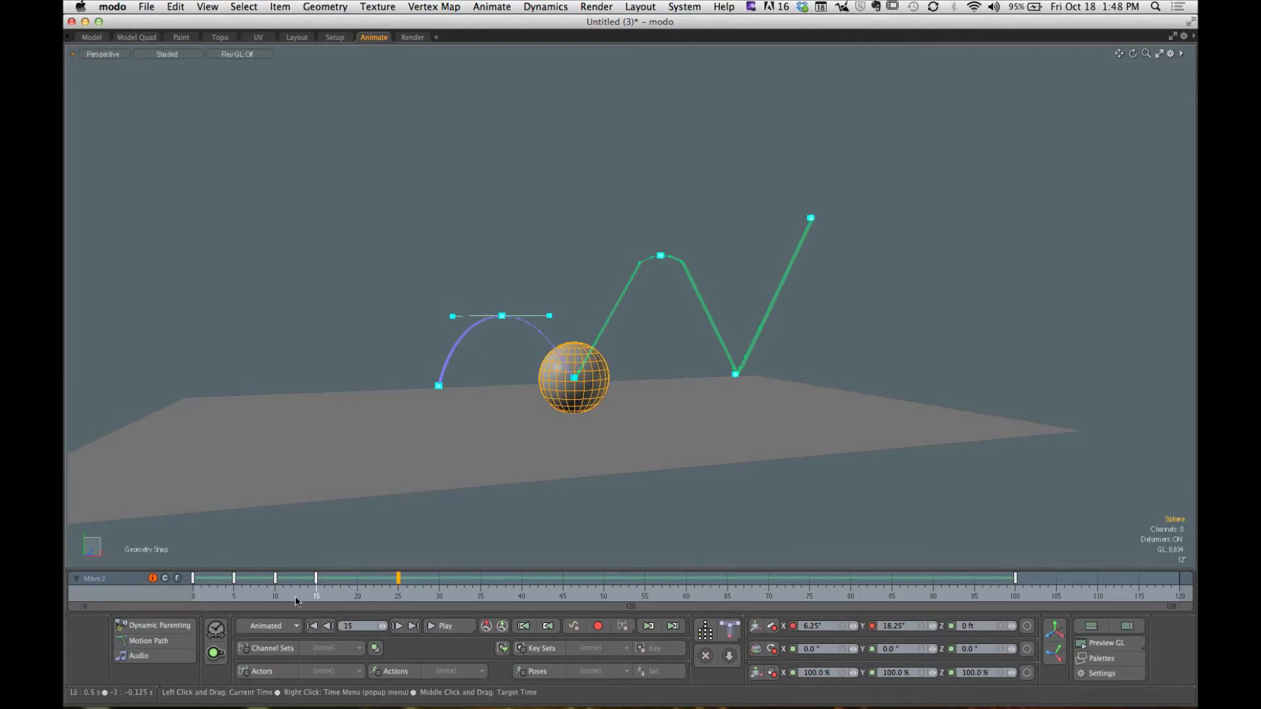
{"action": "mouse_move", "coordinate": [332, 600]}
{"action": "left_mouse_down"}
{"action": "mouse_move", "coordinate": [522, 597]}
{"action": "mouse_move", "coordinate": [317, 597]}
{"action": "mouse_move", "coordinate": [497, 596]}
{"action": "mouse_move", "coordinate": [480, 596]}
{"action": "left_mouse_up"}
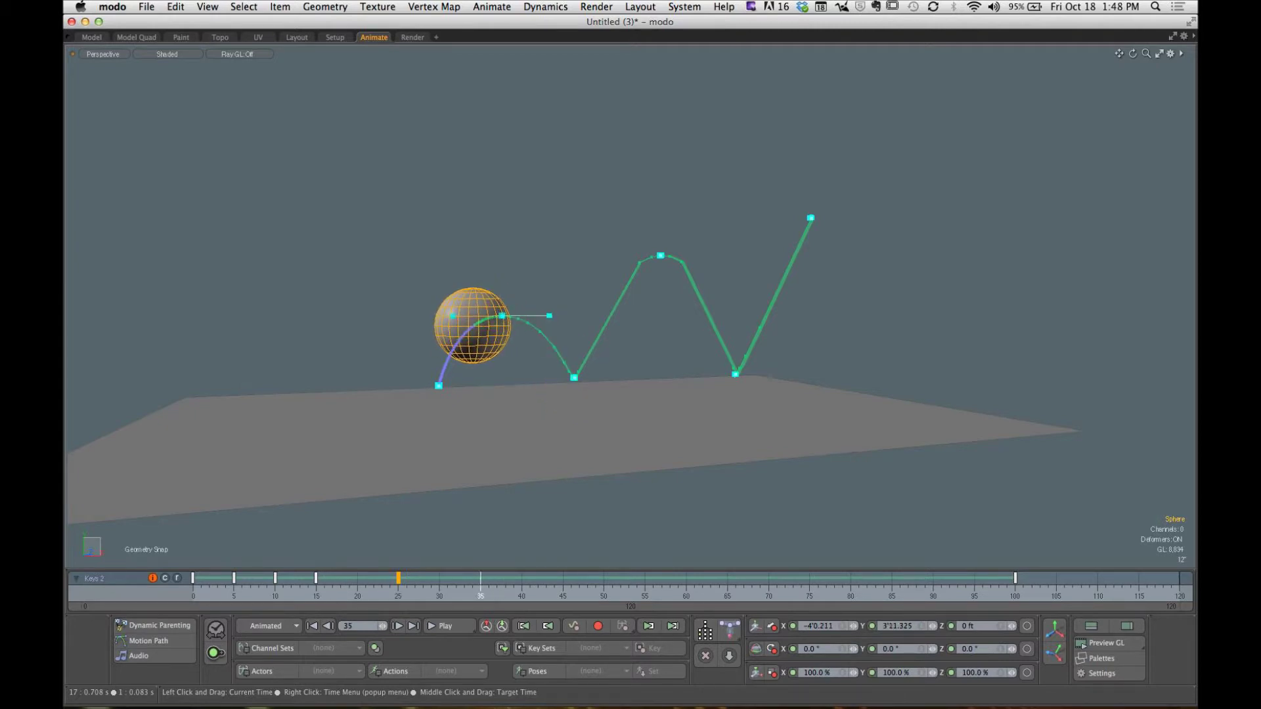
{"action": "left_click", "coordinate": [1016, 580]}
{"action": "left_click_drag", "start_coordinate": [1016, 580], "coordinate": [481, 580]}
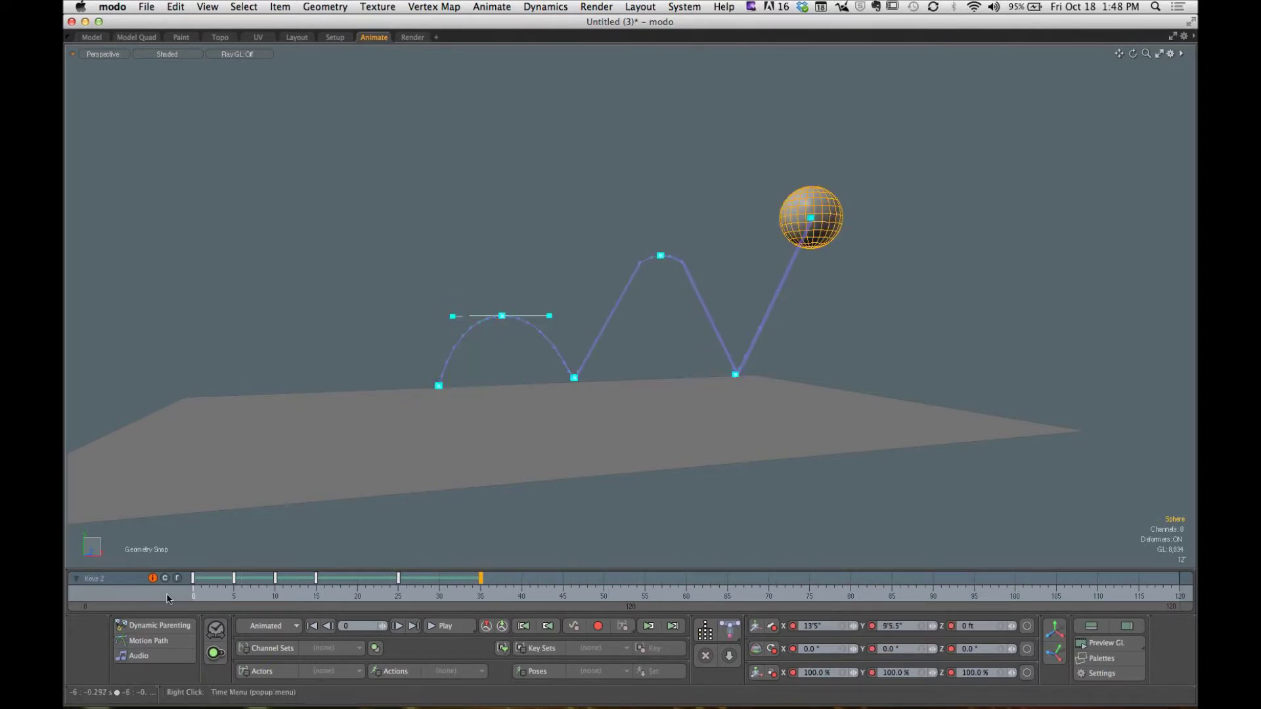
{"action": "left_click", "coordinate": [448, 627]}
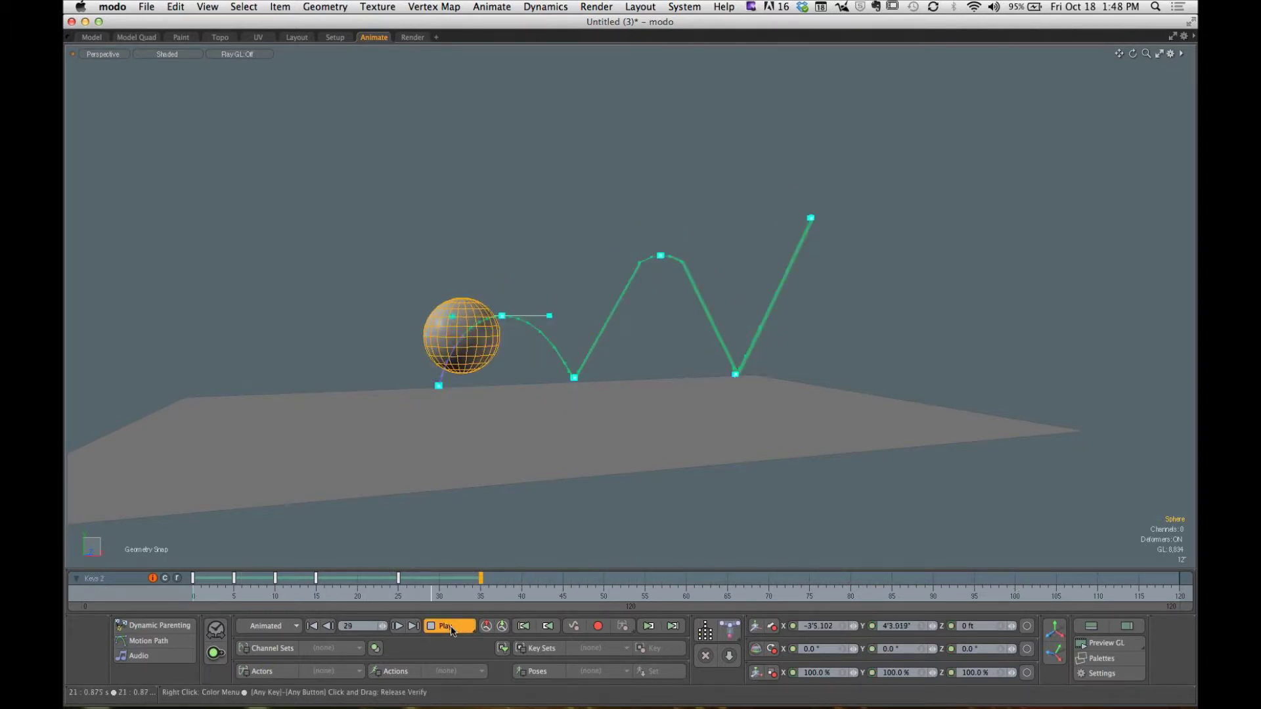
Step: Stop the playback, return to frame 0, and enlarge the keyframe track to view the sphere's keys before shrinking it again
{"action": "left_click", "coordinate": [450, 627]}
{"action": "left_click_drag", "start_coordinate": [496, 602], "coordinate": [155, 597]}
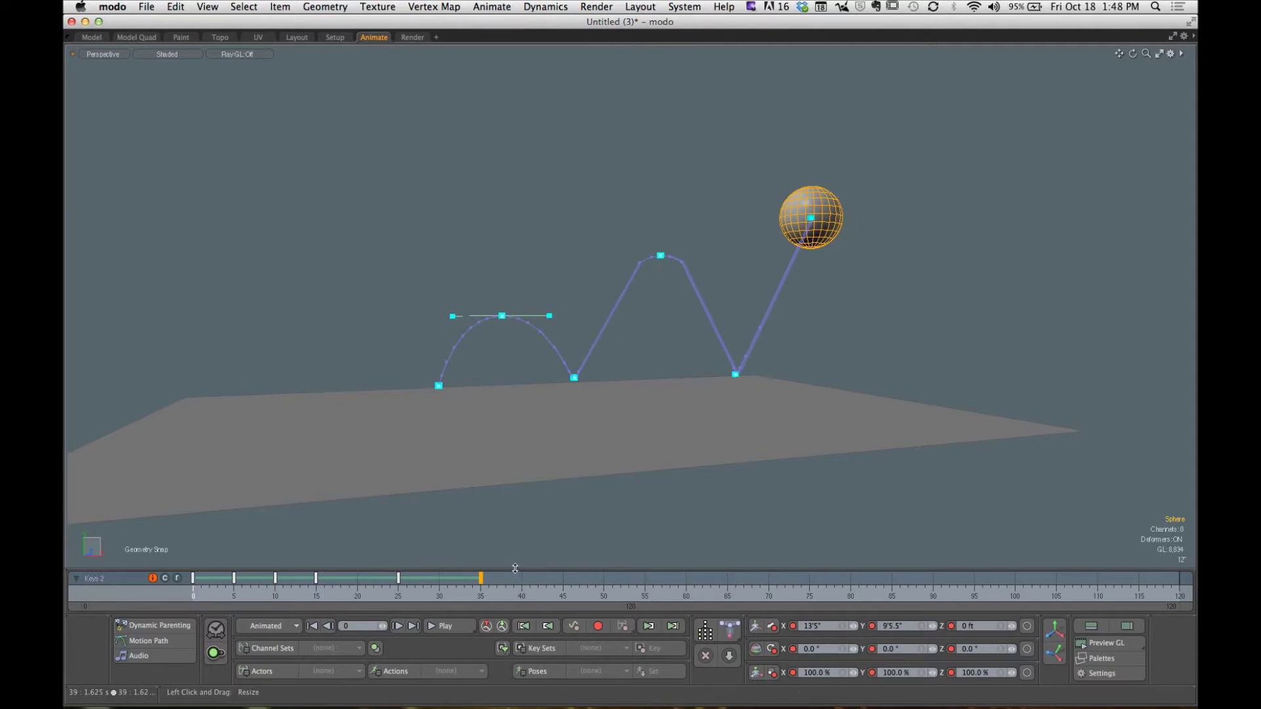
{"action": "left_click_drag", "start_coordinate": [515, 568], "coordinate": [526, 442]}
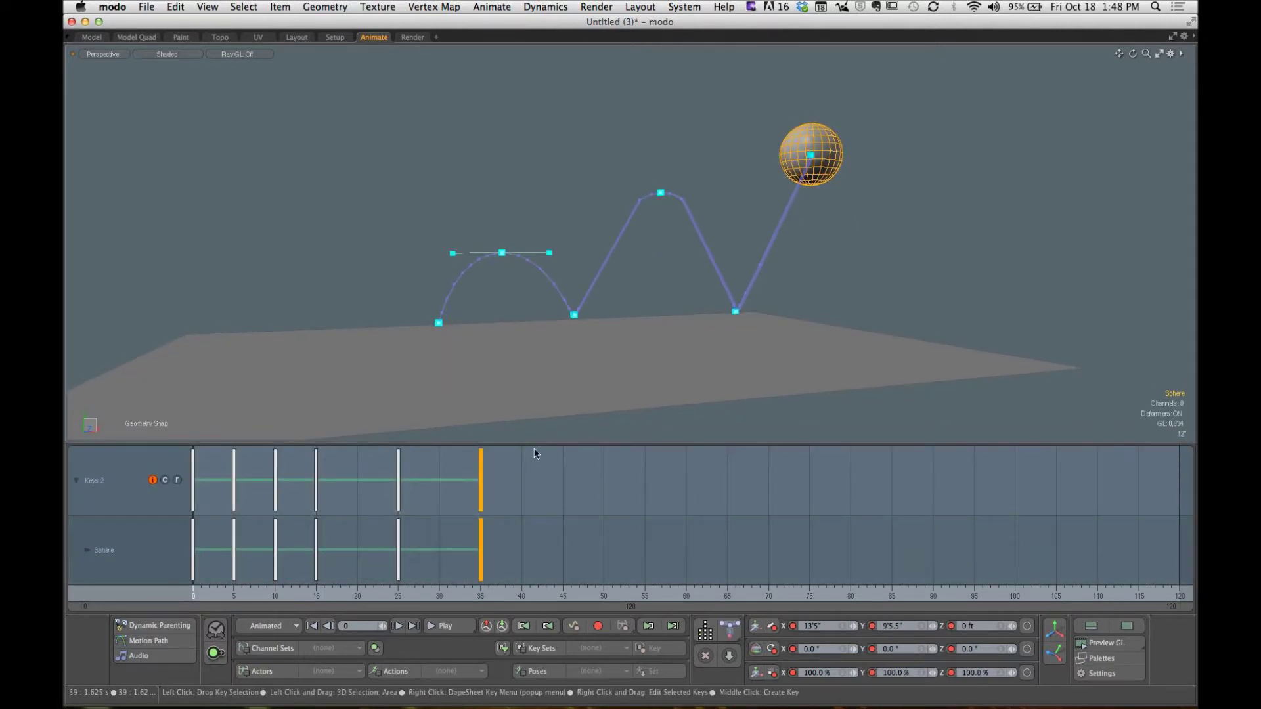
{"action": "left_click_drag", "start_coordinate": [534, 443], "coordinate": [539, 569]}
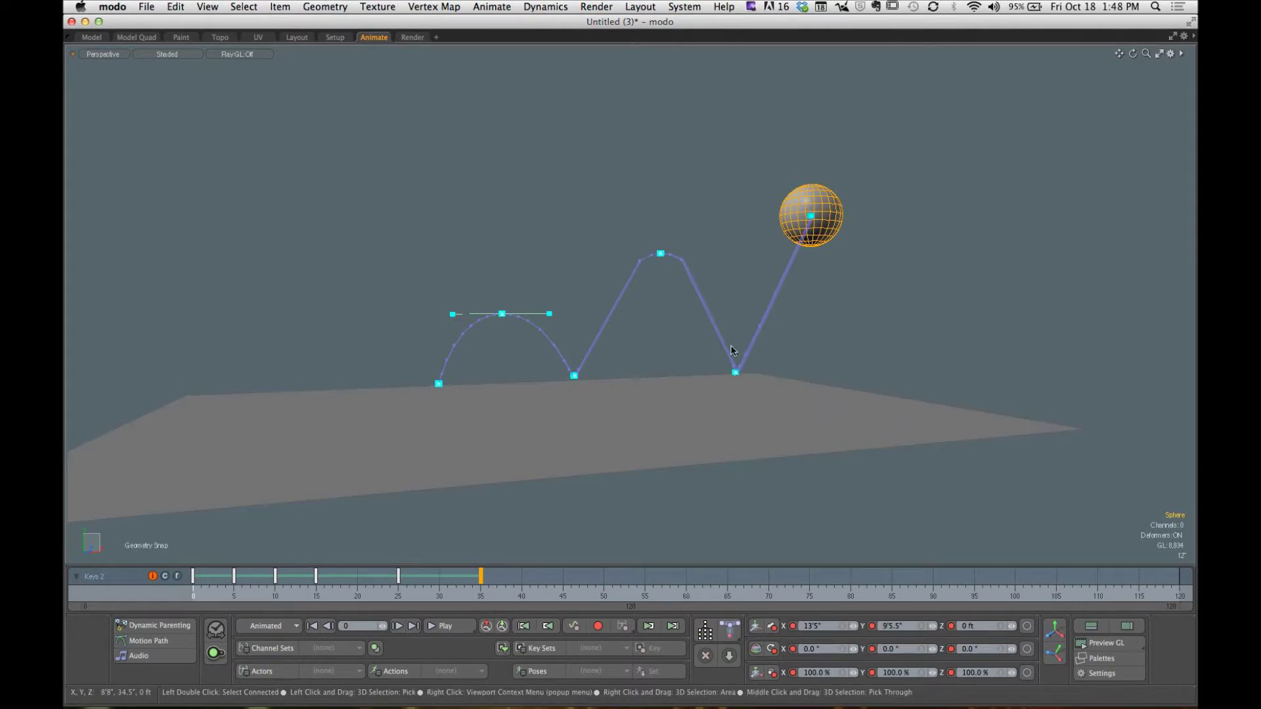
Step: Go to frame 5 and view the sphere's first ground contact together with the whole motion path from an angle
{"action": "left_click_drag", "start_coordinate": [722, 326], "coordinate": [689, 308], "text": "alt"}
{"action": "left_click_drag", "start_coordinate": [205, 589], "coordinate": [235, 589]}
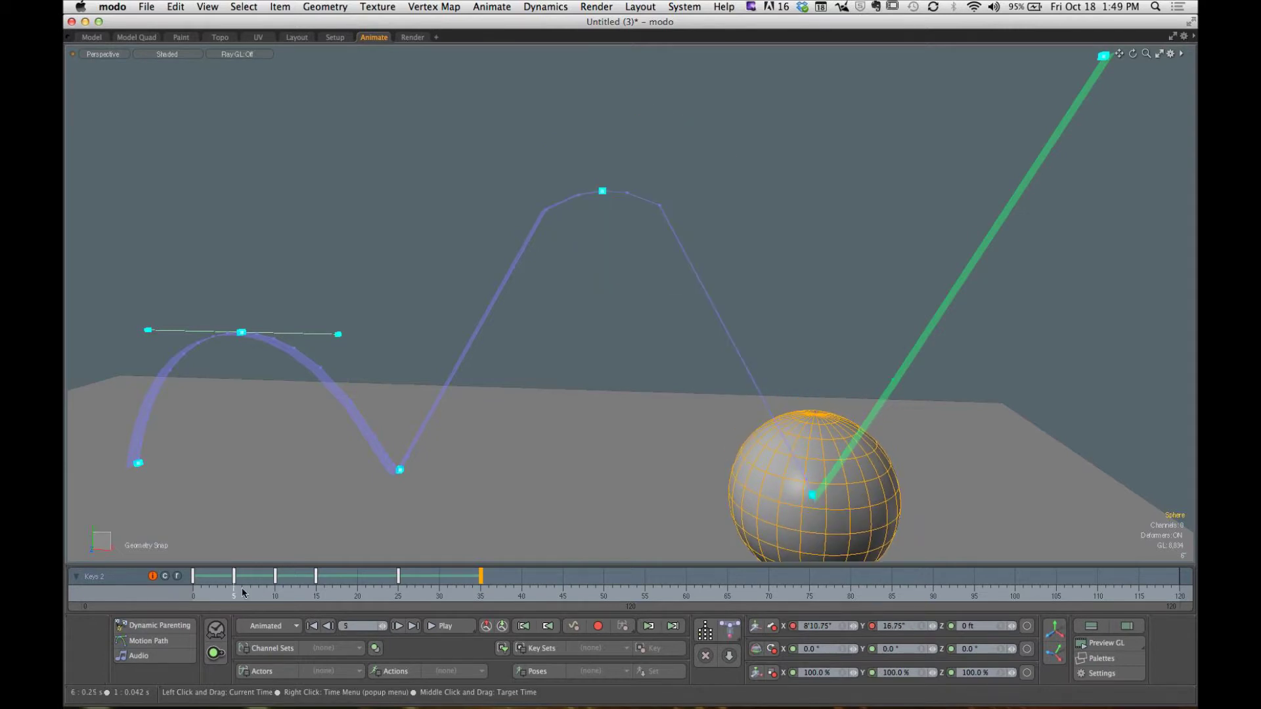
{"action": "left_click_drag", "start_coordinate": [586, 256], "coordinate": [644, 247], "text": "alt"}
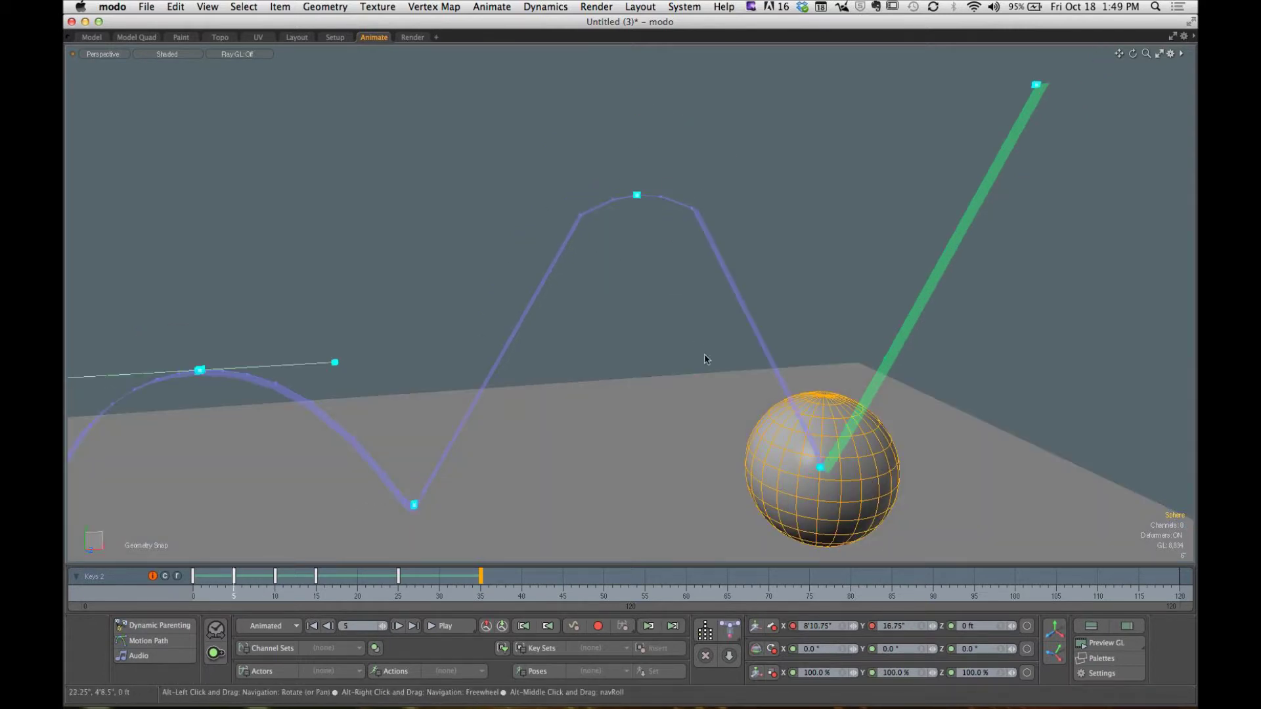
{"action": "left_click_drag", "start_coordinate": [707, 355], "coordinate": [683, 373], "text": "alt"}
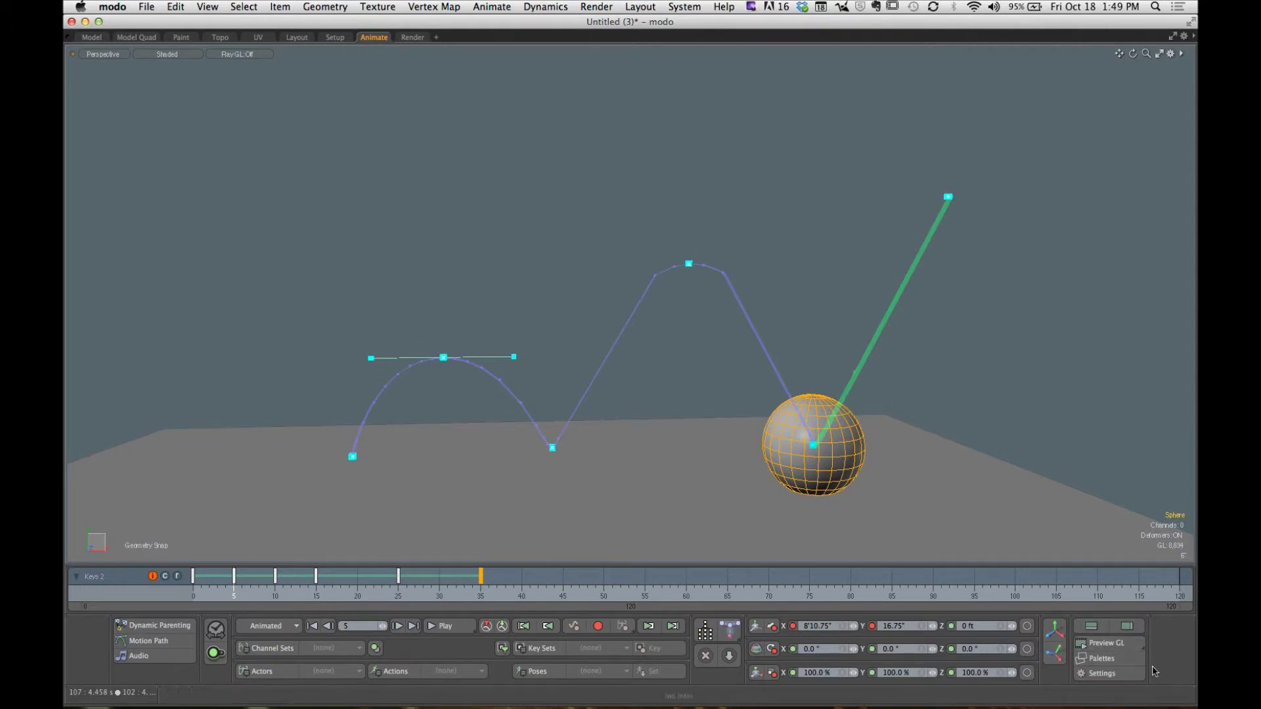
Step: Open the Graph Editor and show only the sphere's Position X, Y and Z curves, framed on the first keys
{"action": "left_click", "coordinate": [1093, 630]}
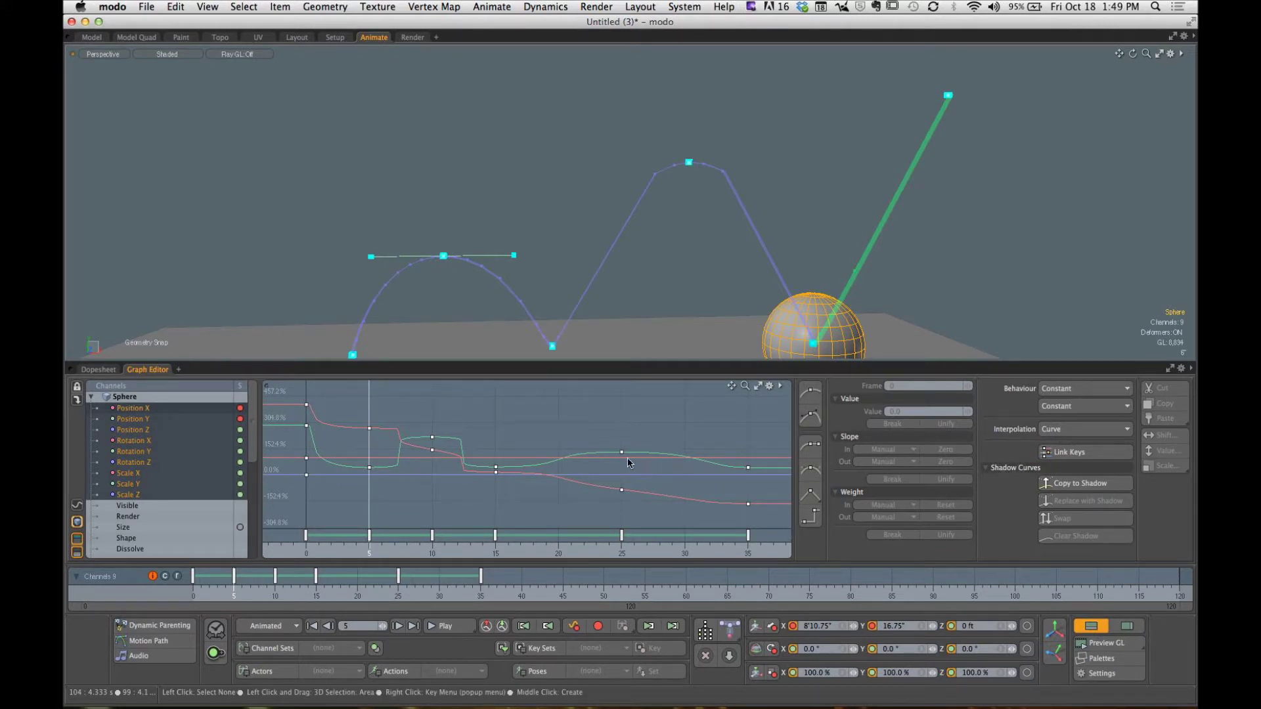
{"action": "left_click_drag", "start_coordinate": [620, 479], "coordinate": [543, 454], "text": "ctrl+alt"}
{"action": "left_click", "coordinate": [148, 412]}
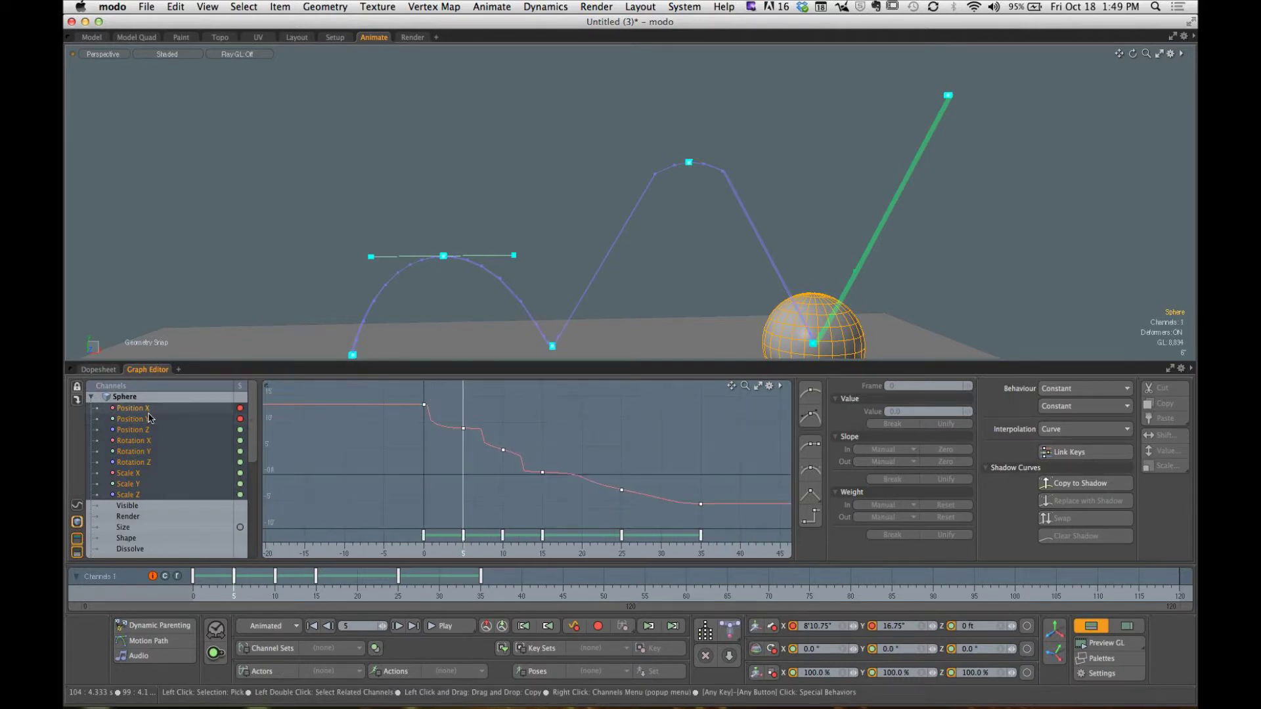
{"action": "left_click", "coordinate": [147, 430], "text": "shift"}
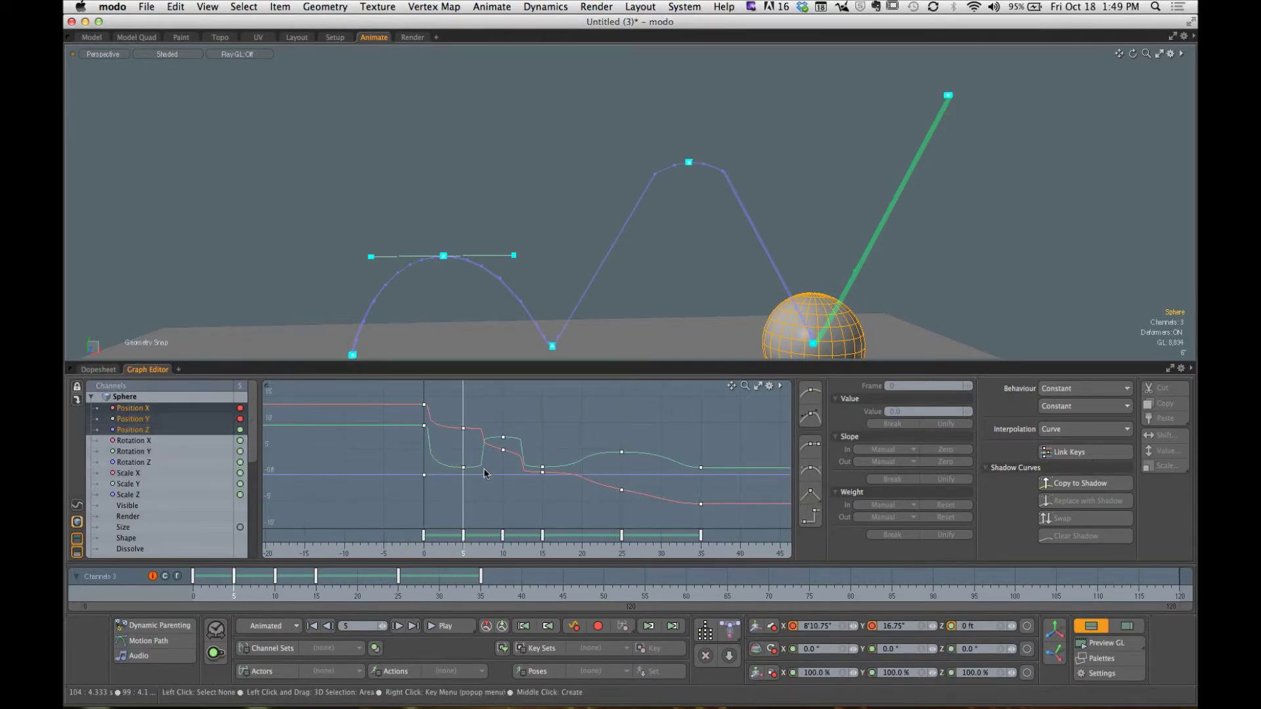
{"action": "left_click_drag", "start_coordinate": [492, 485], "coordinate": [515, 471], "text": "ctrl+alt"}
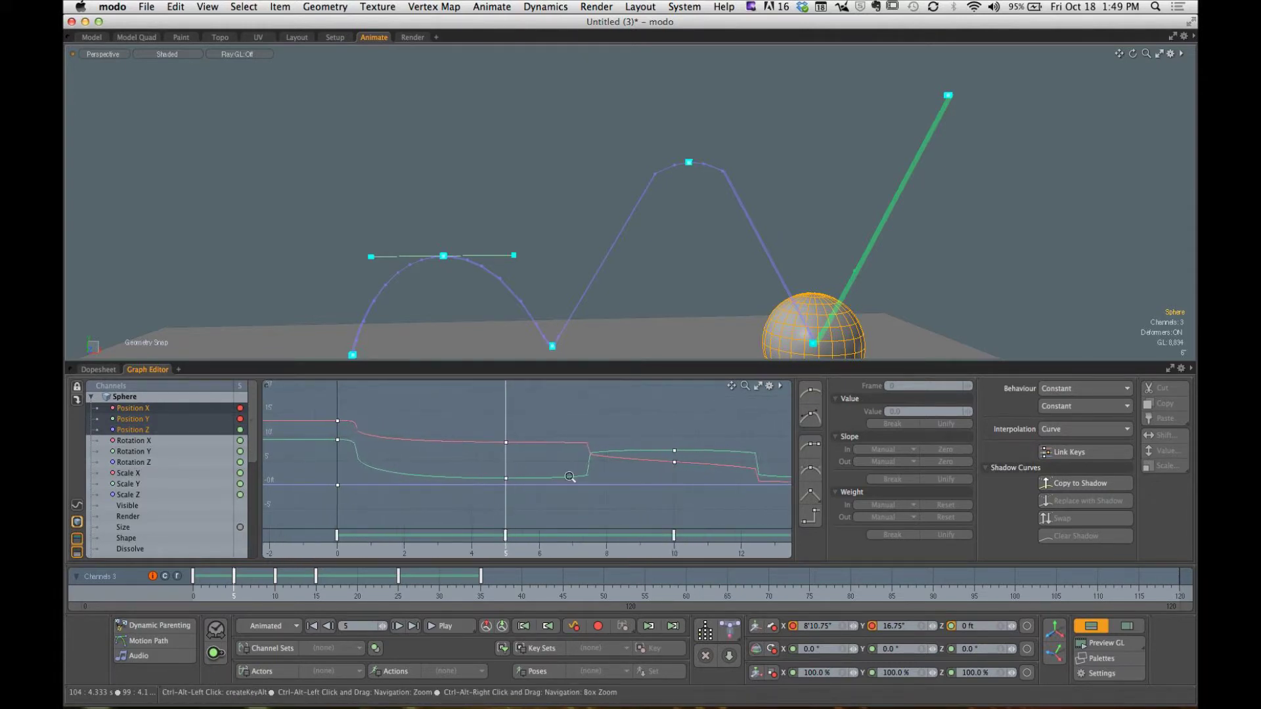
Step: Check the tangent handles of the Position X key at frame 5
{"action": "mouse_move", "coordinate": [223, 595]}
{"action": "left_mouse_down"}
{"action": "mouse_move", "coordinate": [193, 595]}
{"action": "mouse_move", "coordinate": [267, 595]}
{"action": "mouse_move", "coordinate": [193, 595]}
{"action": "mouse_move", "coordinate": [234, 594]}
{"action": "left_mouse_up"}
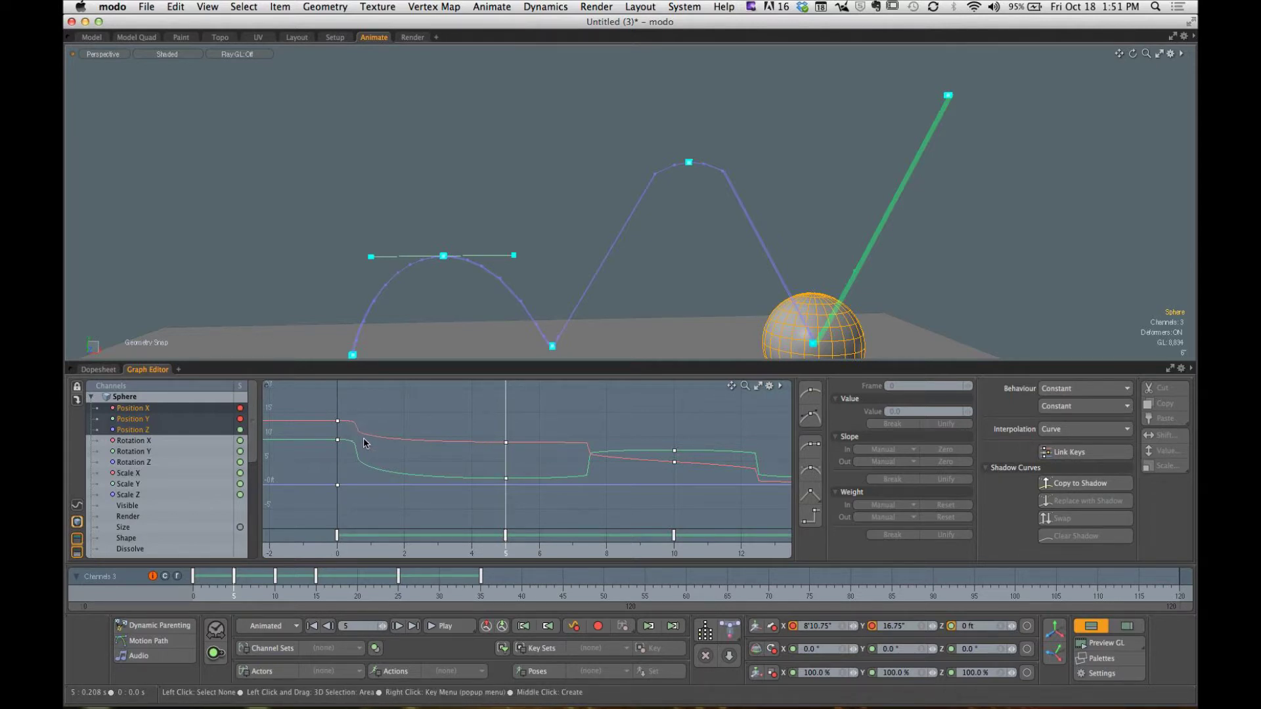
{"action": "left_click", "coordinate": [507, 444]}
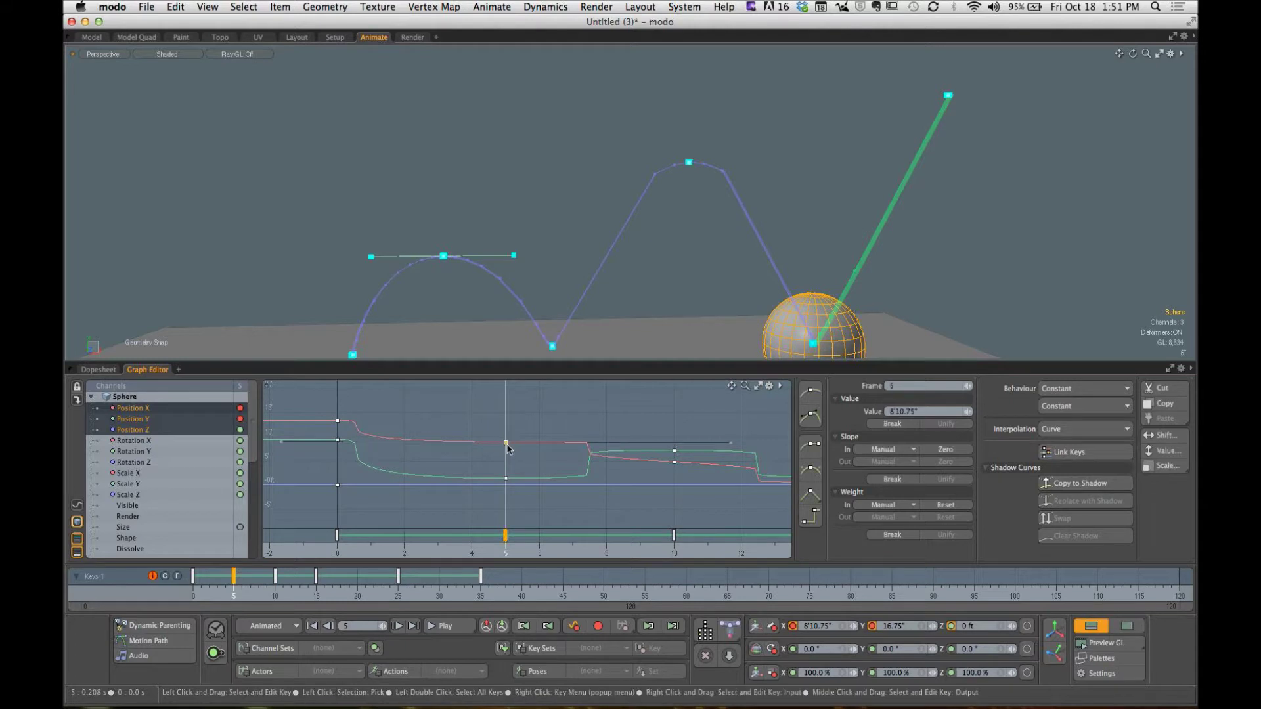
{"action": "left_click", "coordinate": [508, 454]}
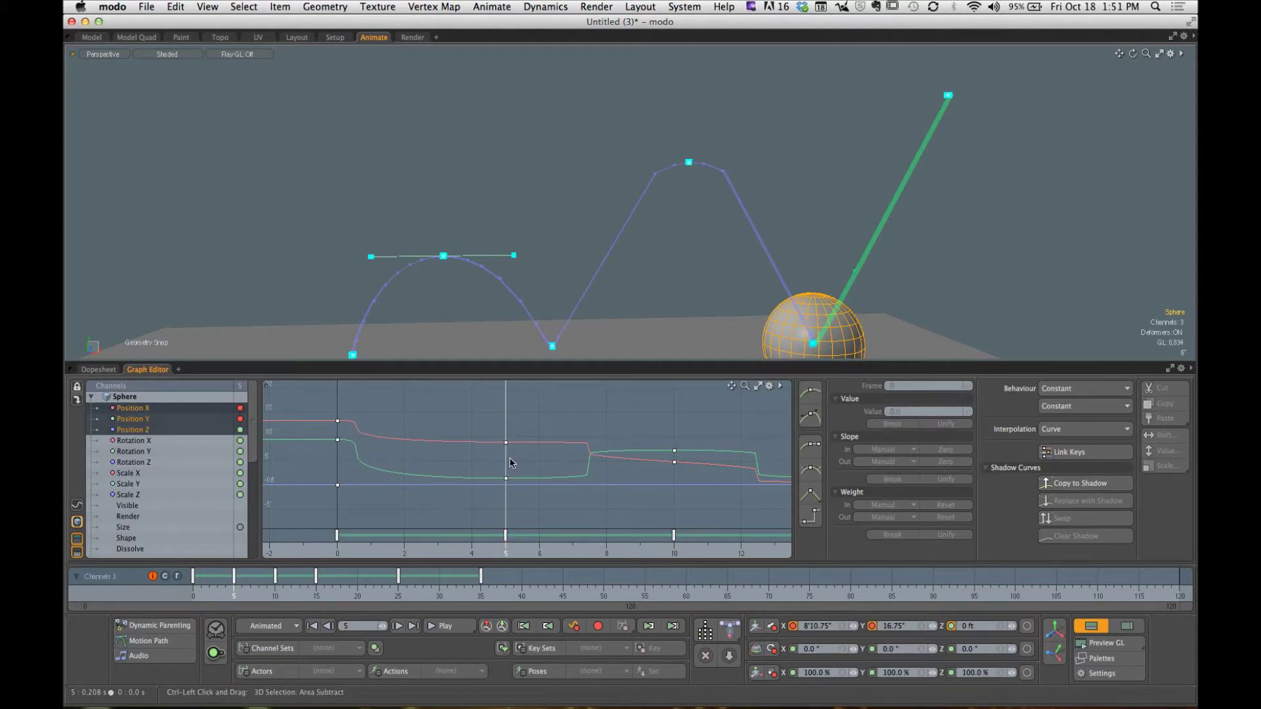
Step: Try lengthening the outgoing tangent handles of the sphere's position keys at frame 0
{"action": "left_click_drag", "start_coordinate": [326, 406], "coordinate": [361, 519]}
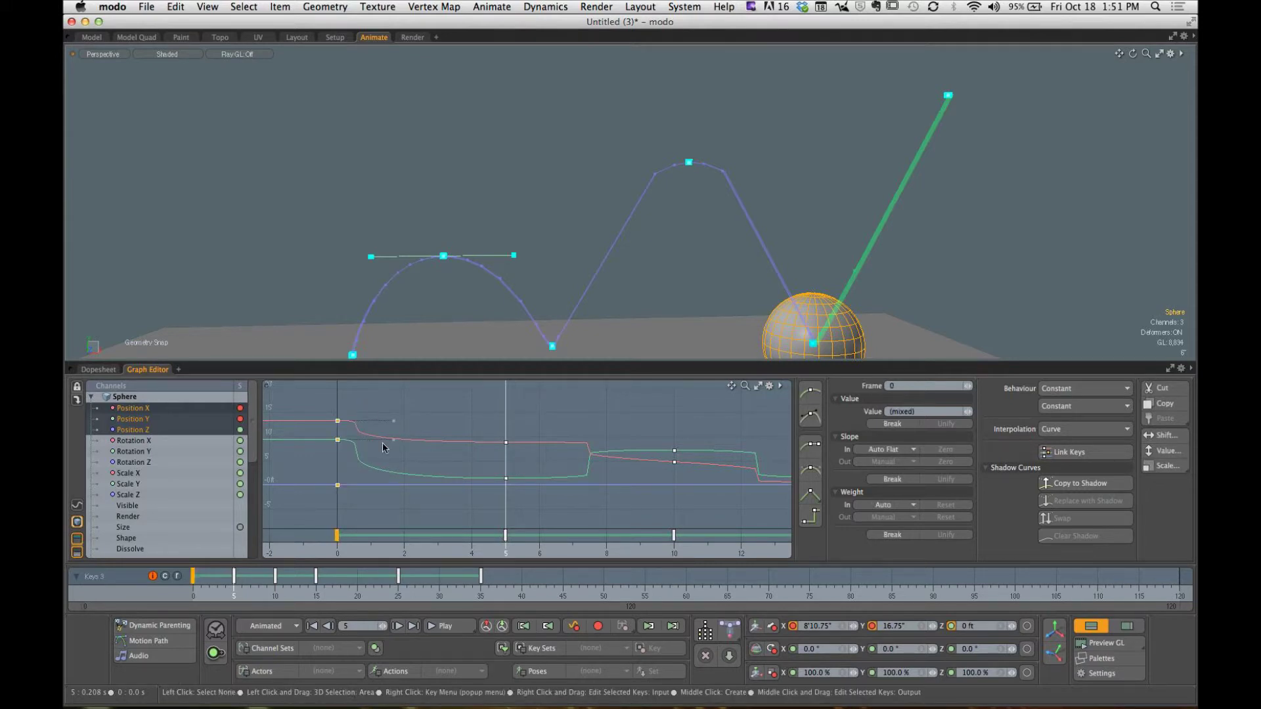
{"action": "left_click_drag", "start_coordinate": [392, 422], "coordinate": [427, 424]}
{"action": "left_click", "coordinate": [428, 435]}
{"action": "left_click", "coordinate": [337, 421]}
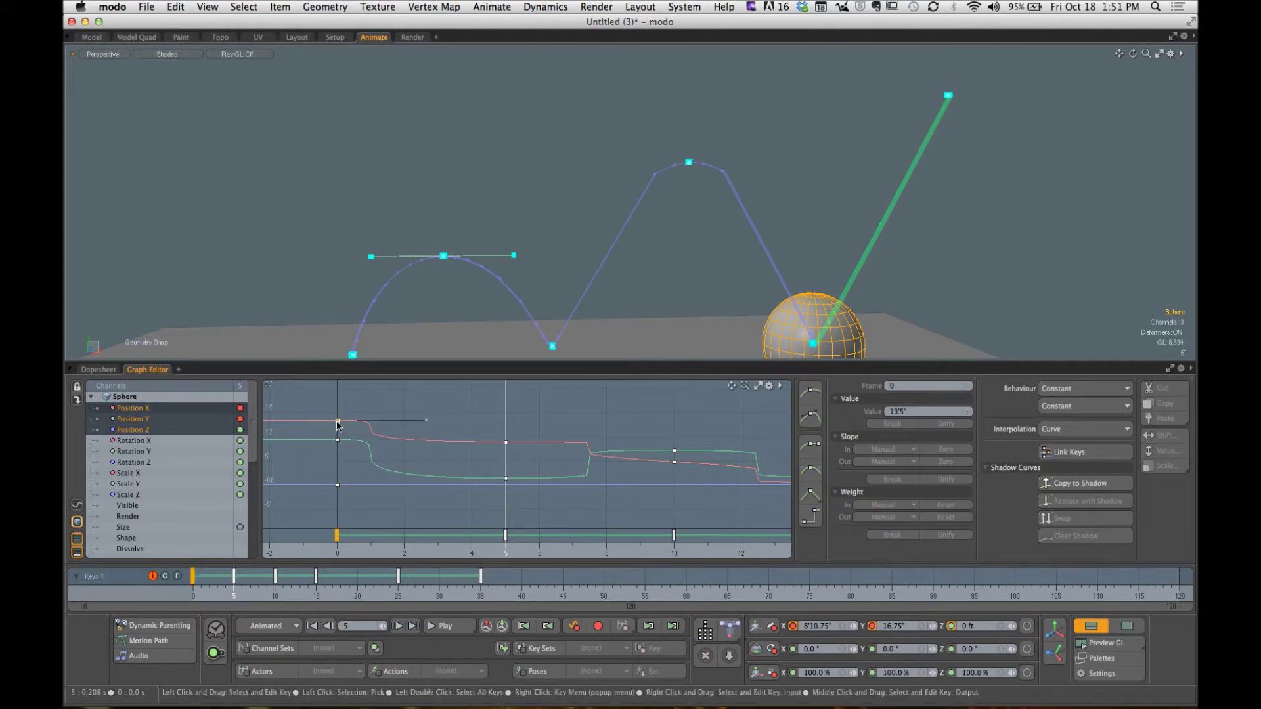
{"action": "mouse_move", "coordinate": [426, 422]}
{"action": "left_mouse_down"}
{"action": "mouse_move", "coordinate": [438, 453]}
{"action": "mouse_move", "coordinate": [437, 394]}
{"action": "mouse_move", "coordinate": [391, 394]}
{"action": "mouse_move", "coordinate": [403, 423]}
{"action": "mouse_move", "coordinate": [460, 431]}
{"action": "mouse_move", "coordinate": [459, 452]}
{"action": "mouse_move", "coordinate": [437, 414]}
{"action": "mouse_move", "coordinate": [448, 392]}
{"action": "mouse_move", "coordinate": [445, 413]}
{"action": "mouse_move", "coordinate": [381, 417]}
{"action": "mouse_move", "coordinate": [413, 415]}
{"action": "left_mouse_up"}
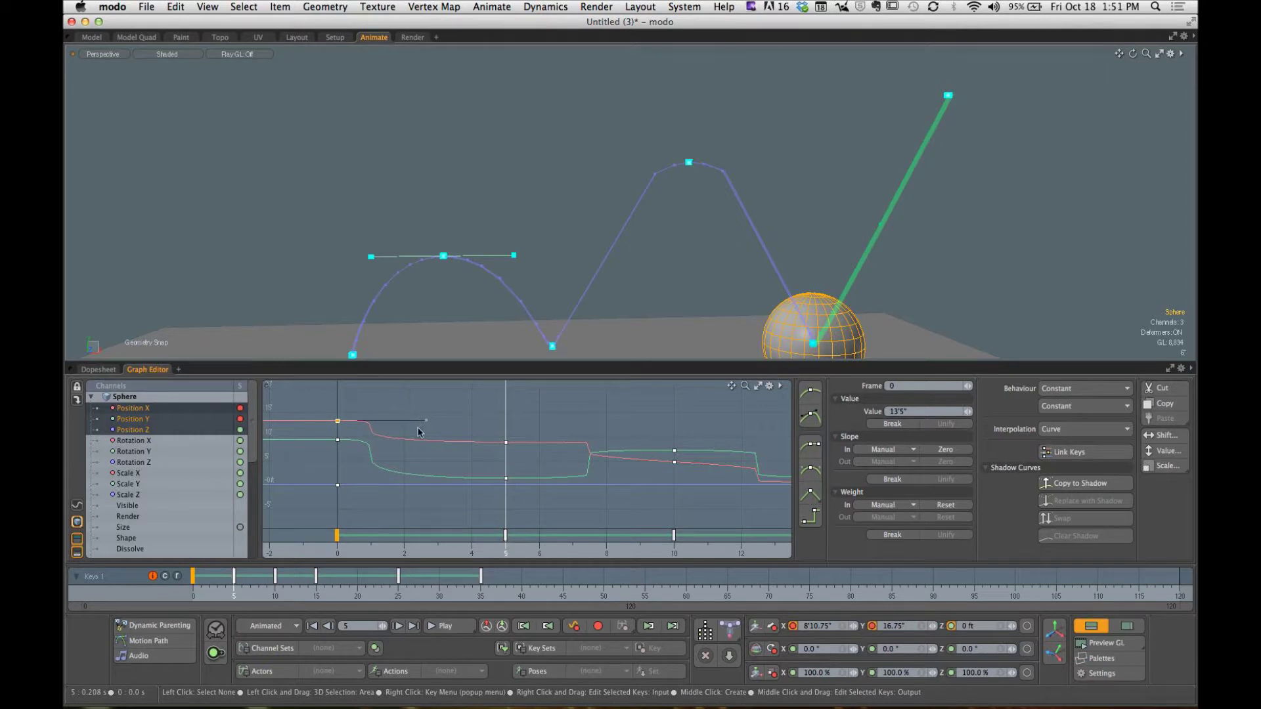
{"action": "left_click_drag", "start_coordinate": [426, 421], "coordinate": [426, 421]}
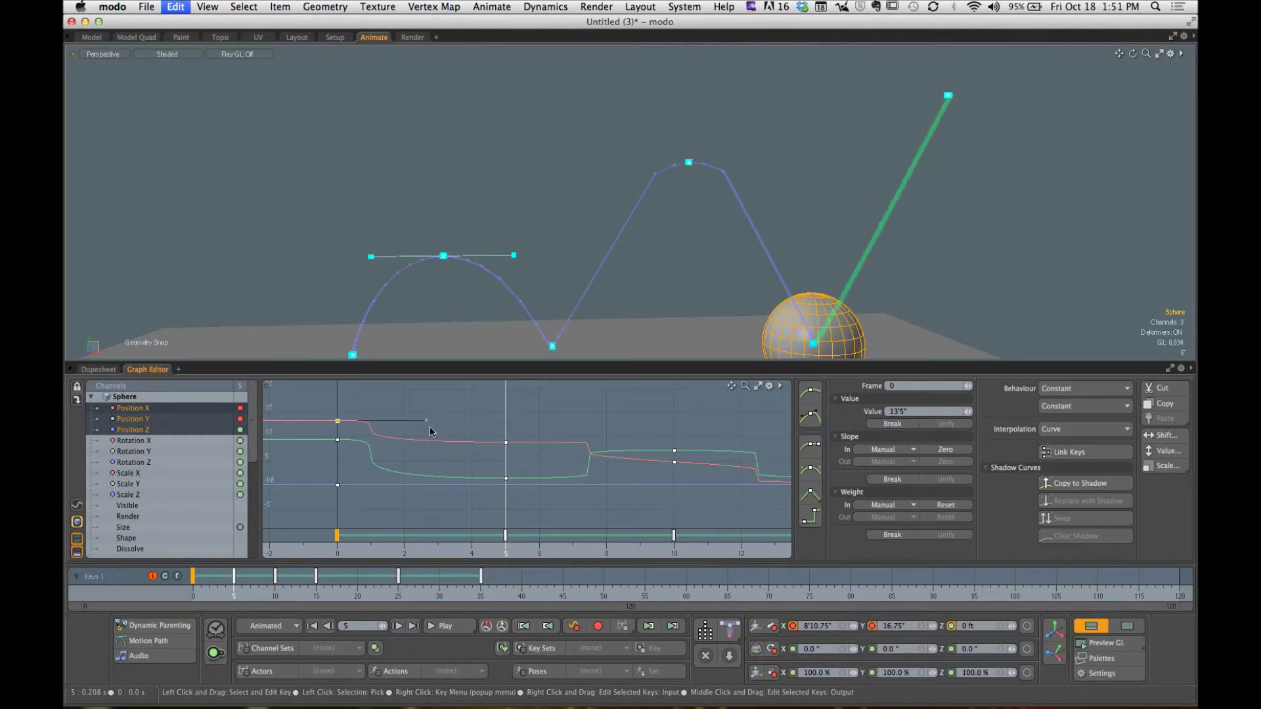
Step: Reset the frame 0 position keys to Auto tangents, switch them to Manual and lengthen their outgoing handles
{"action": "left_click_drag", "start_coordinate": [315, 405], "coordinate": [378, 508]}
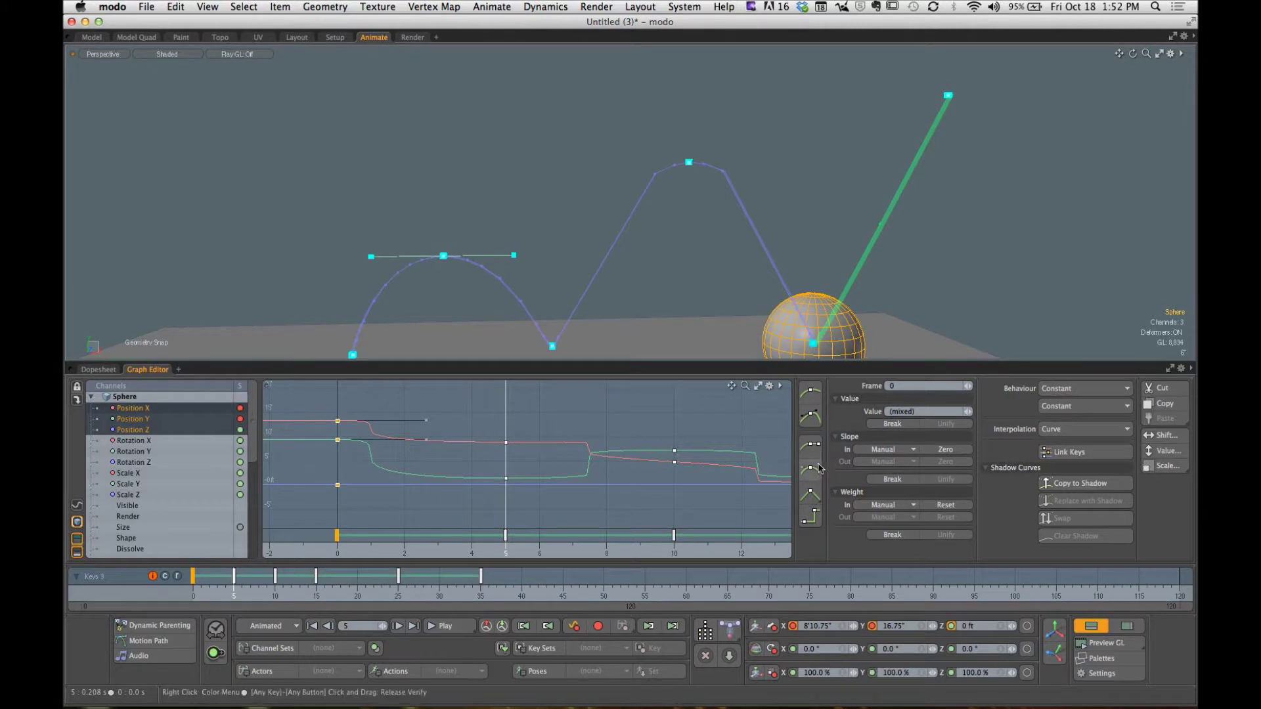
{"action": "left_click", "coordinate": [811, 393]}
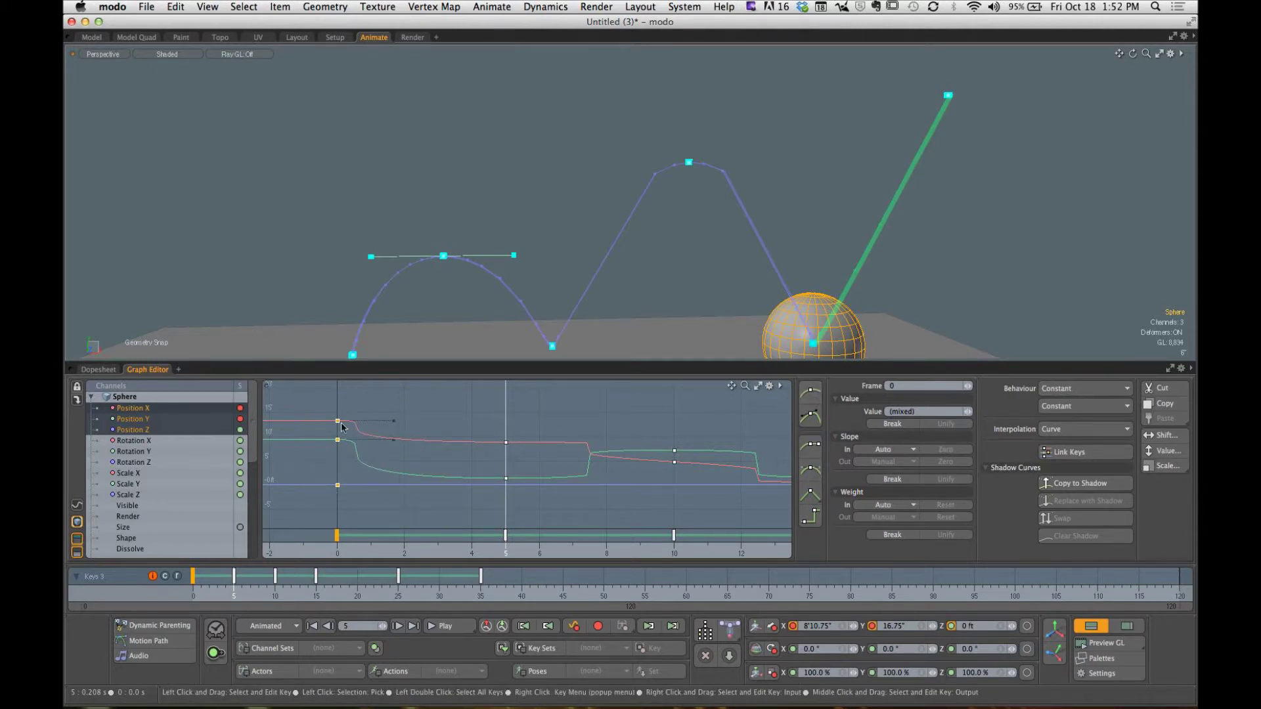
{"action": "left_click", "coordinate": [811, 418]}
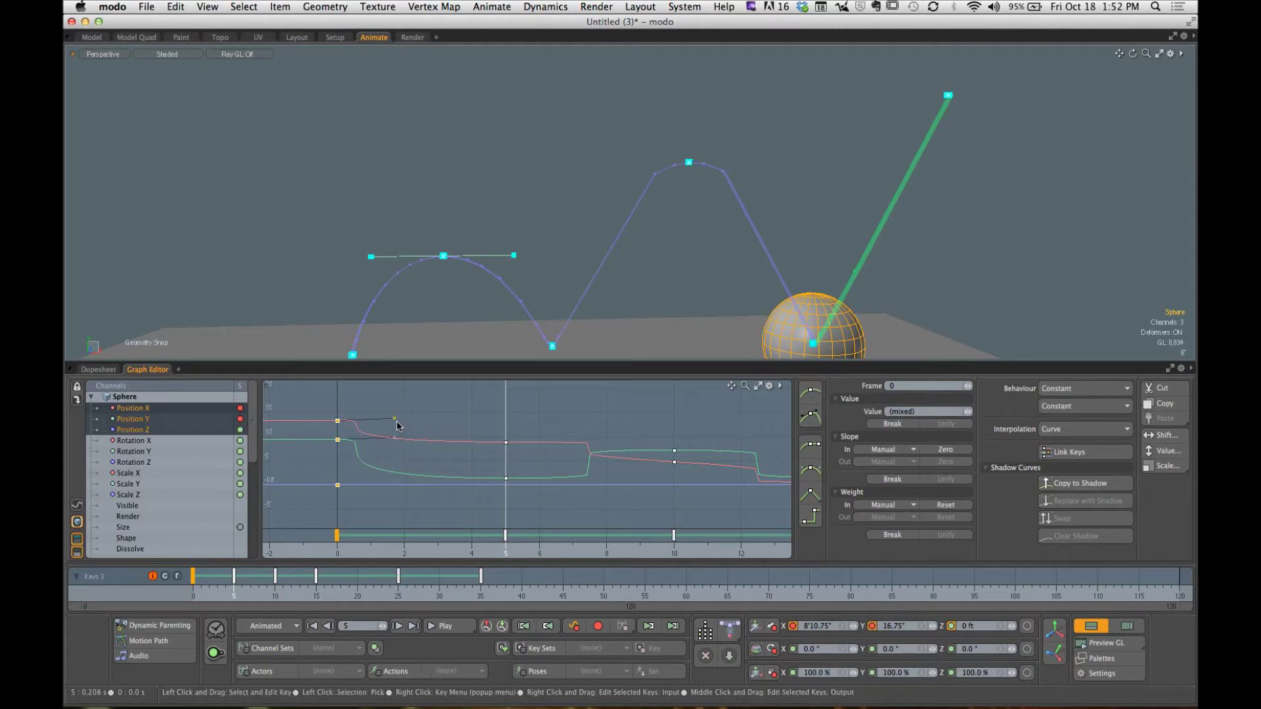
{"action": "left_click_drag", "start_coordinate": [394, 422], "coordinate": [538, 490]}
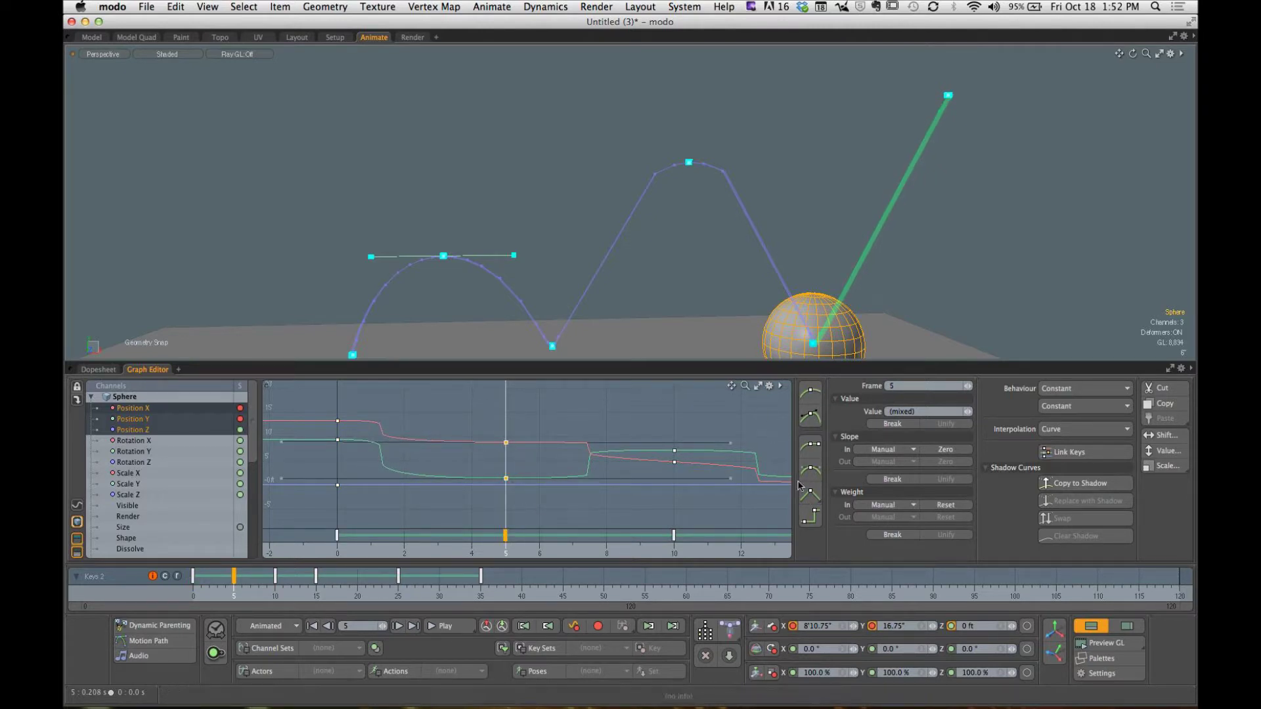
Step: Set the slope and weight of the sphere's position keys from frame 5 through frame 35 to Auto
{"action": "left_click", "coordinate": [812, 398]}
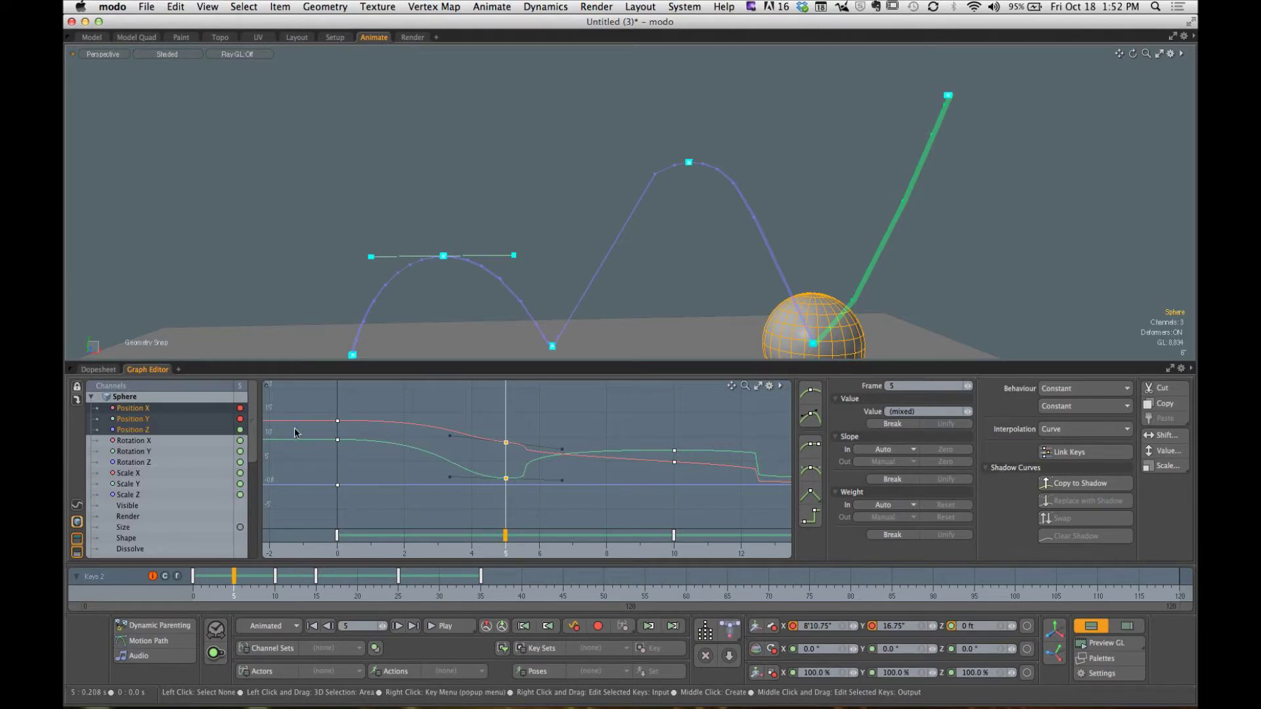
{"action": "mouse_move", "coordinate": [563, 480]}
{"action": "left_mouse_down"}
{"action": "mouse_move", "coordinate": [589, 499]}
{"action": "mouse_move", "coordinate": [555, 473]}
{"action": "mouse_move", "coordinate": [595, 477]}
{"action": "mouse_move", "coordinate": [558, 477]}
{"action": "left_mouse_up"}
{"action": "left_click_drag", "start_coordinate": [681, 483], "coordinate": [564, 472], "text": "alt+shift"}
{"action": "left_click_drag", "start_coordinate": [564, 472], "coordinate": [529, 465], "text": "alt+shift"}
{"action": "left_click_drag", "start_coordinate": [490, 395], "coordinate": [734, 530]}
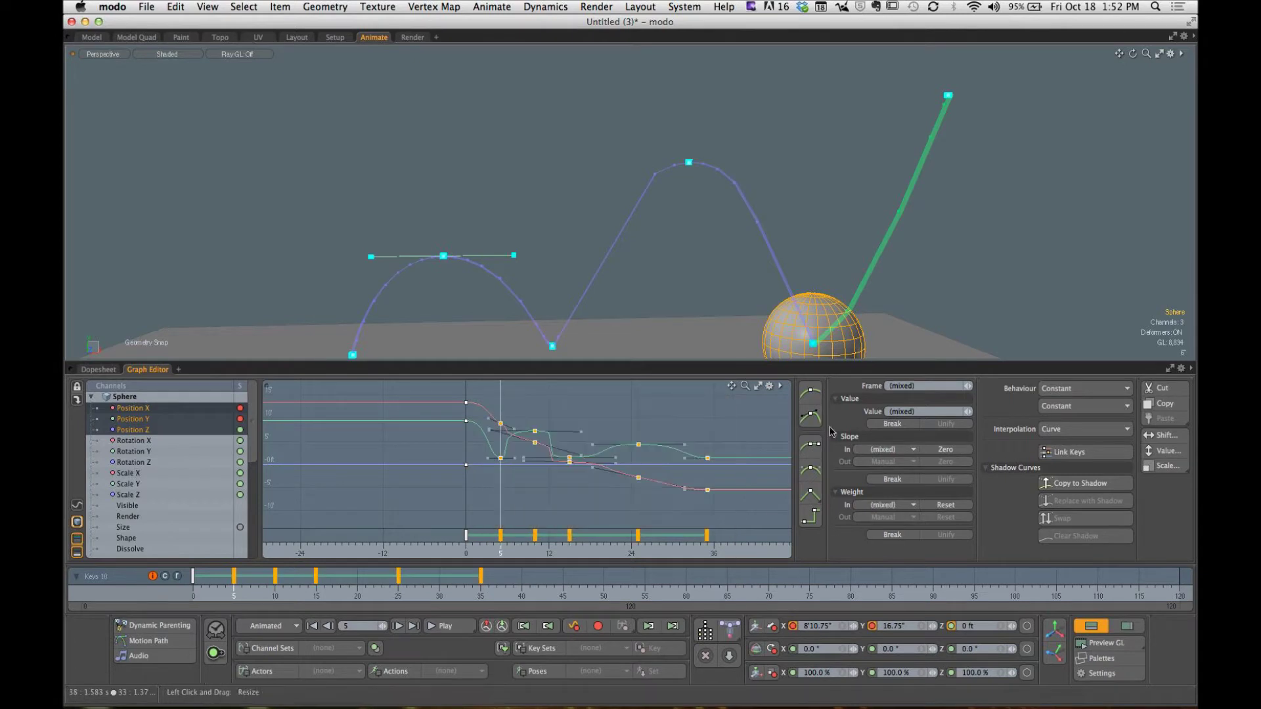
{"action": "left_click", "coordinate": [810, 393]}
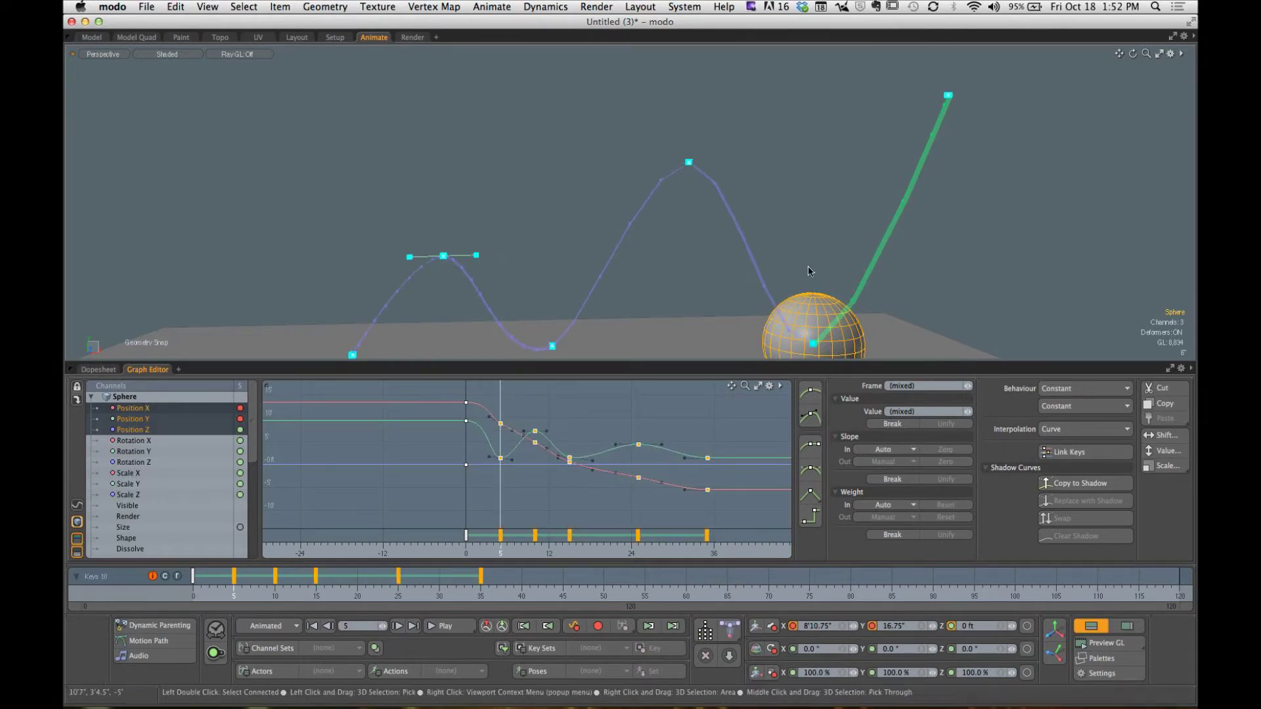
Step: Isolate the sphere's Position Y curve in the graph and select its key at frame 5
{"action": "left_click_drag", "start_coordinate": [517, 444], "coordinate": [594, 442], "text": "alt+shift"}
{"action": "left_click", "coordinate": [597, 424]}
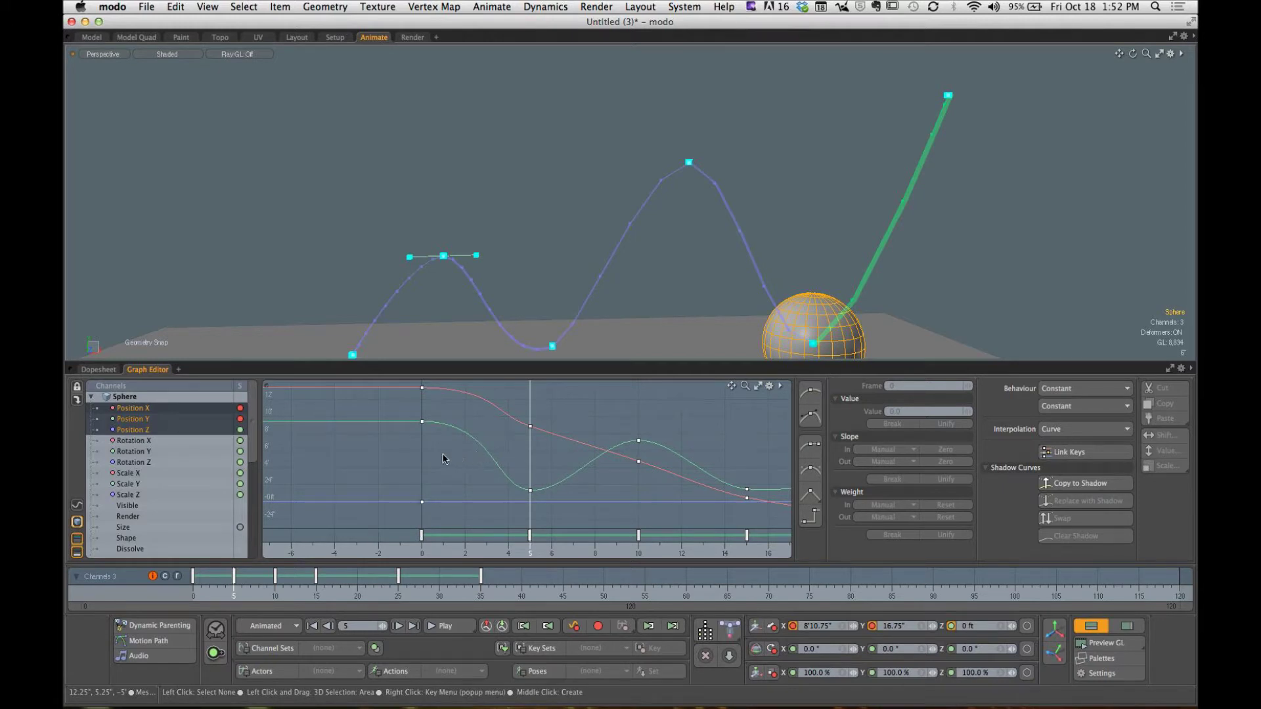
{"action": "left_click", "coordinate": [178, 422]}
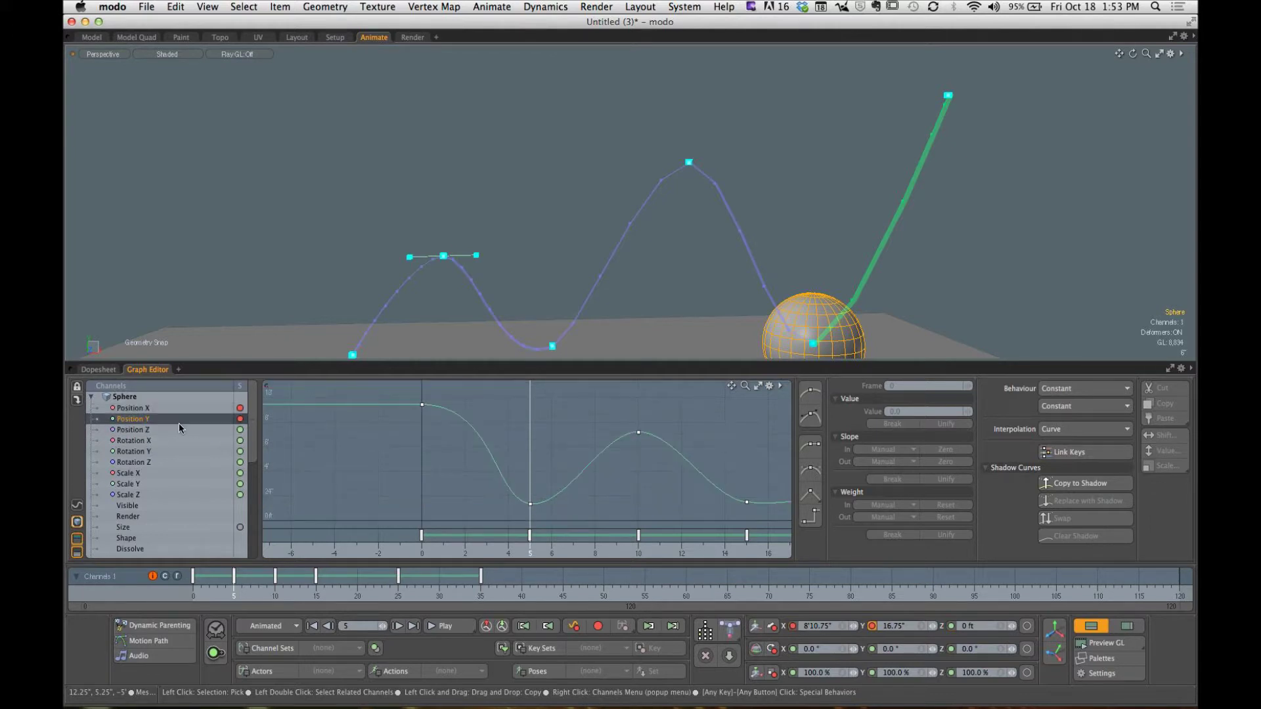
{"action": "left_click_drag", "start_coordinate": [552, 519], "coordinate": [561, 520]}
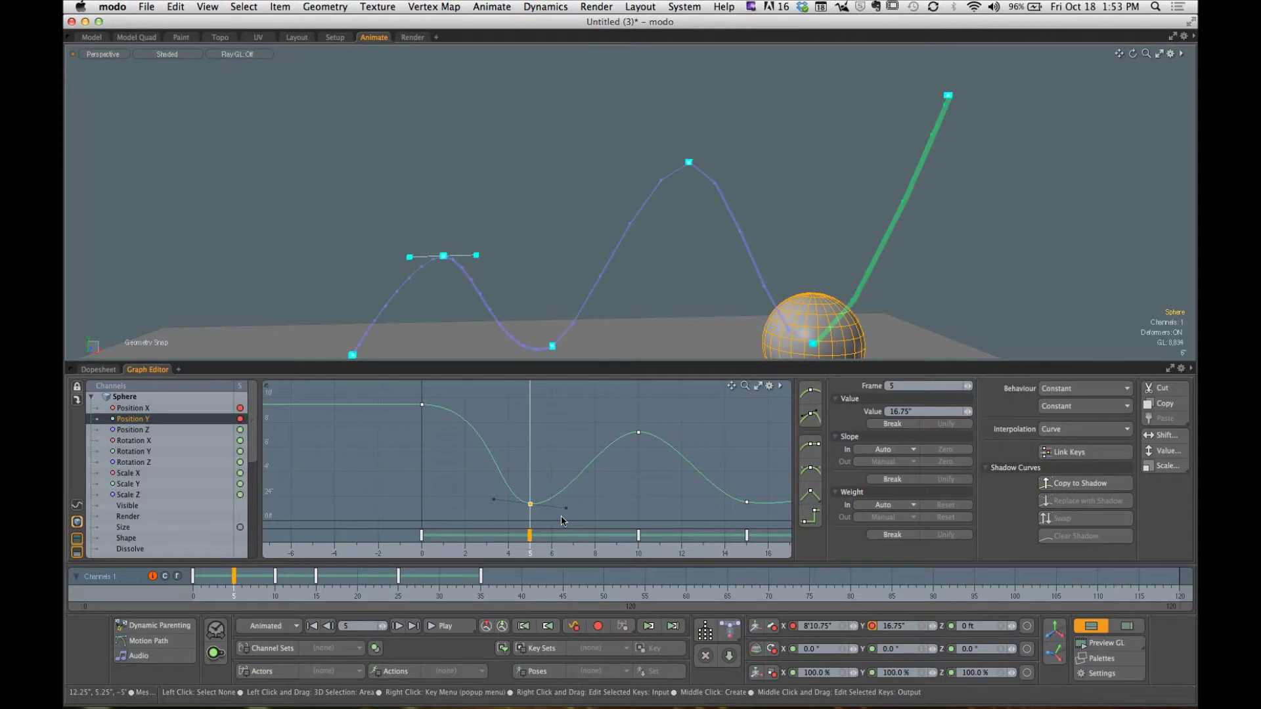
{"action": "left_click_drag", "start_coordinate": [576, 476], "coordinate": [514, 450], "text": "alt+shift"}
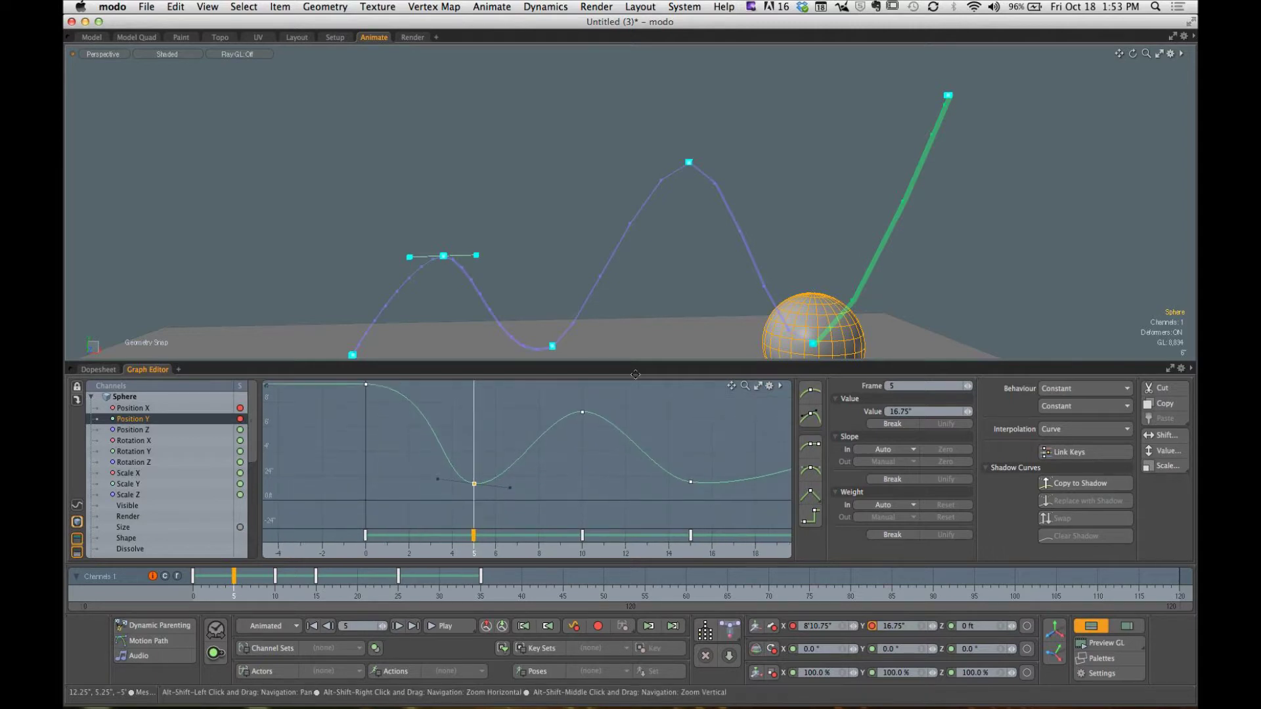
Step: View the full bounce path above the ground plane and scrub around frame 5 to examine the impact
{"action": "left_click_drag", "start_coordinate": [900, 237], "coordinate": [855, 265], "text": "alt"}
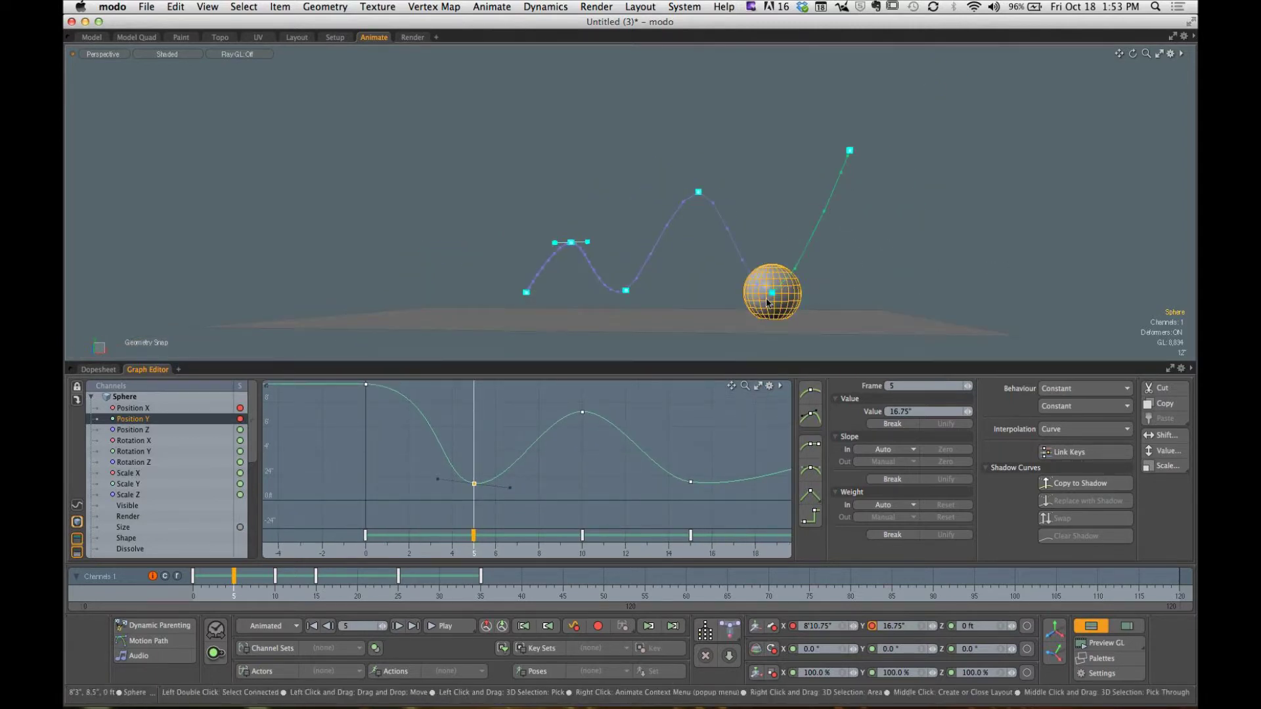
{"action": "left_click_drag", "start_coordinate": [672, 242], "coordinate": [723, 280], "text": "alt"}
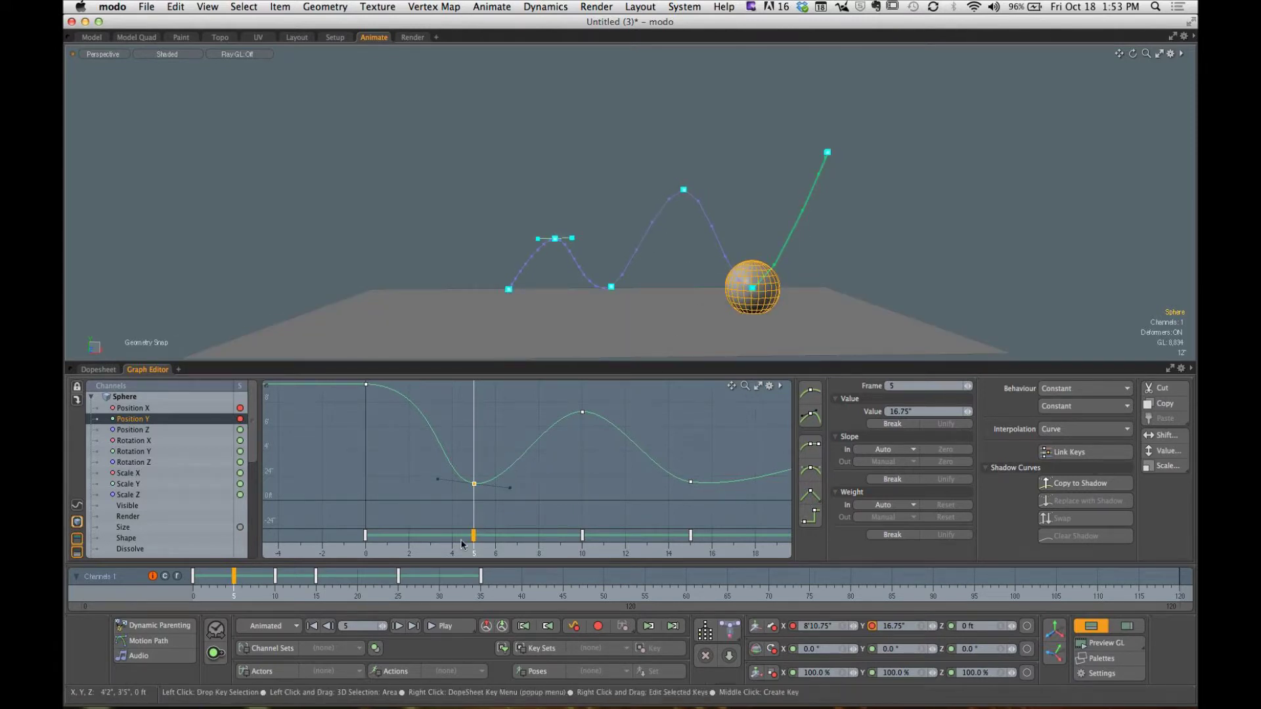
{"action": "left_click", "coordinate": [225, 582]}
{"action": "mouse_move", "coordinate": [225, 581]}
{"action": "left_mouse_down"}
{"action": "mouse_move", "coordinate": [210, 581]}
{"action": "mouse_move", "coordinate": [259, 581]}
{"action": "mouse_move", "coordinate": [217, 581]}
{"action": "mouse_move", "coordinate": [251, 581]}
{"action": "mouse_move", "coordinate": [234, 582]}
{"action": "left_mouse_up"}
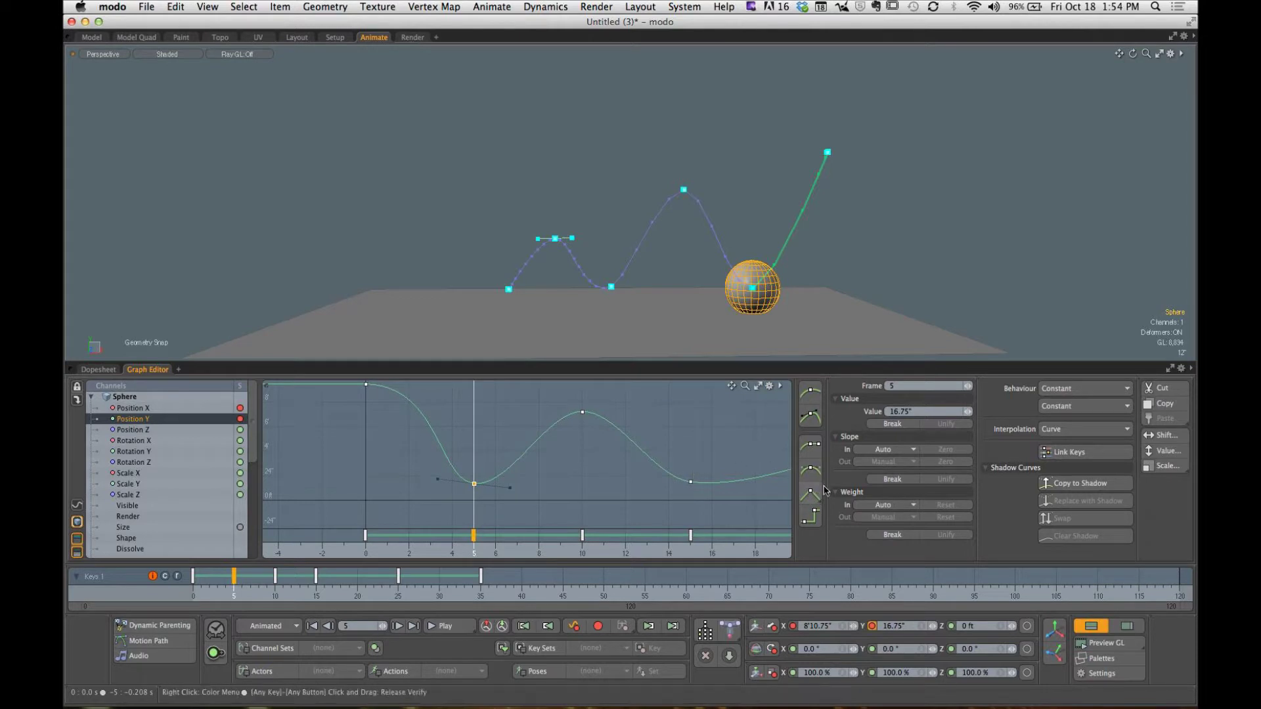
Step: Tilt the tangent of the frame 5 Position Y key upward on its outgoing side, and try a Flat slope on it
{"action": "mouse_move", "coordinate": [511, 488]}
{"action": "left_mouse_down"}
{"action": "mouse_move", "coordinate": [529, 481]}
{"action": "mouse_move", "coordinate": [525, 498]}
{"action": "mouse_move", "coordinate": [555, 429]}
{"action": "mouse_move", "coordinate": [516, 493]}
{"action": "mouse_move", "coordinate": [510, 461]}
{"action": "mouse_move", "coordinate": [511, 486]}
{"action": "left_mouse_up"}
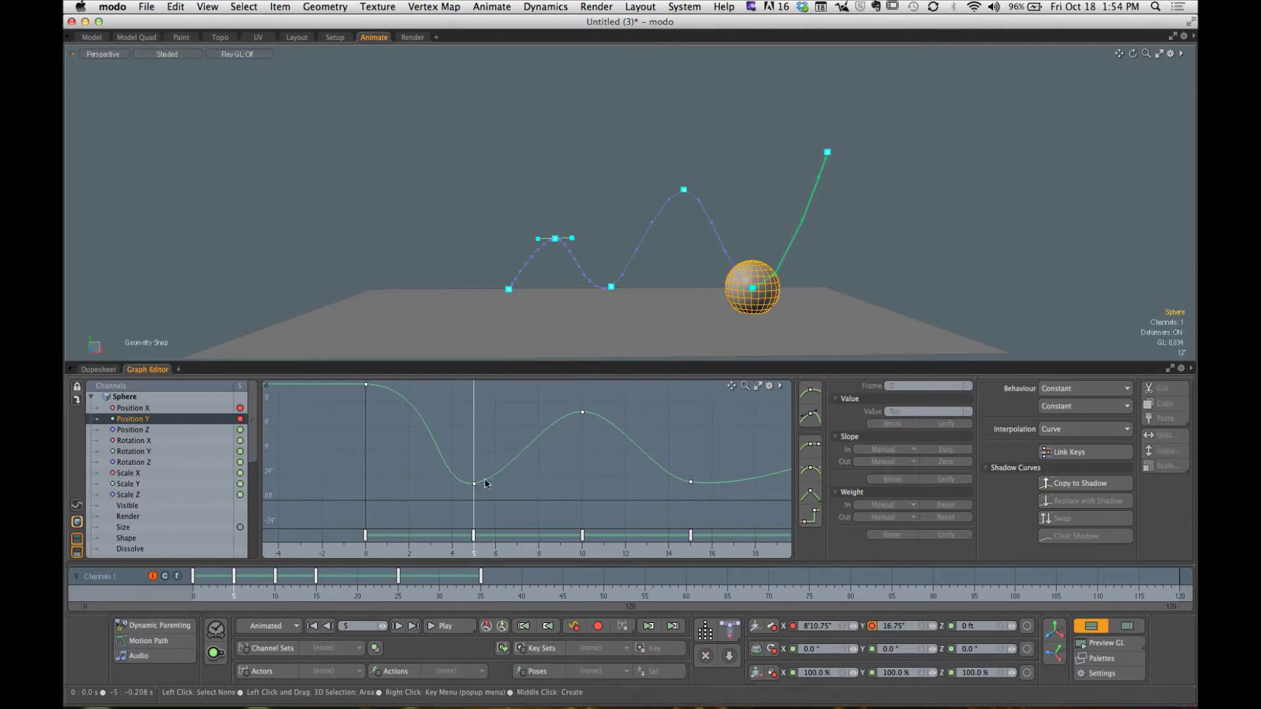
{"action": "left_click_drag", "start_coordinate": [512, 487], "coordinate": [537, 515]}
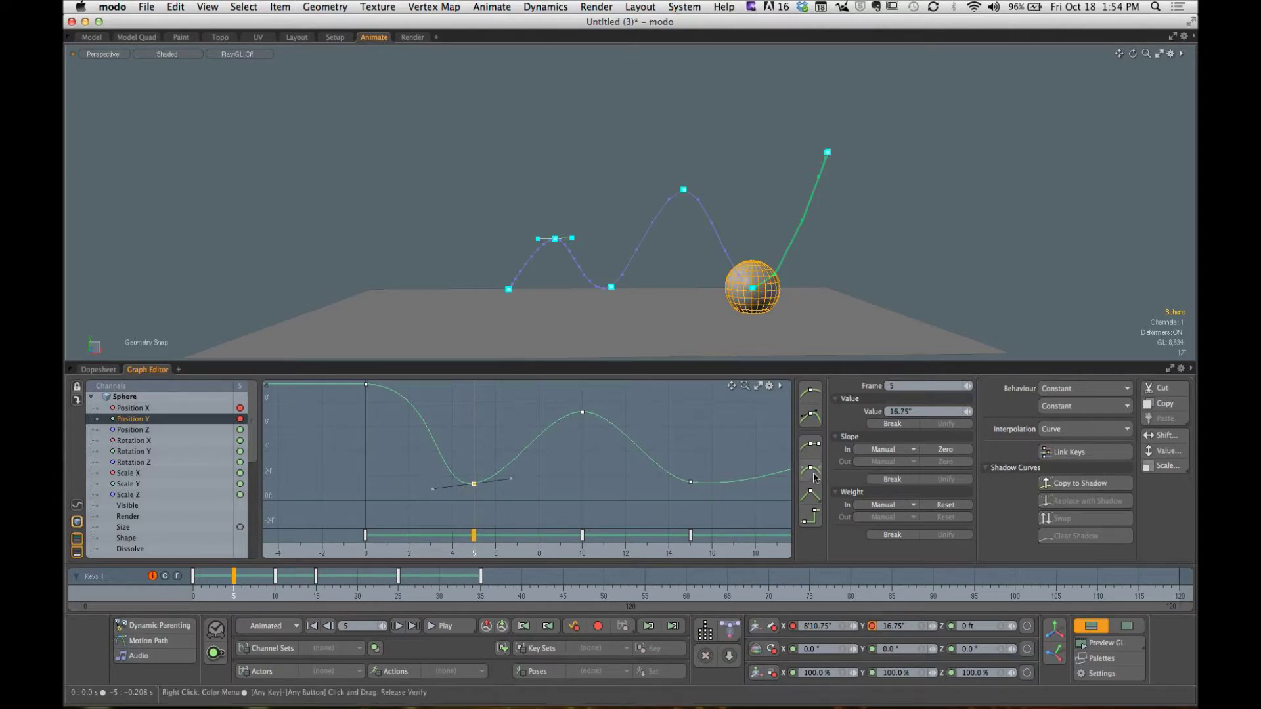
{"action": "left_click", "coordinate": [810, 445]}
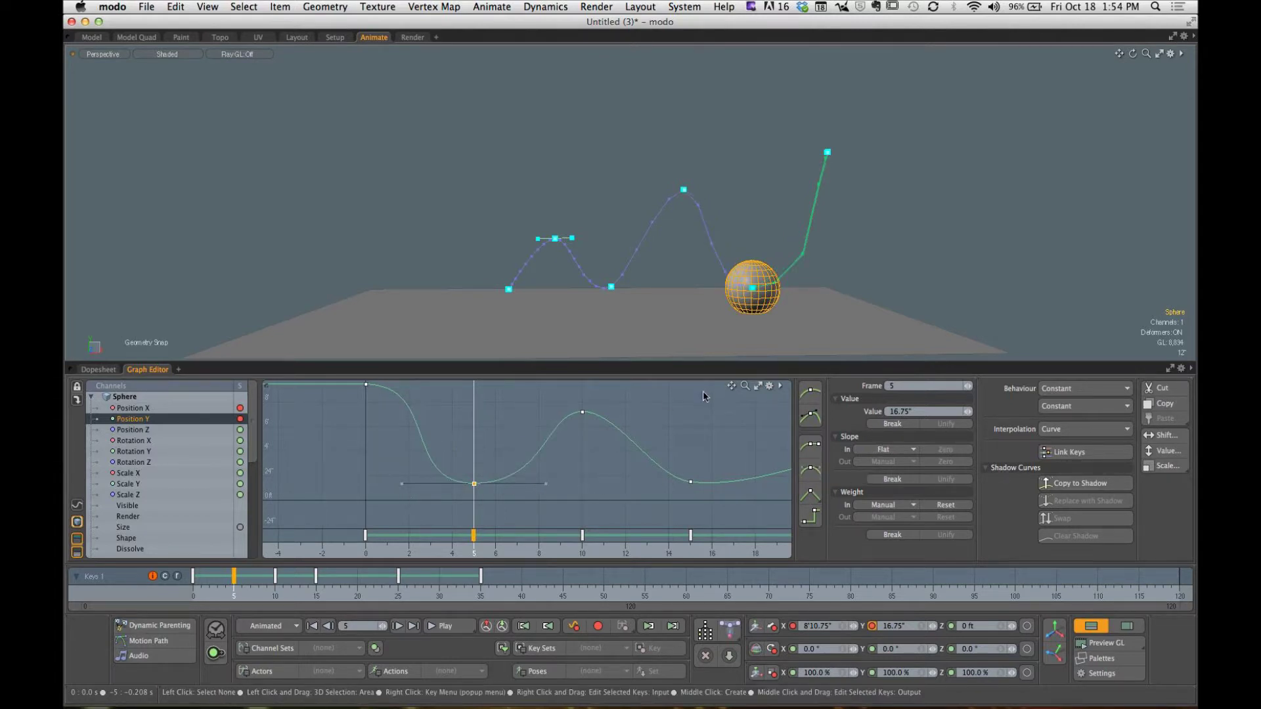
{"action": "right_click_drag", "start_coordinate": [702, 391], "coordinate": [712, 430]}
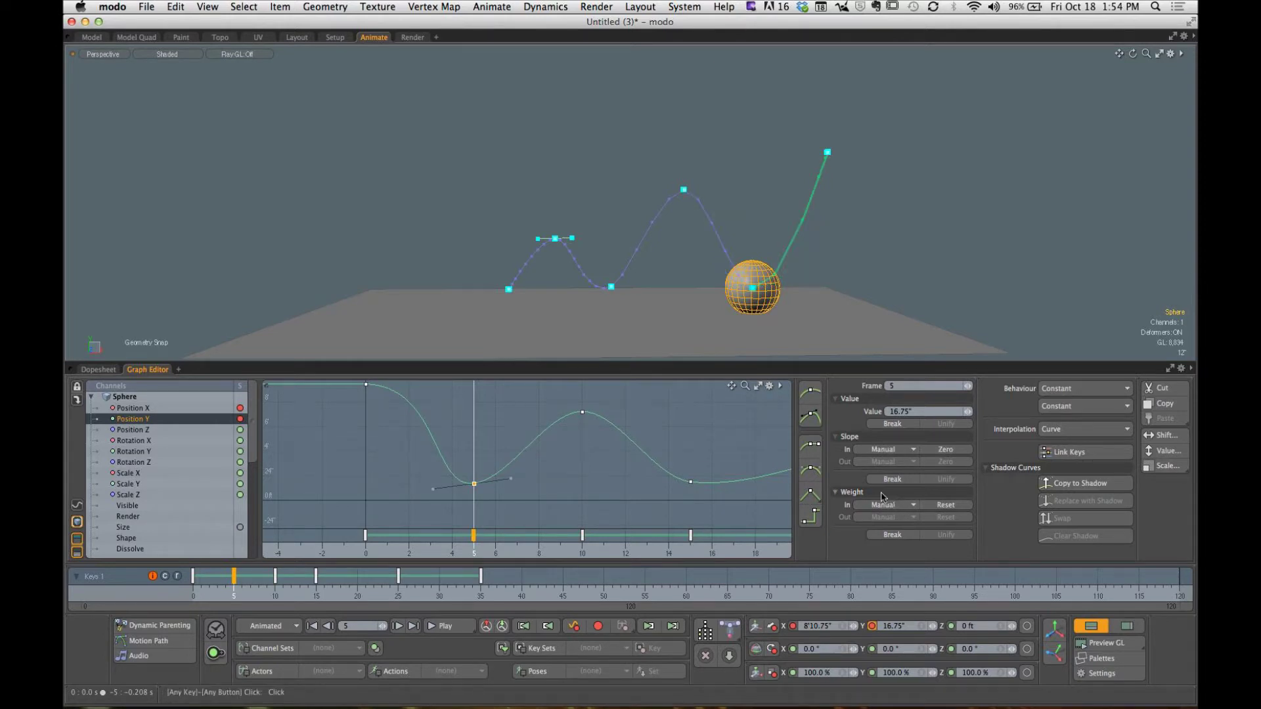
Step: Break the value of the frame 5 Position Y key and review the slope types available for it
{"action": "left_click", "coordinate": [893, 424]}
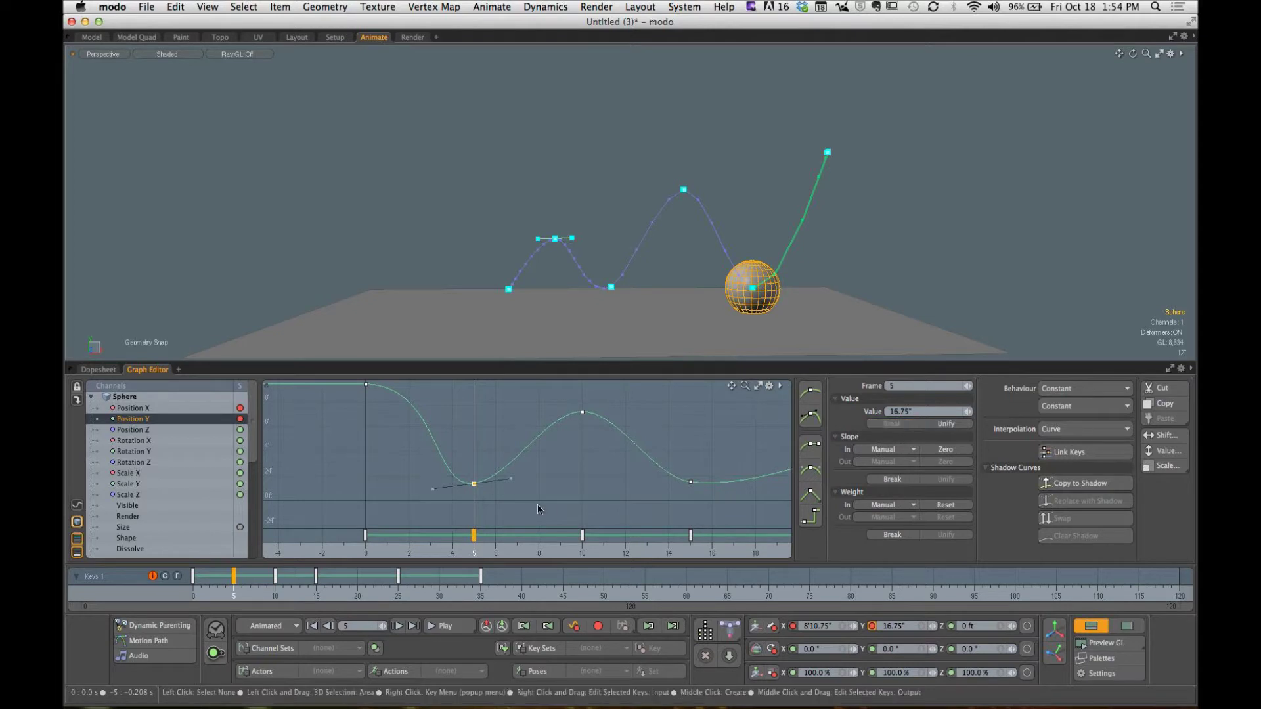
{"action": "left_click_drag", "start_coordinate": [511, 479], "coordinate": [521, 499]}
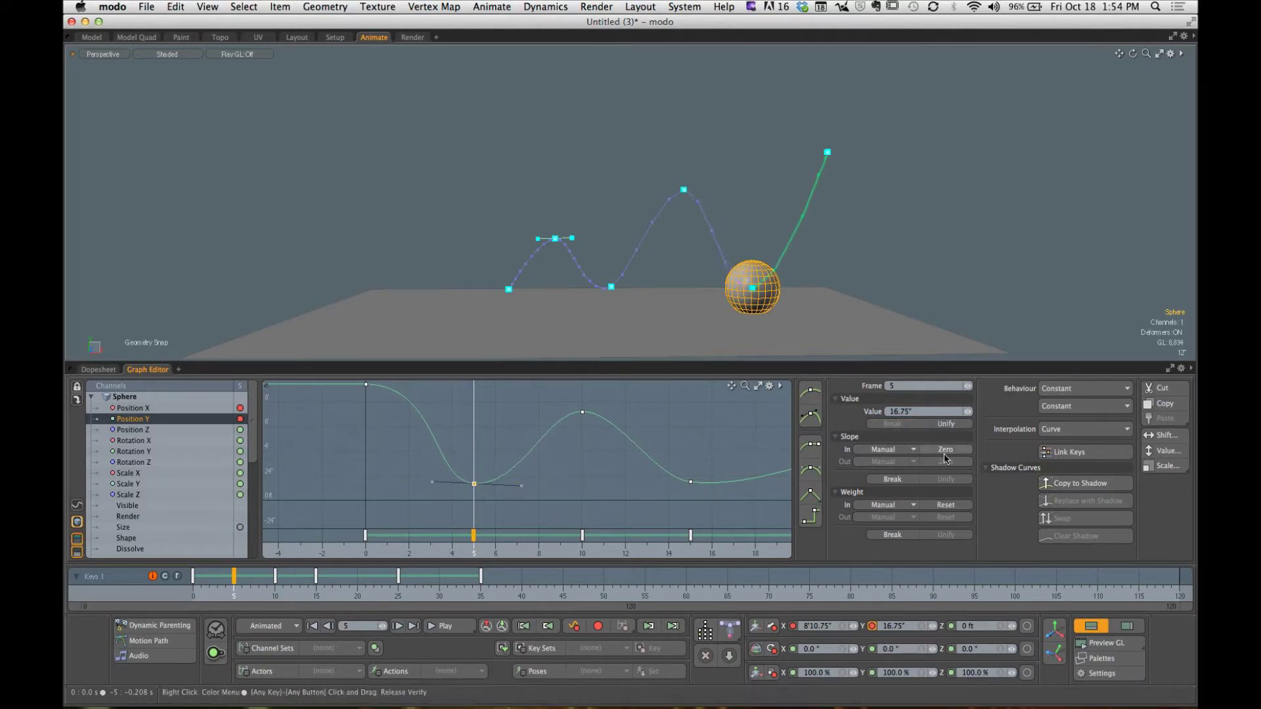
{"action": "left_click", "coordinate": [900, 450]}
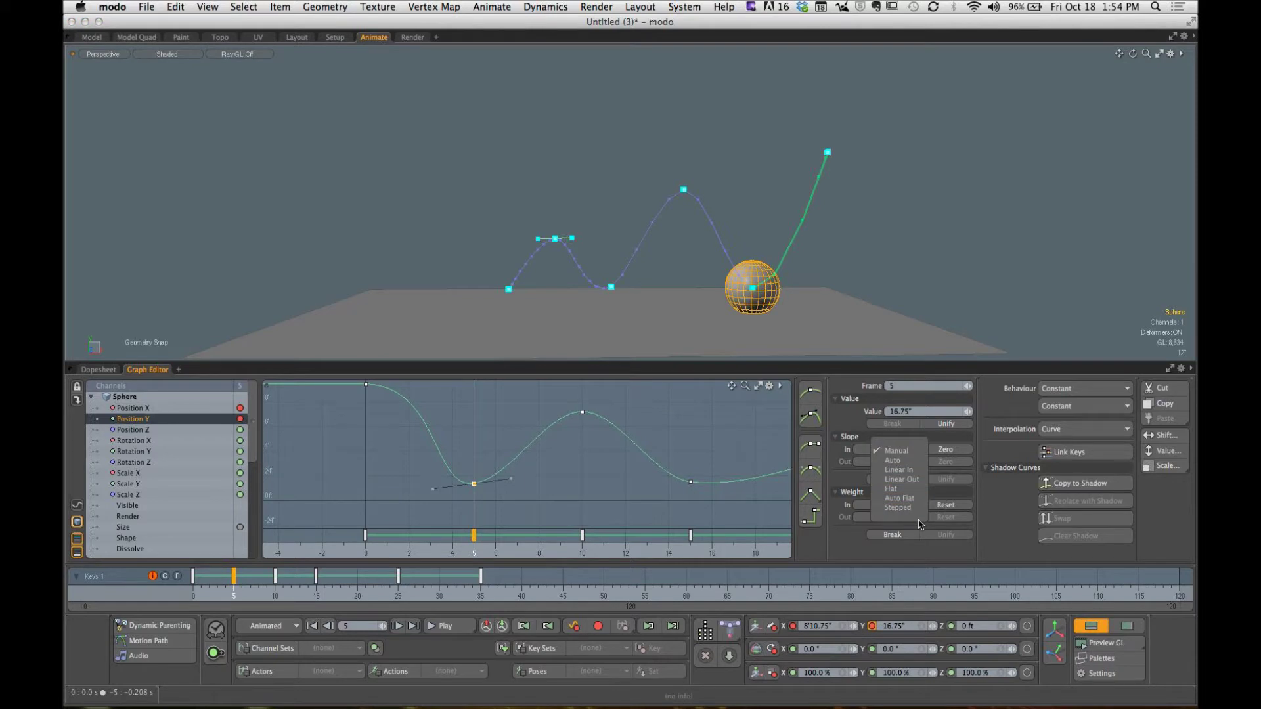
{"action": "left_click", "coordinate": [855, 542]}
{"action": "left_click", "coordinate": [894, 450]}
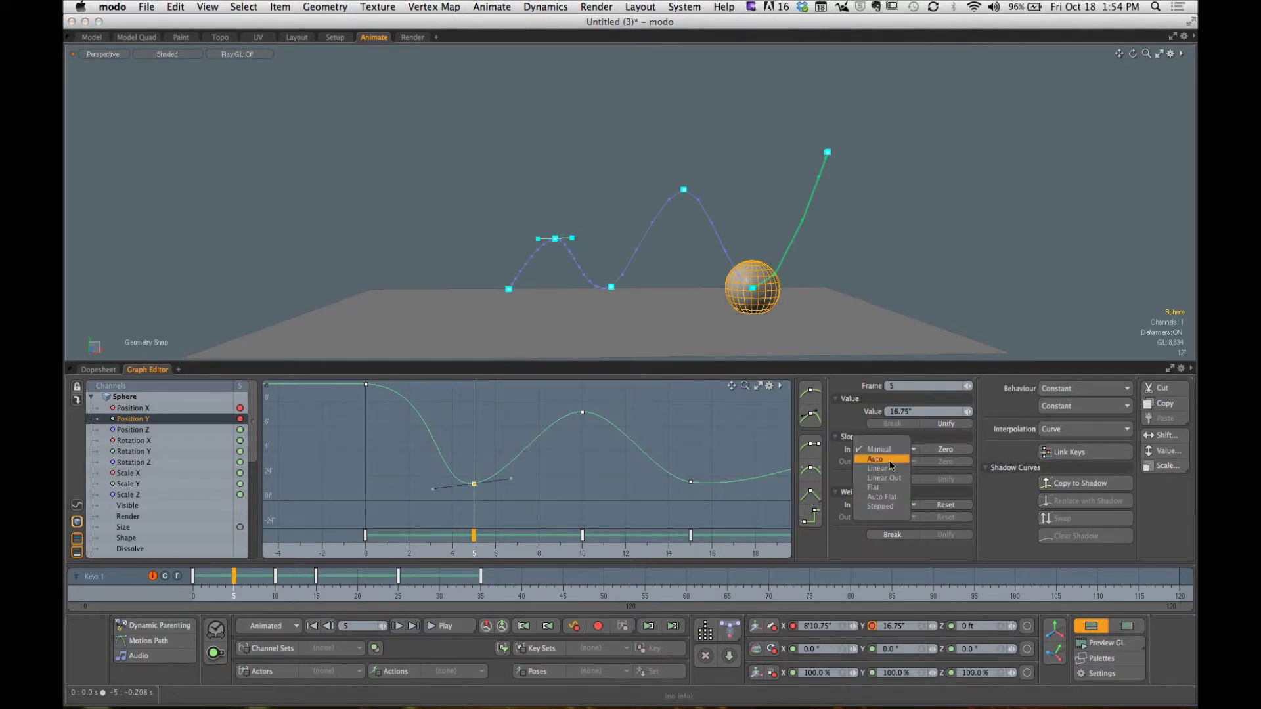
{"action": "left_click", "coordinate": [842, 477]}
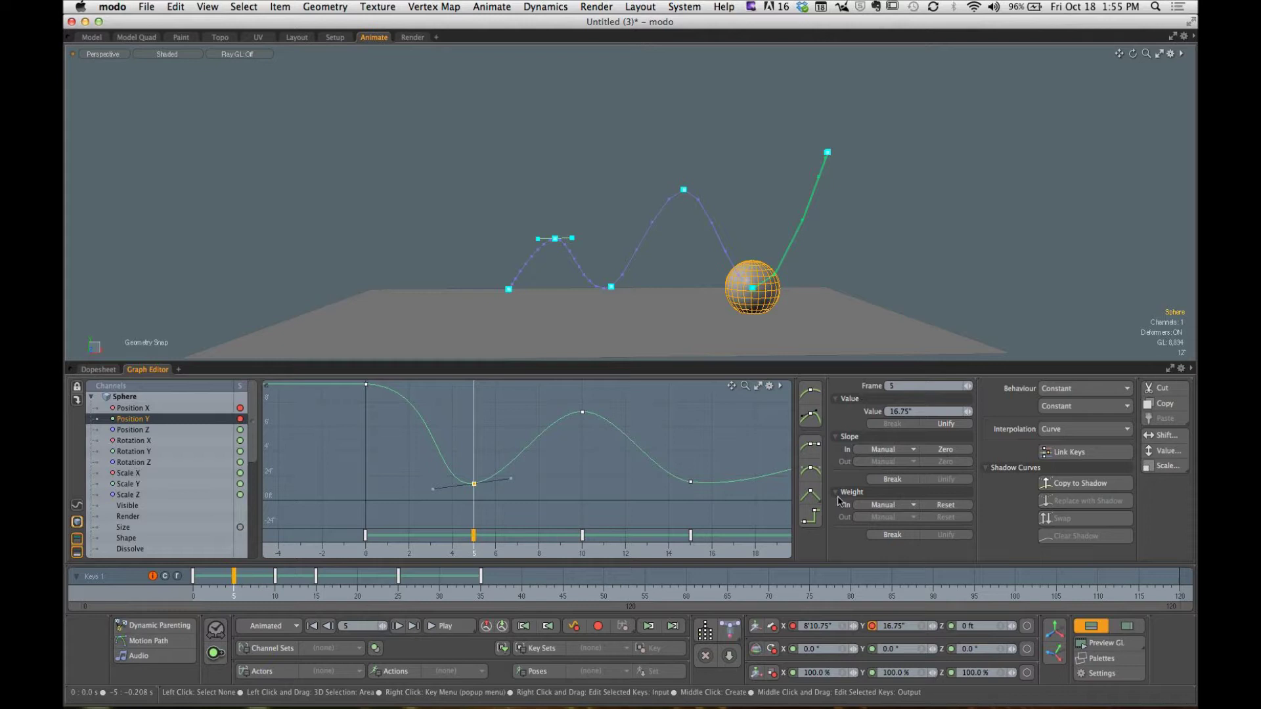
Step: Break the frame 5 Position Y key's slope, tilting its outgoing tangent upward and stretching the incoming tangent back past frame 0
{"action": "left_click", "coordinate": [893, 479]}
{"action": "left_click_drag", "start_coordinate": [511, 478], "coordinate": [508, 448]}
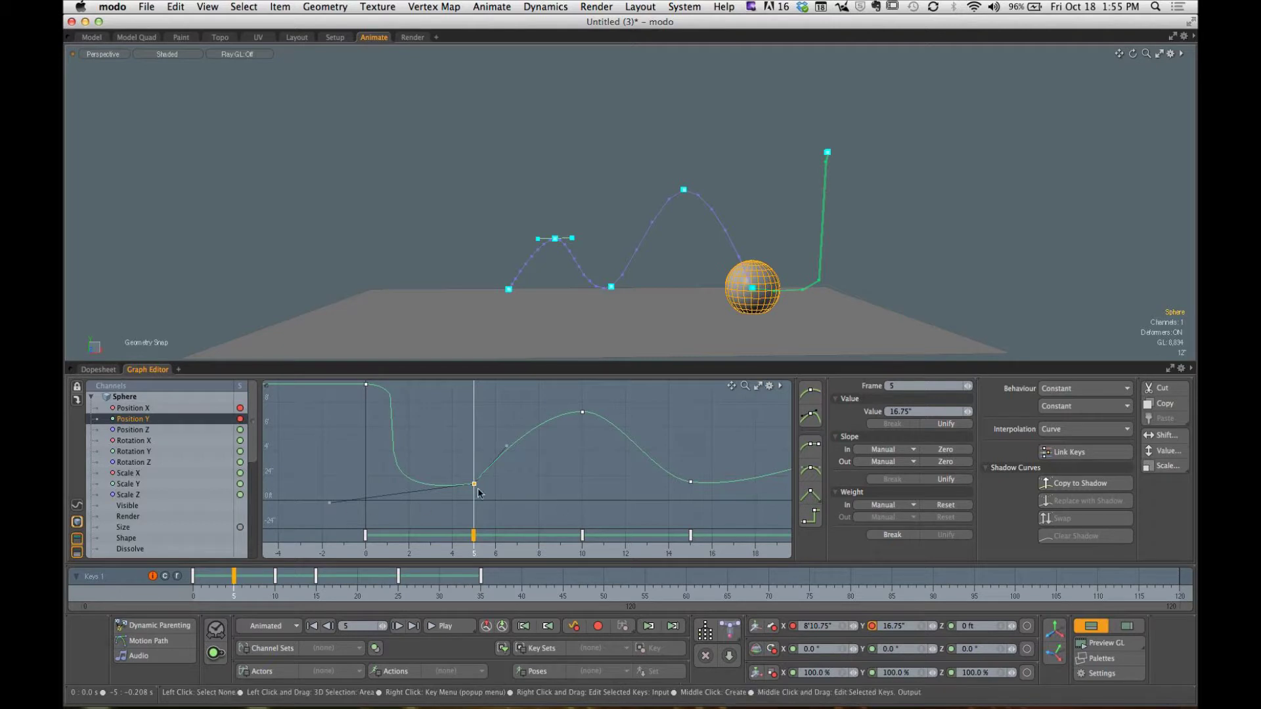
{"action": "left_click_drag", "start_coordinate": [476, 488], "coordinate": [503, 493], "text": "ctrl+alt"}
{"action": "left_click_drag", "start_coordinate": [415, 497], "coordinate": [436, 506], "text": "alt"}
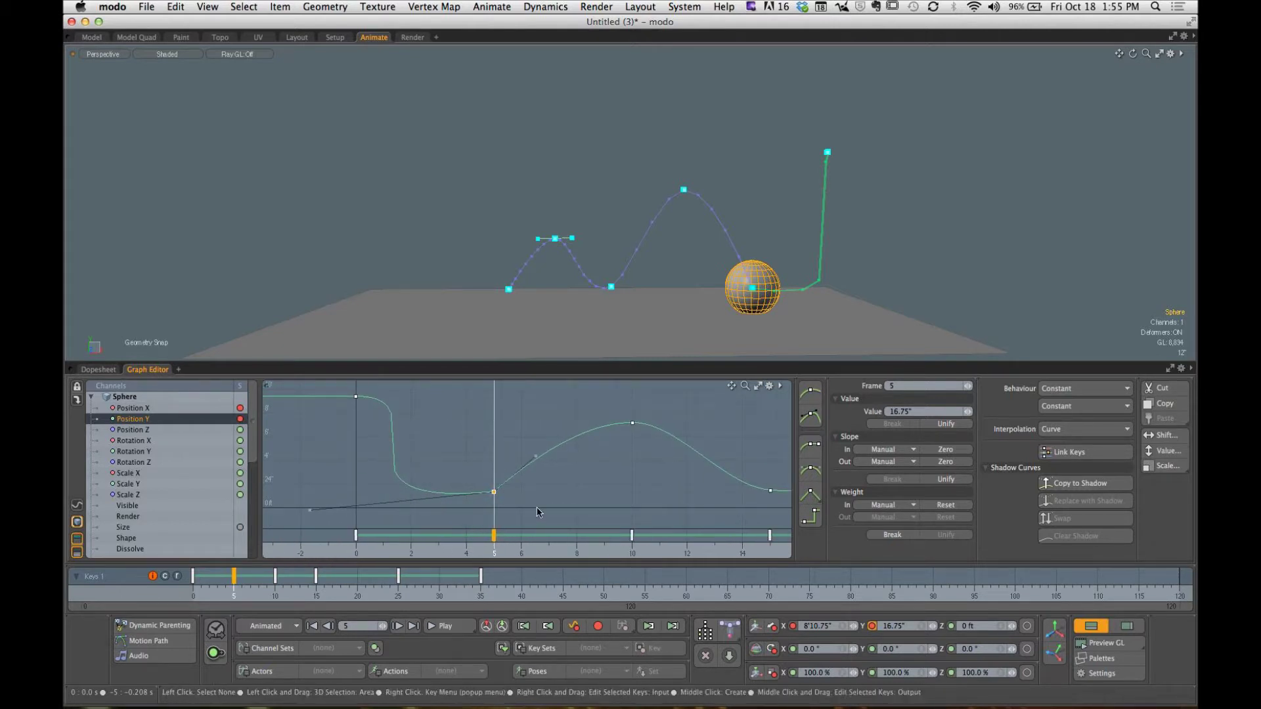
Step: Raise the frame 5 Position Y key to 17.75" and break the slope of the frame 0 key
{"action": "mouse_move", "coordinate": [523, 503]}
{"action": "left_mouse_down"}
{"action": "mouse_move", "coordinate": [456, 459]}
{"action": "mouse_move", "coordinate": [496, 494]}
{"action": "left_mouse_up"}
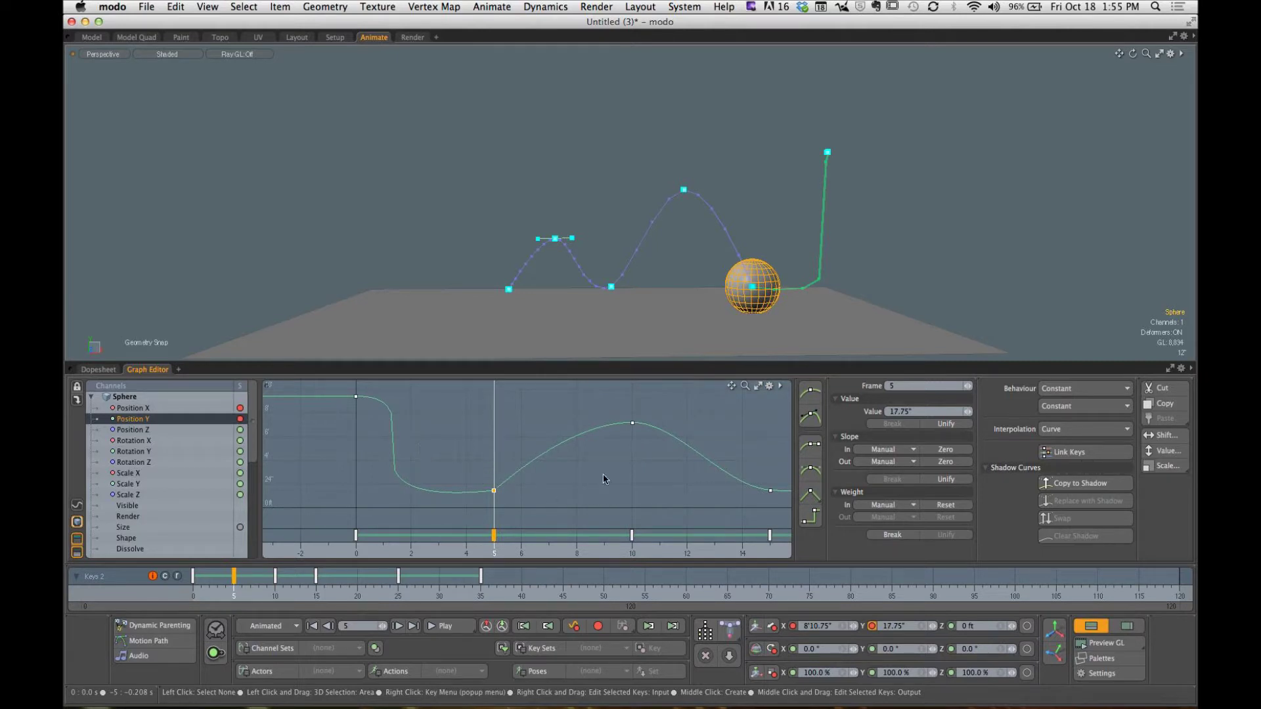
{"action": "left_click", "coordinate": [529, 500]}
{"action": "left_click_drag", "start_coordinate": [333, 388], "coordinate": [383, 417]}
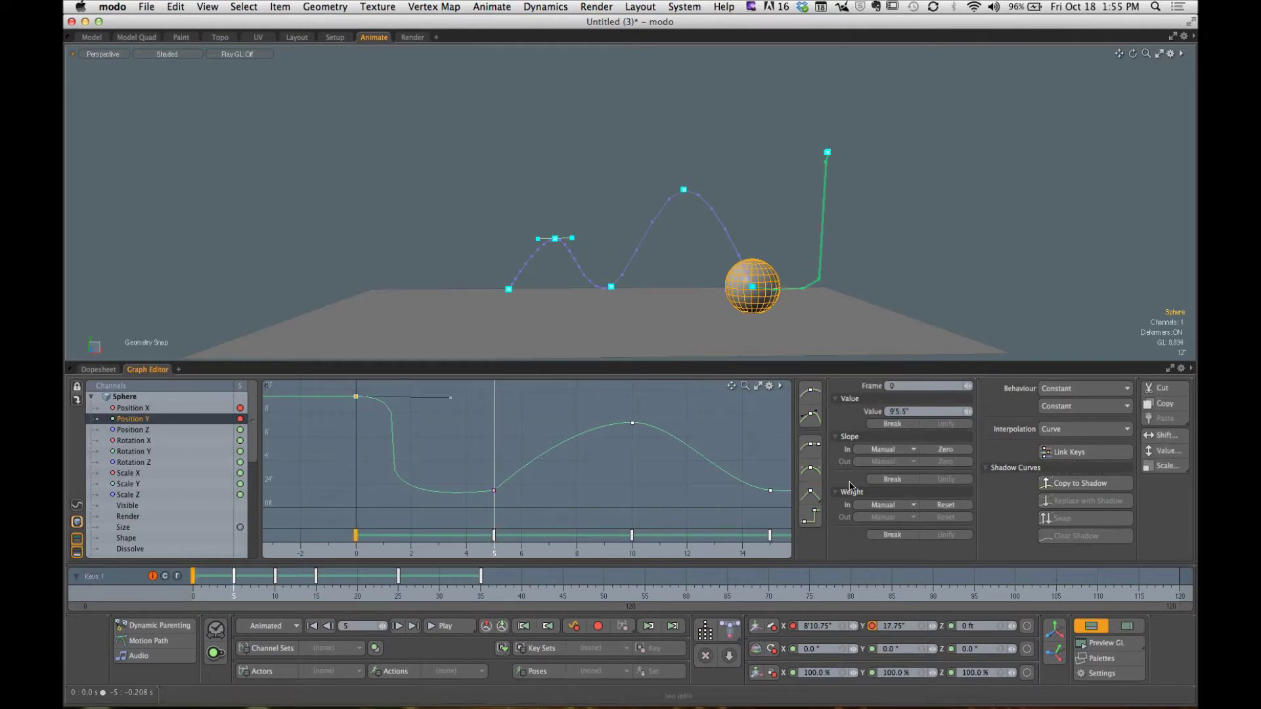
{"action": "left_click", "coordinate": [877, 483]}
Step: Try lowering only the incoming value of the frame 5 Position Y key to 2.75" and unifying its slope
{"action": "left_click", "coordinate": [494, 491]}
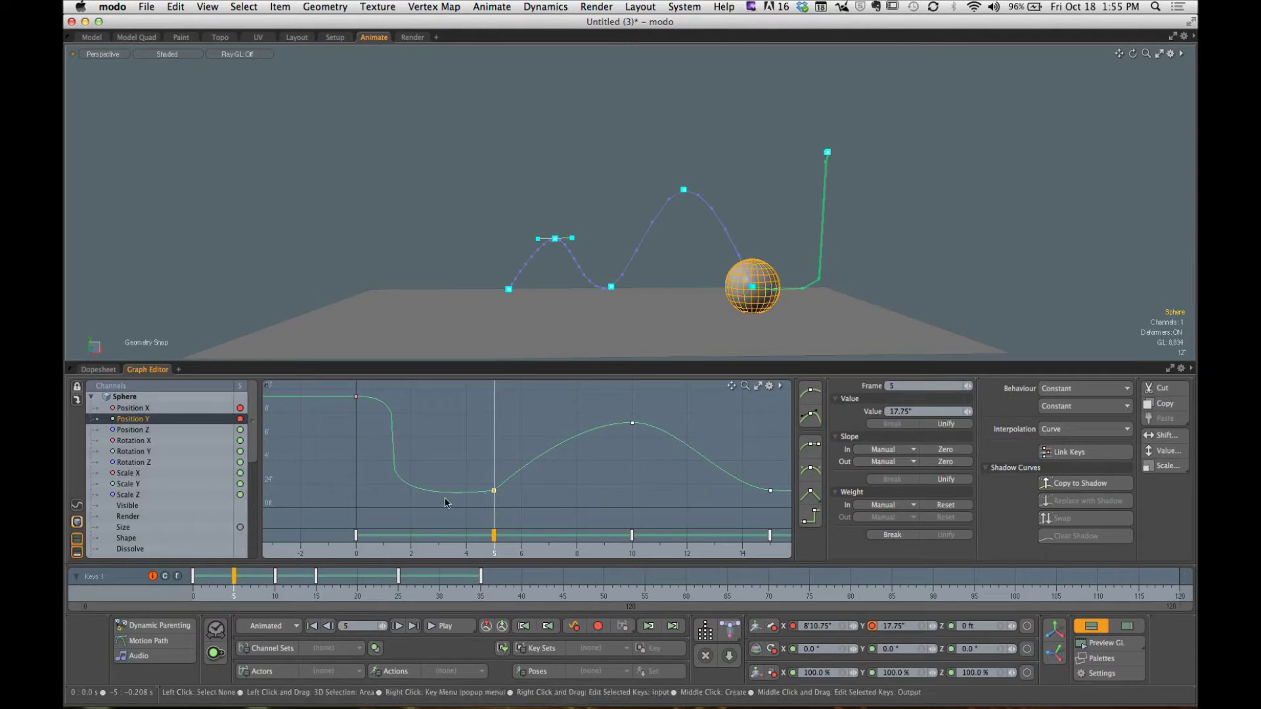
{"action": "left_click_drag", "start_coordinate": [477, 469], "coordinate": [495, 495]}
{"action": "left_click", "coordinate": [494, 492]}
{"action": "left_click", "coordinate": [494, 506]}
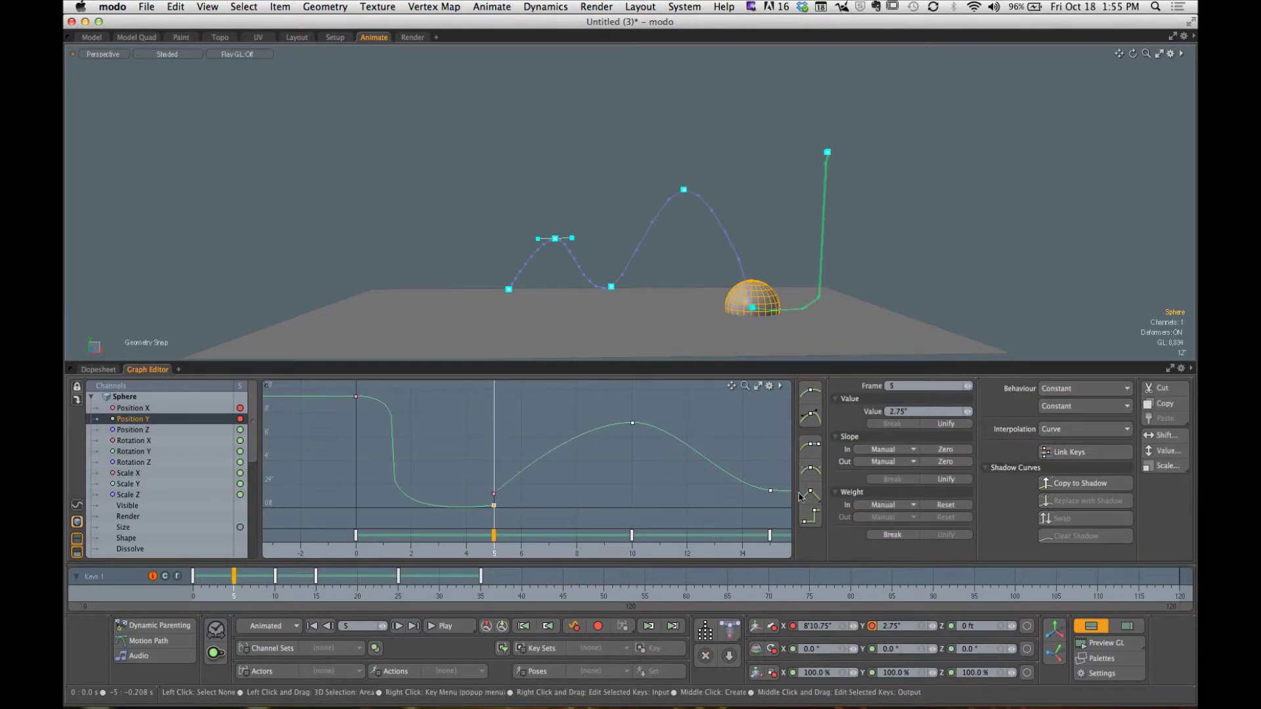
{"action": "left_click", "coordinate": [946, 479]}
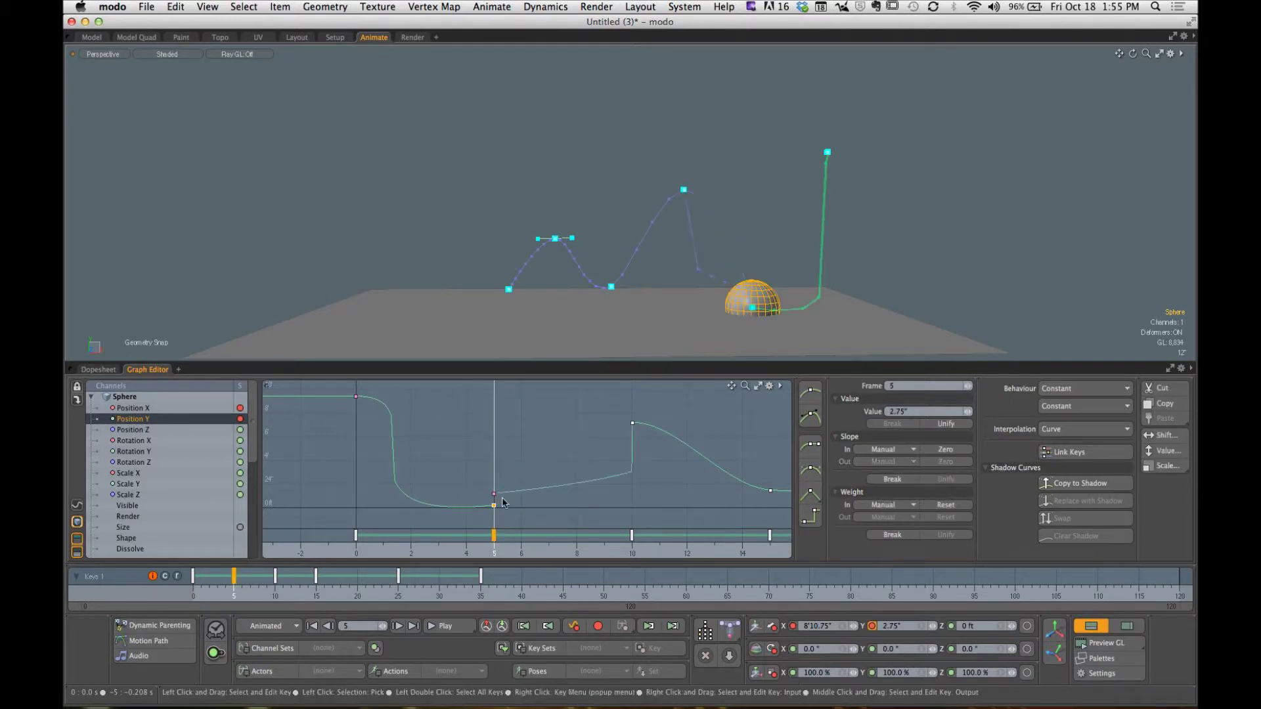
Step: Undo the incoming value and slope changes on the Position Y curve and reselect its key at frame 5
{"action": "key", "text": "super+z"}
{"action": "key", "text": "super+z"}
{"action": "key", "text": "super+z"}
{"action": "key", "text": "super+z"}
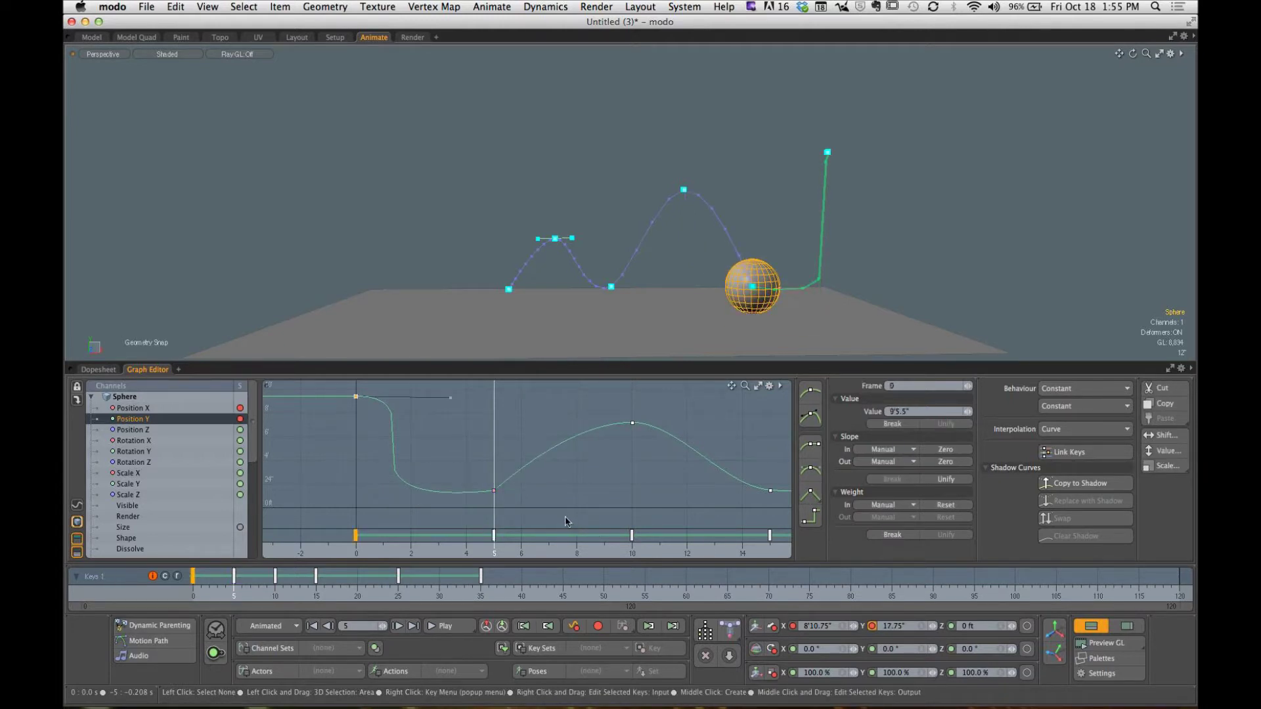
{"action": "left_click_drag", "start_coordinate": [459, 458], "coordinate": [524, 500]}
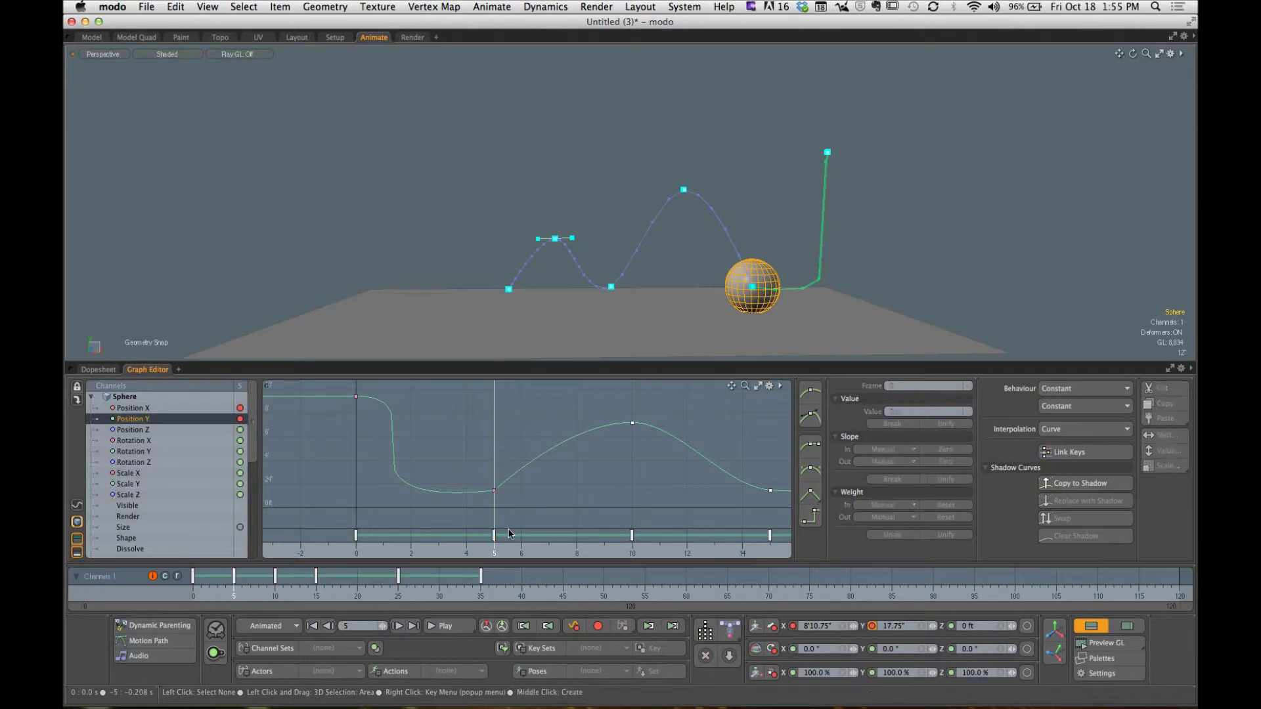
{"action": "left_click", "coordinate": [495, 492]}
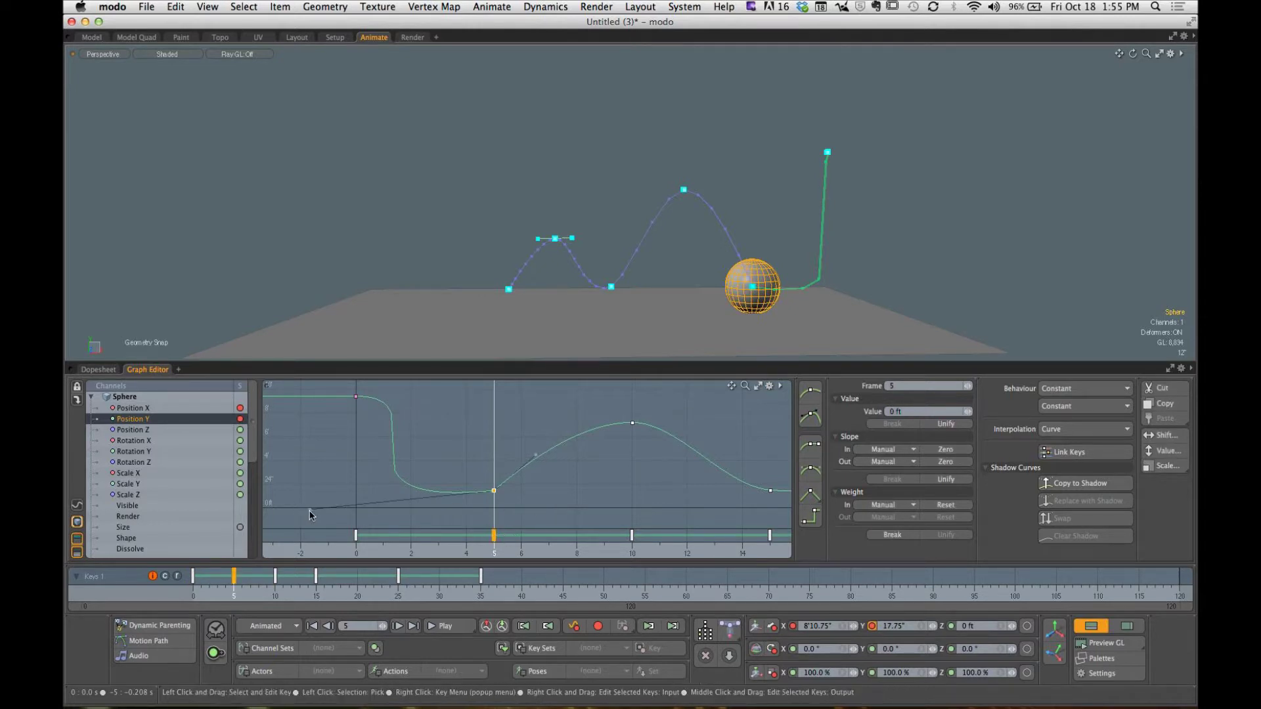
{"action": "left_click", "coordinate": [427, 504]}
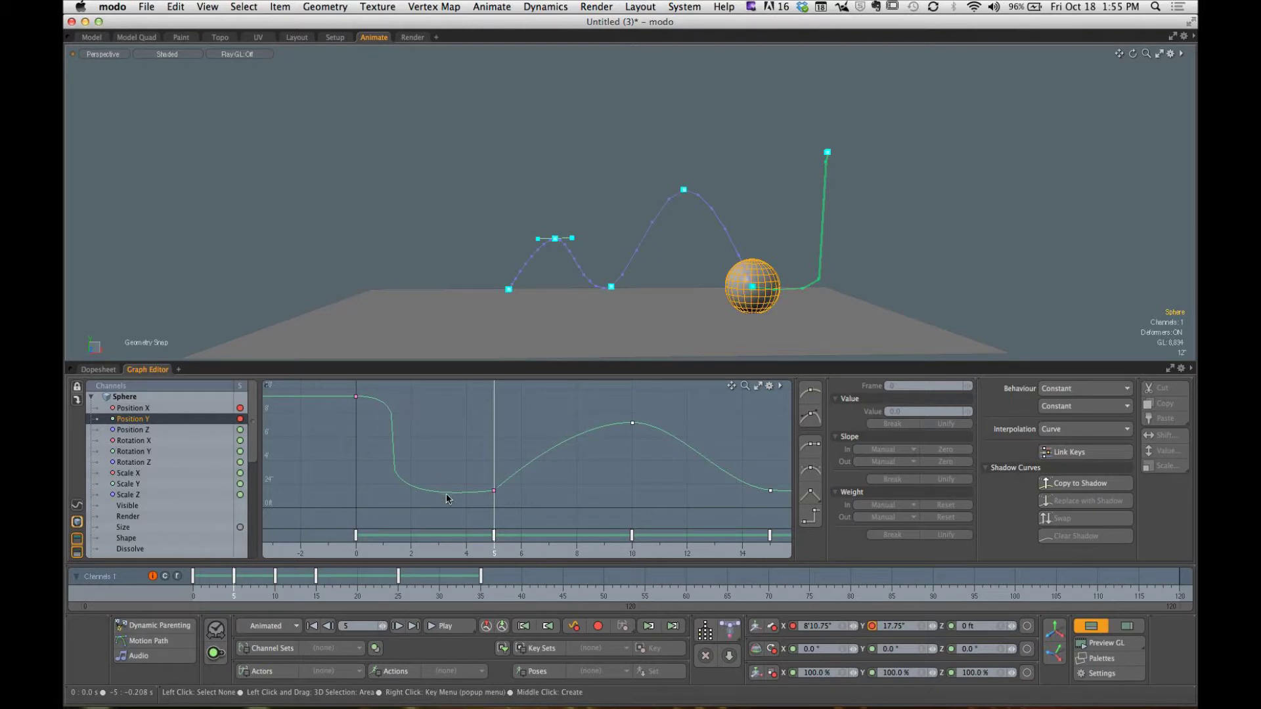
{"action": "left_click", "coordinate": [493, 492]}
{"action": "key", "text": "super+z"}
{"action": "key", "text": "super+z"}
{"action": "key", "text": "super+z"}
{"action": "key", "text": "super+z"}
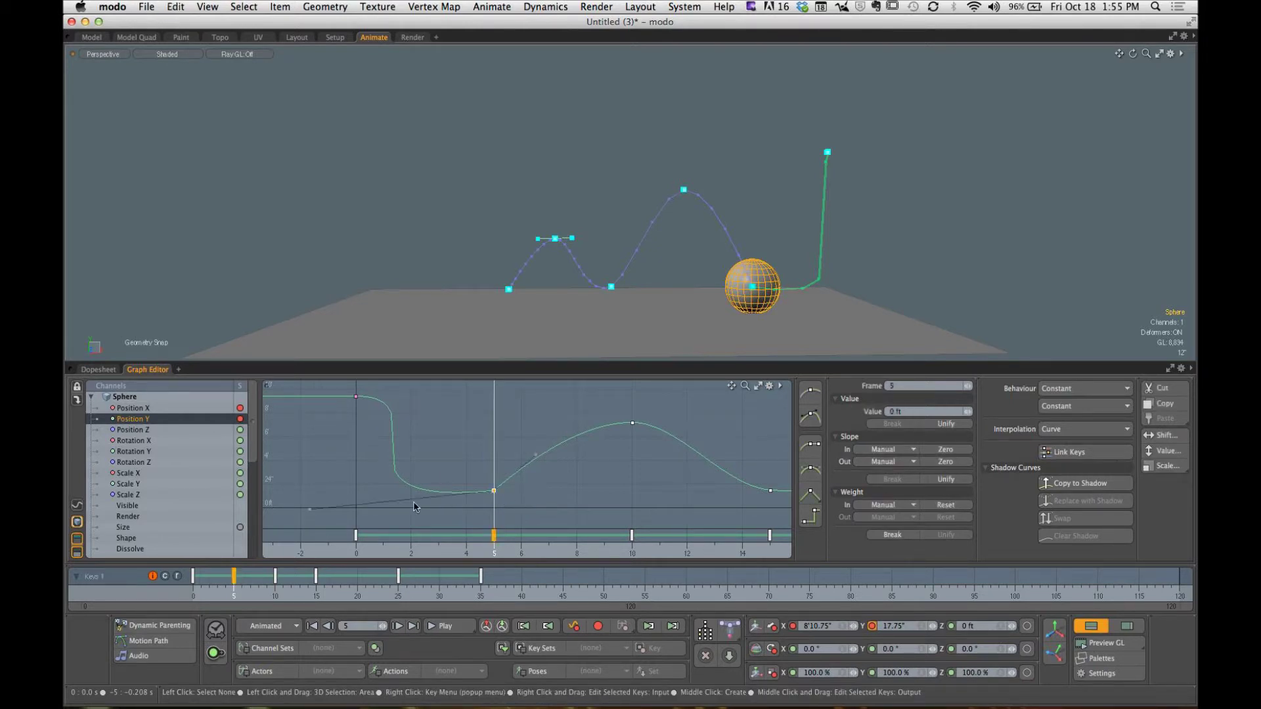
Step: Break the frame 5 Position Y key's weight and angle both short tangents steeply upward to form a sharp V-shaped impact
{"action": "left_click_drag", "start_coordinate": [310, 509], "coordinate": [448, 486]}
{"action": "left_click_drag", "start_coordinate": [557, 437], "coordinate": [541, 498]}
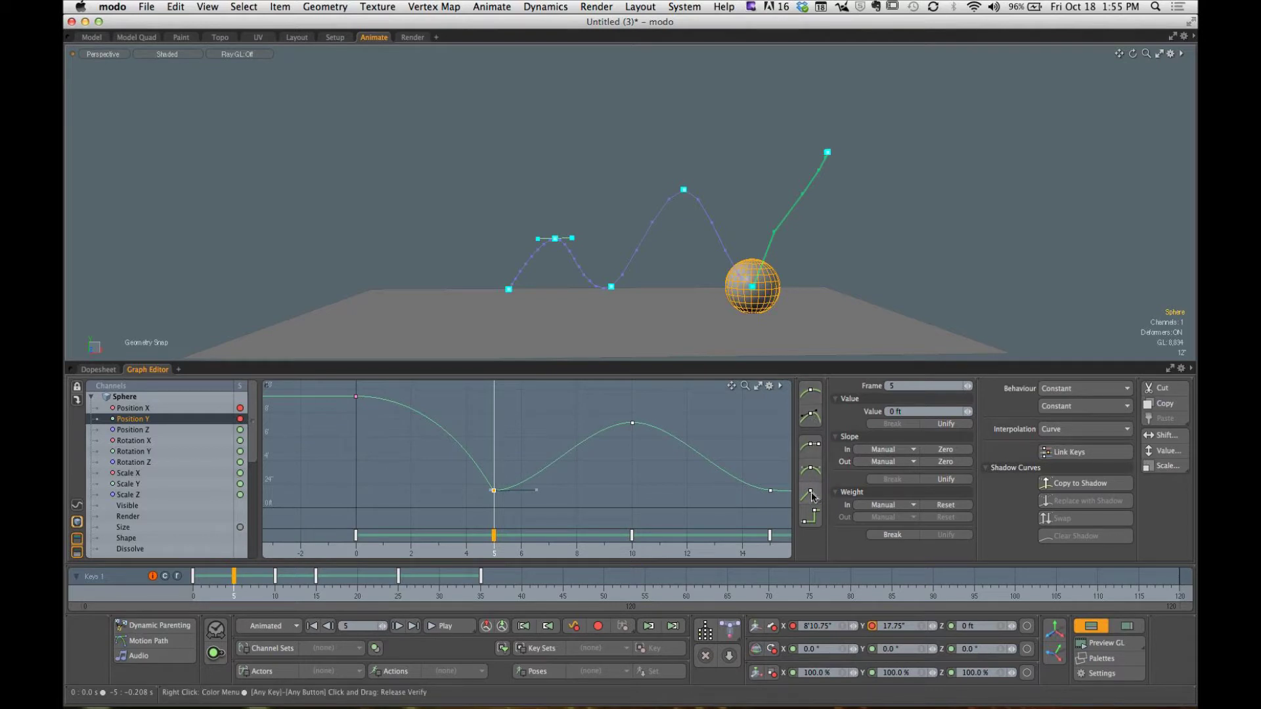
{"action": "left_click", "coordinate": [892, 535]}
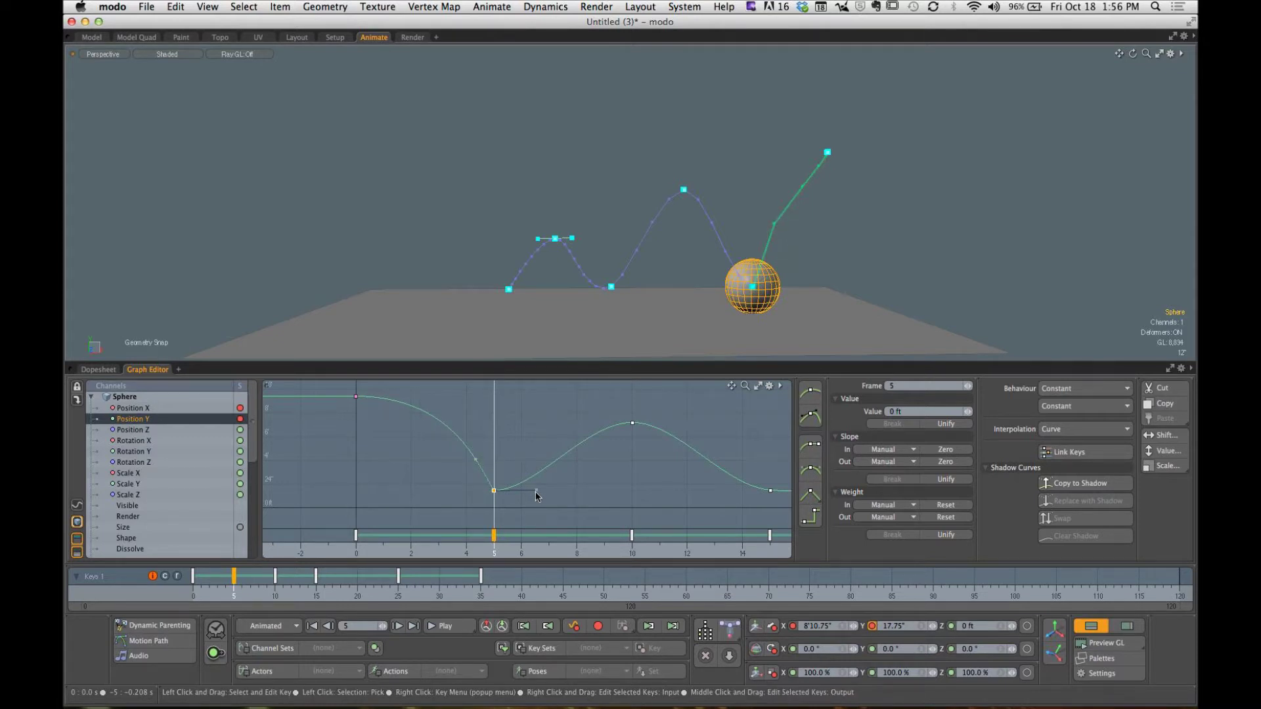
{"action": "left_click_drag", "start_coordinate": [535, 491], "coordinate": [480, 467]}
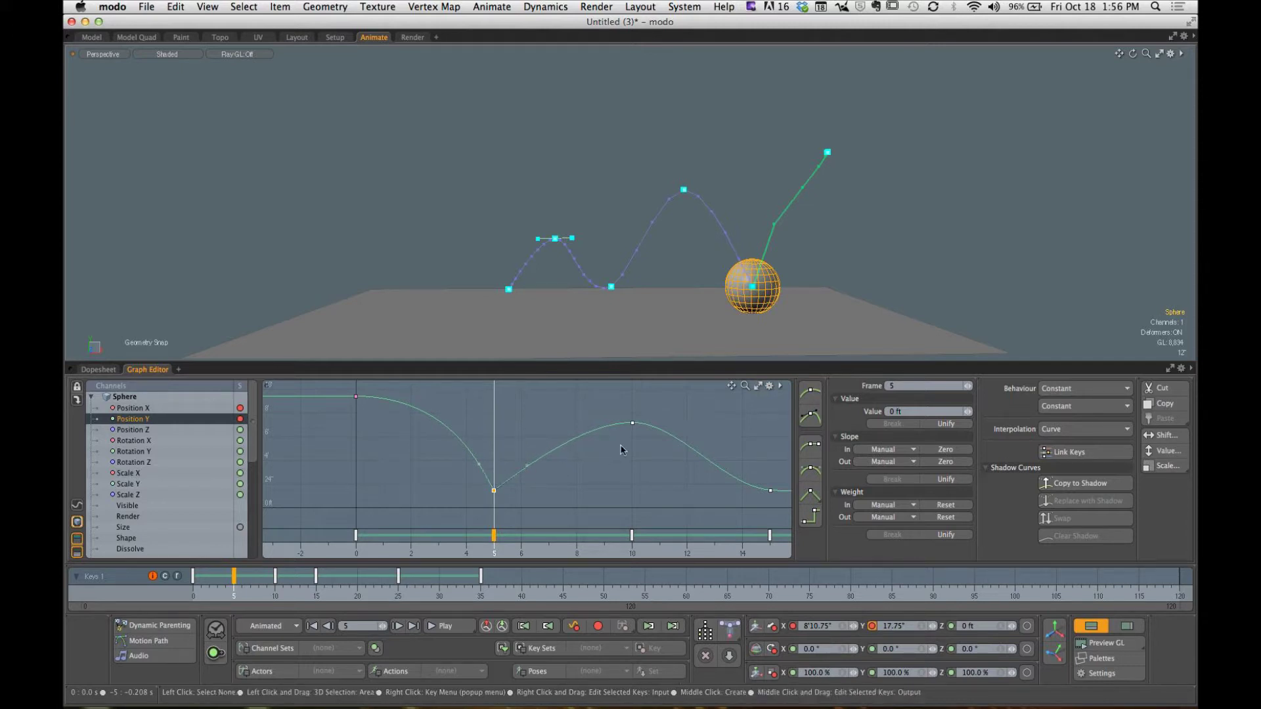
Step: Break the frame 0 Position Y key's weight, lengthen its outgoing tangent, and fine-tune the curve into frame 5
{"action": "left_click_drag", "start_coordinate": [599, 404], "coordinate": [719, 489]}
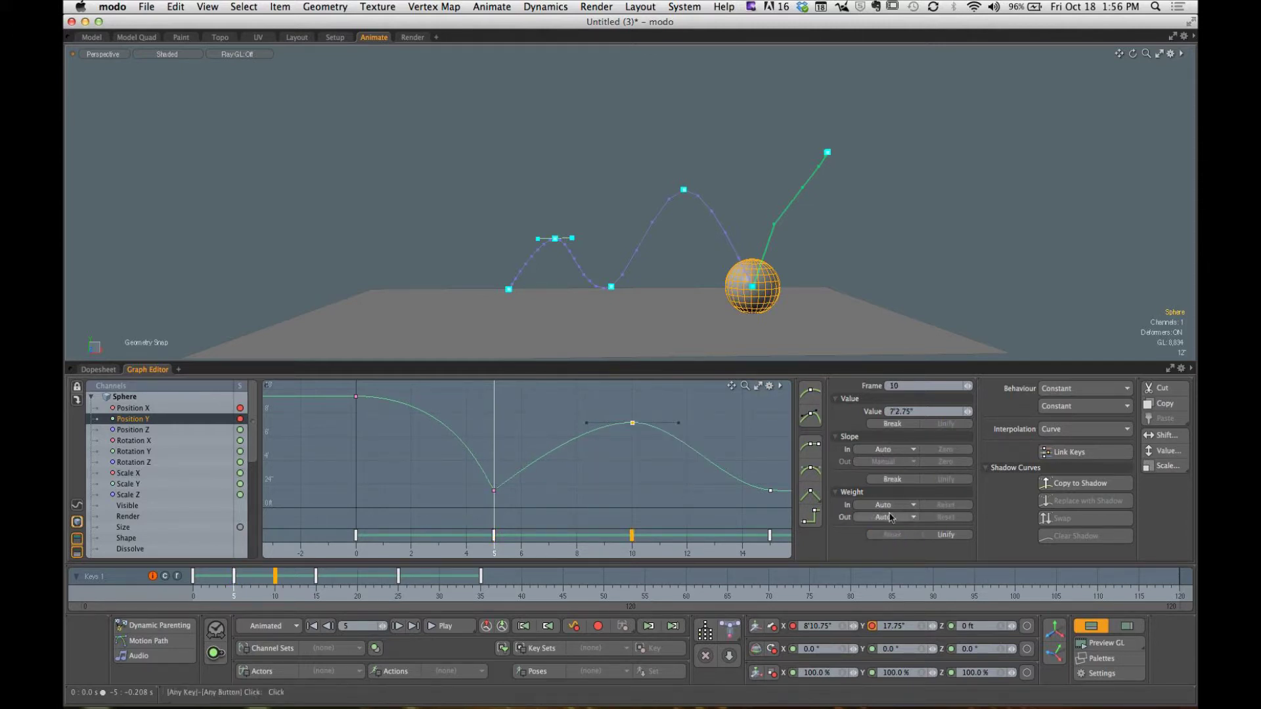
{"action": "left_click", "coordinate": [355, 397]}
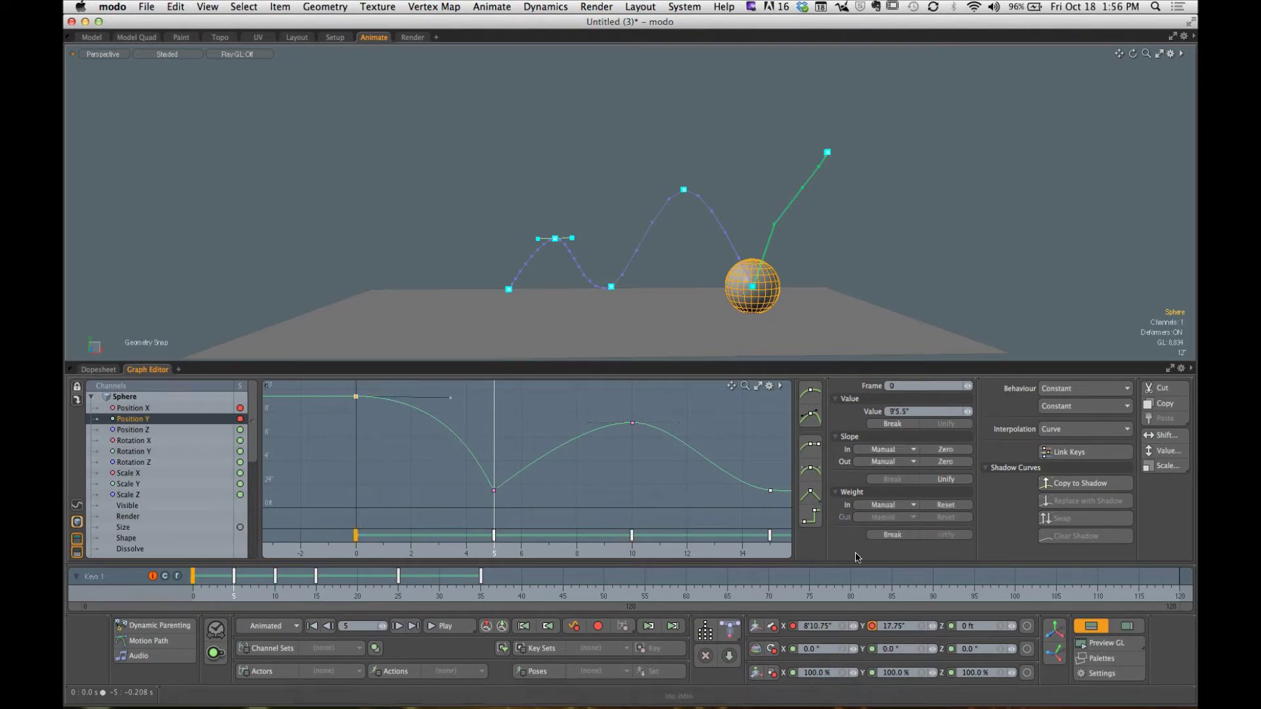
{"action": "left_click", "coordinate": [892, 535]}
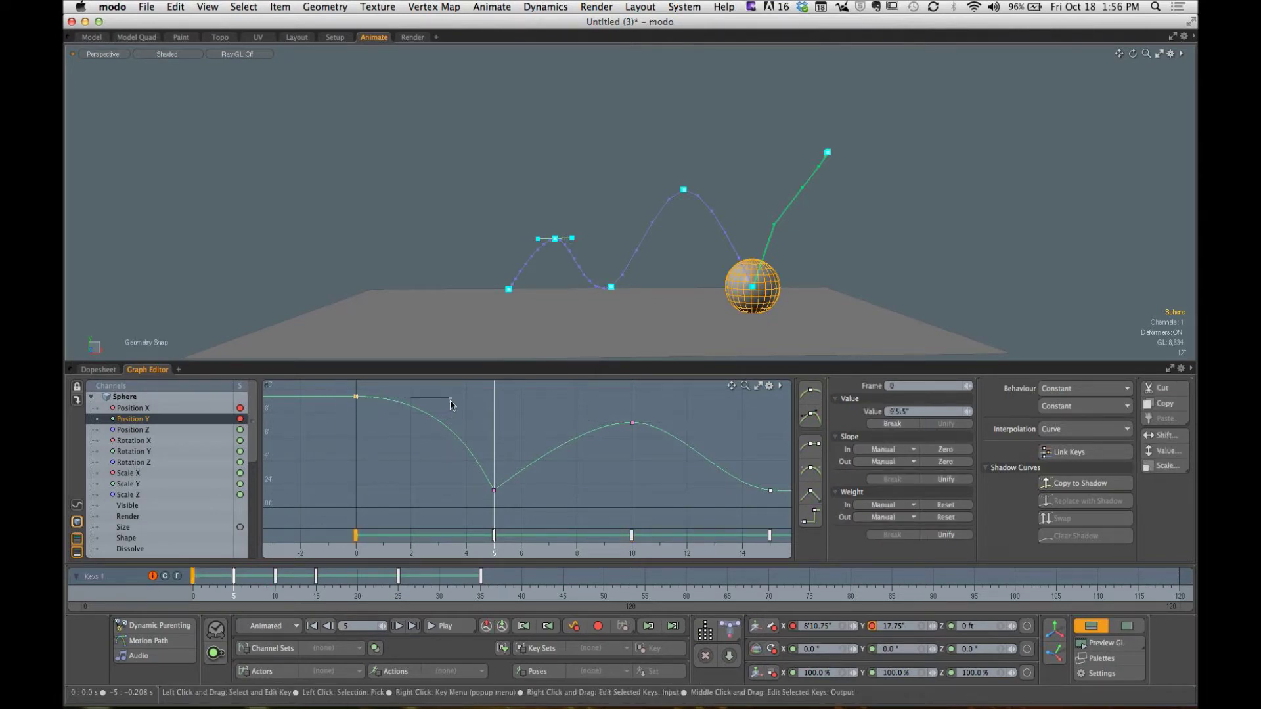
{"action": "mouse_move", "coordinate": [451, 399]}
{"action": "left_mouse_down"}
{"action": "mouse_move", "coordinate": [455, 454]}
{"action": "mouse_move", "coordinate": [431, 402]}
{"action": "mouse_move", "coordinate": [442, 403]}
{"action": "mouse_move", "coordinate": [413, 402]}
{"action": "mouse_move", "coordinate": [491, 408]}
{"action": "mouse_move", "coordinate": [460, 408]}
{"action": "left_mouse_up"}
{"action": "left_click_drag", "start_coordinate": [473, 471], "coordinate": [494, 484]}
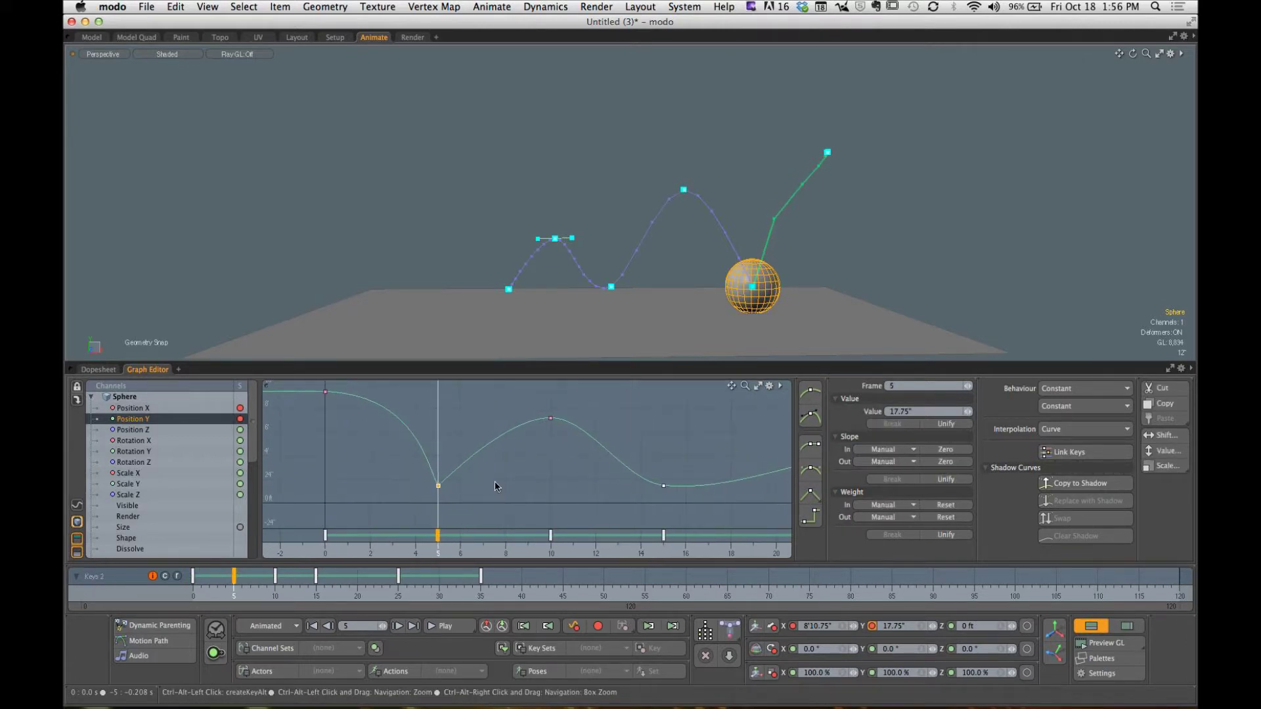
Step: Lengthen the tangents on both sides of the frame 10 Position Y key to round out the first bounce's peak
{"action": "left_click", "coordinate": [532, 429]}
{"action": "left_click_drag", "start_coordinate": [534, 407], "coordinate": [593, 498]}
{"action": "left_click_drag", "start_coordinate": [592, 499], "coordinate": [510, 458], "text": "ctrl+alt"}
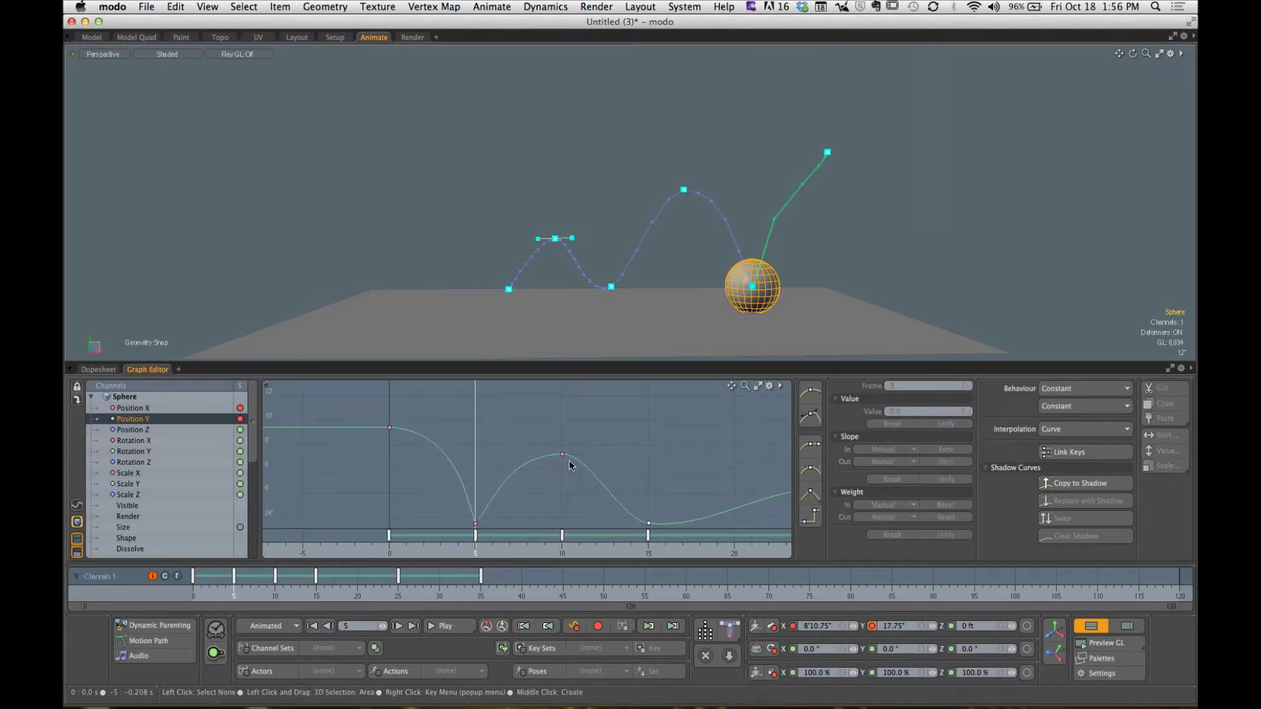
{"action": "left_click_drag", "start_coordinate": [590, 454], "coordinate": [616, 463]}
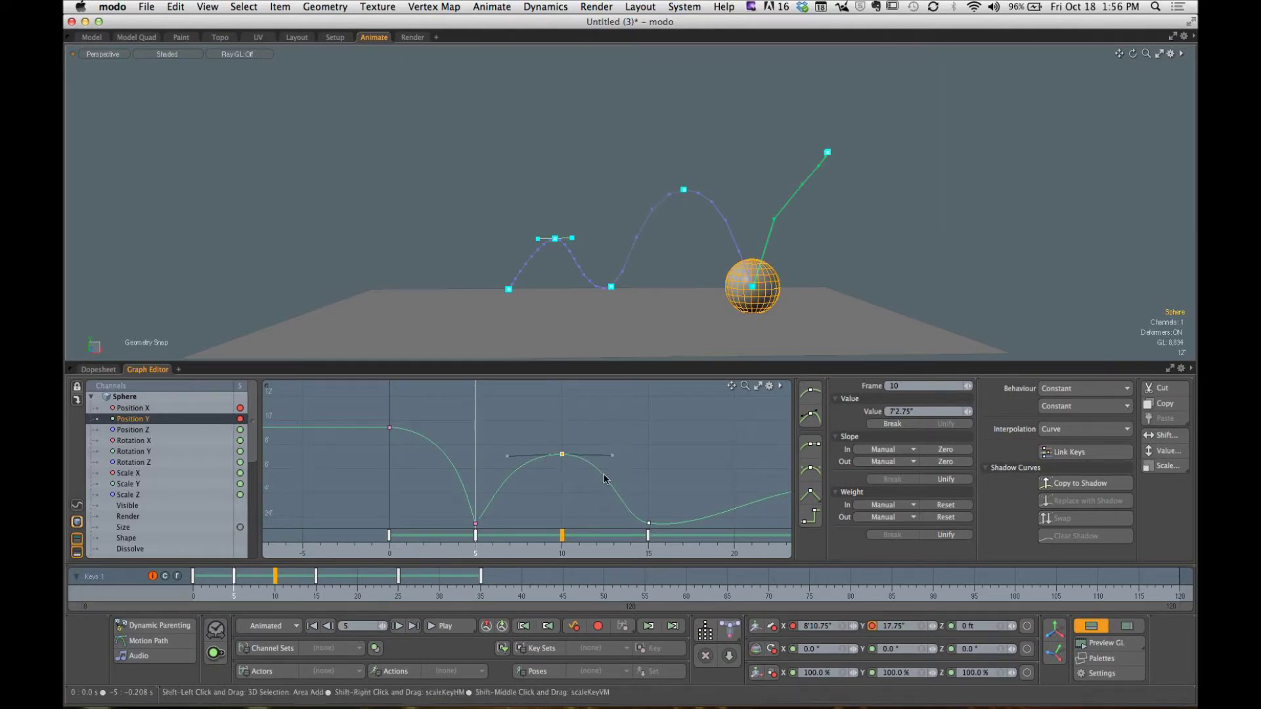
Step: Break the slope of the frame 15 Position Y key and angle both tangents upward to sharpen the second impact
{"action": "left_click", "coordinate": [565, 493]}
{"action": "left_click_drag", "start_coordinate": [563, 494], "coordinate": [552, 480], "text": "alt"}
{"action": "left_click_drag", "start_coordinate": [628, 496], "coordinate": [674, 536]}
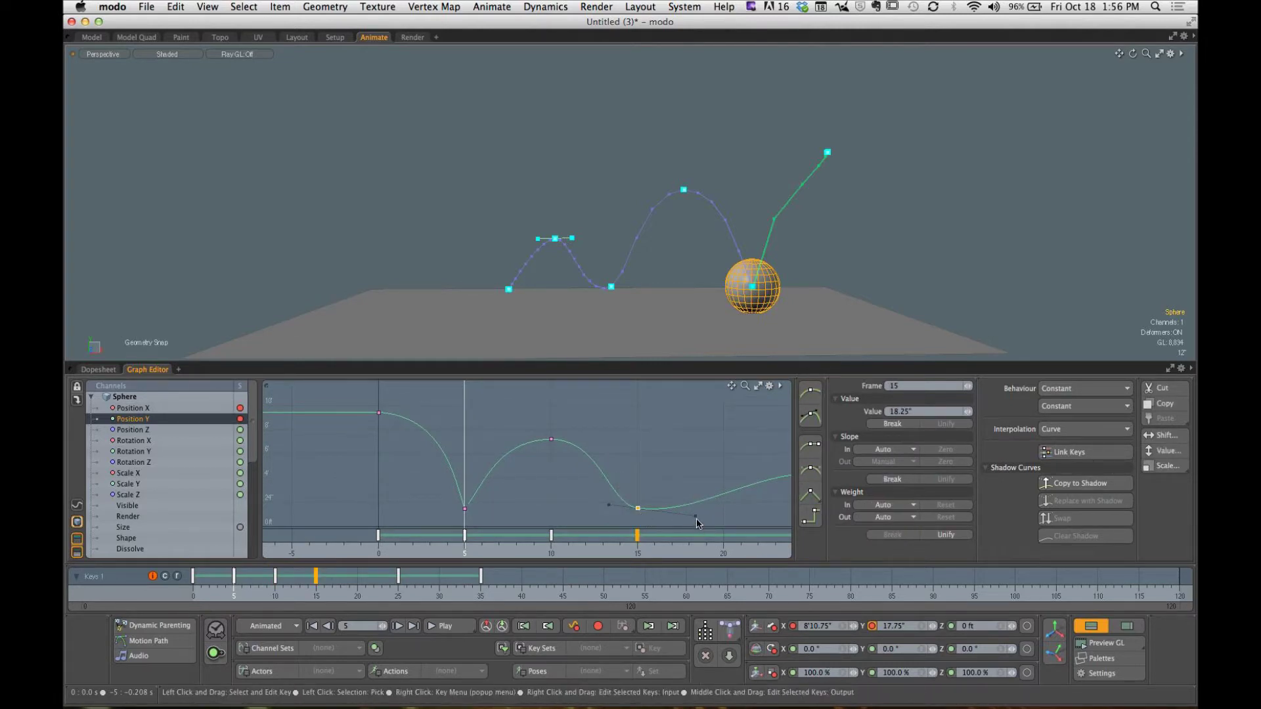
{"action": "left_click_drag", "start_coordinate": [695, 517], "coordinate": [682, 475]}
{"action": "left_click", "coordinate": [892, 479]}
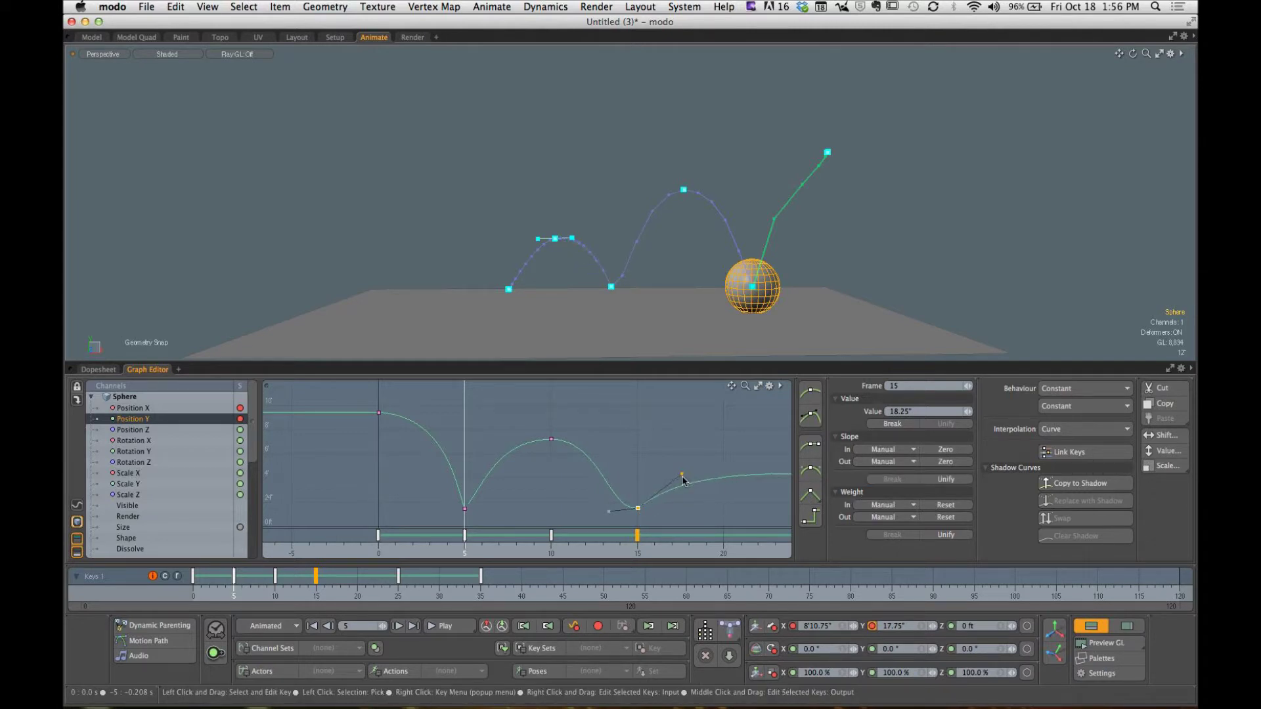
{"action": "left_click", "coordinate": [619, 514]}
{"action": "left_click", "coordinate": [637, 508]}
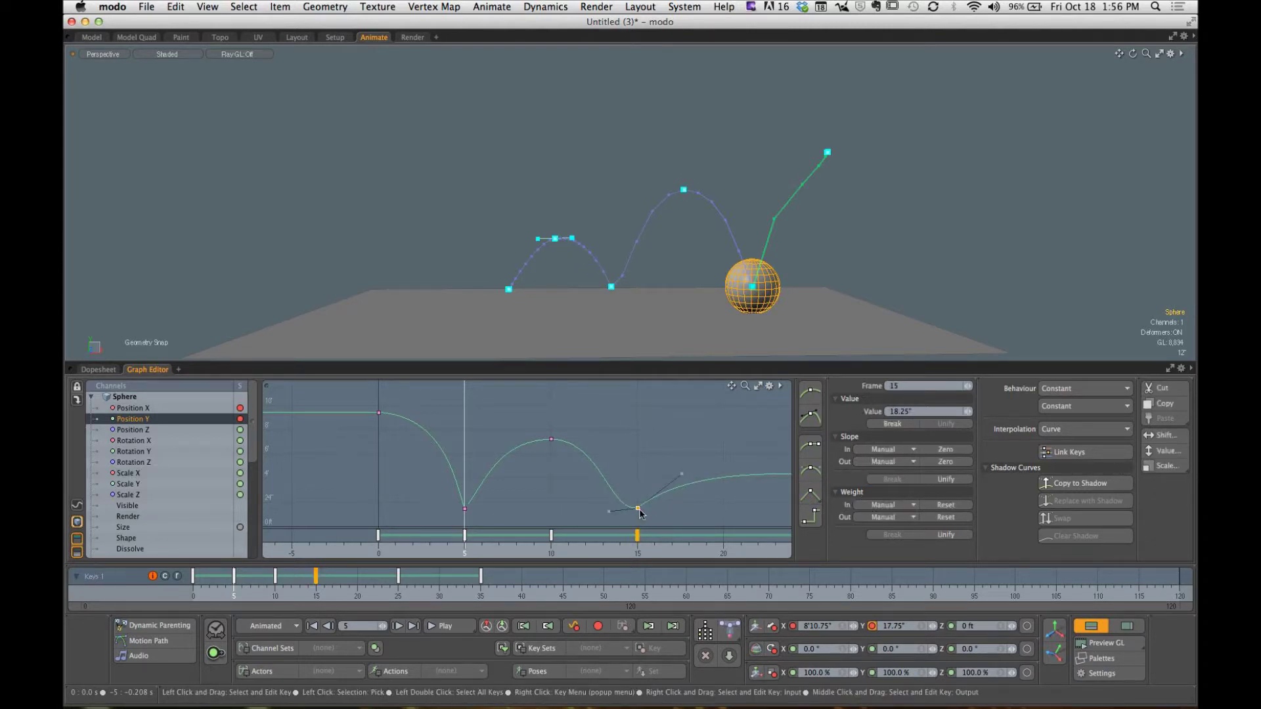
{"action": "left_click_drag", "start_coordinate": [610, 512], "coordinate": [626, 492]}
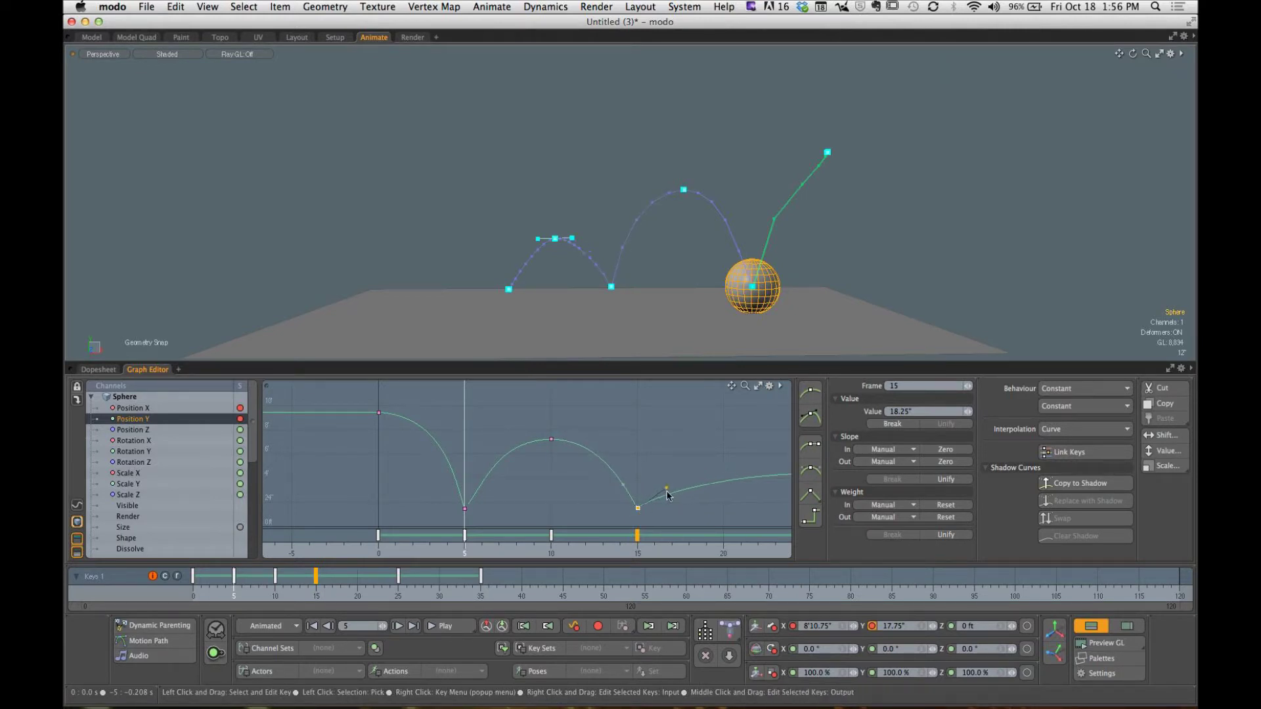
Step: Move the frame 25 Position Y key to frame 24 and raise it slightly
{"action": "mouse_move", "coordinate": [675, 482]}
{"action": "left_mouse_down", "text": "ctrl+alt"}
{"action": "mouse_move", "coordinate": [676, 471]}
{"action": "mouse_move", "coordinate": [724, 495]}
{"action": "mouse_move", "coordinate": [686, 551]}
{"action": "mouse_move", "coordinate": [422, 551]}
{"action": "mouse_move", "coordinate": [476, 551]}
{"action": "left_mouse_up", "text": "ctrl+alt"}
{"action": "left_click", "coordinate": [586, 467]}
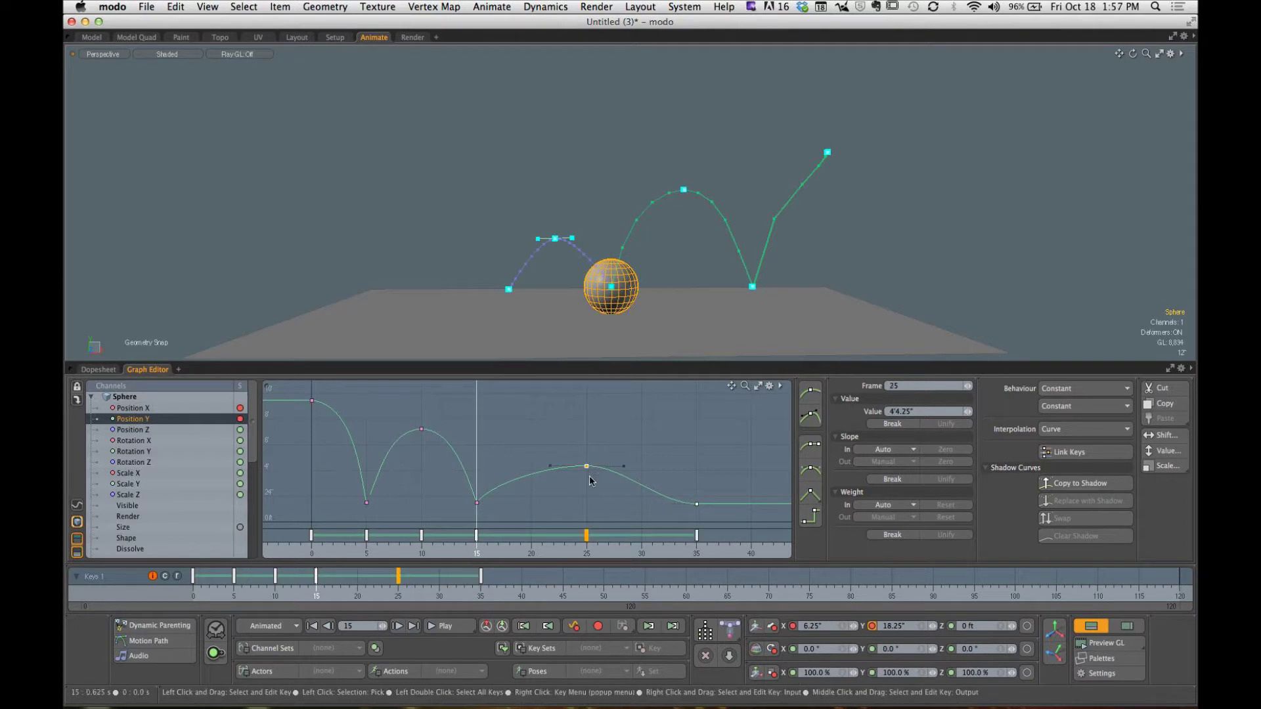
{"action": "mouse_move", "coordinate": [588, 472]}
{"action": "left_mouse_down"}
{"action": "mouse_move", "coordinate": [553, 471]}
{"action": "mouse_move", "coordinate": [575, 463]}
{"action": "left_mouse_up"}
Step: Break the slope and weight of the frame 35 Position Y key and angle its incoming tangent upward for a steeper landing
{"action": "left_click", "coordinate": [697, 504]}
{"action": "left_click", "coordinate": [893, 479]}
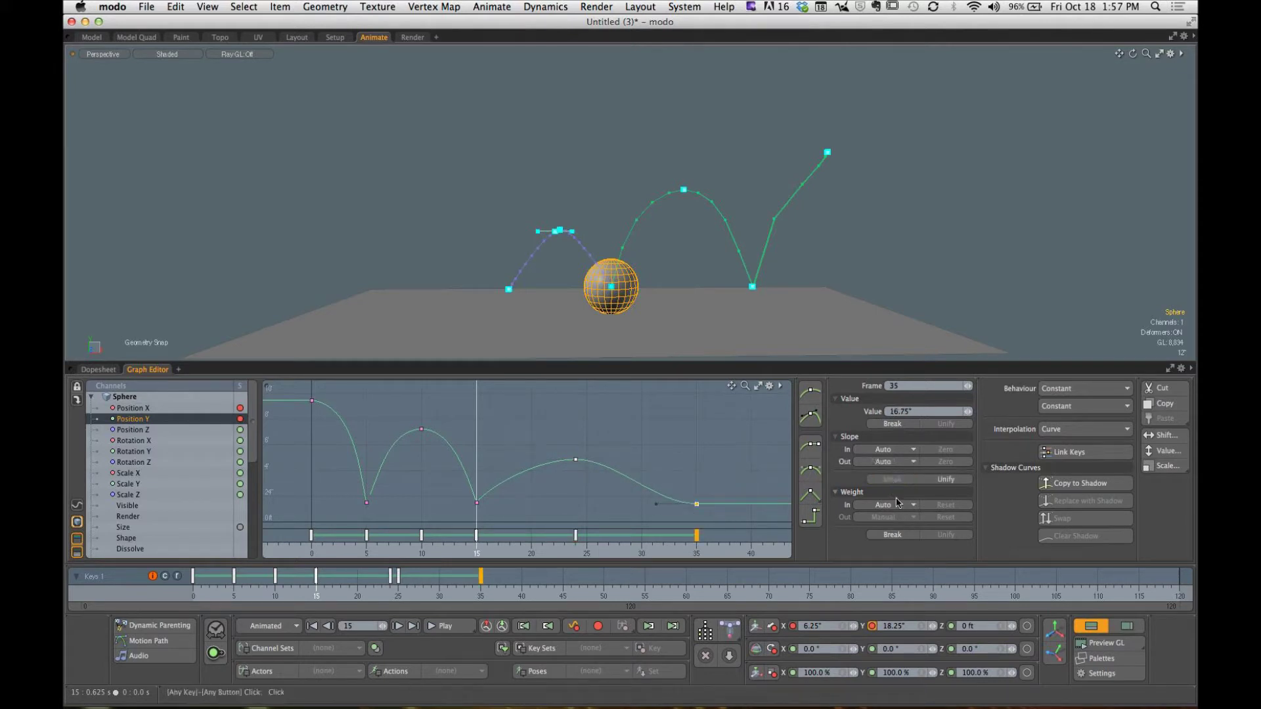
{"action": "left_click", "coordinate": [893, 536]}
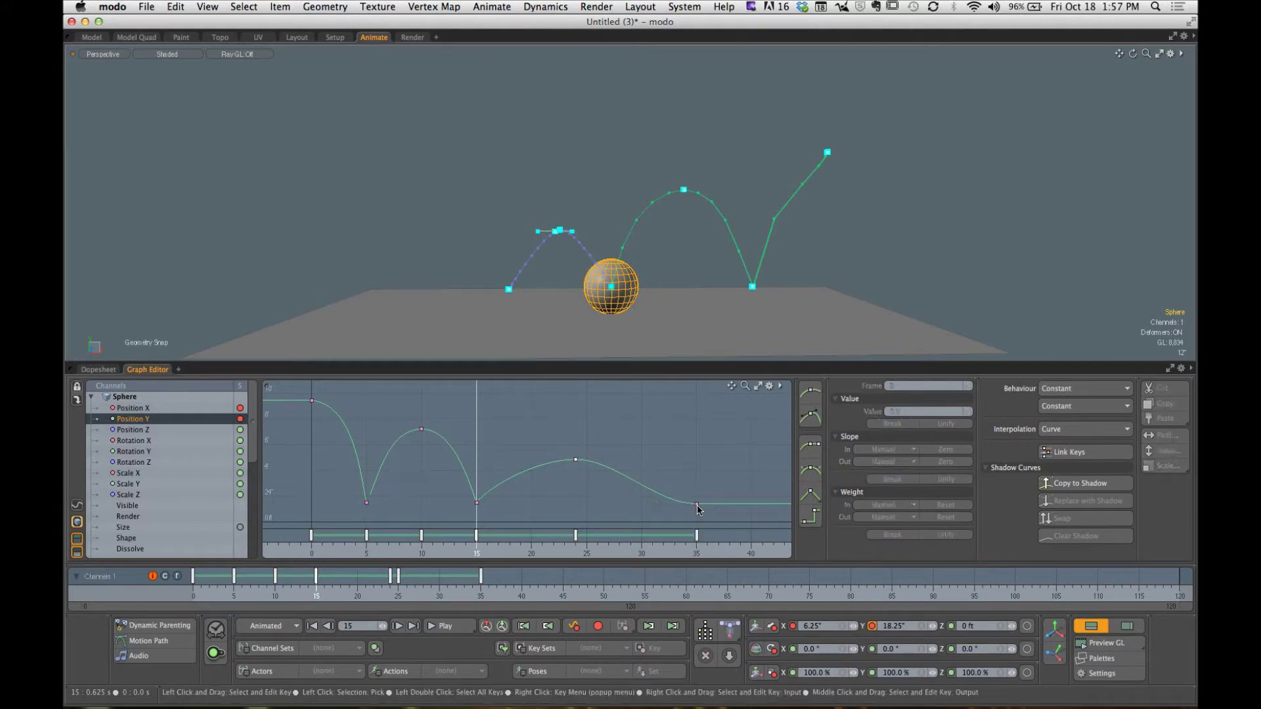
{"action": "left_click", "coordinate": [696, 505]}
{"action": "left_click_drag", "start_coordinate": [656, 505], "coordinate": [414, 550]}
Step: Play the animation from frame 0 to check the refined bounce
{"action": "left_click", "coordinate": [626, 499]}
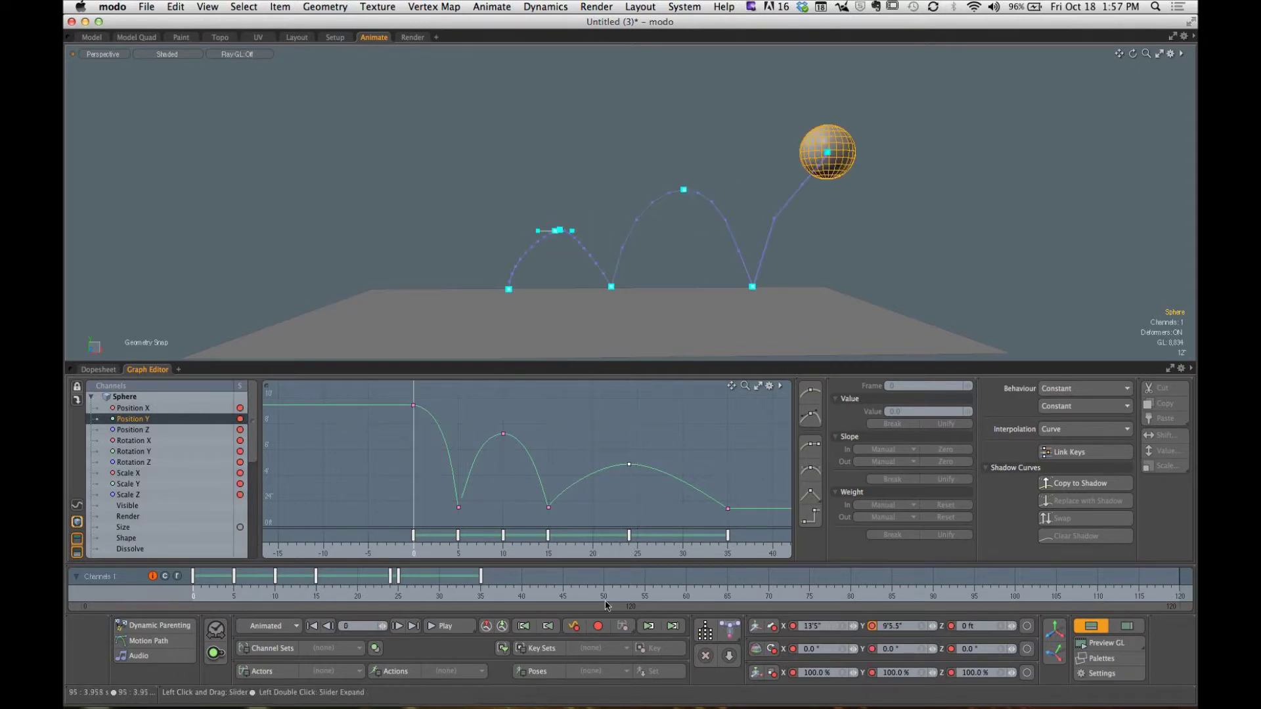
{"action": "left_click", "coordinate": [460, 626]}
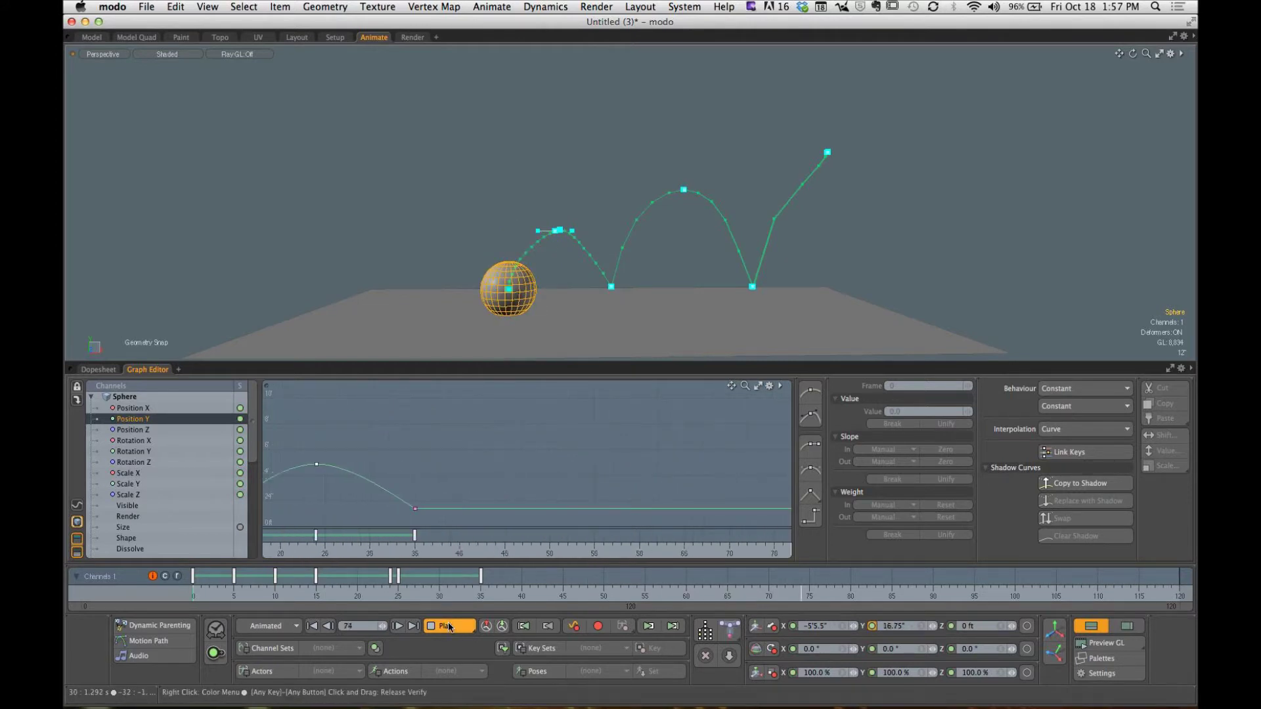
Step: Shorten the timeline's visible range to about 37 frames and play the bounce from frame 0
{"action": "left_click", "coordinate": [450, 628]}
{"action": "left_click_drag", "start_coordinate": [430, 595], "coordinate": [192, 595]}
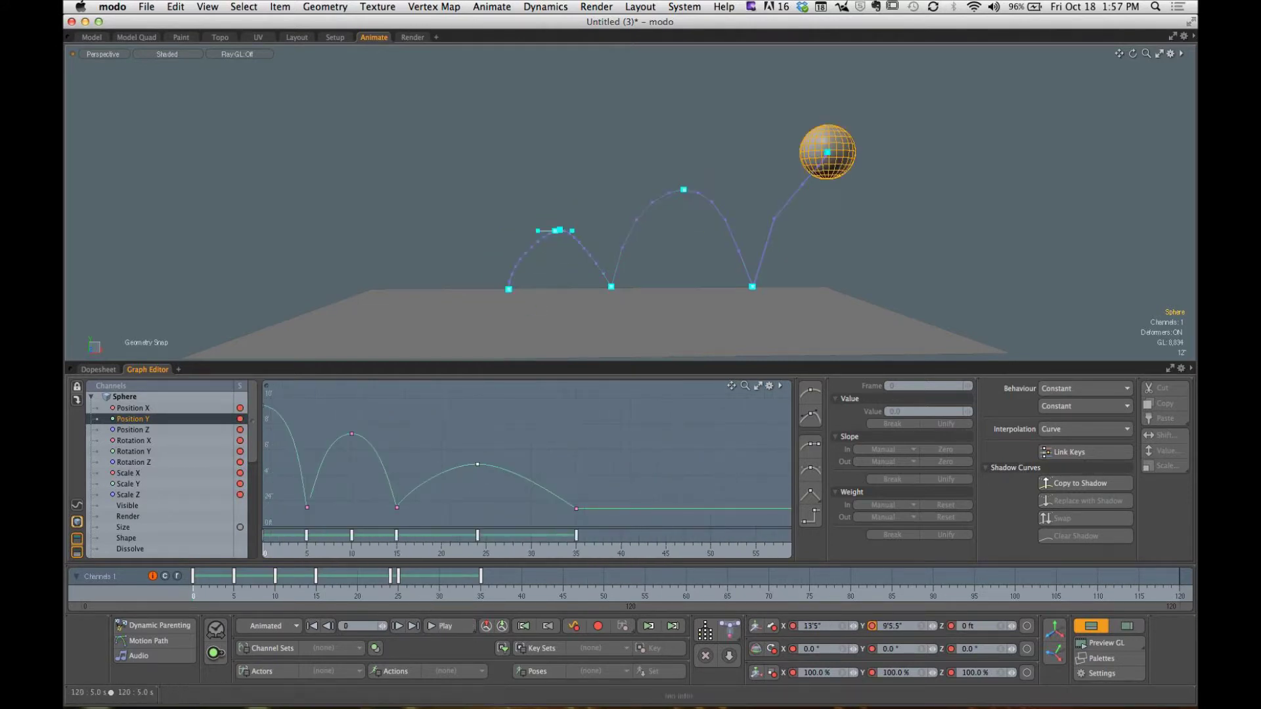
{"action": "left_click_drag", "start_coordinate": [1175, 606], "coordinate": [388, 606]}
{"action": "left_click", "coordinate": [448, 627]}
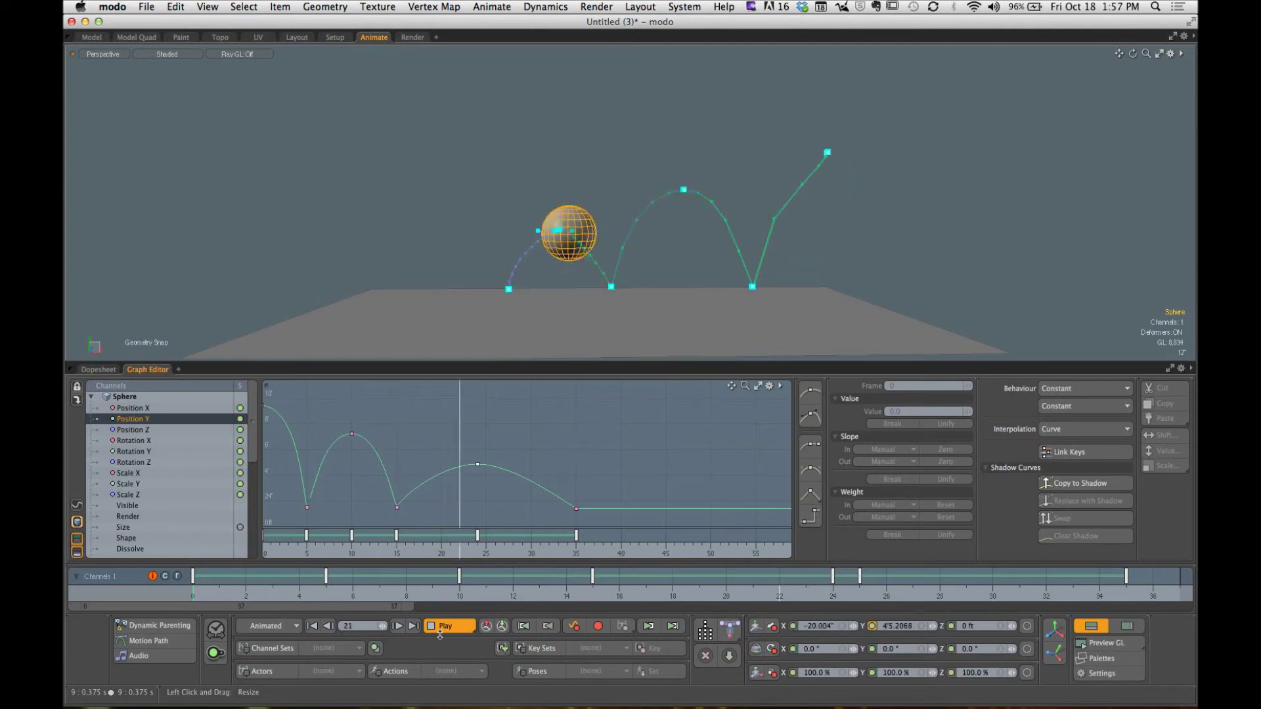
{"action": "left_click", "coordinate": [442, 628]}
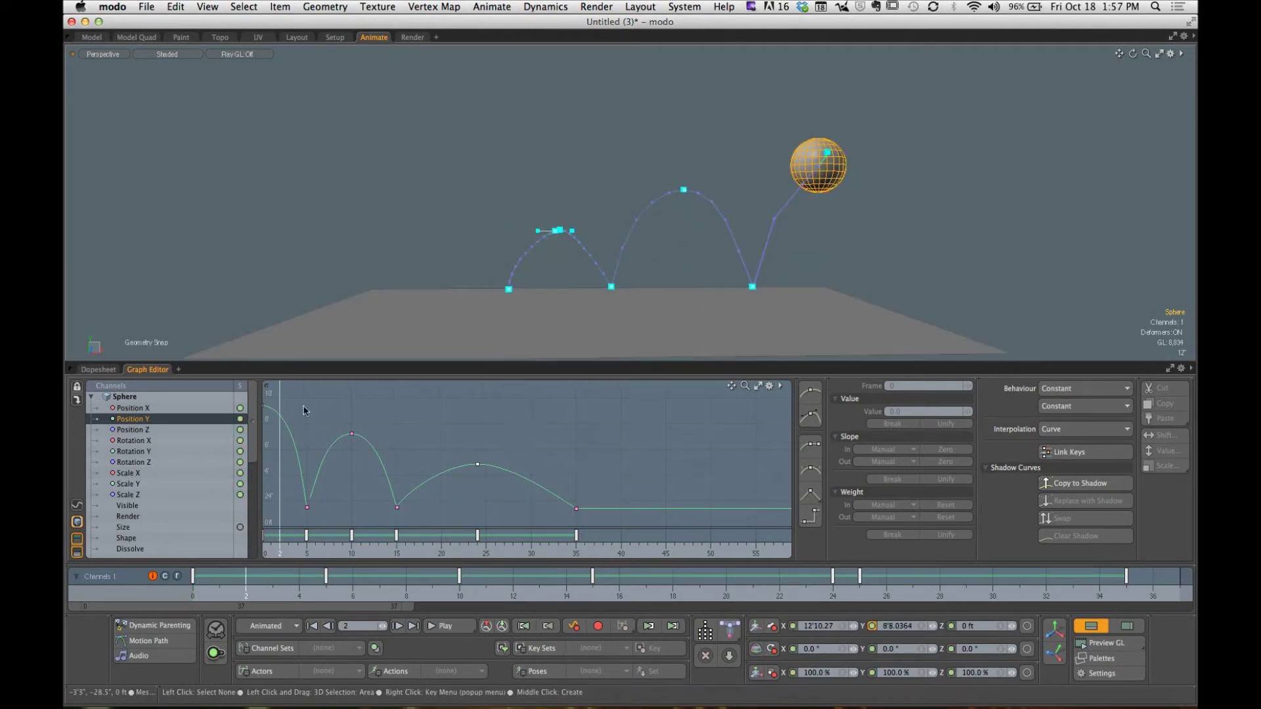
Step: Examine the sphere's Position X curve and its keys, scrubbing the animation from frame 0 to frame 10
{"action": "left_click", "coordinate": [131, 408]}
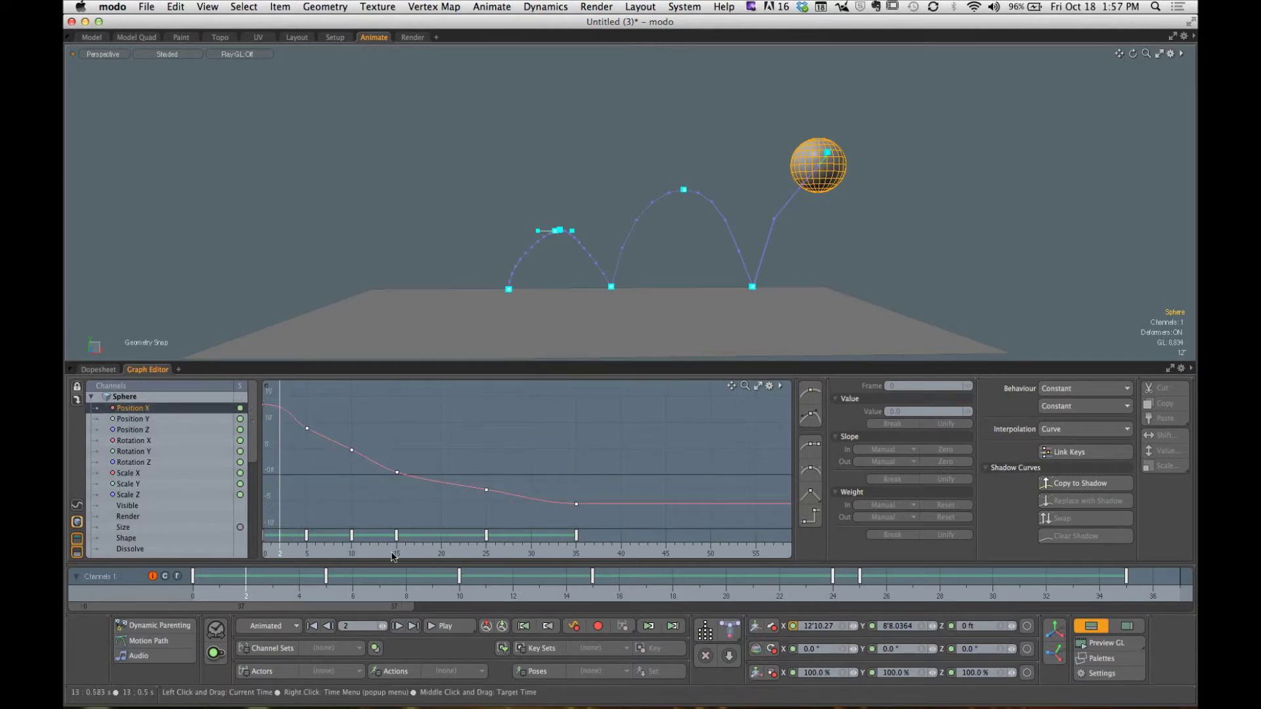
{"action": "left_click_drag", "start_coordinate": [393, 557], "coordinate": [263, 557]}
{"action": "left_click_drag", "start_coordinate": [361, 439], "coordinate": [580, 503], "text": "alt"}
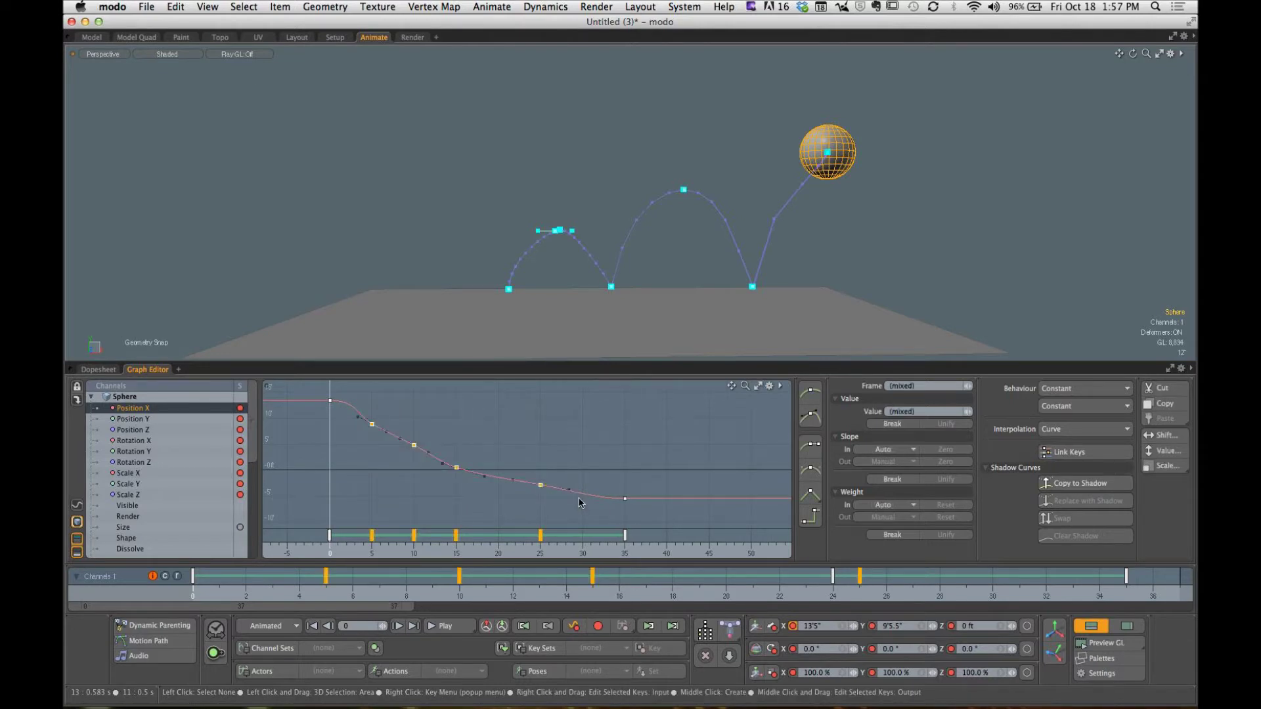
{"action": "left_click", "coordinate": [568, 467]}
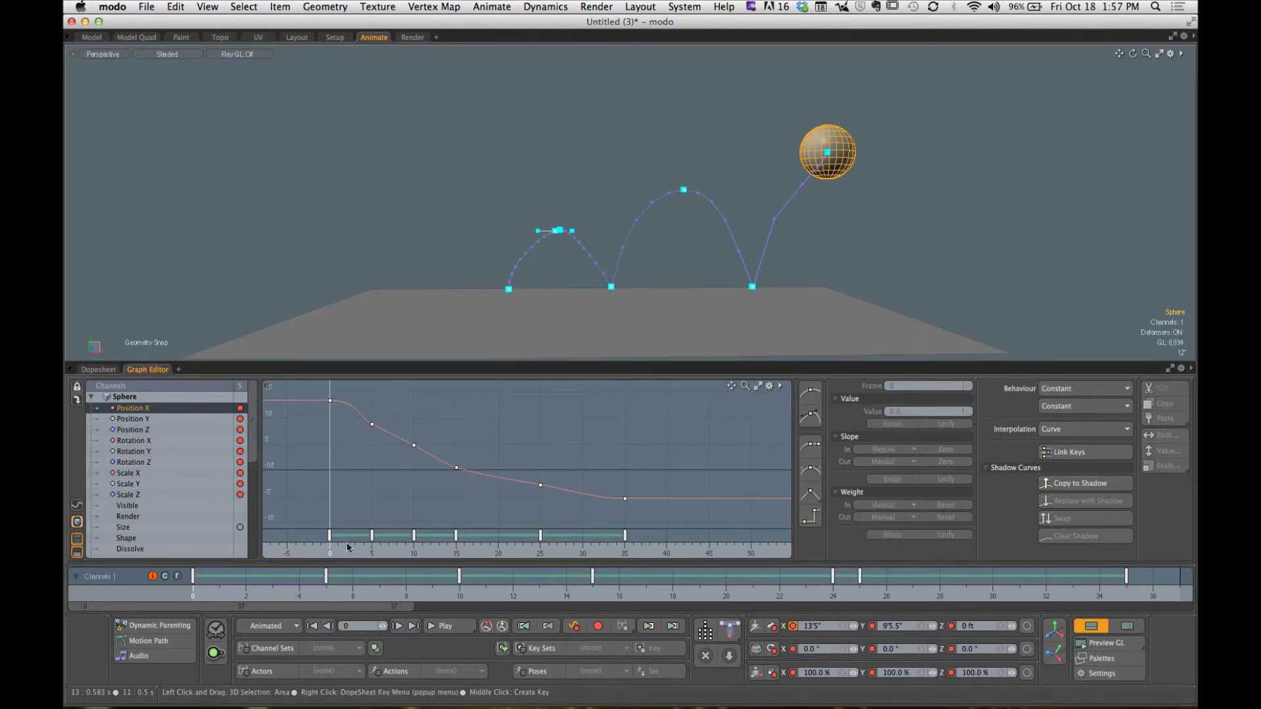
{"action": "left_click_drag", "start_coordinate": [347, 555], "coordinate": [414, 556]}
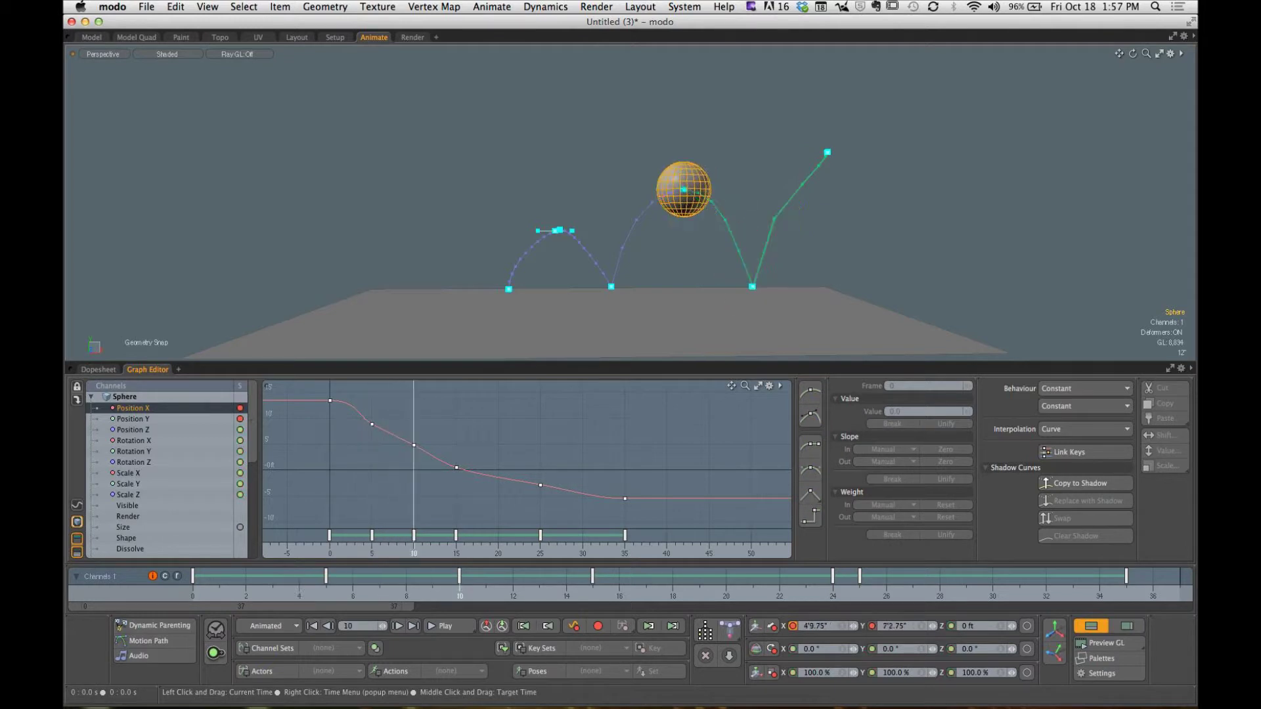
{"action": "left_click", "coordinate": [371, 424]}
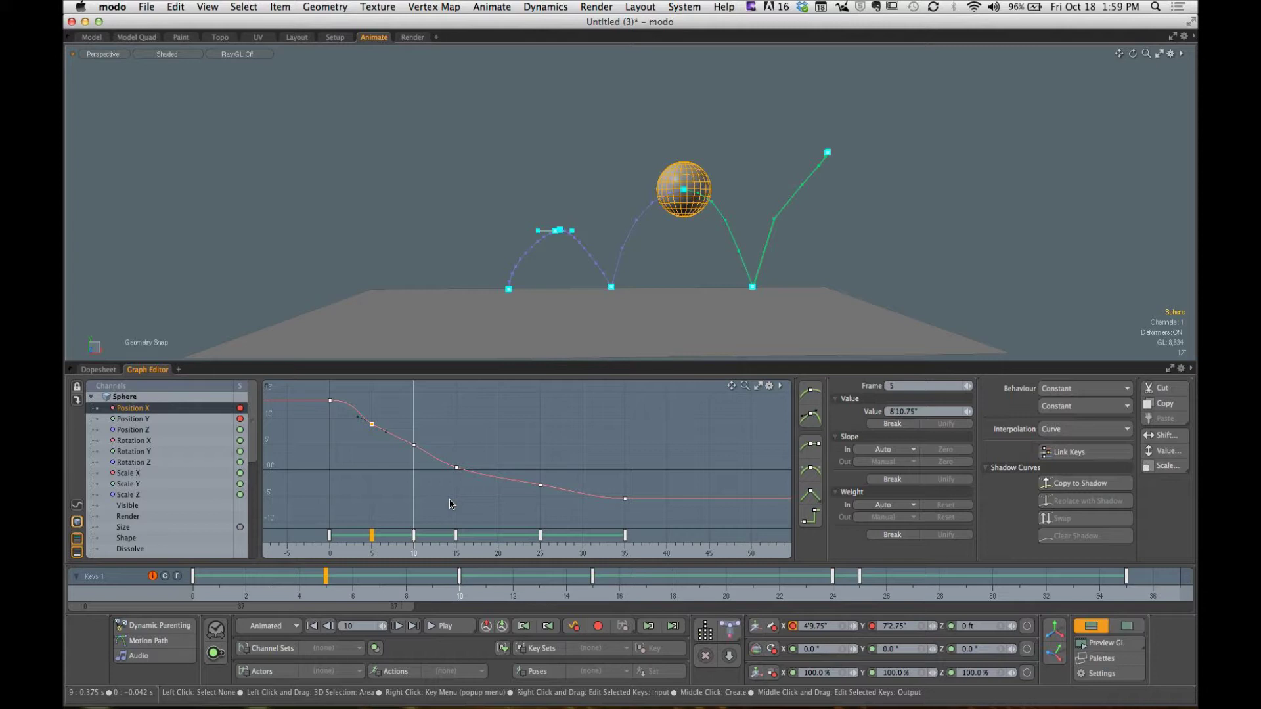
Step: Create a new scene, switch to the Model layout and add a plane at the origin
{"action": "left_click_drag", "start_coordinate": [438, 129], "coordinate": [516, 197], "text": "alt"}
{"action": "left_click", "coordinate": [150, 8]}
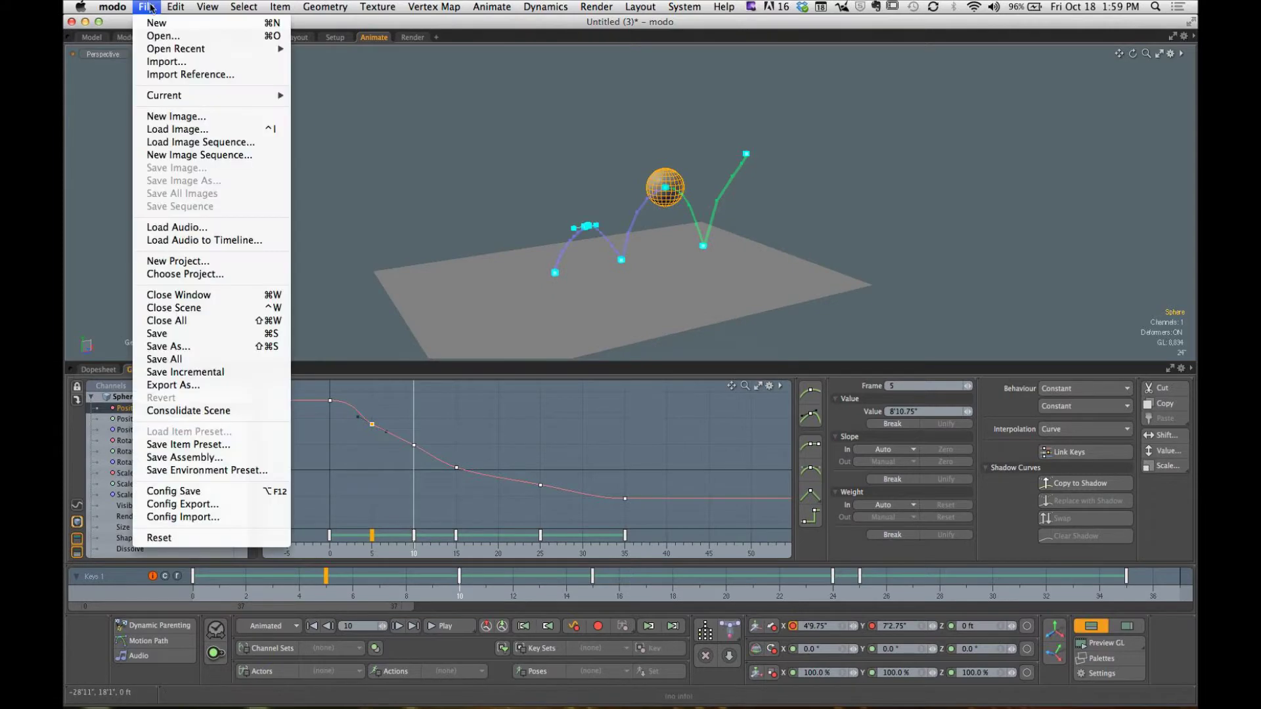
{"action": "left_click", "coordinate": [155, 24]}
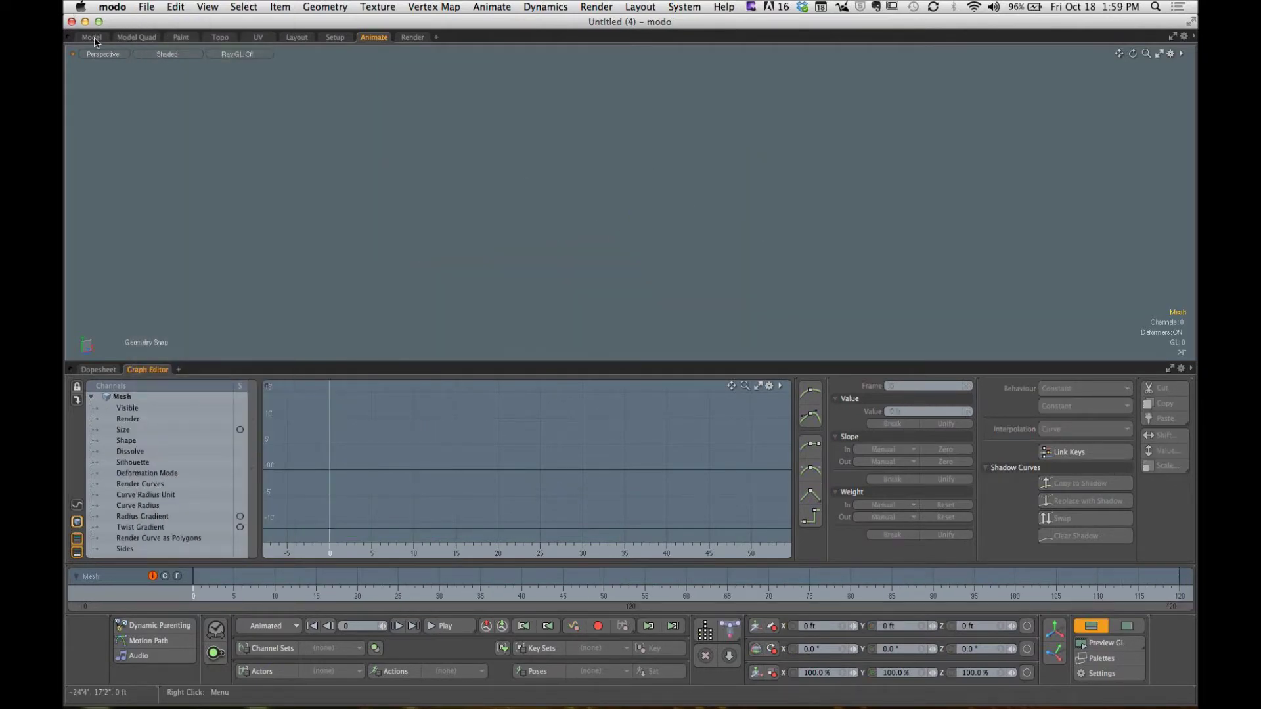
{"action": "left_click", "coordinate": [92, 37]}
{"action": "left_click_drag", "start_coordinate": [642, 318], "coordinate": [451, 242], "text": "alt"}
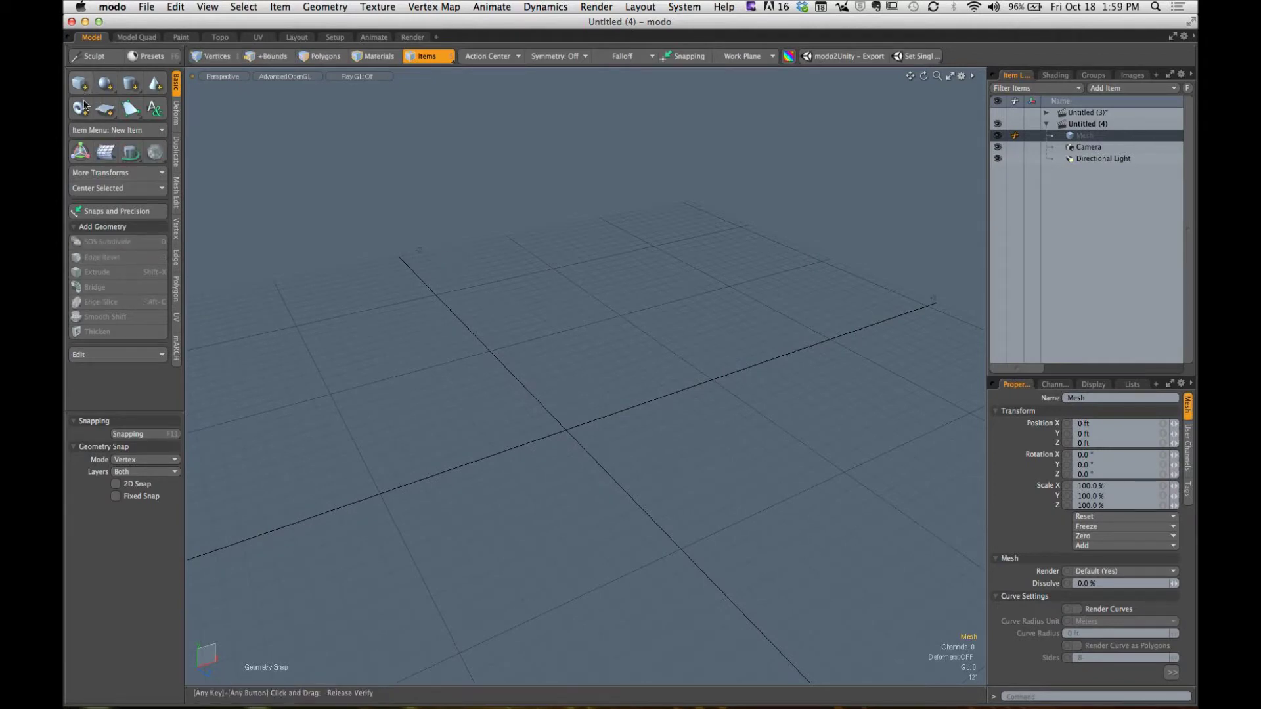
{"action": "left_click", "coordinate": [104, 108]}
{"action": "left_click_drag", "start_coordinate": [671, 459], "coordinate": [619, 473], "text": "alt"}
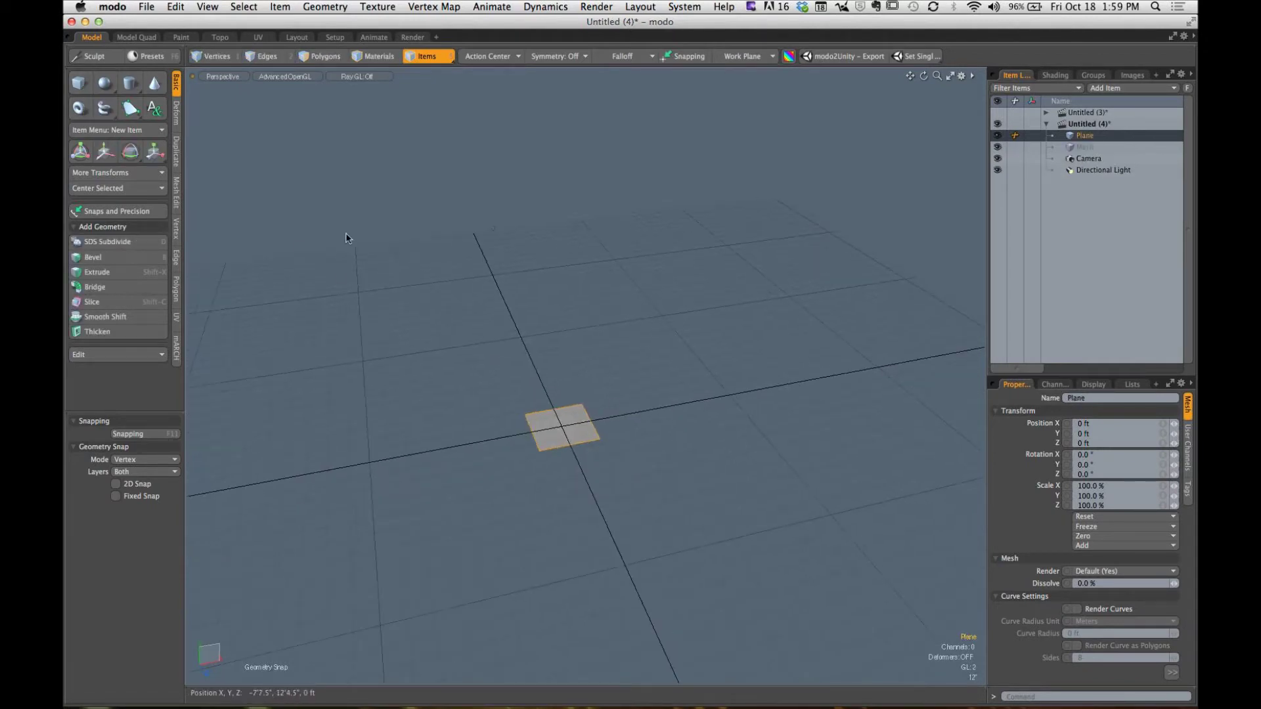
{"action": "key", "text": "r"}
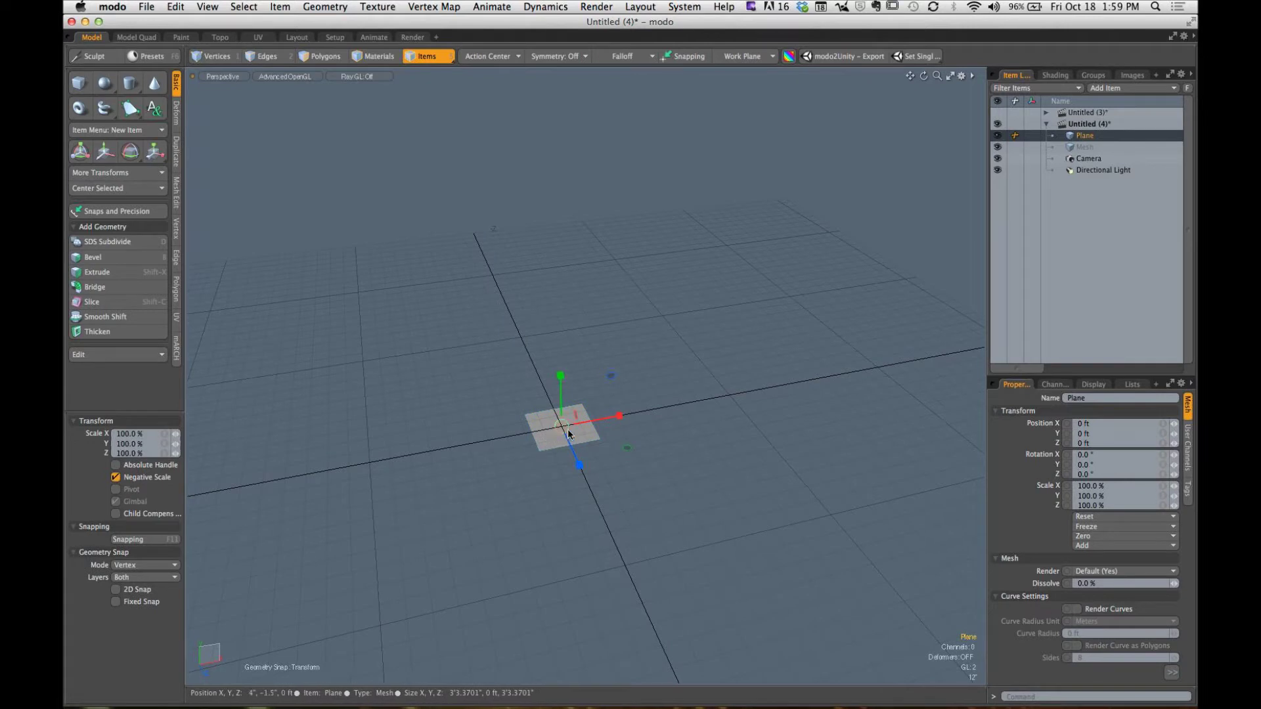
{"action": "key", "text": "space"}
{"action": "key", "text": "4"}
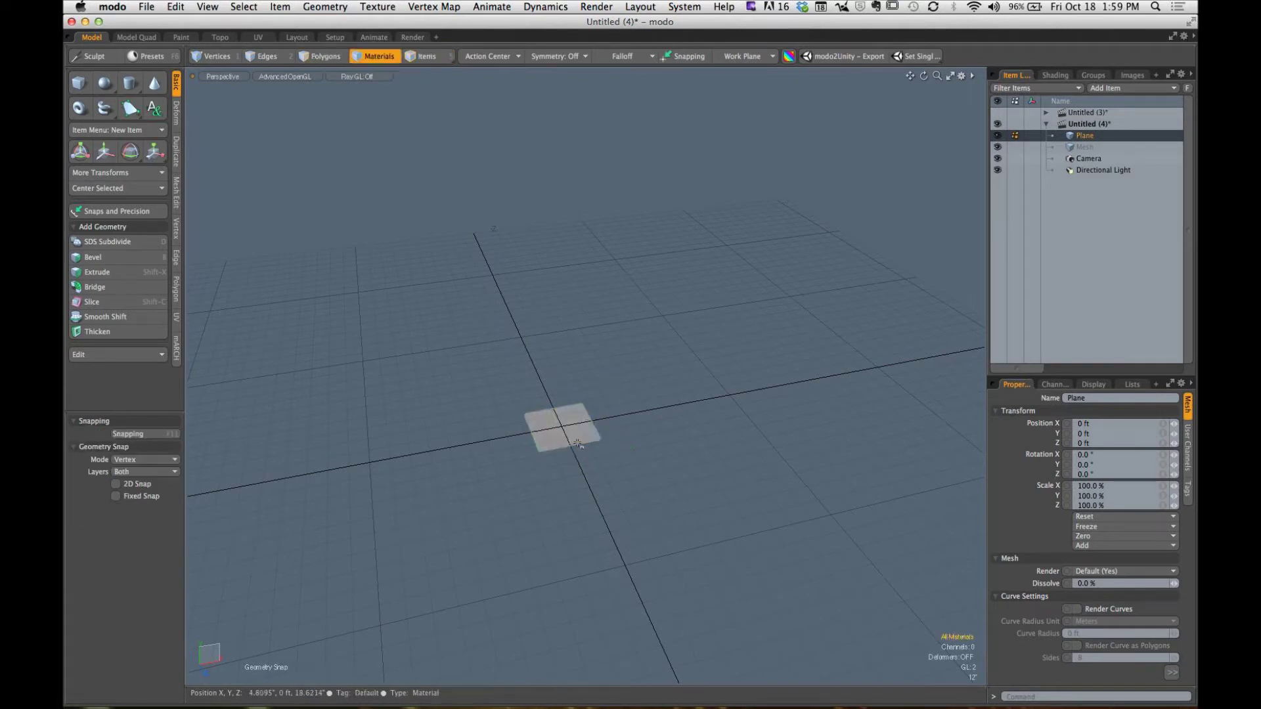
{"action": "key", "text": "y"}
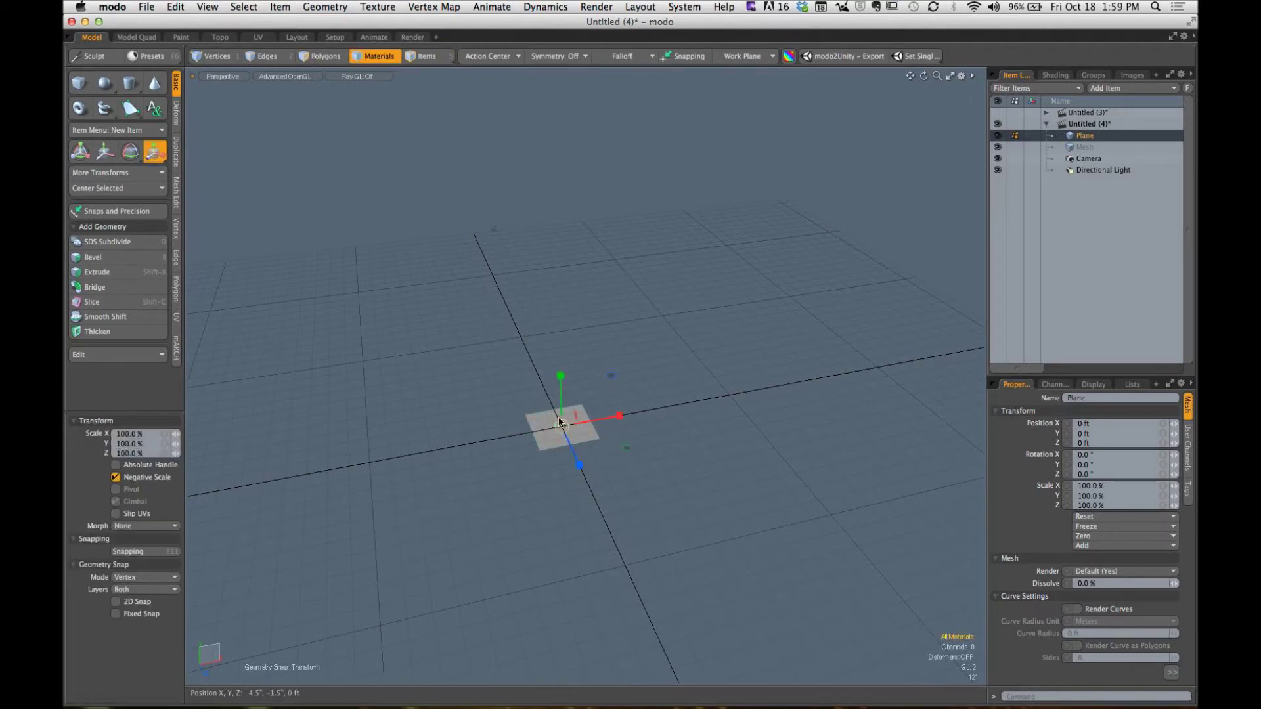
Step: Scale the plane's polygon to about 607.5% in X and 277% in Y and Z
{"action": "left_click", "coordinate": [324, 58]}
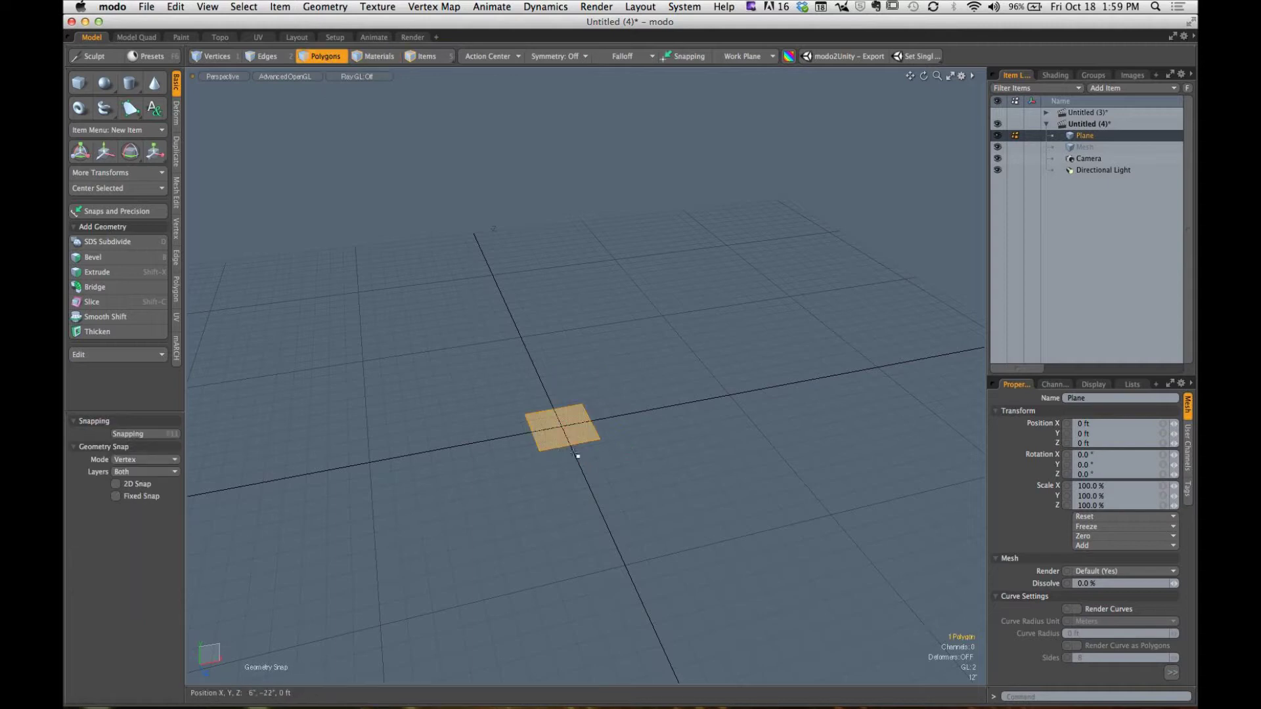
{"action": "key", "text": "y"}
{"action": "left_click_drag", "start_coordinate": [571, 436], "coordinate": [800, 382]}
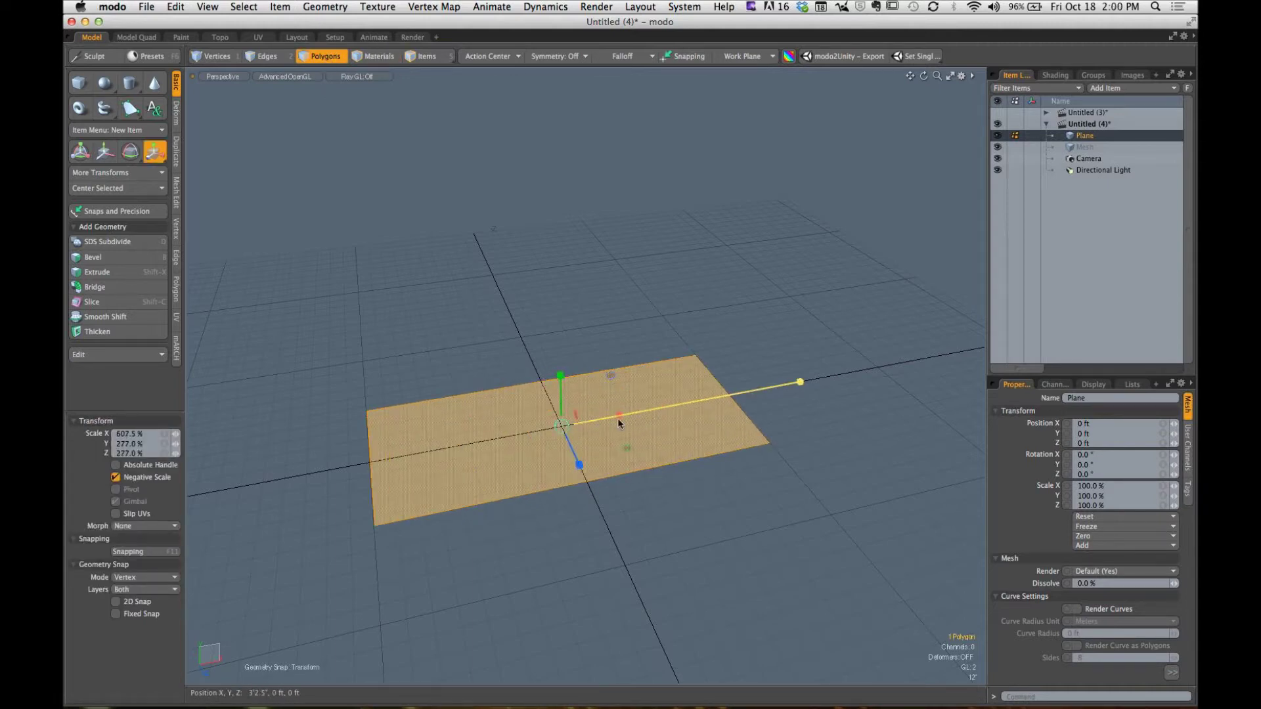
{"action": "key", "text": "q"}
{"action": "left_click", "coordinate": [416, 327]}
{"action": "left_click_drag", "start_coordinate": [398, 424], "coordinate": [427, 385], "text": "alt"}
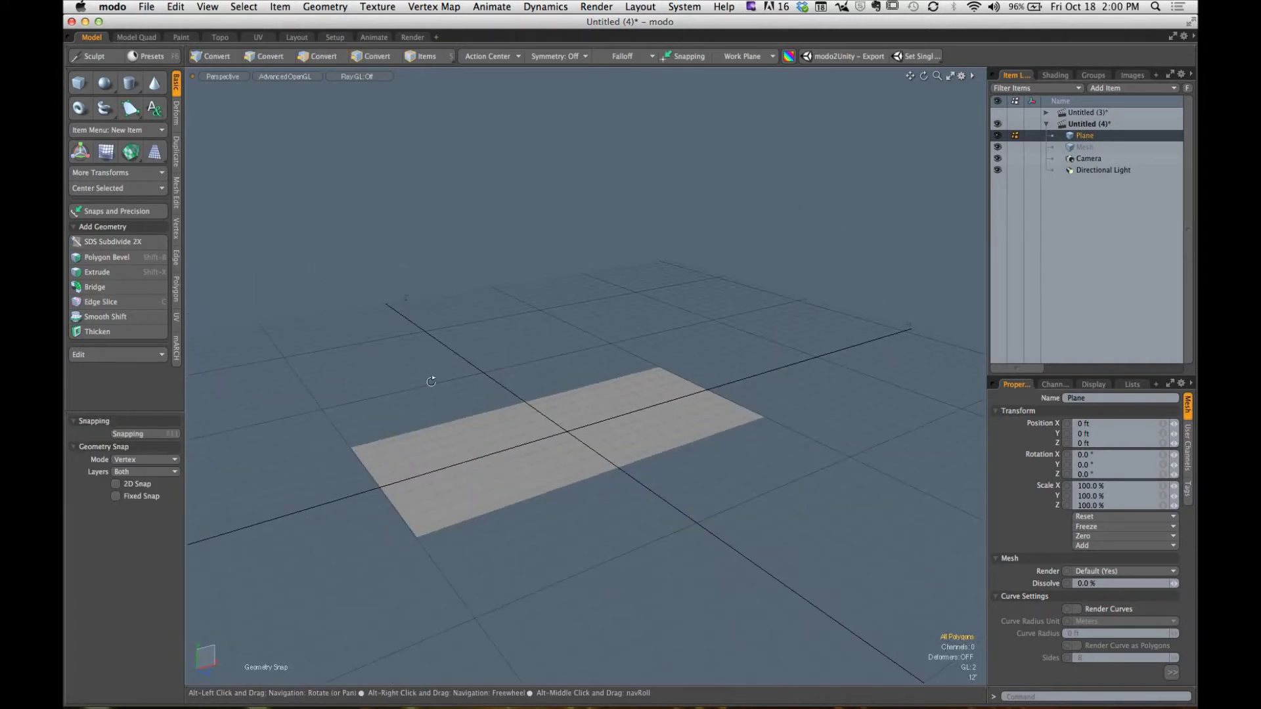
Step: Add a sphere as a separate item at the origin
{"action": "key", "text": "ctrl"}
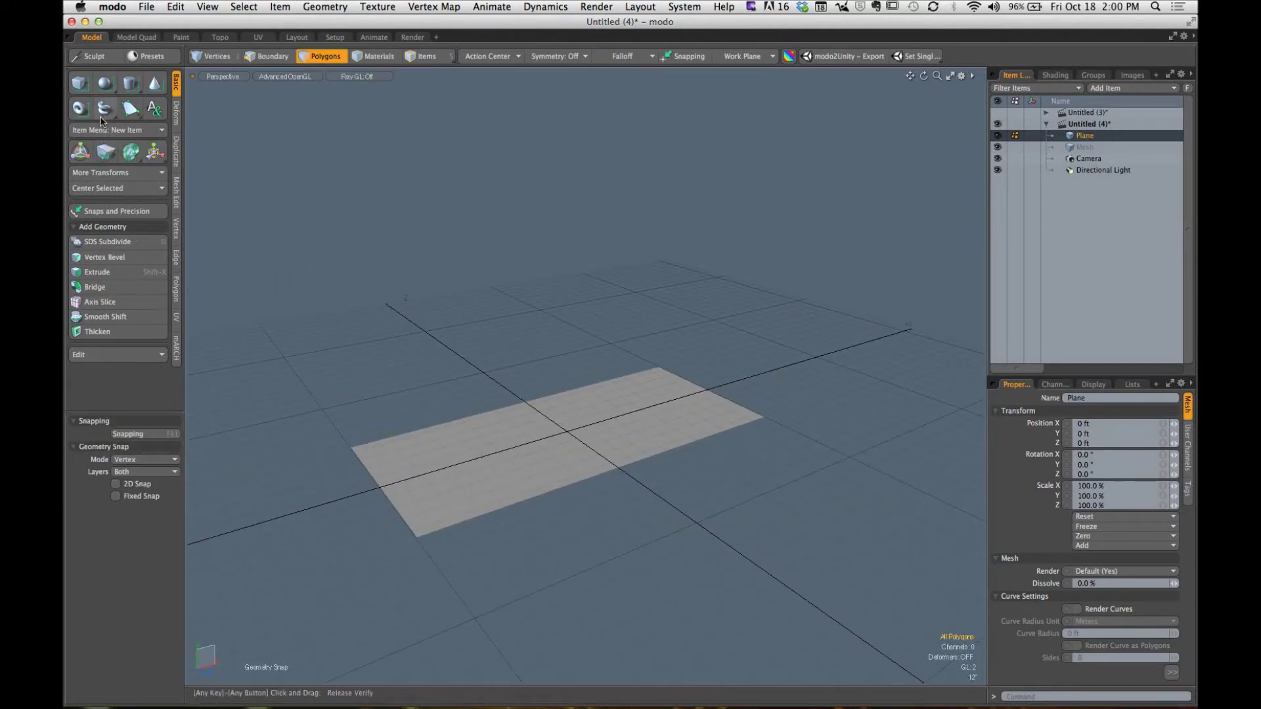
{"action": "left_click", "coordinate": [104, 84], "text": "ctrl"}
{"action": "left_click_drag", "start_coordinate": [460, 305], "coordinate": [632, 423], "text": "alt"}
Step: Select the plane item and scale its polygon up further to make a larger floor around the sphere
{"action": "left_click", "coordinate": [1085, 147], "text": "shift"}
{"action": "left_click", "coordinate": [657, 427]}
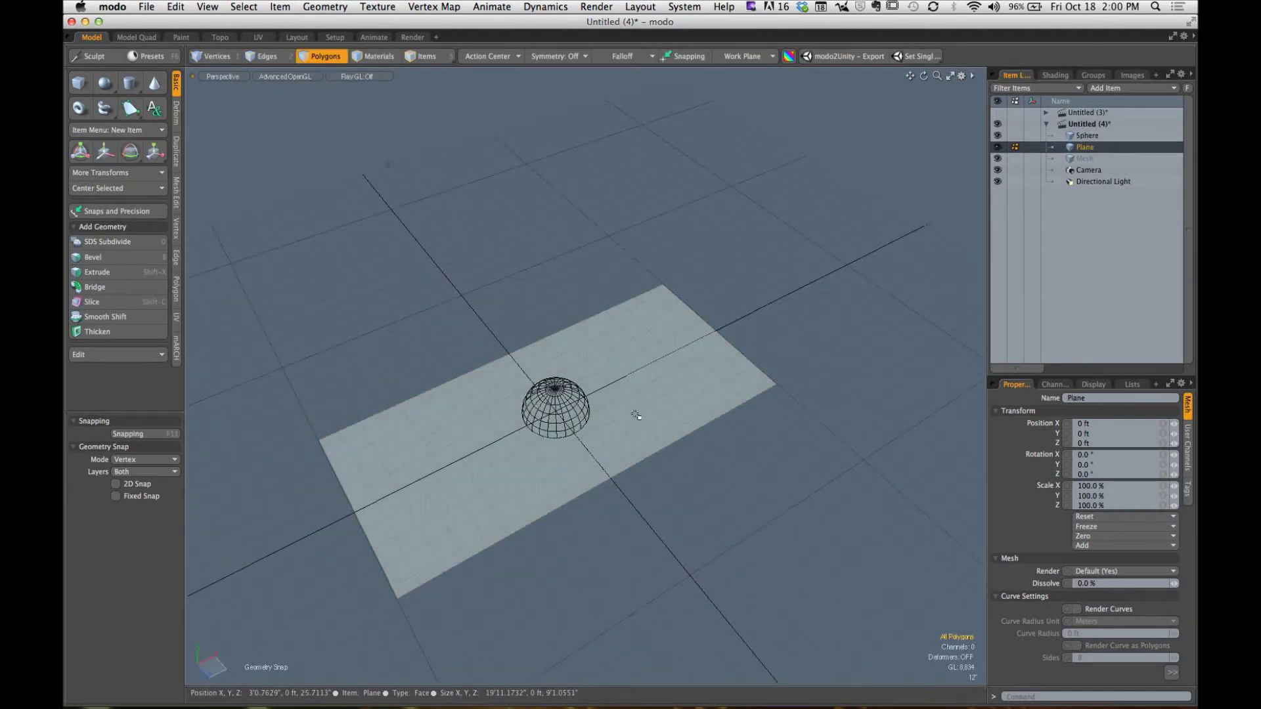
{"action": "key", "text": "r"}
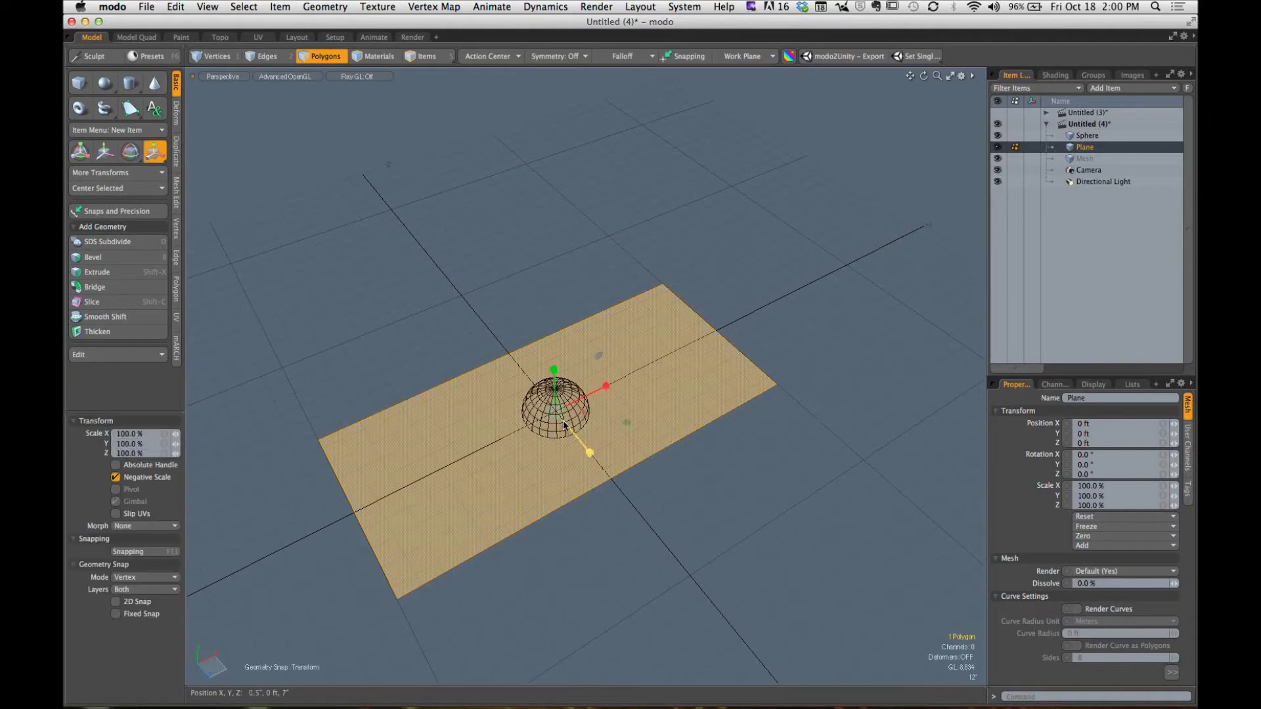
{"action": "left_click_drag", "start_coordinate": [578, 437], "coordinate": [650, 435]}
{"action": "left_click_drag", "start_coordinate": [579, 411], "coordinate": [565, 358], "text": "alt"}
{"action": "key", "text": "space"}
{"action": "left_click", "coordinate": [550, 281]}
{"action": "left_click_drag", "start_coordinate": [549, 281], "coordinate": [634, 347], "text": "alt"}
{"action": "key", "text": "3"}
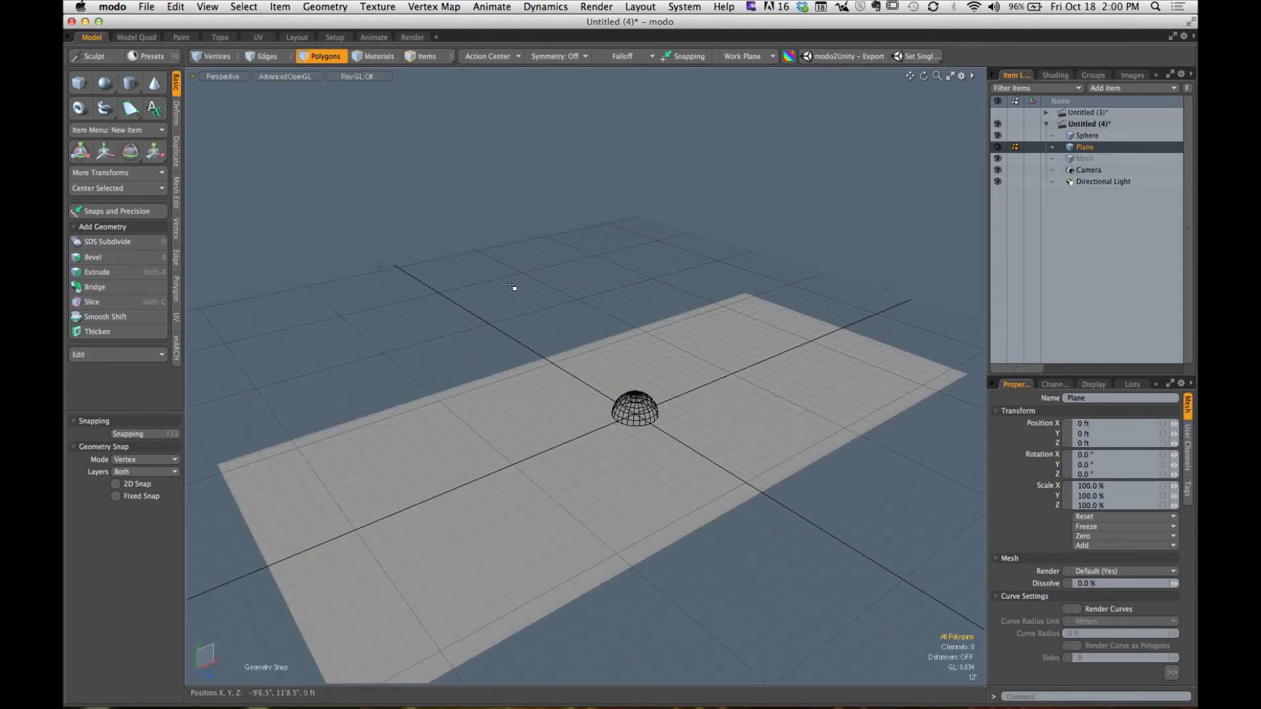
Step: Delete the empty Mesh item from the scene
{"action": "right_click", "coordinate": [1084, 157]}
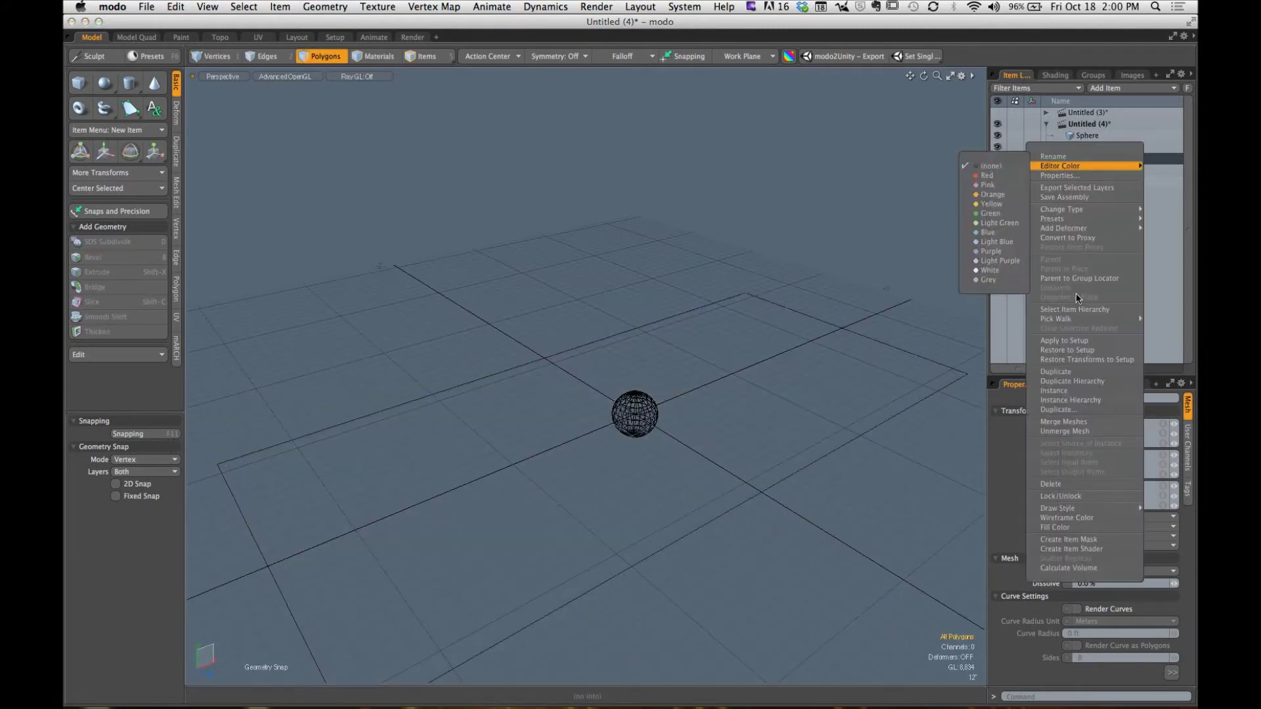
{"action": "left_click", "coordinate": [1059, 496]}
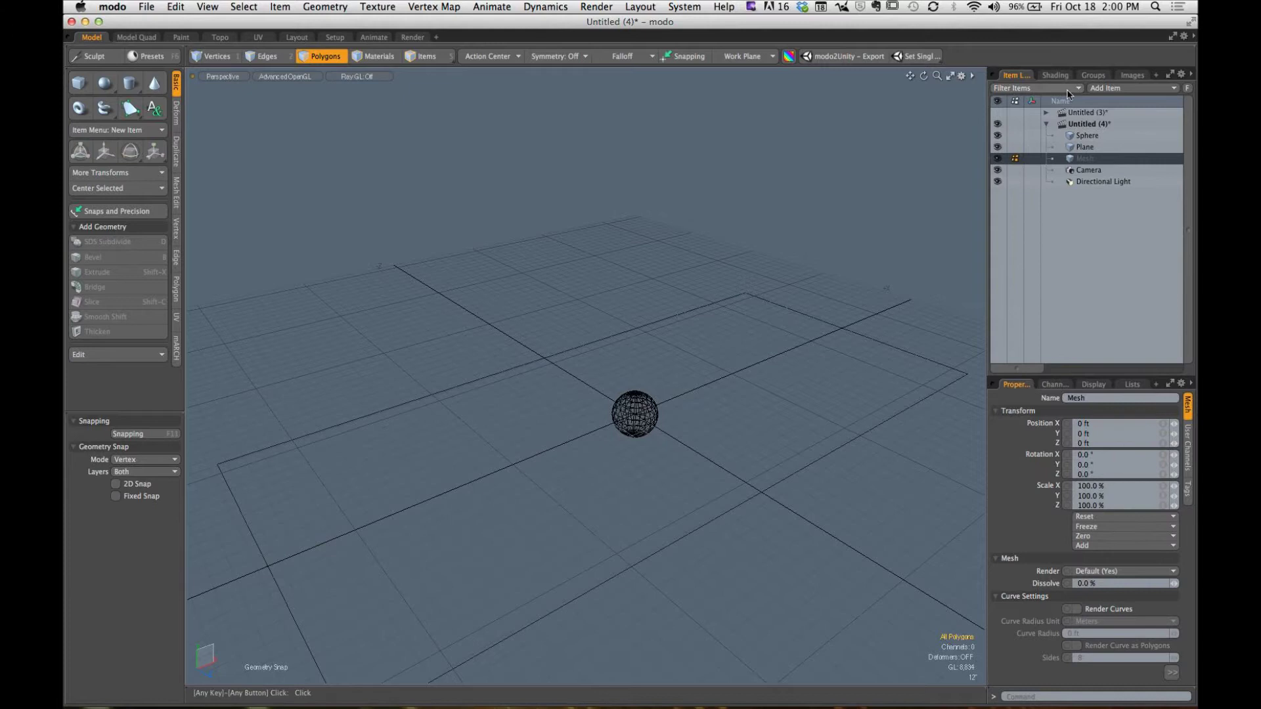
{"action": "right_click", "coordinate": [1088, 160]}
{"action": "left_click", "coordinate": [1074, 487]}
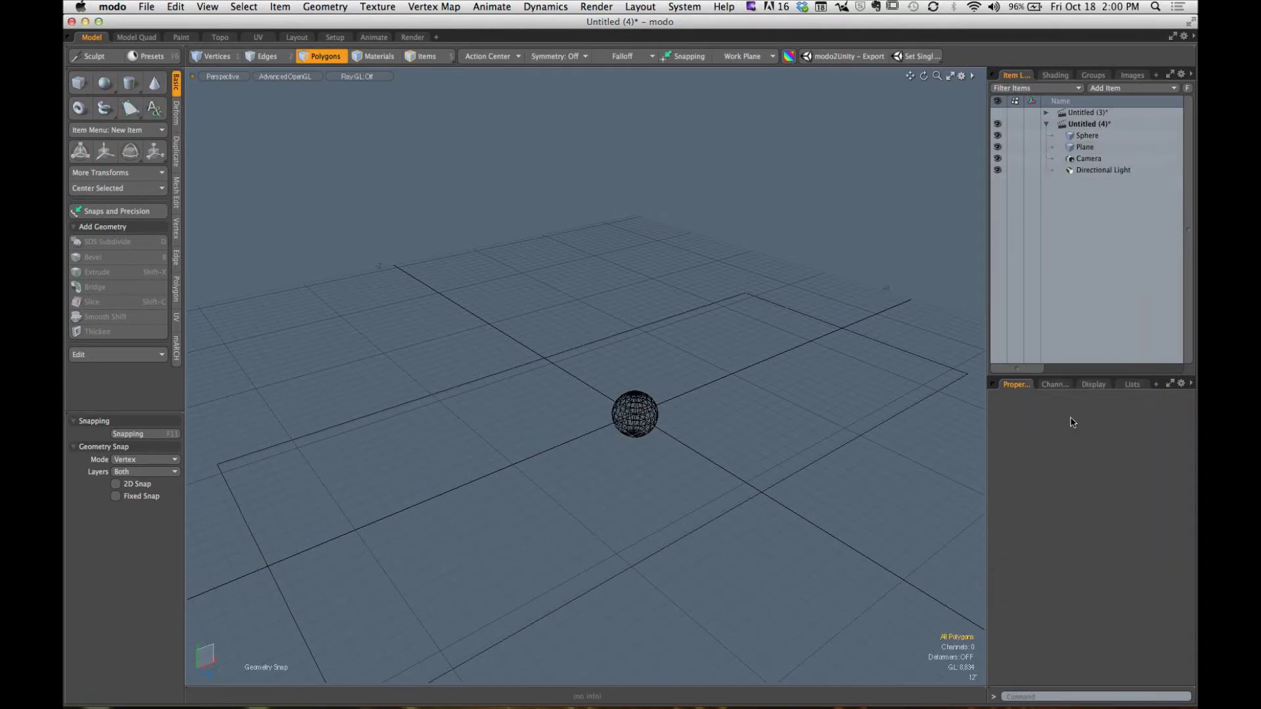
Step: Rename the plane item as Ground
{"action": "left_click", "coordinate": [1085, 149]}
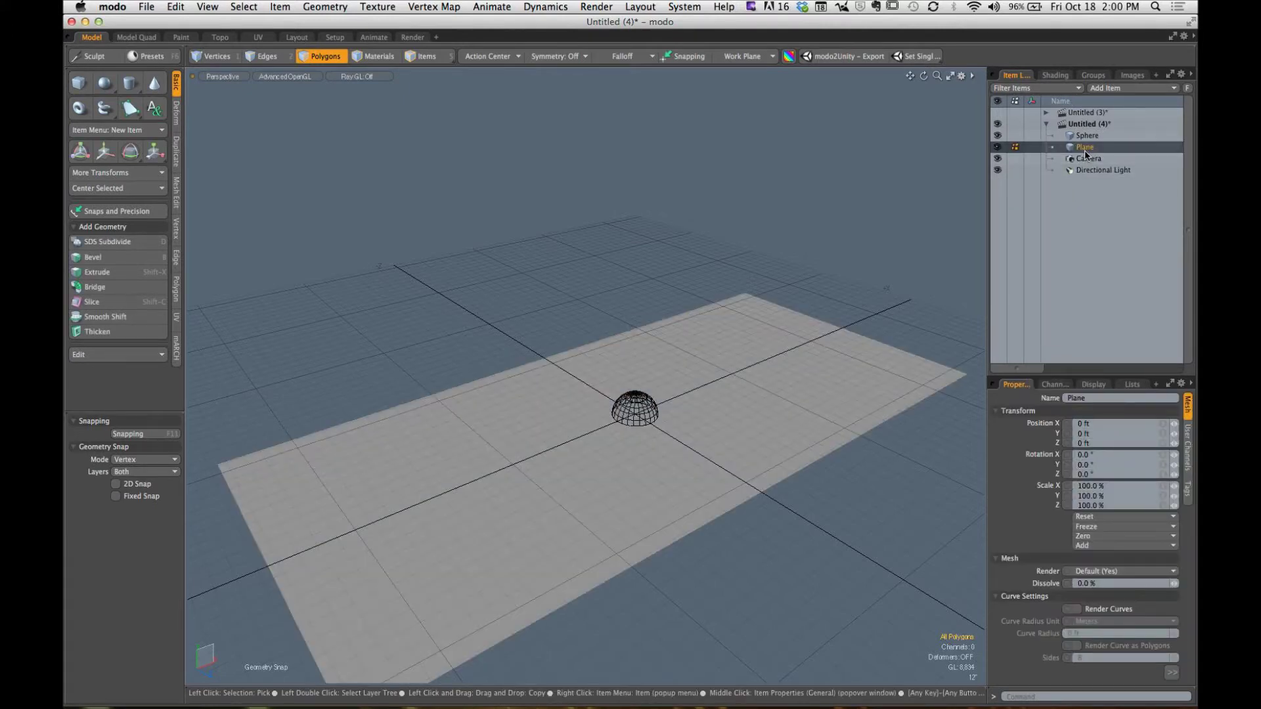
{"action": "left_click", "coordinate": [1085, 149]}
{"action": "type", "text": "Ground"}
{"action": "key", "text": "Return"}
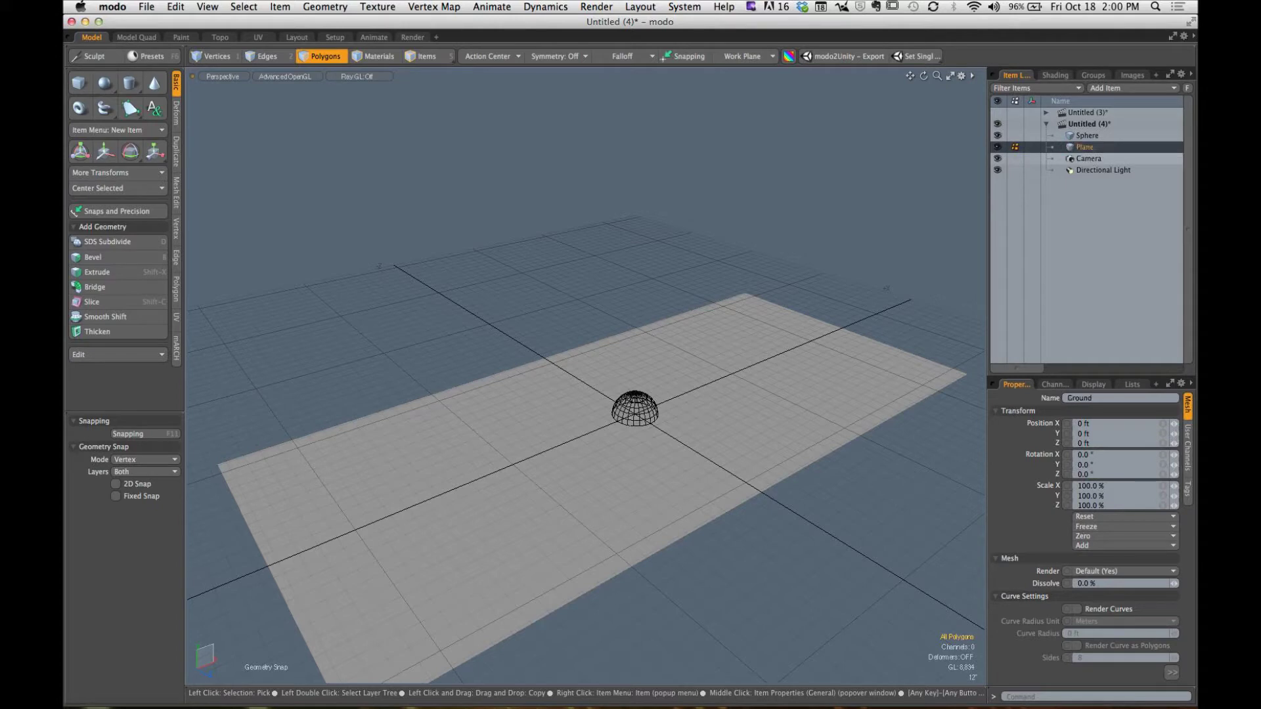
Step: Rename the sphere item as Ball
{"action": "left_click", "coordinate": [1088, 136]}
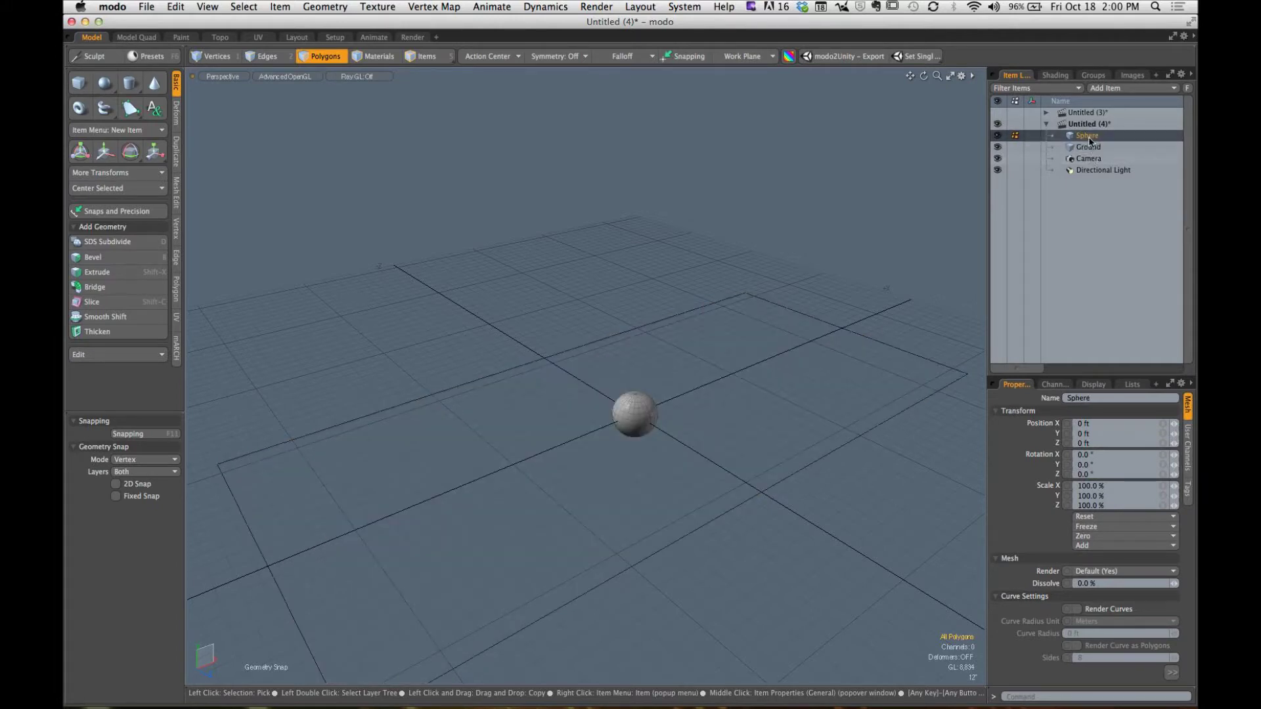
{"action": "left_click", "coordinate": [1088, 136]}
{"action": "type", "text": "Ball"}
{"action": "key", "text": "Return"}
{"action": "left_click_drag", "start_coordinate": [747, 332], "coordinate": [612, 302], "text": "alt"}
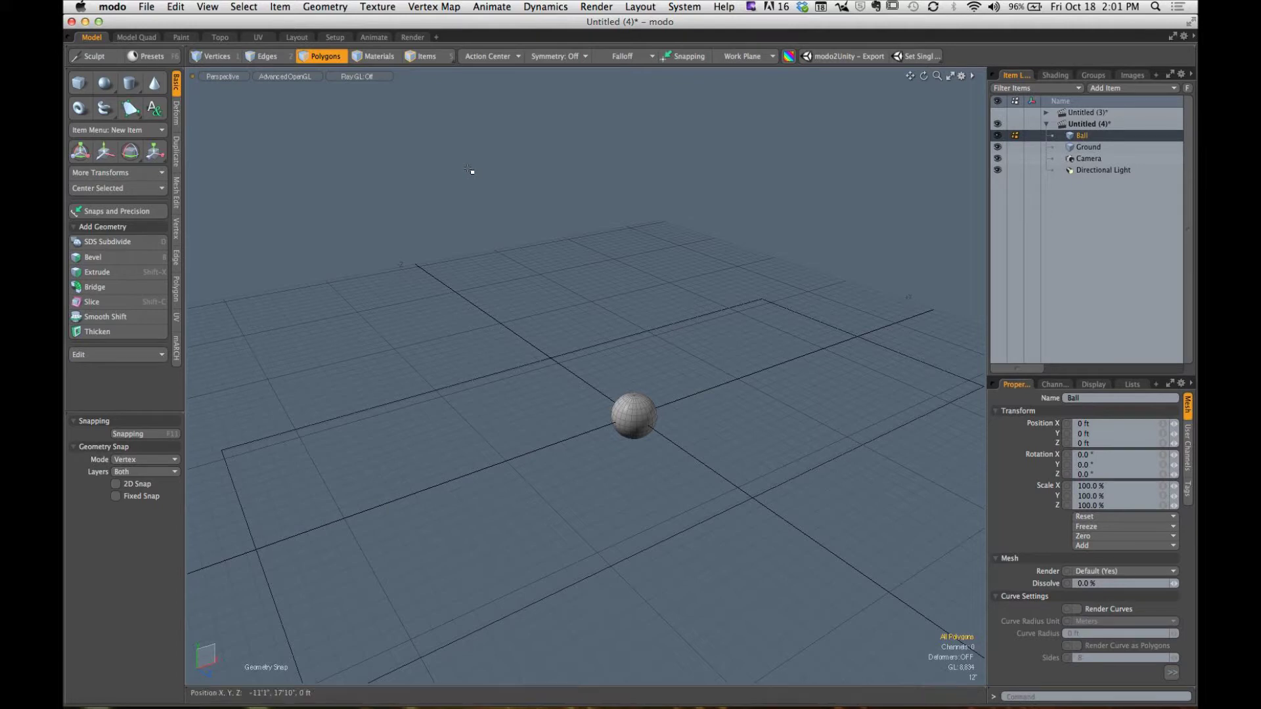
Step: Switch to the Setup layout and maximize the 3D viewport over the schematic workspace
{"action": "left_click", "coordinate": [343, 40]}
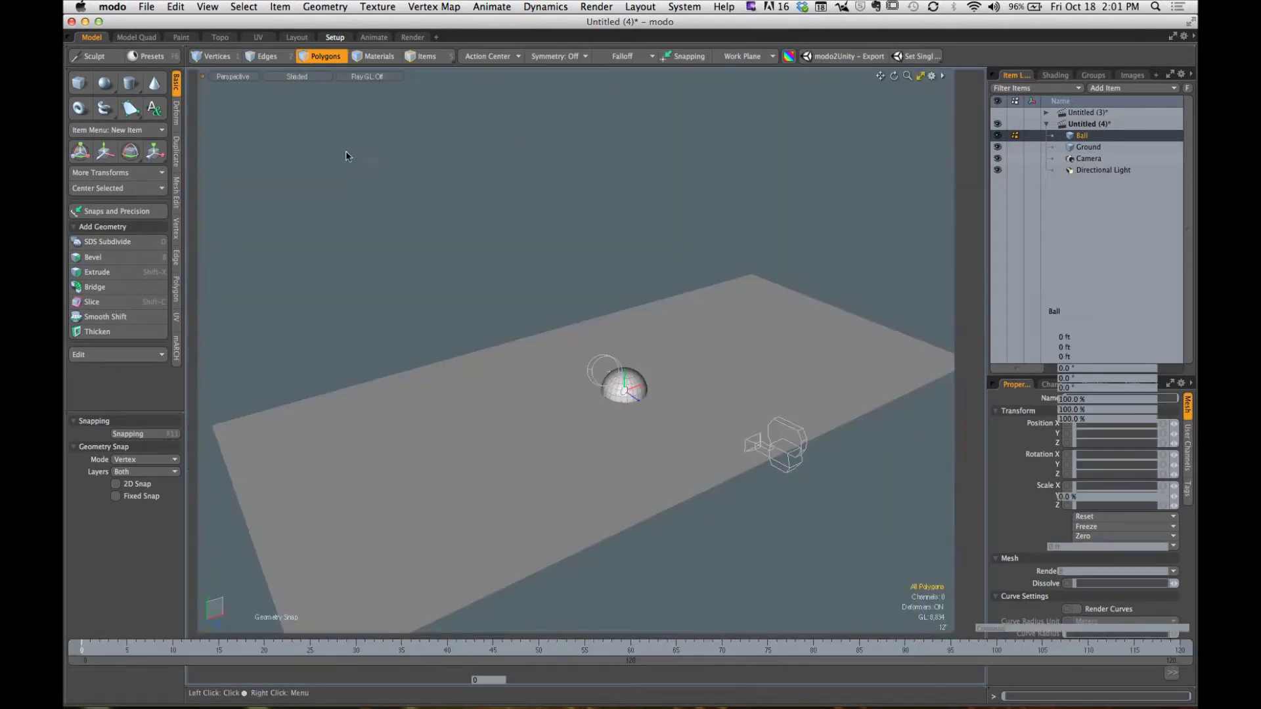
{"action": "left_click_drag", "start_coordinate": [824, 307], "coordinate": [812, 273], "text": "alt"}
{"action": "left_click", "coordinate": [922, 78]}
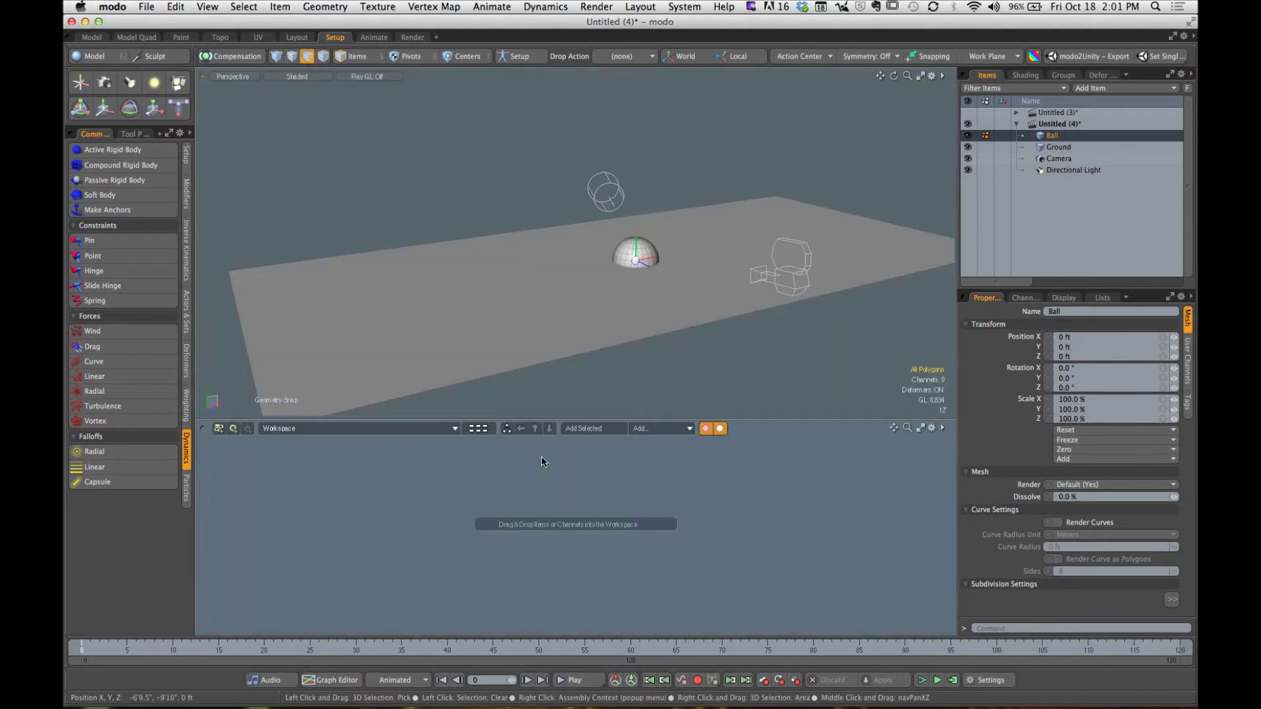
{"action": "left_click_drag", "start_coordinate": [555, 432], "coordinate": [570, 461]}
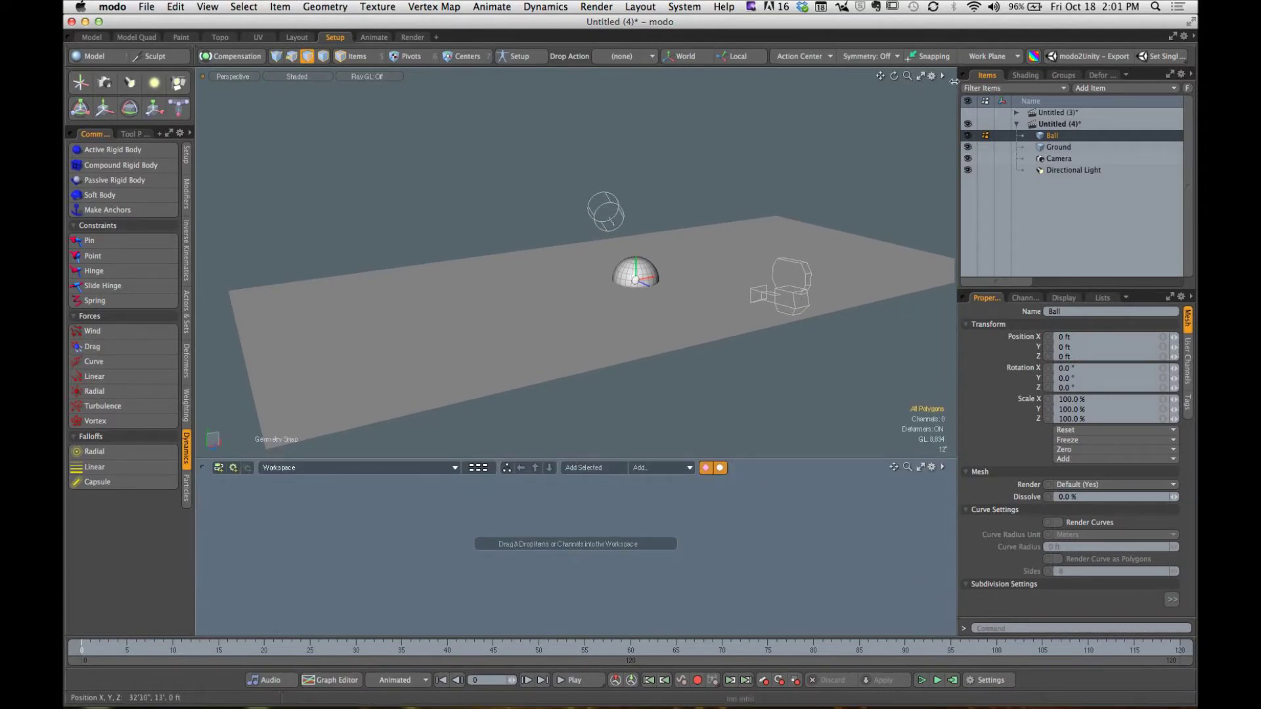
{"action": "left_click", "coordinate": [922, 77]}
{"action": "mouse_move", "coordinate": [468, 485]}
{"action": "left_mouse_down", "text": "alt"}
{"action": "mouse_move", "coordinate": [592, 480]}
{"action": "mouse_move", "coordinate": [494, 499]}
{"action": "mouse_move", "coordinate": [485, 487]}
{"action": "left_mouse_up", "text": "alt"}
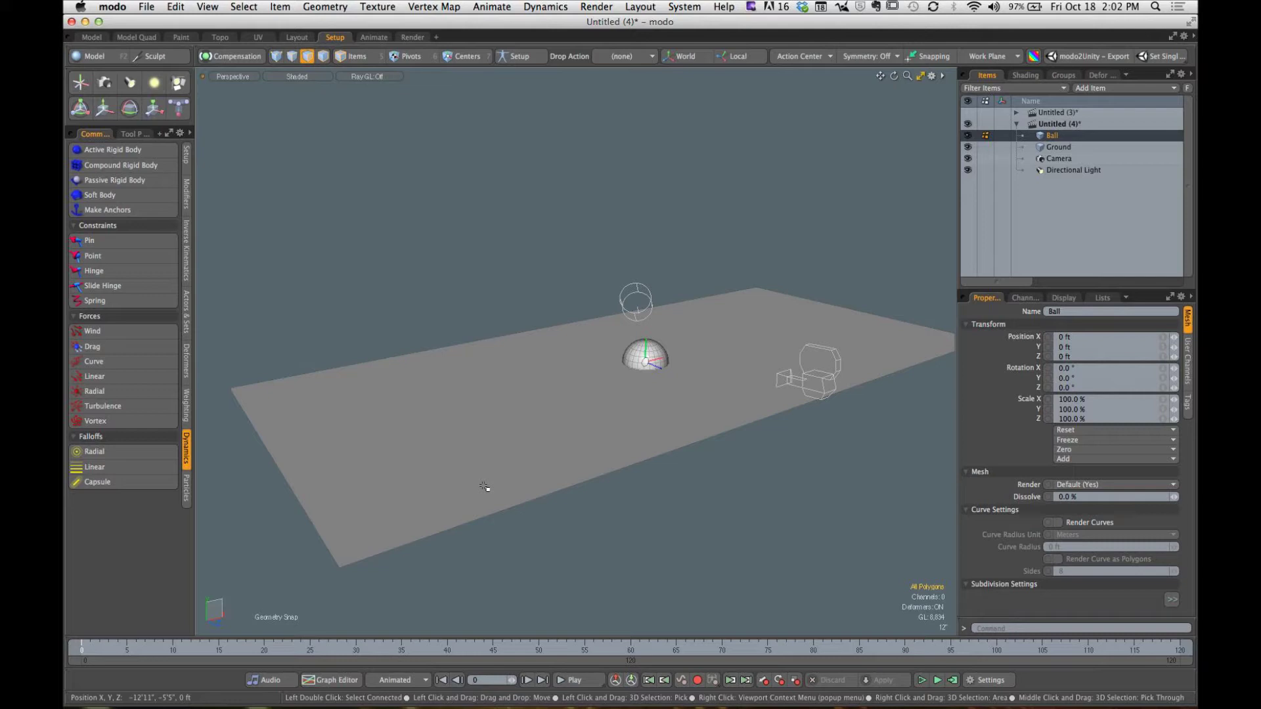
Step: Switch from polygon to item selection mode with the Ball item selected
{"action": "left_click_drag", "start_coordinate": [535, 434], "coordinate": [577, 346], "text": "alt"}
{"action": "left_click_drag", "start_coordinate": [703, 315], "coordinate": [664, 242], "text": "alt"}
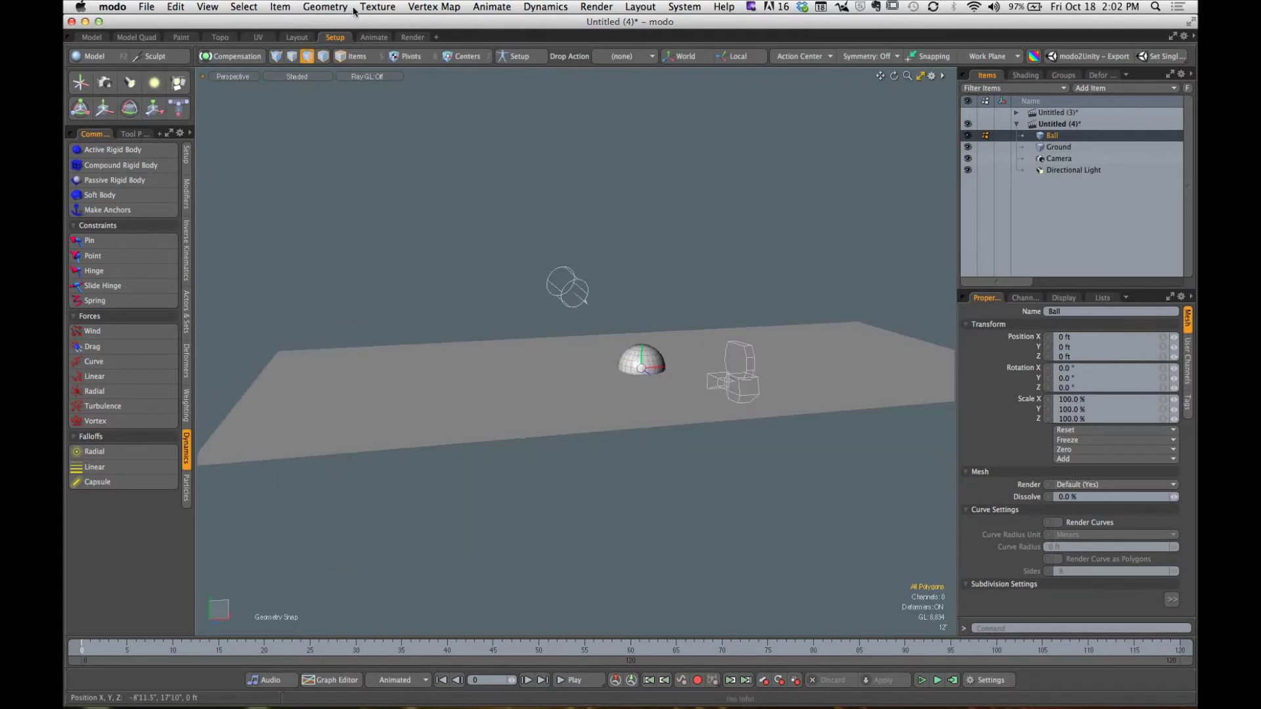
{"action": "left_click", "coordinate": [355, 56]}
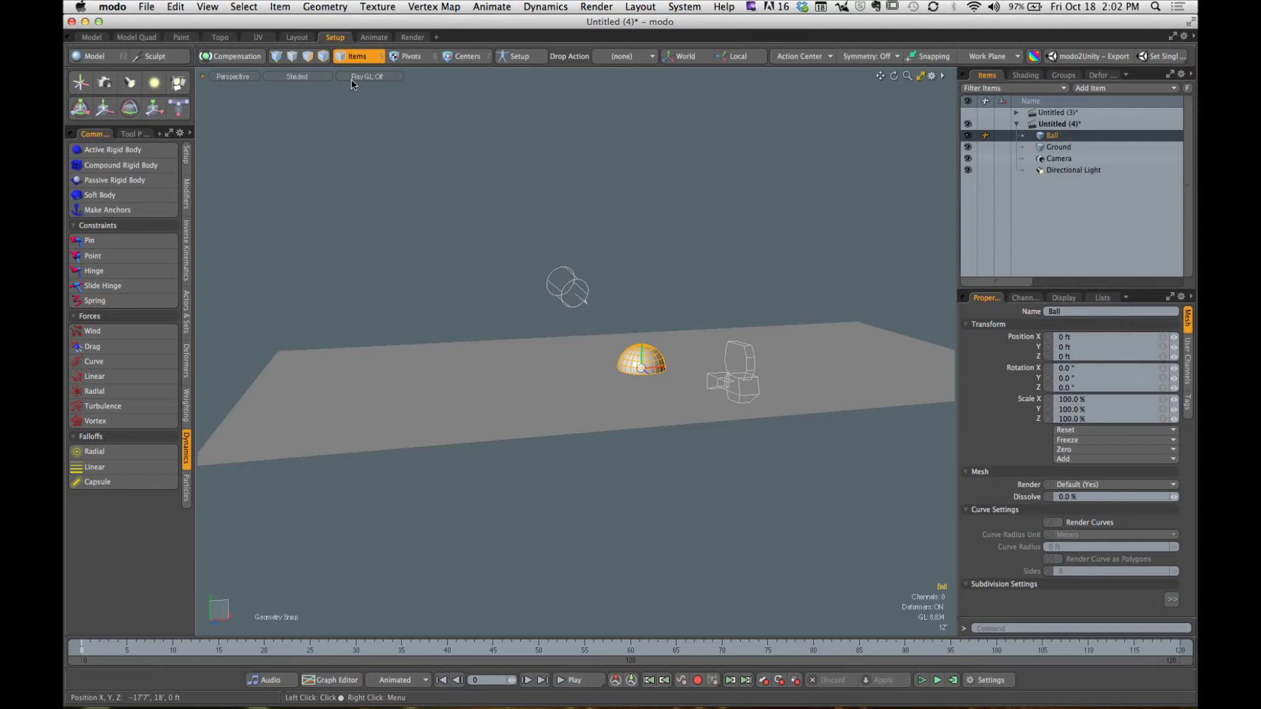
Step: Move the Ball above the far end of the Ground, to about 19'2.5" in X and 10'8" in Y
{"action": "key", "text": "y"}
{"action": "left_click_drag", "start_coordinate": [657, 358], "coordinate": [950, 309], "text": "alt"}
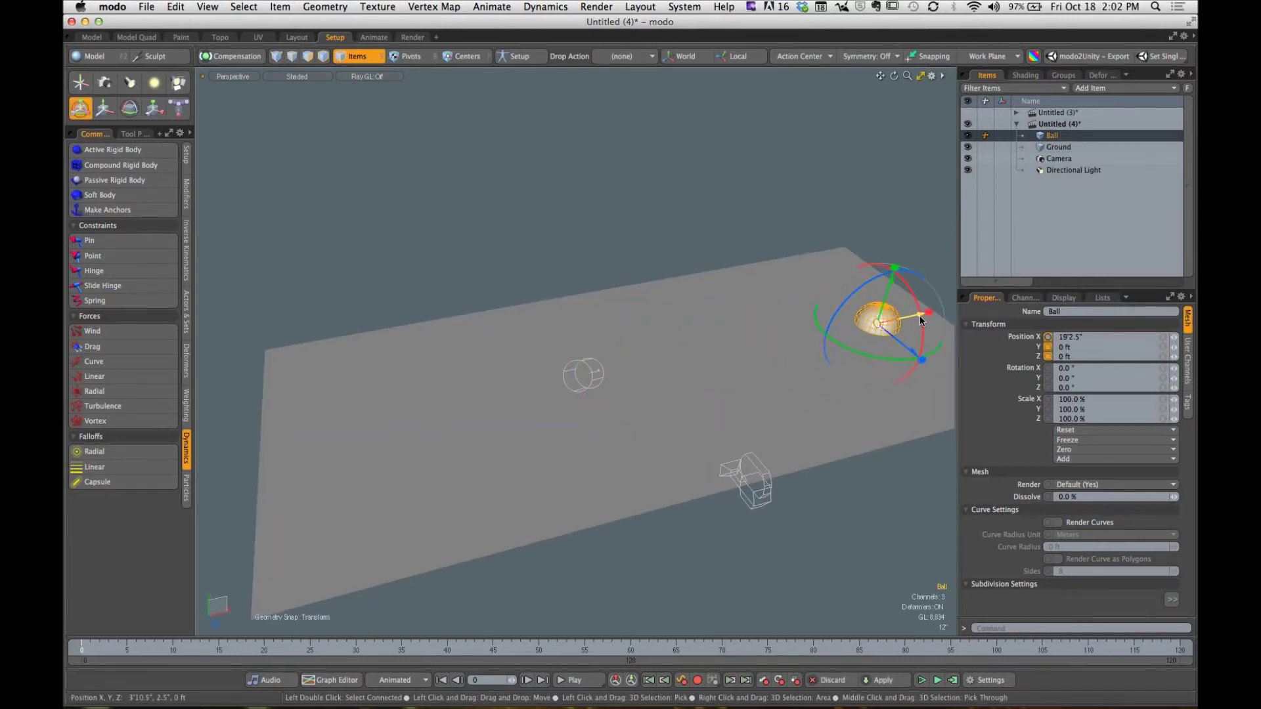
{"action": "left_click_drag", "start_coordinate": [775, 326], "coordinate": [671, 322], "text": "alt+shift"}
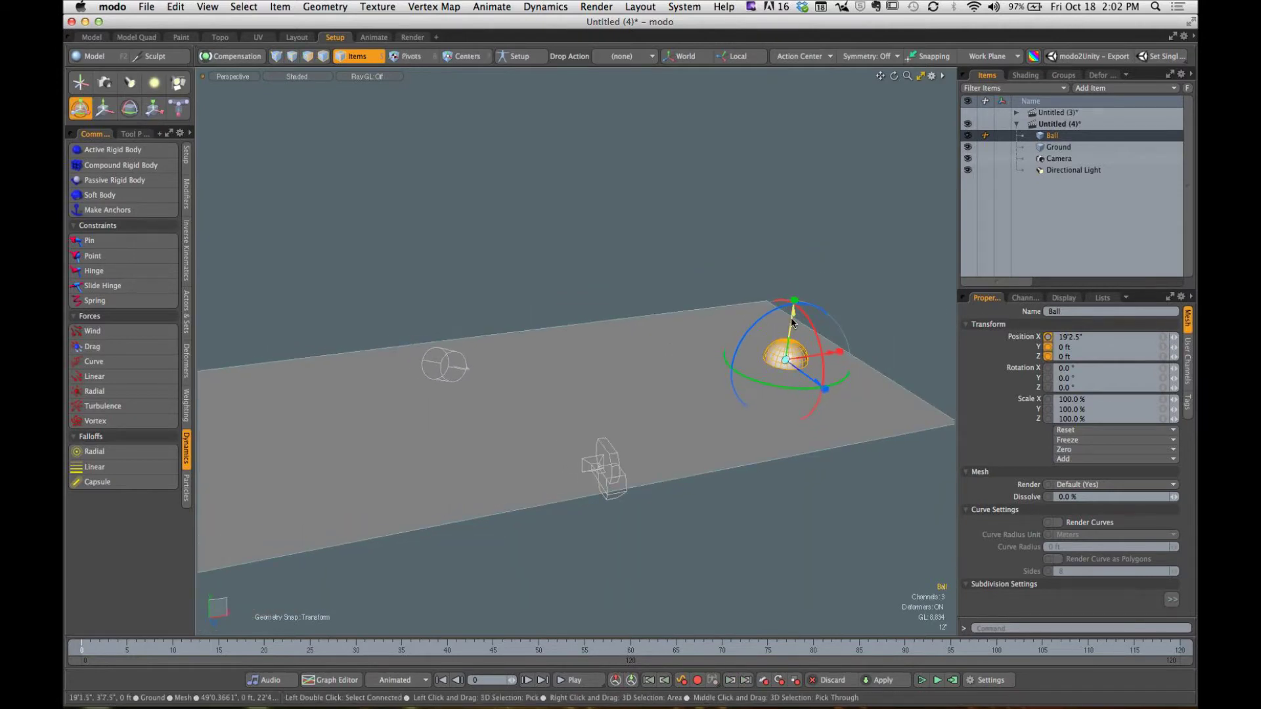
{"action": "left_click_drag", "start_coordinate": [792, 317], "coordinate": [796, 172]}
{"action": "left_click_drag", "start_coordinate": [796, 172], "coordinate": [827, 283], "text": "alt"}
{"action": "key", "text": "space"}
{"action": "left_click", "coordinate": [832, 320]}
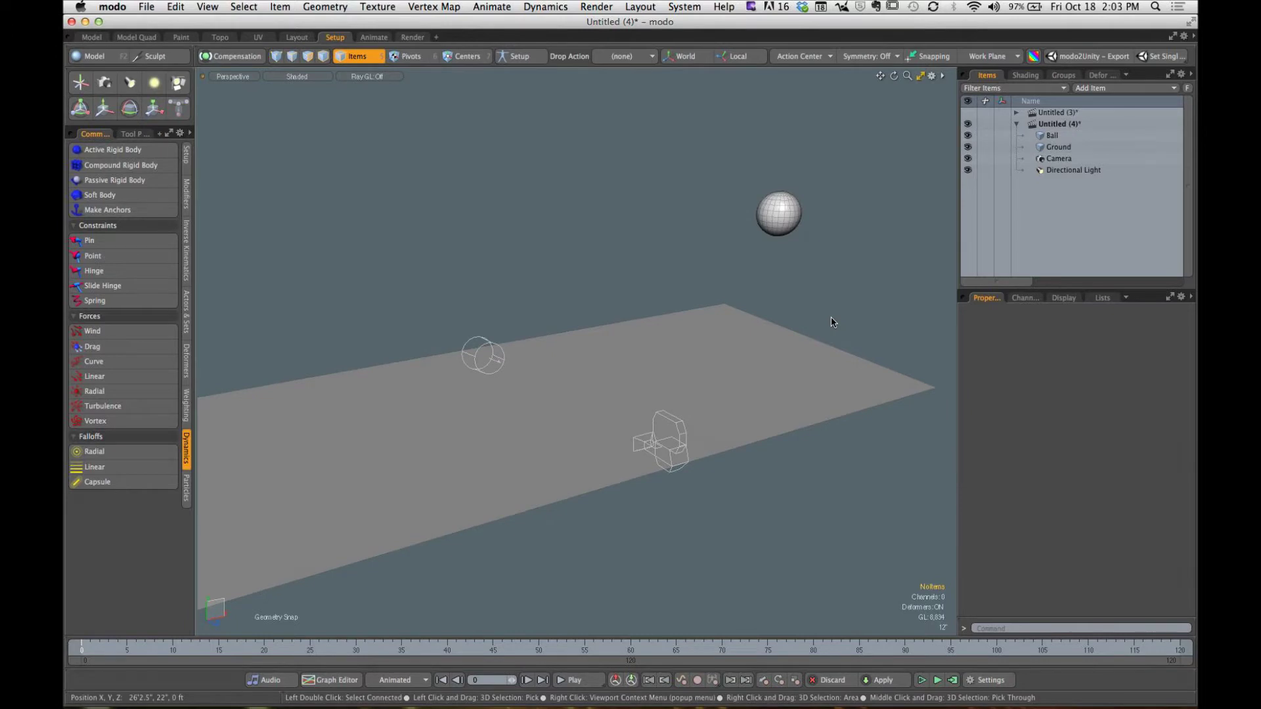
Step: Hide the lights and cameras in the 3D viewport
{"action": "key", "text": "o"}
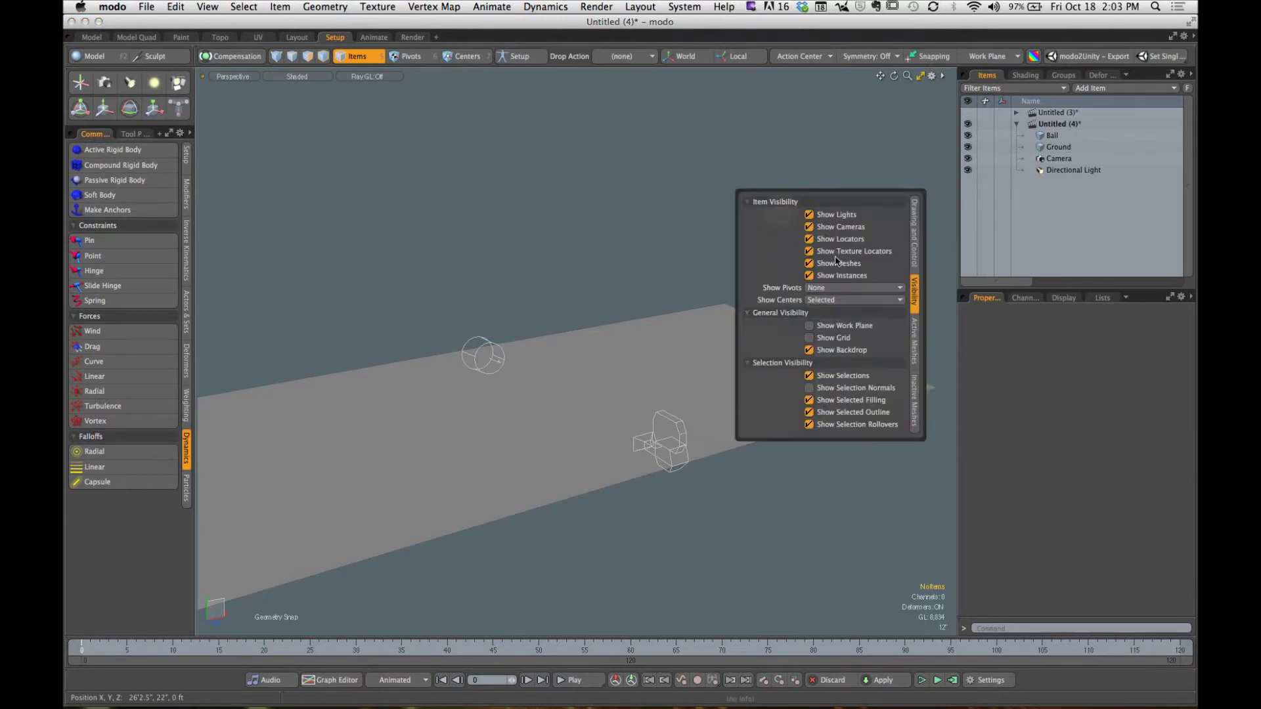
{"action": "left_click", "coordinate": [835, 230]}
{"action": "left_click_drag", "start_coordinate": [552, 237], "coordinate": [777, 366], "text": "alt"}
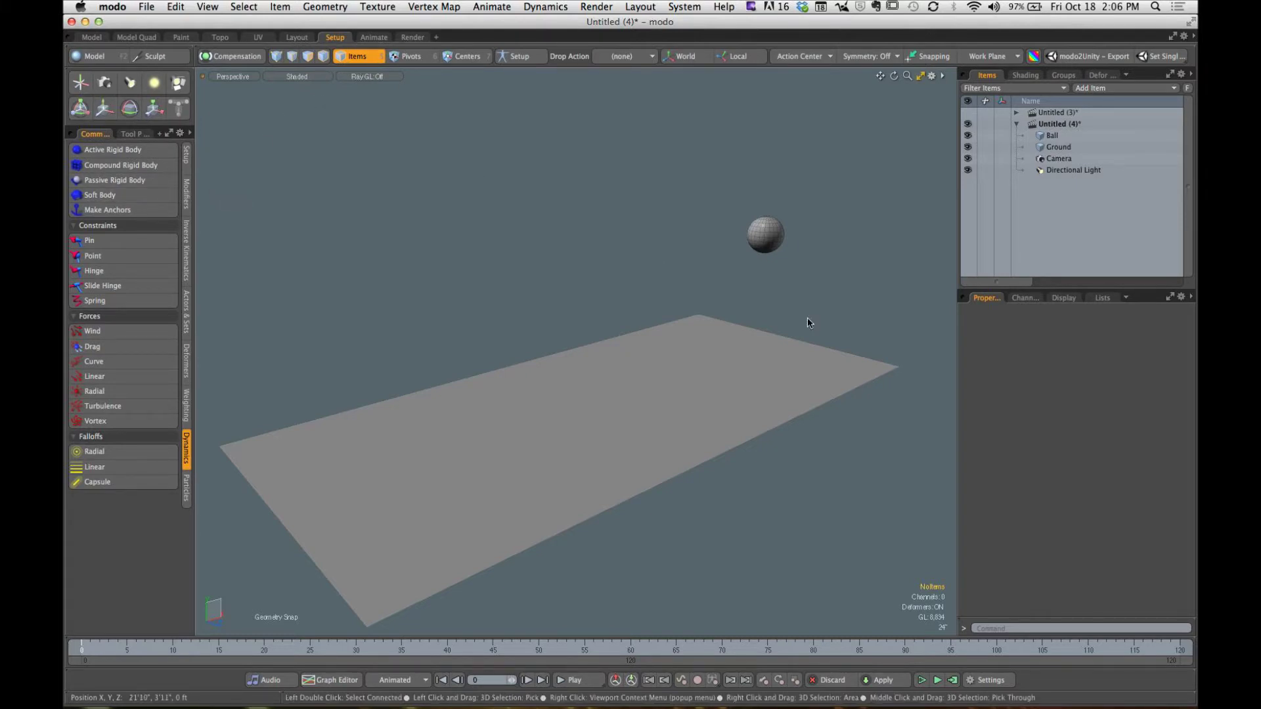
Step: Make the Ball an active rigid body
{"action": "left_click", "coordinate": [780, 244]}
{"action": "left_click_drag", "start_coordinate": [797, 274], "coordinate": [874, 366], "text": "alt"}
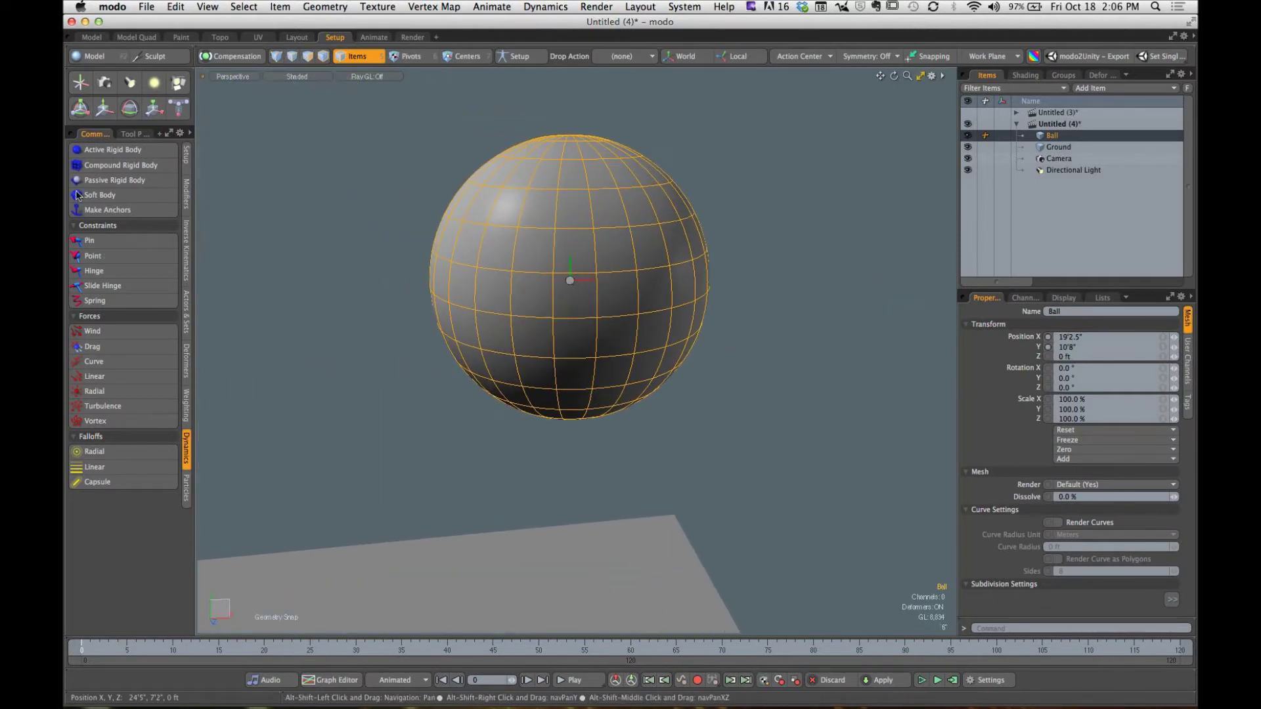
{"action": "left_click", "coordinate": [149, 153]}
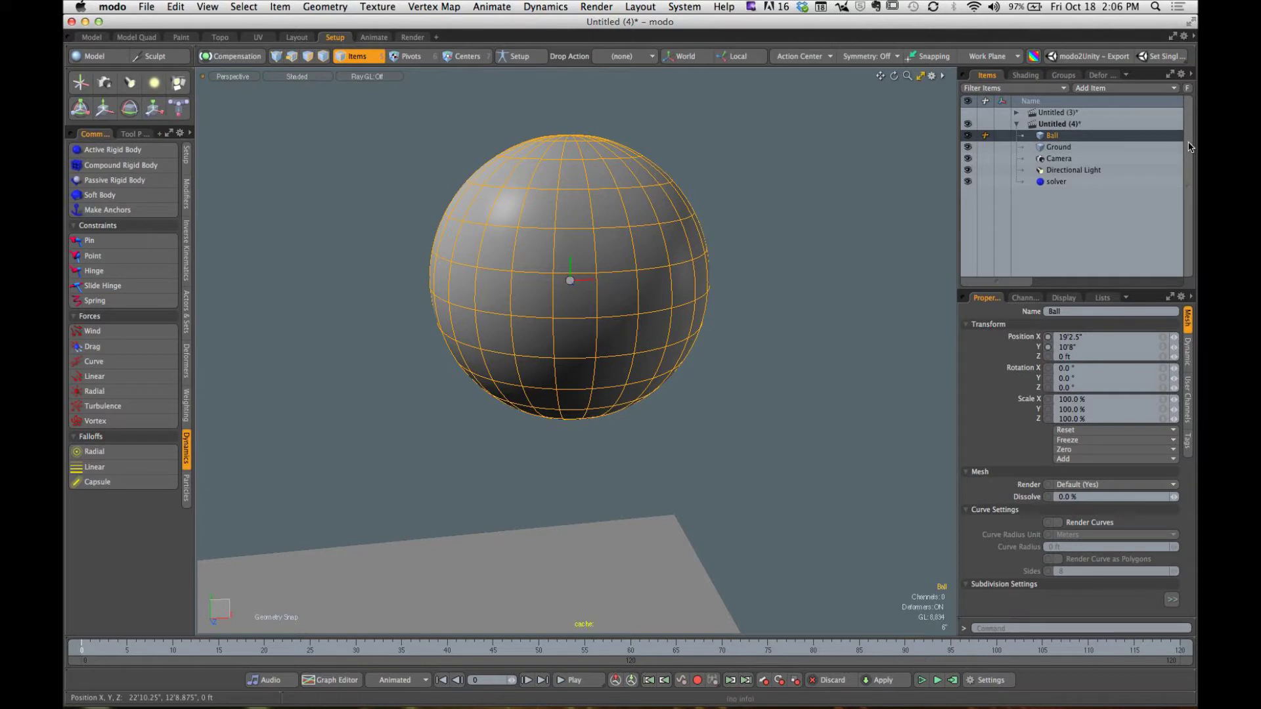
Step: Examine the solver's gravity settings and preview the Ball's fall by running and stopping the live simulation
{"action": "left_click", "coordinate": [1057, 182]}
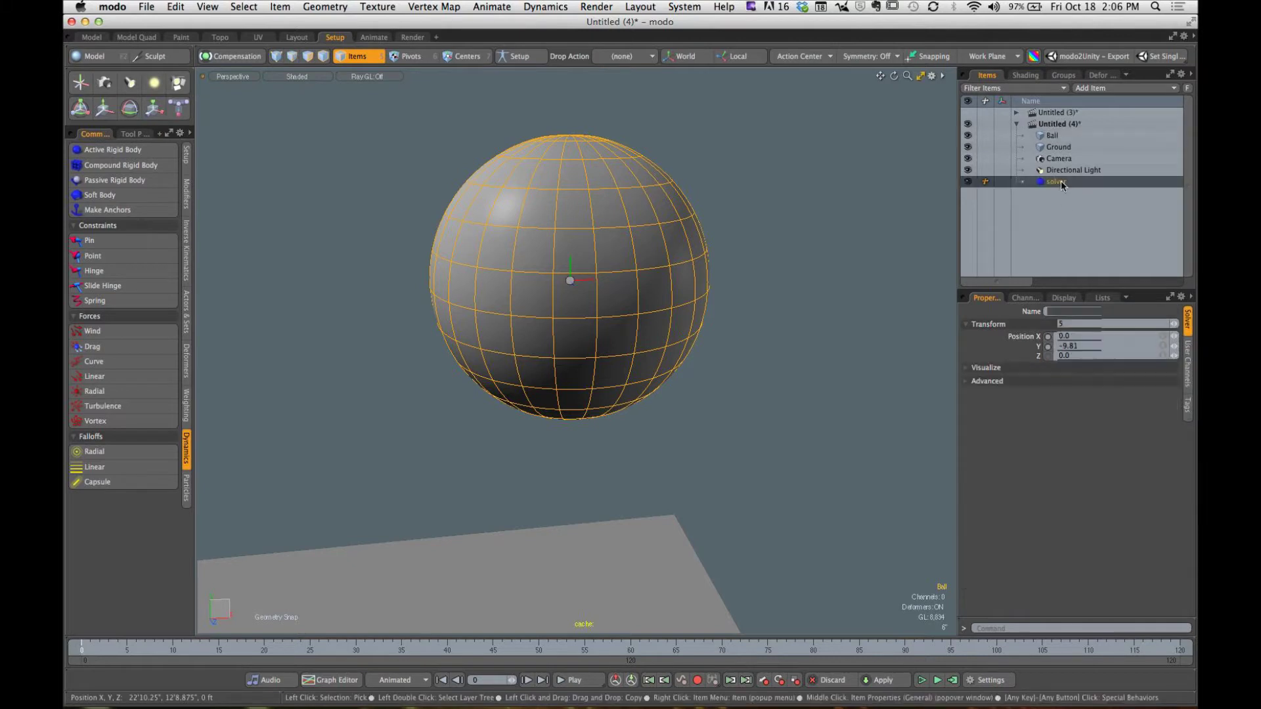
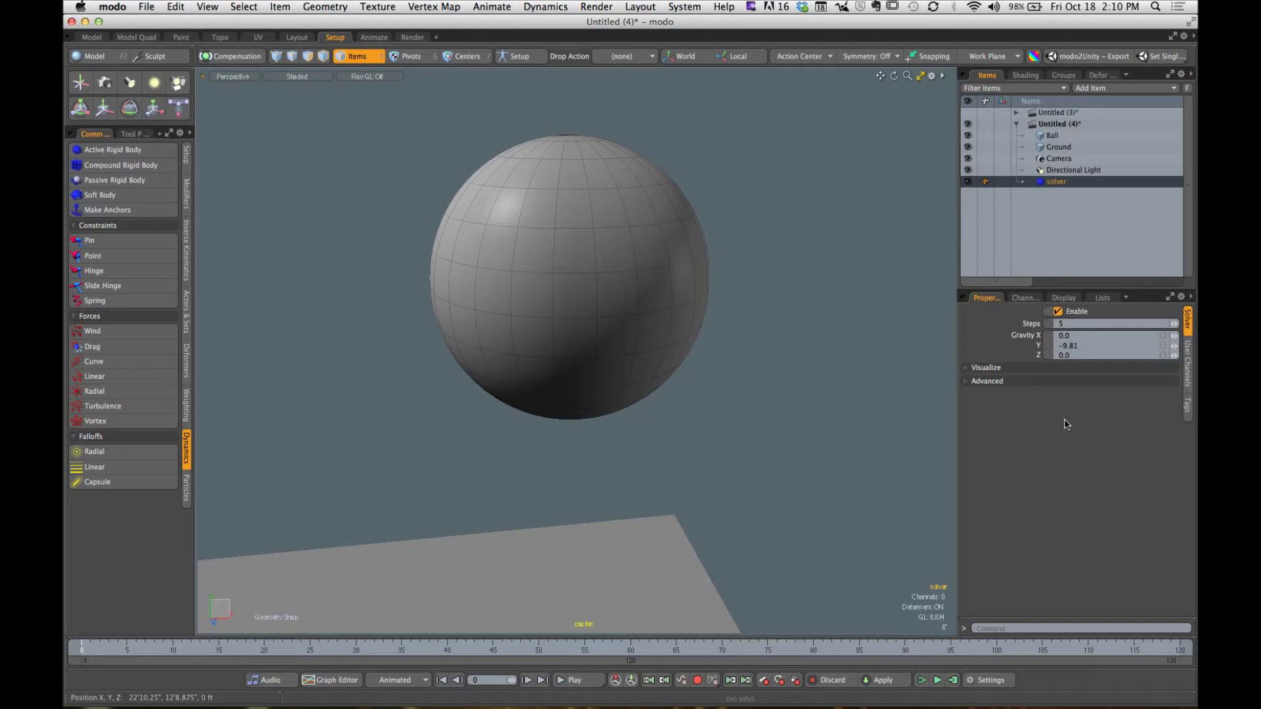
{"action": "left_click_drag", "start_coordinate": [754, 428], "coordinate": [715, 367], "text": "alt"}
{"action": "scroll", "coordinate": [710, 397], "scroll_direction": "down", "scroll_amount": 5}
{"action": "left_click_drag", "start_coordinate": [659, 425], "coordinate": [651, 379], "text": "alt"}
{"action": "left_click", "coordinate": [922, 680]}
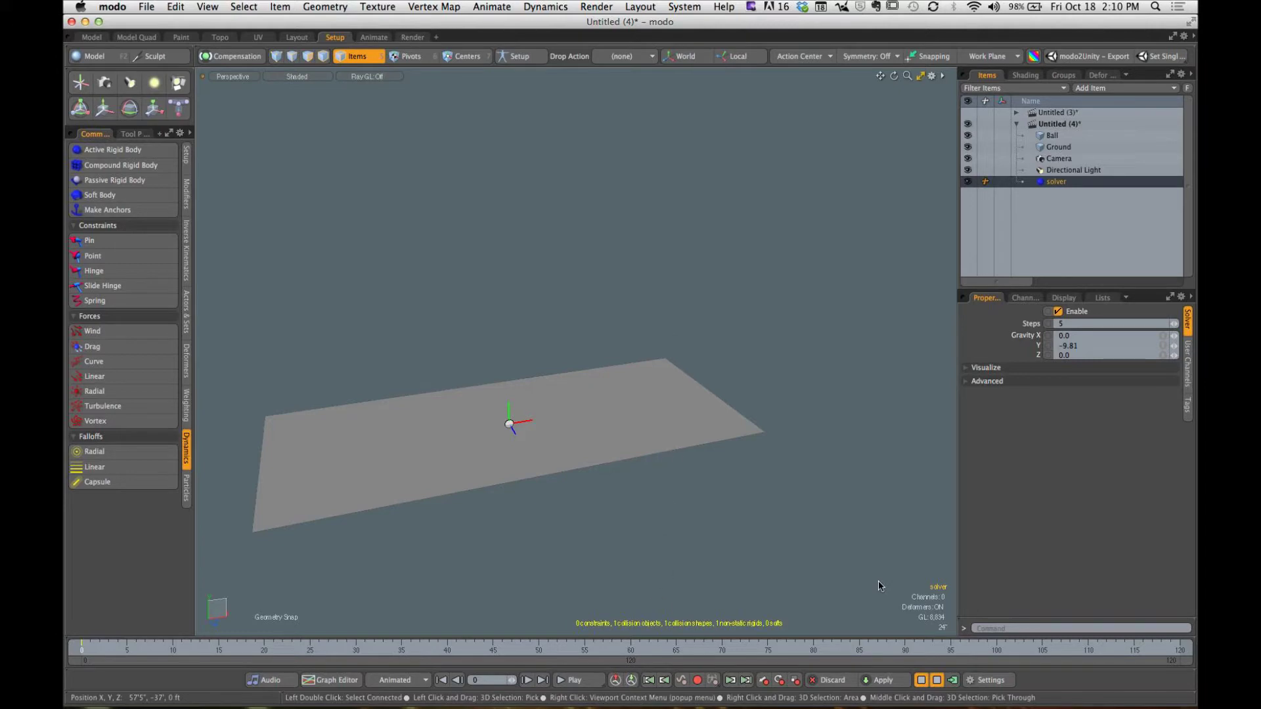
{"action": "left_click", "coordinate": [922, 680]}
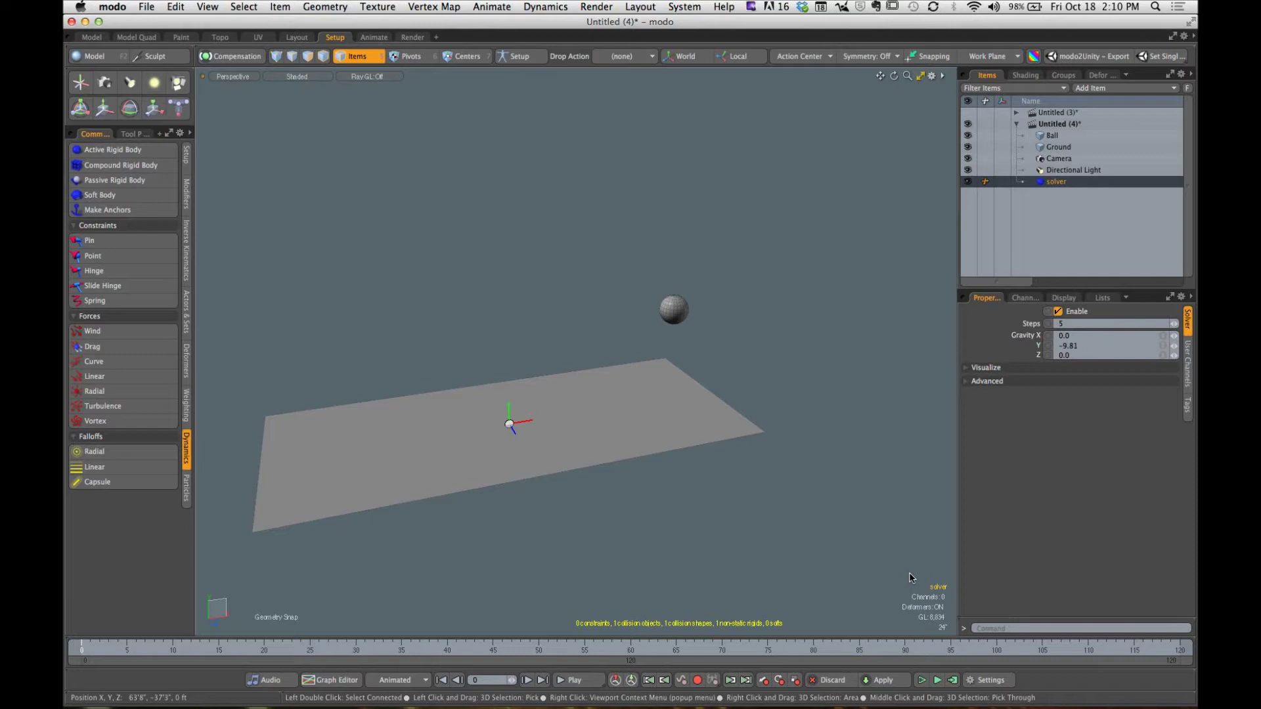
Step: Examine the Ball's dynamics properties and the available body type options
{"action": "left_click", "coordinate": [1063, 138]}
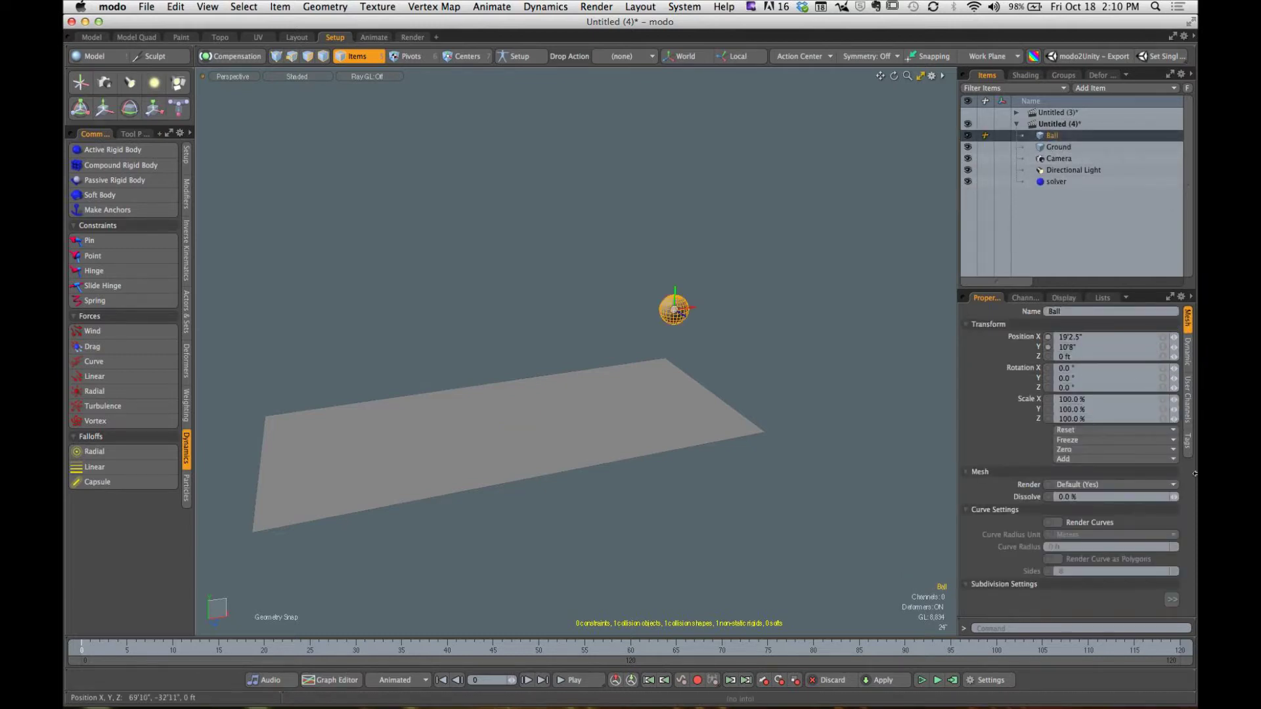
{"action": "left_click", "coordinate": [1189, 358]}
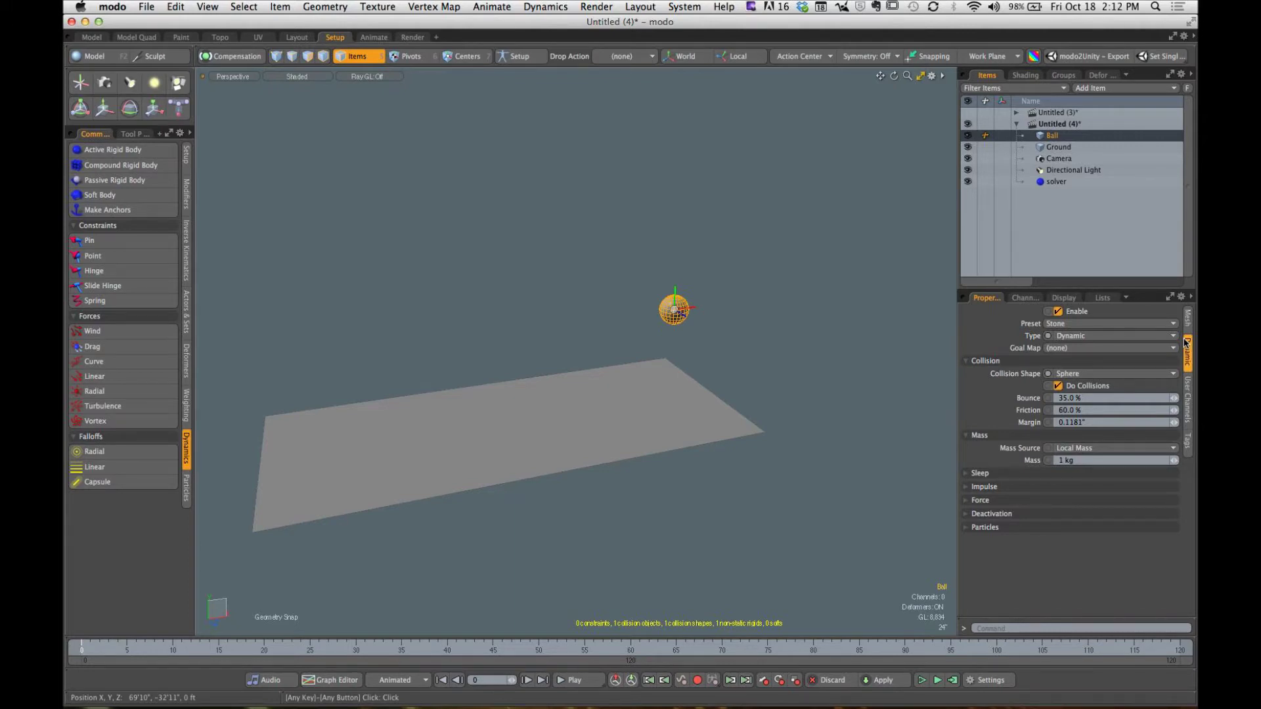
{"action": "left_click", "coordinate": [1149, 336]}
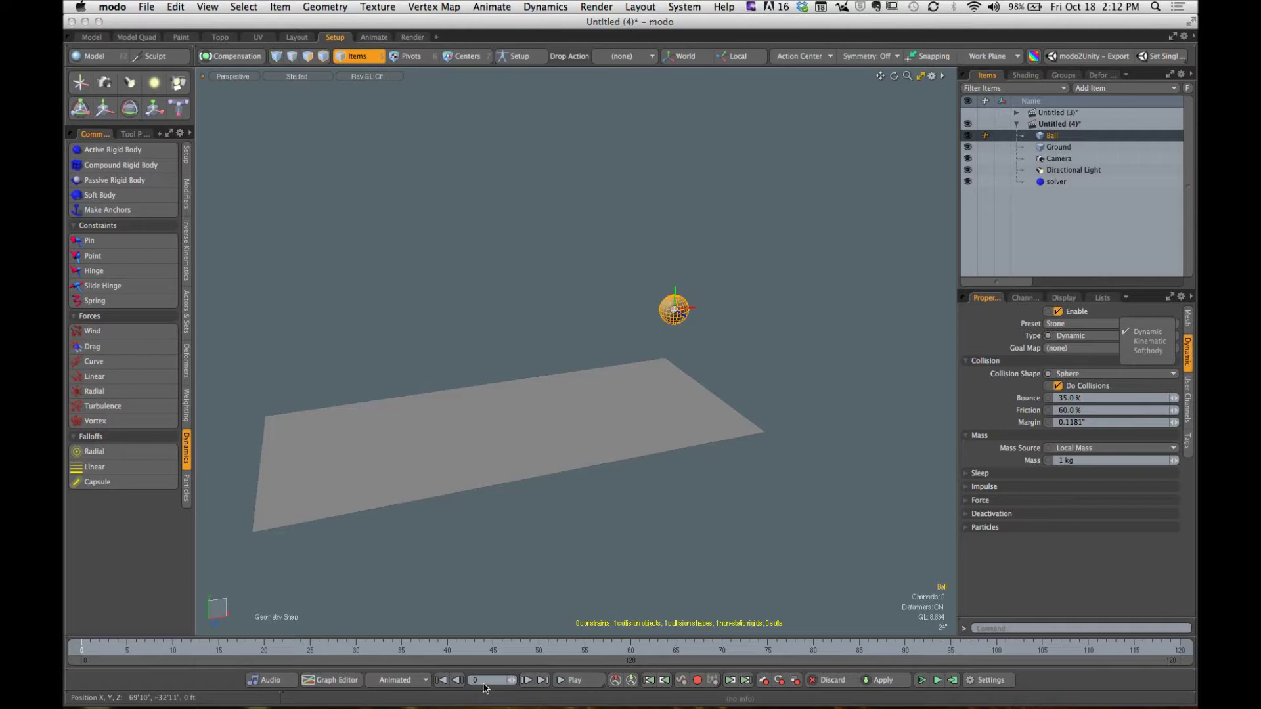
Step: Compare timeline playback of the scene with the live simulation started and stopped from frame 0
{"action": "left_click", "coordinate": [575, 683]}
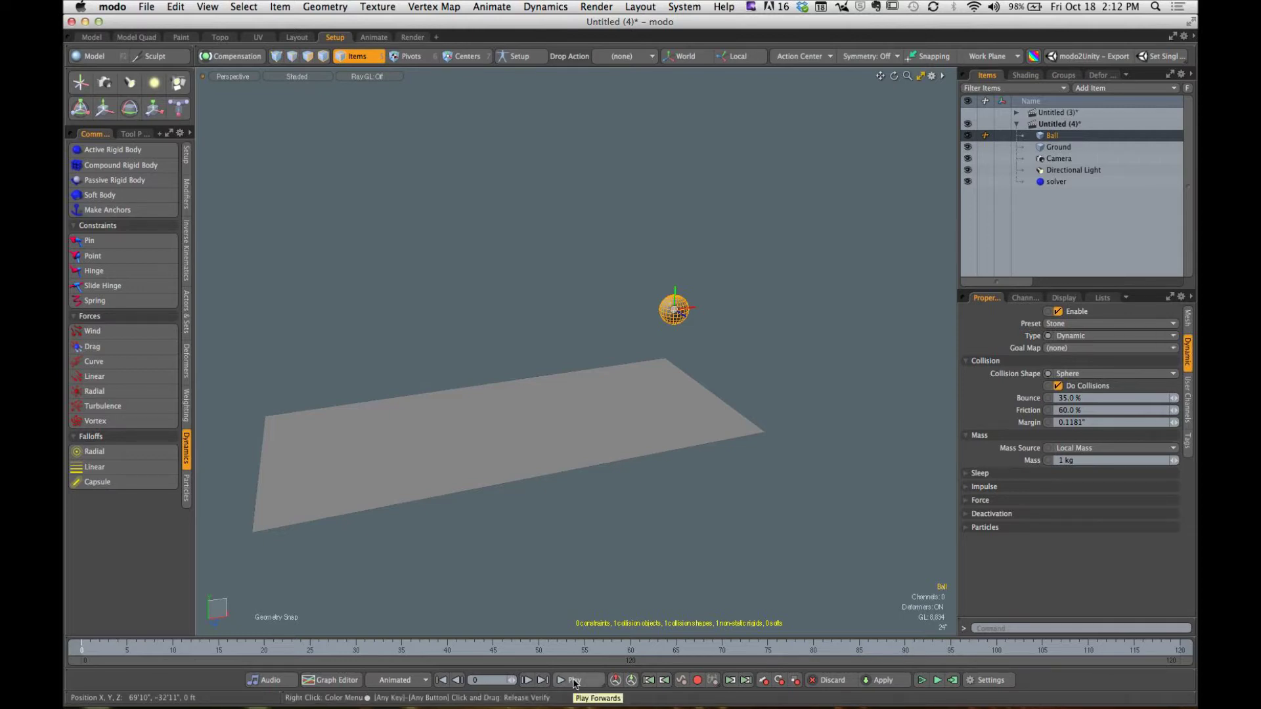
{"action": "left_click", "coordinate": [576, 683]}
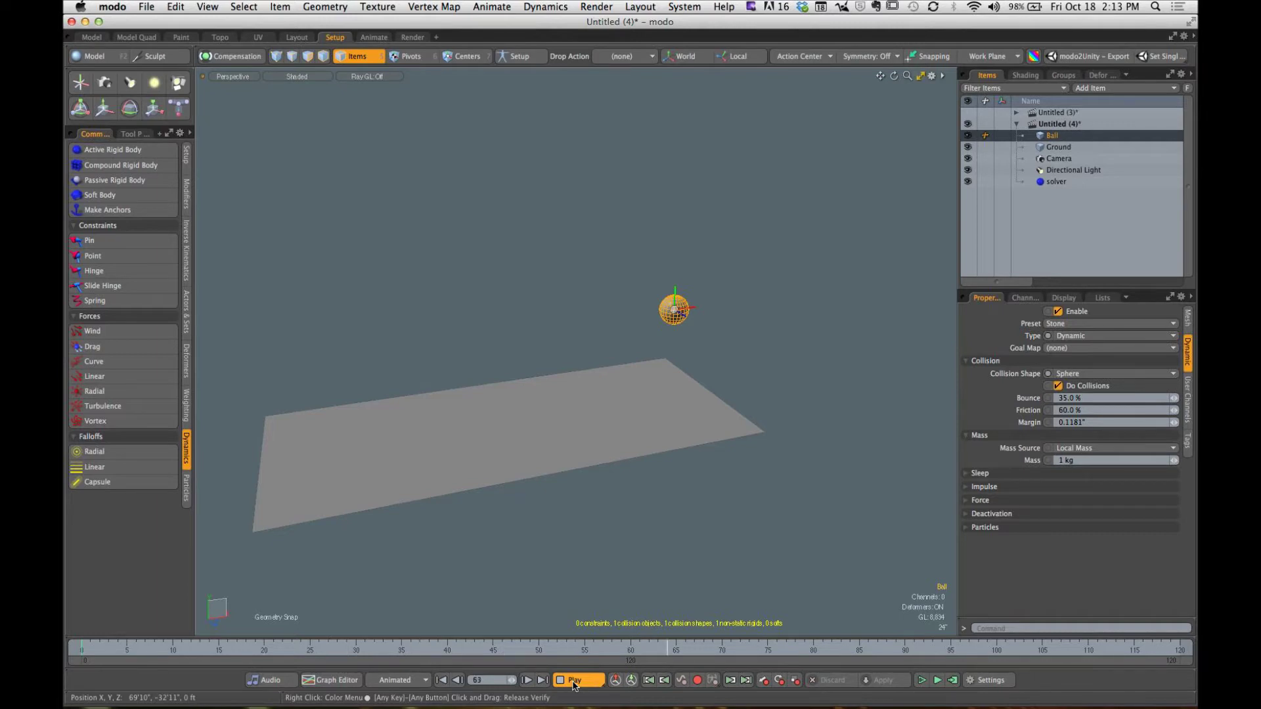
{"action": "left_click", "coordinate": [574, 683]}
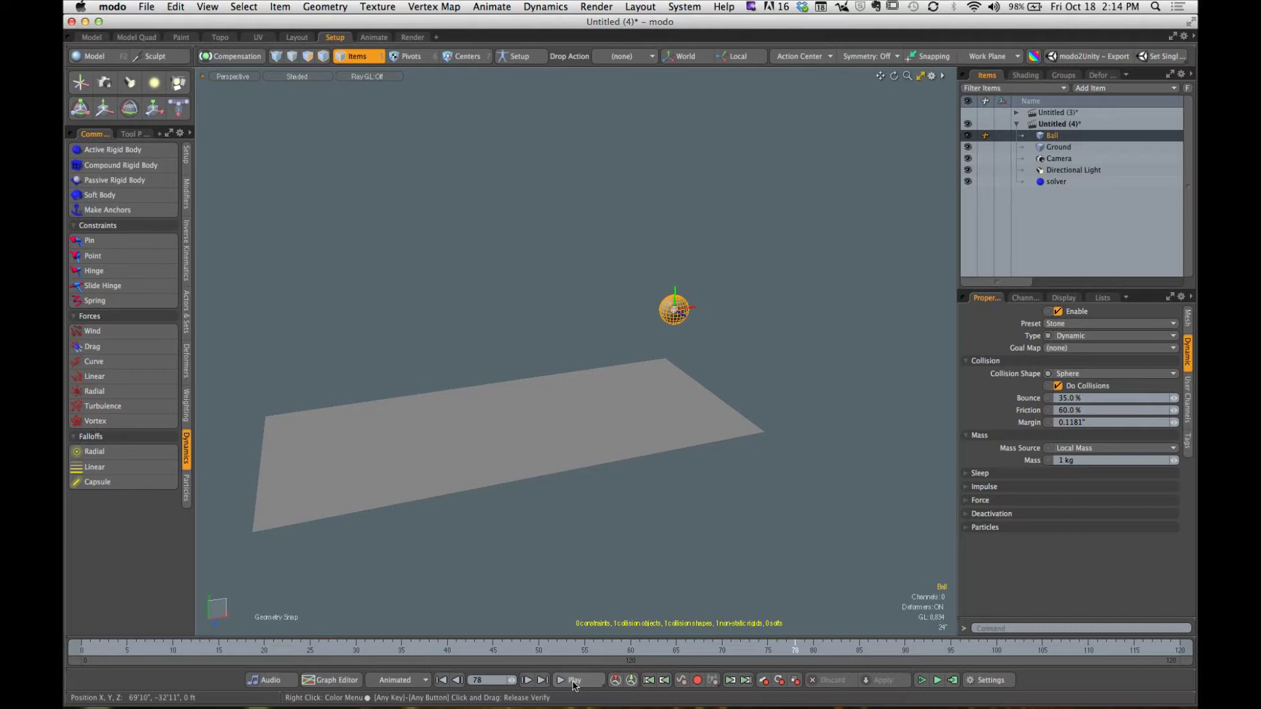
{"action": "left_click_drag", "start_coordinate": [569, 649], "coordinate": [81, 649]}
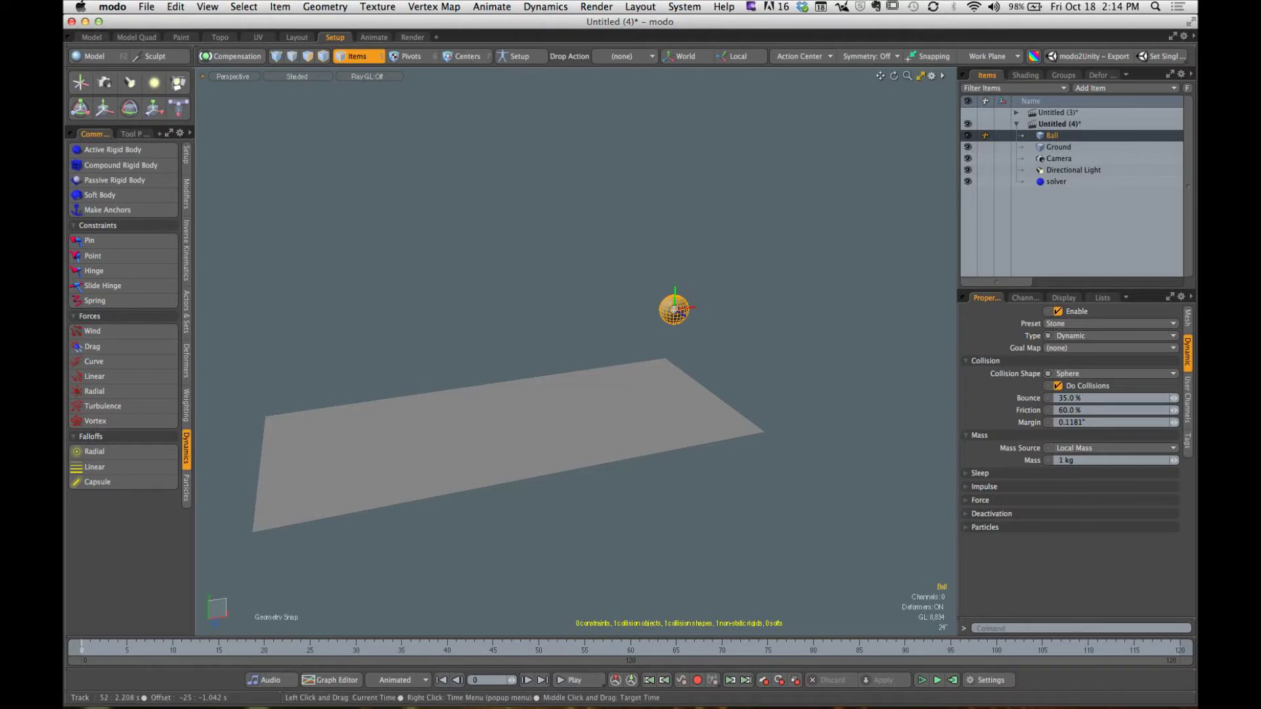
{"action": "left_click", "coordinate": [921, 681]}
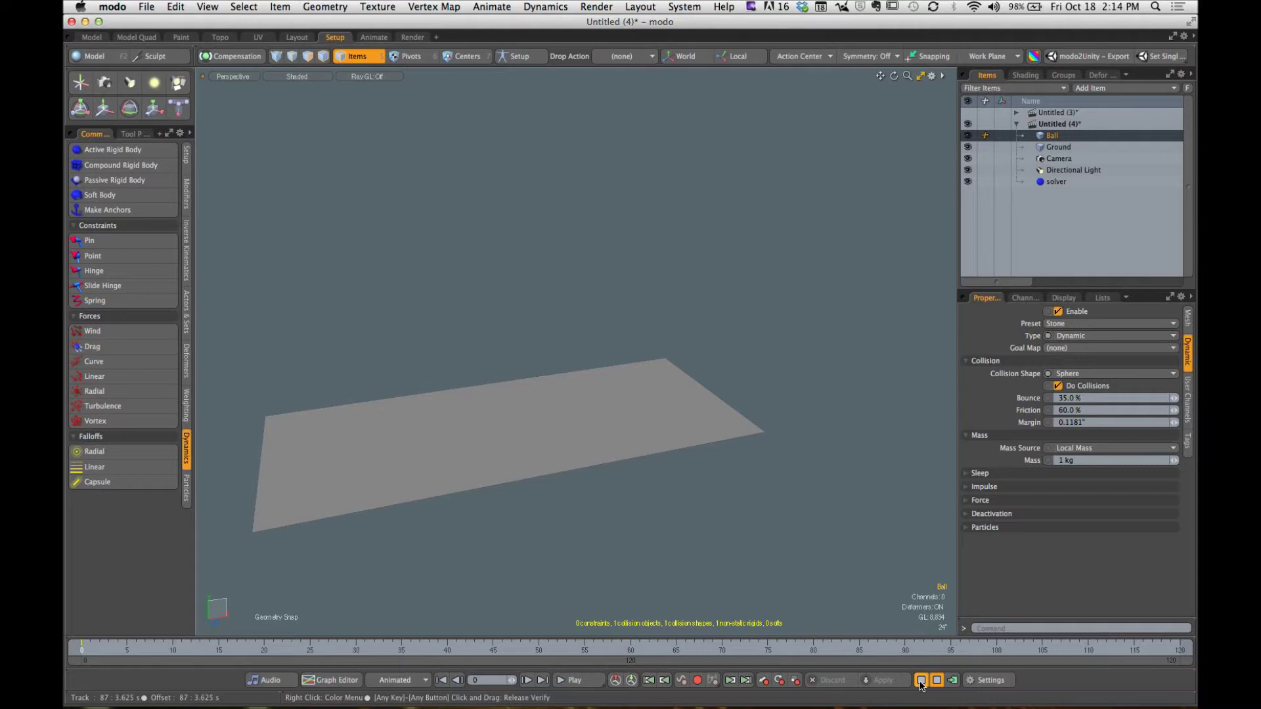
{"action": "left_click", "coordinate": [921, 681]}
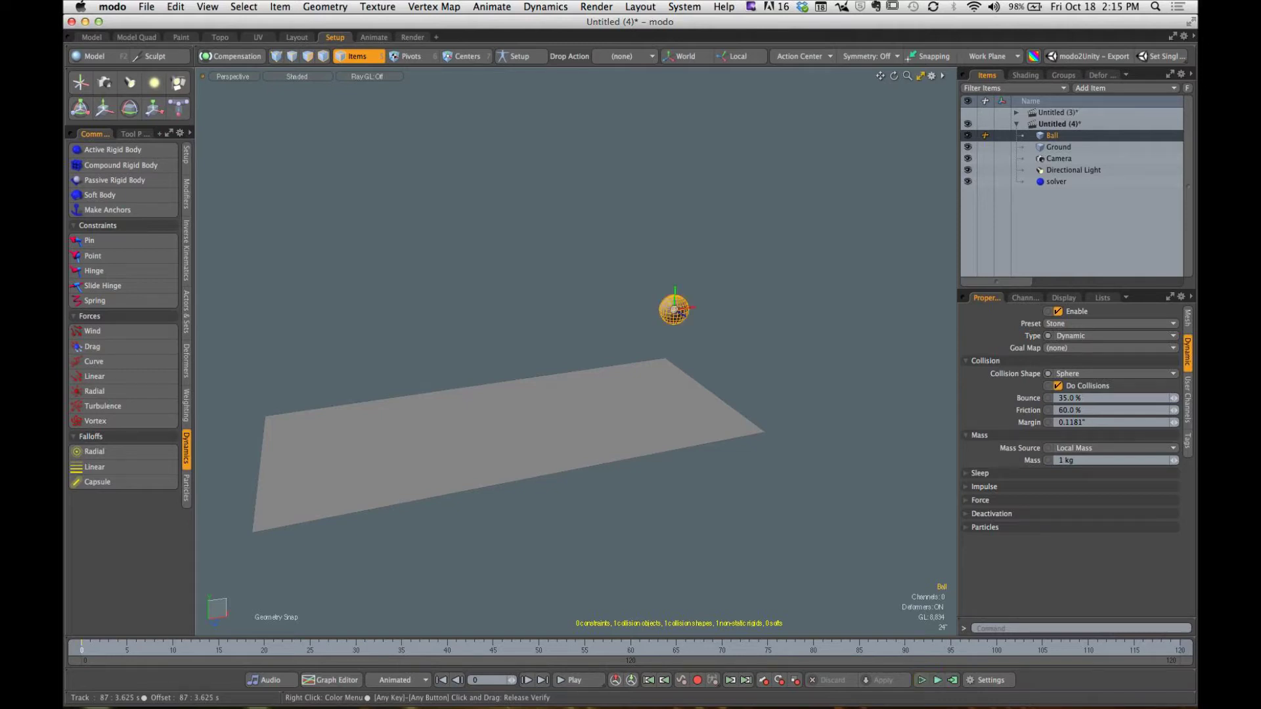
Step: Deselect the Ball and add a radial particle emitter at the scene origin
{"action": "left_click", "coordinate": [557, 346]}
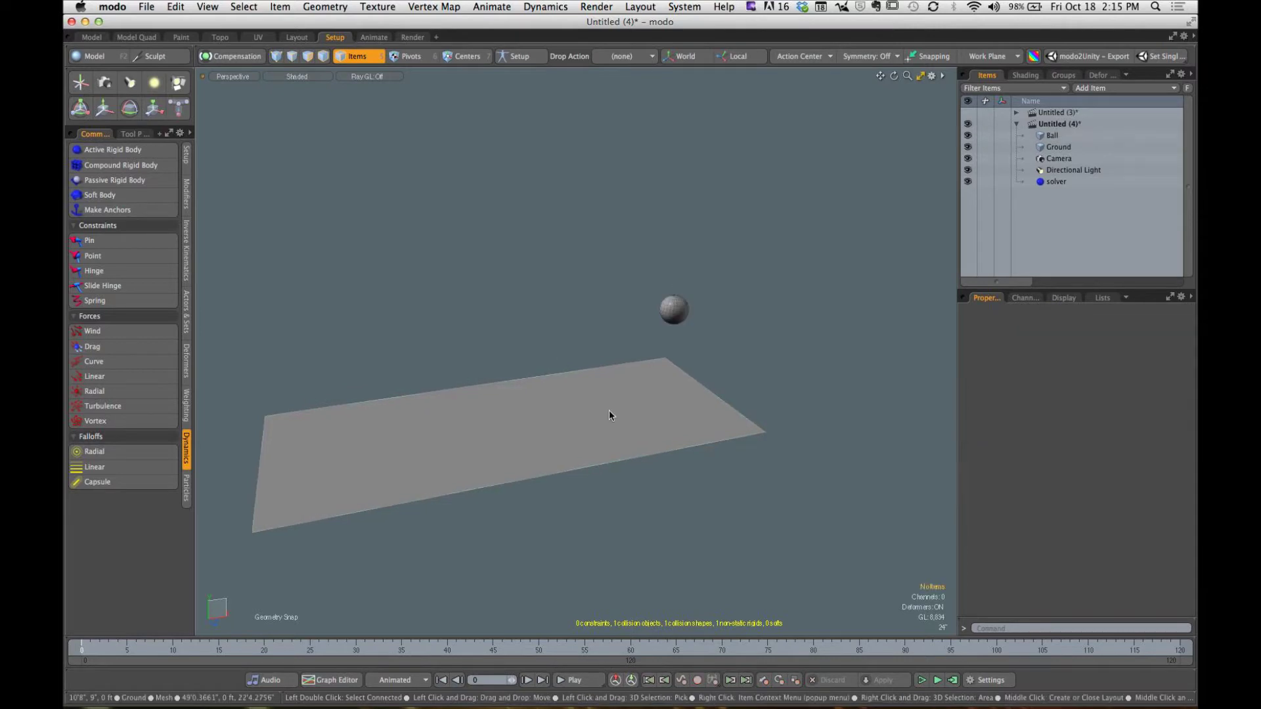
{"action": "left_click_drag", "start_coordinate": [610, 412], "coordinate": [581, 444], "text": "alt"}
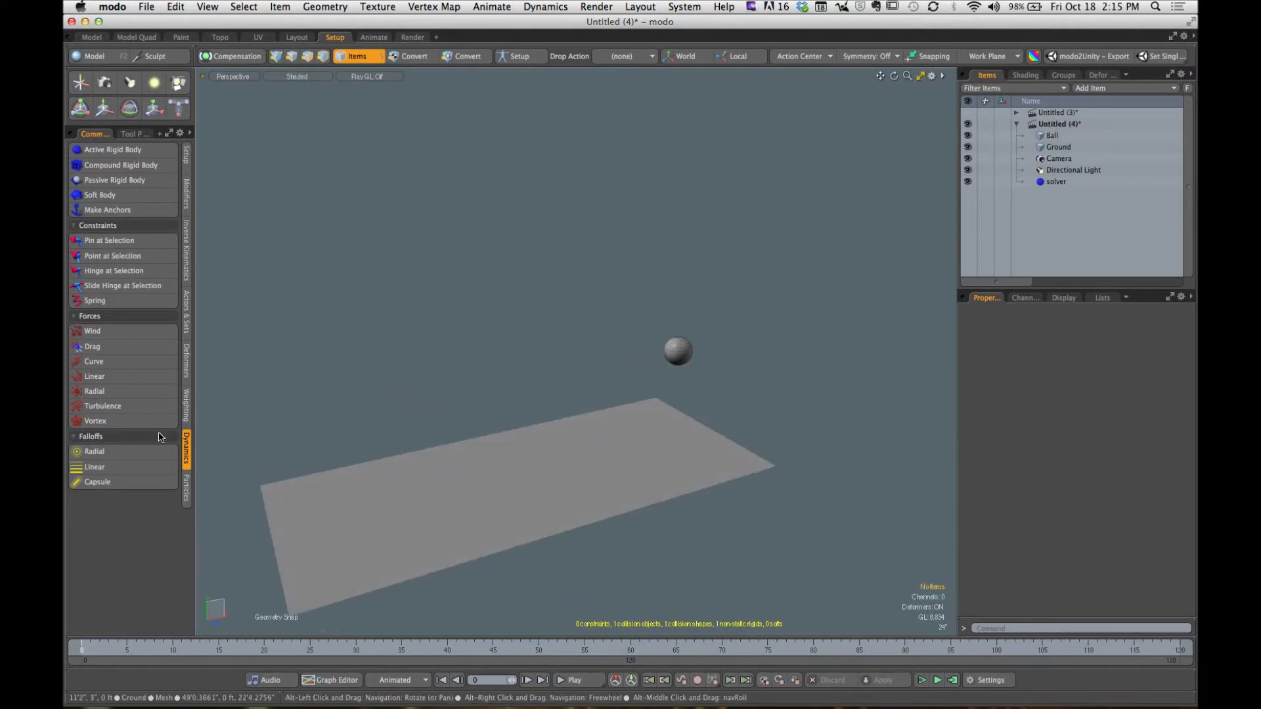
{"action": "left_click", "coordinate": [187, 488]}
{"action": "left_click", "coordinate": [159, 184]}
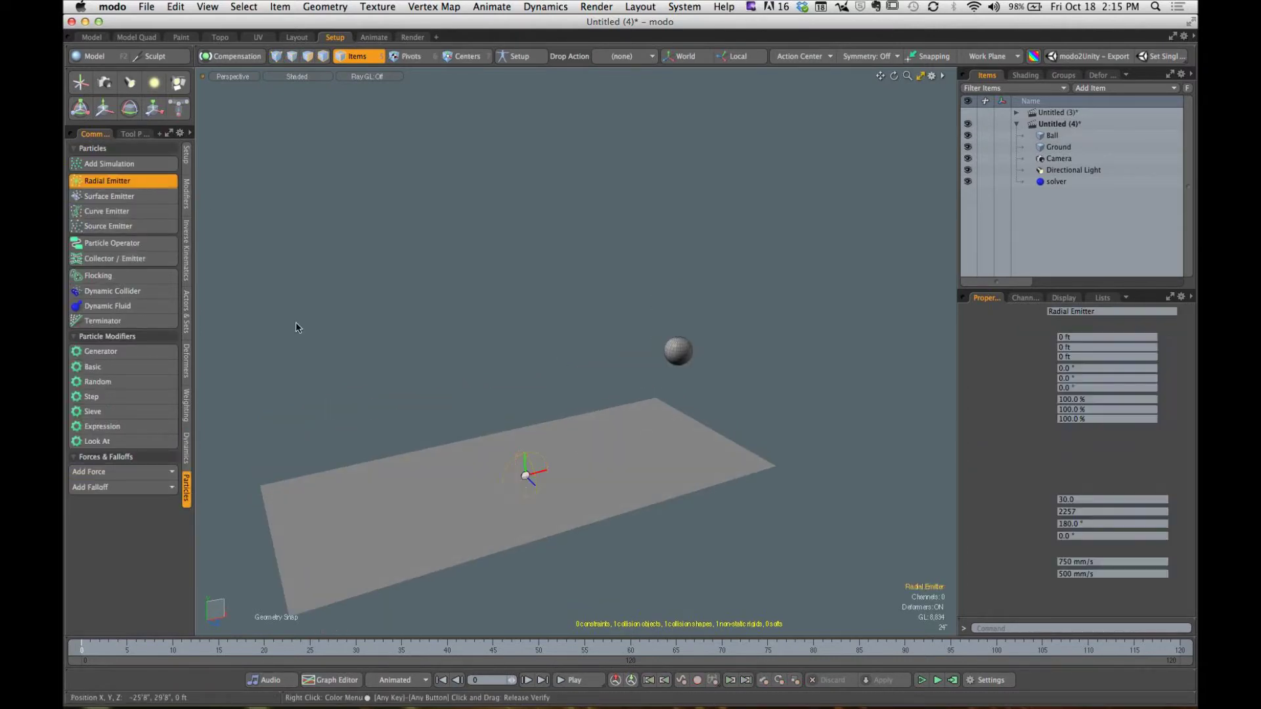
Step: Hide the Ground and Ball items so only the radial emitter is shown up close
{"action": "left_click_drag", "start_coordinate": [595, 456], "coordinate": [538, 410], "text": "alt"}
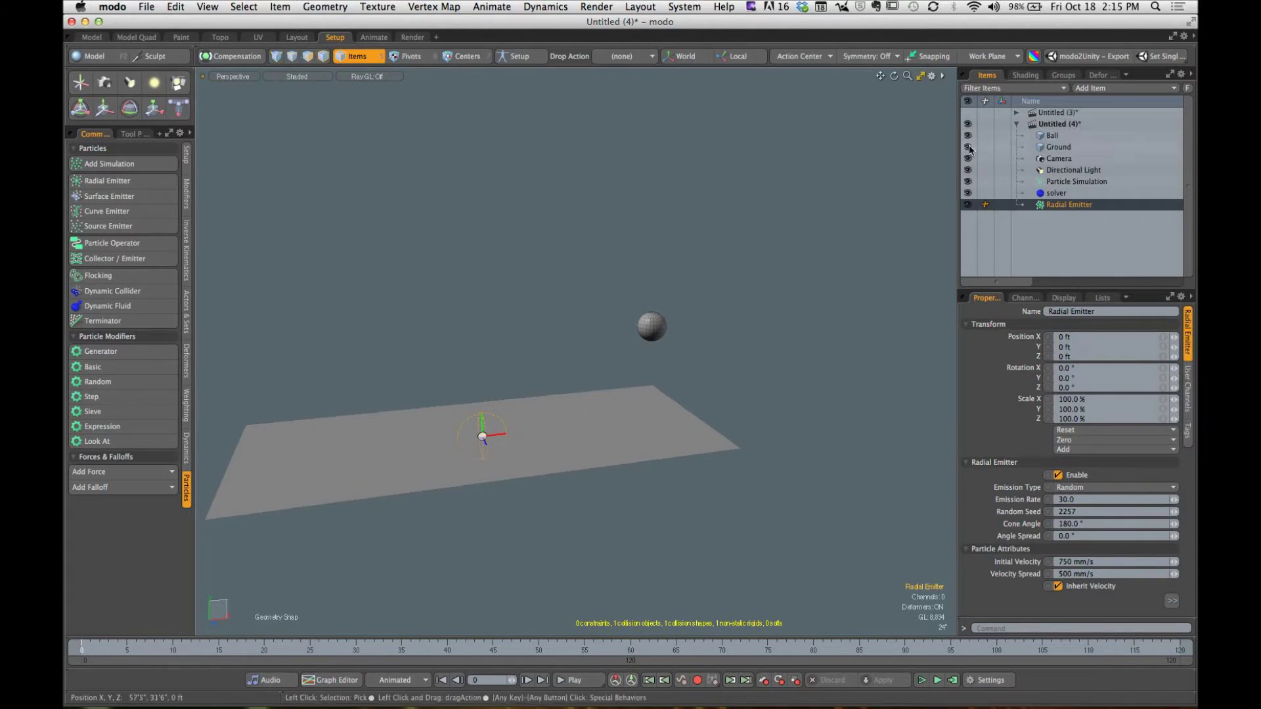
{"action": "left_click_drag", "start_coordinate": [969, 147], "coordinate": [970, 137]}
{"action": "left_click_drag", "start_coordinate": [574, 470], "coordinate": [587, 315], "text": "alt+shift"}
{"action": "left_click_drag", "start_coordinate": [587, 315], "coordinate": [616, 369], "text": "ctrl+alt"}
{"action": "left_click_drag", "start_coordinate": [619, 368], "coordinate": [664, 437], "text": "alt+shift"}
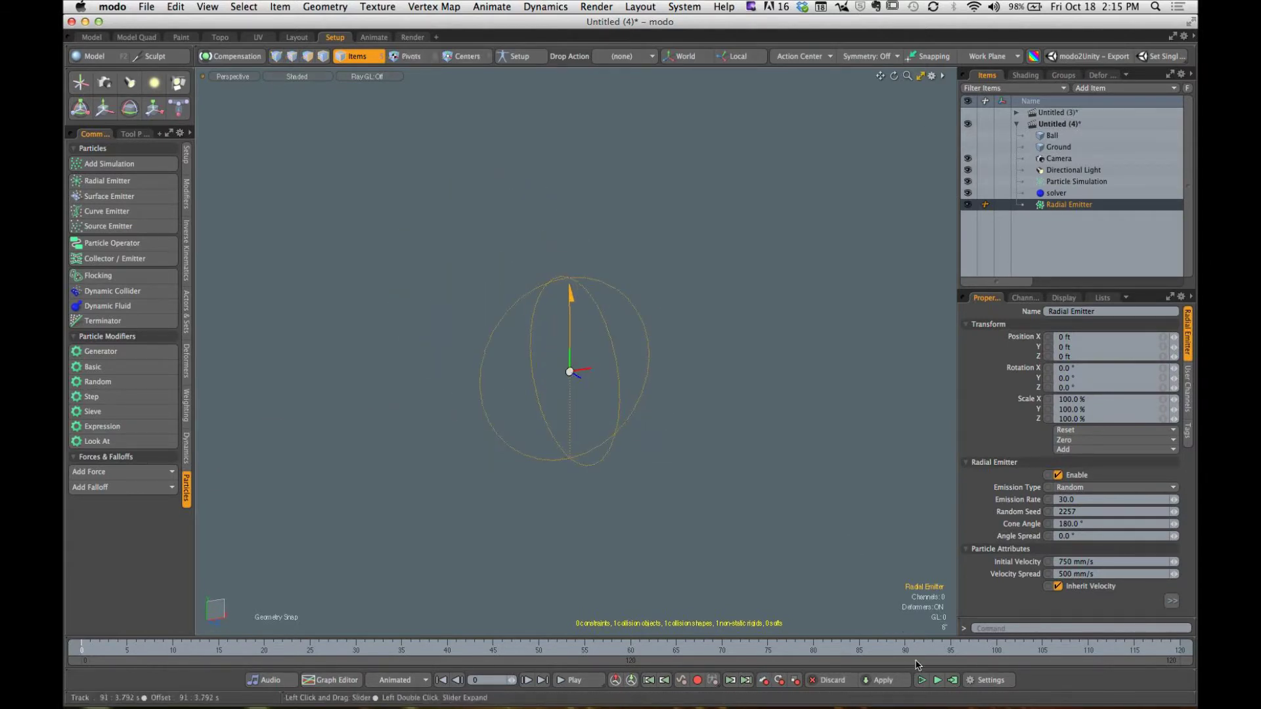
Step: Start the live simulation and set the radial emitter's cone angle to 36.1° and emission rate to 2000
{"action": "left_click", "coordinate": [922, 680]}
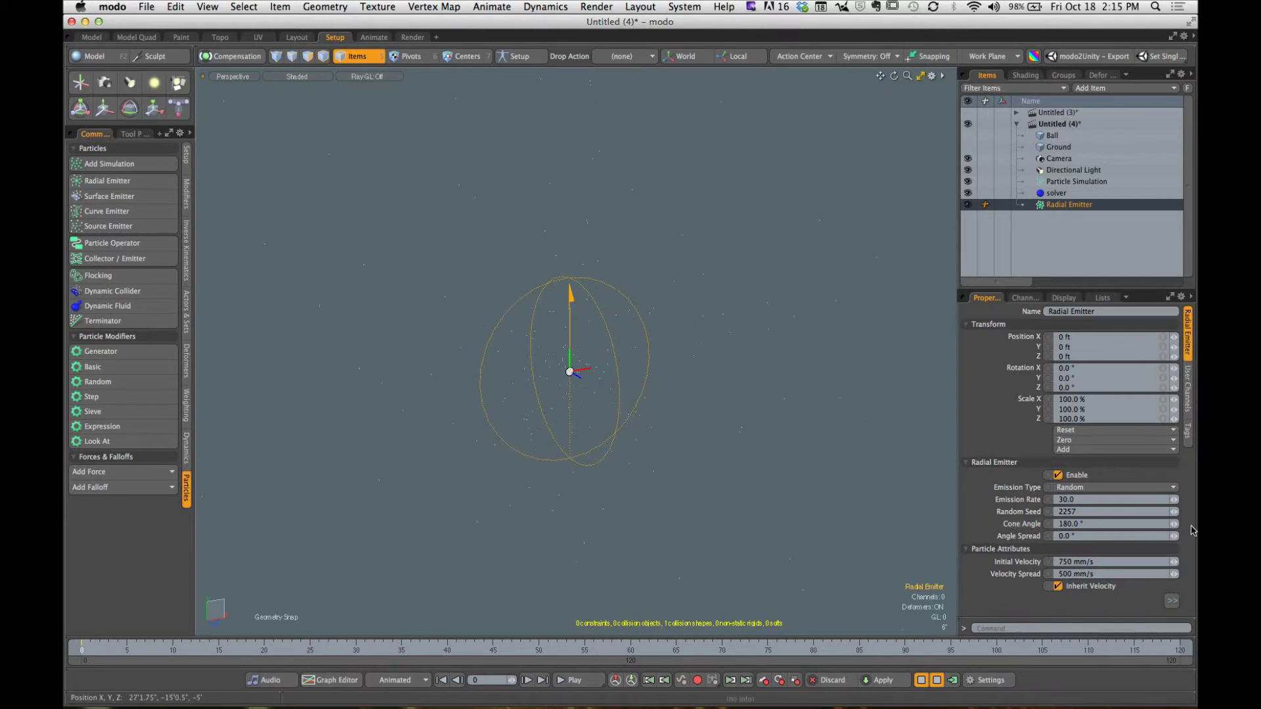
{"action": "mouse_move", "coordinate": [1173, 523]}
{"action": "left_mouse_down"}
{"action": "mouse_move", "coordinate": [1090, 524]}
{"action": "mouse_move", "coordinate": [1169, 528]}
{"action": "left_mouse_up"}
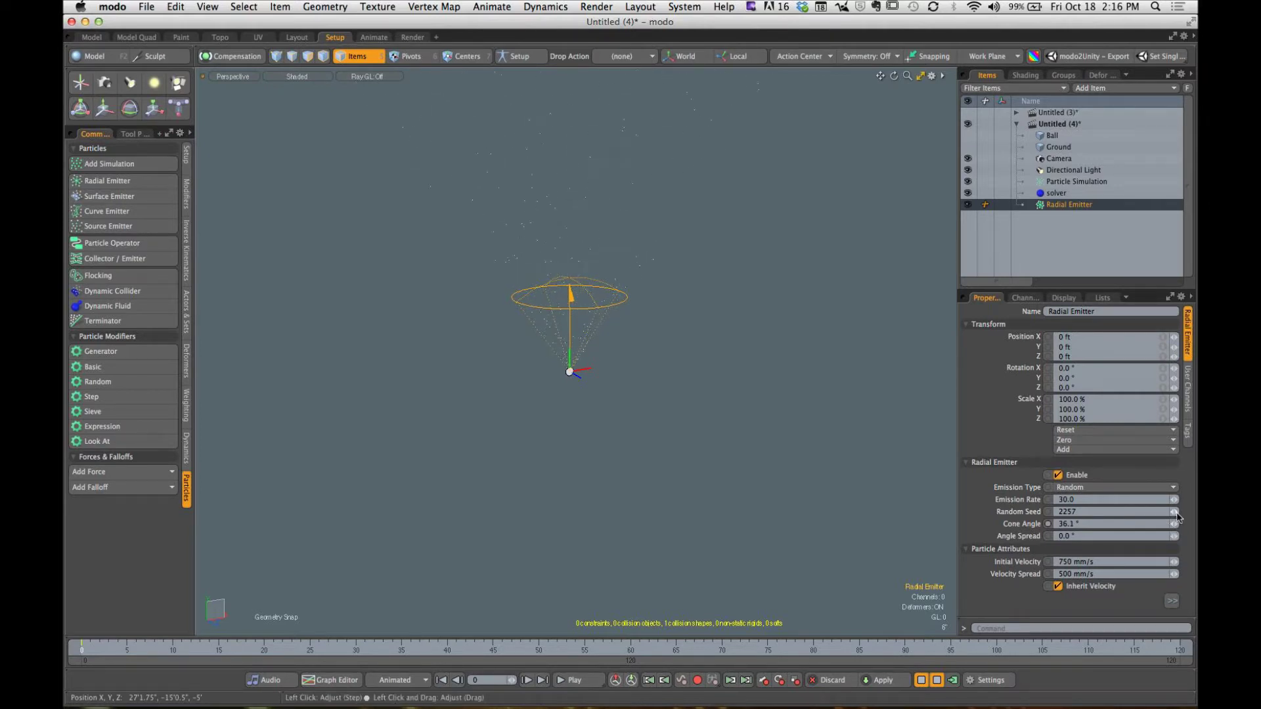
{"action": "left_click_drag", "start_coordinate": [1173, 502], "coordinate": [1176, 489]}
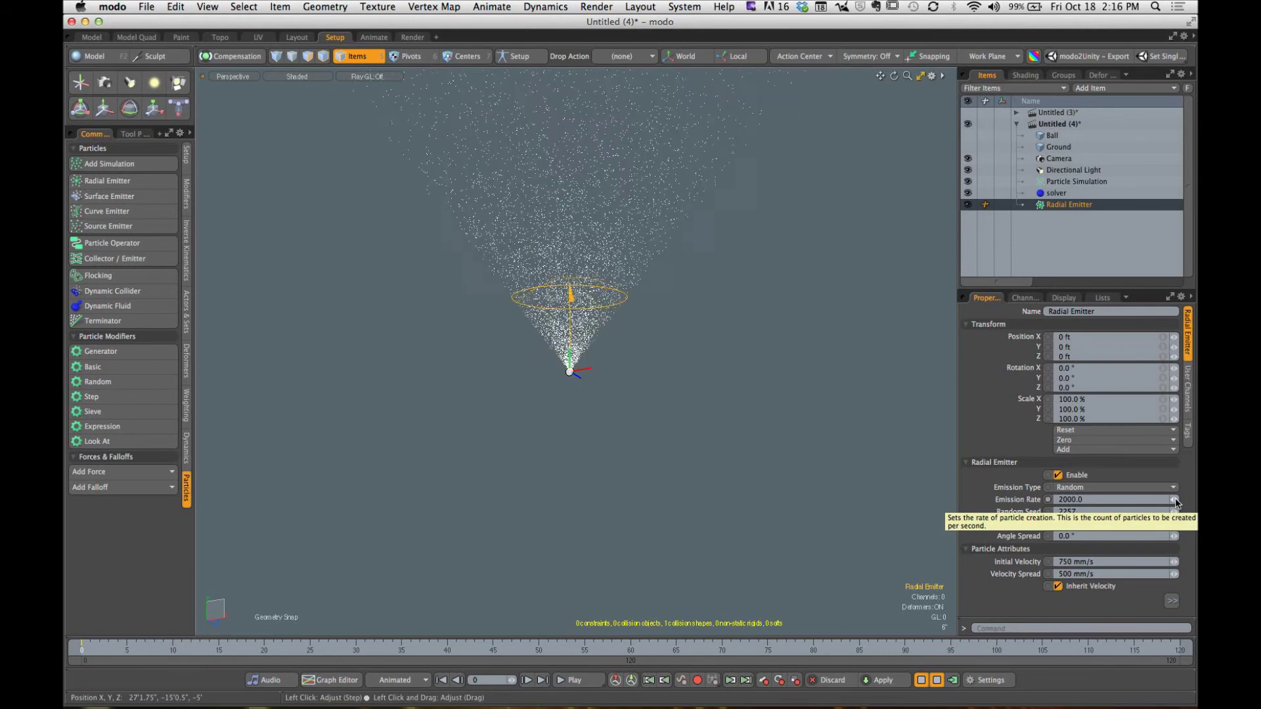
Step: Rotate the radial emitter about 35.5° around X to tilt its particle stream
{"action": "key", "text": "e"}
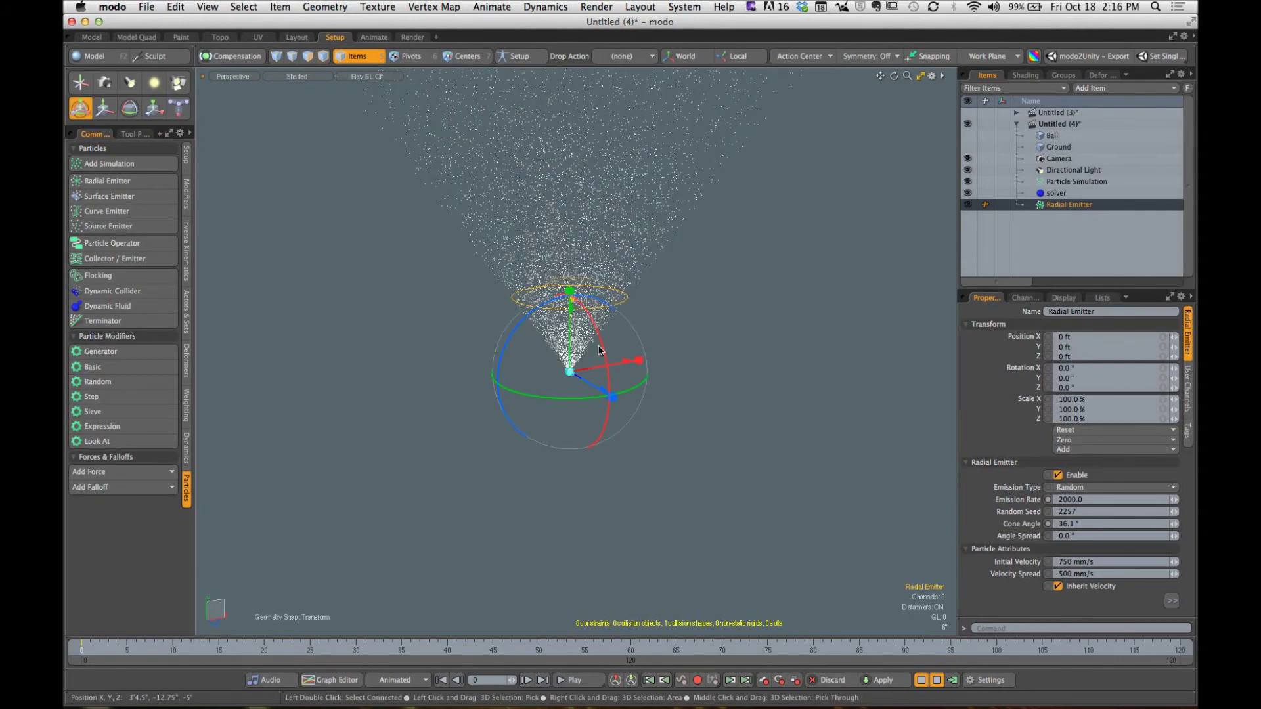
{"action": "left_click_drag", "start_coordinate": [597, 348], "coordinate": [595, 329]}
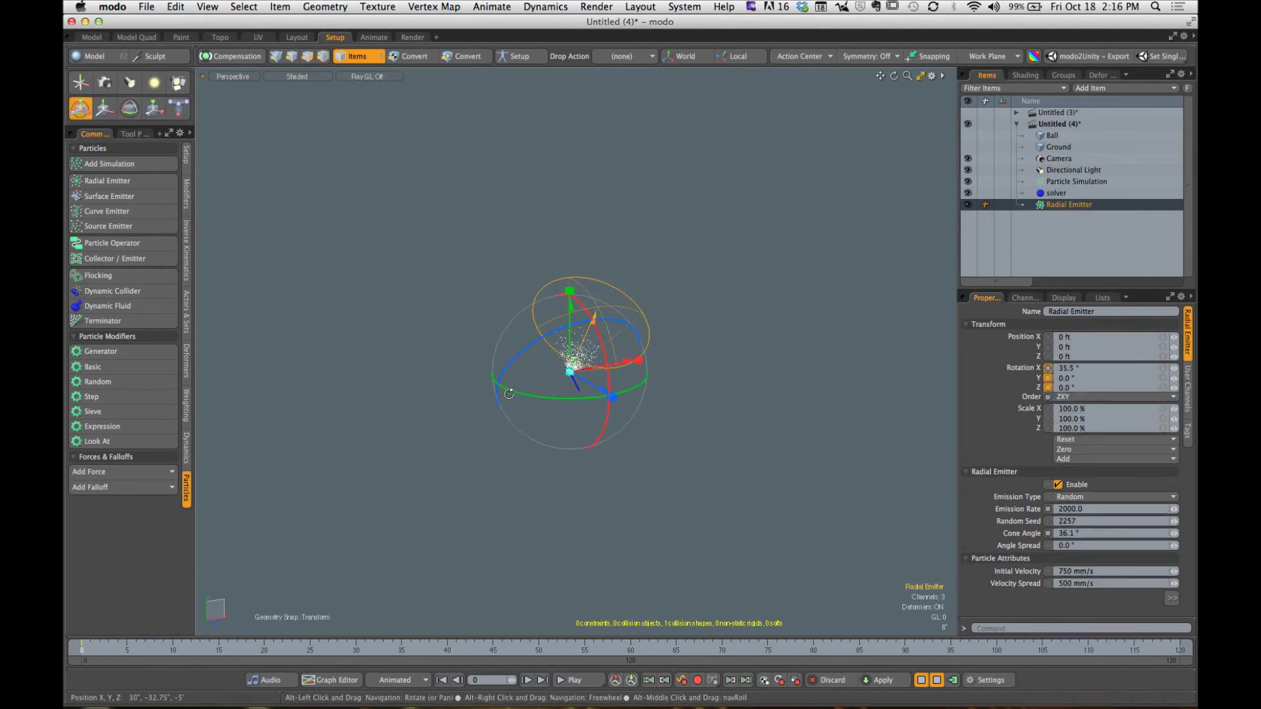
{"action": "left_click_drag", "start_coordinate": [578, 387], "coordinate": [611, 392], "text": "alt"}
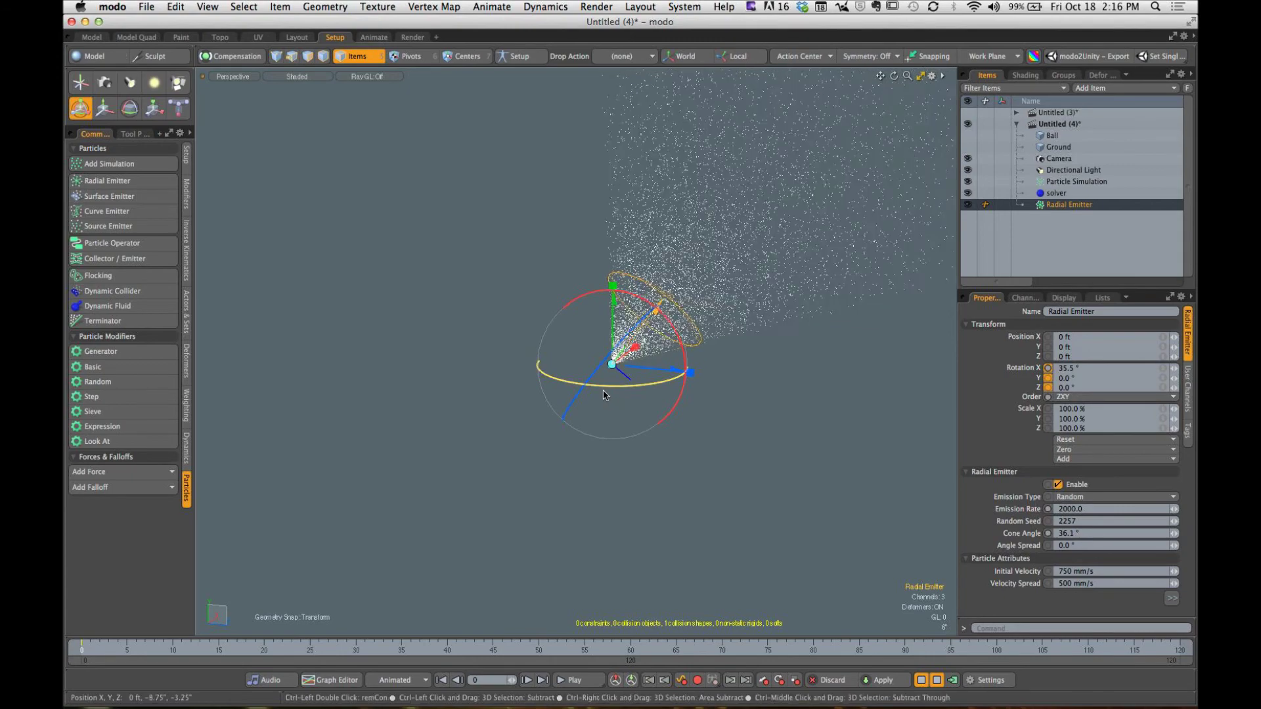
{"action": "key", "text": "alt"}
{"action": "left_click_drag", "start_coordinate": [686, 401], "coordinate": [680, 435], "text": "alt"}
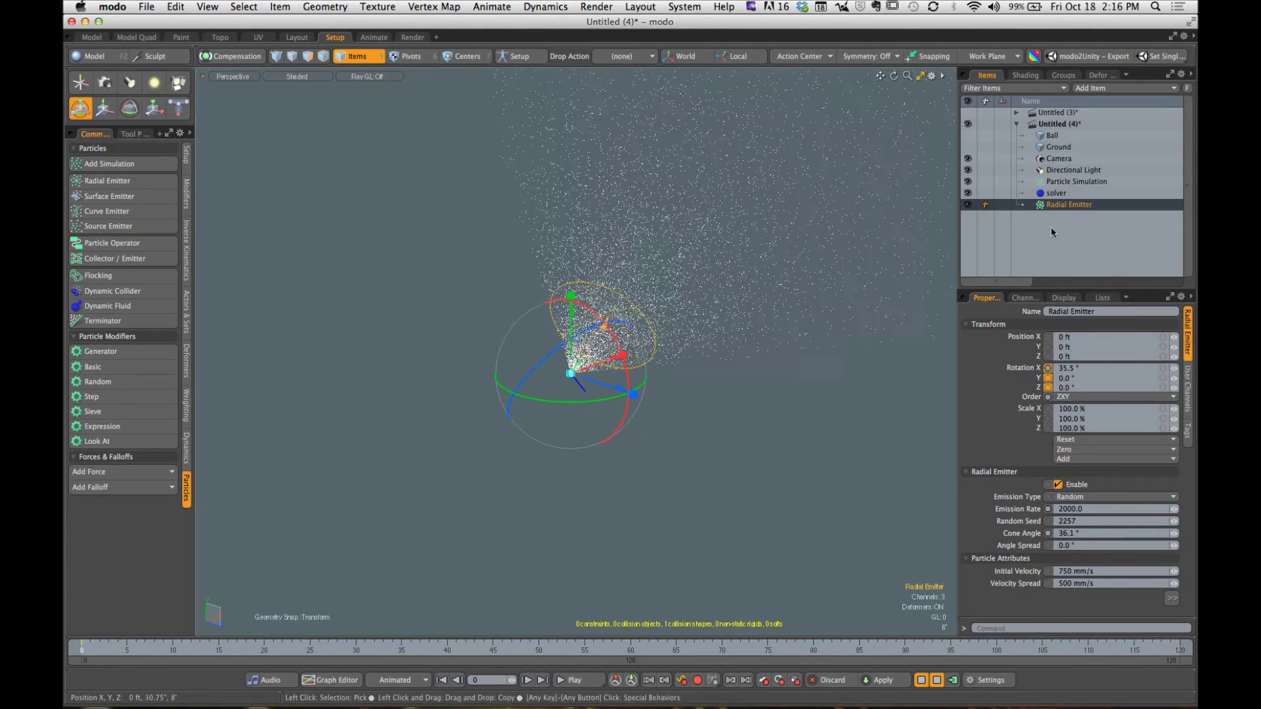
Step: Enable gravity for the Particle Simulation and restart the live simulation
{"action": "left_click", "coordinate": [1067, 182]}
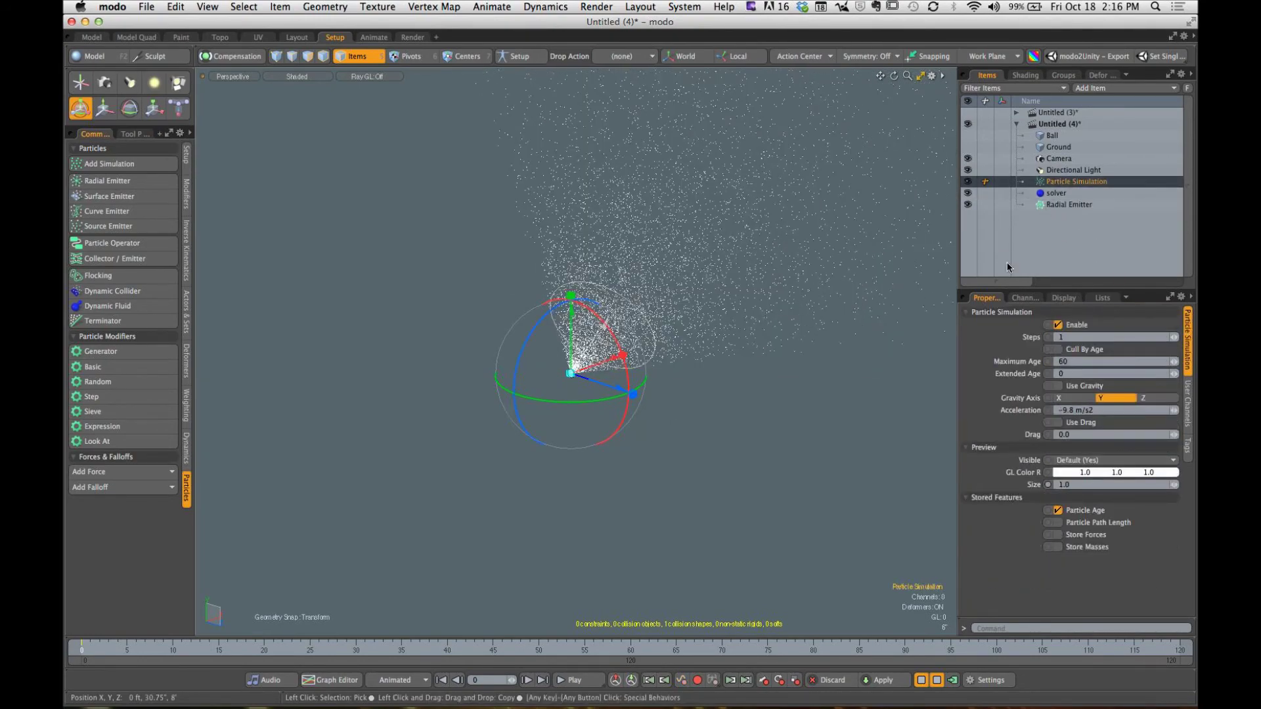
{"action": "left_click", "coordinate": [1059, 386]}
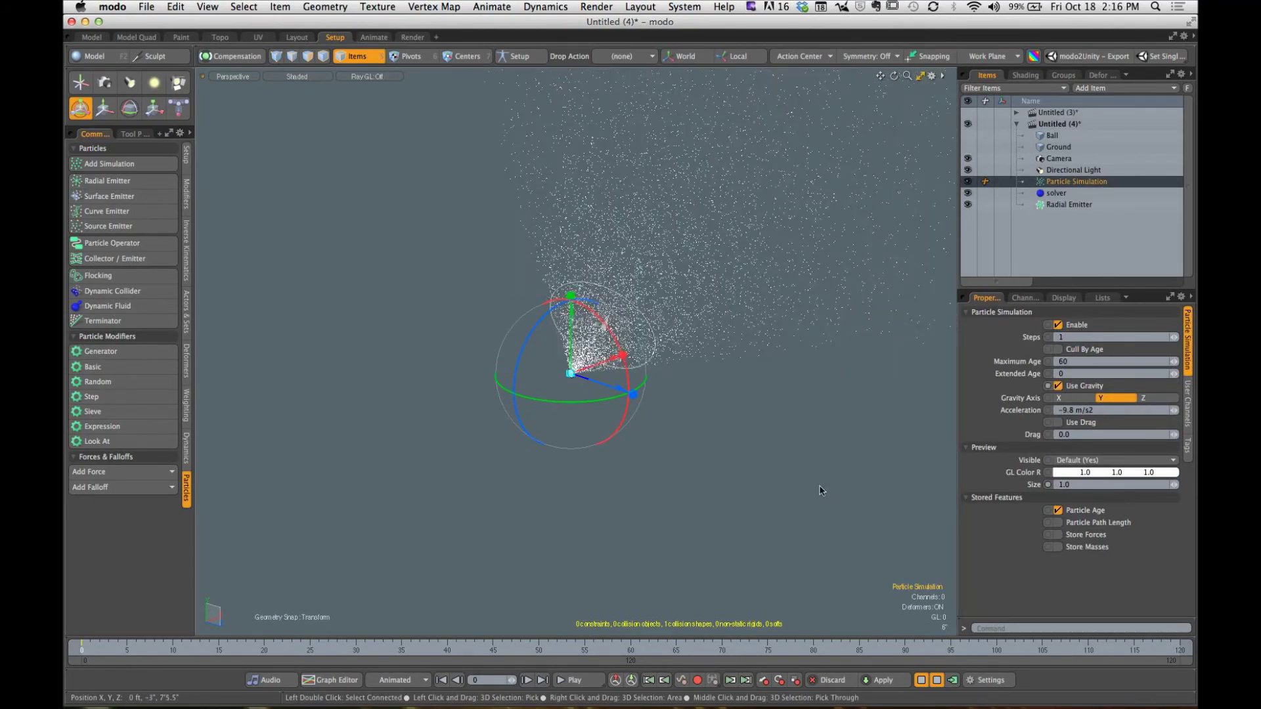
{"action": "left_click", "coordinate": [921, 679]}
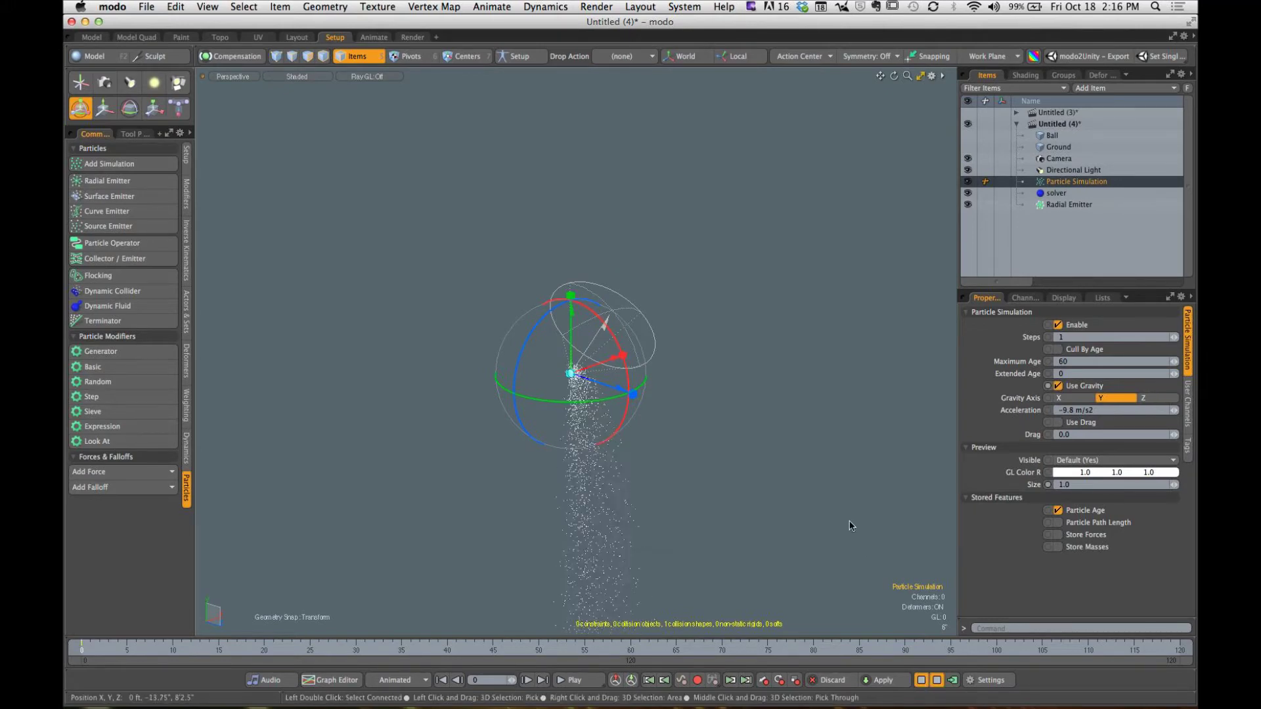
Step: View the tilted emitter's falling particle stream from the side, and stop the live simulation
{"action": "left_click_drag", "start_coordinate": [726, 368], "coordinate": [730, 268], "text": "alt+shift"}
{"action": "left_click_drag", "start_coordinate": [686, 375], "coordinate": [766, 353], "text": "alt"}
{"action": "left_click_drag", "start_coordinate": [693, 269], "coordinate": [699, 332]}
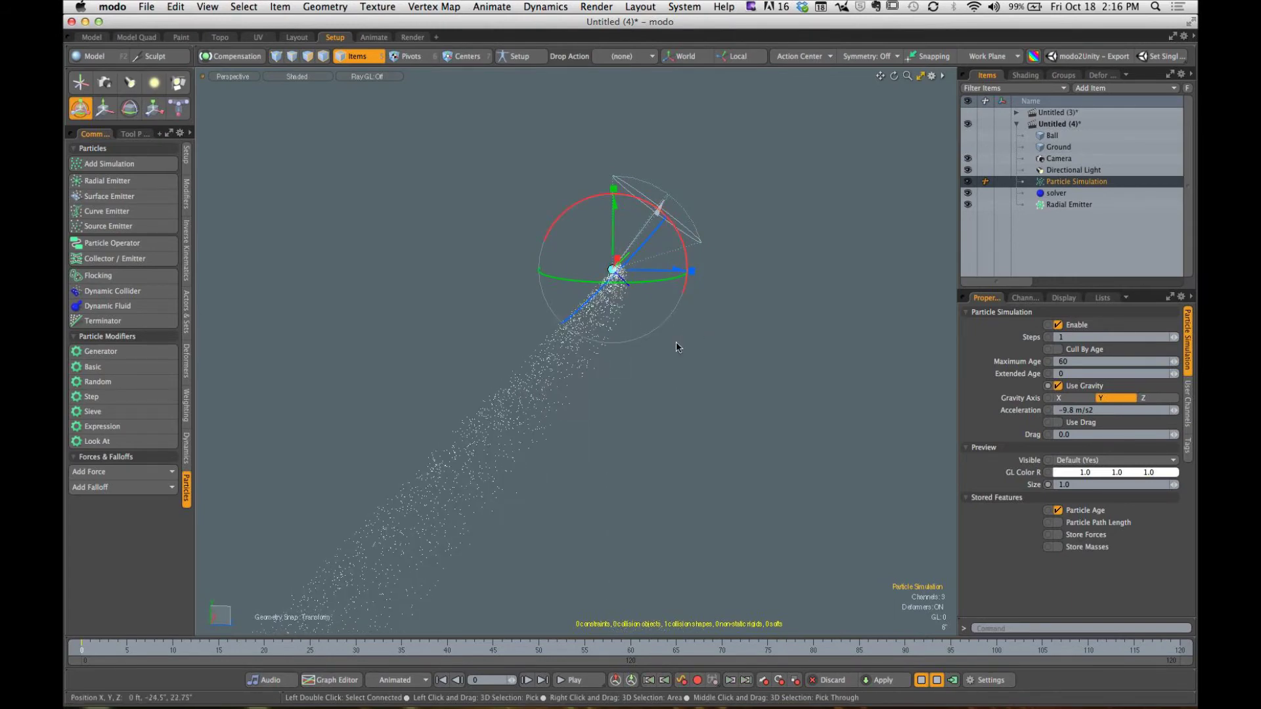
{"action": "left_click", "coordinate": [920, 679]}
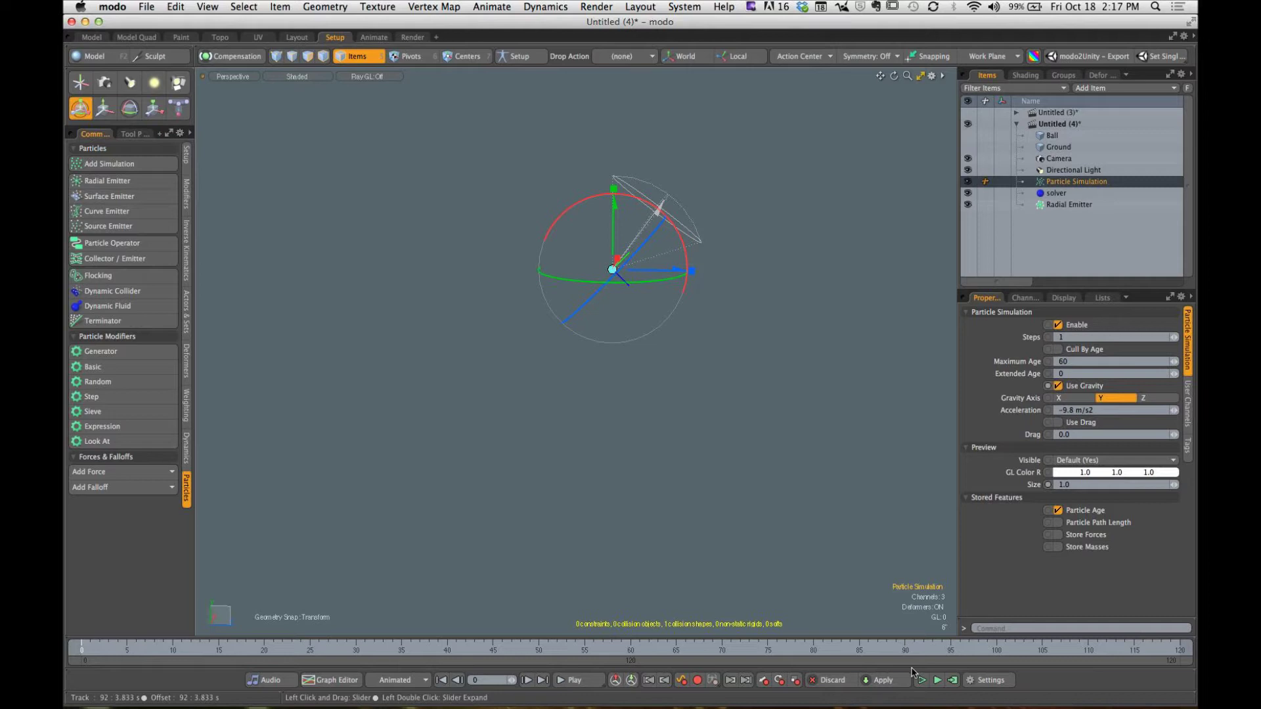
{"action": "key", "text": "space"}
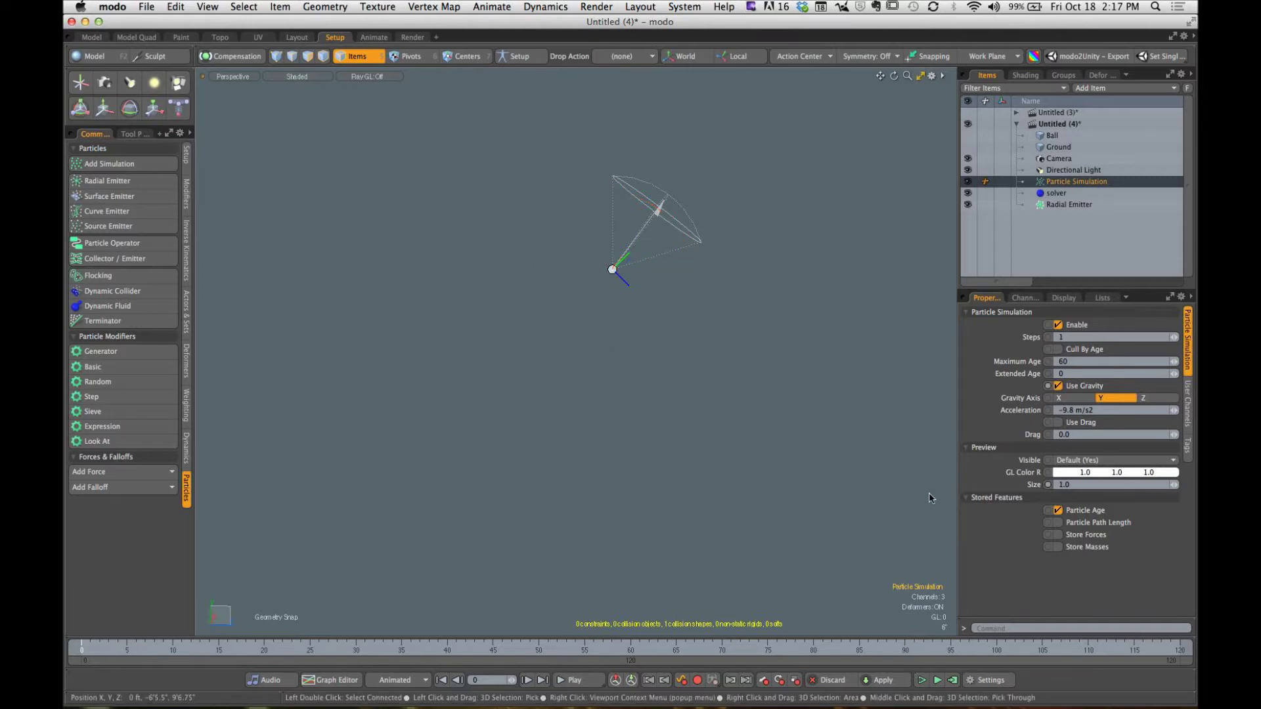
Step: Undo the particle simulation, the radial emitter and the hiding of the Ball and Ground, framing both in view
{"action": "left_click", "coordinate": [787, 311]}
{"action": "left_click", "coordinate": [1044, 182]}
{"action": "key", "text": "y"}
{"action": "key", "text": "super+z"}
{"action": "key", "text": "super+z"}
{"action": "key", "text": "super+z"}
{"action": "key", "text": "super+z"}
{"action": "key", "text": "super+z"}
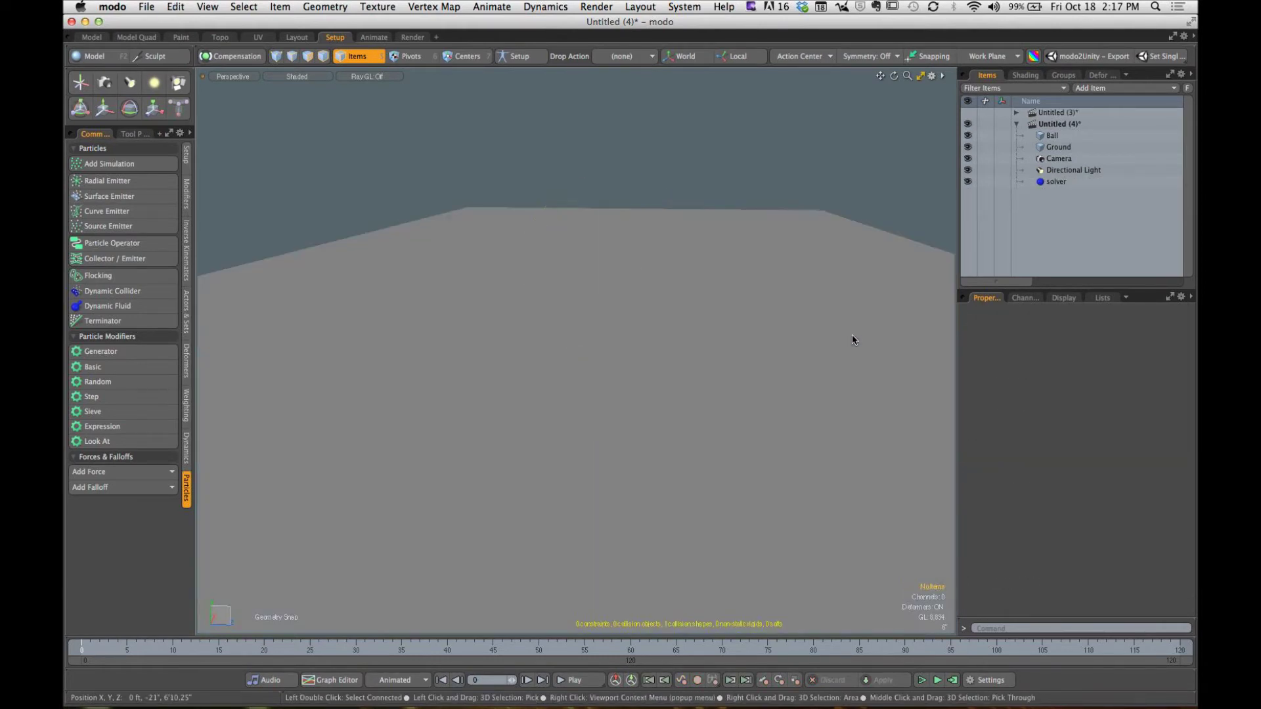
{"action": "left_click_drag", "start_coordinate": [852, 339], "coordinate": [743, 340], "text": "alt"}
{"action": "left_click_drag", "start_coordinate": [742, 340], "coordinate": [648, 340], "text": "ctrl+alt"}
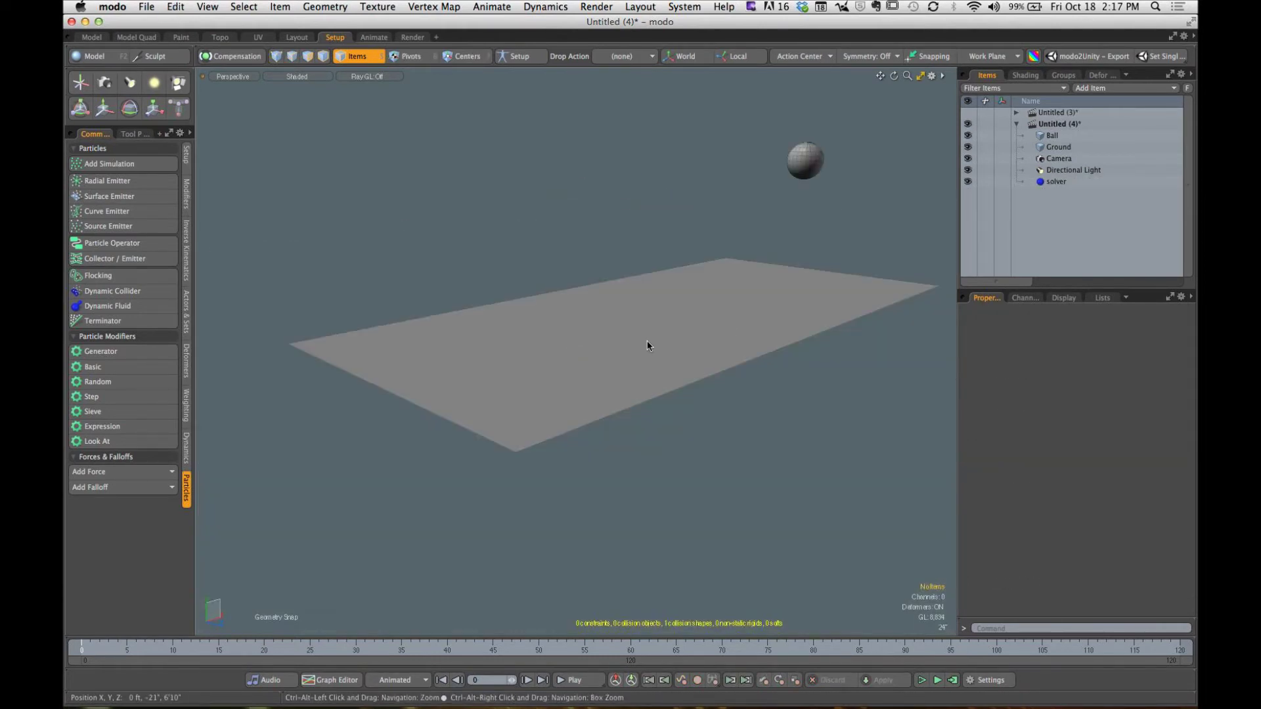
{"action": "left_click_drag", "start_coordinate": [716, 302], "coordinate": [667, 349], "text": "alt+shift"}
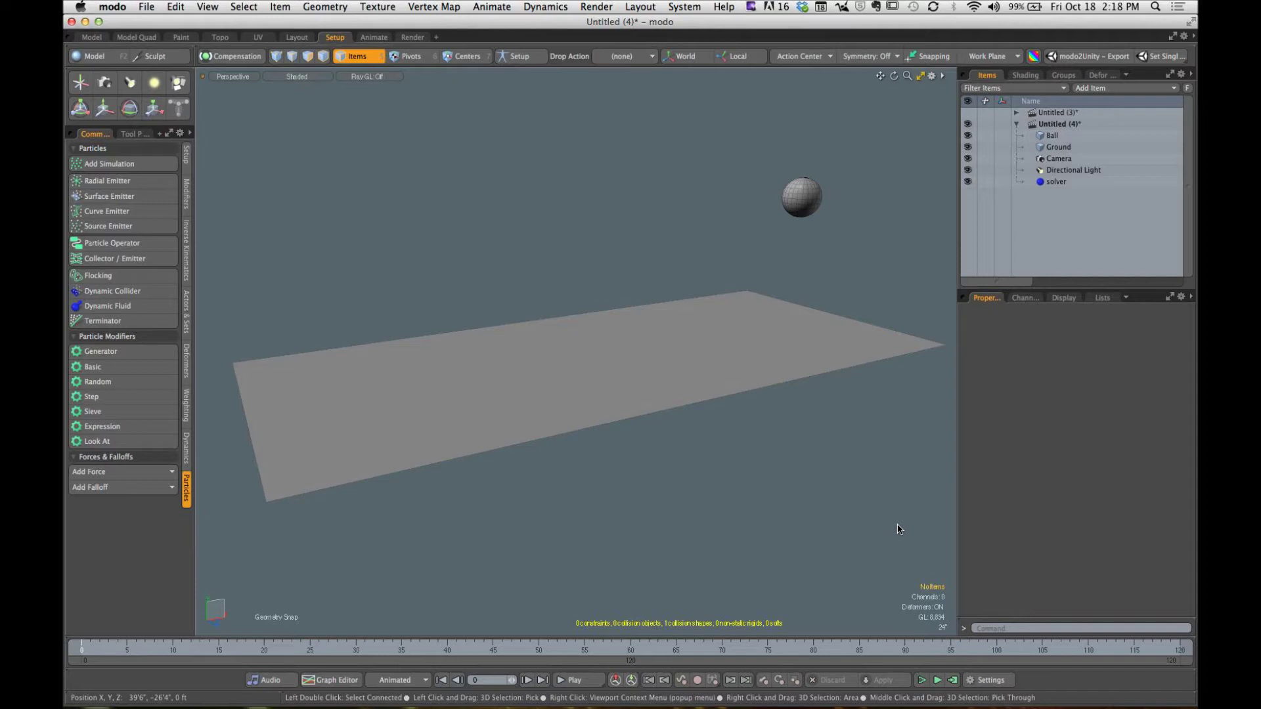
Step: Run the simulation over the length of the scene, stop it, and scrub the timeline to frame 9
{"action": "left_click", "coordinate": [938, 680]}
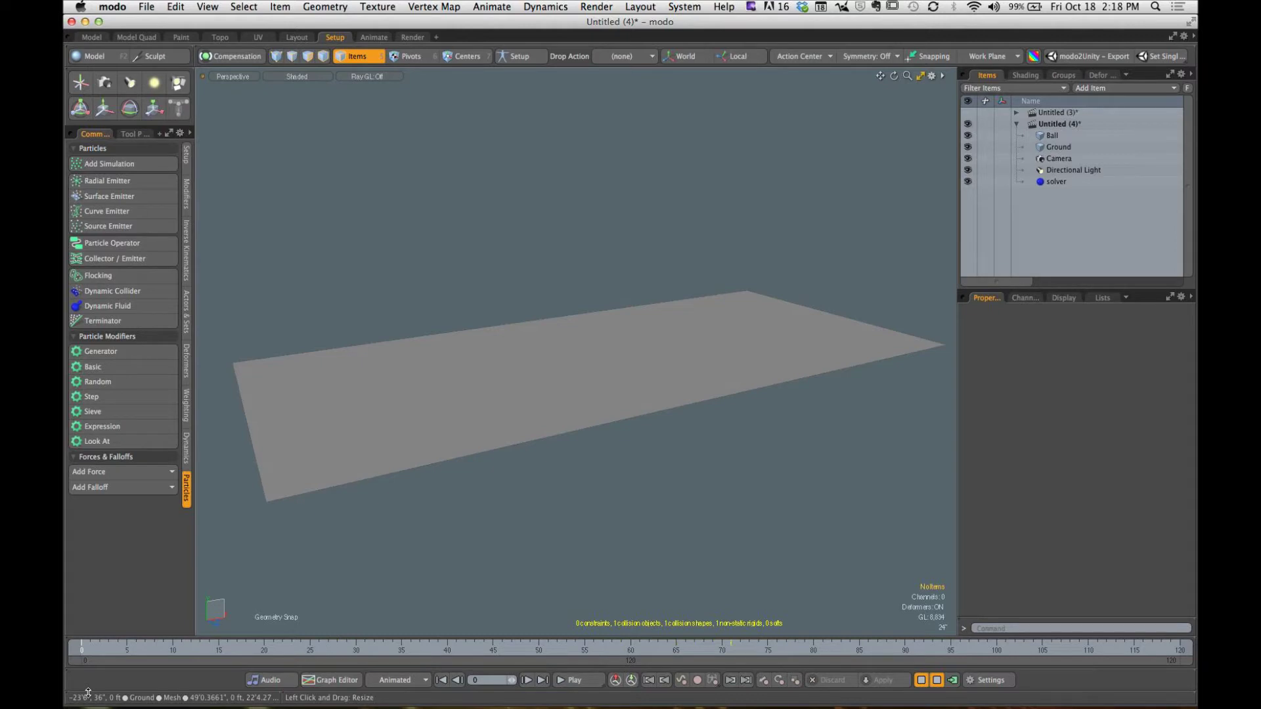
{"action": "left_click", "coordinate": [937, 684]}
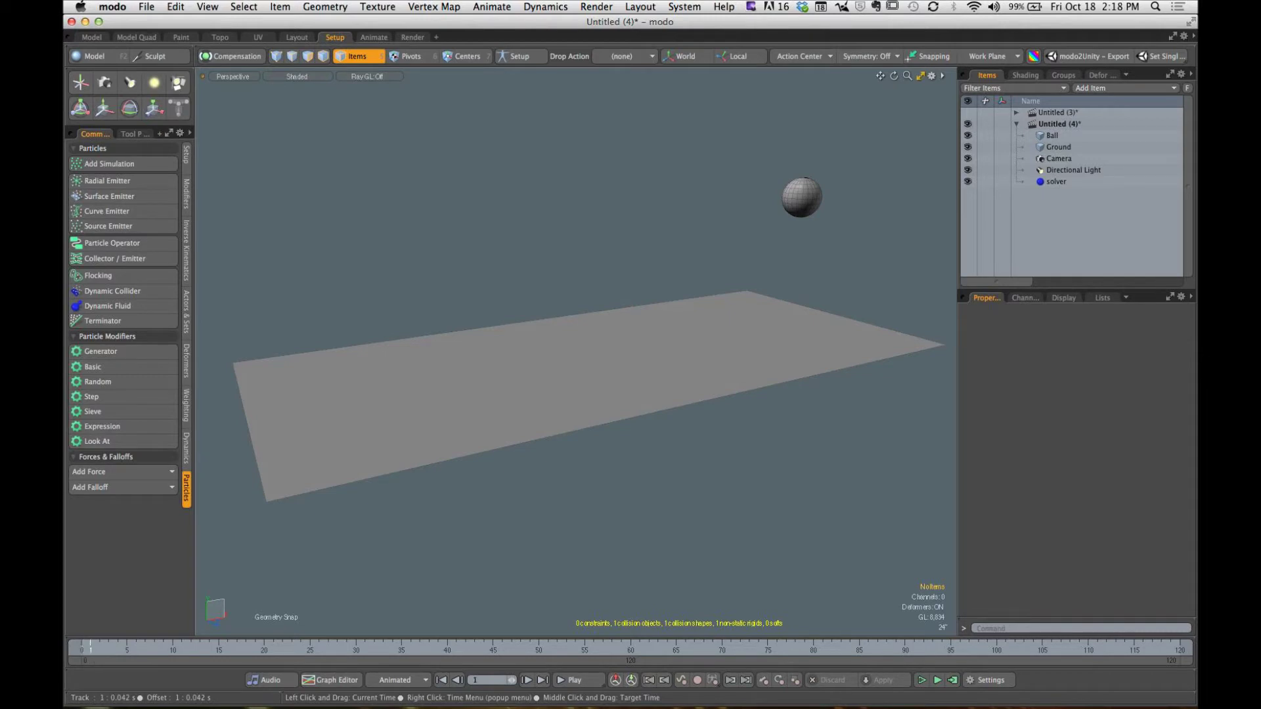
{"action": "mouse_move", "coordinate": [90, 647]}
{"action": "left_mouse_down"}
{"action": "mouse_move", "coordinate": [932, 649]}
{"action": "mouse_move", "coordinate": [138, 649]}
{"action": "mouse_move", "coordinate": [163, 649]}
{"action": "left_mouse_up"}
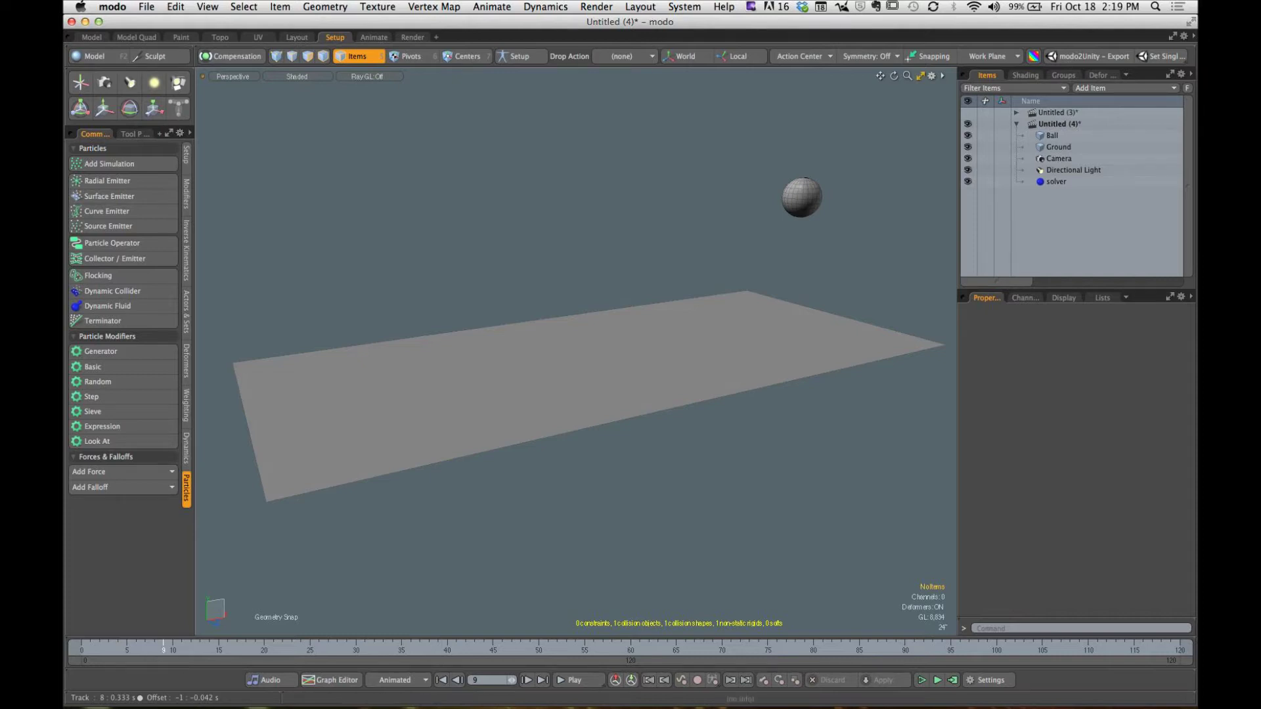
Step: Compute the simulation with start time 0 and end time 12, and scrub the timeline back to frame 0
{"action": "left_click", "coordinate": [954, 685]}
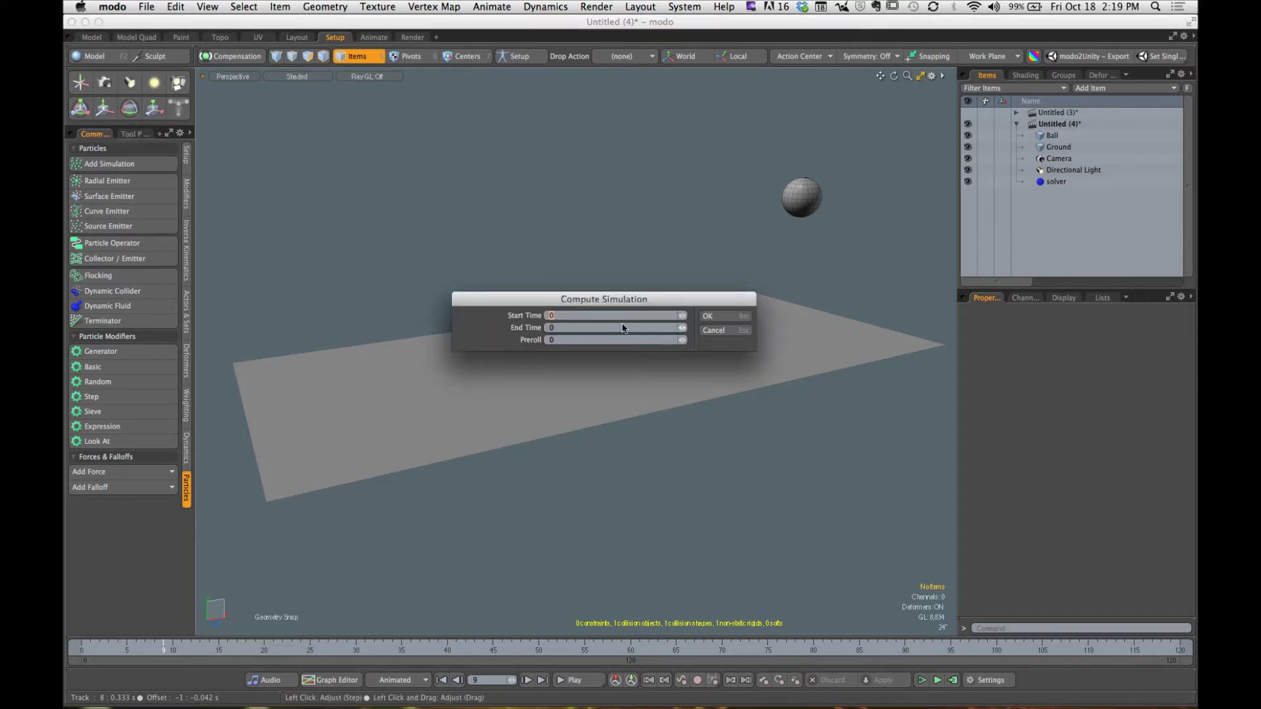
{"action": "left_click_drag", "start_coordinate": [584, 298], "coordinate": [560, 164]}
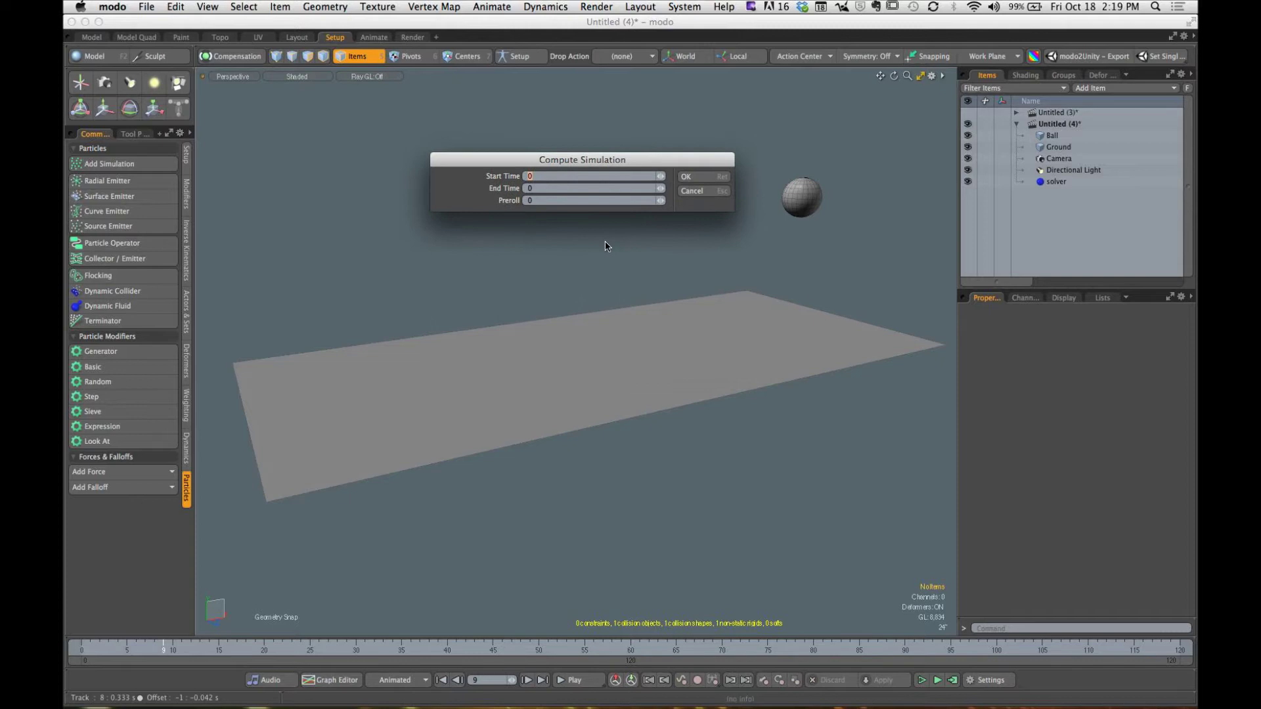
{"action": "left_click", "coordinate": [534, 189]}
{"action": "type", "text": "12"}
{"action": "left_click", "coordinate": [701, 177]}
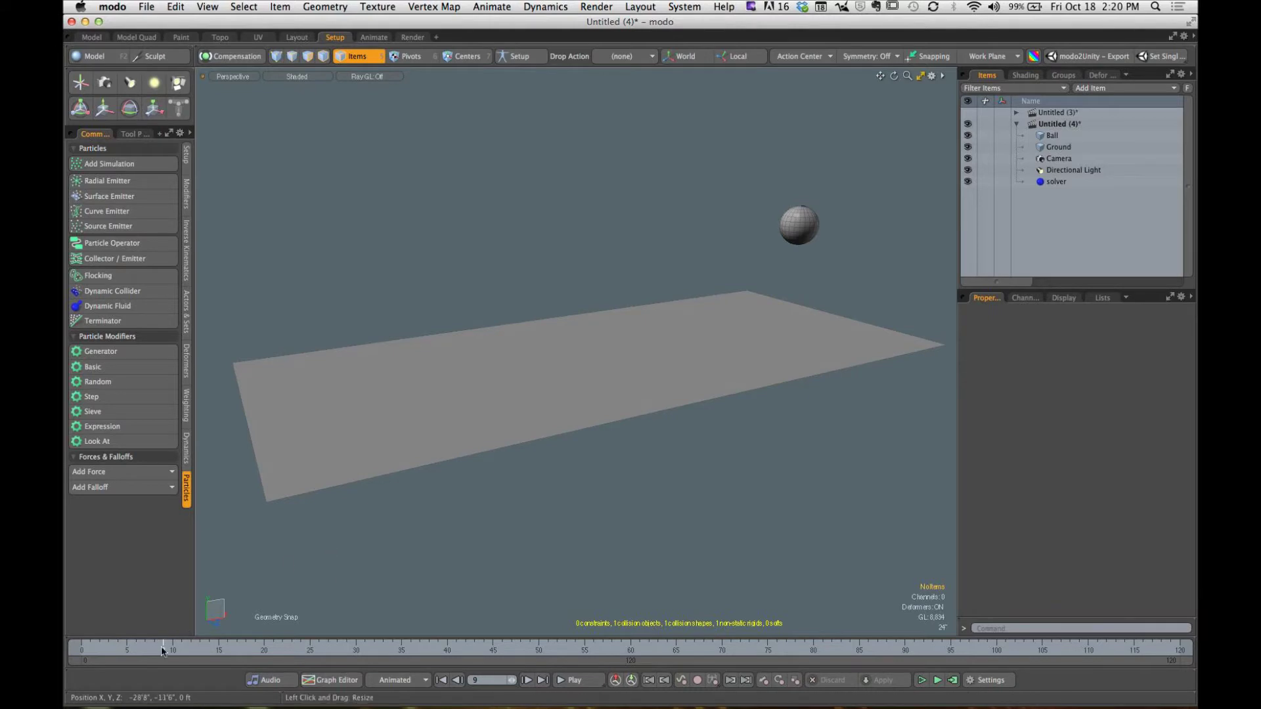
{"action": "mouse_move", "coordinate": [163, 648]}
{"action": "left_mouse_down"}
{"action": "mouse_move", "coordinate": [81, 647]}
{"action": "mouse_move", "coordinate": [448, 647]}
{"action": "mouse_move", "coordinate": [81, 647]}
{"action": "left_mouse_up"}
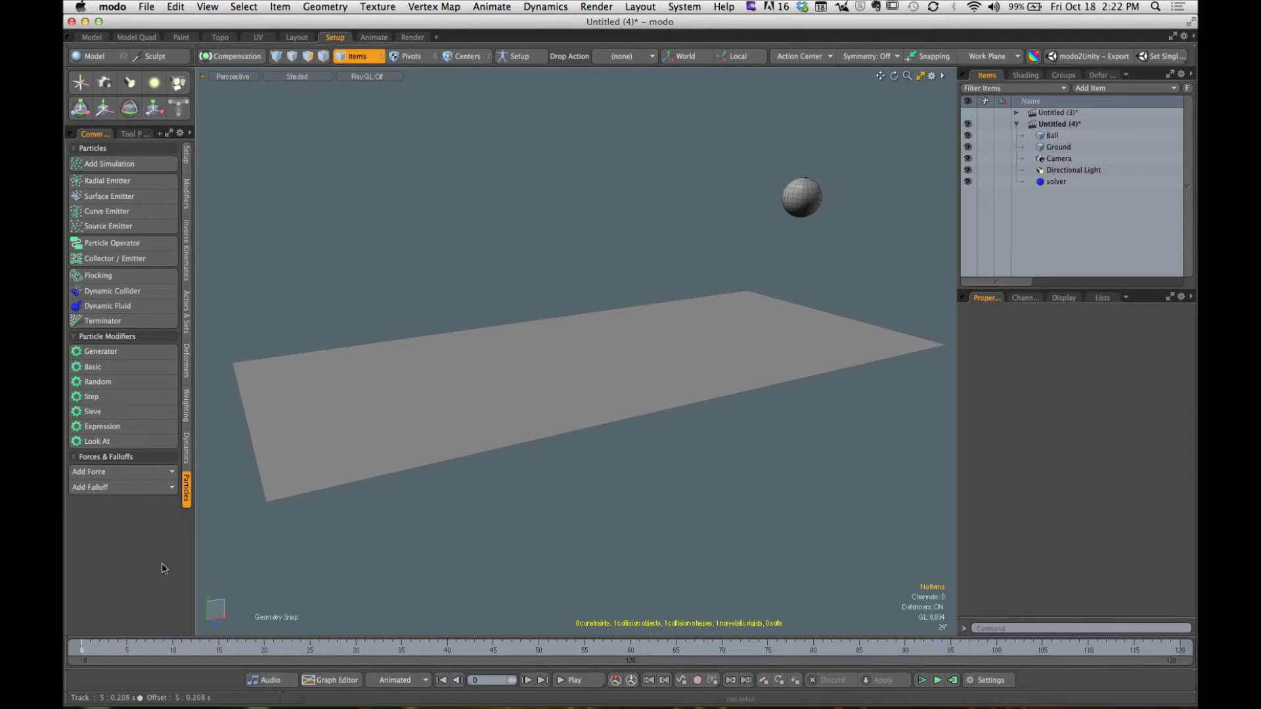
Step: Make the Ground plane an active rigid body and deselect it
{"action": "left_click", "coordinate": [1041, 150]}
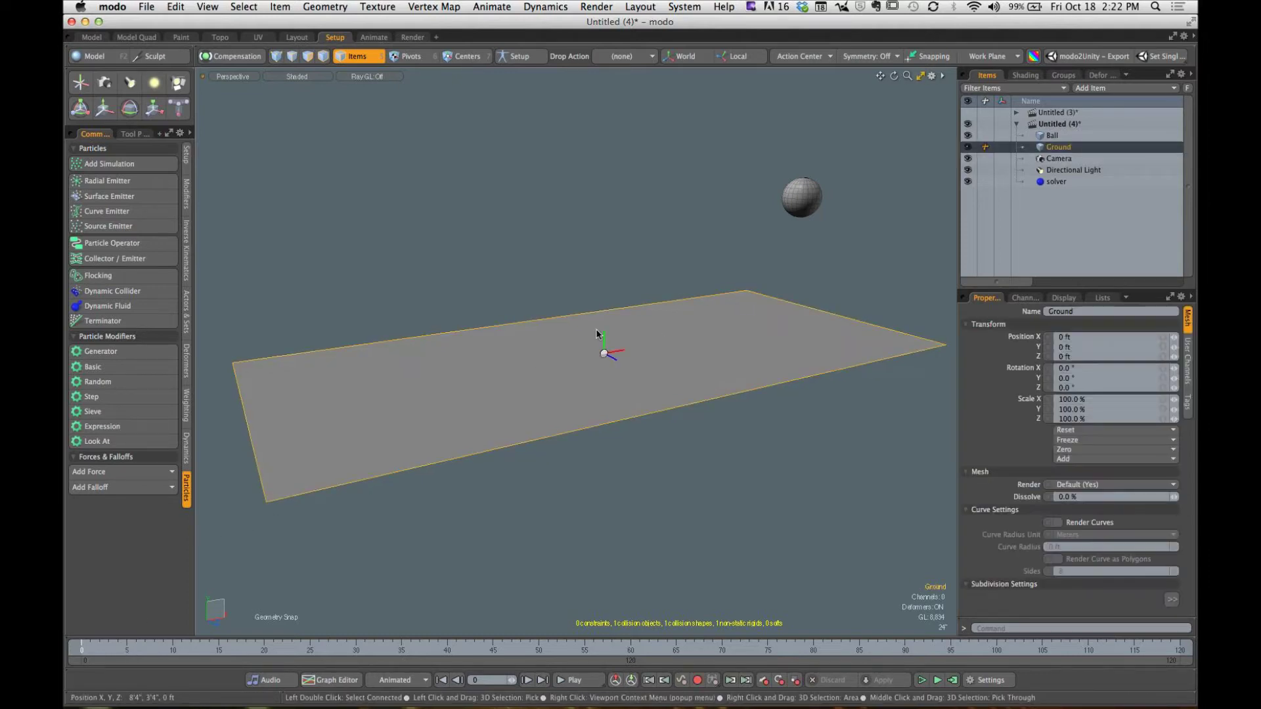
{"action": "left_click", "coordinate": [188, 447]}
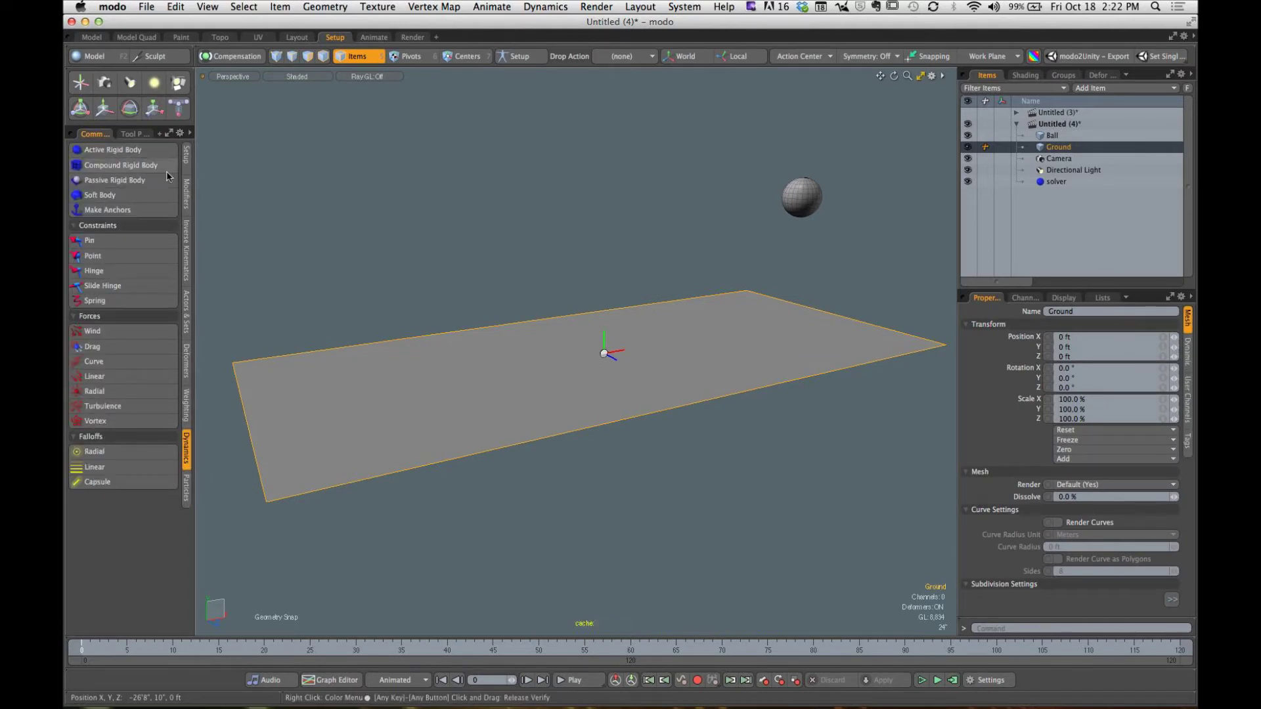
{"action": "left_click", "coordinate": [327, 232]}
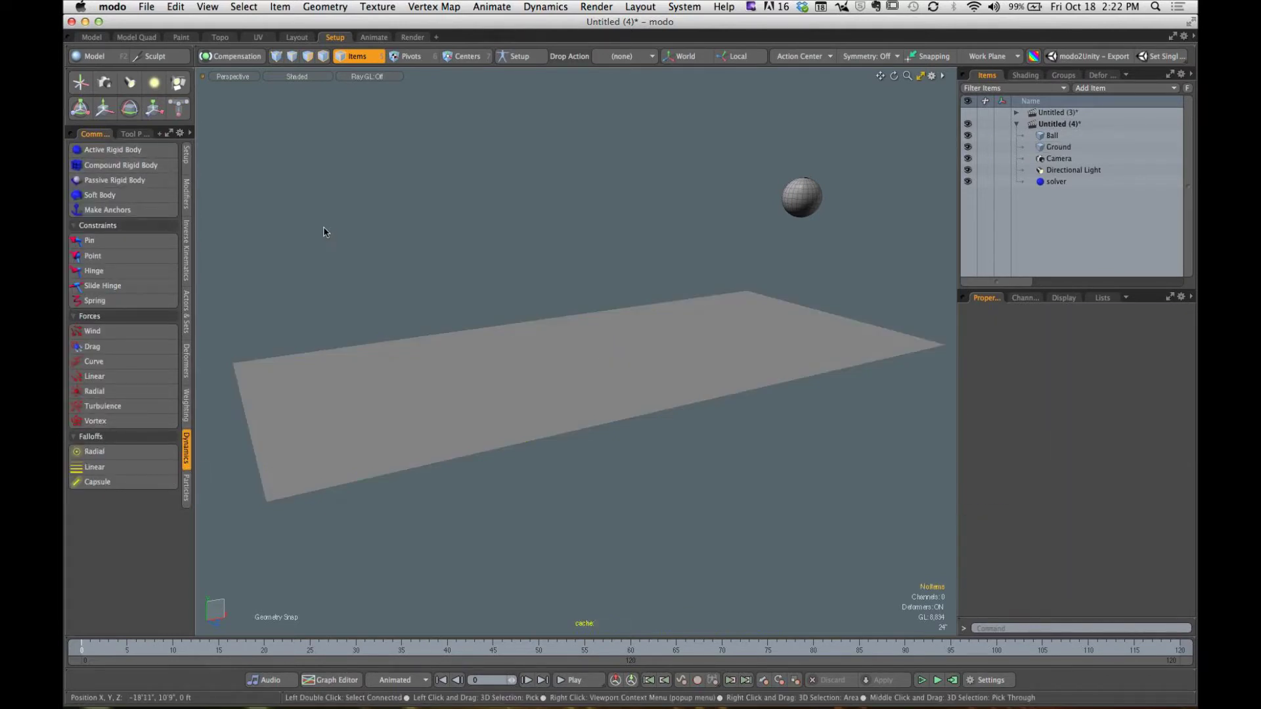
Step: Test the Ball and Ground by running the simulation live and over the length of the scene, and stop it
{"action": "left_click", "coordinate": [921, 680]}
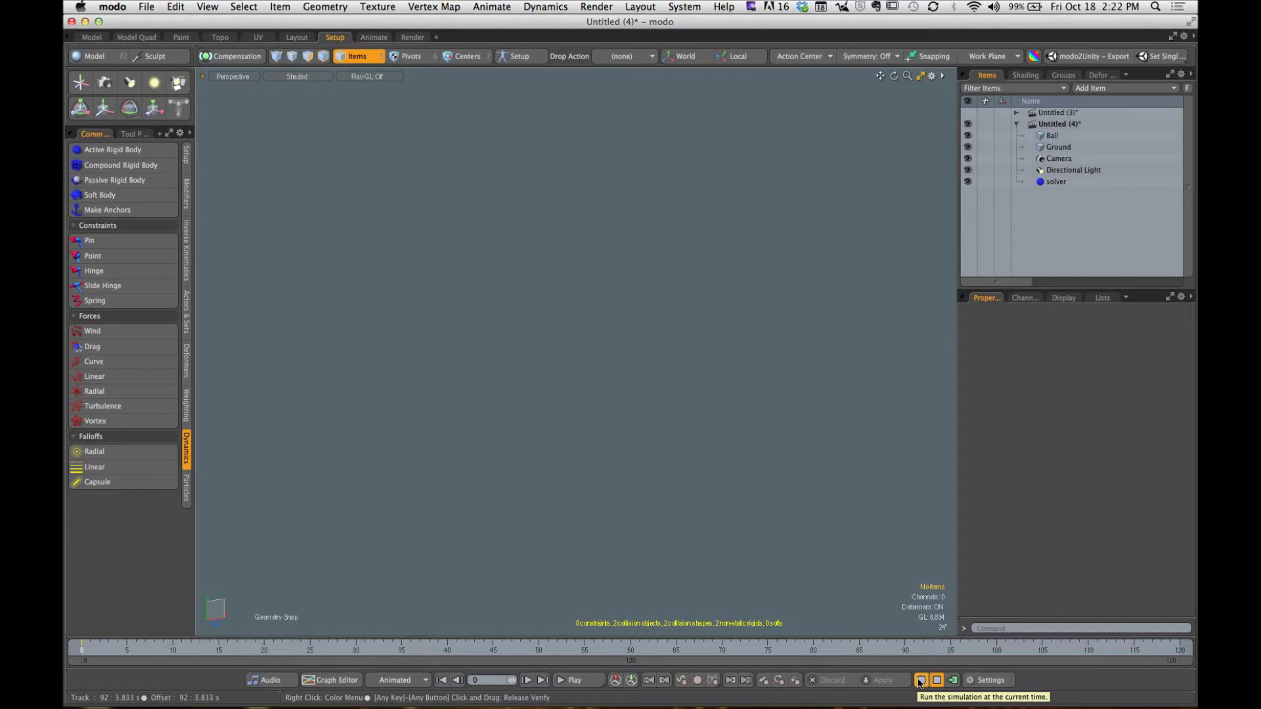
{"action": "left_click", "coordinate": [938, 680]}
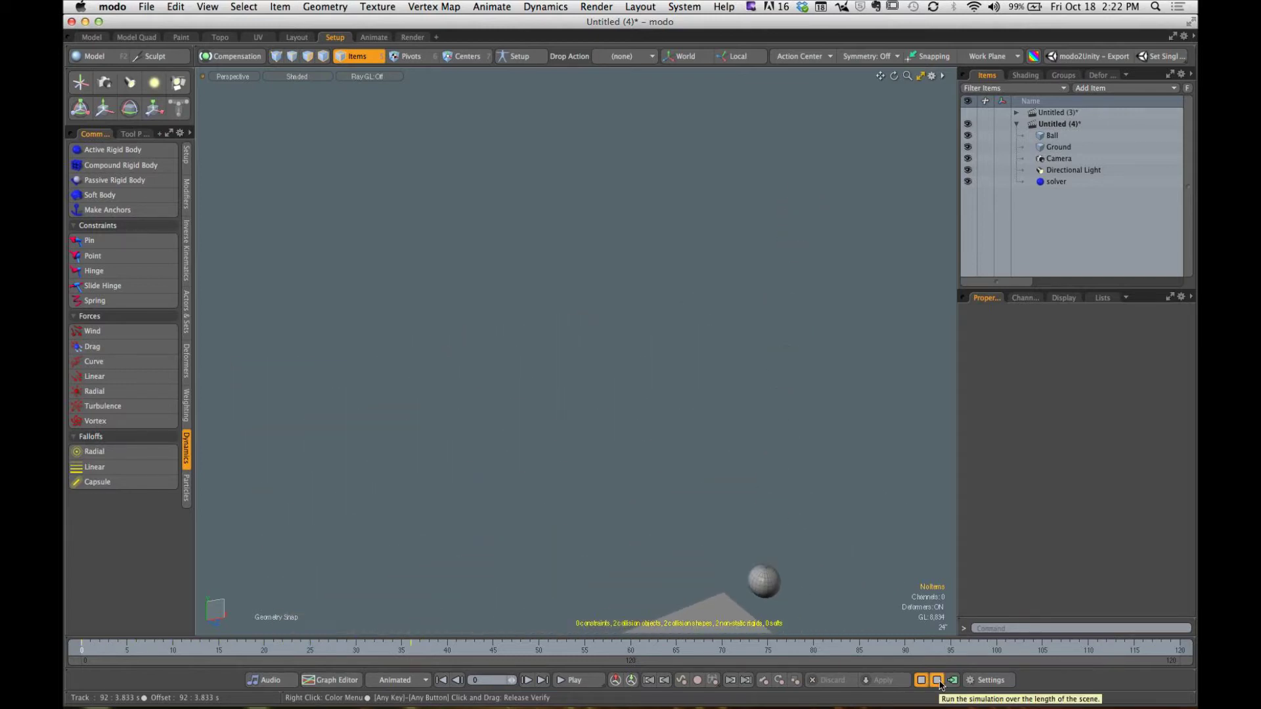
{"action": "left_click", "coordinate": [937, 680]}
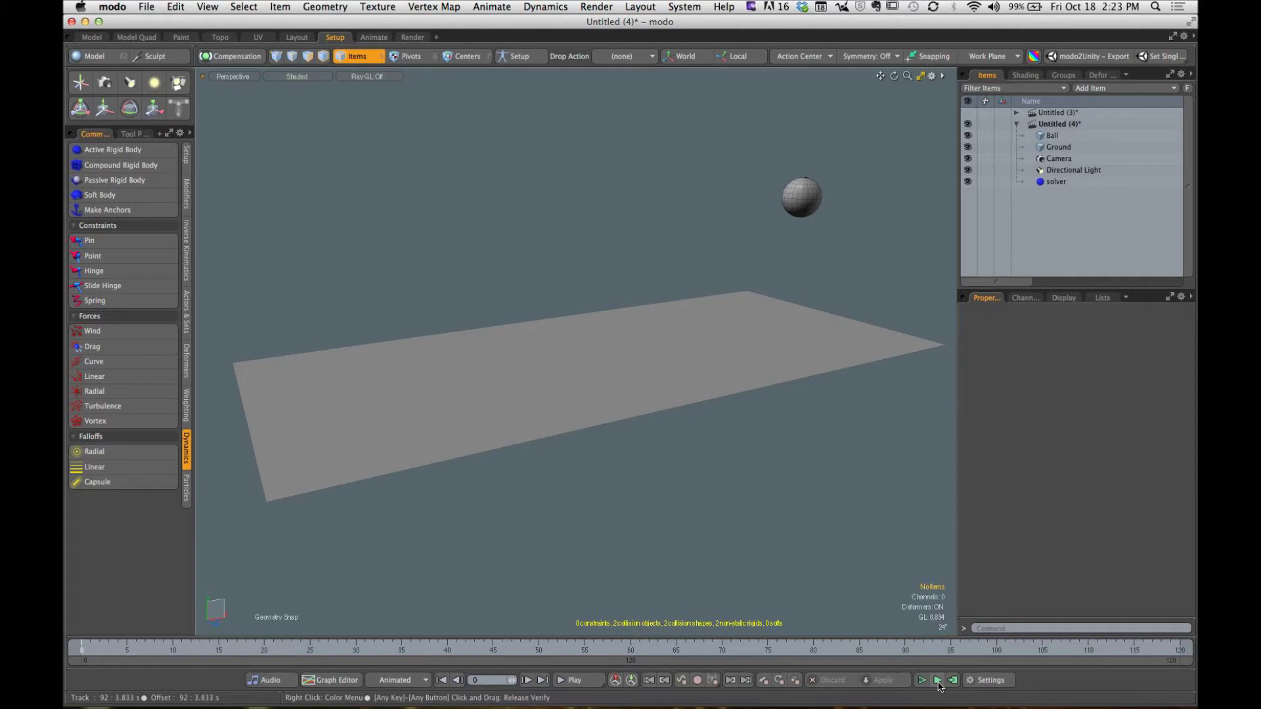
Step: Set the Ground's dynamics type to Kinematic
{"action": "left_click", "coordinate": [1060, 149]}
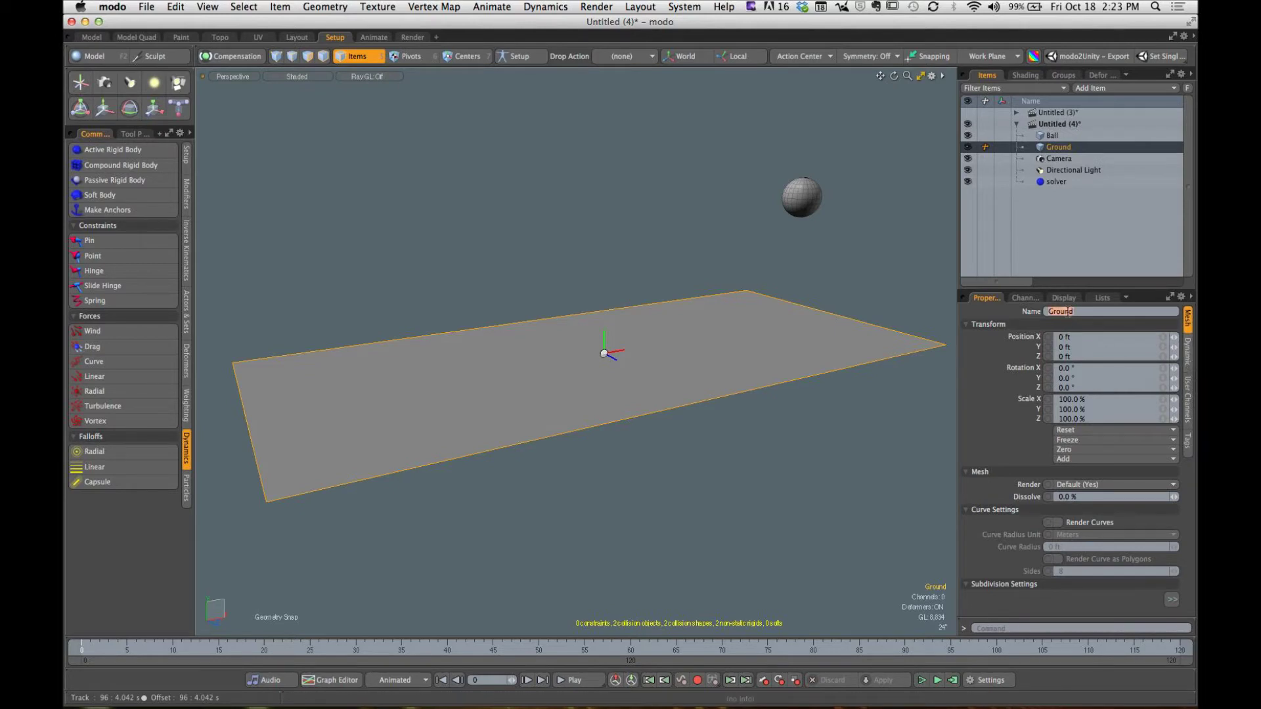
{"action": "left_click", "coordinate": [1187, 355]}
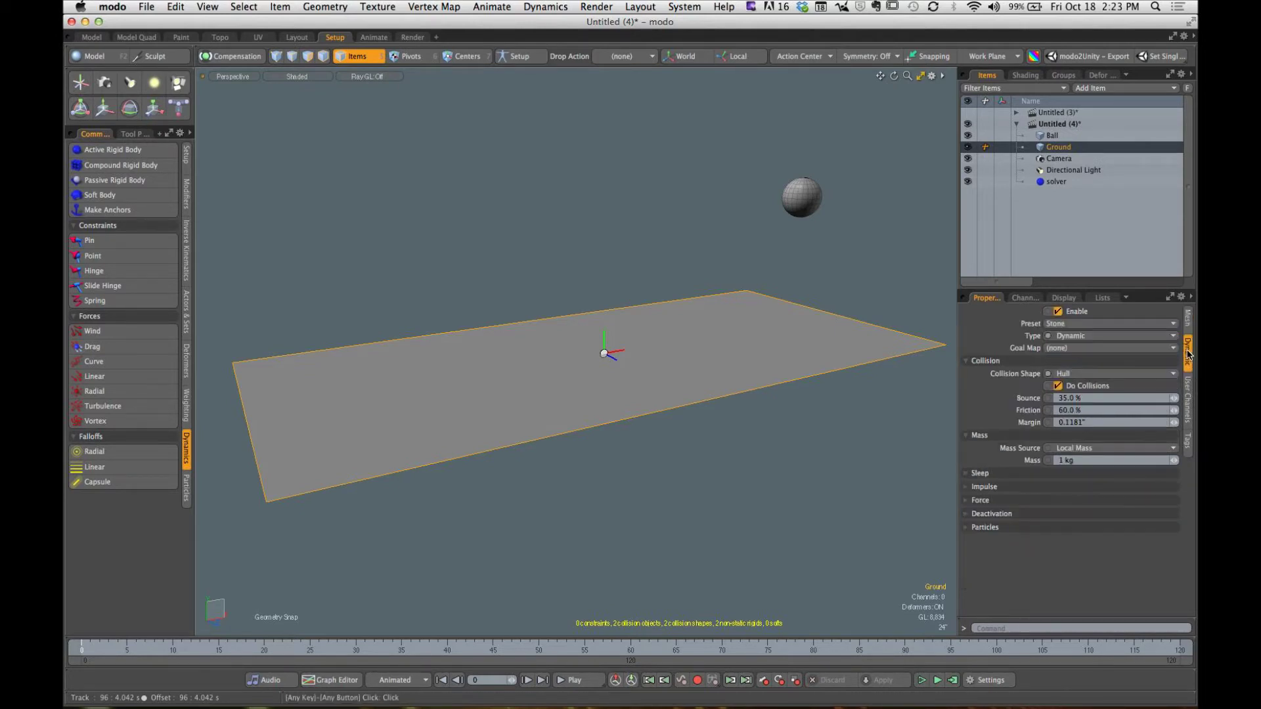
{"action": "left_click", "coordinate": [1101, 336]}
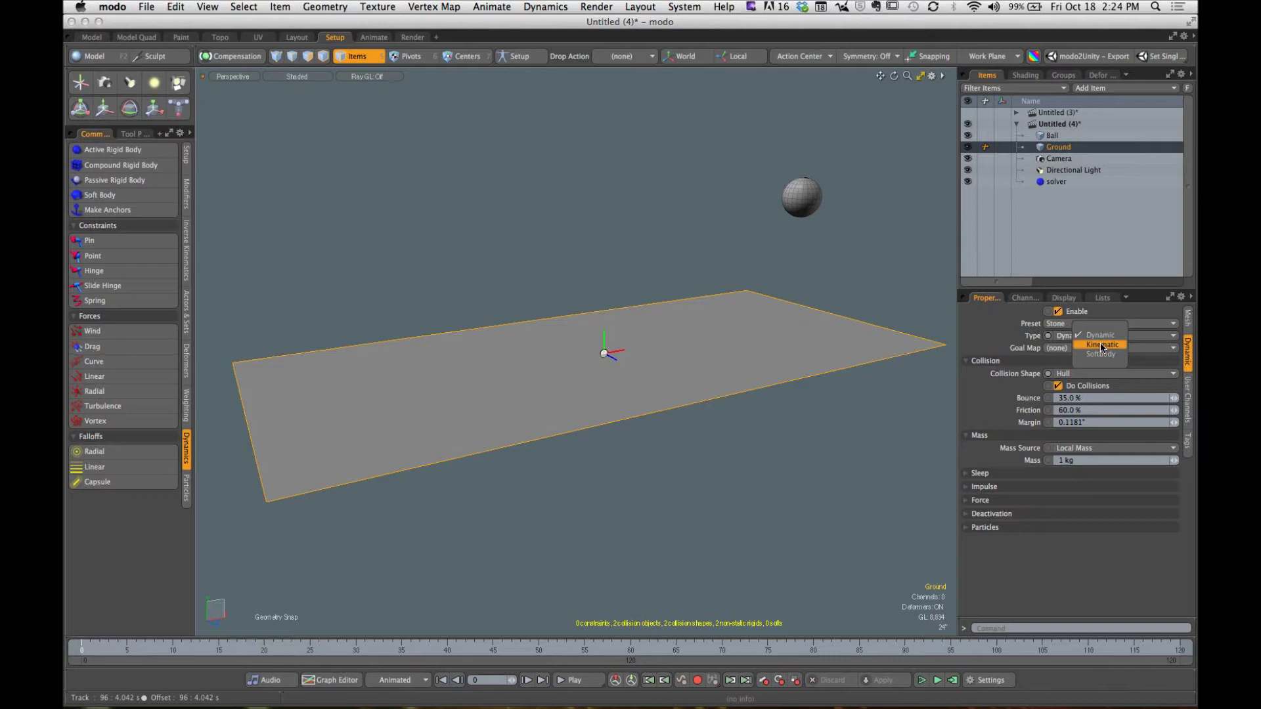
{"action": "left_click", "coordinate": [1103, 346]}
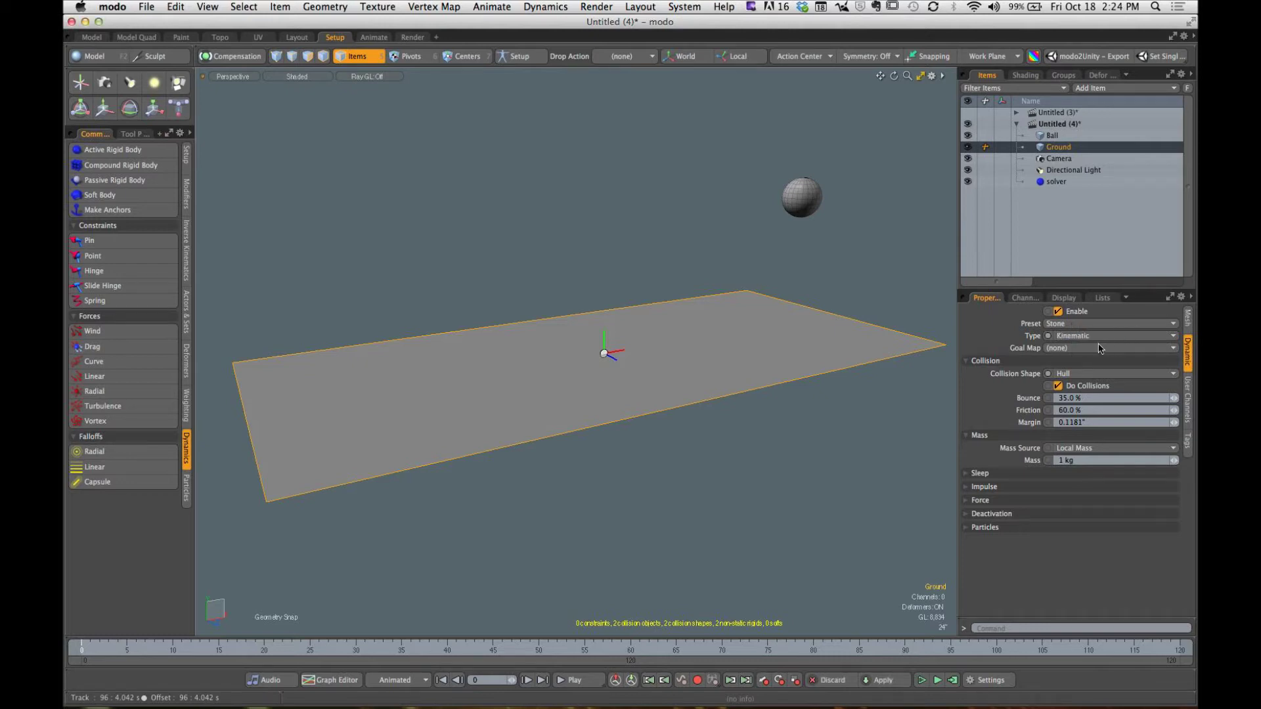
Step: Run the live simulation of the Ball falling onto the kinematic Ground, view it from lower down, and stop it
{"action": "left_click", "coordinate": [921, 681]}
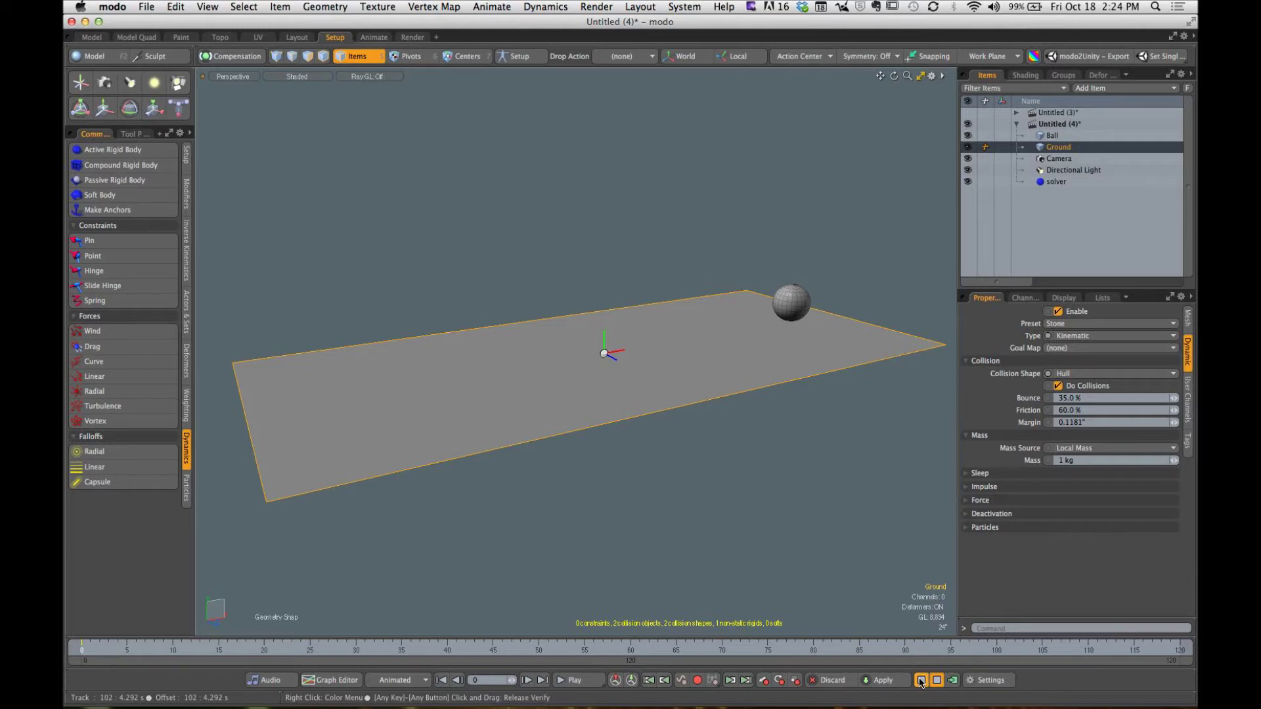
{"action": "left_click", "coordinate": [921, 680]}
{"action": "left_click_drag", "start_coordinate": [831, 405], "coordinate": [923, 621], "text": "alt"}
{"action": "left_click", "coordinate": [921, 680]}
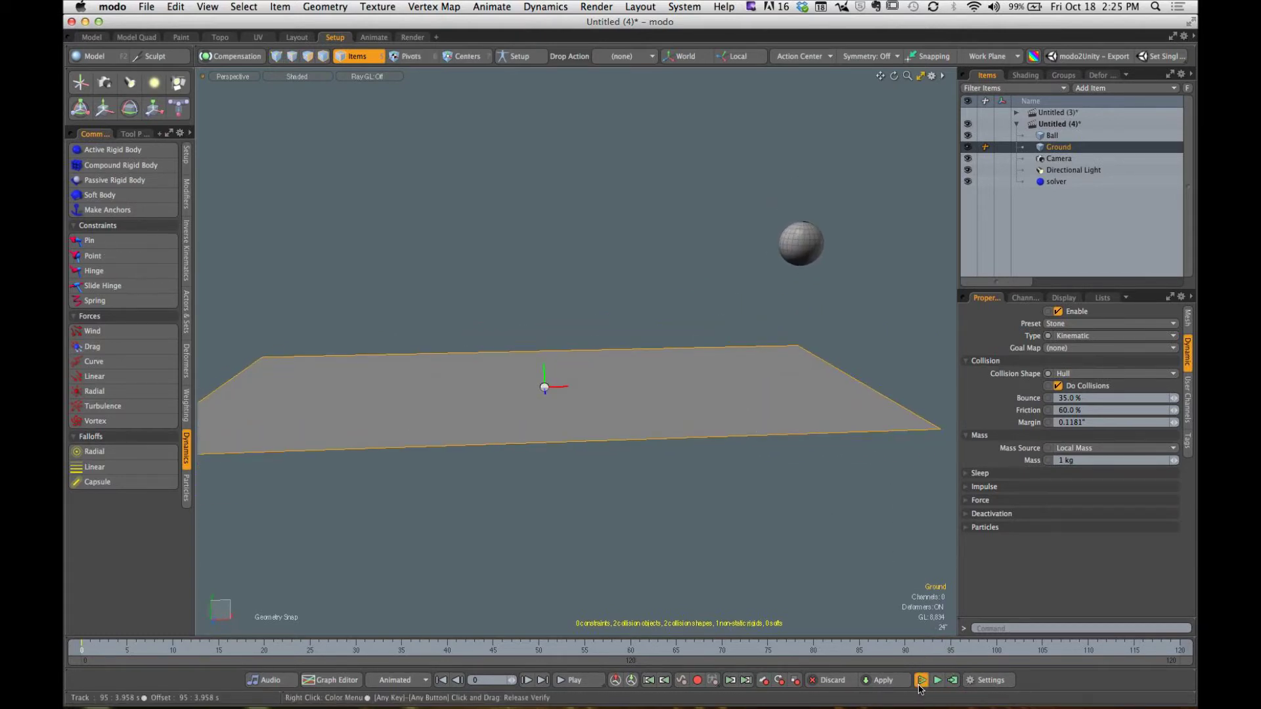
{"action": "left_click", "coordinate": [921, 680]}
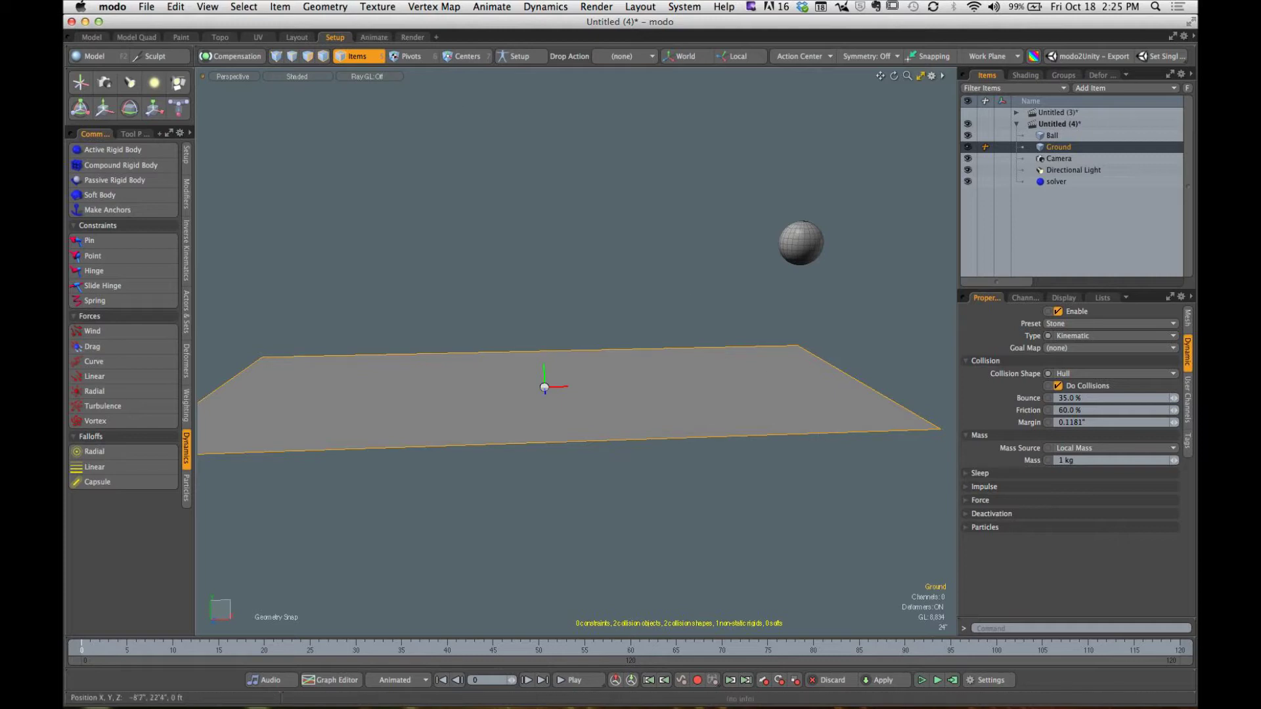
Step: Save the scene to the Desktop as dynamics_demo_scene in the Luxology Scene format
{"action": "left_click", "coordinate": [146, 7]}
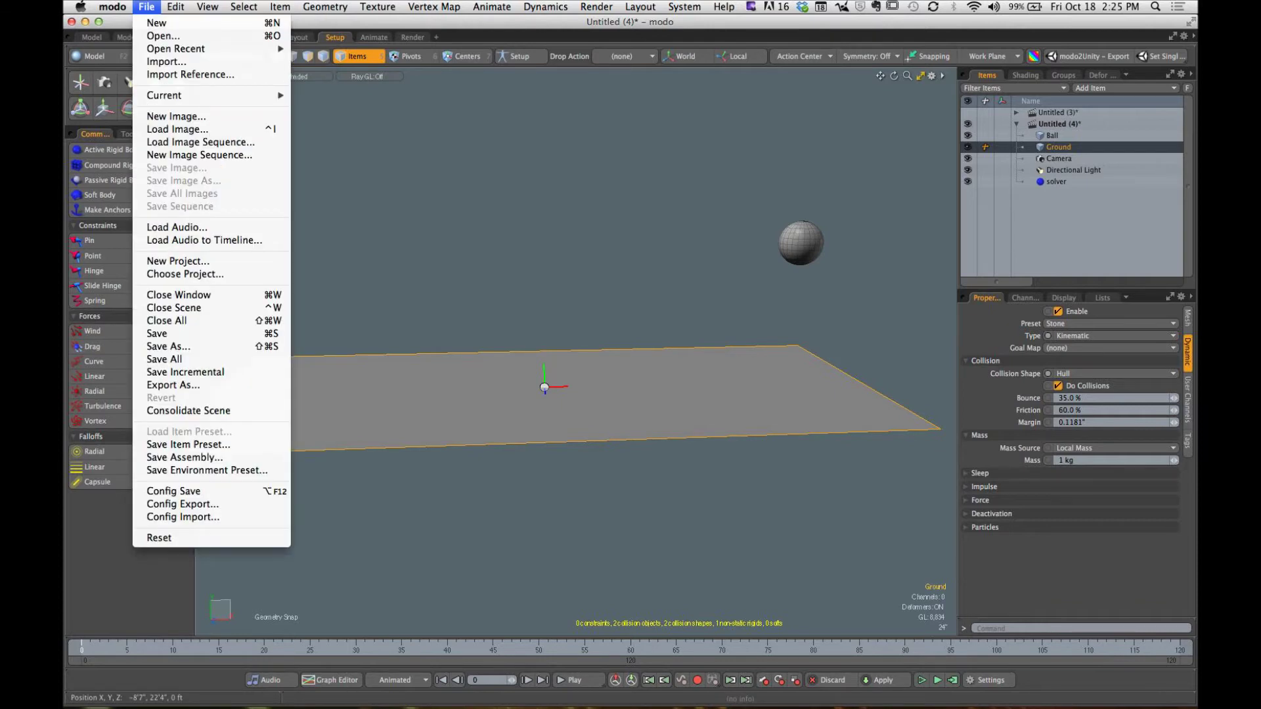
{"action": "left_click", "coordinate": [165, 333]}
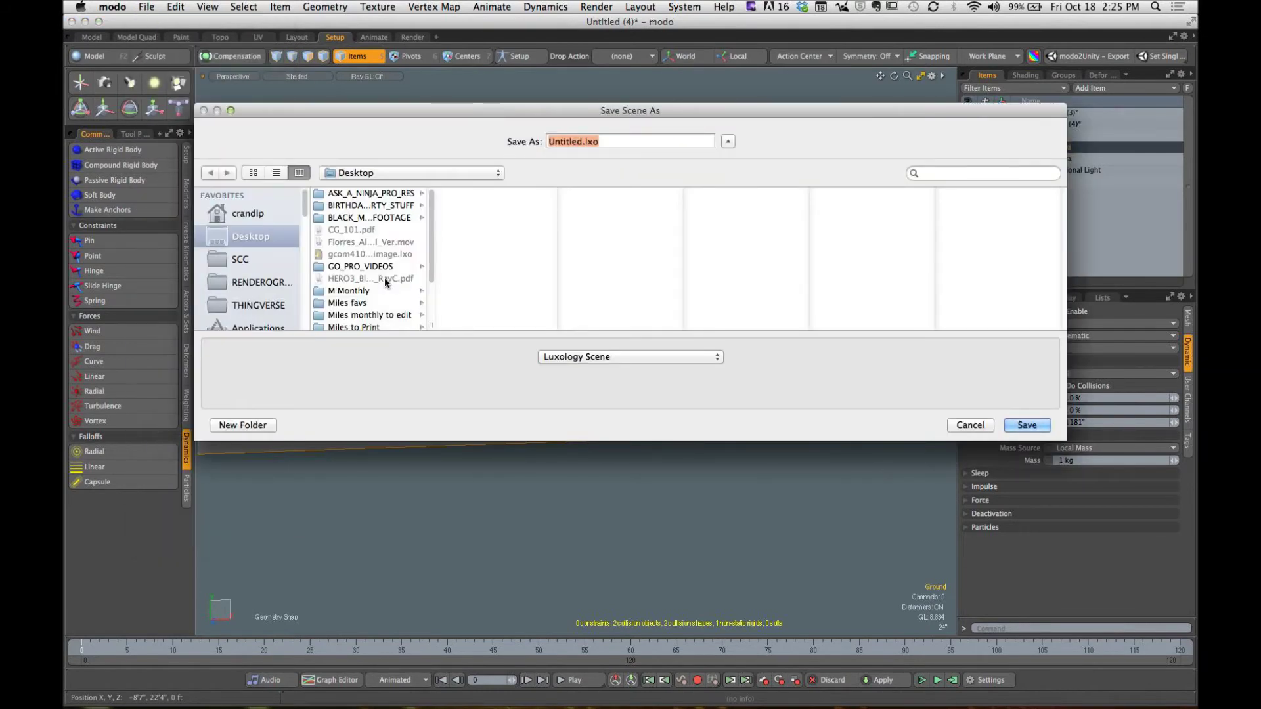
{"action": "type", "text": "demo"}
{"action": "key", "text": "BackSpace"}
{"action": "key", "text": "BackSpace"}
{"action": "key", "text": "BackSpace"}
{"action": "key", "text": "BackSpace"}
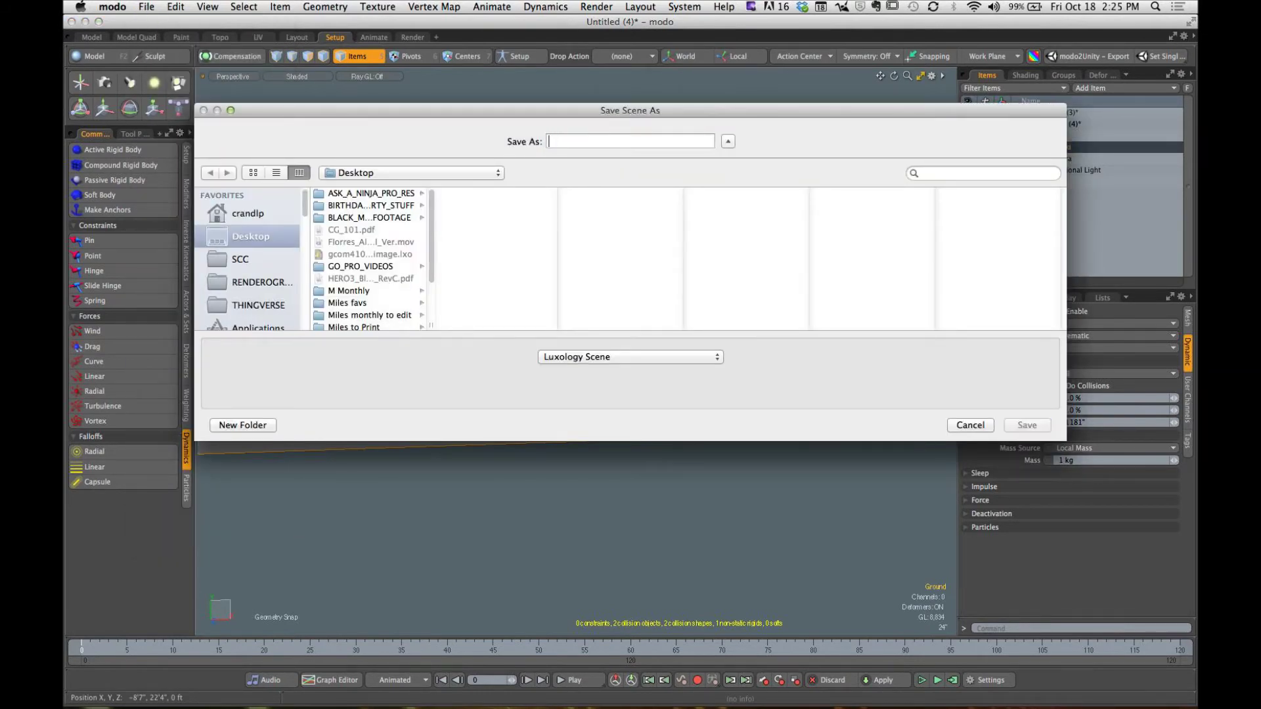
{"action": "type", "text": "dynamics_dem"}
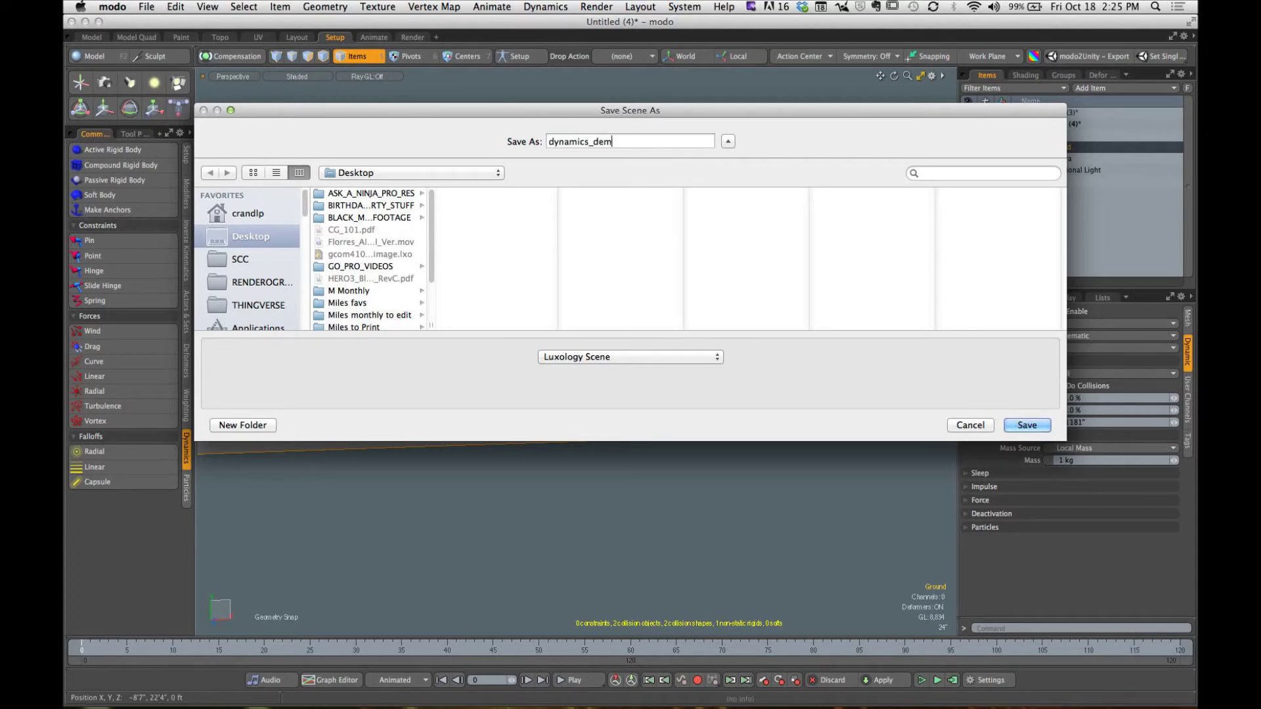
{"action": "type", "text": "o_scene"}
{"action": "left_click", "coordinate": [1028, 425]}
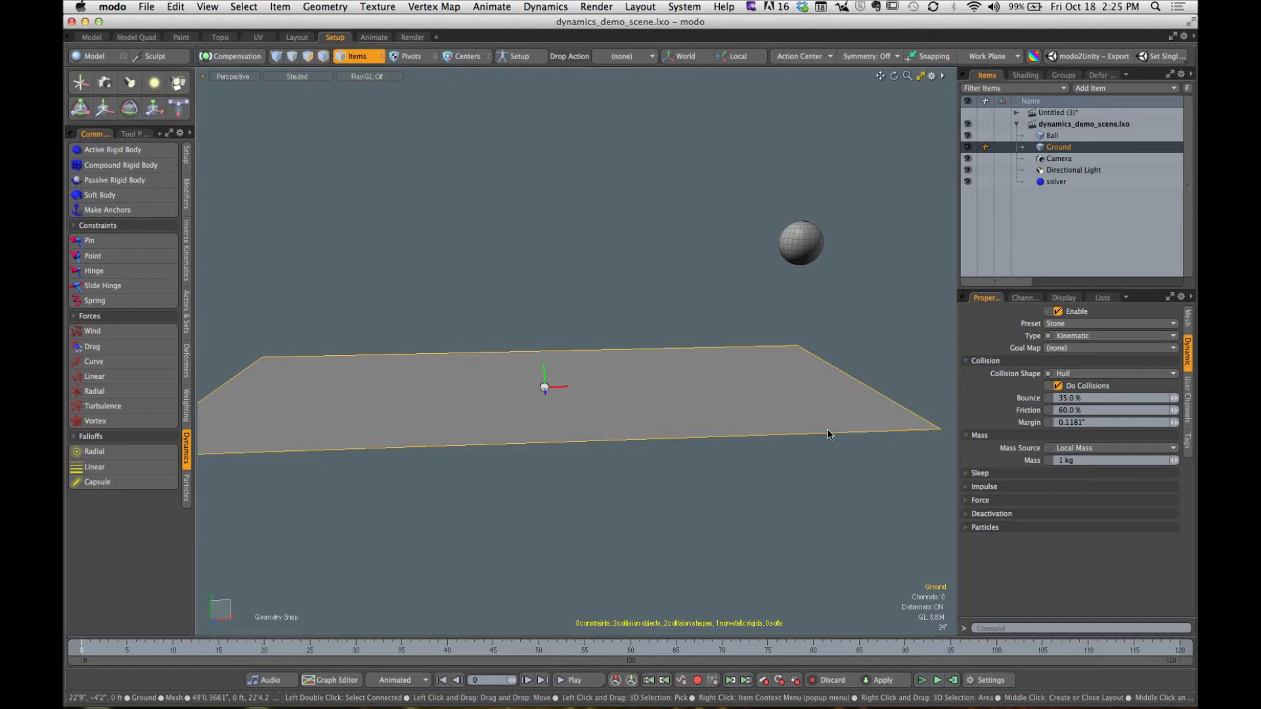
Step: Display the Ball's dynamics properties in close-up view and run the simulation over the length of the scene
{"action": "left_click_drag", "start_coordinate": [847, 263], "coordinate": [858, 352], "text": "alt"}
{"action": "left_click", "coordinate": [851, 282]}
{"action": "left_click", "coordinate": [1052, 135]}
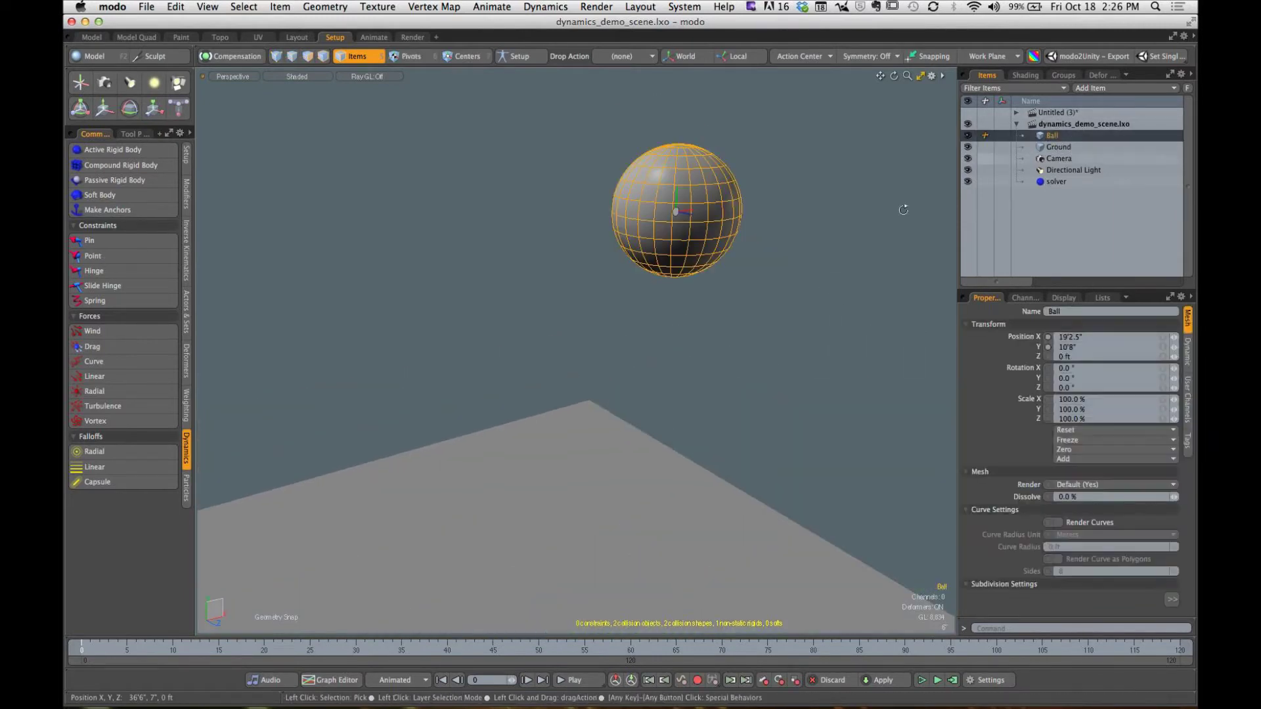
{"action": "left_click_drag", "start_coordinate": [895, 205], "coordinate": [657, 289], "text": "alt"}
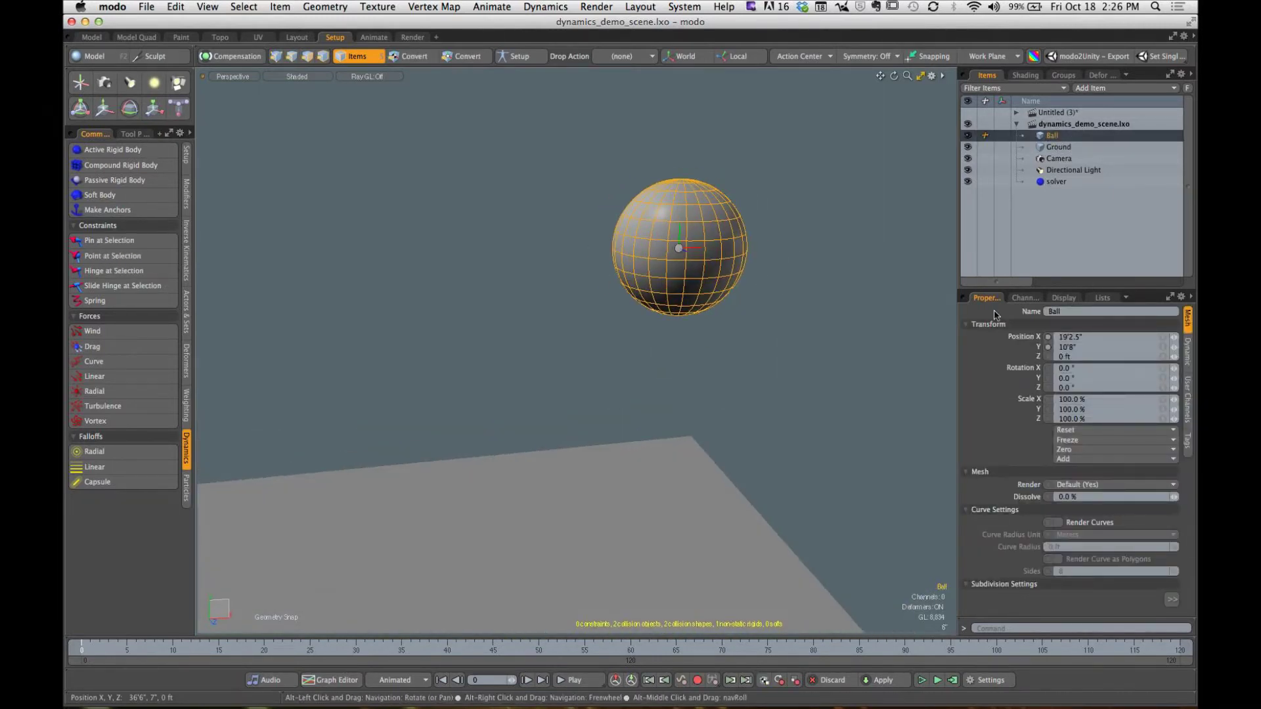
{"action": "left_click", "coordinate": [1188, 354]}
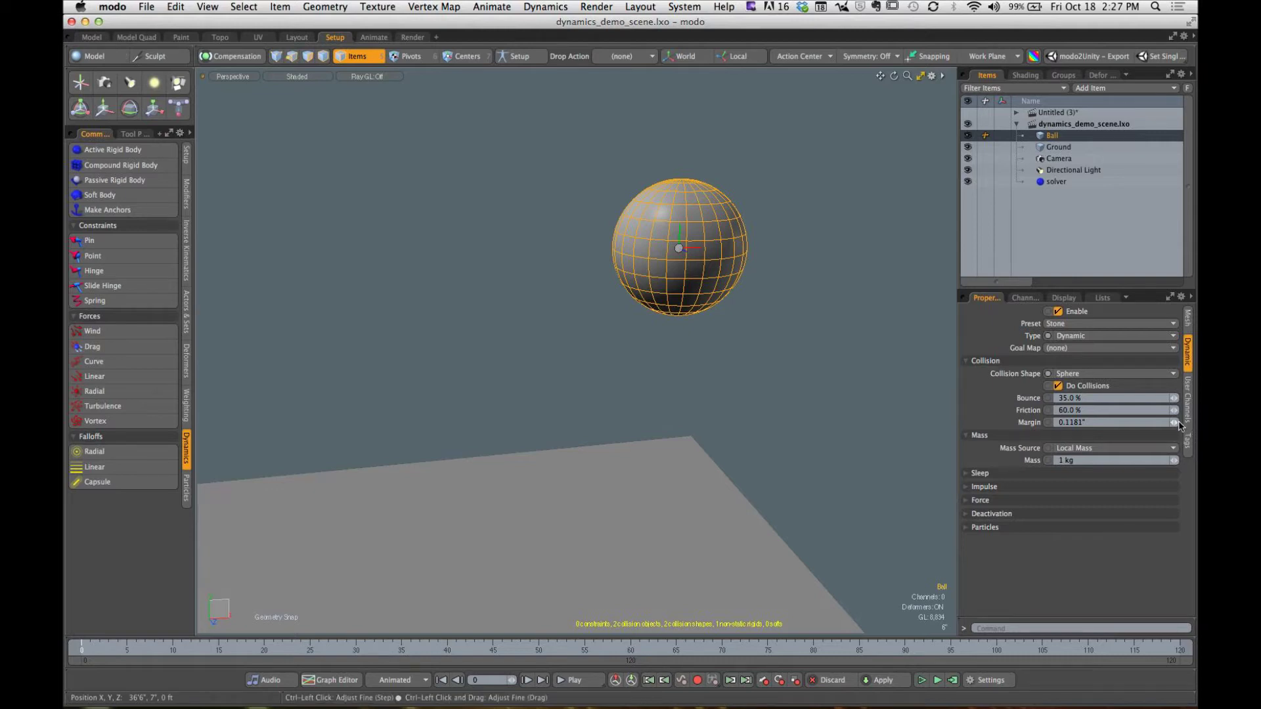
{"action": "left_click", "coordinate": [937, 681]}
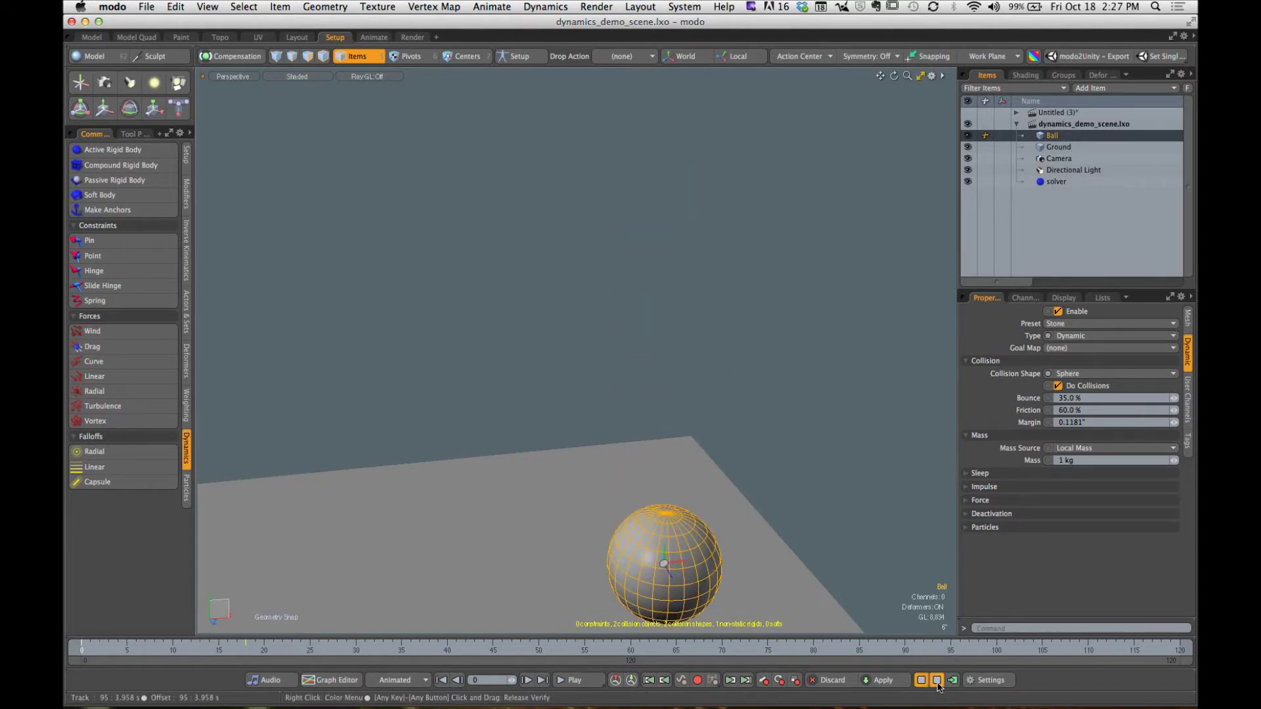
Step: Stop the running simulation, rerun the Ball's bounce over the length of the scene, and stop it again
{"action": "left_click_drag", "start_coordinate": [845, 502], "coordinate": [820, 467], "text": "alt"}
{"action": "left_click", "coordinate": [938, 684]}
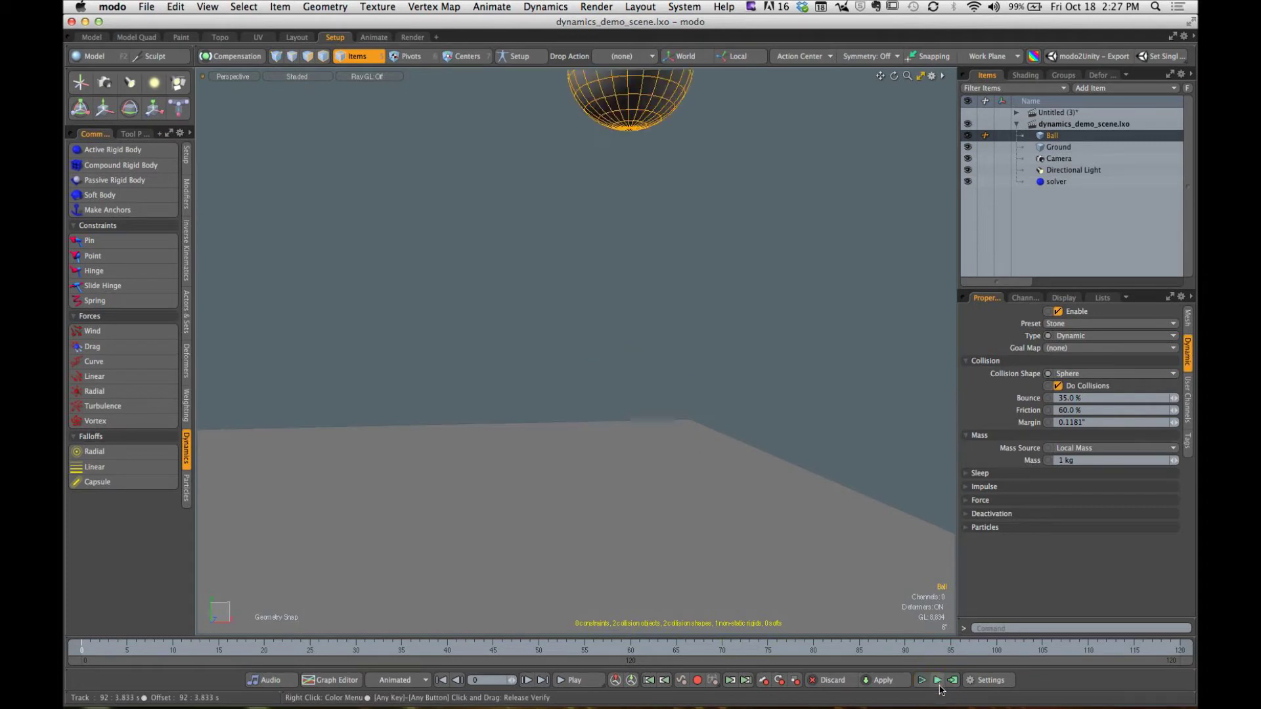
{"action": "left_click", "coordinate": [938, 685]}
{"action": "left_click", "coordinate": [937, 683]}
Step: Set the Ball's bounce to 100% and run the simulation over the length of the scene
{"action": "double_click", "coordinate": [1066, 400]}
{"action": "type", "text": "1000"}
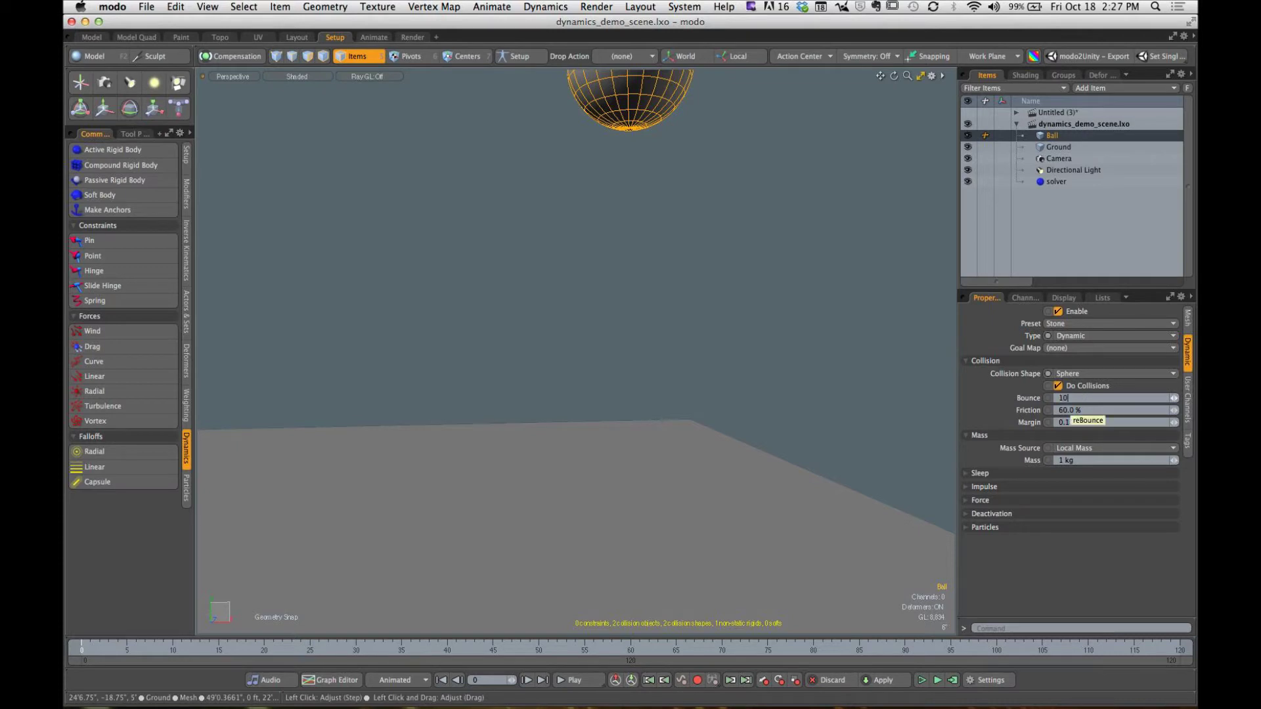
{"action": "key", "text": "Return"}
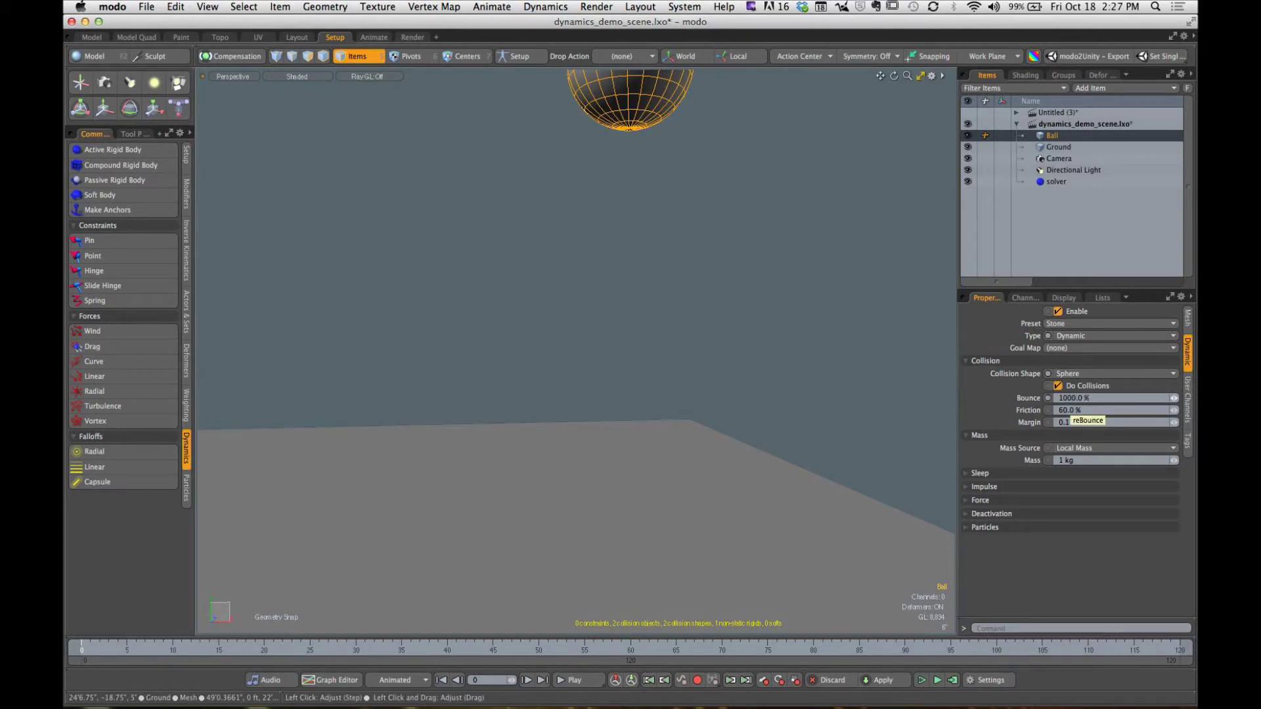
{"action": "double_click", "coordinate": [1074, 399]}
{"action": "left_click", "coordinate": [1074, 398]}
{"action": "key", "text": "BackSpace"}
{"action": "key", "text": "Return"}
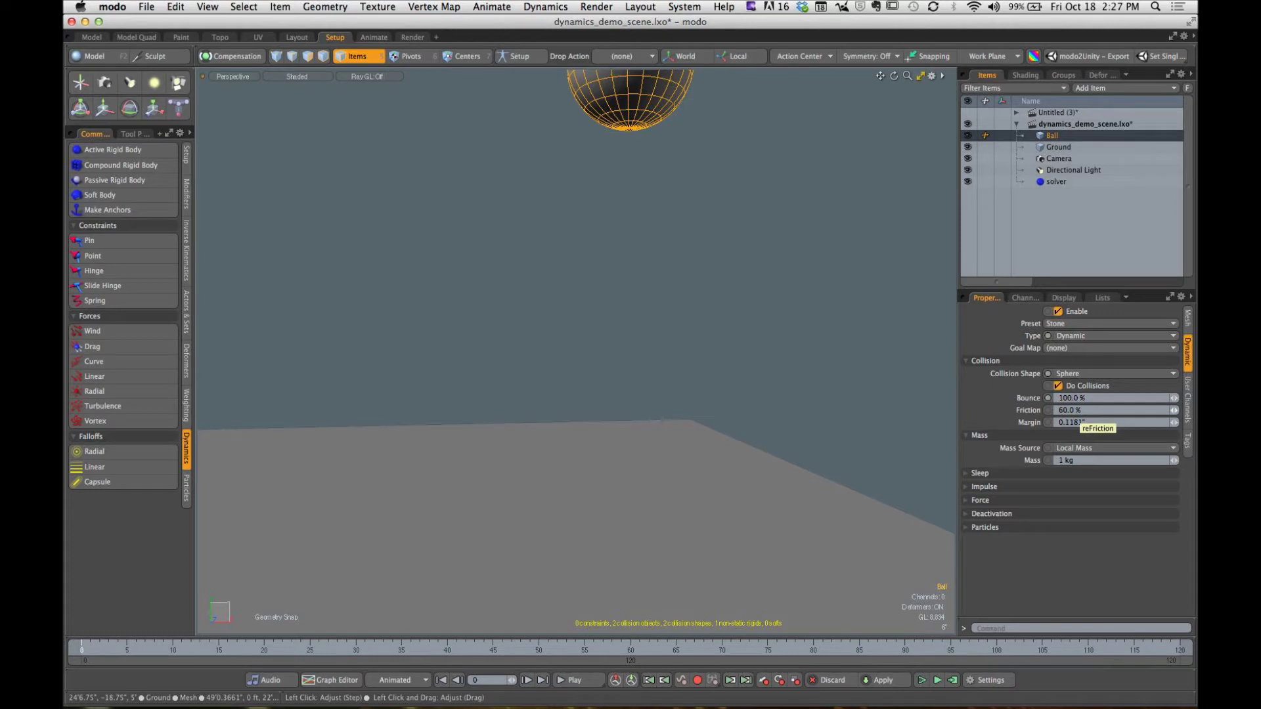
{"action": "left_click", "coordinate": [938, 681]}
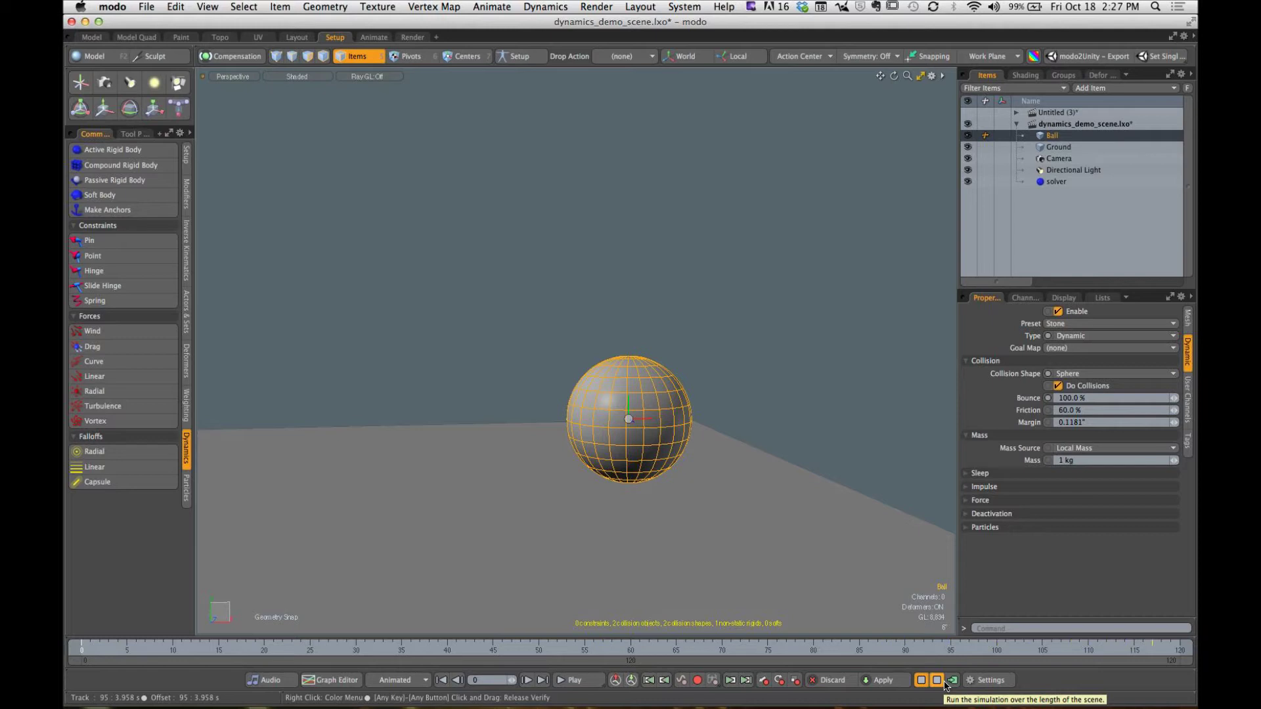
Step: Set the Ball's bounce to 300% and test it with a simulation over the length of the scene, stopping it at the end
{"action": "left_click", "coordinate": [1065, 399]}
{"action": "type", "text": "300"}
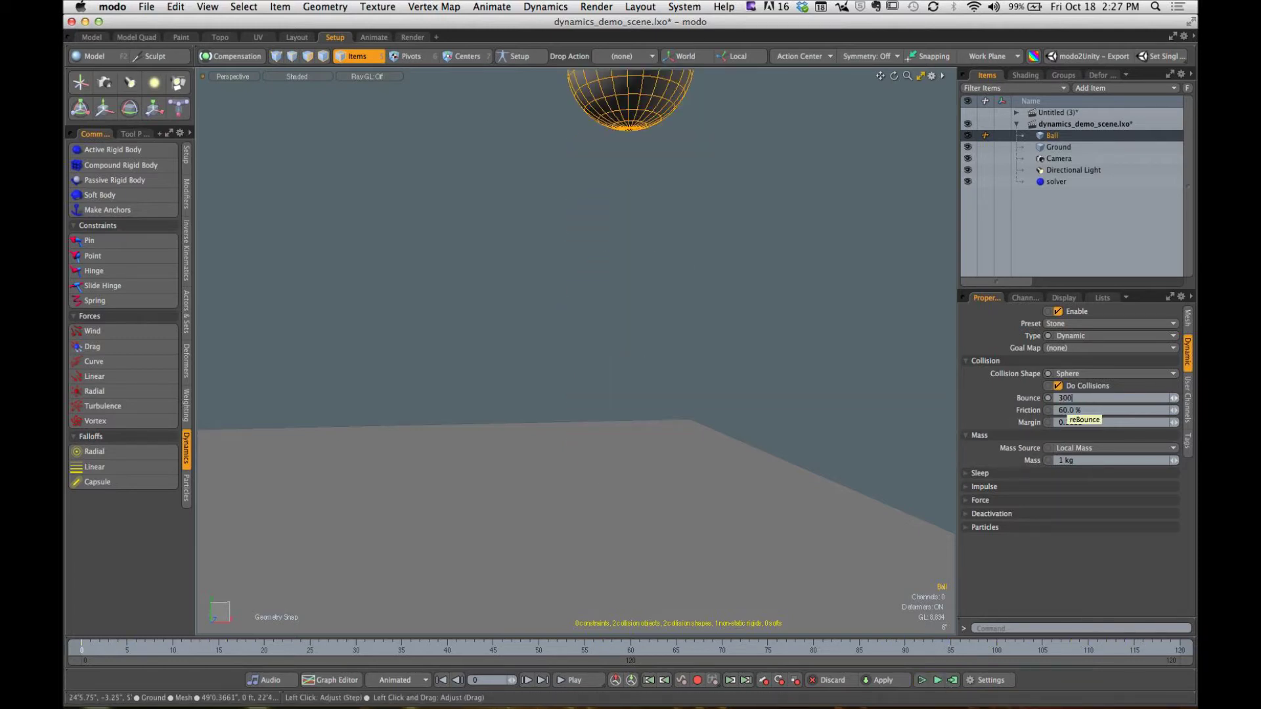
{"action": "left_click", "coordinate": [939, 682]}
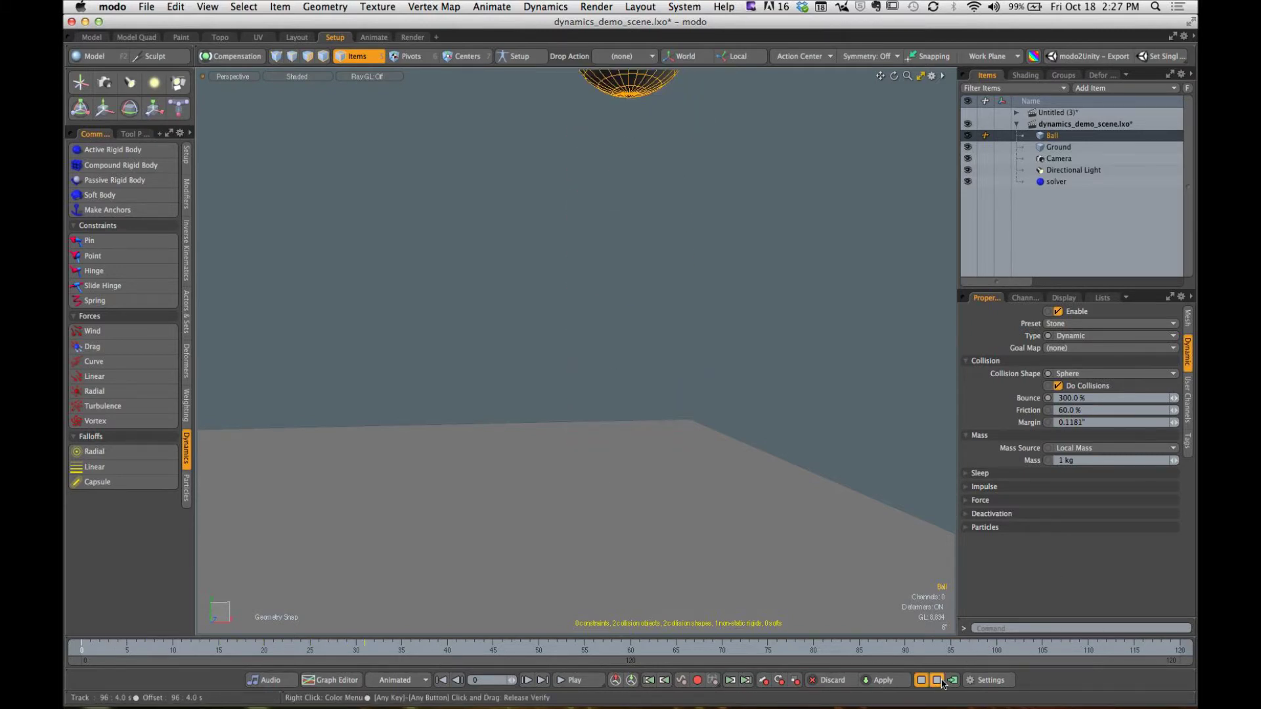
{"action": "left_click_drag", "start_coordinate": [833, 422], "coordinate": [806, 443], "text": "alt"}
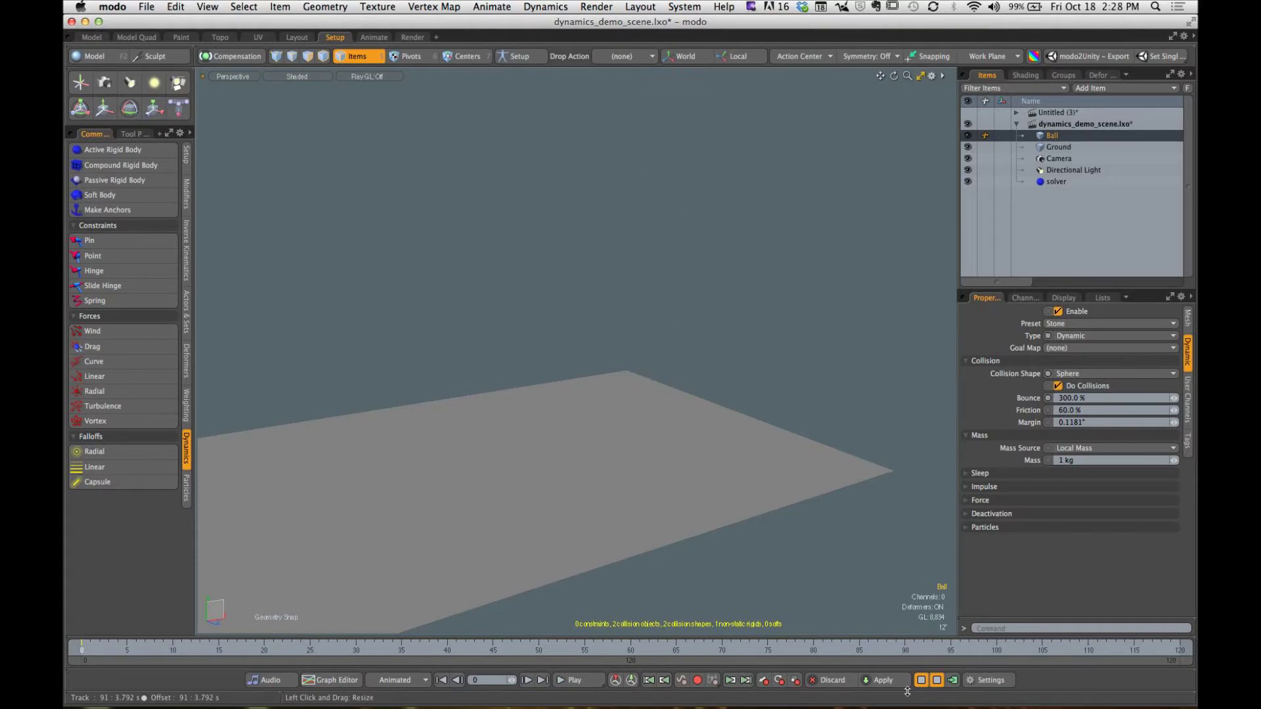
{"action": "left_click_drag", "start_coordinate": [845, 451], "coordinate": [678, 378], "text": "ctrl+alt"}
{"action": "left_click_drag", "start_coordinate": [744, 368], "coordinate": [676, 387], "text": "alt"}
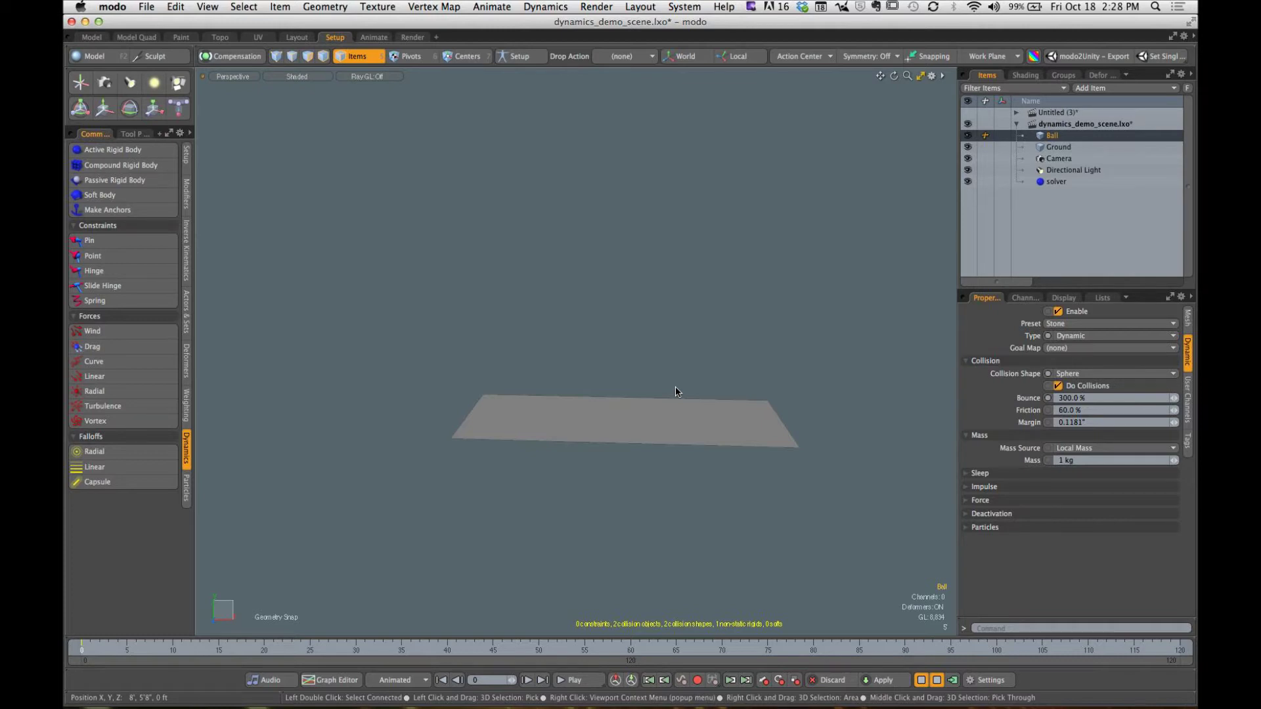
{"action": "left_click", "coordinate": [922, 683]}
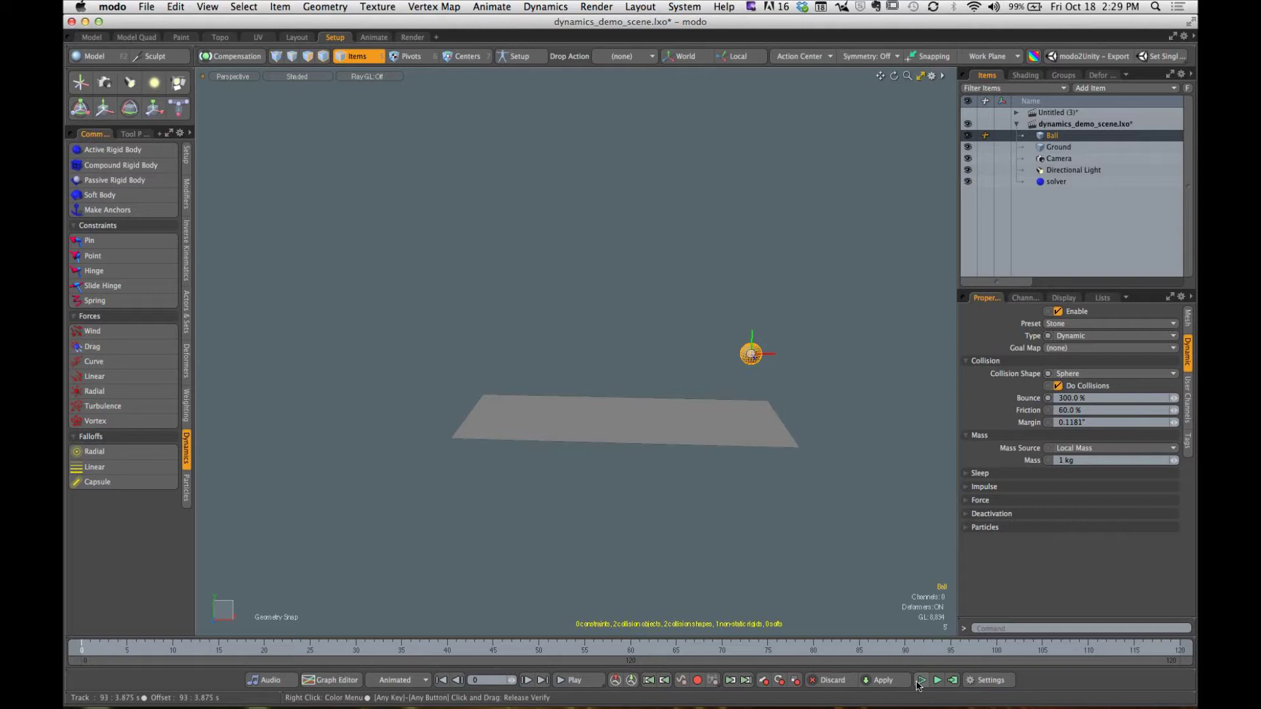
Step: Set the Ball's bounce back to 100% and check it in close-up with a live simulation at the current time
{"action": "left_click", "coordinate": [1091, 398]}
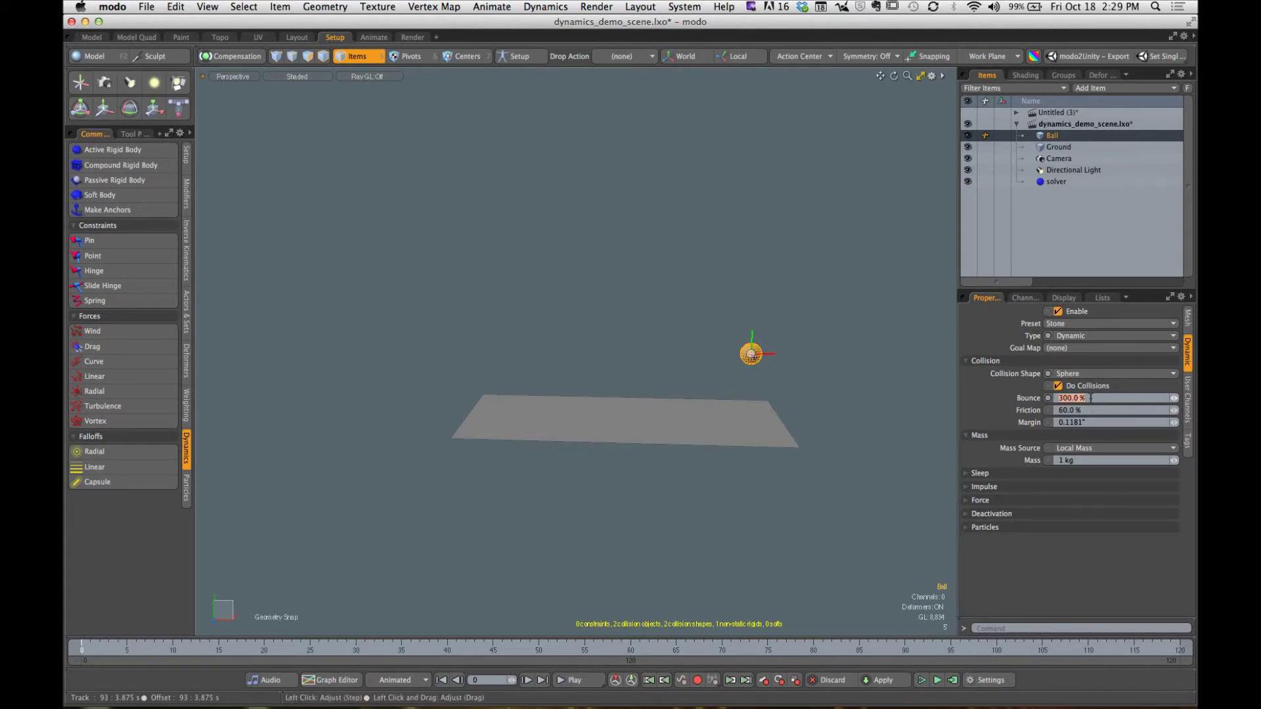
{"action": "type", "text": "100"}
{"action": "key", "text": "Return"}
{"action": "left_click", "coordinate": [921, 684]}
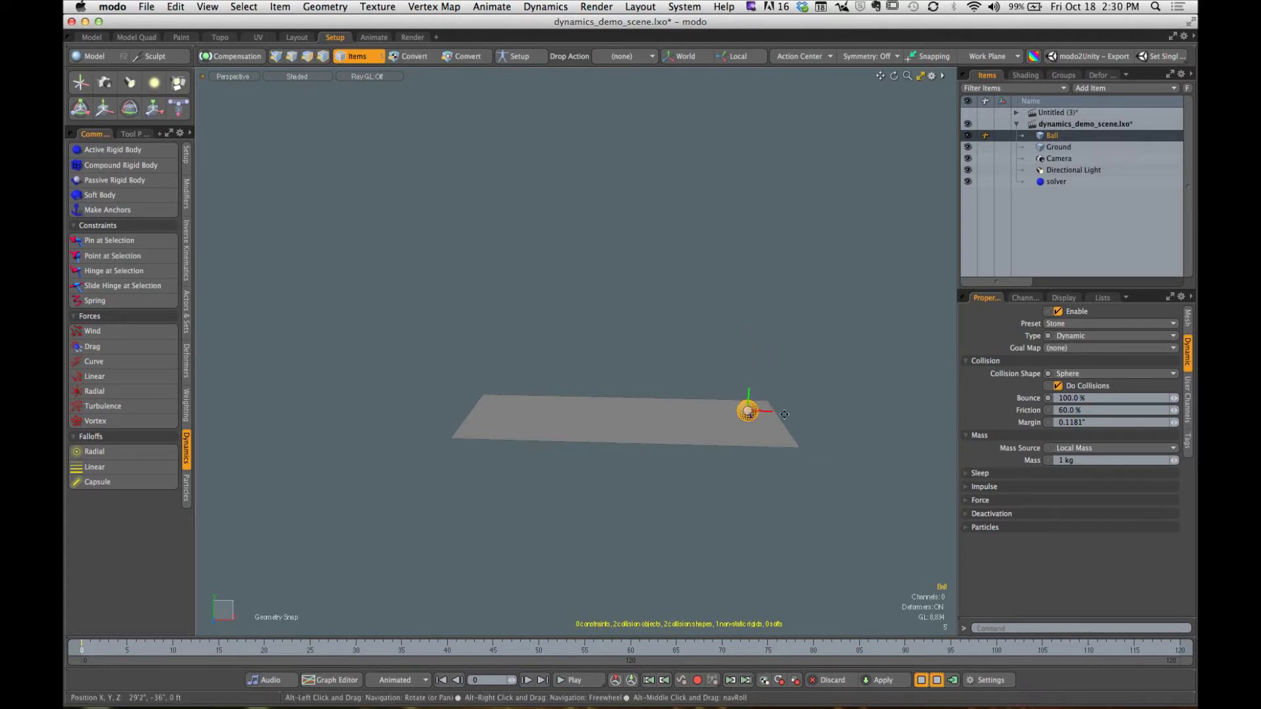
{"action": "left_click_drag", "start_coordinate": [854, 434], "coordinate": [913, 426], "text": "ctrl+alt"}
{"action": "mouse_move", "coordinate": [787, 414]}
{"action": "left_mouse_down", "text": "alt"}
{"action": "mouse_move", "coordinate": [816, 419]}
{"action": "mouse_move", "coordinate": [780, 409]}
{"action": "left_mouse_up", "text": "alt"}
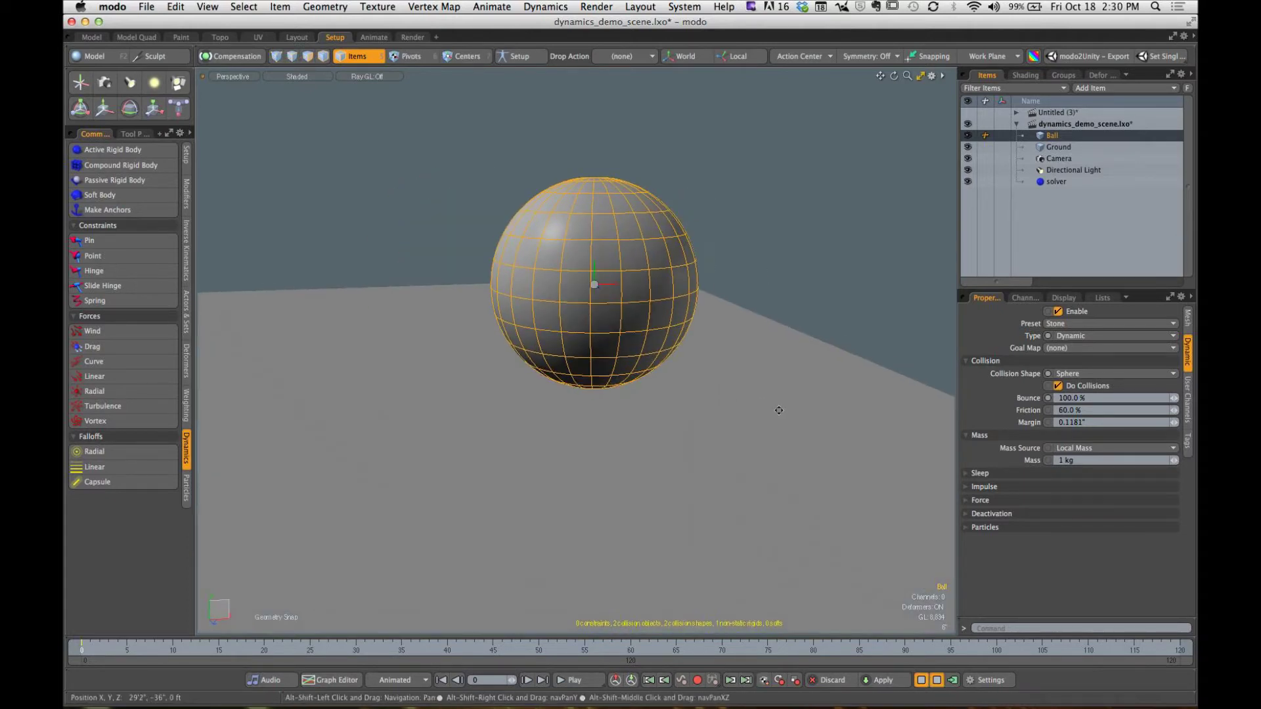
{"action": "left_click", "coordinate": [921, 680]}
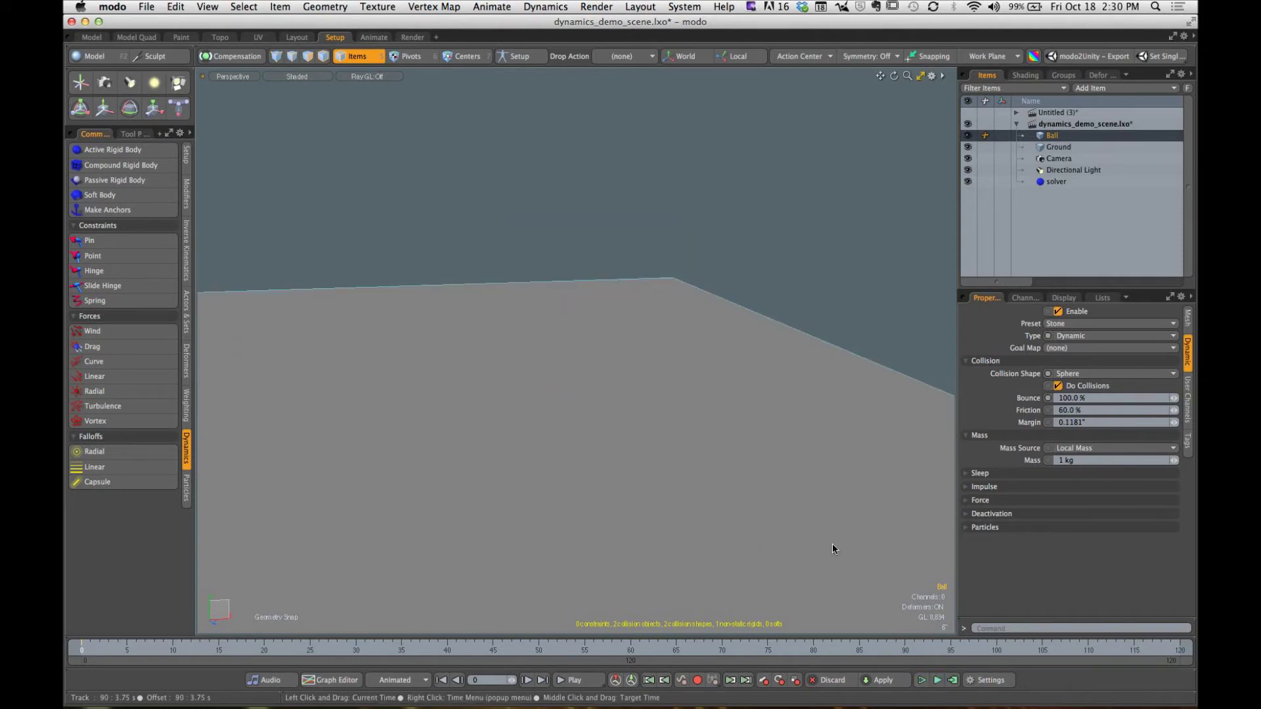
Step: Set the Ball's friction to 0% and watch it bounce in a live simulation with the Ball and Ground in view
{"action": "left_click_drag", "start_coordinate": [833, 543], "coordinate": [753, 368], "text": "ctrl+alt"}
{"action": "scroll", "coordinate": [766, 381], "scroll_direction": "down", "scroll_amount": 5}
{"action": "scroll", "coordinate": [742, 333], "scroll_direction": "up", "scroll_amount": 3}
{"action": "mouse_move", "coordinate": [753, 368]}
{"action": "left_mouse_down", "text": "ctrl+alt"}
{"action": "mouse_move", "coordinate": [720, 366]}
{"action": "mouse_move", "coordinate": [733, 381]}
{"action": "left_mouse_up", "text": "ctrl+alt"}
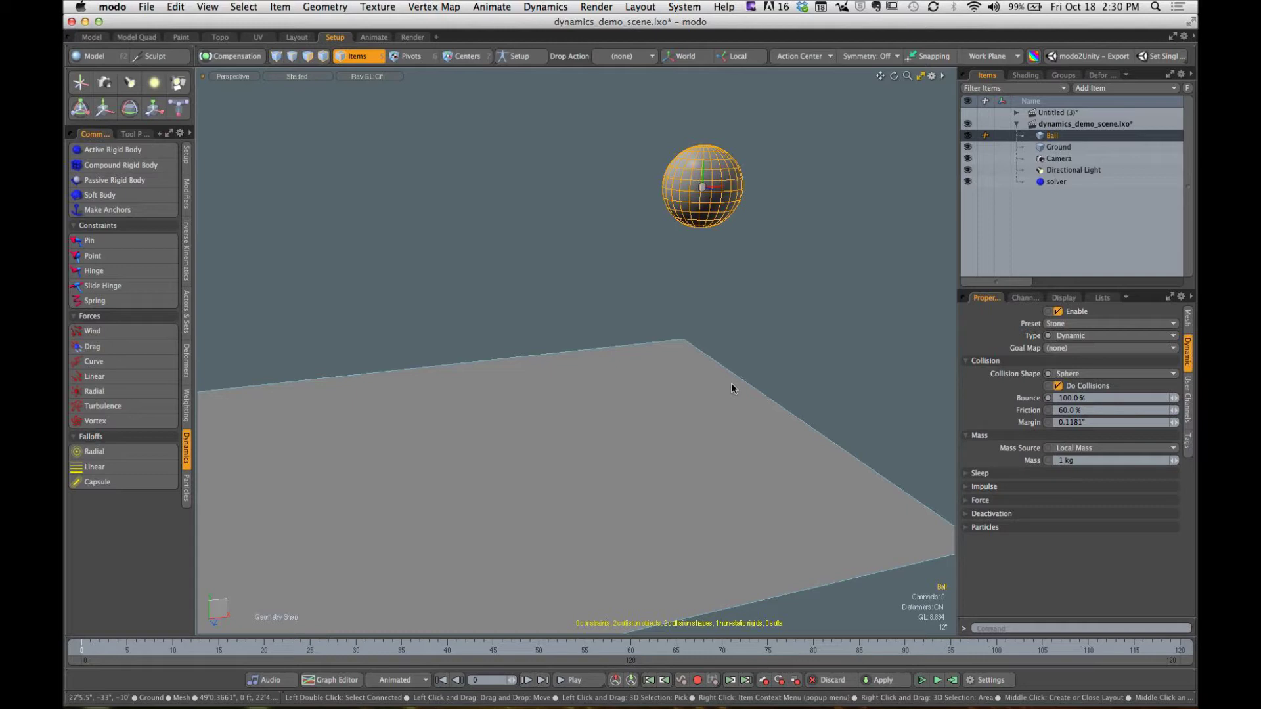
{"action": "left_click", "coordinate": [1085, 413]}
{"action": "type", "text": "0"}
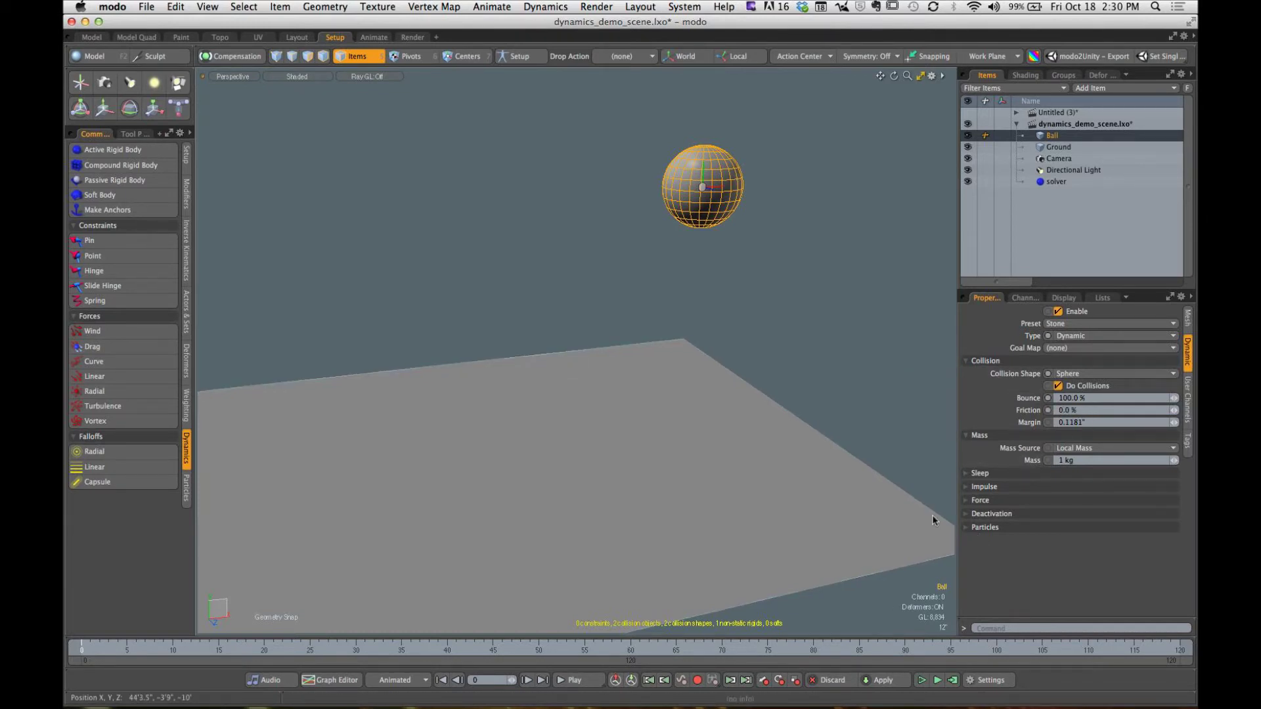
{"action": "left_click", "coordinate": [922, 682]}
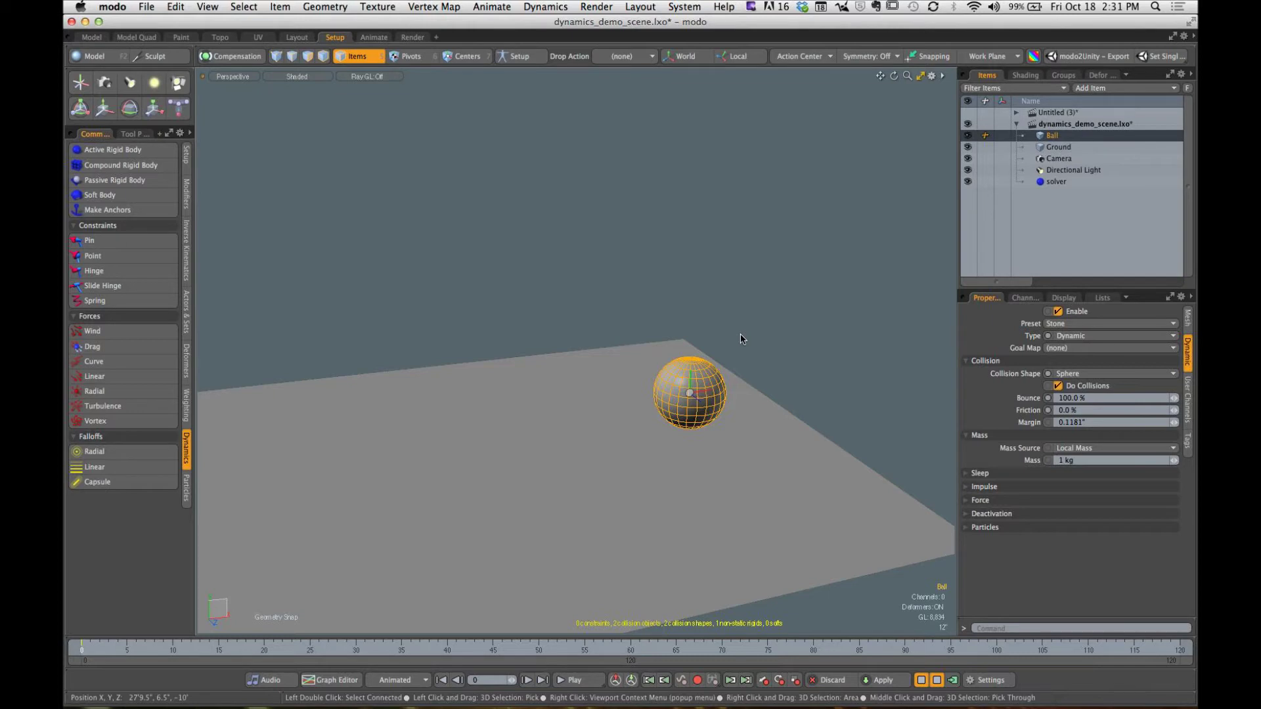
{"action": "left_click_drag", "start_coordinate": [715, 274], "coordinate": [684, 316], "text": "alt"}
Step: Set the Ball's friction to 100% and test it by restarting the live simulation, then stop it
{"action": "left_click", "coordinate": [1068, 411]}
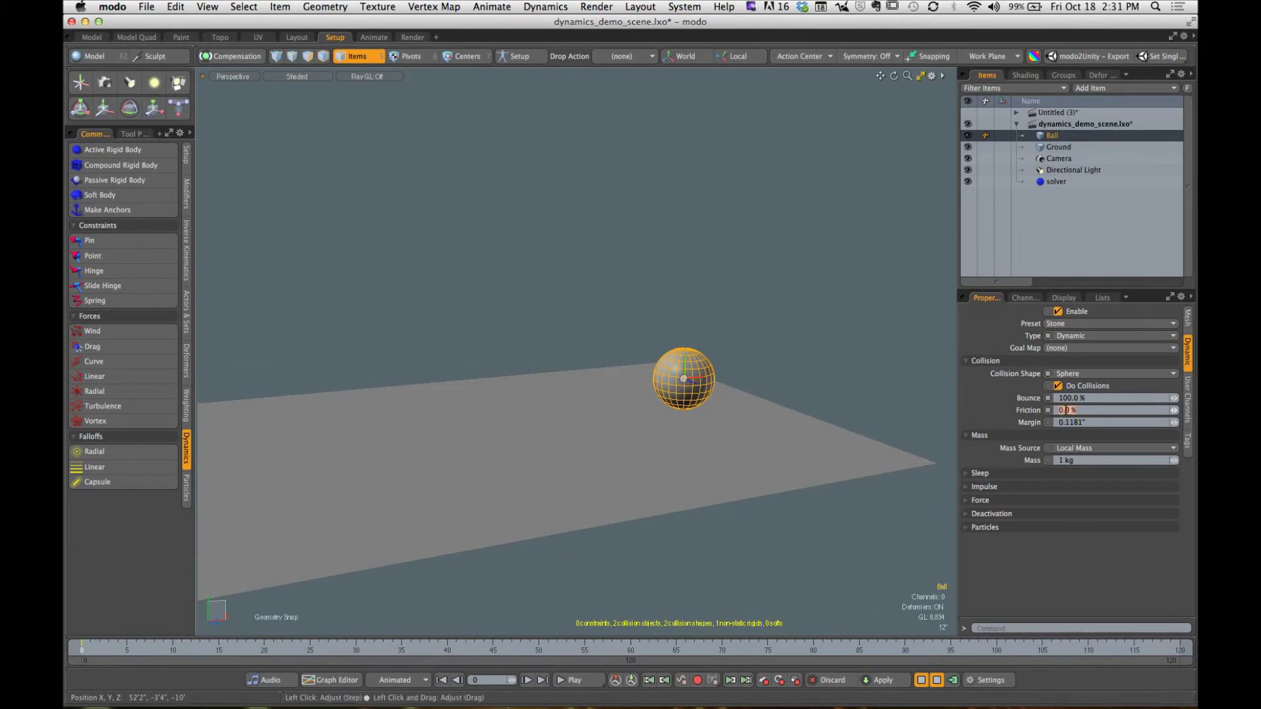
{"action": "type", "text": "100"}
{"action": "key", "text": "Return"}
{"action": "left_click", "coordinate": [926, 682]}
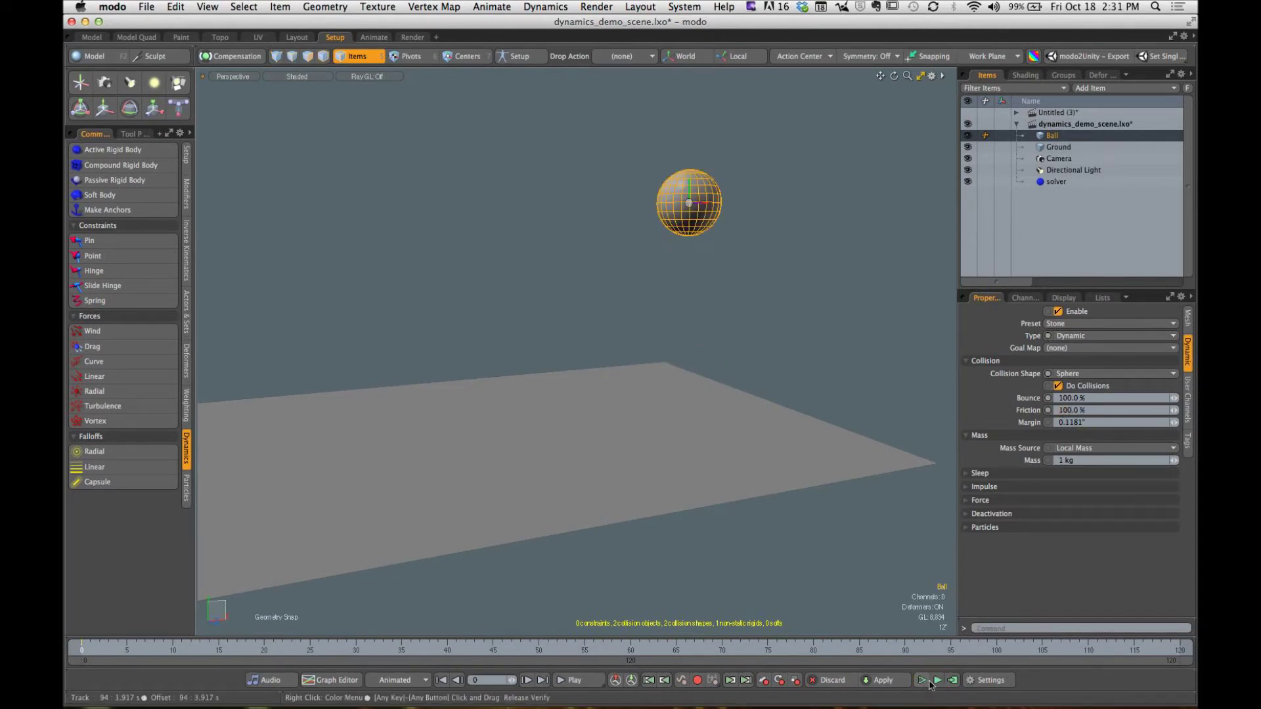
{"action": "left_click", "coordinate": [925, 683]}
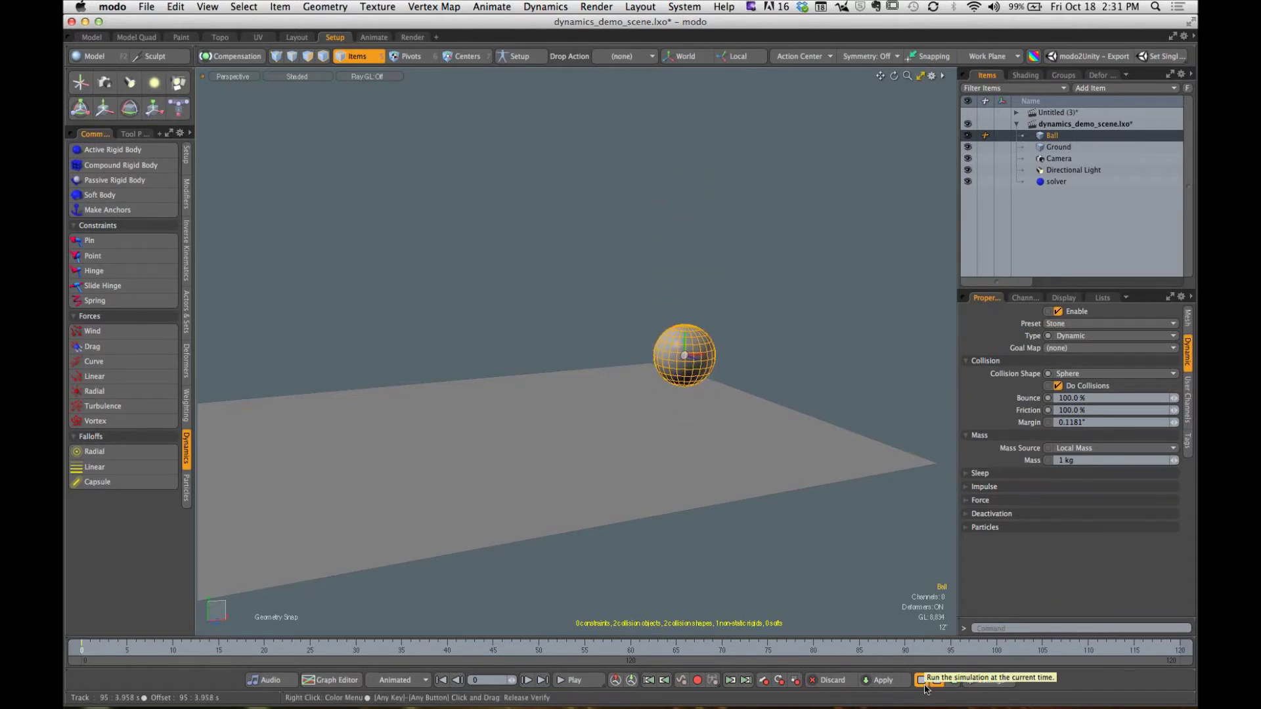
{"action": "left_click", "coordinate": [923, 682]}
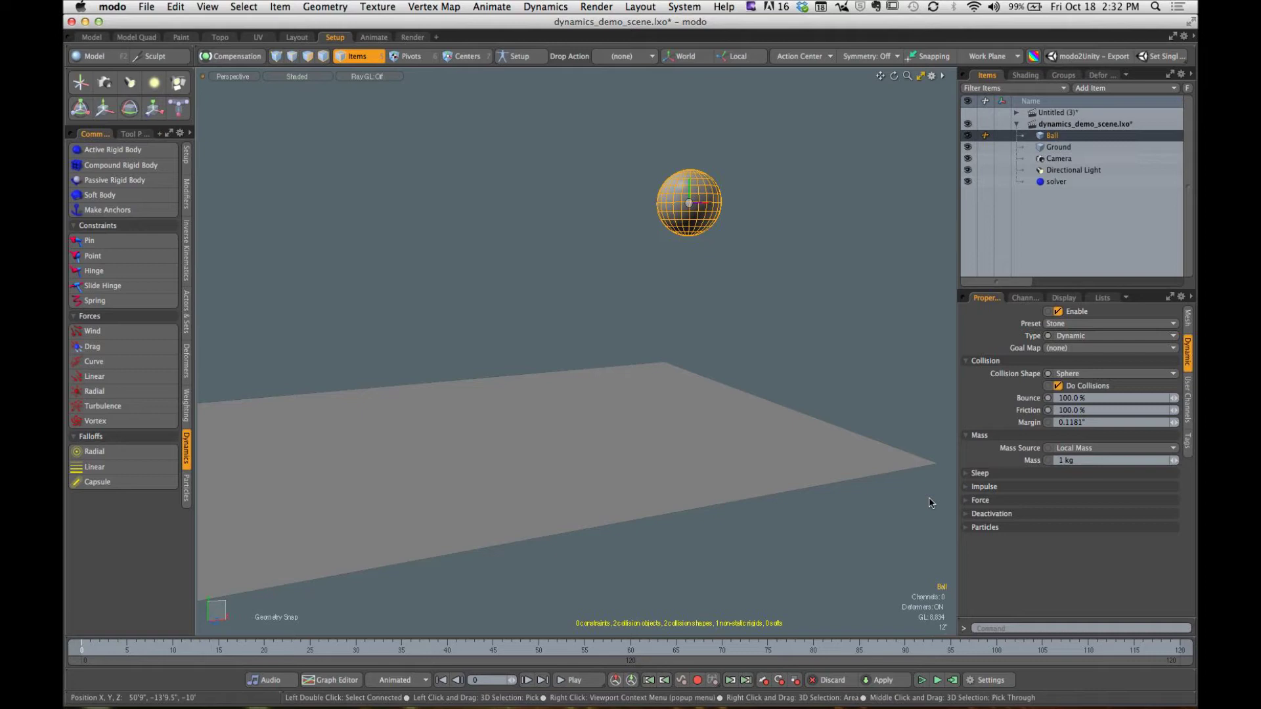
Step: Set the Ball's friction to 60% and its mass to 10 kg
{"action": "left_click", "coordinate": [1069, 410]}
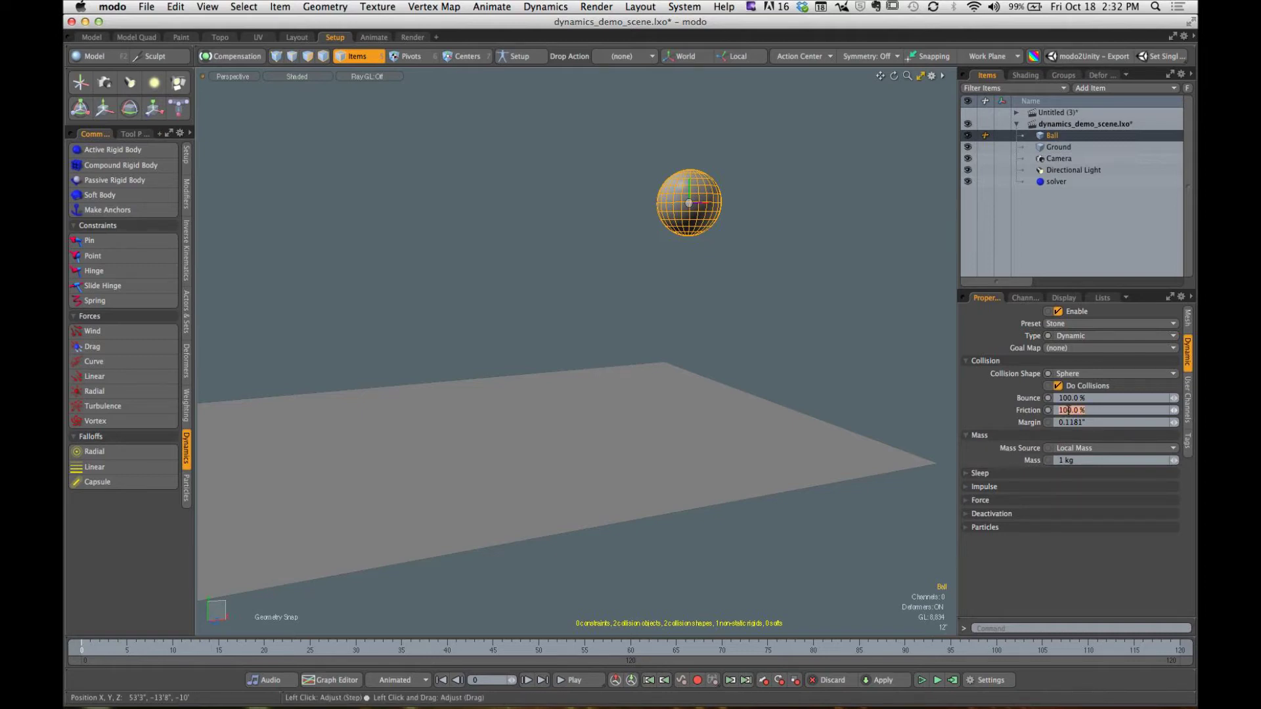
{"action": "type", "text": "60"}
{"action": "left_click", "coordinate": [1080, 461]}
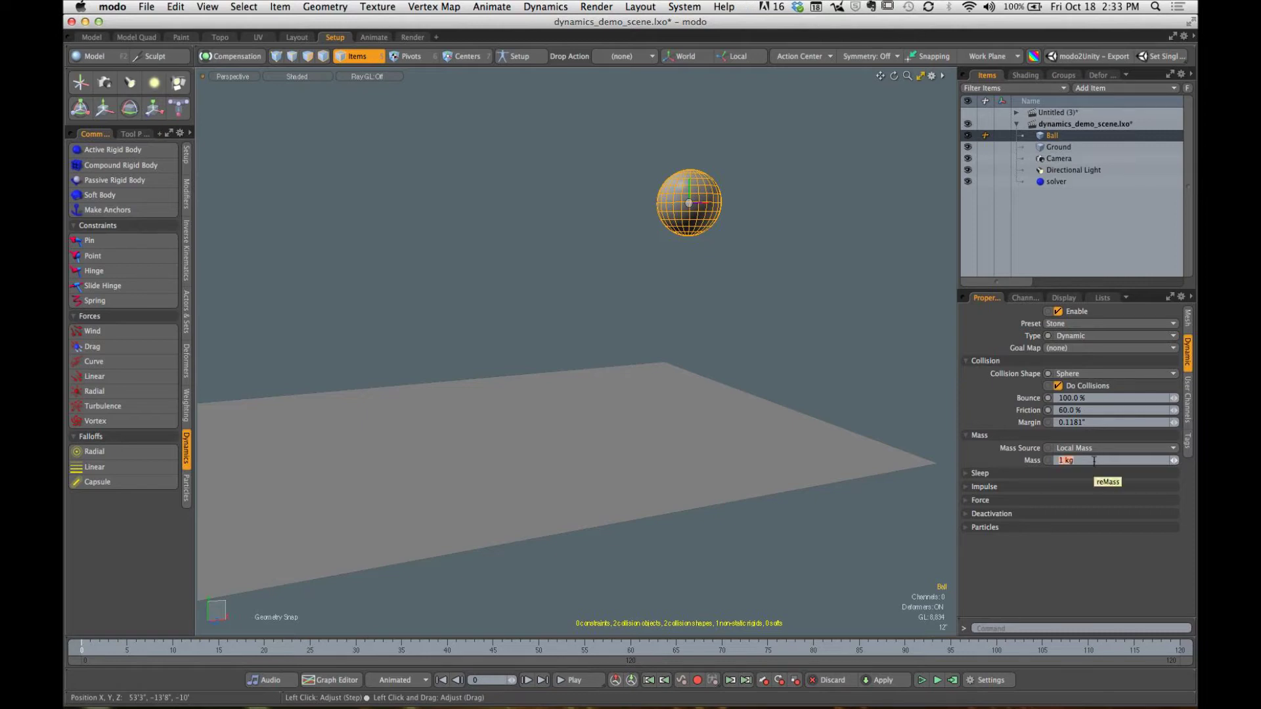
{"action": "type", "text": "10lb"}
{"action": "key", "text": "Return"}
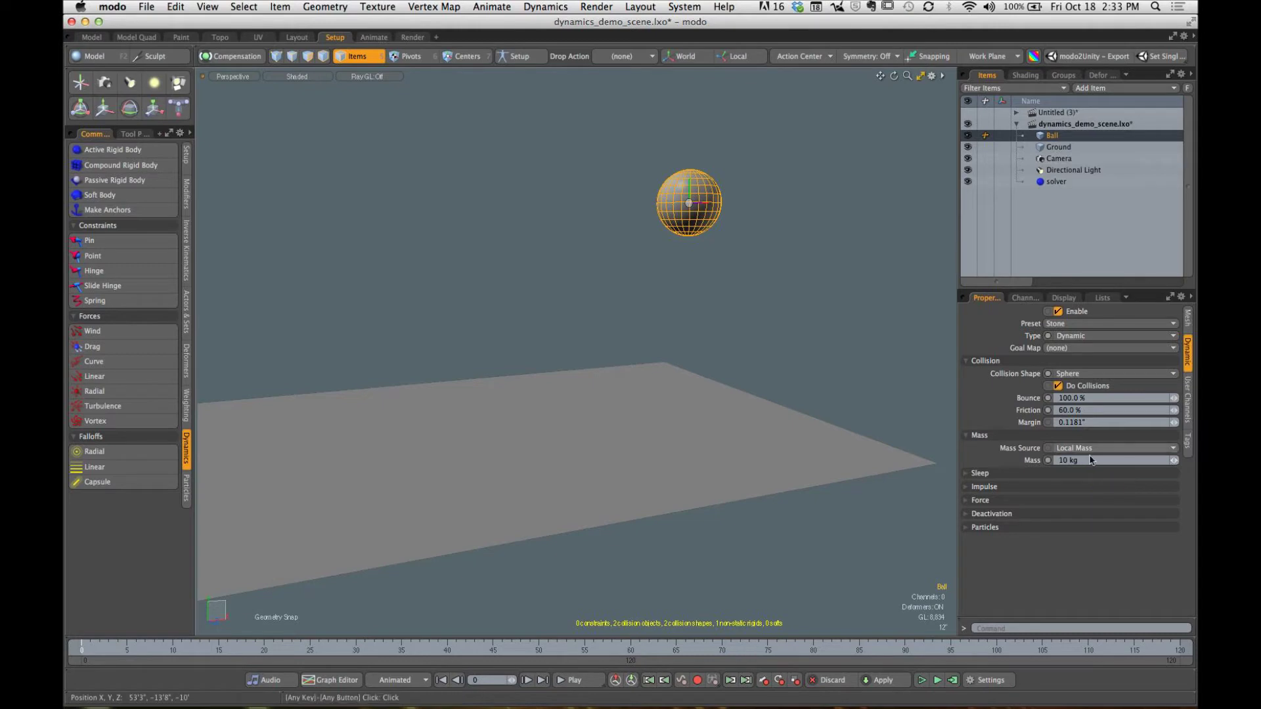
{"action": "left_click", "coordinate": [1067, 460]}
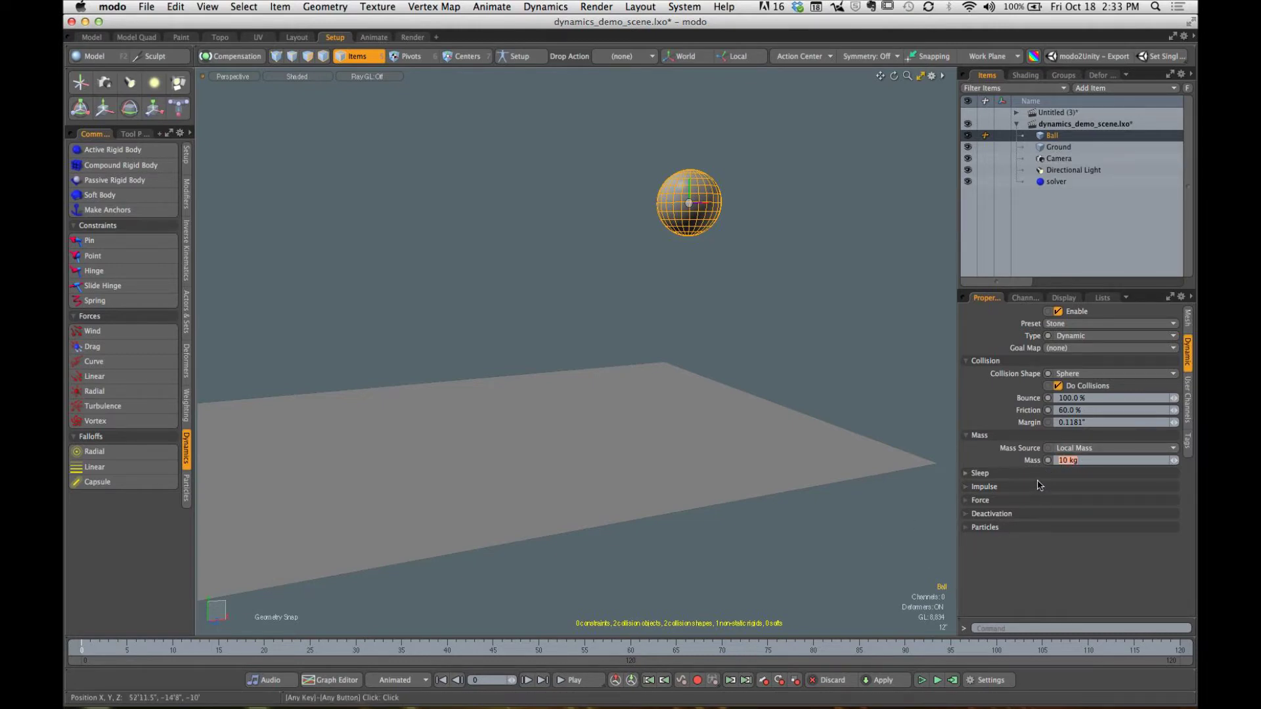
{"action": "type", "text": "10"}
{"action": "key", "text": "Return"}
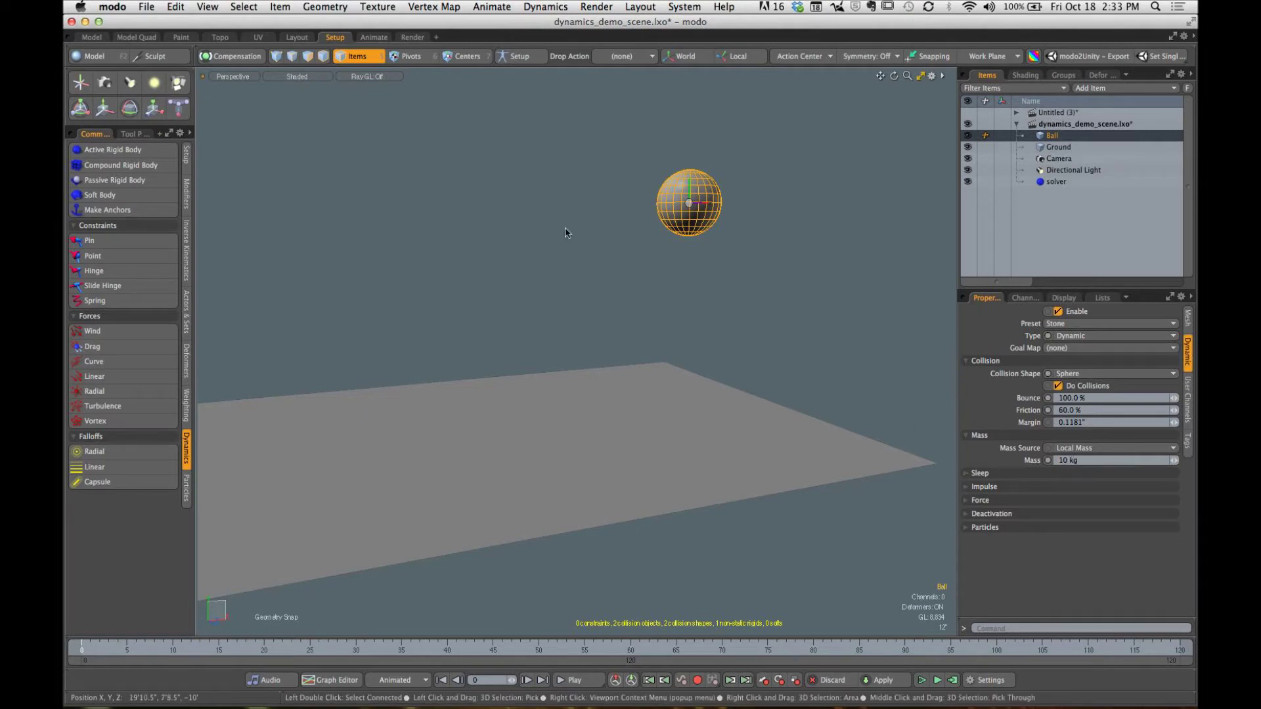
Step: Change the mass unit system in the units preferences to English with Pounds as the default unit, and close the preferences
{"action": "left_click", "coordinate": [113, 7]}
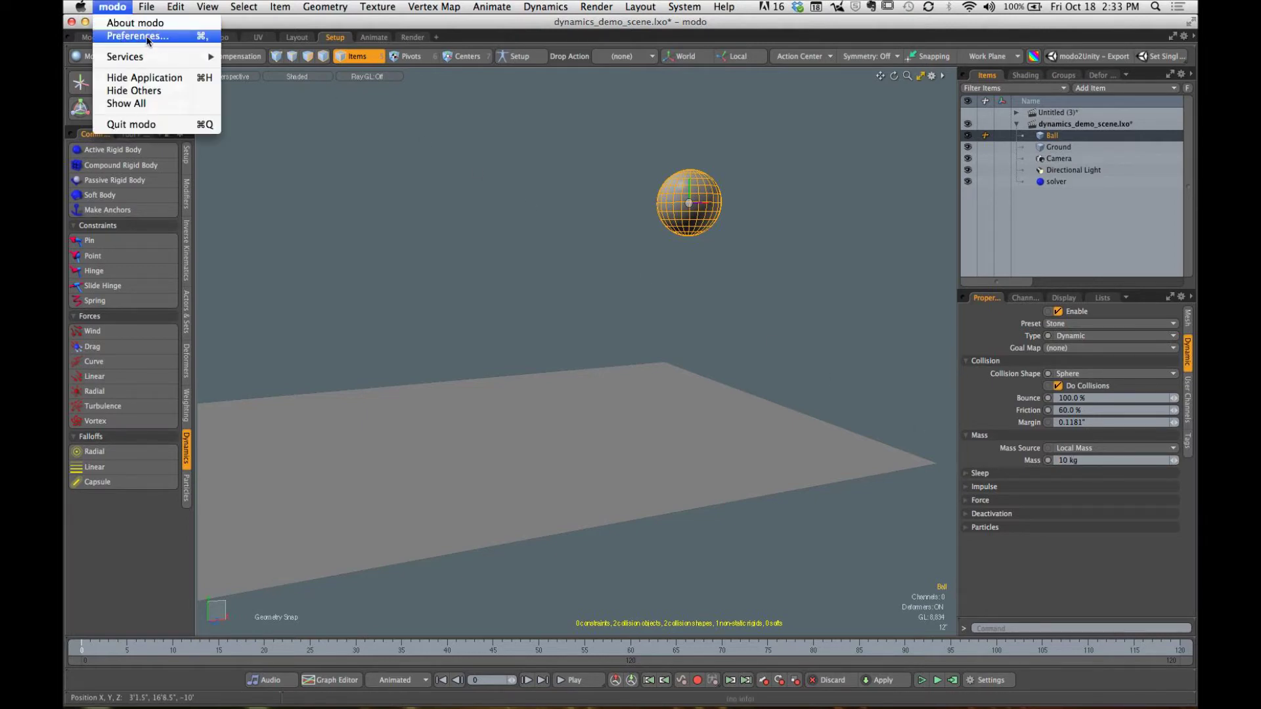
{"action": "left_click", "coordinate": [124, 37]}
{"action": "left_click", "coordinate": [356, 459]}
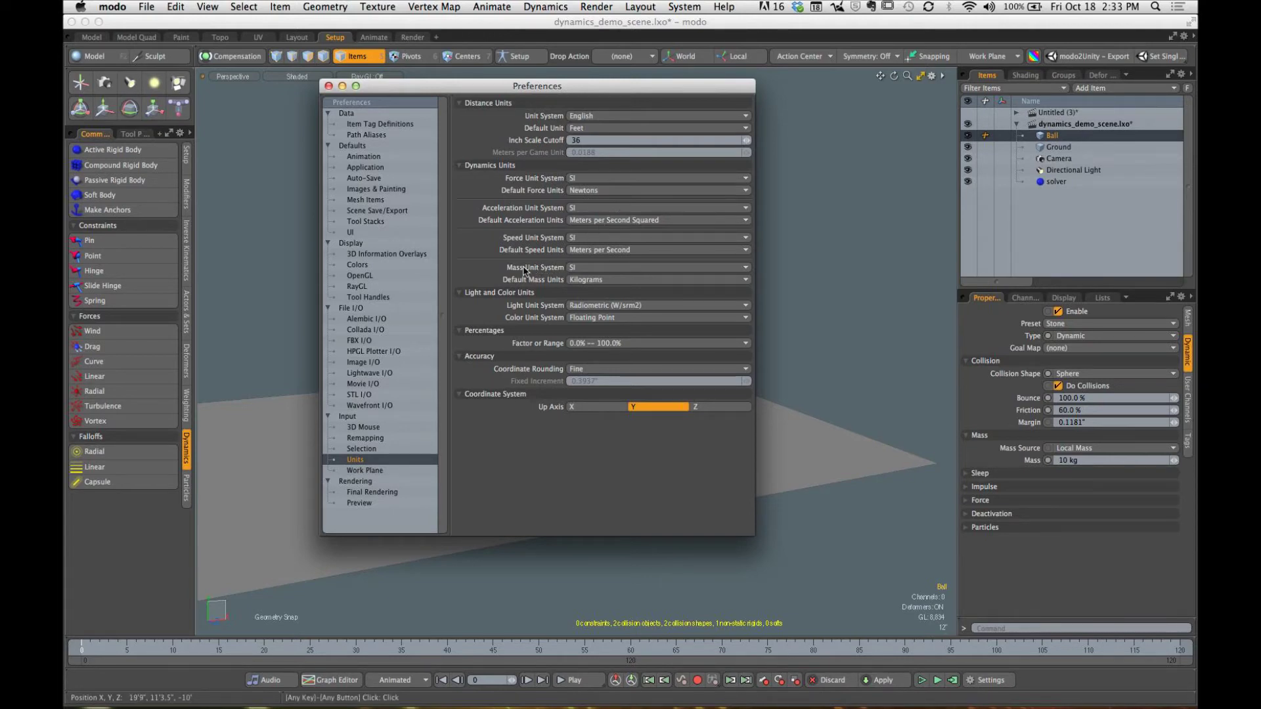
{"action": "left_click", "coordinate": [605, 267]}
{"action": "left_click", "coordinate": [605, 275]}
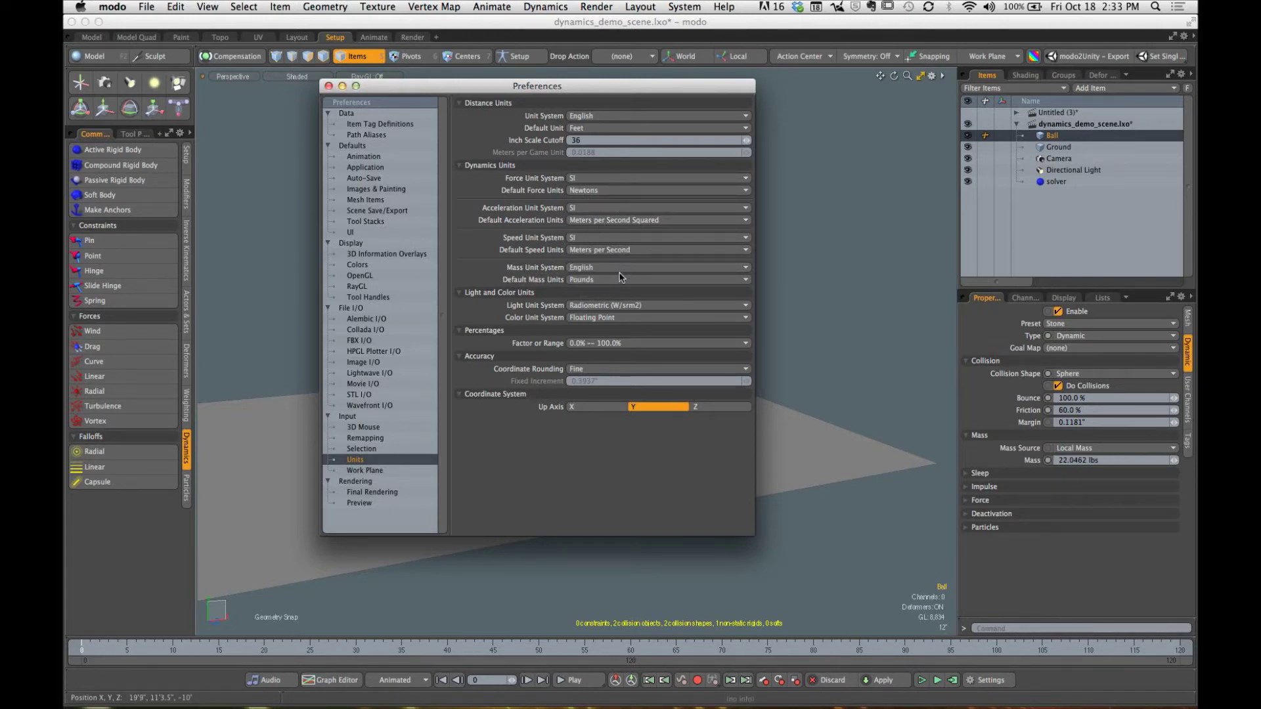
{"action": "left_click", "coordinate": [600, 281]}
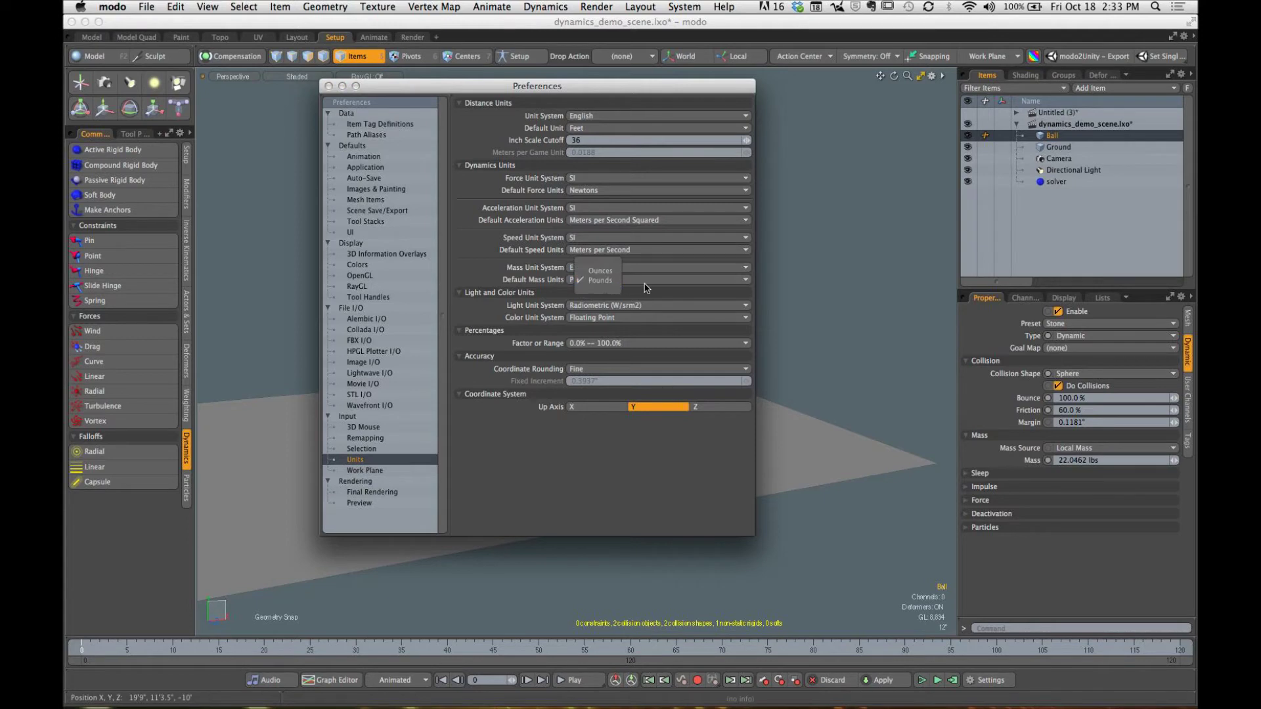
{"action": "left_click", "coordinate": [636, 286]}
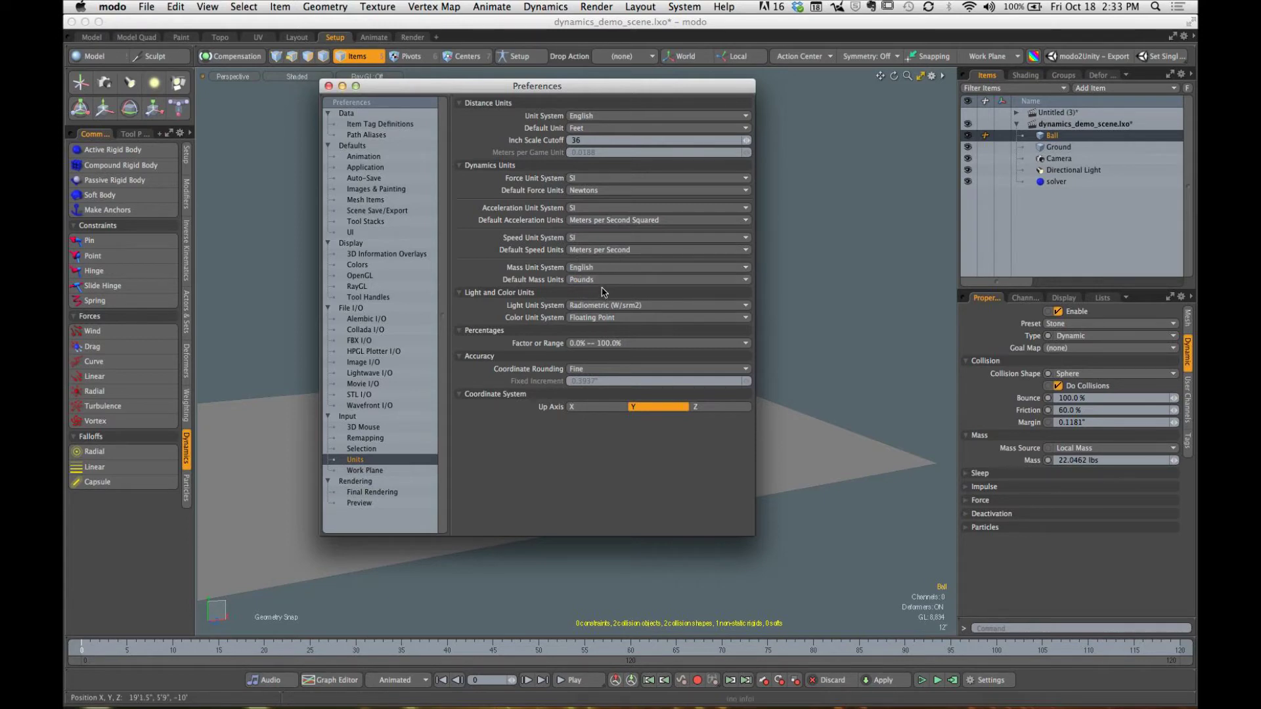
{"action": "left_click", "coordinate": [329, 86]}
Step: Set the Ball's mass to 10 lbs
{"action": "left_click", "coordinate": [1101, 463]}
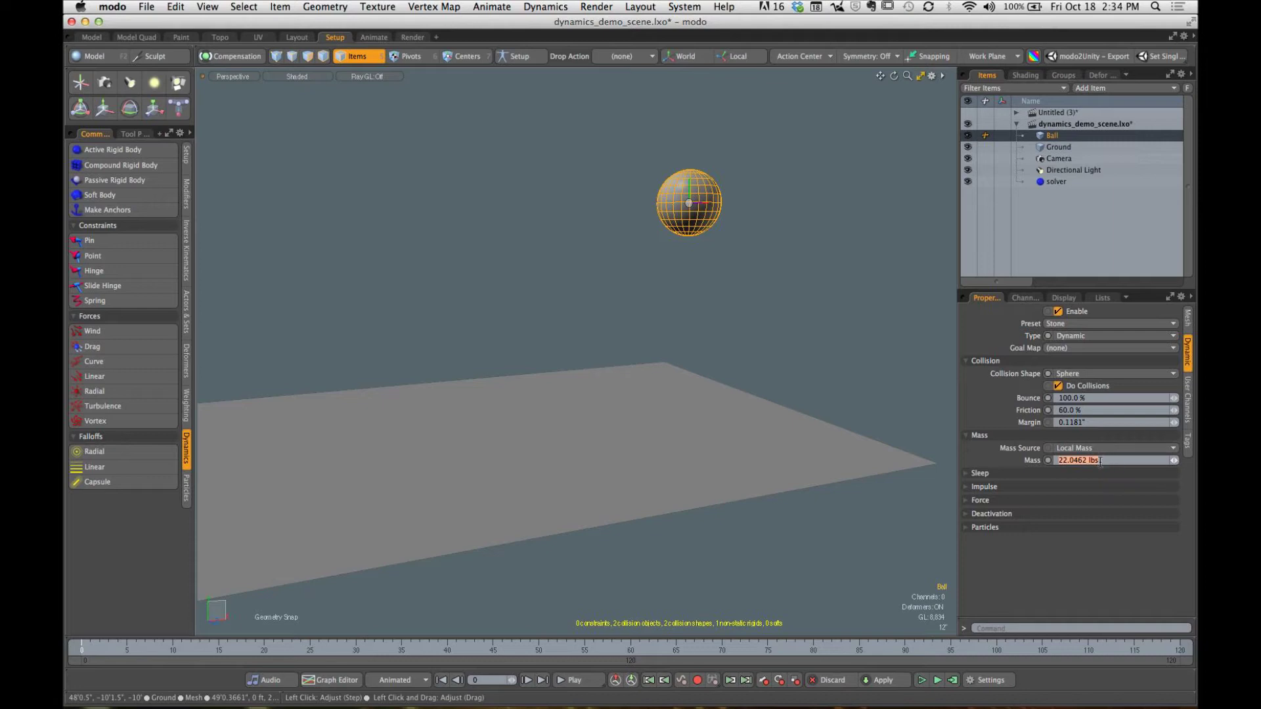
{"action": "key", "text": "ctrl"}
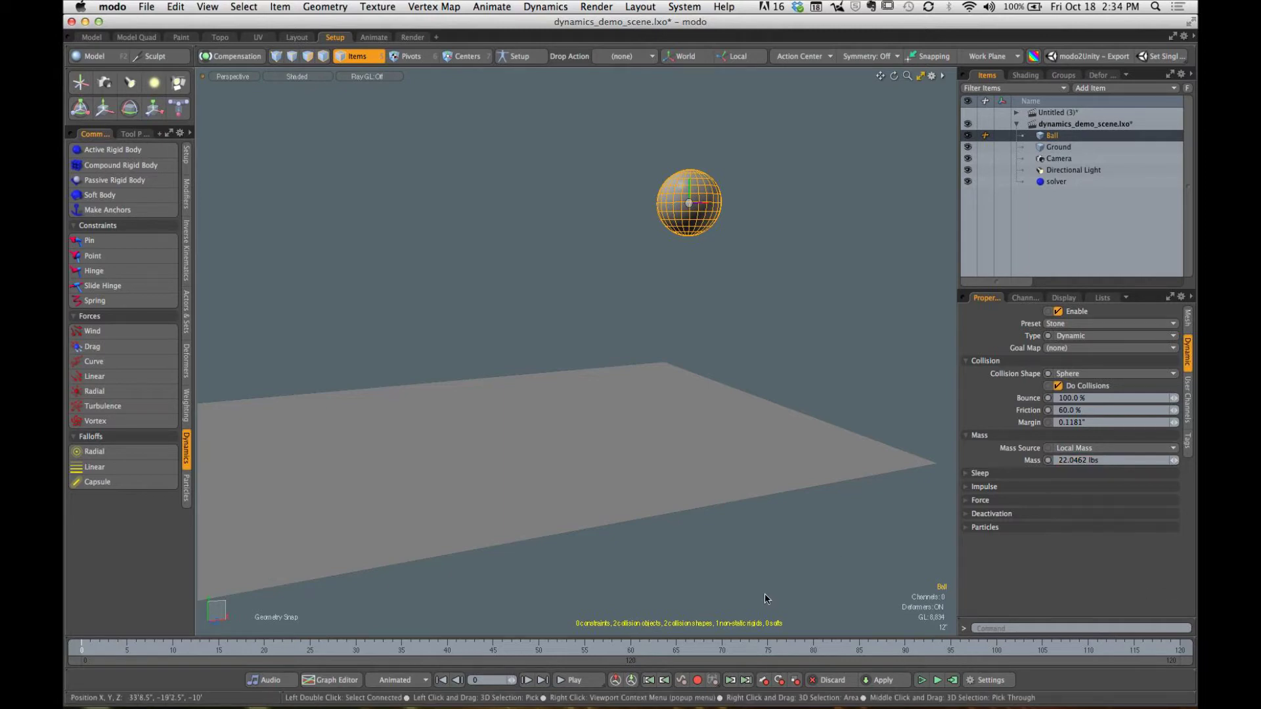
{"action": "left_click_drag", "start_coordinate": [585, 175], "coordinate": [813, 326], "text": "alt"}
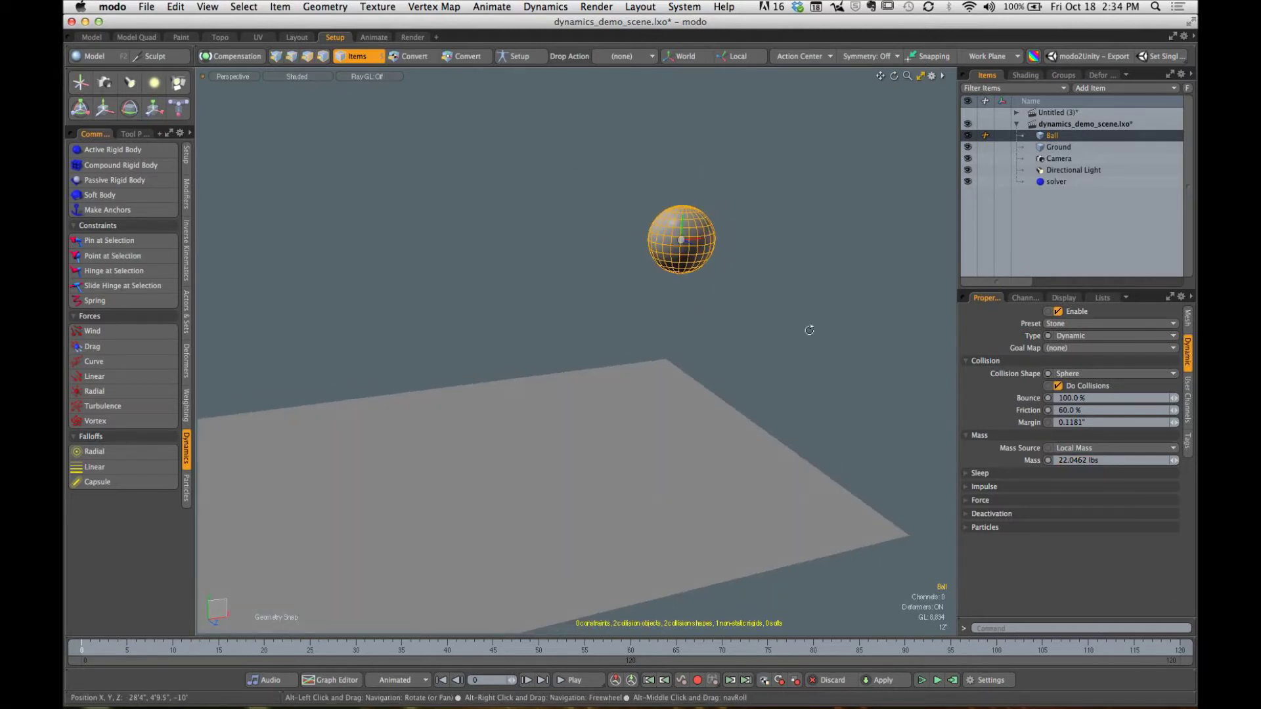
{"action": "double_click", "coordinate": [1097, 460]}
{"action": "type", "text": "10"}
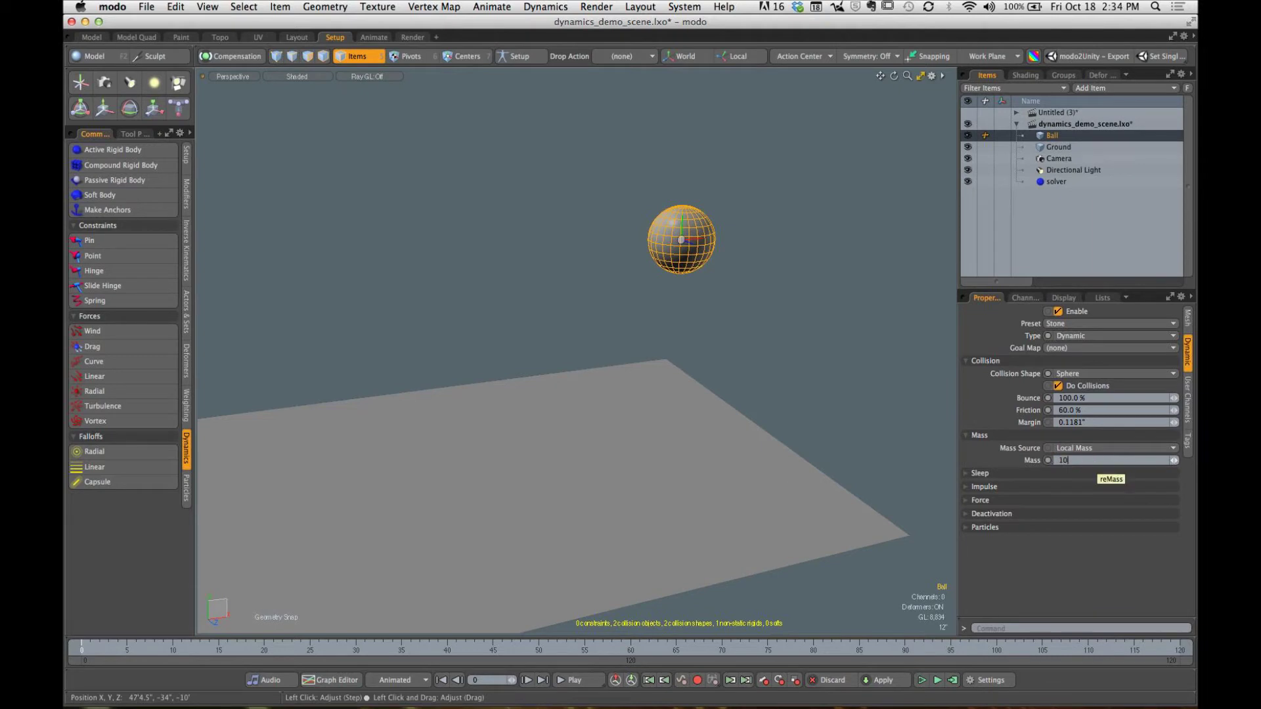
{"action": "key", "text": "Return"}
Step: Start a live simulation and watch the Ball bounce on the Ground with its new mass
{"action": "left_click", "coordinate": [923, 681]}
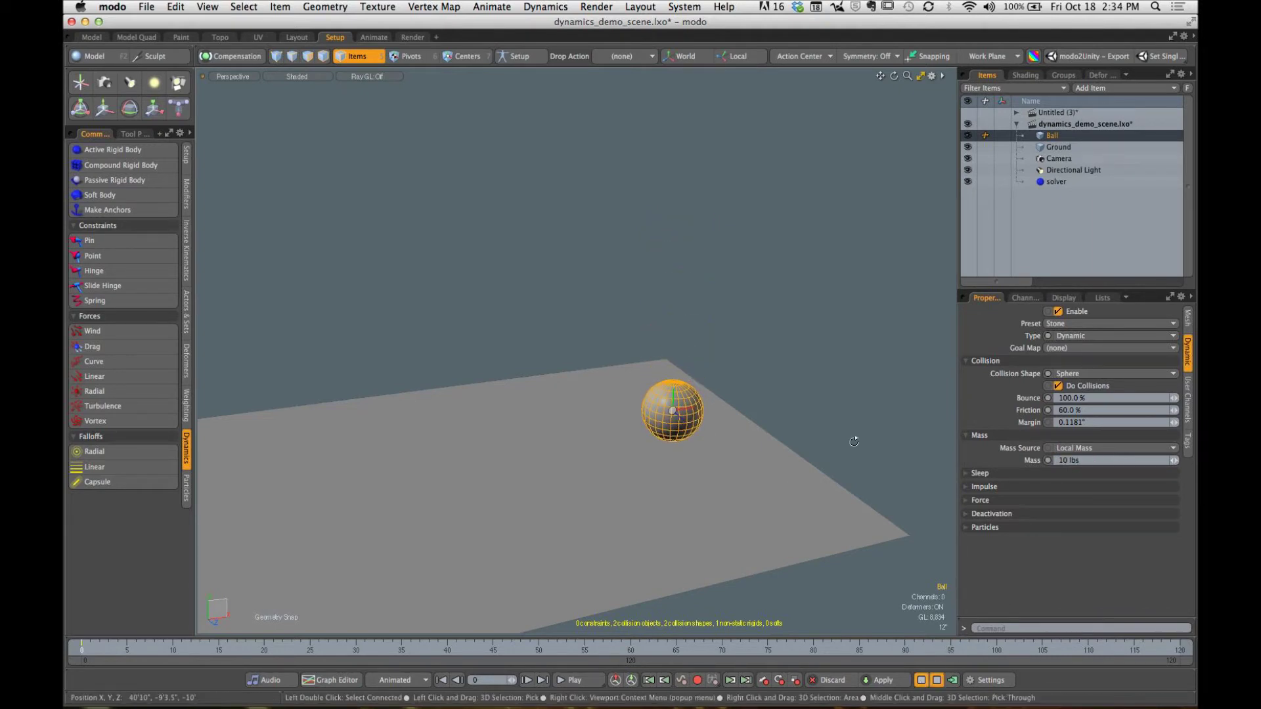
{"action": "left_click_drag", "start_coordinate": [856, 436], "coordinate": [821, 386], "text": "alt"}
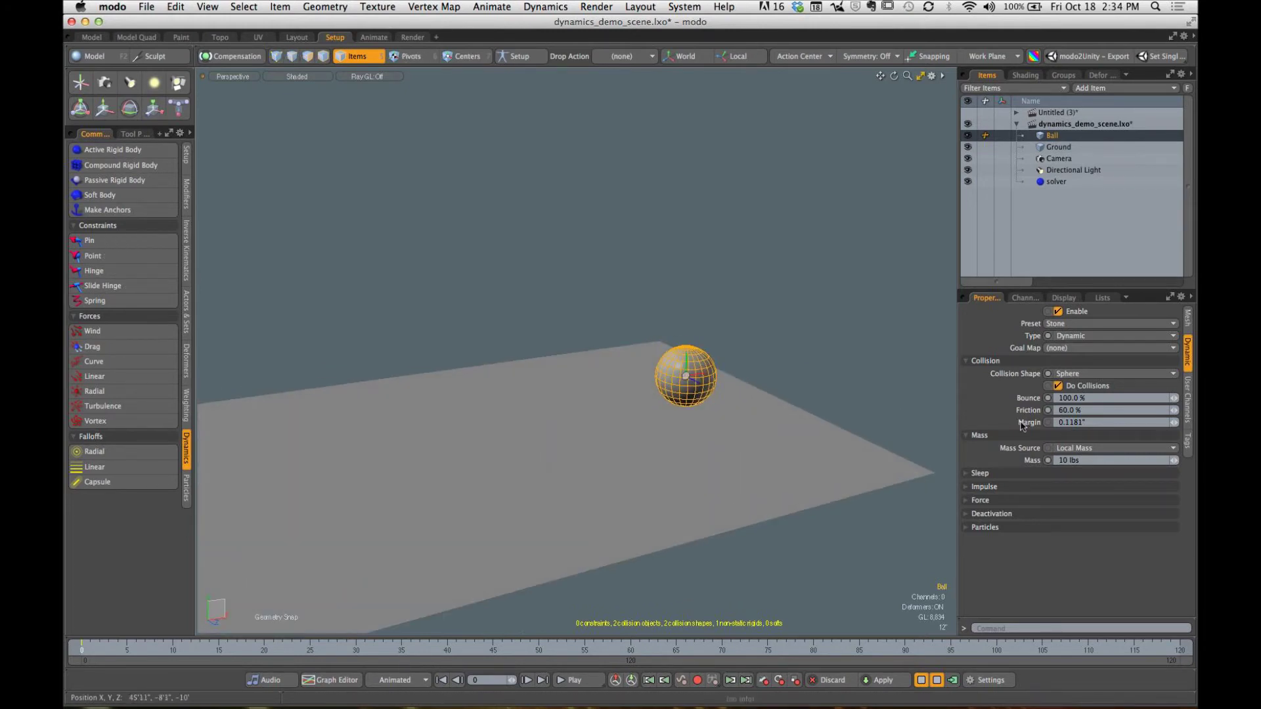
{"action": "left_click", "coordinate": [876, 389]}
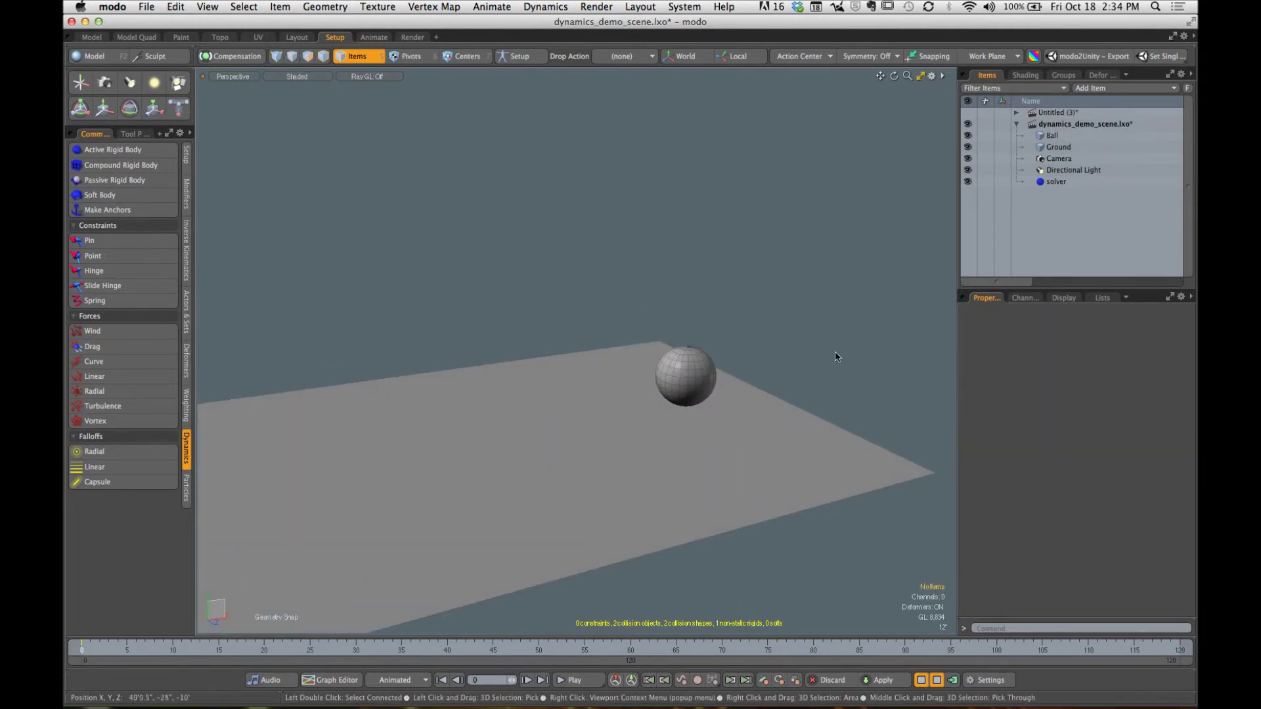
{"action": "left_click_drag", "start_coordinate": [834, 353], "coordinate": [752, 383], "text": "alt"}
Step: Reveal the Ball's impulse settings, set Impulse X to 48 cN and stop the running simulation
{"action": "left_click", "coordinate": [1052, 136]}
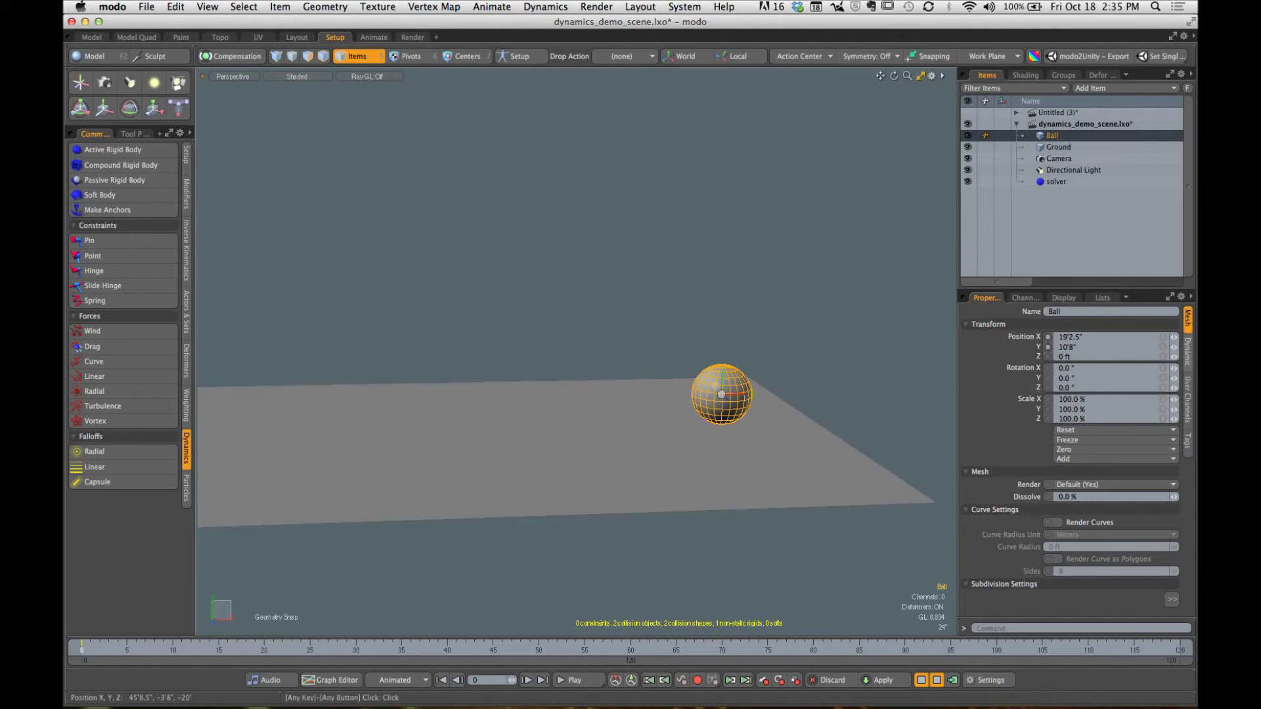
{"action": "left_click", "coordinate": [1188, 351]}
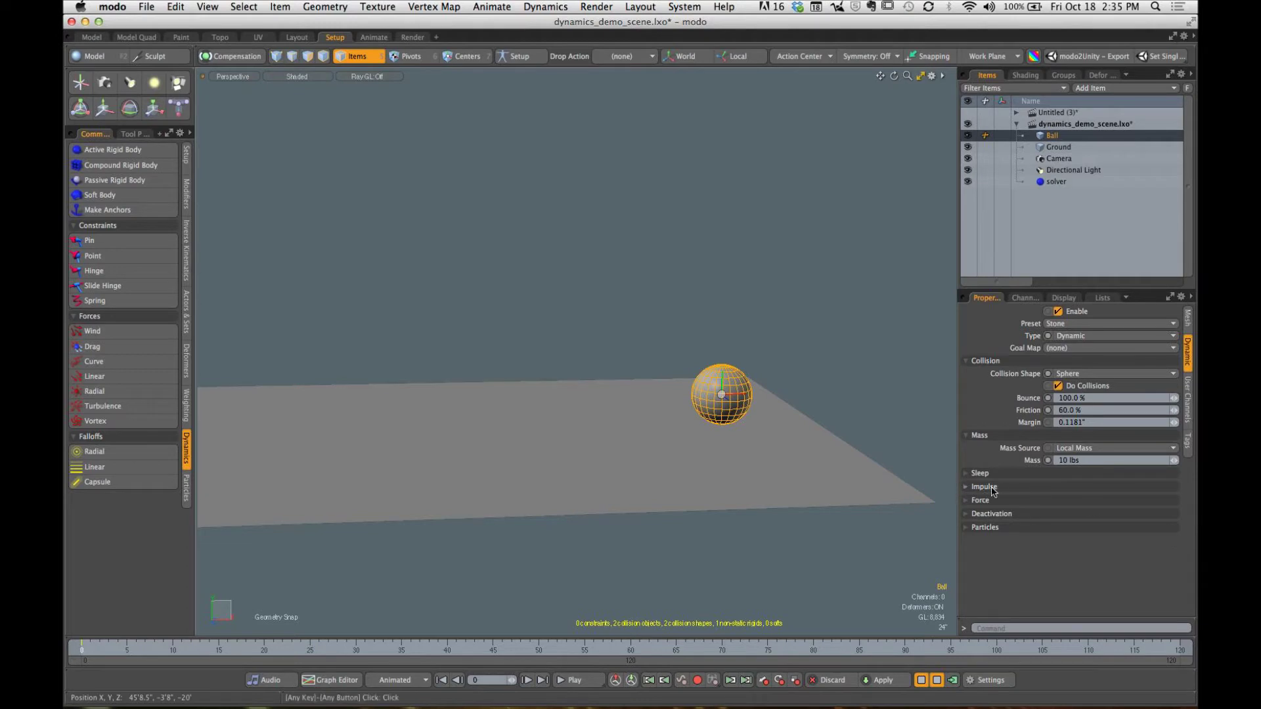
{"action": "left_click", "coordinate": [1016, 489]}
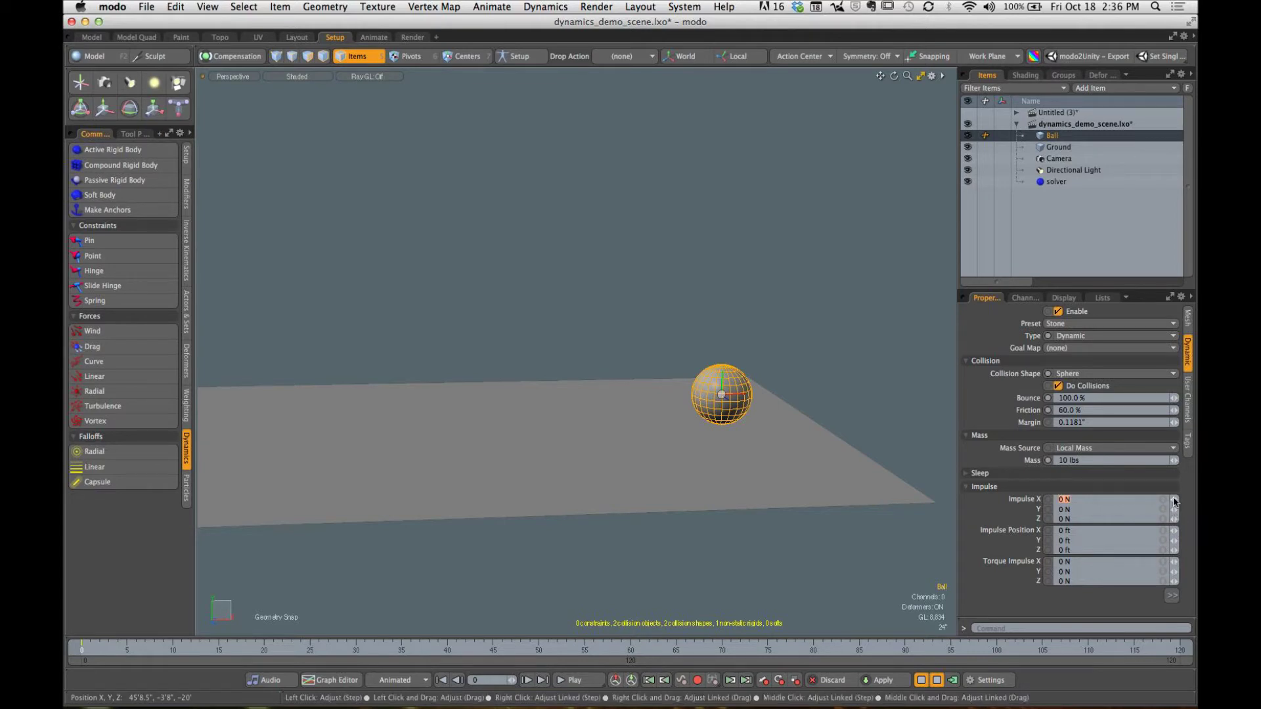
{"action": "left_click_drag", "start_coordinate": [1174, 500], "coordinate": [1191, 500]}
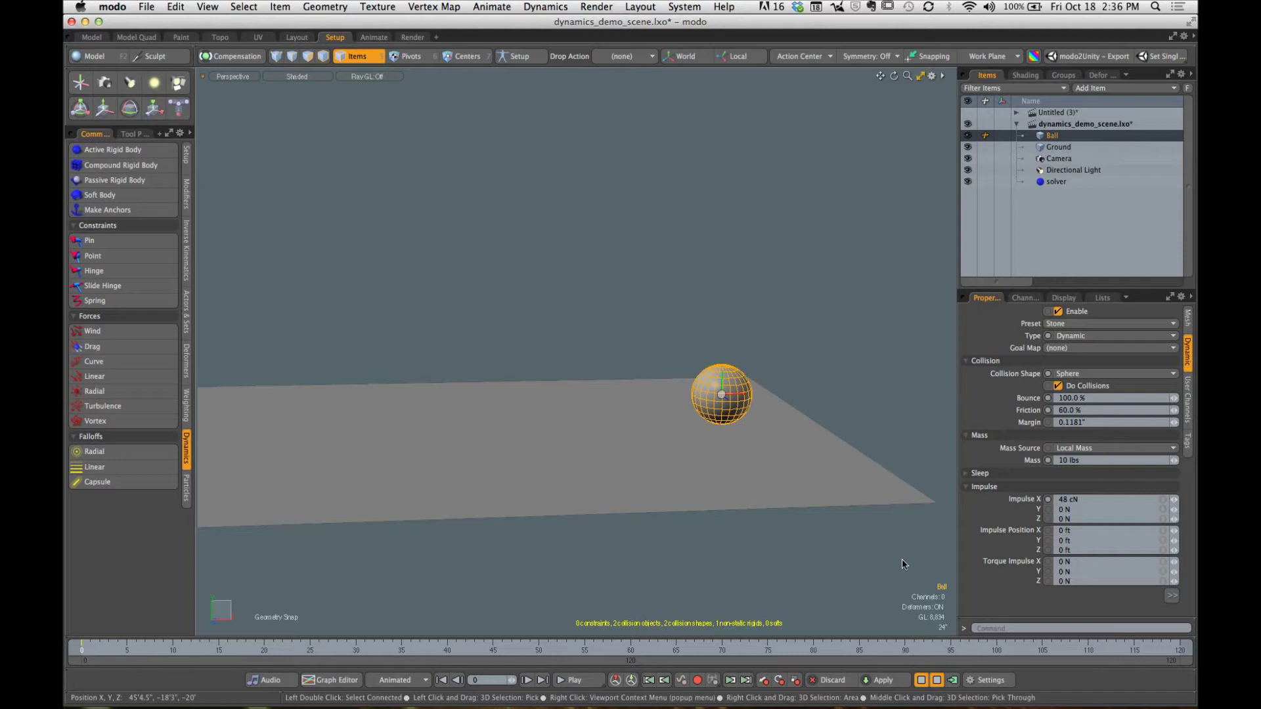
{"action": "left_click", "coordinate": [923, 682]}
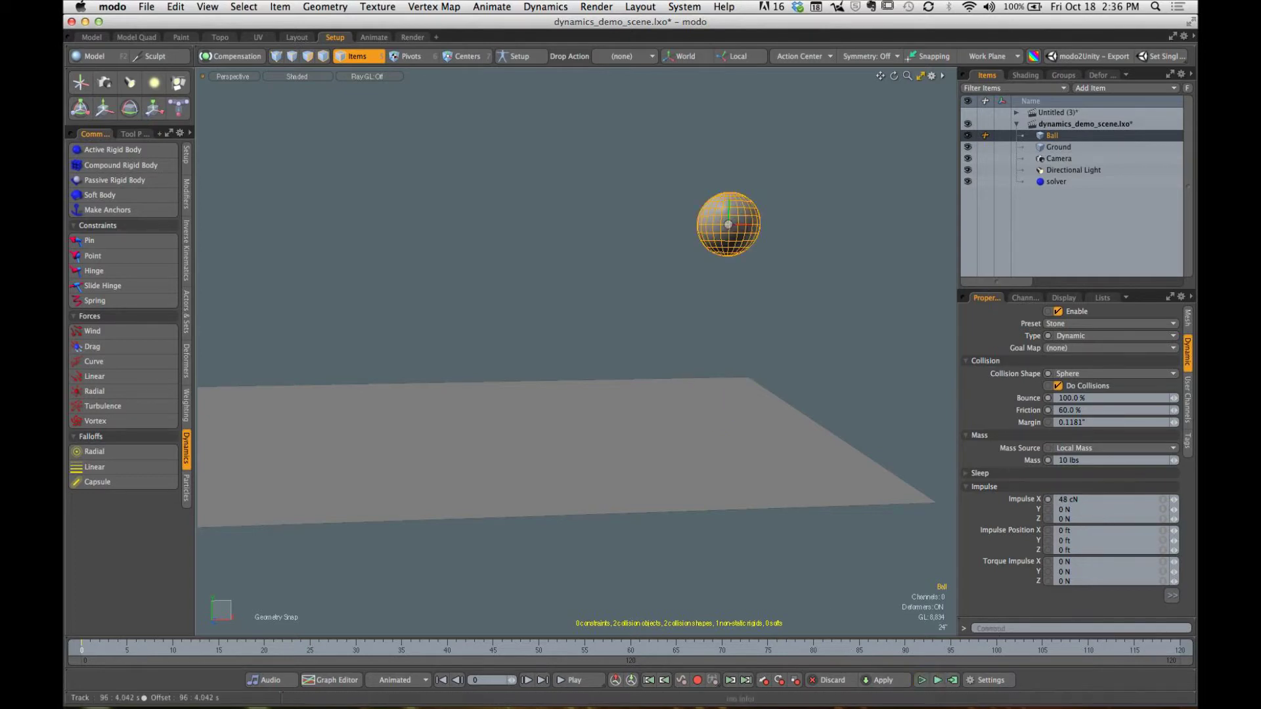
Step: Test the Ball's small X impulse in a live simulation with the whole Ground in view, and stop it
{"action": "scroll", "coordinate": [790, 473], "scroll_direction": "up", "scroll_amount": 4}
{"action": "scroll", "coordinate": [798, 448], "scroll_direction": "down", "scroll_amount": 3}
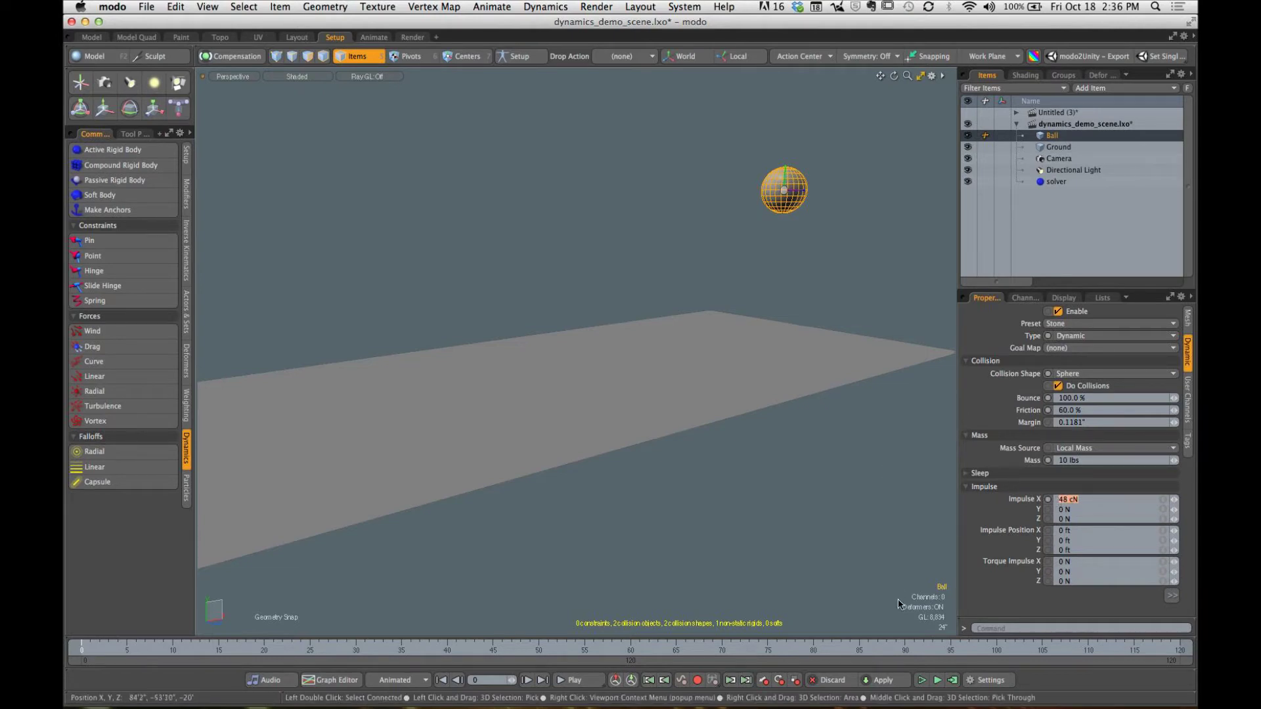
{"action": "left_click_drag", "start_coordinate": [802, 276], "coordinate": [693, 310], "text": "alt"}
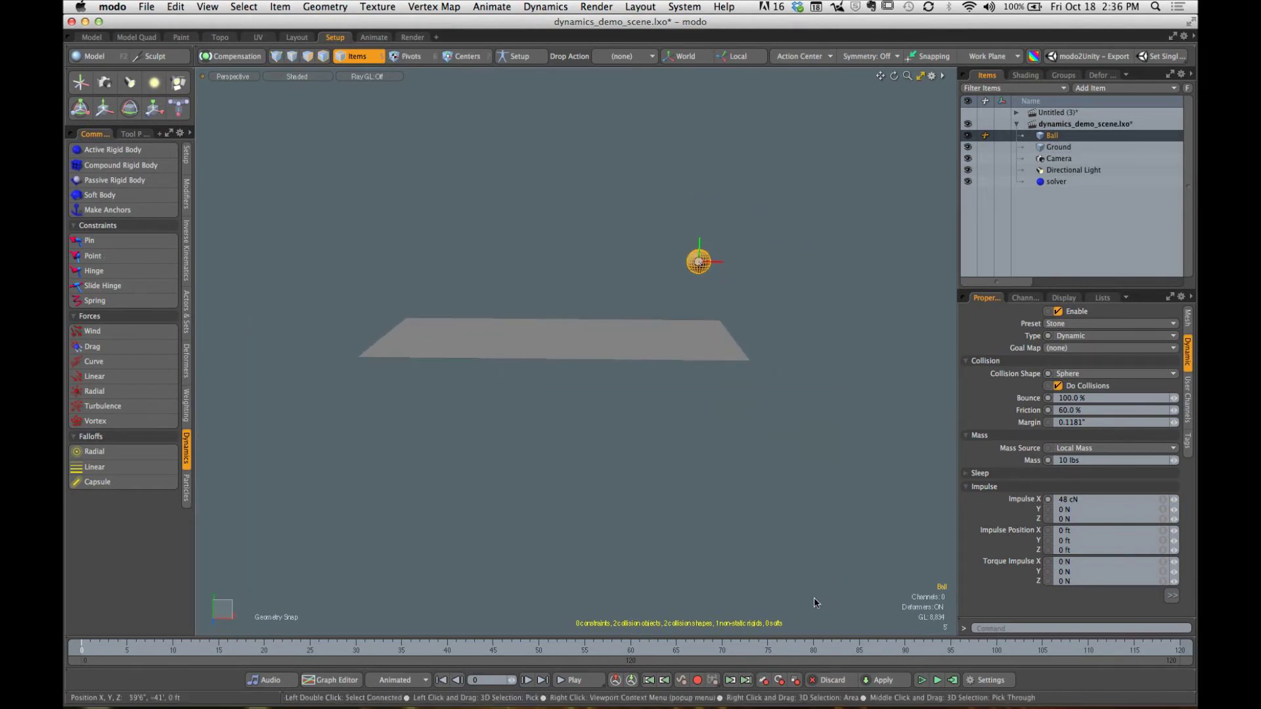
{"action": "left_click", "coordinate": [921, 682]}
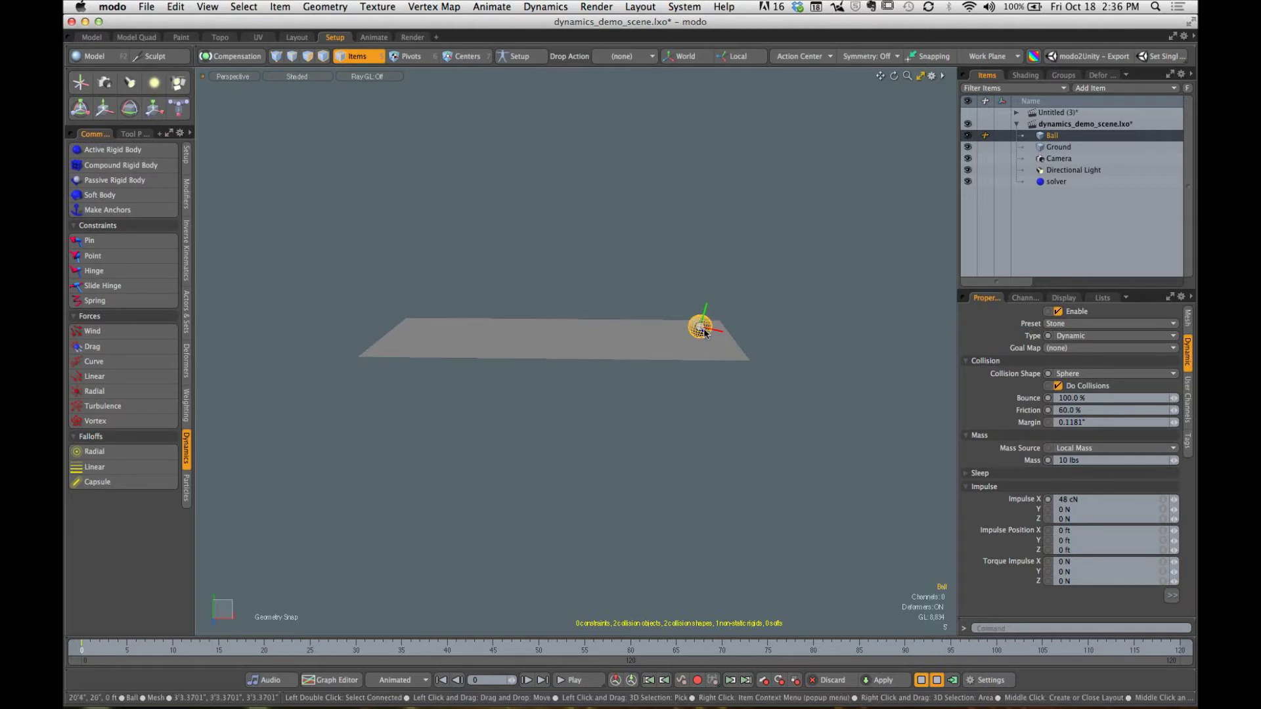
{"action": "left_click", "coordinate": [922, 681]}
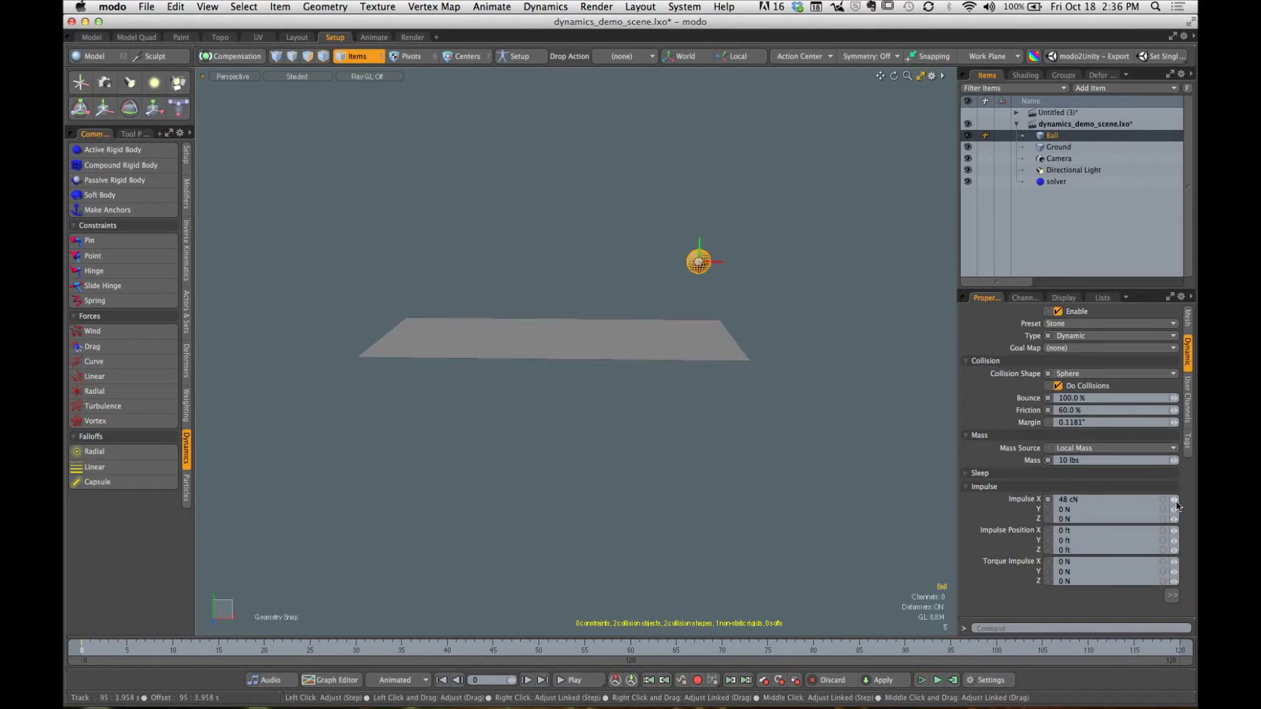
Step: Raise the Ball's Impulse X to 87.9 N, test it in a live simulation and stop it
{"action": "left_click_drag", "start_coordinate": [1176, 504], "coordinate": [1202, 505]}
{"action": "left_click", "coordinate": [922, 680]}
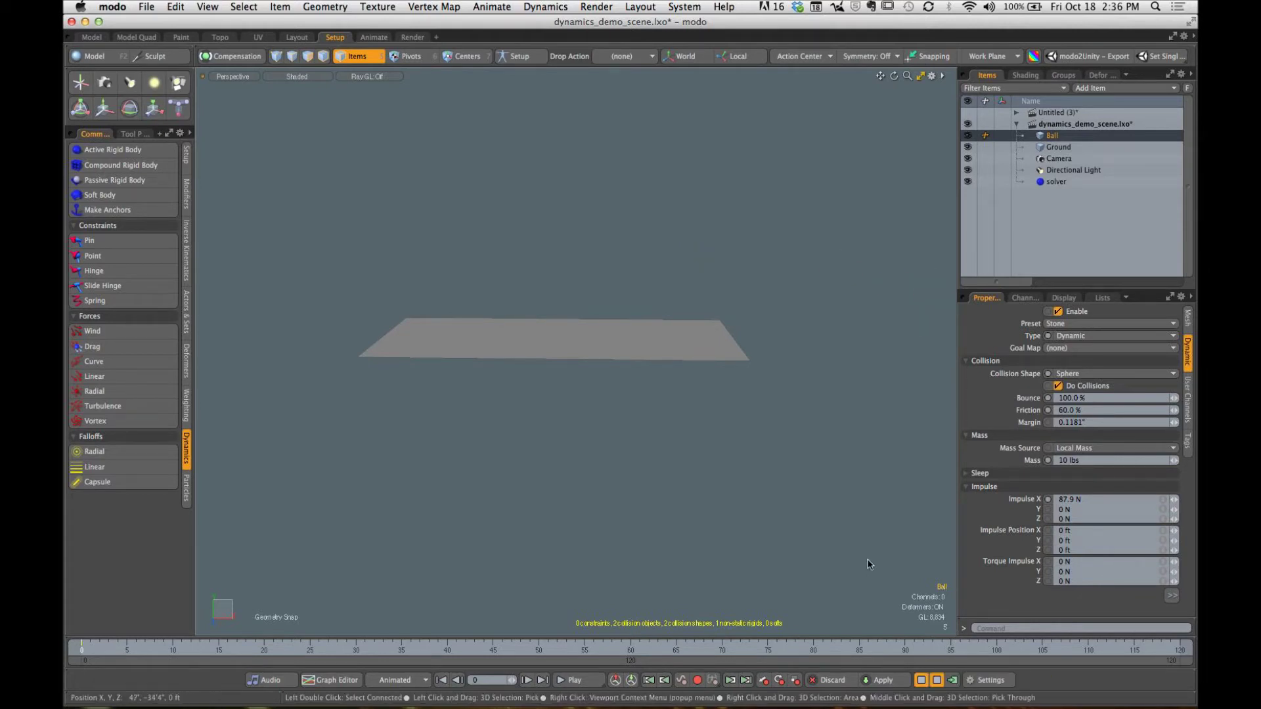
{"action": "left_click_drag", "start_coordinate": [821, 445], "coordinate": [852, 453], "text": "alt"}
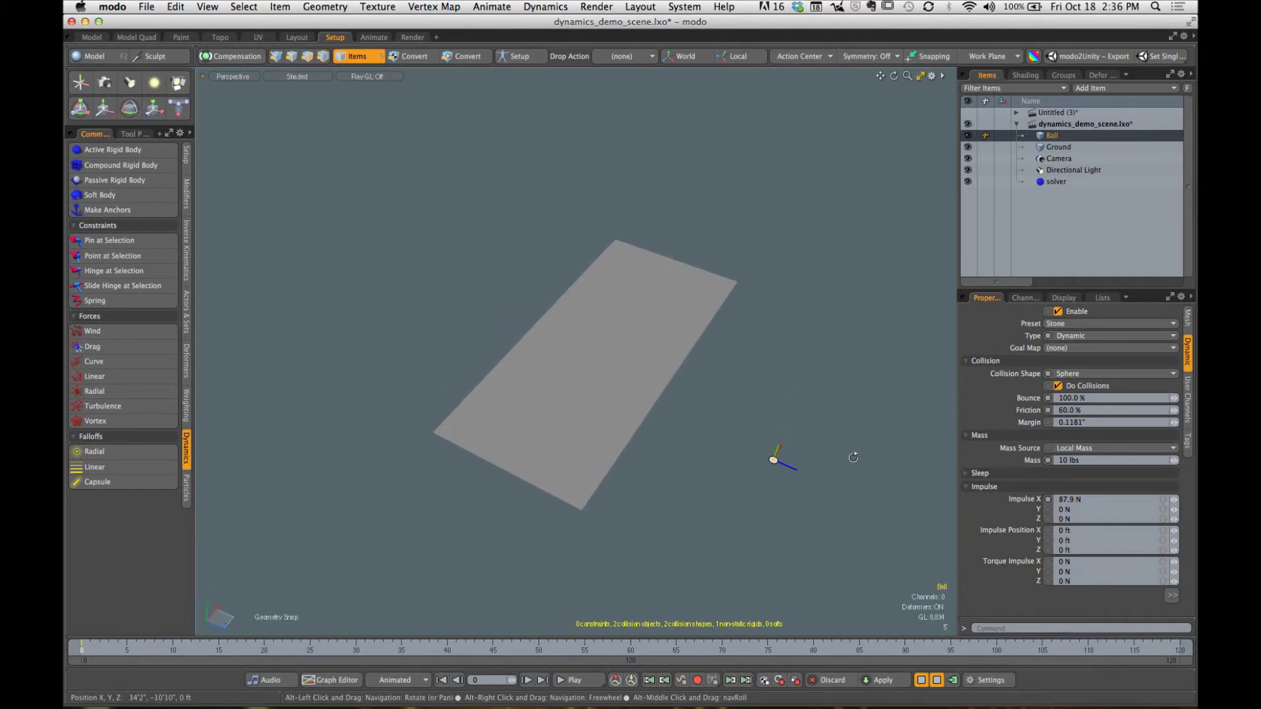
{"action": "left_click", "coordinate": [922, 681]}
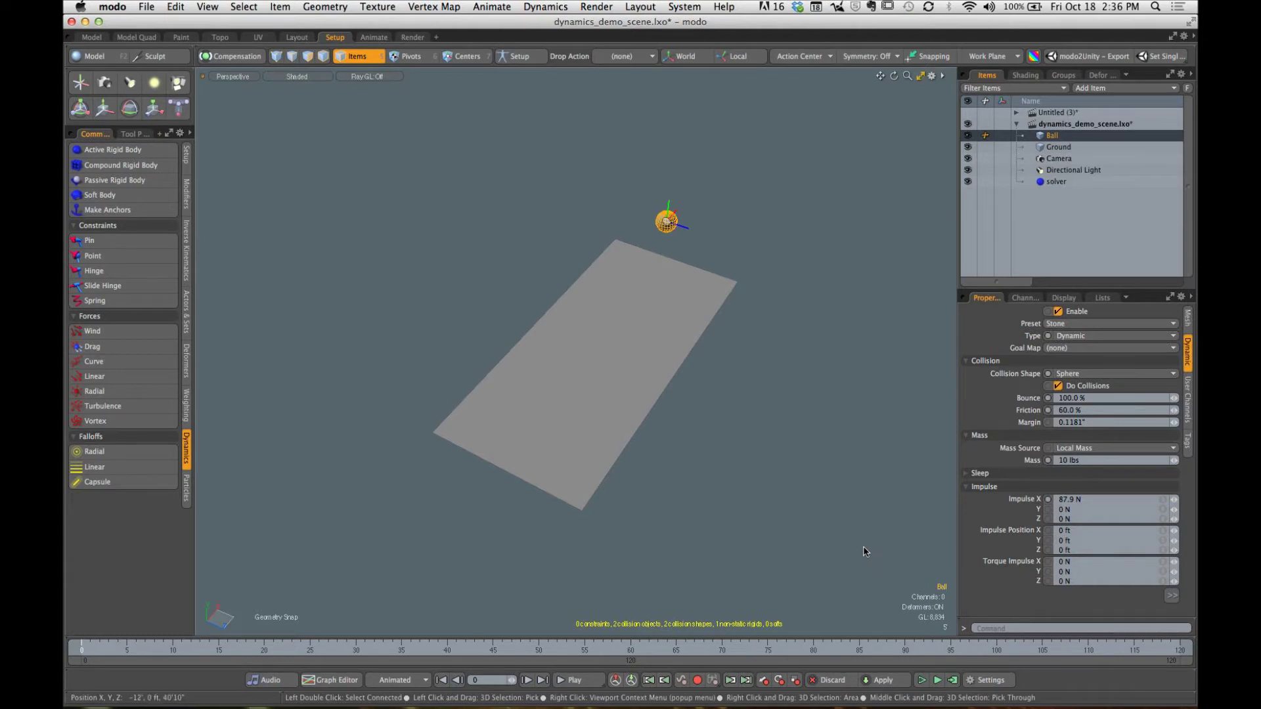
{"action": "left_click_drag", "start_coordinate": [880, 422], "coordinate": [774, 344], "text": "alt"}
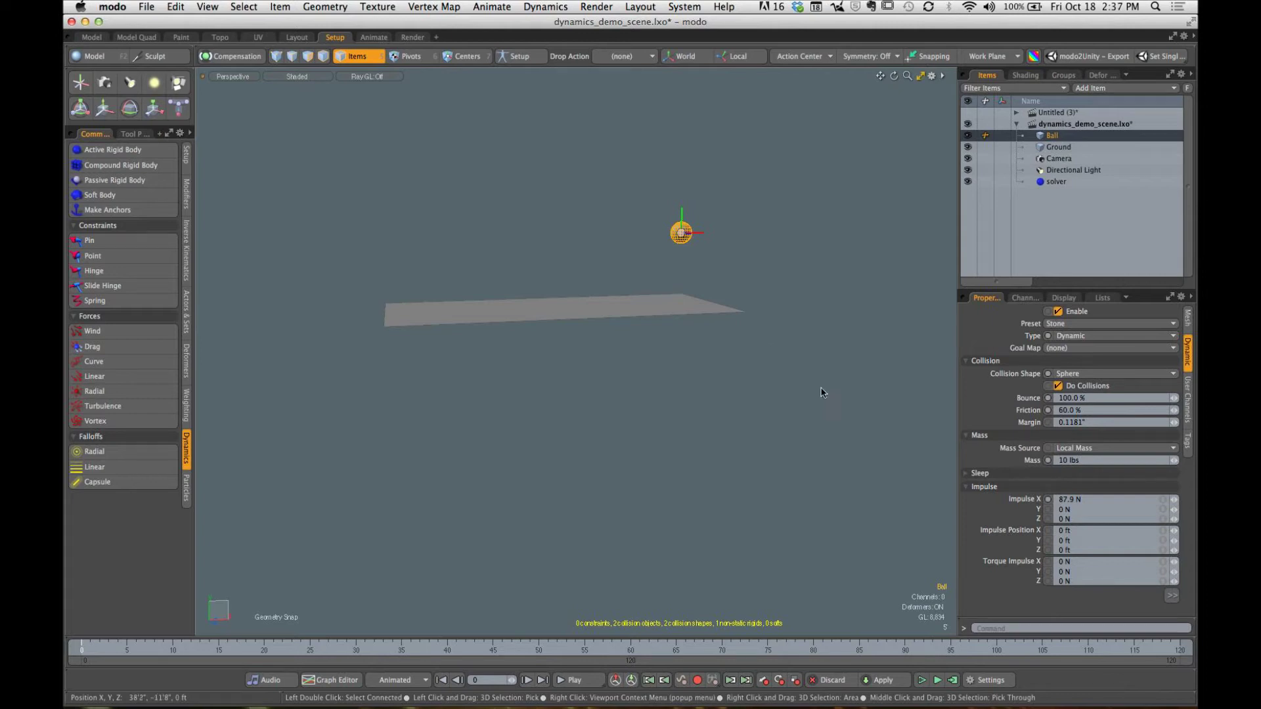
Step: Set the Ball's Impulse X to -40 N, test it in a live simulation and stop it
{"action": "left_click", "coordinate": [1079, 503]}
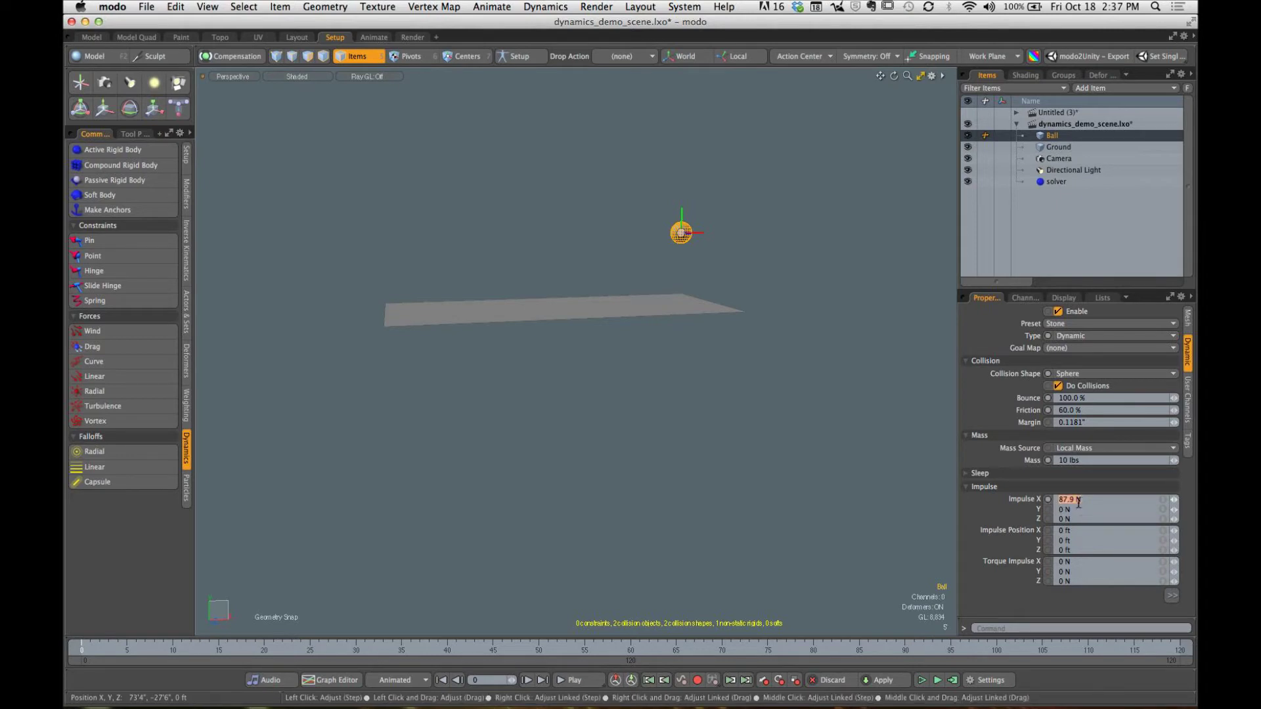
{"action": "type", "text": "8"}
{"action": "type", "text": "-40"}
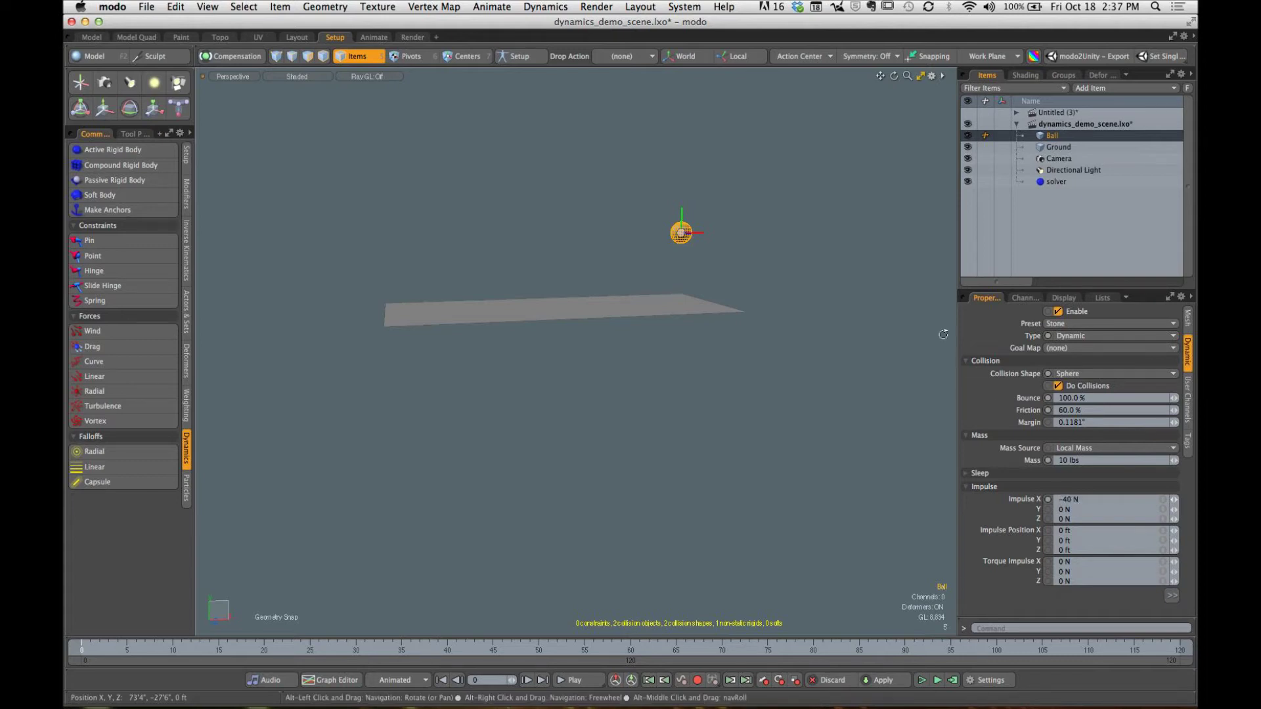
{"action": "mouse_move", "coordinate": [804, 301]}
{"action": "left_mouse_down", "text": "alt"}
{"action": "mouse_move", "coordinate": [731, 285]}
{"action": "mouse_move", "coordinate": [813, 294]}
{"action": "left_mouse_up", "text": "alt"}
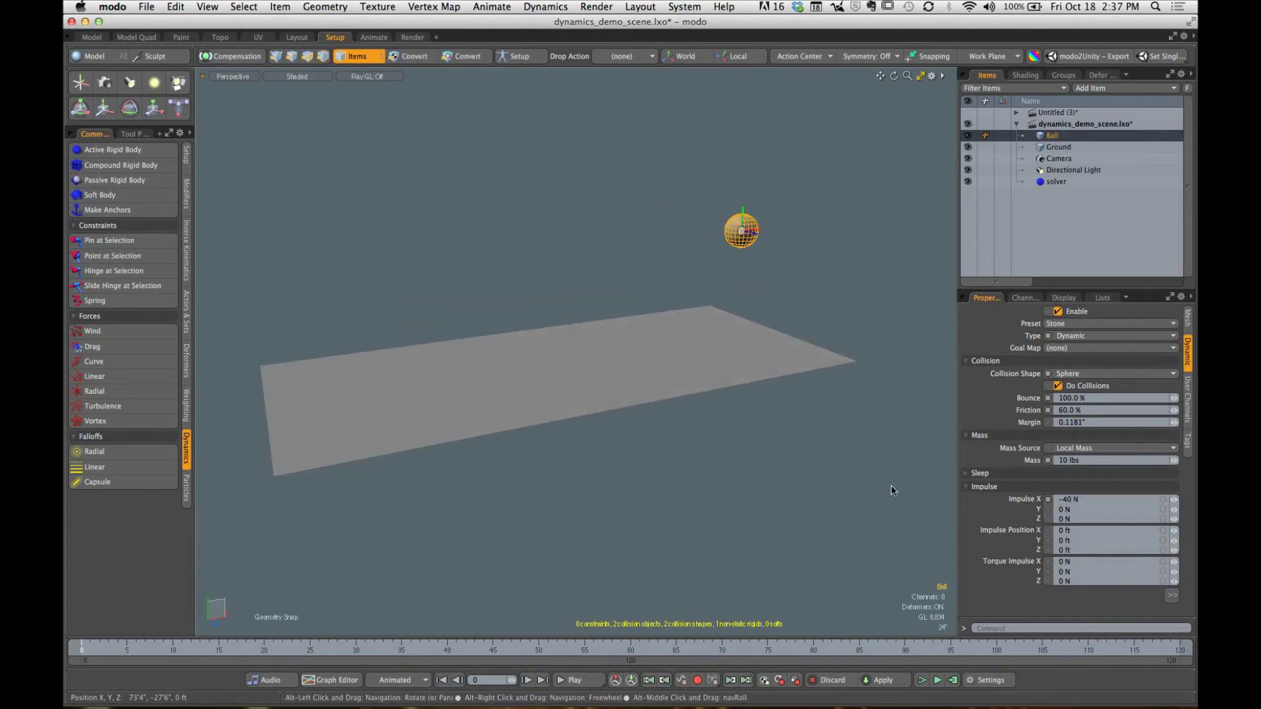
{"action": "left_click", "coordinate": [921, 681]}
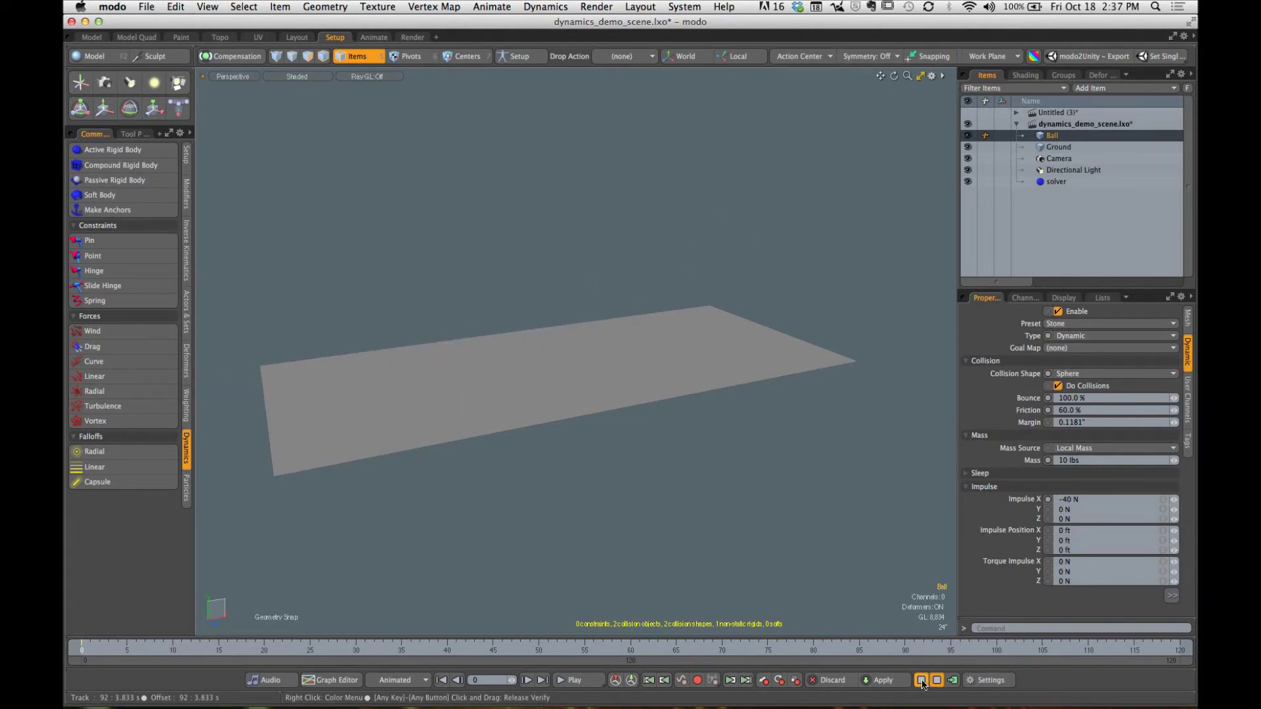
{"action": "left_click", "coordinate": [922, 680]}
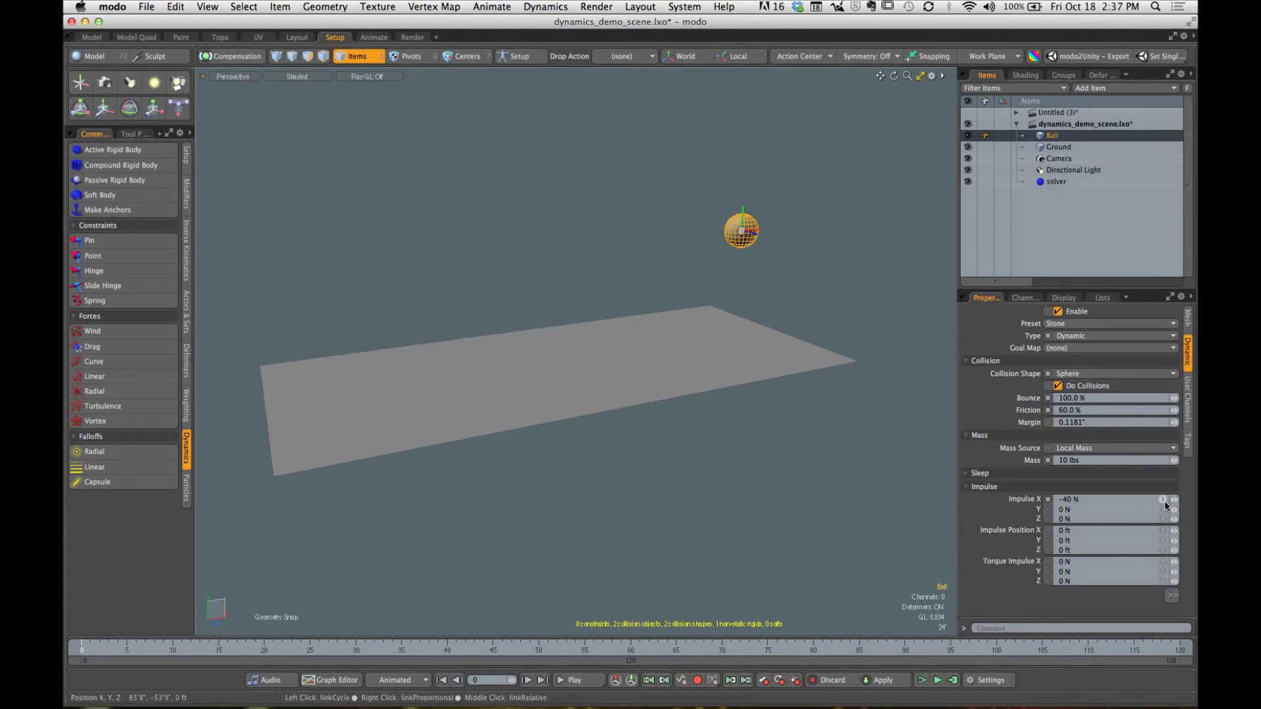
Step: Adjust the Ball's Impulse X to -20.7 N and test it in live simulations from two viewpoints, stopping each run
{"action": "left_click_drag", "start_coordinate": [1177, 507], "coordinate": [1187, 500]}
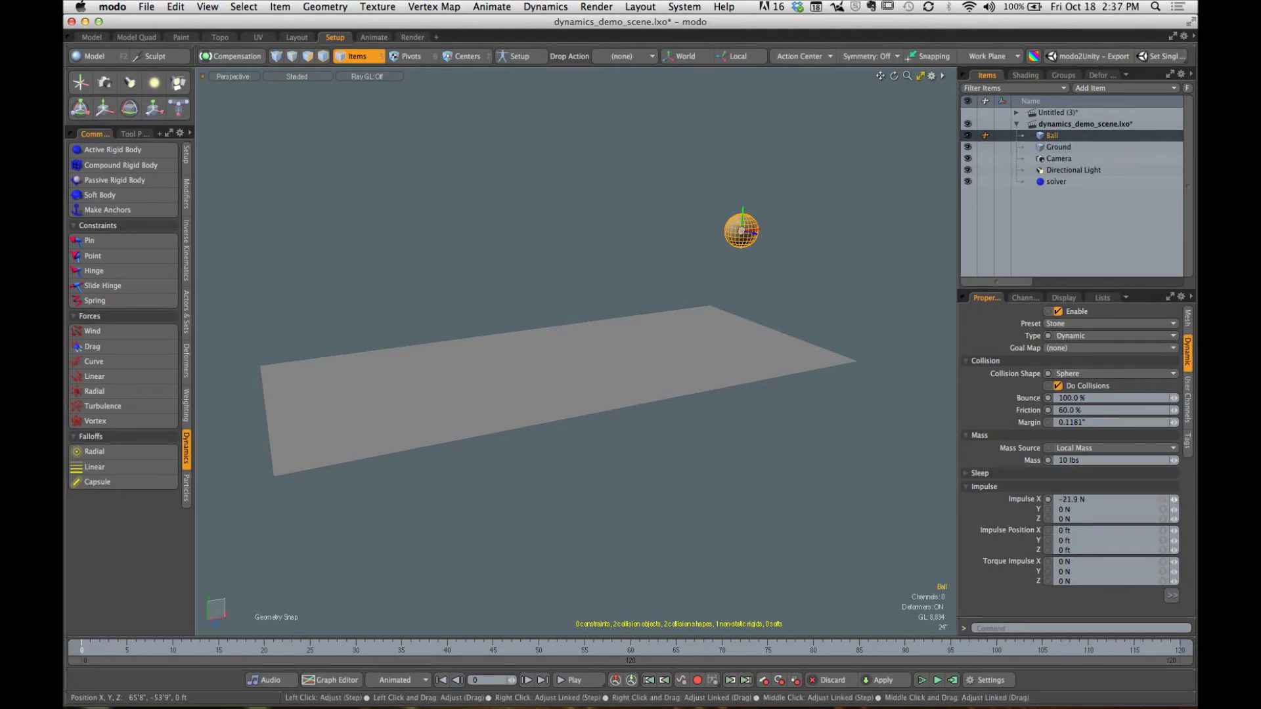
{"action": "left_click", "coordinate": [922, 682]}
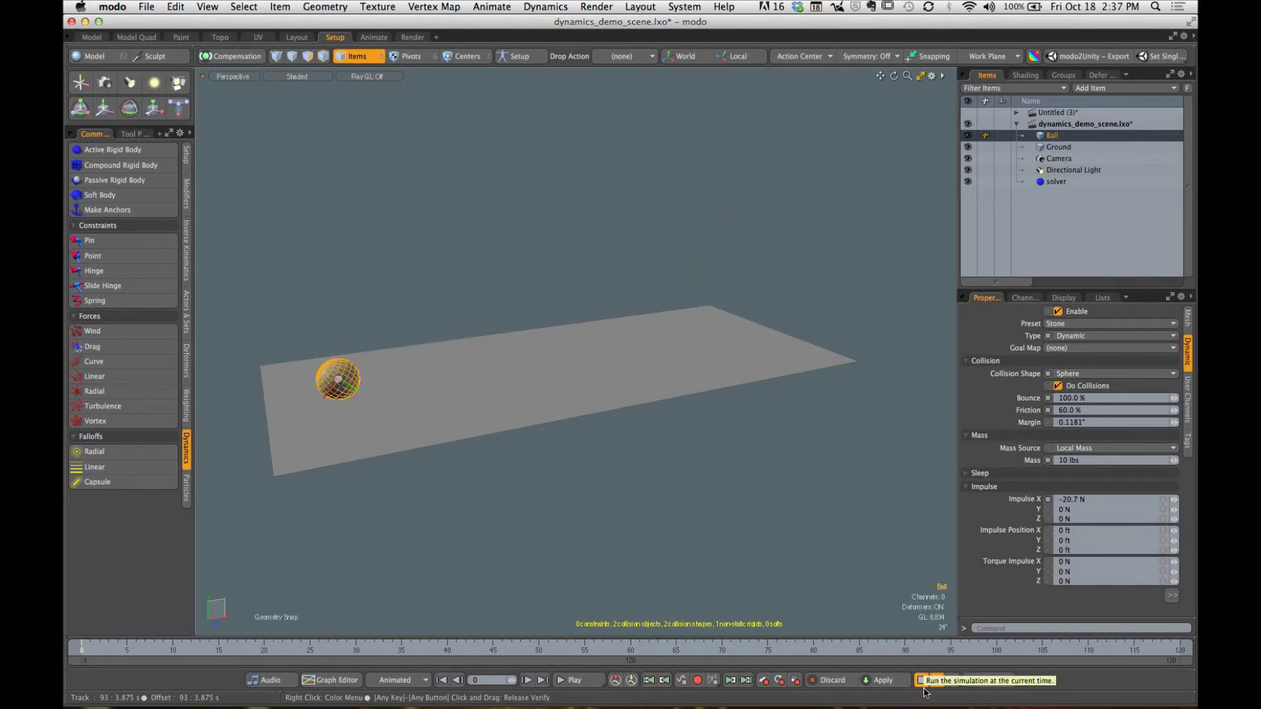
{"action": "left_click", "coordinate": [923, 686]}
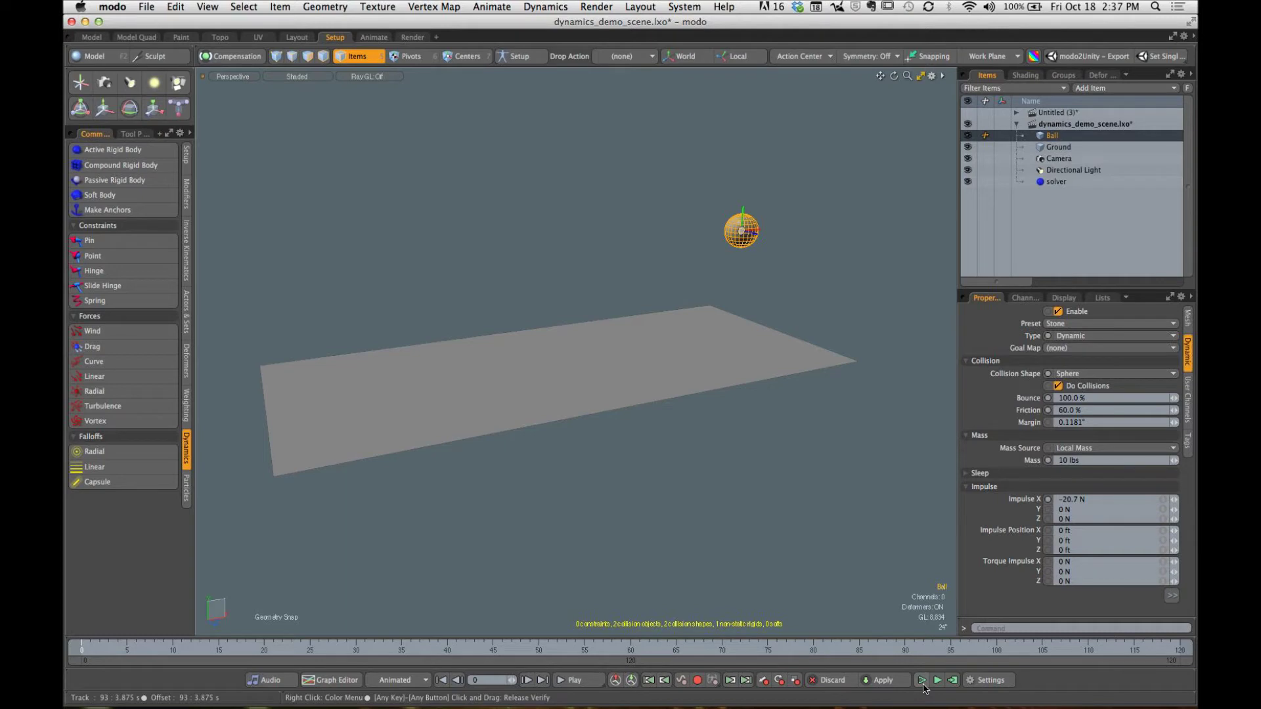
{"action": "left_click_drag", "start_coordinate": [594, 313], "coordinate": [677, 322], "text": "alt"}
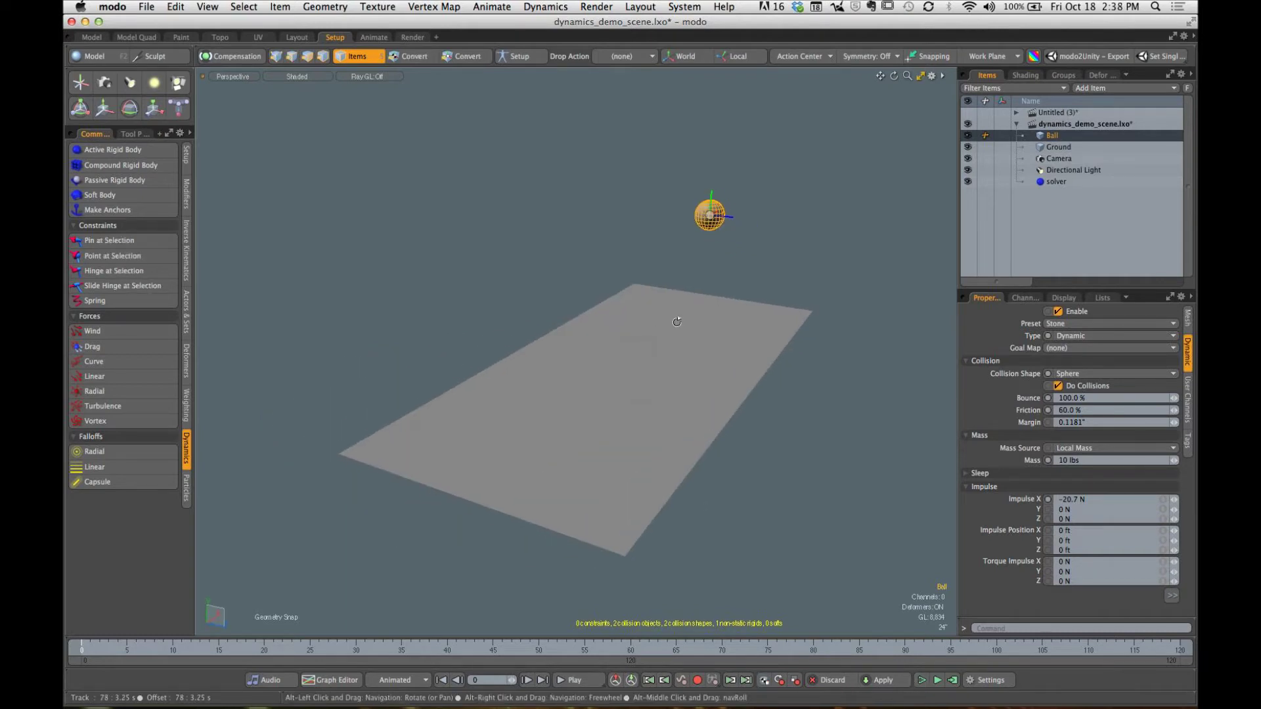
{"action": "left_click", "coordinate": [922, 680]}
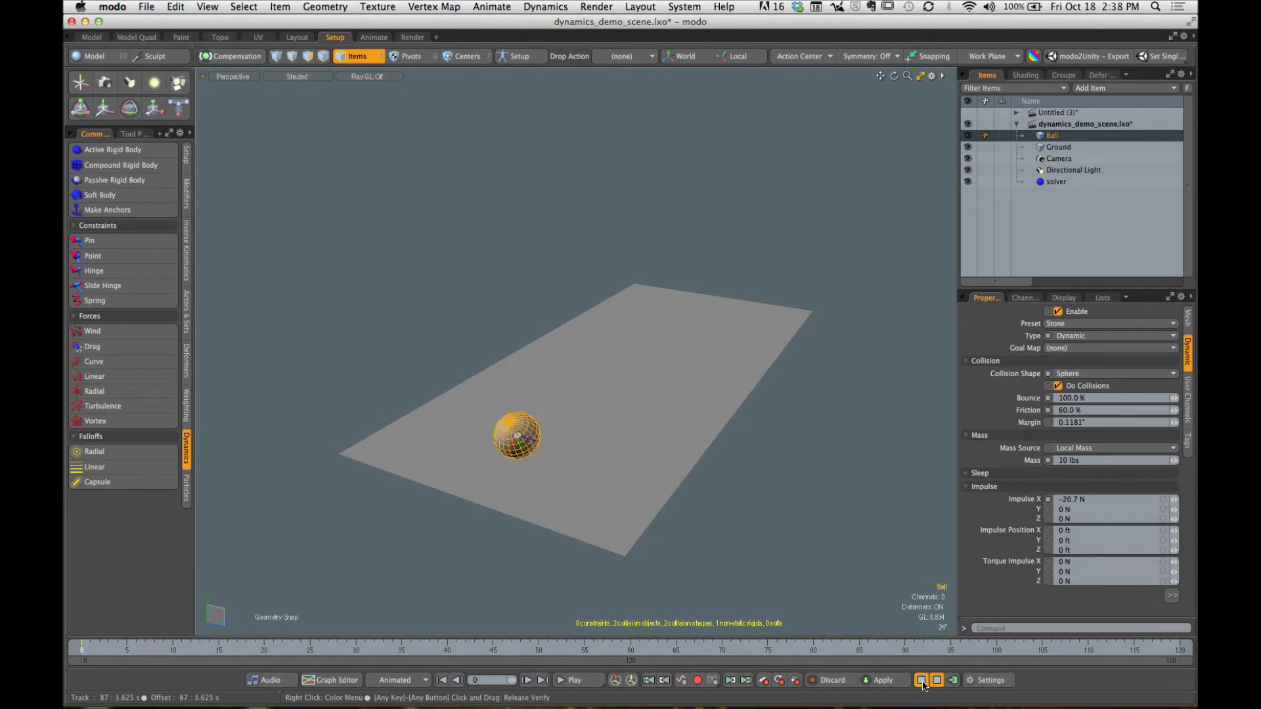
{"action": "left_click", "coordinate": [922, 680]}
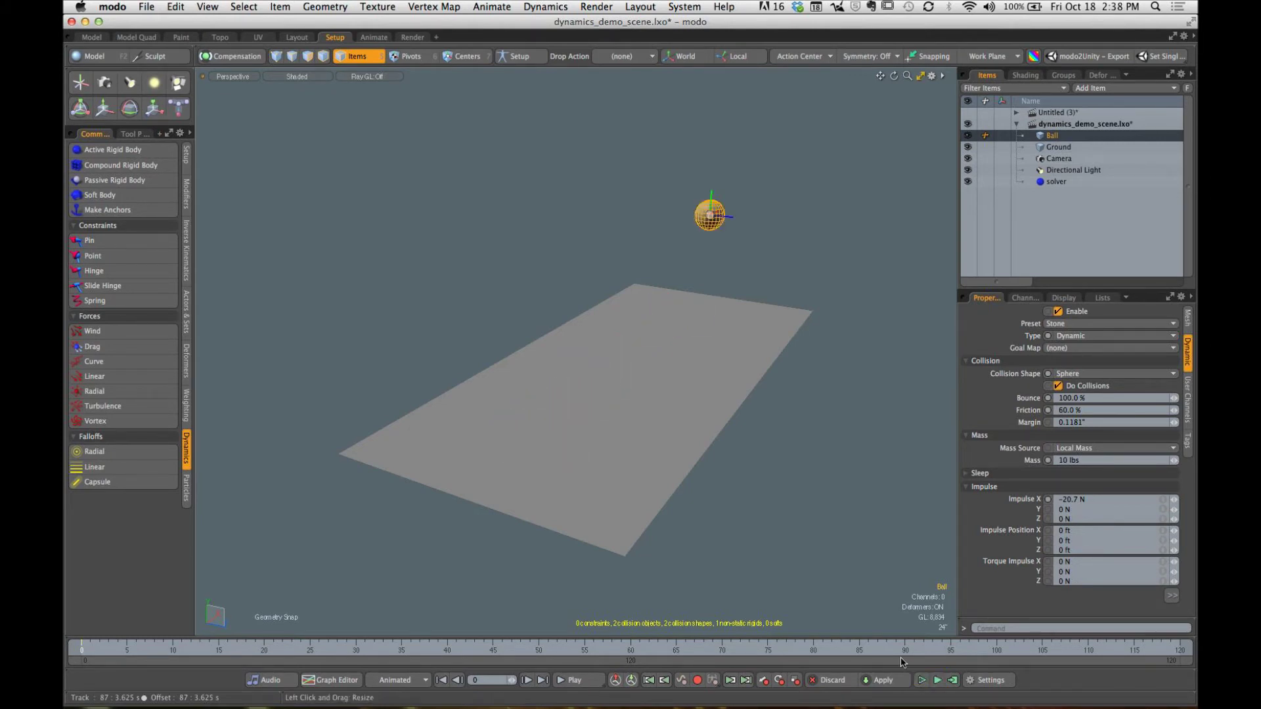
Step: Rotate the Ground about its vertical axis and run a live simulation to test the Ball's path over it
{"action": "left_click", "coordinate": [738, 422]}
{"action": "key", "text": "e"}
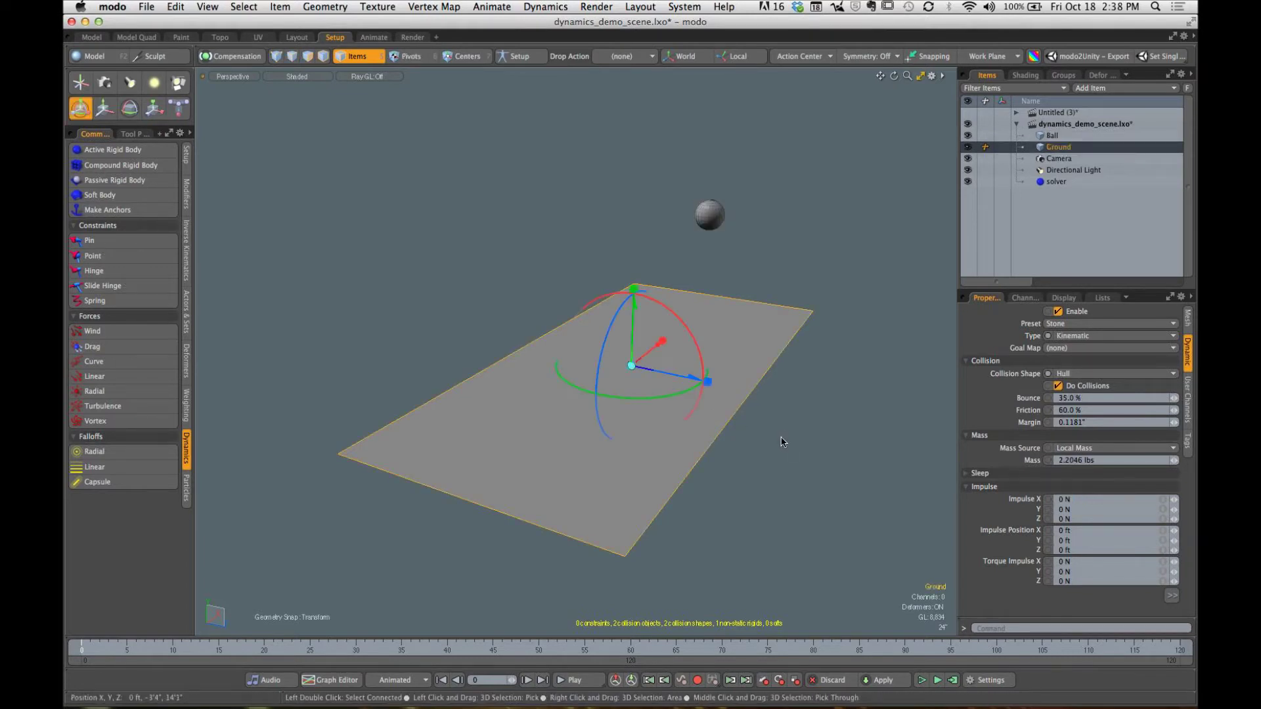
{"action": "mouse_move", "coordinate": [698, 381]}
{"action": "left_mouse_down"}
{"action": "mouse_move", "coordinate": [686, 393]}
{"action": "mouse_move", "coordinate": [708, 383]}
{"action": "left_mouse_up"}
{"action": "key", "text": "space"}
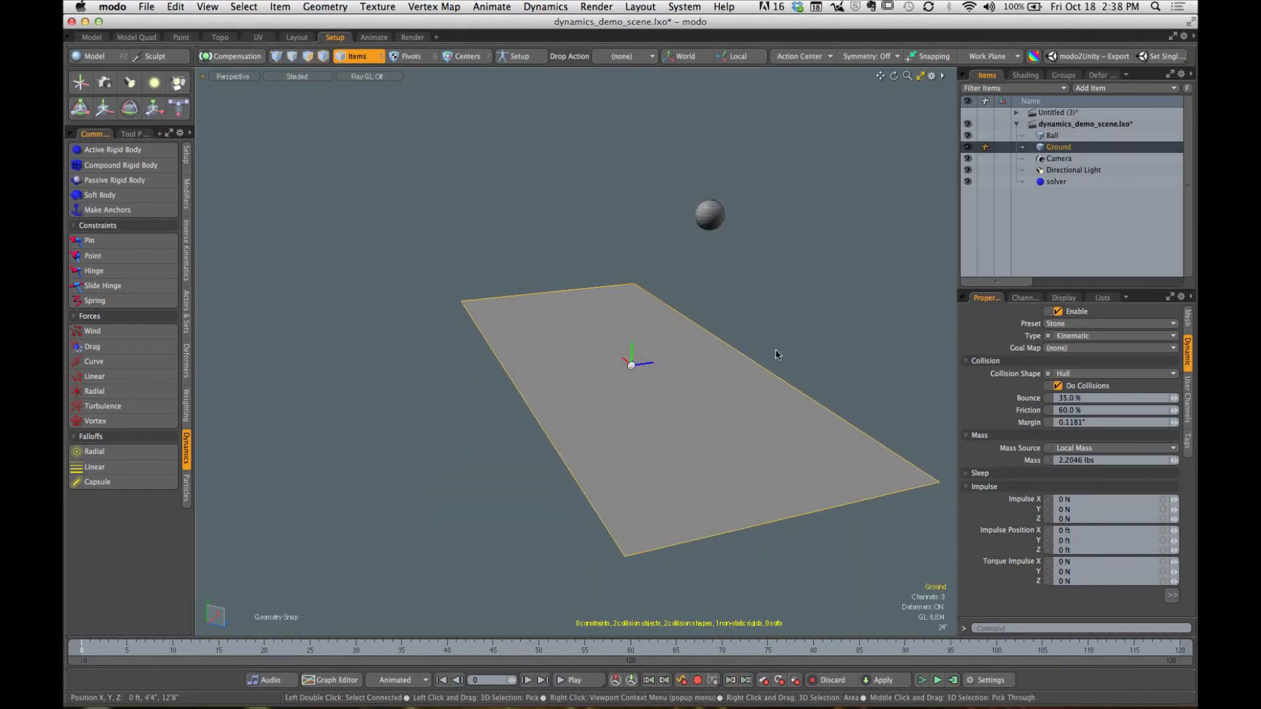
{"action": "left_click", "coordinate": [780, 351]}
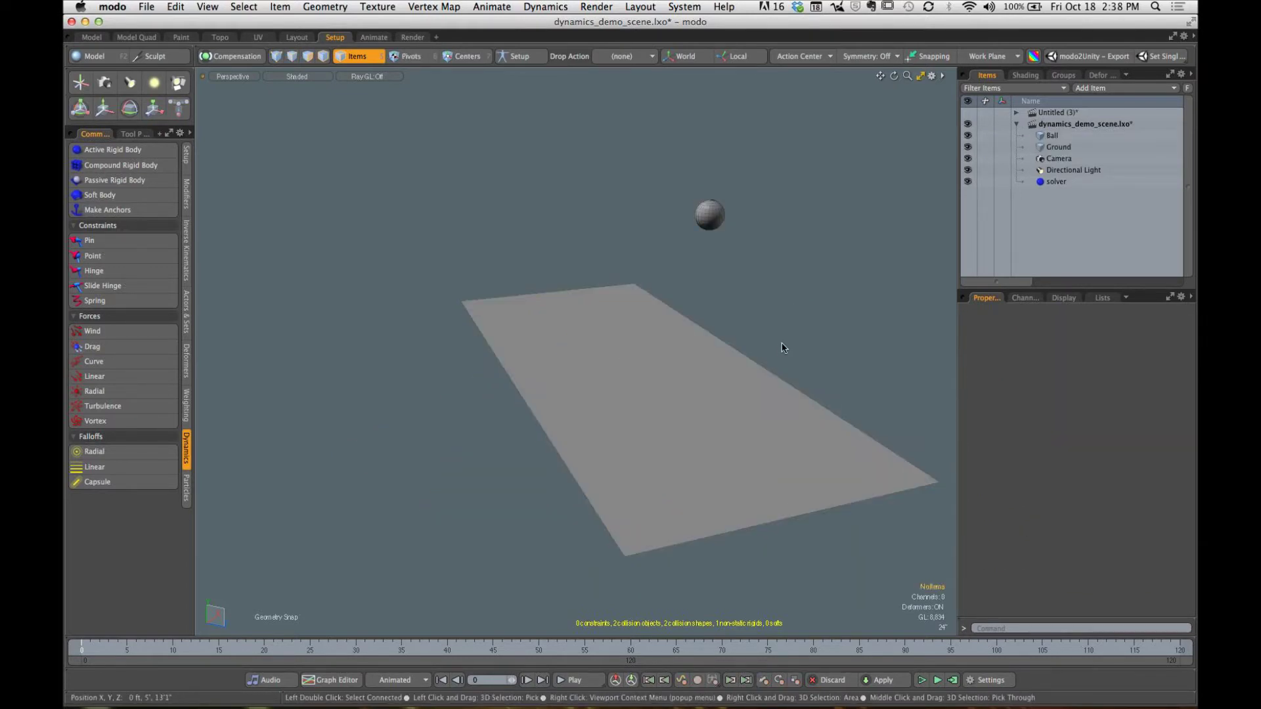
{"action": "left_click", "coordinate": [922, 681]}
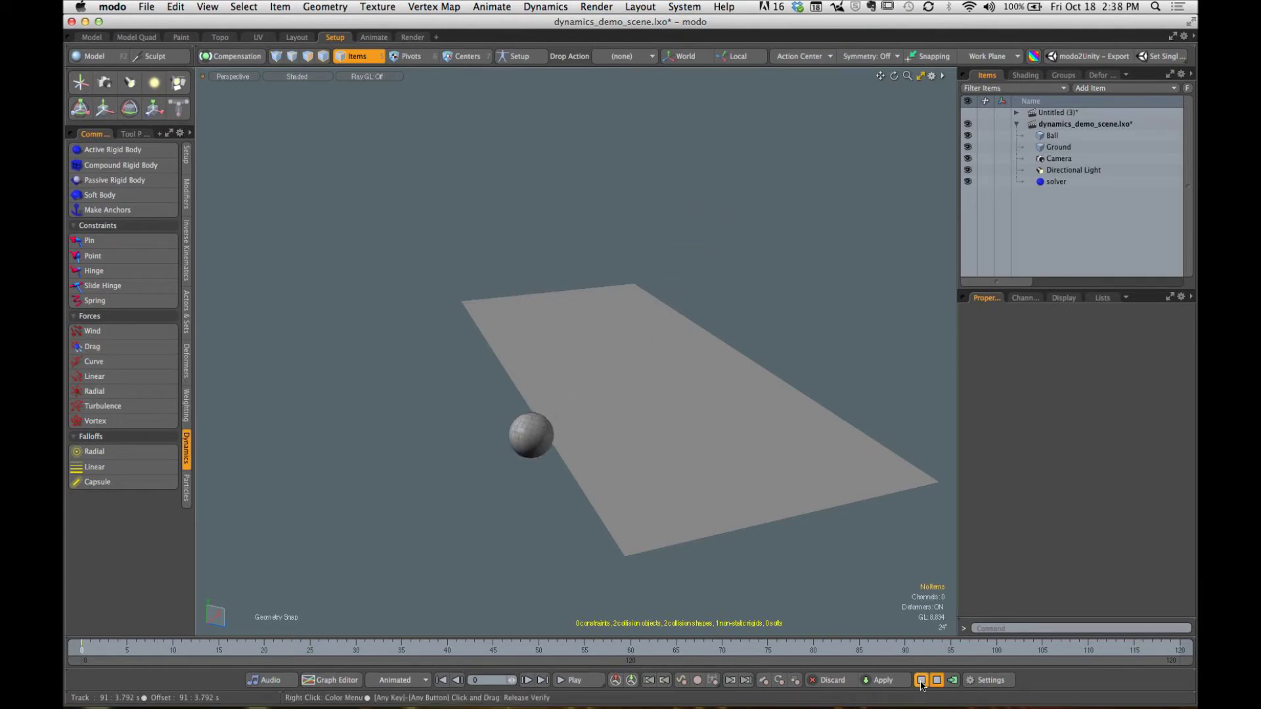
Step: Stop the live simulation, check the Ground with the transform tool and deselect it without moving it
{"action": "left_click", "coordinate": [921, 681]}
{"action": "left_click", "coordinate": [759, 393]}
{"action": "key", "text": "y"}
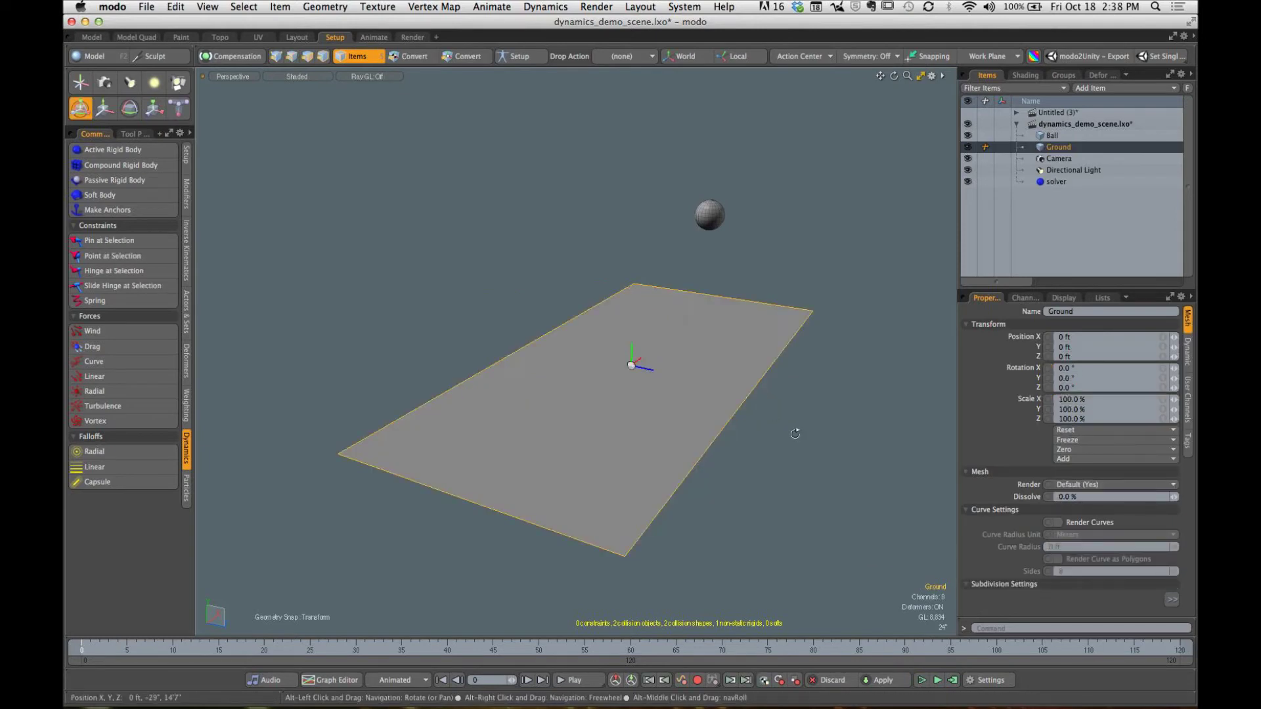
{"action": "left_click_drag", "start_coordinate": [760, 398], "coordinate": [761, 415], "text": "alt"}
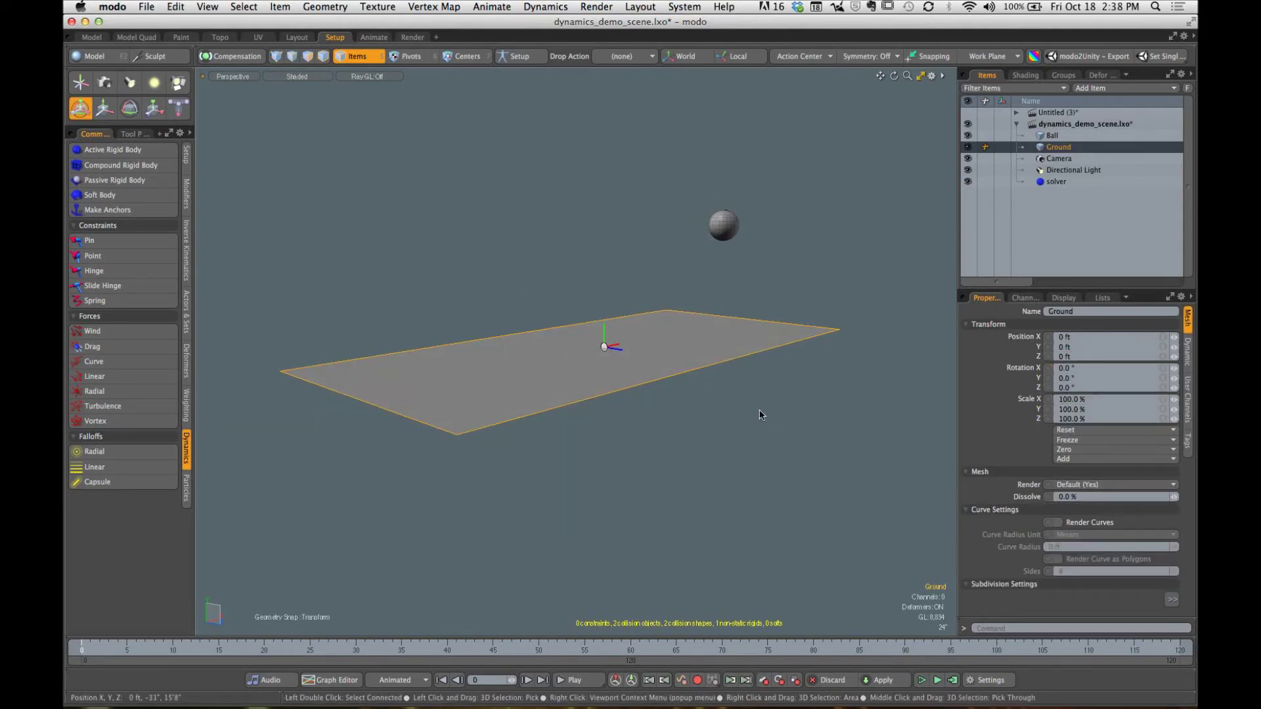
{"action": "key", "text": "q"}
{"action": "left_click", "coordinate": [788, 384]}
Step: Examine the Ball up close and its dynamics properties, including the collision, mass and impulse settings
{"action": "left_click_drag", "start_coordinate": [787, 383], "coordinate": [741, 362], "text": "alt"}
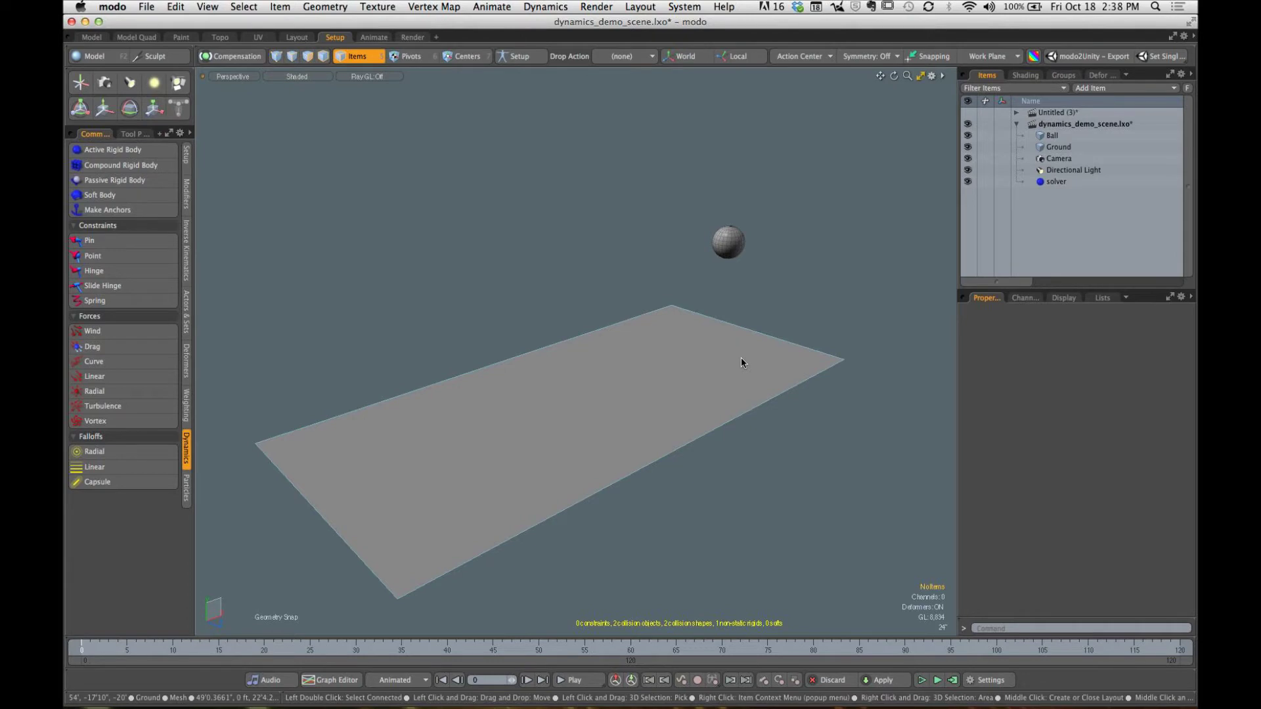
{"action": "left_click_drag", "start_coordinate": [754, 241], "coordinate": [706, 243], "text": "alt+shift"}
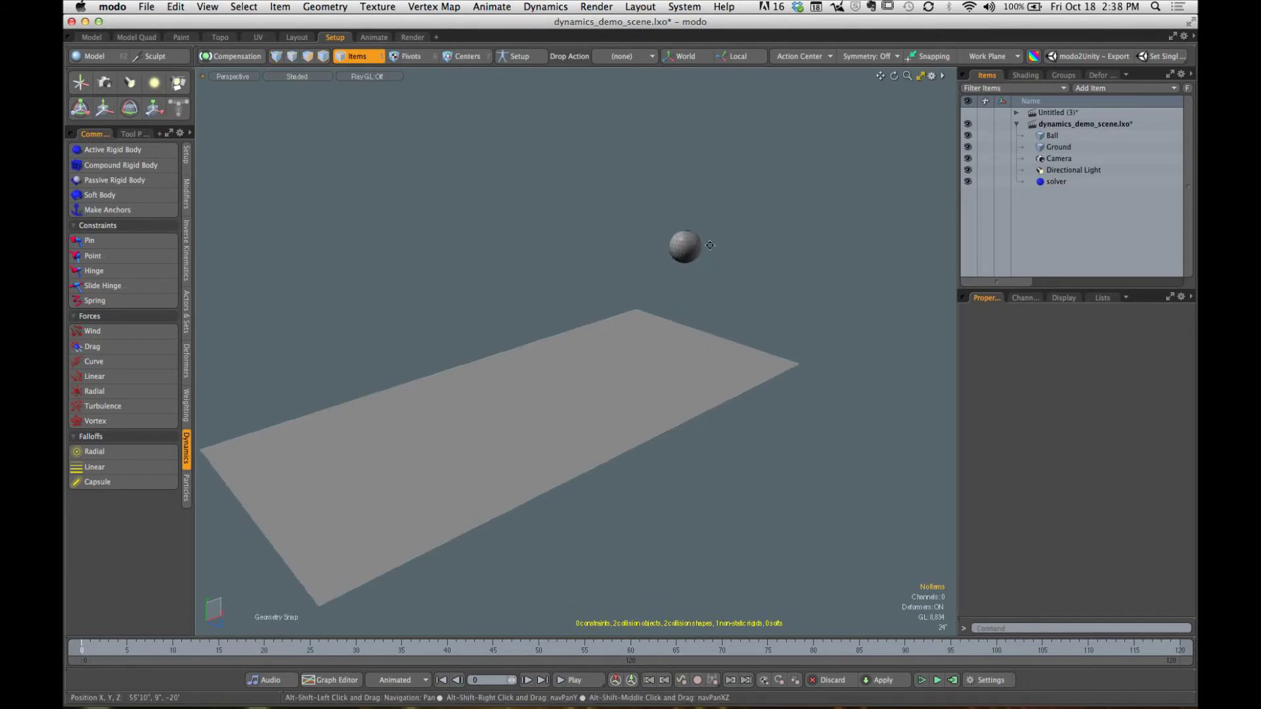
{"action": "mouse_move", "coordinate": [1005, 689]}
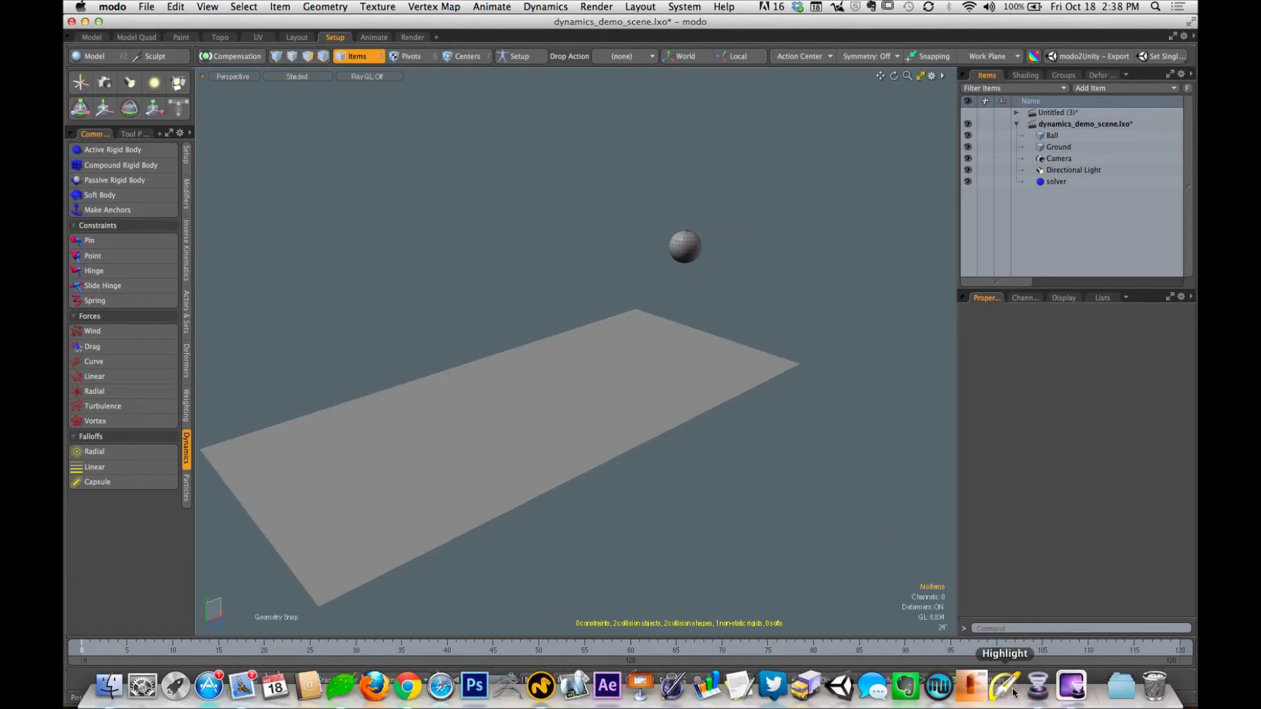
{"action": "left_click_drag", "start_coordinate": [748, 297], "coordinate": [785, 328], "text": "ctrl+alt"}
{"action": "left_click", "coordinate": [1052, 136]}
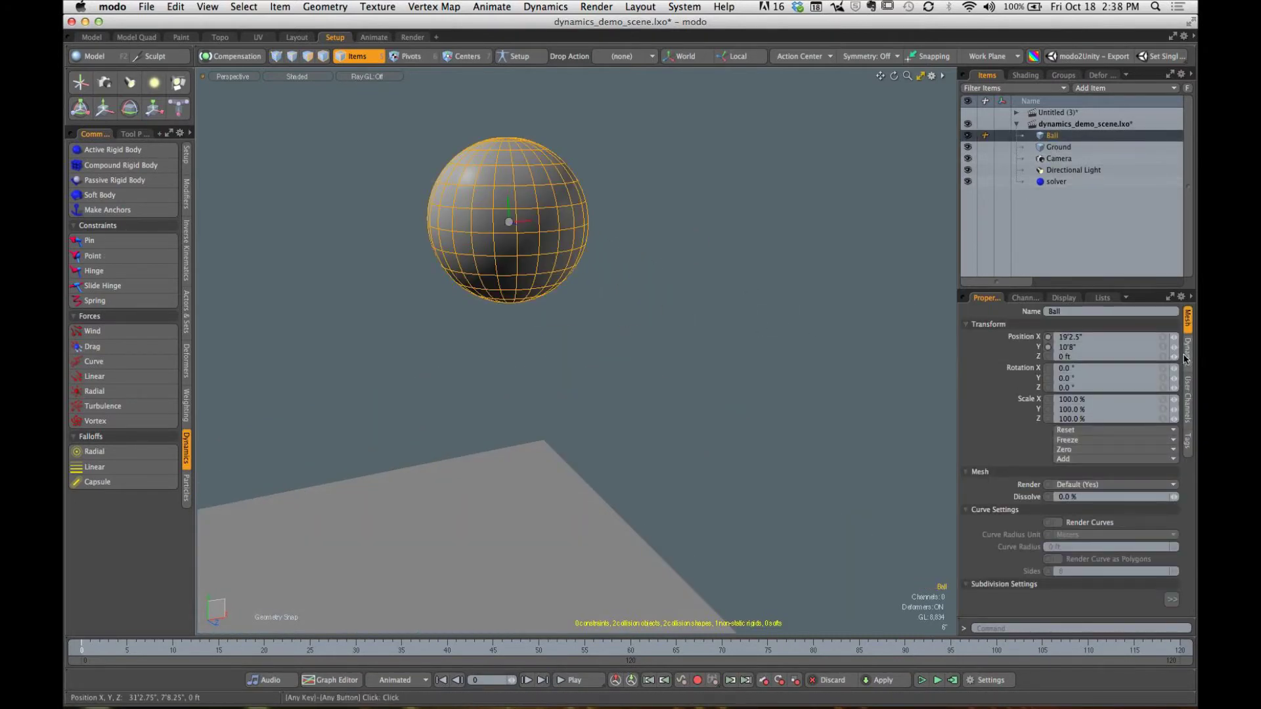
{"action": "left_click", "coordinate": [1187, 352]}
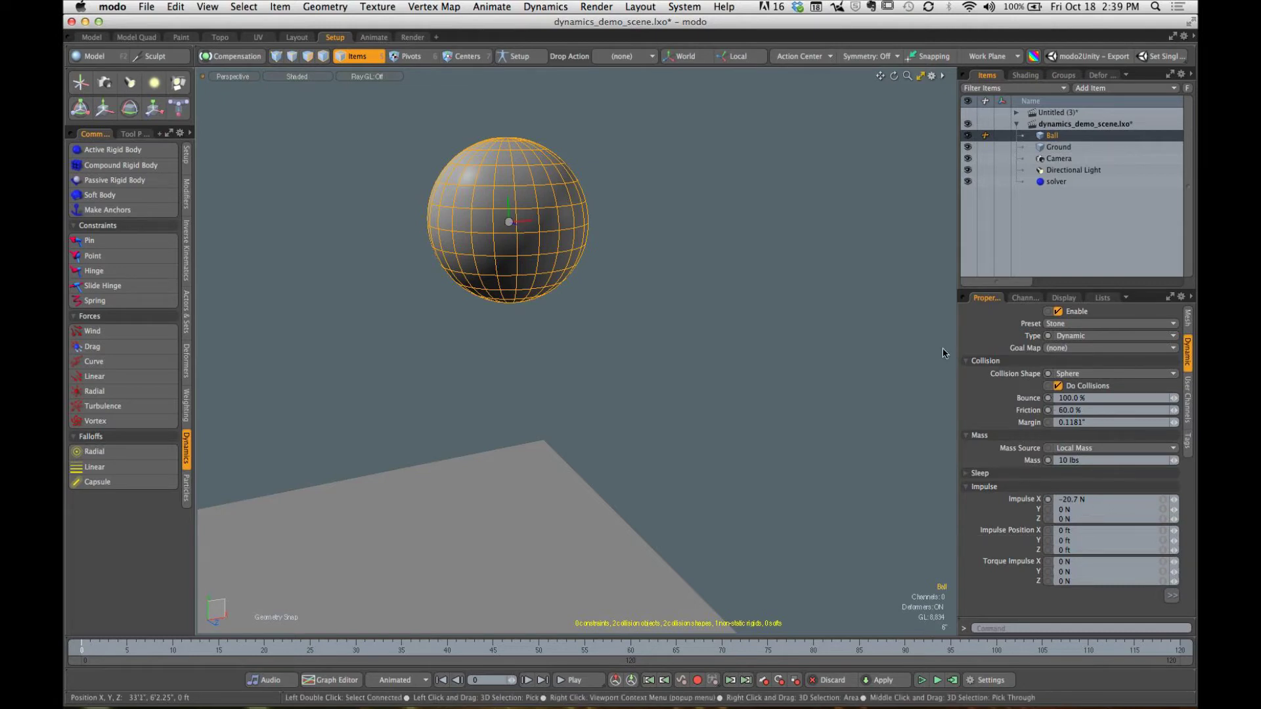
{"action": "scroll", "coordinate": [734, 320], "scroll_direction": "down", "scroll_amount": 8}
{"action": "left_click_drag", "start_coordinate": [706, 332], "coordinate": [734, 308], "text": "alt"}
{"action": "left_click", "coordinate": [754, 337]}
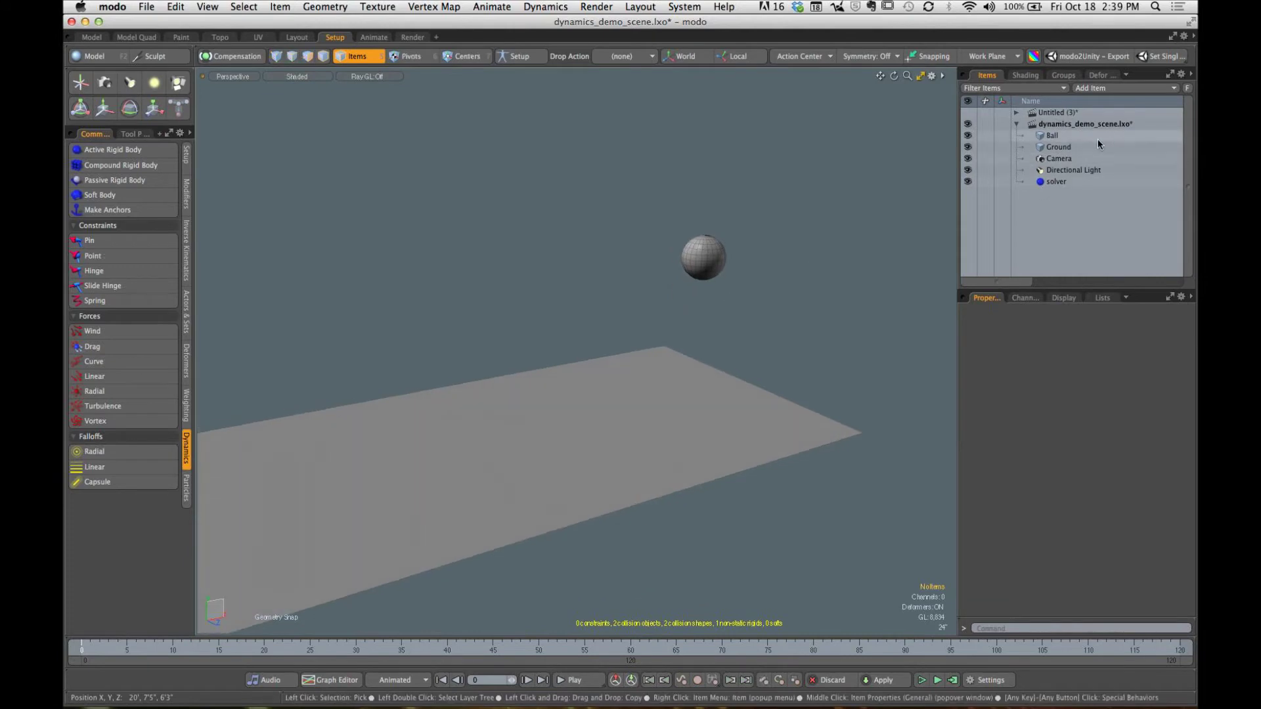
Step: Delete the Ball and add a default cube mesh to the scene in its place
{"action": "left_click", "coordinate": [1061, 137]}
{"action": "right_click", "coordinate": [1061, 137]}
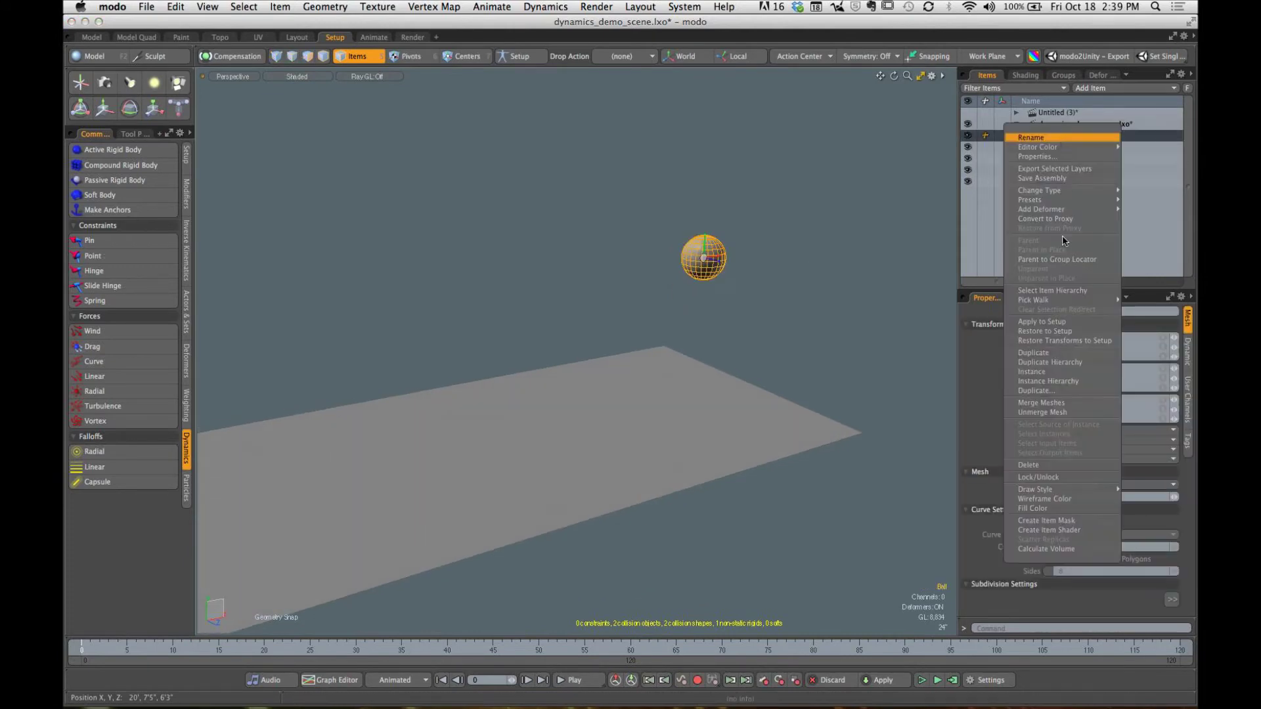
{"action": "left_click", "coordinate": [1050, 465]}
{"action": "left_click", "coordinate": [98, 56]}
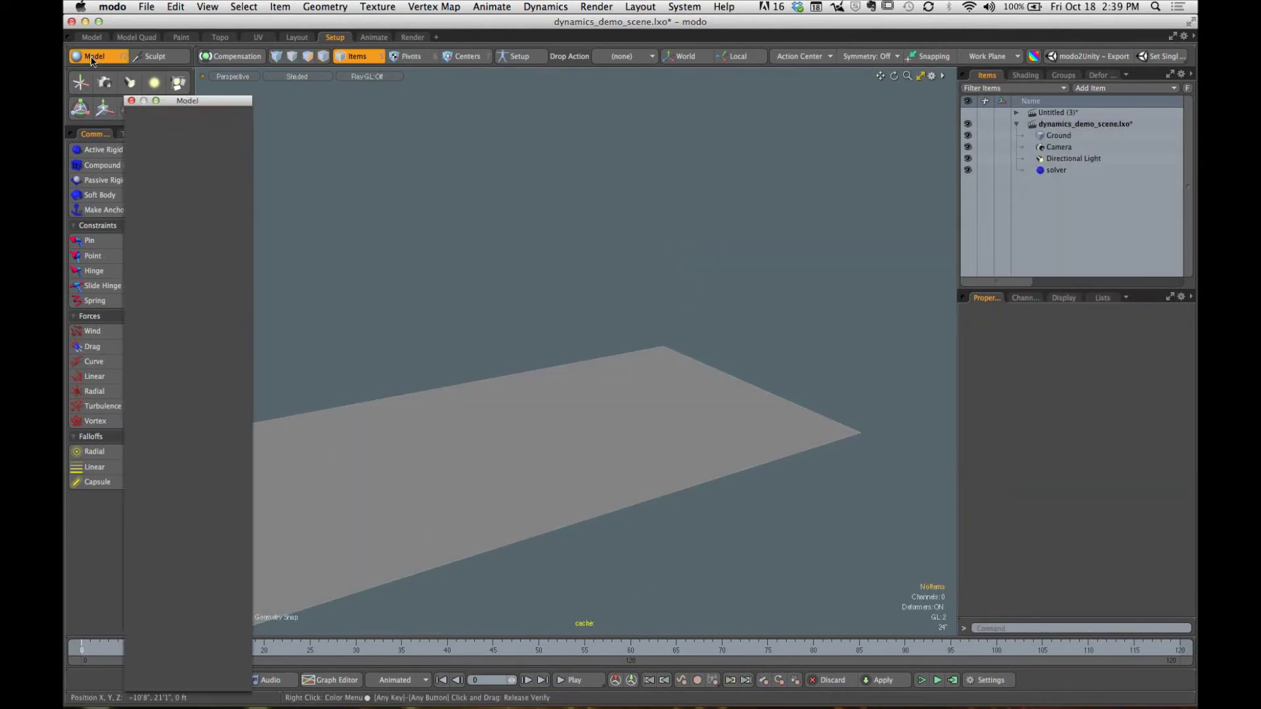
{"action": "left_click", "coordinate": [141, 132], "text": "shift"}
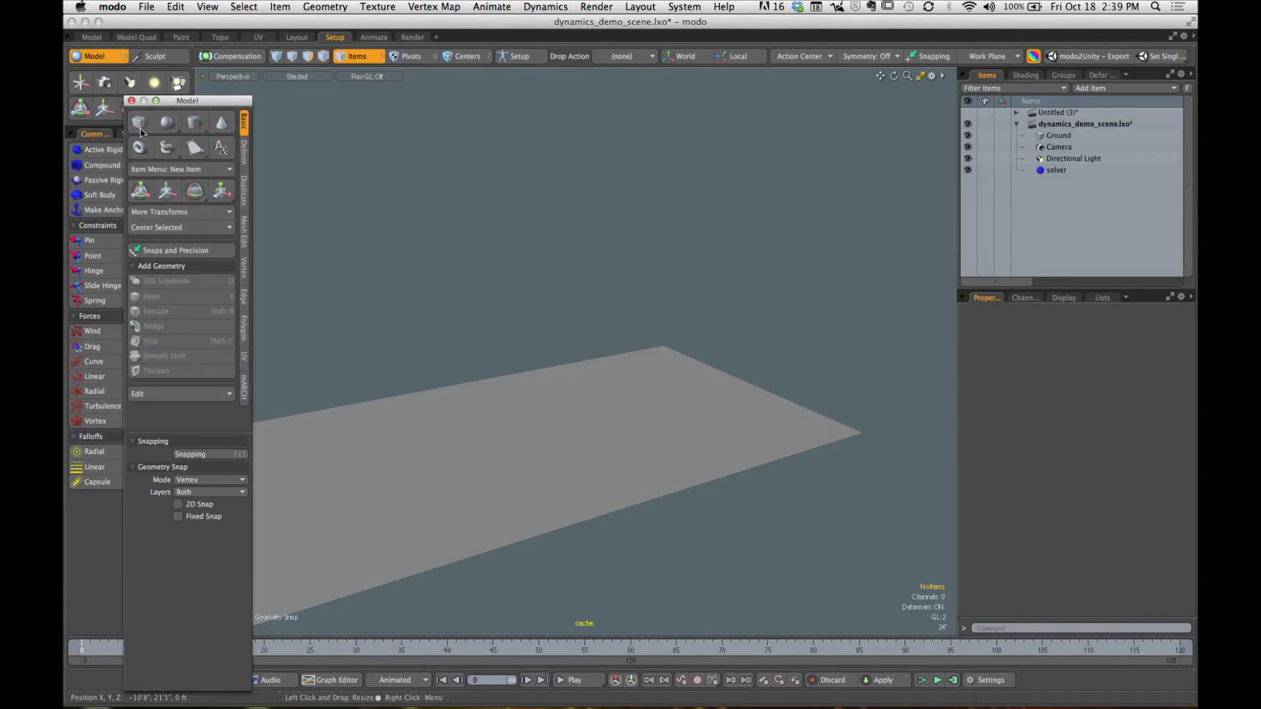
{"action": "key", "text": "super+z"}
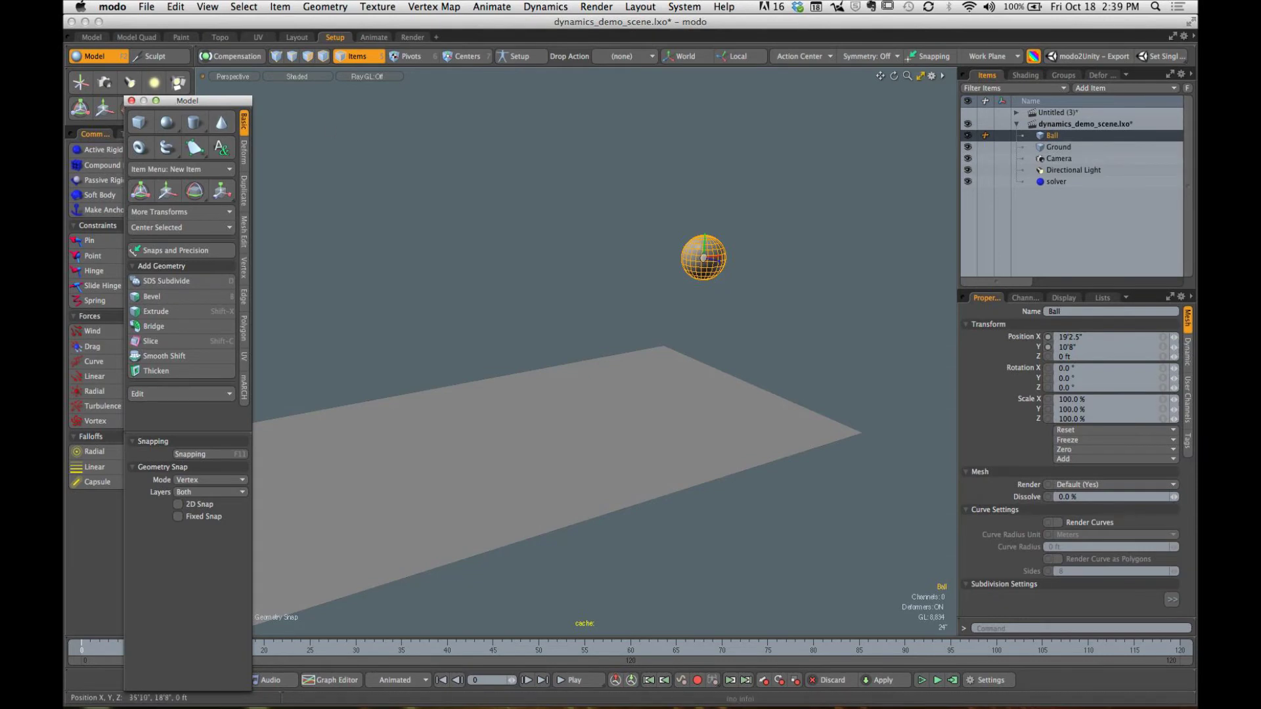
{"action": "right_click", "coordinate": [1053, 134]}
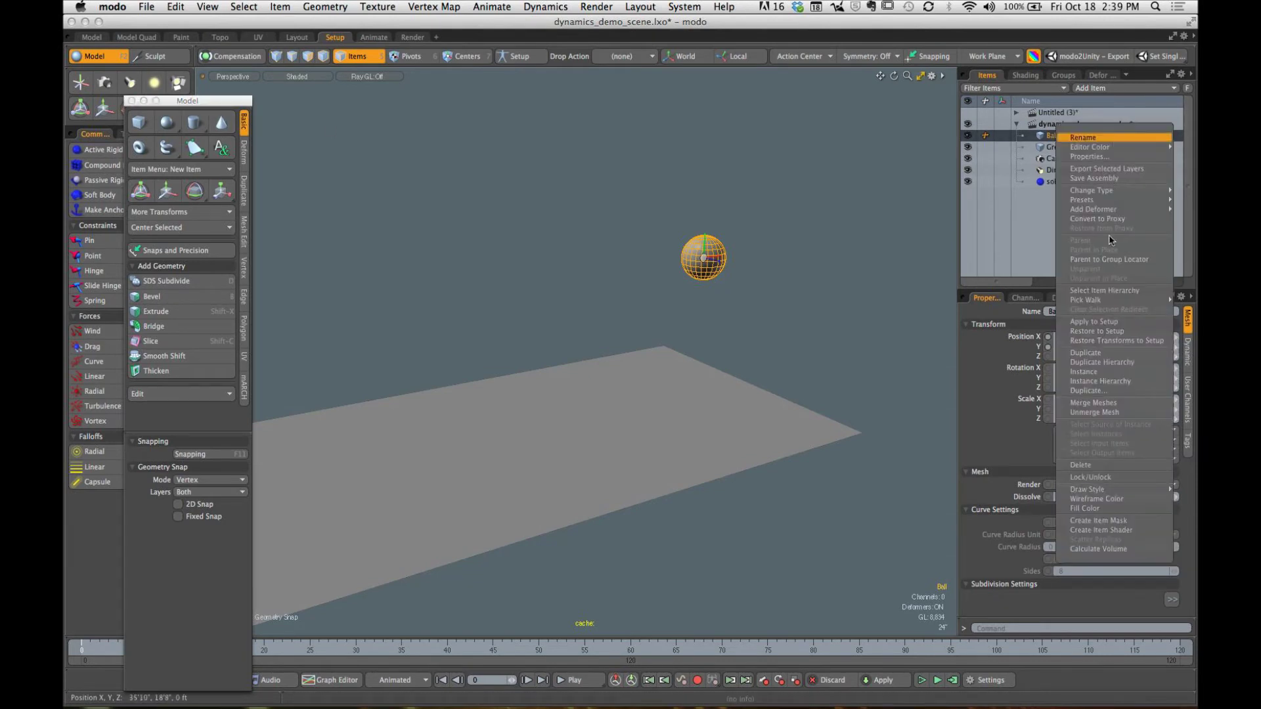
{"action": "left_click", "coordinate": [1086, 466]}
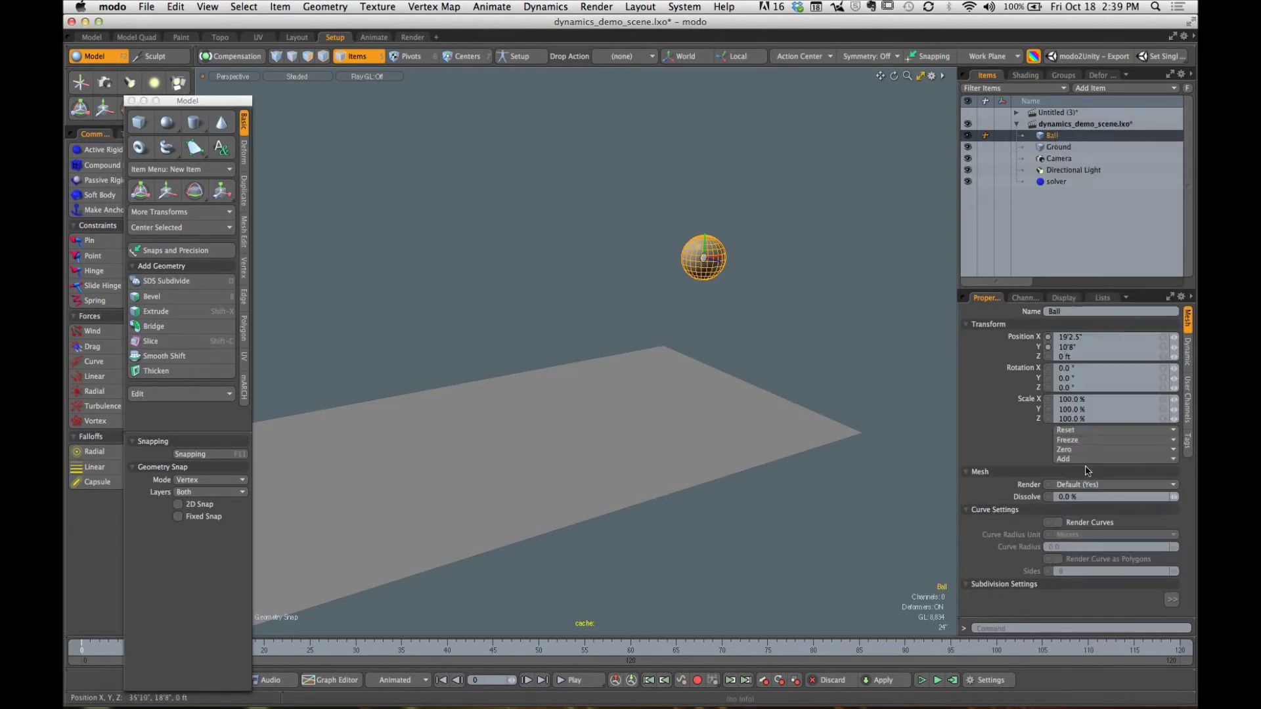
{"action": "left_click", "coordinate": [139, 122]}
{"action": "left_click", "coordinate": [132, 100]}
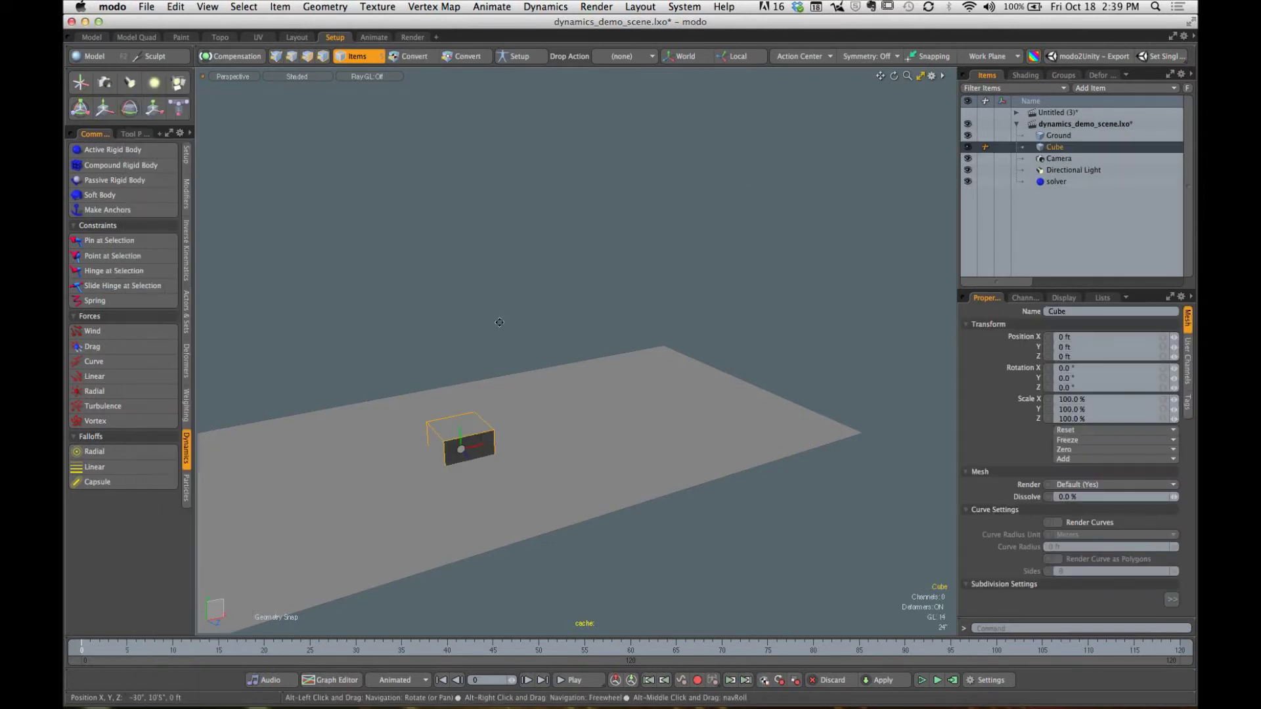
Step: Move the Cube above one end of the Ground, to about X 19'10" and Y 8'9"
{"action": "key", "text": "y"}
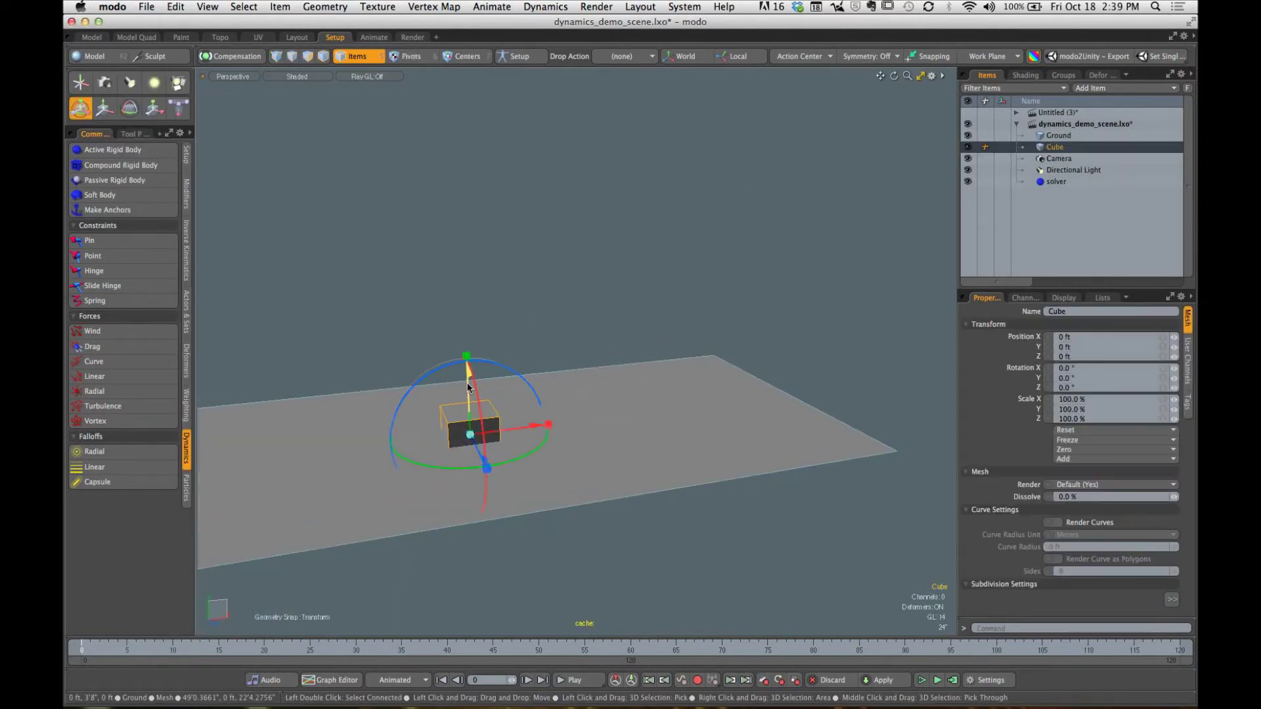
{"action": "left_click_drag", "start_coordinate": [468, 374], "coordinate": [756, 204]}
{"action": "left_click_drag", "start_coordinate": [760, 289], "coordinate": [706, 290], "text": "alt"}
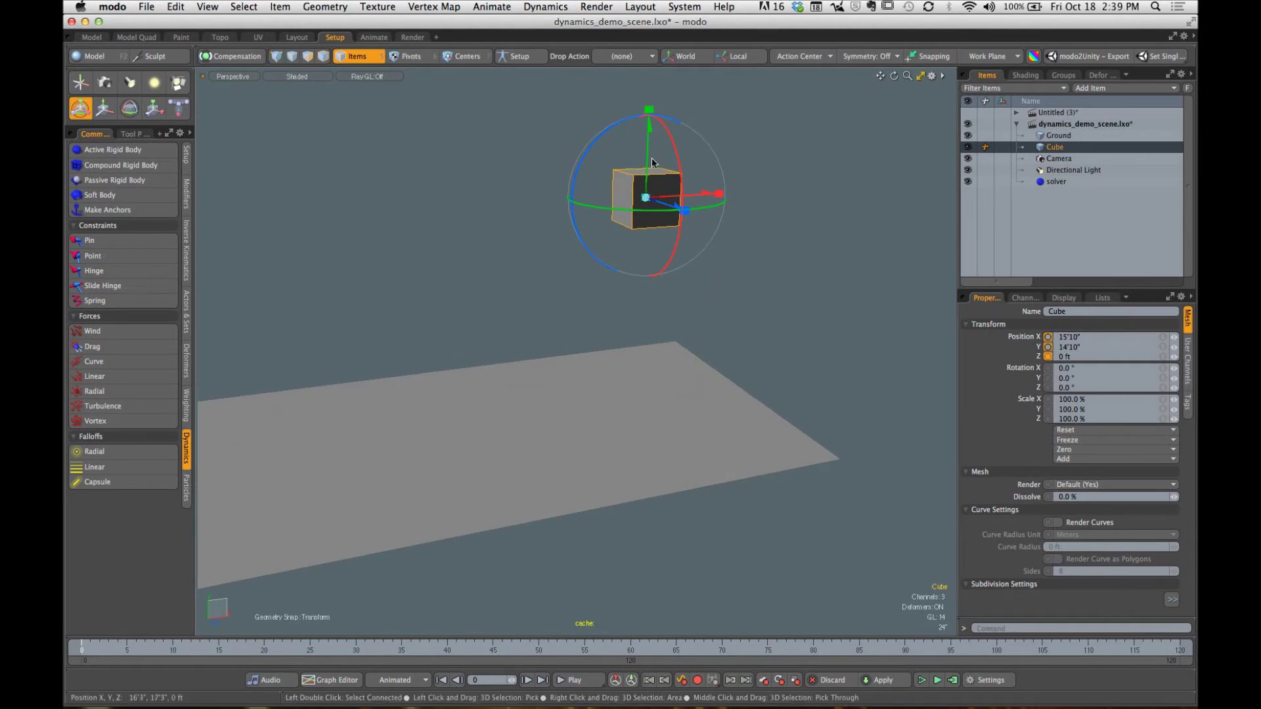
{"action": "left_click_drag", "start_coordinate": [650, 133], "coordinate": [645, 222]}
{"action": "left_click_drag", "start_coordinate": [621, 284], "coordinate": [581, 227], "text": "alt+shift"}
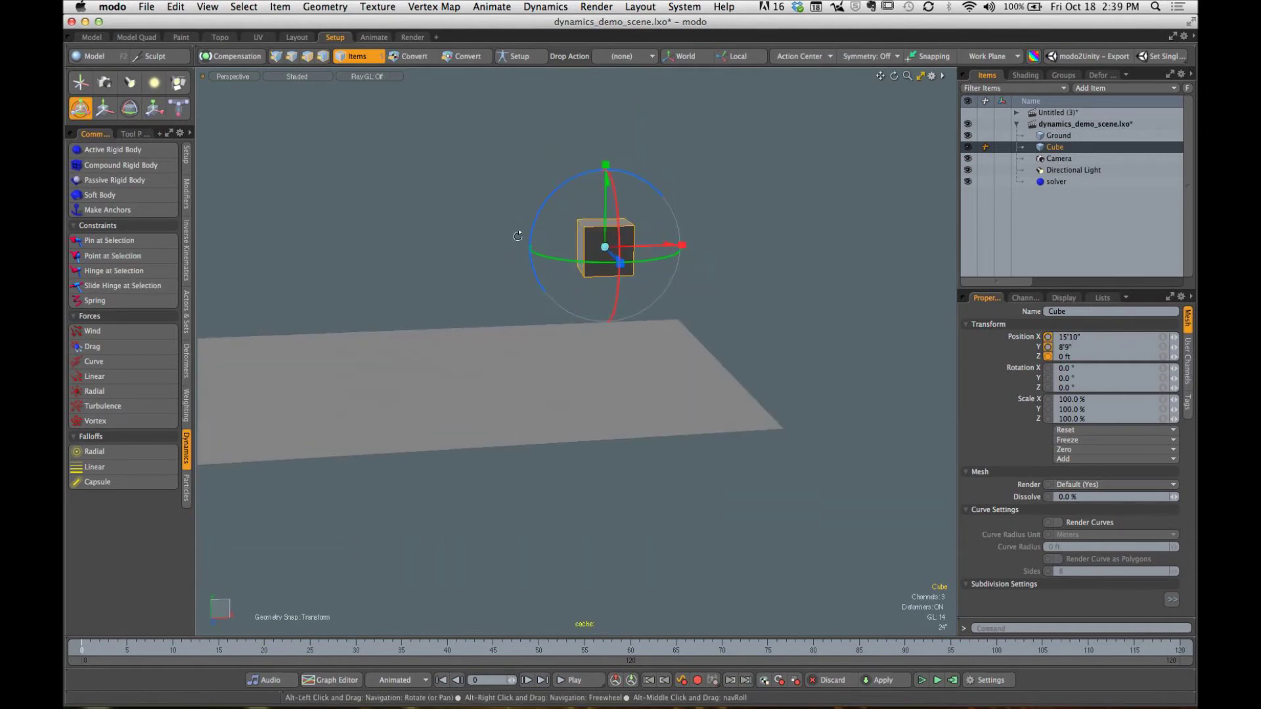
{"action": "left_click_drag", "start_coordinate": [674, 243], "coordinate": [728, 248]}
{"action": "mouse_move", "coordinate": [802, 322]}
{"action": "left_mouse_down", "text": "alt"}
{"action": "mouse_move", "coordinate": [724, 318]}
{"action": "mouse_move", "coordinate": [800, 332]}
{"action": "left_mouse_up", "text": "alt"}
{"action": "key", "text": "q"}
{"action": "left_click", "coordinate": [791, 332]}
Step: Make the Cube an active rigid body and test its fall onto the Ground in a live simulation, stopping the run
{"action": "left_click_drag", "start_coordinate": [650, 261], "coordinate": [695, 272], "text": "alt"}
{"action": "left_click", "coordinate": [695, 275]}
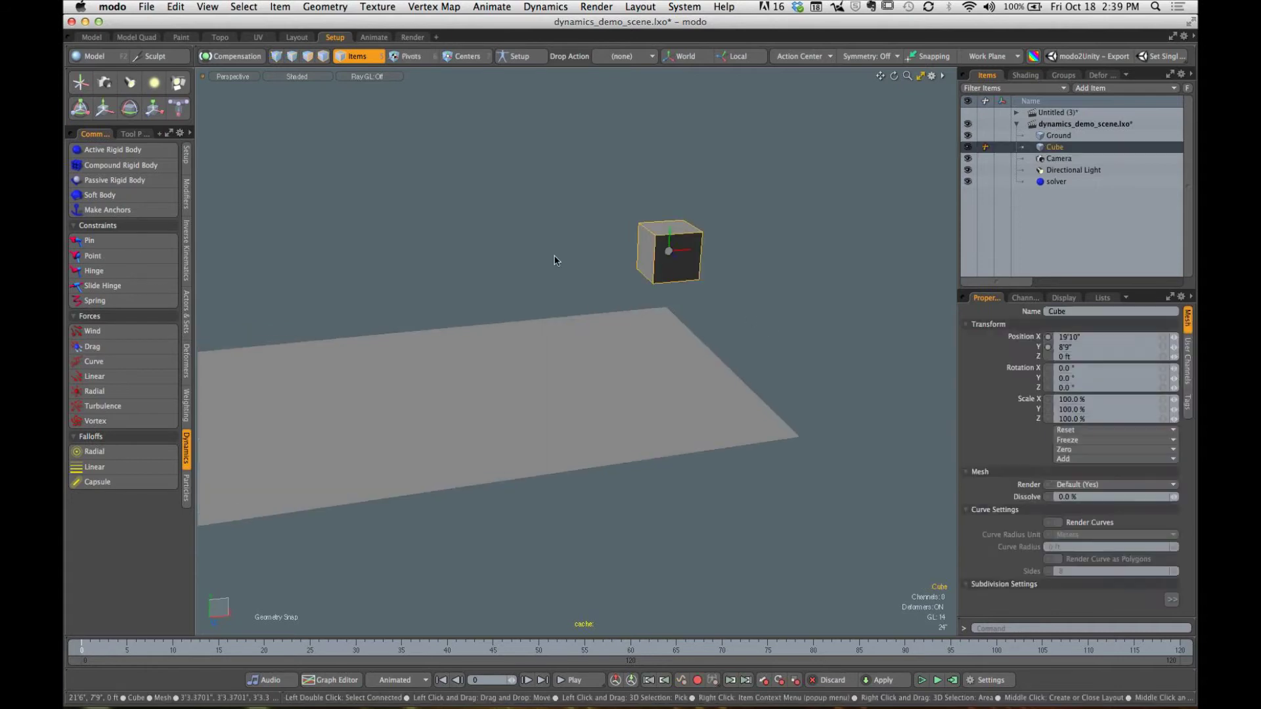
{"action": "left_click", "coordinate": [122, 156]}
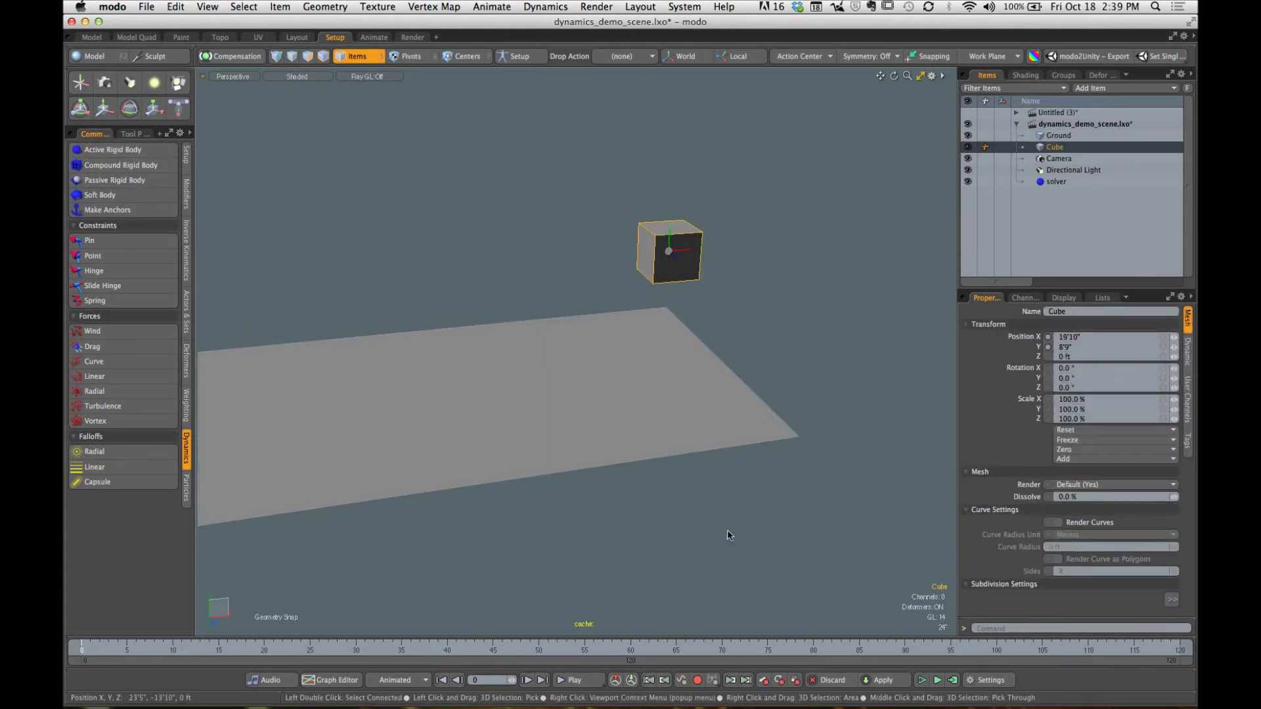
{"action": "left_click", "coordinate": [923, 682]}
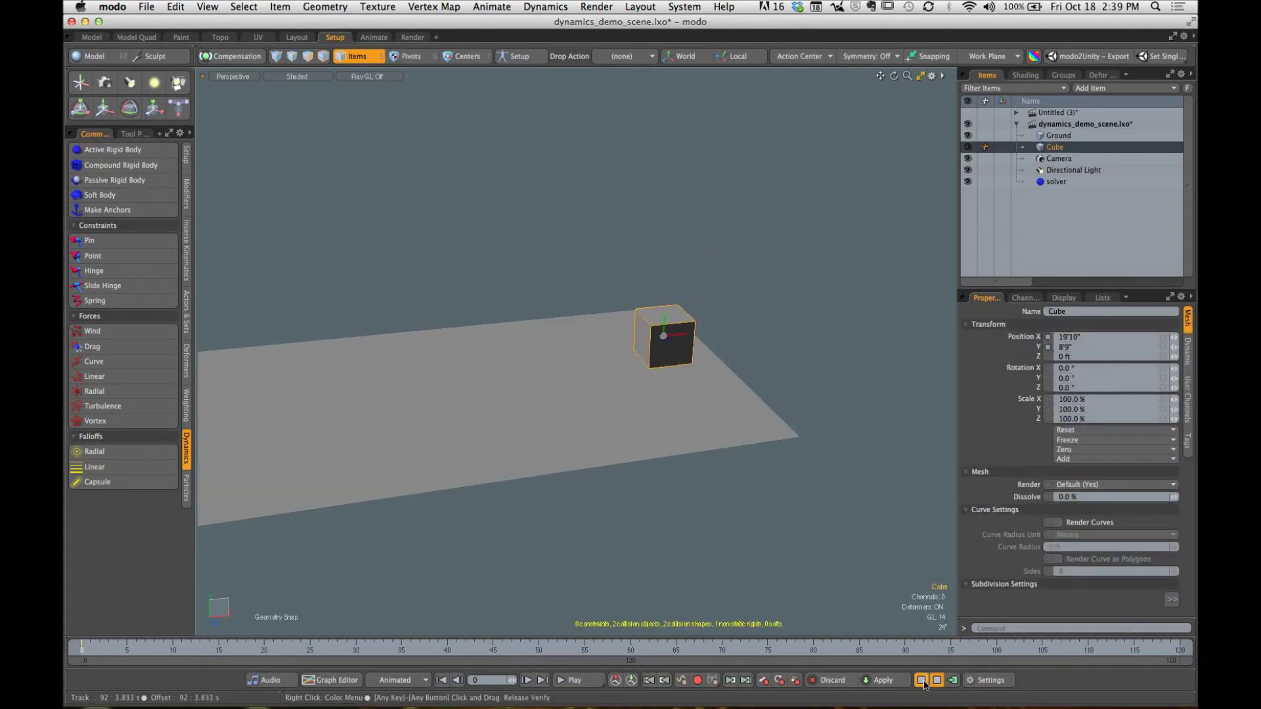
{"action": "left_click", "coordinate": [924, 682]}
{"action": "left_click", "coordinate": [826, 392]}
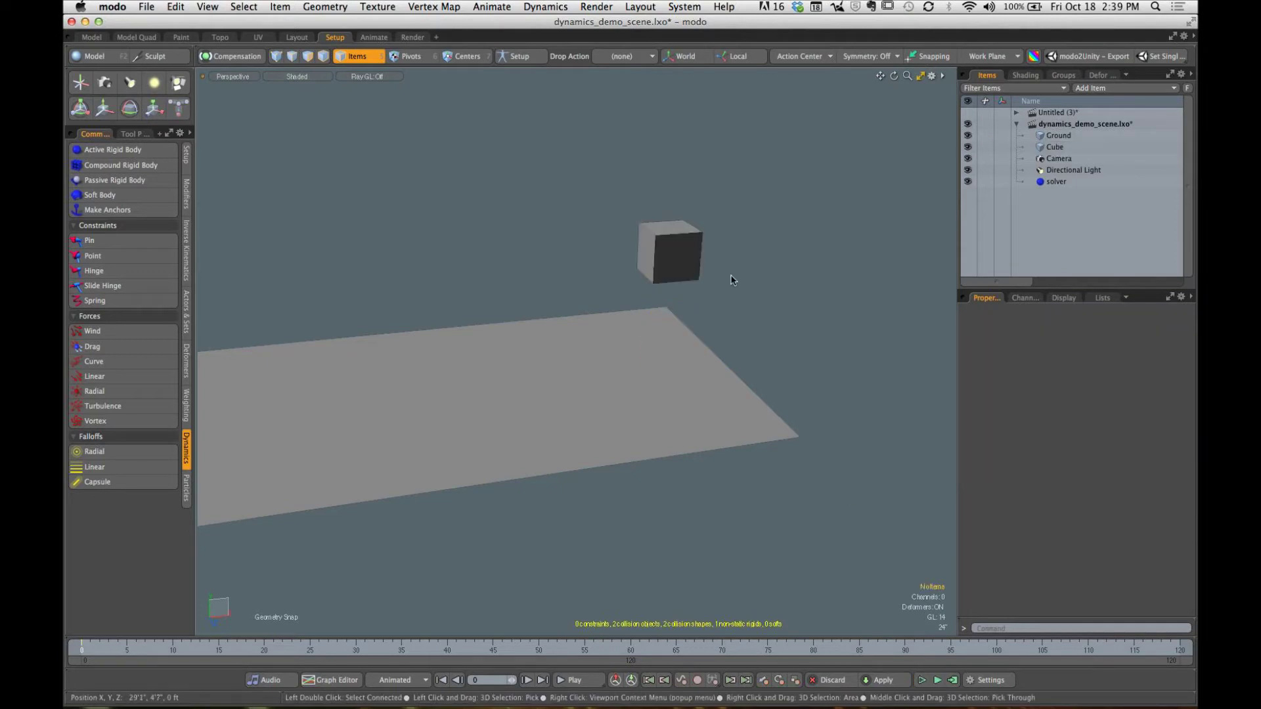
Step: Set the Cube's Impulse X to -20 N, test it in a live simulation and stop it
{"action": "left_click", "coordinate": [677, 260]}
{"action": "left_click", "coordinate": [1188, 350]}
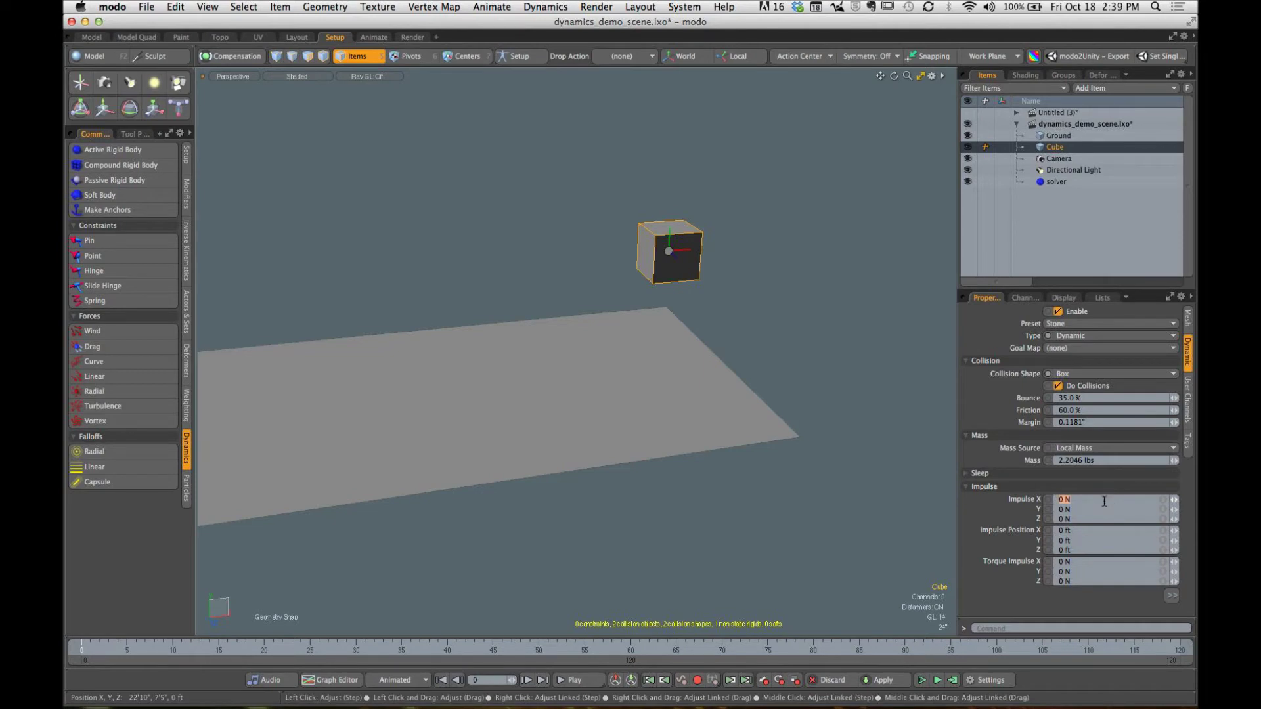
{"action": "type", "text": "-2"}
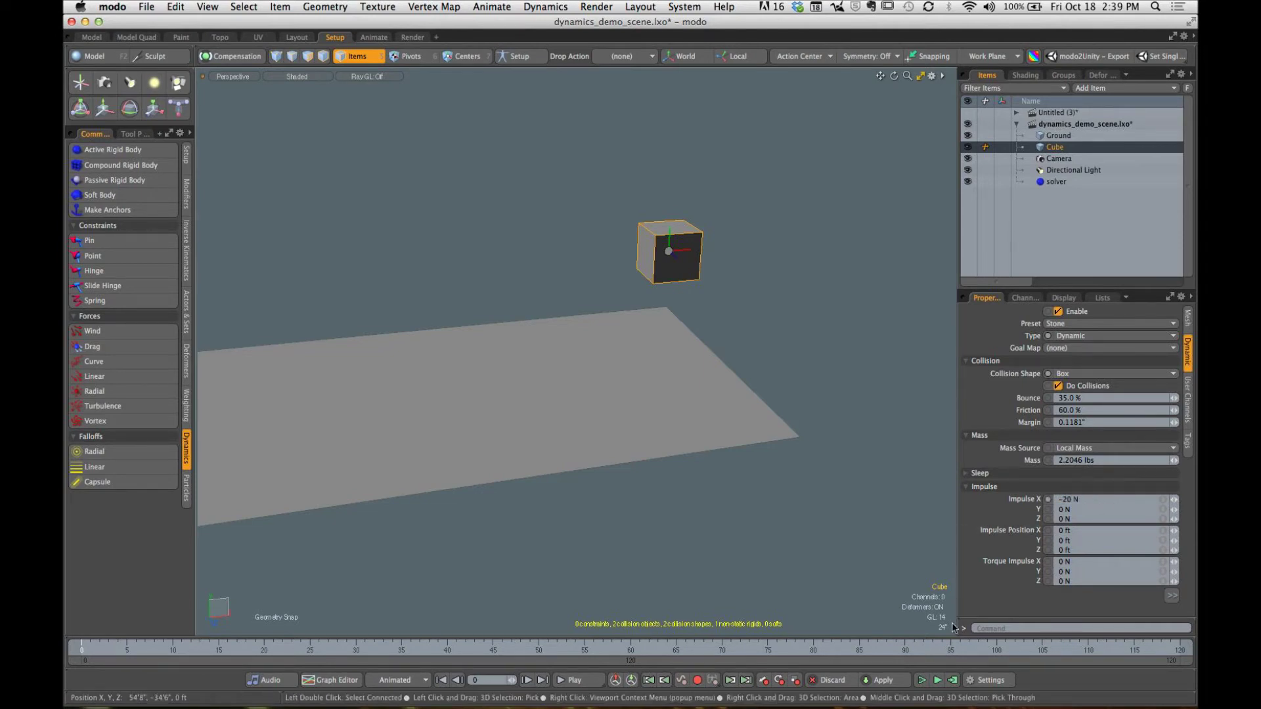
{"action": "left_click", "coordinate": [922, 681]}
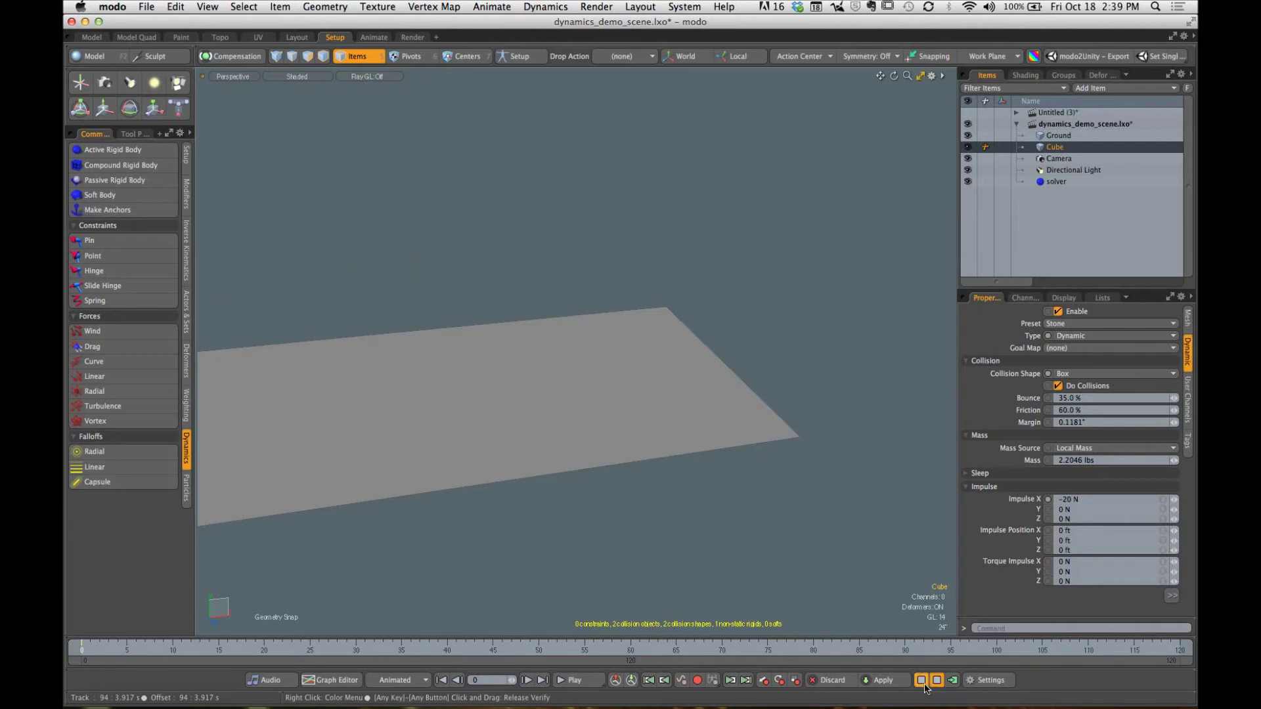
{"action": "left_click", "coordinate": [923, 682]}
Step: Set the Cube's mass to 20 lbs, test it in a live simulation and stop it
{"action": "left_click", "coordinate": [1098, 461]}
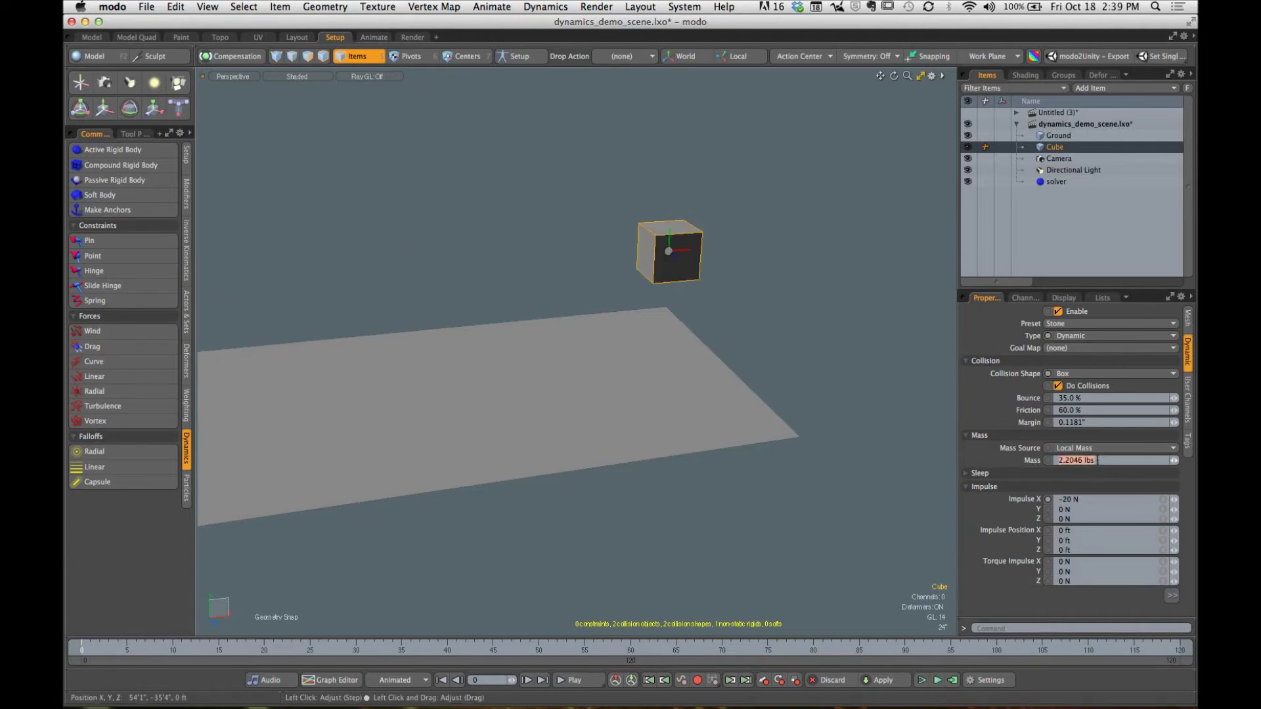
{"action": "type", "text": "20"}
{"action": "left_click", "coordinate": [922, 681]}
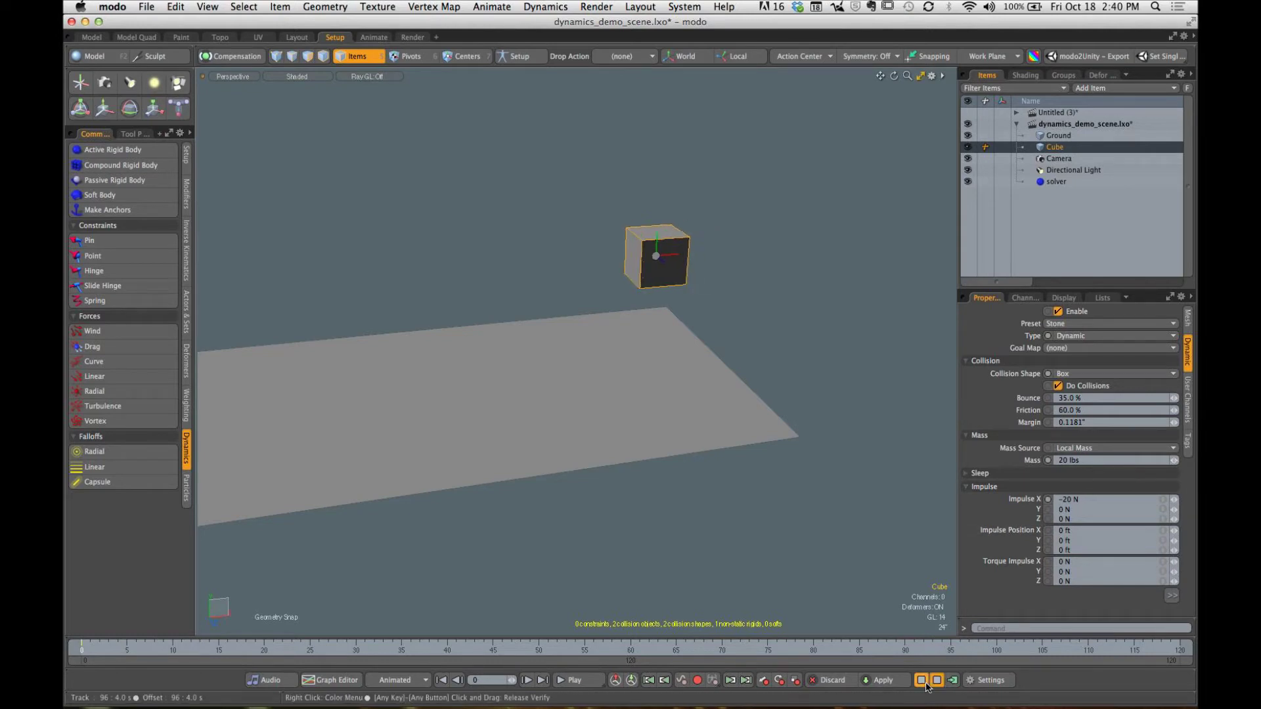
{"action": "left_click", "coordinate": [922, 681]}
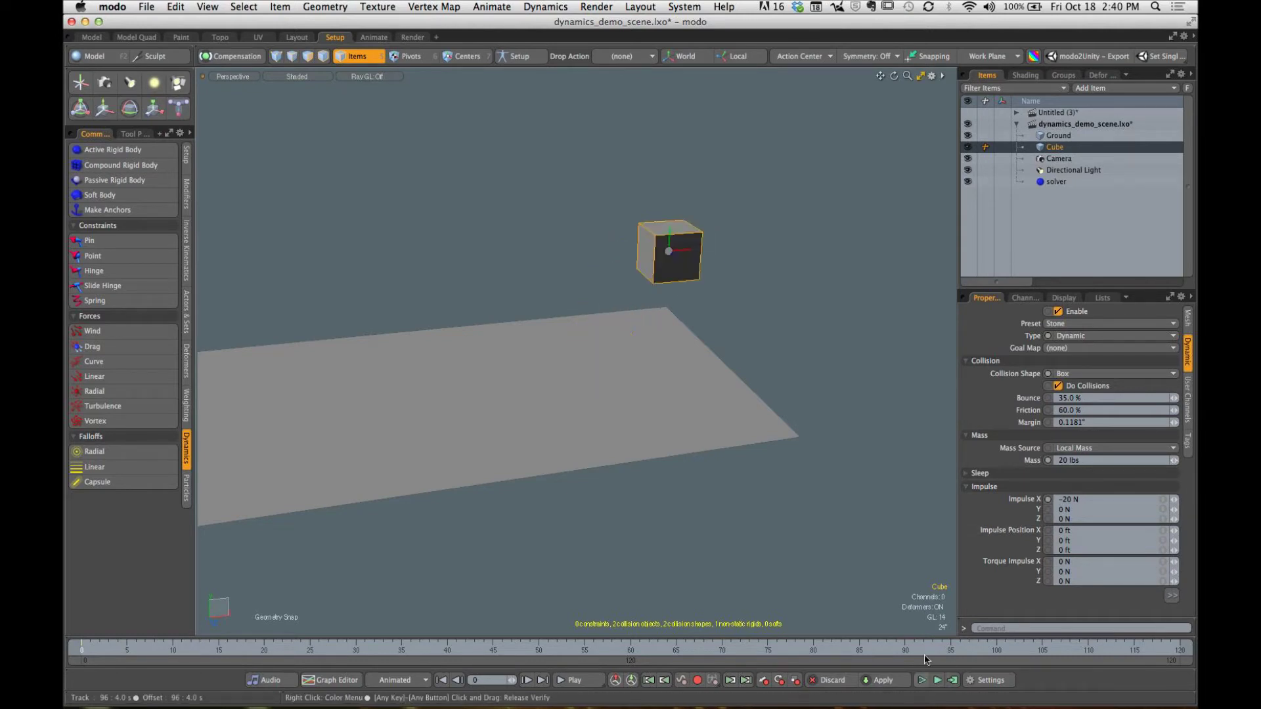
Step: Set the Cube's mass to 15 lbs, test it in a live simulation and stop it
{"action": "type", "text": "15"}
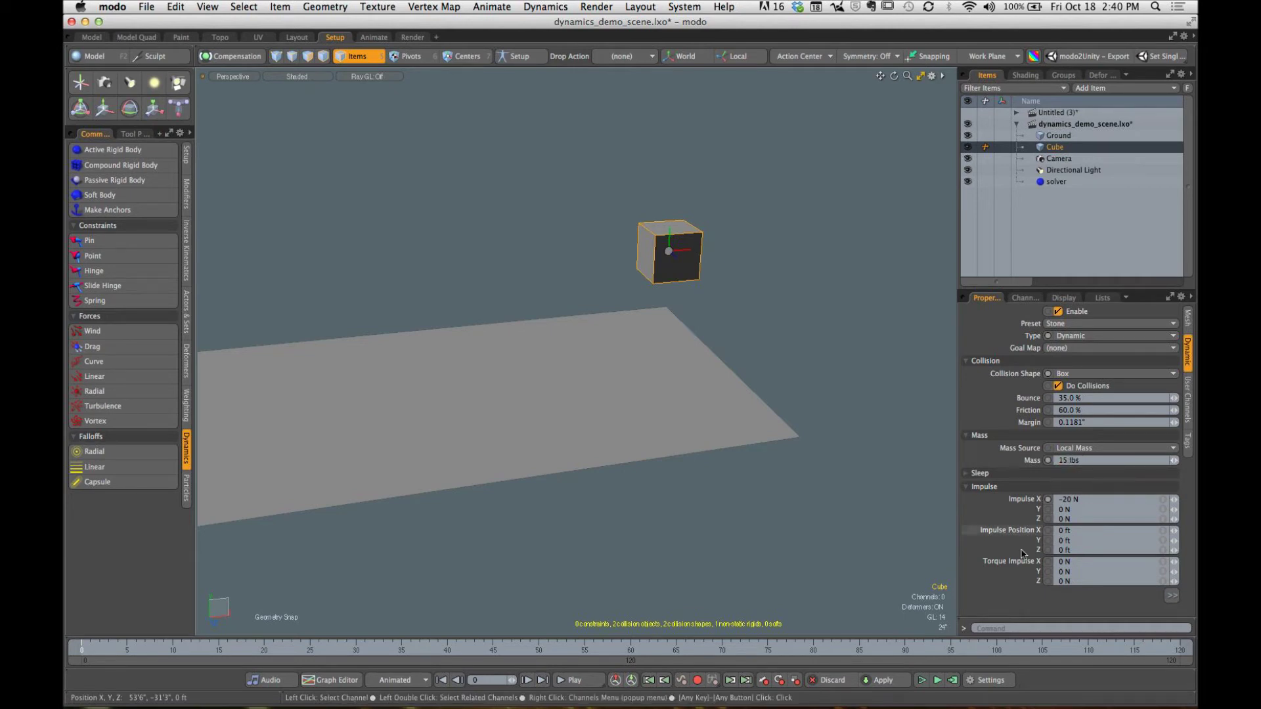
{"action": "left_click", "coordinate": [922, 681]}
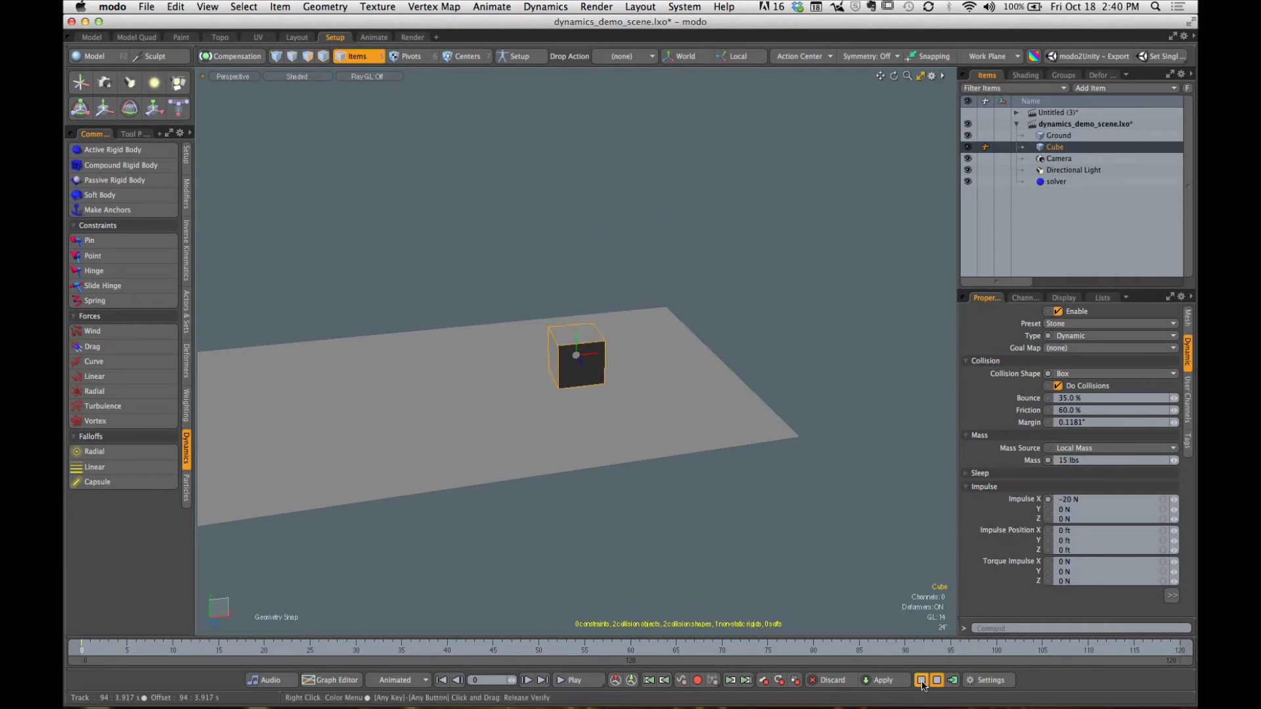
{"action": "left_click", "coordinate": [922, 680]}
{"action": "left_click_drag", "start_coordinate": [678, 268], "coordinate": [680, 289], "text": "alt"}
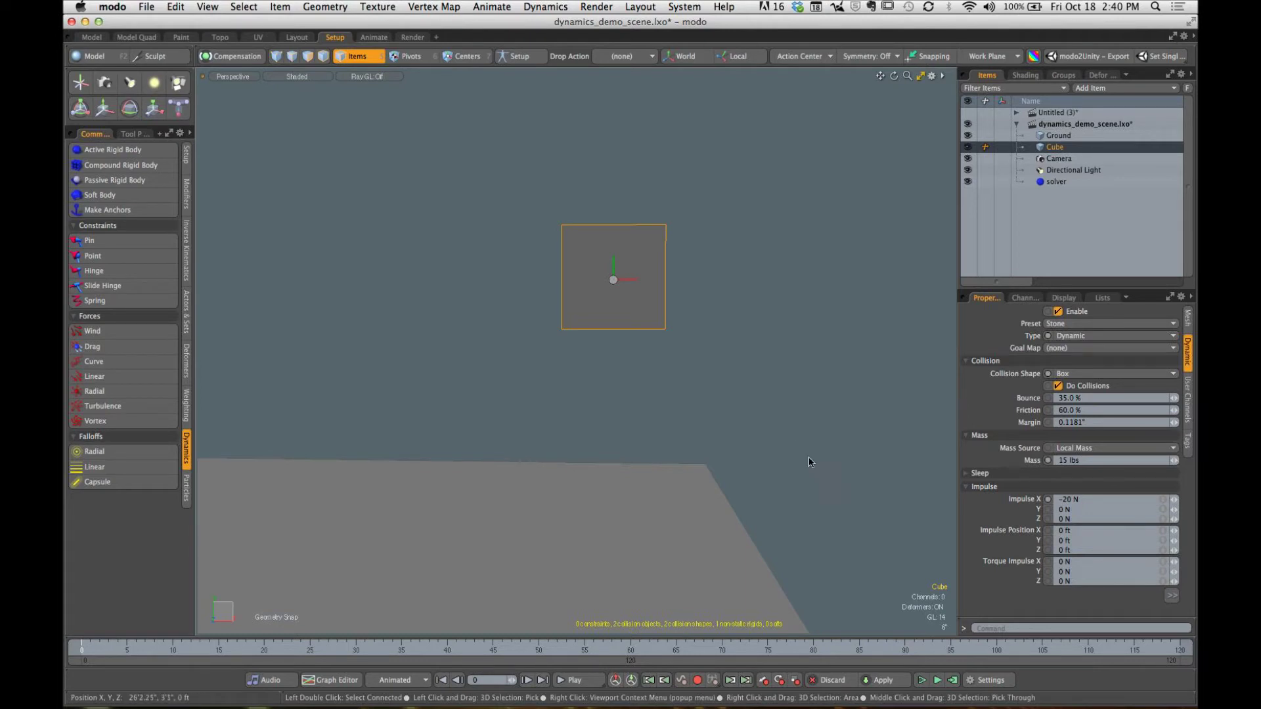
Step: Test the dynamics simulation, set the cube's Impulse Position Y to 1 m (3'3.3701"), and simulate again
{"action": "left_click", "coordinate": [923, 681]}
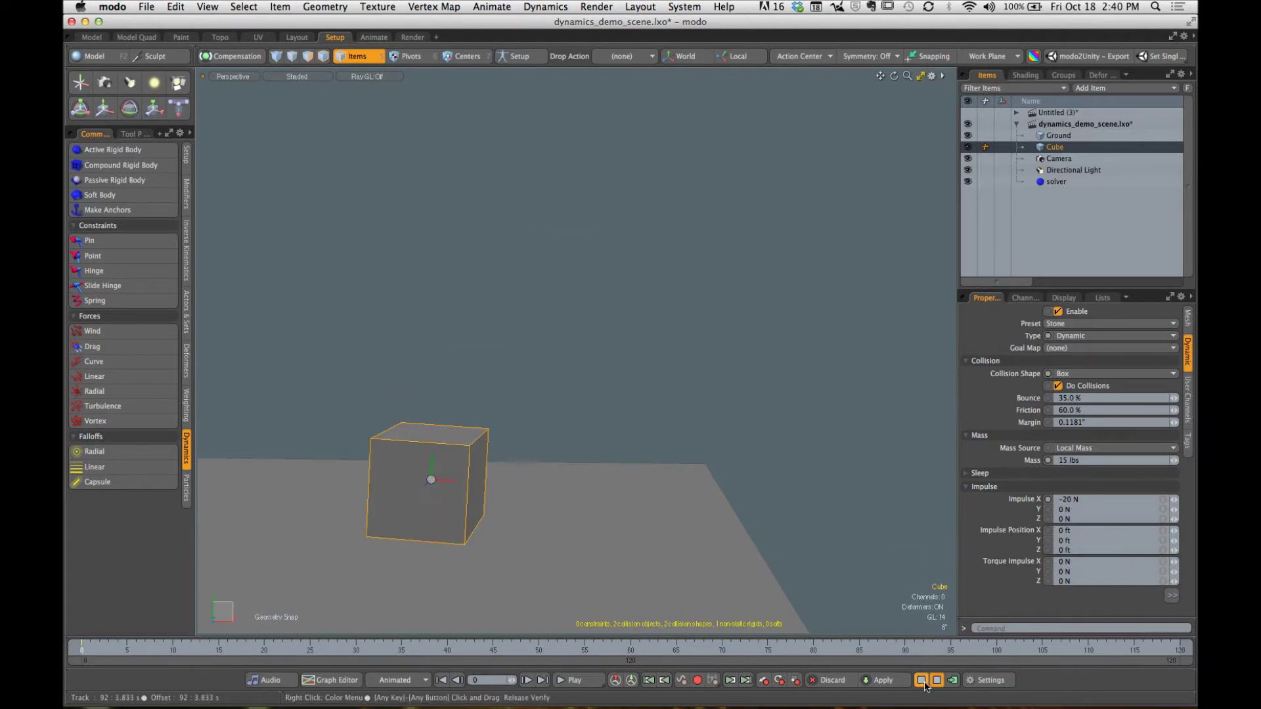
{"action": "left_click", "coordinate": [923, 681]}
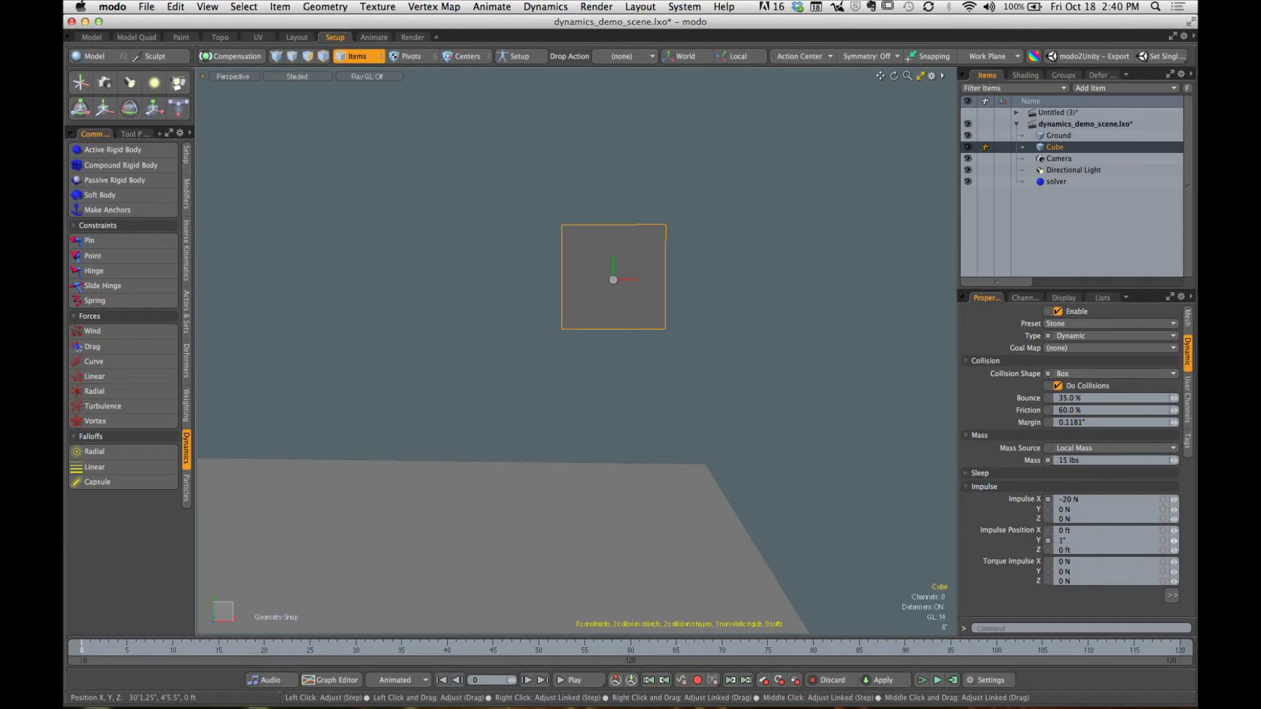
{"action": "mouse_move", "coordinate": [1174, 541]}
{"action": "left_mouse_down"}
{"action": "mouse_move", "coordinate": [1178, 552]}
{"action": "mouse_move", "coordinate": [1174, 540]}
{"action": "left_mouse_up"}
{"action": "type", "text": "1"}
{"action": "key", "text": "Return"}
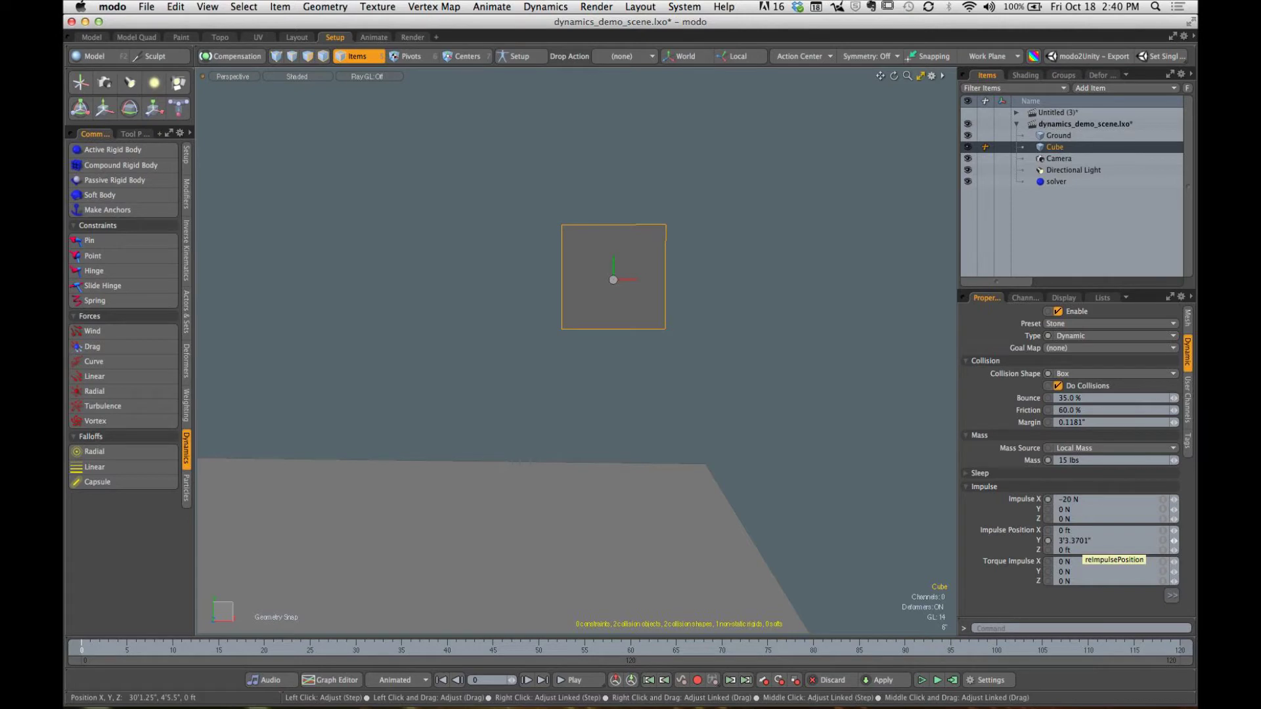
{"action": "left_click", "coordinate": [922, 681]}
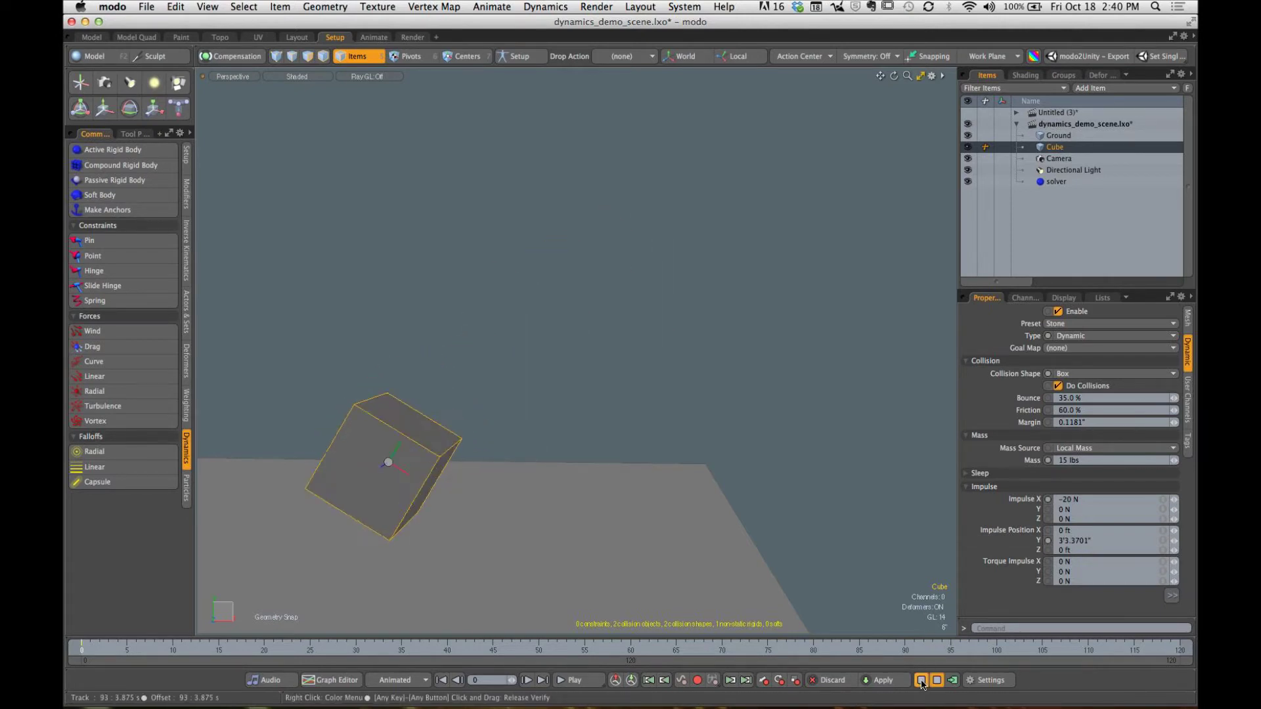
{"action": "left_click", "coordinate": [922, 681]}
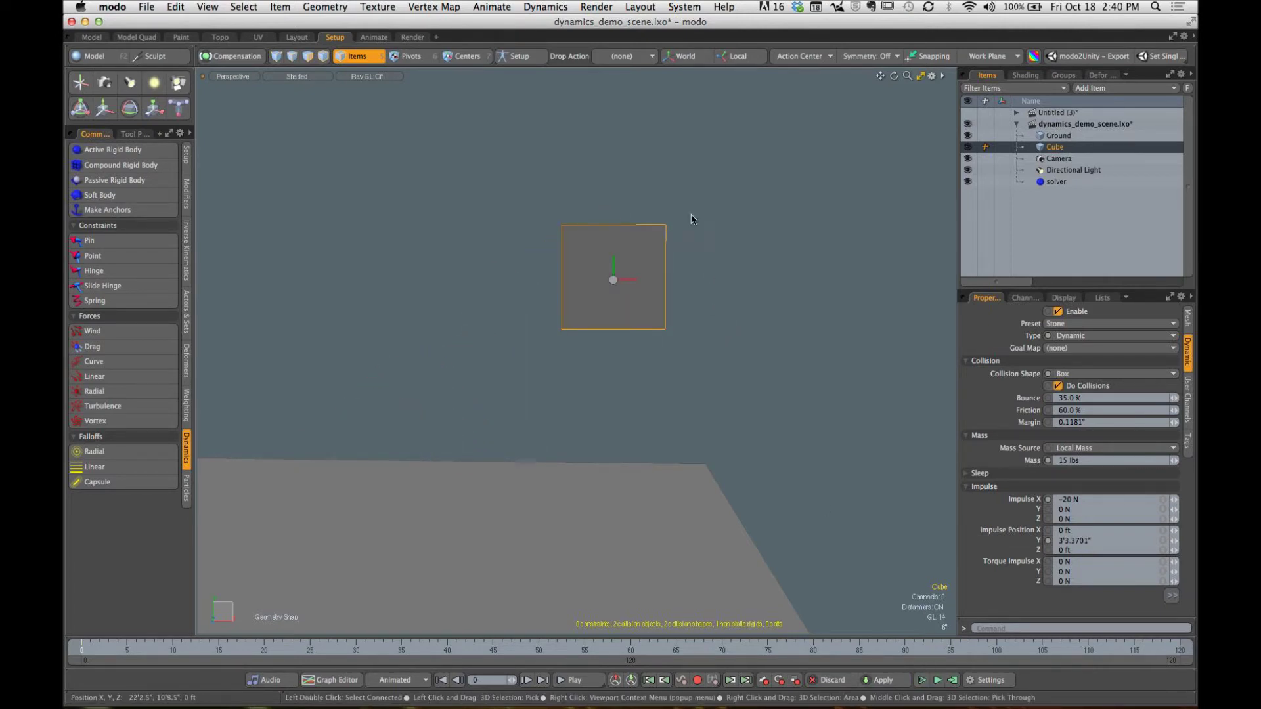
Step: Set the cube's Impulse Position Y to .5 m and run the simulation to preview the spin
{"action": "left_click", "coordinate": [1075, 541]}
{"action": "type", "text": ".5m"}
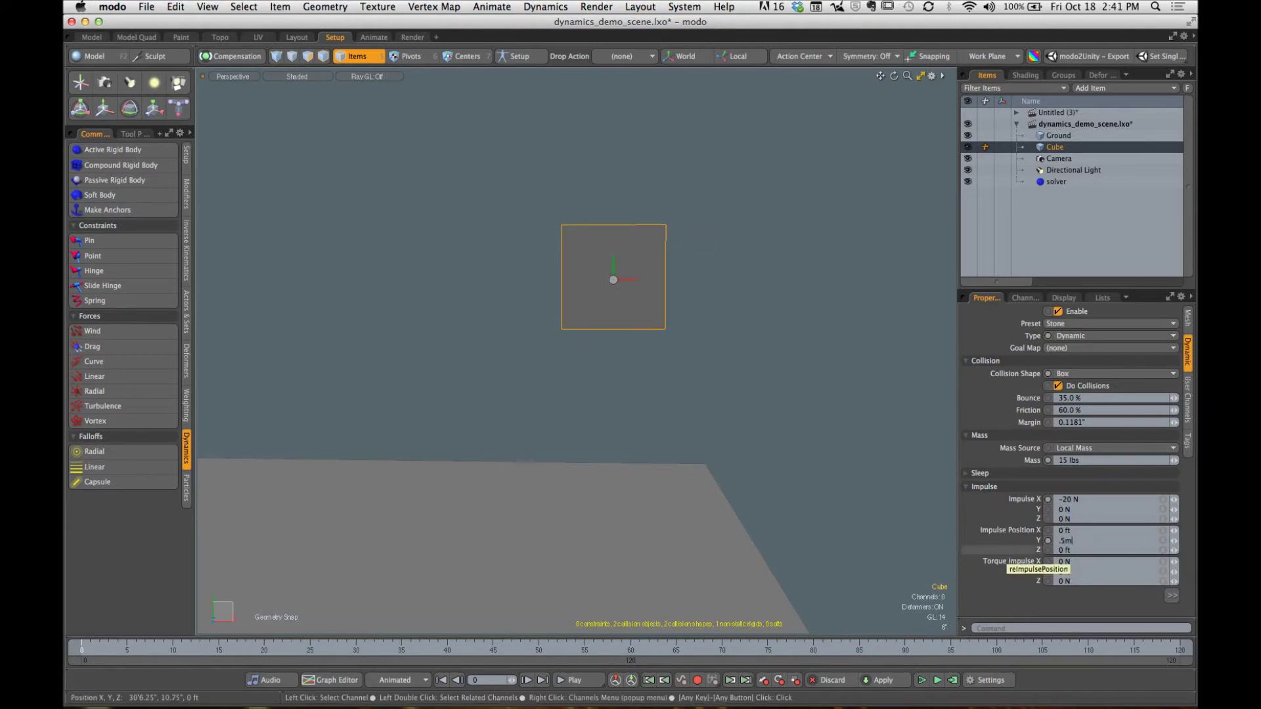
{"action": "left_click", "coordinate": [922, 681]}
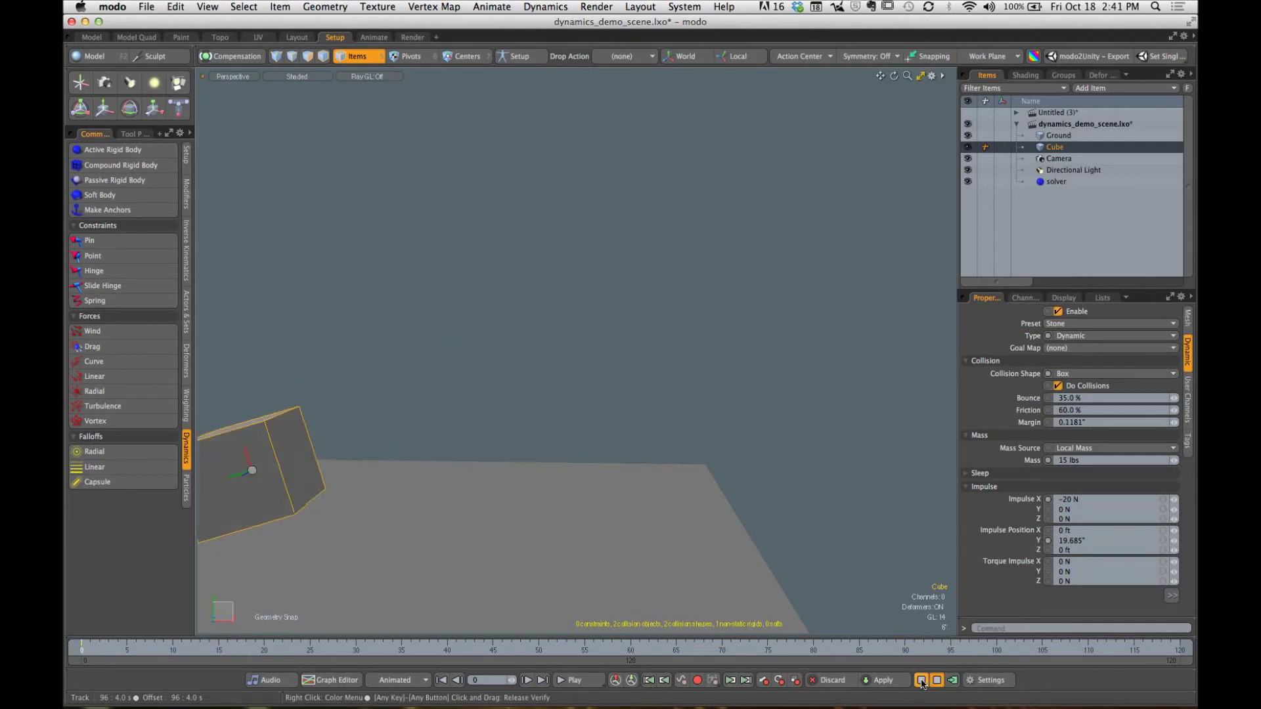
{"action": "left_click", "coordinate": [922, 680]}
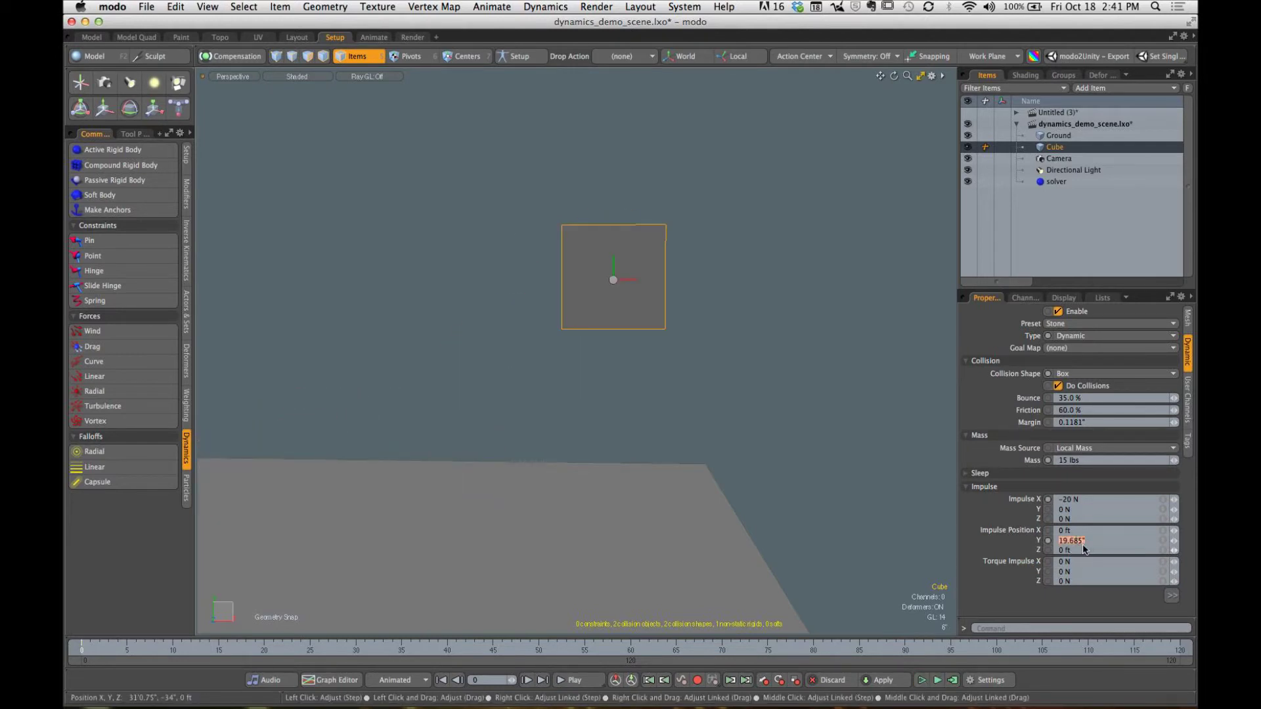
Step: Reduce the cube's Impulse Position Y to 9.8425" and preview the simulation
{"action": "key", "text": "BackSpace"}
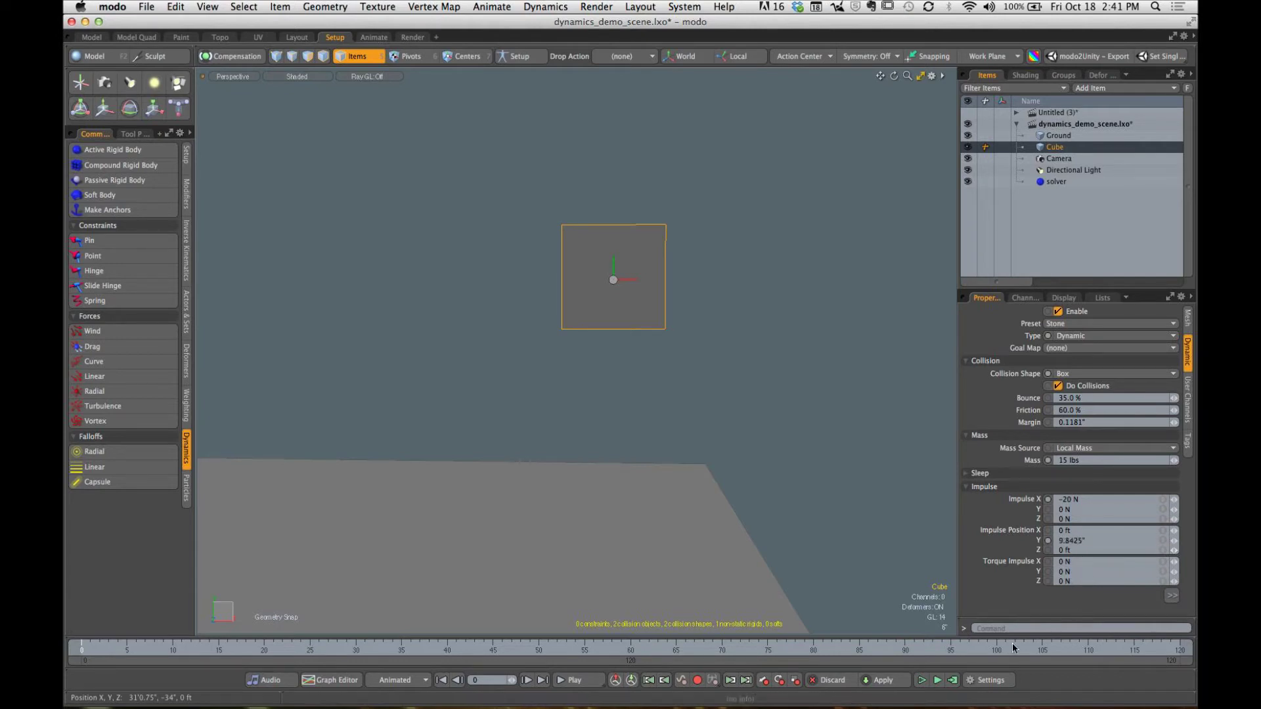
{"action": "left_click", "coordinate": [923, 681]}
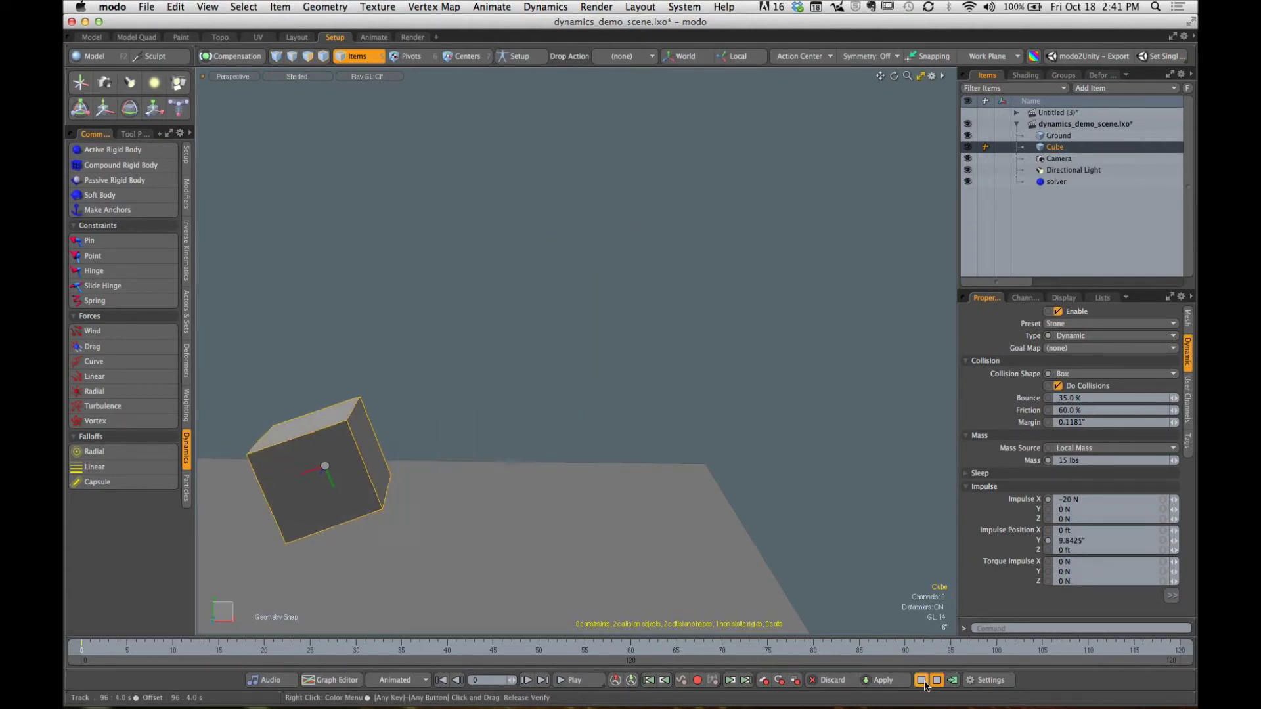
{"action": "left_click", "coordinate": [922, 681]}
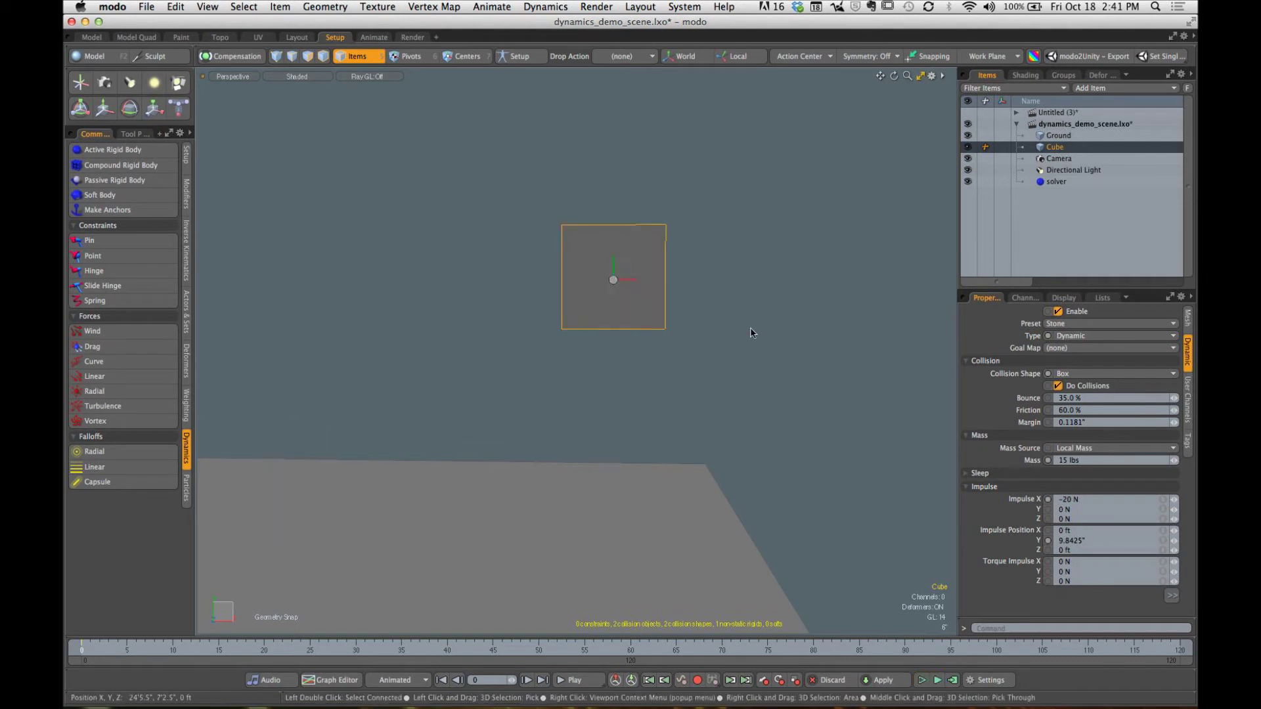
Step: Examine the cube face on in the Right view, comparing its centre with its upper edge
{"action": "left_click_drag", "start_coordinate": [701, 307], "coordinate": [645, 372], "text": "alt+shift"}
{"action": "left_click_drag", "start_coordinate": [645, 372], "coordinate": [739, 322], "text": "ctrl+alt"}
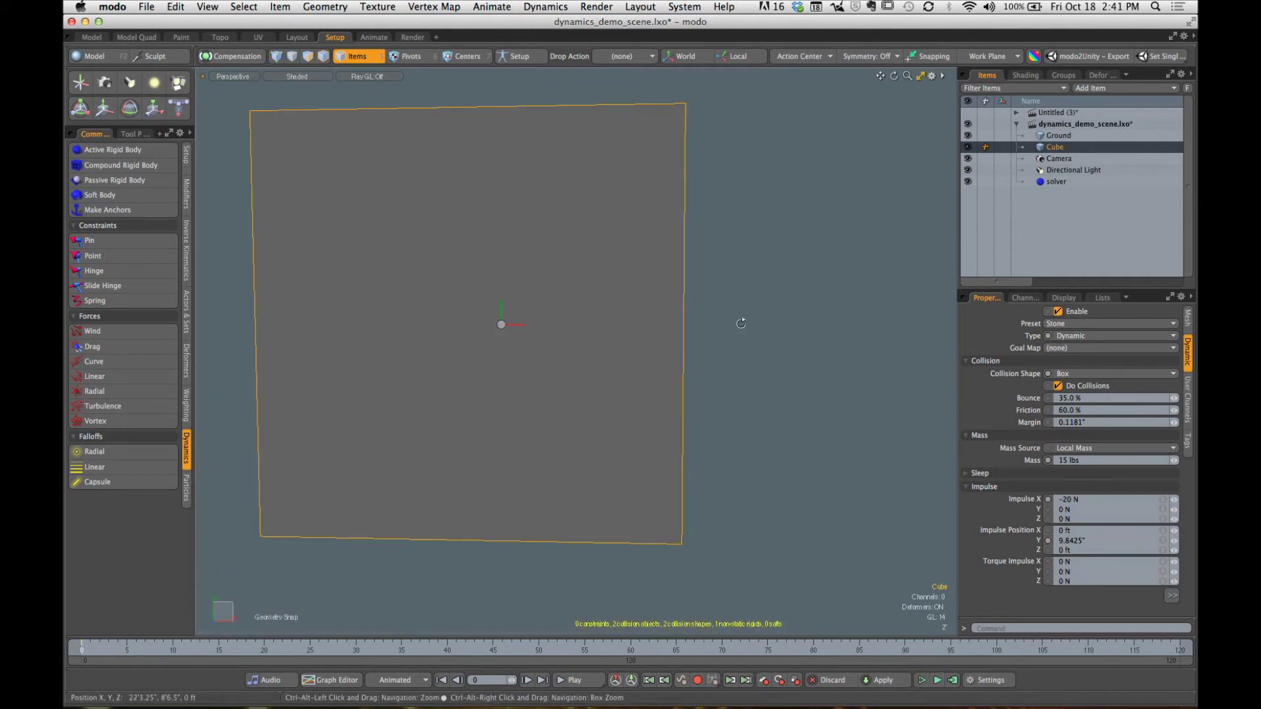
{"action": "left_click_drag", "start_coordinate": [298, 339], "coordinate": [409, 329], "text": "alt"}
{"action": "key", "text": "ctrl+space"}
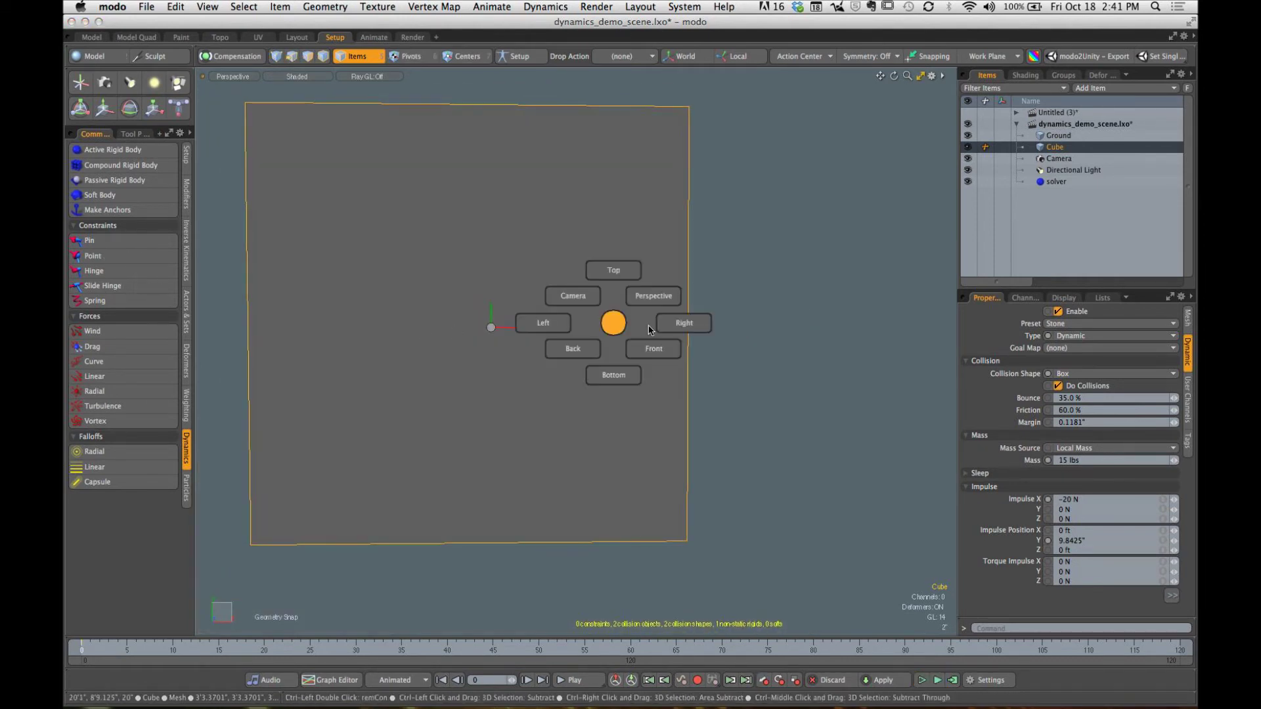
{"action": "left_click", "coordinate": [684, 323]}
{"action": "left_click_drag", "start_coordinate": [712, 332], "coordinate": [651, 335], "text": "ctrl+alt"}
{"action": "left_click_drag", "start_coordinate": [651, 335], "coordinate": [499, 336], "text": "alt+shift"}
{"action": "left_click_drag", "start_coordinate": [506, 337], "coordinate": [427, 353], "text": "ctrl+alt"}
{"action": "mouse_move", "coordinate": [492, 352]}
{"action": "left_mouse_down", "text": "ctrl+alt"}
{"action": "mouse_move", "coordinate": [467, 352]}
{"action": "mouse_move", "coordinate": [483, 376]}
{"action": "left_mouse_up", "text": "ctrl+alt"}
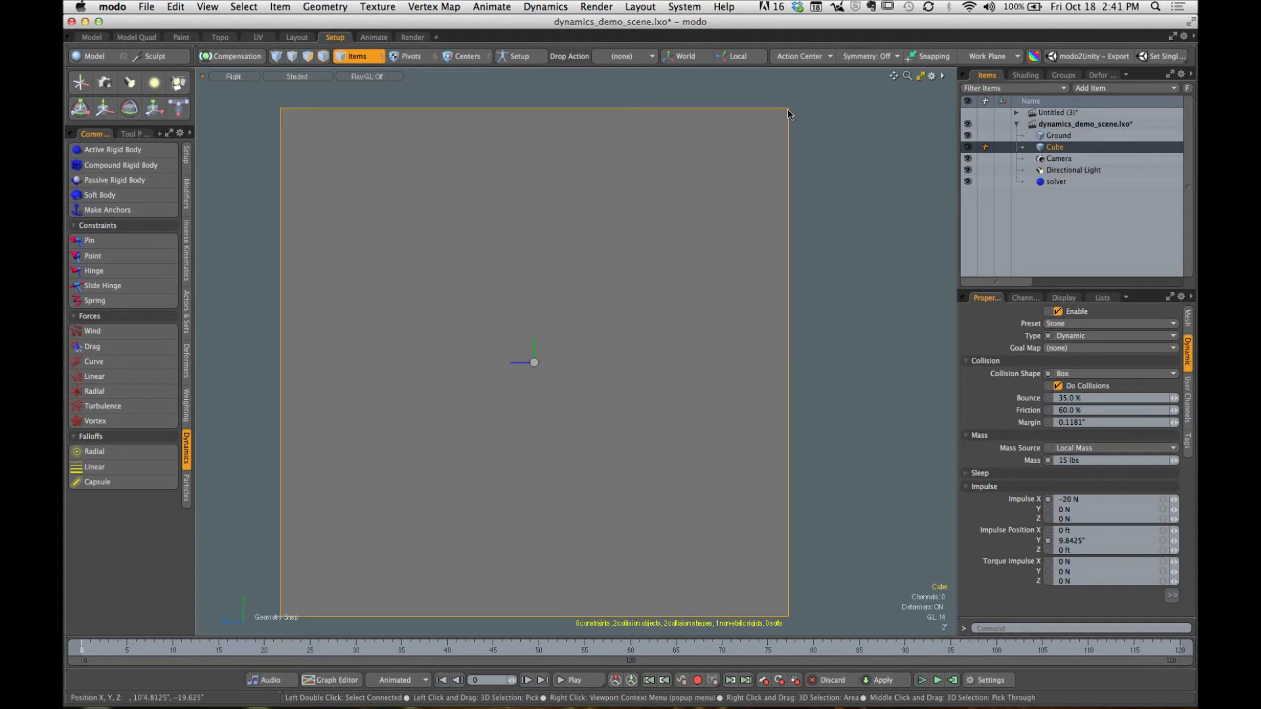
Step: Set the cube's Impulse Position Y to 0 and preview the simulation from an angled Perspective view with nothing selected
{"action": "left_click", "coordinate": [1069, 540]}
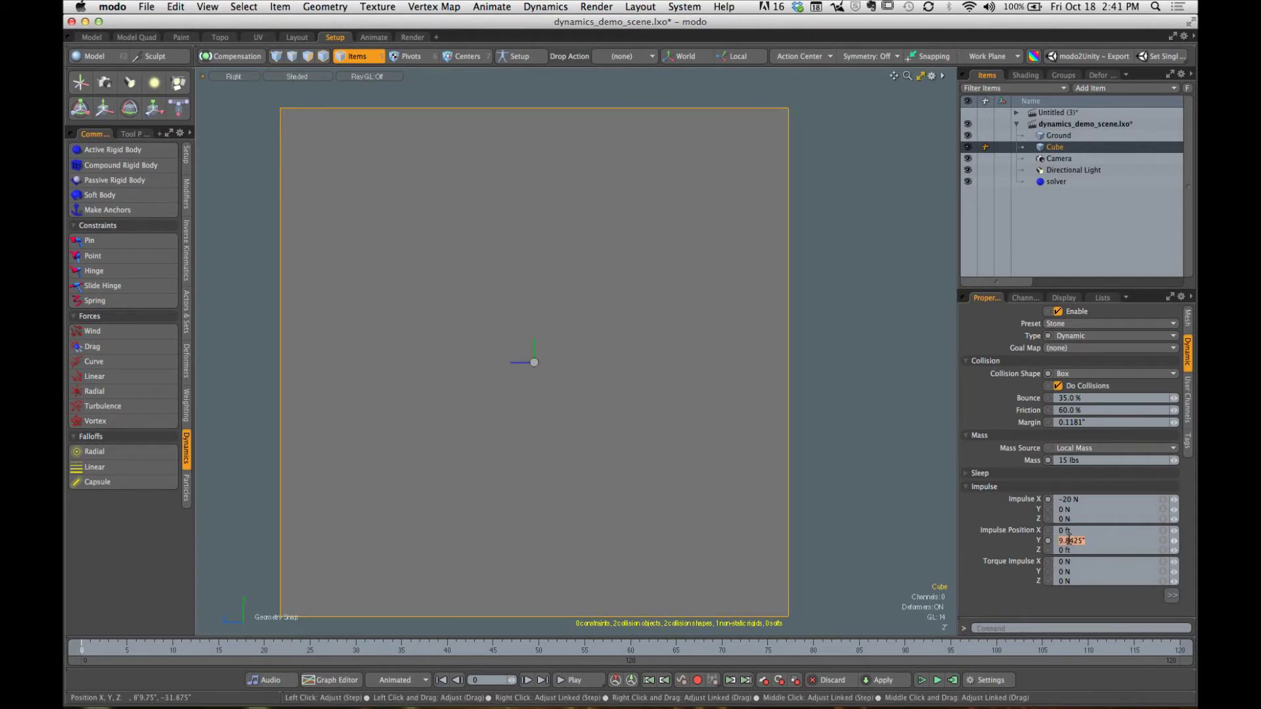
{"action": "type", "text": "0"}
{"action": "key", "text": "Return"}
{"action": "scroll", "coordinate": [771, 496], "scroll_direction": "down", "scroll_amount": 10}
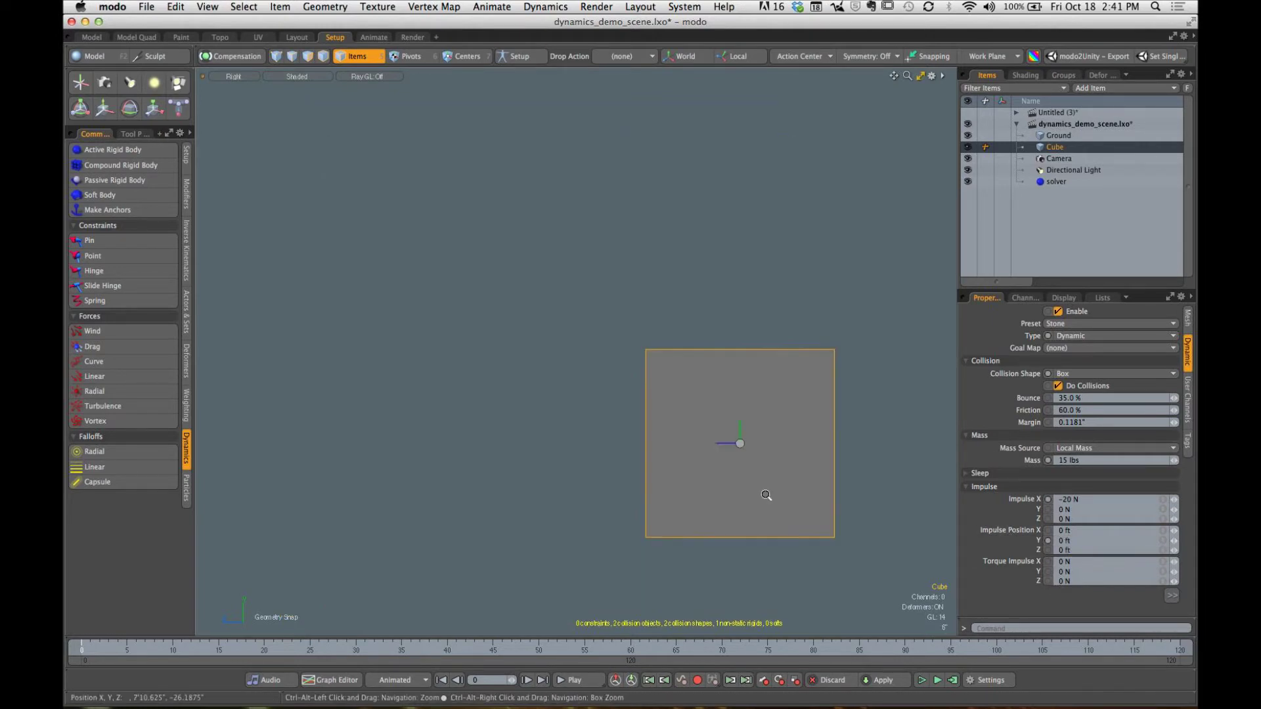
{"action": "left_click_drag", "start_coordinate": [773, 494], "coordinate": [621, 289], "text": "alt+shift"}
{"action": "key", "text": "ctrl+space"}
{"action": "left_click", "coordinate": [719, 222]}
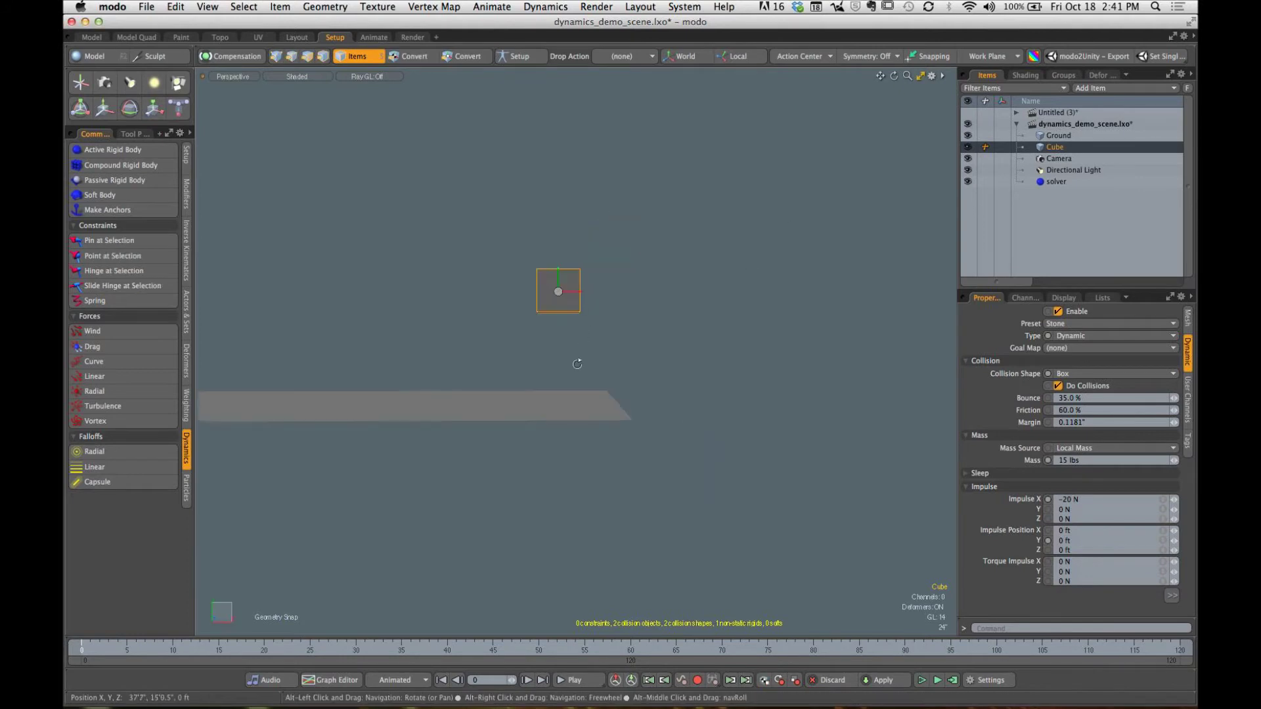
{"action": "left_click", "coordinate": [710, 346]}
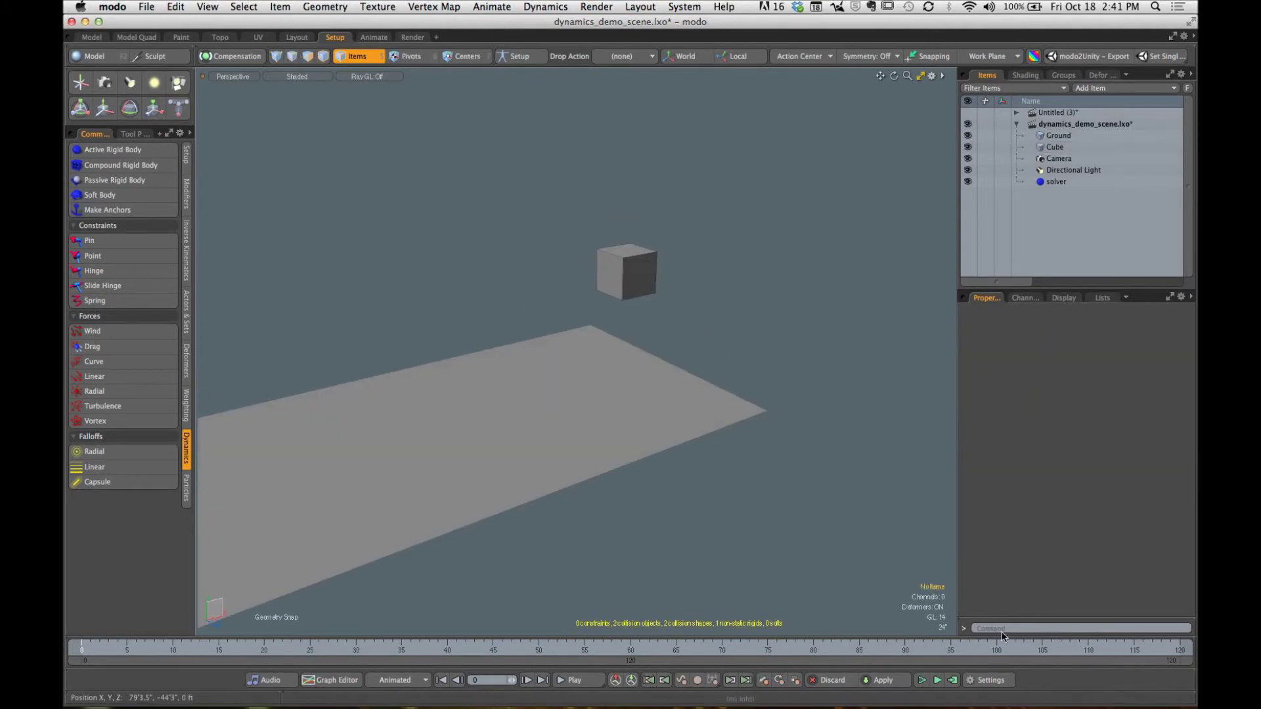
{"action": "left_click", "coordinate": [921, 681]}
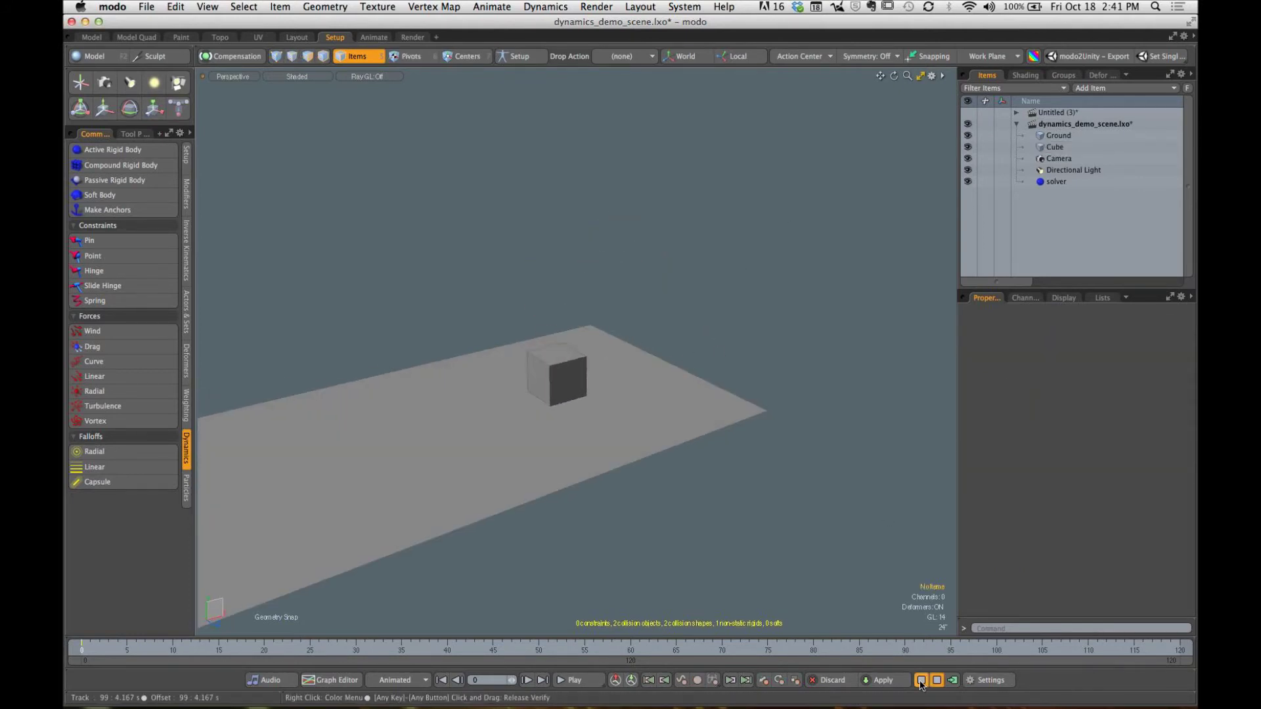
{"action": "left_click", "coordinate": [921, 680]}
Step: Reselect the cube, set its dynamic Impulse Position Y to .25 m, and preview the simulation
{"action": "mouse_move", "coordinate": [709, 313]}
{"action": "left_mouse_down", "text": "alt"}
{"action": "mouse_move", "coordinate": [670, 311]}
{"action": "mouse_move", "coordinate": [712, 329]}
{"action": "mouse_move", "coordinate": [777, 327]}
{"action": "mouse_move", "coordinate": [717, 322]}
{"action": "left_mouse_up", "text": "alt"}
{"action": "left_click", "coordinate": [716, 285]}
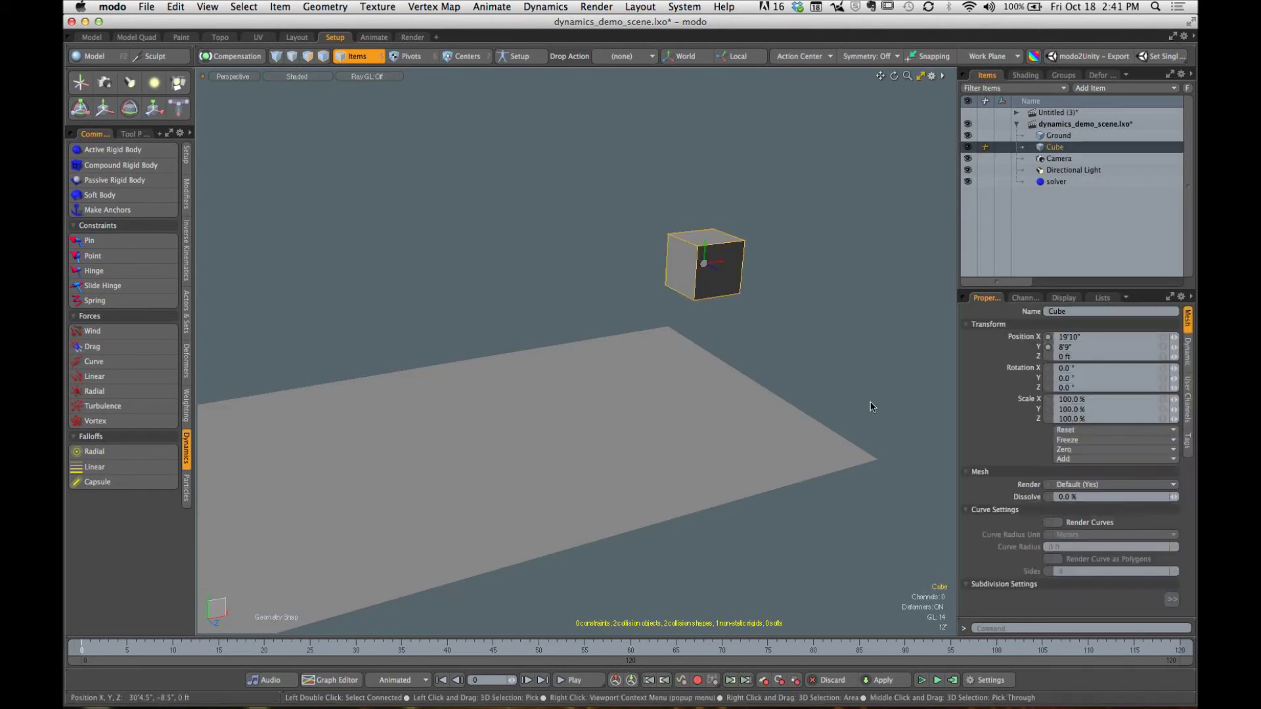
{"action": "left_click", "coordinate": [1186, 353]}
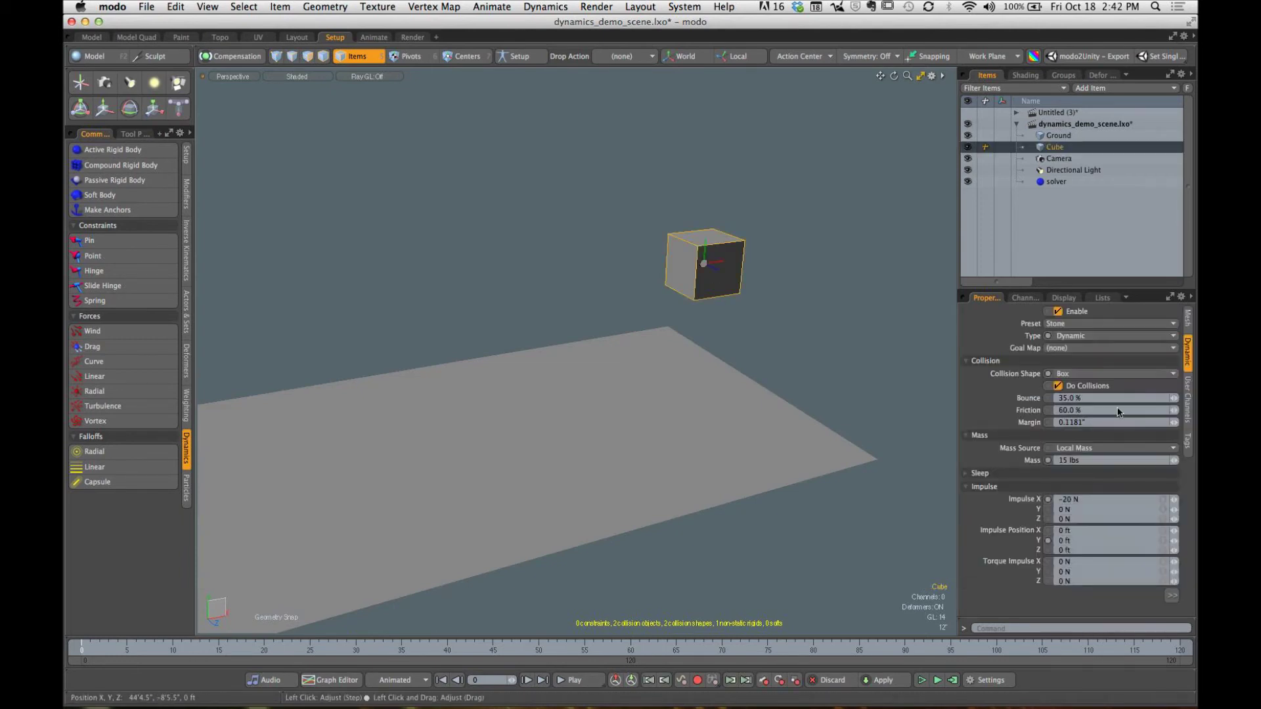
{"action": "left_click", "coordinate": [1071, 543]}
{"action": "type", "text": ".25"}
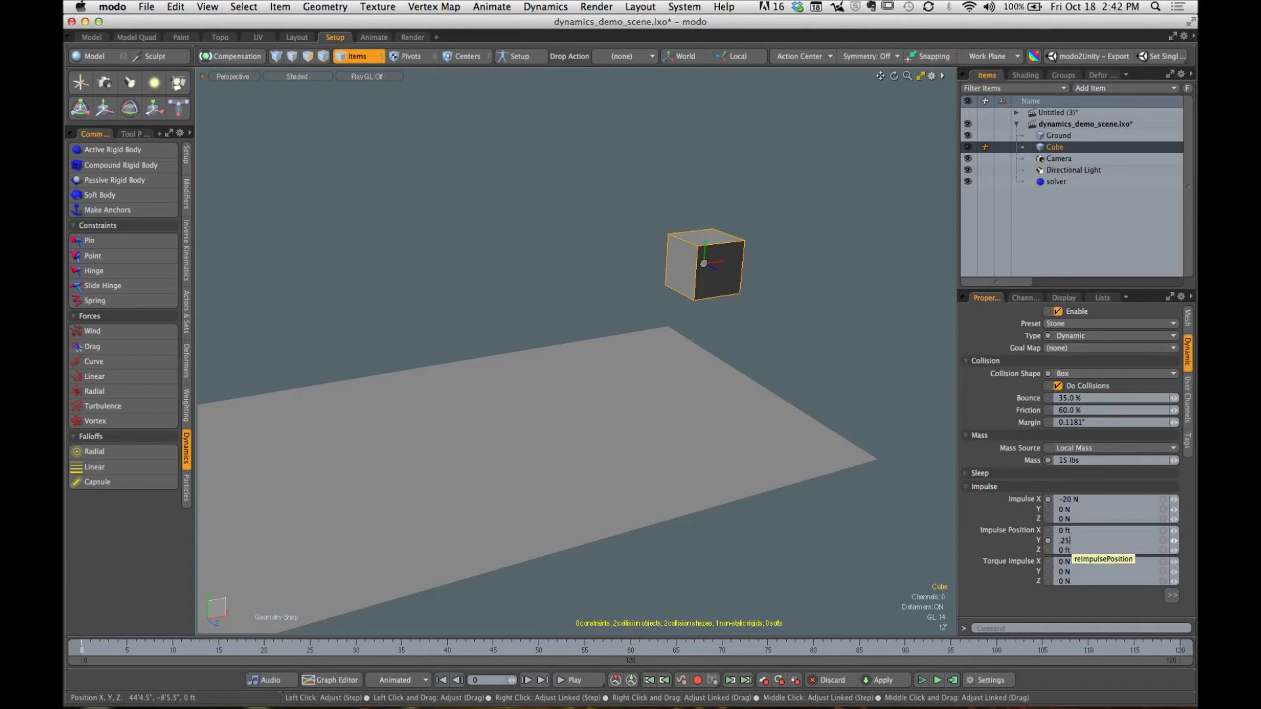
{"action": "type", "text": "m"}
{"action": "key", "text": "Return"}
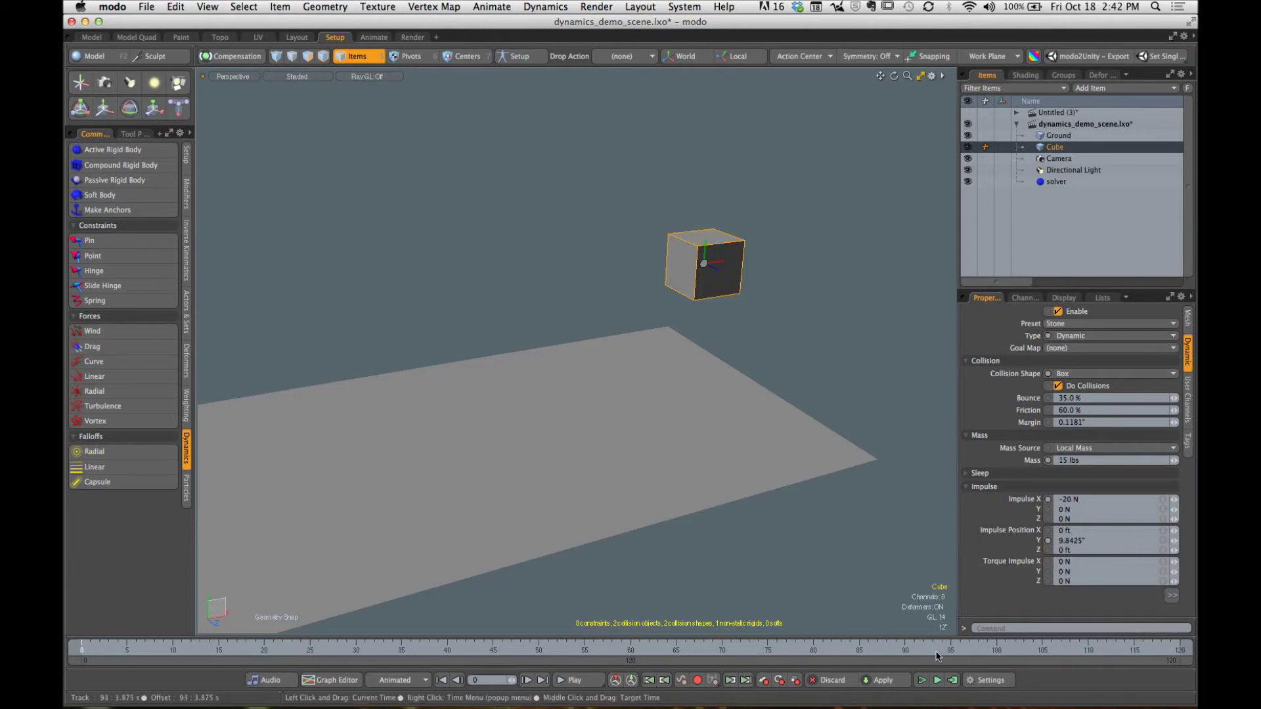
{"action": "left_click", "coordinate": [929, 683]}
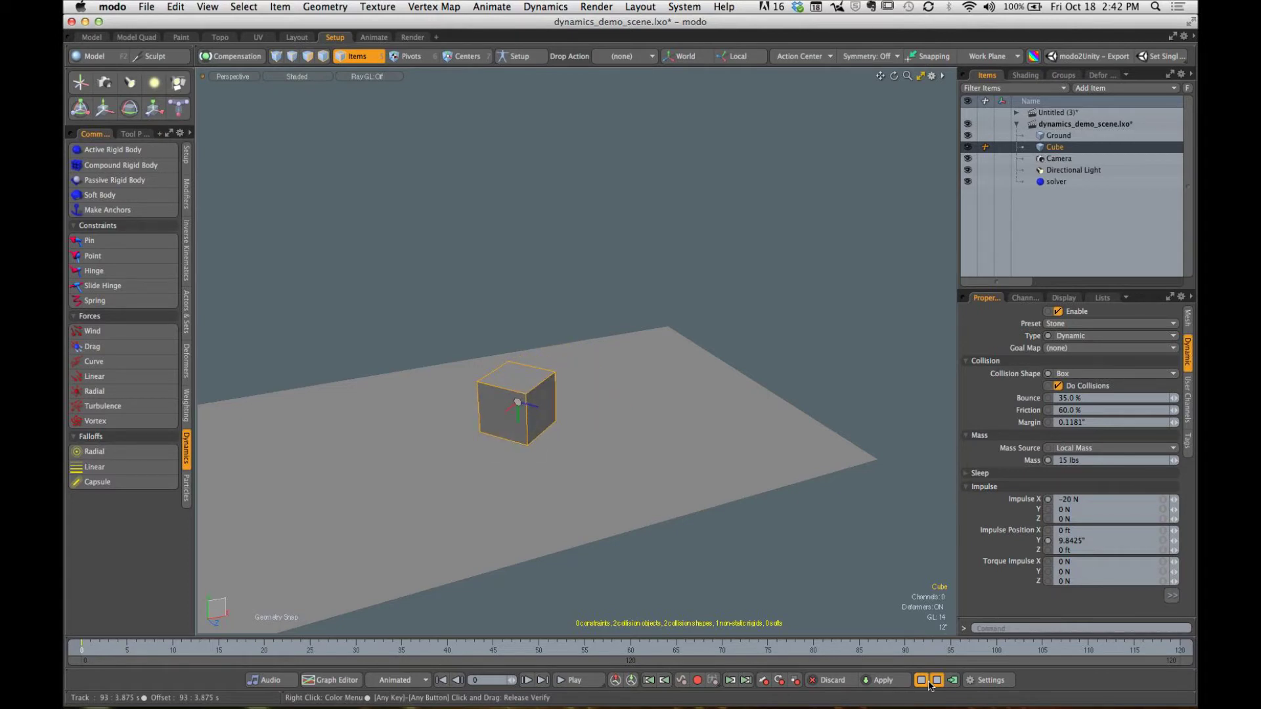
{"action": "left_click", "coordinate": [928, 684]}
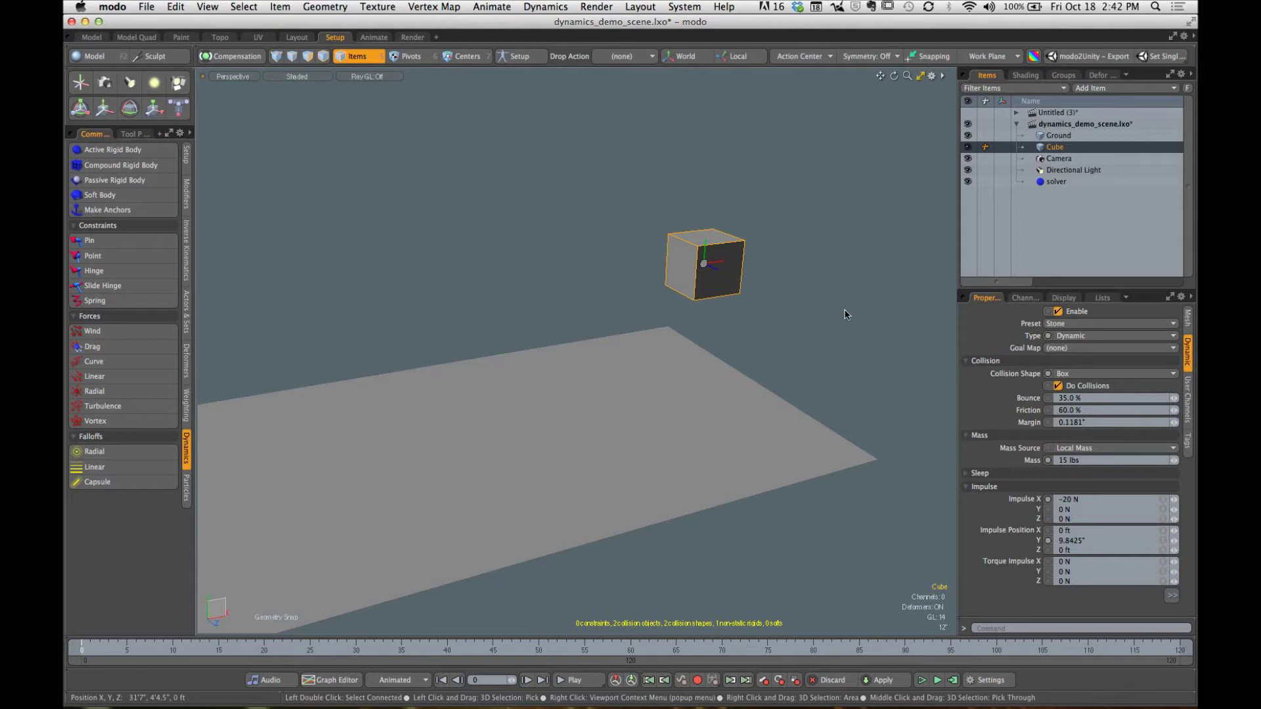
Step: Set the cube's Torque Impulse Y to 20 N and preview the simulation
{"action": "left_click", "coordinate": [1071, 572]}
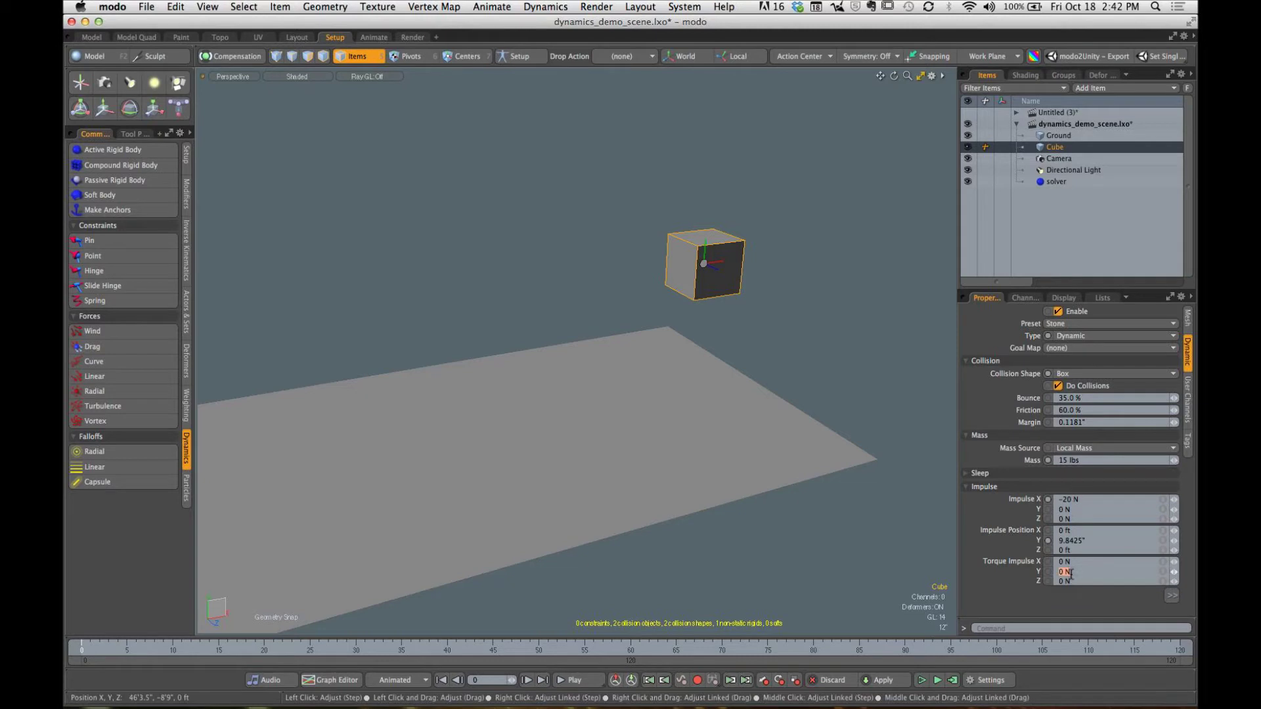
{"action": "type", "text": "20n"}
{"action": "left_click", "coordinate": [922, 681]}
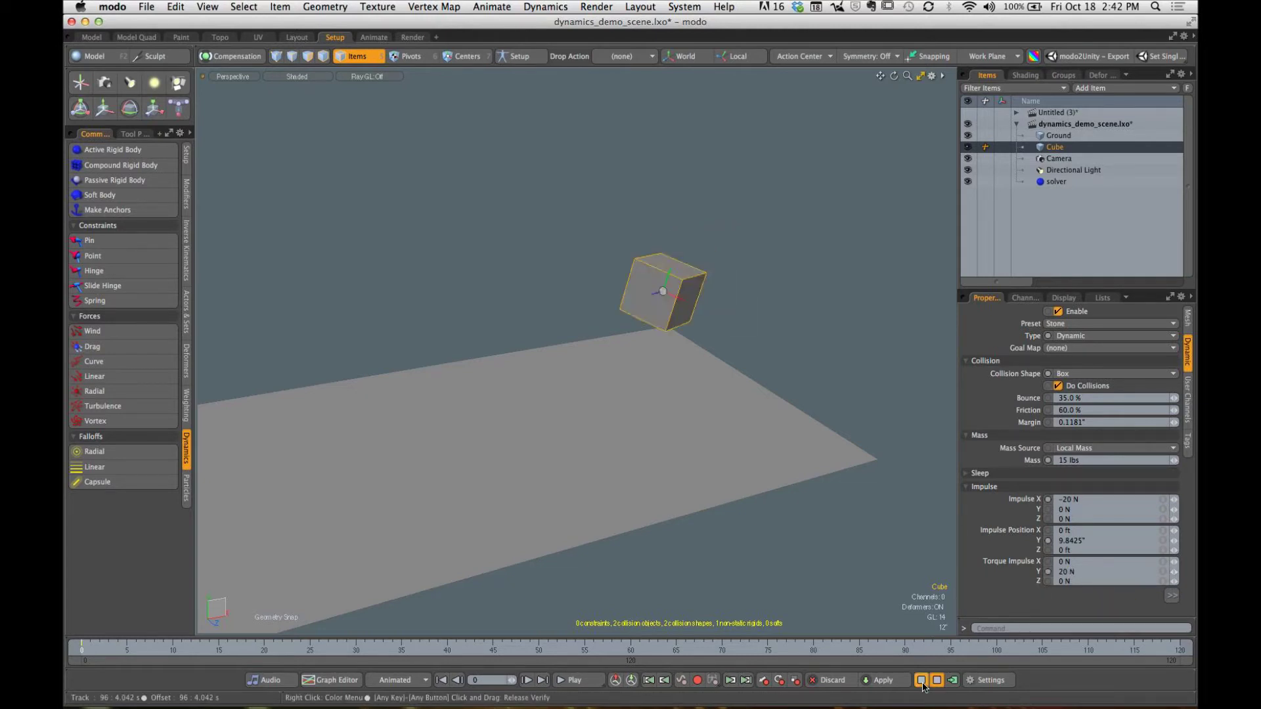
{"action": "left_click", "coordinate": [922, 683]}
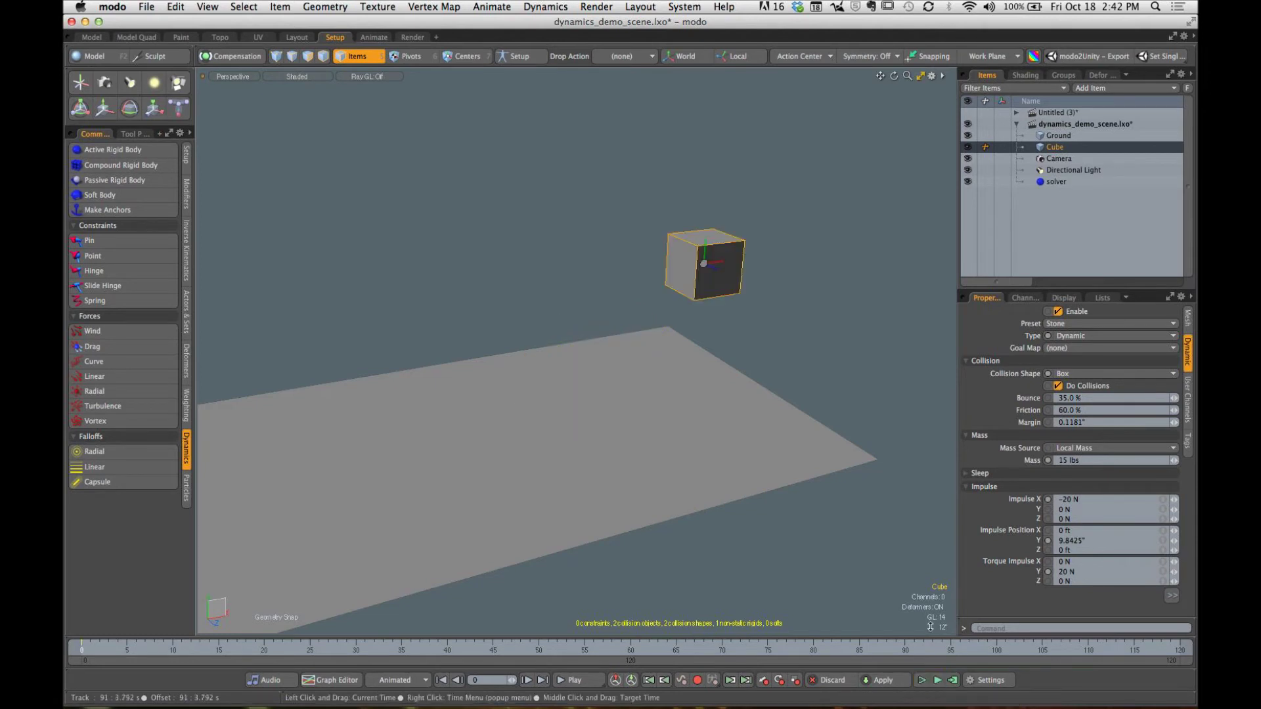
Step: Reset the cube's Impulse Position Y to 0
{"action": "left_click", "coordinate": [1075, 541]}
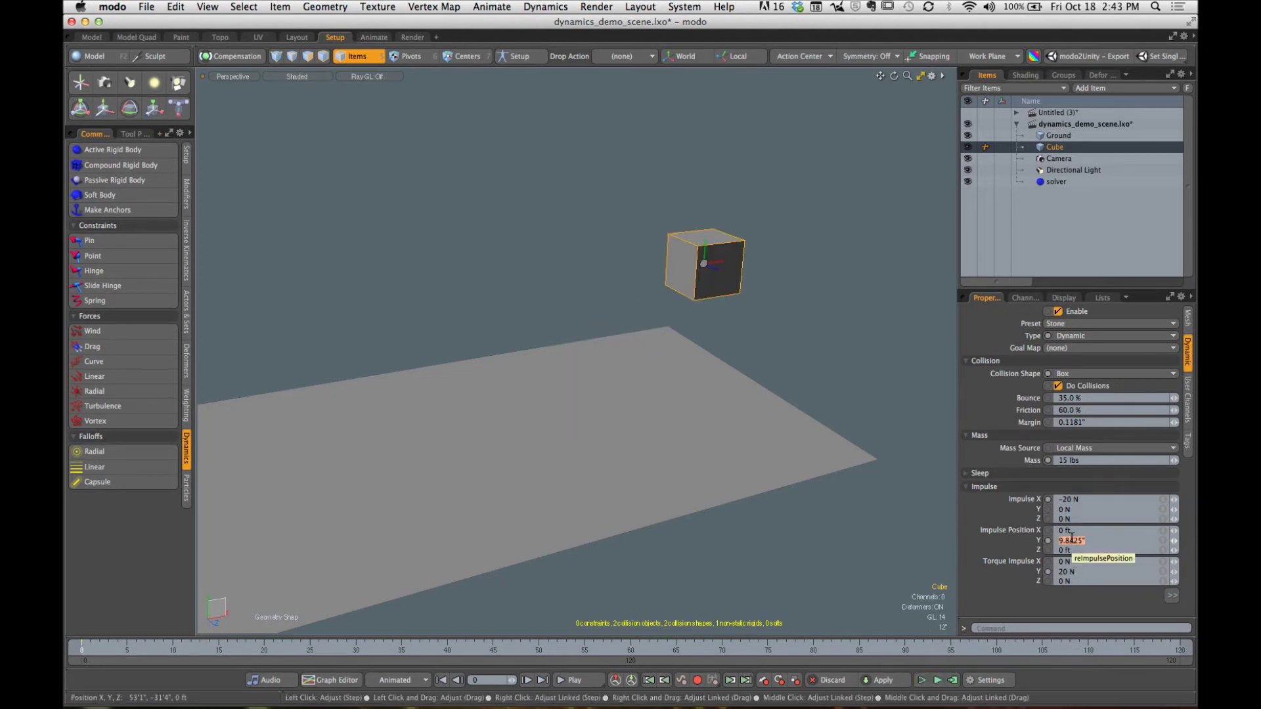
{"action": "type", "text": "0"}
{"action": "key", "text": "Return"}
Step: Set the cube's Torque Impulse Y to 5 N and preview the simulation twice
{"action": "left_click", "coordinate": [1073, 572]}
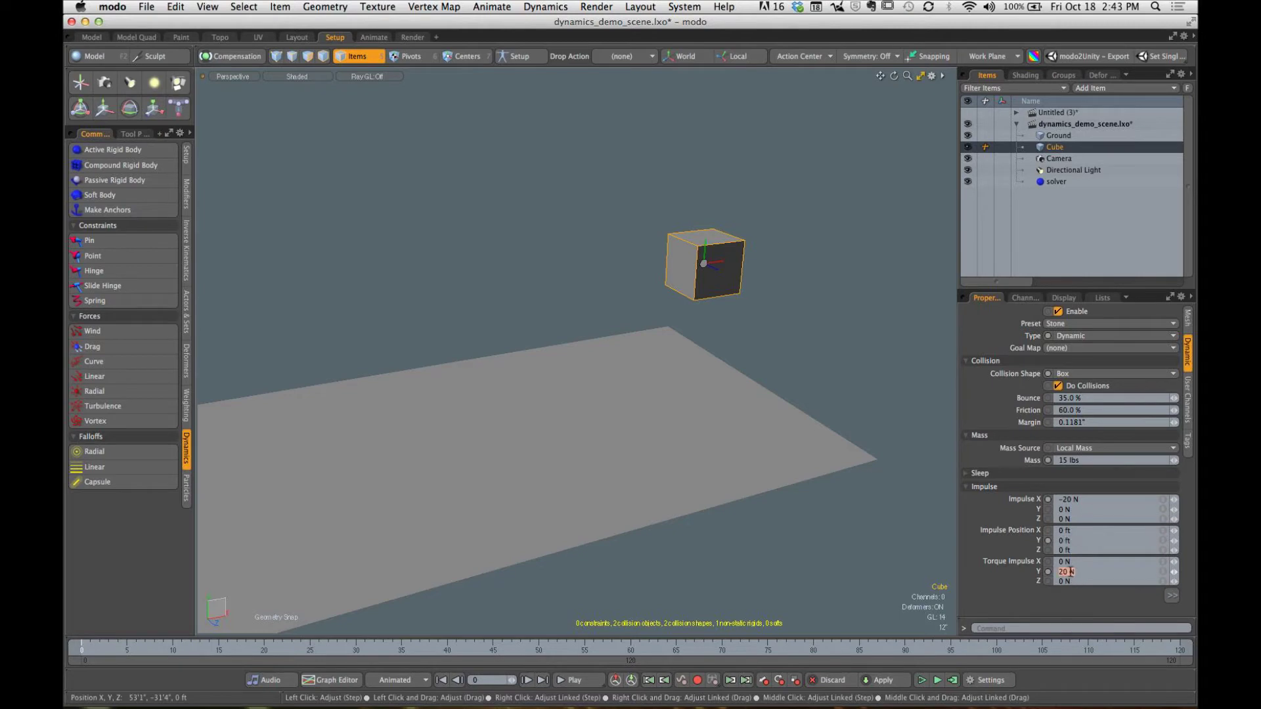
{"action": "type", "text": "5n"}
{"action": "left_click", "coordinate": [922, 682]}
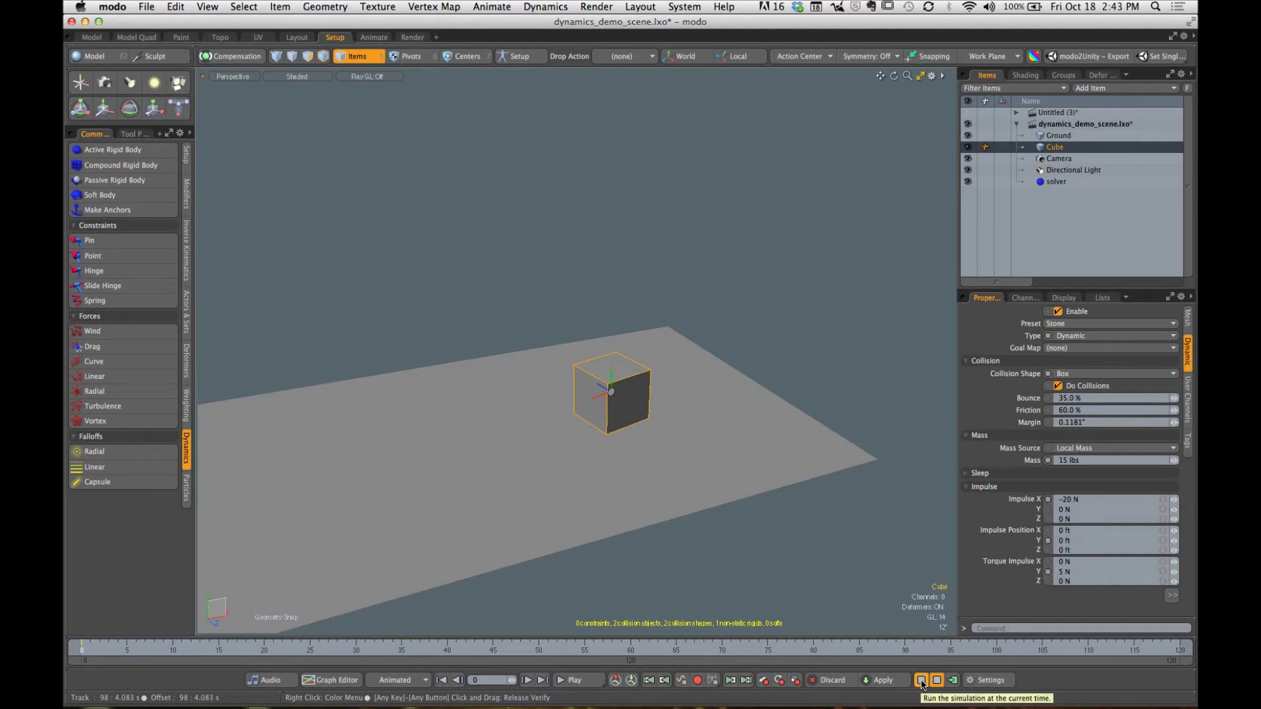
{"action": "left_click", "coordinate": [922, 681]}
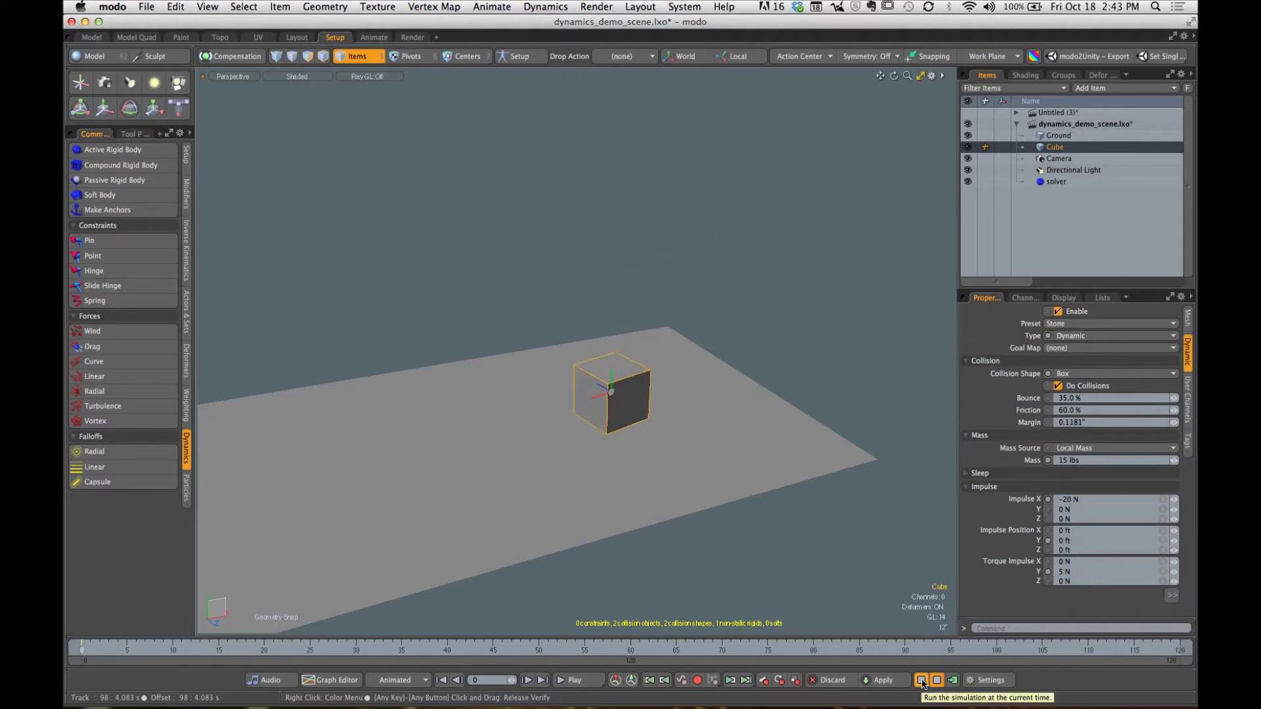
{"action": "left_click", "coordinate": [922, 681]}
Step: Reset the cube's Torque Impulse Y to 0 and run the simulation once more
{"action": "left_click", "coordinate": [1066, 572]}
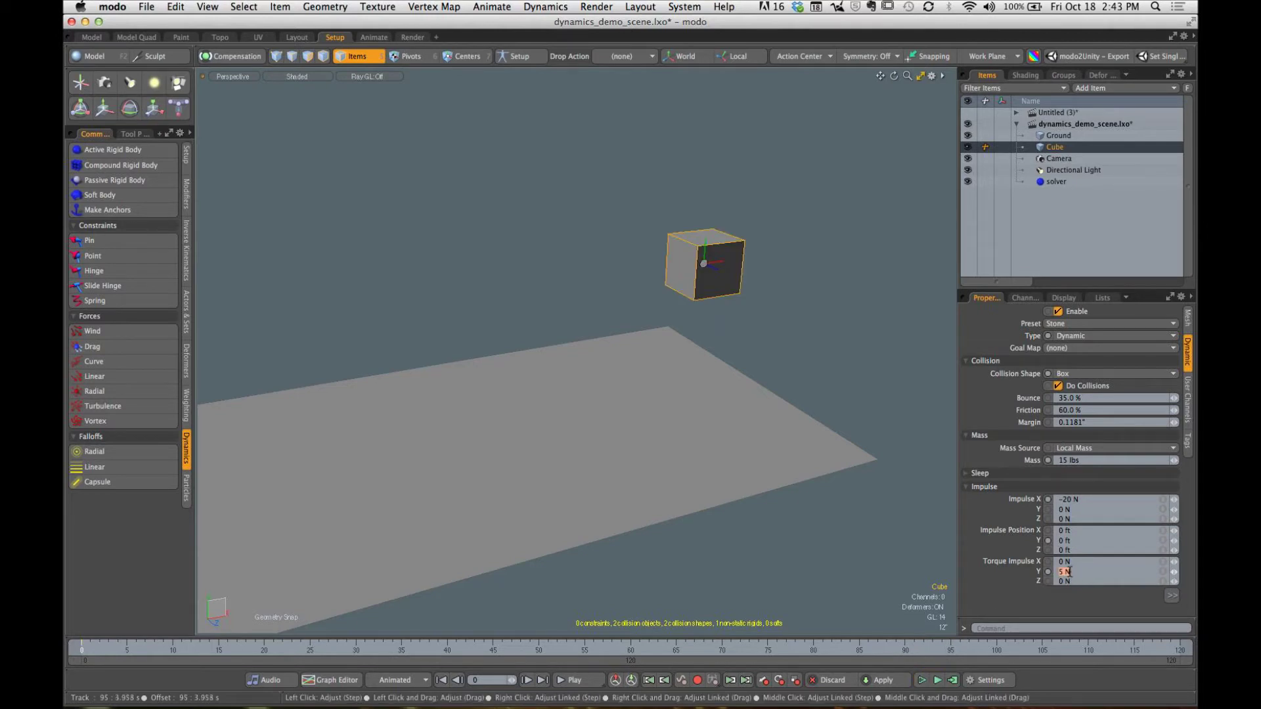
{"action": "type", "text": "0"}
{"action": "key", "text": "Return"}
{"action": "left_click", "coordinate": [921, 681]}
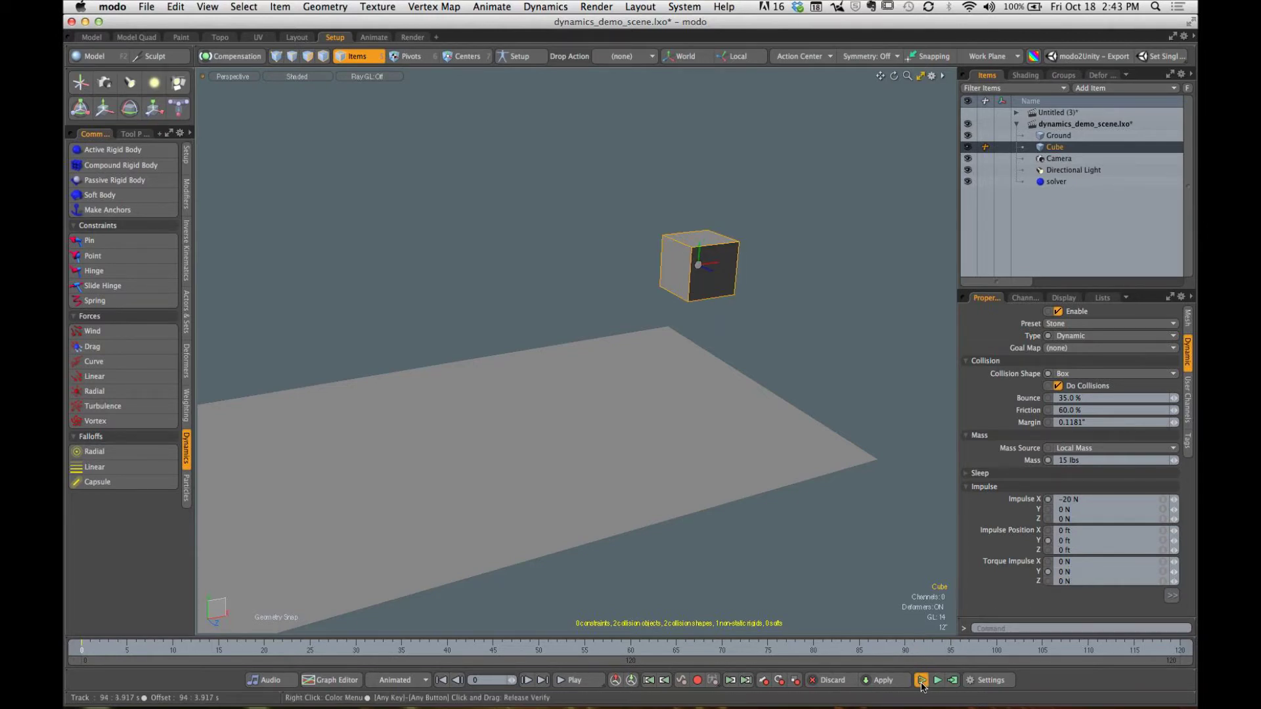
{"action": "left_click", "coordinate": [922, 681]}
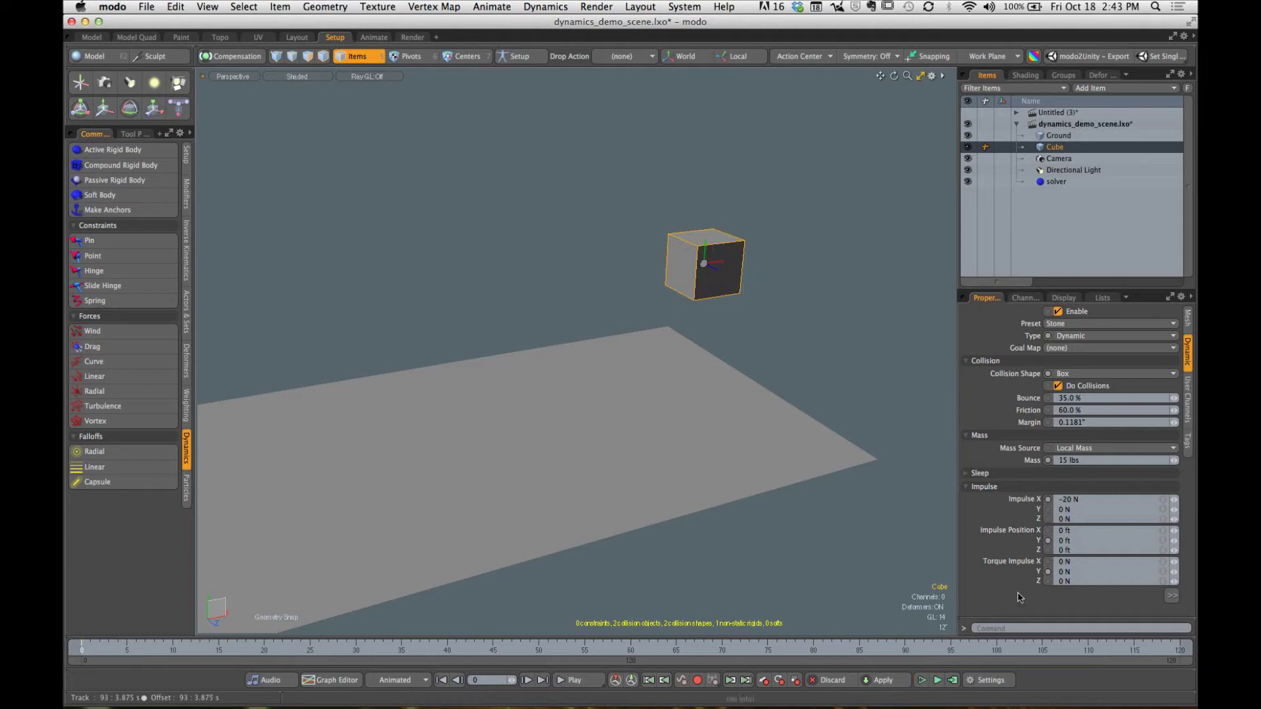
Step: Set the cube's Torque Impulse Y to 5 N and preview the simulation
{"action": "left_click", "coordinate": [1068, 574]}
{"action": "type", "text": "5"}
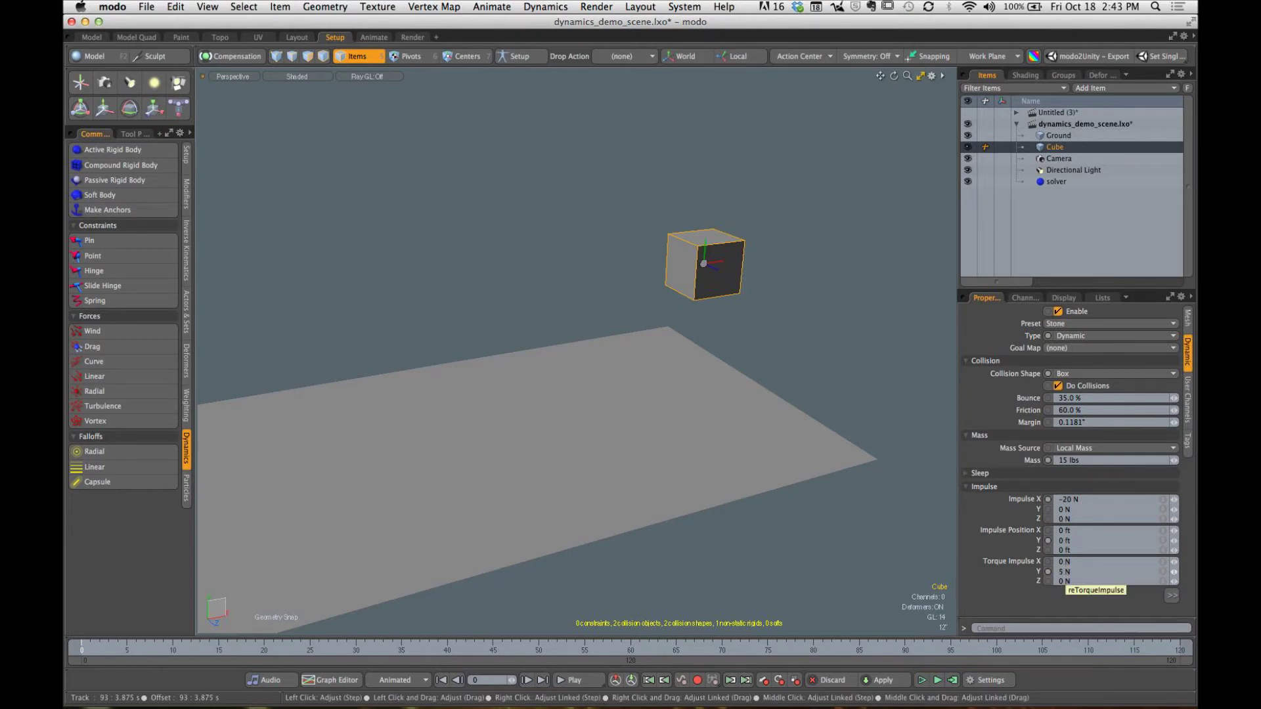
{"action": "left_click", "coordinate": [922, 681]}
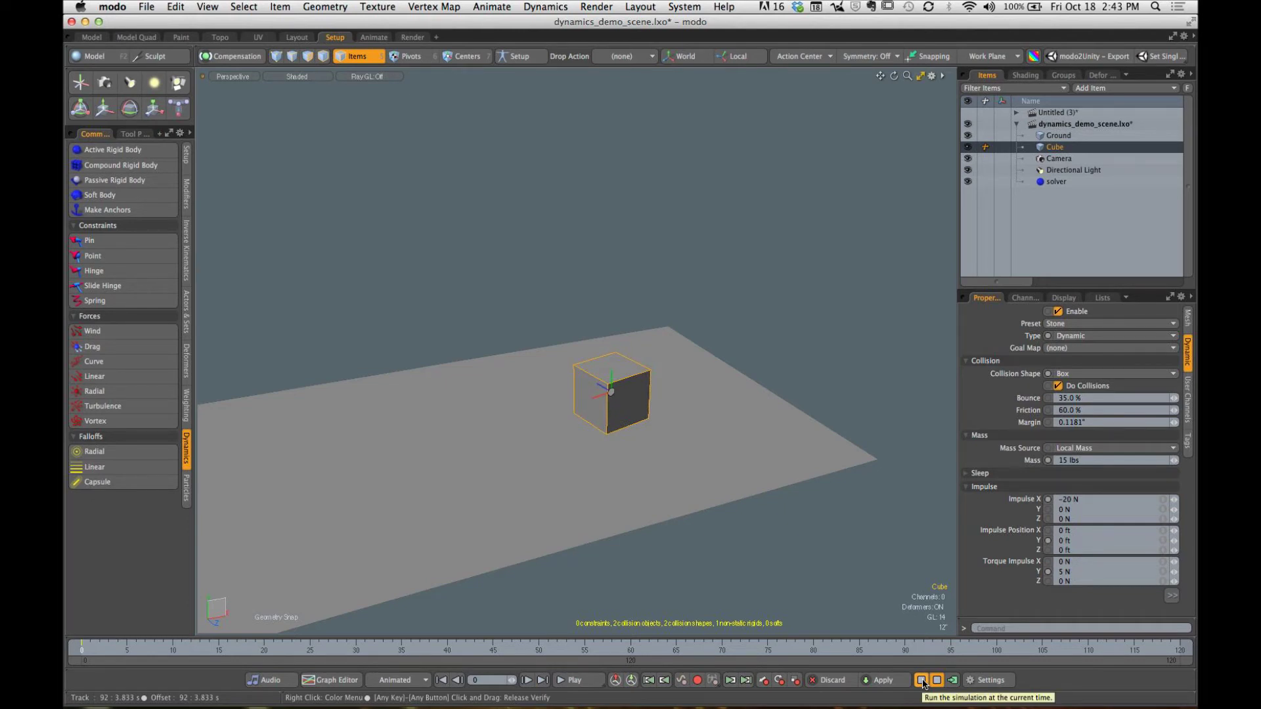
{"action": "left_click", "coordinate": [922, 681]}
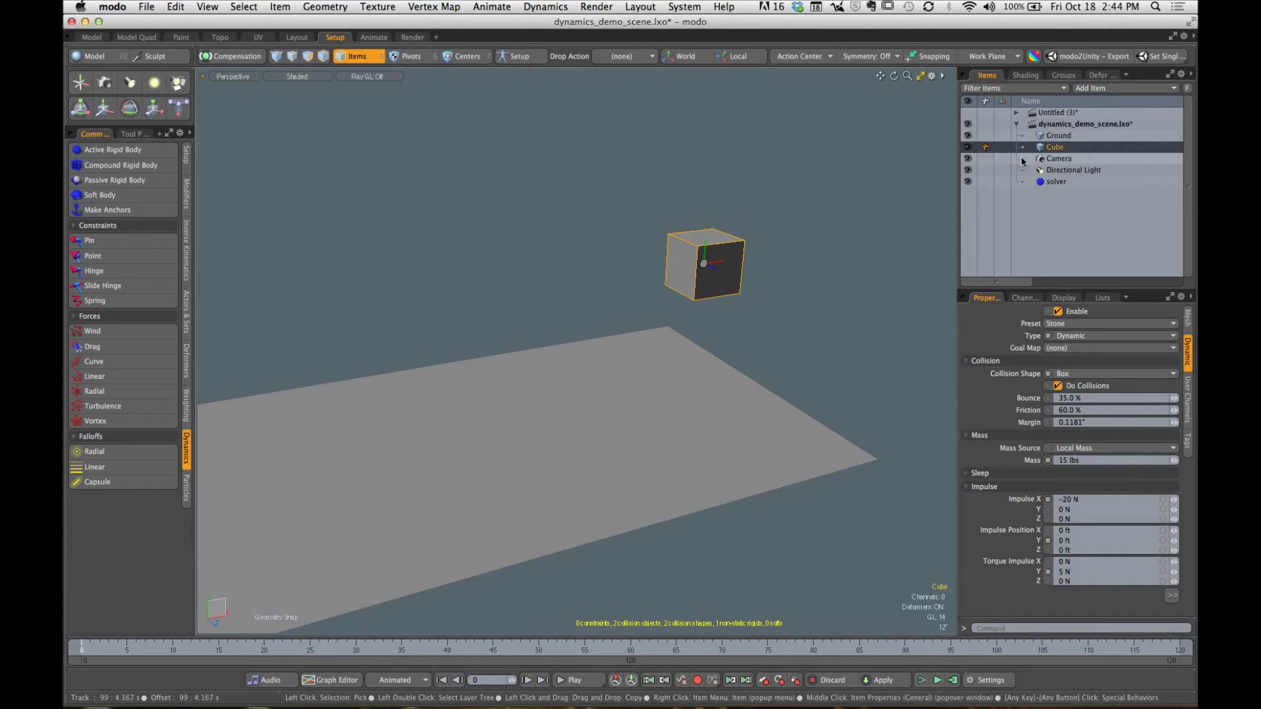
Step: Set the ground's Friction to 0% and run the simulation, viewing the cube's slide from several angles
{"action": "left_click", "coordinate": [1056, 135]}
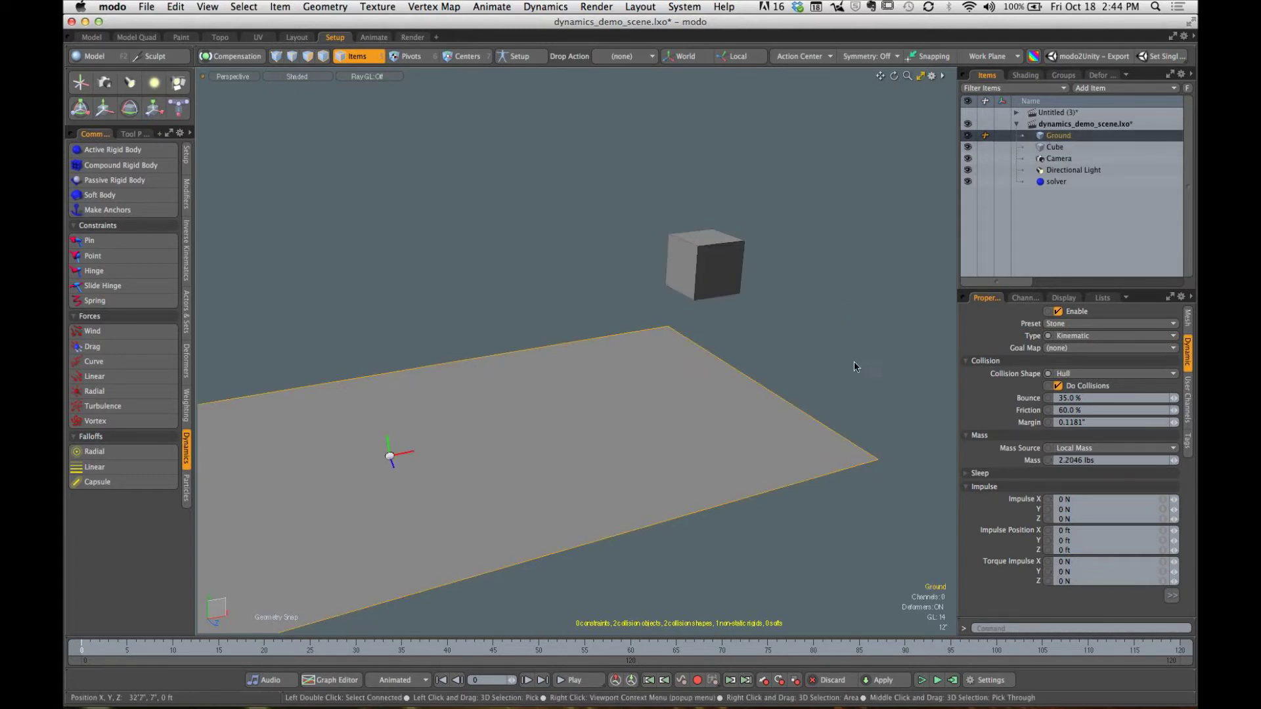
{"action": "left_click", "coordinate": [1086, 409]}
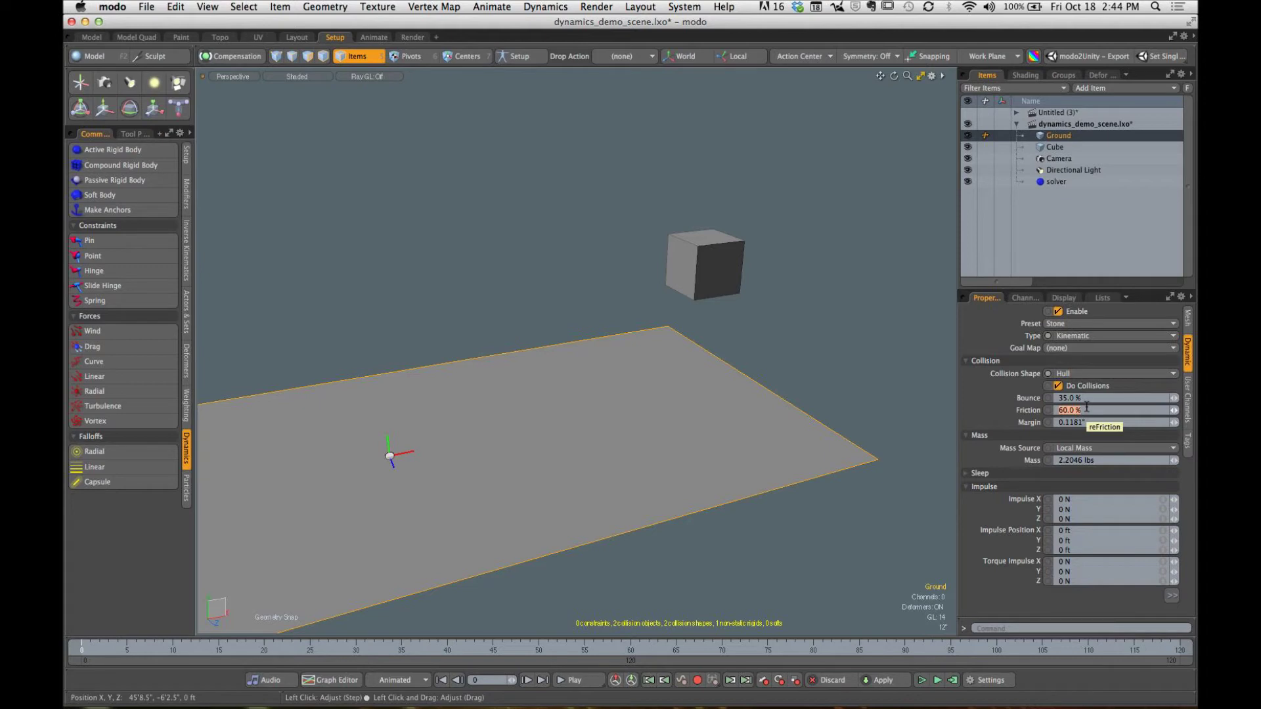
{"action": "type", "text": "0"}
{"action": "left_click", "coordinate": [921, 681]}
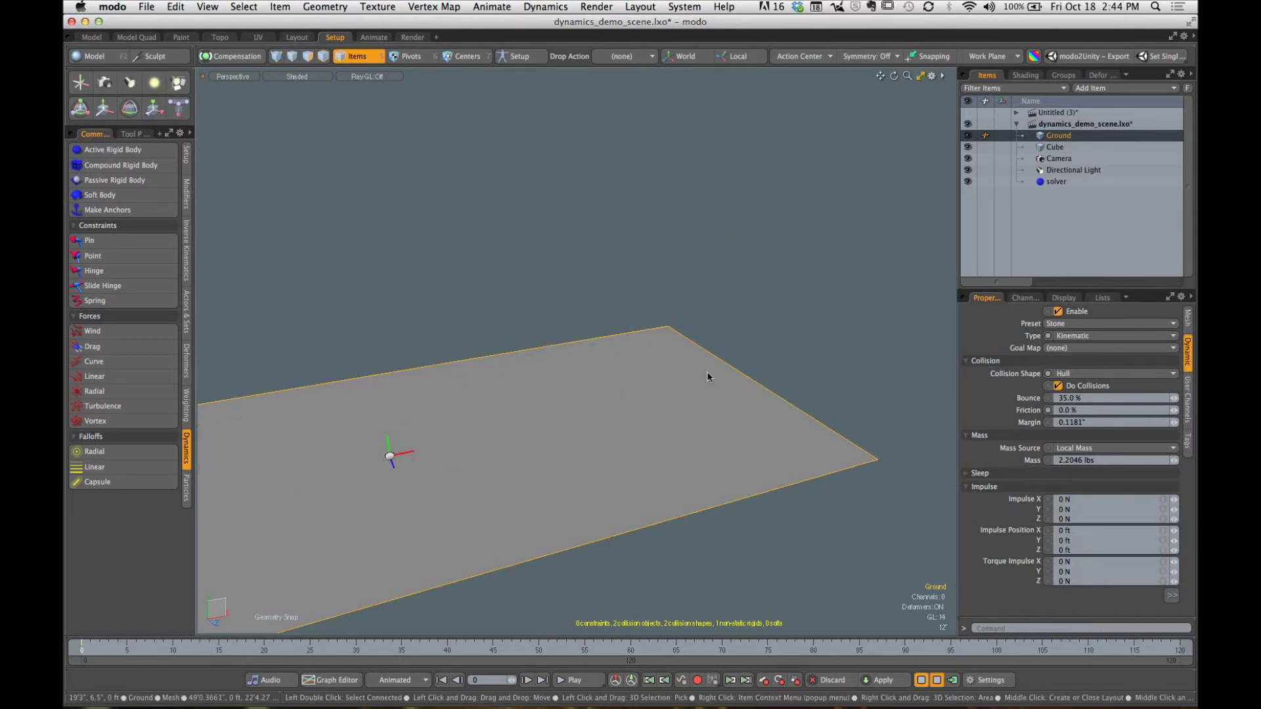
{"action": "left_click_drag", "start_coordinate": [708, 372], "coordinate": [609, 309], "text": "alt"}
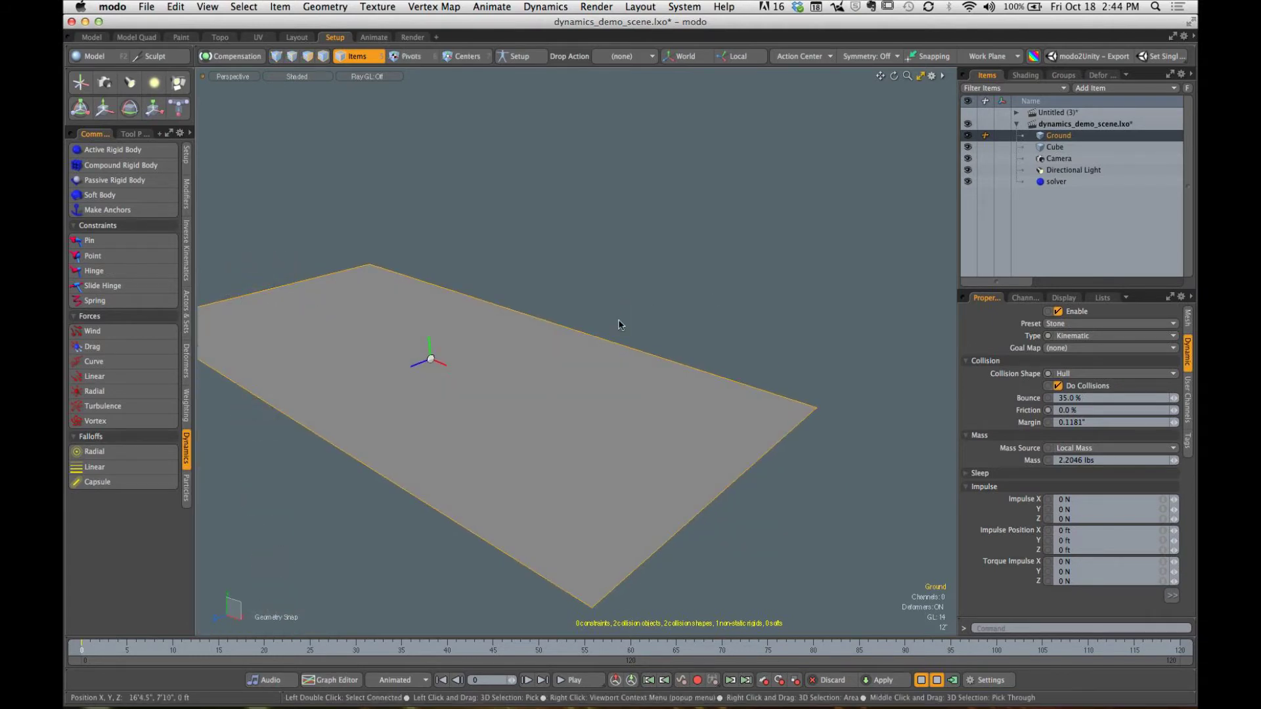
{"action": "left_click_drag", "start_coordinate": [657, 367], "coordinate": [746, 365], "text": "alt"}
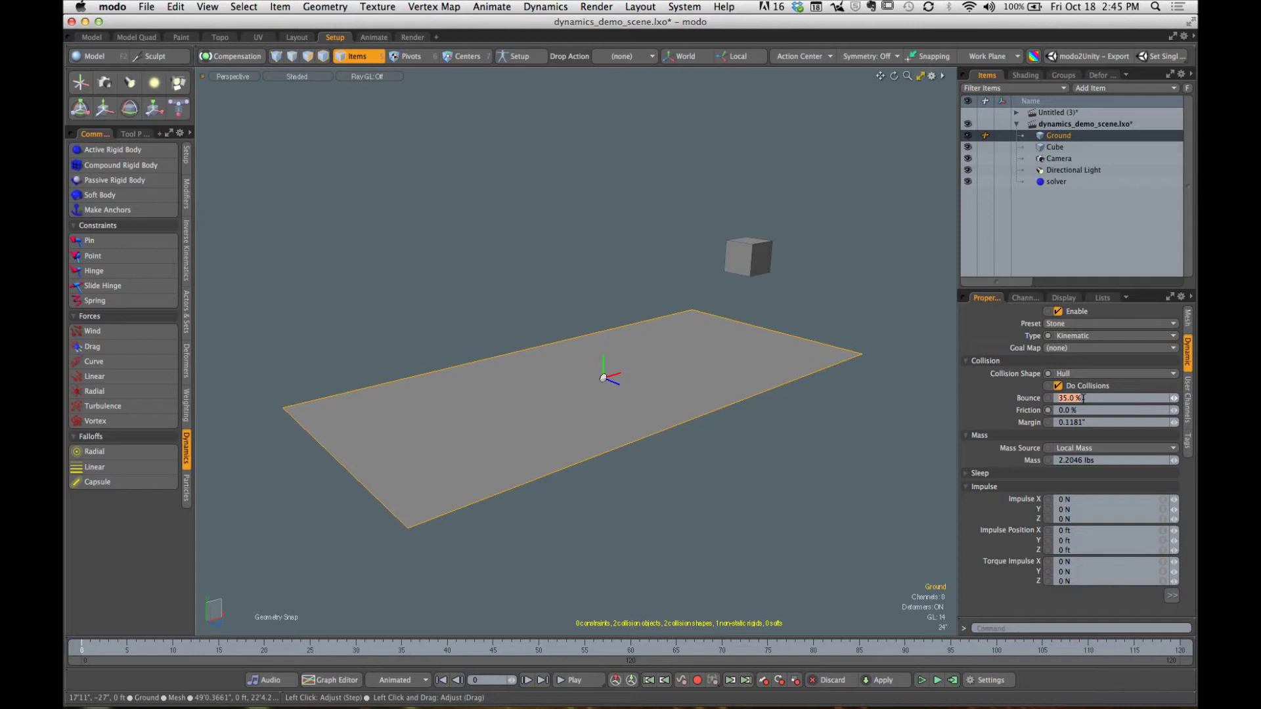
Step: Set the ground's Bounce to 100% and preview the simulation
{"action": "type", "text": "100"}
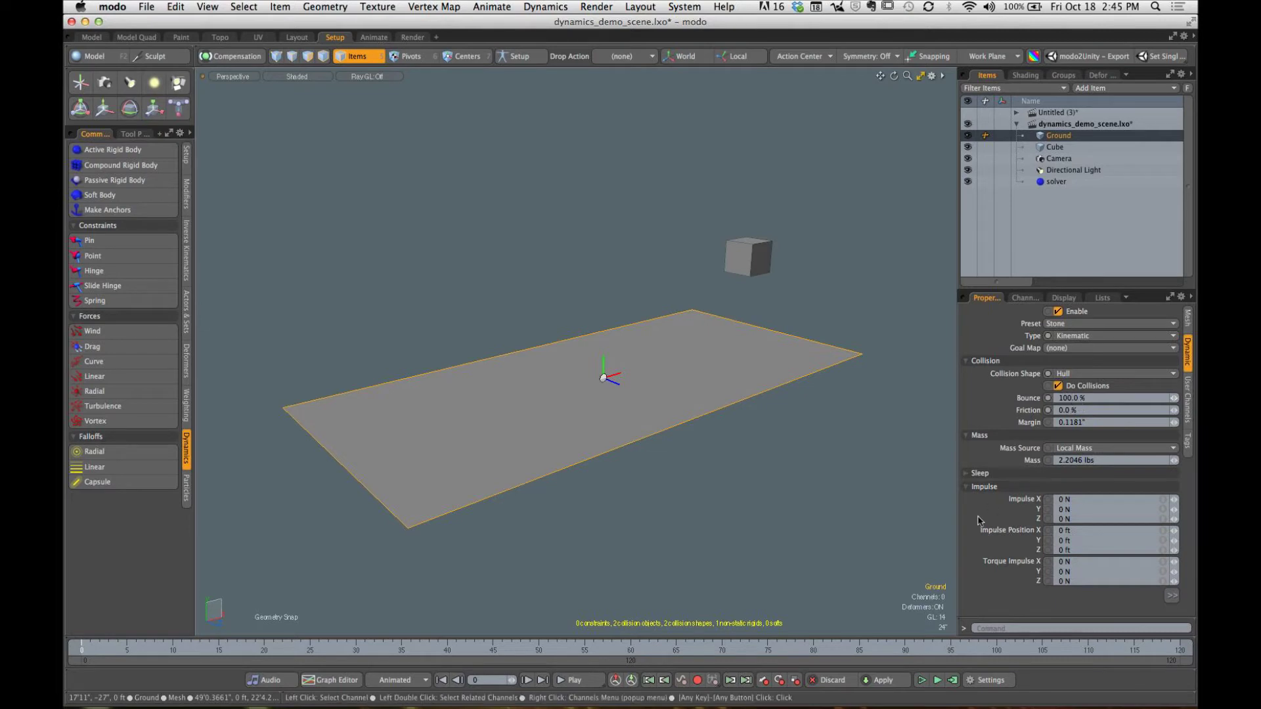
{"action": "left_click", "coordinate": [923, 681]}
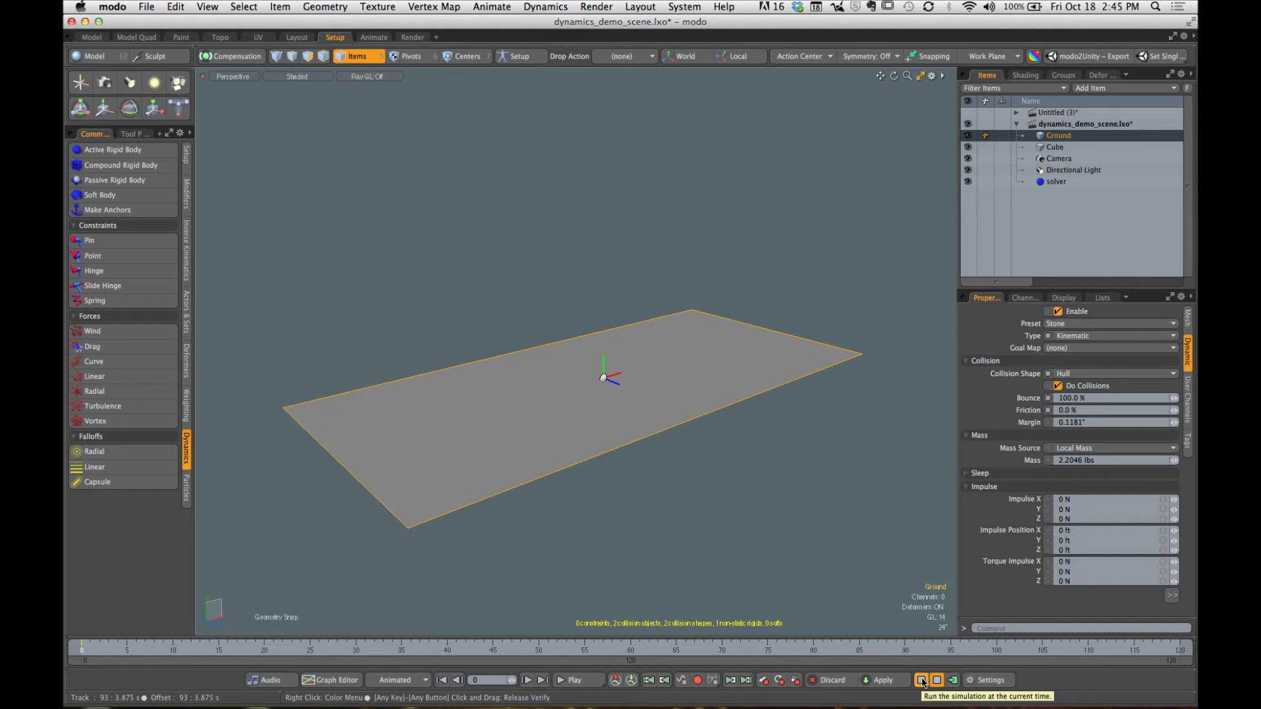
{"action": "left_click", "coordinate": [922, 680]}
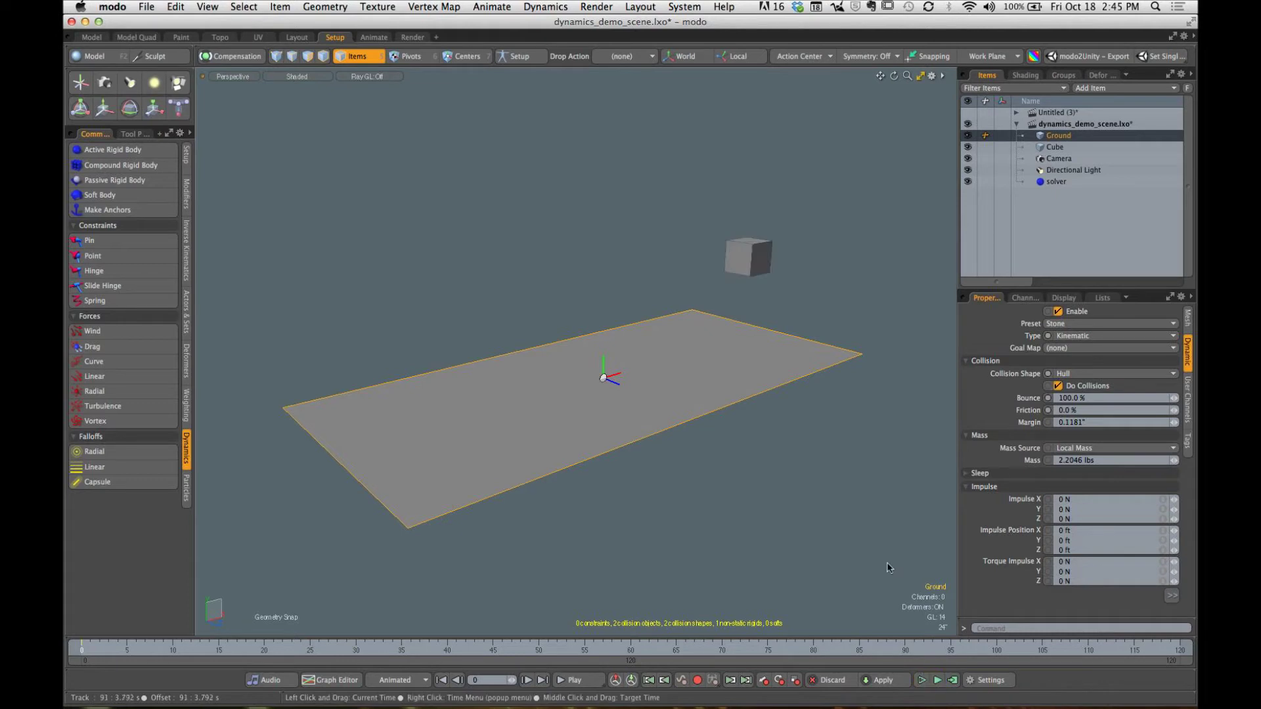
Step: Add a second cube mesh and place it above the ground at about X -4'9" and Y 33"
{"action": "left_click", "coordinate": [838, 400]}
{"action": "left_click_drag", "start_coordinate": [824, 420], "coordinate": [815, 422], "text": "alt"}
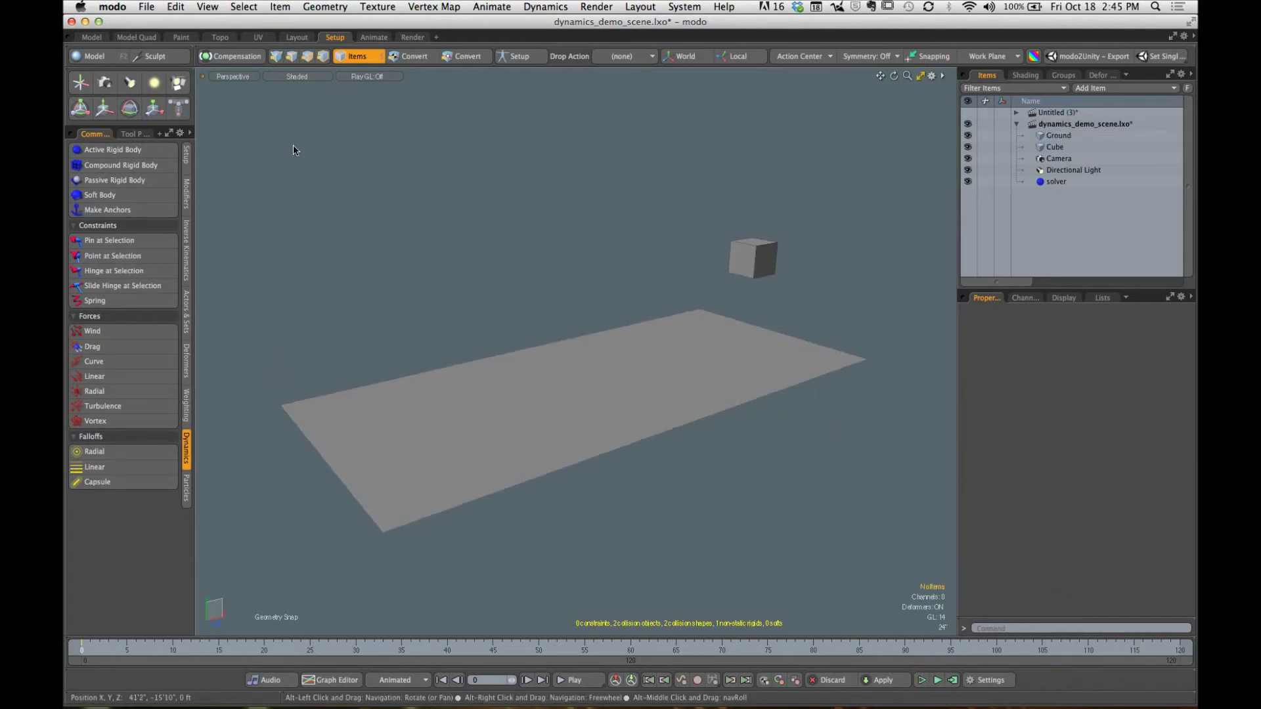
{"action": "left_click", "coordinate": [112, 60]}
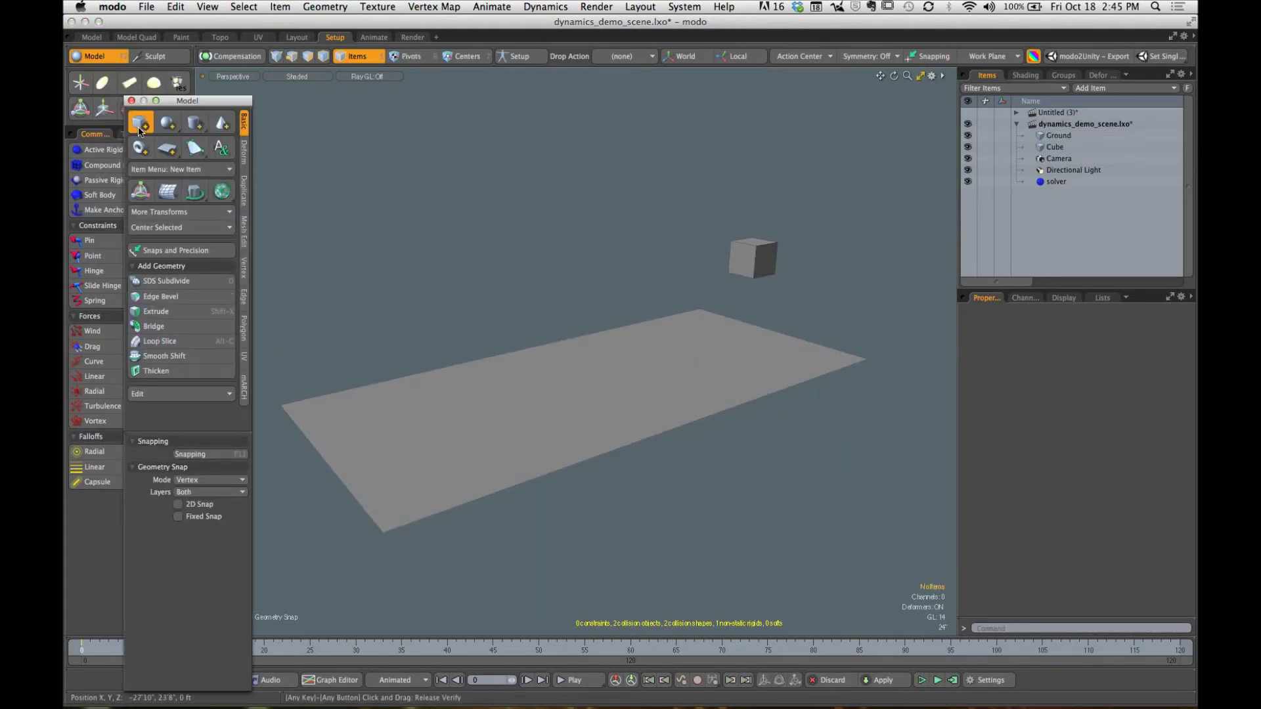
{"action": "left_click", "coordinate": [146, 122]}
{"action": "left_click_drag", "start_coordinate": [613, 293], "coordinate": [557, 265], "text": "alt"}
{"action": "scroll", "coordinate": [618, 328], "scroll_direction": "up", "scroll_amount": 3}
{"action": "key", "text": "y"}
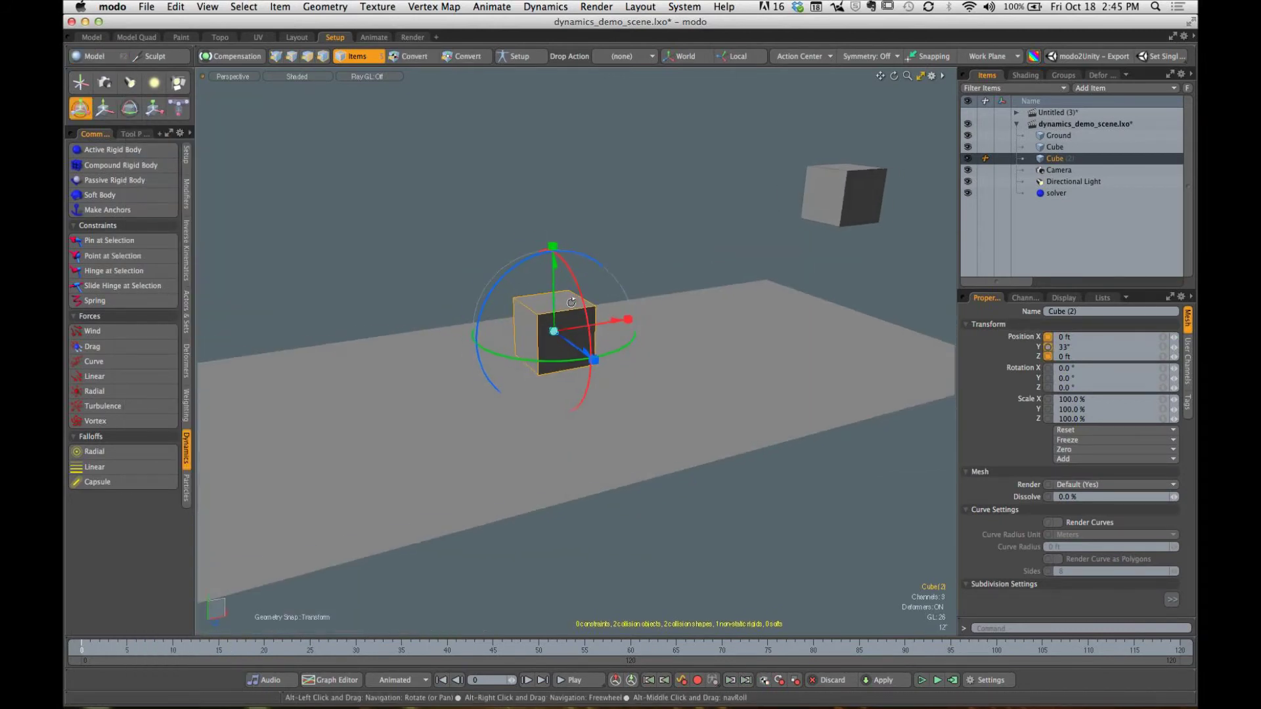
{"action": "left_click_drag", "start_coordinate": [620, 323], "coordinate": [593, 343]}
{"action": "scroll", "coordinate": [619, 358], "scroll_direction": "down", "scroll_amount": 3}
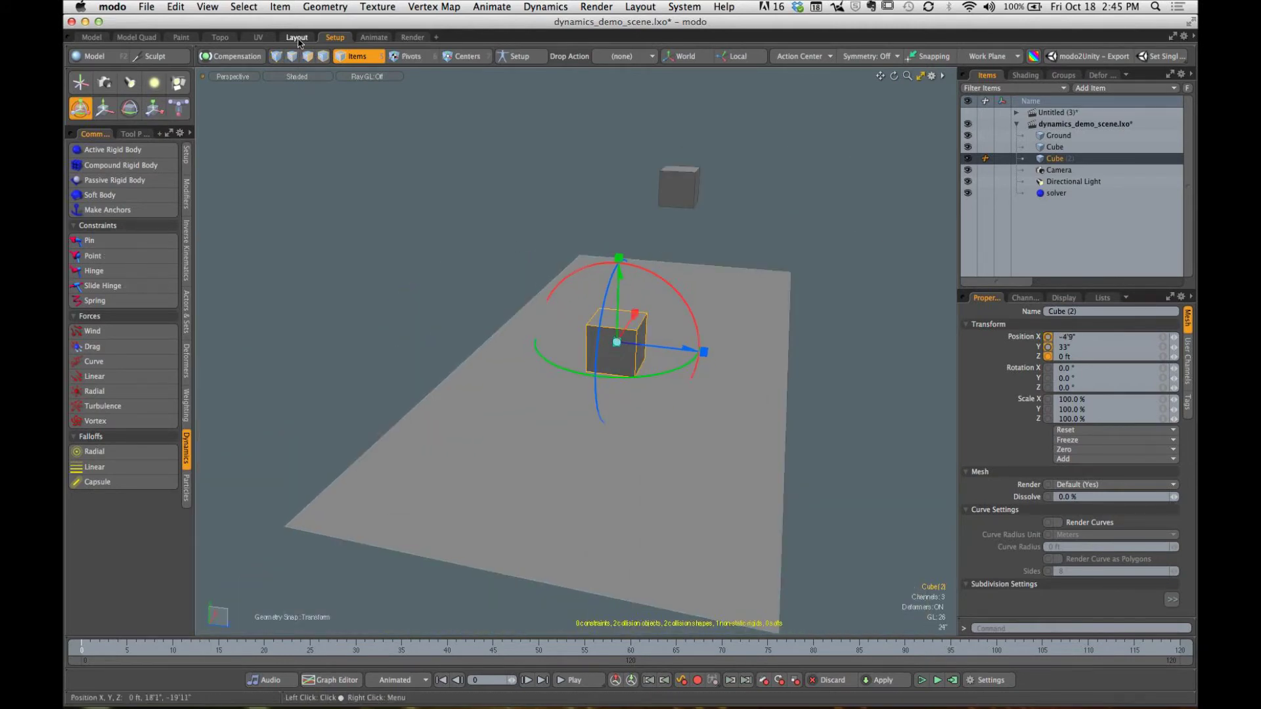
Step: Stretch all polygons of the second cube along Z into a long block across the ground
{"action": "left_click", "coordinate": [307, 56]}
{"action": "double_click", "coordinate": [623, 333]}
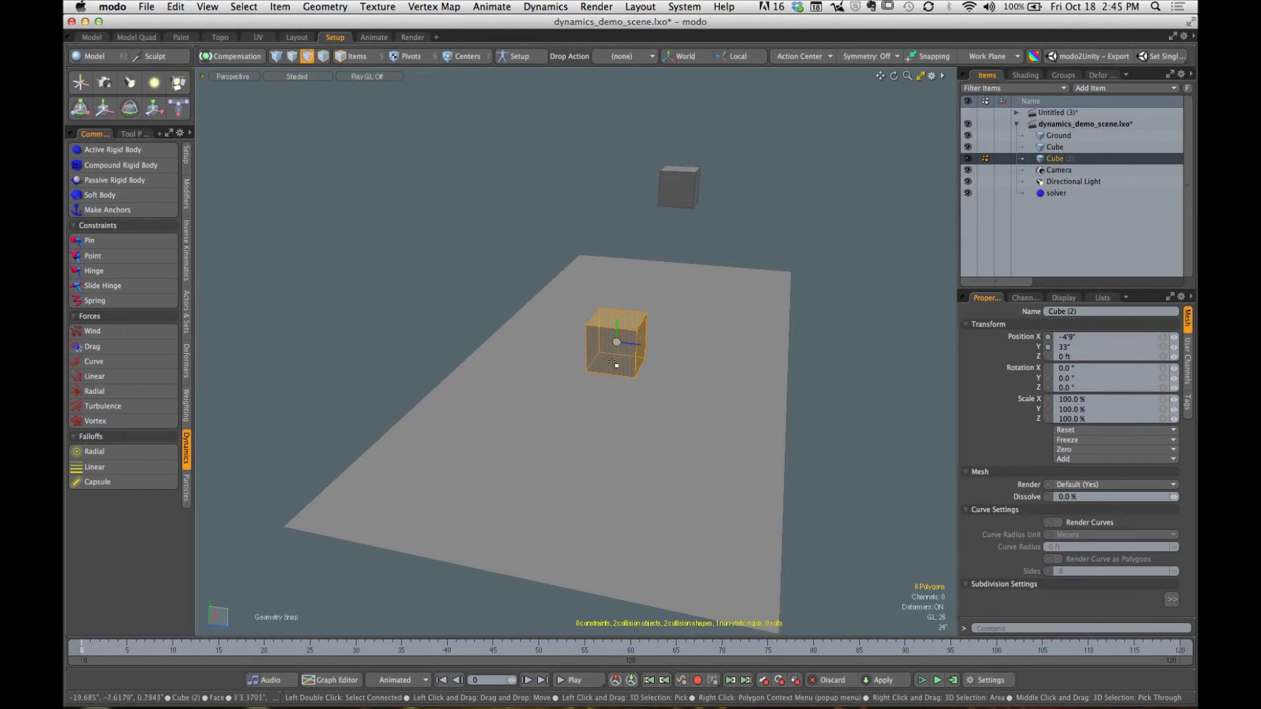
{"action": "key", "text": "w"}
{"action": "left_click_drag", "start_coordinate": [695, 359], "coordinate": [838, 366]}
{"action": "left_click", "coordinate": [734, 189]}
{"action": "key", "text": "super+z"}
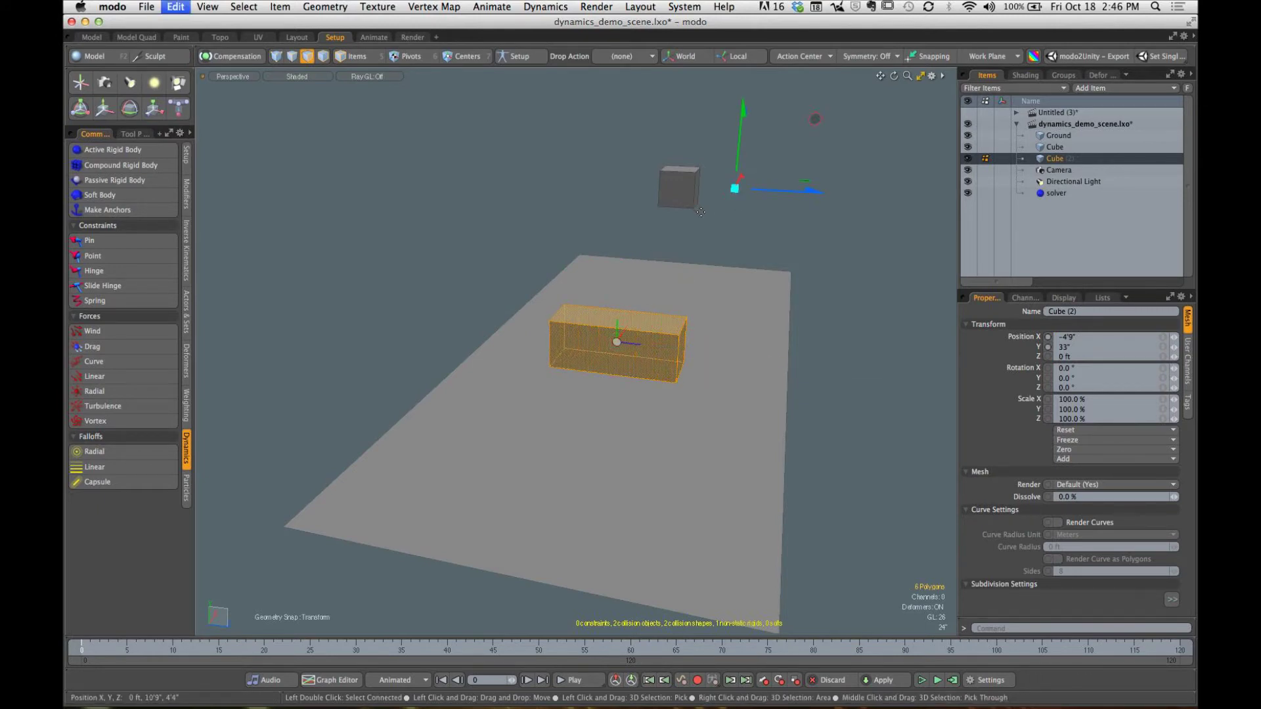
{"action": "key", "text": "q"}
{"action": "left_click", "coordinate": [738, 250]}
{"action": "left_click", "coordinate": [359, 57]}
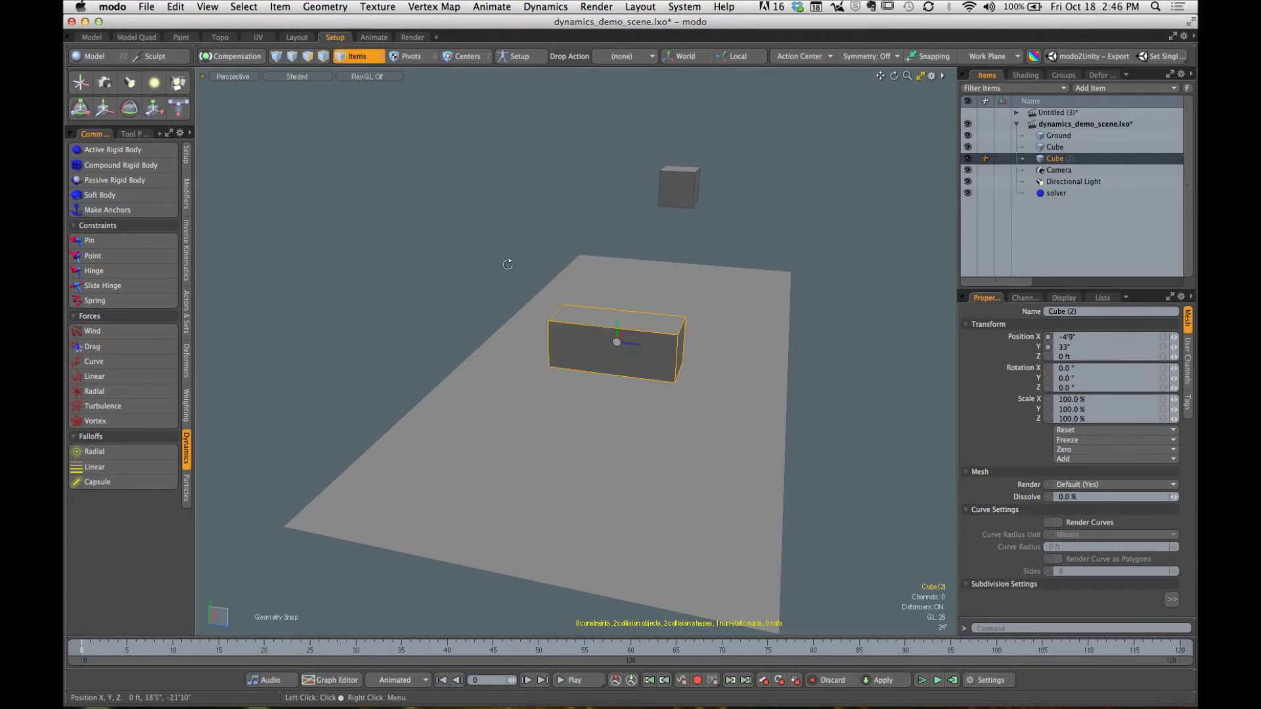
Step: Make the long block an active rigid body and preview its collision with the falling cube
{"action": "left_click_drag", "start_coordinate": [572, 348], "coordinate": [549, 304], "text": "alt"}
{"action": "left_click", "coordinate": [143, 150]}
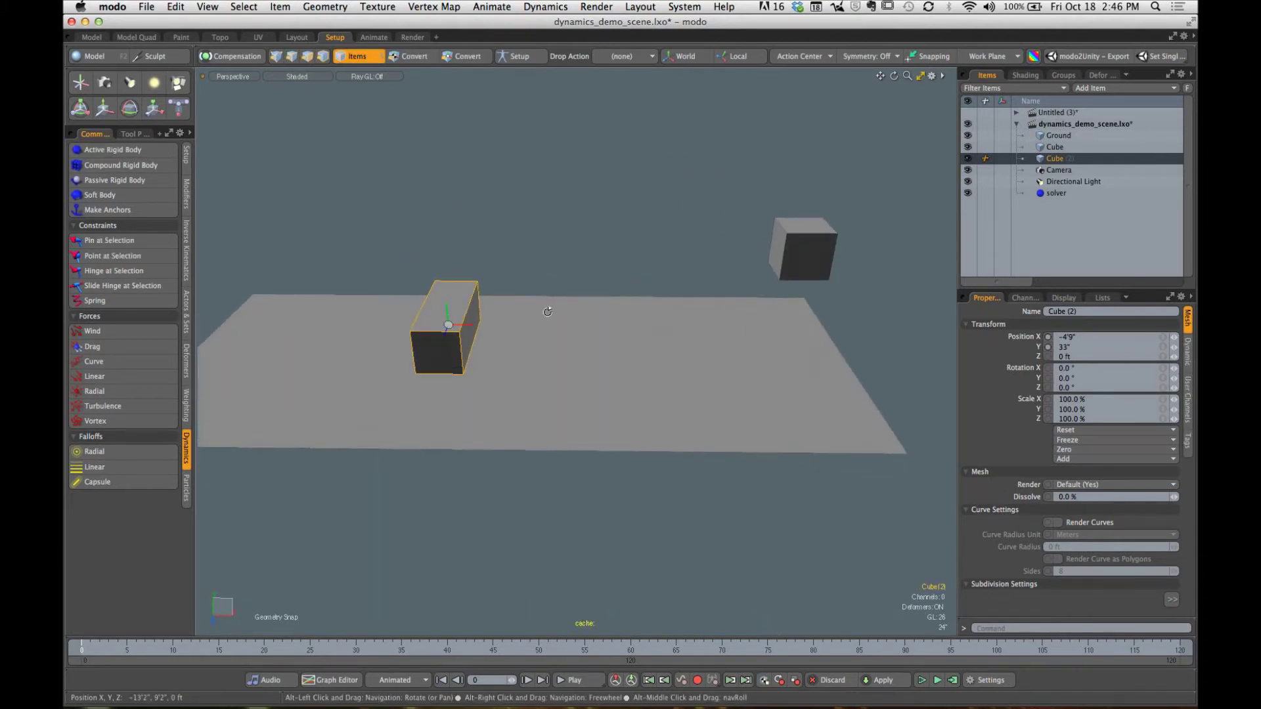
{"action": "left_click_drag", "start_coordinate": [802, 251], "coordinate": [647, 276], "text": "alt"}
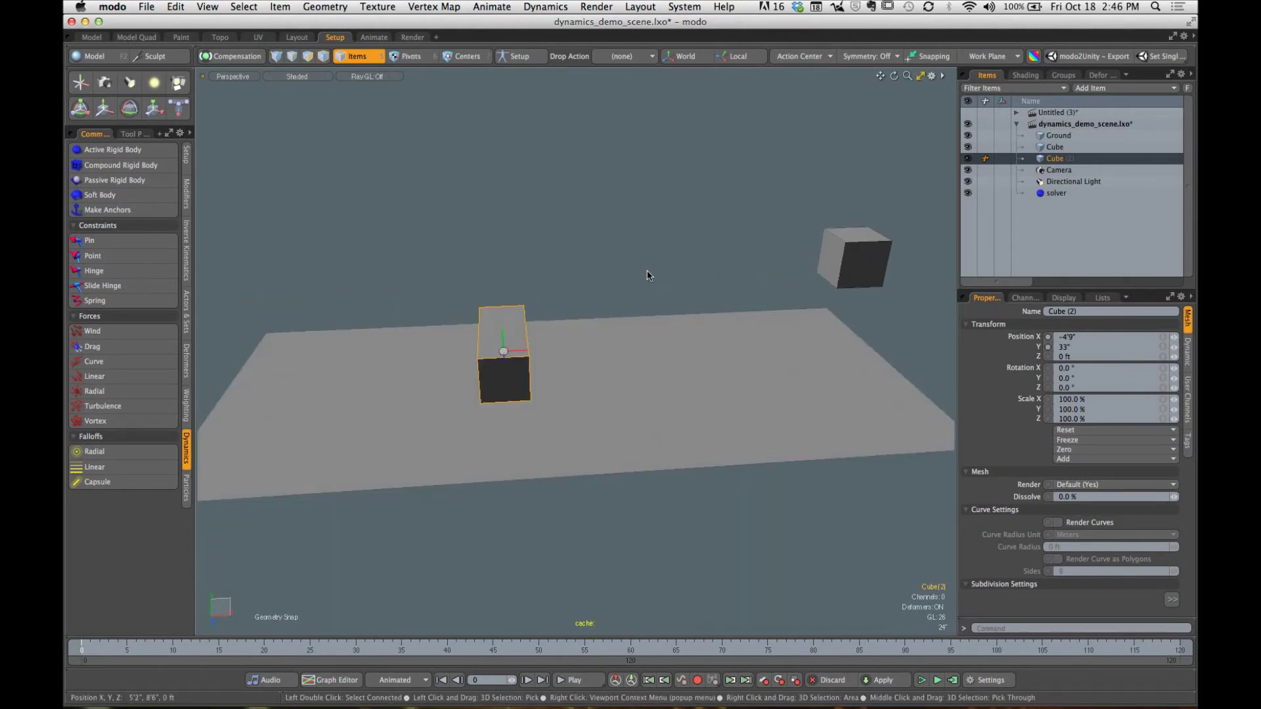
{"action": "left_click", "coordinate": [649, 276]}
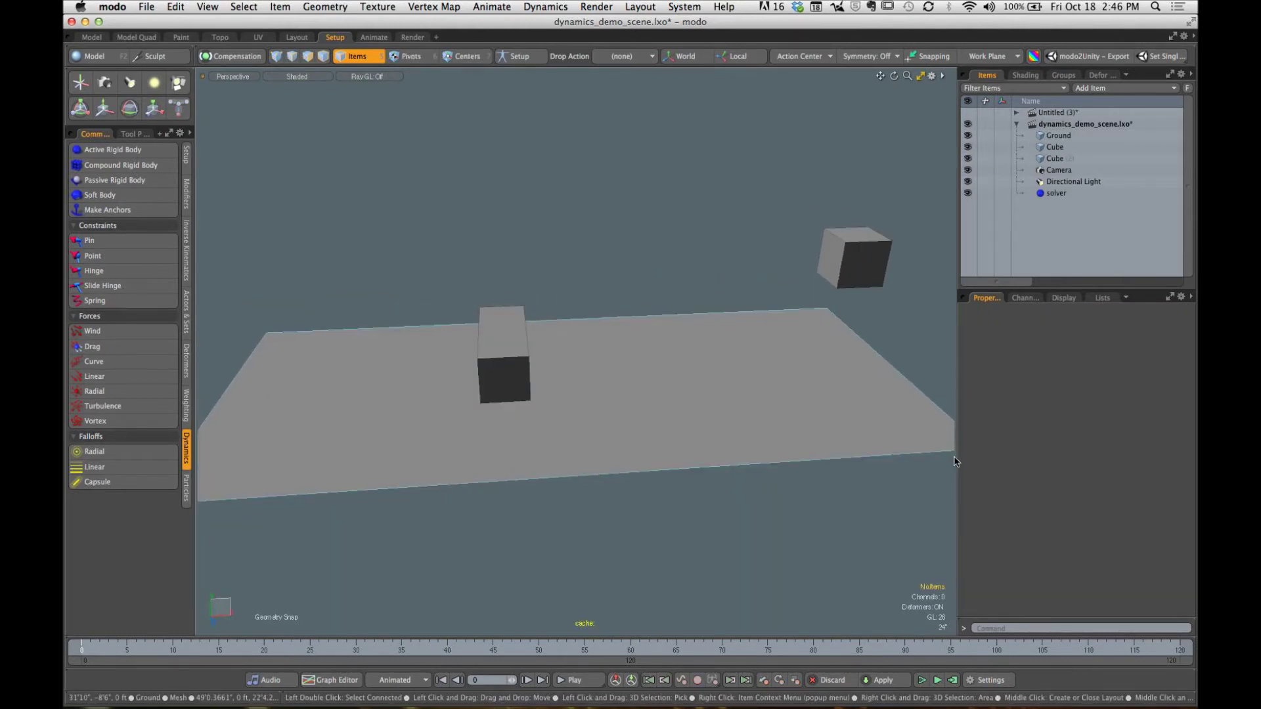
{"action": "left_click", "coordinate": [922, 682]}
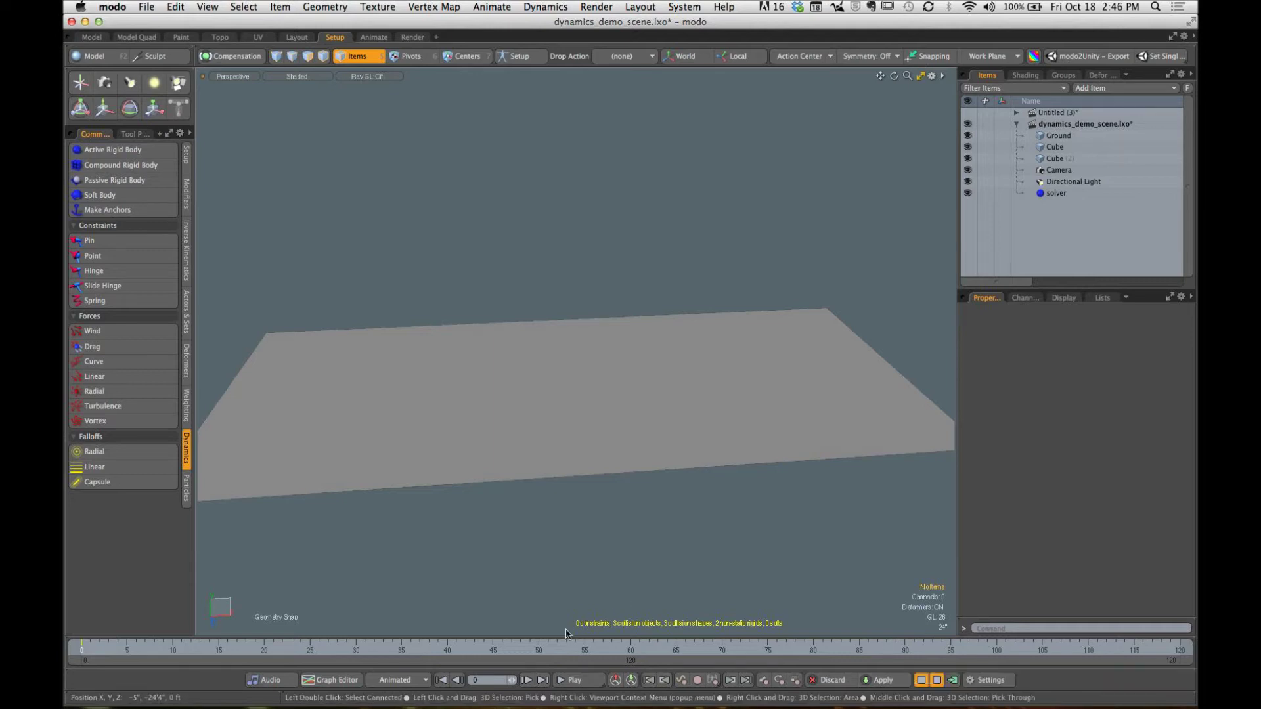
{"action": "left_click", "coordinate": [923, 684]}
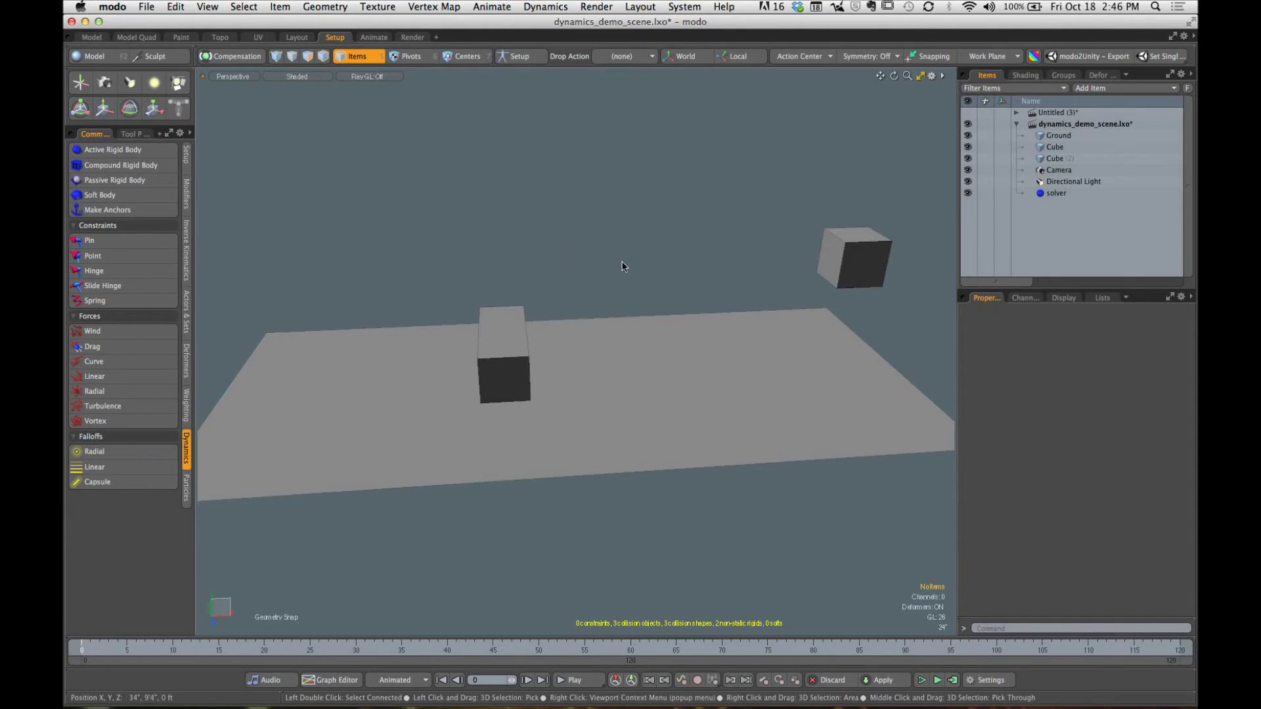
Step: Move the long block along X toward the far end of the ground, to about -16'1"
{"action": "left_click_drag", "start_coordinate": [623, 266], "coordinate": [597, 388], "text": "alt"}
{"action": "left_click", "coordinate": [515, 326]}
{"action": "key", "text": "y"}
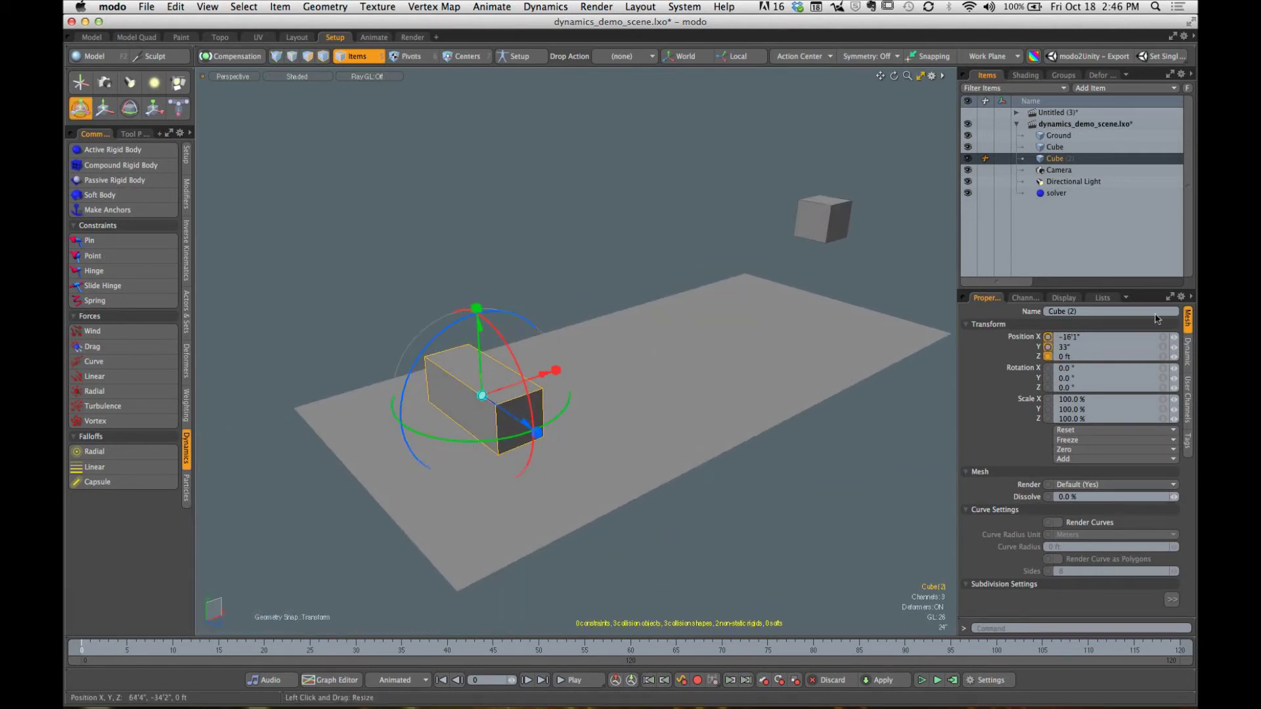
Step: Set the long block's mass to 50 lbs and run the simulation
{"action": "left_click", "coordinate": [1187, 351]}
{"action": "left_click", "coordinate": [1097, 460]}
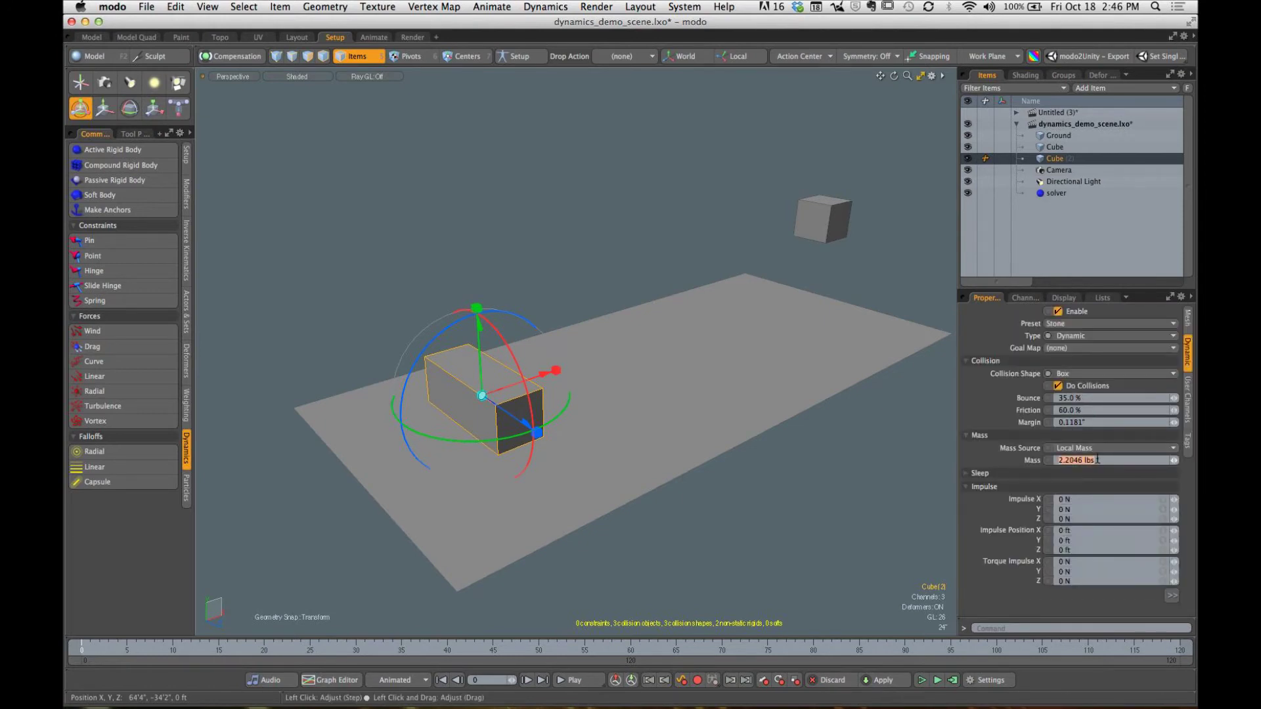
{"action": "type", "text": "50"}
{"action": "key", "text": "Return"}
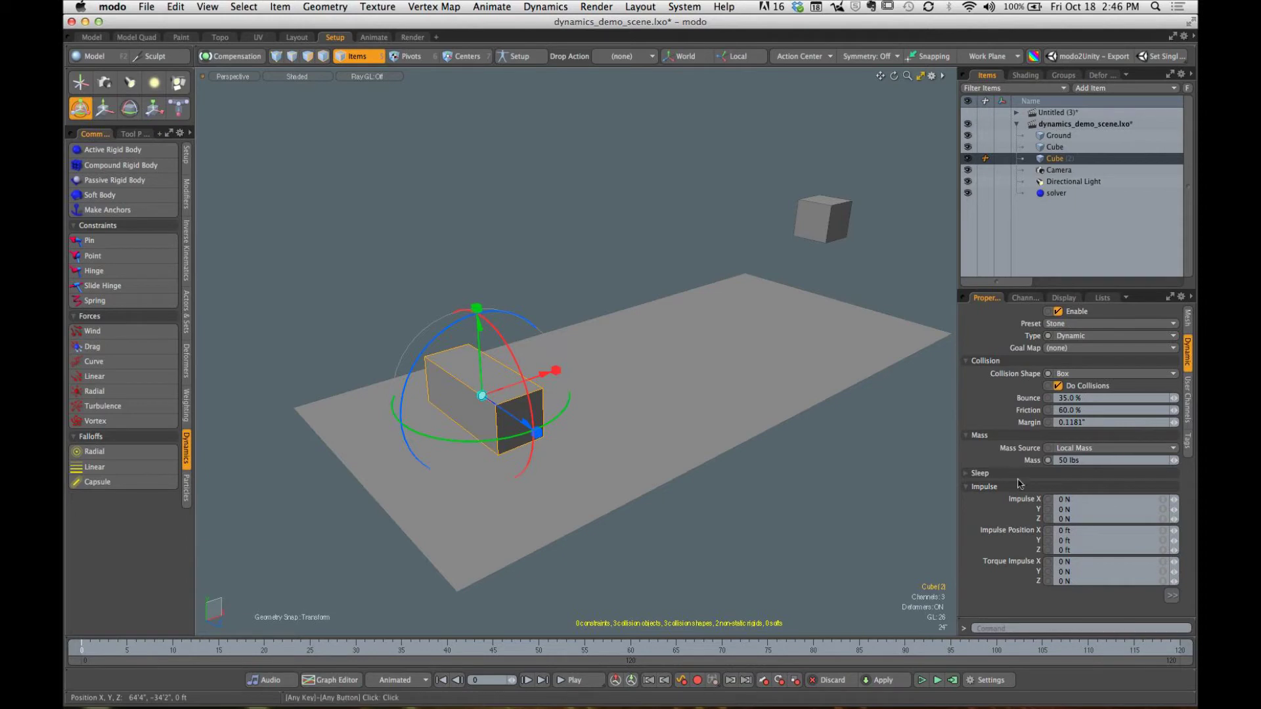
{"action": "key", "text": "space"}
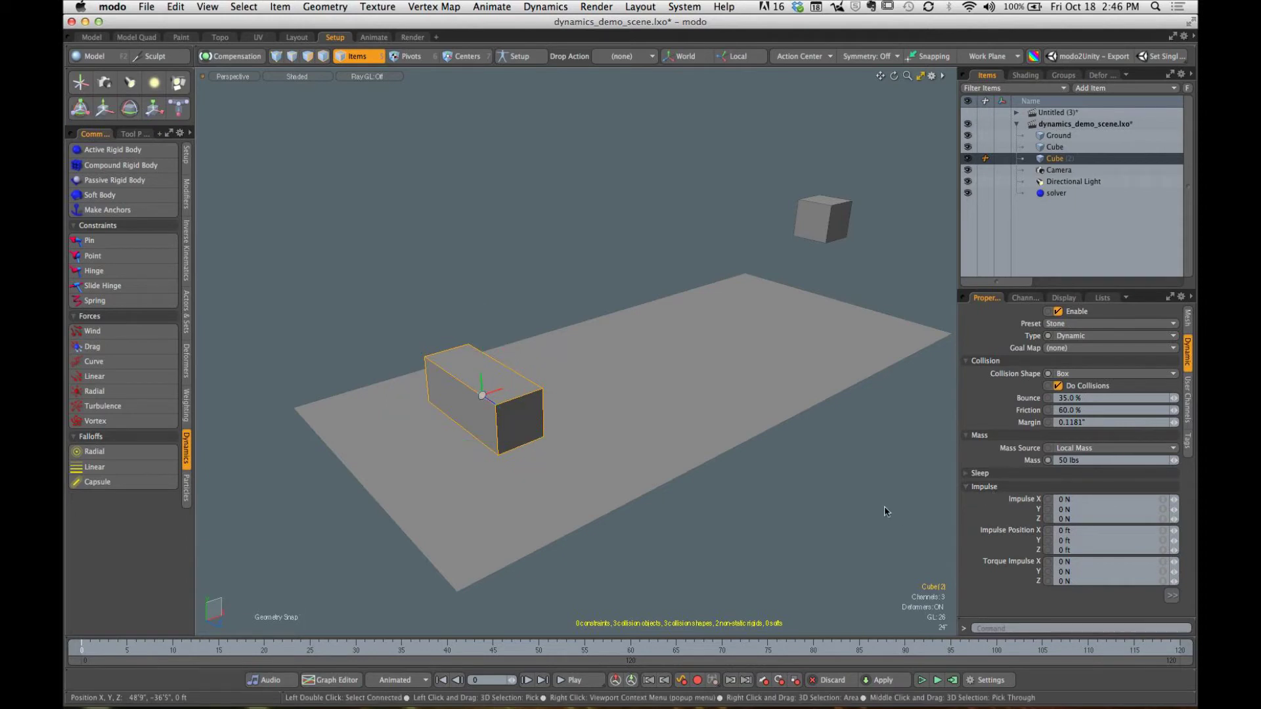
{"action": "left_click", "coordinate": [923, 681]}
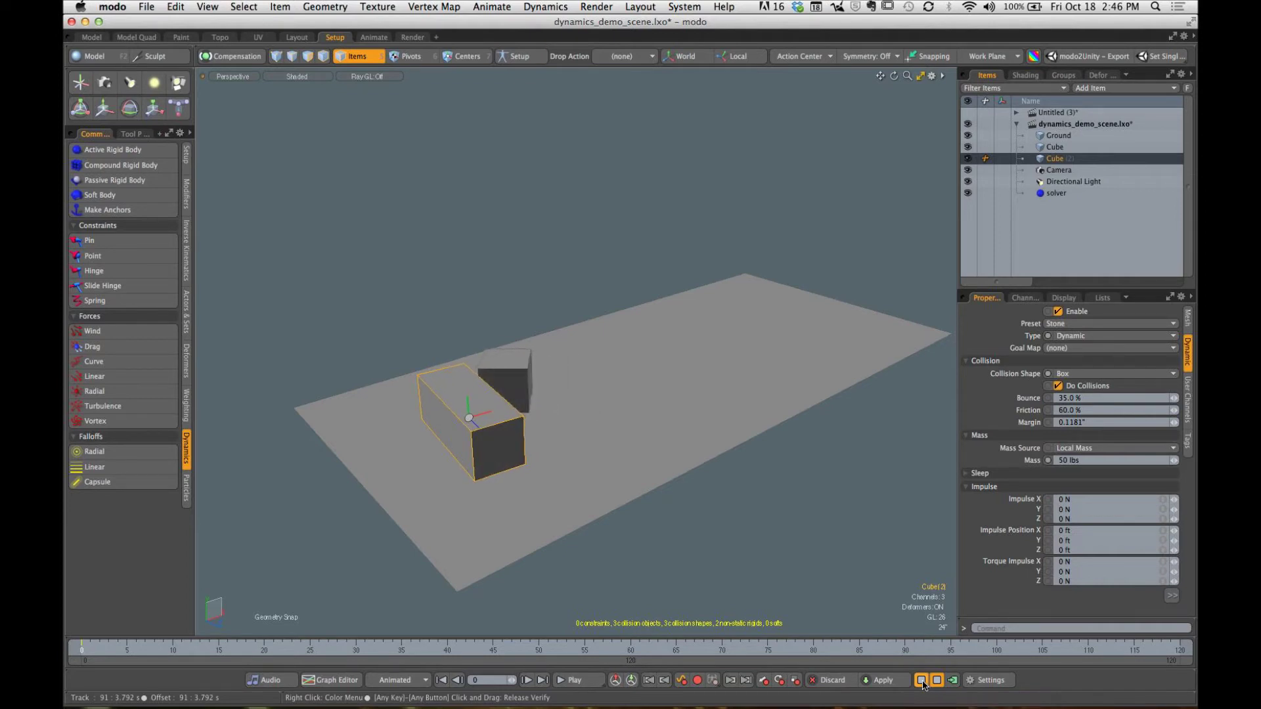
{"action": "left_click", "coordinate": [922, 682]}
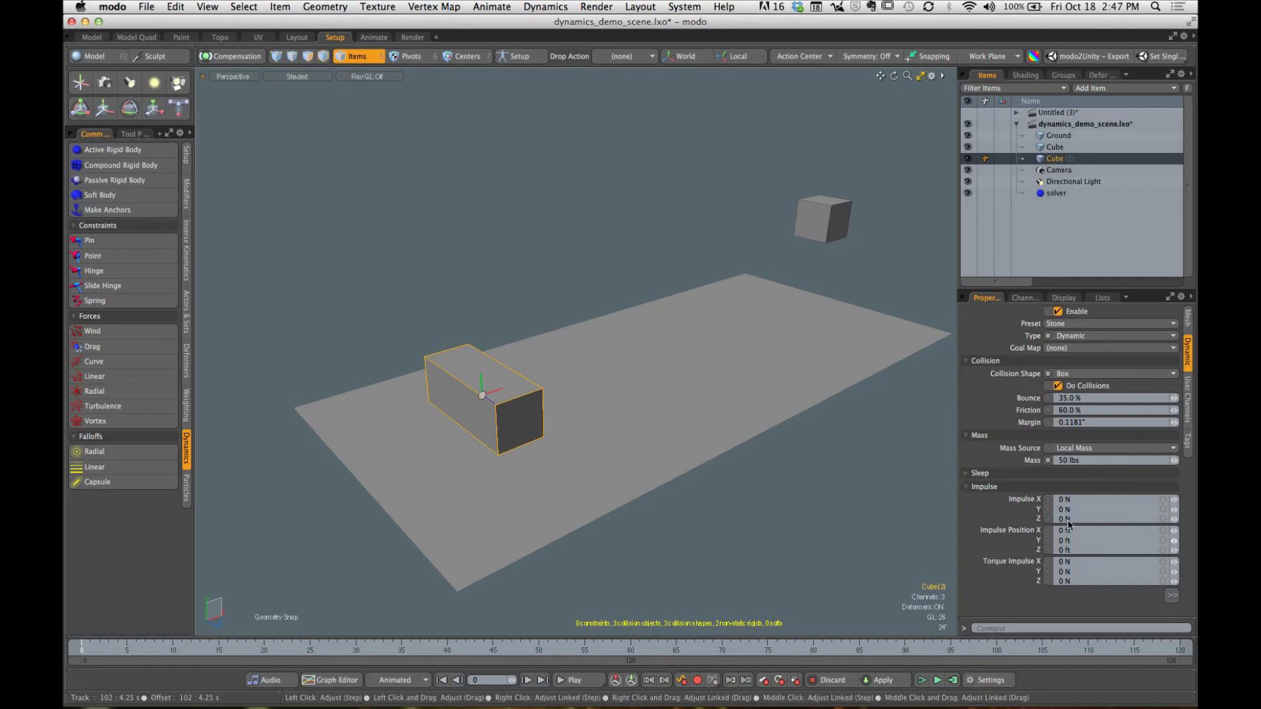
Step: Rename the long block's item to Wall
{"action": "double_click", "coordinate": [1052, 161]}
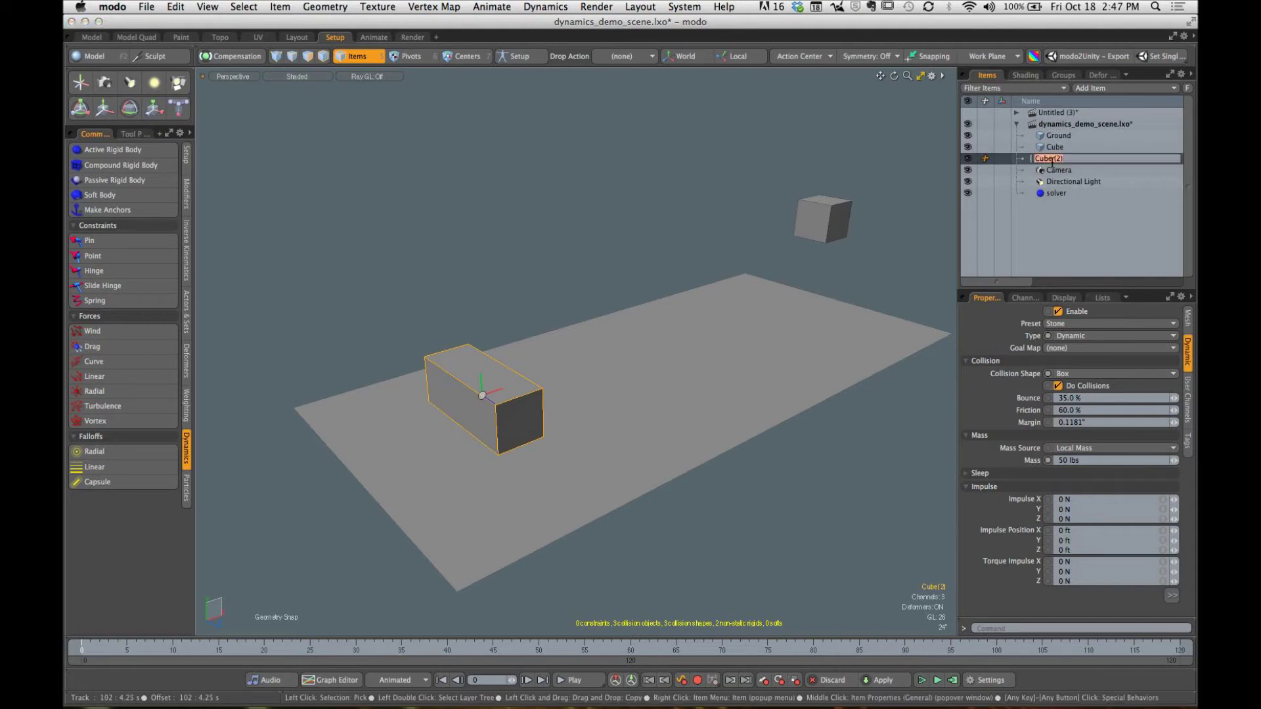
{"action": "type", "text": "WAll"}
{"action": "key", "text": "Return"}
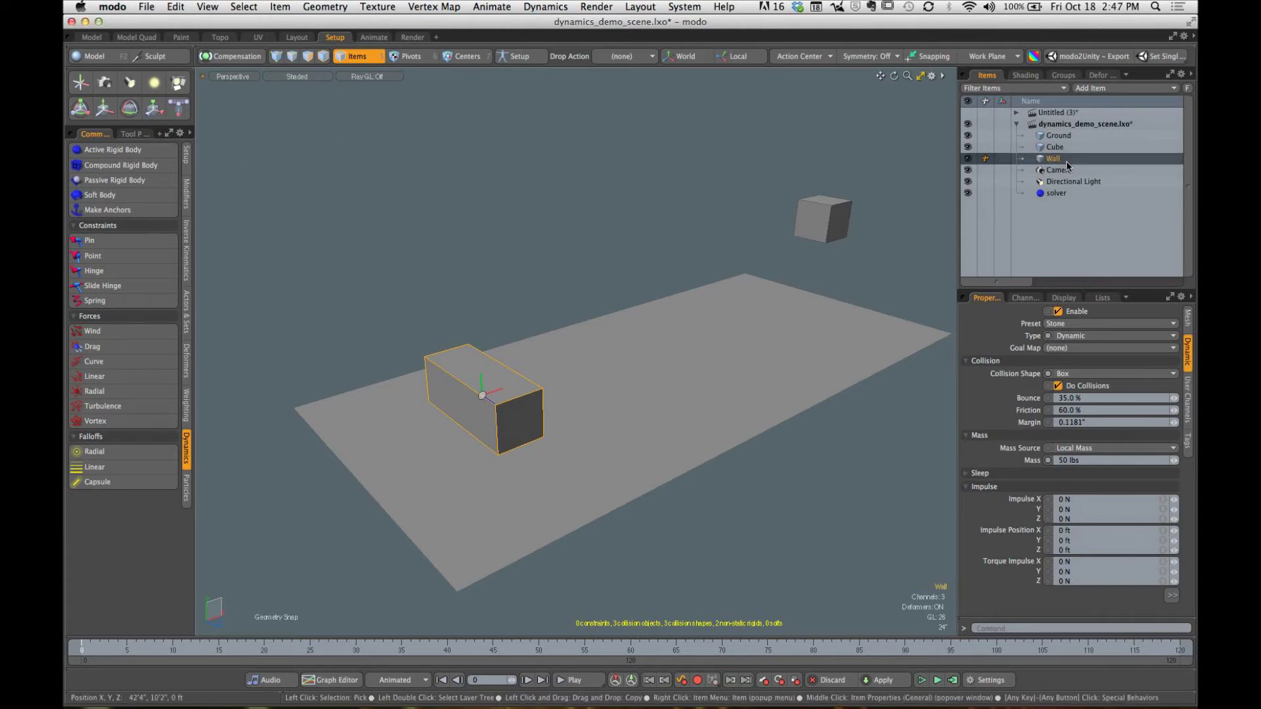
Step: Clone the Wall block upward with the Clone tool, making three copies at a Y offset of about 4'1"
{"action": "left_click", "coordinate": [424, 206]}
{"action": "left_click_drag", "start_coordinate": [448, 258], "coordinate": [463, 224], "text": "alt+shift"}
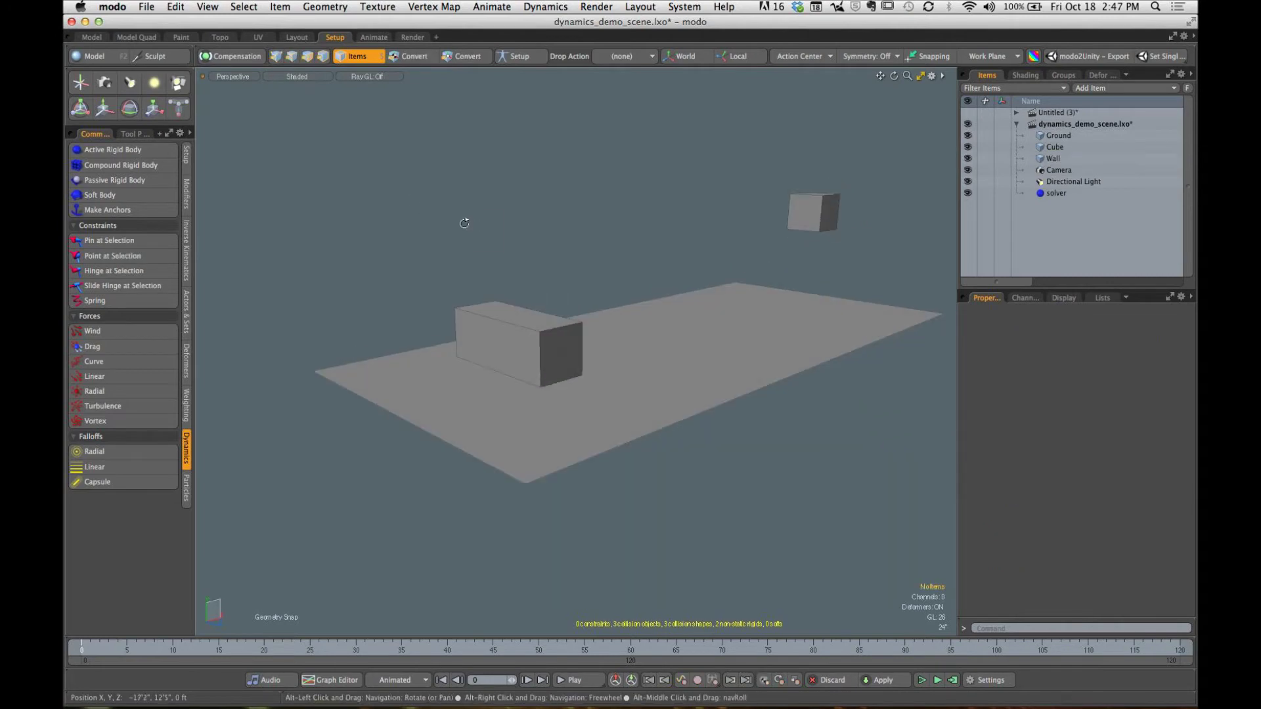
{"action": "key", "text": "F2"}
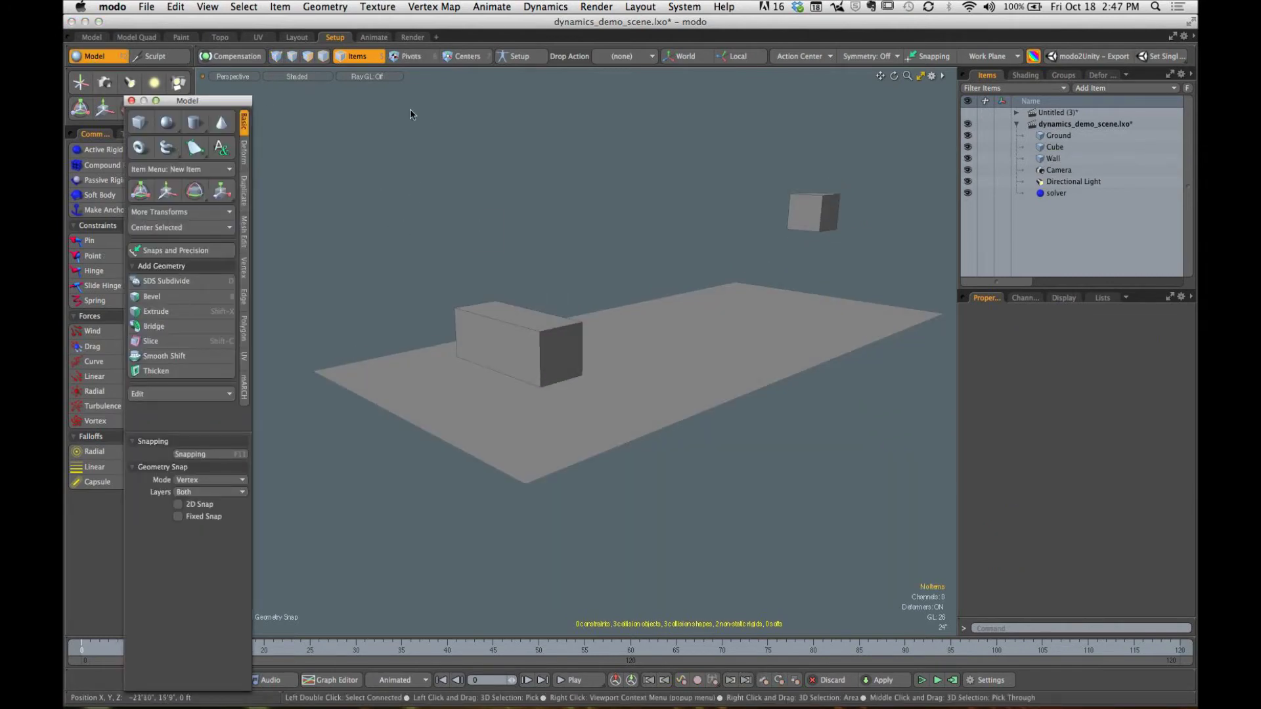
{"action": "left_click", "coordinate": [473, 332]}
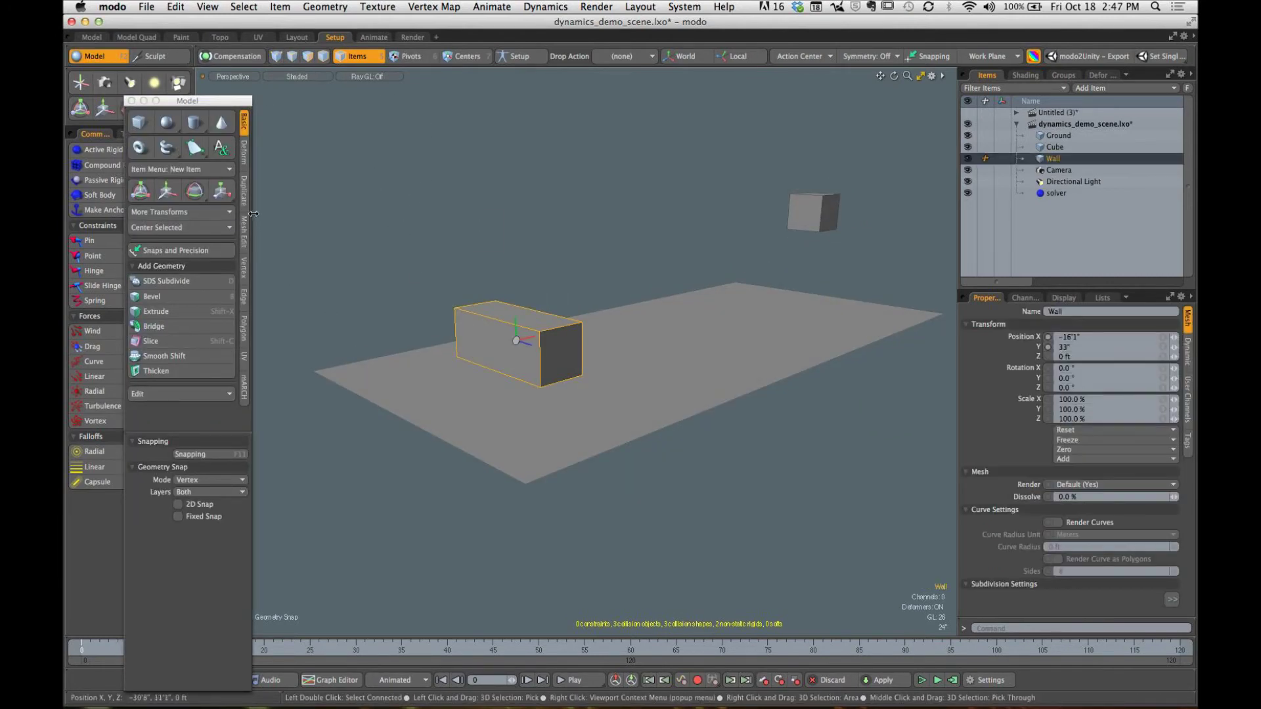
{"action": "left_click", "coordinate": [244, 194]}
{"action": "left_click", "coordinate": [201, 283]}
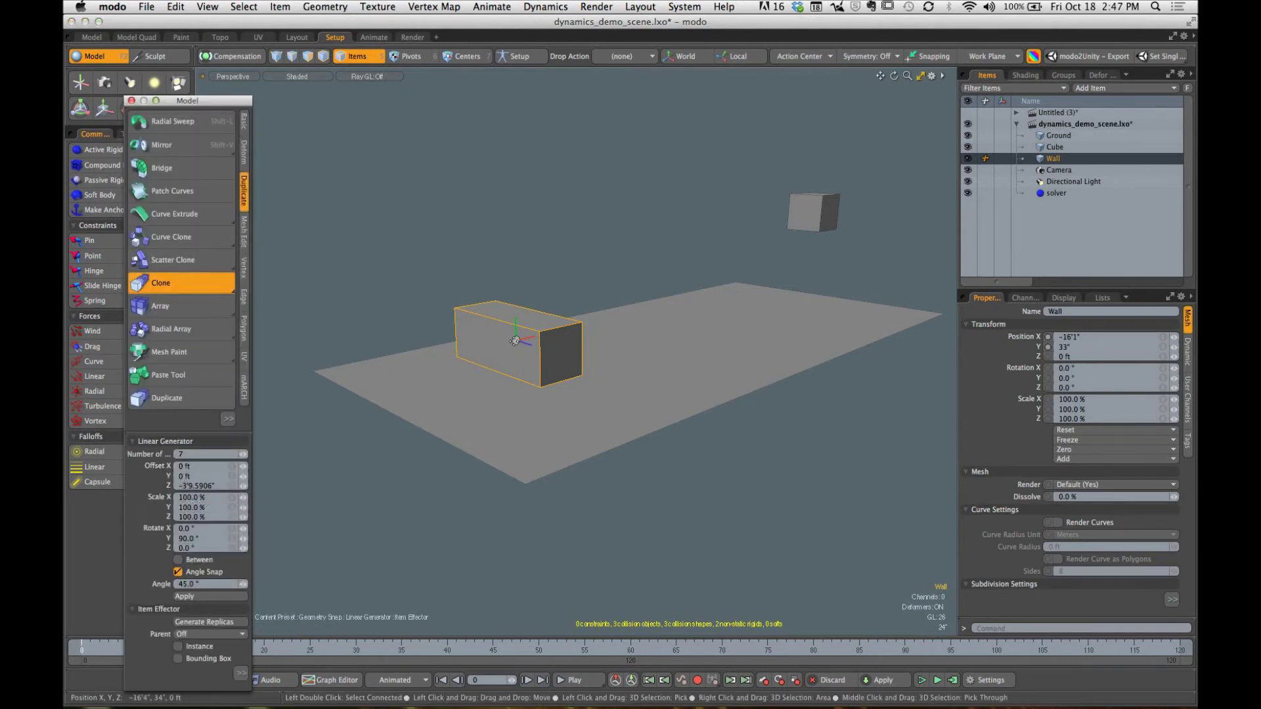
{"action": "left_click", "coordinate": [512, 341]}
{"action": "mouse_move", "coordinate": [515, 313]}
{"action": "left_mouse_down"}
{"action": "mouse_move", "coordinate": [514, 271]}
{"action": "mouse_move", "coordinate": [514, 293]}
{"action": "left_mouse_up"}
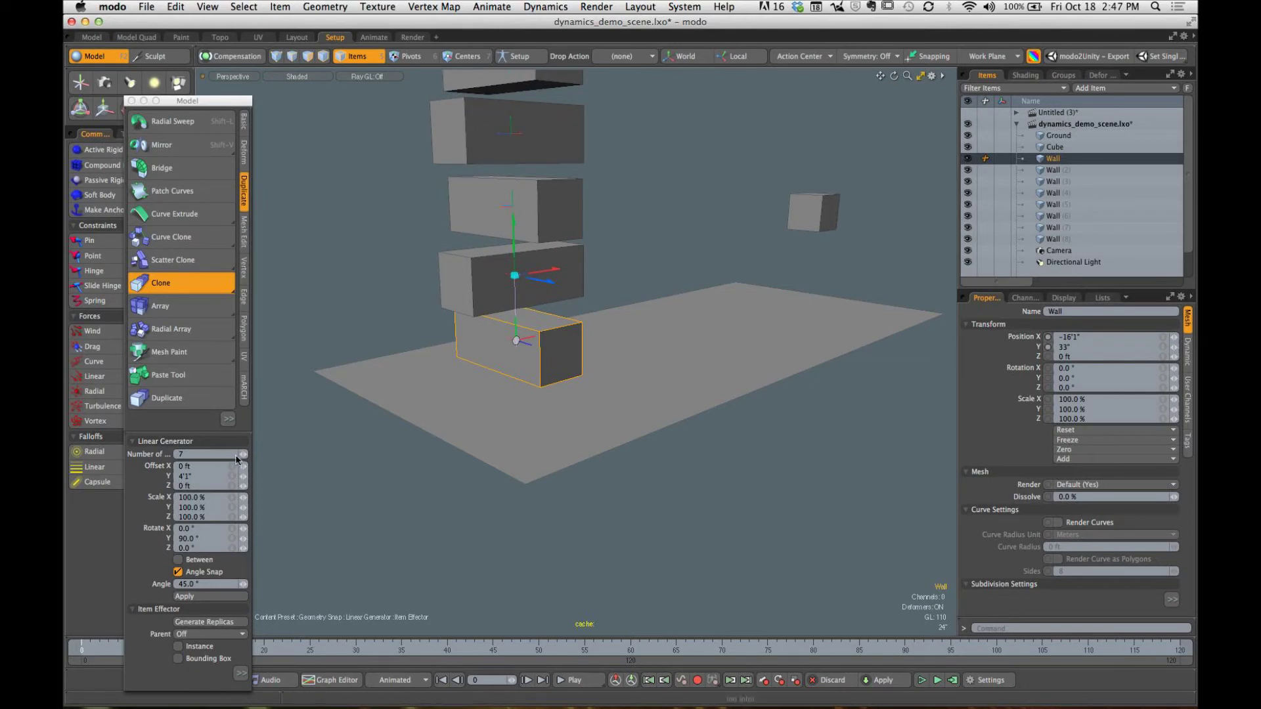
{"action": "left_click", "coordinate": [183, 455]}
{"action": "type", "text": "3"}
{"action": "key", "text": "Return"}
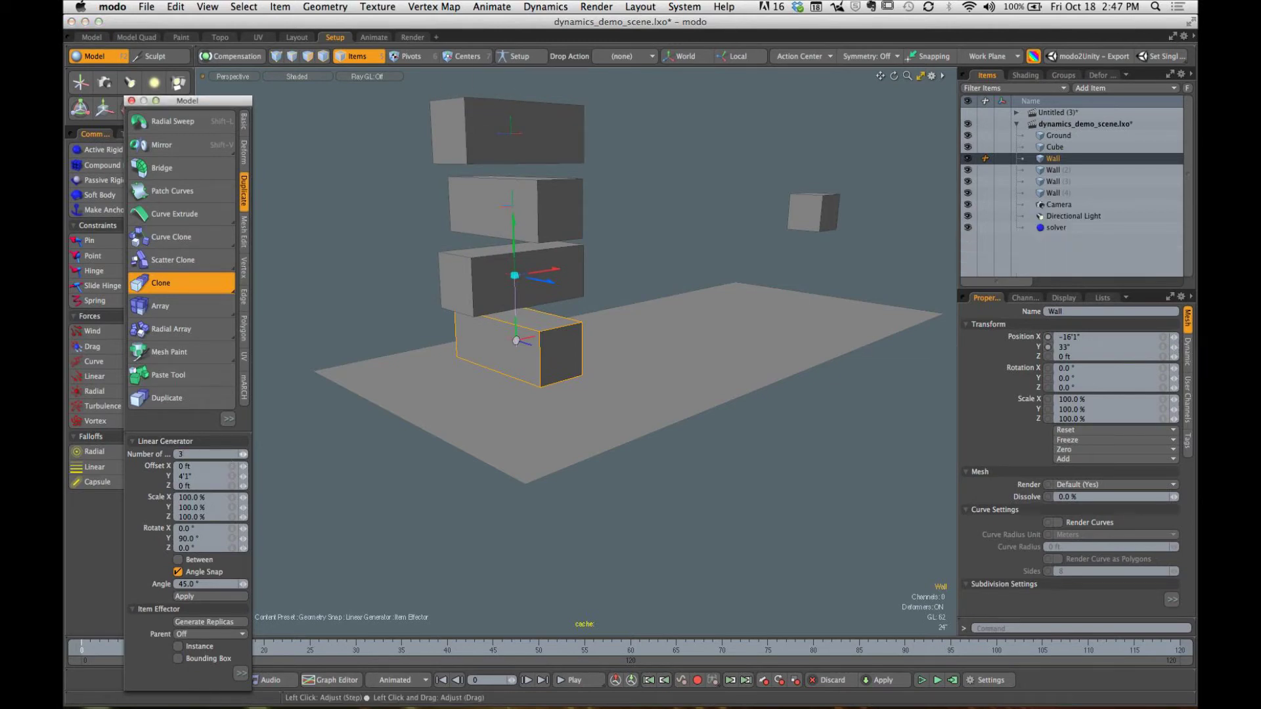
Step: Set the clones' Y rotation to 0° and adjust their offset to about -1" in X and 4'2" in Y
{"action": "left_click", "coordinate": [183, 539]}
{"action": "type", "text": "0"}
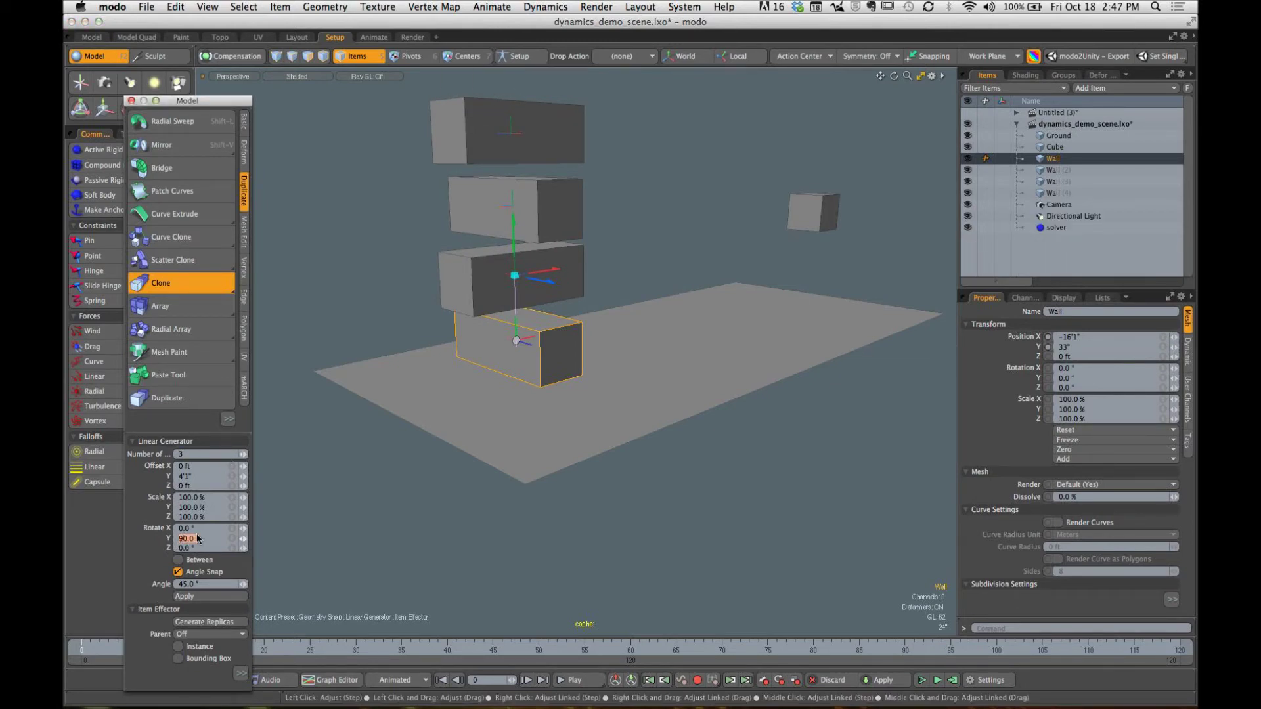
{"action": "key", "text": "Return"}
{"action": "left_click_drag", "start_coordinate": [642, 554], "coordinate": [641, 553]}
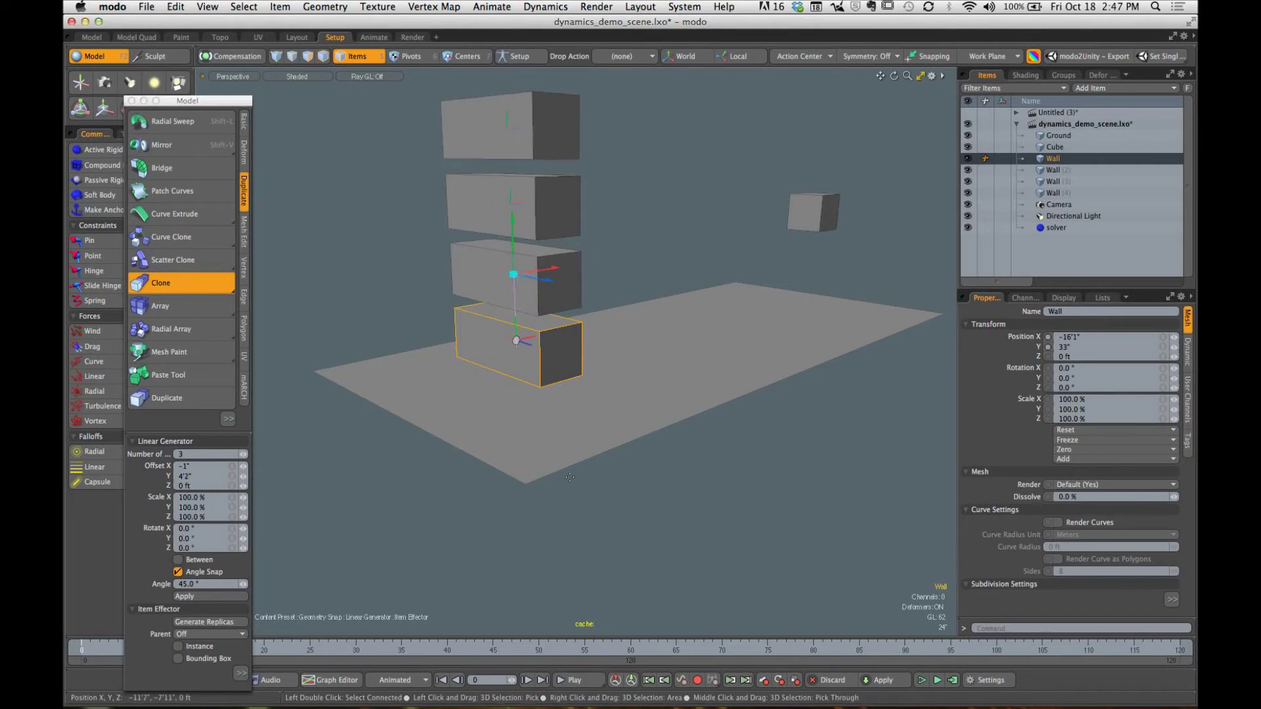
Step: Set the clones' Y rotation to 45° and finish the Clone tool
{"action": "left_click", "coordinate": [187, 538]}
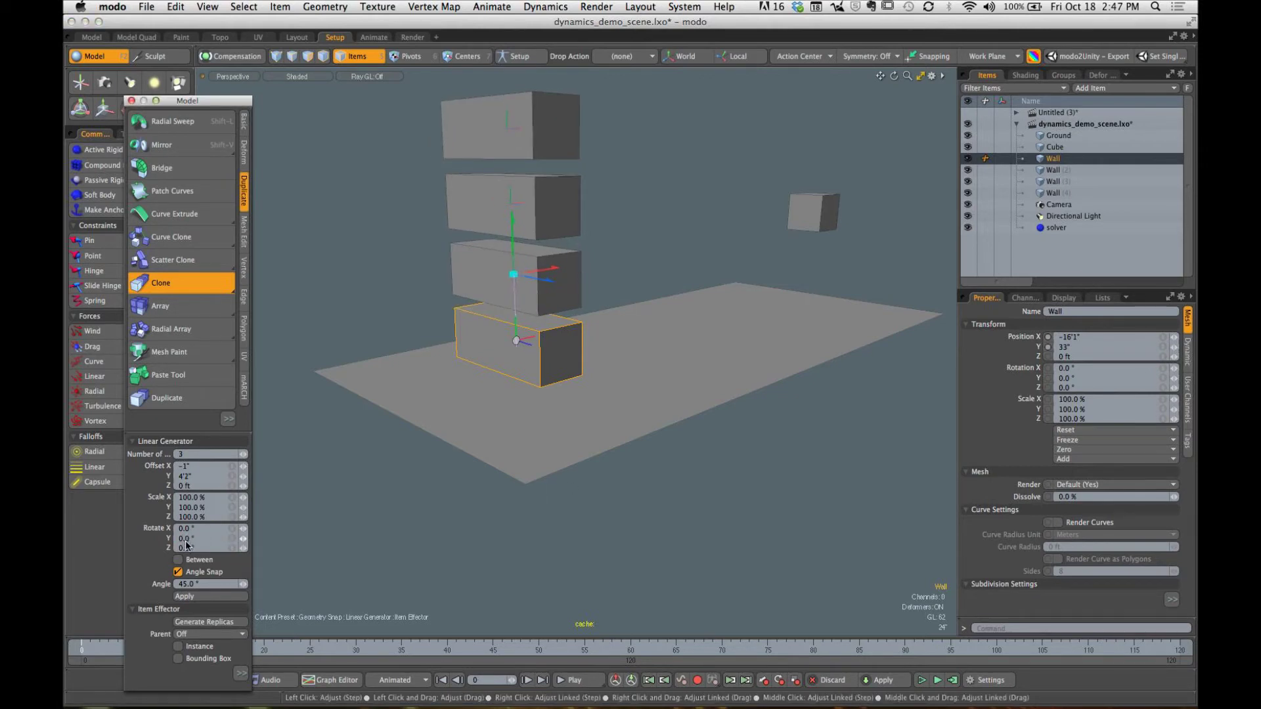
{"action": "left_click", "coordinate": [185, 539]}
{"action": "type", "text": "45"}
{"action": "key", "text": "Return"}
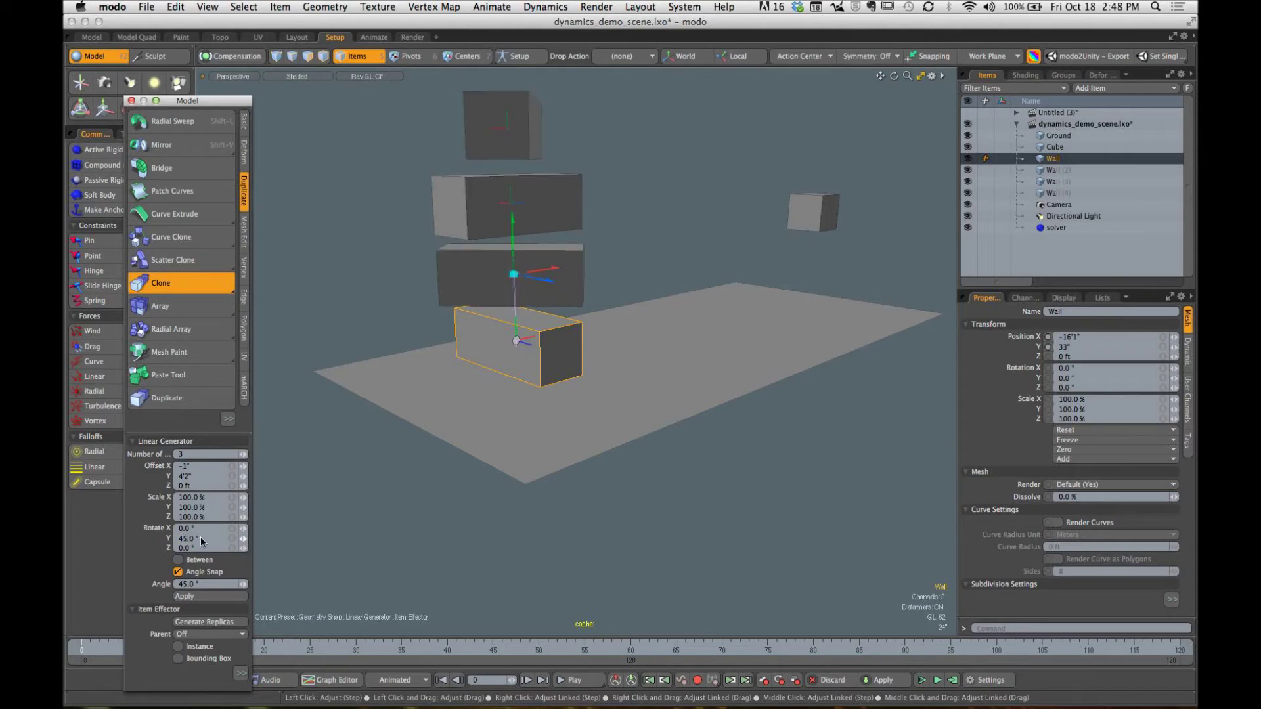
{"action": "key", "text": "space"}
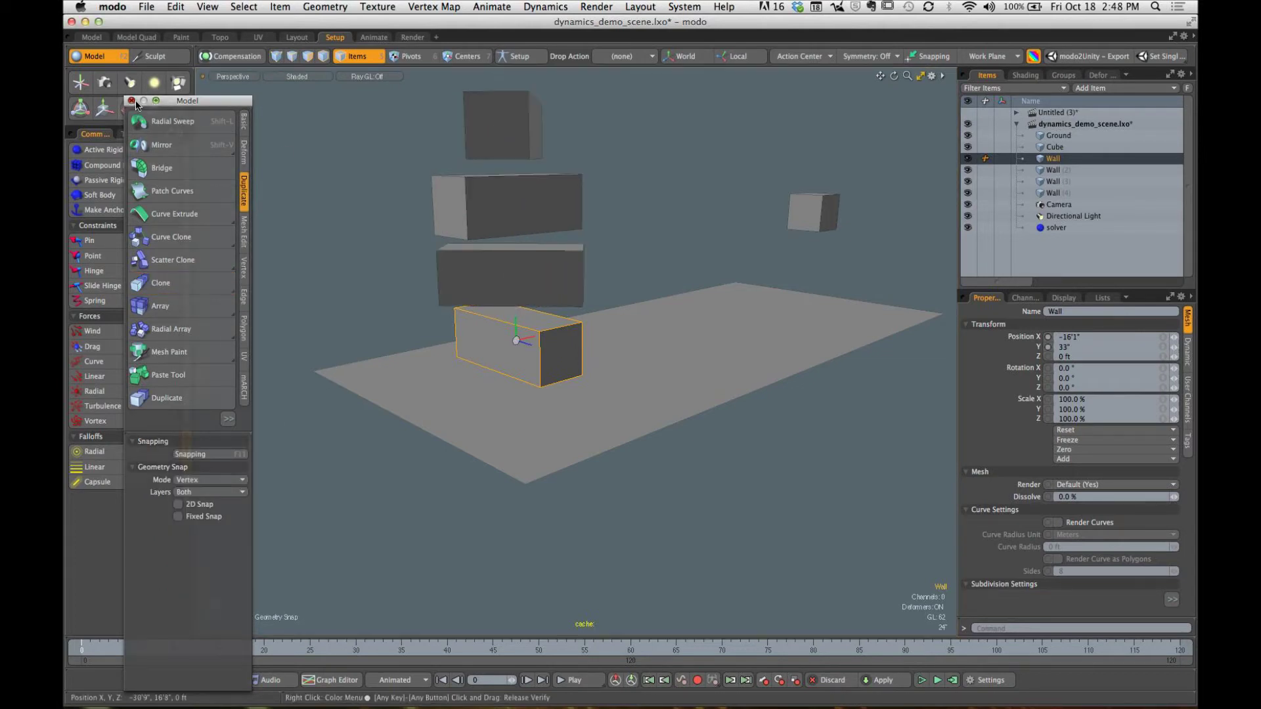
{"action": "left_click", "coordinate": [132, 100]}
Step: Check the dynamics settings and mass of the cloned block just above the bottom one
{"action": "left_click_drag", "start_coordinate": [421, 236], "coordinate": [495, 296], "text": "alt"}
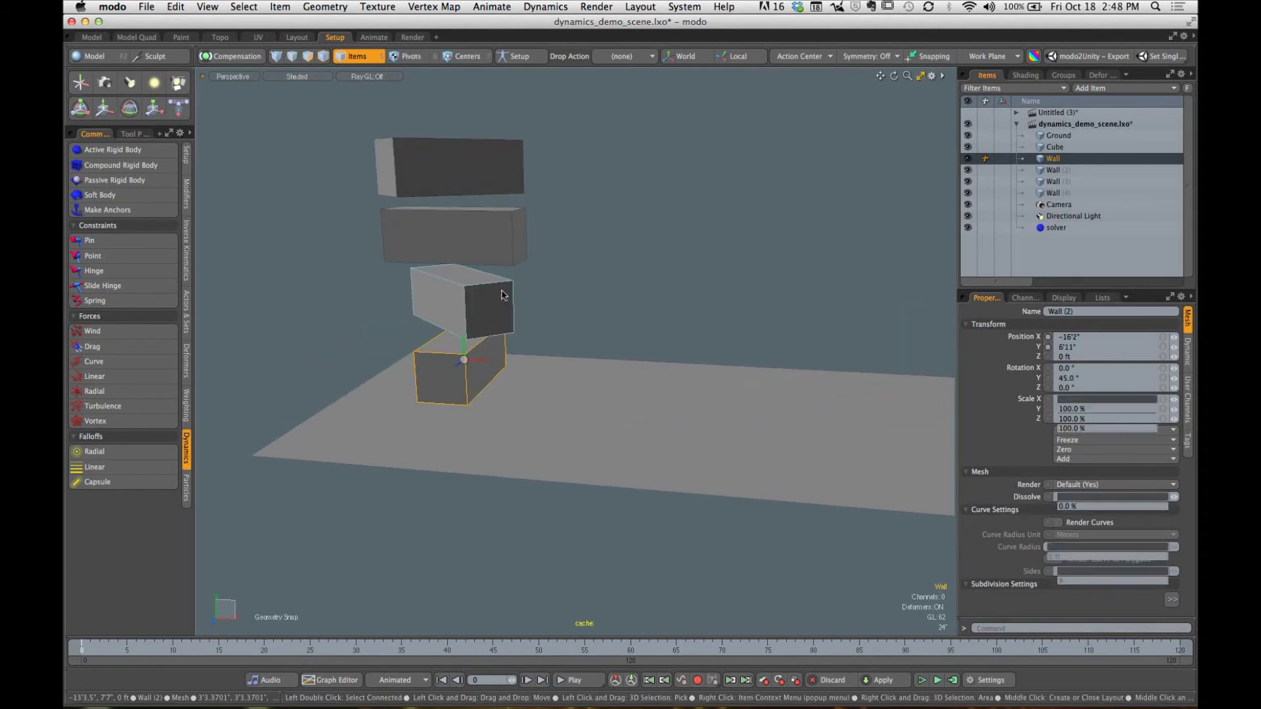
{"action": "left_click", "coordinate": [503, 295]}
{"action": "left_click", "coordinate": [1188, 355]}
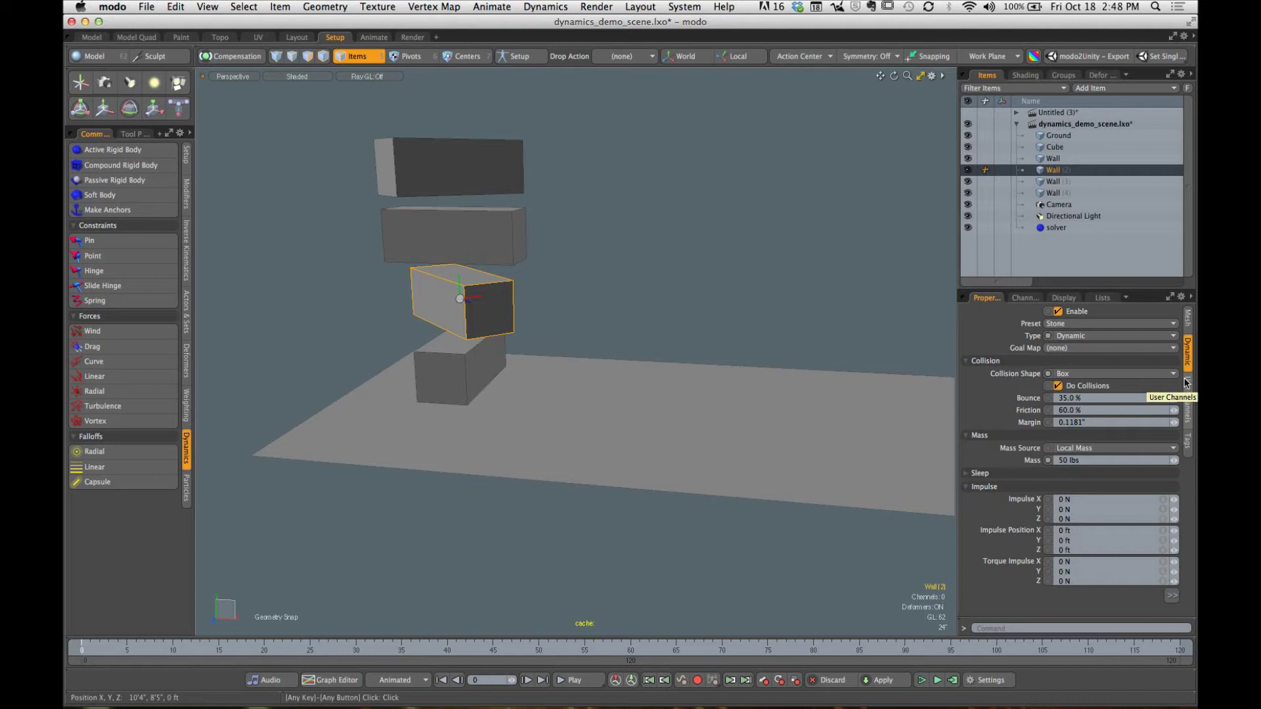
{"action": "left_click", "coordinate": [1081, 460]}
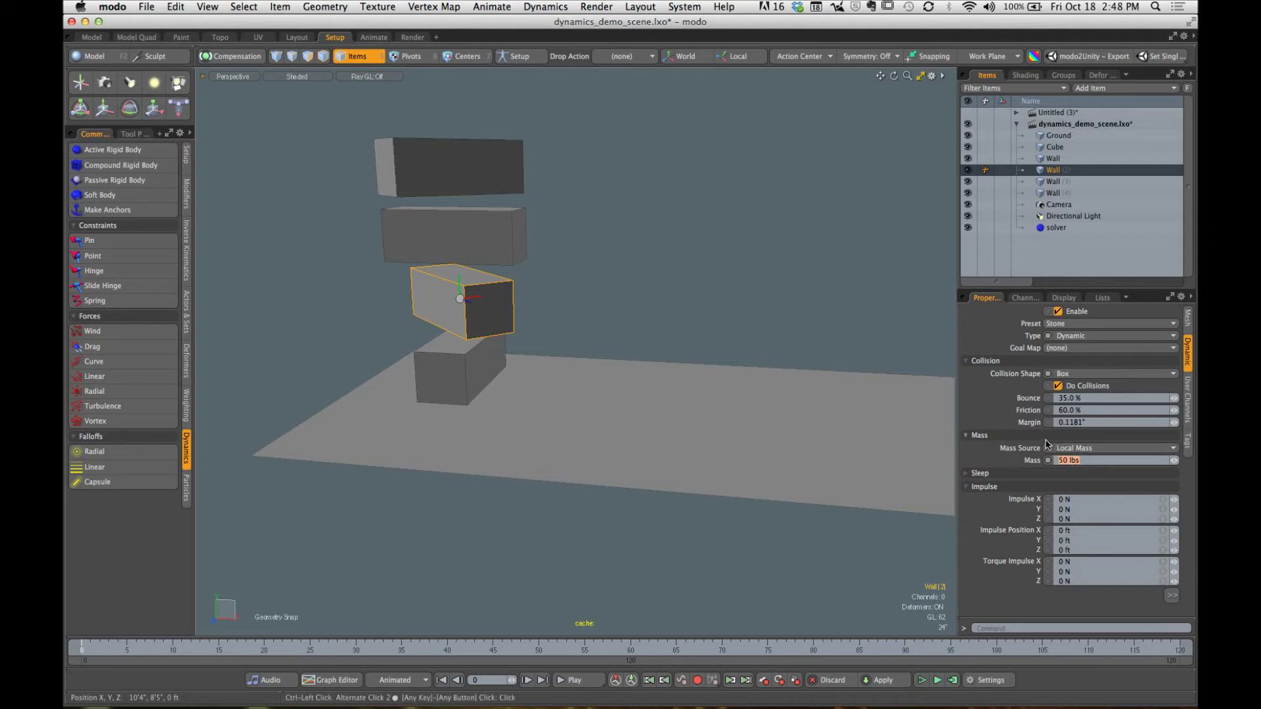
Step: Run the simulation to watch the cube hit the stacked blocks, and stop it
{"action": "left_click_drag", "start_coordinate": [802, 279], "coordinate": [732, 293], "text": "alt"}
{"action": "left_click", "coordinate": [735, 262]}
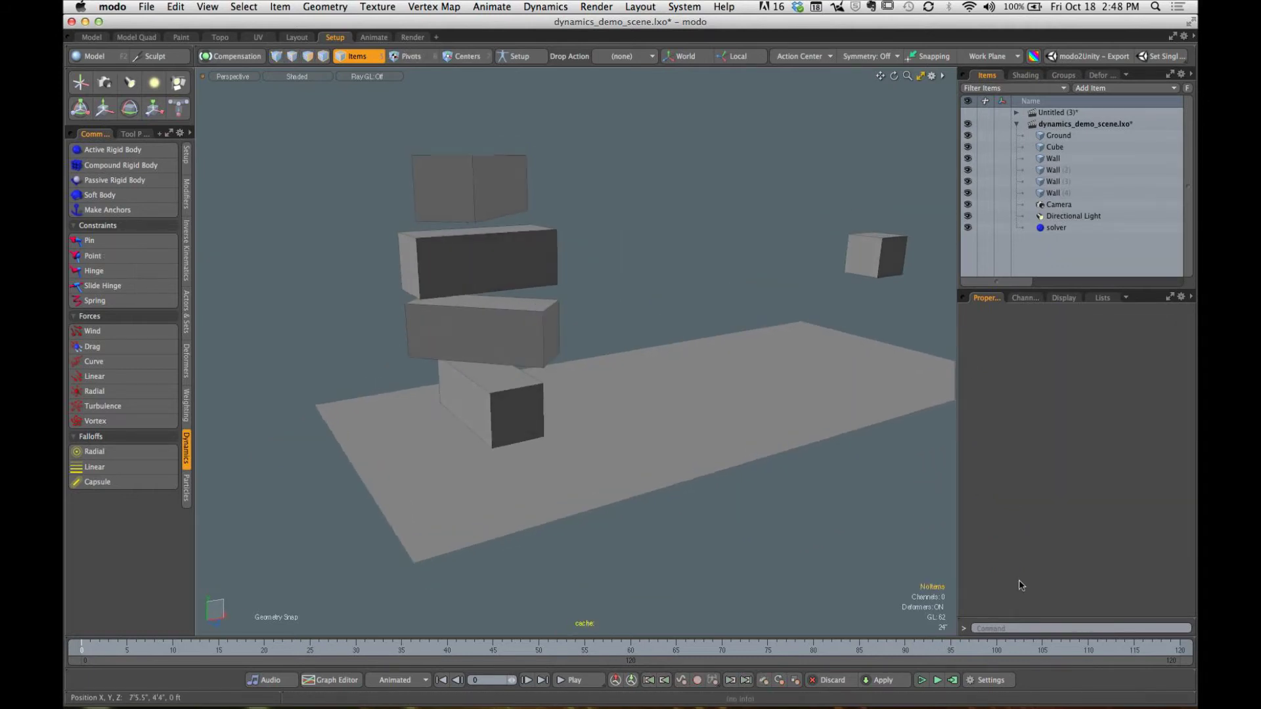
{"action": "left_click", "coordinate": [925, 682]}
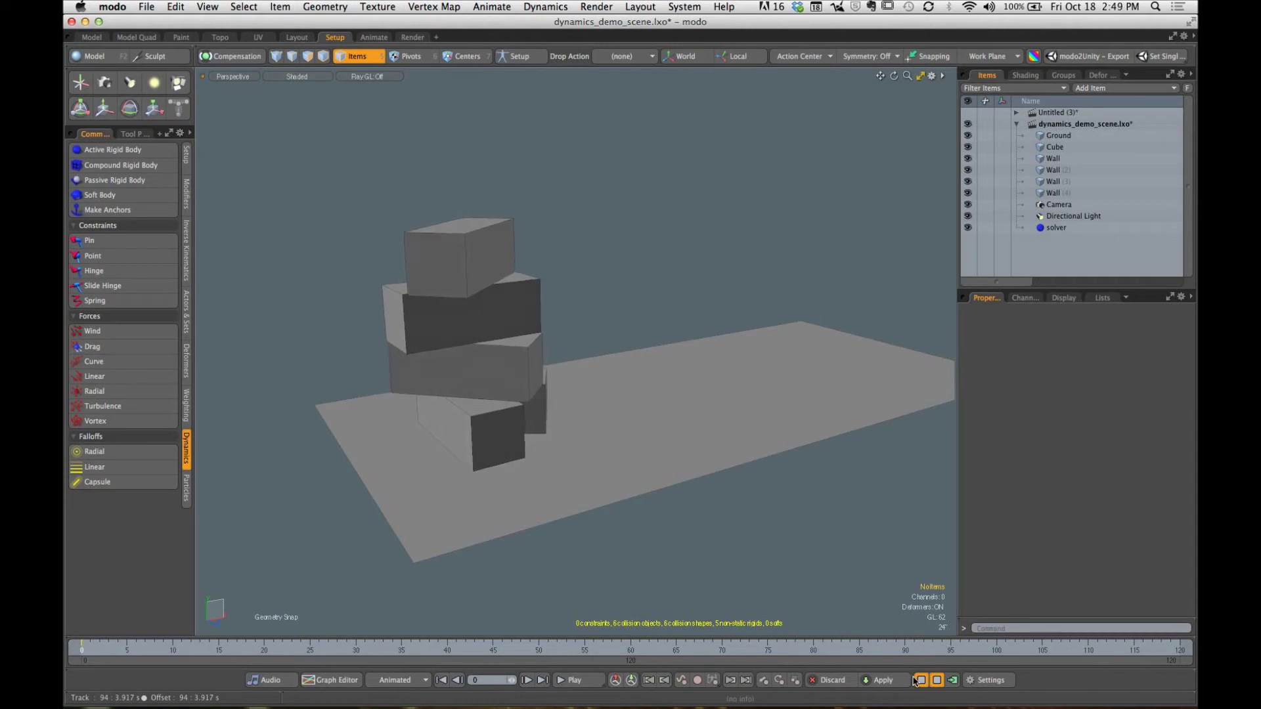
{"action": "left_click_drag", "start_coordinate": [732, 392], "coordinate": [773, 582], "text": "alt"}
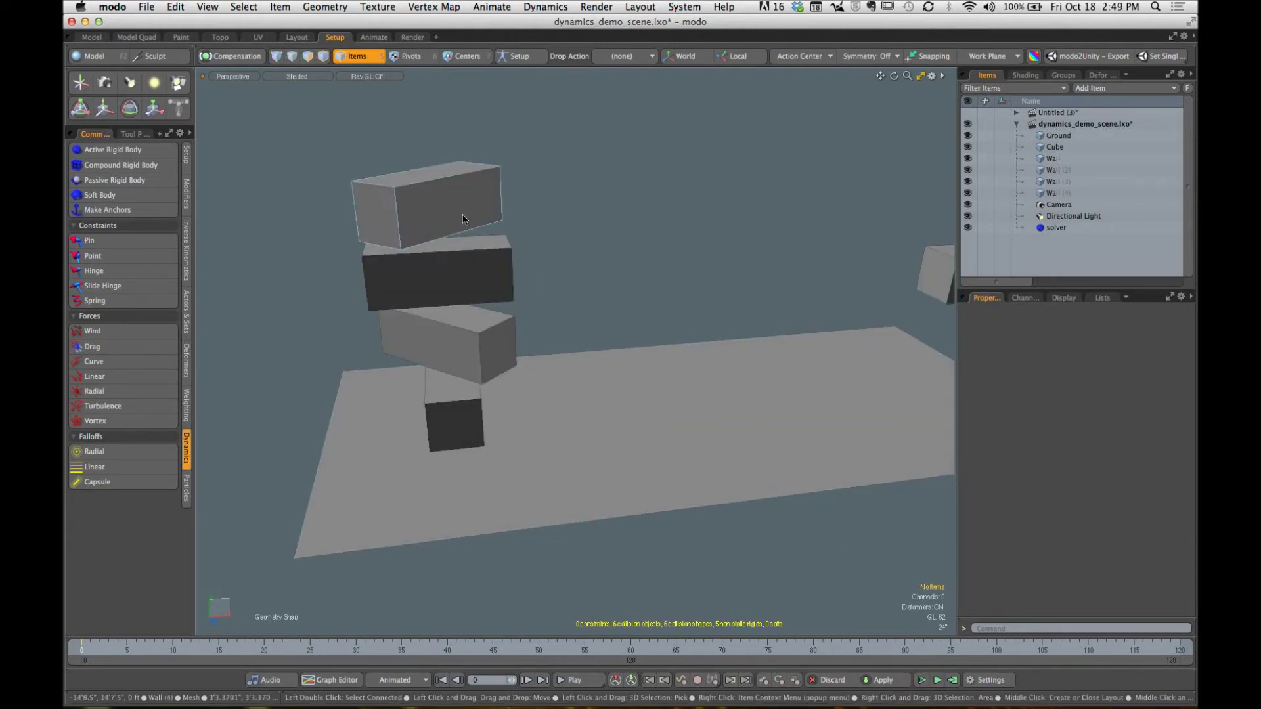
Step: Set the mass of all four Wall blocks to 10 lbs and run the simulation
{"action": "left_click", "coordinate": [462, 219]}
{"action": "left_click", "coordinate": [477, 289], "text": "shift"}
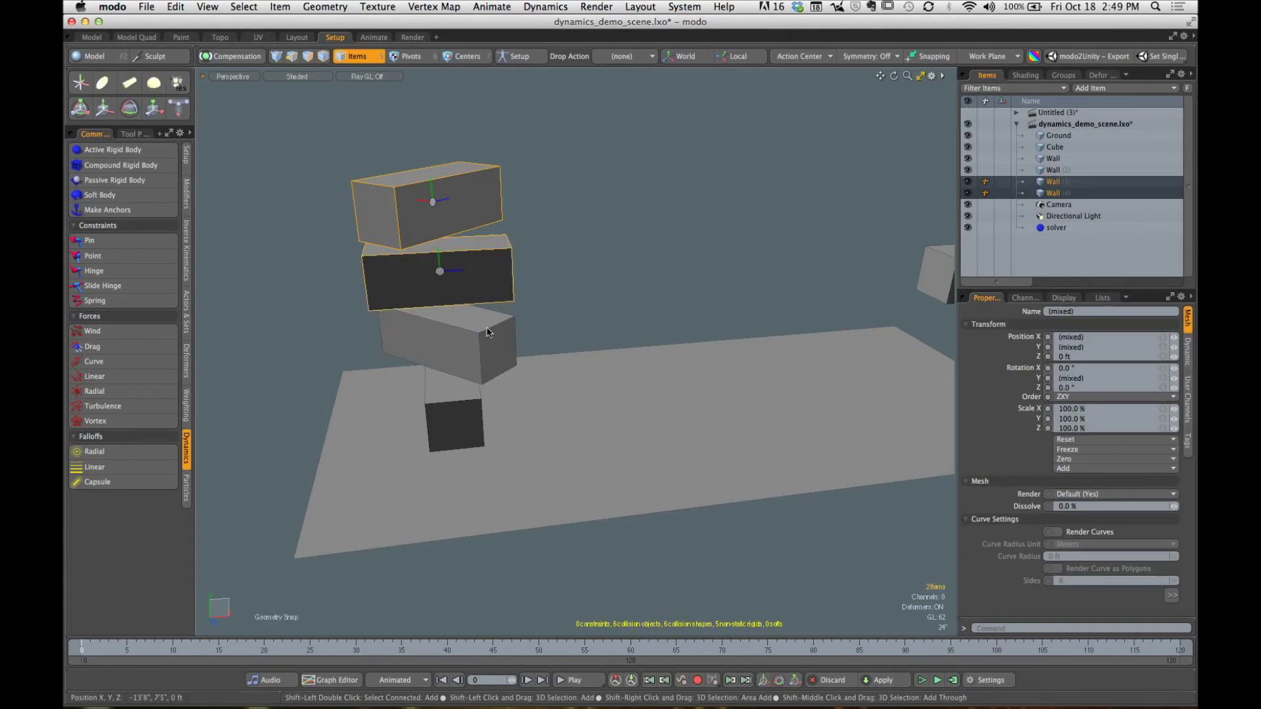
{"action": "left_click", "coordinate": [456, 337], "text": "shift"}
{"action": "left_click", "coordinate": [455, 427], "text": "shift"}
{"action": "left_click_drag", "start_coordinate": [454, 427], "coordinate": [574, 379], "text": "alt"}
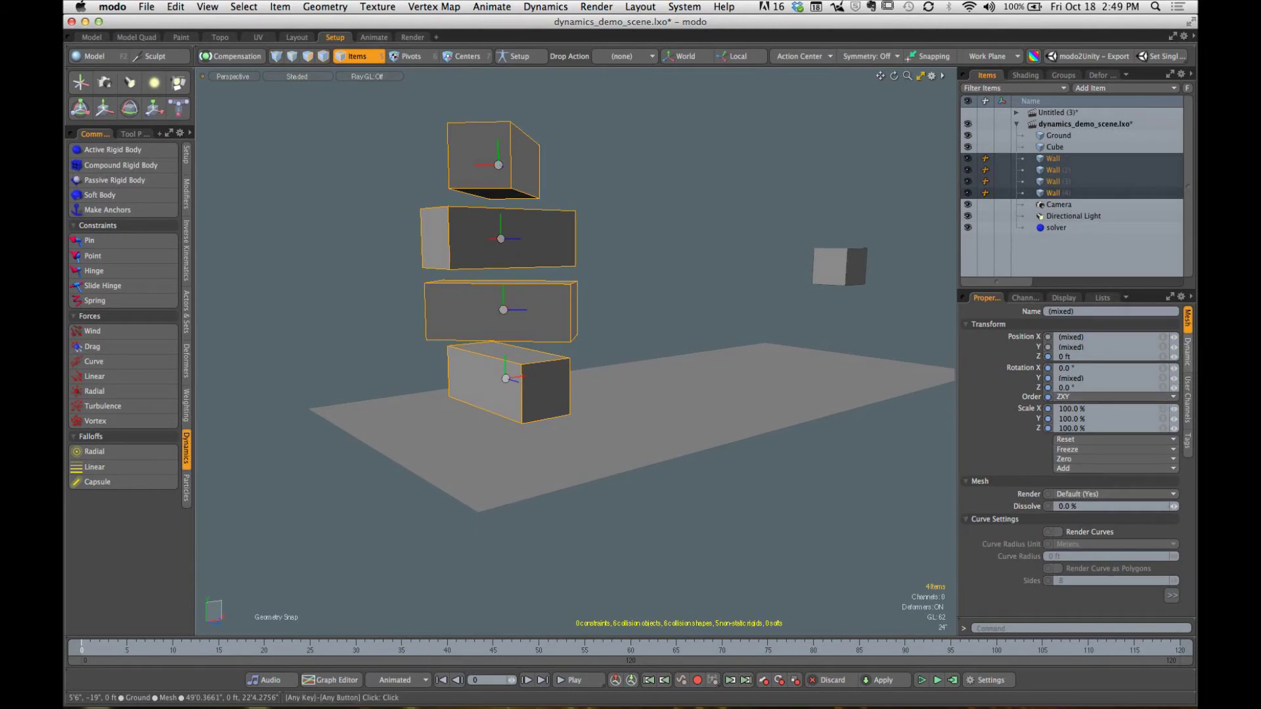
{"action": "left_click", "coordinate": [1187, 352]}
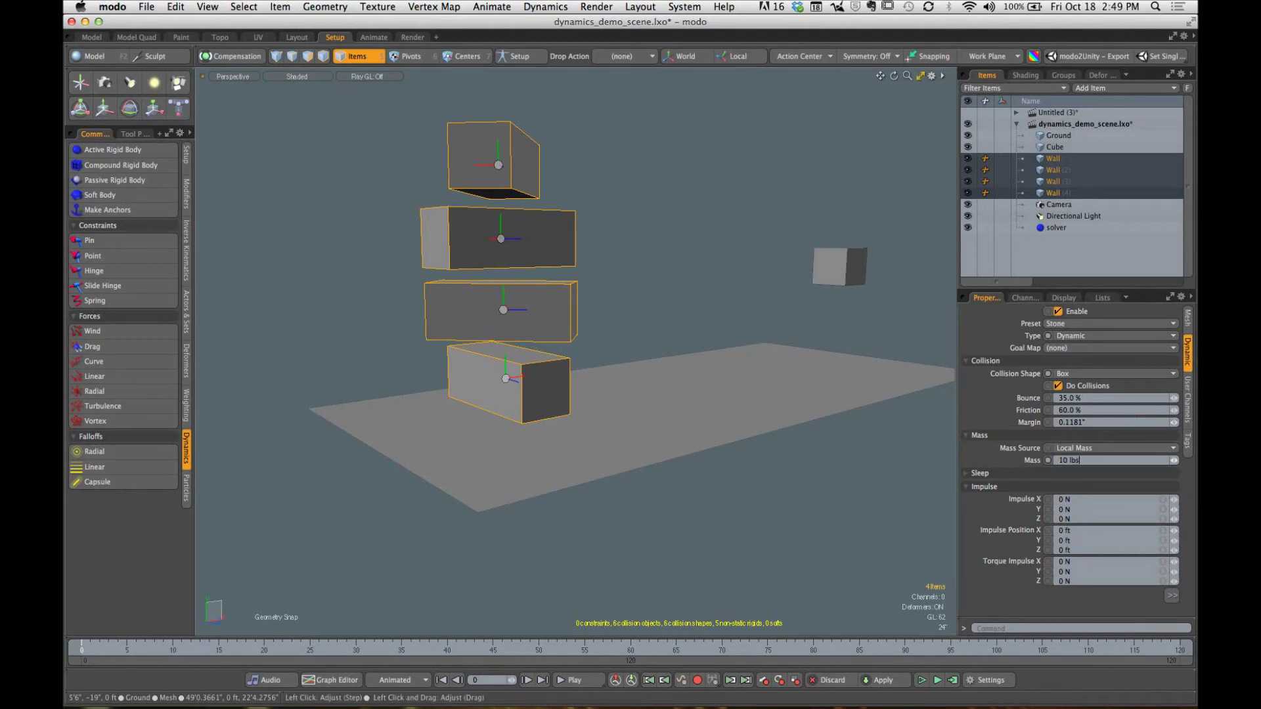
{"action": "left_click", "coordinate": [742, 293]}
{"action": "left_click", "coordinate": [925, 681]}
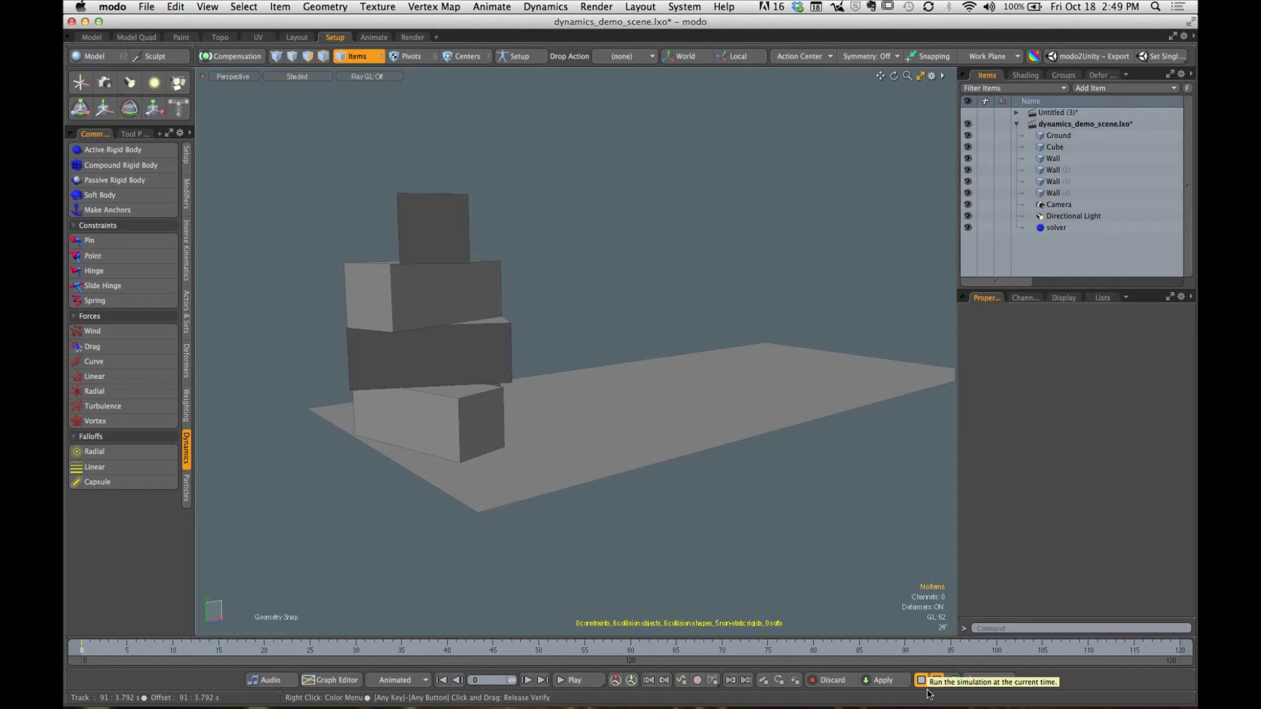
{"action": "left_click", "coordinate": [922, 681]}
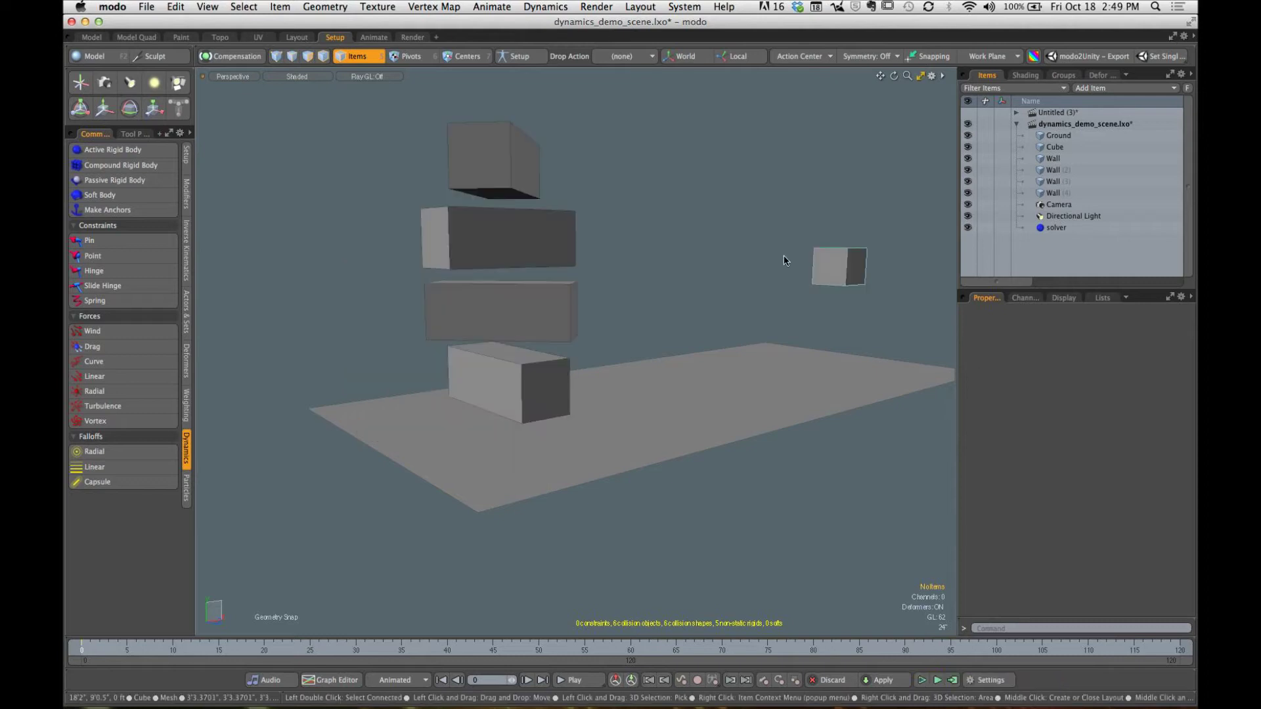
Step: Set the mass of all four Wall blocks to 5 lbs and preview the collision in the simulation
{"action": "left_click", "coordinate": [536, 178]}
{"action": "left_click", "coordinate": [551, 214], "text": "shift"}
{"action": "left_click", "coordinate": [555, 332], "text": "shift"}
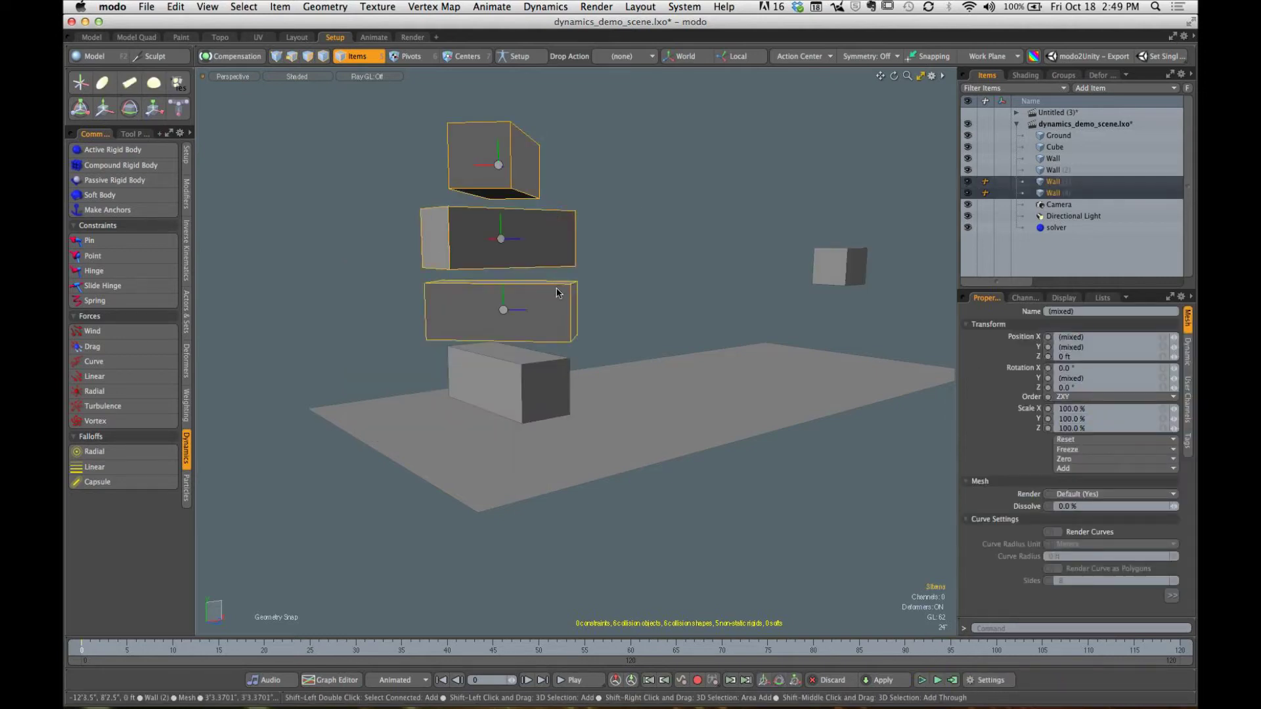
{"action": "left_click", "coordinate": [545, 394], "text": "shift"}
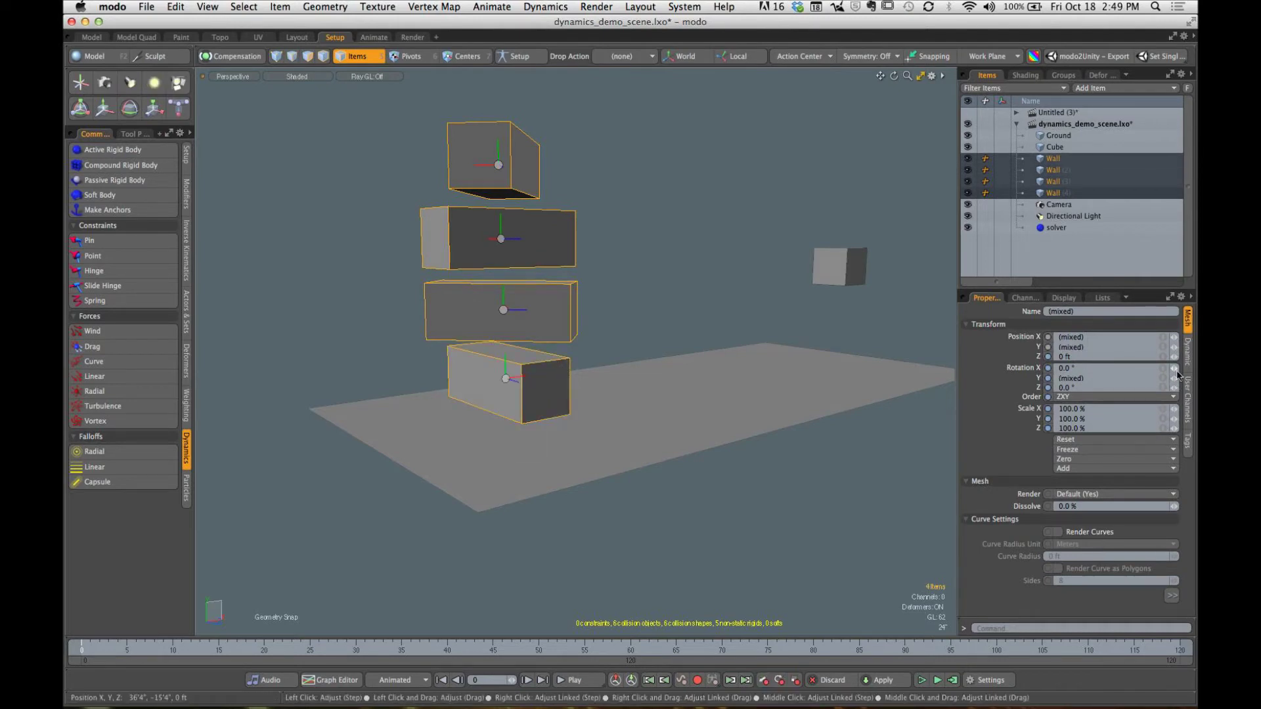
{"action": "left_click", "coordinate": [1187, 351]}
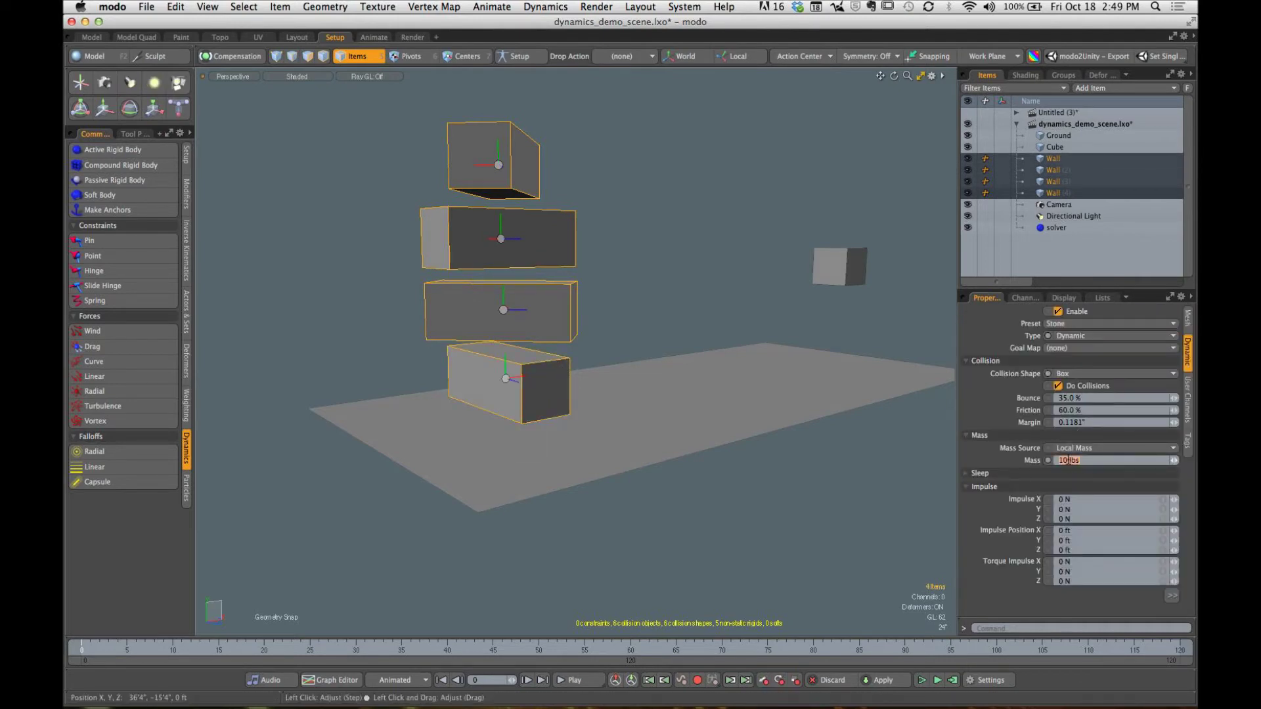
{"action": "left_click", "coordinate": [922, 680]}
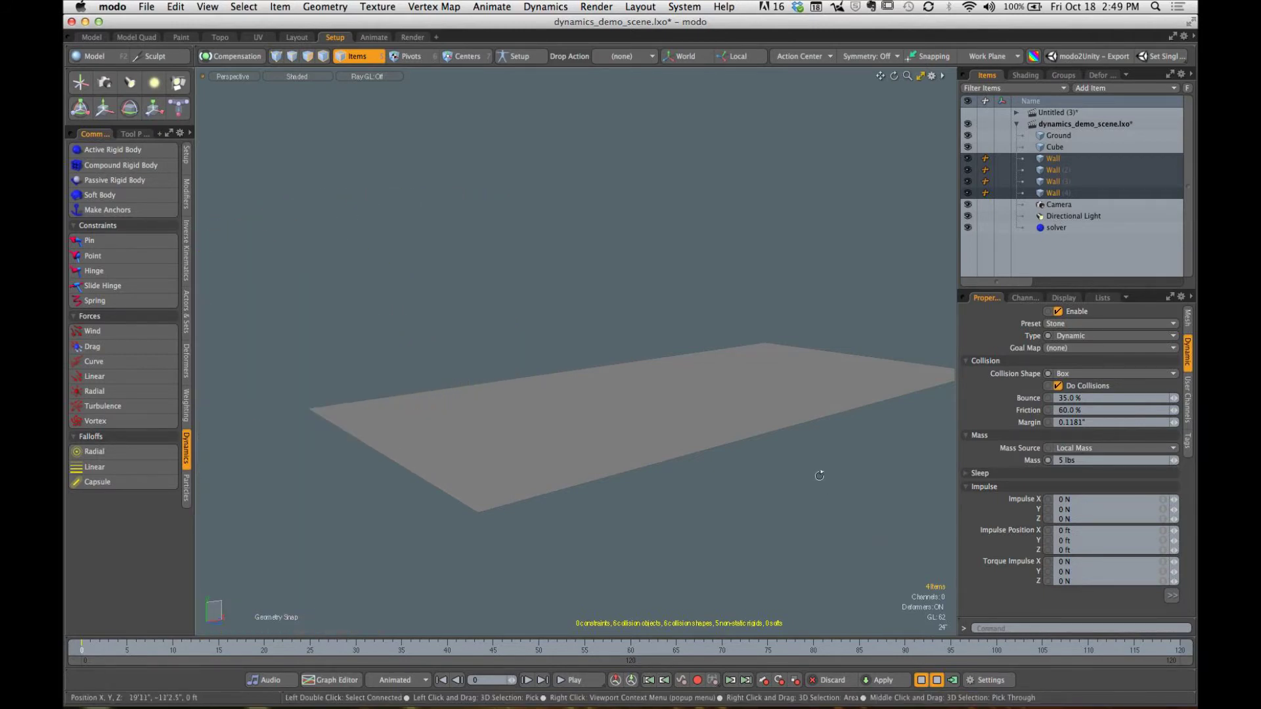
{"action": "left_click_drag", "start_coordinate": [820, 475], "coordinate": [684, 526], "text": "alt"}
{"action": "scroll", "coordinate": [563, 512], "scroll_direction": "down", "scroll_amount": 10}
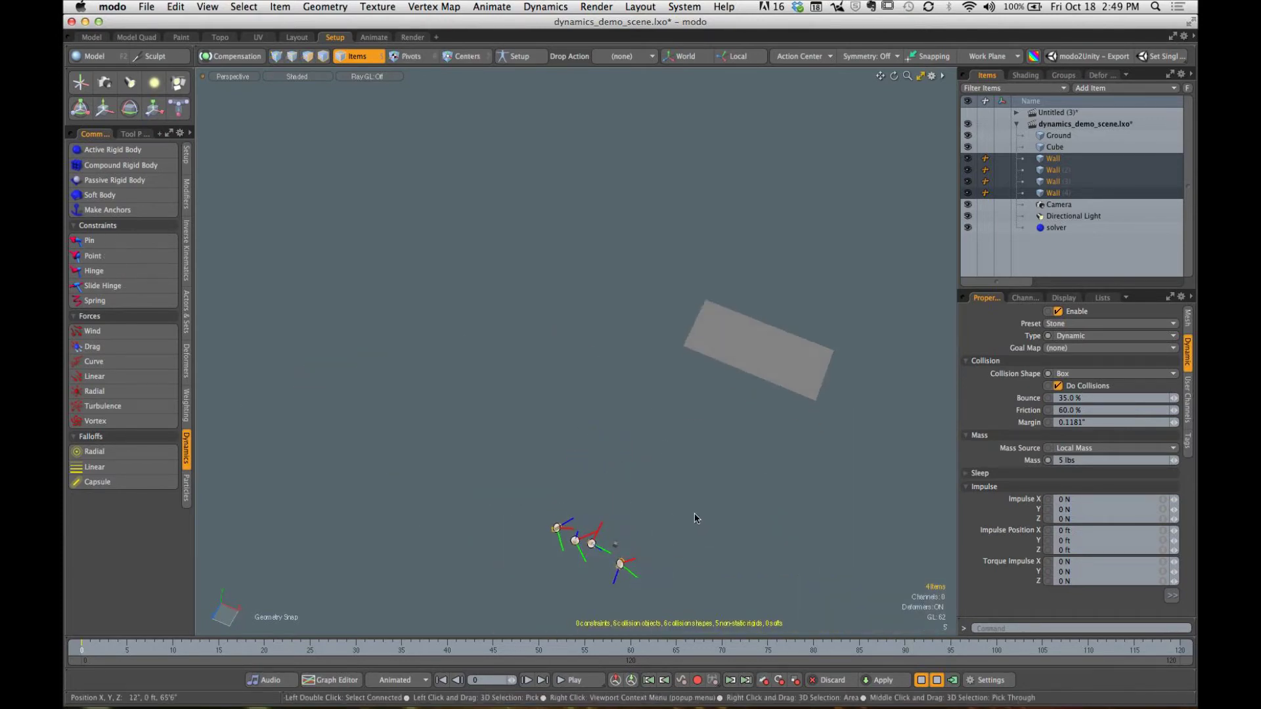
{"action": "left_click", "coordinate": [695, 514]}
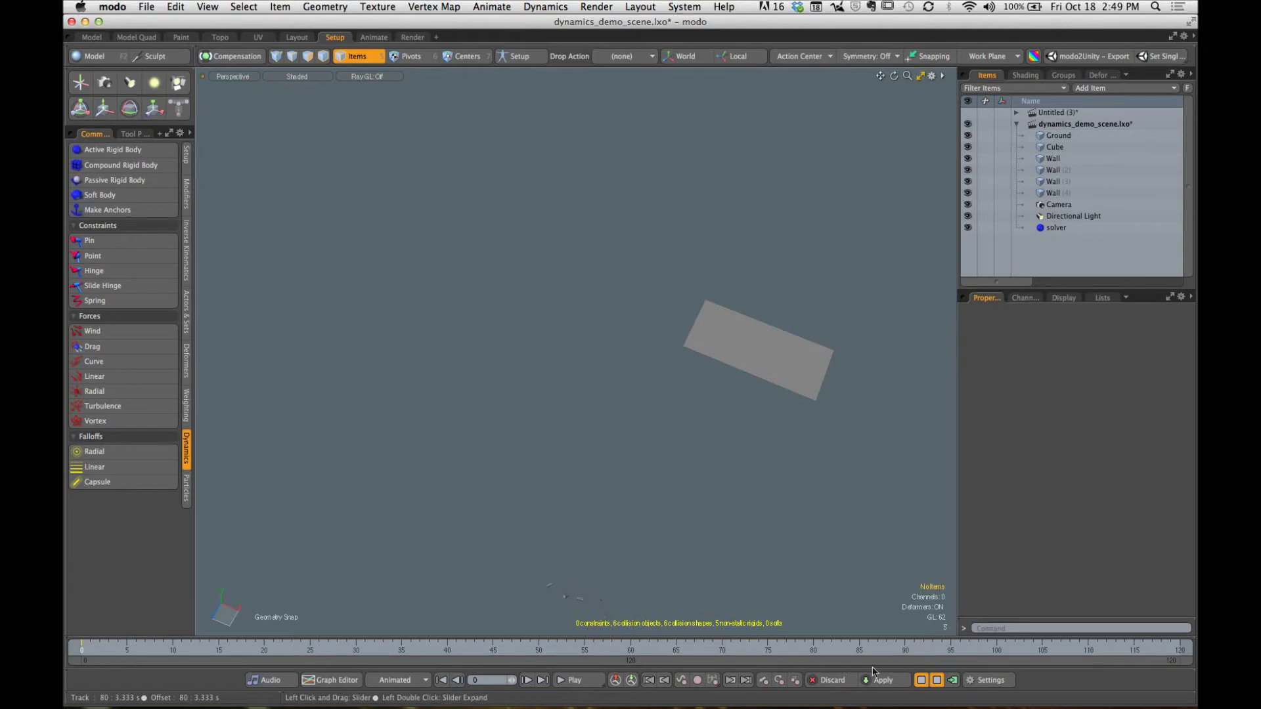
{"action": "left_click", "coordinate": [920, 683]}
Step: Set the bounce of all four Wall blocks to 100% and run the simulation
{"action": "mouse_move", "coordinate": [724, 396]}
{"action": "left_mouse_down", "text": "alt+shift"}
{"action": "mouse_move", "coordinate": [639, 471]}
{"action": "mouse_move", "coordinate": [636, 379]}
{"action": "mouse_move", "coordinate": [586, 442]}
{"action": "mouse_move", "coordinate": [722, 400]}
{"action": "left_mouse_up", "text": "alt+shift"}
{"action": "scroll", "coordinate": [636, 380], "scroll_direction": "up", "scroll_amount": 10}
{"action": "left_click", "coordinate": [448, 216]}
{"action": "left_click", "coordinate": [473, 335], "text": "shift"}
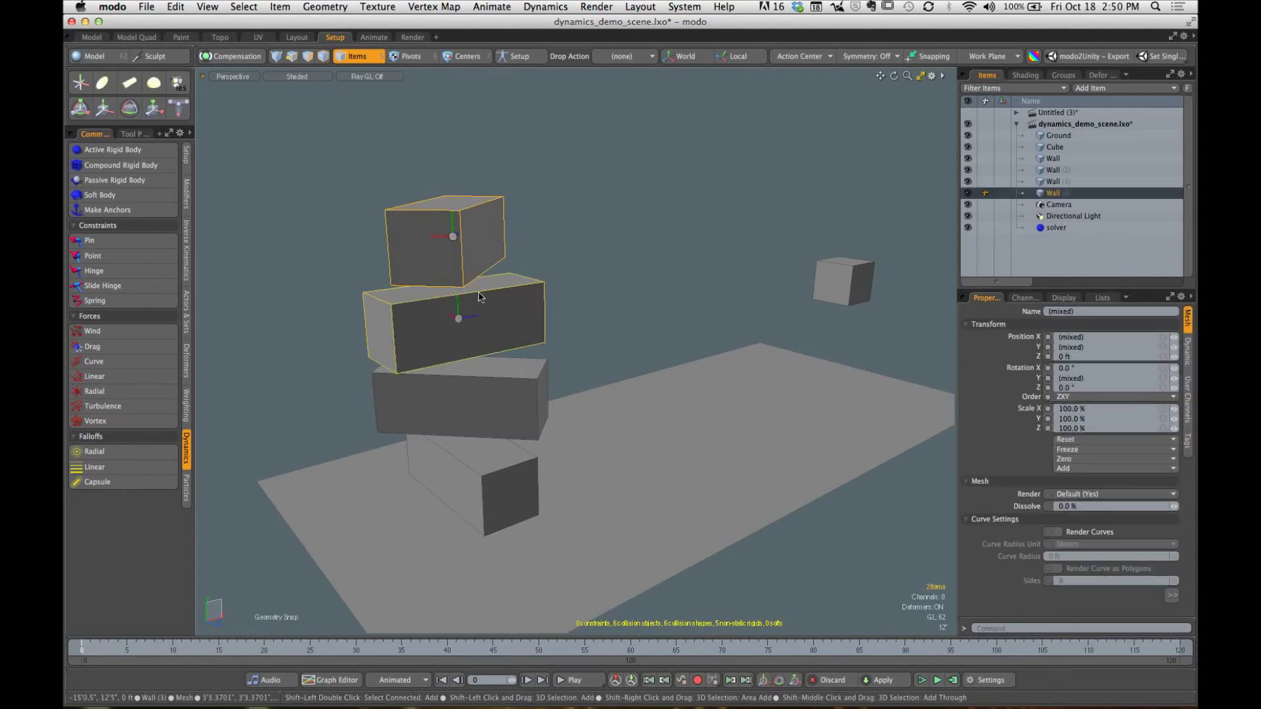
{"action": "left_click", "coordinate": [494, 380], "text": "shift"}
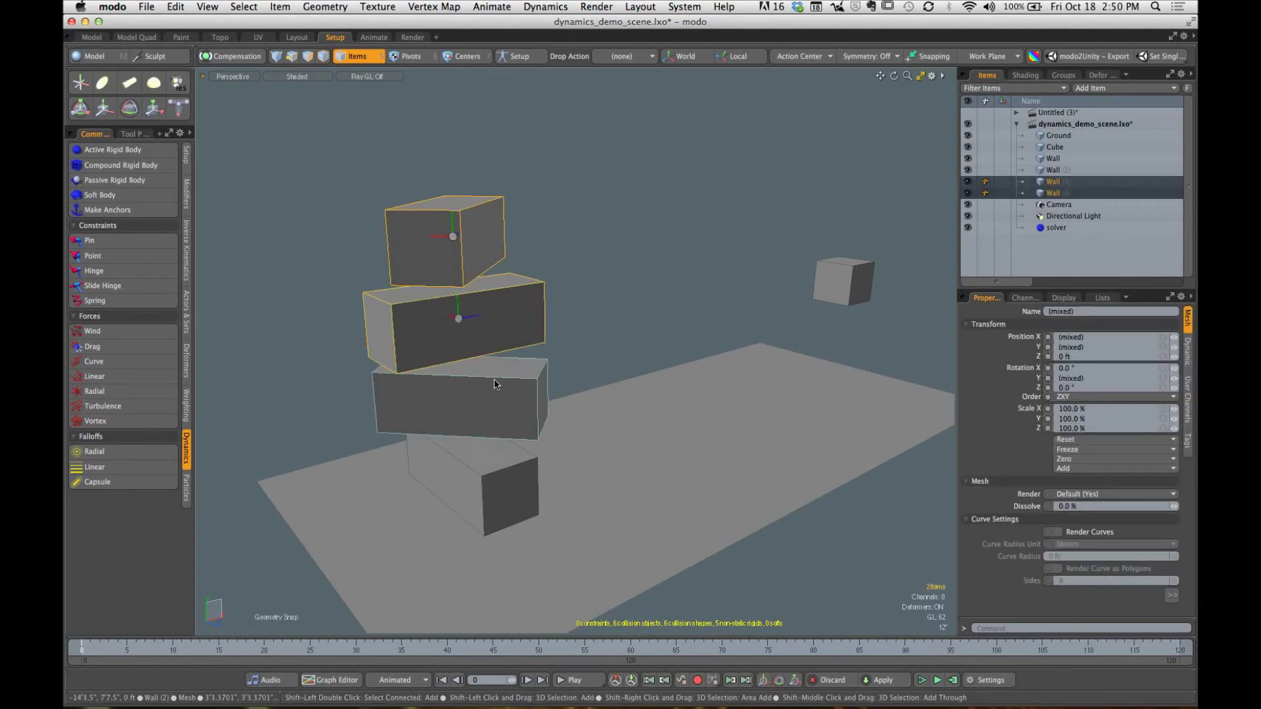
{"action": "left_click", "coordinate": [499, 474], "text": "shift"}
{"action": "left_click_drag", "start_coordinate": [500, 475], "coordinate": [574, 417], "text": "alt"}
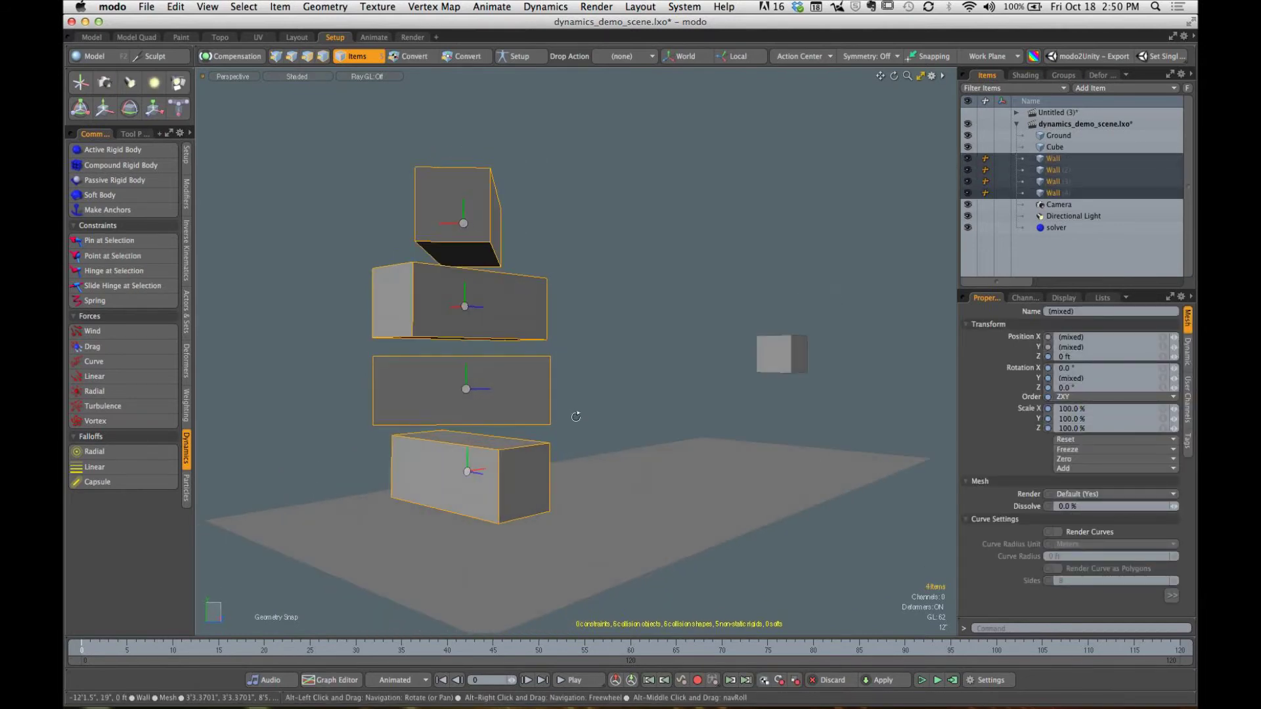
{"action": "left_click", "coordinate": [1188, 352]}
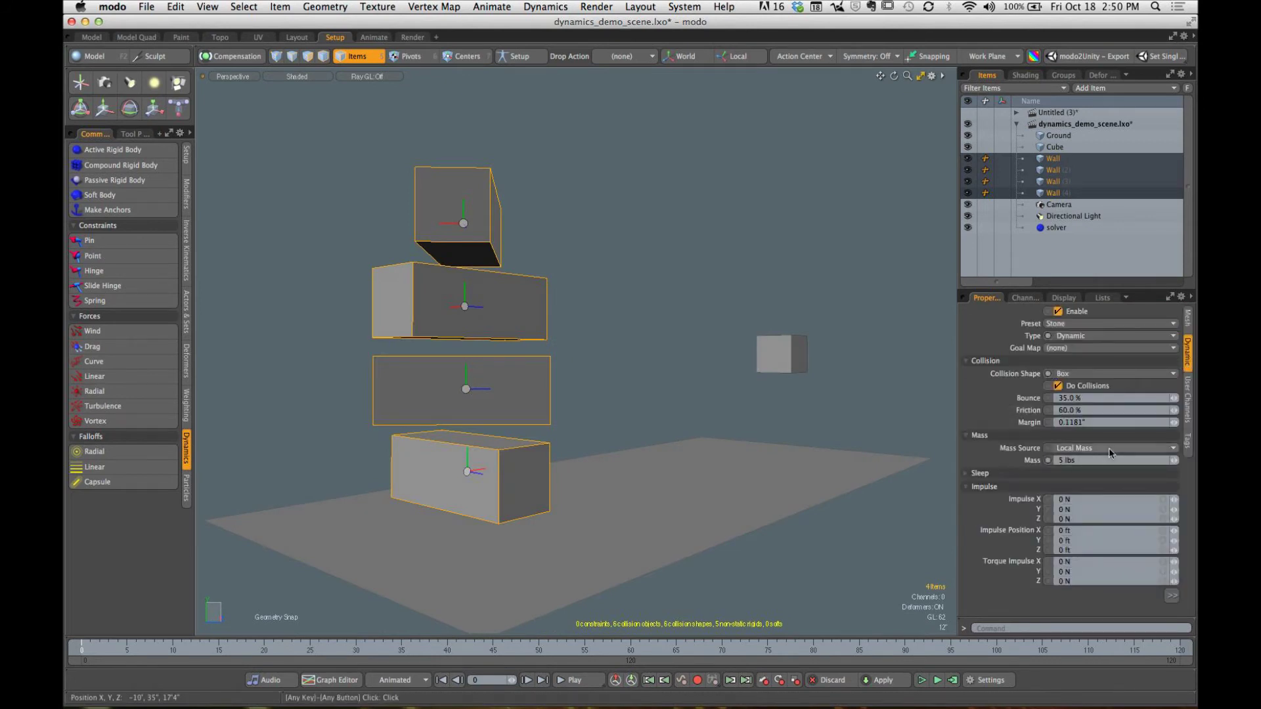
{"action": "left_click", "coordinate": [1085, 398]}
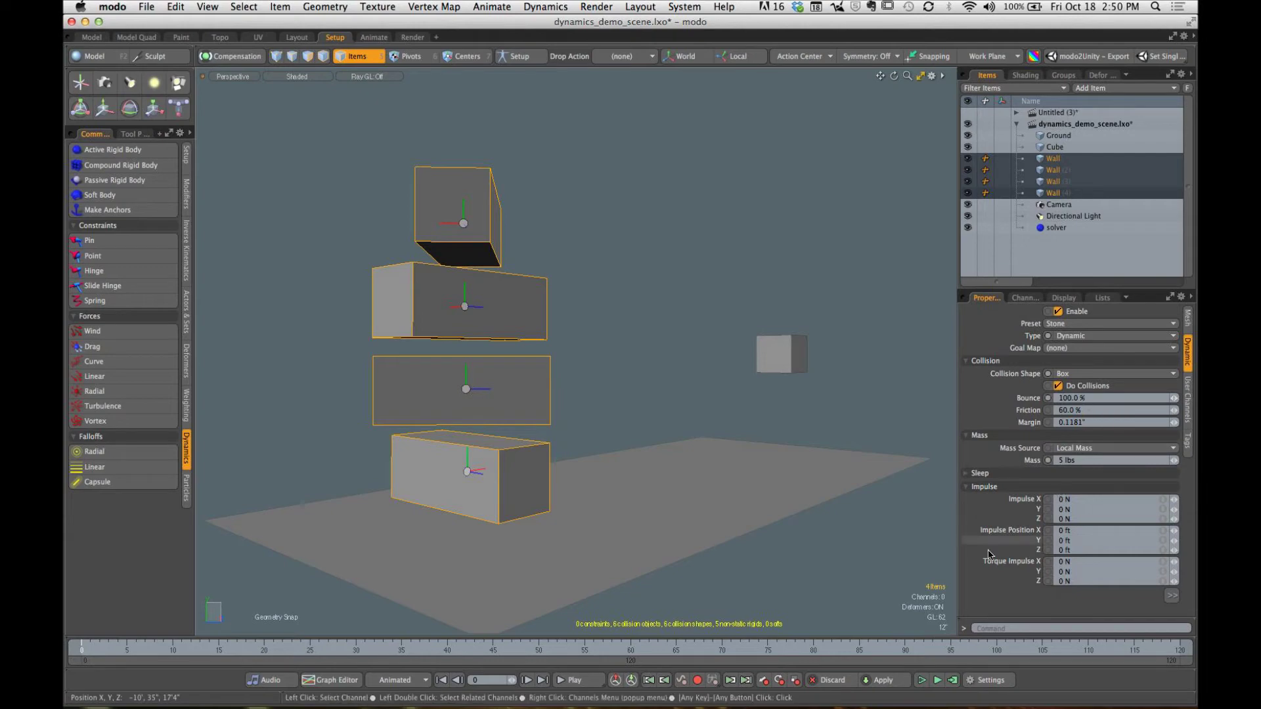
{"action": "left_click", "coordinate": [922, 680]}
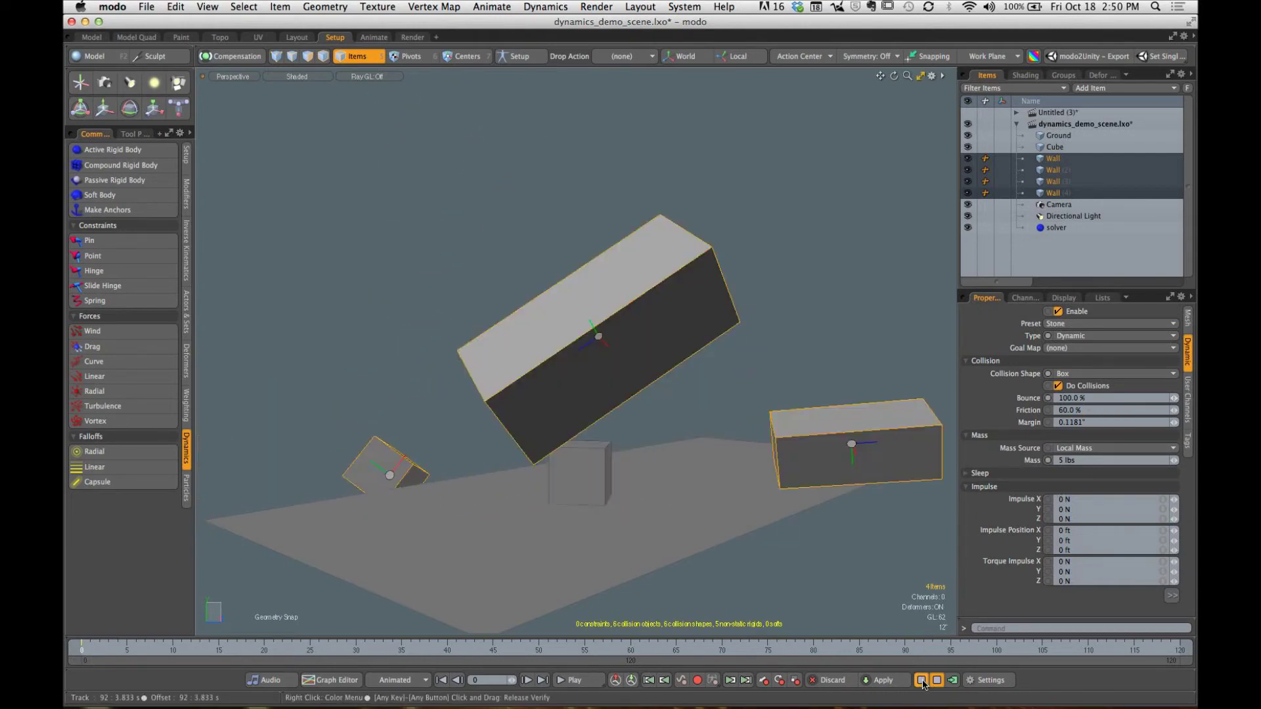
{"action": "left_click", "coordinate": [922, 681]}
{"action": "left_click_drag", "start_coordinate": [705, 391], "coordinate": [735, 412], "text": "alt"}
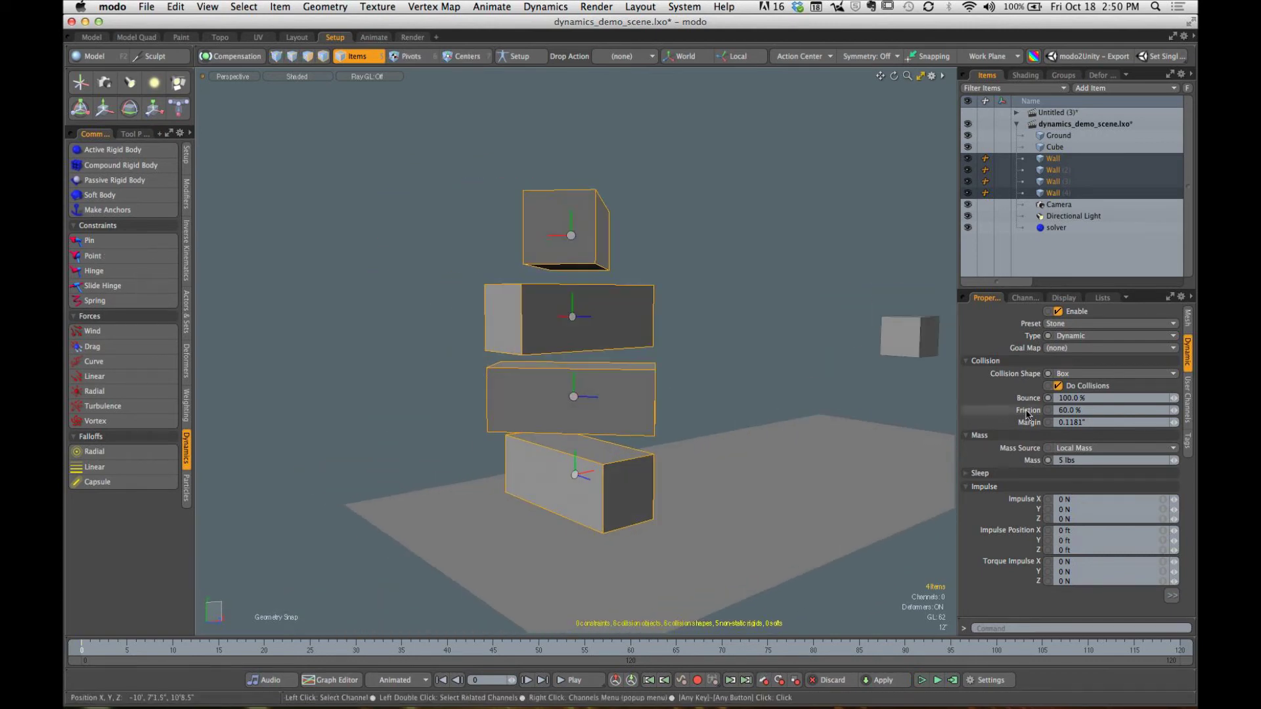
Step: Set the friction of all four Wall blocks to 100% and run the simulation
{"action": "left_click_drag", "start_coordinate": [827, 414], "coordinate": [786, 412], "text": "alt"}
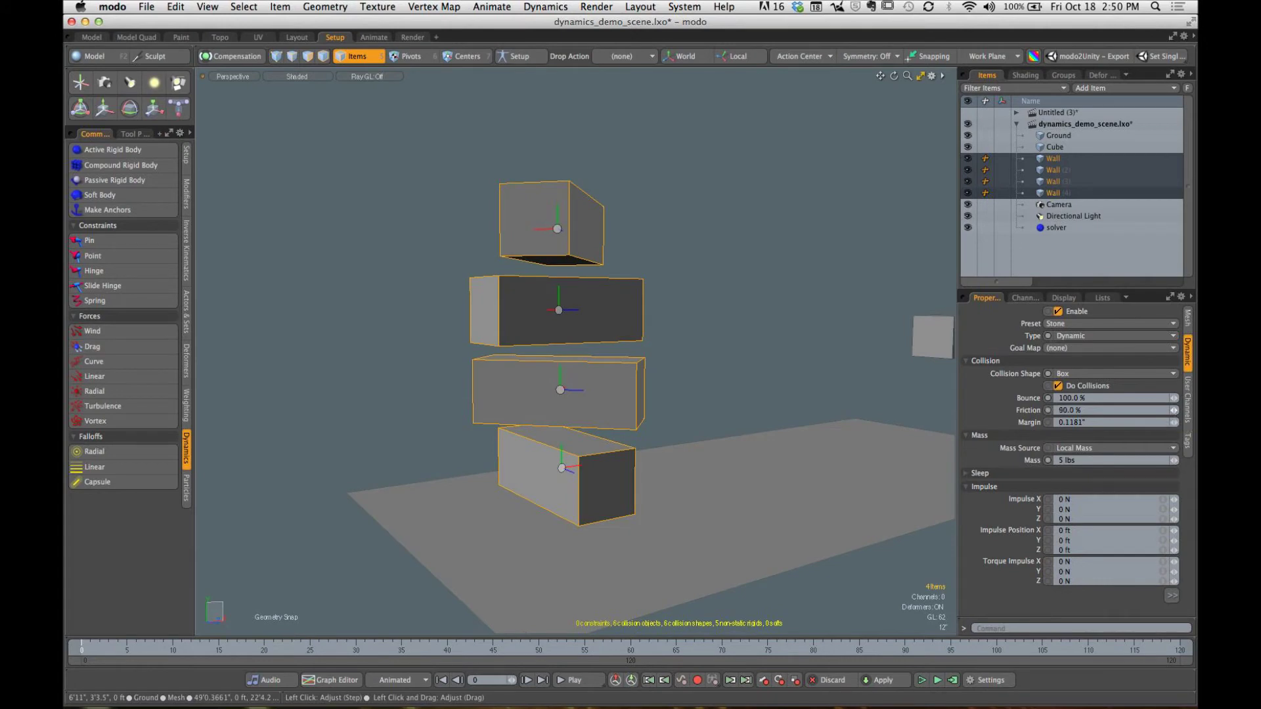
{"action": "left_click", "coordinate": [1174, 409]}
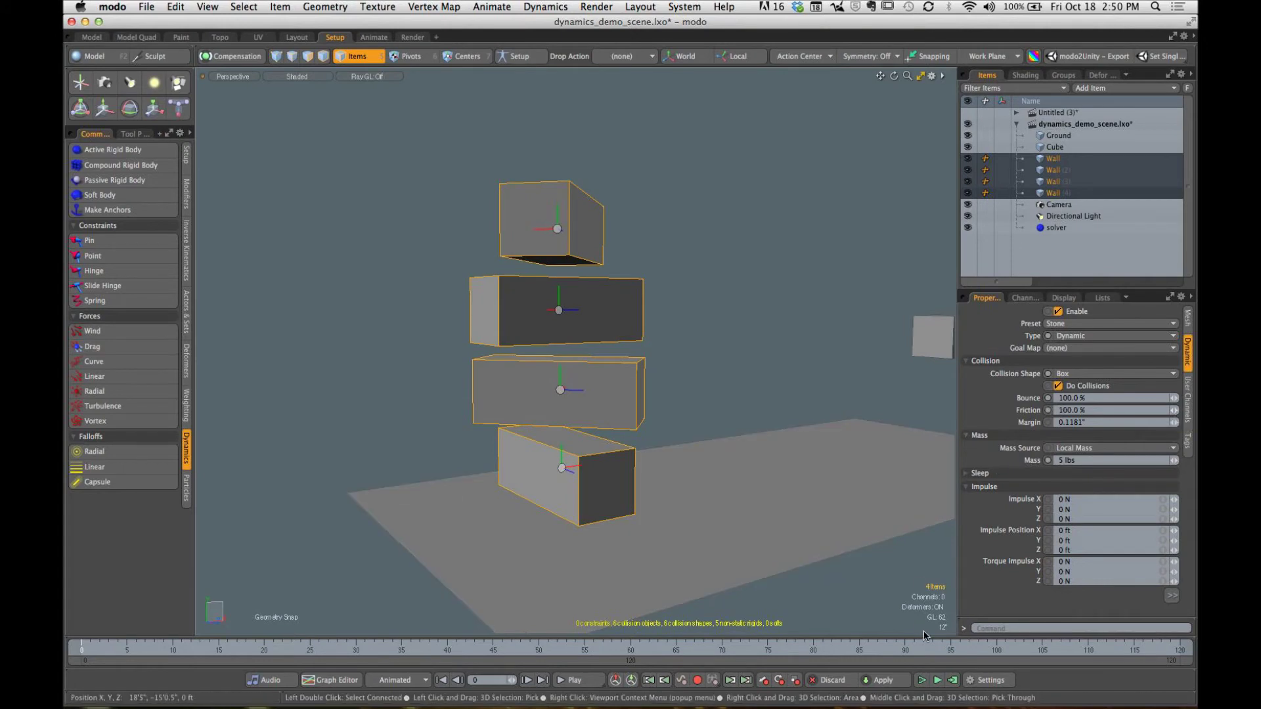
{"action": "left_click", "coordinate": [922, 682]}
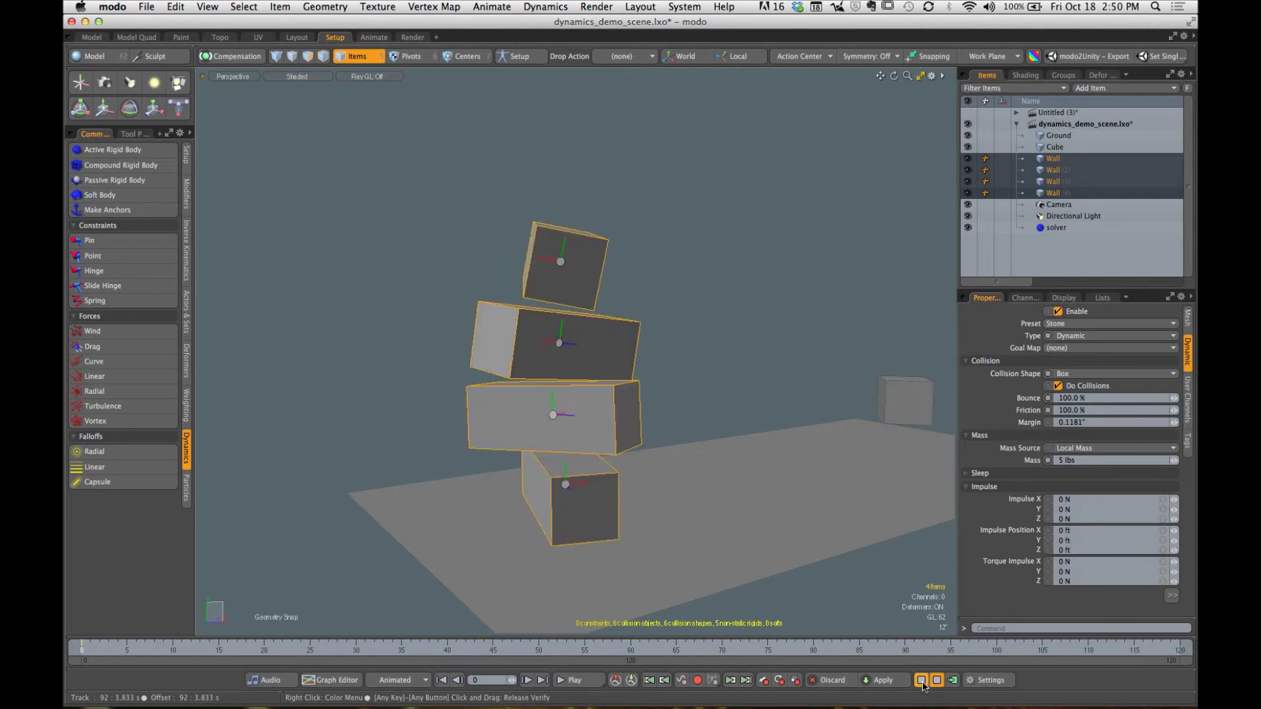
{"action": "left_click", "coordinate": [923, 681]}
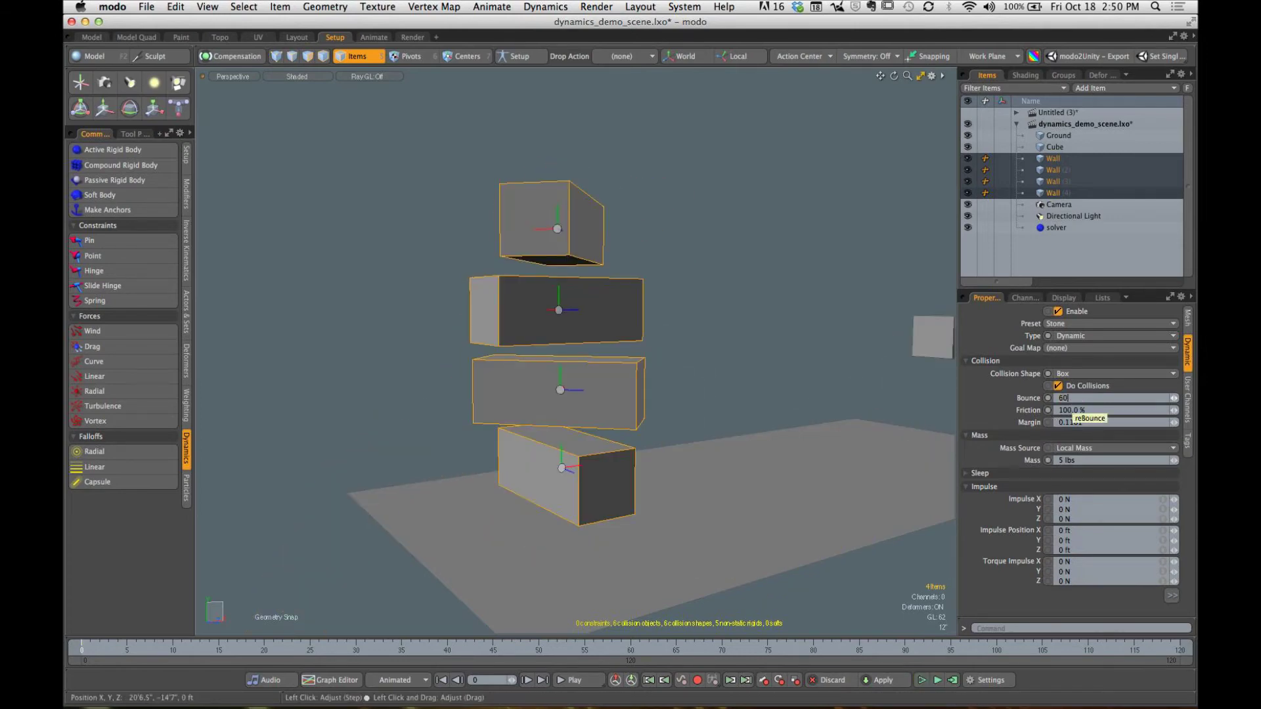
Step: Set the bounce of all four Wall blocks to 60% and run the simulation
{"action": "left_click", "coordinate": [922, 681]}
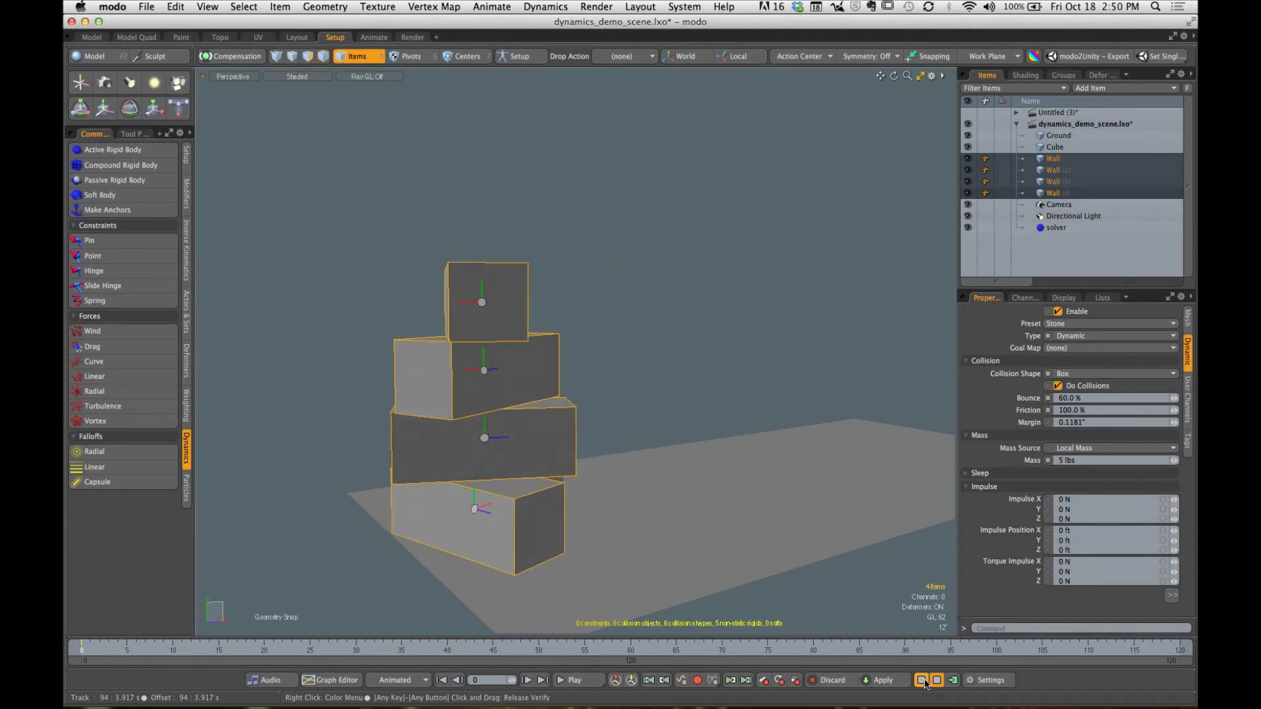
{"action": "left_click", "coordinate": [925, 684]}
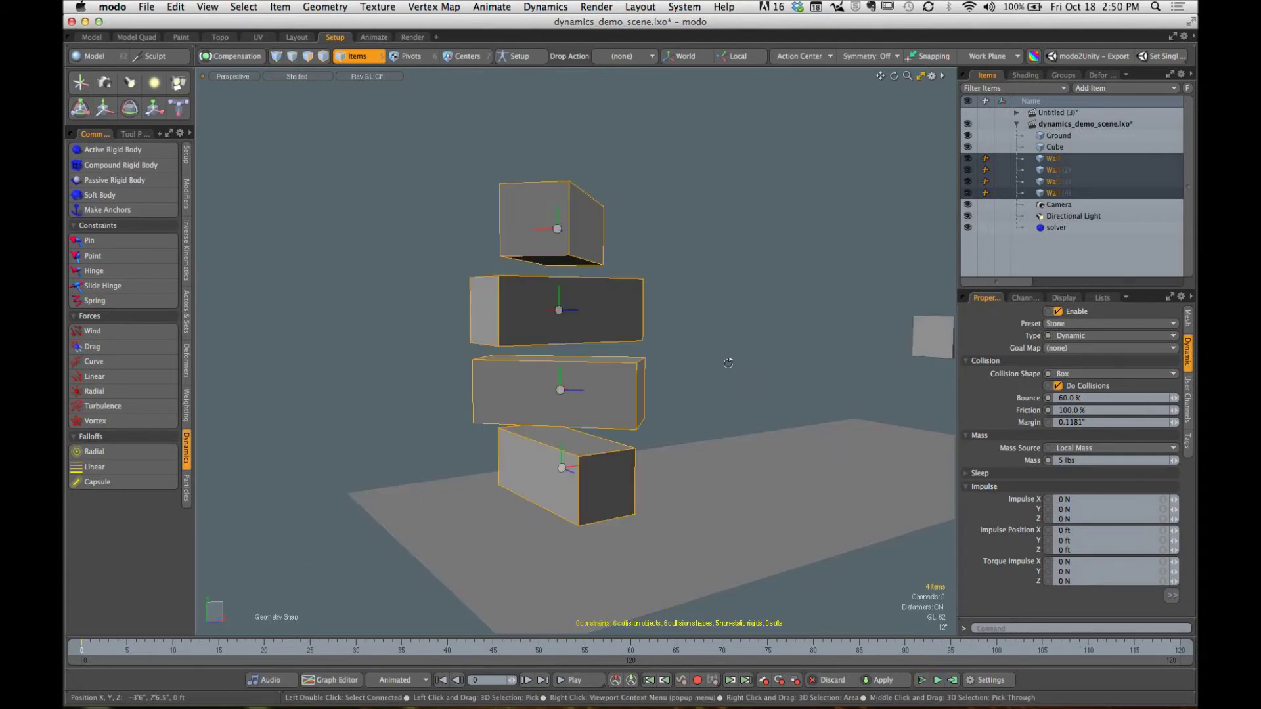
{"action": "left_click_drag", "start_coordinate": [729, 358], "coordinate": [733, 394], "text": "alt"}
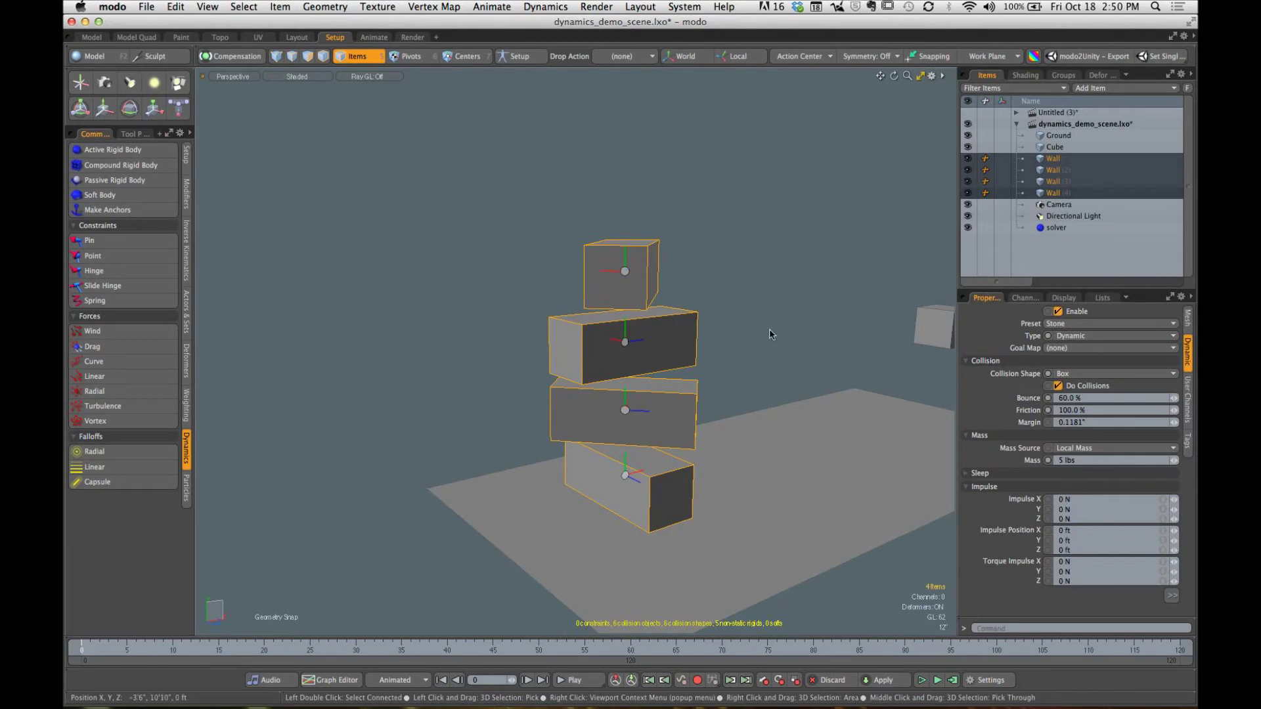
Step: Delete all four Wall blocks from the scene
{"action": "left_click", "coordinate": [1053, 193], "text": "shift"}
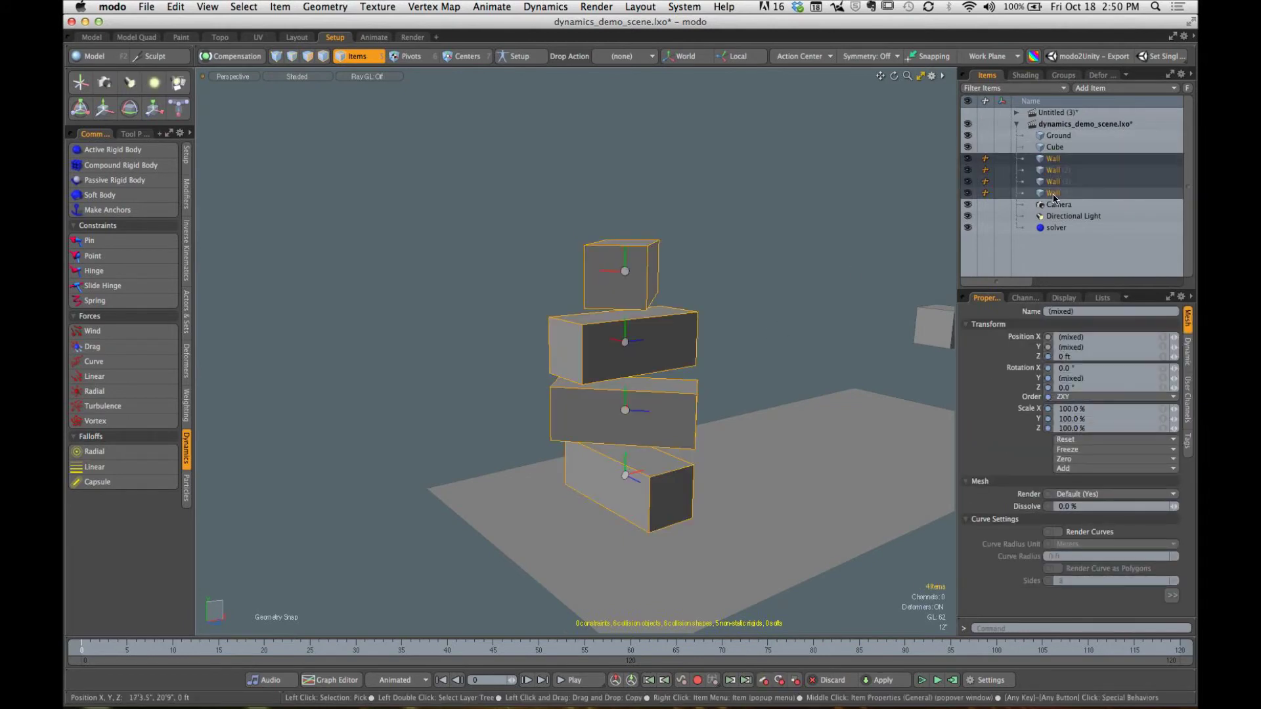
{"action": "right_click", "coordinate": [1054, 194]}
{"action": "left_click", "coordinate": [1044, 526]}
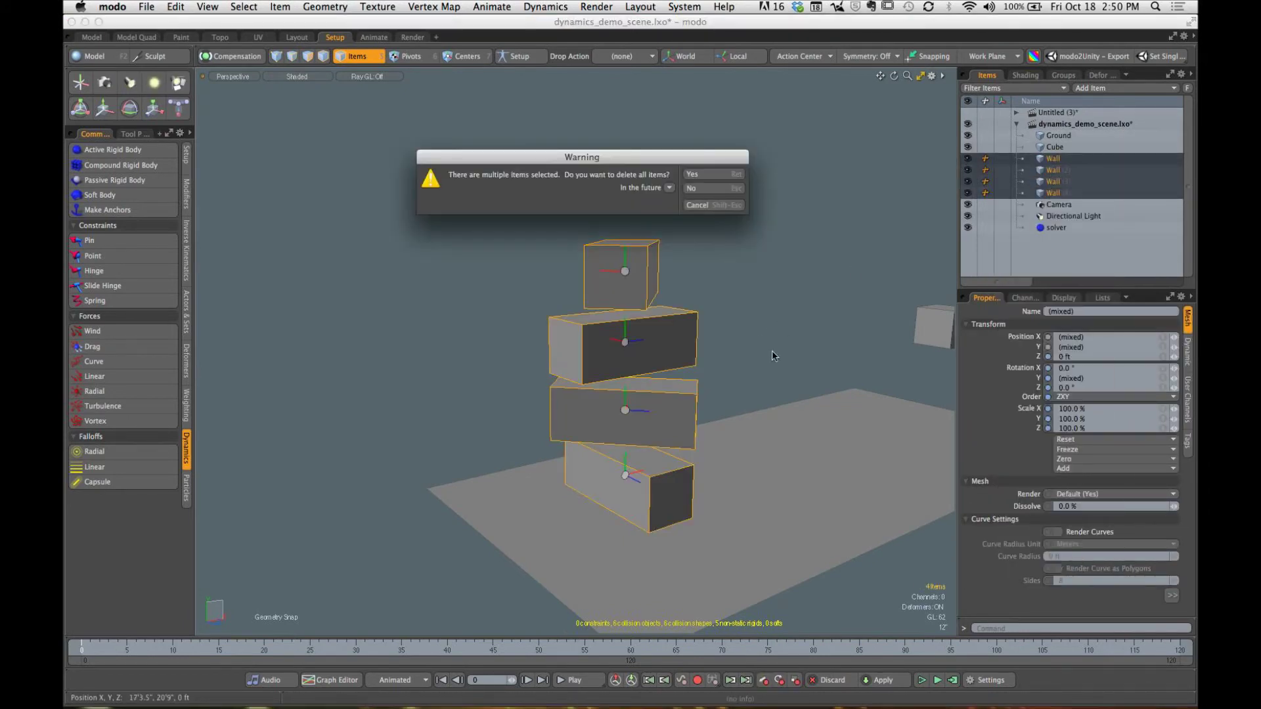
{"action": "left_click", "coordinate": [737, 172]}
Step: Add a new default cube mesh at the centre of the ground
{"action": "left_click_drag", "start_coordinate": [727, 191], "coordinate": [657, 381], "text": "alt"}
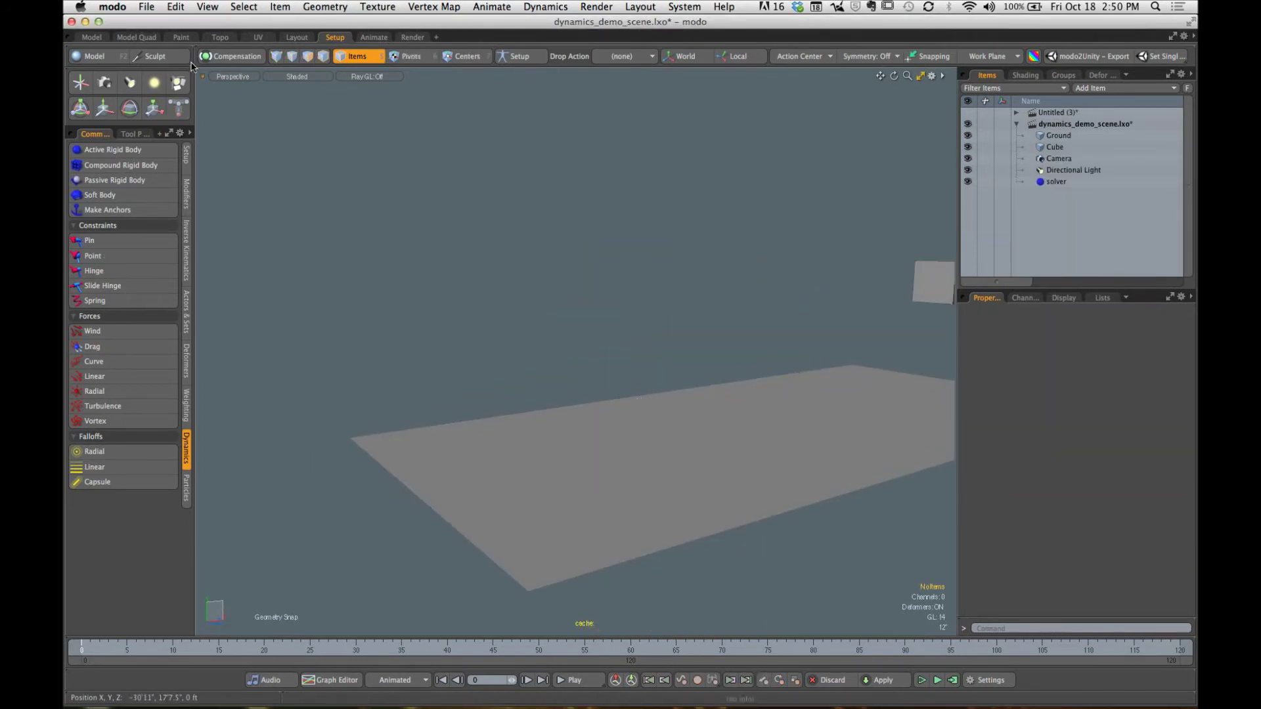
{"action": "left_click", "coordinate": [95, 56]}
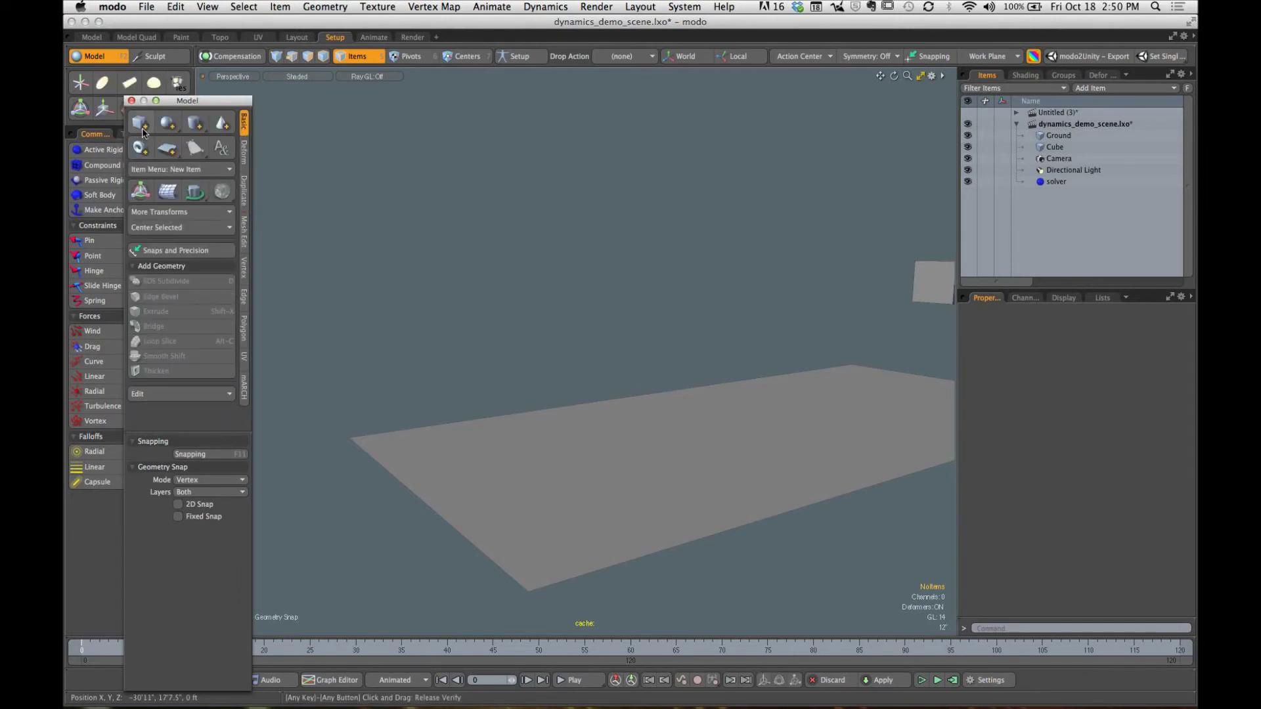
{"action": "left_click", "coordinate": [139, 123]}
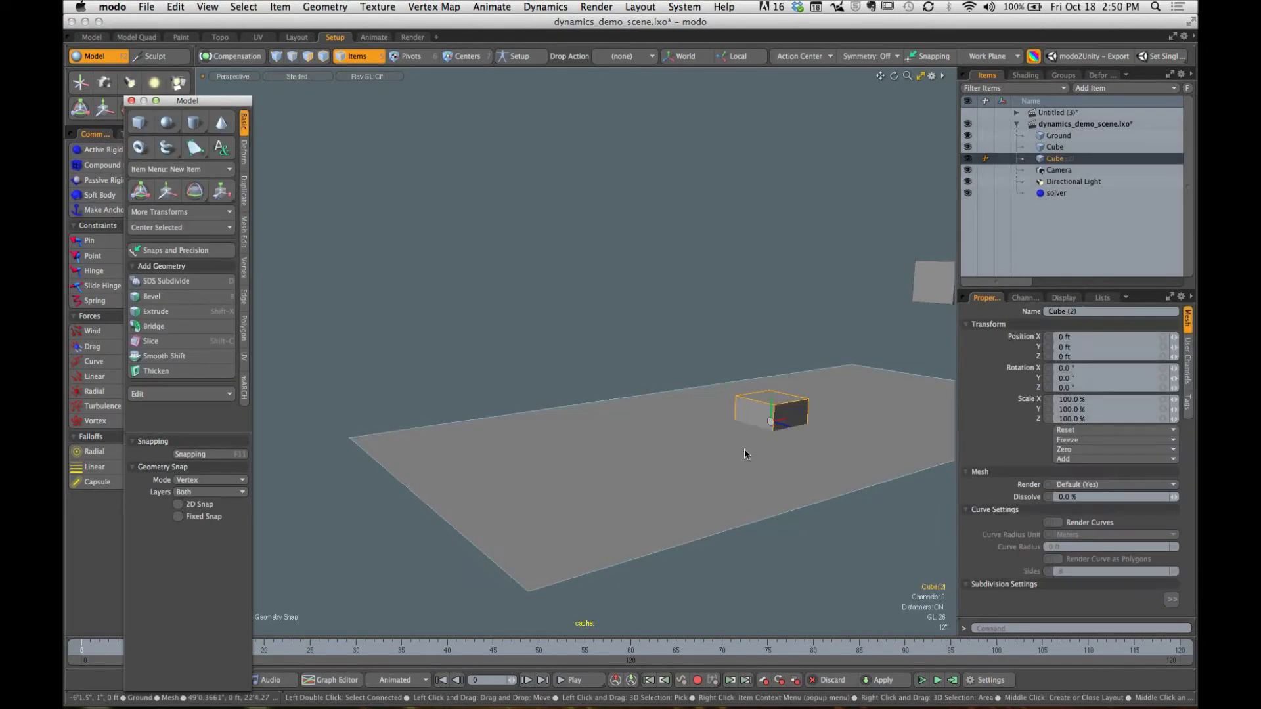
{"action": "left_click", "coordinate": [131, 100]}
Step: Scale all polygons of the new cube down uniformly, and stretch them along Z into a long, narrow bar
{"action": "left_click", "coordinate": [307, 55]}
{"action": "scroll", "coordinate": [776, 433], "scroll_direction": "up", "scroll_amount": 5}
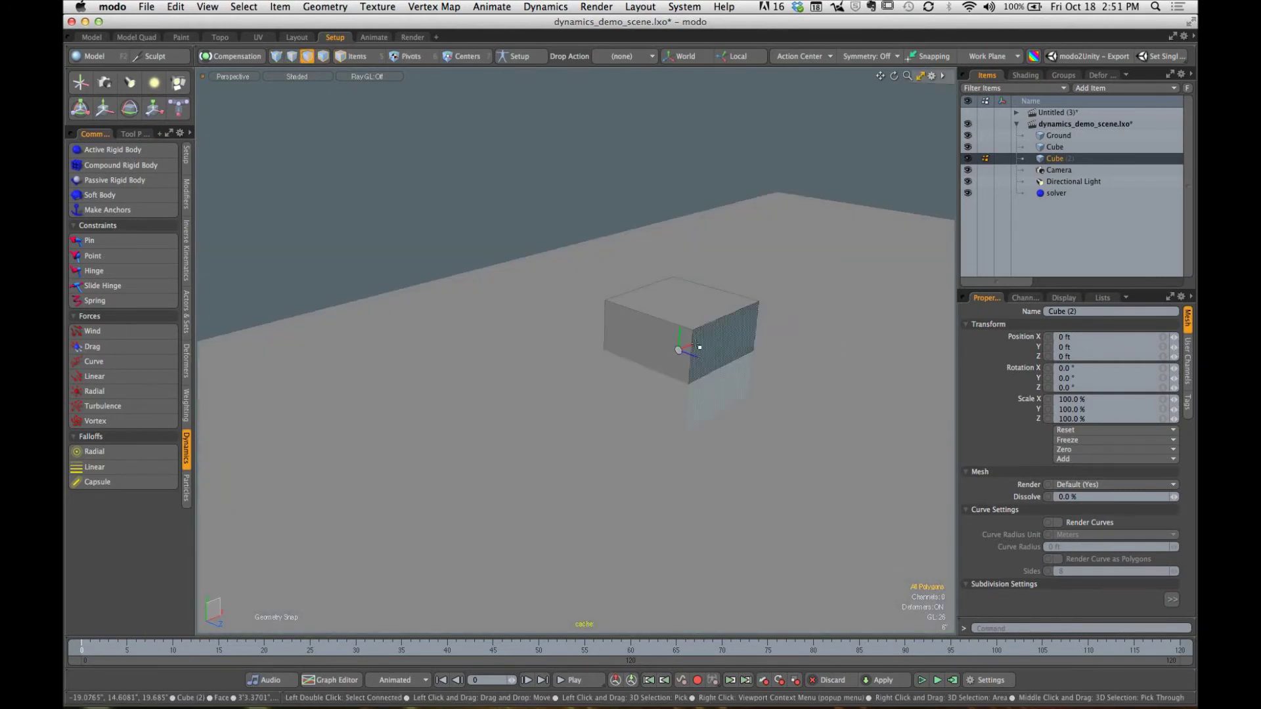
{"action": "double_click", "coordinate": [698, 345]}
{"action": "key", "text": "w"}
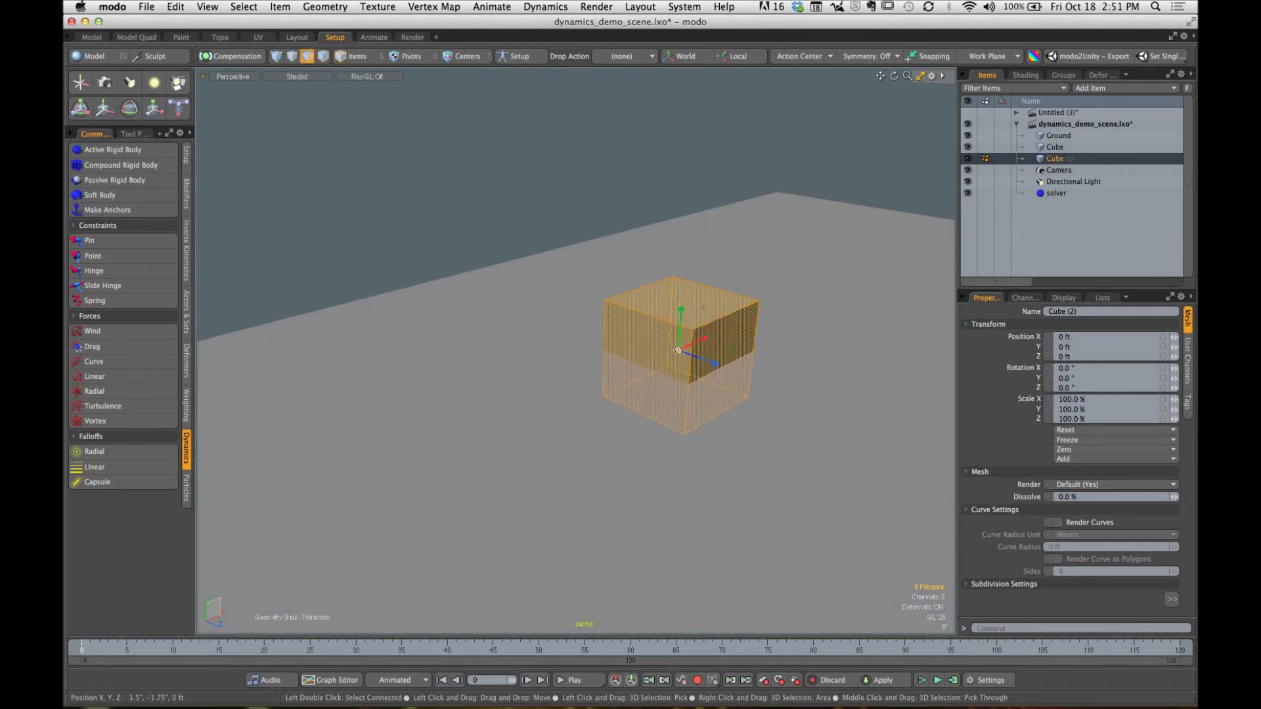
{"action": "left_click_drag", "start_coordinate": [678, 350], "coordinate": [631, 350]}
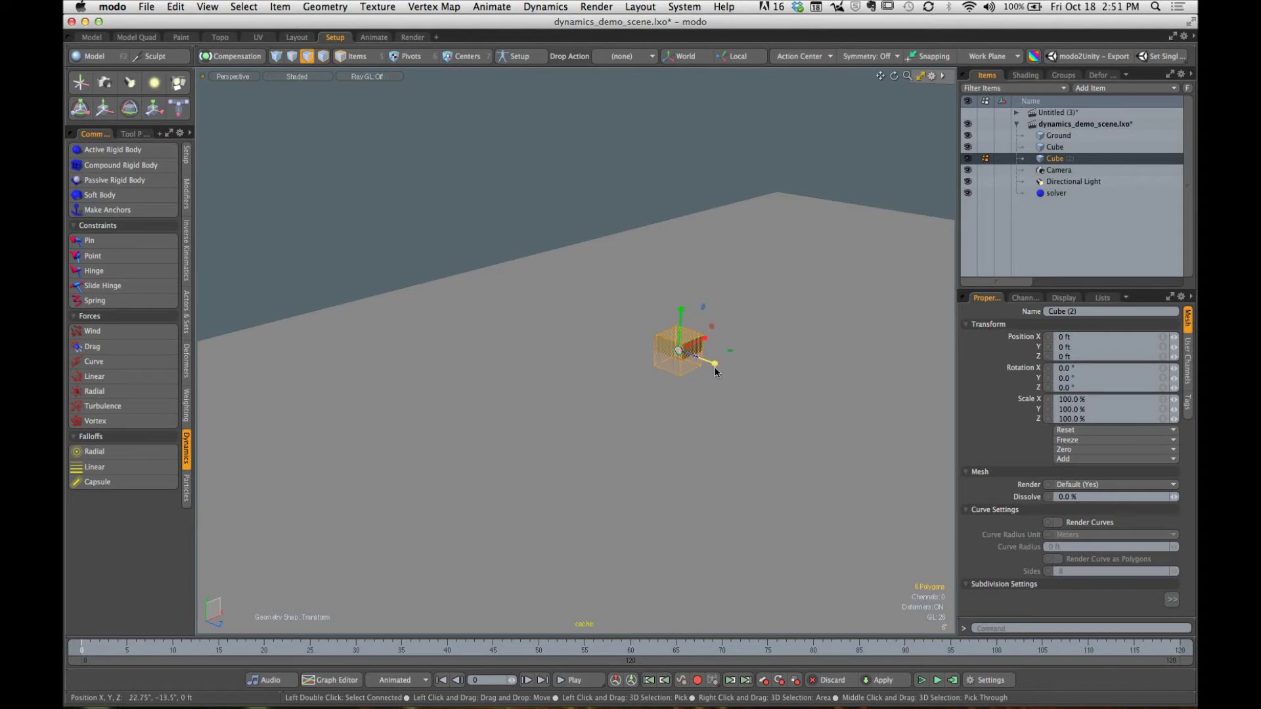
{"action": "left_click_drag", "start_coordinate": [715, 369], "coordinate": [756, 384]}
{"action": "mouse_move", "coordinate": [637, 348]}
{"action": "left_mouse_down", "text": "alt"}
{"action": "mouse_move", "coordinate": [518, 312]}
{"action": "mouse_move", "coordinate": [624, 335]}
{"action": "left_mouse_up", "text": "alt"}
{"action": "mouse_move", "coordinate": [701, 367]}
{"action": "left_mouse_down"}
{"action": "mouse_move", "coordinate": [663, 358]}
{"action": "mouse_move", "coordinate": [702, 368]}
{"action": "left_mouse_up"}
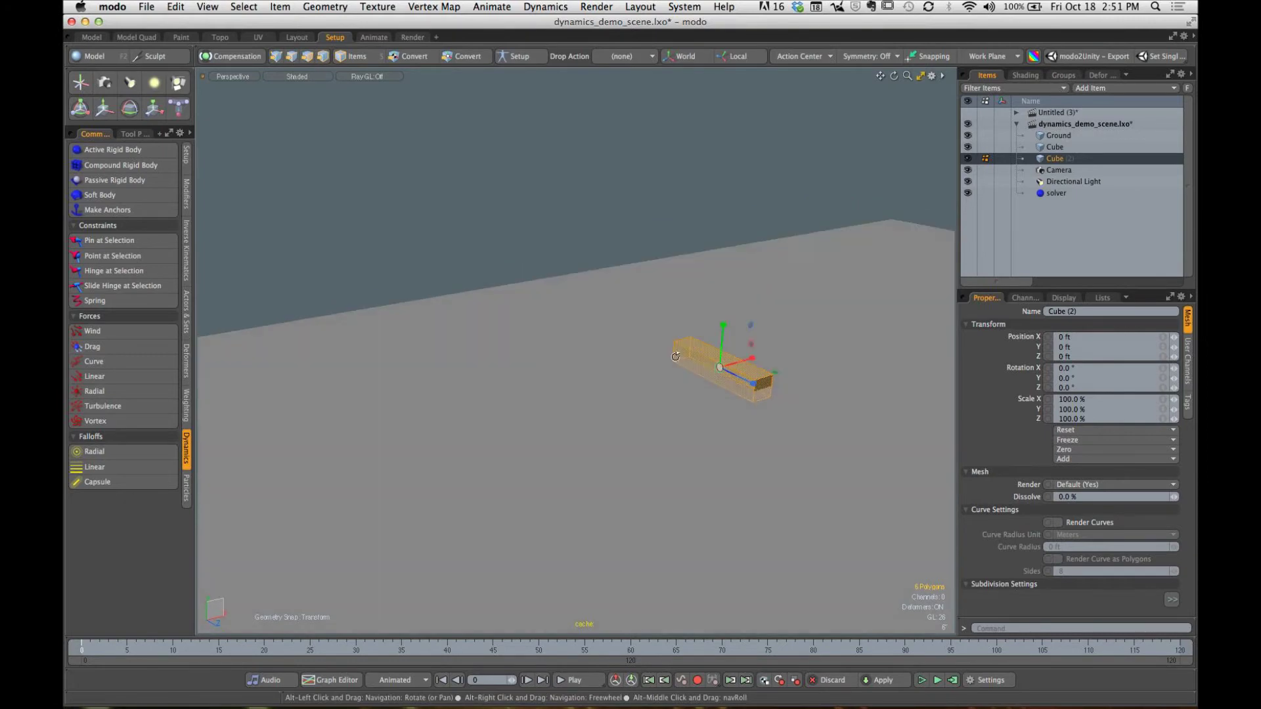
Step: Make the bar item an active rigid body
{"action": "left_click", "coordinate": [358, 59]}
{"action": "left_click_drag", "start_coordinate": [591, 234], "coordinate": [382, 216], "text": "alt"}
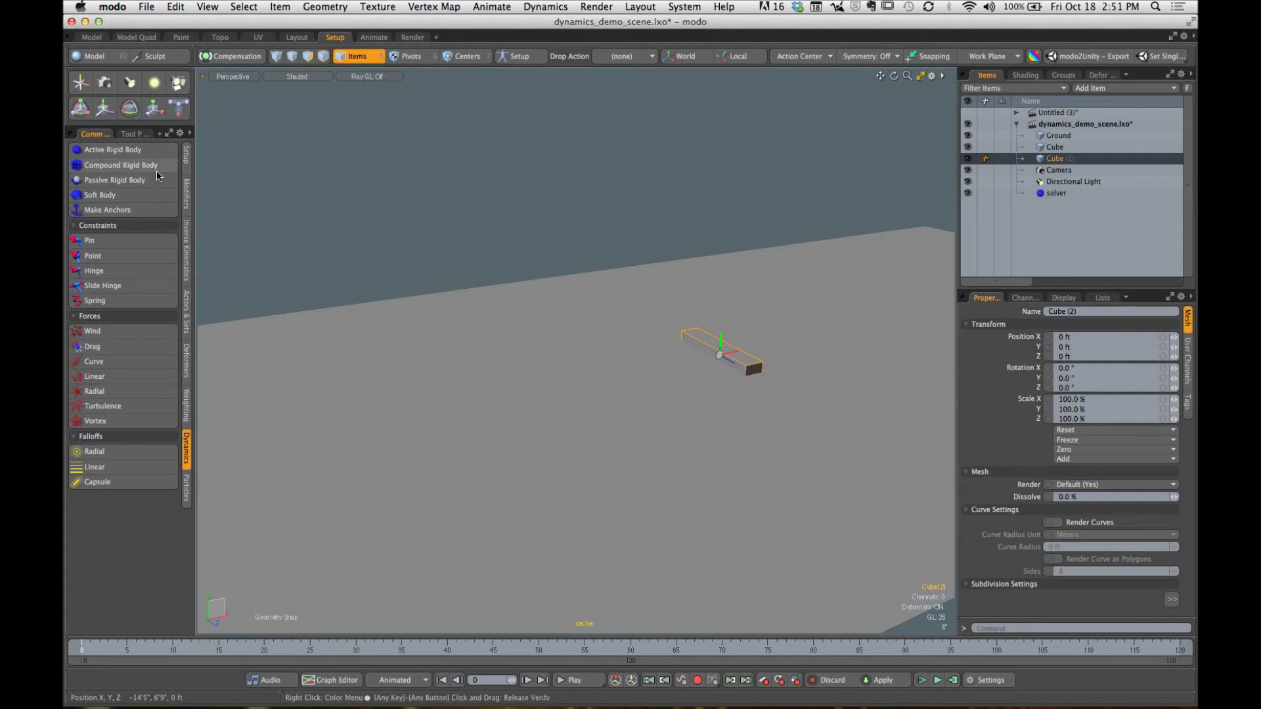
{"action": "left_click", "coordinate": [112, 150]}
Step: Move the bar to the far end of the ground, at X -17'11.5" and Y 6.5"
{"action": "mouse_move", "coordinate": [782, 314]}
{"action": "left_mouse_down", "text": "alt"}
{"action": "mouse_move", "coordinate": [714, 346]}
{"action": "mouse_move", "coordinate": [713, 307]}
{"action": "mouse_move", "coordinate": [633, 248]}
{"action": "mouse_move", "coordinate": [703, 243]}
{"action": "mouse_move", "coordinate": [743, 305]}
{"action": "mouse_move", "coordinate": [700, 345]}
{"action": "mouse_move", "coordinate": [508, 397]}
{"action": "mouse_move", "coordinate": [527, 377]}
{"action": "left_mouse_up", "text": "alt"}
{"action": "key", "text": "w"}
{"action": "key", "text": "space"}
{"action": "key", "text": "e"}
{"action": "key", "text": "space"}
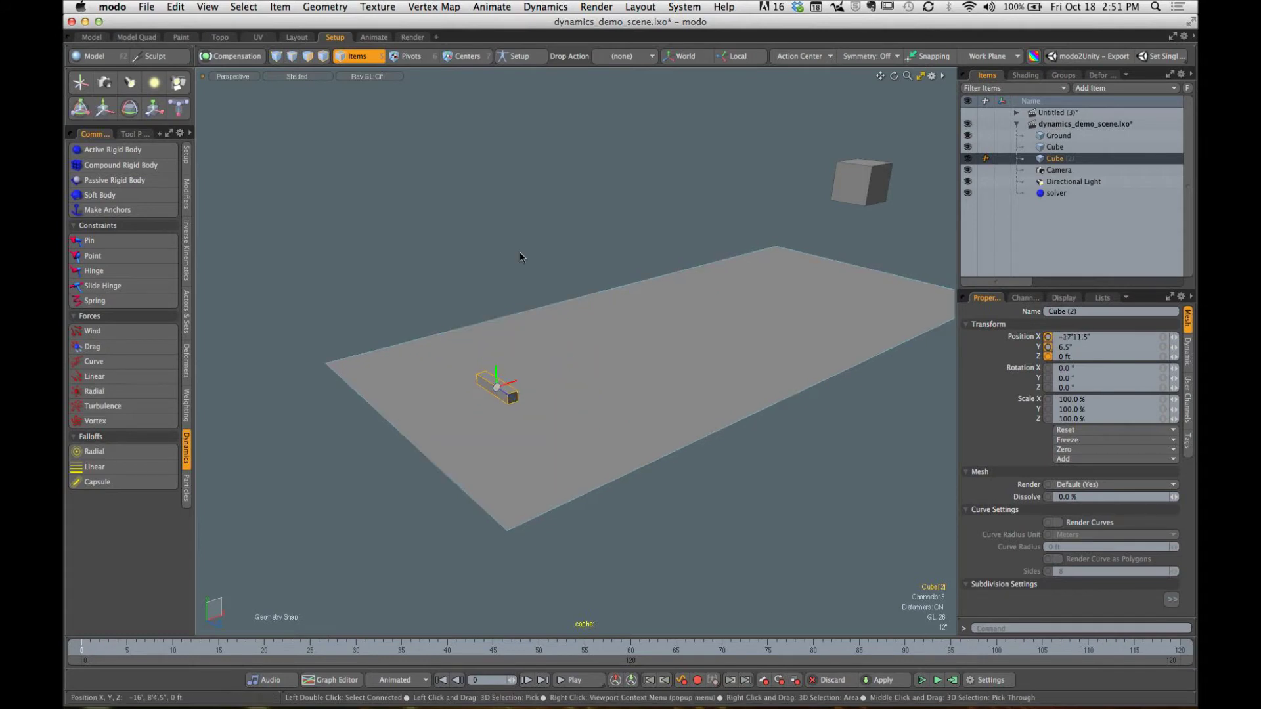
Step: Clone the bar three times upward with a Y offset of 8.5" and a Y rotation of 0°
{"action": "left_click_drag", "start_coordinate": [520, 253], "coordinate": [550, 333], "text": "alt"}
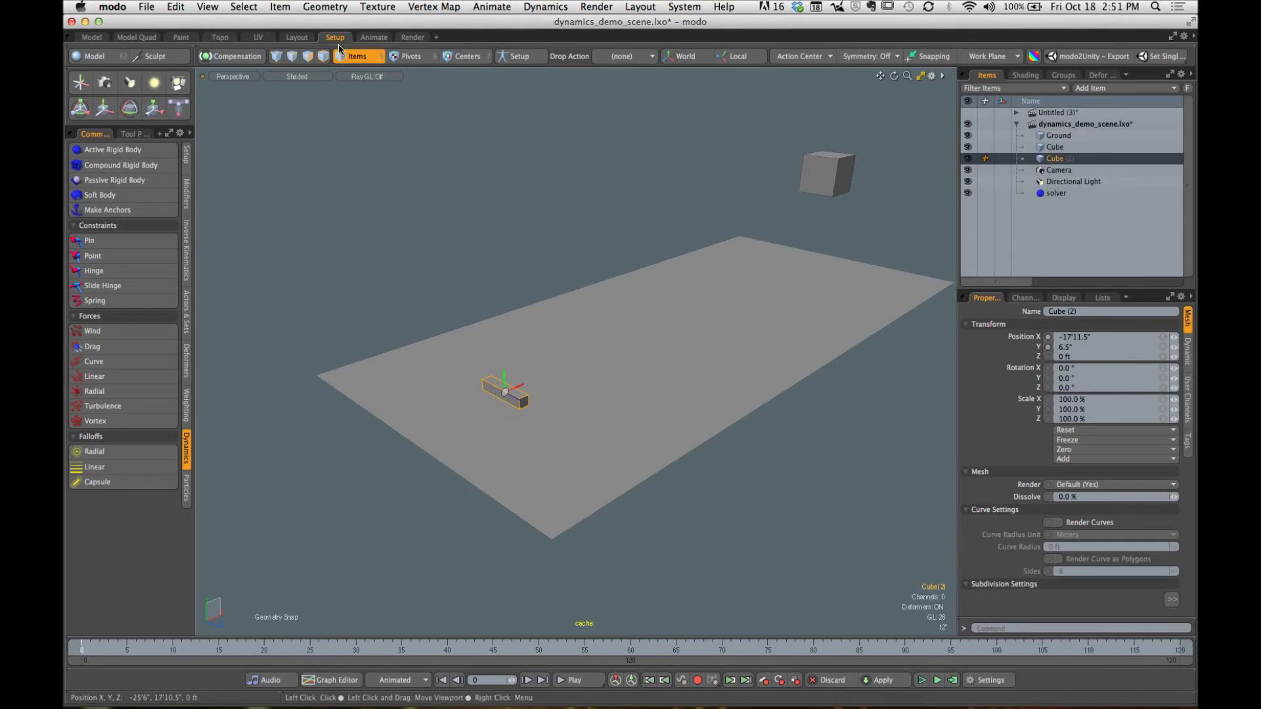
{"action": "key", "text": "F2"}
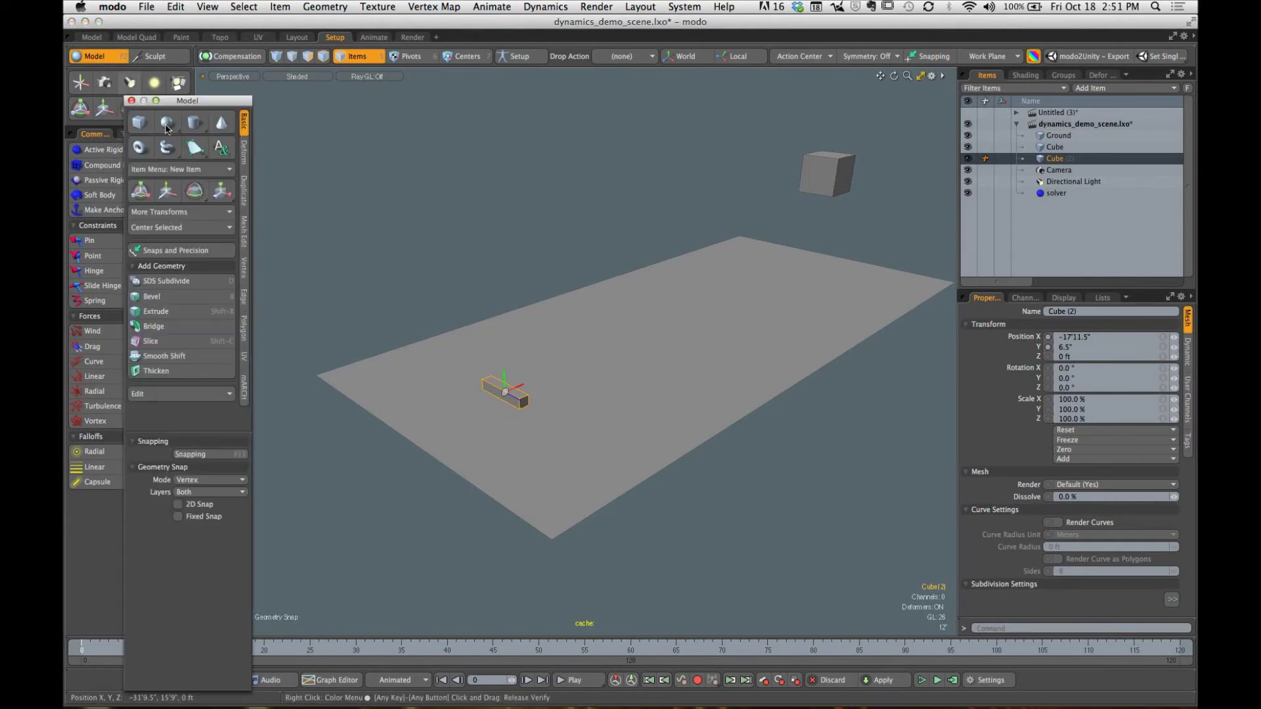
{"action": "left_click", "coordinate": [243, 190]}
{"action": "left_click", "coordinate": [168, 289]}
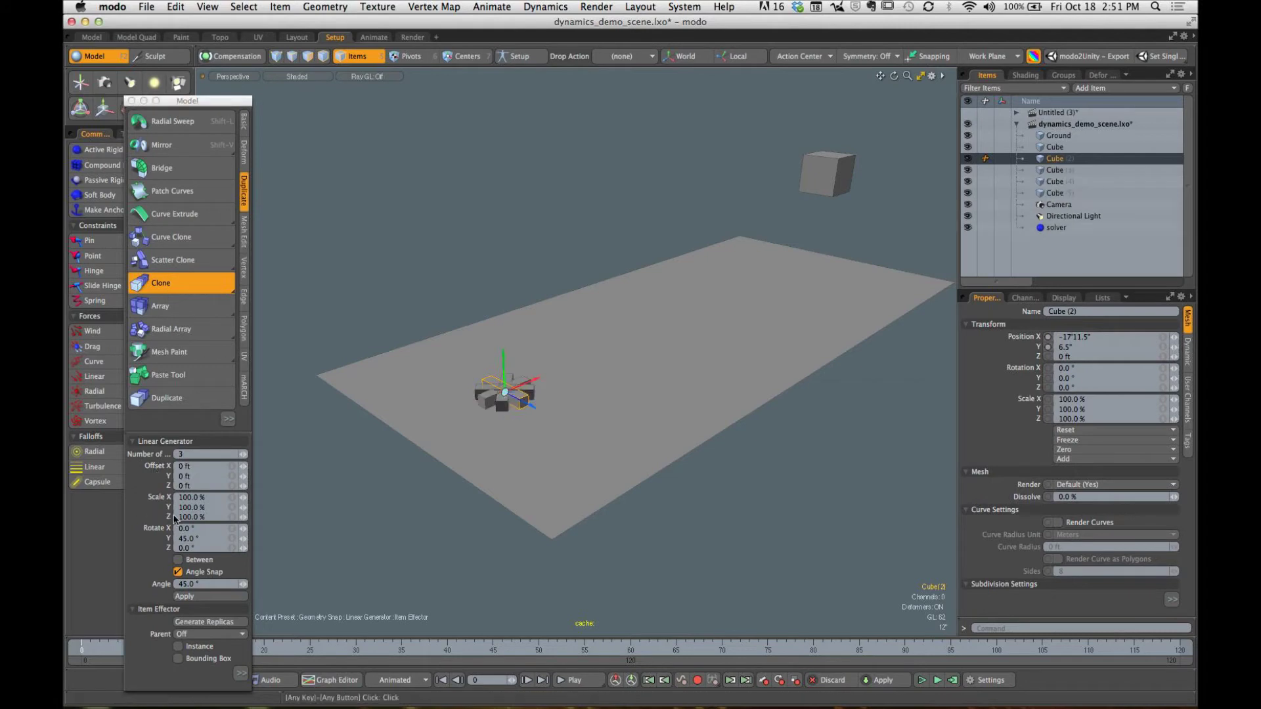
{"action": "mouse_move", "coordinate": [504, 369]}
{"action": "left_mouse_down"}
{"action": "mouse_move", "coordinate": [503, 354]}
{"action": "mouse_move", "coordinate": [504, 366]}
{"action": "left_mouse_up"}
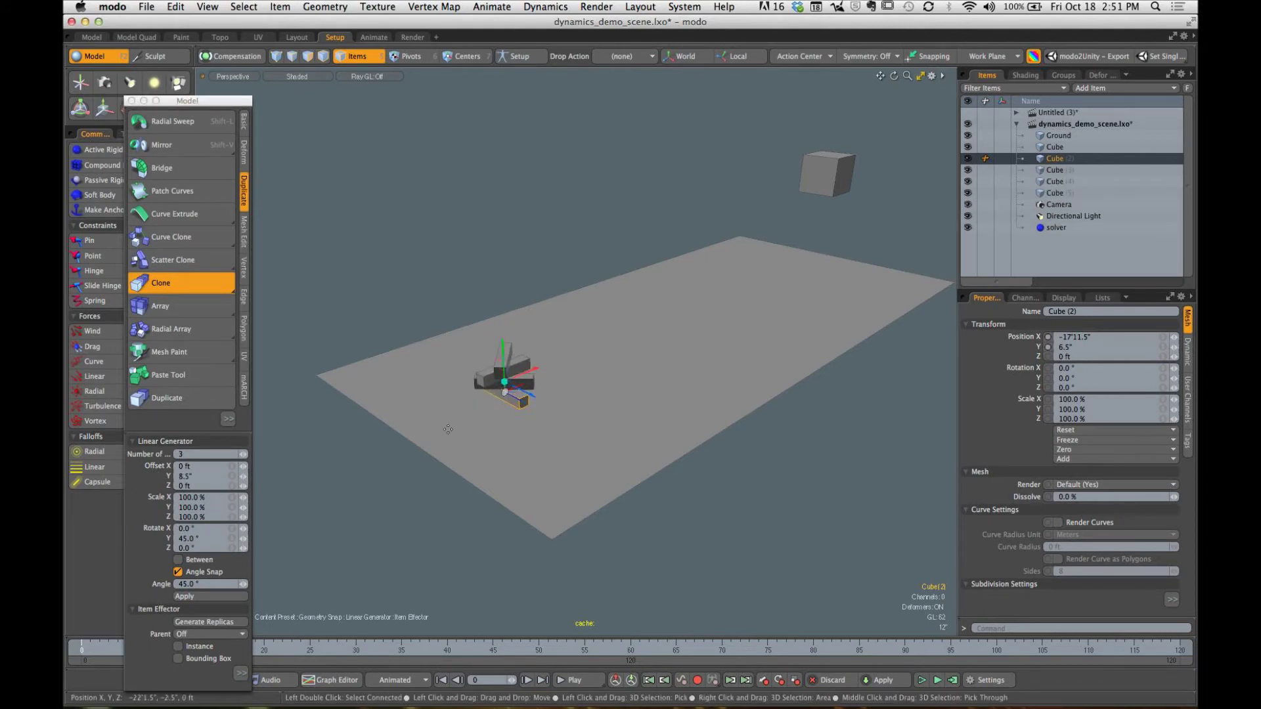
{"action": "left_click", "coordinate": [189, 539]}
{"action": "type", "text": "0"}
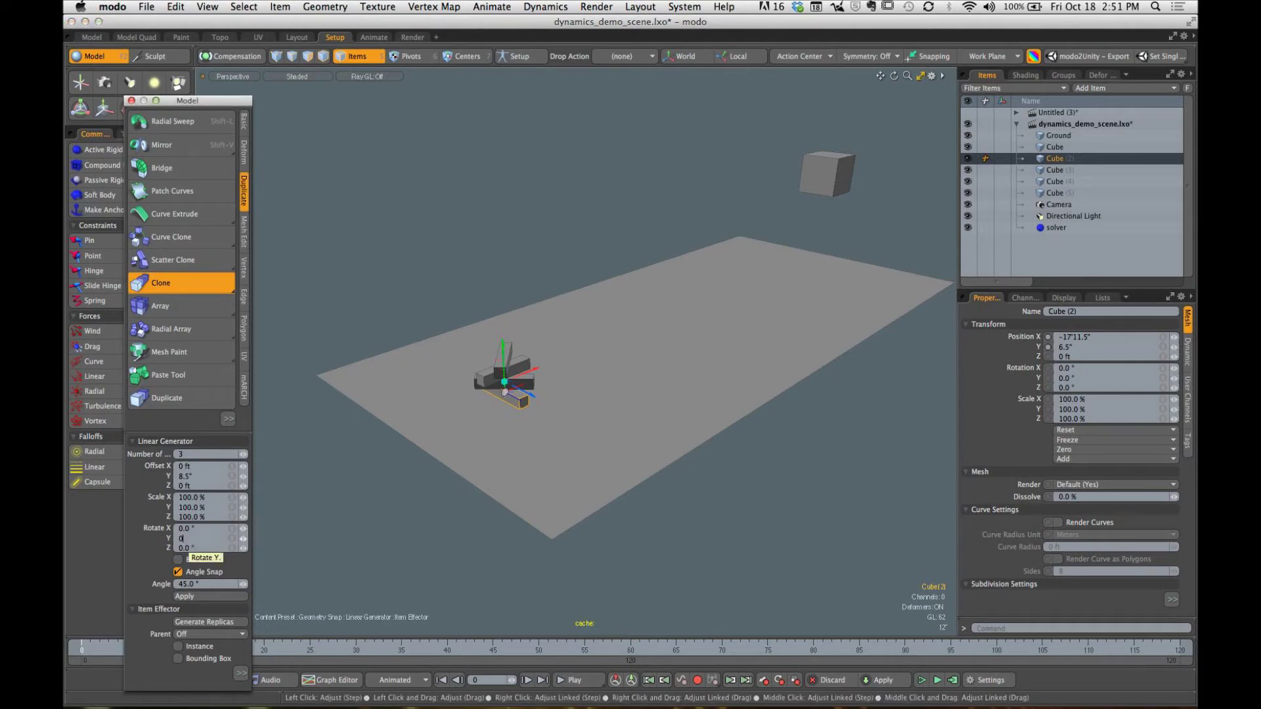
{"action": "key", "text": "Return"}
Step: Tighten the Y offset between the cloned bars to 8.25"
{"action": "left_click_drag", "start_coordinate": [533, 369], "coordinate": [582, 351], "text": "ctrl+alt"}
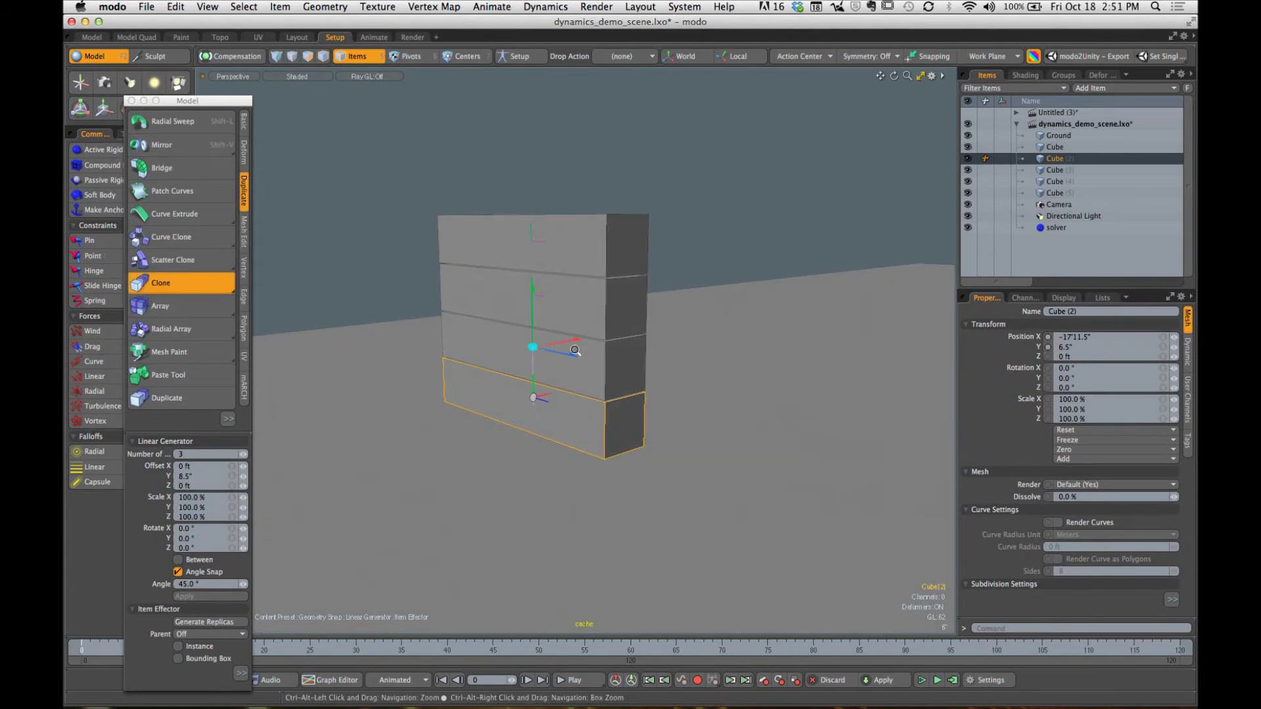
{"action": "scroll", "coordinate": [591, 353], "scroll_direction": "up", "scroll_amount": 5}
{"action": "scroll", "coordinate": [593, 355], "scroll_direction": "down", "scroll_amount": 2}
{"action": "mouse_move", "coordinate": [520, 264]}
{"action": "left_mouse_down"}
{"action": "mouse_move", "coordinate": [505, 287]}
{"action": "mouse_move", "coordinate": [523, 304]}
{"action": "left_mouse_up"}
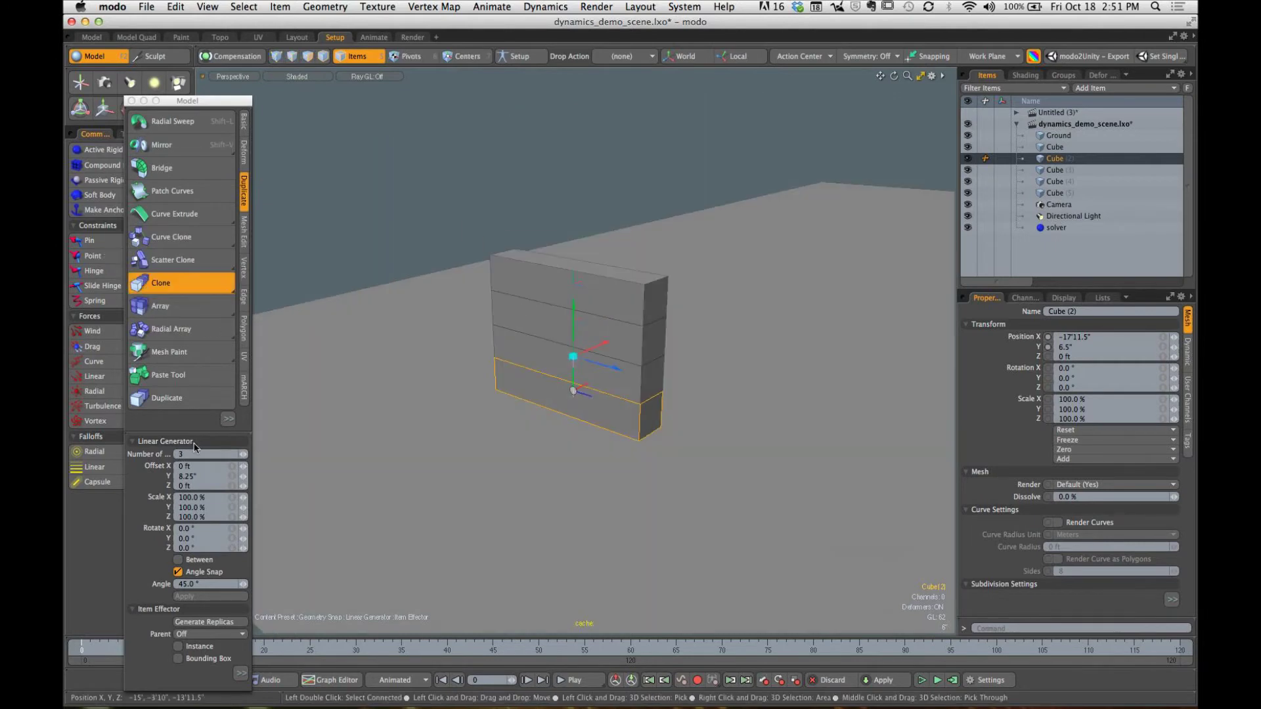
Step: Raise the number of clones to 10, space the stacked bars slightly apart, and finish cloning
{"action": "left_click", "coordinate": [246, 456]}
{"action": "left_click", "coordinate": [246, 456]}
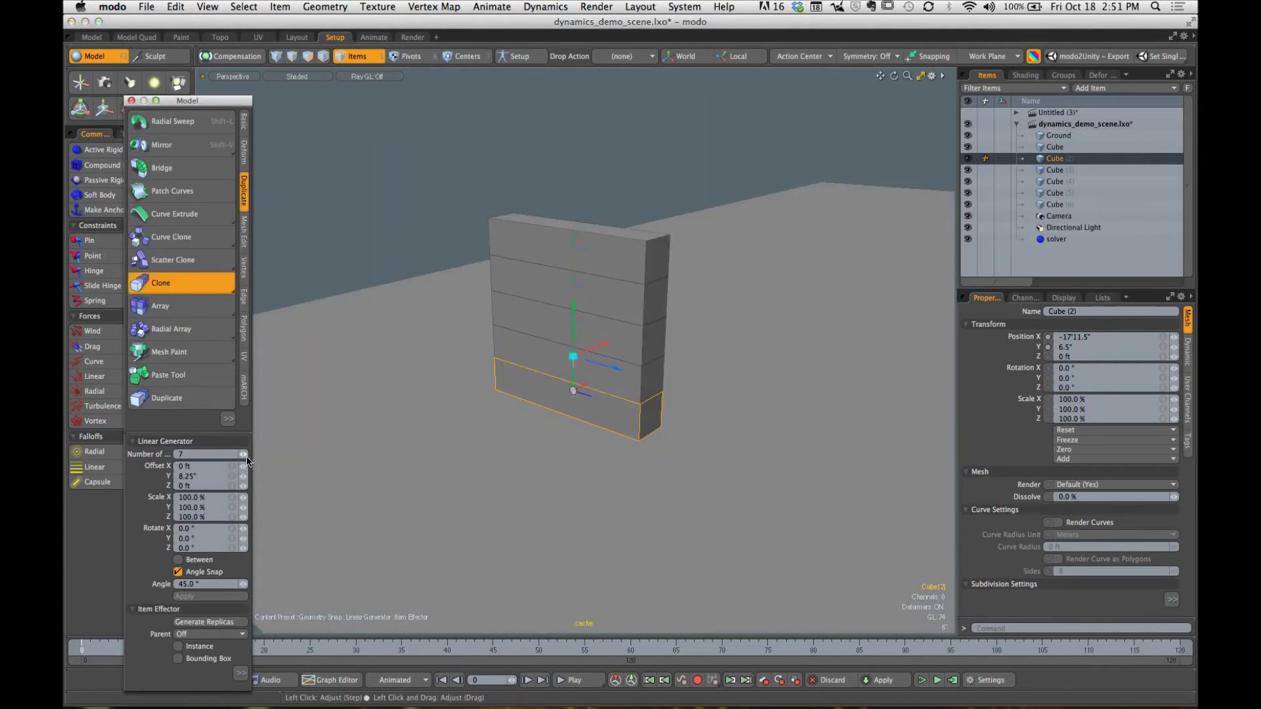
{"action": "left_click", "coordinate": [246, 458]}
{"action": "left_click", "coordinate": [246, 458]}
{"action": "left_click", "coordinate": [247, 458]}
{"action": "mouse_move", "coordinate": [738, 283]}
{"action": "left_mouse_down", "text": "ctrl+alt"}
{"action": "mouse_move", "coordinate": [619, 296]}
{"action": "mouse_move", "coordinate": [634, 326]}
{"action": "mouse_move", "coordinate": [408, 319]}
{"action": "mouse_move", "coordinate": [701, 341]}
{"action": "mouse_move", "coordinate": [560, 361]}
{"action": "mouse_move", "coordinate": [698, 363]}
{"action": "mouse_move", "coordinate": [575, 377]}
{"action": "mouse_move", "coordinate": [667, 372]}
{"action": "mouse_move", "coordinate": [638, 369]}
{"action": "left_mouse_up", "text": "ctrl+alt"}
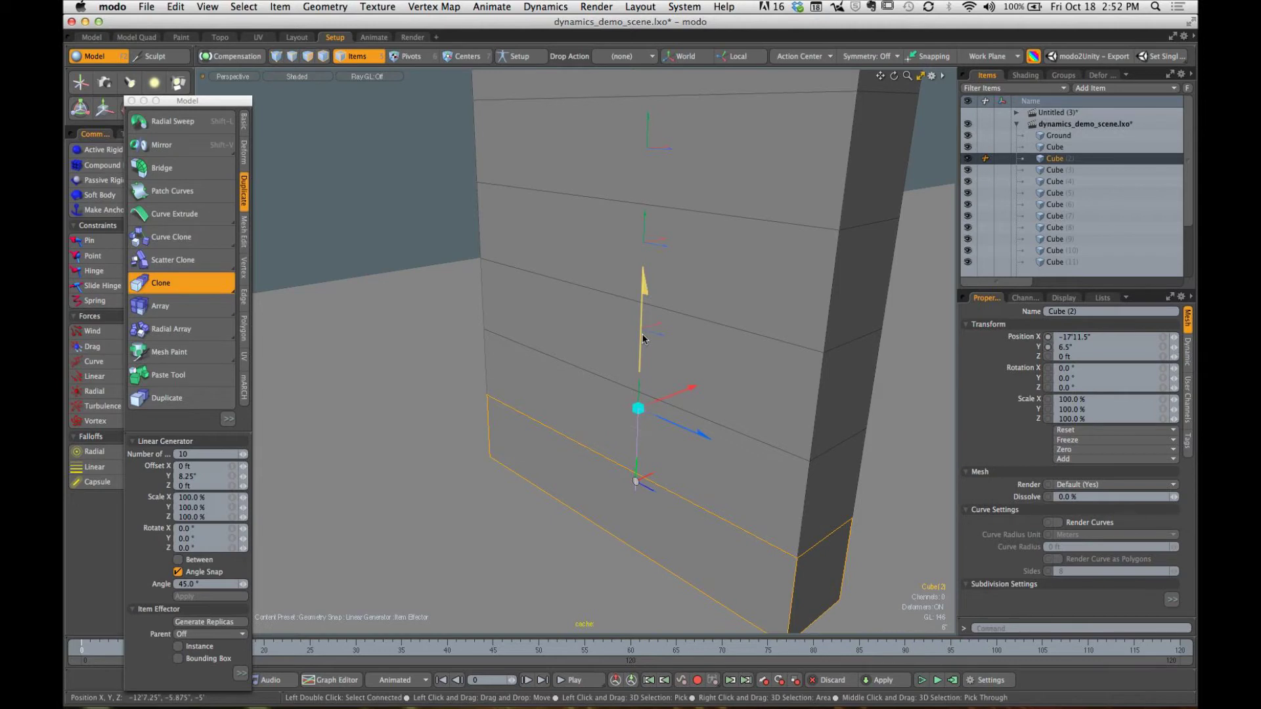
{"action": "mouse_move", "coordinate": [585, 326]}
{"action": "left_mouse_down", "text": "ctrl+alt"}
{"action": "mouse_move", "coordinate": [499, 323]}
{"action": "mouse_move", "coordinate": [600, 310]}
{"action": "mouse_move", "coordinate": [543, 318]}
{"action": "mouse_move", "coordinate": [591, 332]}
{"action": "mouse_move", "coordinate": [575, 332]}
{"action": "left_mouse_up", "text": "ctrl+alt"}
{"action": "key", "text": "q"}
Step: Deselect the bars, run the simulation to watch the cube strike the tall stack, and stop it
{"action": "left_click", "coordinate": [511, 302]}
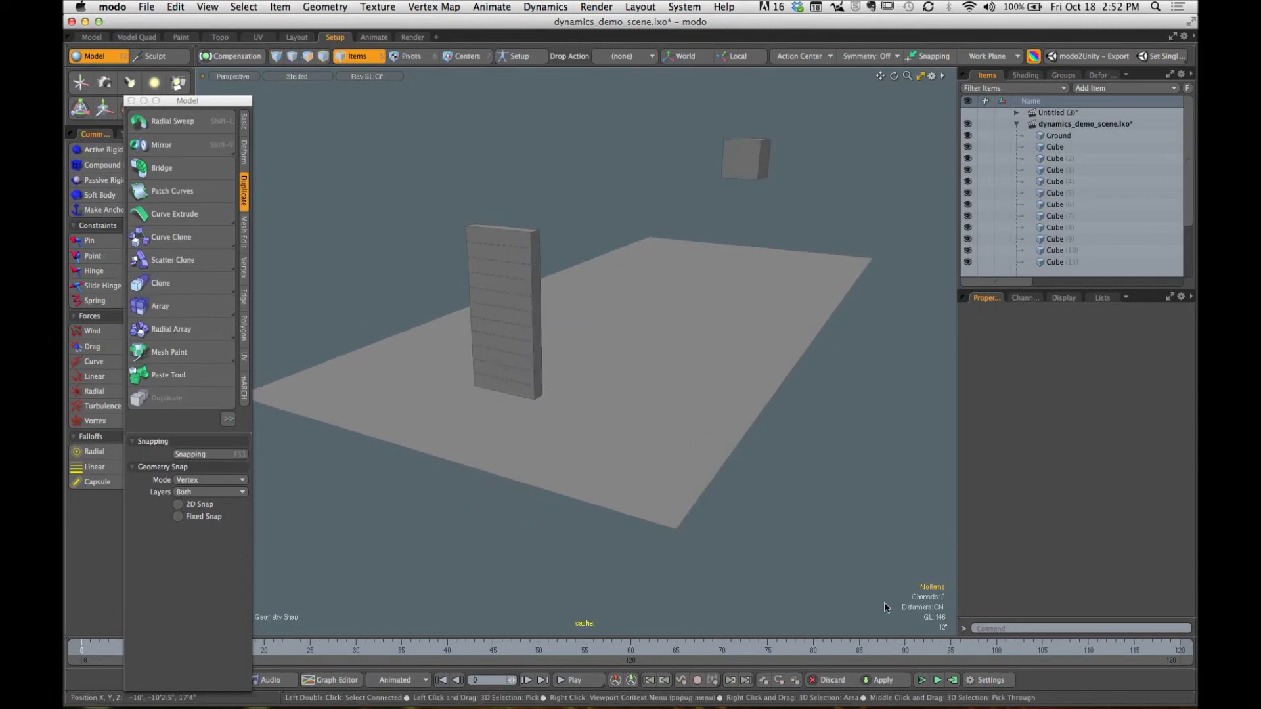
{"action": "left_click", "coordinate": [920, 681]}
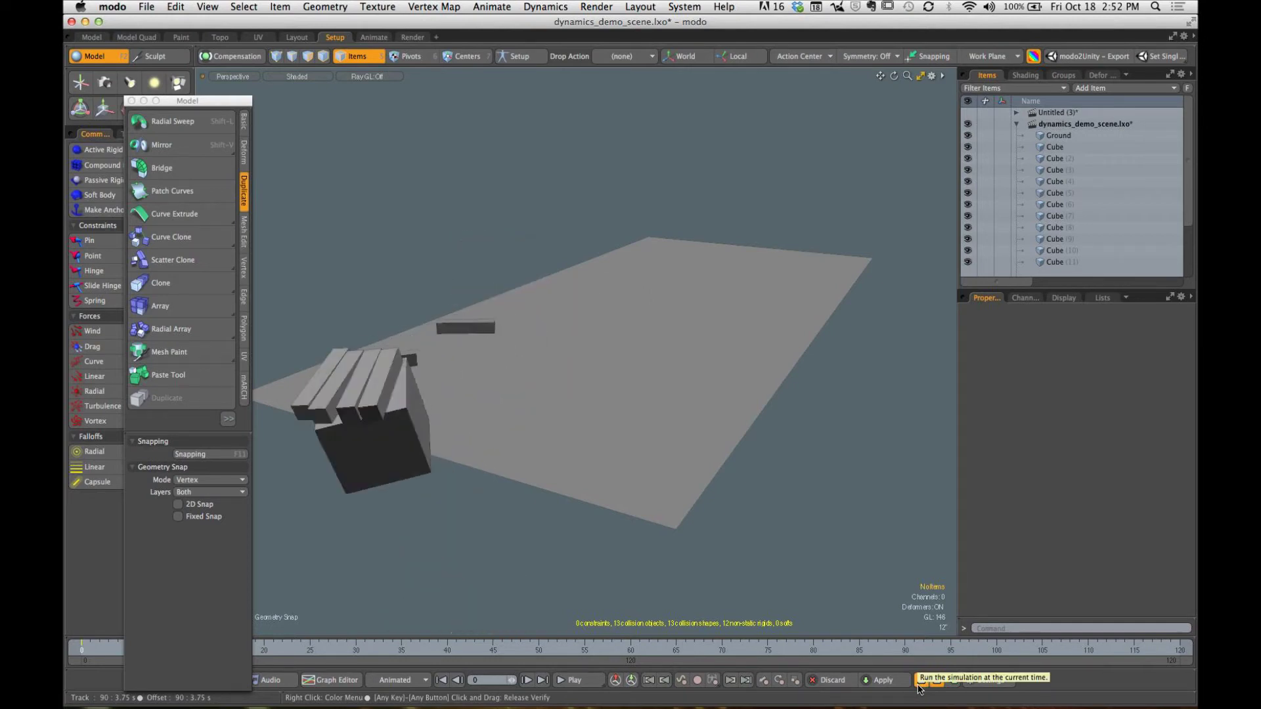
{"action": "left_click", "coordinate": [921, 683]}
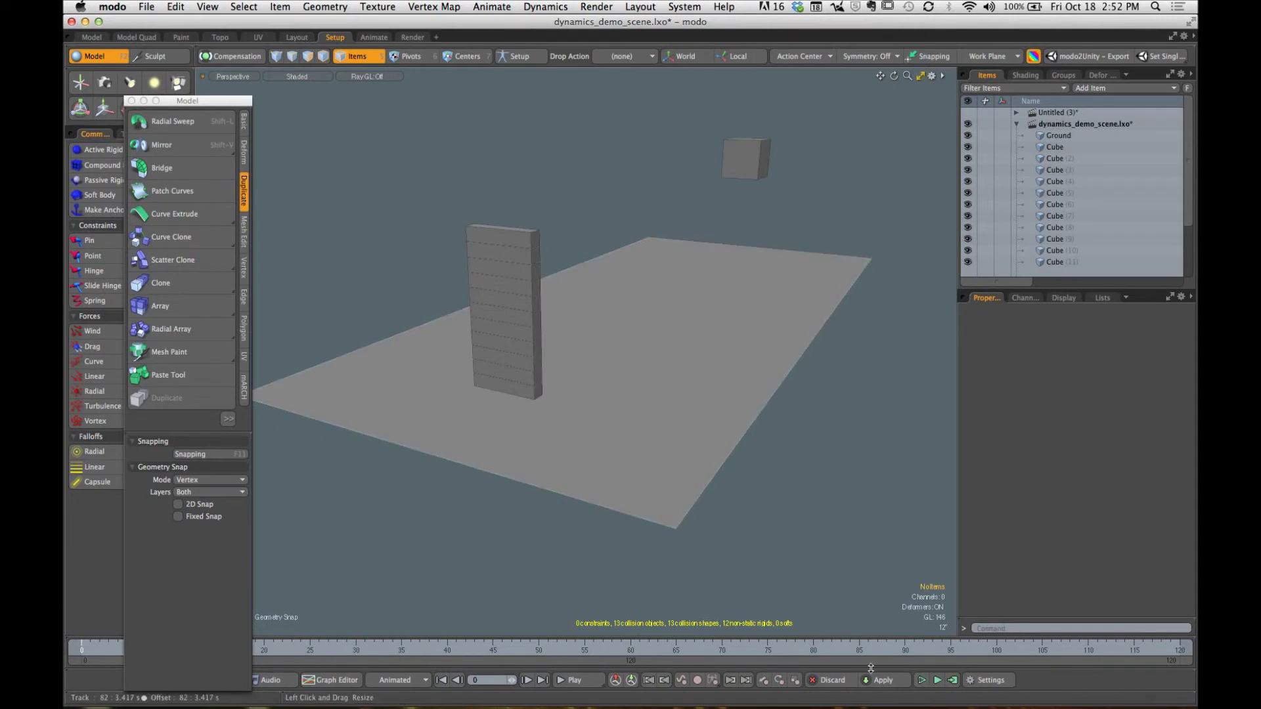
{"action": "left_click", "coordinate": [534, 240]}
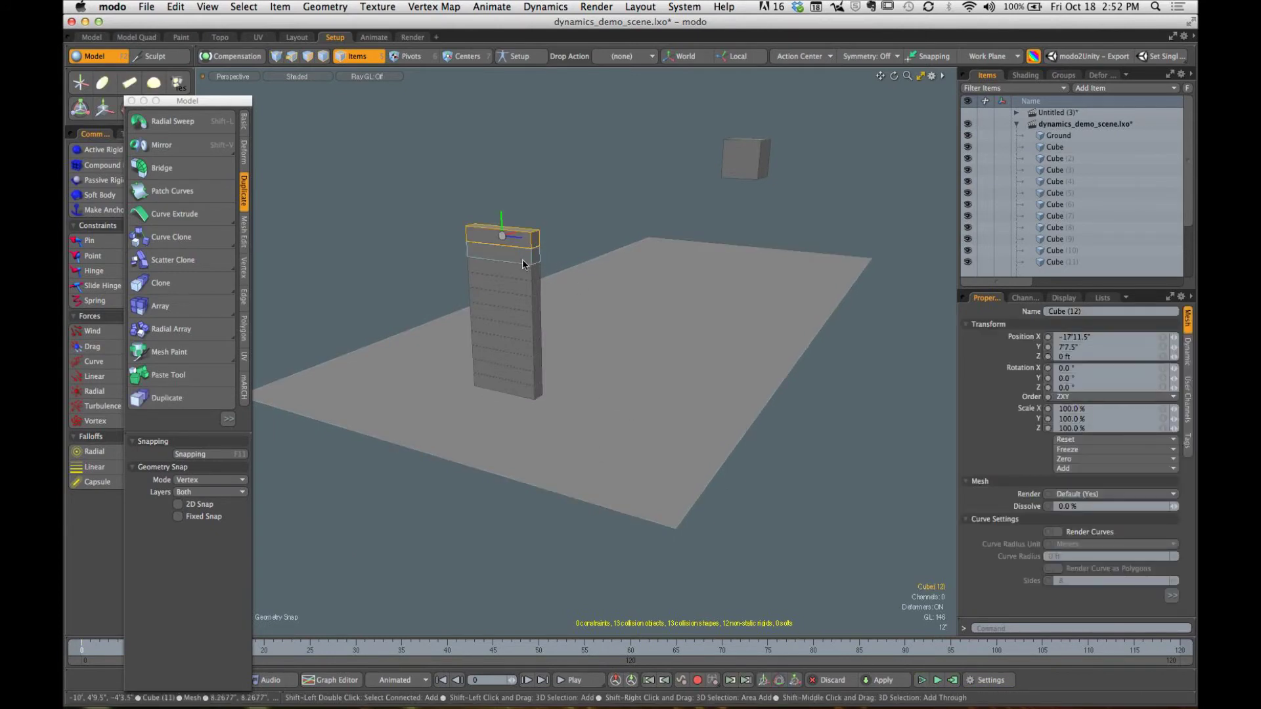
{"action": "left_click", "coordinate": [523, 255], "text": "shift"}
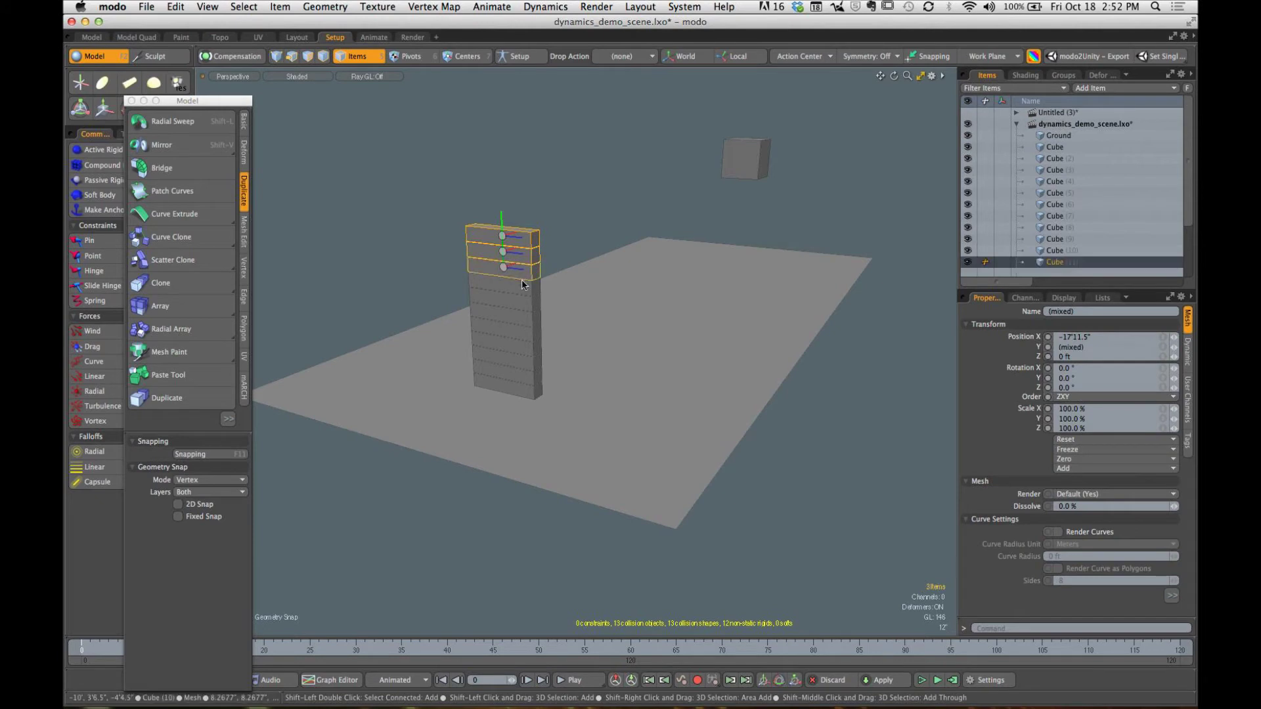
{"action": "left_click", "coordinate": [523, 274], "text": "shift"}
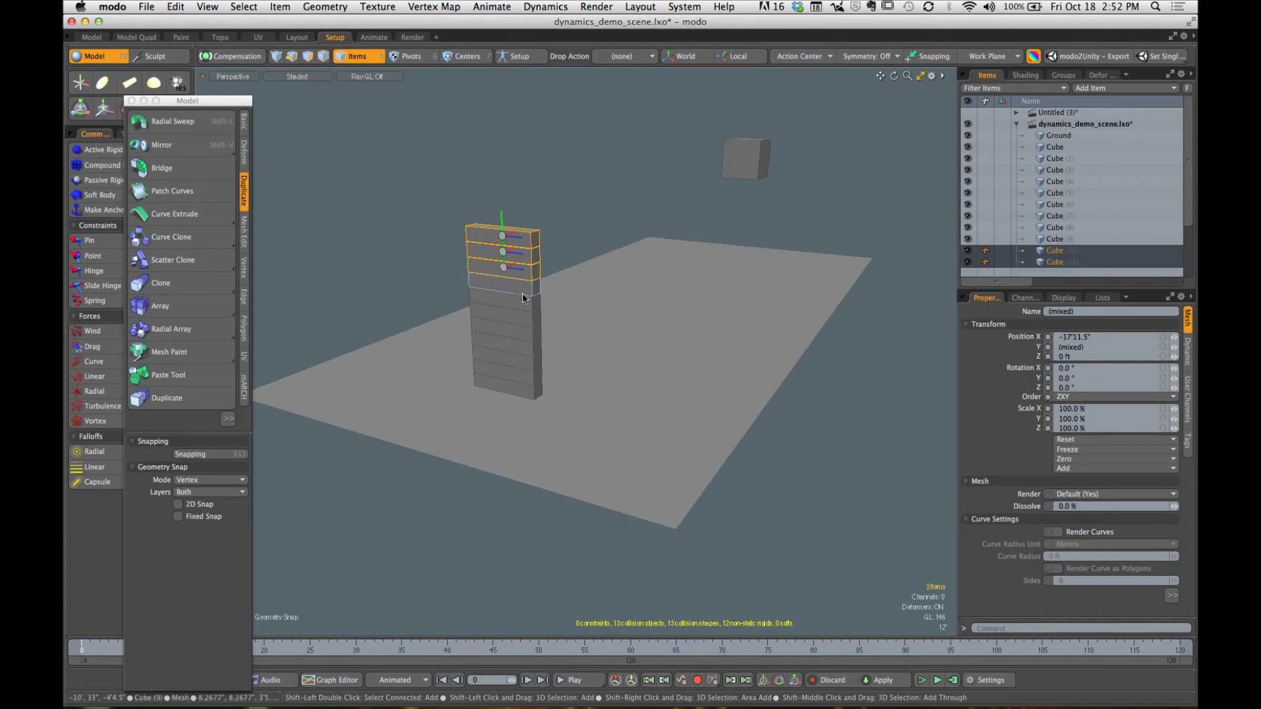
{"action": "left_click_drag", "start_coordinate": [1065, 149], "coordinate": [1065, 154], "text": "shift"}
Step: Select all eleven stacked bars, from Cube (2) to Cube (12), and set their mass to 10 lbs
{"action": "left_click", "coordinate": [1066, 159]}
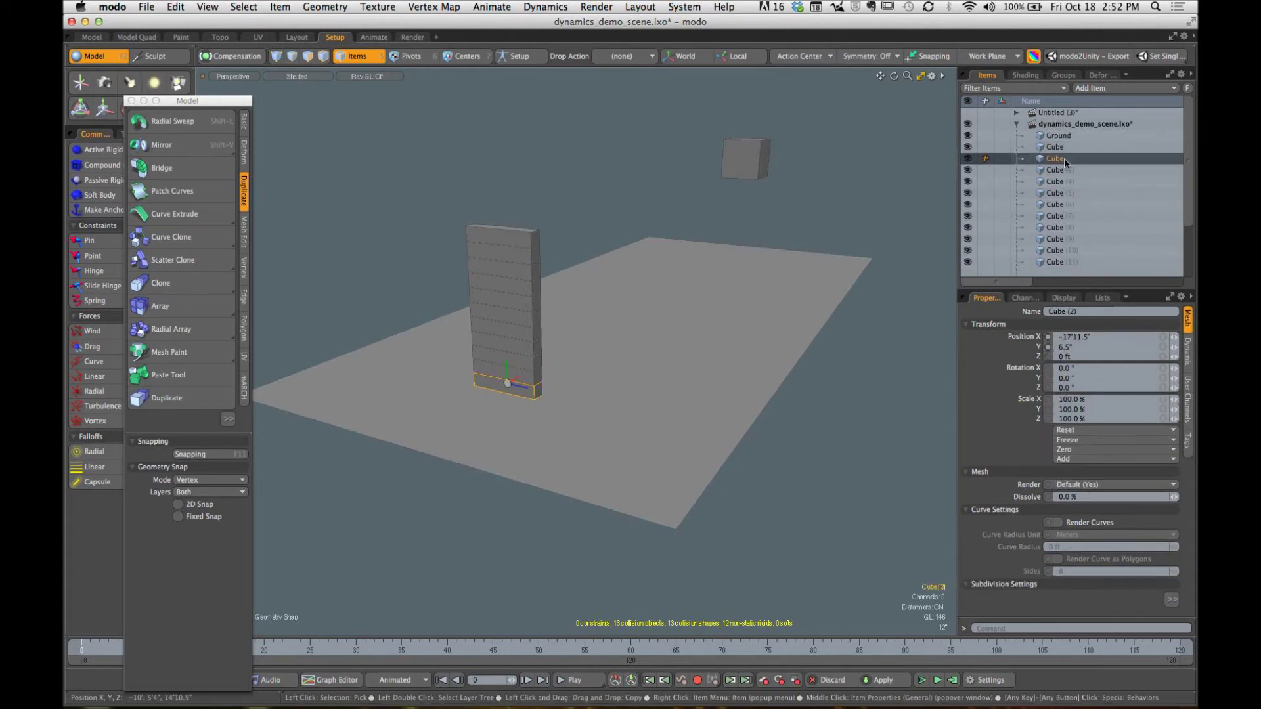
{"action": "left_click", "coordinate": [1065, 262], "text": "shift"}
{"action": "scroll", "coordinate": [1067, 249], "scroll_direction": "down", "scroll_amount": 2}
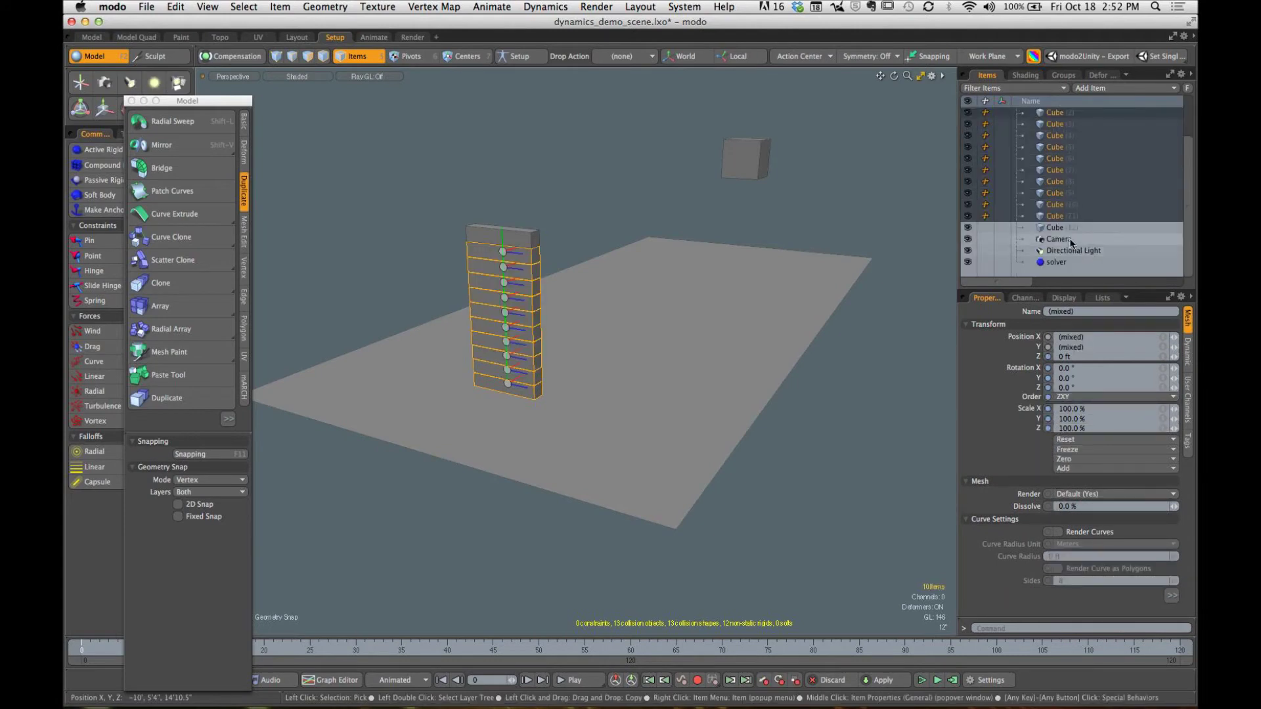
{"action": "right_click", "coordinate": [1069, 229]}
{"action": "key", "text": "Escape"}
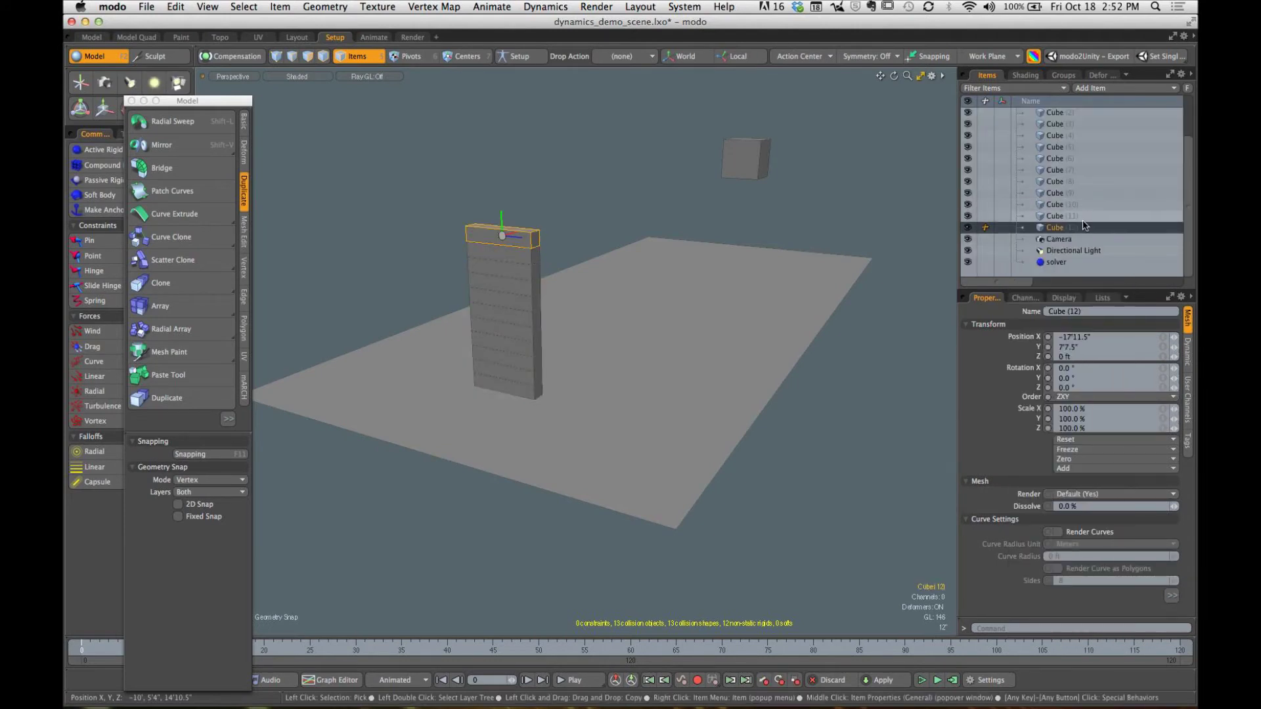
{"action": "scroll", "coordinate": [1083, 219], "scroll_direction": "up", "scroll_amount": 2}
{"action": "left_click", "coordinate": [1067, 159], "text": "shift"}
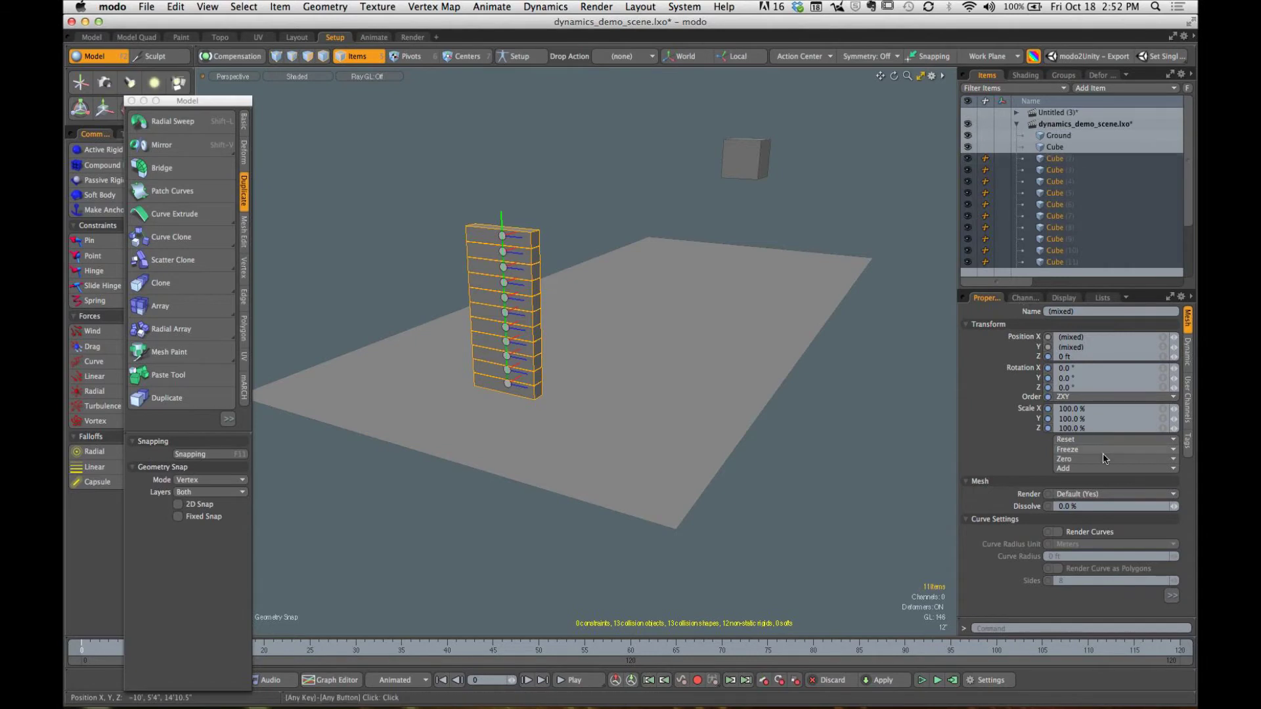
{"action": "left_click", "coordinate": [1188, 352]}
{"action": "left_click", "coordinate": [1082, 460]}
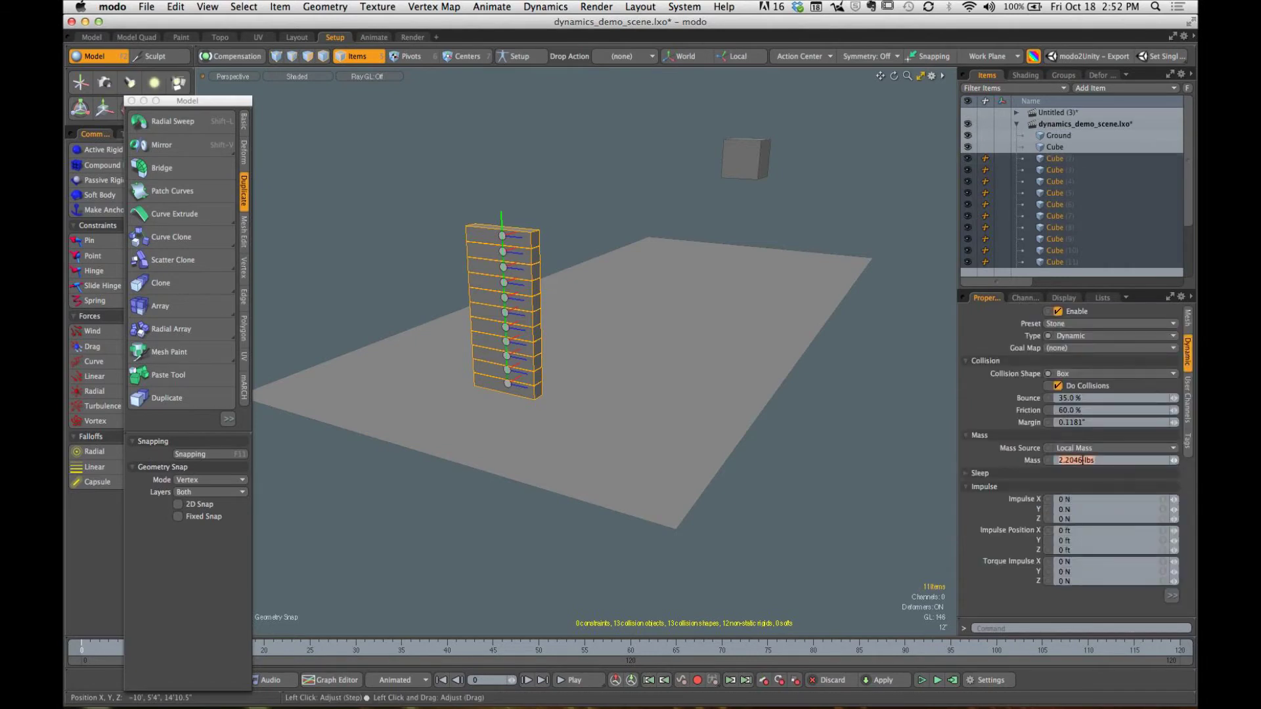
{"action": "type", "text": "10"}
{"action": "key", "text": "Return"}
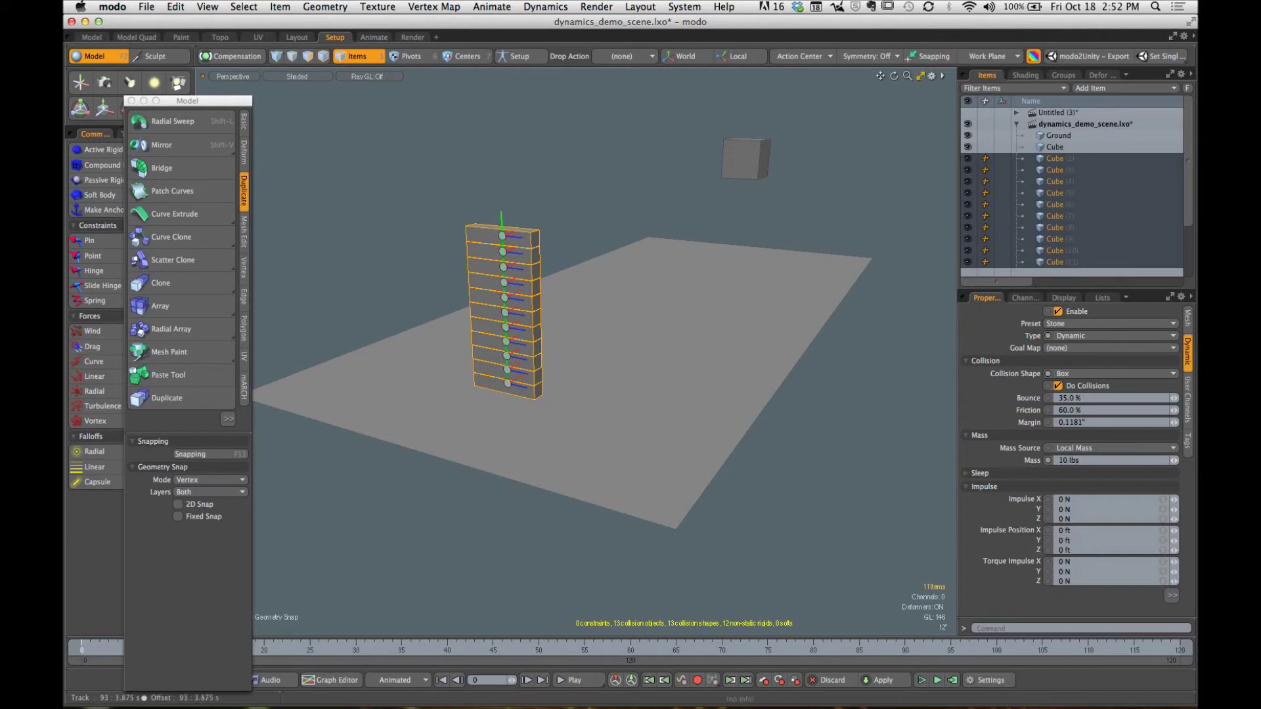
Step: Run the simulation with the heavier bars, deselect them, and run it again from a closer angle to watch the stack
{"action": "left_click", "coordinate": [922, 682]}
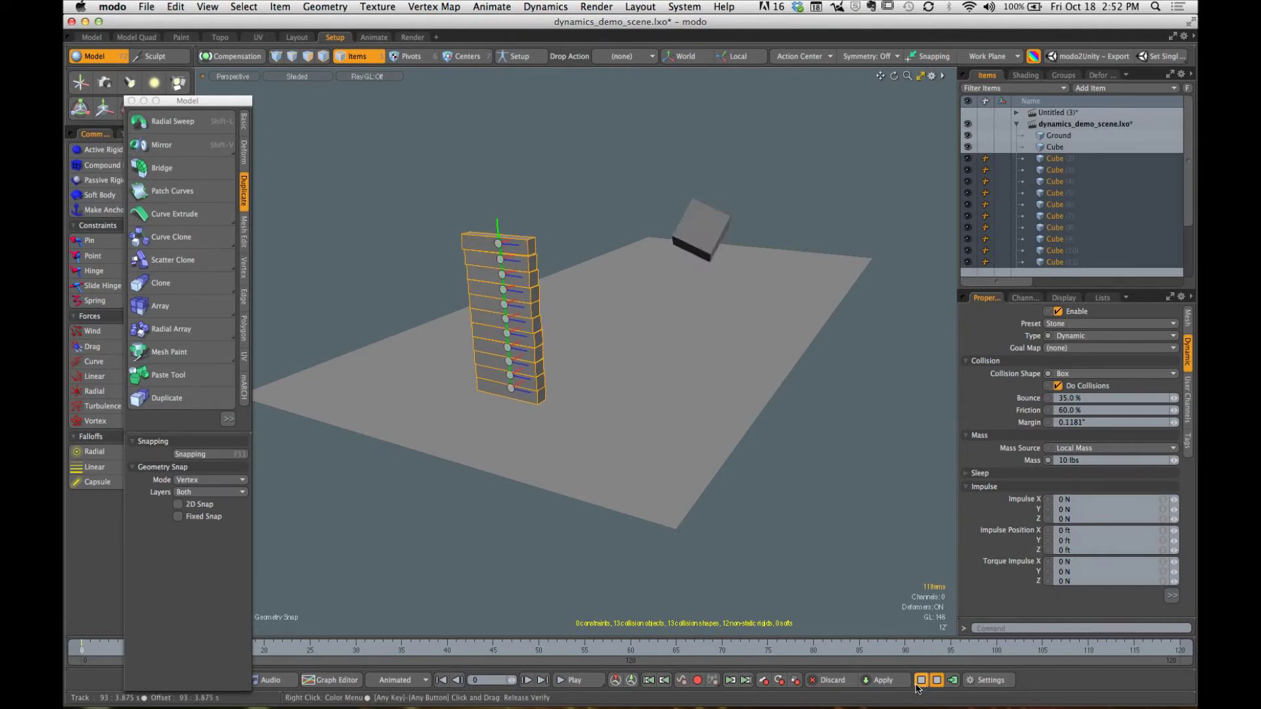
{"action": "left_click_drag", "start_coordinate": [896, 491], "coordinate": [769, 468], "text": "alt"}
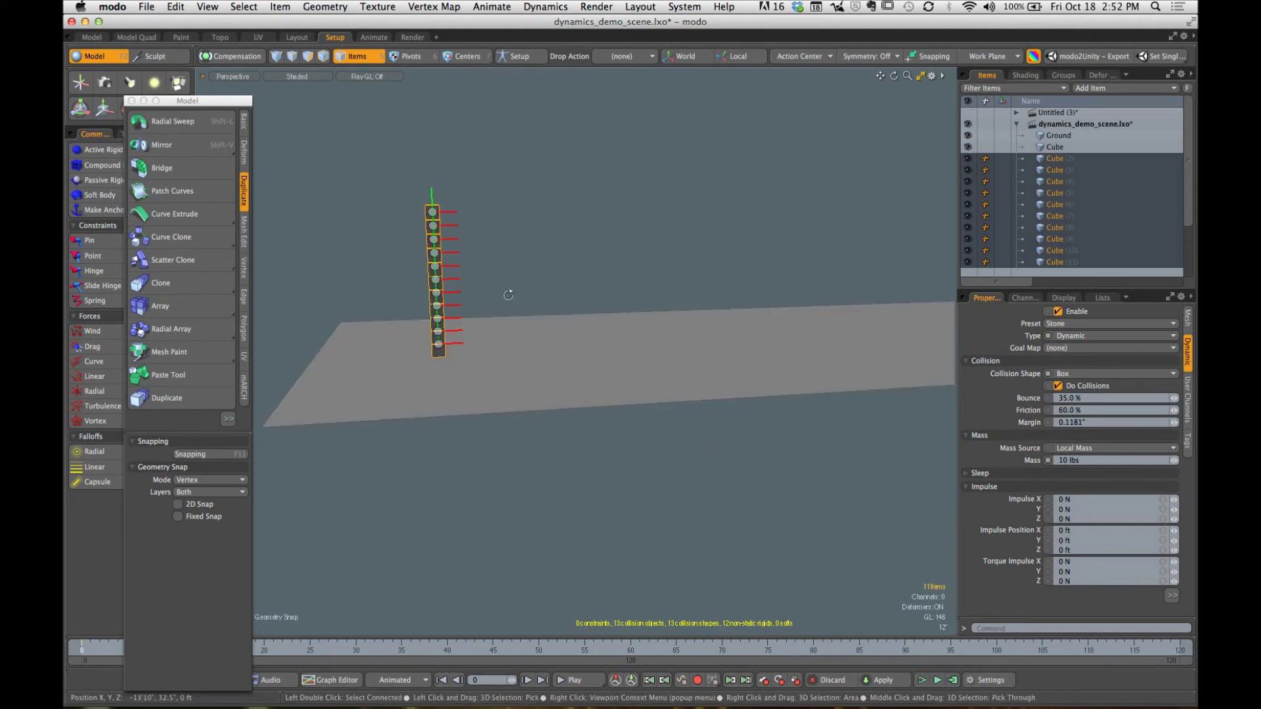
{"action": "left_click_drag", "start_coordinate": [506, 290], "coordinate": [631, 336], "text": "alt"}
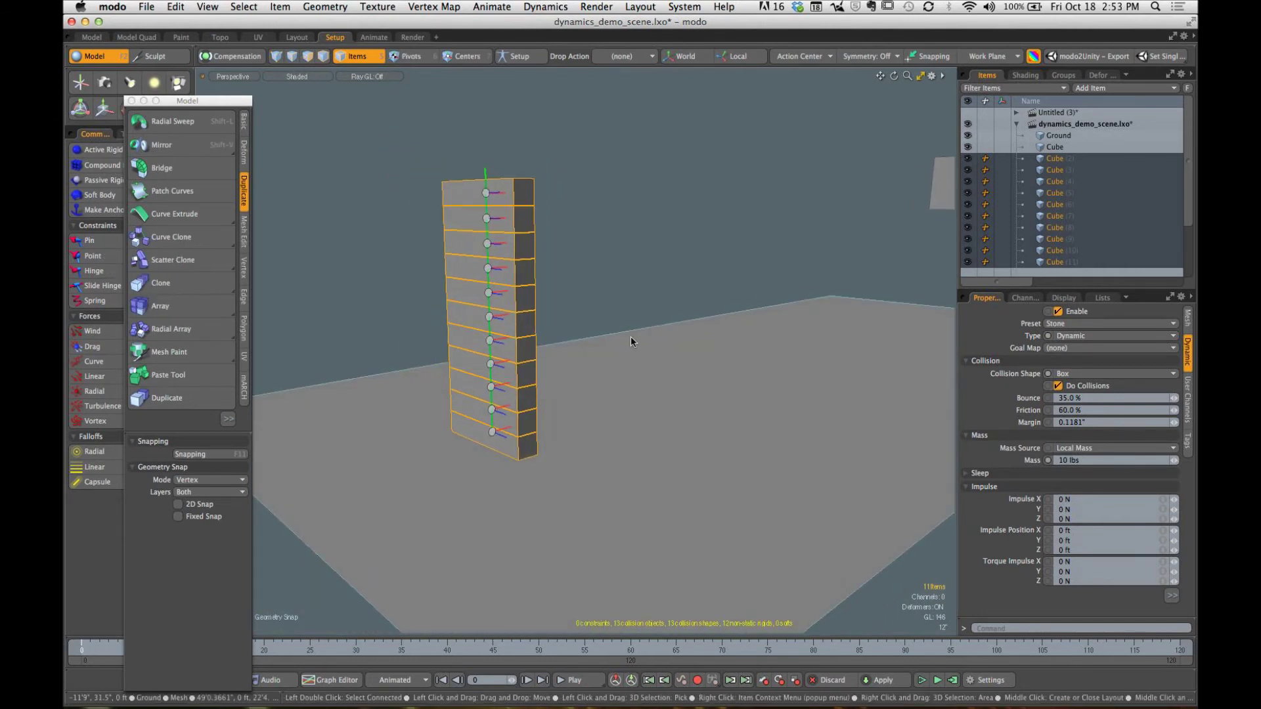
{"action": "left_click", "coordinate": [630, 336]}
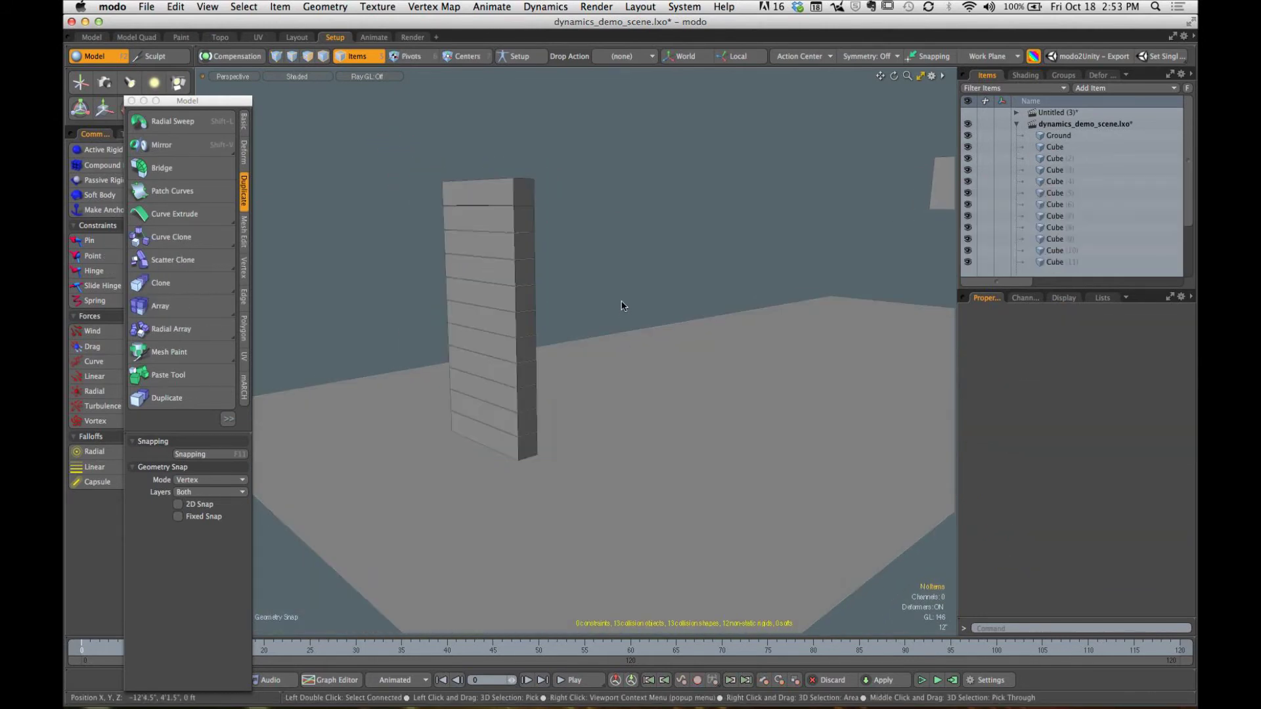
{"action": "left_click", "coordinate": [921, 682]}
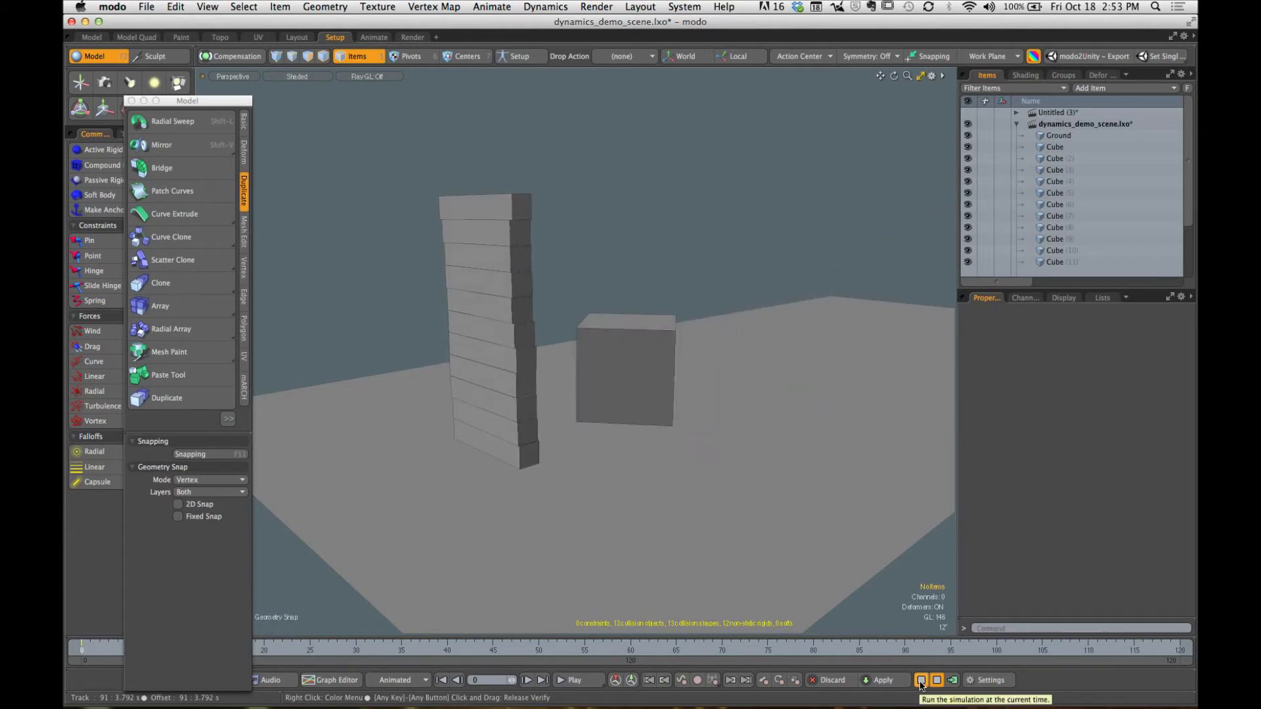
{"action": "left_click", "coordinate": [921, 682]}
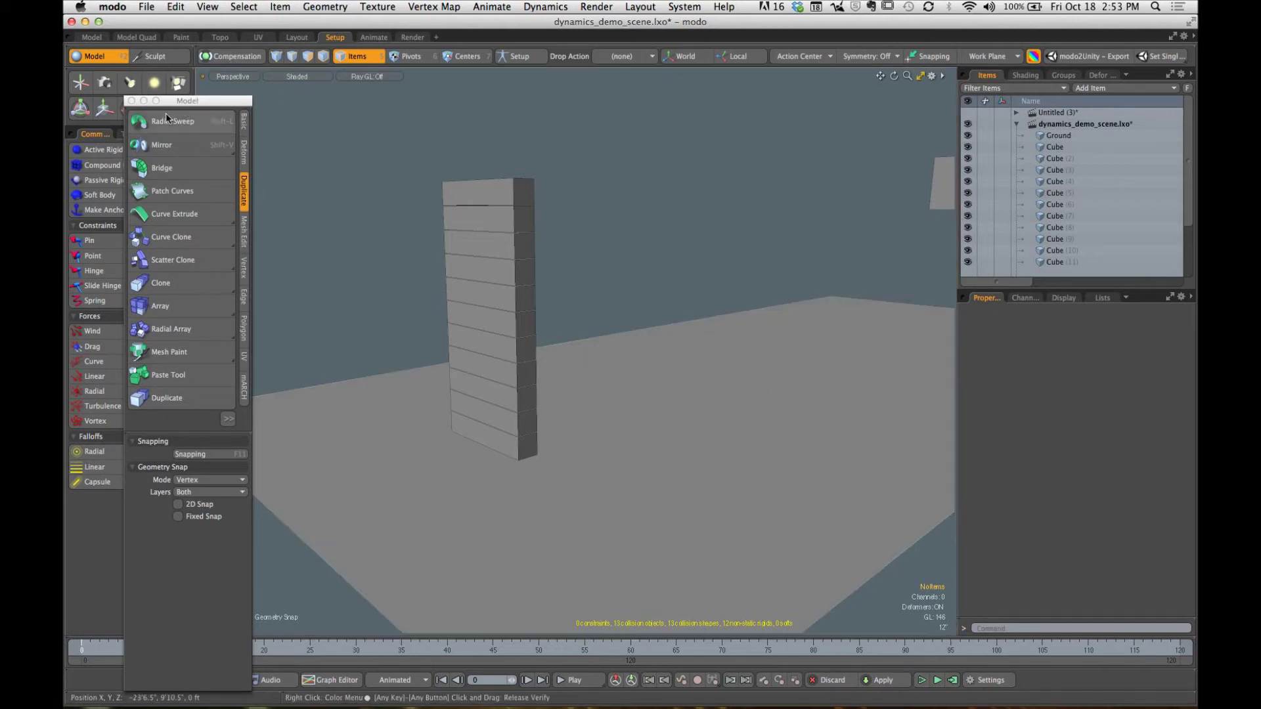
Step: Close the floating Model palette and reselect all the stacked bars, from Cube (12) to Cube (2)
{"action": "left_click", "coordinate": [132, 101]}
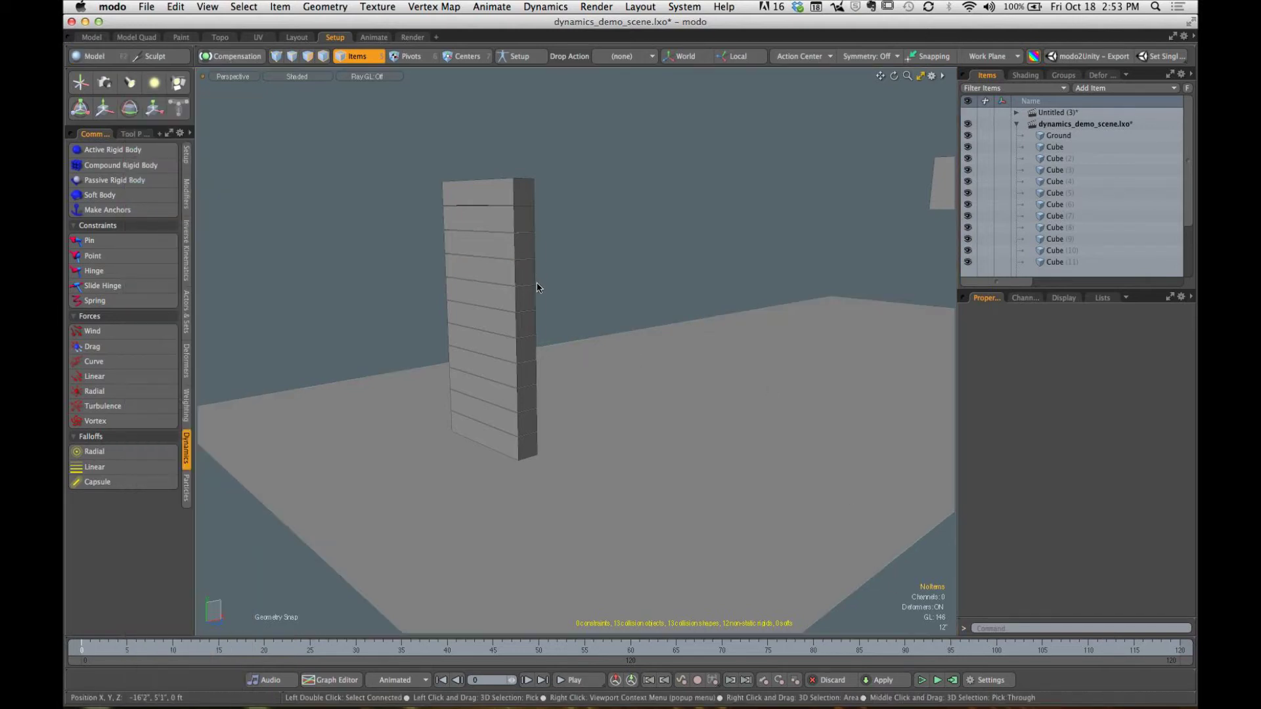
{"action": "scroll", "coordinate": [538, 287], "scroll_direction": "down", "scroll_amount": 5}
{"action": "left_click_drag", "start_coordinate": [538, 288], "coordinate": [520, 313], "text": "alt"}
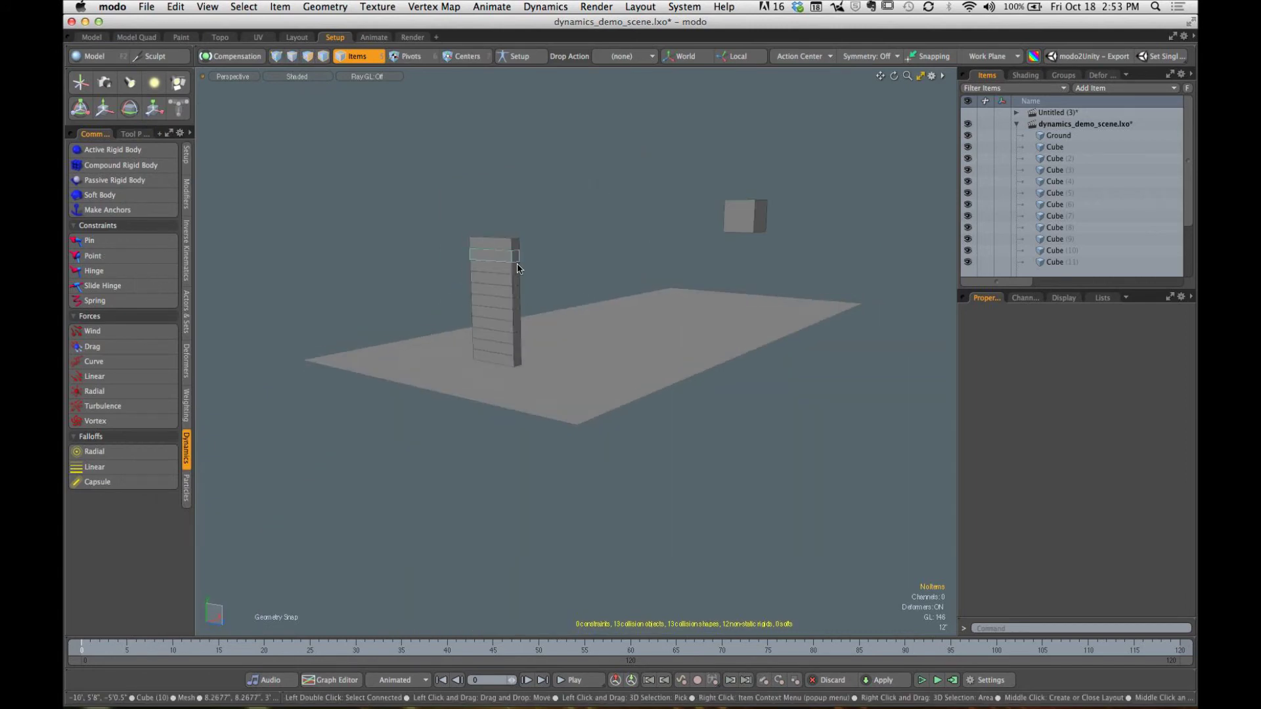
{"action": "left_click", "coordinate": [512, 244]}
{"action": "scroll", "coordinate": [570, 330], "scroll_direction": "up", "scroll_amount": 5}
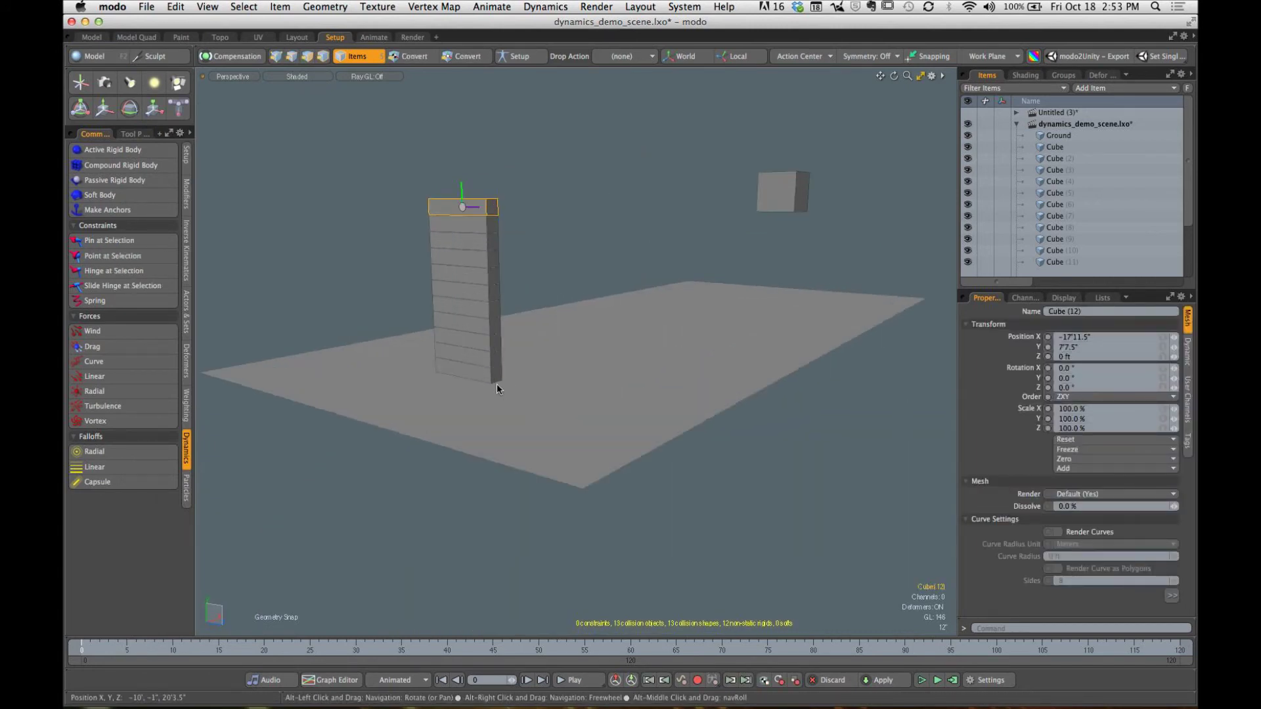
{"action": "scroll", "coordinate": [1130, 204], "scroll_direction": "down", "scroll_amount": 2}
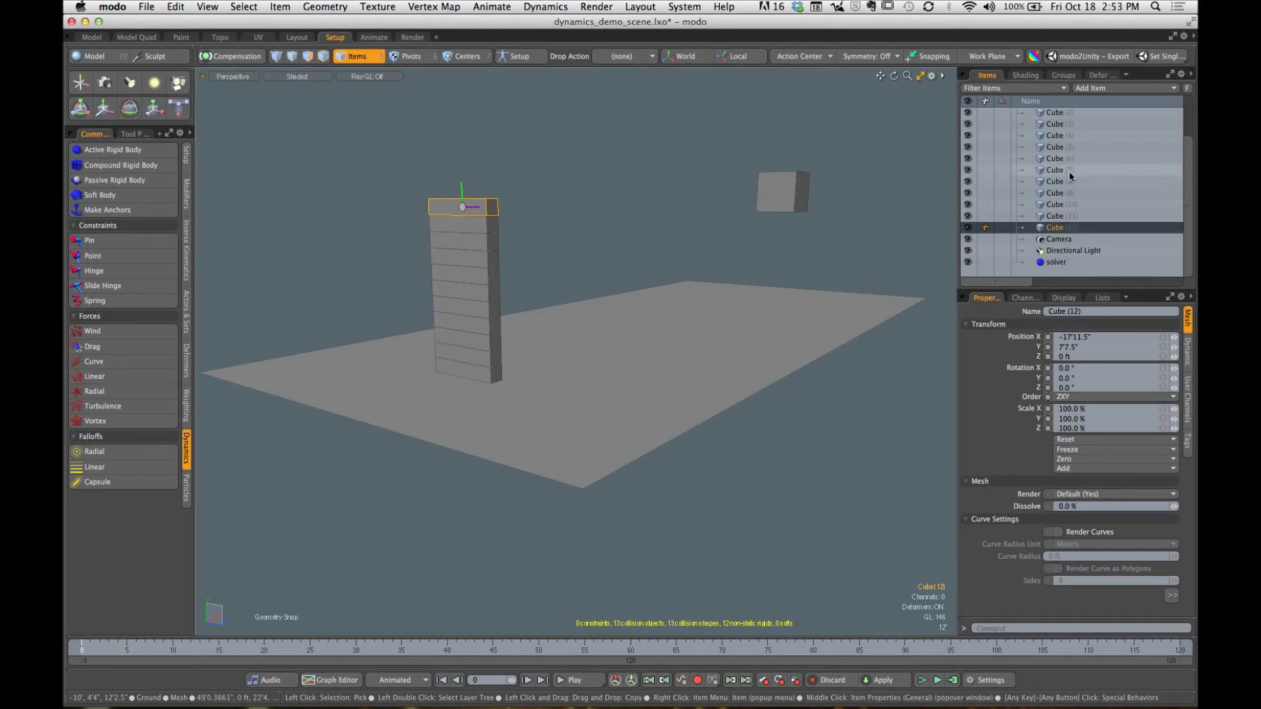
{"action": "scroll", "coordinate": [1070, 169], "scroll_direction": "up", "scroll_amount": 2}
{"action": "left_click", "coordinate": [1065, 149], "text": "shift"}
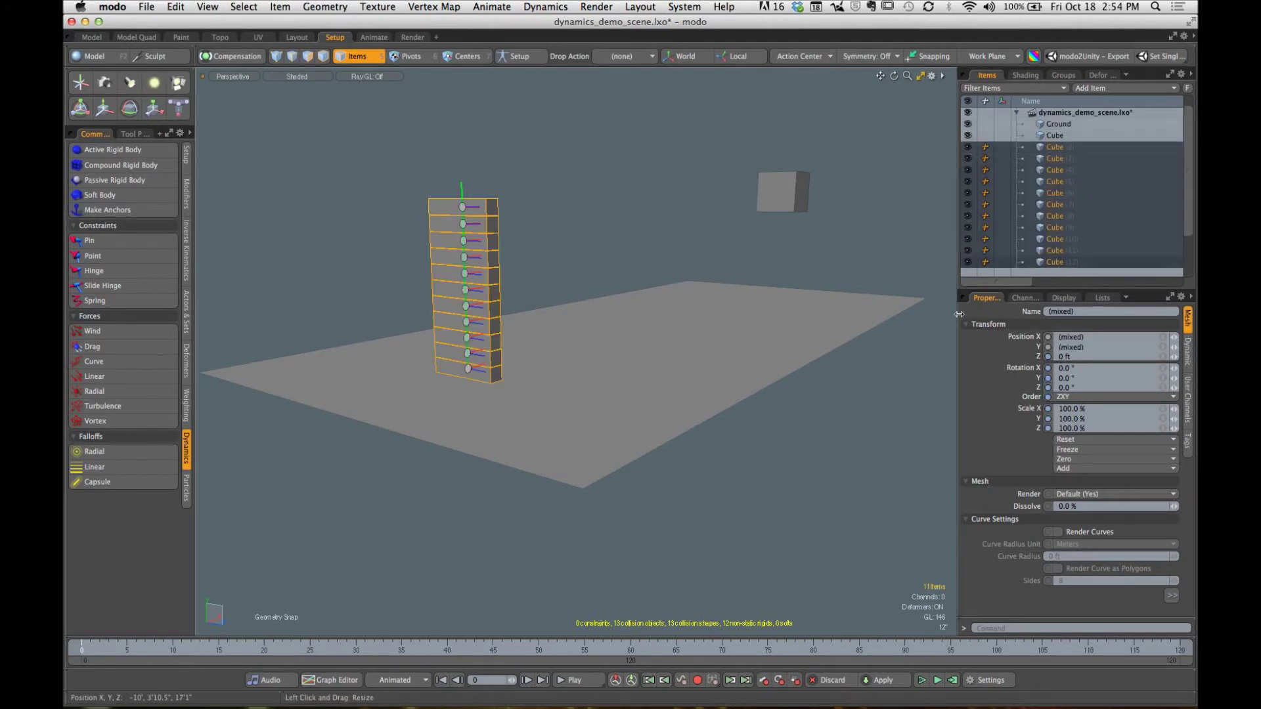
Step: Show the Sleep settings of the selected bars' dynamics properties and set Wake On to Trigger
{"action": "left_click", "coordinate": [1188, 352]}
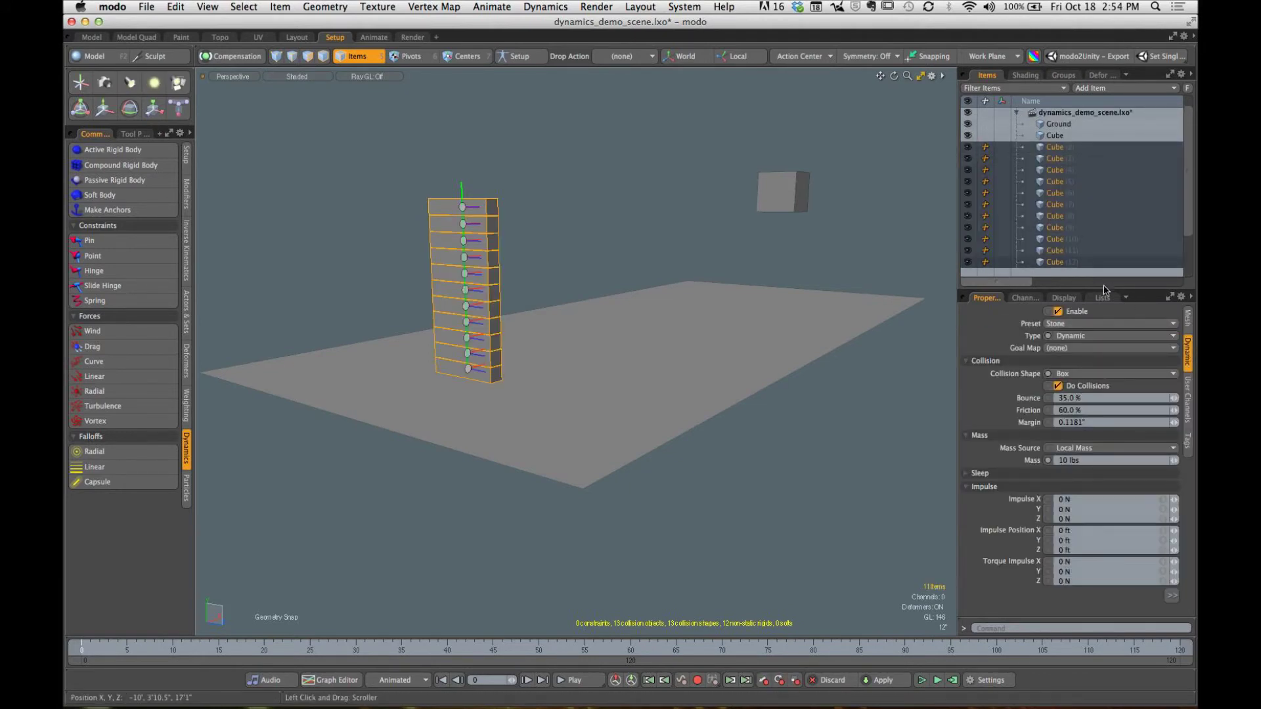
{"action": "left_click_drag", "start_coordinate": [1103, 291], "coordinate": [1101, 199]}
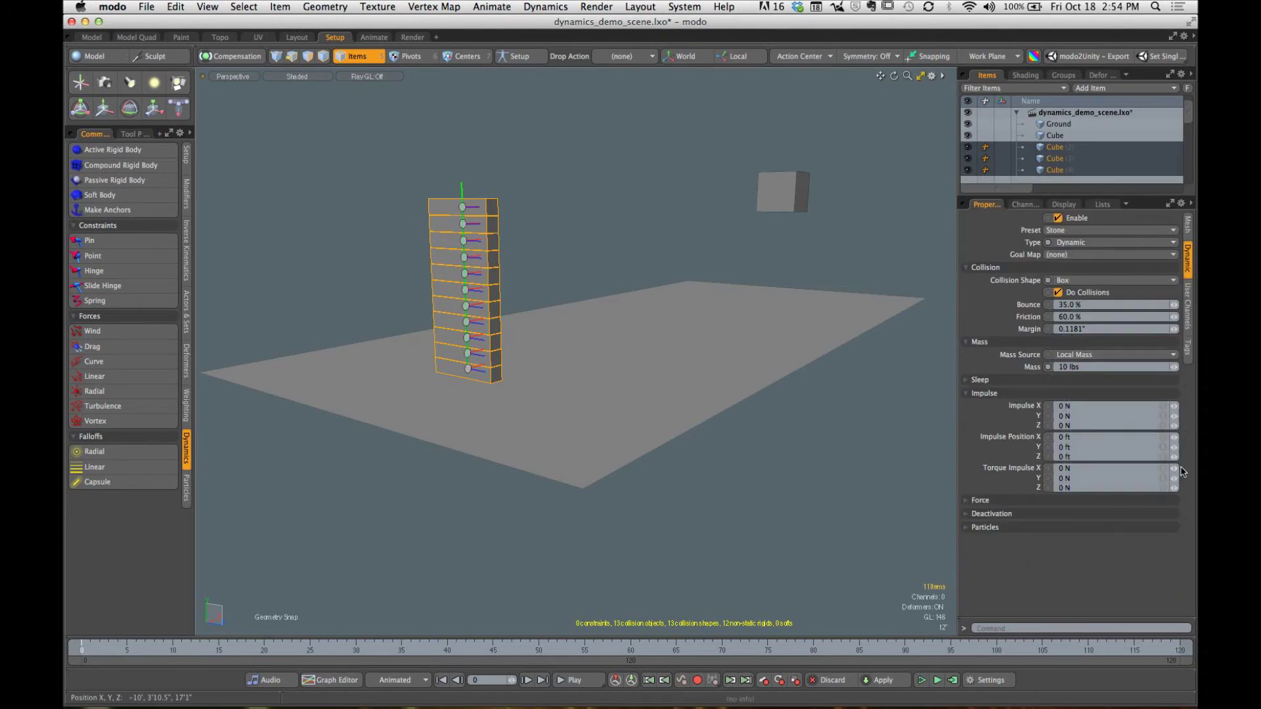
{"action": "left_click", "coordinate": [977, 394]}
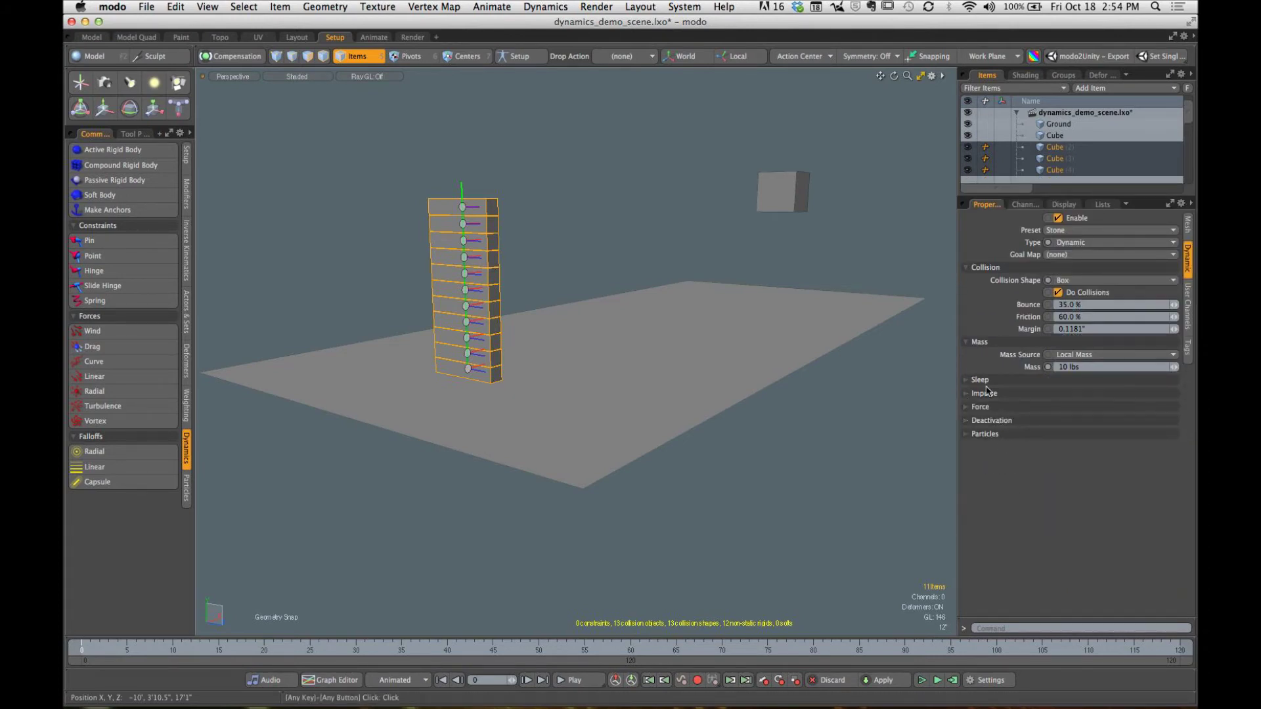
{"action": "left_click", "coordinate": [987, 382]}
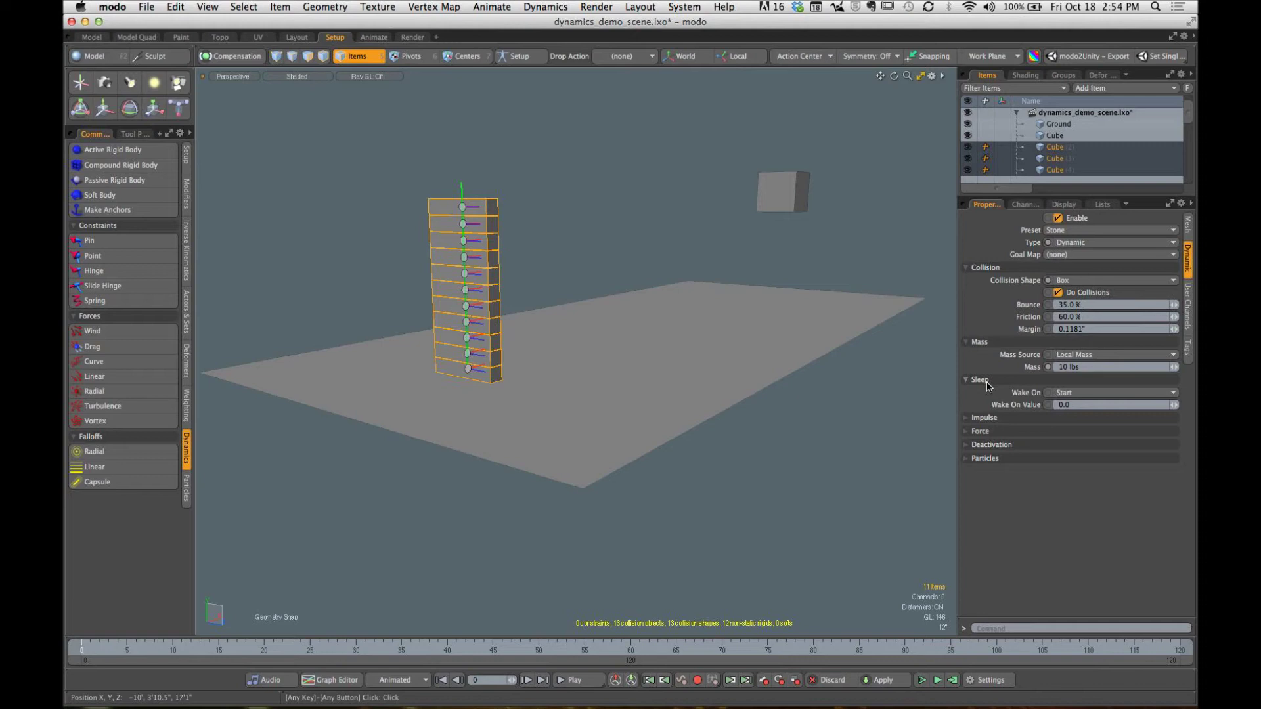
{"action": "left_click", "coordinate": [1097, 394]}
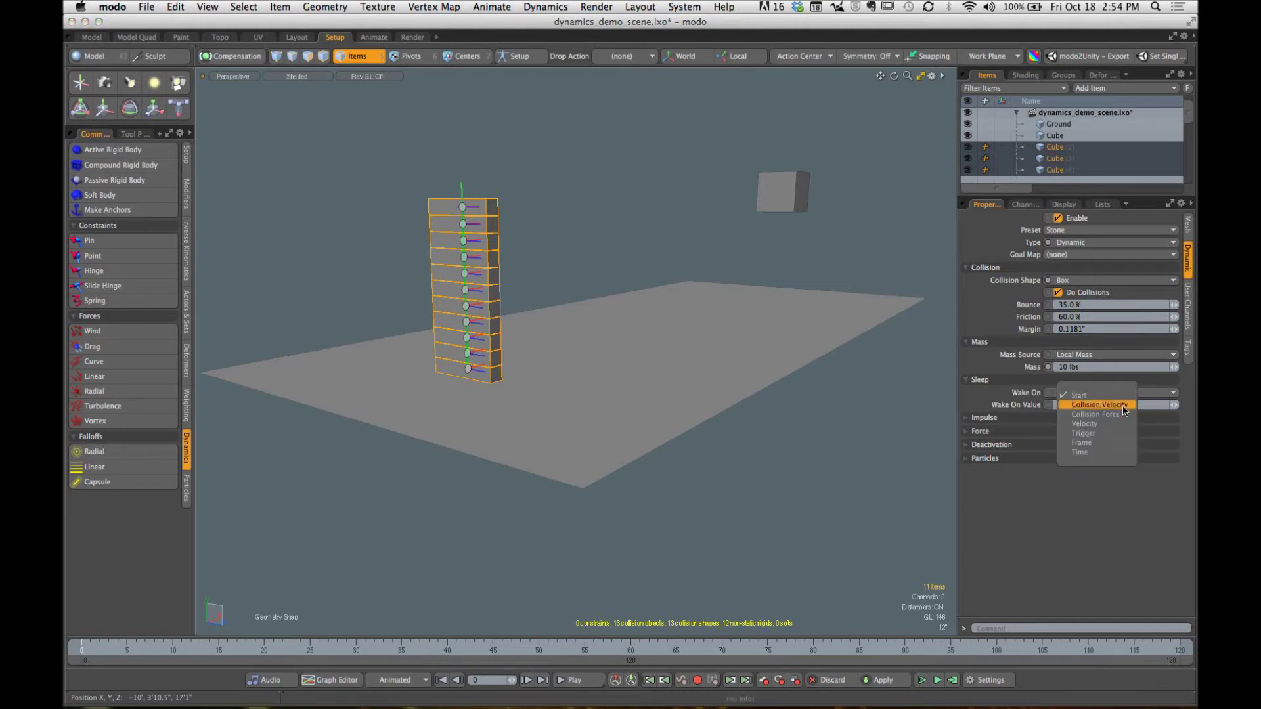
{"action": "left_click", "coordinate": [1109, 454]}
{"action": "left_click", "coordinate": [1077, 396]}
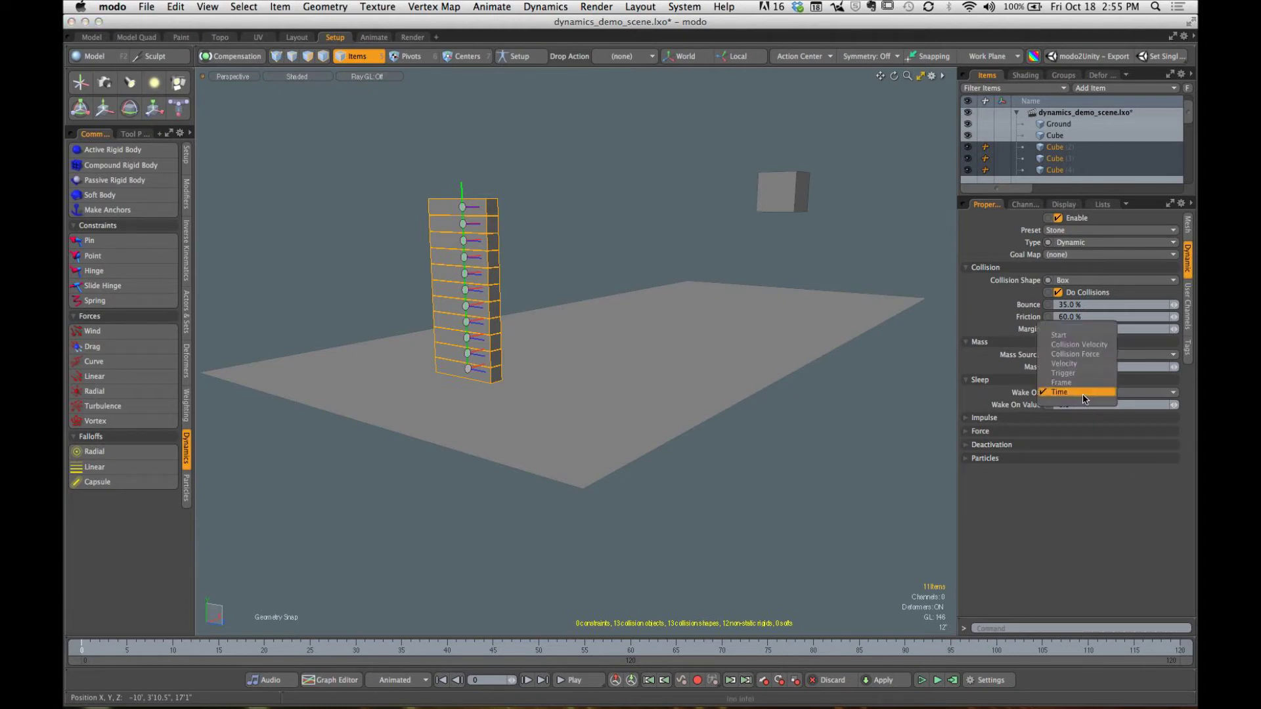
{"action": "left_click", "coordinate": [1081, 374]}
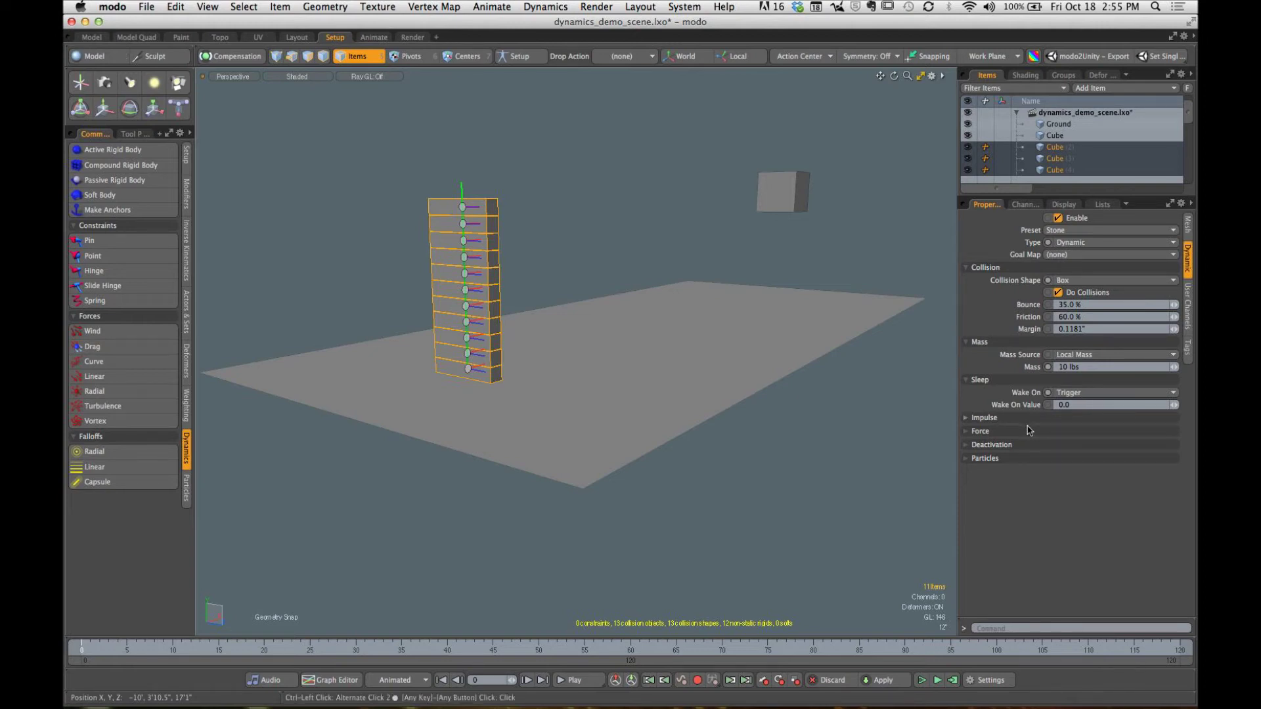
Step: Calculate the simulation with the sleeping bars and go to frame 88 to examine the cube approaching the stack
{"action": "left_click", "coordinate": [108, 650]}
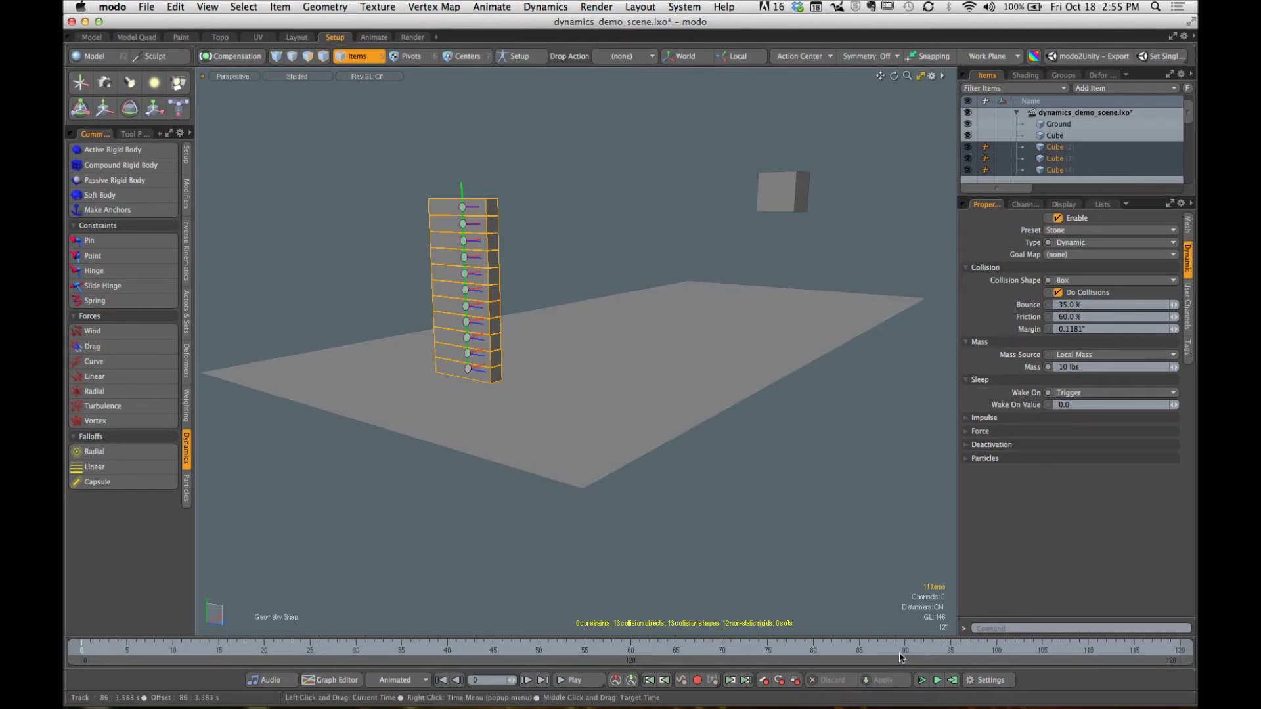
{"action": "left_click", "coordinate": [953, 682]}
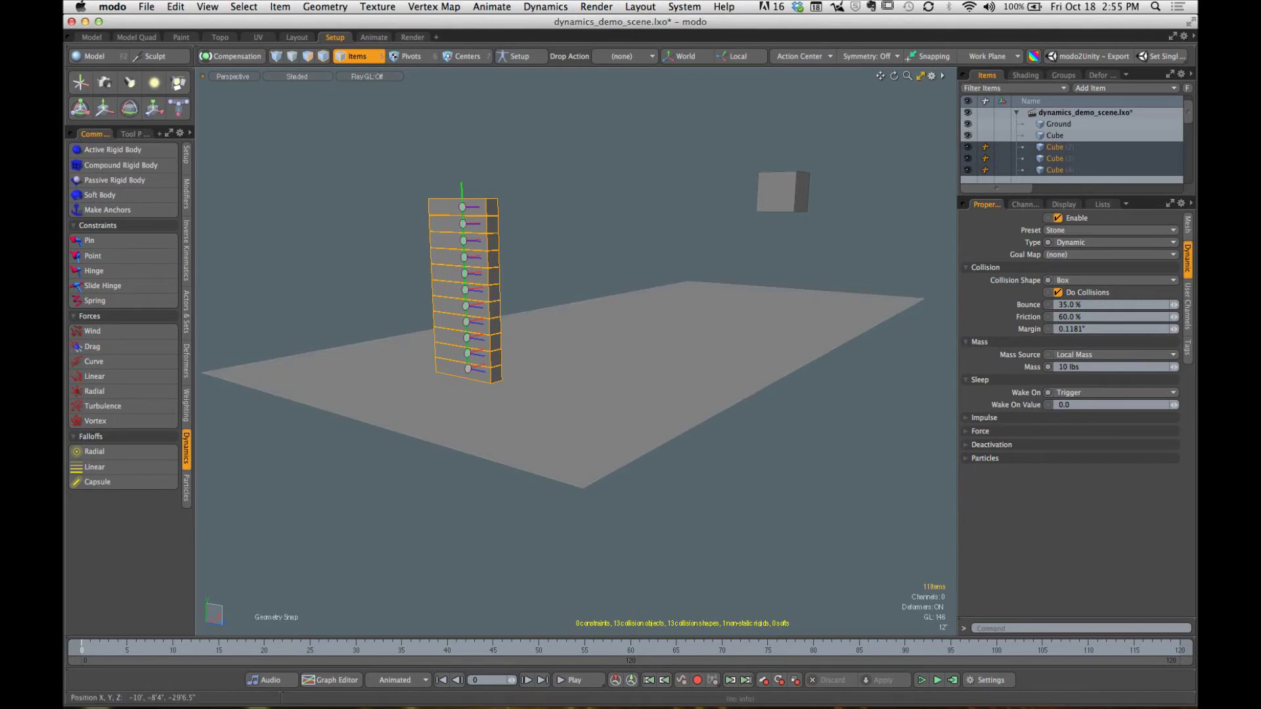
{"action": "left_click_drag", "start_coordinate": [87, 651], "coordinate": [887, 652]}
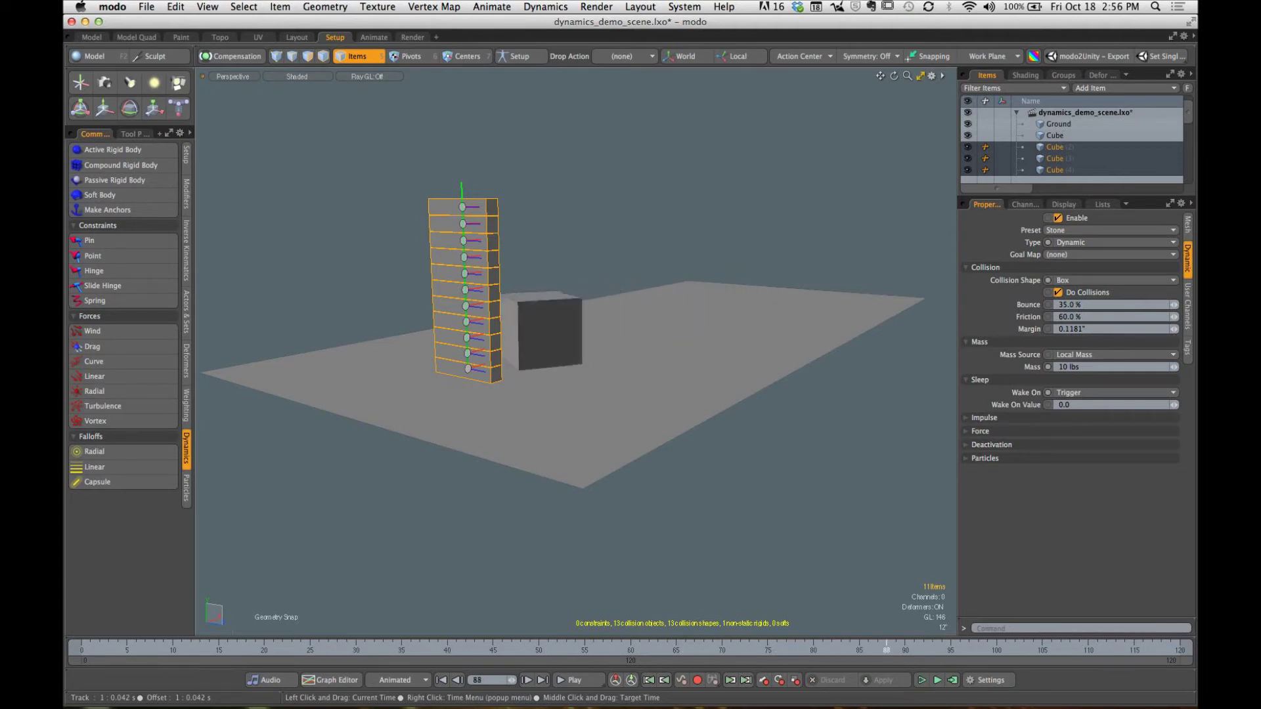
{"action": "left_click_drag", "start_coordinate": [735, 396], "coordinate": [684, 484], "text": "alt"}
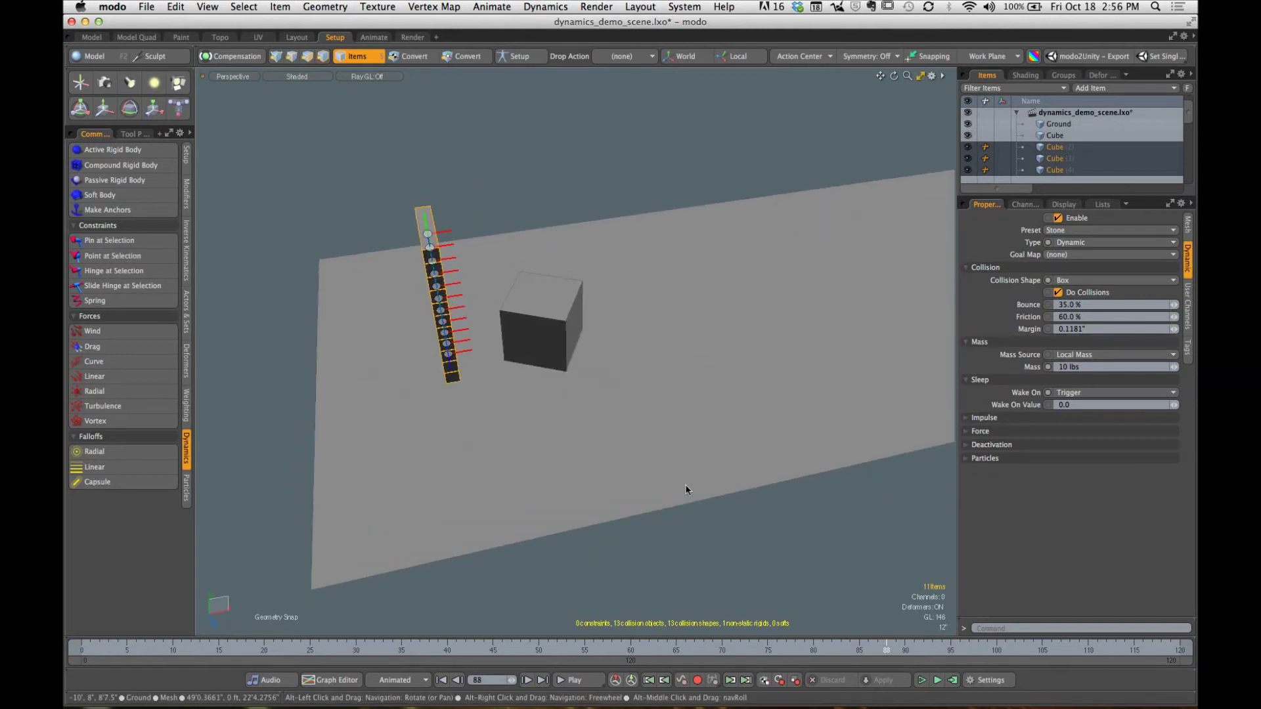
Step: Keyframe the bars' Wake On setting at frame 94, return to frame 88, and recalculate the simulation
{"action": "left_click_drag", "start_coordinate": [886, 651], "coordinate": [941, 651]}
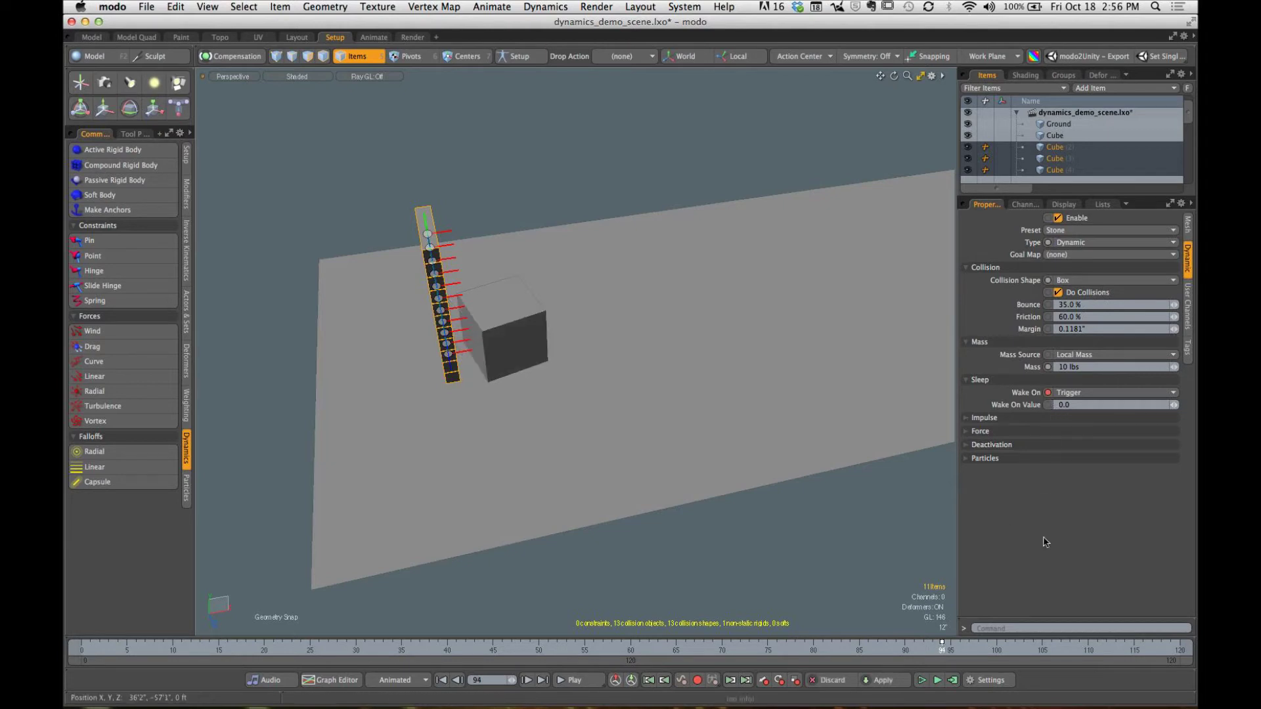
{"action": "left_click_drag", "start_coordinate": [942, 652], "coordinate": [886, 652]}
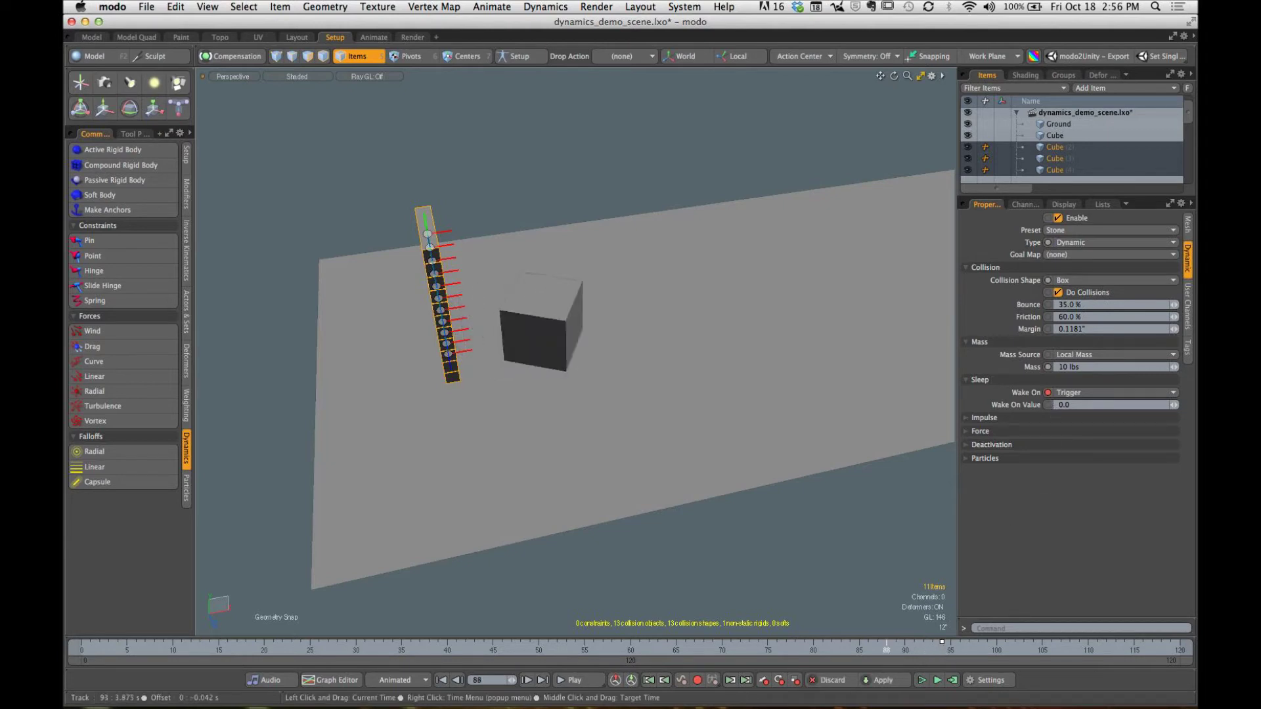
{"action": "left_click", "coordinate": [952, 680]}
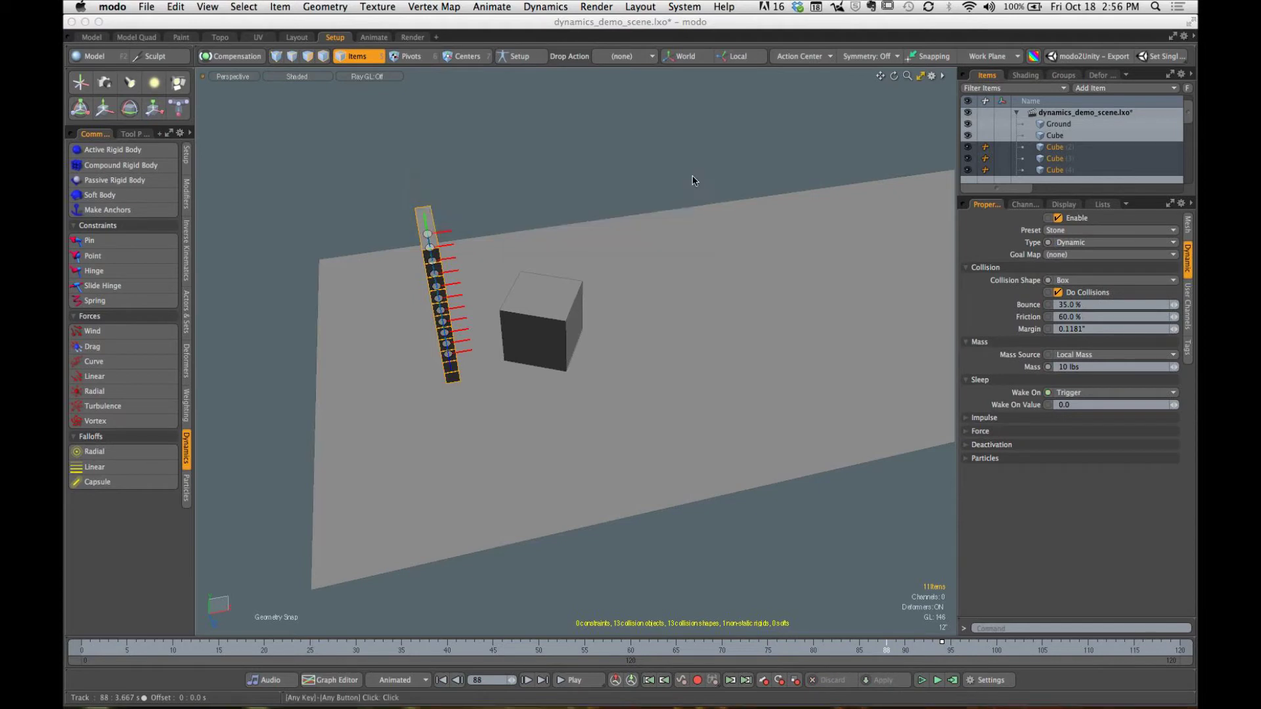
Step: Advance to frame 93 and keyframe the bars' Wake On Trigger setting there
{"action": "left_click", "coordinate": [886, 652]}
{"action": "left_click_drag", "start_coordinate": [886, 651], "coordinate": [933, 652]}
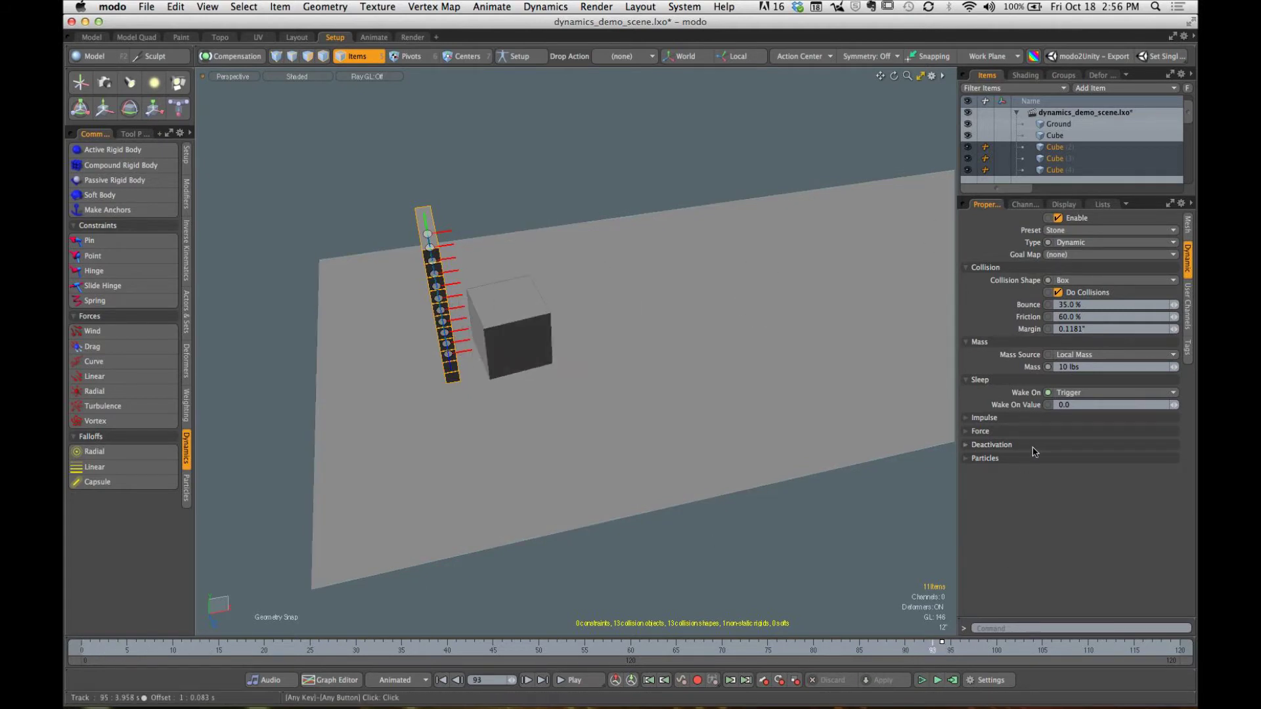
{"action": "left_click", "coordinate": [1048, 393]}
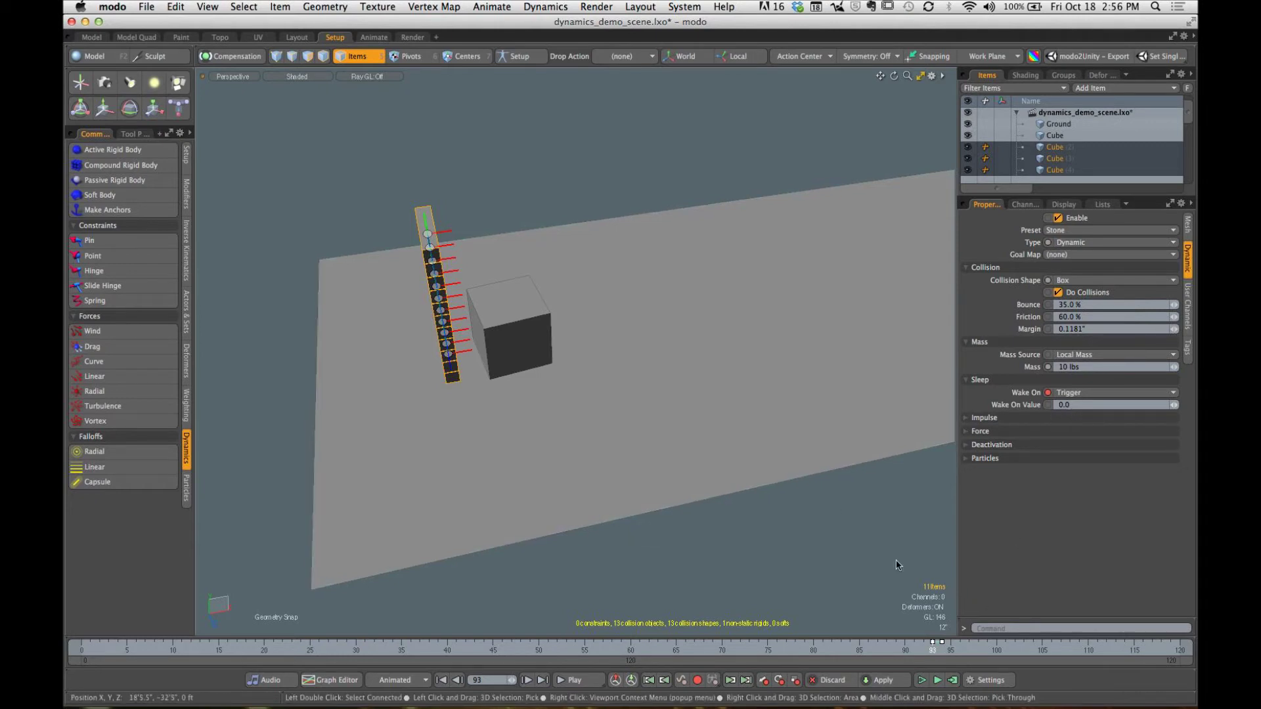
Step: Move to frame 94 and set the bars' Wake On Value to 1.0
{"action": "left_click", "coordinate": [933, 650]}
{"action": "left_click", "coordinate": [943, 650]}
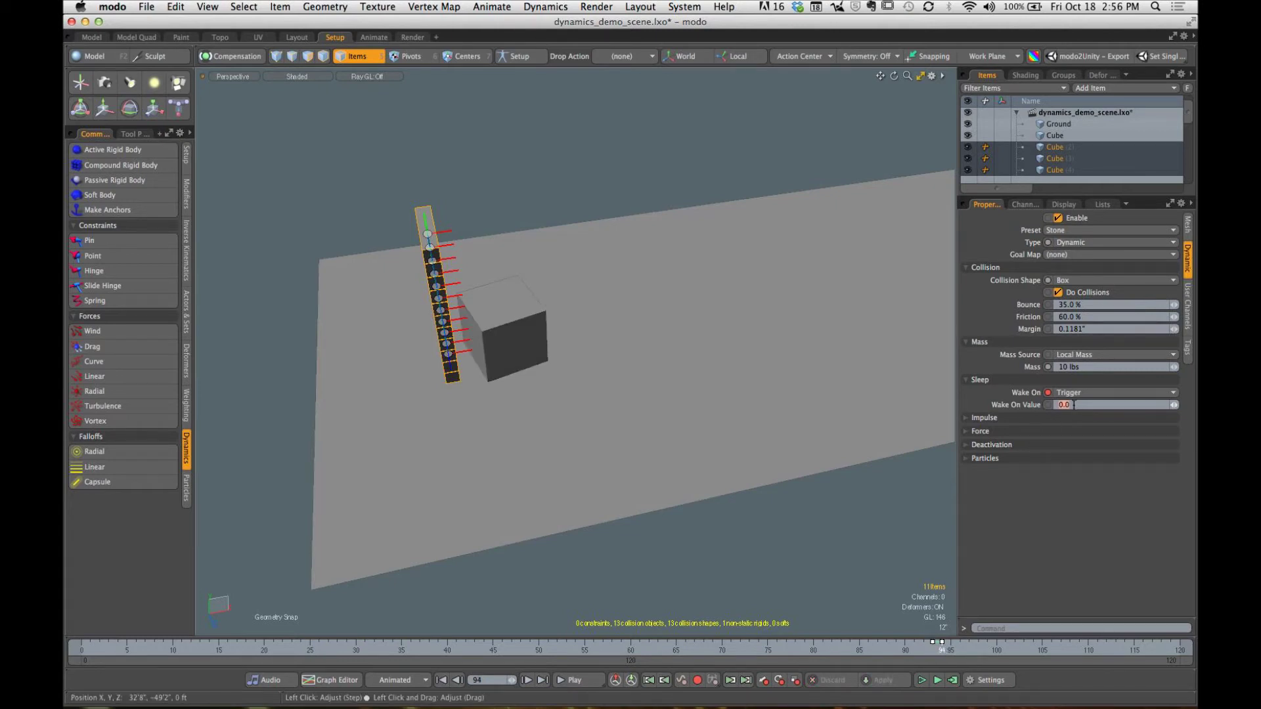
{"action": "type", "text": "1.0"}
{"action": "key", "text": "Return"}
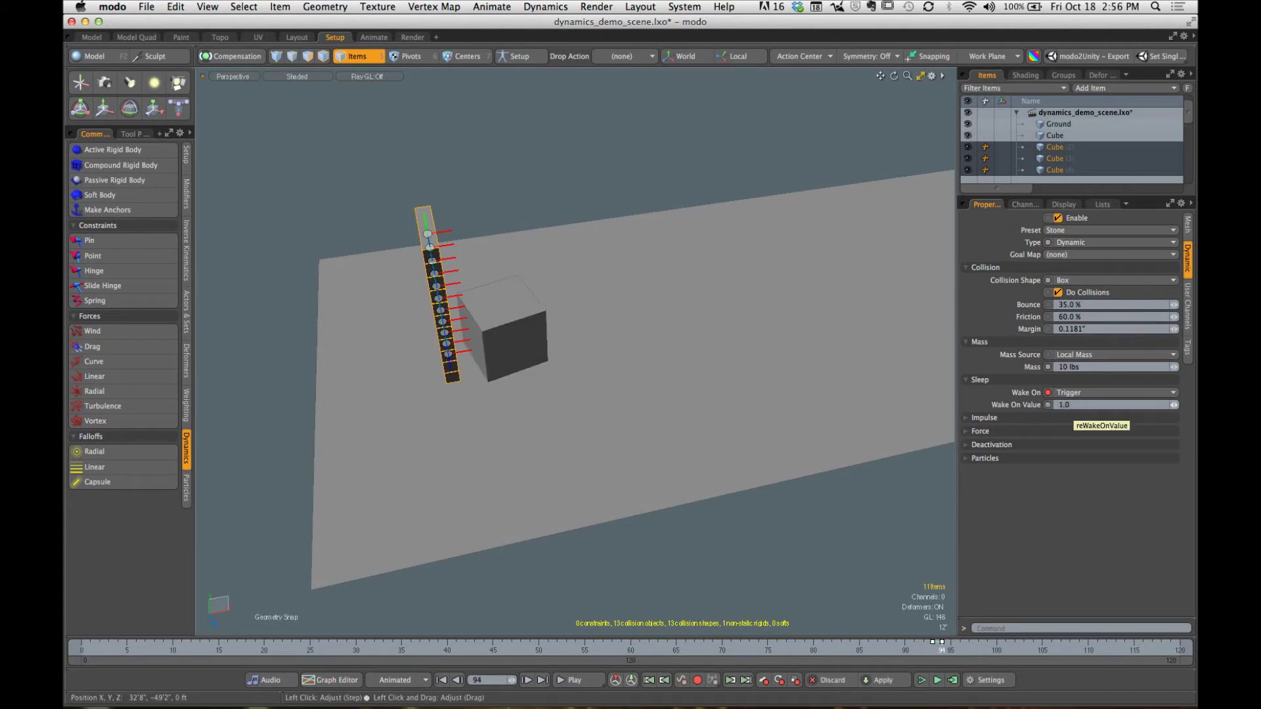
Step: Recalculate the simulation over frames 0 to 120 and scrub back to frame 93
{"action": "left_click", "coordinate": [953, 681]}
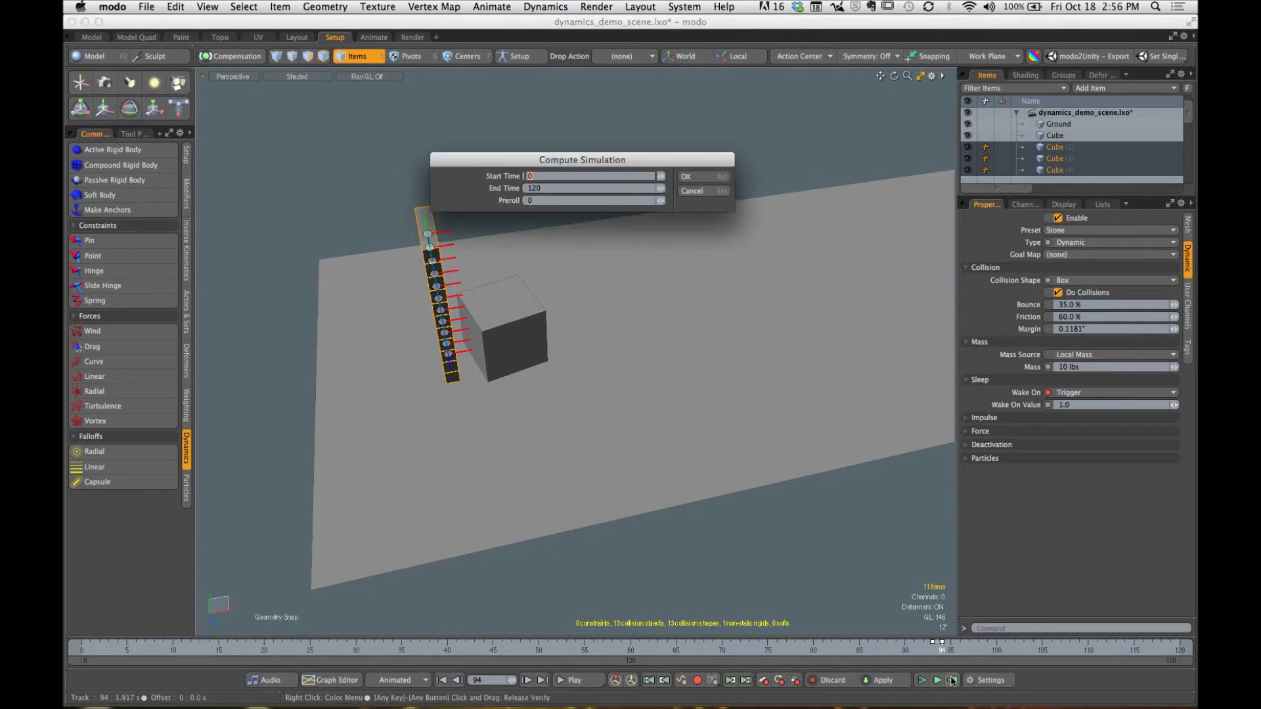
{"action": "left_click", "coordinate": [721, 173]}
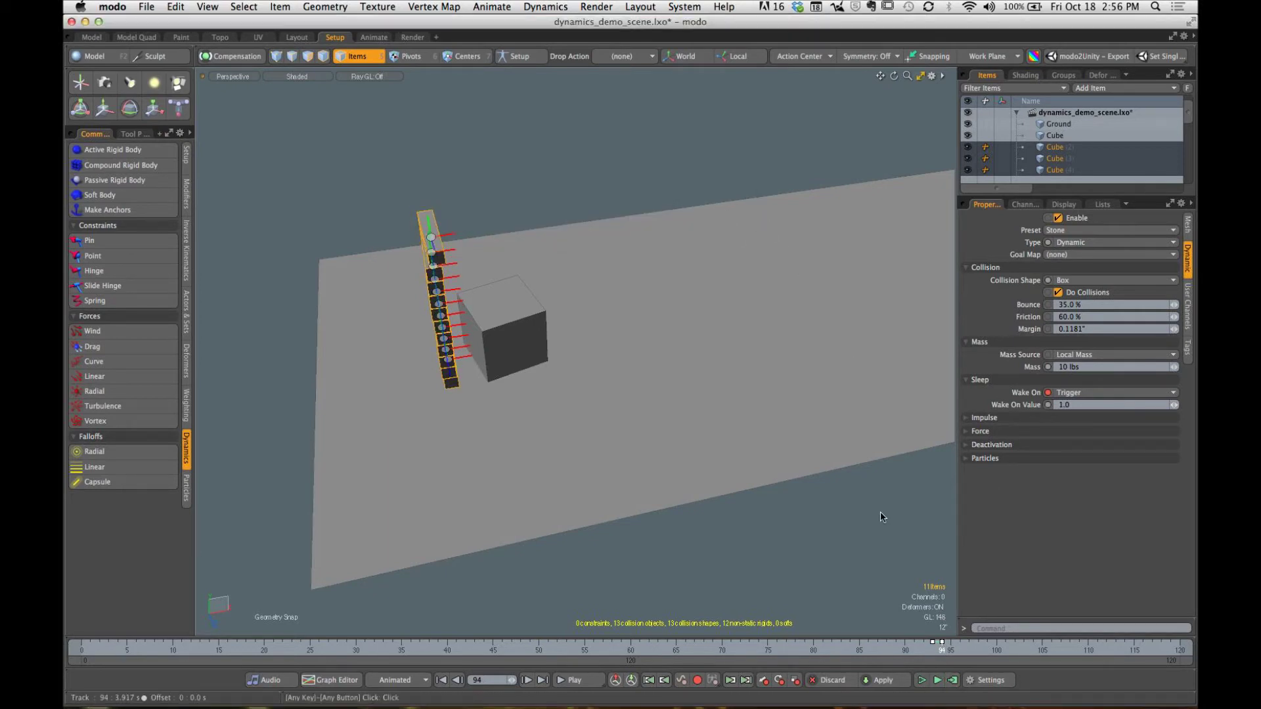
{"action": "mouse_move", "coordinate": [942, 652]}
{"action": "left_mouse_down"}
{"action": "mouse_move", "coordinate": [220, 651]}
{"action": "mouse_move", "coordinate": [1180, 651]}
{"action": "mouse_move", "coordinate": [925, 653]}
{"action": "left_mouse_up"}
{"action": "left_click", "coordinate": [933, 652]}
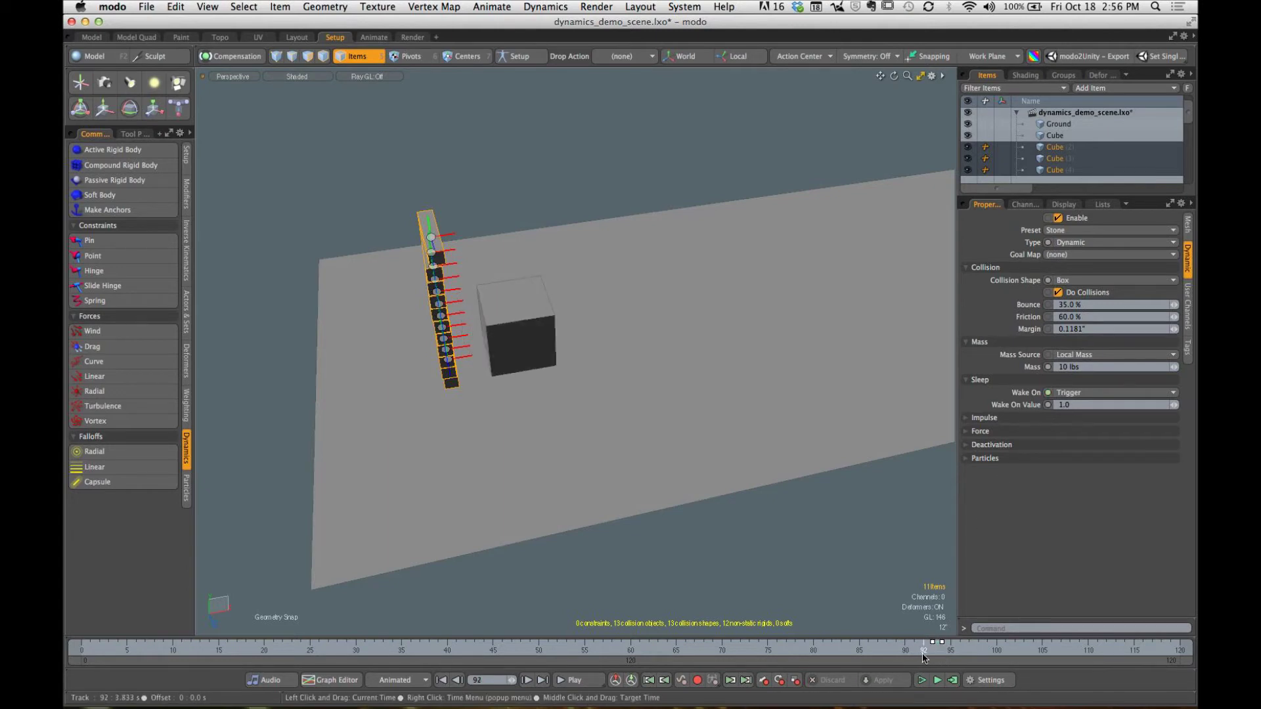
Step: Set the bars' Wake On Value to 0.0 at frame 93 and compare it with frame 94
{"action": "left_click", "coordinate": [1067, 405]}
{"action": "type", "text": "0"}
{"action": "key", "text": "Return"}
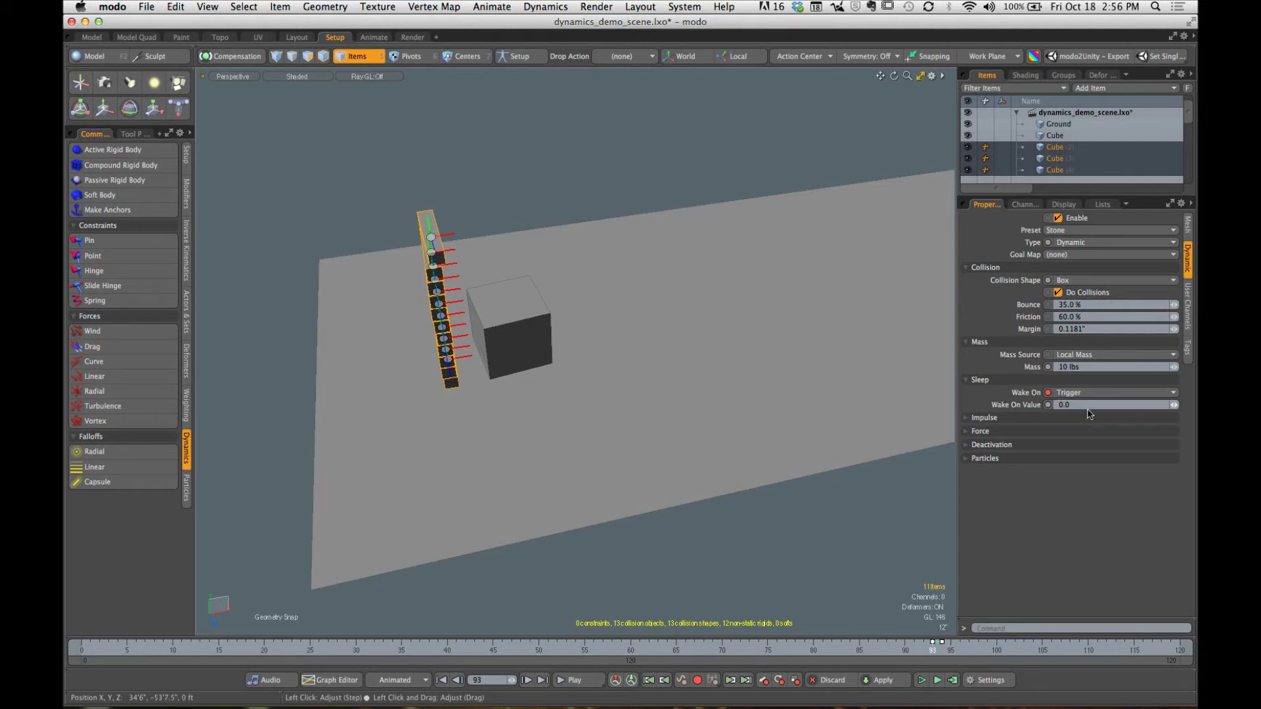
{"action": "left_click", "coordinate": [941, 652]}
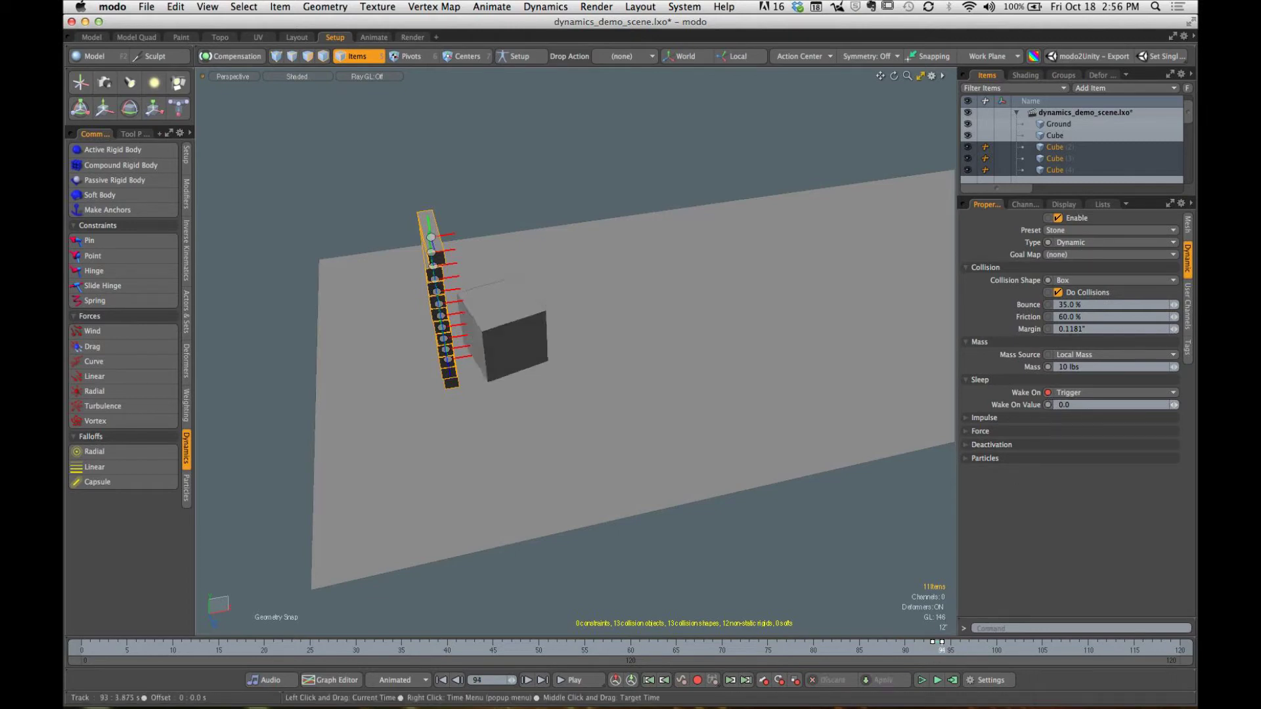
{"action": "left_click", "coordinate": [932, 653]}
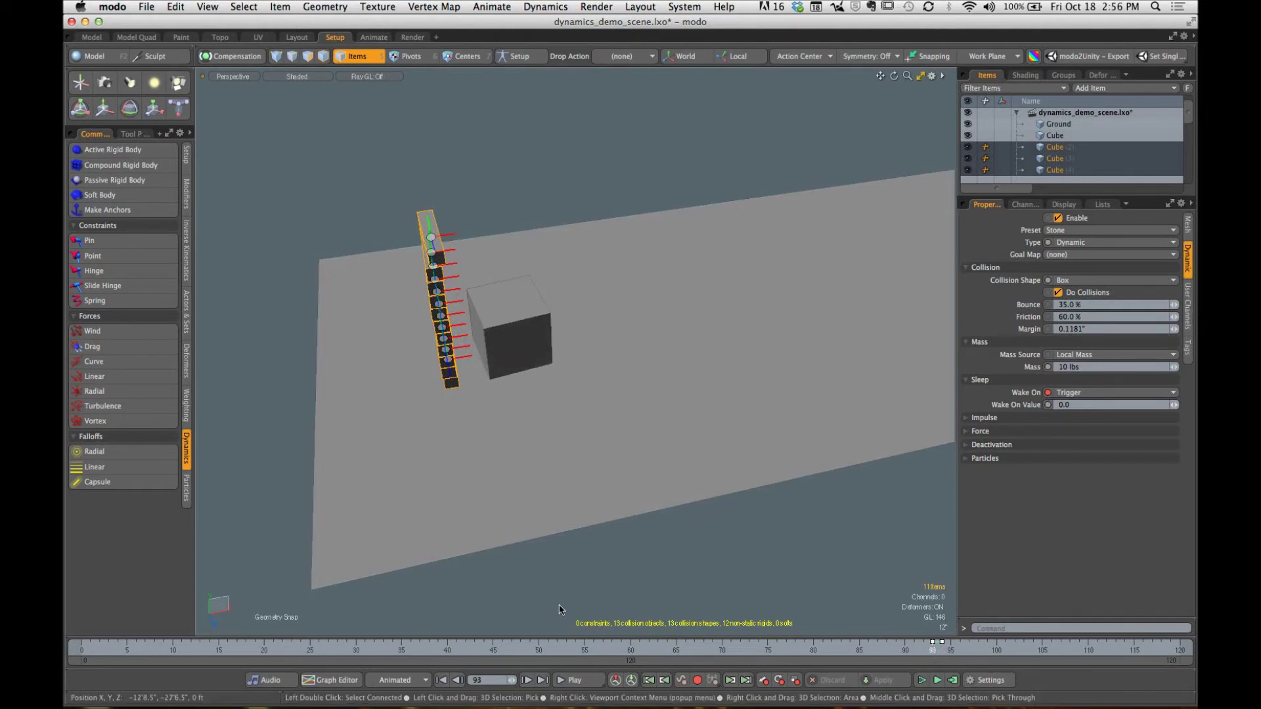
{"action": "mouse_move", "coordinate": [570, 637]}
{"action": "left_mouse_down"}
{"action": "mouse_move", "coordinate": [588, 524]}
{"action": "mouse_move", "coordinate": [582, 652]}
{"action": "left_mouse_up"}
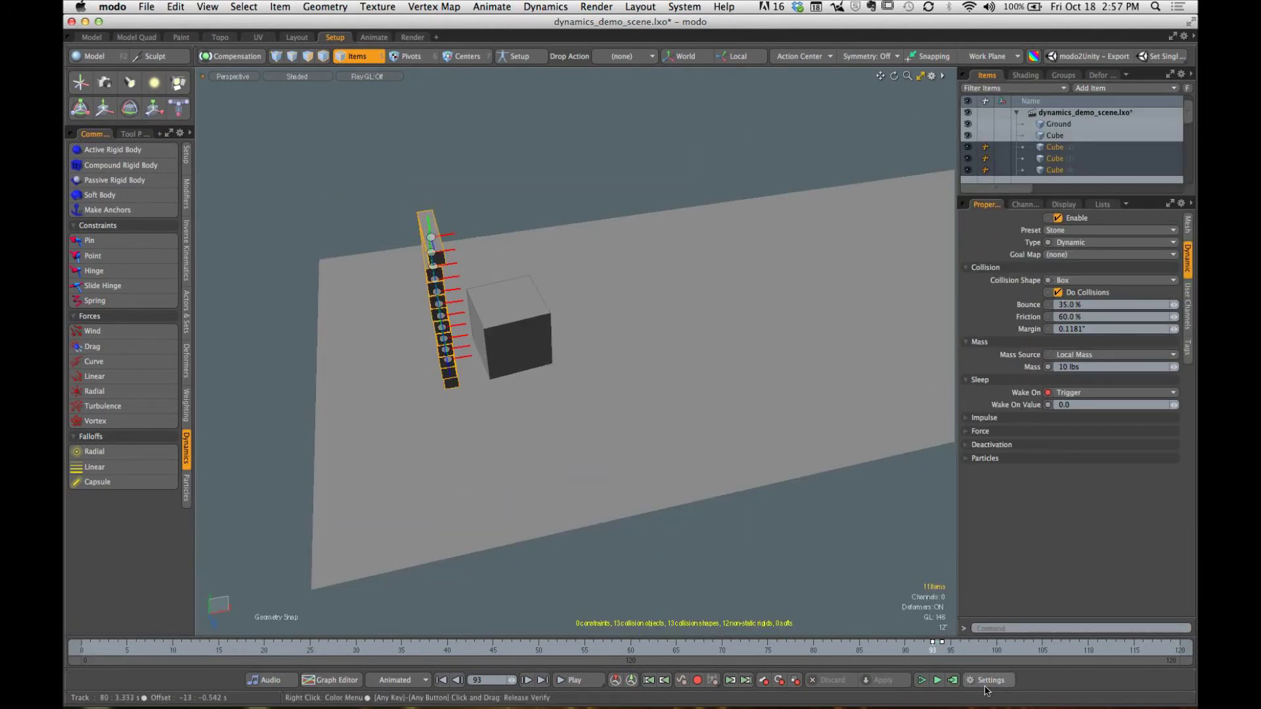
{"action": "left_click", "coordinate": [1091, 393]}
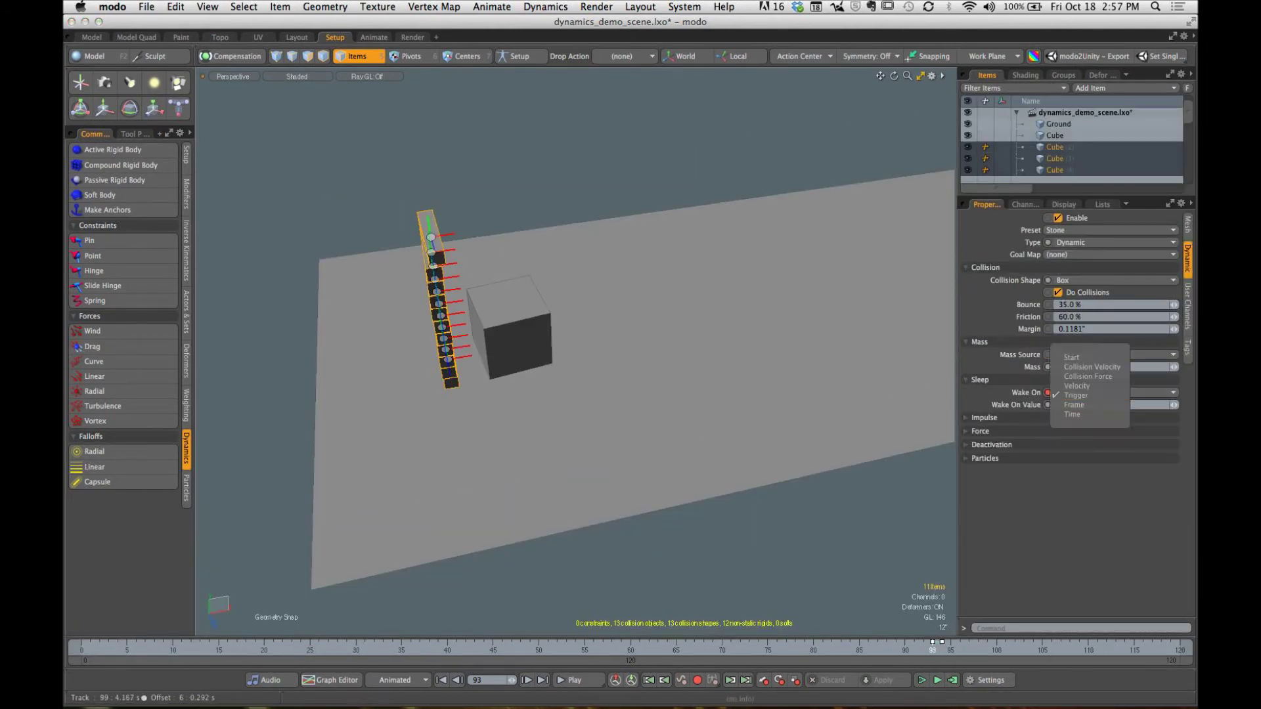
{"action": "left_click", "coordinate": [1176, 579]}
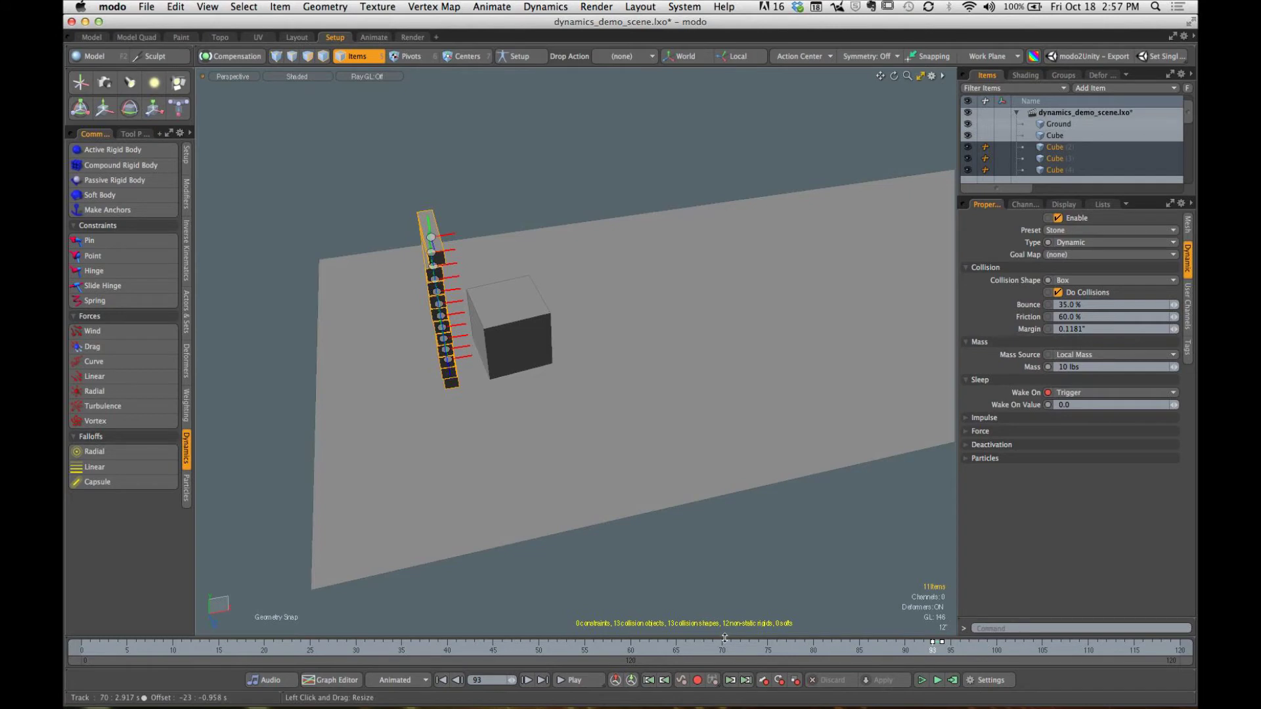
Step: Open the Graph Editor, move it clear of the properties, and bring the reWakeOn and reWakeOnValue channels into view
{"action": "left_click", "coordinate": [330, 680]}
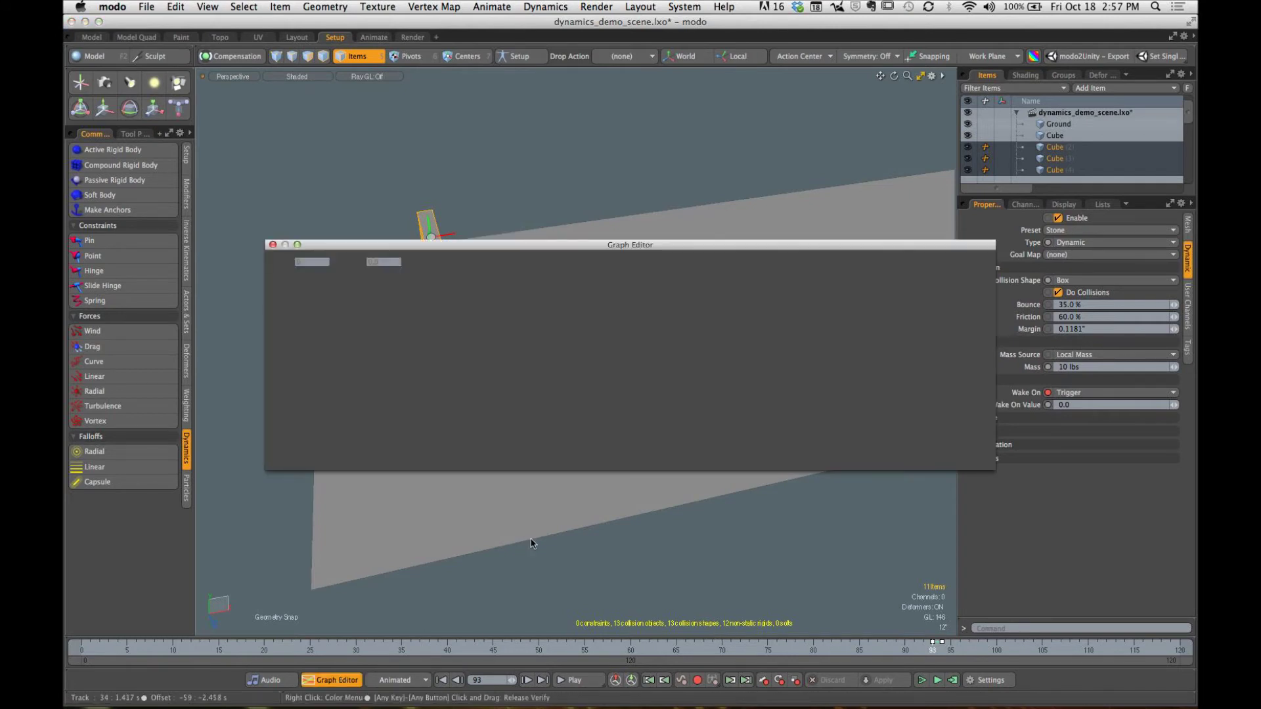
{"action": "left_click", "coordinate": [421, 263]}
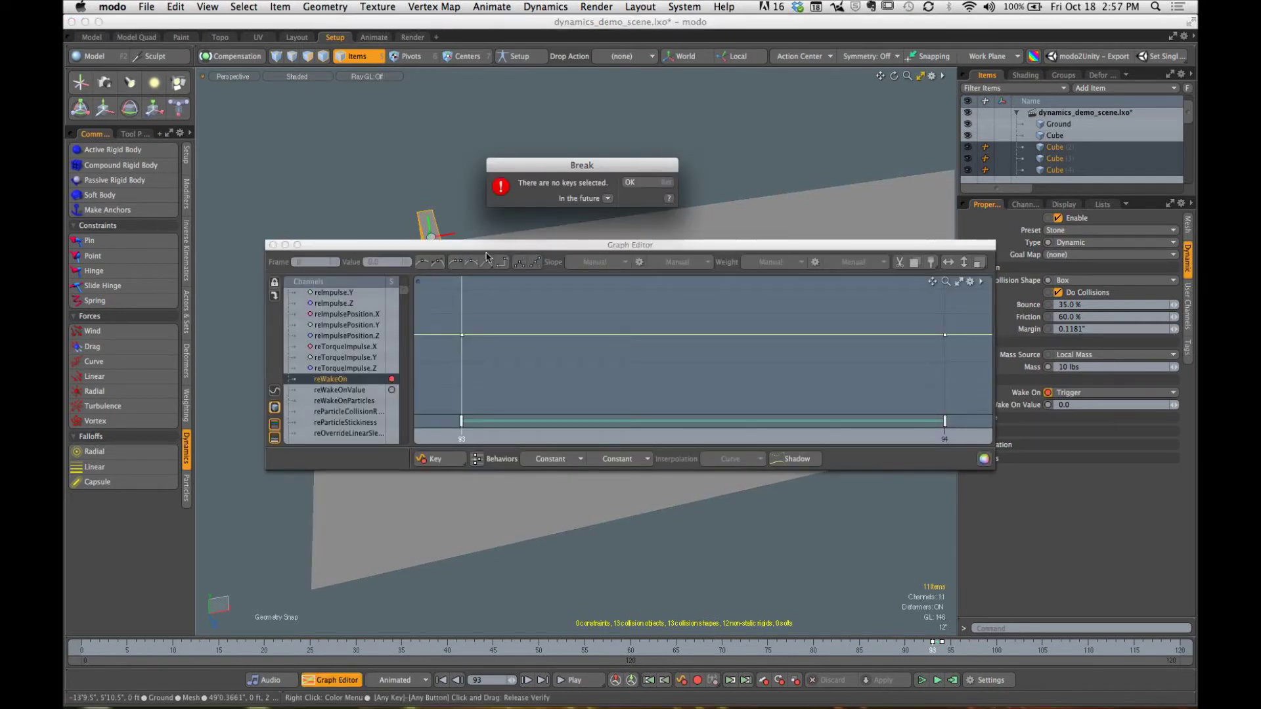
{"action": "left_click", "coordinate": [640, 183]}
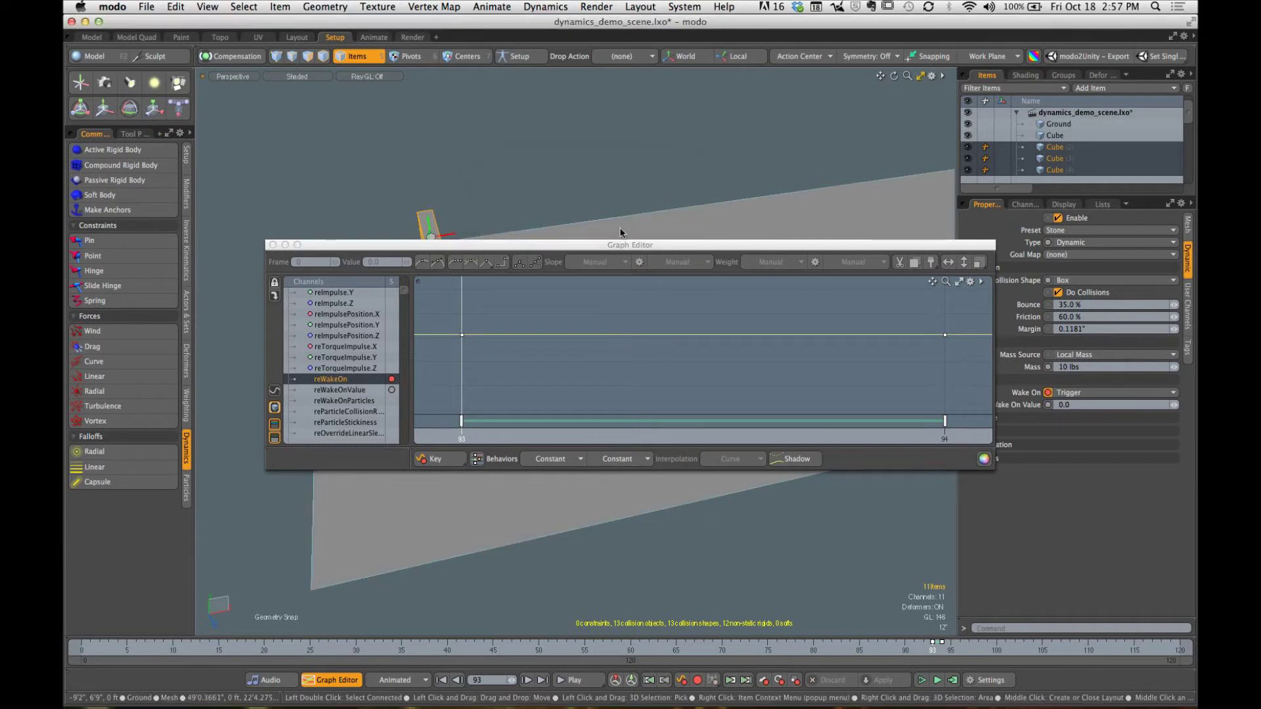
{"action": "left_click_drag", "start_coordinate": [622, 245], "coordinate": [493, 261]}
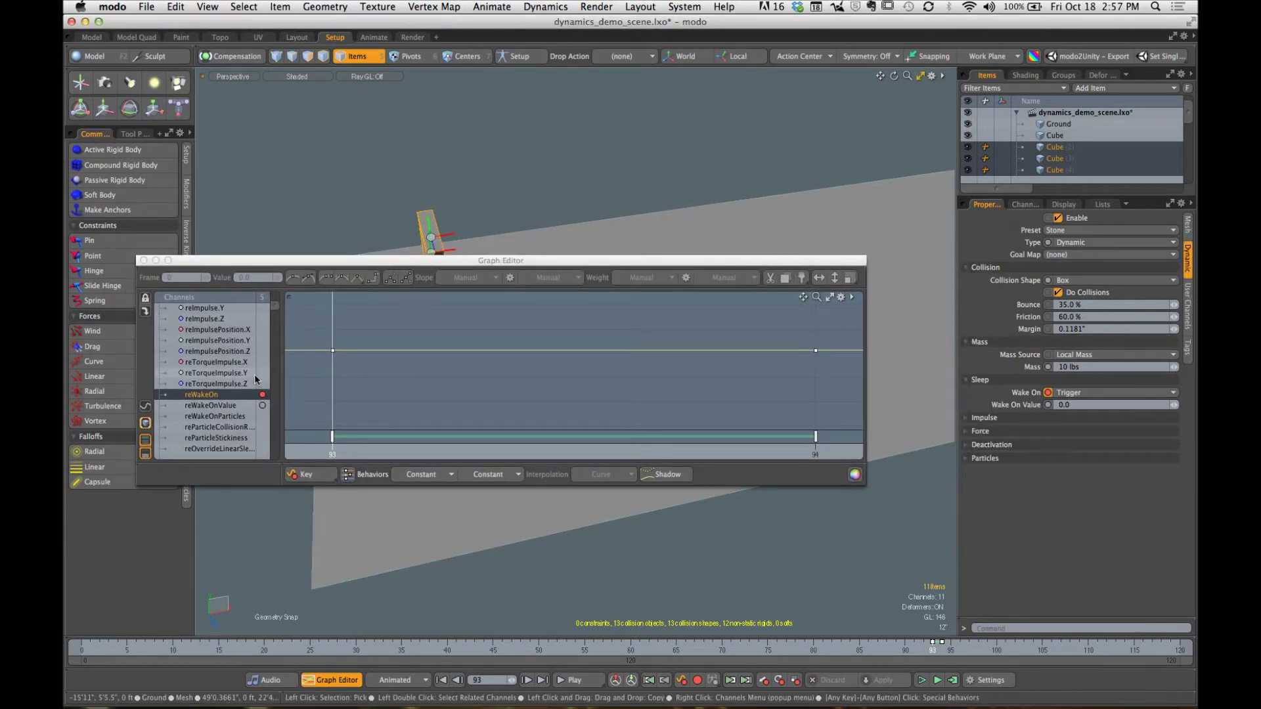
{"action": "left_click_drag", "start_coordinate": [276, 317], "coordinate": [275, 314]}
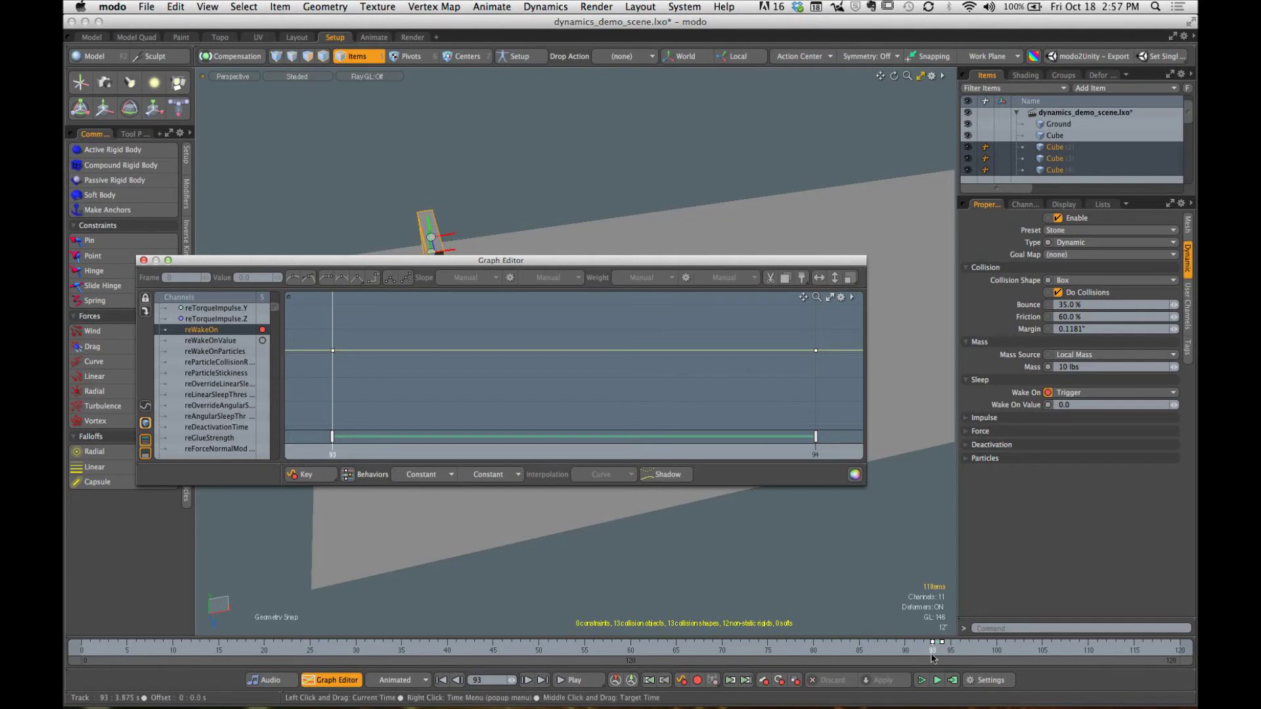
Step: At frame 93, keyframe the bars' Wake On Value at 0.0 and remove the Wake On key
{"action": "left_click_drag", "start_coordinate": [935, 651], "coordinate": [936, 651]}
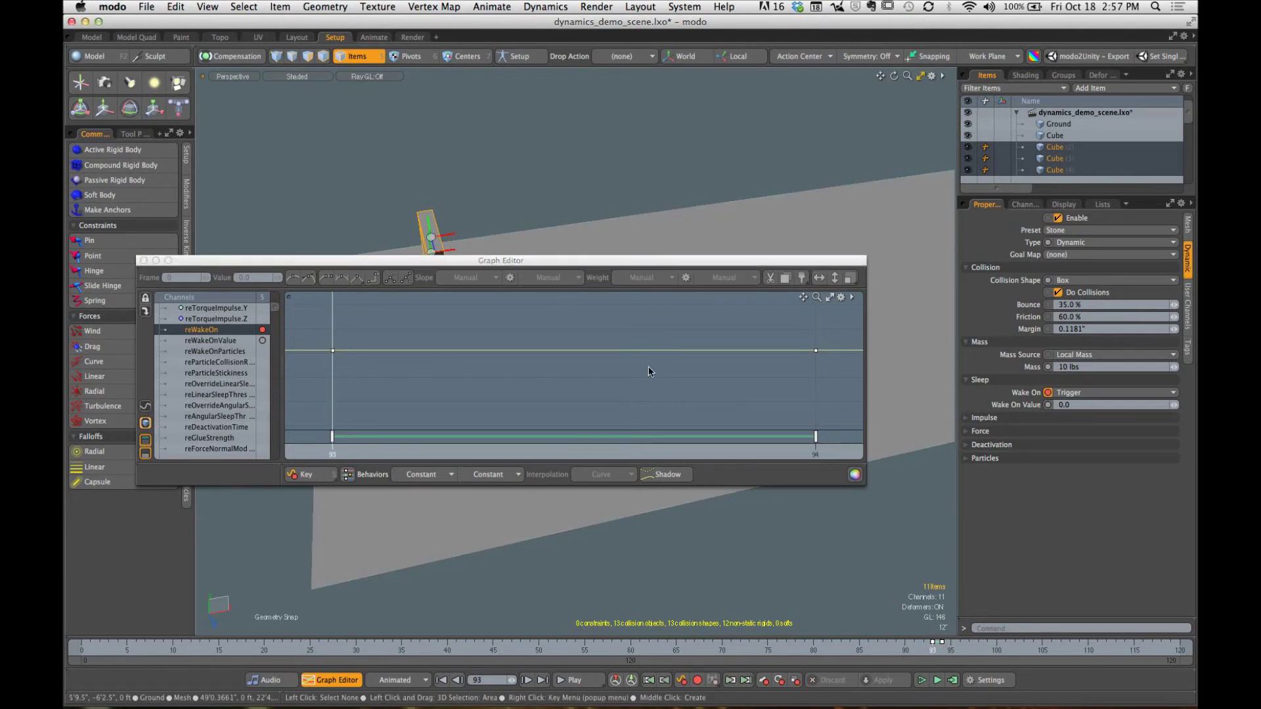
{"action": "left_click", "coordinate": [1049, 405]}
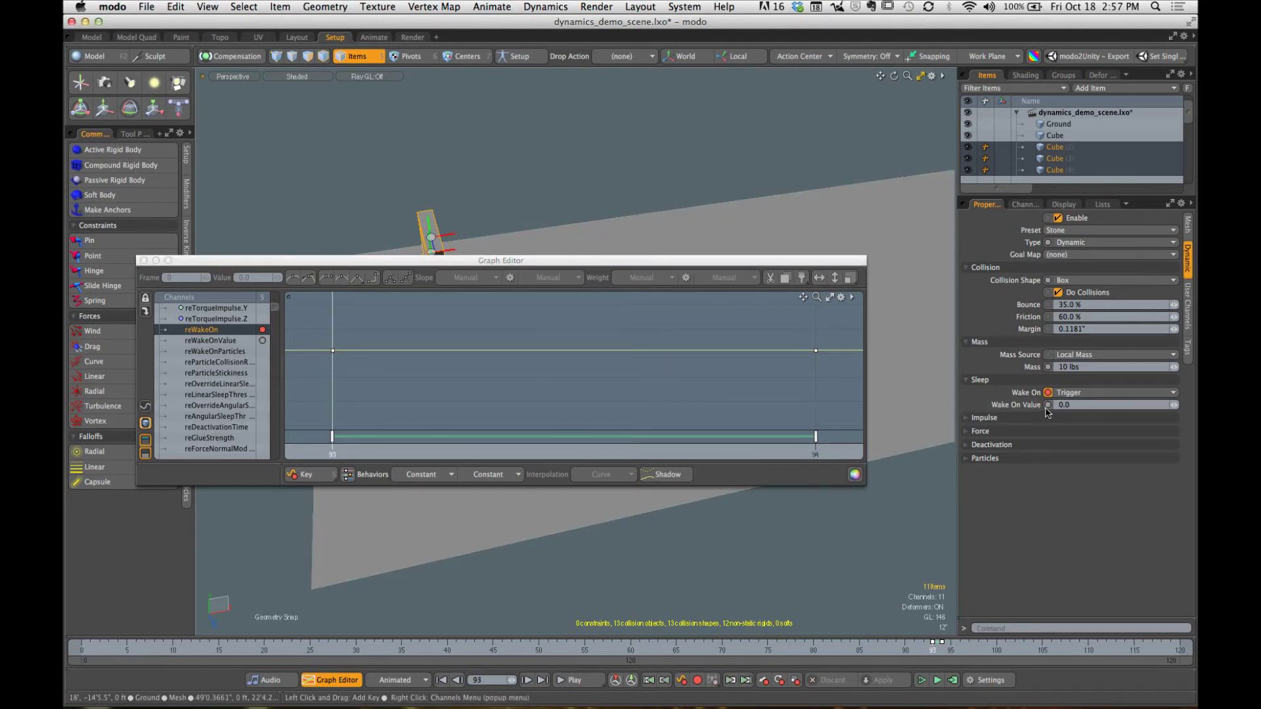
{"action": "left_click", "coordinate": [1049, 393]}
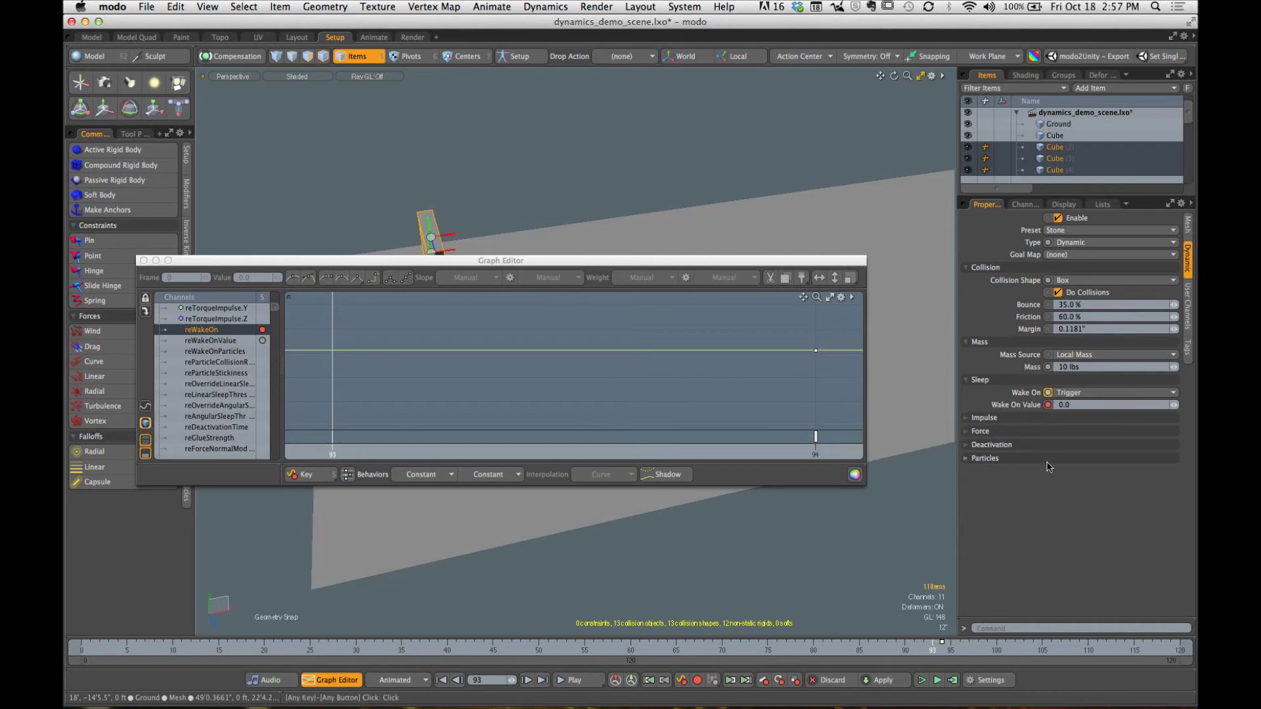
Step: Keyframe the bars' Wake On Value at frame 94 and try to enter 1.0 for it
{"action": "left_click", "coordinate": [941, 647]}
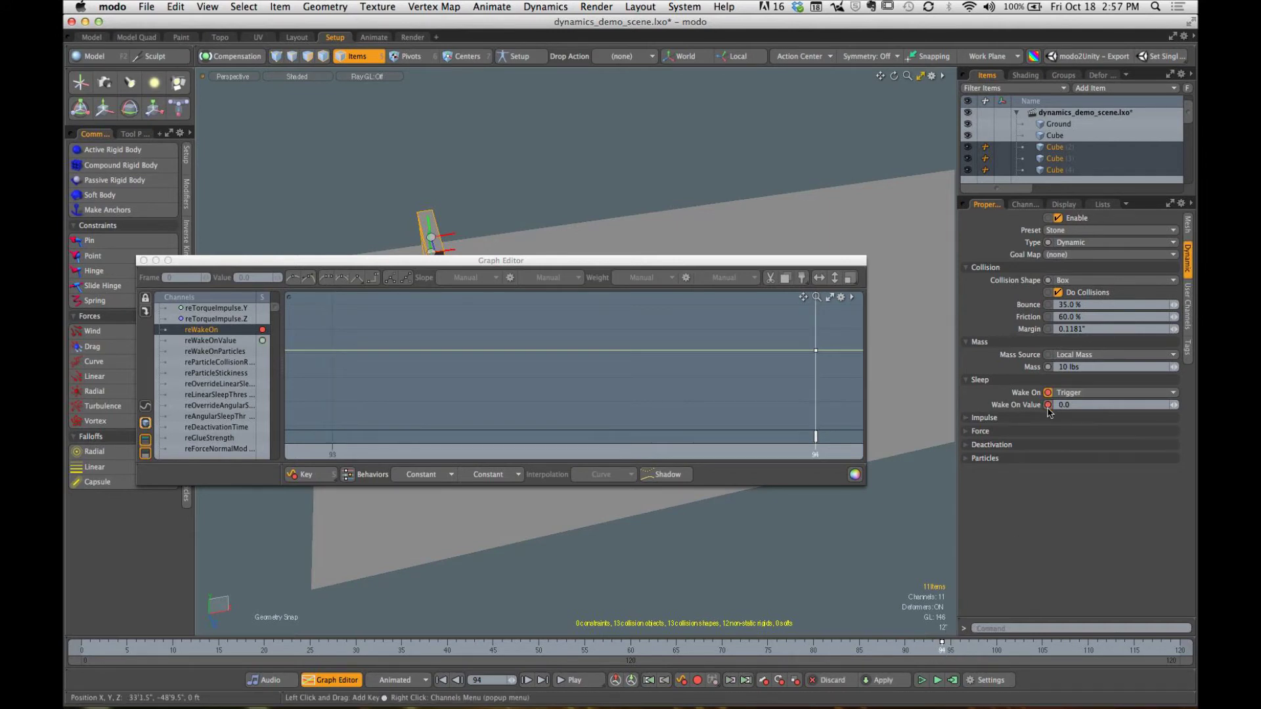
{"action": "key", "text": "1"}
{"action": "key", "text": "period"}
{"action": "key", "text": "0"}
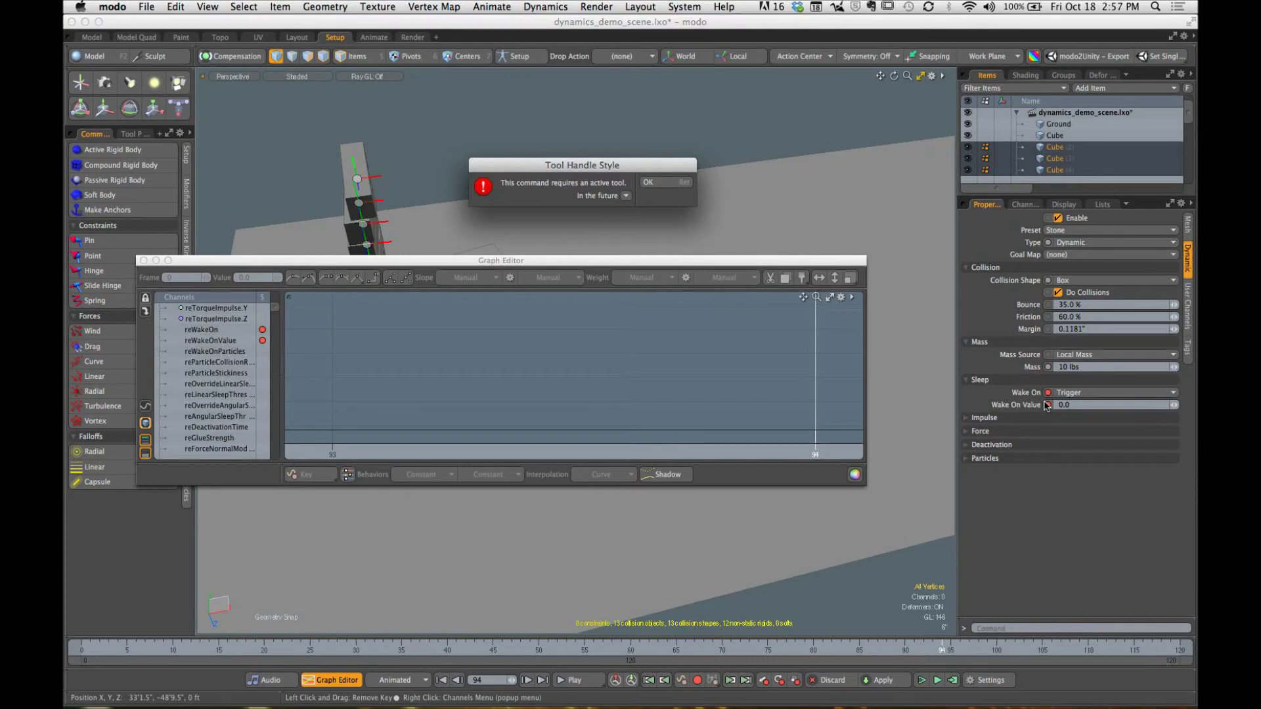
{"action": "left_click", "coordinate": [649, 182]}
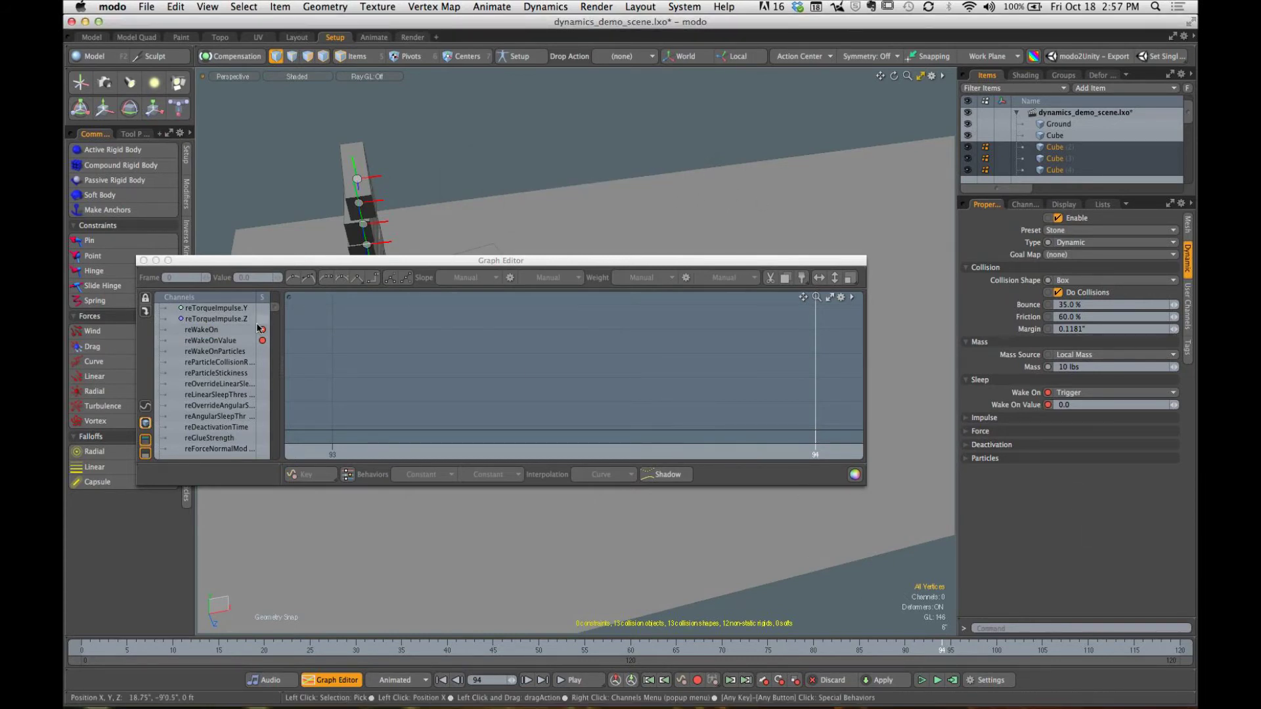
Step: Select the frame 94 key of the reWakeOnValue channel in the Graph Editor and set its value to 1.0
{"action": "left_click", "coordinate": [233, 343]}
{"action": "left_click", "coordinate": [226, 331]}
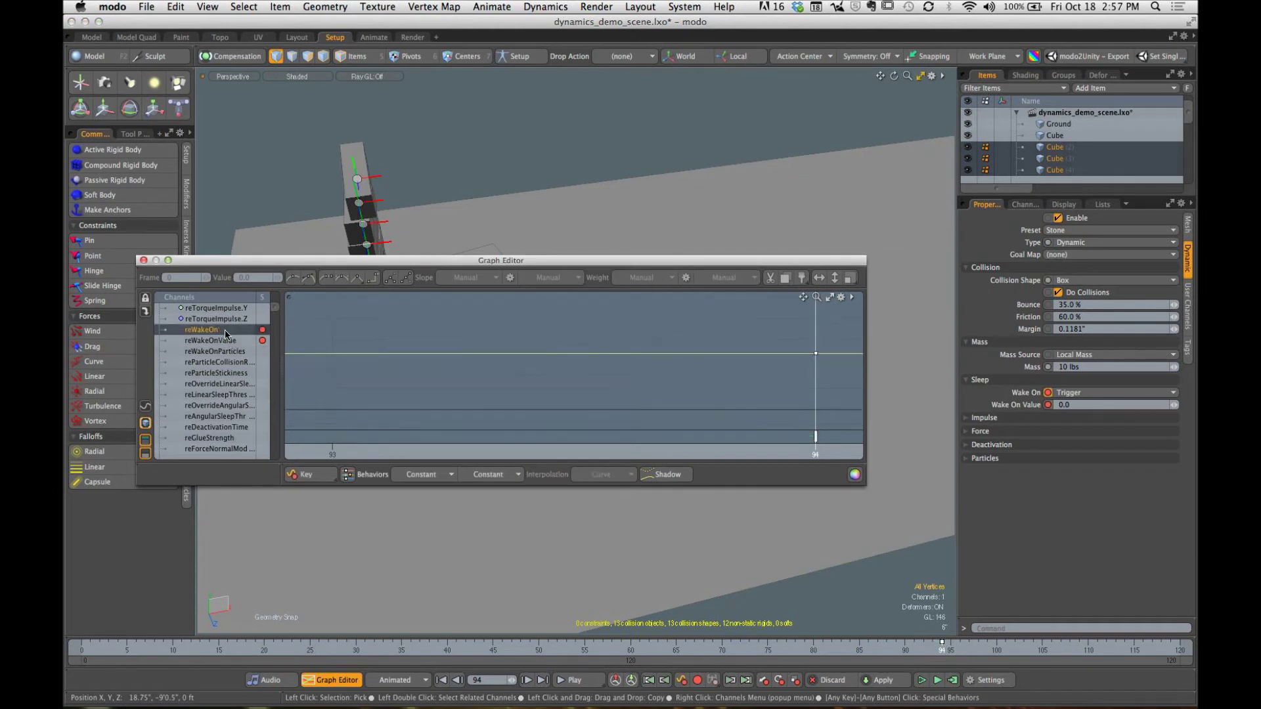
{"action": "left_click", "coordinate": [225, 341]}
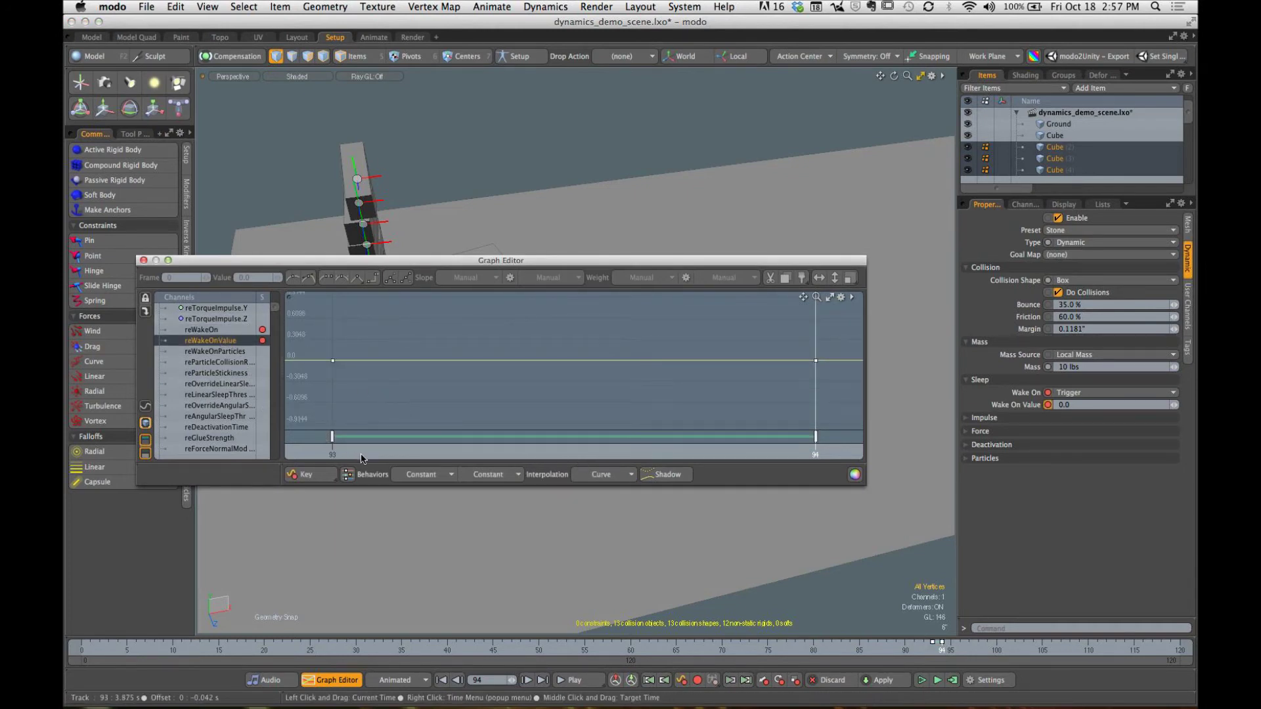
{"action": "left_click", "coordinate": [337, 455]}
{"action": "left_click_drag", "start_coordinate": [789, 337], "coordinate": [847, 387]}
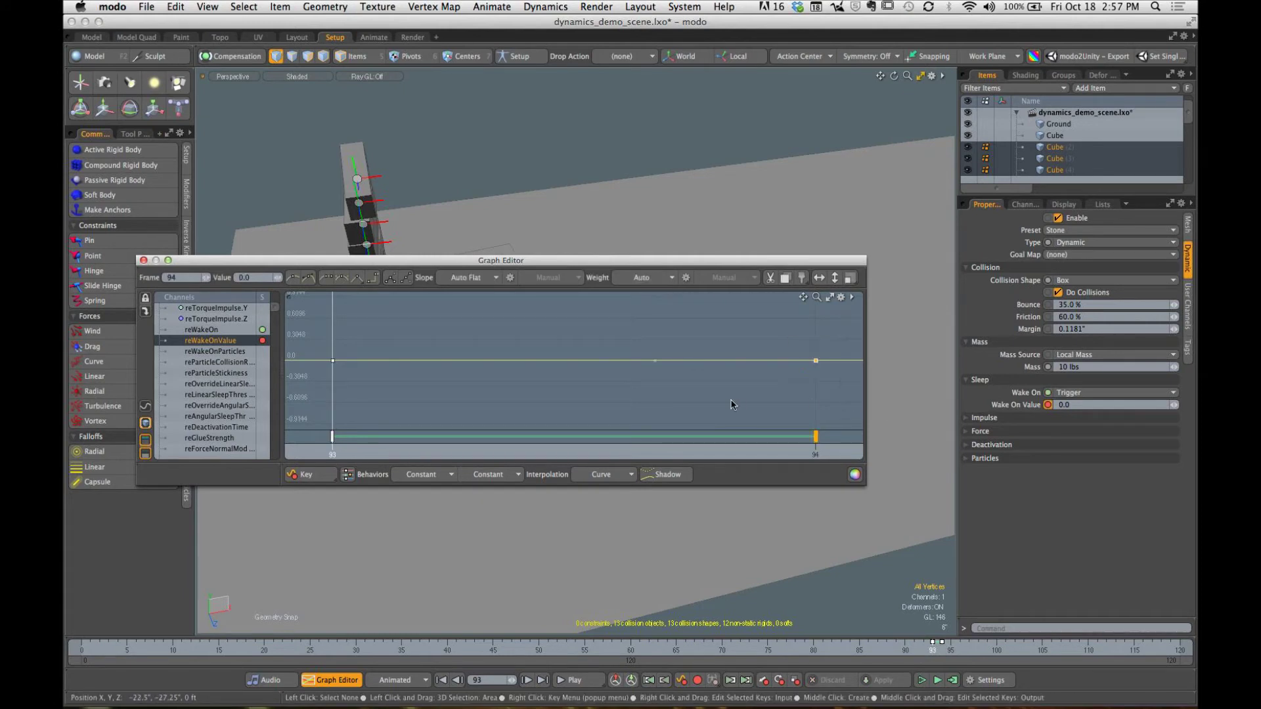
{"action": "left_click", "coordinate": [814, 453]}
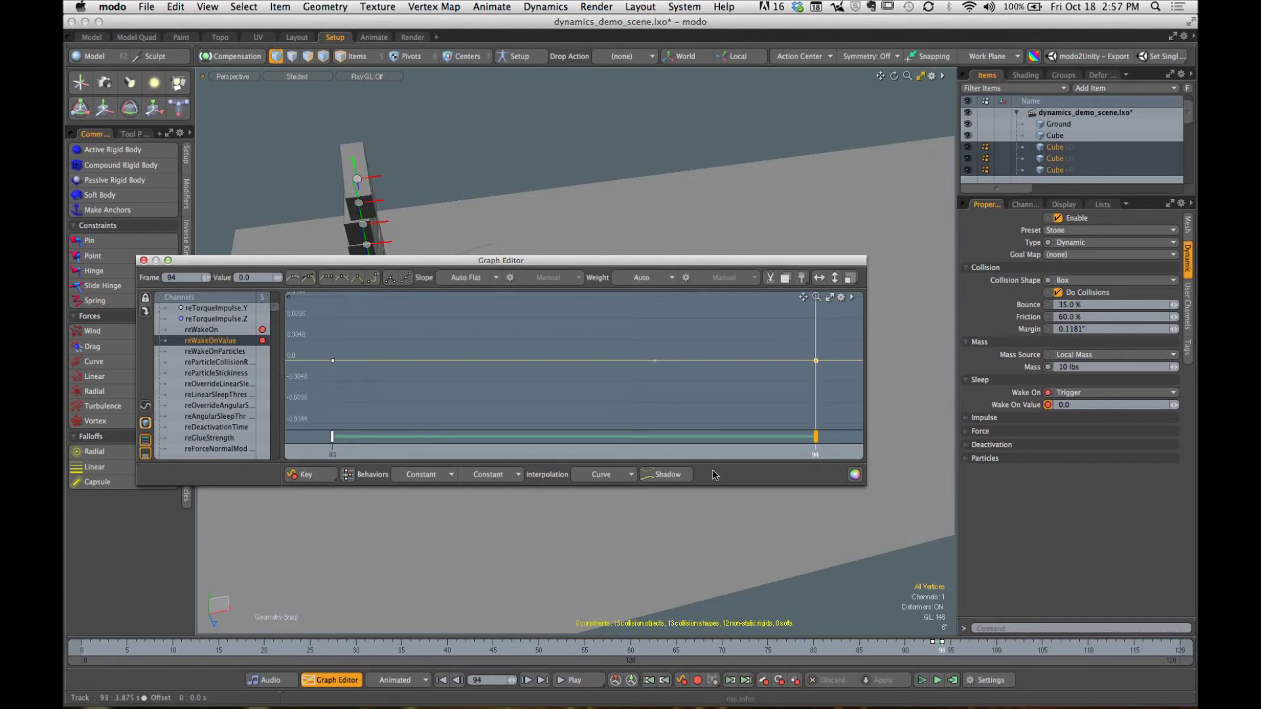
{"action": "left_click", "coordinate": [263, 277]}
{"action": "type", "text": "1"}
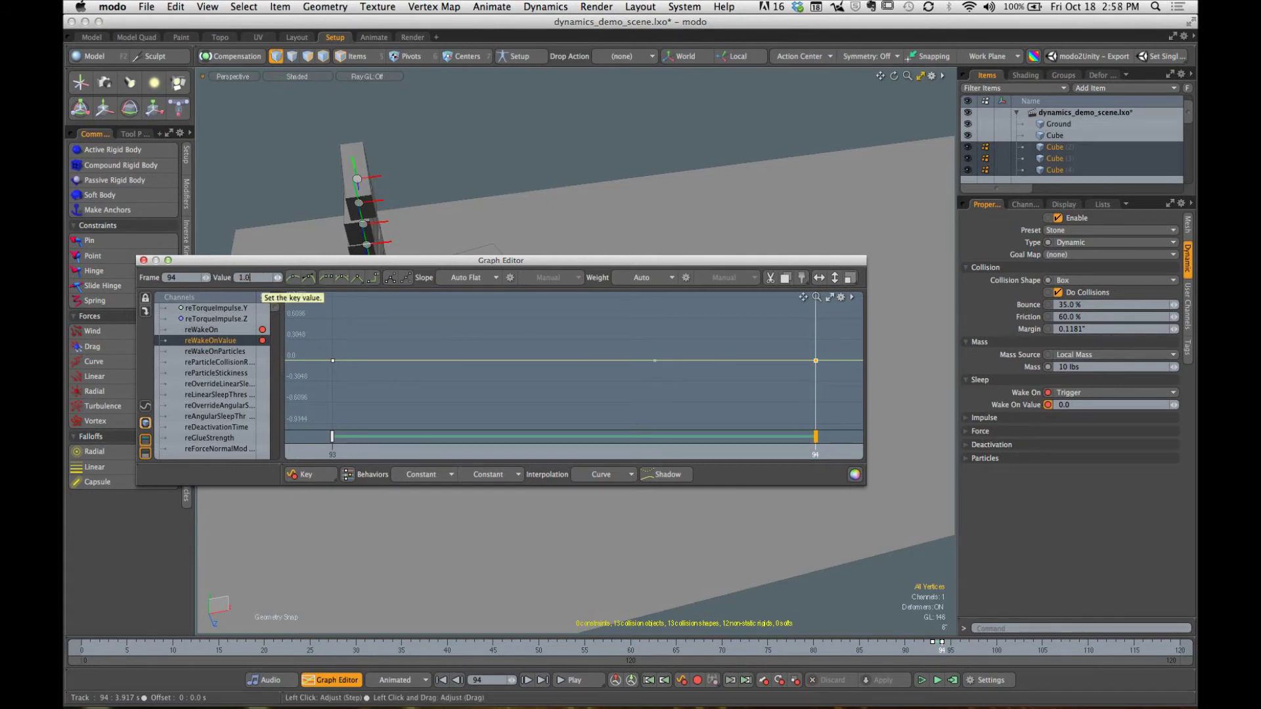
{"action": "type", "text": ".0"}
{"action": "key", "text": "Return"}
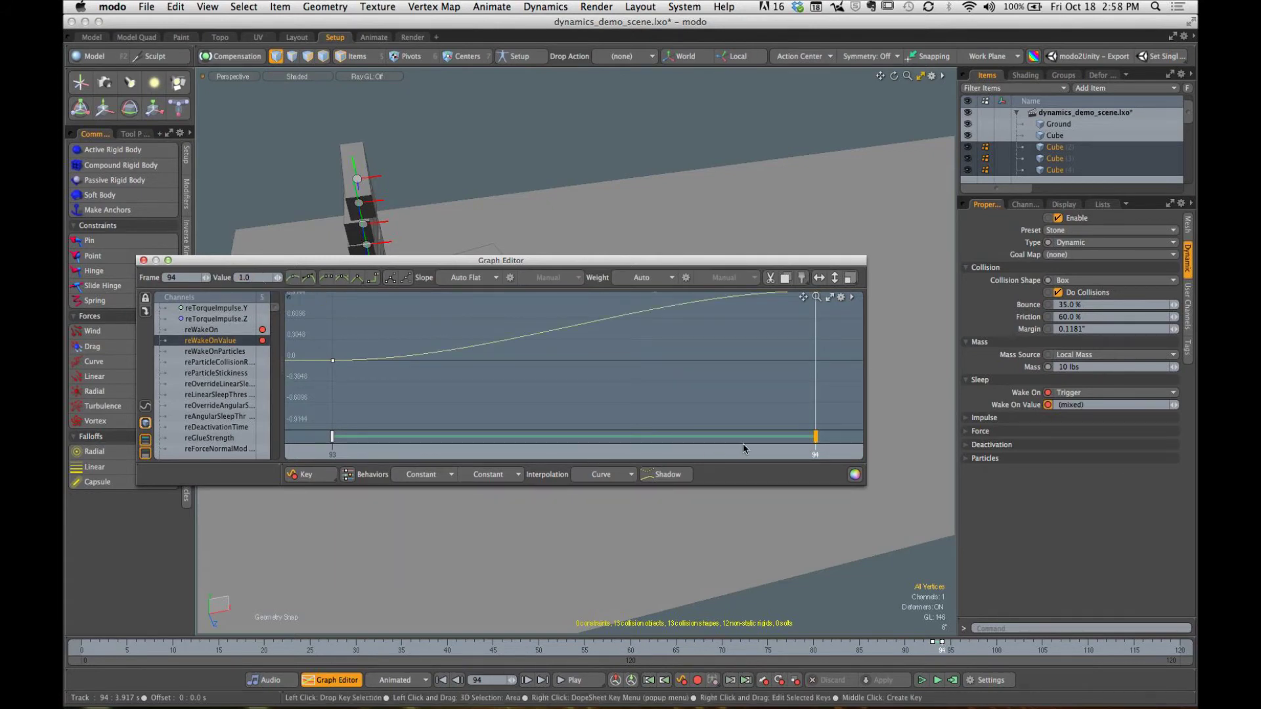
Step: Recalculate the simulation with the new trigger curve, close the Graph Editor, and scrub through the result to frame 94
{"action": "left_click", "coordinate": [333, 452]}
{"action": "key", "text": "a"}
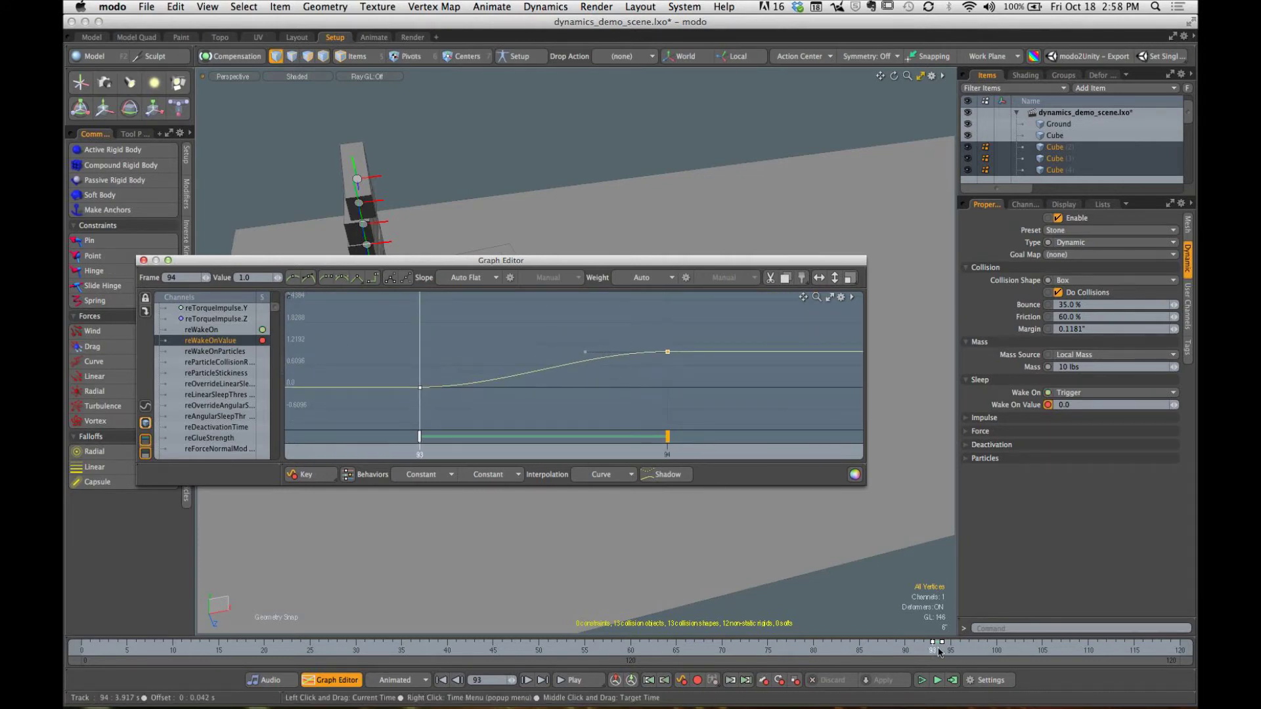
{"action": "left_click", "coordinate": [951, 680]}
{"action": "left_click", "coordinate": [704, 178]}
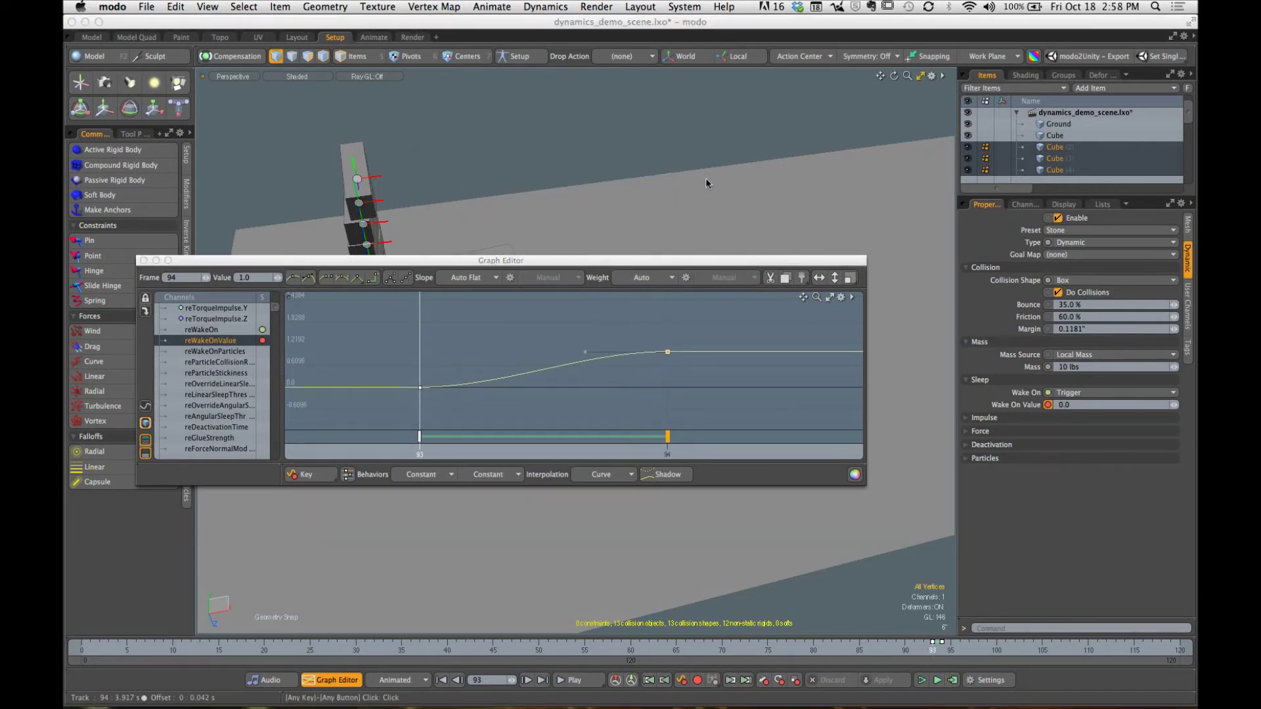
{"action": "left_click", "coordinate": [143, 261]}
{"action": "mouse_move", "coordinate": [885, 657]}
{"action": "left_mouse_down"}
{"action": "mouse_move", "coordinate": [529, 657]}
{"action": "mouse_move", "coordinate": [796, 657]}
{"action": "left_mouse_up"}
{"action": "mouse_move", "coordinate": [1005, 649]}
{"action": "left_mouse_down"}
{"action": "mouse_move", "coordinate": [914, 649]}
{"action": "mouse_move", "coordinate": [942, 649]}
{"action": "left_mouse_up"}
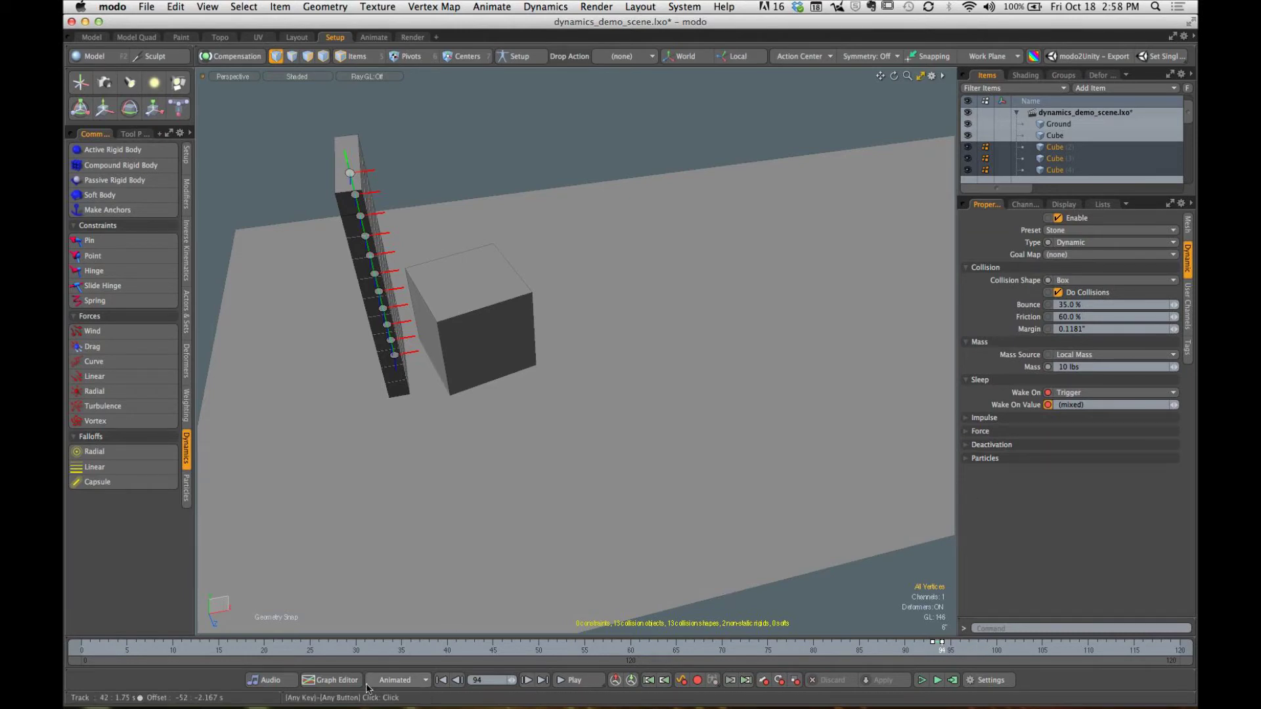
Step: Reopen the Graph Editor and examine the bars' reWakeOnValue curve between frames 93 and 94
{"action": "left_click", "coordinate": [334, 681]}
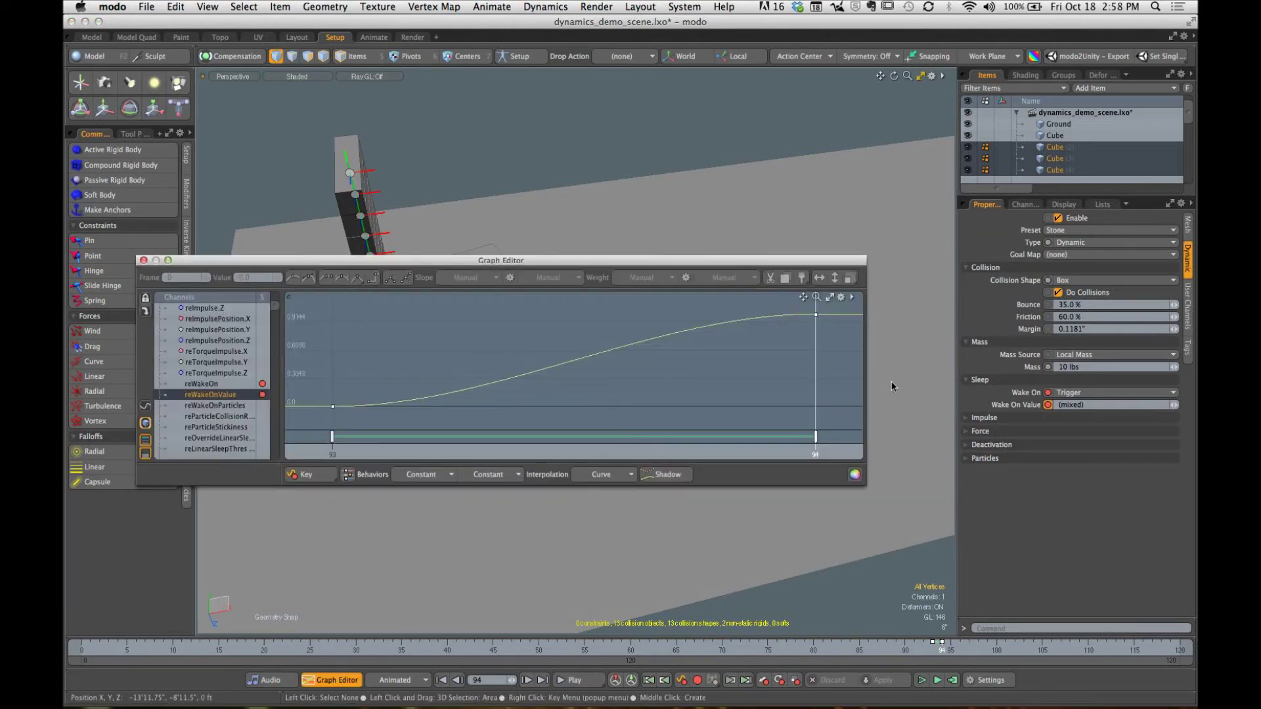
{"action": "left_click", "coordinate": [1131, 397]}
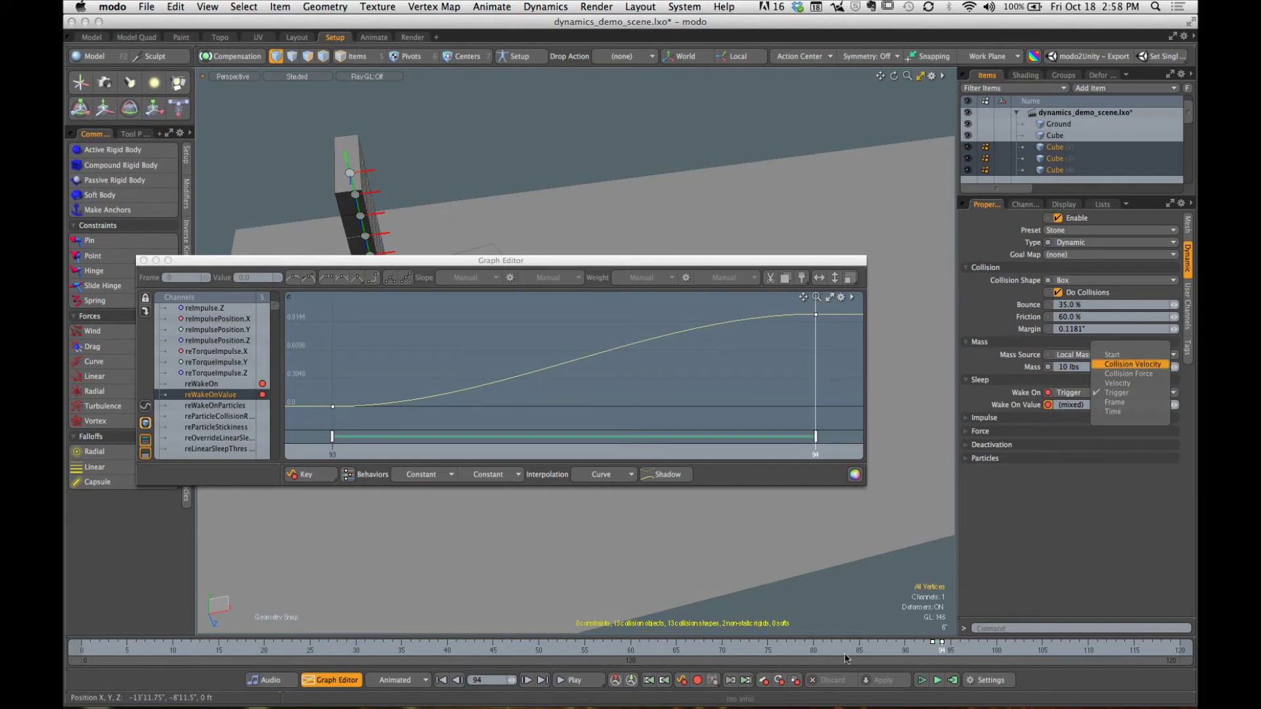
{"action": "left_click", "coordinate": [935, 651]}
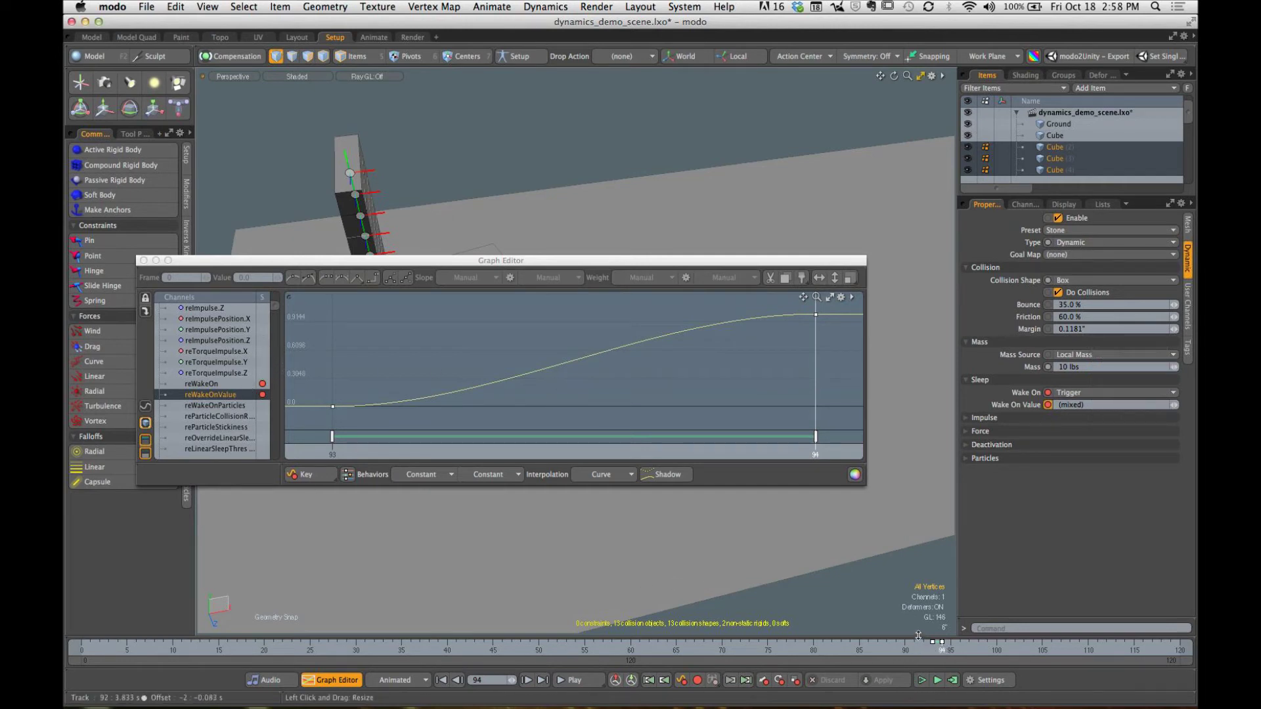
Step: Briefly expand the timeline to view the reWakeOnValue keys, and enlarge the item list to show the whole scene
{"action": "left_click_drag", "start_coordinate": [920, 636], "coordinate": [932, 516]}
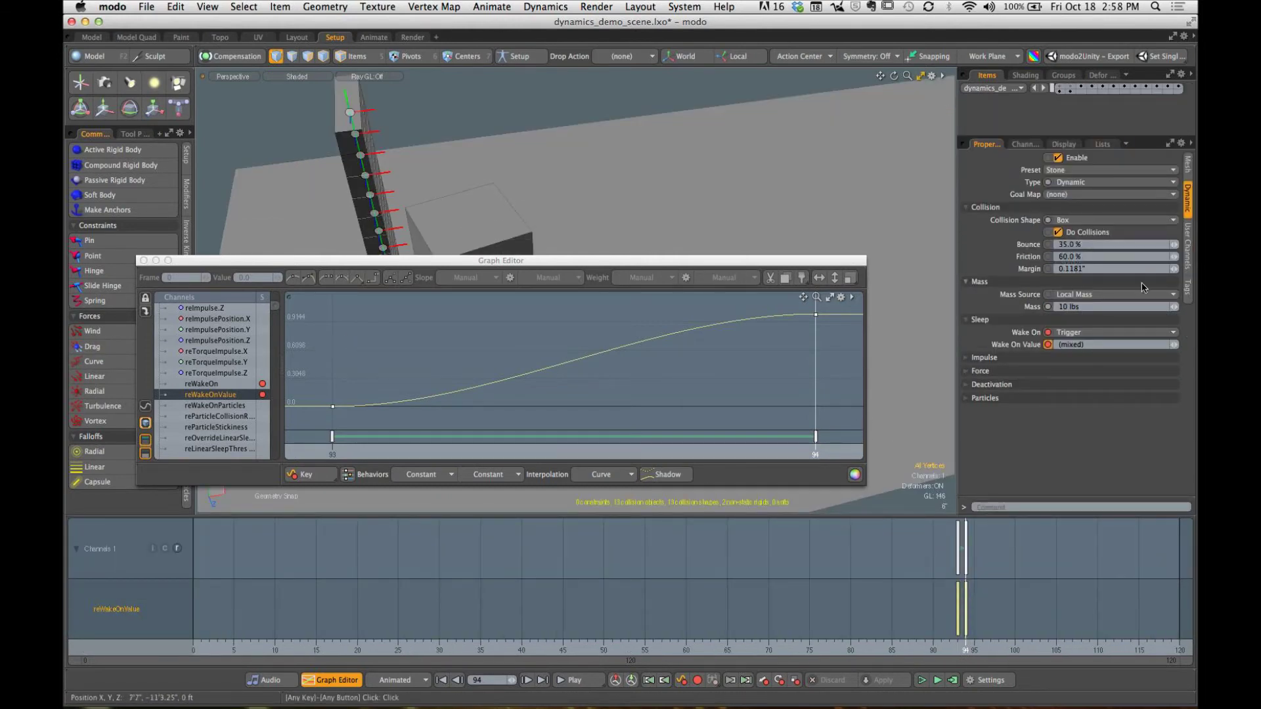
{"action": "scroll", "coordinate": [1135, 293], "scroll_direction": "up", "scroll_amount": 2}
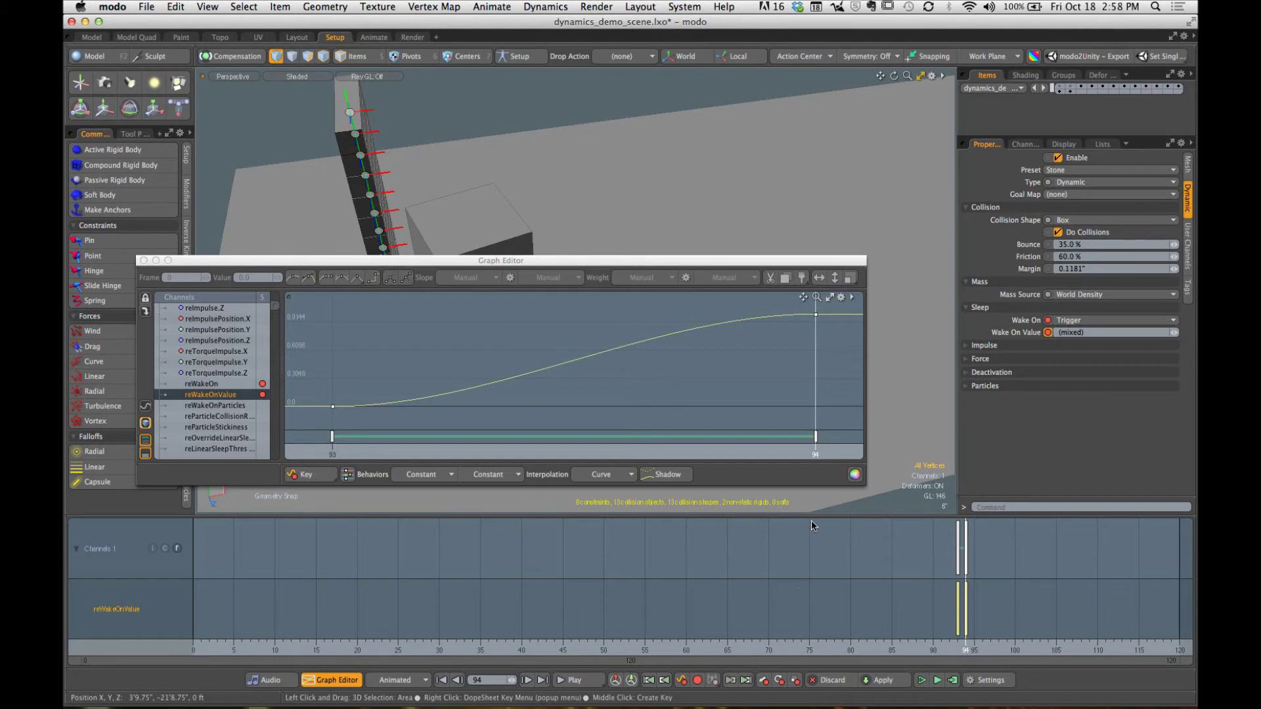
{"action": "left_click_drag", "start_coordinate": [811, 516], "coordinate": [811, 634]}
{"action": "left_click_drag", "start_coordinate": [1090, 139], "coordinate": [1083, 408]}
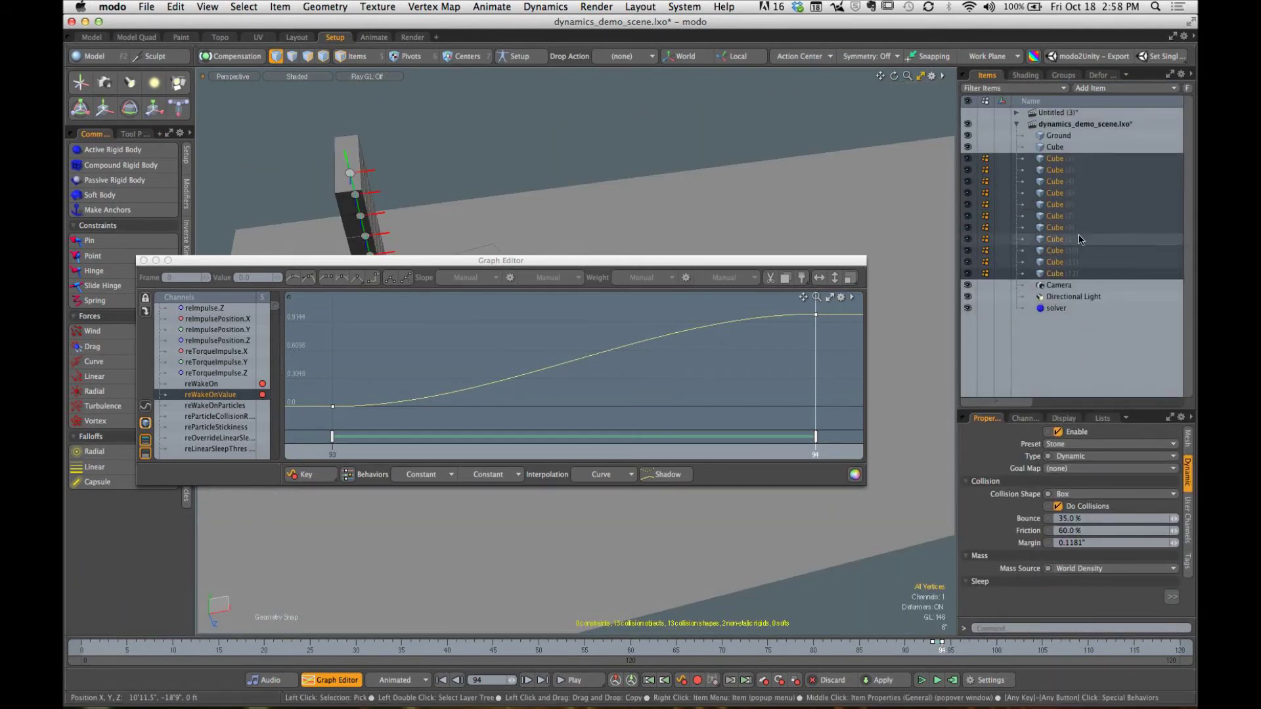
Step: Close the Graph Editor, select only the lowest bar, Cube (2), and inspect its Sleep settings at frame 93
{"action": "left_click", "coordinate": [144, 261]}
{"action": "left_click", "coordinate": [1073, 274]}
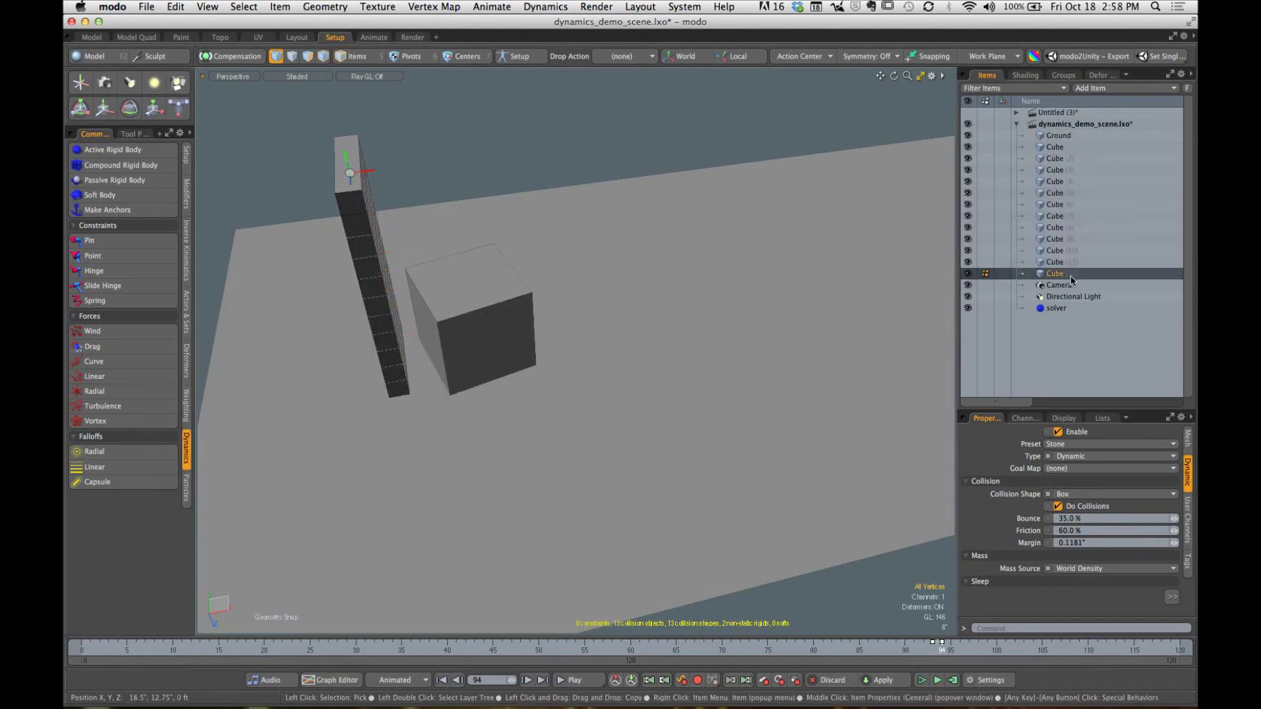
{"action": "left_click", "coordinate": [1062, 147]}
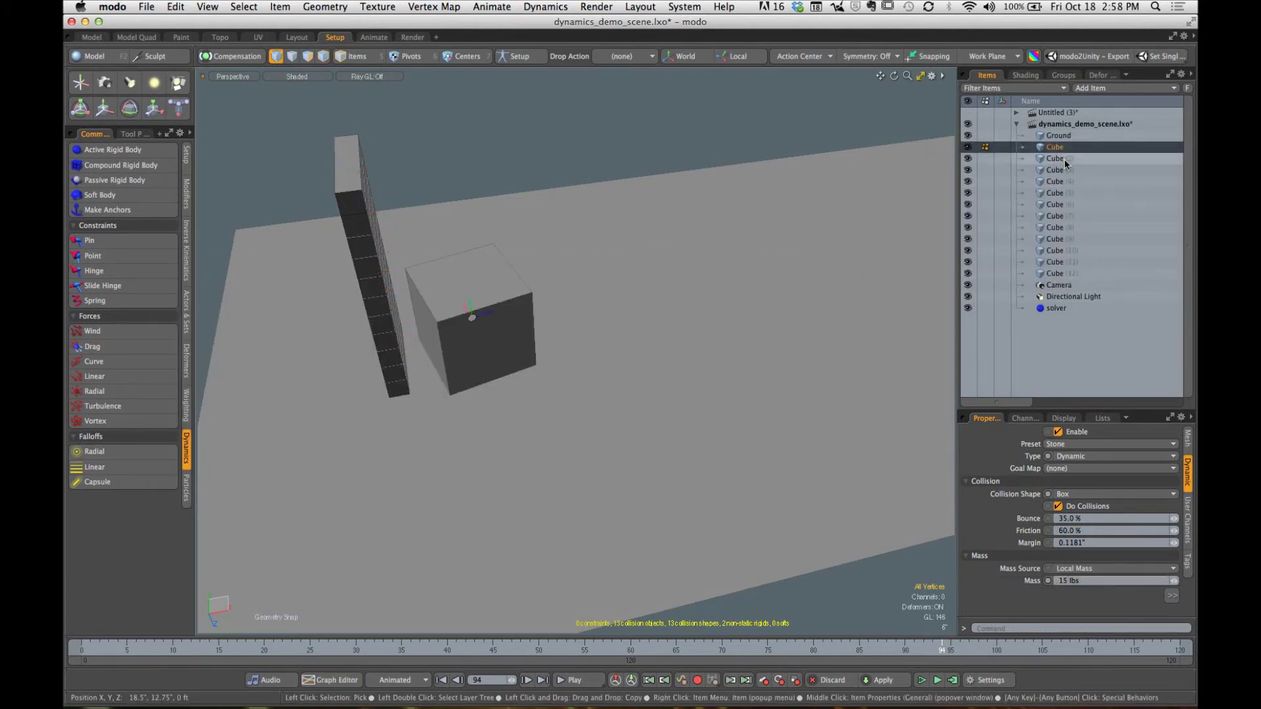
{"action": "left_click", "coordinate": [1064, 159]}
{"action": "left_click_drag", "start_coordinate": [712, 338], "coordinate": [731, 295], "text": "alt"}
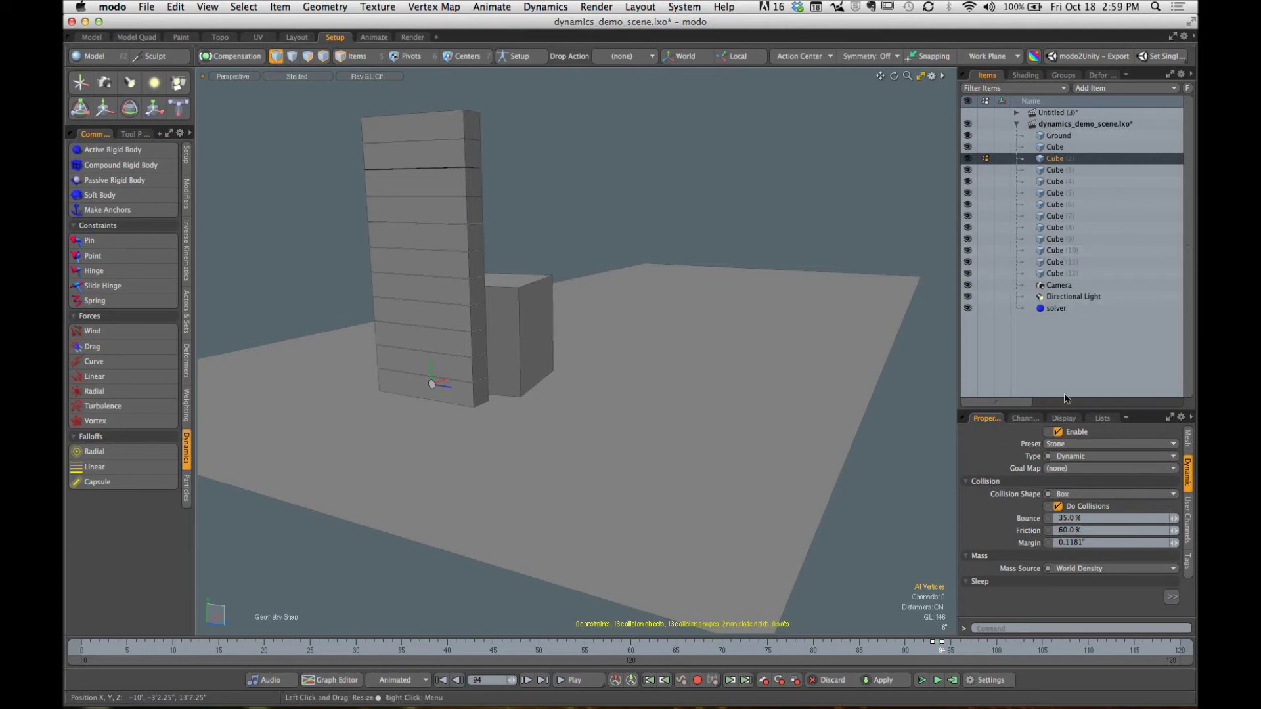
{"action": "left_click_drag", "start_coordinate": [1066, 410], "coordinate": [1078, 174]}
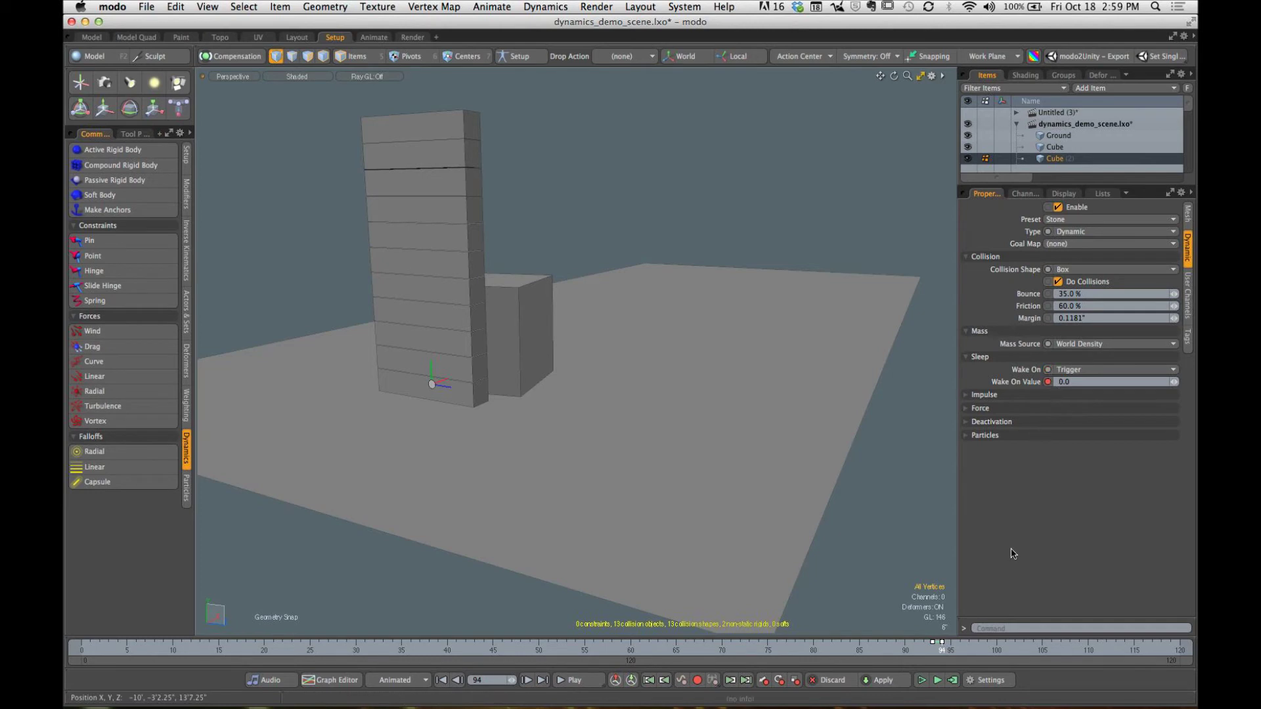
{"action": "left_click", "coordinate": [1098, 370]}
{"action": "left_click", "coordinate": [1100, 372]}
{"action": "key", "text": "Left"}
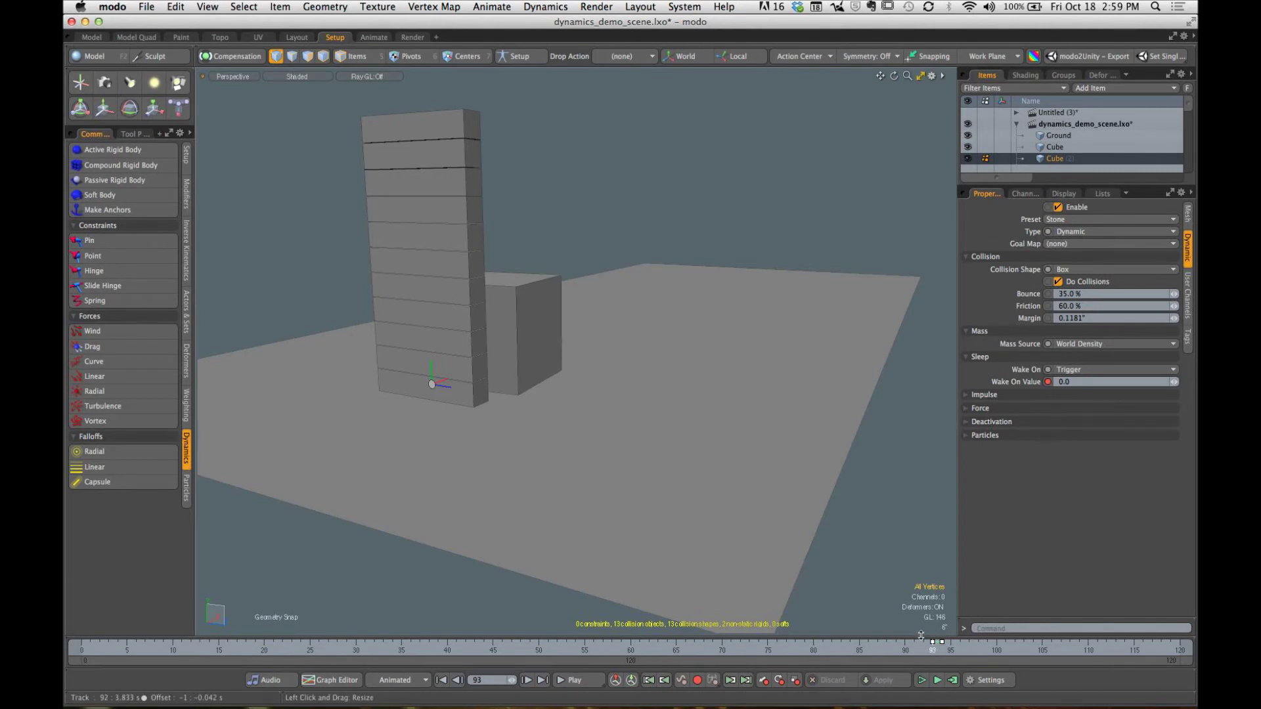
Step: Expand the timeline to the lowest bar's reWakeOnValue channel and set its Wake On Value to 1.0 at frame 94
{"action": "mouse_move", "coordinate": [923, 618]}
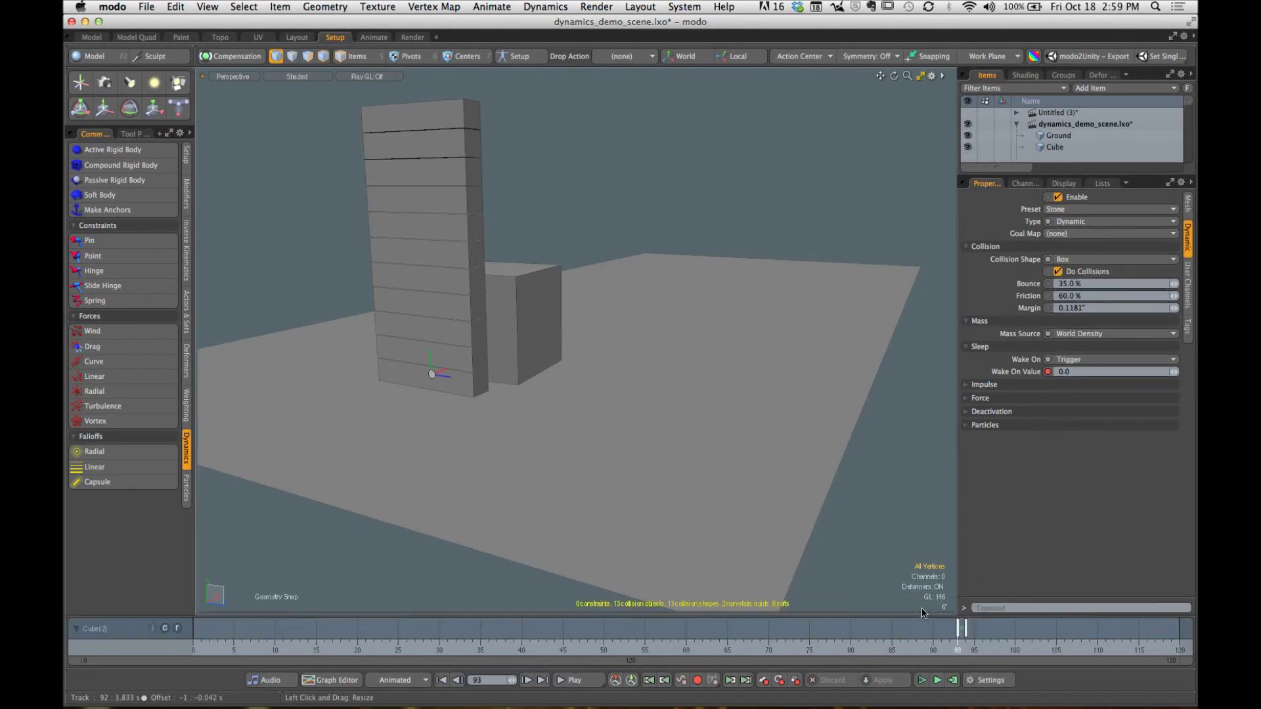
{"action": "left_click_drag", "start_coordinate": [923, 618], "coordinate": [923, 449]}
{"action": "left_click", "coordinate": [88, 592]}
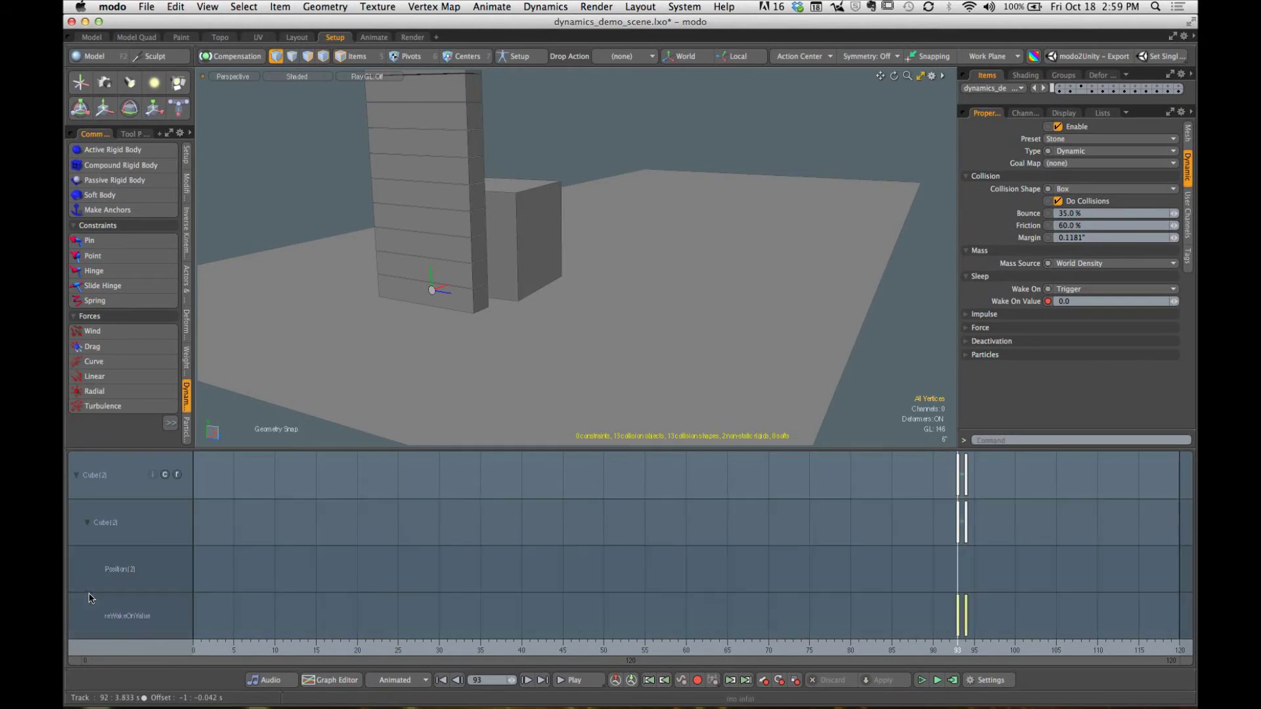
{"action": "left_click", "coordinate": [158, 617]}
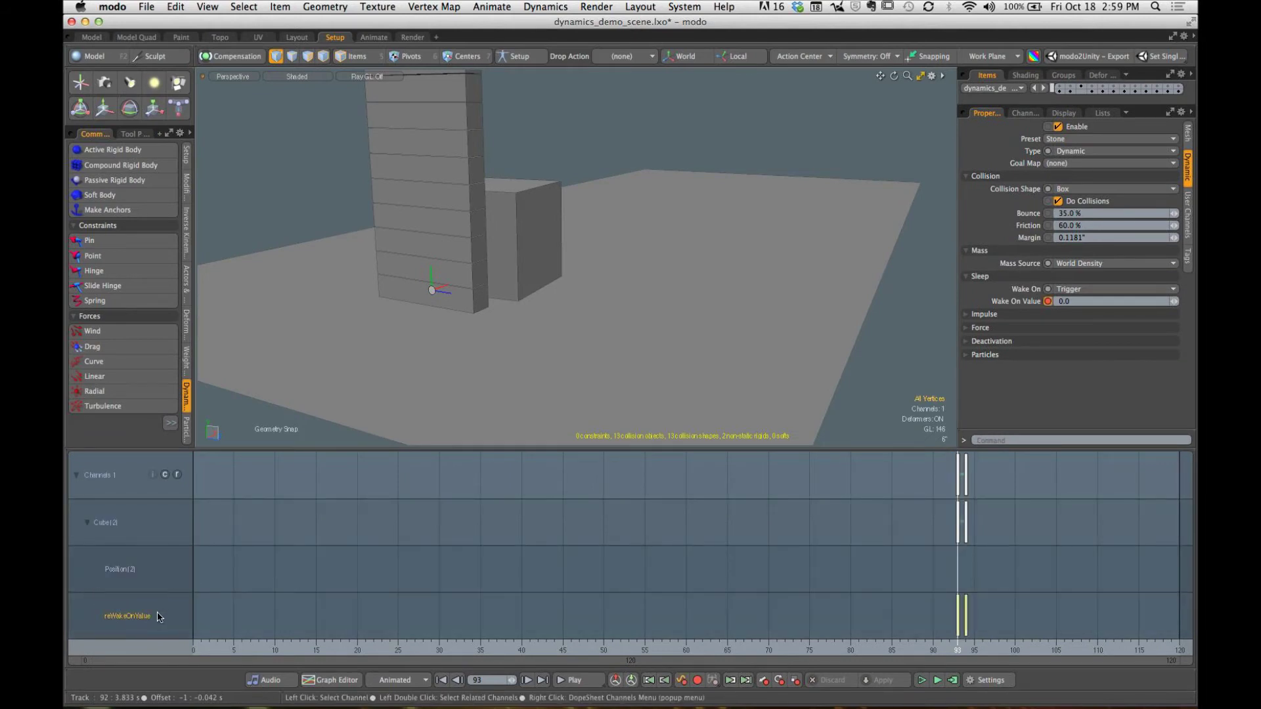
{"action": "left_click", "coordinate": [963, 654]}
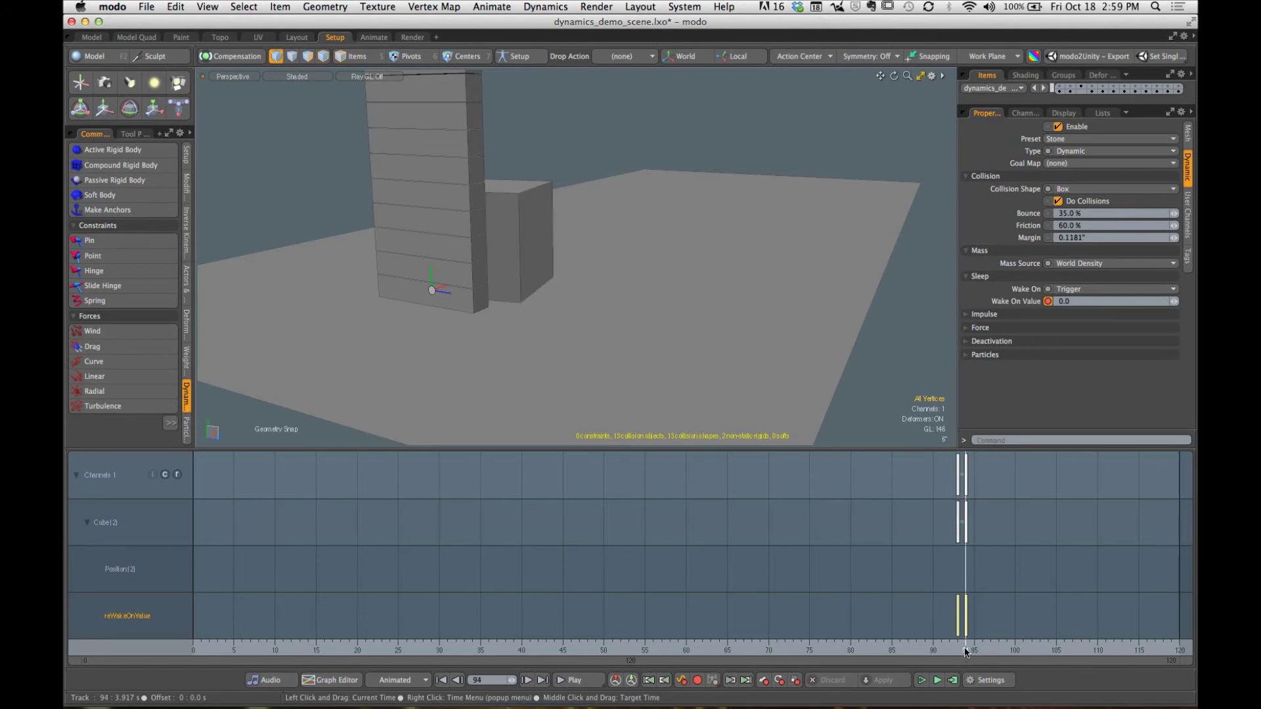
{"action": "left_click", "coordinate": [1068, 302]}
{"action": "type", "text": "1"}
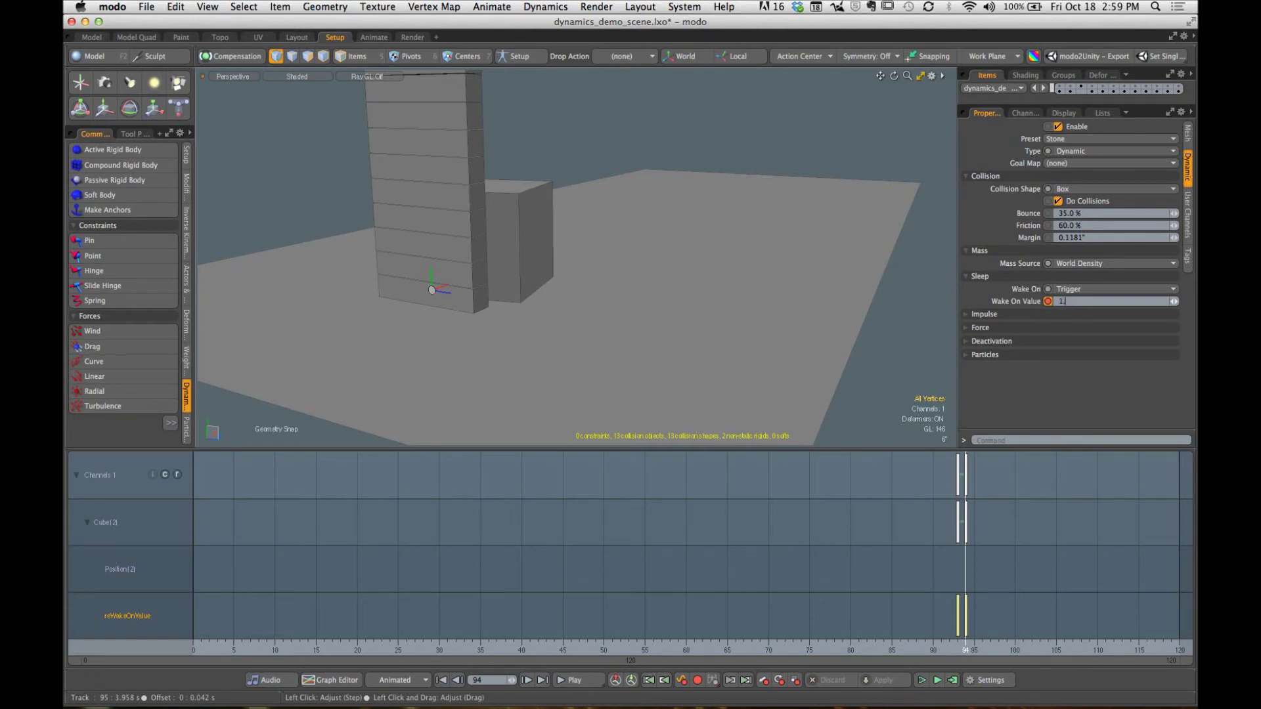
{"action": "type", "text": ".0"}
{"action": "key", "text": "Return"}
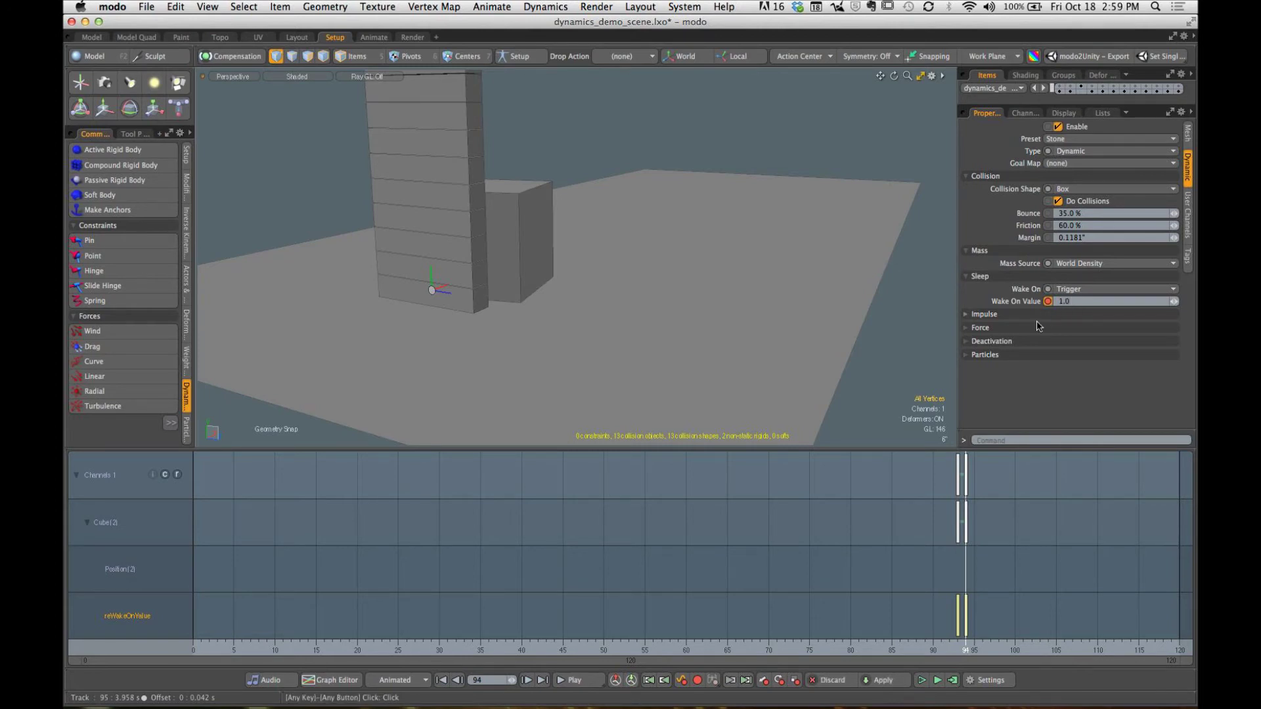
Step: Return to frame 93 and recompute the simulation from frame 0 to 120
{"action": "left_click_drag", "start_coordinate": [965, 651], "coordinate": [957, 650]}
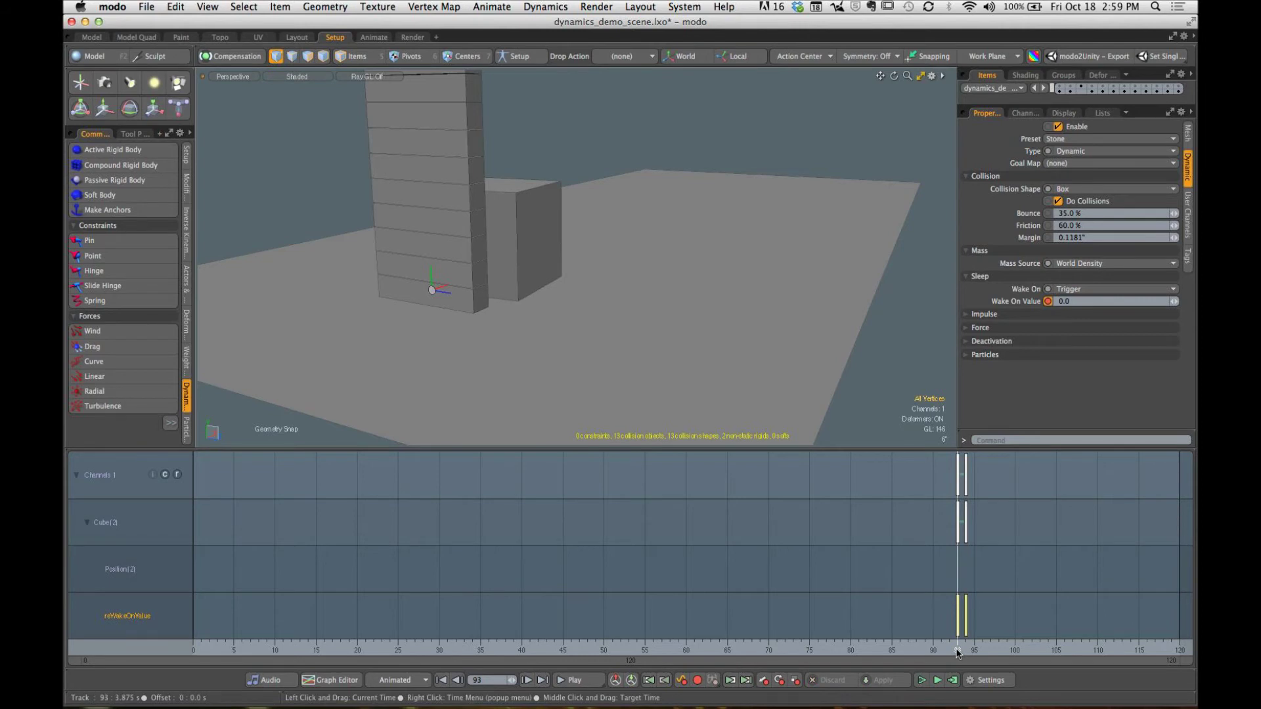
{"action": "left_click", "coordinate": [953, 681]}
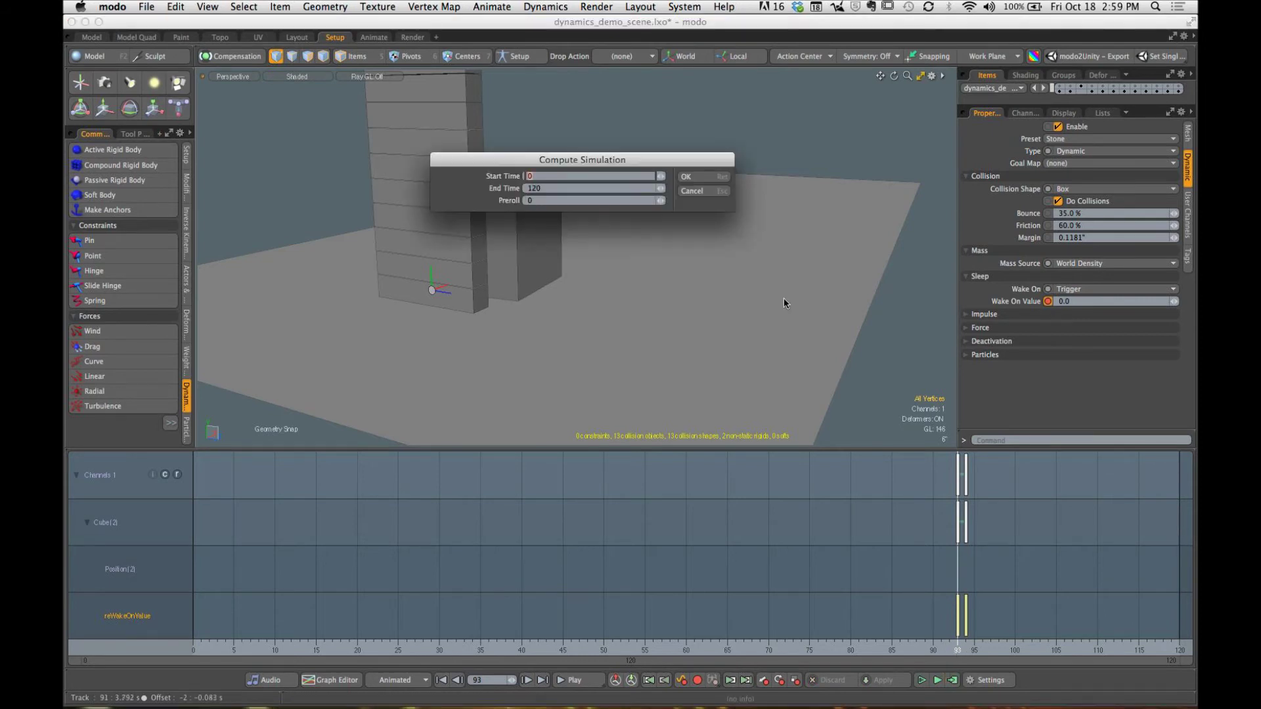
{"action": "left_click", "coordinate": [721, 189]}
{"action": "mouse_move", "coordinate": [958, 650]}
{"action": "left_mouse_down"}
{"action": "mouse_move", "coordinate": [1024, 651]}
{"action": "mouse_move", "coordinate": [868, 651]}
{"action": "mouse_move", "coordinate": [1015, 650]}
{"action": "mouse_move", "coordinate": [916, 651]}
{"action": "mouse_move", "coordinate": [958, 650]}
{"action": "left_mouse_up"}
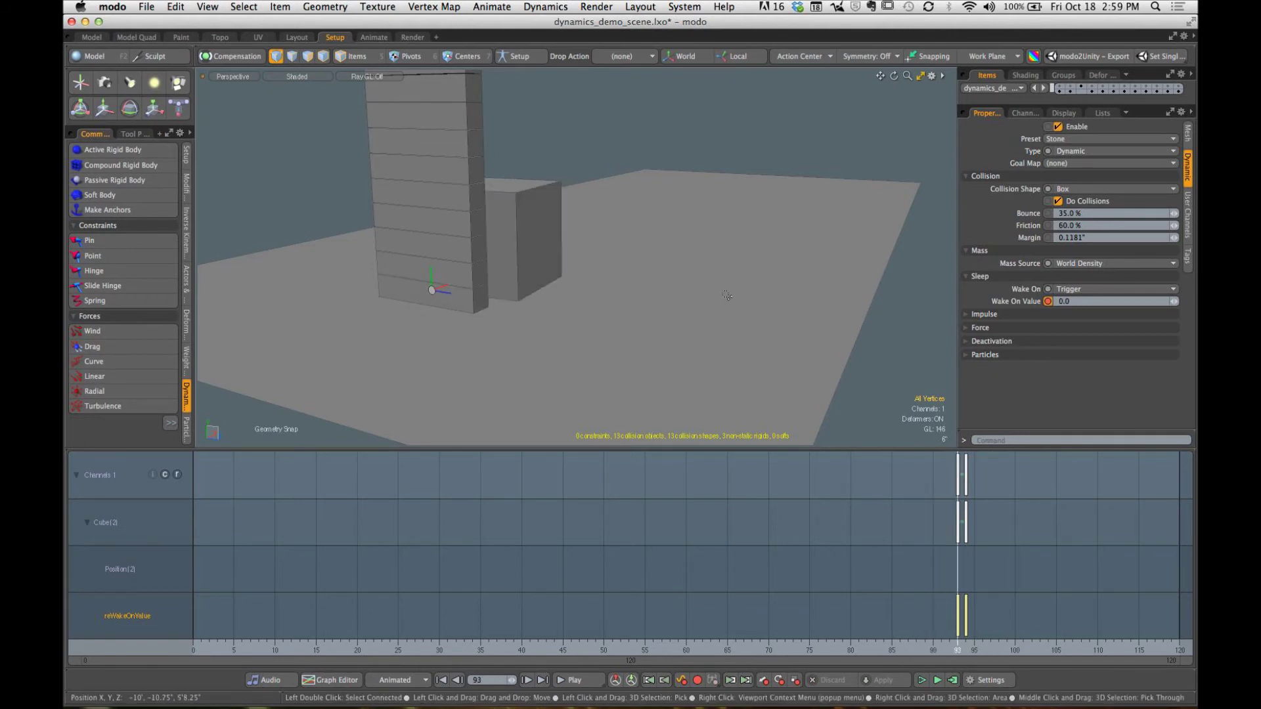
{"action": "left_click_drag", "start_coordinate": [695, 261], "coordinate": [647, 293], "text": "alt"}
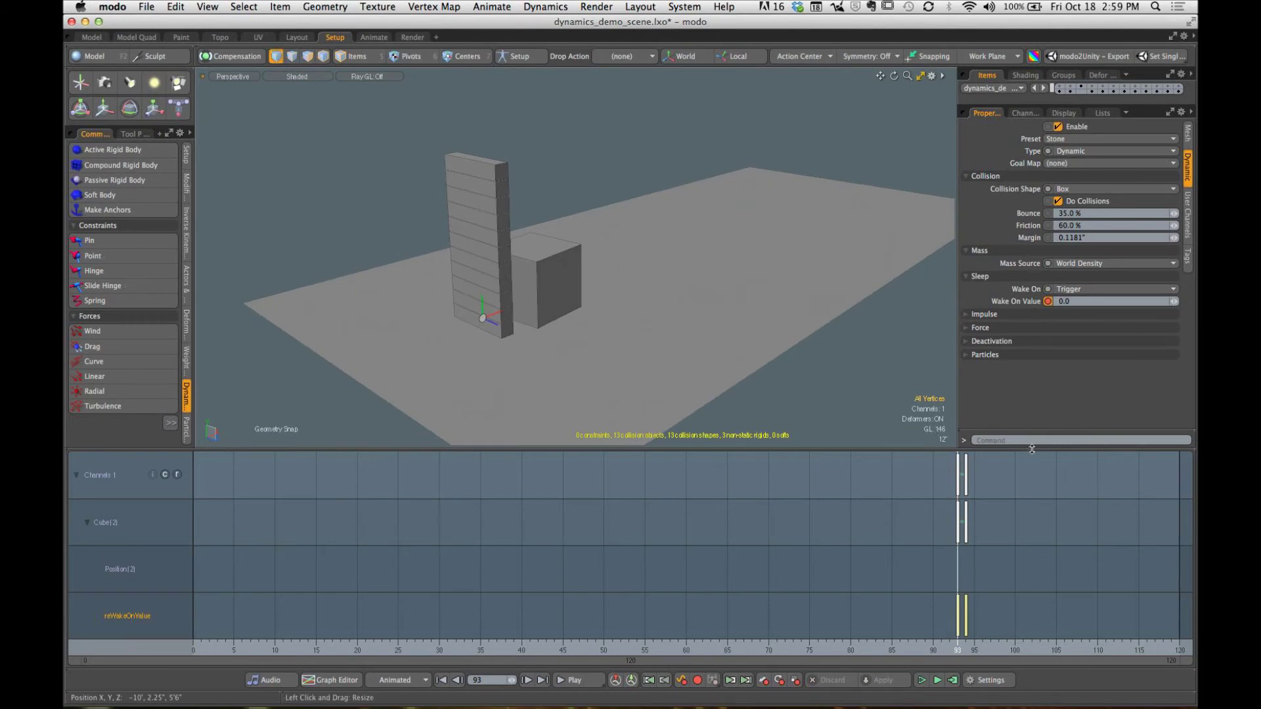
Step: Collapse the timeline, enlarge the item list, and delete the bars Cube (3) through Cube (12)
{"action": "left_click_drag", "start_coordinate": [1031, 450], "coordinate": [1034, 632]}
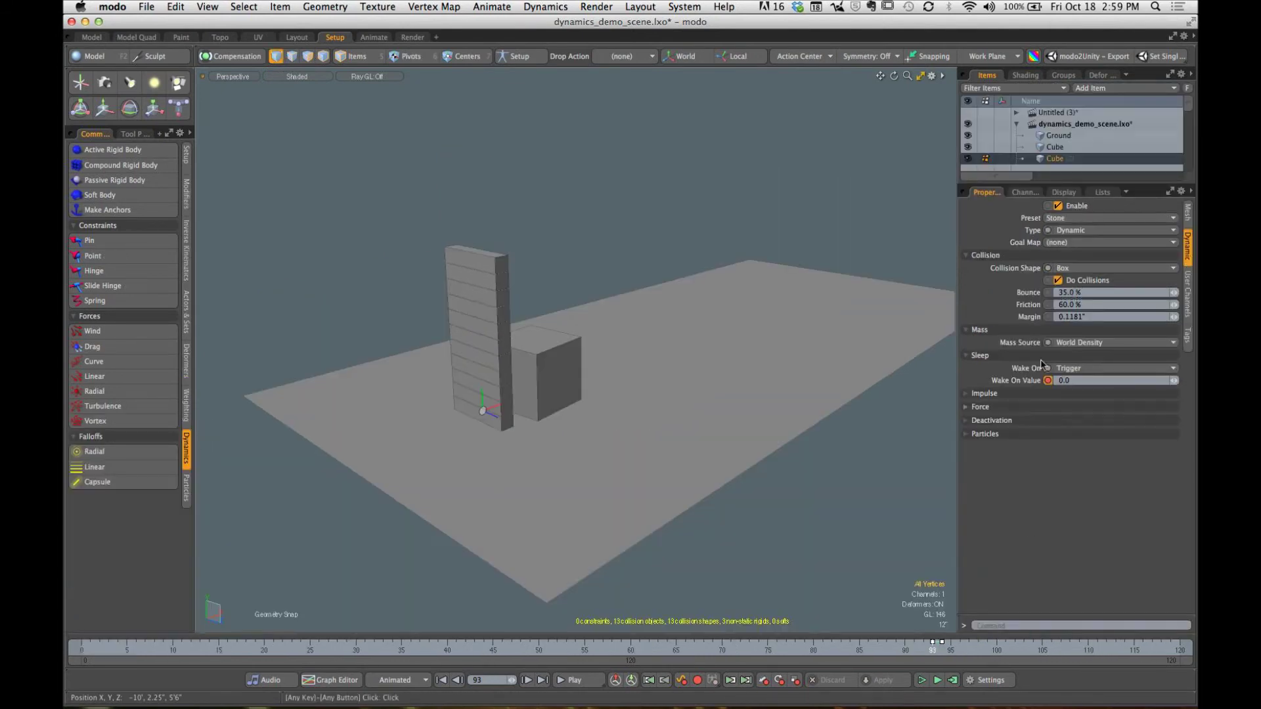
{"action": "left_click_drag", "start_coordinate": [1078, 183], "coordinate": [1080, 498]}
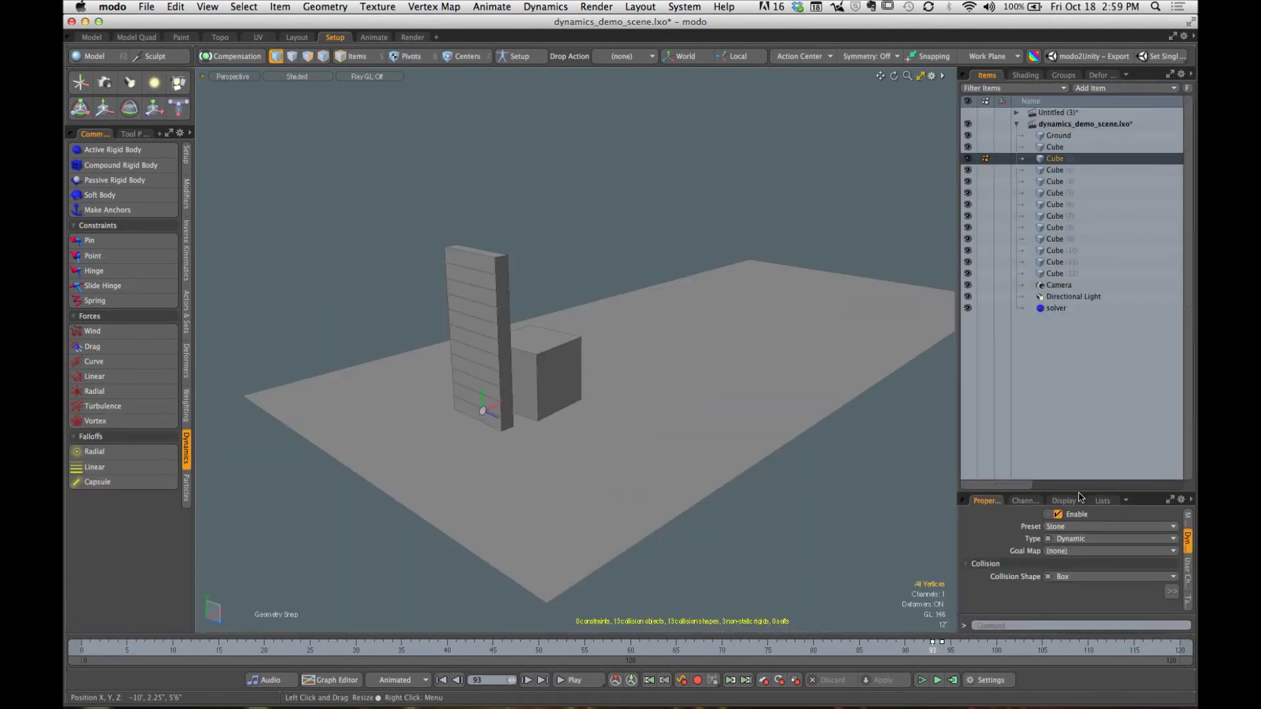
{"action": "left_click", "coordinate": [1054, 170]}
{"action": "left_click", "coordinate": [1057, 274], "text": "shift"}
{"action": "right_click", "coordinate": [1058, 280]}
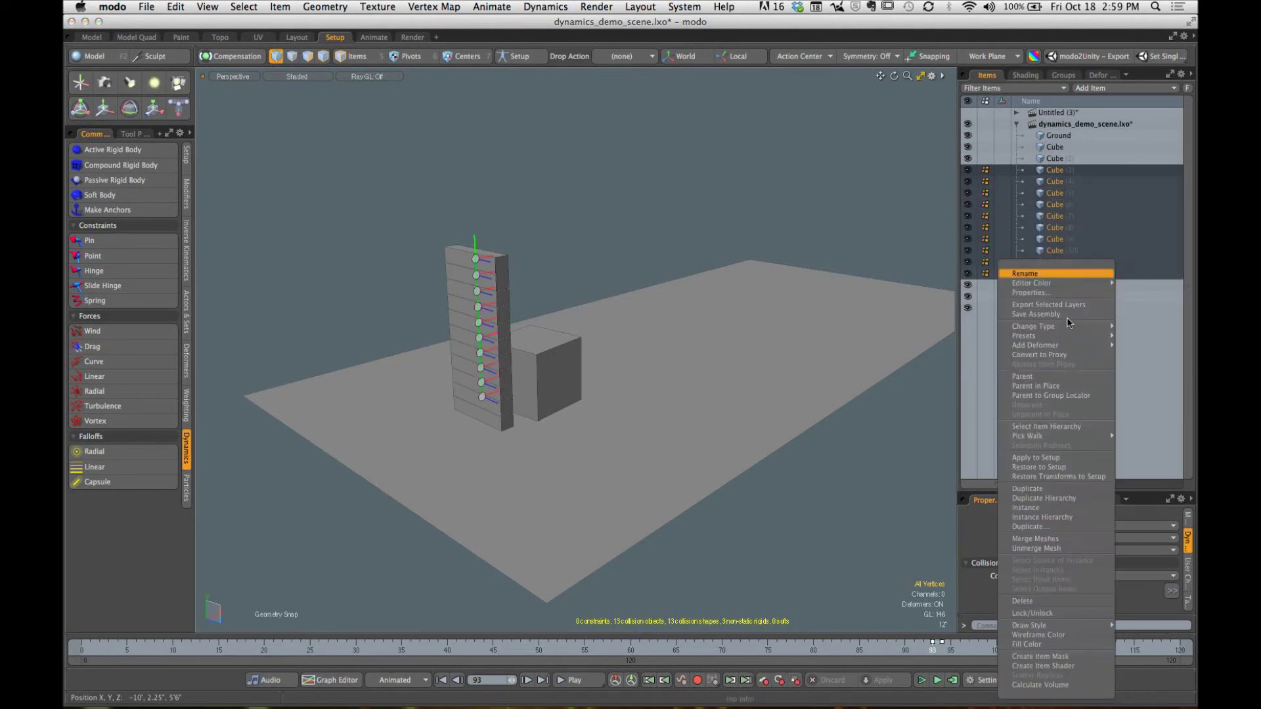
{"action": "left_click", "coordinate": [1054, 600]}
{"action": "left_click", "coordinate": [712, 174]}
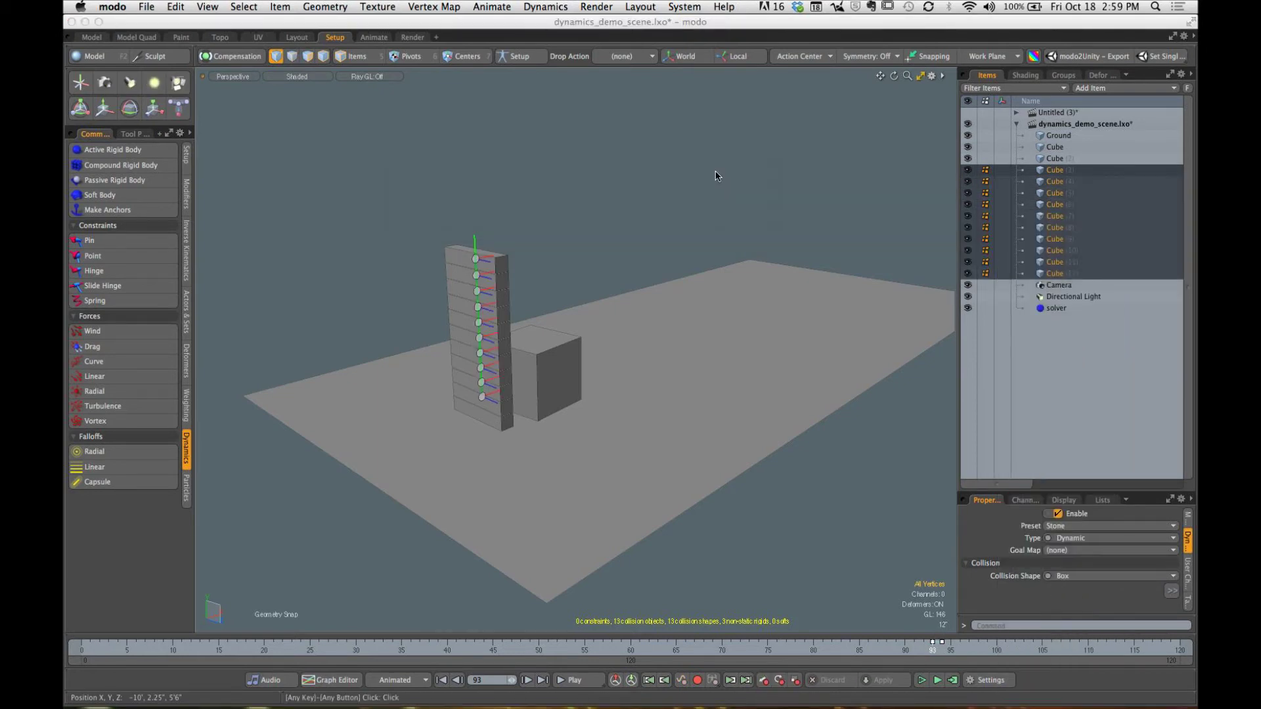
Step: Clone the remaining bar, Cube (2), in item mode with 10 copies
{"action": "left_click_drag", "start_coordinate": [686, 417], "coordinate": [704, 416], "text": "alt"}
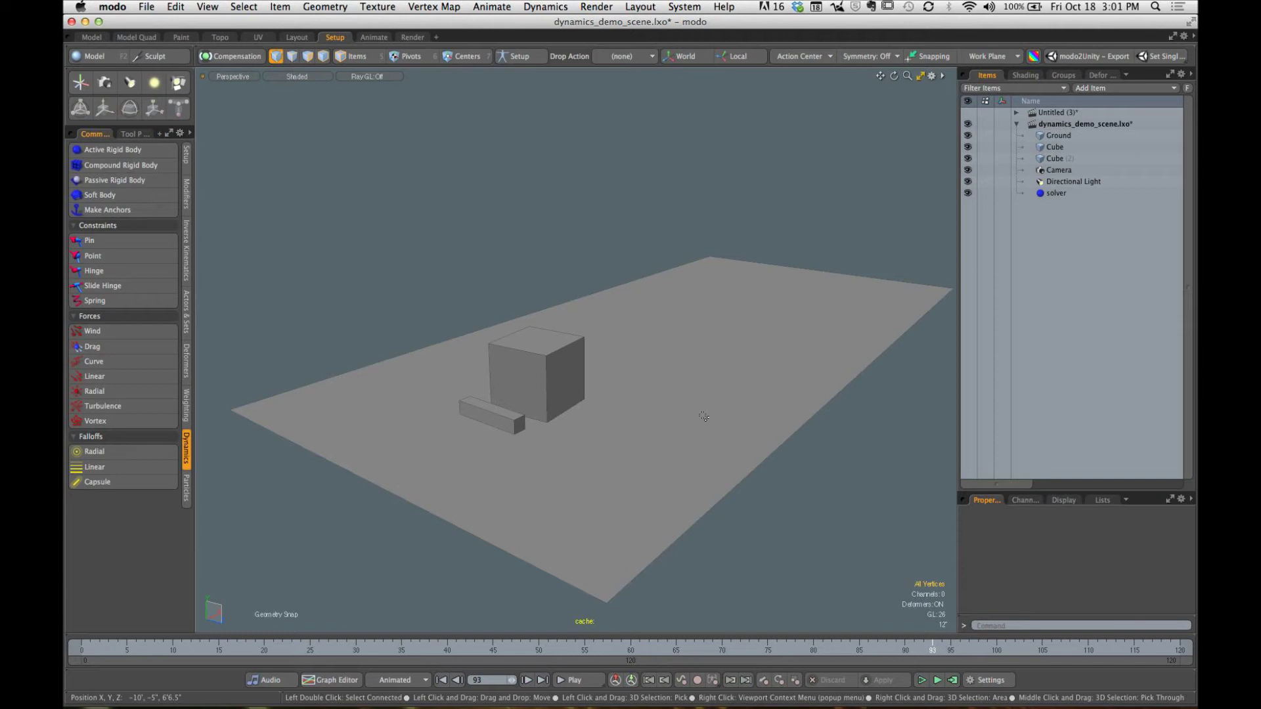
{"action": "left_click", "coordinate": [1055, 158]}
{"action": "left_click_drag", "start_coordinate": [723, 470], "coordinate": [643, 490], "text": "alt"}
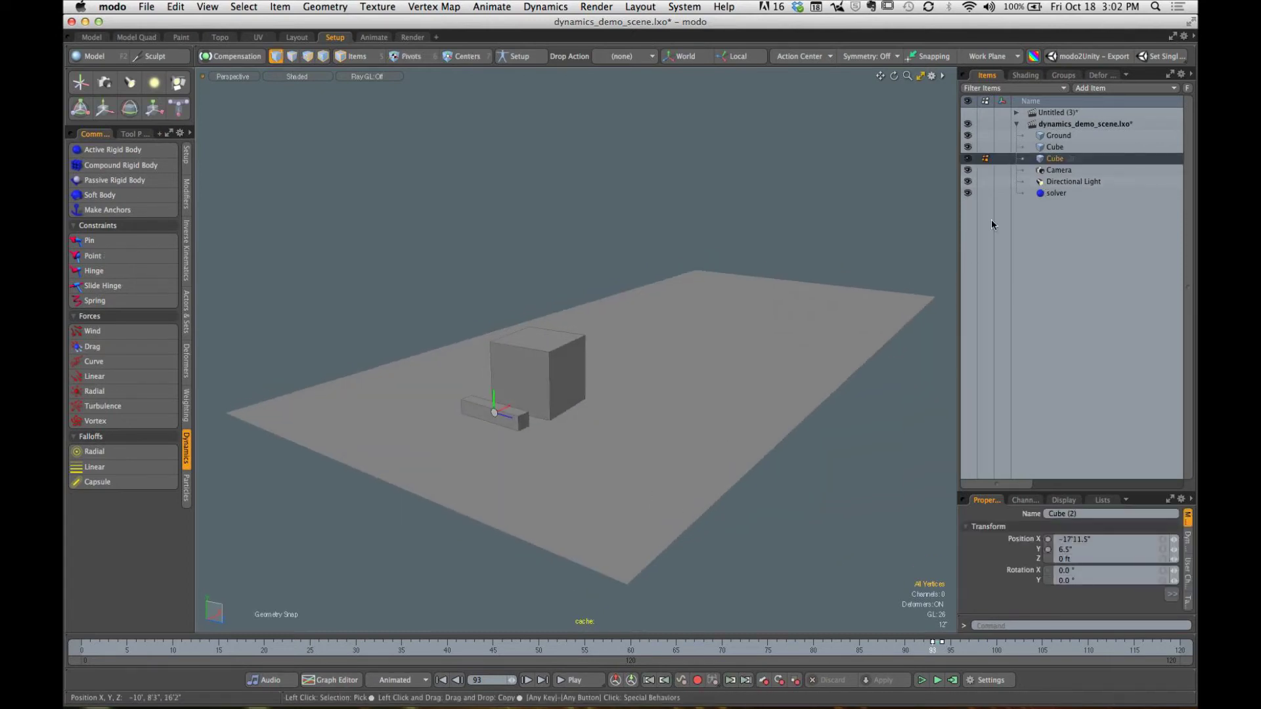
{"action": "left_click", "coordinate": [92, 57]}
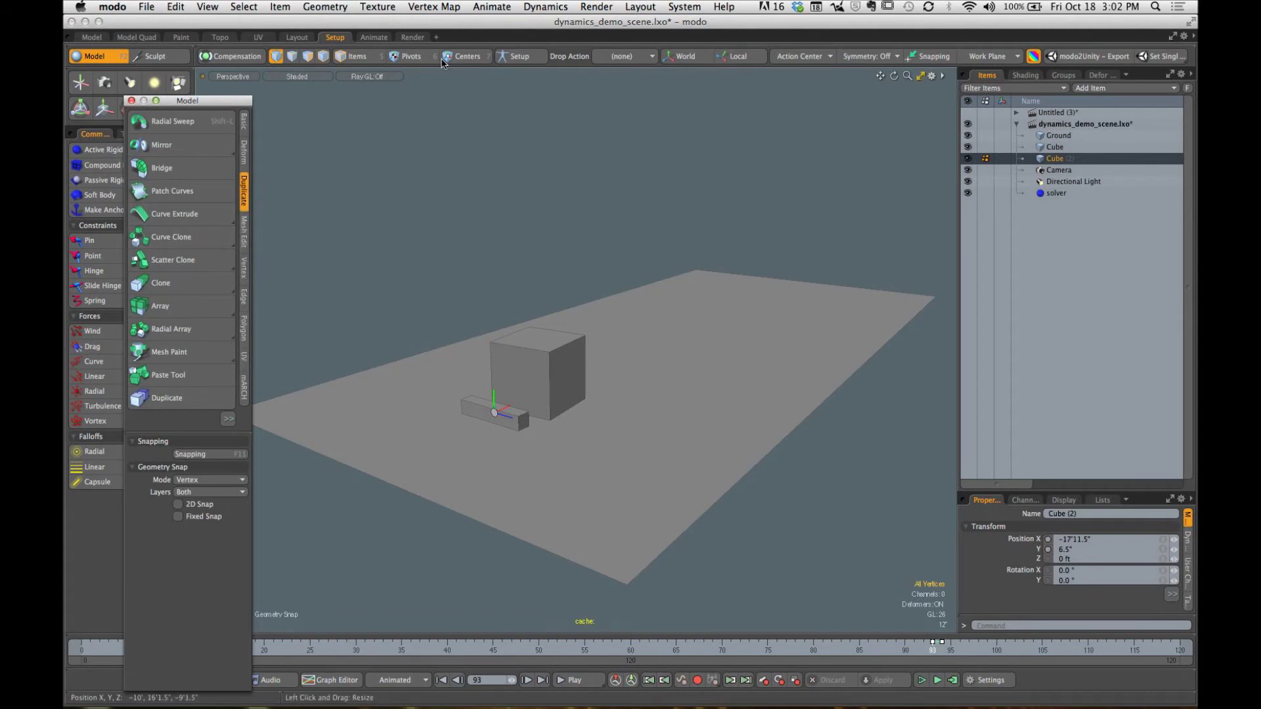
{"action": "key", "text": "5"}
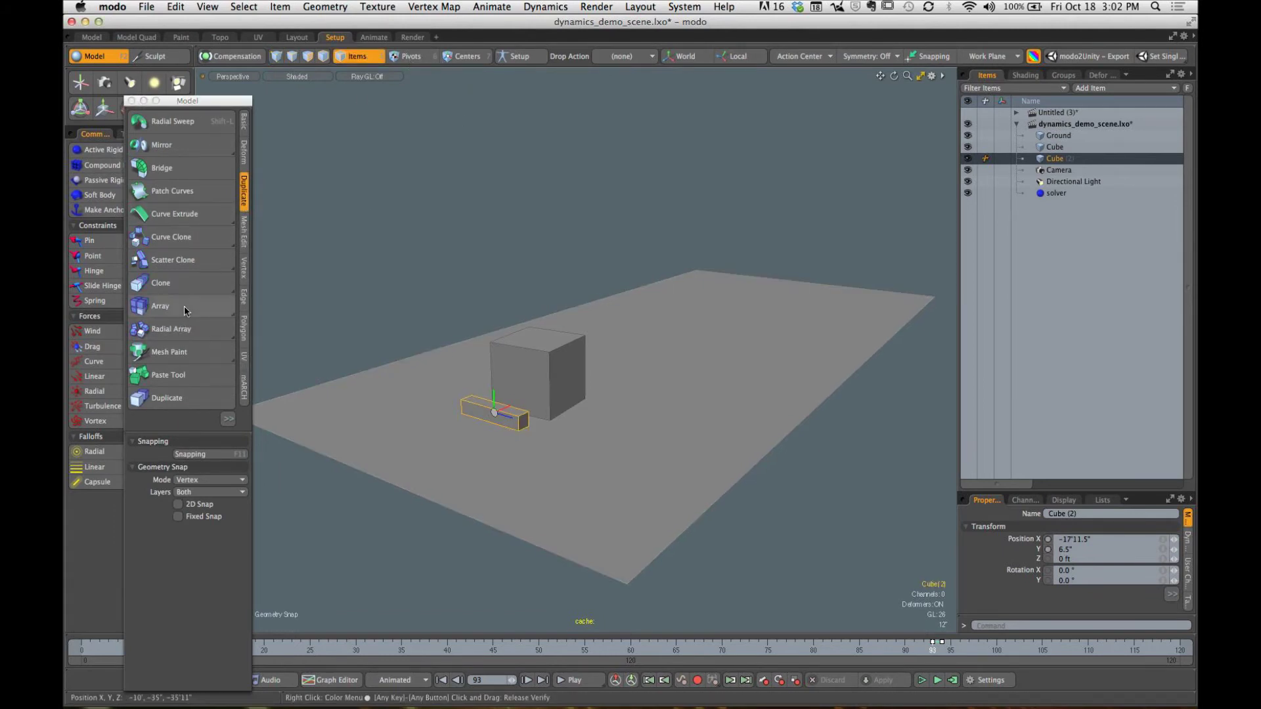
{"action": "left_click", "coordinate": [164, 283]}
{"action": "left_click", "coordinate": [523, 423]}
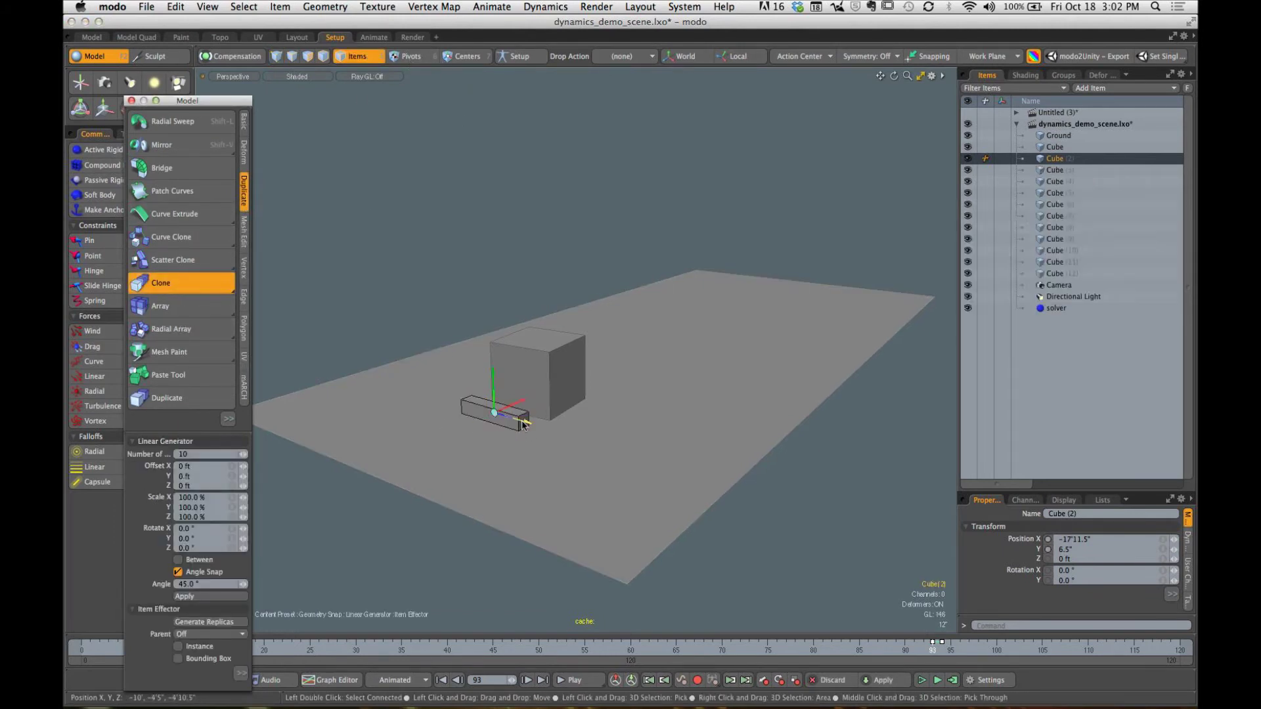
Step: Stack the clones upward with a Y offset of about 8.5 inches, finish the Clone tool, and close the modelling palette
{"action": "mouse_move", "coordinate": [494, 391]}
{"action": "left_mouse_down"}
{"action": "mouse_move", "coordinate": [494, 369]}
{"action": "mouse_move", "coordinate": [494, 394]}
{"action": "mouse_move", "coordinate": [545, 342]}
{"action": "mouse_move", "coordinate": [477, 336]}
{"action": "left_mouse_up"}
{"action": "scroll", "coordinate": [545, 342], "scroll_direction": "up", "scroll_amount": 5}
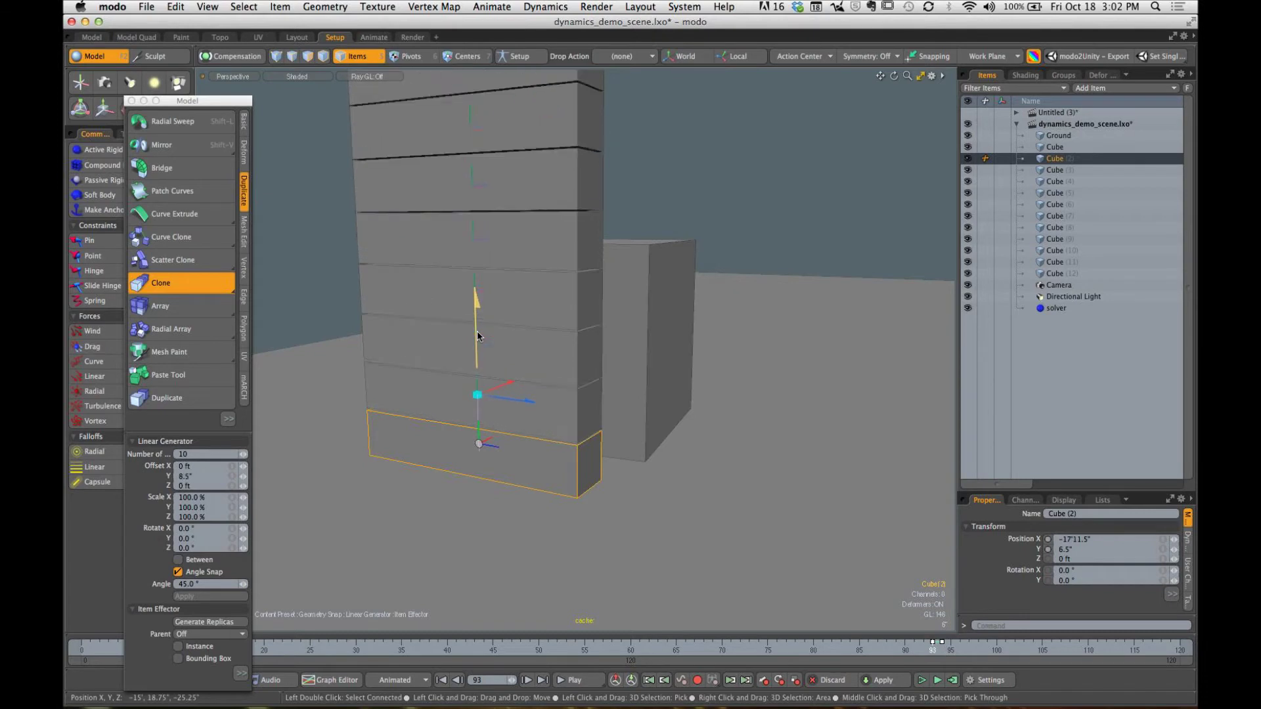
{"action": "scroll", "coordinate": [507, 350], "scroll_direction": "down", "scroll_amount": 5}
{"action": "left_click", "coordinate": [160, 283]}
{"action": "left_click", "coordinate": [352, 197]}
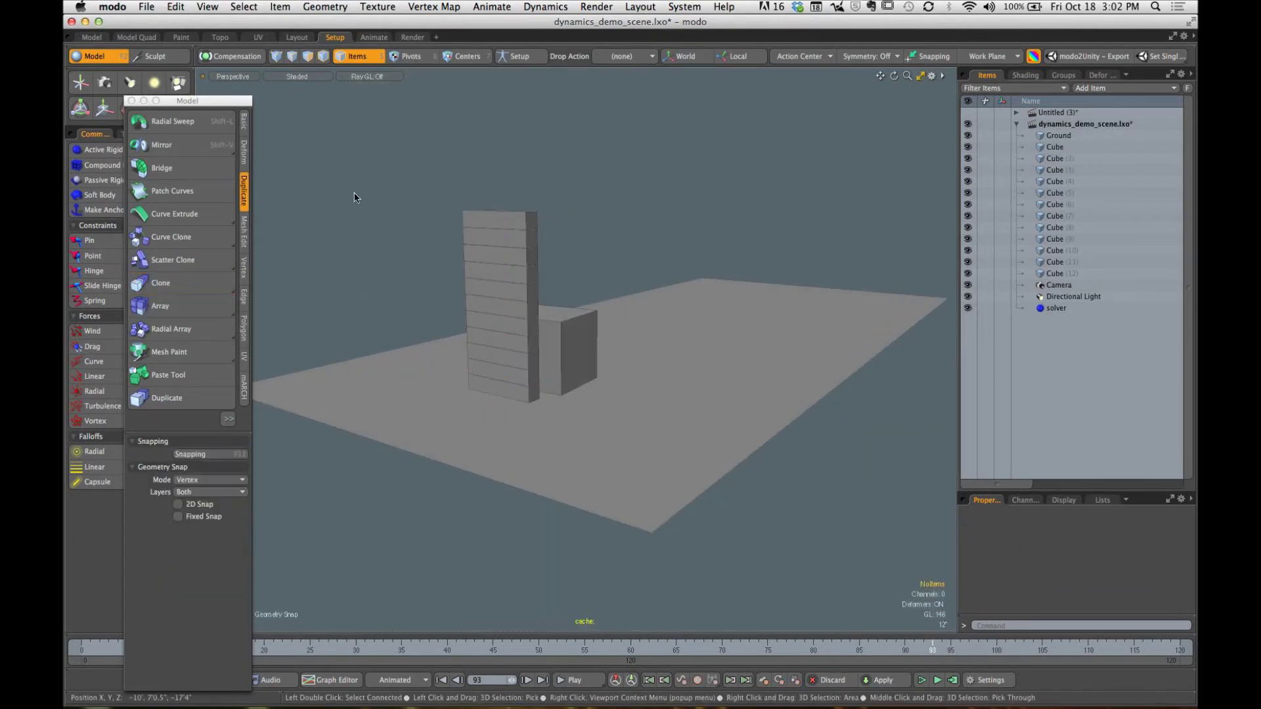
{"action": "left_click", "coordinate": [131, 102]}
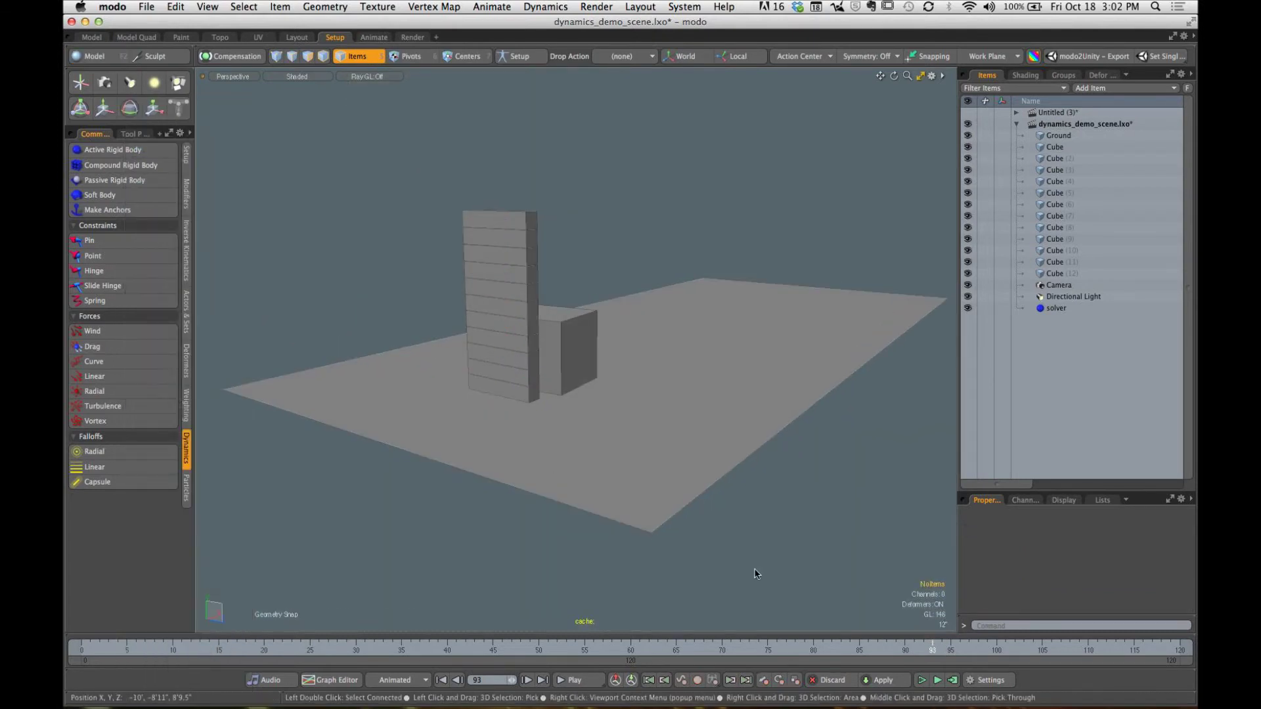
Step: Run the live simulation on the rebuilt stack, select the lowest bar, Cube (2), and run the simulation again
{"action": "left_click", "coordinate": [923, 681]}
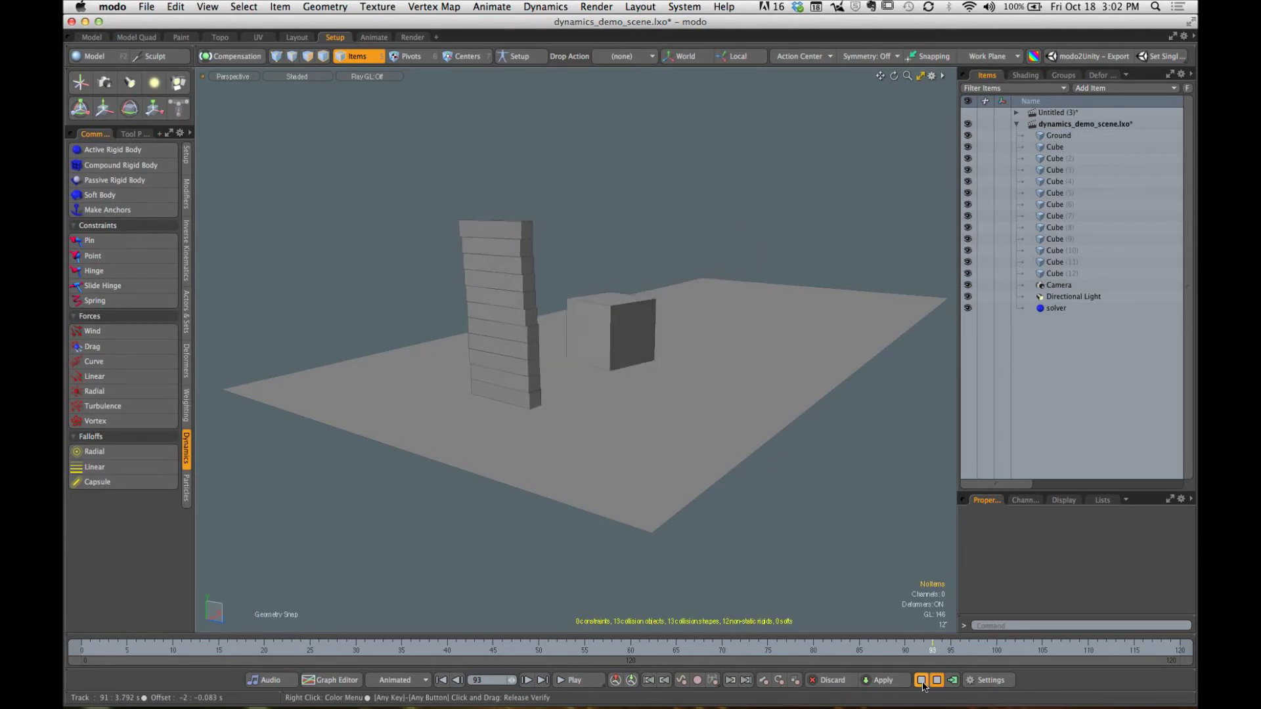
{"action": "left_click", "coordinate": [922, 681]}
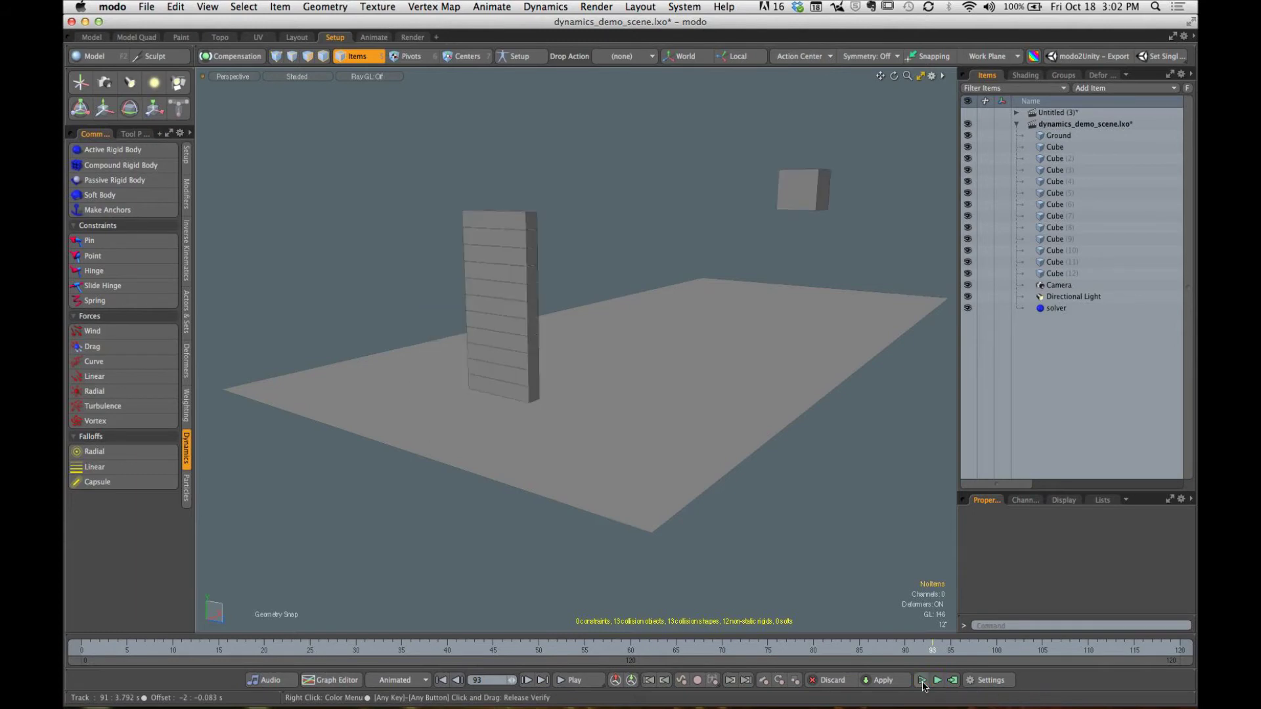
{"action": "left_click", "coordinate": [1063, 159]}
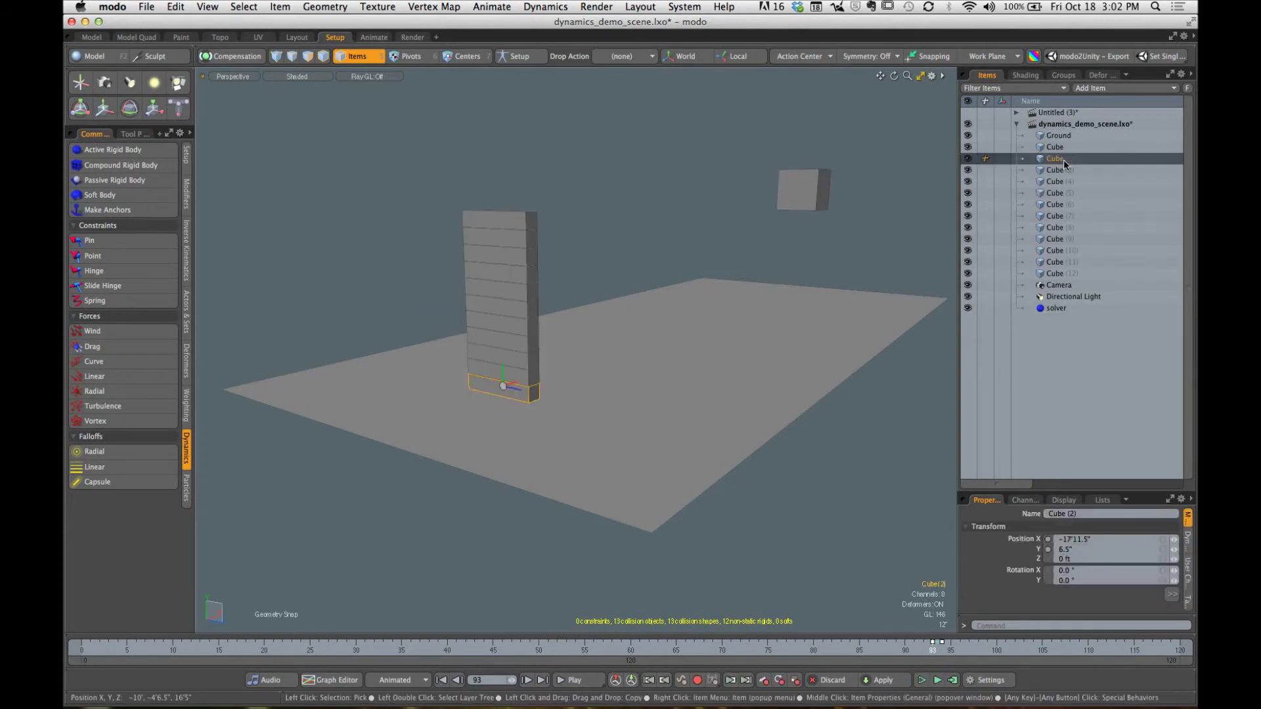
{"action": "left_click", "coordinate": [923, 681]}
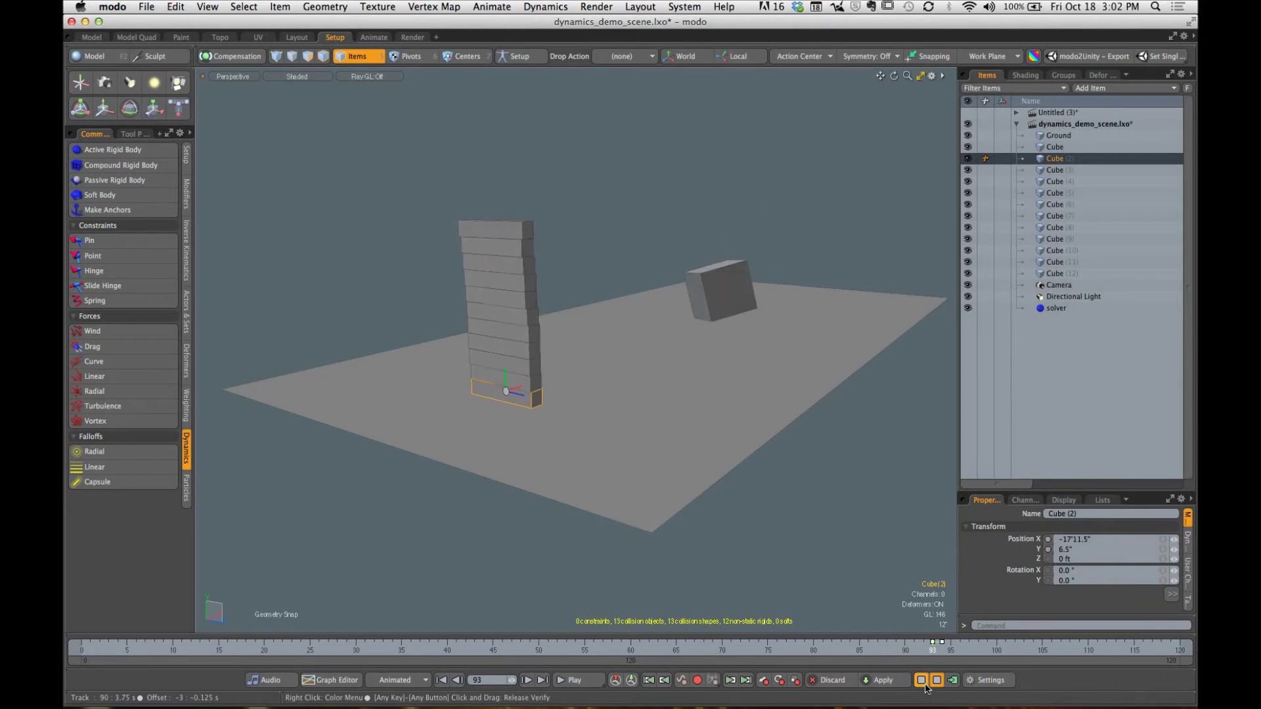
{"action": "left_click", "coordinate": [923, 682]}
Step: Set the slope of both Wake On Value keys on Cube (2), at frames 93 and 94, to Stepped and close the graph editor
{"action": "left_click_drag", "start_coordinate": [933, 634], "coordinate": [656, 634]}
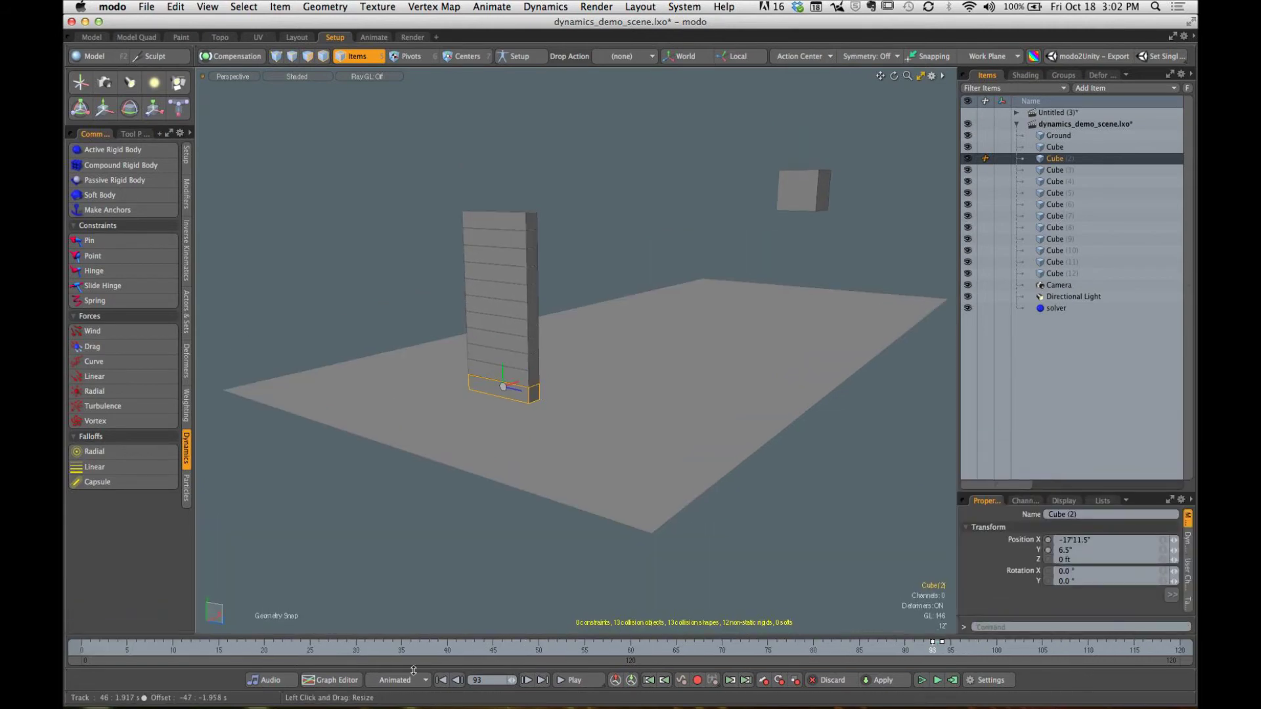
{"action": "left_click", "coordinate": [330, 680]}
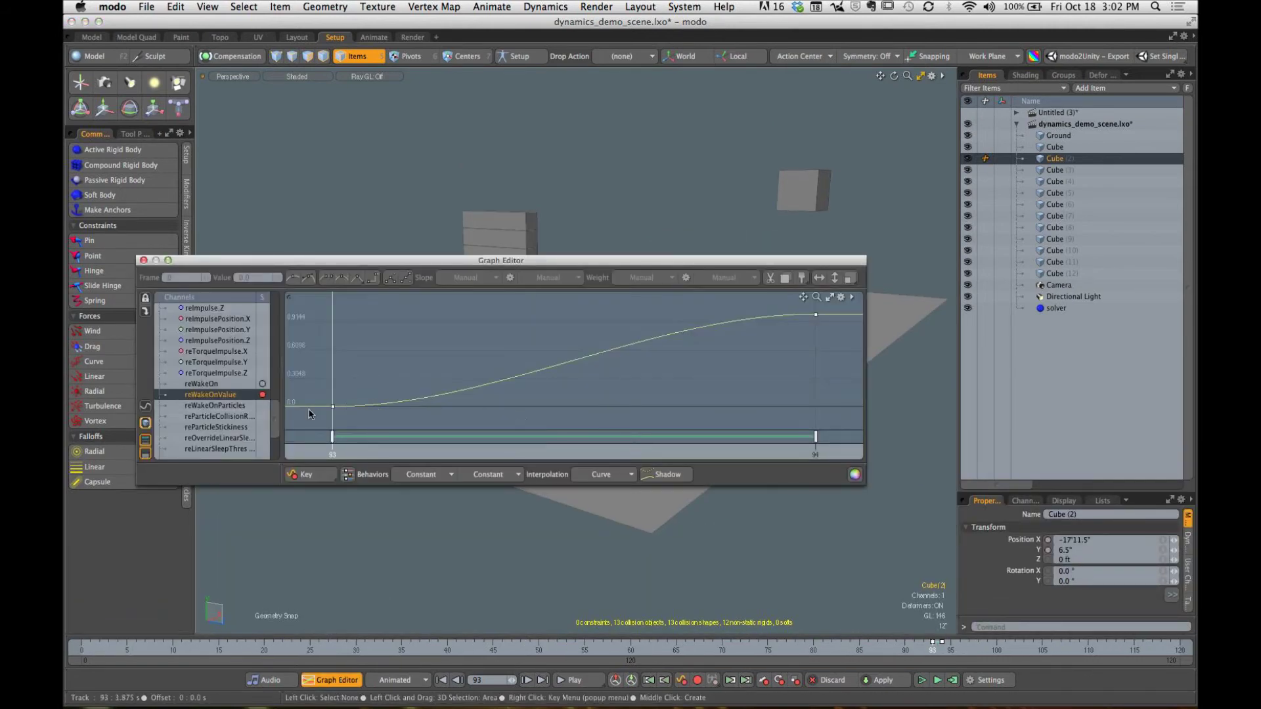
{"action": "left_click_drag", "start_coordinate": [322, 383], "coordinate": [371, 427]}
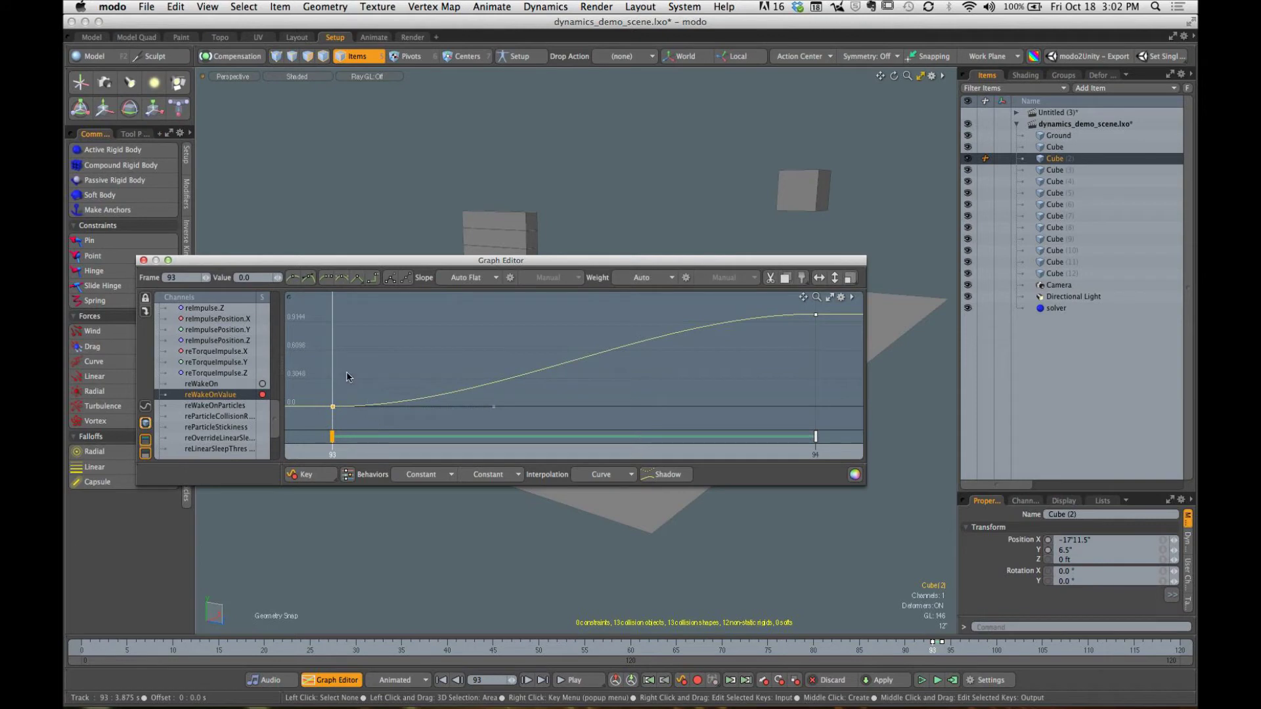
{"action": "scroll", "coordinate": [421, 373], "scroll_direction": "down", "scroll_amount": 2}
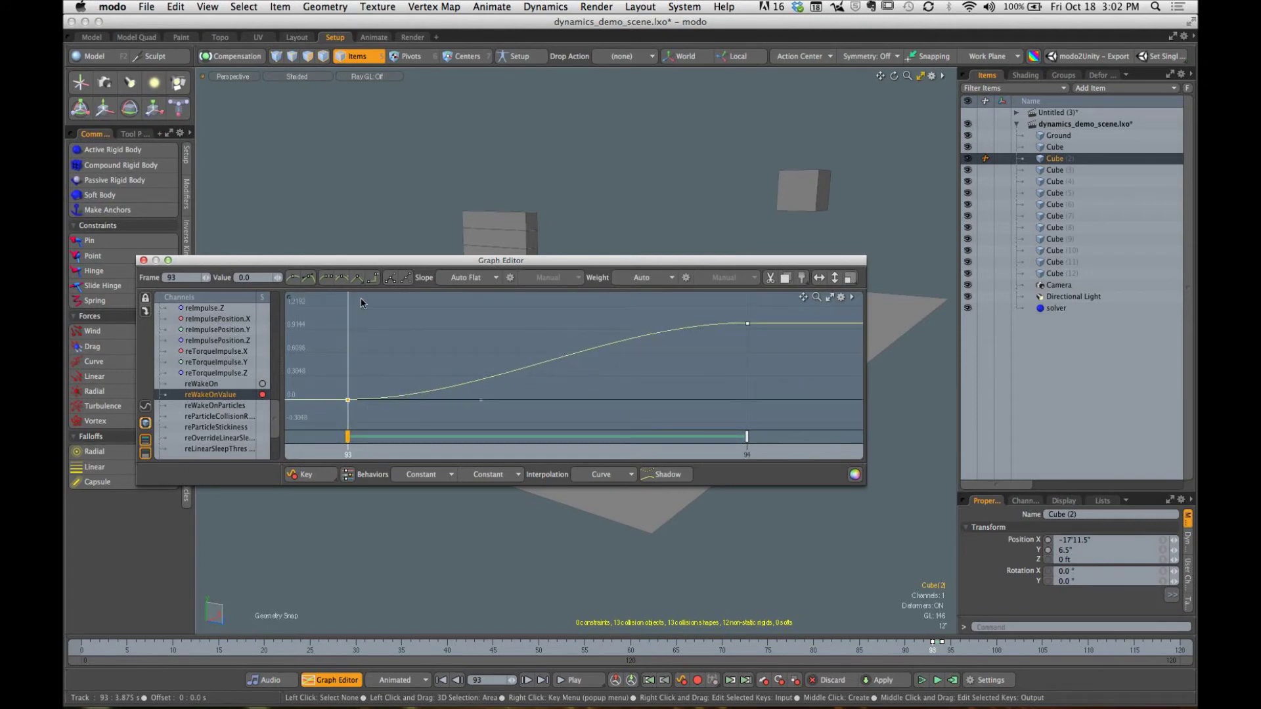
{"action": "left_click_drag", "start_coordinate": [329, 305], "coordinate": [788, 430]}
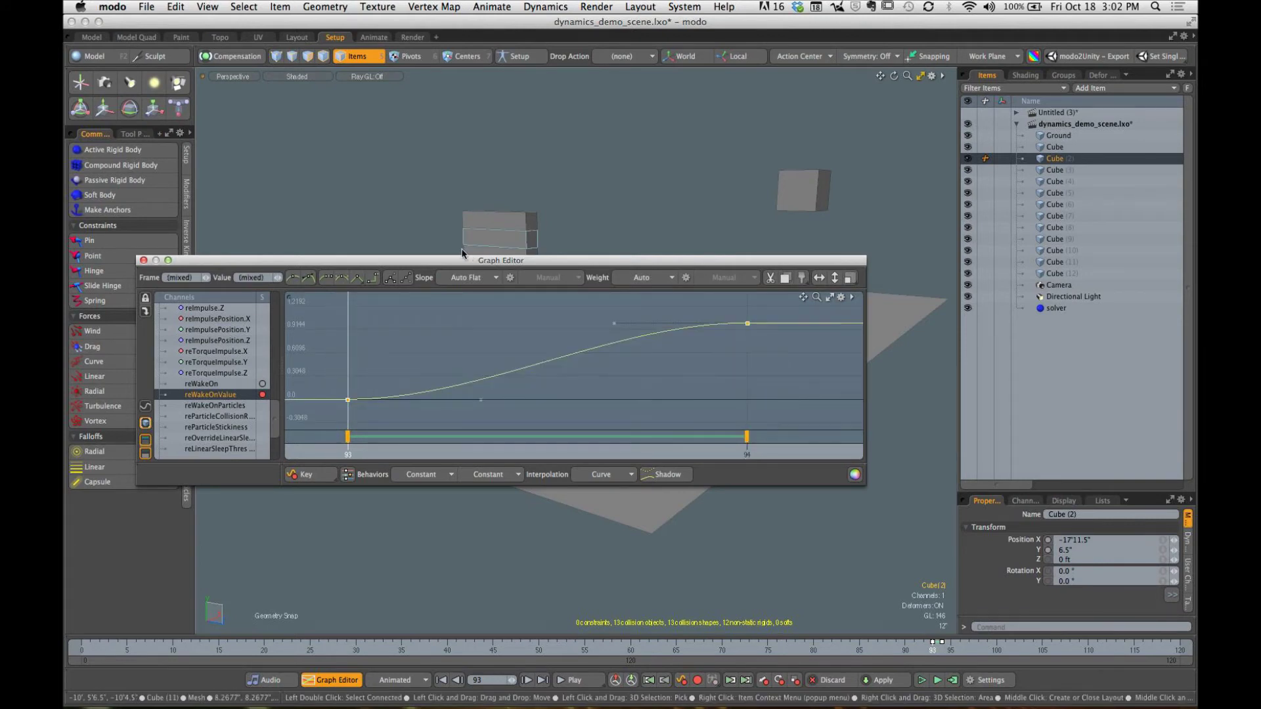
{"action": "left_click", "coordinate": [471, 282]}
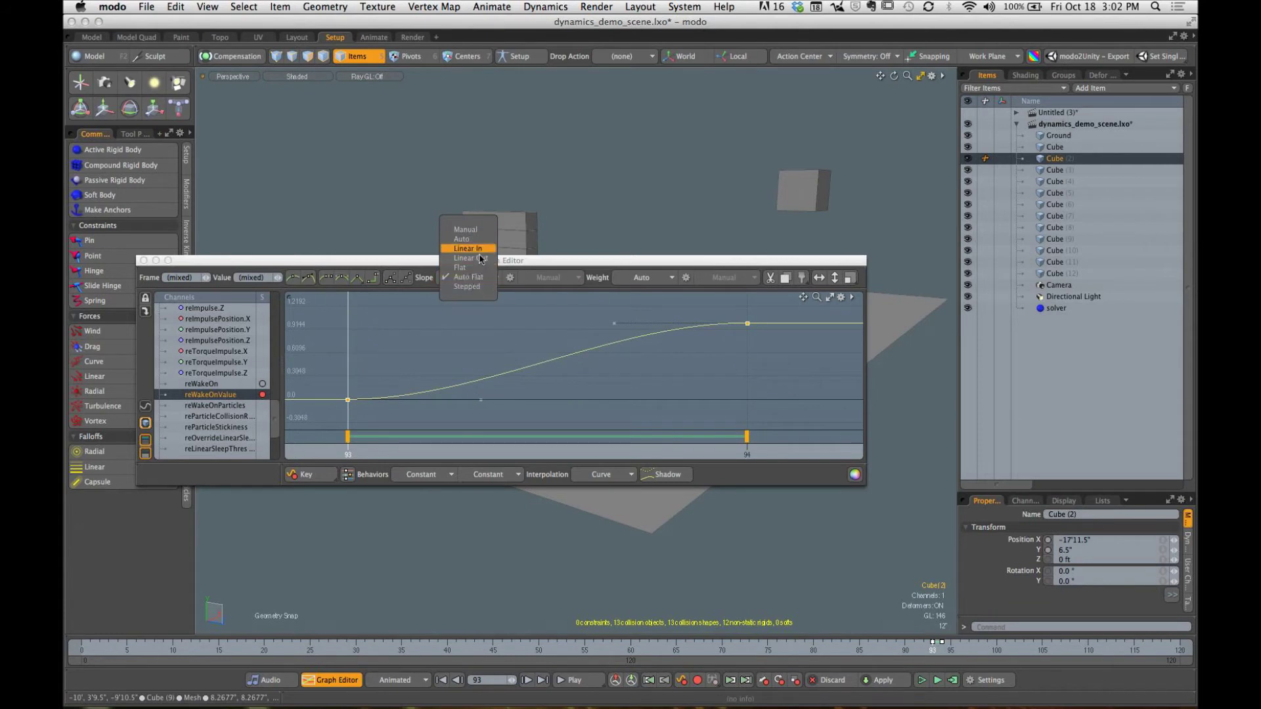
{"action": "left_click", "coordinate": [467, 286]}
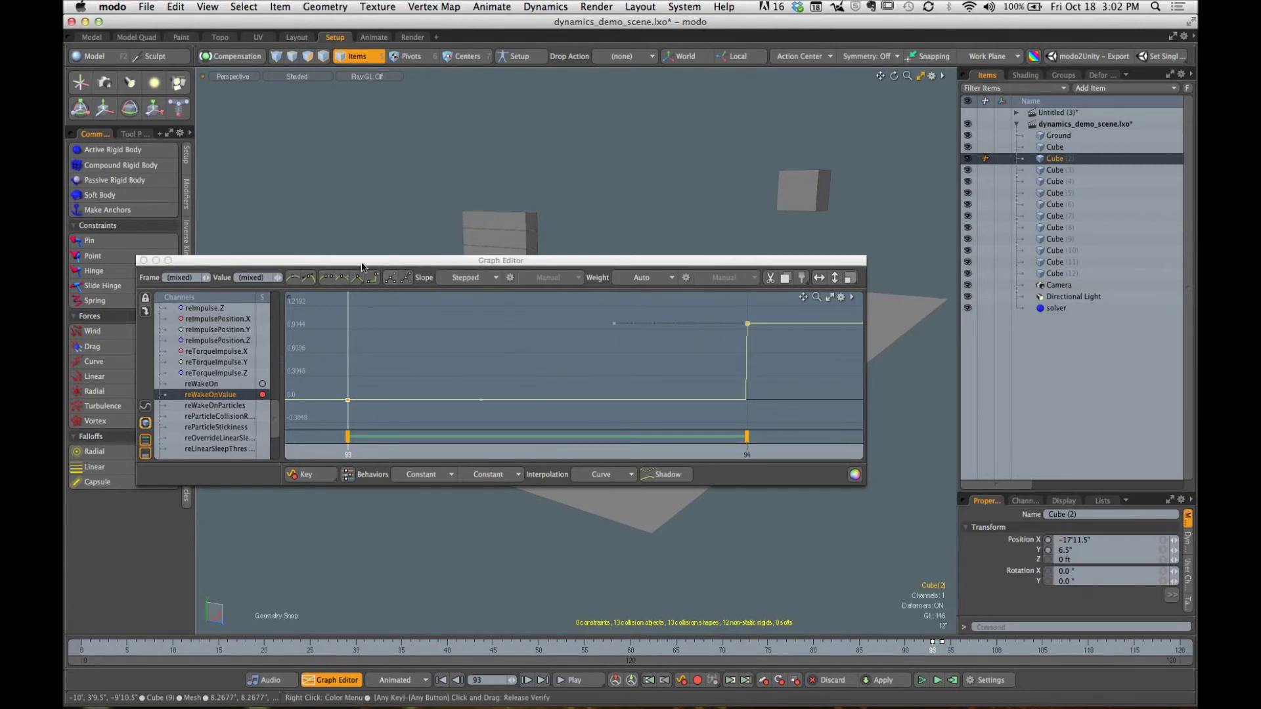
{"action": "left_click", "coordinate": [143, 260]}
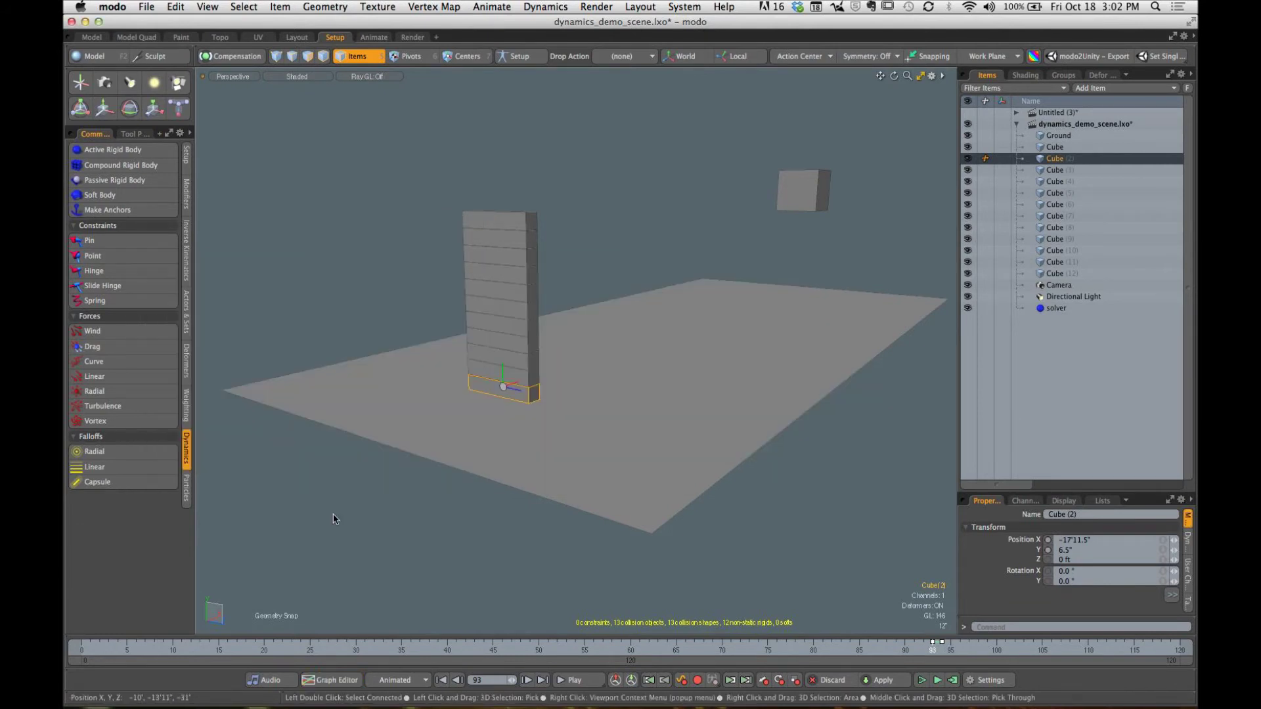
Step: Clear the item selection, run the live simulation to check how the stack reacts to the cube, and stop it
{"action": "left_click", "coordinate": [953, 680]}
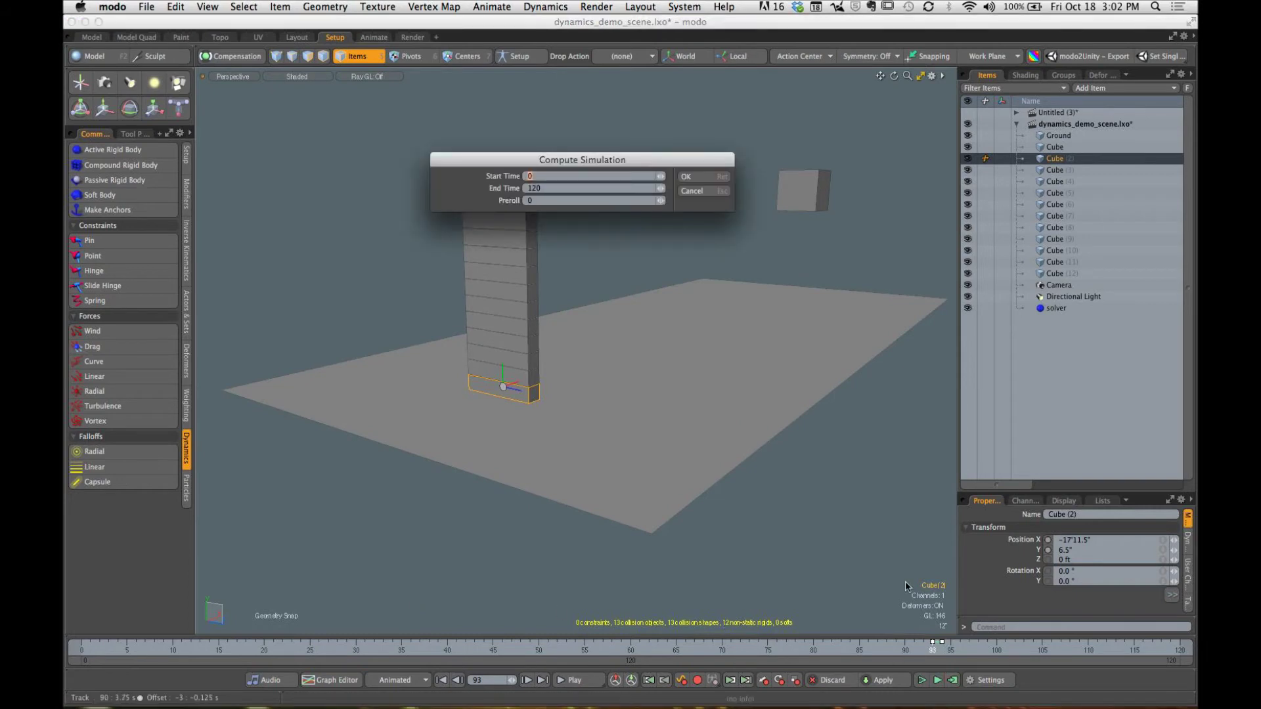
{"action": "left_click", "coordinate": [693, 190]}
{"action": "left_click", "coordinate": [922, 681]}
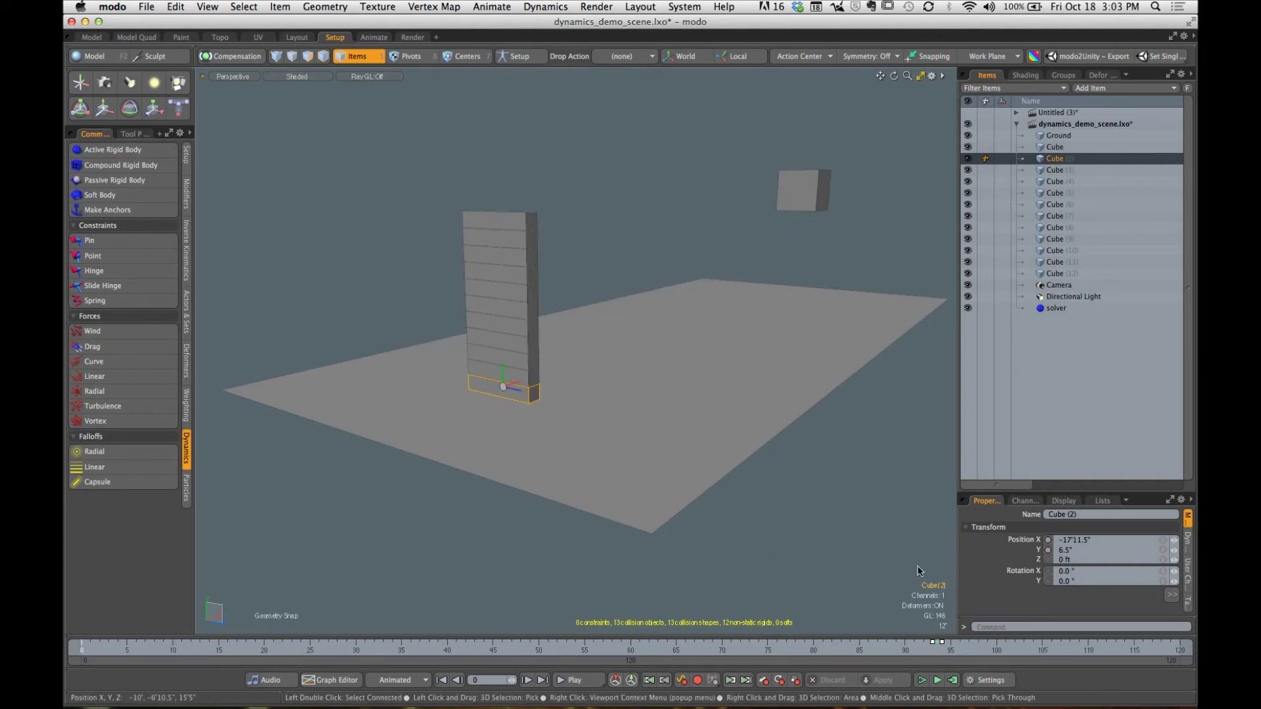
{"action": "left_click", "coordinate": [872, 505]}
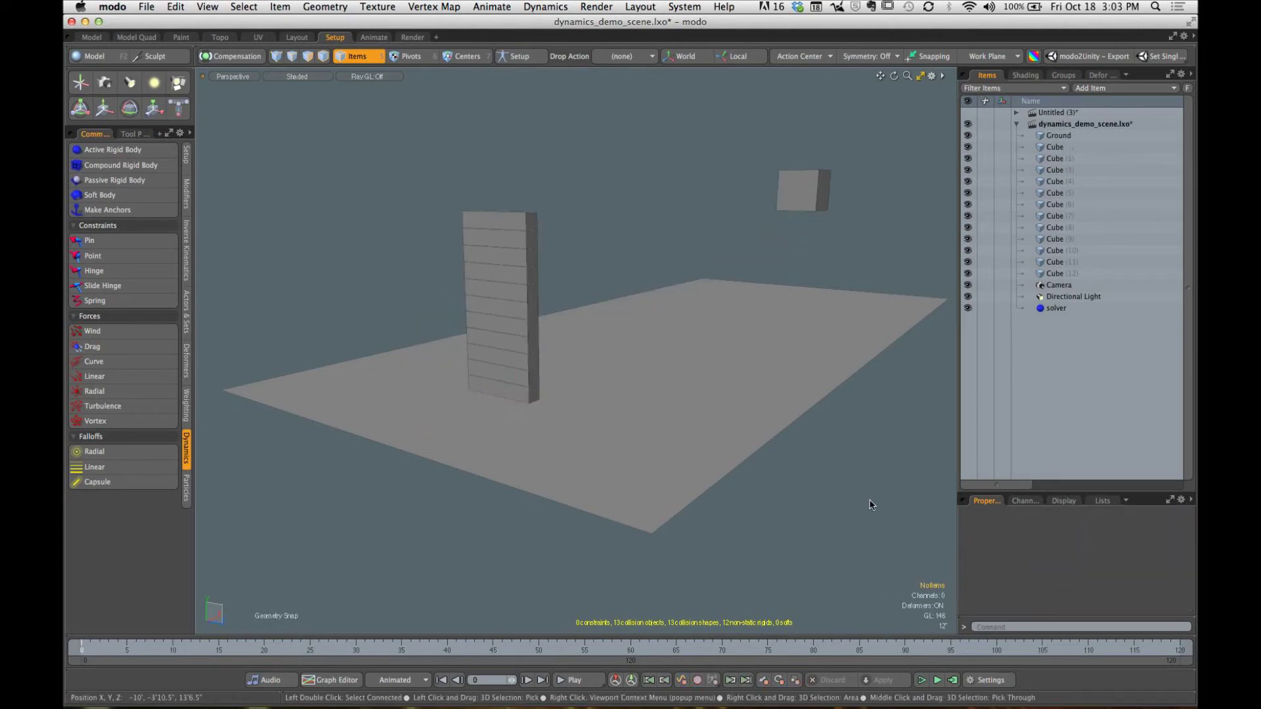
{"action": "left_click", "coordinate": [922, 680]}
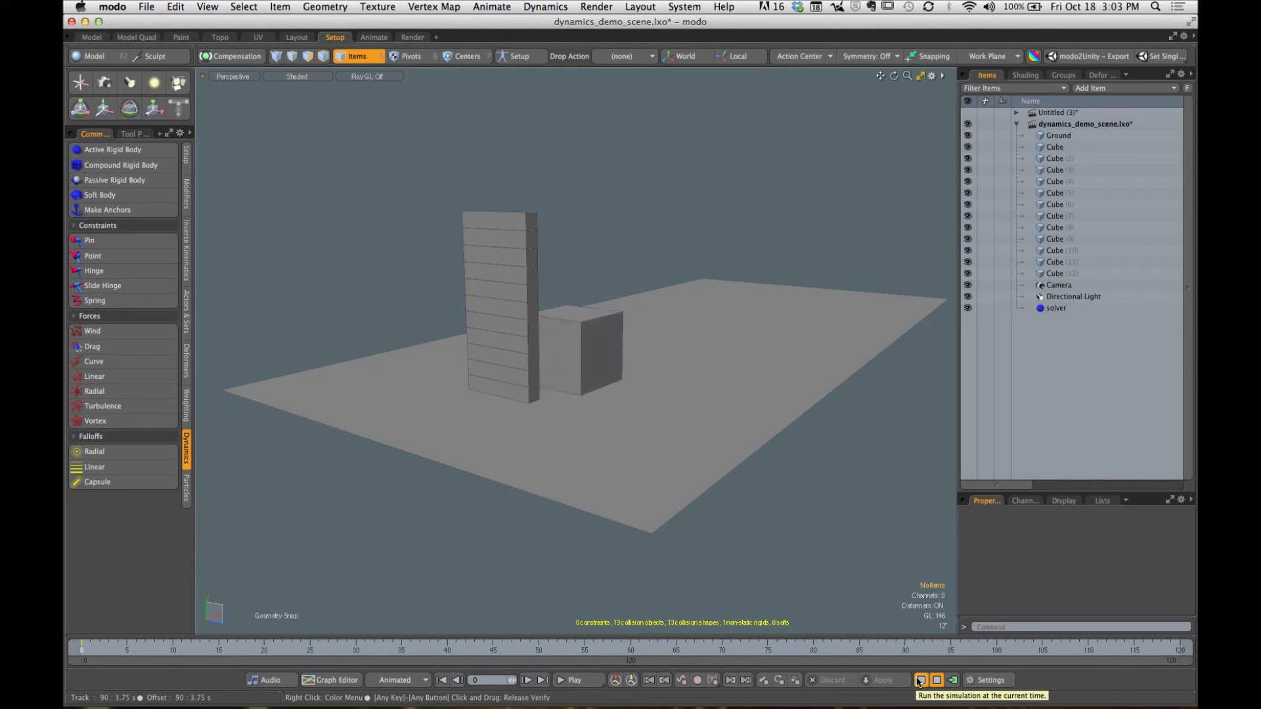
{"action": "left_click", "coordinate": [921, 681]}
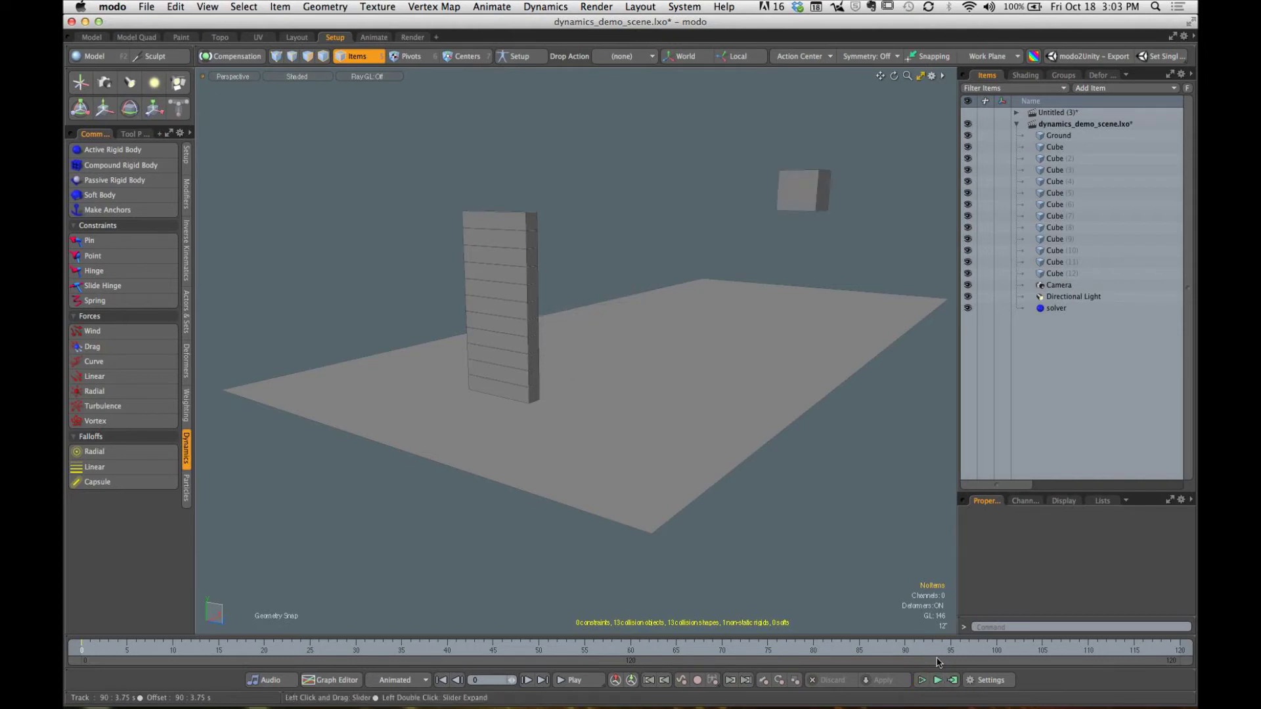
Step: Compute the simulation from frame 0 to 120, play the result, and return to the start of the timeline
{"action": "left_click", "coordinate": [932, 651]}
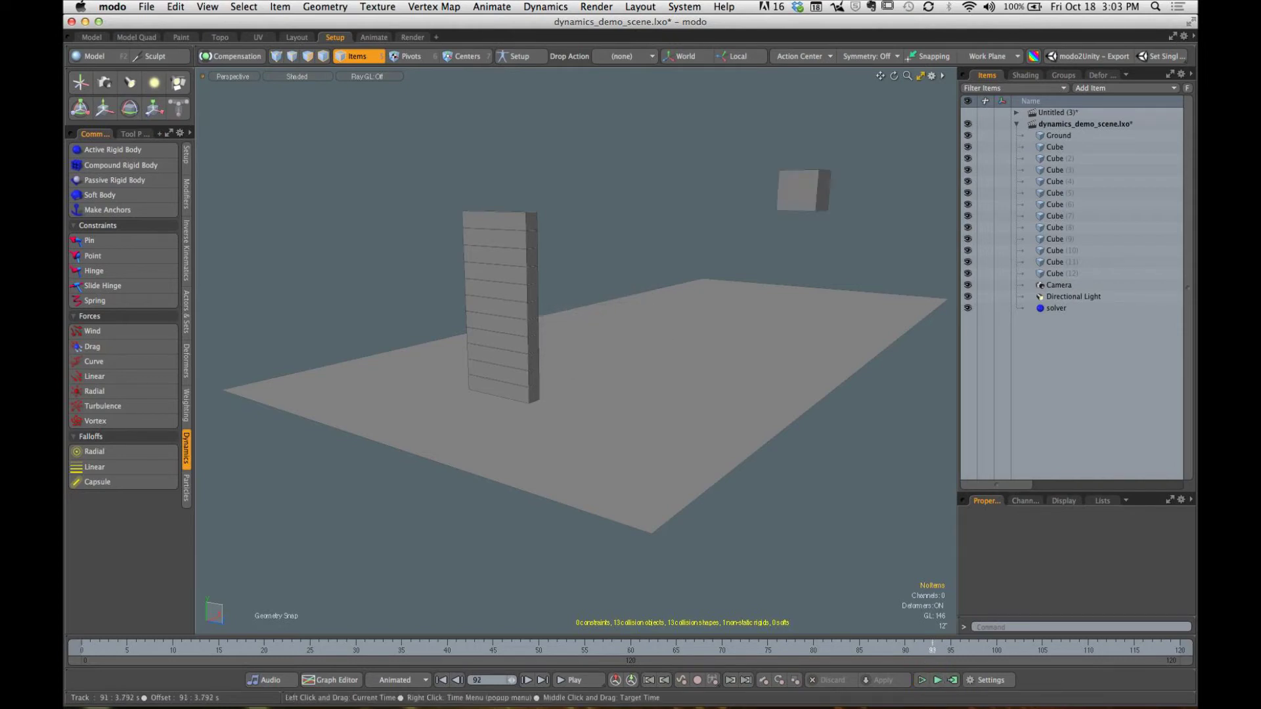
{"action": "left_click", "coordinate": [952, 680]}
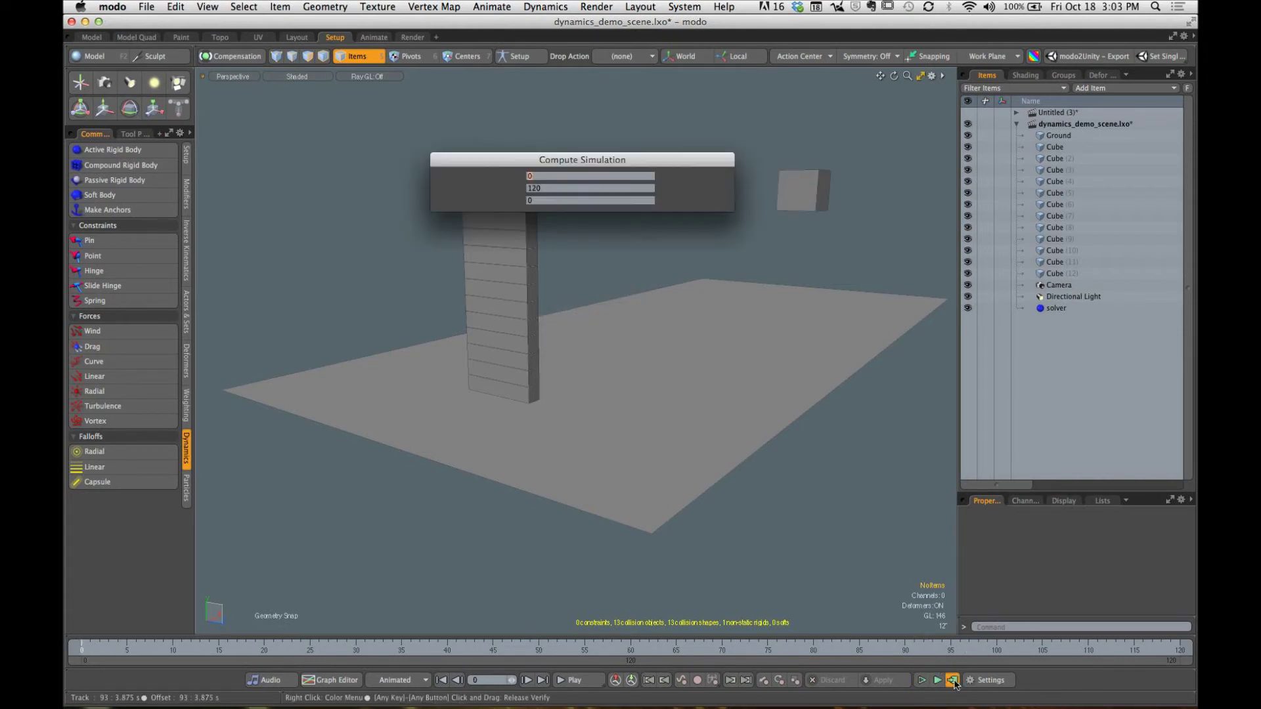
{"action": "left_click", "coordinate": [685, 177]}
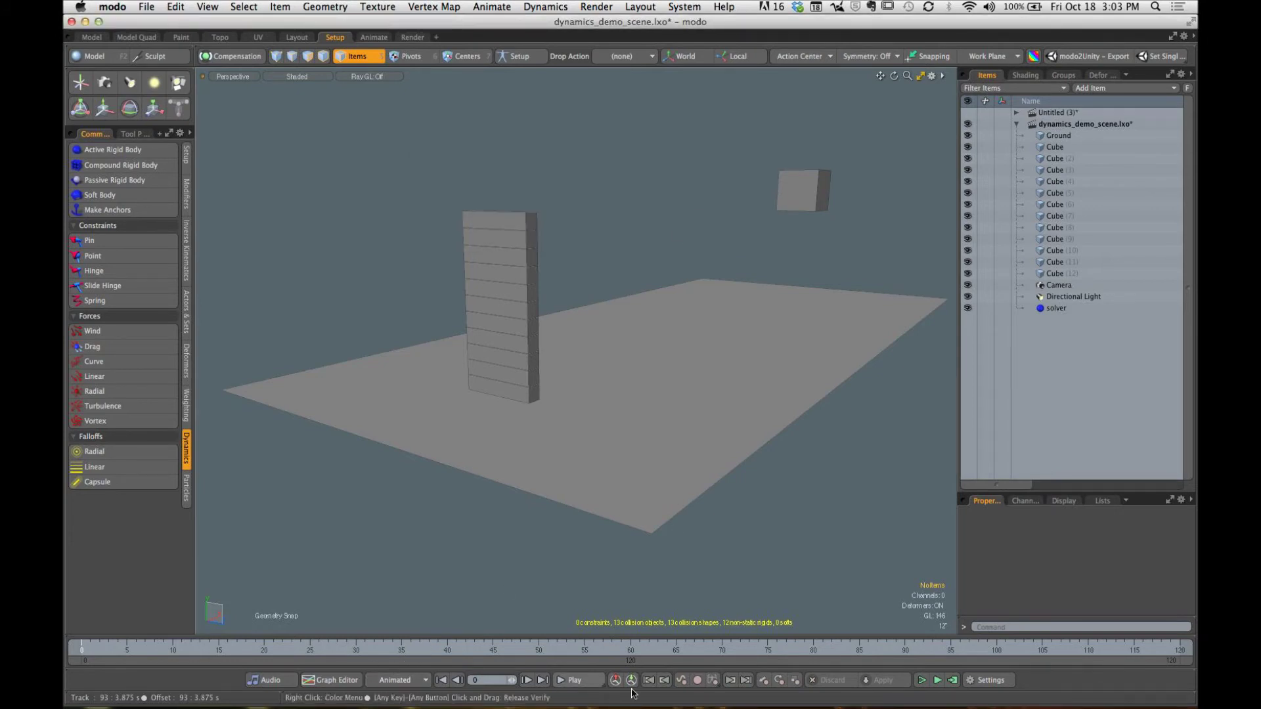
{"action": "left_click", "coordinate": [575, 681]}
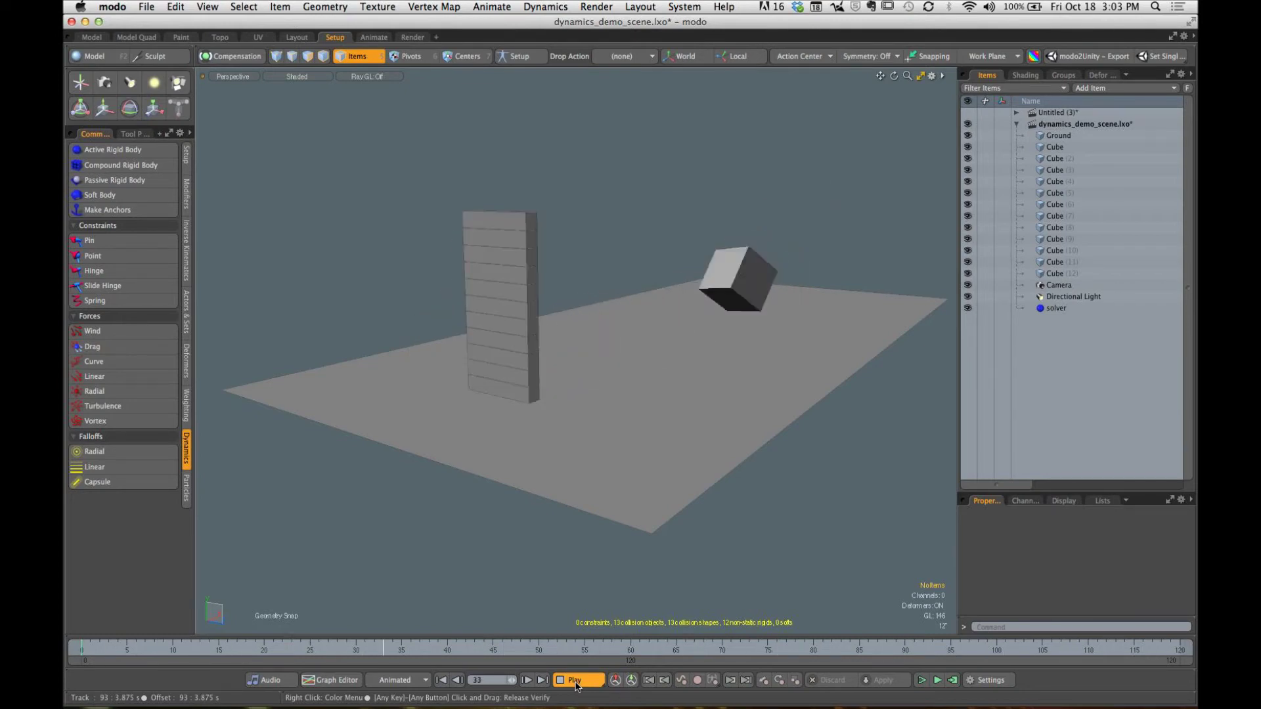
{"action": "left_click", "coordinate": [576, 685]}
{"action": "mouse_move", "coordinate": [560, 649]}
{"action": "left_mouse_down"}
{"action": "mouse_move", "coordinate": [1084, 649]}
{"action": "mouse_move", "coordinate": [81, 649]}
{"action": "left_mouse_up"}
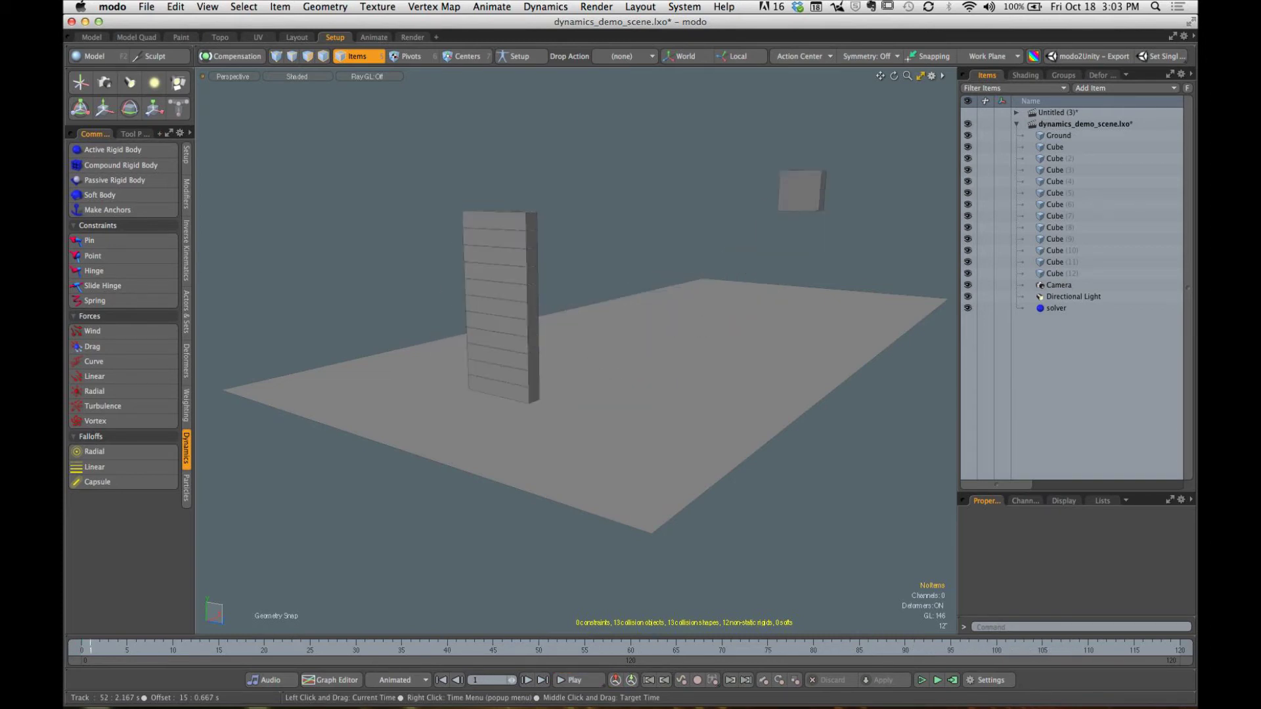
Step: Select bars Cube (2) through Cube (12), enlarge their properties, and apply Remove All to the Wake On Value channel in the dynamics settings
{"action": "left_click", "coordinate": [1060, 273]}
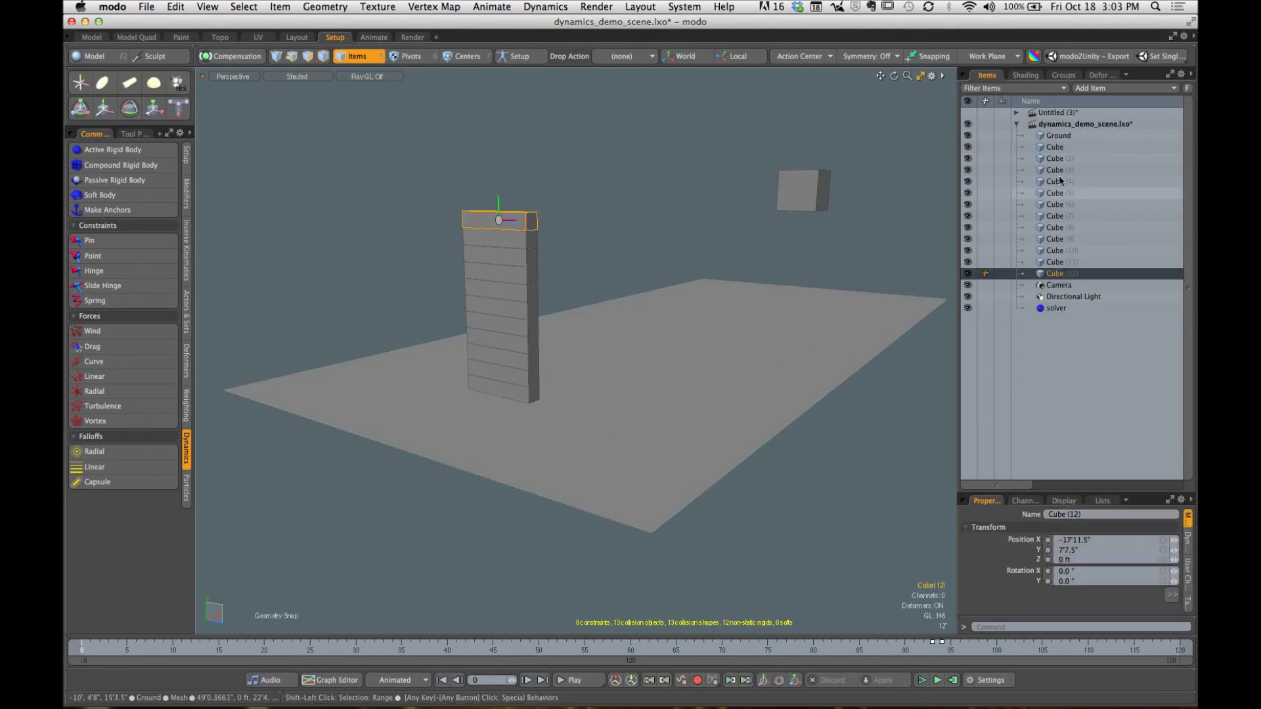
{"action": "left_click", "coordinate": [1055, 158], "text": "shift"}
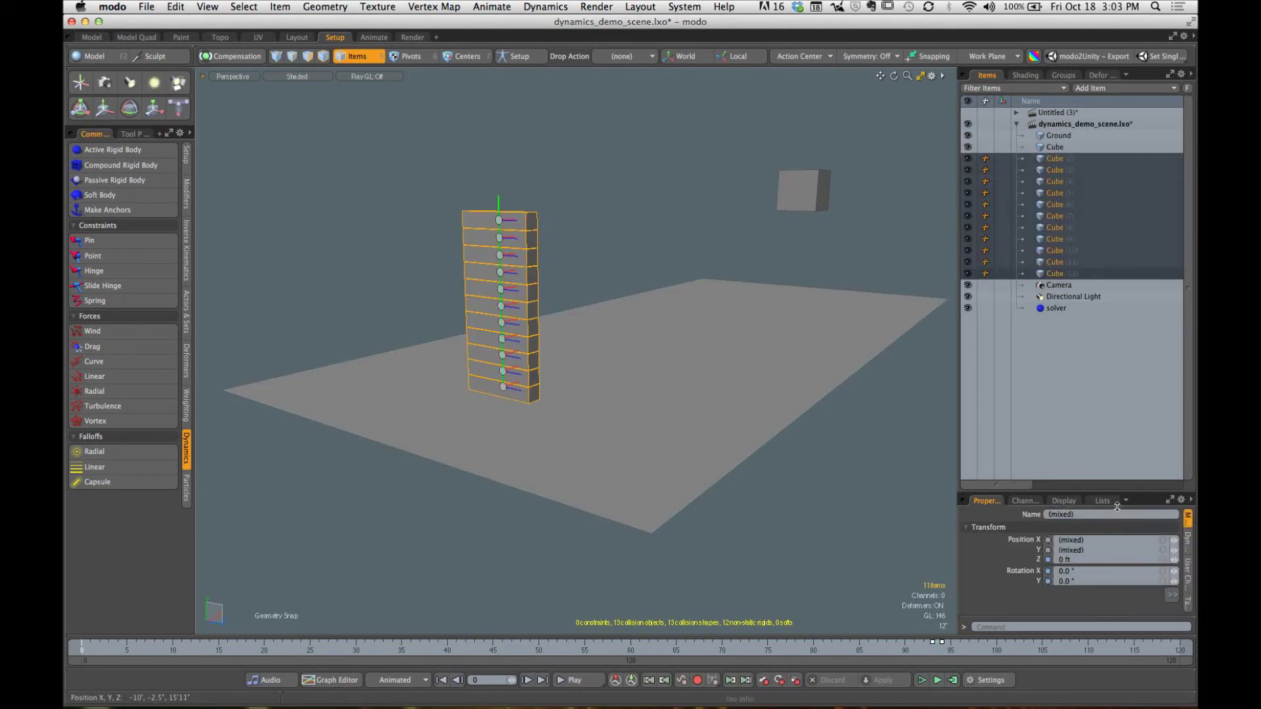
{"action": "left_click_drag", "start_coordinate": [1111, 492], "coordinate": [1141, 216]}
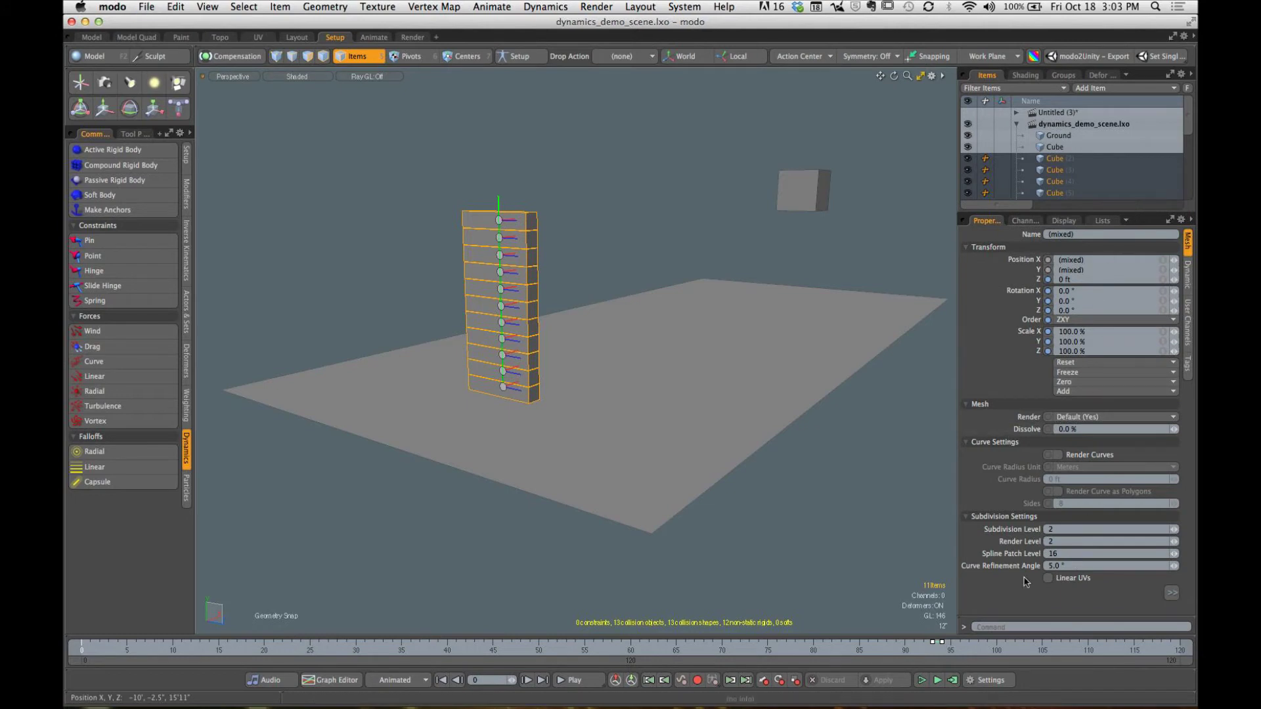
{"action": "left_click", "coordinate": [1188, 273]}
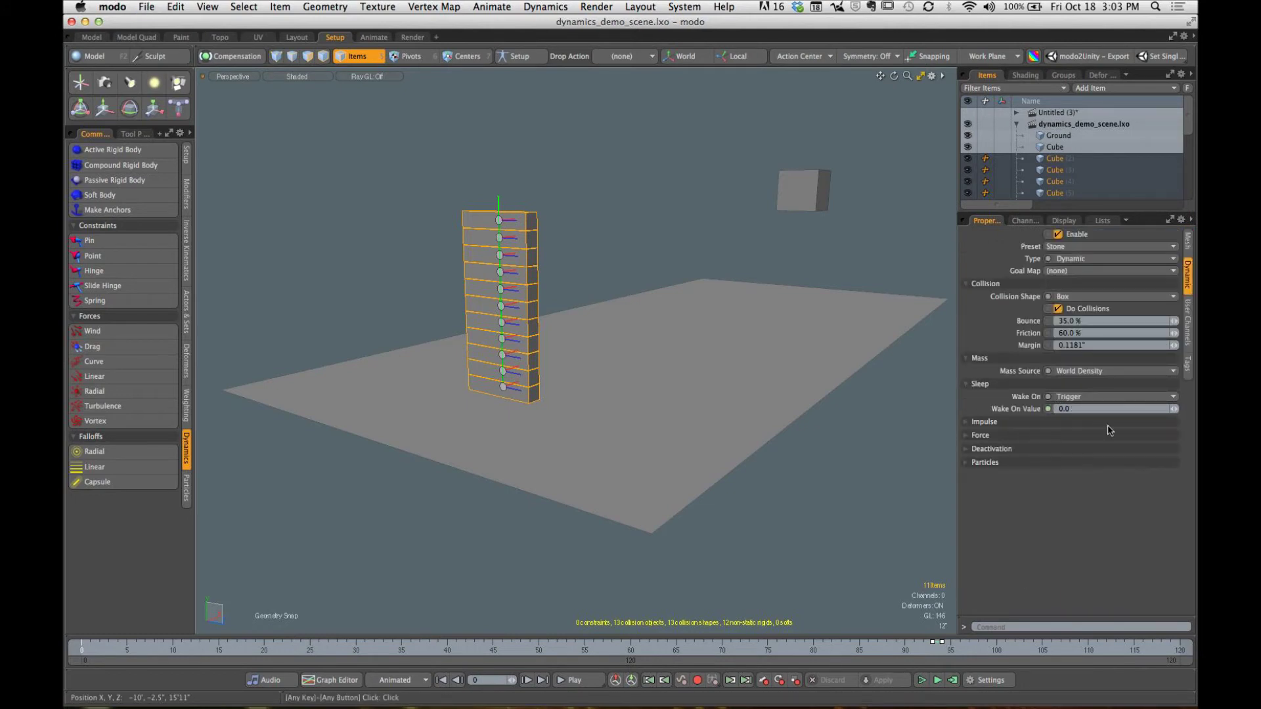
{"action": "right_click", "coordinate": [1025, 410]}
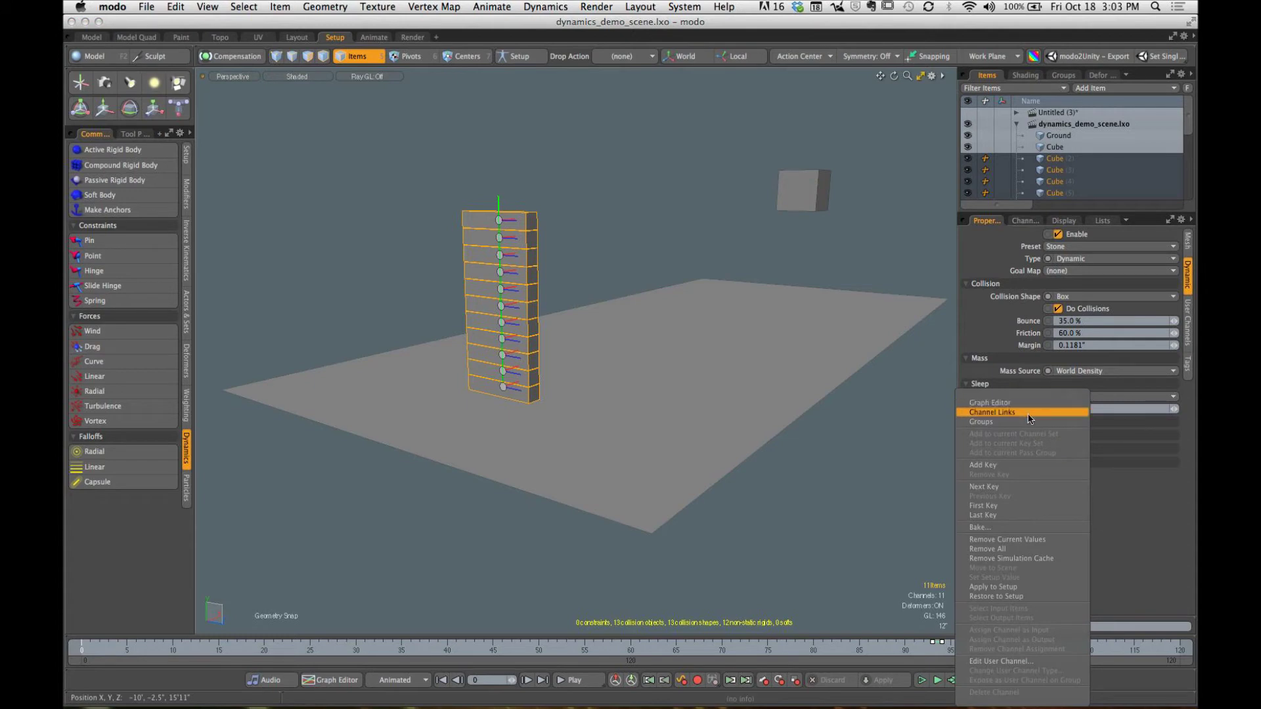
{"action": "left_click", "coordinate": [1053, 550]}
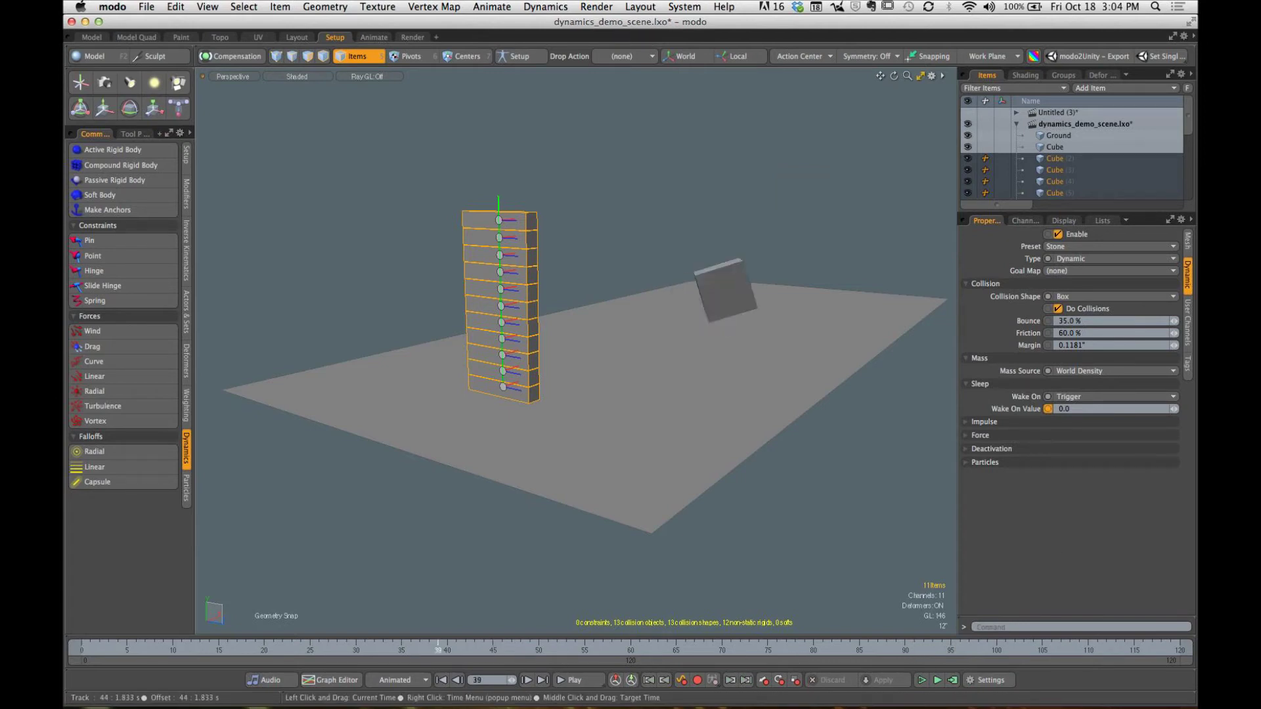
Step: Deselect the bars and test the live simulation from the current frame with the Wake On Value keys removed
{"action": "left_click", "coordinate": [929, 591]}
{"action": "left_click", "coordinate": [923, 680]}
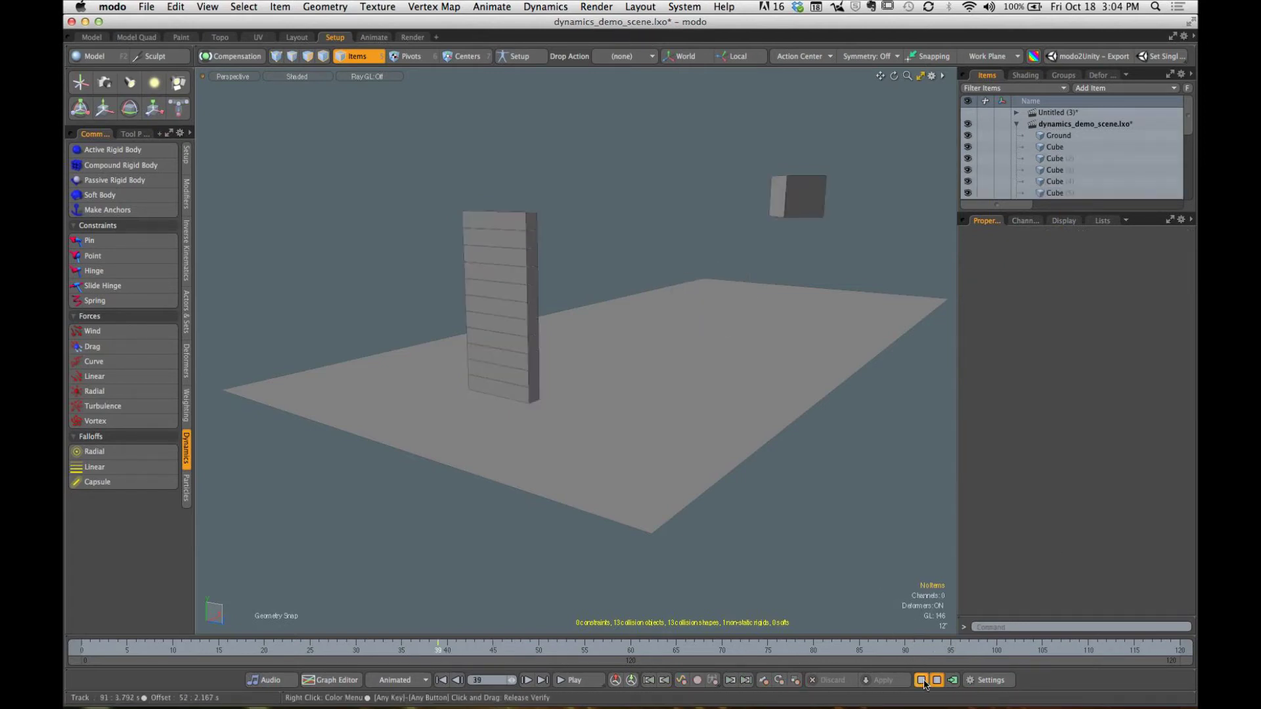
{"action": "left_click", "coordinate": [951, 681]}
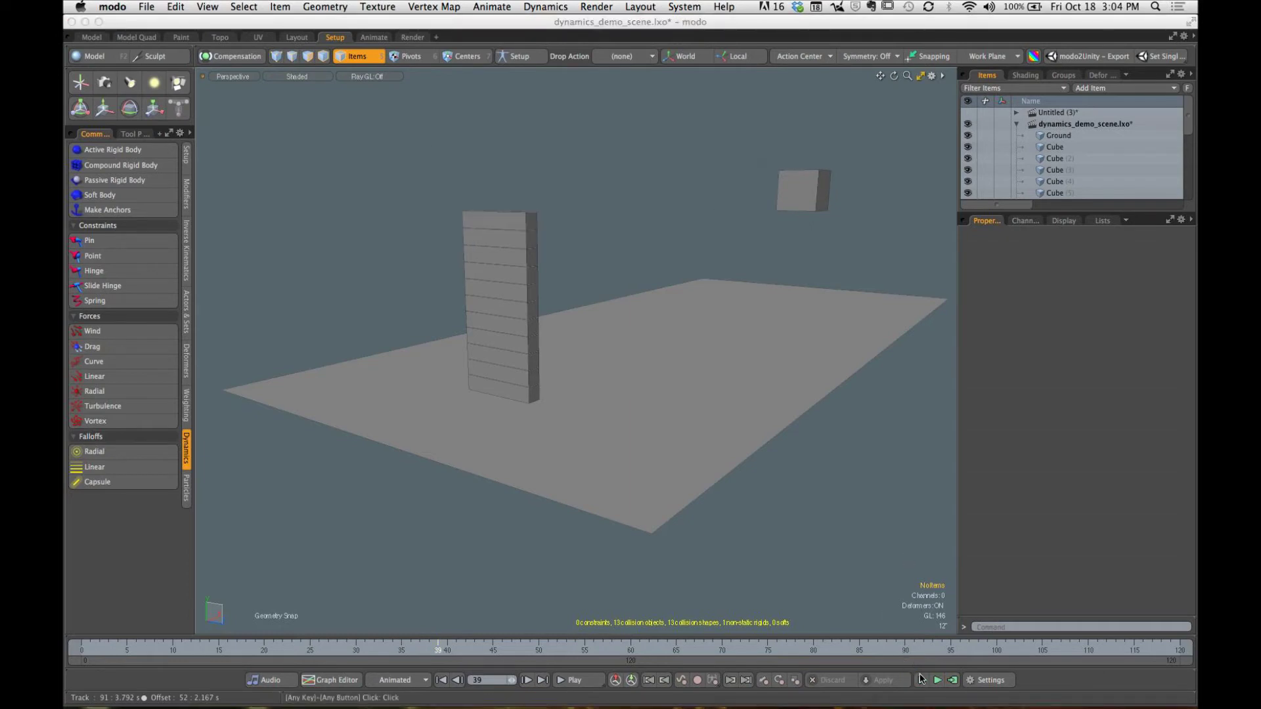
{"action": "left_click", "coordinate": [921, 680]}
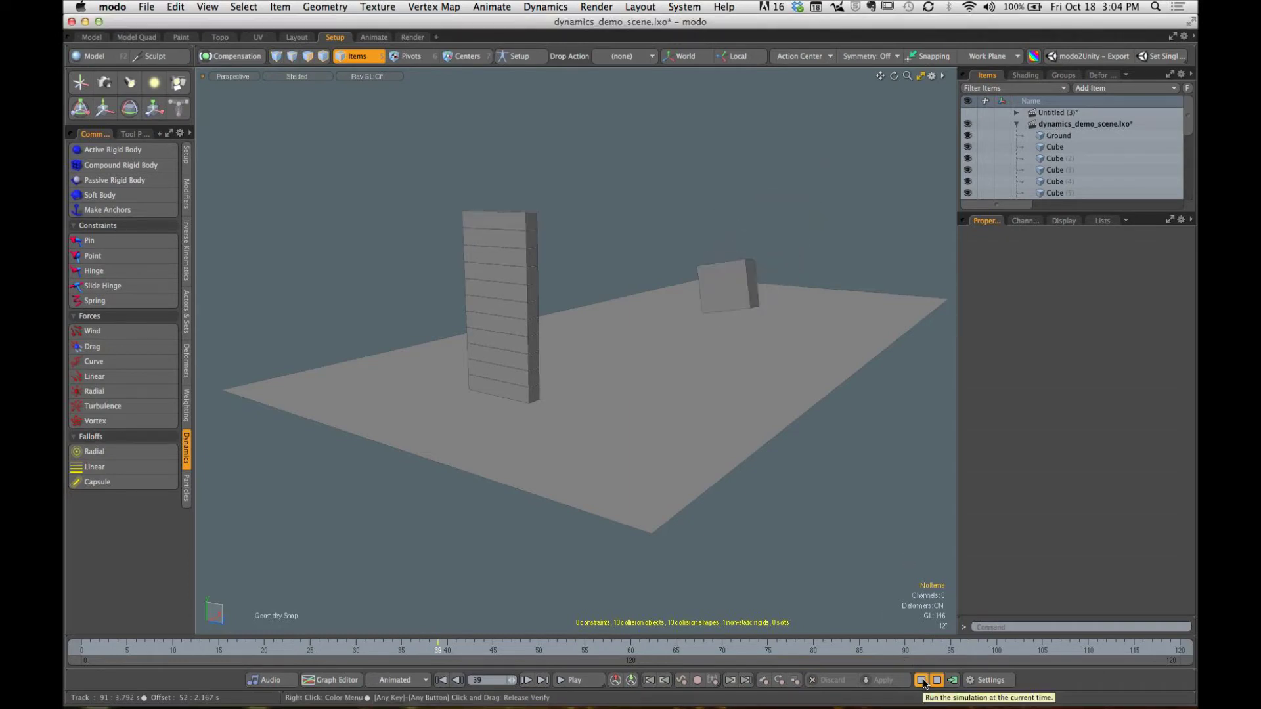
{"action": "left_click", "coordinate": [922, 680]}
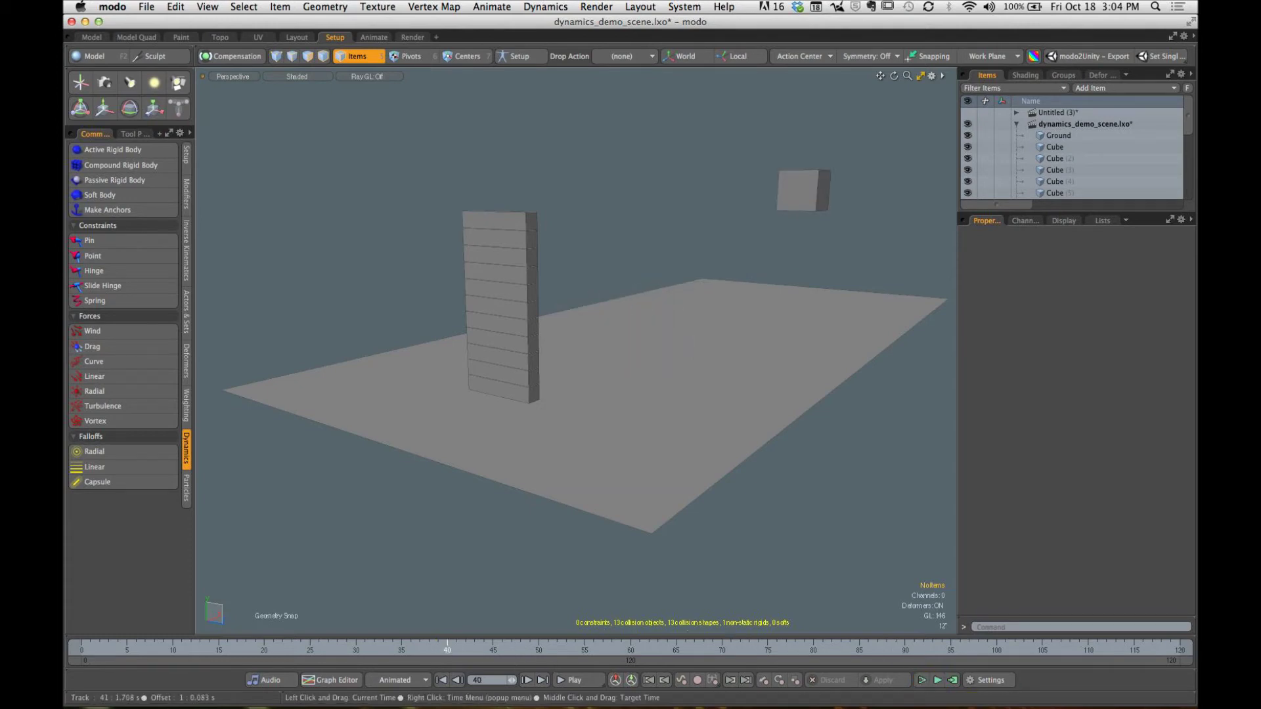
Step: Compute the simulation again over frames 0 to 120 and play back the cube's impact on the bars
{"action": "left_click", "coordinate": [574, 681]}
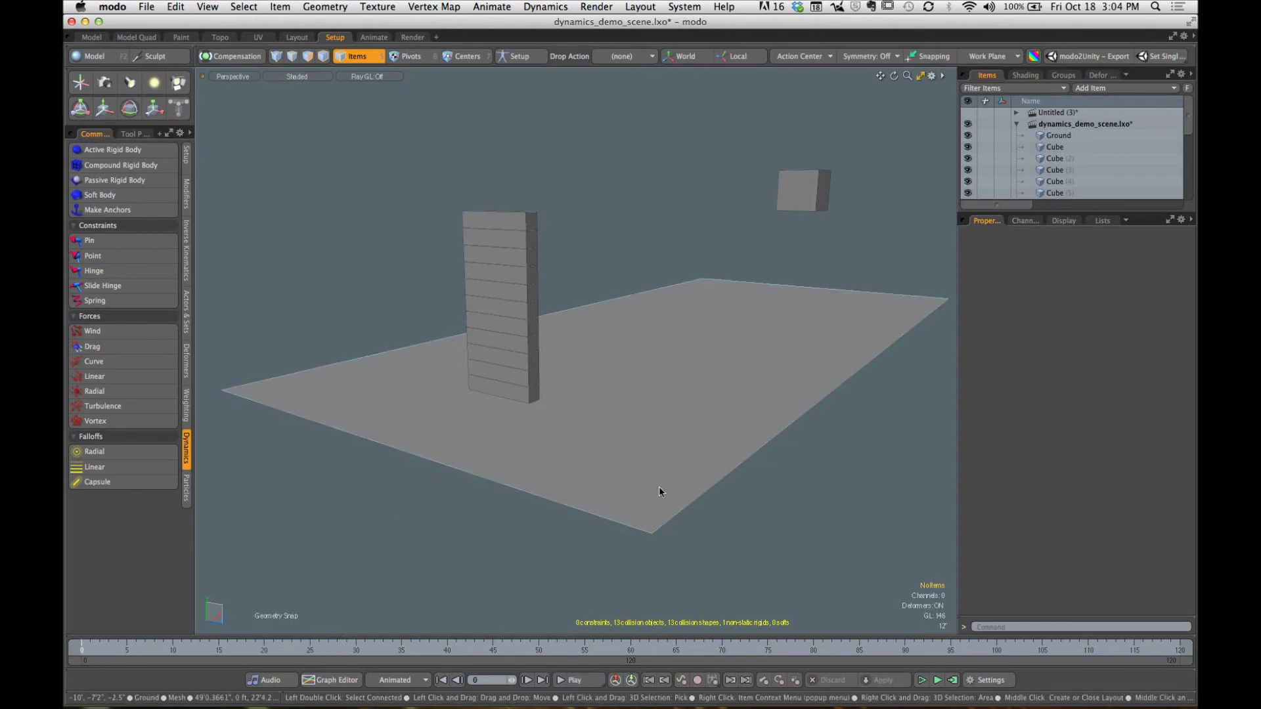
{"action": "left_click", "coordinate": [952, 680]}
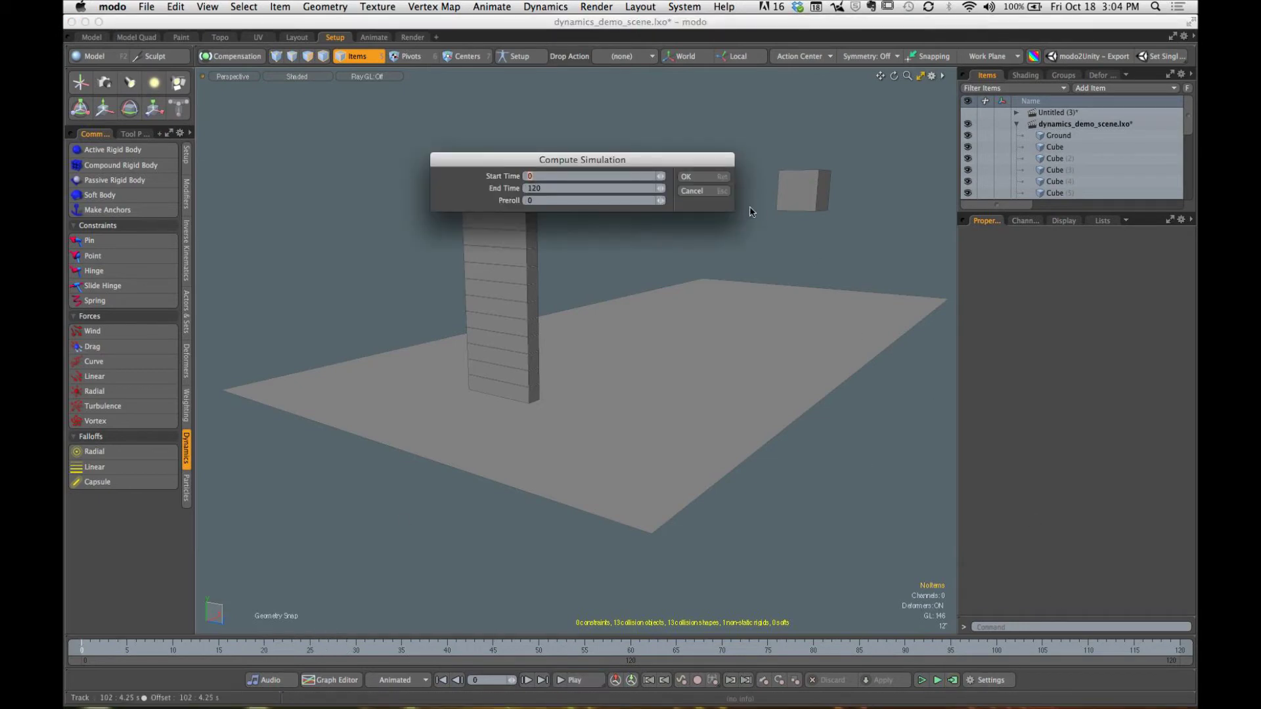
{"action": "left_click", "coordinate": [721, 177]}
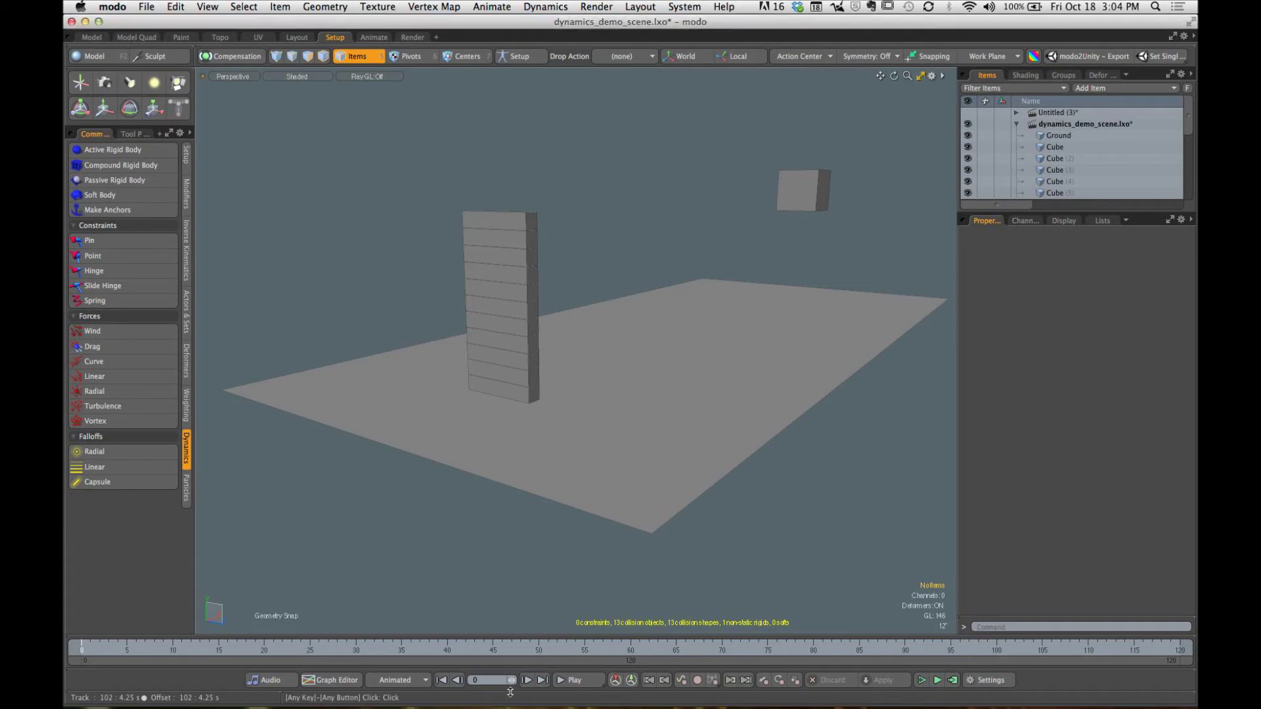
{"action": "left_click", "coordinate": [593, 684]}
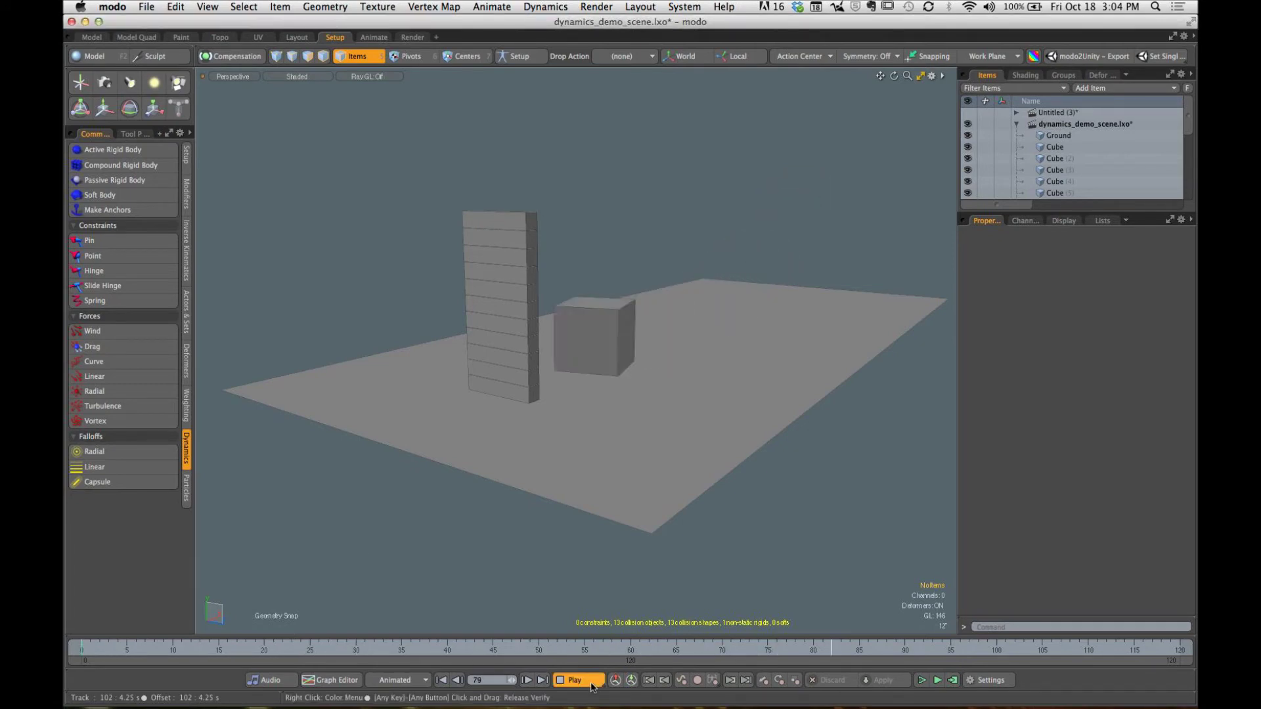
{"action": "left_click", "coordinate": [588, 681]}
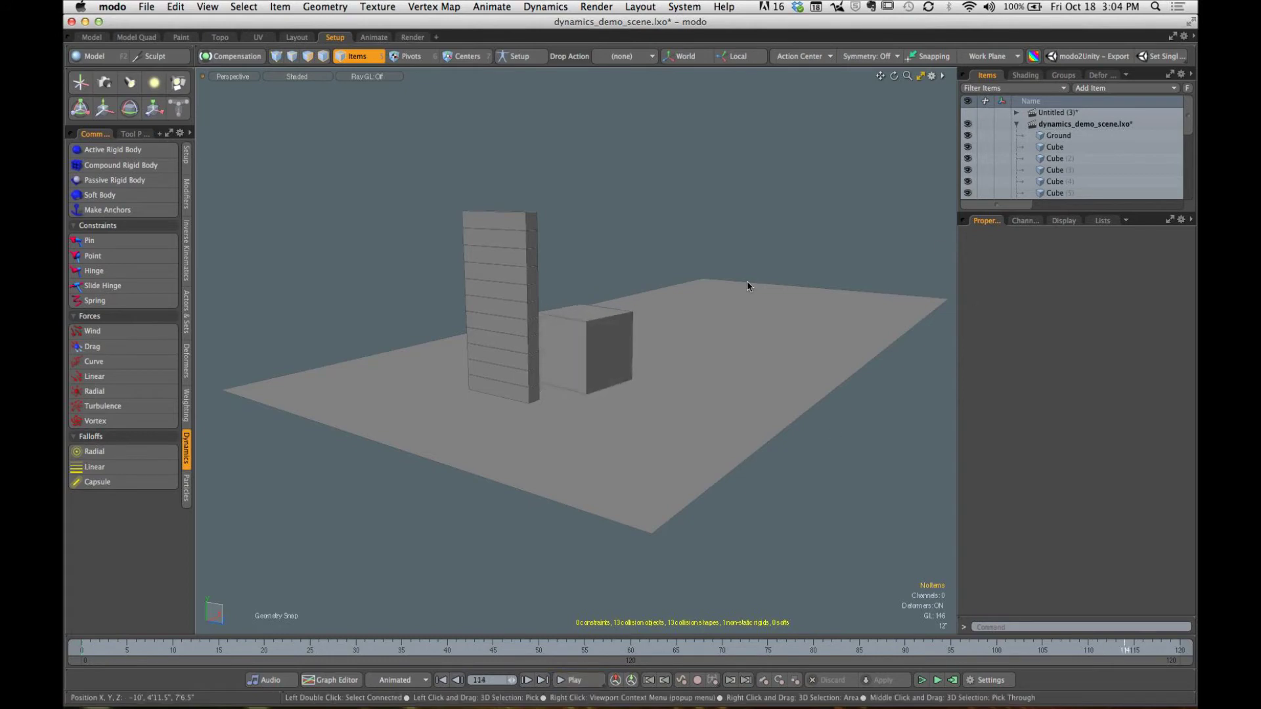
Step: Select bars Cube (2) through Cube (12) in the stack and set their Wake On Value to 1.0 in the dynamics settings
{"action": "left_click", "coordinate": [526, 387]}
{"action": "left_click", "coordinate": [526, 377], "text": "shift"}
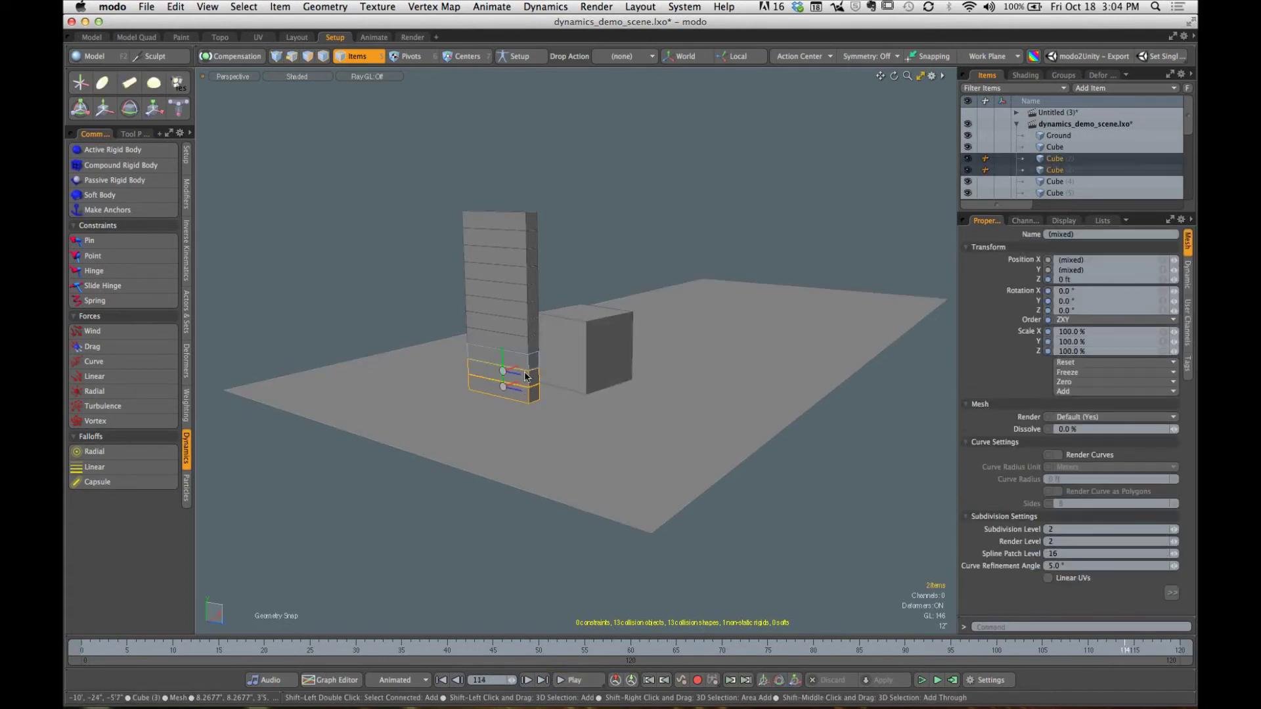
{"action": "left_click", "coordinate": [529, 366], "text": "shift"}
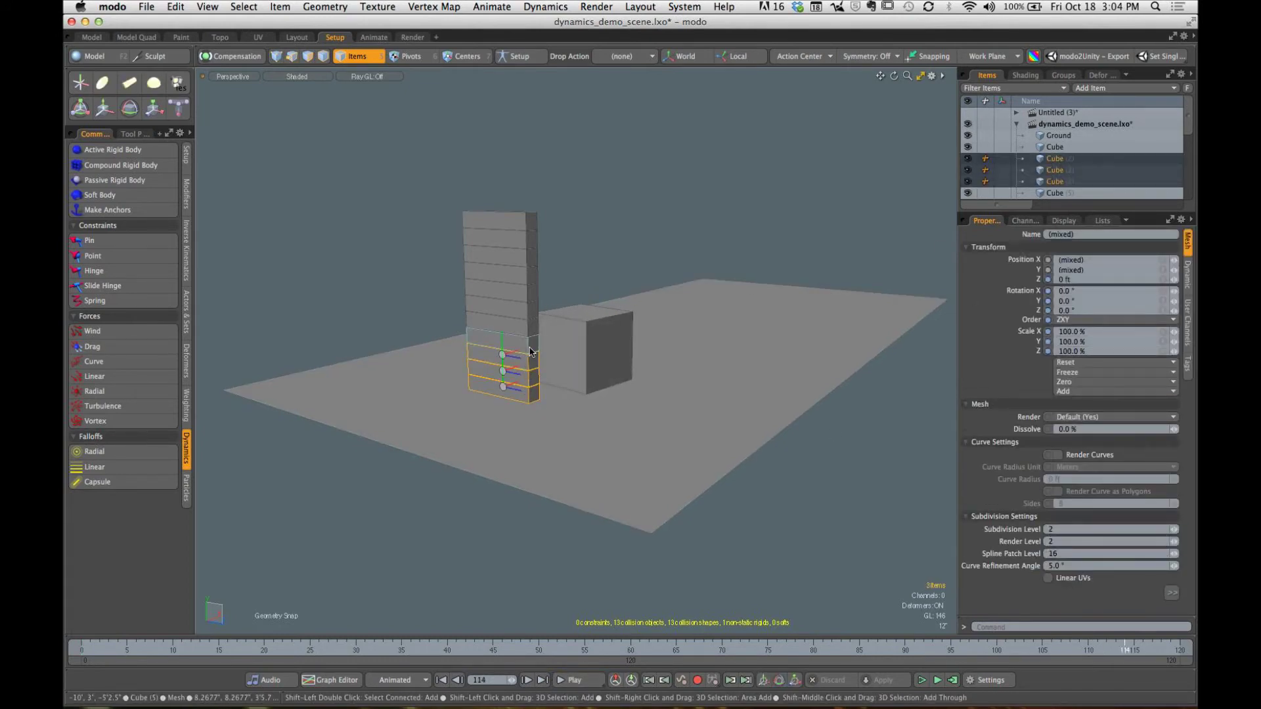
{"action": "left_click", "coordinate": [531, 342], "text": "shift"}
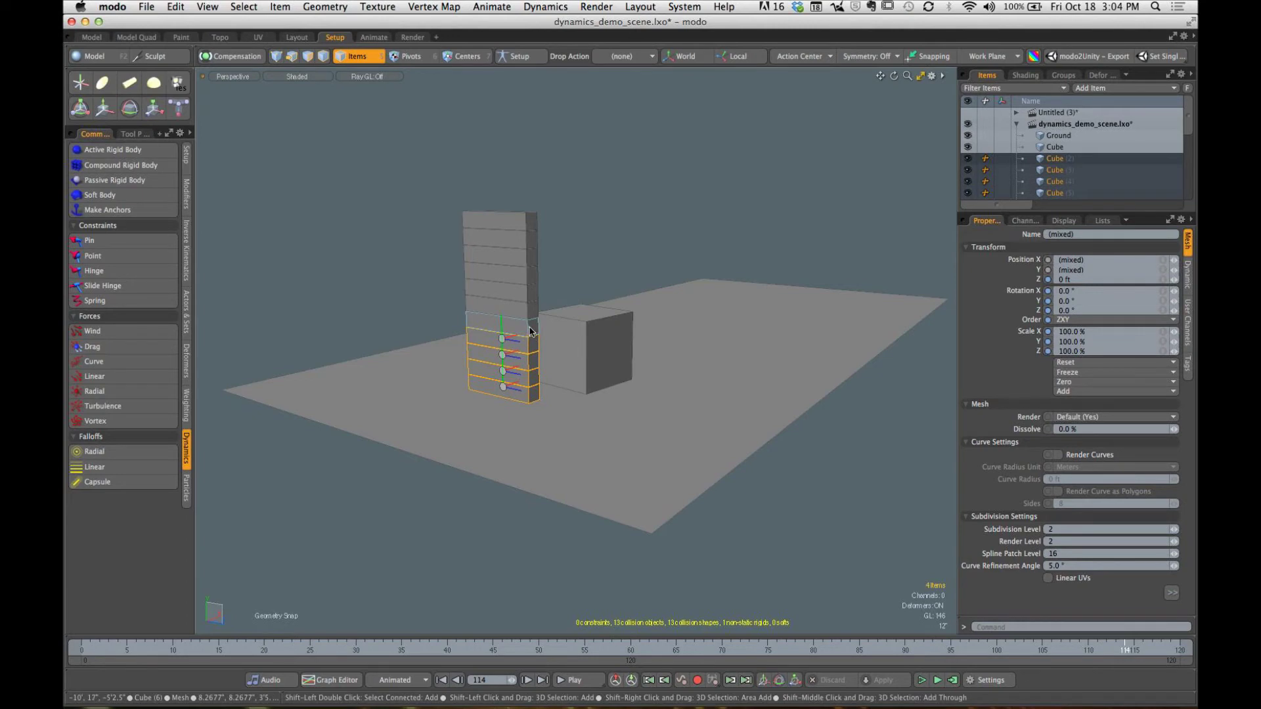
{"action": "left_click", "coordinate": [532, 264], "text": "shift"}
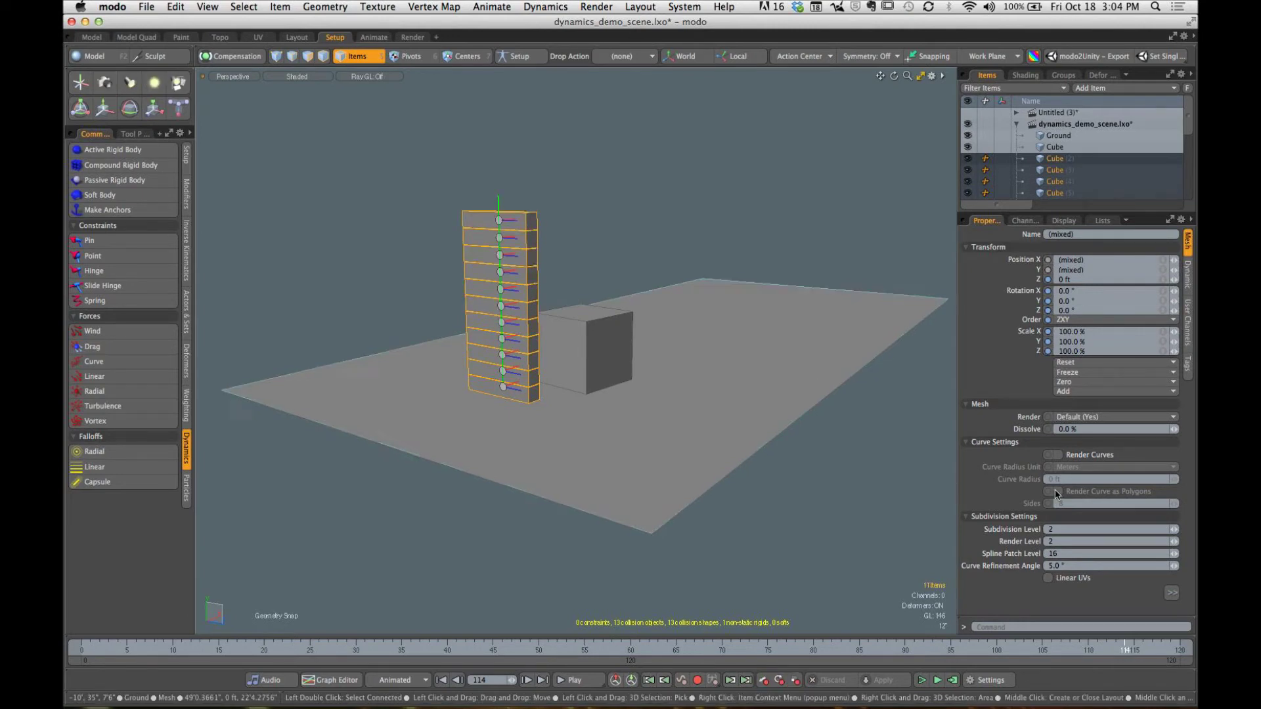
{"action": "left_click", "coordinate": [1188, 275]}
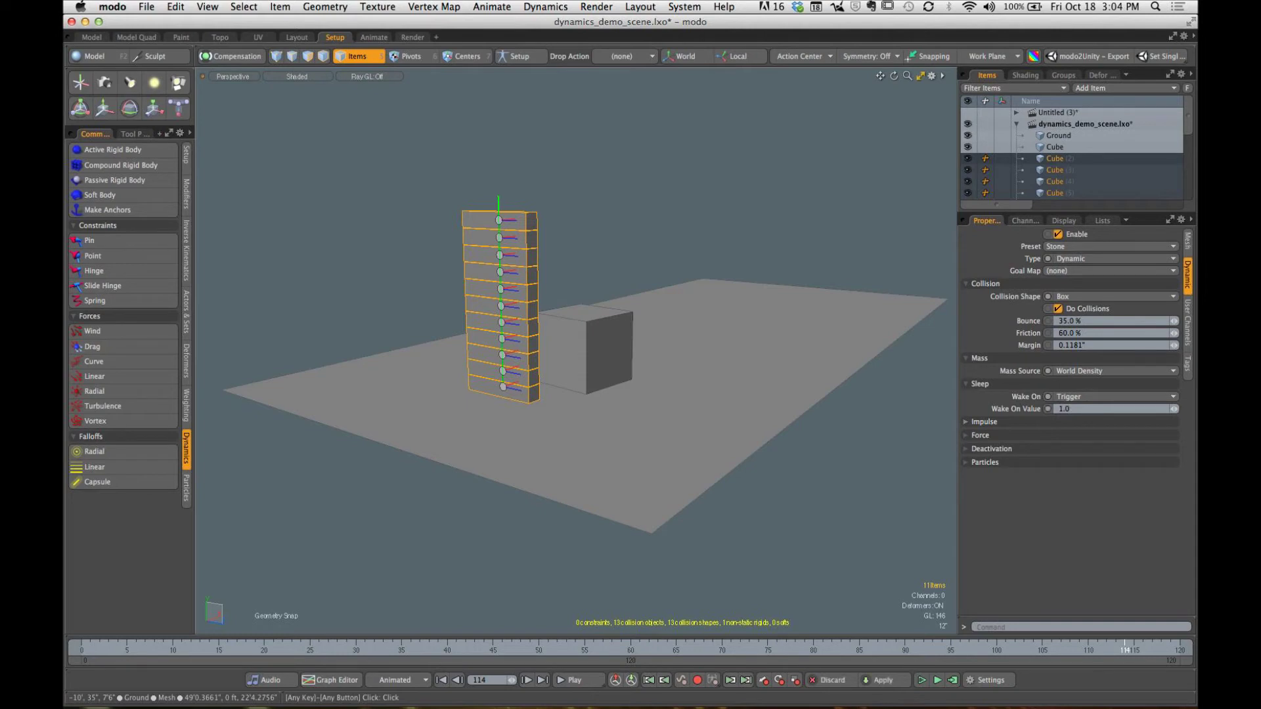
Step: Recompute the simulation from frame 0, play back the result, return to frame 0 and deselect the bars
{"action": "left_click_drag", "start_coordinate": [883, 662], "coordinate": [81, 657]}
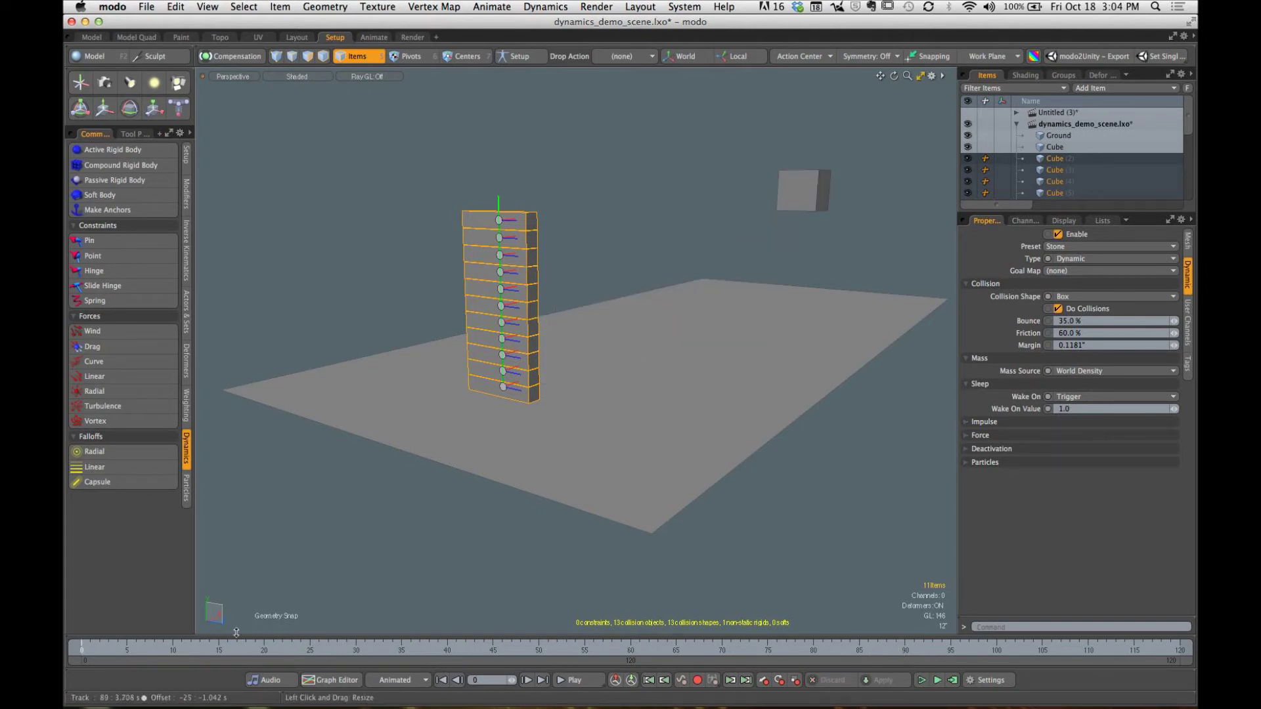
{"action": "left_click", "coordinate": [952, 680]}
{"action": "left_click", "coordinate": [687, 177]}
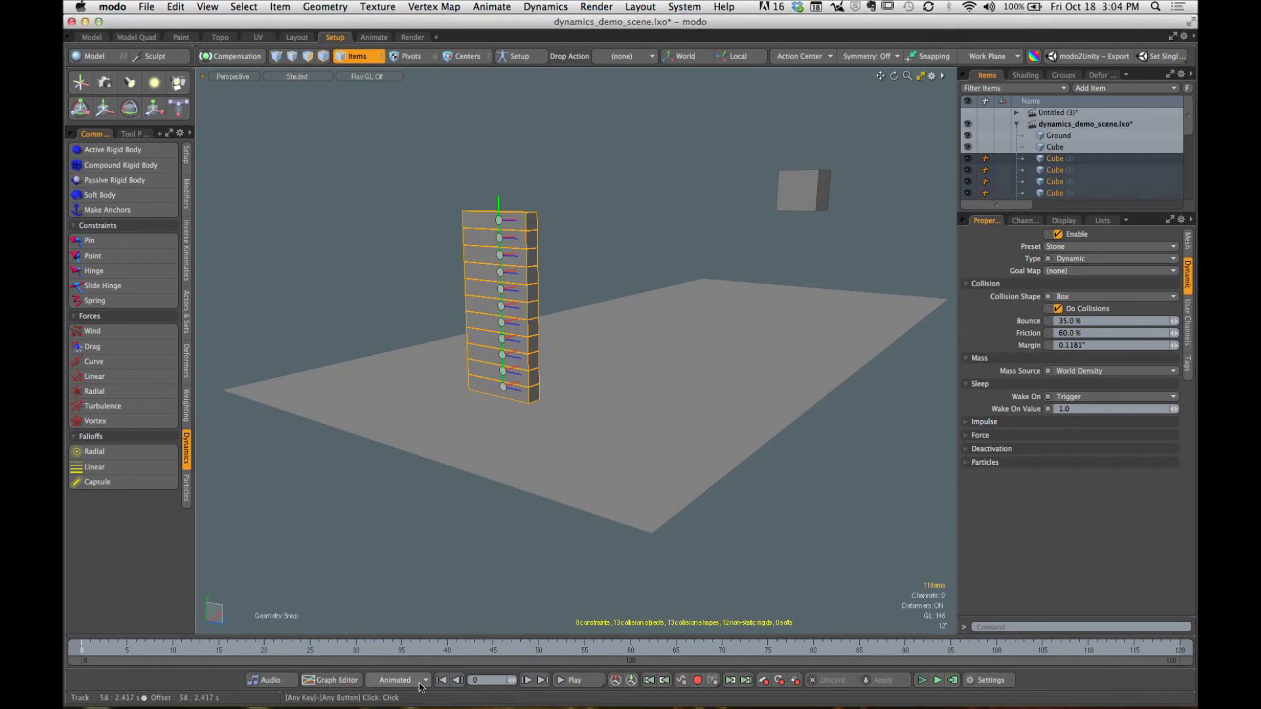
{"action": "left_click", "coordinate": [578, 683]}
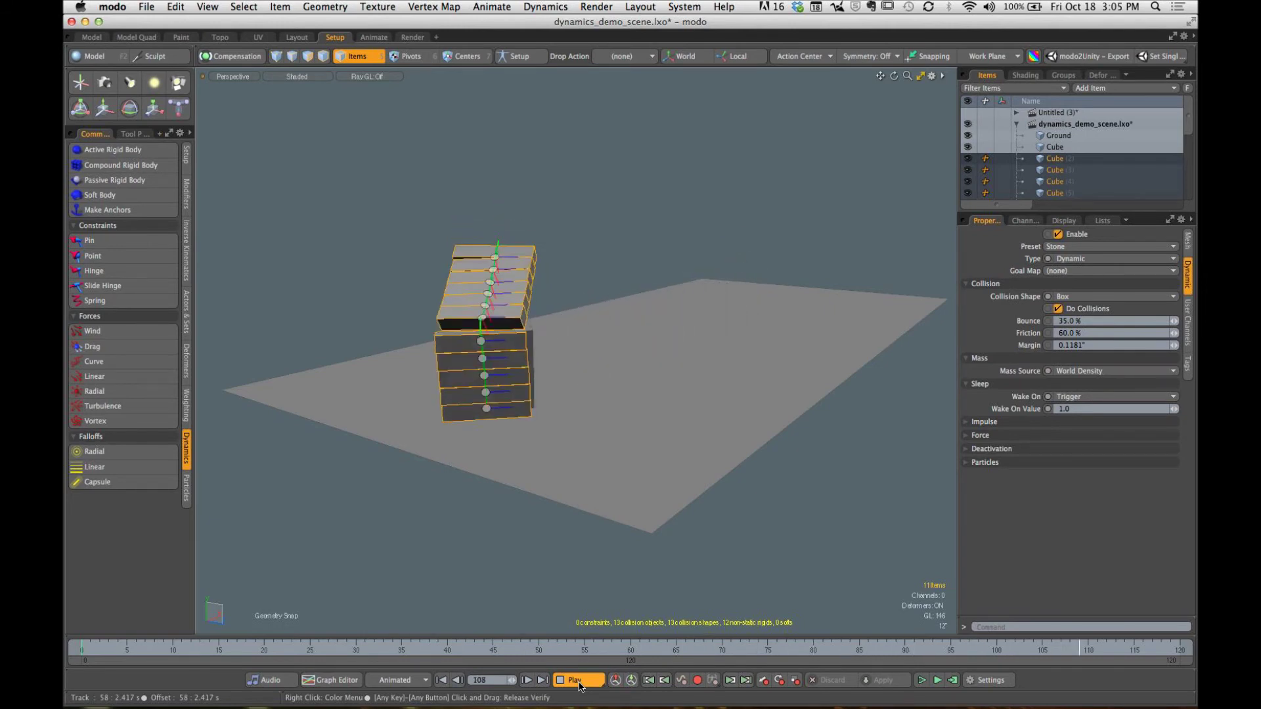
{"action": "left_click", "coordinate": [579, 686]}
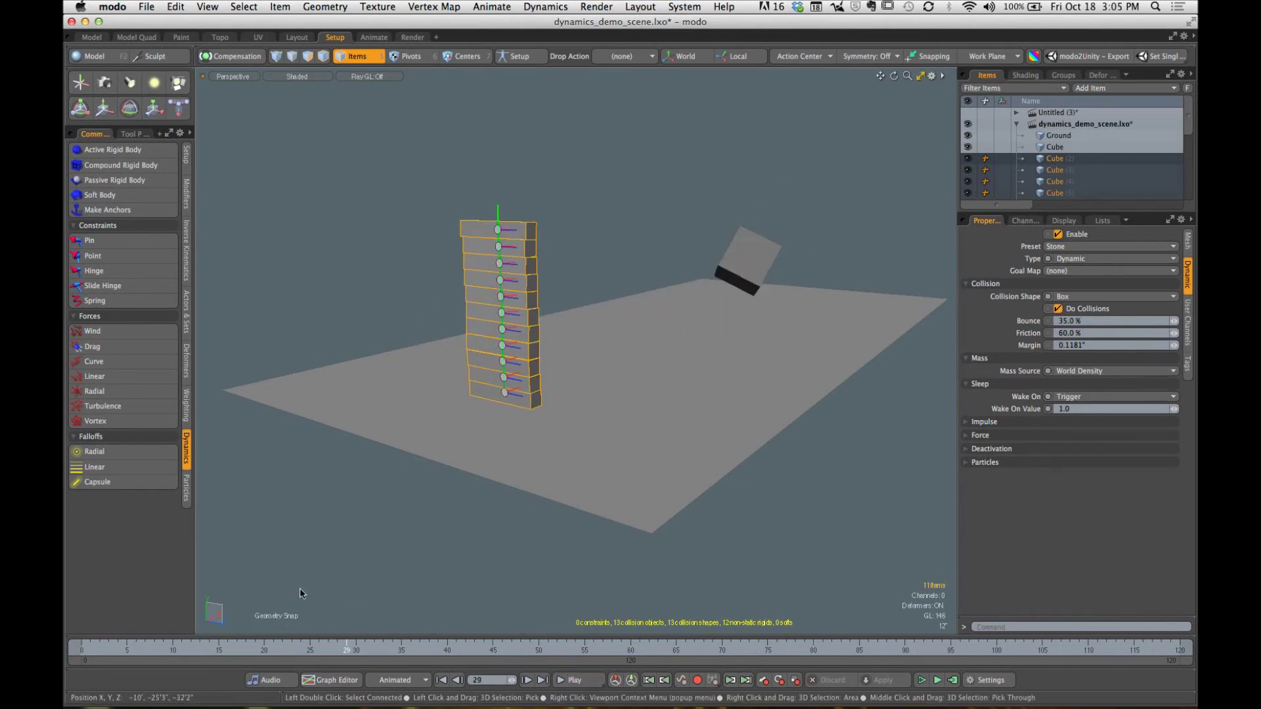
{"action": "left_click_drag", "start_coordinate": [345, 645], "coordinate": [78, 647]}
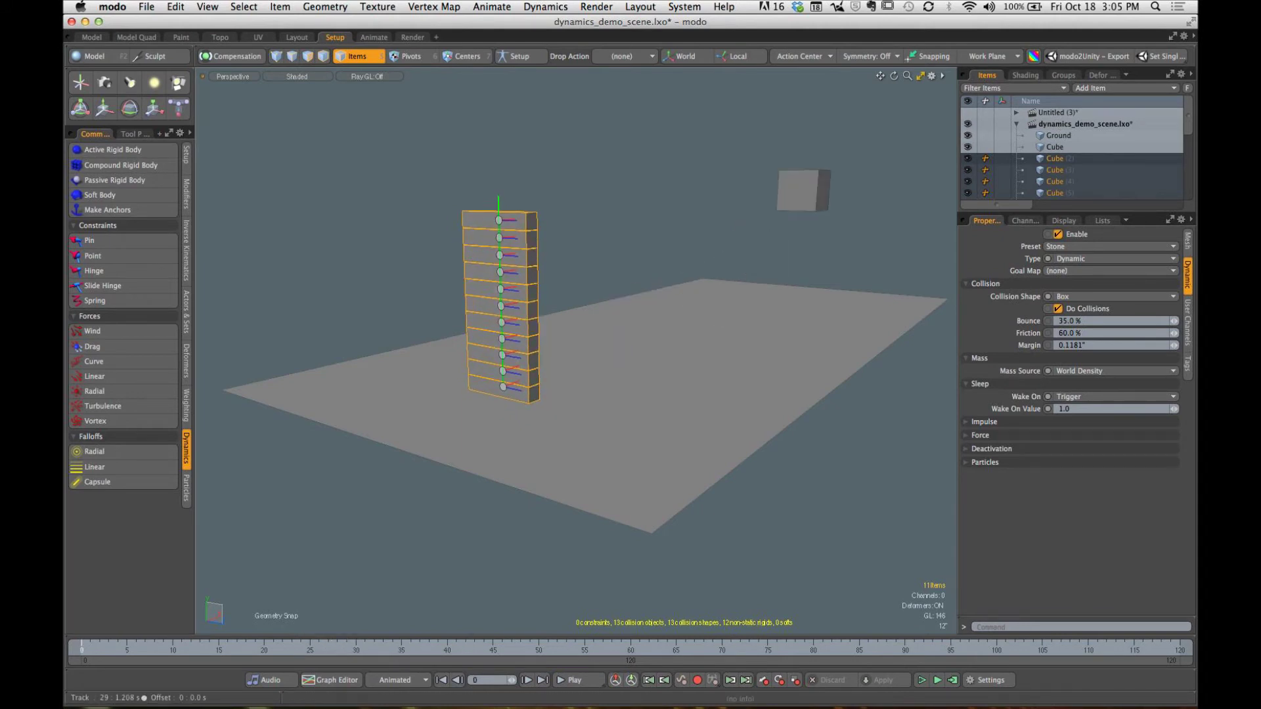
{"action": "left_click", "coordinate": [322, 360]}
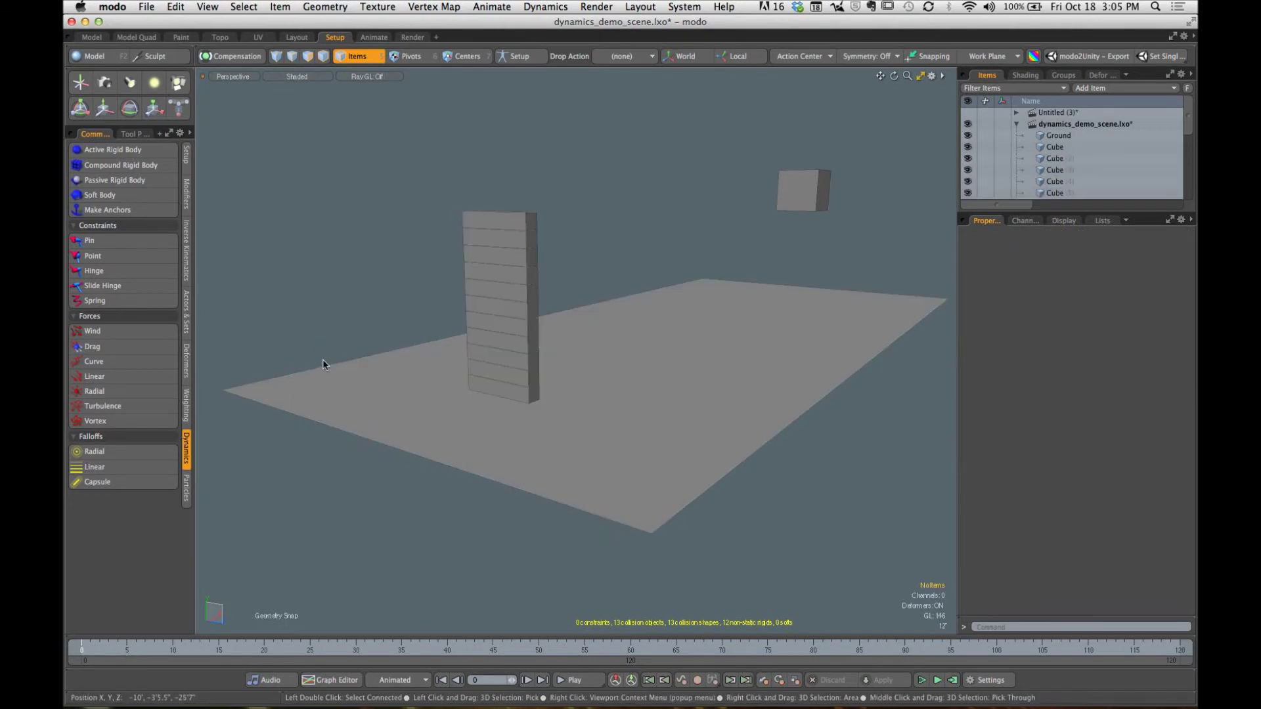
Step: Add a basic cylinder as a new mesh item at the scene origin
{"action": "left_click_drag", "start_coordinate": [322, 360], "coordinate": [338, 321], "text": "alt"}
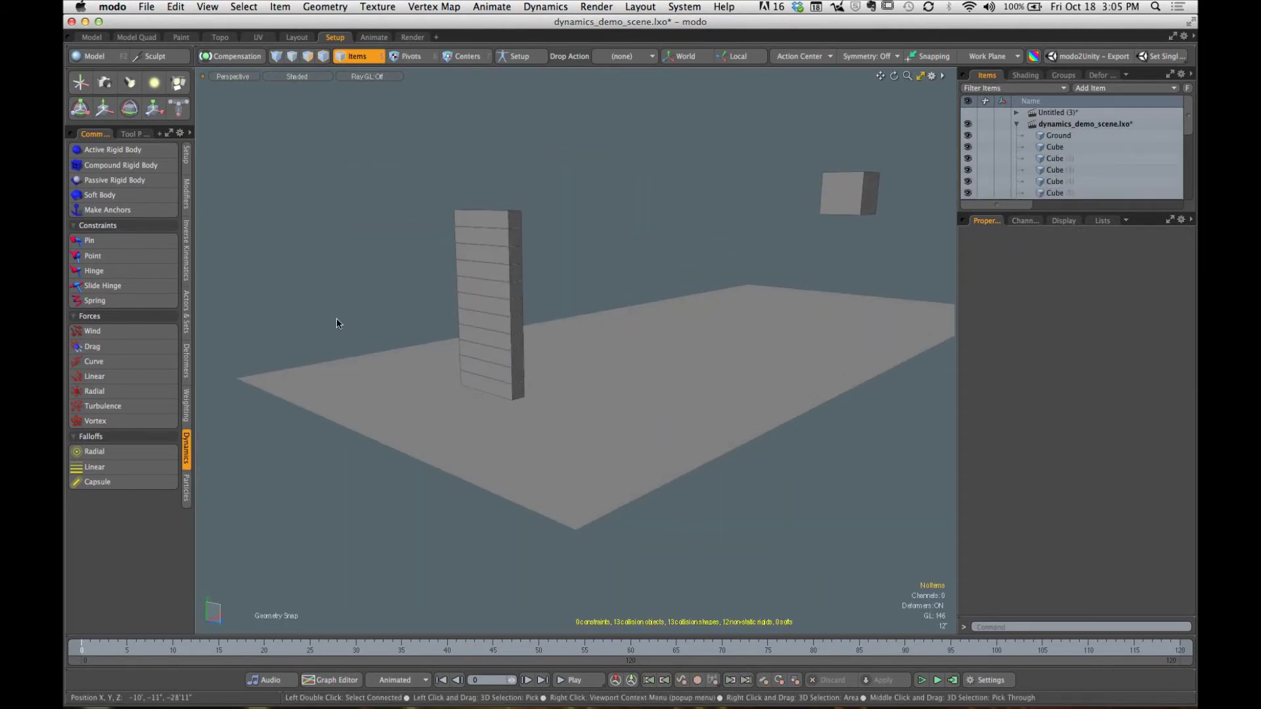
{"action": "left_click", "coordinate": [94, 56]}
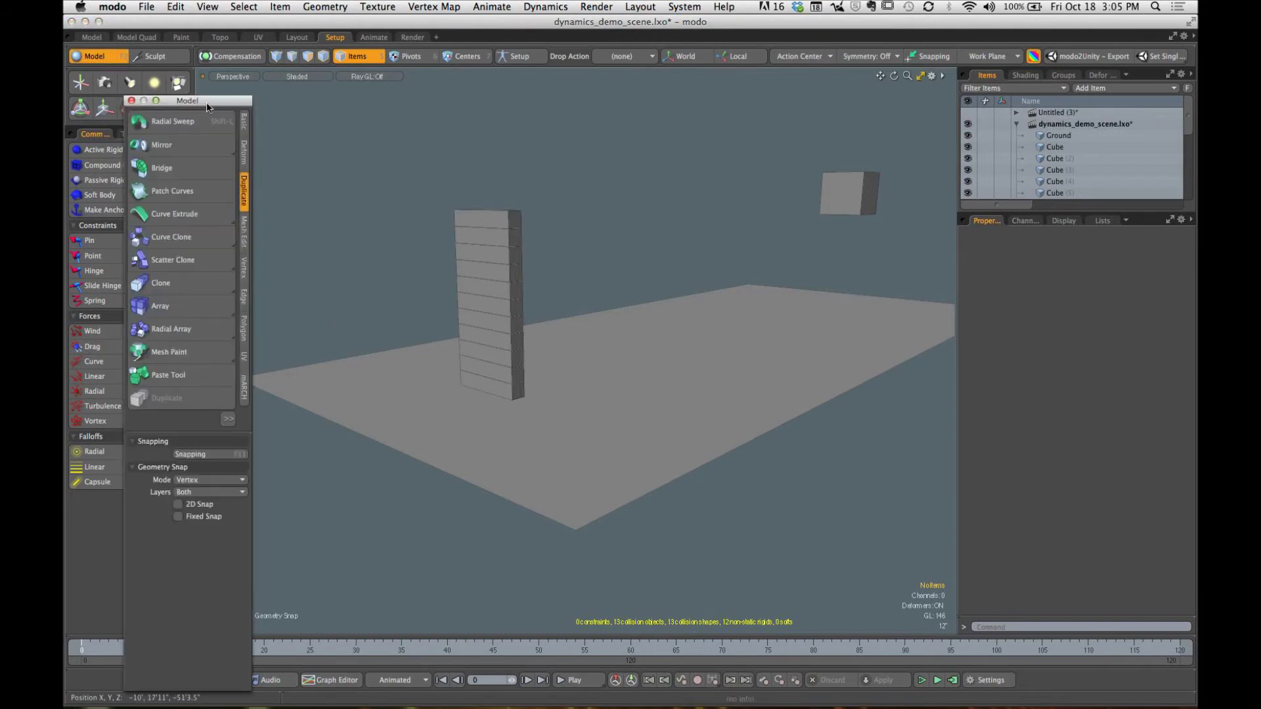
{"action": "left_click_drag", "start_coordinate": [207, 104], "coordinate": [208, 82]}
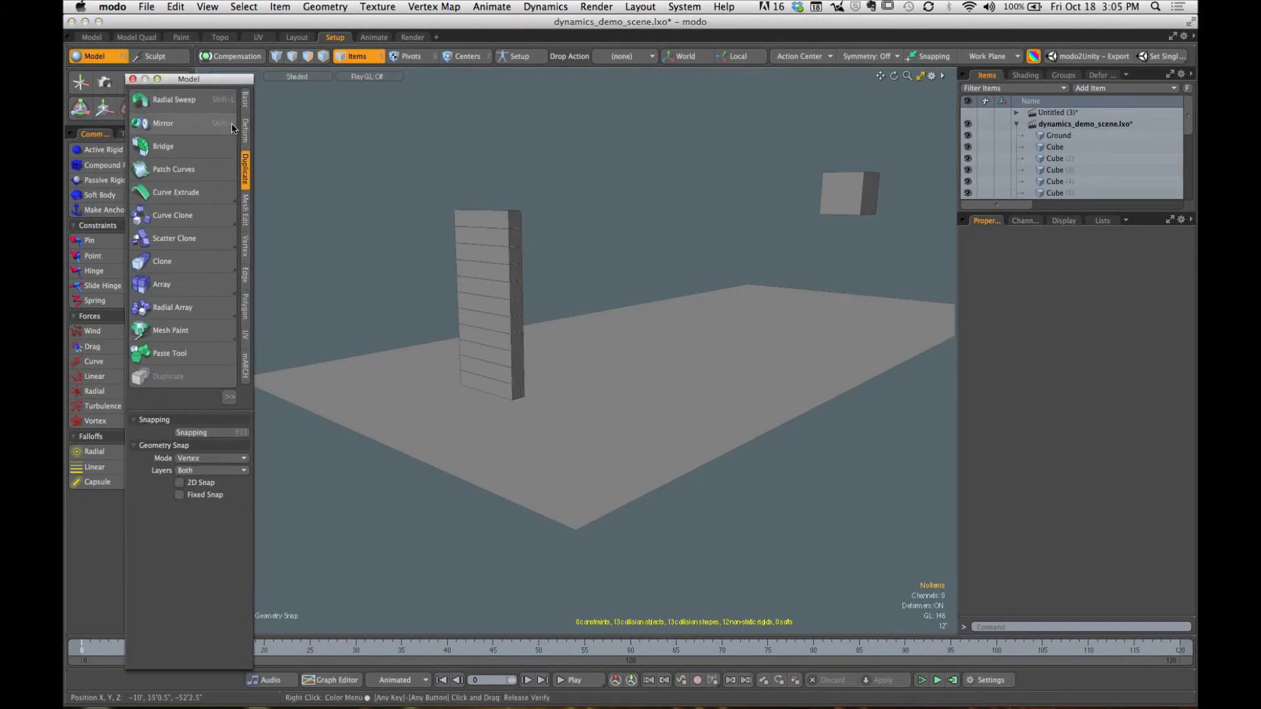
{"action": "left_click", "coordinate": [245, 100]}
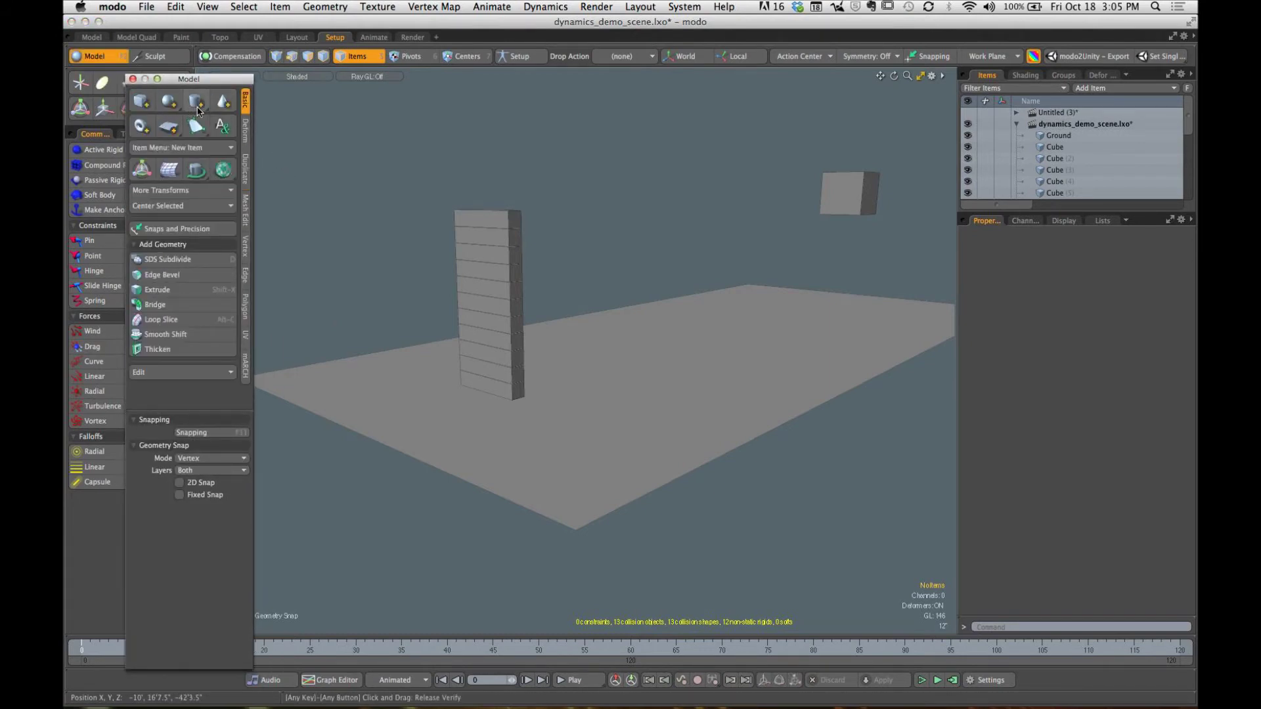
{"action": "left_click", "coordinate": [197, 105]}
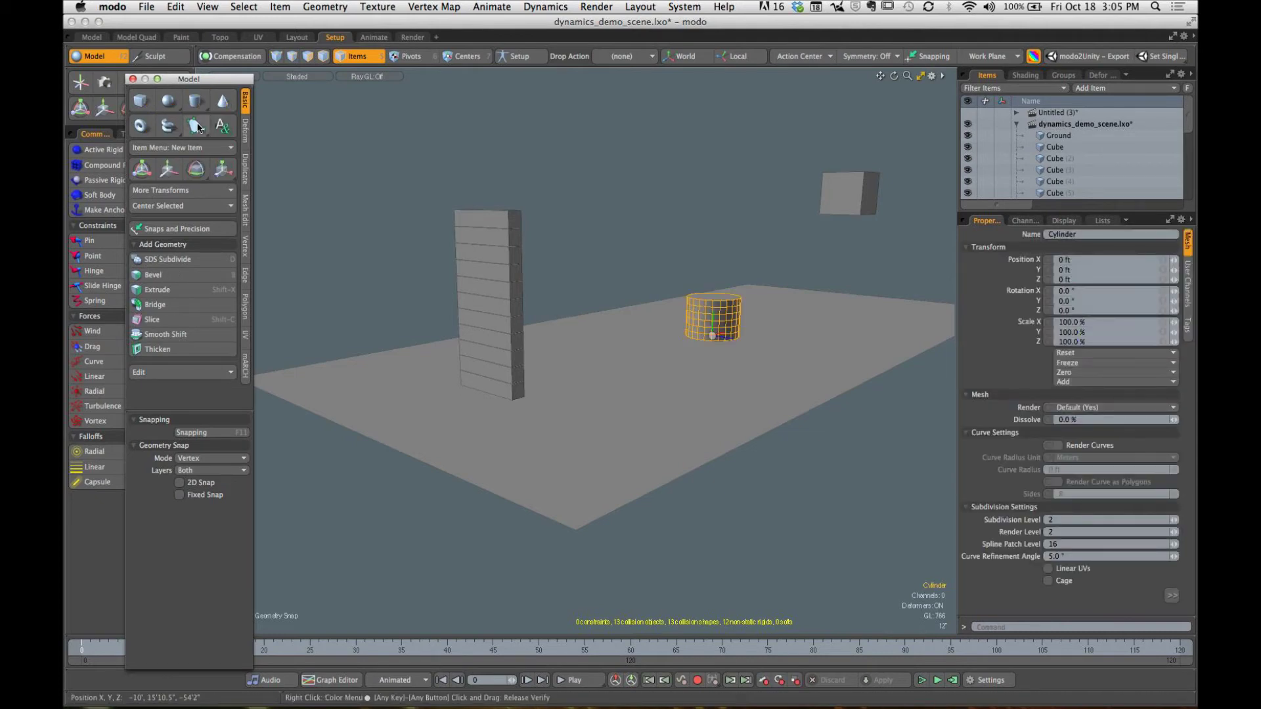
{"action": "left_click", "coordinate": [133, 78]}
Step: Scale the cylinder's polygons down uniformly to about half their original size
{"action": "mouse_move", "coordinate": [657, 302]}
{"action": "left_mouse_down", "text": "alt"}
{"action": "mouse_move", "coordinate": [684, 315]}
{"action": "mouse_move", "coordinate": [631, 289]}
{"action": "mouse_move", "coordinate": [651, 325]}
{"action": "left_mouse_up", "text": "alt"}
{"action": "key", "text": "3"}
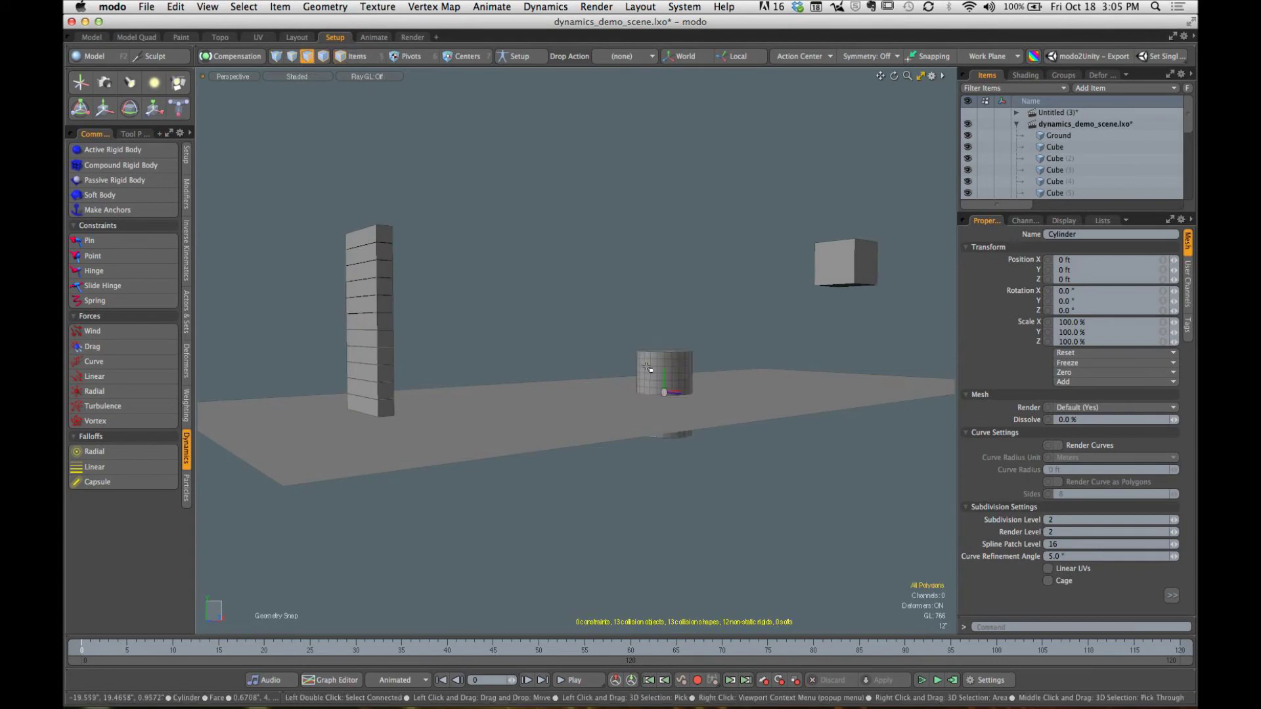
{"action": "key", "text": "w"}
{"action": "left_click_drag", "start_coordinate": [694, 402], "coordinate": [683, 457], "text": "alt"}
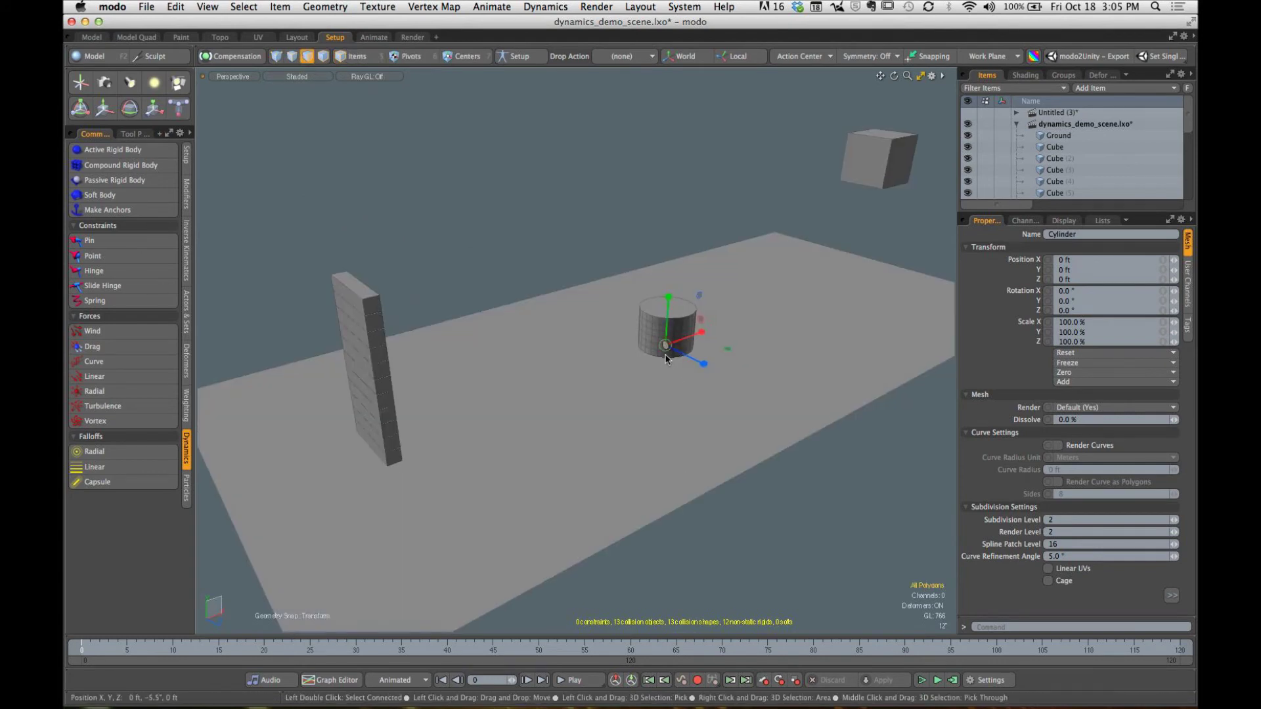
{"action": "left_click_drag", "start_coordinate": [665, 345], "coordinate": [625, 345]}
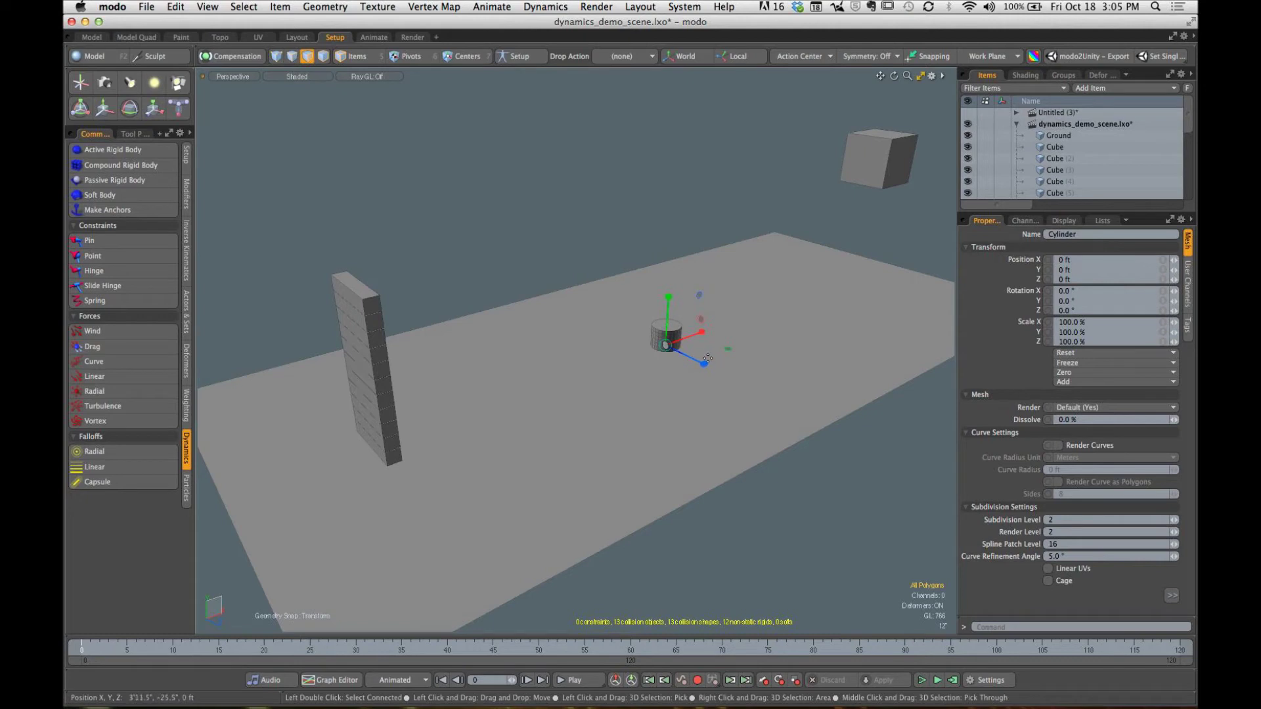
Step: Move the cylinder item beside the far side of the bar stack, to Position X -22'1.5" and Y 13.25"
{"action": "key", "text": "5"}
{"action": "key", "text": "y"}
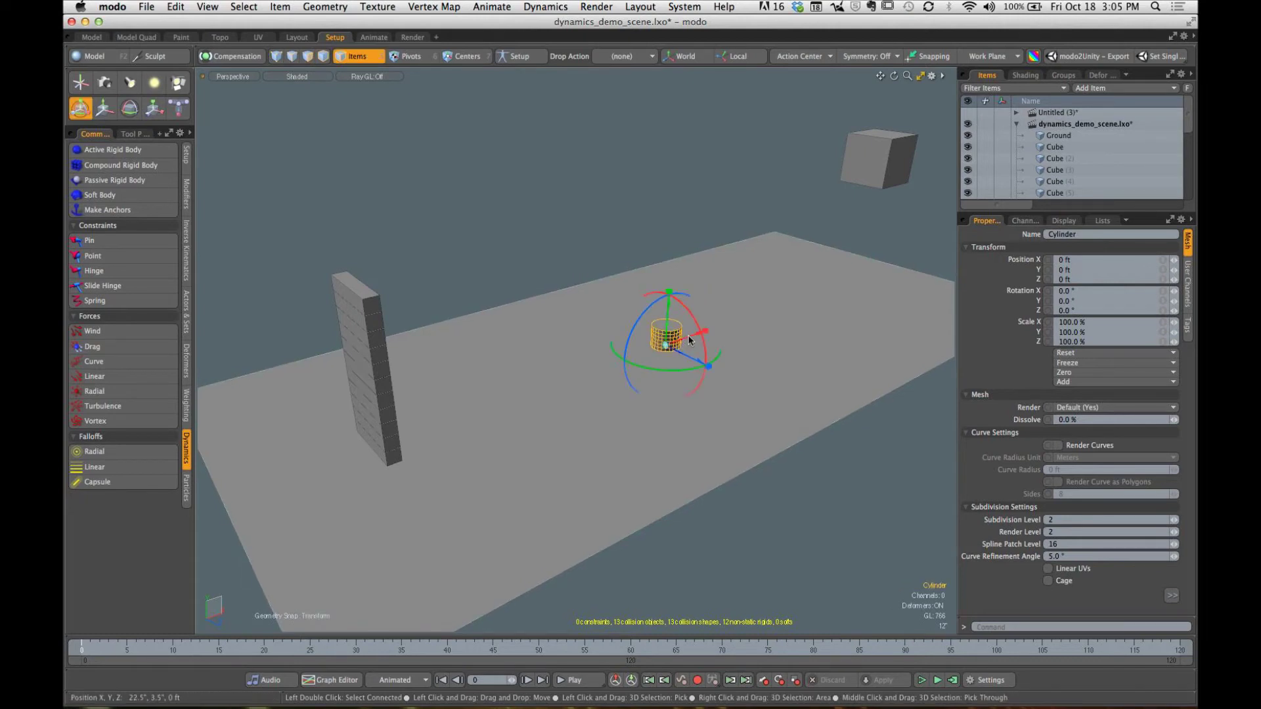
{"action": "left_click_drag", "start_coordinate": [697, 334], "coordinate": [550, 379]}
{"action": "key", "text": "KP_3"}
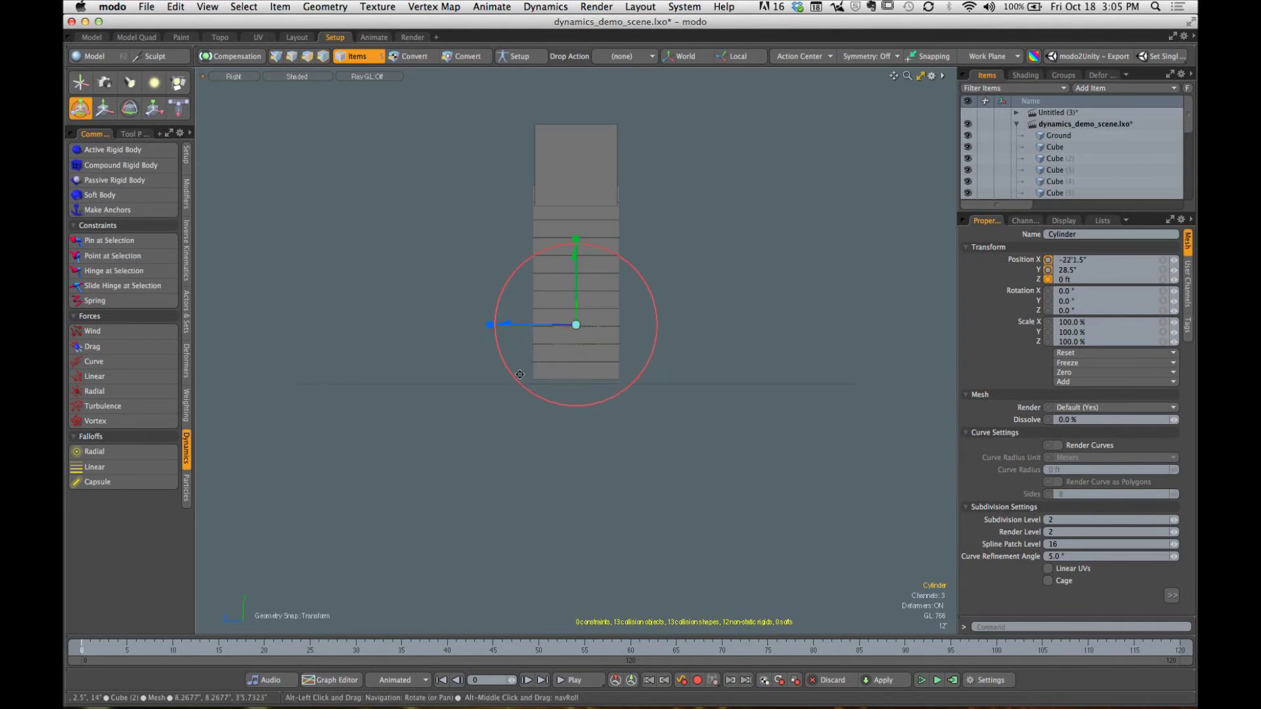
{"action": "key", "text": "ctrl+space"}
{"action": "left_click", "coordinate": [459, 389]}
{"action": "key", "text": "ctrl+space"}
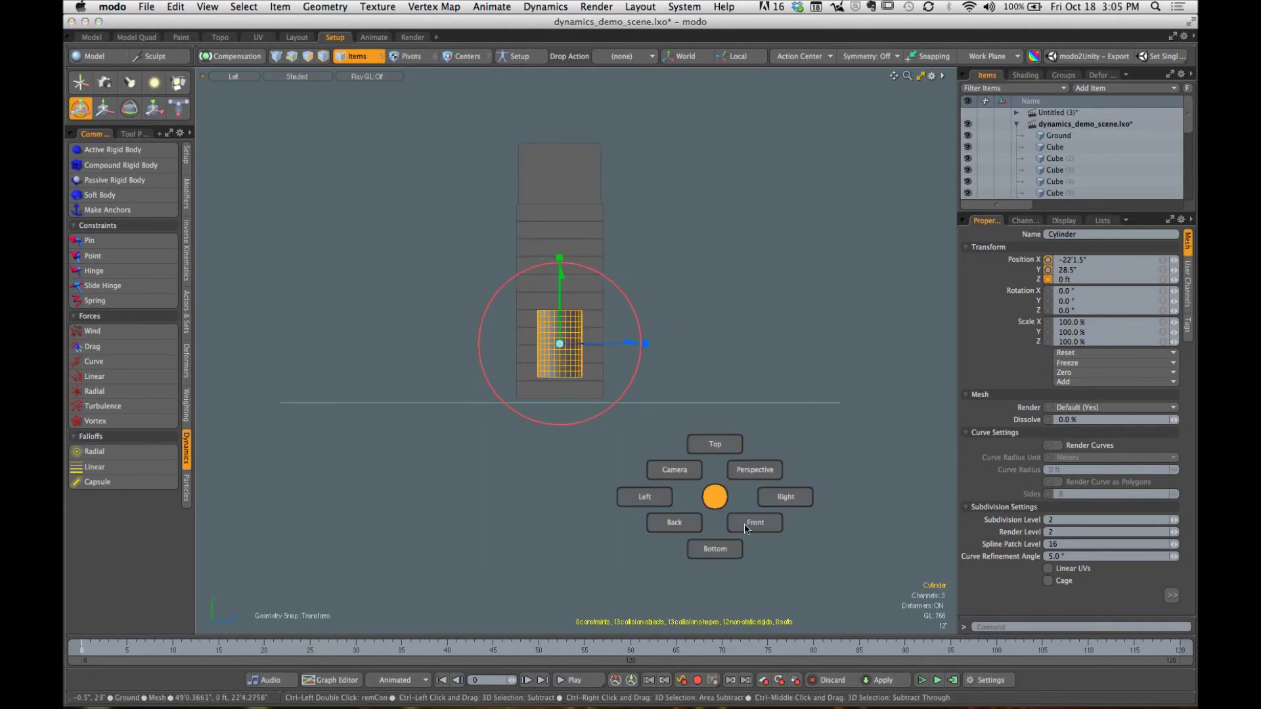
{"action": "left_click", "coordinate": [750, 524]}
{"action": "key", "text": "shift+a"}
{"action": "left_click_drag", "start_coordinate": [550, 248], "coordinate": [551, 318]}
{"action": "key", "text": "q"}
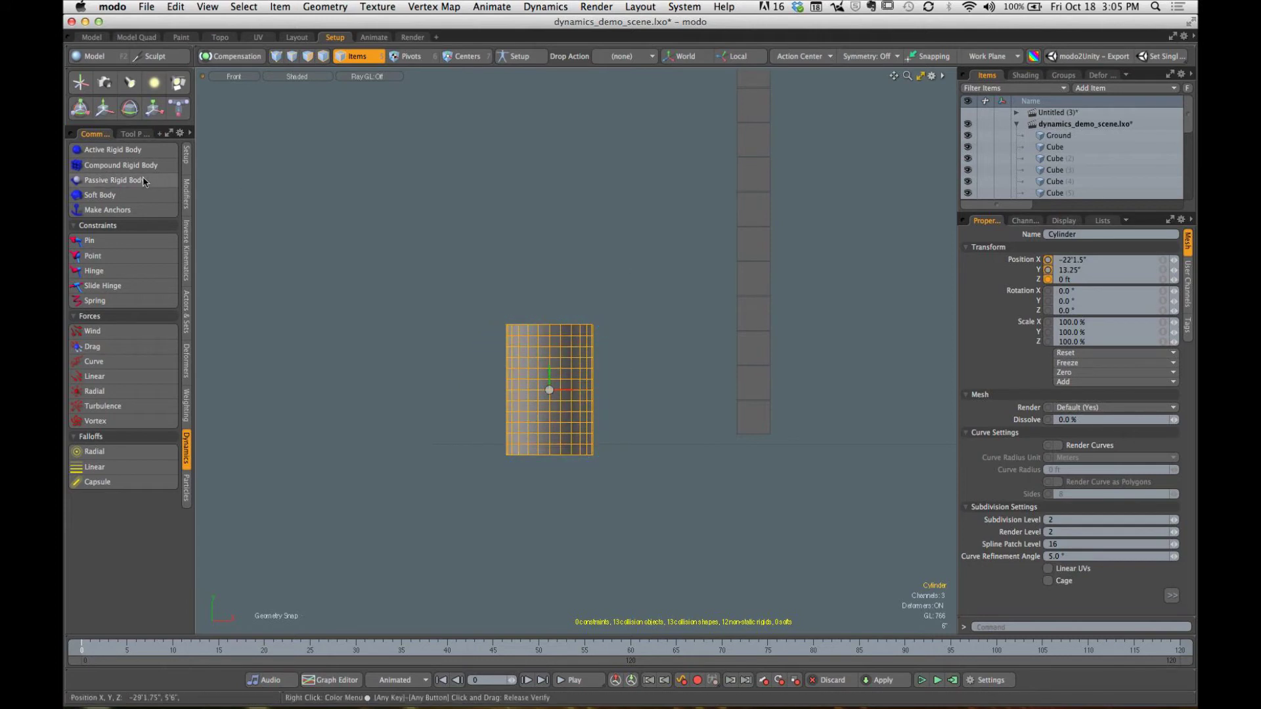
Step: Make the cylinder an active rigid body, test it in the live simulation, and deselect it
{"action": "left_click", "coordinate": [140, 155]}
{"action": "left_click", "coordinate": [922, 683]}
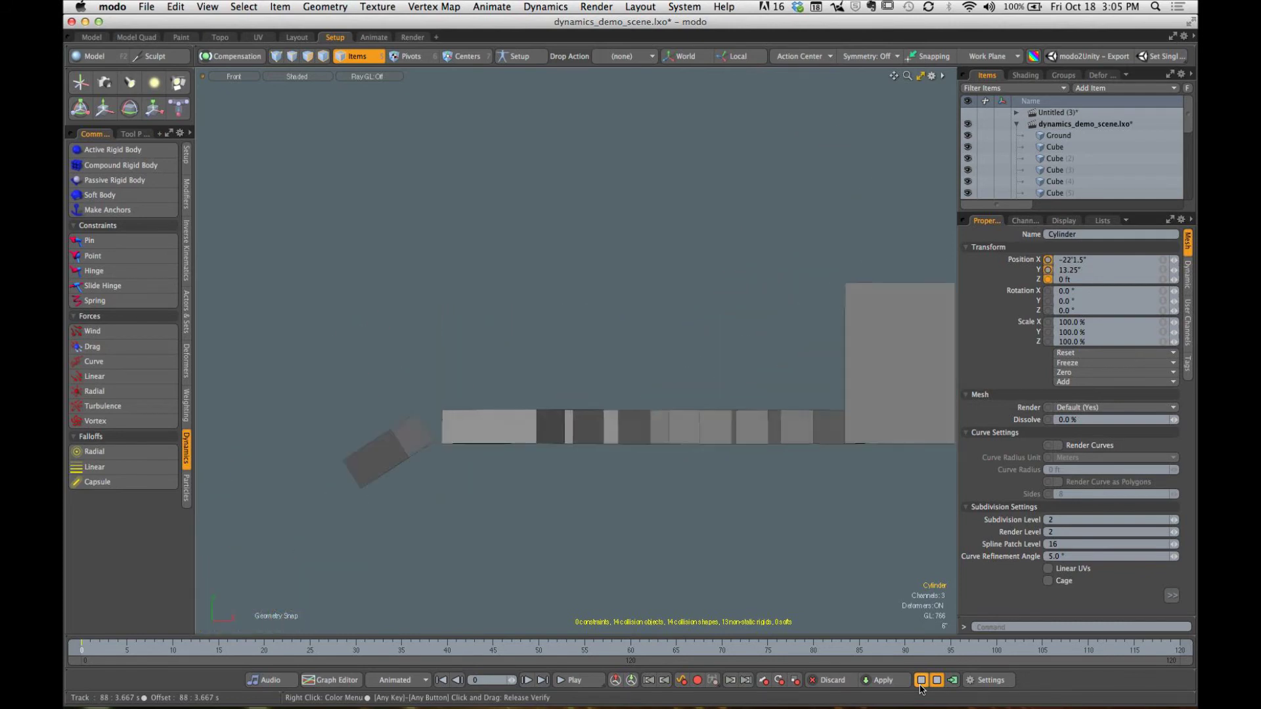
{"action": "left_click", "coordinate": [921, 683]}
{"action": "left_click_drag", "start_coordinate": [628, 431], "coordinate": [641, 397], "text": "alt"}
{"action": "left_click", "coordinate": [450, 270]}
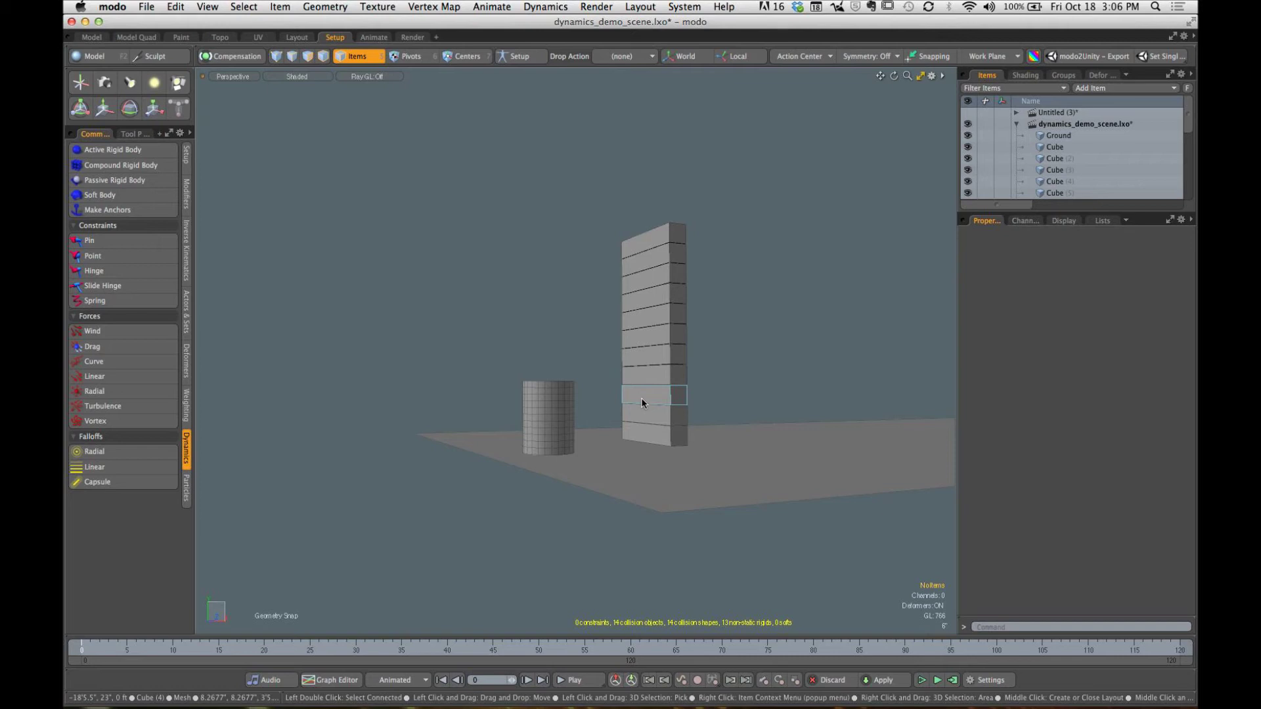
Step: Select the cylinder, show its dynamics settings with the Wake On options, and save the scene
{"action": "left_click", "coordinate": [534, 419]}
{"action": "left_click", "coordinate": [1187, 275]}
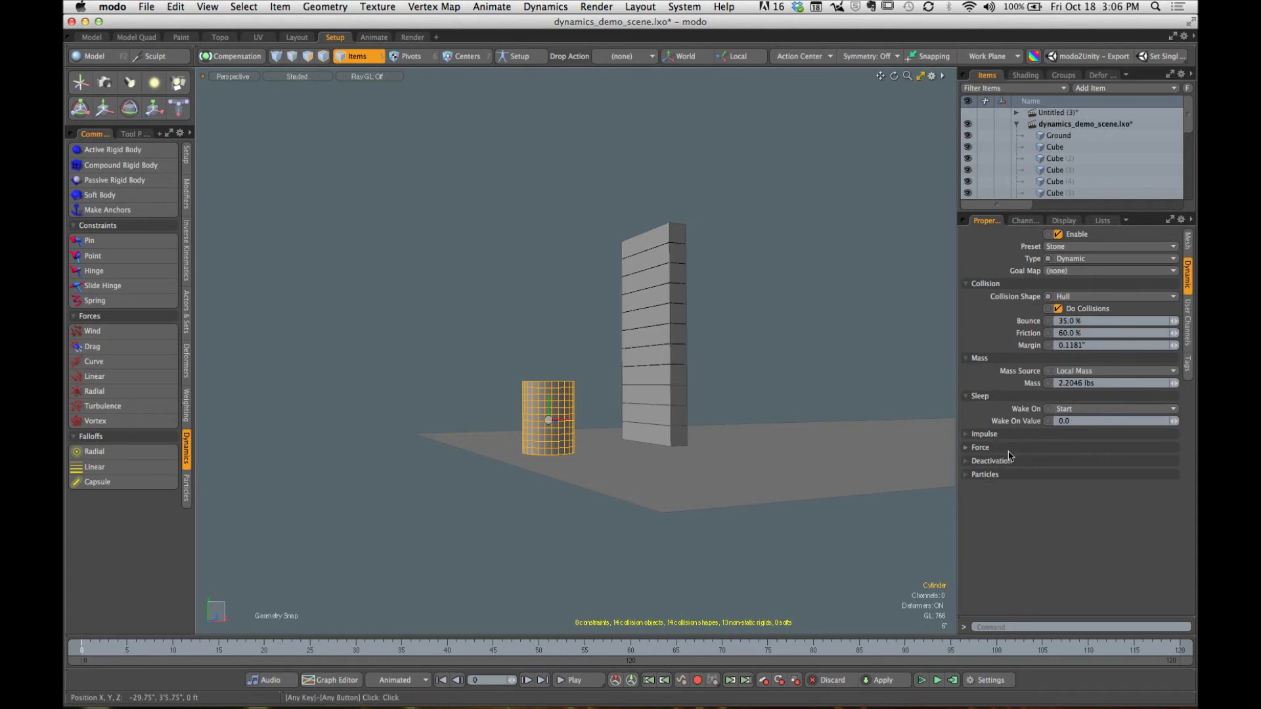
{"action": "left_click", "coordinate": [1107, 408]}
{"action": "left_click", "coordinate": [1124, 525]}
{"action": "key", "text": "super+s"}
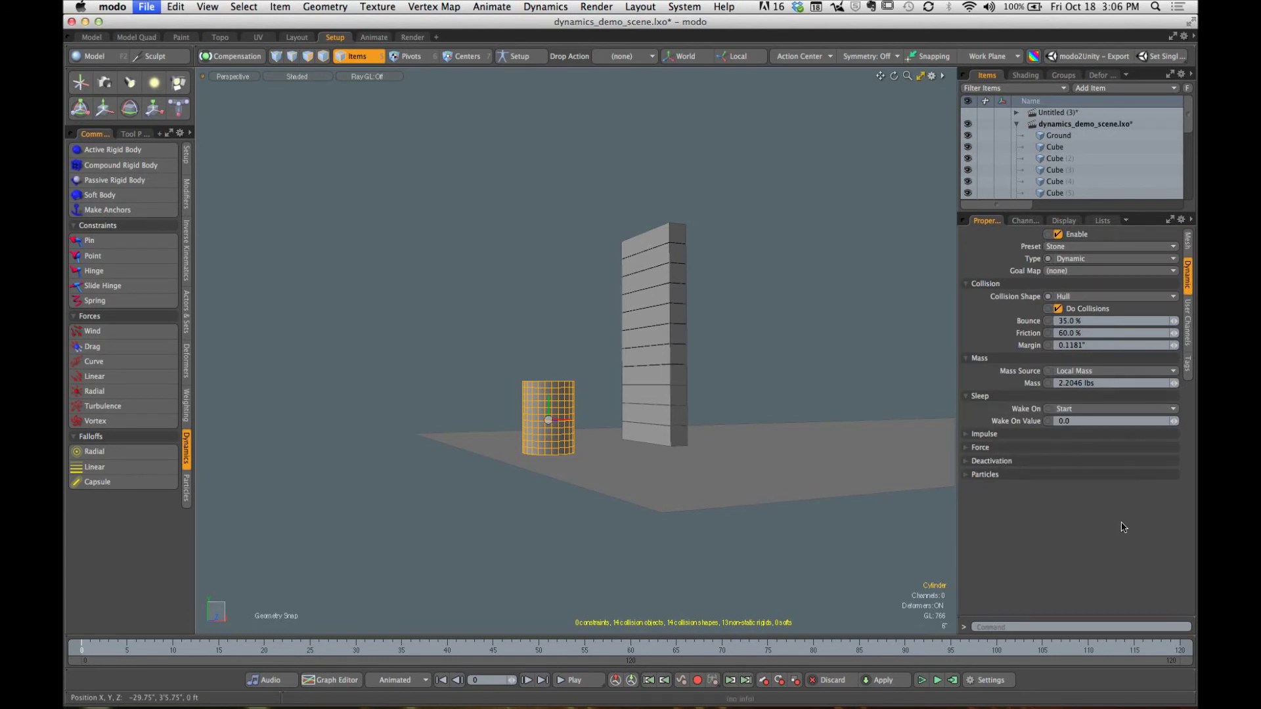
Step: Set the cylinder's Wake On option to Collision Force and test the live simulation
{"action": "left_click", "coordinate": [1083, 411]}
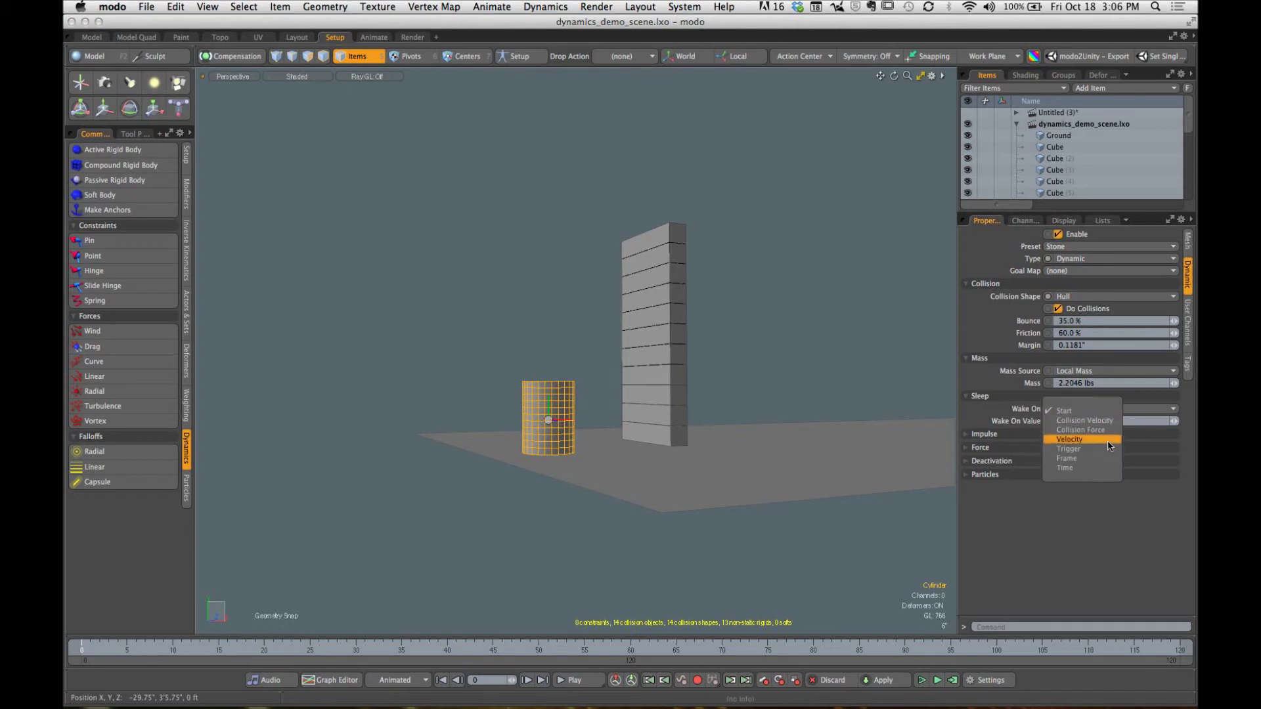
{"action": "left_click", "coordinate": [1097, 430]}
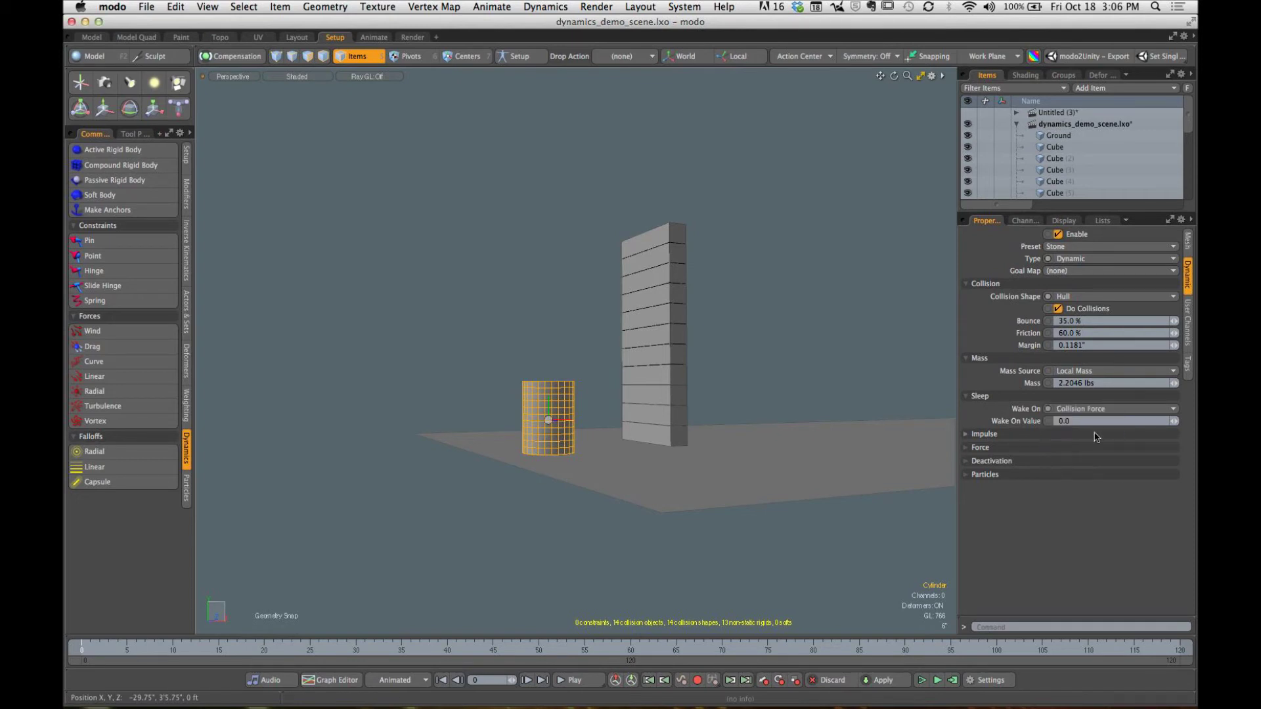
{"action": "left_click", "coordinate": [923, 681]}
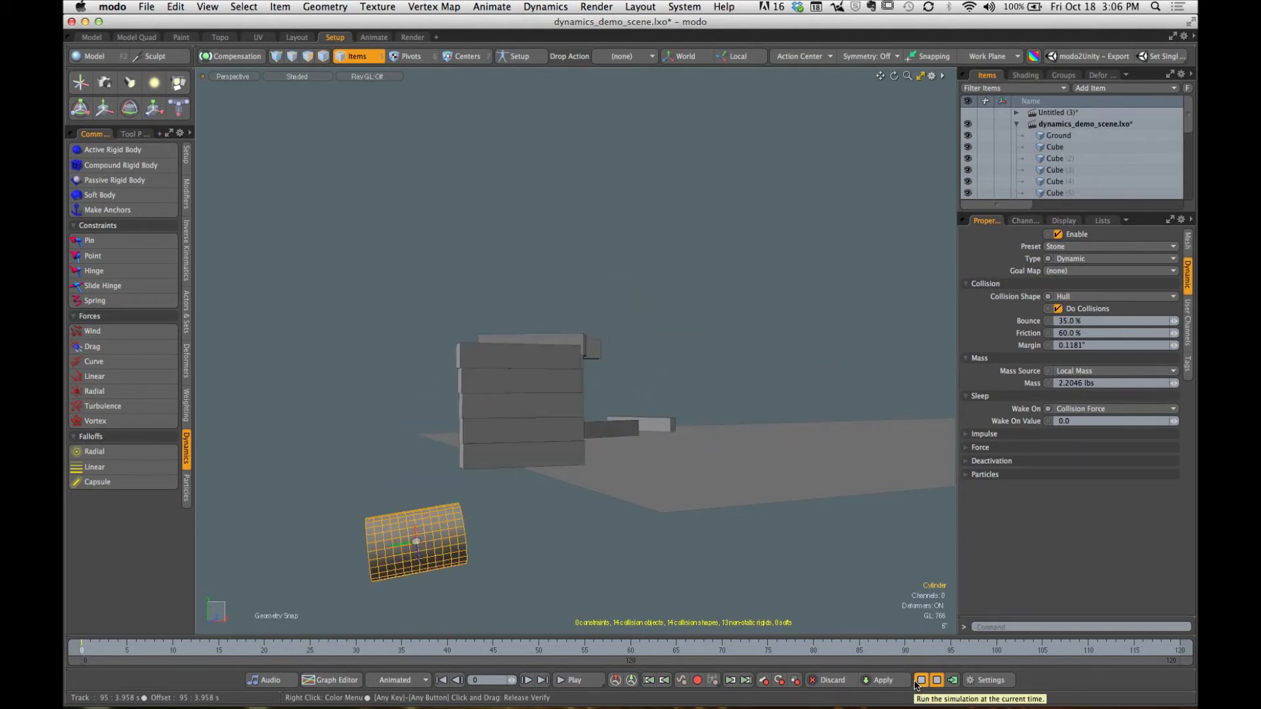
{"action": "left_click", "coordinate": [920, 682]}
{"action": "left_click_drag", "start_coordinate": [769, 526], "coordinate": [742, 433], "text": "alt"}
Step: Set the cylinder's Wake On option back to Start and run the live simulation again
{"action": "left_click", "coordinate": [1085, 408]}
{"action": "left_click", "coordinate": [1077, 385]}
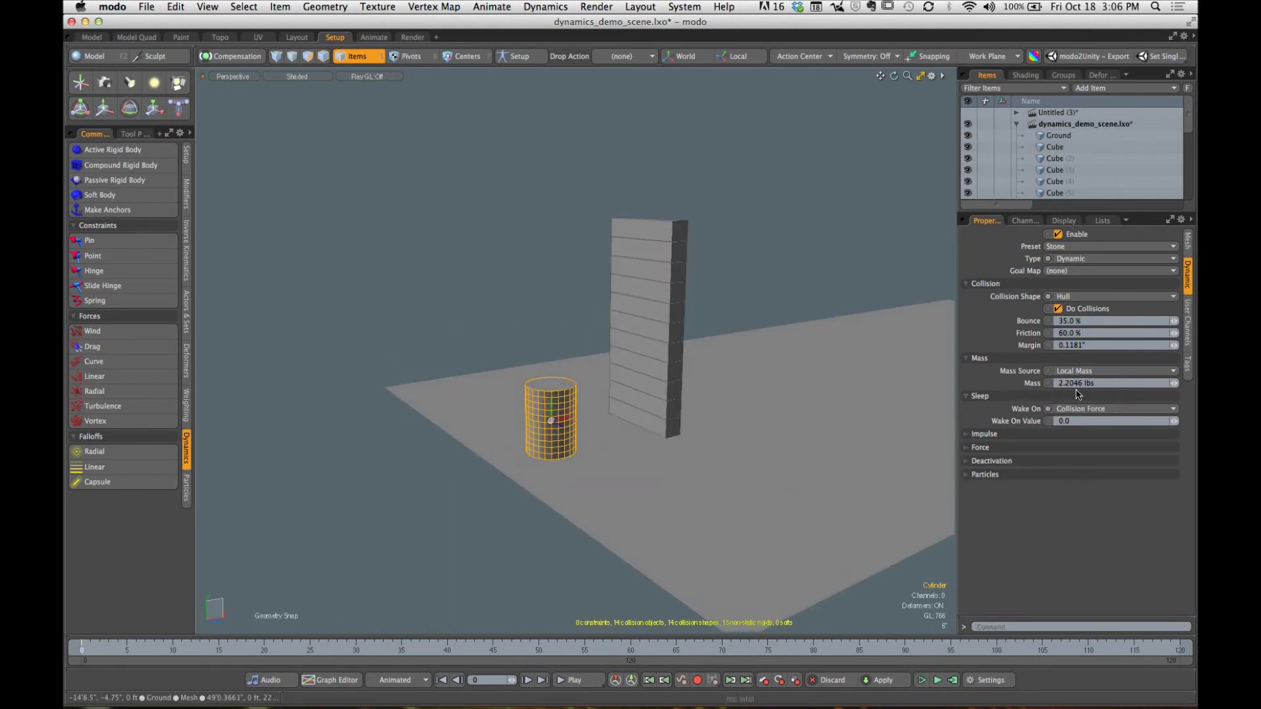
{"action": "left_click_drag", "start_coordinate": [906, 493], "coordinate": [729, 437], "text": "alt"}
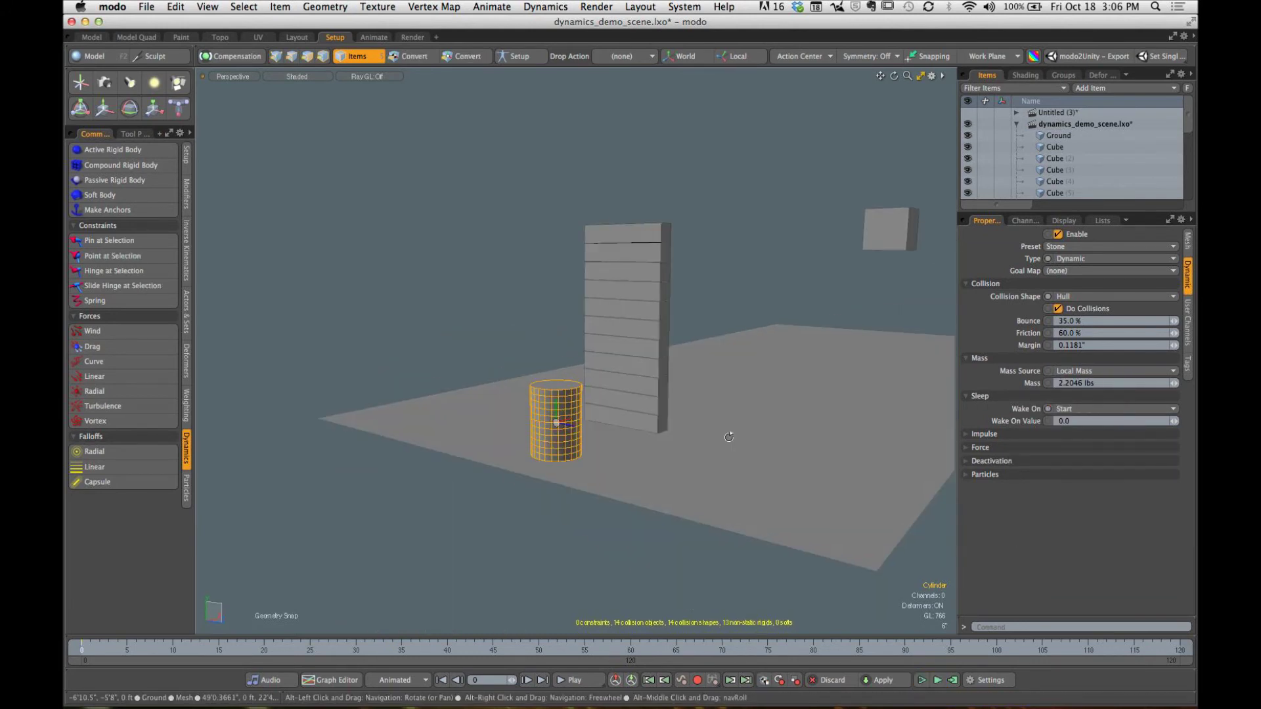
{"action": "left_click", "coordinate": [922, 682]}
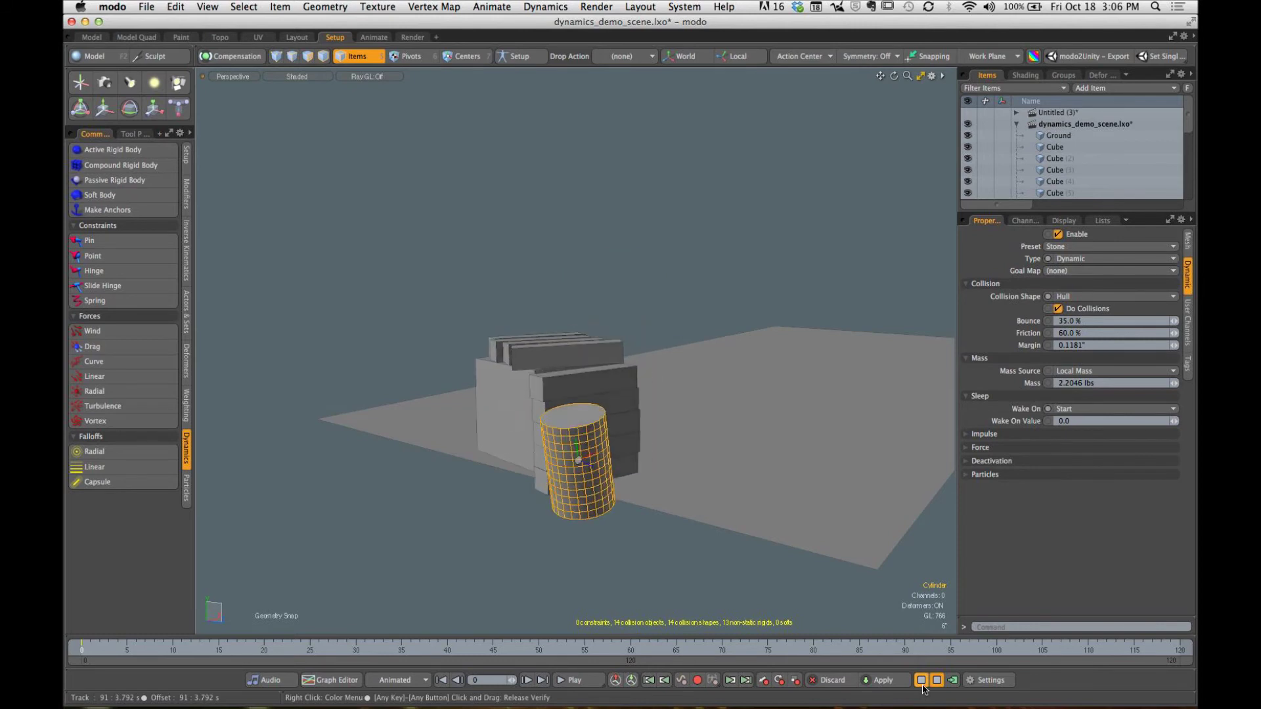
{"action": "left_click", "coordinate": [922, 680]}
Step: Deselect the cylinder, enlarge the item list to show all items, and hide the cylinder
{"action": "left_click_drag", "start_coordinate": [775, 473], "coordinate": [570, 464], "text": "ctrl+alt"}
{"action": "left_click", "coordinate": [653, 327]}
{"action": "left_click_drag", "start_coordinate": [657, 337], "coordinate": [742, 379], "text": "alt"}
{"action": "left_click_drag", "start_coordinate": [1097, 211], "coordinate": [1096, 374]}
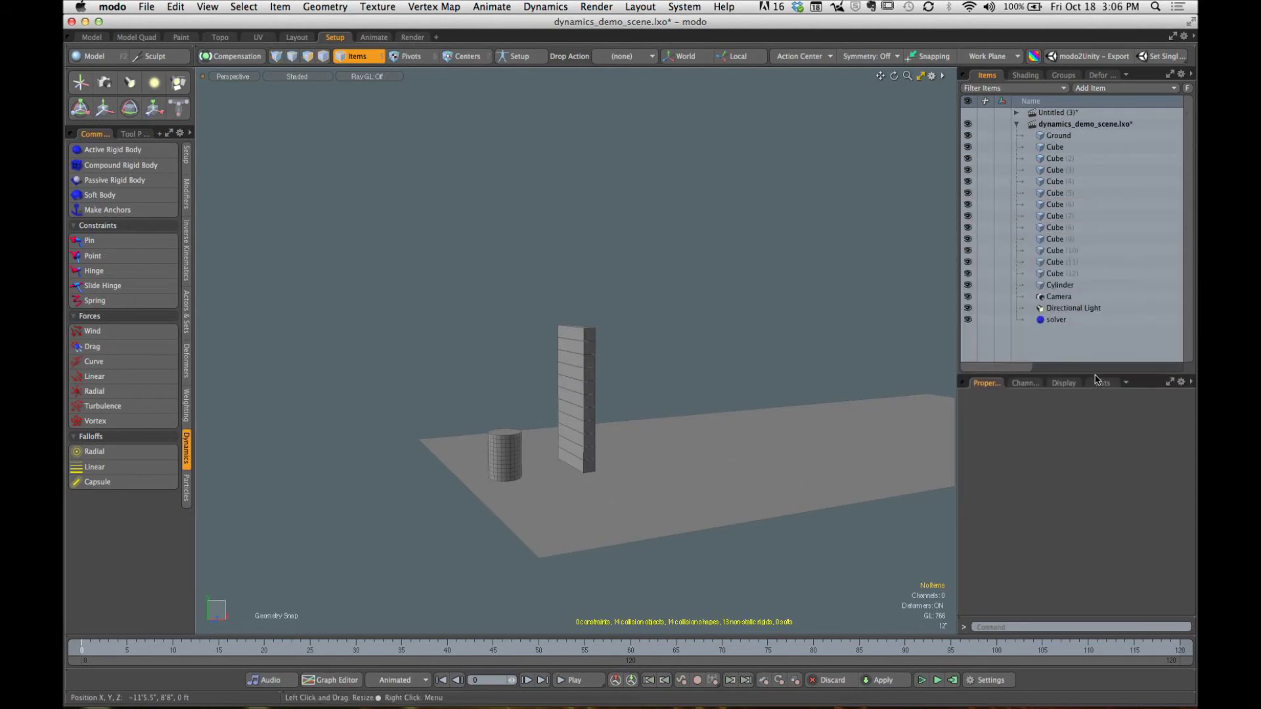
{"action": "left_click", "coordinate": [968, 285]}
{"action": "mouse_move", "coordinate": [630, 416]}
{"action": "left_mouse_down", "text": "alt"}
{"action": "mouse_move", "coordinate": [667, 378]}
{"action": "mouse_move", "coordinate": [636, 406]}
{"action": "left_mouse_up", "text": "alt"}
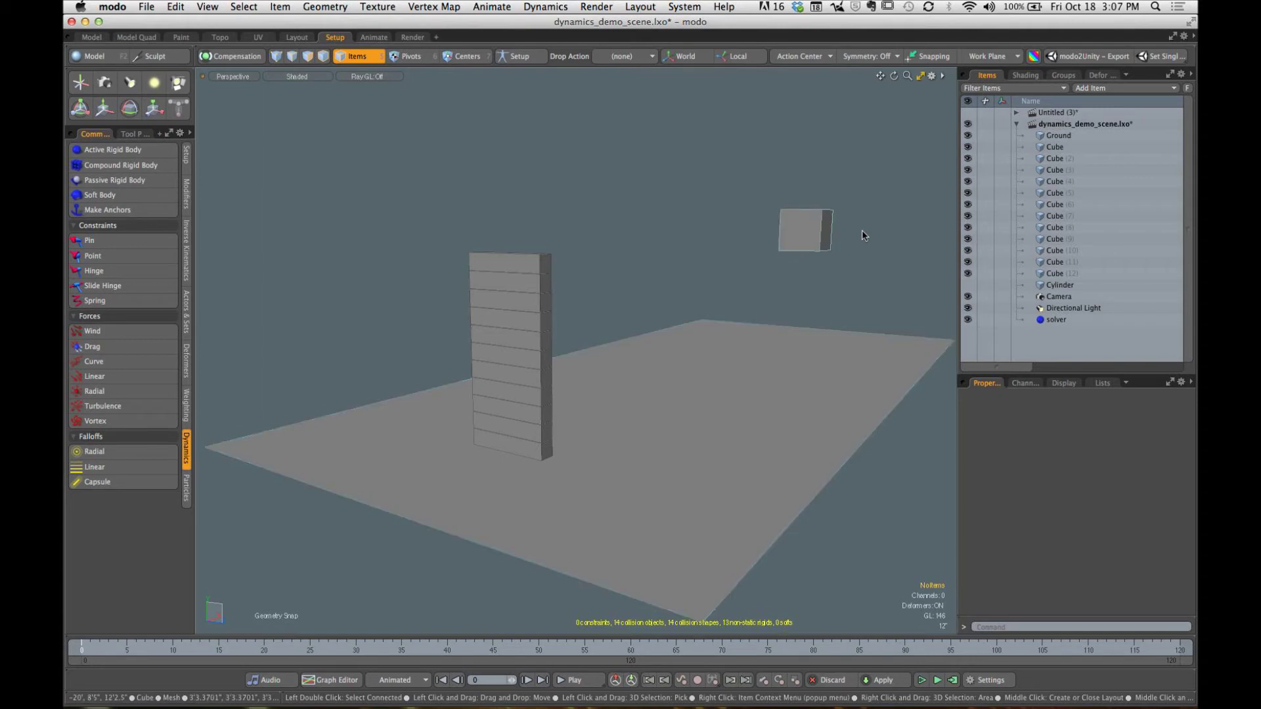
Step: Select the lowest bar of the stack and show its dynamics settings in an enlarged properties area
{"action": "left_click", "coordinate": [515, 453]}
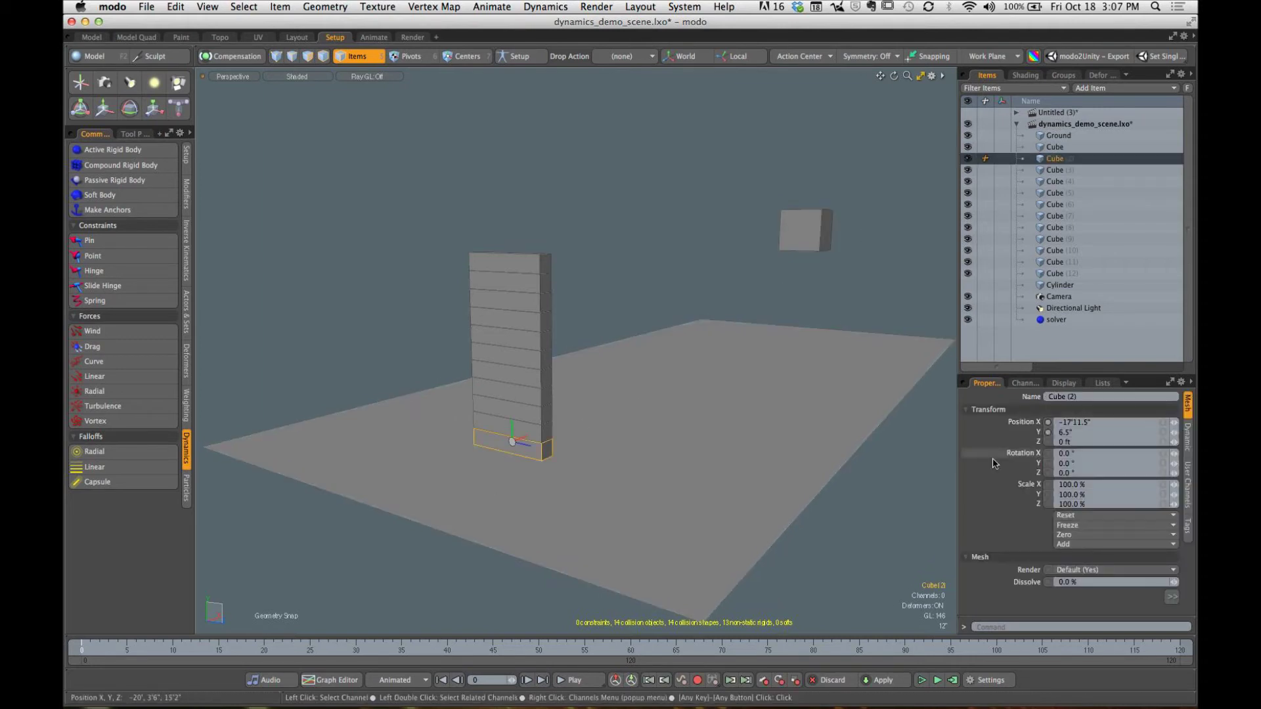
{"action": "mouse_move", "coordinate": [1091, 245]}
{"action": "left_mouse_down"}
{"action": "mouse_move", "coordinate": [1091, 221]}
{"action": "mouse_move", "coordinate": [1100, 241]}
{"action": "left_mouse_up"}
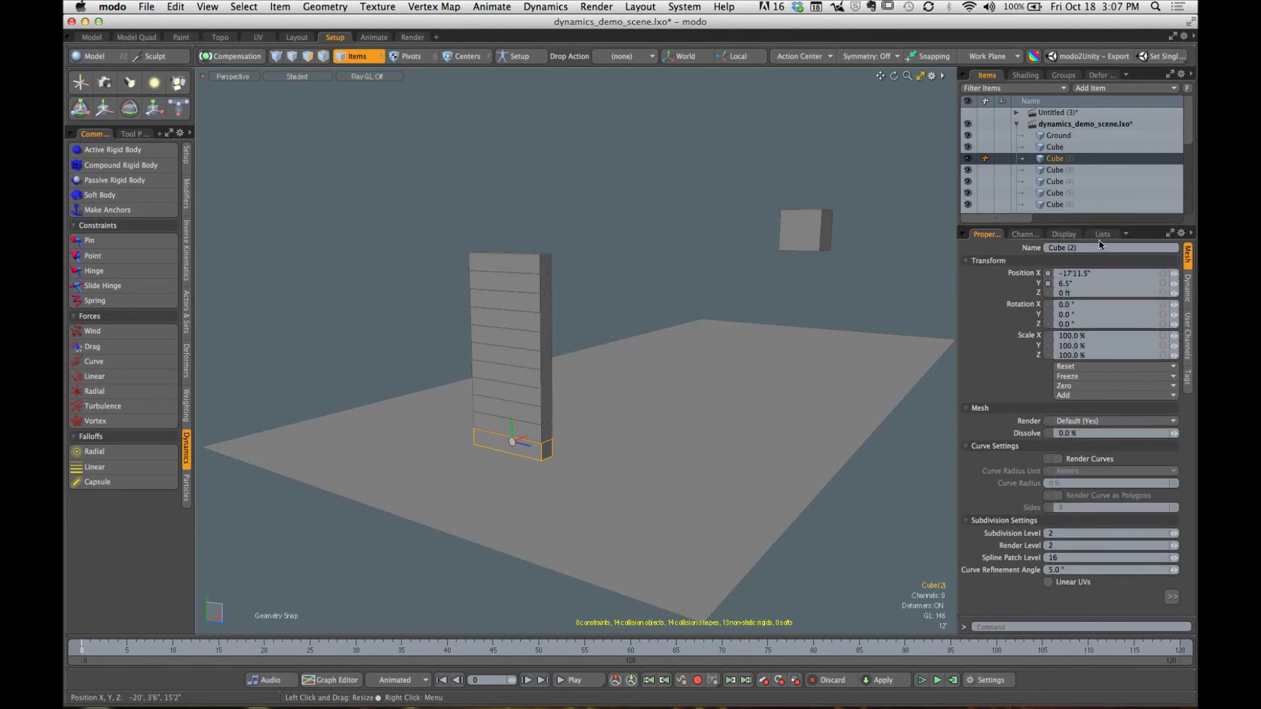
{"action": "left_click", "coordinate": [1188, 291]}
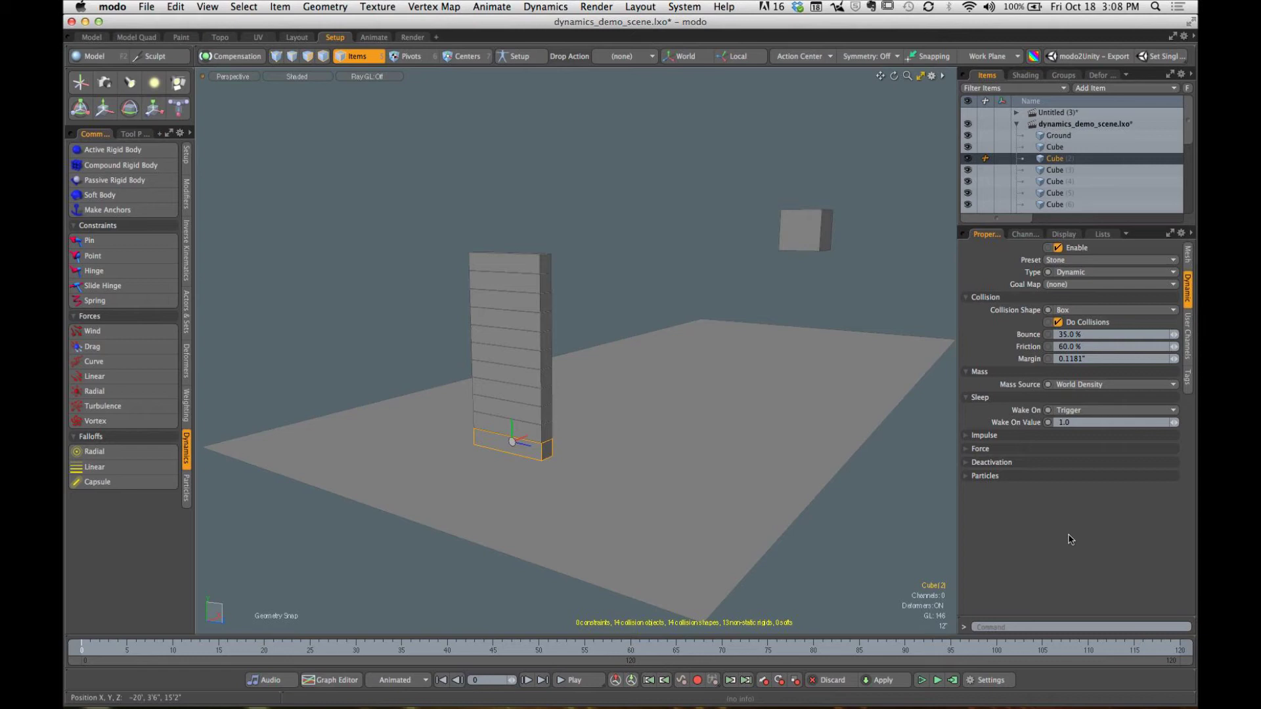
Step: Collapse dynamics_demo_scene.lxo in the item list and close the Untitled (3) scene without saving it
{"action": "left_click", "coordinate": [1016, 124]}
{"action": "left_click", "coordinate": [1016, 113]}
{"action": "left_click", "coordinate": [1054, 123]}
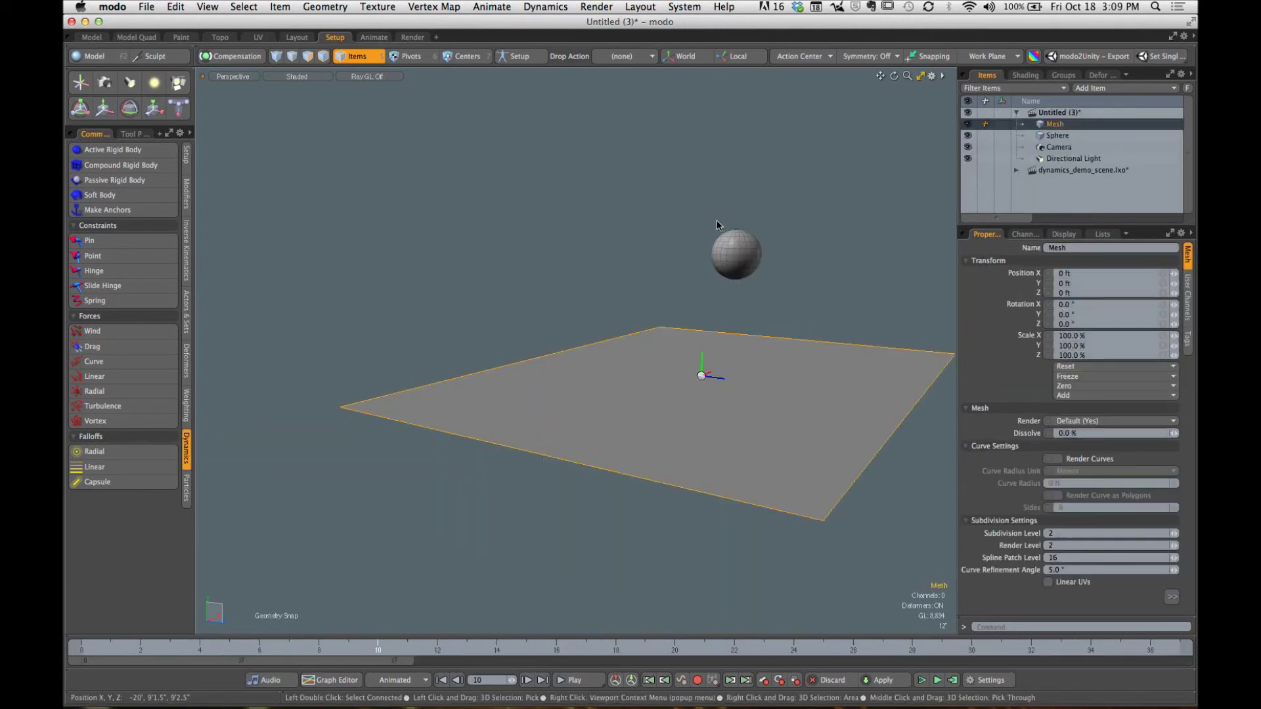
{"action": "left_click_drag", "start_coordinate": [704, 279], "coordinate": [544, 273], "text": "alt"}
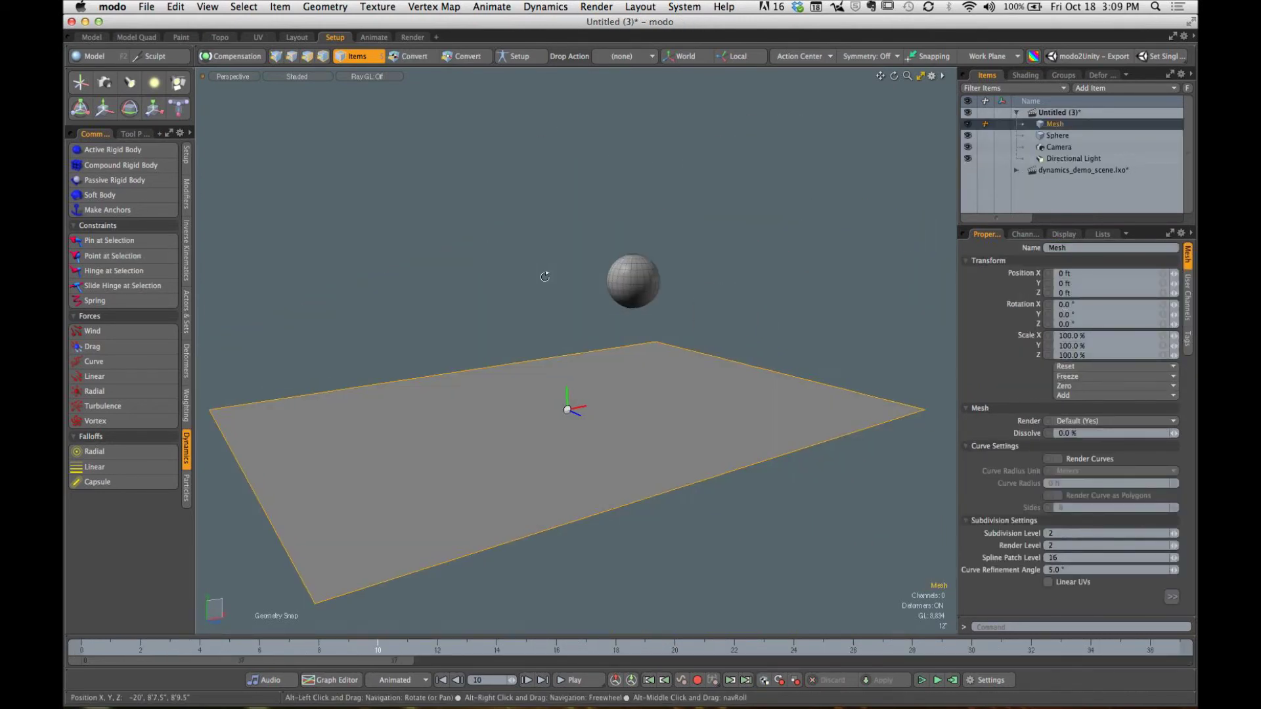
{"action": "left_click", "coordinate": [490, 234]}
{"action": "right_click", "coordinate": [1044, 112]}
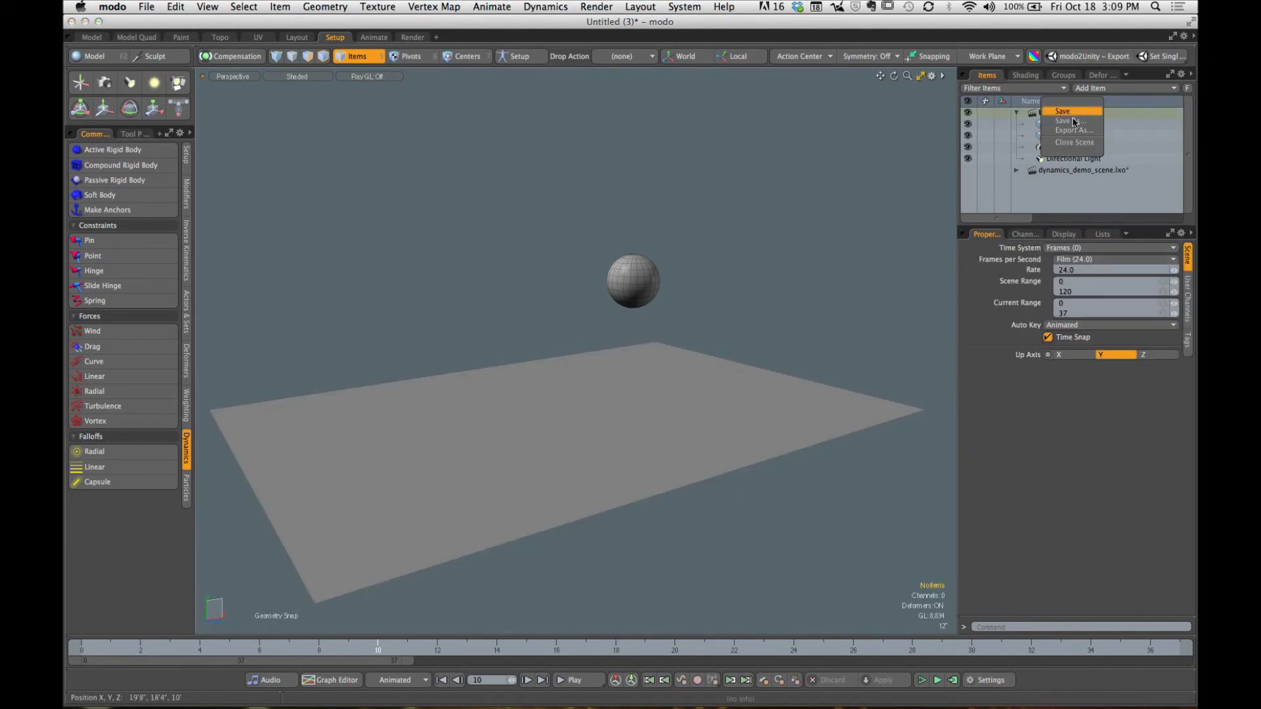
{"action": "left_click", "coordinate": [1075, 142]}
{"action": "left_click", "coordinate": [683, 188]}
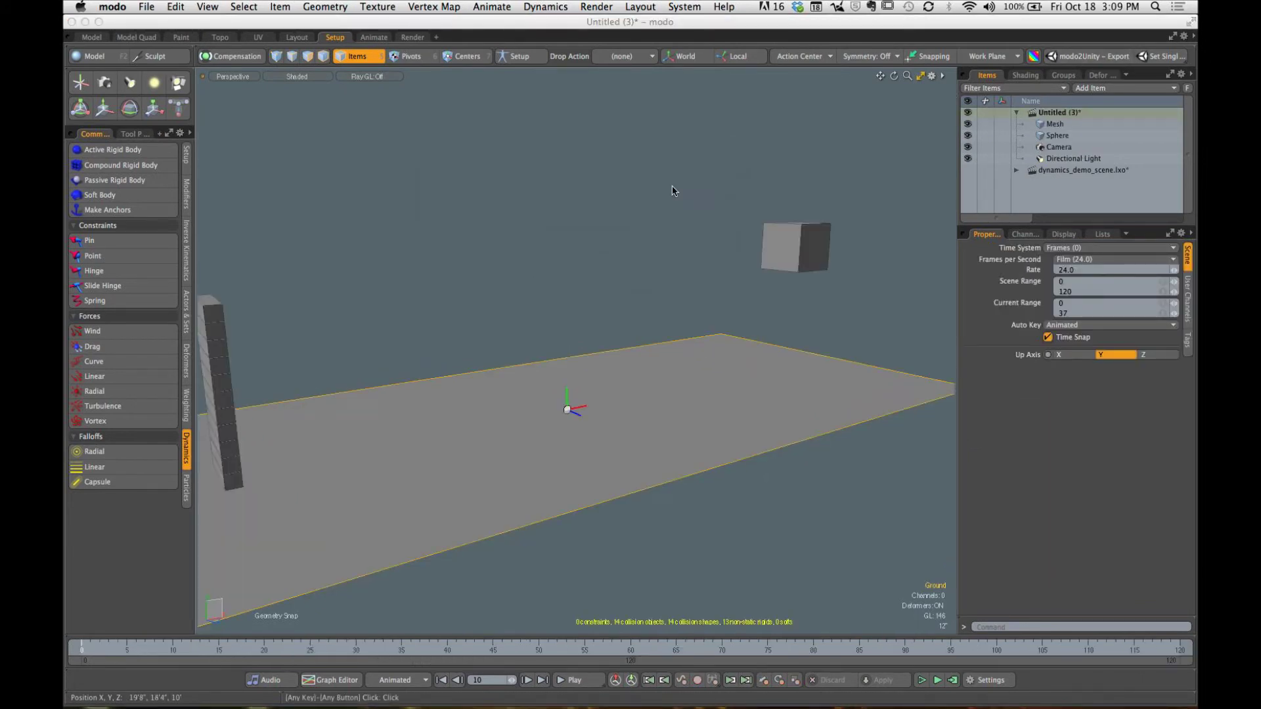
Step: Create a new scene and add a sphere and a separate cube with the basic primitives
{"action": "left_click", "coordinate": [147, 7]}
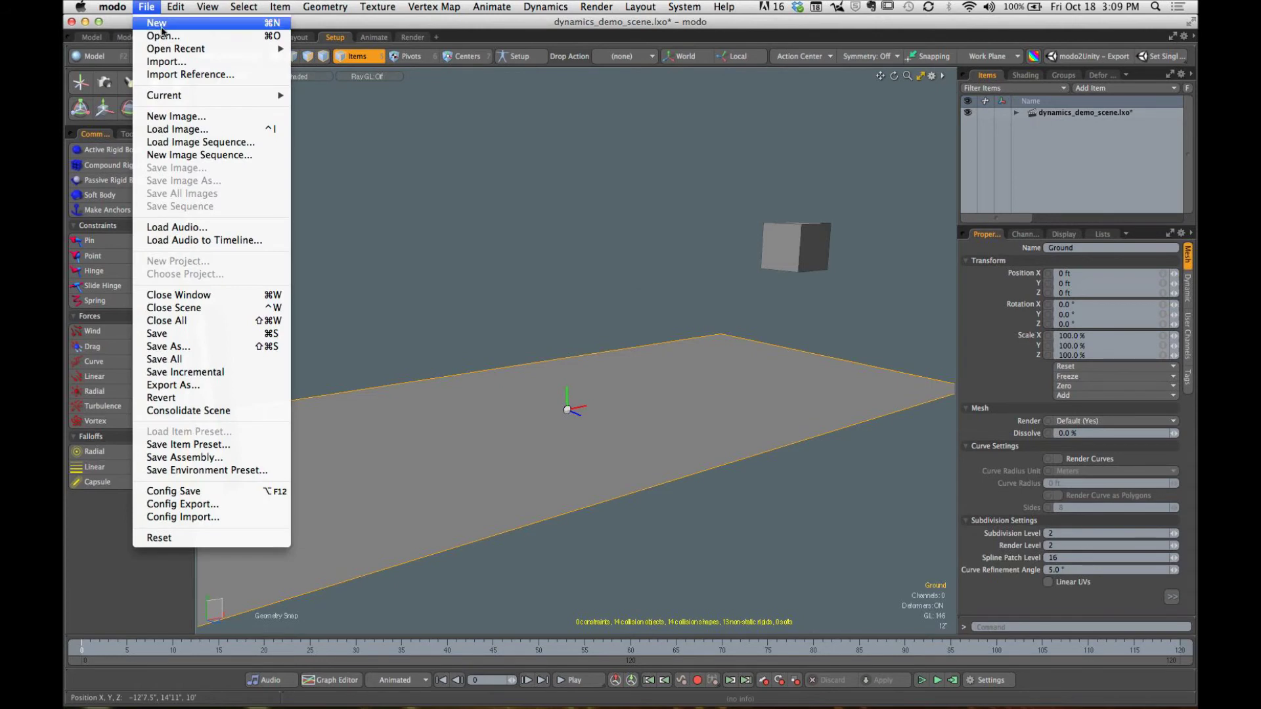
{"action": "left_click", "coordinate": [158, 22]}
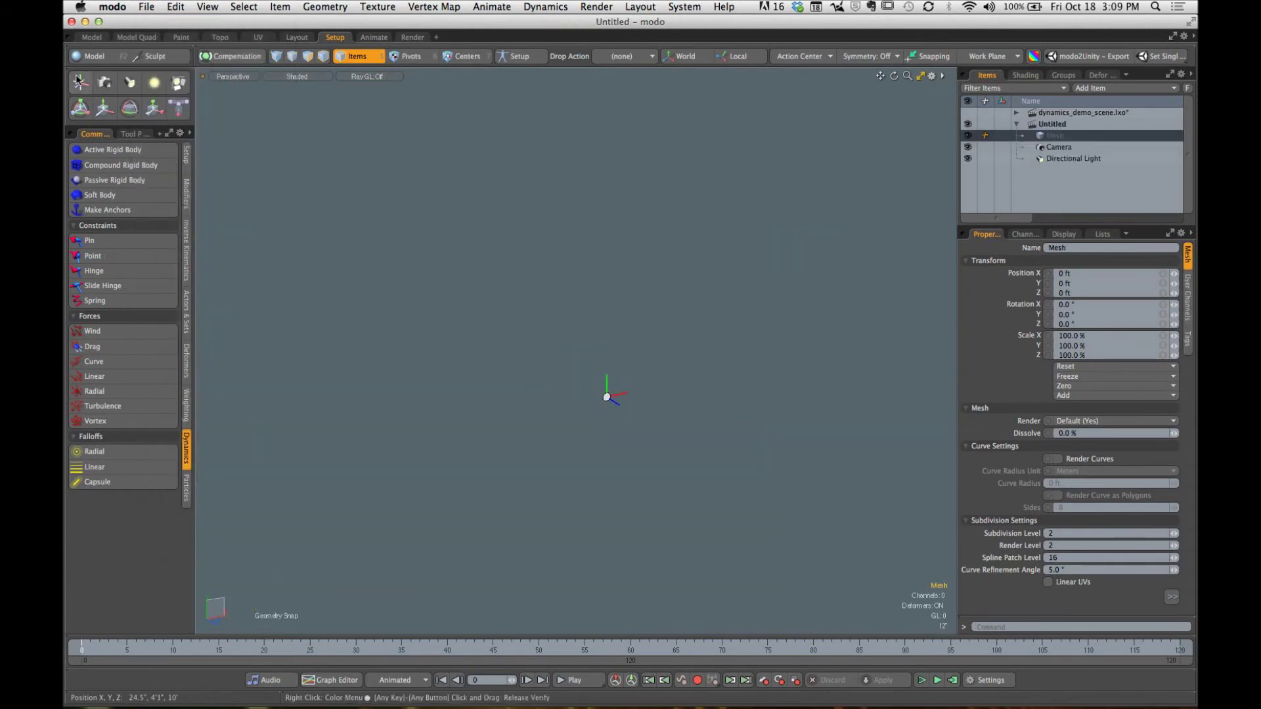
{"action": "left_click", "coordinate": [91, 56]}
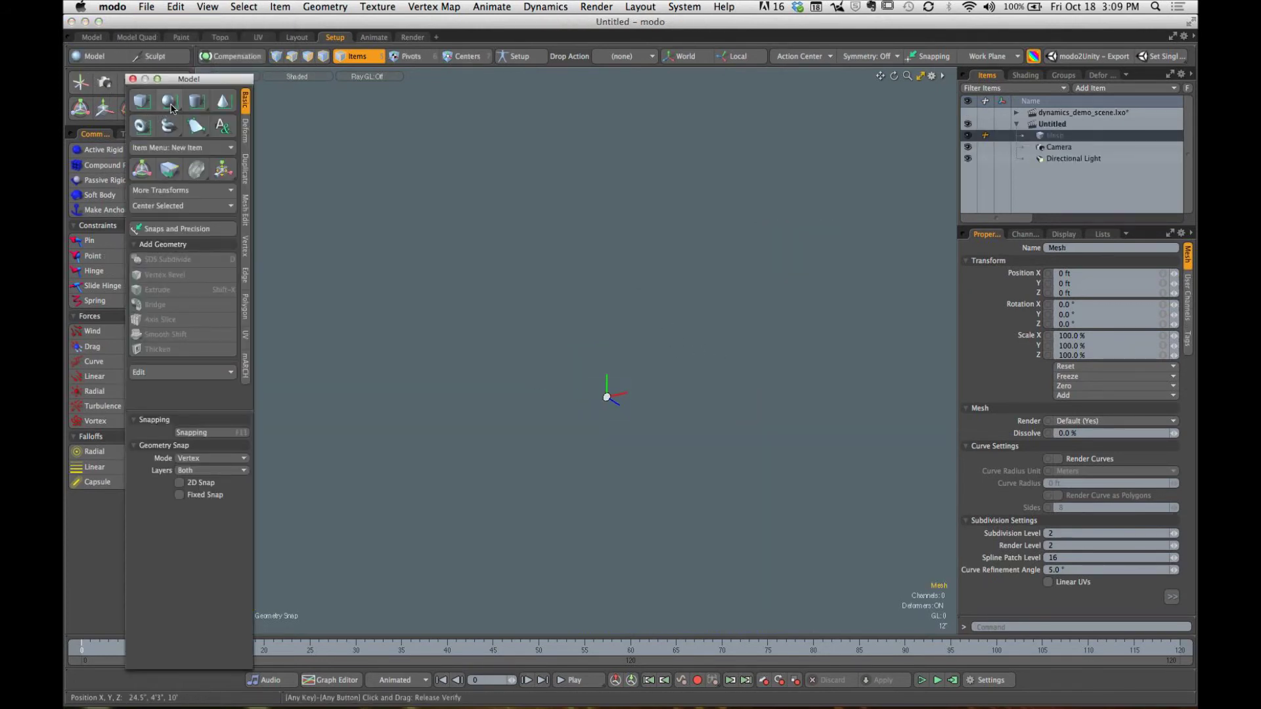
{"action": "left_click", "coordinate": [168, 107]}
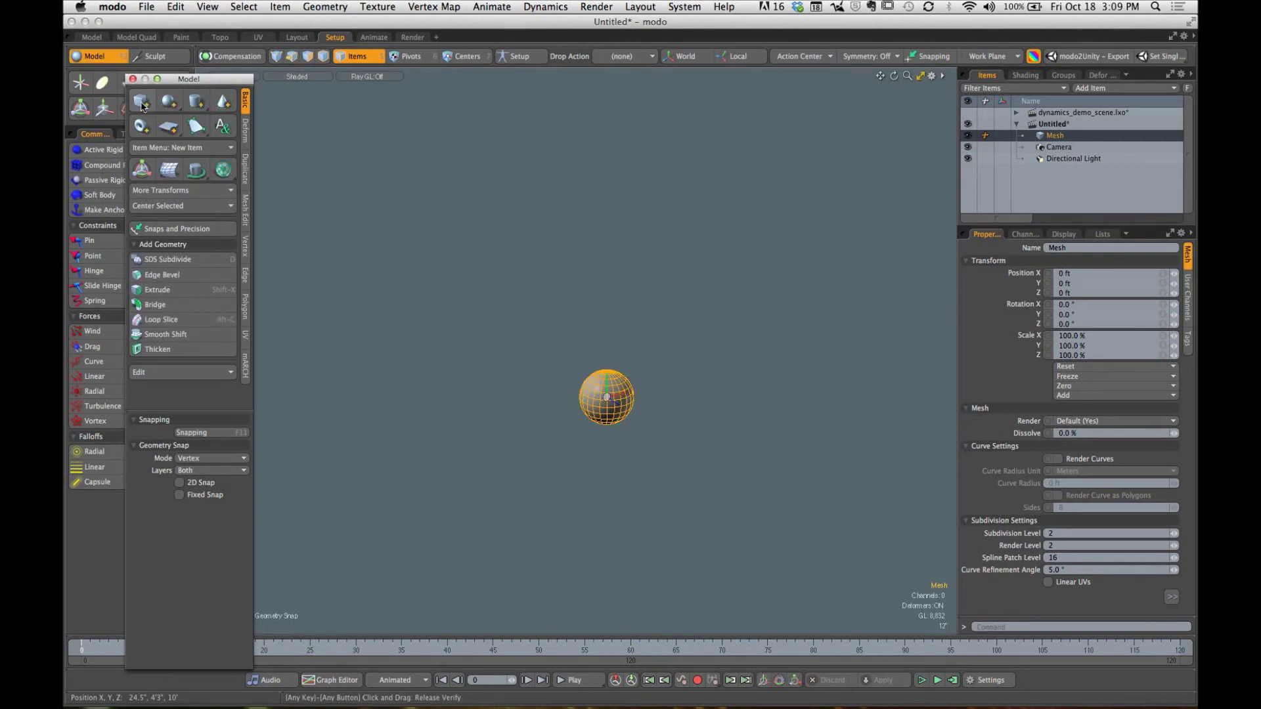
{"action": "left_click", "coordinate": [140, 100]}
{"action": "left_click_drag", "start_coordinate": [590, 335], "coordinate": [749, 383], "text": "alt+shift"}
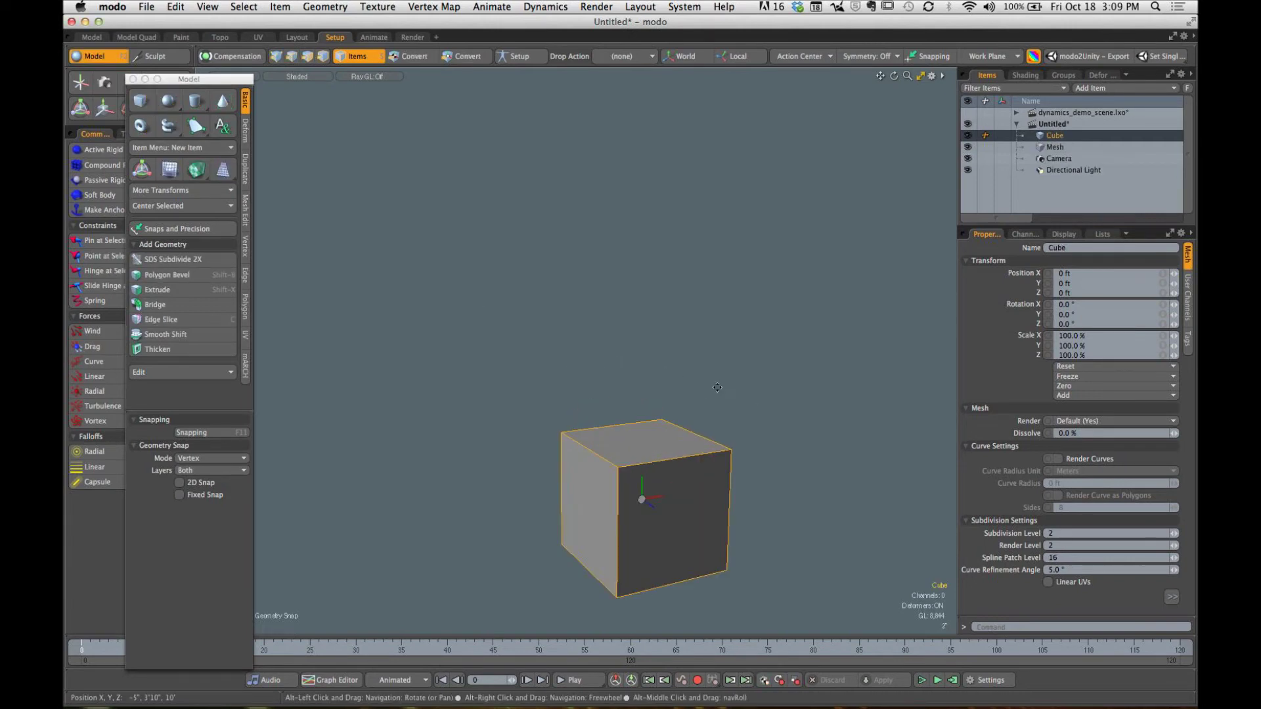
{"action": "left_click_drag", "start_coordinate": [659, 415], "coordinate": [631, 378], "text": "alt+shift"}
{"action": "left_click_drag", "start_coordinate": [638, 482], "coordinate": [306, 139], "text": "alt+shift"}
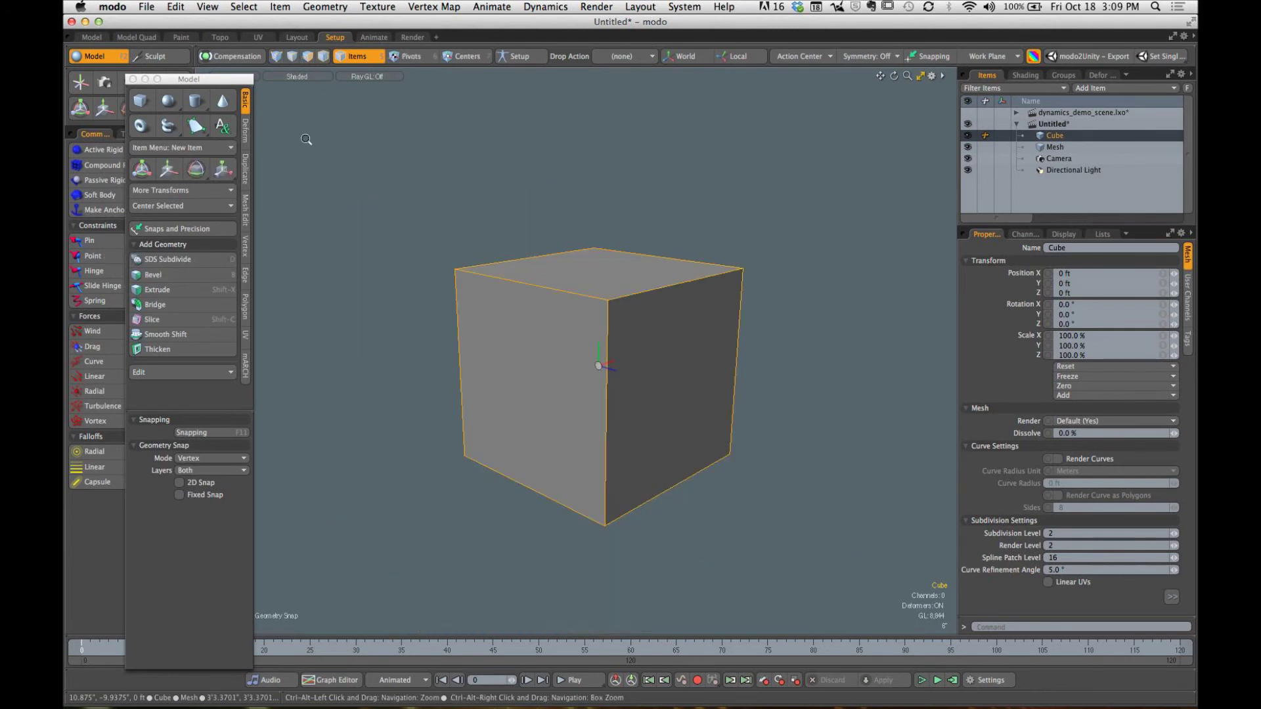
{"action": "left_click", "coordinate": [133, 78]}
Step: Move the sphere along the X axis well clear of the cube, and leave both objects deselected
{"action": "left_click_drag", "start_coordinate": [545, 319], "coordinate": [511, 319], "text": "alt"}
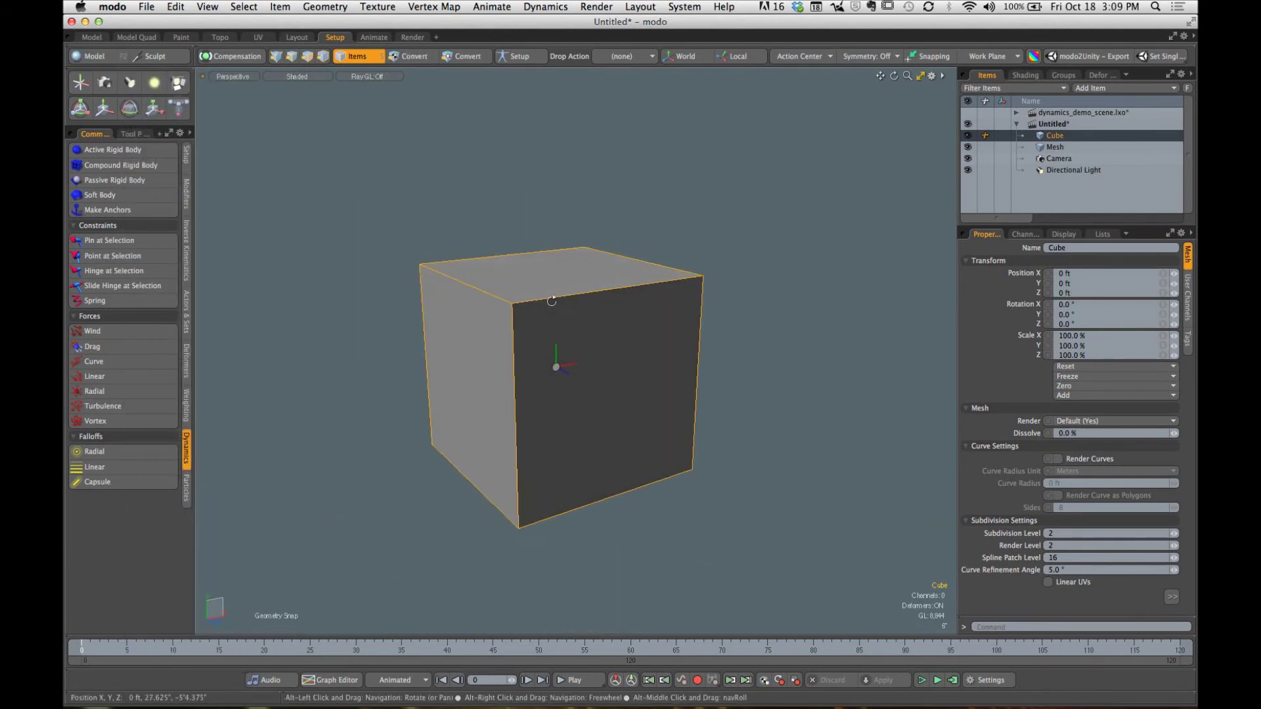
{"action": "left_click", "coordinate": [1068, 150]}
{"action": "key", "text": "y"}
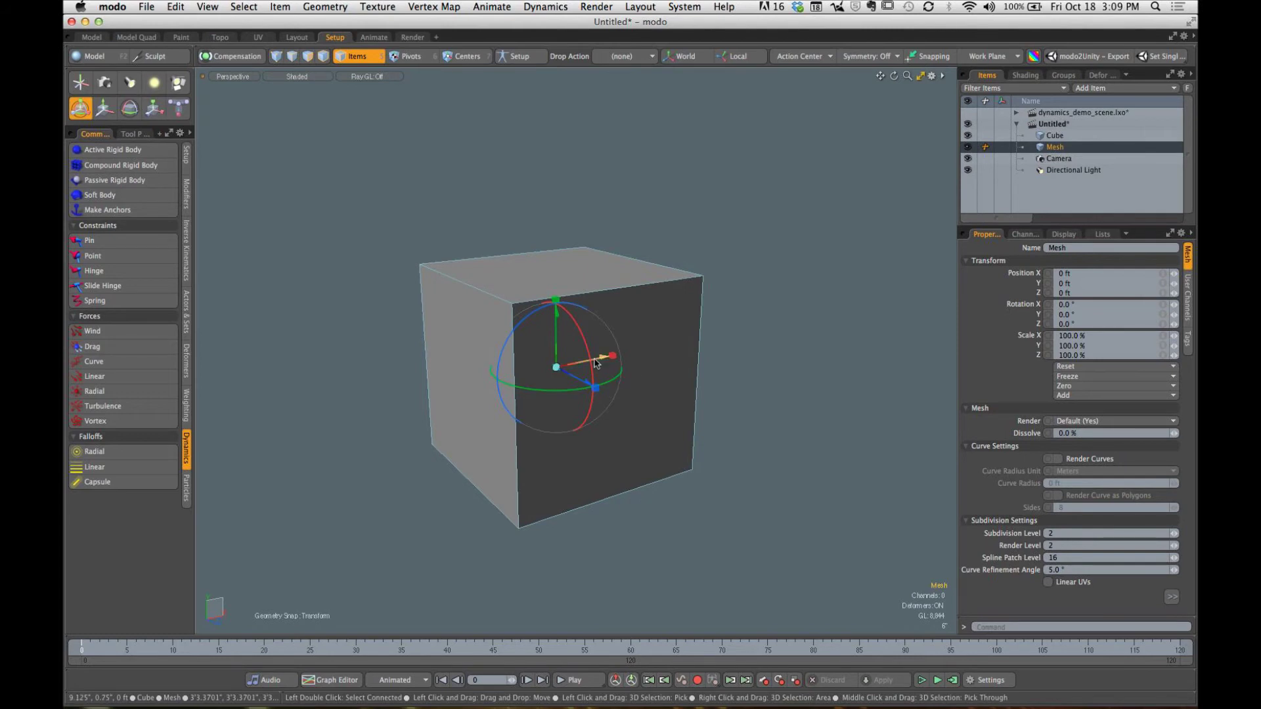
{"action": "left_click_drag", "start_coordinate": [620, 354], "coordinate": [920, 291]}
{"action": "left_click_drag", "start_coordinate": [642, 374], "coordinate": [578, 374], "text": "ctrl+alt"}
{"action": "left_click_drag", "start_coordinate": [578, 374], "coordinate": [453, 407], "text": "alt"}
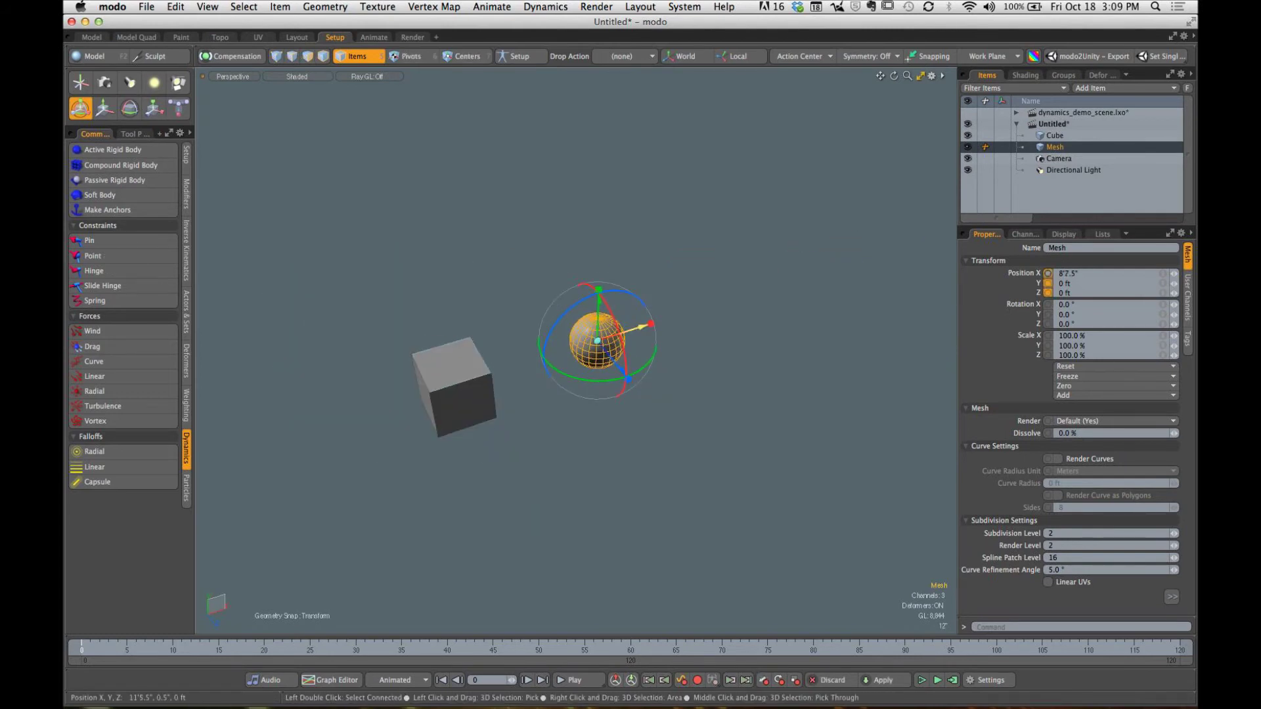
{"action": "left_click_drag", "start_coordinate": [642, 333], "coordinate": [713, 312]}
{"action": "key", "text": "space"}
{"action": "left_click", "coordinate": [498, 298]}
{"action": "left_click_drag", "start_coordinate": [549, 343], "coordinate": [543, 315], "text": "alt"}
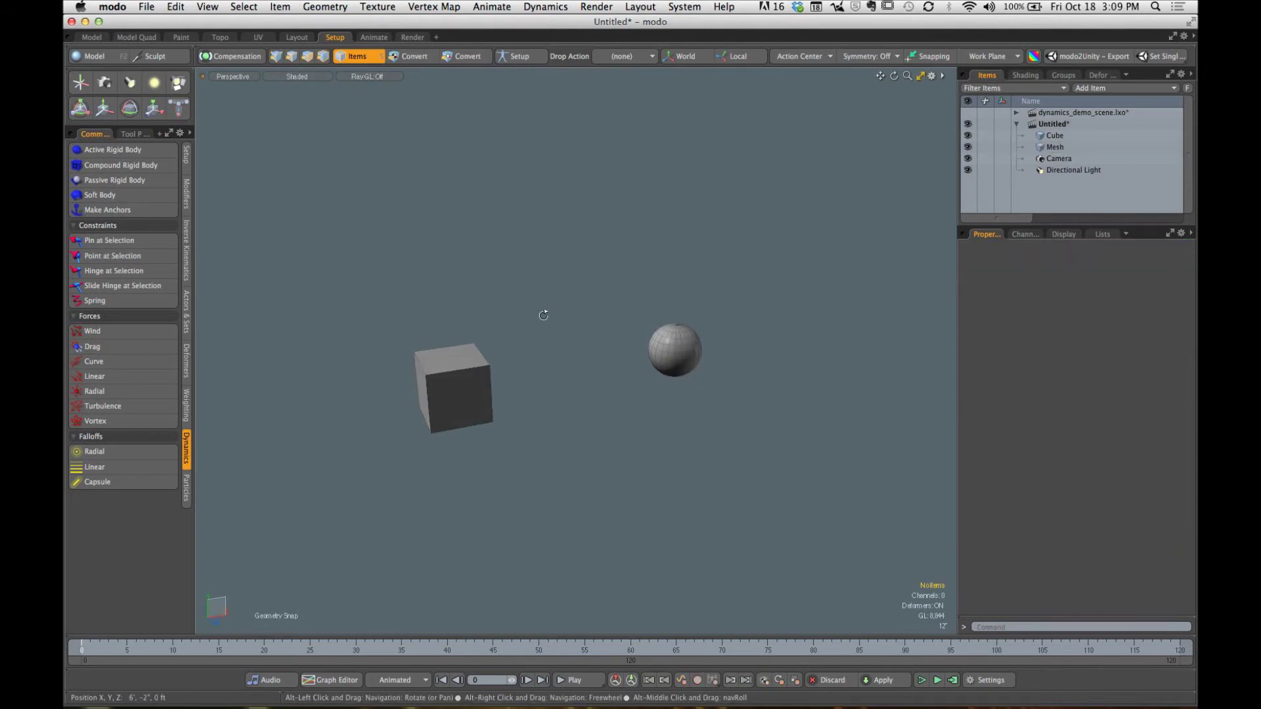
{"action": "left_click_drag", "start_coordinate": [507, 365], "coordinate": [517, 353], "text": "alt+shift"}
Step: Make the cube a passive rigid body and deselect it
{"action": "left_click", "coordinate": [480, 364]}
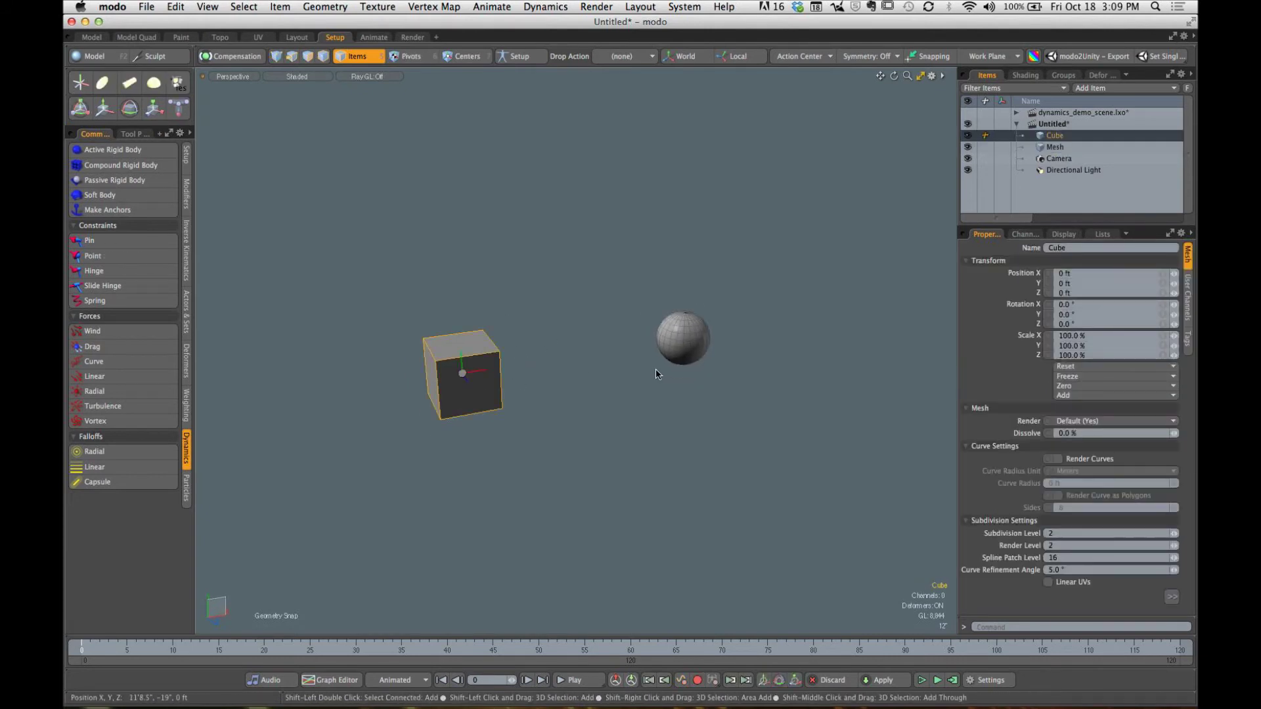
{"action": "left_click", "coordinate": [673, 358]}
{"action": "left_click", "coordinate": [488, 382]}
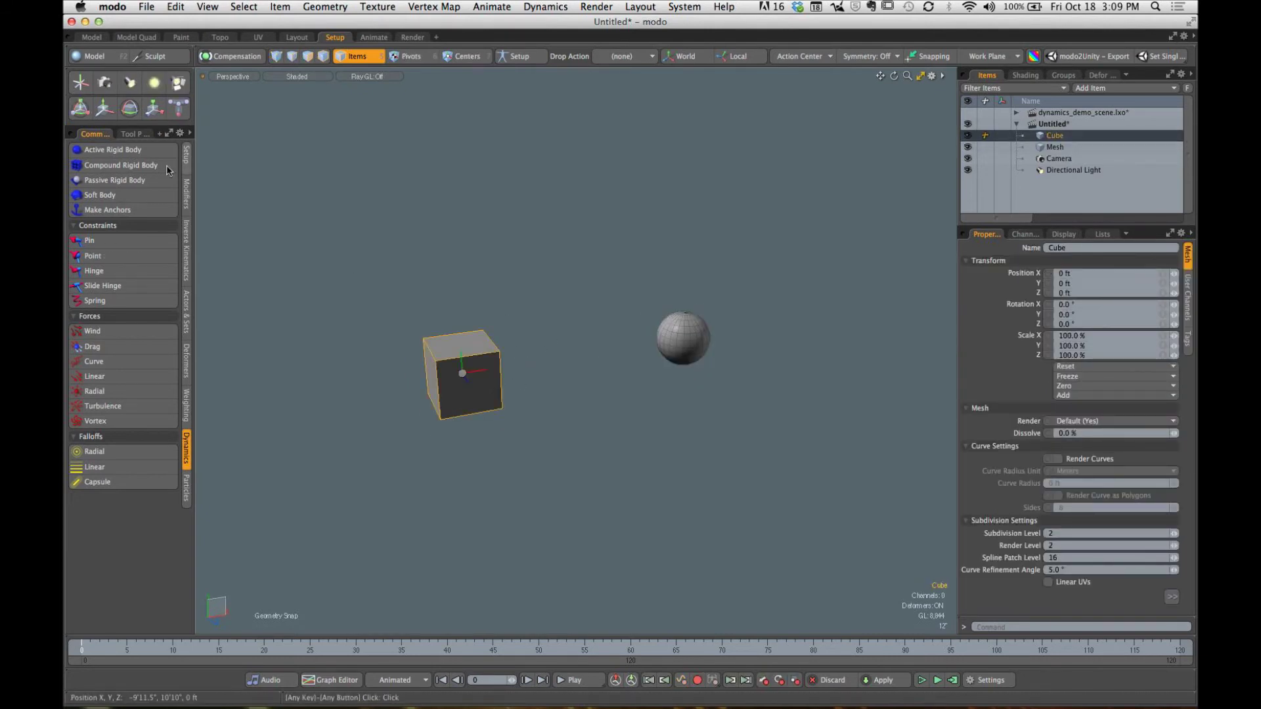
{"action": "left_click", "coordinate": [134, 187]}
{"action": "left_click", "coordinate": [499, 294]}
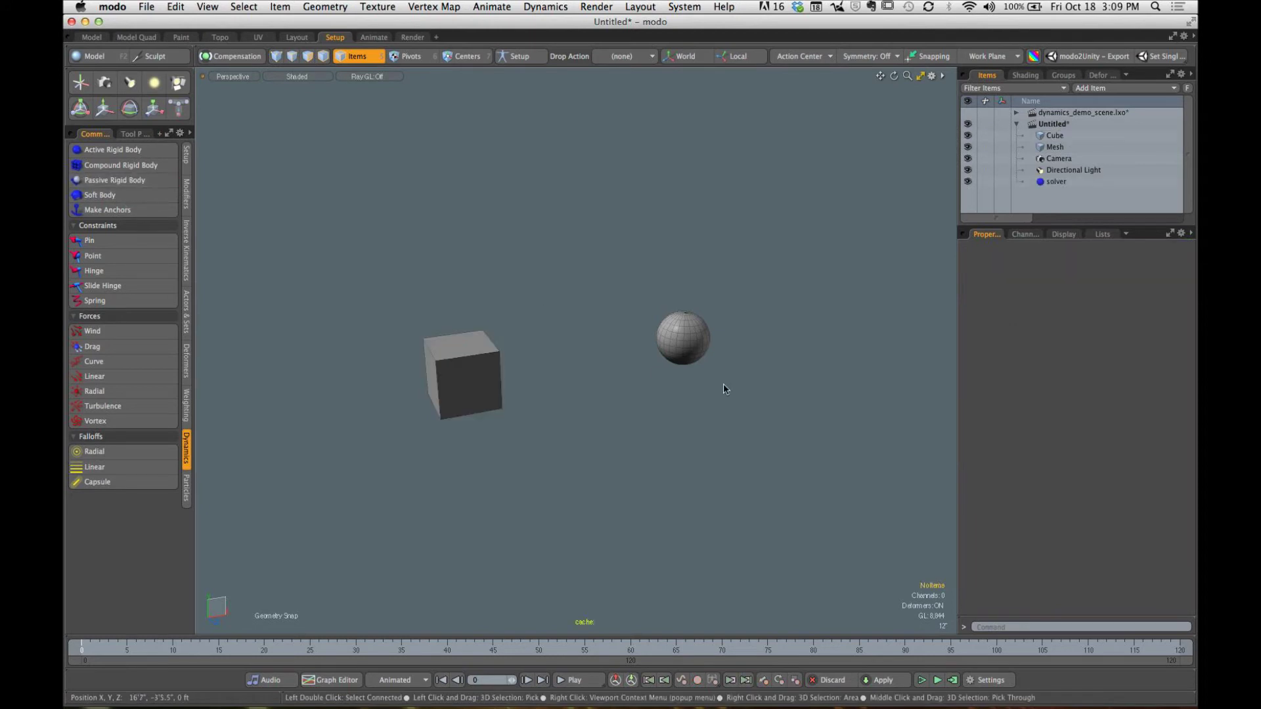
Step: Make the sphere an active rigid body and deselect it
{"action": "left_click", "coordinate": [686, 350]}
{"action": "left_click", "coordinate": [125, 152]}
{"action": "left_click", "coordinate": [486, 271]}
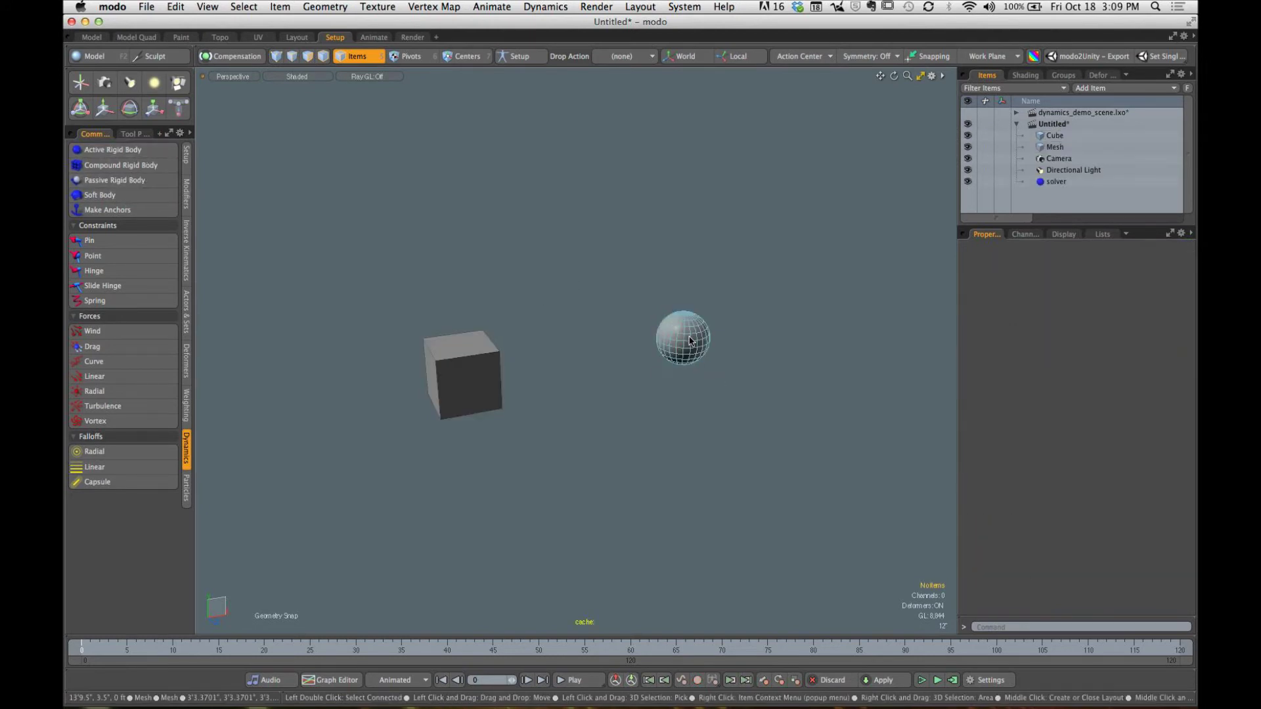
Step: Add a Pin constraint between the cube and the sphere, selecting the cube first
{"action": "left_click", "coordinate": [478, 372]}
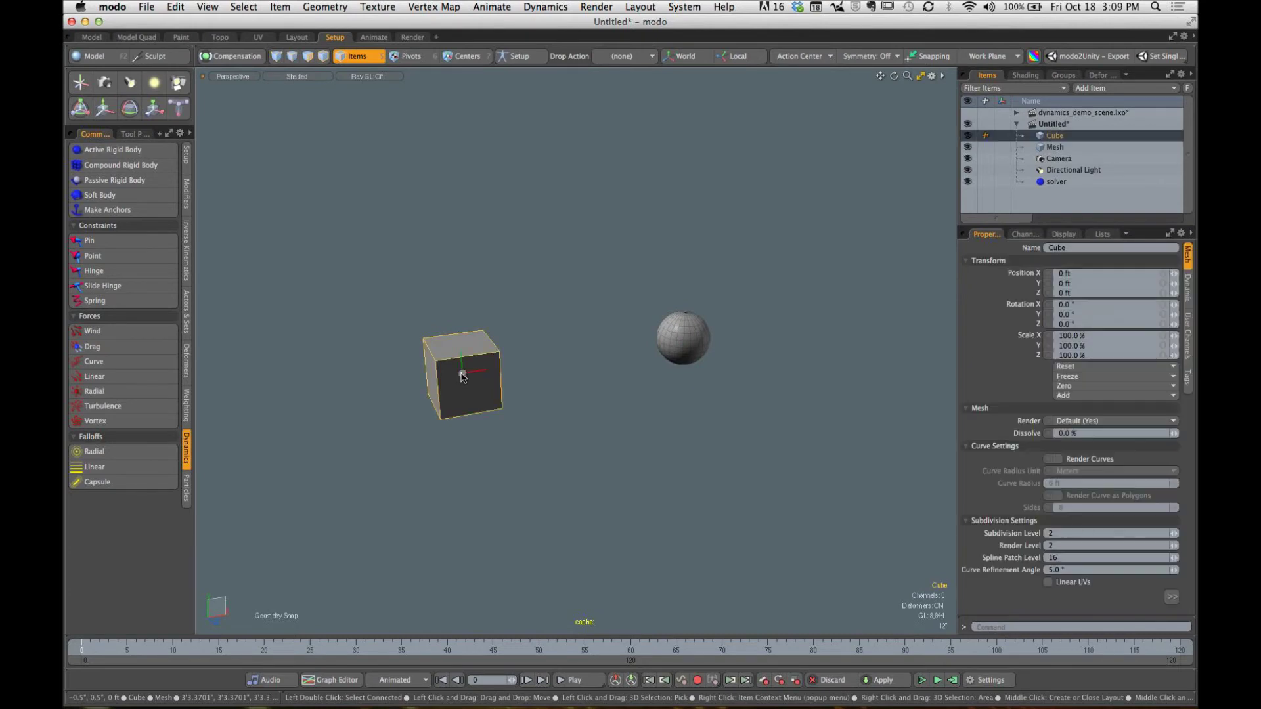
{"action": "left_click", "coordinate": [677, 363], "text": "shift"}
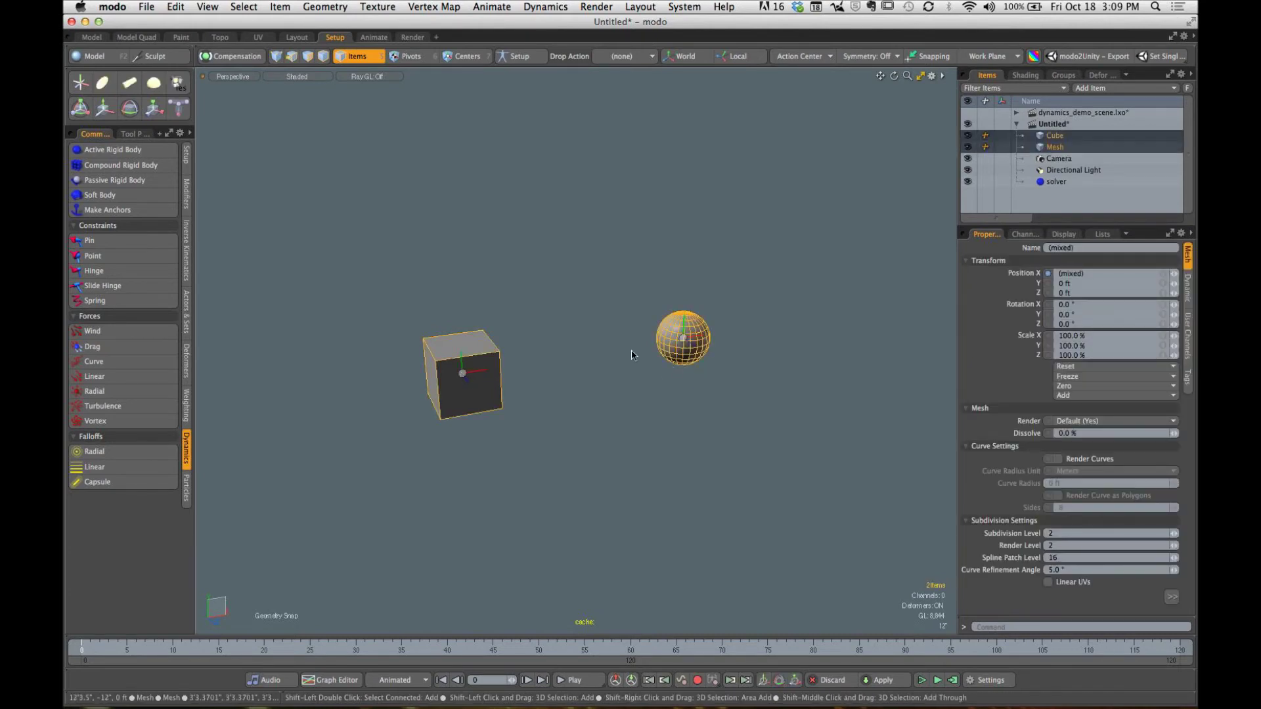
{"action": "left_click", "coordinate": [90, 241]}
{"action": "left_click", "coordinate": [525, 294]}
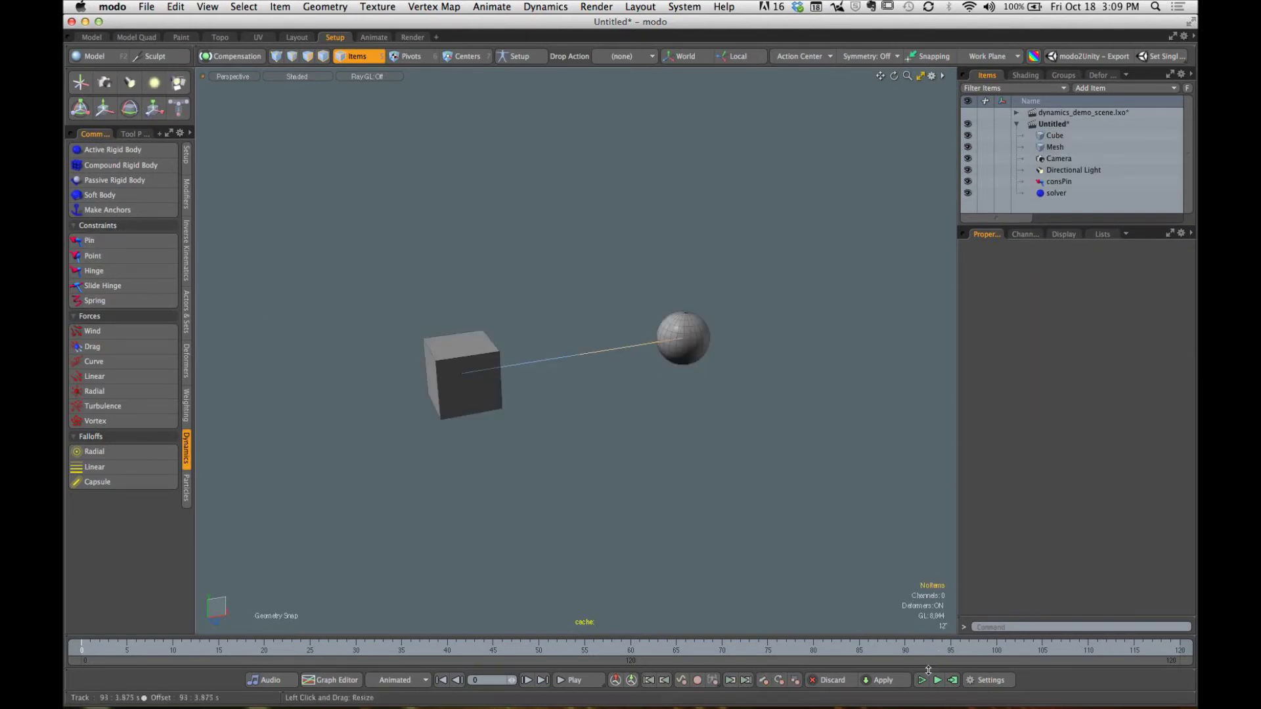
Step: Test the simulation of the pinned cube and sphere, stop it, and return to frame 0
{"action": "left_click", "coordinate": [952, 681]}
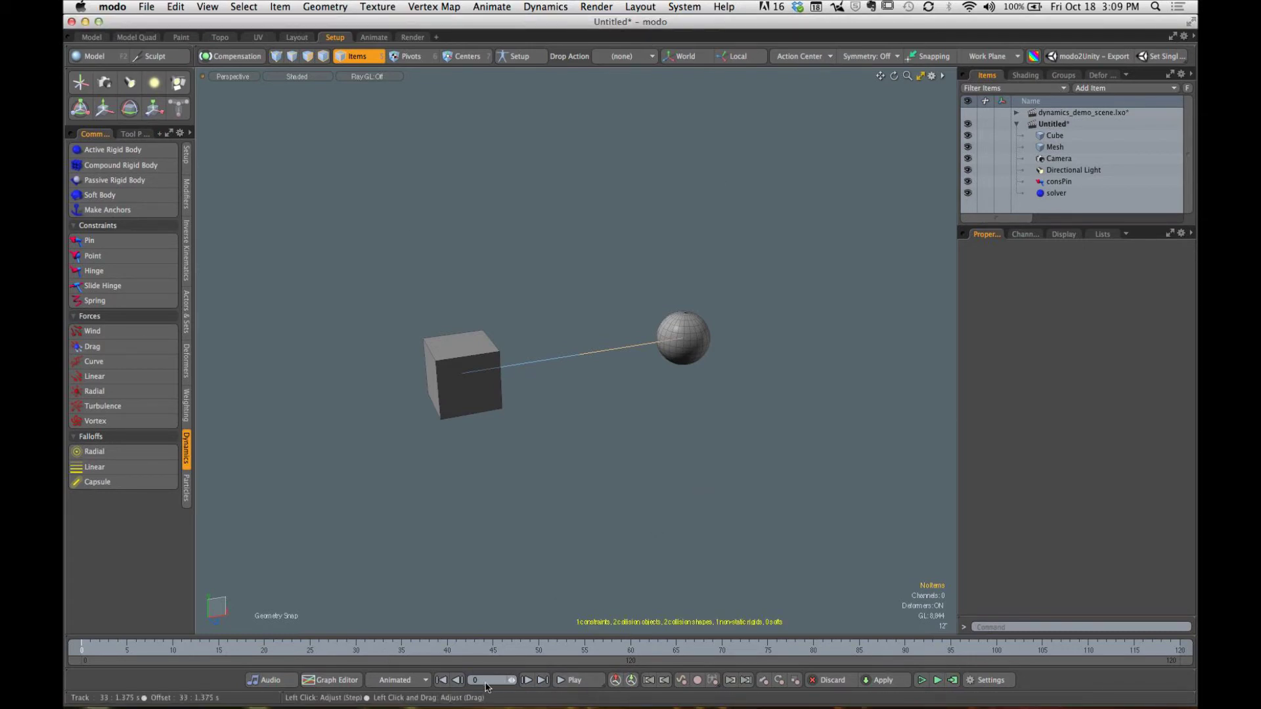
{"action": "left_click", "coordinate": [587, 681]}
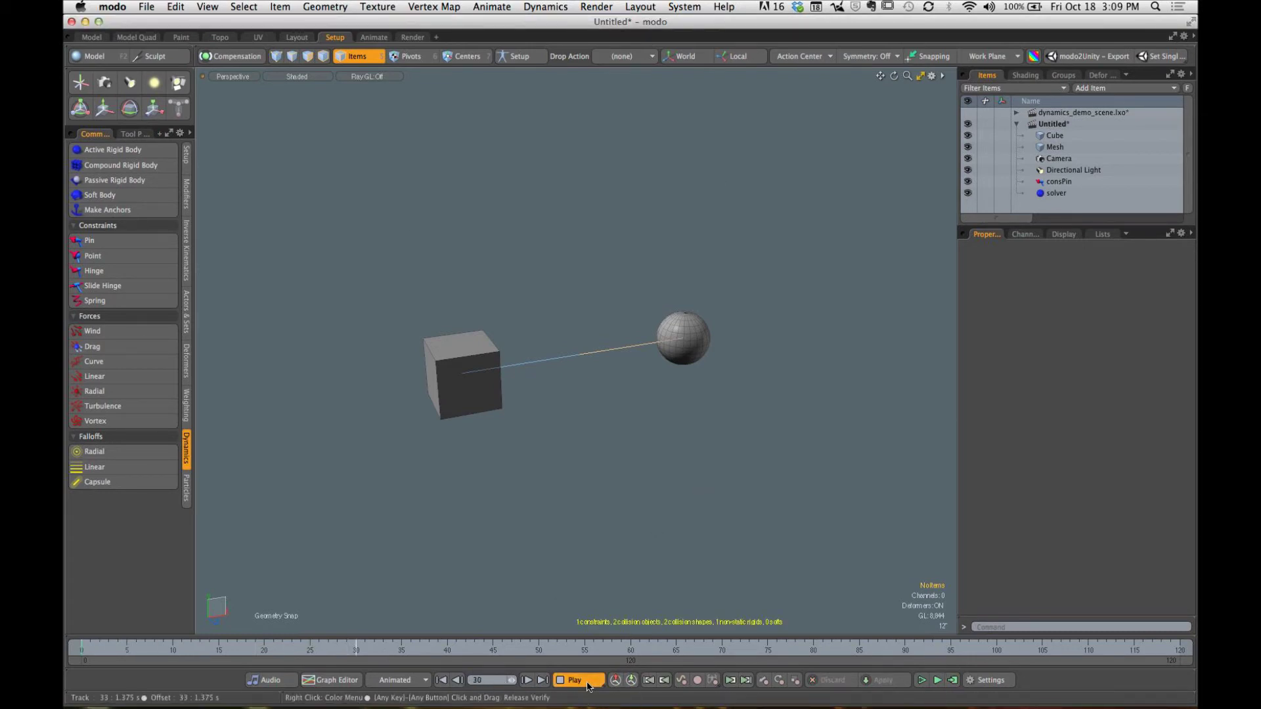
{"action": "left_click", "coordinate": [586, 682]}
{"action": "left_click", "coordinate": [920, 682]}
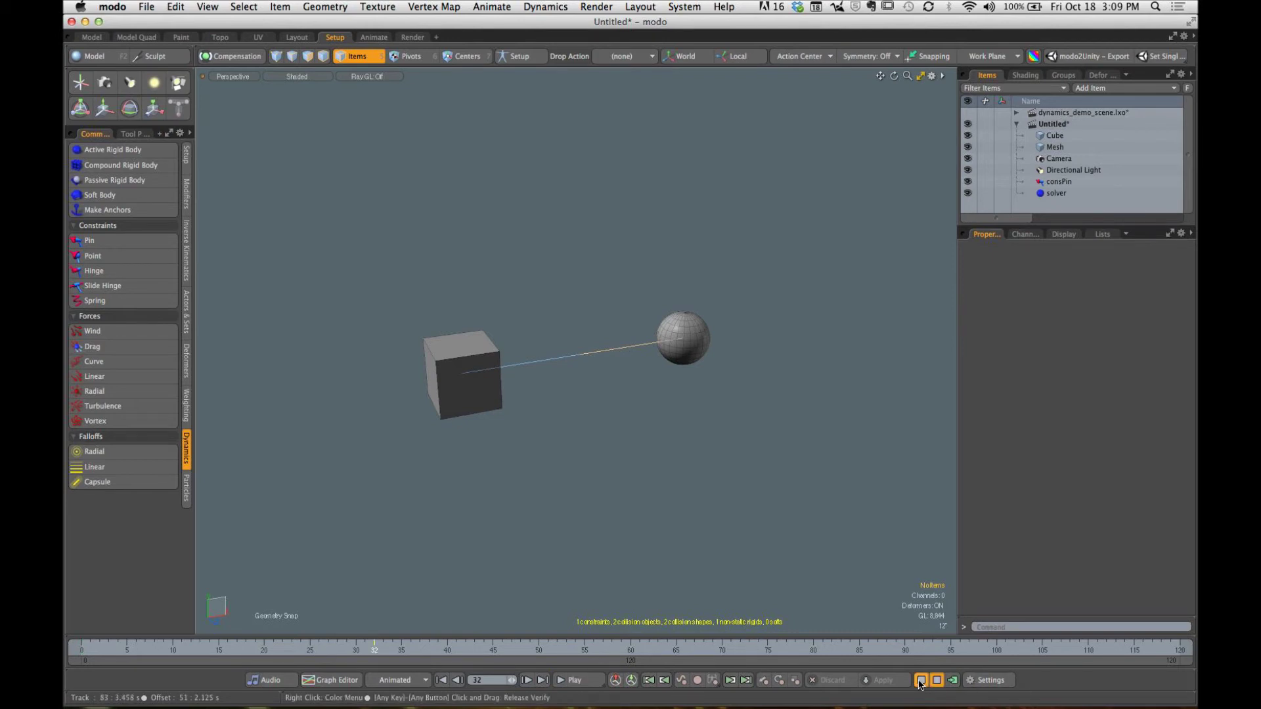
{"action": "left_click", "coordinate": [920, 682]}
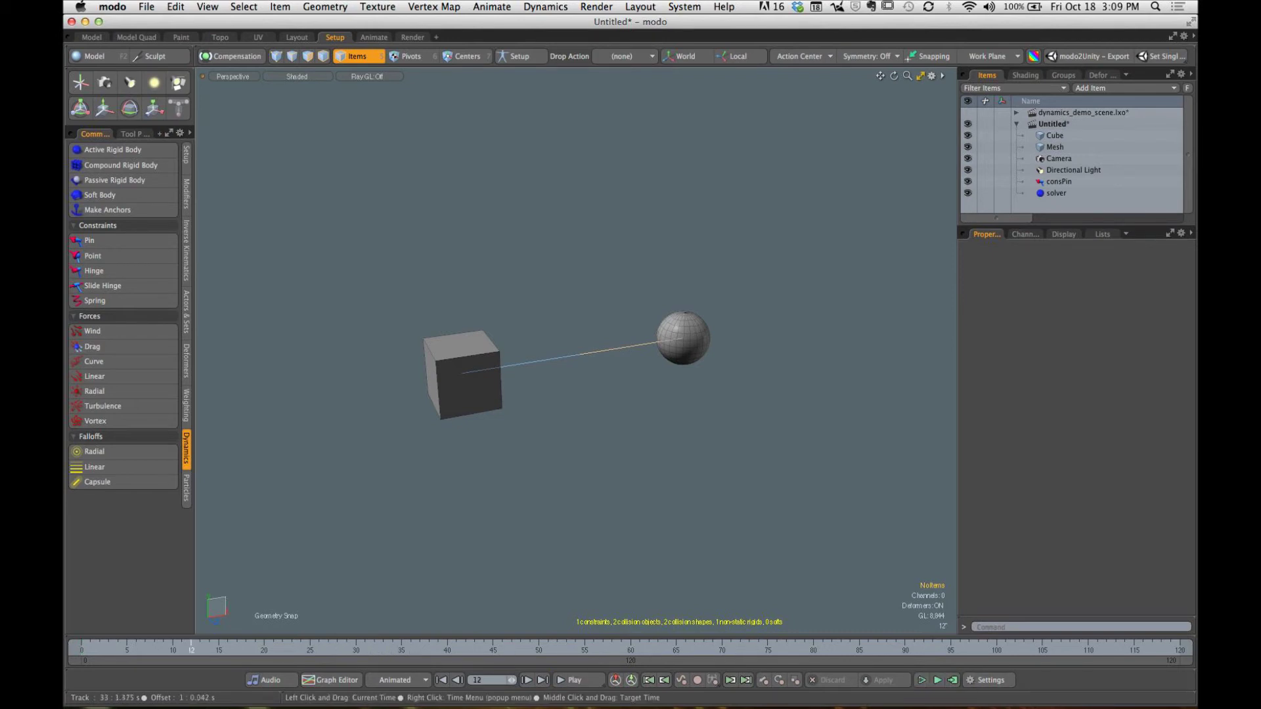
{"action": "left_click_drag", "start_coordinate": [191, 649], "coordinate": [81, 649]}
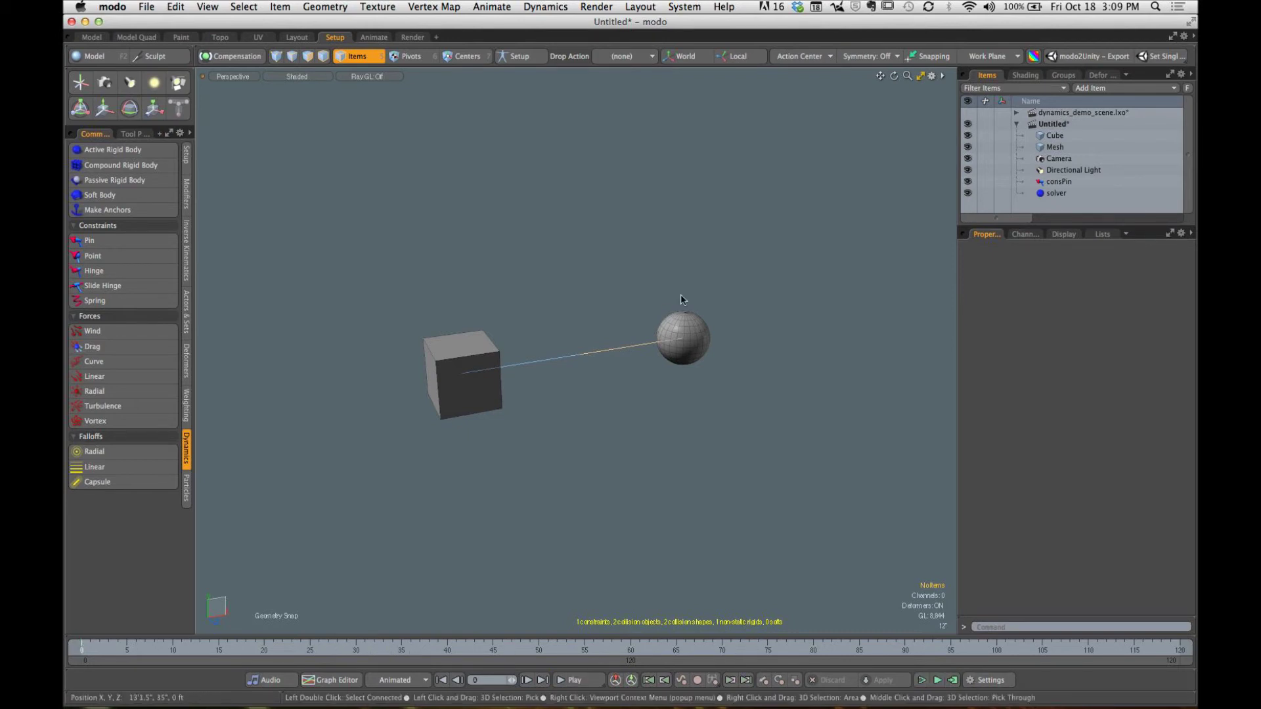
Step: Examine the pin constraint's link between the bodies and its Enable, Body A and Body B properties, leaving it enabled and deselected
{"action": "left_click", "coordinate": [527, 369]}
{"action": "scroll", "coordinate": [578, 349], "scroll_direction": "up", "scroll_amount": 5}
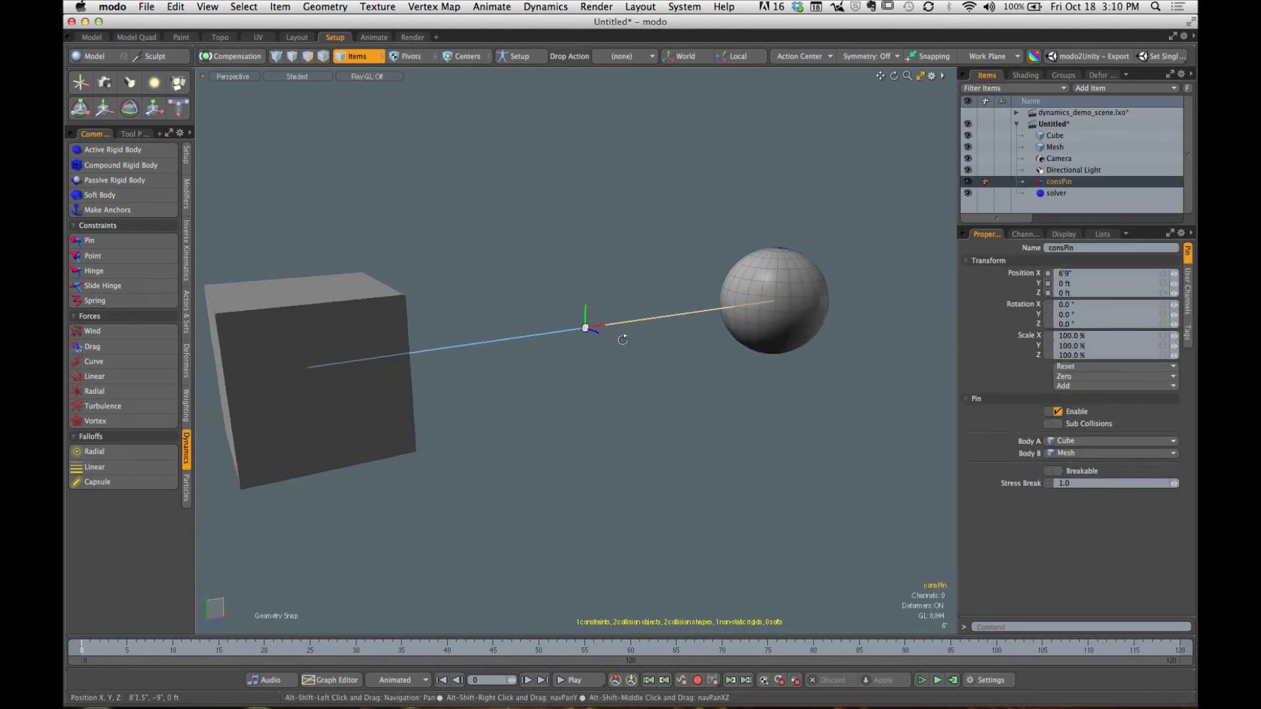
{"action": "left_click_drag", "start_coordinate": [623, 339], "coordinate": [622, 361], "text": "alt"}
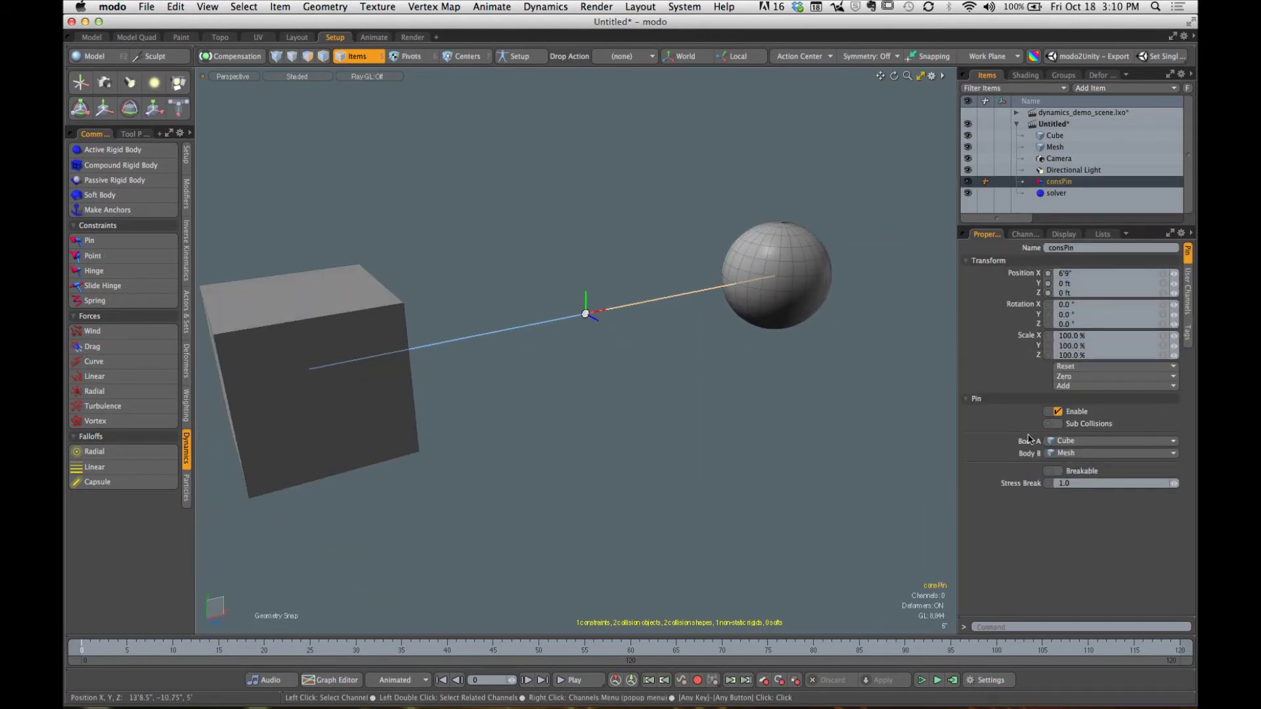
{"action": "left_click", "coordinate": [1058, 412]}
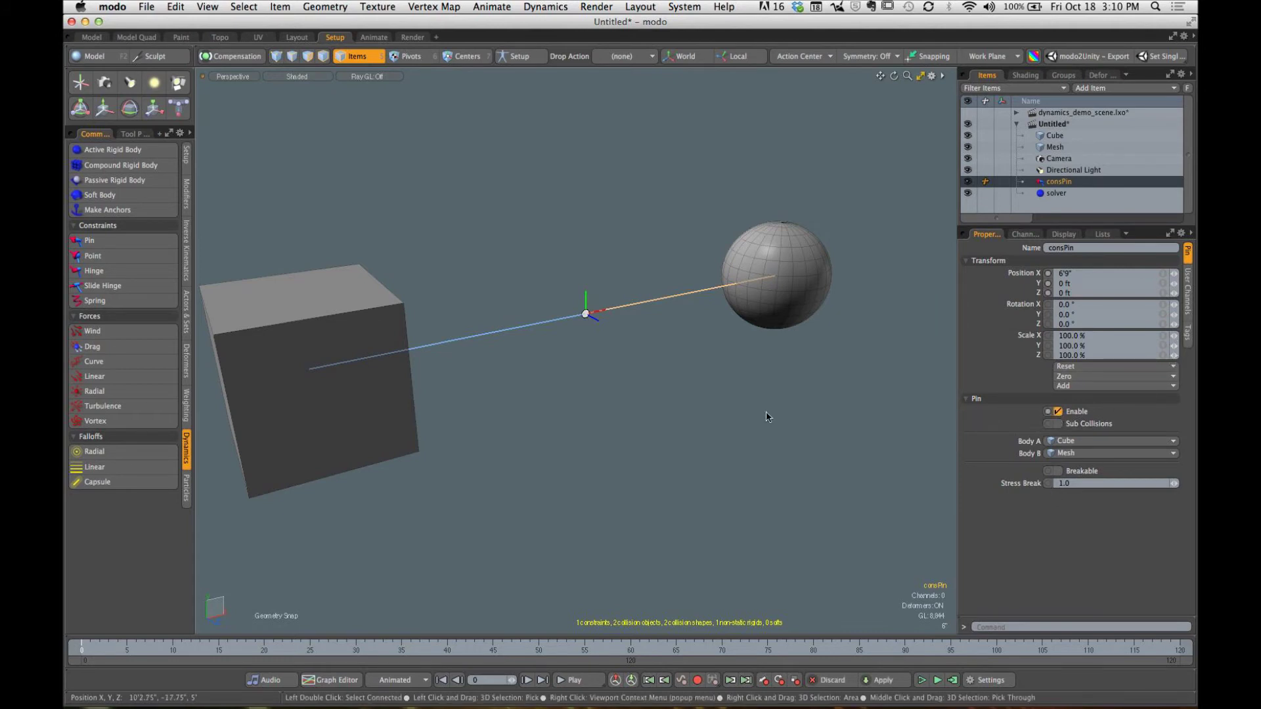
{"action": "left_click", "coordinate": [682, 414]}
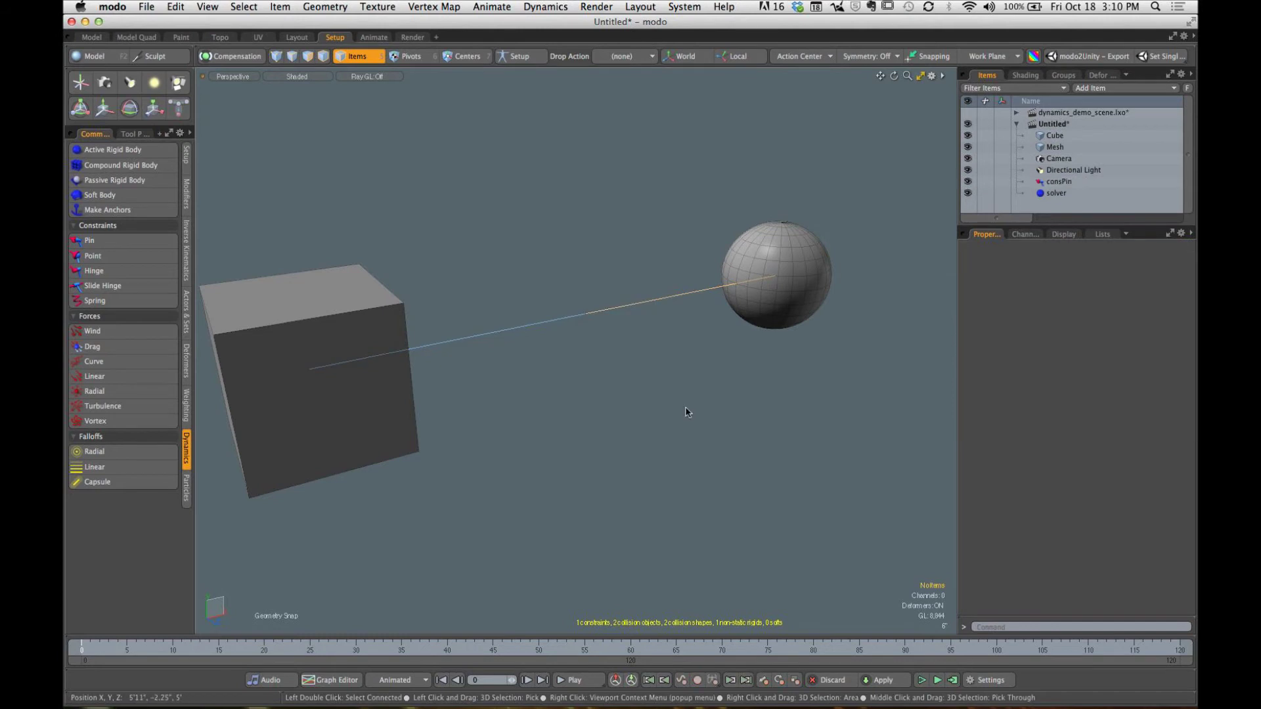
{"action": "left_click", "coordinate": [627, 307]}
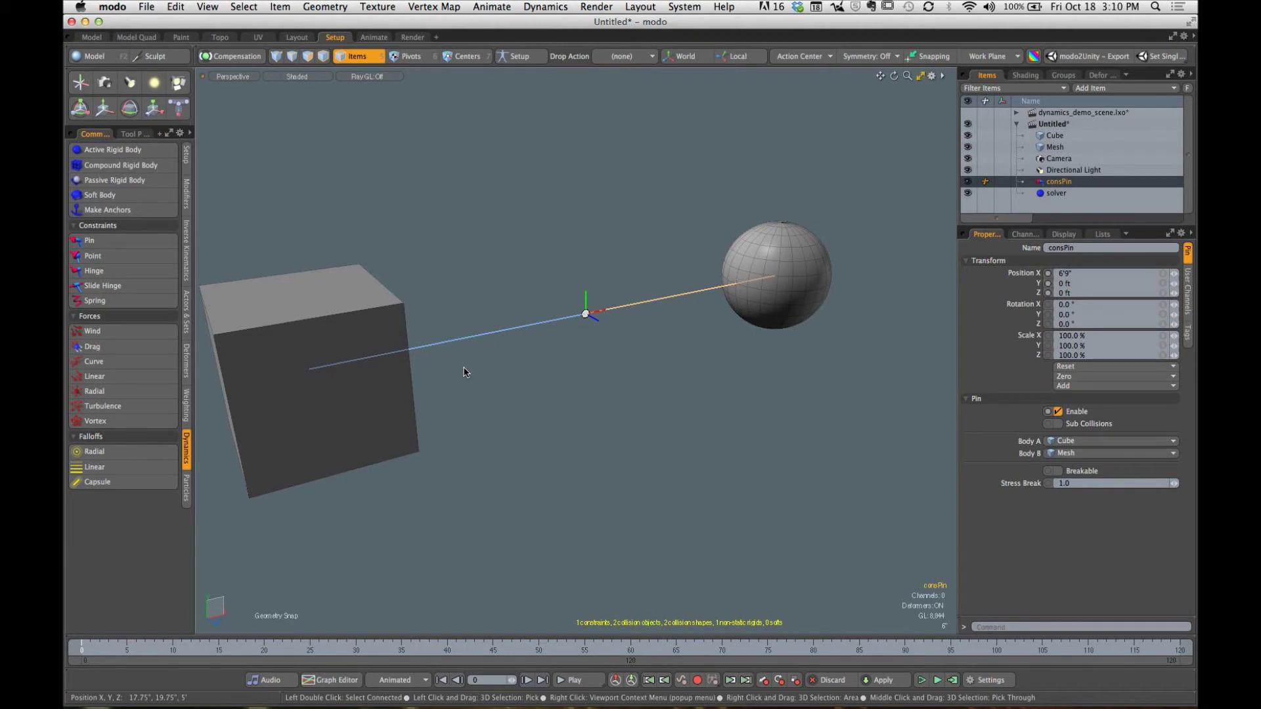
{"action": "left_click", "coordinate": [862, 295]}
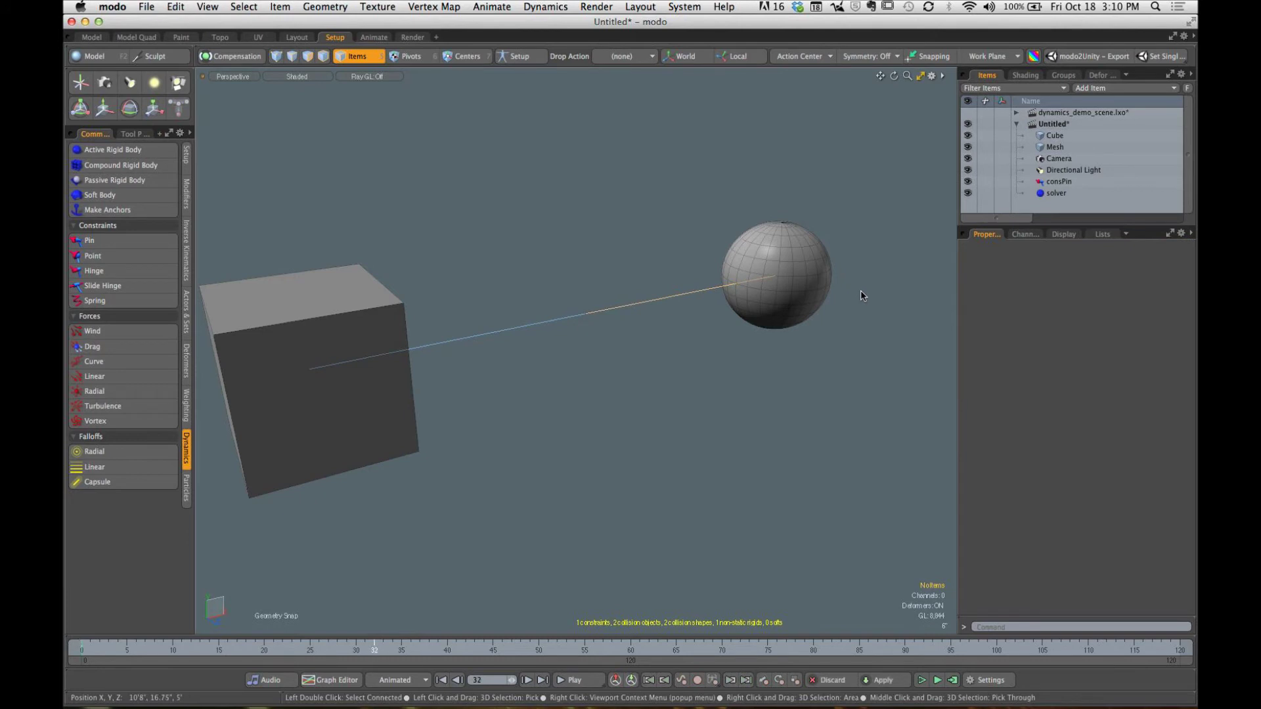
Step: Remove the pin constraint and add a Hinge constraint between the two bodies, selecting the sphere first
{"action": "key", "text": "ctrl+z"}
{"action": "key", "text": "Delete"}
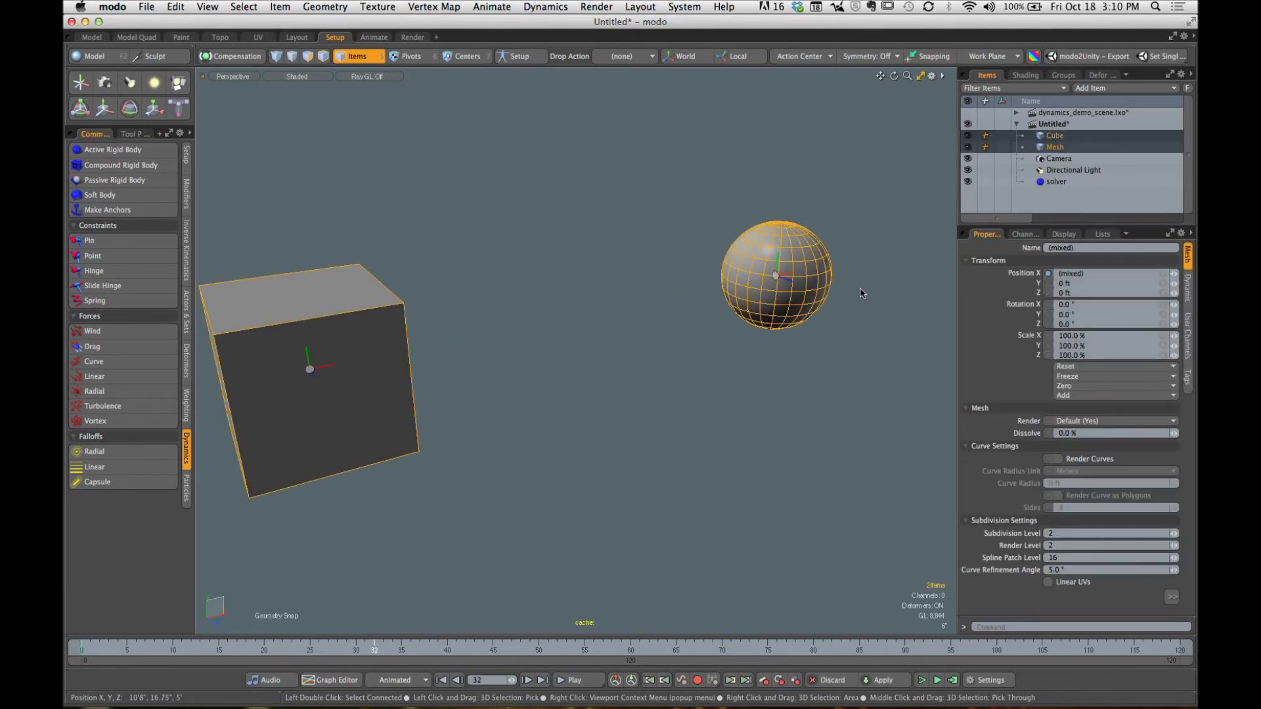
{"action": "left_click", "coordinate": [794, 368]}
{"action": "left_click", "coordinate": [776, 276]}
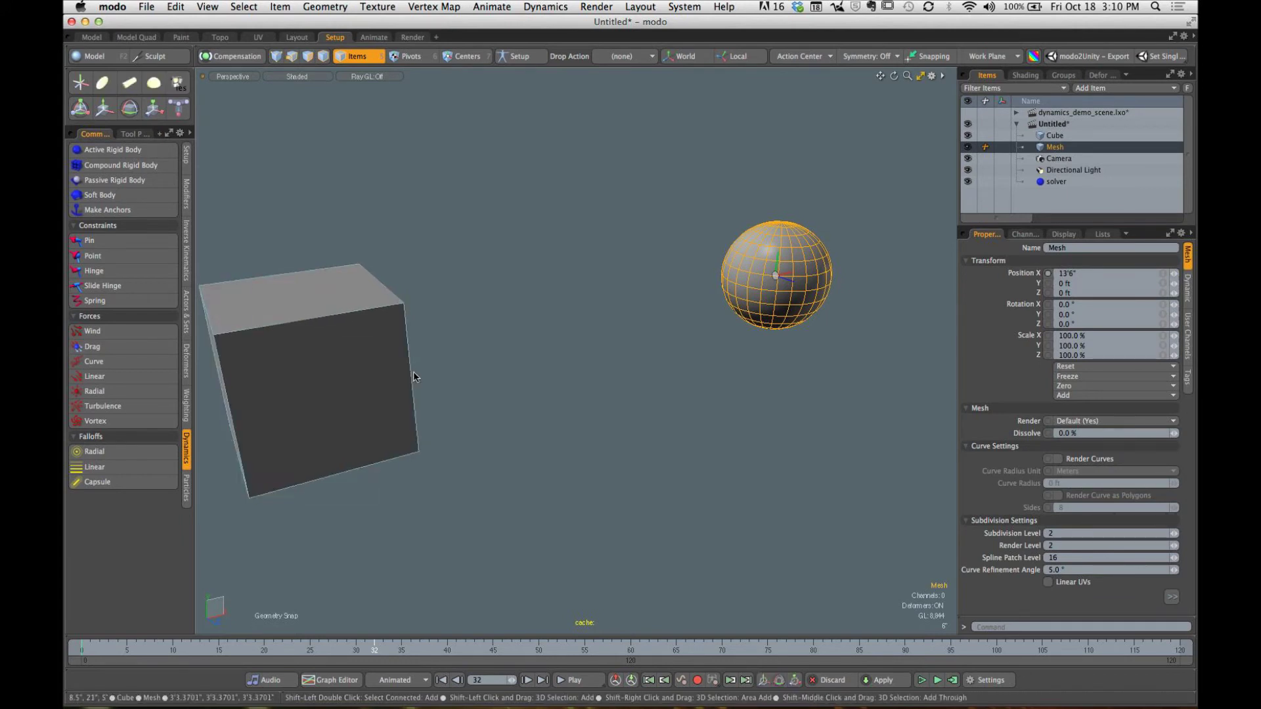
{"action": "left_click", "coordinate": [379, 363], "text": "shift"}
{"action": "left_click", "coordinate": [134, 272]}
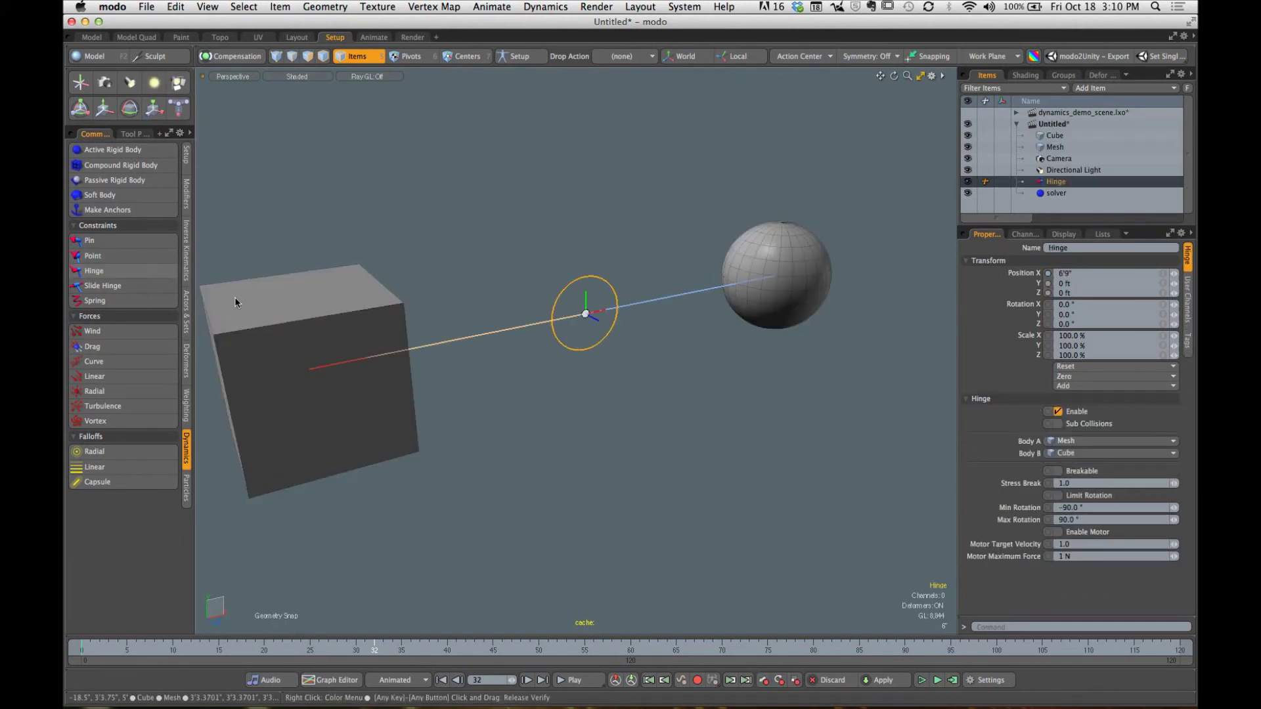
Step: Deselect the hinge, test the simulation of the sphere hinged to the cube, and stop it
{"action": "left_click", "coordinate": [671, 435]}
{"action": "left_click_drag", "start_coordinate": [671, 435], "coordinate": [621, 402], "text": "alt"}
{"action": "left_click", "coordinate": [921, 681]}
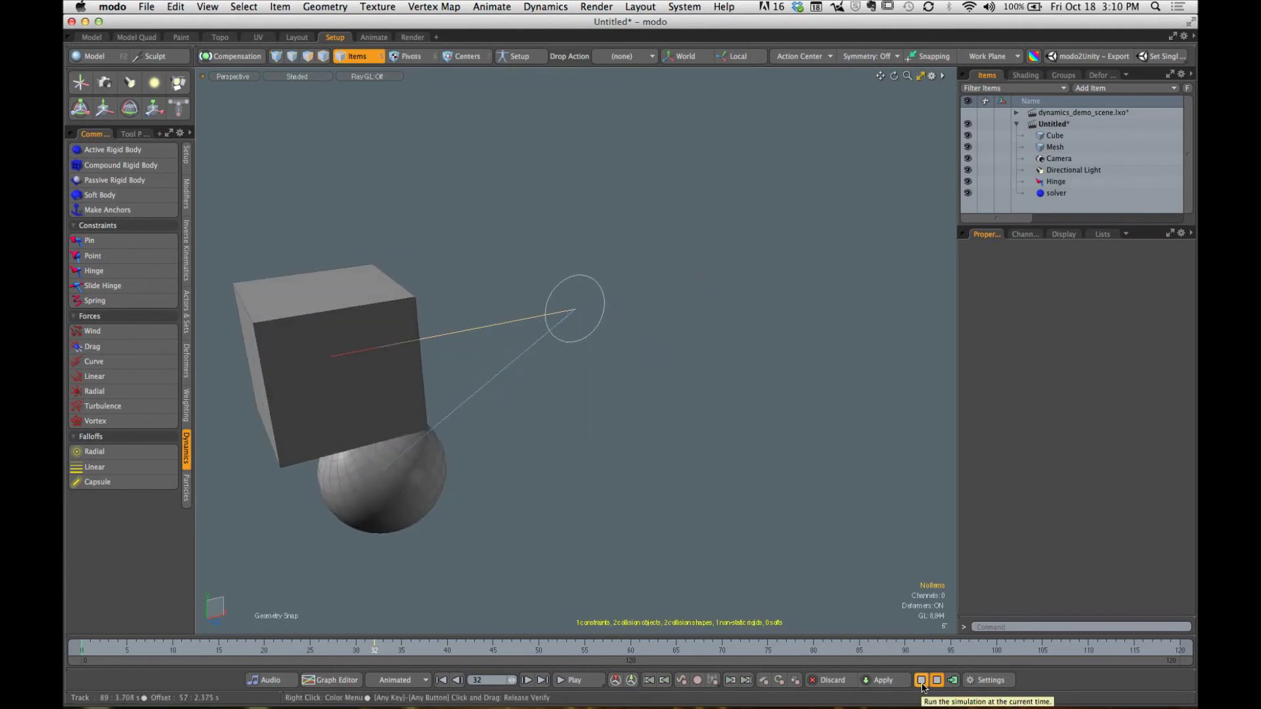
{"action": "left_click", "coordinate": [922, 681]}
{"action": "left_click_drag", "start_coordinate": [578, 381], "coordinate": [658, 422], "text": "alt"}
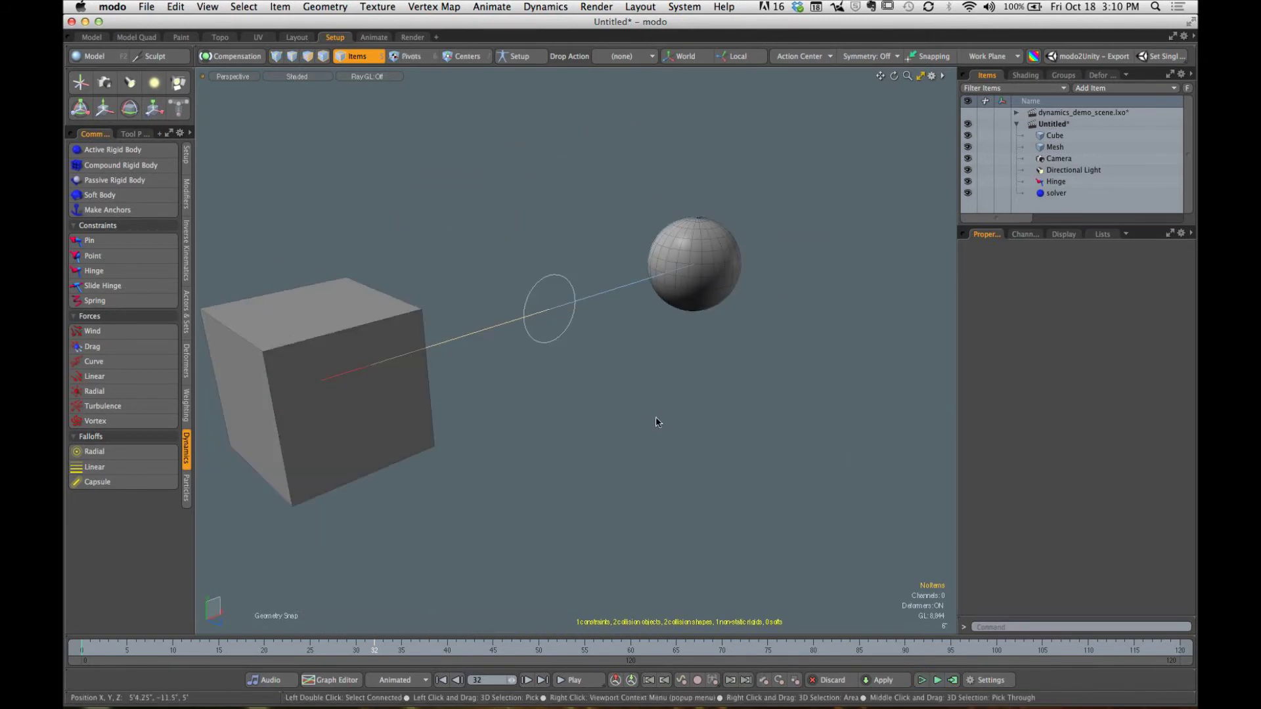
Step: Move the hinge constraint along X to 3'3.25", just outside the cube's side, and deselect it
{"action": "left_click", "coordinate": [562, 332]}
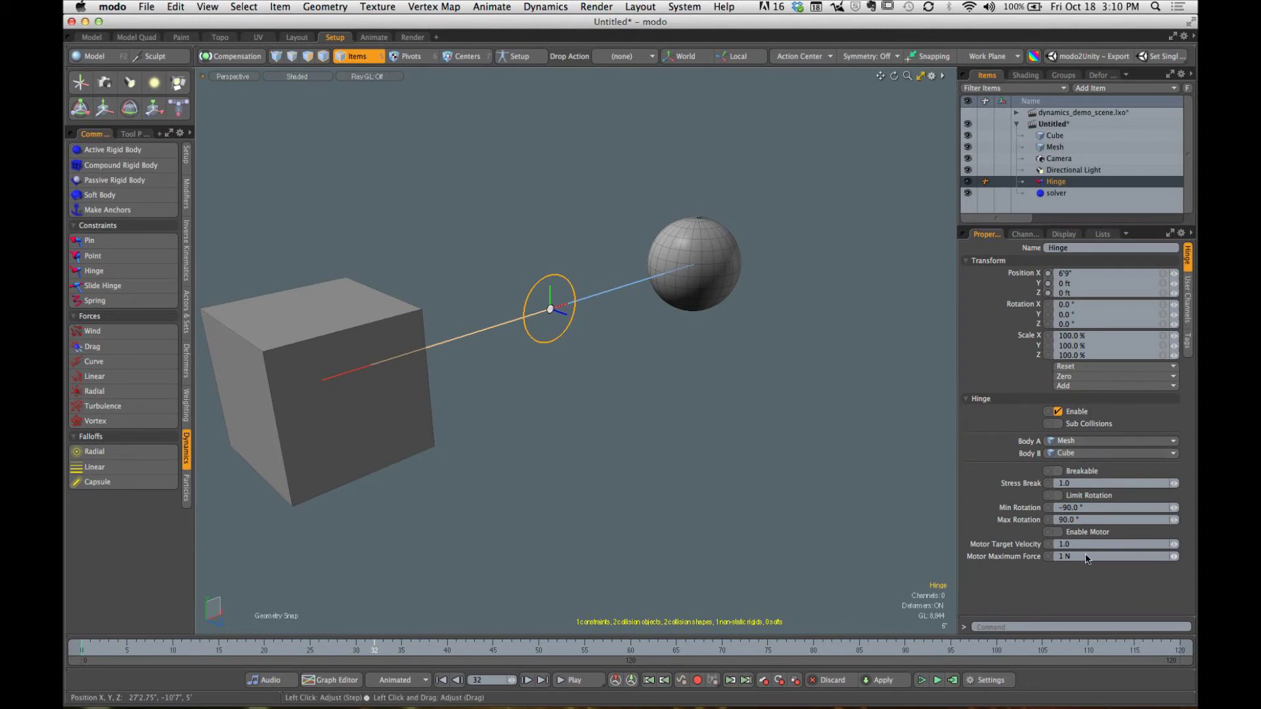
{"action": "key", "text": "e"}
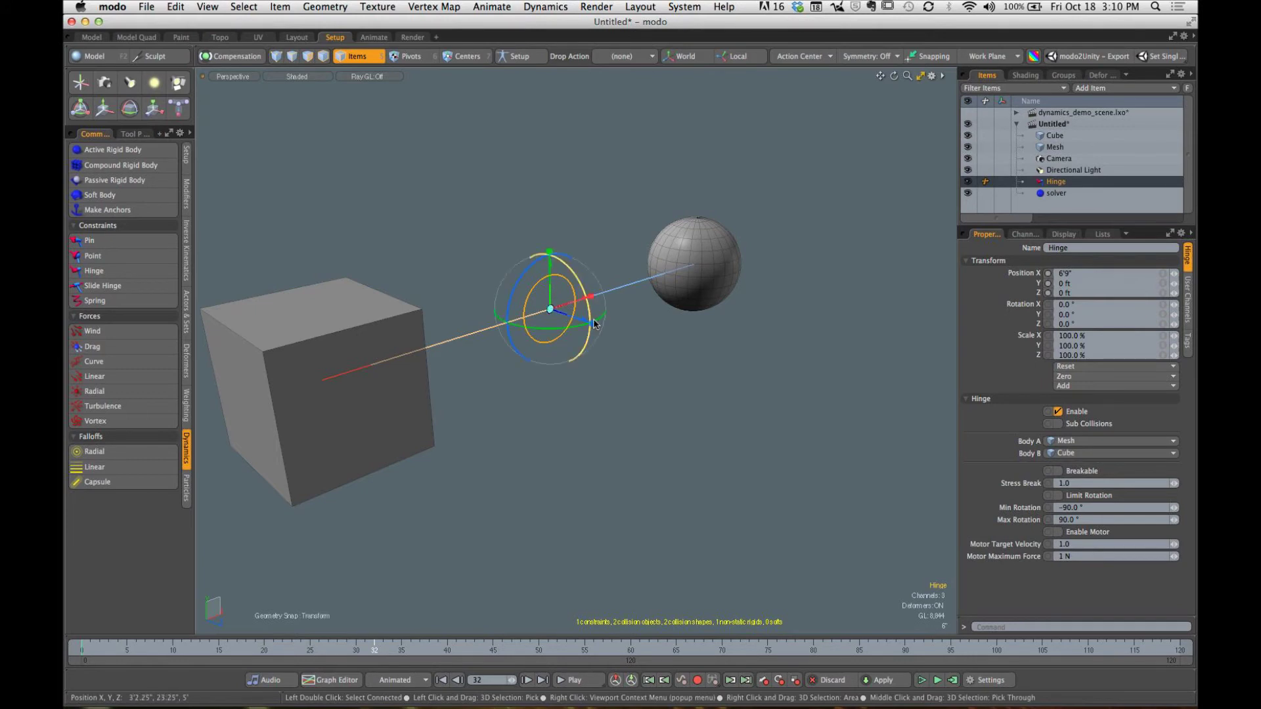
{"action": "key", "text": "y"}
{"action": "left_click_drag", "start_coordinate": [593, 323], "coordinate": [495, 330]}
{"action": "left_click_drag", "start_coordinate": [723, 433], "coordinate": [670, 384], "text": "alt"}
{"action": "key", "text": "q"}
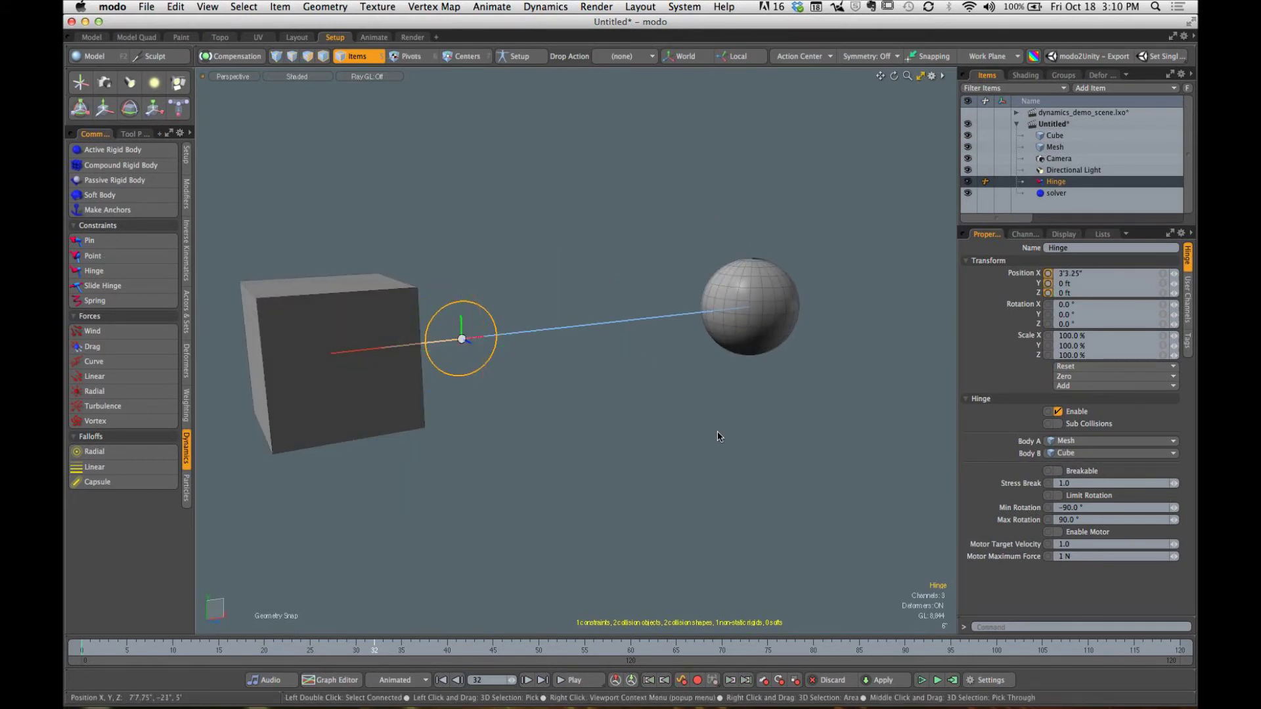
{"action": "left_click", "coordinate": [719, 436]}
{"action": "left_click_drag", "start_coordinate": [718, 436], "coordinate": [729, 431], "text": "alt"}
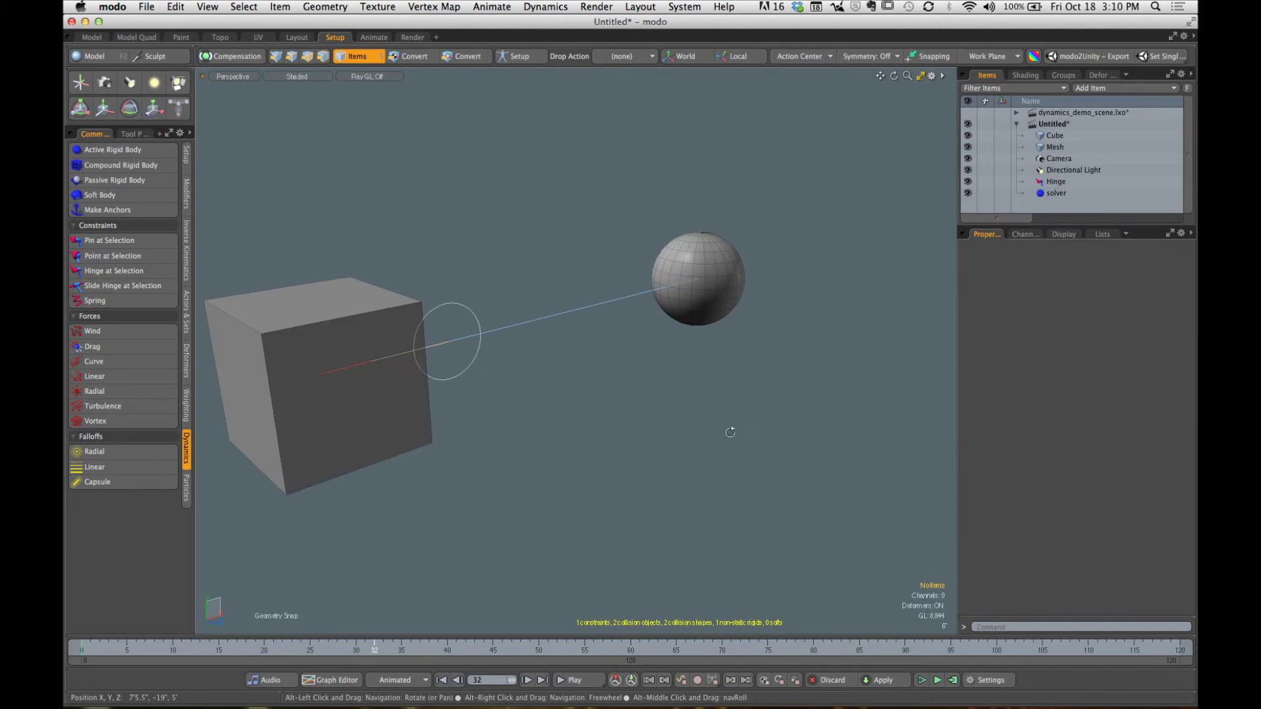
Step: Test the simulation with the hinge pivot close to the cube, and stop it
{"action": "left_click", "coordinate": [922, 681]}
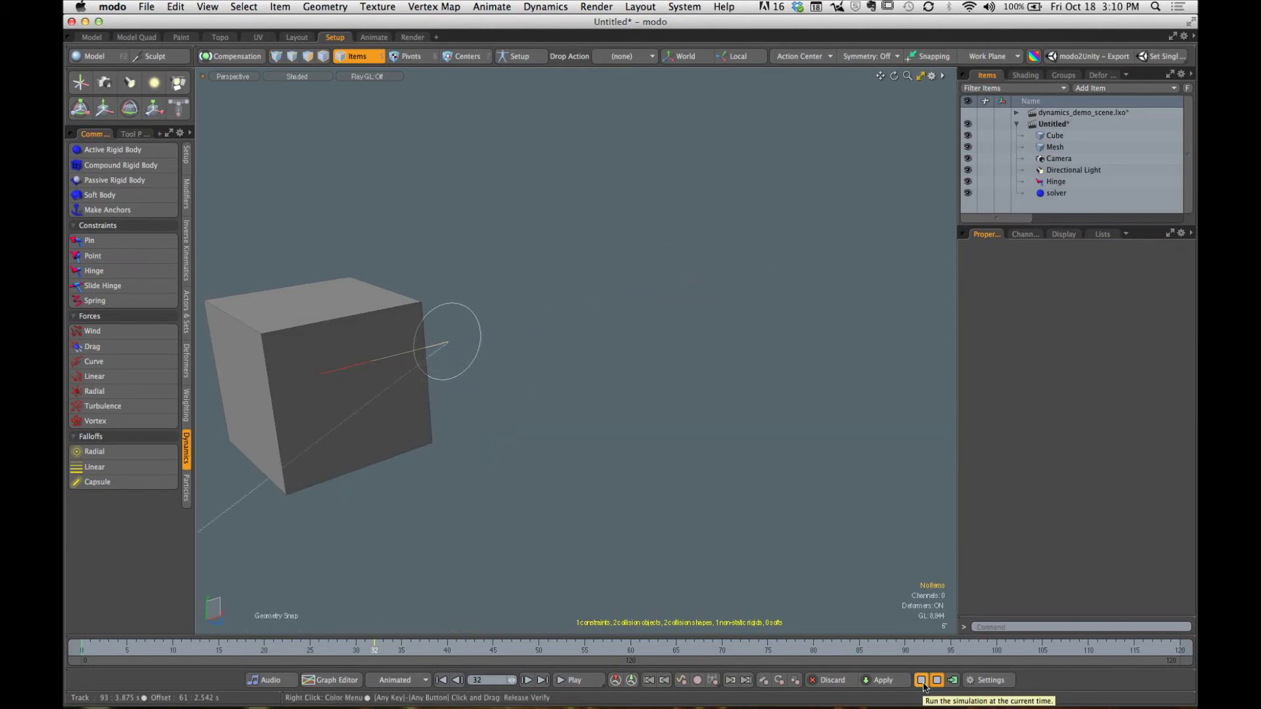
{"action": "left_click", "coordinate": [924, 683]}
{"action": "left_click_drag", "start_coordinate": [721, 381], "coordinate": [694, 386], "text": "alt"}
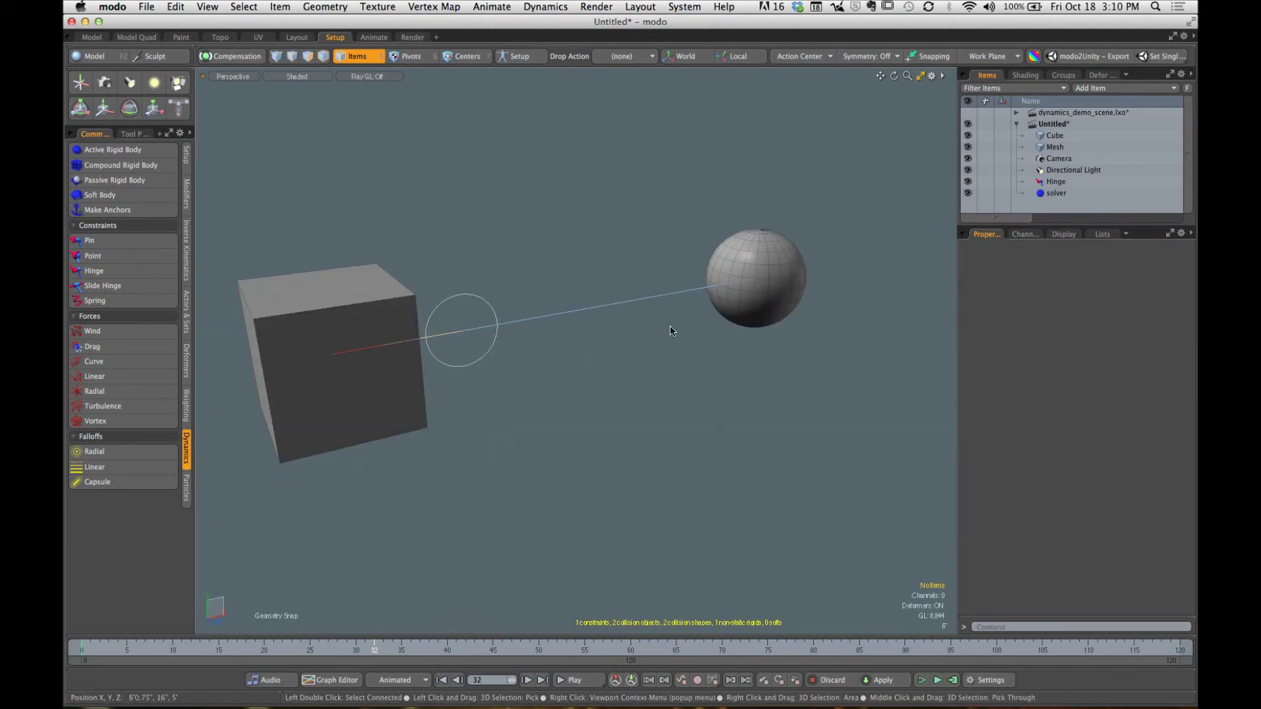
Step: Close the Untitled scene without saving, then switch to dynamics_demo_scene.lxo and expand its item list
{"action": "left_click", "coordinate": [1017, 125]}
{"action": "right_click", "coordinate": [1051, 124]}
{"action": "left_click", "coordinate": [1045, 148]}
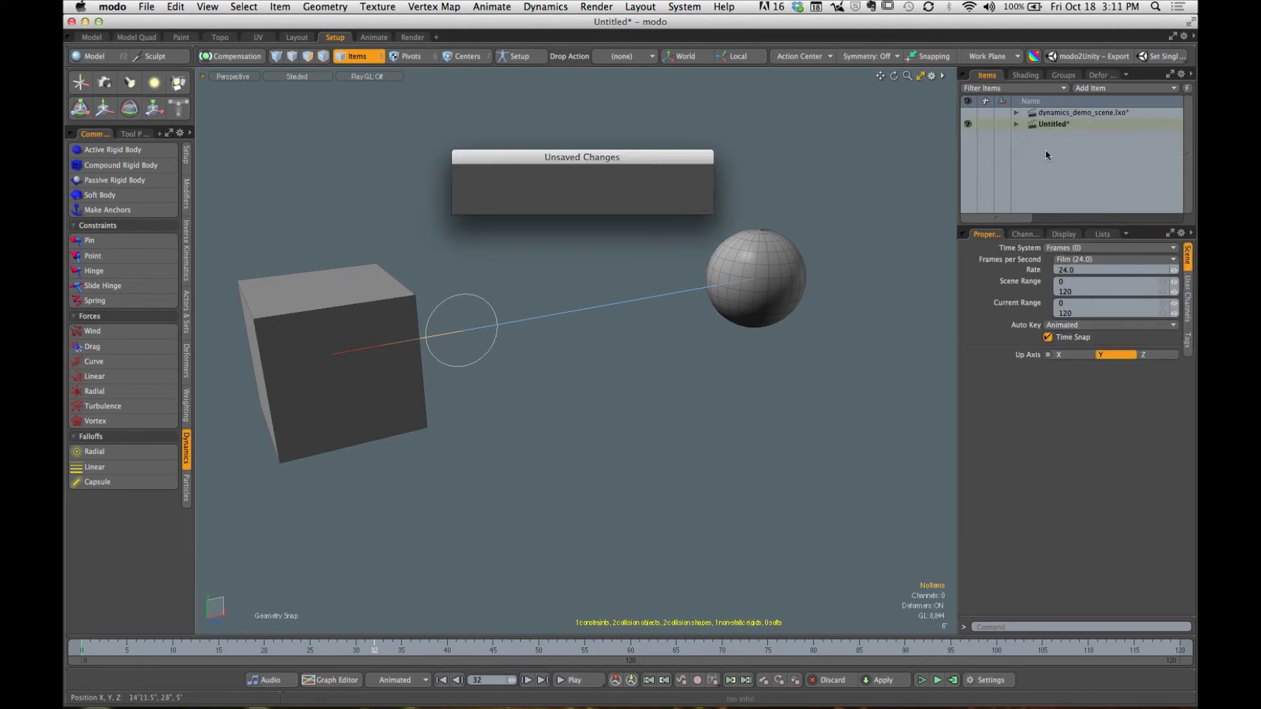
{"action": "left_click", "coordinate": [661, 189]}
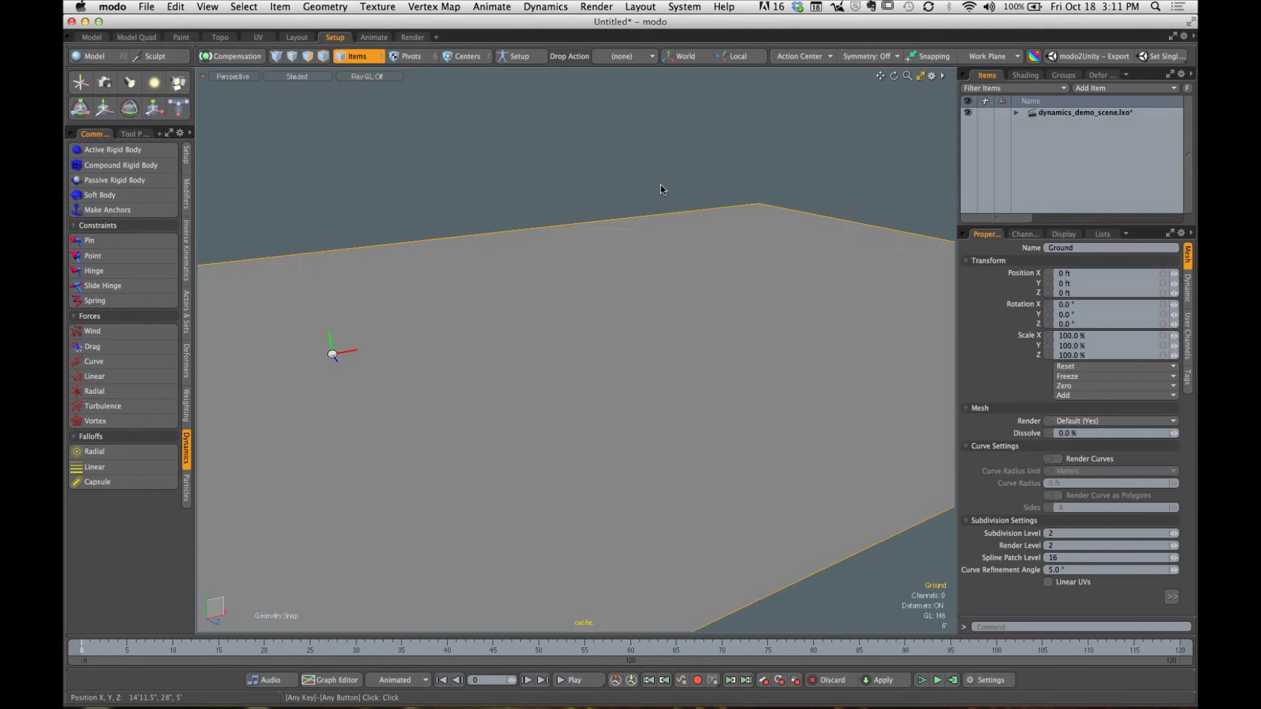
{"action": "left_click", "coordinate": [1106, 113]}
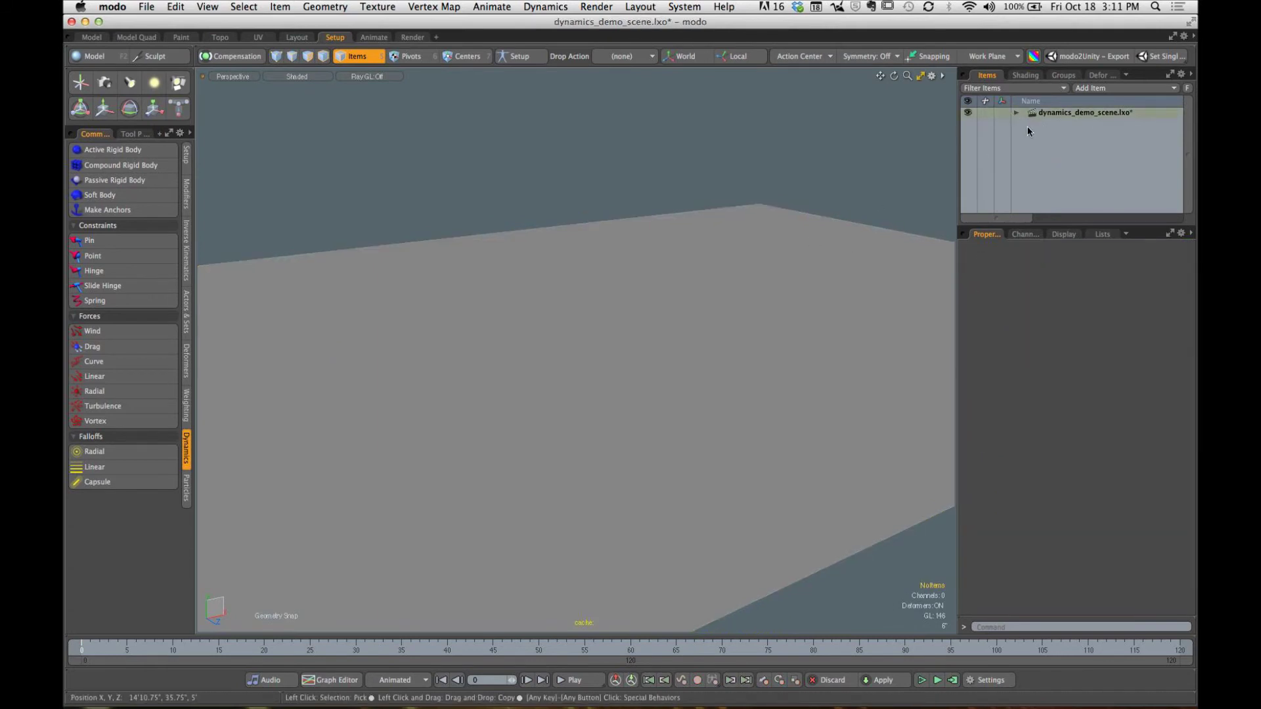
{"action": "left_click", "coordinate": [1016, 113]}
{"action": "left_click_drag", "start_coordinate": [678, 230], "coordinate": [669, 281], "text": "alt"}
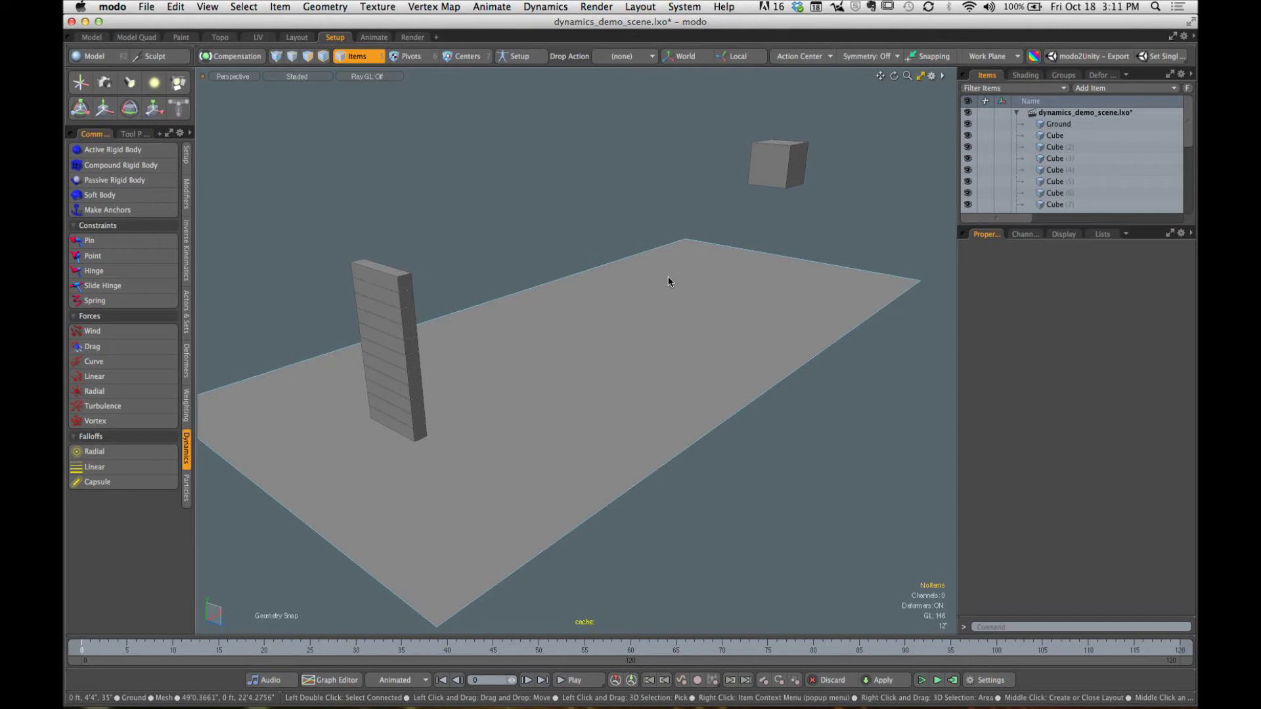
Step: Run the simulation of the large cube falling and hitting the block stack, and stop it
{"action": "left_click_drag", "start_coordinate": [712, 322], "coordinate": [742, 289], "text": "alt"}
{"action": "left_click", "coordinate": [922, 680]}
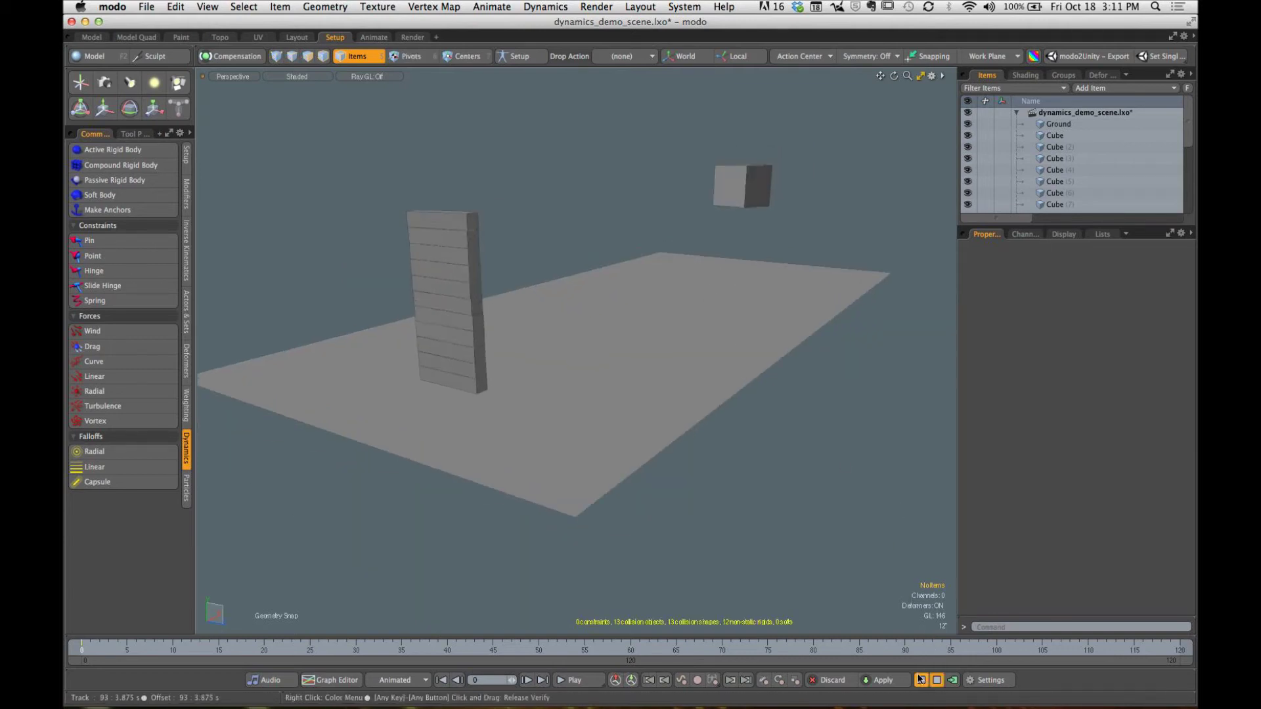
{"action": "scroll", "coordinate": [520, 362], "scroll_direction": "up", "scroll_amount": 5}
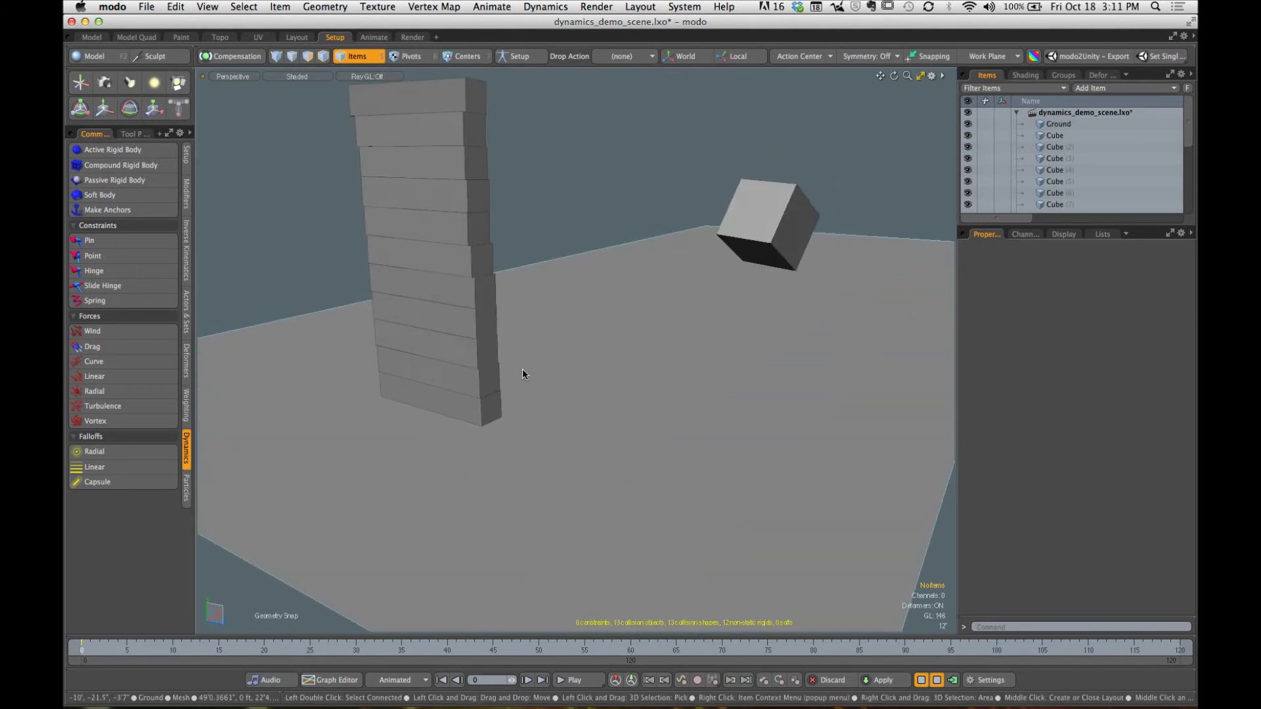
{"action": "left_click_drag", "start_coordinate": [522, 374], "coordinate": [492, 331], "text": "alt"}
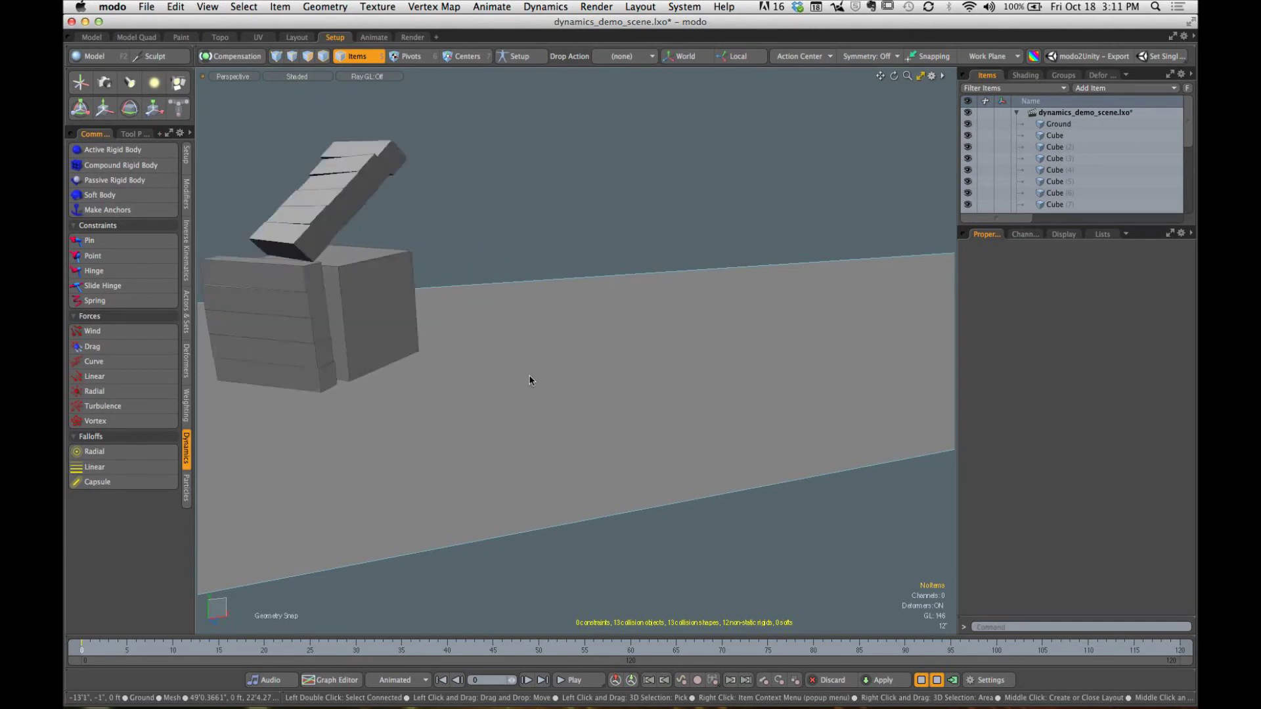
{"action": "left_click", "coordinate": [921, 680]}
Step: Switch to the Front view framed on the block stack, test the simulation there, and stop it
{"action": "left_click_drag", "start_coordinate": [369, 262], "coordinate": [424, 286], "text": "alt"}
{"action": "key", "text": "ctrl+space"}
{"action": "left_click", "coordinate": [465, 308]}
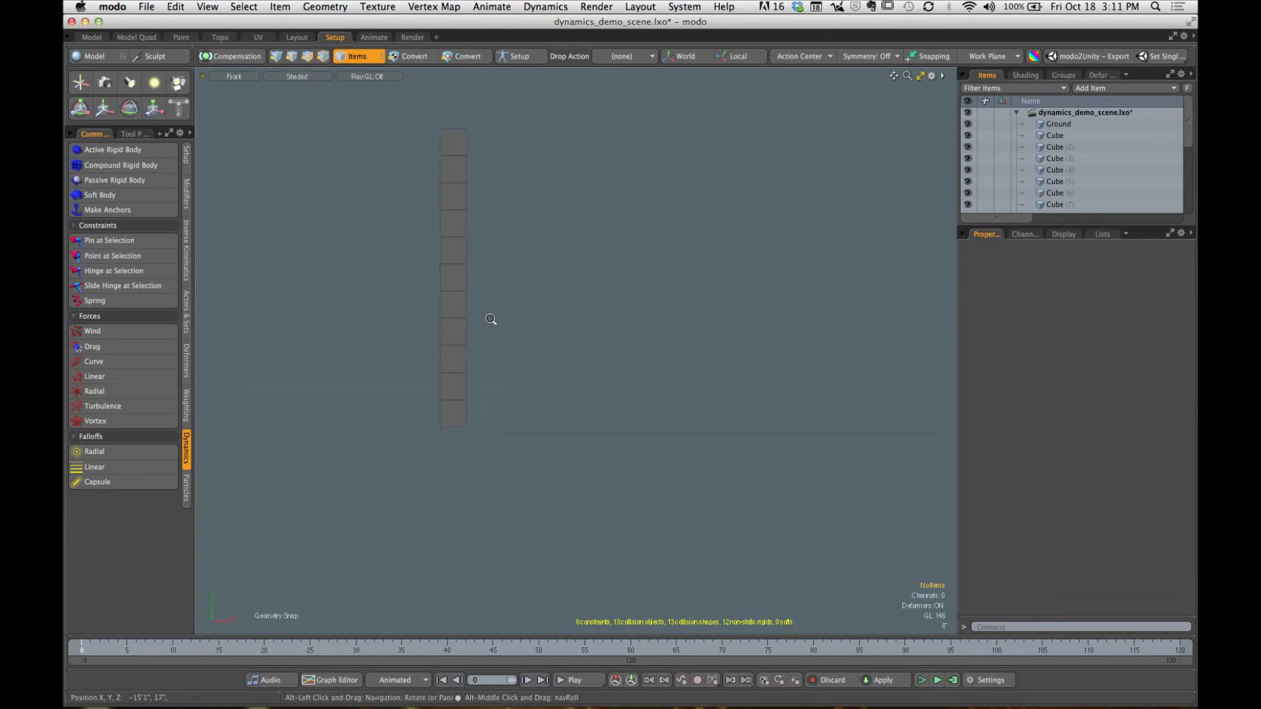
{"action": "left_click_drag", "start_coordinate": [491, 320], "coordinate": [518, 335], "text": "ctrl+alt"}
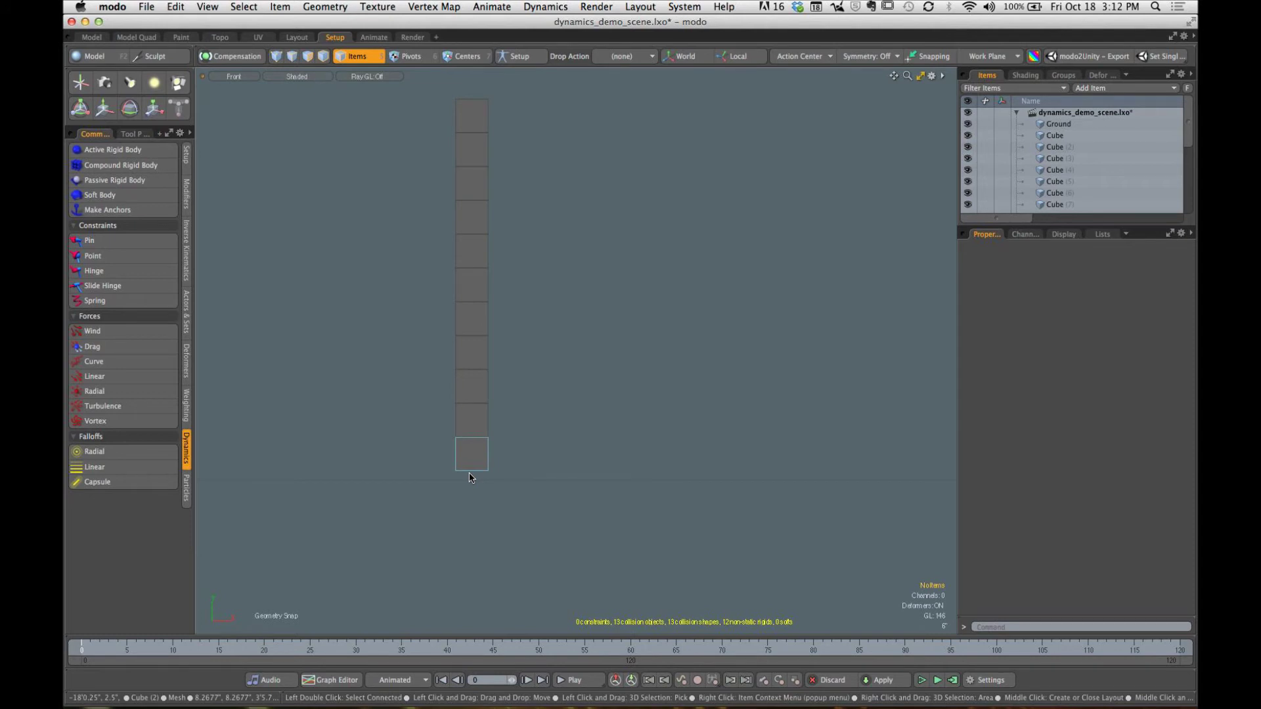
{"action": "left_click", "coordinate": [921, 681]}
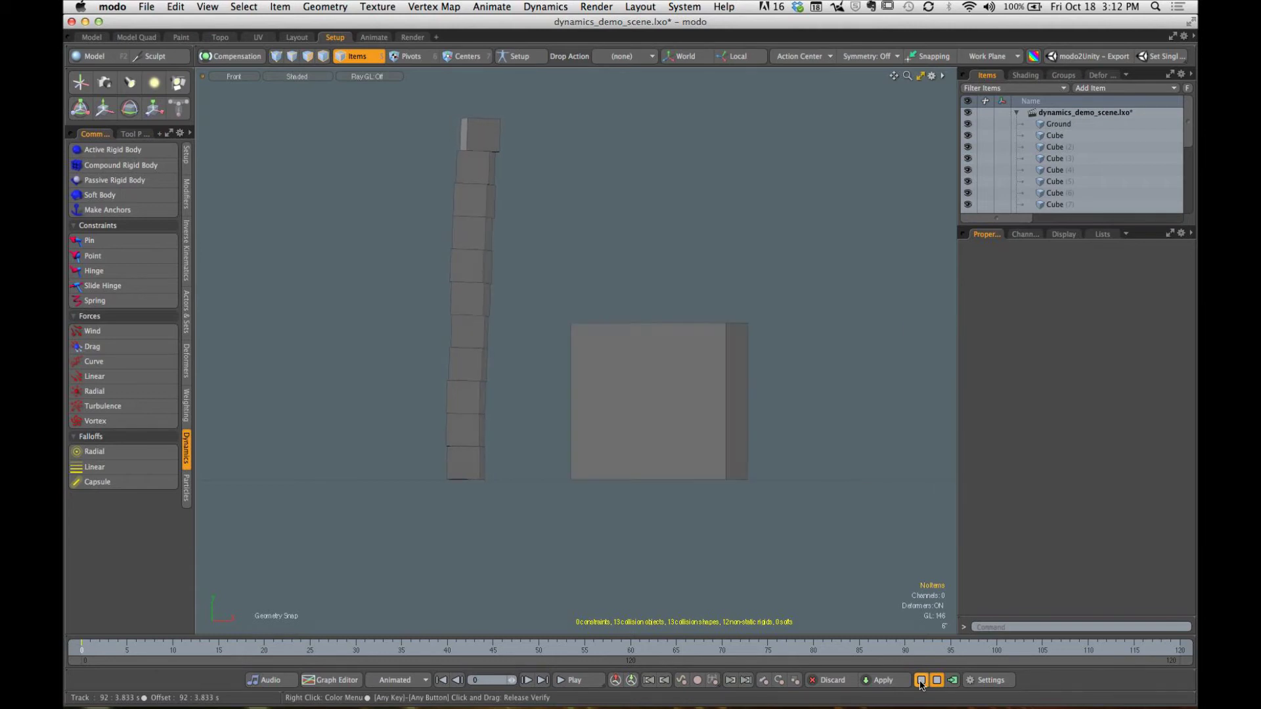
{"action": "left_click", "coordinate": [921, 681]}
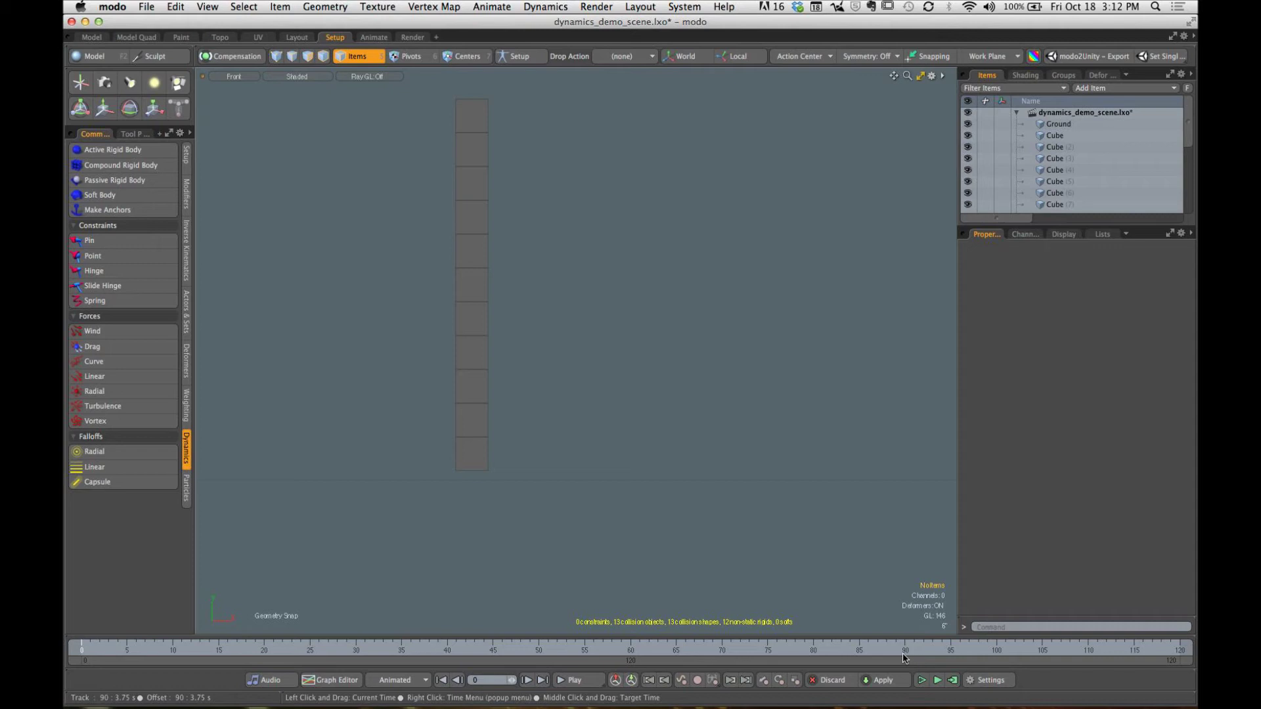
Step: Show the bottom block's dynamics properties and examine its Wake On options, keeping Trigger
{"action": "left_click", "coordinate": [471, 460]}
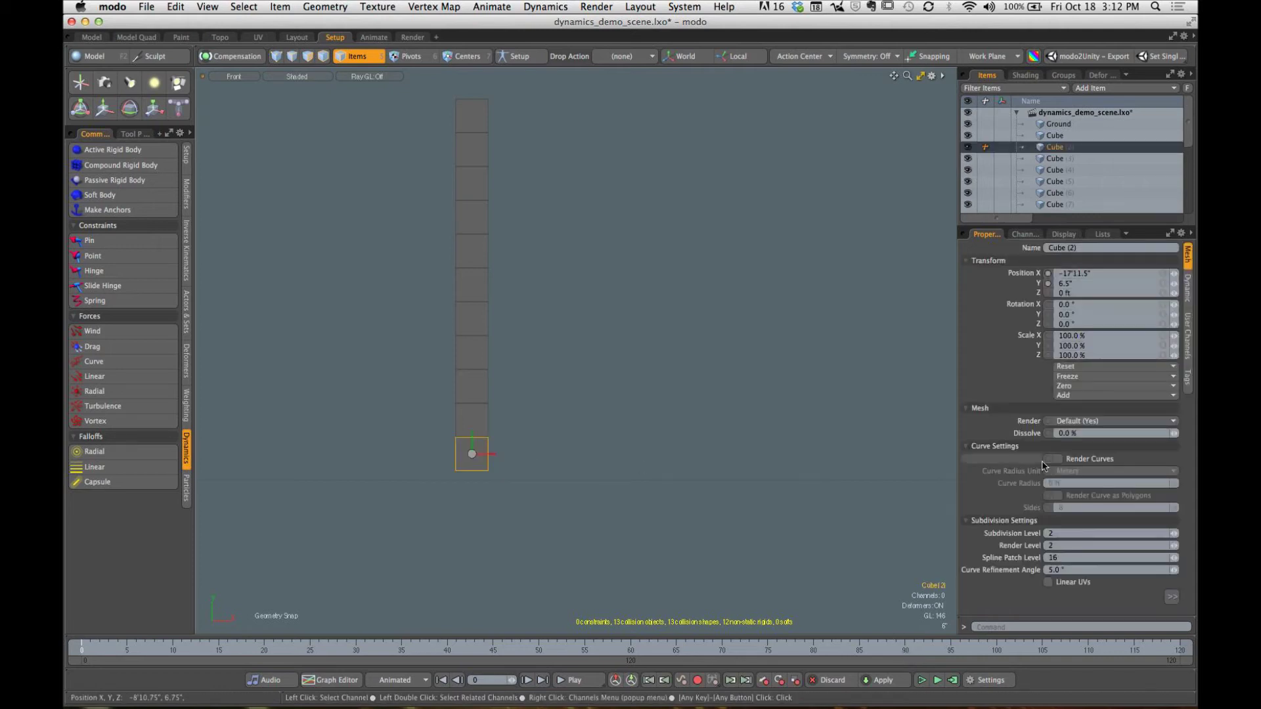
{"action": "left_click", "coordinate": [1186, 287]}
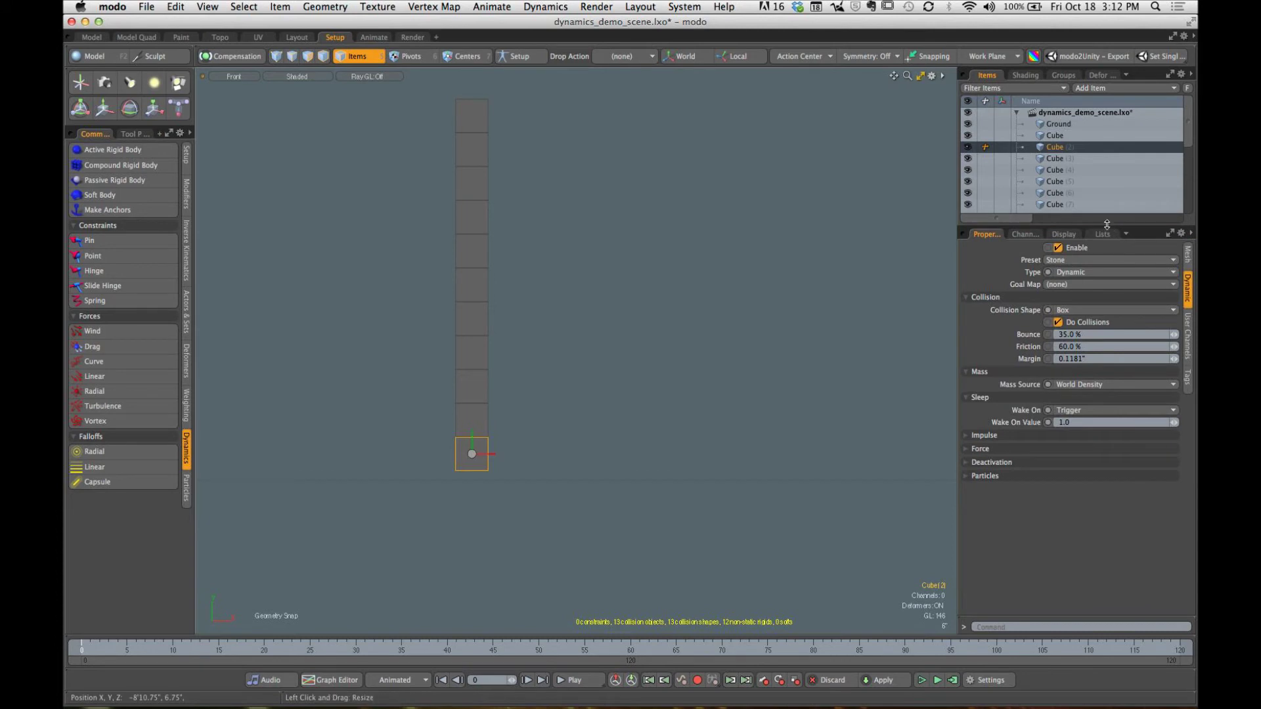
{"action": "left_click_drag", "start_coordinate": [1107, 224], "coordinate": [1107, 186]}
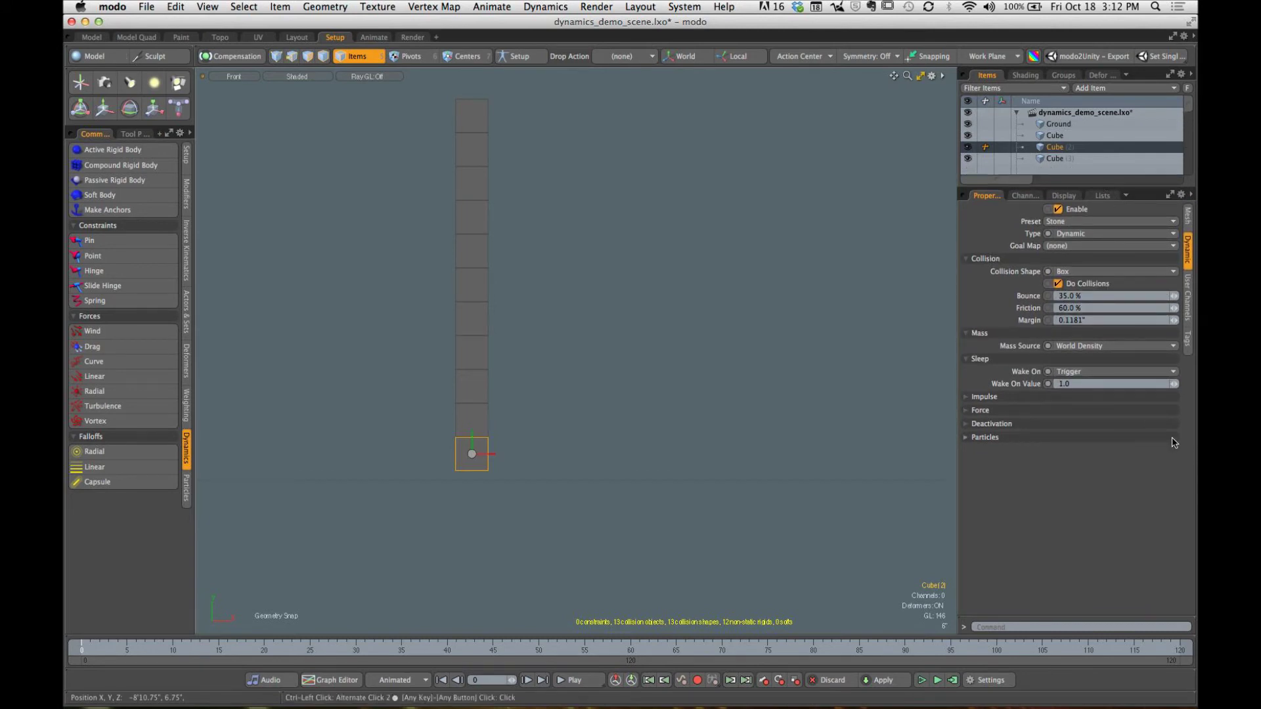
{"action": "left_click", "coordinate": [1111, 375]}
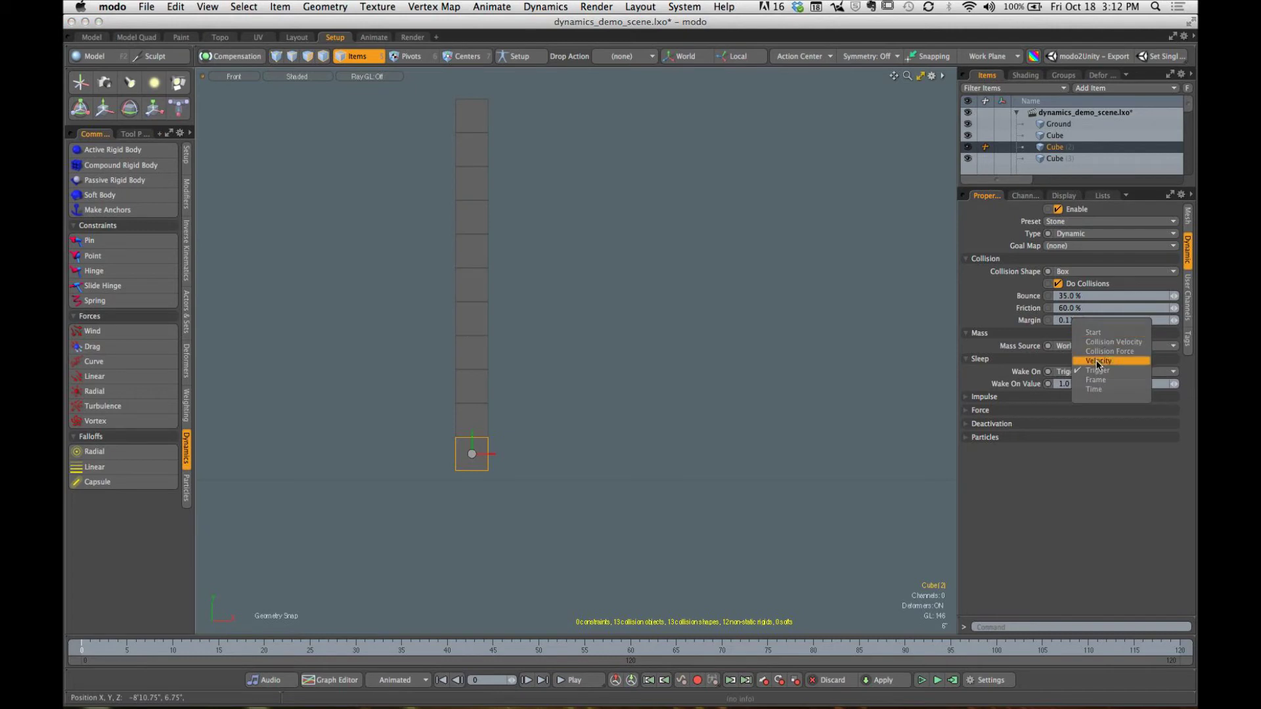
{"action": "left_click", "coordinate": [1089, 471]}
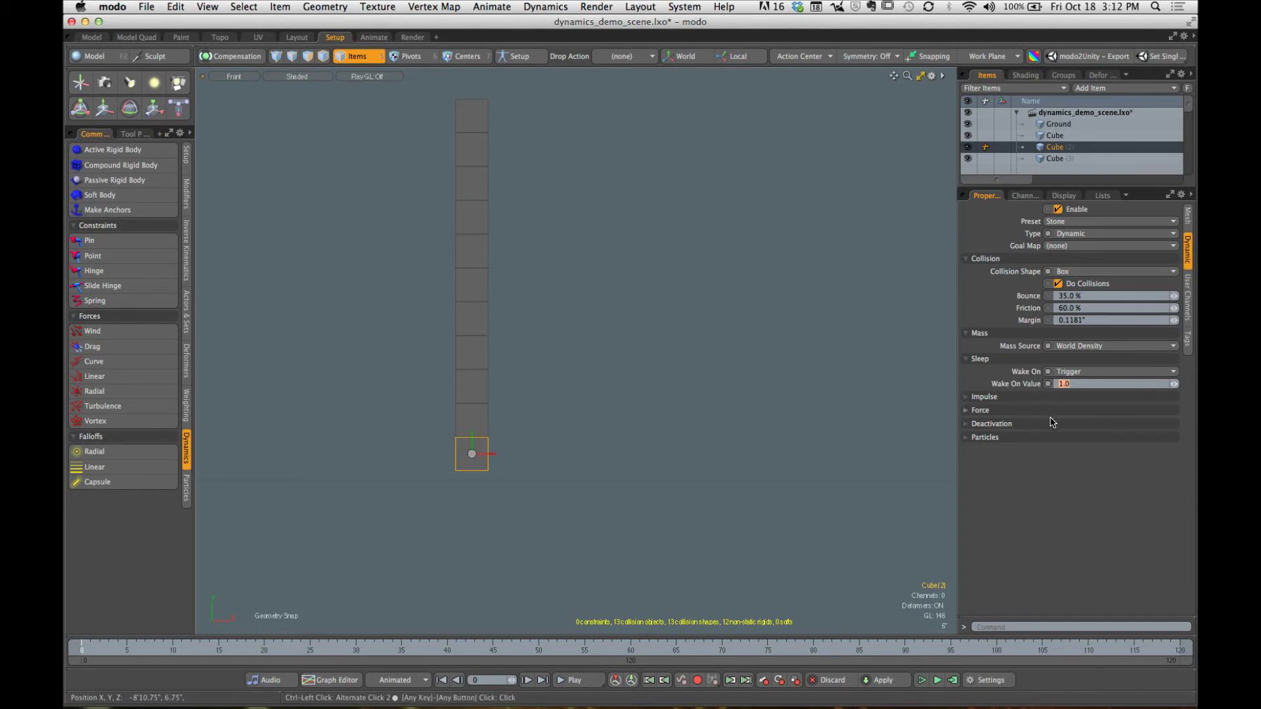
Step: Select all eleven blocks of the stack, from the second block upward and then the bottom block
{"action": "left_click", "coordinate": [484, 418]}
{"action": "left_click", "coordinate": [487, 395], "text": "shift"}
{"action": "left_click", "coordinate": [485, 355], "text": "shift"}
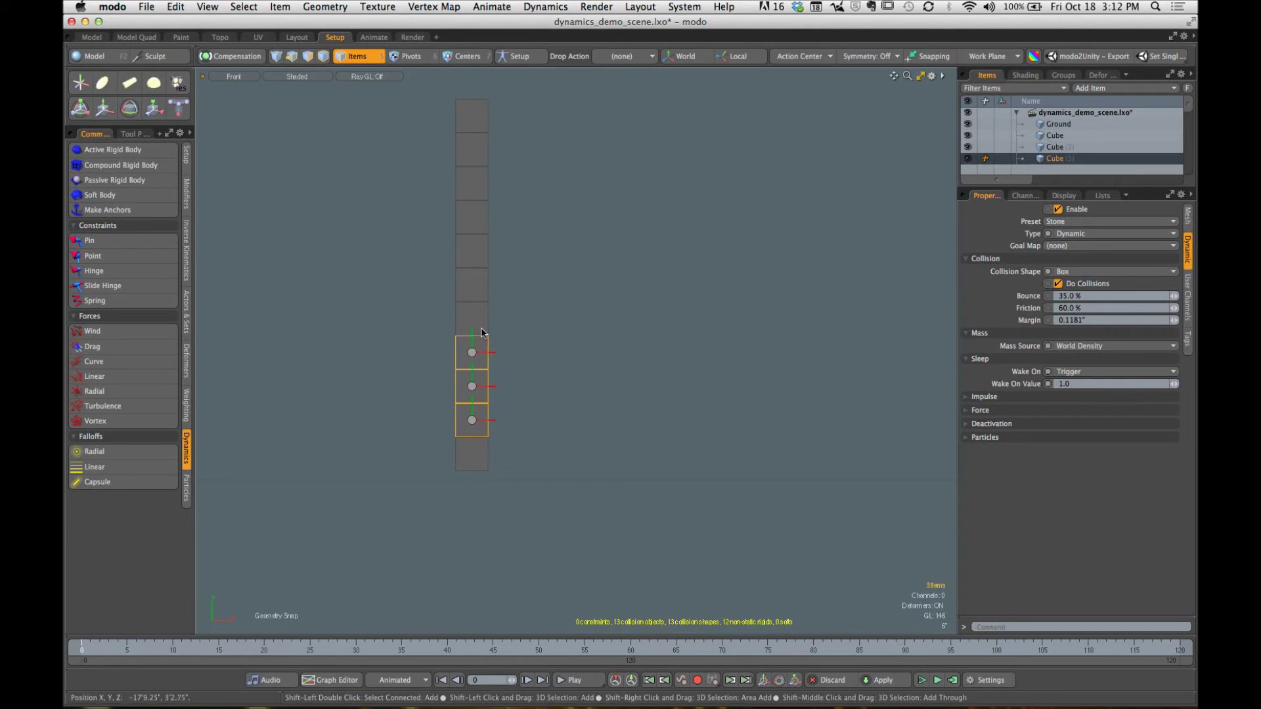
{"action": "left_click", "coordinate": [487, 331], "text": "shift"}
{"action": "left_click", "coordinate": [486, 286], "text": "shift"}
{"action": "left_click", "coordinate": [488, 253], "text": "shift"}
{"action": "left_click", "coordinate": [490, 227], "text": "shift"}
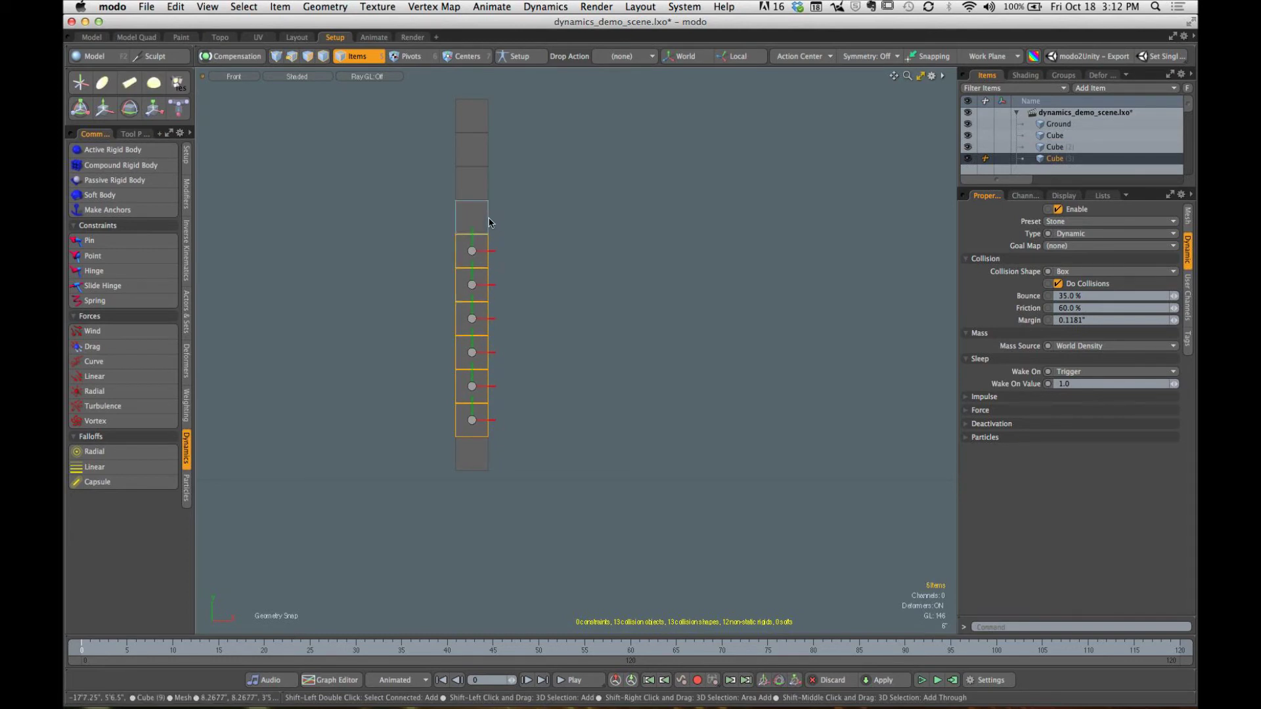
{"action": "left_click", "coordinate": [491, 195], "text": "shift"}
{"action": "left_click", "coordinate": [488, 156], "text": "shift"}
{"action": "left_click", "coordinate": [487, 122], "text": "shift"}
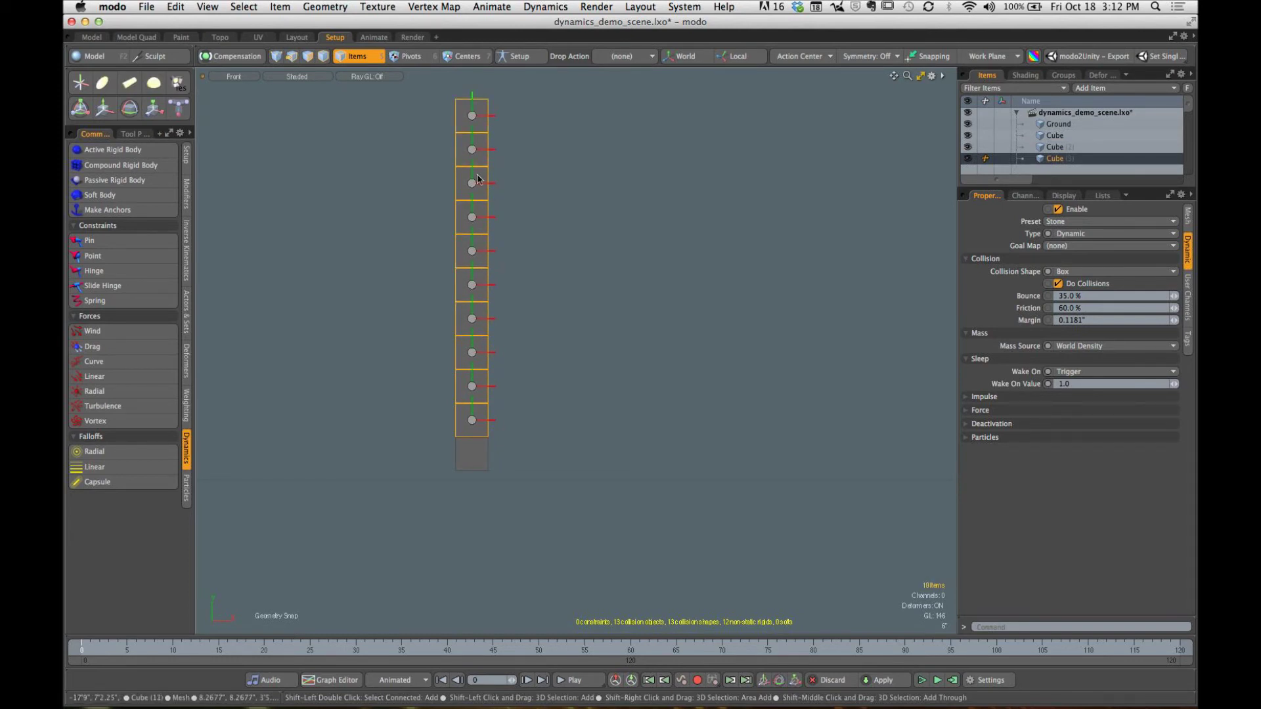
{"action": "left_click", "coordinate": [474, 466], "text": "shift"}
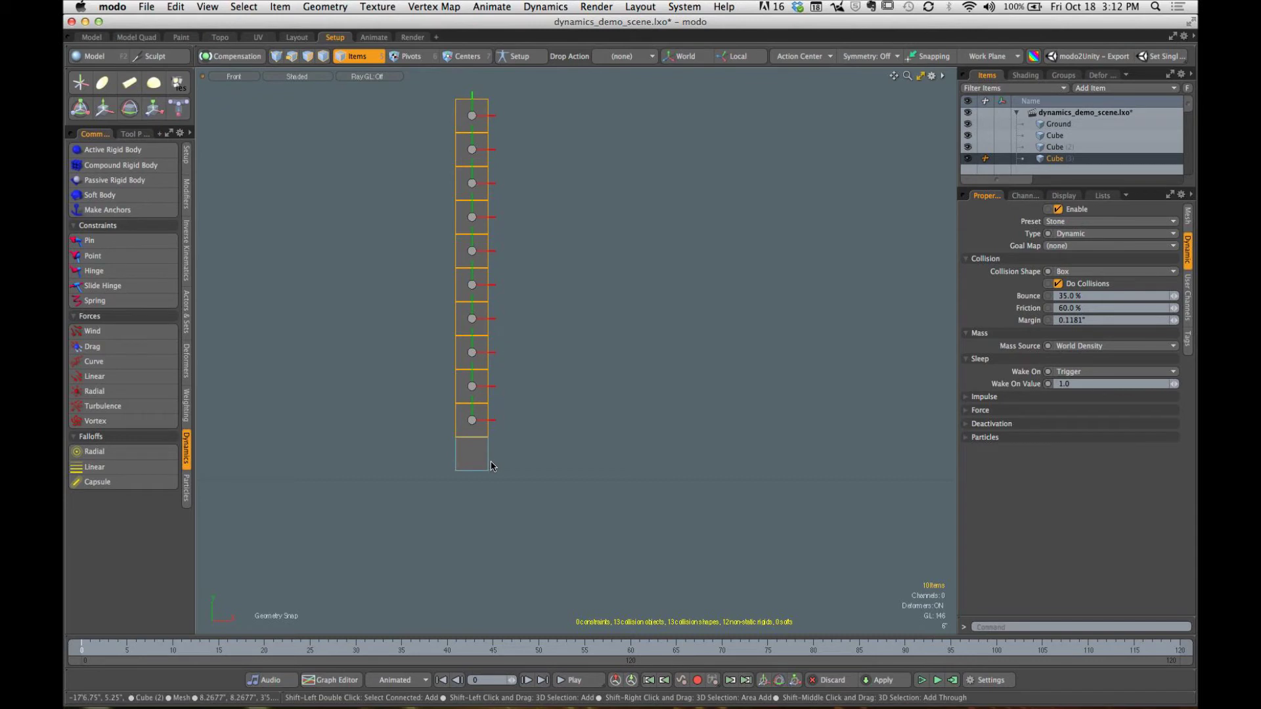
Step: Cache the simulation and scrub the timeline to frame 95, where the large cube nears the stack
{"action": "left_click", "coordinate": [953, 681]}
{"action": "left_click", "coordinate": [696, 176]}
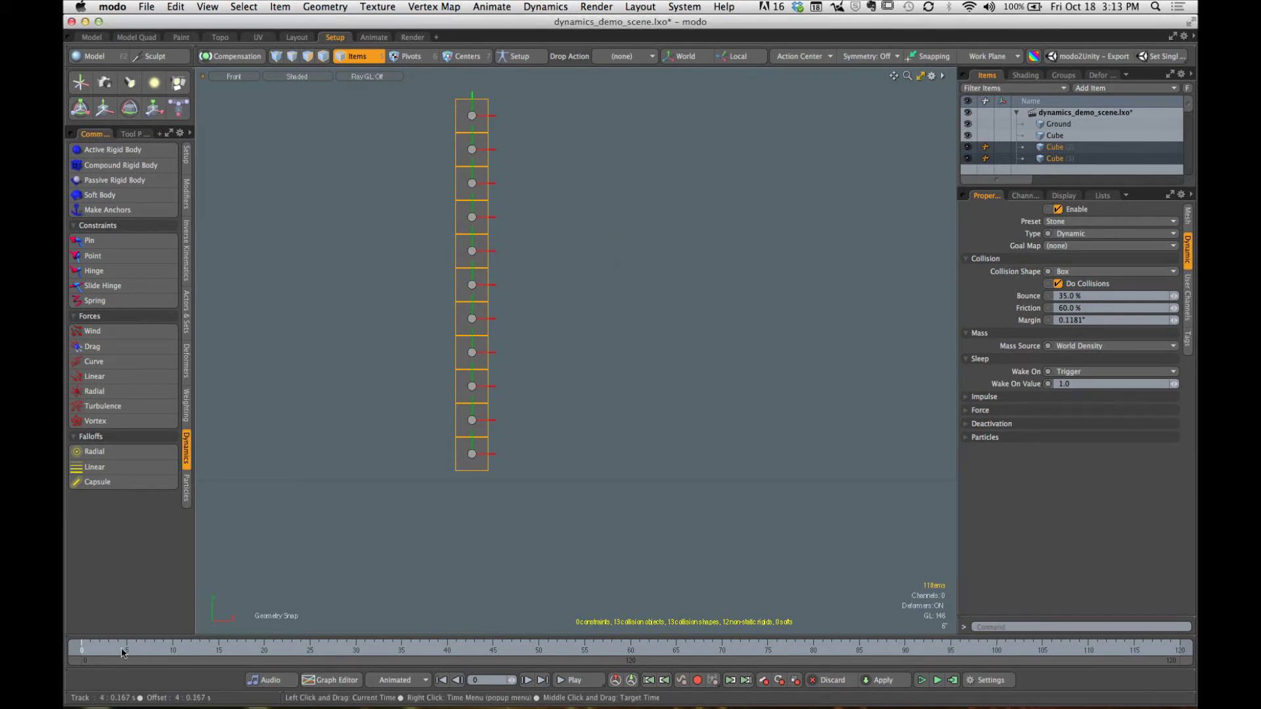
{"action": "left_click_drag", "start_coordinate": [120, 650], "coordinate": [950, 650]}
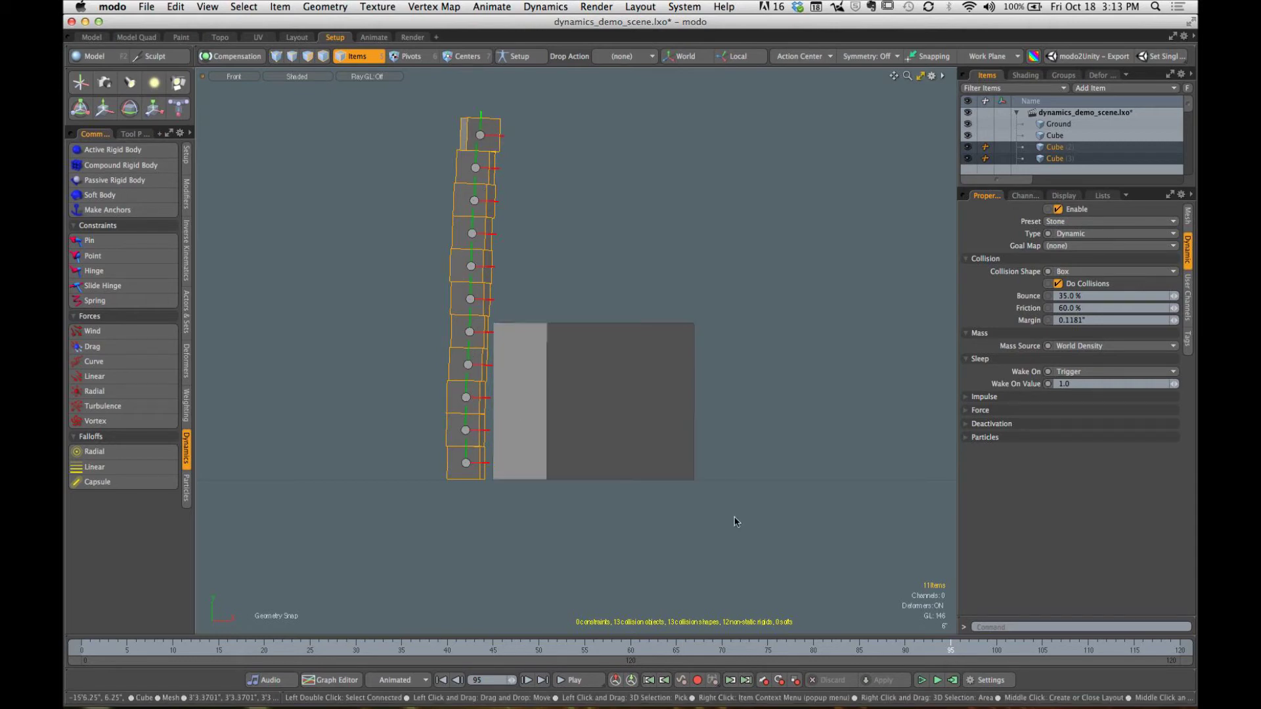
Step: Keyframe the selected blocks' Wake On Value at 1.0 on frame 95 and at 0.0 on frame 94
{"action": "left_click", "coordinate": [1048, 384]}
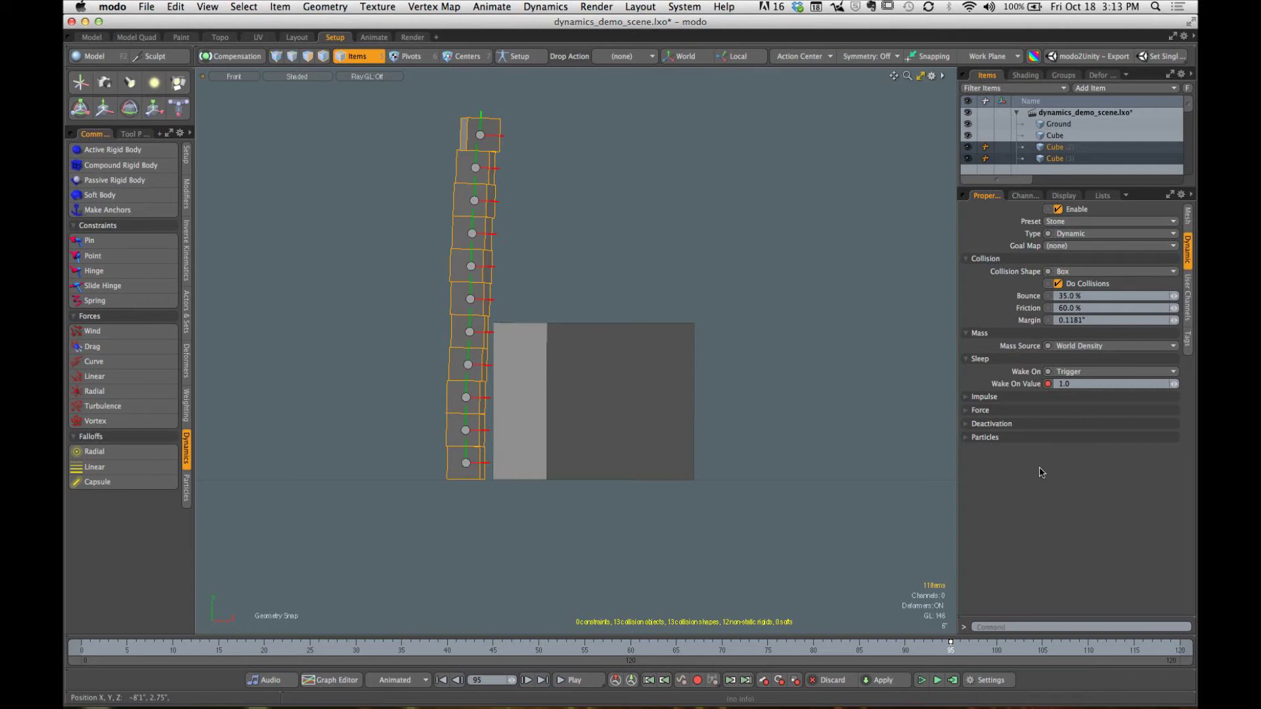
{"action": "key", "text": "Left"}
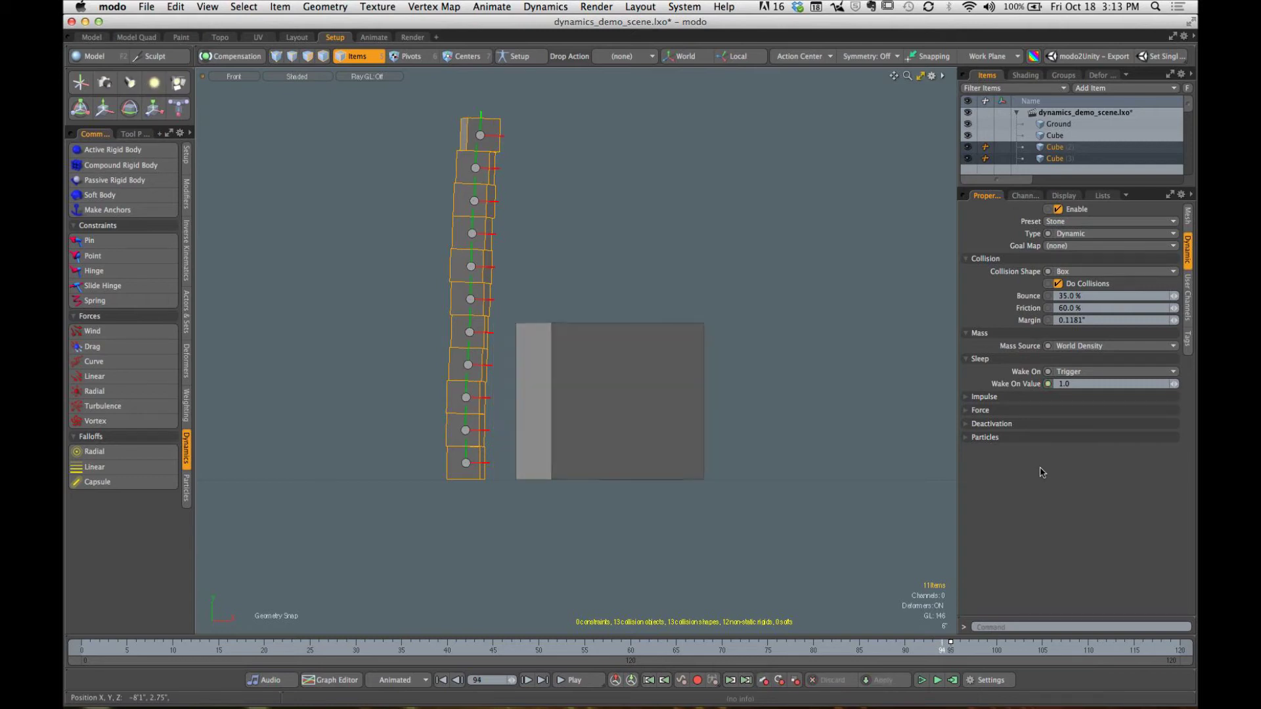
{"action": "left_click", "coordinate": [1072, 384]}
{"action": "type", "text": "0"}
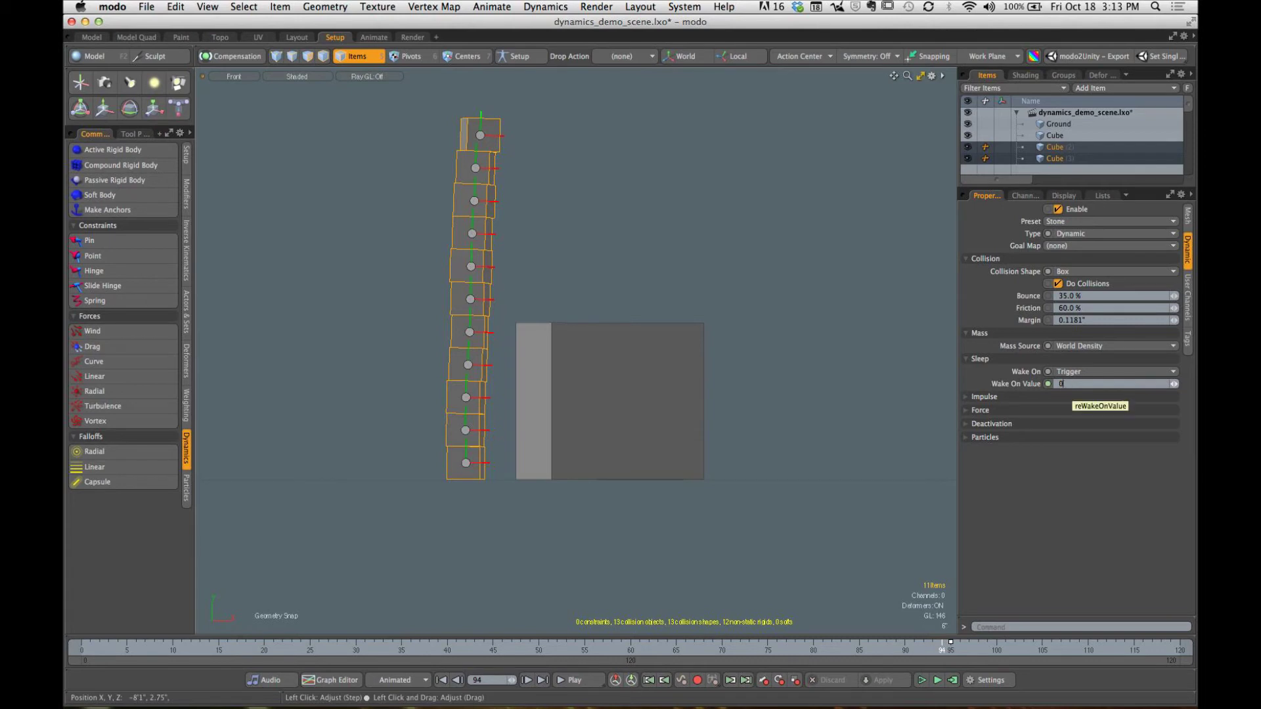
{"action": "key", "text": "Return"}
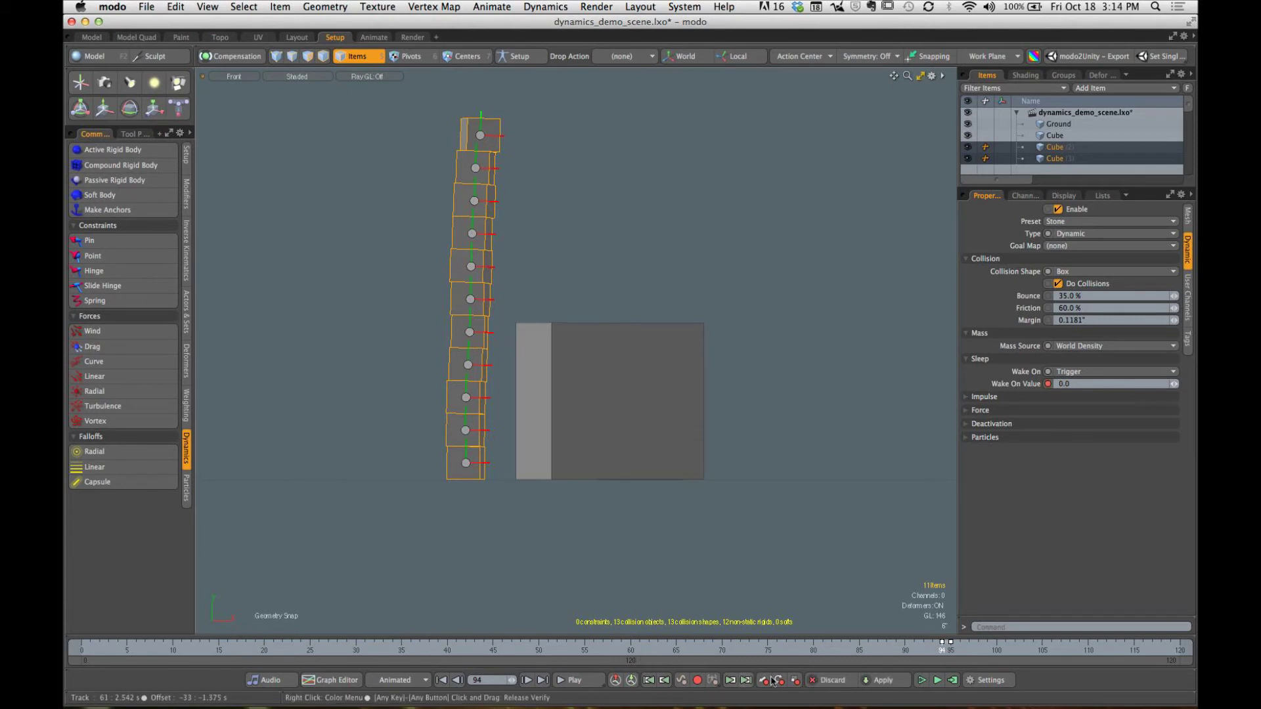
Step: Test the simulation with the keyframed Wake On Value, and stop it
{"action": "left_click", "coordinate": [922, 679]}
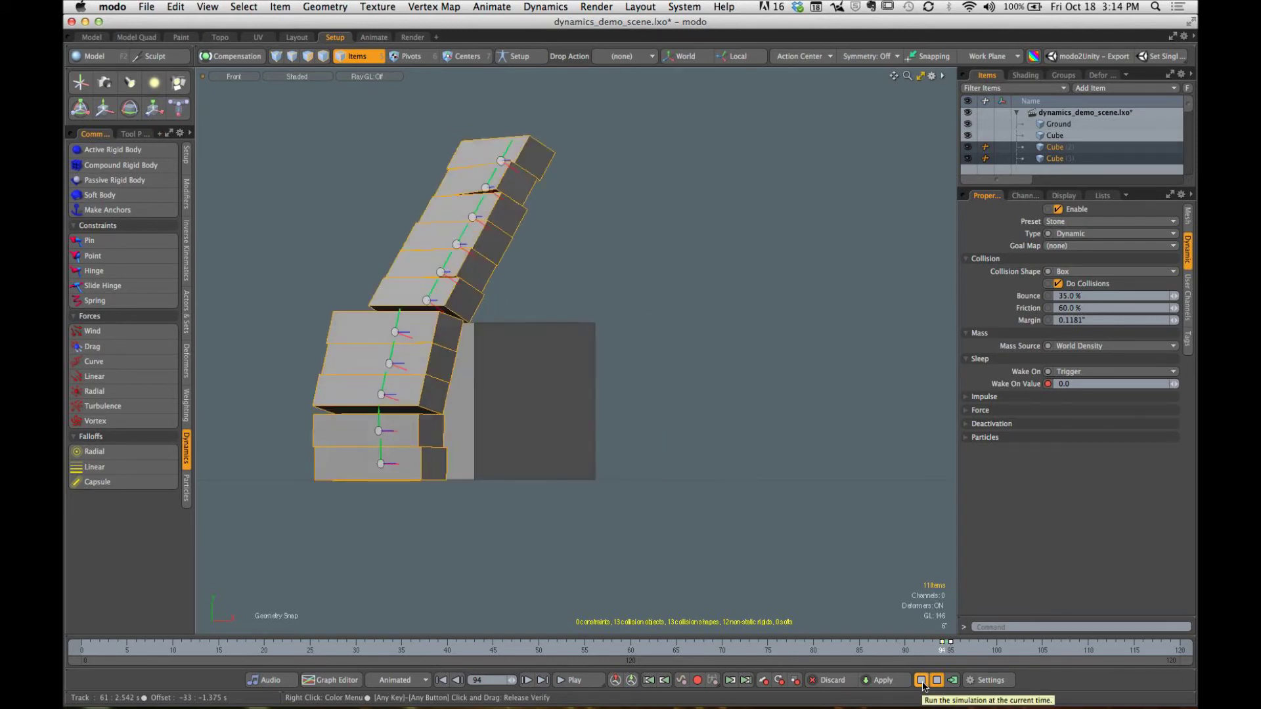
{"action": "left_click", "coordinate": [921, 680]}
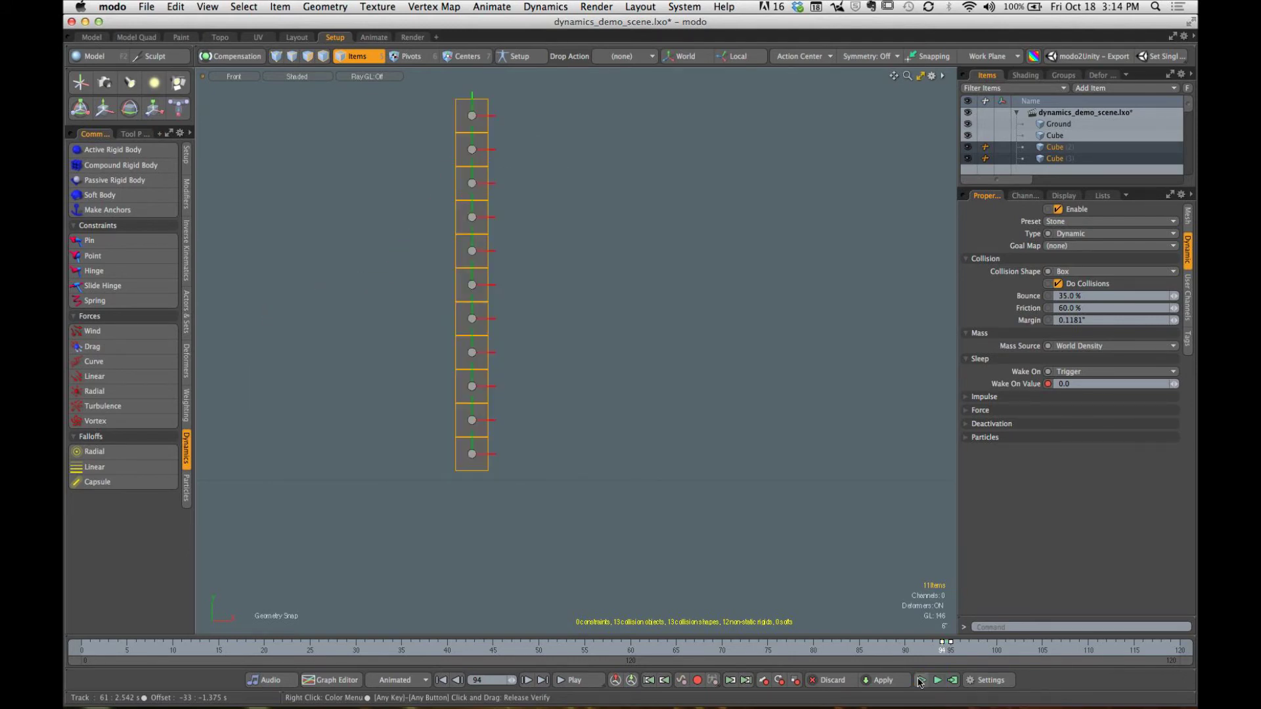
Step: Compute the dynamics simulation and play it back from frame 0
{"action": "left_click", "coordinate": [952, 680]}
{"action": "left_click", "coordinate": [689, 191]}
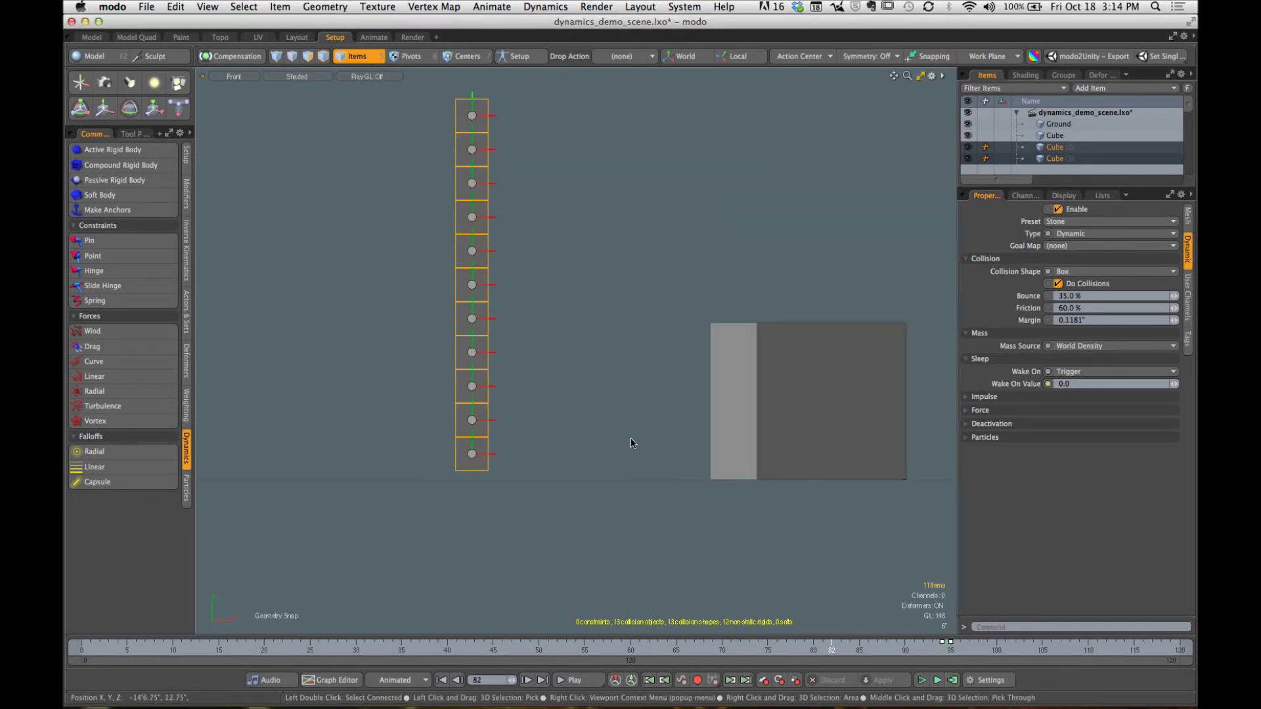
{"action": "left_click", "coordinate": [823, 650]}
{"action": "left_click_drag", "start_coordinate": [822, 650], "coordinate": [82, 651]}
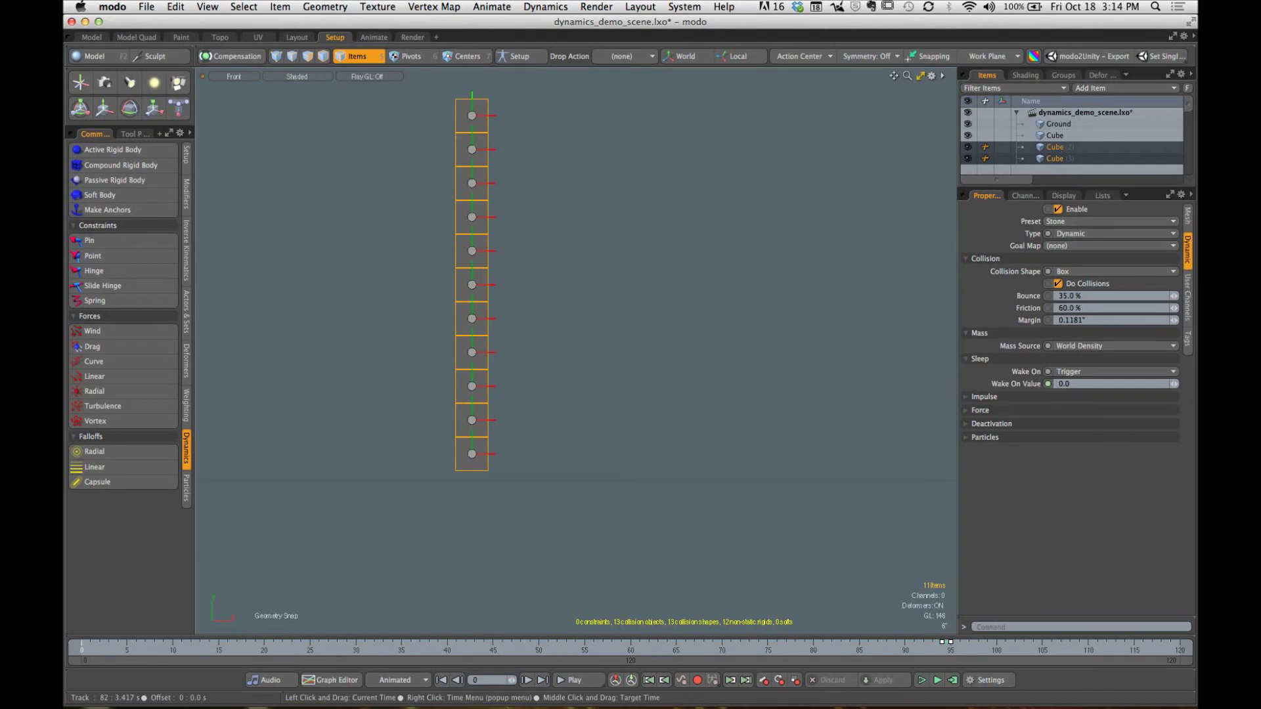
{"action": "left_click", "coordinate": [568, 681]}
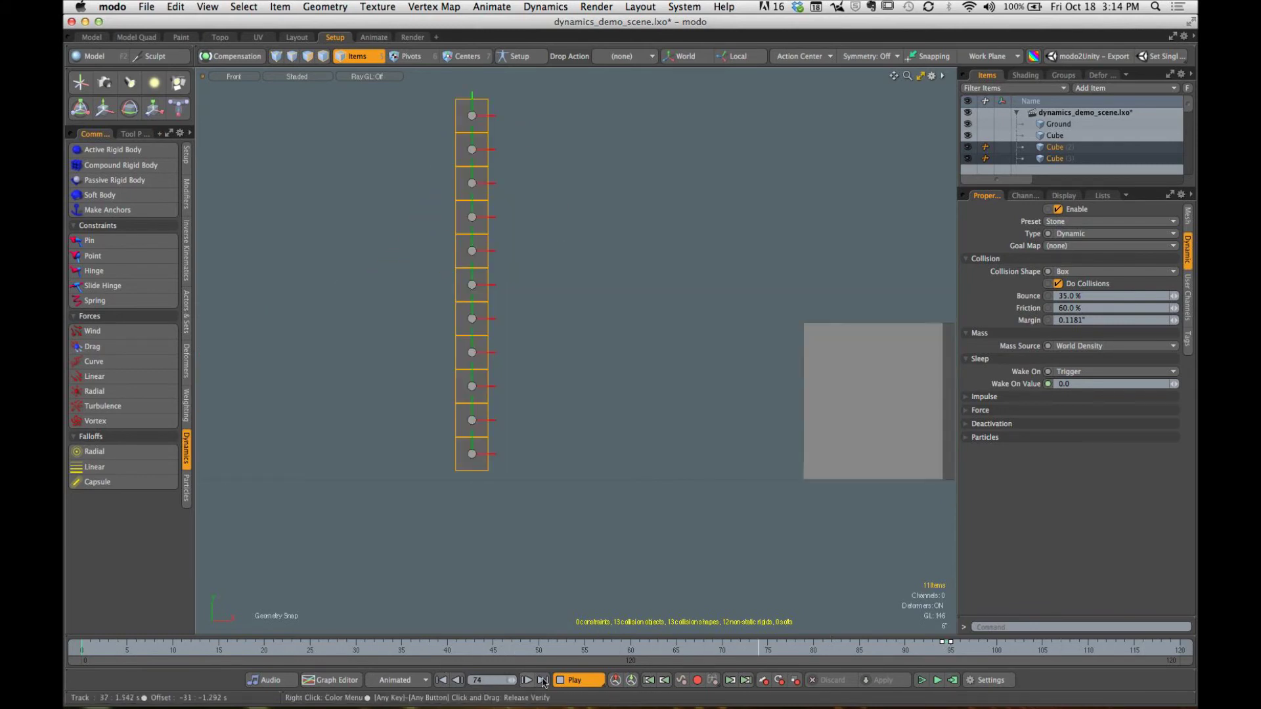
{"action": "left_click", "coordinate": [568, 682]}
Step: Enlarge the item list, unhide the Cylinder item and bring it into view beside the cube stack
{"action": "left_click", "coordinate": [1126, 195]}
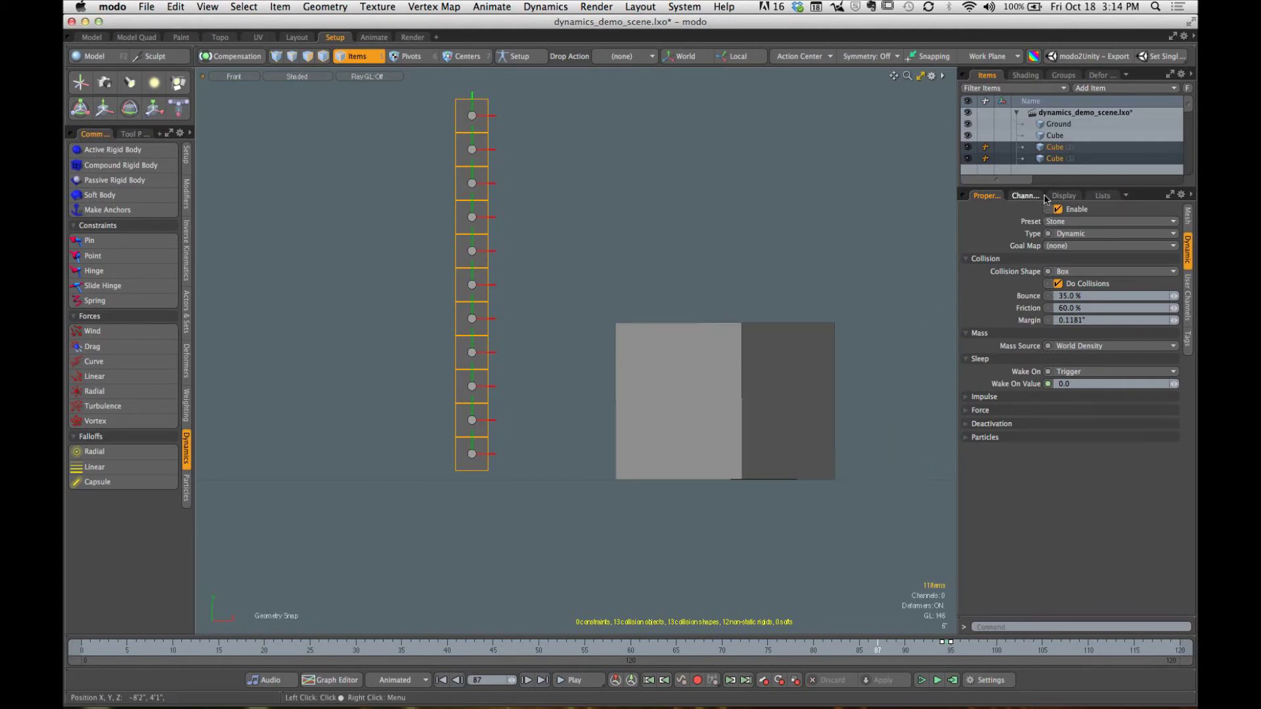
{"action": "left_click_drag", "start_coordinate": [1065, 187], "coordinate": [1068, 394]}
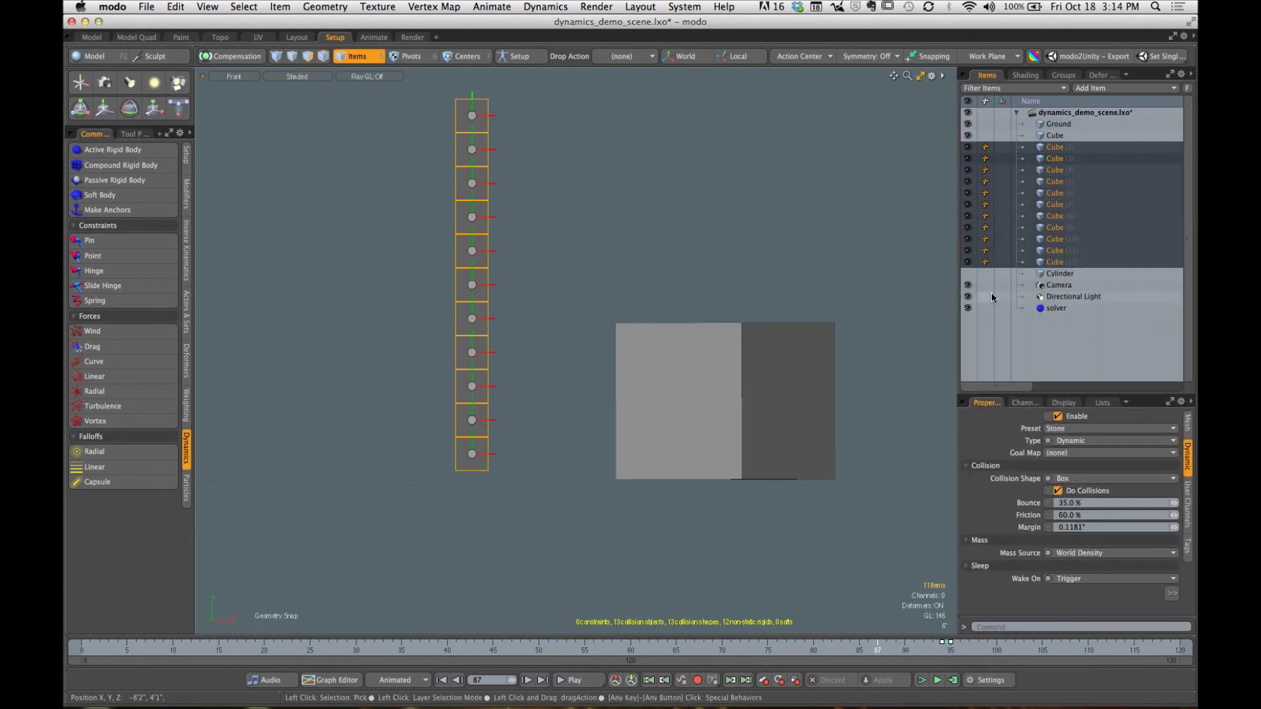
{"action": "key", "text": "shift+a"}
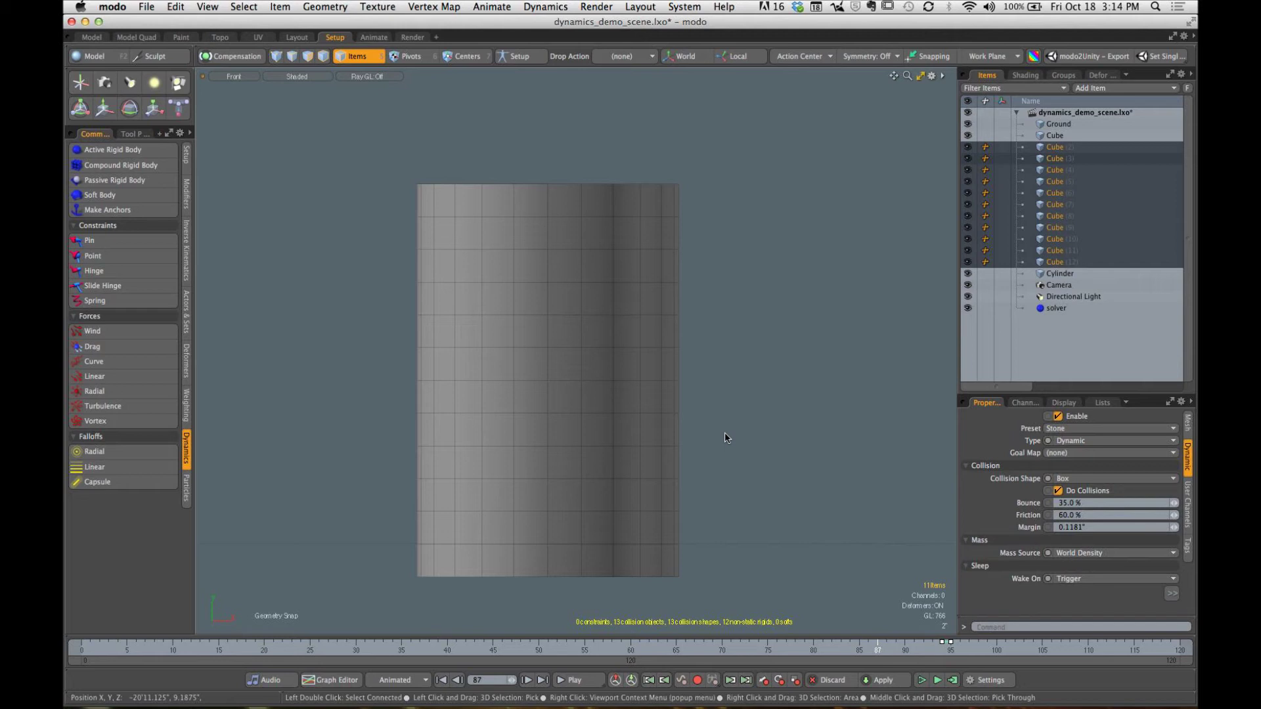
{"action": "scroll", "coordinate": [725, 434], "scroll_direction": "down", "scroll_amount": 2}
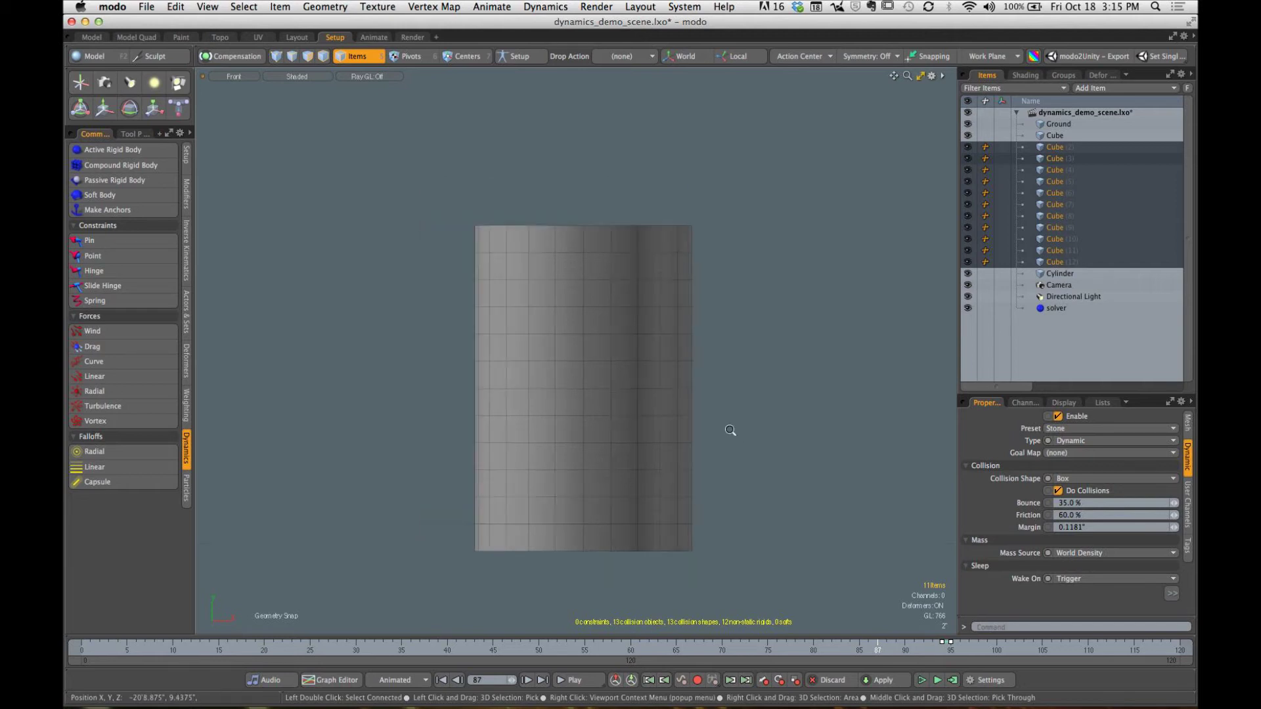
{"action": "left_click_drag", "start_coordinate": [730, 431], "coordinate": [410, 424], "text": "alt+shift"}
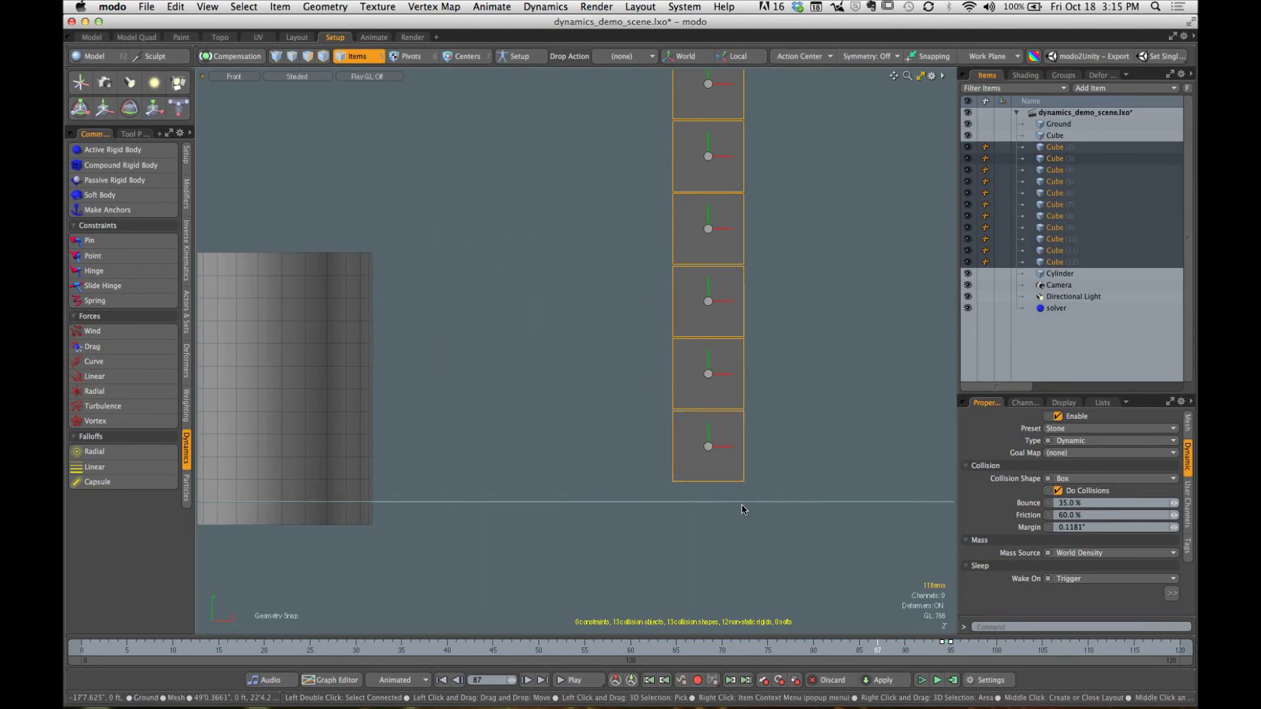
Step: Show the whole scene in a perspective view, clear the selection and discard the pending unkeyed changes
{"action": "left_click", "coordinate": [737, 505]}
{"action": "scroll", "coordinate": [467, 517], "scroll_direction": "down", "scroll_amount": 5}
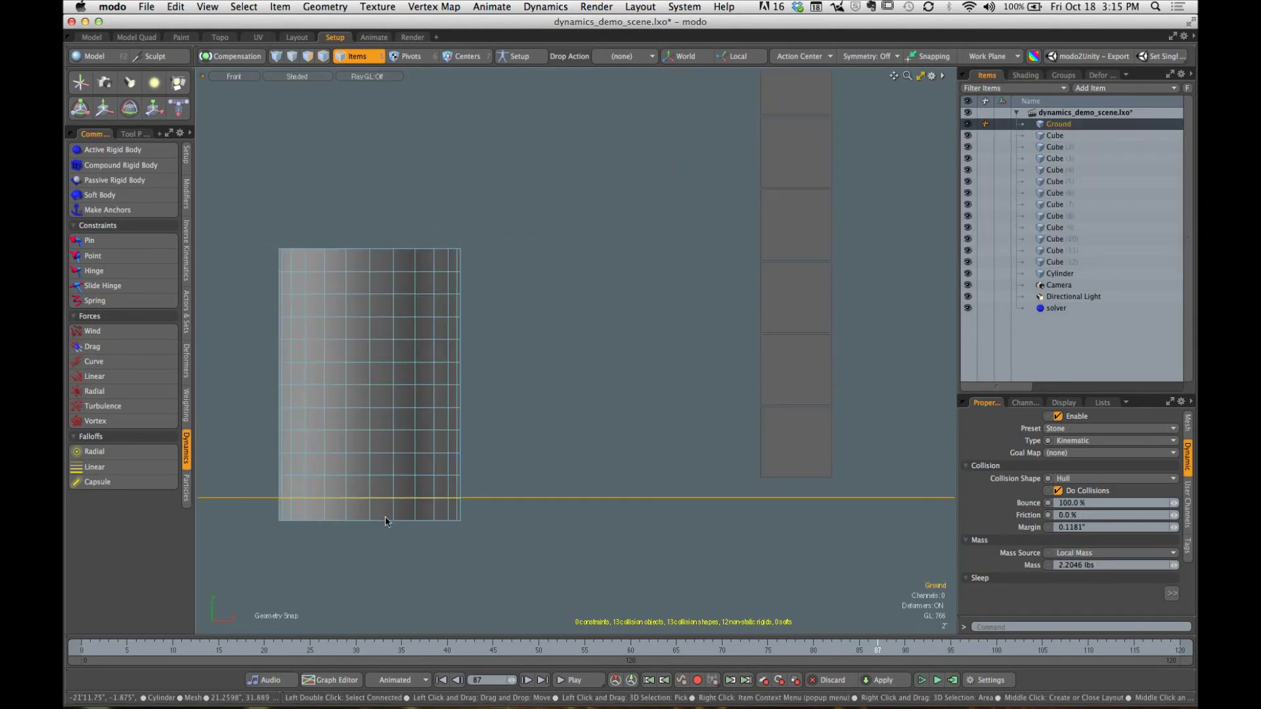
{"action": "left_click_drag", "start_coordinate": [468, 519], "coordinate": [708, 574], "text": "alt"}
{"action": "left_click", "coordinate": [707, 573]}
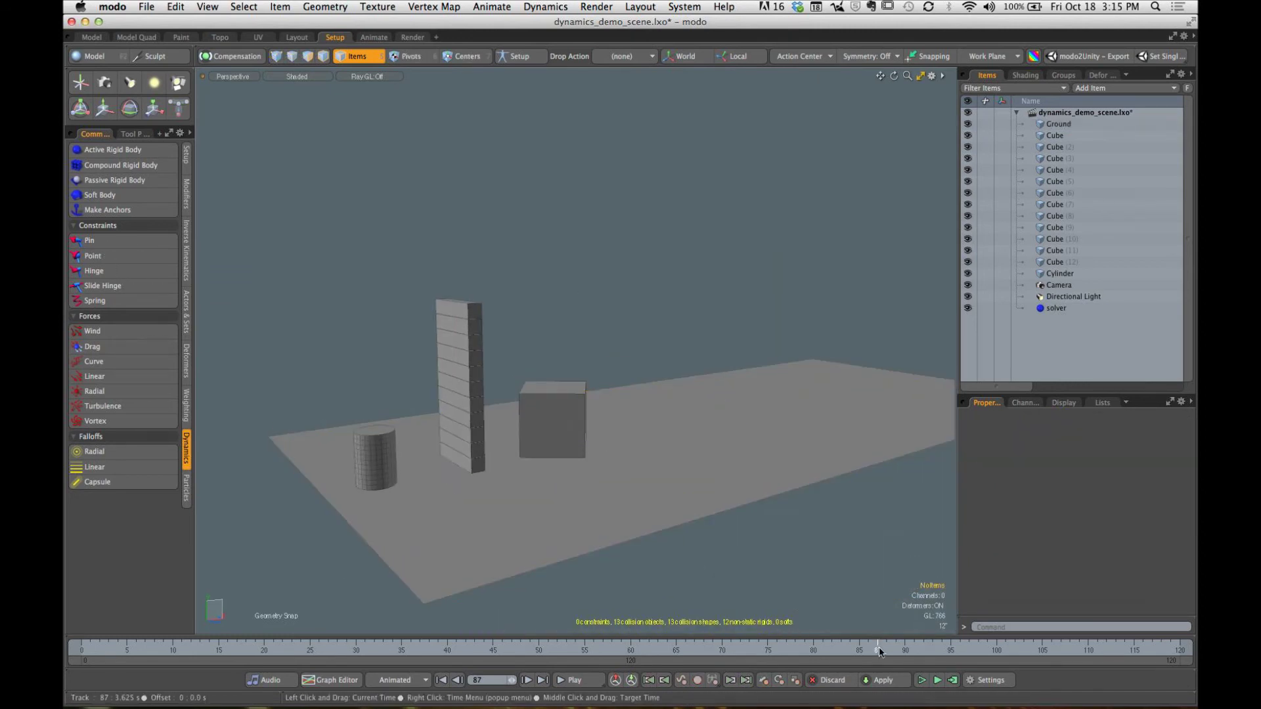
{"action": "left_click", "coordinate": [829, 680]}
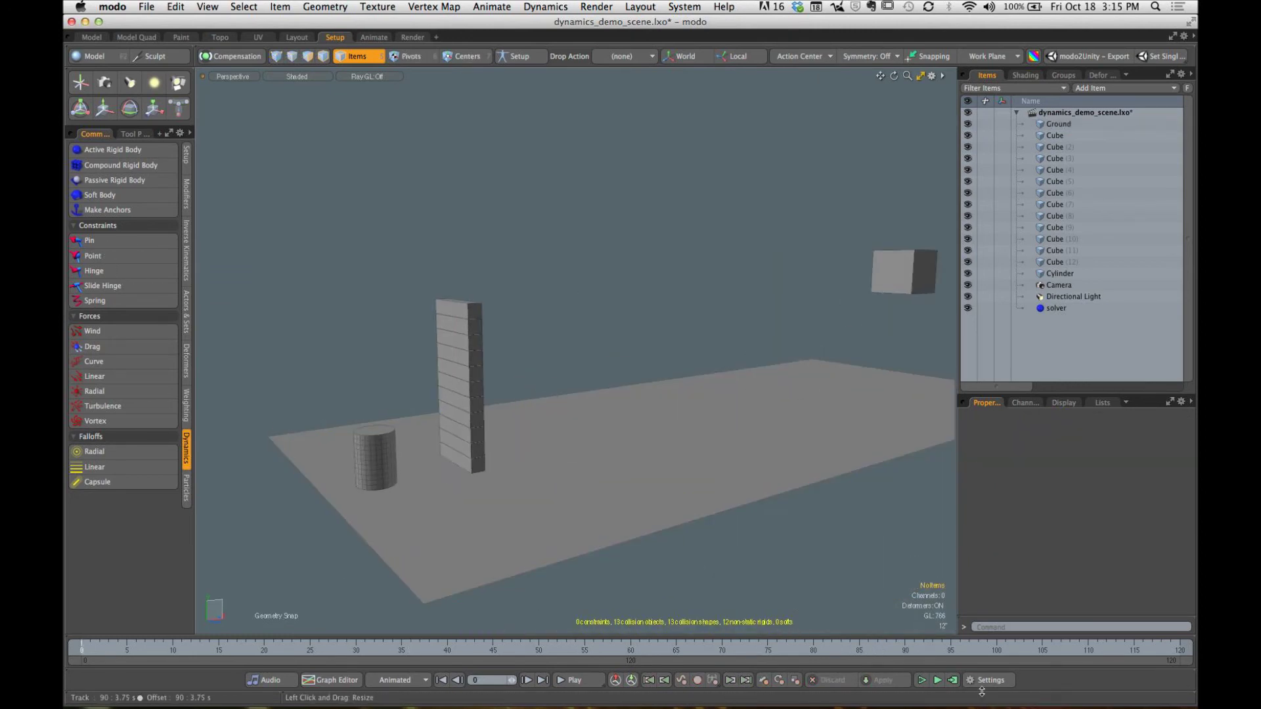
Step: Run the live simulation repeatedly from frame 0, with the cylinder and cube stack seen close up
{"action": "left_click", "coordinate": [935, 686]}
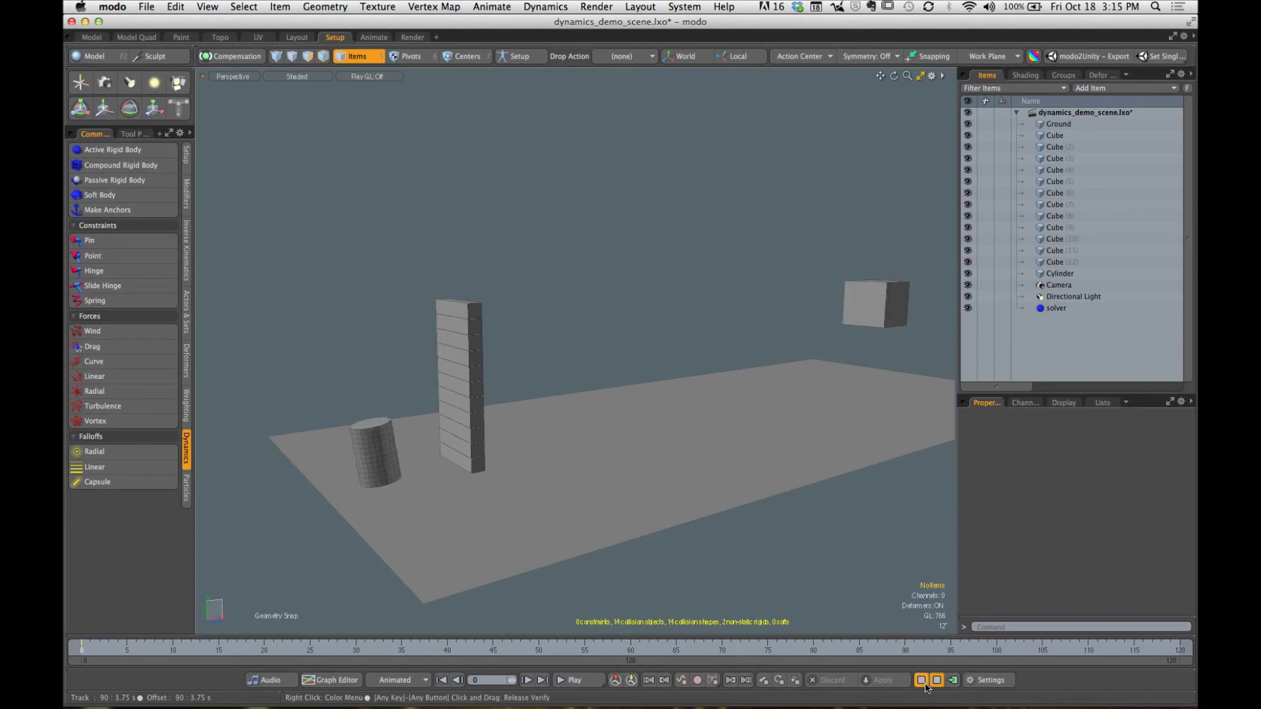
{"action": "left_click", "coordinate": [926, 686]}
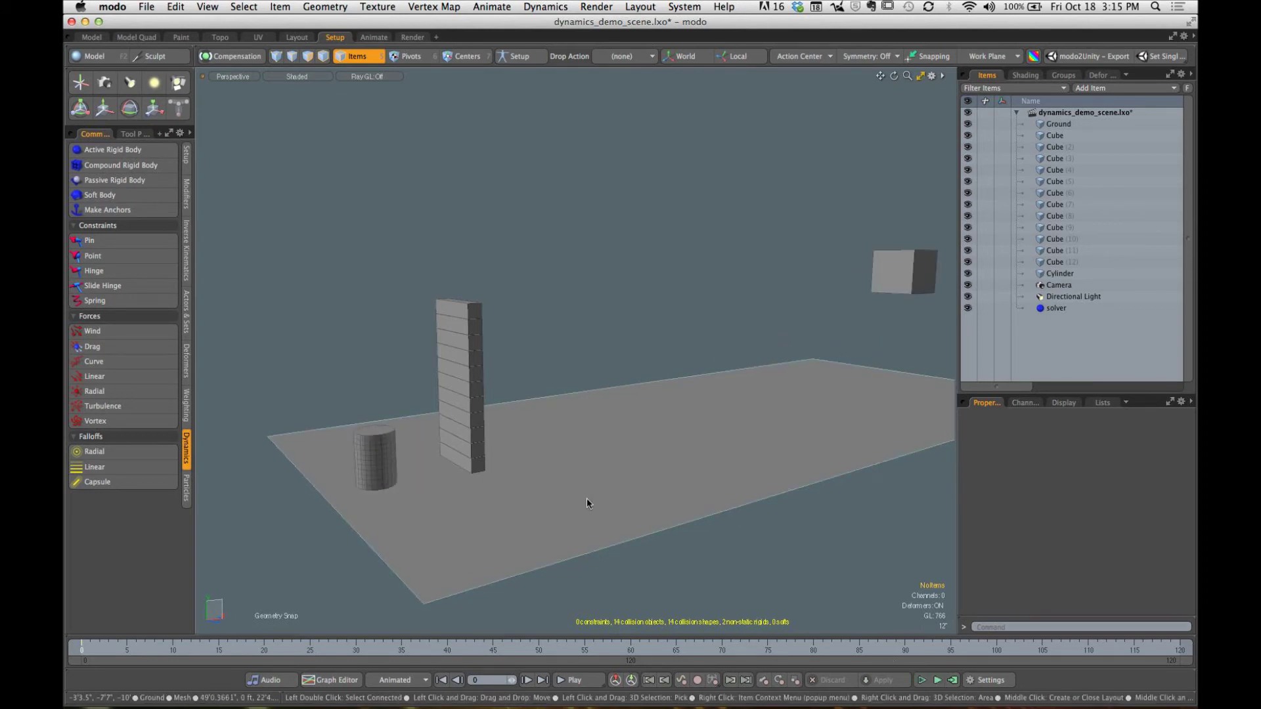
{"action": "mouse_move", "coordinate": [445, 453]}
{"action": "left_mouse_down", "text": "alt"}
{"action": "mouse_move", "coordinate": [578, 442]}
{"action": "mouse_move", "coordinate": [558, 484]}
{"action": "mouse_move", "coordinate": [535, 445]}
{"action": "mouse_move", "coordinate": [469, 450]}
{"action": "left_mouse_up", "text": "alt"}
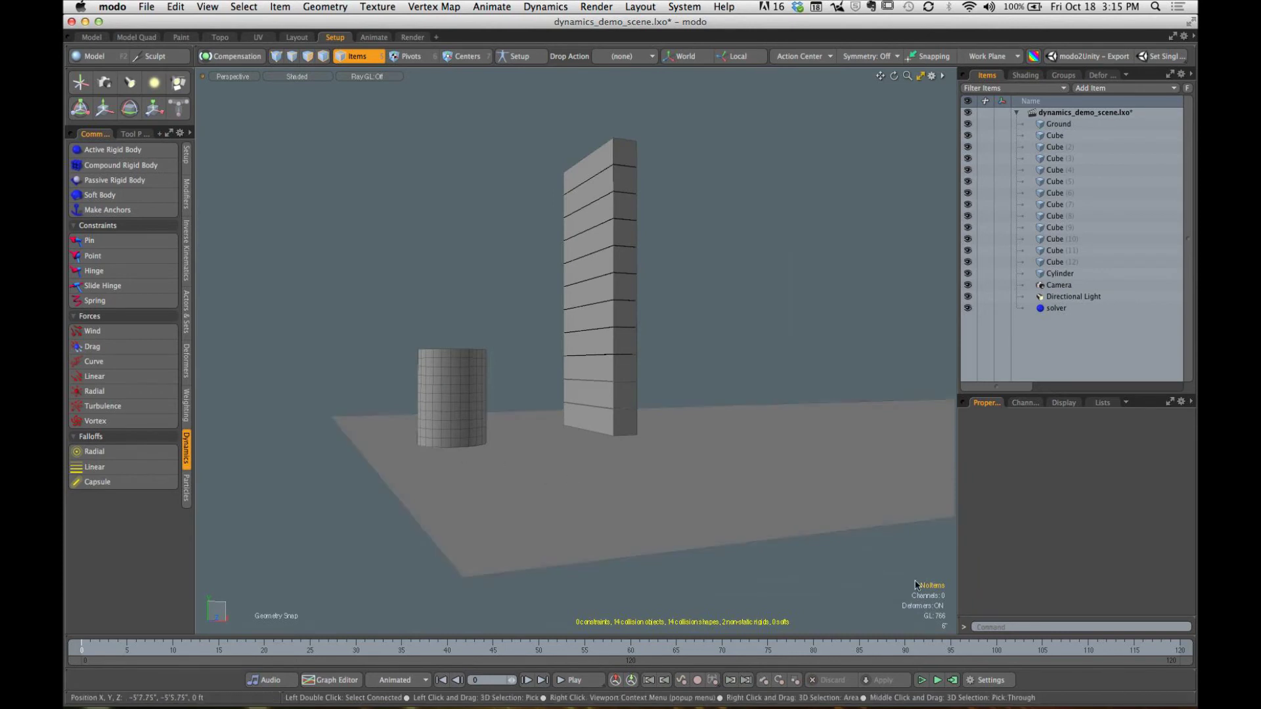
{"action": "left_click", "coordinate": [922, 681]}
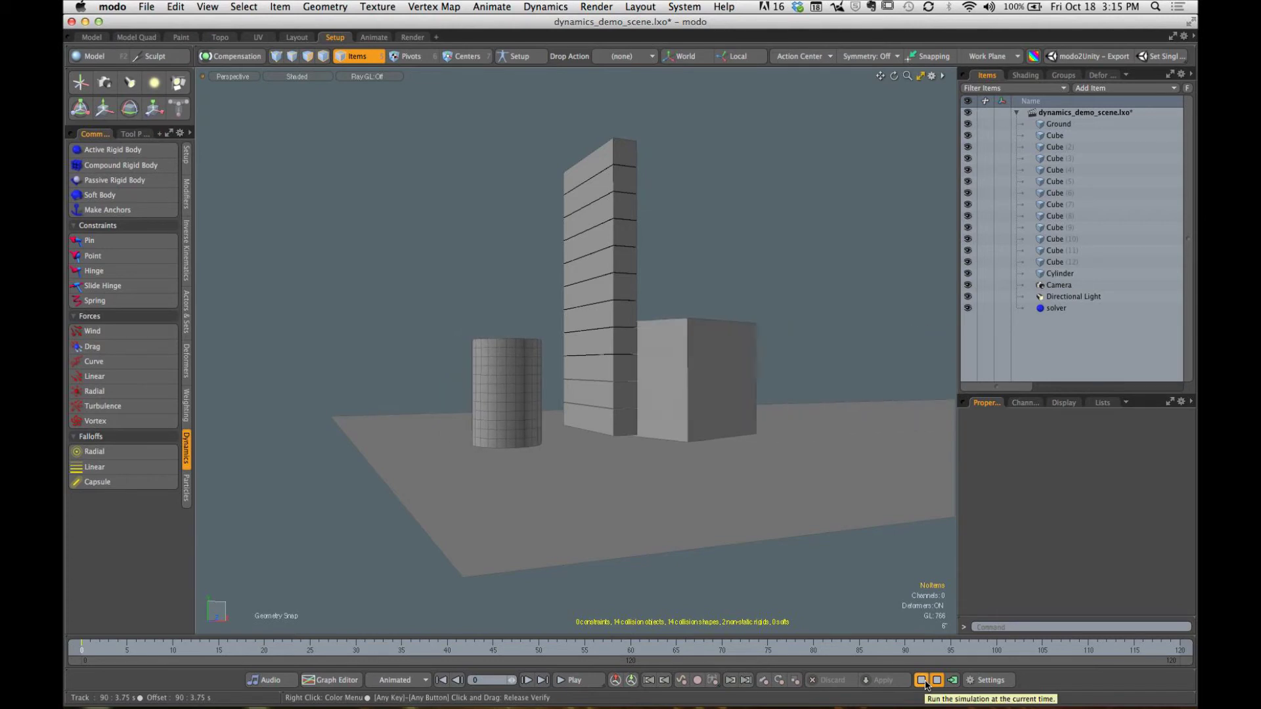
{"action": "left_click", "coordinate": [922, 681]}
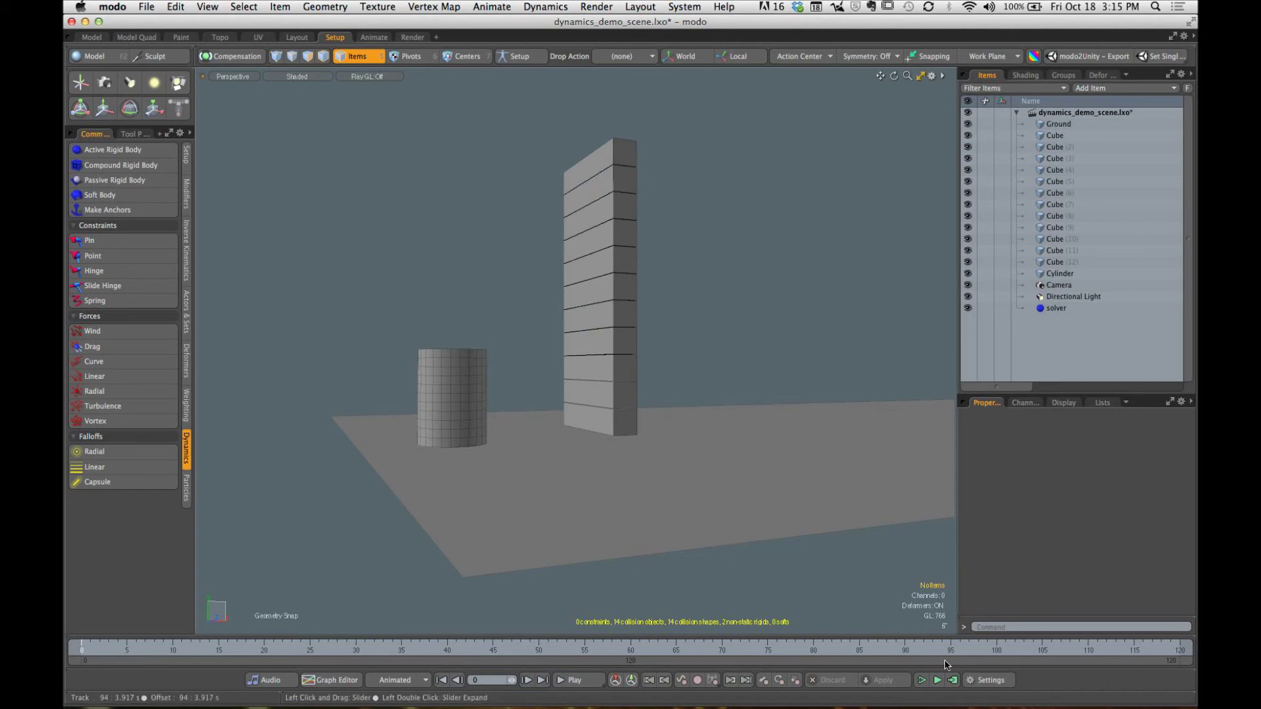
{"action": "left_click", "coordinate": [922, 680]}
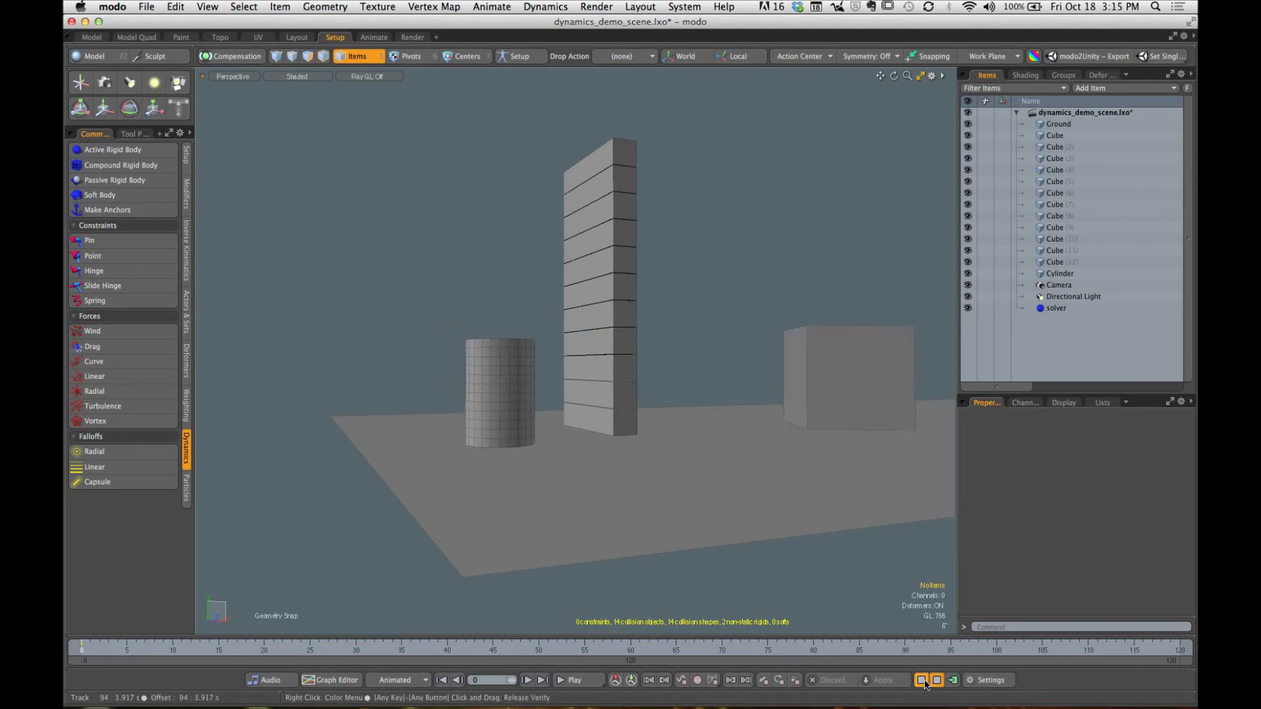
Step: Stop the live run, compute the simulation for frames 0 to 120 with preroll 0, and play it back
{"action": "left_click", "coordinate": [940, 681]}
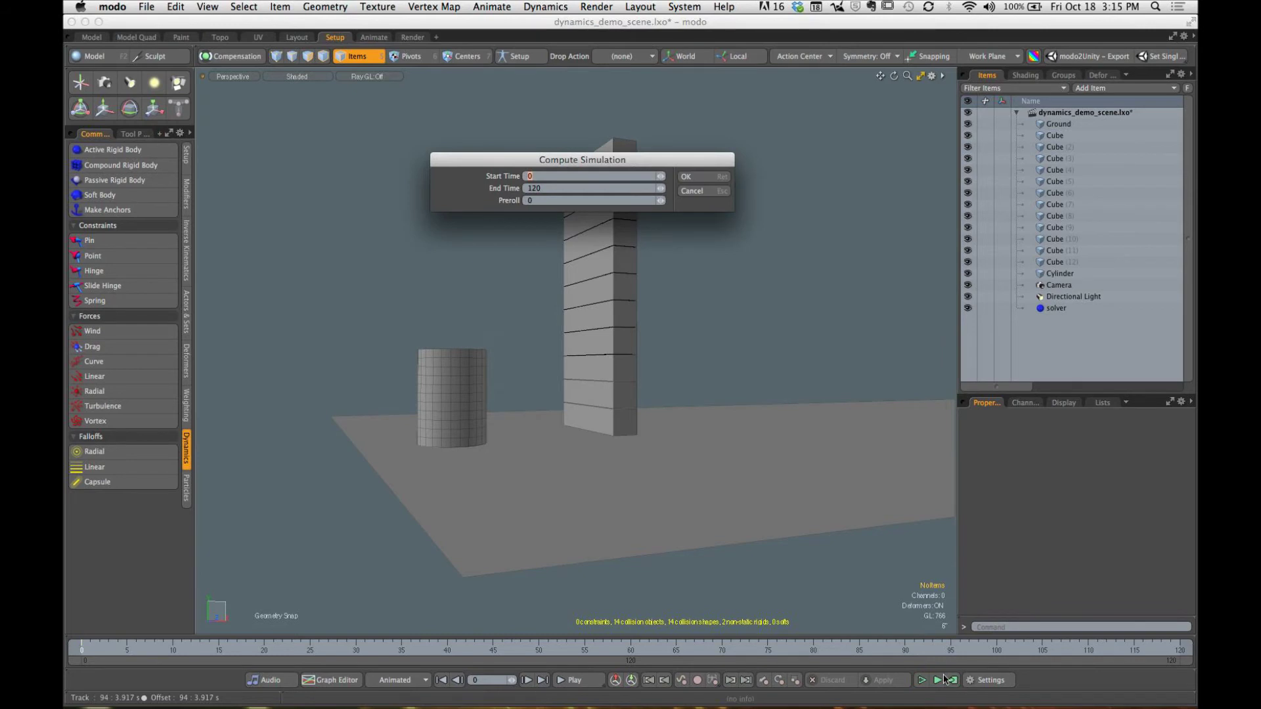
{"action": "left_click", "coordinate": [704, 179]}
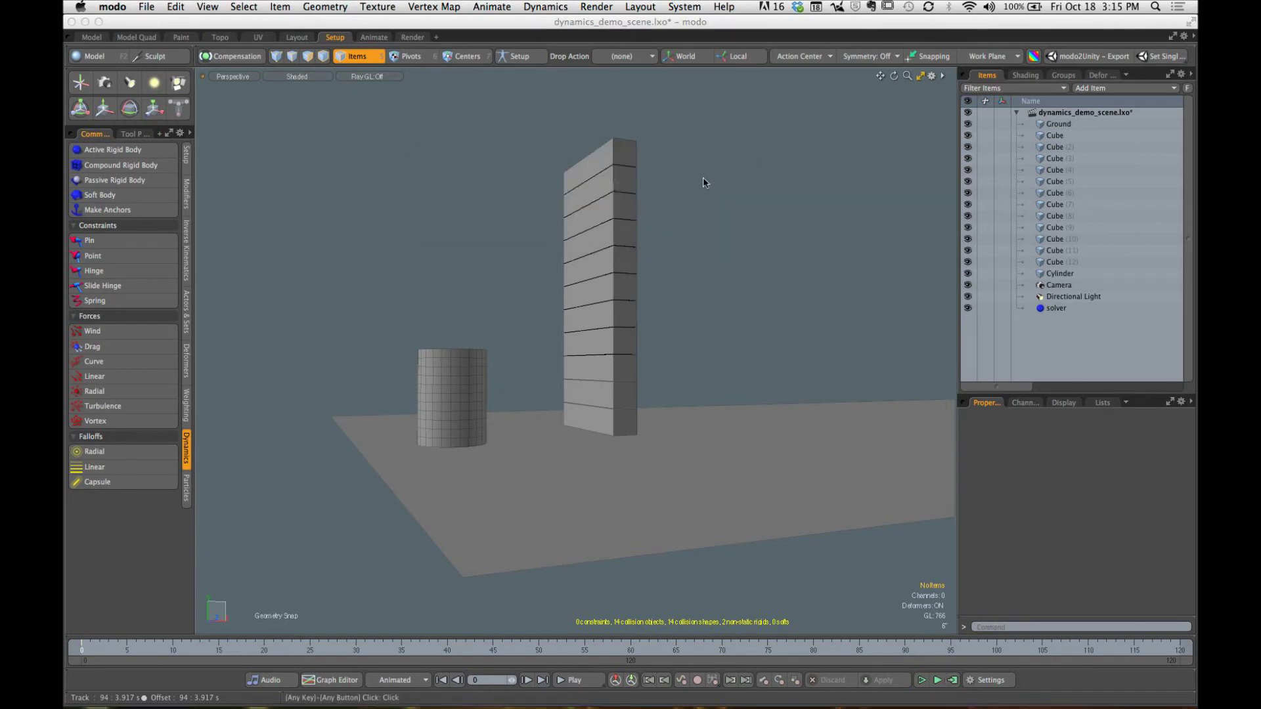
{"action": "left_click", "coordinate": [585, 682]}
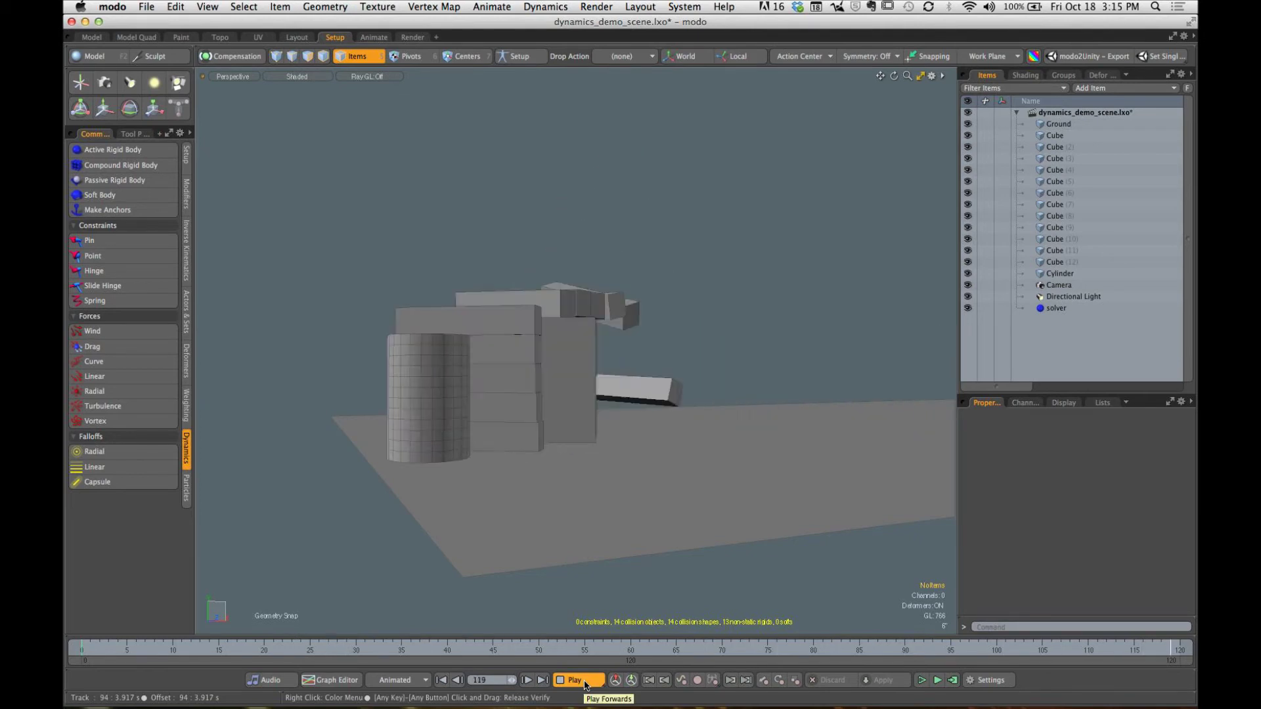
{"action": "left_click", "coordinate": [585, 682]}
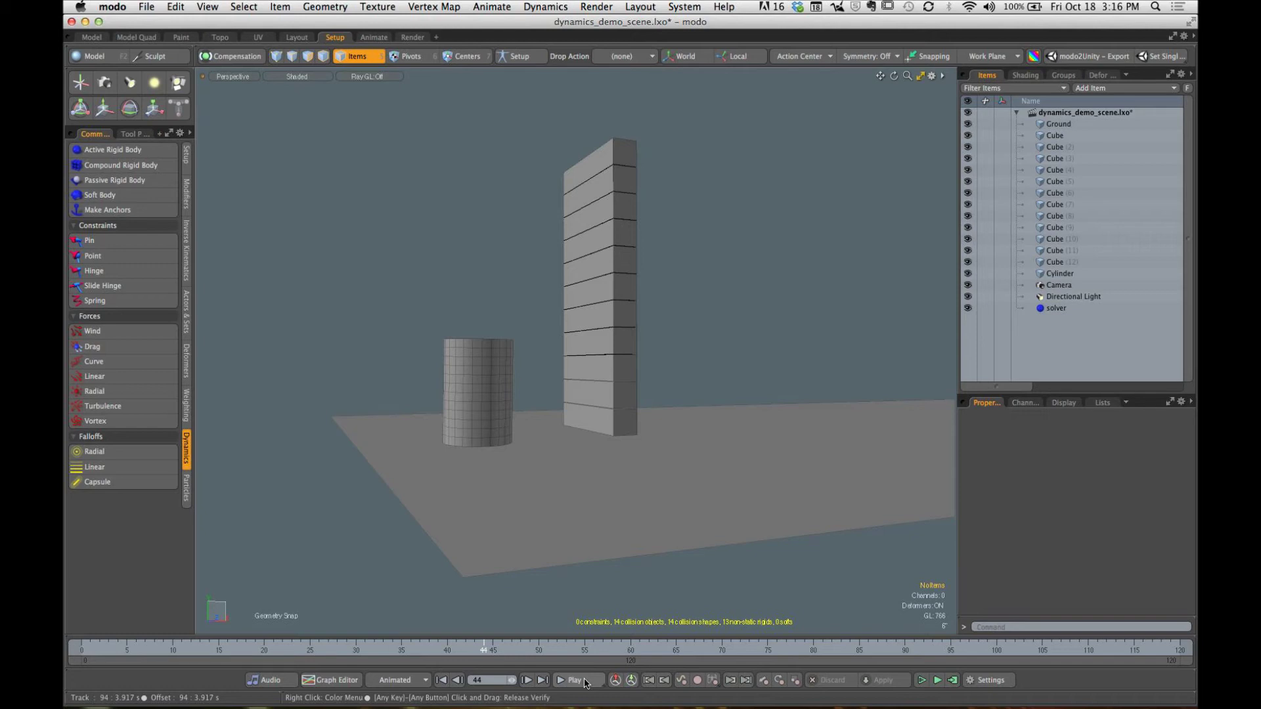
Step: Set the cylinder's rigid body to wake on Collision Force with a Wake On Value of 0.0
{"action": "left_click", "coordinate": [478, 394]}
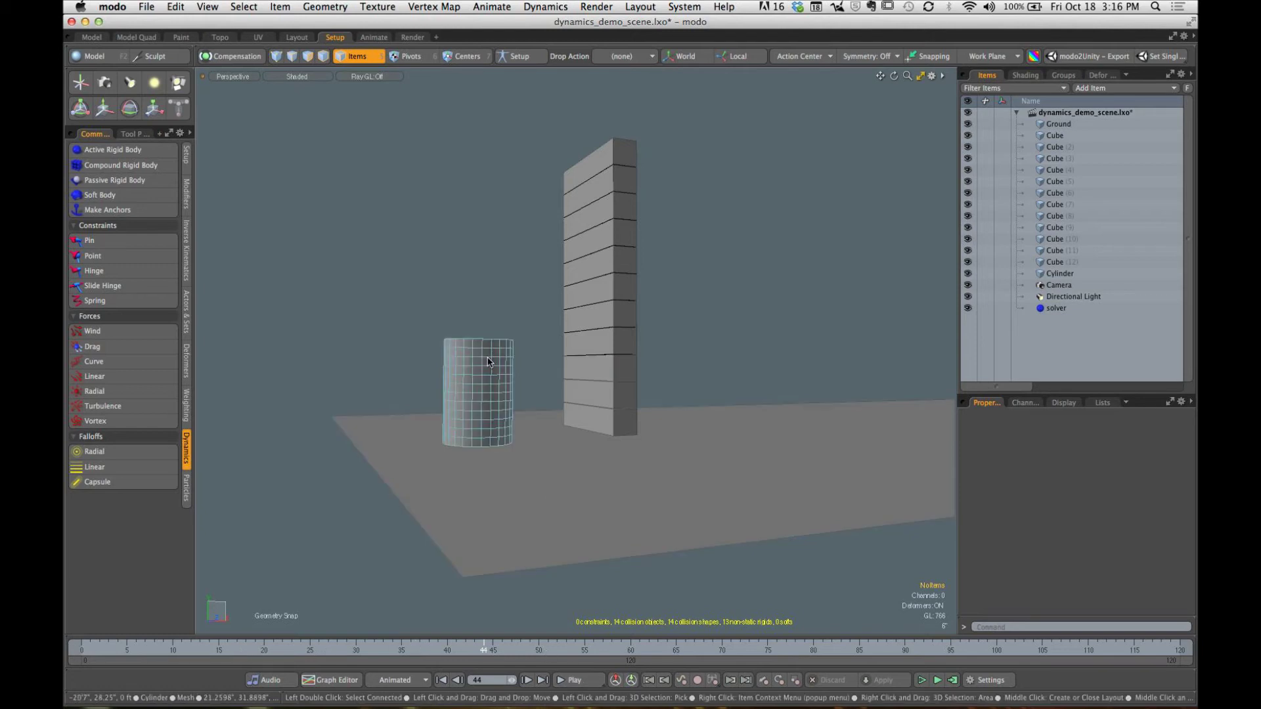
{"action": "left_click", "coordinate": [1187, 456]}
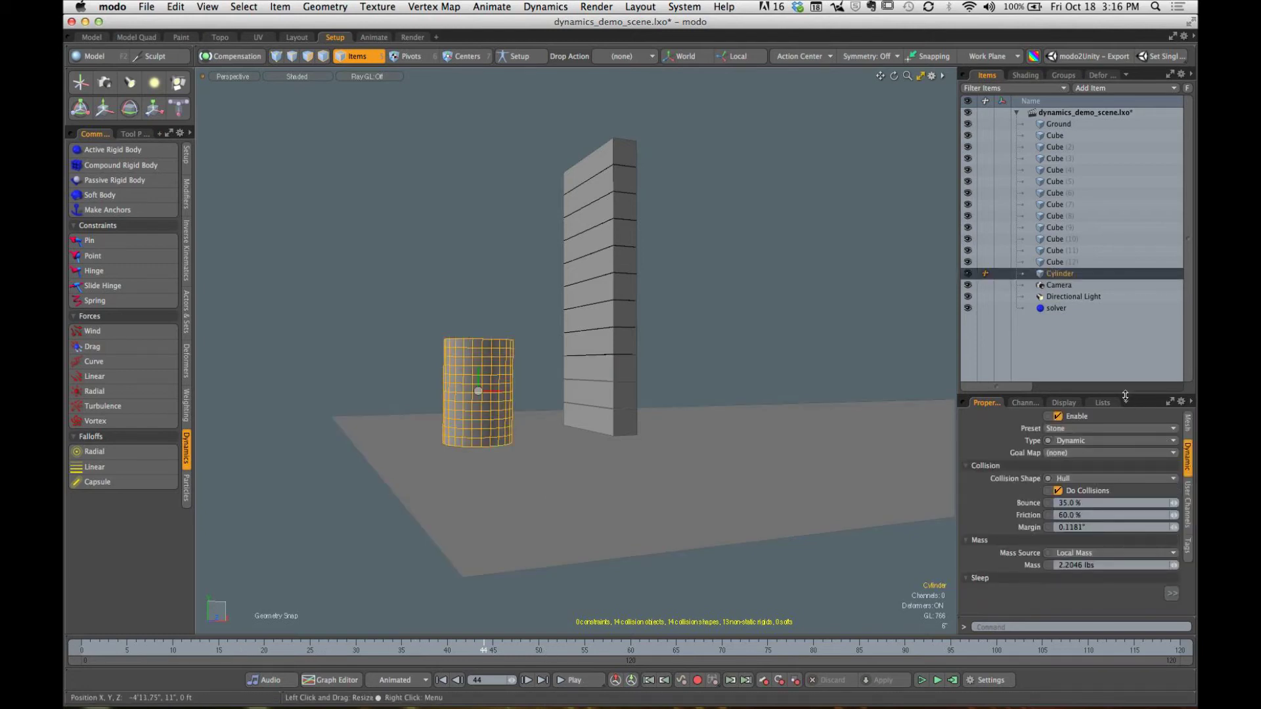
{"action": "left_click_drag", "start_coordinate": [1127, 315], "coordinate": [1128, 190]}
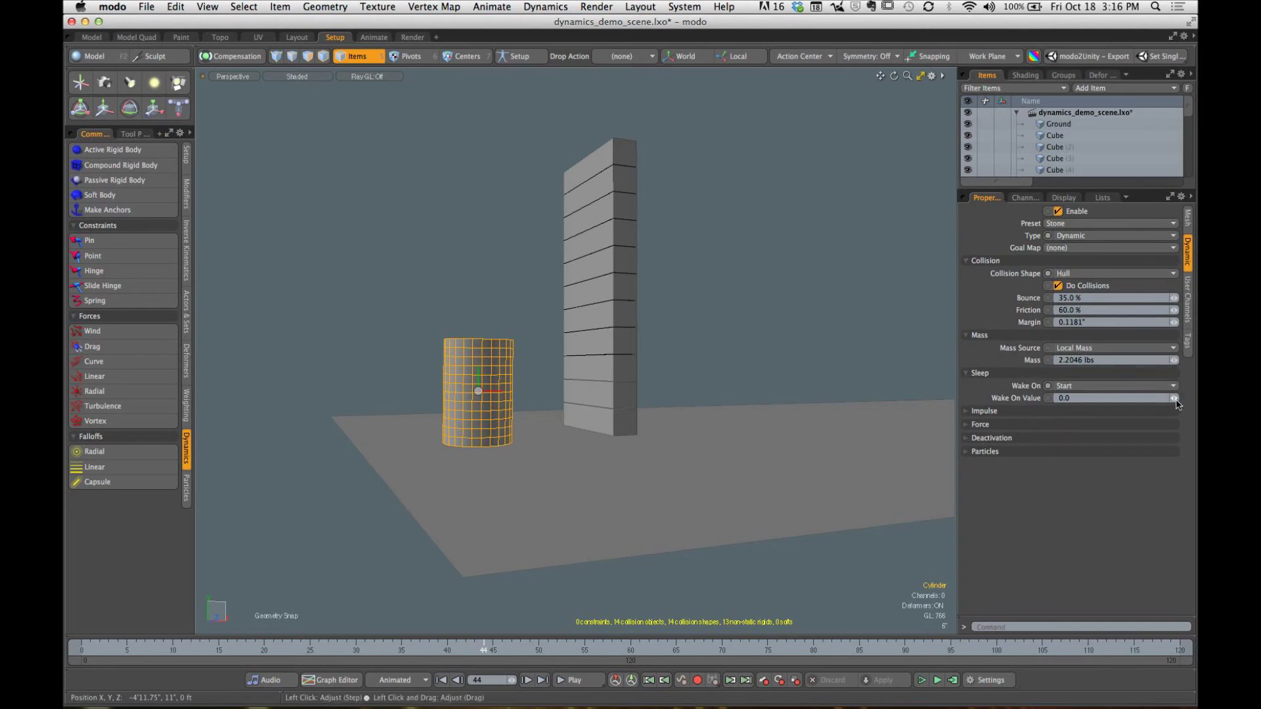
{"action": "left_click", "coordinate": [1131, 386]}
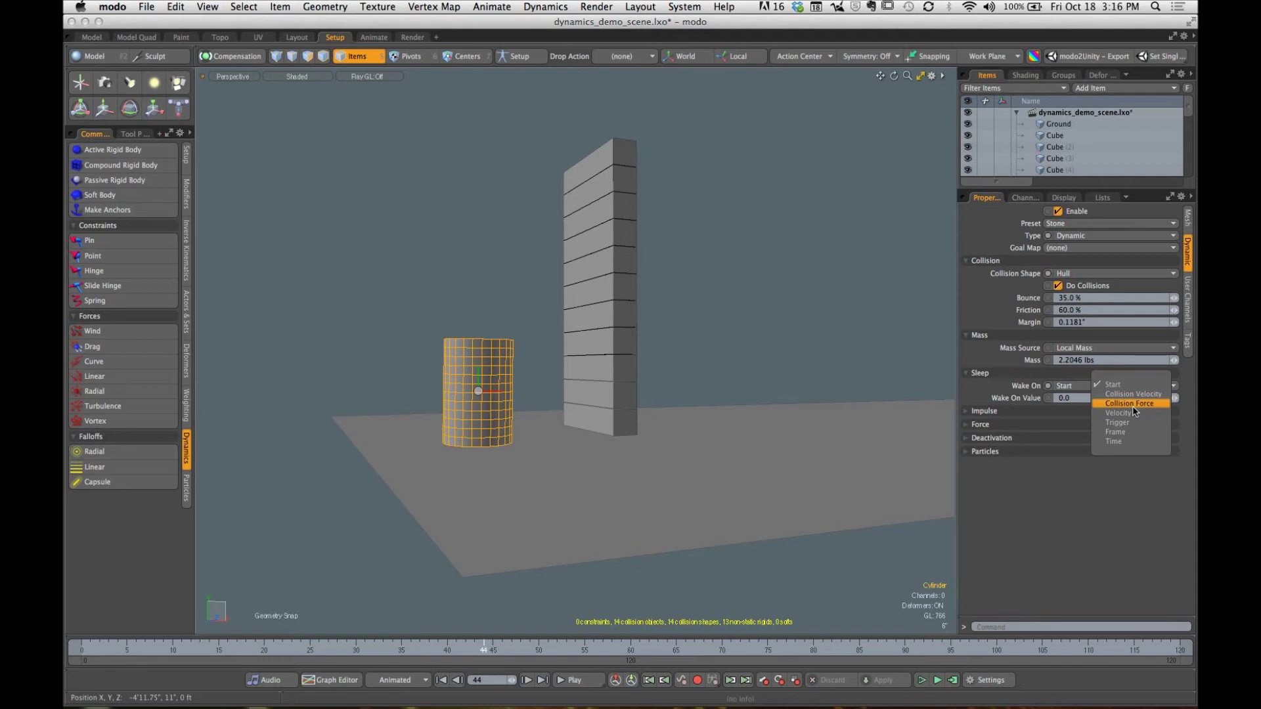
{"action": "left_click", "coordinate": [1133, 407]}
{"action": "scroll", "coordinate": [1097, 402], "scroll_direction": "down", "scroll_amount": 2}
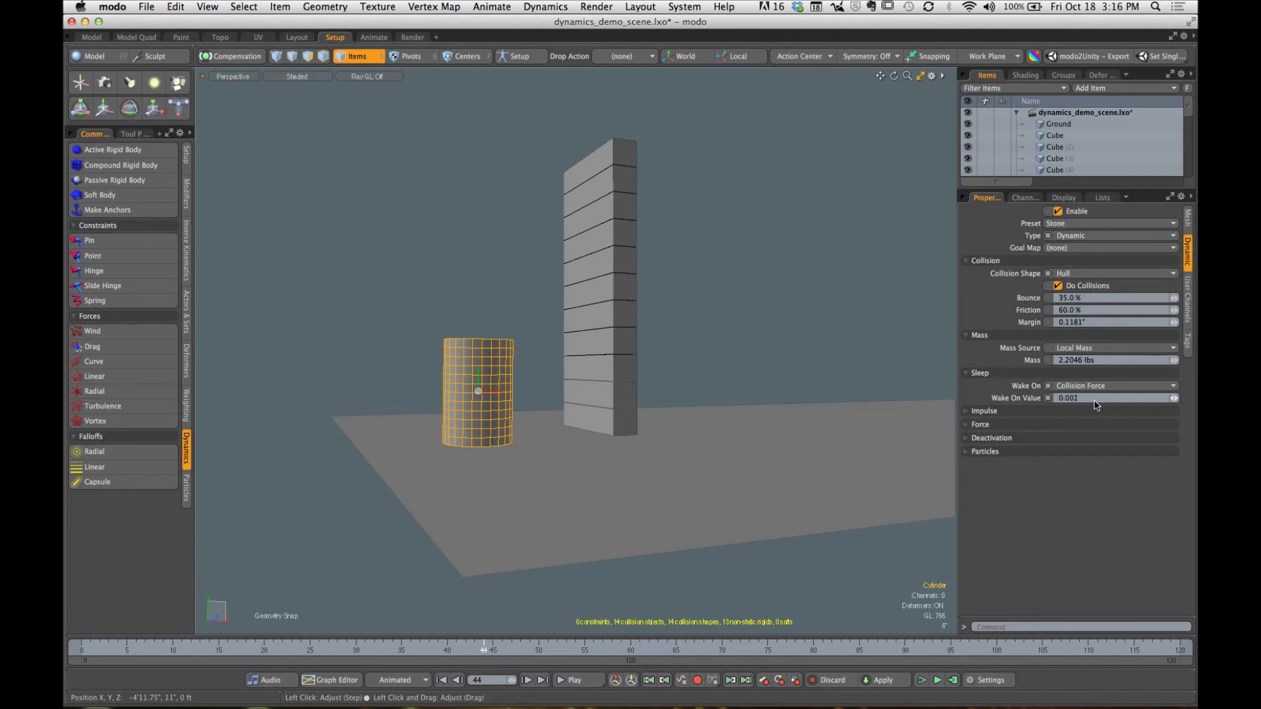
{"action": "scroll", "coordinate": [1095, 402], "scroll_direction": "down", "scroll_amount": 1}
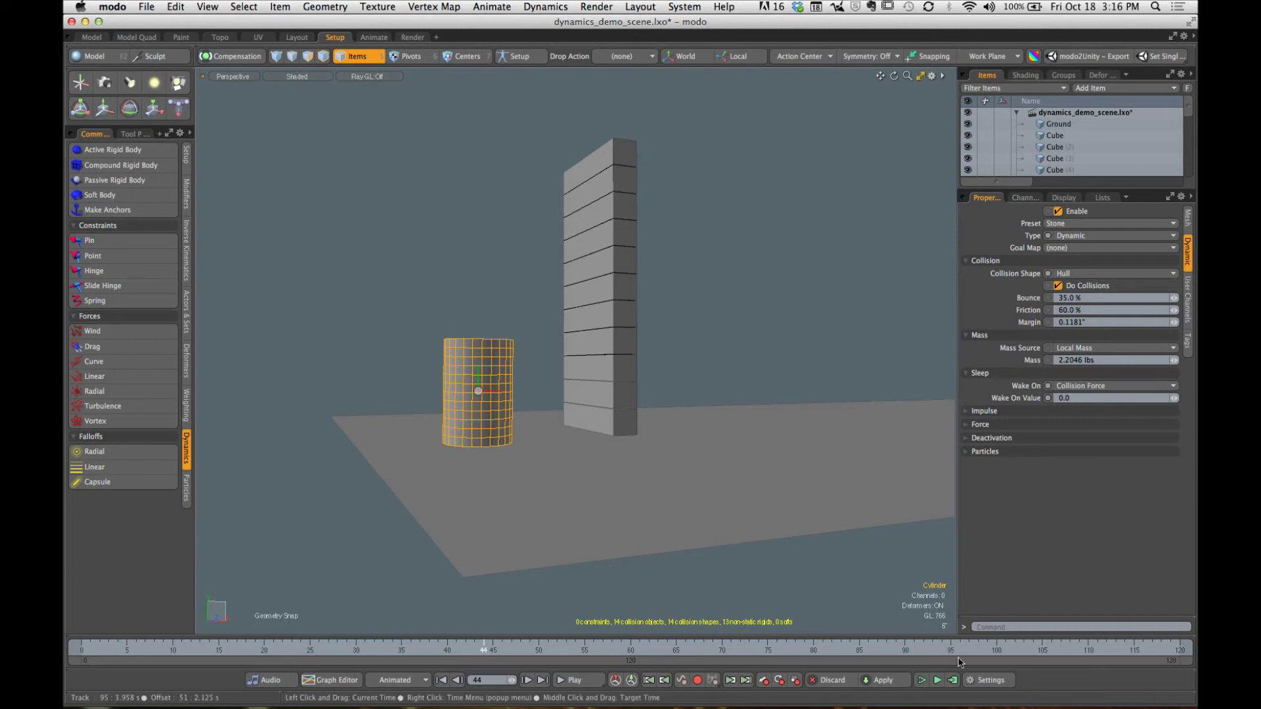
Step: Recompute the simulation for frames 0 to 120 with the cylinder's new wake setting, and play it from frame 0 in perspective
{"action": "left_click", "coordinate": [952, 680]}
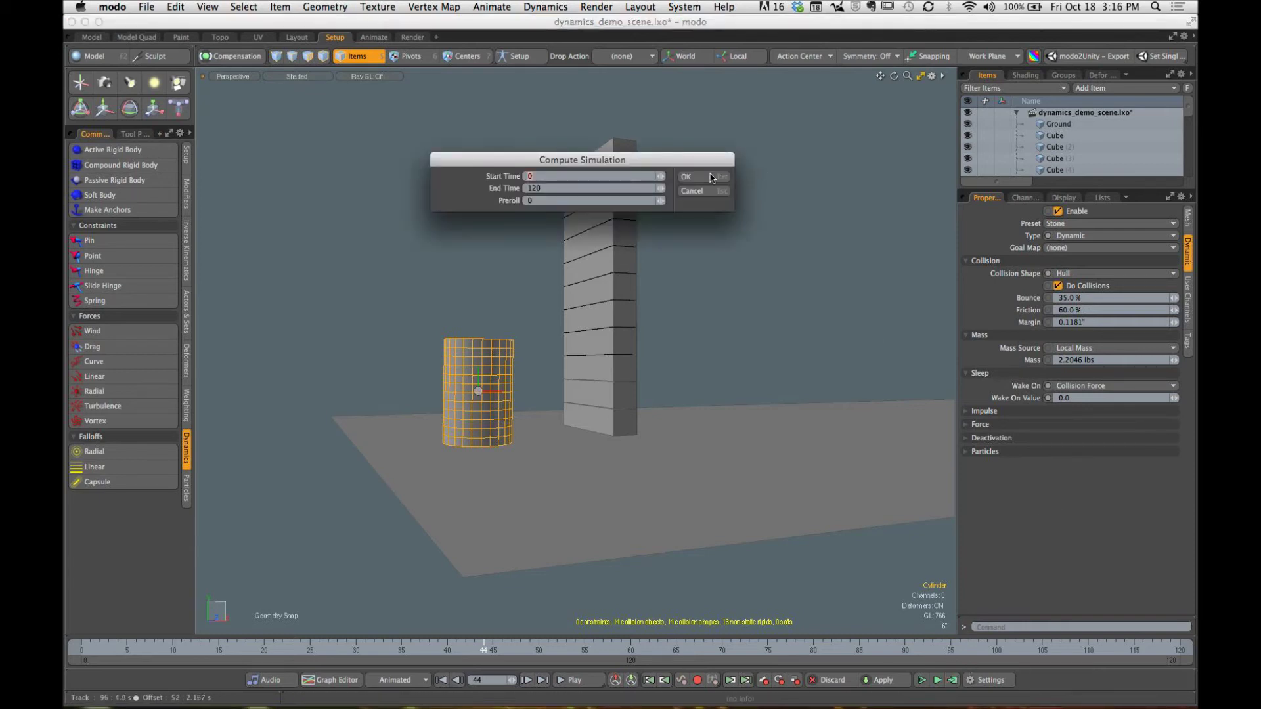
{"action": "left_click", "coordinate": [690, 177]}
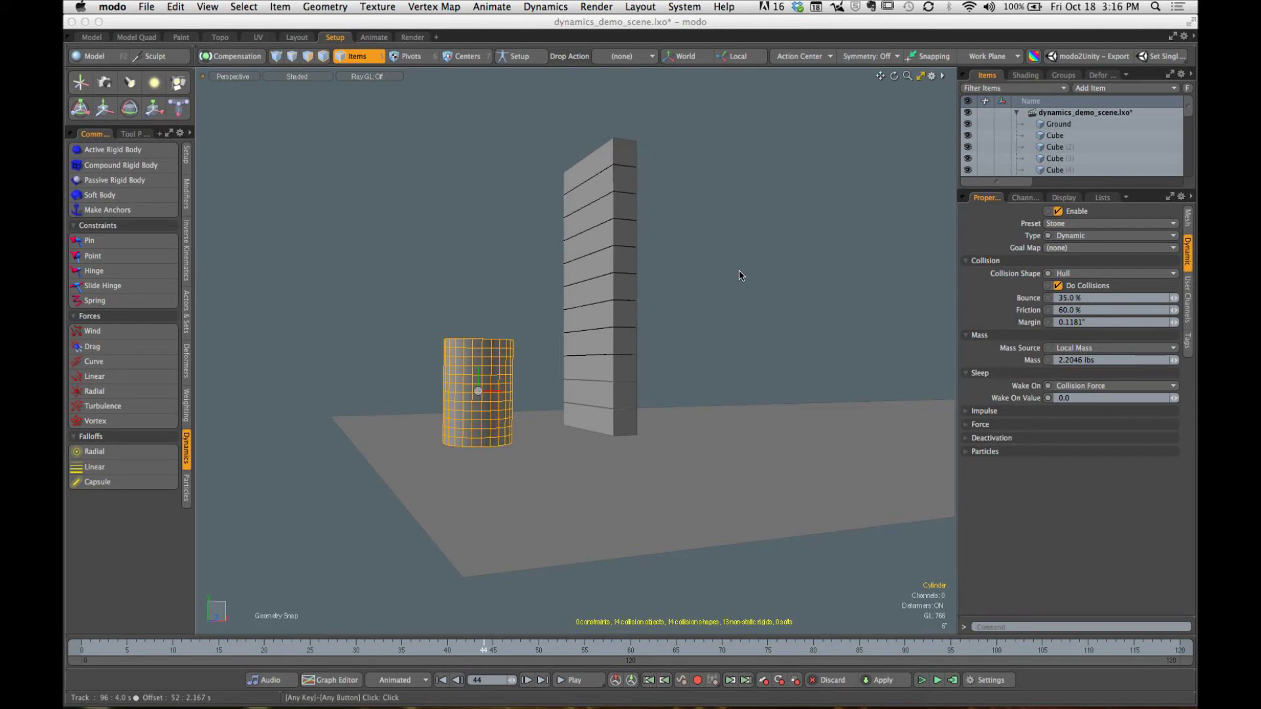
{"action": "left_click", "coordinate": [718, 294]}
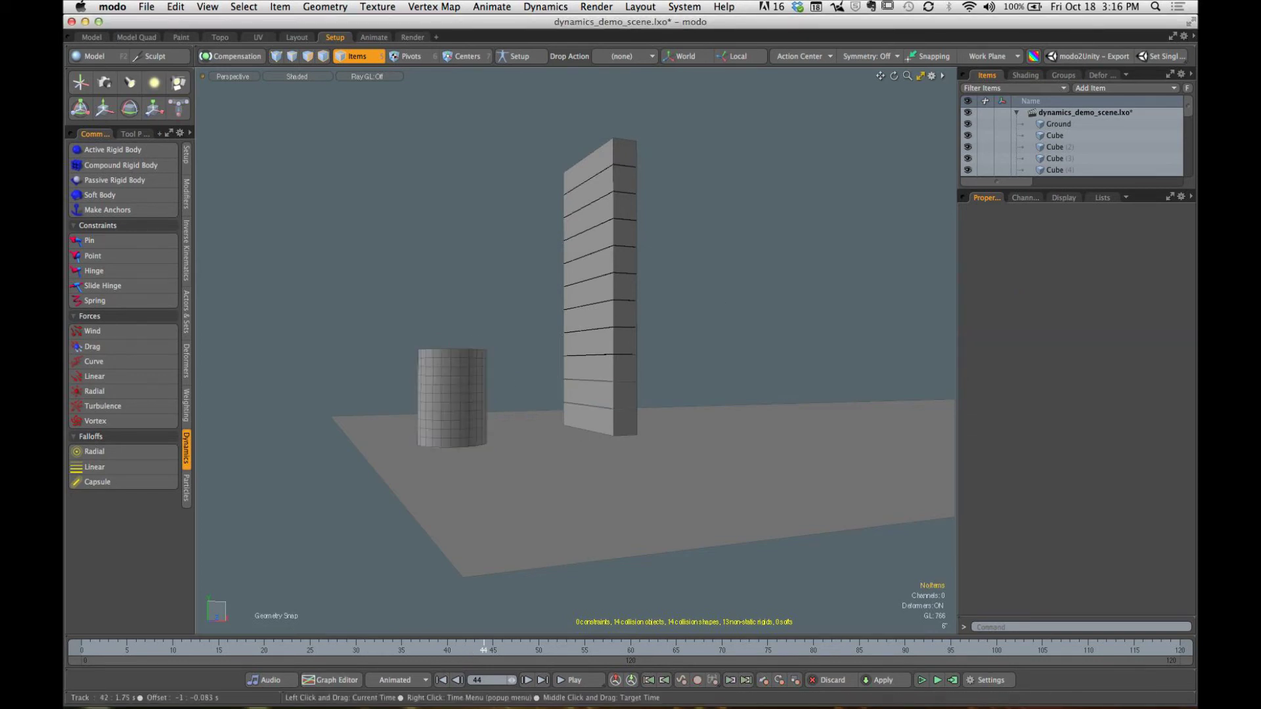
{"action": "left_click_drag", "start_coordinate": [466, 650], "coordinate": [81, 650]}
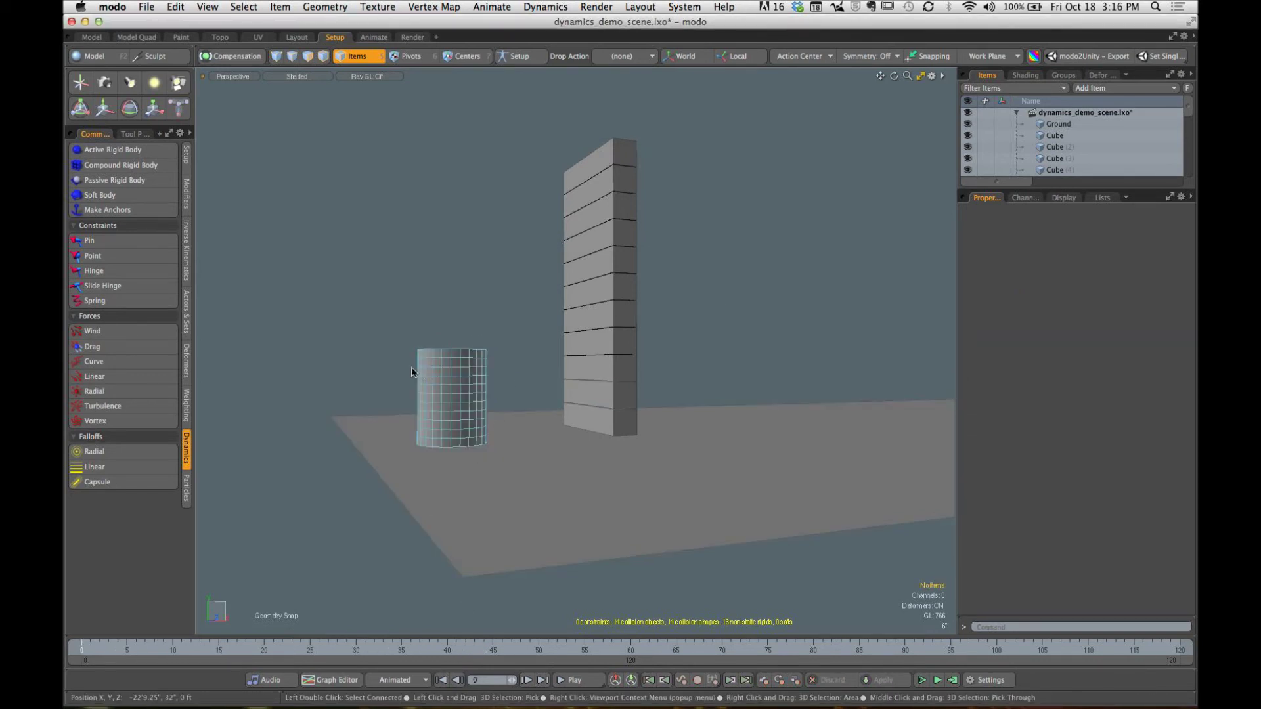
{"action": "left_click_drag", "start_coordinate": [453, 394], "coordinate": [651, 526], "text": "alt"}
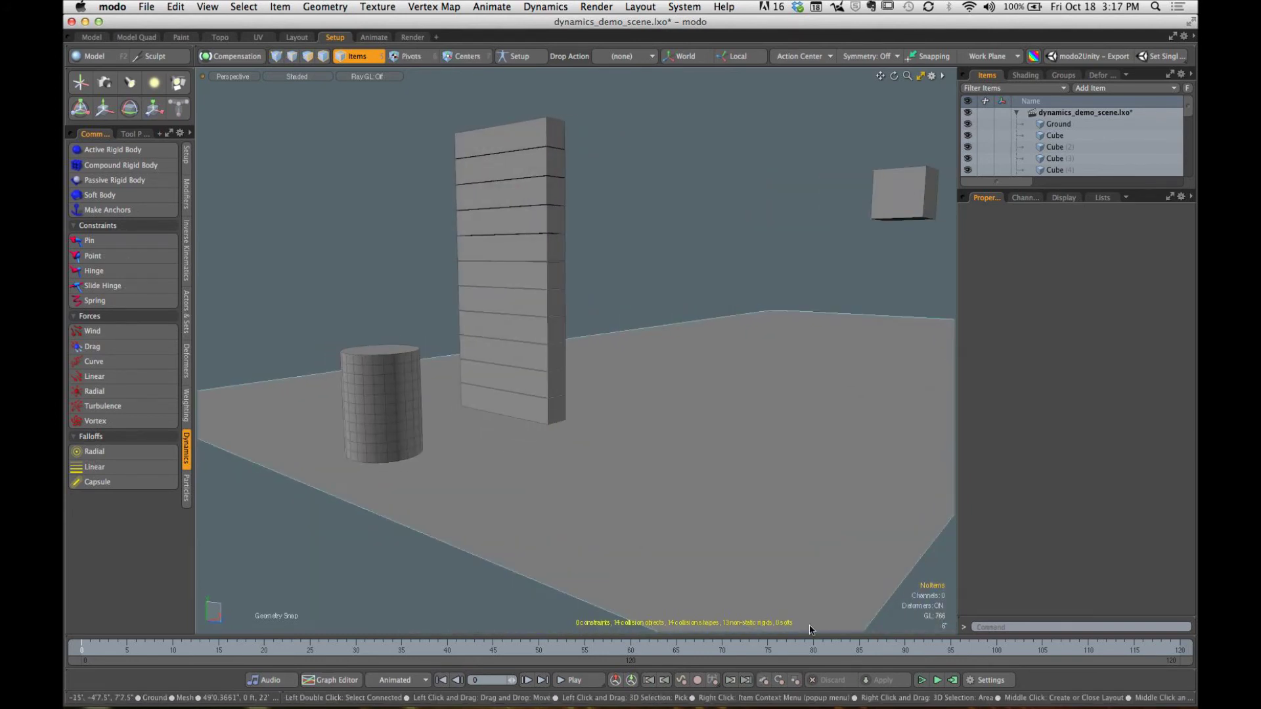
{"action": "left_click", "coordinate": [575, 681]}
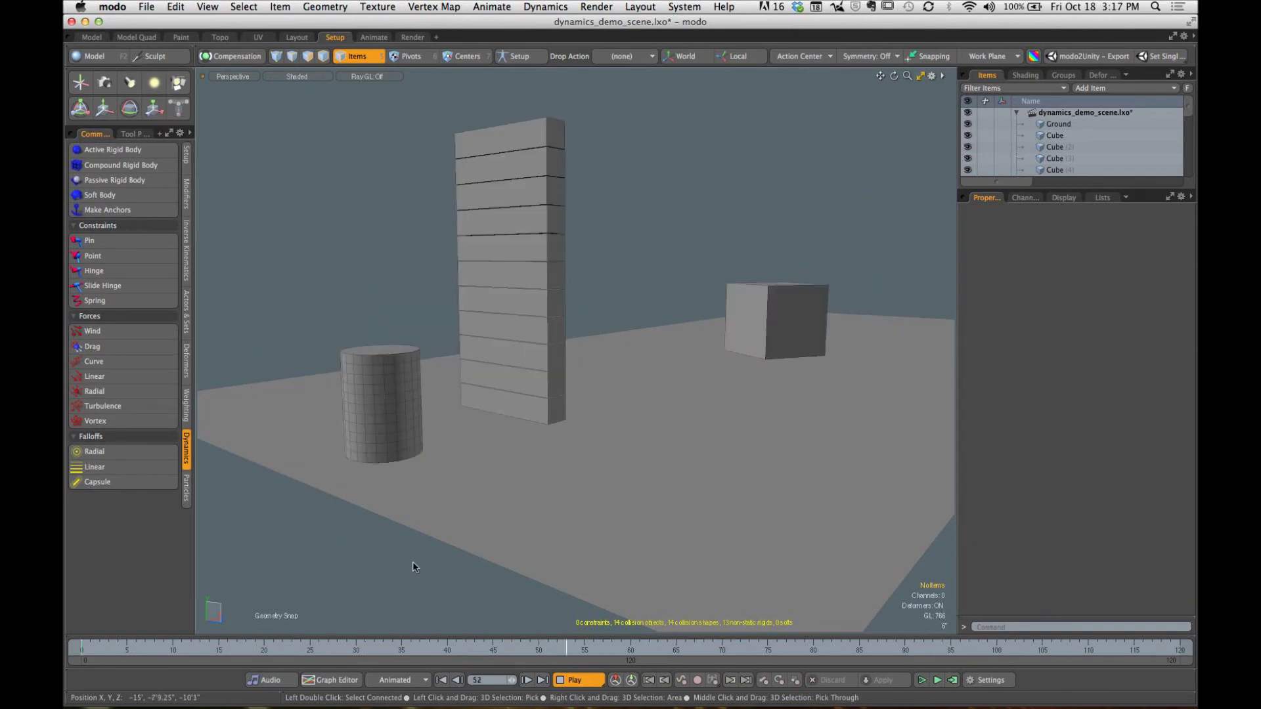
{"action": "left_click", "coordinate": [570, 682]}
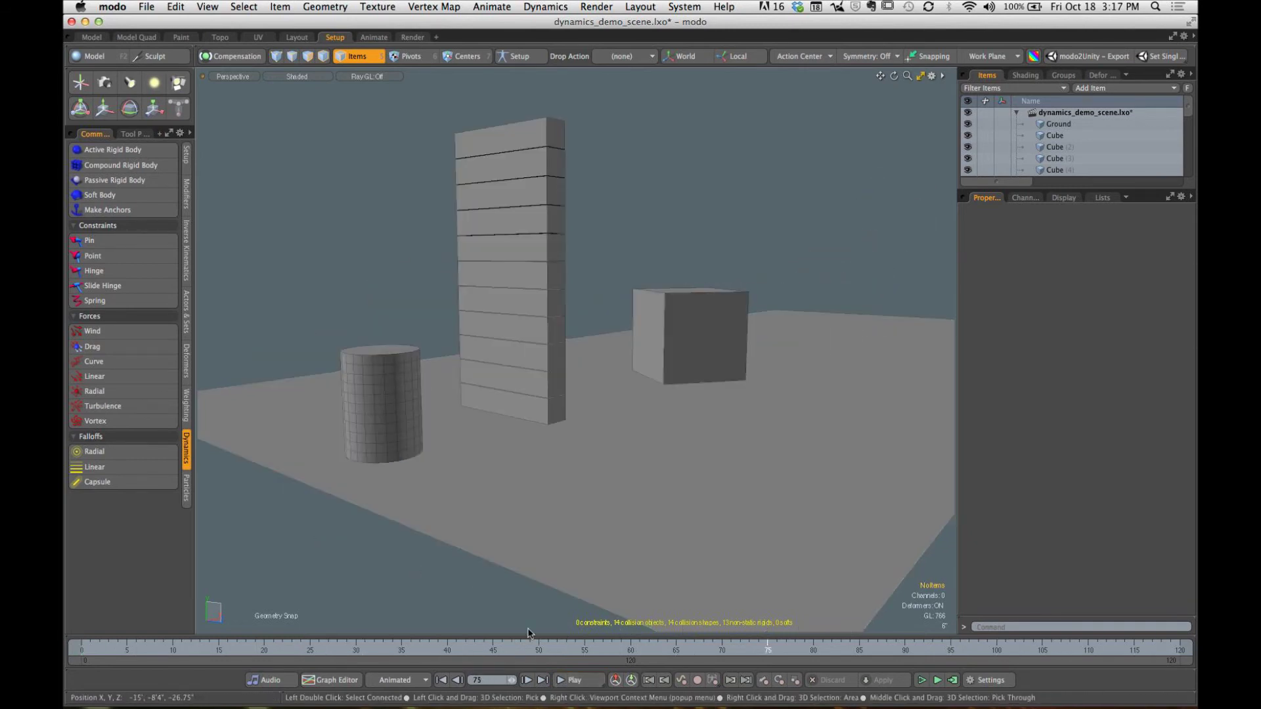
Step: Extend the scene's end frame to 300 and expand the visible timeline range to the full scene length
{"action": "left_click", "coordinate": [987, 680]}
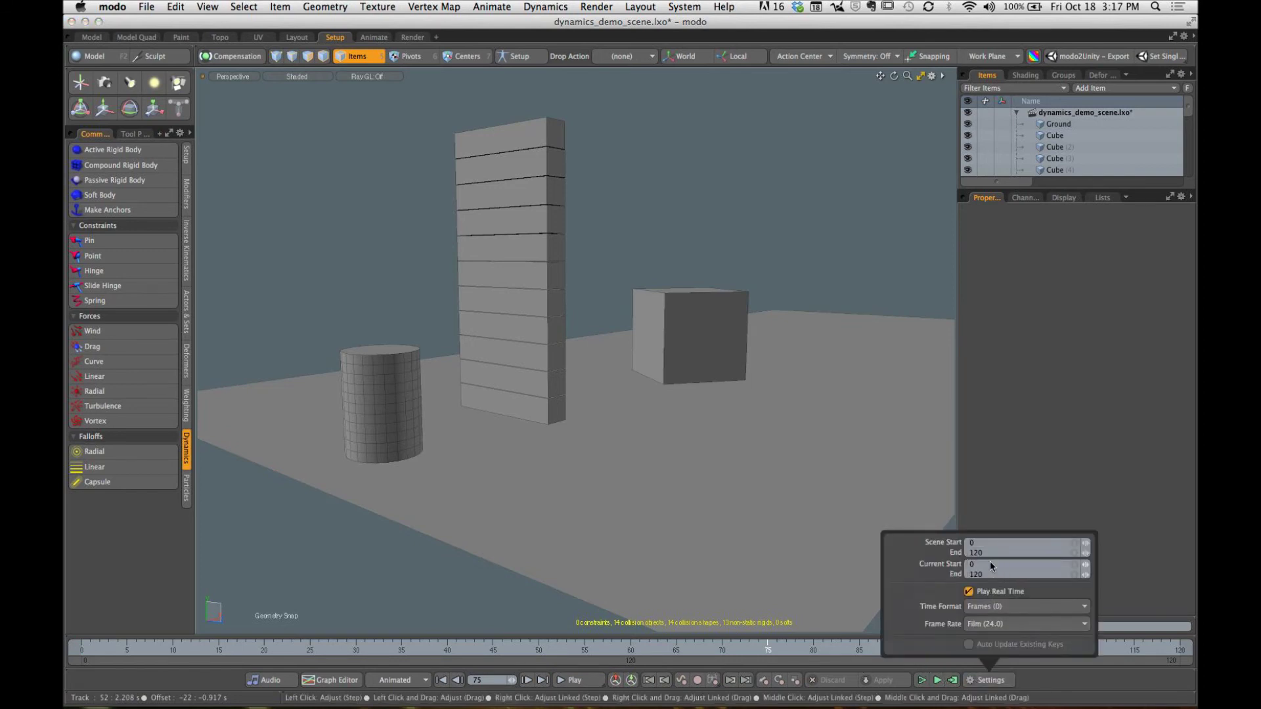
{"action": "type", "text": "300"}
{"action": "key", "text": "Return"}
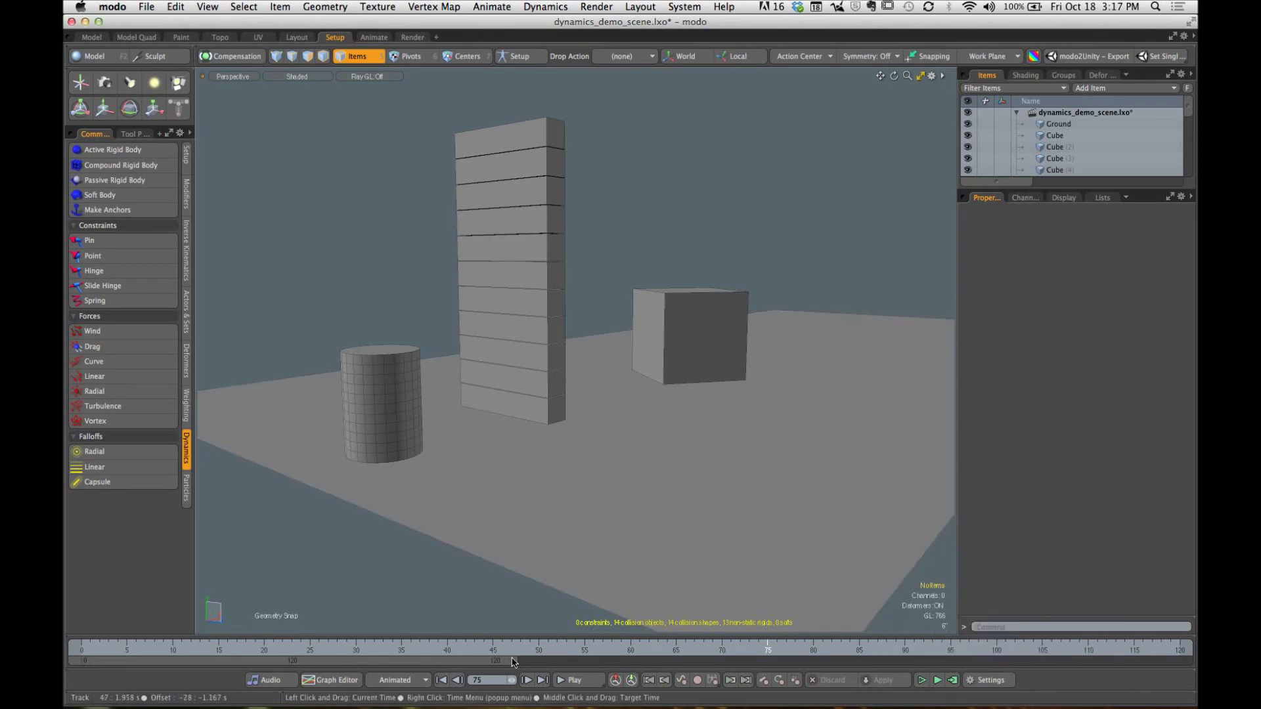
{"action": "left_click_drag", "start_coordinate": [515, 661], "coordinate": [1175, 661]}
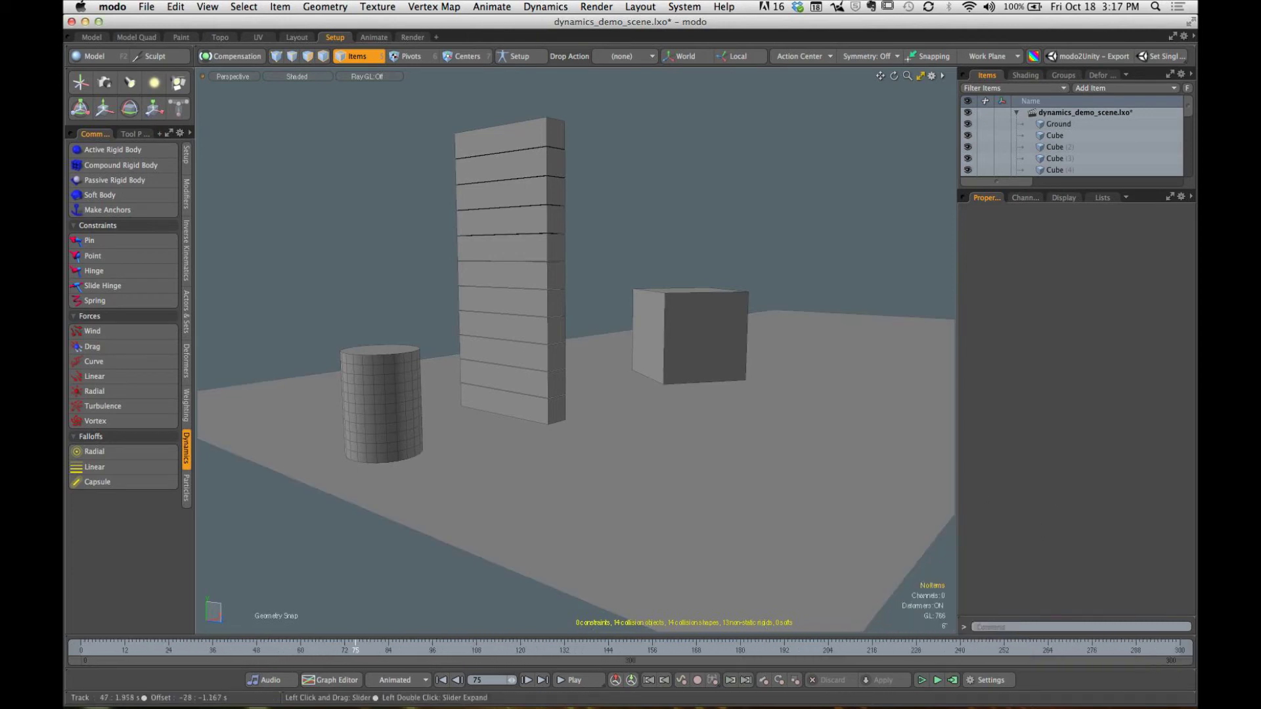
Step: Recompute the simulation with its existing end time and play it back from frame 0
{"action": "left_click", "coordinate": [953, 681]}
{"action": "left_click", "coordinate": [709, 179]}
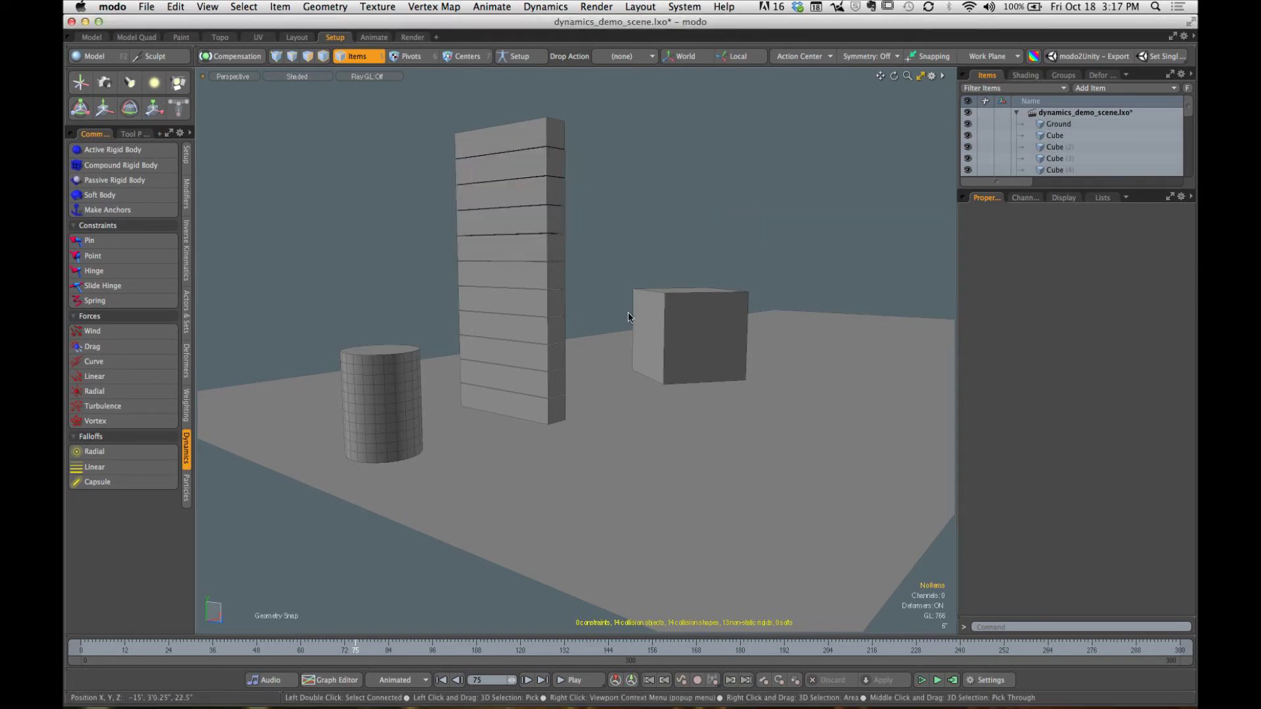
{"action": "left_click_drag", "start_coordinate": [355, 646], "coordinate": [80, 647]}
{"action": "key", "text": "space"}
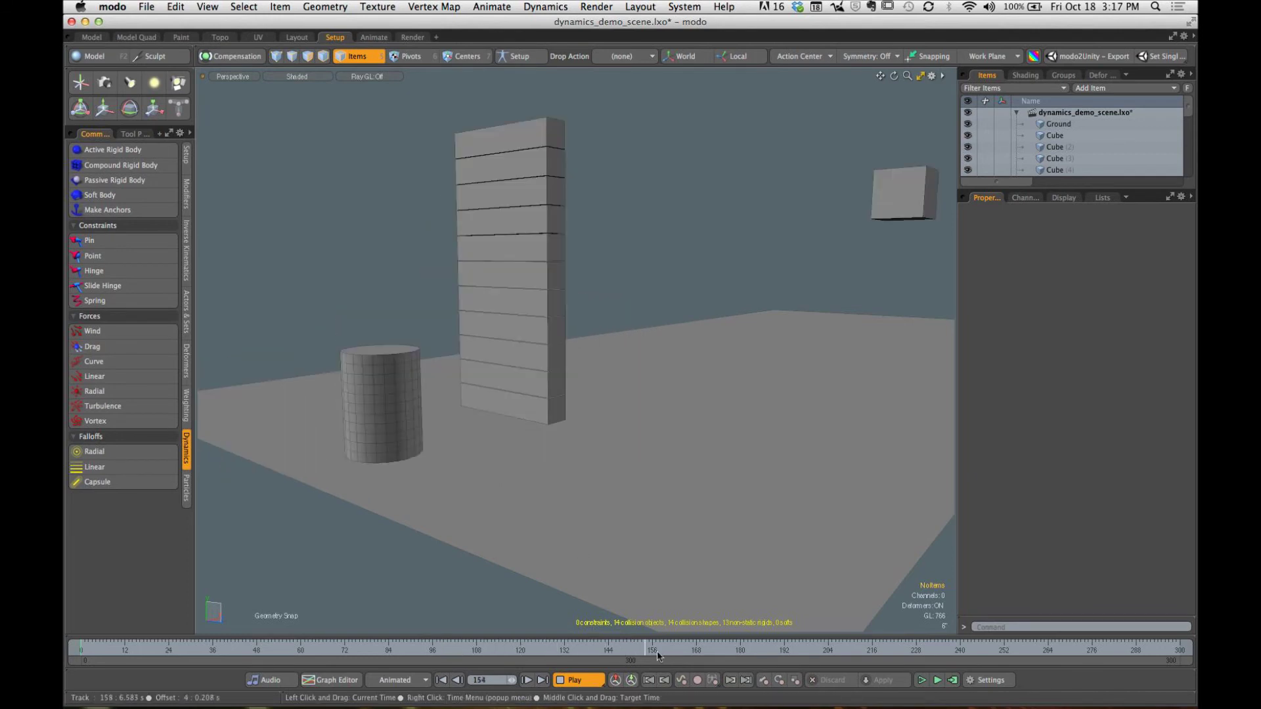
{"action": "left_click", "coordinate": [579, 685]}
Step: Compute the simulation for frames 0 to 300 with preroll 0, and play it back from frame 0
{"action": "left_click", "coordinate": [953, 680]}
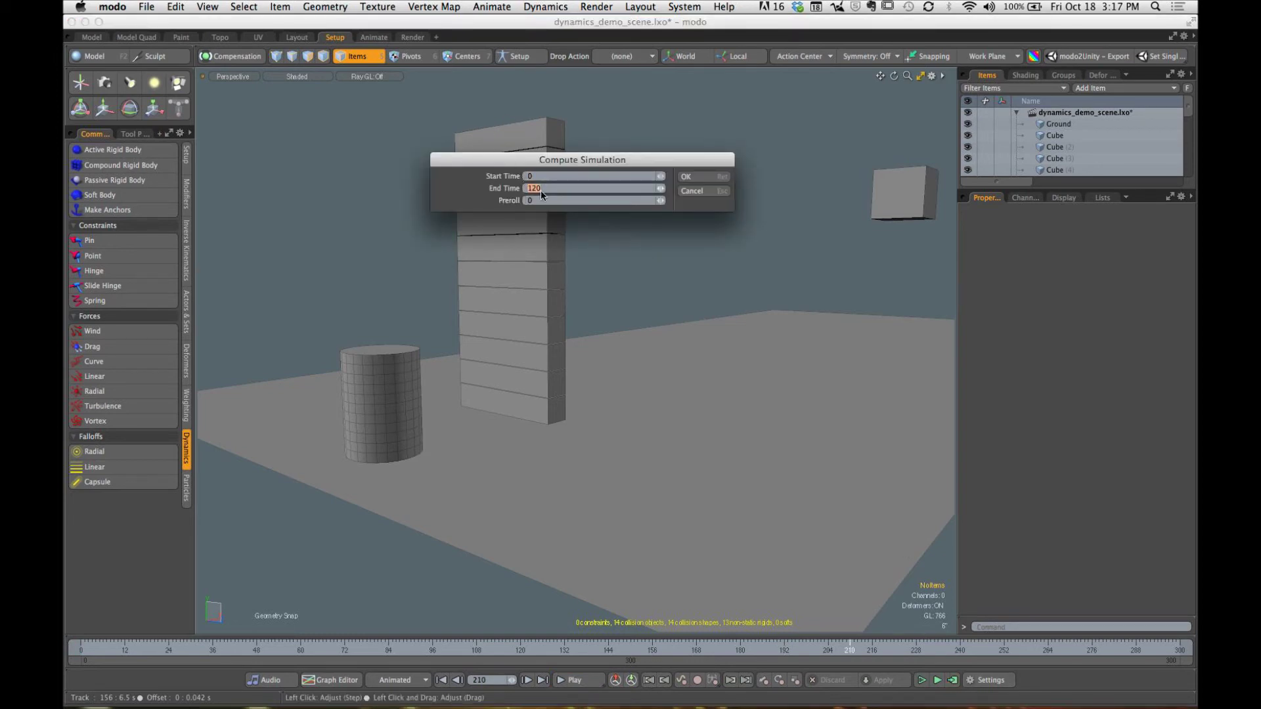
{"action": "type", "text": "300"}
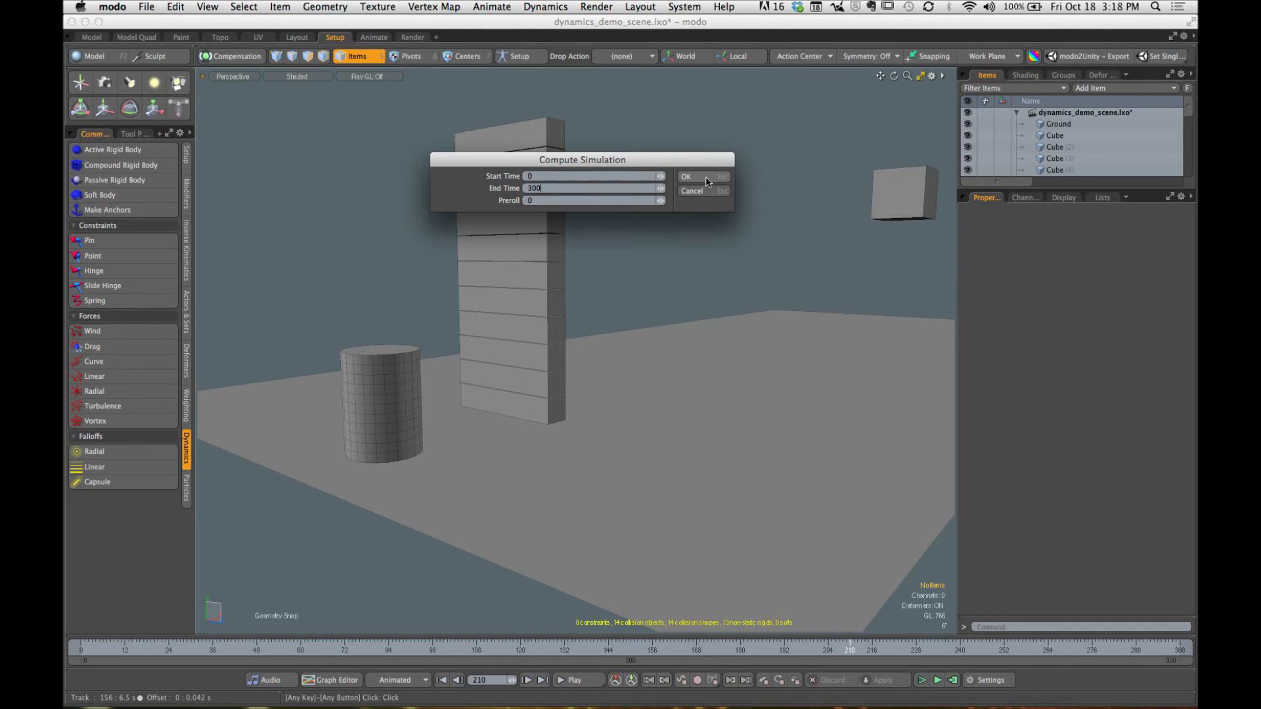
{"action": "left_click", "coordinate": [686, 176]}
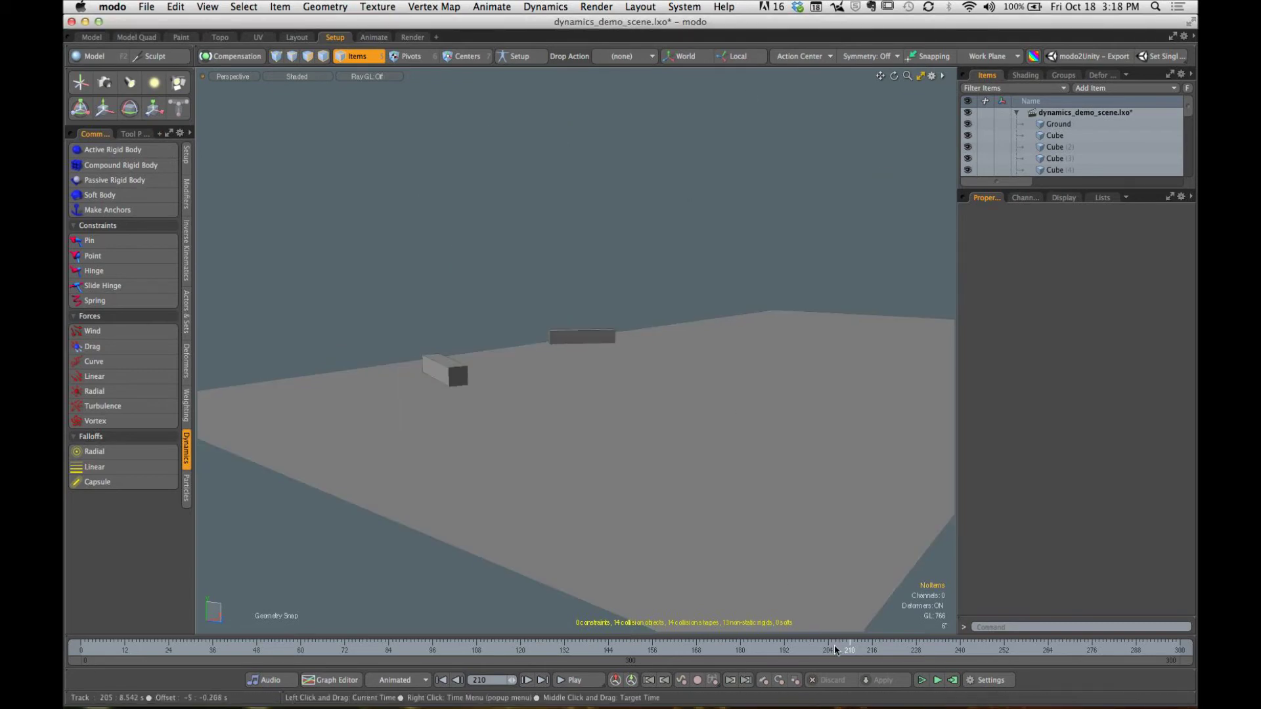
{"action": "left_click_drag", "start_coordinate": [851, 650], "coordinate": [81, 650]}
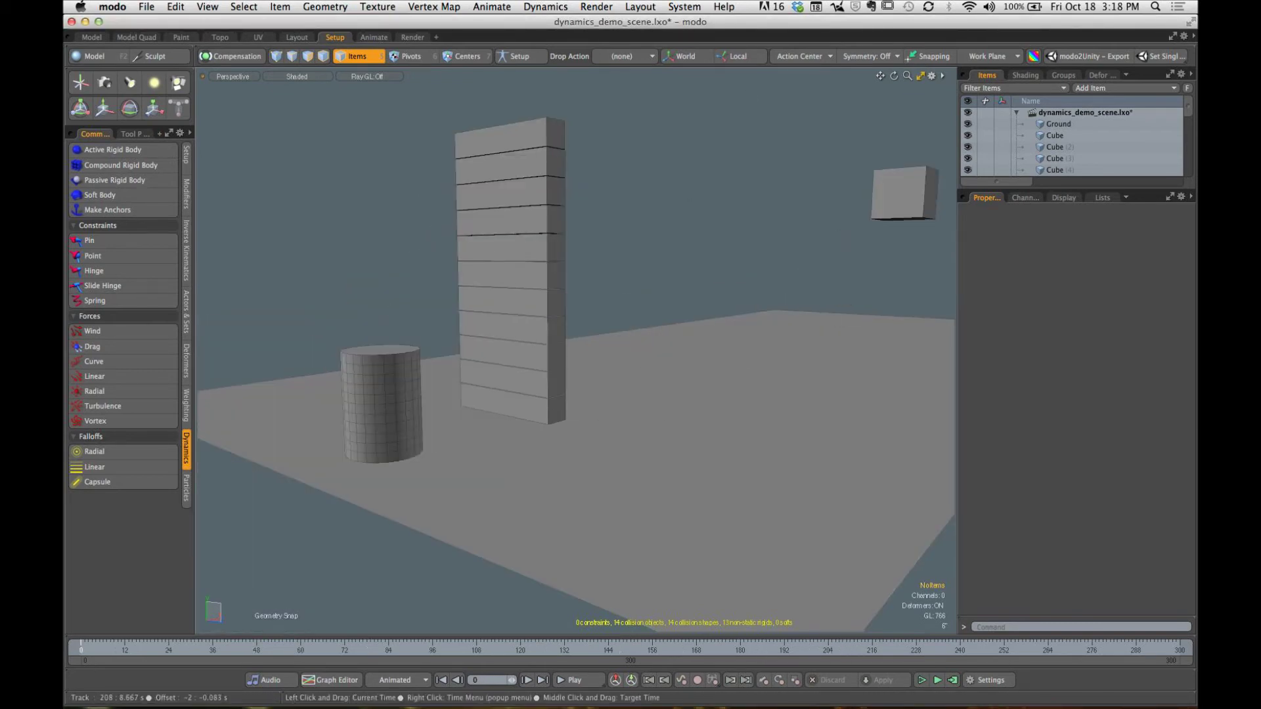
{"action": "left_click", "coordinate": [582, 683]}
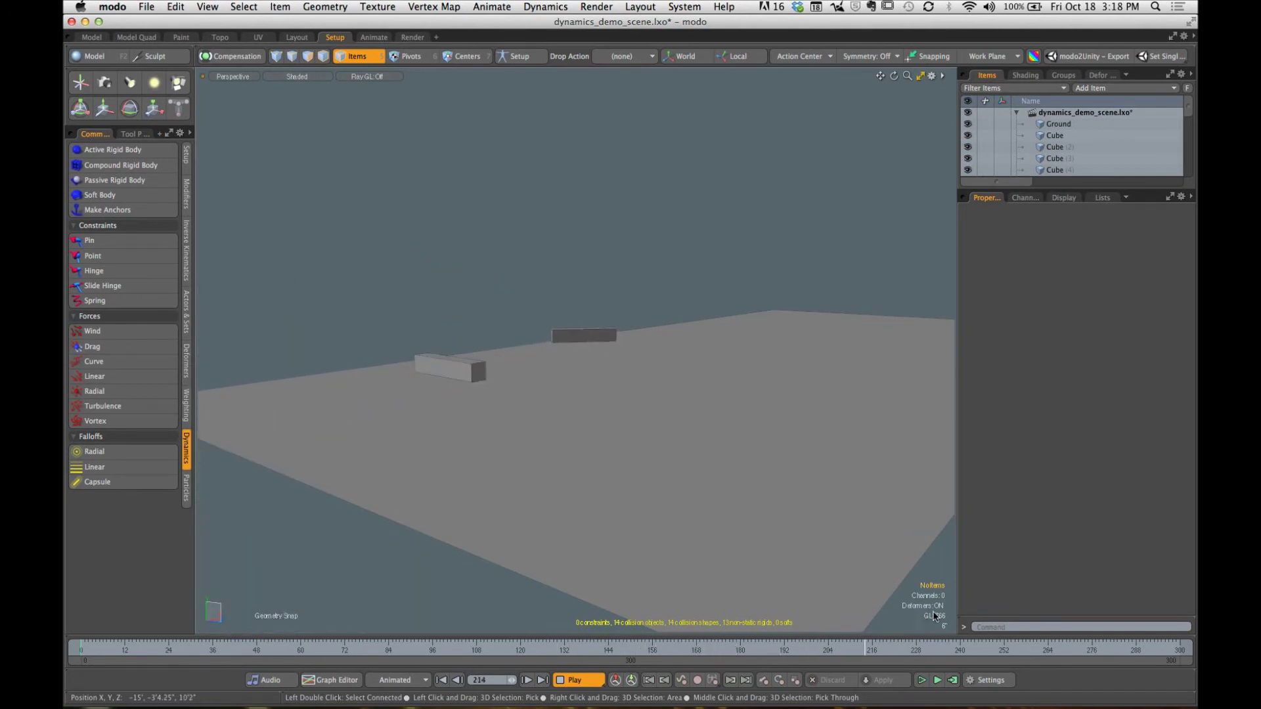
{"action": "left_click", "coordinate": [578, 680]}
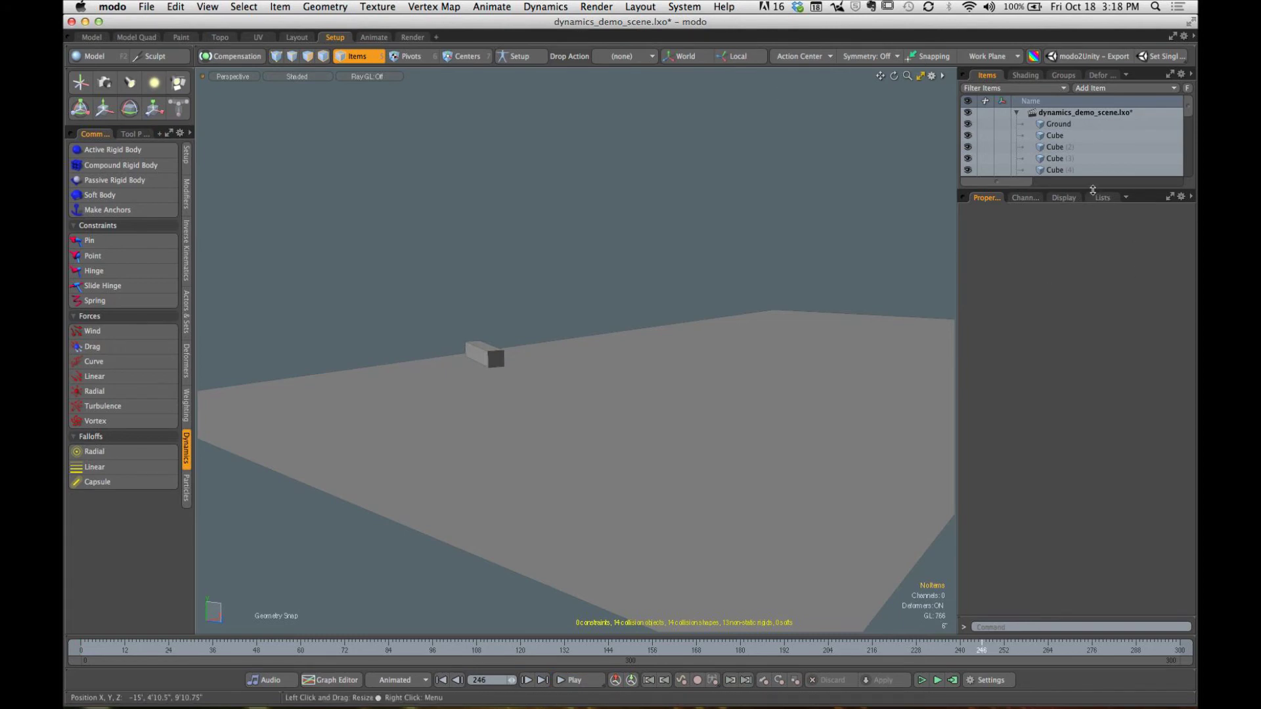
Step: Enlarge the item list and delete the cylinder and all cubes from the scene, keeping the ground and solver
{"action": "left_click_drag", "start_coordinate": [1099, 190], "coordinate": [1094, 420]}
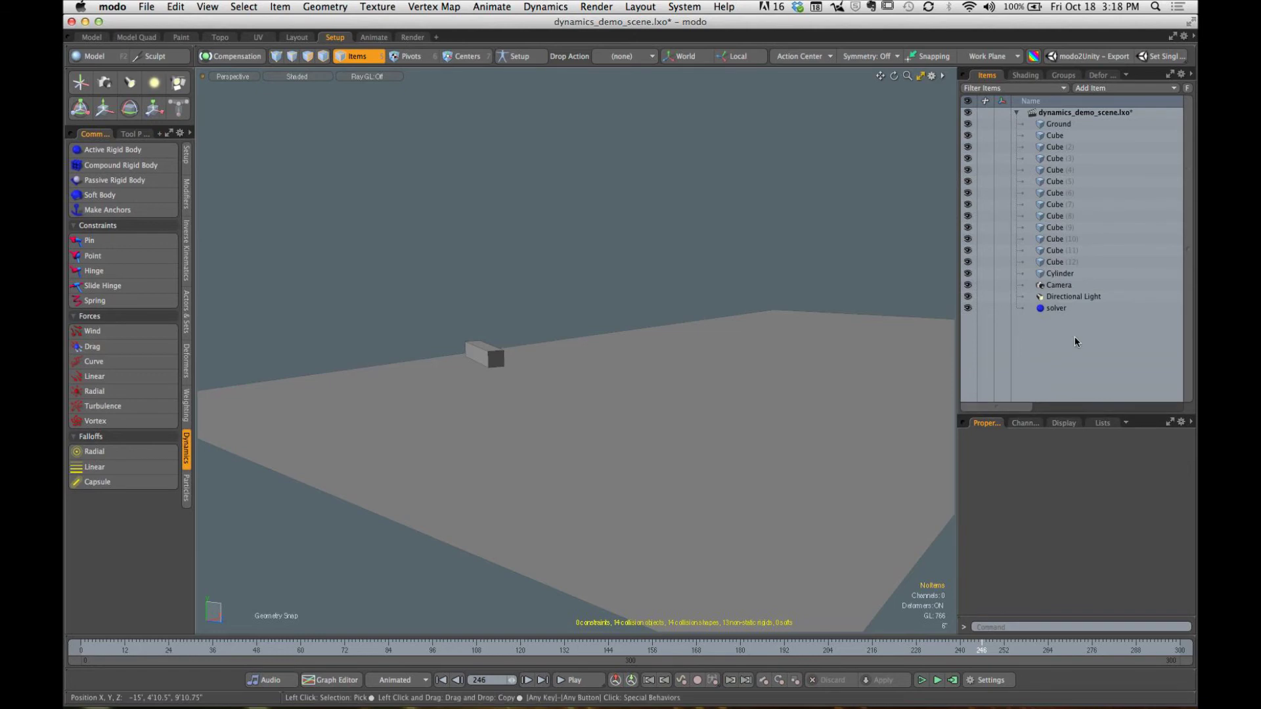
{"action": "left_click", "coordinate": [1060, 274]}
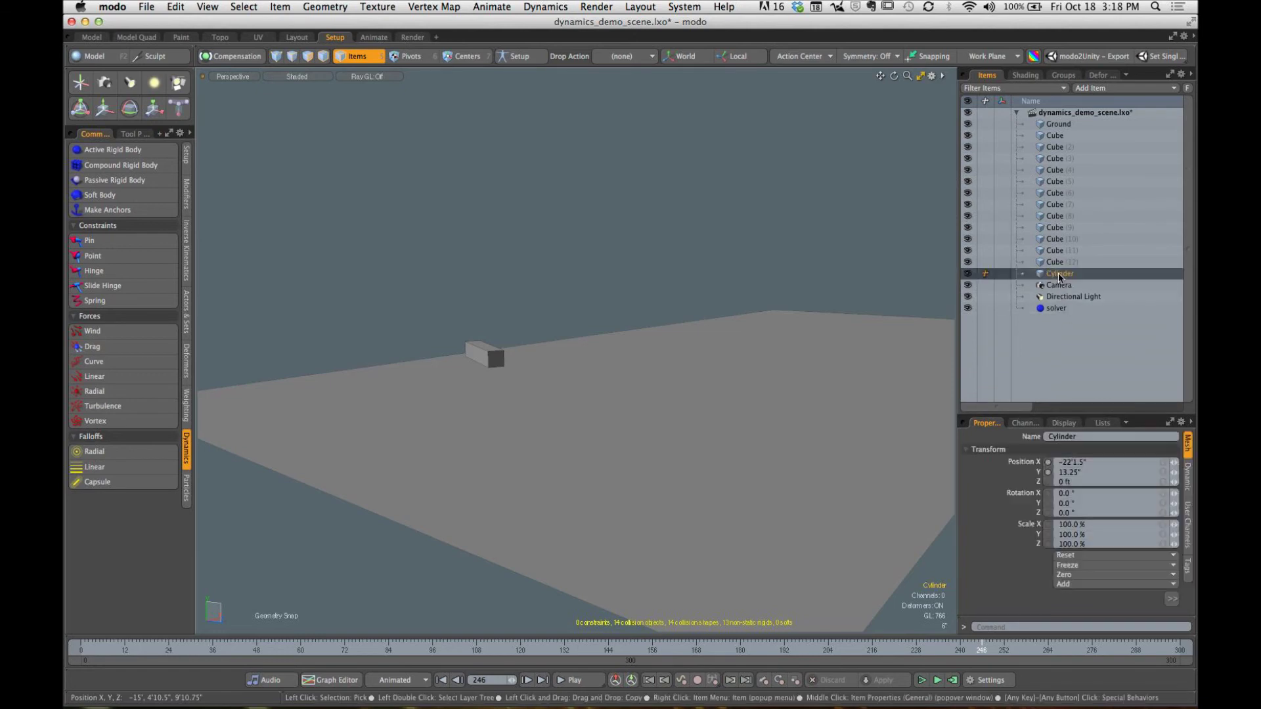
{"action": "left_click", "coordinate": [1058, 137], "text": "shift"}
{"action": "right_click", "coordinate": [1060, 144]}
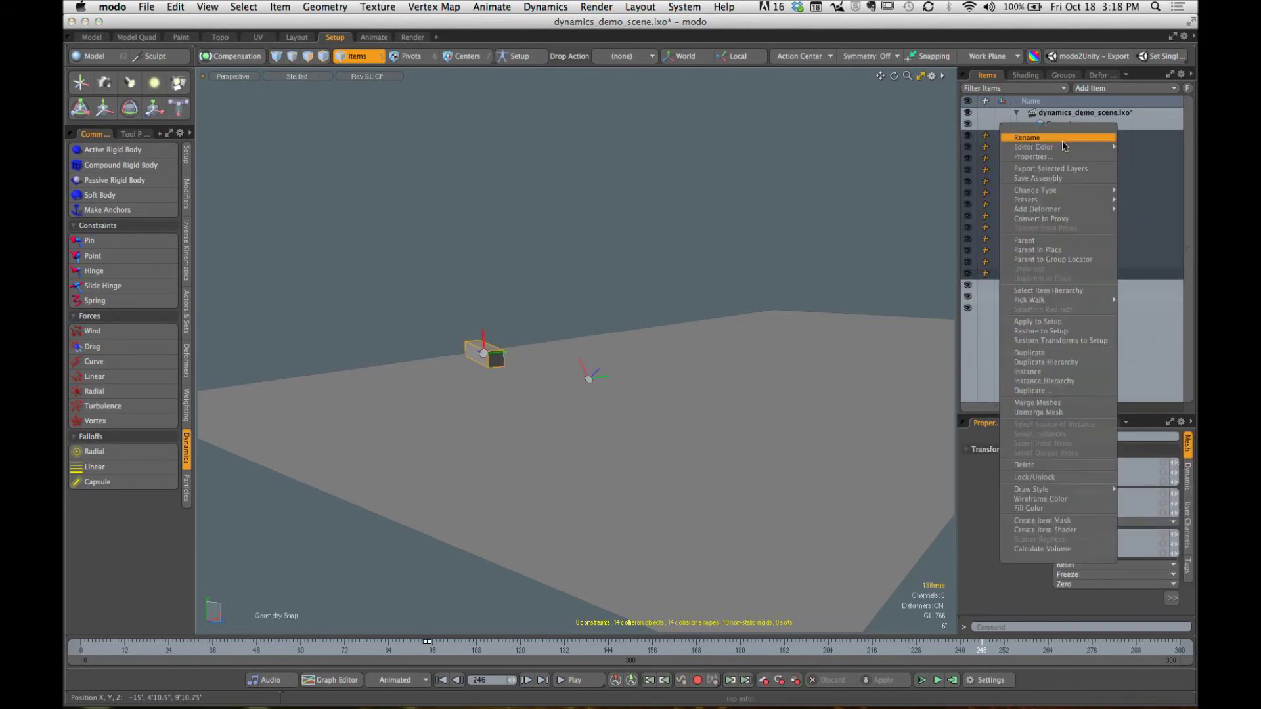
{"action": "left_click", "coordinate": [1019, 465]}
{"action": "left_click", "coordinate": [706, 174]}
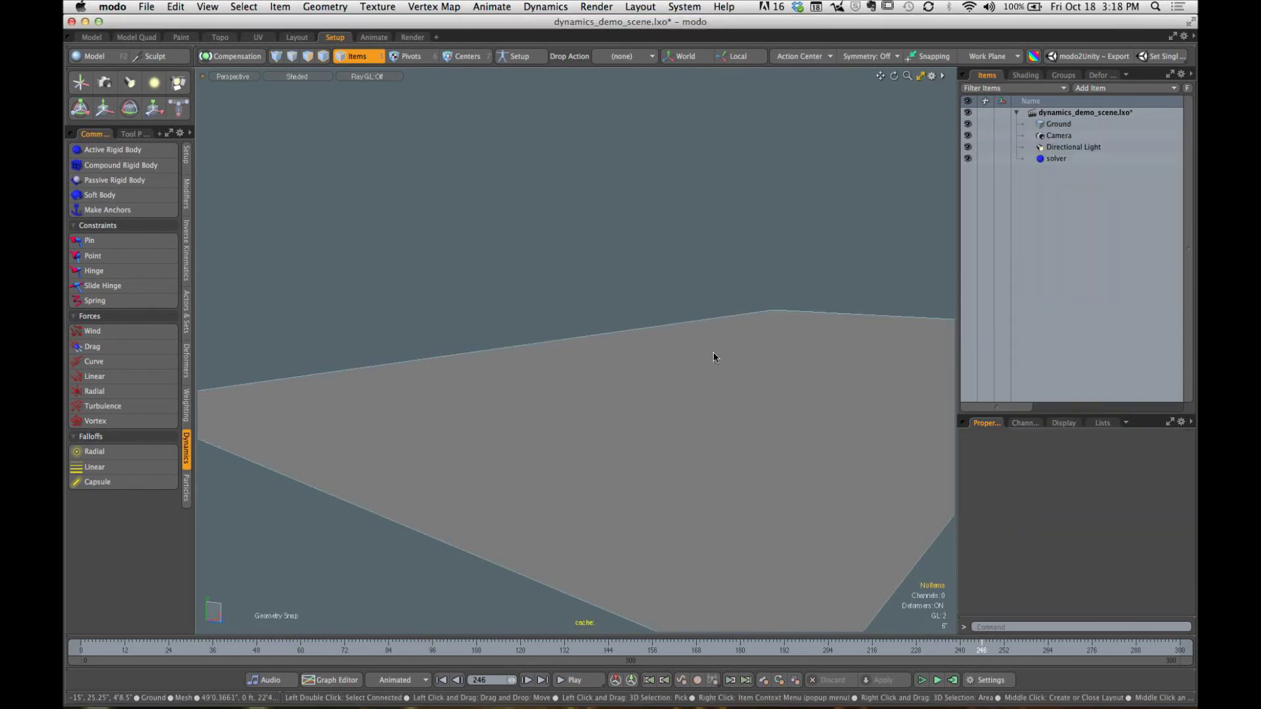
Step: Create a default sphere at the ground's centre at frame 0 and make it an active rigid body
{"action": "left_click_drag", "start_coordinate": [647, 386], "coordinate": [612, 412], "text": "alt"}
{"action": "mouse_move", "coordinate": [612, 412]}
{"action": "left_mouse_down", "text": "alt"}
{"action": "mouse_move", "coordinate": [625, 431]}
{"action": "mouse_move", "coordinate": [692, 428]}
{"action": "mouse_move", "coordinate": [664, 431]}
{"action": "mouse_move", "coordinate": [670, 421]}
{"action": "left_mouse_up", "text": "alt"}
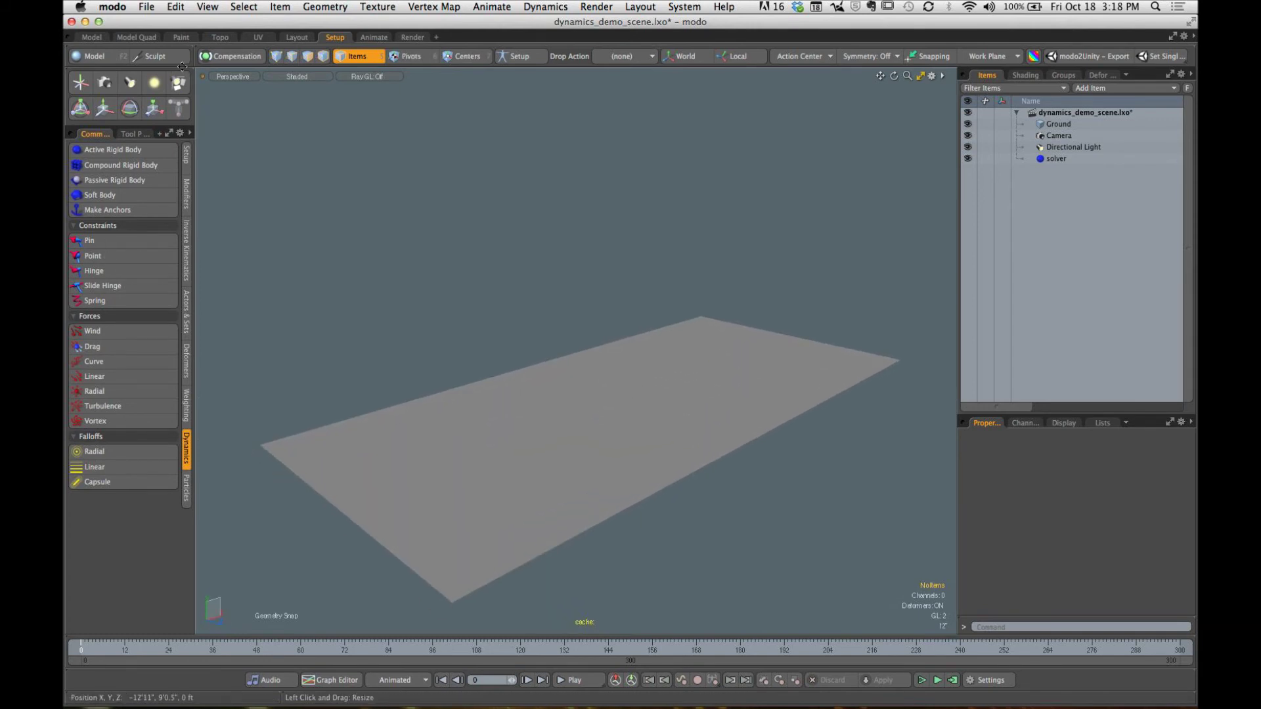
{"action": "left_click", "coordinate": [94, 56]}
{"action": "key", "text": "shift"}
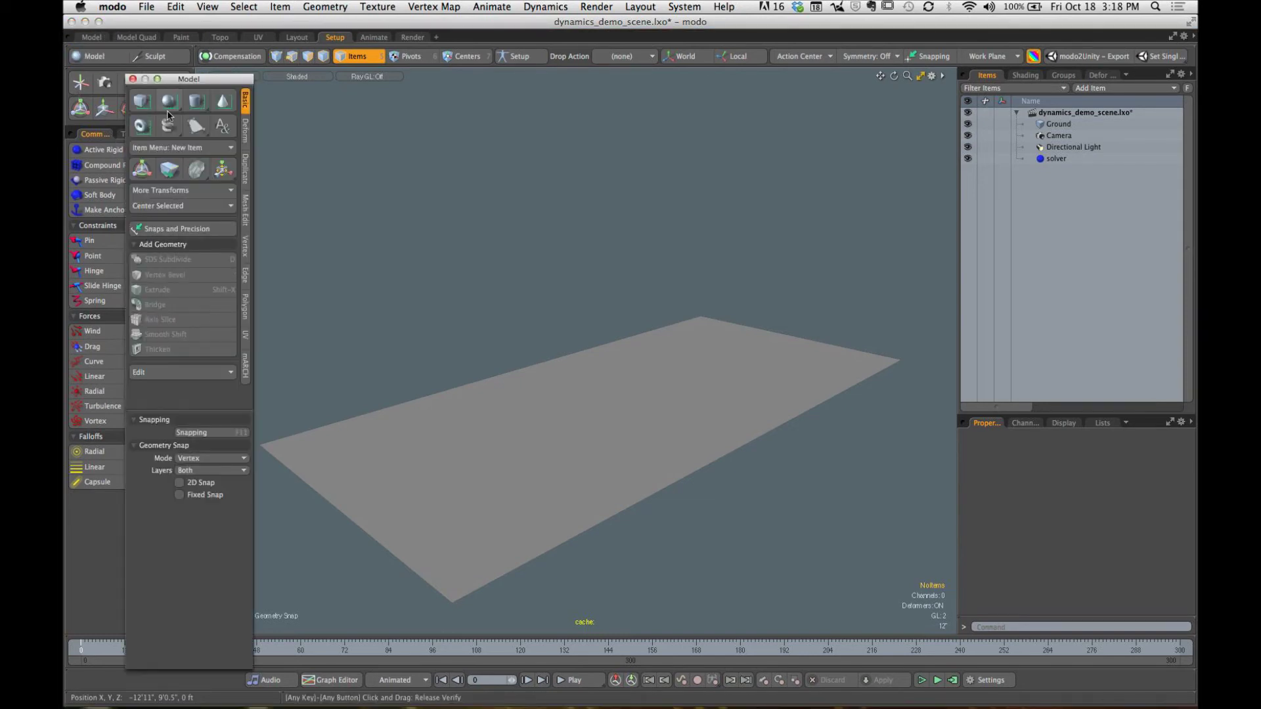
{"action": "key", "text": "shift"}
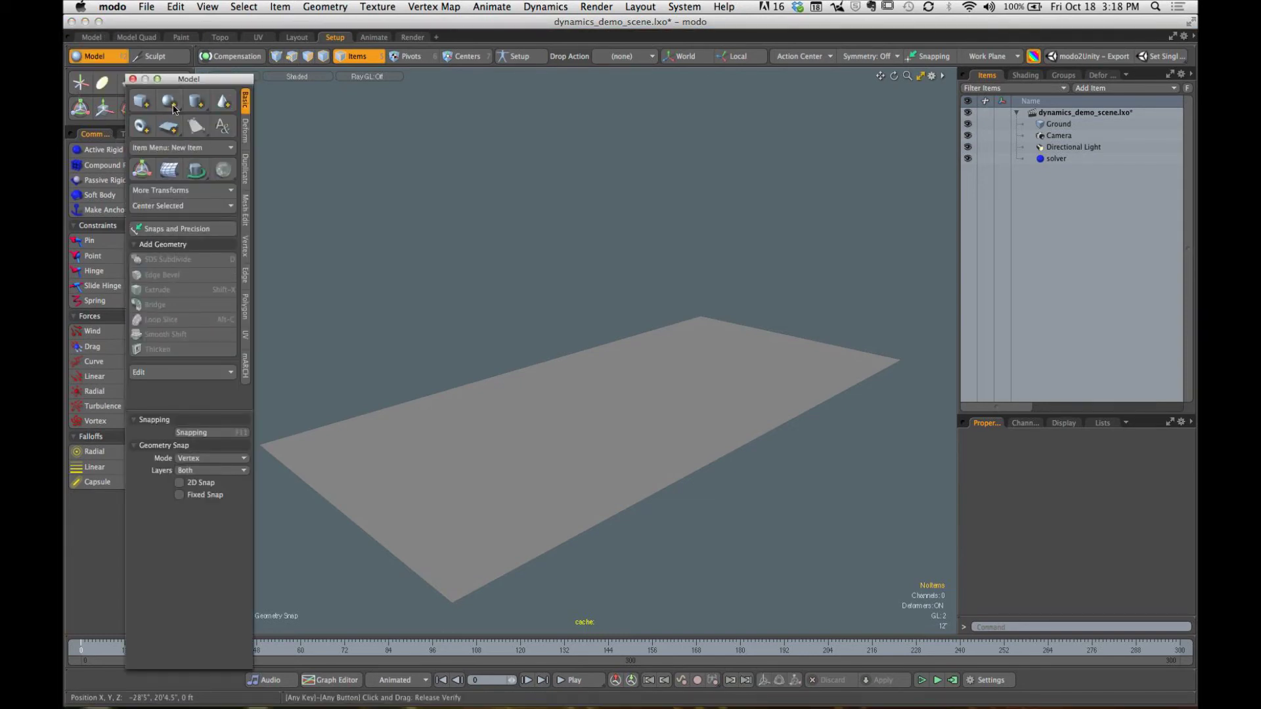
{"action": "left_click", "coordinate": [173, 106]}
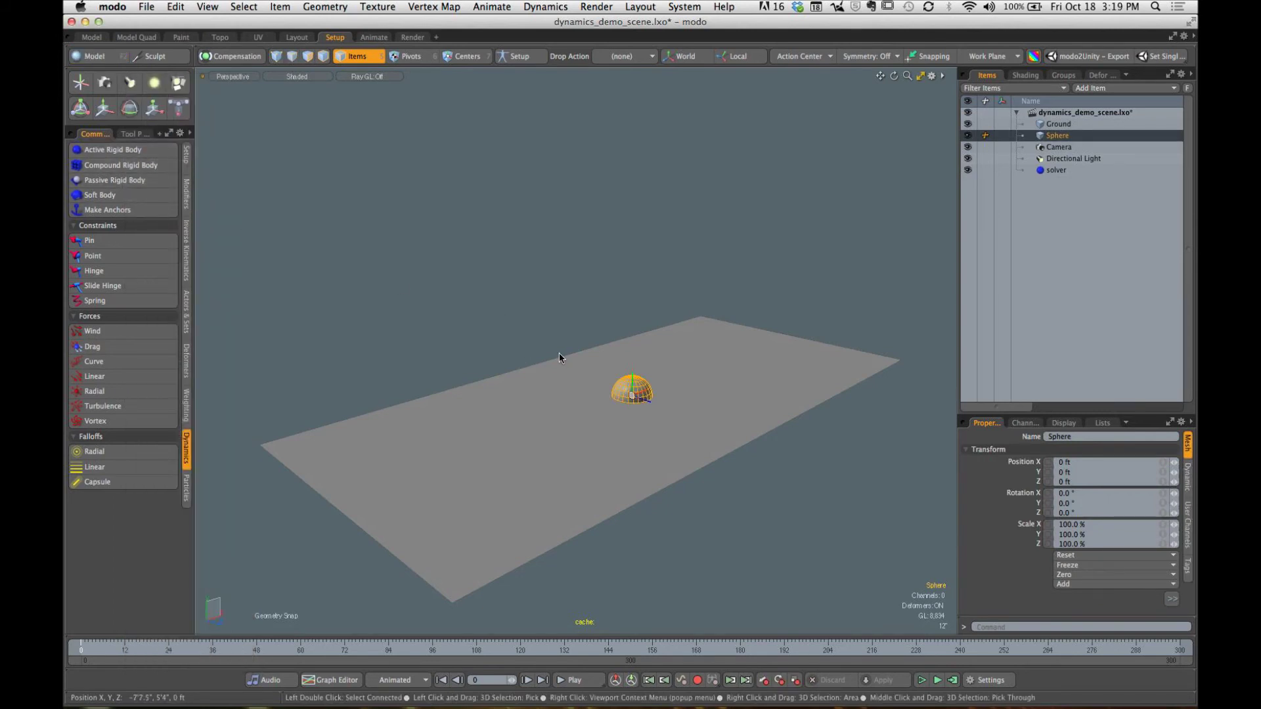
Step: Move the sphere above the ground, to about 17'6" in Y and -12'6" in X
{"action": "key", "text": "y"}
{"action": "left_click_drag", "start_coordinate": [634, 358], "coordinate": [638, 137]}
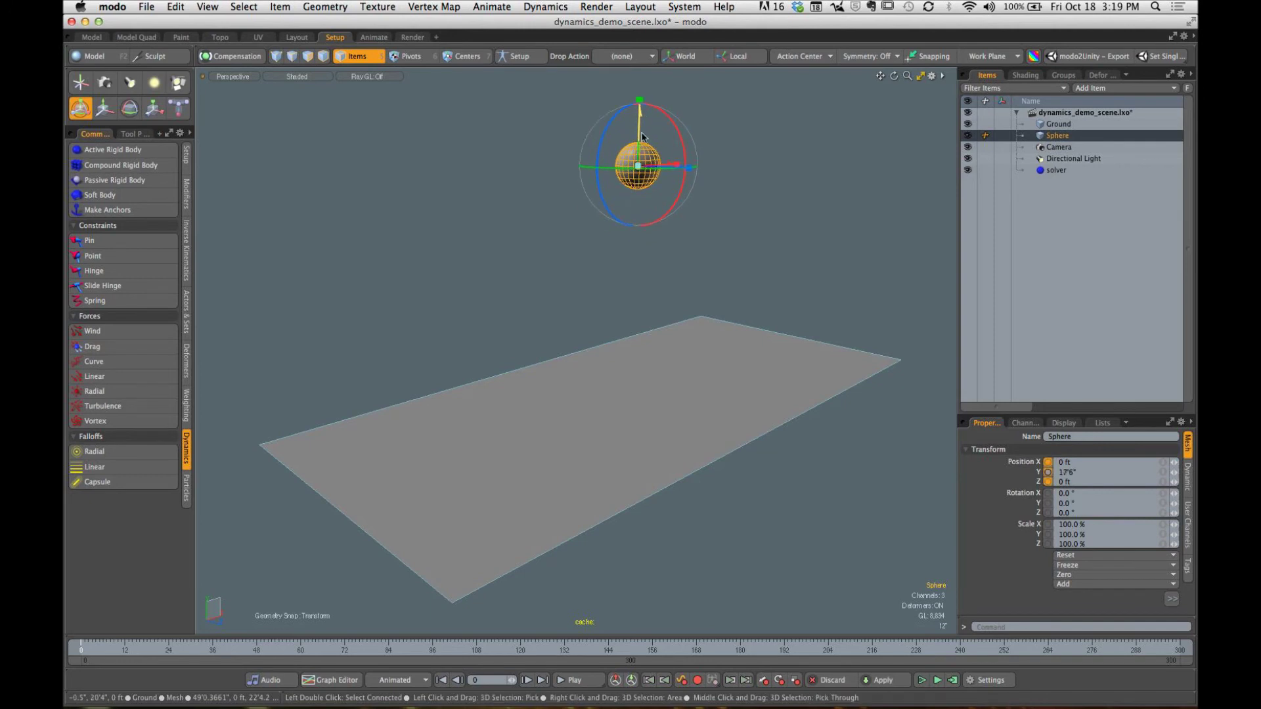
{"action": "left_click_drag", "start_coordinate": [600, 211], "coordinate": [546, 295], "text": "alt"}
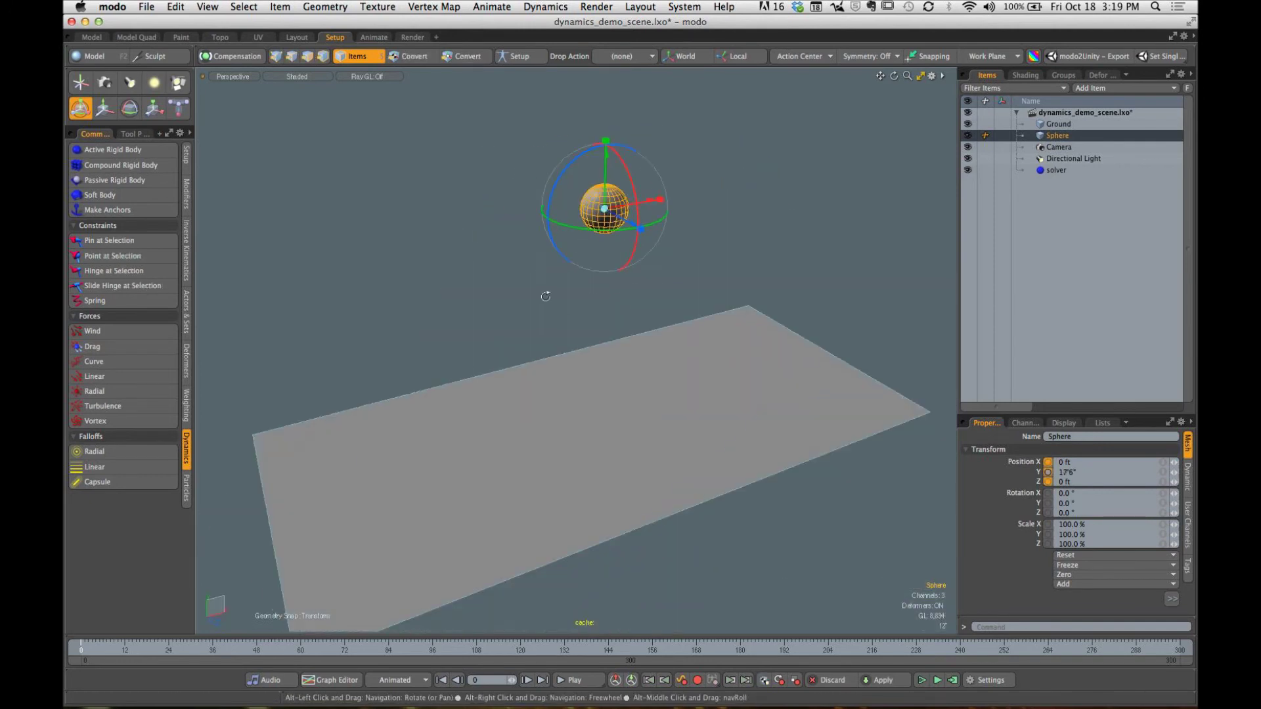
{"action": "key", "text": "space"}
{"action": "left_click", "coordinate": [695, 276]}
{"action": "left_click_drag", "start_coordinate": [667, 270], "coordinate": [654, 313], "text": "alt"}
{"action": "left_click", "coordinate": [624, 222]}
{"action": "key", "text": "y"}
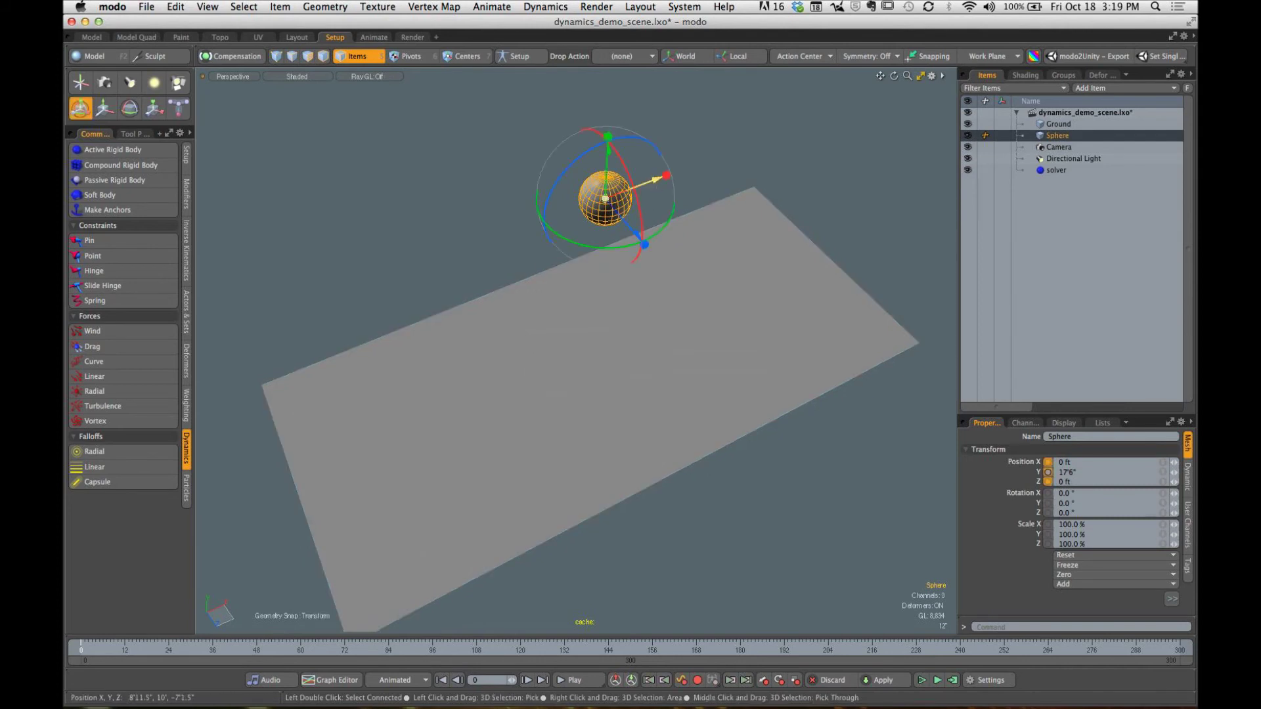
{"action": "left_click_drag", "start_coordinate": [659, 179], "coordinate": [455, 254]}
{"action": "left_click_drag", "start_coordinate": [494, 312], "coordinate": [406, 265], "text": "alt"}
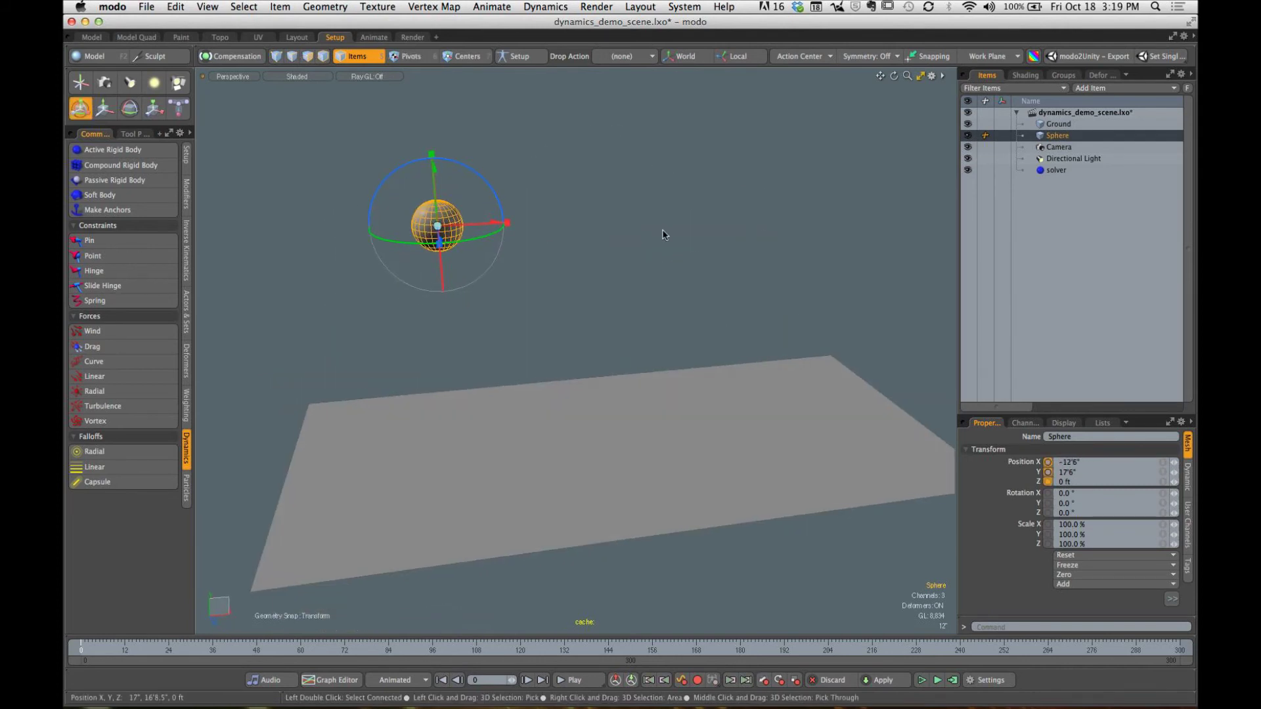
{"action": "left_click_drag", "start_coordinate": [663, 234], "coordinate": [679, 374], "text": "alt"}
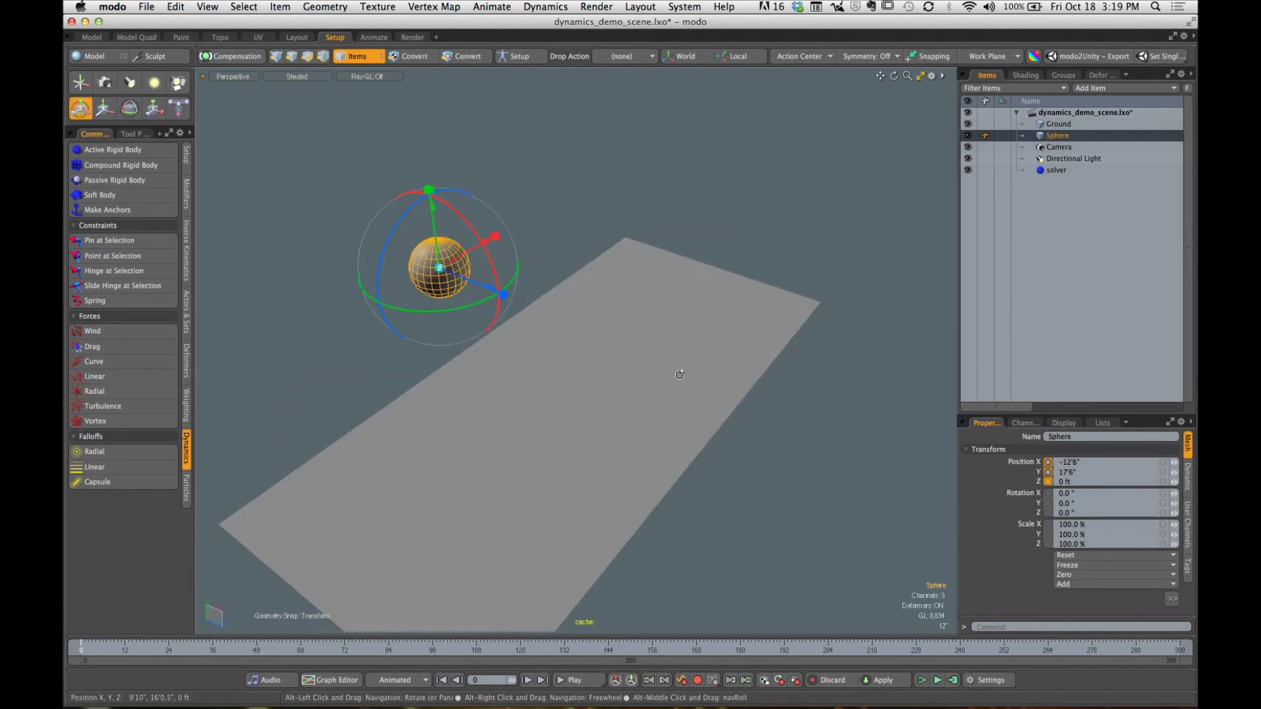
Step: Scale the ground's polygon along X and Z to about 151 by 72 ft, and deselect it
{"action": "left_click", "coordinate": [681, 394]}
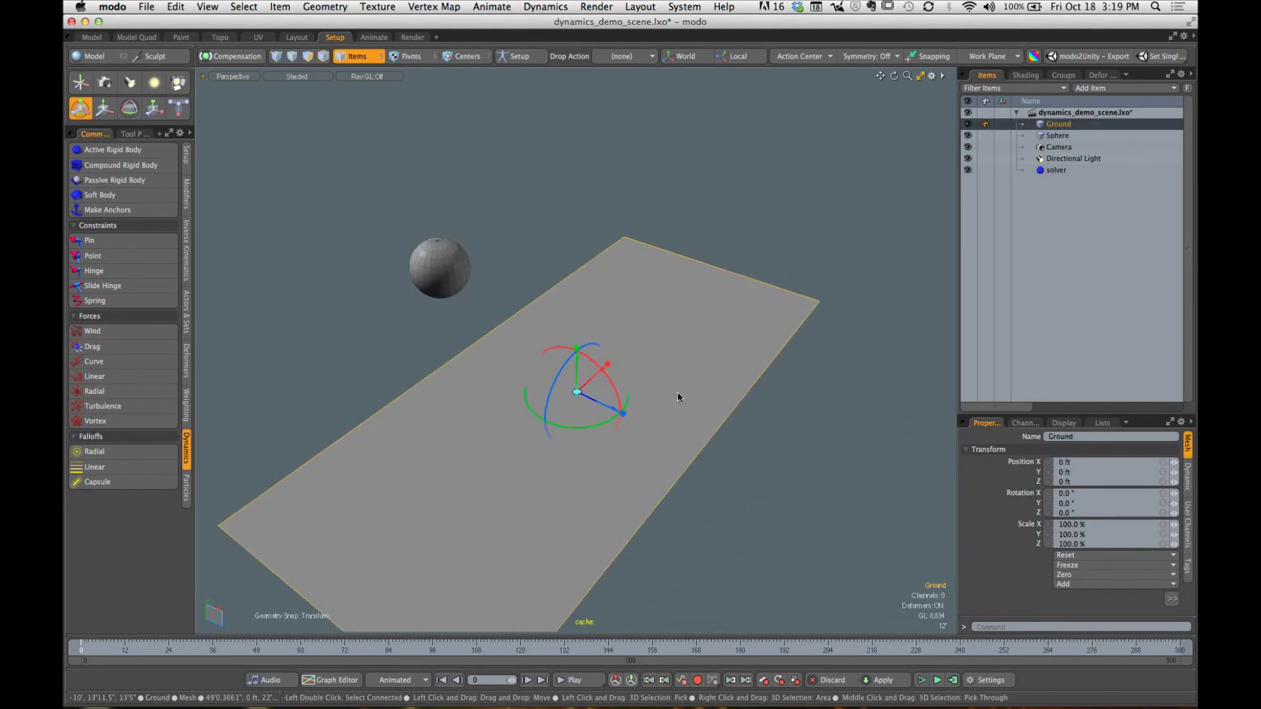
{"action": "key", "text": "3"}
{"action": "left_click", "coordinate": [665, 394]}
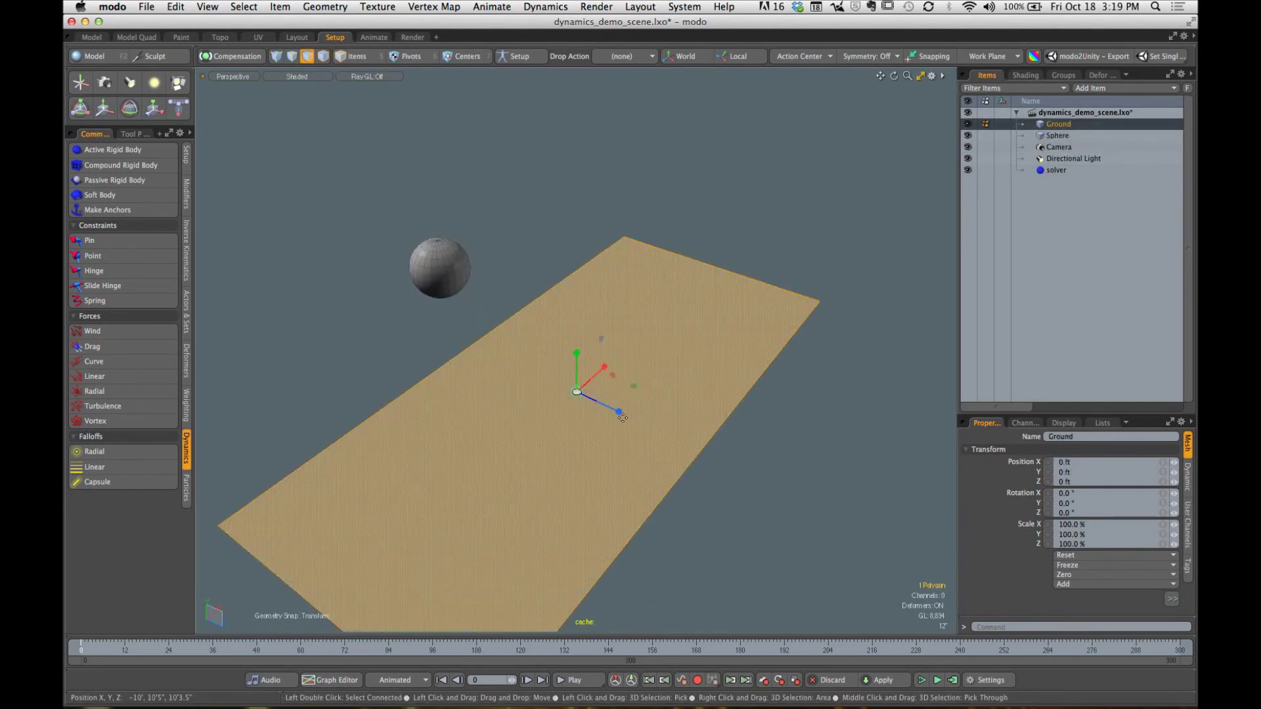
{"action": "left_click_drag", "start_coordinate": [622, 417], "coordinate": [624, 423]}
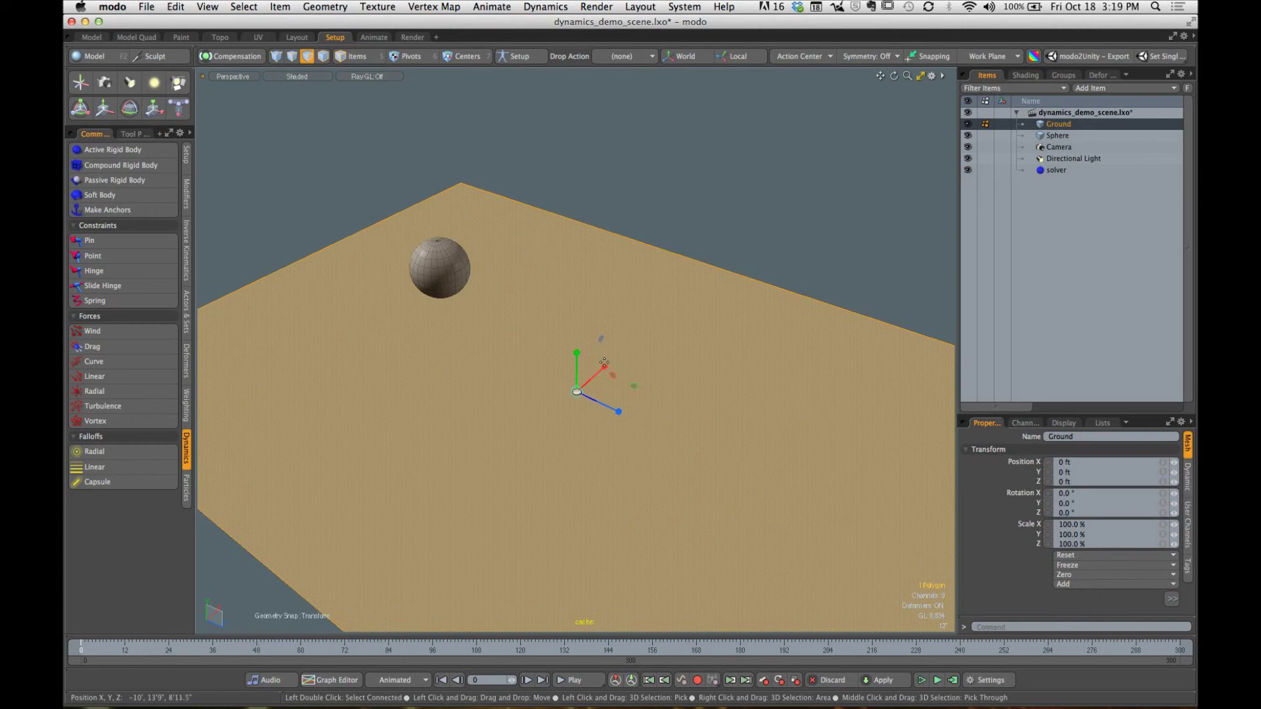
{"action": "left_click_drag", "start_coordinate": [605, 366], "coordinate": [659, 317]}
{"action": "key", "text": "space"}
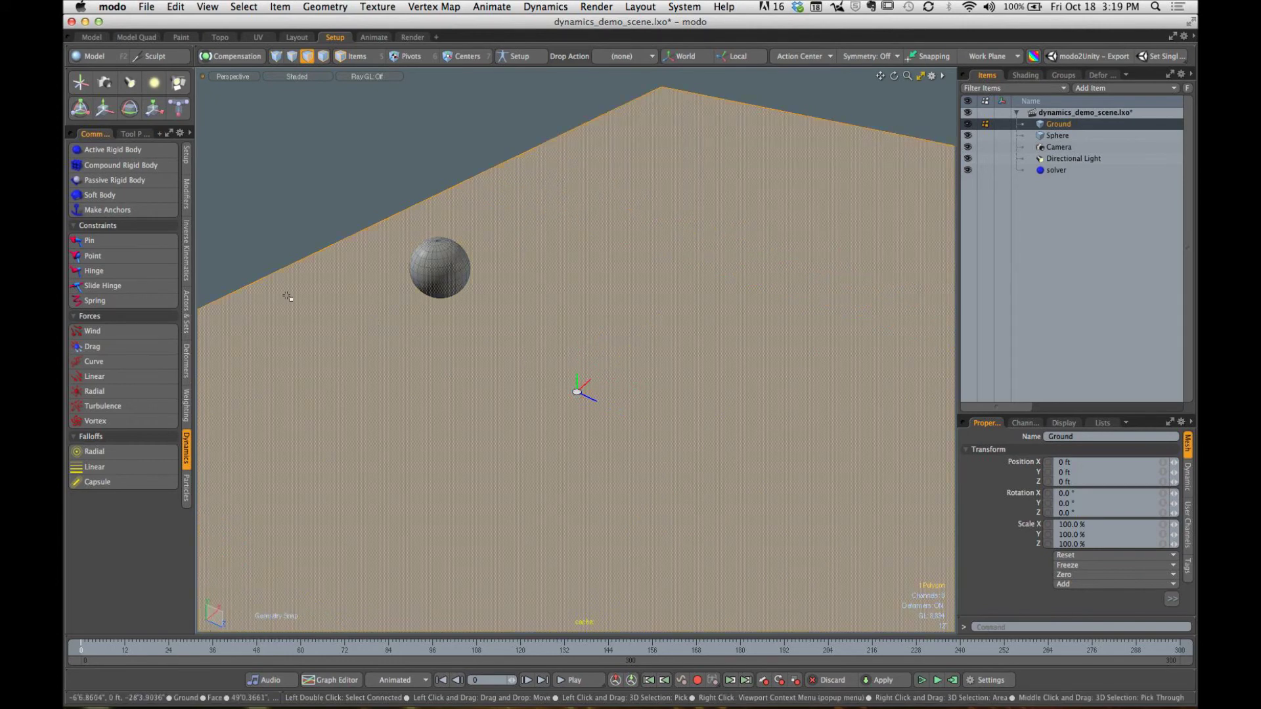
{"action": "left_click", "coordinate": [401, 152]}
Step: Run the live simulation to drop the sphere onto the enlarged ground, and stop it for a close view
{"action": "left_click_drag", "start_coordinate": [680, 388], "coordinate": [578, 373], "text": "alt"}
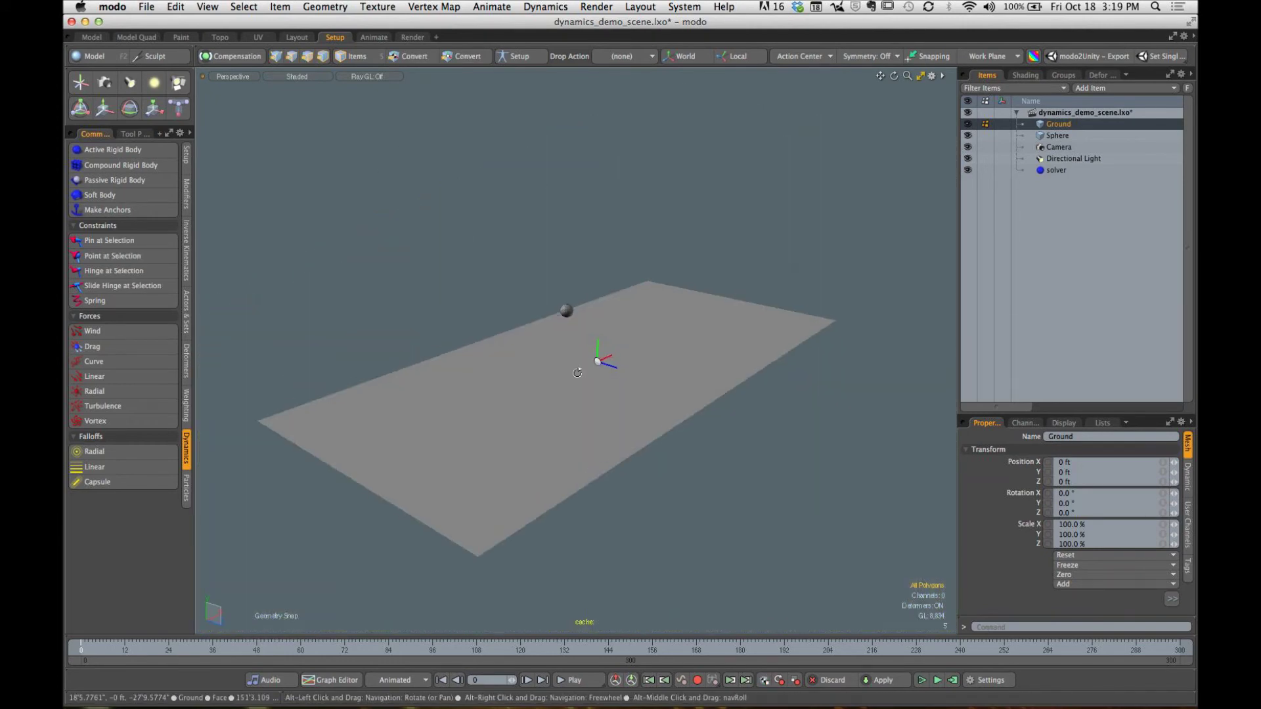
{"action": "left_click", "coordinate": [922, 681]}
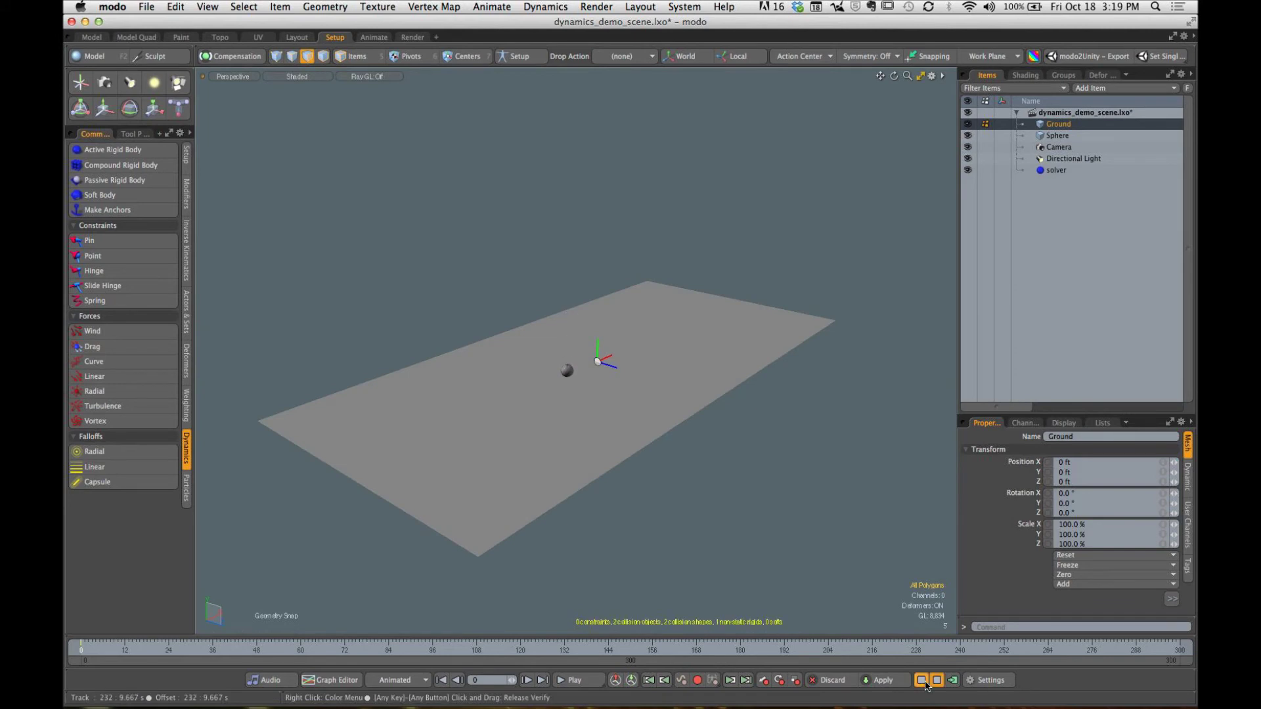
{"action": "left_click_drag", "start_coordinate": [592, 368], "coordinate": [653, 332], "text": "ctrl+alt"}
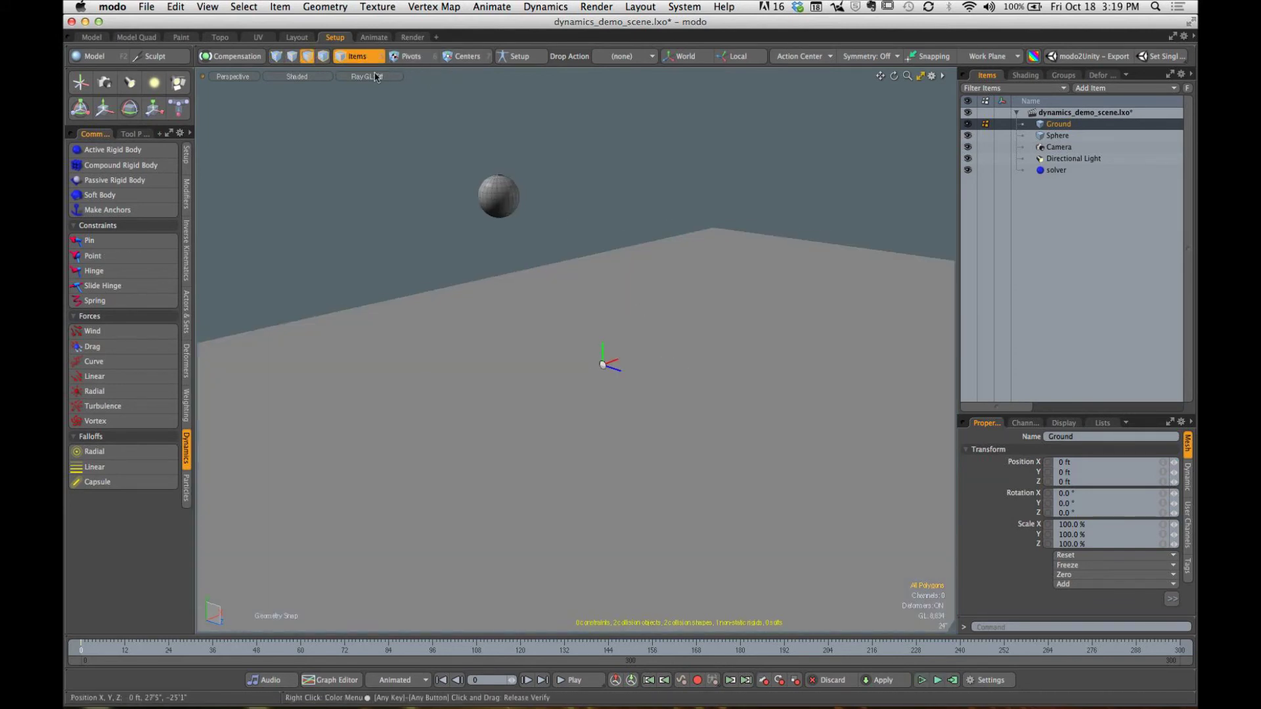
Step: Run the live simulation with the sphere's rigid body bounce set to 100%, and again with it set to 60%
{"action": "left_click", "coordinate": [500, 199]}
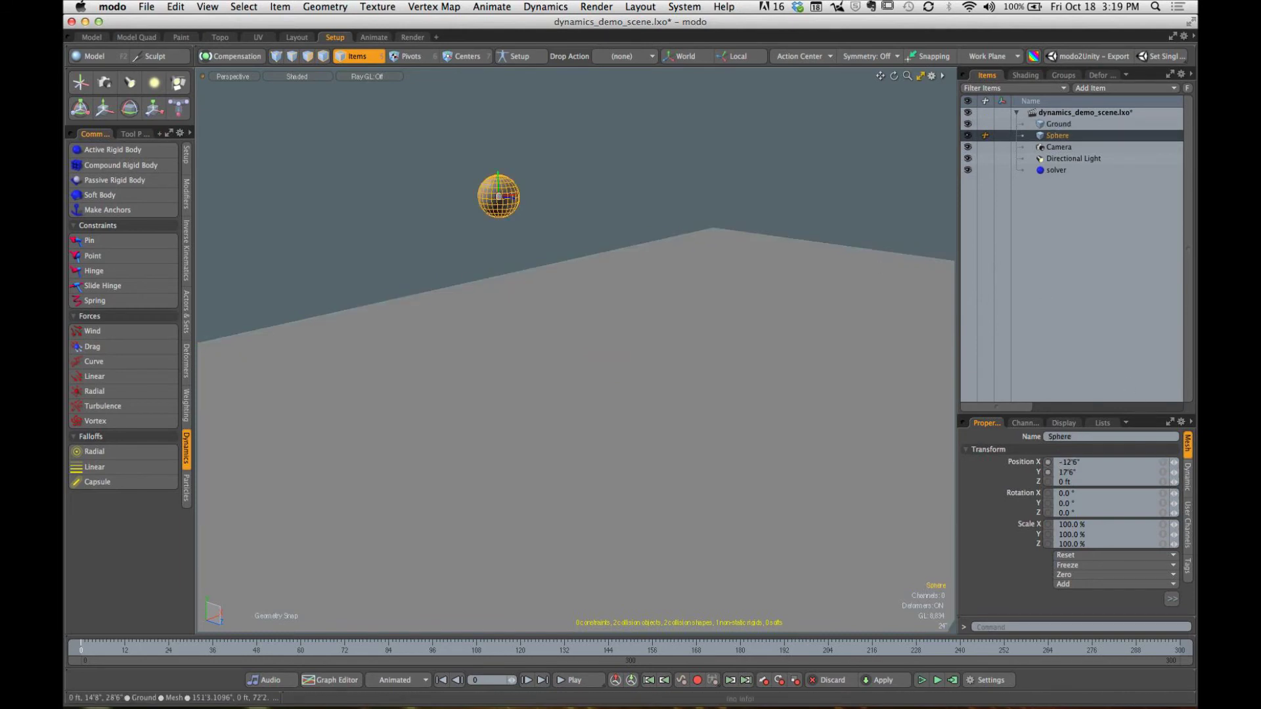
{"action": "left_click", "coordinate": [1188, 478]}
{"action": "left_click_drag", "start_coordinate": [1148, 401], "coordinate": [1148, 240]}
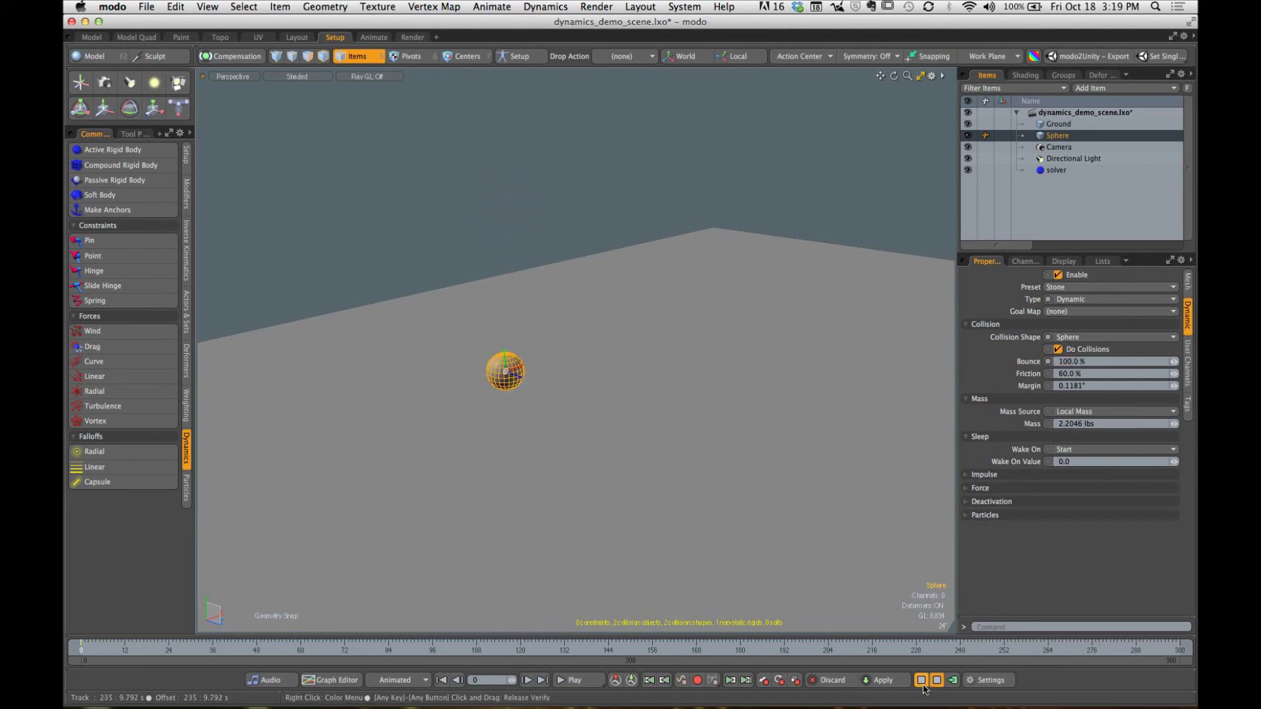
{"action": "left_click", "coordinate": [923, 685]}
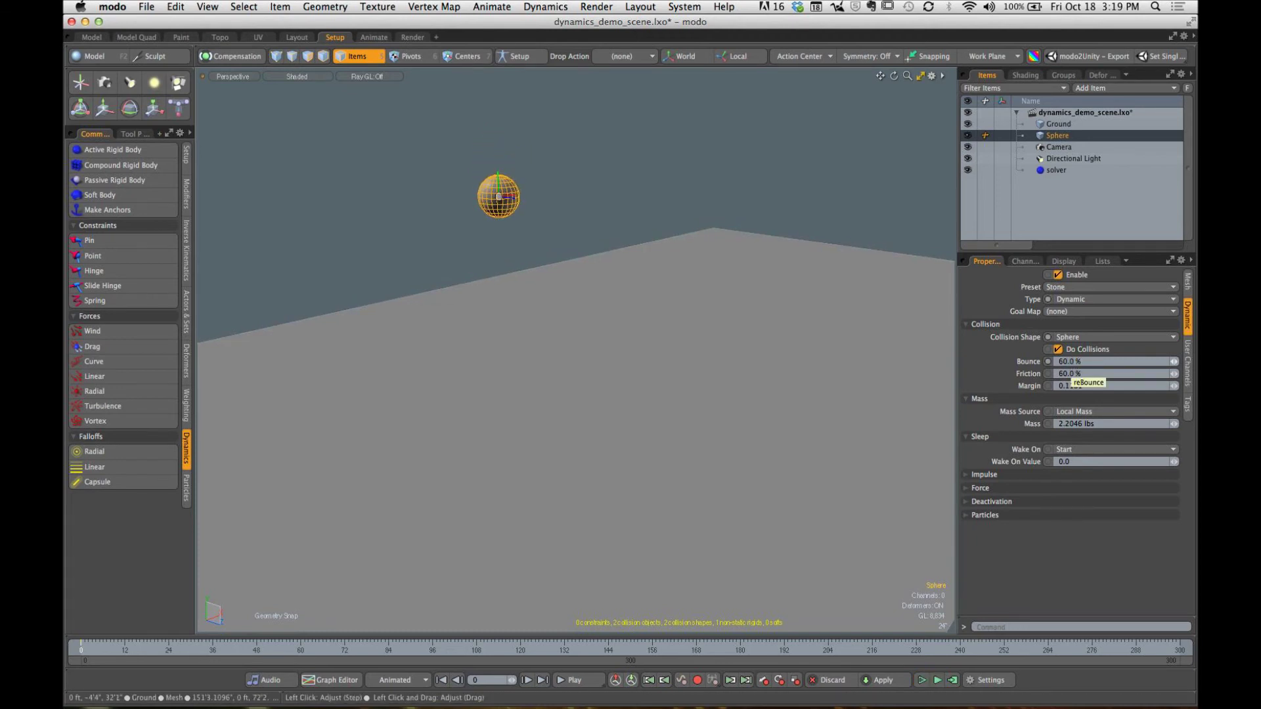
{"action": "left_click", "coordinate": [923, 683]}
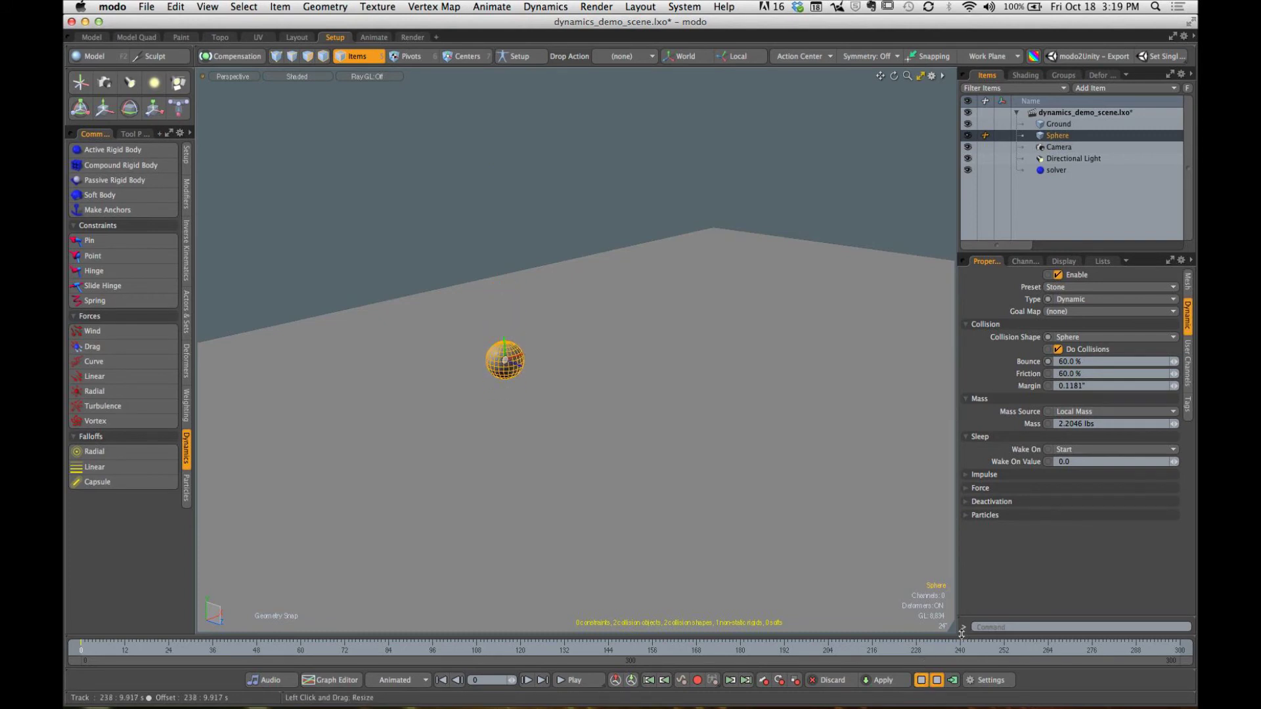
Step: Set the sphere's bounce to 75% and run the live simulation once, stopping it after the drop
{"action": "left_click", "coordinate": [923, 683]}
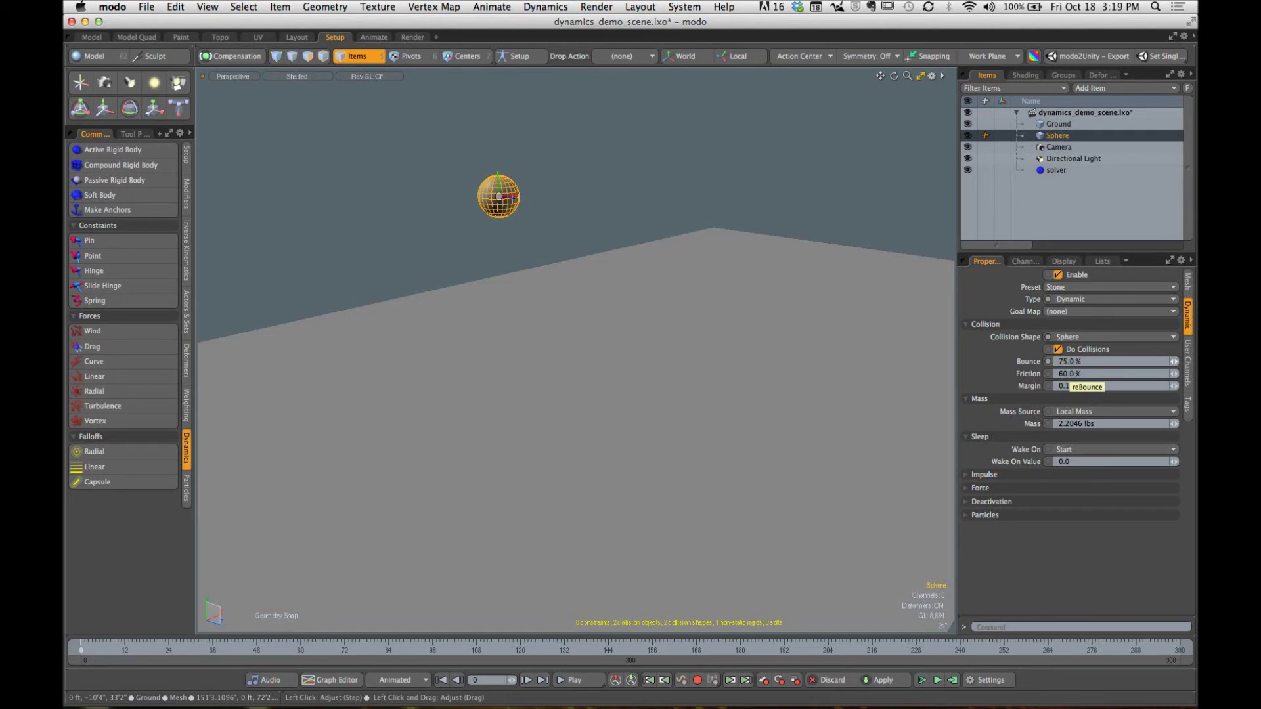
{"action": "left_click", "coordinate": [922, 682]}
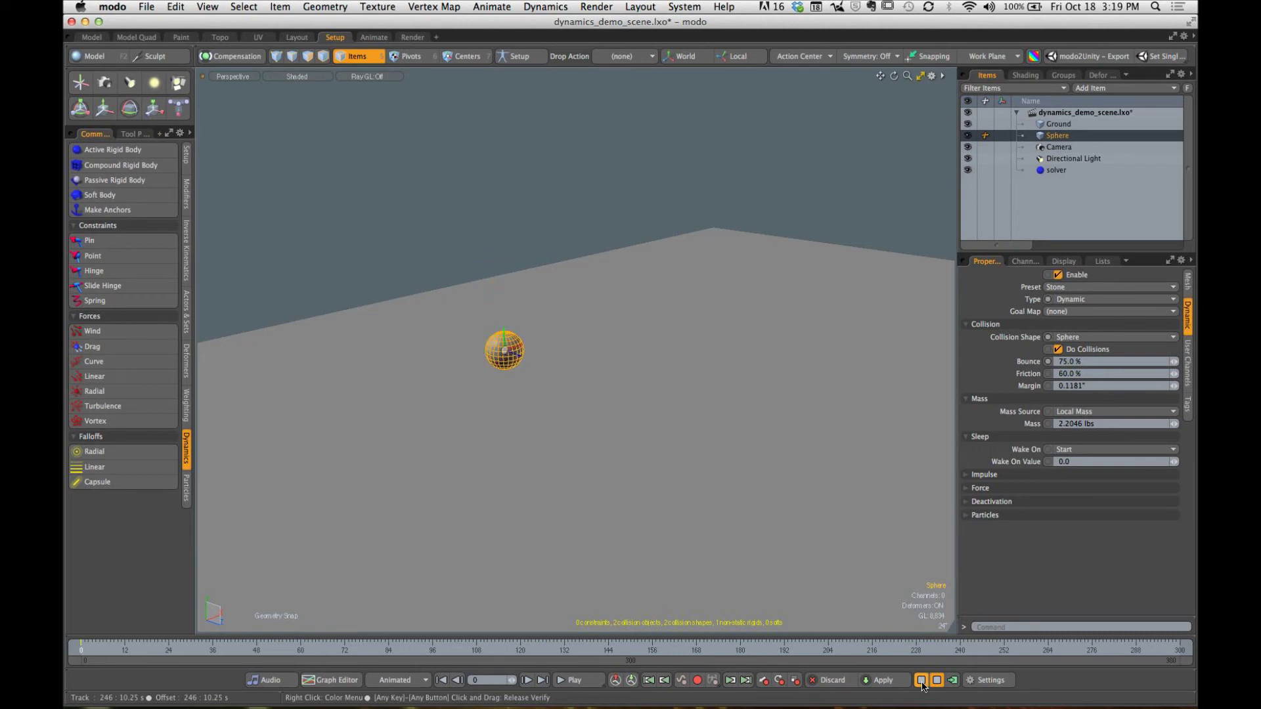
{"action": "left_click", "coordinate": [923, 683]}
Step: Set the sphere's torque impulse to 10 N in Z and run the live simulation with it
{"action": "left_click_drag", "start_coordinate": [667, 327], "coordinate": [618, 256], "text": "alt"}
{"action": "left_click", "coordinate": [567, 196]}
{"action": "left_click_drag", "start_coordinate": [565, 195], "coordinate": [584, 222], "text": "alt"}
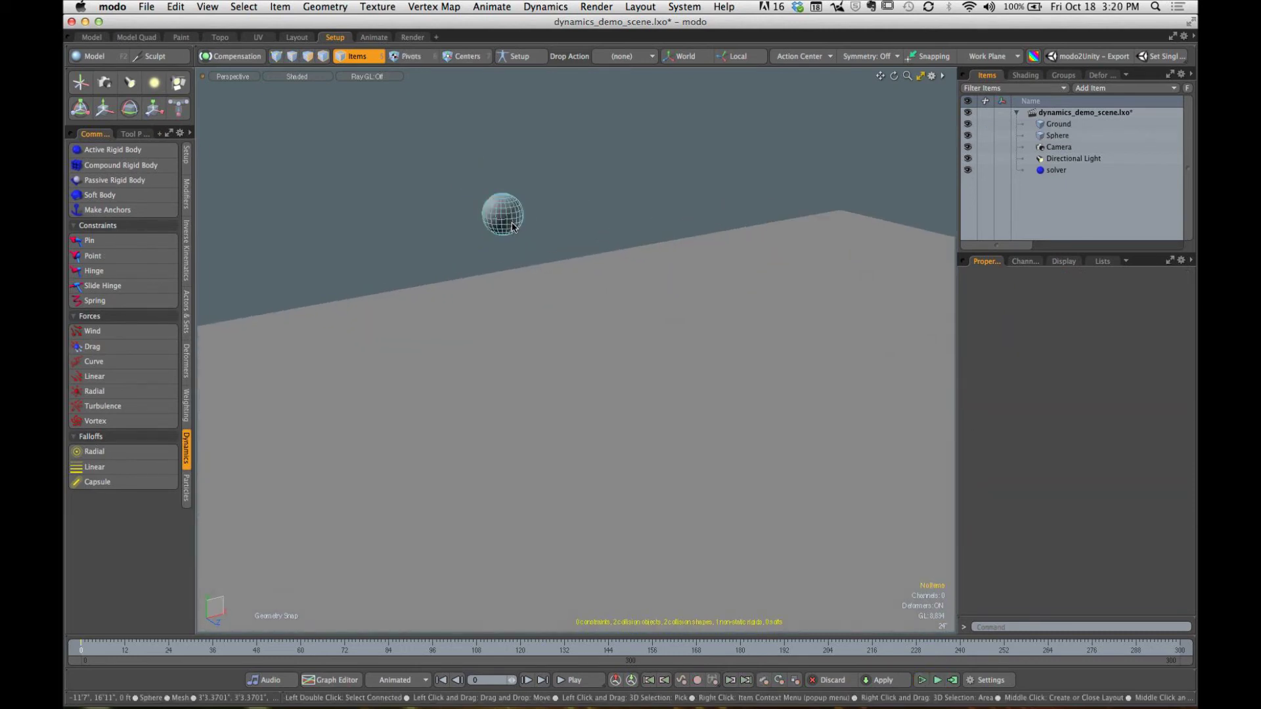
{"action": "left_click", "coordinate": [513, 228]}
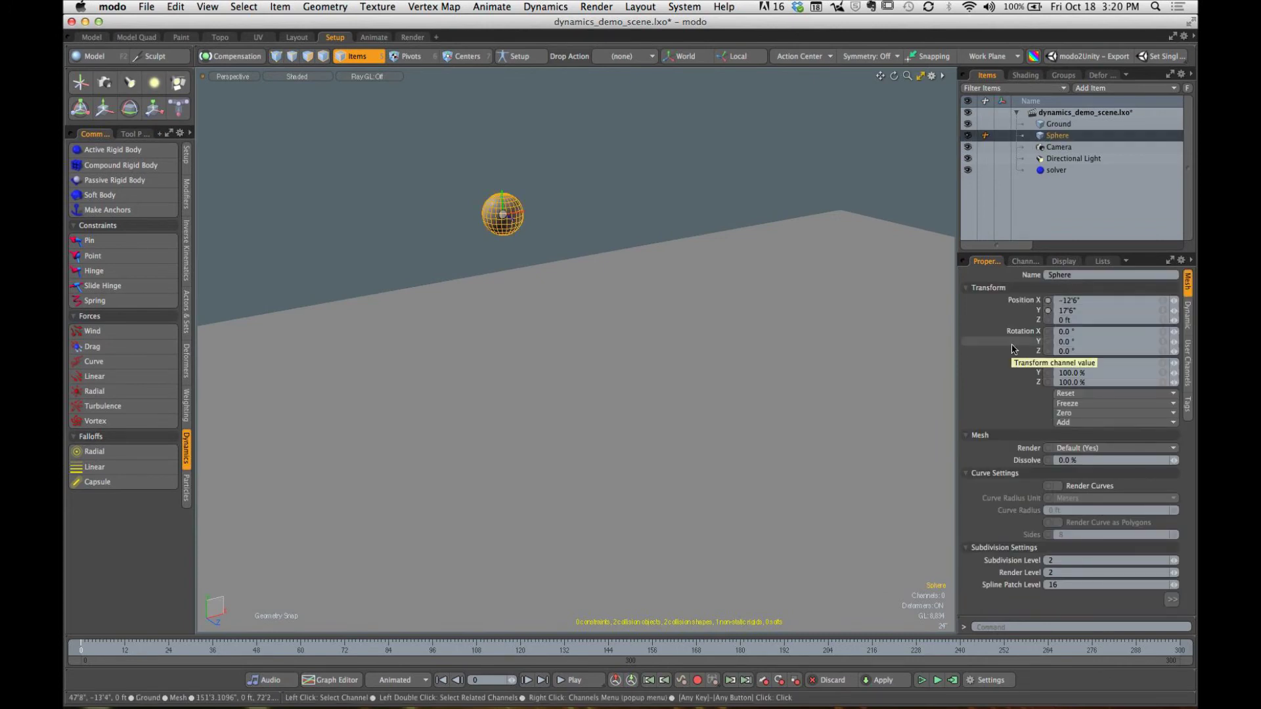
{"action": "left_click_drag", "start_coordinate": [1056, 254], "coordinate": [1055, 198]}
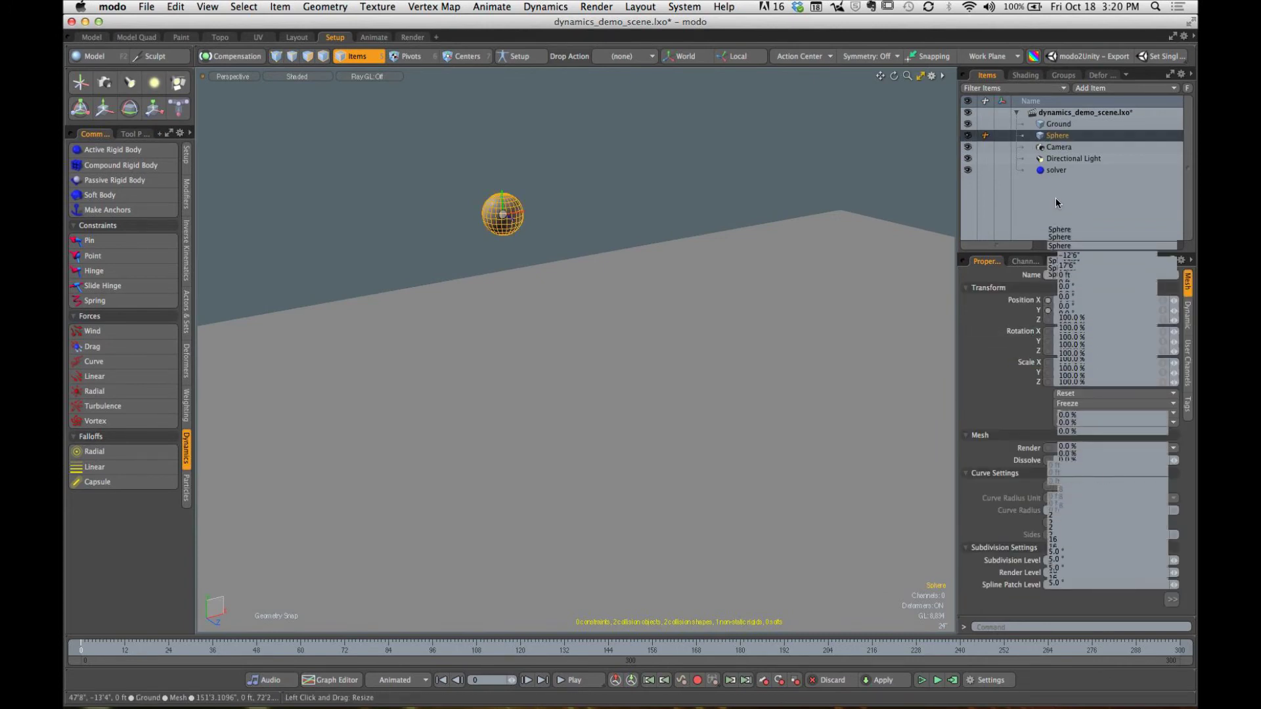
{"action": "left_click", "coordinate": [1188, 262]}
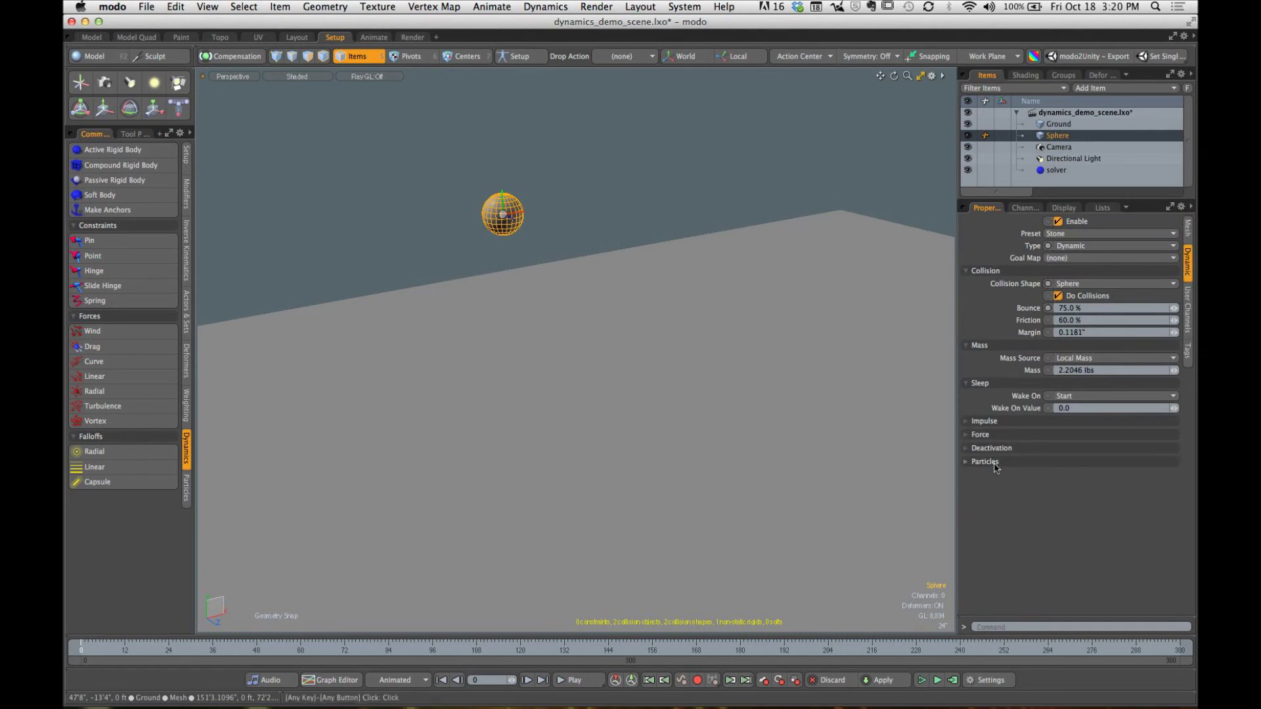
{"action": "left_click", "coordinate": [999, 423]}
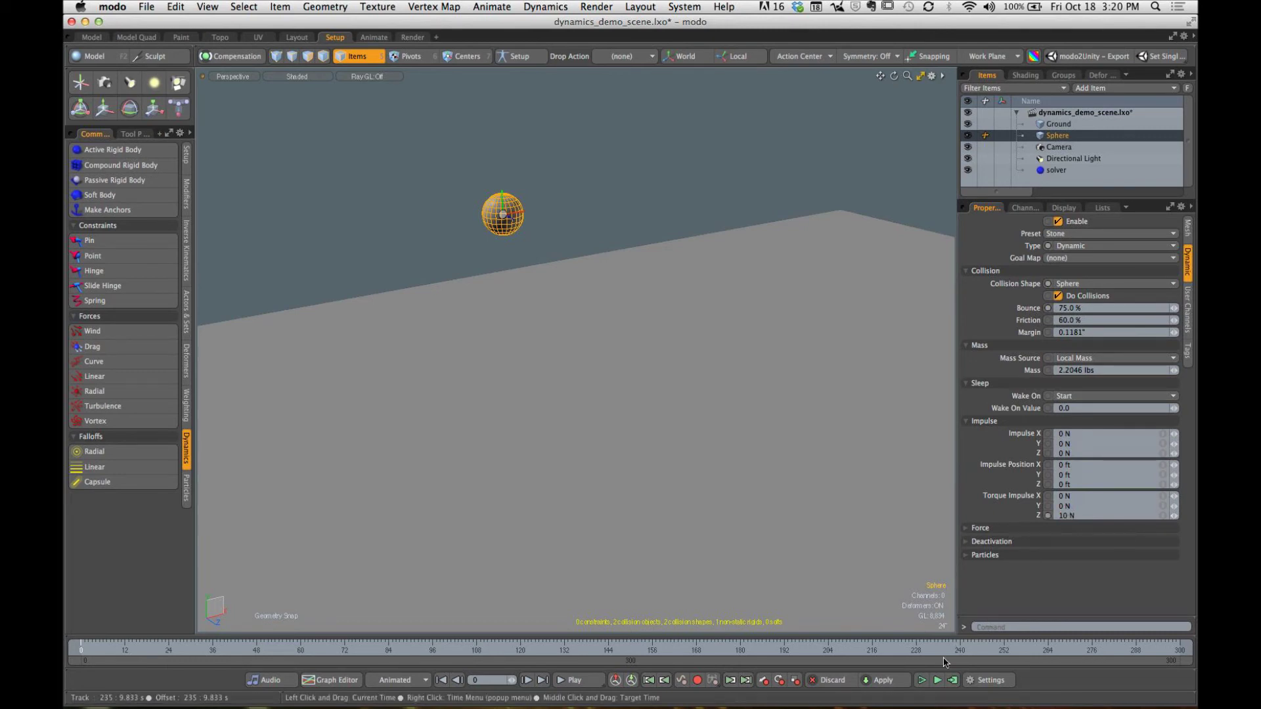
{"action": "left_click", "coordinate": [922, 682]}
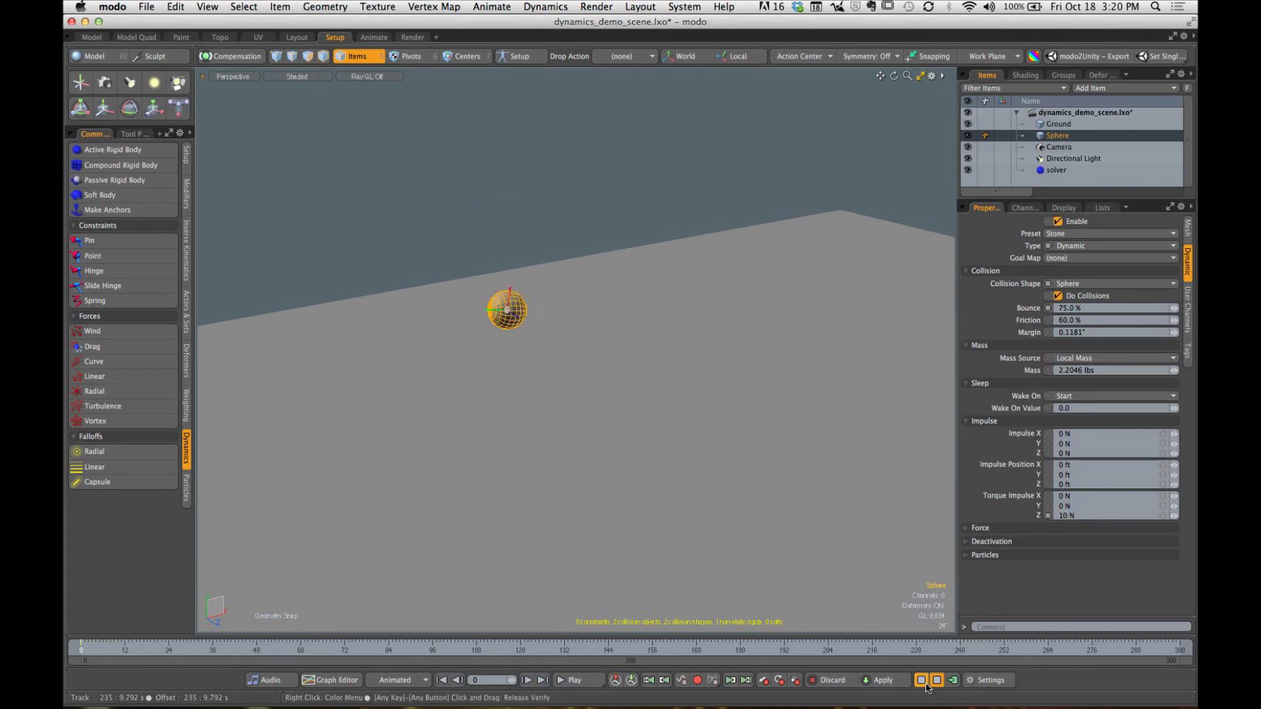
{"action": "left_click", "coordinate": [922, 681]}
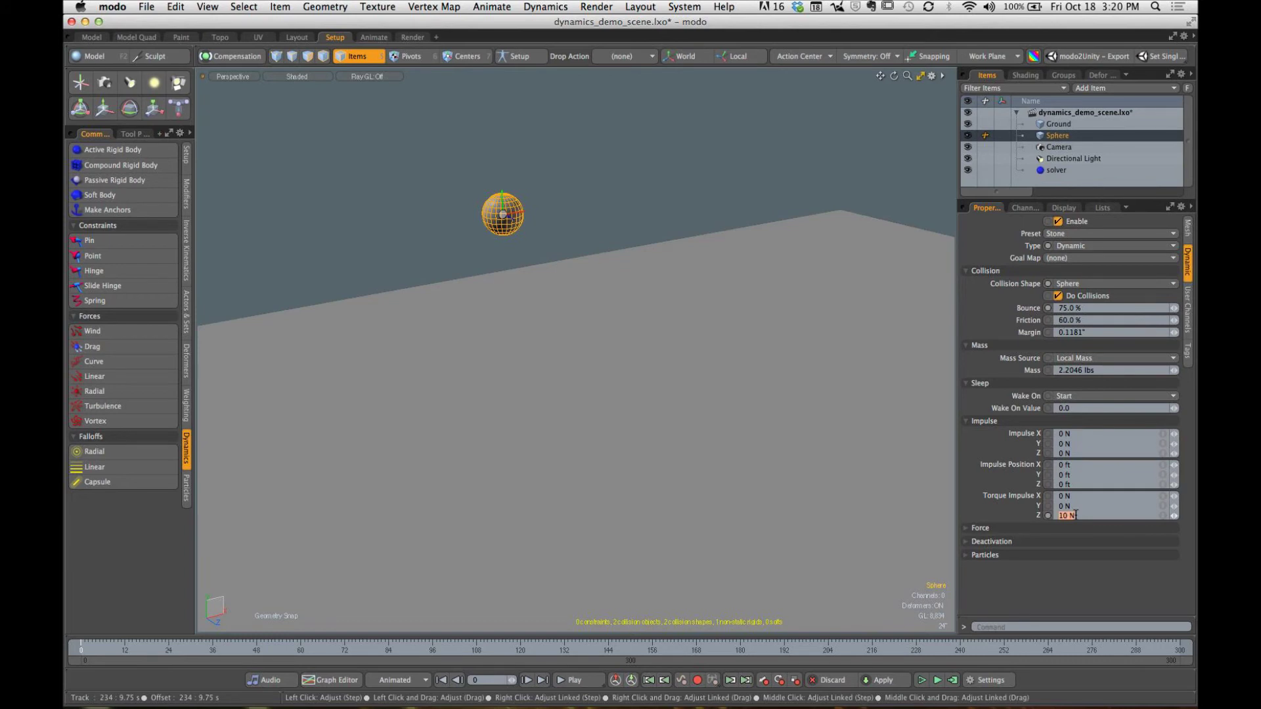
Step: Set the sphere's Z torque impulse to 1 N and run the live simulation twice
{"action": "left_click", "coordinate": [923, 680]}
{"action": "left_click", "coordinate": [922, 681]}
{"action": "left_click", "coordinate": [922, 680]}
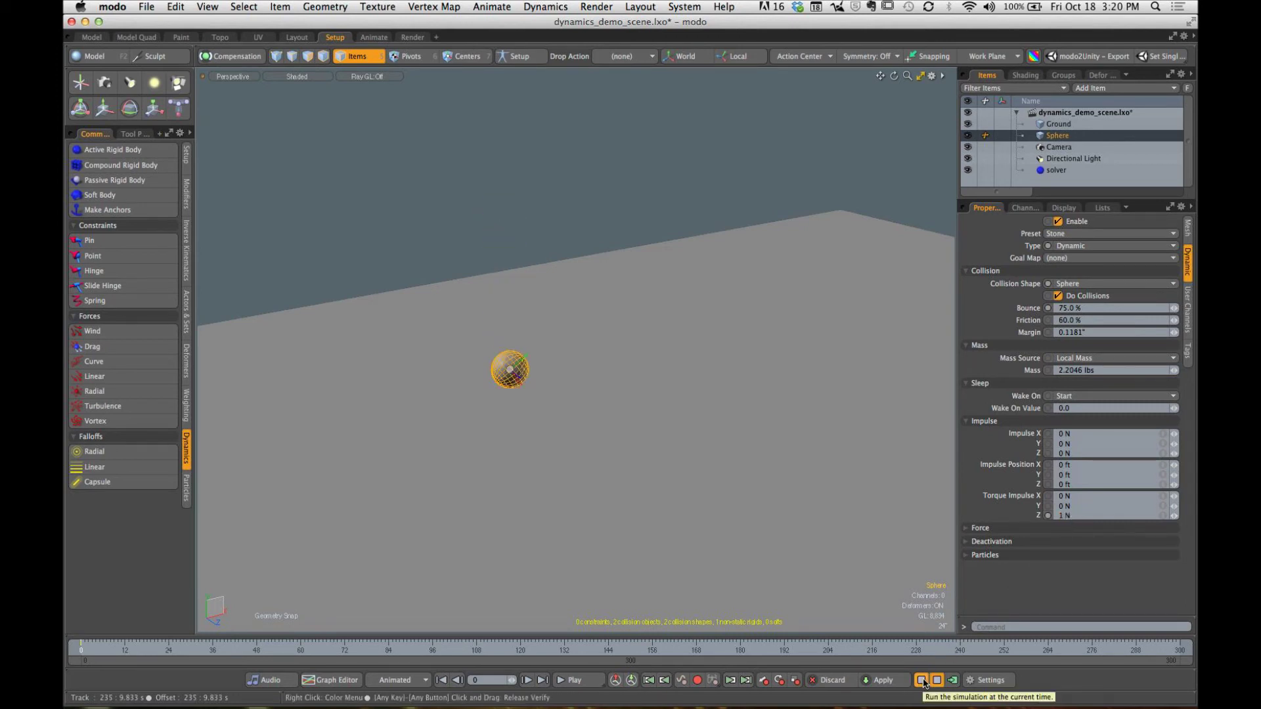
{"action": "left_click", "coordinate": [923, 681]}
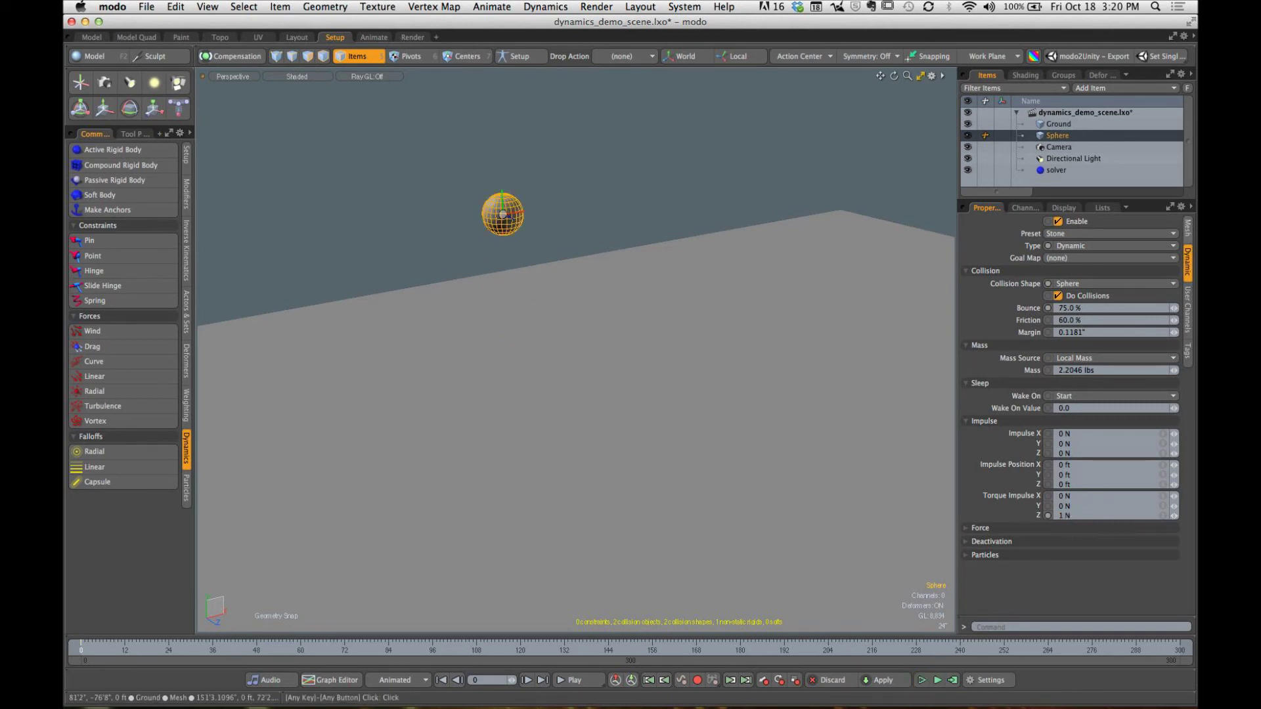
Step: Set the rigid body friction to 100% on both the sphere and the ground
{"action": "left_click", "coordinate": [1188, 228]}
{"action": "left_click", "coordinate": [1187, 278]}
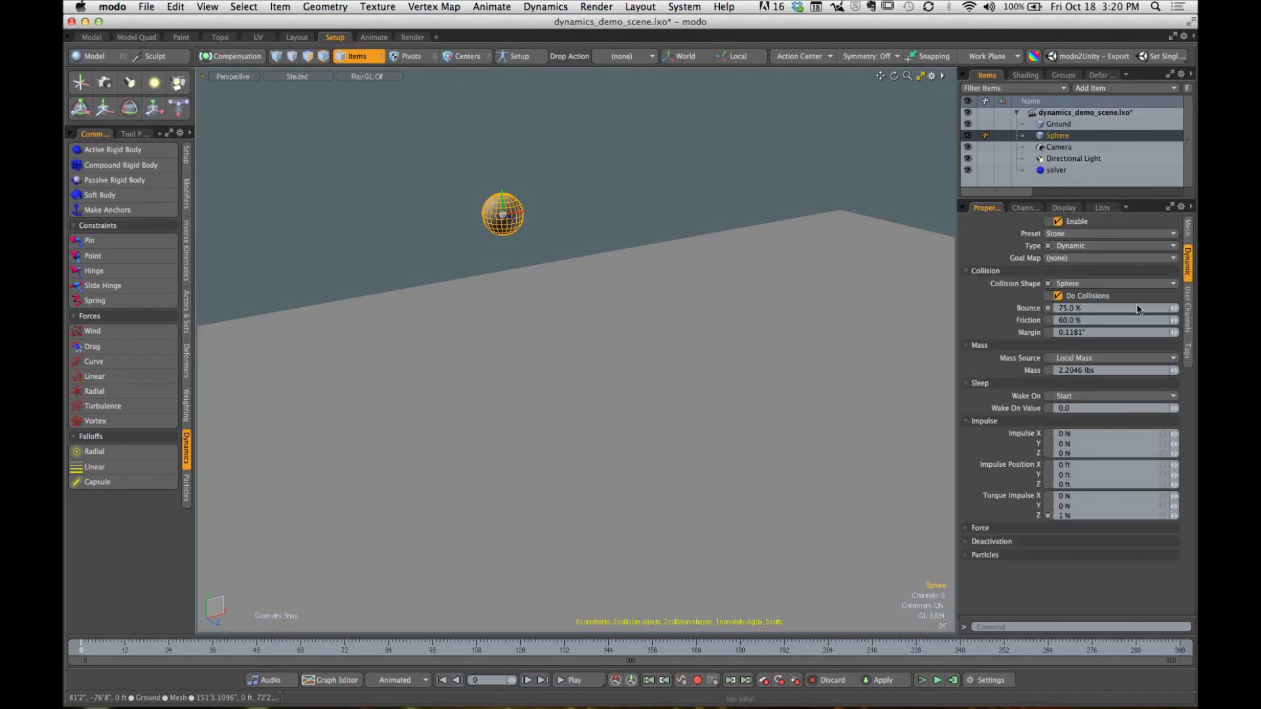
{"action": "left_click", "coordinate": [1088, 321]}
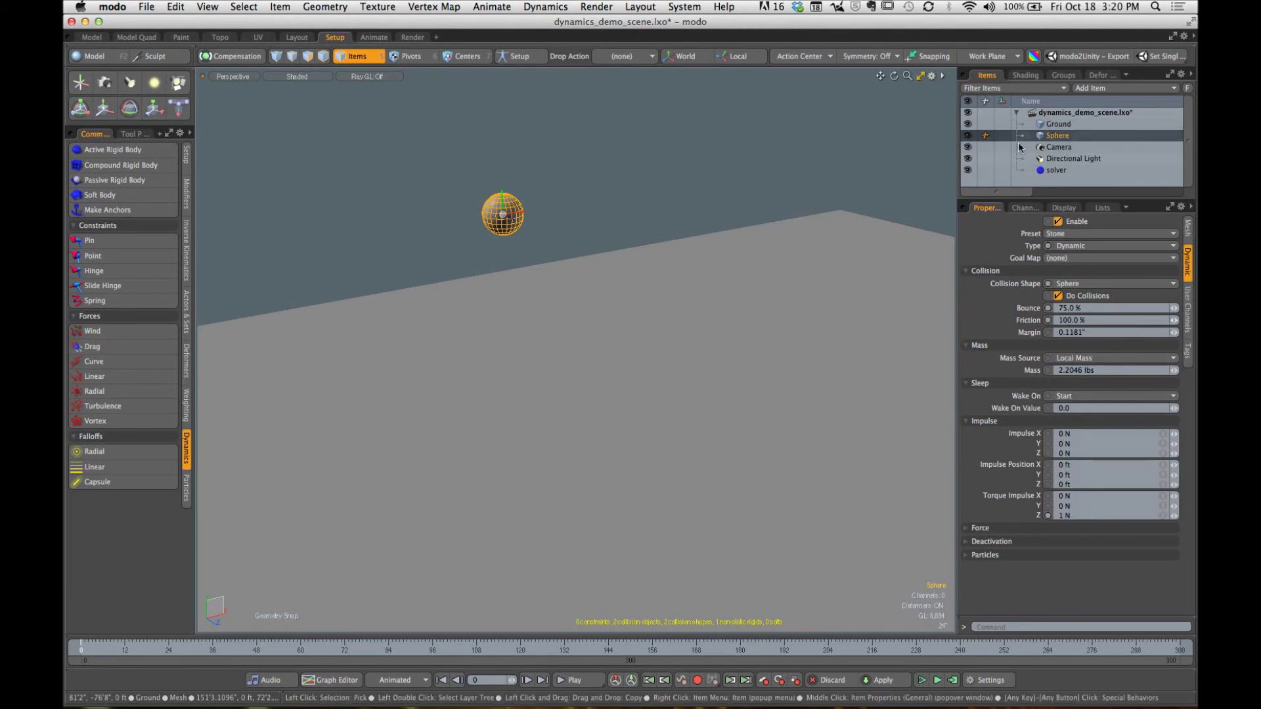
{"action": "left_click", "coordinate": [1058, 124]}
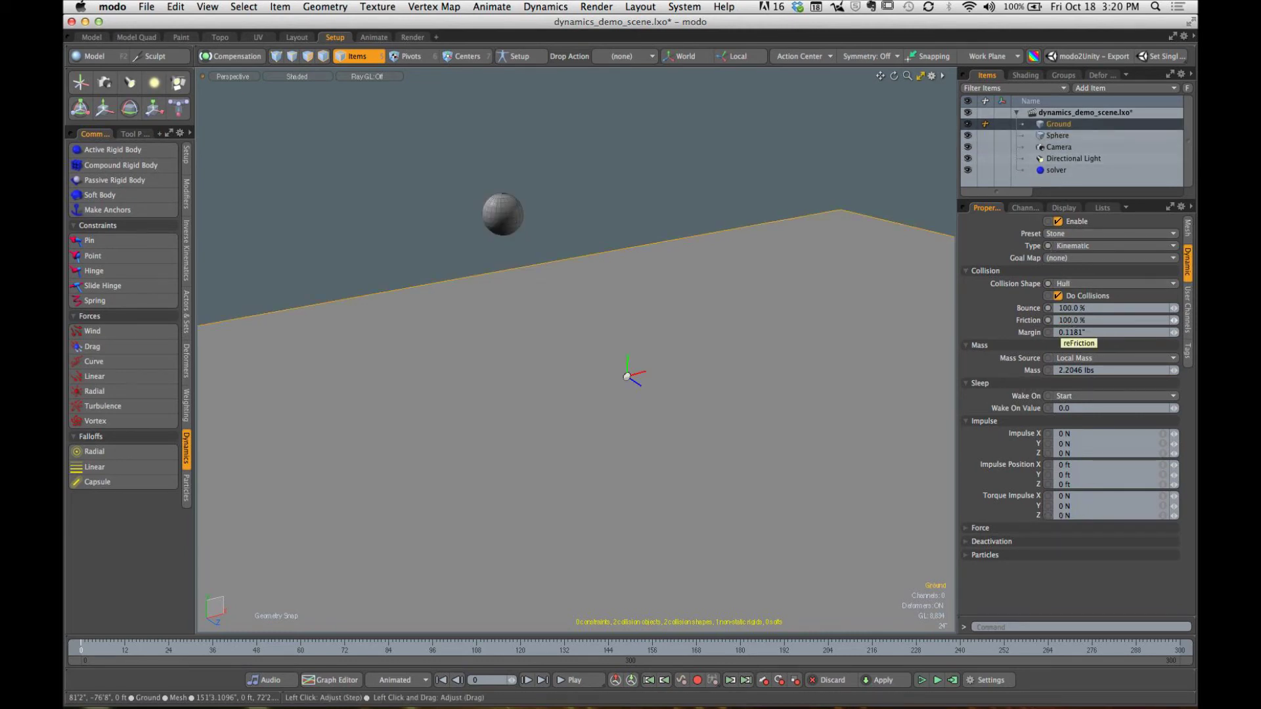
Step: Cache the simulation, play it back while watching the sphere from a lower angle, and stop playback
{"action": "left_click", "coordinate": [953, 681]}
{"action": "left_click", "coordinate": [716, 176]}
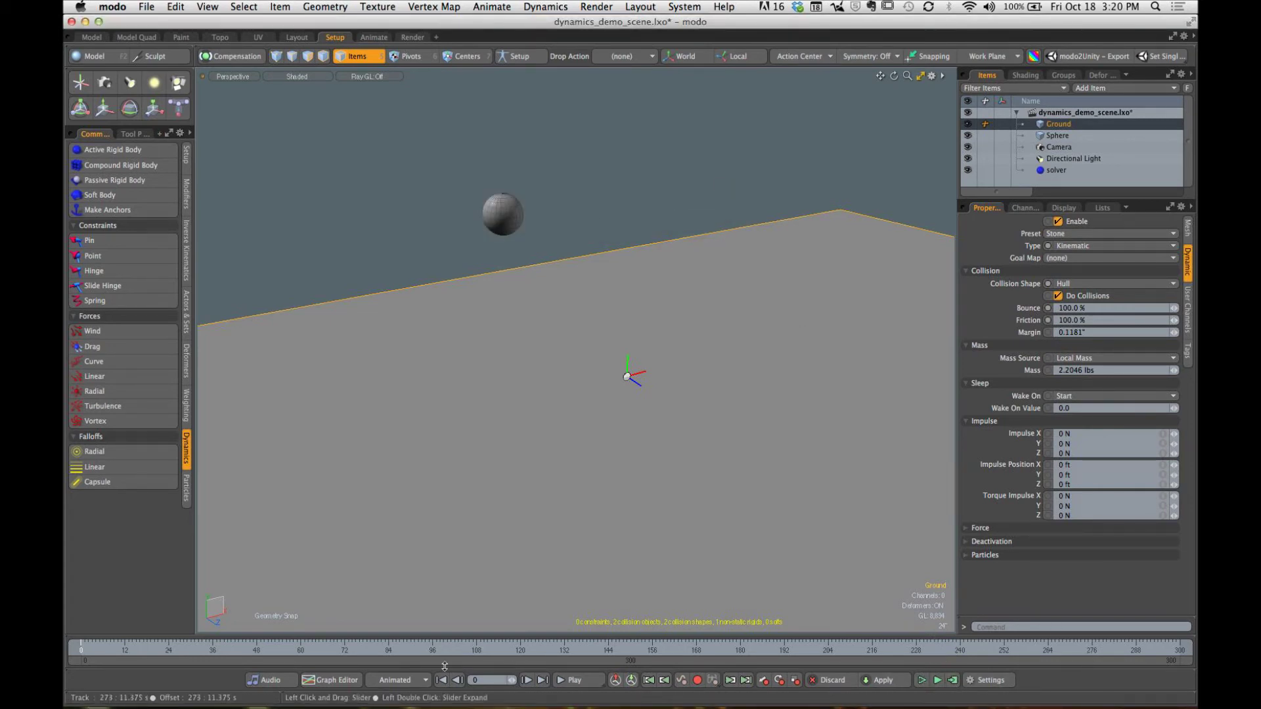
{"action": "left_click", "coordinate": [573, 682]}
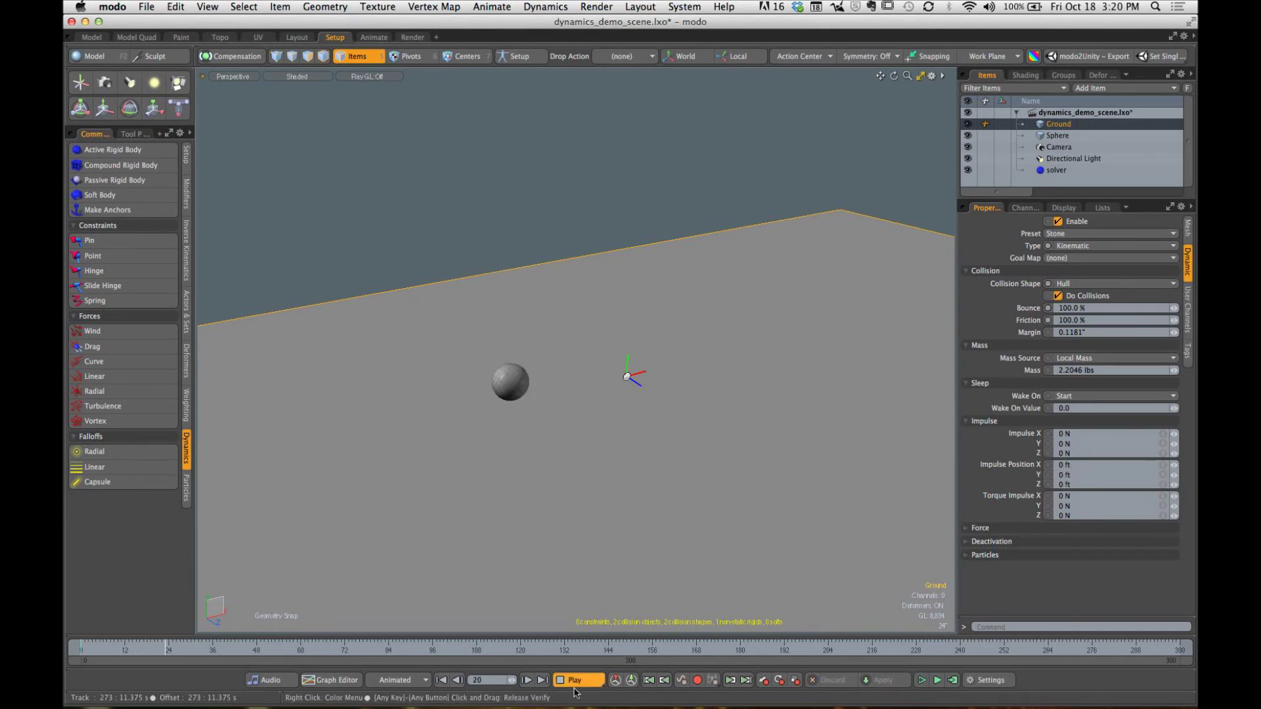
{"action": "left_click_drag", "start_coordinate": [612, 440], "coordinate": [580, 405], "text": "alt"}
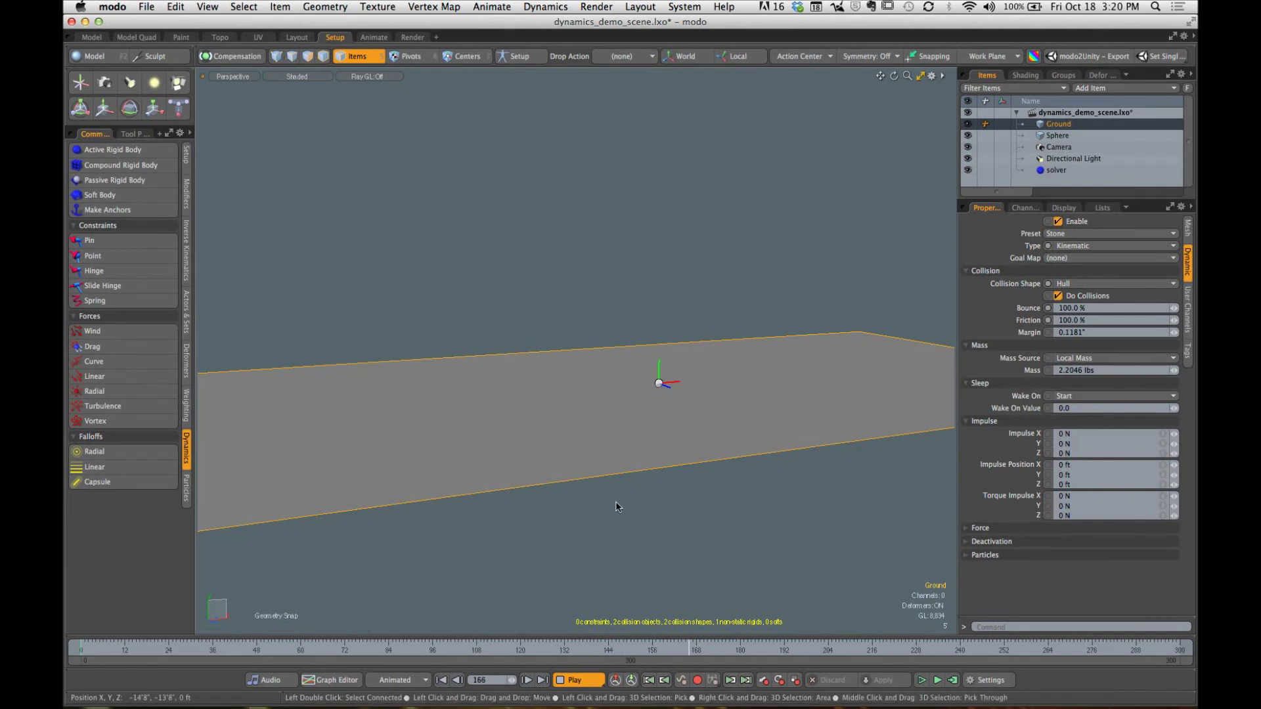
{"action": "left_click", "coordinate": [577, 679]}
Step: Scrub back and forth through the cached simulation to examine how the spinning sphere moves across the ground
{"action": "left_click", "coordinate": [759, 648]}
{"action": "left_click_drag", "start_coordinate": [500, 650], "coordinate": [344, 650]}
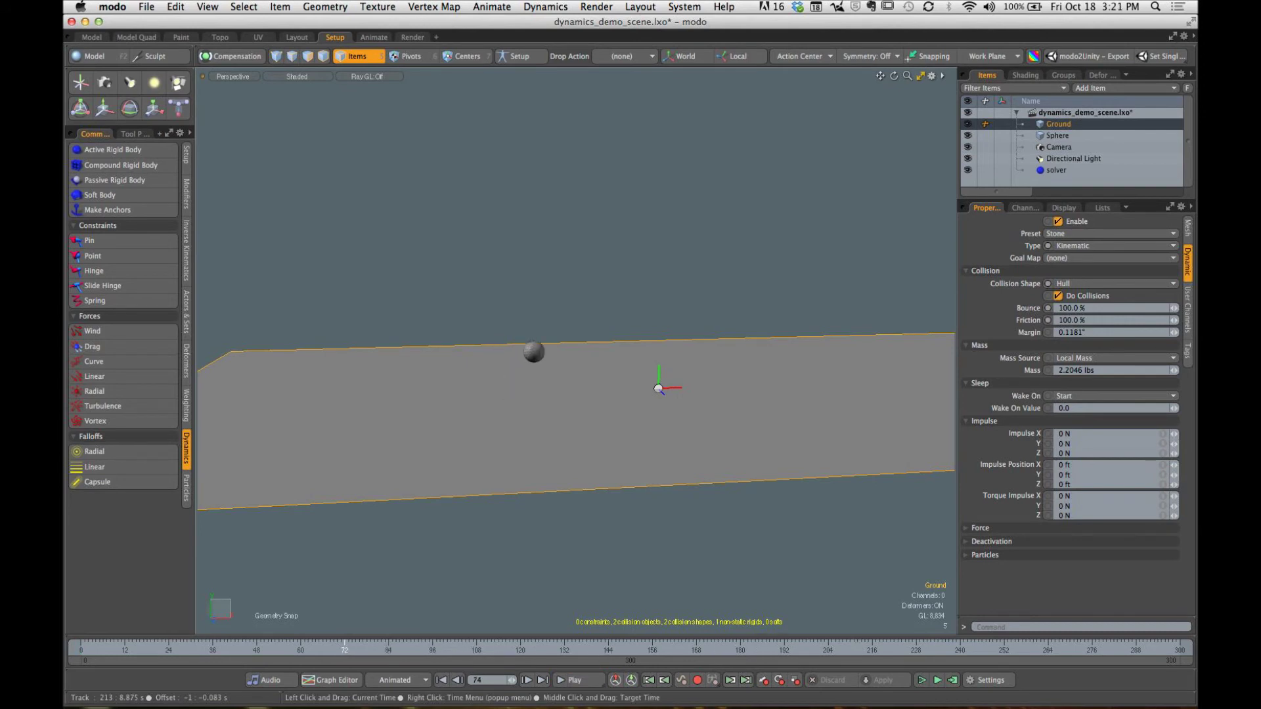
{"action": "left_click_drag", "start_coordinate": [455, 650], "coordinate": [523, 649]}
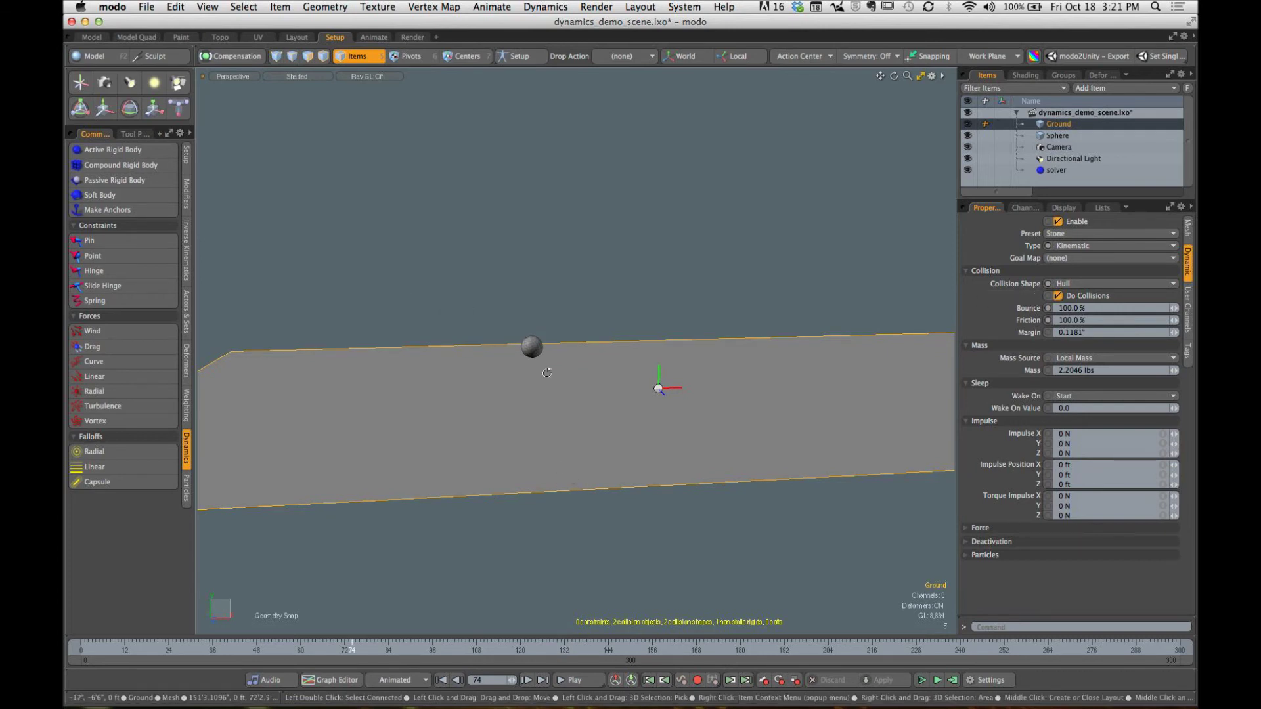
{"action": "mouse_move", "coordinate": [547, 373]}
{"action": "left_mouse_down", "text": "alt"}
{"action": "mouse_move", "coordinate": [628, 285]}
{"action": "mouse_move", "coordinate": [552, 385]}
{"action": "left_mouse_up", "text": "alt"}
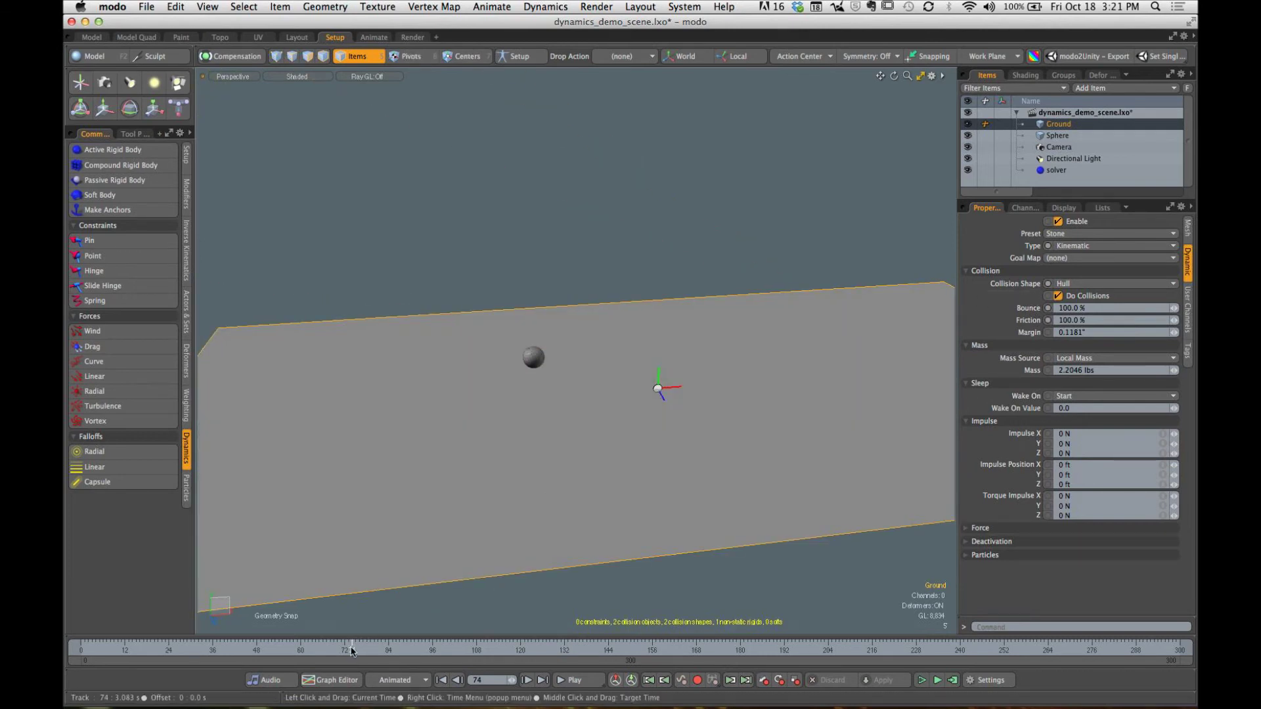
{"action": "left_click_drag", "start_coordinate": [390, 650], "coordinate": [476, 650]}
{"action": "left_click_drag", "start_coordinate": [444, 650], "coordinate": [242, 650]}
{"action": "left_click_drag", "start_coordinate": [618, 408], "coordinate": [641, 367], "text": "alt"}
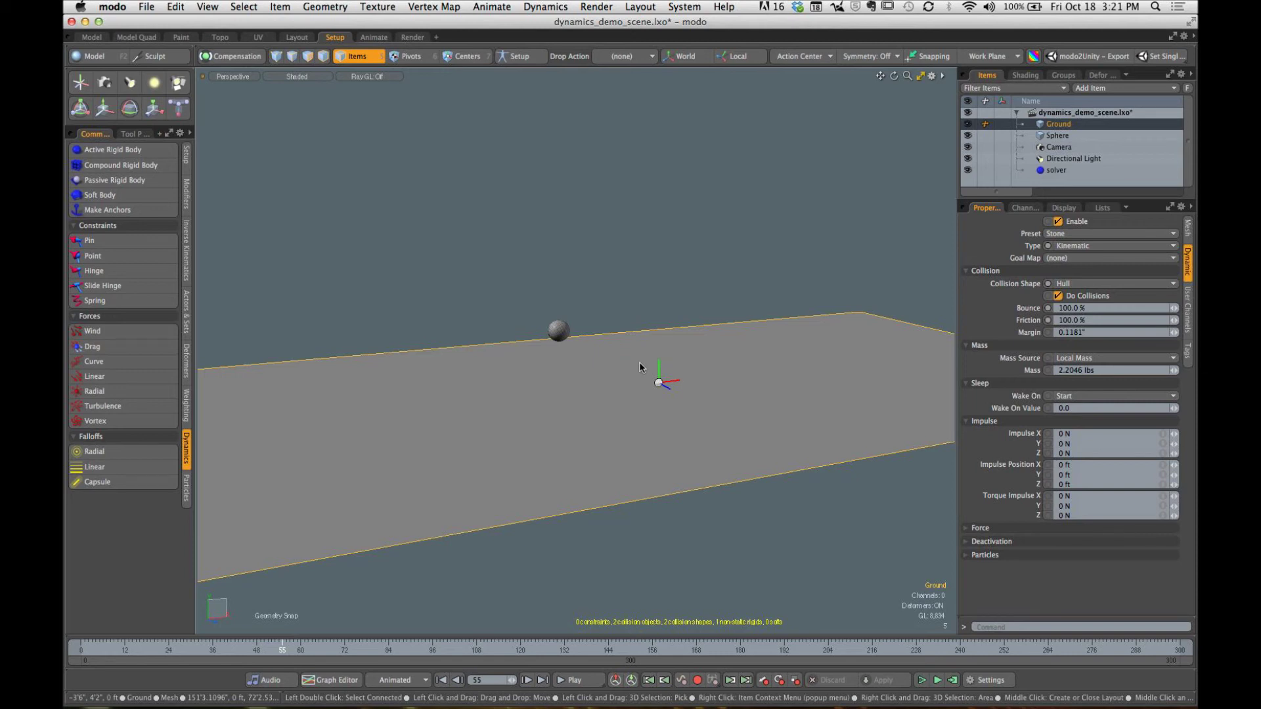
Step: Select the sphere, return to frame 0 and disable its rigid body dynamics
{"action": "left_click", "coordinate": [1057, 135]}
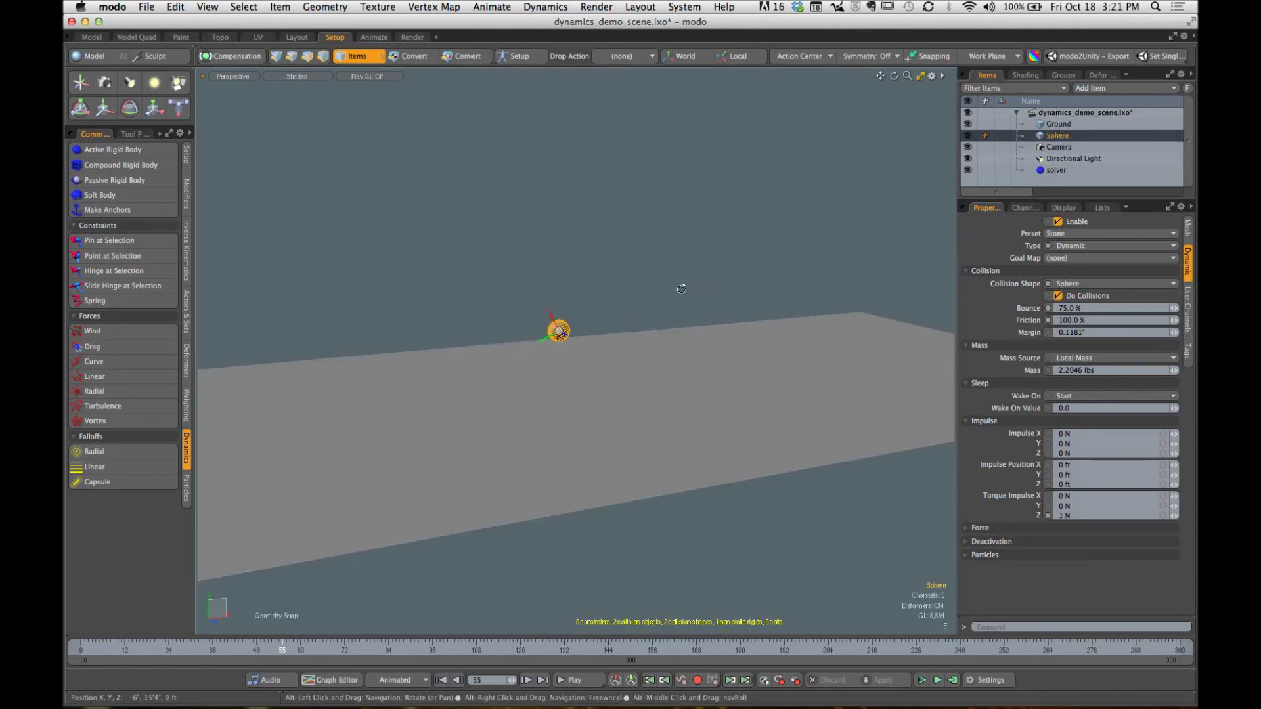
{"action": "left_click_drag", "start_coordinate": [682, 289], "coordinate": [706, 299], "text": "alt"}
{"action": "left_click_drag", "start_coordinate": [249, 650], "coordinate": [80, 649]}
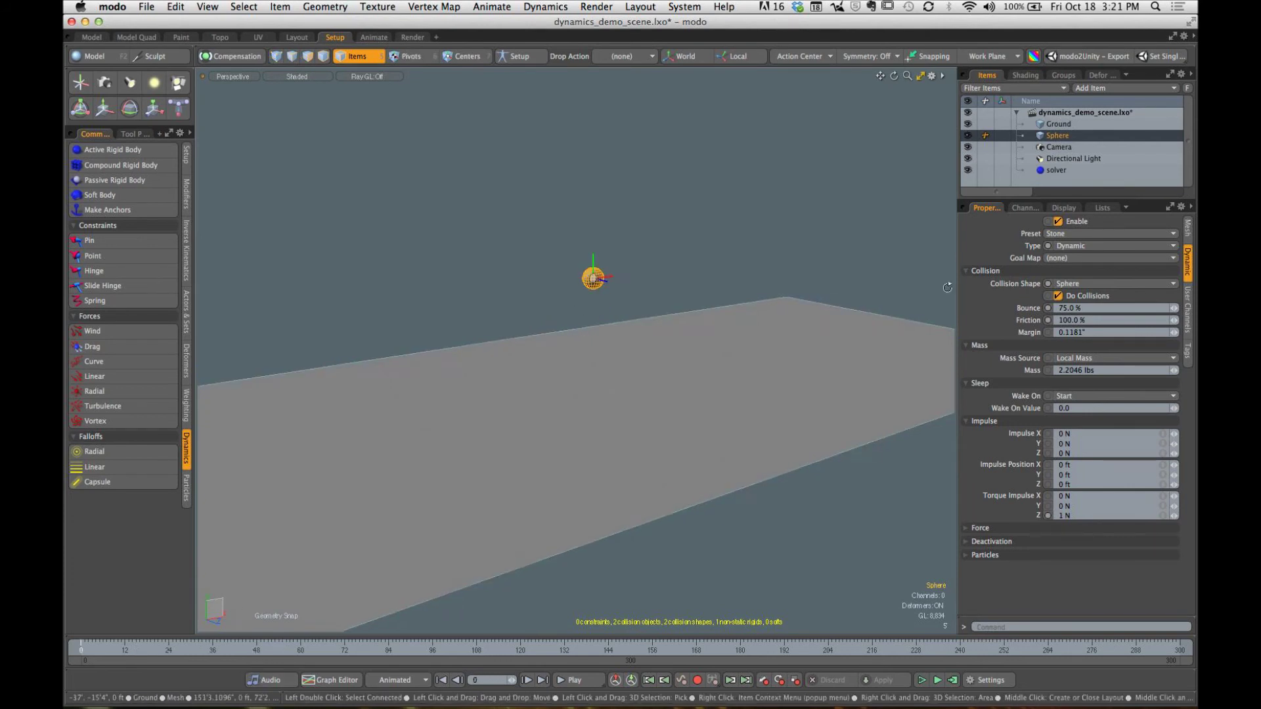
{"action": "left_click", "coordinate": [1057, 222]}
Step: Array the sphere with counts of 6 in X, 1 in Y and 6 in Z
{"action": "scroll", "coordinate": [667, 316], "scroll_direction": "up", "scroll_amount": 5}
{"action": "mouse_move", "coordinate": [650, 292]}
{"action": "left_mouse_down", "text": "alt"}
{"action": "mouse_move", "coordinate": [674, 297]}
{"action": "mouse_move", "coordinate": [634, 299]}
{"action": "left_mouse_up", "text": "alt"}
{"action": "left_click", "coordinate": [95, 56]}
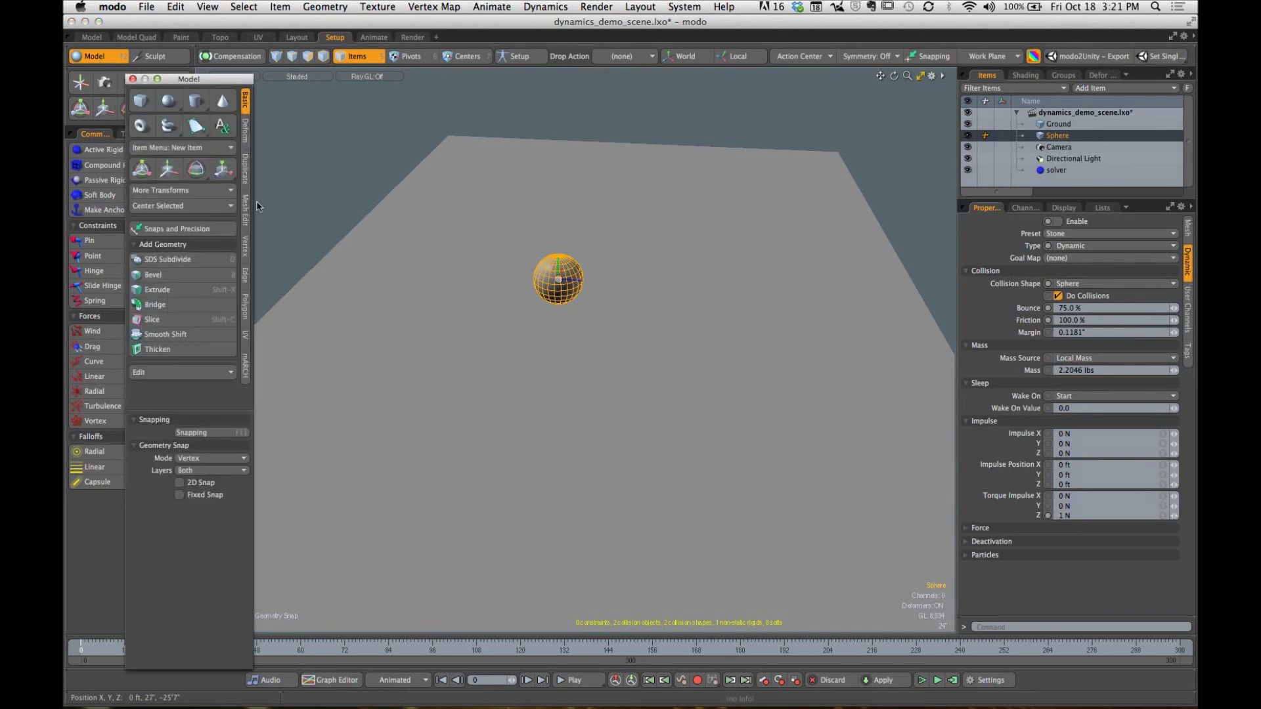
{"action": "left_click", "coordinate": [247, 179]}
{"action": "left_click", "coordinate": [177, 283]}
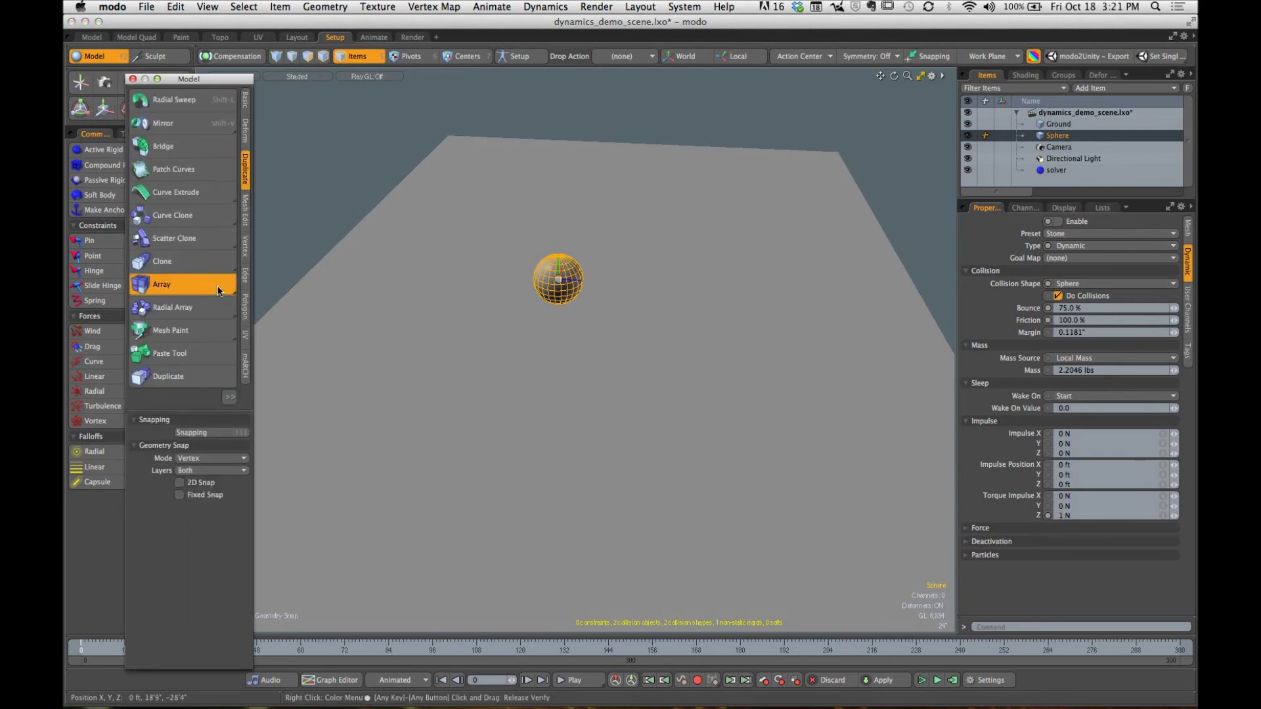
{"action": "left_click_drag", "start_coordinate": [494, 304], "coordinate": [482, 302], "text": "alt"}
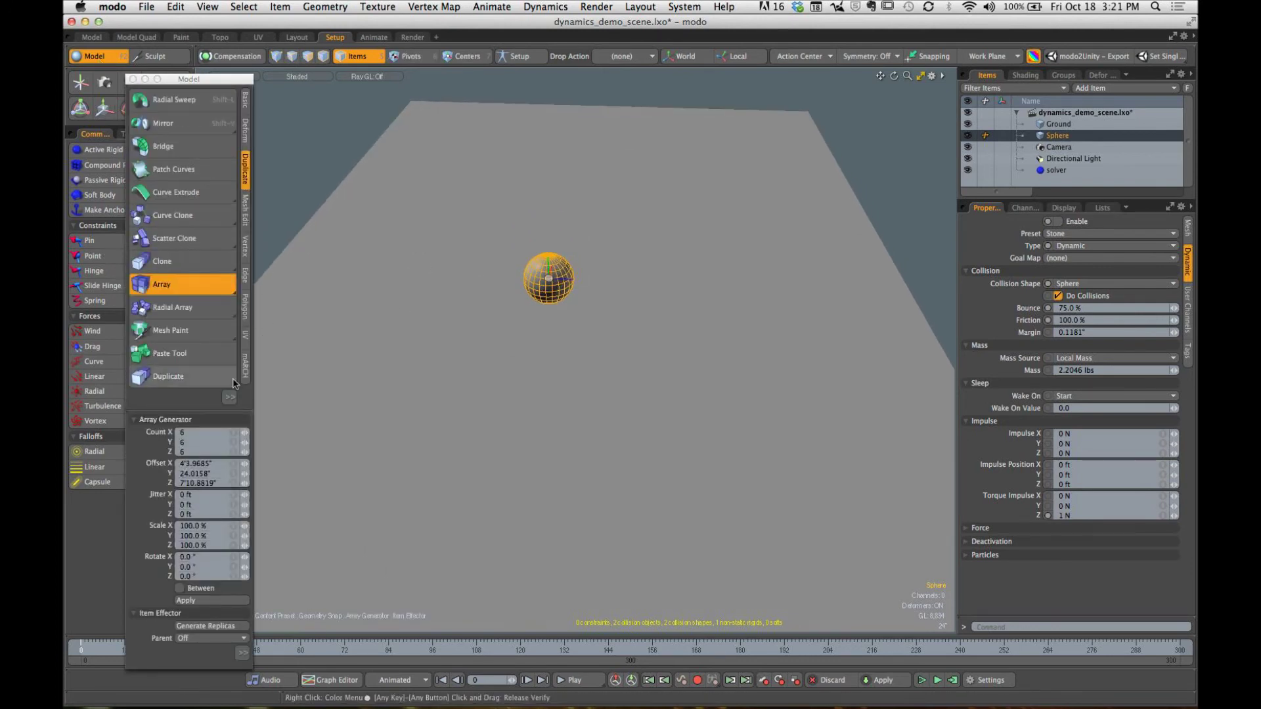
{"action": "left_click", "coordinate": [195, 444]}
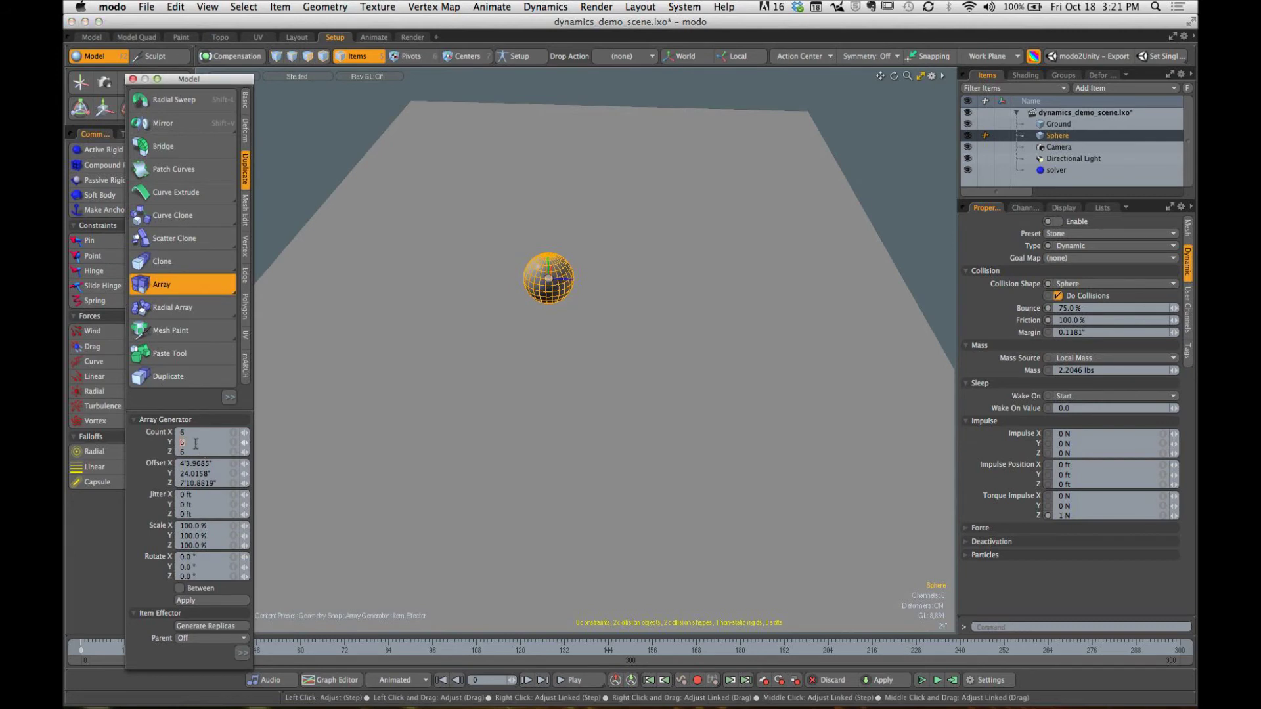
{"action": "key", "text": "Return"}
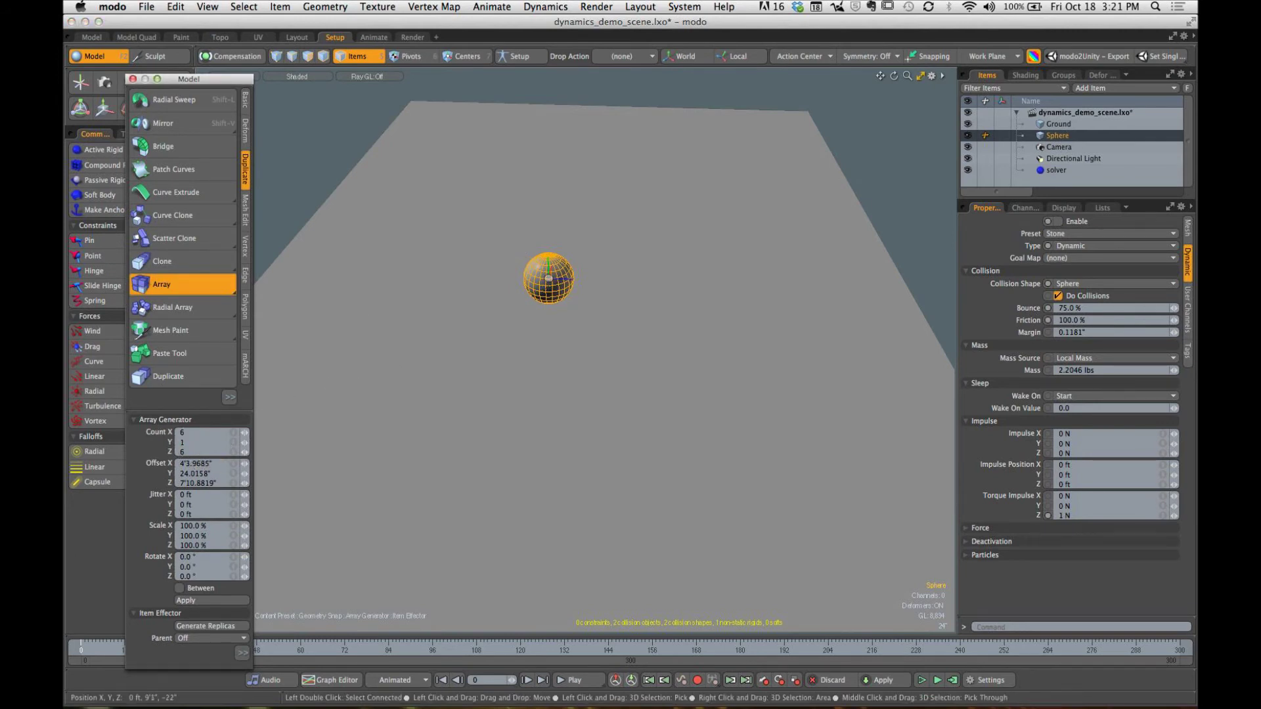
{"action": "left_click", "coordinate": [569, 307]}
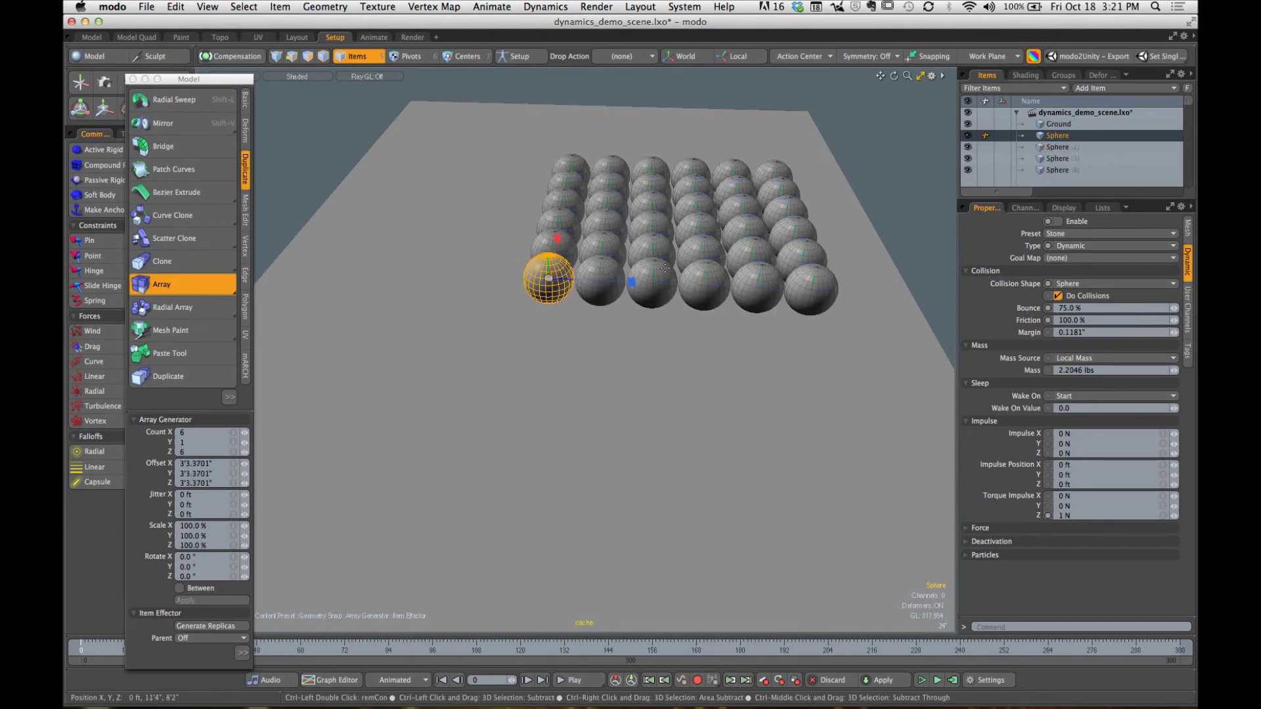
{"action": "left_click_drag", "start_coordinate": [625, 281], "coordinate": [631, 408], "text": "alt"}
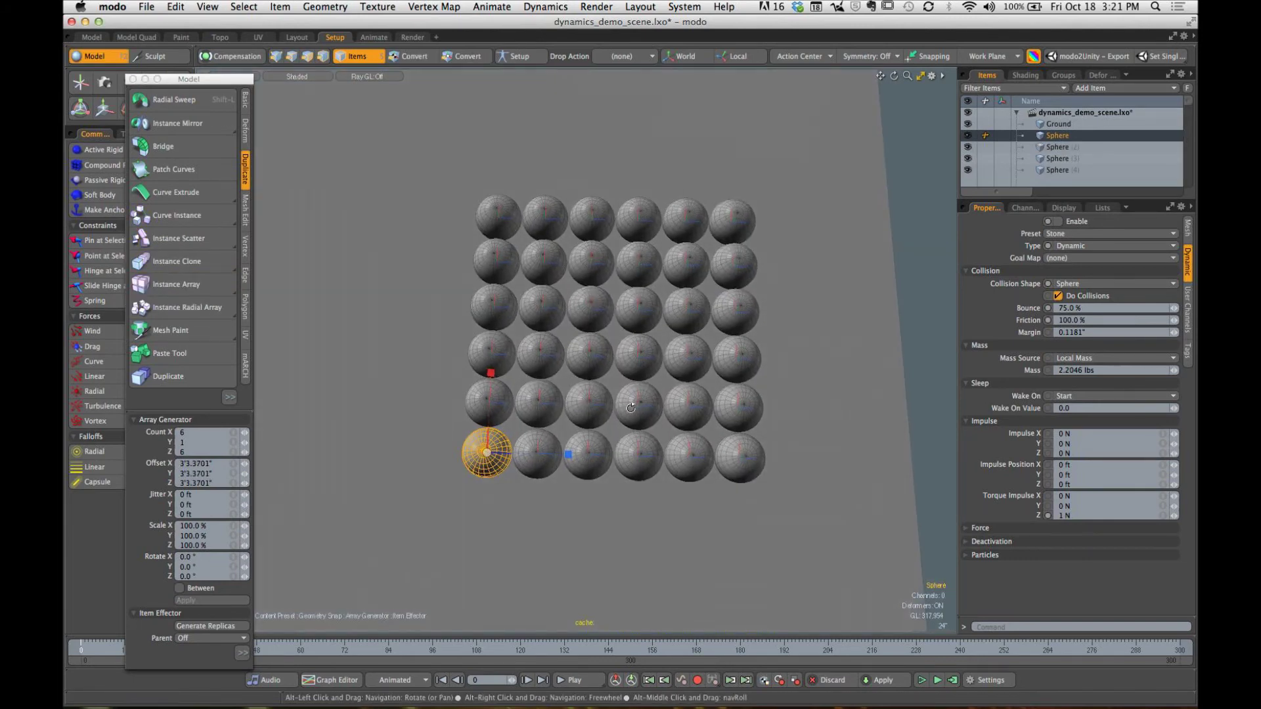
Step: Widen the sphere array's offsets to about 3'10" in Z and 4'7" in X, and finish the Array tool
{"action": "left_click_drag", "start_coordinate": [207, 79], "coordinate": [204, 55]}
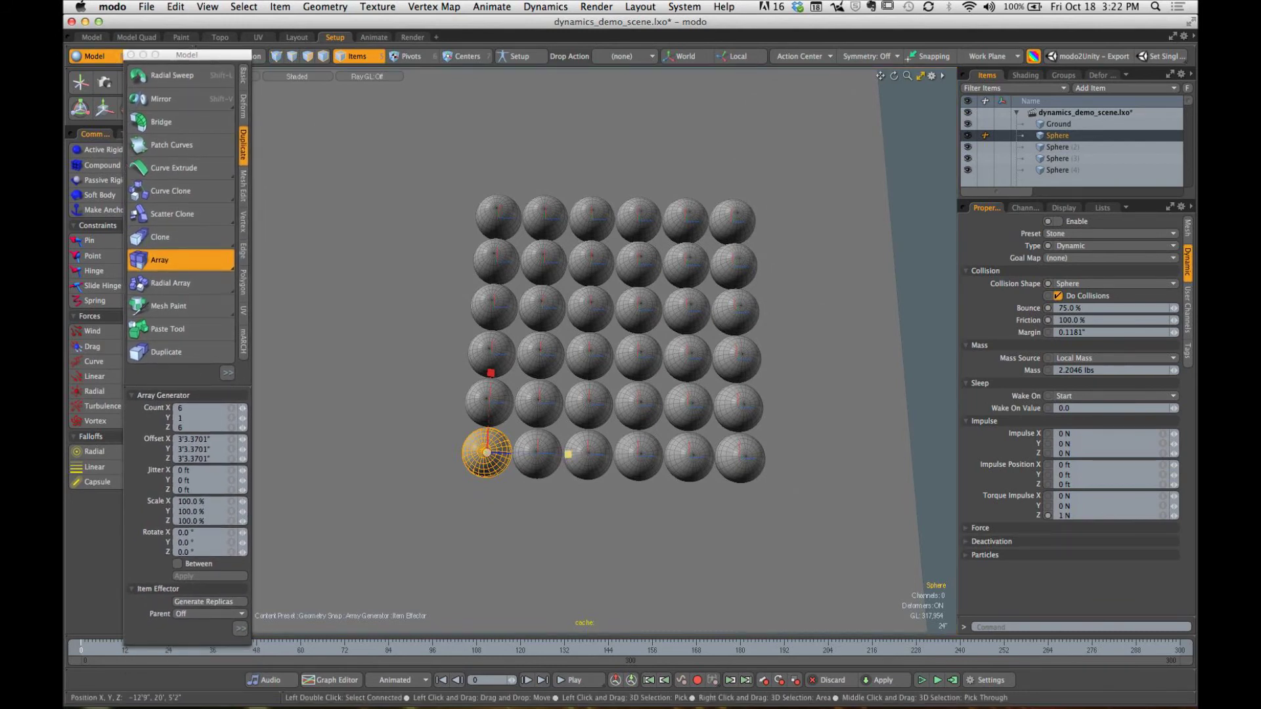
{"action": "left_click_drag", "start_coordinate": [569, 454], "coordinate": [576, 455]}
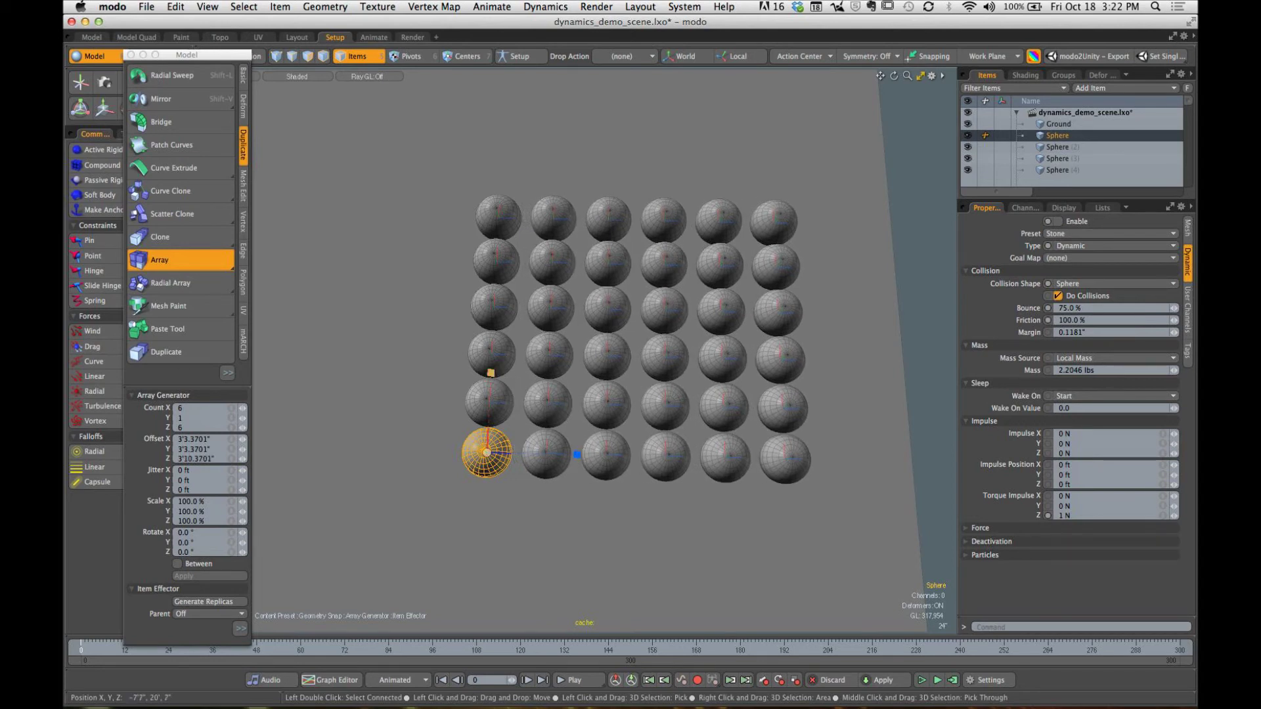
{"action": "left_click_drag", "start_coordinate": [491, 372], "coordinate": [492, 353]}
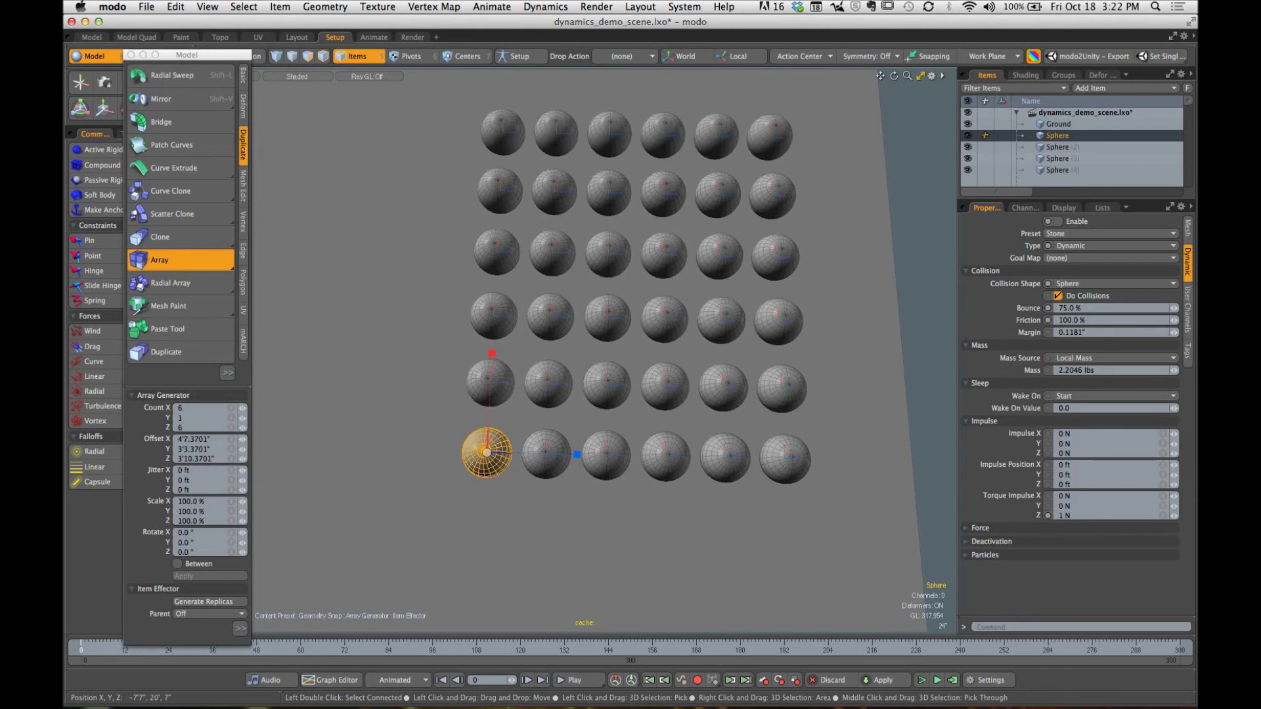
{"action": "key", "text": "space"}
{"action": "left_click", "coordinate": [131, 55]}
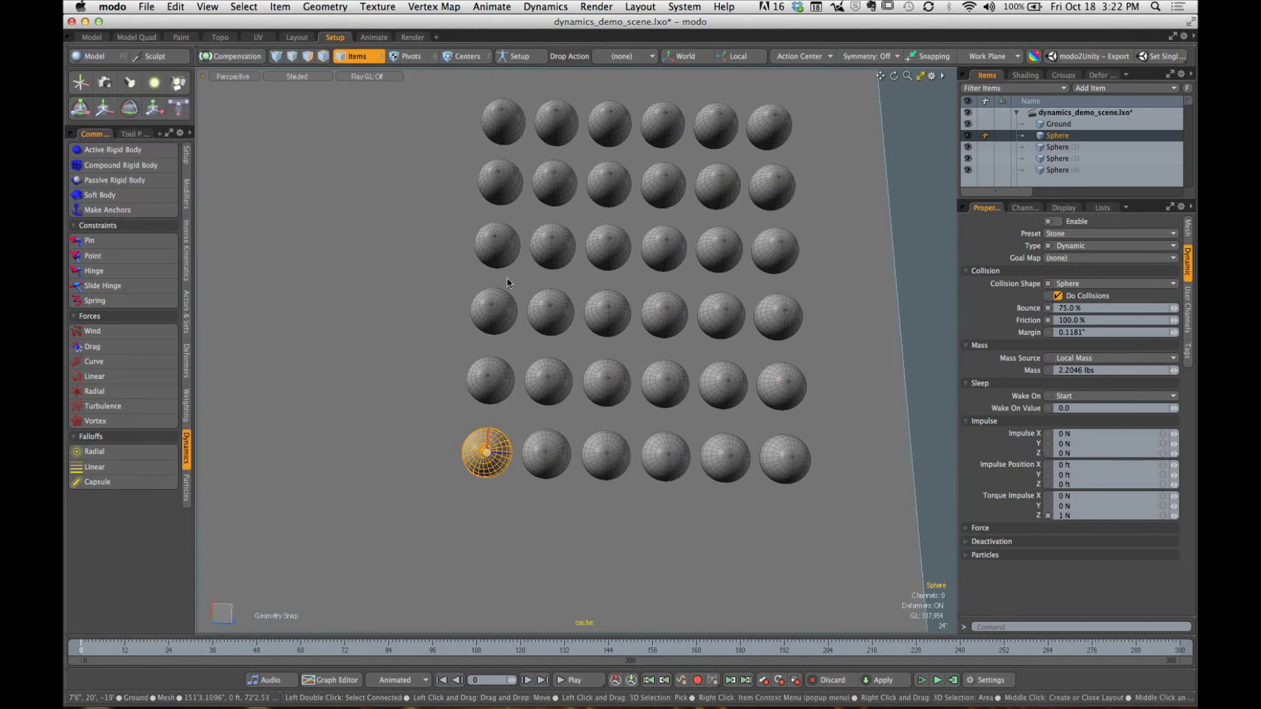
{"action": "left_click_drag", "start_coordinate": [507, 289], "coordinate": [633, 344], "text": "alt"}
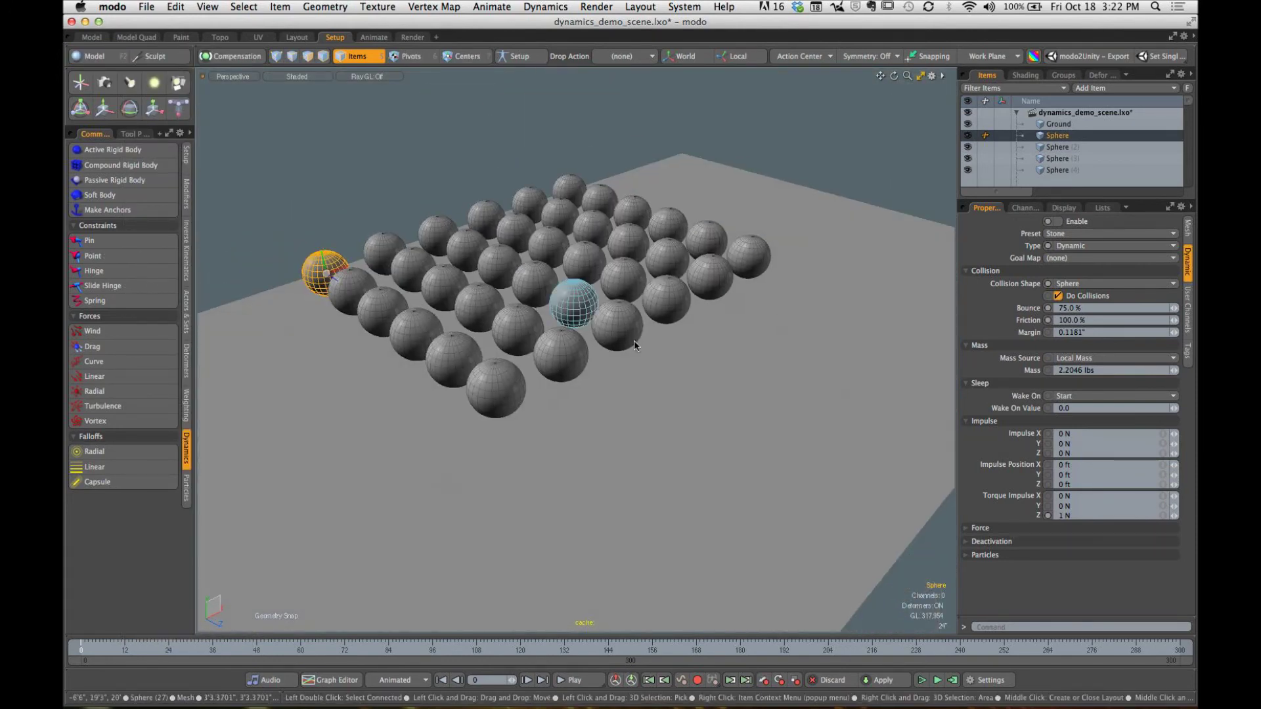
Step: Clear the item selection and save the scene with the finished sphere array
{"action": "left_click", "coordinate": [863, 132]}
{"action": "left_click_drag", "start_coordinate": [782, 276], "coordinate": [792, 451], "text": "alt"}
{"action": "key", "text": "super+s"}
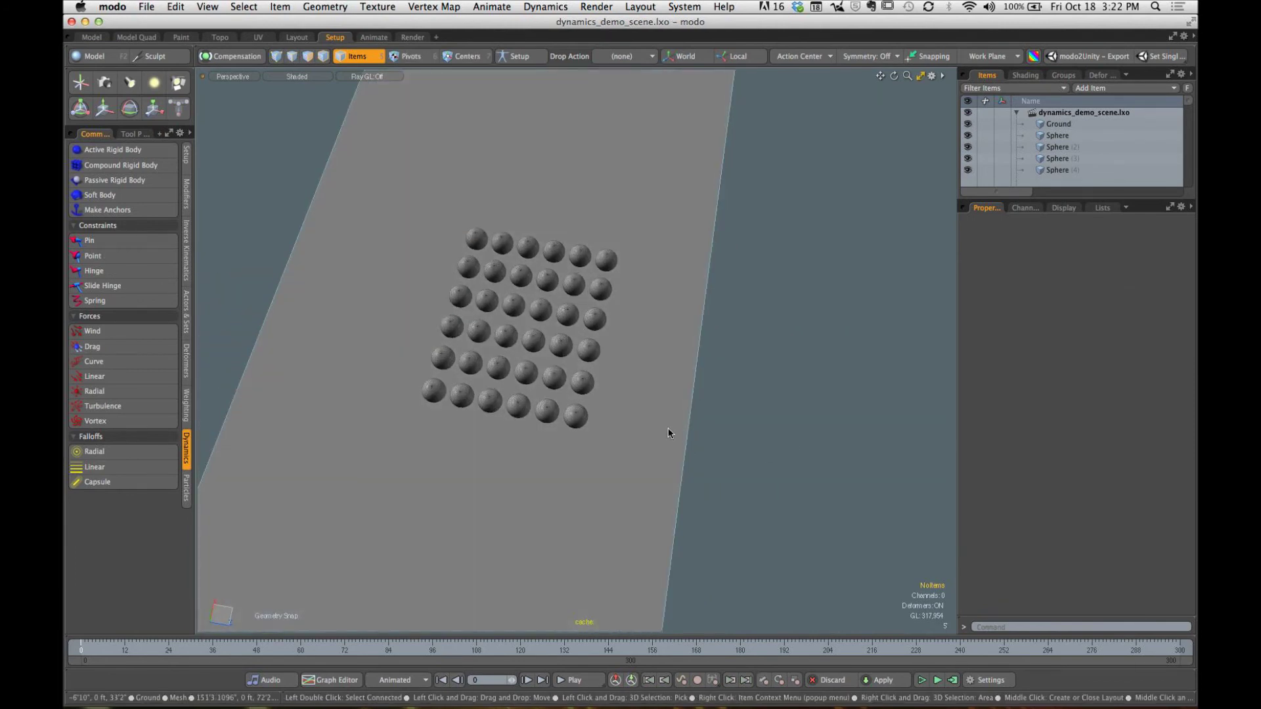
Step: Move one long side edge of the ground mesh outward to widen the ground beyond the sphere array
{"action": "left_click", "coordinate": [308, 57]}
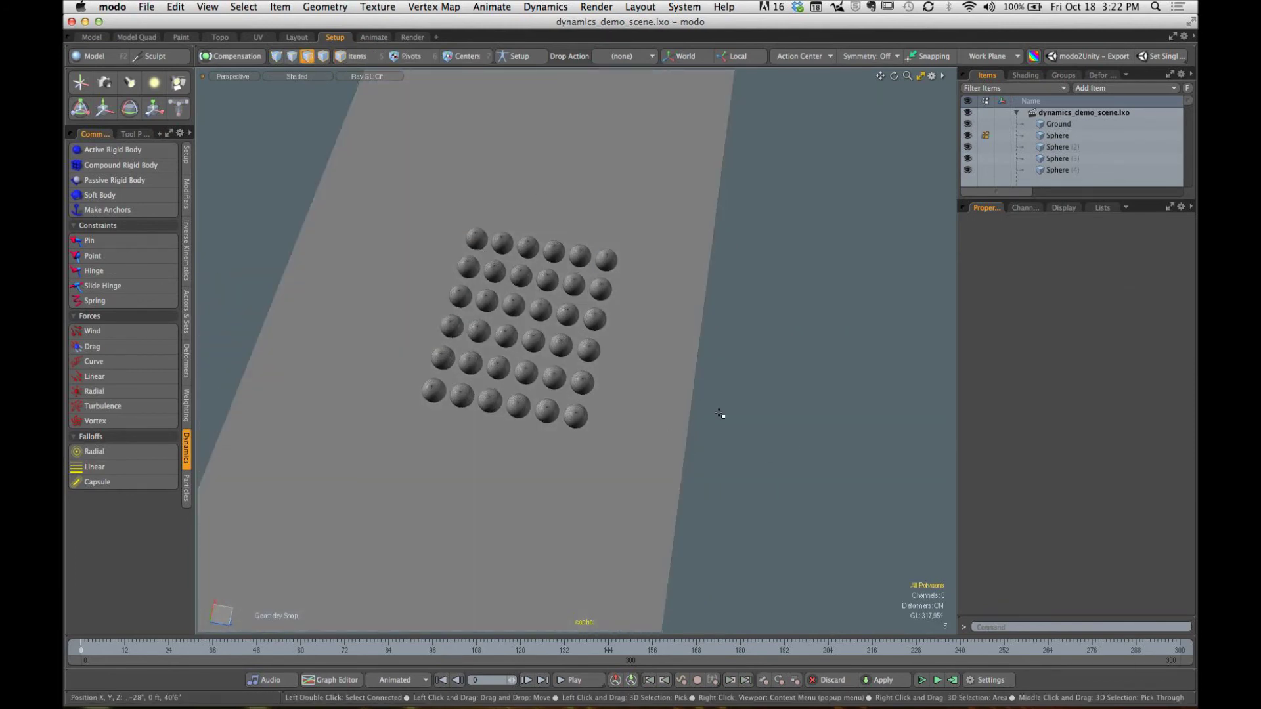
{"action": "left_click", "coordinate": [1077, 124]}
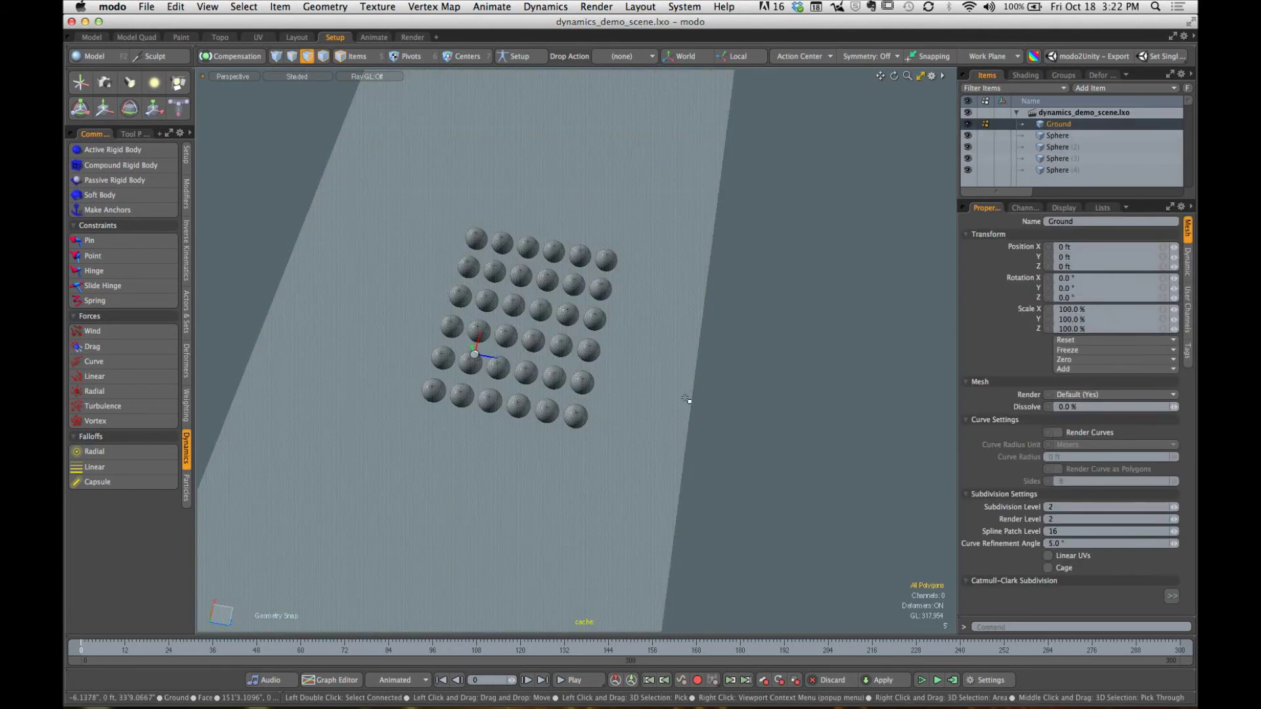
{"action": "key", "text": "2"}
{"action": "left_click", "coordinate": [684, 390]}
{"action": "key", "text": "w"}
{"action": "left_click_drag", "start_coordinate": [754, 402], "coordinate": [1064, 447]}
{"action": "key", "text": "q"}
Step: Move the ground's opposite long edge outward as well and clear the edge selection
{"action": "left_click", "coordinate": [328, 280]}
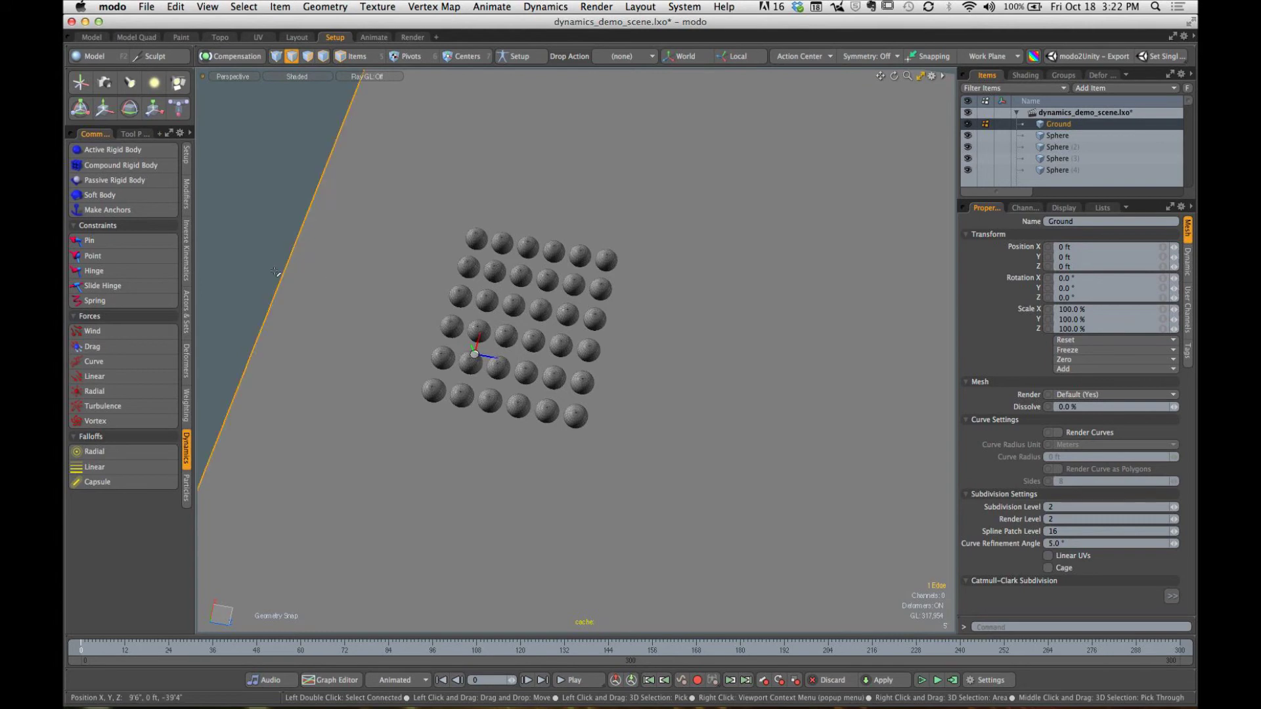
{"action": "key", "text": "w"}
{"action": "left_click_drag", "start_coordinate": [318, 329], "coordinate": [173, 303]}
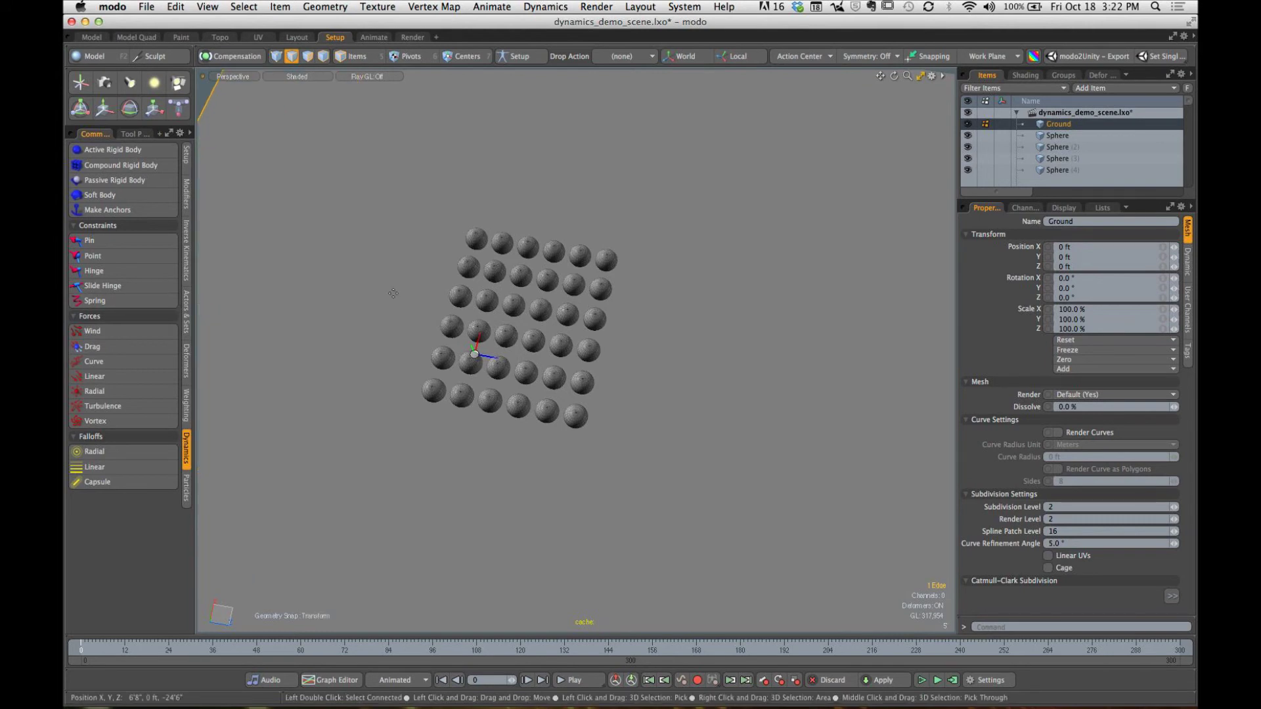
{"action": "key", "text": "q"}
{"action": "left_click", "coordinate": [679, 372]}
Step: Compute the dynamics simulation for the sphere array and play it back to check how the spheres behave
{"action": "left_click_drag", "start_coordinate": [678, 372], "coordinate": [619, 321], "text": "alt"}
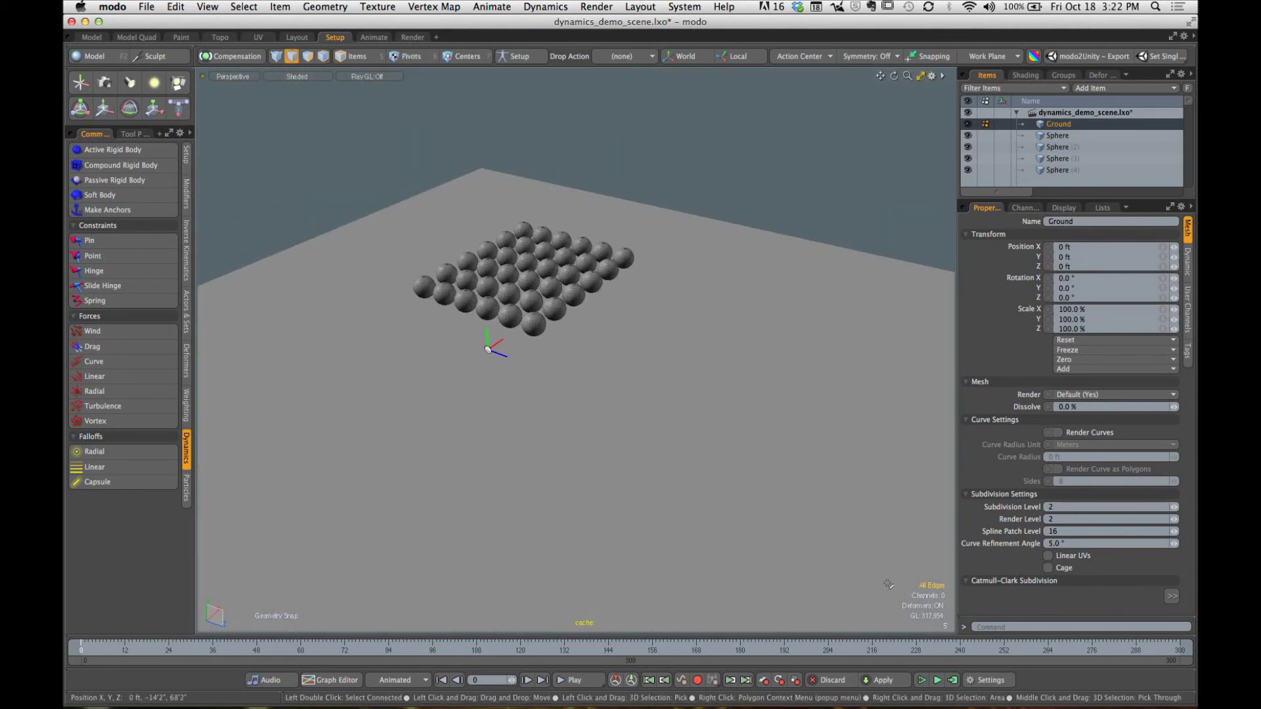
{"action": "left_click", "coordinate": [952, 681]}
{"action": "left_click", "coordinate": [703, 178]}
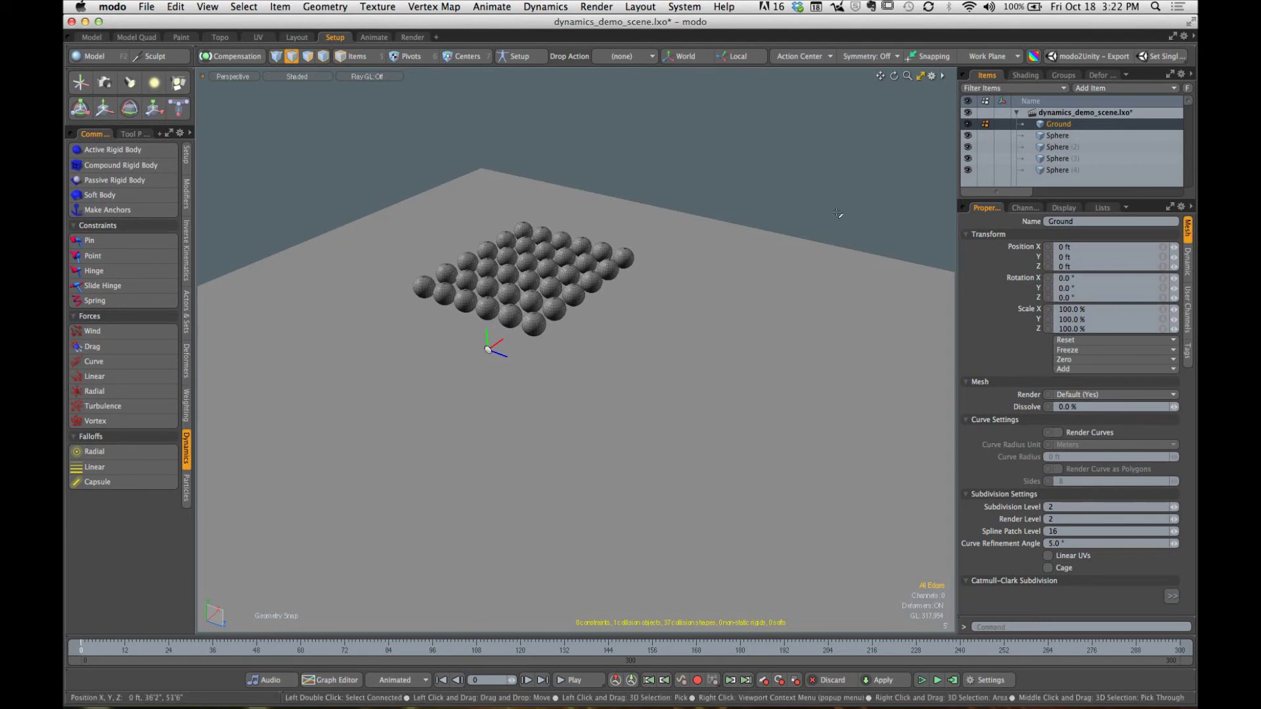
{"action": "left_click_drag", "start_coordinate": [649, 330], "coordinate": [591, 314], "text": "alt"}
{"action": "left_click", "coordinate": [570, 680]}
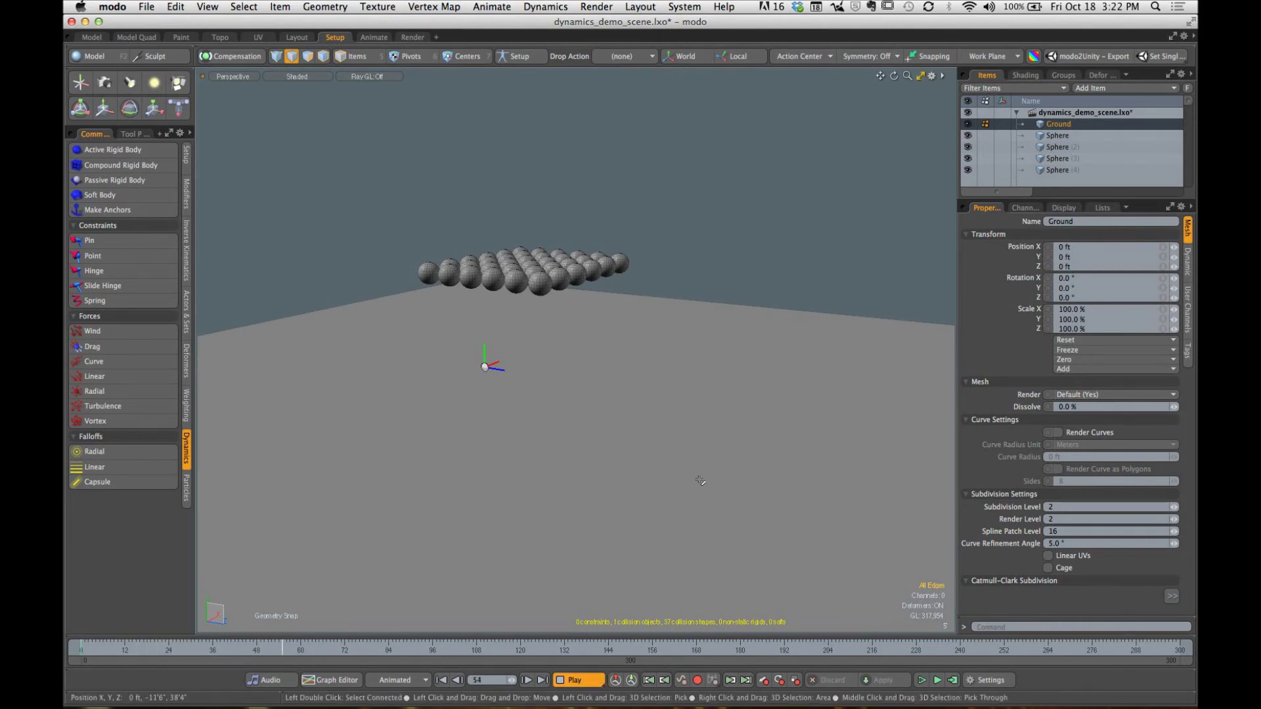
{"action": "left_click", "coordinate": [584, 682]}
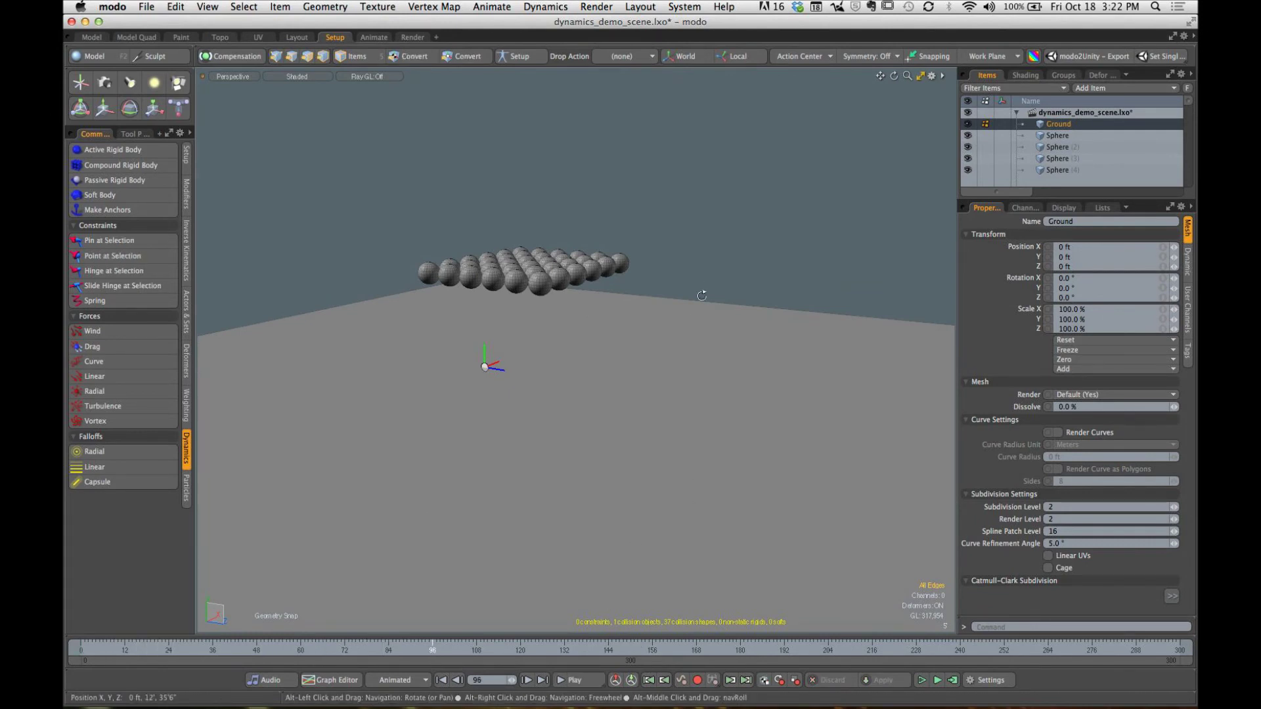
{"action": "left_click_drag", "start_coordinate": [701, 291], "coordinate": [708, 313], "text": "alt"}
Step: Select the front corner sphere in item mode, recompute the simulation and review it from frame 0
{"action": "left_click", "coordinate": [355, 56]}
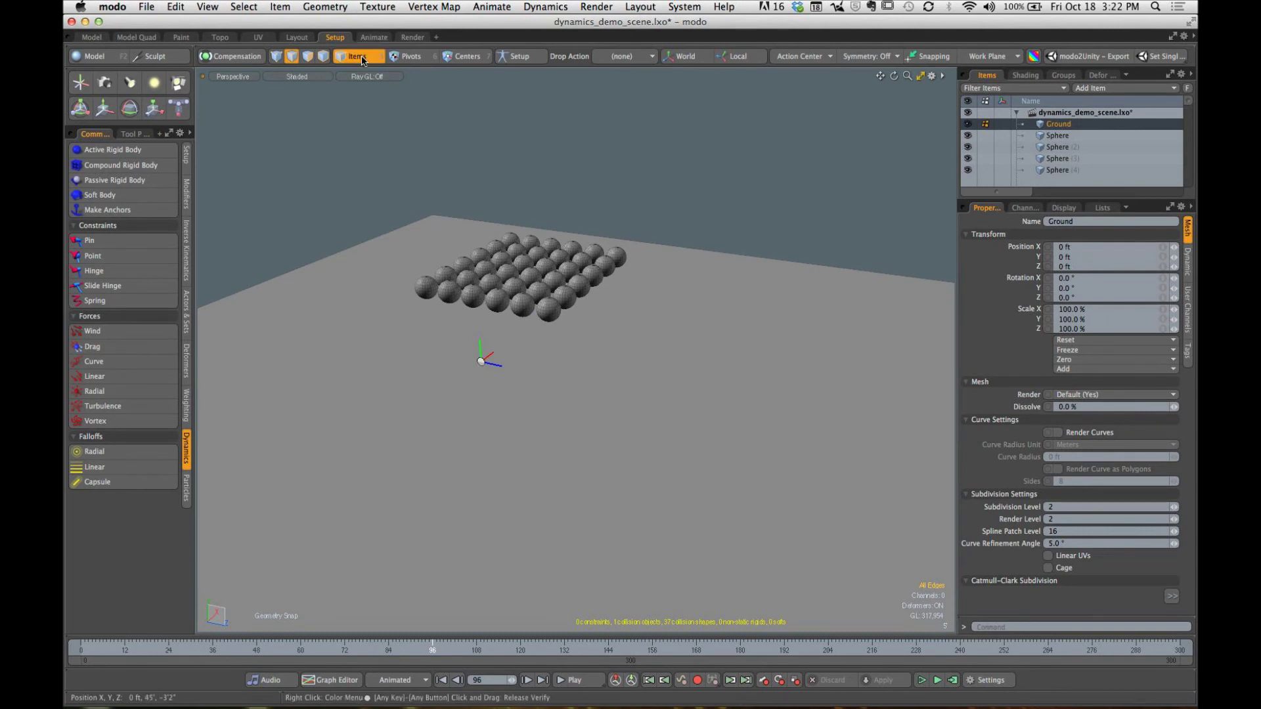
{"action": "left_click", "coordinate": [547, 322]}
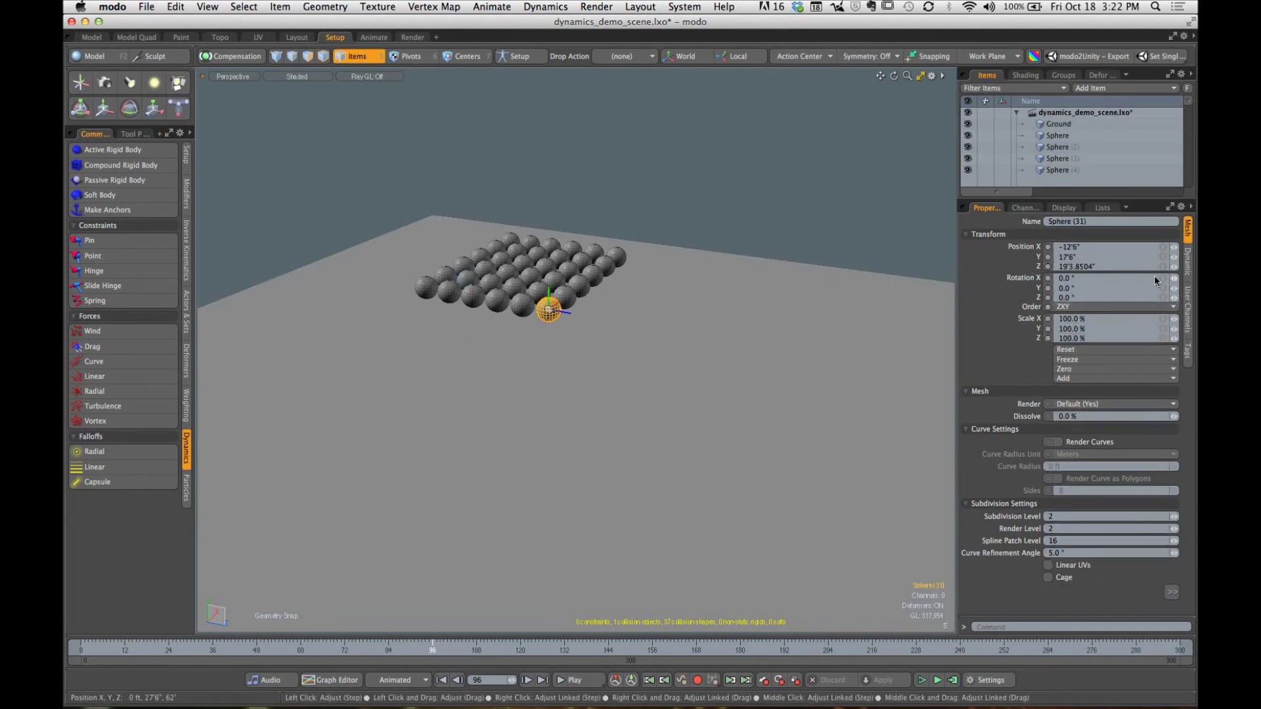
{"action": "left_click", "coordinate": [953, 681]}
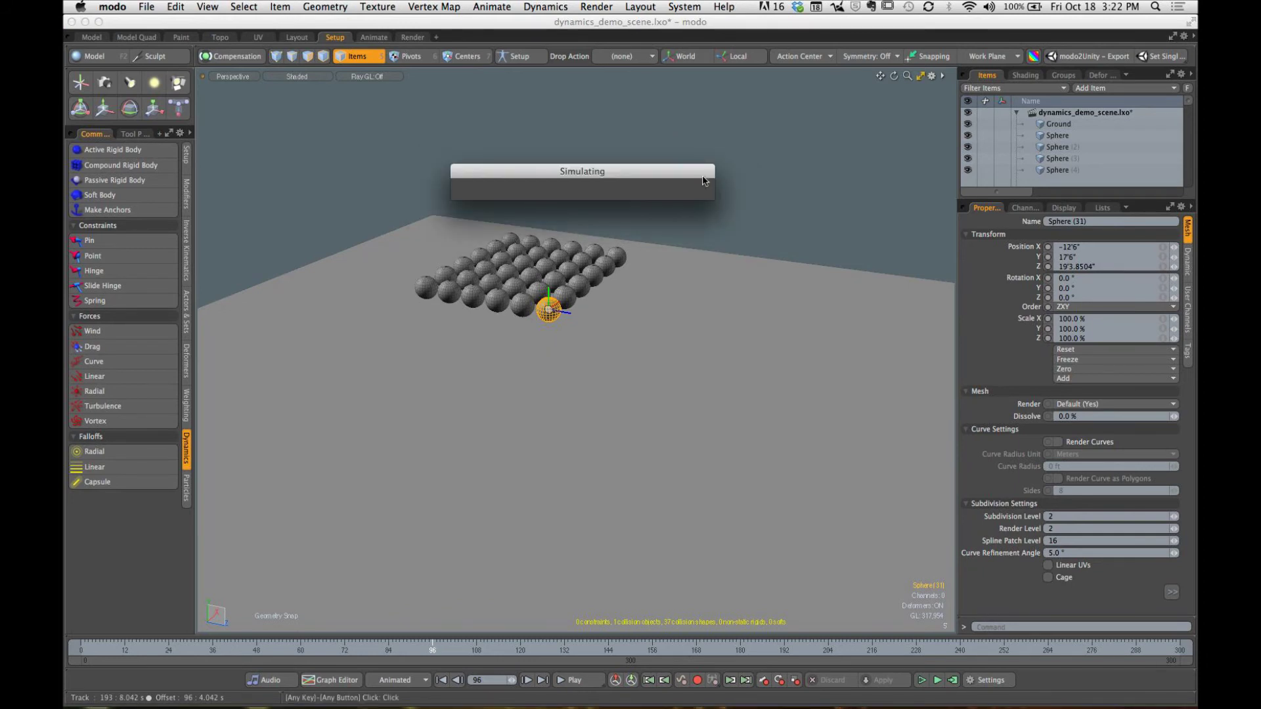
{"action": "left_click", "coordinate": [683, 188]}
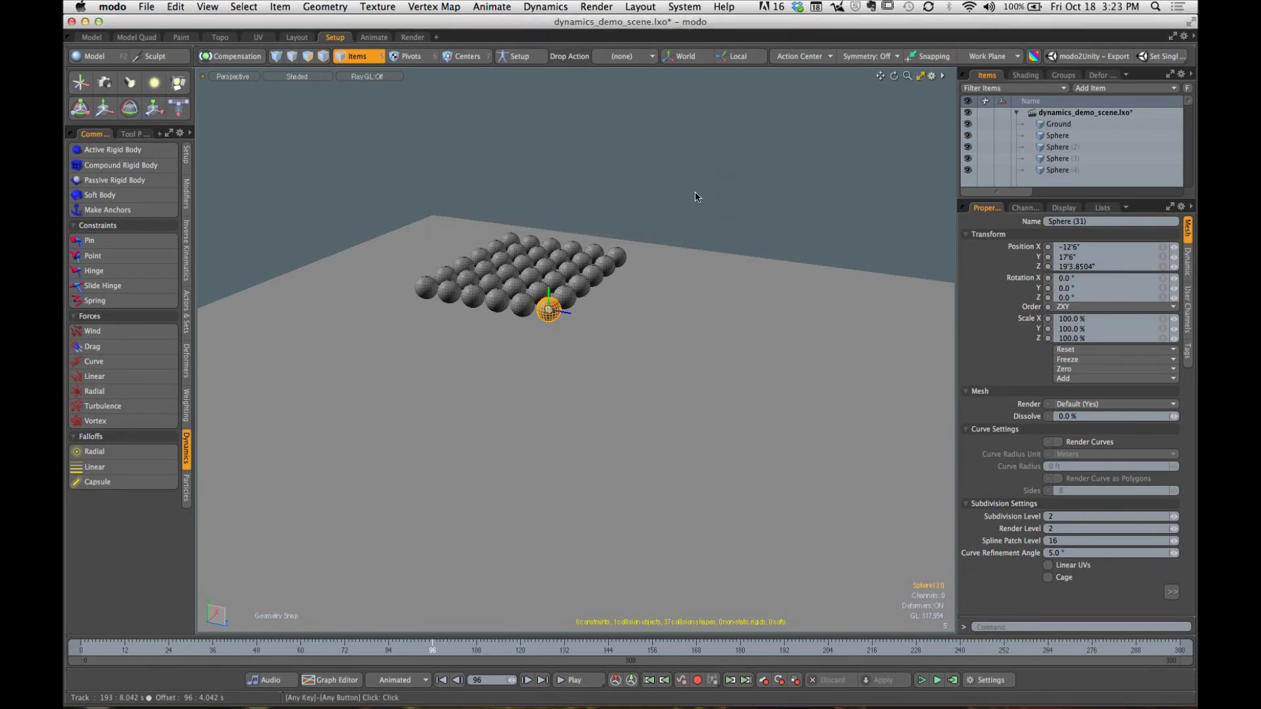
{"action": "left_click", "coordinate": [422, 647]}
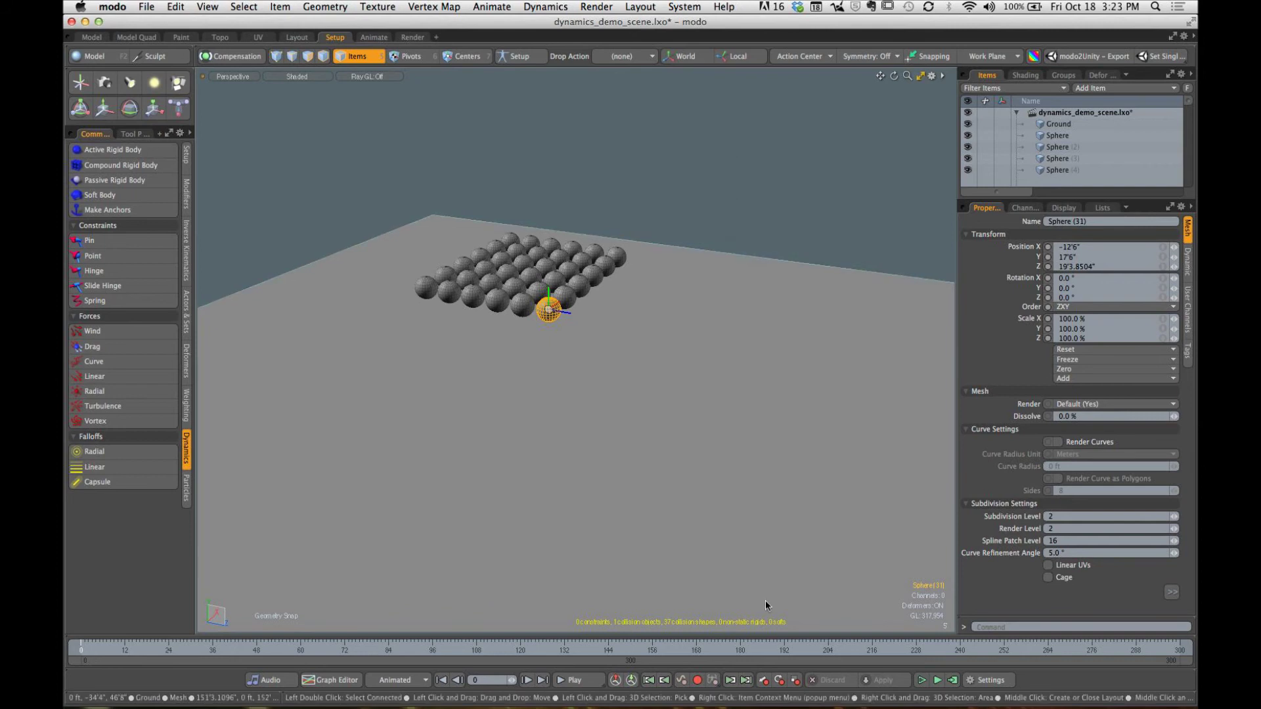
{"action": "left_click", "coordinate": [738, 526]}
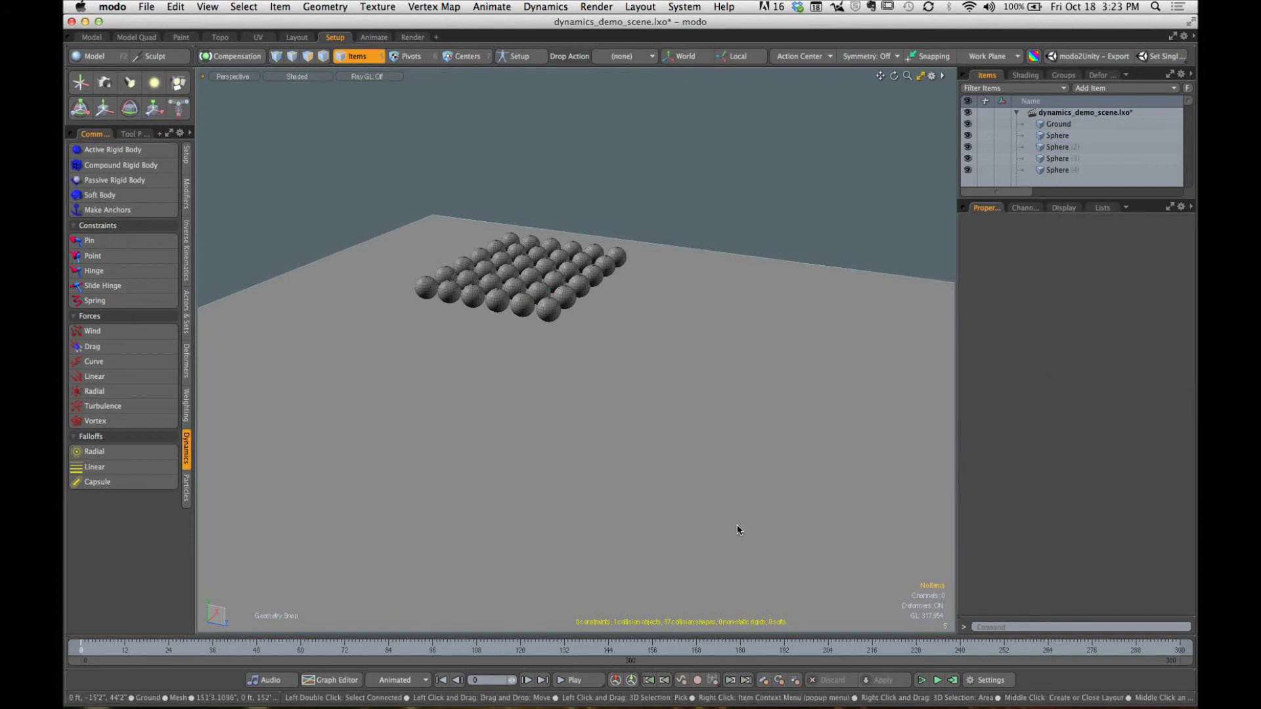
{"action": "left_click", "coordinate": [924, 686]}
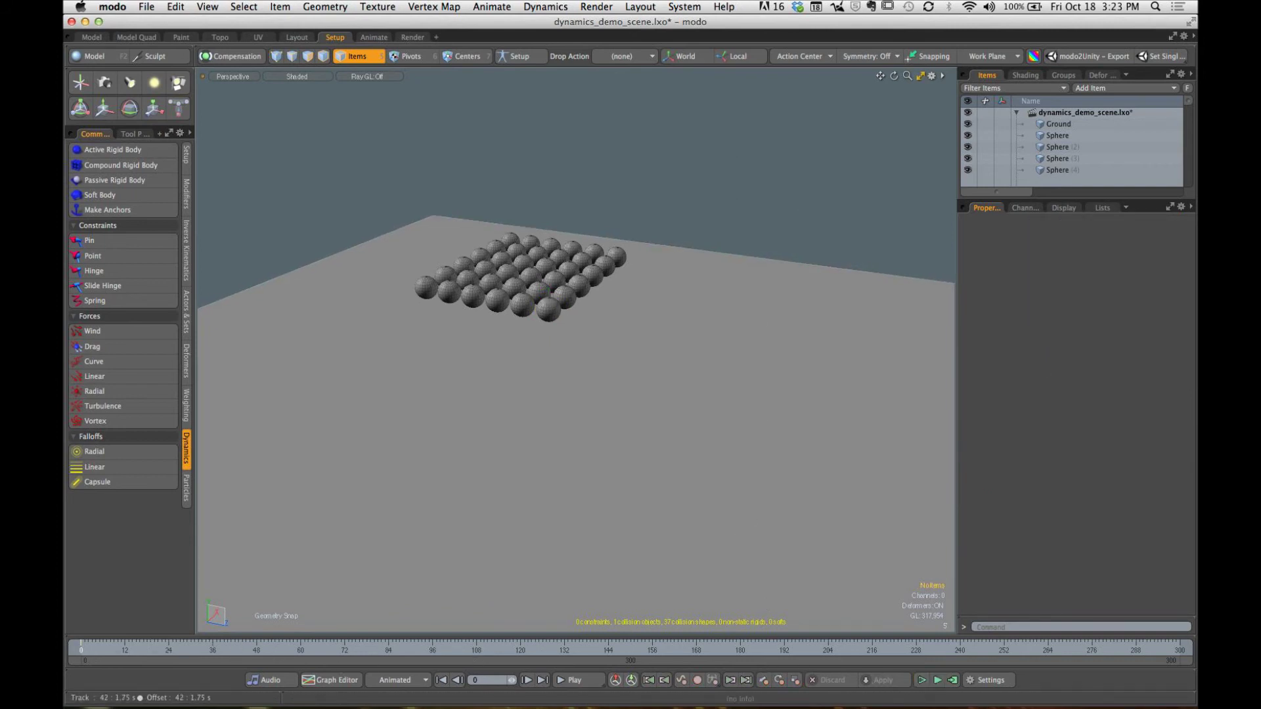
{"action": "left_click", "coordinate": [580, 687]}
Step: Undo the ground widening and the sphere array, back to the single original sphere
{"action": "key", "text": "super+z"}
{"action": "key", "text": "super+z"}
{"action": "key", "text": "super+z"}
{"action": "key", "text": "super+z"}
{"action": "key", "text": "super+z"}
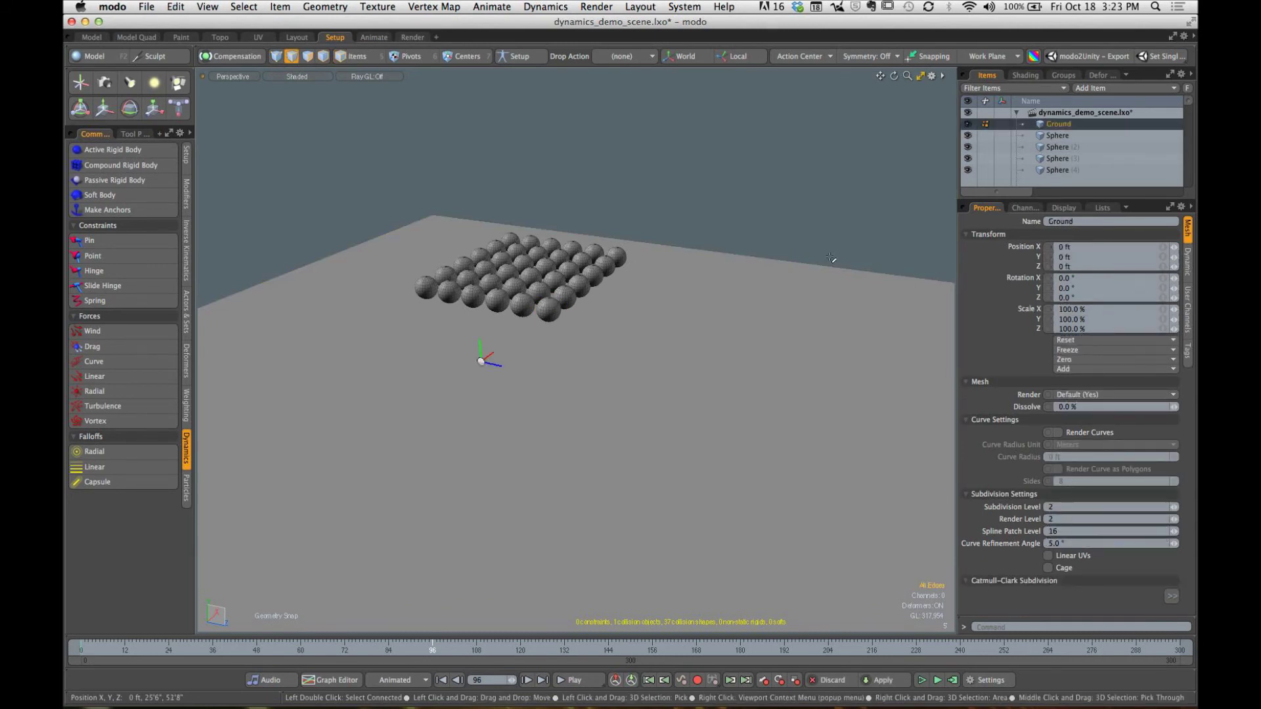
{"action": "key", "text": "super+z"}
{"action": "key", "text": "super+z"}
{"action": "key", "text": "super+z"}
{"action": "key", "text": "super+z"}
{"action": "key", "text": "super+z"}
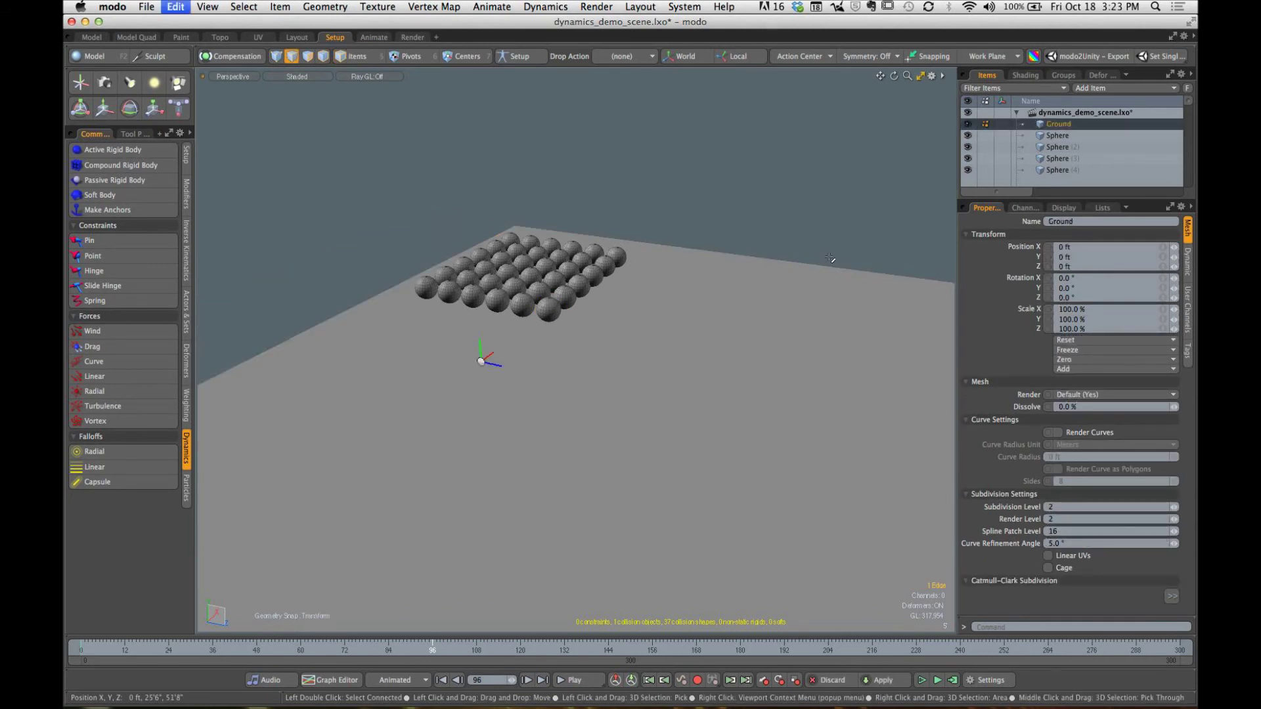
{"action": "key", "text": "super+z"}
{"action": "key", "text": "super+z"}
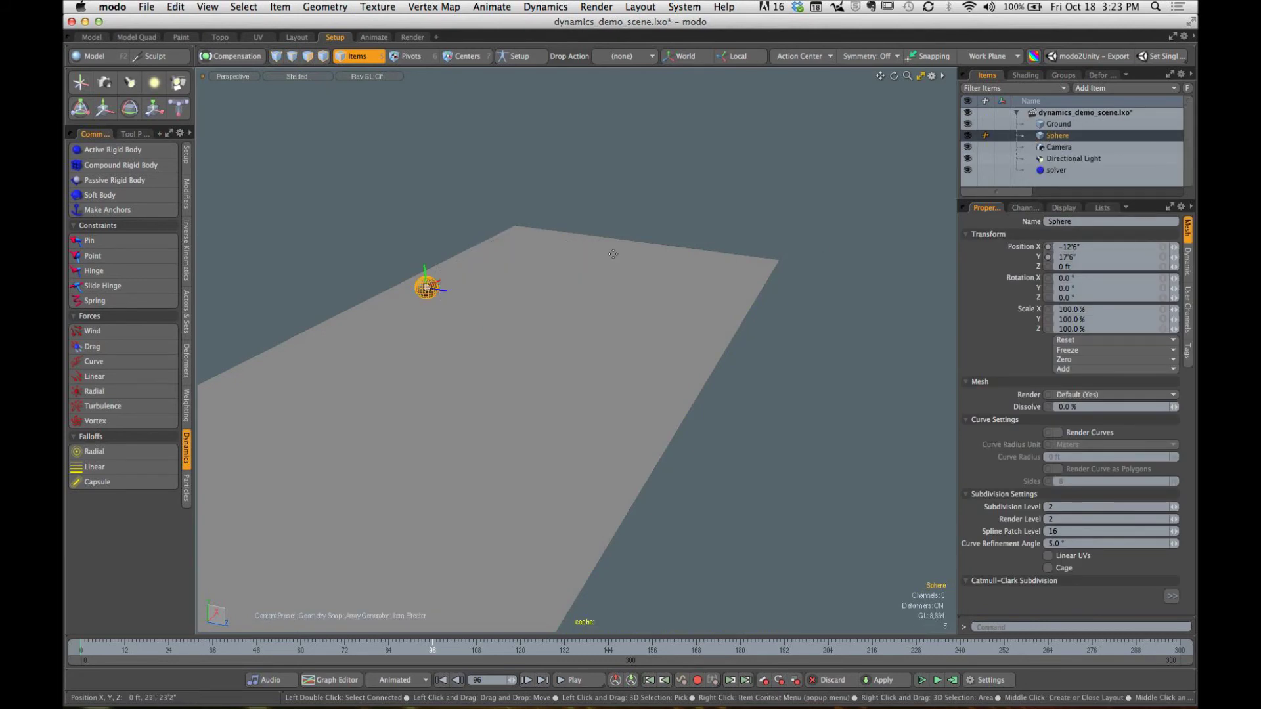
Step: Compute the simulation from frame 0 to 300 for the single sphere and play it back
{"action": "mouse_move", "coordinate": [613, 254]}
{"action": "left_mouse_down", "text": "alt"}
{"action": "mouse_move", "coordinate": [644, 262]}
{"action": "mouse_move", "coordinate": [547, 242]}
{"action": "mouse_move", "coordinate": [630, 287]}
{"action": "mouse_move", "coordinate": [596, 257]}
{"action": "left_mouse_up", "text": "alt"}
{"action": "left_click", "coordinate": [674, 190]}
{"action": "left_click", "coordinate": [135, 134]}
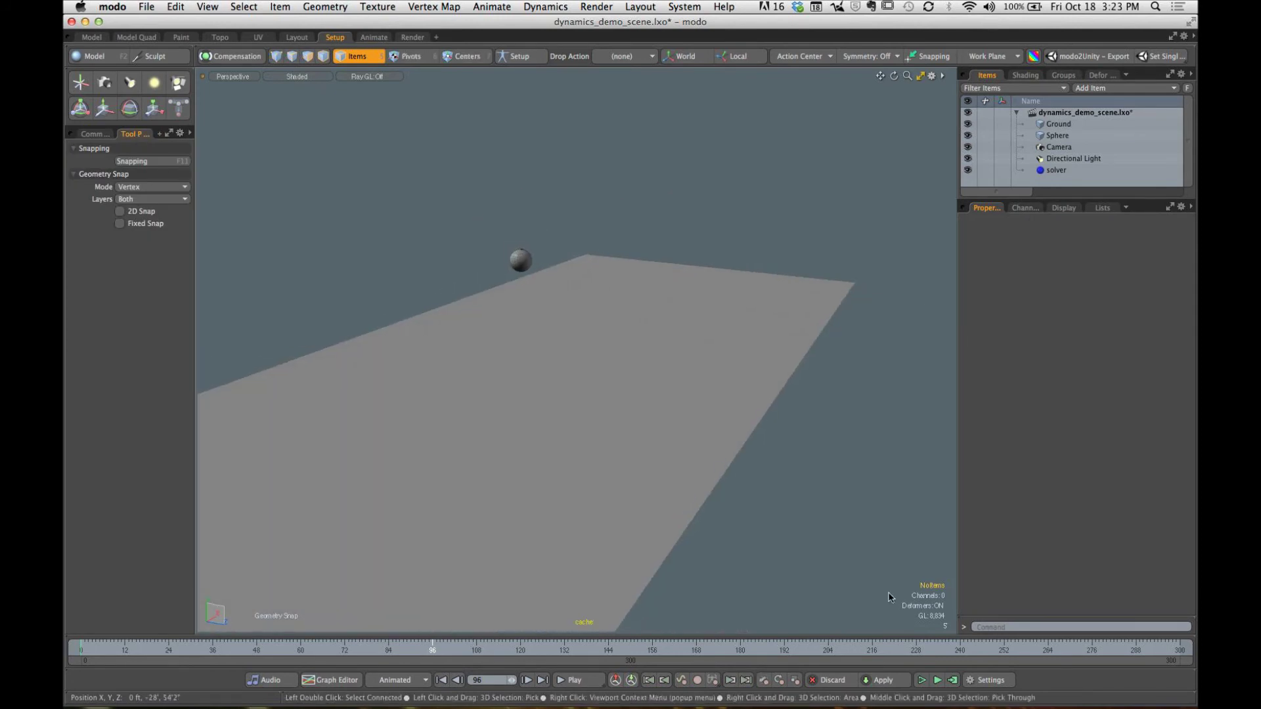
{"action": "left_click", "coordinate": [922, 681]}
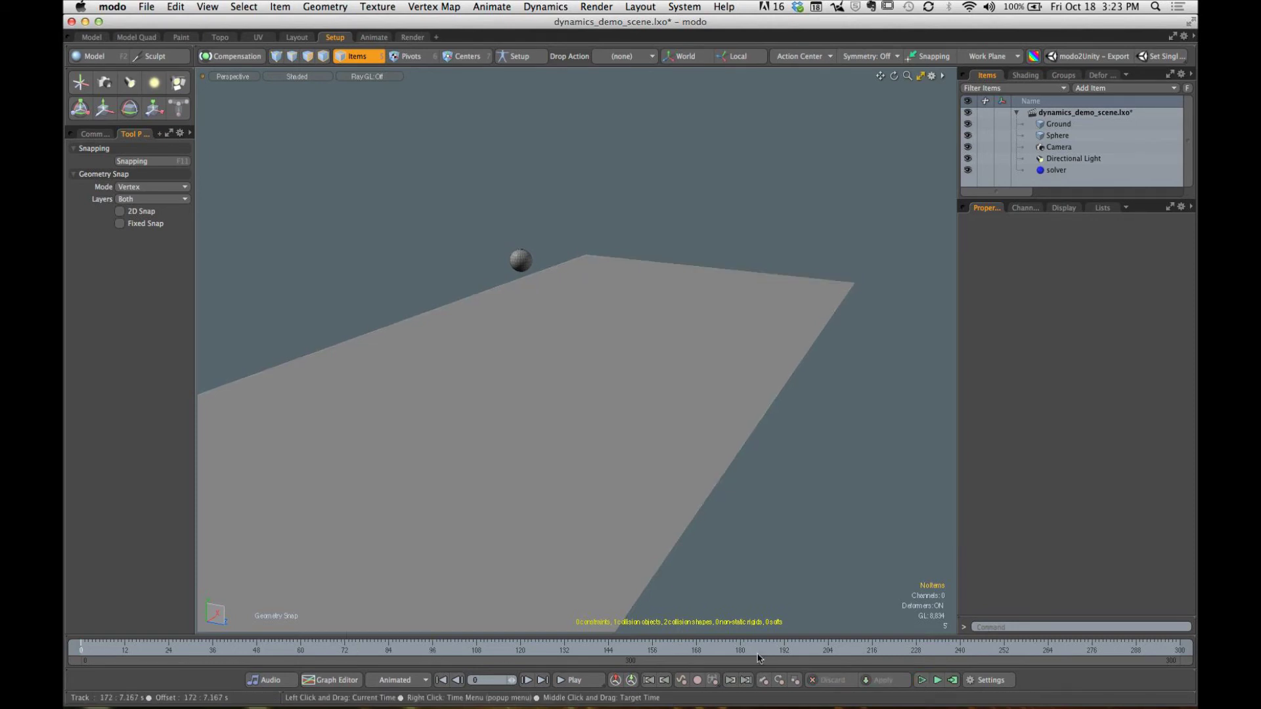
{"action": "left_click", "coordinate": [952, 680]}
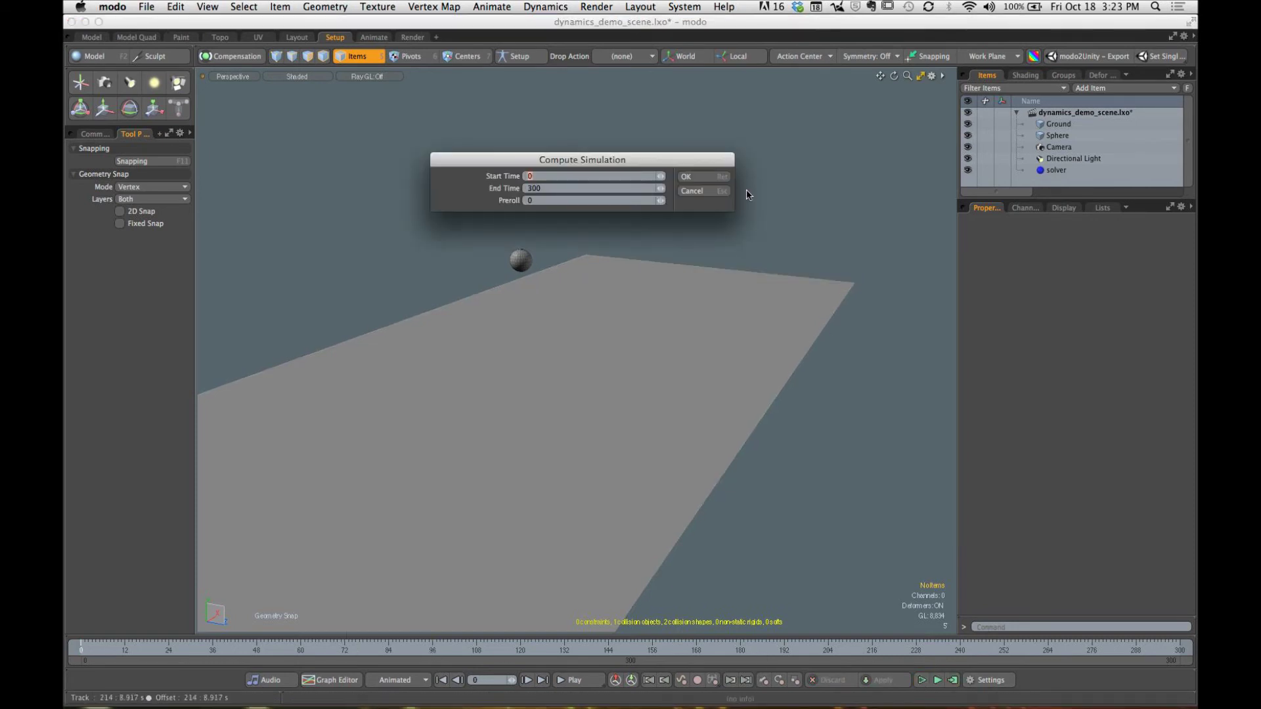
{"action": "left_click", "coordinate": [700, 183]}
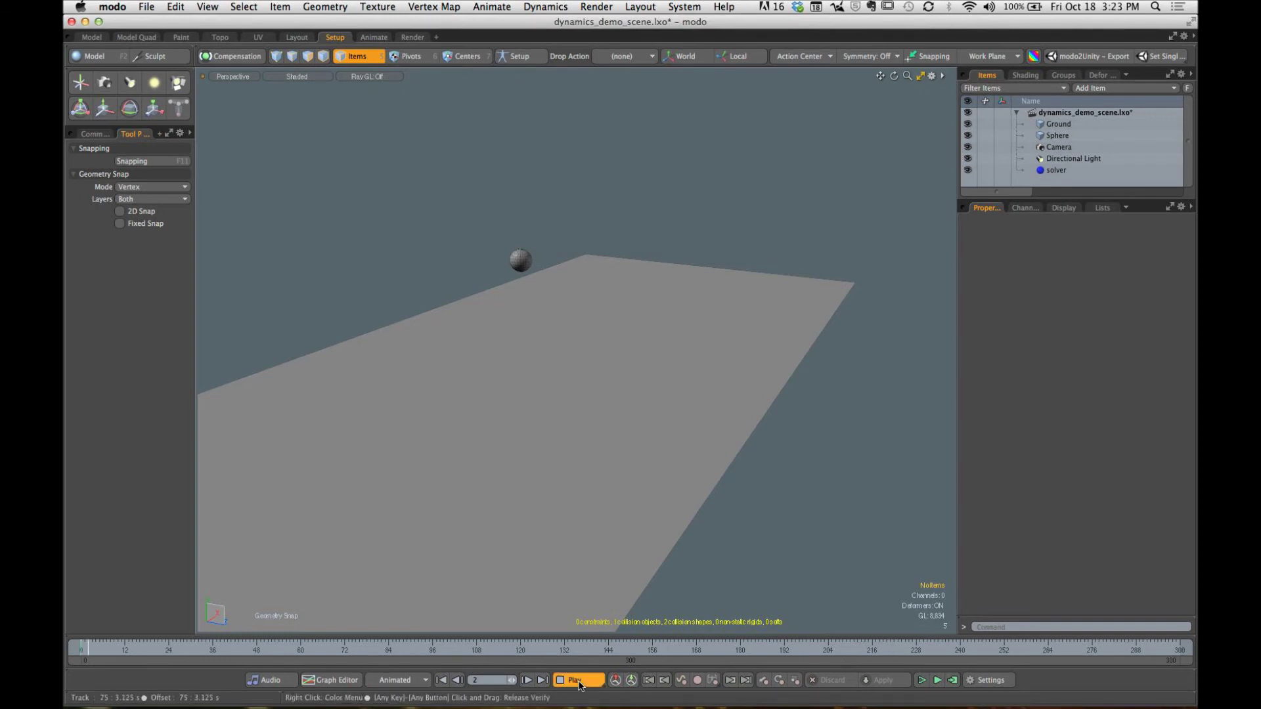
Step: Enable the sphere's rigid body dynamics, keep its type as Dynamic, and run a live simulation to test it
{"action": "left_click", "coordinate": [521, 260]}
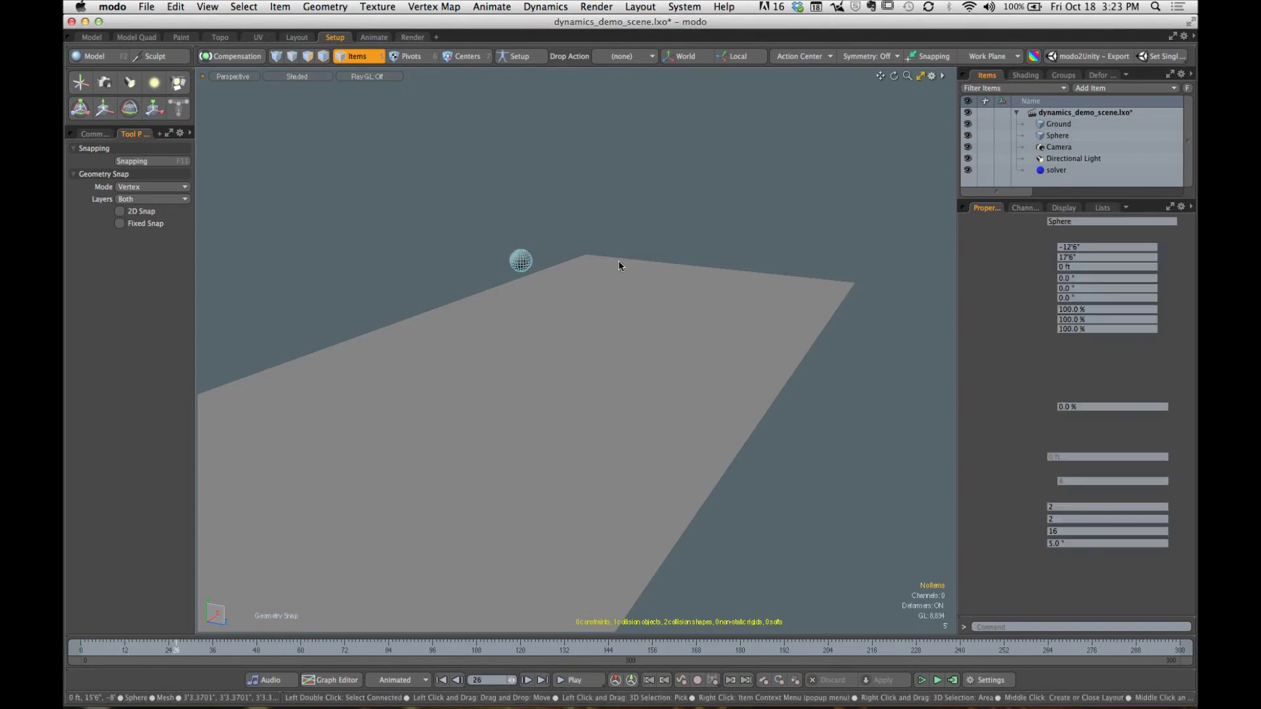
{"action": "left_click", "coordinate": [1188, 266]}
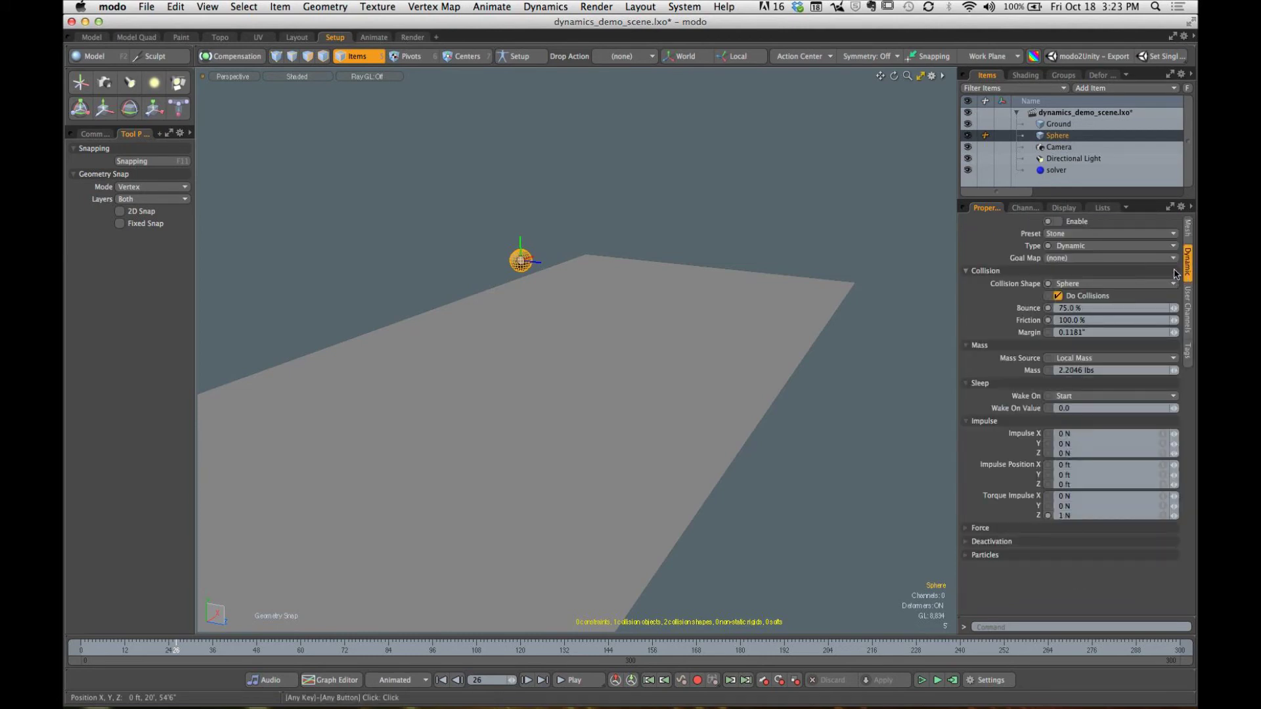
{"action": "left_click", "coordinate": [1094, 245]}
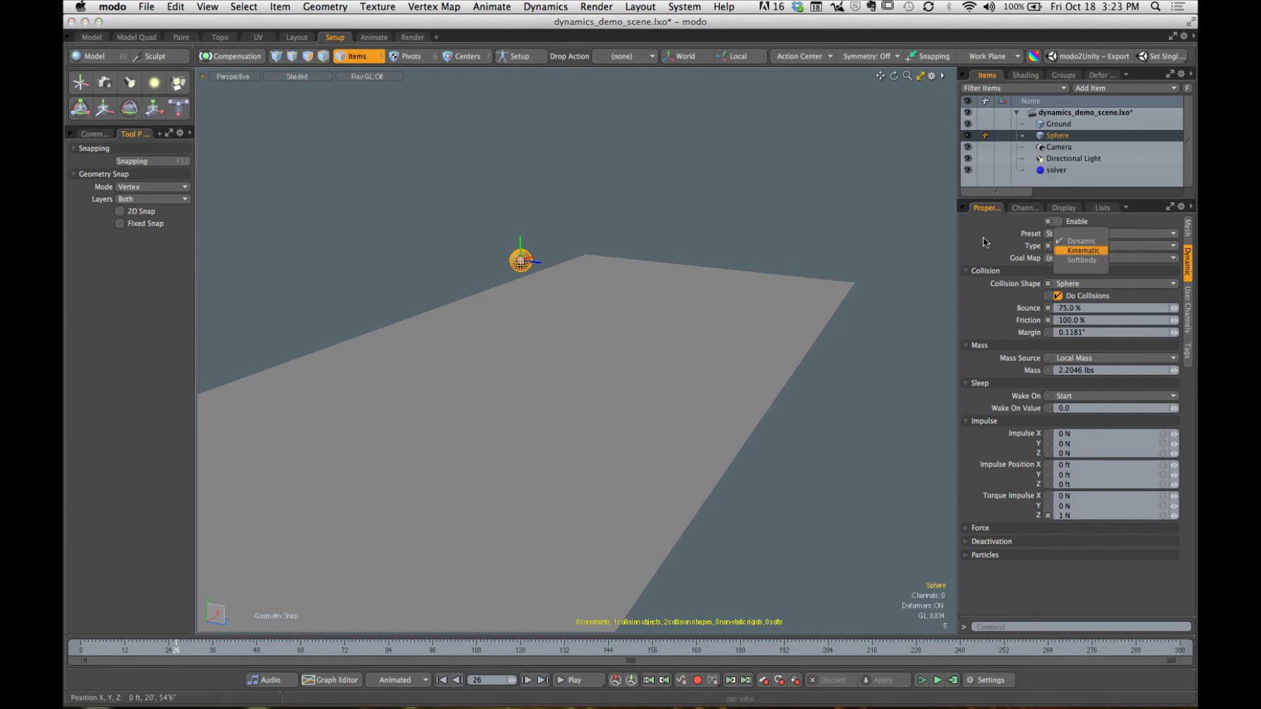
{"action": "left_click", "coordinate": [809, 238]}
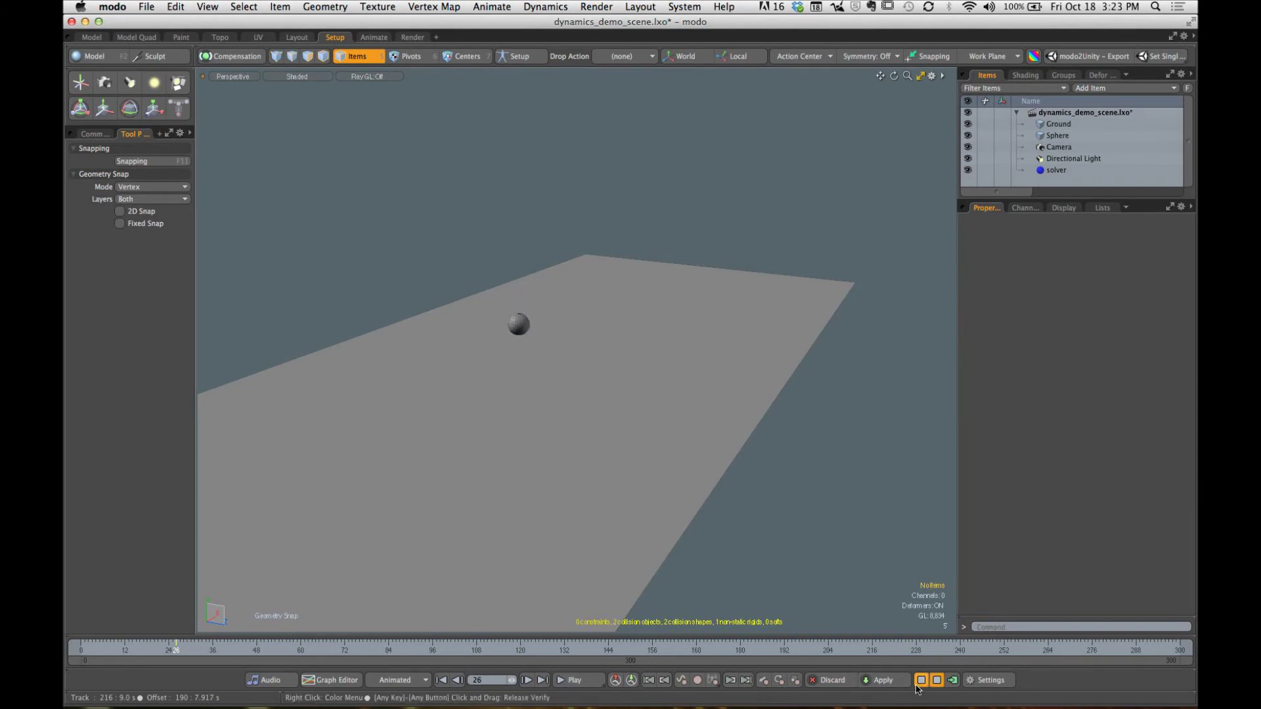
{"action": "left_click", "coordinate": [921, 681]}
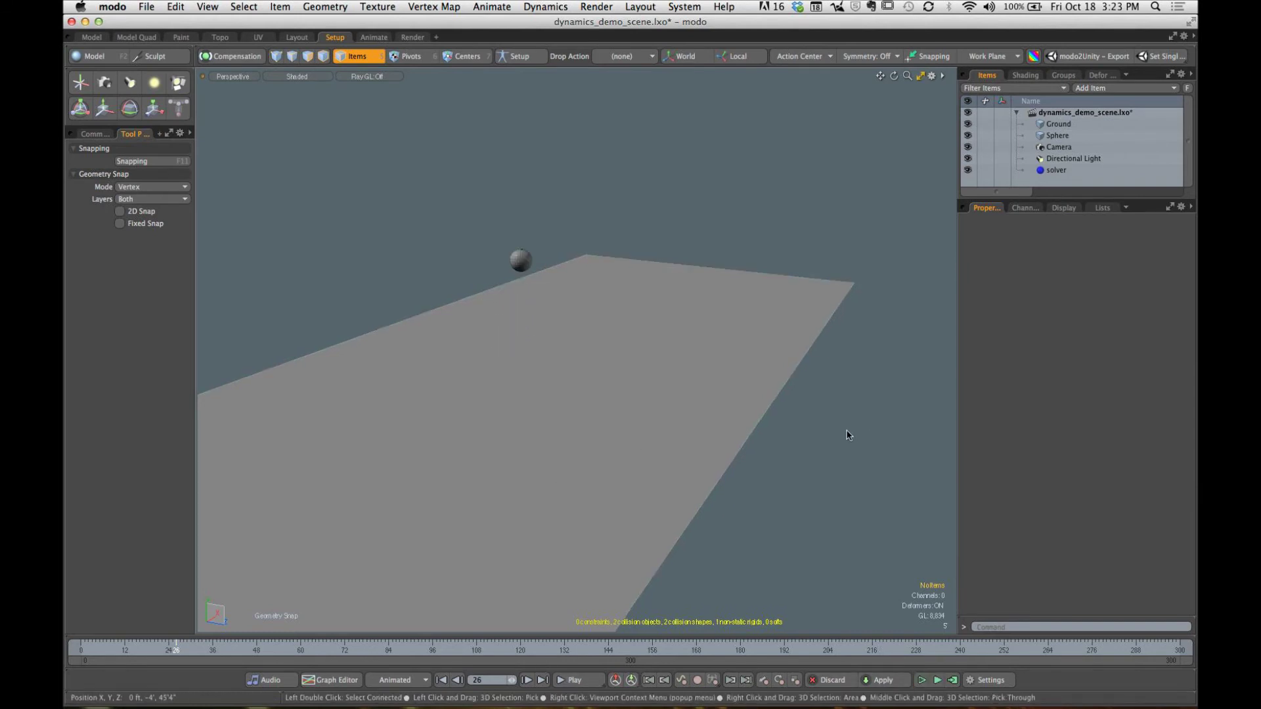
Step: Array the sphere with counts of 6, 1 and 6 and offsets of 4'9.3701" in X and 3'10.3701" in Z
{"action": "left_click_drag", "start_coordinate": [1048, 209], "coordinate": [1047, 340]}
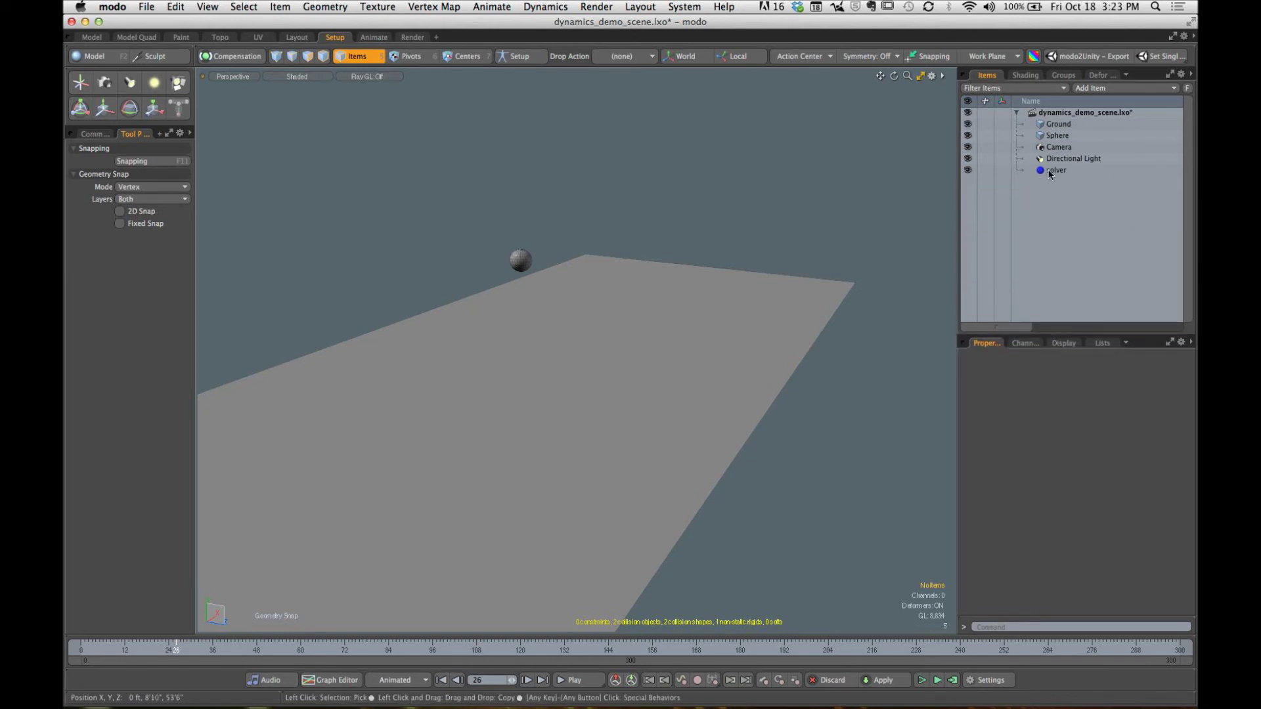
{"action": "left_click", "coordinate": [1058, 135]}
{"action": "left_click_drag", "start_coordinate": [813, 185], "coordinate": [735, 197], "text": "alt"}
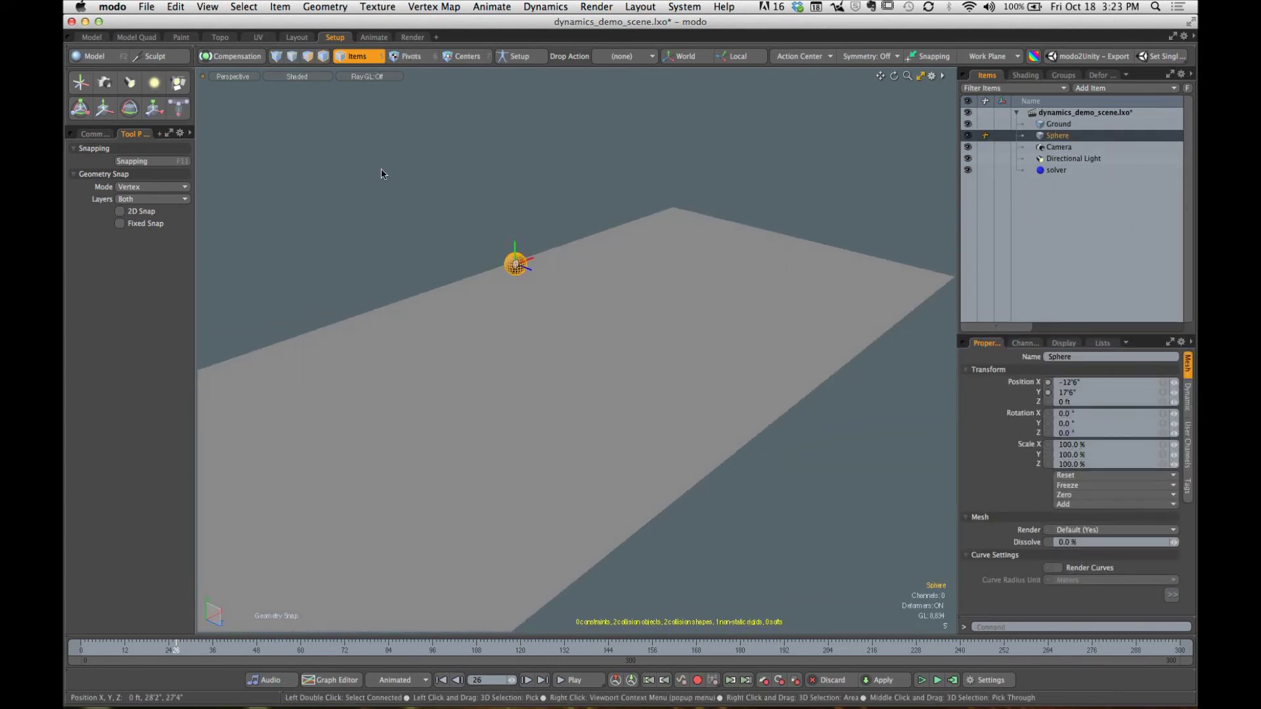
{"action": "left_click", "coordinate": [90, 57]}
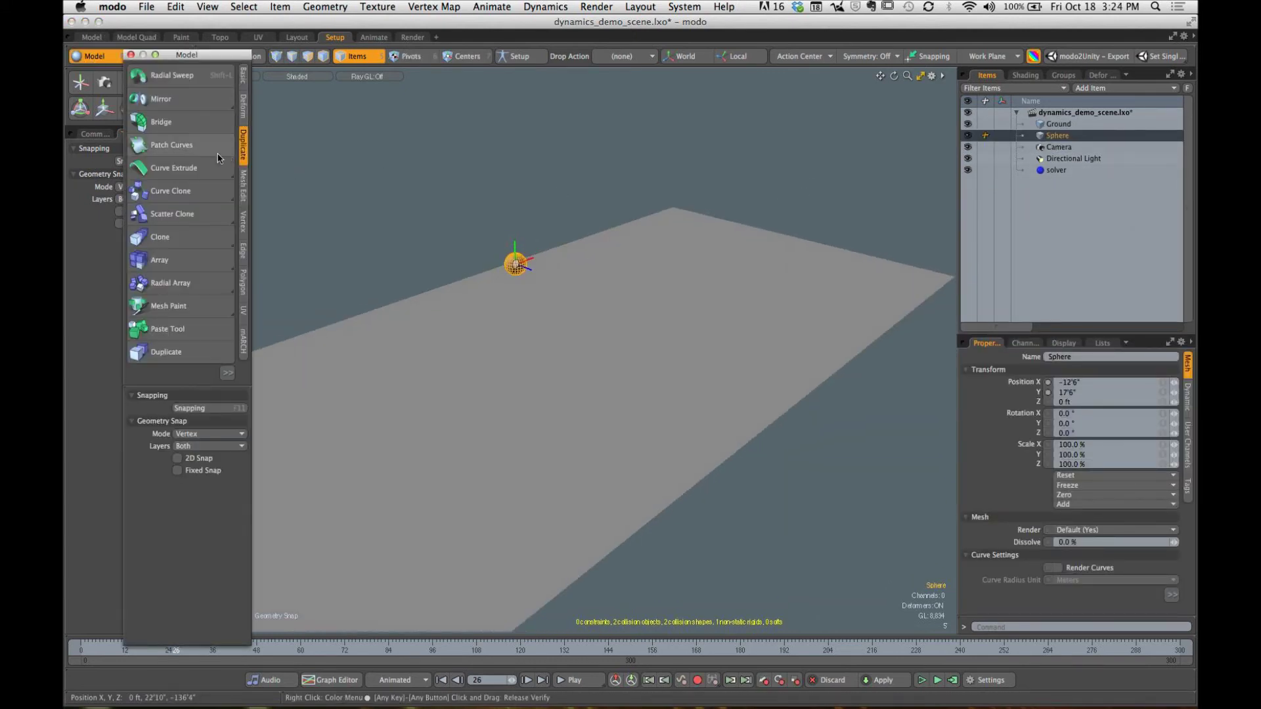
{"action": "left_click", "coordinate": [183, 258]}
{"action": "left_click_drag", "start_coordinate": [581, 361], "coordinate": [636, 388], "text": "alt"}
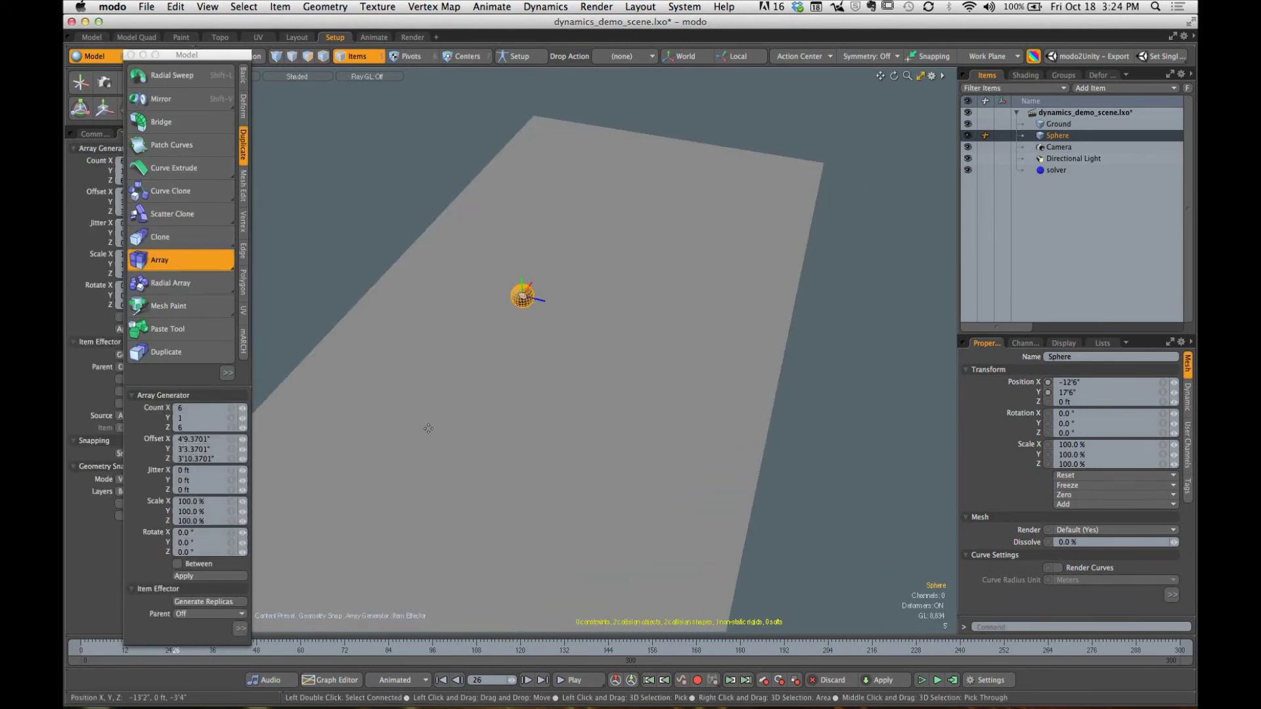
{"action": "left_click", "coordinate": [196, 576]}
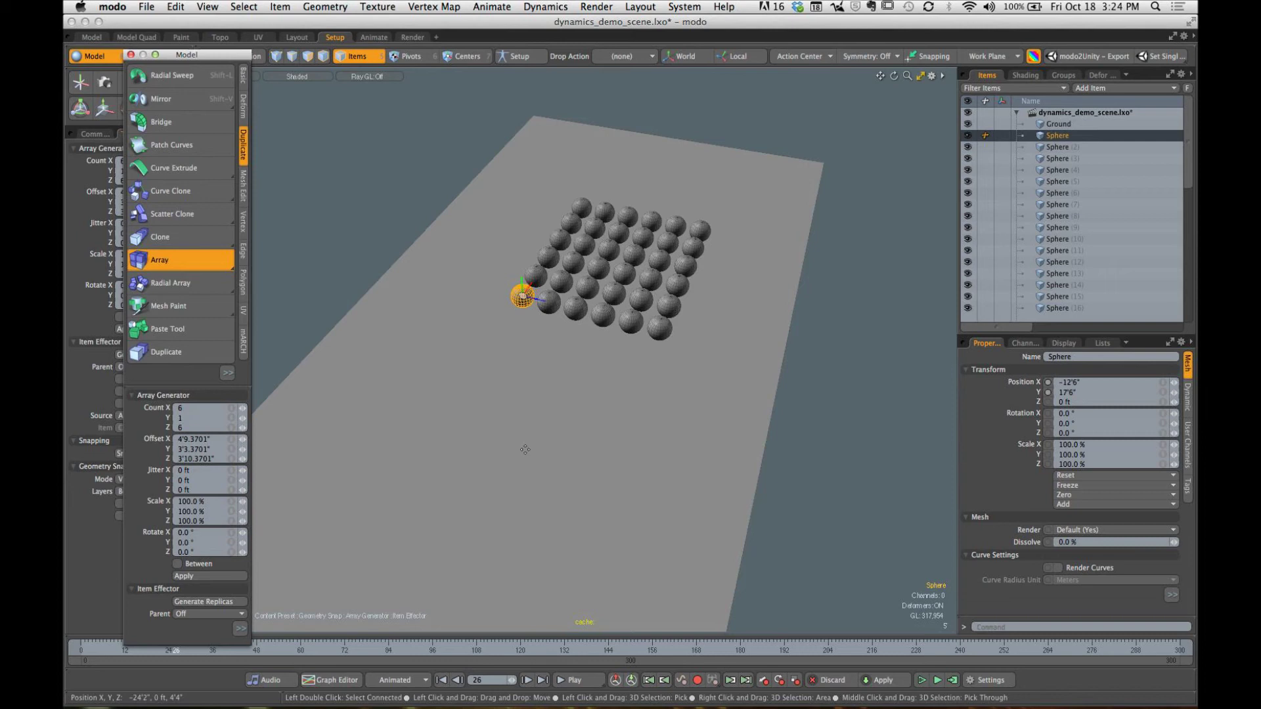
Step: Leave the Array tool, close the modeling palette and compute the simulation of the sphere array from frame 0 to 300
{"action": "left_click", "coordinate": [562, 332]}
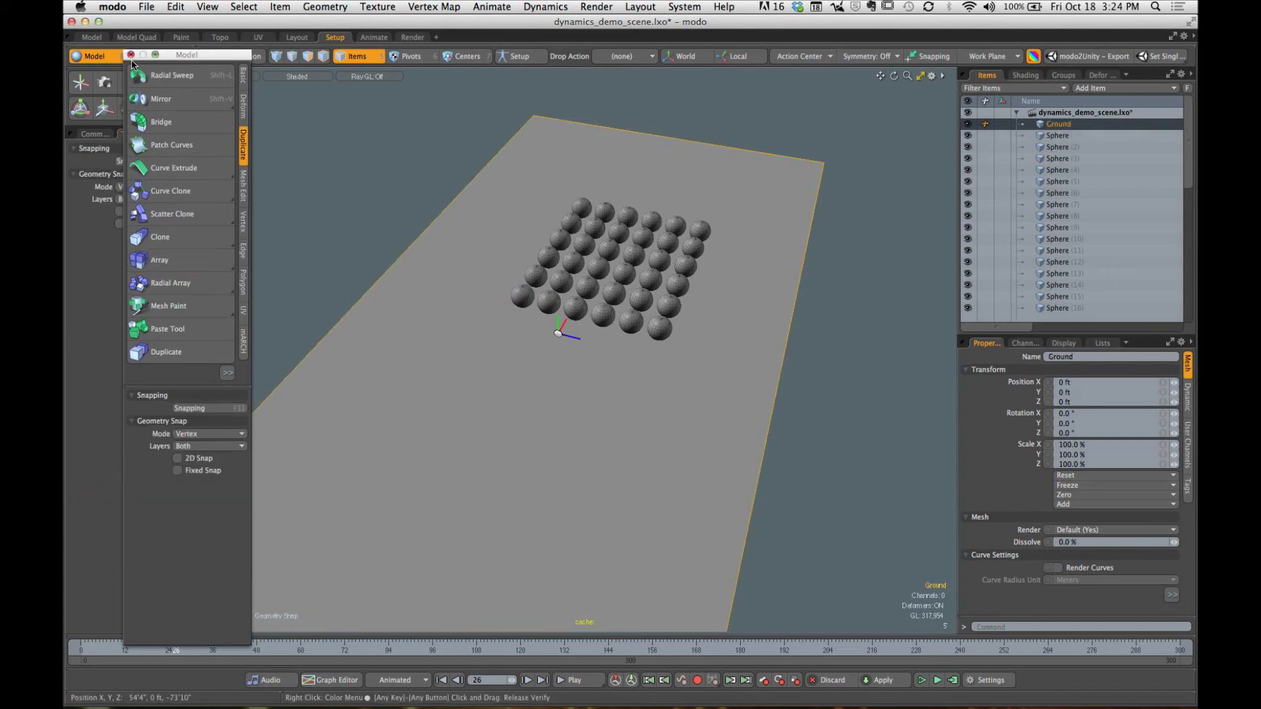
{"action": "left_click", "coordinate": [376, 194]}
{"action": "left_click_drag", "start_coordinate": [375, 193], "coordinate": [657, 335], "text": "alt"}
{"action": "left_click", "coordinate": [952, 680]}
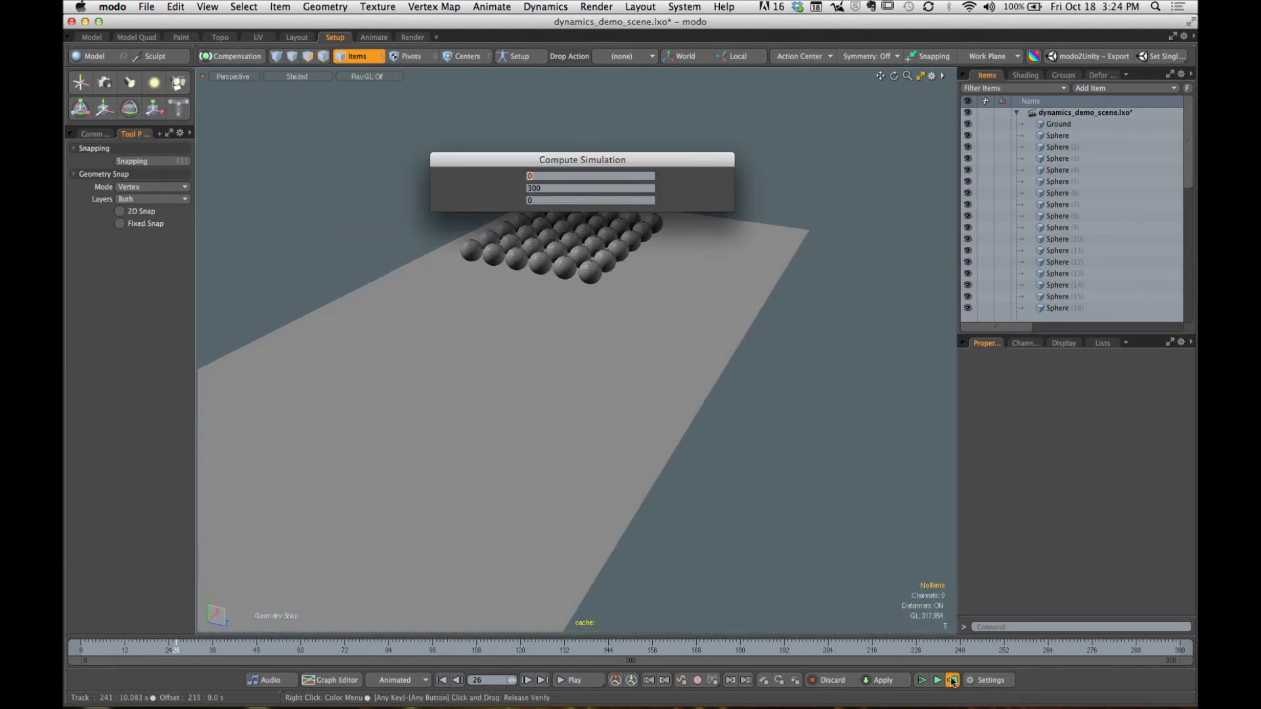
{"action": "left_click", "coordinate": [708, 177]}
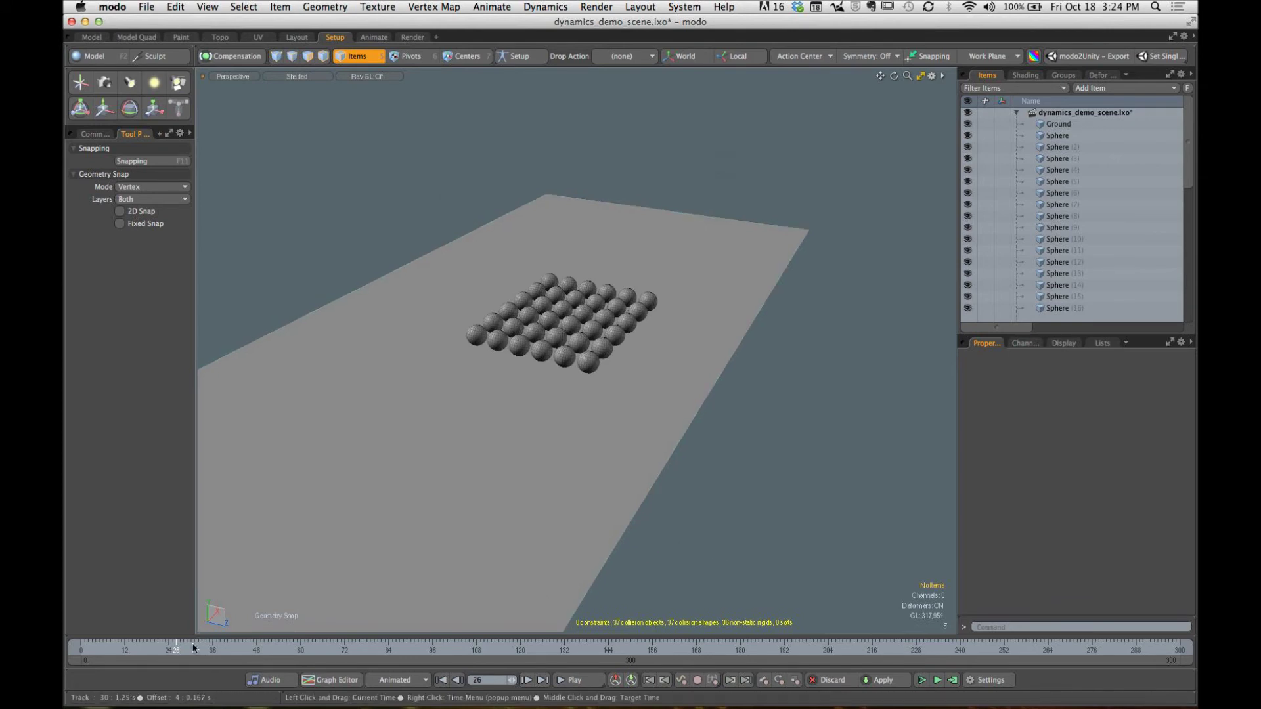
Step: Play back the cached simulation of the sphere array, view it from closer up and return to frame 0
{"action": "mouse_move", "coordinate": [176, 648]}
{"action": "left_mouse_down"}
{"action": "mouse_move", "coordinate": [81, 648]}
{"action": "mouse_move", "coordinate": [920, 648]}
{"action": "mouse_move", "coordinate": [161, 648]}
{"action": "left_mouse_up"}
{"action": "left_click_drag", "start_coordinate": [124, 693], "coordinate": [78, 693]}
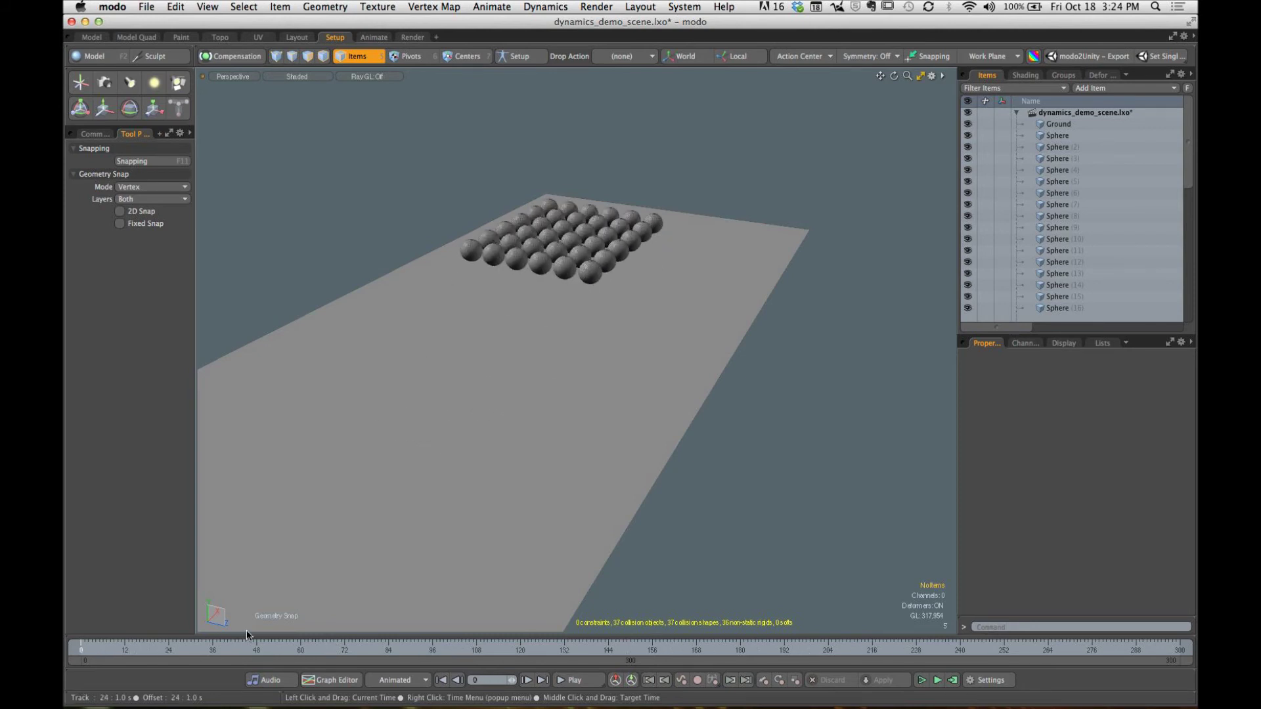
{"action": "left_click", "coordinate": [574, 683]}
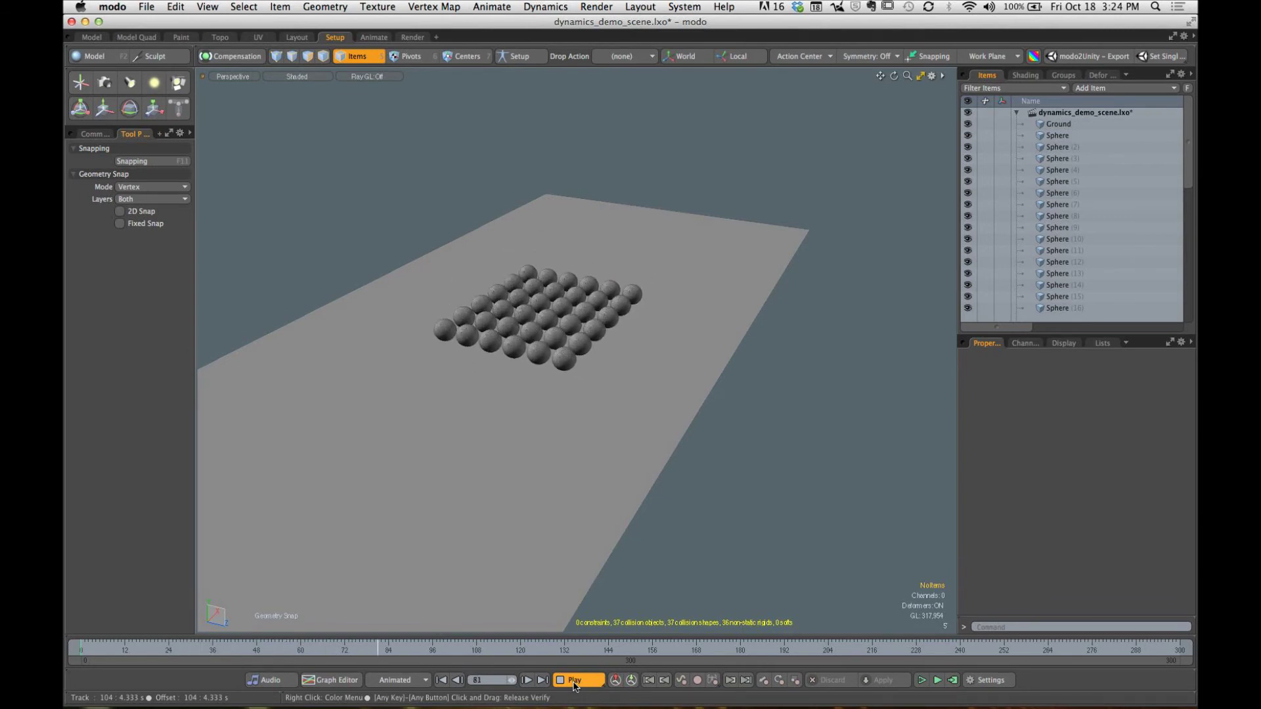
{"action": "left_click", "coordinate": [574, 683]}
{"action": "left_click_drag", "start_coordinate": [611, 436], "coordinate": [597, 372], "text": "alt"}
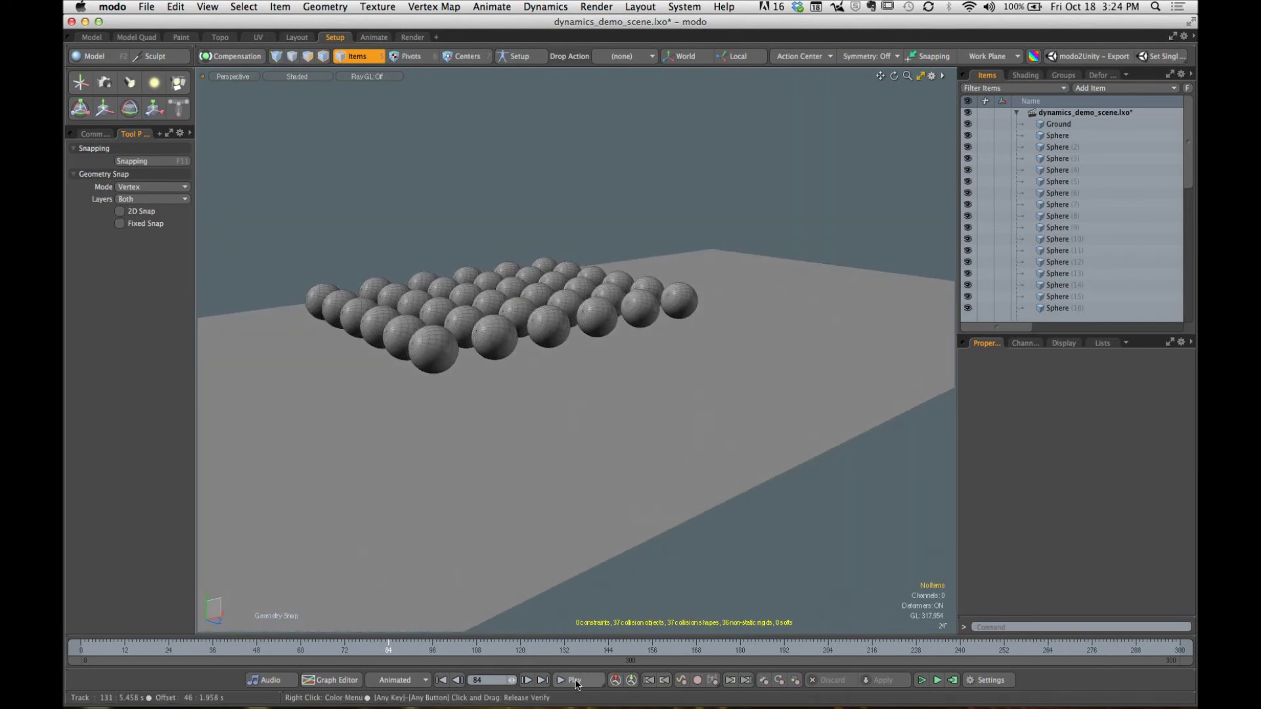
{"action": "left_click_drag", "start_coordinate": [377, 649], "coordinate": [206, 649]}
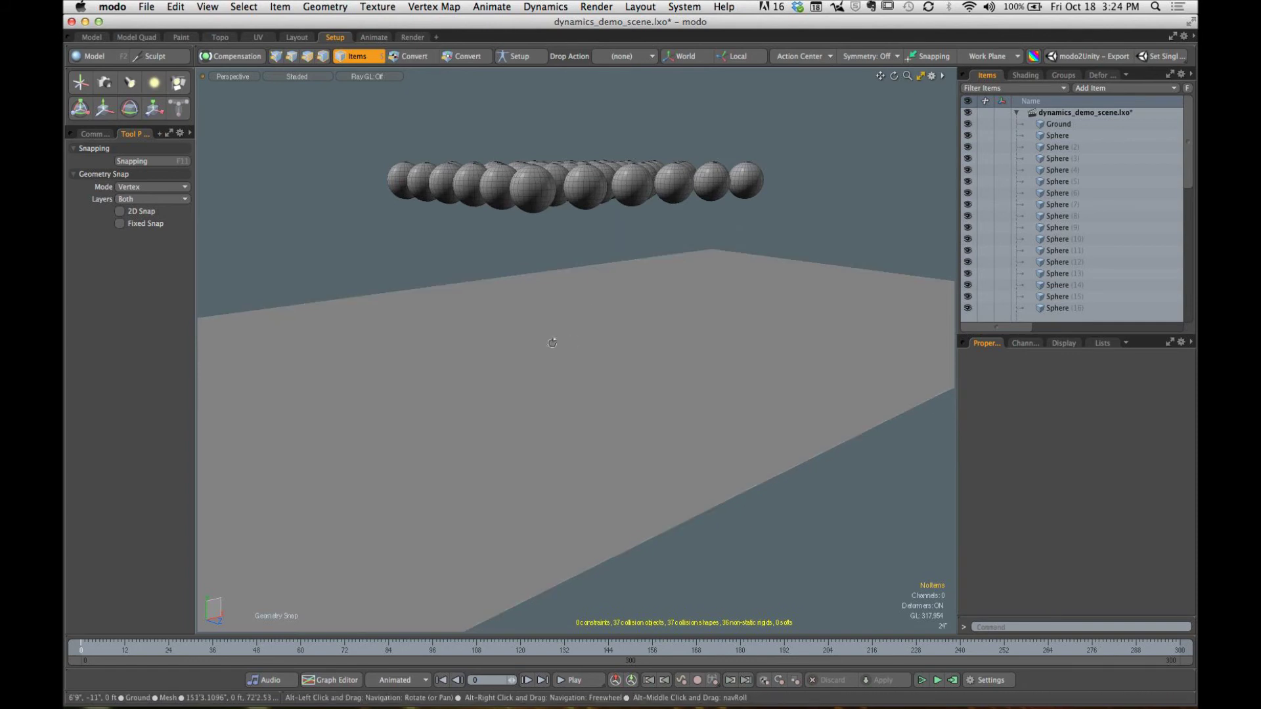
{"action": "left_click_drag", "start_coordinate": [618, 330], "coordinate": [628, 359], "text": "alt"}
Step: Select all the spheres together and set their dynamics Torque Impulse to 1 N in X, Y and Z
{"action": "left_click_drag", "start_coordinate": [1090, 337], "coordinate": [1088, 474]}
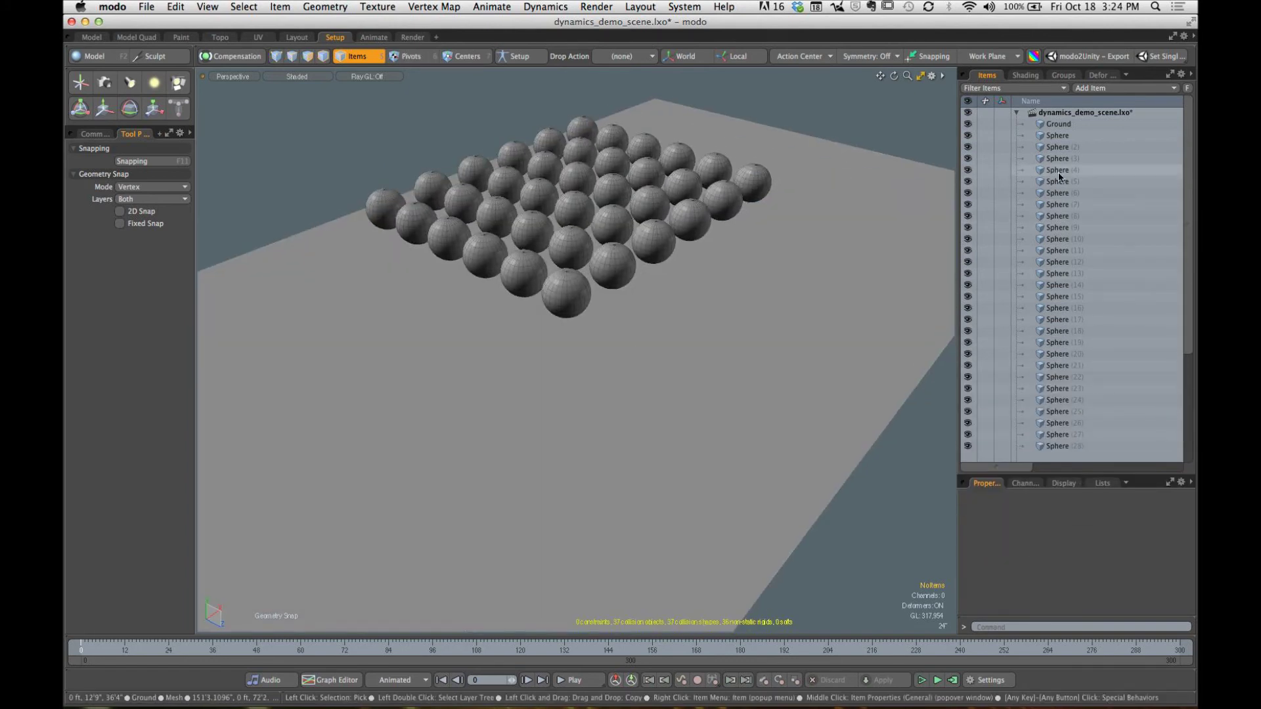
{"action": "left_click", "coordinate": [1053, 136]}
{"action": "scroll", "coordinate": [1123, 335], "scroll_direction": "down", "scroll_amount": 4}
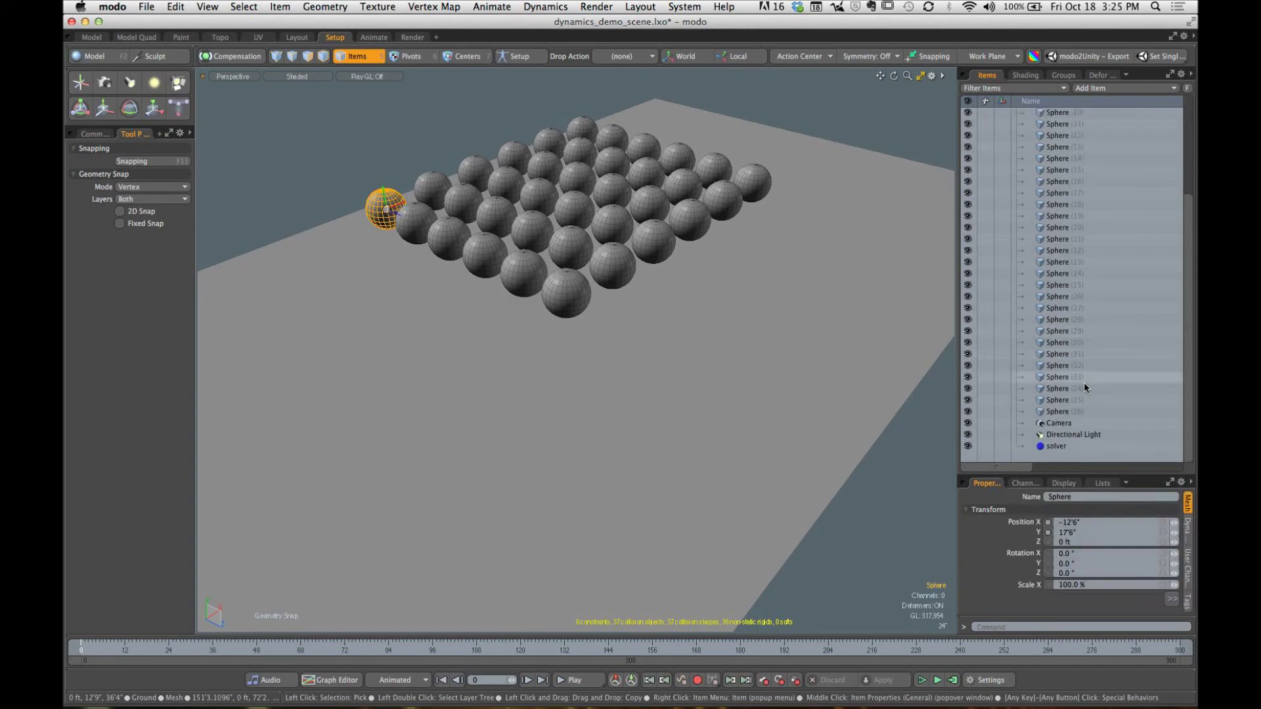
{"action": "left_click", "coordinate": [1058, 412], "text": "shift"}
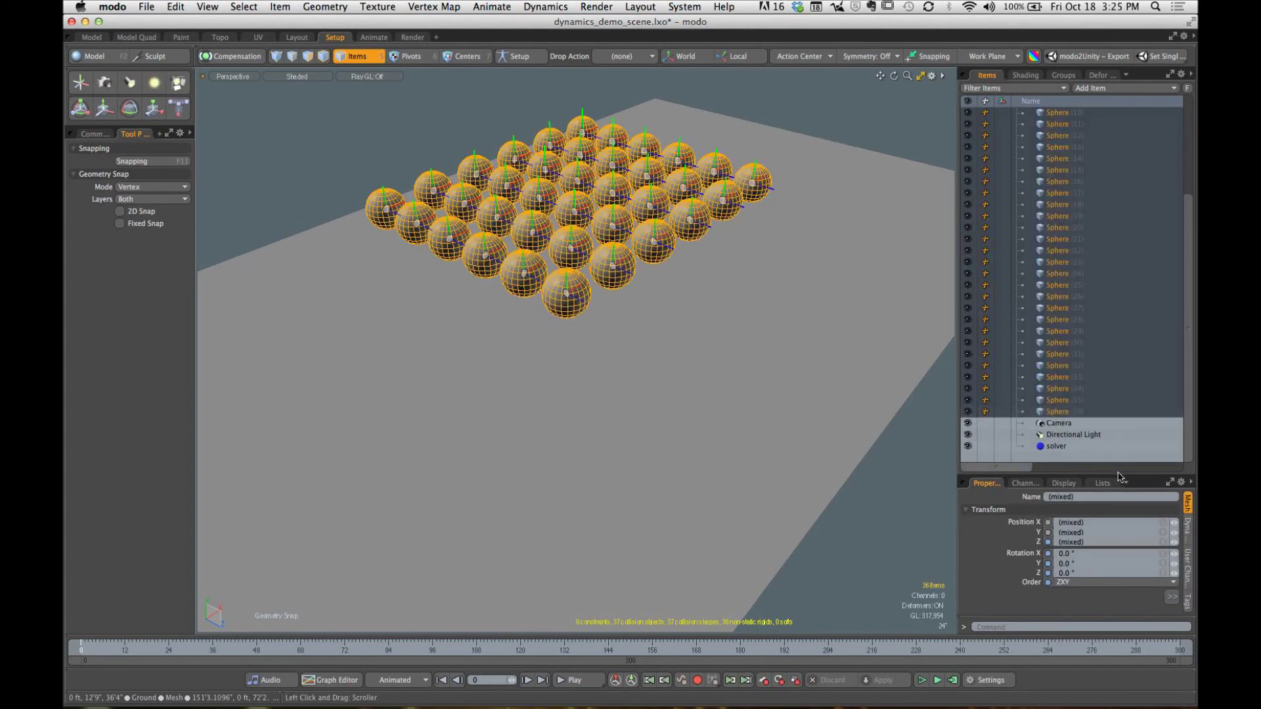
{"action": "left_click_drag", "start_coordinate": [1116, 475], "coordinate": [1115, 175]}
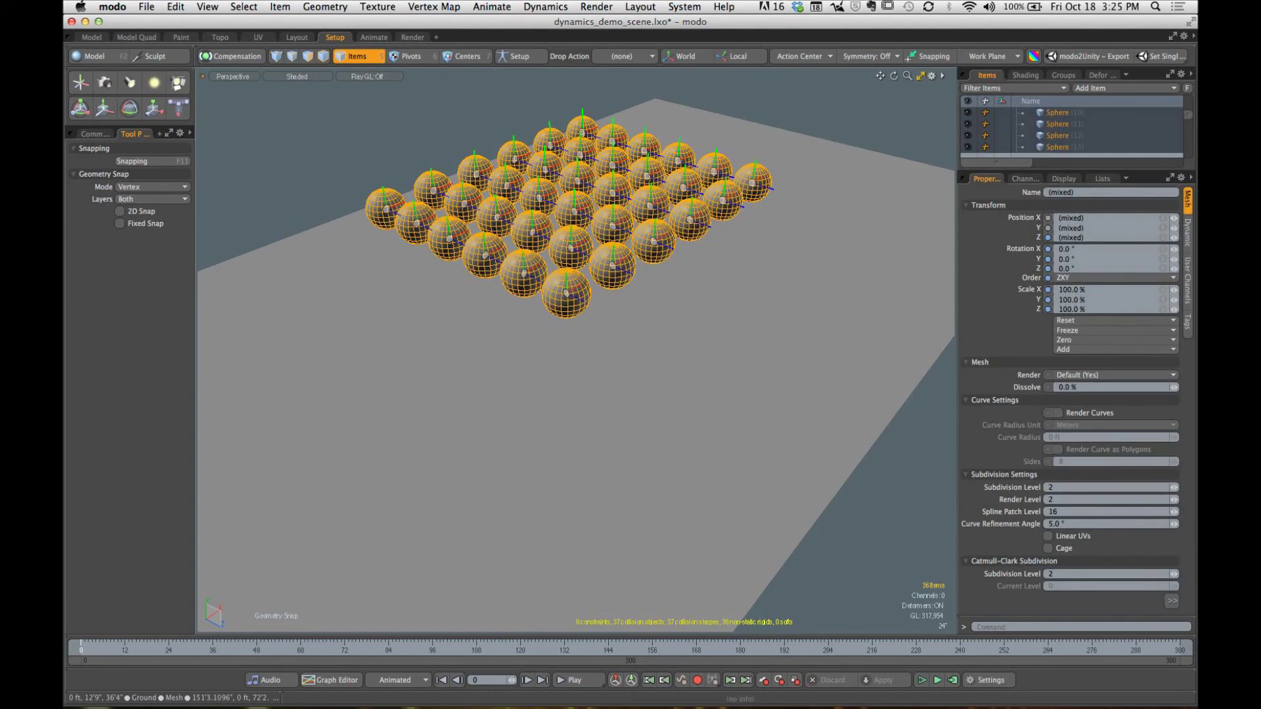
{"action": "left_click", "coordinate": [1188, 236]}
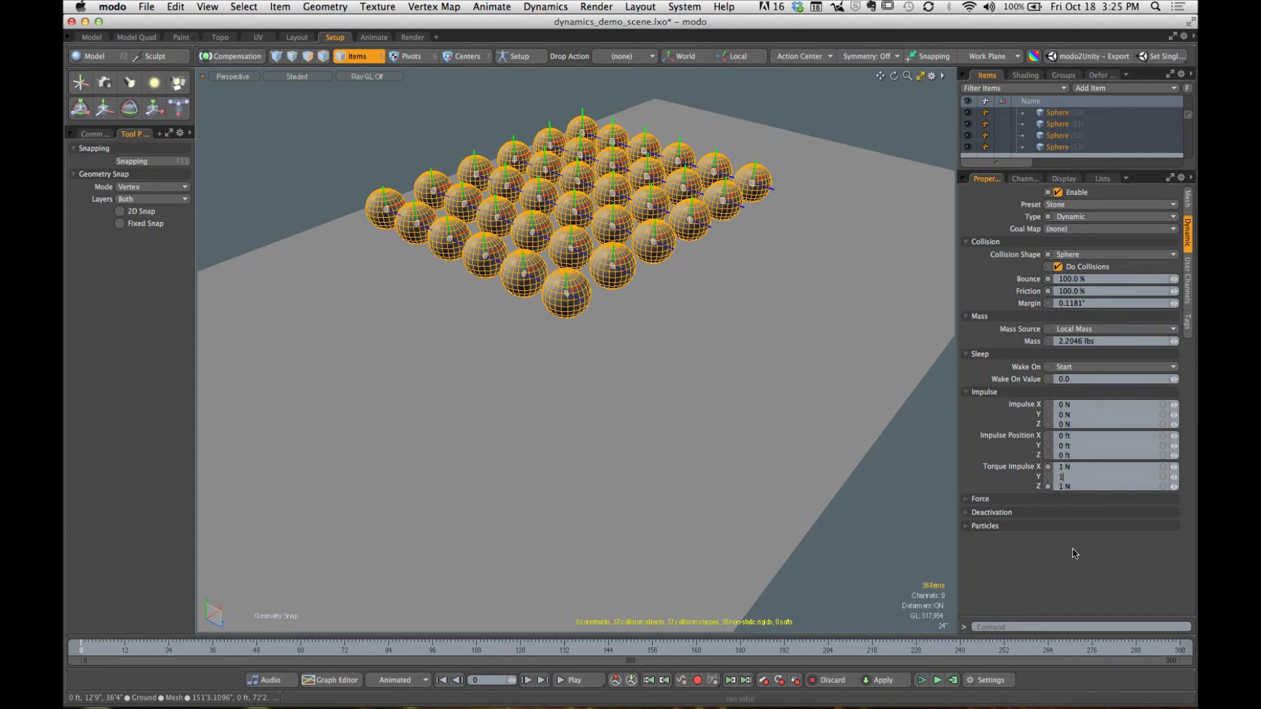
Step: Recompute the simulation from frame 0 to 300 with the torque impulse, play it back and rewind
{"action": "left_click", "coordinate": [925, 535]}
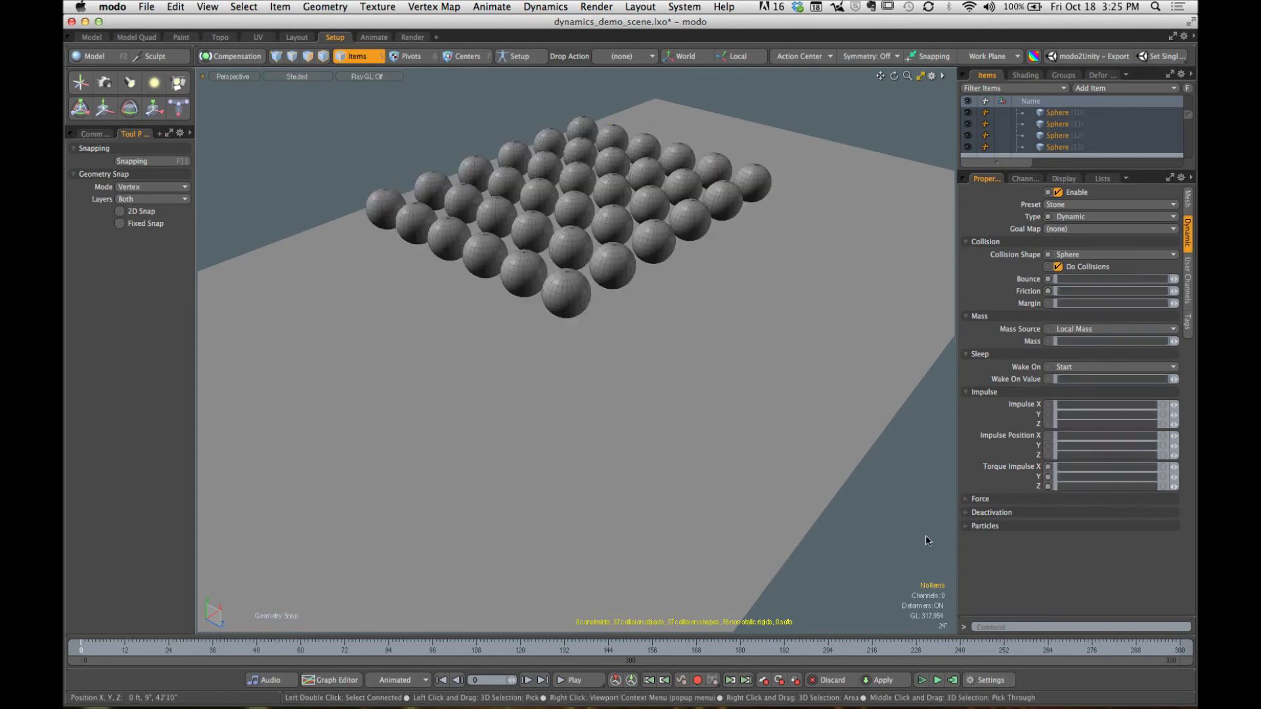
{"action": "left_click", "coordinate": [951, 682]}
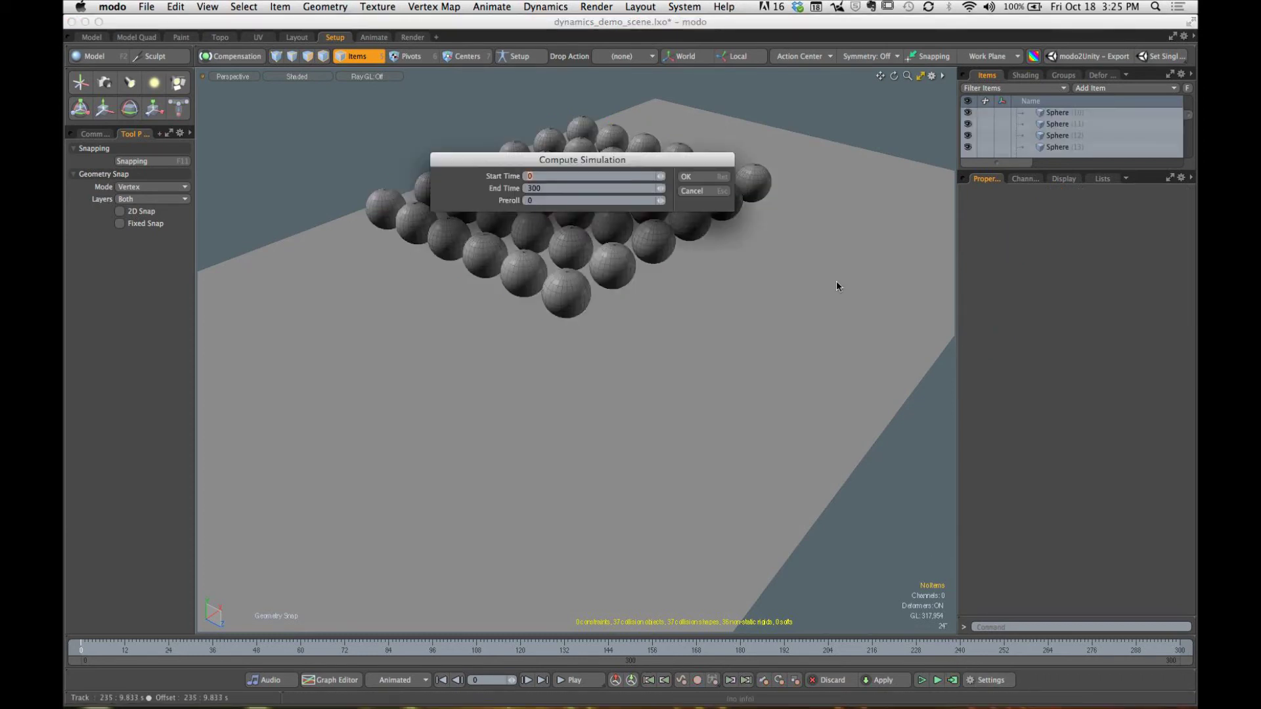
{"action": "left_click", "coordinate": [703, 178]}
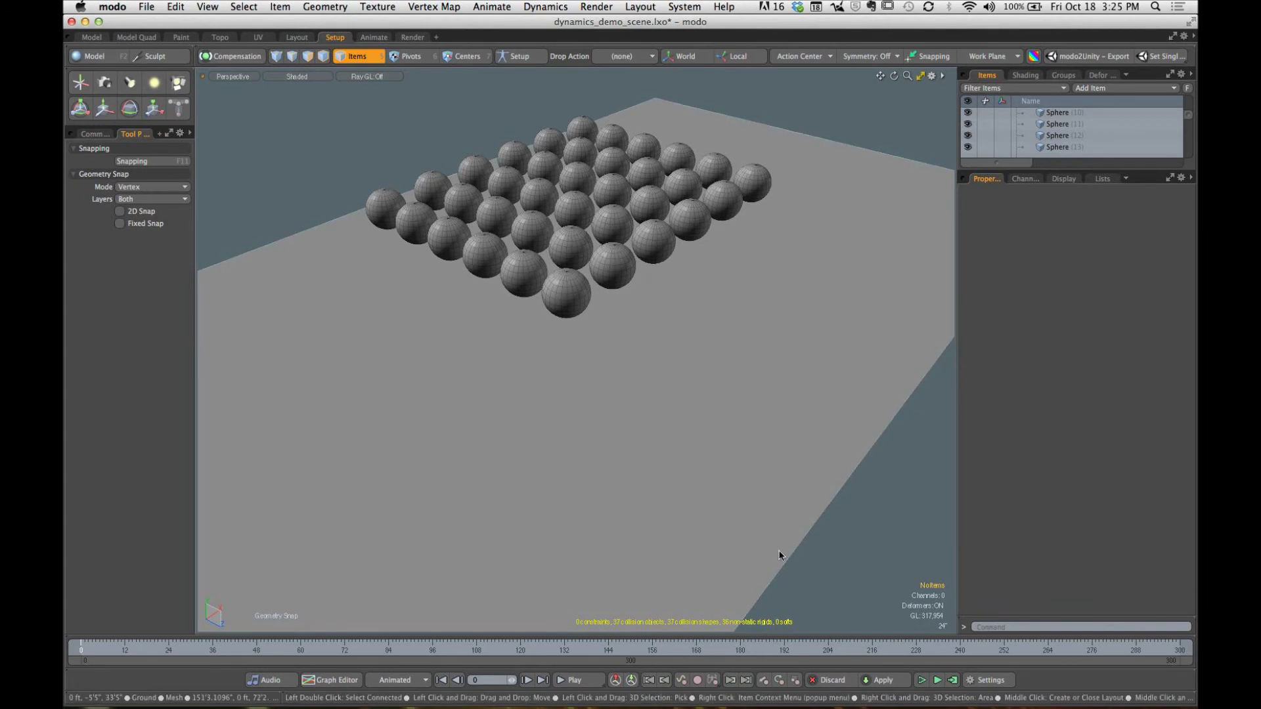
{"action": "left_click", "coordinate": [579, 681]}
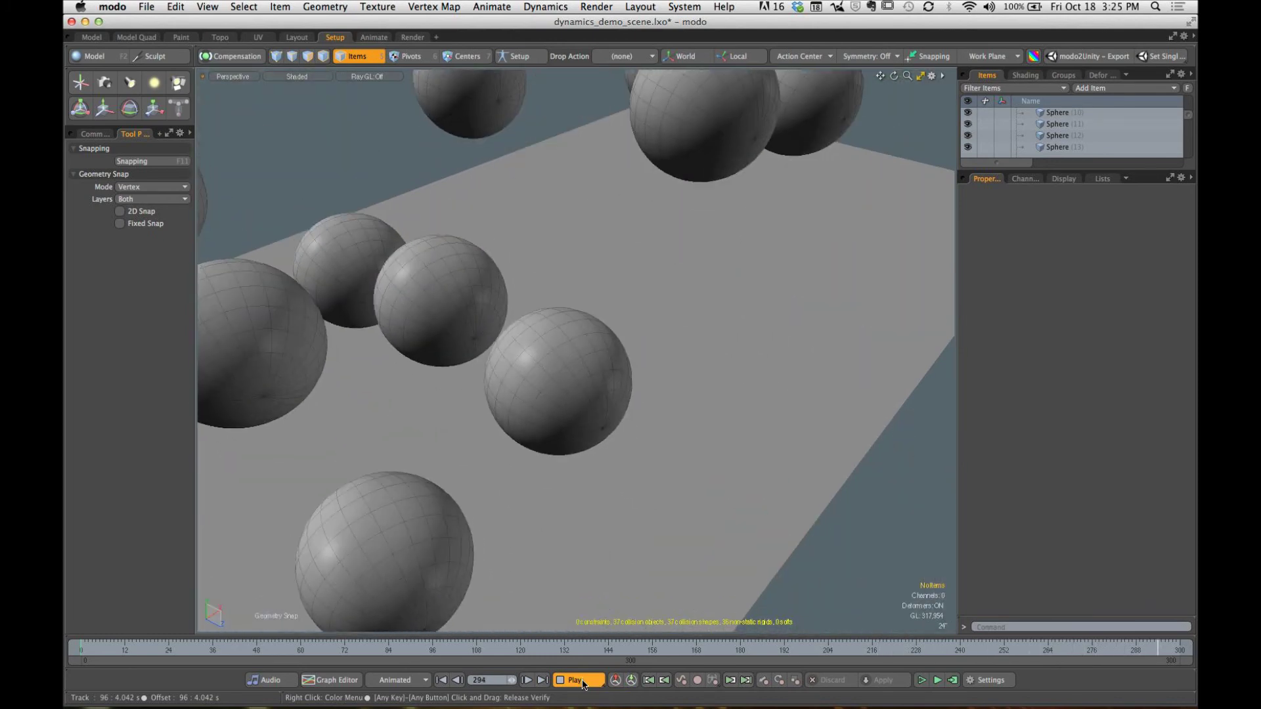
{"action": "left_click", "coordinate": [583, 682]}
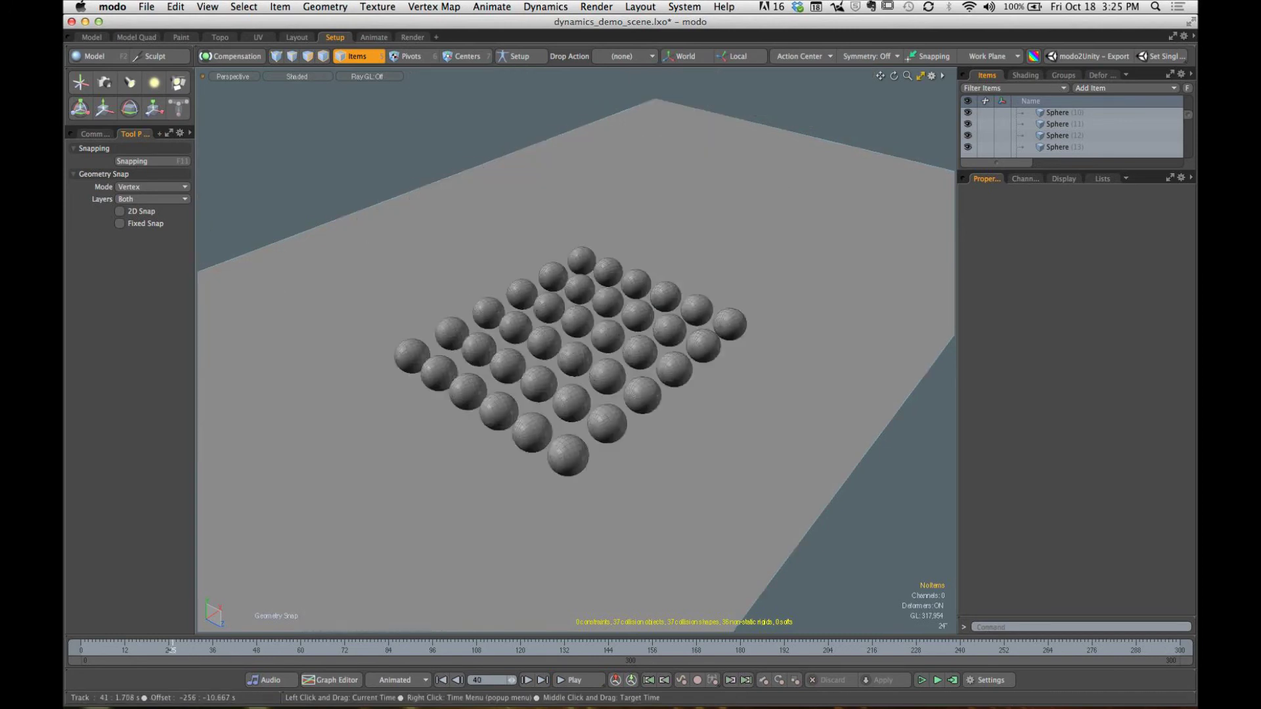
Step: Move the second row of six spheres above the first row, to about X -11'5.6" and Y 22'11"
{"action": "left_click_drag", "start_coordinate": [657, 309], "coordinate": [578, 253], "text": "alt"}
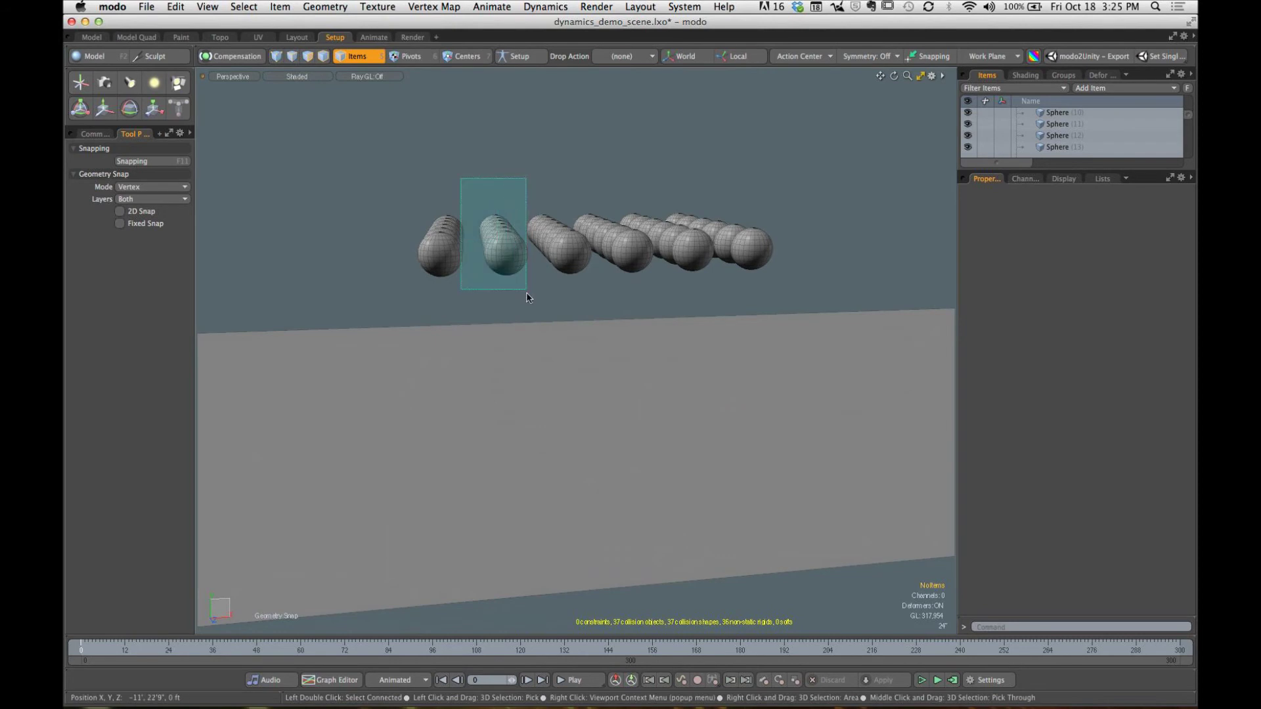
{"action": "left_click_drag", "start_coordinate": [527, 298], "coordinate": [526, 287]}
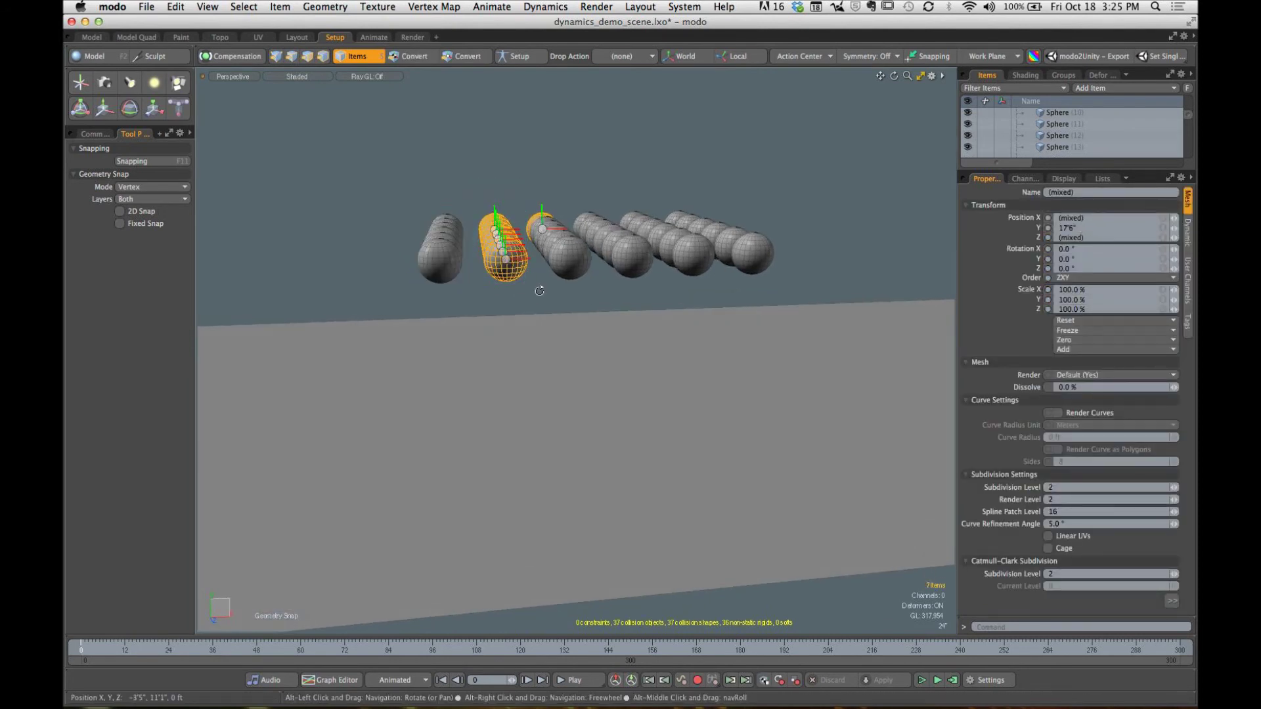
{"action": "left_click", "coordinate": [547, 217], "text": "ctrl"}
{"action": "mouse_move", "coordinate": [546, 217]}
{"action": "left_mouse_down", "text": "alt"}
{"action": "mouse_move", "coordinate": [547, 242]}
{"action": "mouse_move", "coordinate": [535, 237]}
{"action": "left_mouse_up", "text": "alt"}
{"action": "key", "text": "y"}
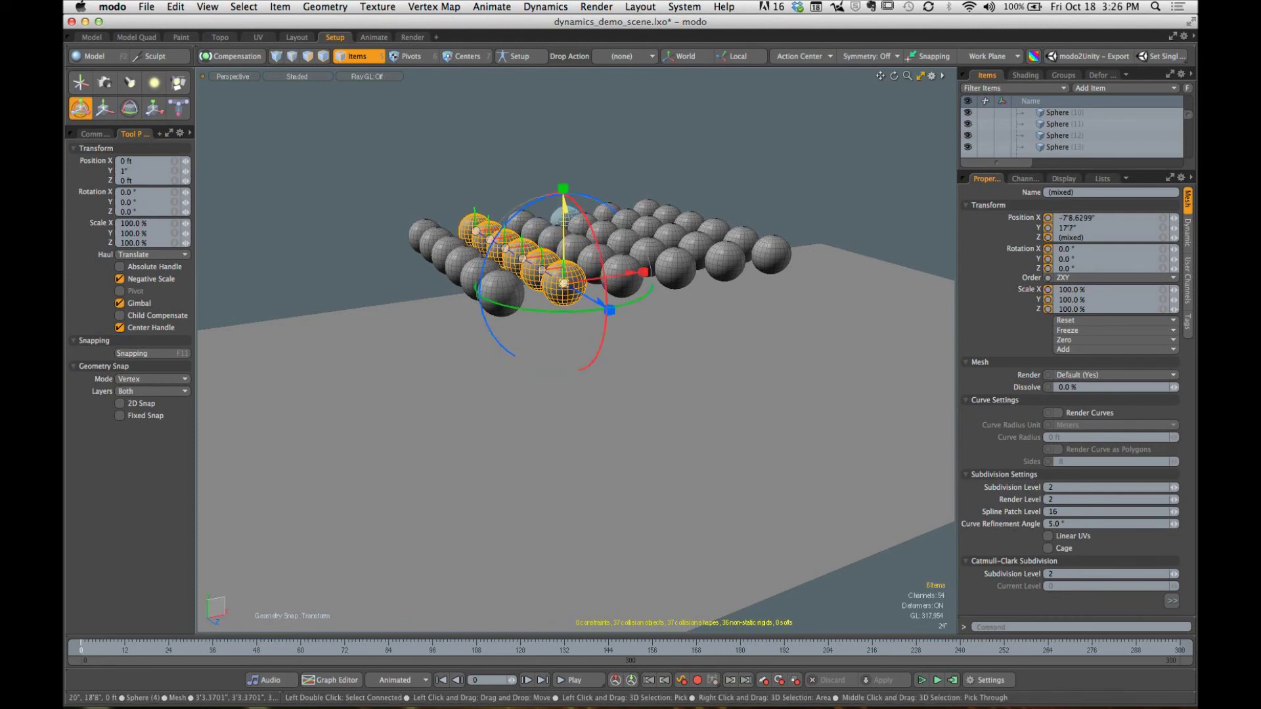
{"action": "left_click_drag", "start_coordinate": [565, 209], "coordinate": [565, 127]}
{"action": "left_click_drag", "start_coordinate": [632, 198], "coordinate": [475, 187]}
{"action": "key", "text": "space"}
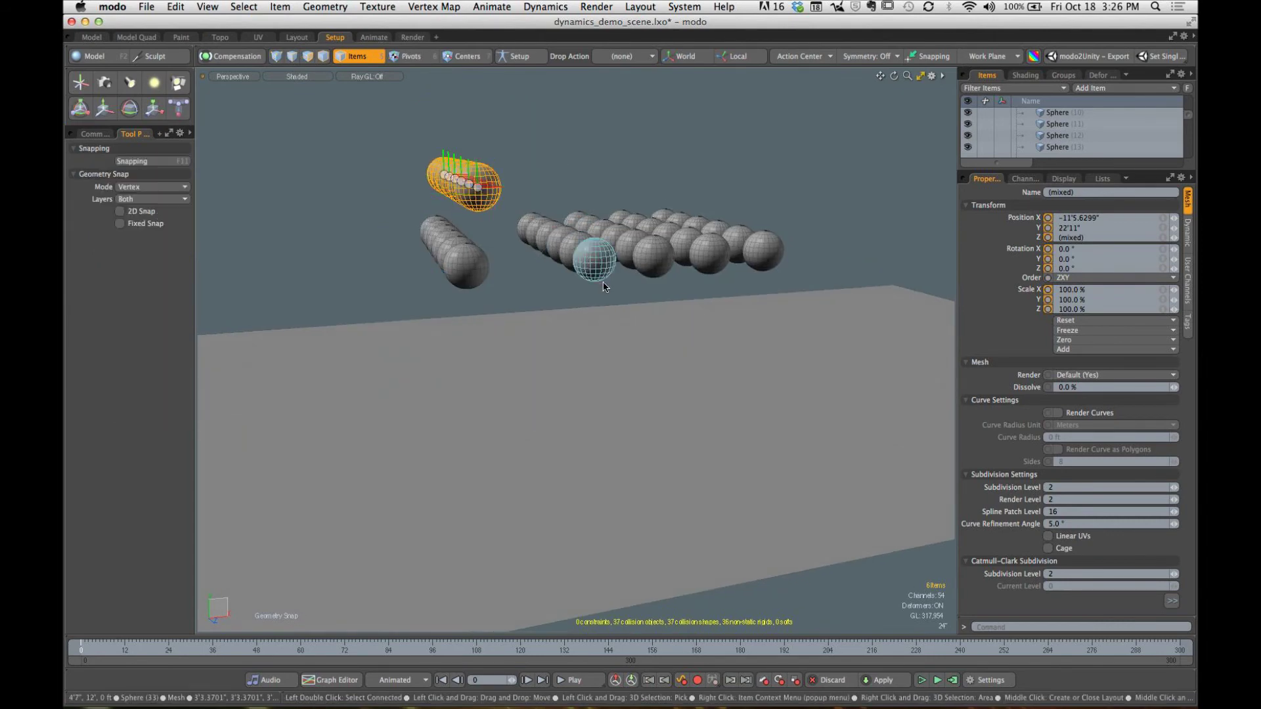
Step: Raise the third row of spheres above the second and shift it in X over the growing stack
{"action": "left_click_drag", "start_coordinate": [603, 282], "coordinate": [543, 249], "text": "alt"}
{"action": "right_click_drag", "start_coordinate": [513, 191], "coordinate": [576, 282]}
{"action": "left_click_drag", "start_coordinate": [558, 267], "coordinate": [589, 295], "text": "alt"}
{"action": "key", "text": "y"}
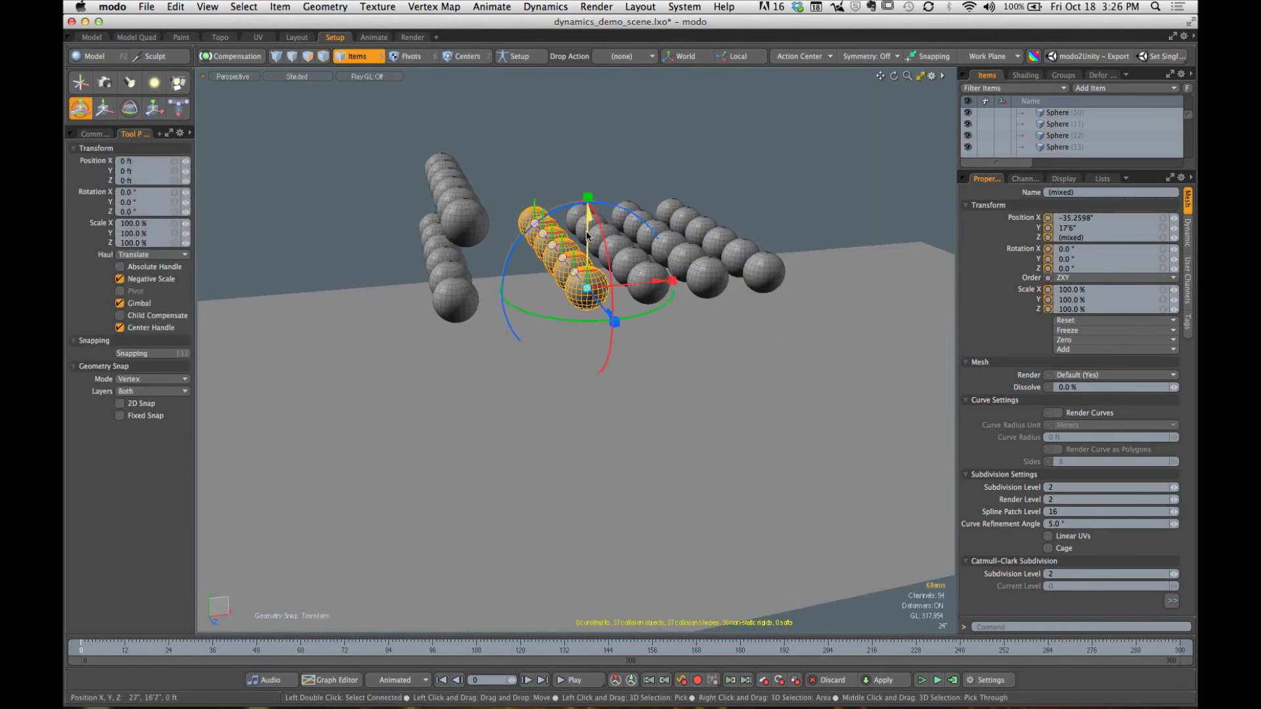
{"action": "left_click_drag", "start_coordinate": [586, 236], "coordinate": [567, 255]}
{"action": "key", "text": "q"}
Step: Lift the fourth row of spheres to the top of the stack, at about X -10'2.9" and Y 31'5"
{"action": "right_click_drag", "start_coordinate": [618, 276], "coordinate": [617, 275]}
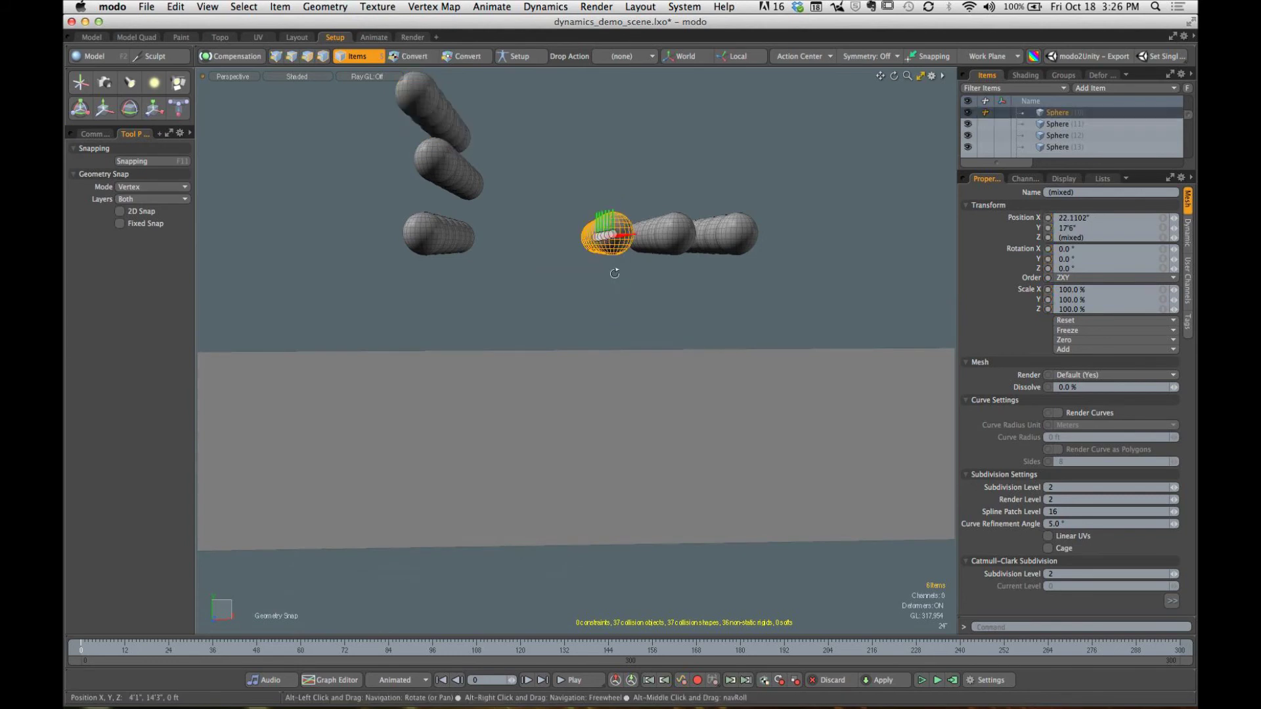
{"action": "mouse_move", "coordinate": [618, 275]}
{"action": "left_mouse_down", "text": "alt"}
{"action": "mouse_move", "coordinate": [629, 302]}
{"action": "mouse_move", "coordinate": [580, 306]}
{"action": "mouse_move", "coordinate": [609, 293]}
{"action": "left_mouse_up", "text": "alt"}
{"action": "key", "text": "y"}
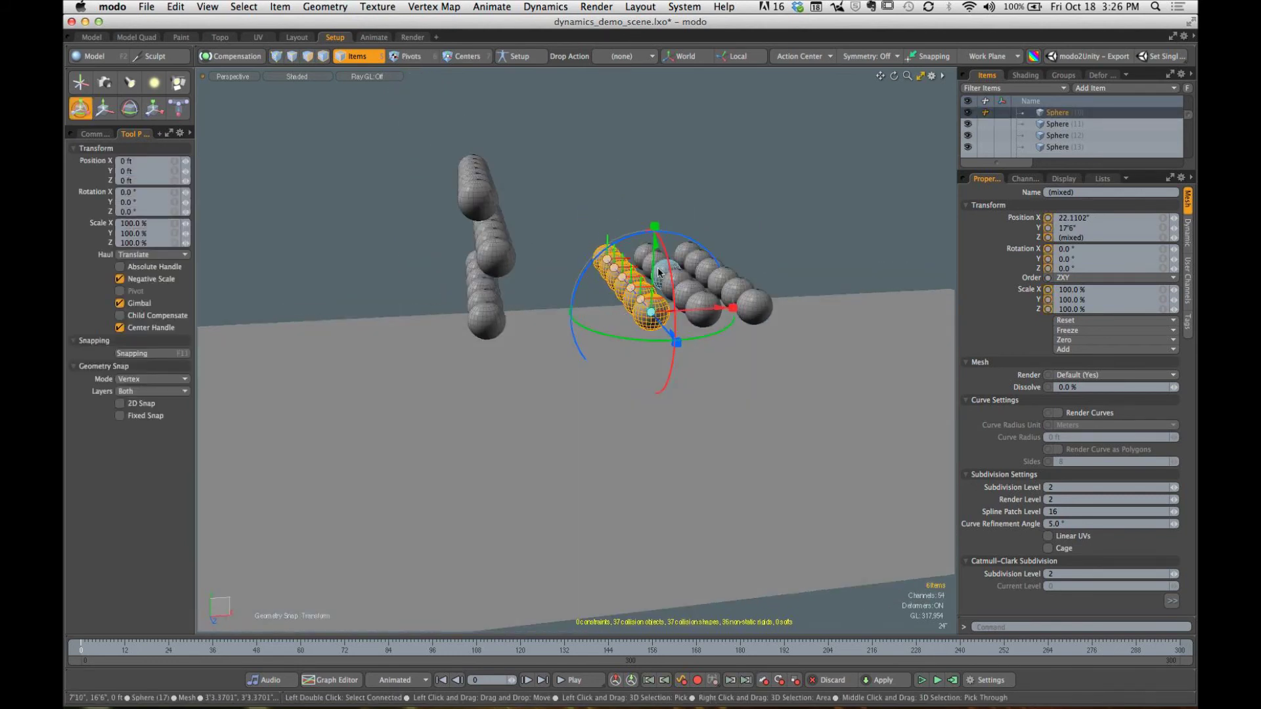
{"action": "left_click_drag", "start_coordinate": [655, 251], "coordinate": [662, 99]}
{"action": "left_click_drag", "start_coordinate": [734, 158], "coordinate": [589, 159]}
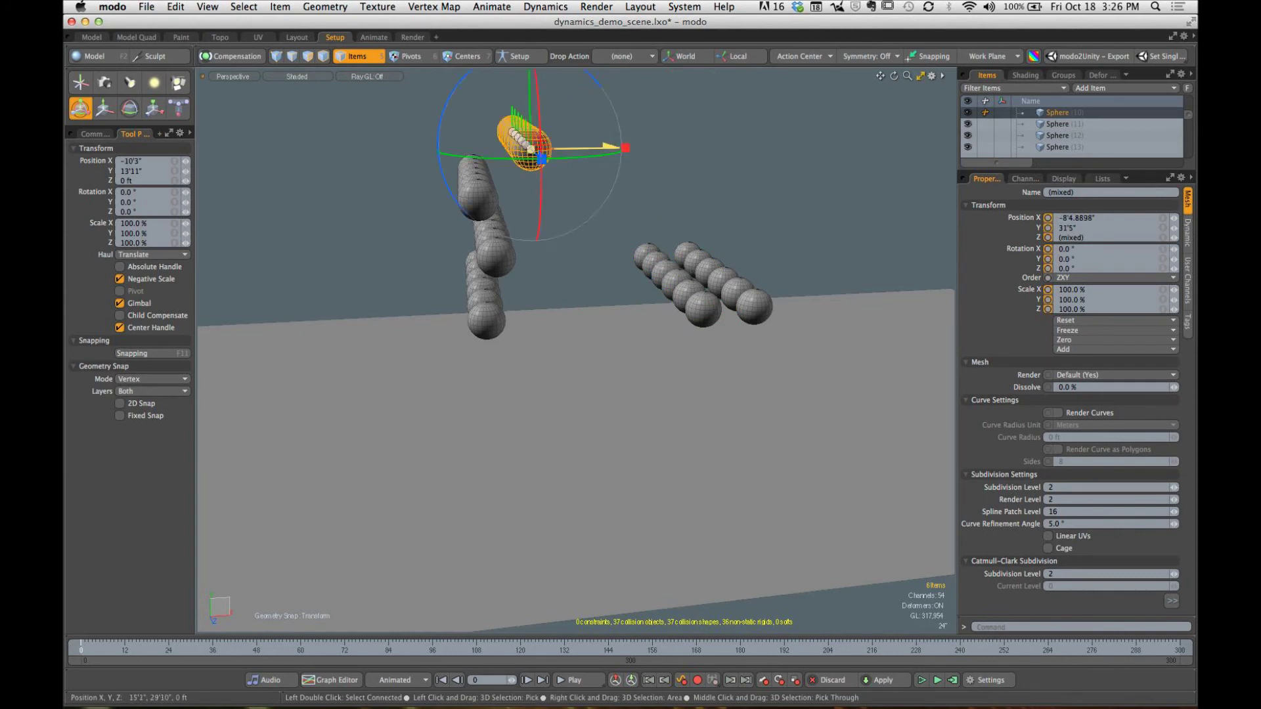
{"action": "left_click_drag", "start_coordinate": [643, 287], "coordinate": [607, 236], "text": "alt"}
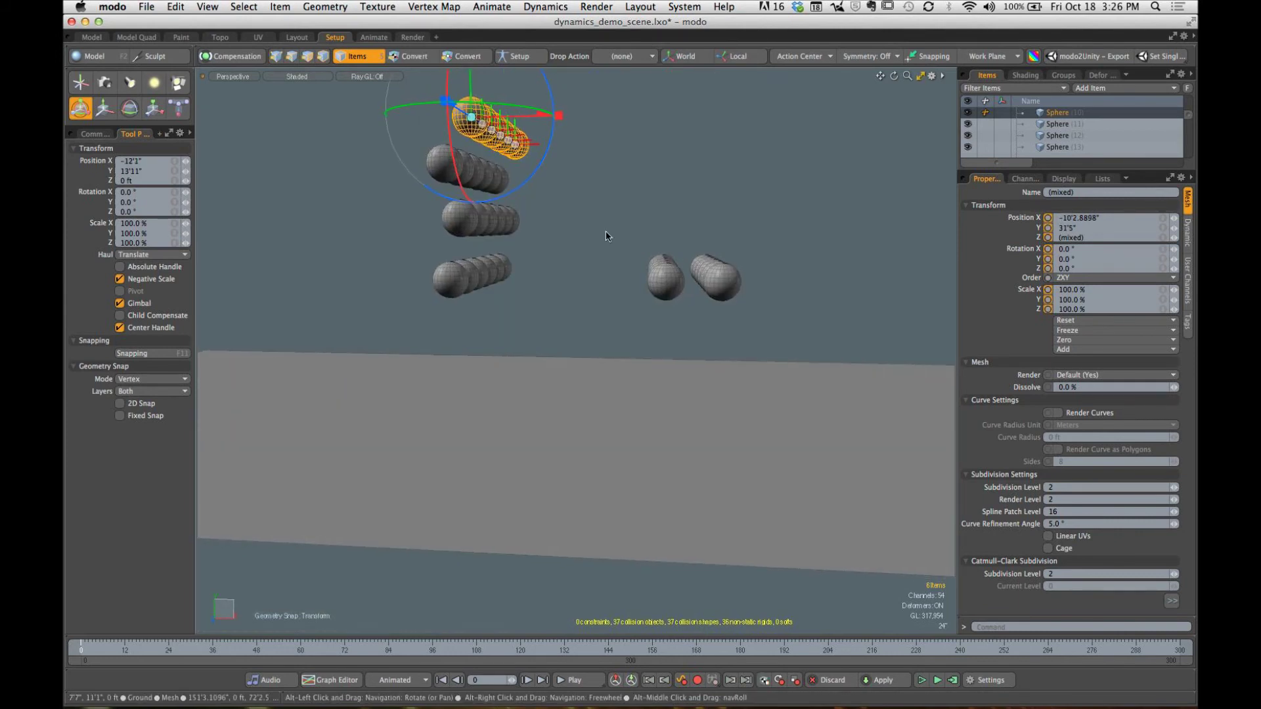
Step: Move the fifth row of spheres along X to about -9'0.5", beside the lowest row of the stack
{"action": "left_click_drag", "start_coordinate": [680, 332], "coordinate": [687, 330]}
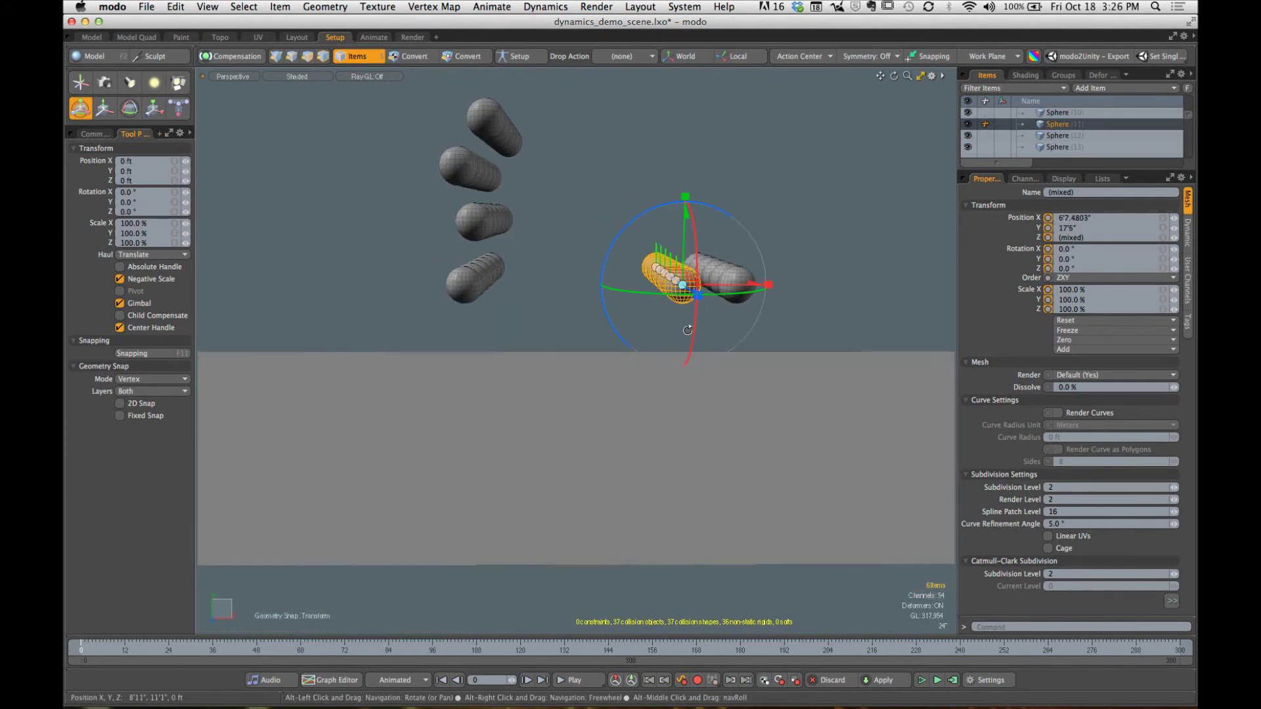
{"action": "left_click_drag", "start_coordinate": [749, 285], "coordinate": [610, 269]}
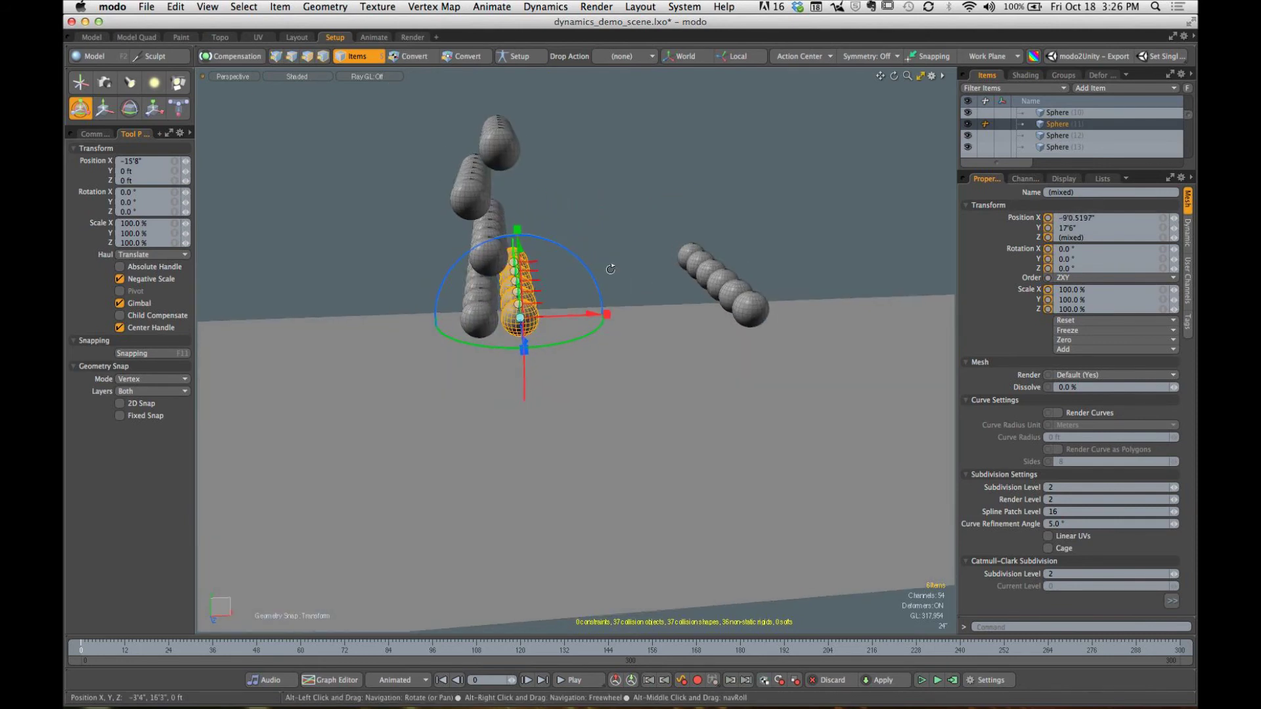
{"action": "left_click_drag", "start_coordinate": [715, 306], "coordinate": [645, 230], "text": "alt"}
Step: Move the last row of spheres into the stack at about X -9'8.1" and Y 25'10", then deselect it
{"action": "right_click_drag", "start_coordinate": [644, 232], "coordinate": [777, 354]}
{"action": "mouse_move", "coordinate": [776, 353]}
{"action": "left_mouse_down", "text": "alt"}
{"action": "mouse_move", "coordinate": [826, 314]}
{"action": "mouse_move", "coordinate": [542, 304]}
{"action": "left_mouse_up", "text": "alt"}
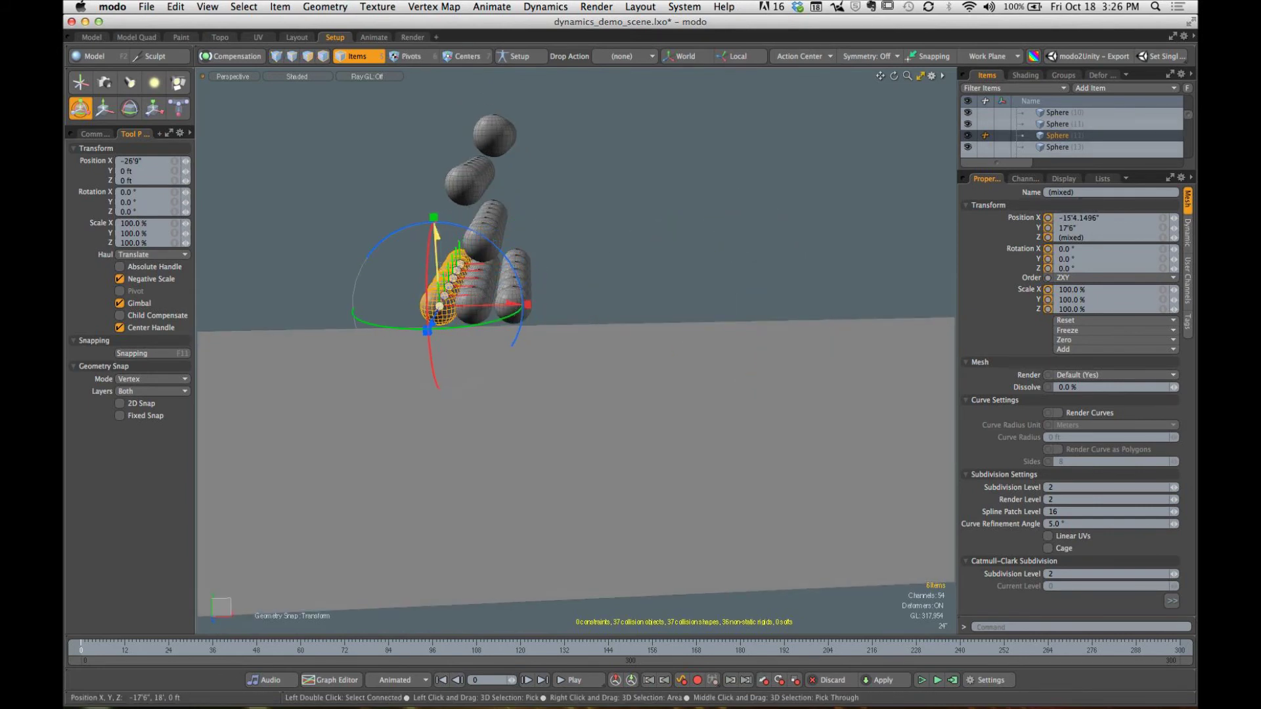
{"action": "left_click_drag", "start_coordinate": [433, 244], "coordinate": [595, 275]}
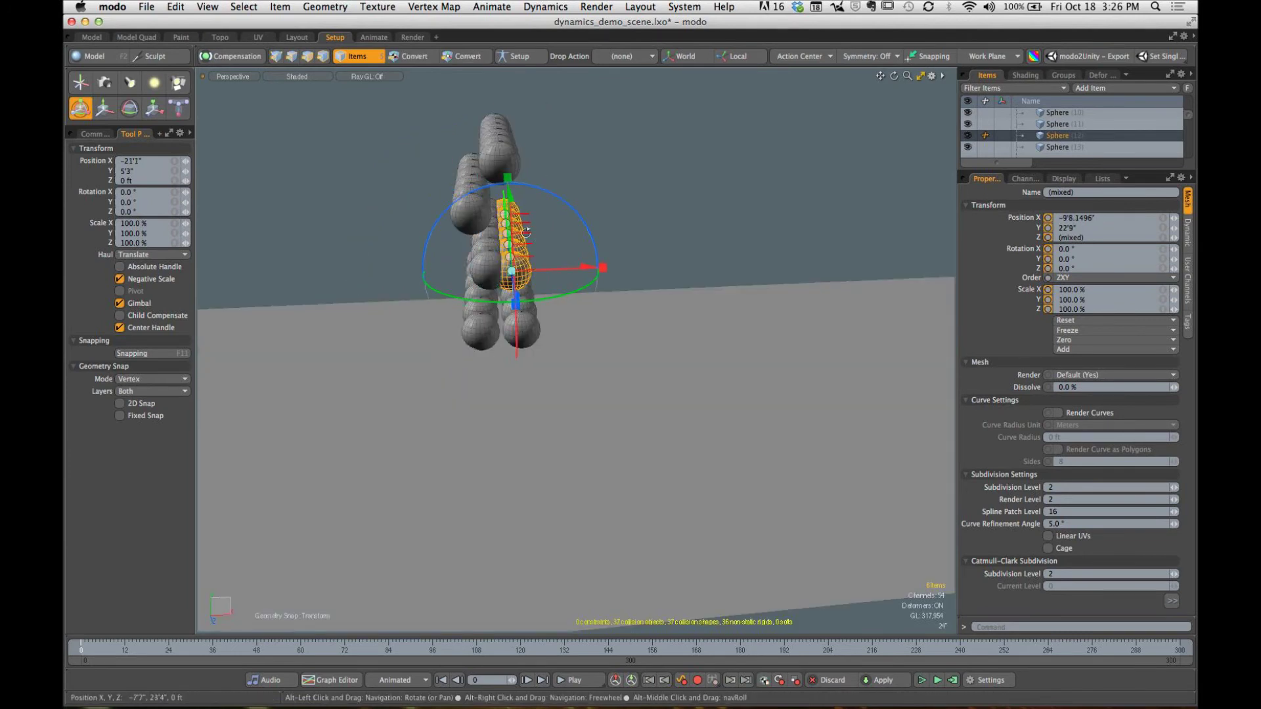
{"action": "scroll", "coordinate": [483, 230], "scroll_direction": "up", "scroll_amount": 5}
{"action": "left_click_drag", "start_coordinate": [526, 232], "coordinate": [525, 147], "text": "alt"}
{"action": "left_click_drag", "start_coordinate": [582, 228], "coordinate": [568, 230], "text": "ctrl+alt"}
{"action": "left_click_drag", "start_coordinate": [568, 230], "coordinate": [683, 263], "text": "alt"}
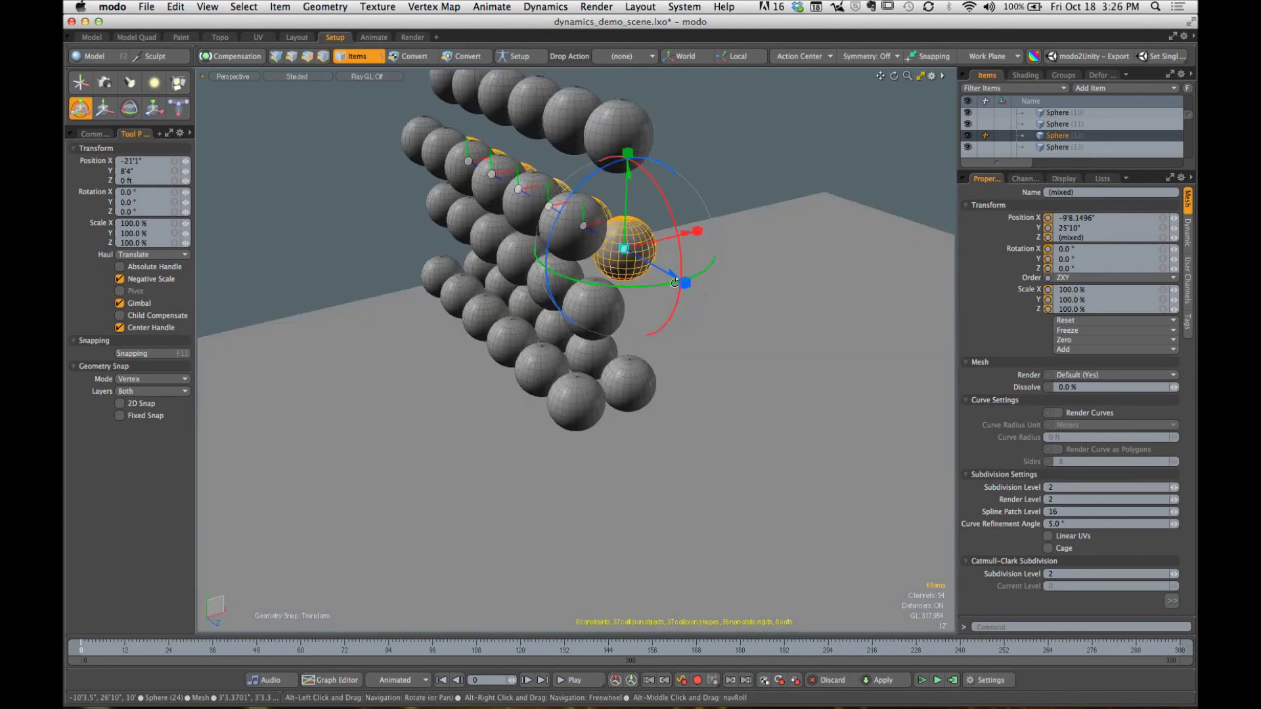
{"action": "key", "text": "space"}
{"action": "left_click", "coordinate": [760, 161]}
Step: Widen the ground plane by moving its long edge outward along Z on the Ground item, then deselect the edge
{"action": "left_click_drag", "start_coordinate": [760, 161], "coordinate": [611, 230], "text": "ctrl+alt"}
{"action": "left_click_drag", "start_coordinate": [611, 230], "coordinate": [713, 266], "text": "alt+shift"}
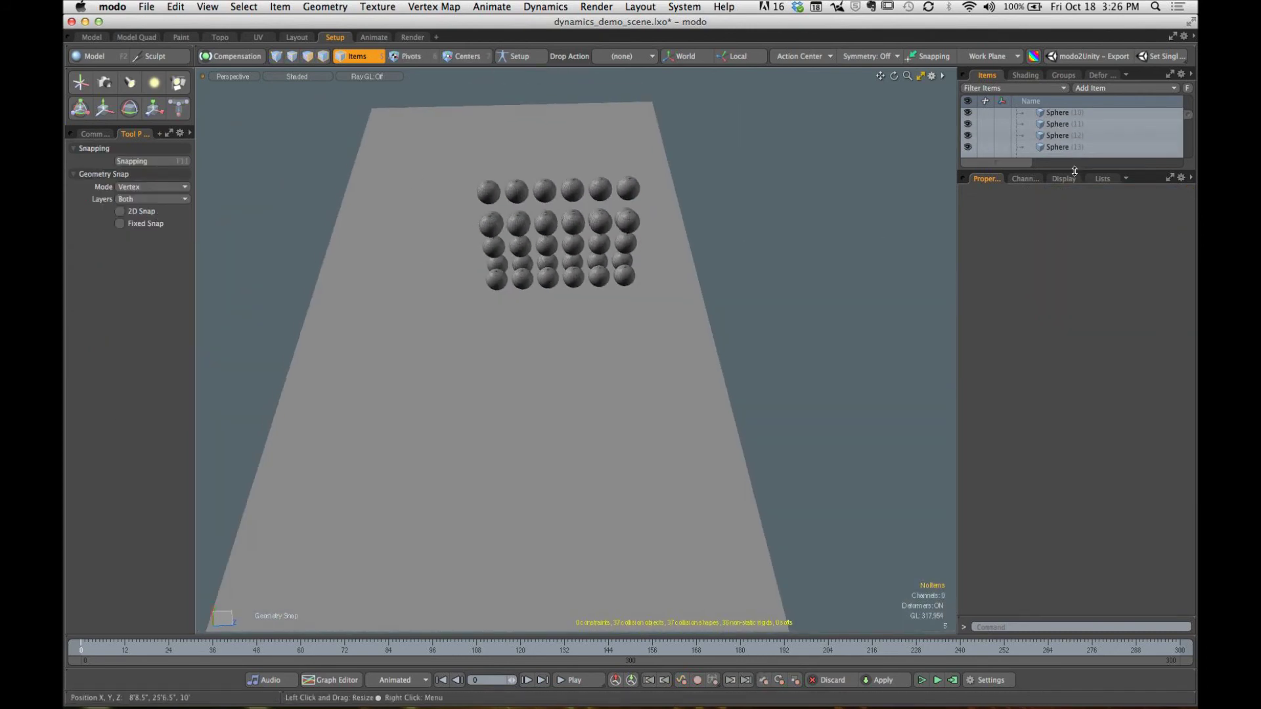
{"action": "left_click_drag", "start_coordinate": [1074, 171], "coordinate": [1074, 450]}
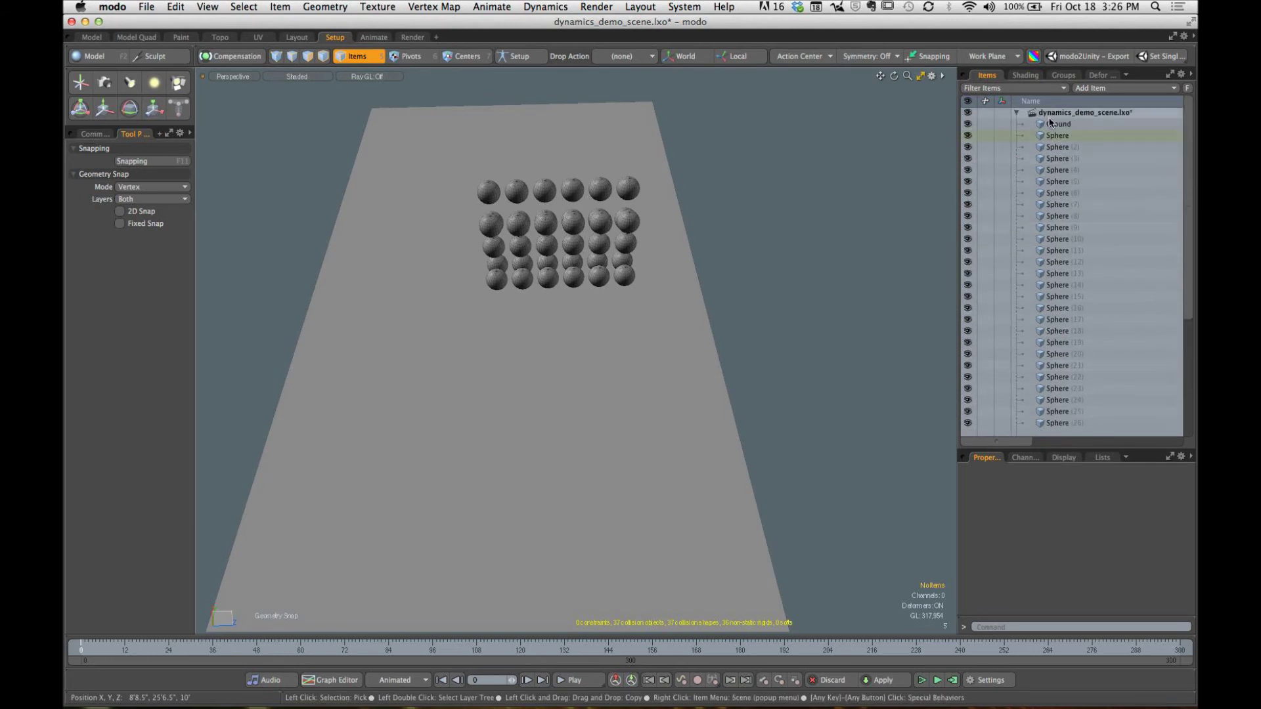
{"action": "left_click", "coordinate": [1049, 122]}
{"action": "left_click_drag", "start_coordinate": [799, 333], "coordinate": [795, 330], "text": "alt"}
{"action": "key", "text": "2"}
{"action": "left_click", "coordinate": [719, 345]}
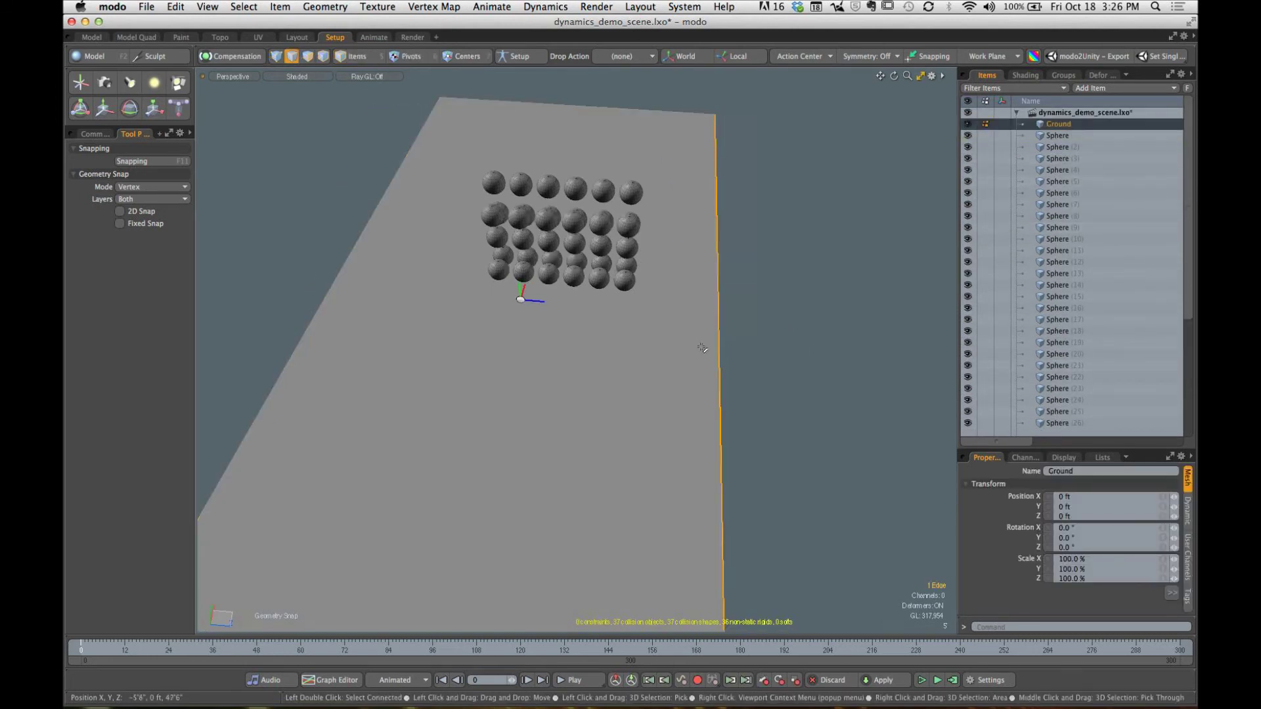
{"action": "key", "text": "w"}
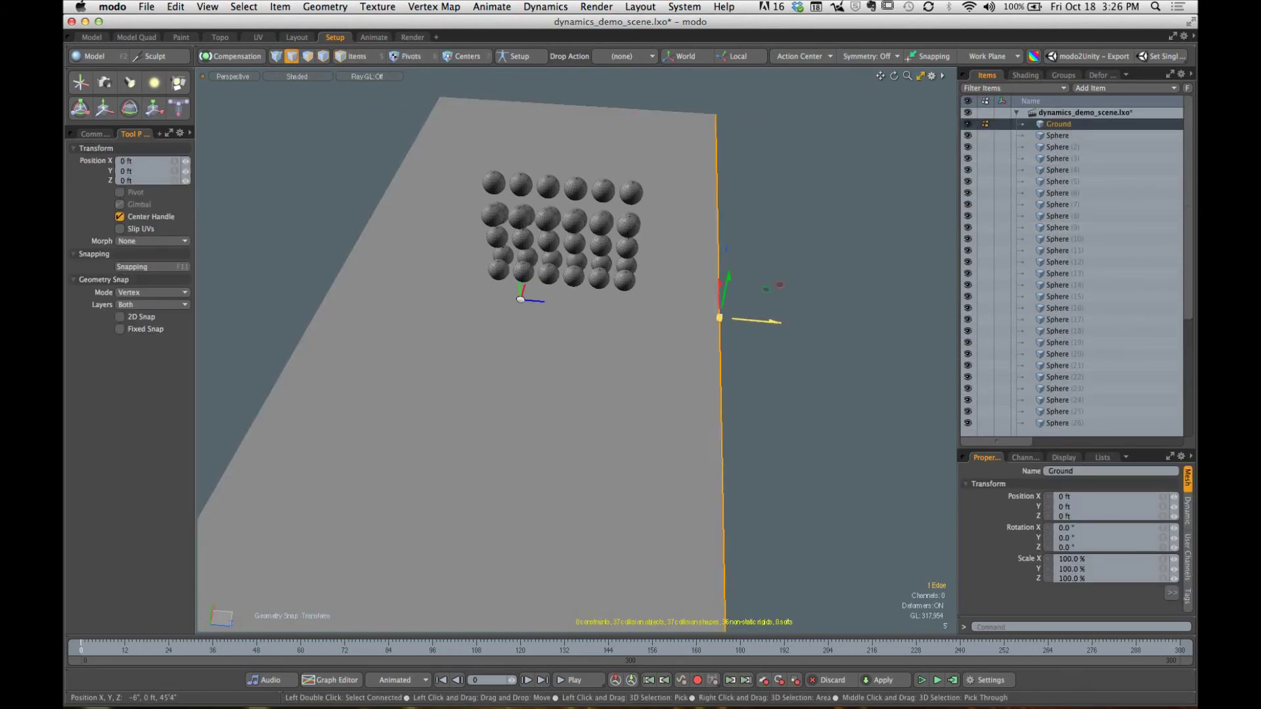
{"action": "left_click_drag", "start_coordinate": [755, 321], "coordinate": [986, 332]}
{"action": "key", "text": "q"}
{"action": "left_click", "coordinate": [304, 245]}
Step: Recompute the rigid body simulation with the stacked spheres, play it back, and return to frame 0
{"action": "left_click_drag", "start_coordinate": [618, 395], "coordinate": [643, 443], "text": "alt"}
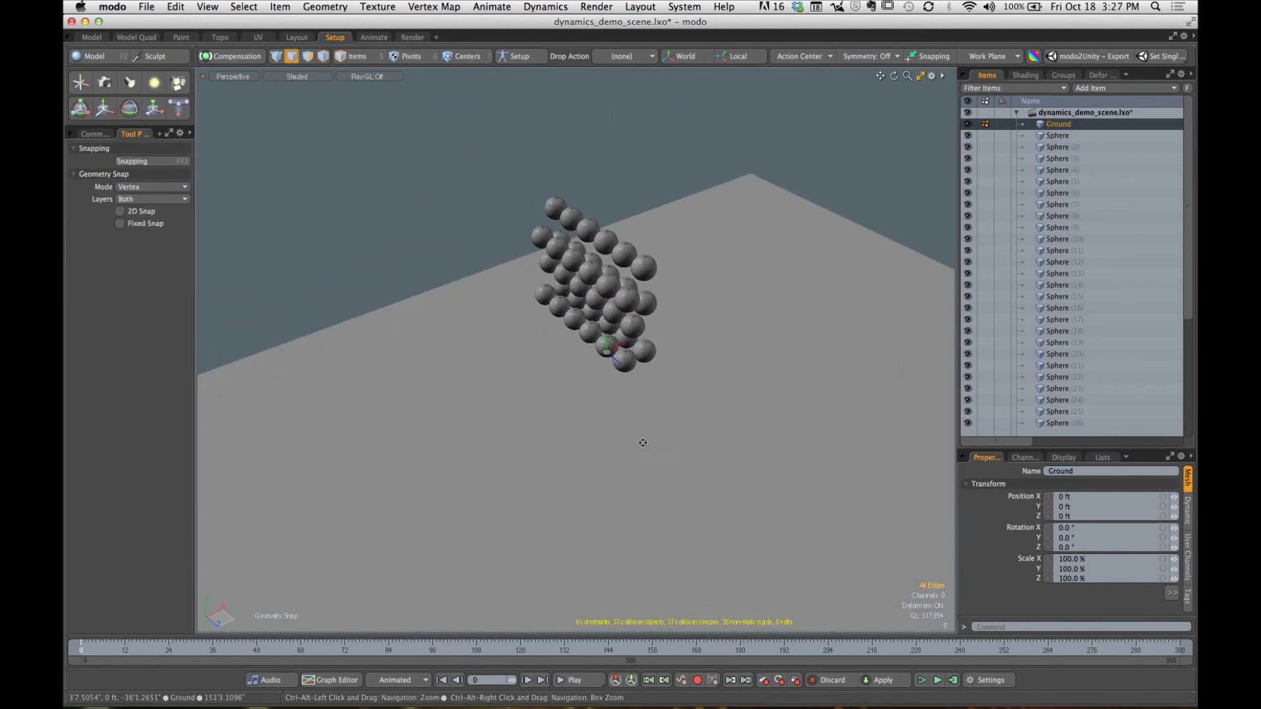
{"action": "left_click", "coordinate": [953, 680]}
{"action": "left_click", "coordinate": [686, 177]}
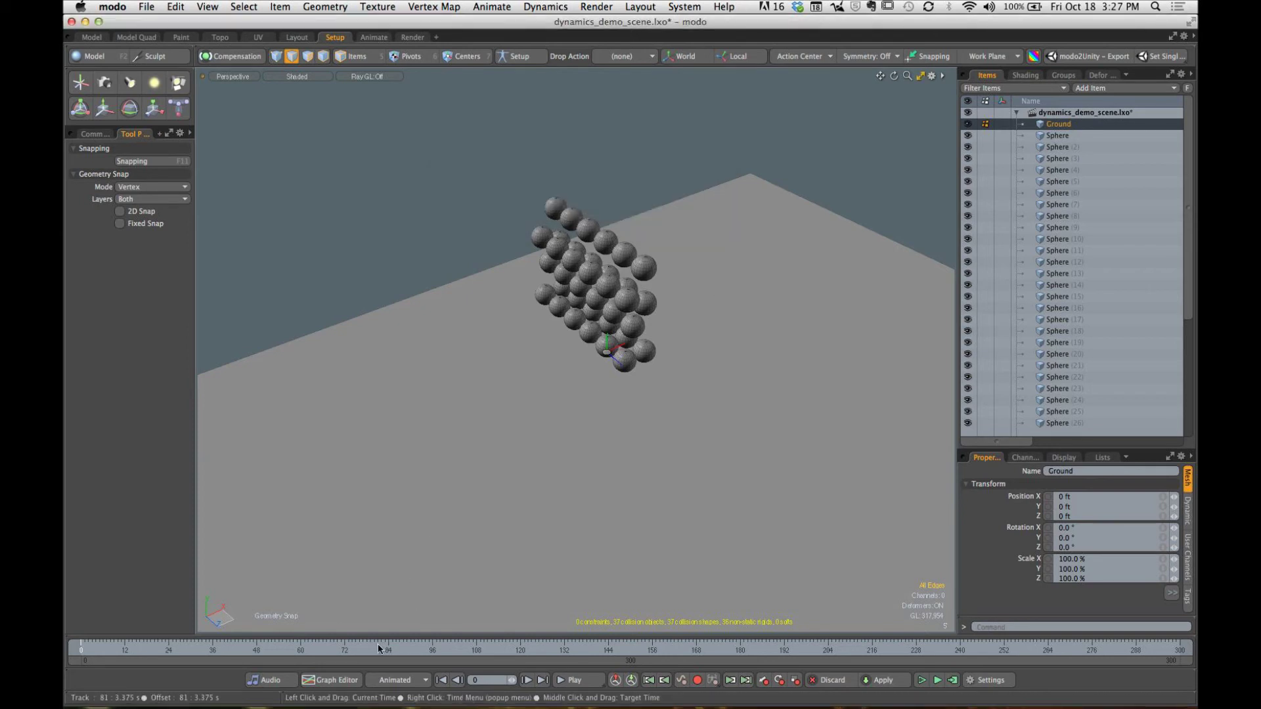
{"action": "left_click", "coordinate": [580, 685]}
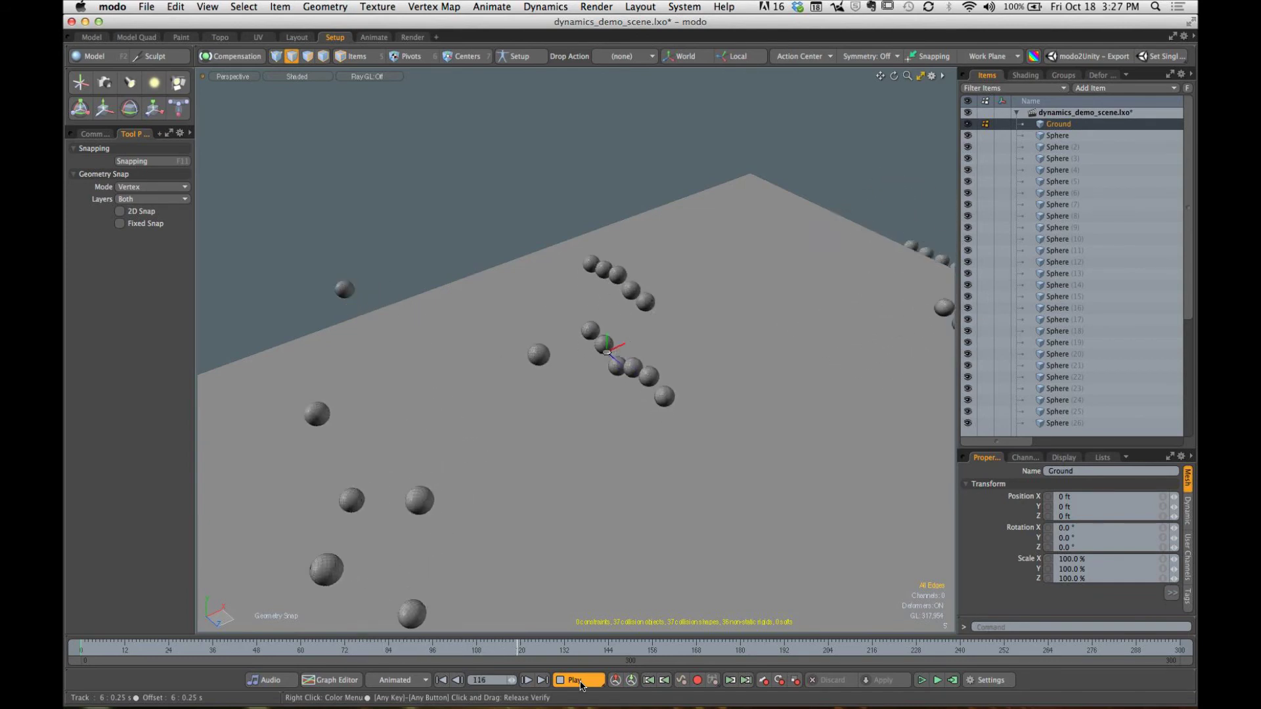
{"action": "left_click", "coordinate": [581, 685]}
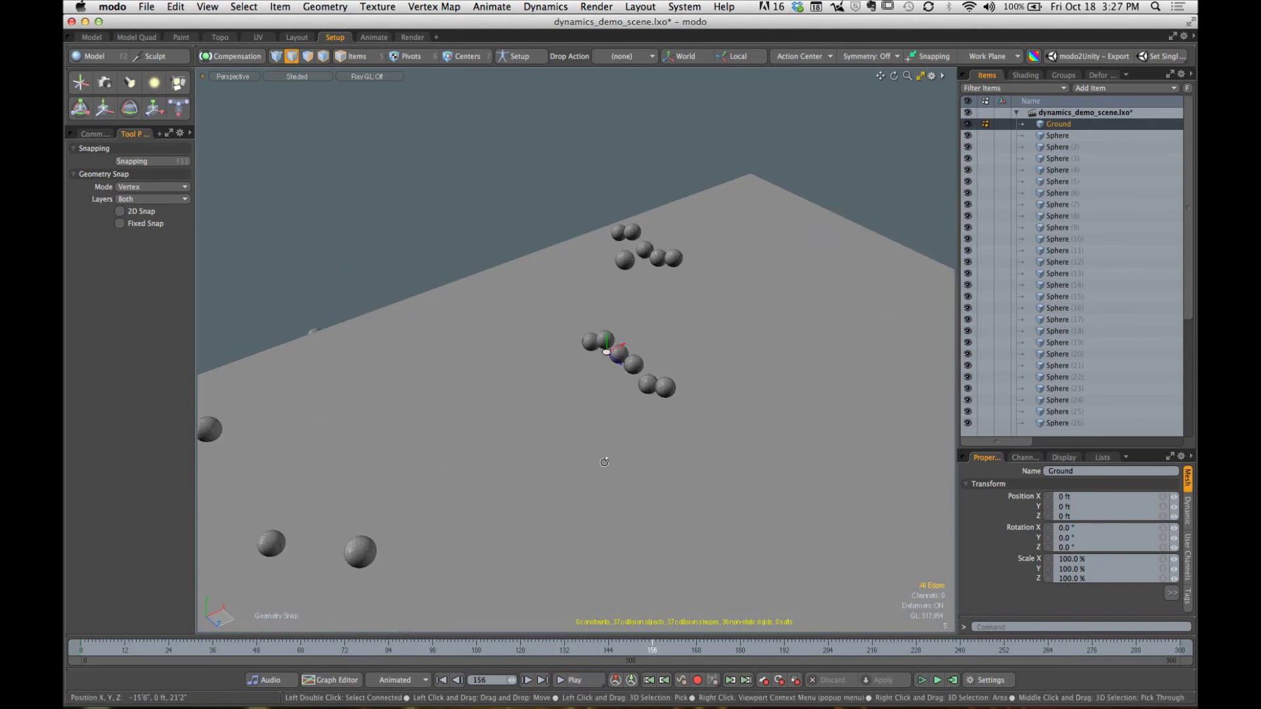
{"action": "left_click_drag", "start_coordinate": [600, 459], "coordinate": [639, 503], "text": "alt"}
{"action": "left_click_drag", "start_coordinate": [648, 656], "coordinate": [80, 653]}
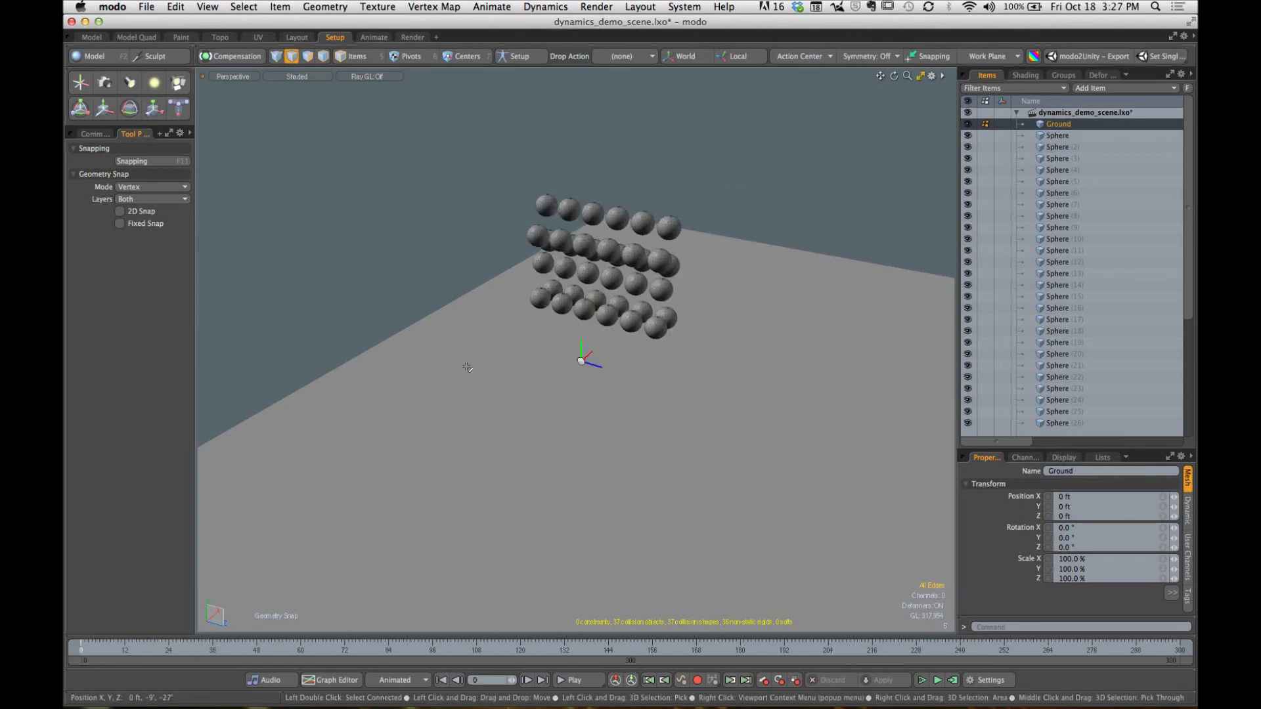
Step: Open the Ground item's dynamics properties and review its collision bounce and friction
{"action": "left_click_drag", "start_coordinate": [685, 272], "coordinate": [580, 301], "text": "alt"}
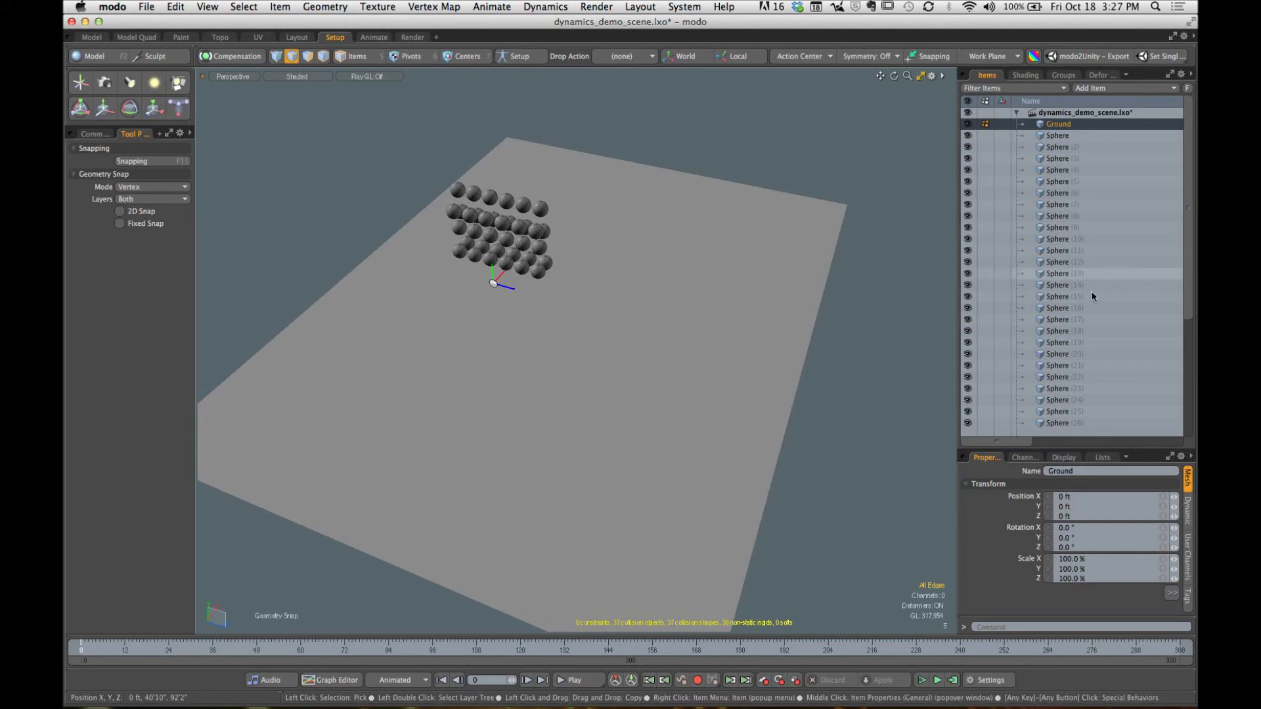
{"action": "left_click_drag", "start_coordinate": [1066, 425], "coordinate": [1066, 191]}
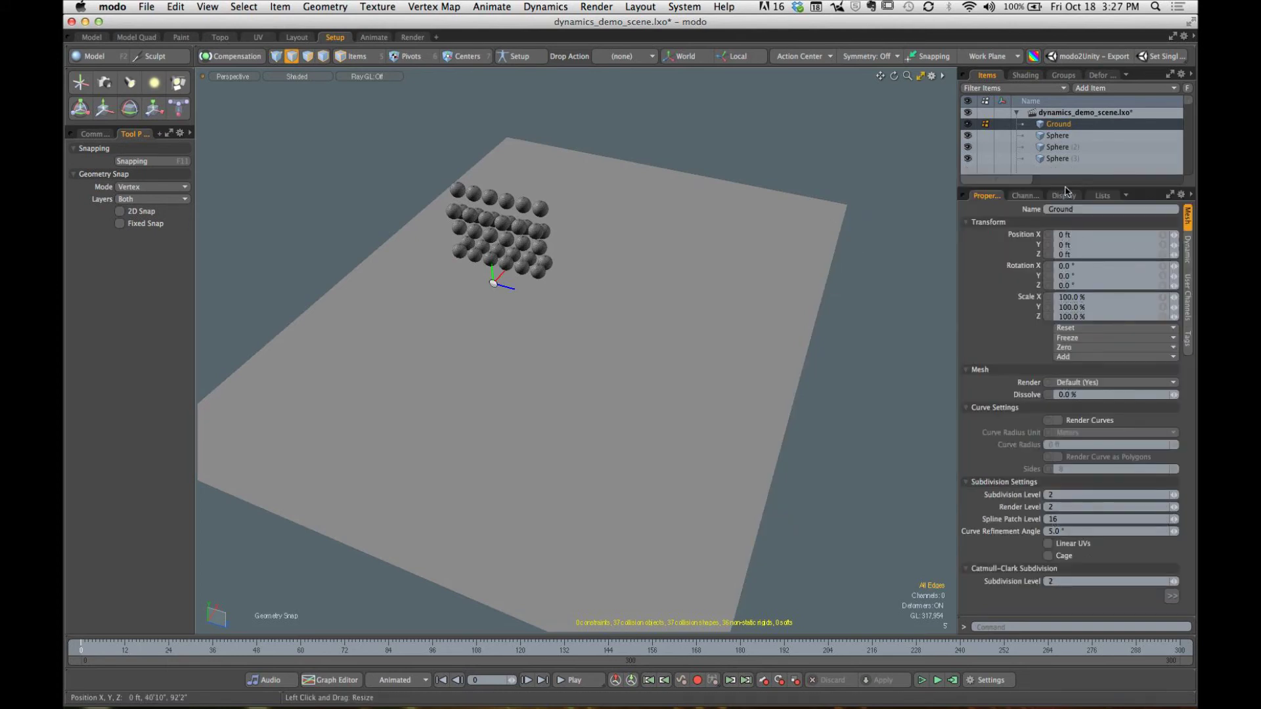
{"action": "left_click", "coordinate": [1188, 248]}
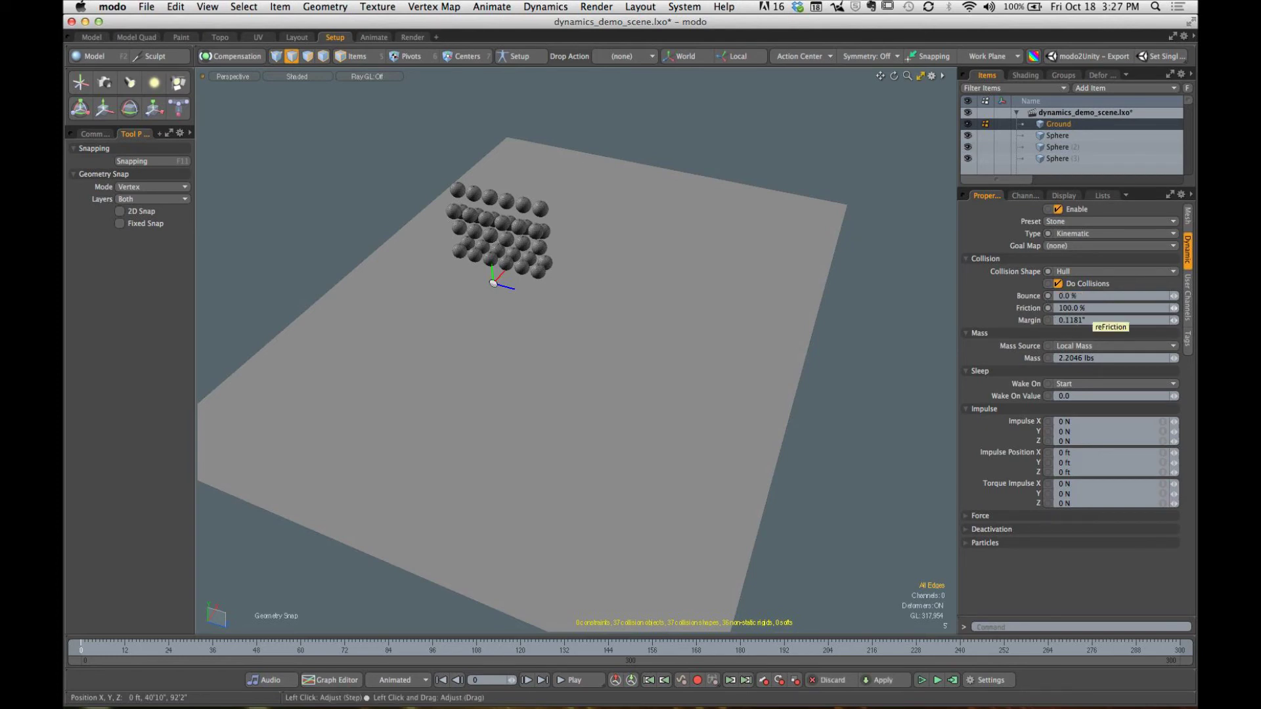
Step: Run the sphere simulation again, play it with the whole ground plane in view, and rewind to the start
{"action": "left_click", "coordinate": [952, 681]}
{"action": "left_click", "coordinate": [712, 176]}
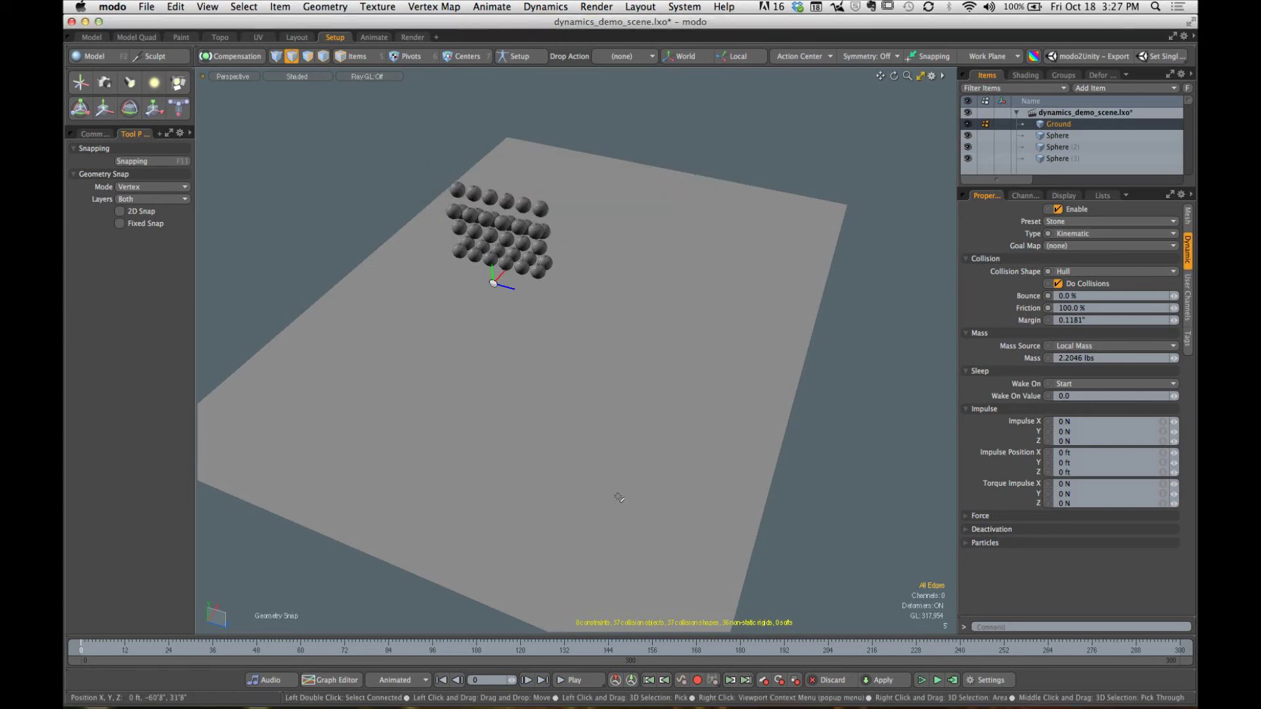
{"action": "left_click", "coordinate": [583, 684]}
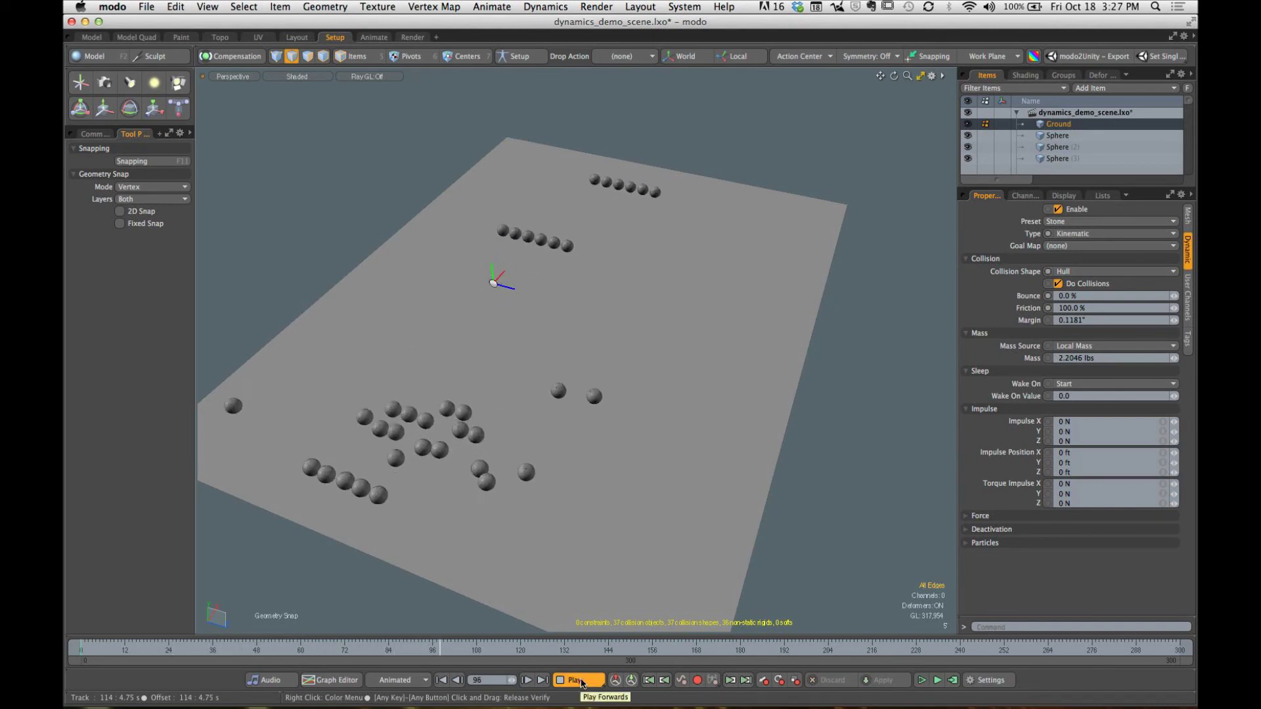
{"action": "left_click", "coordinate": [583, 683]}
{"action": "left_click_drag", "start_coordinate": [509, 340], "coordinate": [621, 314], "text": "ctrl+alt"}
{"action": "left_click_drag", "start_coordinate": [463, 651], "coordinate": [81, 650]}
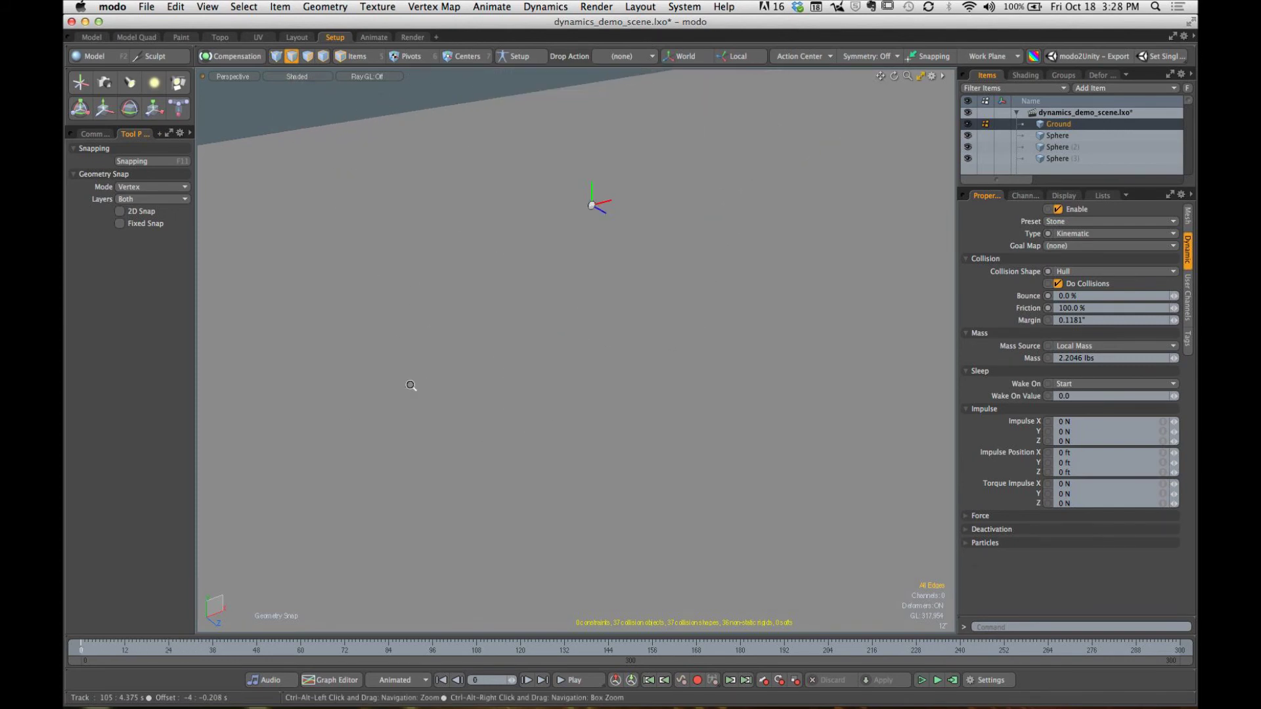
Step: Select the solver item at the end of the item list and make room for its properties
{"action": "left_click_drag", "start_coordinate": [411, 385], "coordinate": [644, 330], "text": "ctrl+alt"}
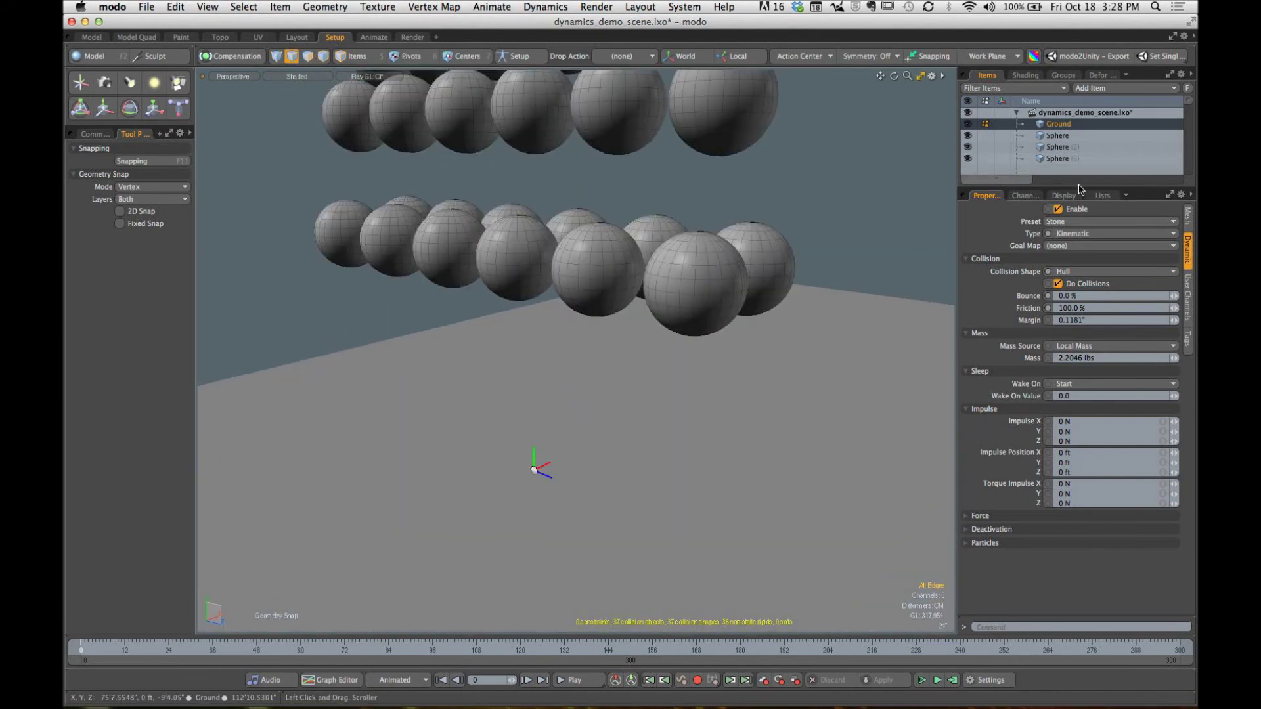
{"action": "left_click_drag", "start_coordinate": [1079, 190], "coordinate": [1081, 331]}
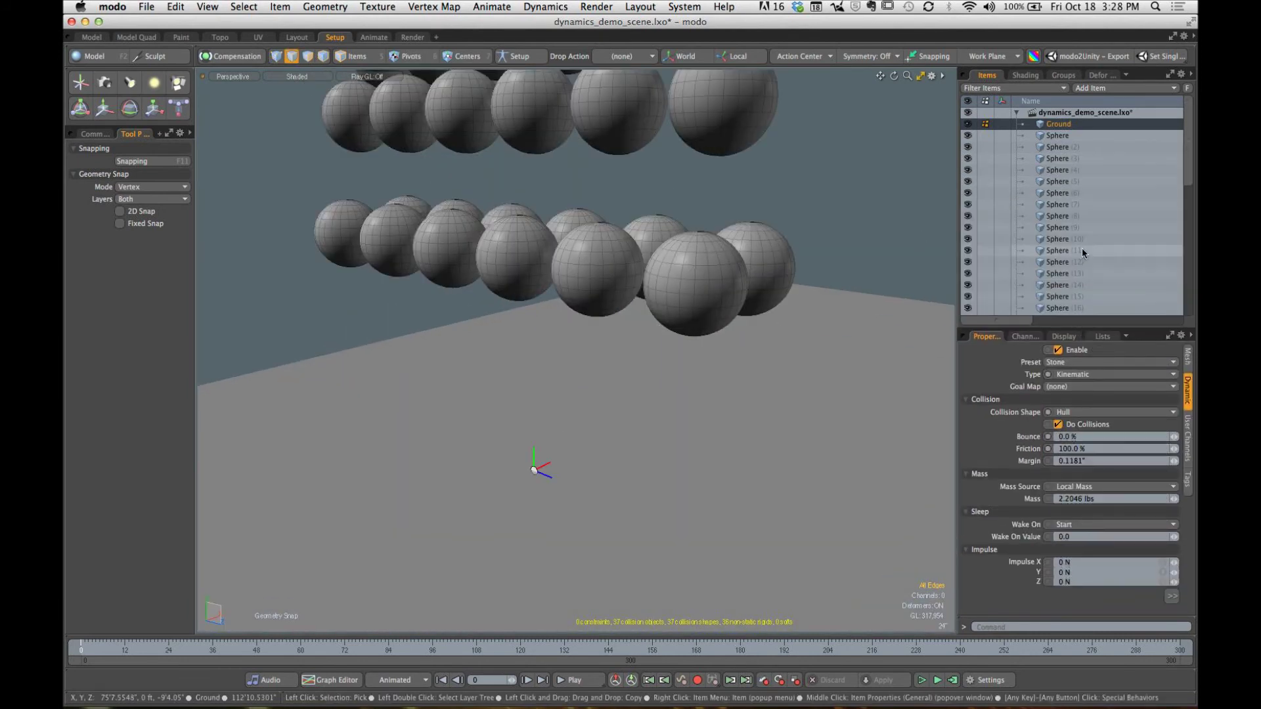
{"action": "scroll", "coordinate": [1083, 252], "scroll_direction": "down", "scroll_amount": 5}
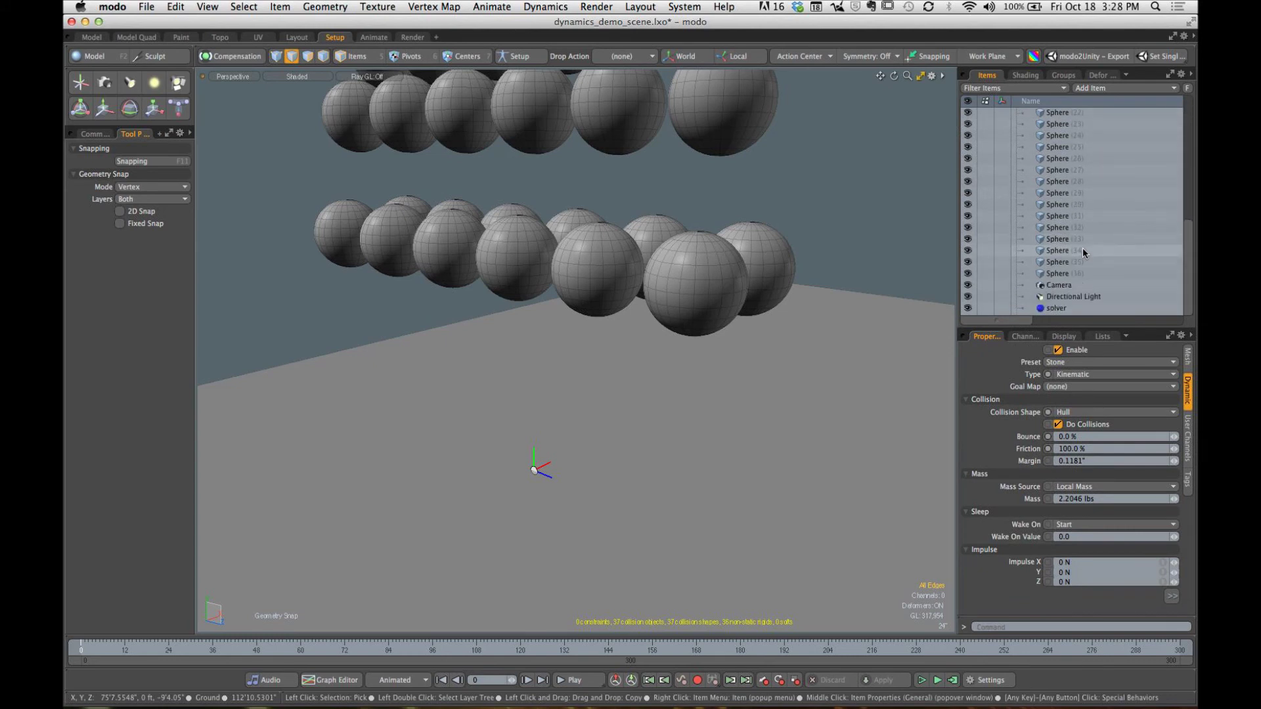
{"action": "left_click", "coordinate": [1059, 308]}
{"action": "left_click_drag", "start_coordinate": [1066, 329], "coordinate": [1068, 210]}
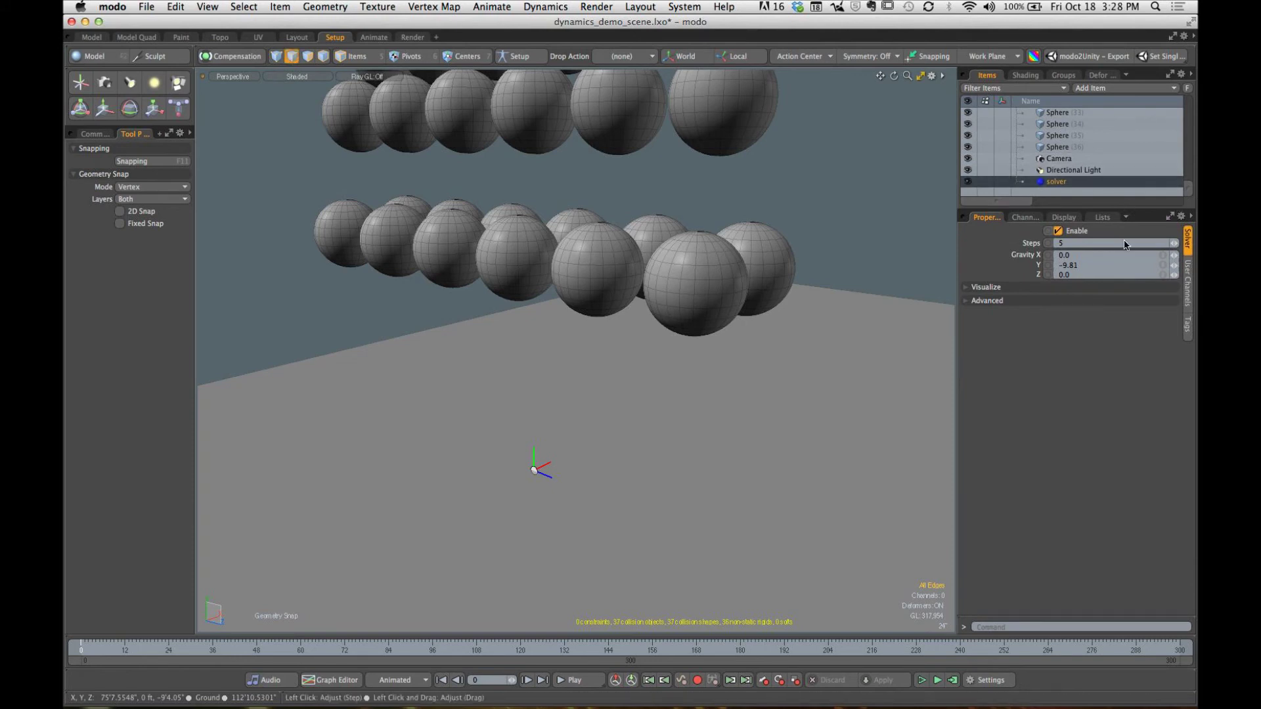
Step: Examine the solver's steps, gravity and advanced Time Scale, then scrub the simulation to about frame 32
{"action": "left_click", "coordinate": [1060, 243]}
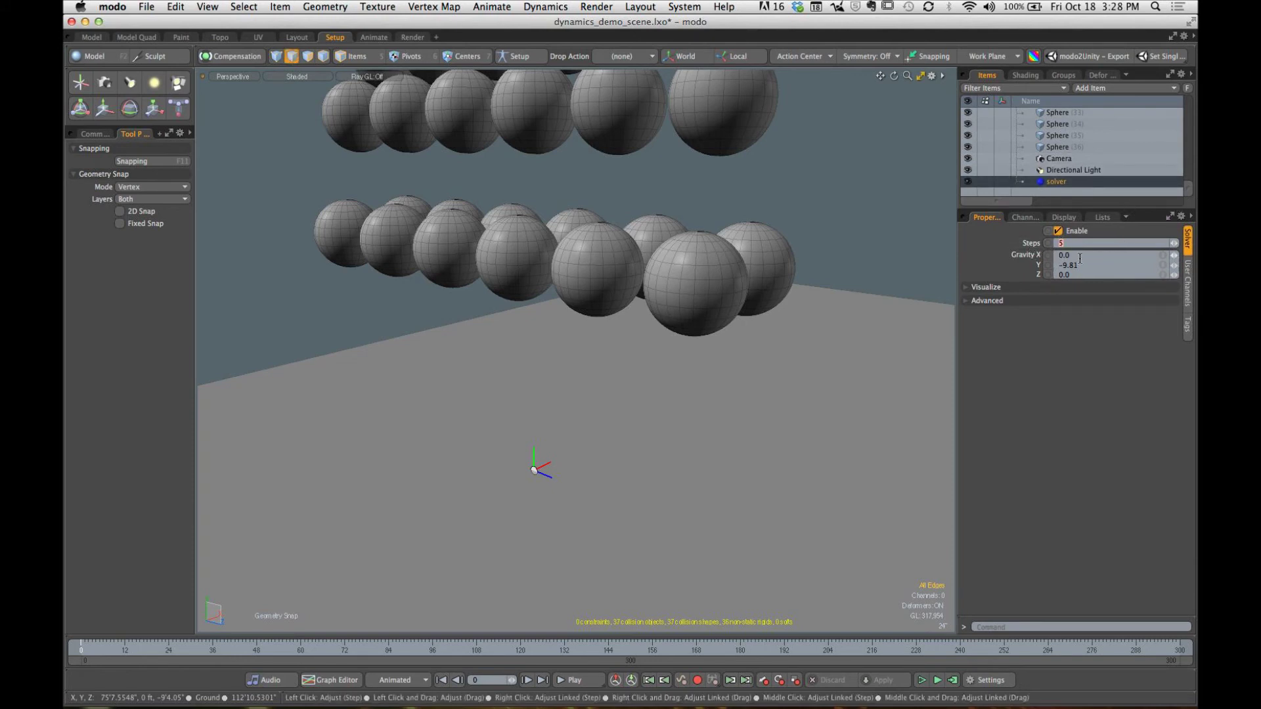
{"action": "left_click", "coordinate": [1071, 265]}
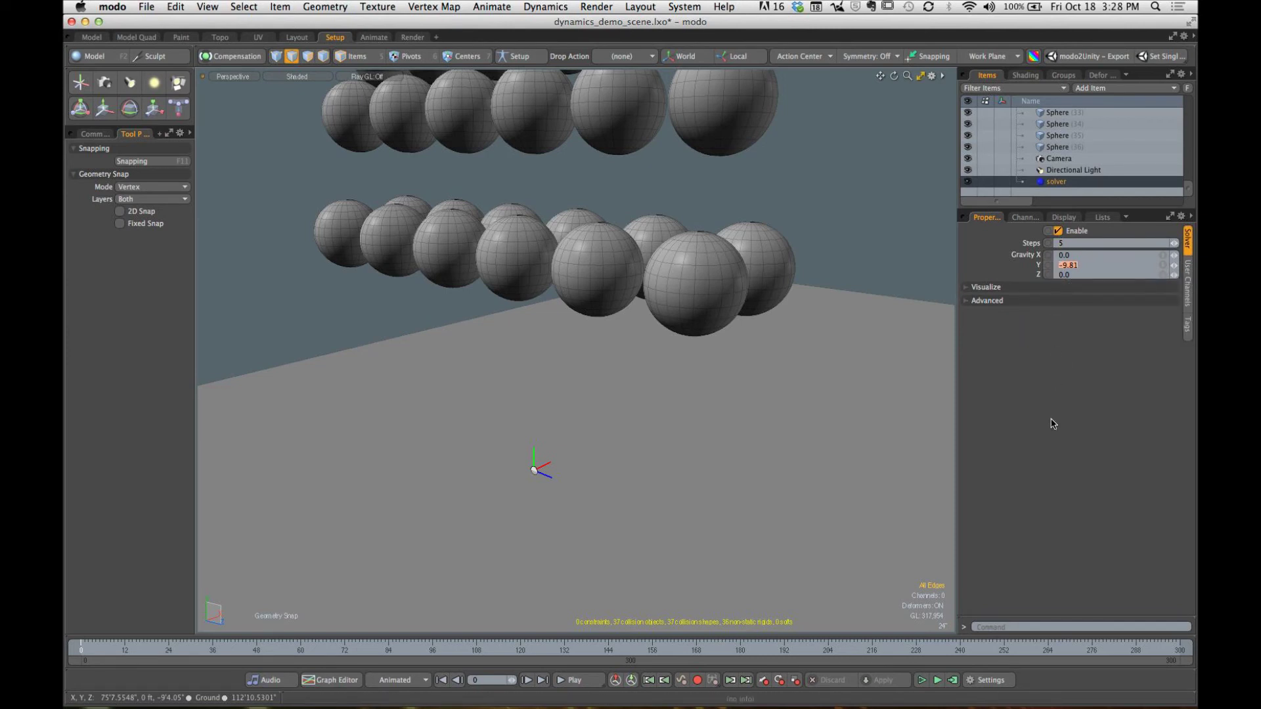
{"action": "left_click", "coordinate": [988, 301]}
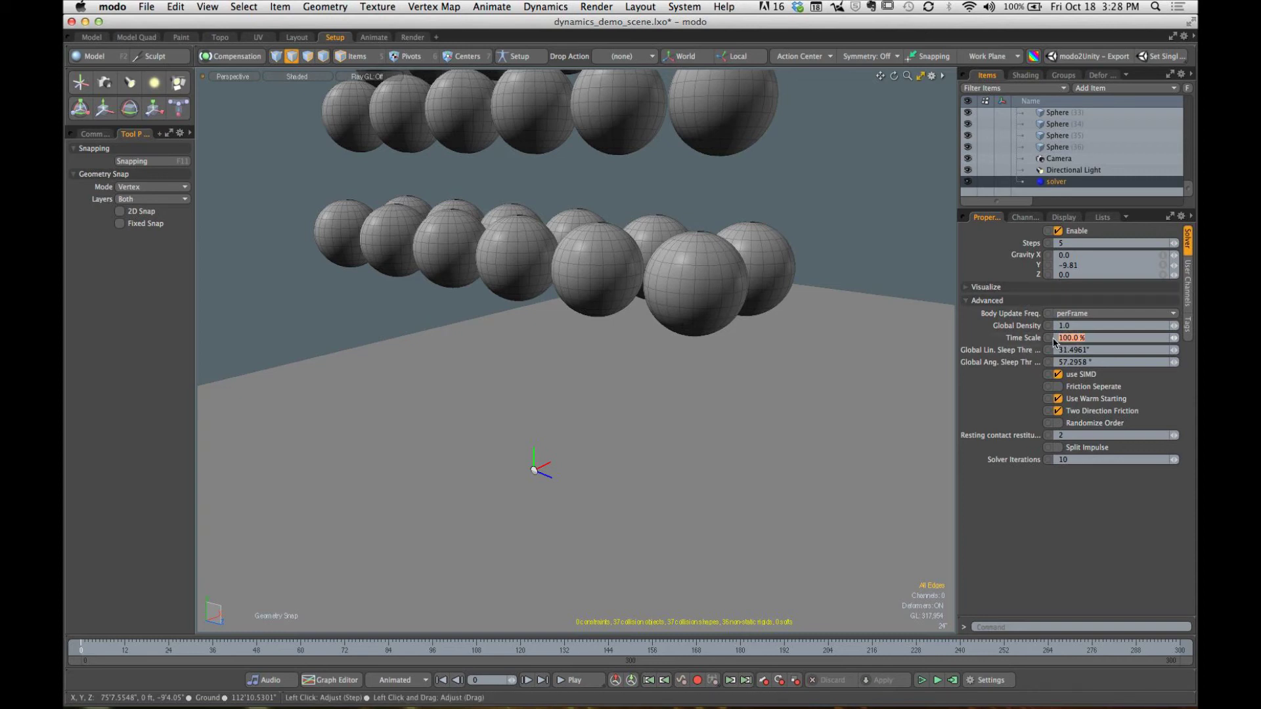
{"action": "left_click_drag", "start_coordinate": [1068, 338], "coordinate": [1065, 339], "text": "ctrl"}
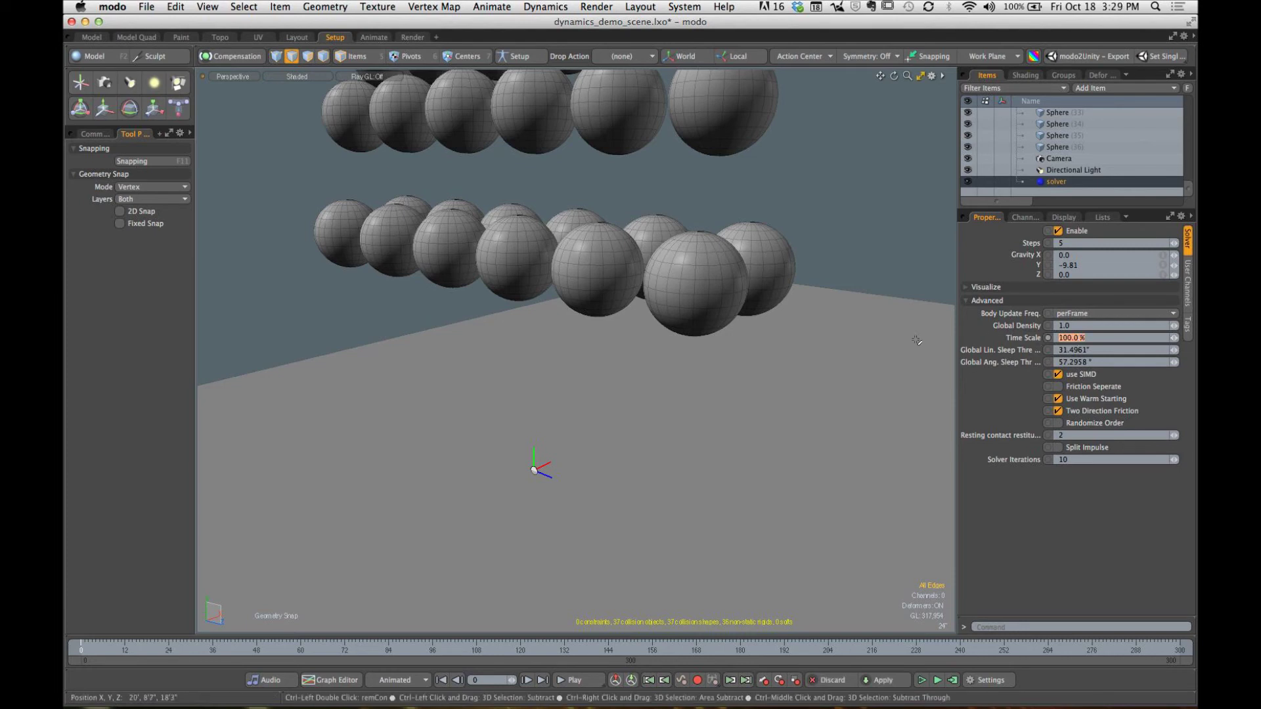
{"action": "mouse_move", "coordinate": [202, 646]}
{"action": "left_mouse_down"}
{"action": "mouse_move", "coordinate": [151, 662]}
{"action": "mouse_move", "coordinate": [184, 663]}
{"action": "mouse_move", "coordinate": [139, 668]}
{"action": "mouse_move", "coordinate": [198, 665]}
{"action": "left_mouse_up"}
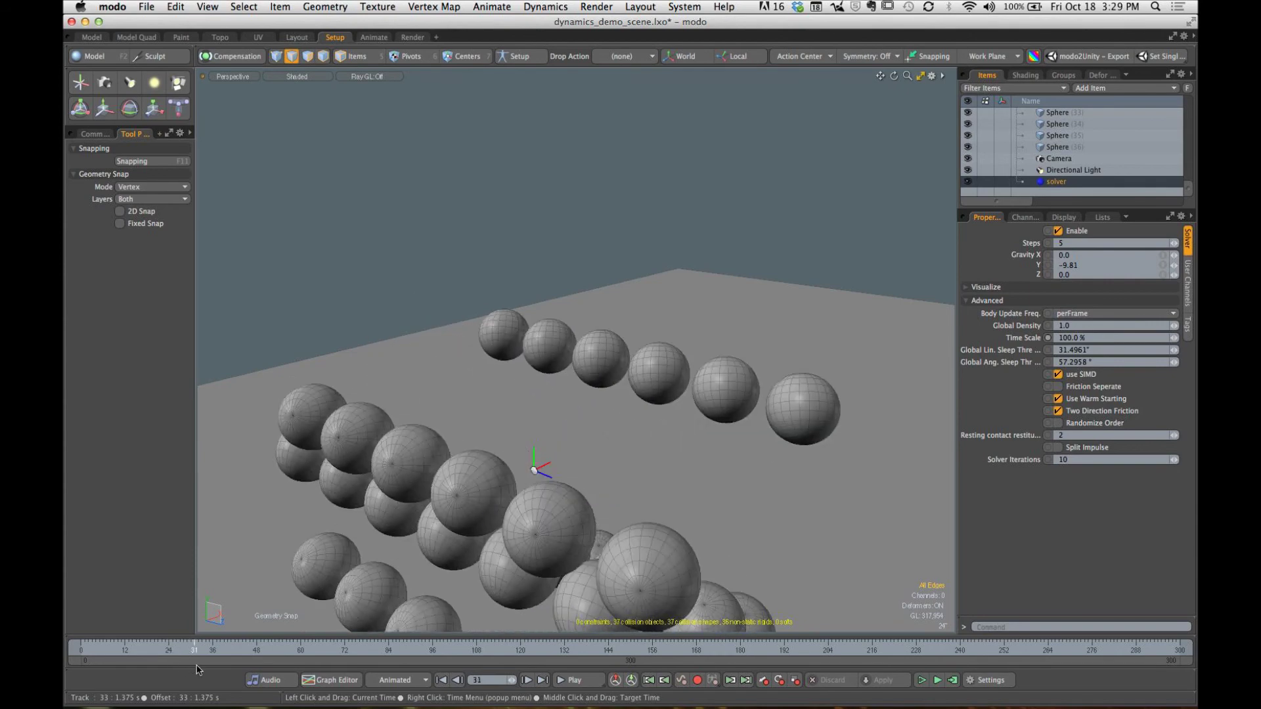
{"action": "left_click_drag", "start_coordinate": [570, 439], "coordinate": [585, 459], "text": "alt"}
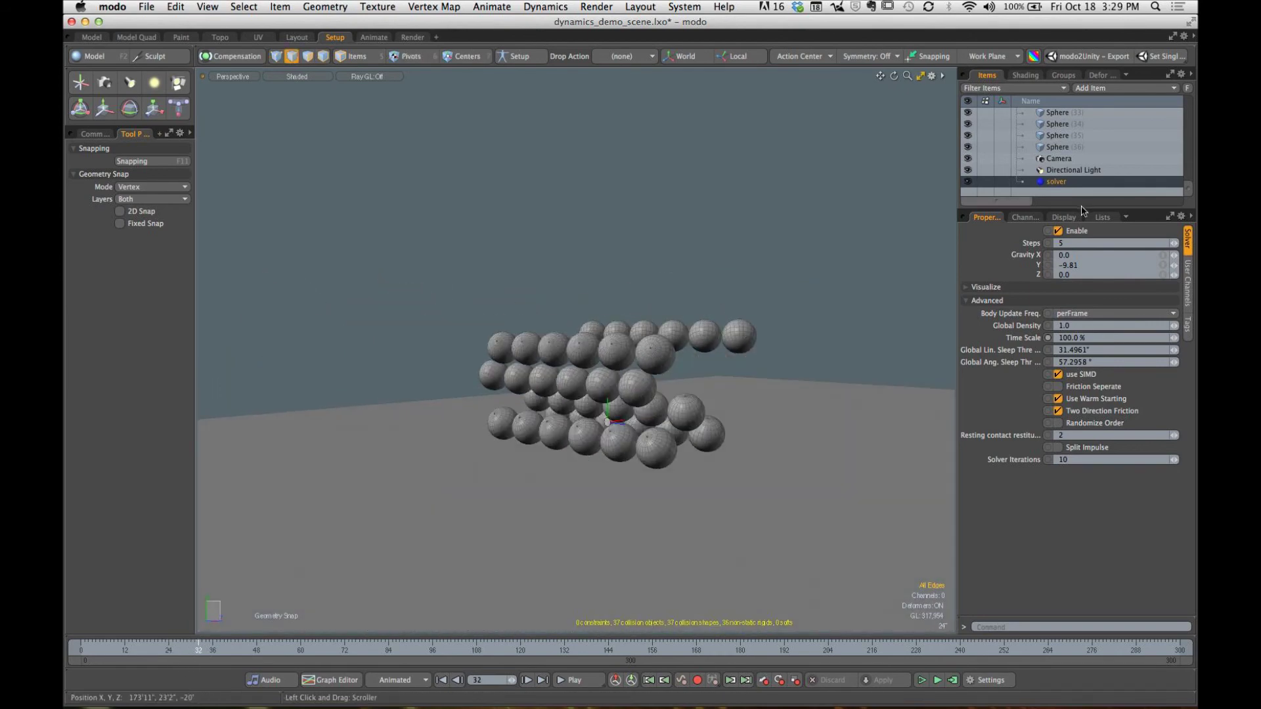
Step: Delete all the sphere copies from Sphere (2) through Sphere (36), keeping only the original Sphere
{"action": "left_click_drag", "start_coordinate": [1082, 209], "coordinate": [1083, 414]}
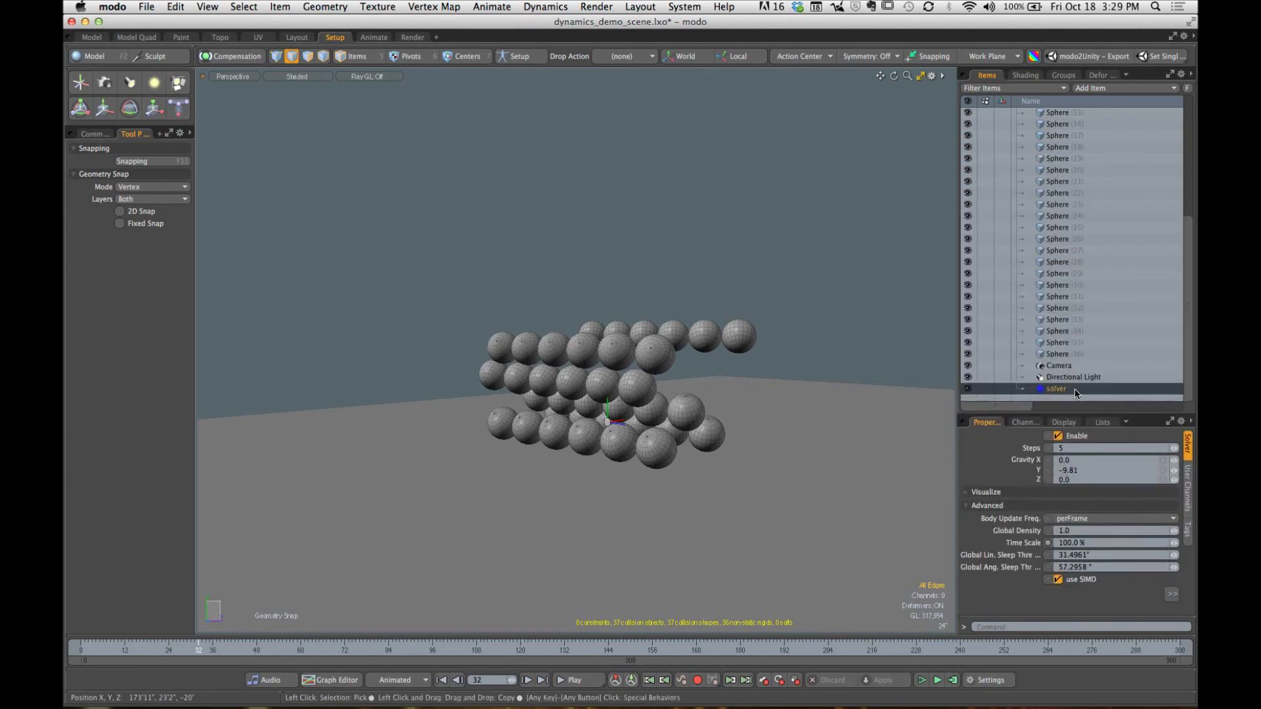
{"action": "left_click", "coordinate": [1068, 360]}
{"action": "scroll", "coordinate": [1089, 337], "scroll_direction": "up", "scroll_amount": 6}
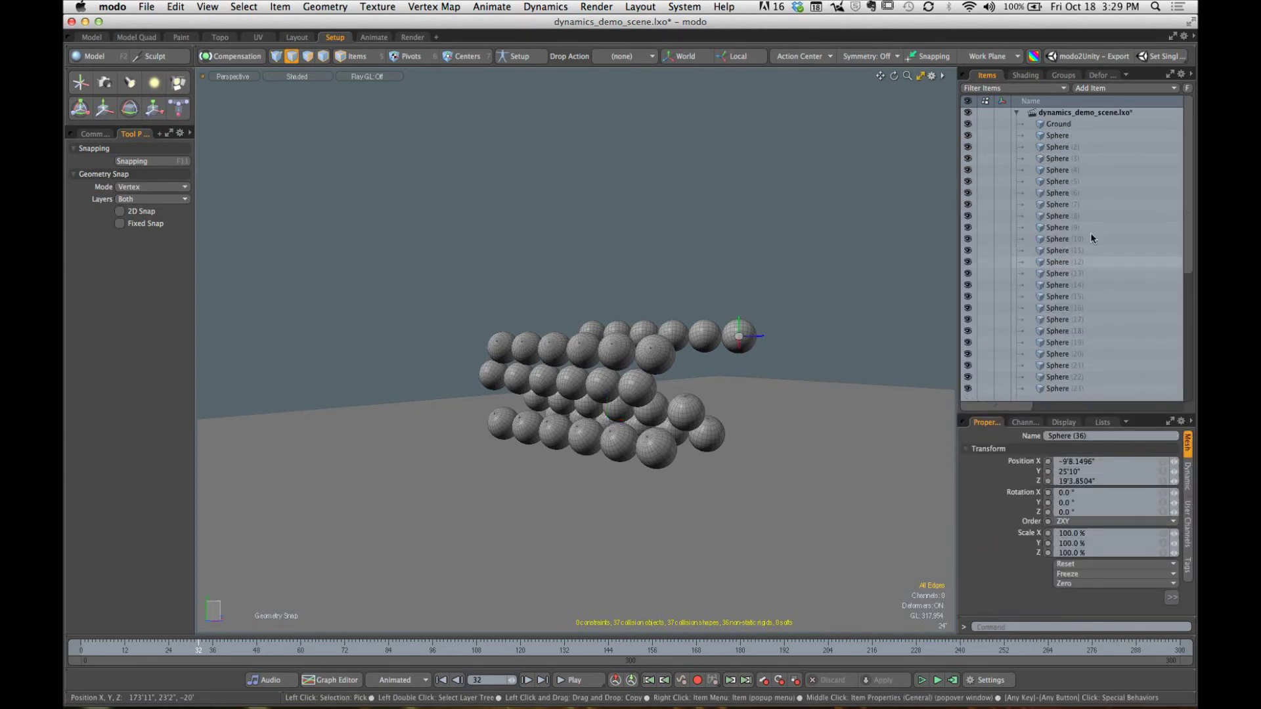
{"action": "left_click", "coordinate": [1058, 148], "text": "shift"}
{"action": "key", "text": "Delete"}
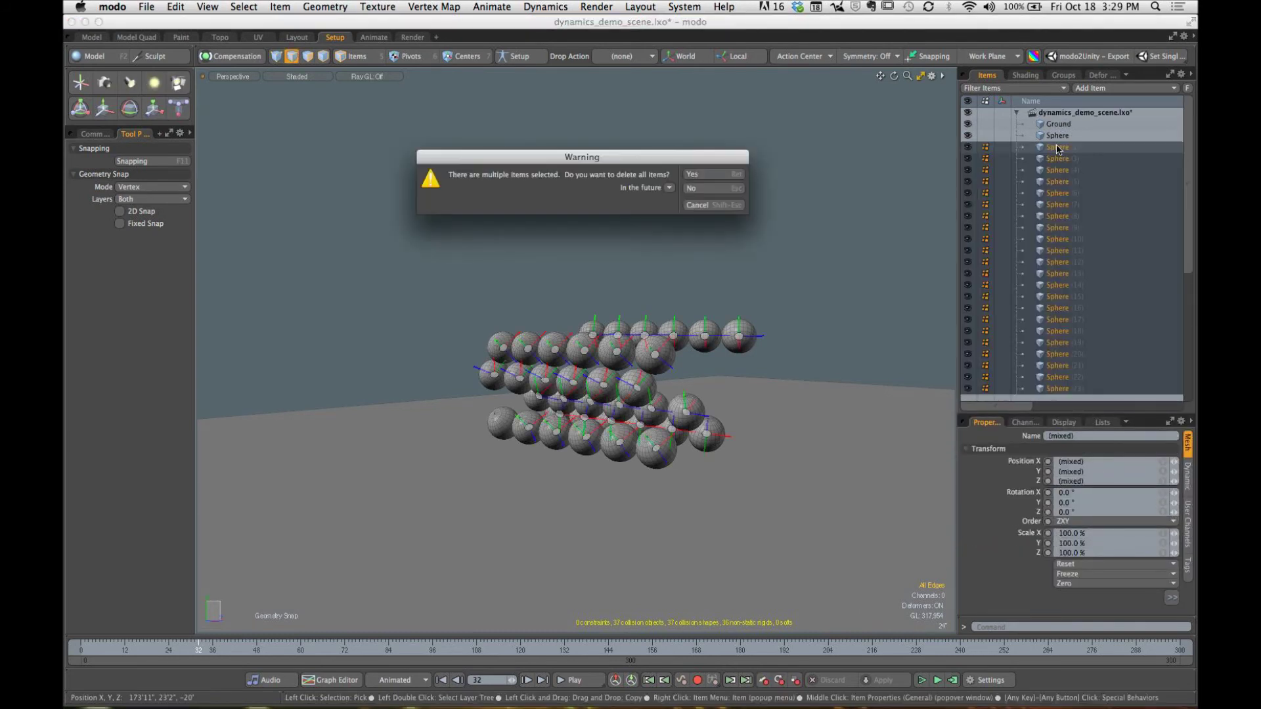
{"action": "left_click", "coordinate": [722, 175]}
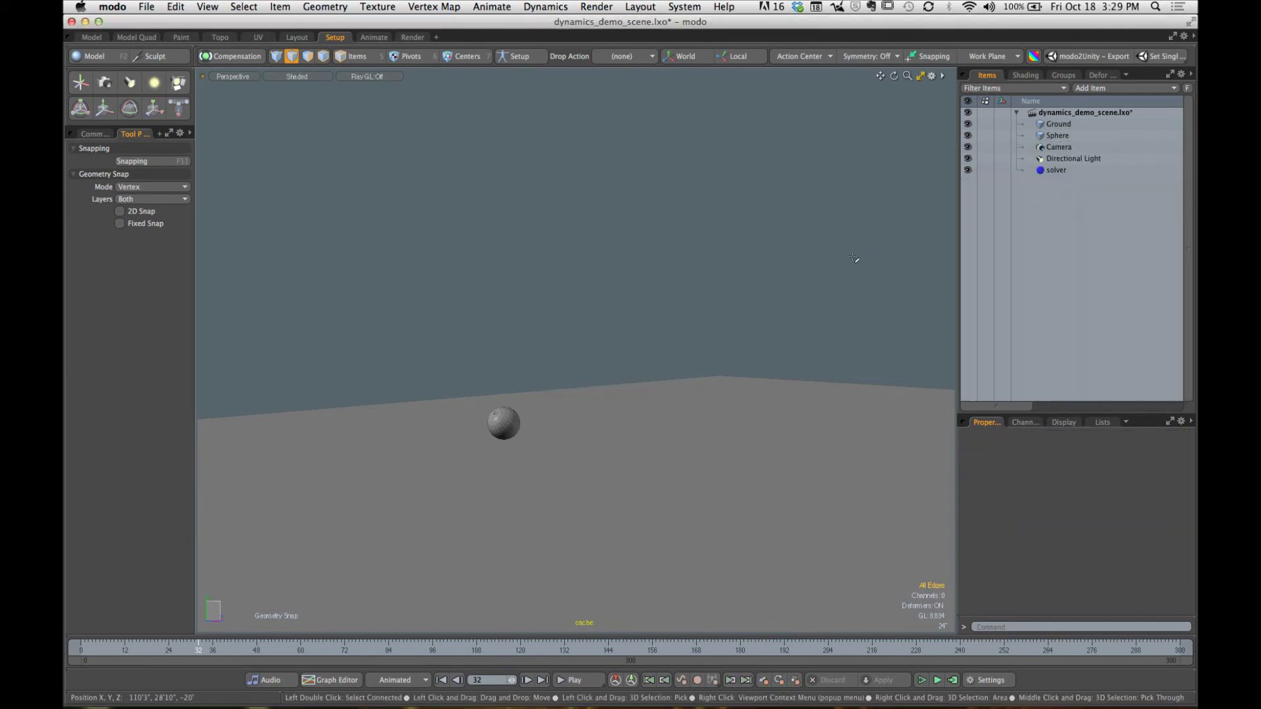
Step: Return the timeline to frame 0 and select the remaining Sphere in item mode
{"action": "left_click_drag", "start_coordinate": [659, 369], "coordinate": [473, 581], "text": "alt"}
{"action": "left_click", "coordinate": [166, 650]}
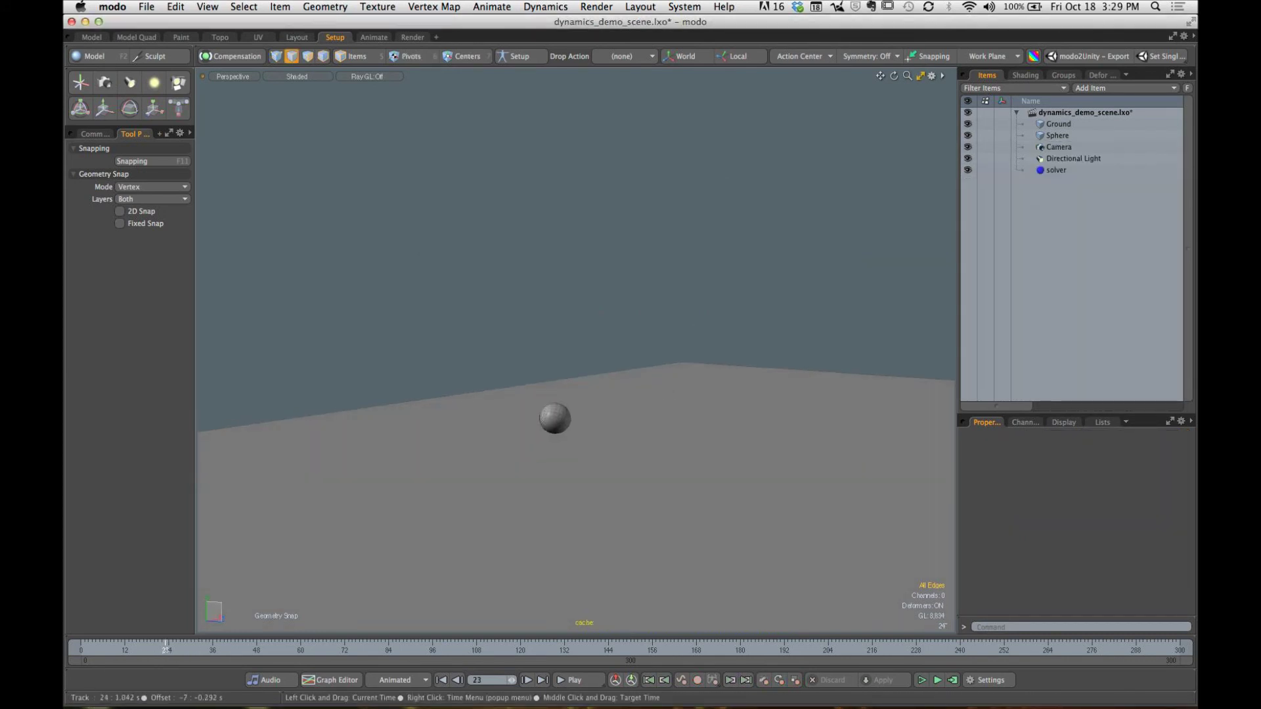
{"action": "left_click_drag", "start_coordinate": [600, 307], "coordinate": [514, 293], "text": "alt"}
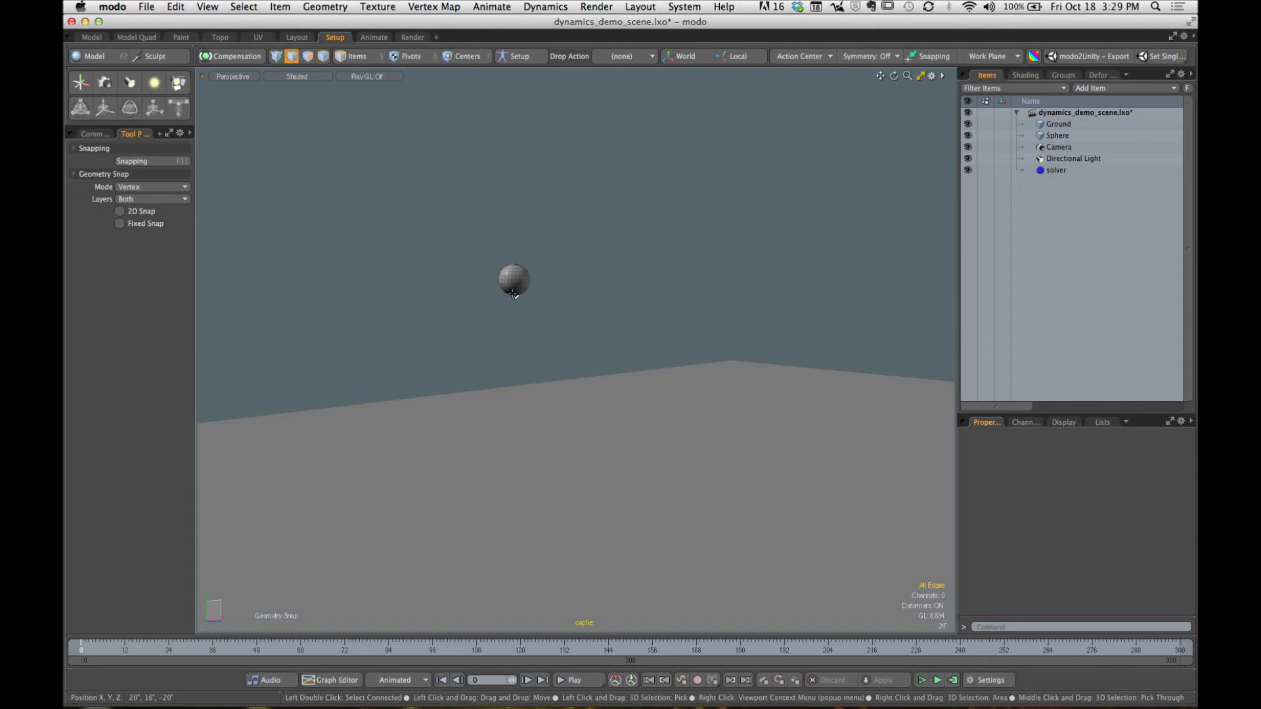
{"action": "left_click", "coordinate": [358, 57]}
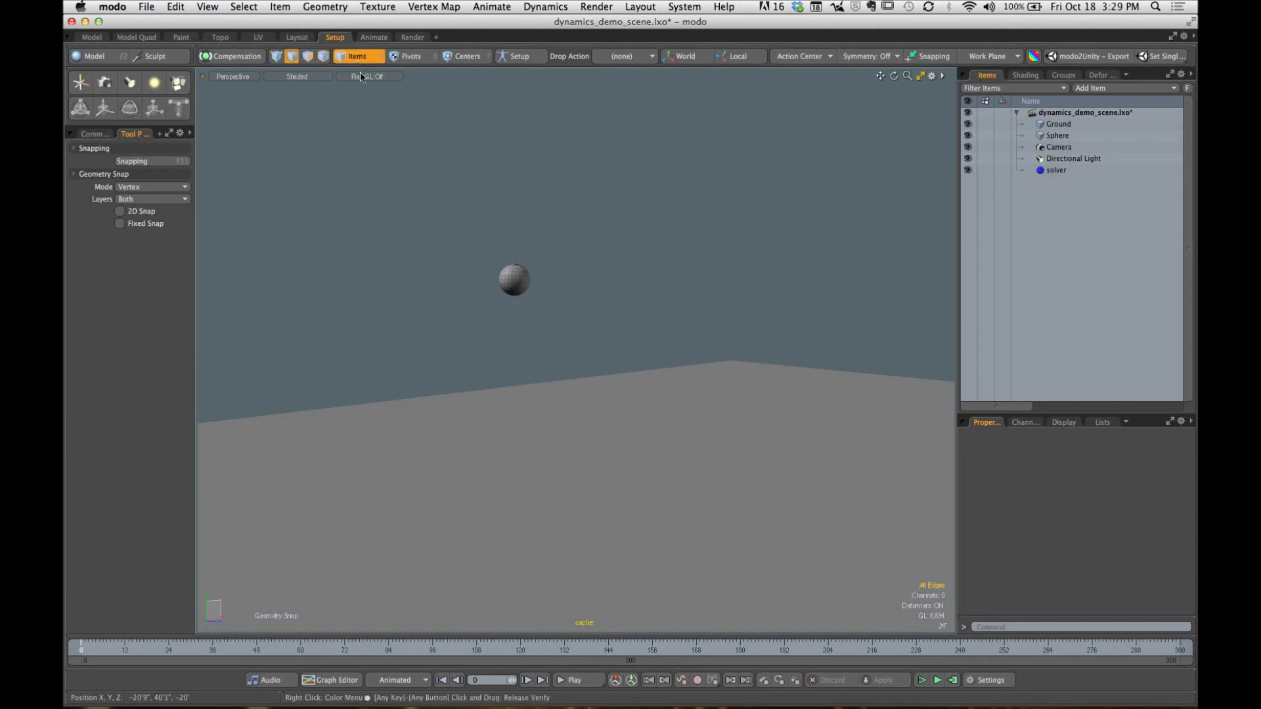
{"action": "left_click", "coordinate": [519, 289]}
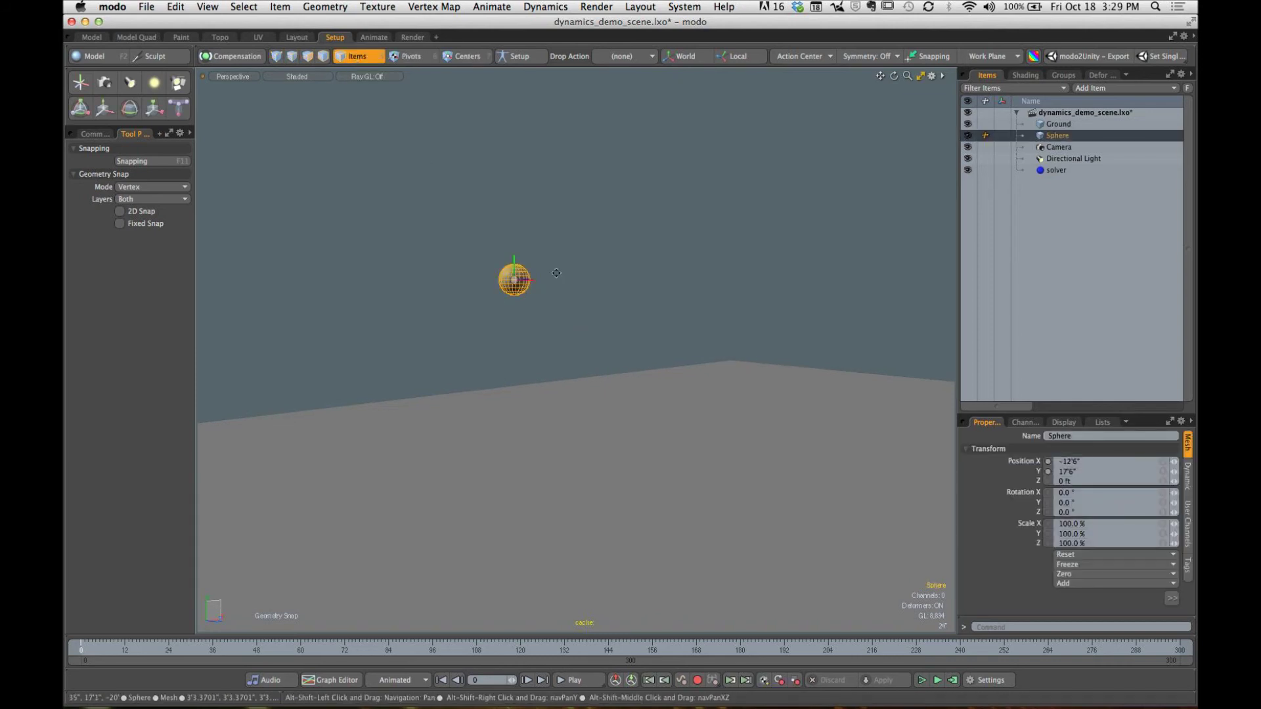
Step: Clone the sphere into 10 copies offset upward in Y, forming a closely spaced vertical column above the original
{"action": "left_click", "coordinate": [107, 59]}
{"action": "left_click", "coordinate": [161, 237]}
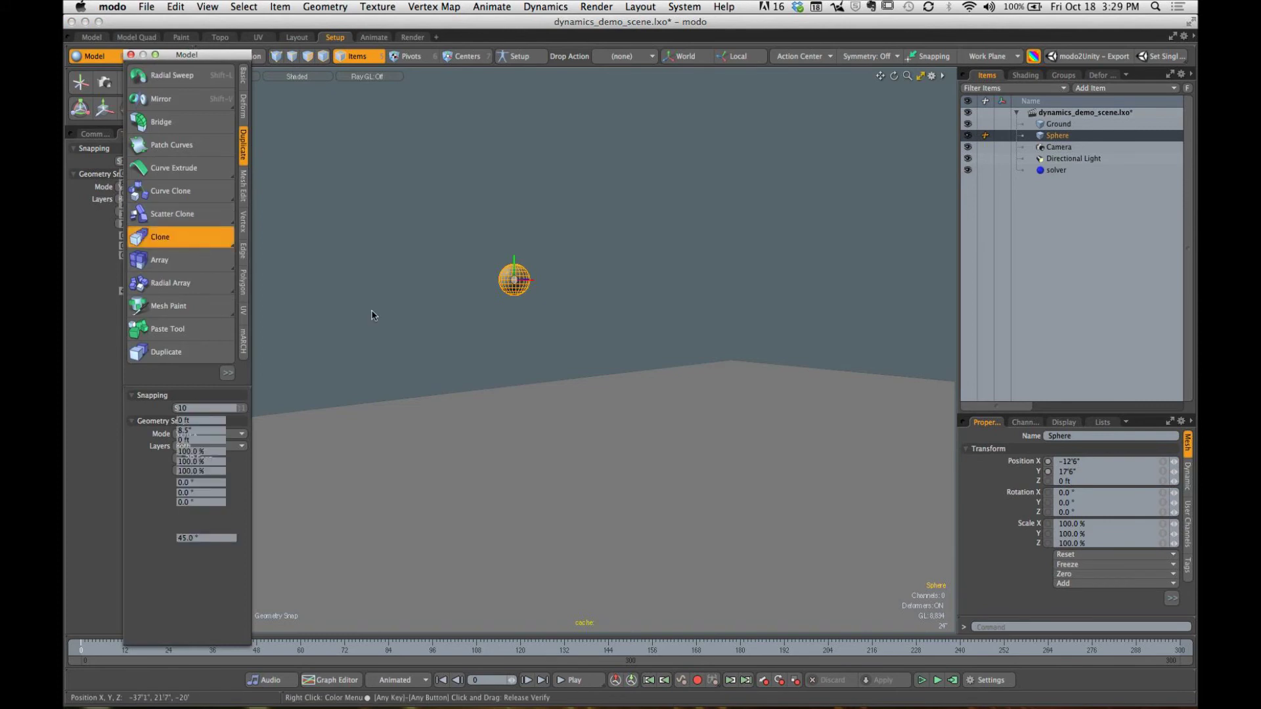
{"action": "left_click", "coordinate": [484, 346]}
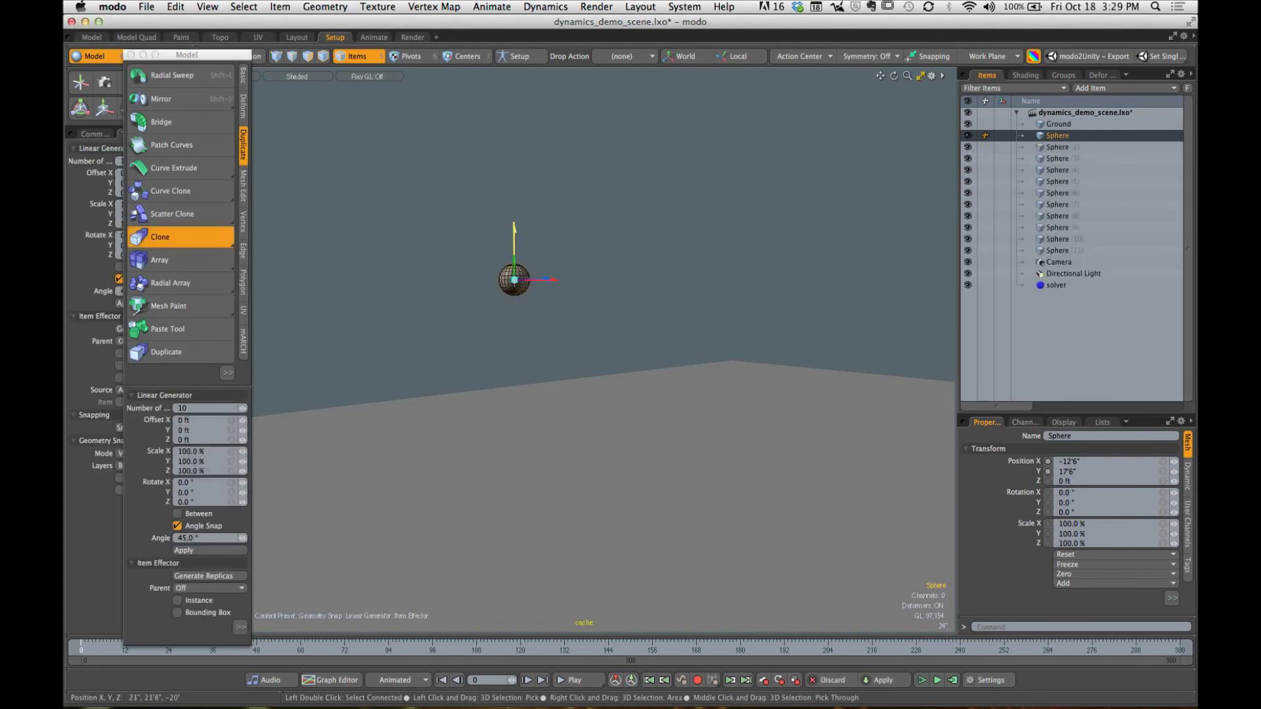
{"action": "left_click_drag", "start_coordinate": [512, 254], "coordinate": [512, 196]}
{"action": "left_click_drag", "start_coordinate": [514, 256], "coordinate": [514, 282]}
{"action": "mouse_move", "coordinate": [585, 252]}
{"action": "left_mouse_down", "text": "ctrl+alt"}
{"action": "mouse_move", "coordinate": [557, 272]}
{"action": "mouse_move", "coordinate": [612, 280]}
{"action": "mouse_move", "coordinate": [579, 259]}
{"action": "left_mouse_up", "text": "ctrl+alt"}
{"action": "key", "text": "q"}
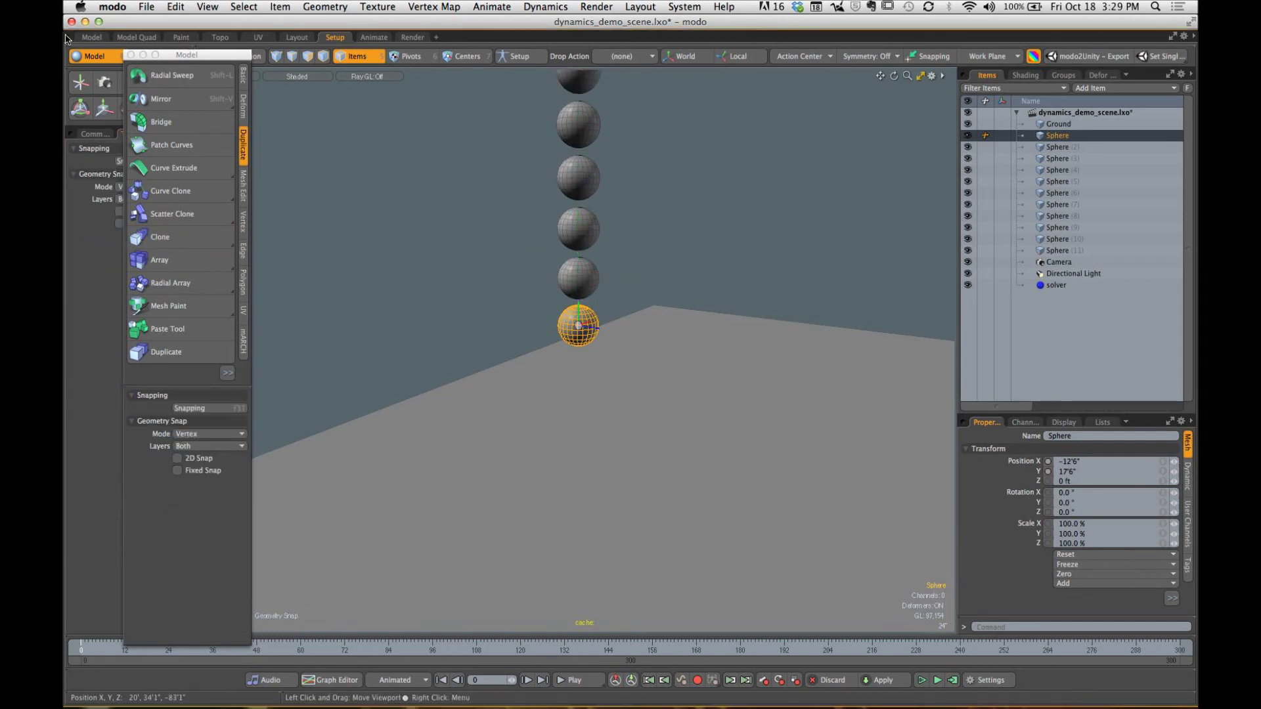
{"action": "left_click", "coordinate": [131, 55]}
Step: Compute the simulation for the sphere column from 0 to 300 with no preroll, and clear the selection
{"action": "left_click", "coordinate": [953, 680]}
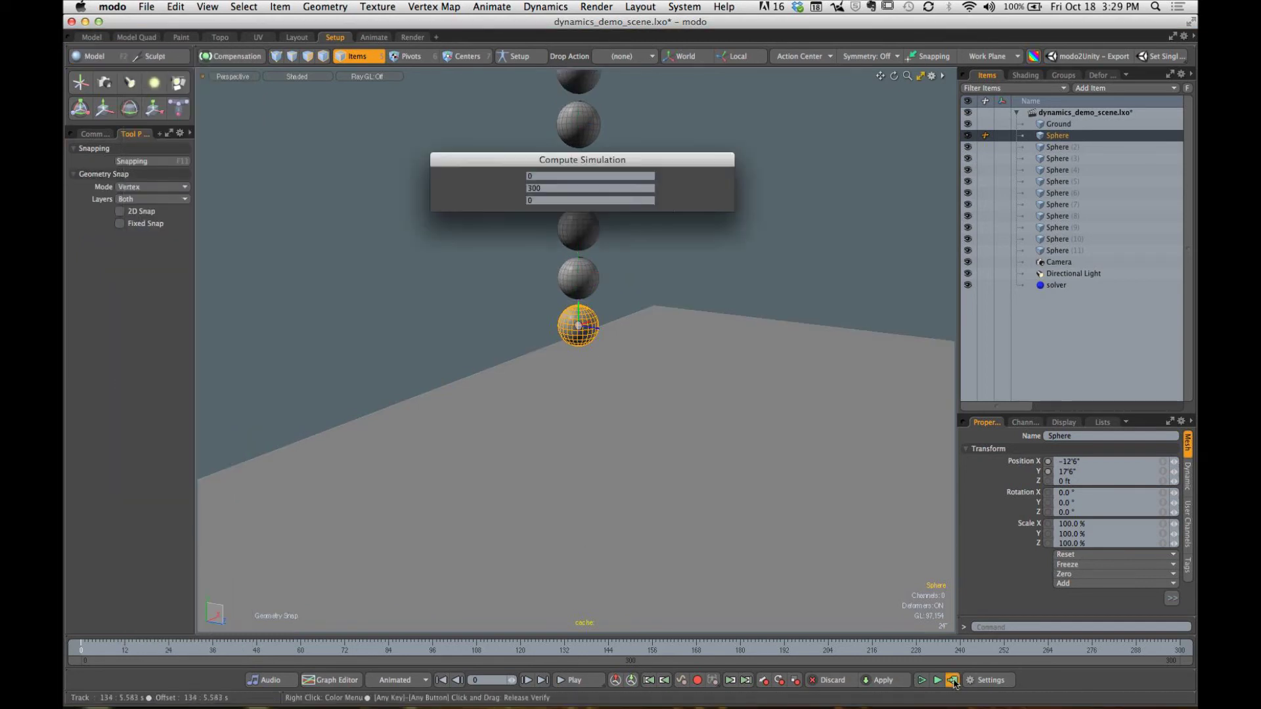
{"action": "left_click", "coordinate": [687, 178]}
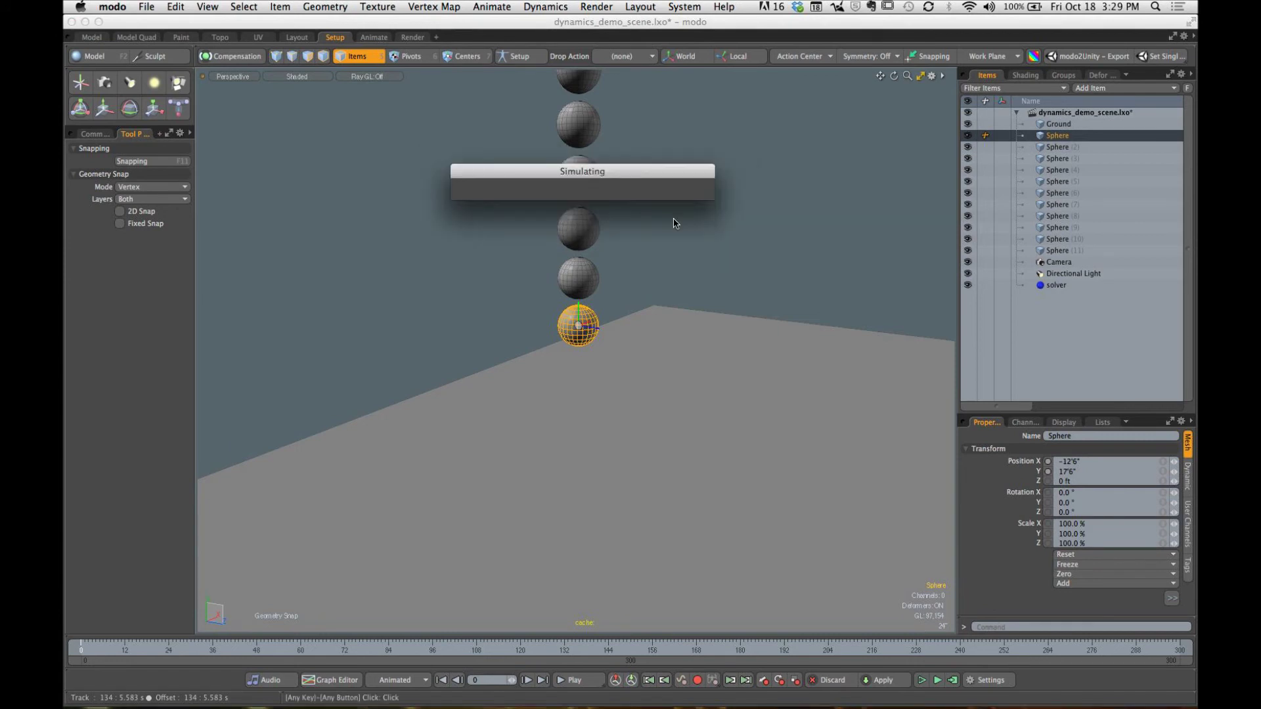
{"action": "left_click", "coordinate": [777, 274]}
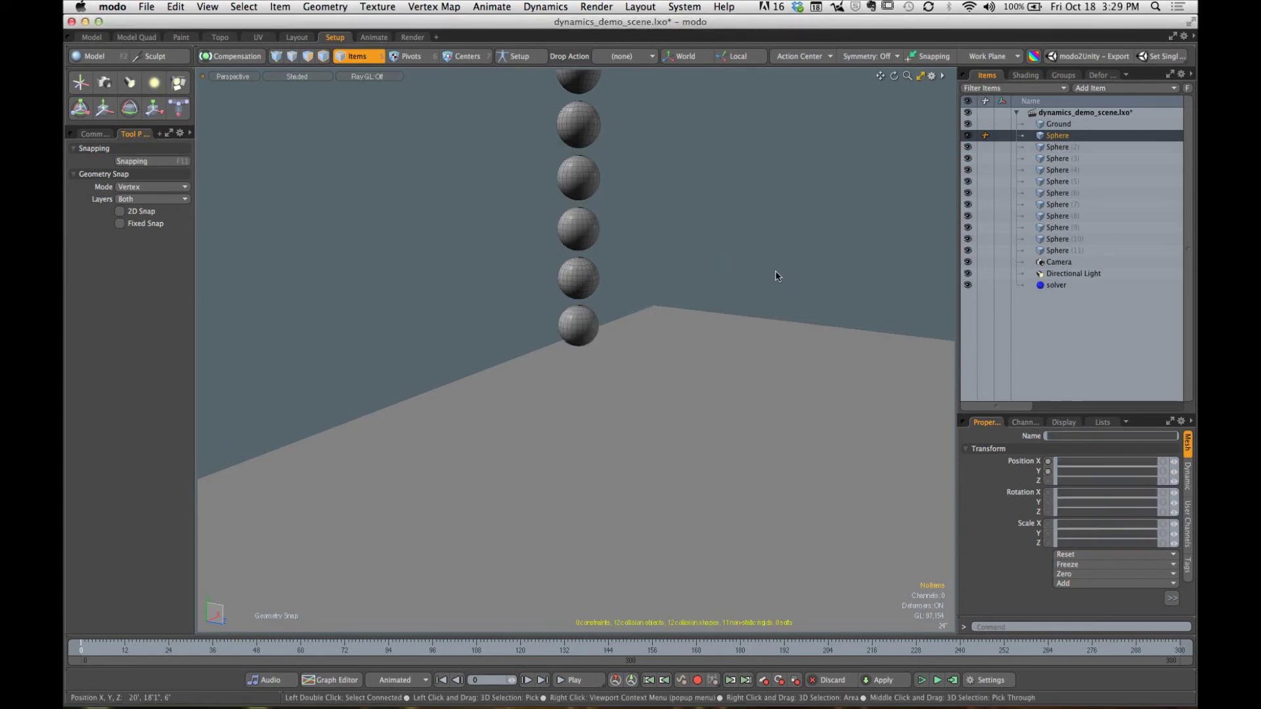
Step: Play the column's fall, viewing the whole ground plane and a close view of the spheres, and stop around frame 156
{"action": "left_click", "coordinate": [582, 686]}
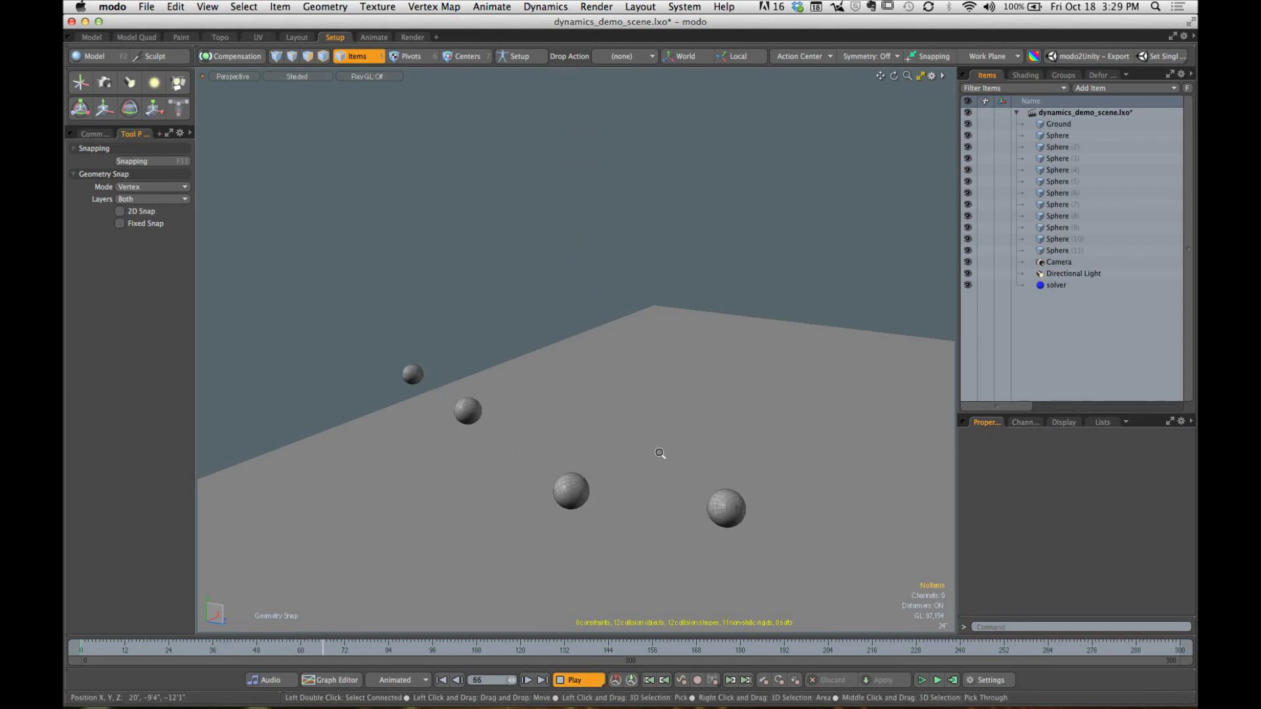
{"action": "scroll", "coordinate": [661, 453], "scroll_direction": "down", "scroll_amount": 5}
{"action": "left_click_drag", "start_coordinate": [620, 457], "coordinate": [699, 484], "text": "alt"}
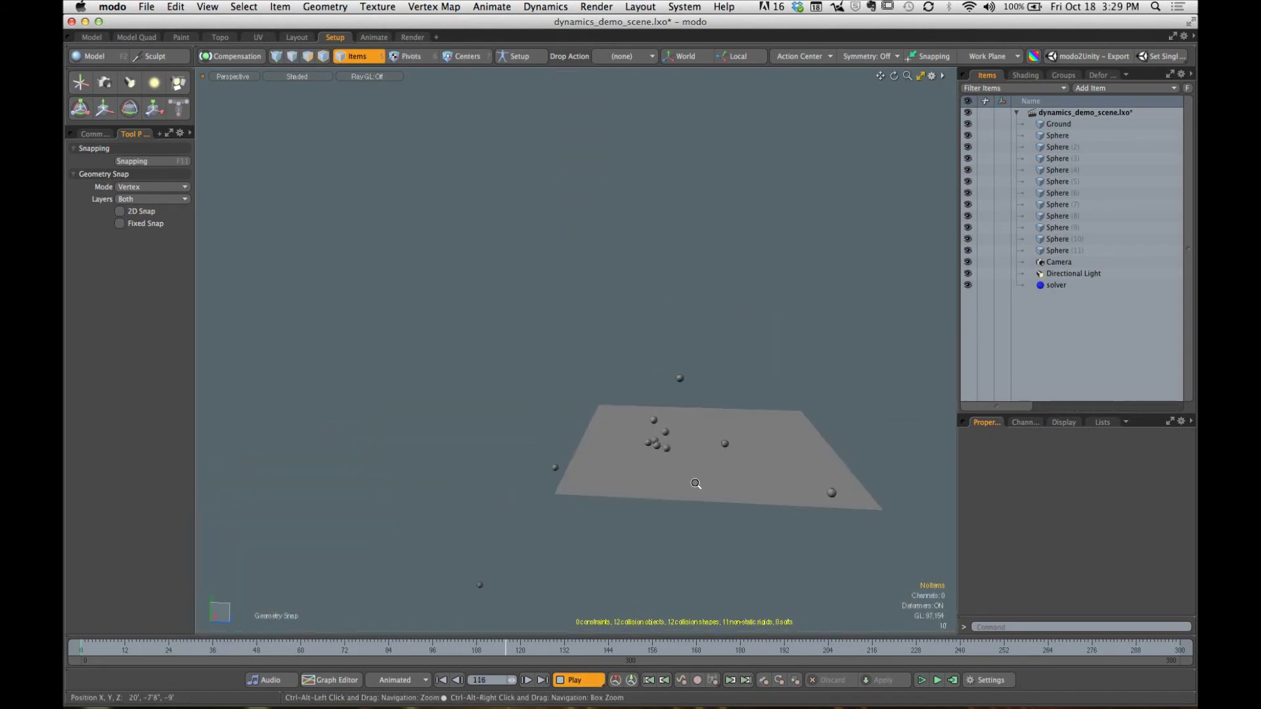
{"action": "scroll", "coordinate": [698, 484], "scroll_direction": "up", "scroll_amount": 5}
{"action": "left_click", "coordinate": [582, 685]}
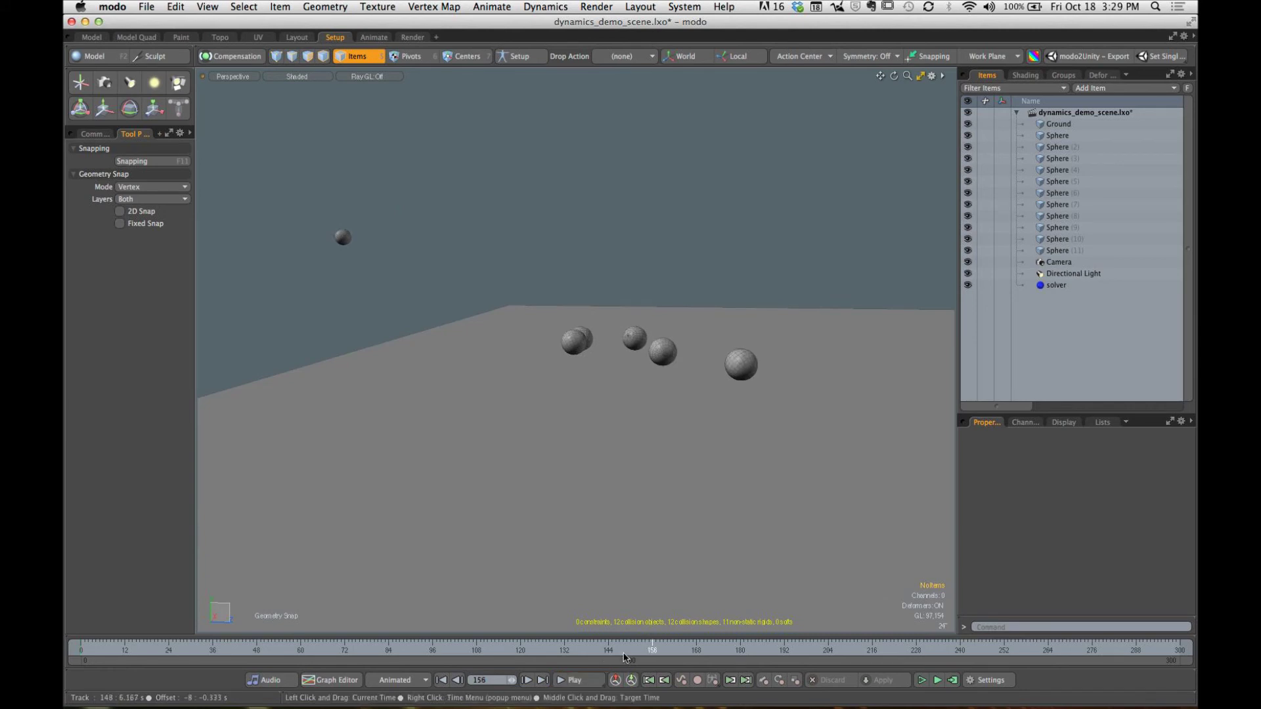
Step: Scrub back to frame 24 and step frame by frame back and forth through the column's first collisions, ending on frame 23
{"action": "left_click_drag", "start_coordinate": [623, 649], "coordinate": [169, 649]}
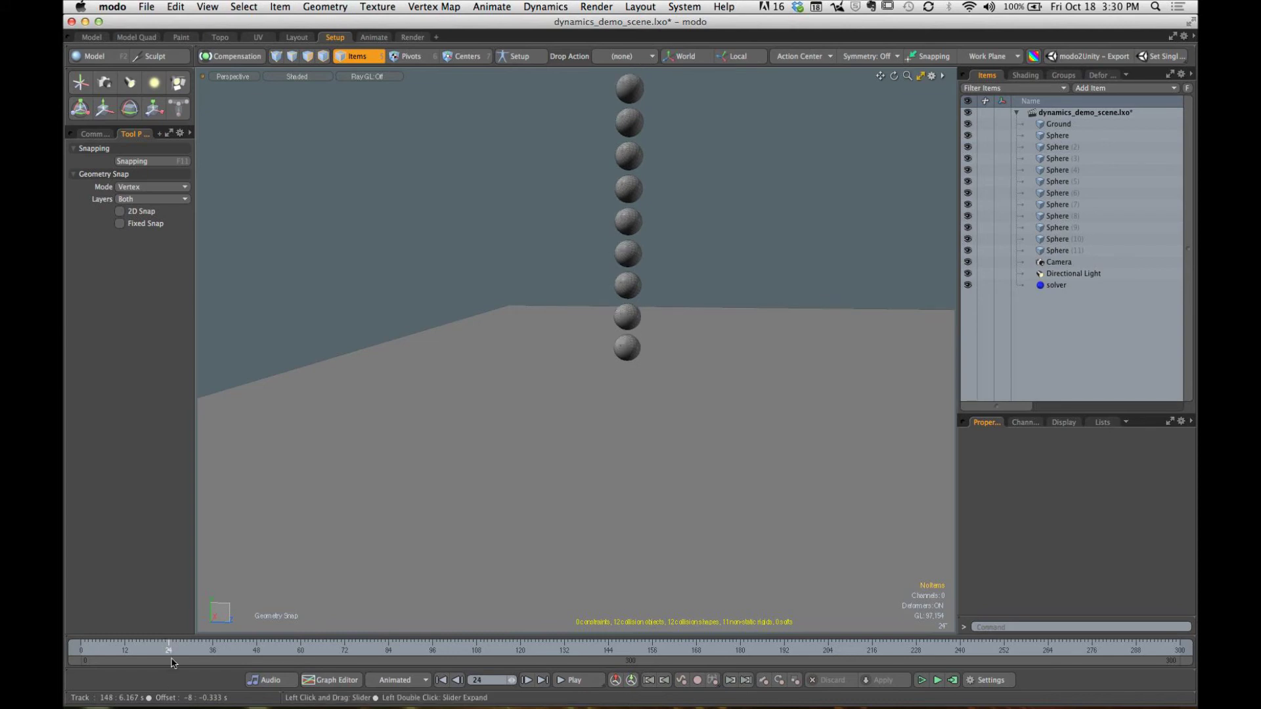
{"action": "key", "text": "ctrl+Right"}
{"action": "key", "text": "ctrl+Right"}
{"action": "key", "text": "ctrl+Right"}
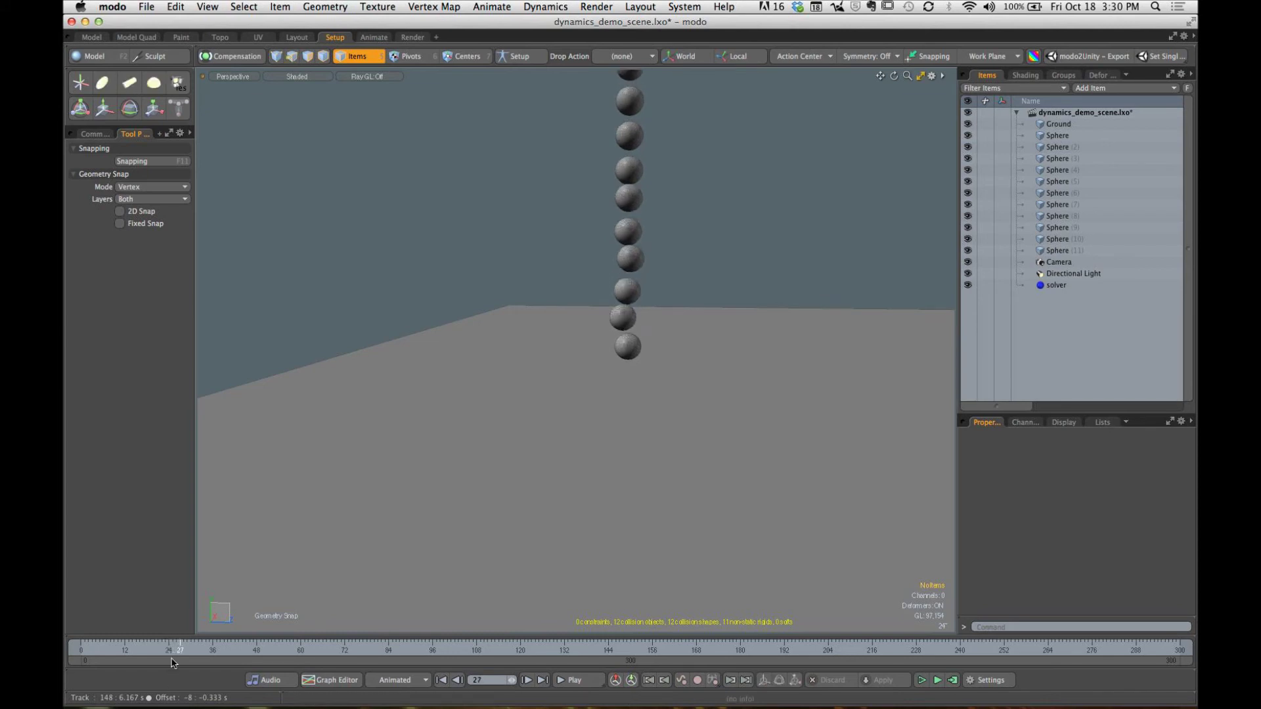
{"action": "key", "text": "ctrl+Right"}
{"action": "key", "text": "ctrl+Right"}
{"action": "key", "text": "ctrl+Right"}
{"action": "key", "text": "ctrl+Left"}
{"action": "key", "text": "ctrl+Left"}
{"action": "key", "text": "ctrl+Left"}
{"action": "key", "text": "ctrl+Left"}
{"action": "key", "text": "ctrl+Left"}
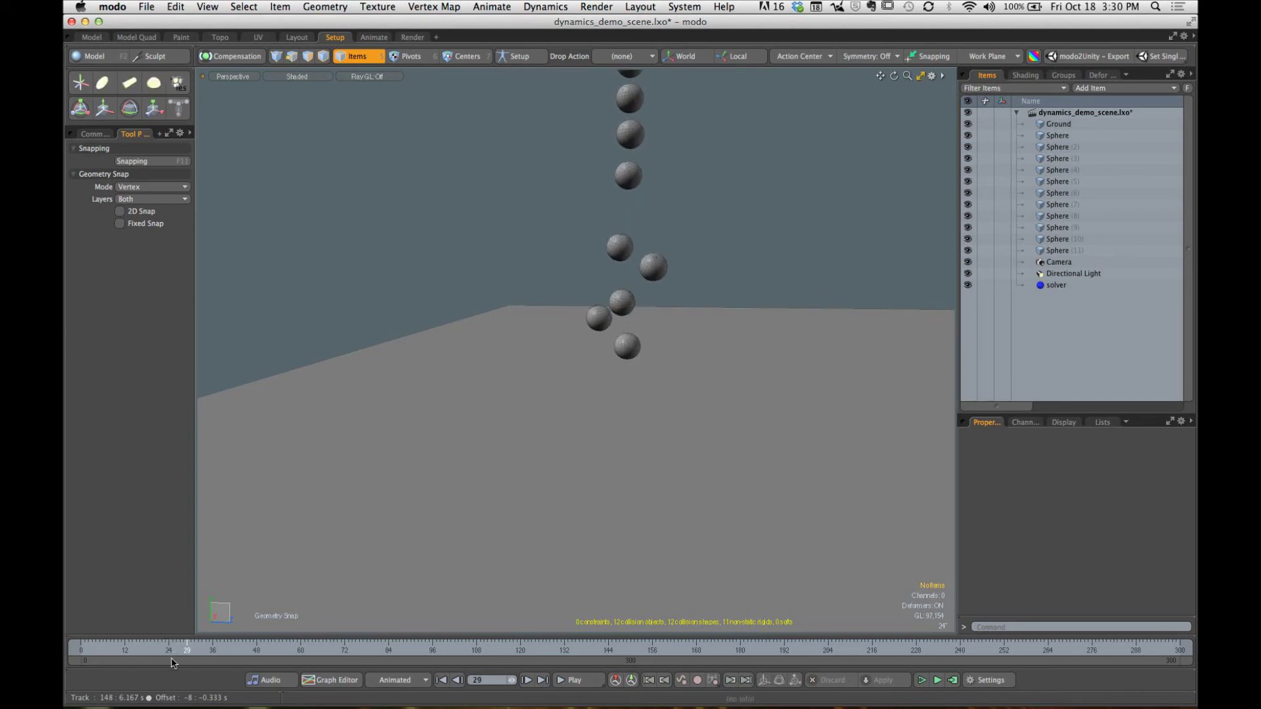
{"action": "key", "text": "ctrl+Right"}
{"action": "key", "text": "ctrl+Right"}
{"action": "key", "text": "ctrl+Right"}
{"action": "key", "text": "ctrl+Right"}
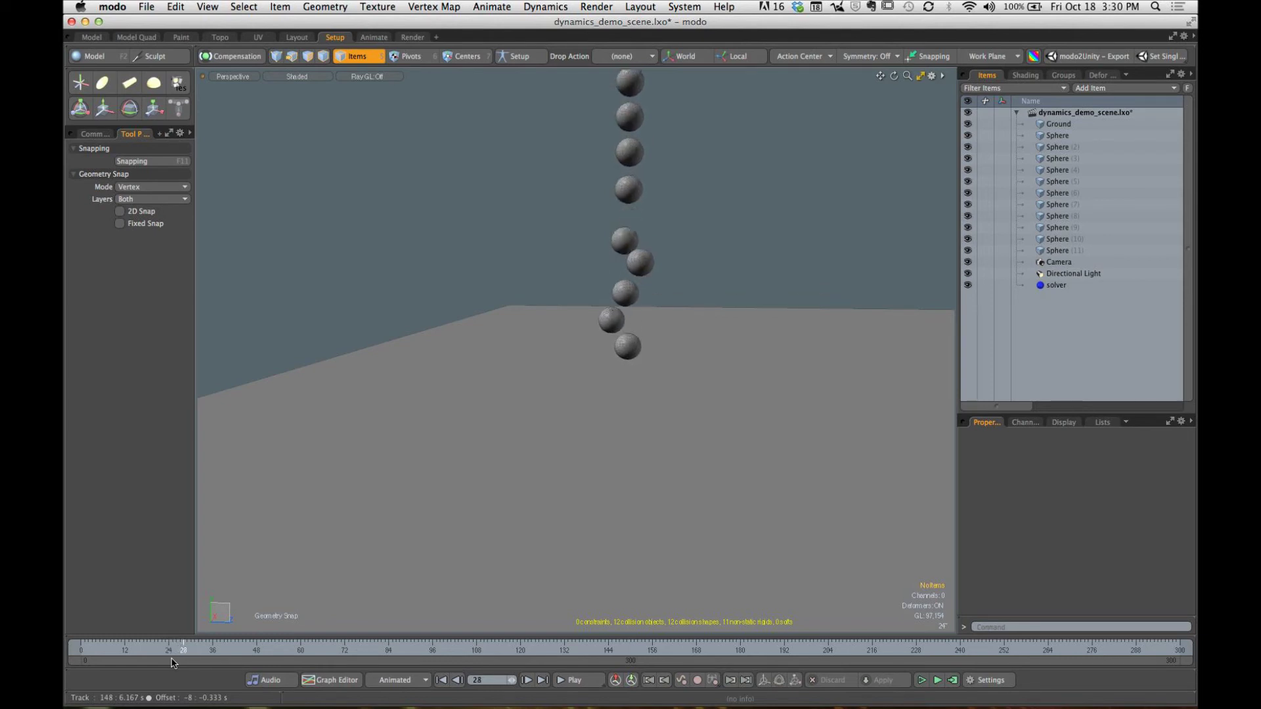
{"action": "key", "text": "ctrl+Left"}
{"action": "key", "text": "ctrl+Left"}
{"action": "key", "text": "ctrl+Left"}
{"action": "key", "text": "ctrl+Left"}
{"action": "key", "text": "ctrl+Left"}
{"action": "key", "text": "ctrl+Left"}
{"action": "key", "text": "ctrl+Left"}
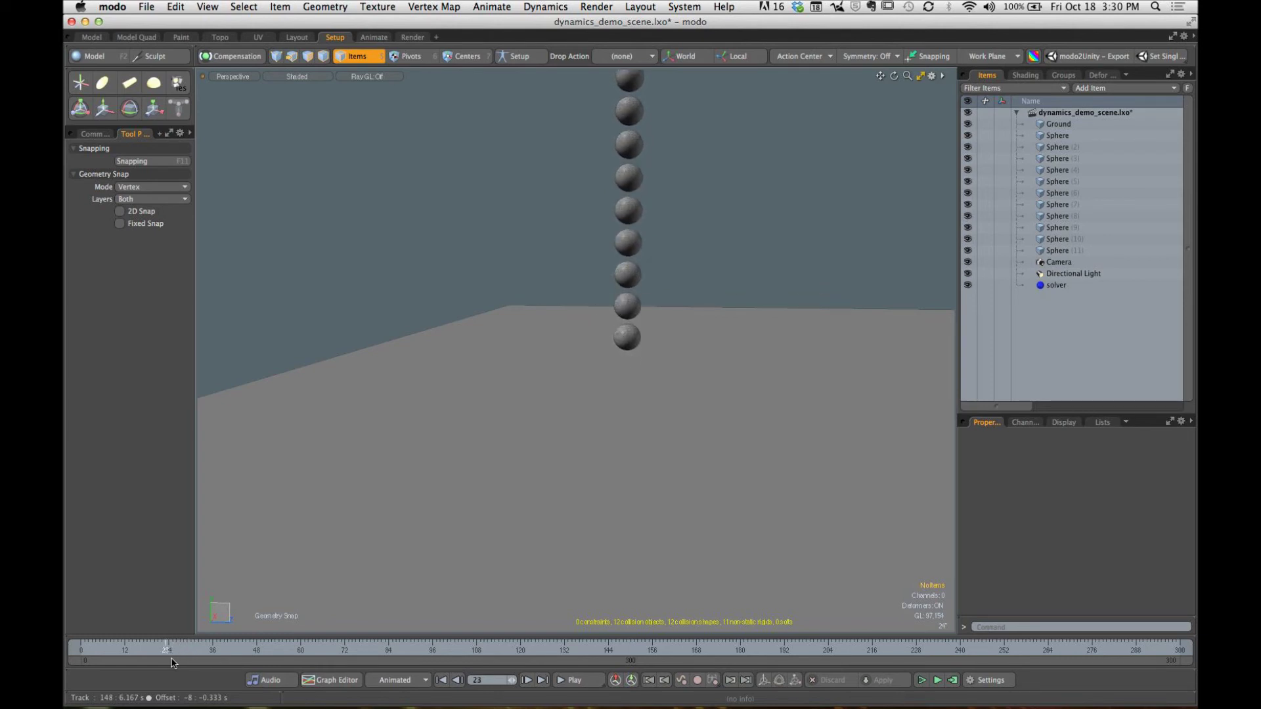
Step: Select all eleven spheres, enlarge the properties area and set their dynamic mass to 50 lbs
{"action": "left_click_drag", "start_coordinate": [621, 337], "coordinate": [608, 148], "text": "alt"}
{"action": "right_click_drag", "start_coordinate": [565, 83], "coordinate": [695, 330]}
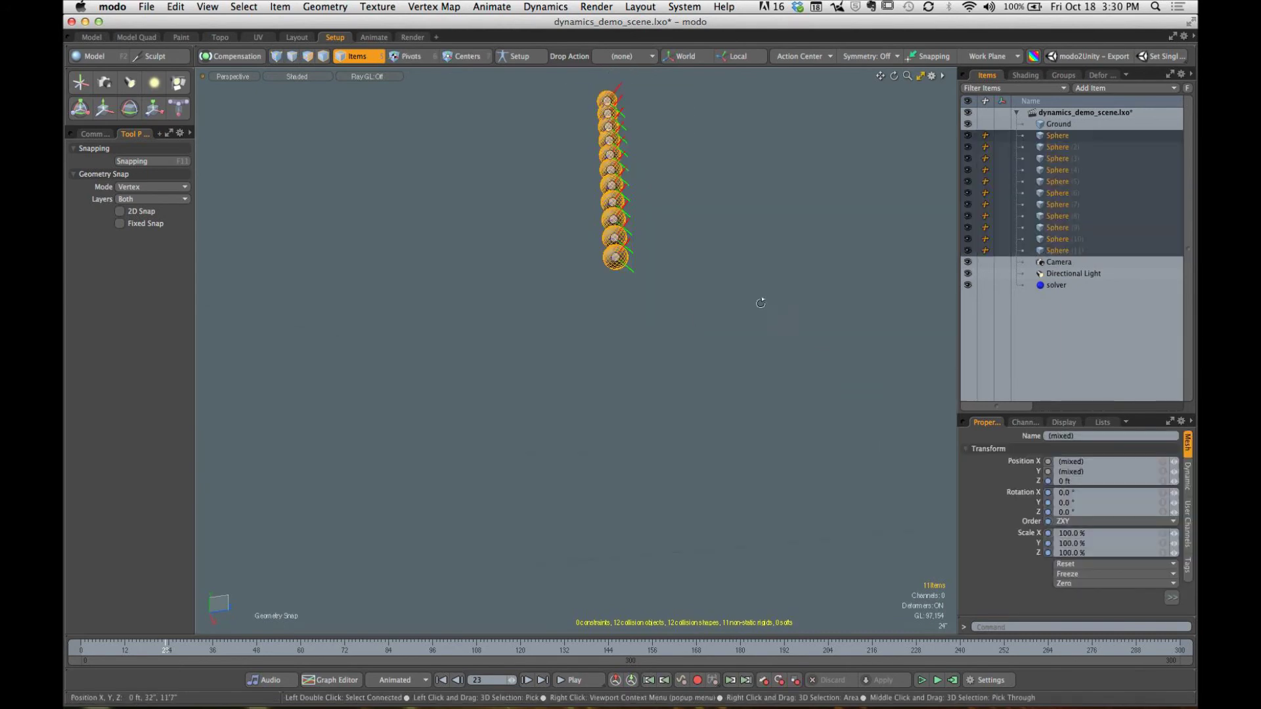
{"action": "left_click_drag", "start_coordinate": [1128, 418], "coordinate": [1131, 164]}
{"action": "left_click", "coordinate": [1188, 242]}
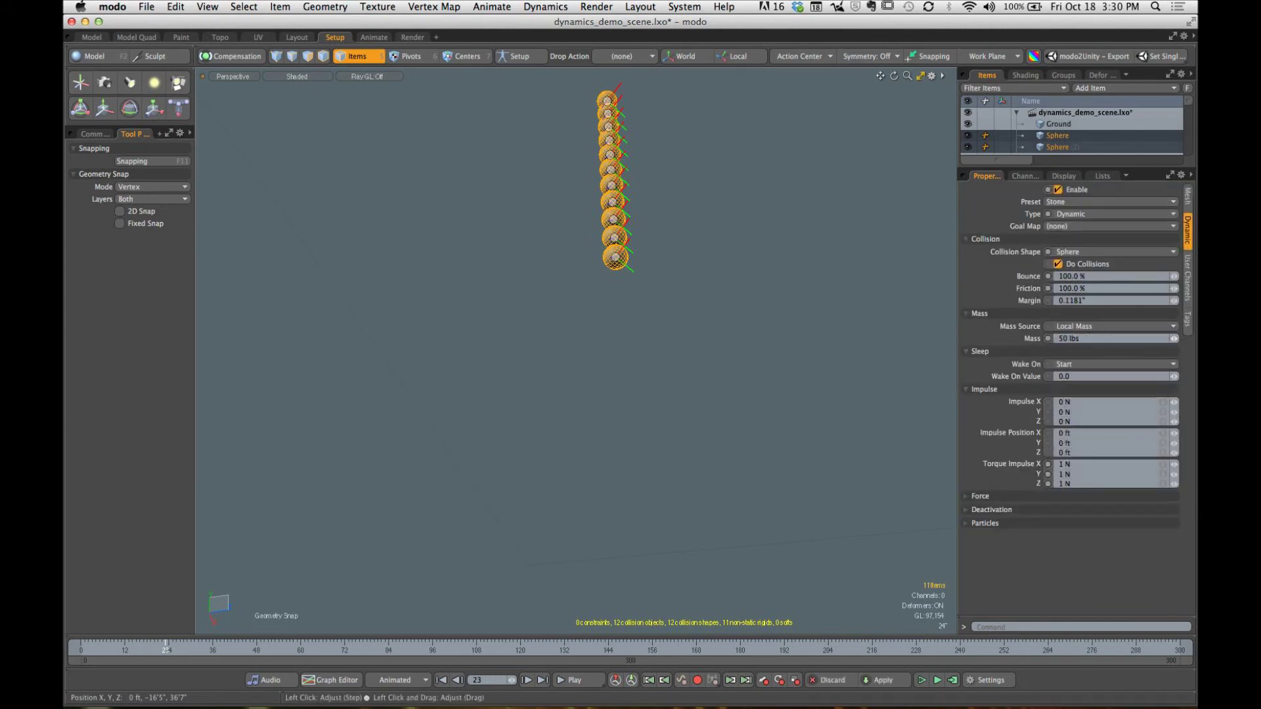
Step: Recompute the simulation from 0 to 300 with the heavier spheres, and play it to about frame 65
{"action": "left_click", "coordinate": [958, 683]}
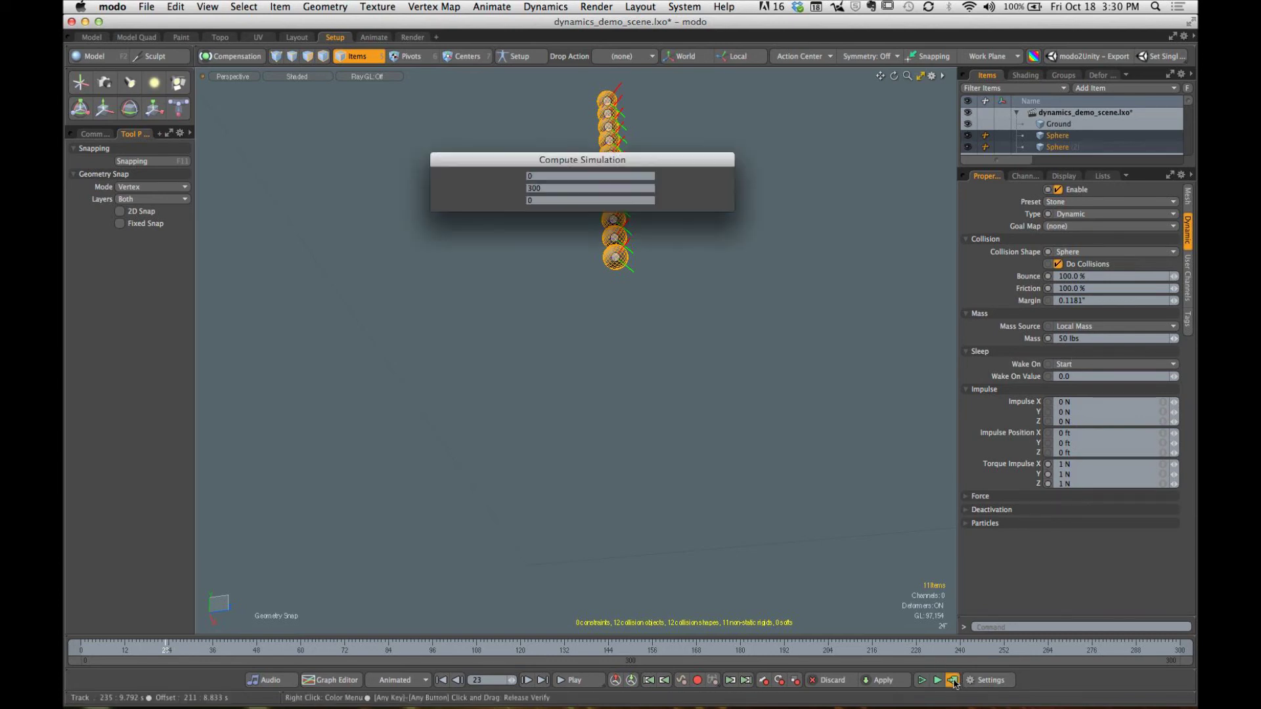
{"action": "left_click", "coordinate": [687, 177]}
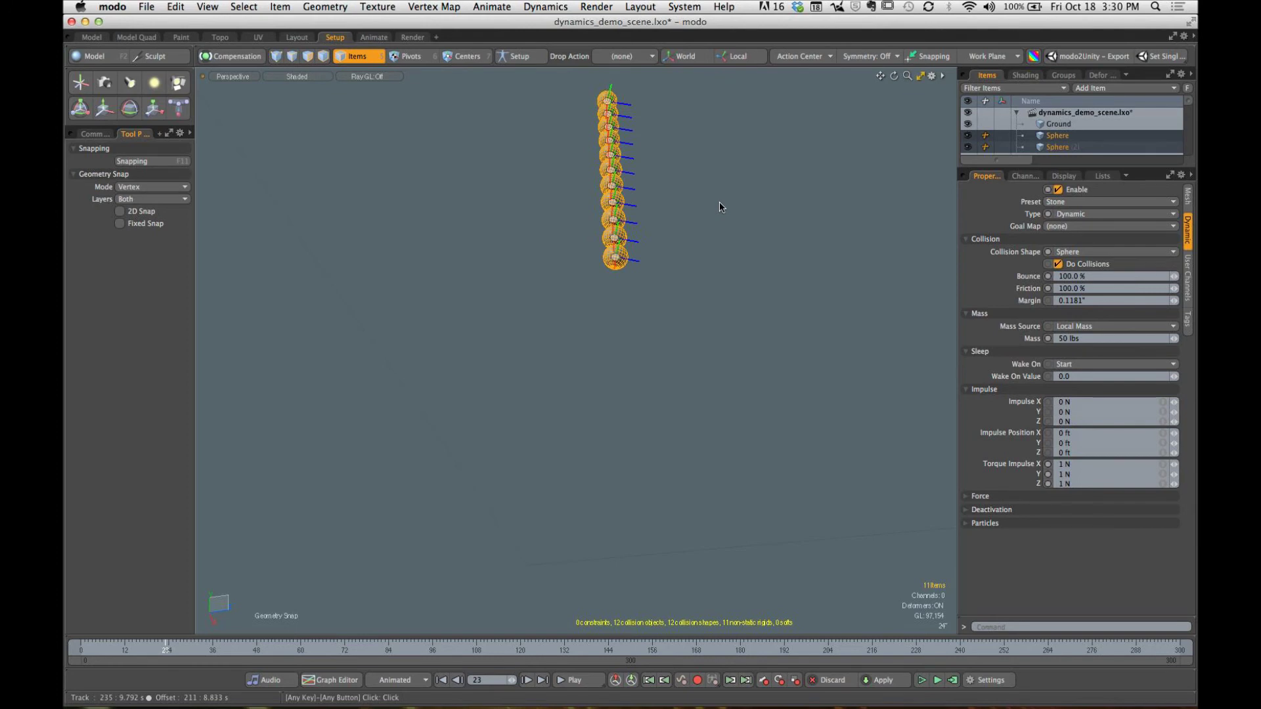
{"action": "left_click_drag", "start_coordinate": [715, 208], "coordinate": [692, 314], "text": "alt"}
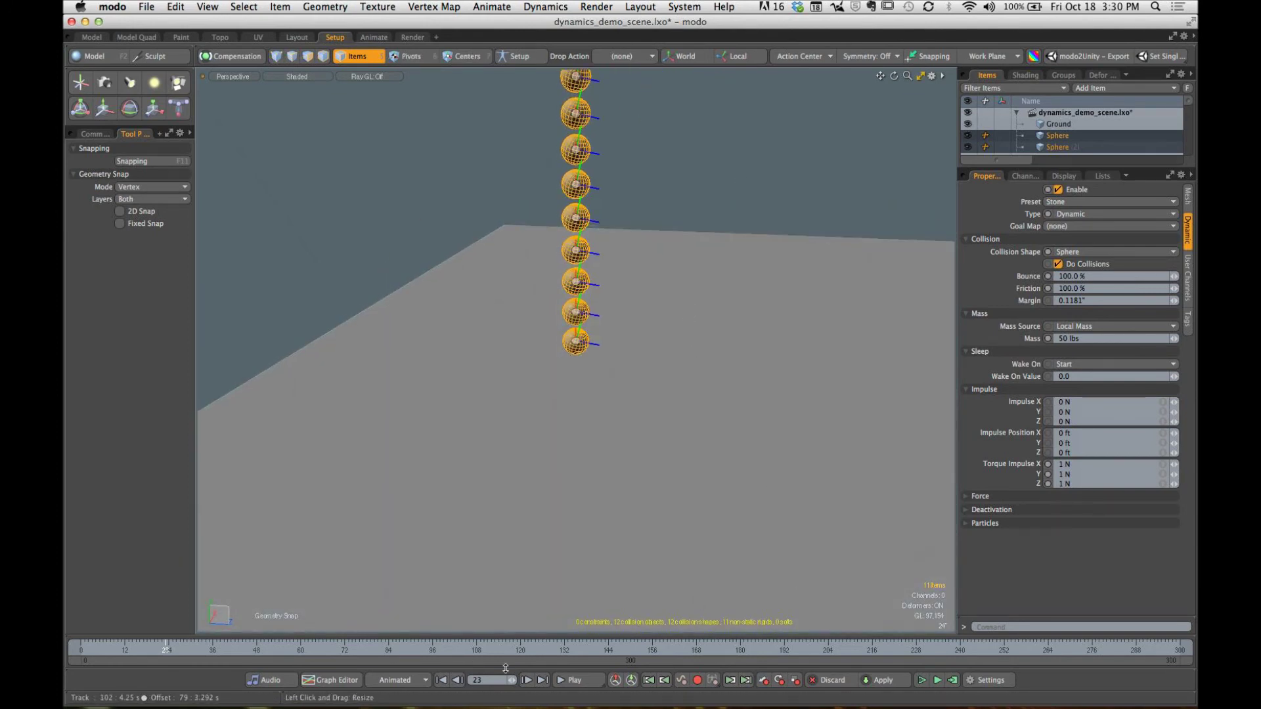
{"action": "left_click", "coordinate": [570, 681]}
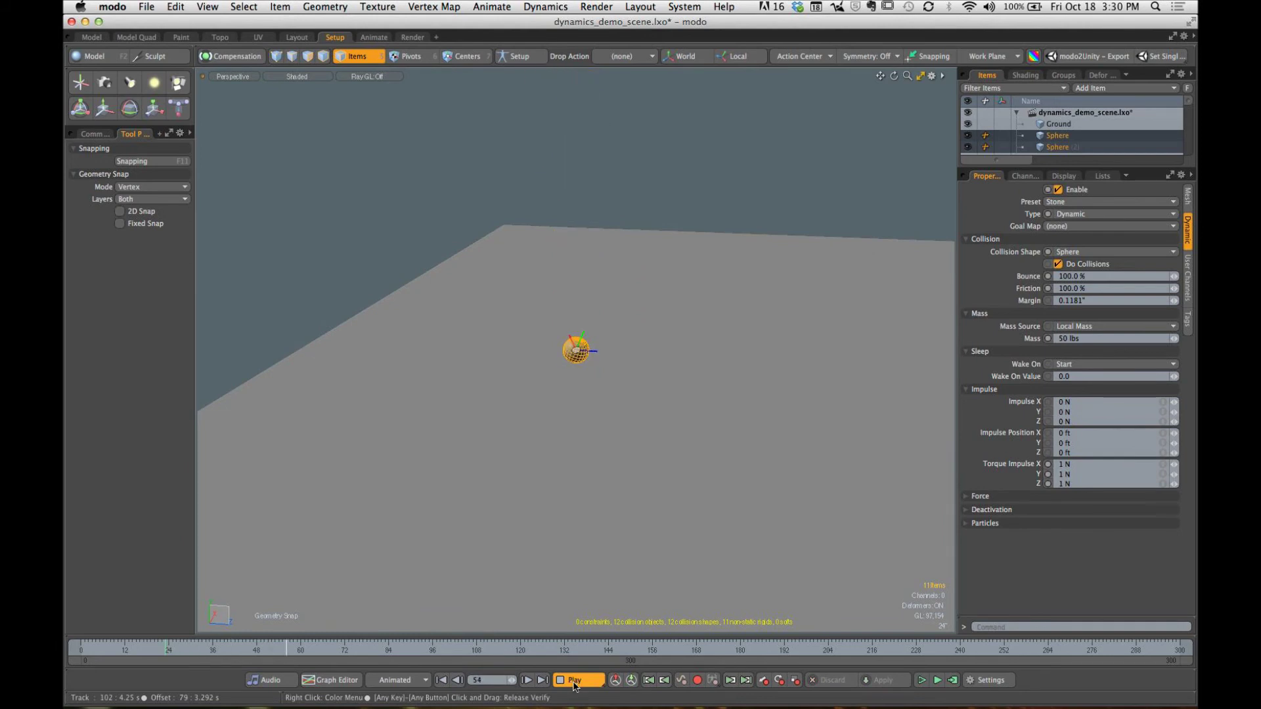
{"action": "left_click", "coordinate": [573, 684]}
Step: Set the mass of all the selected spheres to 1 lbs and recompute the simulation from 0 to 300
{"action": "mouse_move", "coordinate": [655, 349]}
{"action": "left_mouse_down", "text": "alt"}
{"action": "mouse_move", "coordinate": [681, 247]}
{"action": "mouse_move", "coordinate": [622, 318]}
{"action": "mouse_move", "coordinate": [633, 352]}
{"action": "mouse_move", "coordinate": [664, 336]}
{"action": "mouse_move", "coordinate": [664, 355]}
{"action": "left_mouse_up", "text": "alt"}
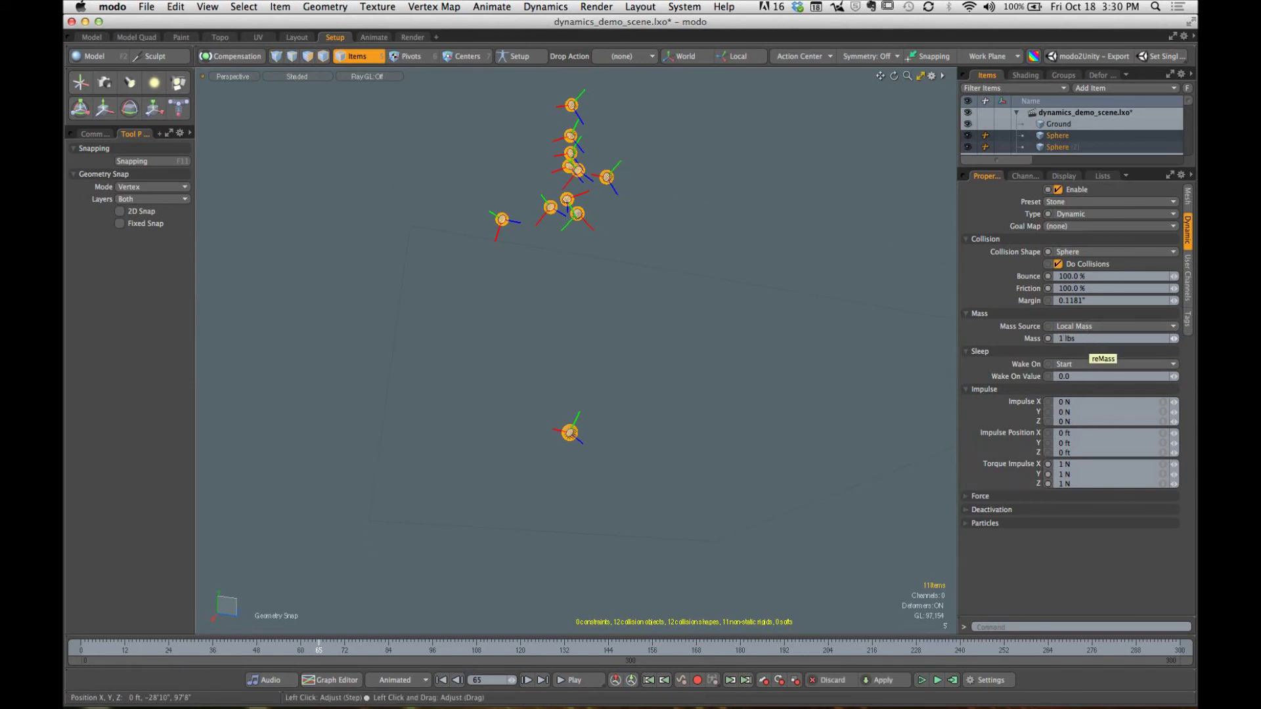
{"action": "left_click", "coordinate": [952, 680]}
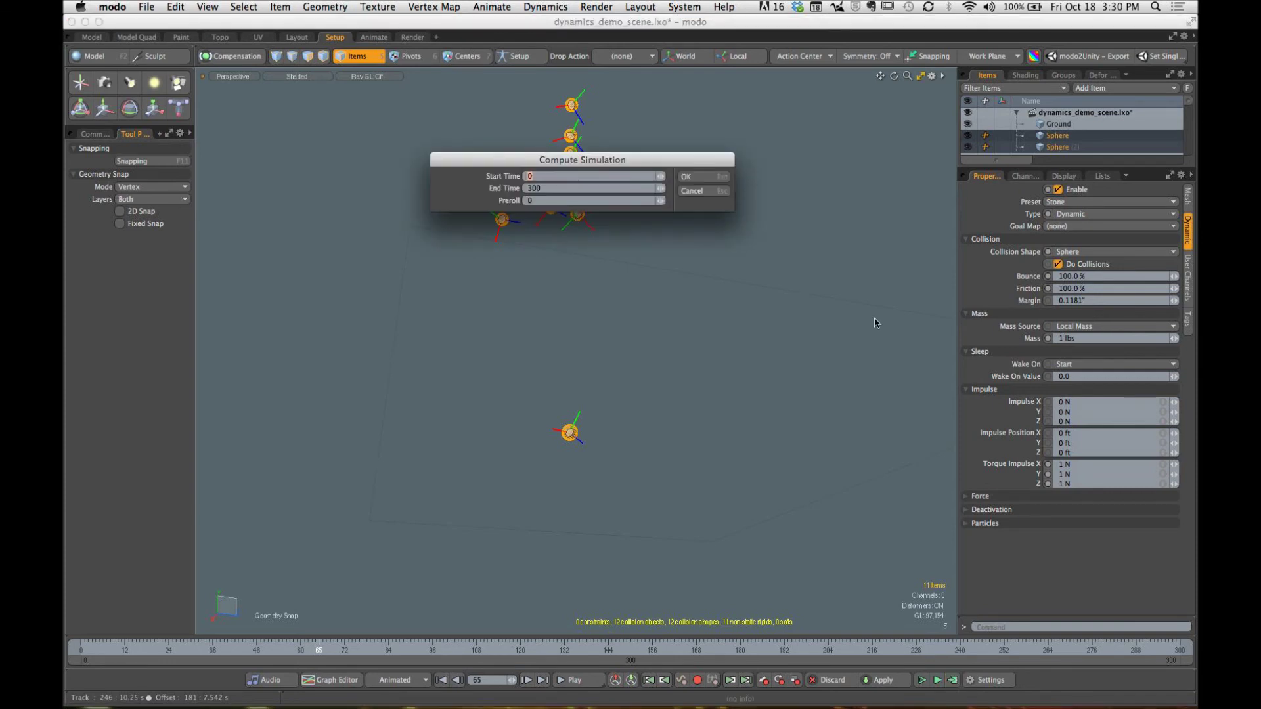
{"action": "left_click", "coordinate": [687, 177]}
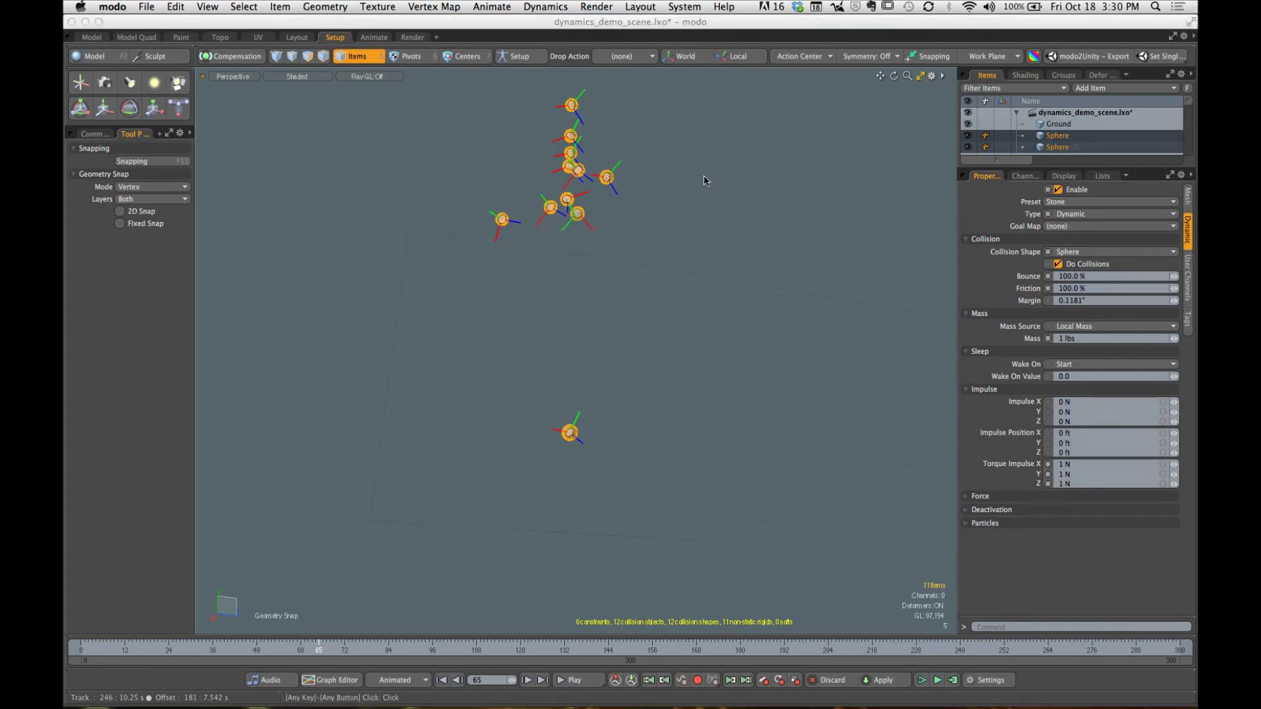
Step: Scrub the new simulation to about frame 108 with the whole ground in view, deselect the spheres, and return to frame 0
{"action": "left_click_drag", "start_coordinate": [753, 238], "coordinate": [676, 314], "text": "alt"}
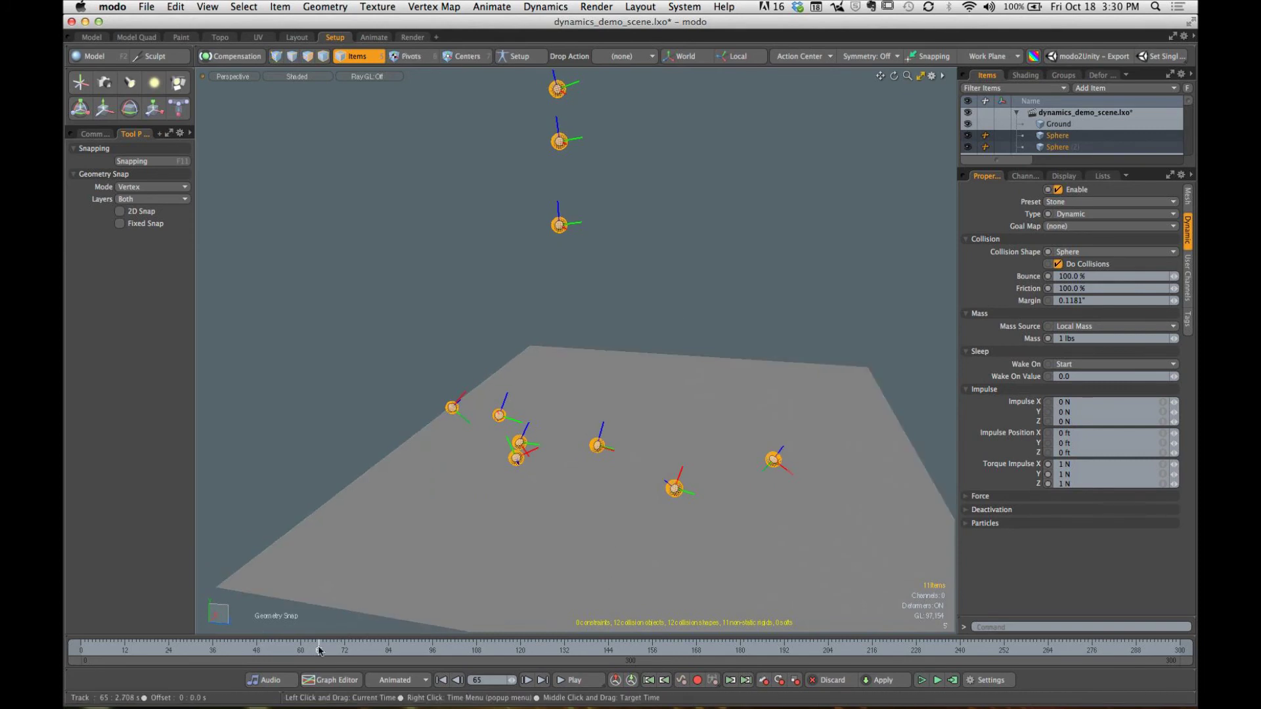
{"action": "mouse_move", "coordinate": [319, 651]}
{"action": "left_mouse_down"}
{"action": "mouse_move", "coordinate": [82, 650]}
{"action": "mouse_move", "coordinate": [316, 650]}
{"action": "left_mouse_up"}
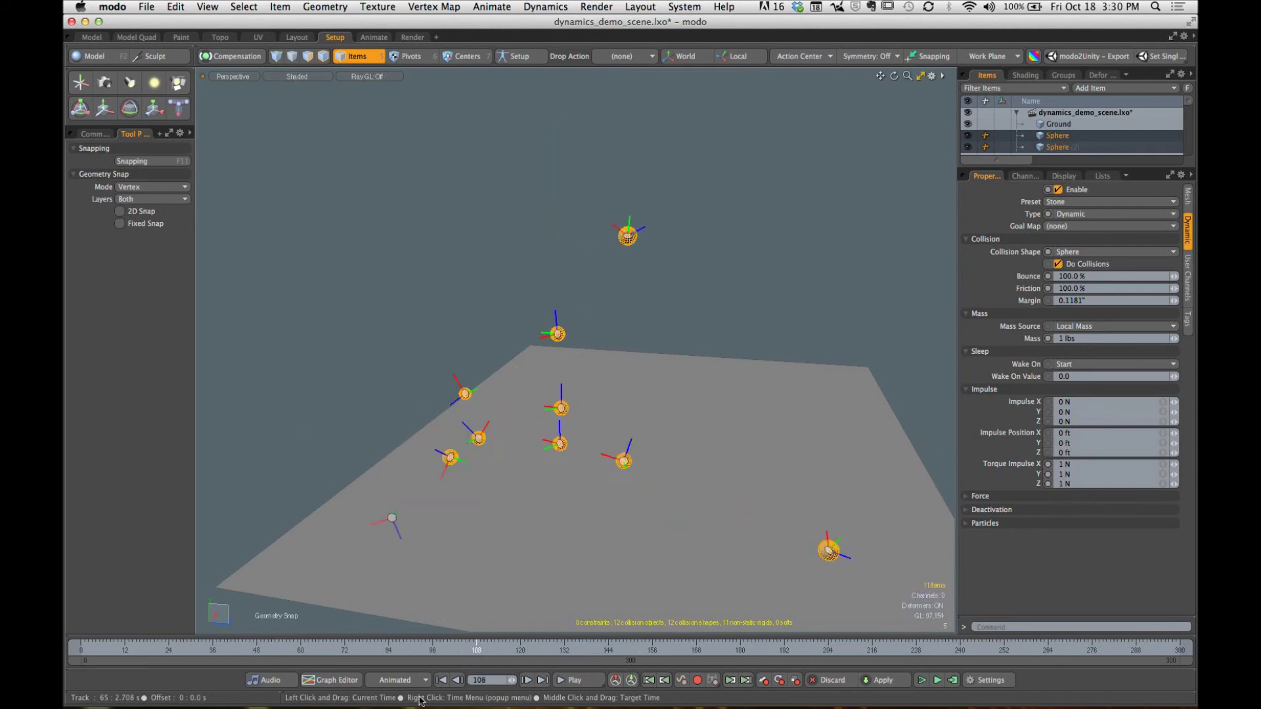
{"action": "left_click", "coordinate": [441, 680]}
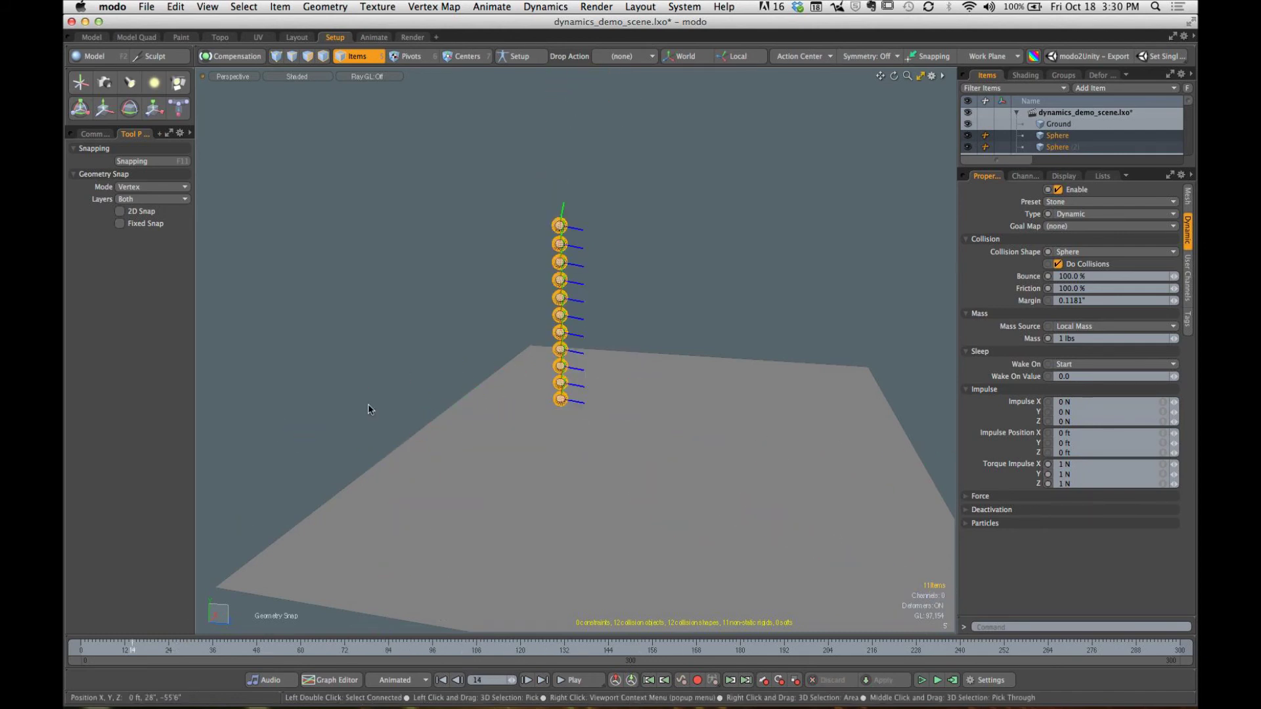
{"action": "left_click", "coordinate": [368, 411]}
{"action": "left_click", "coordinate": [137, 652]}
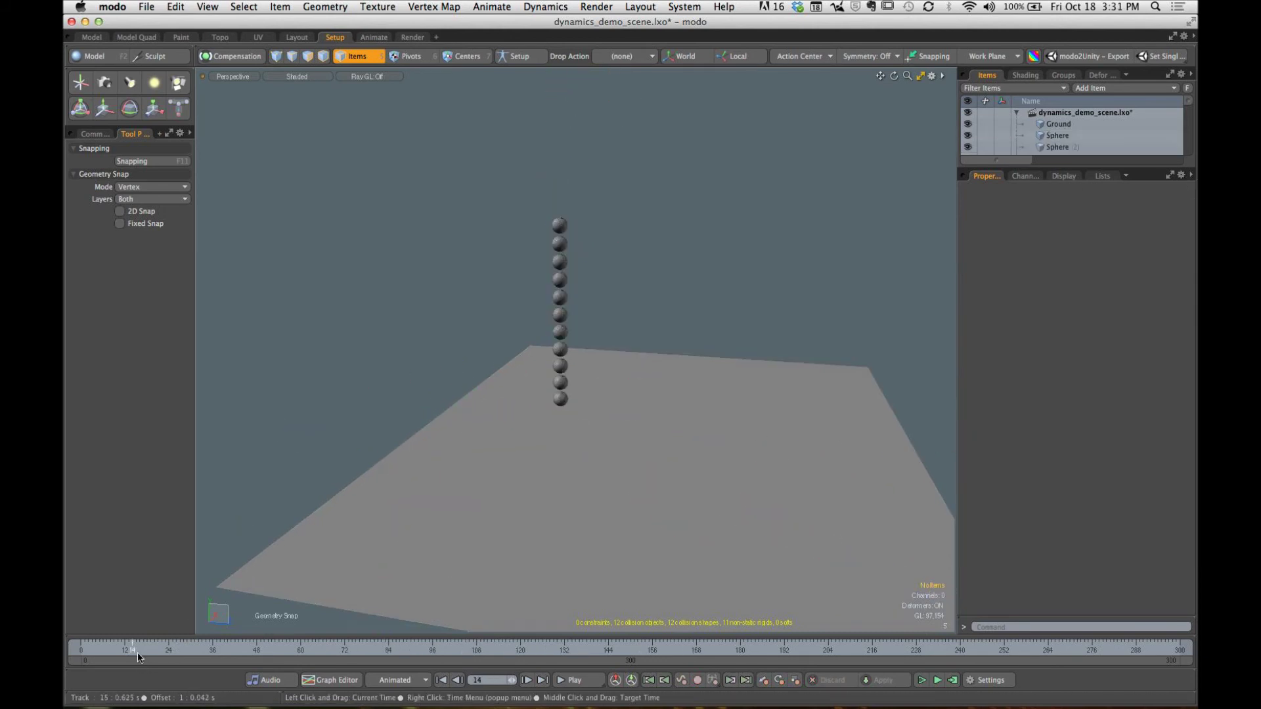
{"action": "left_click_drag", "start_coordinate": [129, 652], "coordinate": [81, 652]}
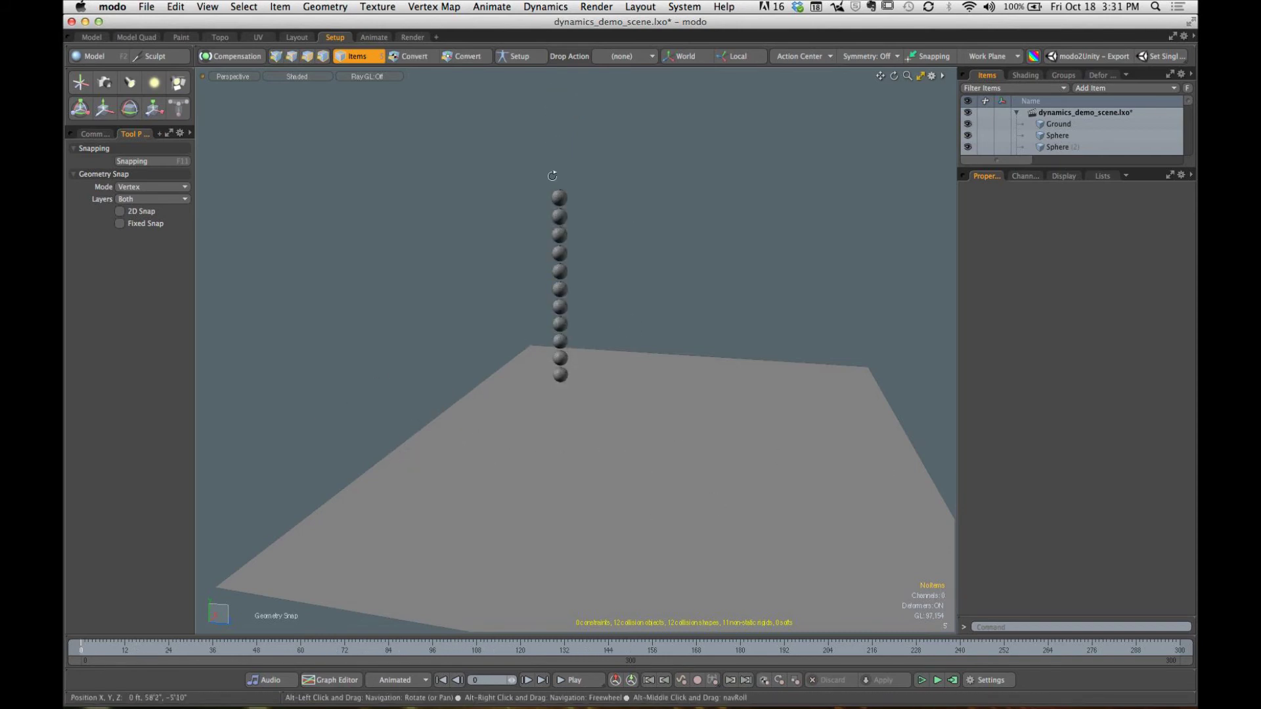
Step: Move the upper six spheres of the column sideways along Z by about one sphere width, and clear the selection
{"action": "left_click_drag", "start_coordinate": [518, 160], "coordinate": [623, 327]}
{"action": "key", "text": "w"}
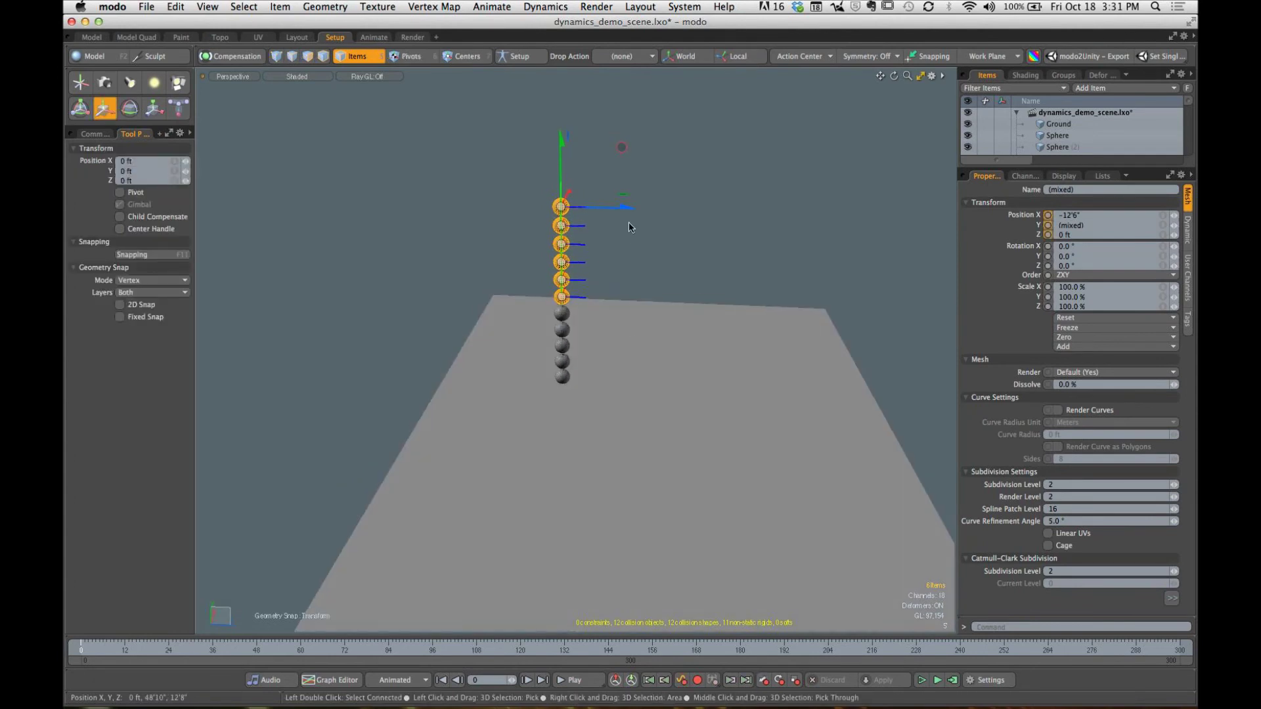
{"action": "left_click_drag", "start_coordinate": [629, 209], "coordinate": [647, 209]}
{"action": "key", "text": "space"}
{"action": "left_click", "coordinate": [672, 264]}
{"action": "left_click_drag", "start_coordinate": [673, 266], "coordinate": [661, 254], "text": "alt"}
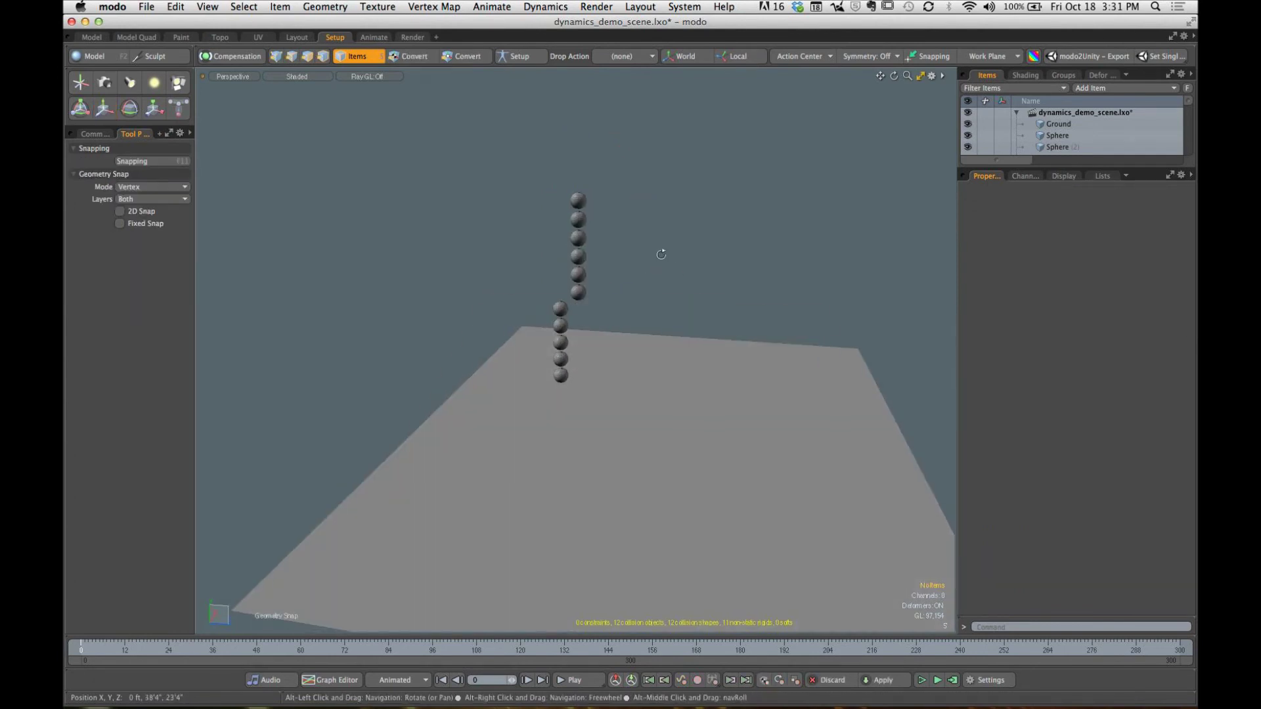
Step: Recompute the simulation from 0 to 300 with the offset sphere column, and play it to about frame 75
{"action": "left_click", "coordinate": [953, 681]}
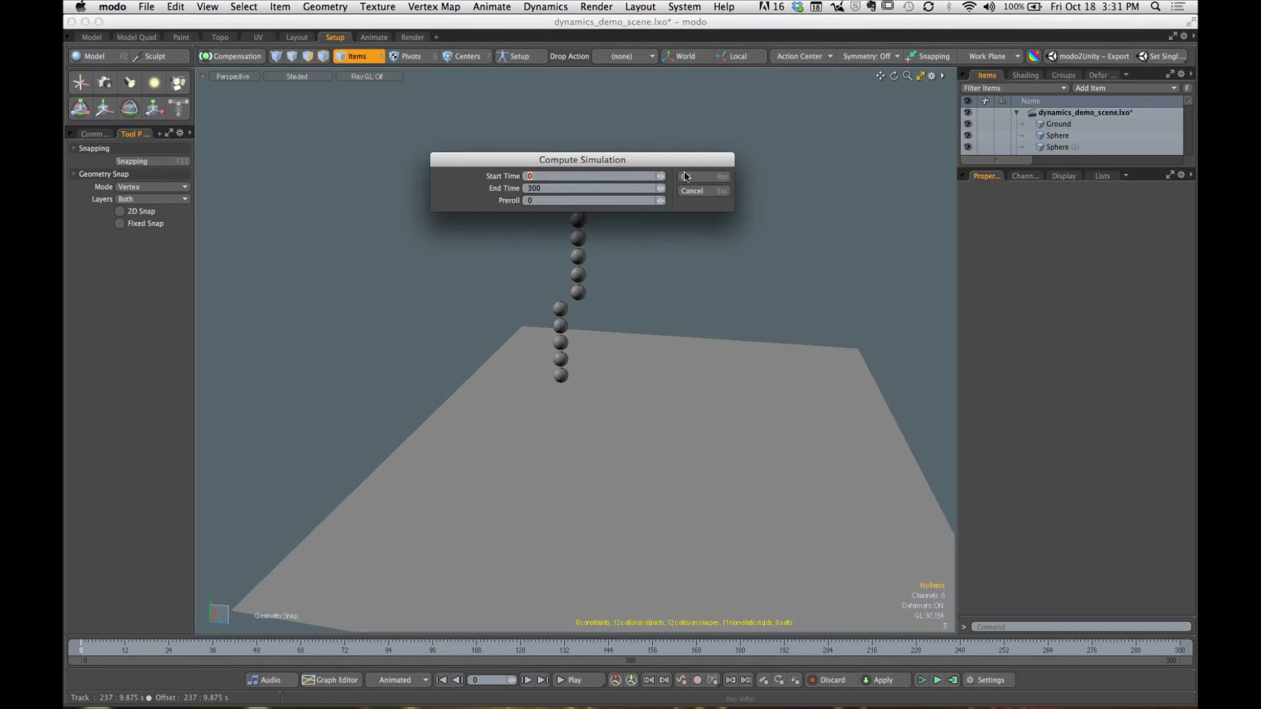
{"action": "left_click", "coordinate": [695, 179]}
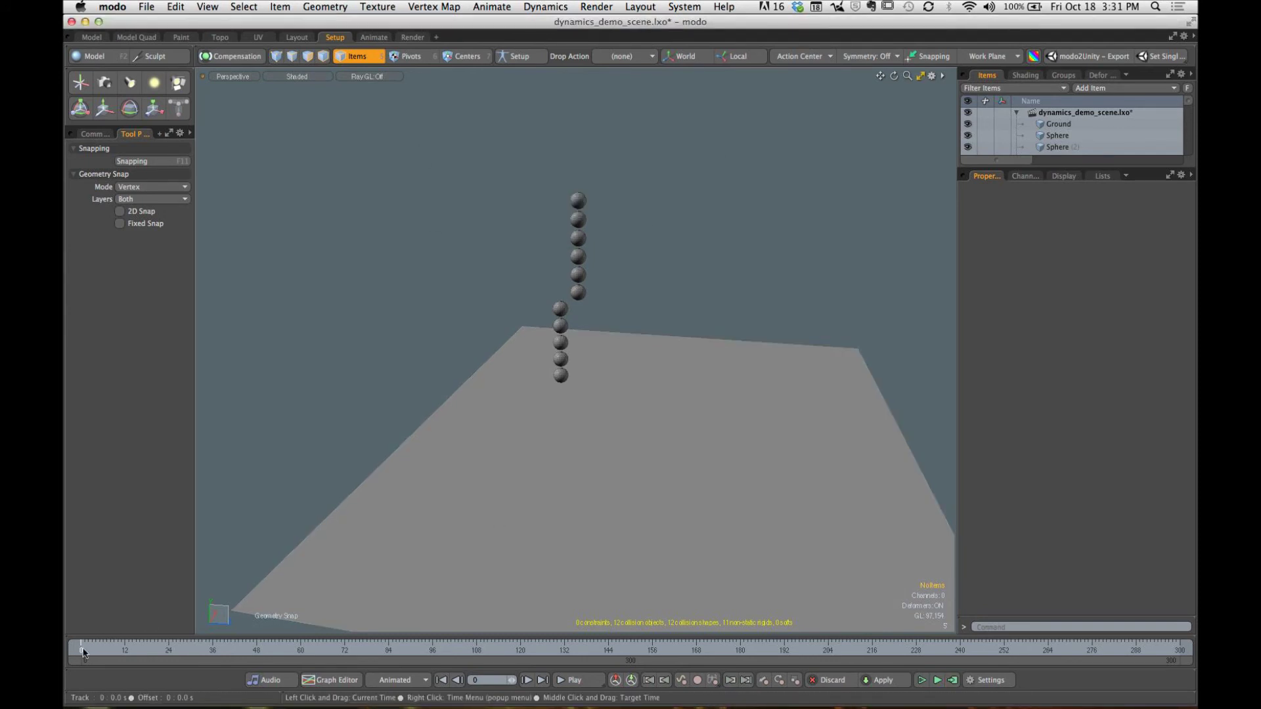
{"action": "mouse_move", "coordinate": [83, 653]}
{"action": "left_mouse_down"}
{"action": "mouse_move", "coordinate": [316, 650]}
{"action": "mouse_move", "coordinate": [103, 651]}
{"action": "left_mouse_up"}
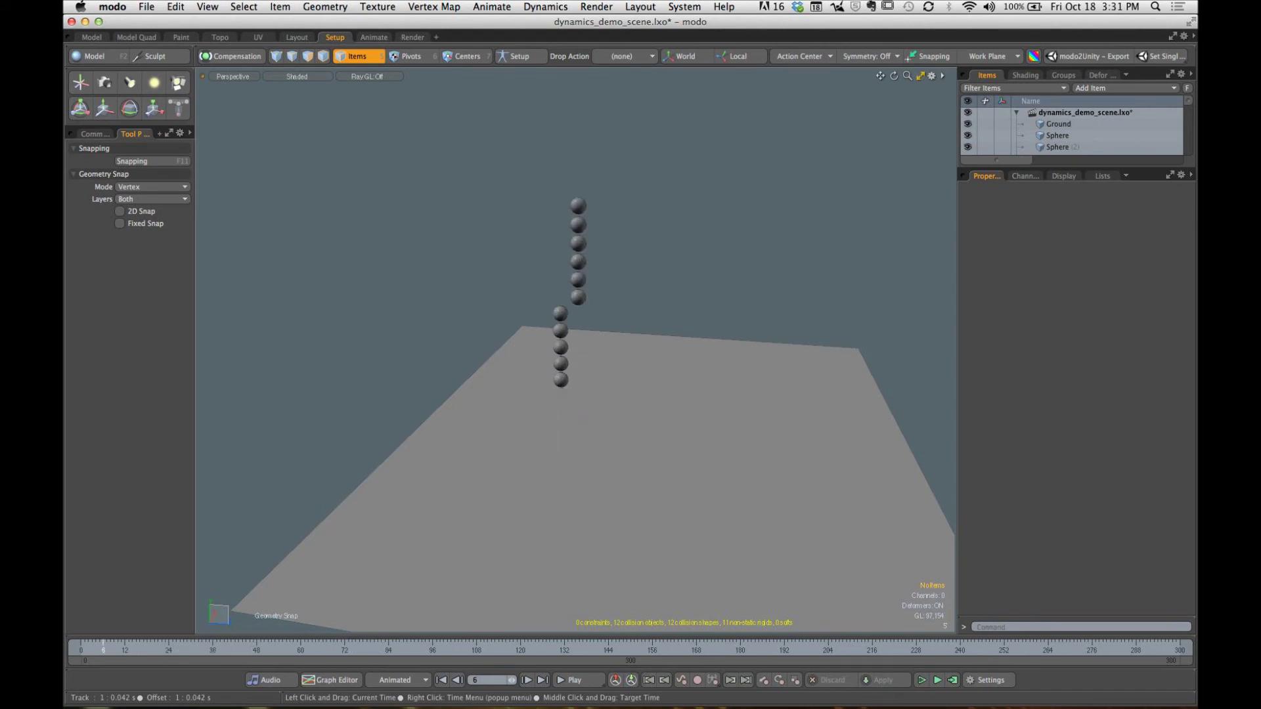
{"action": "left_click", "coordinate": [589, 681]}
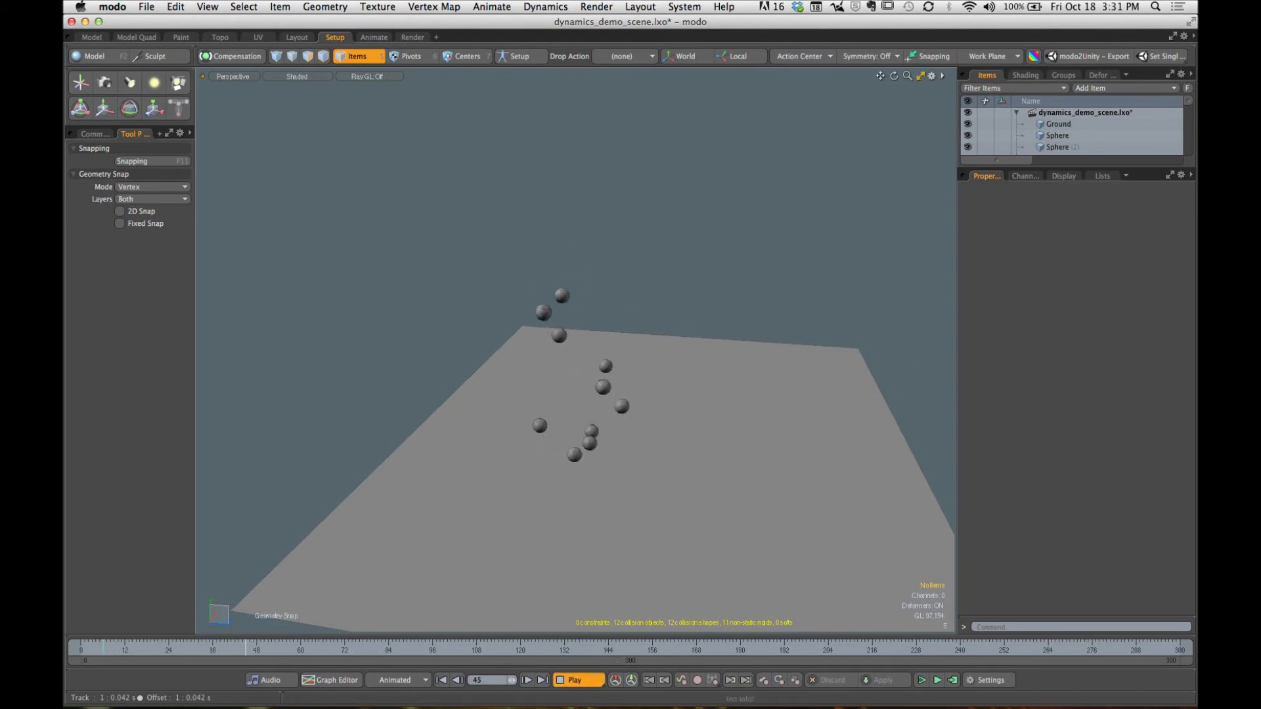
{"action": "left_click", "coordinate": [582, 682]}
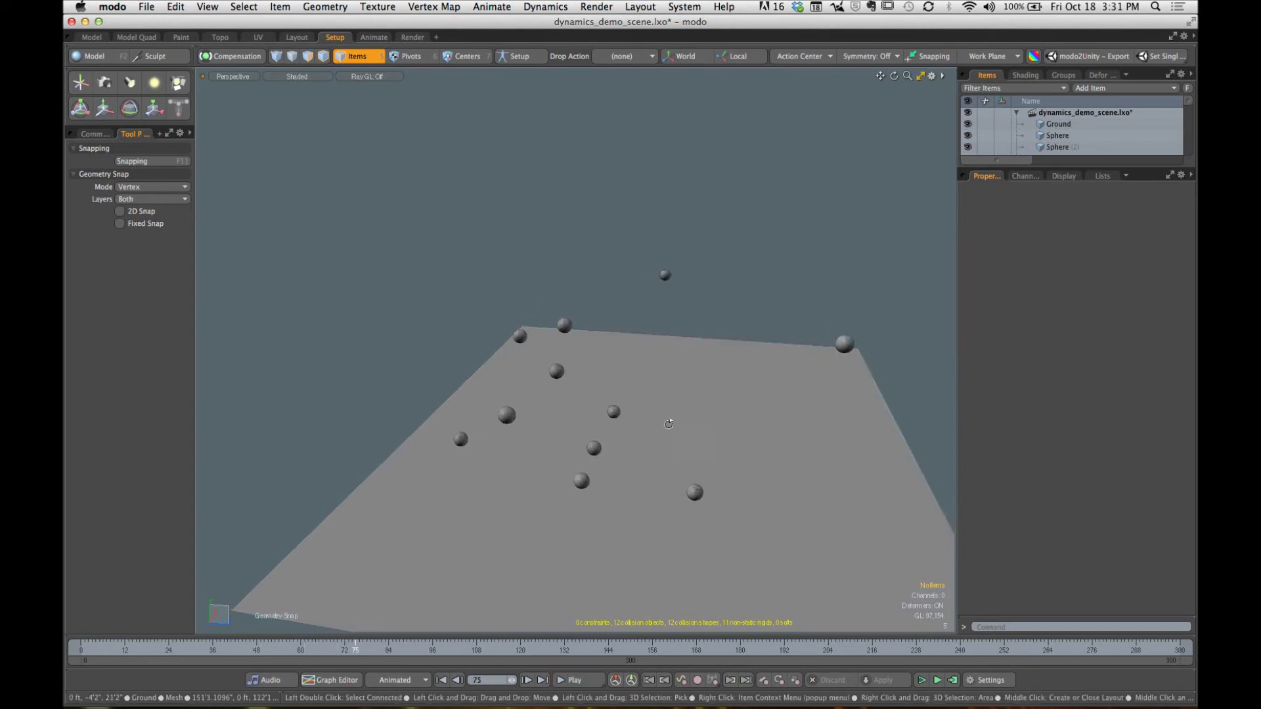
Step: Scrub the simulation back to about frame 50 and examine the scattering spheres from several angles, ending in a high overview of the ground
{"action": "left_click_drag", "start_coordinate": [669, 423], "coordinate": [823, 467], "text": "alt"}
{"action": "left_click_drag", "start_coordinate": [338, 648], "coordinate": [300, 647]}
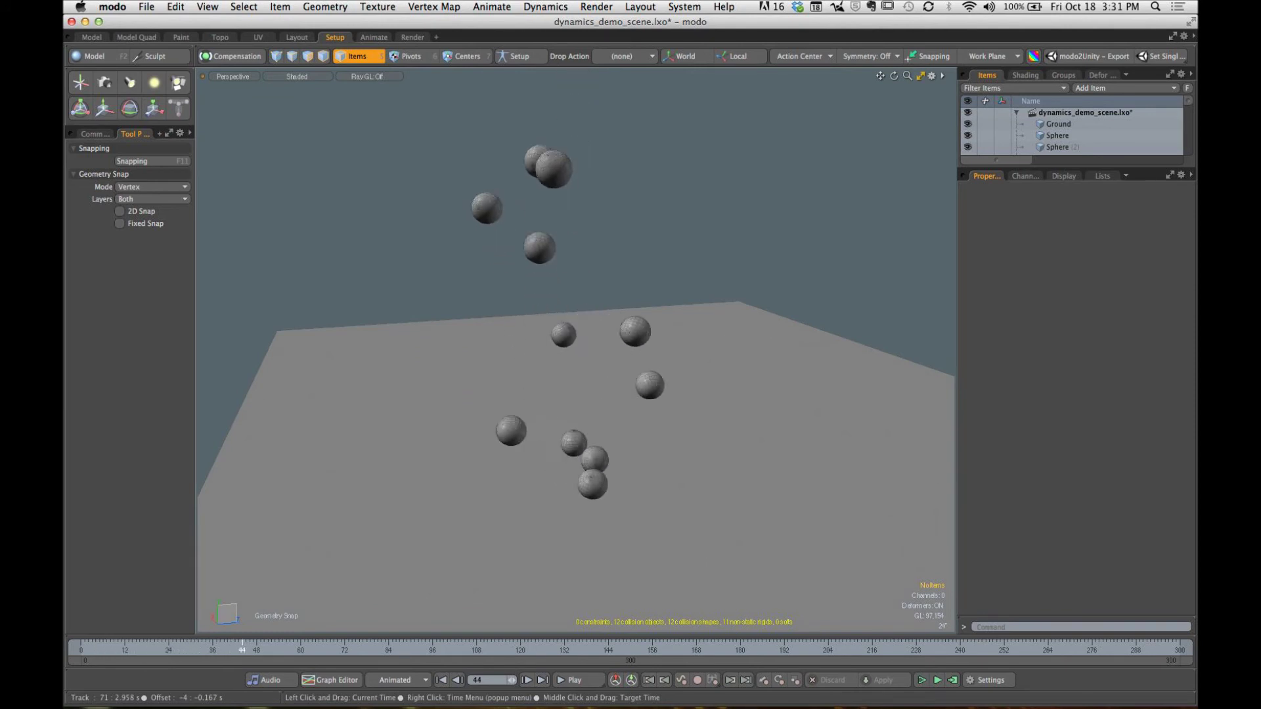
{"action": "left_click_drag", "start_coordinate": [304, 621], "coordinate": [419, 372], "text": "alt"}
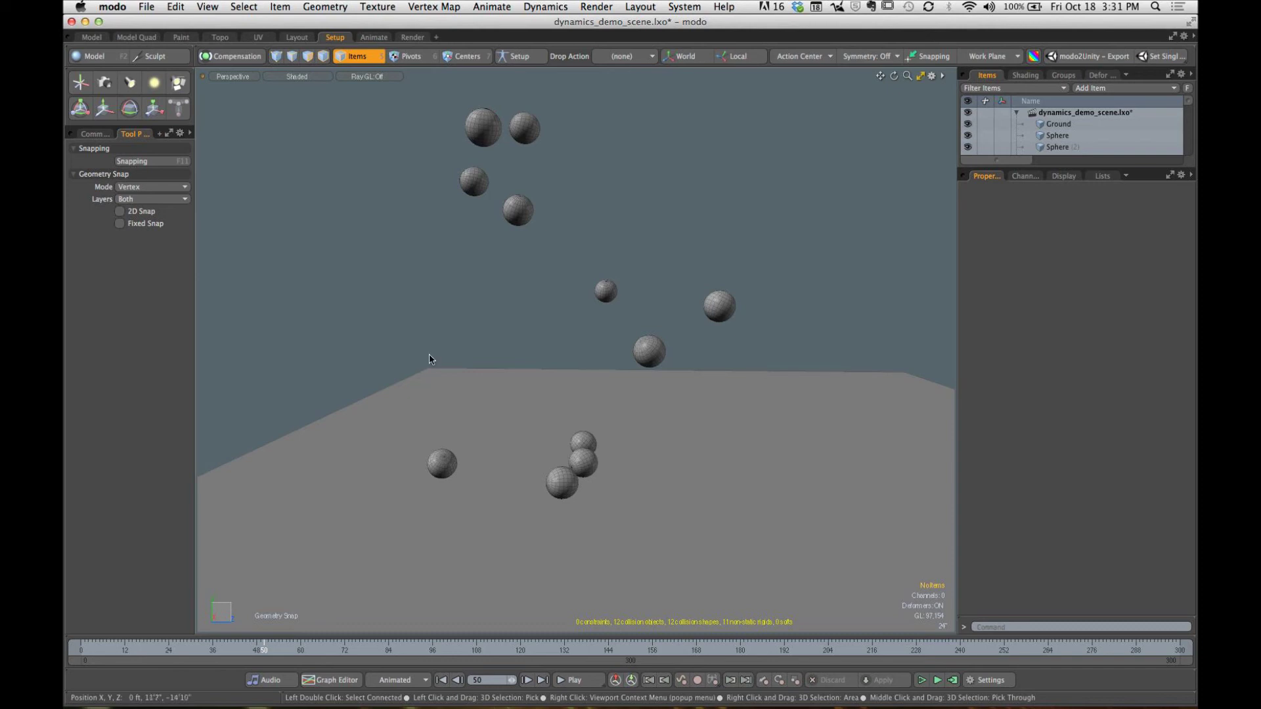
{"action": "left_click_drag", "start_coordinate": [501, 324], "coordinate": [671, 388], "text": "alt"}
{"action": "left_click_drag", "start_coordinate": [671, 387], "coordinate": [571, 423], "text": "ctrl+alt"}
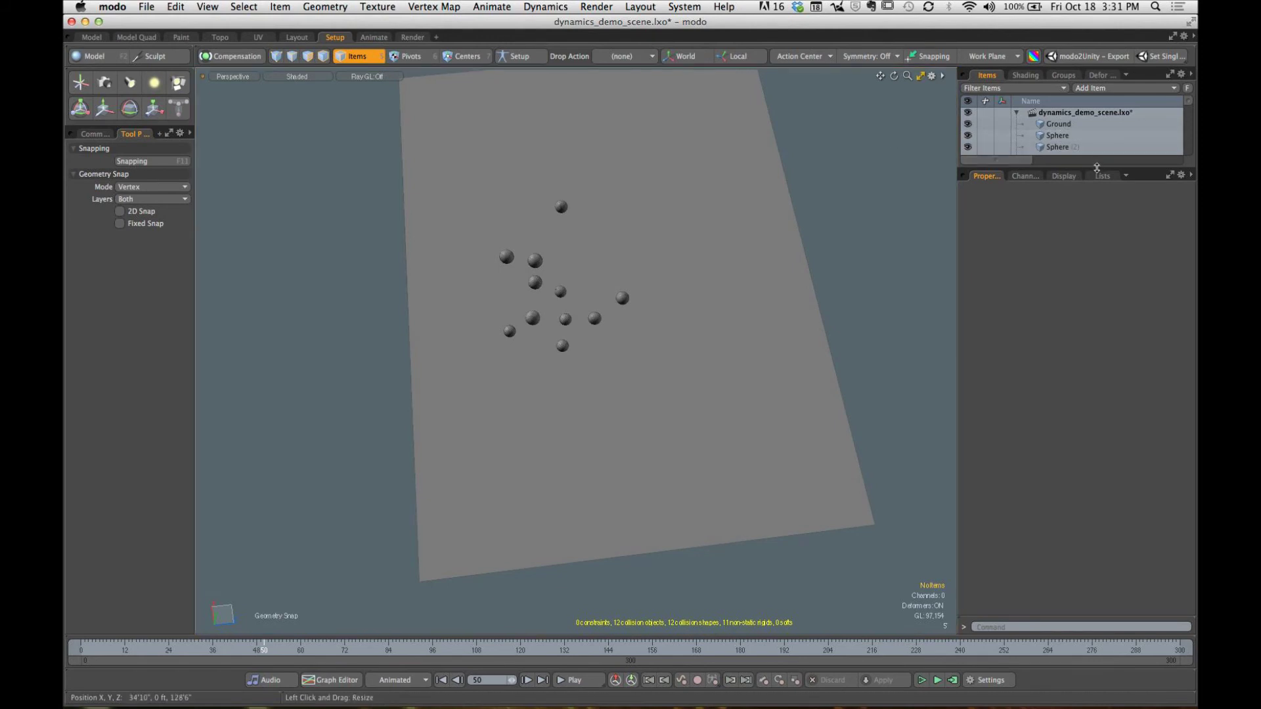
Step: Enlarge the item list and add a new empty mesh item to the scene
{"action": "left_click_drag", "start_coordinate": [1097, 168], "coordinate": [1089, 380]}
{"action": "key", "text": "n"}
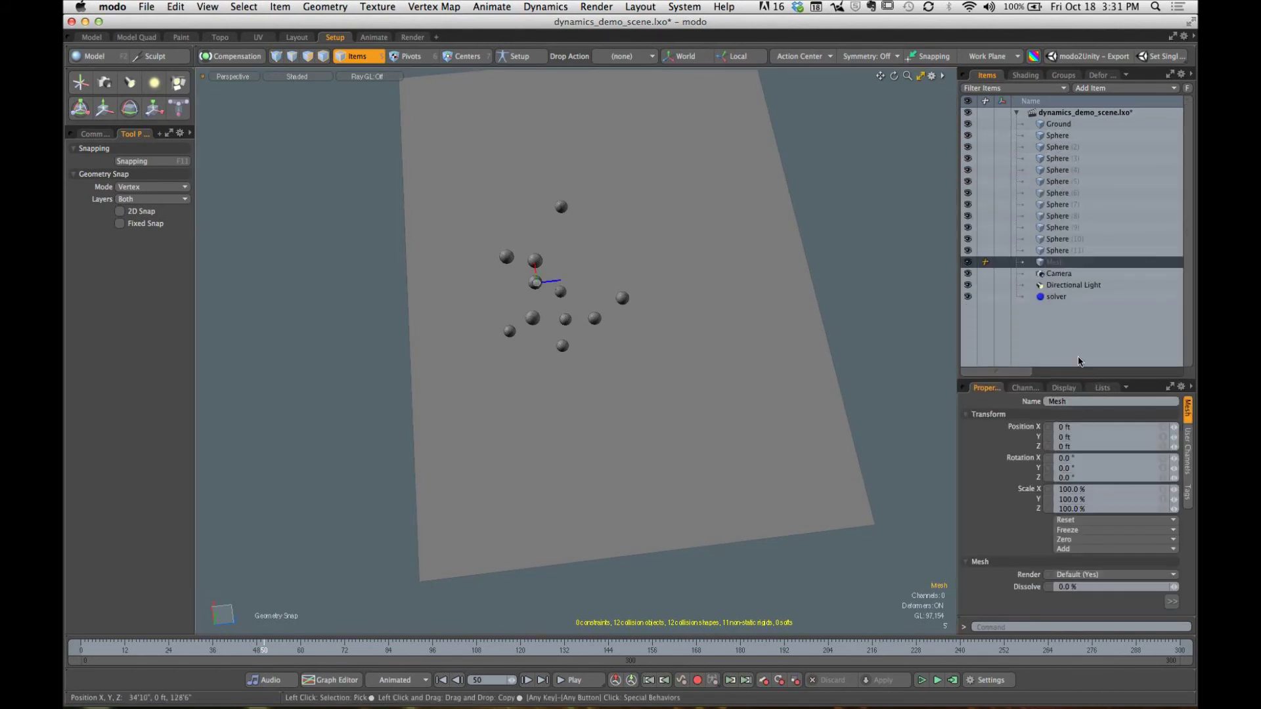
{"action": "left_click_drag", "start_coordinate": [726, 266], "coordinate": [718, 283], "text": "alt"}
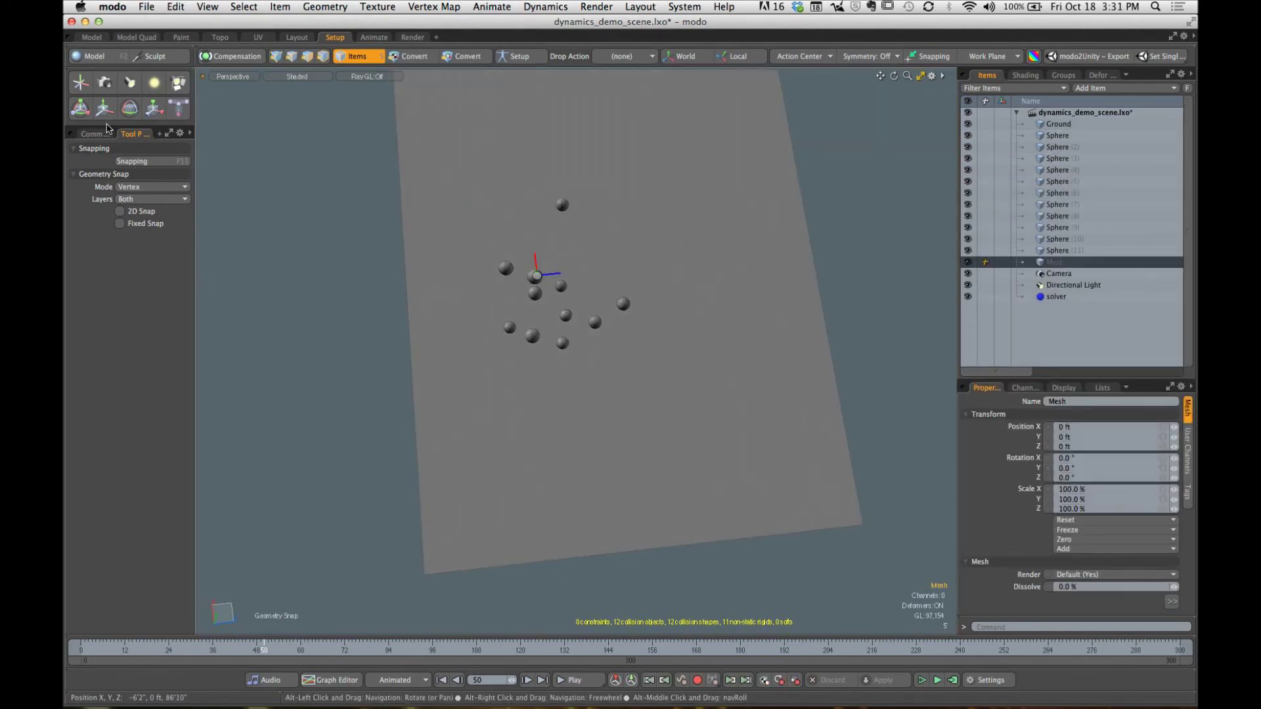
Step: Draw an open five-point curve with the Curve tool on the ground, looping around the spheres
{"action": "left_click", "coordinate": [90, 58]}
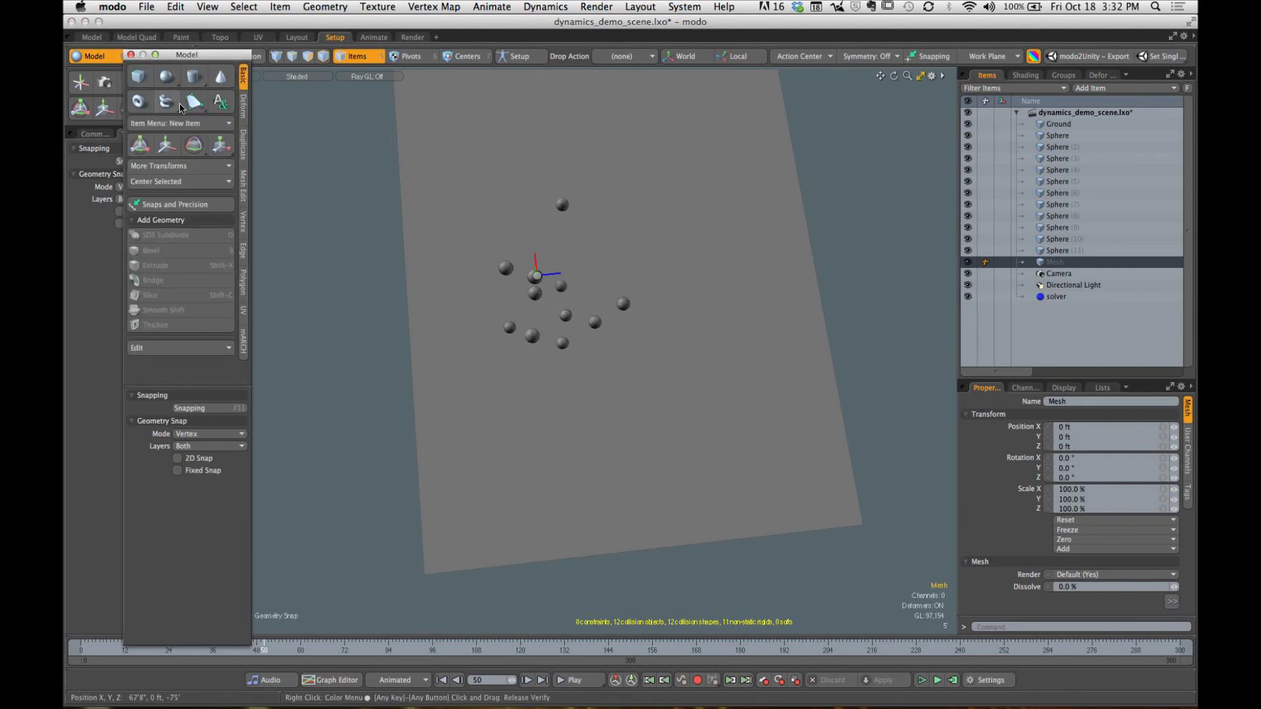
{"action": "left_click", "coordinate": [191, 104]}
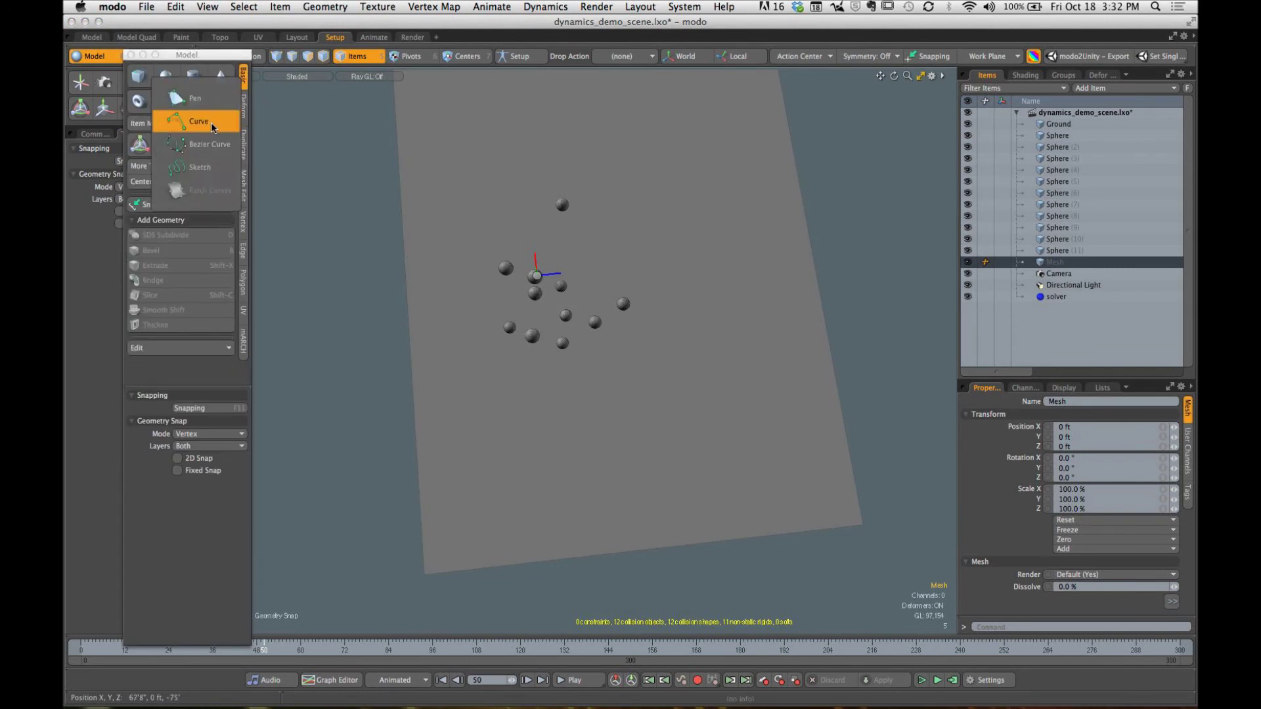
{"action": "left_click", "coordinate": [199, 122]}
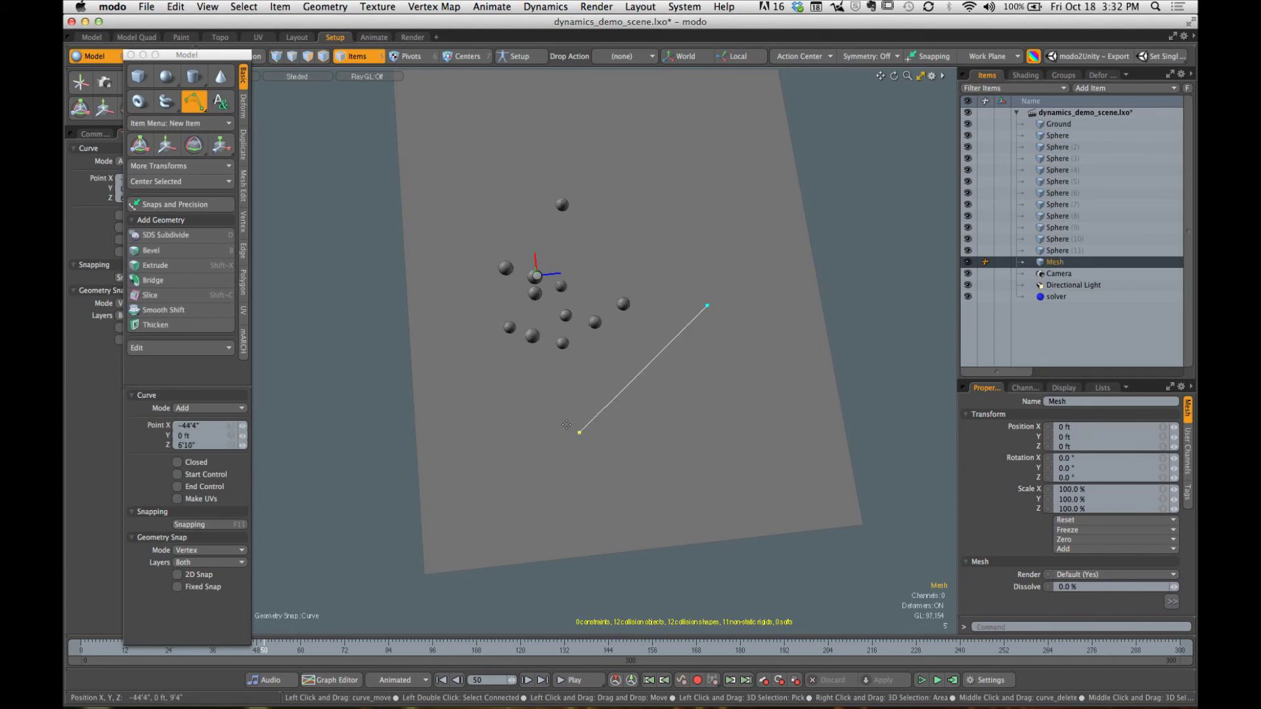
{"action": "left_click", "coordinate": [398, 332]}
{"action": "left_click", "coordinate": [470, 144]}
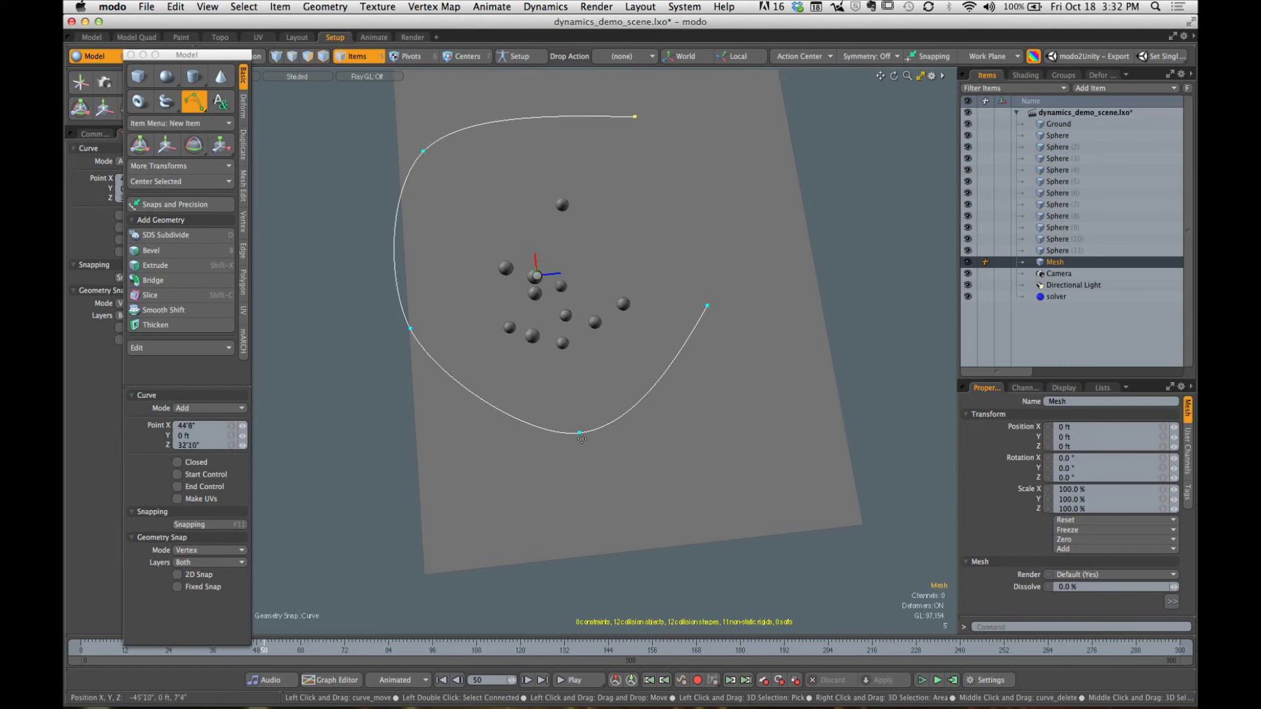
Step: Reshape the curve by shifting its three middle points into a rounder loop around the spheres
{"action": "left_click_drag", "start_coordinate": [581, 437], "coordinate": [581, 478]}
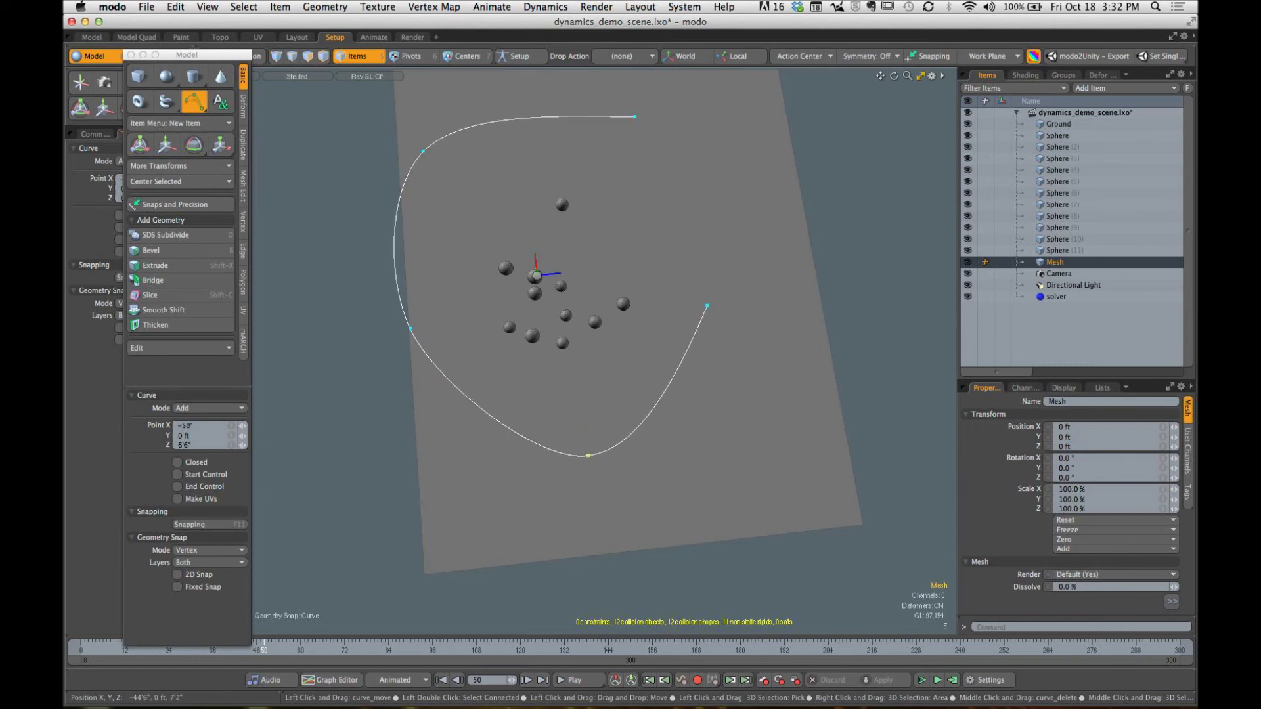
{"action": "left_click_drag", "start_coordinate": [412, 324], "coordinate": [388, 309]}
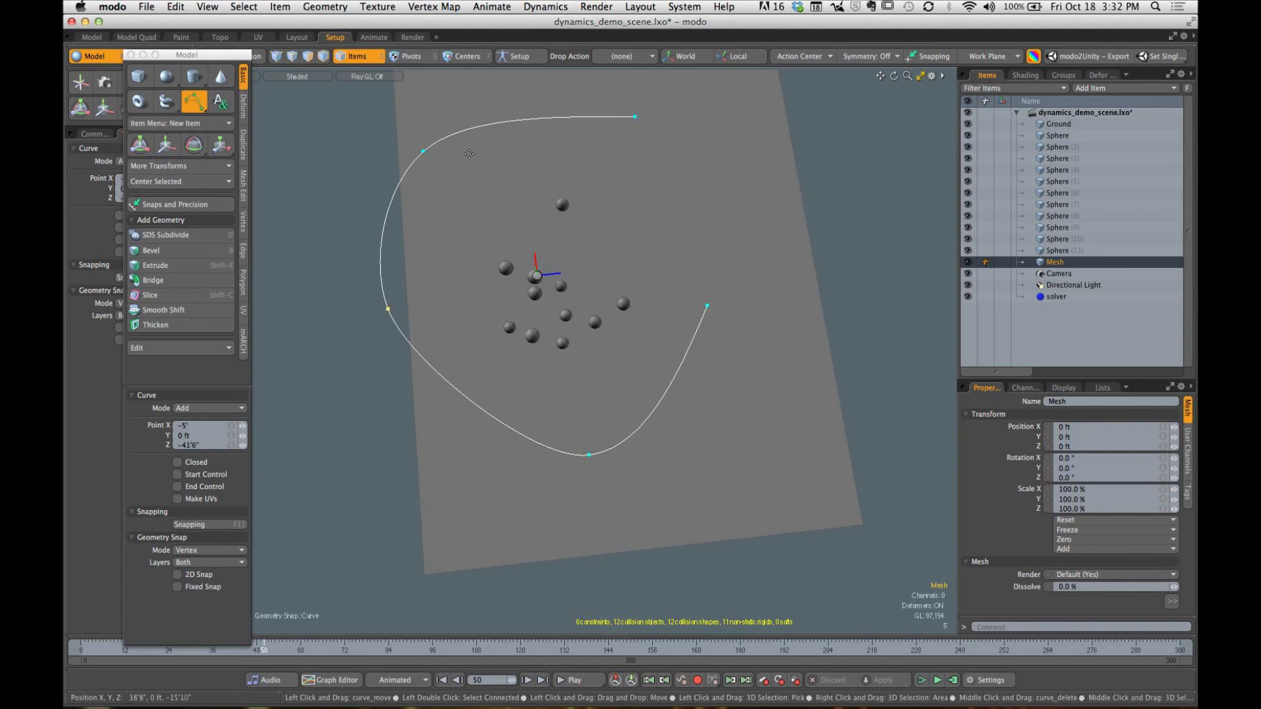
{"action": "left_click_drag", "start_coordinate": [427, 154], "coordinate": [440, 140]}
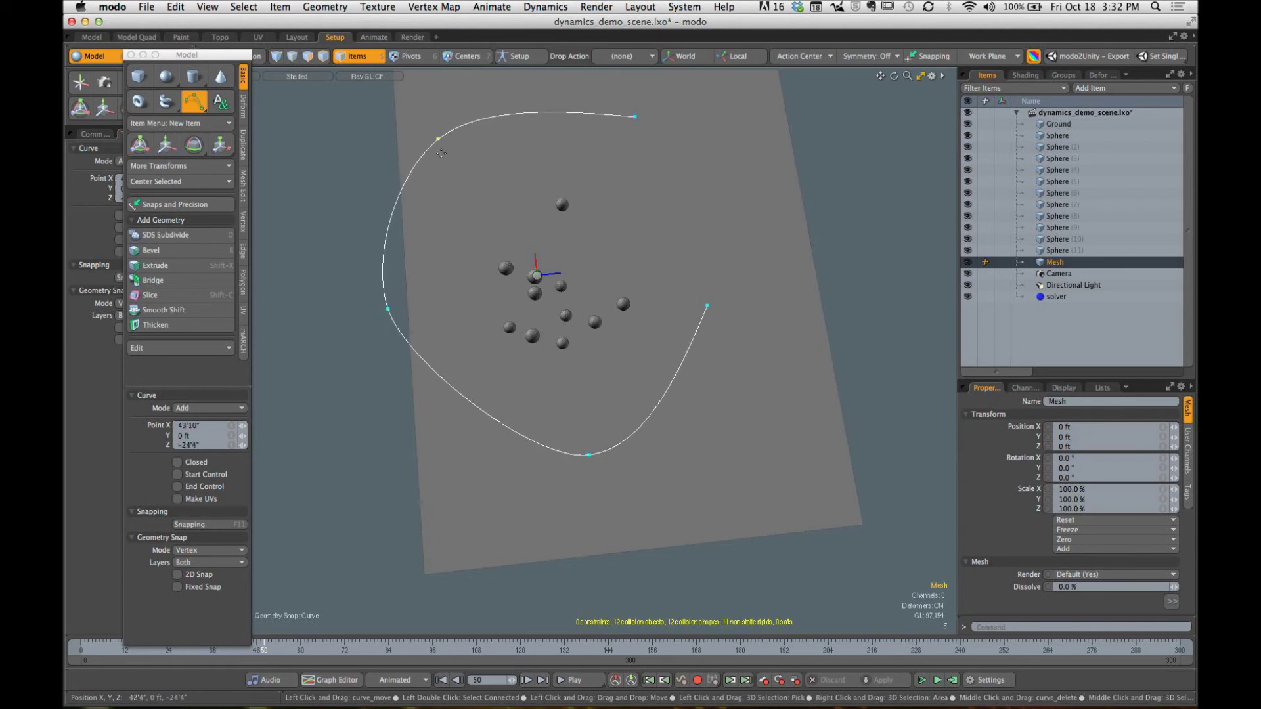
Step: Select the curve in polygon mode and move it straight up to a height of 13'2" above the ground
{"action": "left_click_drag", "start_coordinate": [511, 284], "coordinate": [519, 190], "text": "alt"}
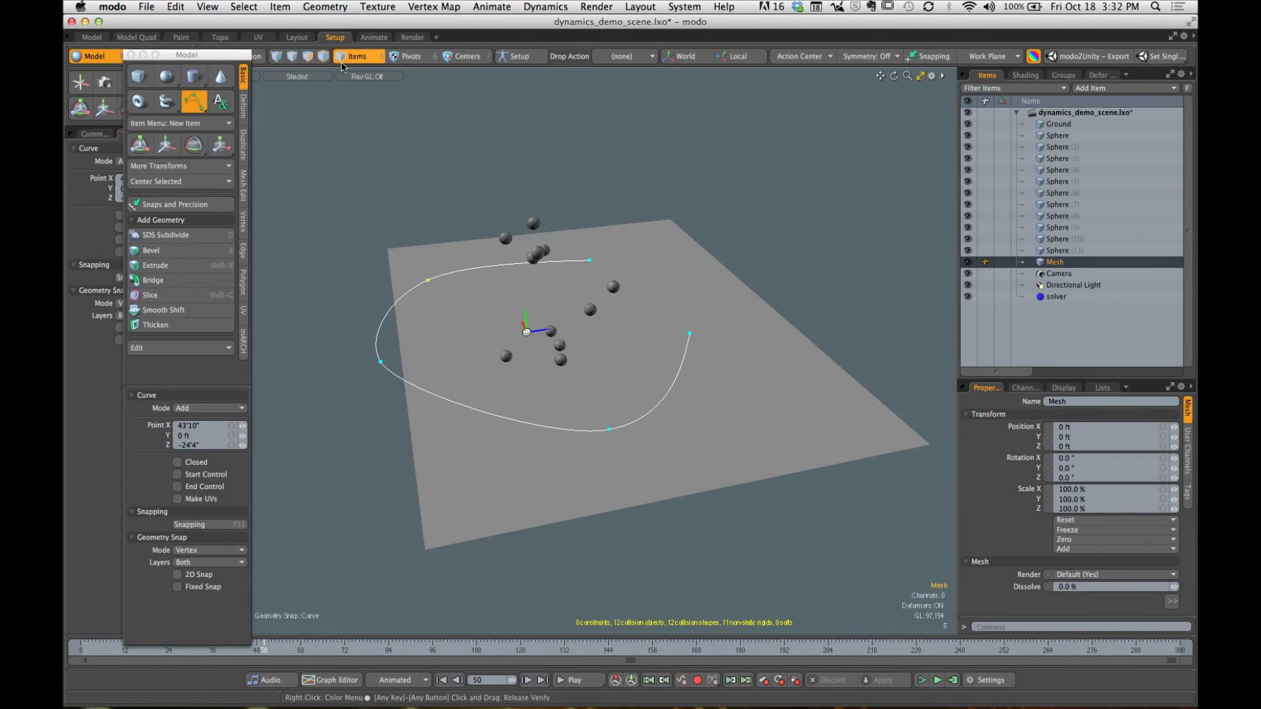
{"action": "left_click", "coordinate": [342, 62]}
{"action": "left_click", "coordinate": [312, 64]}
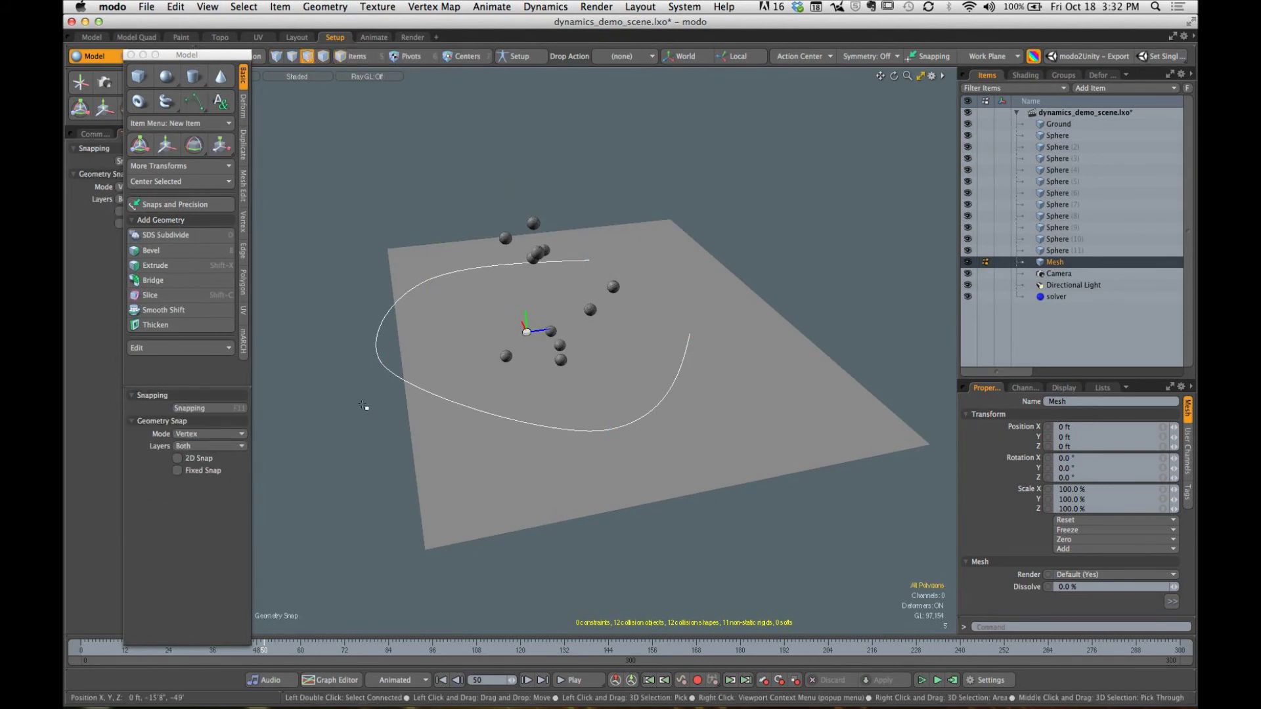
{"action": "left_click", "coordinate": [397, 378]}
{"action": "scroll", "coordinate": [454, 388], "scroll_direction": "up", "scroll_amount": 4}
{"action": "left_click_drag", "start_coordinate": [512, 394], "coordinate": [495, 375], "text": "alt"}
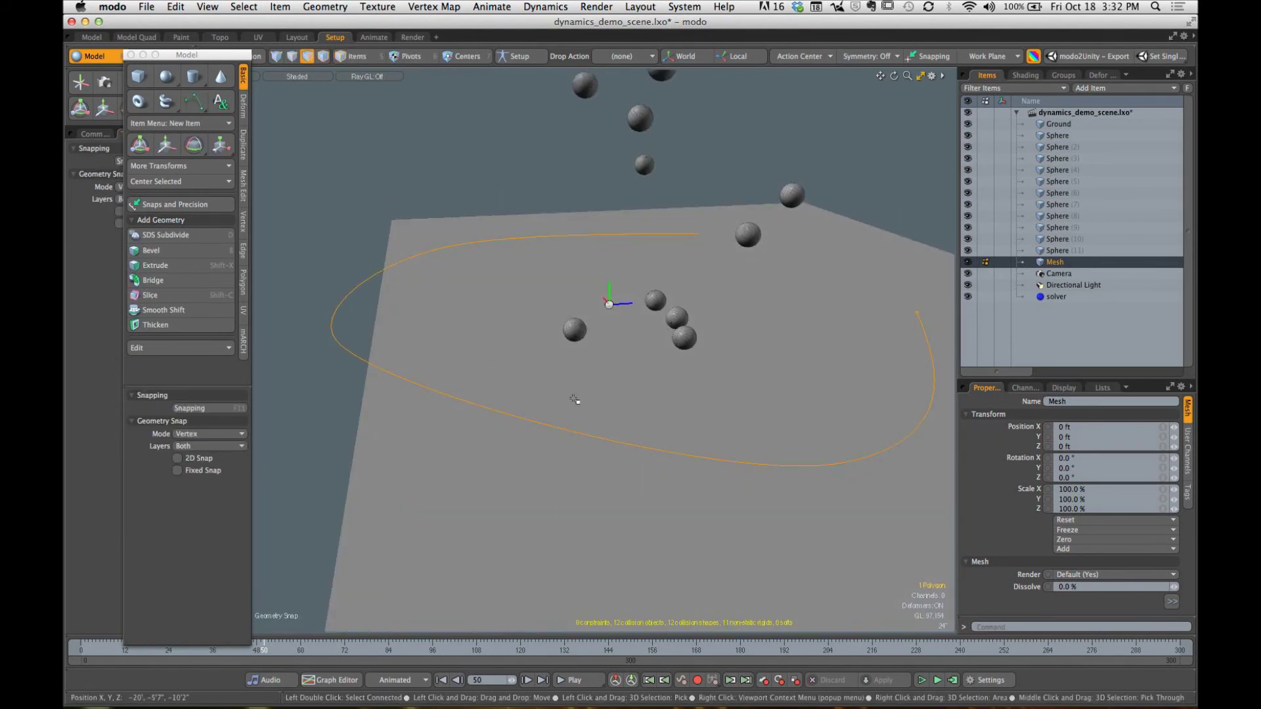
{"action": "key", "text": "y"}
{"action": "key", "text": "w"}
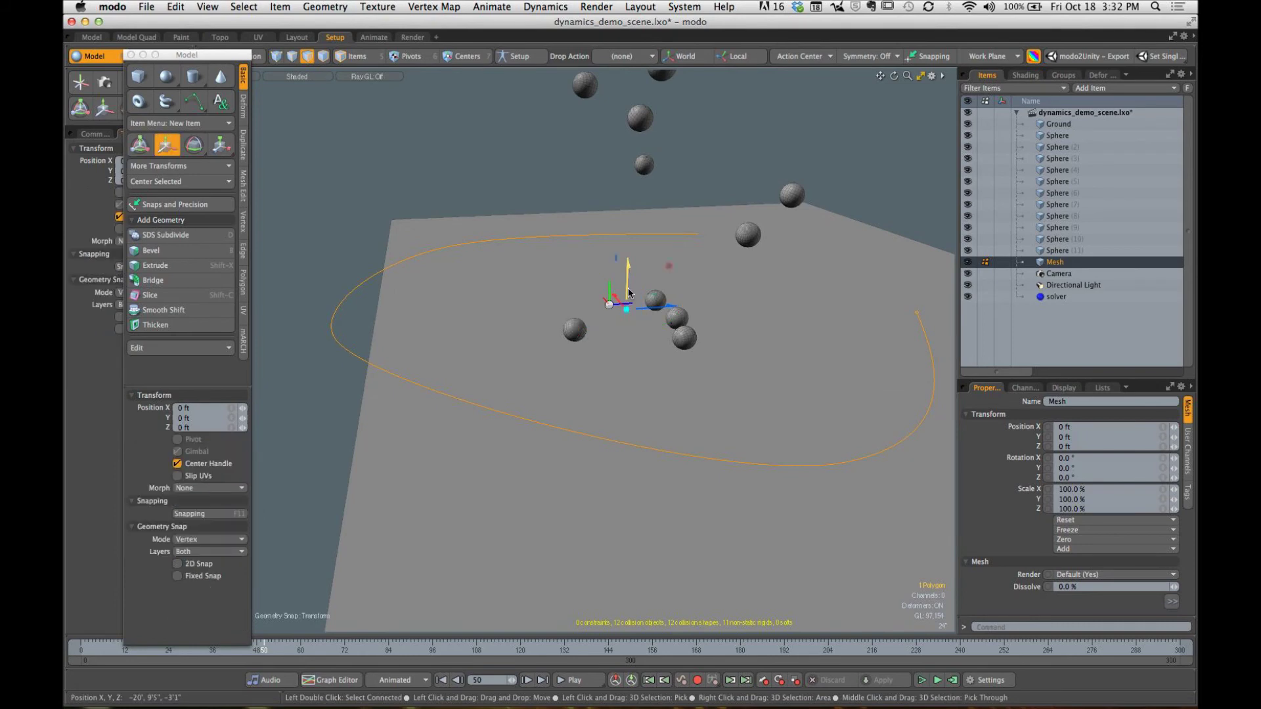
{"action": "left_click_drag", "start_coordinate": [629, 294], "coordinate": [675, 261]}
{"action": "key", "text": "space"}
Step: Move the raised curve horizontally along X, then deselect it
{"action": "left_click", "coordinate": [771, 177]}
{"action": "left_click_drag", "start_coordinate": [771, 177], "coordinate": [664, 279], "text": "alt"}
{"action": "left_click_drag", "start_coordinate": [664, 279], "coordinate": [812, 347], "text": "alt"}
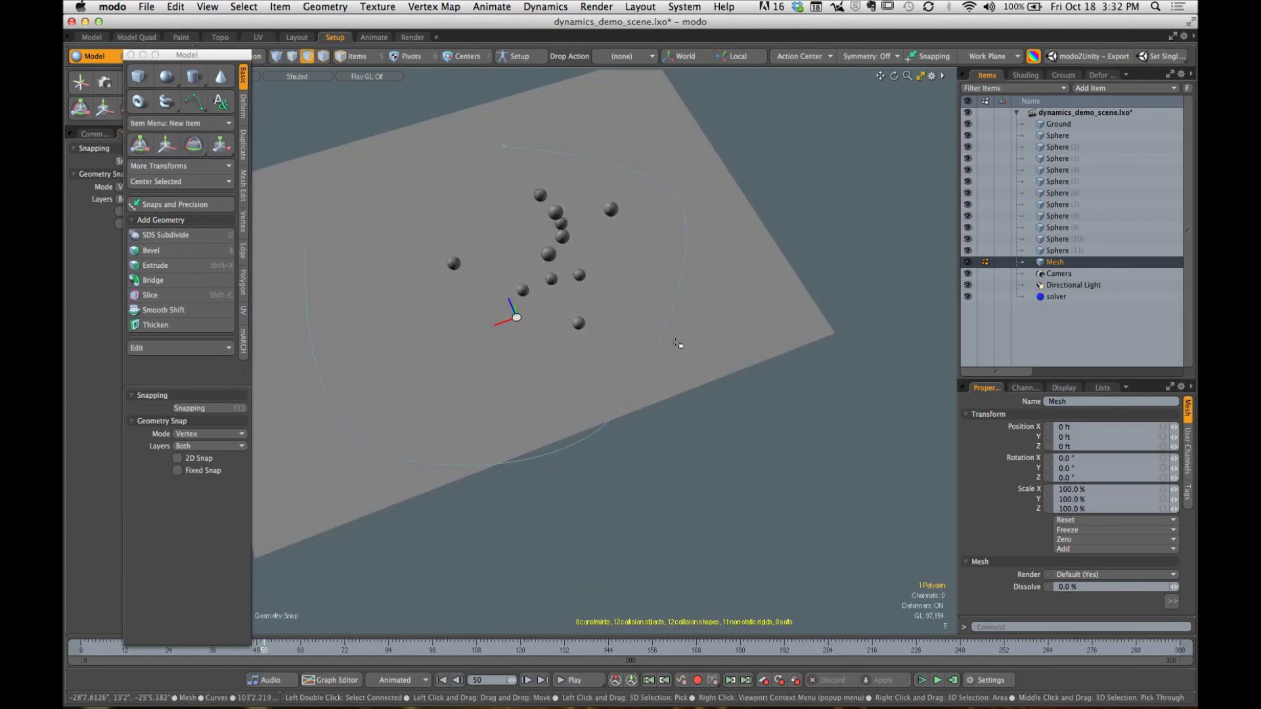
{"action": "key", "text": "w"}
{"action": "left_click_drag", "start_coordinate": [471, 302], "coordinate": [551, 271]}
{"action": "key", "text": "space"}
{"action": "left_click", "coordinate": [827, 241]}
Step: Stagger the heights of the curve's points with the Curve tool to form a rising spiral, with the top end at about 42'2"
{"action": "left_click_drag", "start_coordinate": [826, 242], "coordinate": [735, 191], "text": "alt"}
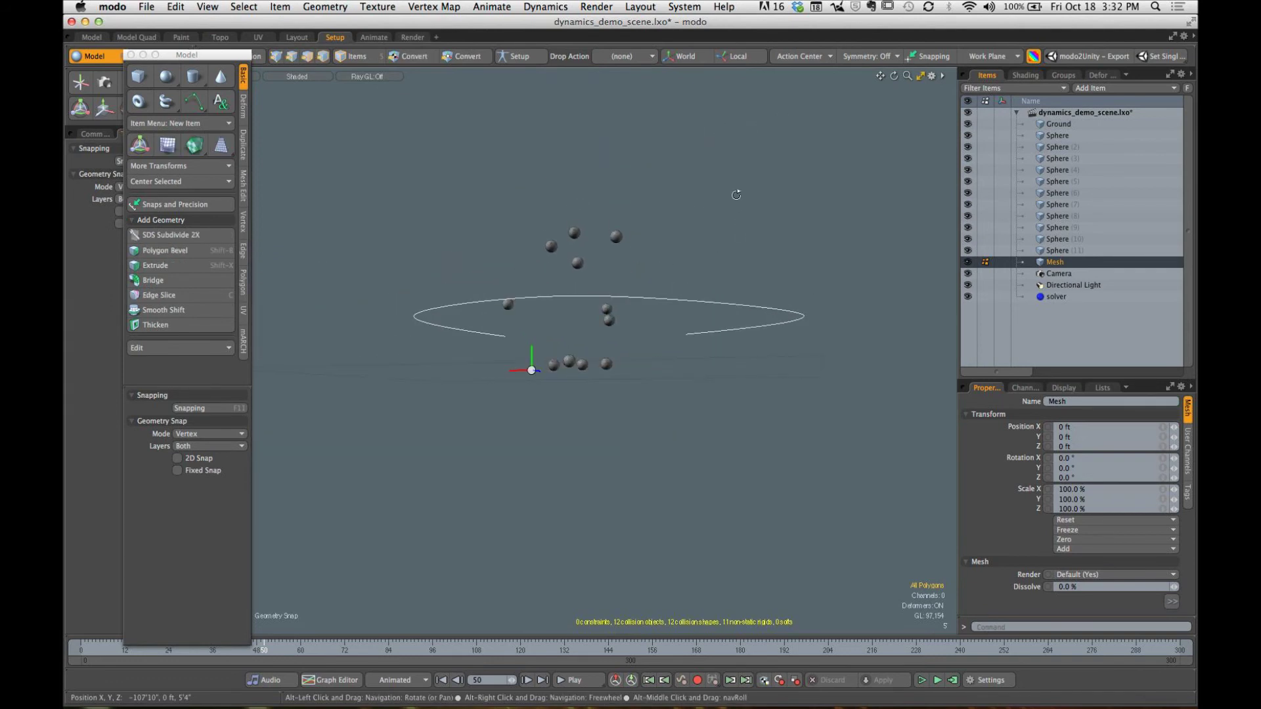
{"action": "left_click", "coordinate": [721, 303]}
{"action": "left_click", "coordinate": [194, 102]}
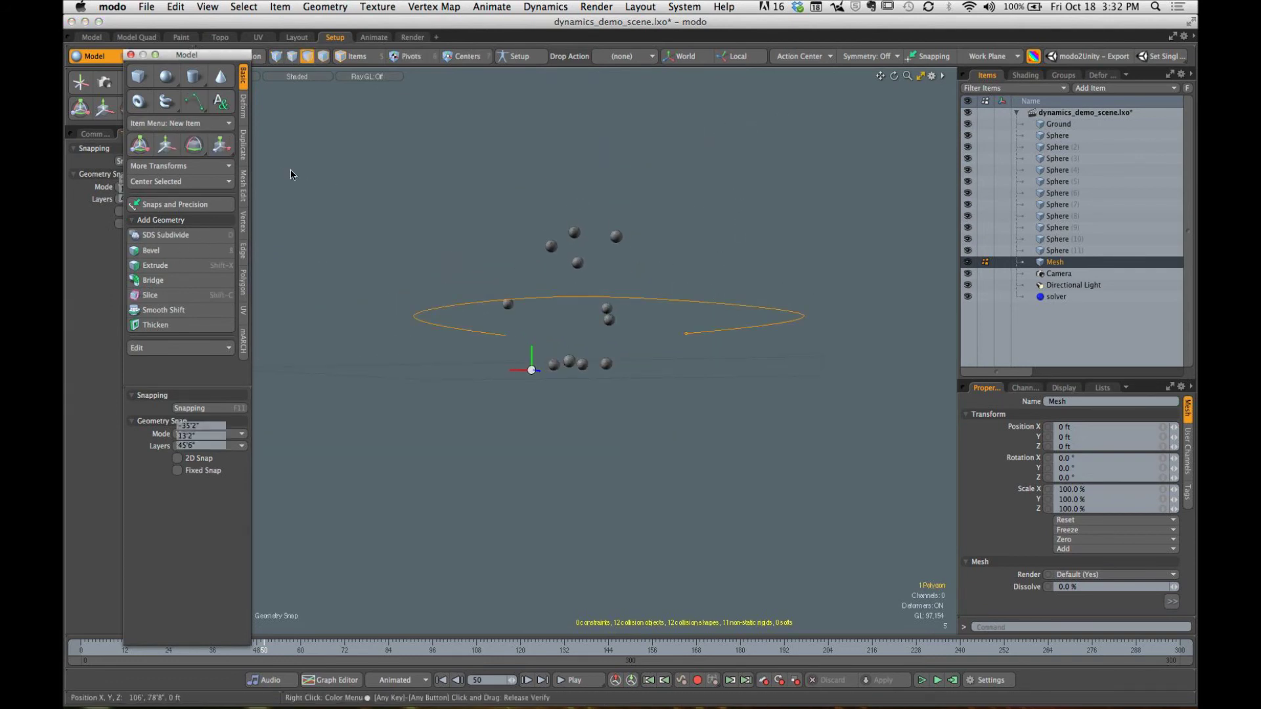
{"action": "left_click_drag", "start_coordinate": [724, 331], "coordinate": [685, 302], "text": "alt"}
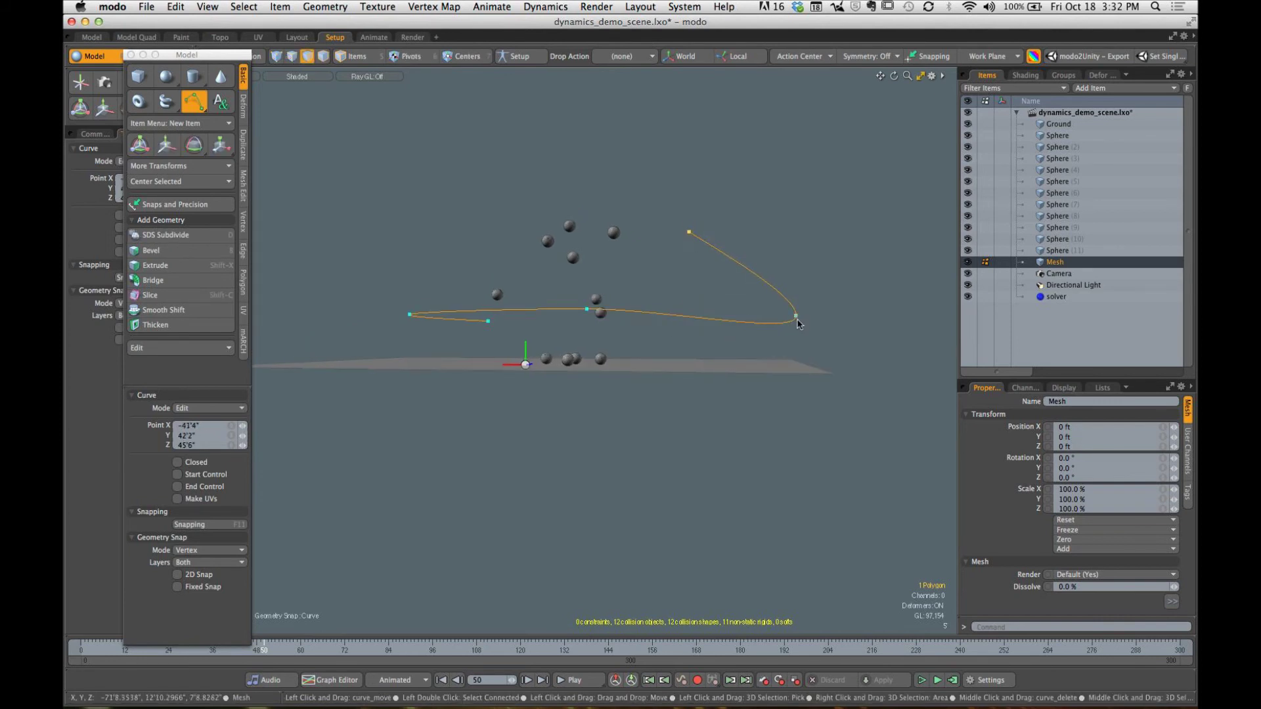
{"action": "left_click_drag", "start_coordinate": [797, 320], "coordinate": [792, 268]}
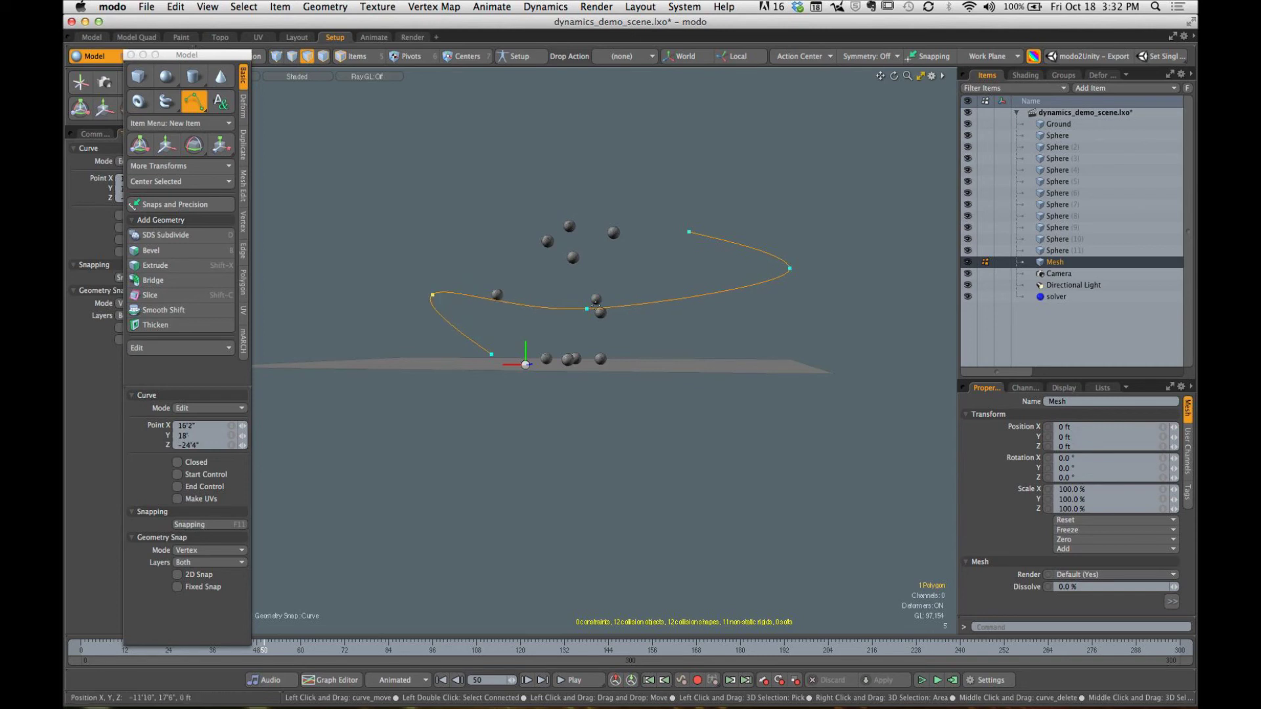
{"action": "left_click_drag", "start_coordinate": [587, 310], "coordinate": [588, 277]}
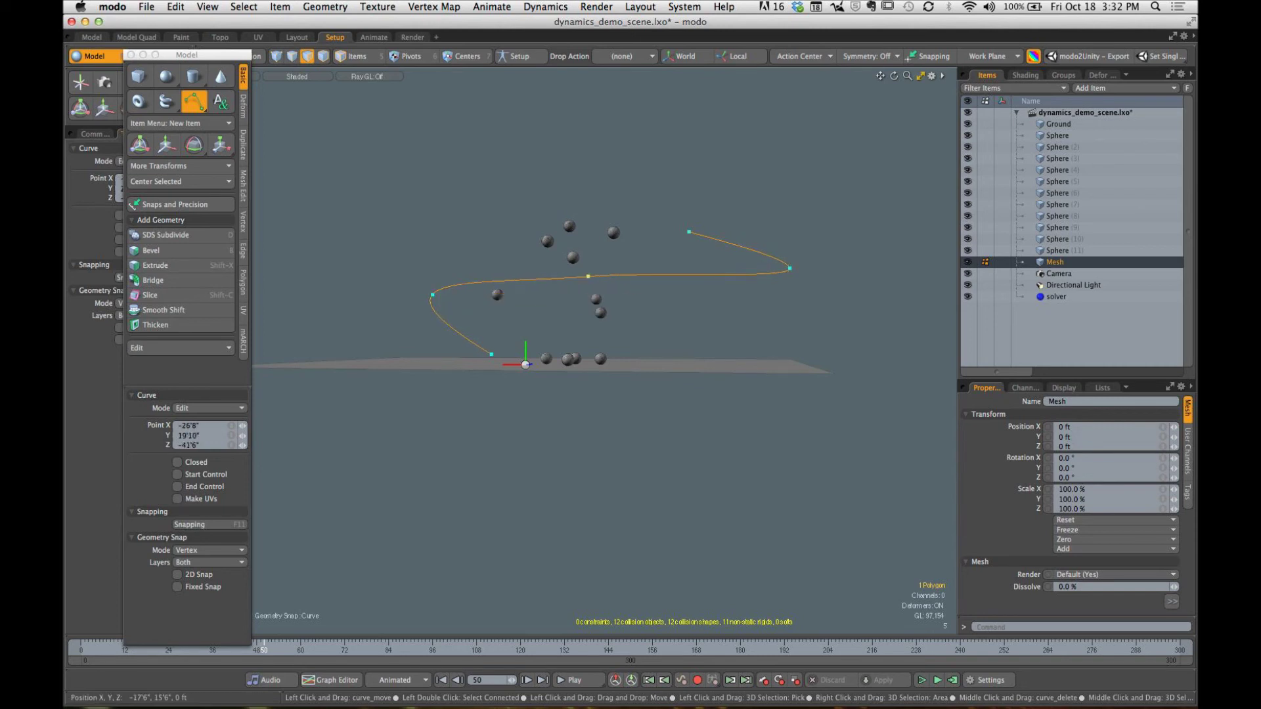
{"action": "left_click_drag", "start_coordinate": [687, 319], "coordinate": [563, 383], "text": "alt"}
{"action": "key", "text": "space"}
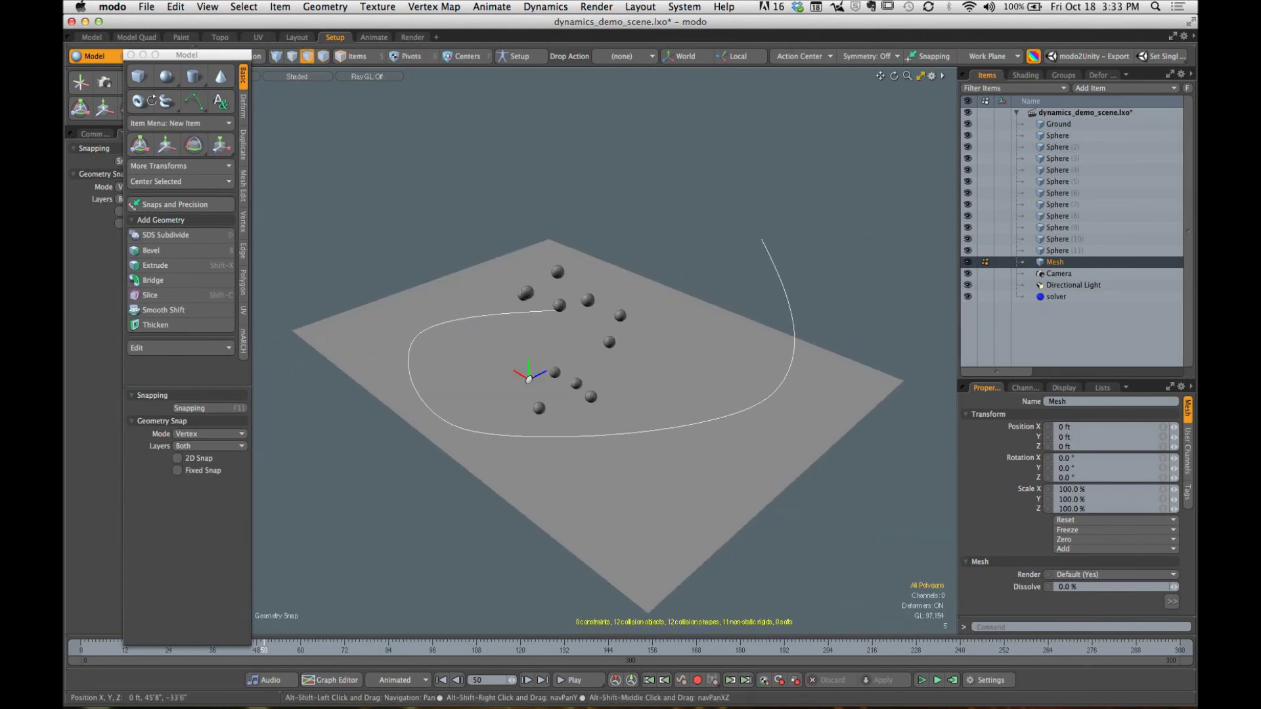
{"action": "left_click", "coordinate": [131, 55]}
Step: Add a locator item to the scene
{"action": "left_click_drag", "start_coordinate": [656, 378], "coordinate": [333, 240], "text": "alt"}
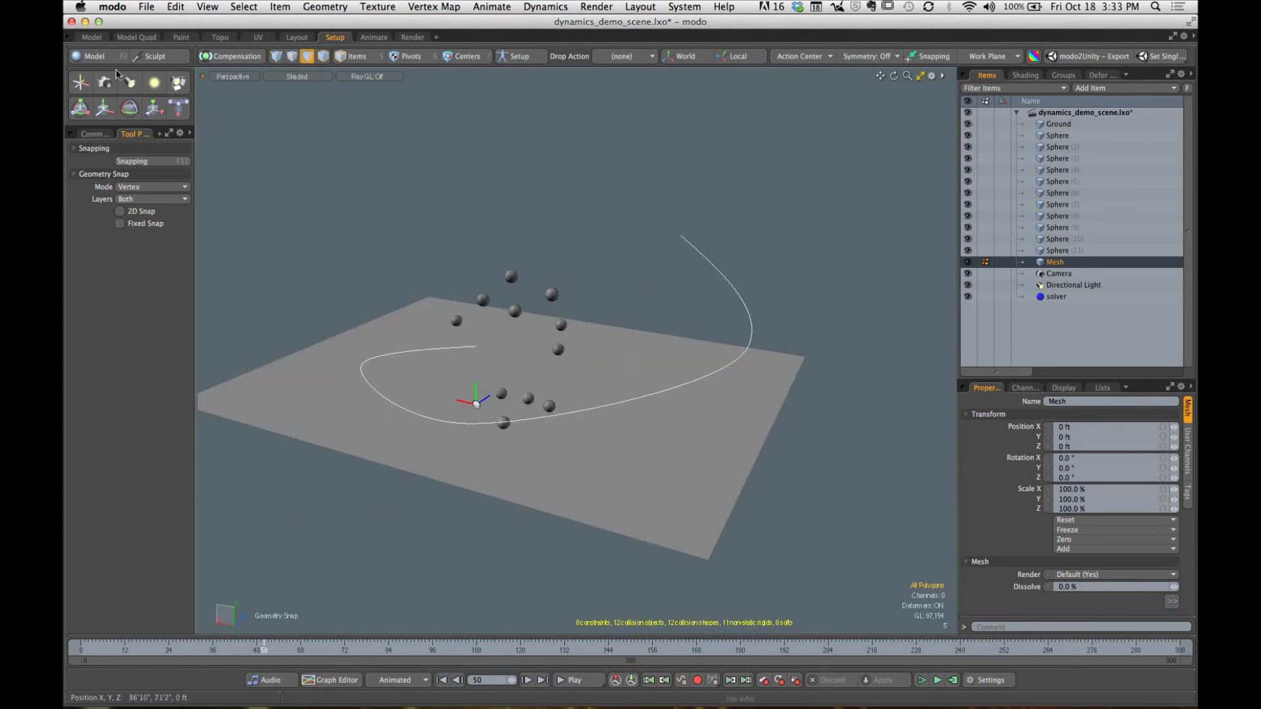
{"action": "left_click", "coordinate": [79, 84]}
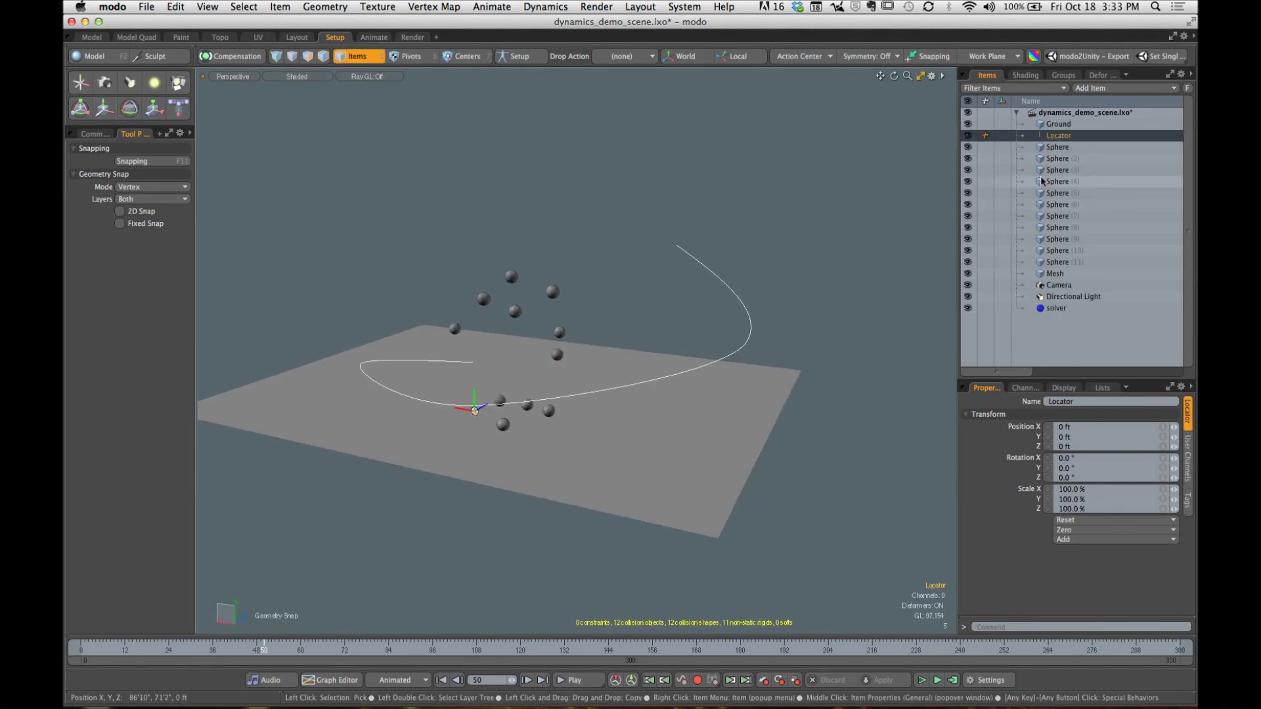
{"action": "left_click_drag", "start_coordinate": [783, 349], "coordinate": [774, 346], "text": "alt"}
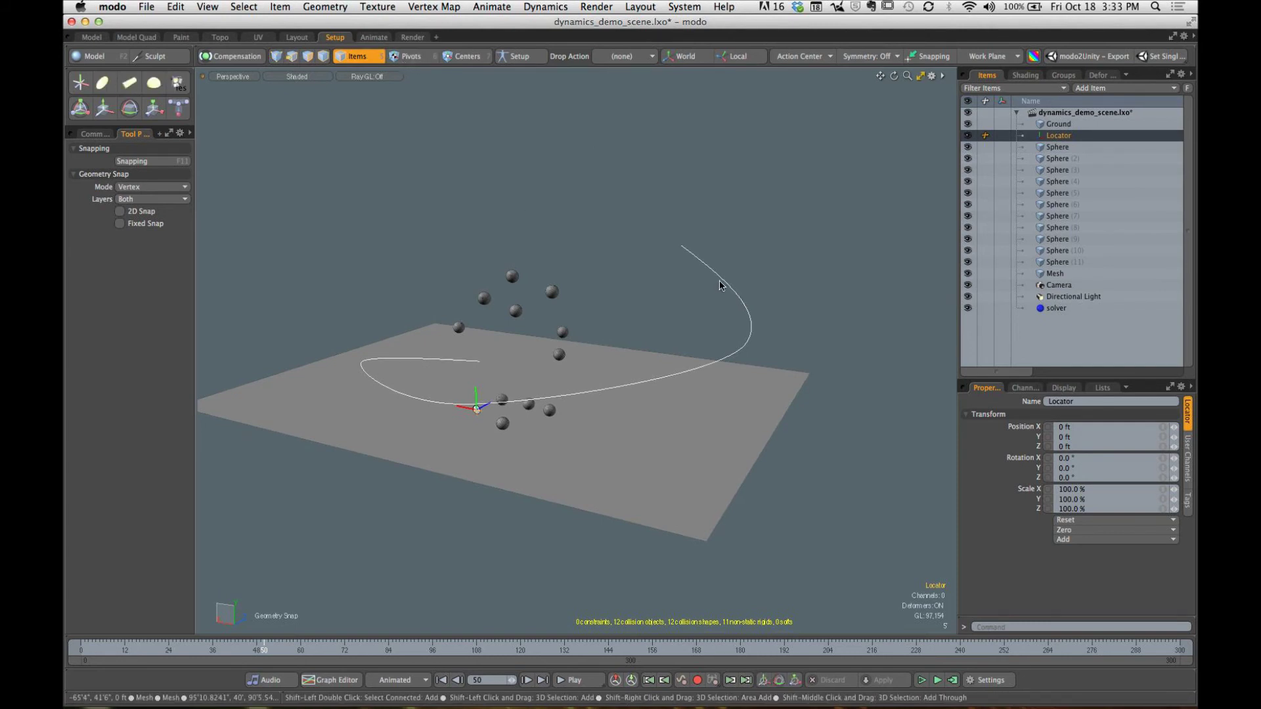
Step: Add the curve mesh to the locator selection and apply a Path constraint that attaches the locator to the curve
{"action": "left_click", "coordinate": [717, 283], "text": "shift"}
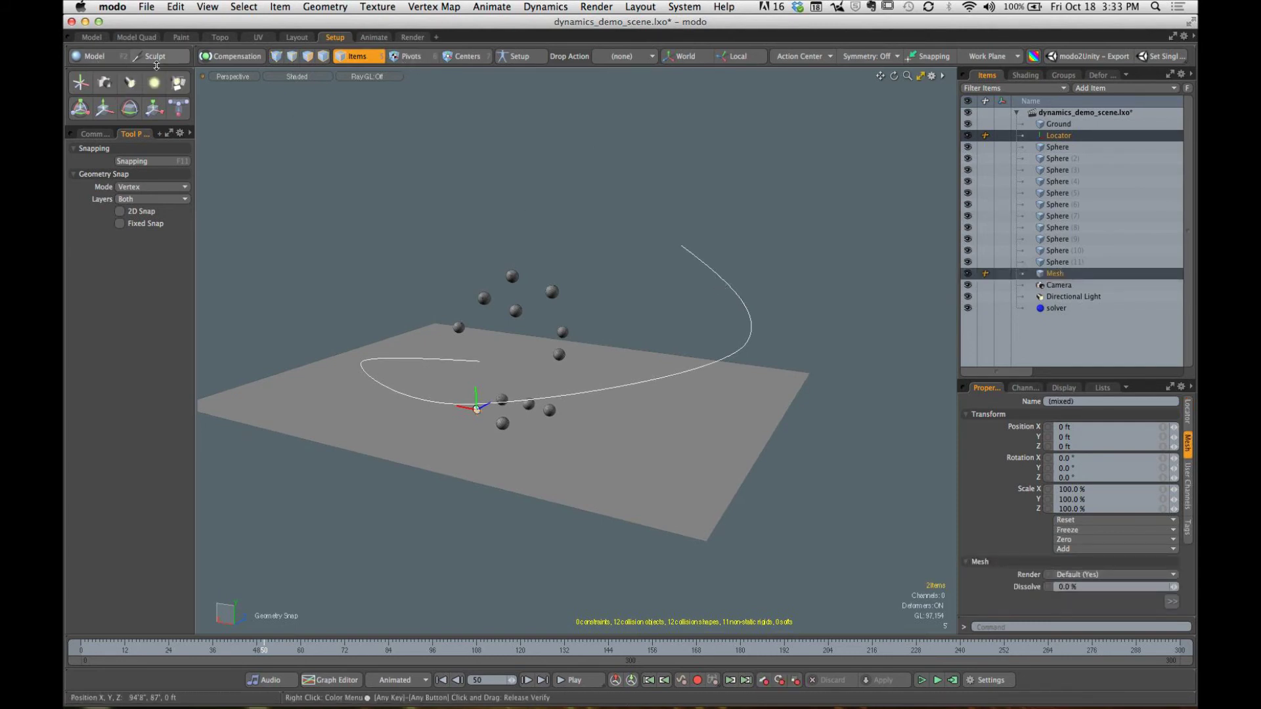
{"action": "left_click", "coordinate": [91, 135]}
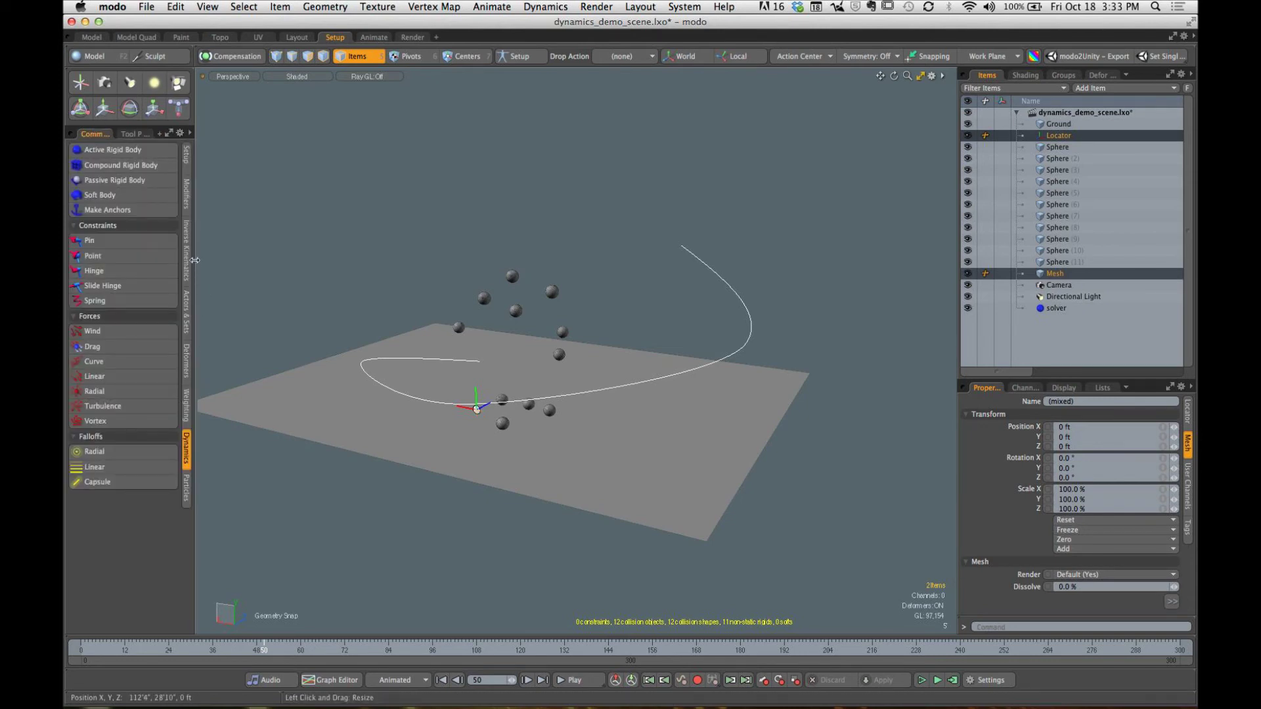
{"action": "left_click", "coordinate": [187, 156]}
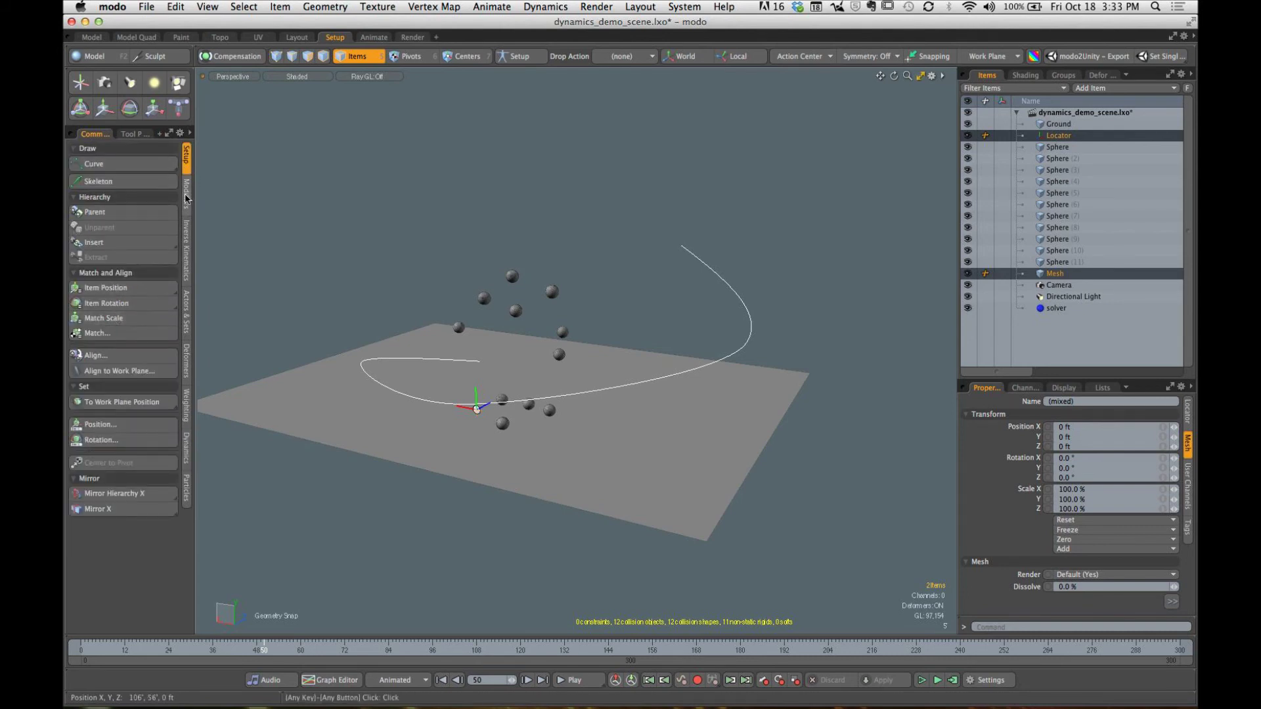
{"action": "left_click", "coordinate": [187, 197]}
{"action": "left_click", "coordinate": [156, 335]}
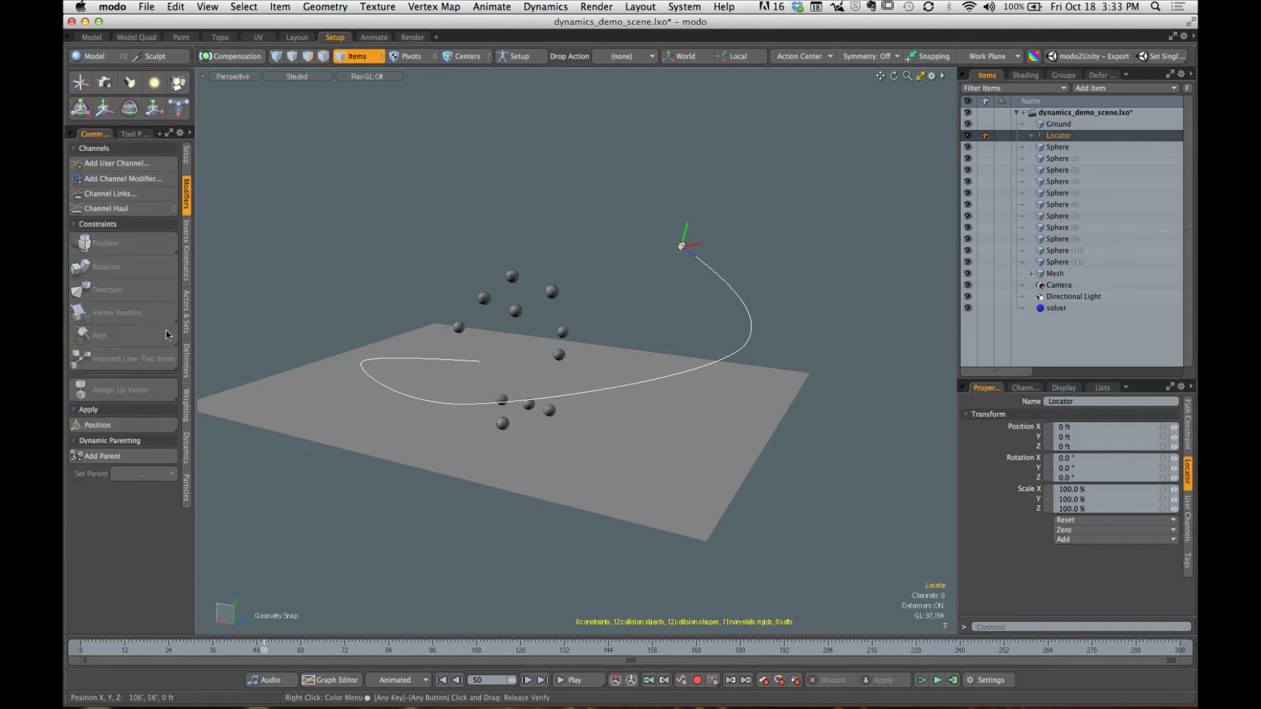
Step: Add the camera to the locator selection and apply a Position constraint that attaches the camera to the path-following locator
{"action": "left_click_drag", "start_coordinate": [738, 257], "coordinate": [680, 256], "text": "alt"}
{"action": "left_click", "coordinate": [1053, 288], "text": "ctrl"}
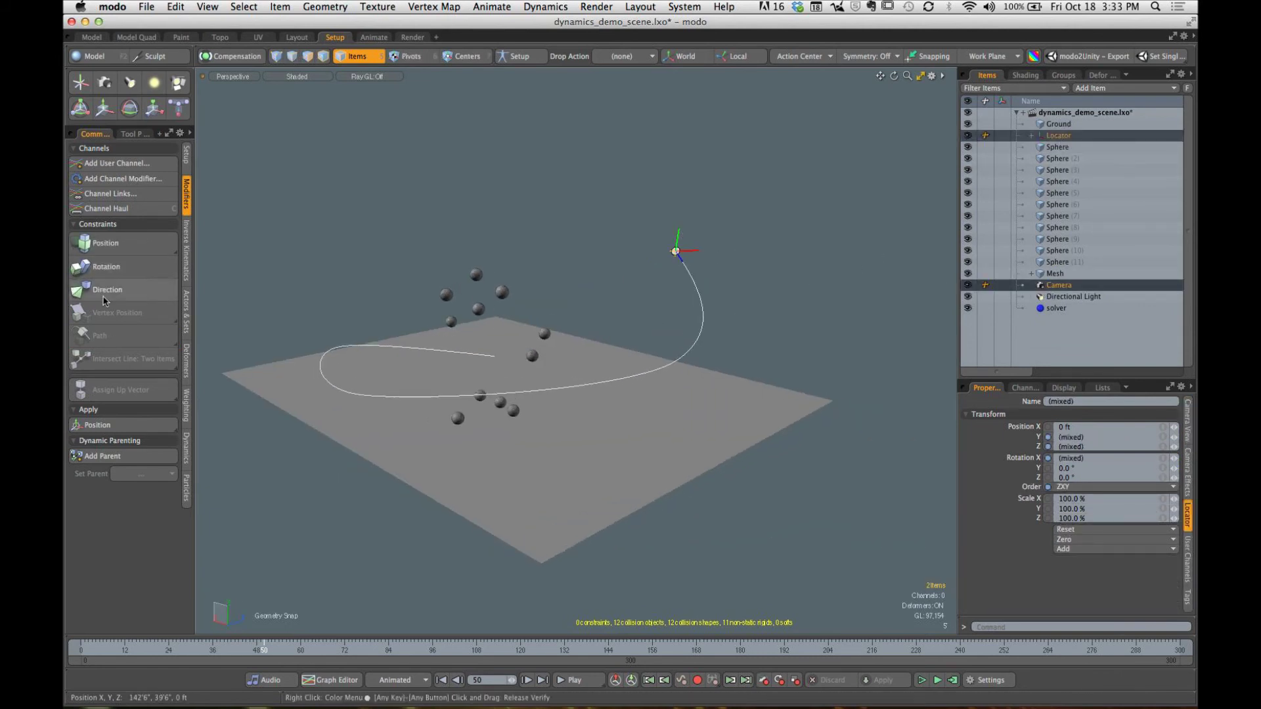
{"action": "left_click", "coordinate": [123, 250]}
Step: Enable Show Cameras in the viewport's item visibility options
{"action": "left_click_drag", "start_coordinate": [843, 280], "coordinate": [577, 316], "text": "alt"}
{"action": "scroll", "coordinate": [757, 279], "scroll_direction": "up", "scroll_amount": 5}
{"action": "key", "text": "o"}
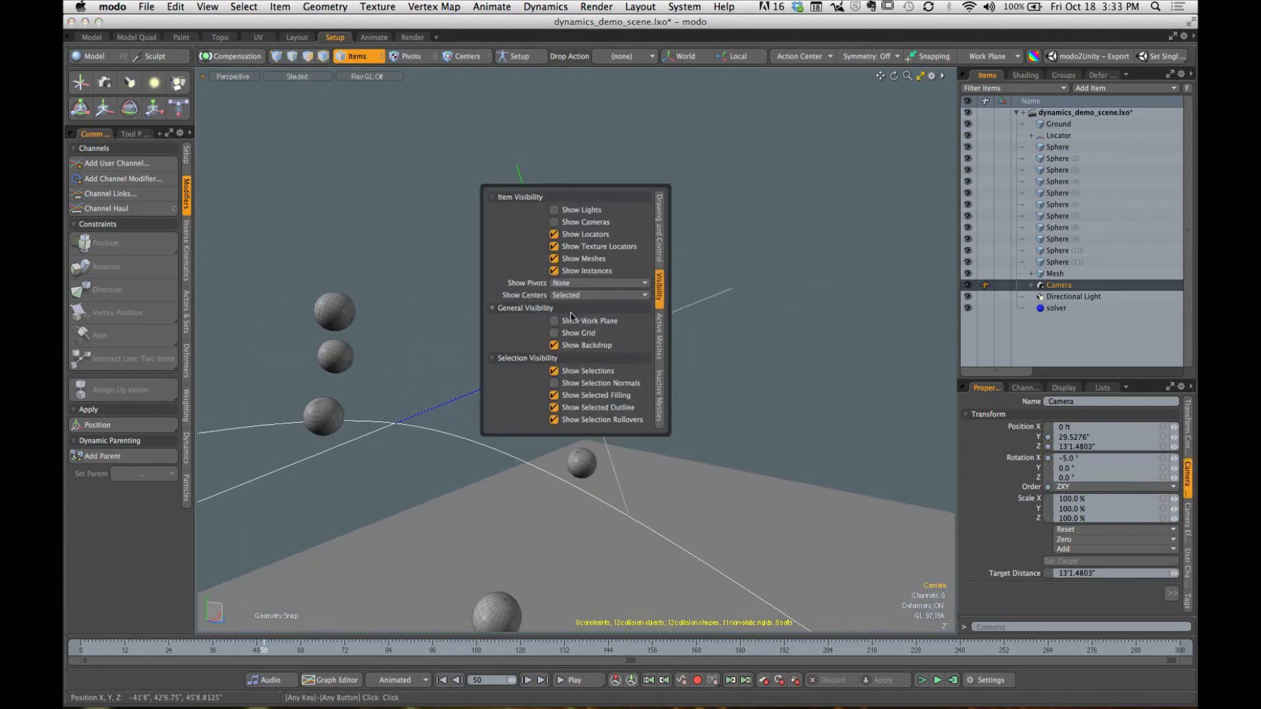
{"action": "left_click", "coordinate": [574, 226]}
{"action": "mouse_move", "coordinate": [828, 339]}
{"action": "left_mouse_down", "text": "ctrl+alt"}
{"action": "mouse_move", "coordinate": [782, 342]}
{"action": "mouse_move", "coordinate": [772, 411]}
{"action": "left_mouse_up", "text": "ctrl+alt"}
{"action": "left_click_drag", "start_coordinate": [772, 411], "coordinate": [651, 414], "text": "ctrl+alt"}
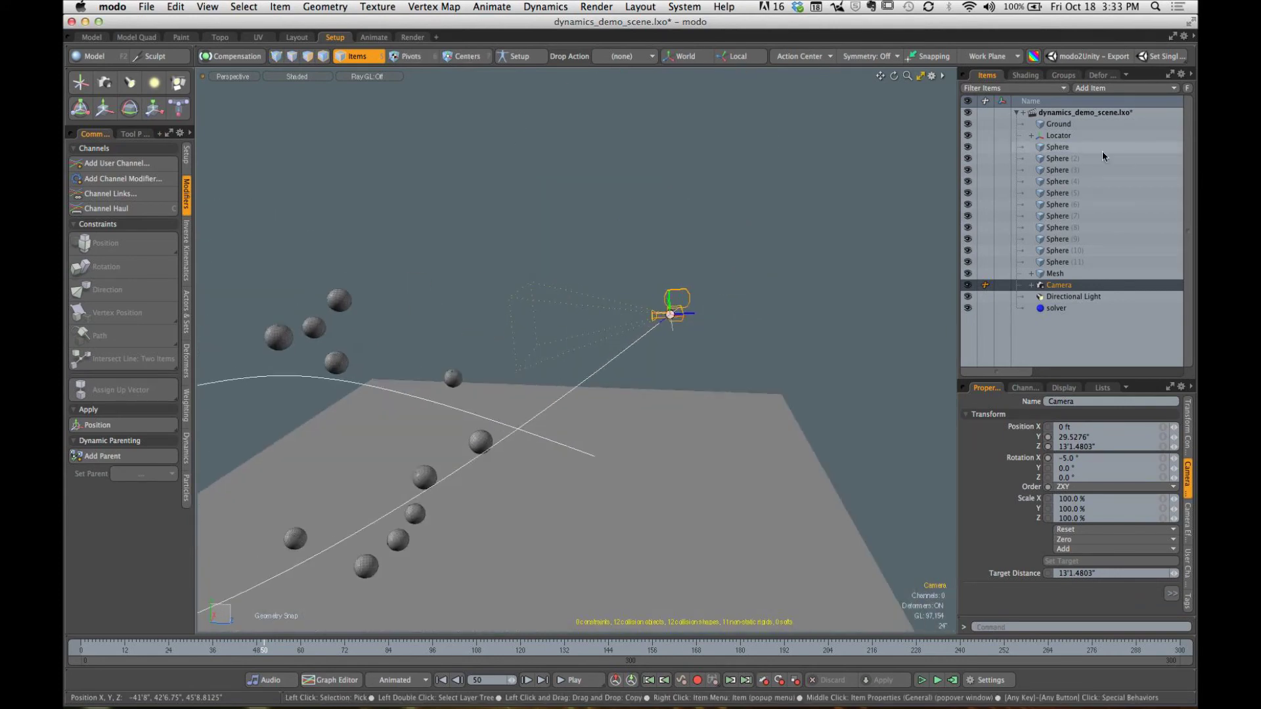
Step: Keyframe the locator's path constraint with Path Percentage 0% at frame 0 and 100% at frame 47
{"action": "left_click", "coordinate": [1065, 138]}
{"action": "left_click_drag", "start_coordinate": [735, 342], "coordinate": [814, 345], "text": "alt"}
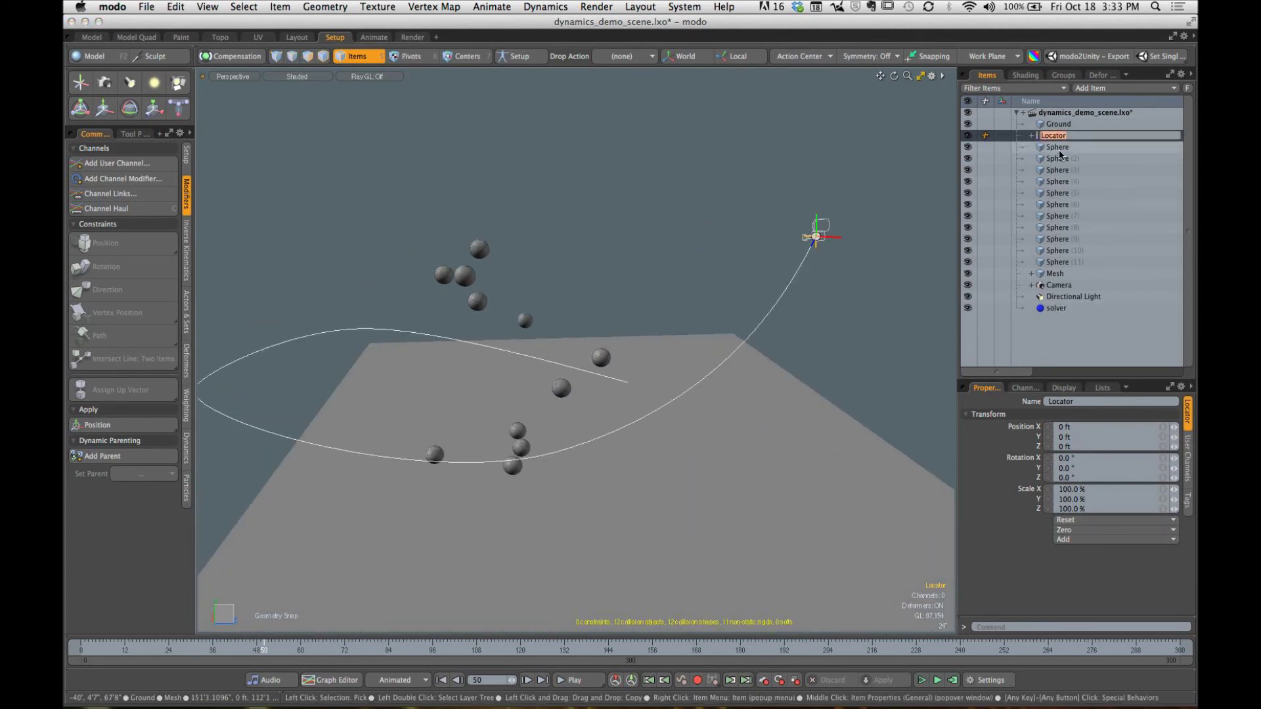
{"action": "left_click", "coordinate": [1034, 142]}
{"action": "left_click", "coordinate": [1063, 148]}
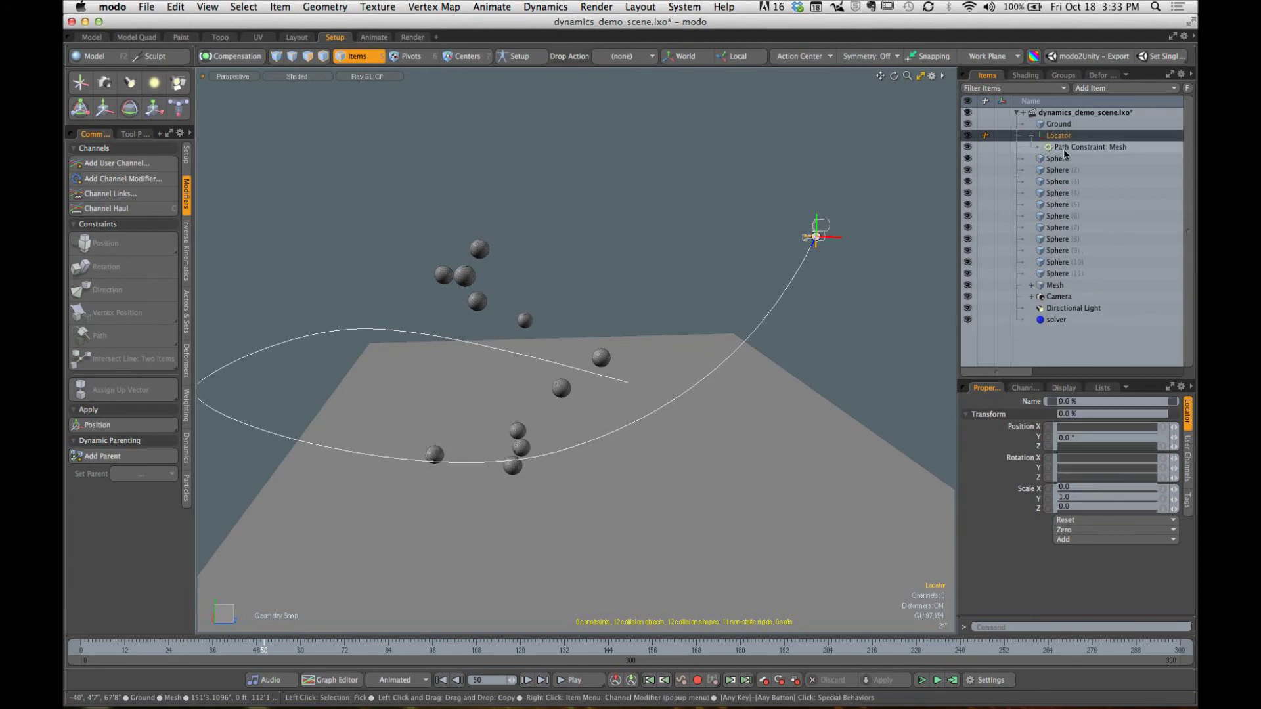
{"action": "left_click", "coordinate": [1048, 401]}
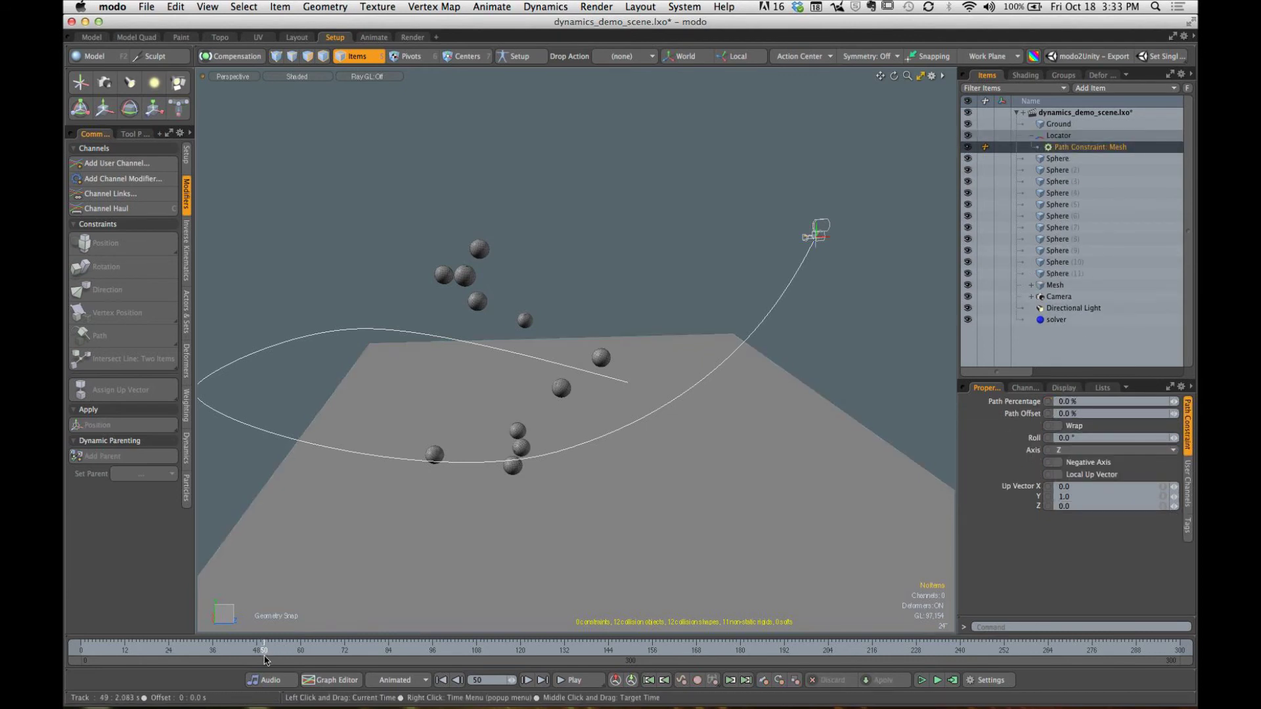
{"action": "left_click_drag", "start_coordinate": [264, 659], "coordinate": [81, 659]}
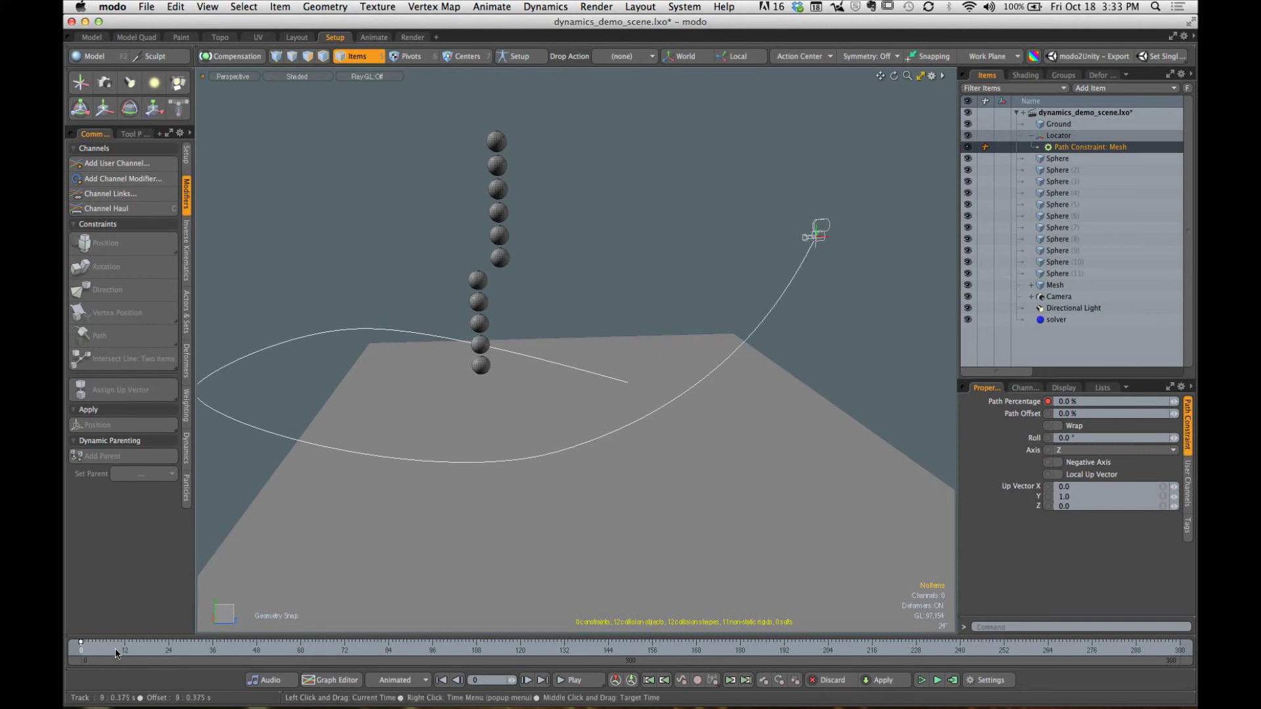
{"action": "left_click_drag", "start_coordinate": [116, 648], "coordinate": [254, 650]}
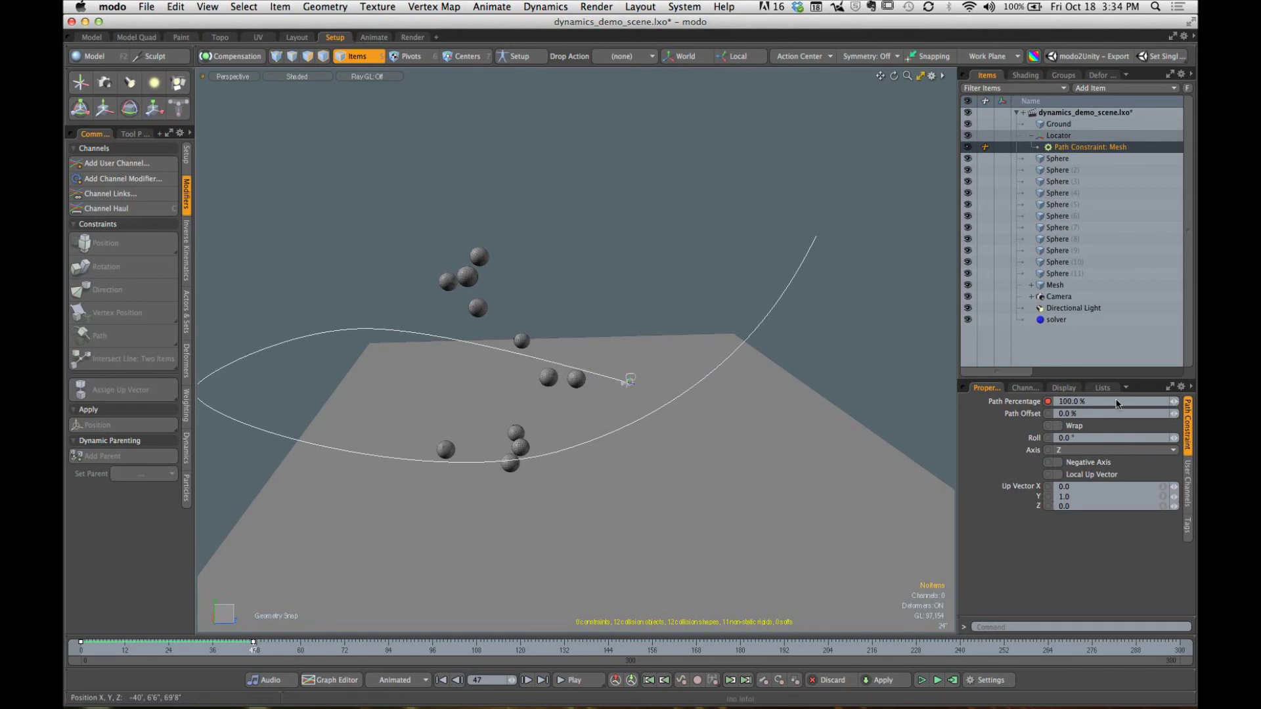
Step: Preview the path animation from frame 0 and move its ending key to frame 120
{"action": "left_click_drag", "start_coordinate": [248, 651], "coordinate": [80, 651]}
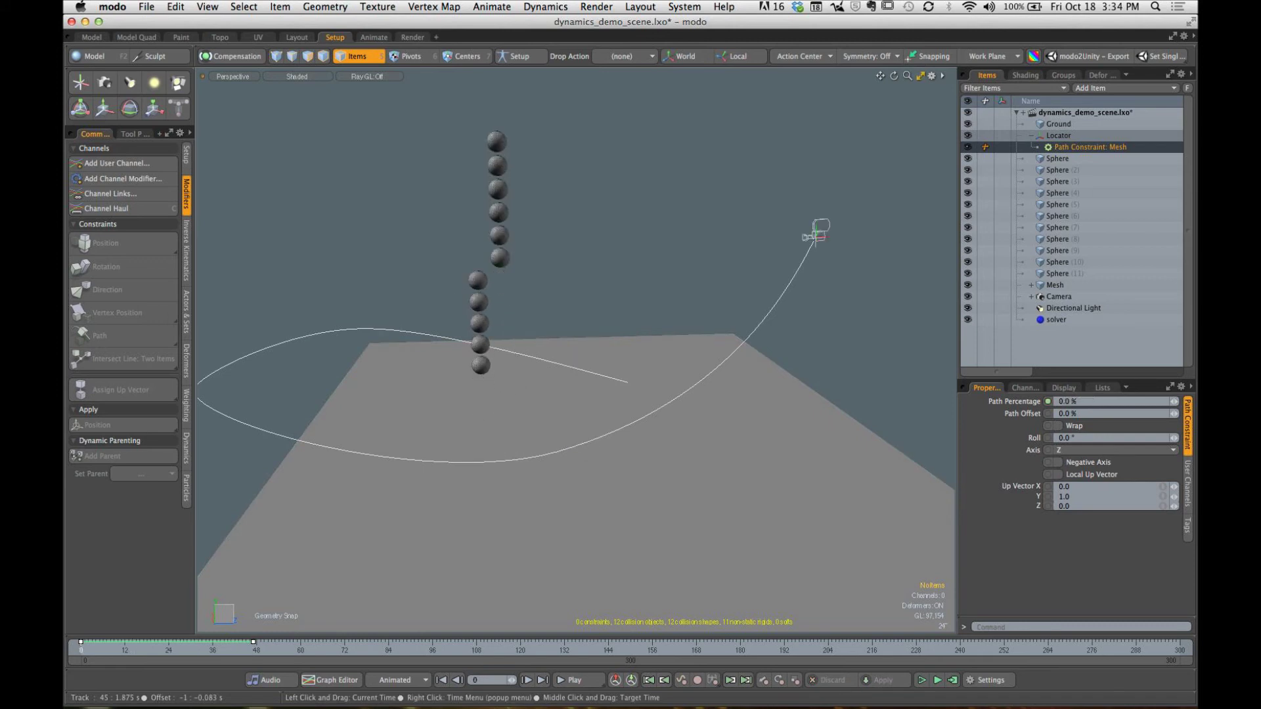
{"action": "left_click", "coordinate": [573, 682]}
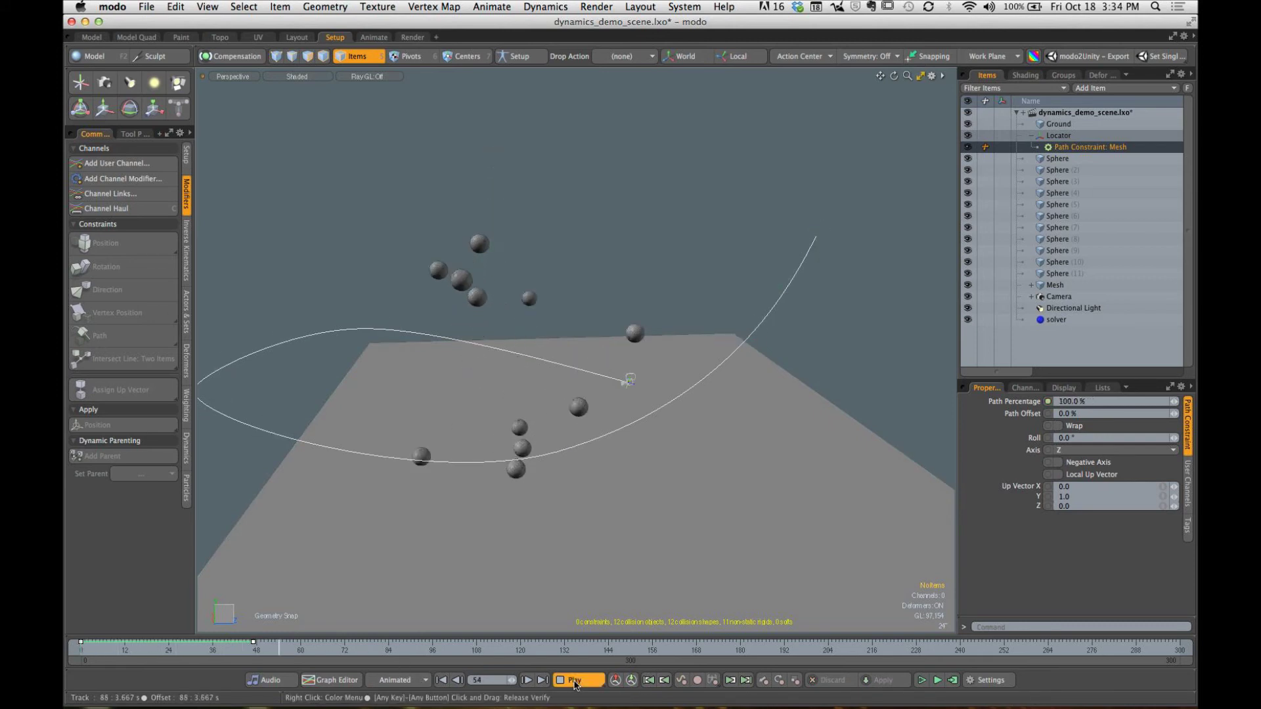
{"action": "left_click", "coordinate": [575, 683]}
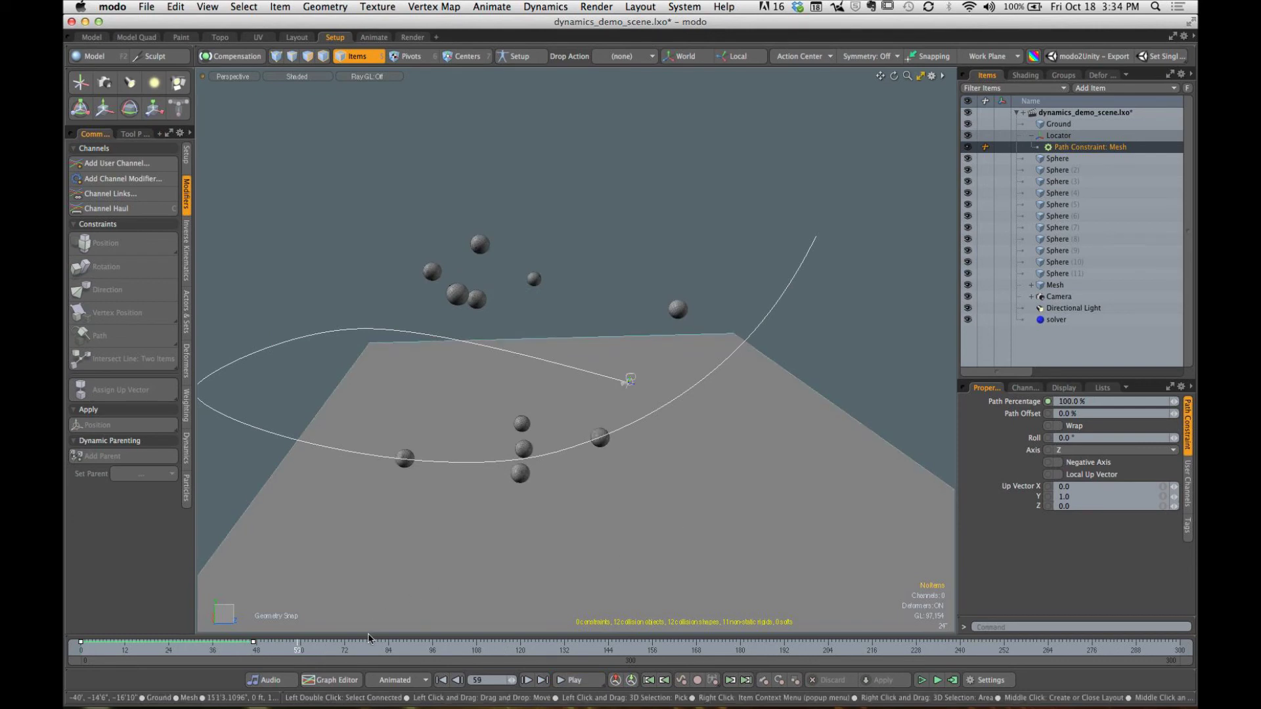
{"action": "left_click_drag", "start_coordinate": [368, 636], "coordinate": [747, 603]}
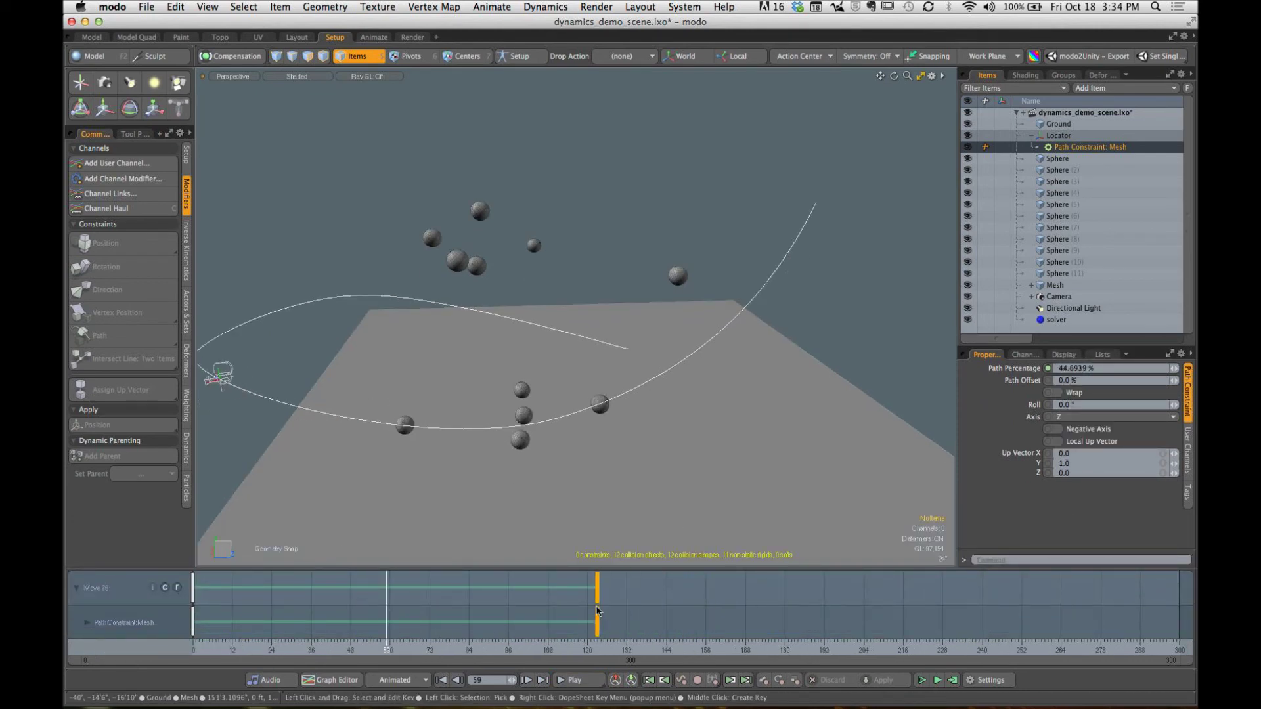
Step: Replay the slowed path animation from frame 0, examine the camera's travel around the spheres, and scrub back to frame 5
{"action": "left_click_drag", "start_coordinate": [361, 652], "coordinate": [190, 652]}
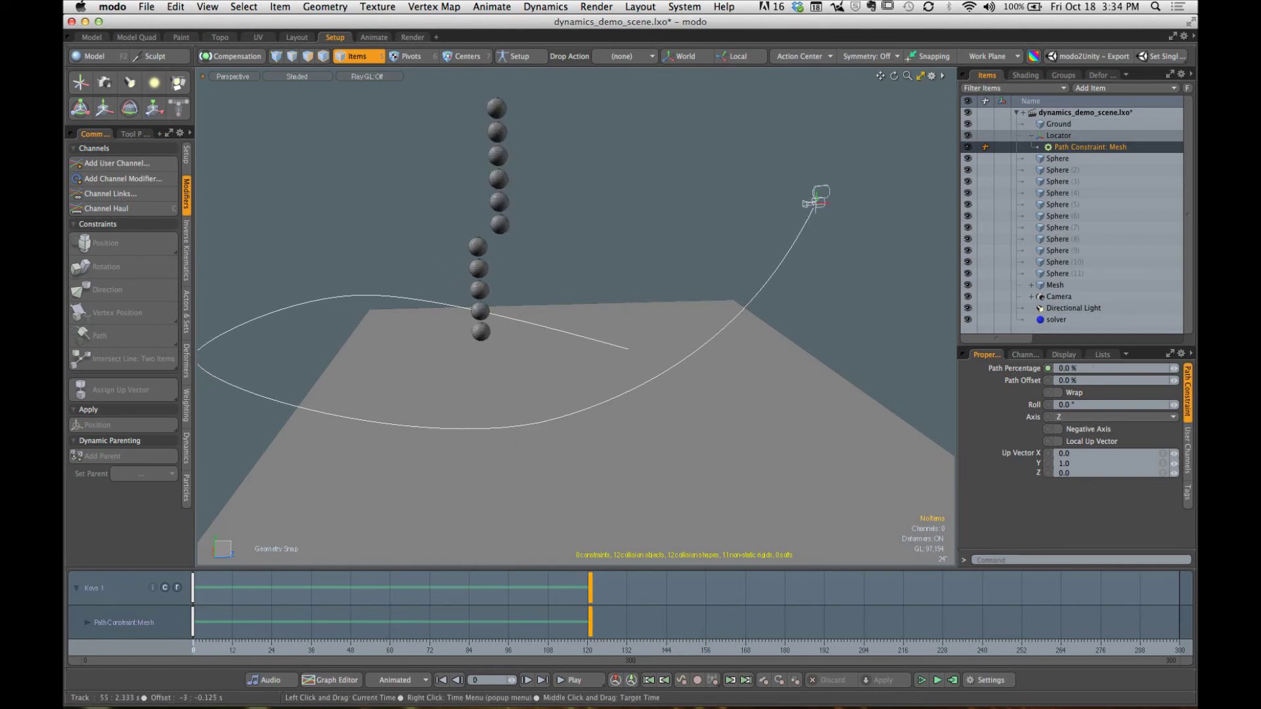
{"action": "left_click", "coordinate": [569, 680]}
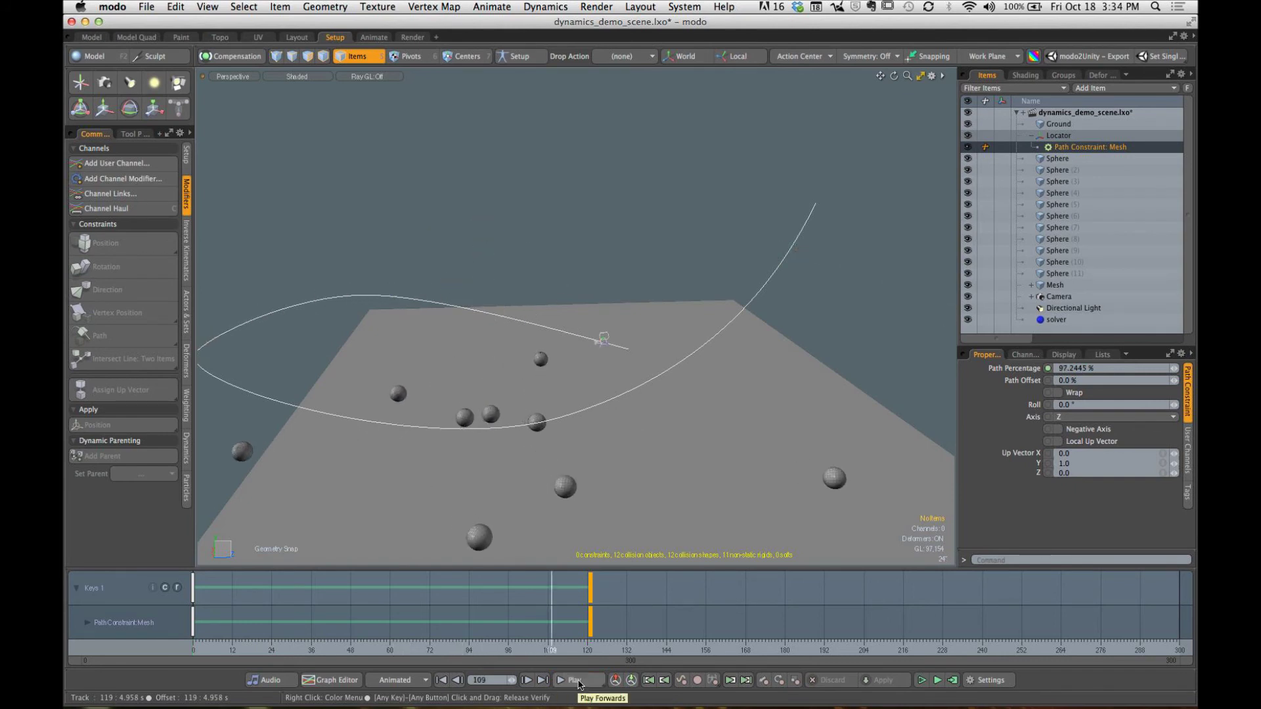
{"action": "left_click_drag", "start_coordinate": [644, 381], "coordinate": [594, 416], "text": "alt"}
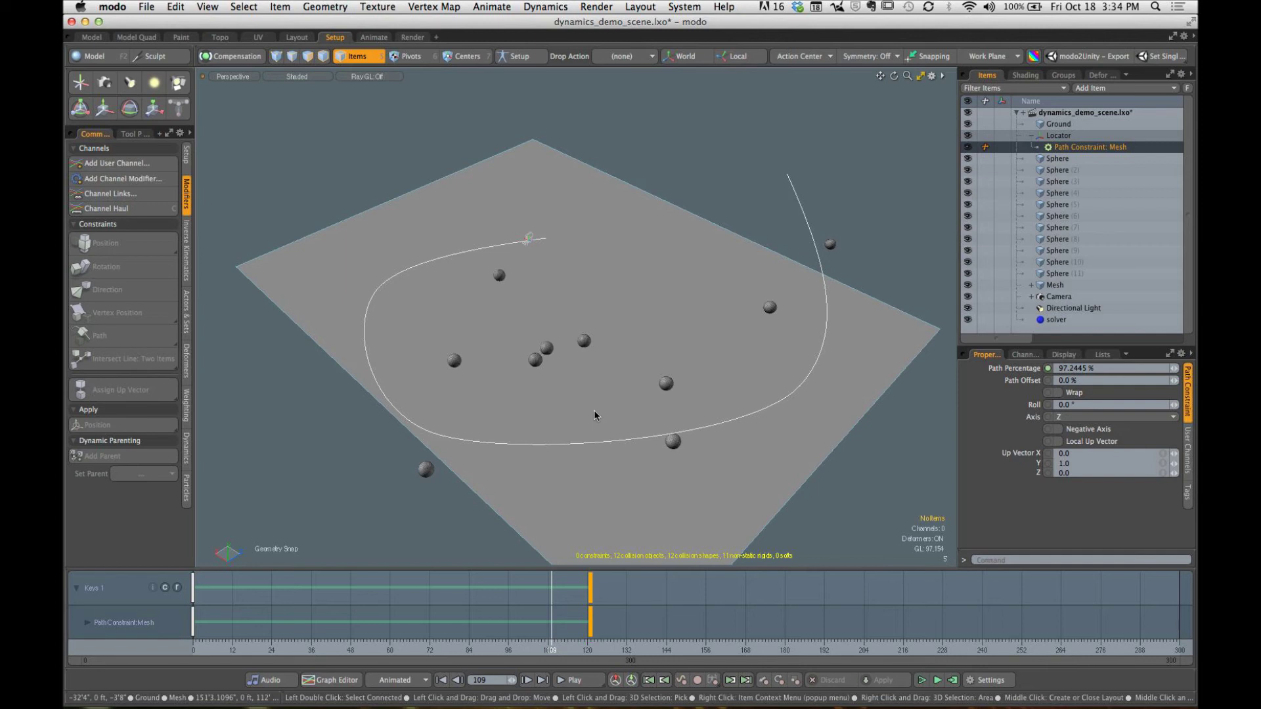
{"action": "left_click_drag", "start_coordinate": [594, 415], "coordinate": [589, 309], "text": "alt"}
{"action": "left_click_drag", "start_coordinate": [503, 281], "coordinate": [535, 374], "text": "ctrl+alt"}
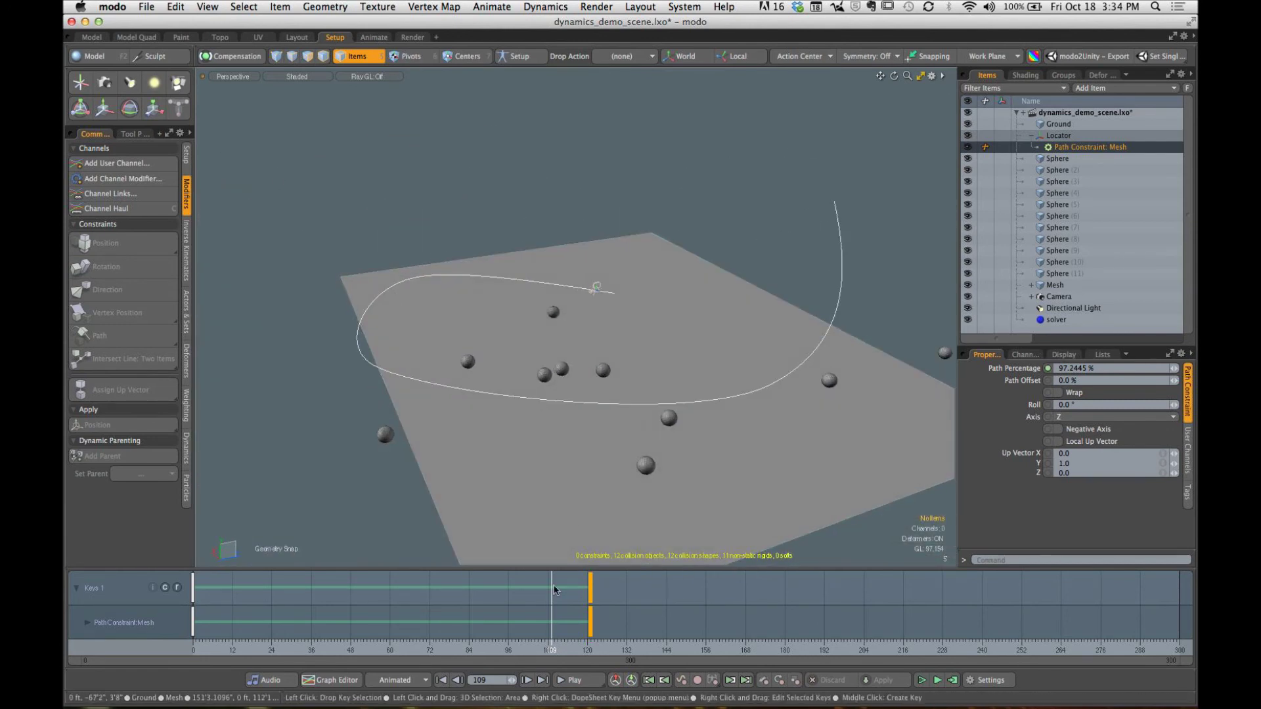
{"action": "left_click_drag", "start_coordinate": [551, 649], "coordinate": [209, 649]}
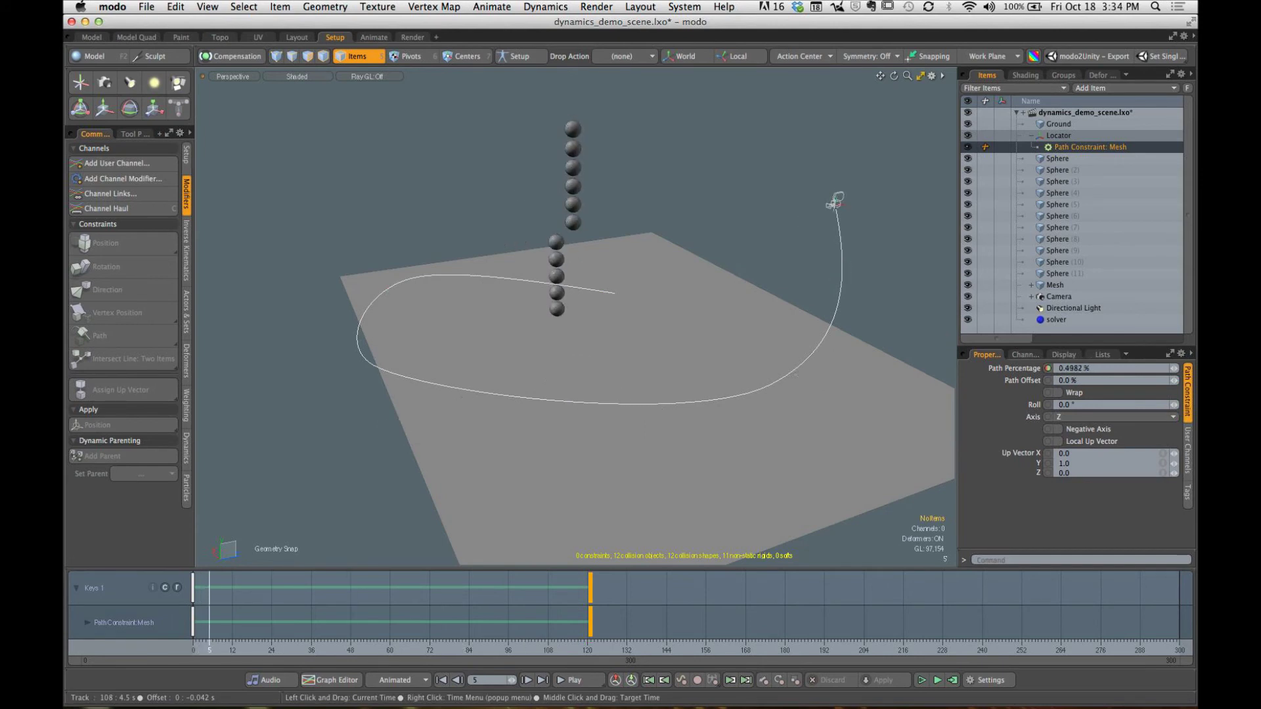
Step: Add a second locator to the scene
{"action": "left_click_drag", "start_coordinate": [567, 294], "coordinate": [666, 245], "text": "alt"}
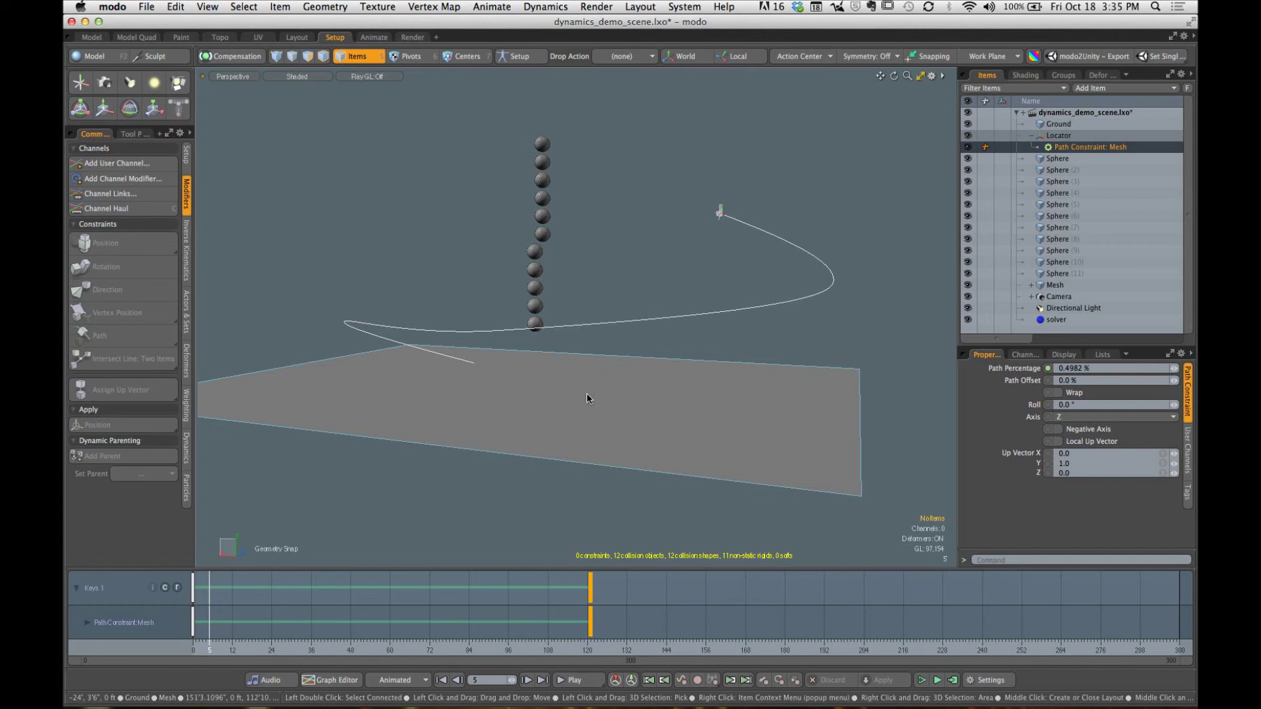
{"action": "left_click_drag", "start_coordinate": [587, 395], "coordinate": [679, 339], "text": "alt"}
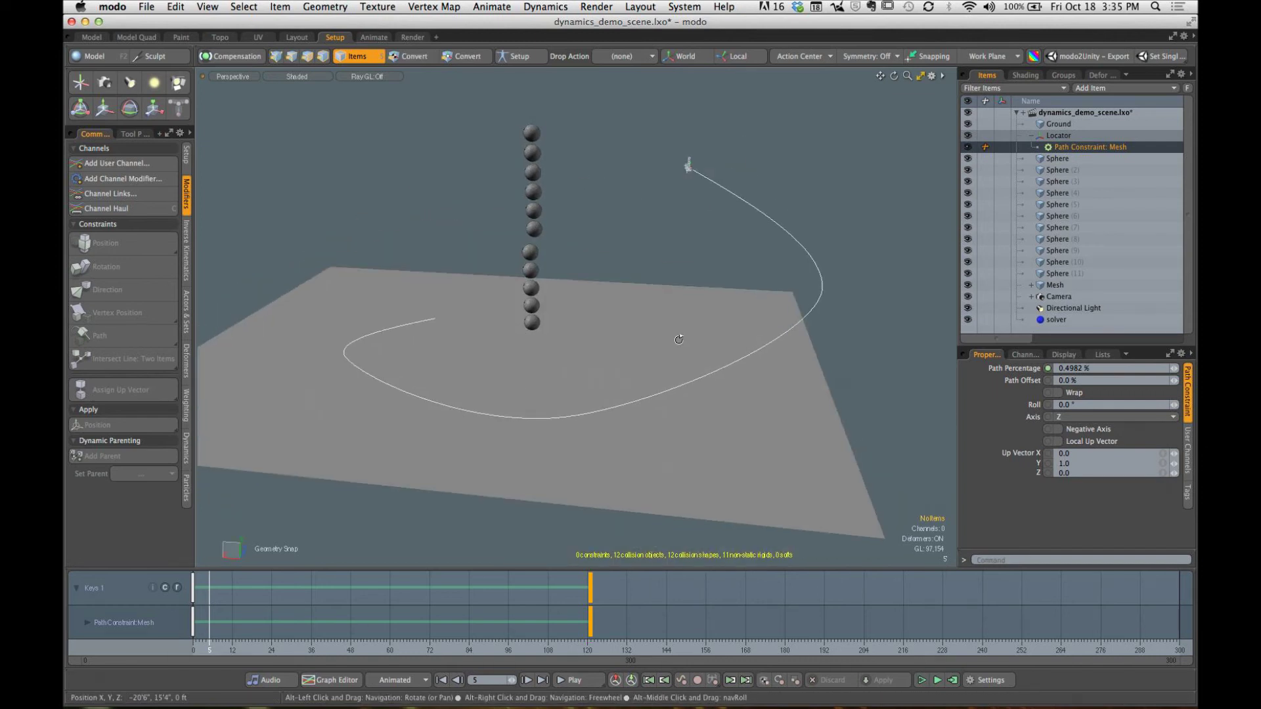
{"action": "left_click", "coordinate": [80, 84]}
{"action": "left_click_drag", "start_coordinate": [570, 360], "coordinate": [516, 333], "text": "alt"}
Step: Move the new locator beside the column of spheres to about X -14'6", Y 26'2", Z 10'8", then deselect it
{"action": "key", "text": "y"}
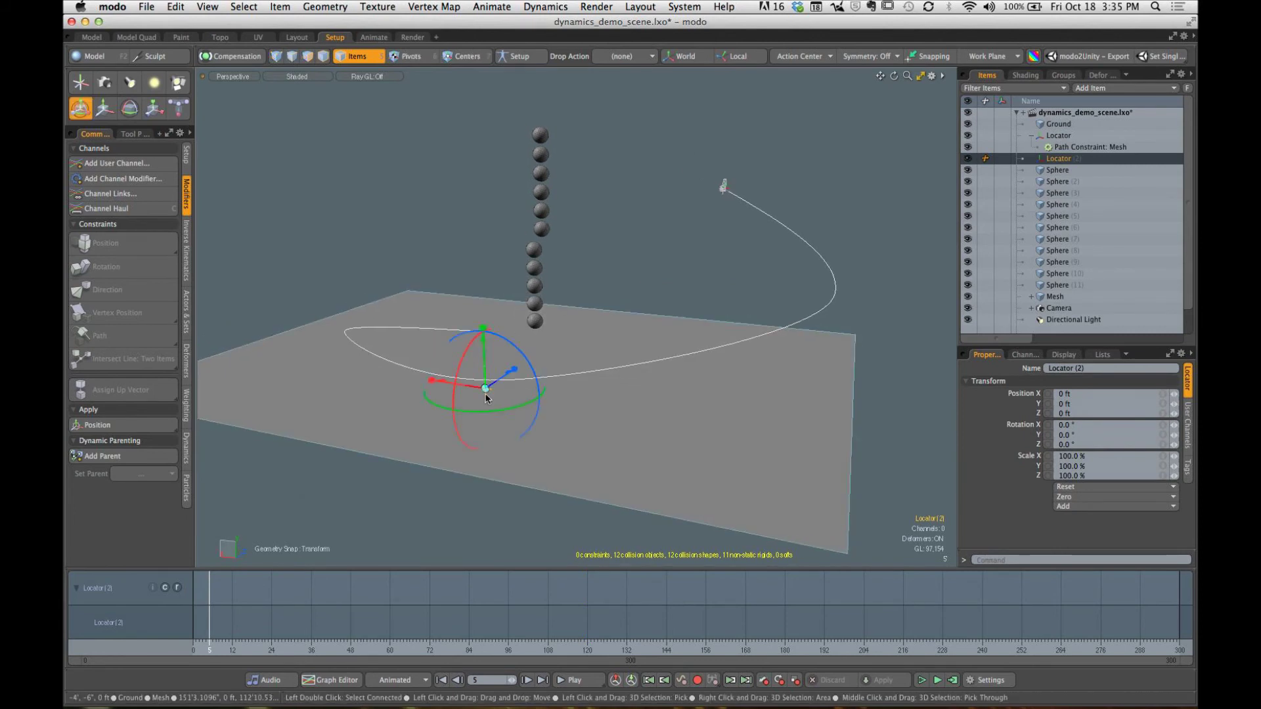
{"action": "left_click_drag", "start_coordinate": [470, 392], "coordinate": [538, 399]}
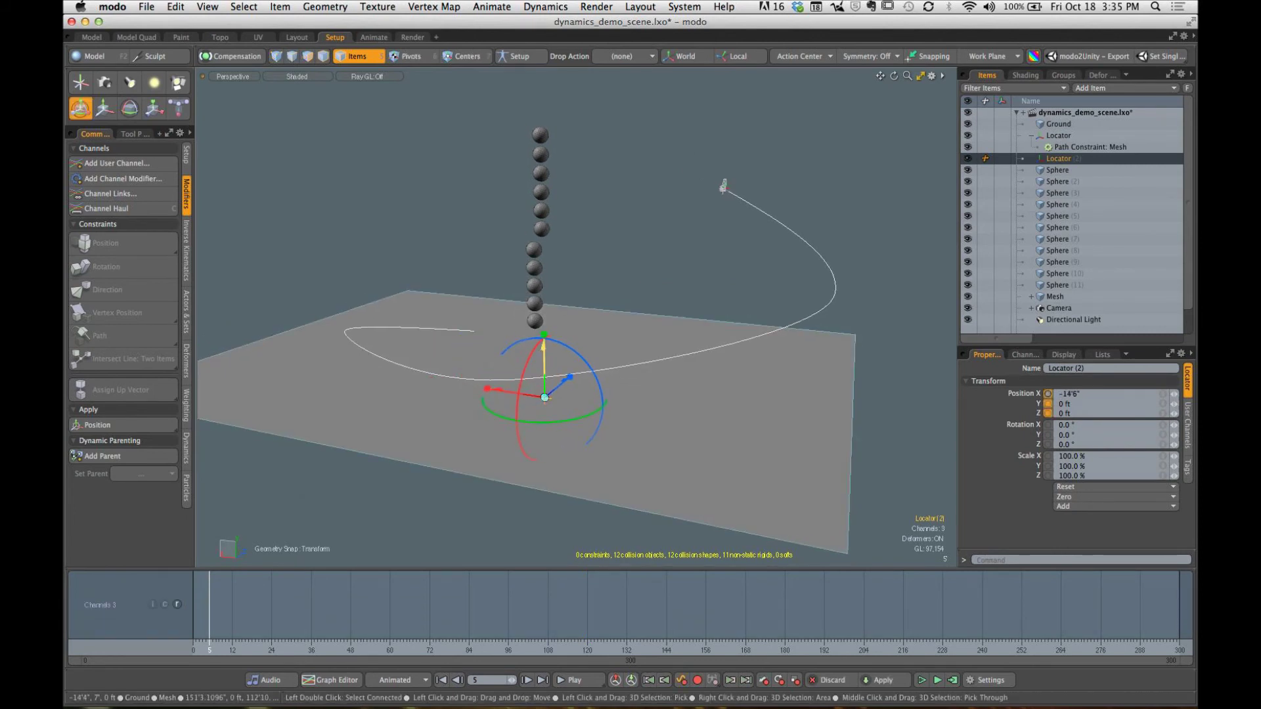
{"action": "left_click_drag", "start_coordinate": [543, 230], "coordinate": [543, 232]}
{"action": "left_click_drag", "start_coordinate": [553, 245], "coordinate": [539, 345], "text": "alt"}
{"action": "left_click_drag", "start_coordinate": [589, 255], "coordinate": [726, 216]}
{"action": "key", "text": "space"}
{"action": "left_click", "coordinate": [780, 155]}
Step: Select the camera and the second locator and apply a Direction constraint that aims the camera at that locator
{"action": "left_click", "coordinate": [1032, 136]}
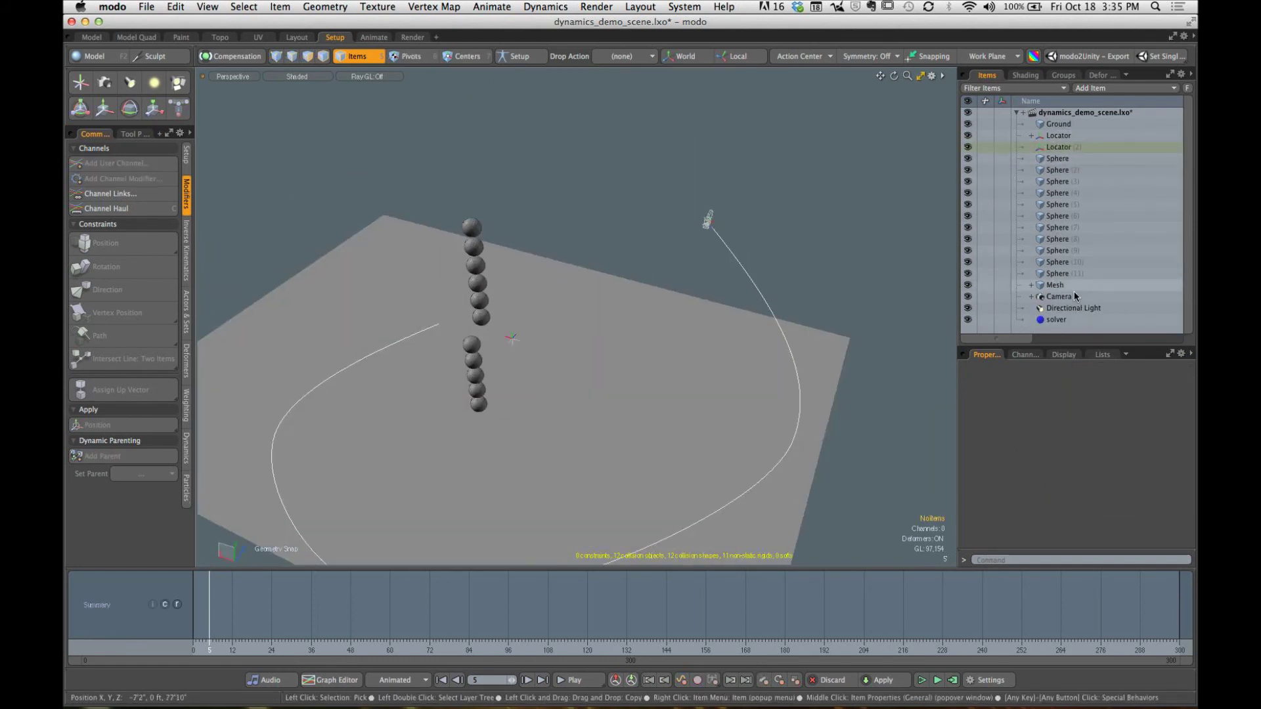
{"action": "left_click", "coordinate": [1069, 297]}
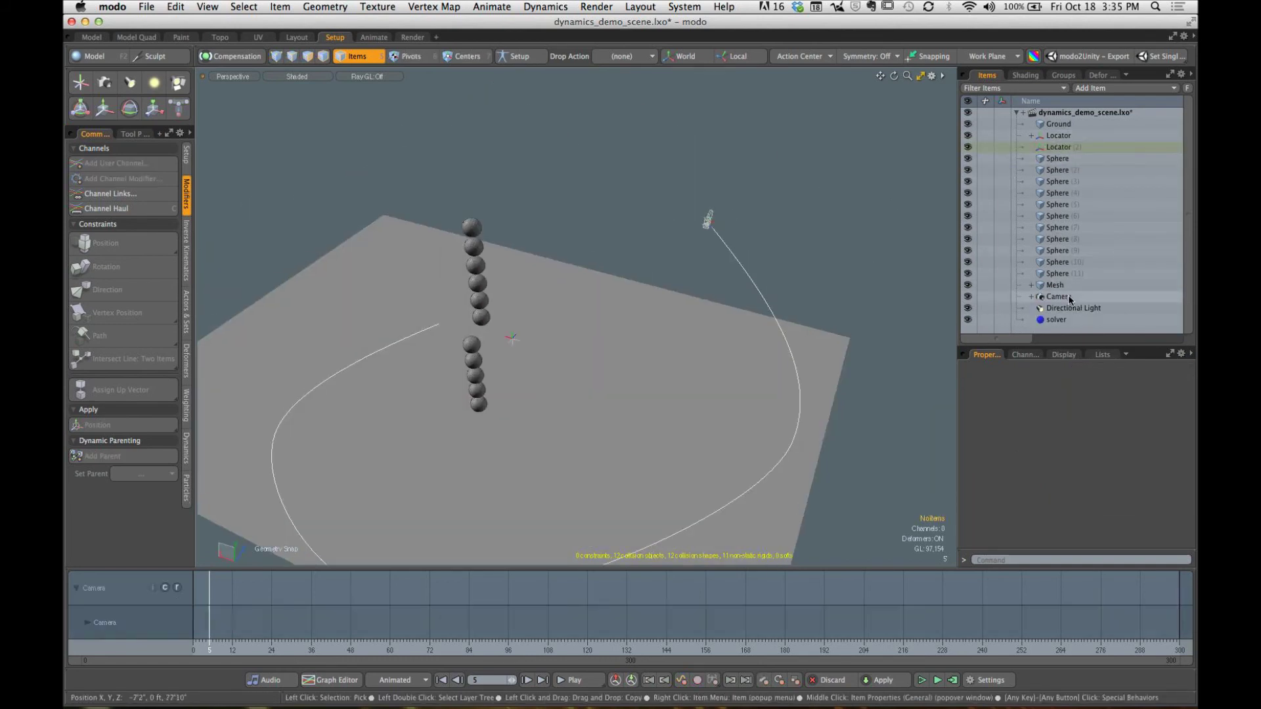
{"action": "left_click", "coordinate": [1074, 150], "text": "ctrl"}
{"action": "left_click", "coordinate": [108, 289]}
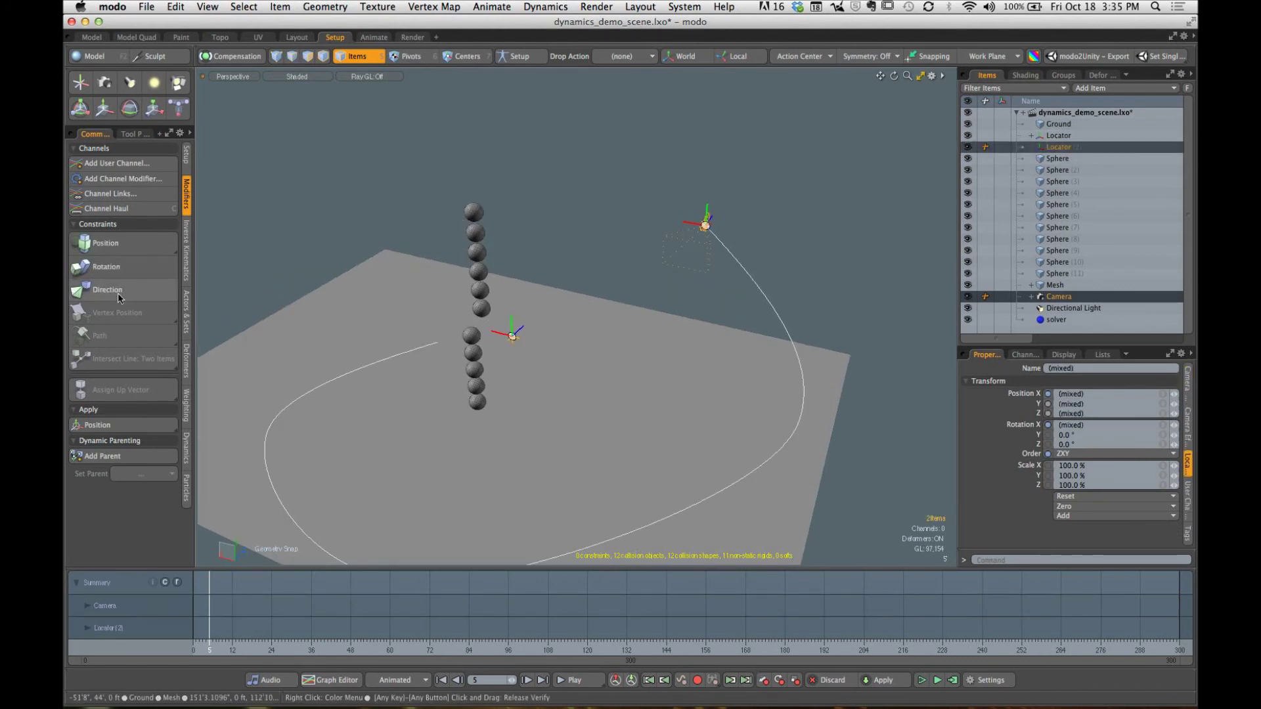
{"action": "left_click_drag", "start_coordinate": [732, 342], "coordinate": [438, 290], "text": "alt"}
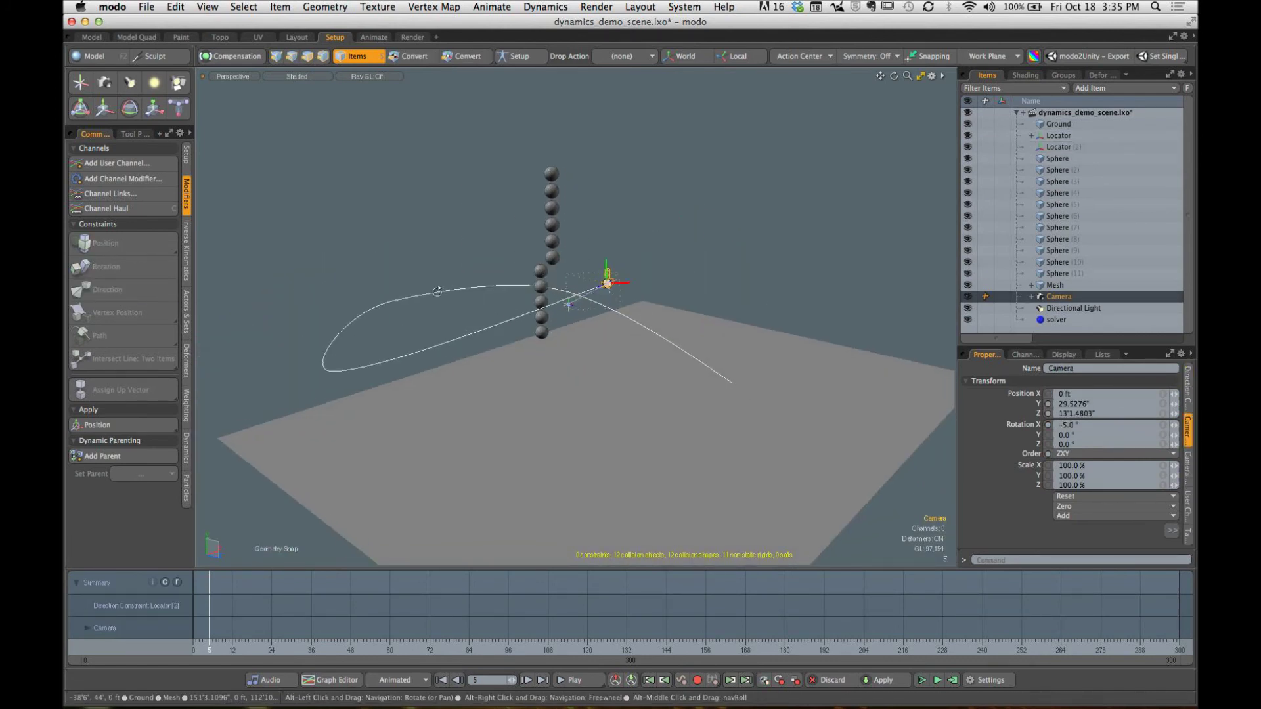
Step: Split the 3D viewport into two side-by-side views and set one of them to the Camera view
{"action": "key", "text": "ctrl"}
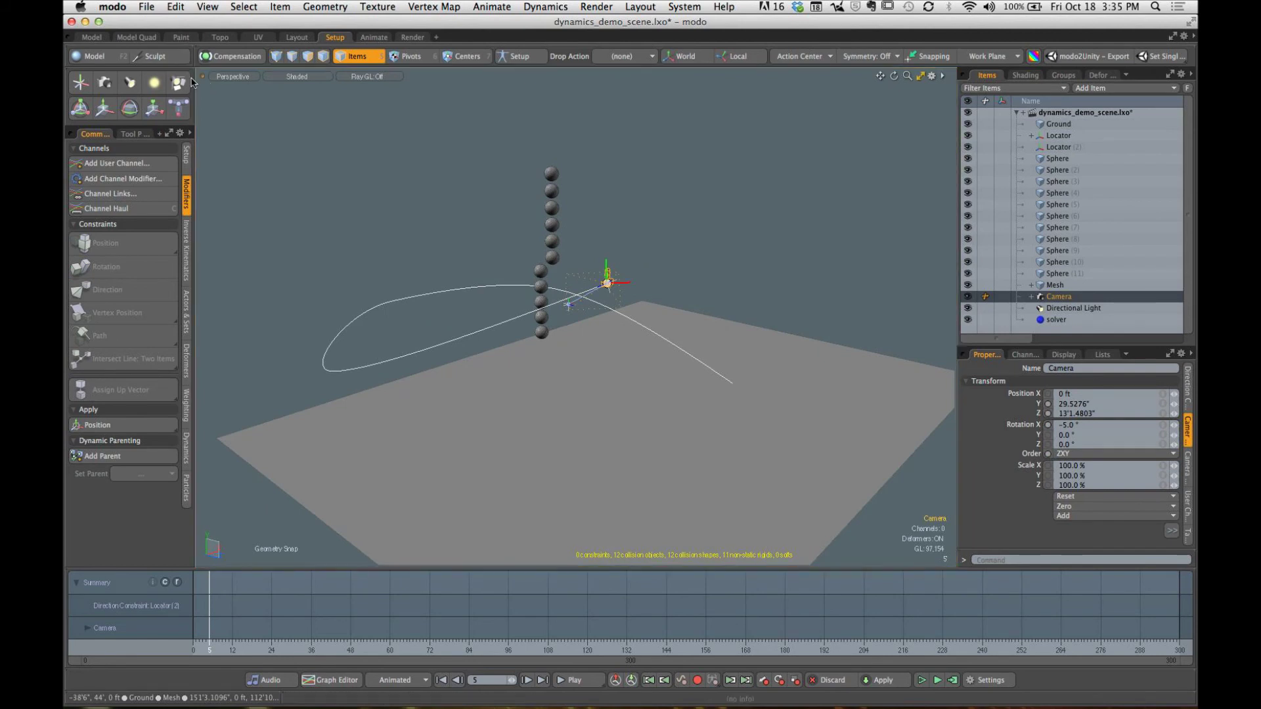
{"action": "left_click_drag", "start_coordinate": [201, 75], "coordinate": [231, 113], "text": "ctrl"}
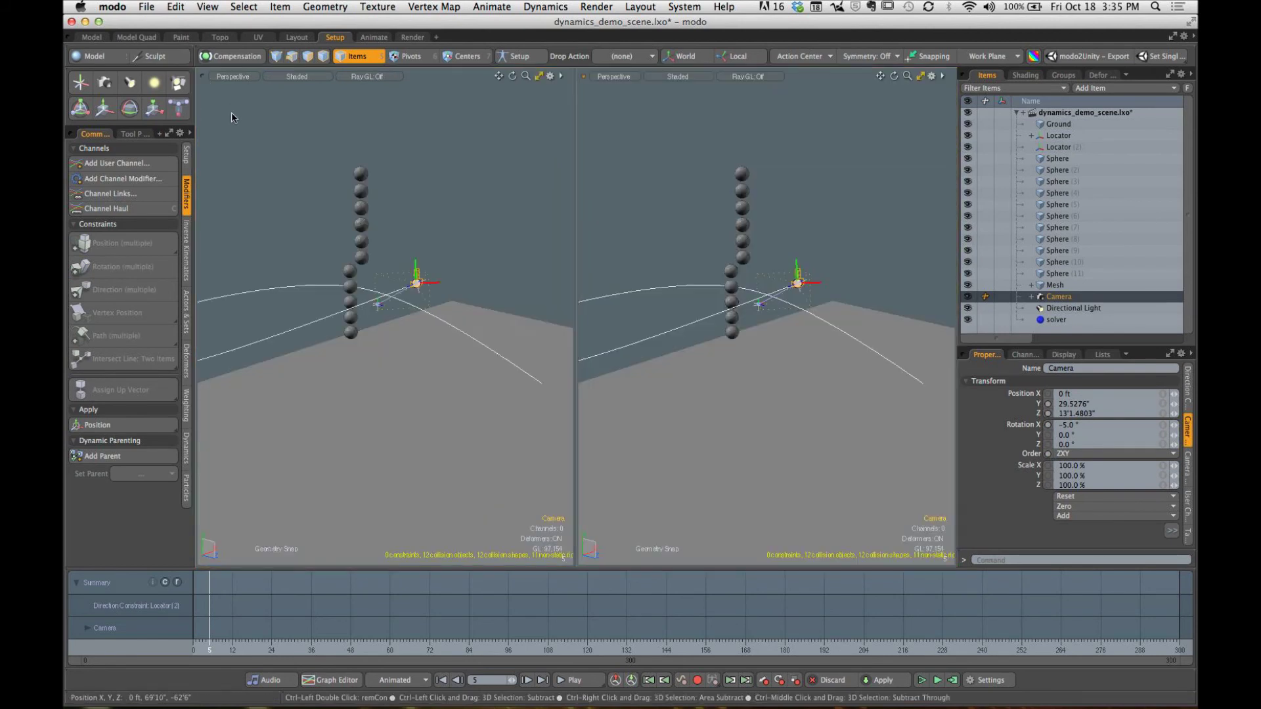
{"action": "left_click", "coordinate": [236, 76]}
{"action": "mouse_move", "coordinate": [249, 87]}
{"action": "left_click", "coordinate": [309, 106]}
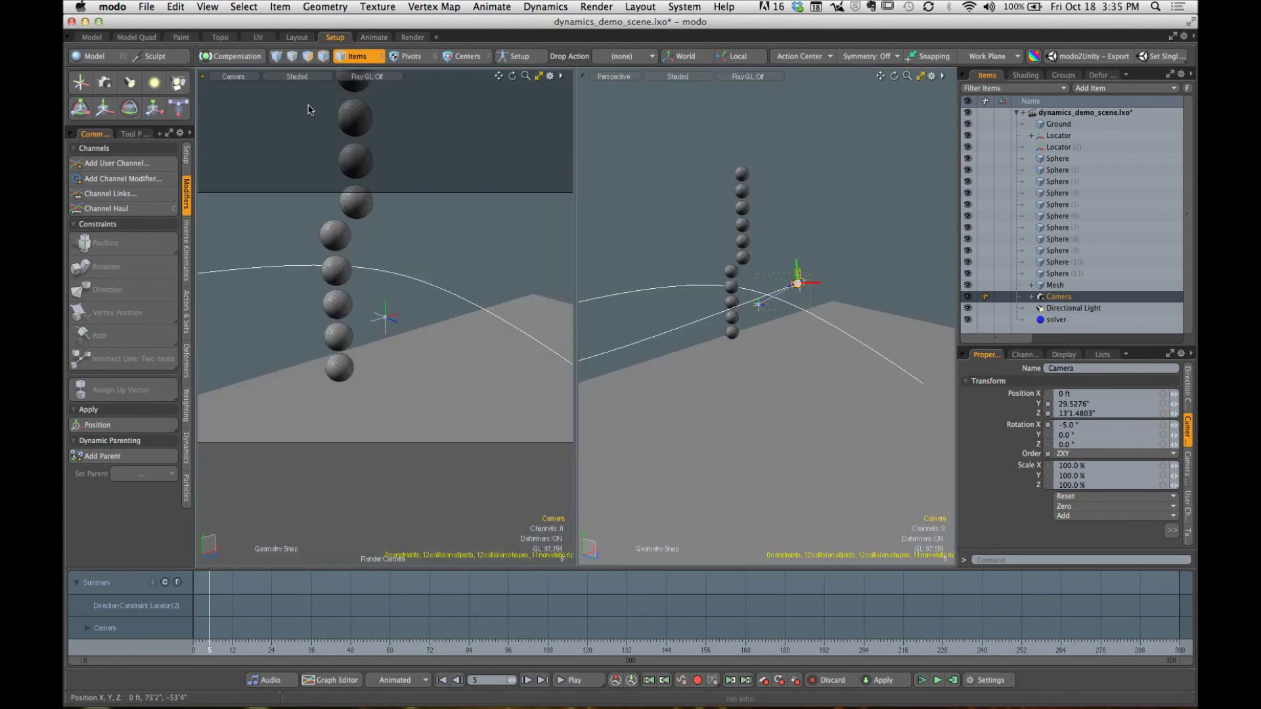
Step: At frame 0, lower the camera's target locator to about Y 19'8" and key its position, rotation and scale channels
{"action": "mouse_move", "coordinate": [210, 646]}
{"action": "left_mouse_down"}
{"action": "mouse_move", "coordinate": [456, 645]}
{"action": "mouse_move", "coordinate": [193, 646]}
{"action": "left_mouse_up"}
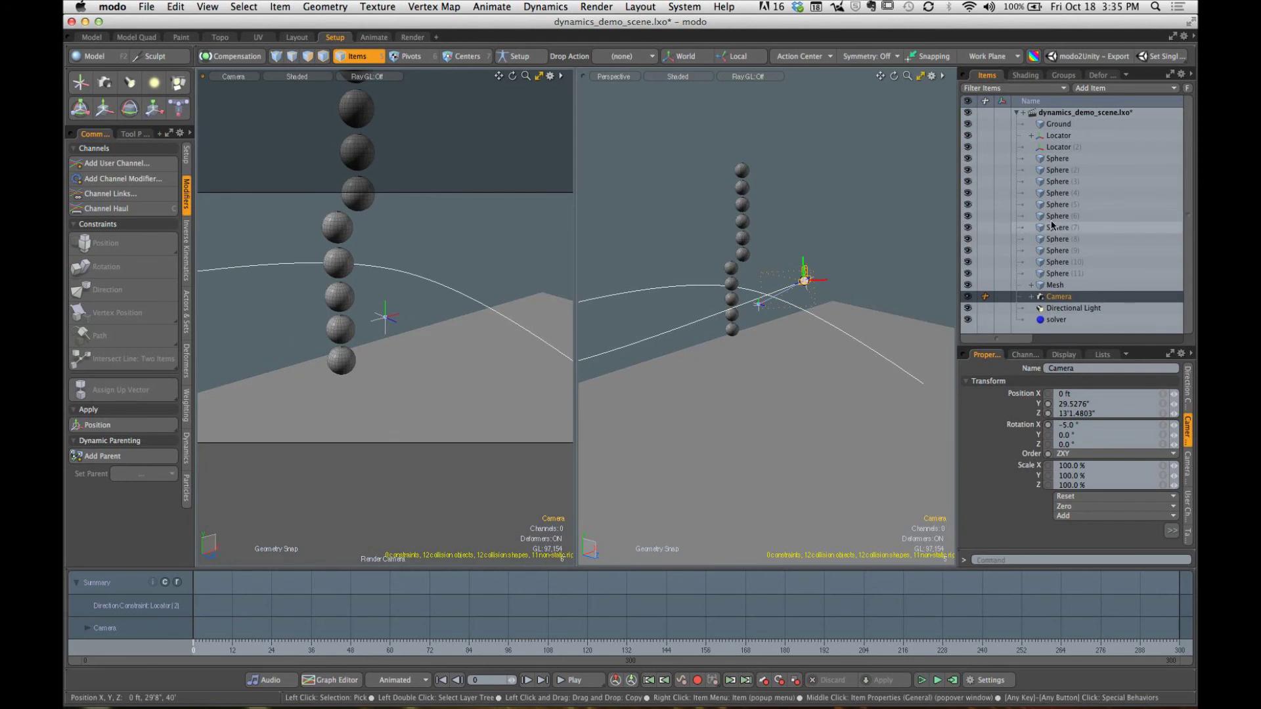
{"action": "left_click", "coordinate": [1058, 147]}
{"action": "left_click_drag", "start_coordinate": [909, 273], "coordinate": [789, 335], "text": "alt"}
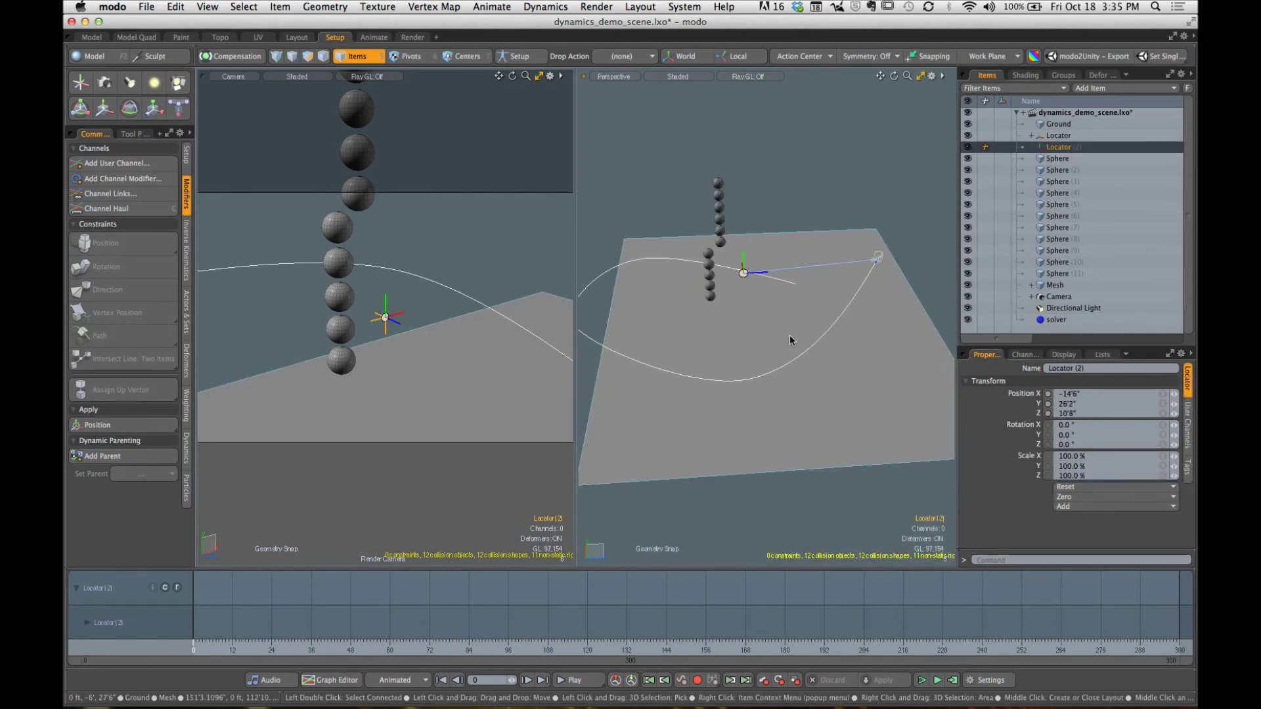
{"action": "key", "text": "y"}
{"action": "left_click_drag", "start_coordinate": [765, 290], "coordinate": [758, 261], "text": "alt"}
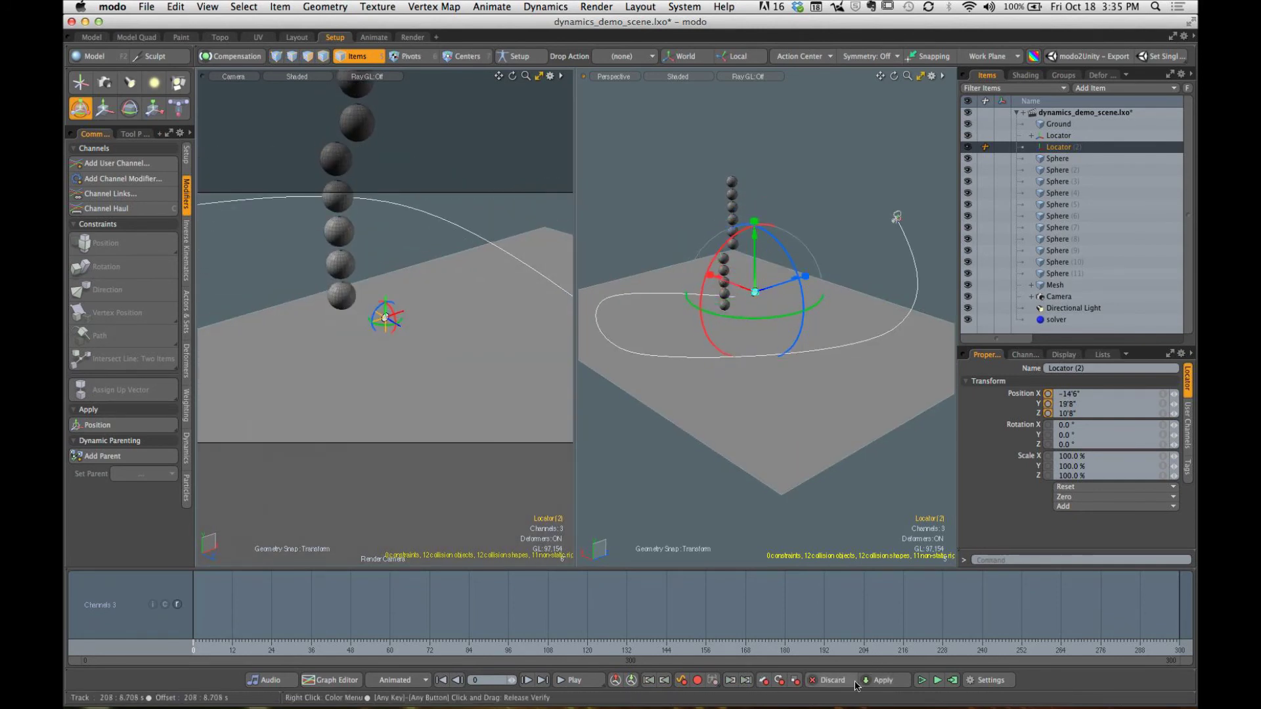
{"action": "left_click", "coordinate": [763, 683]}
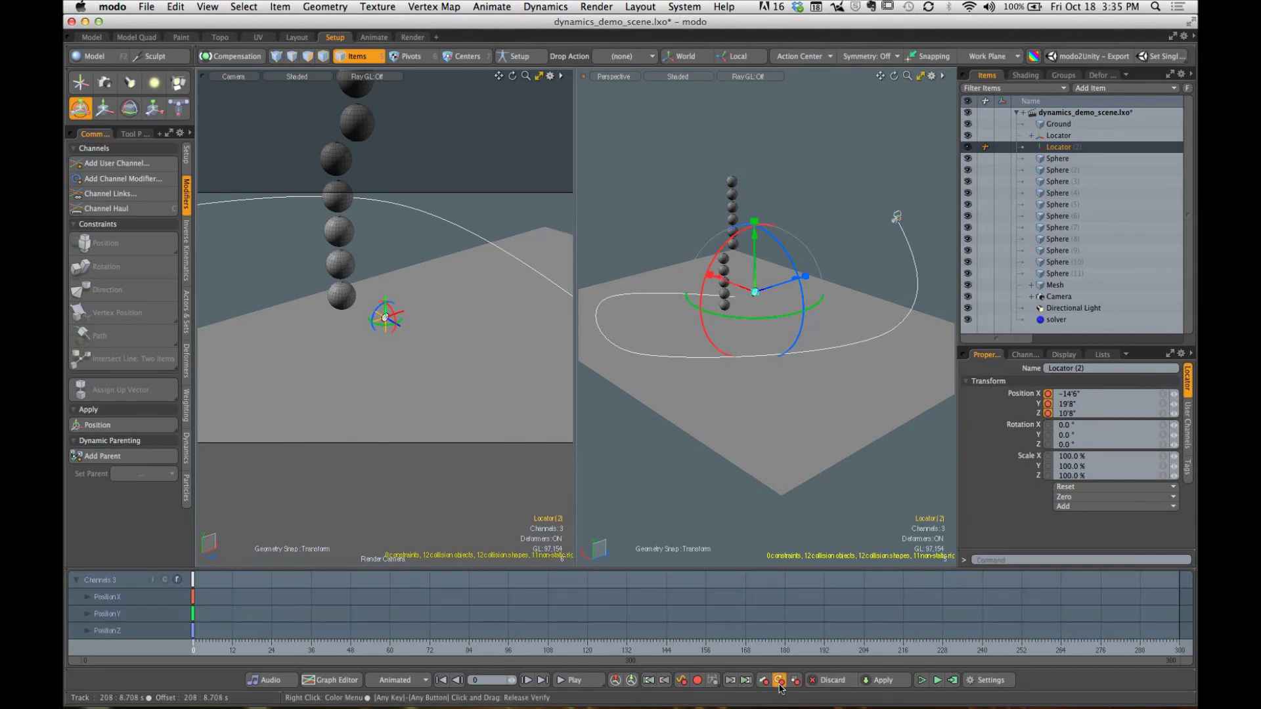
{"action": "left_click", "coordinate": [780, 683]}
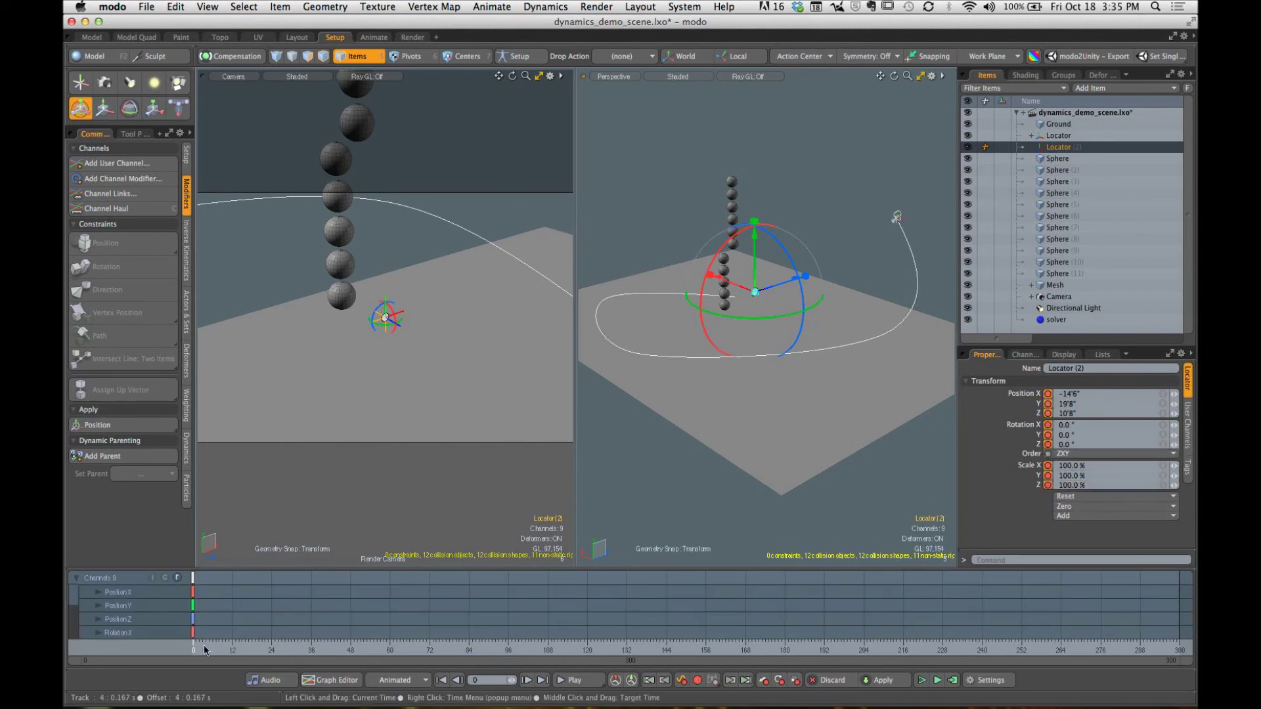
Step: At frame 42, move the target locator to about Y 7'8", Z 3'2" so the camera follows the falling spheres
{"action": "left_click_drag", "start_coordinate": [207, 650], "coordinate": [331, 650]}
{"action": "key", "text": "y"}
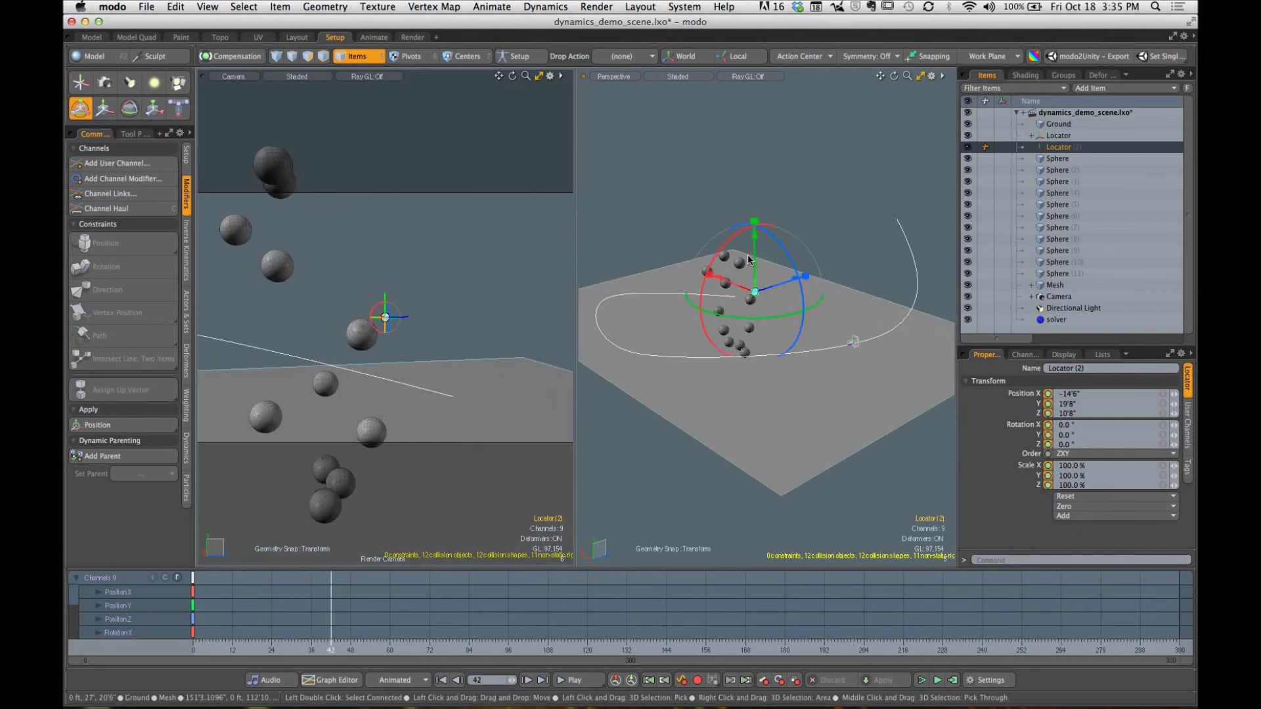
{"action": "left_click_drag", "start_coordinate": [756, 253], "coordinate": [780, 320]}
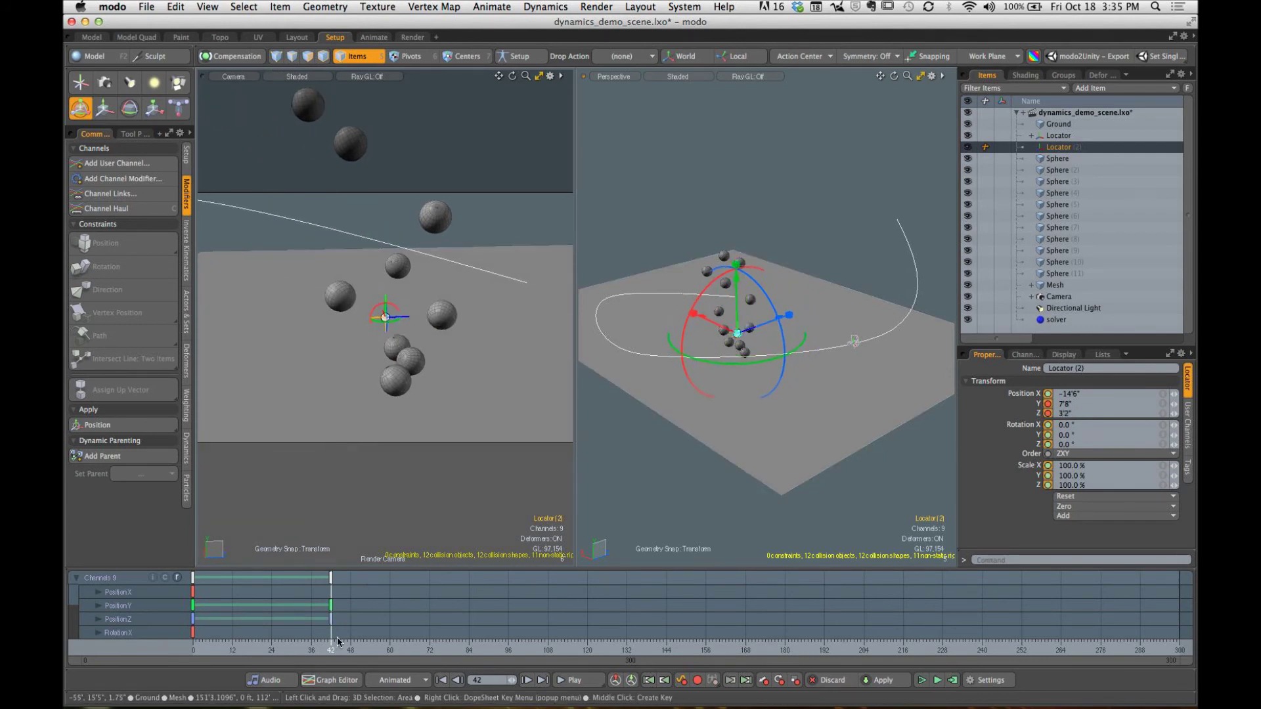
Step: Move the target locator's second set of position keys to frame 51 and return the timeline to frame 0
{"action": "mouse_move", "coordinate": [334, 647]}
{"action": "left_mouse_down"}
{"action": "mouse_move", "coordinate": [465, 647]}
{"action": "mouse_move", "coordinate": [311, 648]}
{"action": "mouse_move", "coordinate": [372, 649]}
{"action": "mouse_move", "coordinate": [329, 648]}
{"action": "mouse_move", "coordinate": [360, 648]}
{"action": "left_mouse_up"}
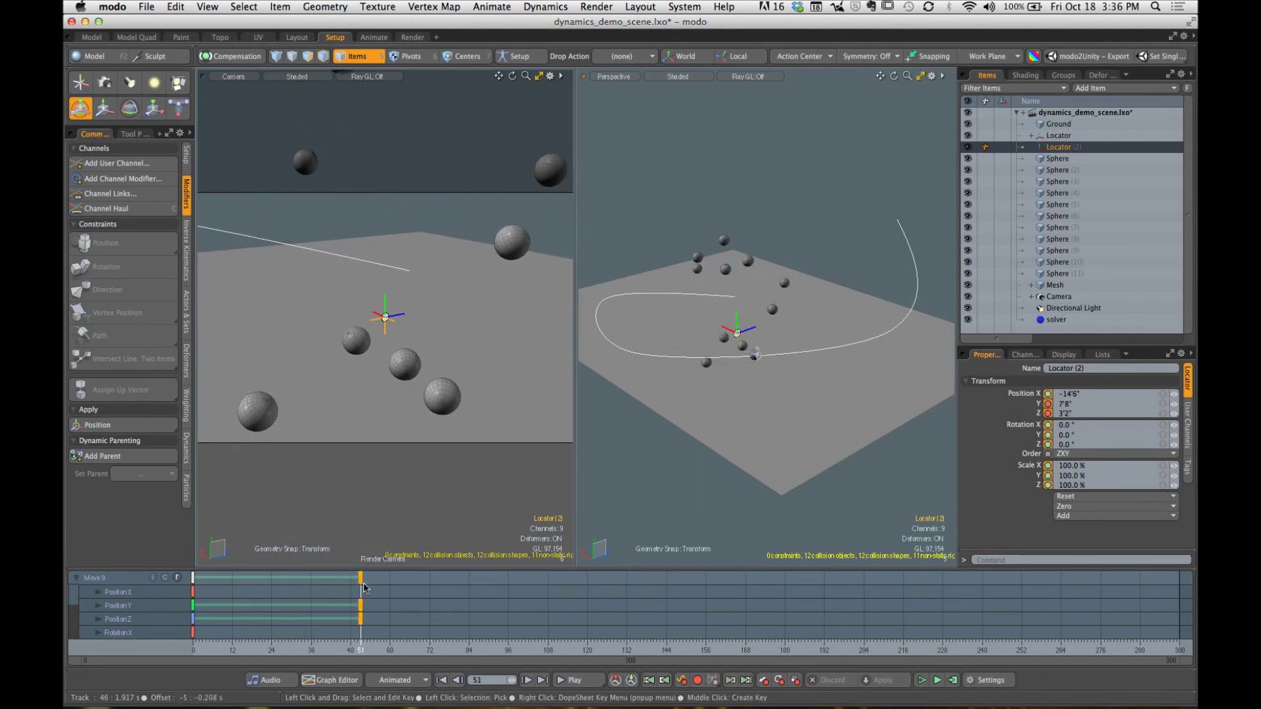
{"action": "left_click_drag", "start_coordinate": [343, 649], "coordinate": [85, 642]}
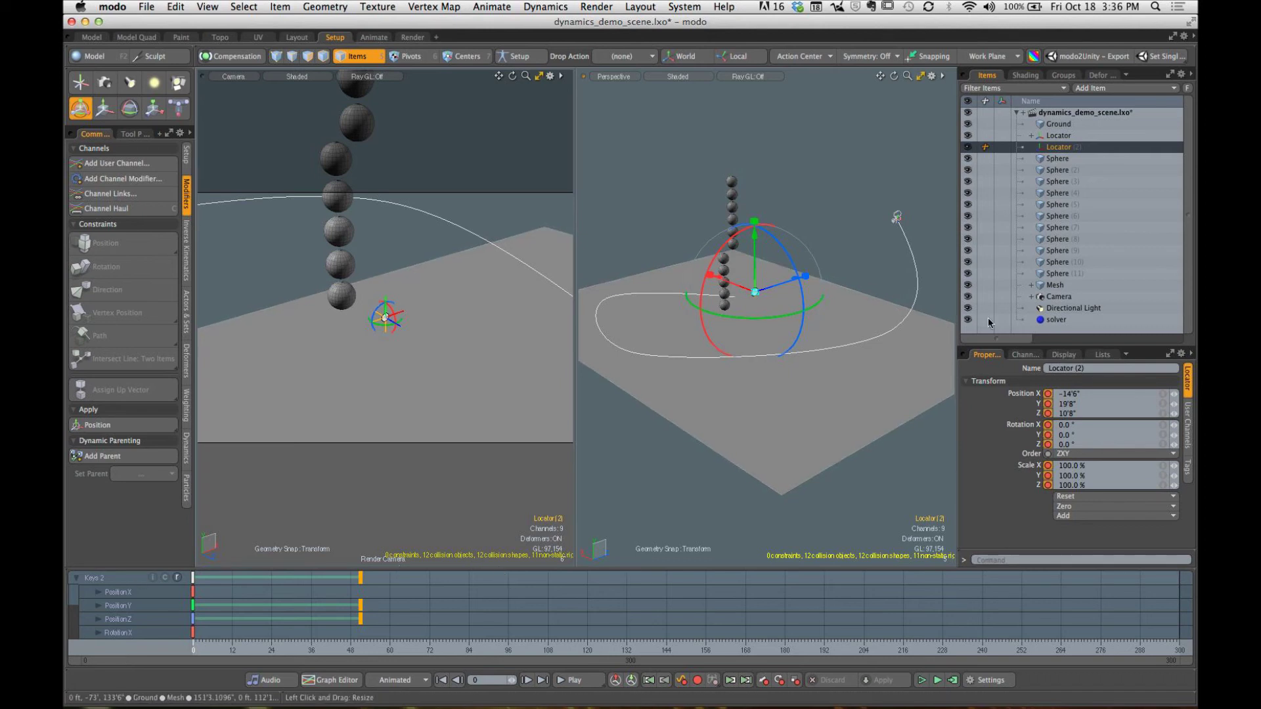
{"action": "mouse_move", "coordinate": [209, 648]}
{"action": "left_mouse_down"}
{"action": "mouse_move", "coordinate": [670, 649]}
{"action": "mouse_move", "coordinate": [191, 649]}
{"action": "left_mouse_up"}
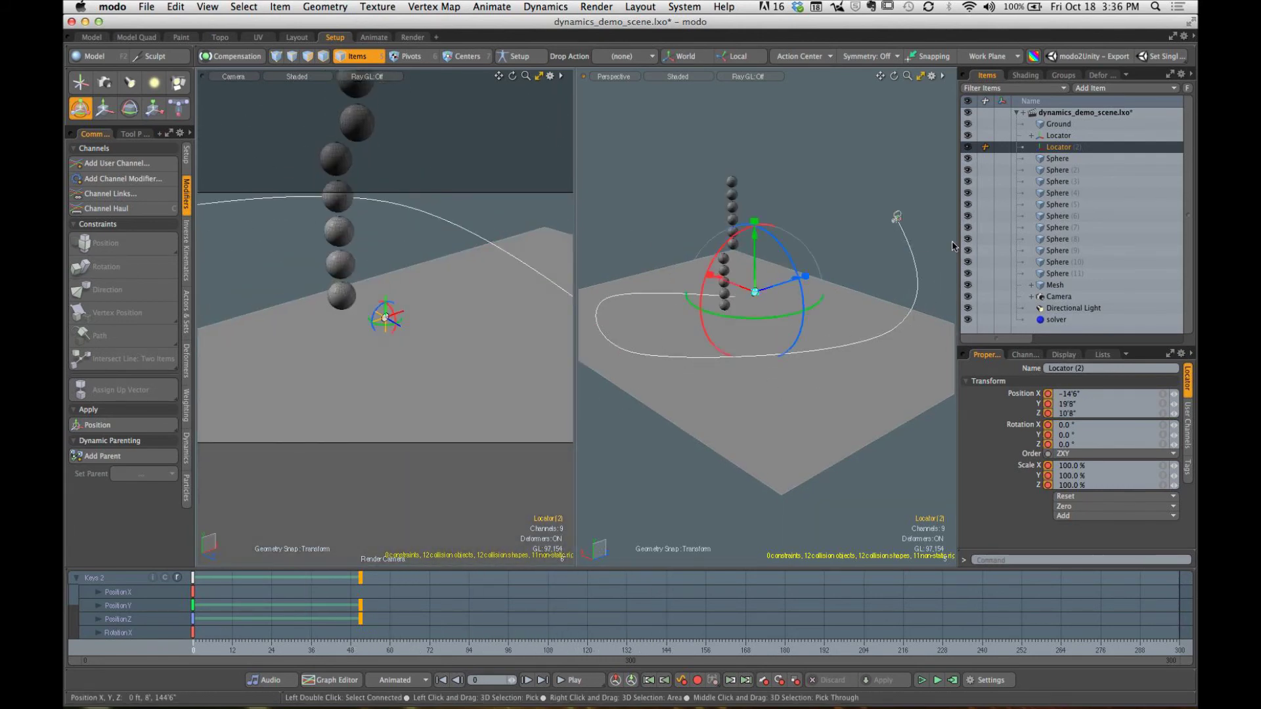
Step: Select the solver and key its Time Scale at 100% on frame 24 and 0% on frame 59
{"action": "left_click", "coordinate": [1073, 322]}
{"action": "left_click_drag", "start_coordinate": [1076, 347], "coordinate": [1083, 202]}
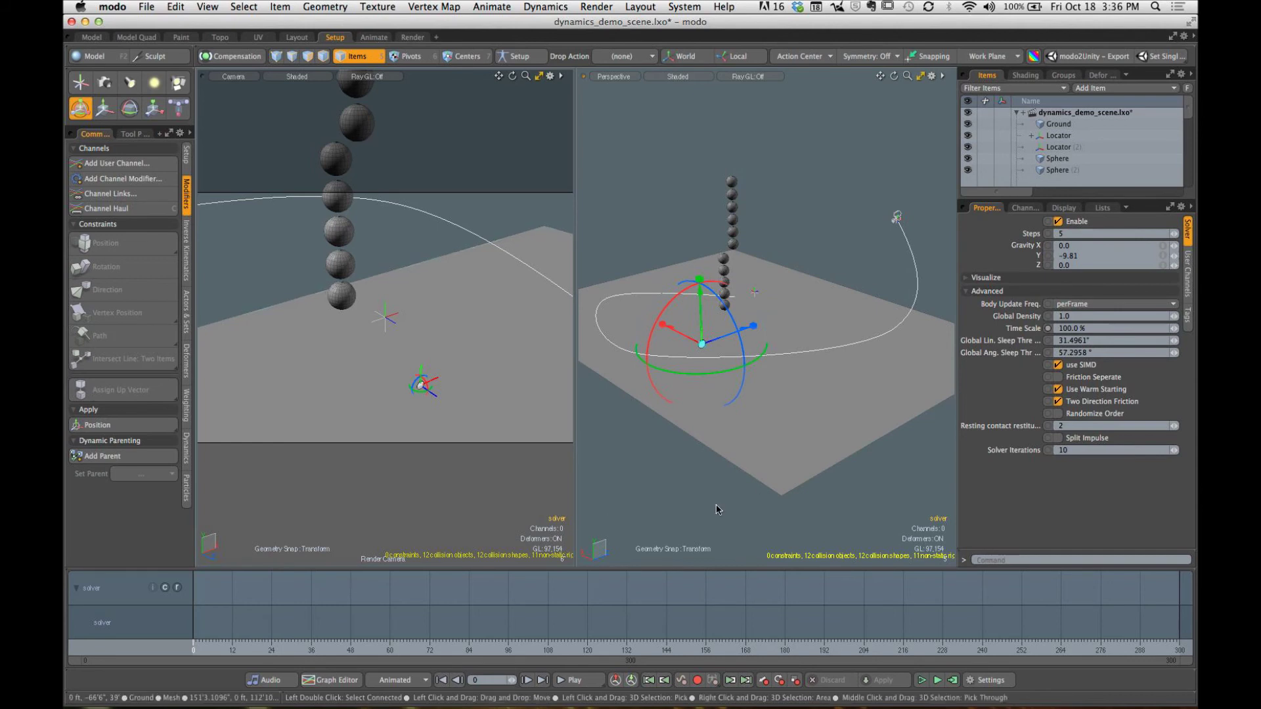
{"action": "mouse_move", "coordinate": [195, 650]}
{"action": "left_mouse_down"}
{"action": "mouse_move", "coordinate": [408, 650]}
{"action": "mouse_move", "coordinate": [272, 650]}
{"action": "left_mouse_up"}
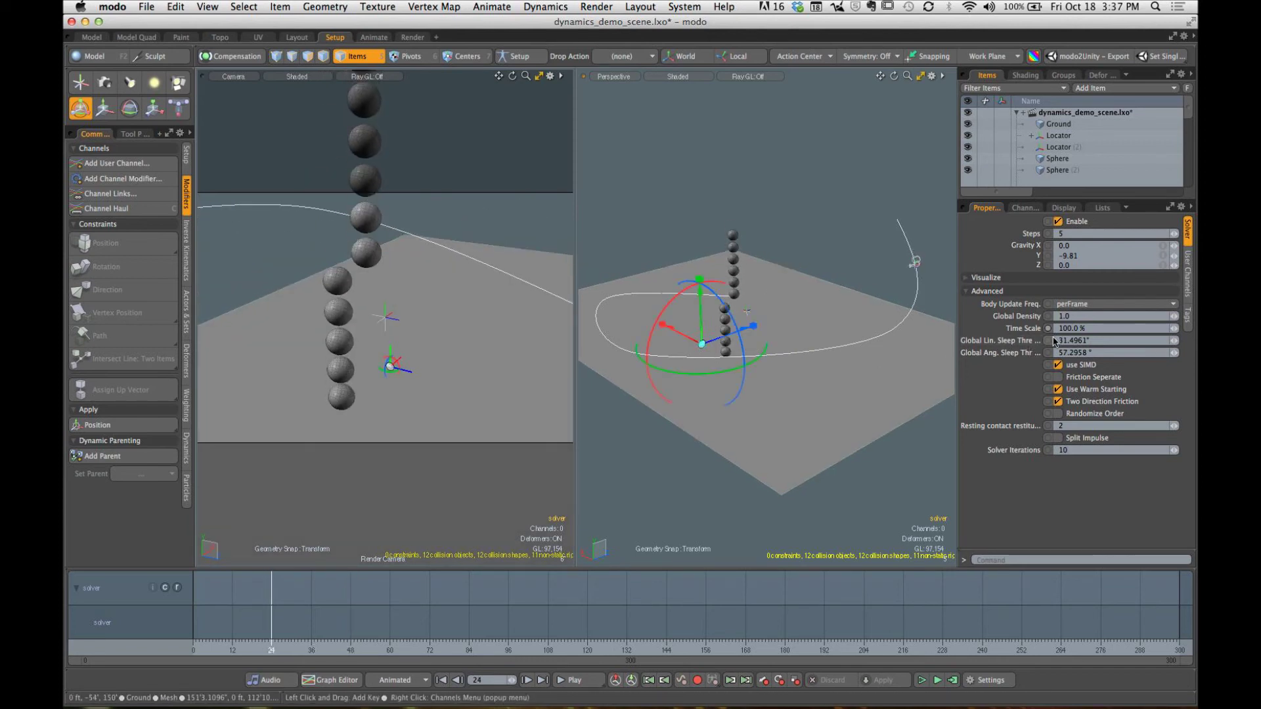
{"action": "left_click", "coordinate": [1048, 328]}
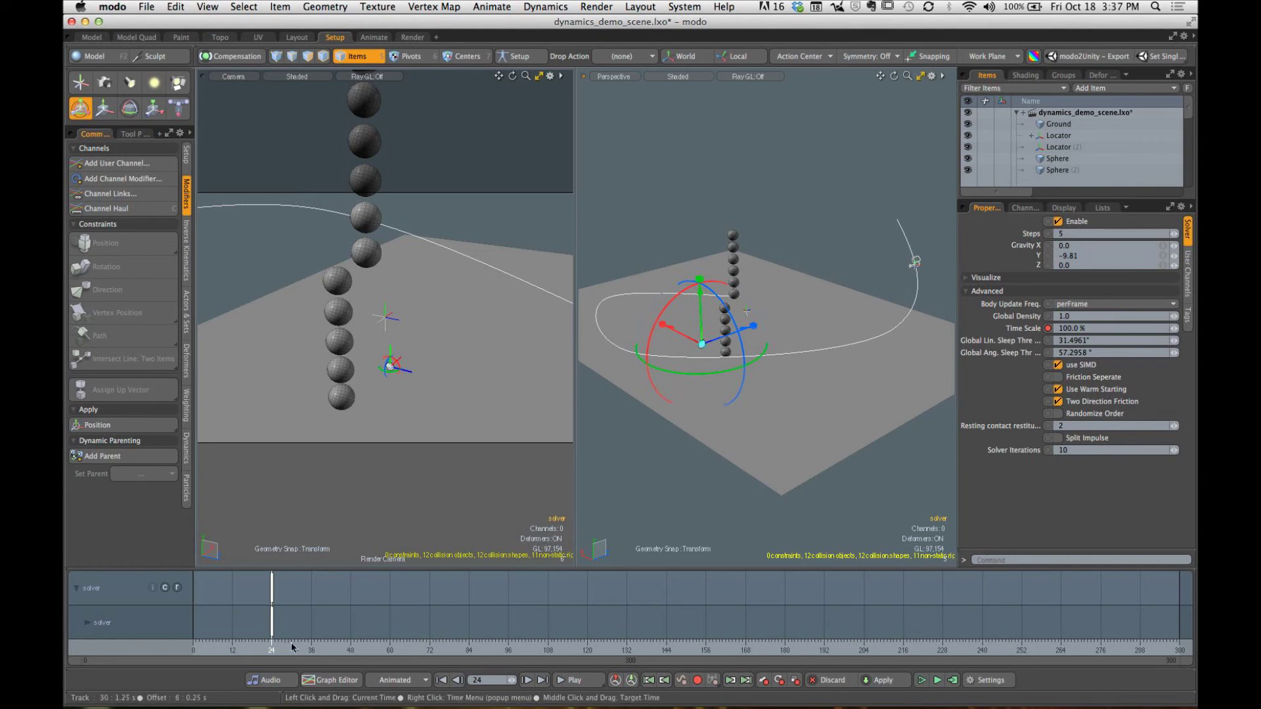
{"action": "left_click_drag", "start_coordinate": [276, 650], "coordinate": [388, 656]}
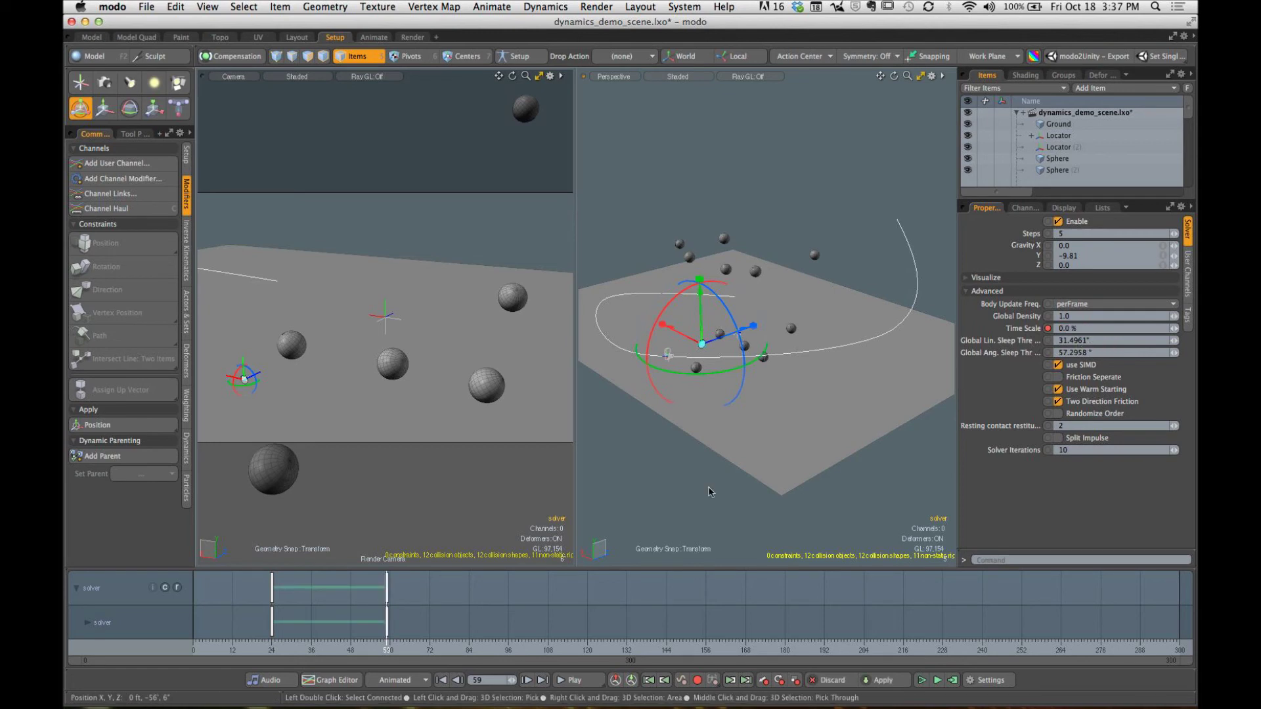
Step: Compute the simulation with the slowed solver and play the animation from the first frame
{"action": "left_click_drag", "start_coordinate": [397, 641], "coordinate": [213, 644]}
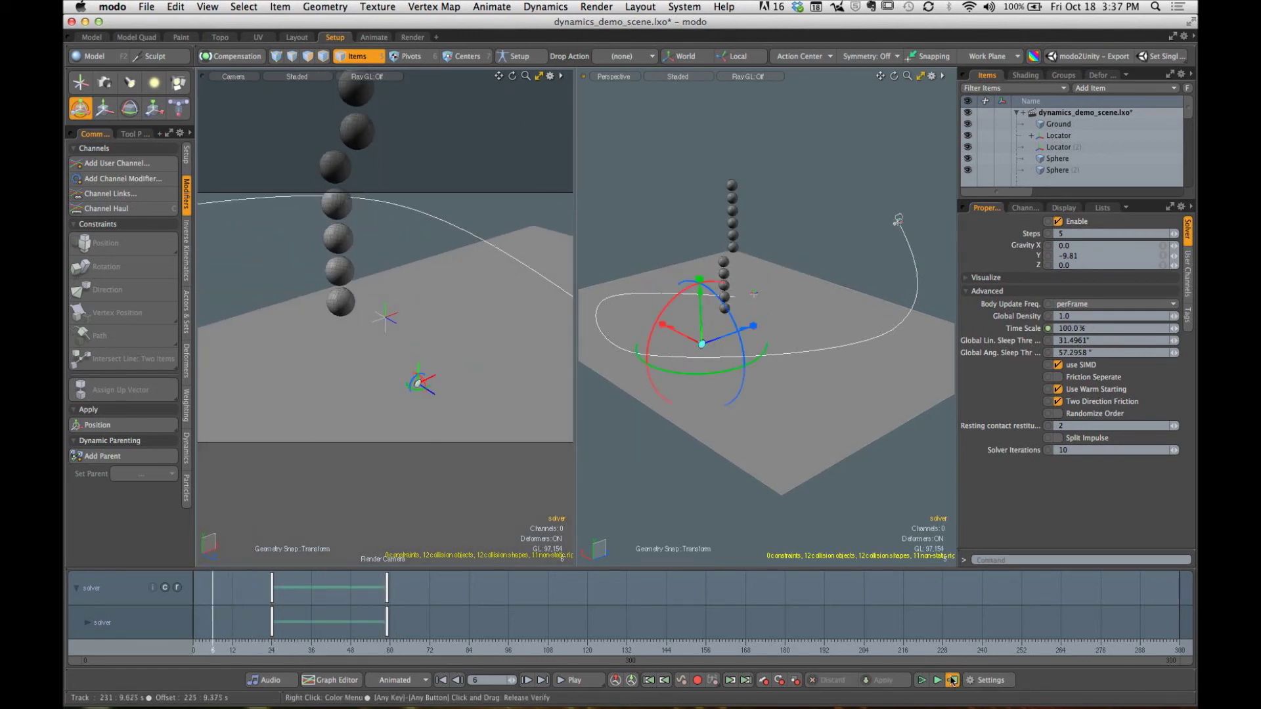
{"action": "left_click", "coordinate": [952, 680]}
{"action": "left_click", "coordinate": [702, 177]}
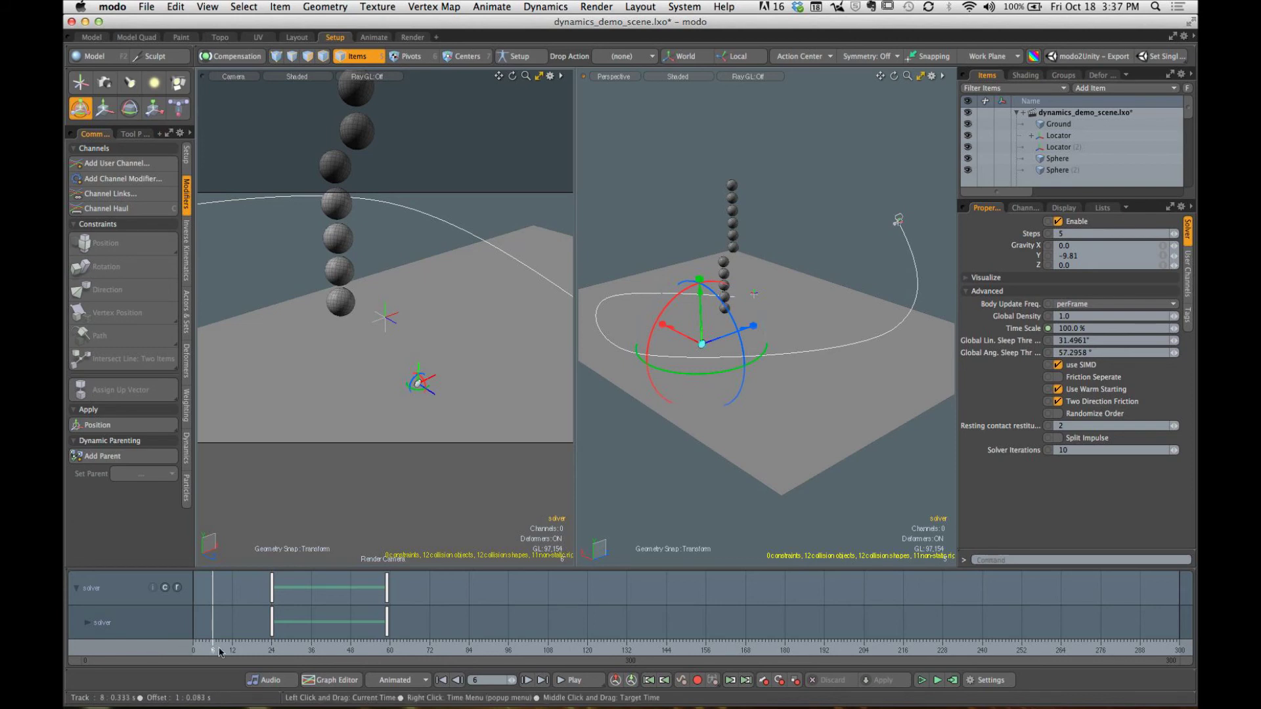
{"action": "left_click", "coordinate": [442, 681]}
{"action": "left_click", "coordinate": [576, 684]}
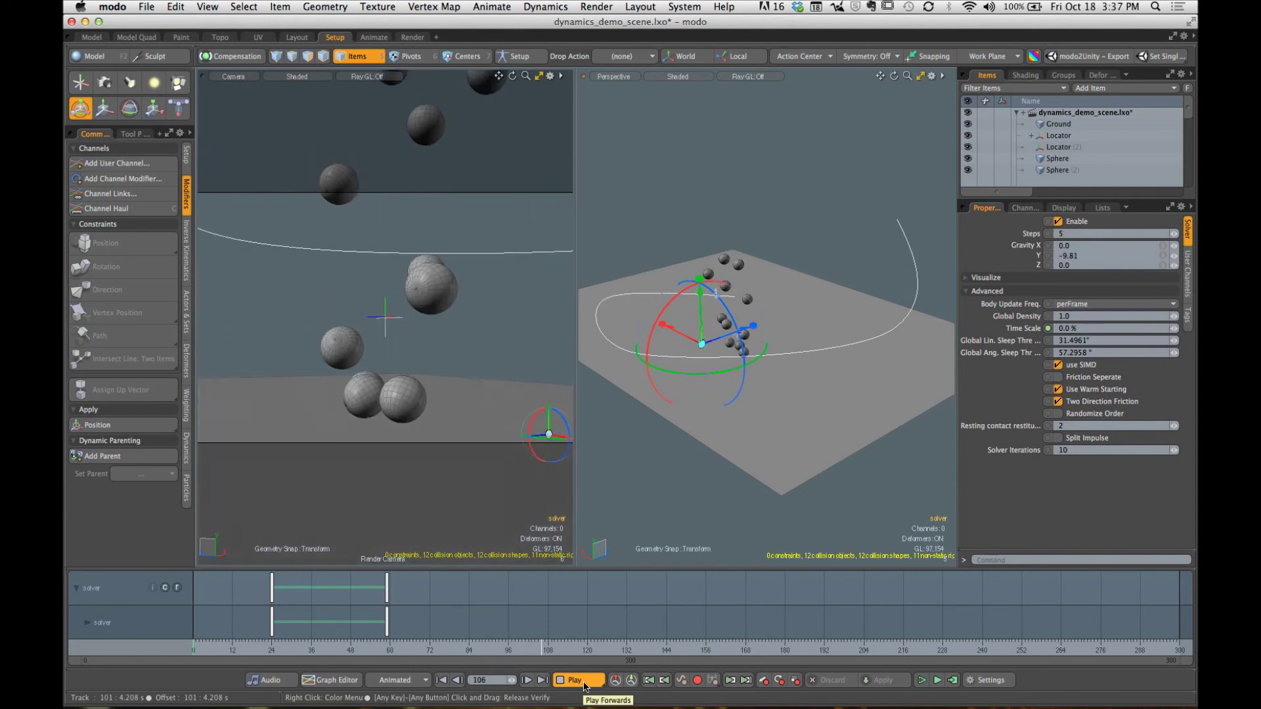
{"action": "left_click", "coordinate": [590, 681]}
{"action": "left_click", "coordinate": [236, 650]}
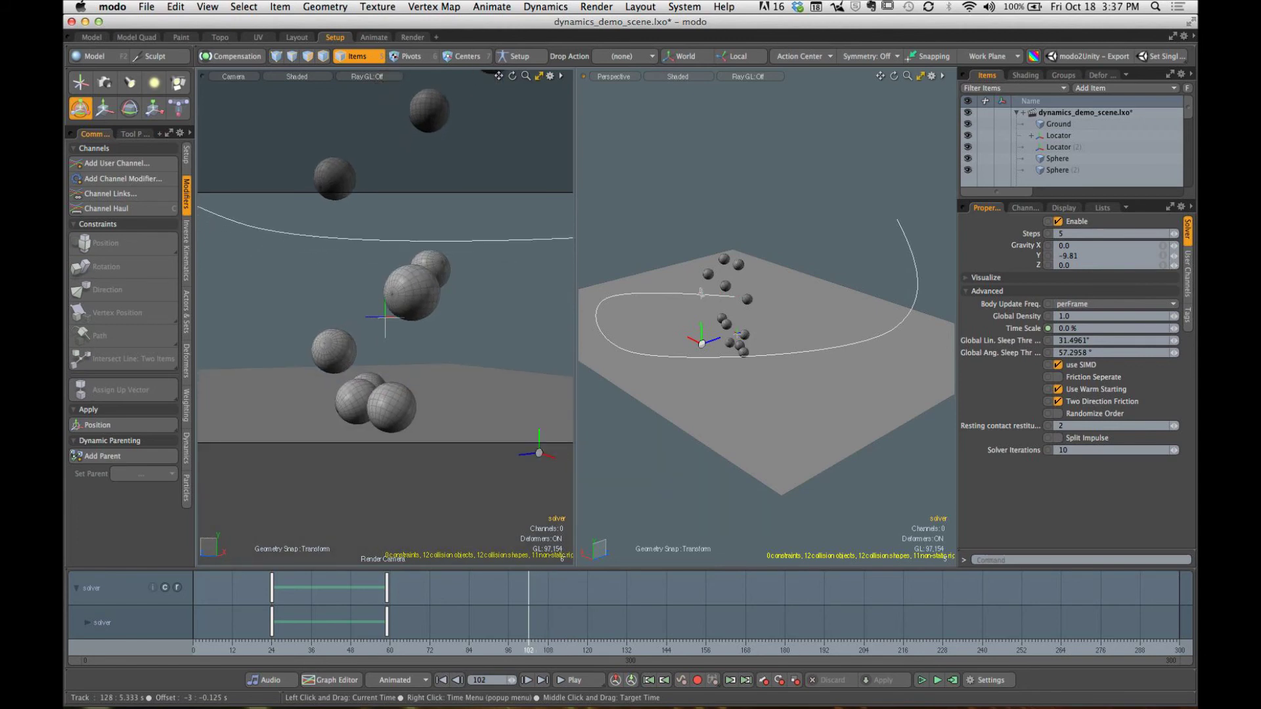
Step: Key the solver's Time Scale at 0% on frame 102 and at 100% on frame 120
{"action": "key", "text": "e"}
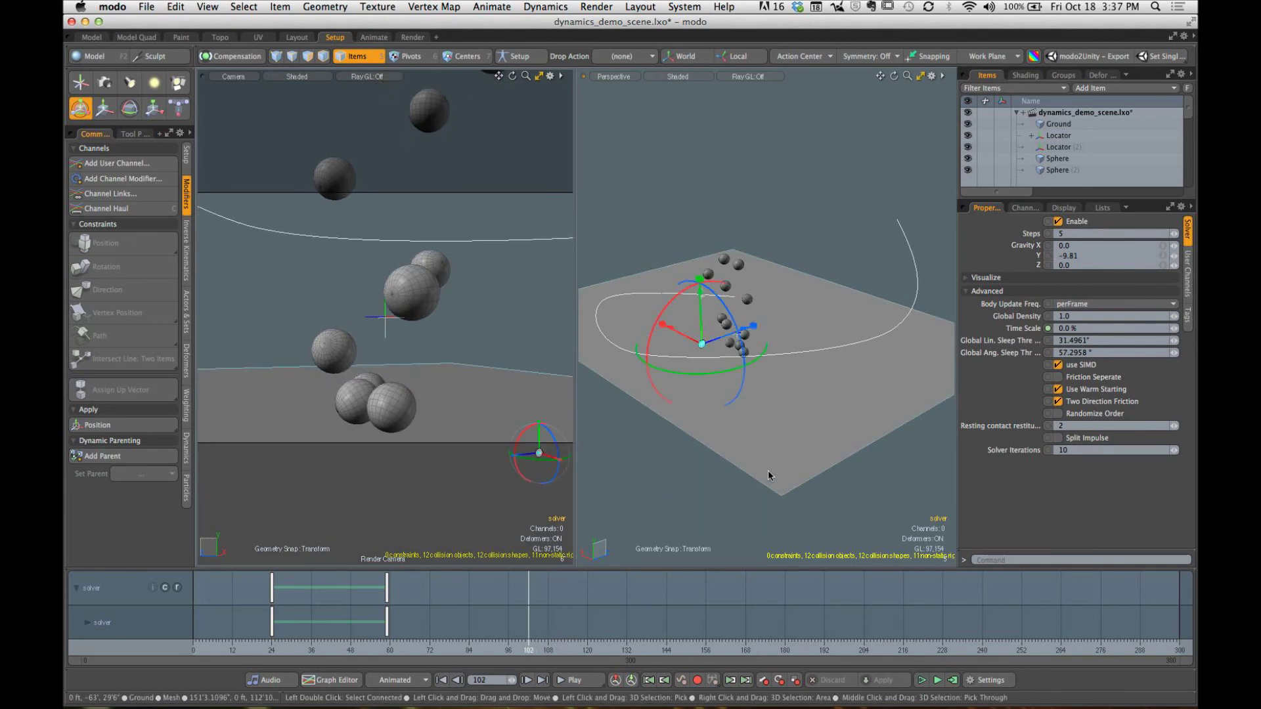
{"action": "left_click", "coordinate": [1047, 329]}
{"action": "mouse_move", "coordinate": [534, 649]}
{"action": "left_mouse_down"}
{"action": "mouse_move", "coordinate": [626, 649]}
{"action": "mouse_move", "coordinate": [583, 649]}
{"action": "left_mouse_up"}
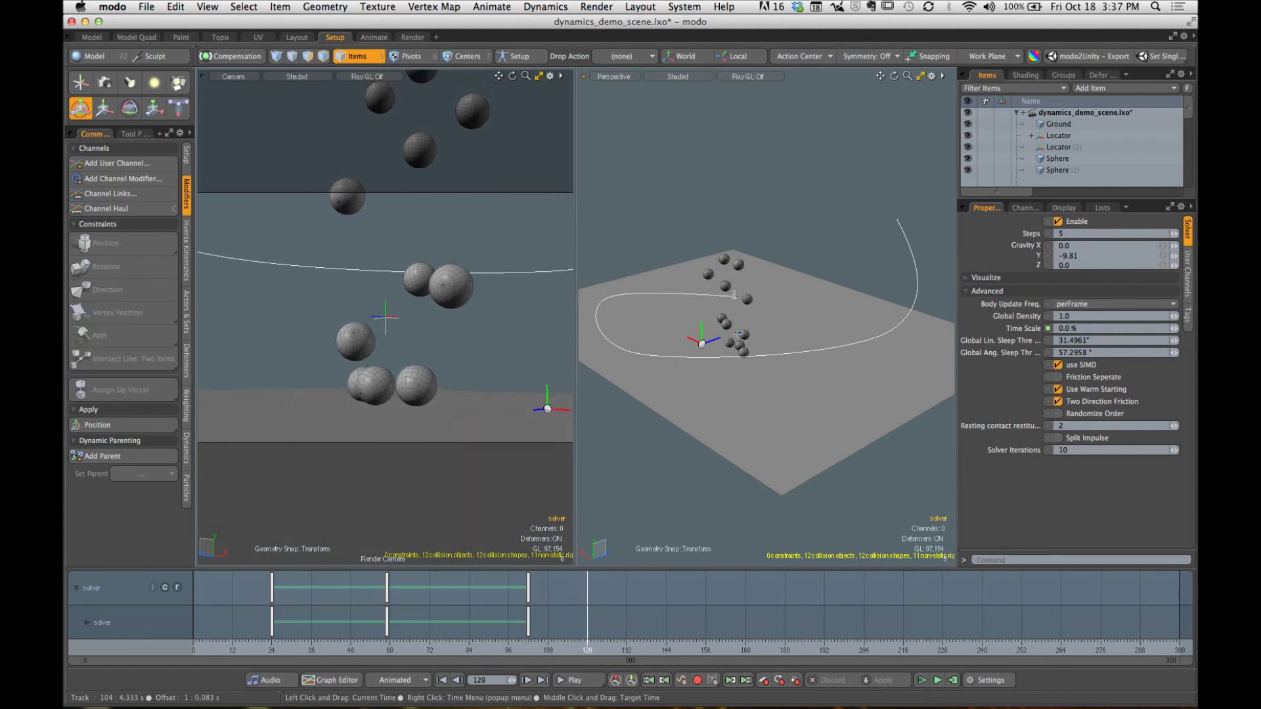
{"action": "key", "text": "e"}
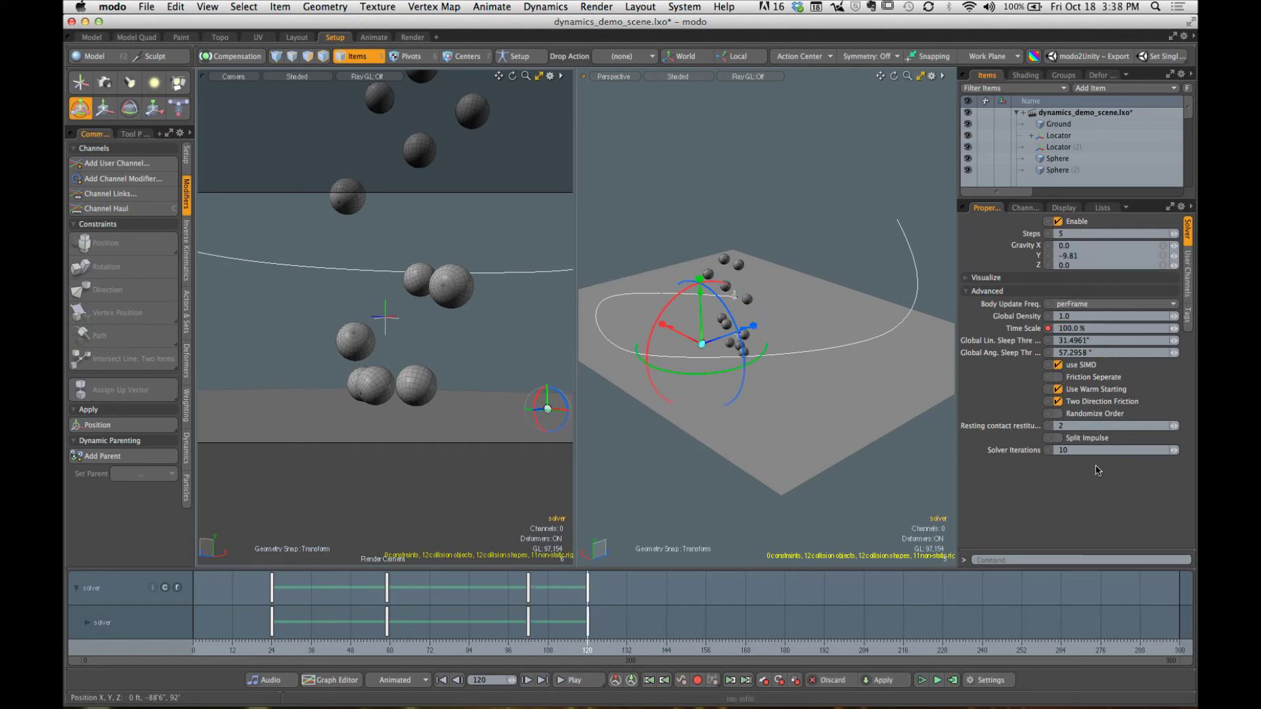
Step: Recompute the simulation from frame 0 to 300 and play back the freeze and restart of the spheres
{"action": "left_click", "coordinate": [953, 680]}
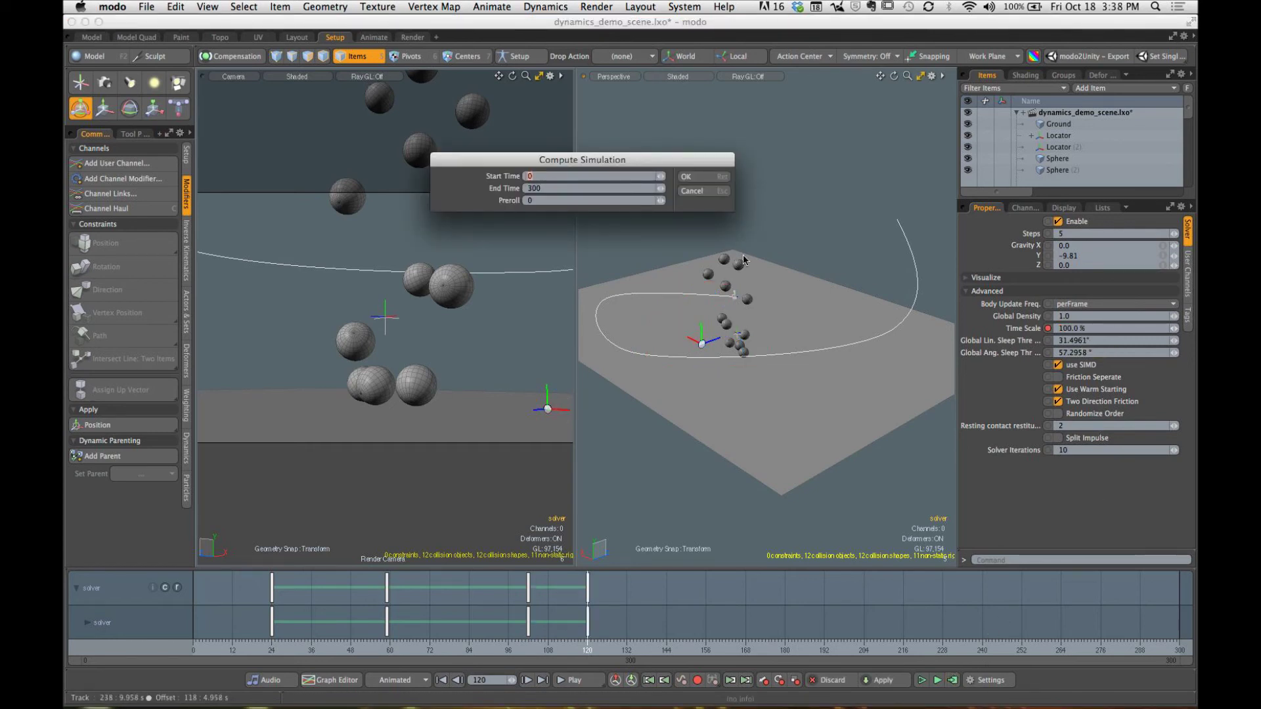
{"action": "left_click", "coordinate": [699, 180]}
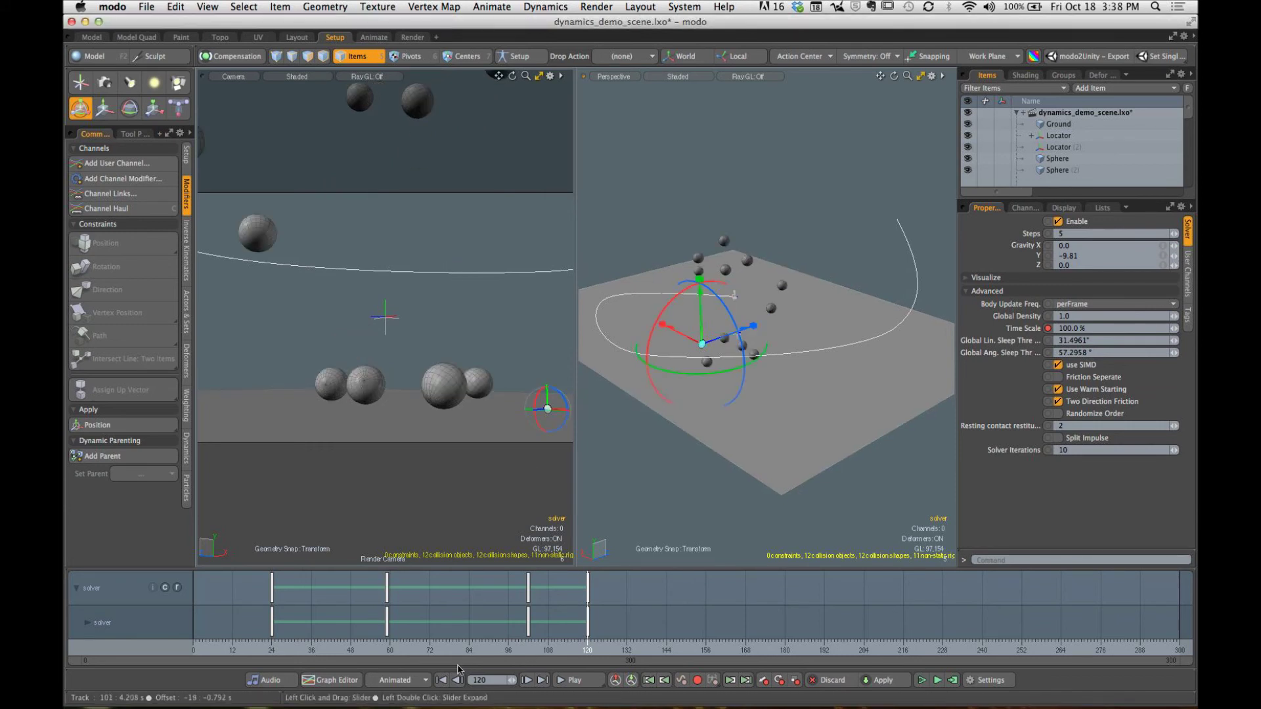
{"action": "left_click", "coordinate": [441, 680]}
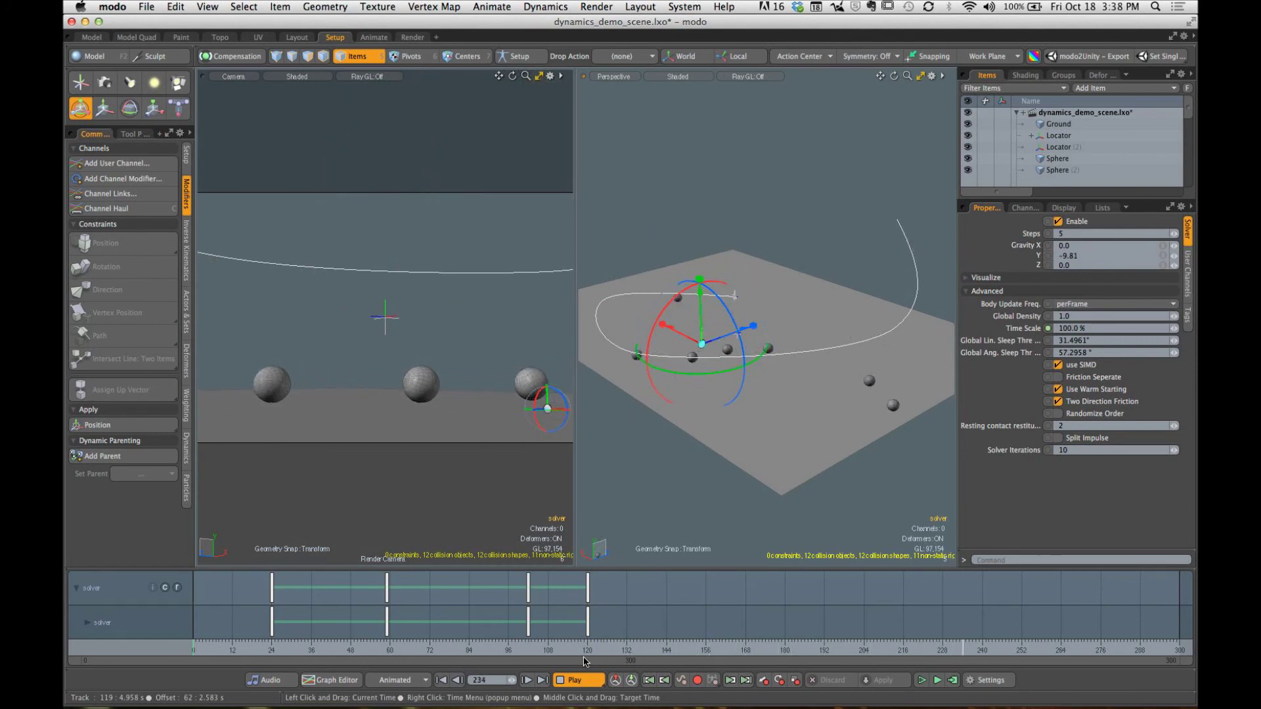
{"action": "left_click", "coordinate": [575, 680]}
{"action": "left_click_drag", "start_coordinate": [575, 653], "coordinate": [189, 652]}
{"action": "left_click", "coordinate": [584, 683]}
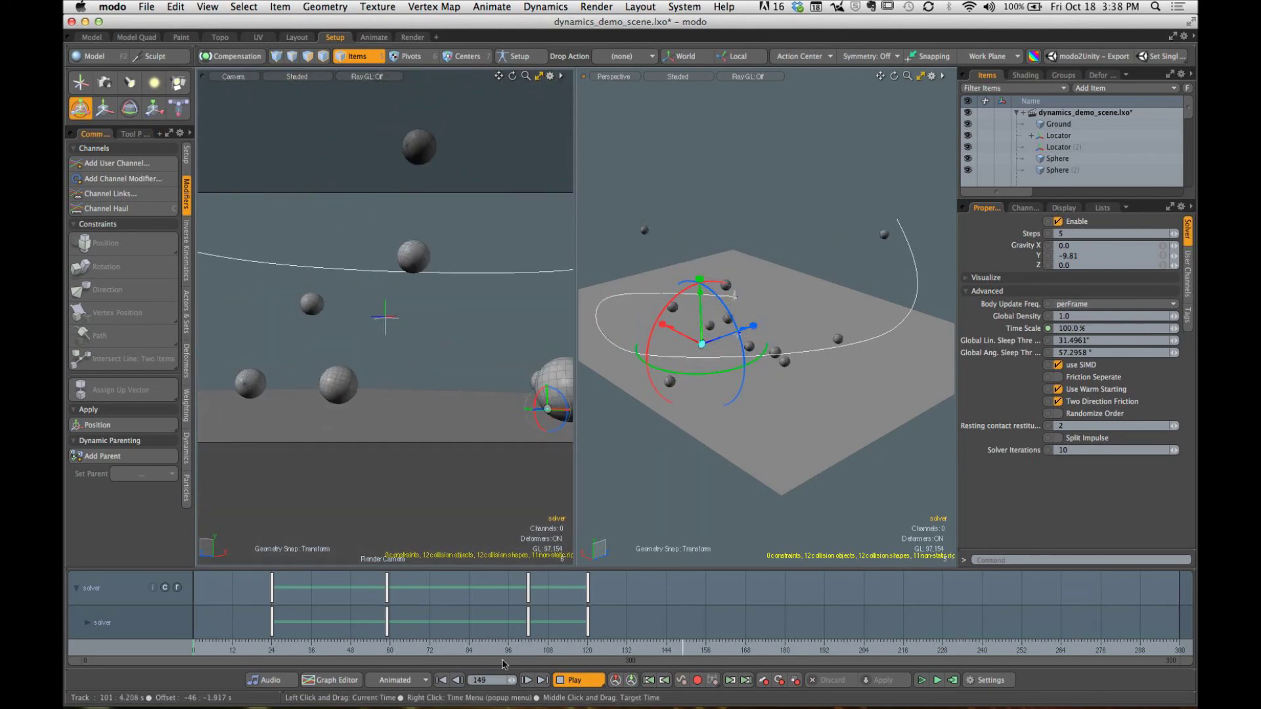
{"action": "left_click", "coordinate": [575, 682]}
Step: Key the solver's Time Scale at 100% on frame 131 and at -100% on frame 200
{"action": "left_click_drag", "start_coordinate": [710, 651], "coordinate": [624, 650]}
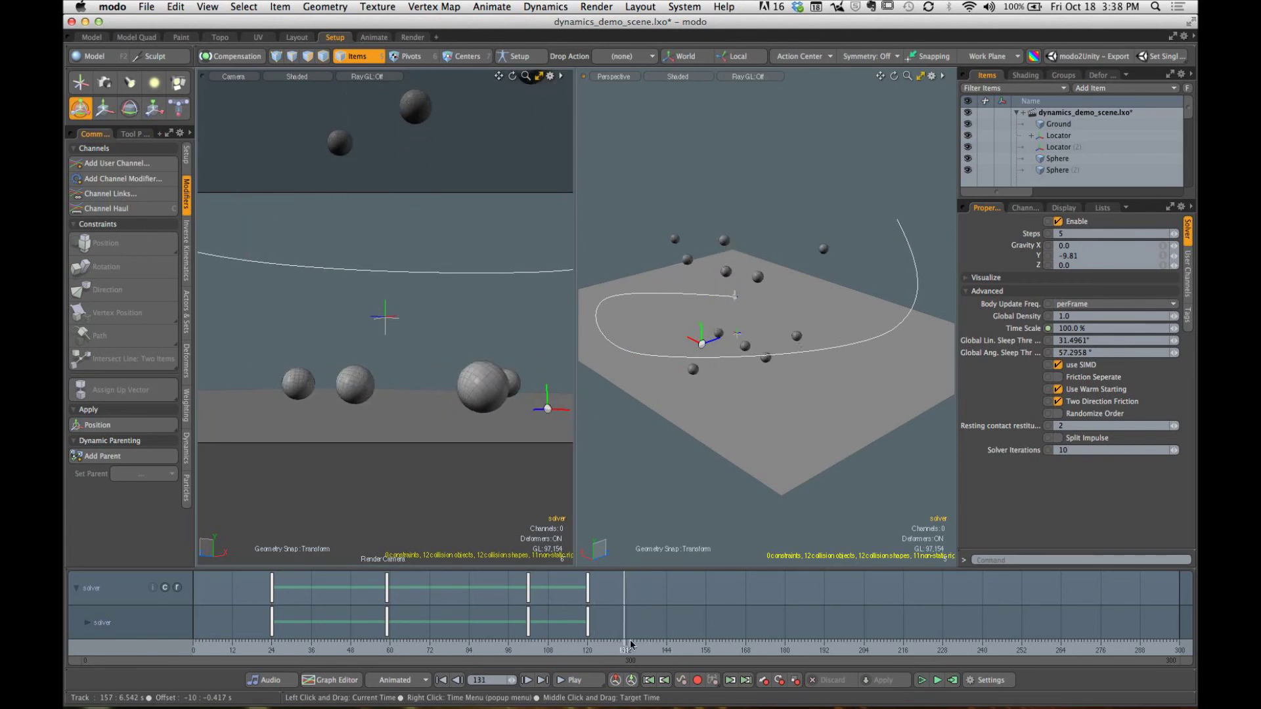
{"action": "left_click", "coordinate": [1049, 329]}
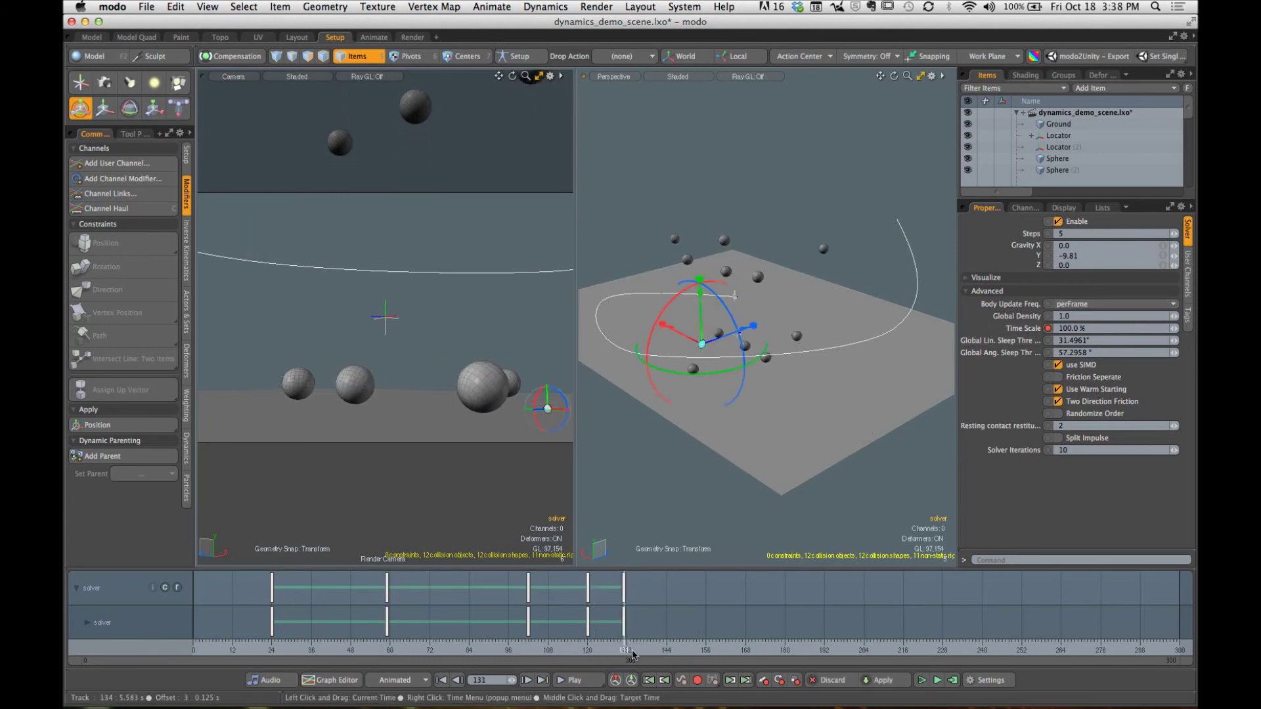
{"action": "left_click_drag", "start_coordinate": [630, 649], "coordinate": [851, 649]}
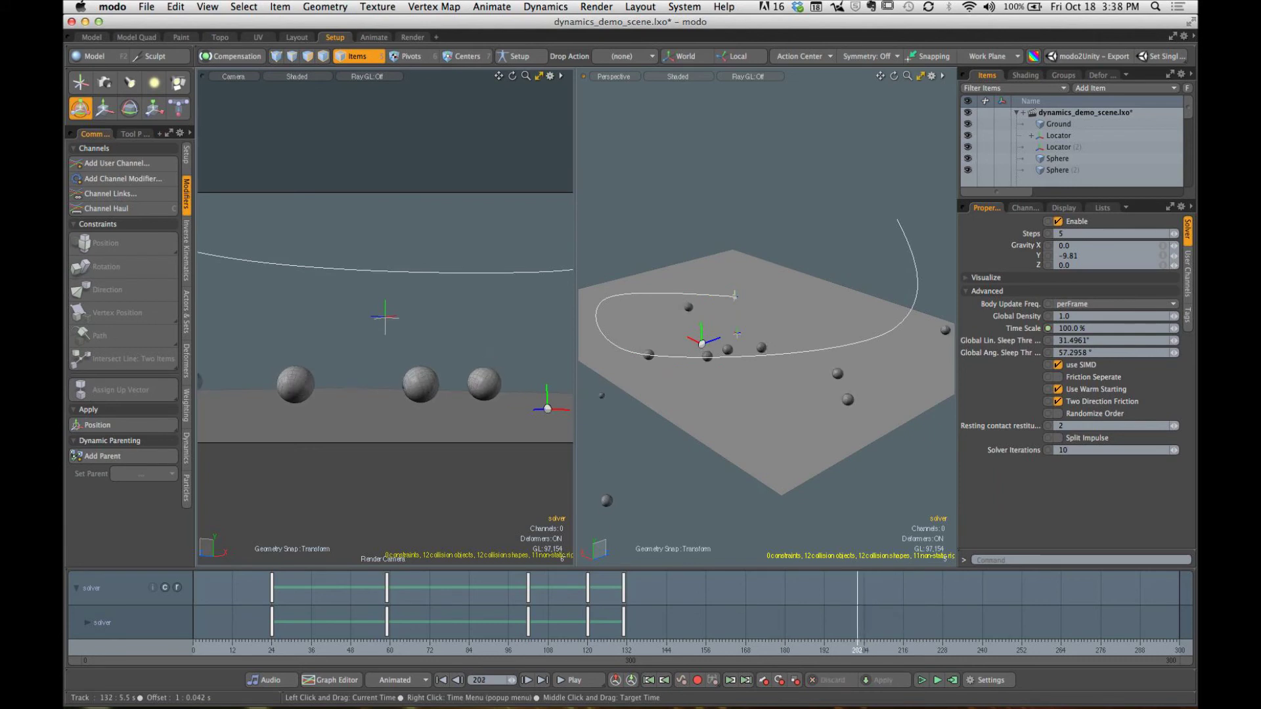
{"action": "left_click", "coordinate": [1083, 331]}
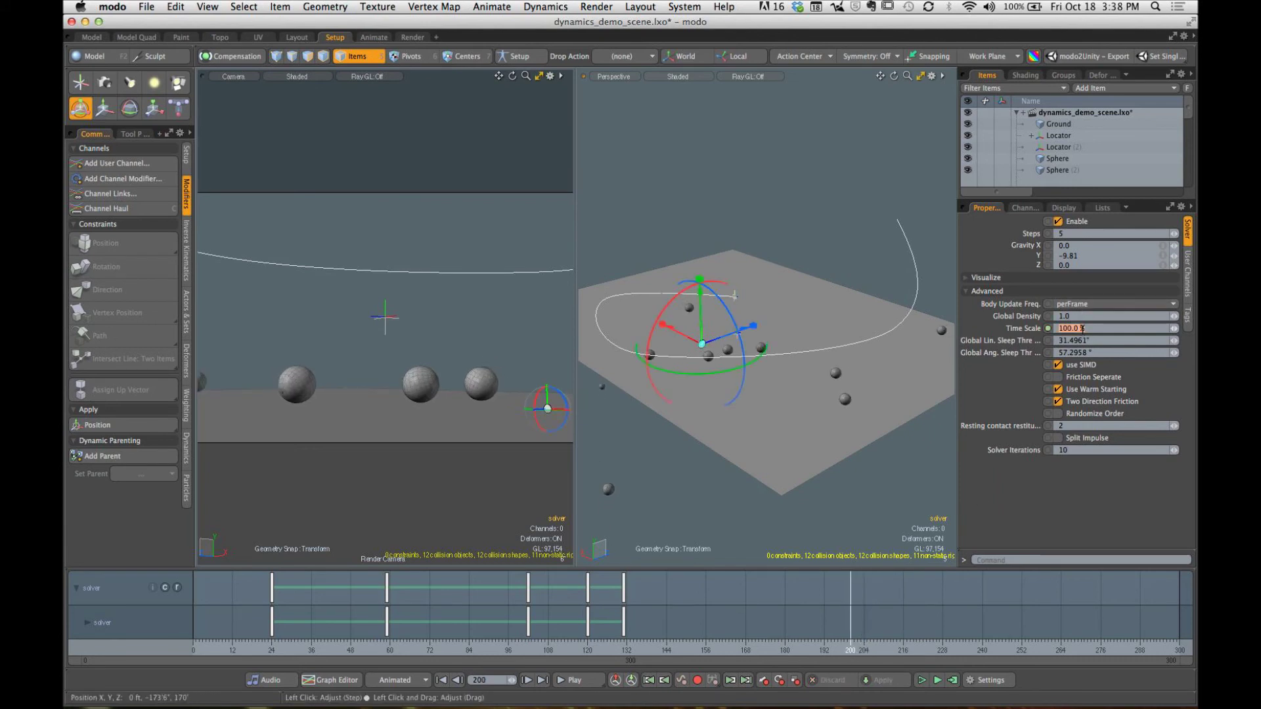
{"action": "type", "text": "-100"}
{"action": "key", "text": "Return"}
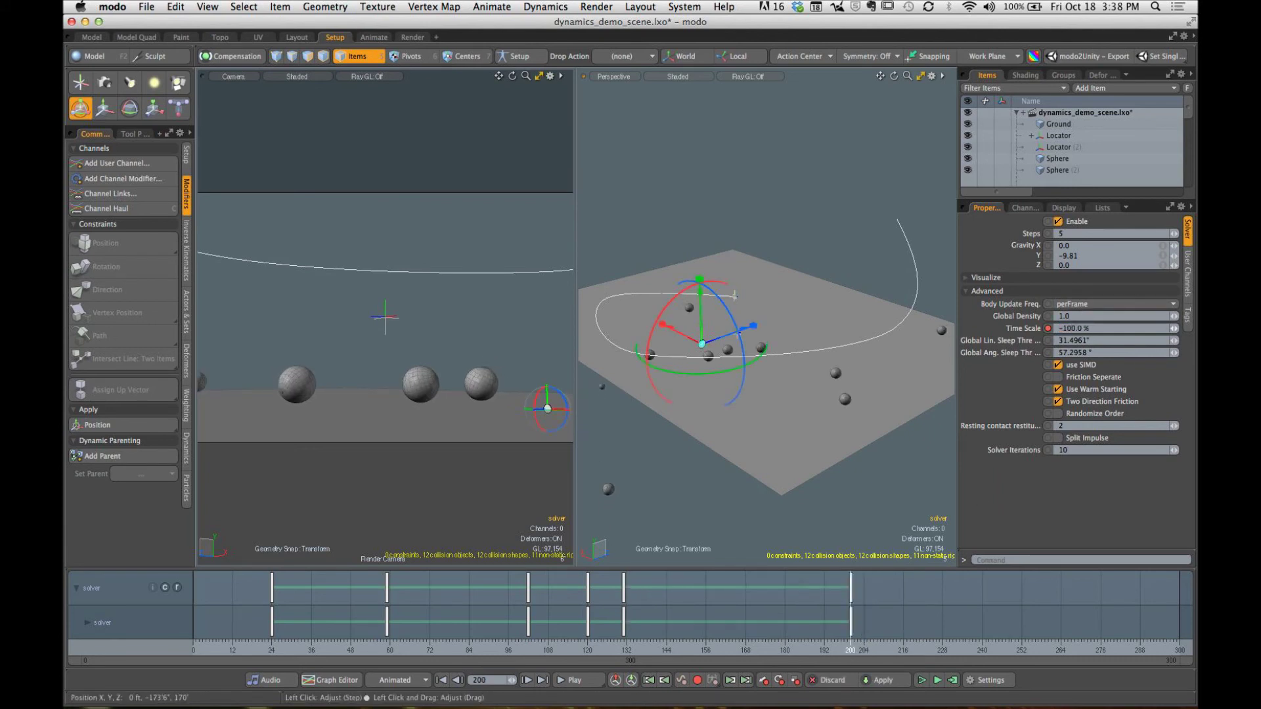
Step: Recompute the simulation with the negative Time Scale key, play it from frame 0 and return to the start
{"action": "left_click_drag", "start_coordinate": [841, 647], "coordinate": [190, 647]}
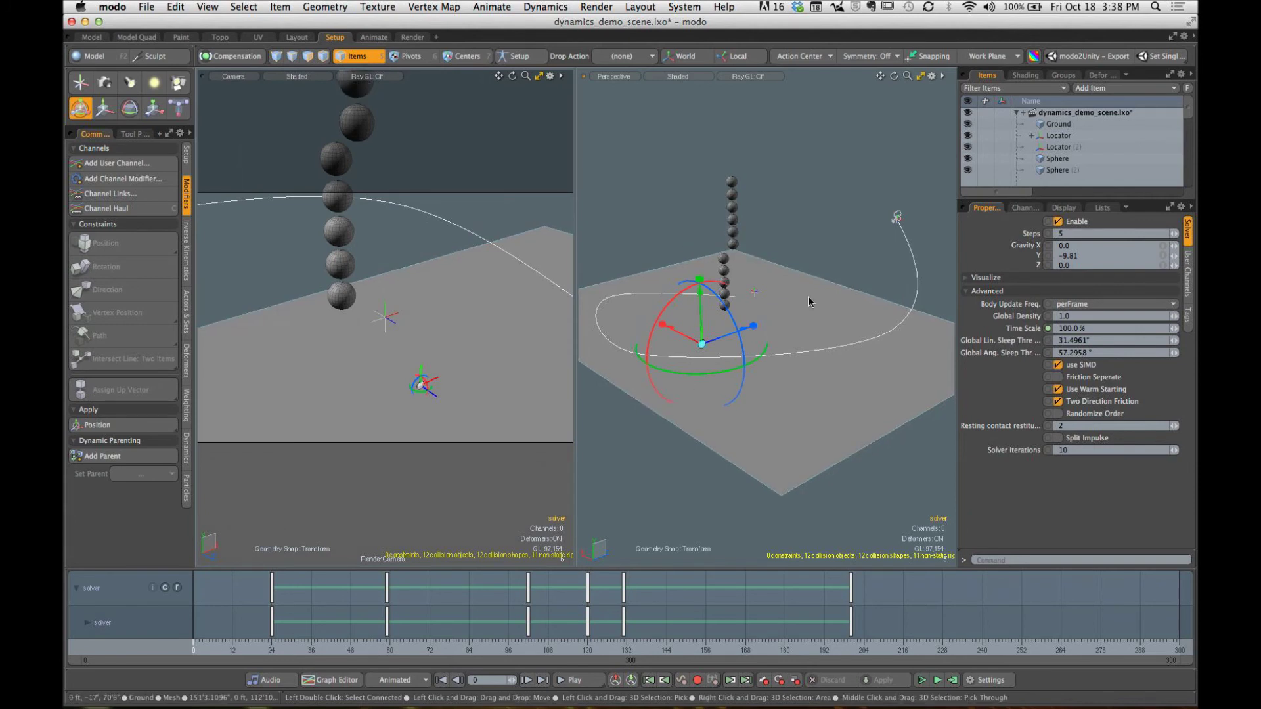
{"action": "left_click", "coordinate": [584, 685]}
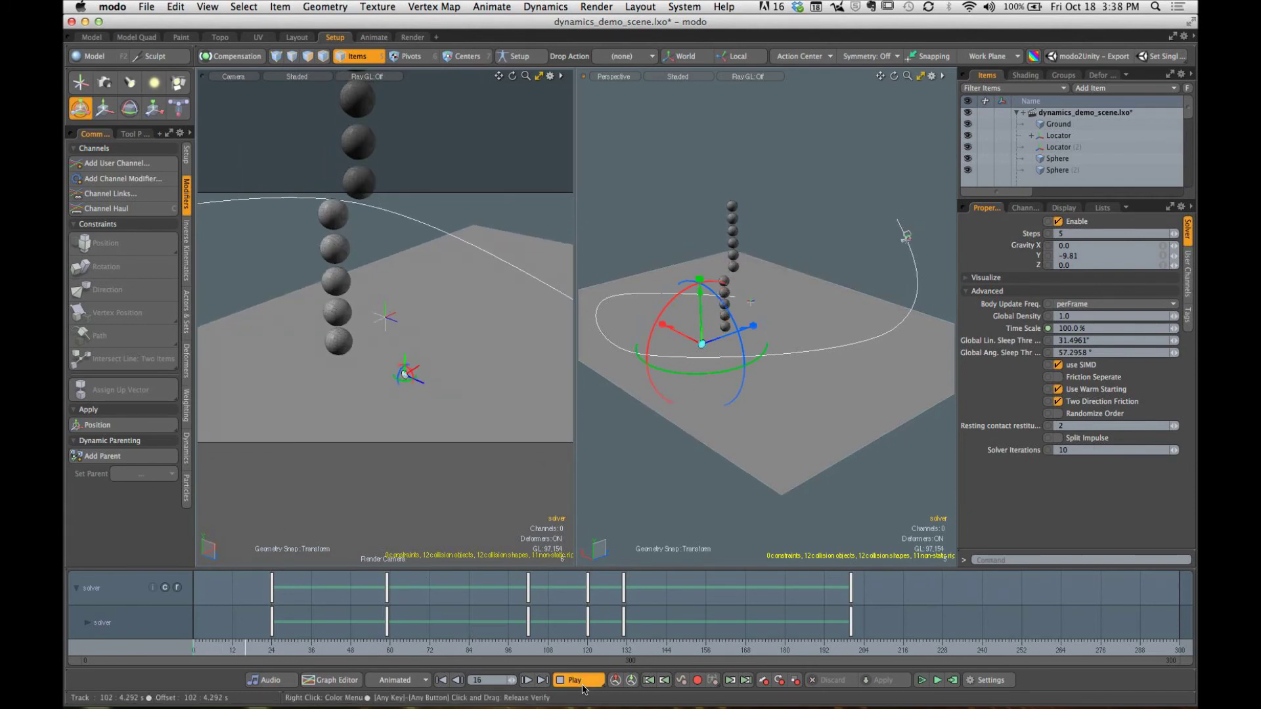
{"action": "left_click", "coordinate": [584, 686]}
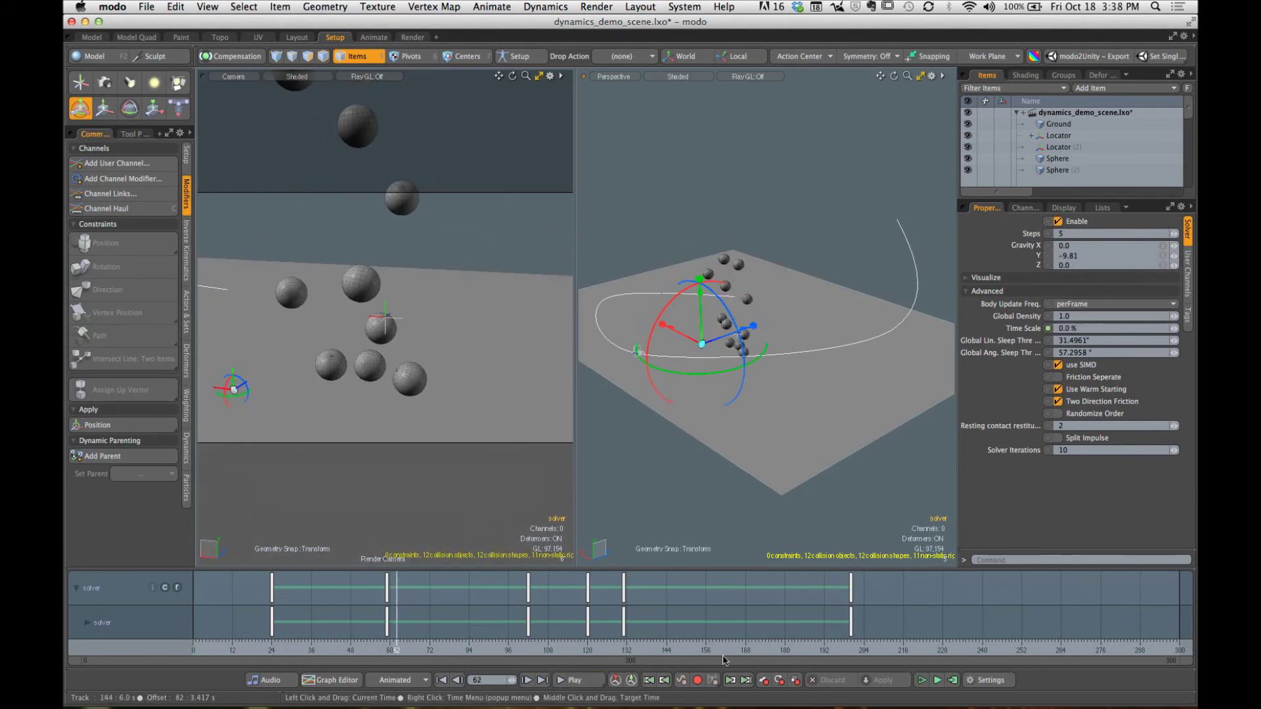
{"action": "left_click", "coordinate": [952, 680]}
{"action": "left_click", "coordinate": [715, 179]}
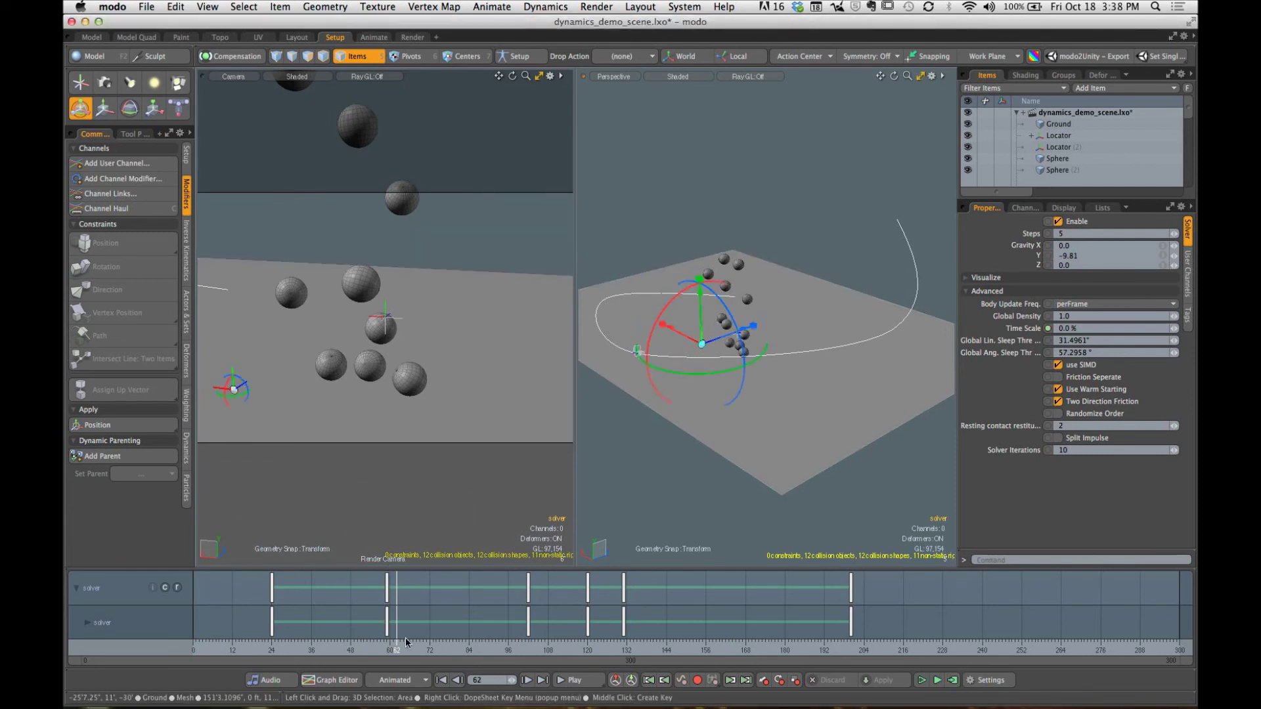
{"action": "left_click_drag", "start_coordinate": [399, 647], "coordinate": [191, 647]}
{"action": "left_click", "coordinate": [569, 682]}
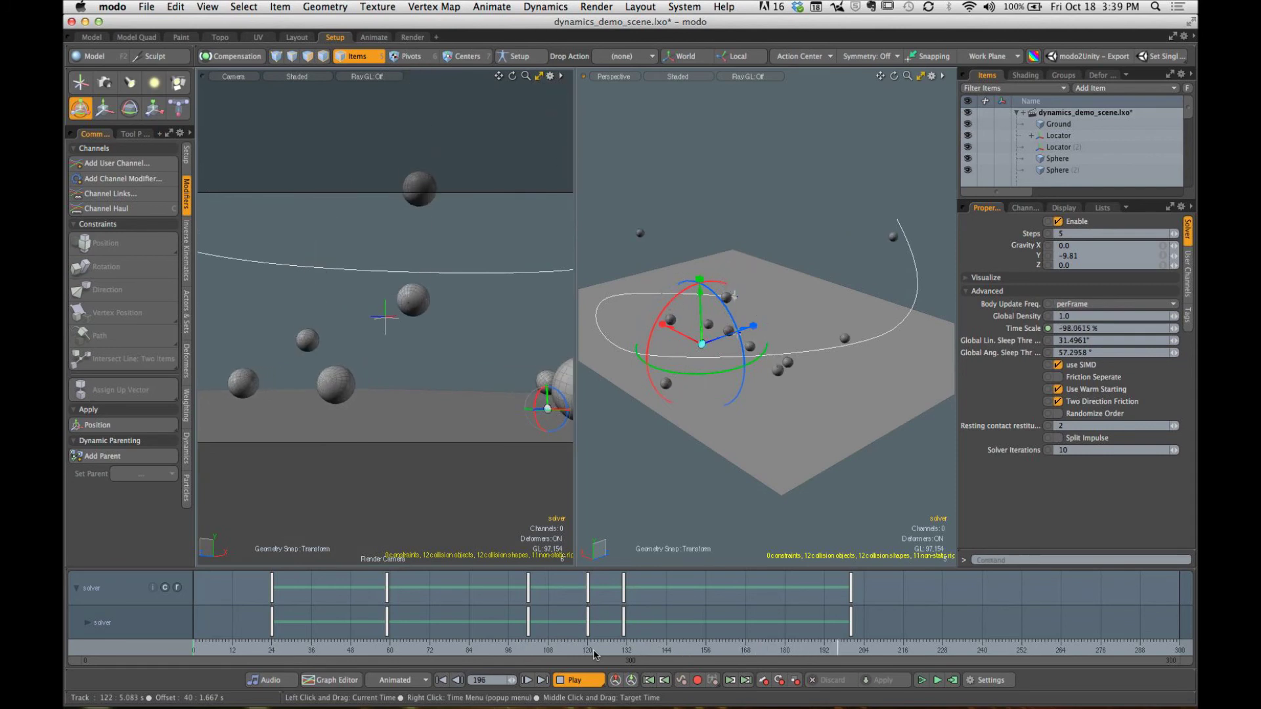
{"action": "left_click", "coordinate": [577, 681]}
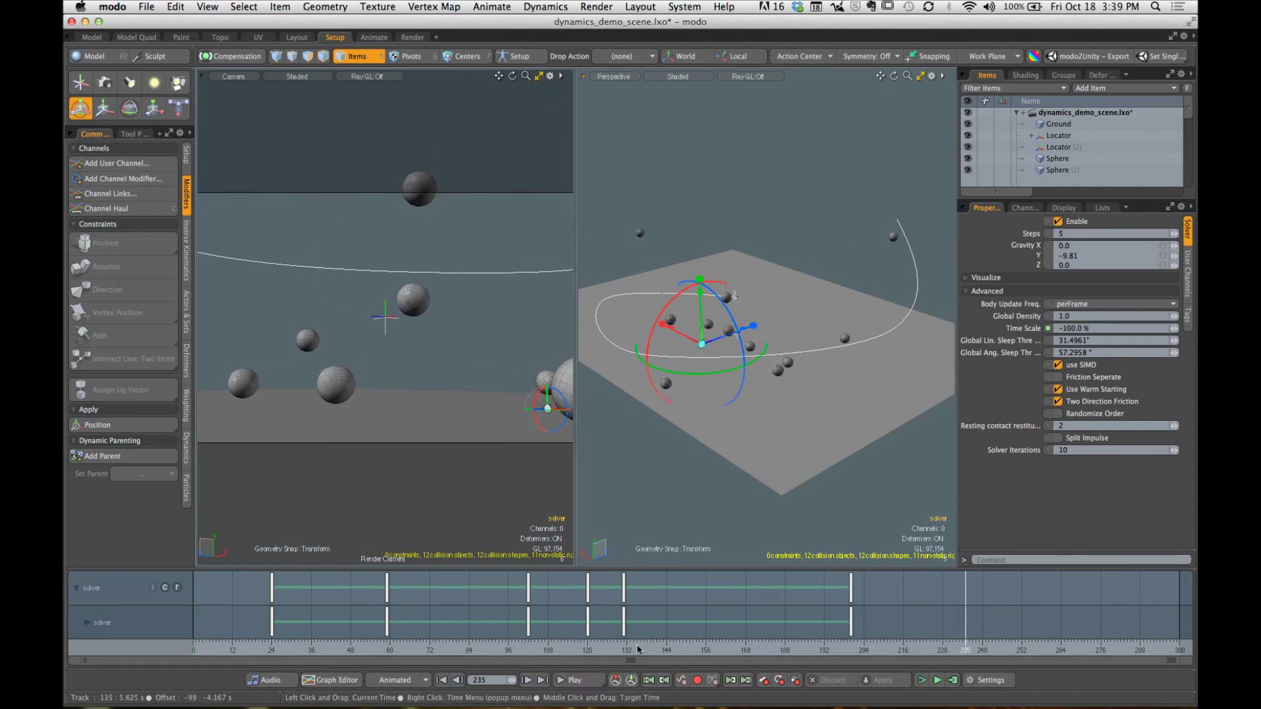
{"action": "mouse_move", "coordinate": [637, 650]}
{"action": "left_mouse_down"}
{"action": "mouse_move", "coordinate": [775, 650]}
{"action": "mouse_move", "coordinate": [537, 650]}
{"action": "mouse_move", "coordinate": [880, 650]}
{"action": "mouse_move", "coordinate": [132, 650]}
{"action": "left_mouse_up"}
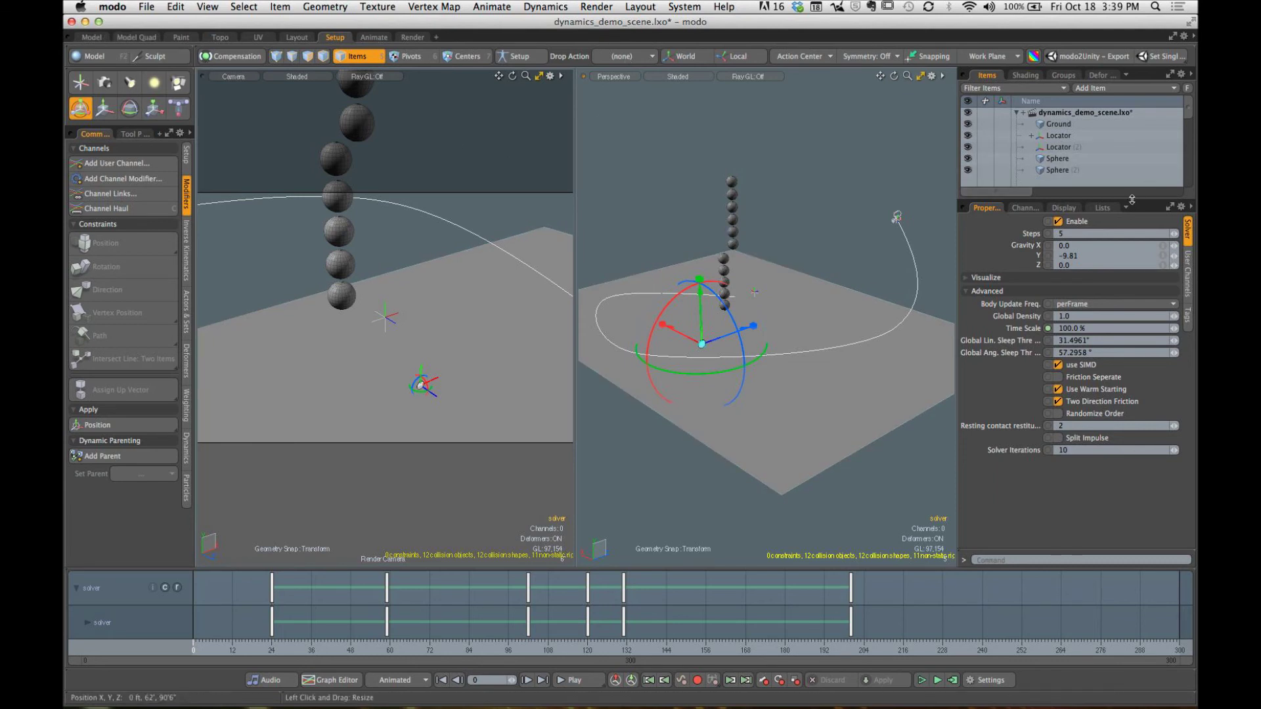
Step: Enlarge the item list, create a new empty scene and reduce the split viewport to a single Perspective view
{"action": "left_click_drag", "start_coordinate": [1131, 200], "coordinate": [1132, 374]}
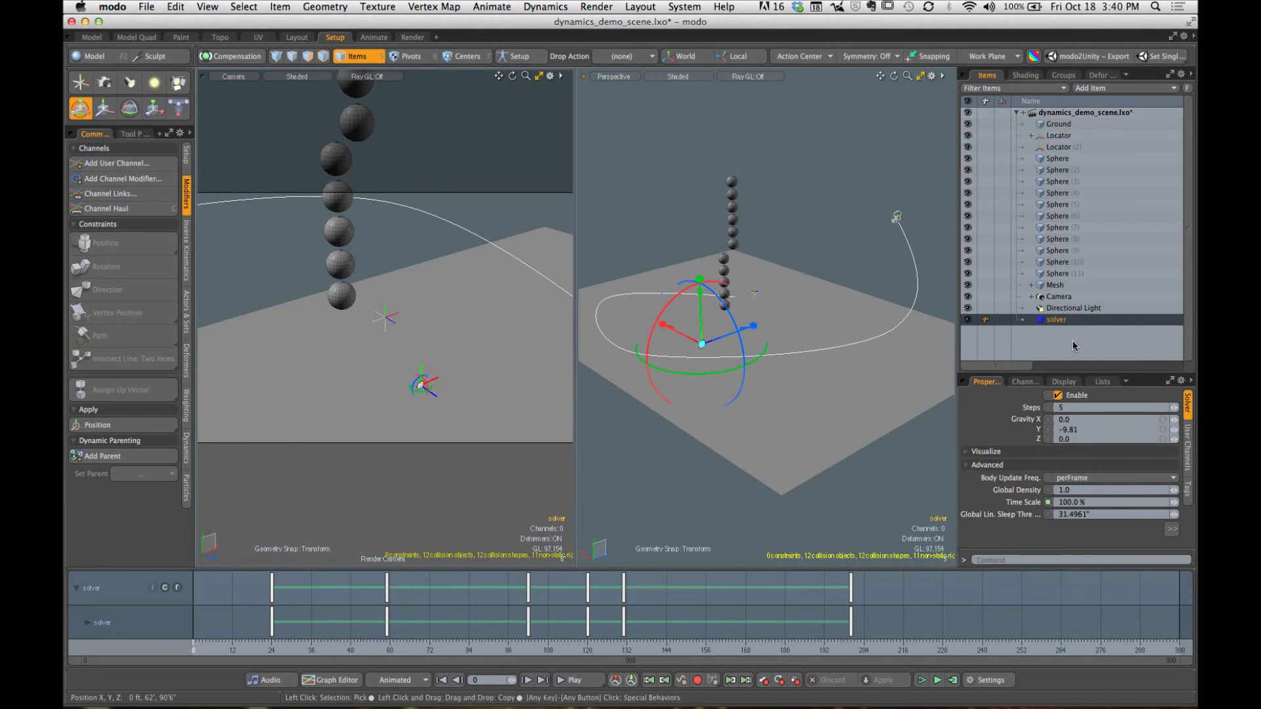
{"action": "left_click", "coordinate": [153, 8]}
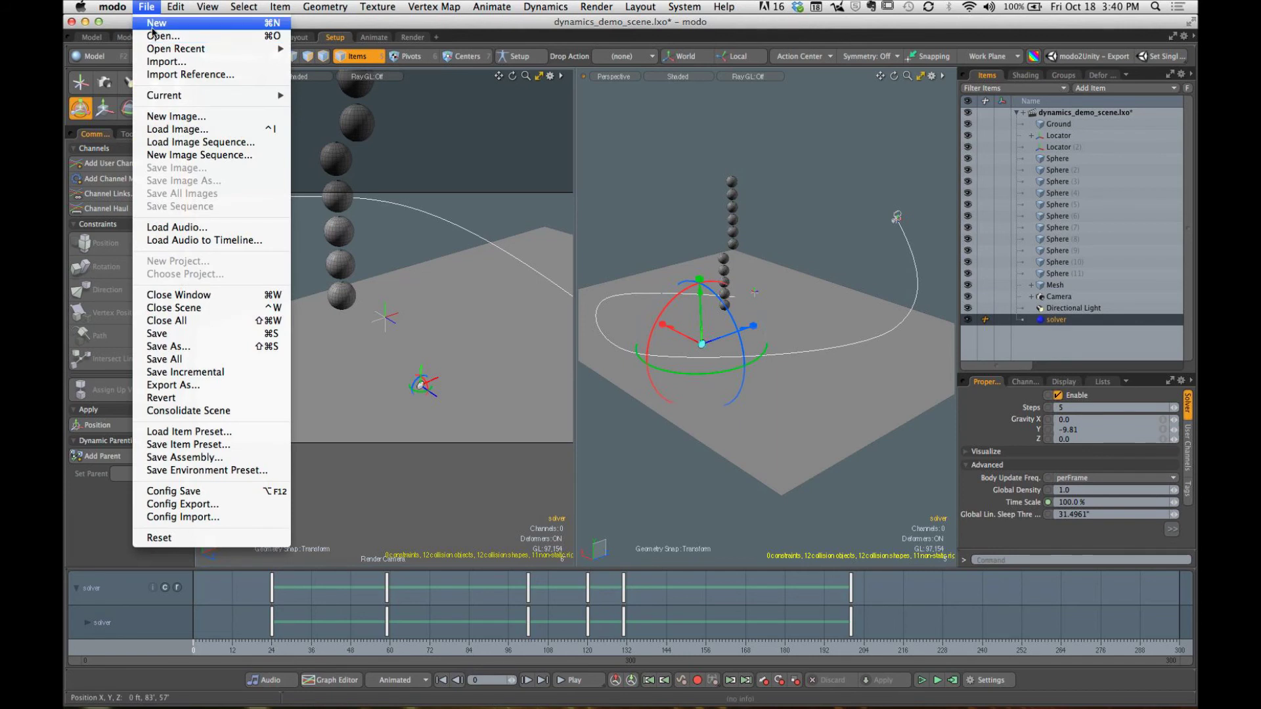
{"action": "left_click", "coordinate": [155, 24]}
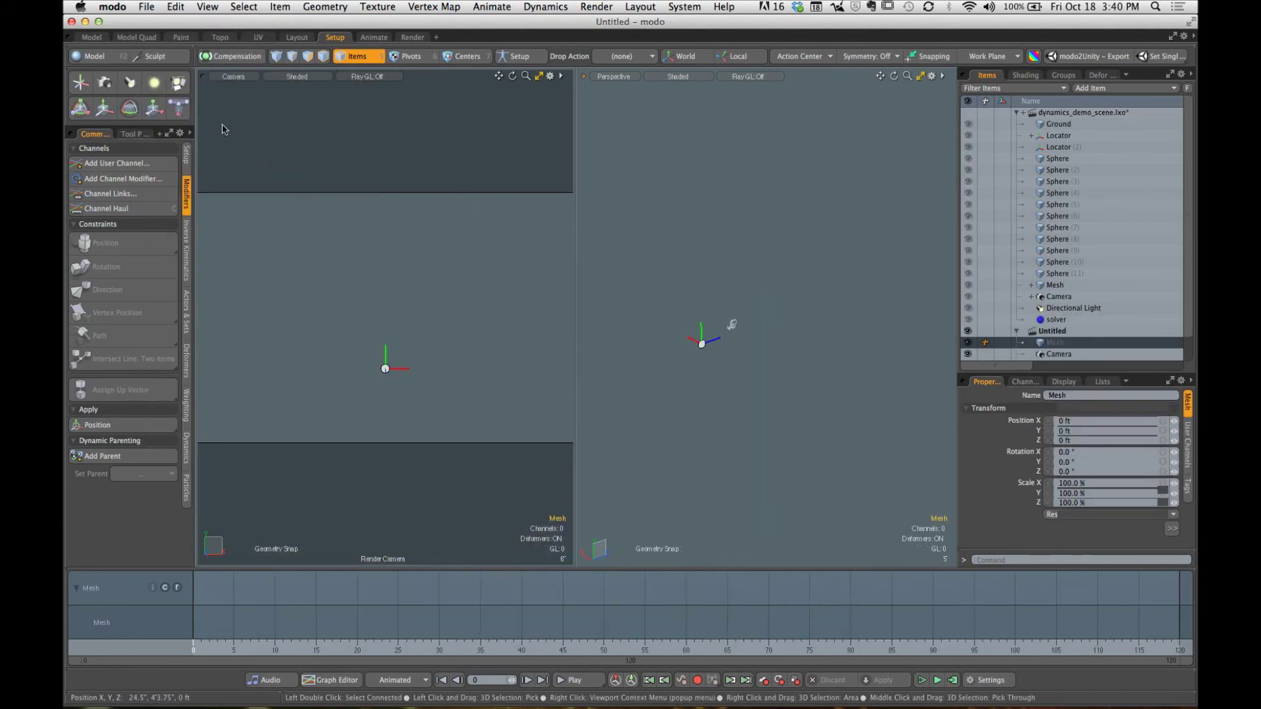
{"action": "left_click", "coordinate": [202, 77]}
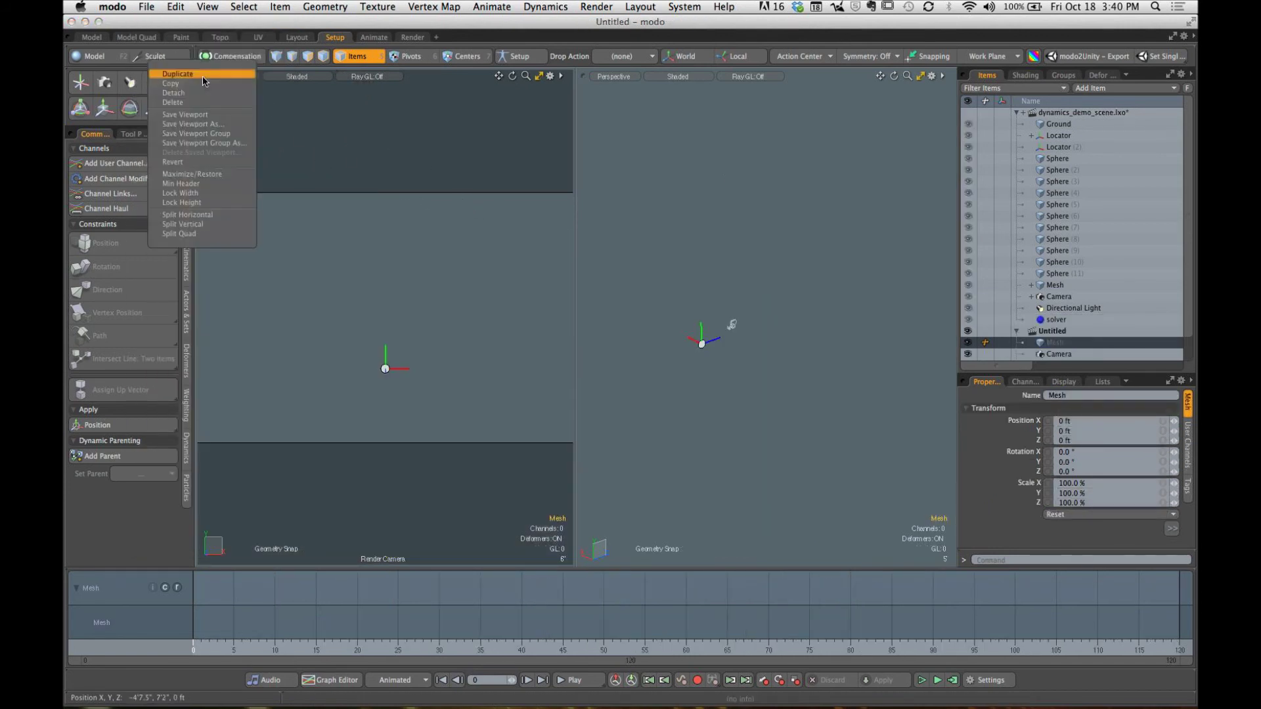
{"action": "left_click", "coordinate": [202, 173]}
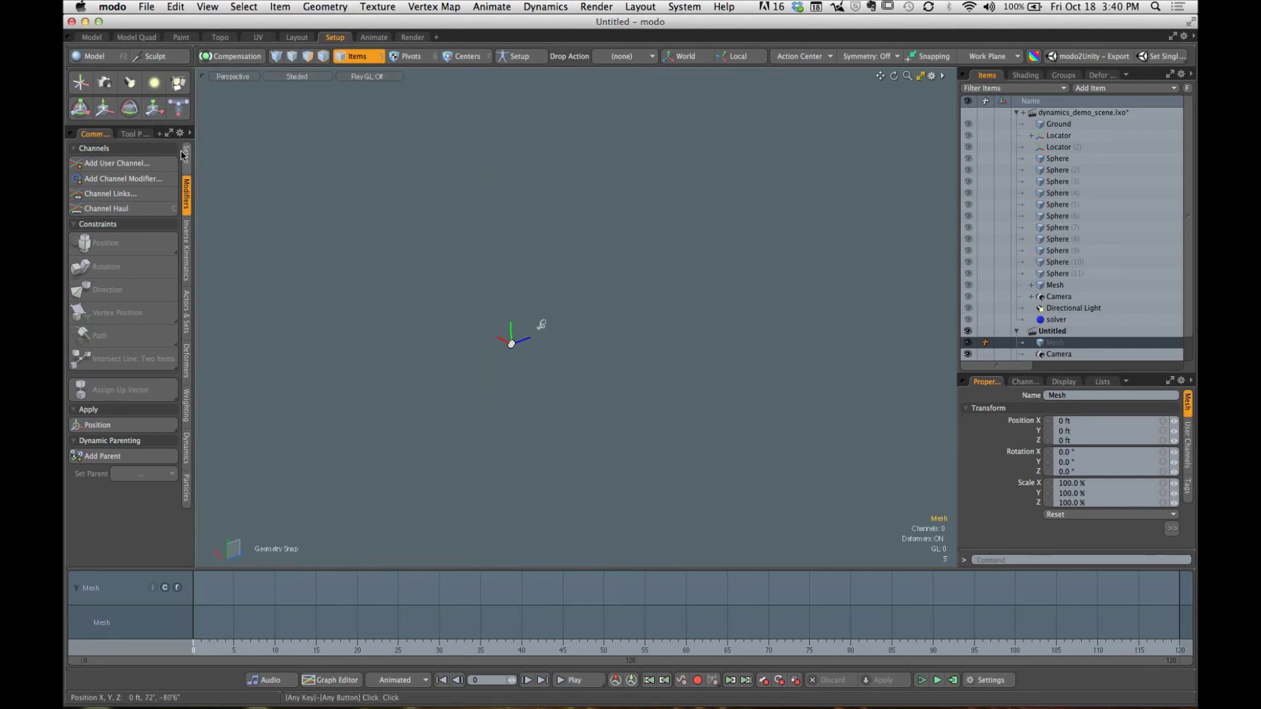
Step: Collapse the dynamics_demo_scene.lxo tree in the item list and clear the selection in the new scene
{"action": "left_click_drag", "start_coordinate": [773, 401], "coordinate": [690, 316], "text": "alt+shift"}
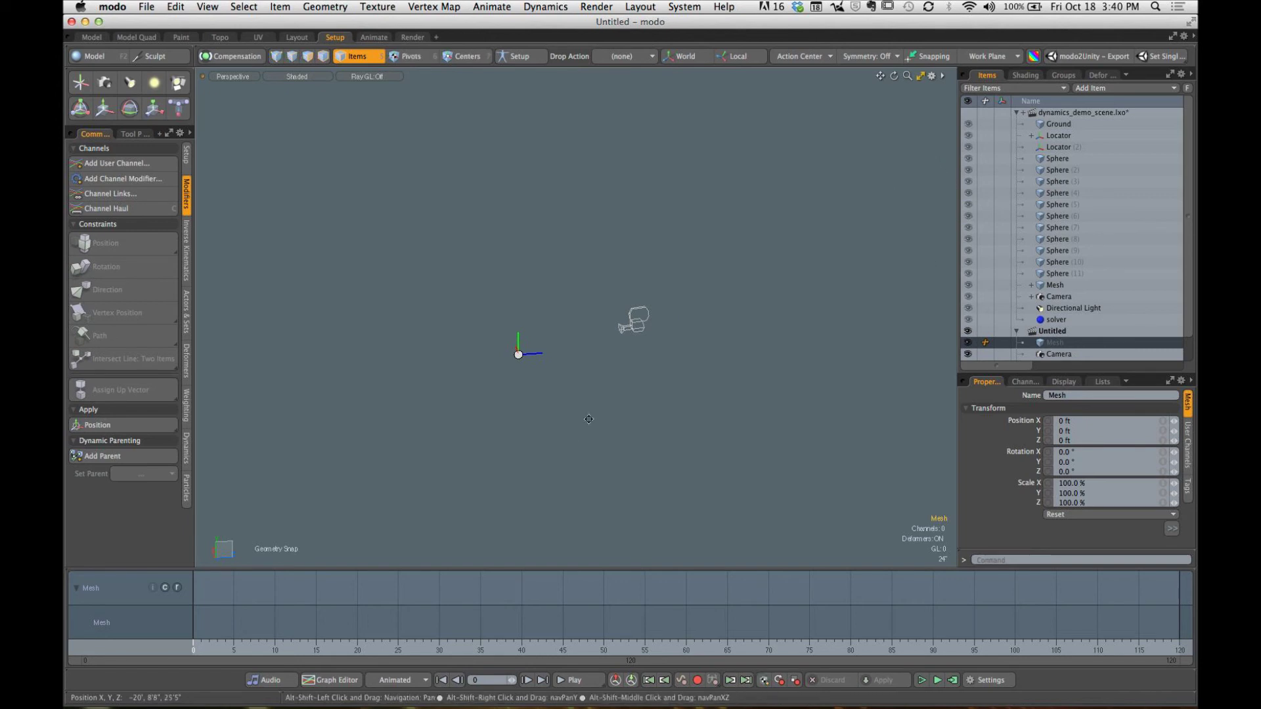
{"action": "left_click_drag", "start_coordinate": [588, 419], "coordinate": [646, 360], "text": "alt"}
{"action": "left_click", "coordinate": [1012, 114]}
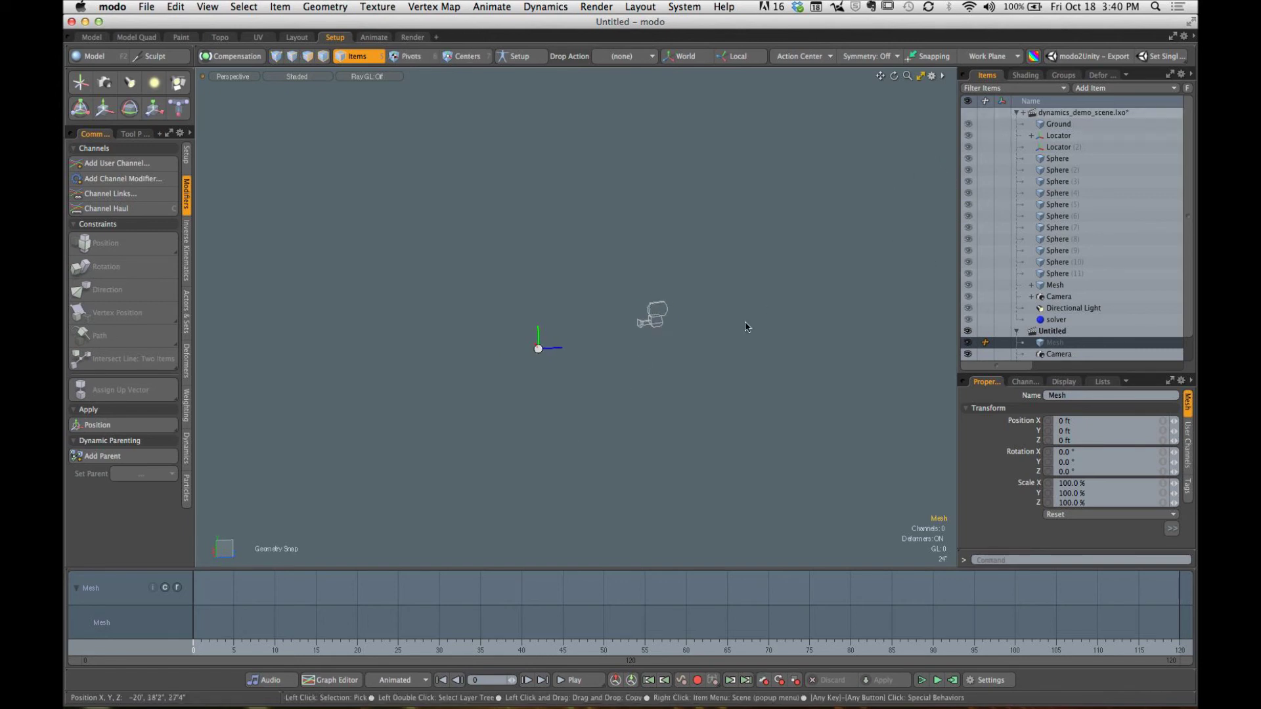
{"action": "left_click", "coordinate": [1017, 112]}
{"action": "left_click", "coordinate": [1038, 136]}
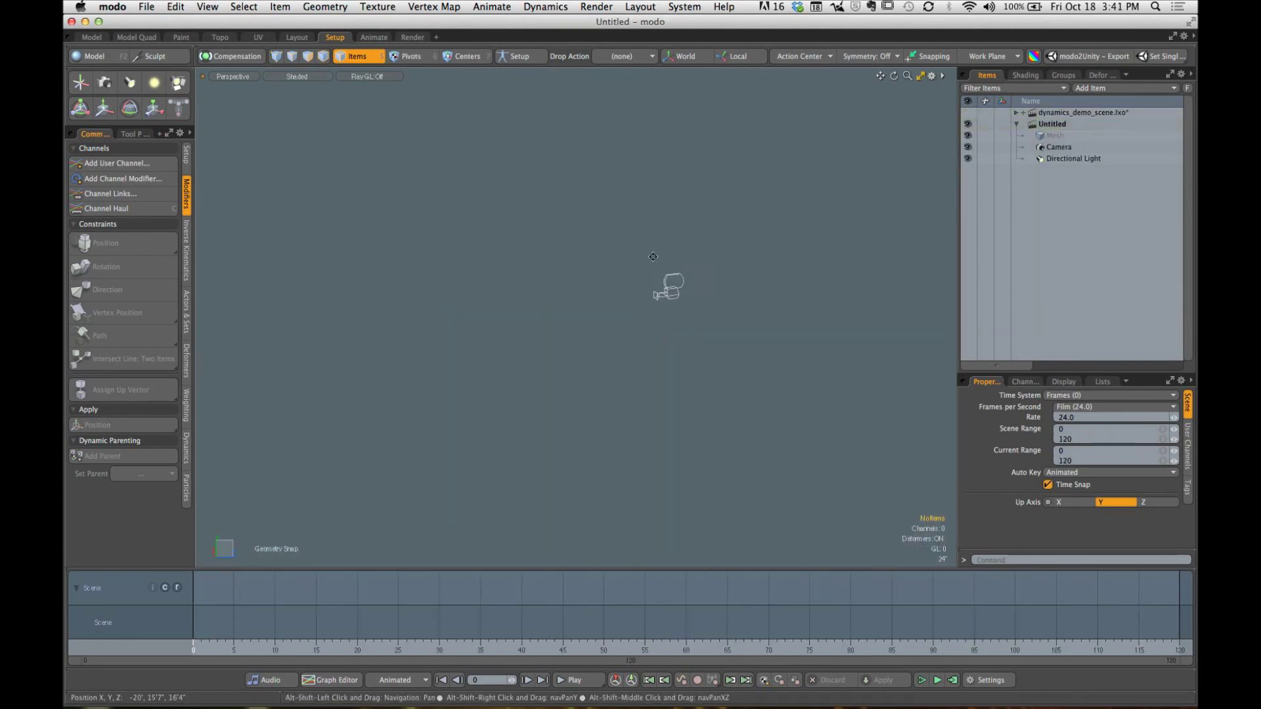
Step: Add a cube and a sphere to the new scene as separate mesh items
{"action": "left_click", "coordinate": [92, 55]}
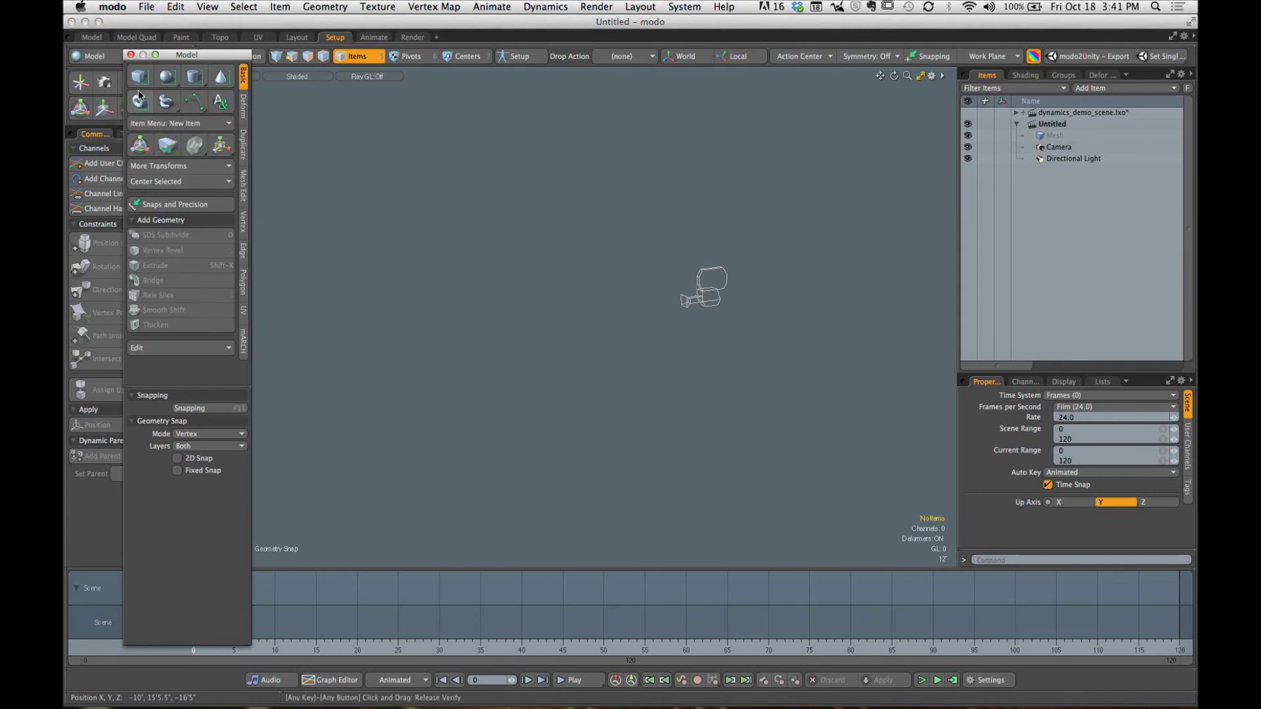
{"action": "left_click", "coordinate": [139, 77]}
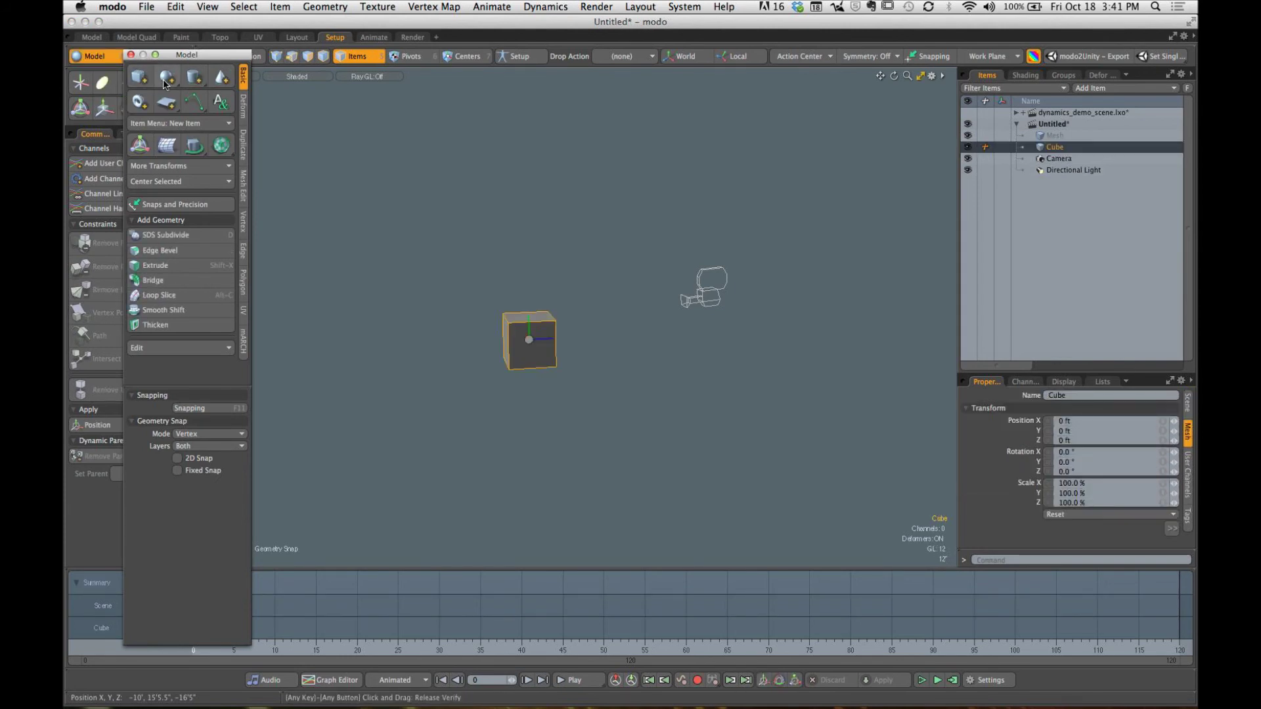
{"action": "left_click", "coordinate": [167, 78]}
Step: Move the sphere about 10'8" along Z, away from the cube, and close the modeling palette
{"action": "scroll", "coordinate": [626, 353], "scroll_direction": "up", "scroll_amount": 3}
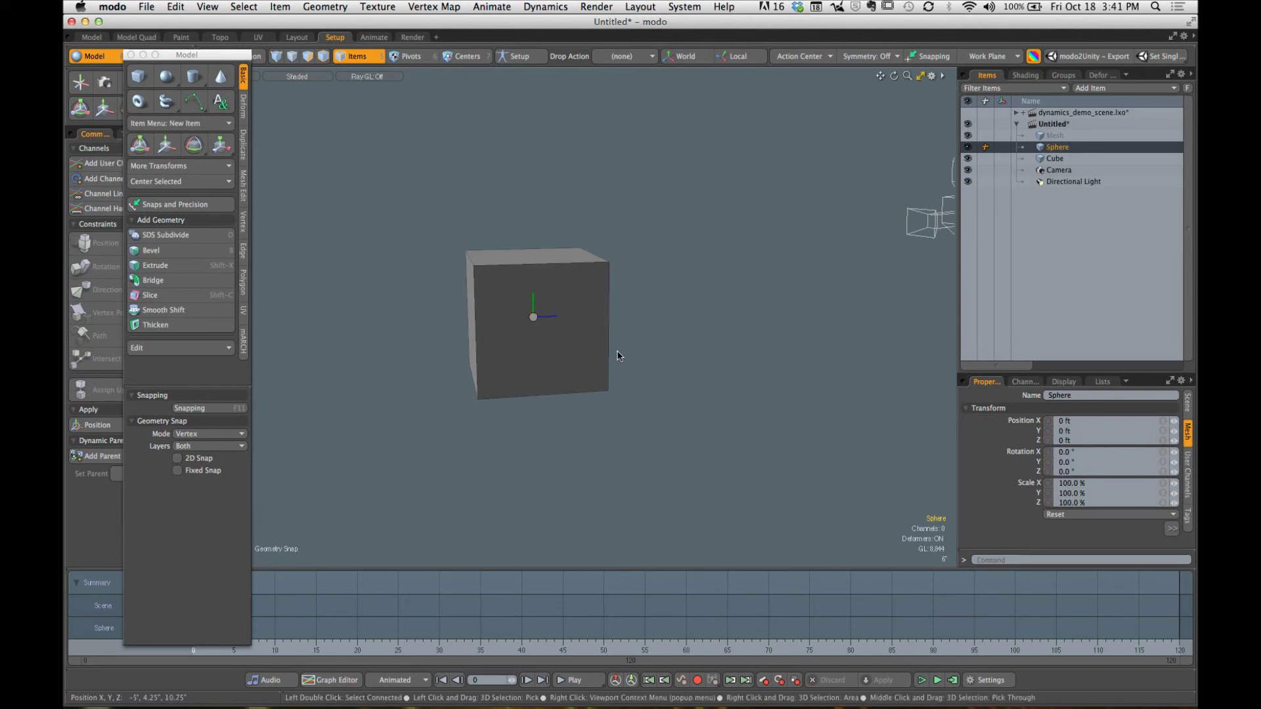
{"action": "key", "text": "y"}
{"action": "left_click_drag", "start_coordinate": [574, 317], "coordinate": [601, 312]}
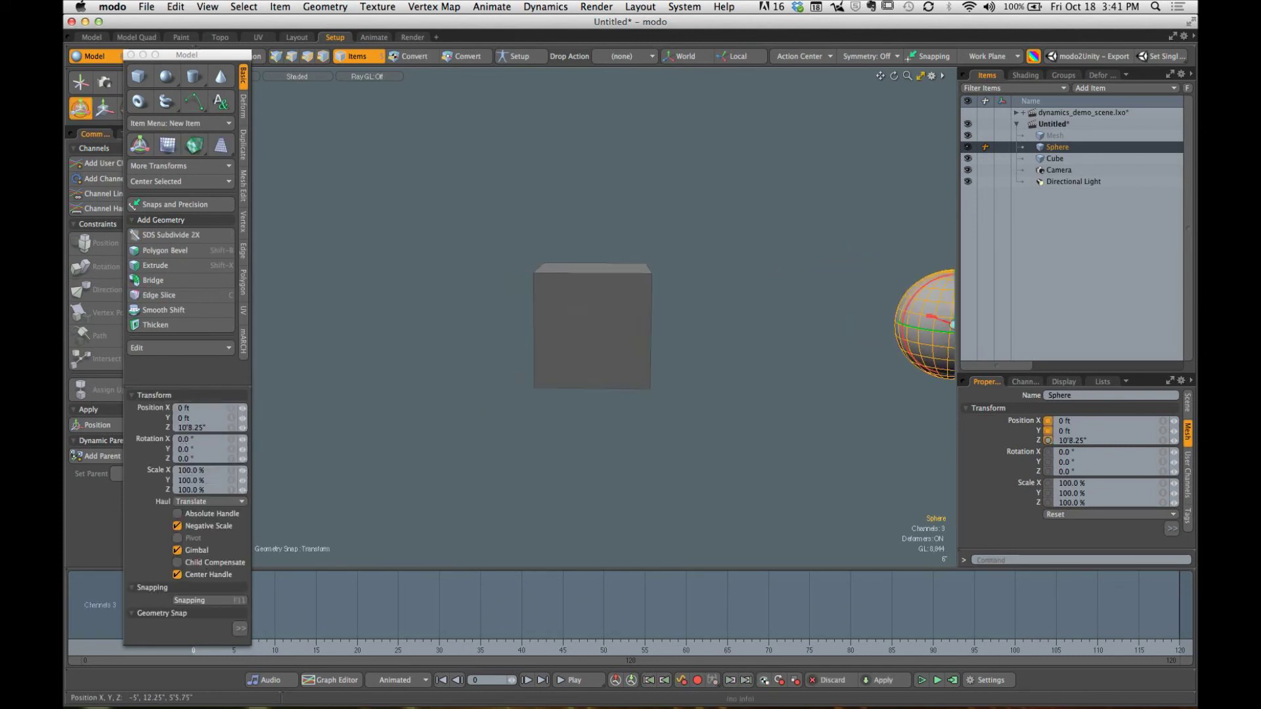
{"action": "left_click", "coordinate": [117, 55]}
Step: Shrink the timeline area to enlarge the viewport, drop the transform tool and deselect the sphere
{"action": "left_click_drag", "start_coordinate": [802, 346], "coordinate": [777, 349], "text": "alt+shift"}
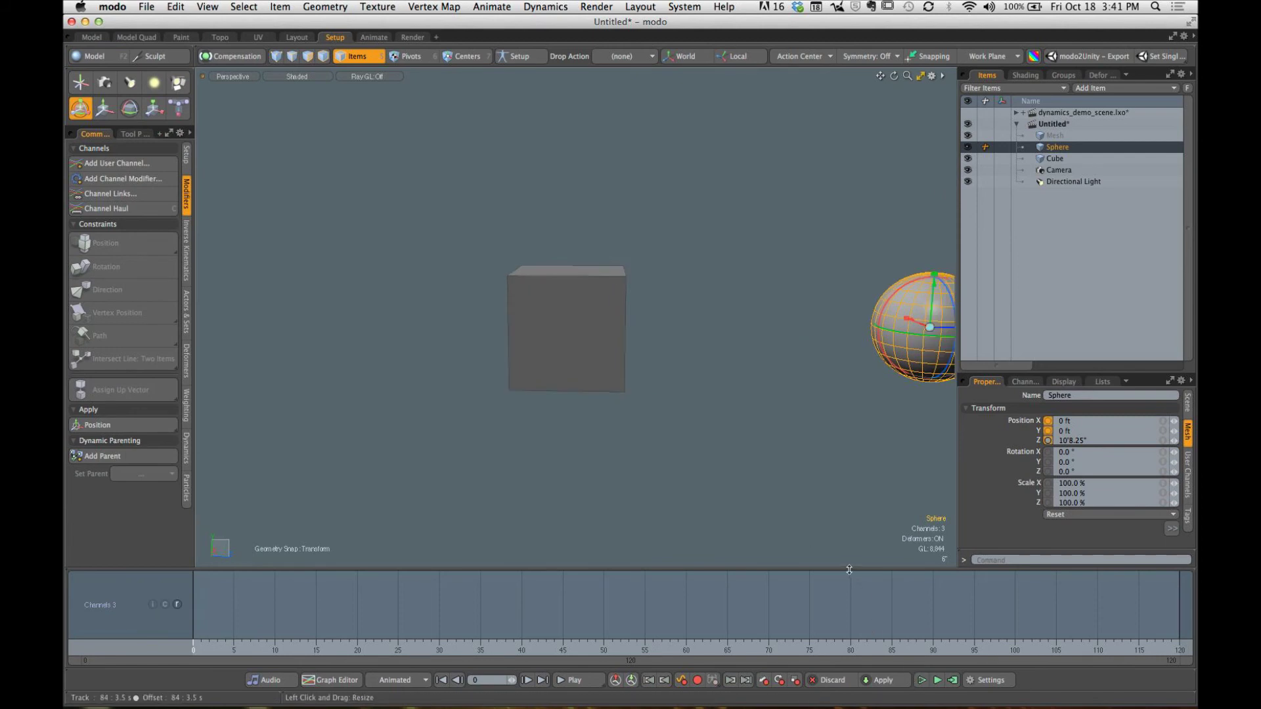
{"action": "left_click_drag", "start_coordinate": [850, 569], "coordinate": [850, 639]}
{"action": "mouse_move", "coordinate": [708, 391]}
{"action": "left_mouse_down", "text": "alt+shift"}
{"action": "mouse_move", "coordinate": [636, 378]}
{"action": "mouse_move", "coordinate": [697, 392]}
{"action": "left_mouse_up", "text": "alt+shift"}
{"action": "key", "text": "q"}
{"action": "left_click", "coordinate": [690, 388]}
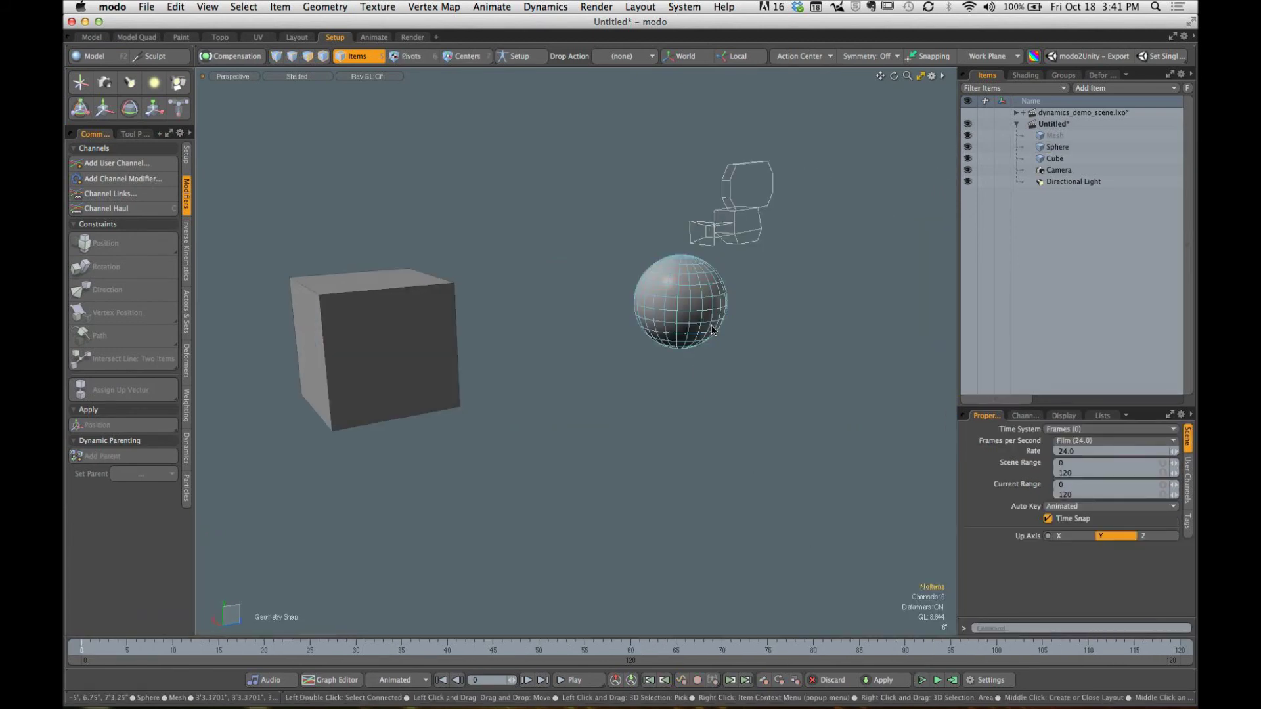
Step: Hide the lights and cameras in the Perspective viewport
{"action": "key", "text": "o"}
{"action": "left_click", "coordinate": [717, 241]}
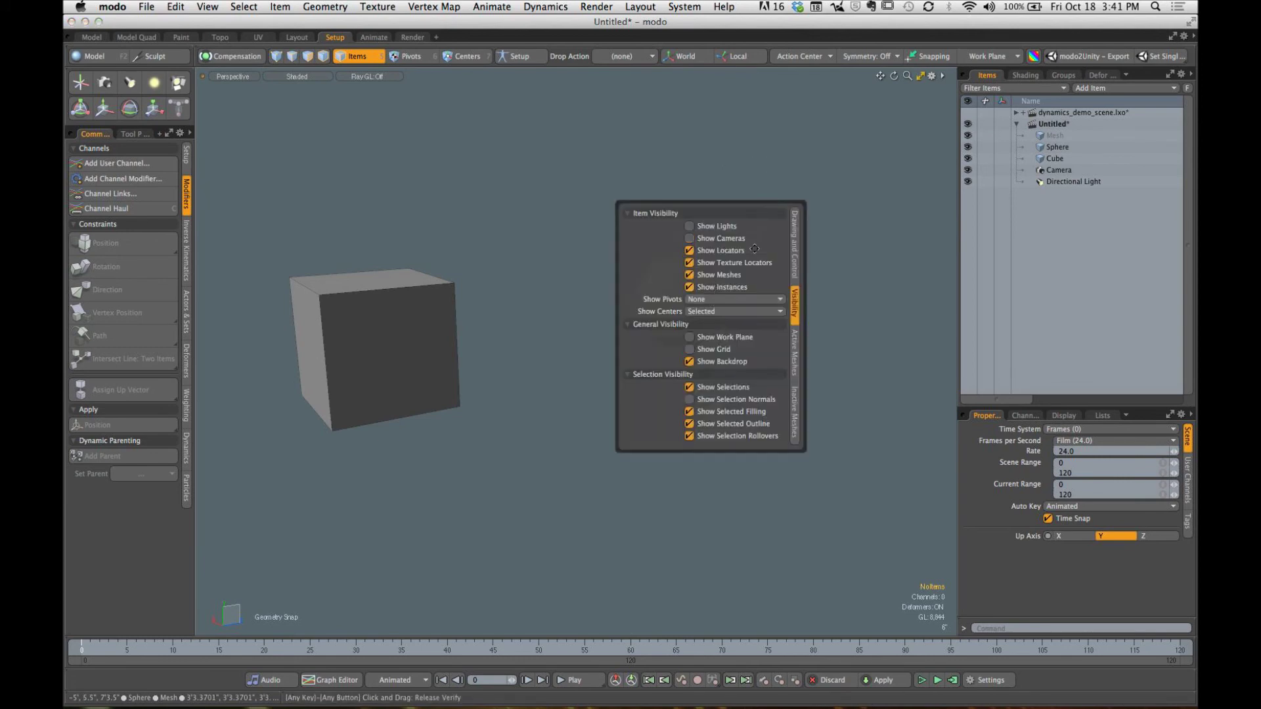
{"action": "left_click_drag", "start_coordinate": [842, 293], "coordinate": [691, 316], "text": "alt"}
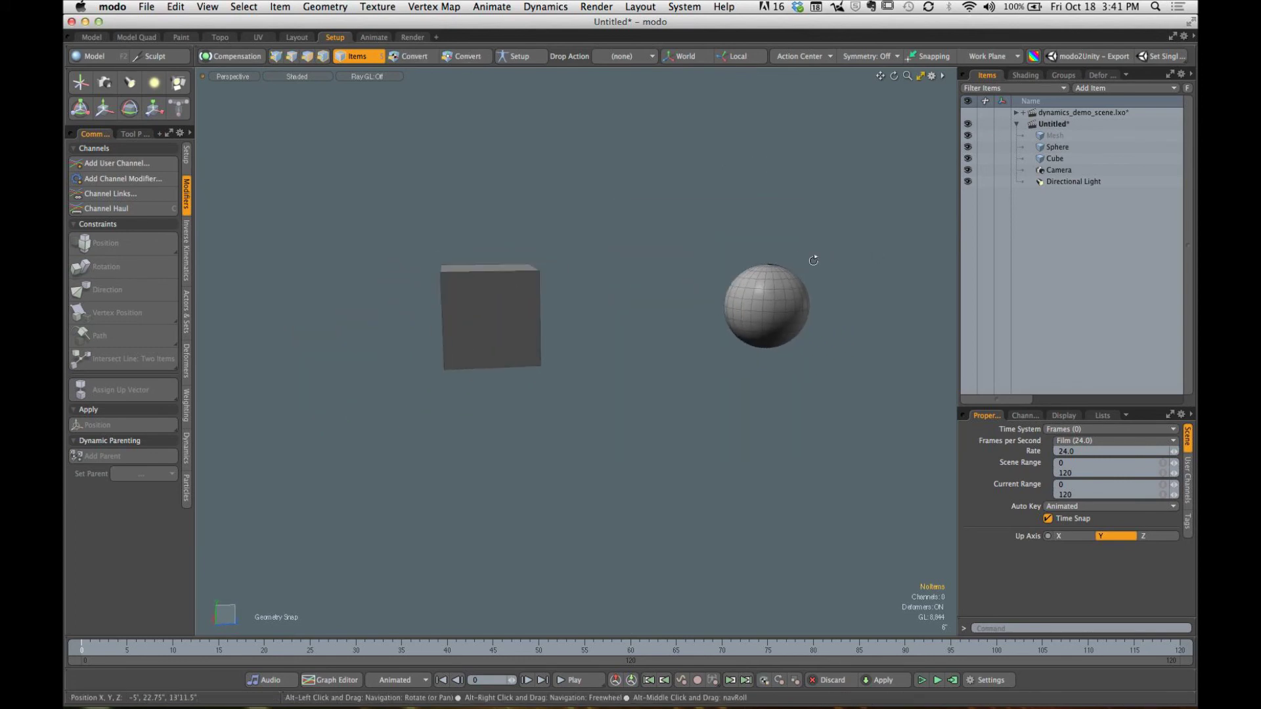
{"action": "scroll", "coordinate": [769, 322], "scroll_direction": "down", "scroll_amount": 3}
{"action": "left_click_drag", "start_coordinate": [755, 342], "coordinate": [681, 319], "text": "alt"}
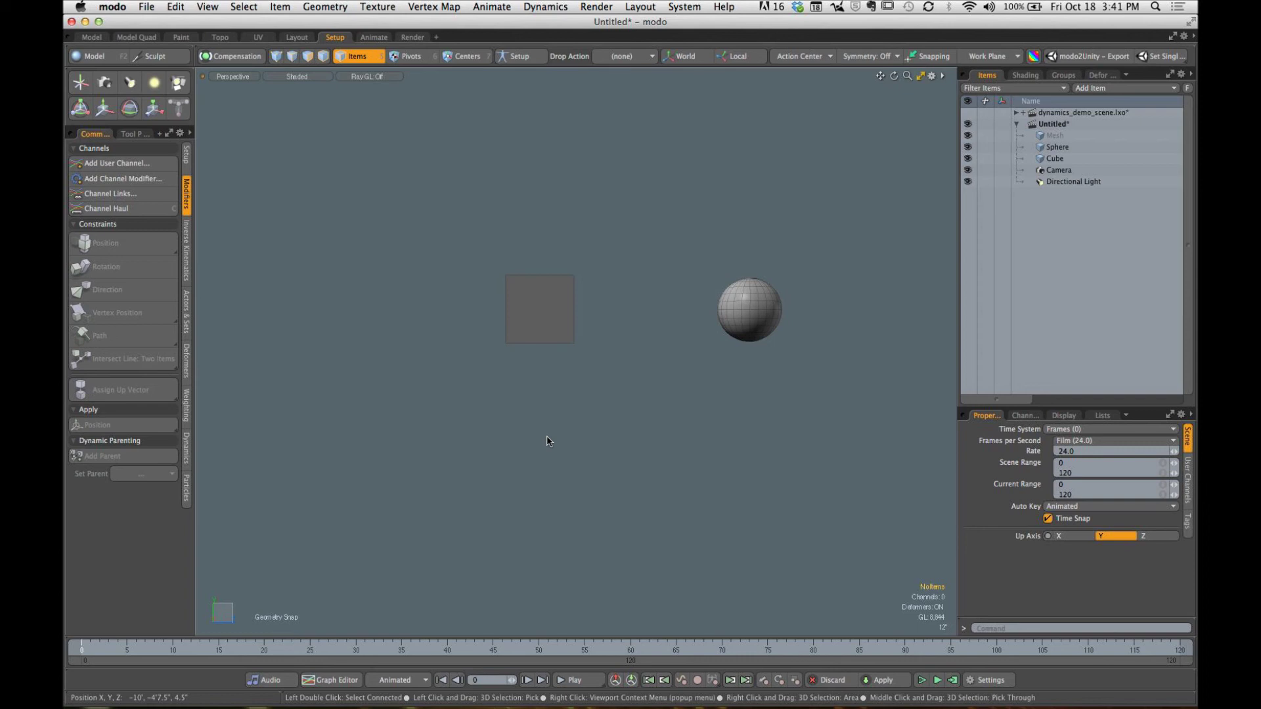
Step: Make the cube a passive rigid body and the sphere an active rigid body
{"action": "left_click_drag", "start_coordinate": [571, 422], "coordinate": [631, 348], "text": "alt"}
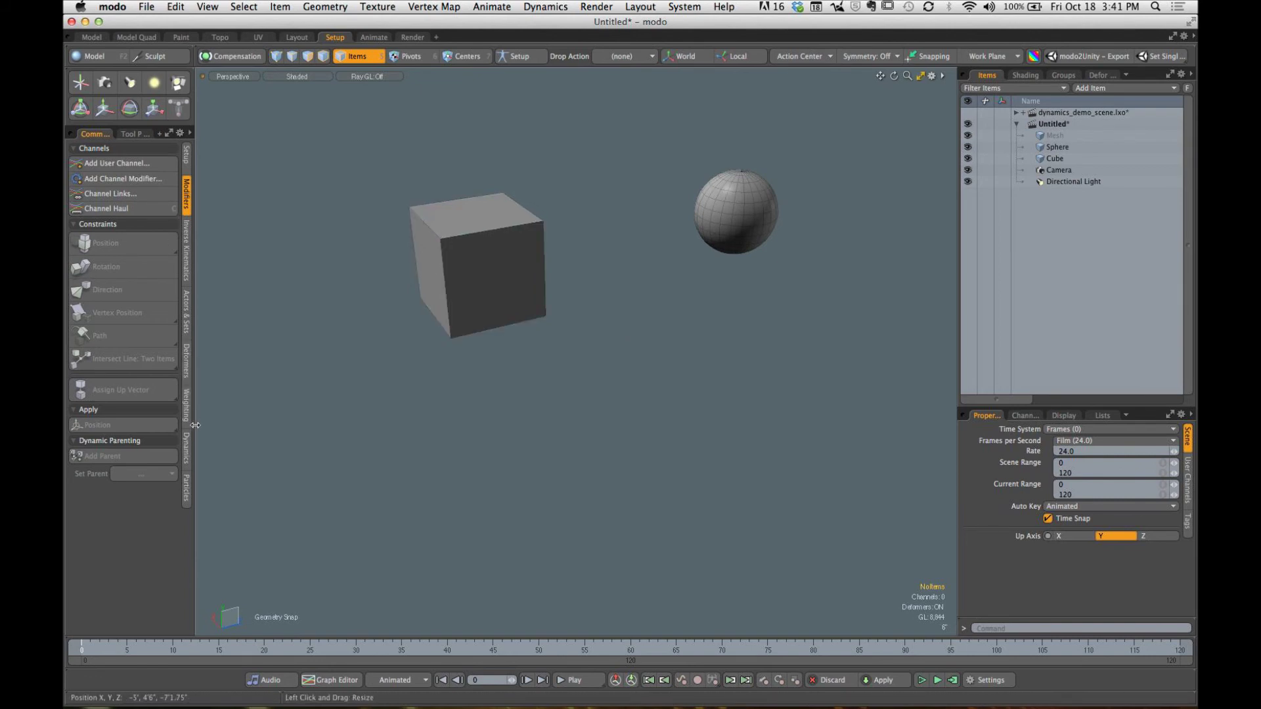
{"action": "left_click", "coordinate": [186, 449]}
{"action": "left_click_drag", "start_coordinate": [500, 182], "coordinate": [565, 230], "text": "alt+shift"}
{"action": "left_click_drag", "start_coordinate": [565, 230], "coordinate": [512, 220], "text": "alt"}
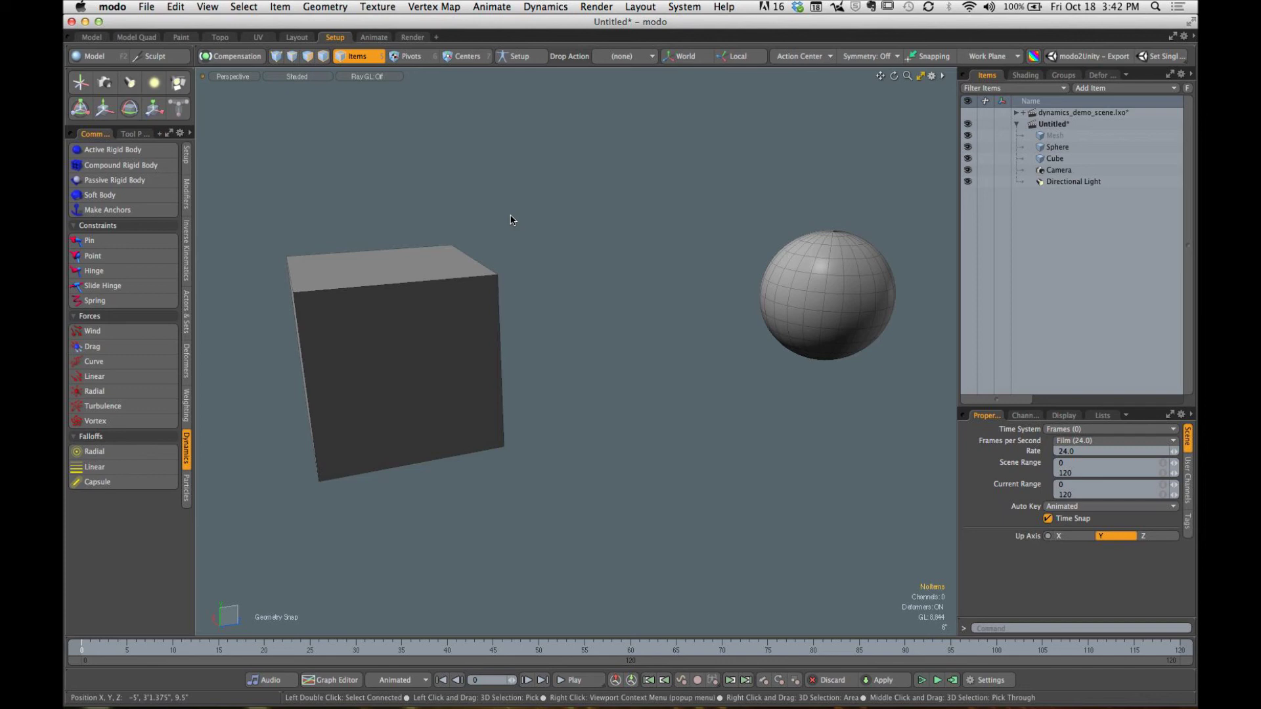
{"action": "left_click_drag", "start_coordinate": [521, 299], "coordinate": [597, 301], "text": "alt"}
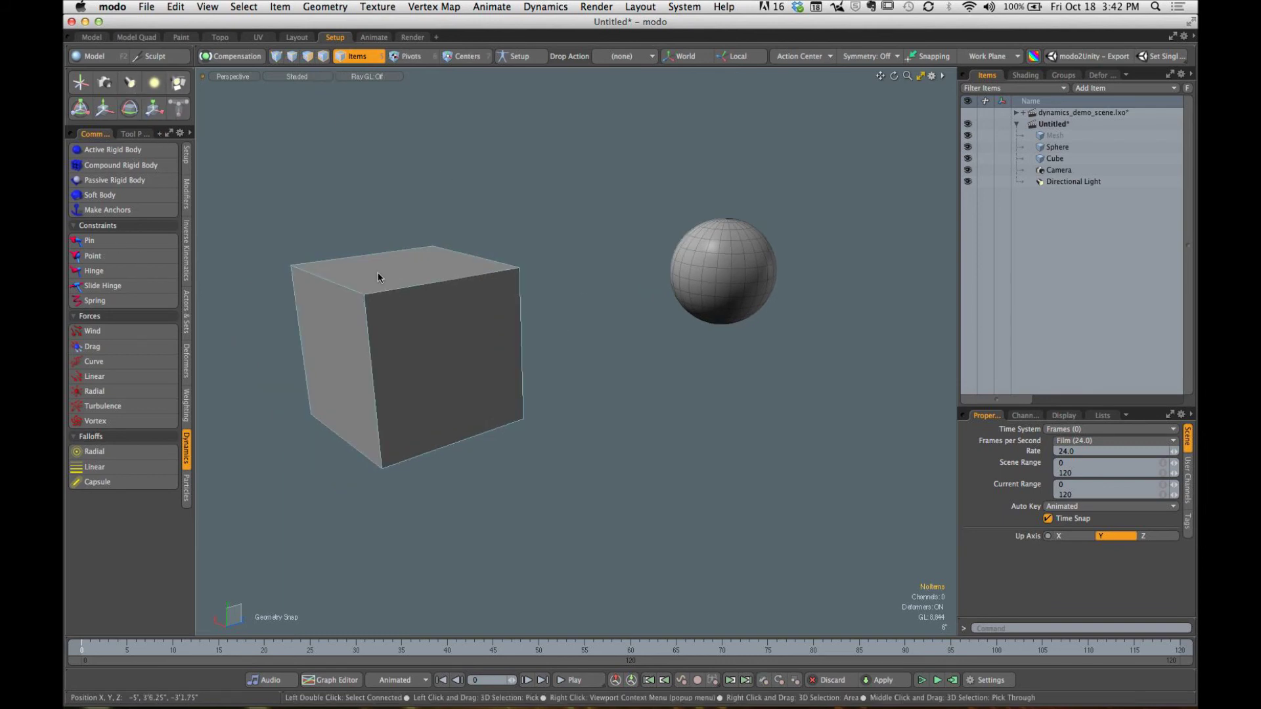
{"action": "left_click", "coordinate": [435, 320]}
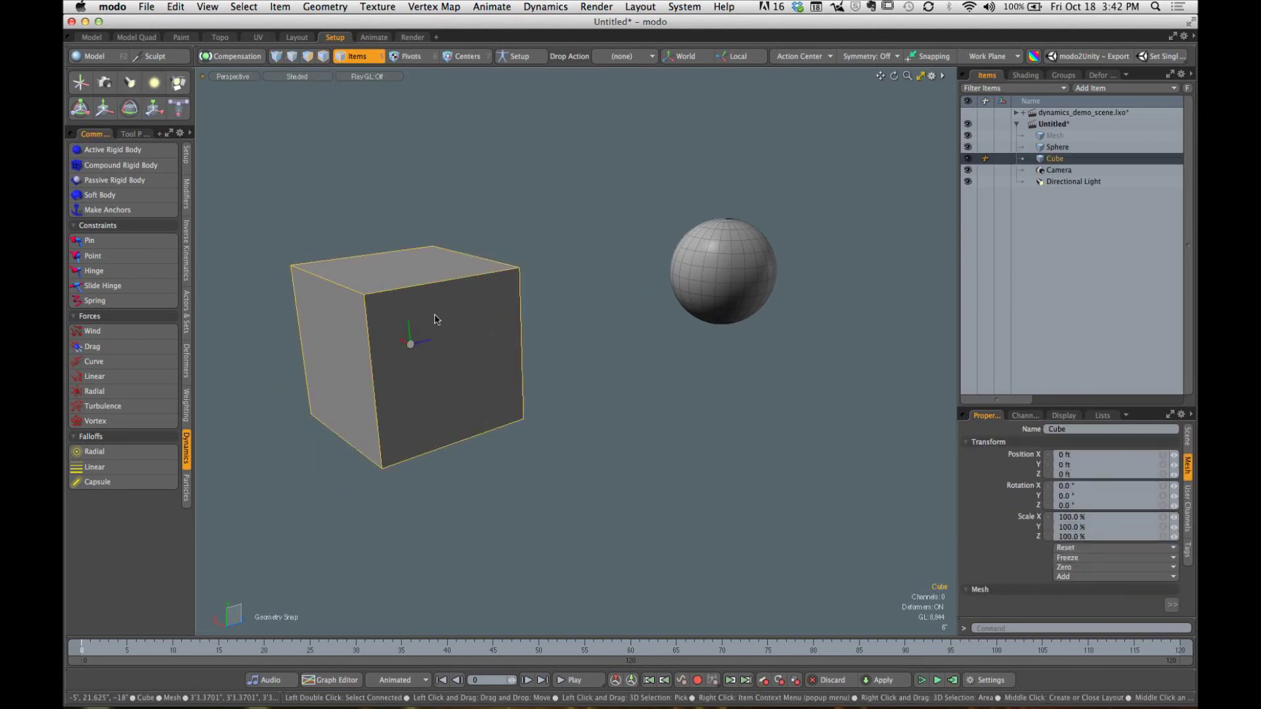
{"action": "left_click", "coordinate": [131, 184]}
{"action": "left_click", "coordinate": [689, 270]}
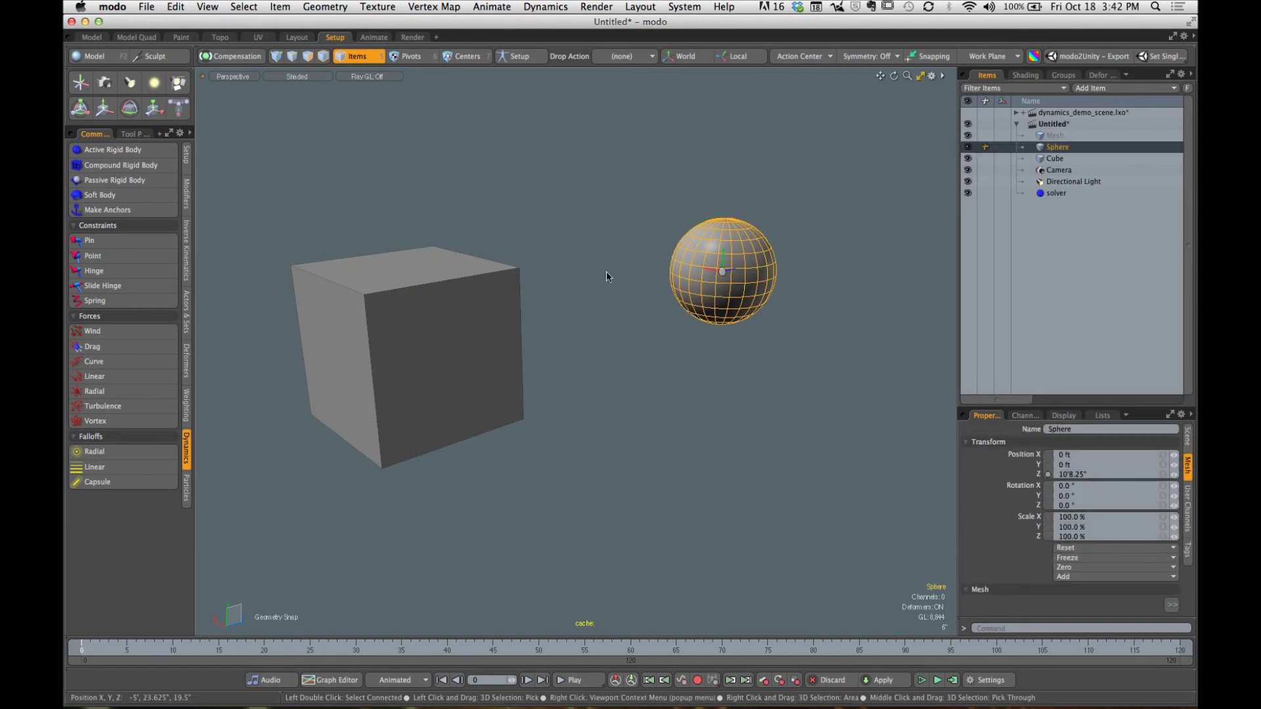
{"action": "left_click", "coordinate": [111, 150]}
Step: Run the live simulation of the sphere briefly, stop it and clear the selection
{"action": "left_click", "coordinate": [921, 680]}
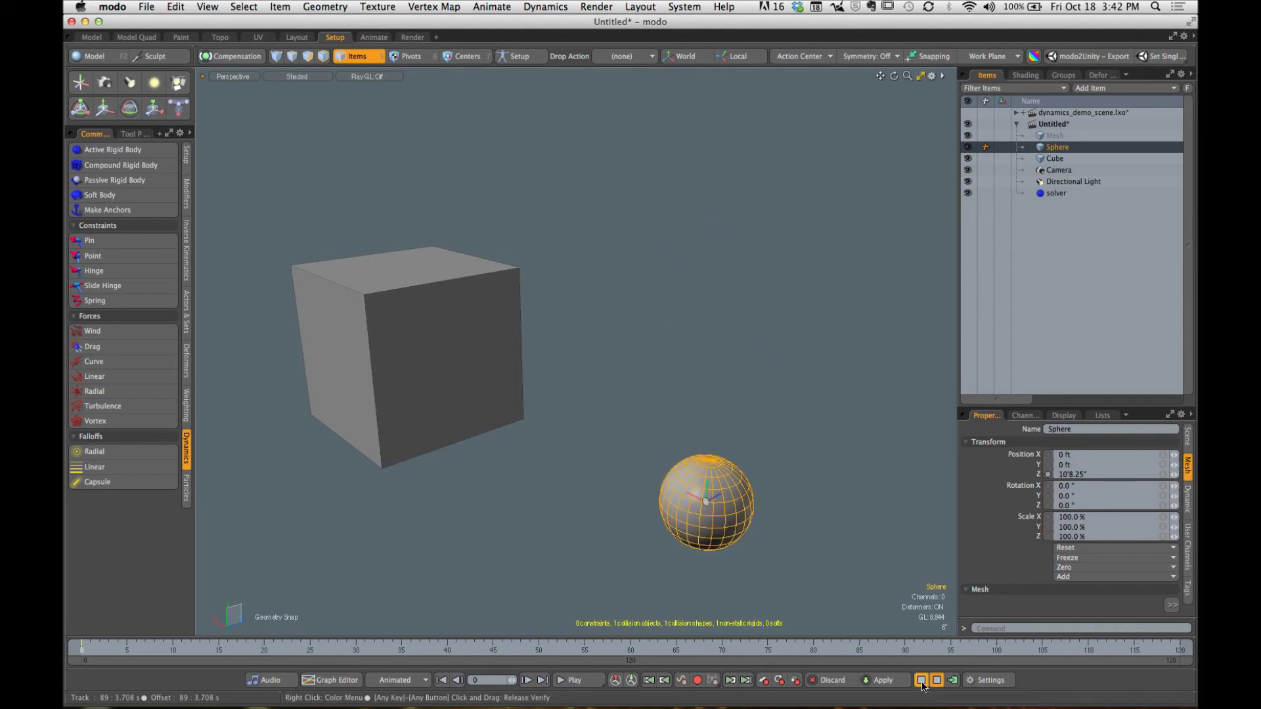
{"action": "left_click", "coordinate": [921, 682]}
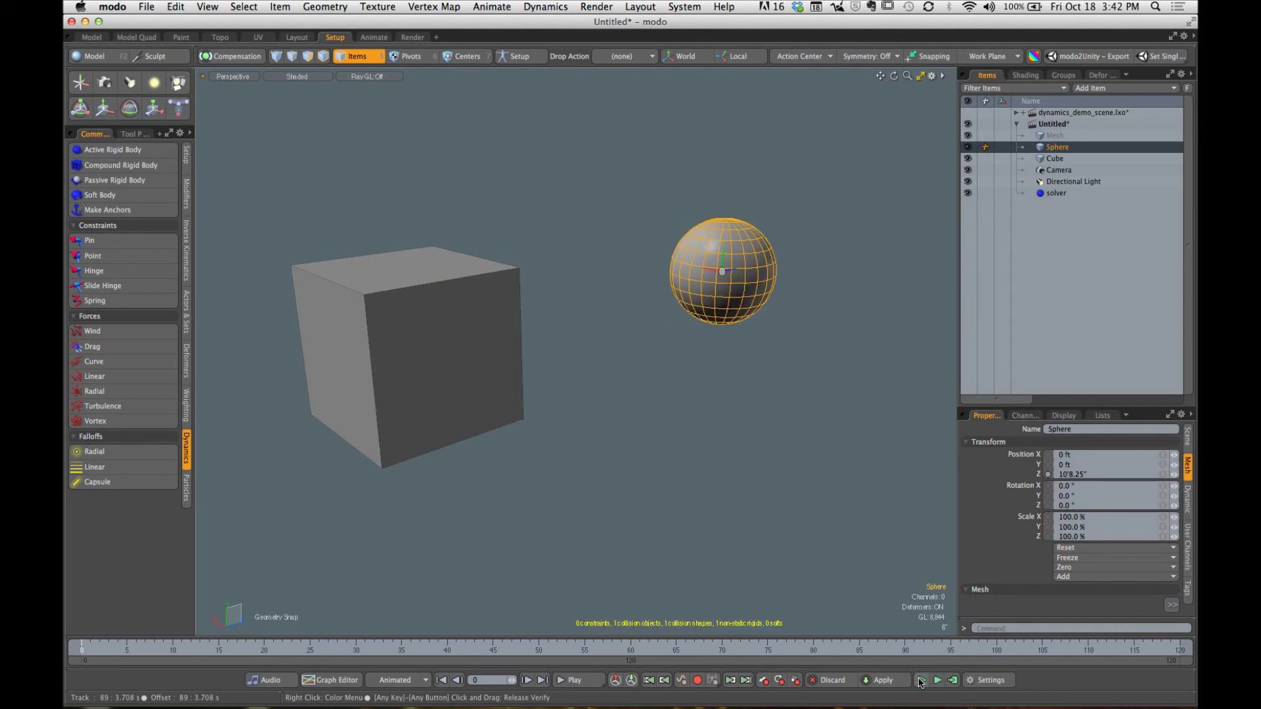
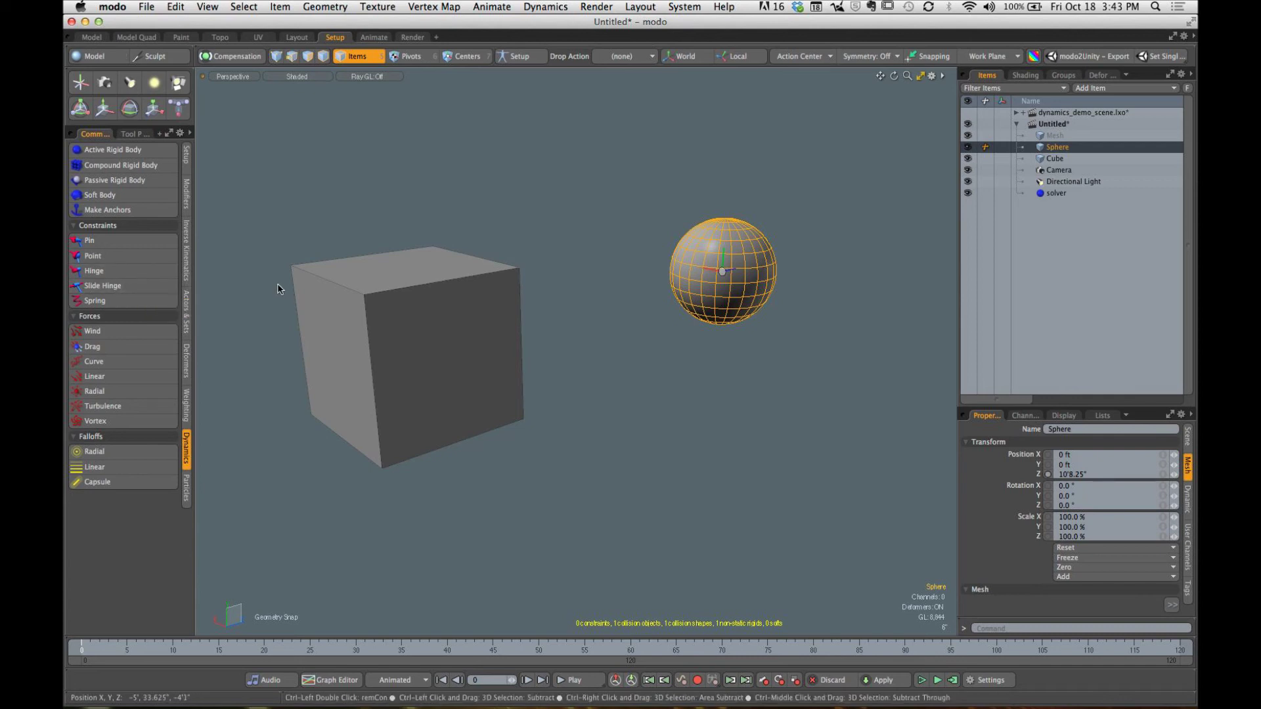
{"action": "left_click", "coordinate": [533, 241]}
{"action": "left_click_drag", "start_coordinate": [533, 241], "coordinate": [555, 272], "text": "alt"}
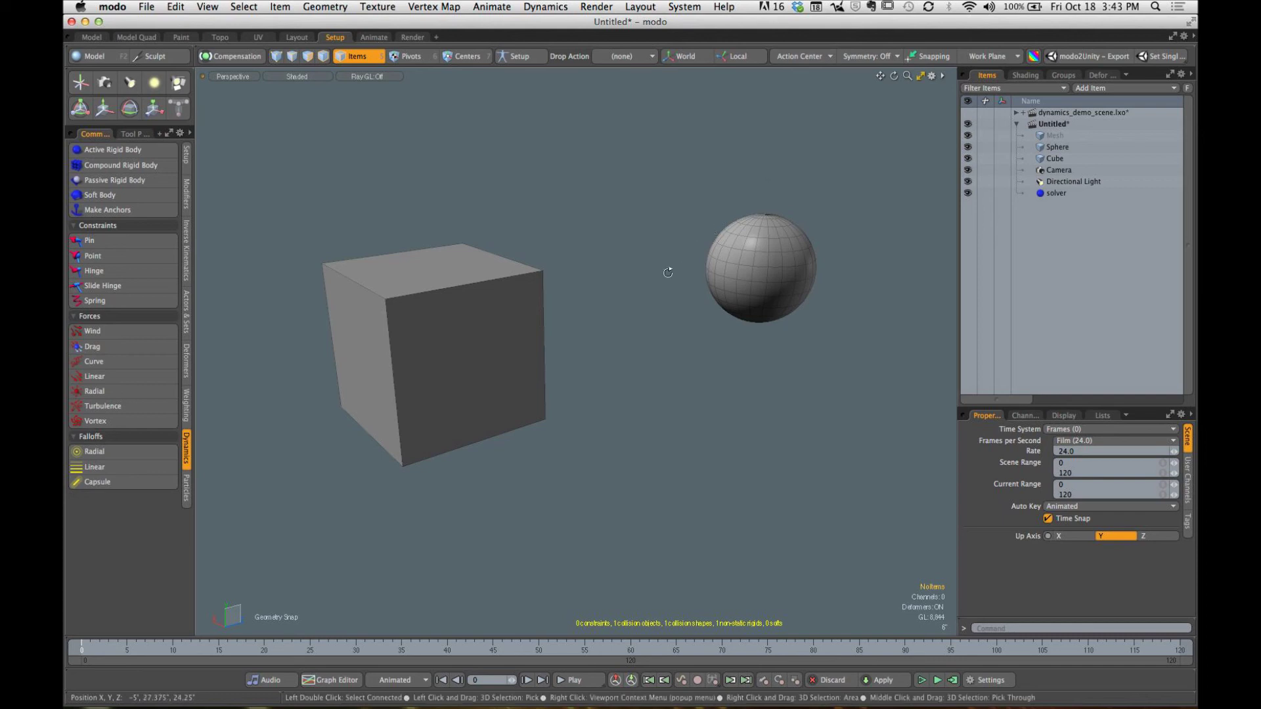
{"action": "left_click_drag", "start_coordinate": [667, 273], "coordinate": [720, 270], "text": "alt"}
Step: Select the sphere and the cube together and connect them with a Hinge constraint
{"action": "left_click", "coordinate": [721, 271]}
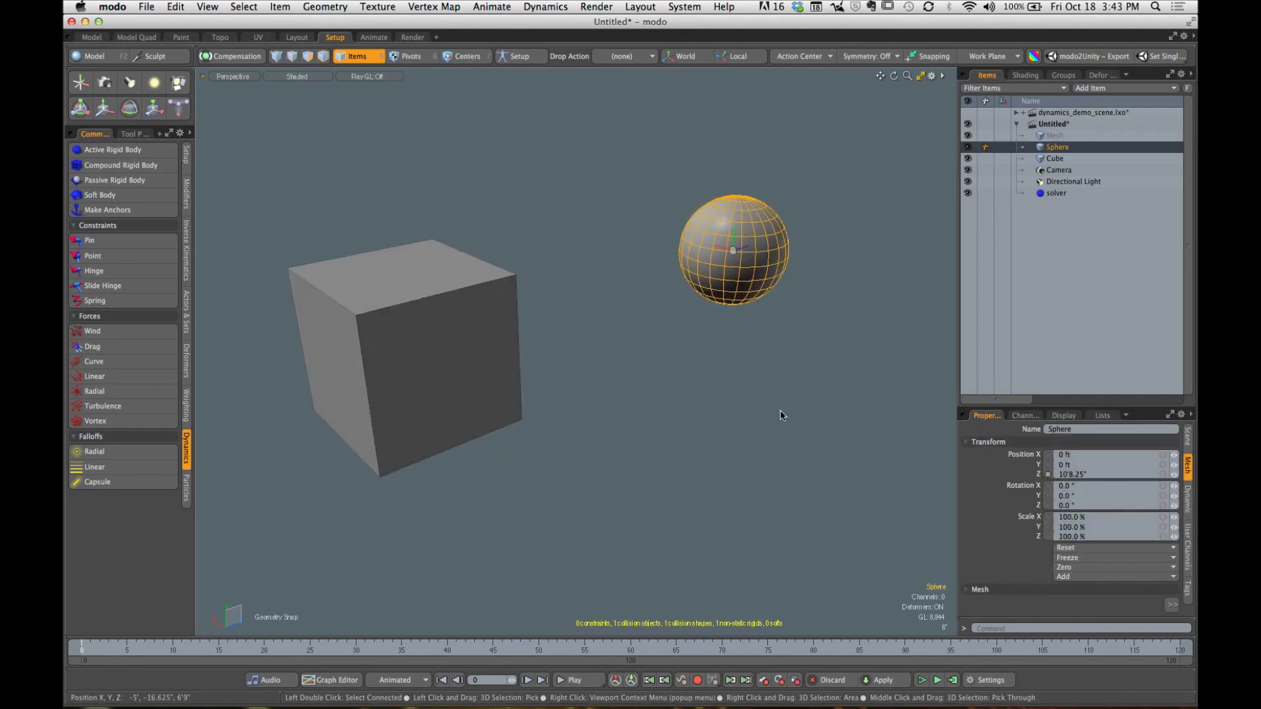
{"action": "left_click", "coordinate": [464, 295], "text": "shift"}
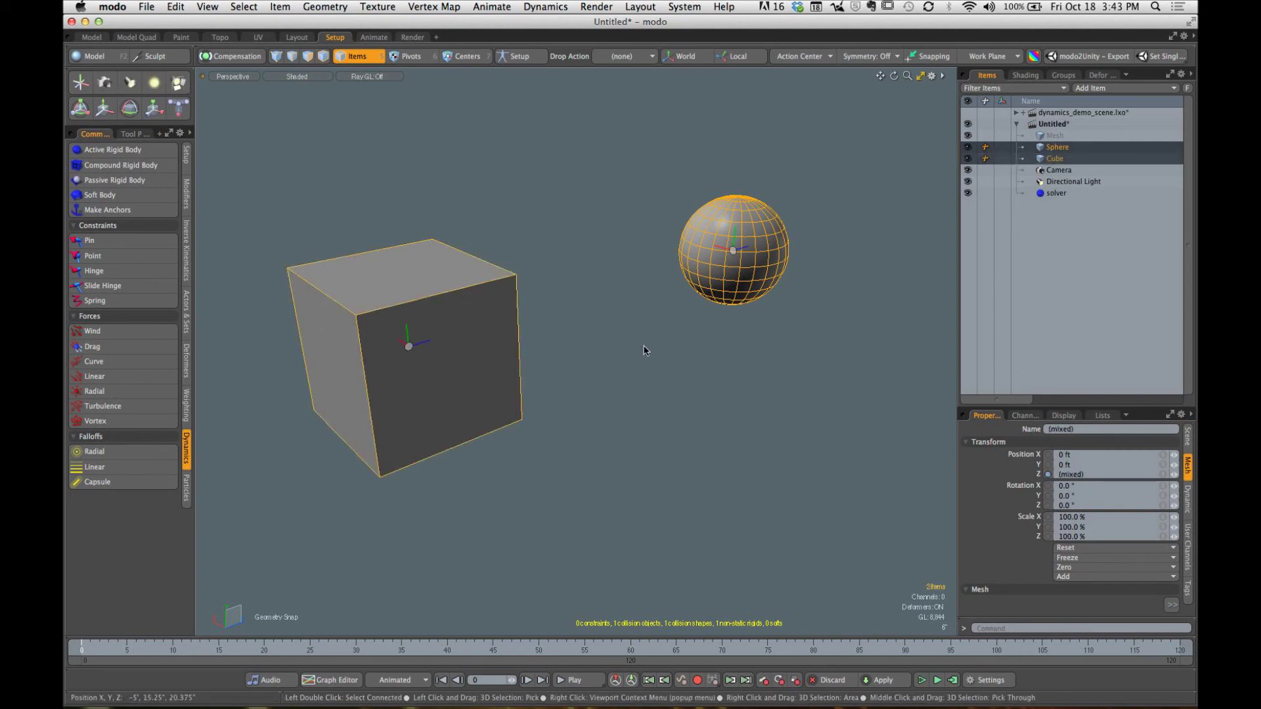
{"action": "left_click", "coordinate": [704, 370]}
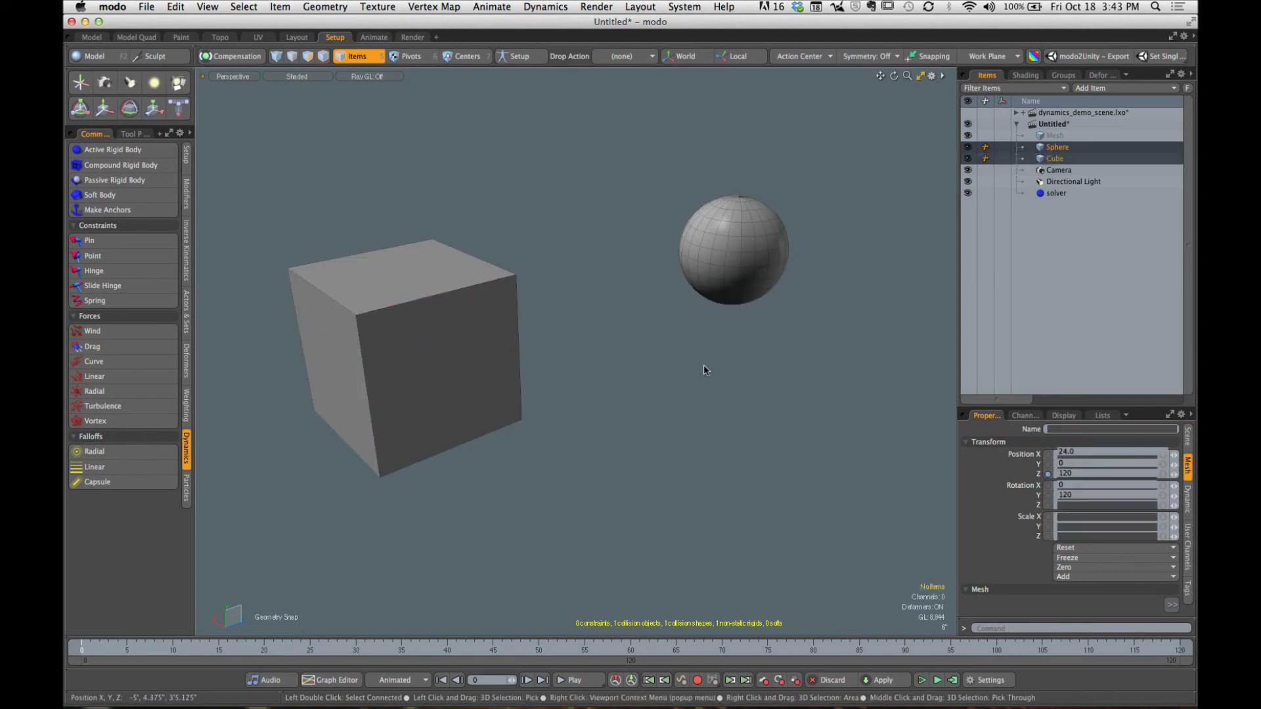
{"action": "left_click", "coordinate": [728, 299]}
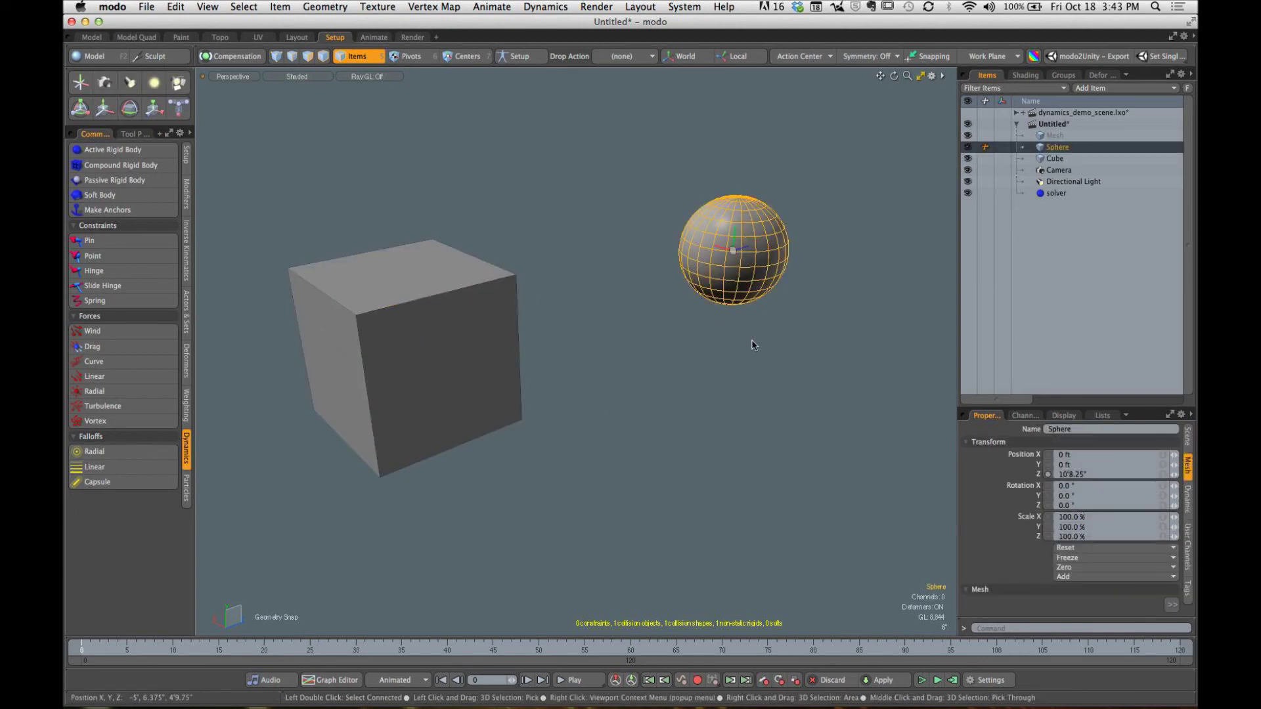
{"action": "left_click", "coordinate": [453, 297], "text": "shift"}
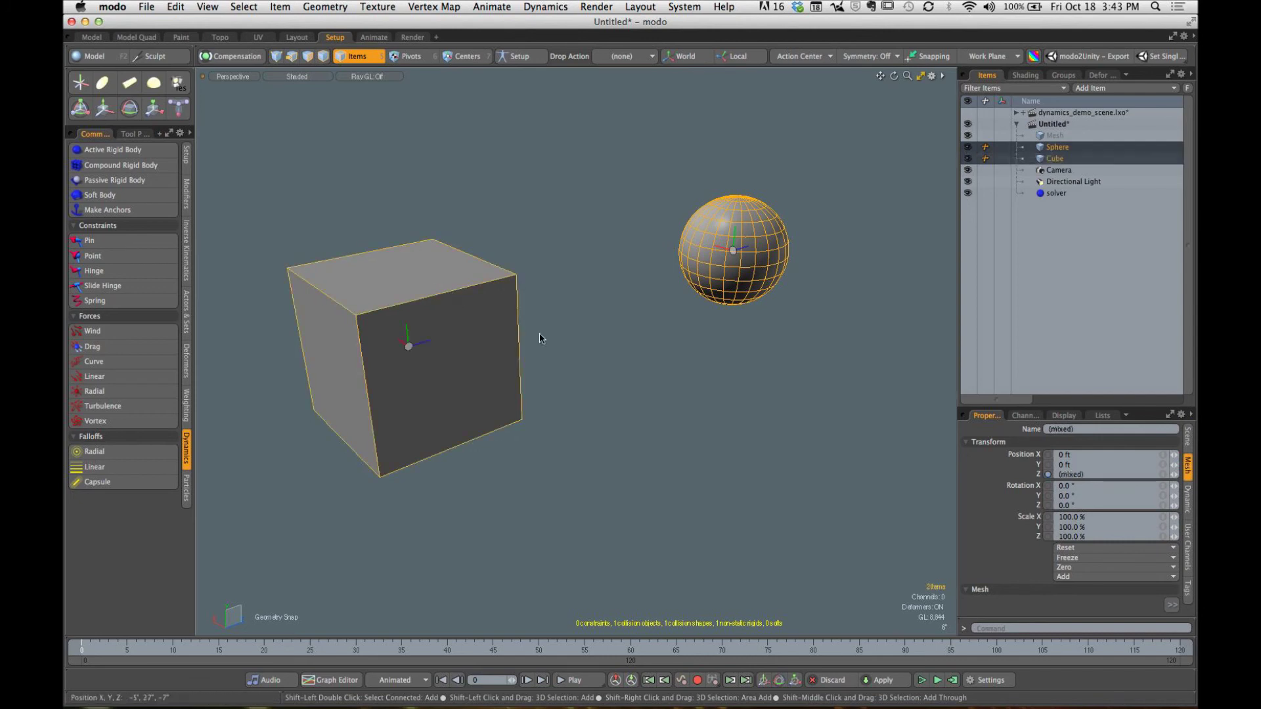
{"action": "left_click", "coordinate": [117, 275]}
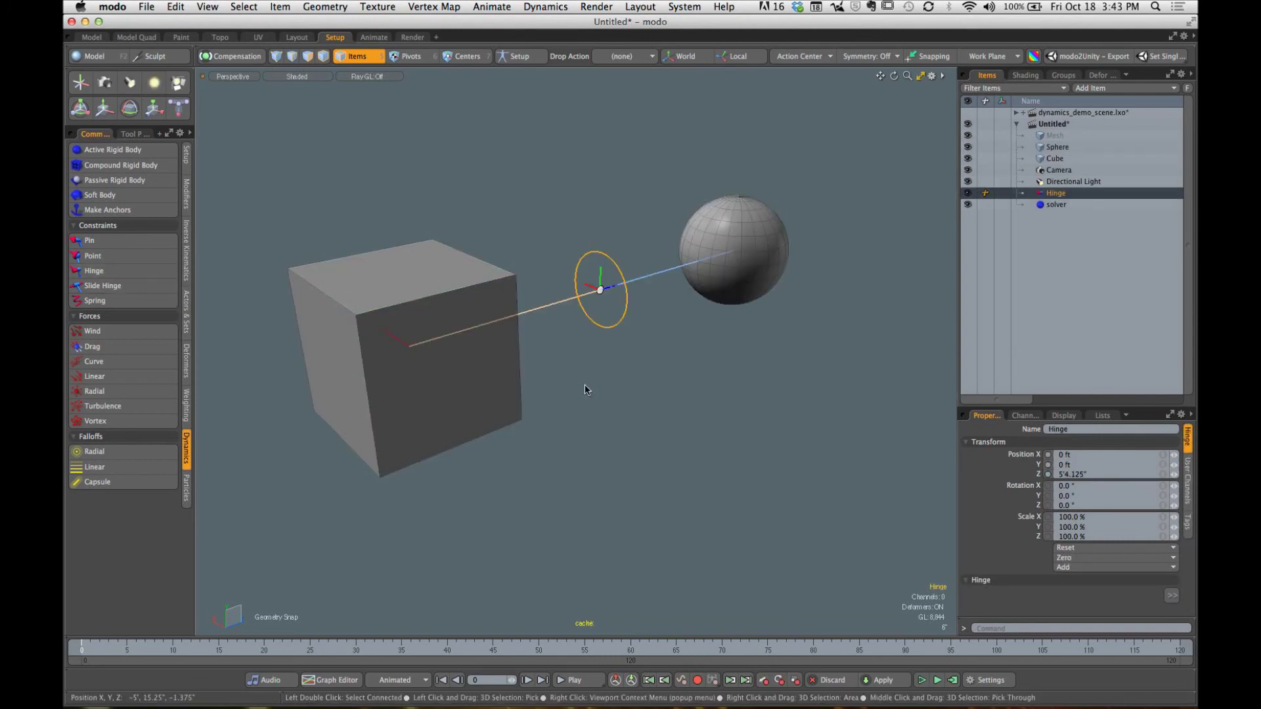
Step: Deselect the hinge and try to run the simulation of the hinged sphere and cube
{"action": "left_click_drag", "start_coordinate": [670, 407], "coordinate": [603, 407], "text": "alt"}
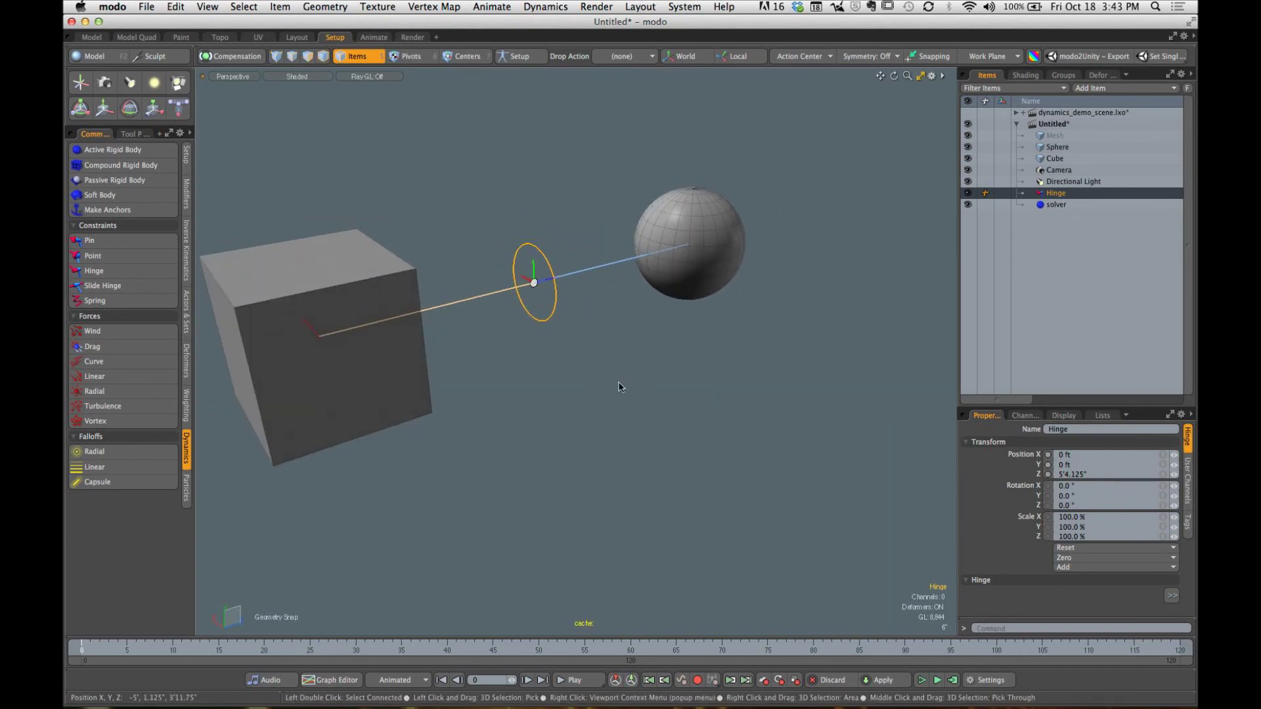
{"action": "left_click", "coordinate": [635, 410]}
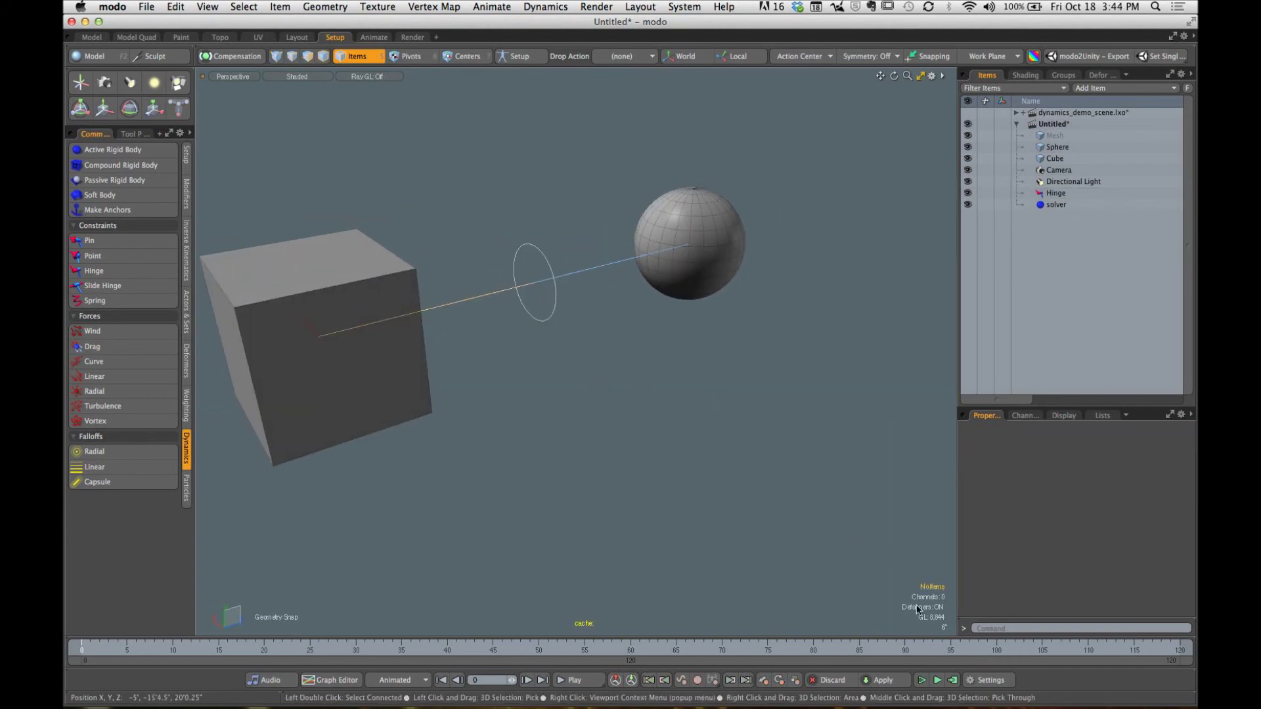
{"action": "left_click", "coordinate": [922, 682]}
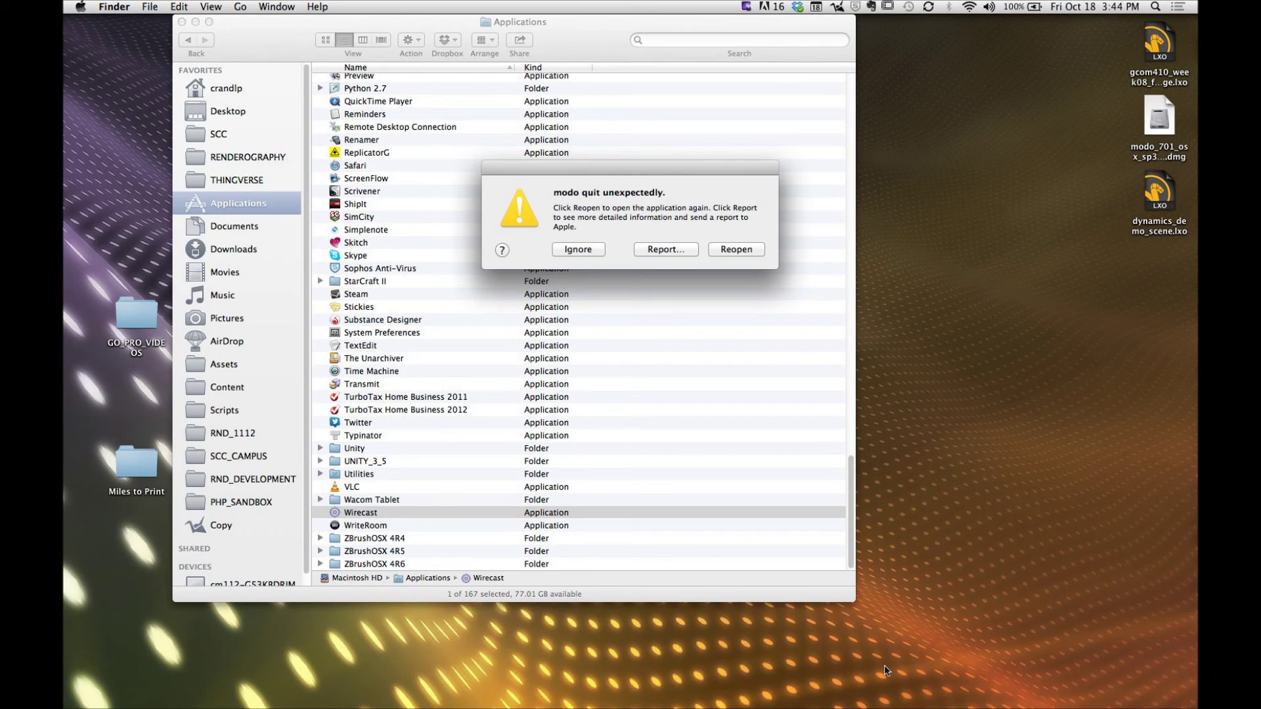
Step: Reopen modo and decline to send the crash report to Luxology
{"action": "left_click", "coordinate": [736, 250]}
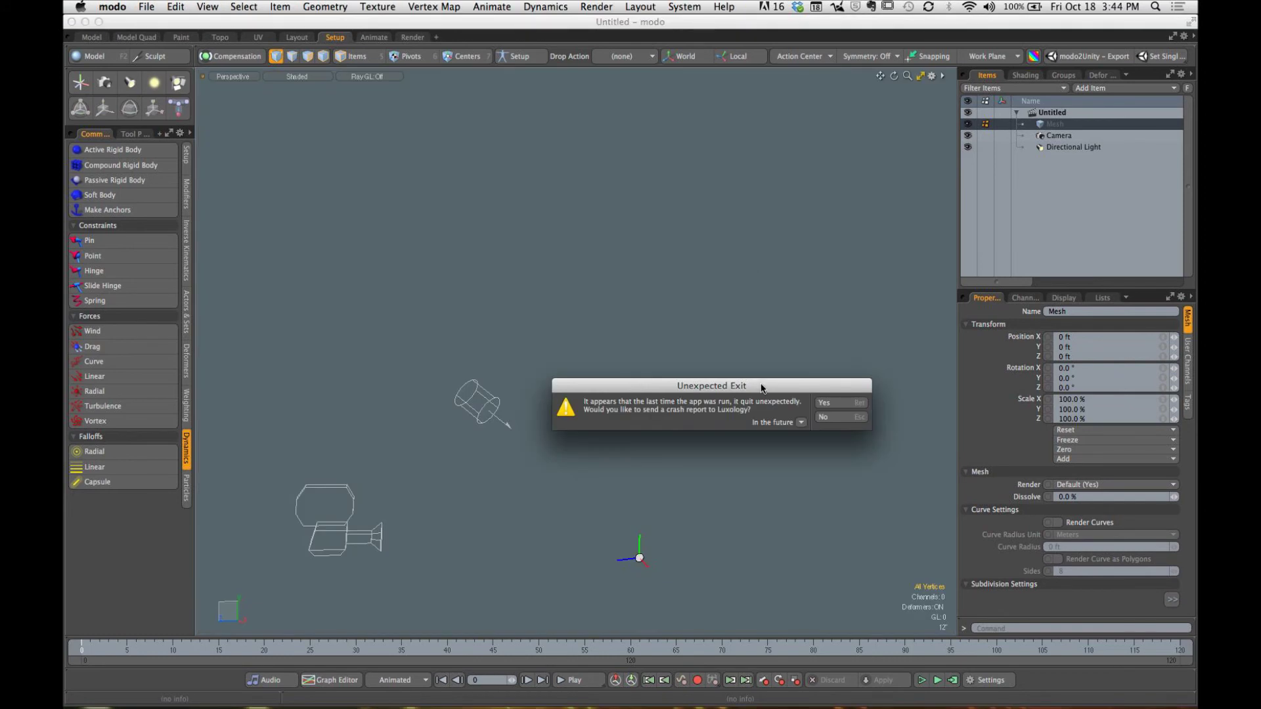
{"action": "left_click_drag", "start_coordinate": [762, 387], "coordinate": [660, 238]}
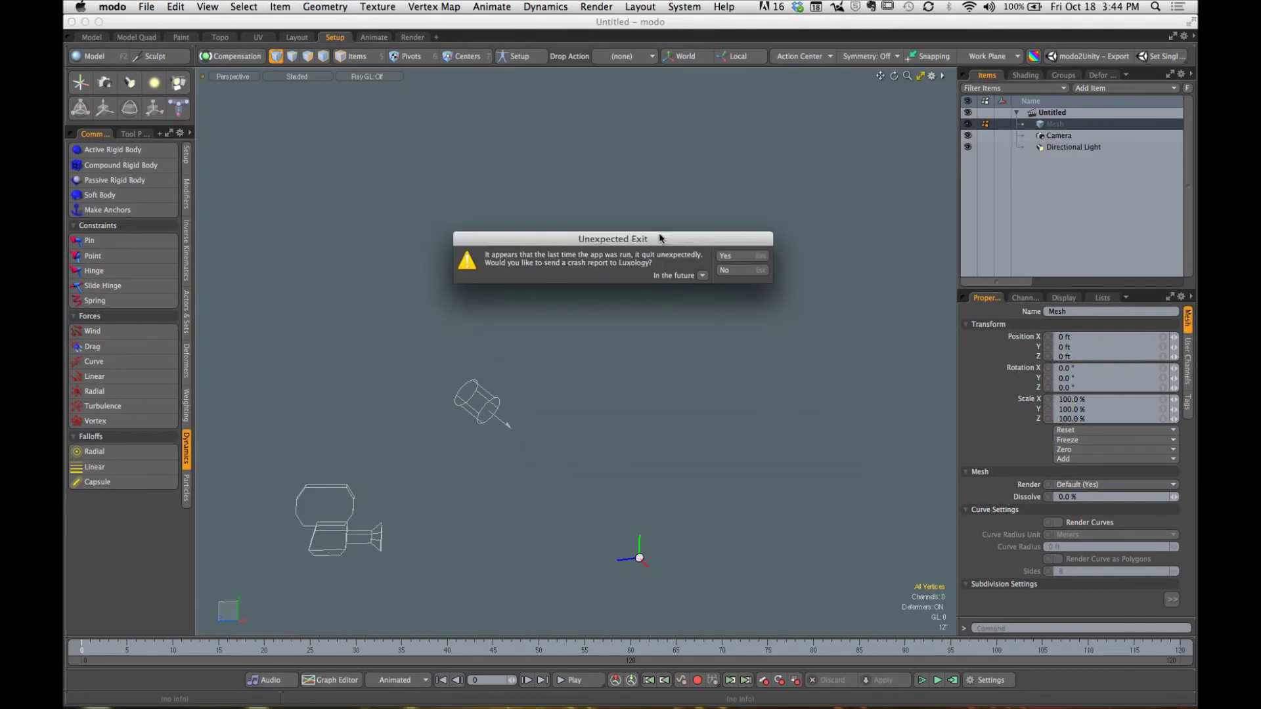
{"action": "left_click", "coordinate": [726, 270]}
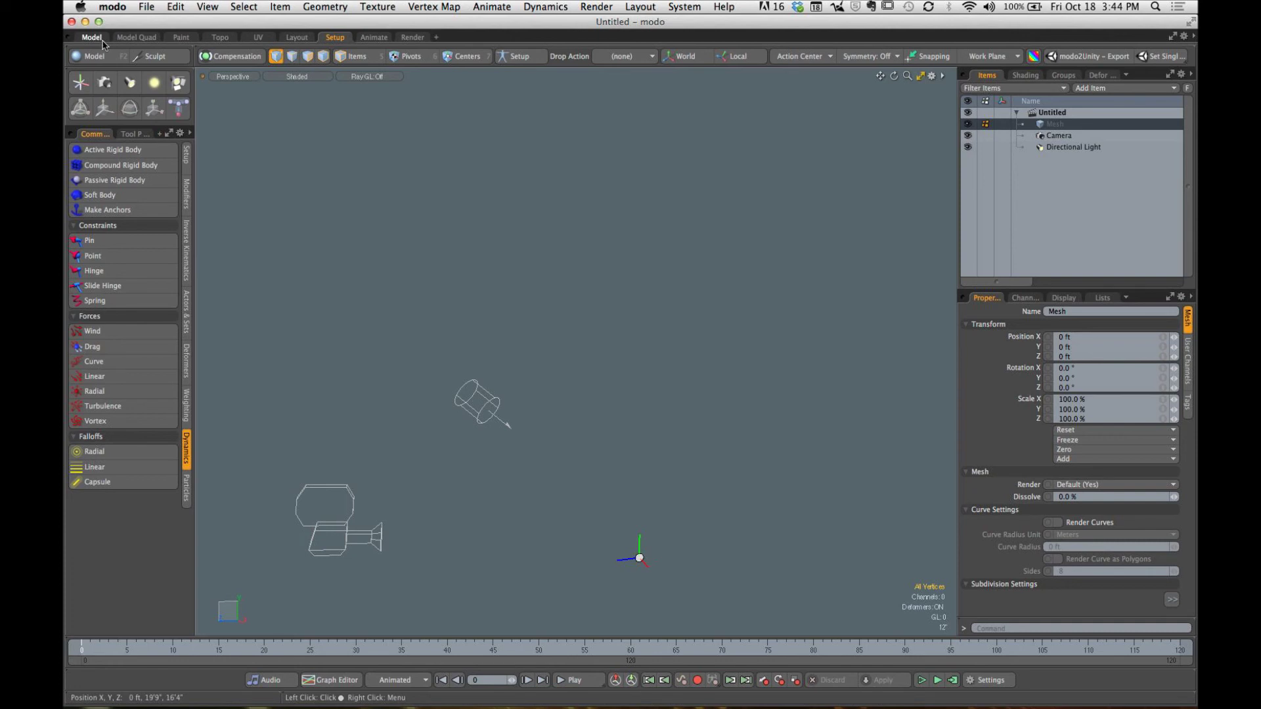
Step: Add a sphere and a cube as mesh items to the empty untitled scene
{"action": "left_click", "coordinate": [92, 57]}
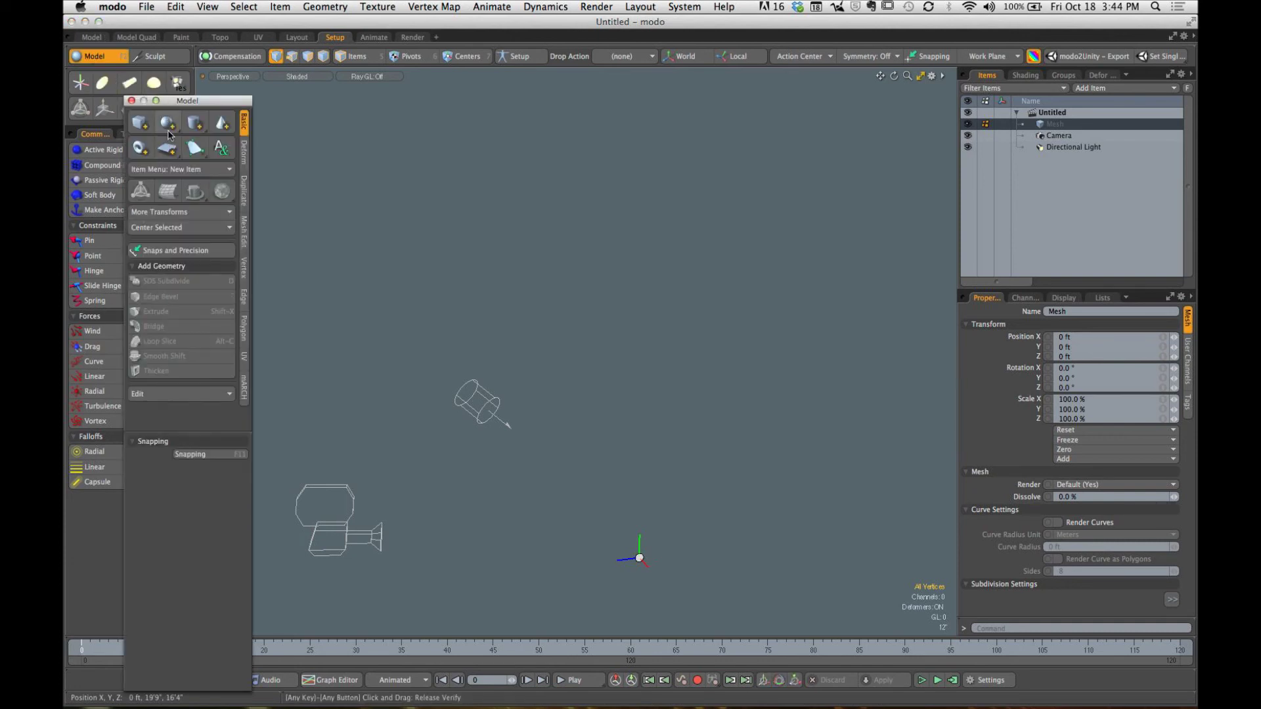
{"action": "left_click", "coordinate": [167, 123]}
{"action": "left_click", "coordinate": [139, 122]}
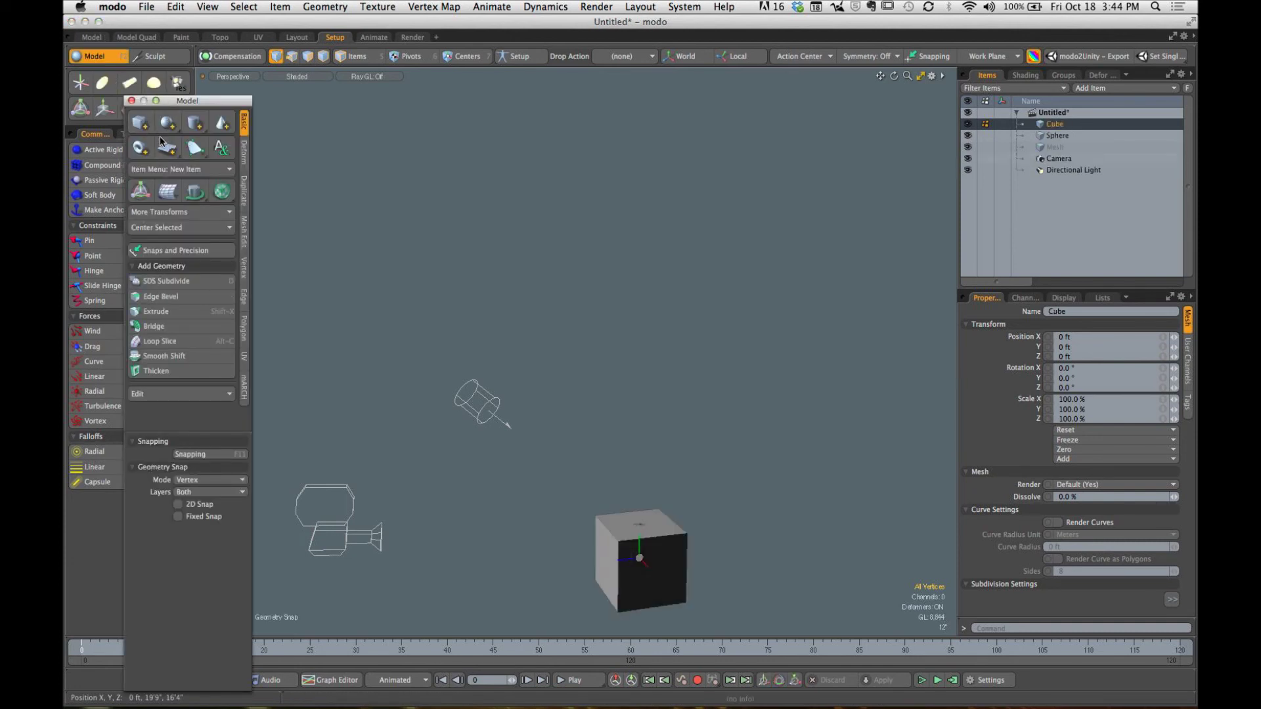
Step: Close the floating modeling palette and turn off the display of cameras and lights in the perspective viewport
{"action": "left_click", "coordinate": [131, 101]}
{"action": "left_click_drag", "start_coordinate": [642, 406], "coordinate": [473, 205], "text": "alt"}
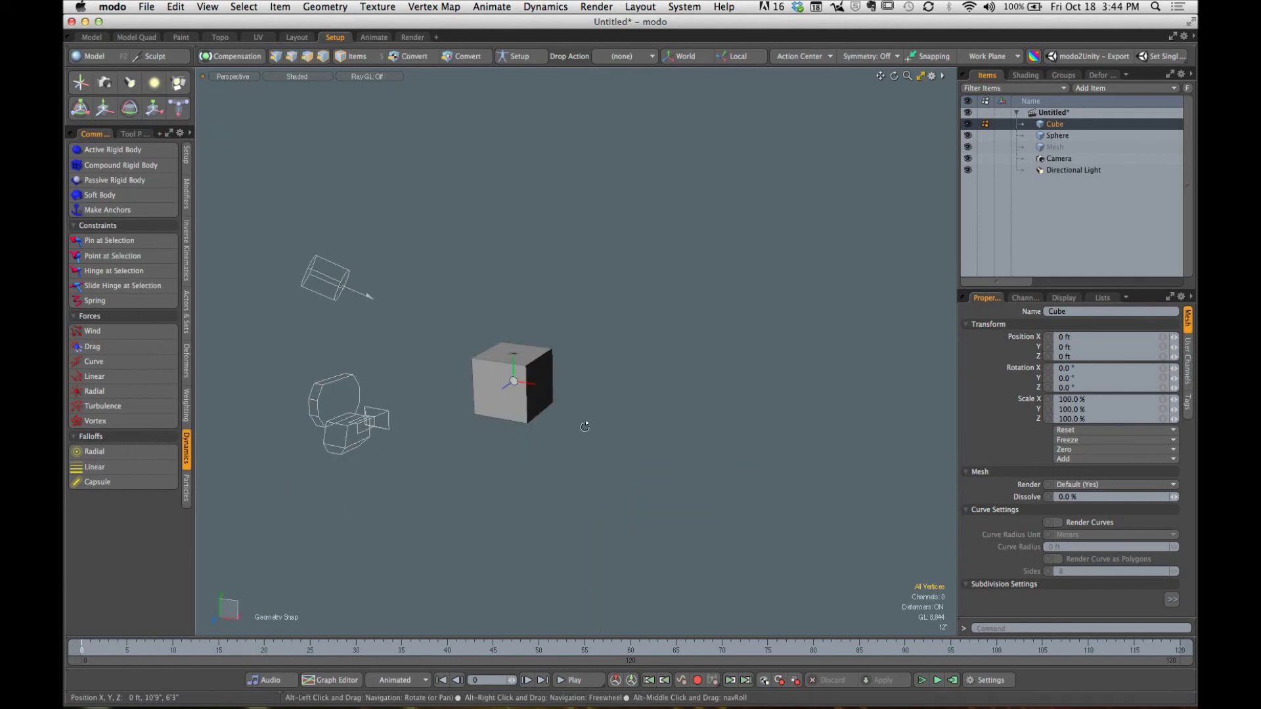
{"action": "left_click_drag", "start_coordinate": [585, 423], "coordinate": [575, 396], "text": "ctrl+alt"}
{"action": "mouse_move", "coordinate": [464, 395]}
{"action": "left_mouse_down", "text": "alt"}
{"action": "mouse_move", "coordinate": [584, 410]}
{"action": "mouse_move", "coordinate": [492, 411]}
{"action": "mouse_move", "coordinate": [555, 423]}
{"action": "mouse_move", "coordinate": [459, 404]}
{"action": "left_mouse_up", "text": "alt"}
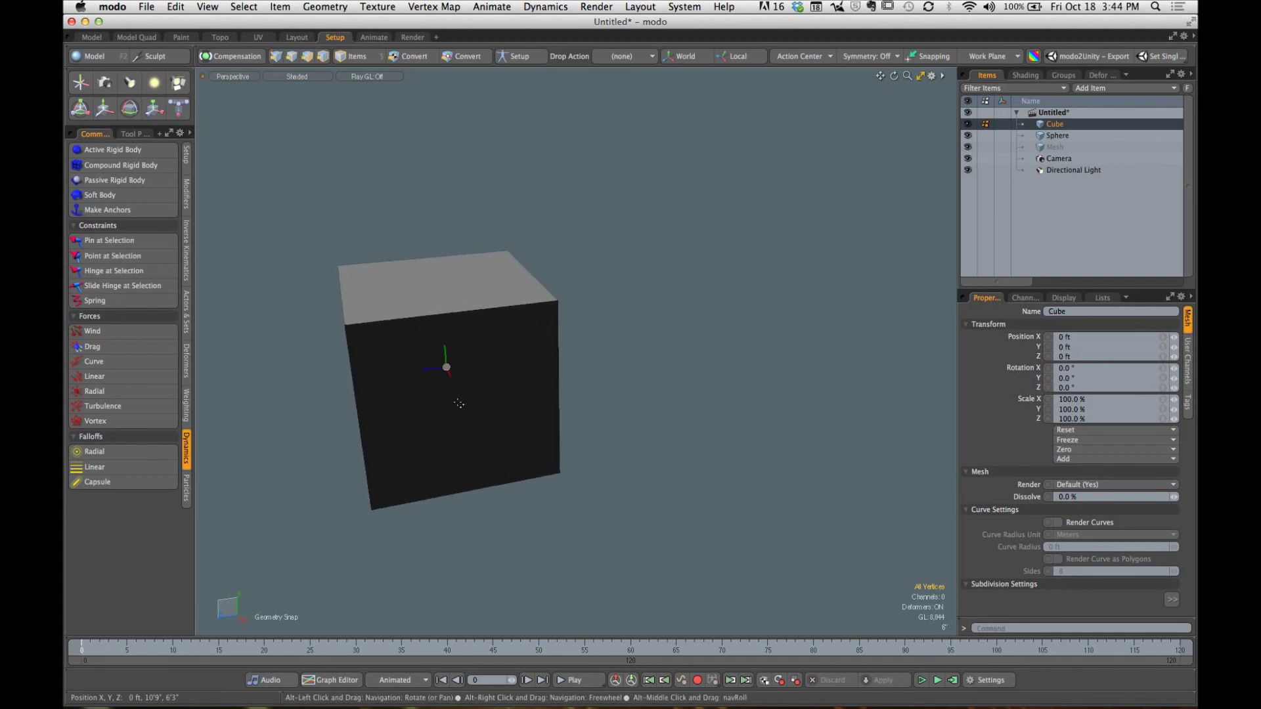
{"action": "key", "text": "o"}
{"action": "left_click", "coordinate": [435, 313]}
{"action": "left_click", "coordinate": [436, 299]}
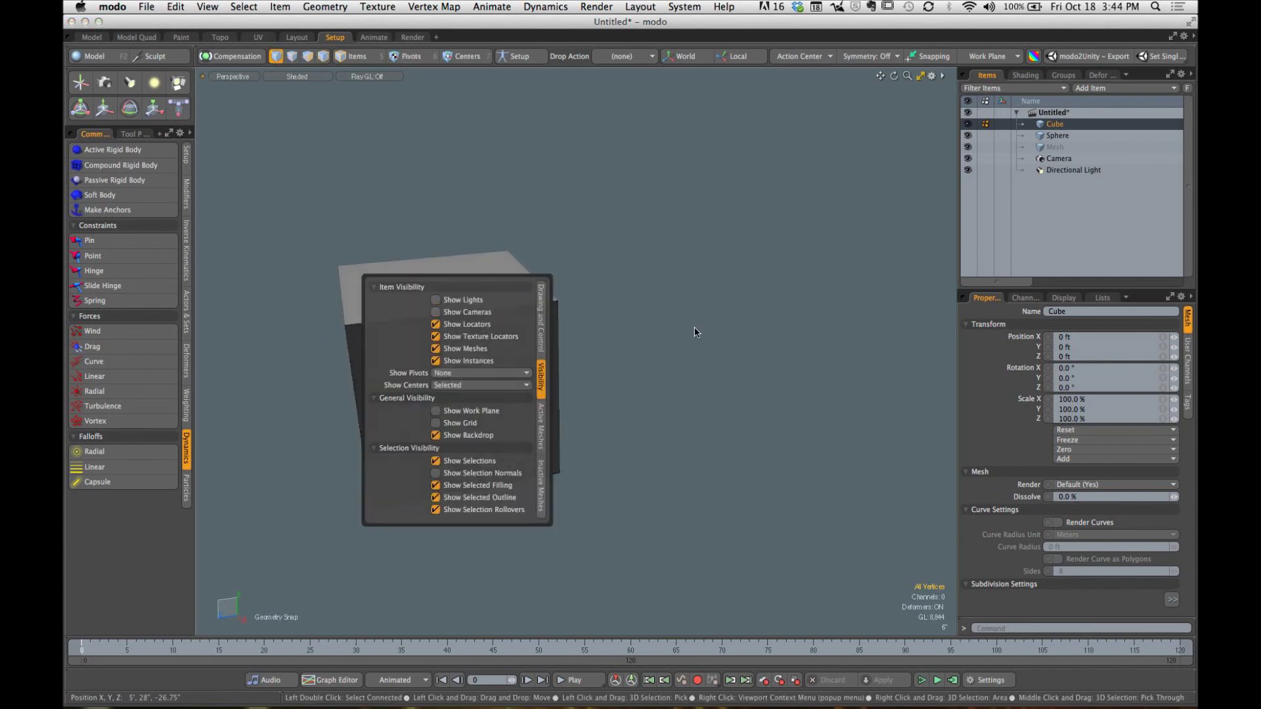
Step: Move the sphere item out of the cube along the Z axis to about -9 ft
{"action": "left_click", "coordinate": [1056, 136]}
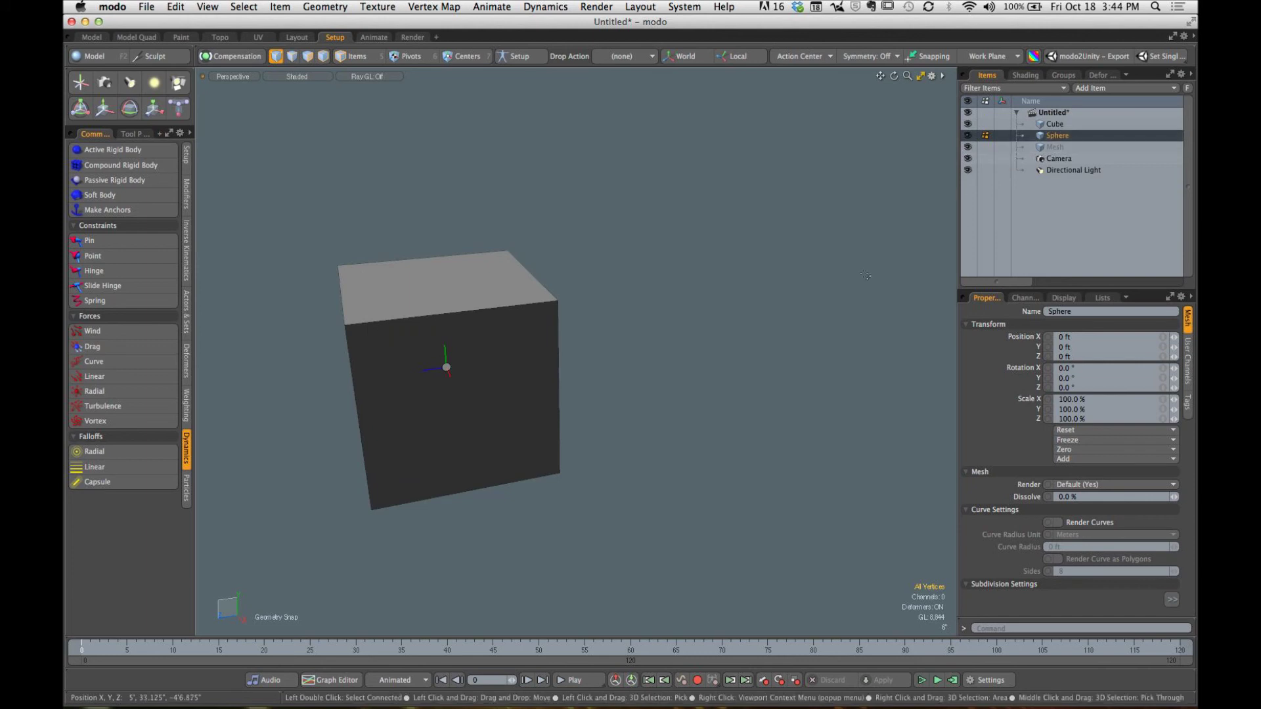
{"action": "left_click", "coordinate": [357, 56]}
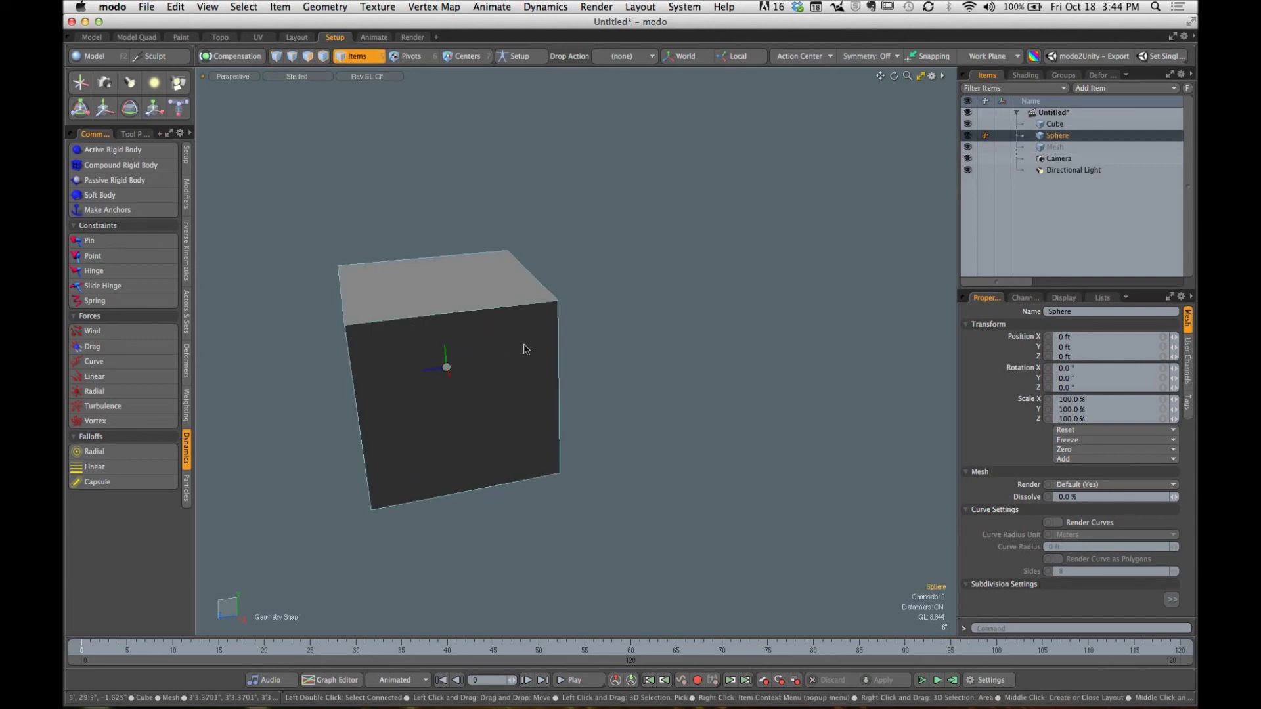
{"action": "key", "text": "y"}
{"action": "left_click_drag", "start_coordinate": [473, 396], "coordinate": [668, 354]}
{"action": "scroll", "coordinate": [514, 391], "scroll_direction": "down", "scroll_amount": 5}
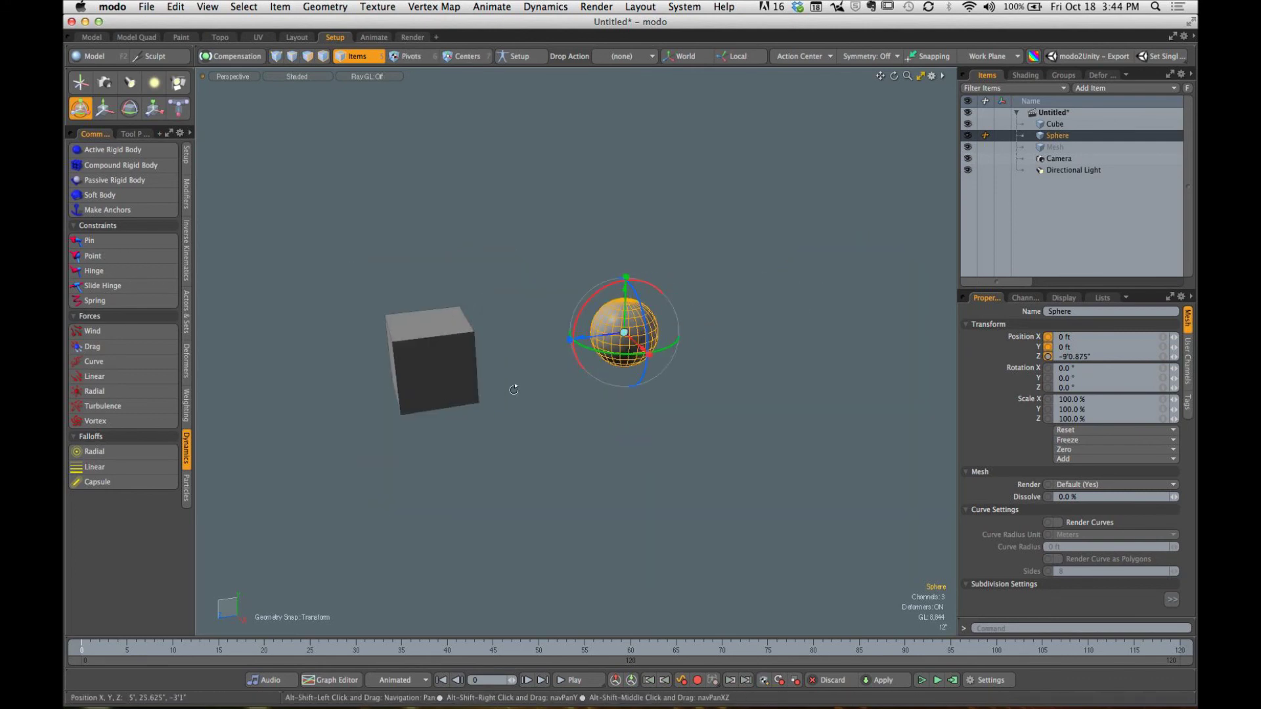
Step: Move the sphere to about -13'2" on Z and make the cube a passive rigid body
{"action": "left_click_drag", "start_coordinate": [514, 390], "coordinate": [404, 385]}
{"action": "left_click", "coordinate": [542, 367]}
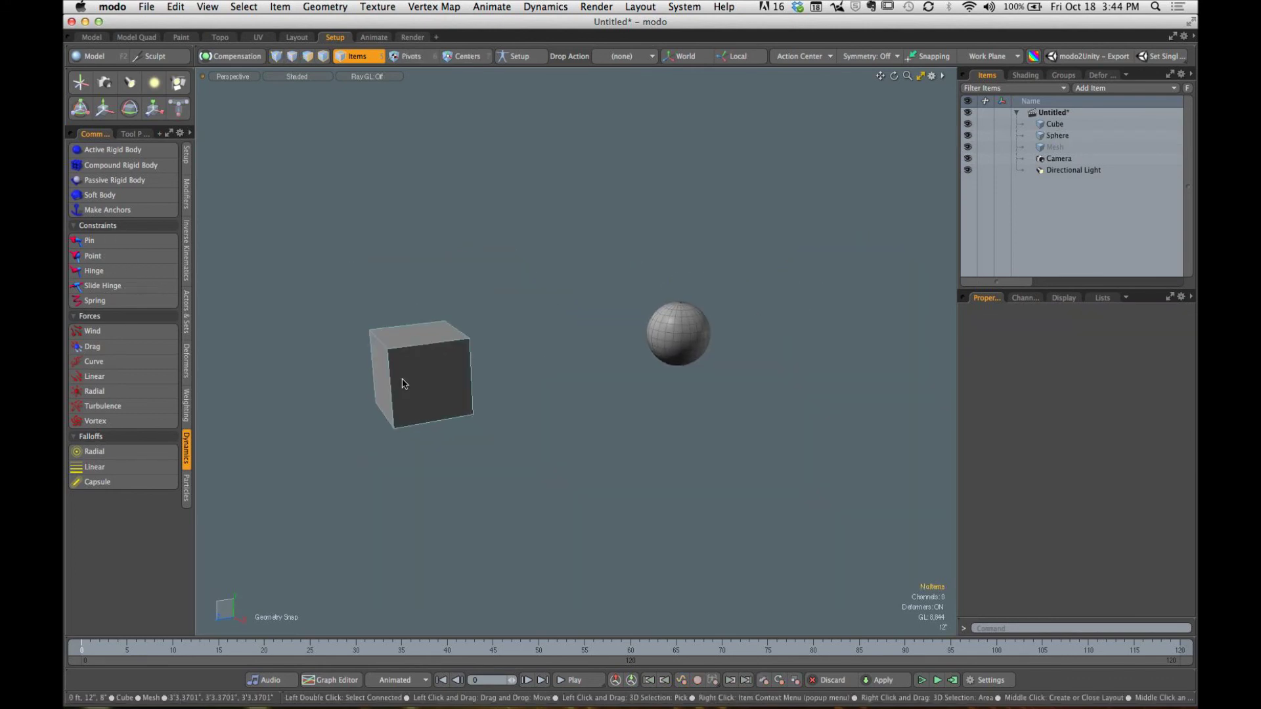
{"action": "left_click", "coordinate": [404, 384]}
{"action": "left_click", "coordinate": [114, 180]}
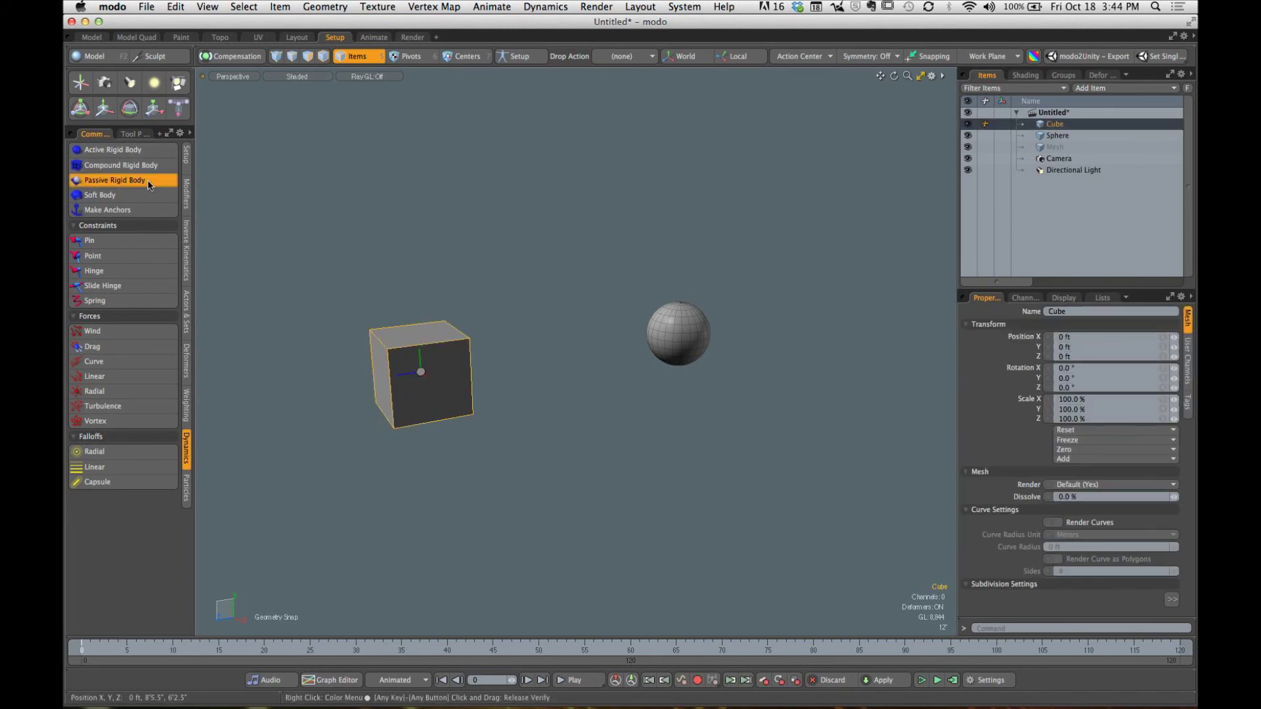
Step: Make the sphere an active rigid body
{"action": "left_click", "coordinate": [607, 413]}
{"action": "left_click", "coordinate": [678, 333]}
{"action": "left_click", "coordinate": [114, 149]}
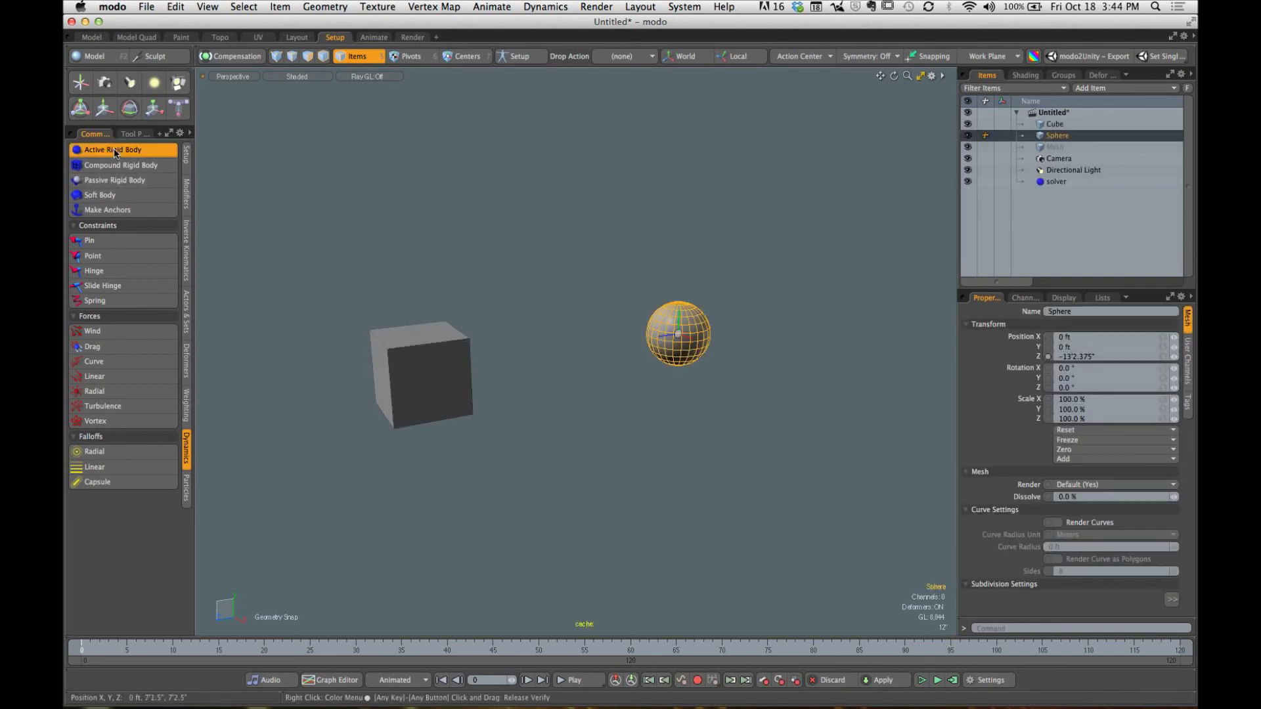
{"action": "left_click", "coordinate": [571, 304]}
{"action": "left_click_drag", "start_coordinate": [572, 304], "coordinate": [534, 331], "text": "alt"}
Step: Connect the cube and the sphere, selected in that order, with a Hinge constraint
{"action": "left_click", "coordinate": [458, 376]}
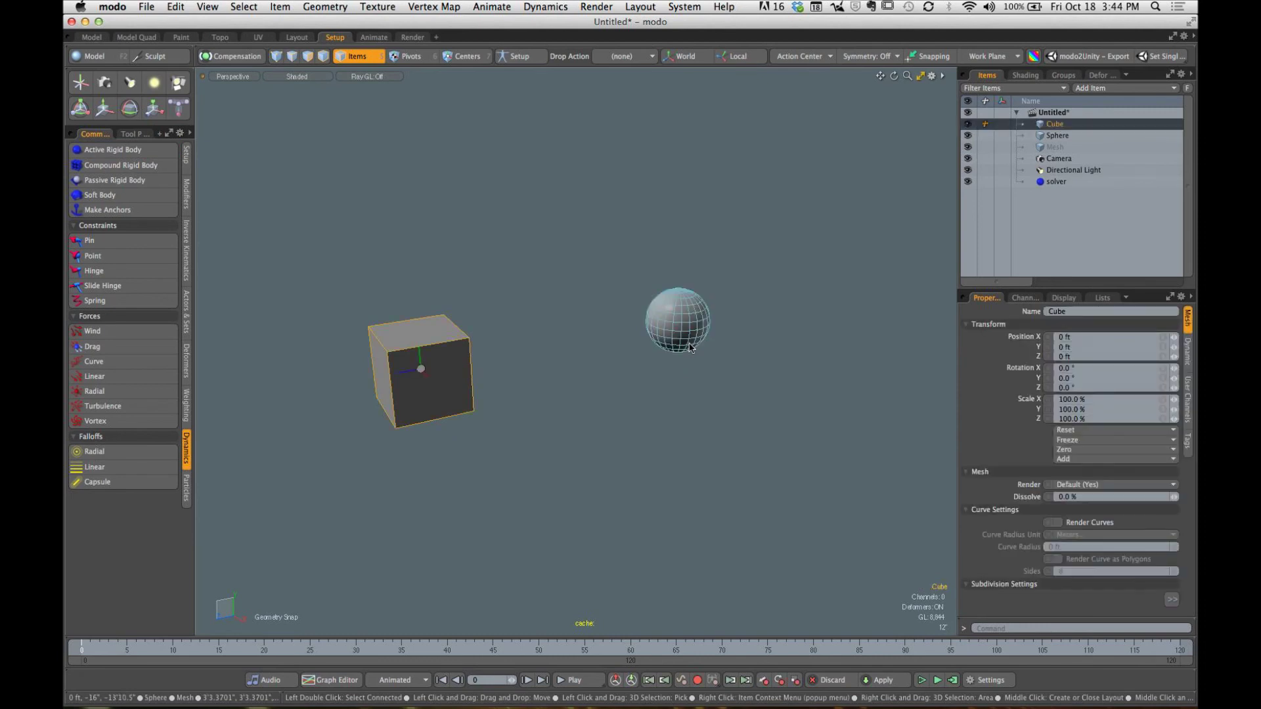
{"action": "left_click", "coordinate": [678, 320], "text": "shift"}
{"action": "left_click", "coordinate": [120, 271]}
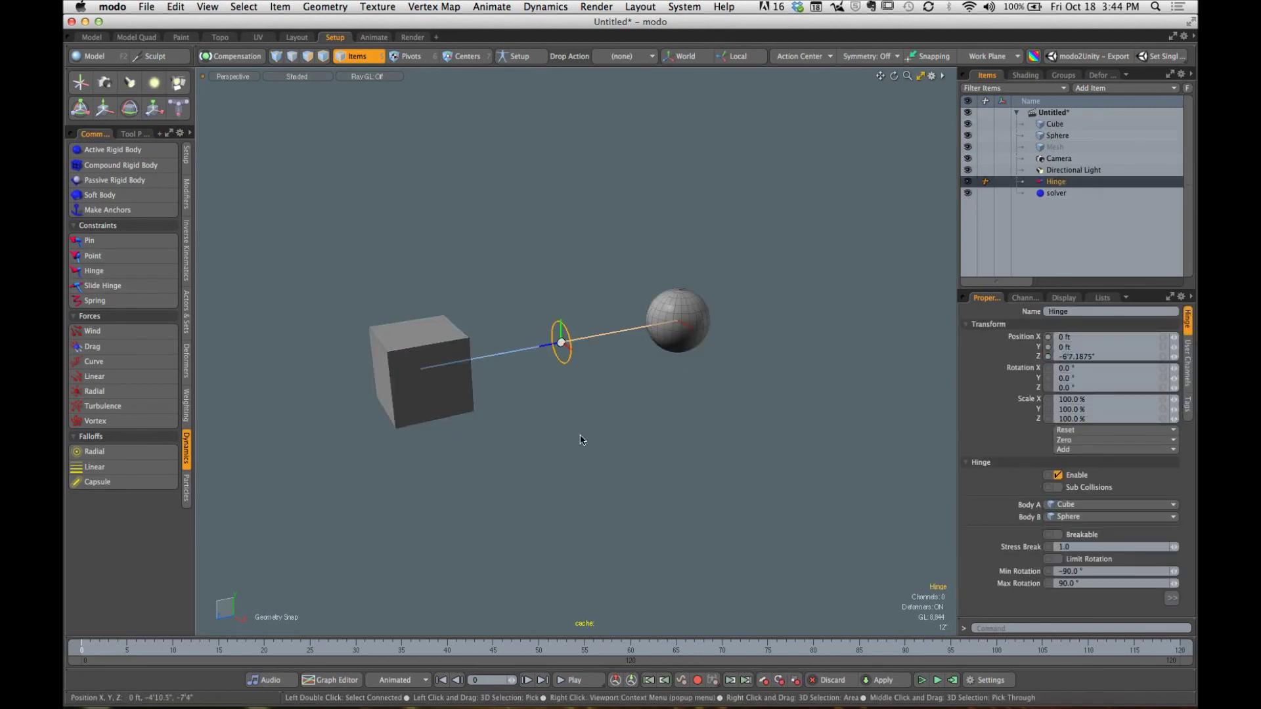
{"action": "left_click_drag", "start_coordinate": [582, 437], "coordinate": [591, 408], "text": "alt"}
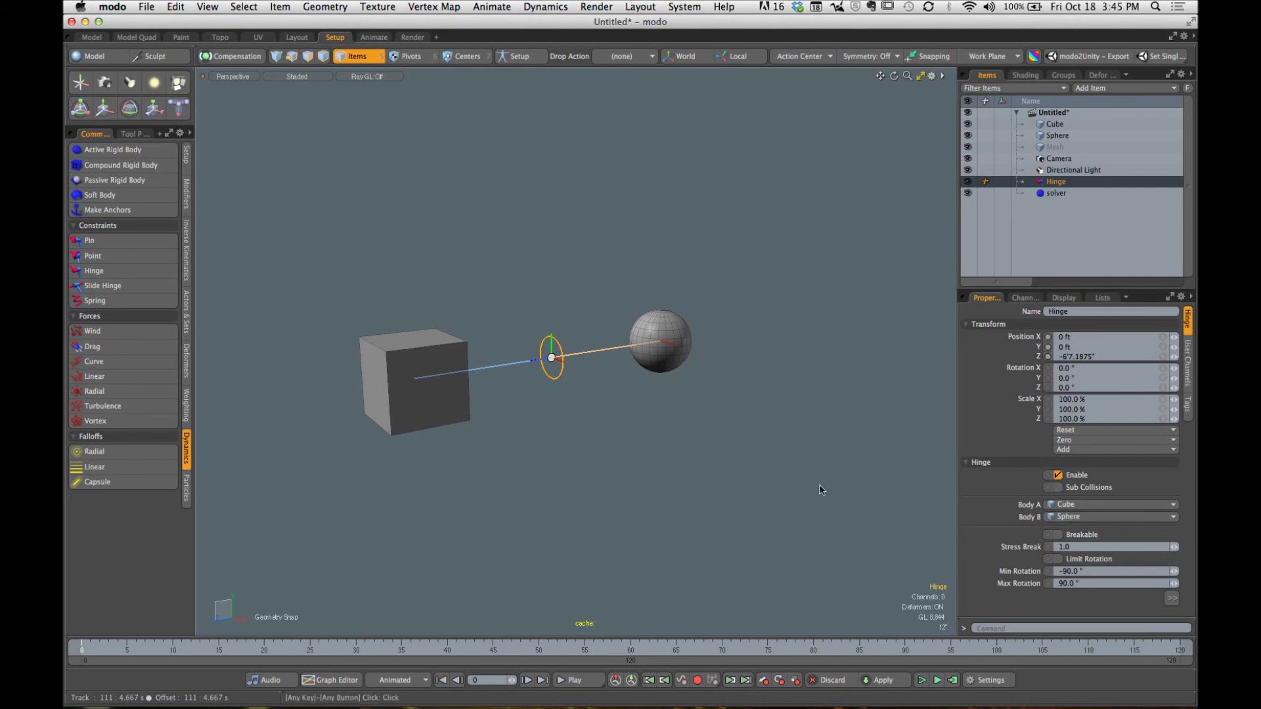
Step: Compute the dynamics simulation and play back how the sphere moves on the hinge
{"action": "left_click", "coordinate": [716, 485]}
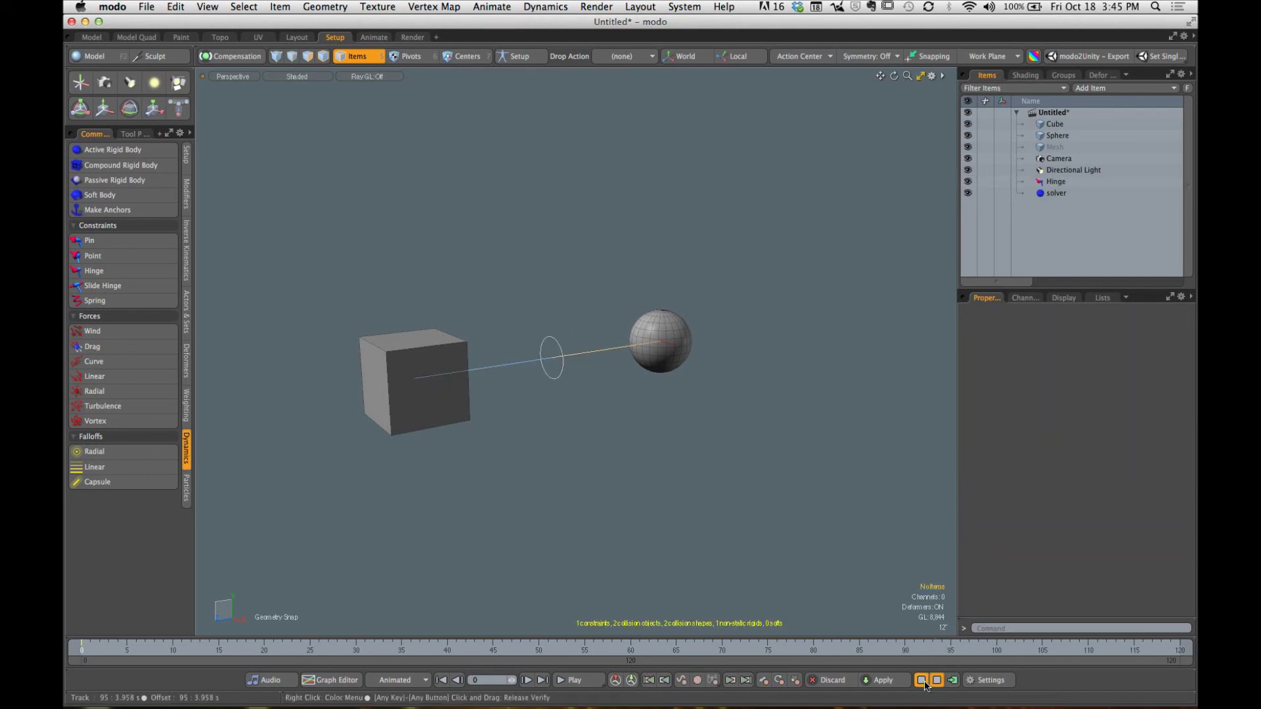
{"action": "left_click", "coordinate": [953, 681]}
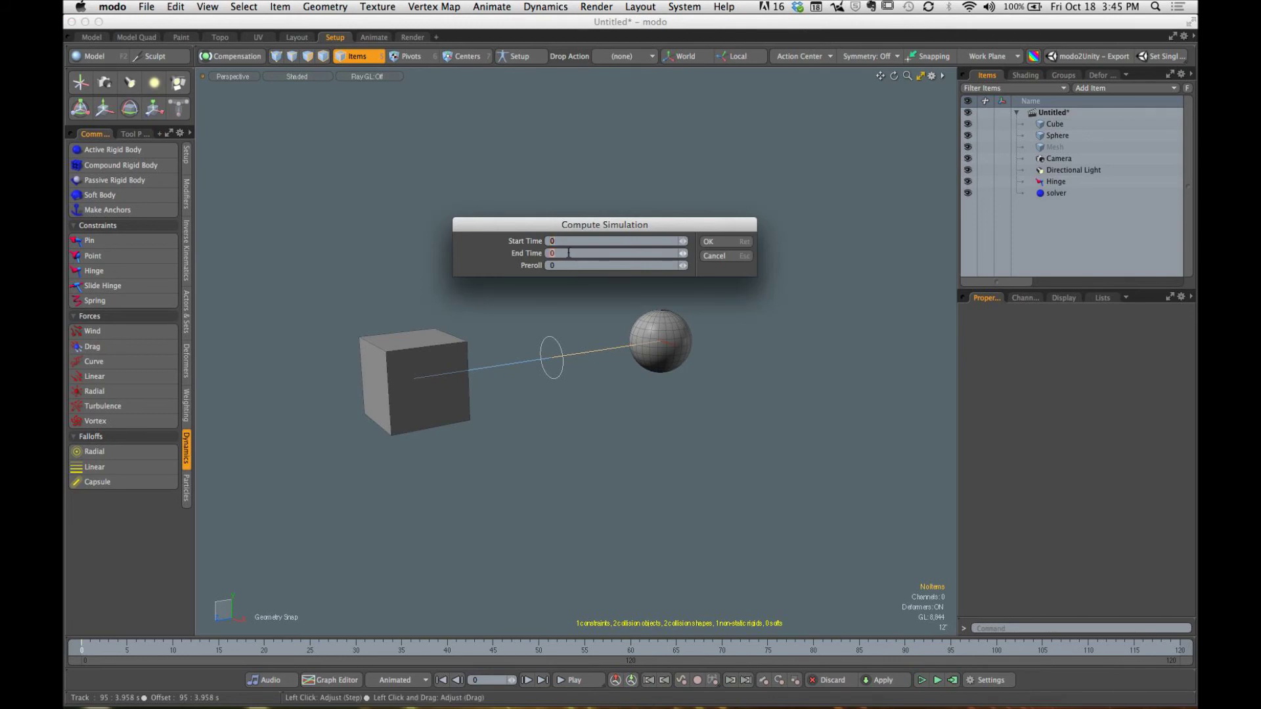
{"action": "key", "text": "Return"}
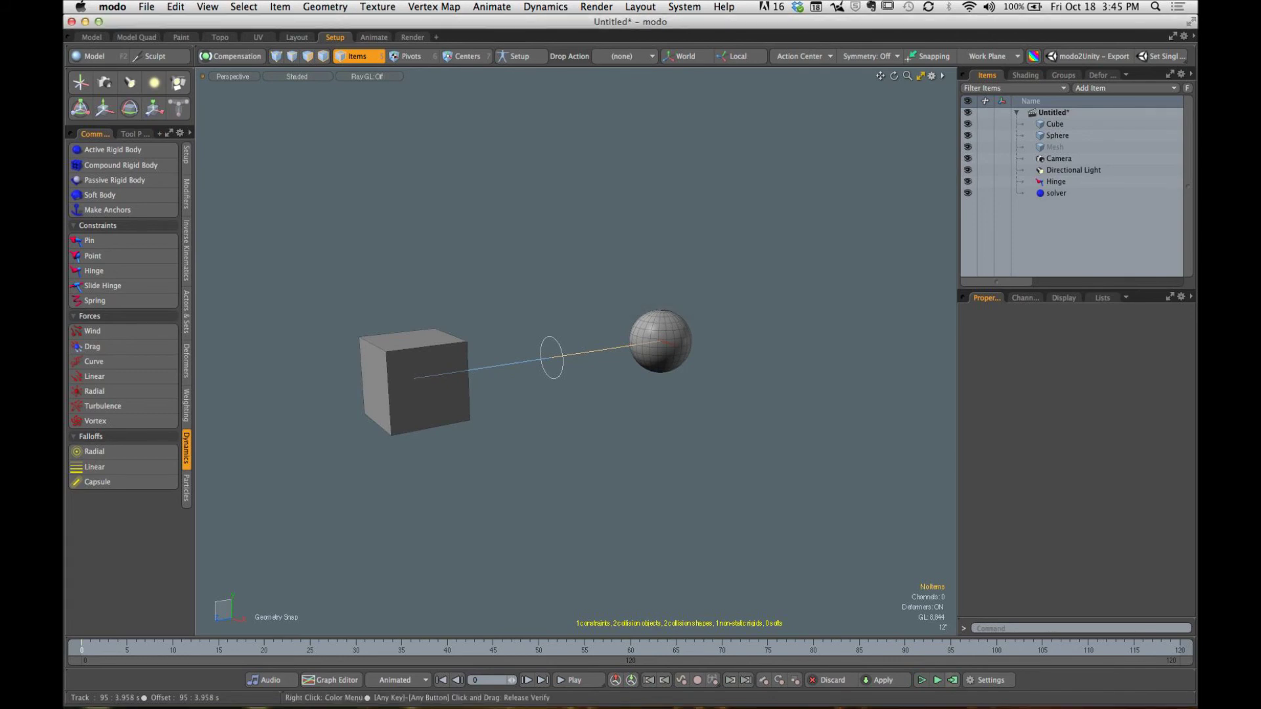
{"action": "left_click", "coordinate": [579, 685]}
{"action": "mouse_move", "coordinate": [570, 473]}
{"action": "left_mouse_down", "text": "alt"}
{"action": "mouse_move", "coordinate": [602, 479]}
{"action": "mouse_move", "coordinate": [654, 524]}
{"action": "mouse_move", "coordinate": [595, 471]}
{"action": "left_mouse_up", "text": "alt"}
{"action": "left_click_drag", "start_coordinate": [594, 472], "coordinate": [725, 465], "text": "ctrl+alt"}
Step: Set Body A of the hinge constraint to Sphere
{"action": "left_click", "coordinate": [607, 417]}
{"action": "left_click_drag", "start_coordinate": [765, 422], "coordinate": [628, 526], "text": "alt+shift"}
{"action": "left_click_drag", "start_coordinate": [688, 404], "coordinate": [681, 444], "text": "alt"}
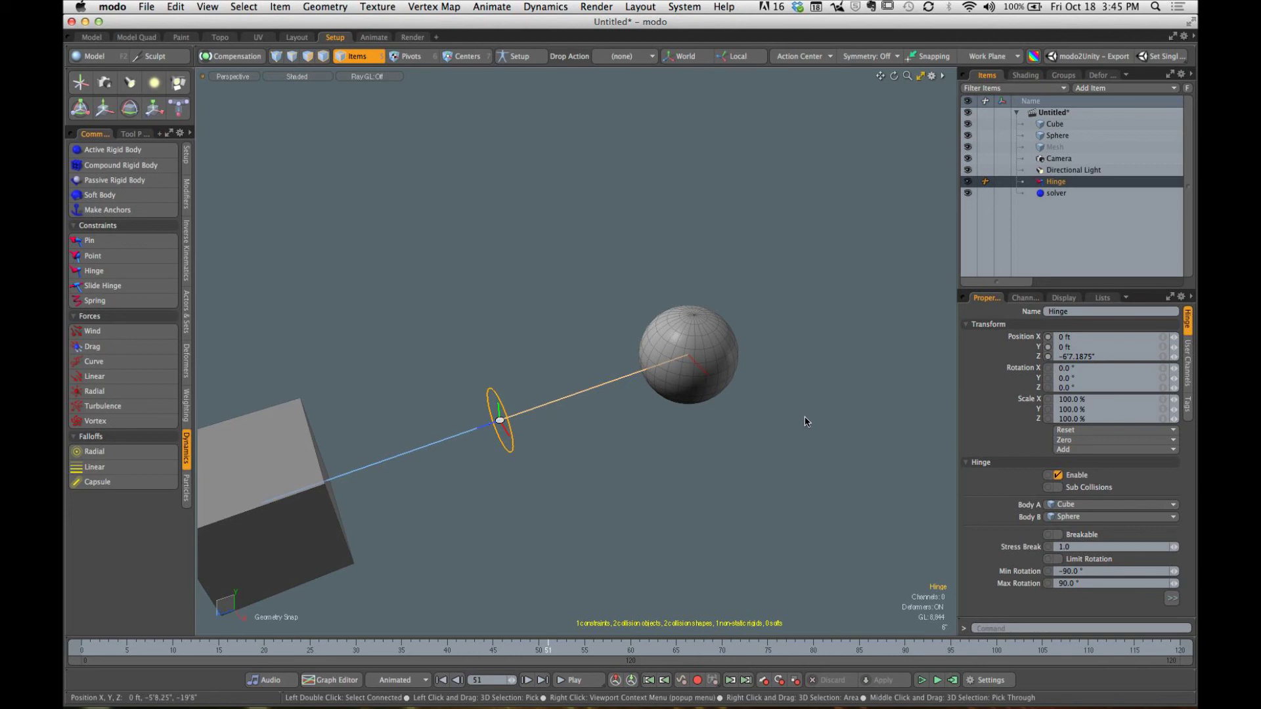
{"action": "left_click", "coordinate": [1110, 511]}
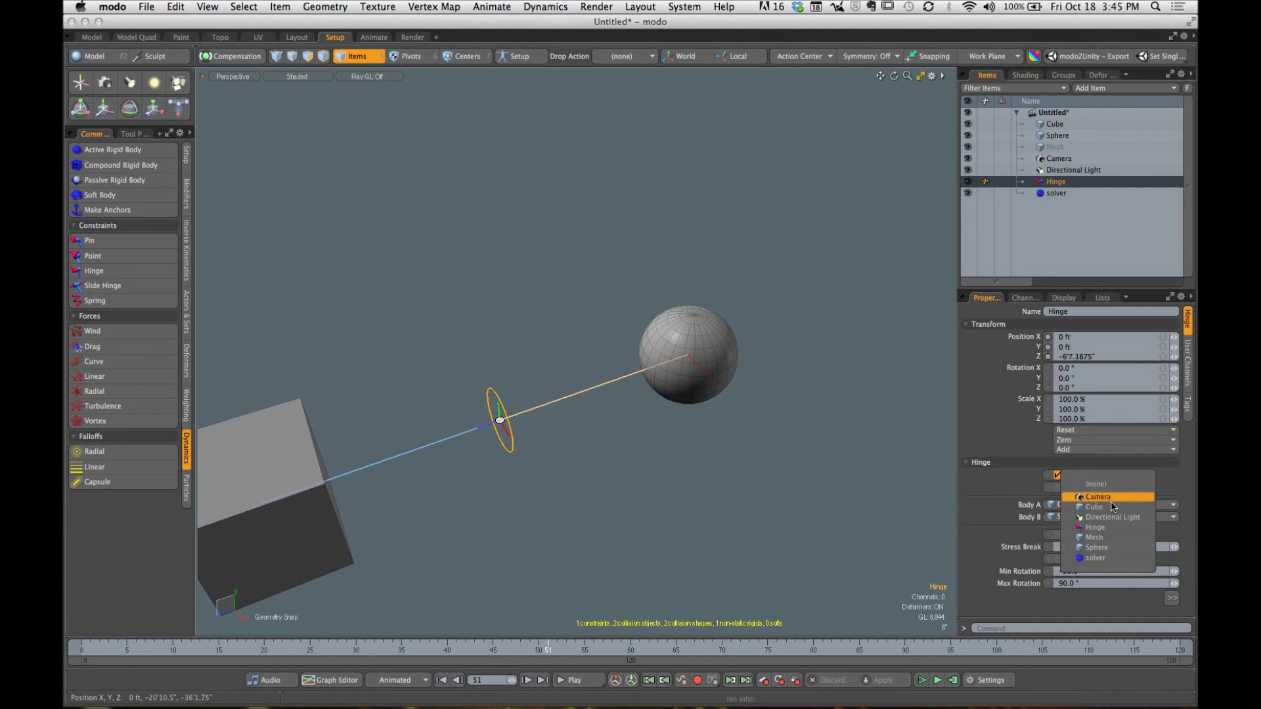
{"action": "left_click", "coordinate": [1115, 549]}
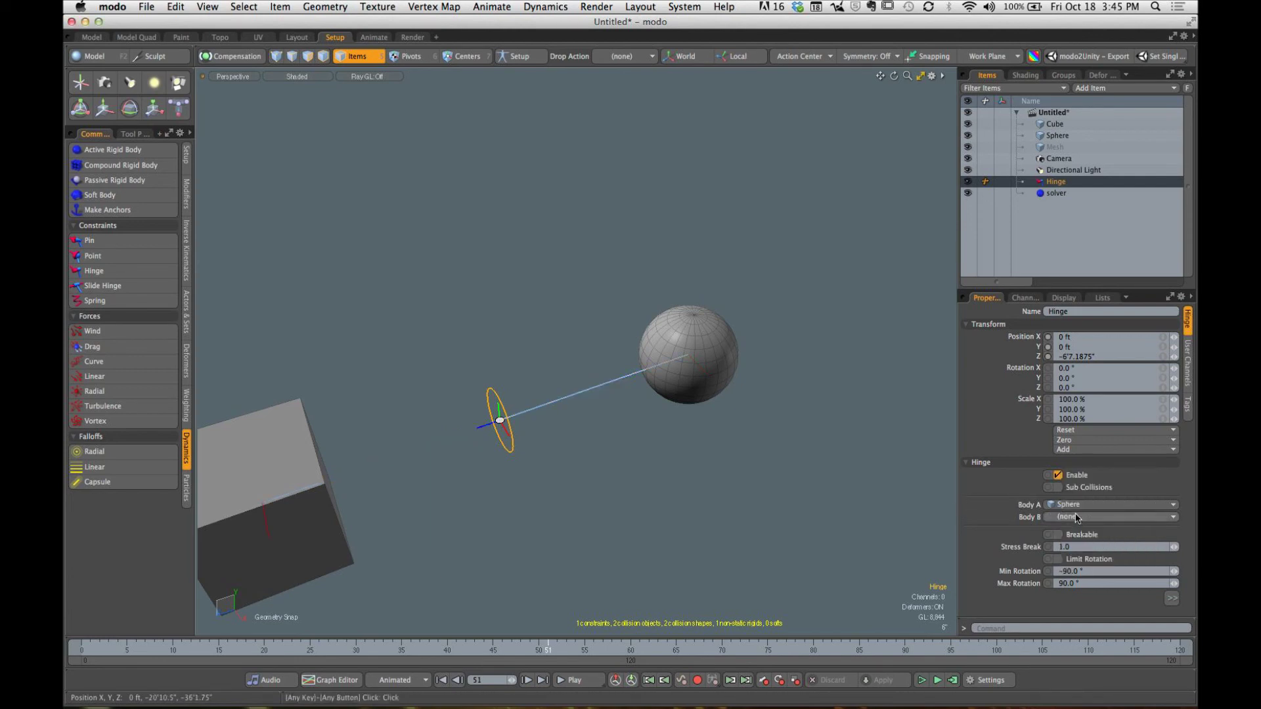
Step: Try to set Body B of the hinge constraint to Cube
{"action": "left_click", "coordinate": [1077, 518]}
{"action": "left_click", "coordinate": [1093, 540]}
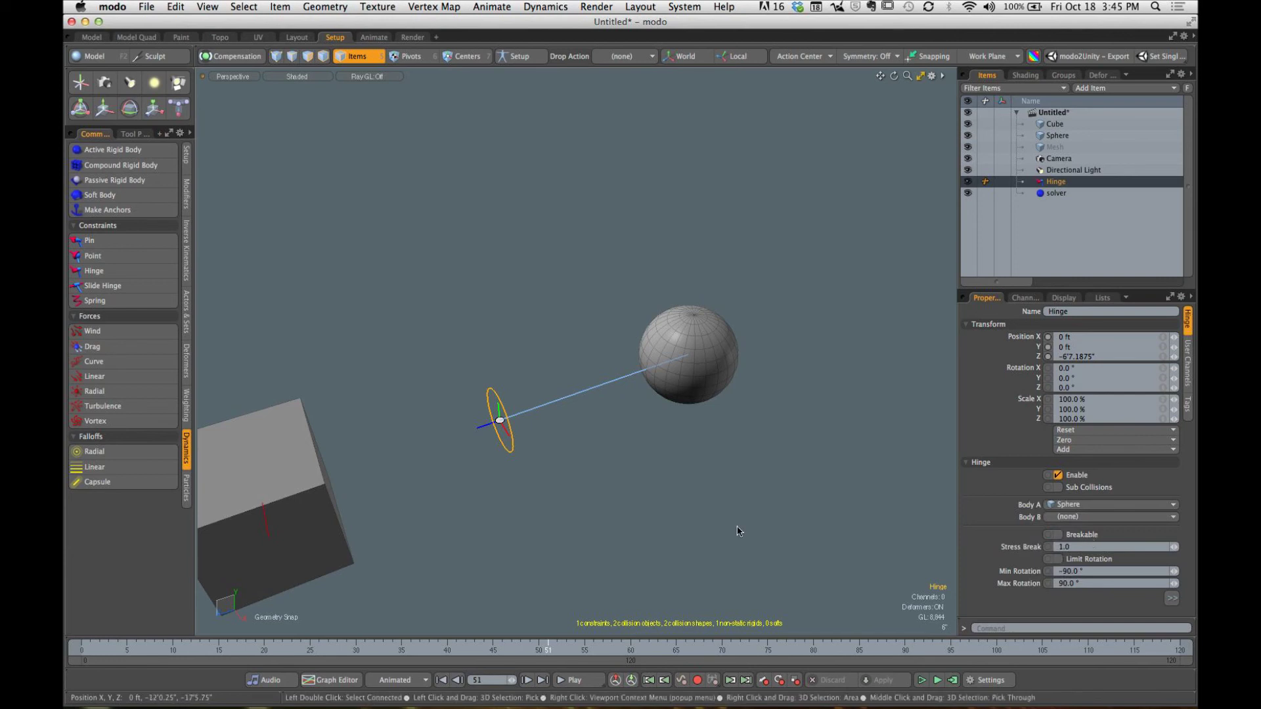
{"action": "left_click", "coordinate": [1101, 519]}
{"action": "left_click", "coordinate": [1104, 539]}
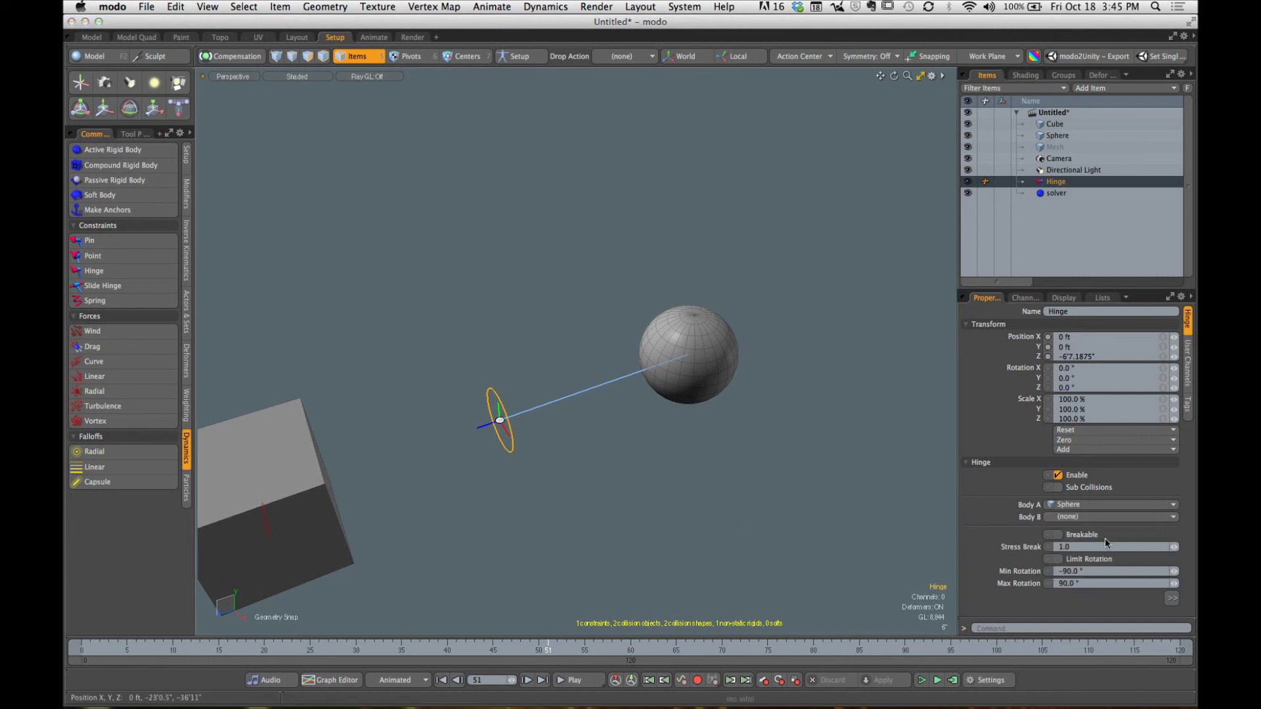
{"action": "left_click", "coordinate": [1082, 517]}
{"action": "left_click", "coordinate": [1082, 517]}
{"action": "left_click", "coordinate": [894, 510]}
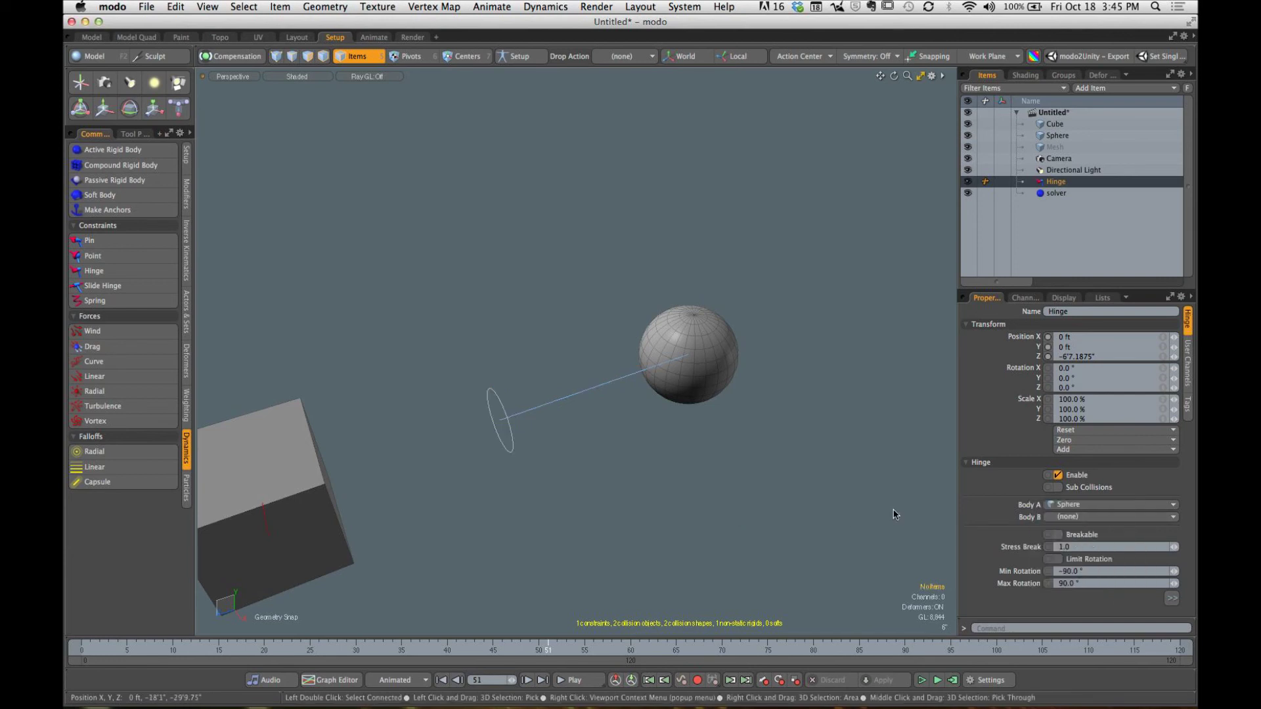
Step: Run the live simulation to check the behaviour of the modified hinge
{"action": "left_click", "coordinate": [923, 682]}
{"action": "left_click_drag", "start_coordinate": [568, 459], "coordinate": [650, 342], "text": "alt"}
{"action": "scroll", "coordinate": [628, 455], "scroll_direction": "down", "scroll_amount": 3}
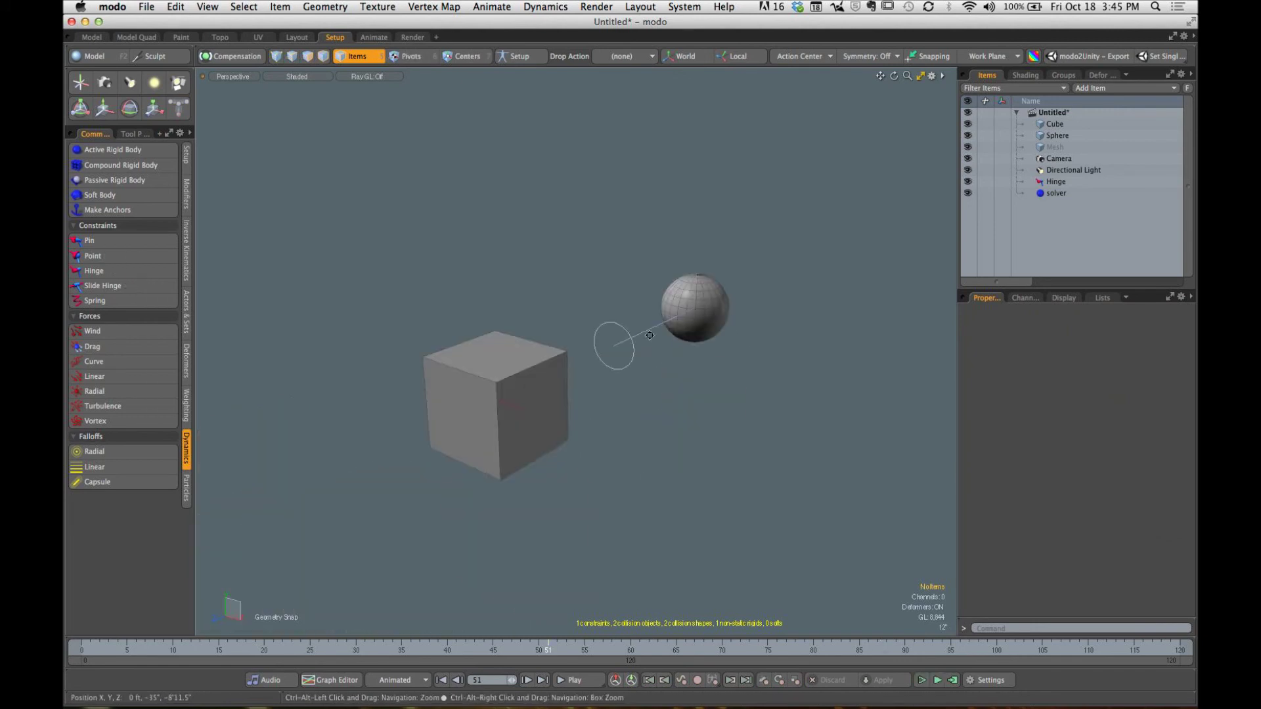
{"action": "left_click_drag", "start_coordinate": [696, 421], "coordinate": [654, 419], "text": "alt"}
Step: Undo the hinge constraint and the rigid body assignments of the cube and the sphere
{"action": "key", "text": "super+z"}
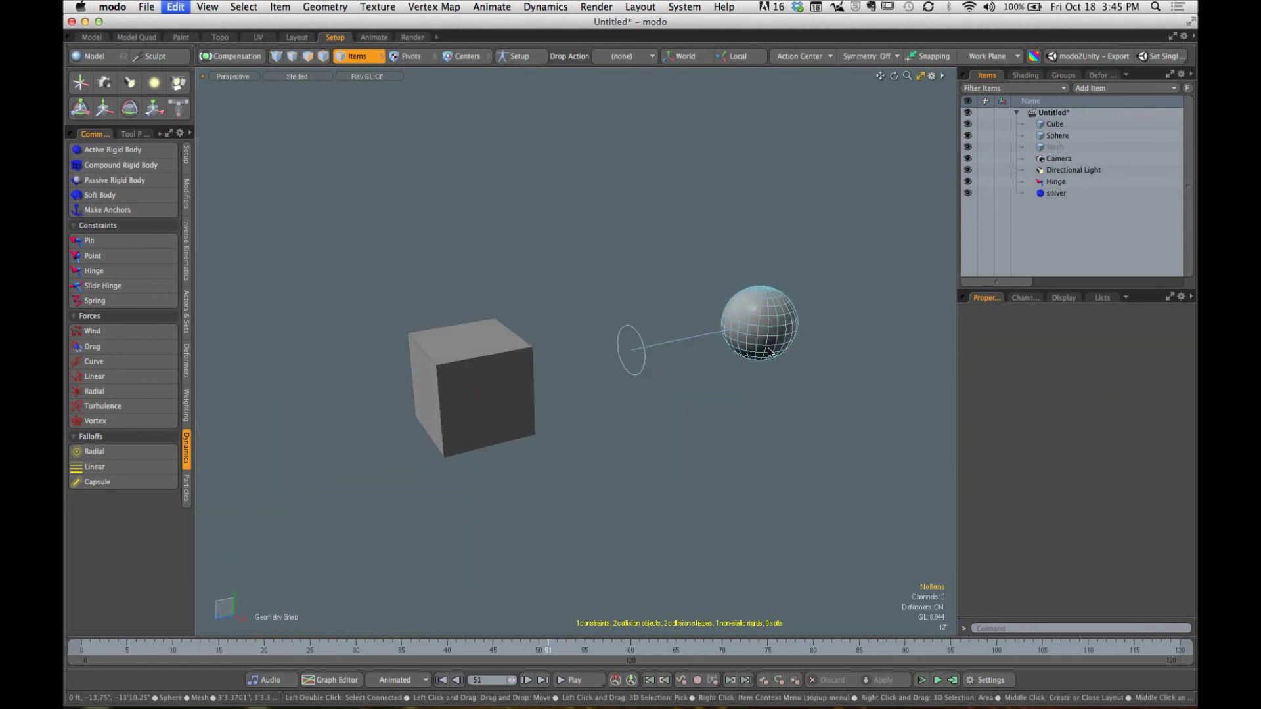
{"action": "key", "text": "super+z"}
{"action": "key", "text": "super+z"}
{"action": "key", "text": "super+z"}
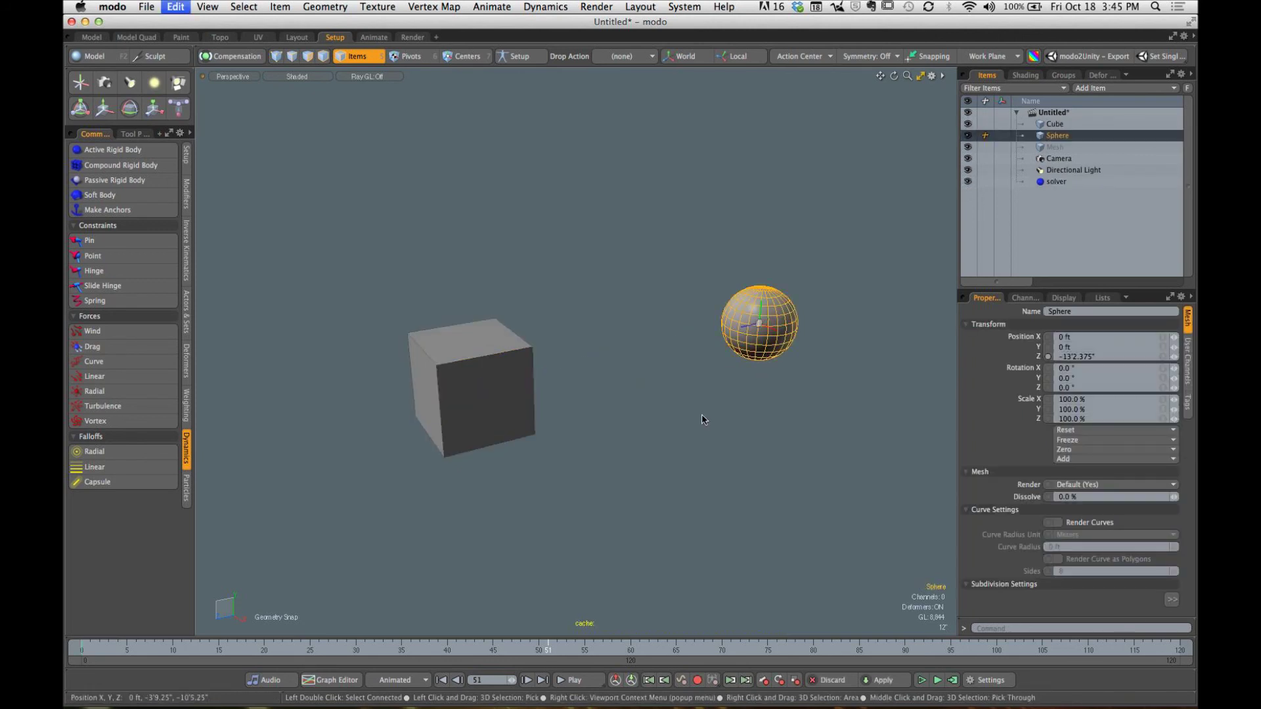
{"action": "key", "text": "super+z"}
{"action": "key", "text": "super+z"}
{"action": "key", "text": "super+z"}
{"action": "key", "text": "super+z"}
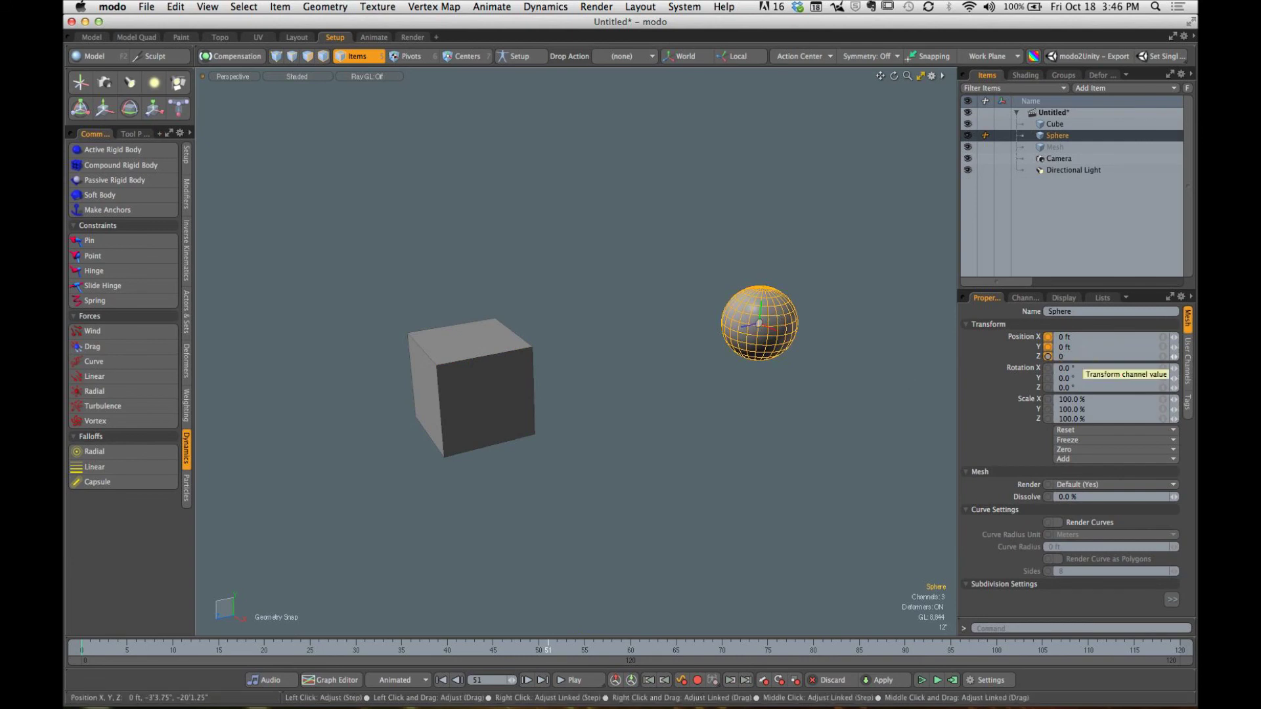
Step: Set the sphere's Z position to 0 and move it along X to about 11'6"
{"action": "key", "text": "Return"}
{"action": "left_click_drag", "start_coordinate": [578, 424], "coordinate": [693, 445], "text": "alt"}
{"action": "left_click_drag", "start_coordinate": [693, 446], "coordinate": [567, 400], "text": "alt+shift"}
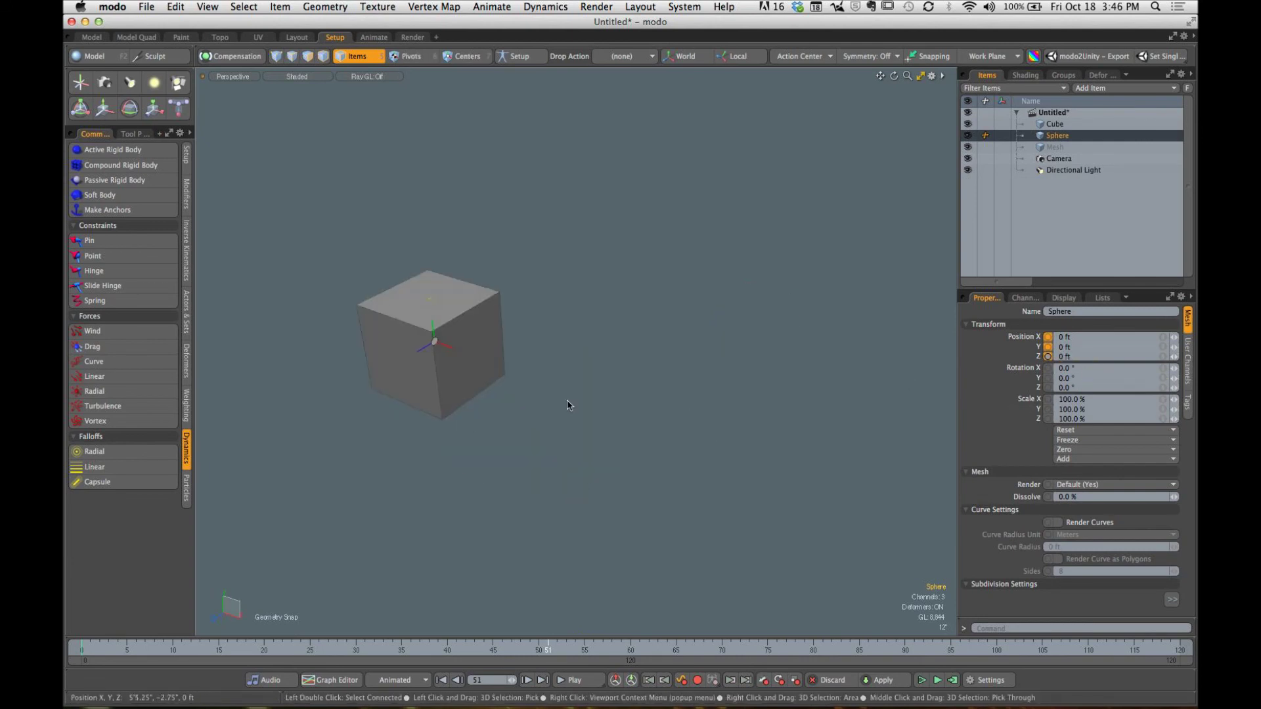
{"action": "key", "text": "y"}
{"action": "left_click_drag", "start_coordinate": [481, 361], "coordinate": [831, 486]}
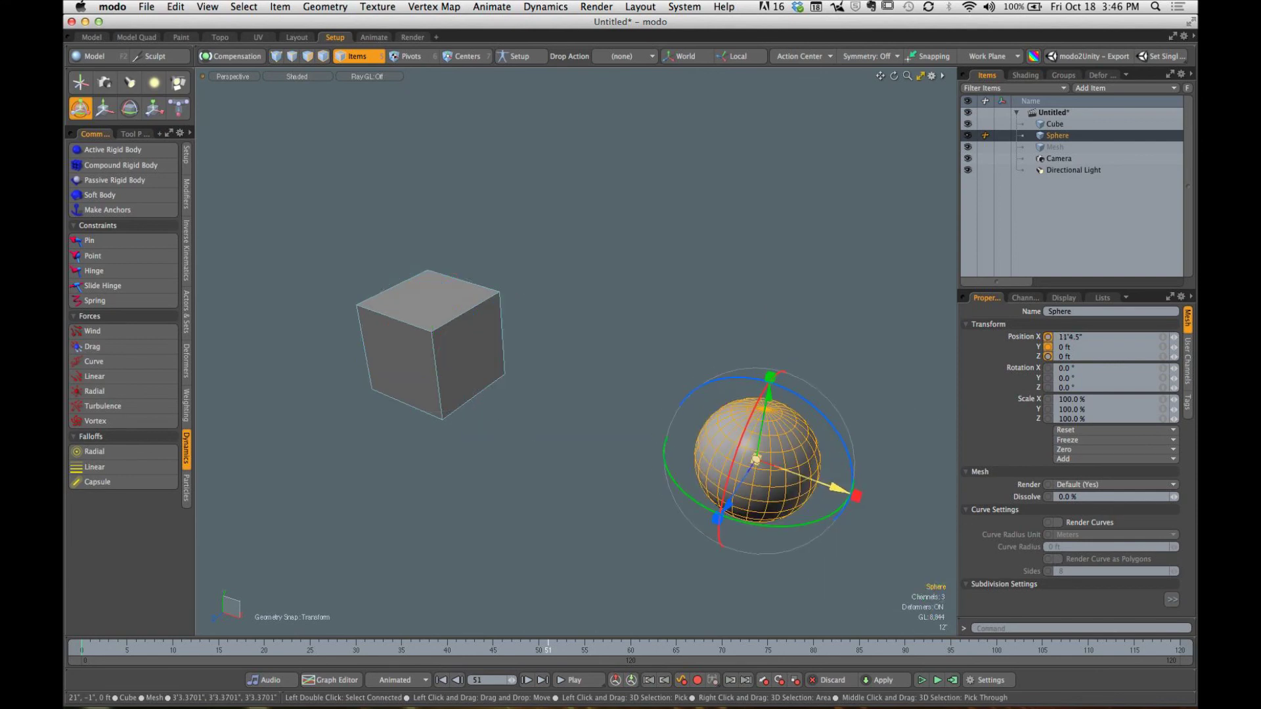
{"action": "left_click_drag", "start_coordinate": [693, 458], "coordinate": [630, 397], "text": "alt+shift"}
{"action": "key", "text": "q"}
{"action": "left_click", "coordinate": [642, 369]}
Step: Make the cube a passive rigid body and the sphere an active rigid body, and preview the simulation
{"action": "left_click", "coordinate": [408, 411]}
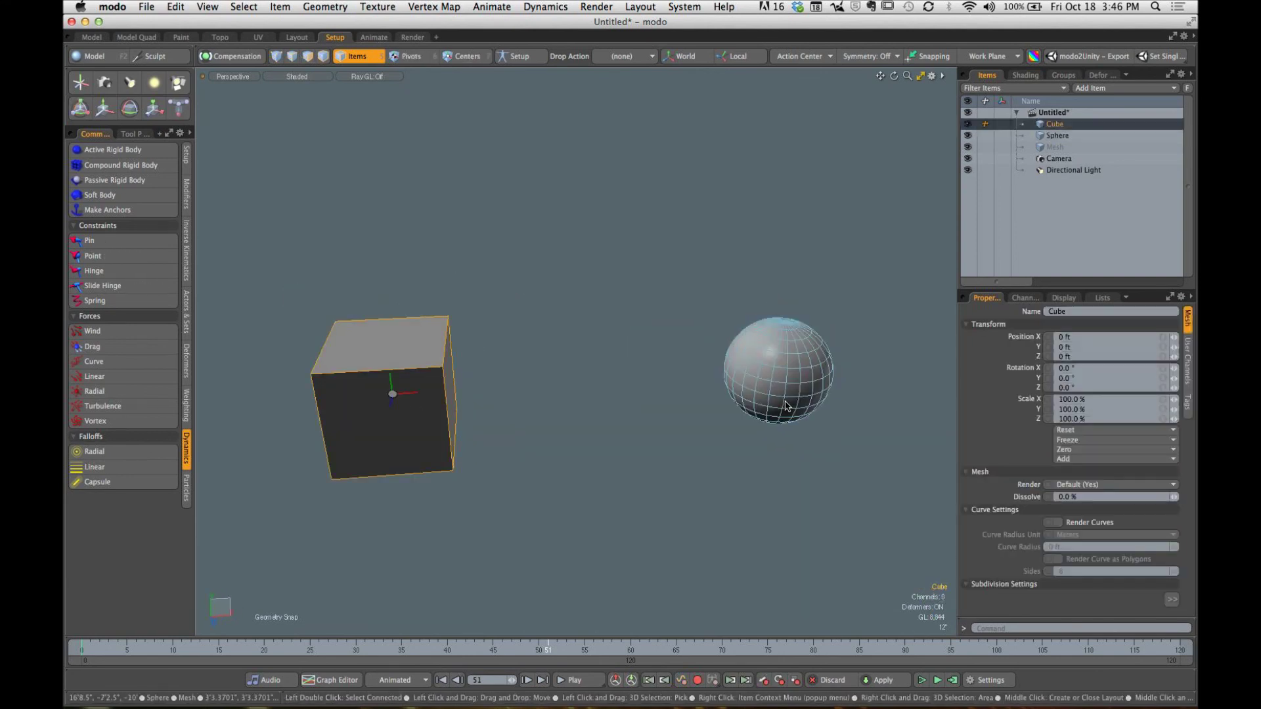
{"action": "left_click", "coordinate": [115, 181]}
{"action": "left_click", "coordinate": [756, 401]}
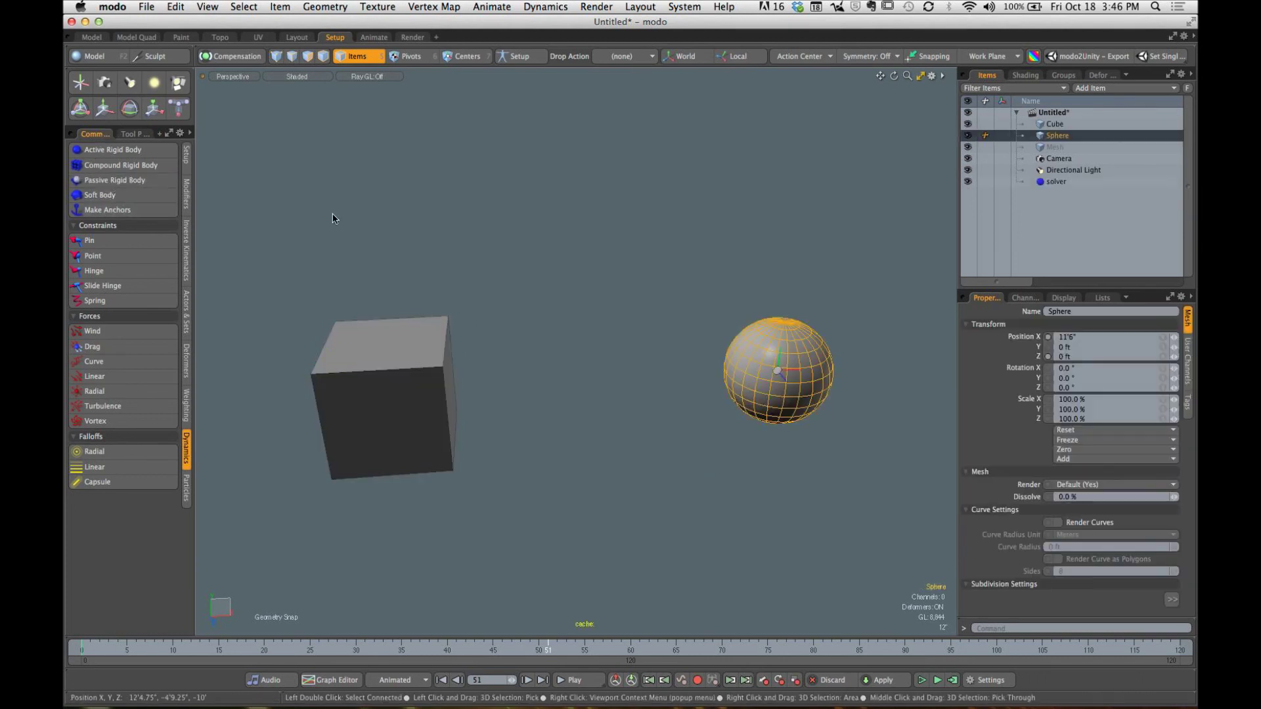
{"action": "left_click", "coordinate": [109, 149]}
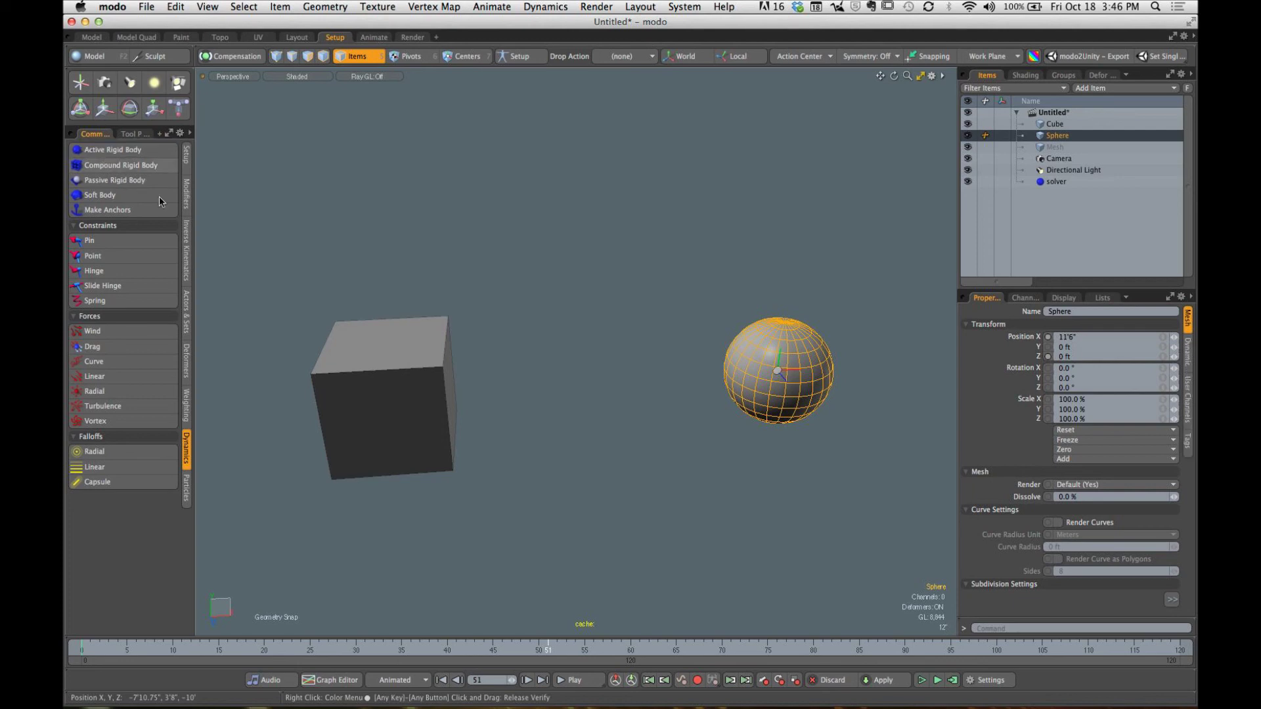
{"action": "left_click", "coordinate": [922, 681]}
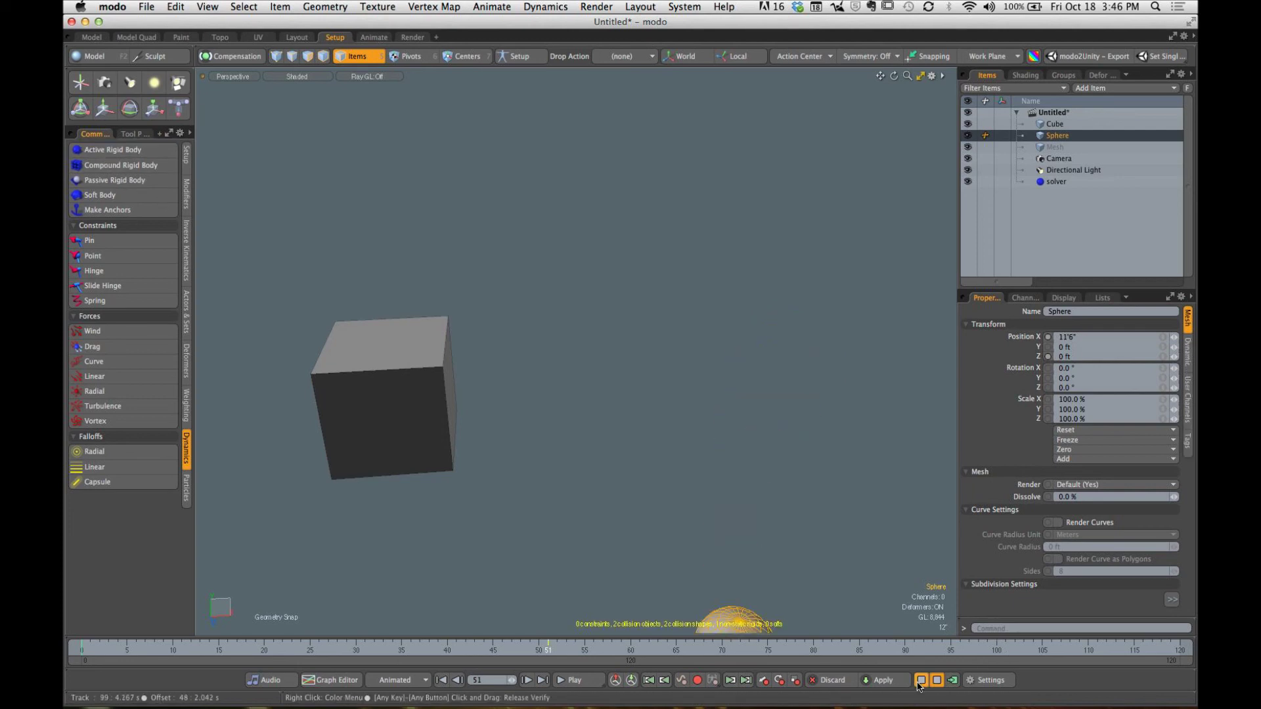
Step: Add a Hinge constraint between the cube as Body A and the sphere as Body B
{"action": "left_click", "coordinate": [439, 408]}
{"action": "left_click", "coordinate": [780, 409], "text": "shift"}
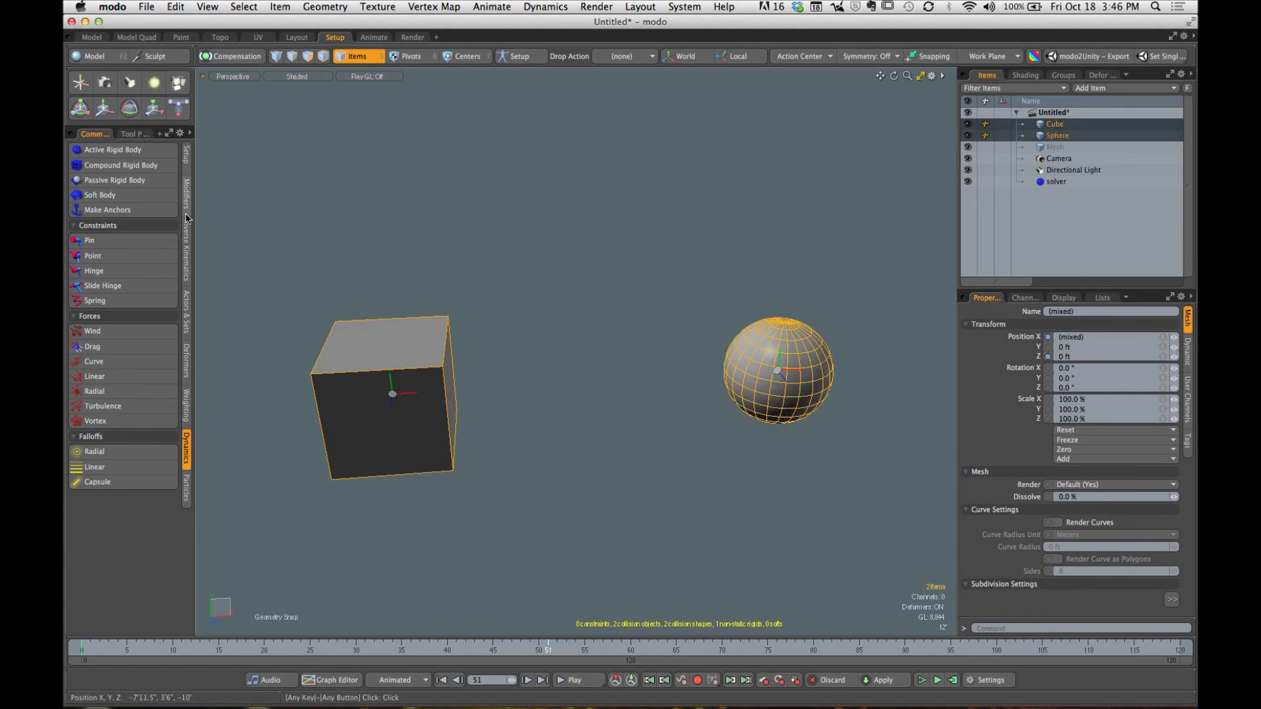
{"action": "left_click", "coordinate": [94, 270]}
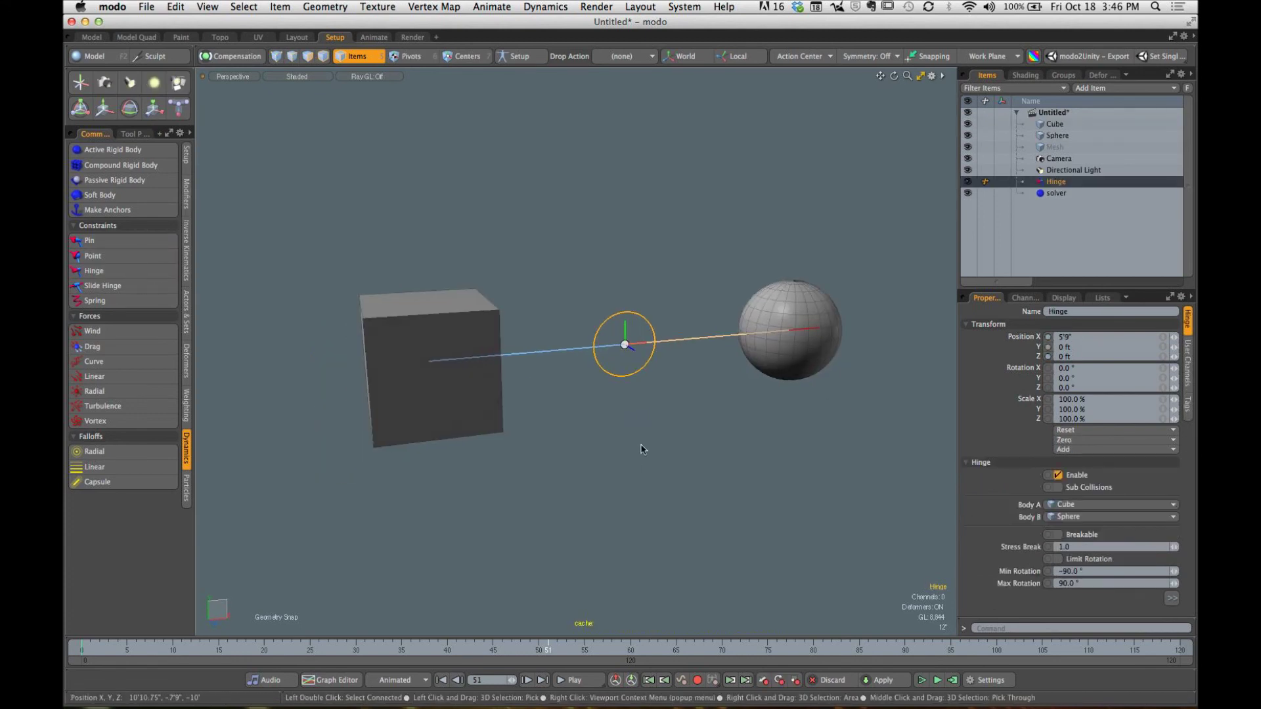
Step: Examine the hinge ring's orientation between the two bodies and run the live simulation to check the swing
{"action": "mouse_move", "coordinate": [623, 366]}
{"action": "left_mouse_down", "text": "ctrl+alt"}
{"action": "mouse_move", "coordinate": [670, 355]}
{"action": "mouse_move", "coordinate": [643, 353]}
{"action": "left_mouse_up", "text": "ctrl+alt"}
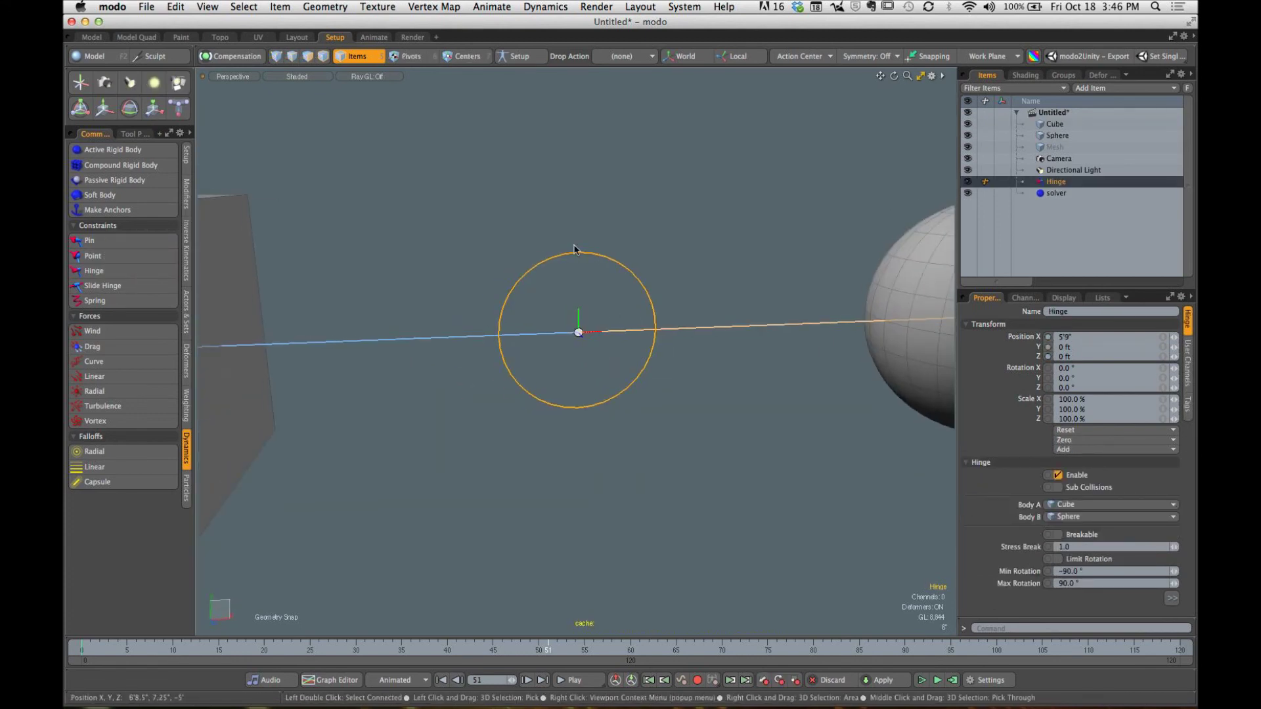
{"action": "scroll", "coordinate": [670, 383], "scroll_direction": "down", "scroll_amount": 2}
{"action": "left_click_drag", "start_coordinate": [616, 264], "coordinate": [593, 247], "text": "alt"}
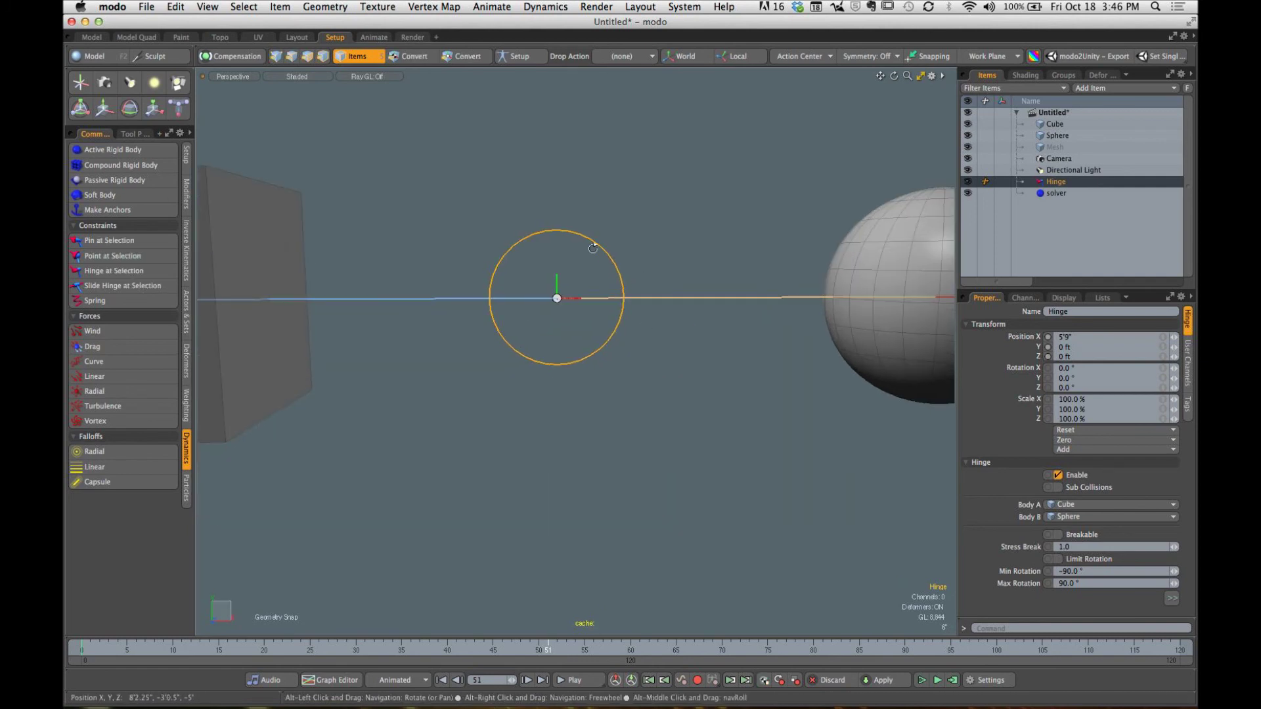
{"action": "left_click_drag", "start_coordinate": [573, 324], "coordinate": [543, 326], "text": "ctrl+alt"}
{"action": "left_click_drag", "start_coordinate": [402, 318], "coordinate": [422, 352], "text": "alt"}
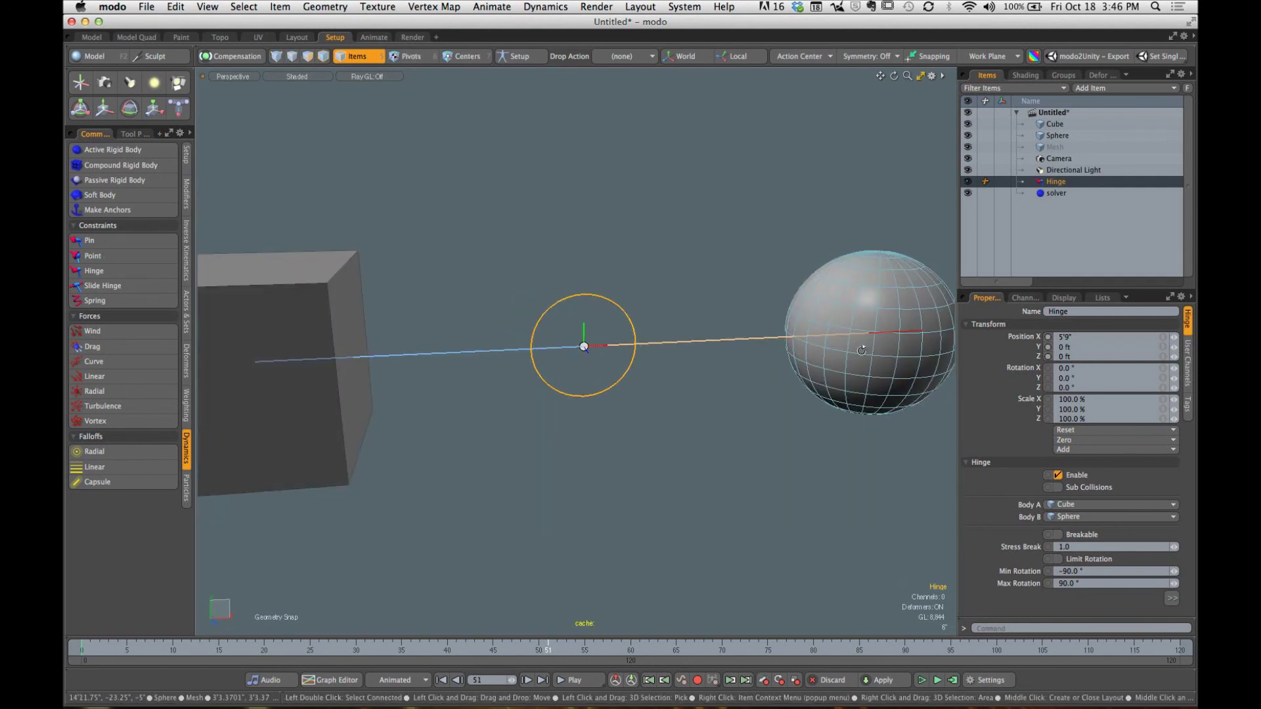
{"action": "left_click_drag", "start_coordinate": [805, 354], "coordinate": [738, 385], "text": "ctrl+alt"}
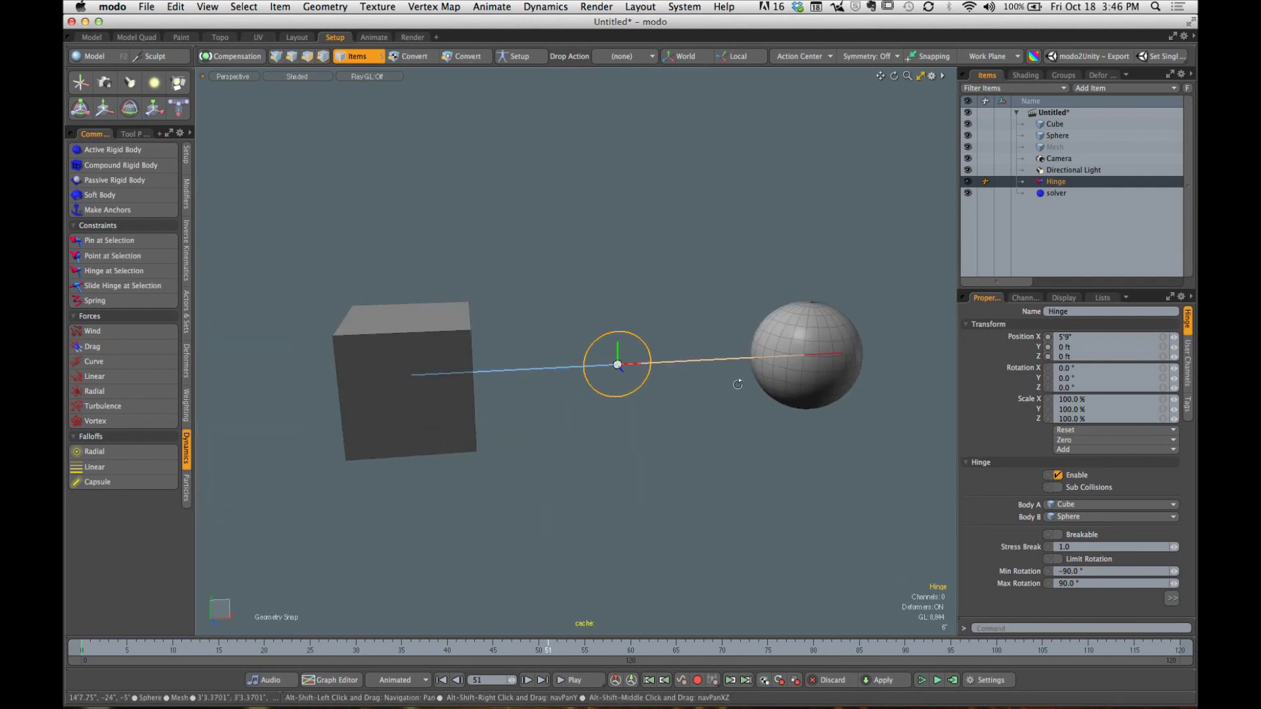
{"action": "left_click", "coordinate": [923, 681]}
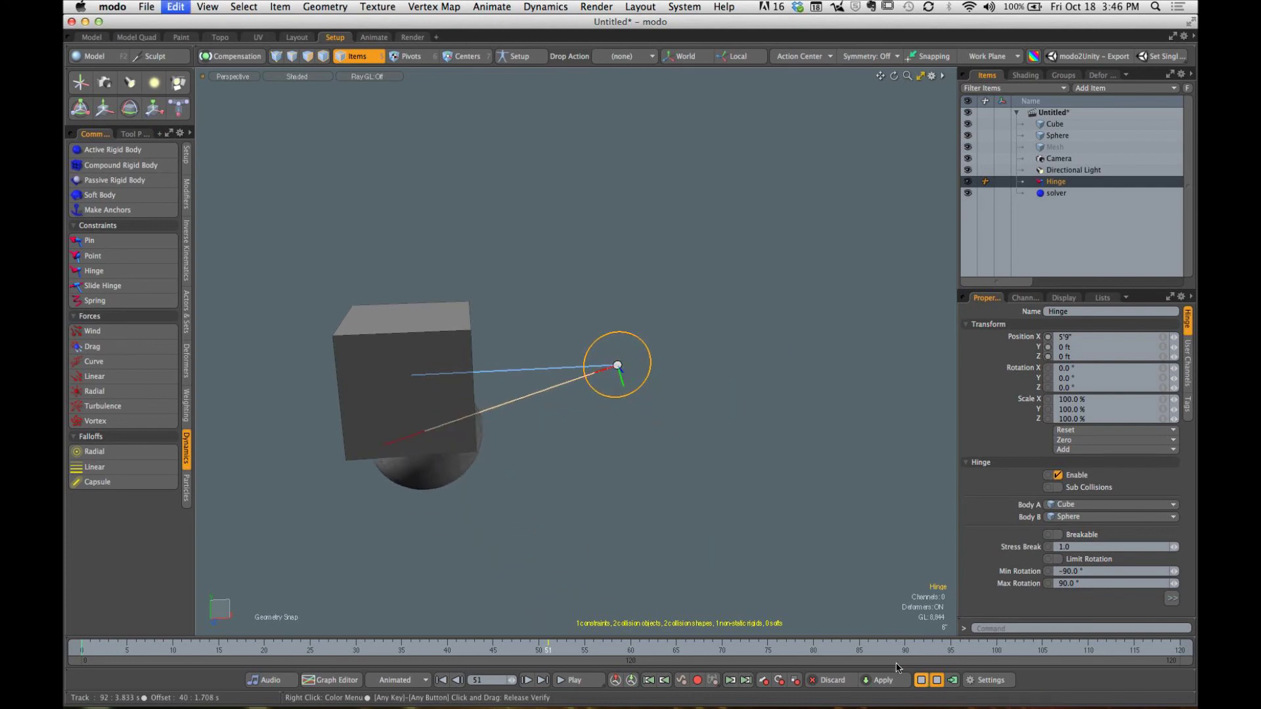
Step: Undo the hinge creation and stop the live simulation, leaving nothing selected
{"action": "key", "text": "Delete"}
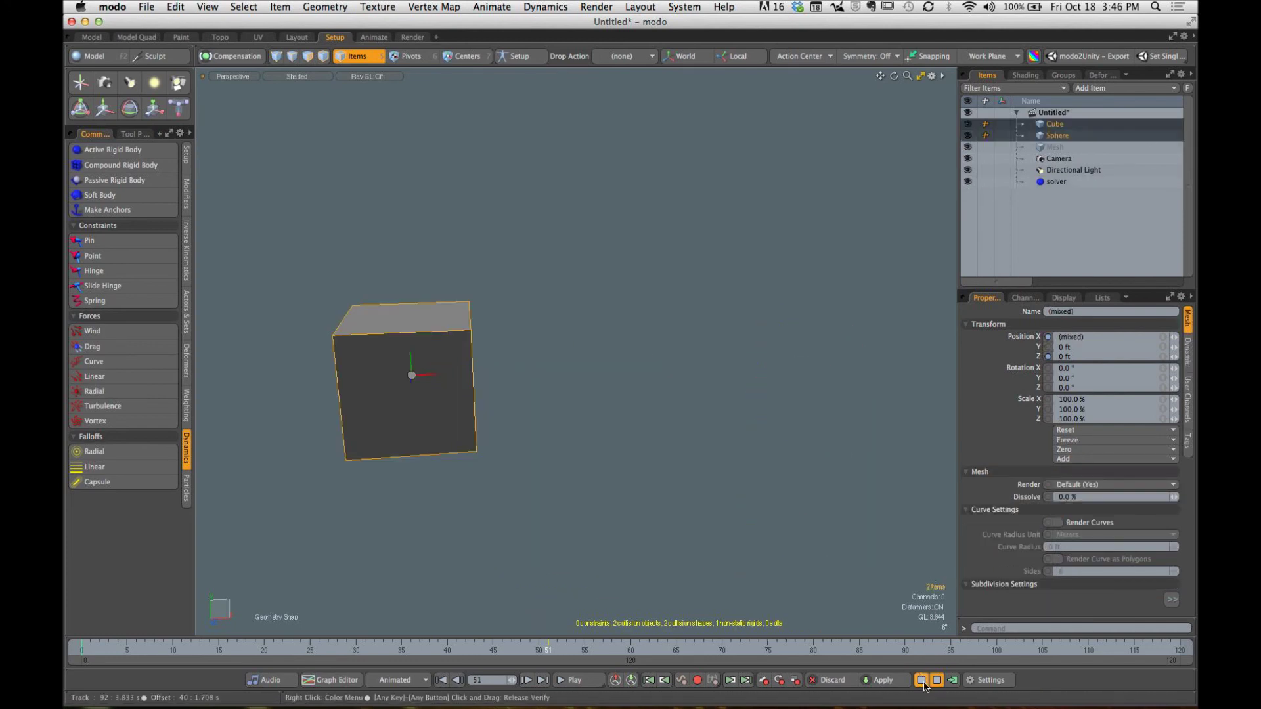
{"action": "left_click", "coordinate": [922, 680]}
{"action": "left_click", "coordinate": [701, 427]}
Step: Create the Hinge constraint again from the selected cube and sphere, and clear the selection
{"action": "left_click_drag", "start_coordinate": [700, 427], "coordinate": [657, 430], "text": "alt"}
{"action": "left_click", "coordinate": [442, 434]}
{"action": "left_click", "coordinate": [775, 341], "text": "shift"}
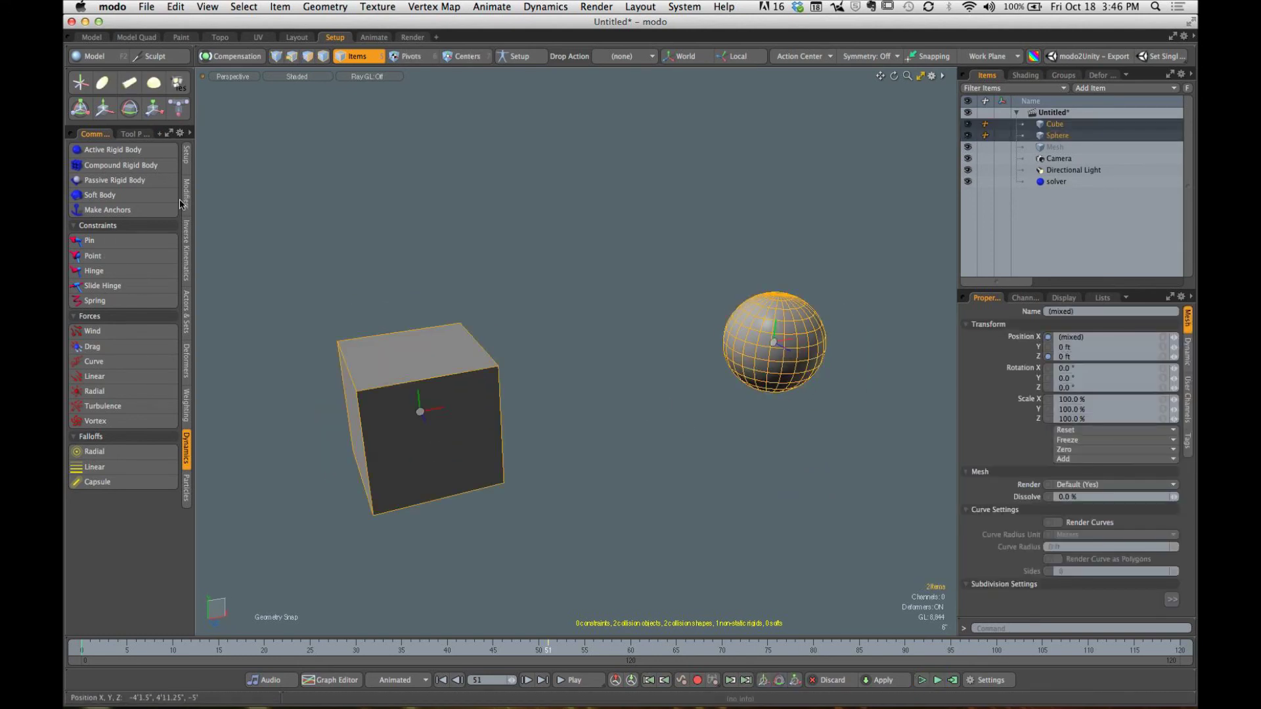
{"action": "left_click", "coordinate": [106, 271]}
{"action": "left_click", "coordinate": [651, 309]}
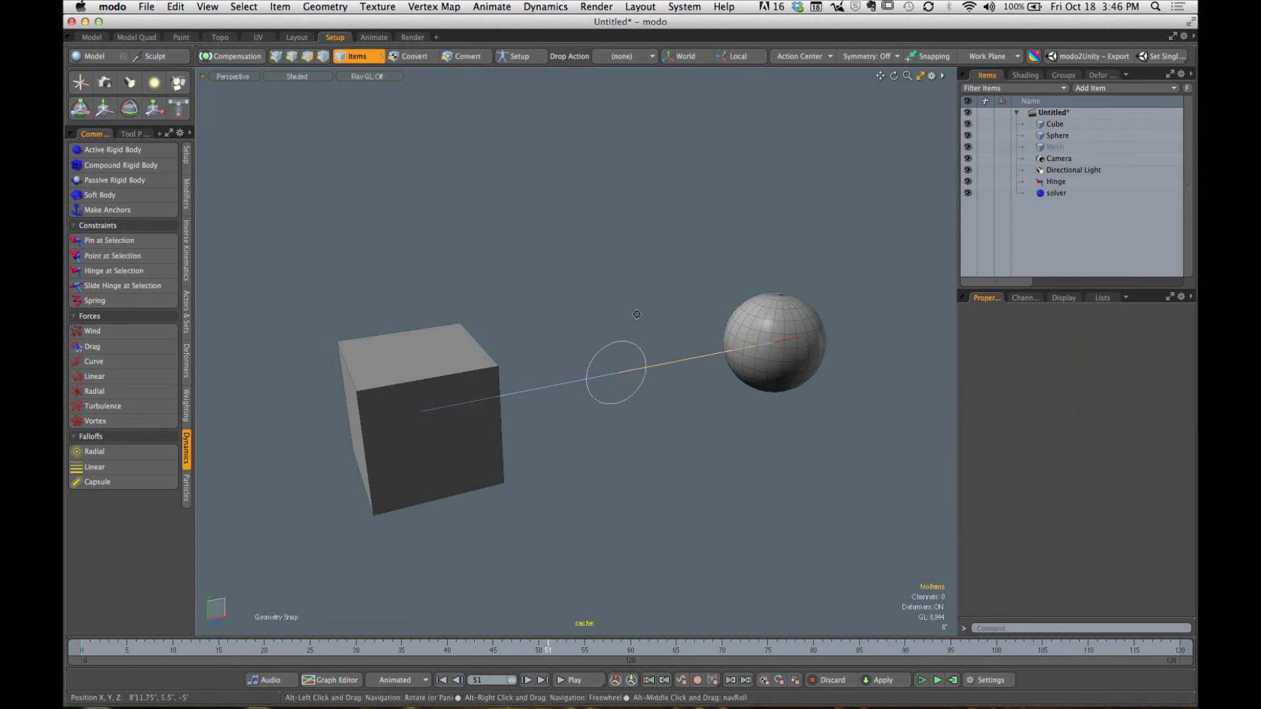
Step: Select the hinge between the cube and sphere and set its Y rotation to 90°
{"action": "left_click_drag", "start_coordinate": [652, 308], "coordinate": [635, 354], "text": "alt"}
{"action": "left_click", "coordinate": [600, 395]}
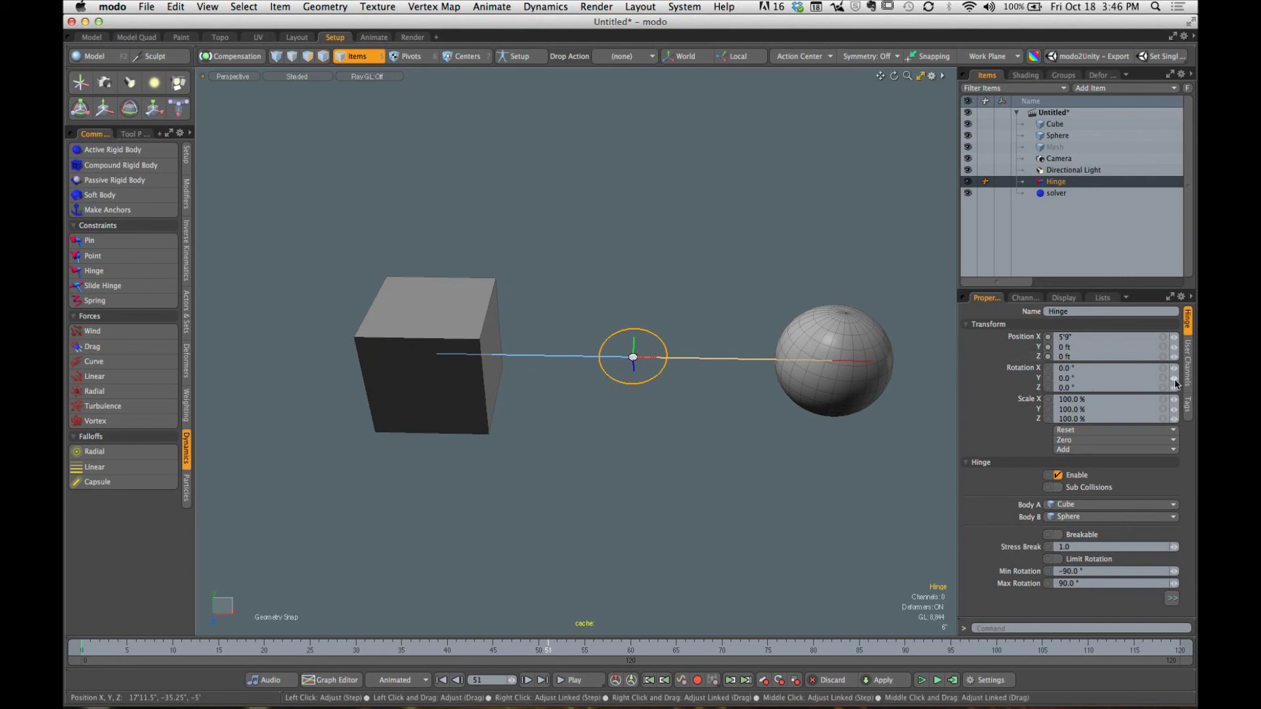
{"action": "left_click_drag", "start_coordinate": [1175, 379], "coordinate": [1177, 379]}
{"action": "key", "text": "super+z"}
{"action": "left_click_drag", "start_coordinate": [678, 422], "coordinate": [658, 425], "text": "alt+shift"}
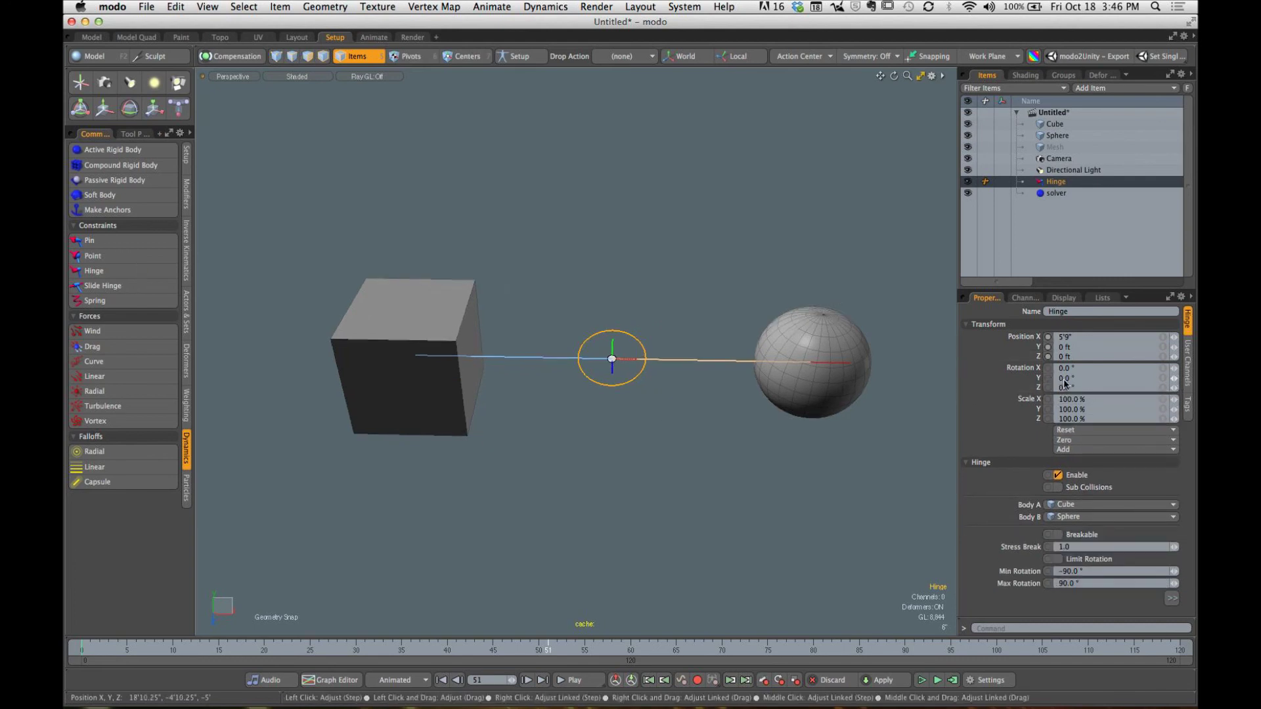
{"action": "type", "text": "90"}
{"action": "key", "text": "Return"}
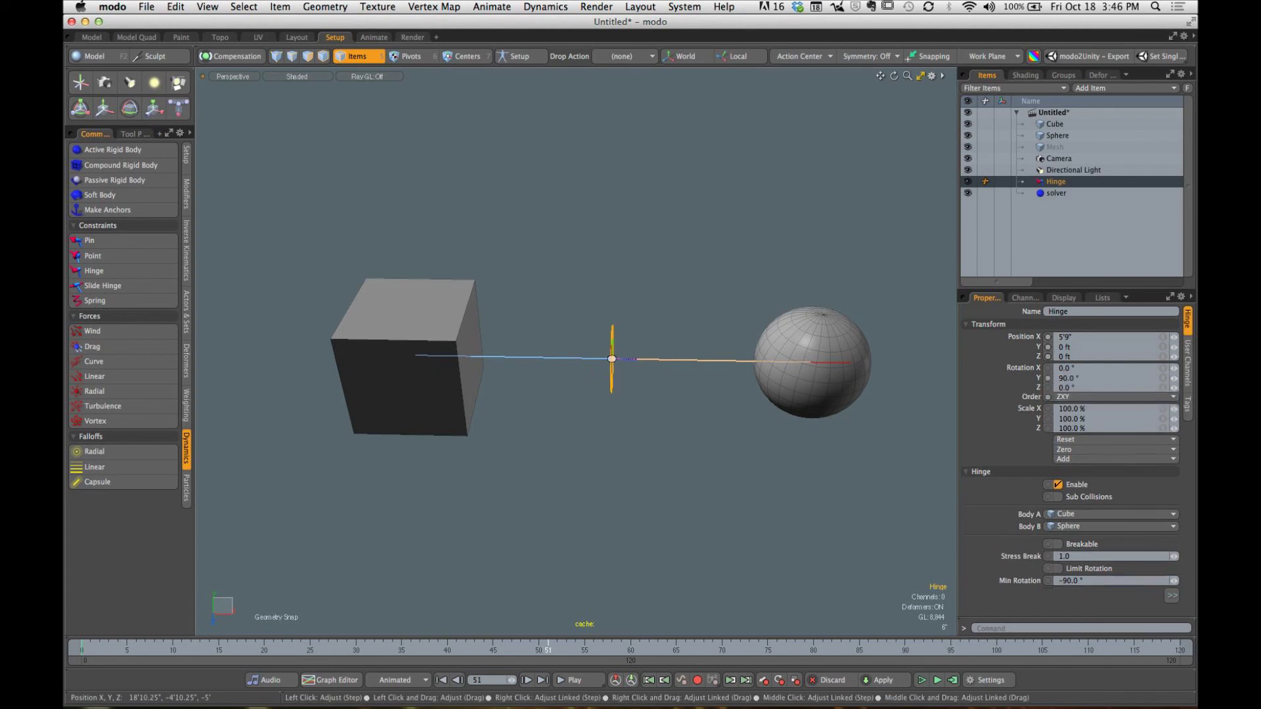
Step: Examine the rotated hinge ring up close and test the sphere's motion with the live simulation
{"action": "left_click_drag", "start_coordinate": [738, 428], "coordinate": [575, 341], "text": "alt"}
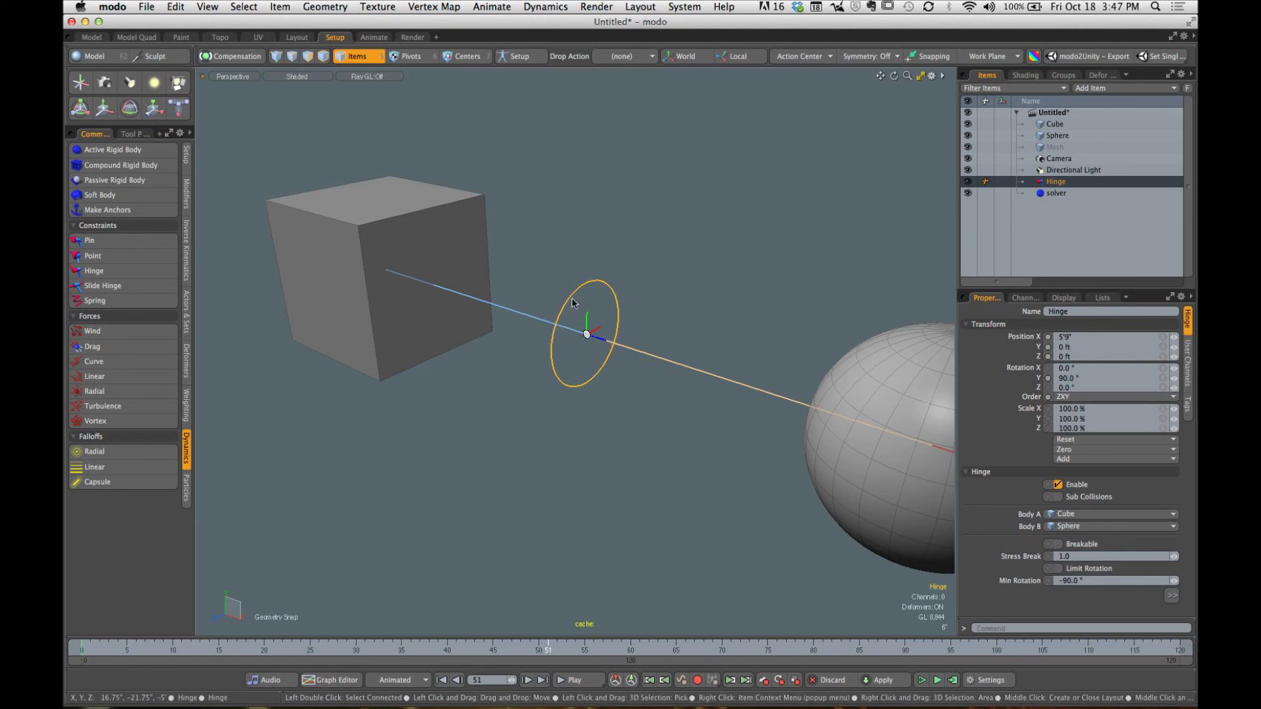
{"action": "left_click_drag", "start_coordinate": [623, 351], "coordinate": [640, 384], "text": "alt"}
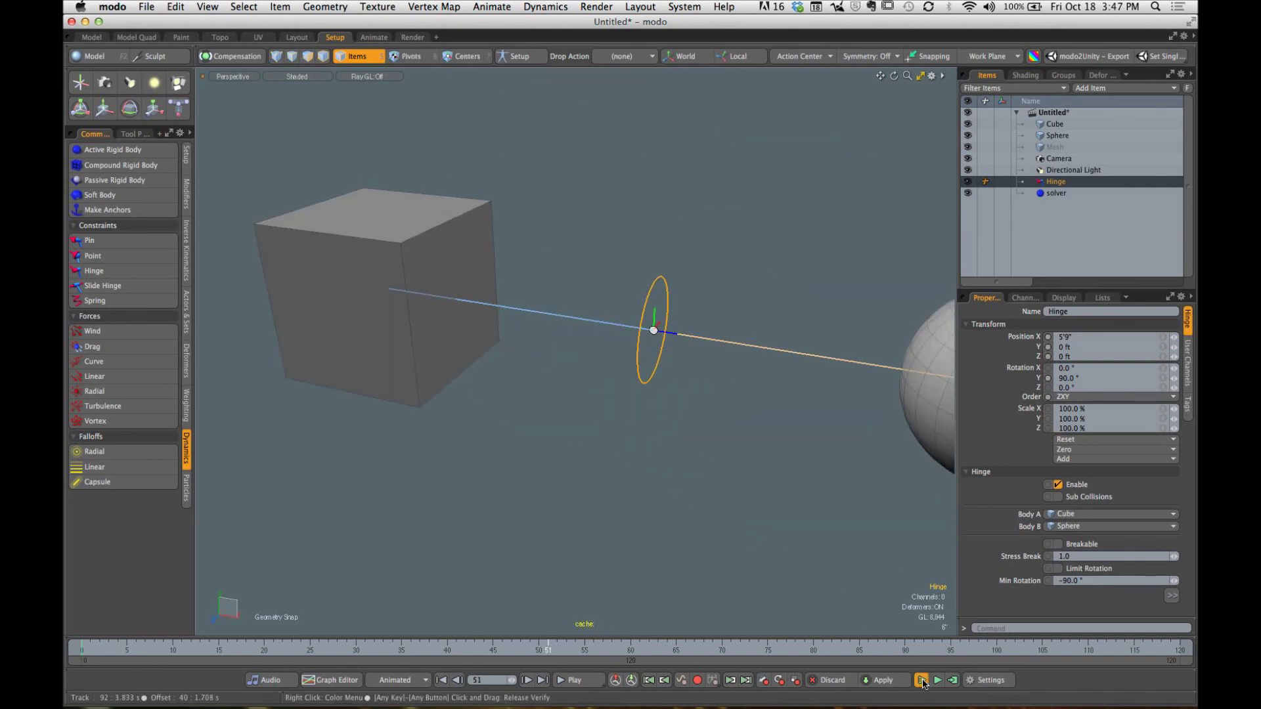
{"action": "left_click", "coordinate": [922, 681]}
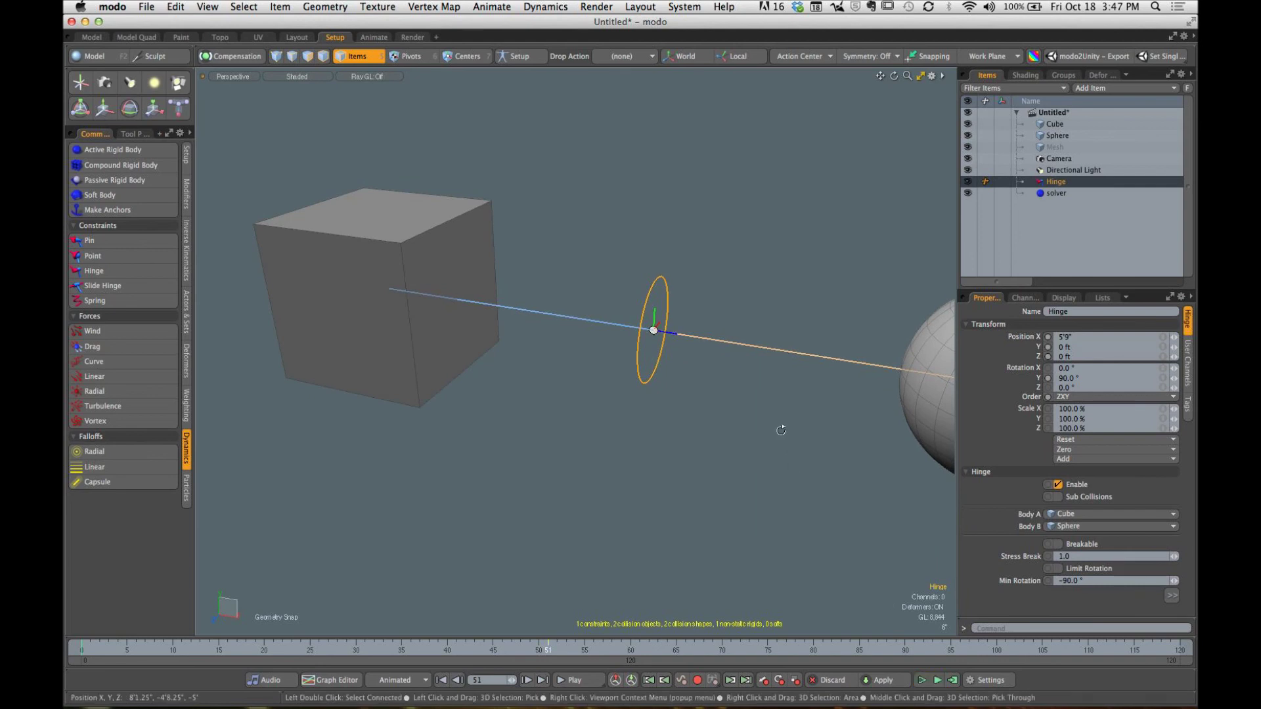
{"action": "left_click_drag", "start_coordinate": [685, 370], "coordinate": [554, 356], "text": "alt"}
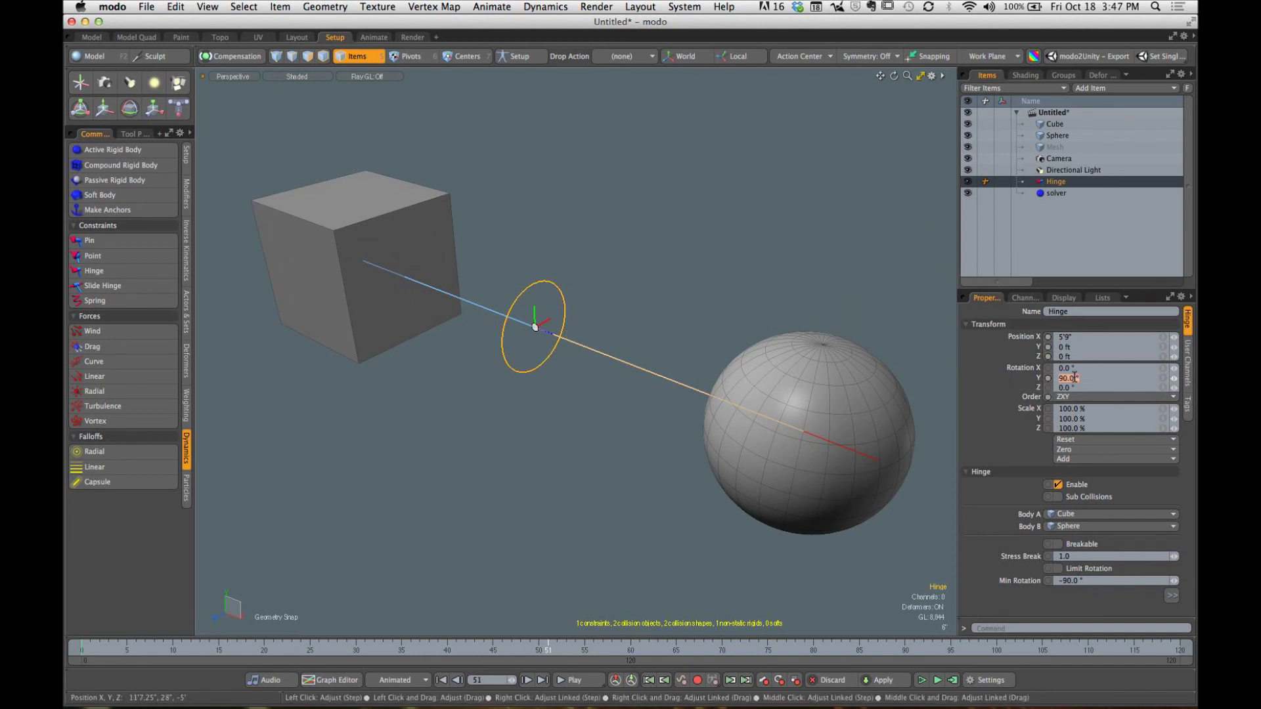
Step: Set the hinge's Y rotation to 0° and run the live simulation, stopping it after checking the swing
{"action": "type", "text": "0"}
{"action": "key", "text": "Return"}
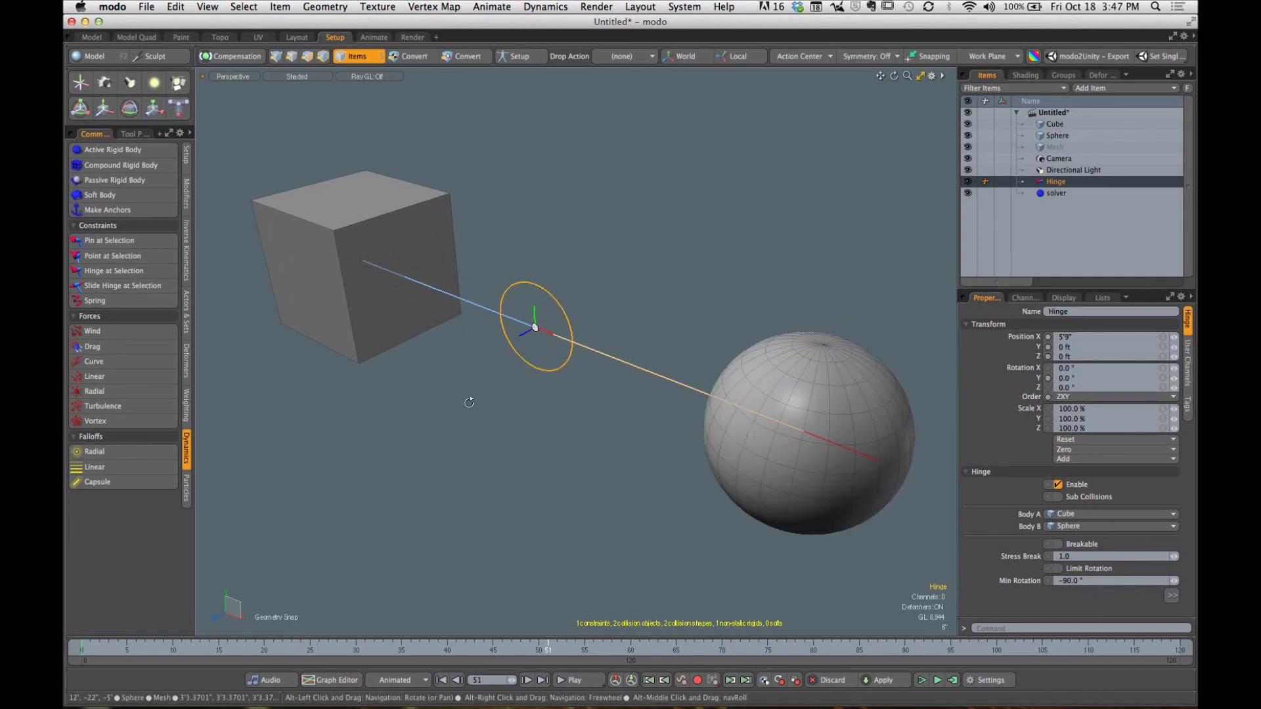
{"action": "left_click_drag", "start_coordinate": [525, 368], "coordinate": [578, 366], "text": "alt"}
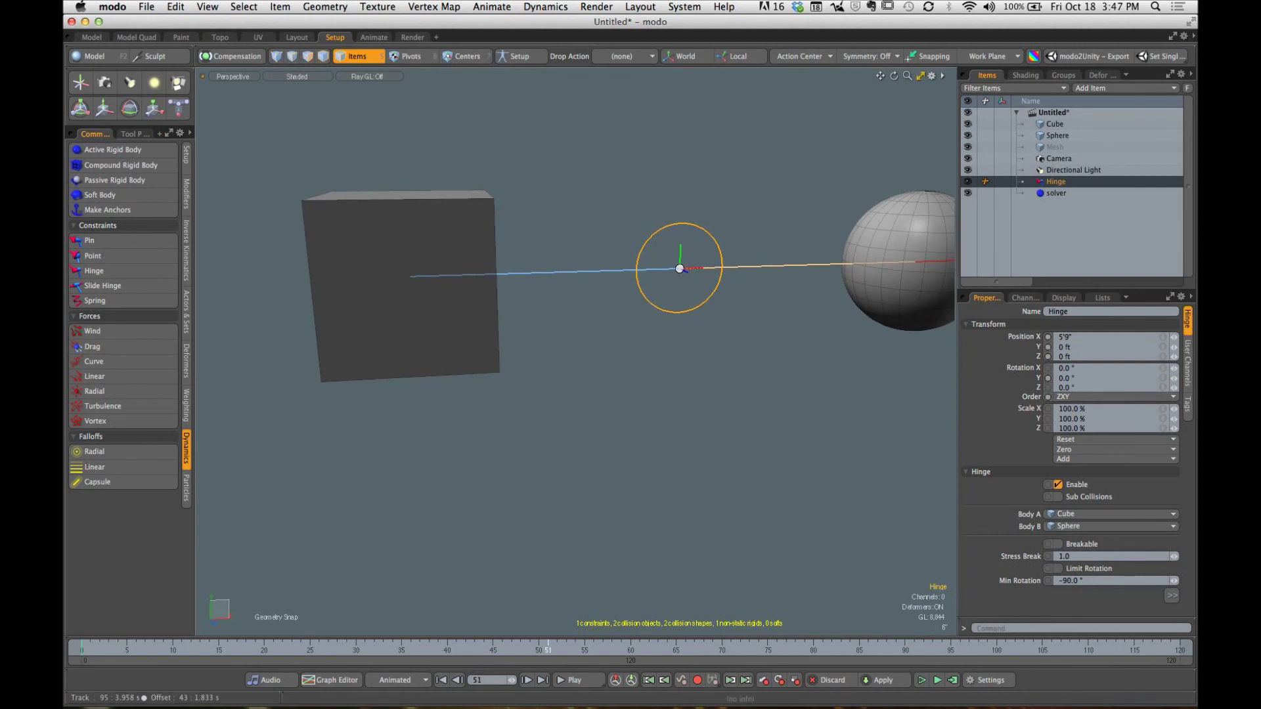
{"action": "left_click", "coordinate": [922, 681]}
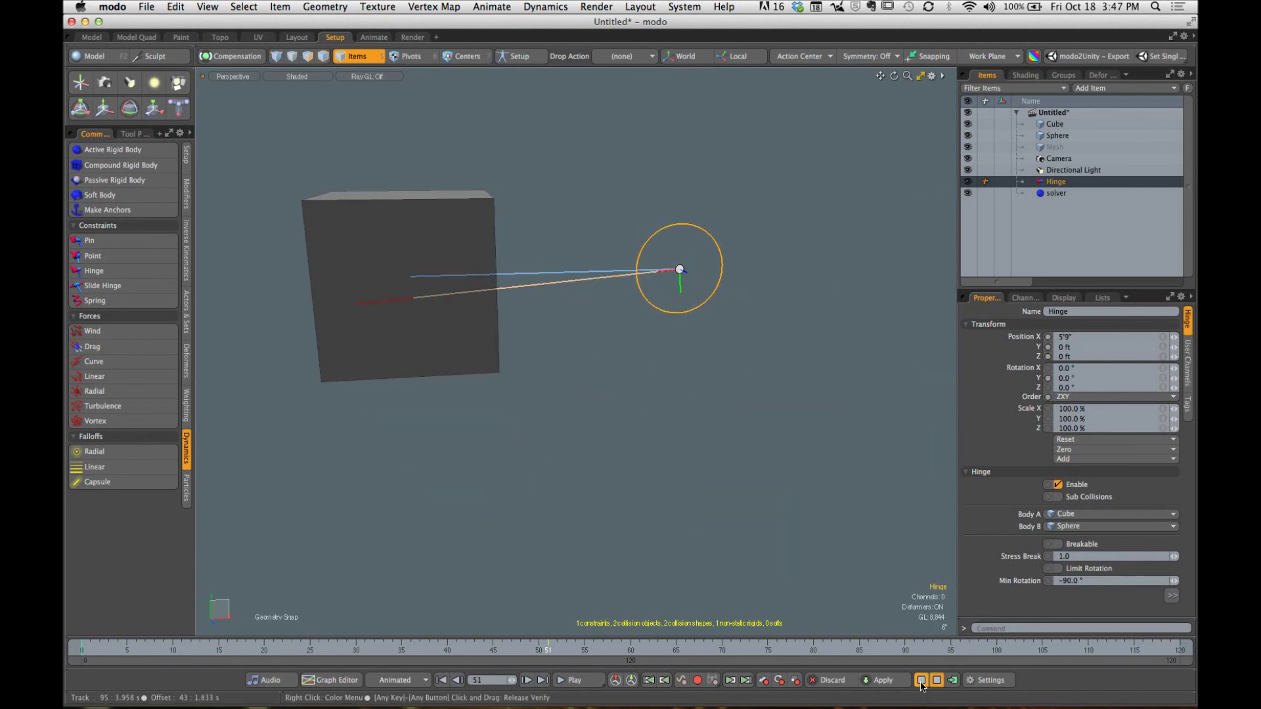
{"action": "left_click", "coordinate": [921, 683]}
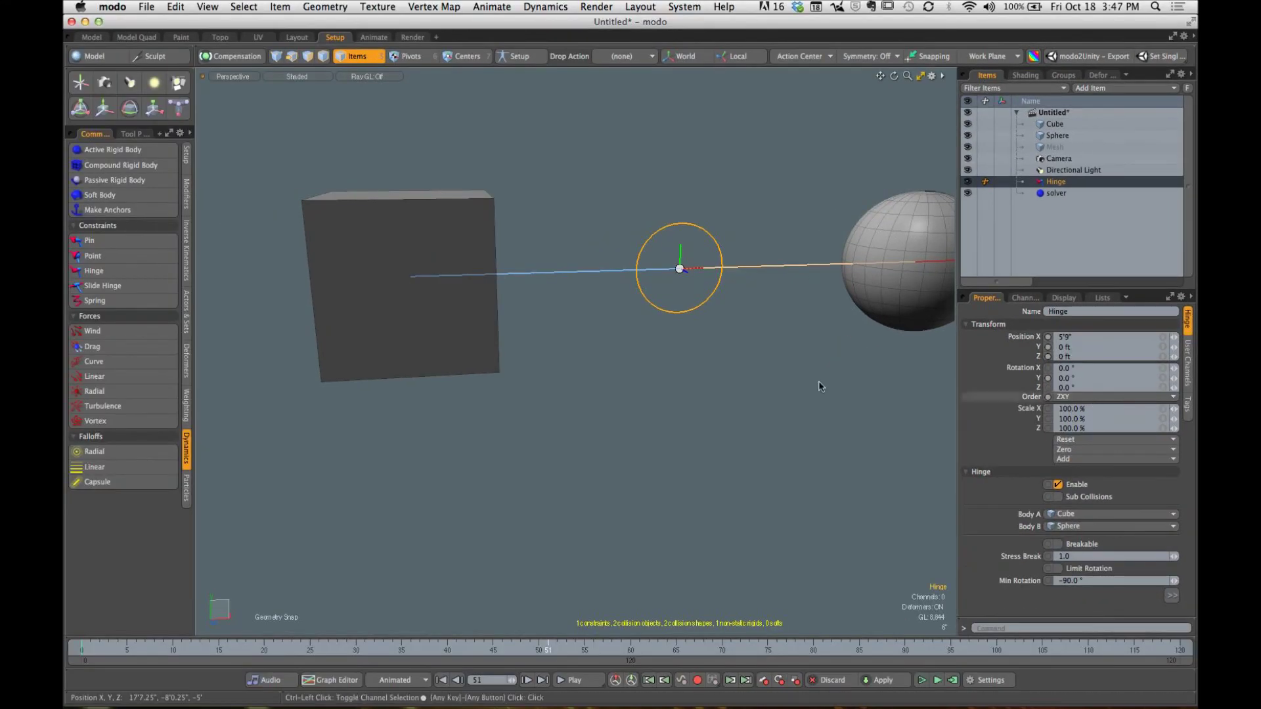
Step: Move the hinge along X toward the cube to 21.5" and test the swing in the live simulation
{"action": "left_click_drag", "start_coordinate": [808, 400], "coordinate": [736, 375], "text": "alt"}
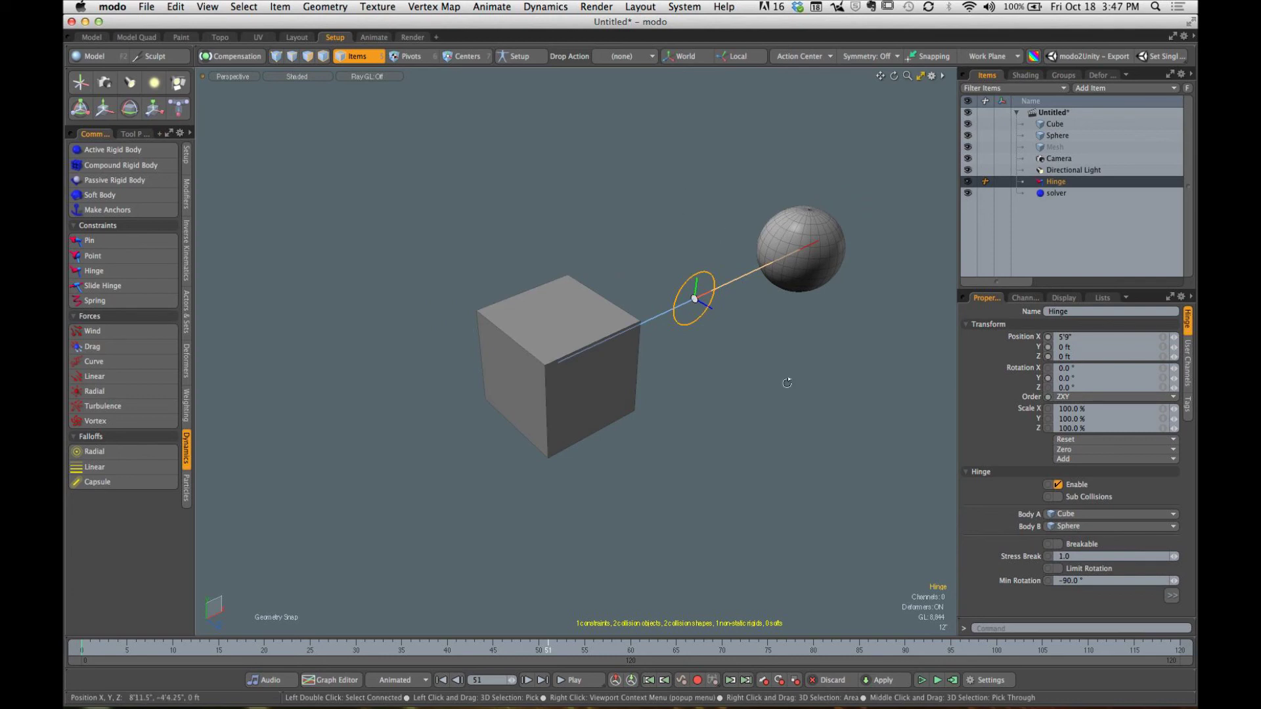
{"action": "left_click_drag", "start_coordinate": [787, 383], "coordinate": [717, 348], "text": "alt"}
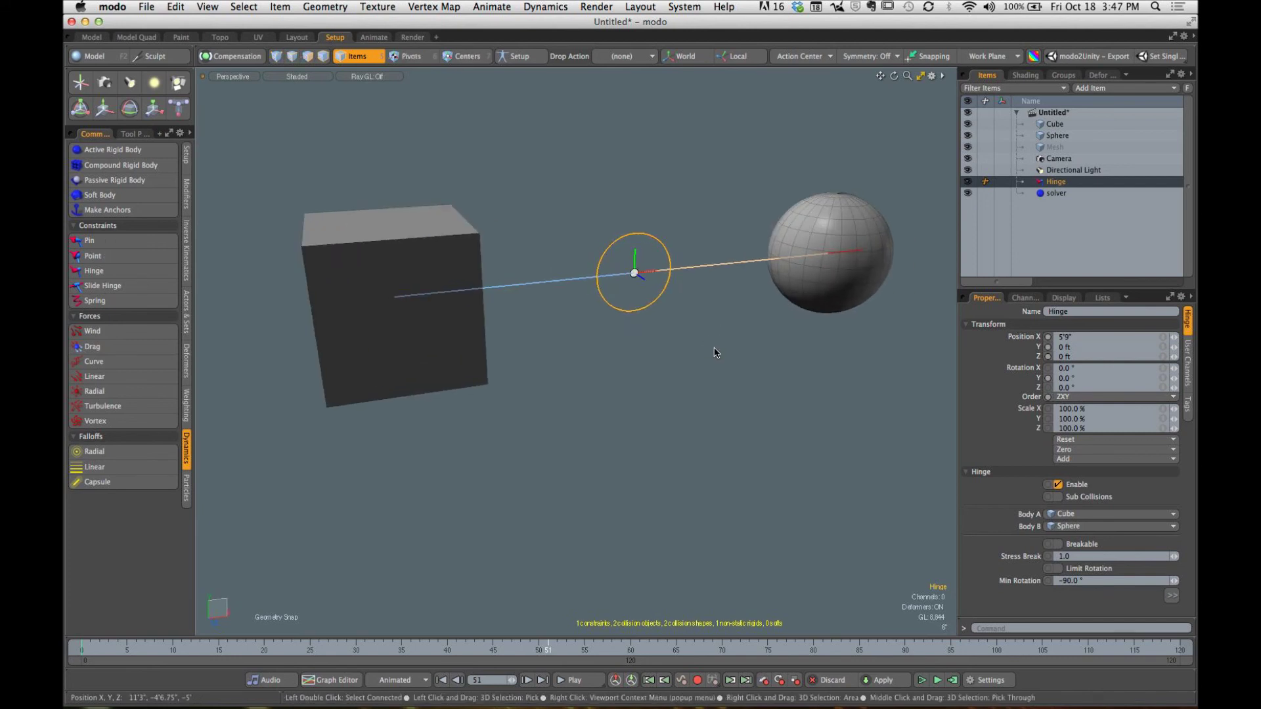
{"action": "mouse_move", "coordinate": [673, 339]}
{"action": "left_mouse_down", "text": "alt"}
{"action": "mouse_move", "coordinate": [693, 325]}
{"action": "mouse_move", "coordinate": [660, 351]}
{"action": "mouse_move", "coordinate": [697, 360]}
{"action": "mouse_move", "coordinate": [696, 342]}
{"action": "left_mouse_up", "text": "alt"}
{"action": "key", "text": "y"}
{"action": "left_click_drag", "start_coordinate": [683, 285], "coordinate": [549, 293]}
{"action": "left_click_drag", "start_coordinate": [821, 486], "coordinate": [843, 498], "text": "alt"}
{"action": "left_click", "coordinate": [922, 681]}
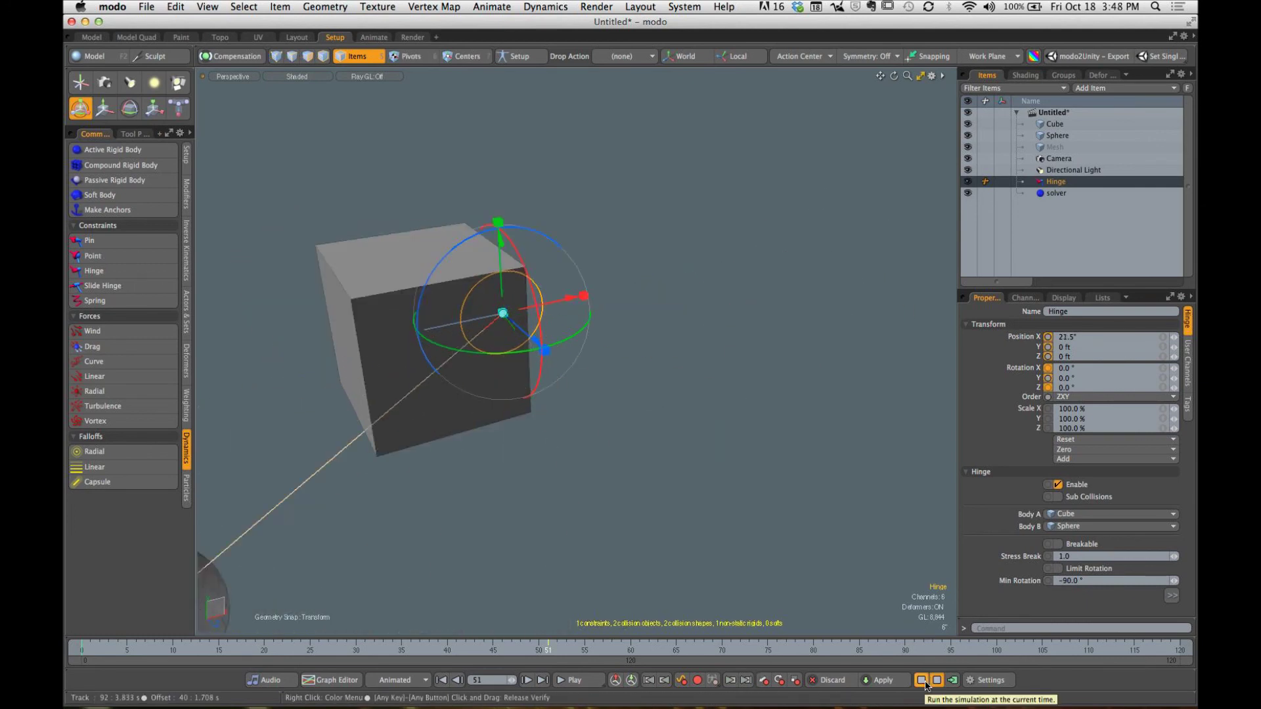
{"action": "left_click", "coordinate": [923, 681]}
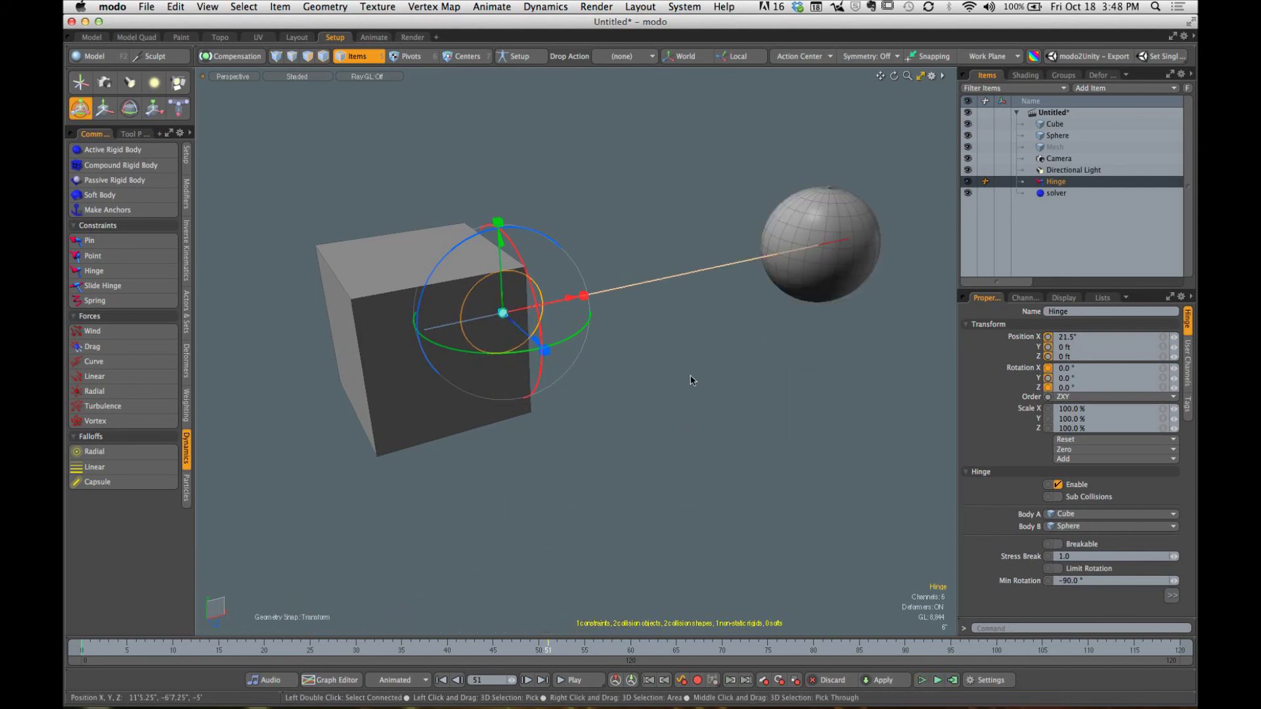
Step: Undo the hinge's move toward the cube, drop the transform tool and reselect the hinge
{"action": "key", "text": "super+z"}
{"action": "key", "text": "space"}
{"action": "left_click", "coordinate": [747, 391]}
{"action": "left_click_drag", "start_coordinate": [752, 385], "coordinate": [724, 383], "text": "alt"}
{"action": "left_click", "coordinate": [653, 338]}
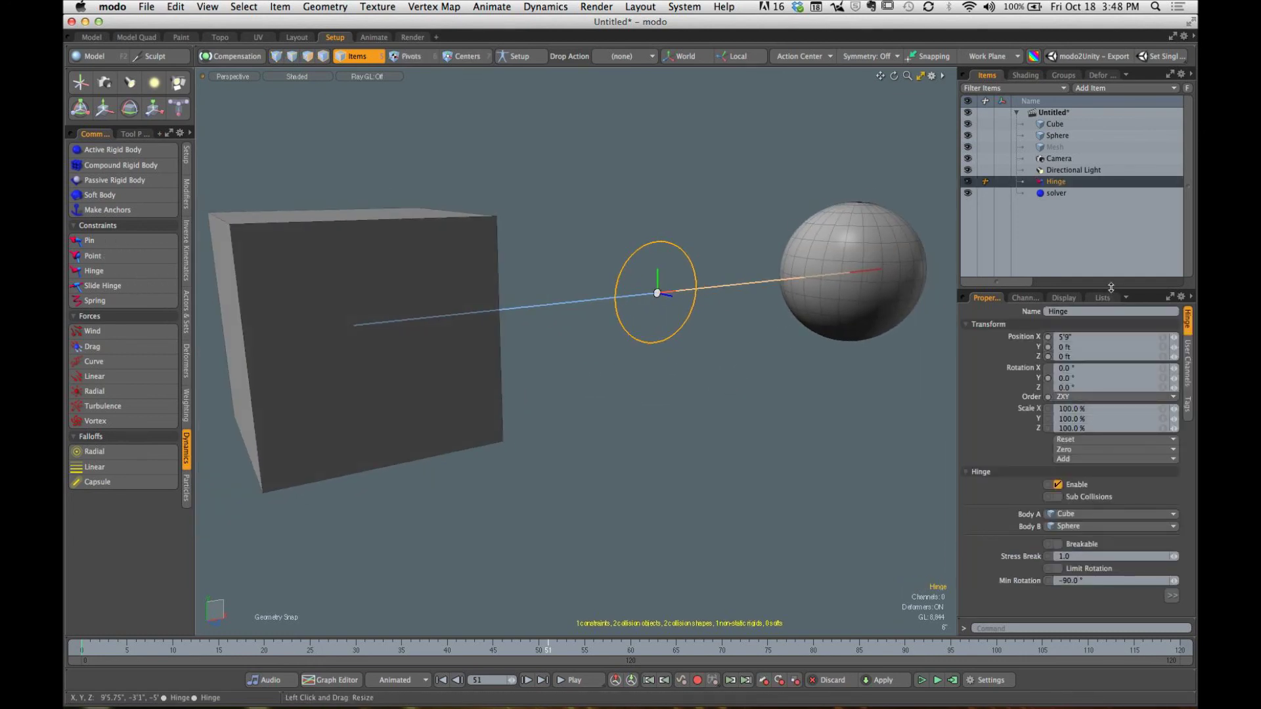
Step: Enable Sub Collisions on the hinge and run the live simulation to test the sphere colliding with the cube
{"action": "left_click_drag", "start_coordinate": [1112, 290], "coordinate": [1106, 217]}
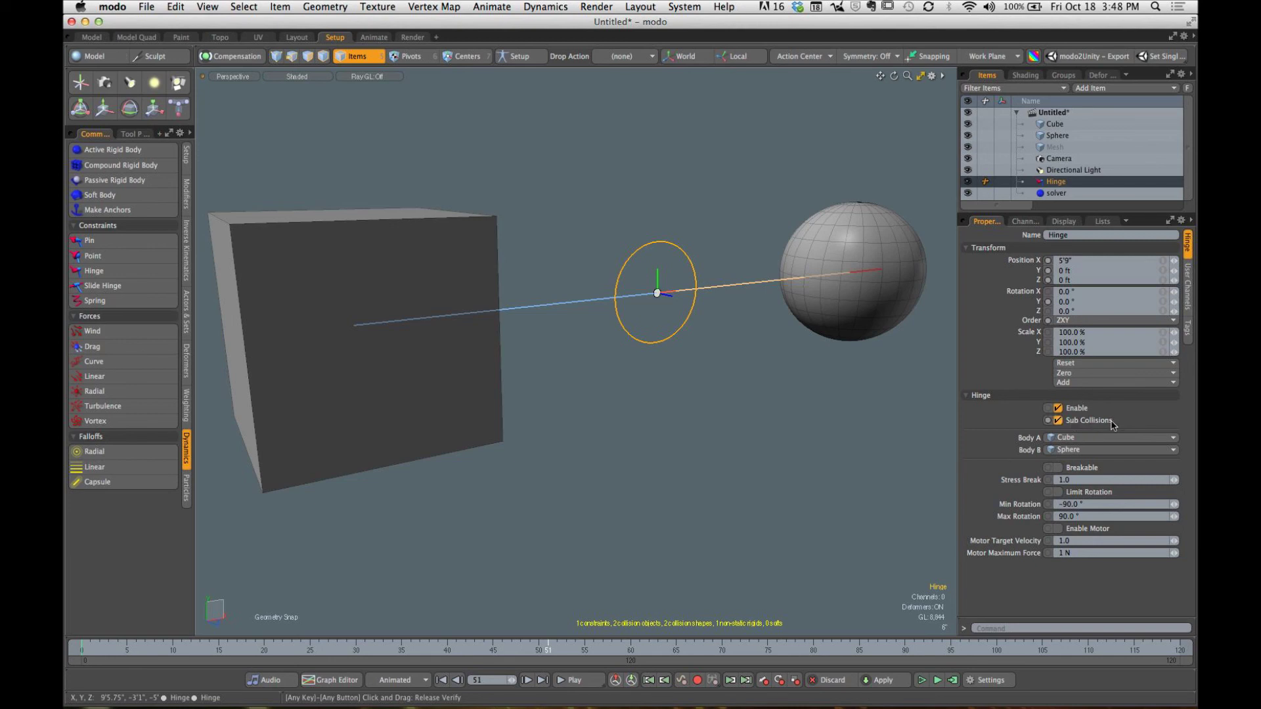
{"action": "left_click", "coordinate": [921, 680]}
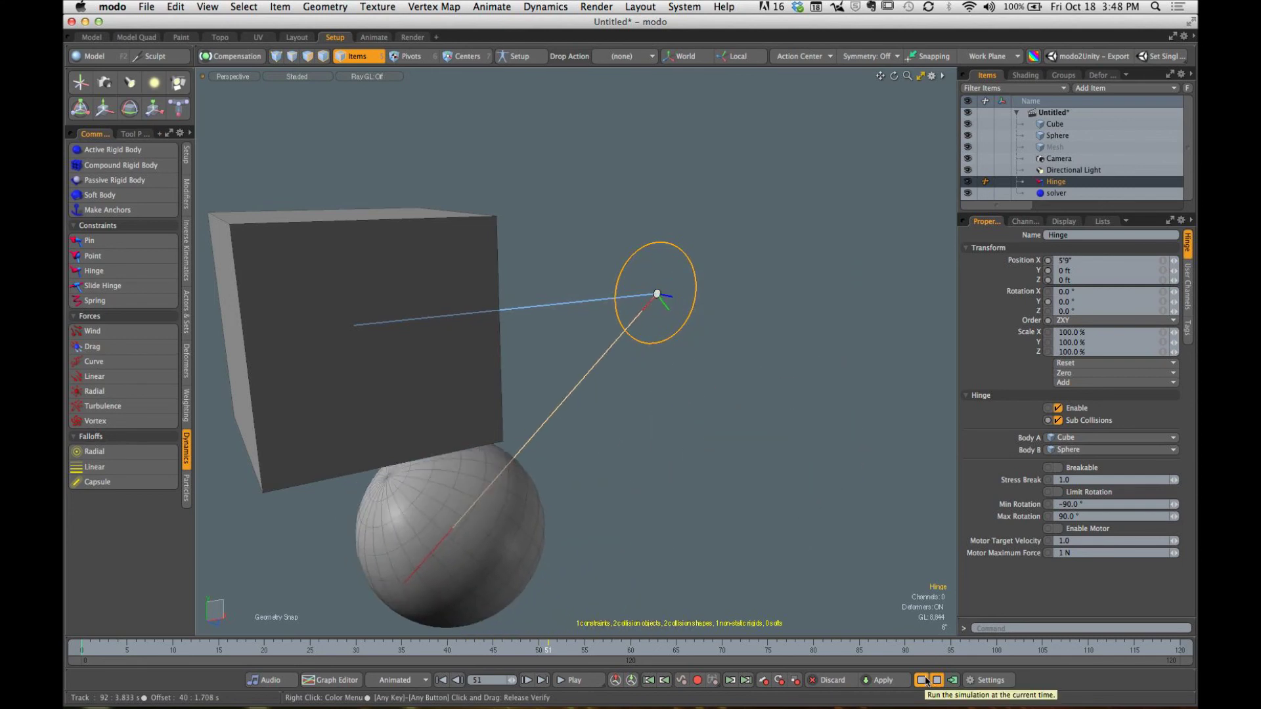
{"action": "left_click", "coordinate": [924, 681]}
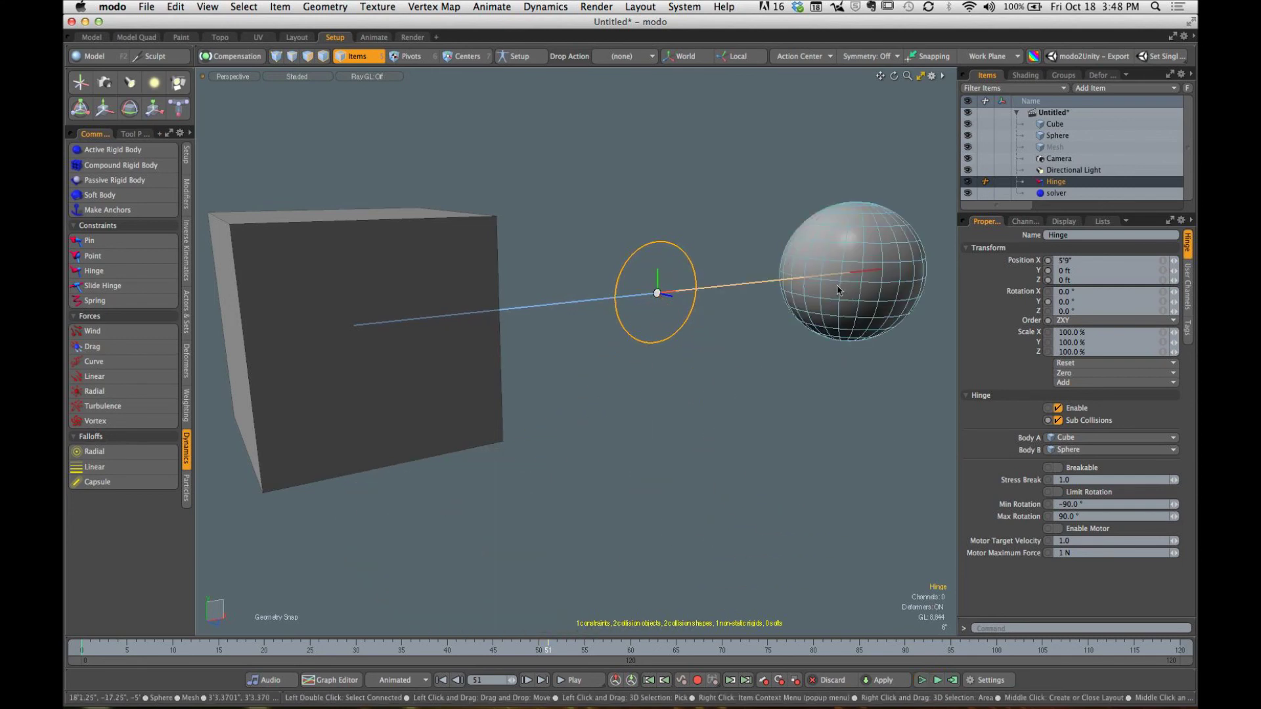
Step: Clear the selection and add a new sphere primitive as its own item
{"action": "left_click_drag", "start_coordinate": [810, 304], "coordinate": [645, 418], "text": "ctrl+alt"}
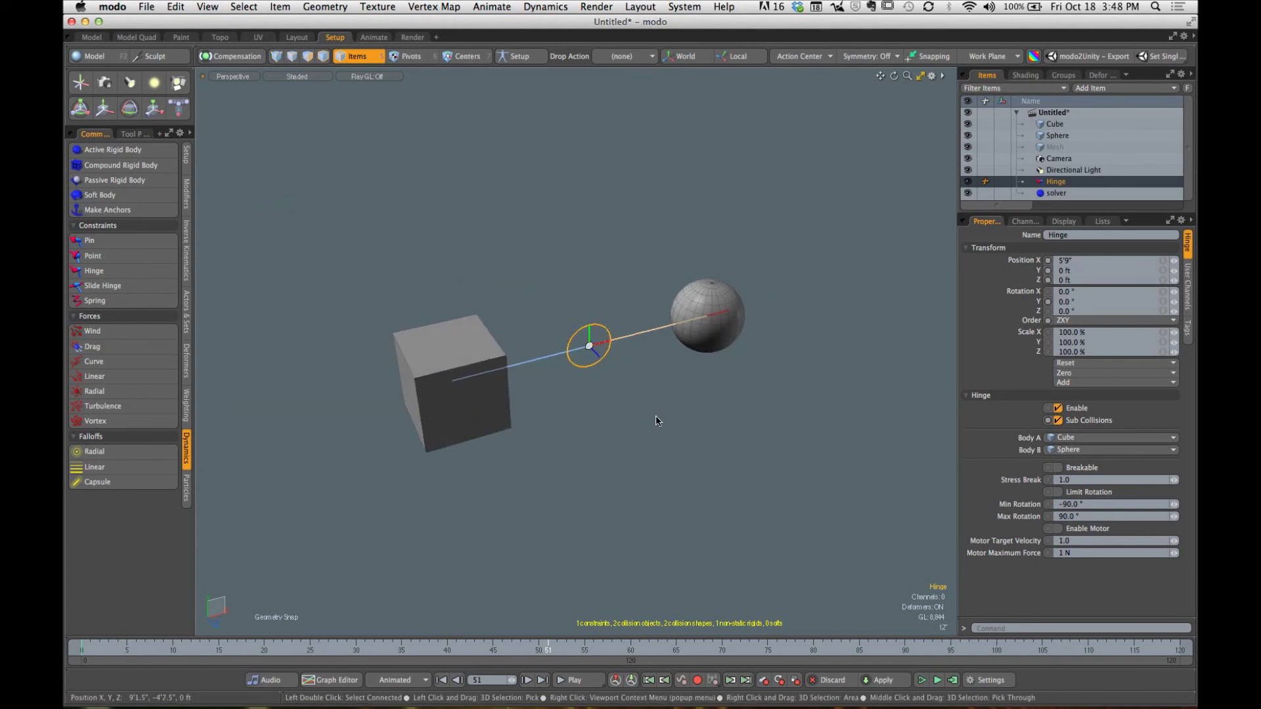
{"action": "left_click", "coordinate": [764, 403]}
{"action": "left_click", "coordinate": [92, 56]}
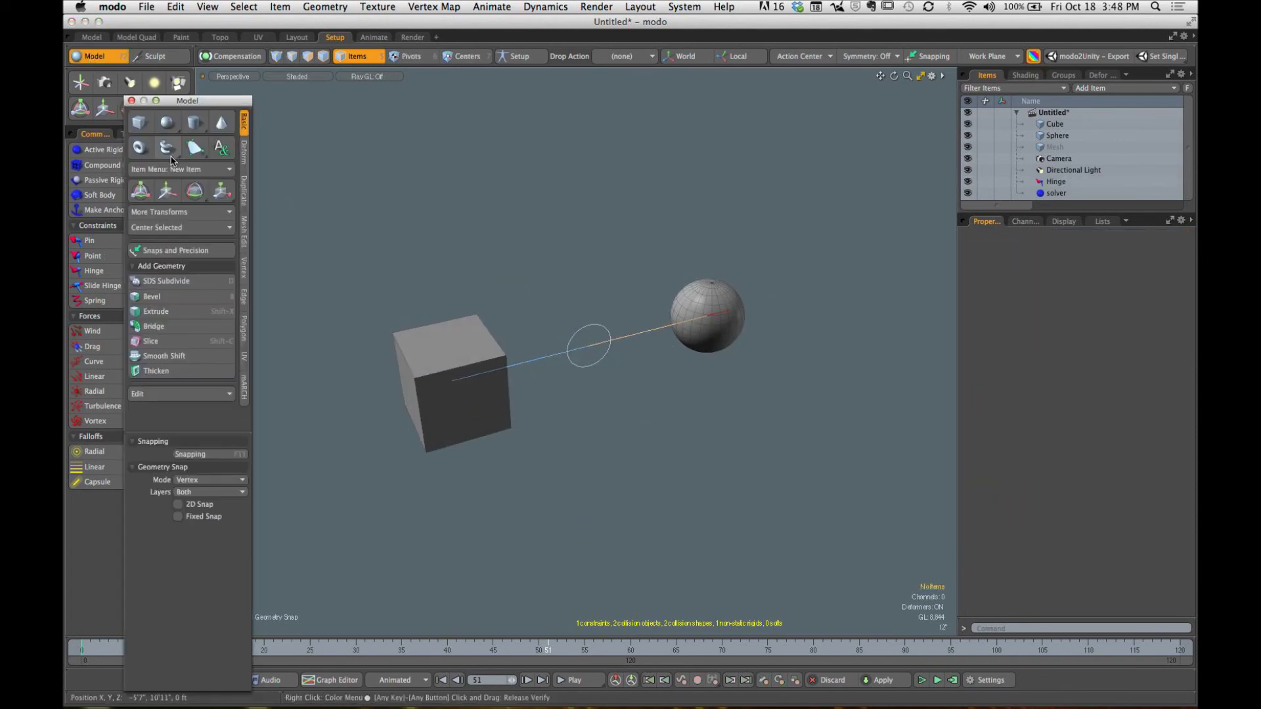
{"action": "left_click", "coordinate": [167, 122]}
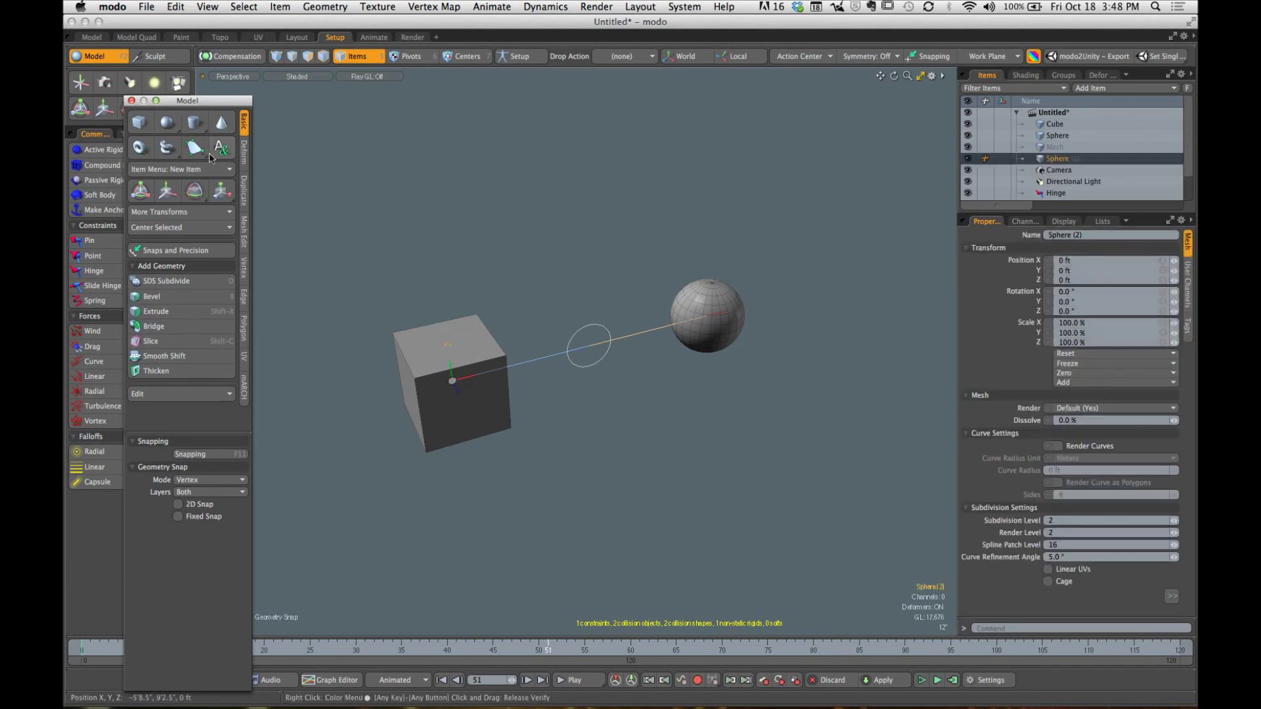
{"action": "left_click", "coordinate": [132, 101]}
Step: Move the new sphere along X past the hinged sphere to 19'6"
{"action": "key", "text": "e"}
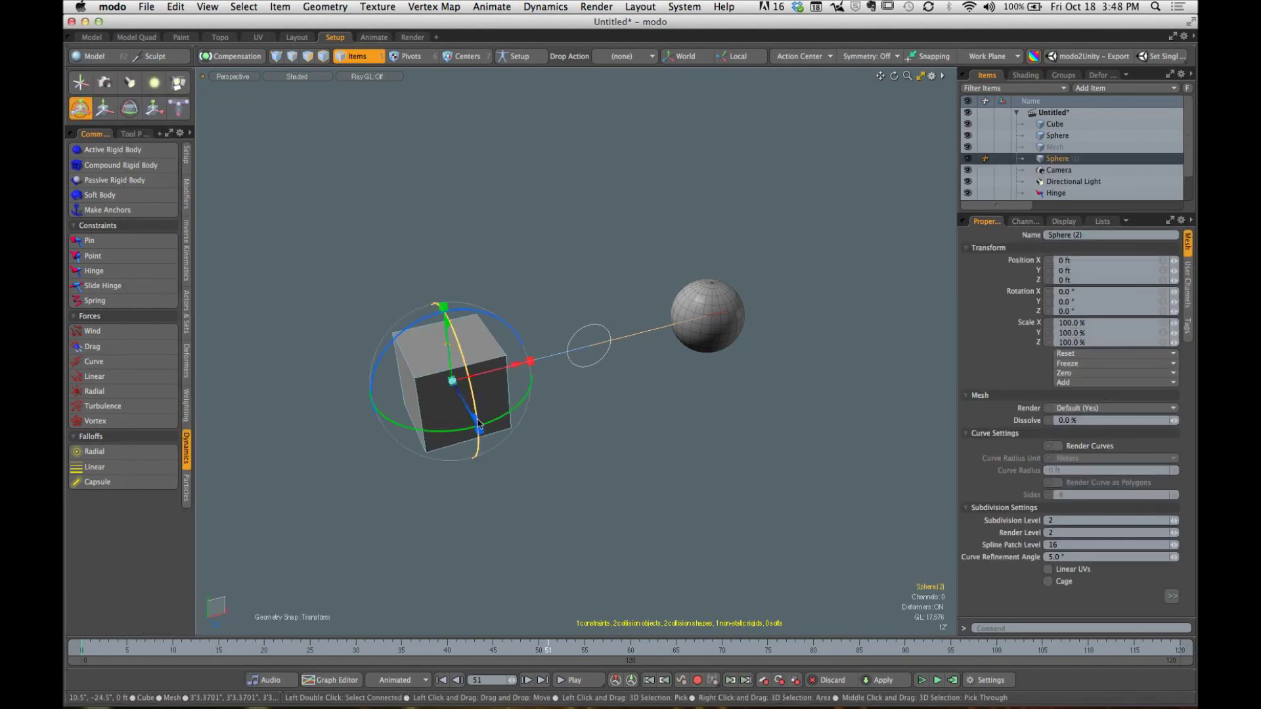
{"action": "left_click_drag", "start_coordinate": [517, 365], "coordinate": [943, 257]}
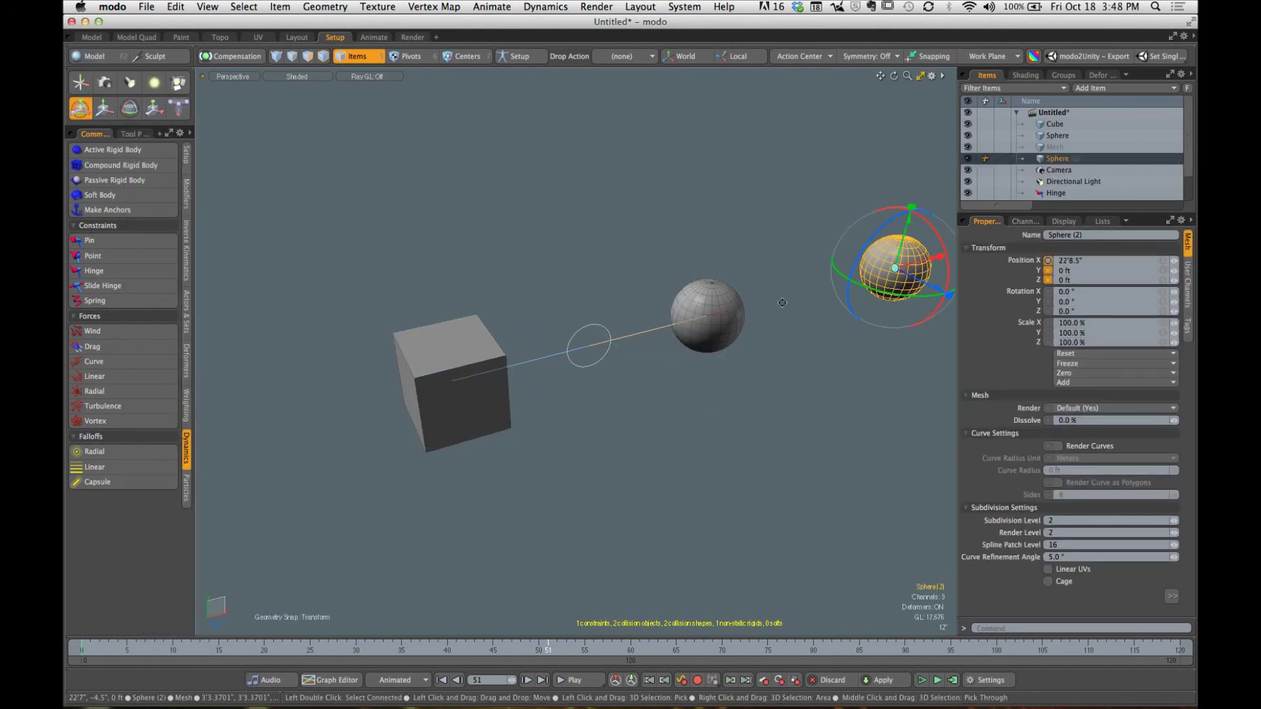
{"action": "left_click_drag", "start_coordinate": [785, 309], "coordinate": [569, 327], "text": "alt+shift"}
{"action": "left_click_drag", "start_coordinate": [759, 285], "coordinate": [700, 294]}
Step: Add another sphere primitive and move it along X past the last sphere in the row
{"action": "key", "text": "F2"}
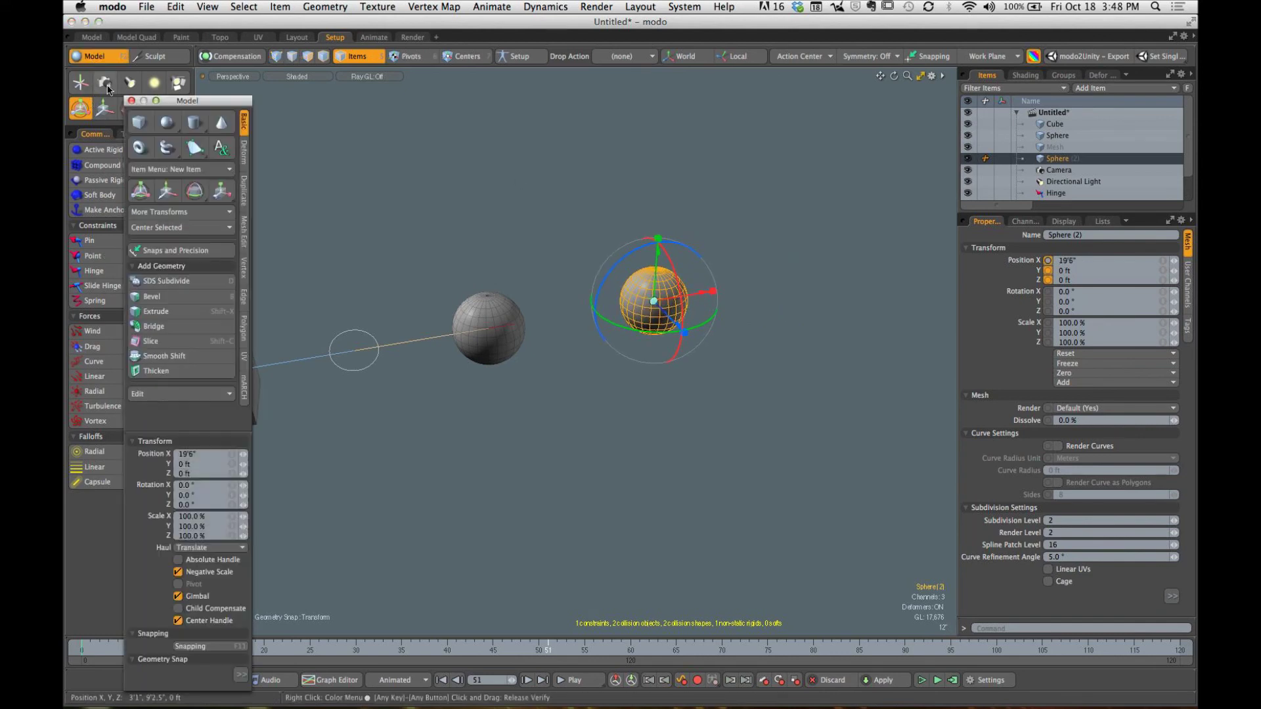
{"action": "left_click", "coordinate": [164, 132]}
{"action": "key", "text": "F2"}
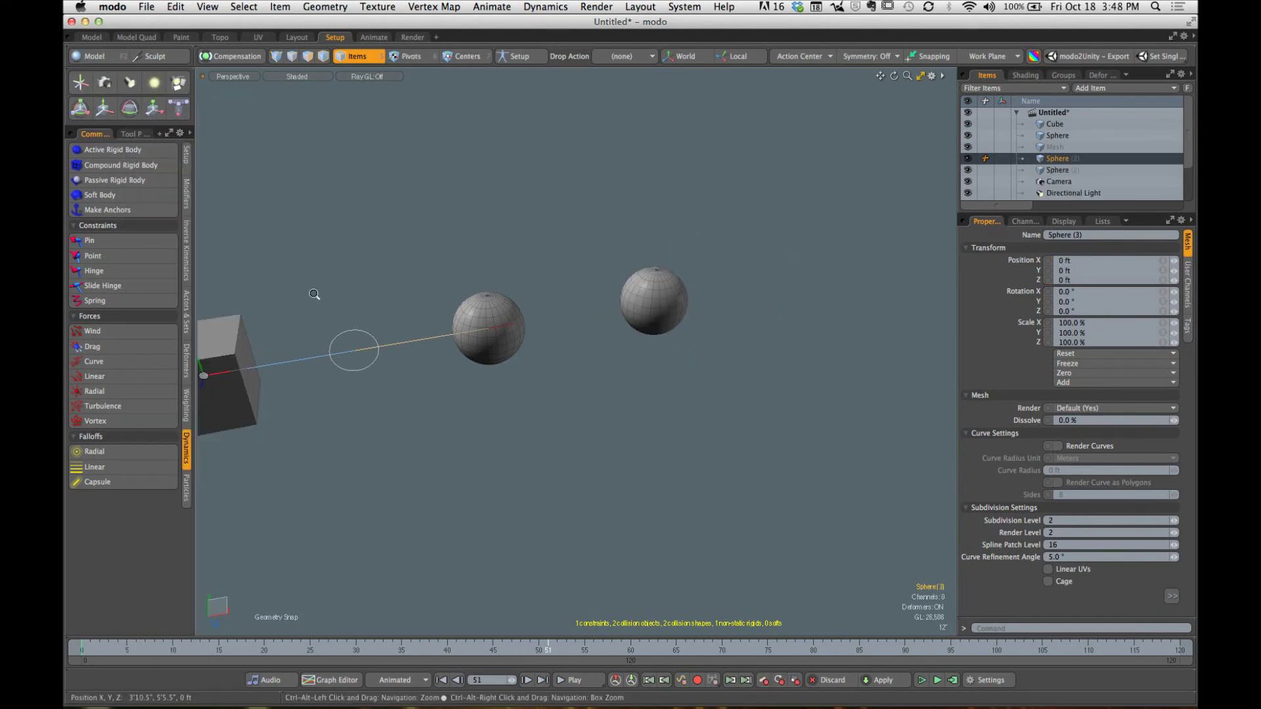
{"action": "left_click_drag", "start_coordinate": [315, 293], "coordinate": [708, 267], "text": "alt"}
{"action": "key", "text": "w"}
{"action": "key", "text": "q"}
{"action": "left_click", "coordinate": [626, 237]}
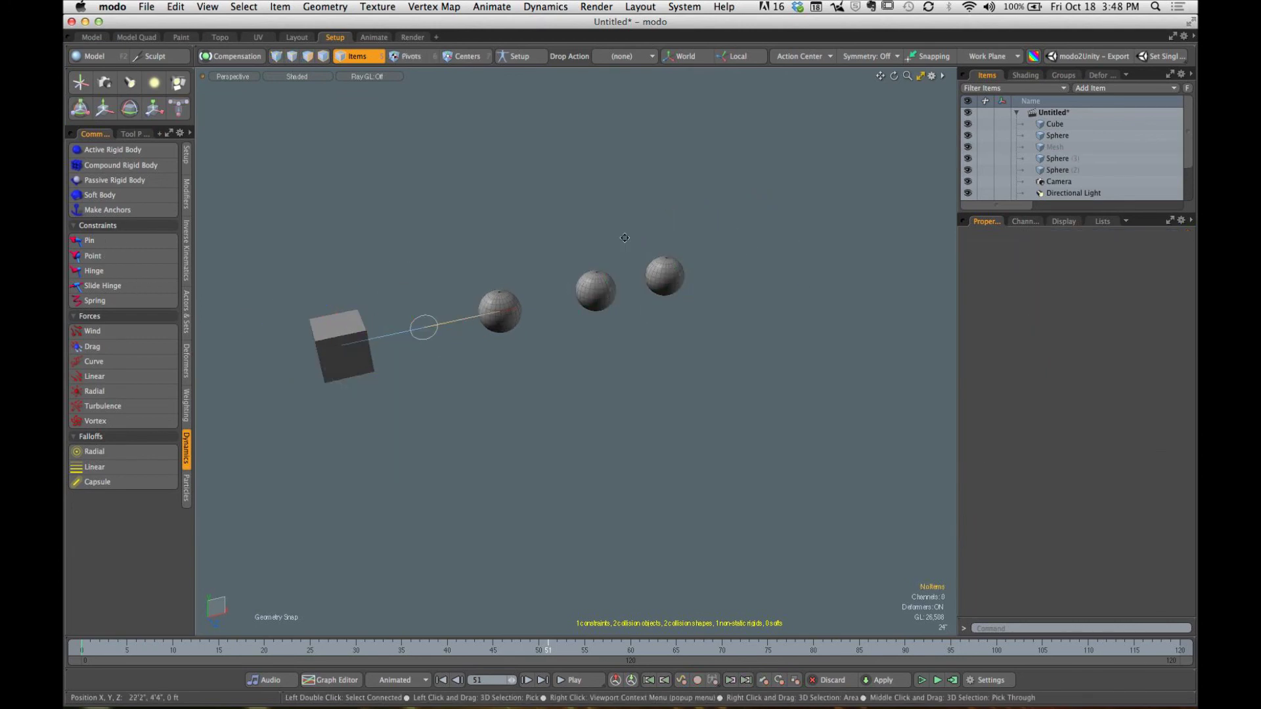
Step: Make the two newly added spheres active rigid bodies and clear the selection
{"action": "left_click_drag", "start_coordinate": [590, 270], "coordinate": [554, 308], "text": "alt+shift"}
{"action": "left_click_drag", "start_coordinate": [554, 307], "coordinate": [596, 326], "text": "ctrl+alt"}
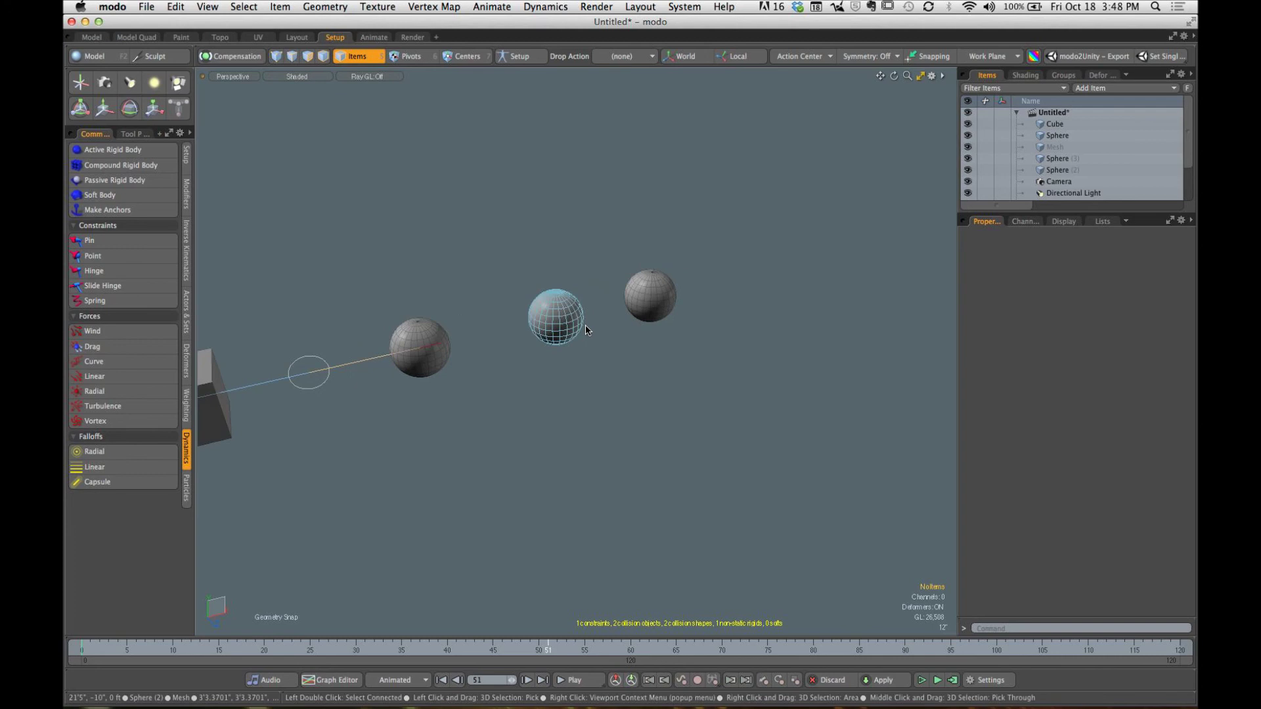
{"action": "left_click_drag", "start_coordinate": [589, 332], "coordinate": [642, 332], "text": "alt"}
{"action": "left_click", "coordinate": [614, 308]}
{"action": "left_click", "coordinate": [678, 289], "text": "shift"}
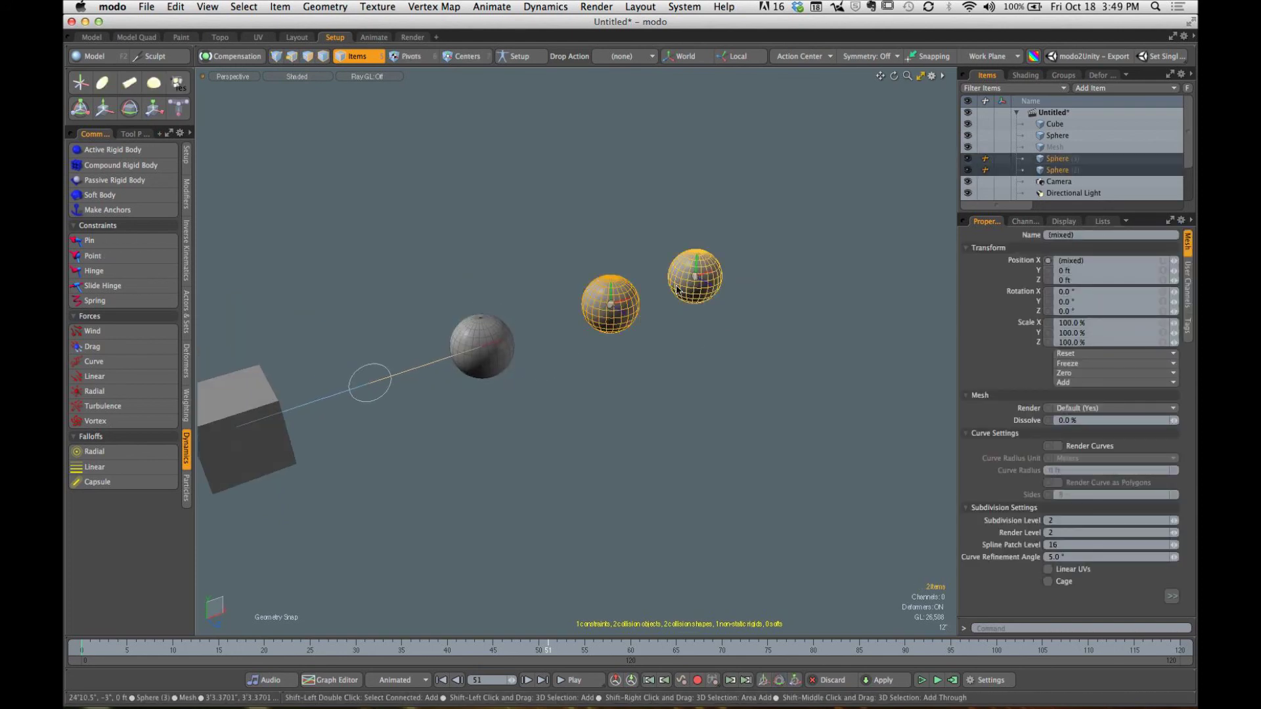
{"action": "left_click", "coordinate": [590, 424]}
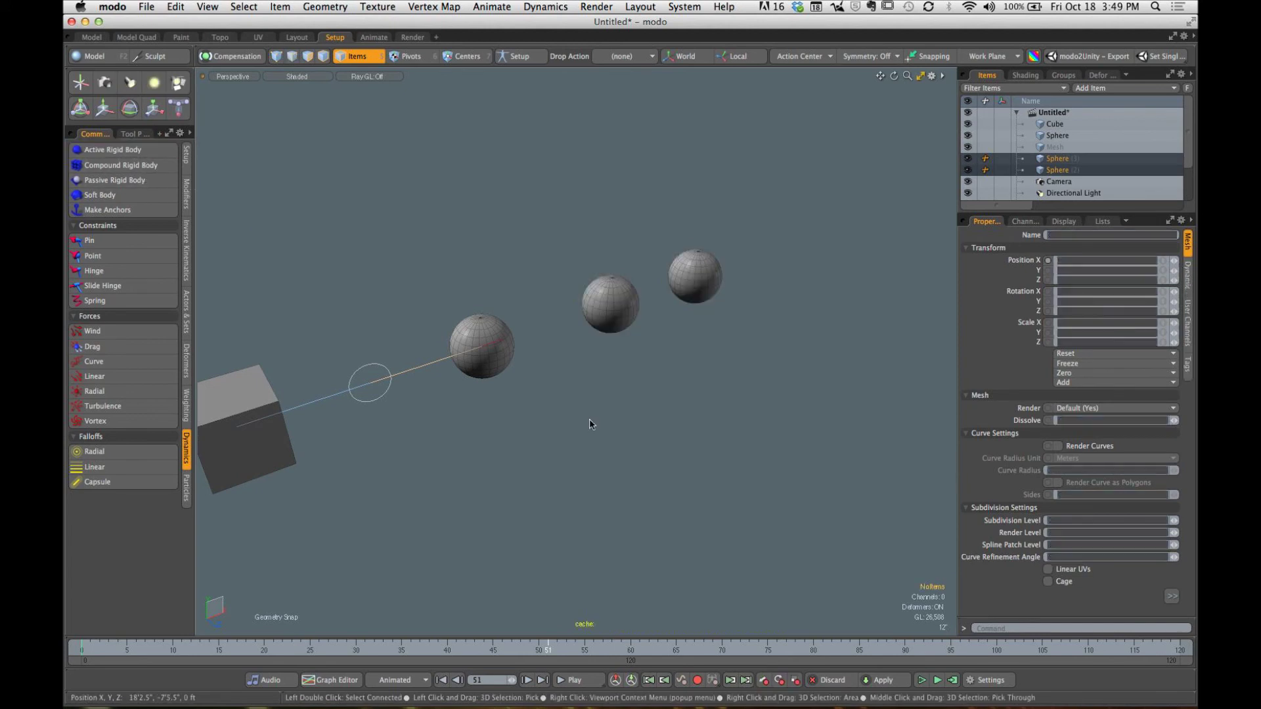
Step: Add a Hinge constraint between the middle sphere and the sphere nearest the cube, leaving nothing selected
{"action": "left_click_drag", "start_coordinate": [590, 423], "coordinate": [530, 369], "text": "alt"}
{"action": "left_click", "coordinate": [611, 306]}
{"action": "left_click", "coordinate": [495, 360], "text": "shift"}
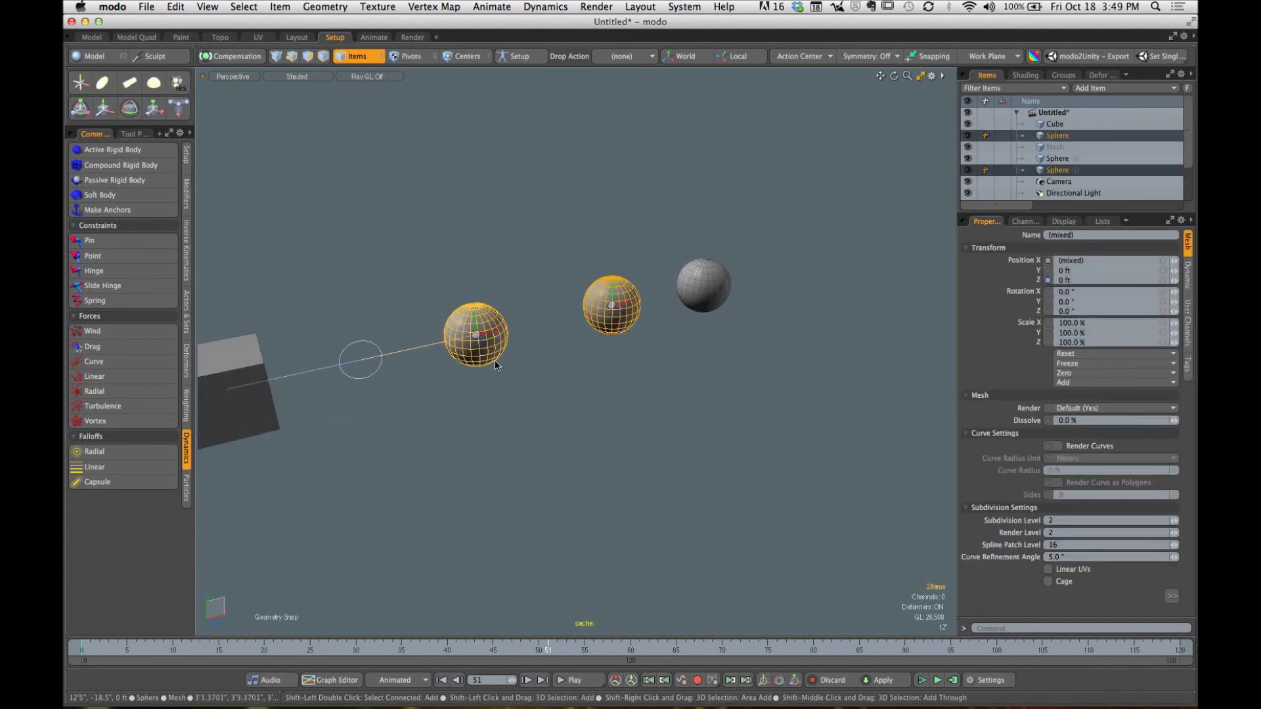
{"action": "left_click", "coordinate": [94, 270]}
{"action": "left_click", "coordinate": [734, 309]}
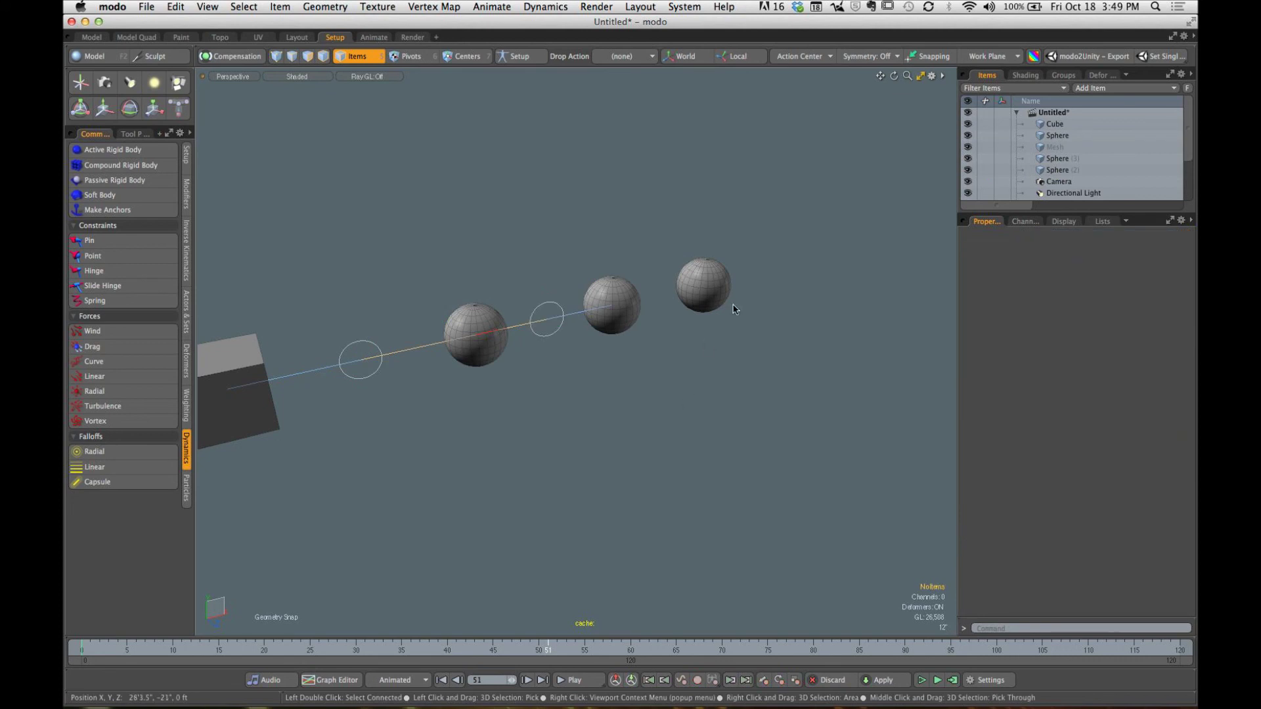
Step: Add a Hinge constraint with the end sphere as Body A and the middle sphere as Body B, and enlarge the item list
{"action": "left_click", "coordinate": [704, 289]}
{"action": "left_click", "coordinate": [611, 307], "text": "shift"}
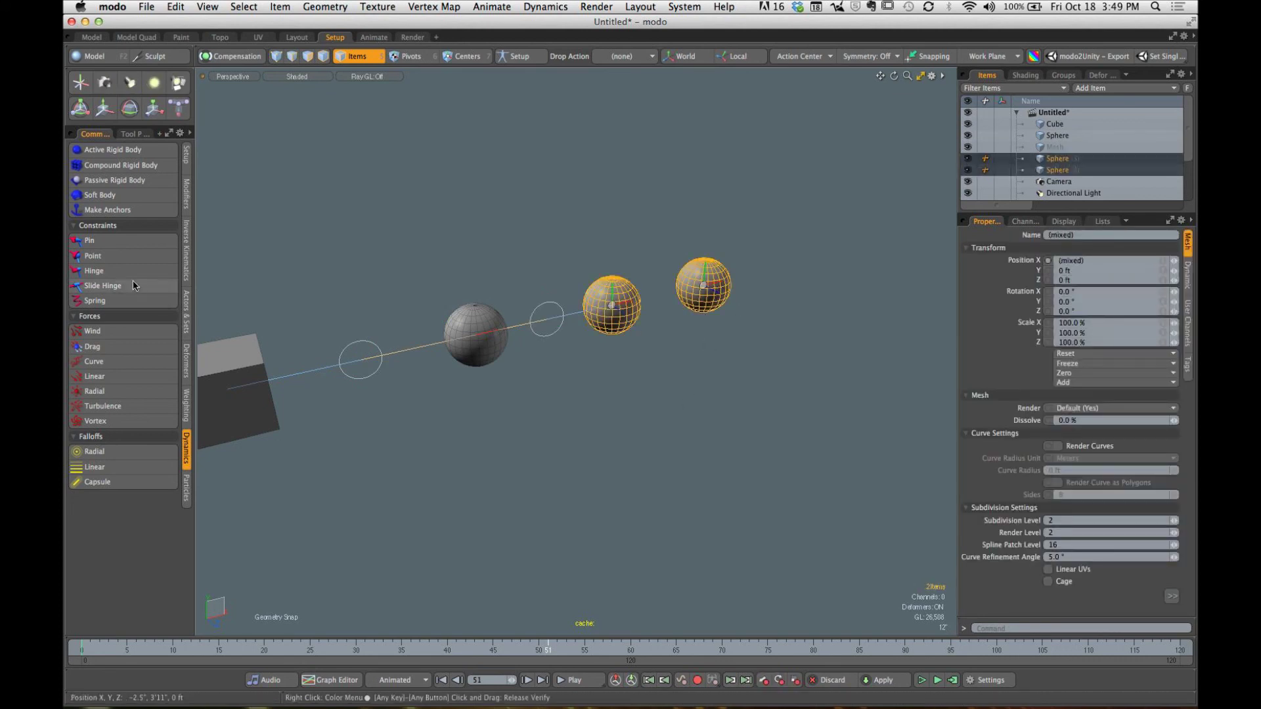
{"action": "left_click", "coordinate": [118, 271]}
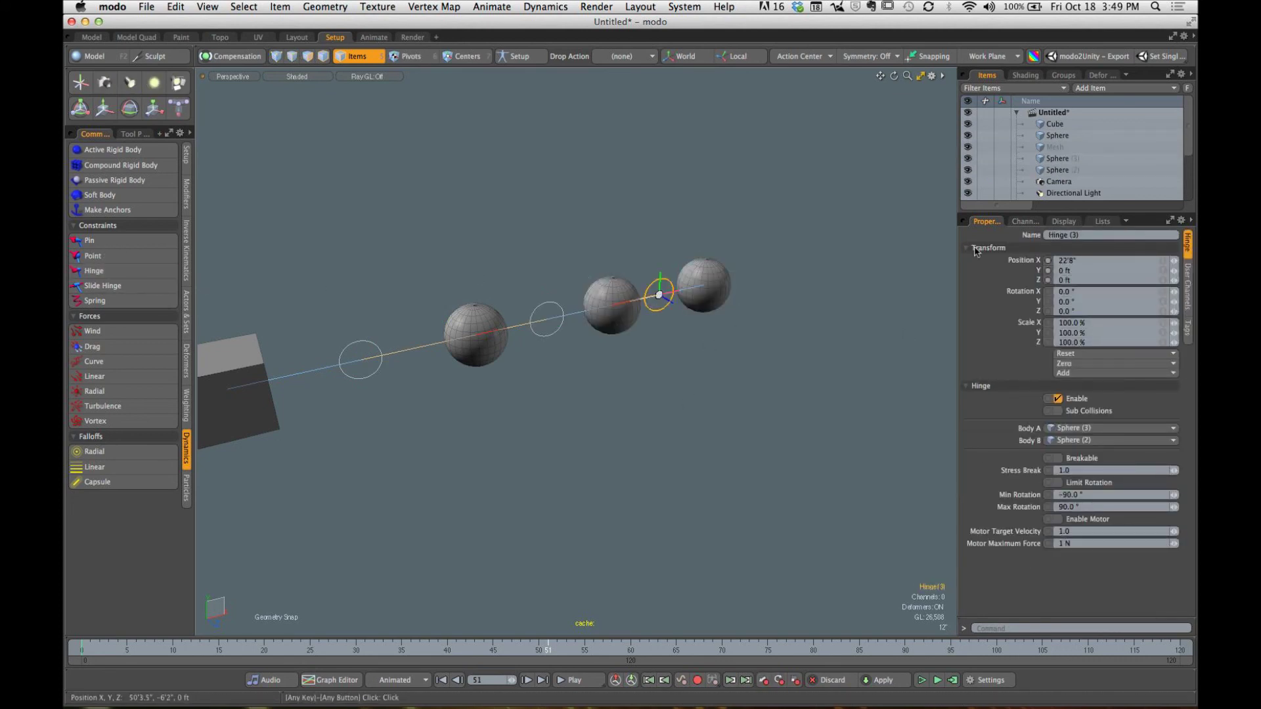
{"action": "left_click_drag", "start_coordinate": [1071, 215], "coordinate": [1068, 378]}
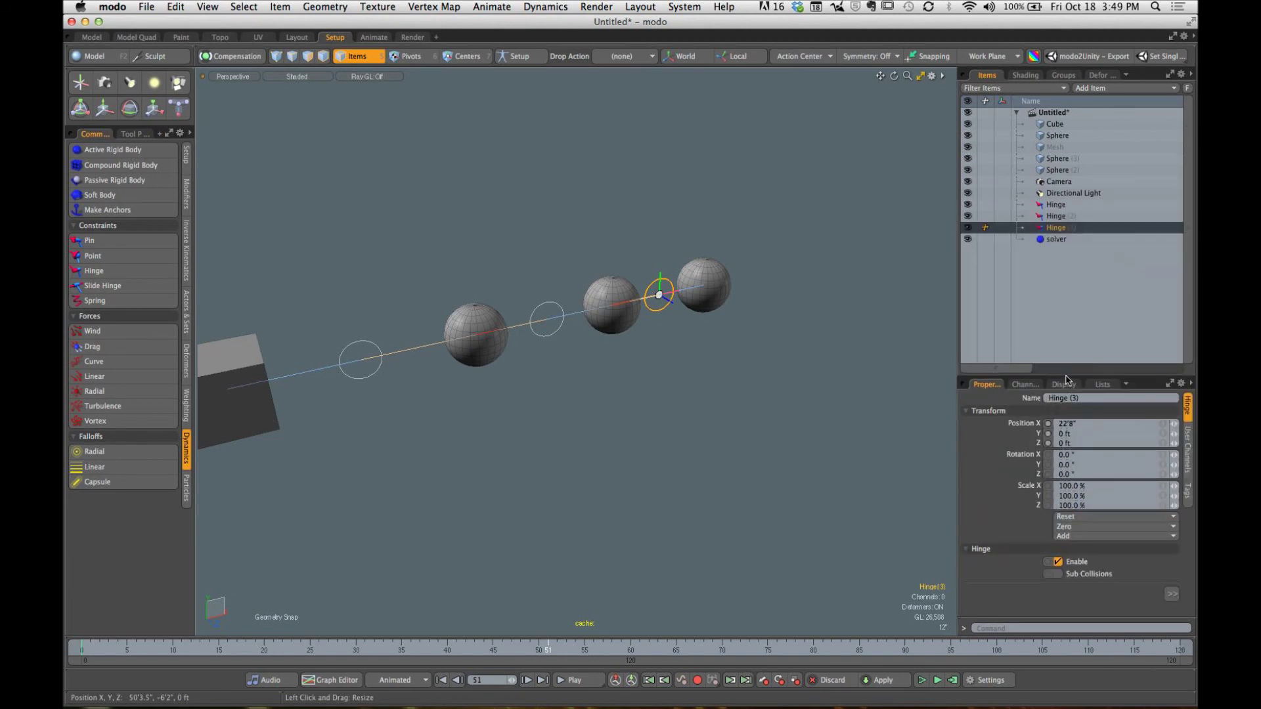
Step: Turn on Sub Collisions for all three hinges together and clear the selection
{"action": "left_click", "coordinate": [1057, 216], "text": "shift"}
{"action": "left_click", "coordinate": [1056, 205], "text": "shift"}
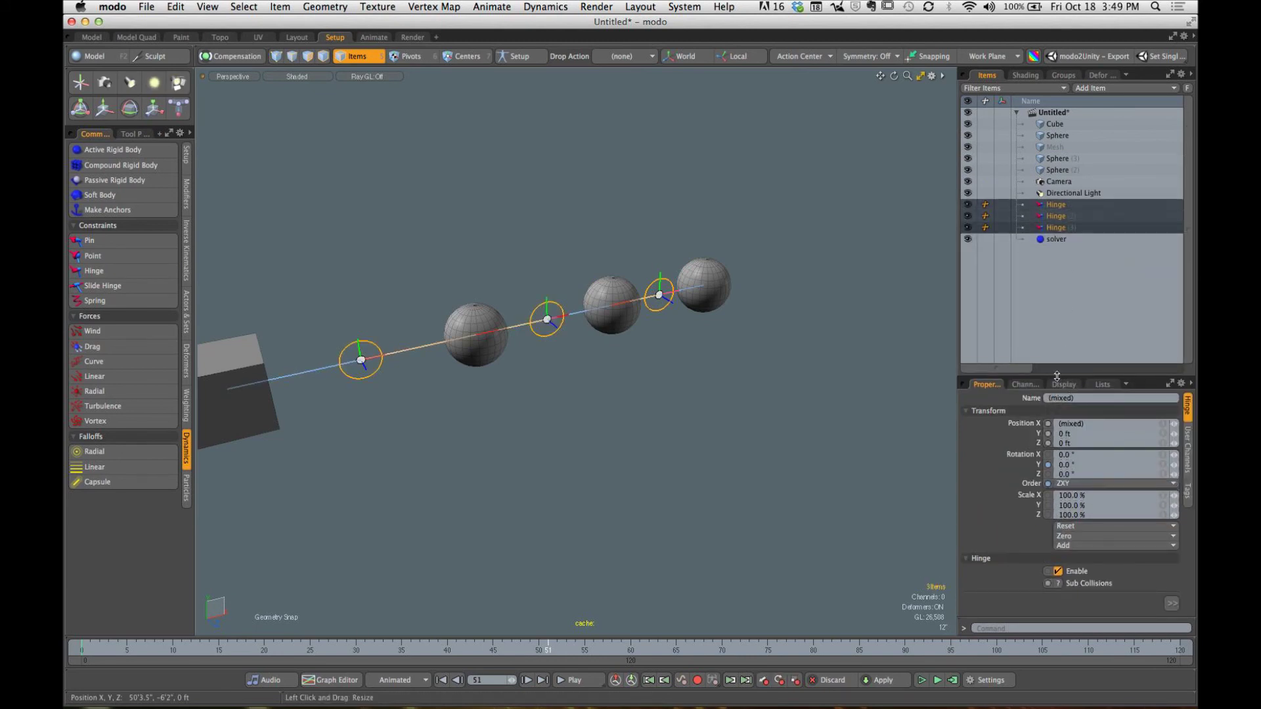
{"action": "left_click_drag", "start_coordinate": [1058, 379], "coordinate": [1065, 252]}
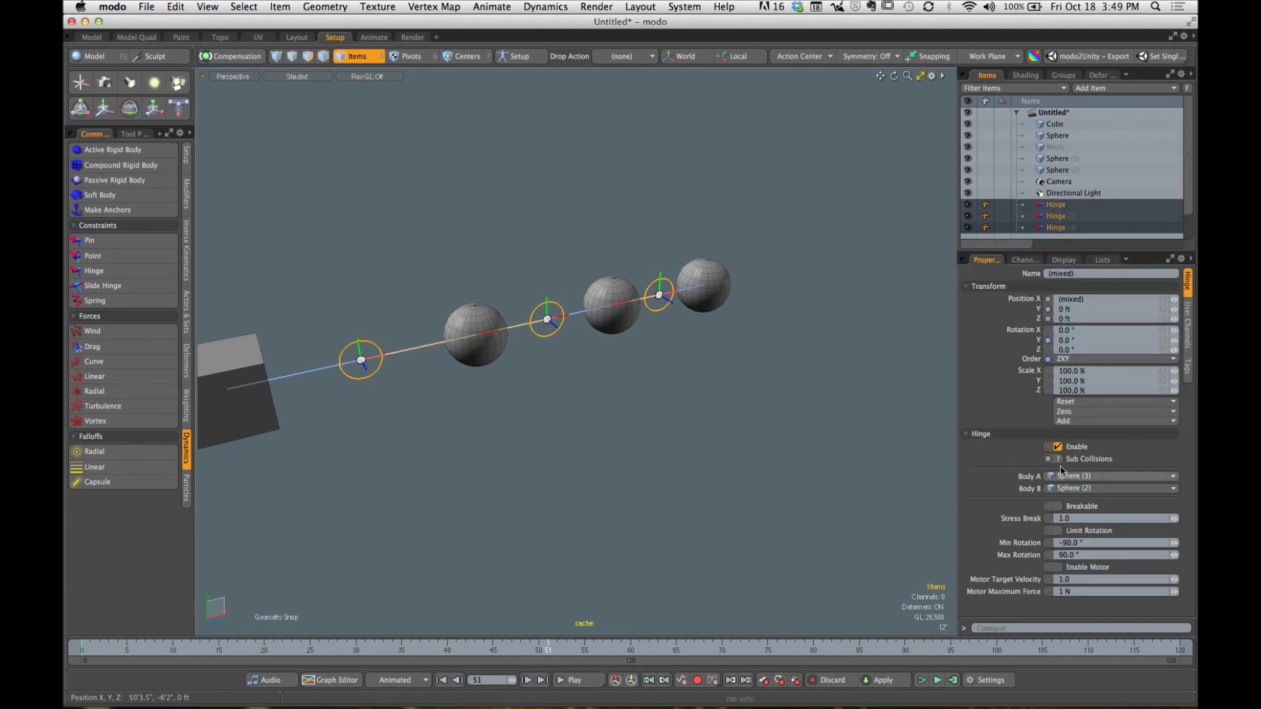
{"action": "left_click", "coordinate": [1059, 459]}
{"action": "left_click", "coordinate": [937, 418]}
Step: Move the hinge between the first two spheres to about X 11'6", centred on the sphere nearest the cube, and deselect it
{"action": "left_click_drag", "start_coordinate": [893, 388], "coordinate": [631, 346], "text": "alt"}
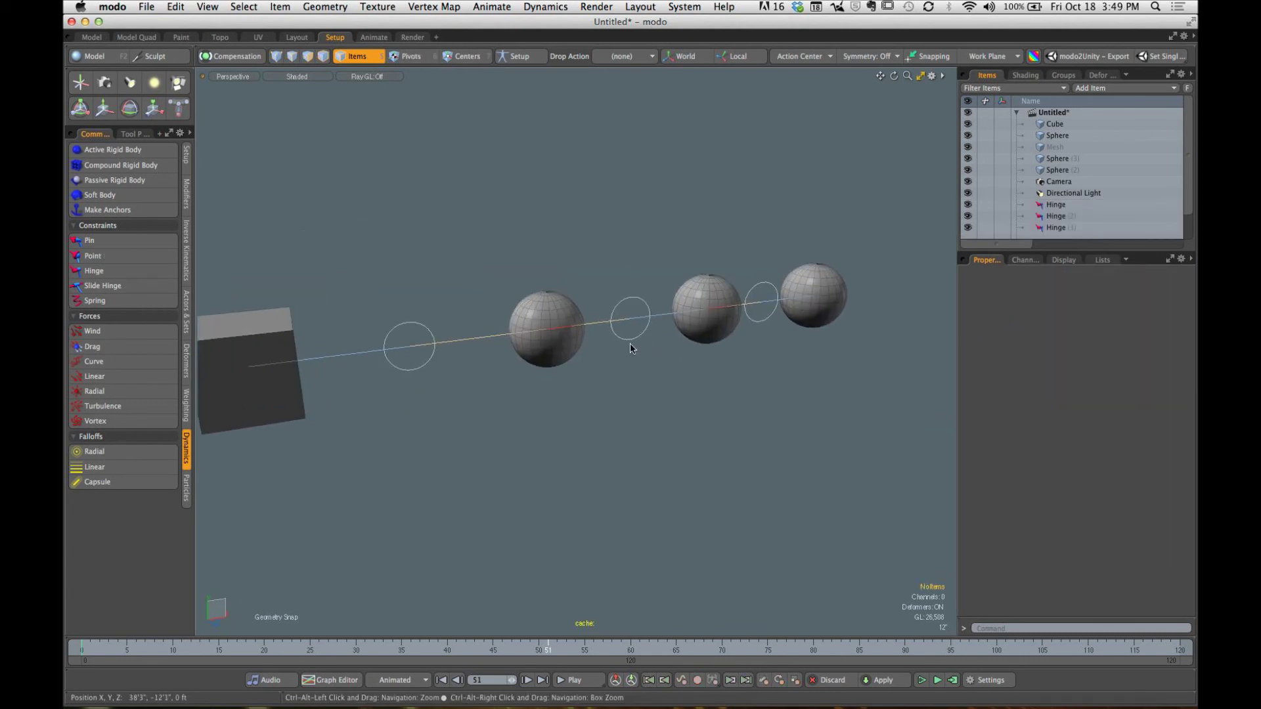
{"action": "left_click", "coordinate": [640, 351]}
{"action": "scroll", "coordinate": [640, 348], "scroll_direction": "up", "scroll_amount": 4}
{"action": "key", "text": "y"}
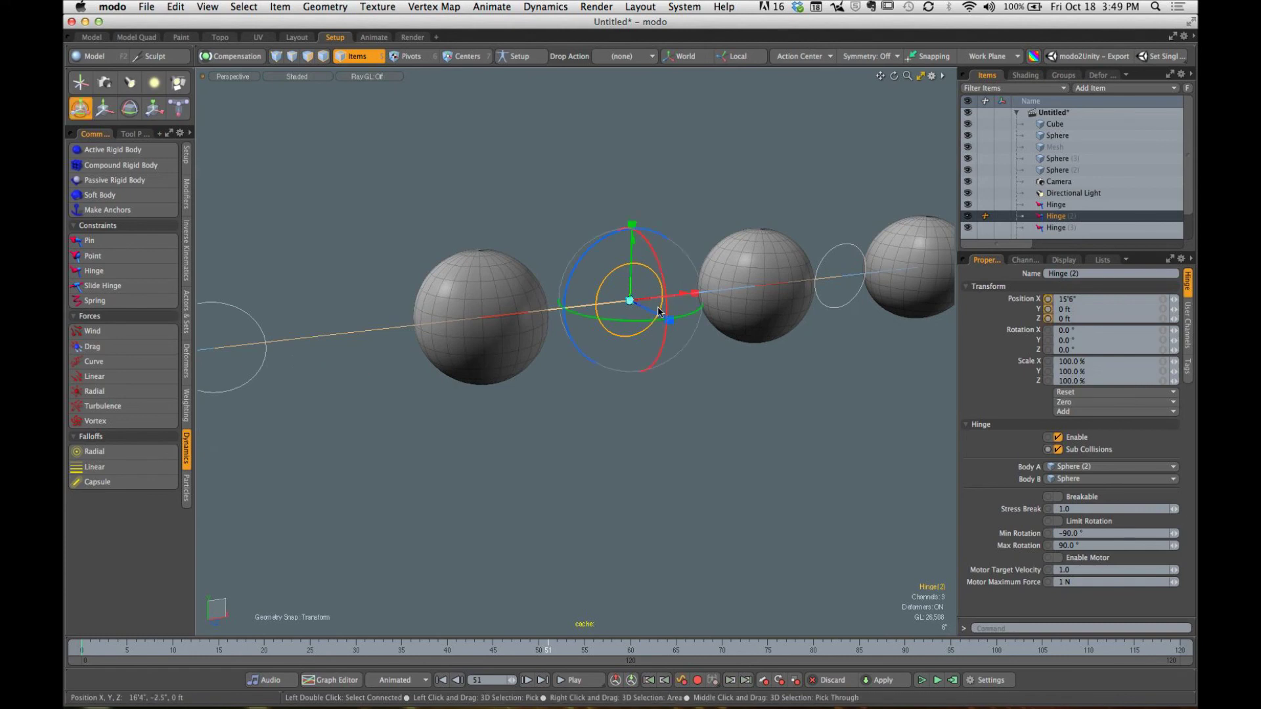
{"action": "left_click_drag", "start_coordinate": [682, 300], "coordinate": [546, 316]}
{"action": "key", "text": "ctrl+space"}
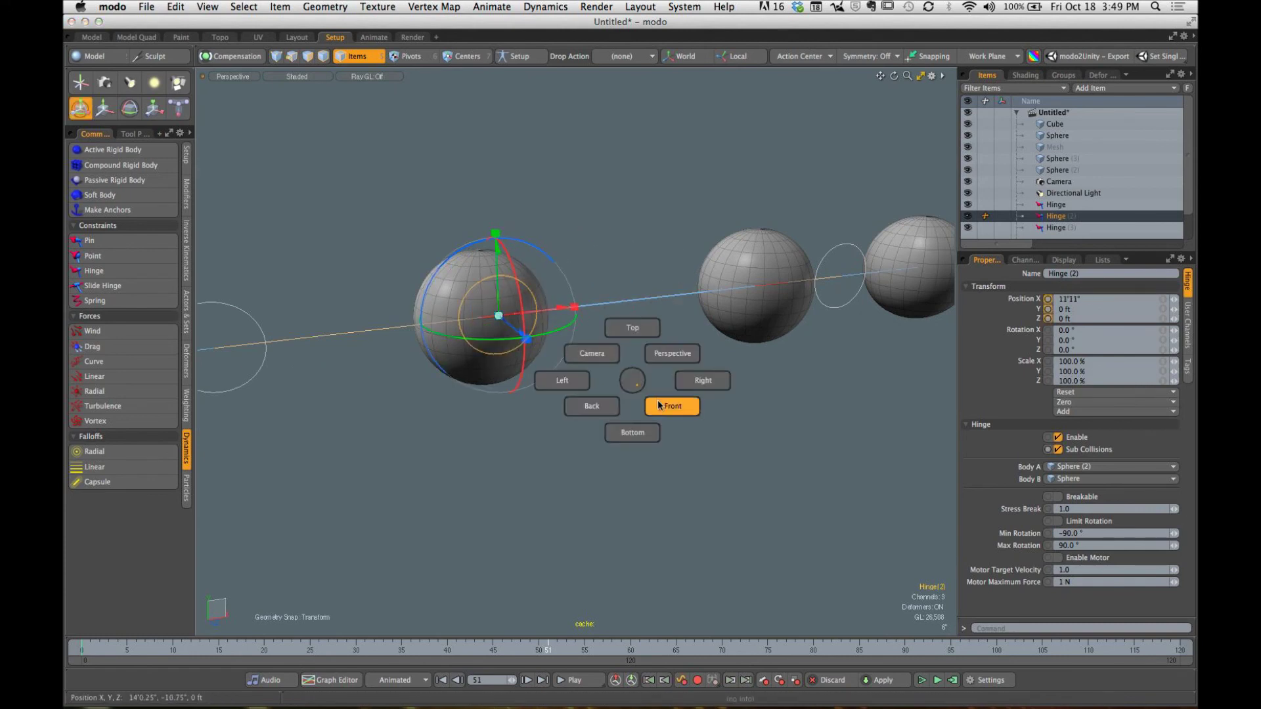
{"action": "left_click", "coordinate": [657, 401]}
{"action": "left_click_drag", "start_coordinate": [518, 271], "coordinate": [504, 271]}
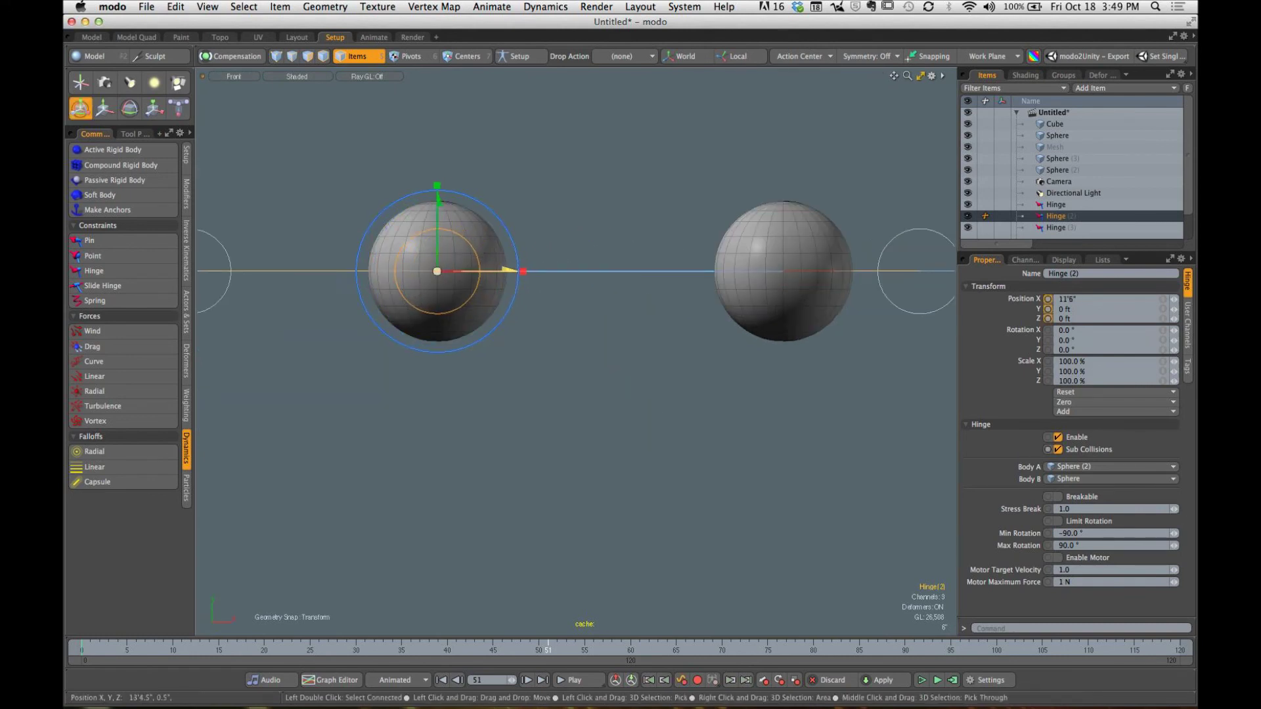
{"action": "key", "text": "q"}
{"action": "left_click", "coordinate": [710, 359]}
Step: Move the hinge between the middle and end spheres along X onto the middle sphere's centre and deselect it
{"action": "left_click_drag", "start_coordinate": [716, 369], "coordinate": [537, 370], "text": "alt+shift"}
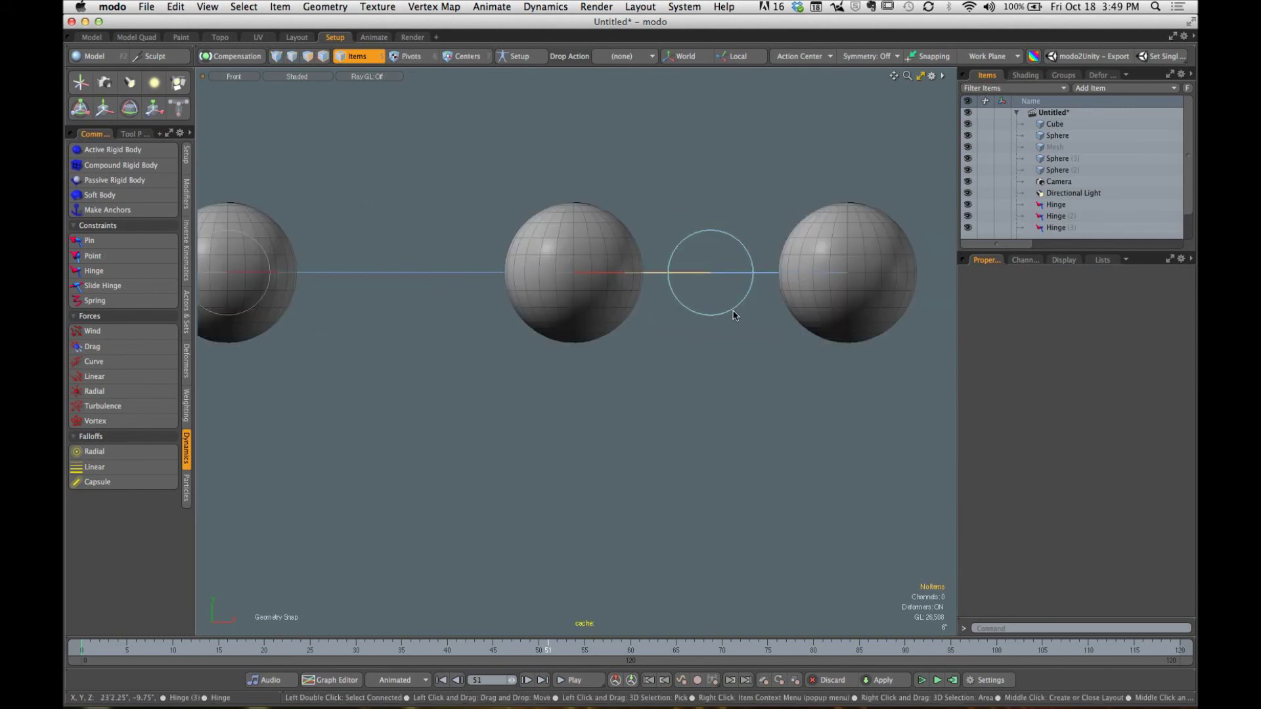
{"action": "left_click", "coordinate": [734, 315]}
{"action": "key", "text": "w"}
{"action": "left_click_drag", "start_coordinate": [766, 275], "coordinate": [635, 274]}
{"action": "key", "text": "q"}
{"action": "left_click", "coordinate": [682, 345]}
Step: Return to the perspective view, run the live simulation to watch the hinged chain swing from several angles, and stop it
{"action": "mouse_move", "coordinate": [682, 347]}
{"action": "left_mouse_down", "text": "ctrl+alt"}
{"action": "mouse_move", "coordinate": [582, 367]}
{"action": "mouse_move", "coordinate": [640, 334]}
{"action": "mouse_move", "coordinate": [690, 341]}
{"action": "left_mouse_up", "text": "ctrl+alt"}
{"action": "key", "text": "ctrl+space"}
{"action": "left_click", "coordinate": [666, 276]}
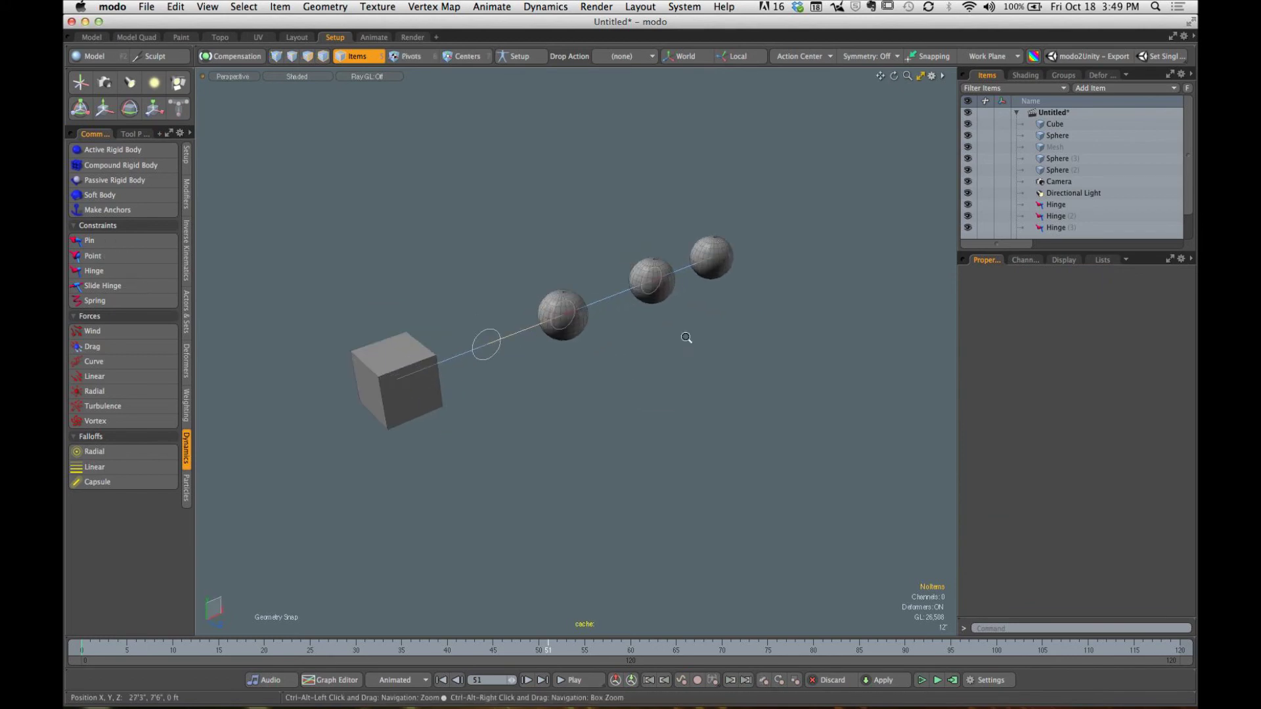
{"action": "left_click", "coordinate": [922, 680]}
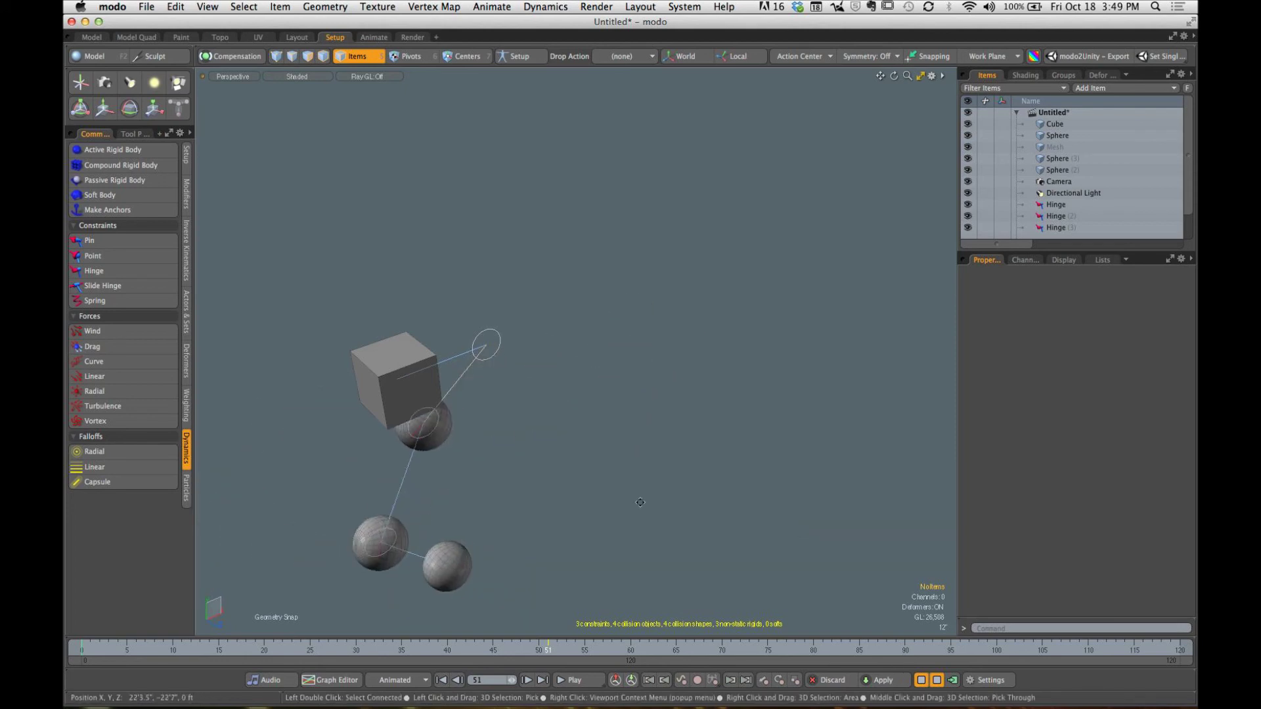
{"action": "left_click_drag", "start_coordinate": [792, 528], "coordinate": [620, 409], "text": "alt"}
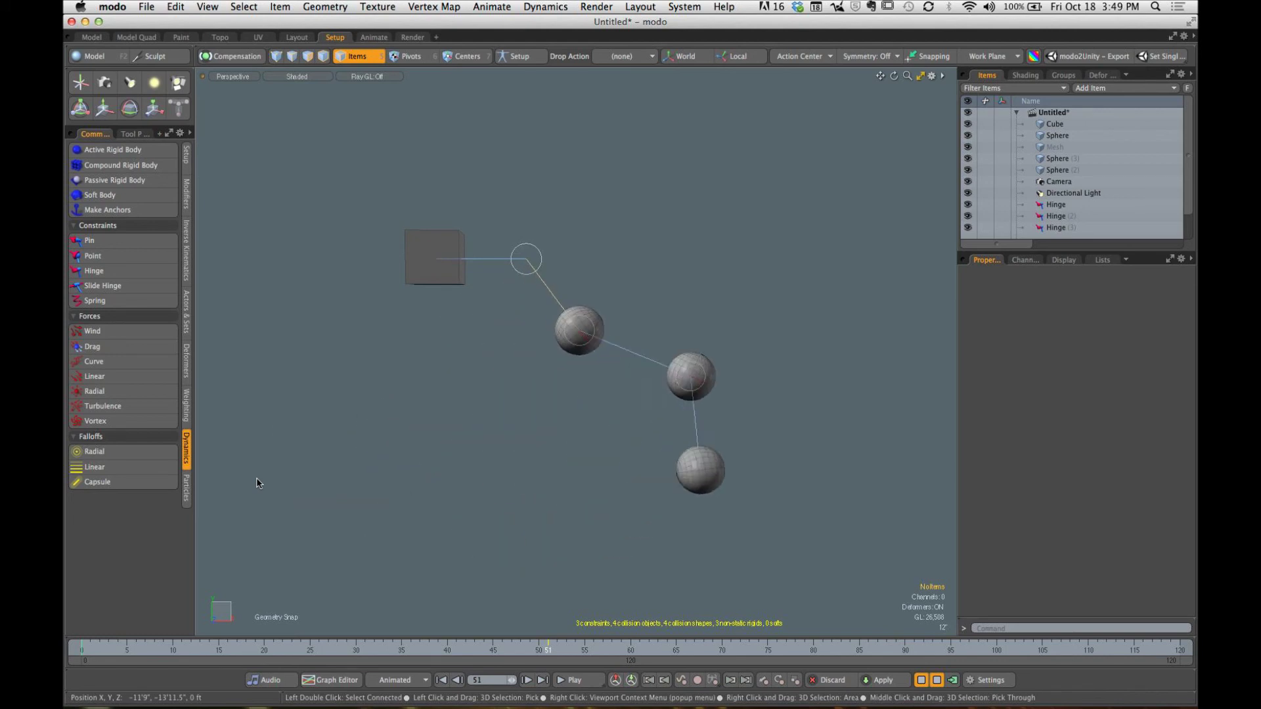
{"action": "left_click", "coordinate": [923, 682]}
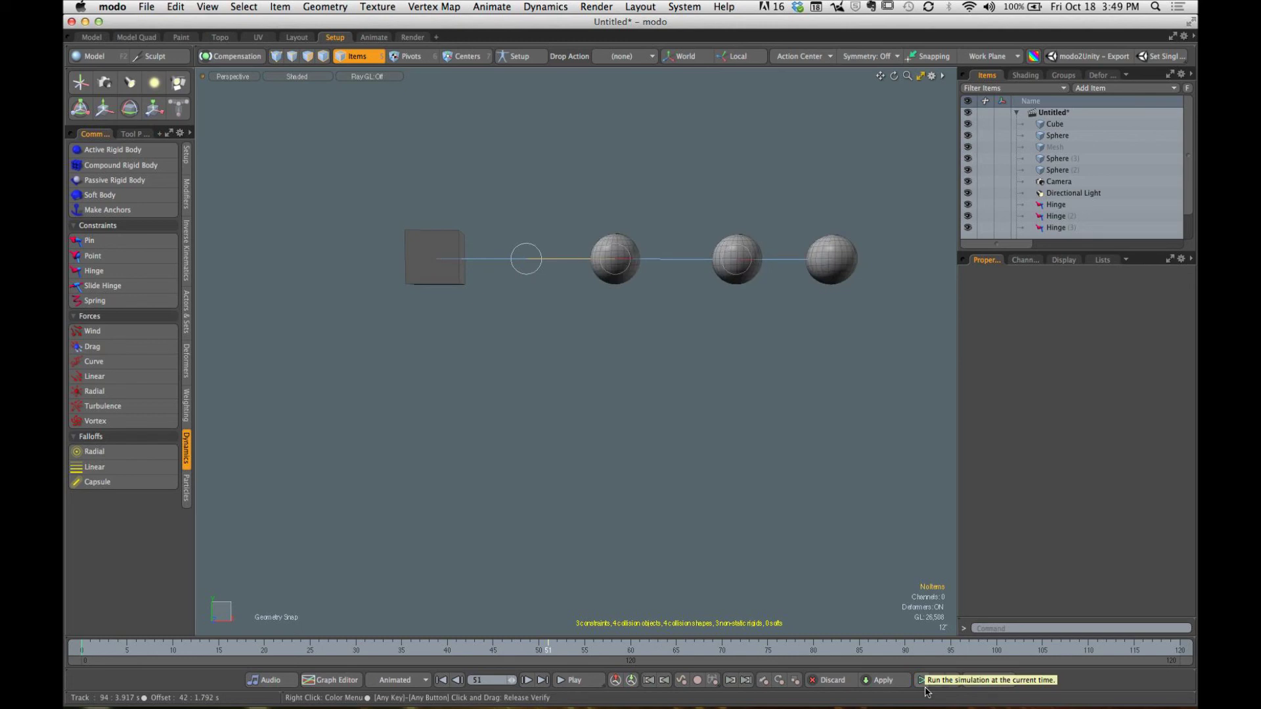
Step: Make all three hinges breakable, then run the simulation to test them and stop it
{"action": "left_click", "coordinate": [1070, 205]}
{"action": "left_click", "coordinate": [1080, 227], "text": "shift"}
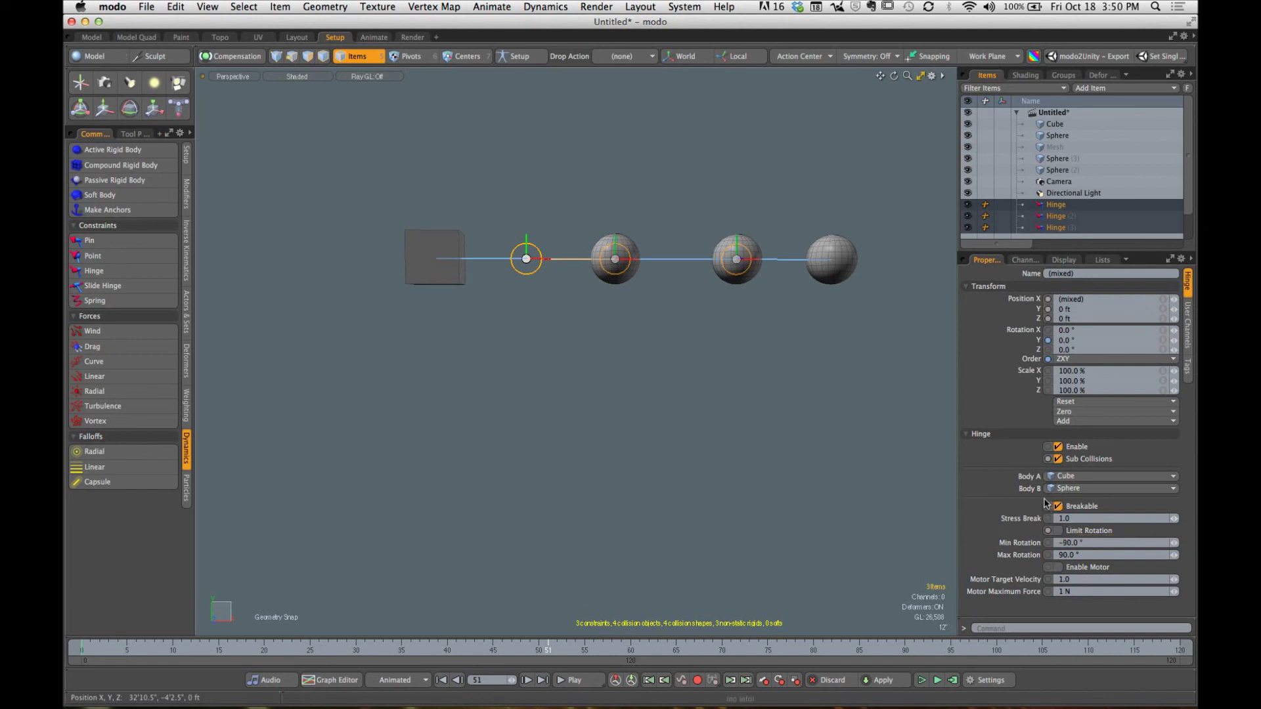
{"action": "left_click", "coordinate": [921, 680]}
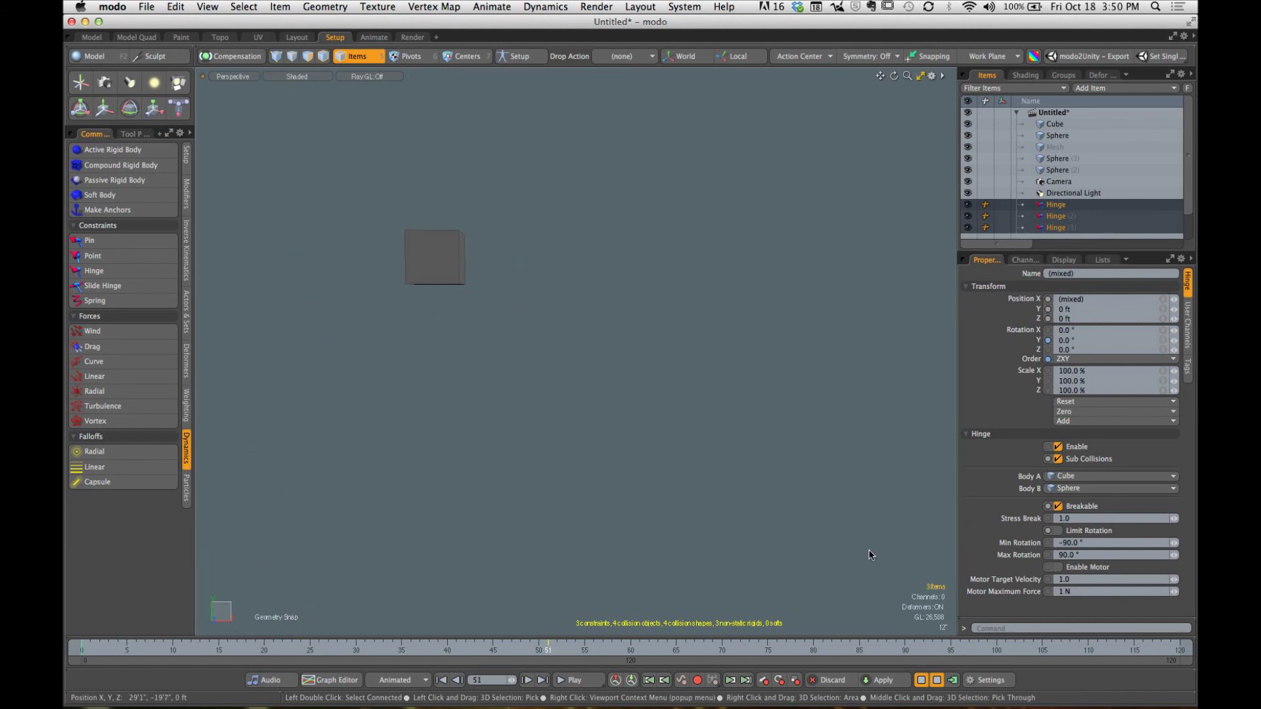
{"action": "left_click", "coordinate": [937, 680]}
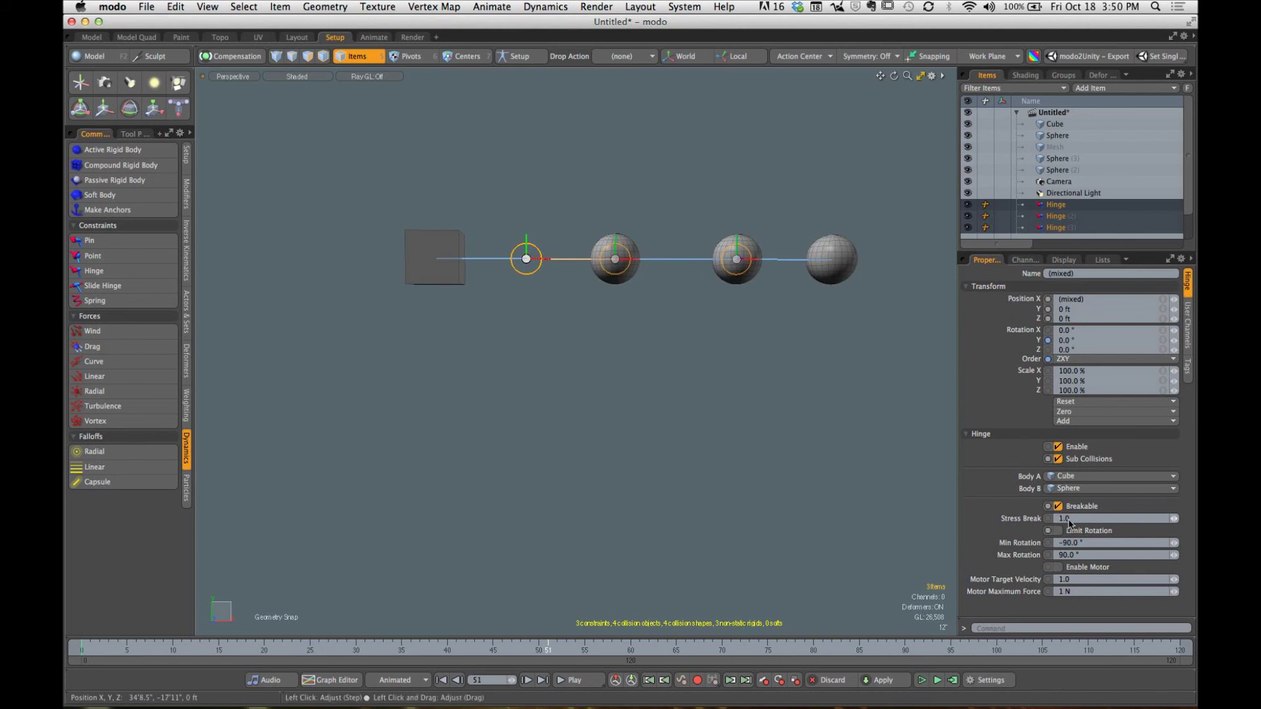
Step: Set Stress Break to 0.25 on all three hinges, then run and stop the simulation
{"action": "key", "text": "BackSpace"}
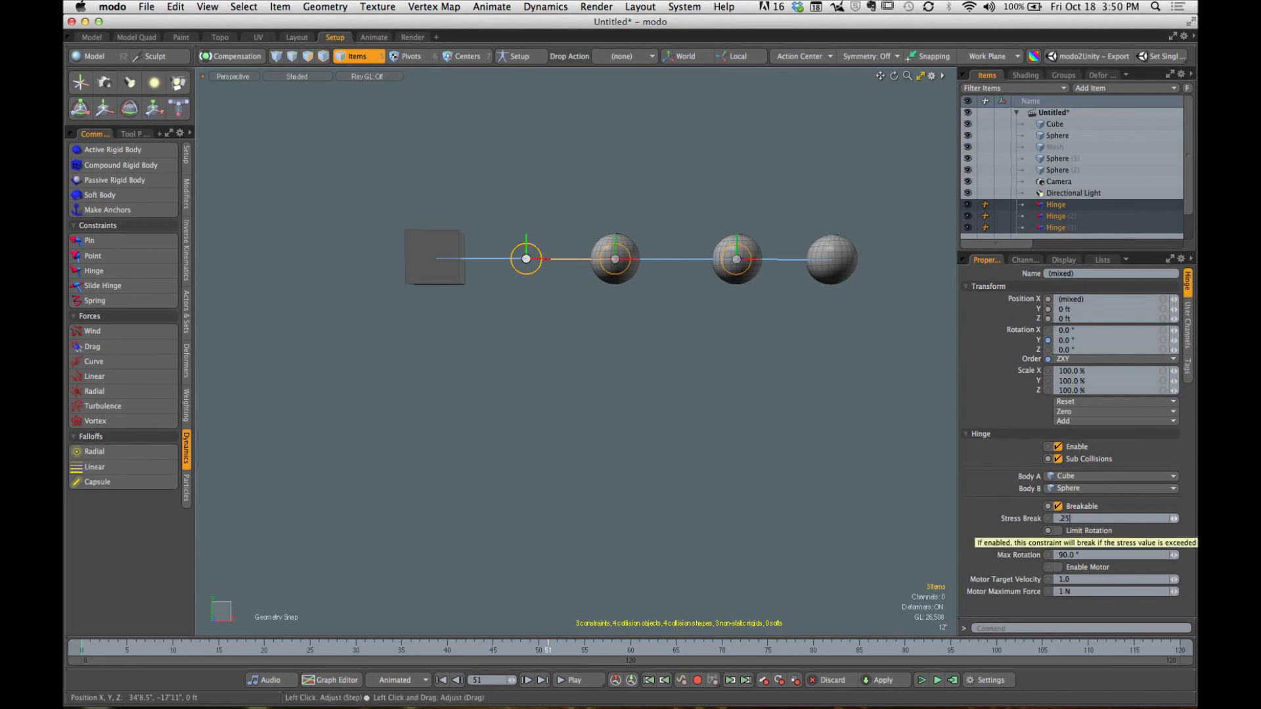
{"action": "key", "text": "Return"}
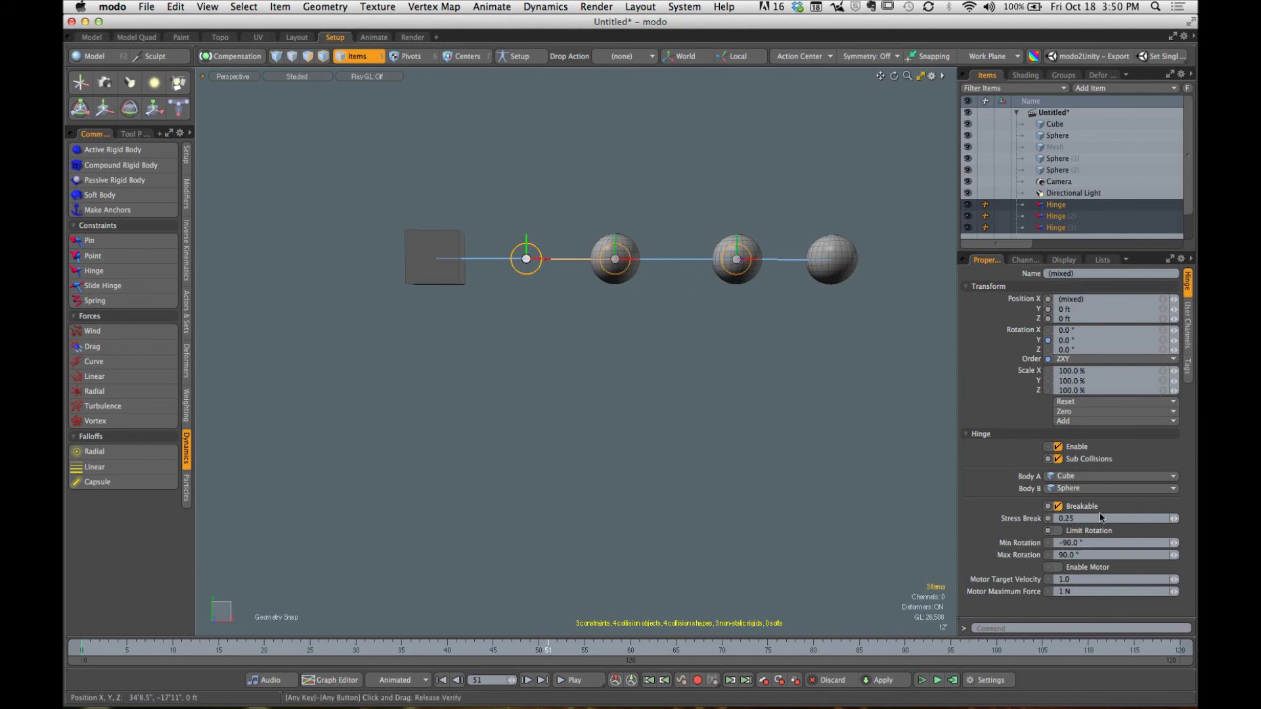
{"action": "left_click", "coordinate": [923, 681]}
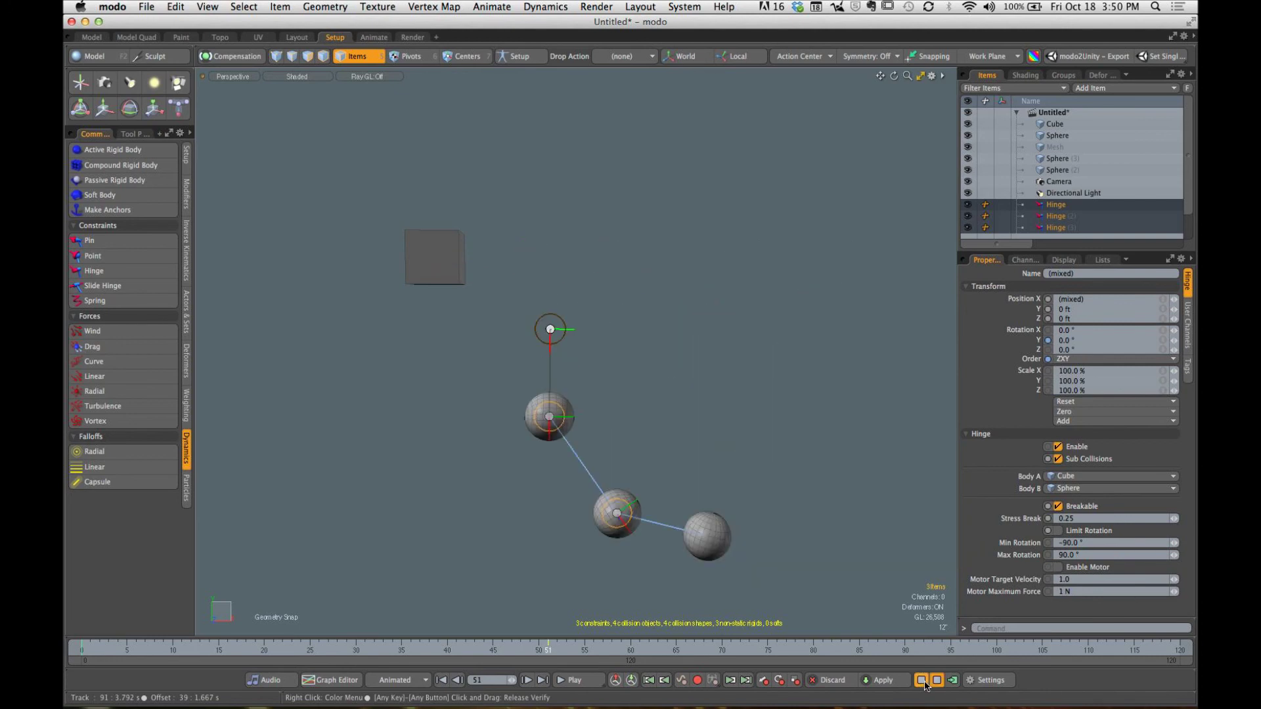
{"action": "left_click", "coordinate": [924, 682]}
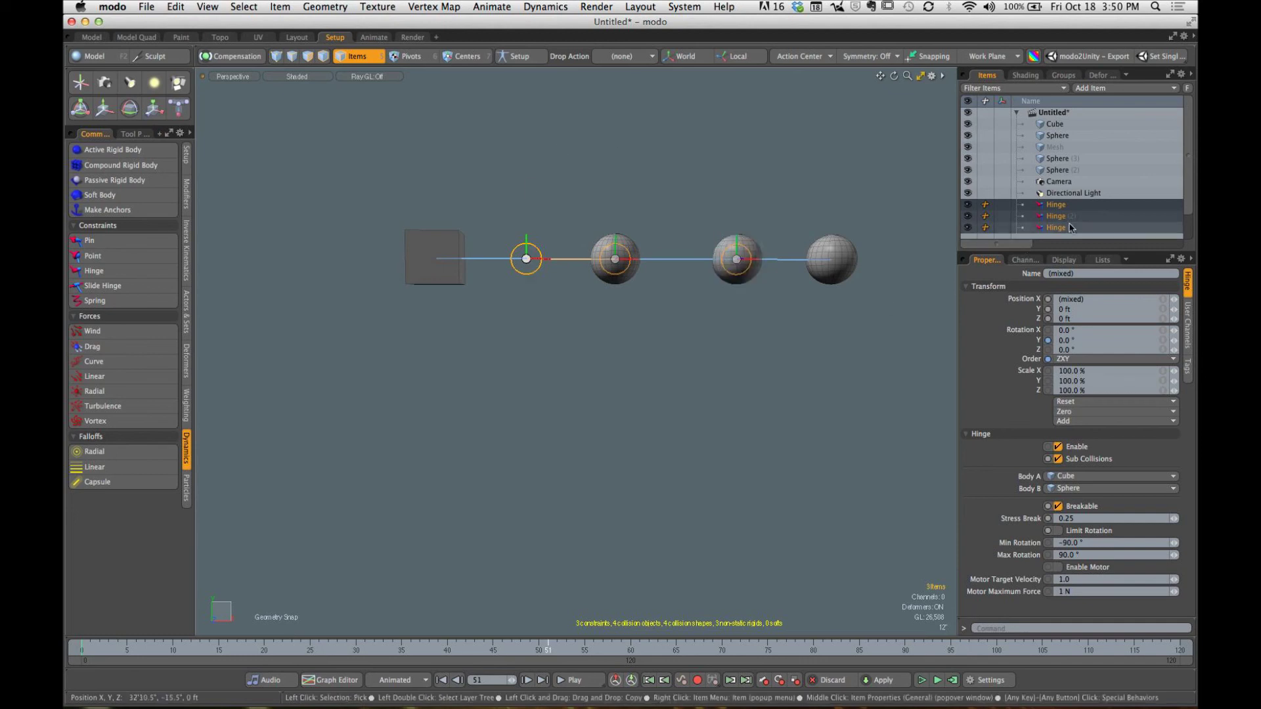
Step: Turn off Breakable for the hinge between the cube and the first sphere, then run and stop the simulation
{"action": "left_click", "coordinate": [1056, 204]}
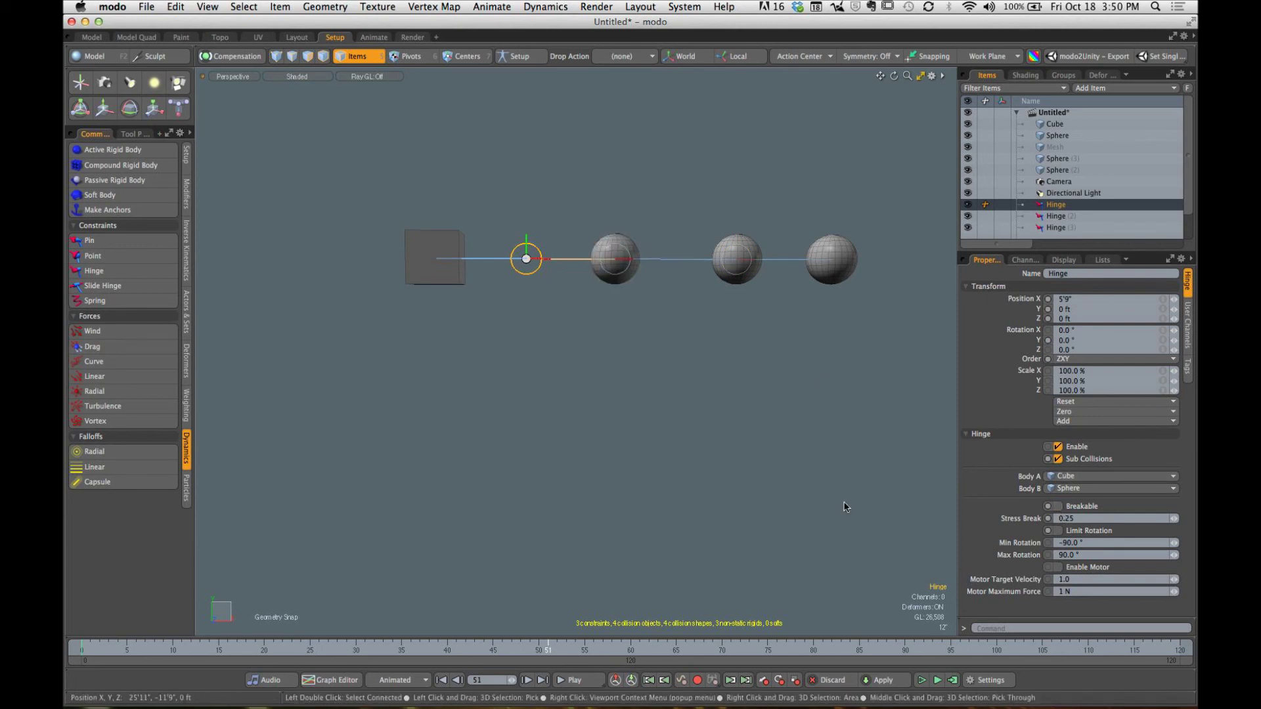
{"action": "left_click", "coordinate": [922, 680]}
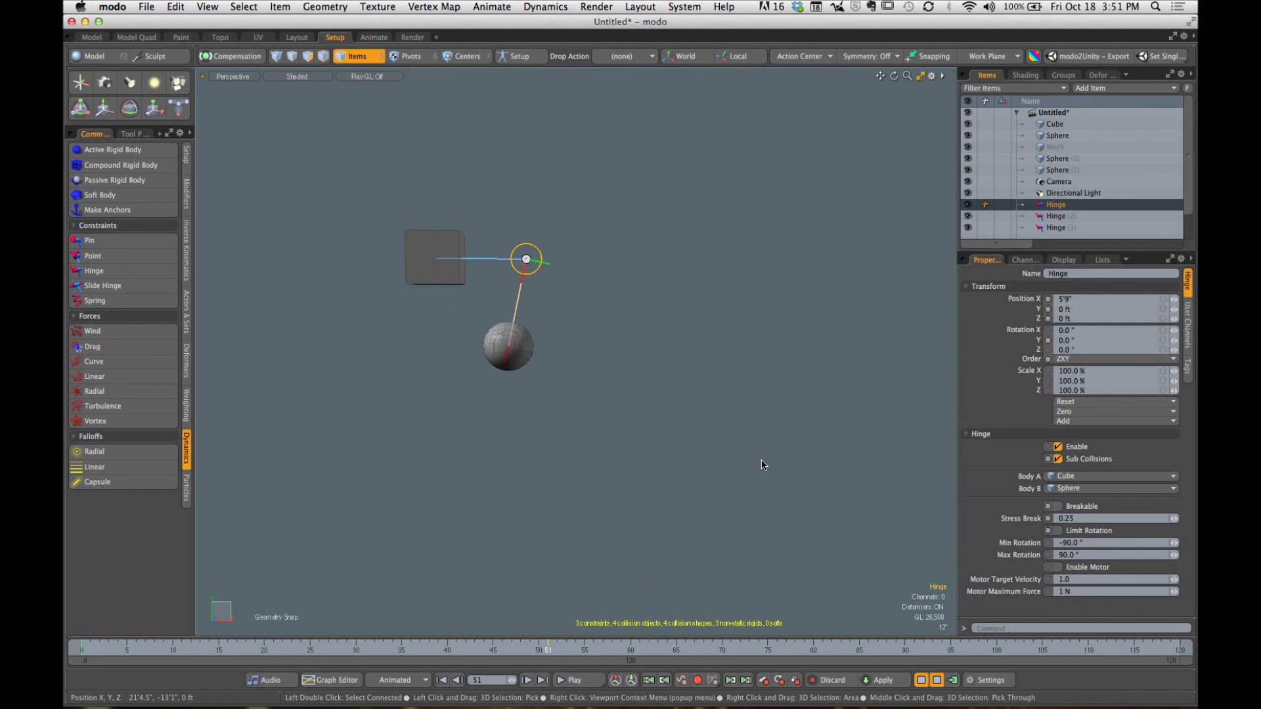
{"action": "left_click", "coordinate": [921, 680]}
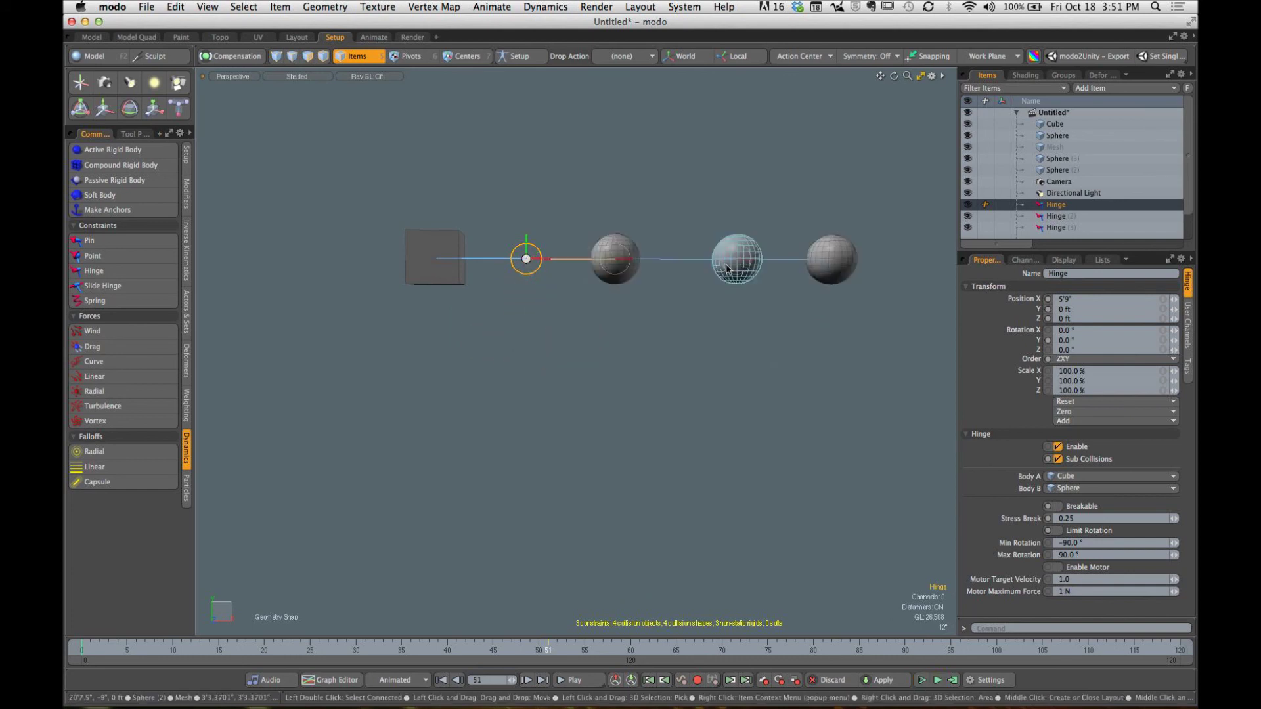
Step: Set Stress Break to 0.5 on the two hinges between the spheres, then run the simulation, view it from several angles and stop it
{"action": "left_click", "coordinate": [1059, 216]}
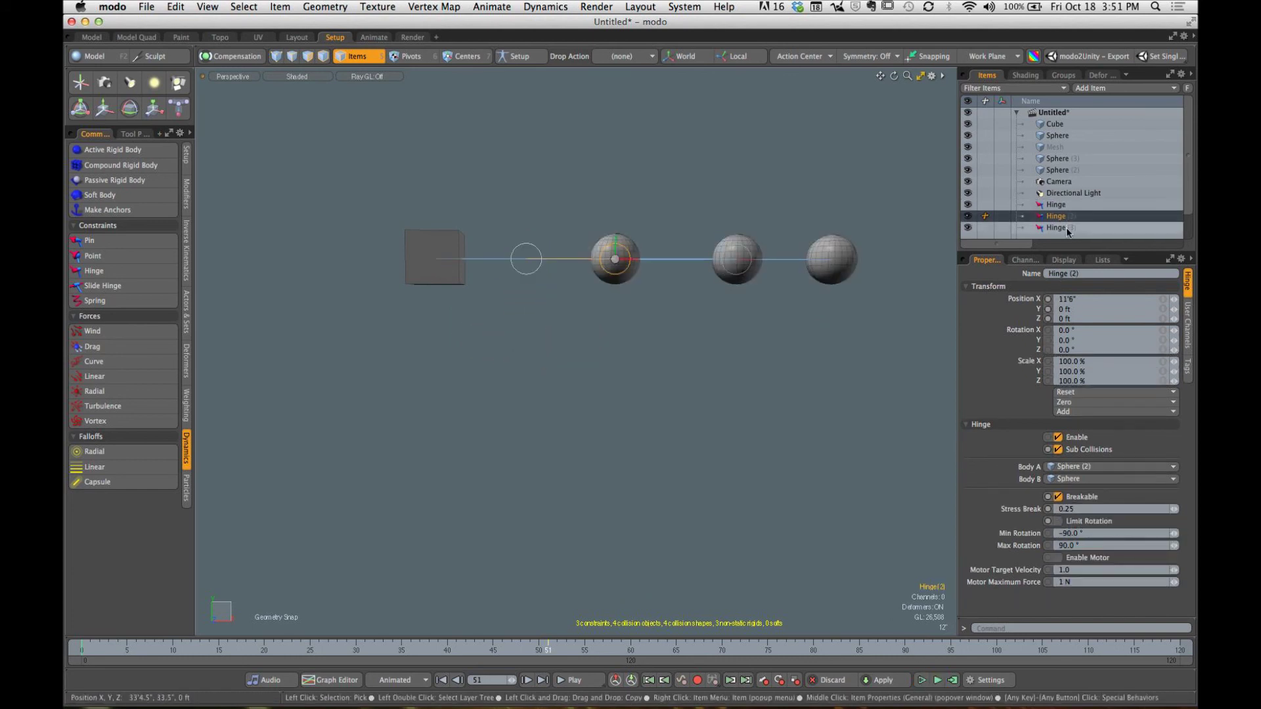
{"action": "left_click", "coordinate": [1068, 227], "text": "shift"}
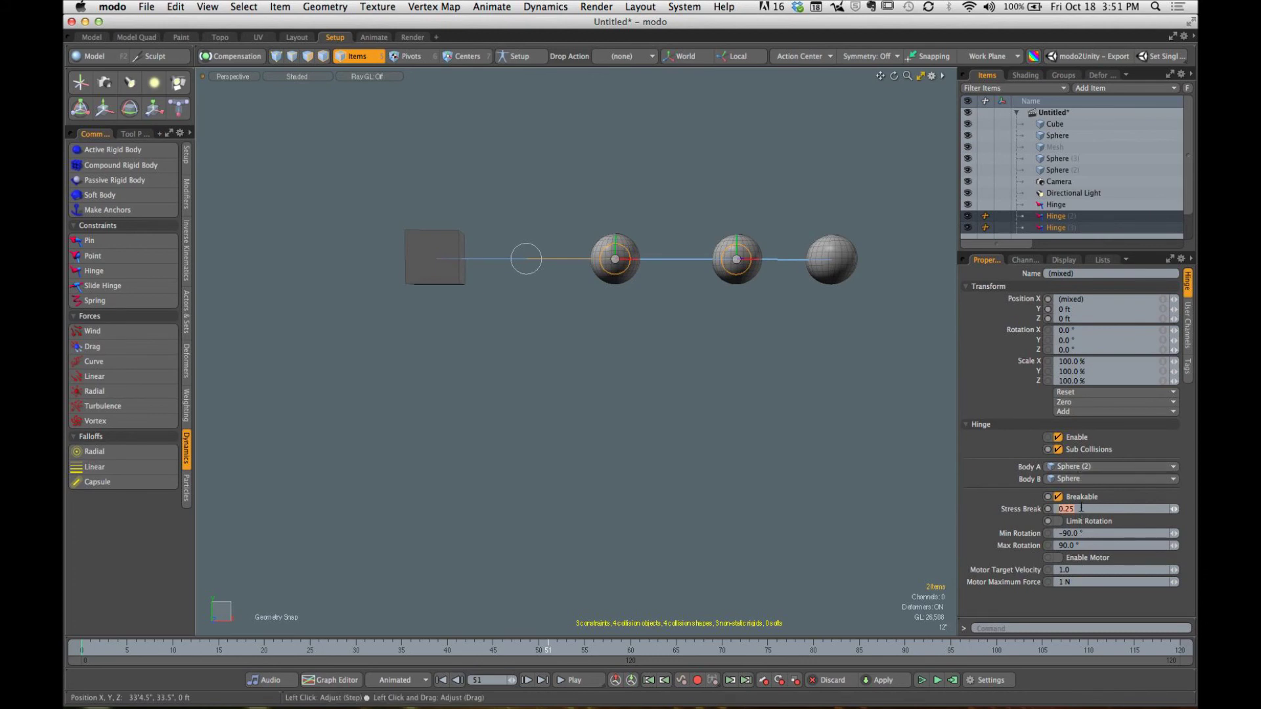
{"action": "type", "text": "0.5"}
{"action": "key", "text": "Return"}
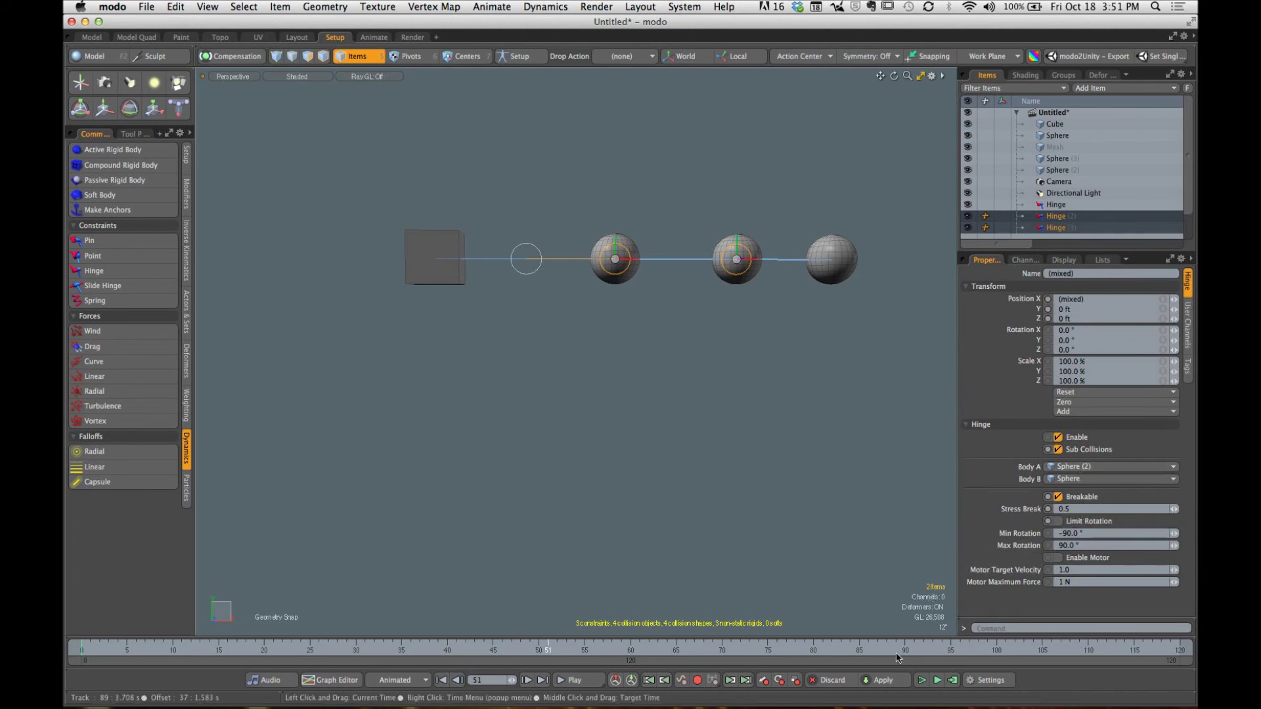
{"action": "left_click", "coordinate": [923, 682]}
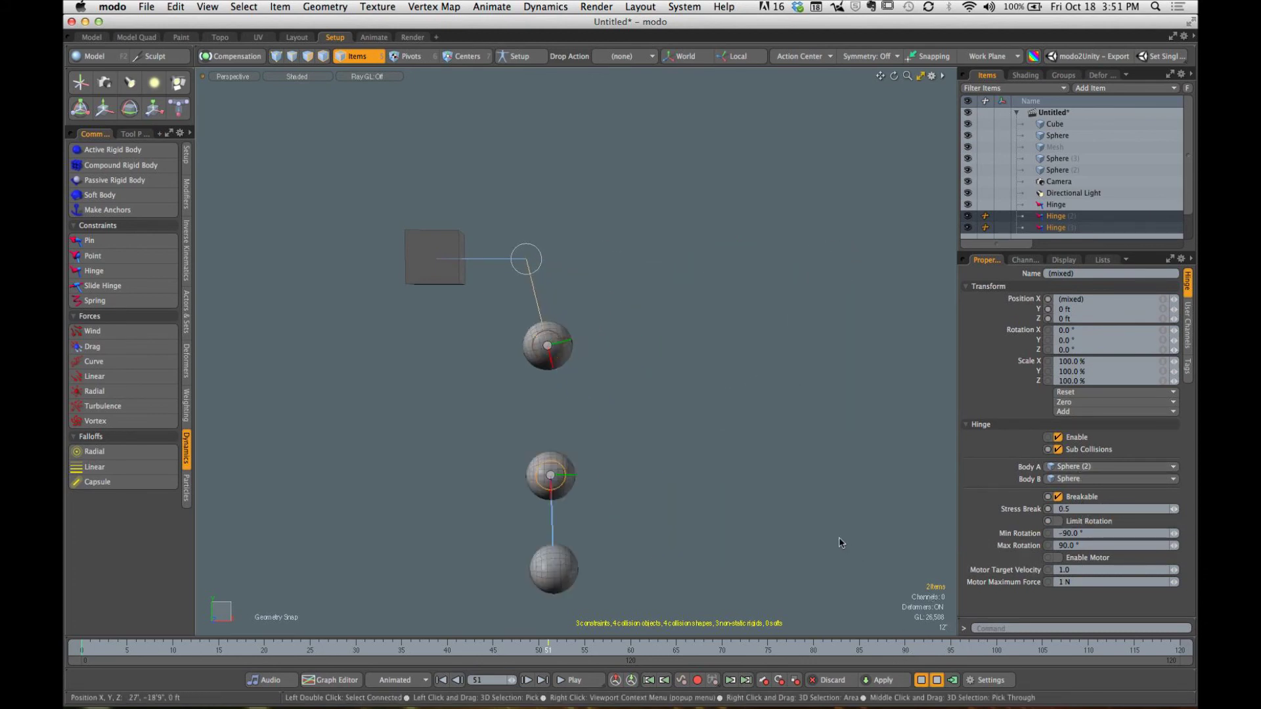
{"action": "left_click_drag", "start_coordinate": [654, 372], "coordinate": [477, 473], "text": "alt"}
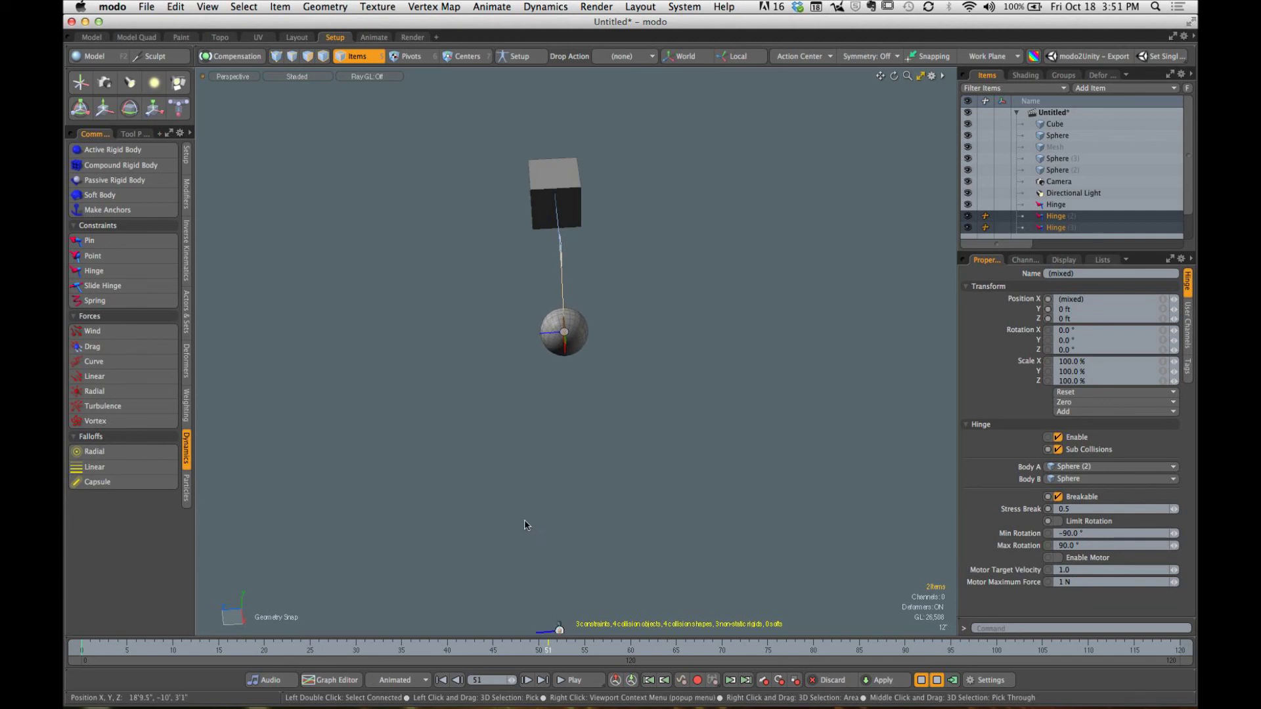
{"action": "left_click_drag", "start_coordinate": [528, 524], "coordinate": [744, 451], "text": "alt"}
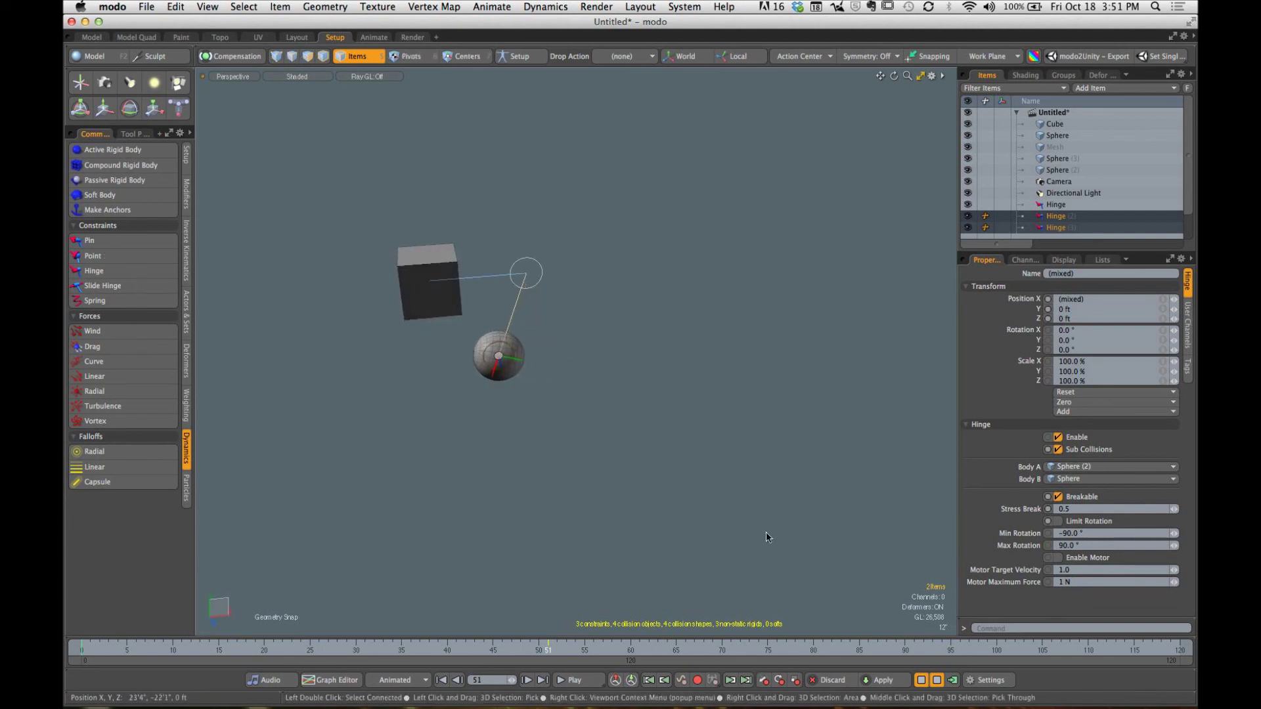
{"action": "left_click", "coordinate": [923, 683]}
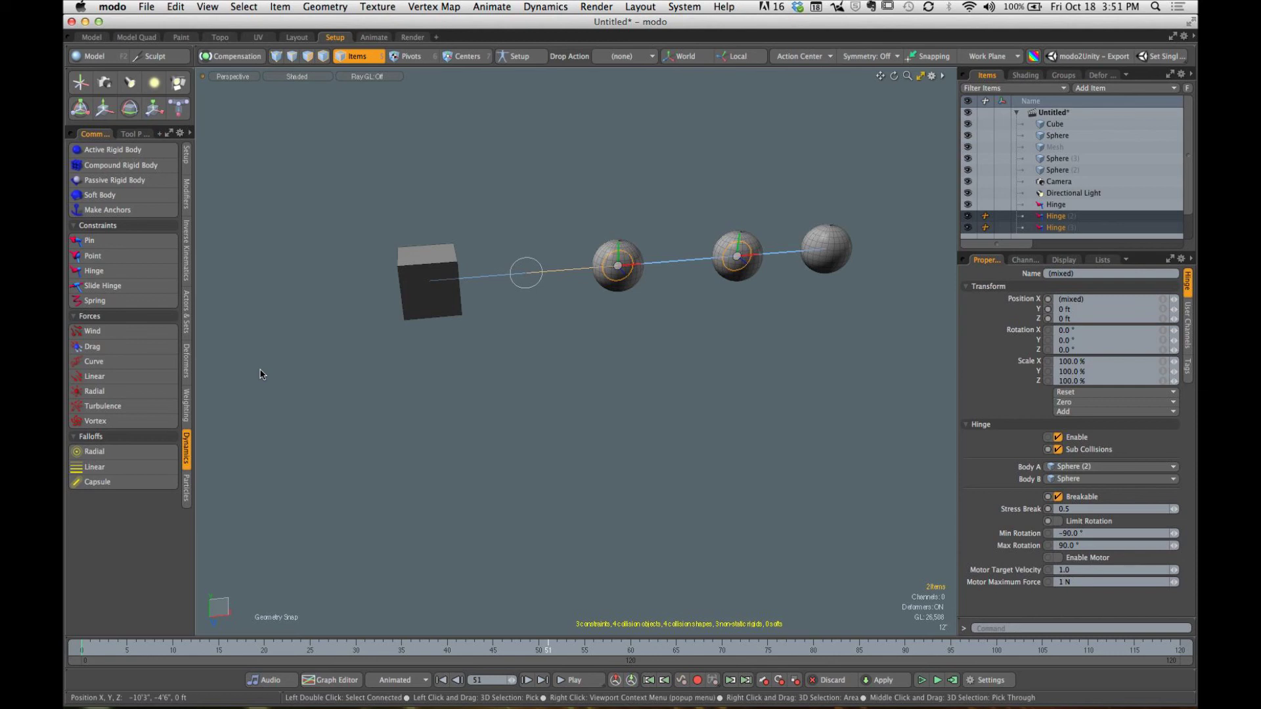
Step: Delete the cube, all three spheres and the mesh item from the scene
{"action": "left_click_drag", "start_coordinate": [651, 287], "coordinate": [656, 338], "text": "alt"}
{"action": "left_click", "coordinate": [681, 348]}
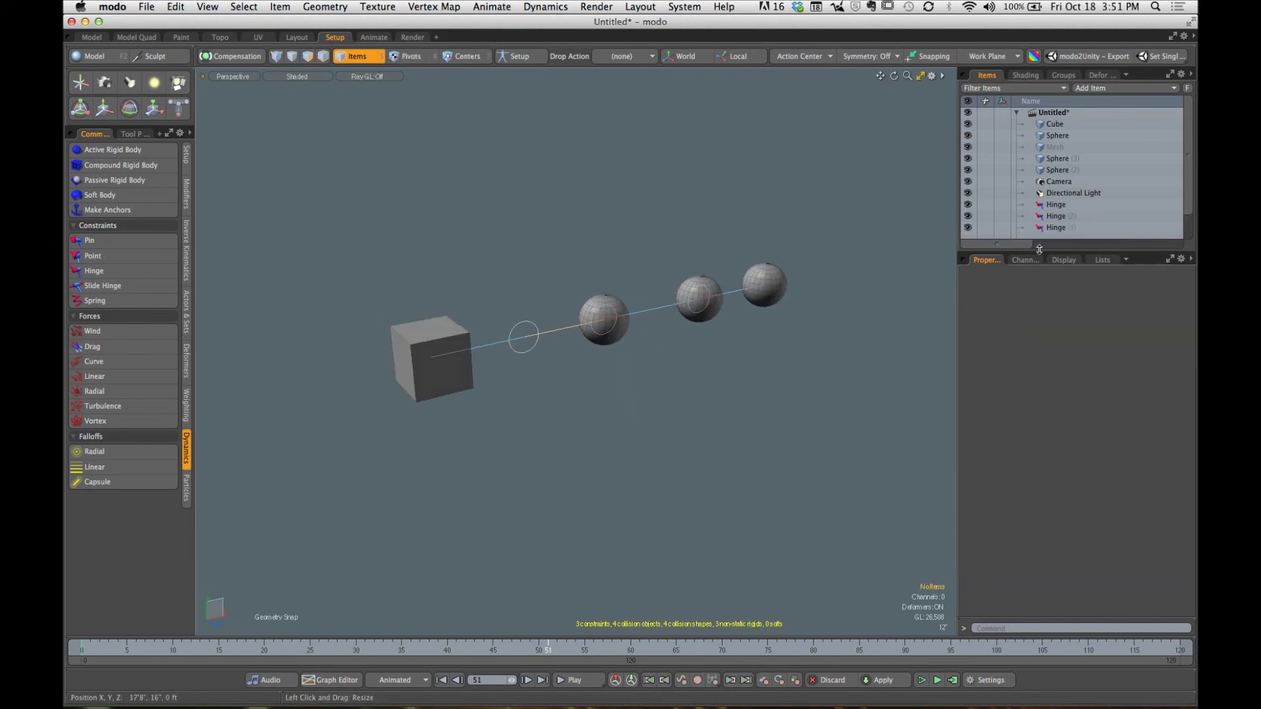
{"action": "left_click_drag", "start_coordinate": [1040, 261], "coordinate": [1042, 408]}
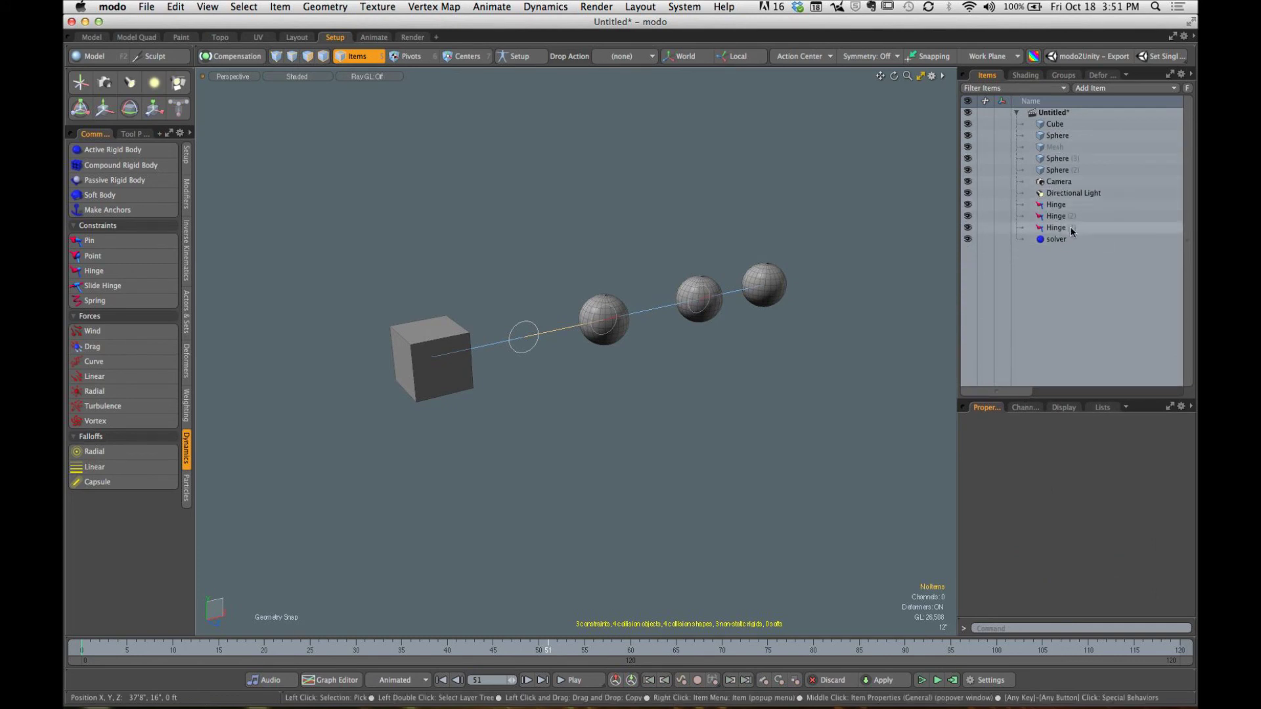
{"action": "left_click", "coordinate": [1058, 168]}
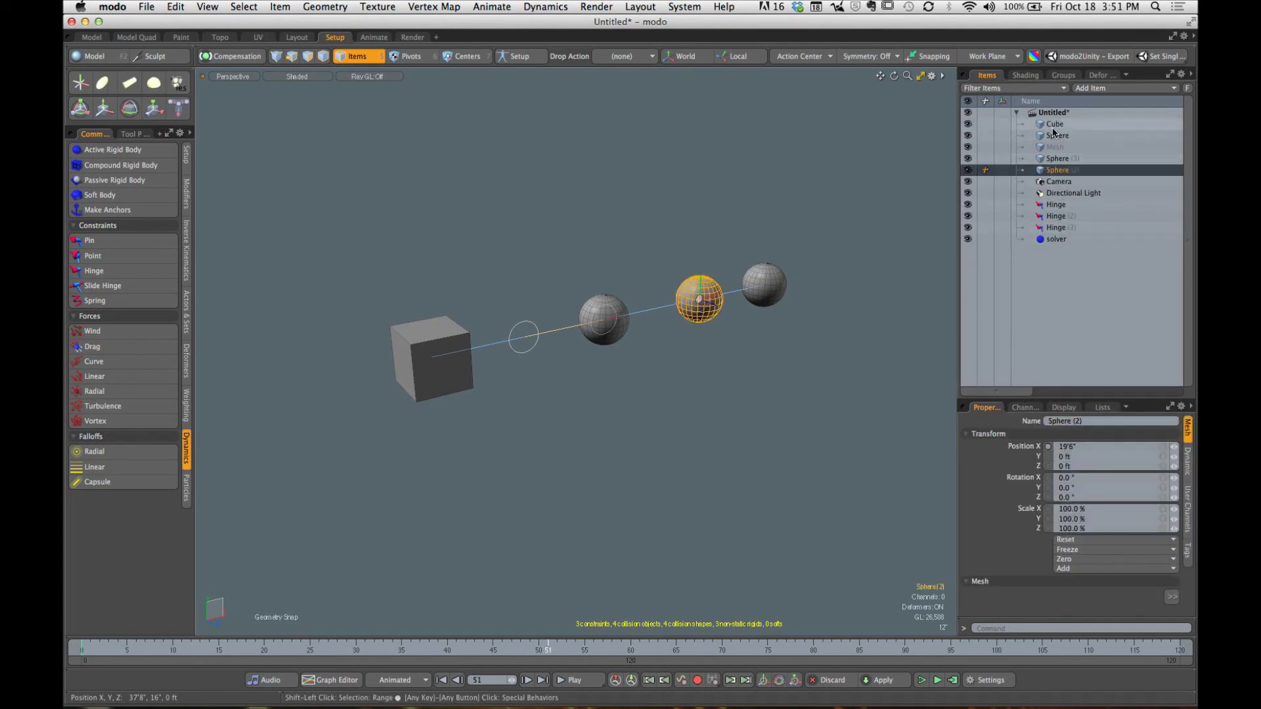
{"action": "left_click", "coordinate": [1053, 127], "text": "shift"}
{"action": "right_click", "coordinate": [1053, 127]}
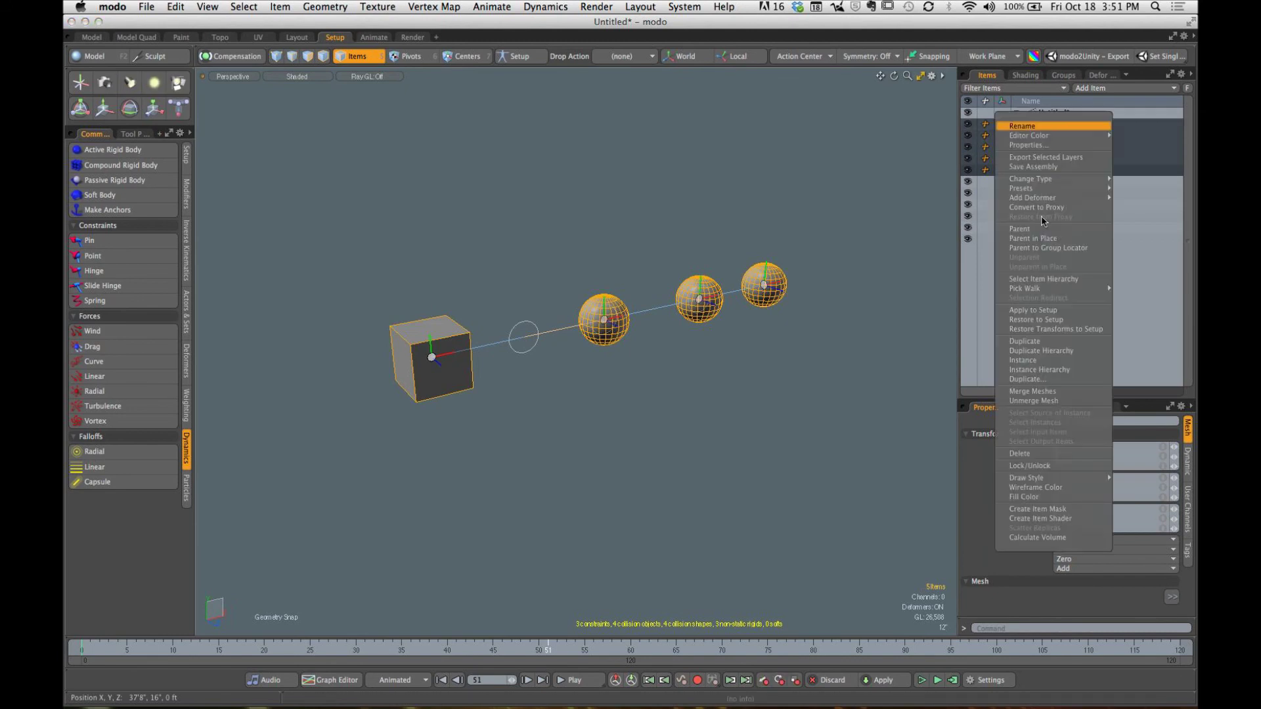
{"action": "left_click", "coordinate": [1022, 454]}
{"action": "left_click", "coordinate": [756, 240]}
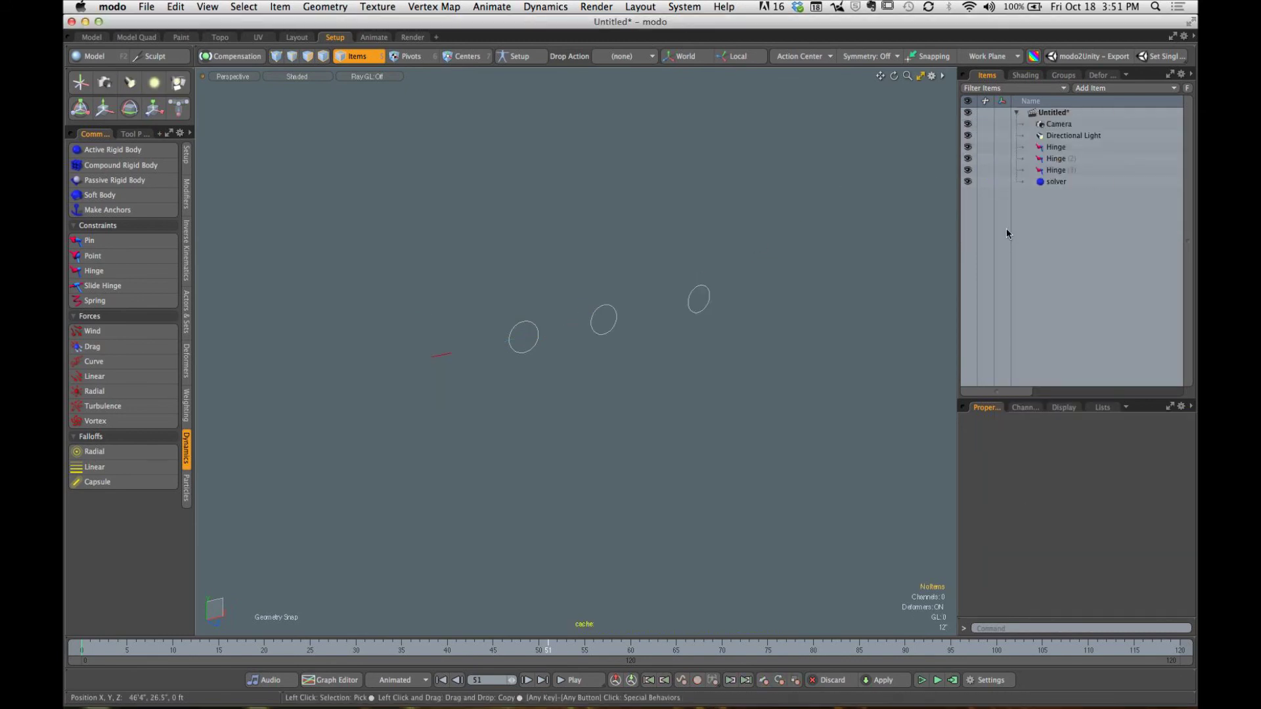
Step: Delete the three remaining Hinge items from the scene
{"action": "left_click", "coordinate": [1055, 147]}
{"action": "left_click", "coordinate": [1055, 170], "text": "shift"}
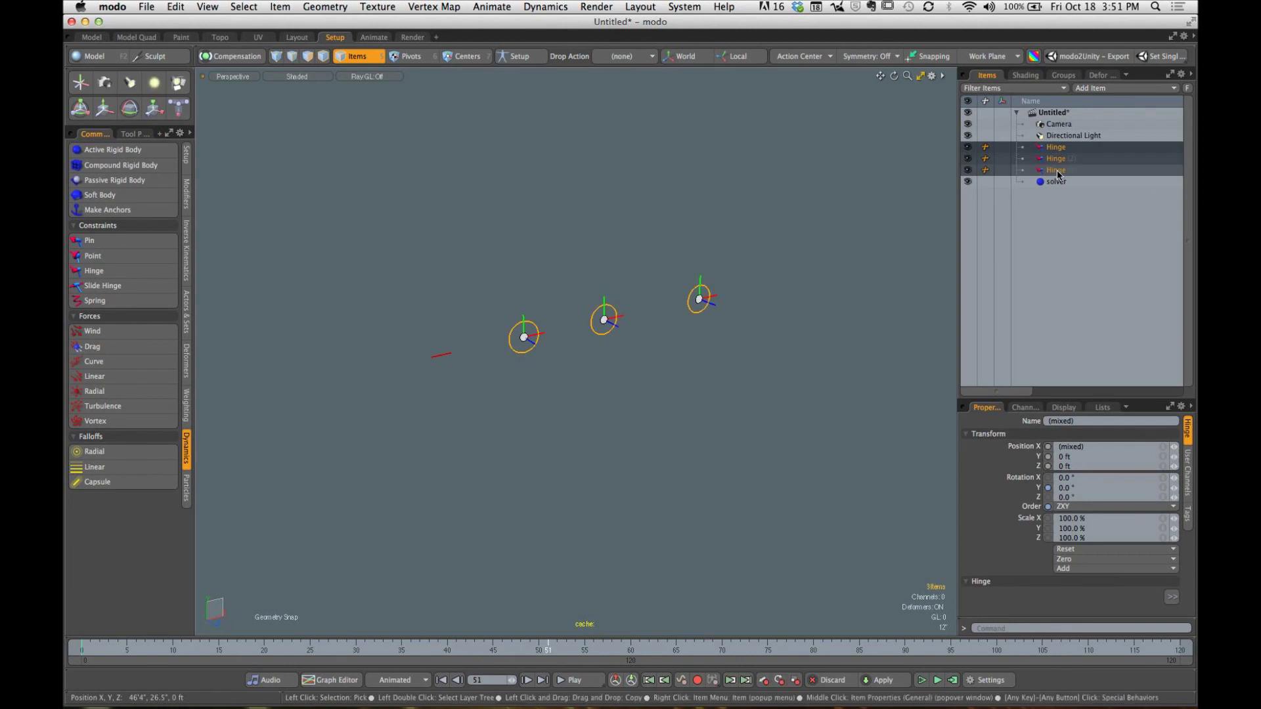
{"action": "right_click", "coordinate": [1055, 158]}
{"action": "left_click", "coordinate": [1040, 500]}
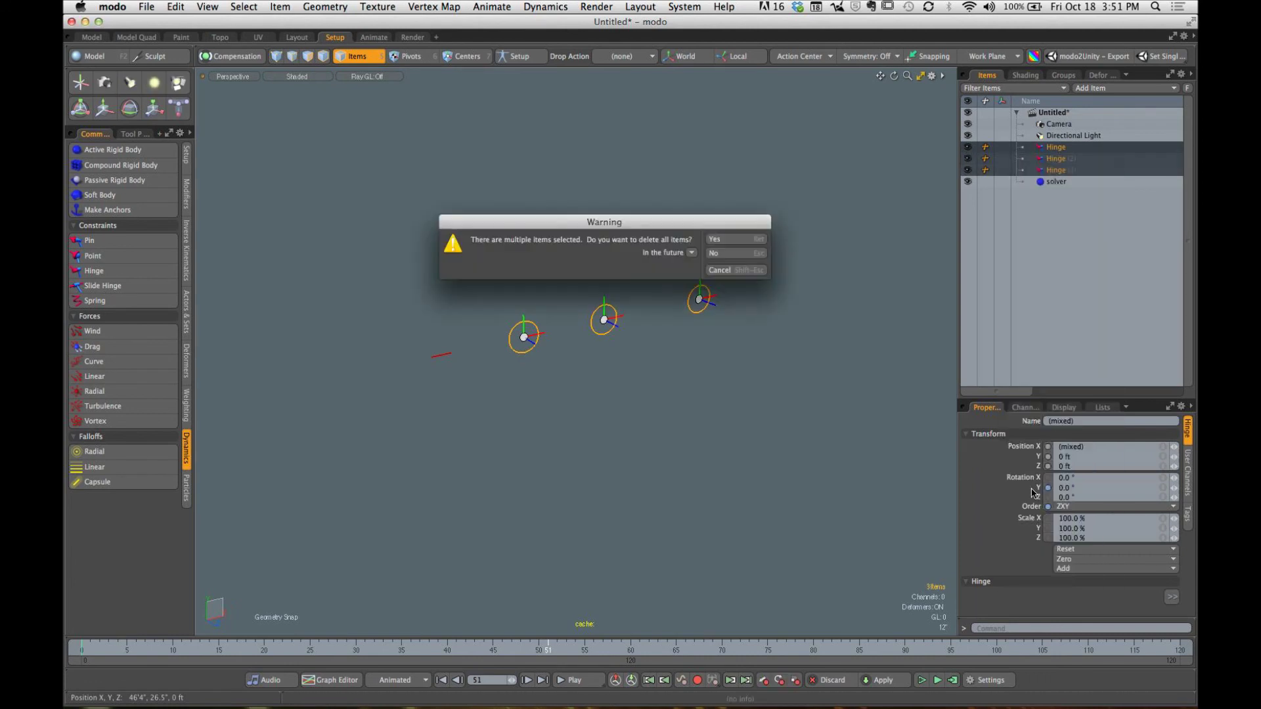
{"action": "left_click", "coordinate": [735, 239]}
Step: Add a locator at the origin and clone it seven times in a row along X with an offset of about 4'1"
{"action": "left_click", "coordinate": [80, 81]}
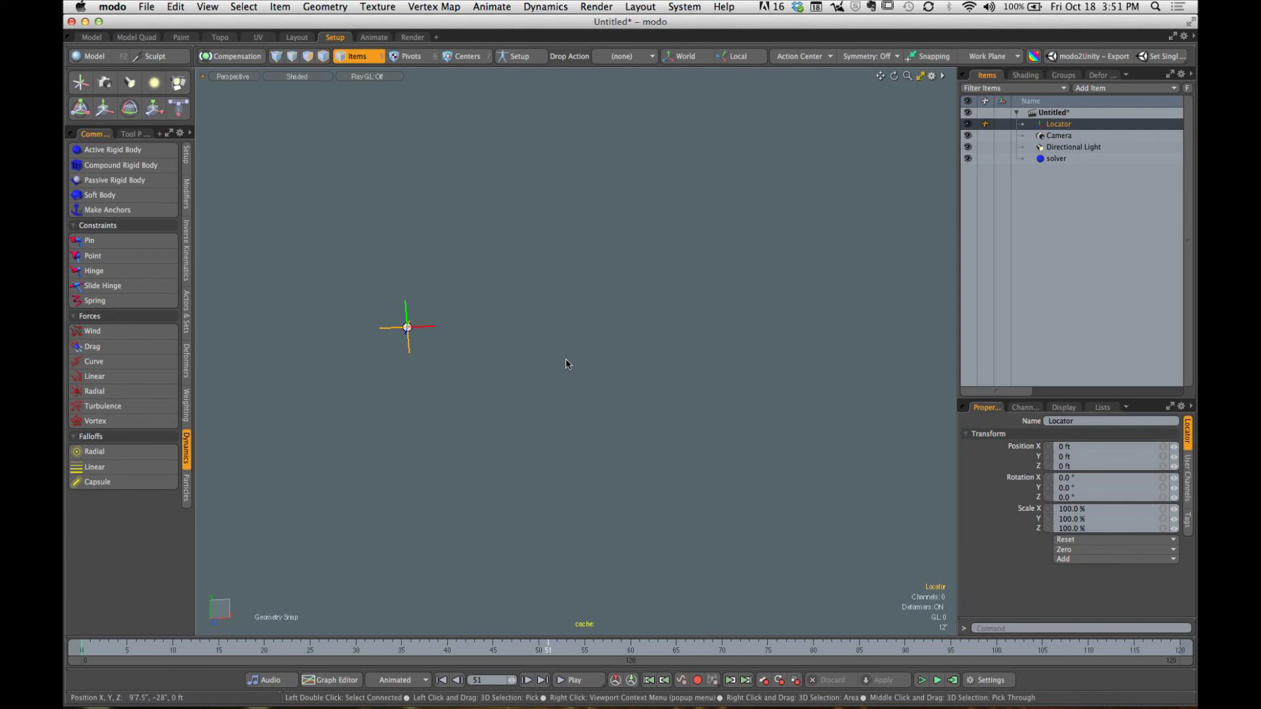
{"action": "left_click_drag", "start_coordinate": [573, 366], "coordinate": [548, 345], "text": "alt"}
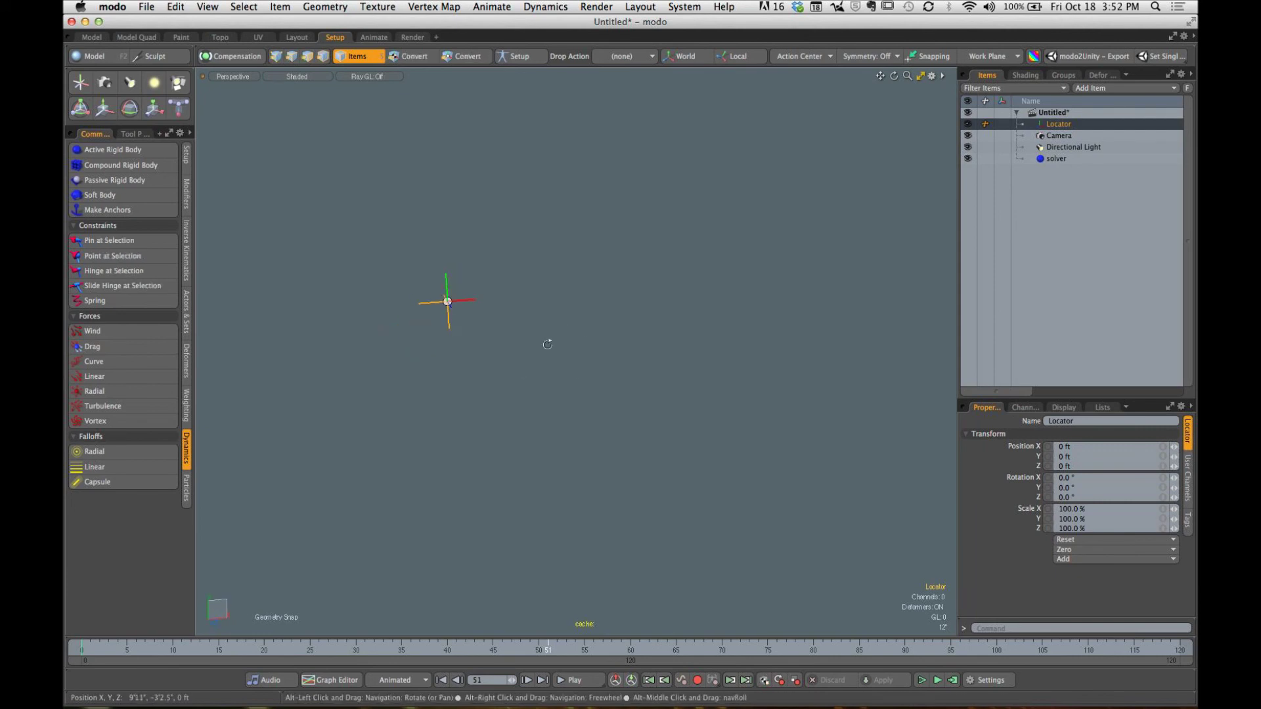
{"action": "left_click", "coordinate": [103, 57]}
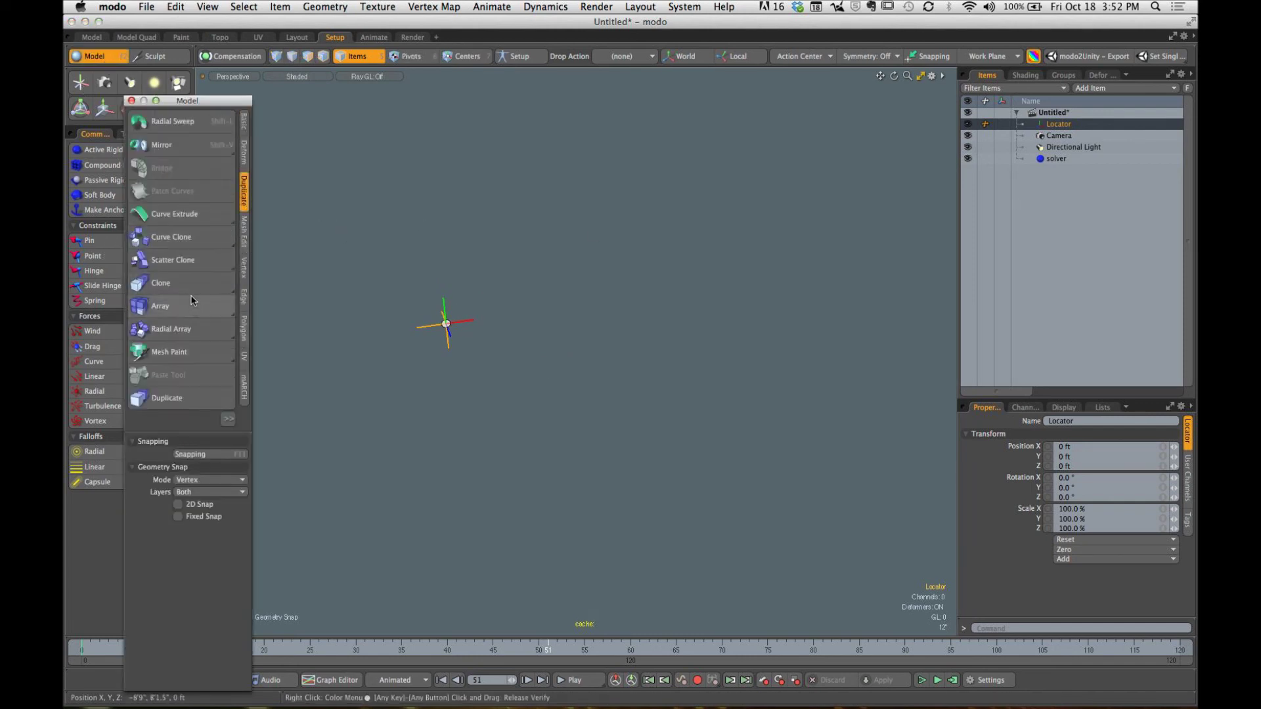
{"action": "left_click", "coordinate": [189, 283]}
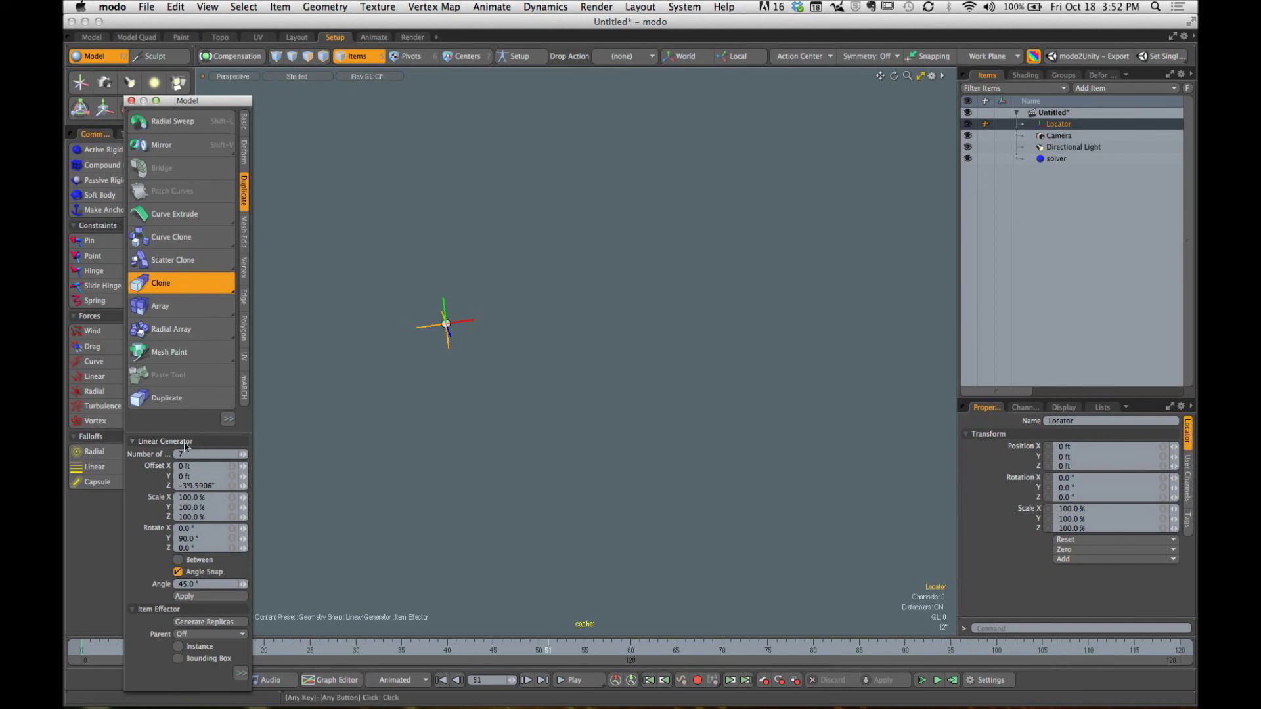
{"action": "left_click", "coordinate": [497, 322]}
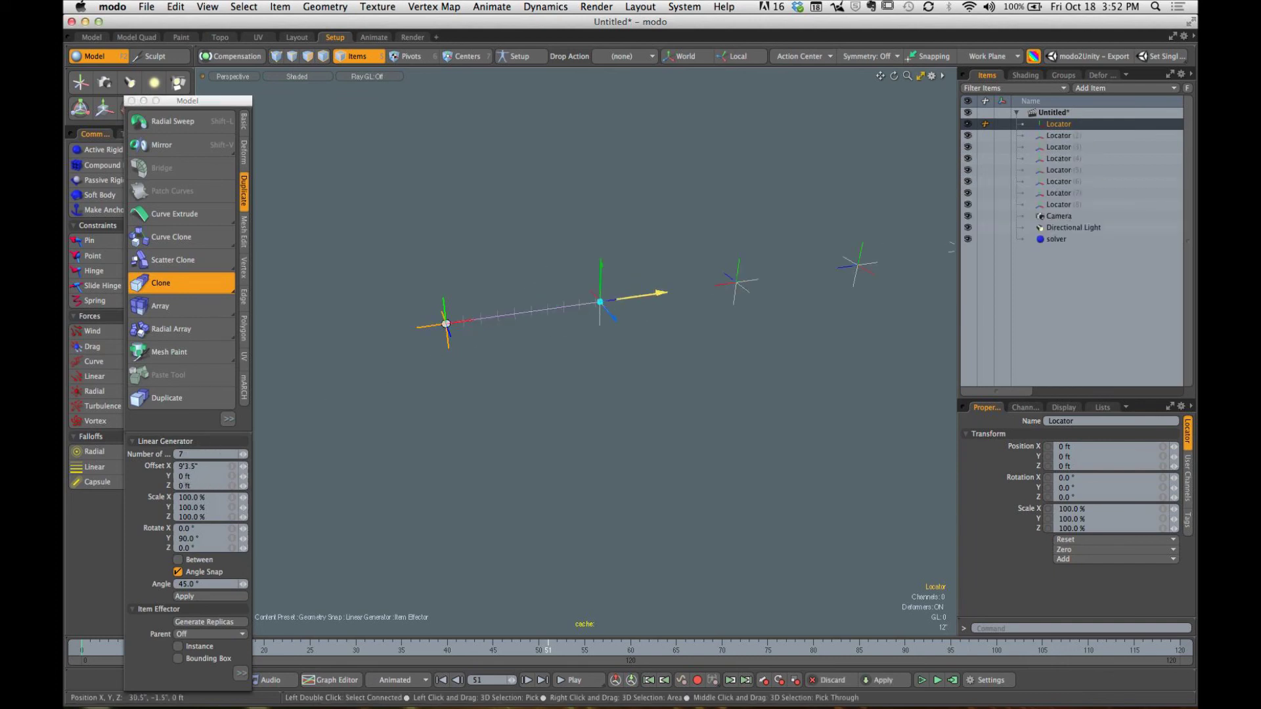
{"action": "left_click_drag", "start_coordinate": [559, 307], "coordinate": [518, 314]}
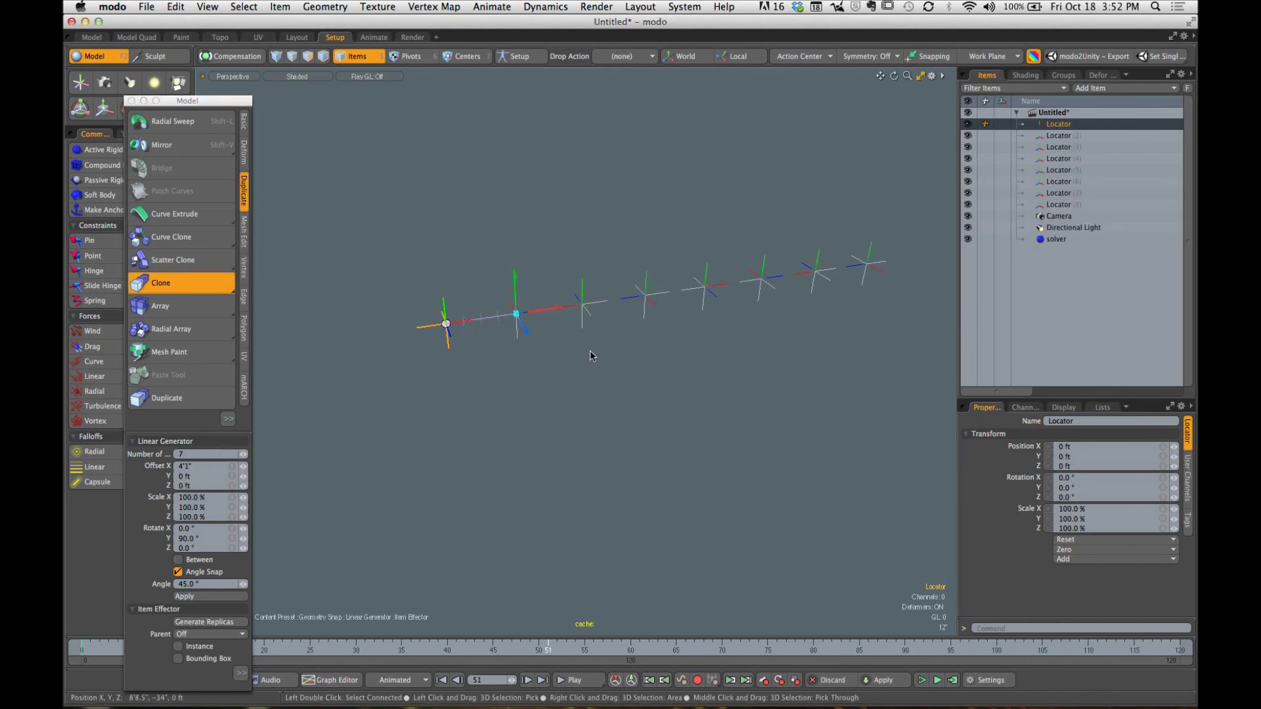
{"action": "key", "text": "space"}
{"action": "mouse_move", "coordinate": [586, 369]}
{"action": "left_mouse_down", "text": "alt"}
{"action": "mouse_move", "coordinate": [591, 341]}
{"action": "mouse_move", "coordinate": [443, 361]}
{"action": "mouse_move", "coordinate": [625, 360]}
{"action": "mouse_move", "coordinate": [600, 369]}
{"action": "left_mouse_up", "text": "alt"}
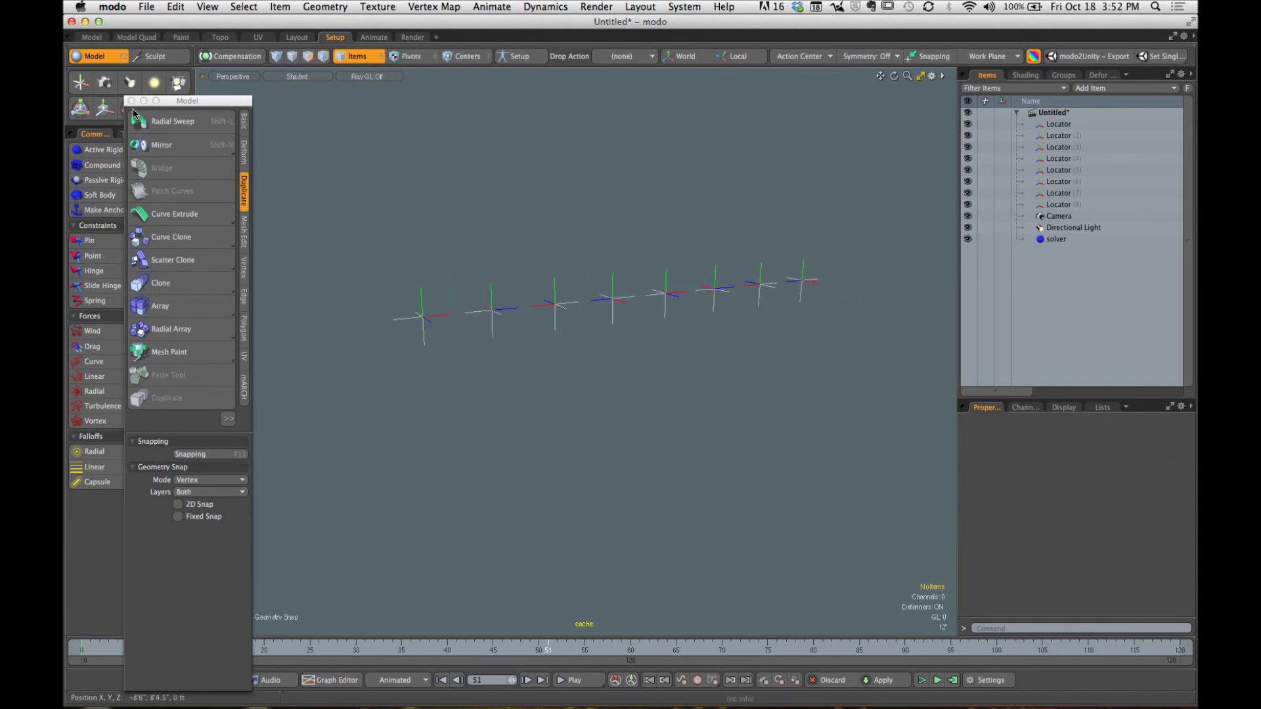
Step: Add a unit sphere at the origin and move it about 14'7.5" straight down below the first locator
{"action": "left_click", "coordinate": [243, 132]}
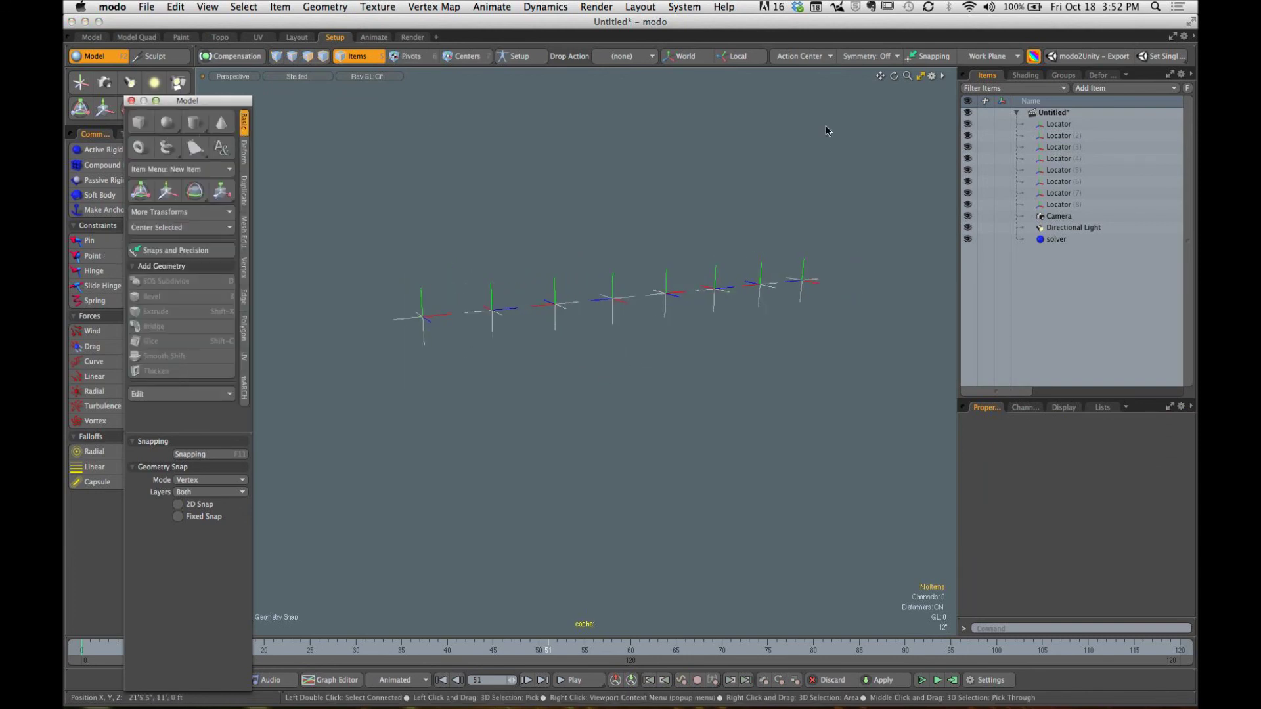
{"action": "key", "text": "shift"}
{"action": "left_click", "coordinate": [168, 122], "text": "shift"}
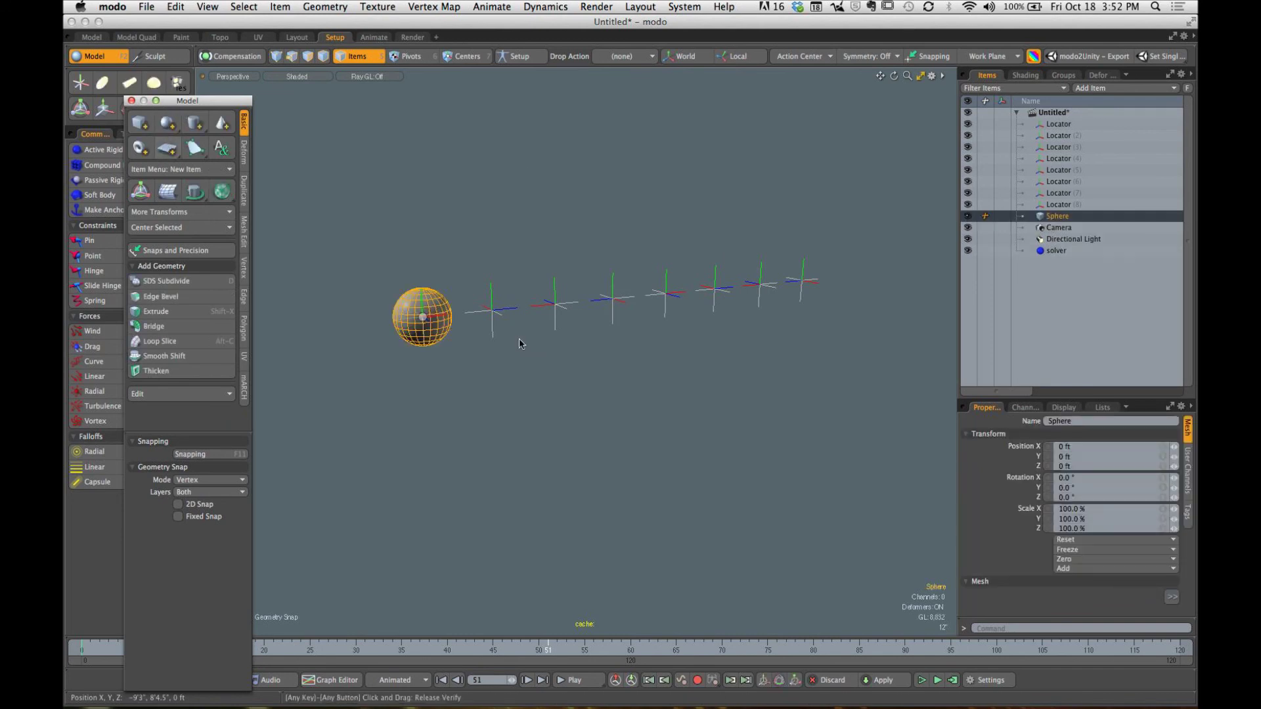
{"action": "key", "text": "y"}
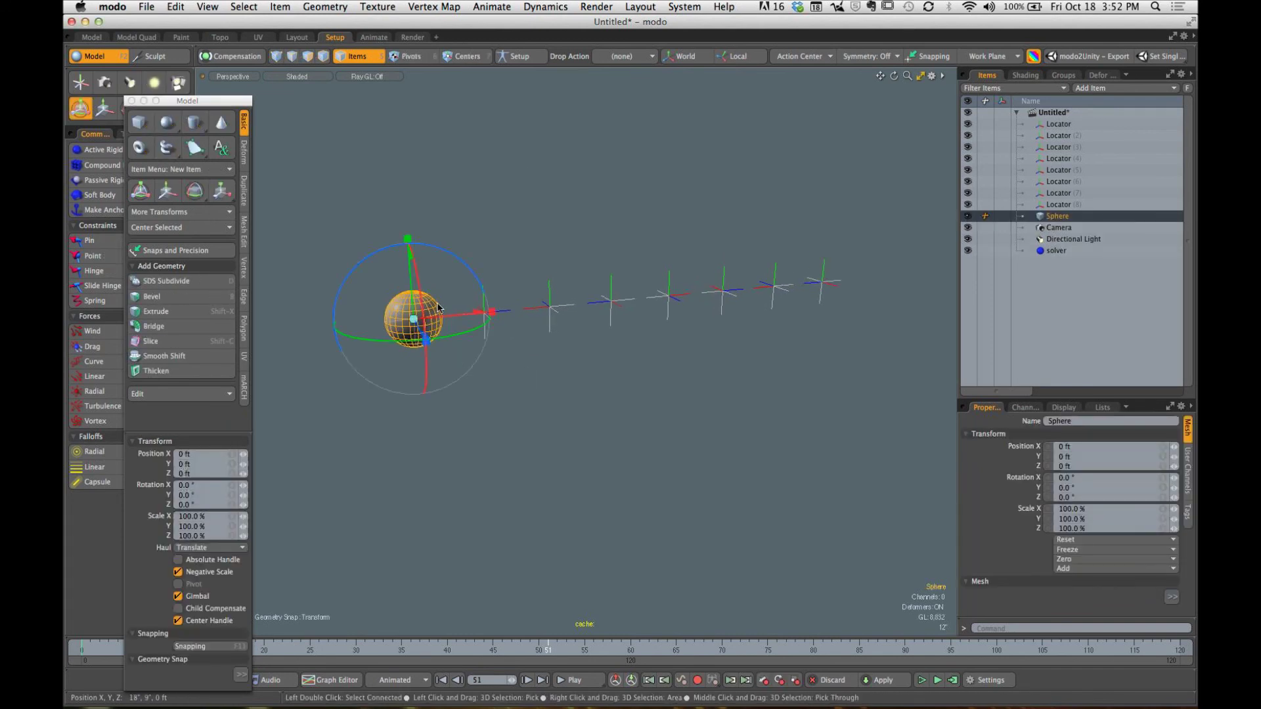
{"action": "left_click_drag", "start_coordinate": [411, 283], "coordinate": [429, 504]}
{"action": "key", "text": "q"}
{"action": "left_click", "coordinate": [578, 481]}
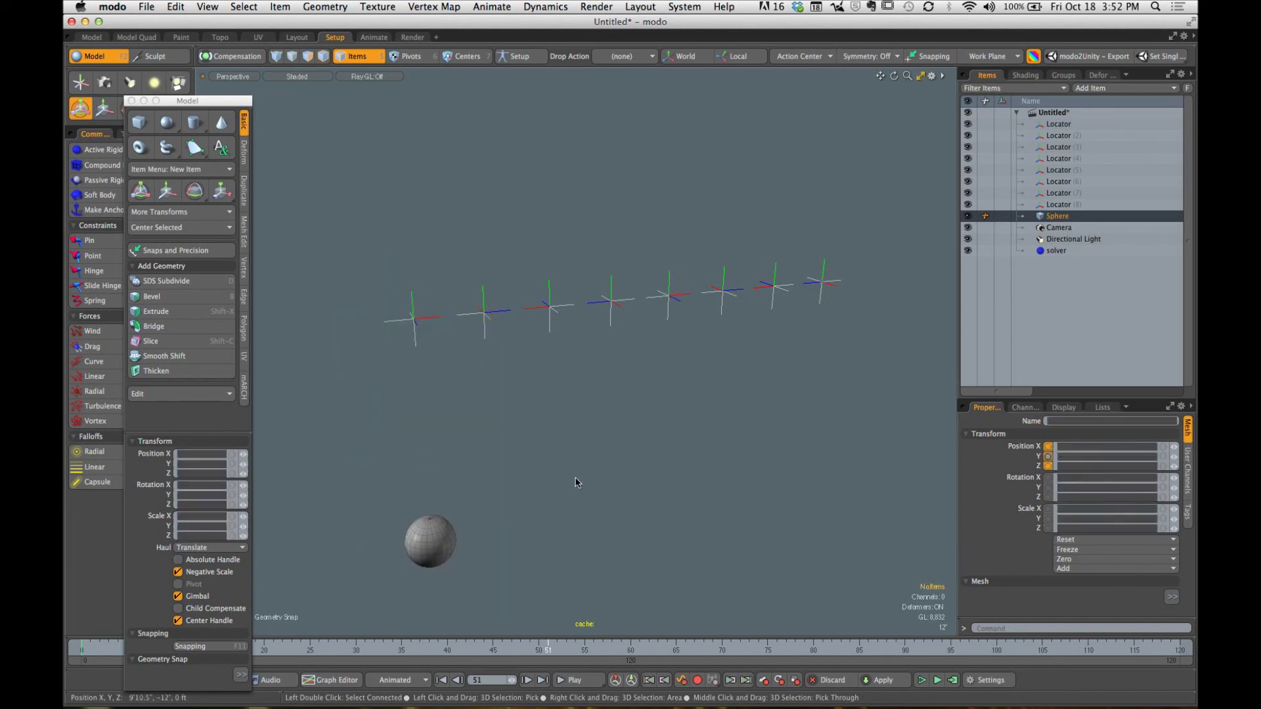
{"action": "left_click_drag", "start_coordinate": [577, 481], "coordinate": [389, 465], "text": "alt"}
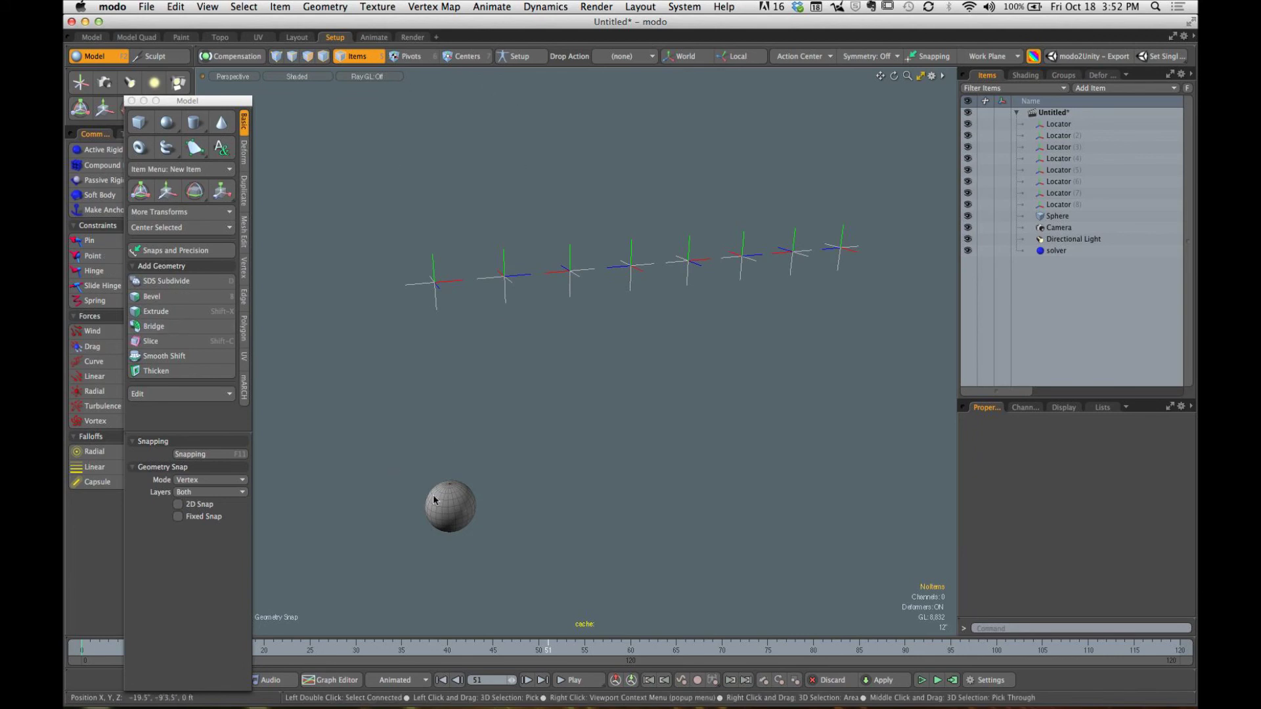
Step: Clone the sphere seven times along X with a 4'1" offset so each locator has a sphere beneath it
{"action": "left_click", "coordinate": [457, 516]}
{"action": "left_click_drag", "start_coordinate": [470, 512], "coordinate": [496, 469], "text": "alt"}
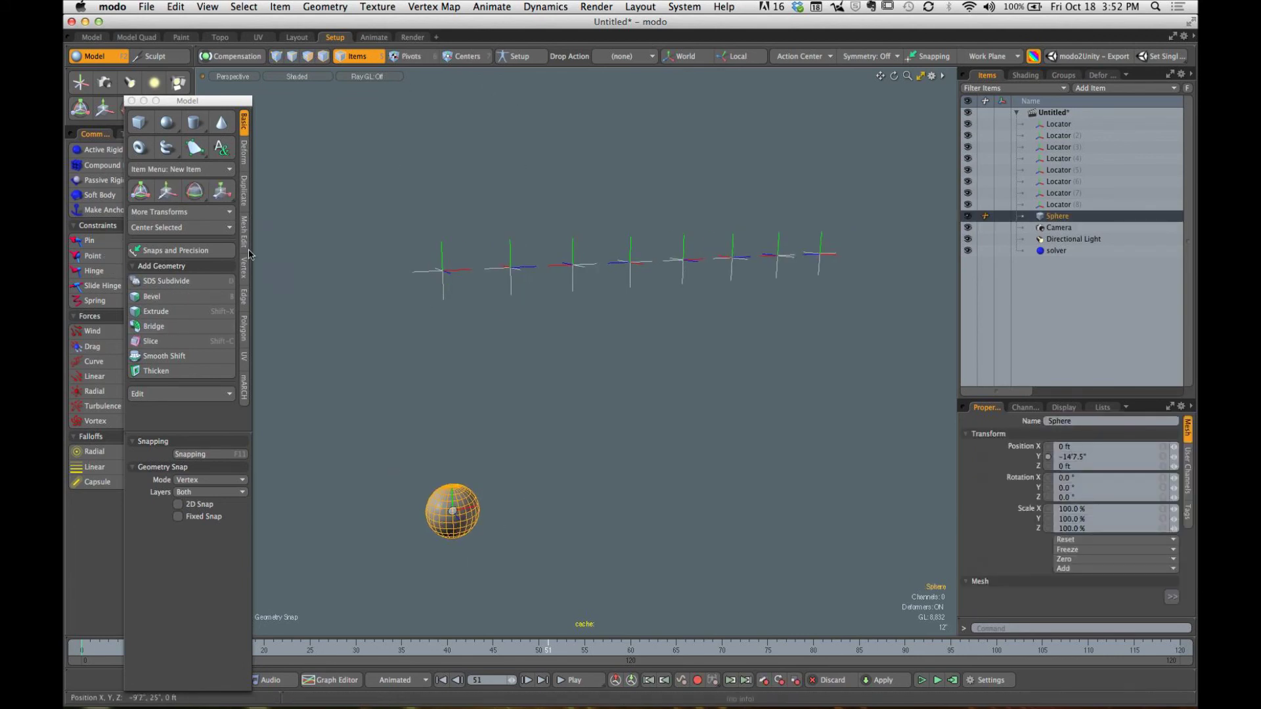
{"action": "left_click", "coordinate": [245, 201]}
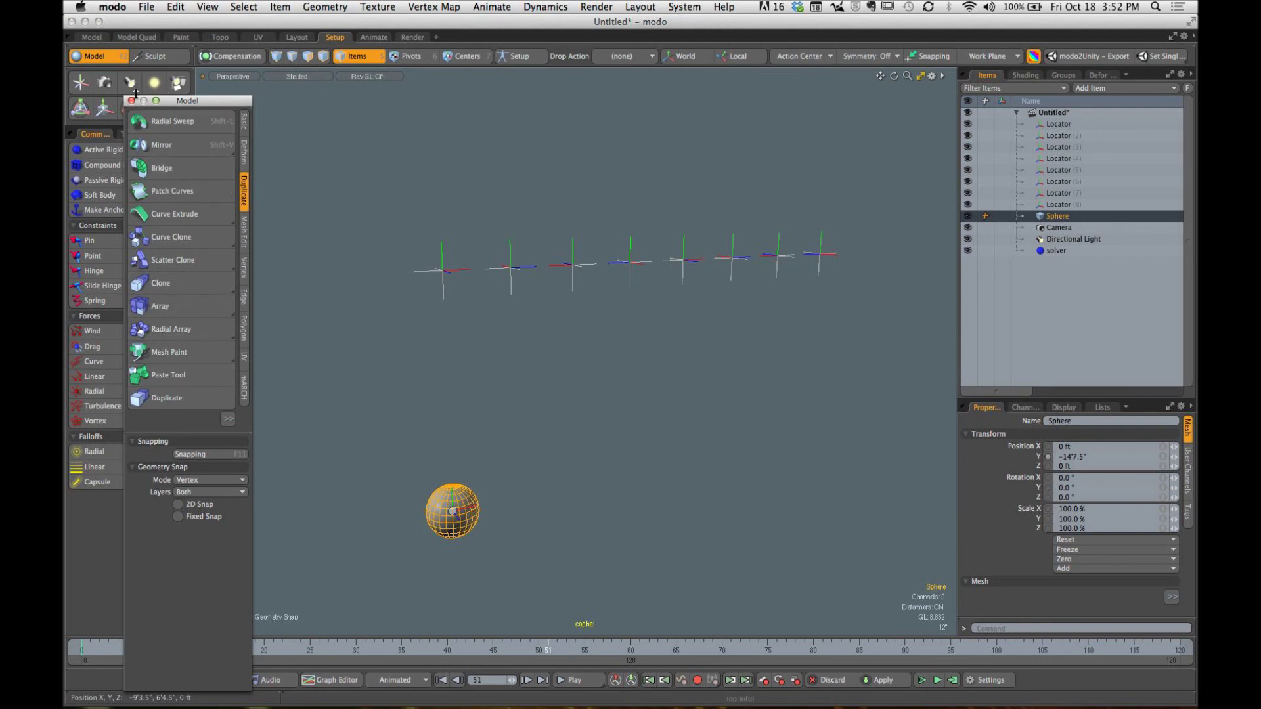
{"action": "mouse_move", "coordinate": [175, 102]}
{"action": "left_mouse_down"}
{"action": "mouse_move", "coordinate": [281, 103]}
{"action": "mouse_move", "coordinate": [174, 113]}
{"action": "mouse_move", "coordinate": [214, 111]}
{"action": "left_mouse_up"}
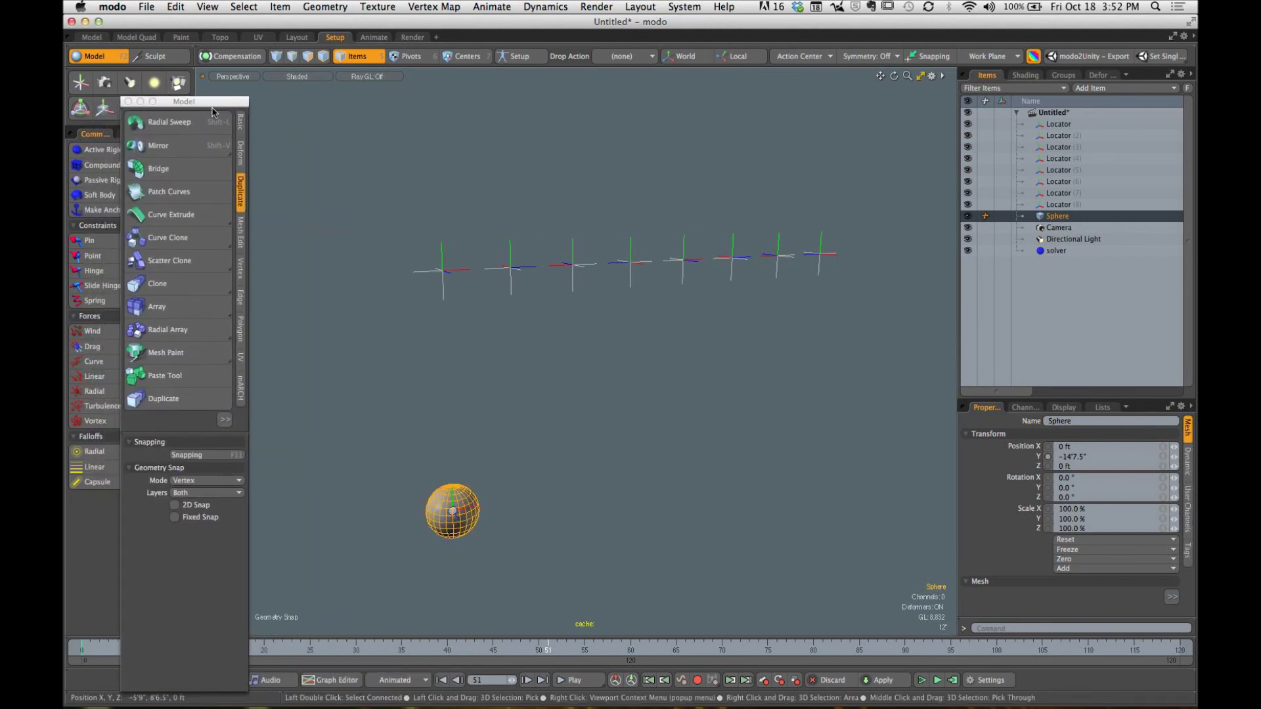
{"action": "left_click", "coordinate": [166, 293]}
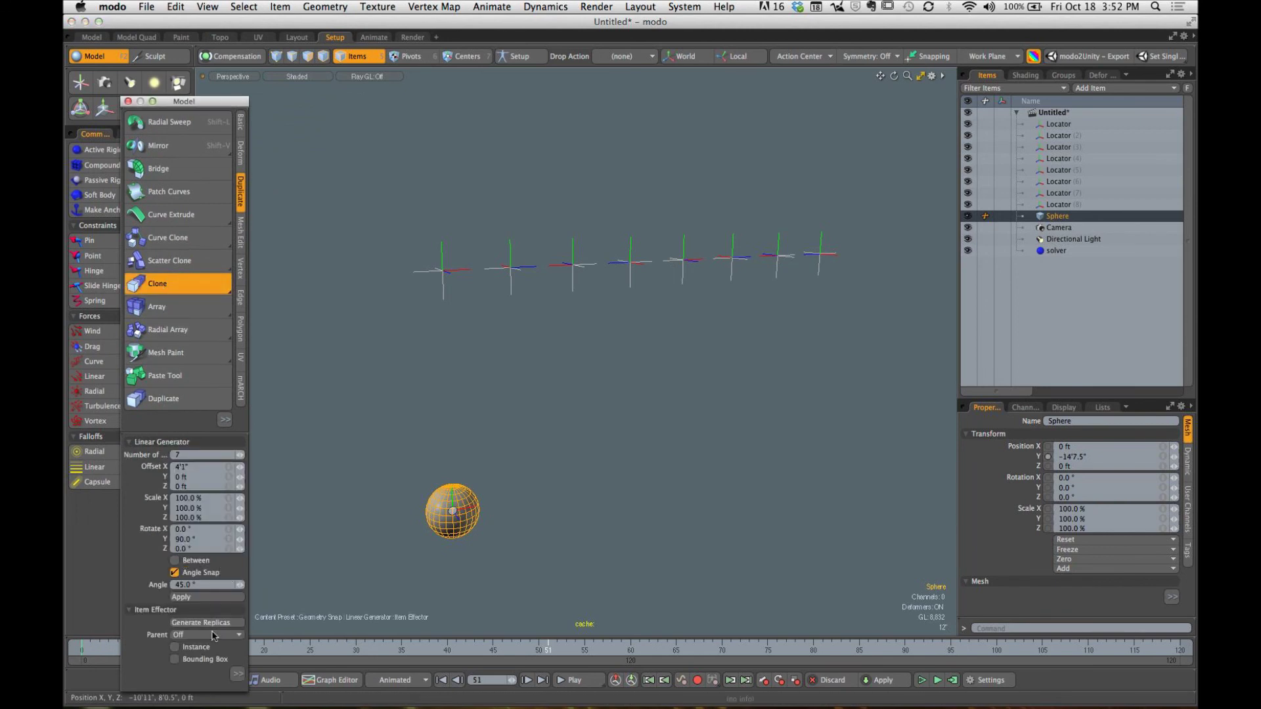
{"action": "left_click", "coordinate": [202, 600]}
{"action": "left_click_drag", "start_coordinate": [465, 418], "coordinate": [491, 441], "text": "alt"}
{"action": "key", "text": "space"}
{"action": "left_click", "coordinate": [485, 409]}
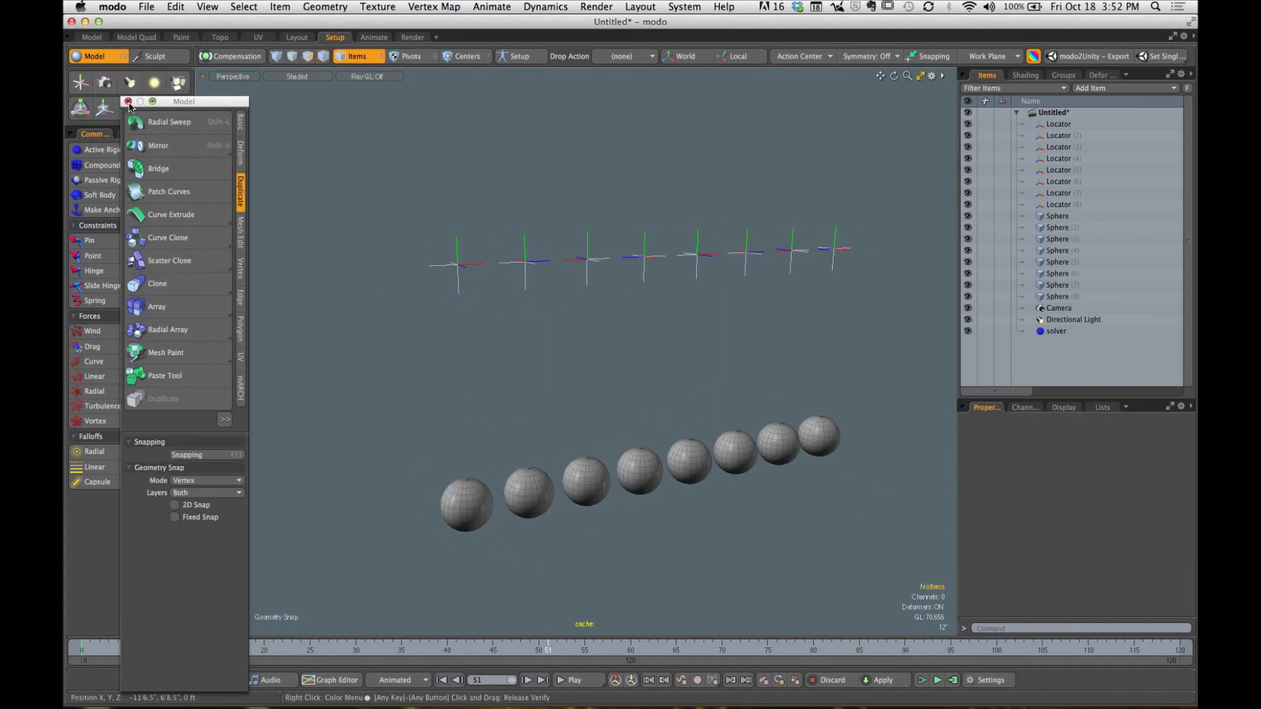
{"action": "left_click", "coordinate": [128, 102]}
Step: Create a hinge constraint between the first sphere and the first locator above it
{"action": "left_click", "coordinate": [479, 505]}
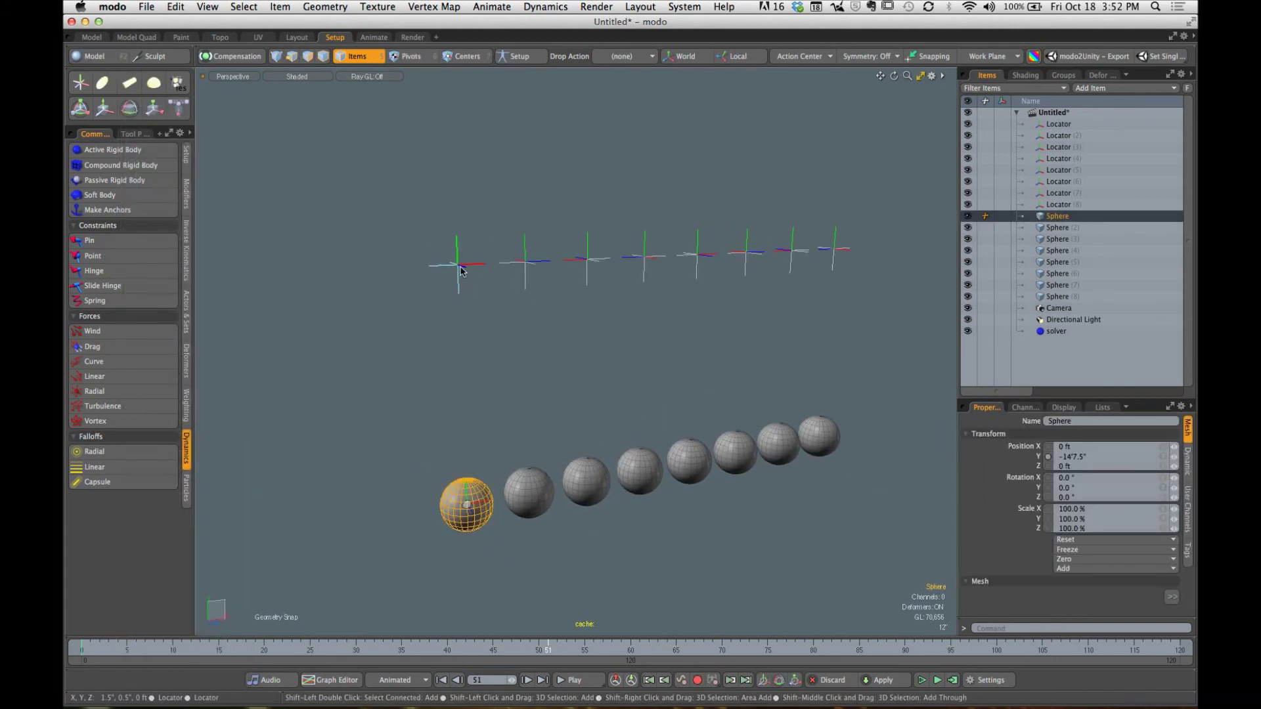
{"action": "left_click", "coordinate": [458, 265], "text": "shift"}
{"action": "left_click_drag", "start_coordinate": [436, 326], "coordinate": [491, 337], "text": "alt"}
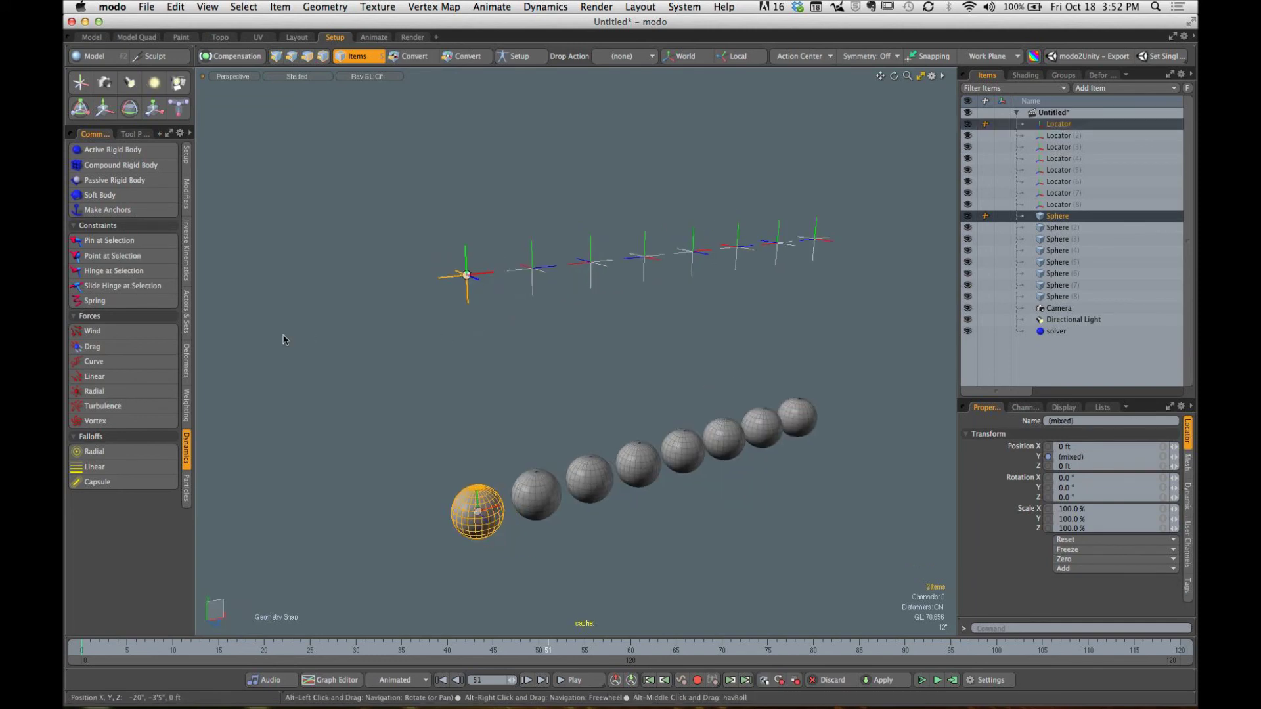
{"action": "left_click", "coordinate": [145, 276]}
{"action": "mouse_move", "coordinate": [518, 395]}
{"action": "left_mouse_down", "text": "alt"}
{"action": "mouse_move", "coordinate": [501, 377]}
{"action": "mouse_move", "coordinate": [528, 380]}
{"action": "left_mouse_up", "text": "alt"}
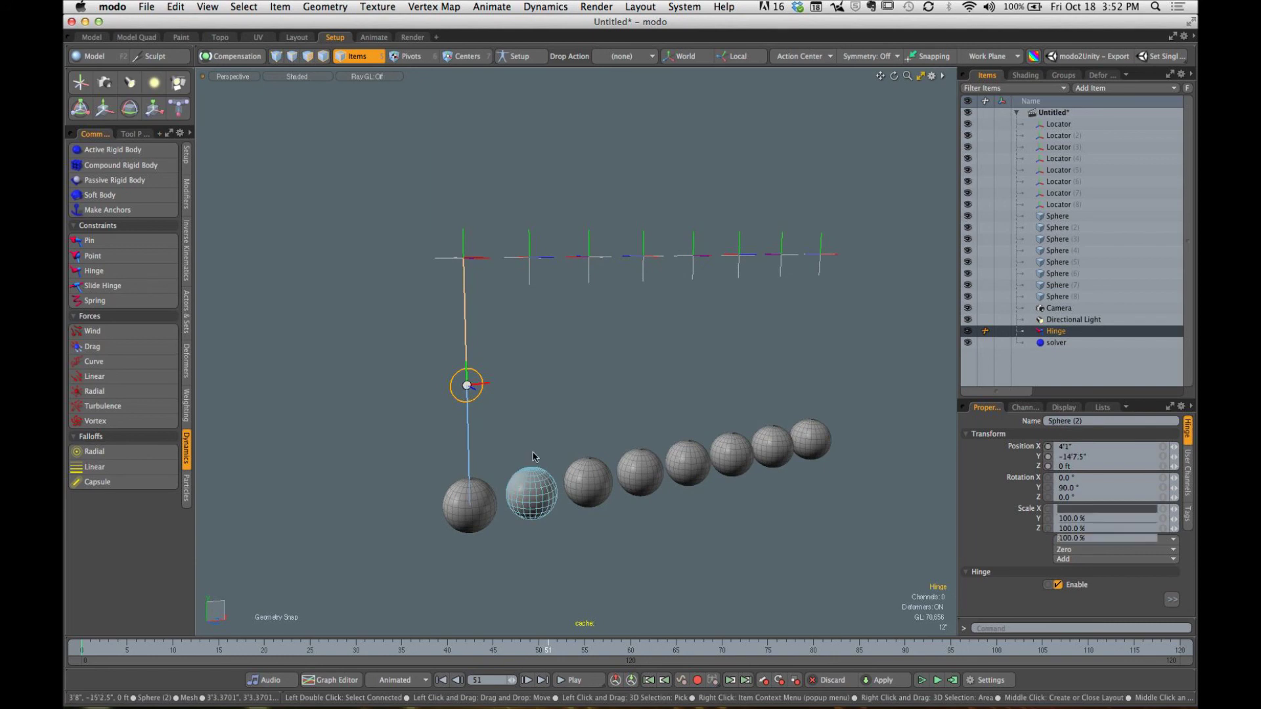
Step: Create hinge constraints linking the second, third and fourth spheres to the locators directly above them
{"action": "left_click", "coordinate": [532, 486]}
{"action": "left_click", "coordinate": [529, 259], "text": "shift"}
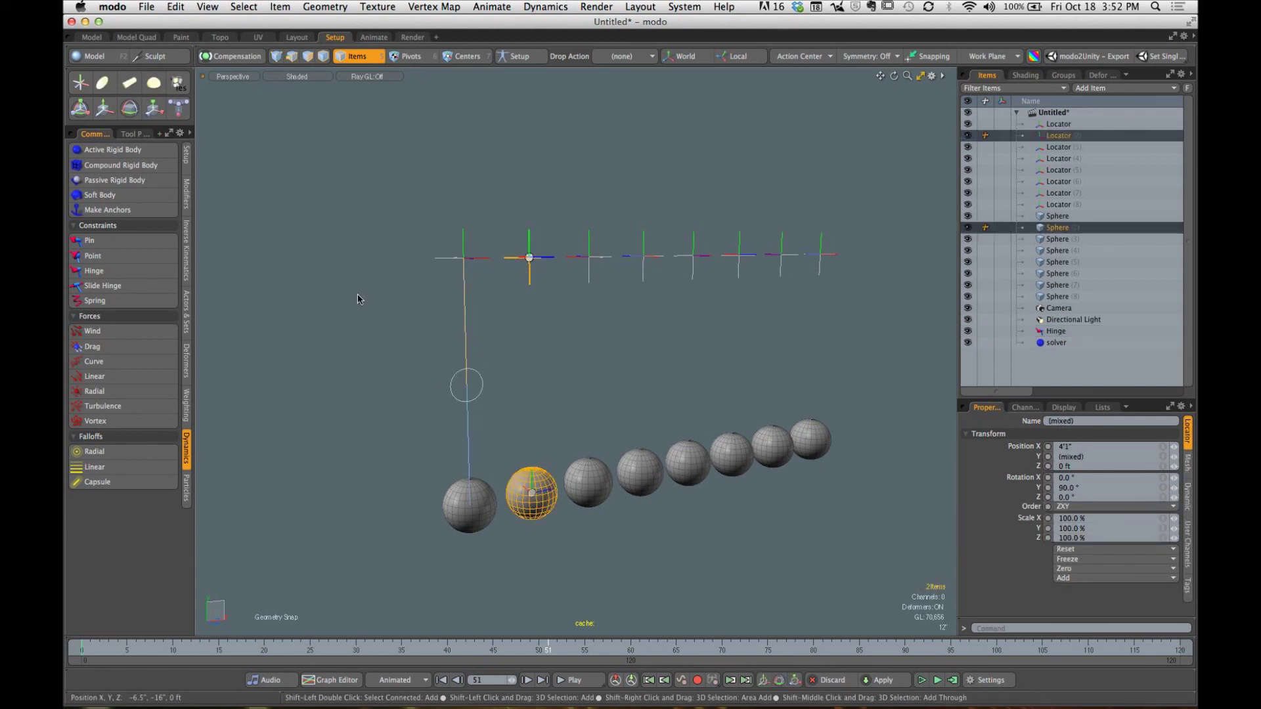
{"action": "left_click", "coordinate": [142, 274]}
{"action": "left_click", "coordinate": [588, 481]}
{"action": "left_click", "coordinate": [589, 257], "text": "shift"}
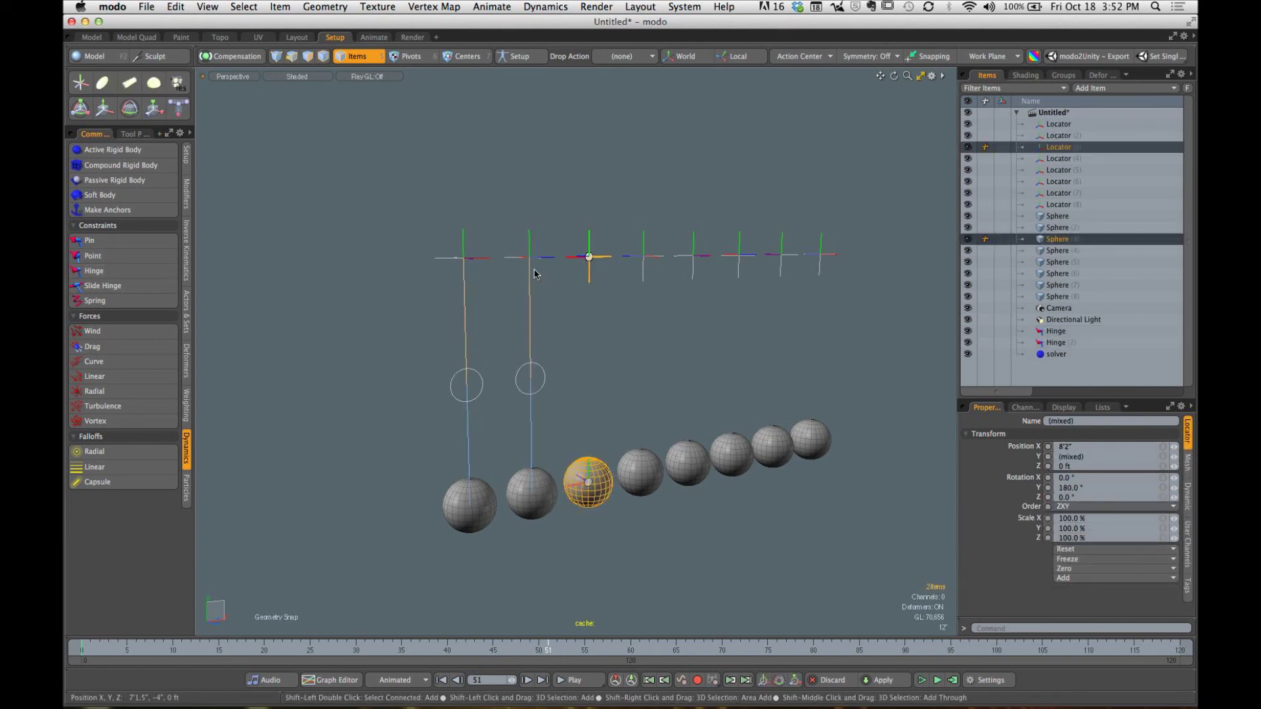
{"action": "left_click", "coordinate": [94, 271]}
{"action": "left_click", "coordinate": [640, 472]}
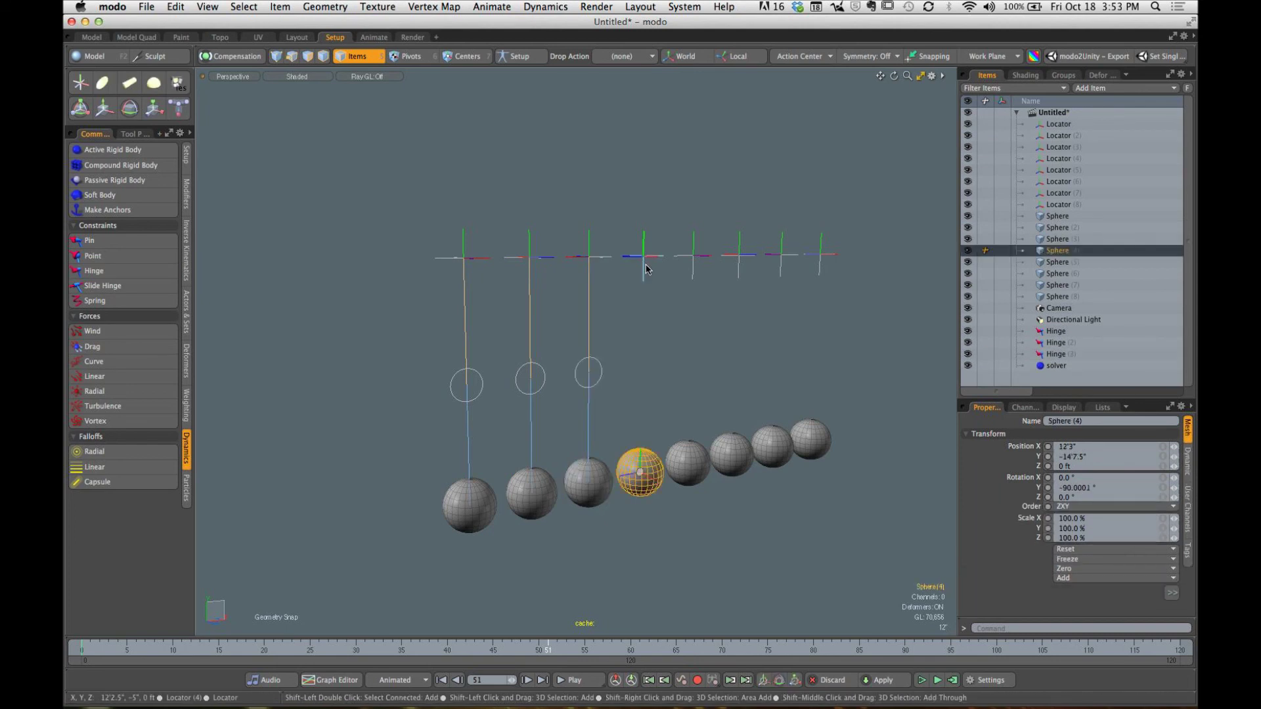
{"action": "left_click", "coordinate": [647, 260], "text": "shift"}
{"action": "left_click", "coordinate": [94, 270]}
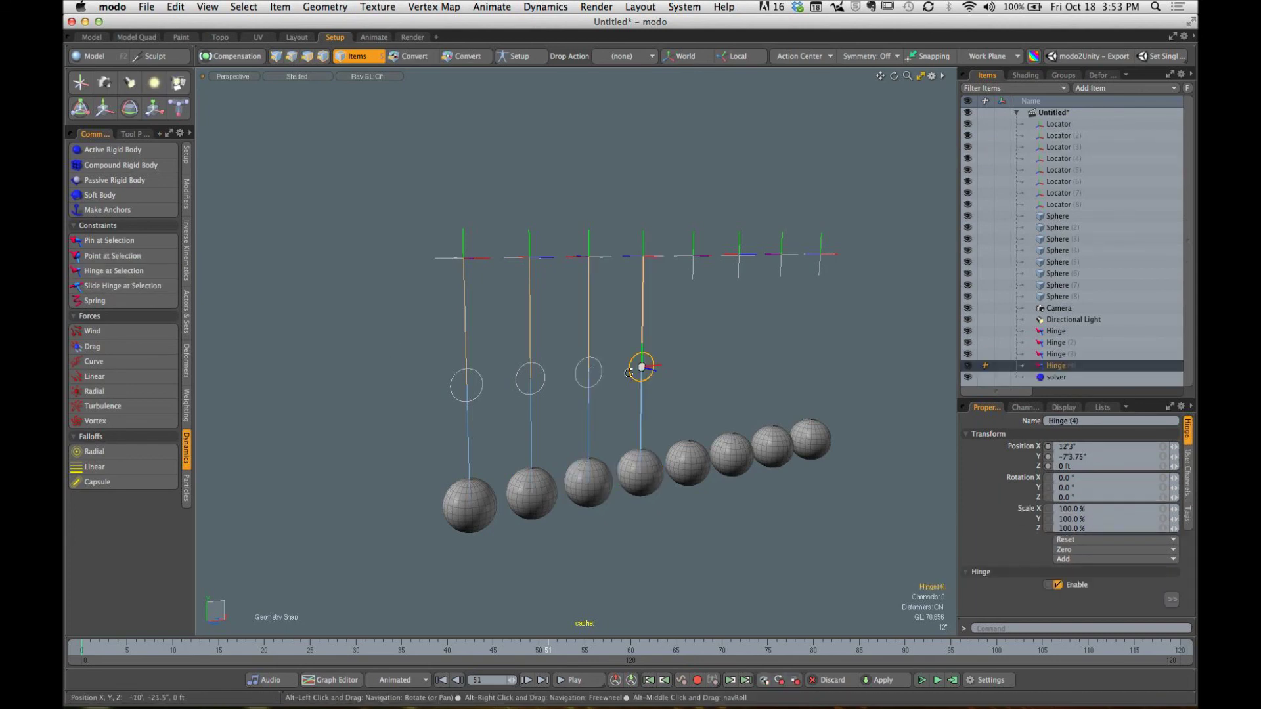
Step: Create hinge constraints linking the fifth and sixth spheres to the locators directly above them
{"action": "left_click_drag", "start_coordinate": [633, 393], "coordinate": [533, 399], "text": "alt+shift"}
{"action": "left_click", "coordinate": [600, 470]}
{"action": "left_click", "coordinate": [602, 257], "text": "shift"}
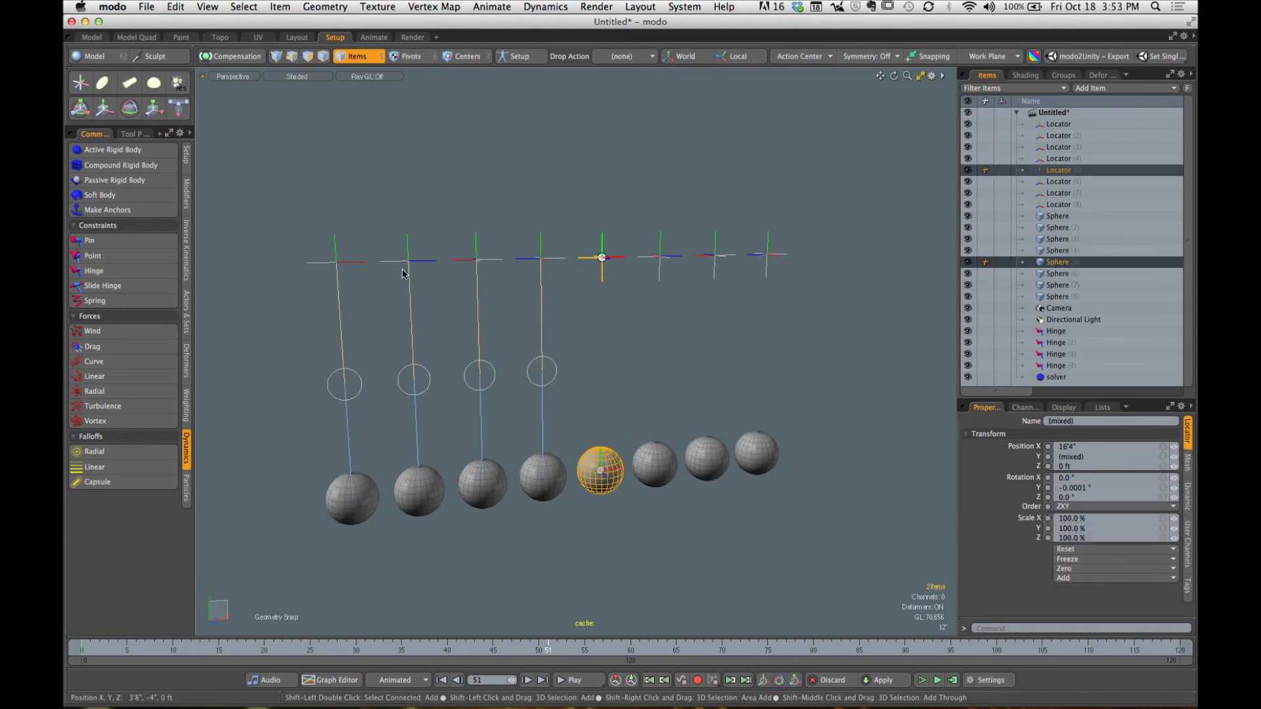
{"action": "left_click", "coordinate": [156, 272]}
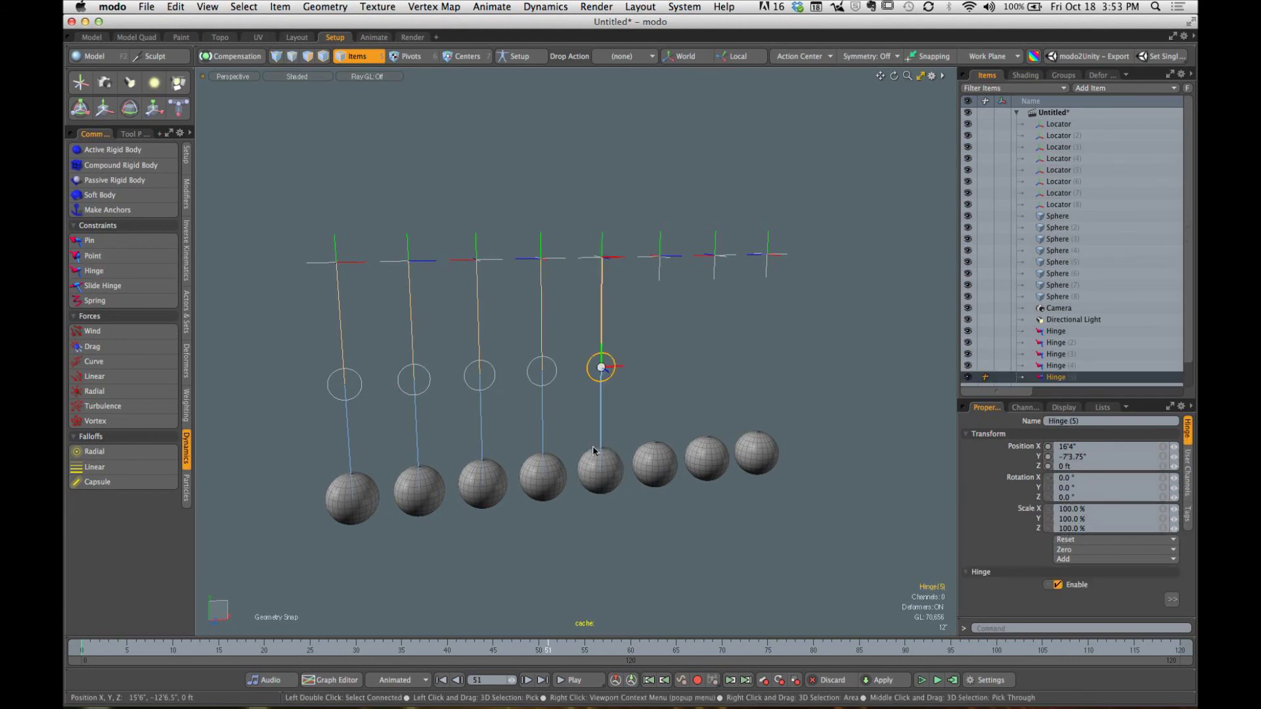
{"action": "left_click", "coordinate": [655, 465]}
{"action": "left_click", "coordinate": [666, 262], "text": "shift"}
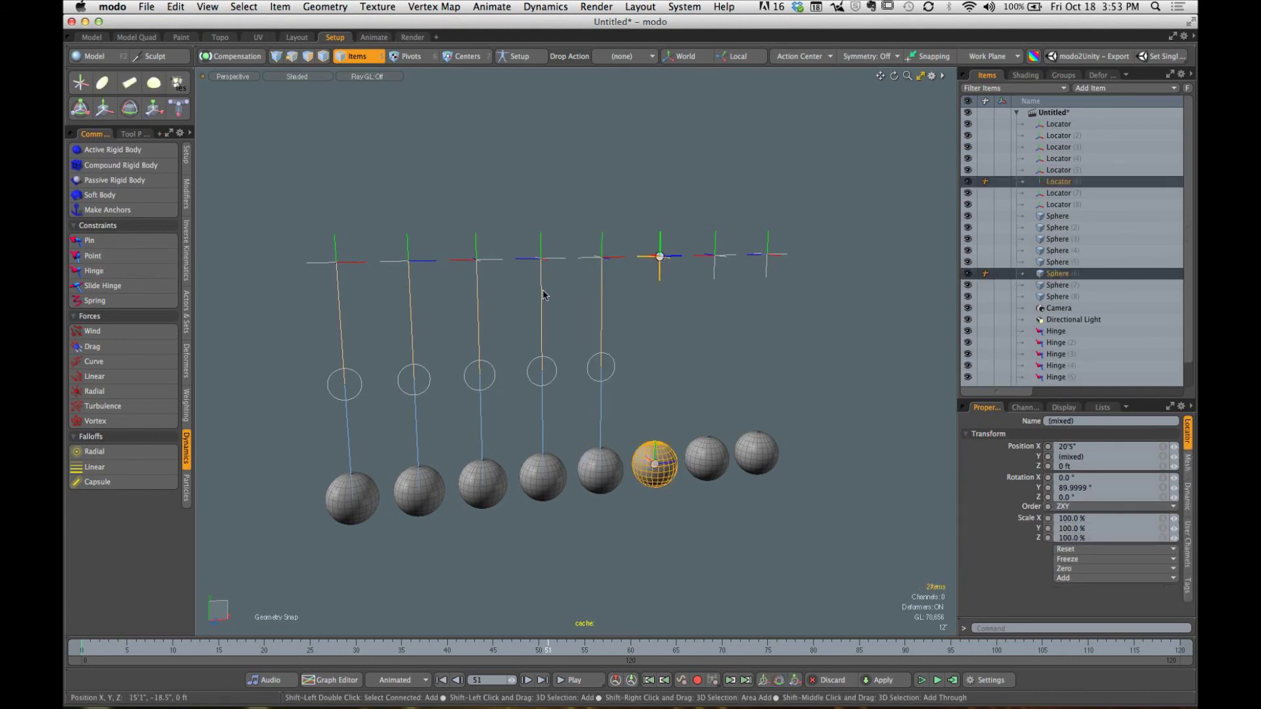
{"action": "left_click", "coordinate": [128, 272]}
Step: Create hinge constraints linking the seventh and eighth spheres to the locators directly above them
{"action": "left_click", "coordinate": [701, 462]}
{"action": "left_click", "coordinate": [715, 256], "text": "shift"}
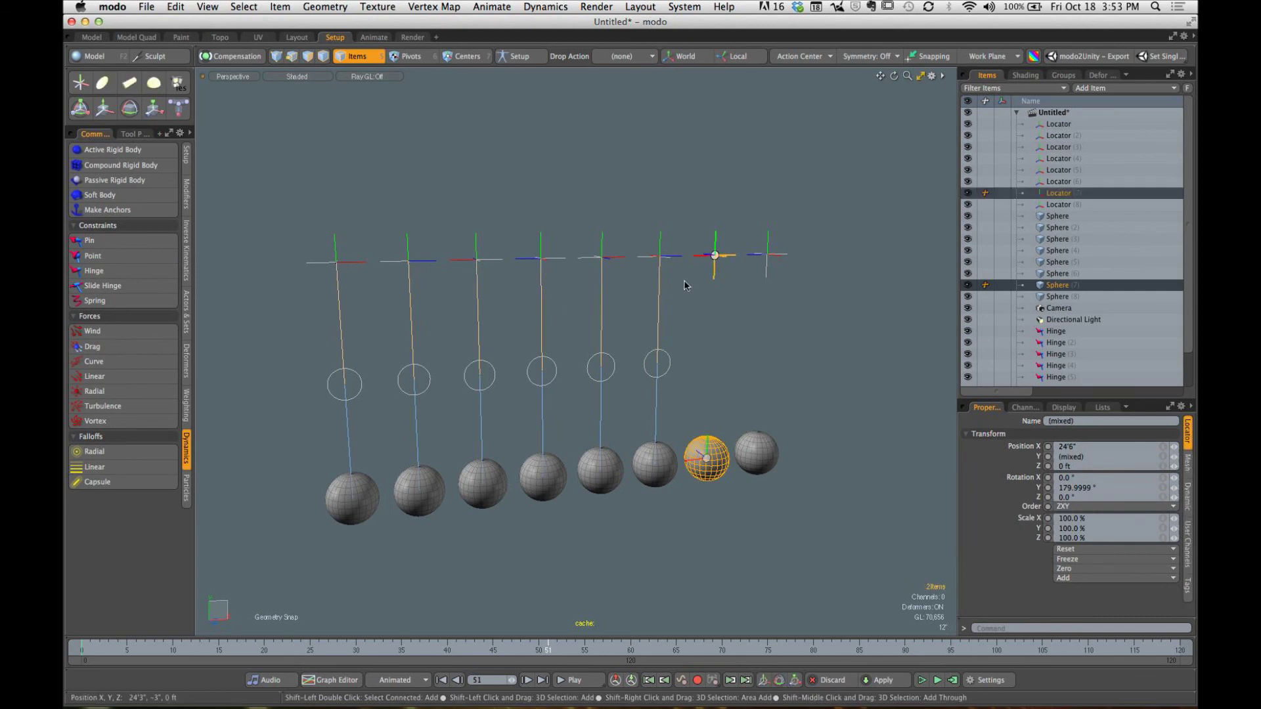
{"action": "left_click", "coordinate": [124, 272]}
{"action": "left_click", "coordinate": [755, 451]}
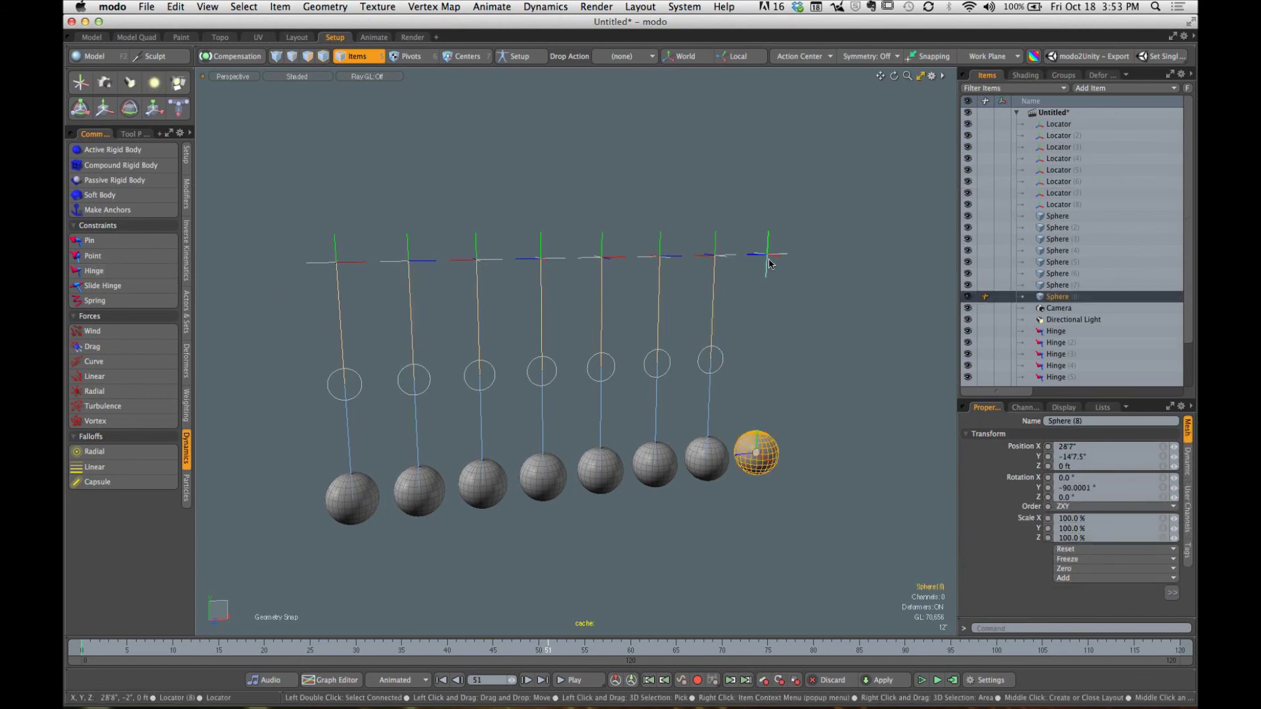
{"action": "left_click", "coordinate": [768, 254], "text": "shift"}
{"action": "left_click", "coordinate": [125, 272]}
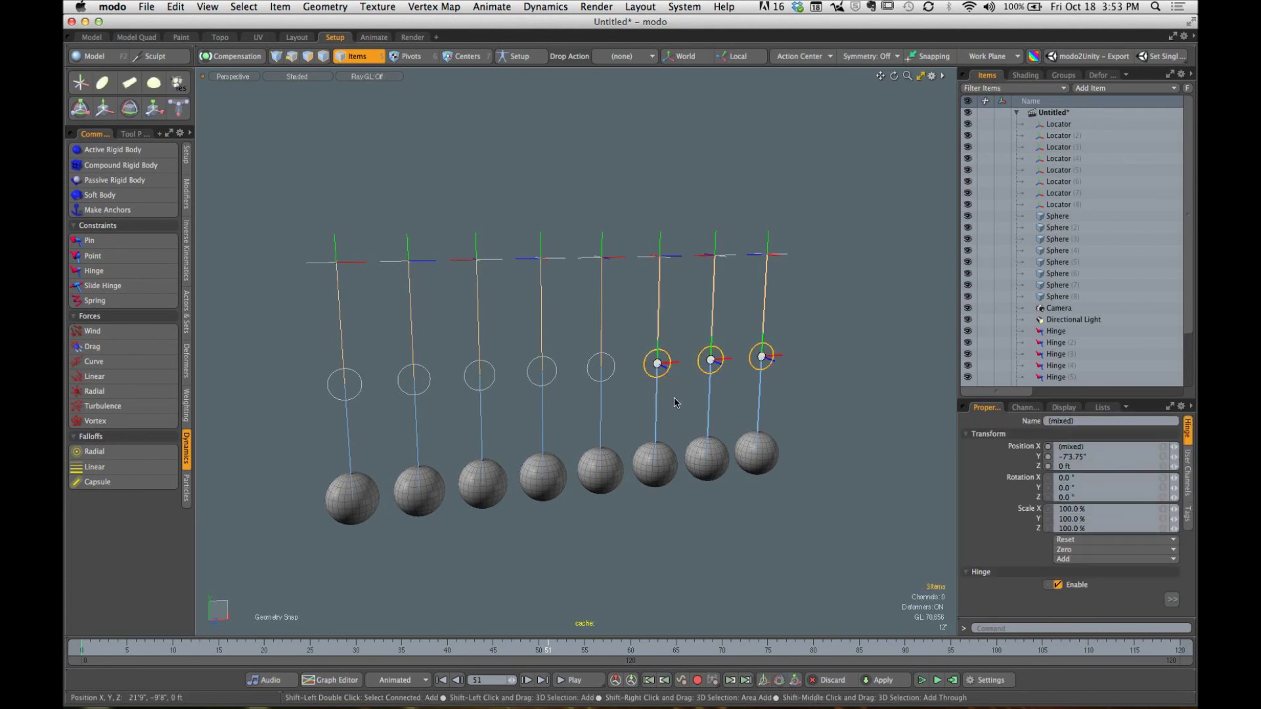
Step: Add the other five hinges to the selection, then set the drop action to Match Position
{"action": "left_click", "coordinate": [612, 378], "text": "shift"}
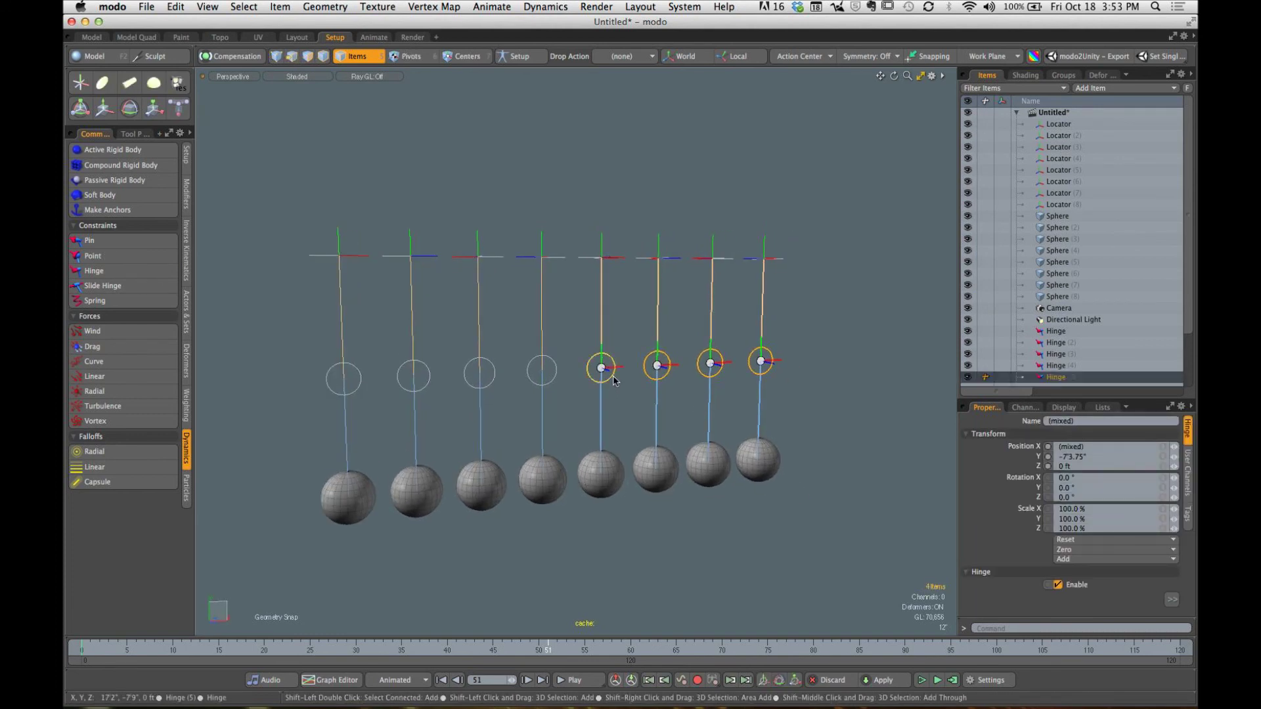
{"action": "left_click", "coordinate": [557, 382], "text": "shift"}
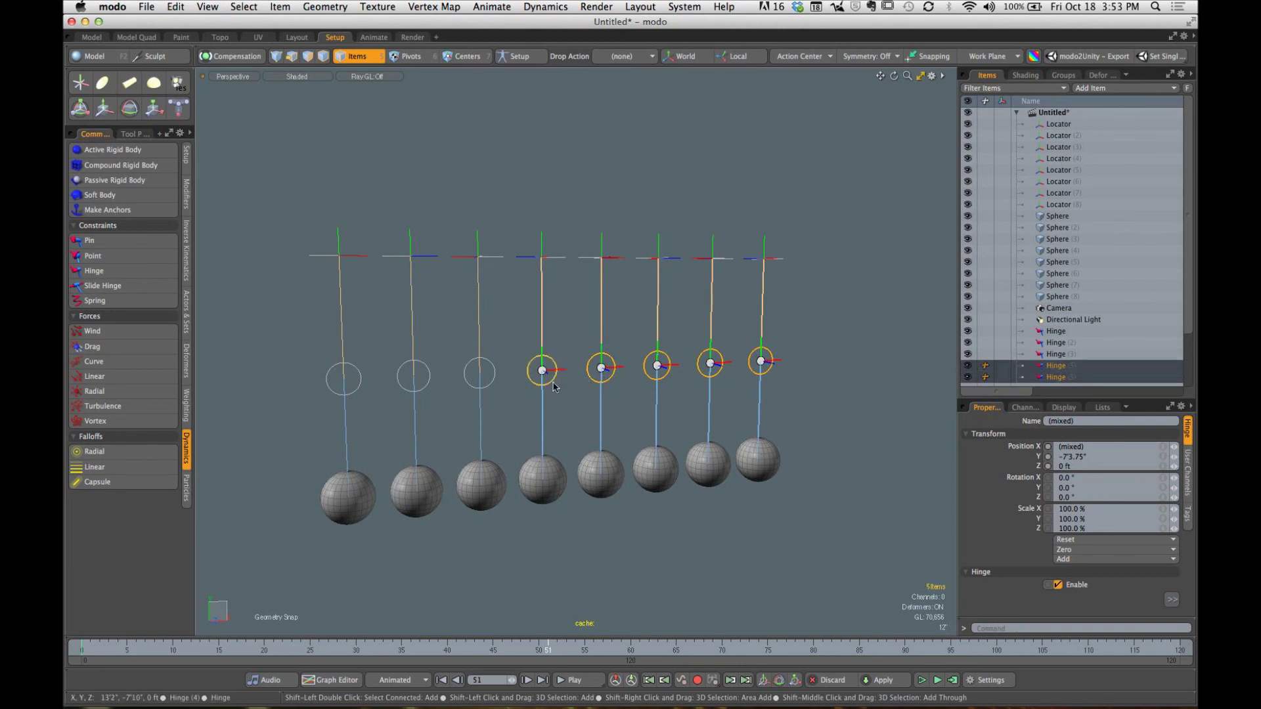
{"action": "left_click", "coordinate": [494, 387], "text": "shift"}
{"action": "left_click", "coordinate": [430, 388], "text": "shift"}
{"action": "left_click", "coordinate": [359, 391], "text": "shift"}
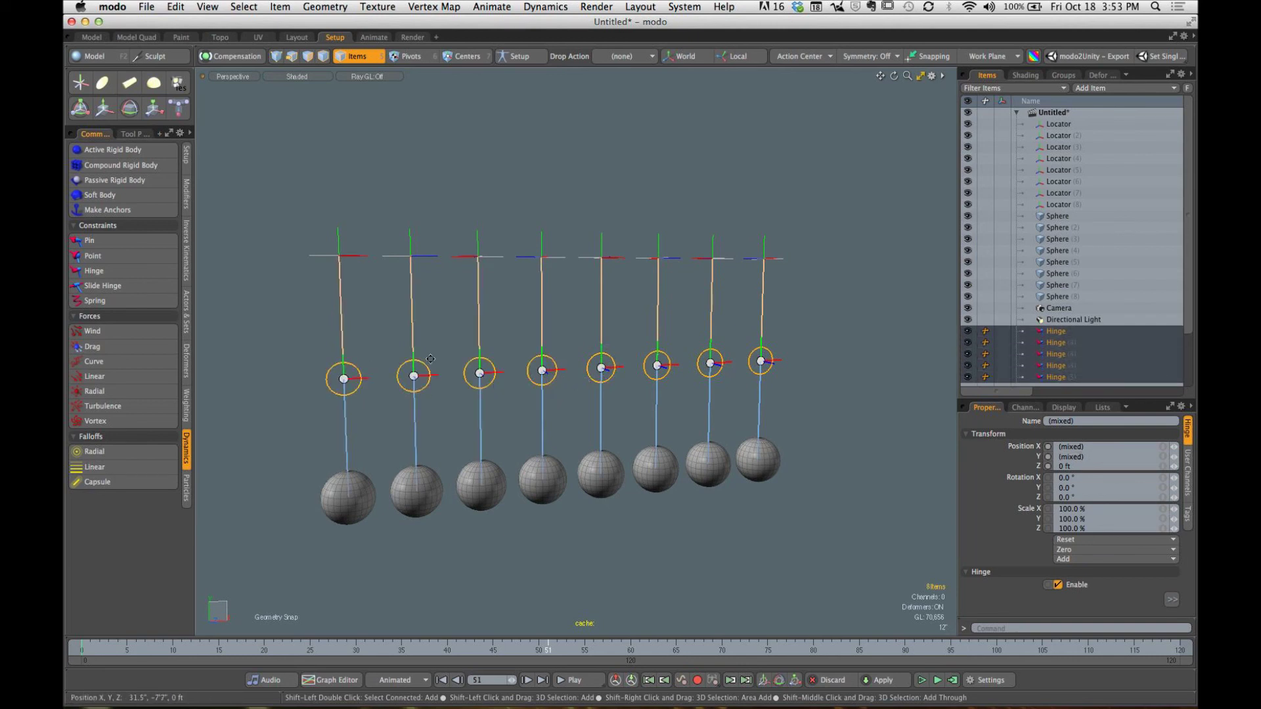
{"action": "left_click_drag", "start_coordinate": [578, 263], "coordinate": [608, 254], "text": "alt"}
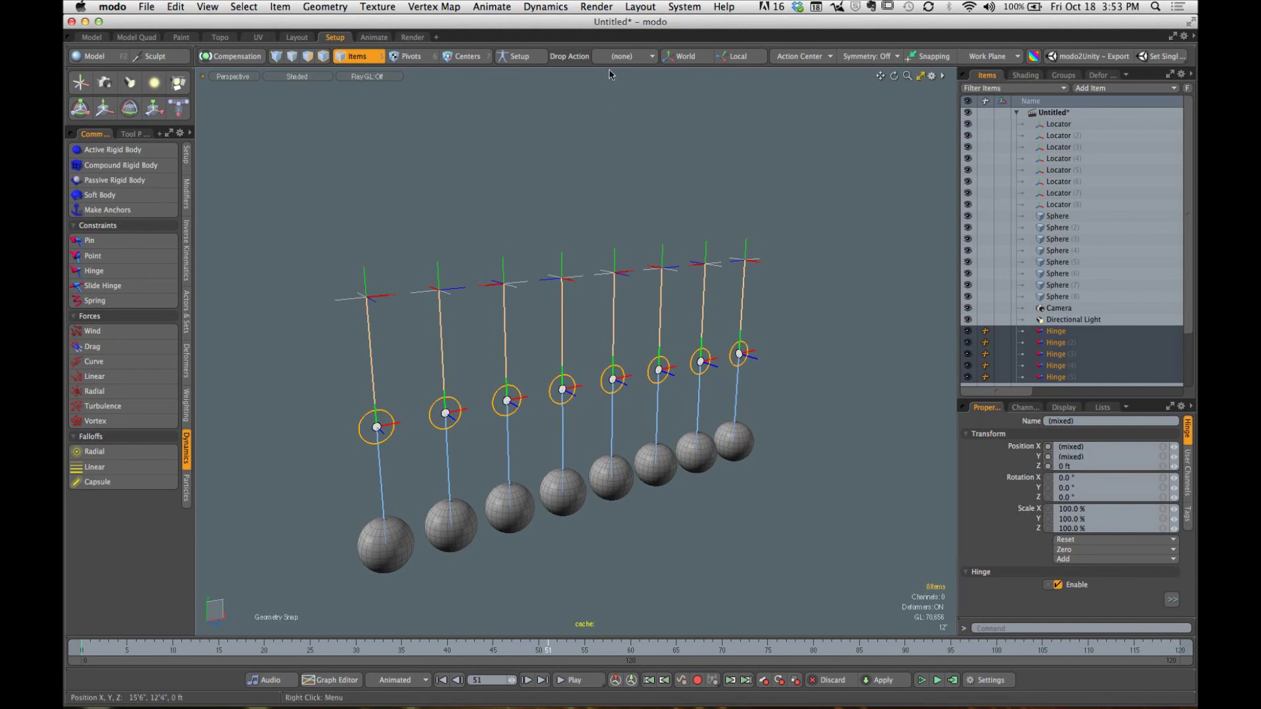
{"action": "left_click", "coordinate": [625, 58]}
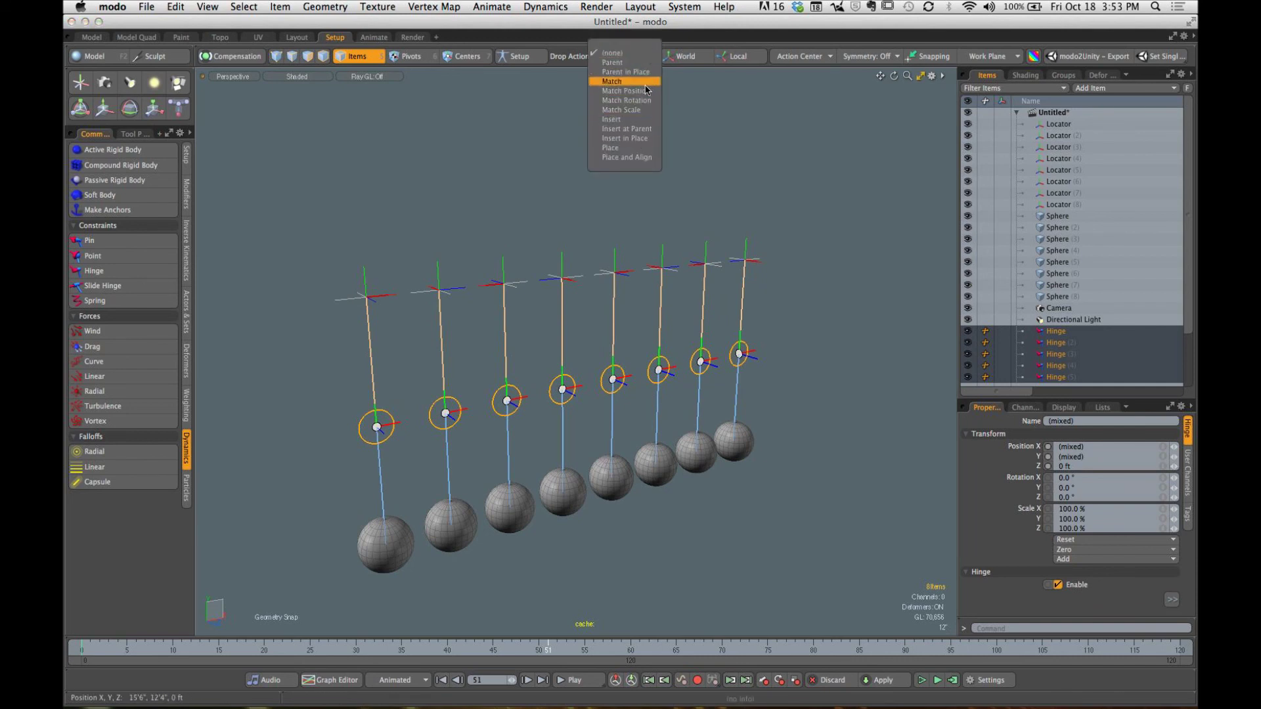
{"action": "left_click", "coordinate": [646, 91]}
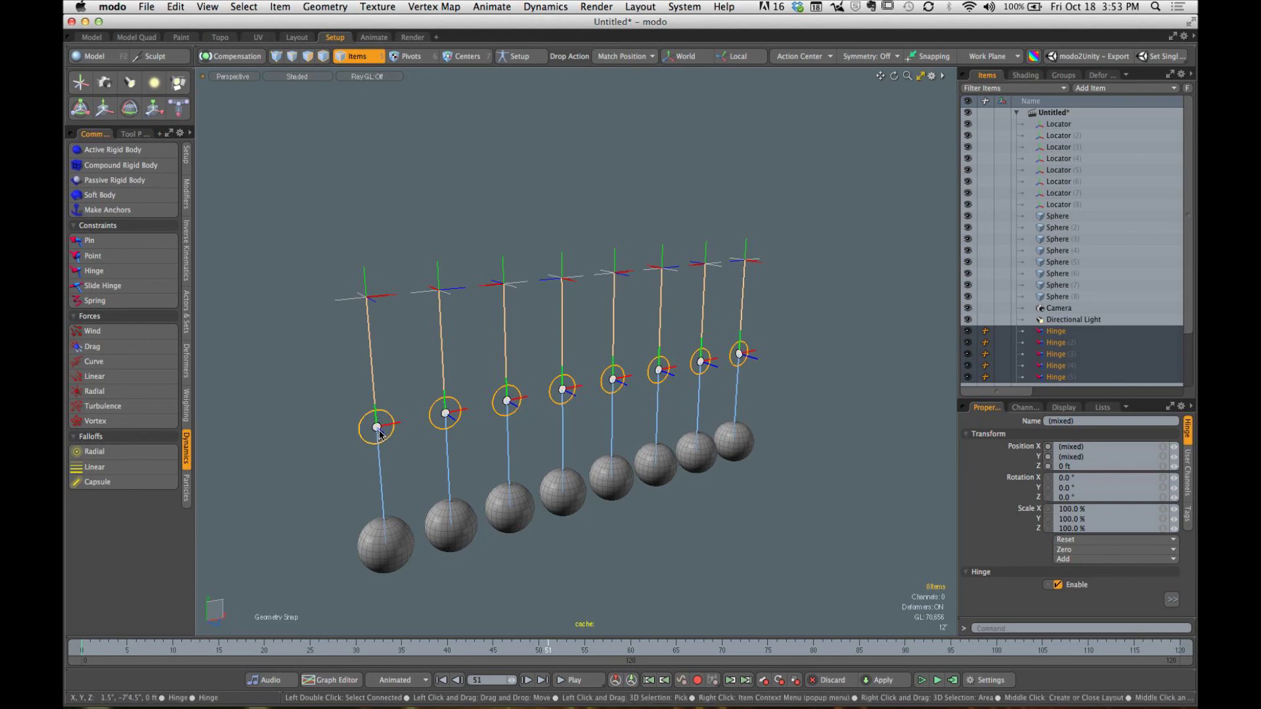
Step: Match the positions of the first, second and third hinges to the locators directly above them
{"action": "left_click", "coordinate": [423, 374]}
{"action": "left_click", "coordinate": [394, 431]}
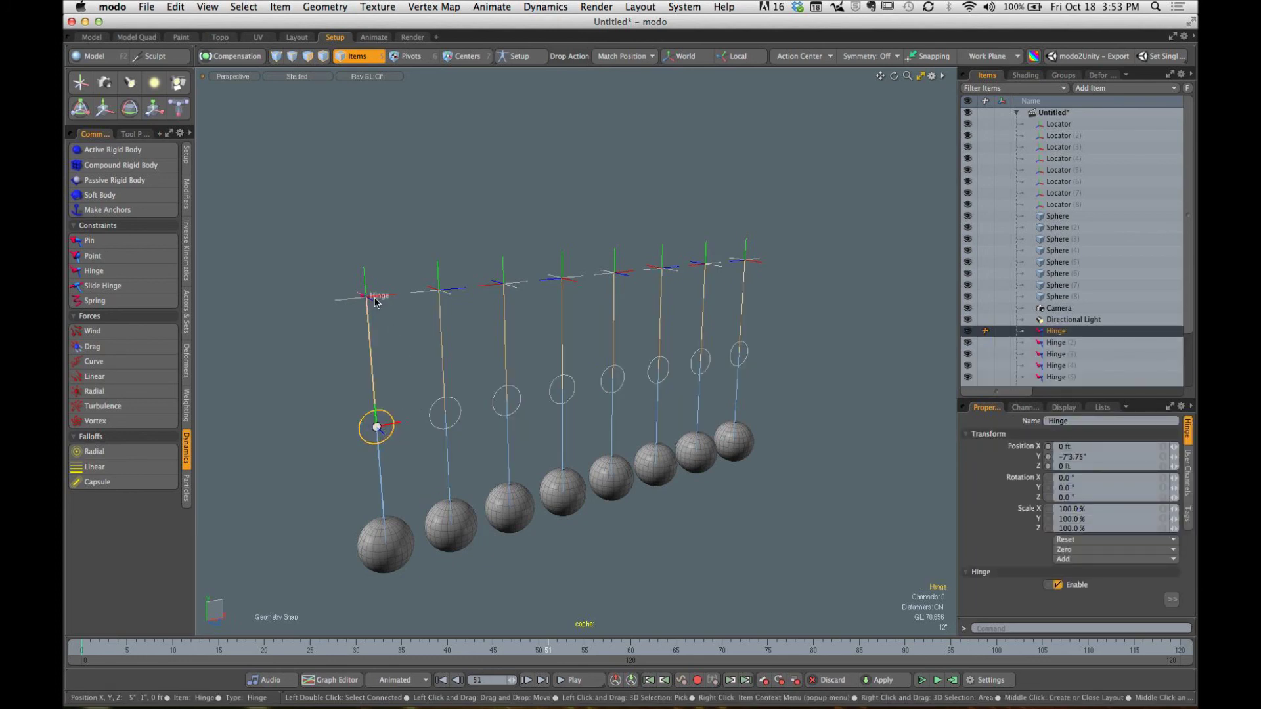
{"action": "left_click", "coordinate": [447, 414]}
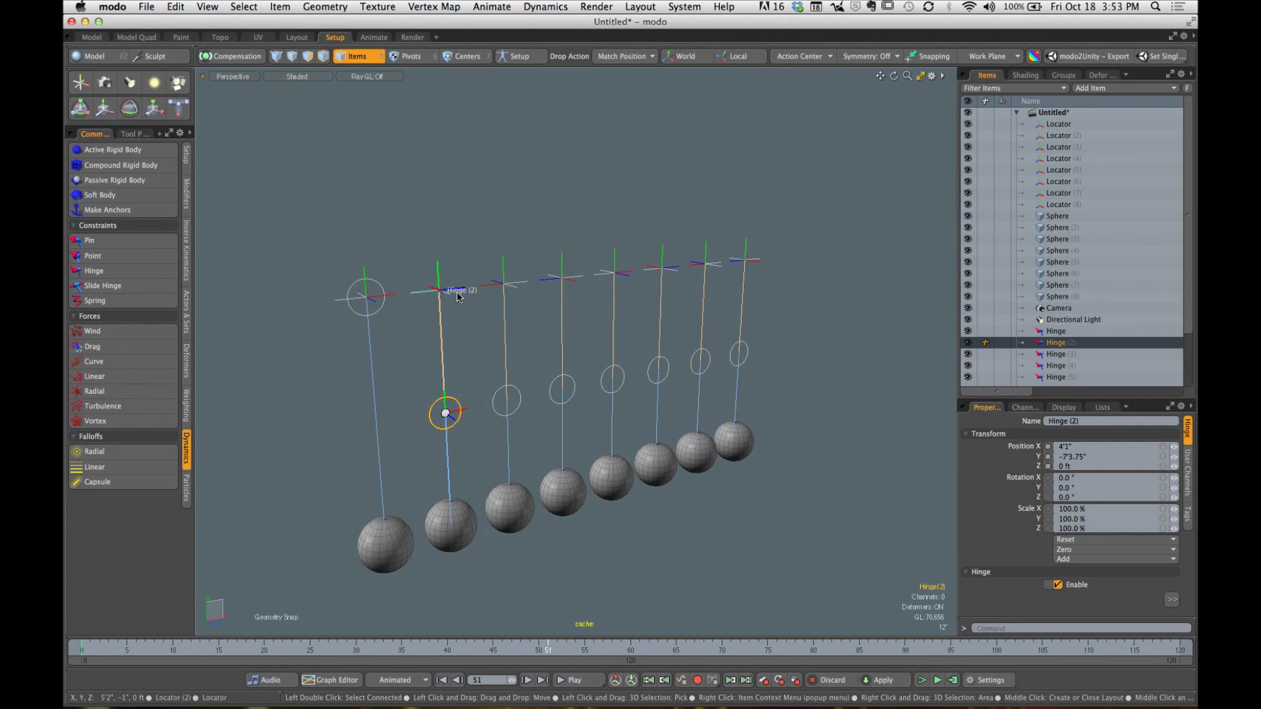
{"action": "mouse_move", "coordinate": [491, 351]}
{"action": "left_mouse_down", "text": "alt"}
{"action": "mouse_move", "coordinate": [456, 340]}
{"action": "mouse_move", "coordinate": [499, 358]}
{"action": "left_mouse_up", "text": "alt"}
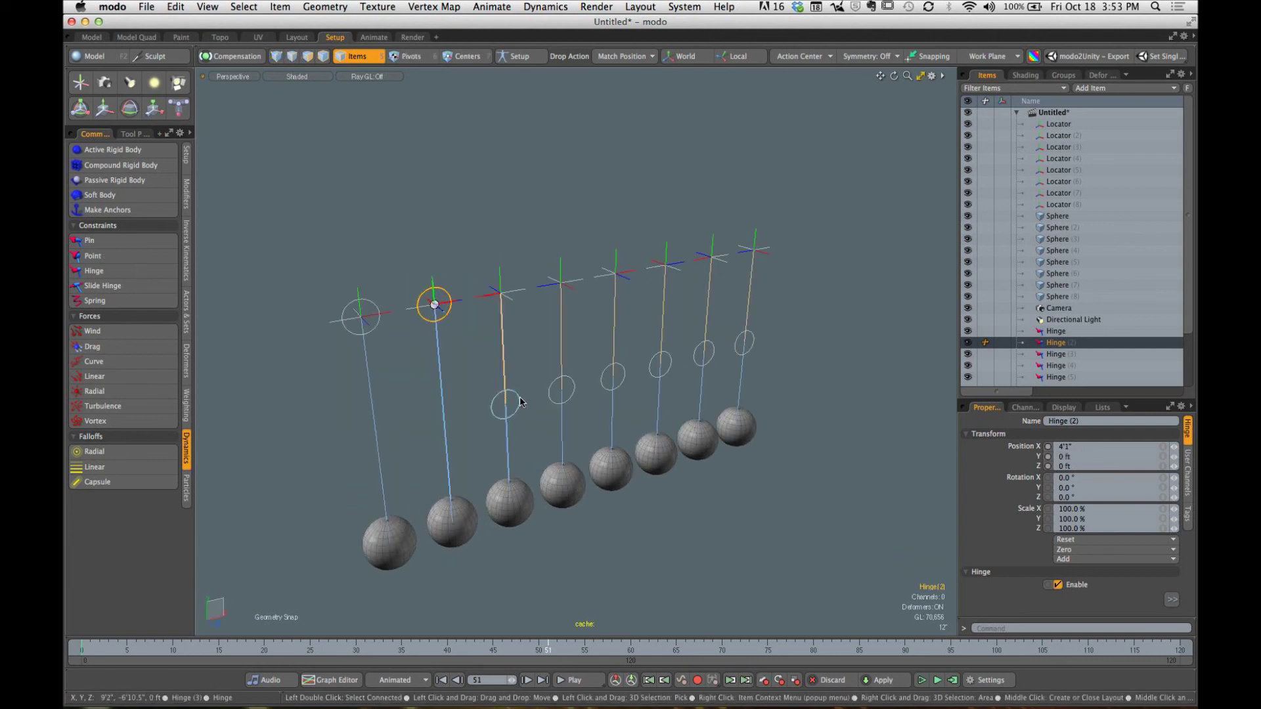
{"action": "left_click", "coordinate": [518, 400]}
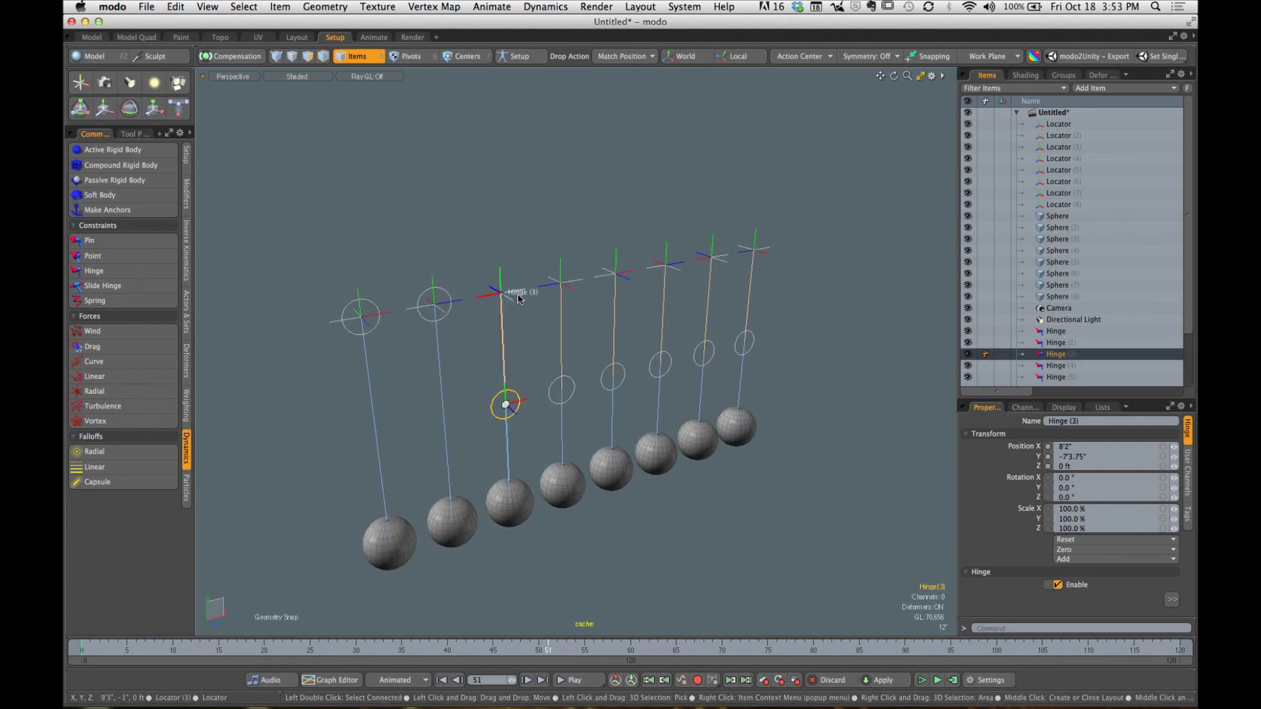
{"action": "left_click_drag", "start_coordinate": [519, 299], "coordinate": [524, 355], "text": "alt"}
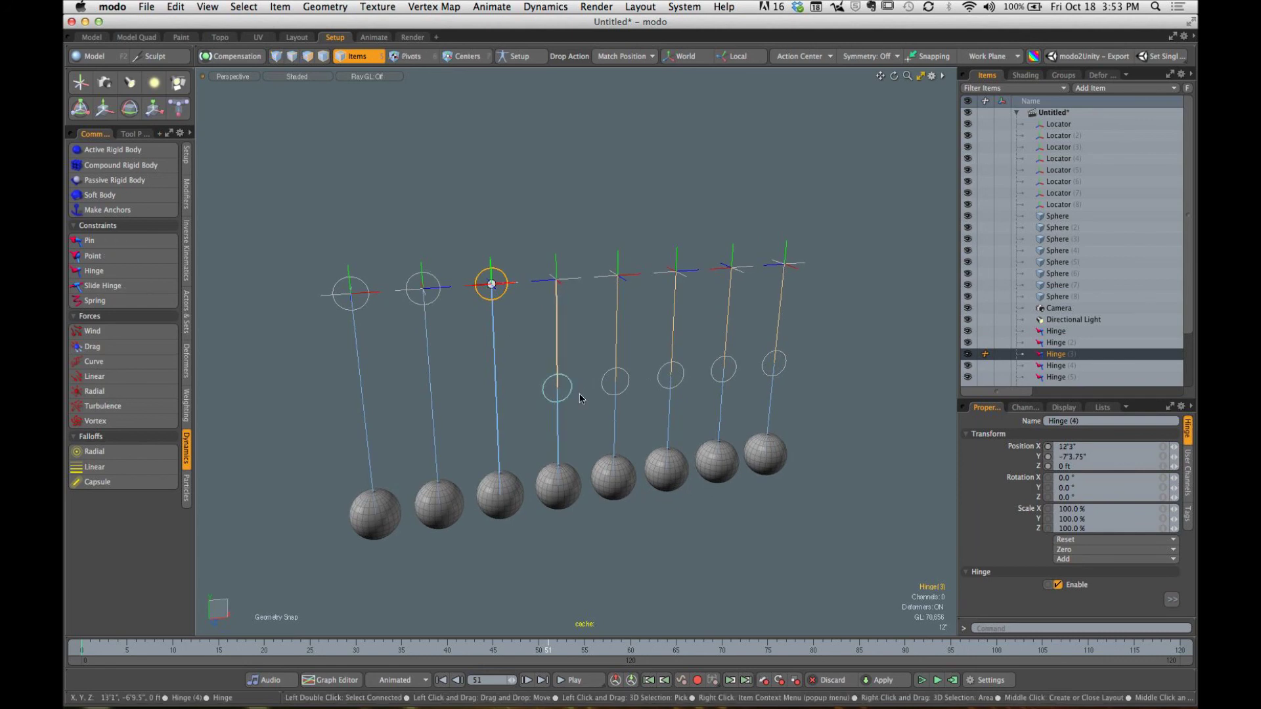
Step: Match the positions of the fourth through eighth hinges to the locators directly above them
{"action": "left_click", "coordinate": [559, 388]}
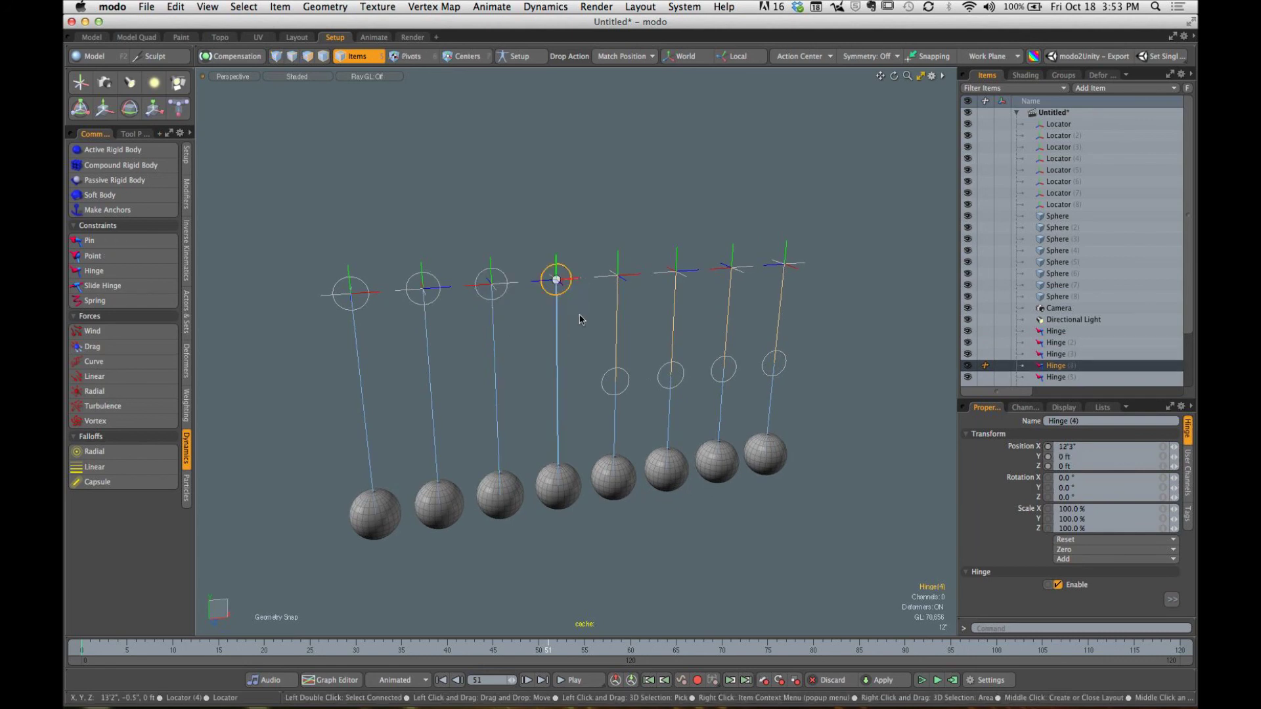
{"action": "left_click", "coordinate": [616, 383]}
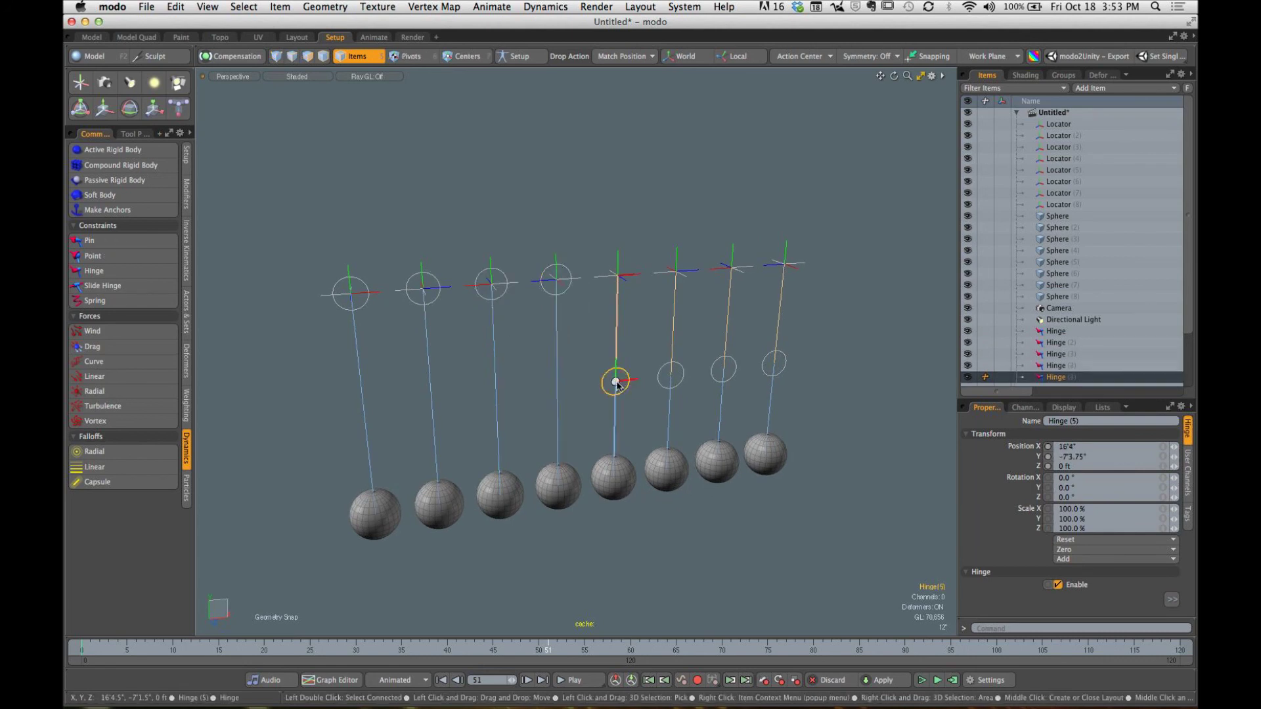
{"action": "left_click_drag", "start_coordinate": [629, 284], "coordinate": [630, 283]}
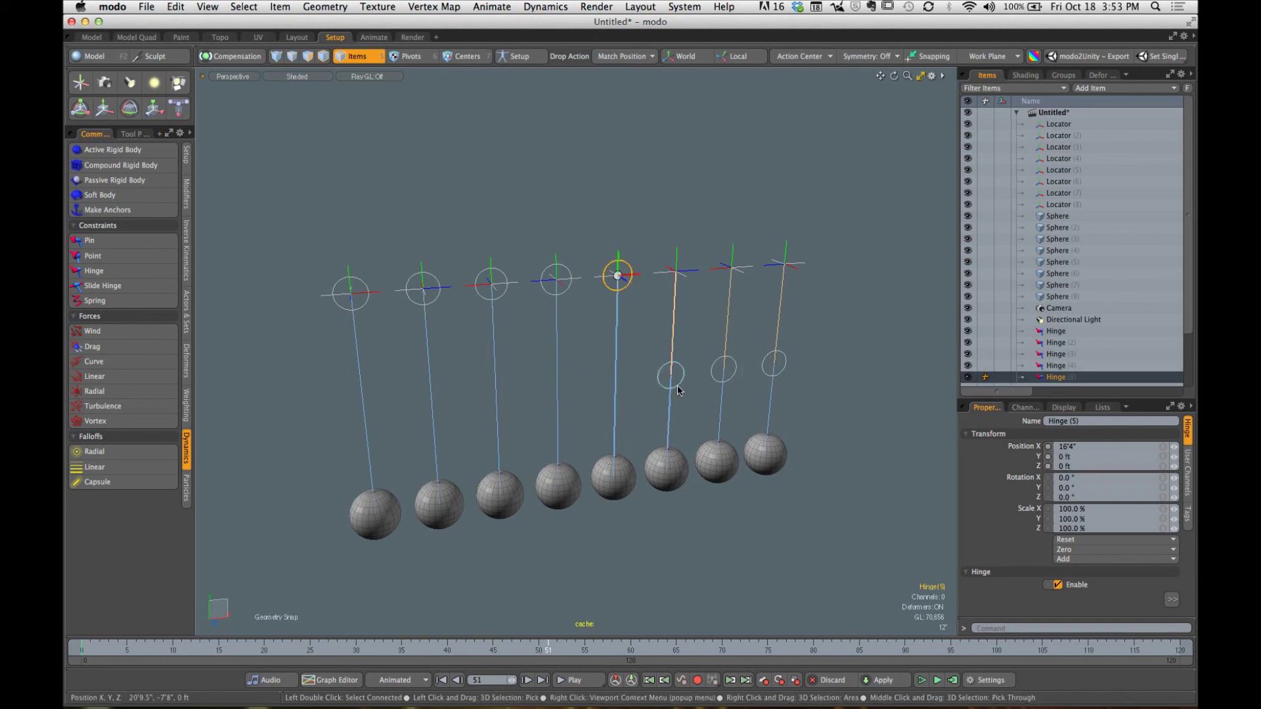
{"action": "left_click", "coordinate": [681, 381]}
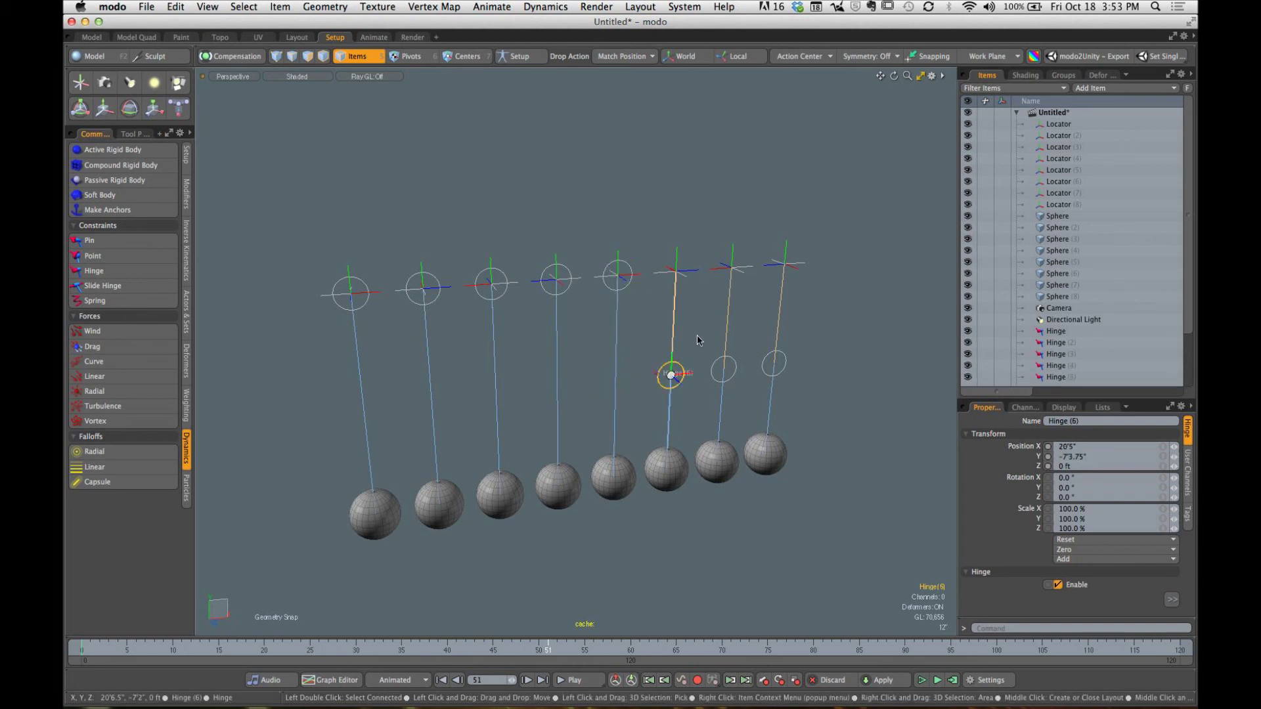
{"action": "left_click_drag", "start_coordinate": [691, 278], "coordinate": [714, 389]}
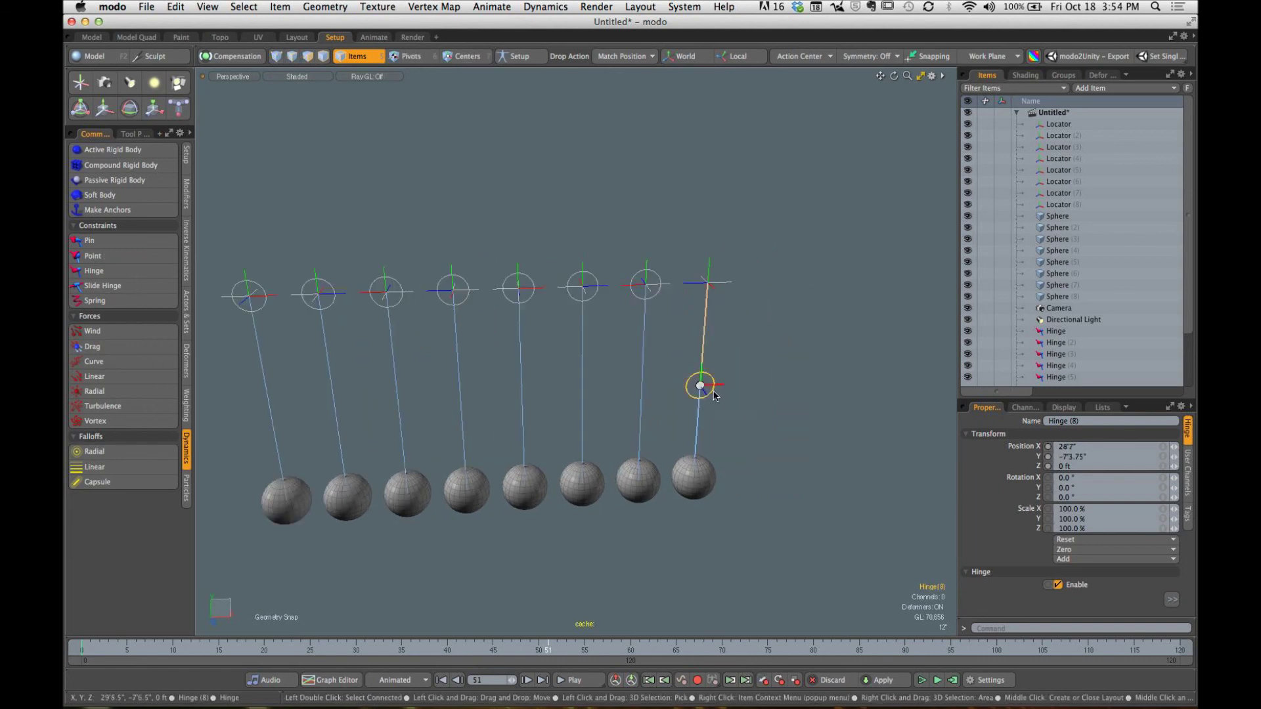
{"action": "left_click", "coordinate": [722, 289]}
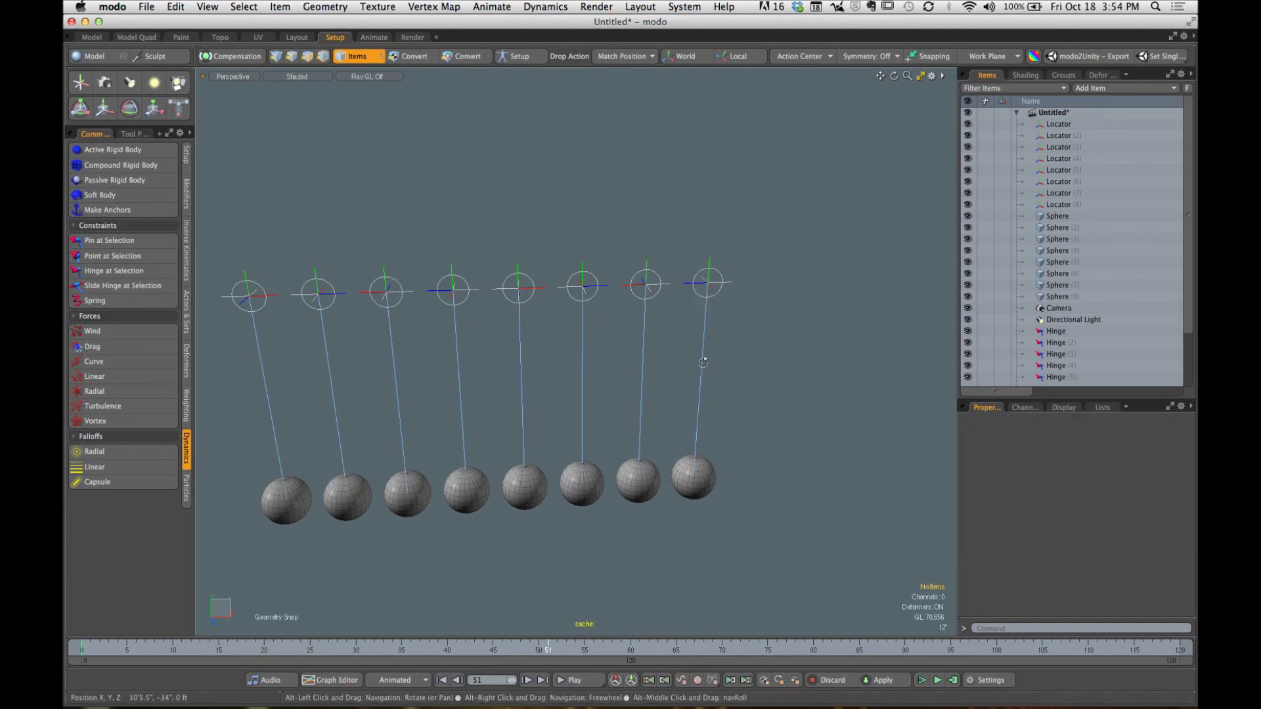
{"action": "left_click_drag", "start_coordinate": [666, 376], "coordinate": [752, 347], "text": "alt"}
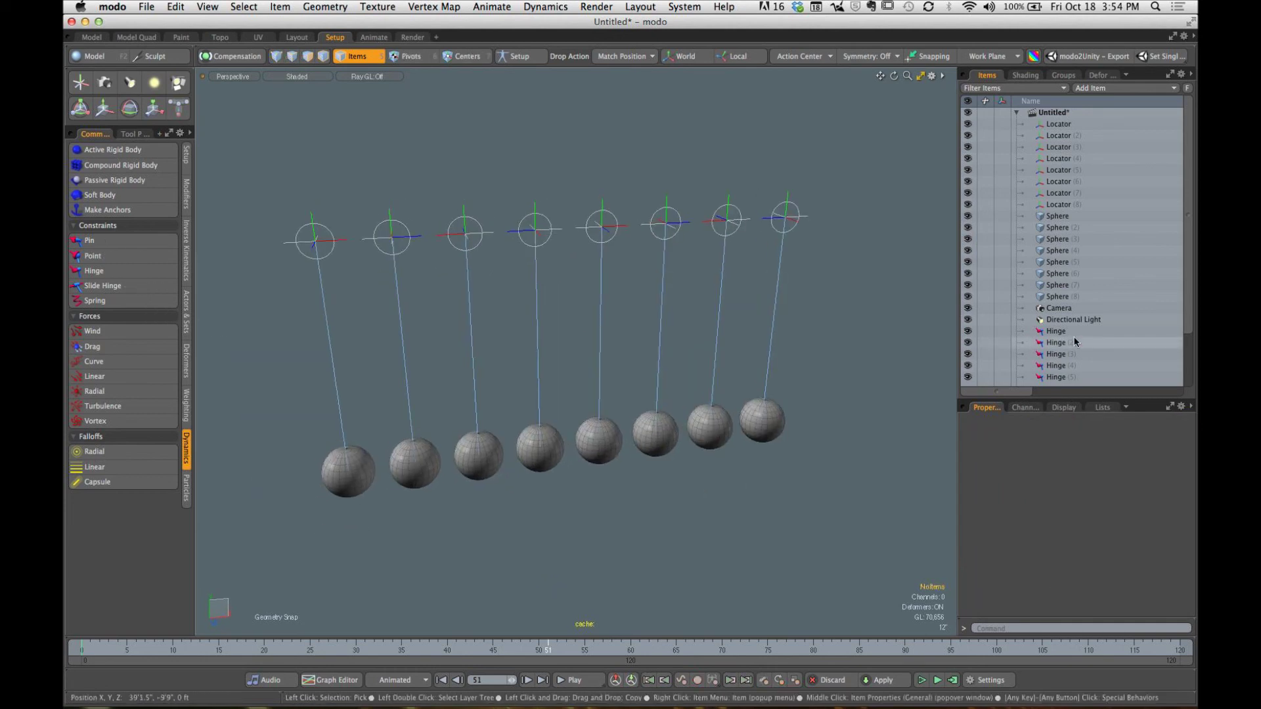
{"action": "left_click", "coordinate": [1058, 124]}
{"action": "left_click", "coordinate": [1059, 204], "text": "shift"}
{"action": "left_click_drag", "start_coordinate": [788, 279], "coordinate": [815, 274], "text": "alt"}
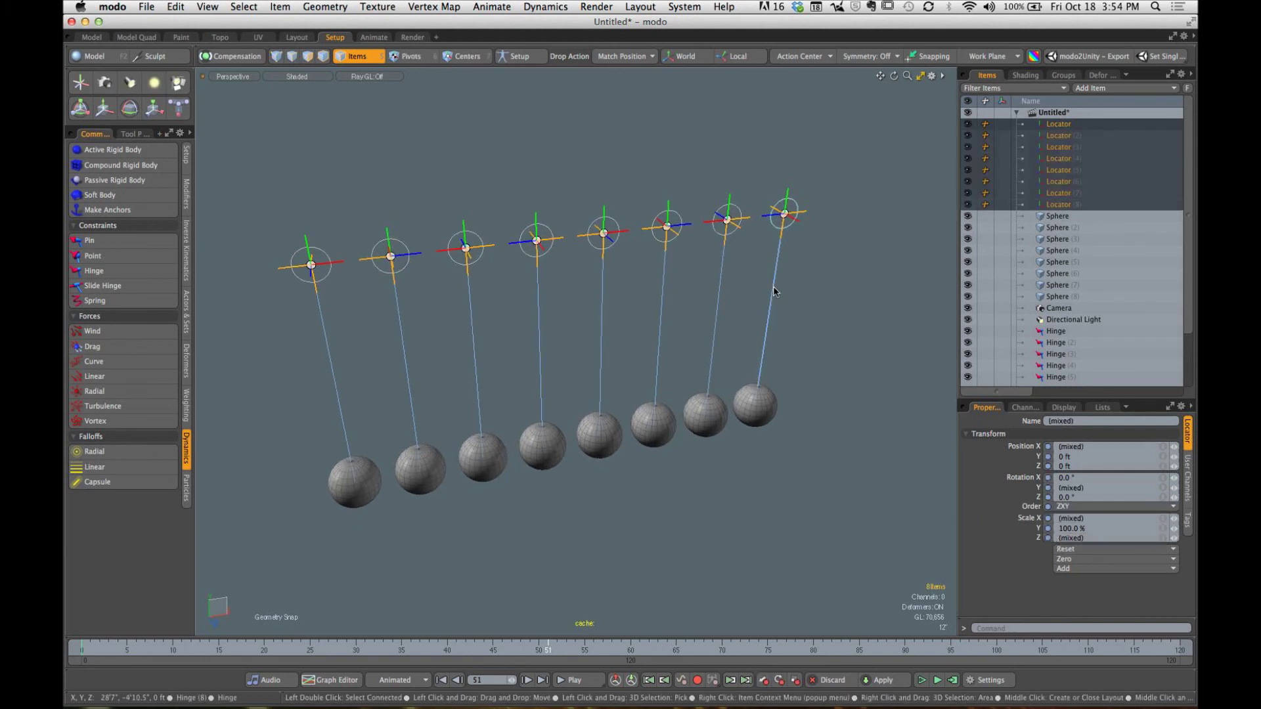
{"action": "key", "text": "y"}
{"action": "left_click_drag", "start_coordinate": [846, 215], "coordinate": [832, 287]}
{"action": "key", "text": "super+z"}
{"action": "key", "text": "q"}
{"action": "left_click", "coordinate": [850, 303]}
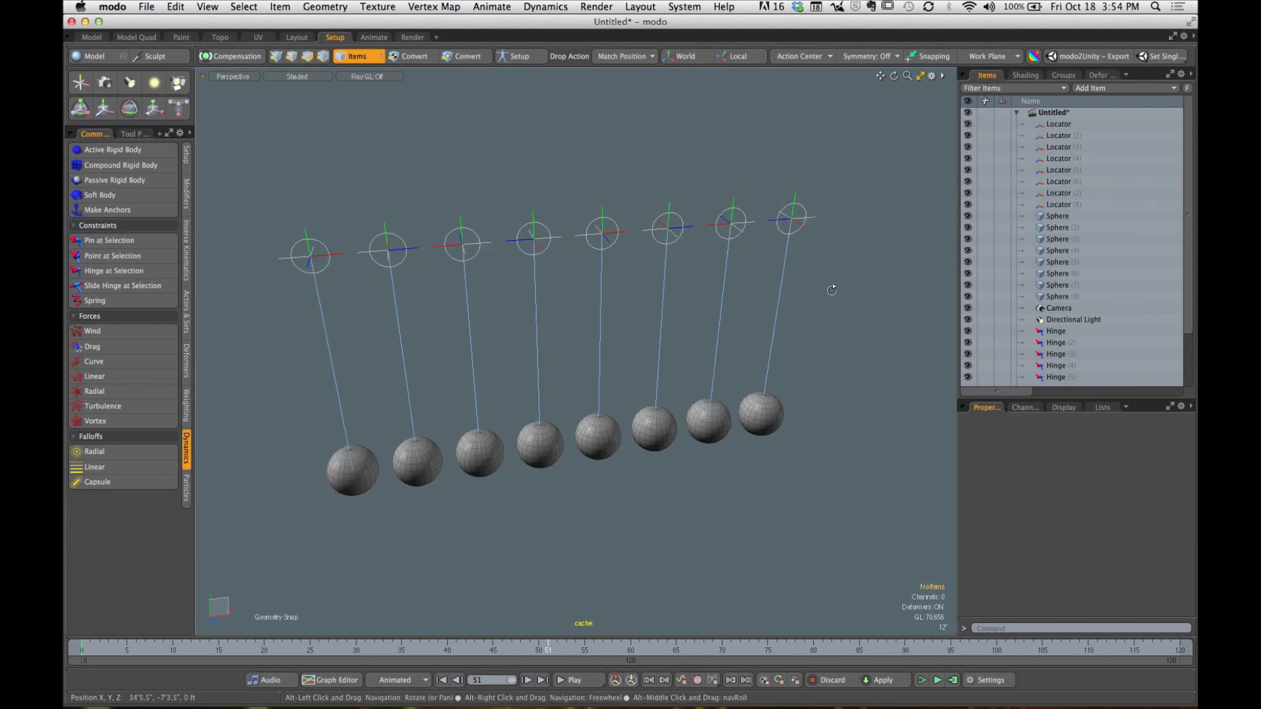
Step: Select all eight locators and scale the row down along X to 71.5%, pulling them toward the first locator
{"action": "left_click", "coordinate": [813, 224]}
{"action": "left_click_drag", "start_coordinate": [814, 224], "coordinate": [819, 231], "text": "alt"}
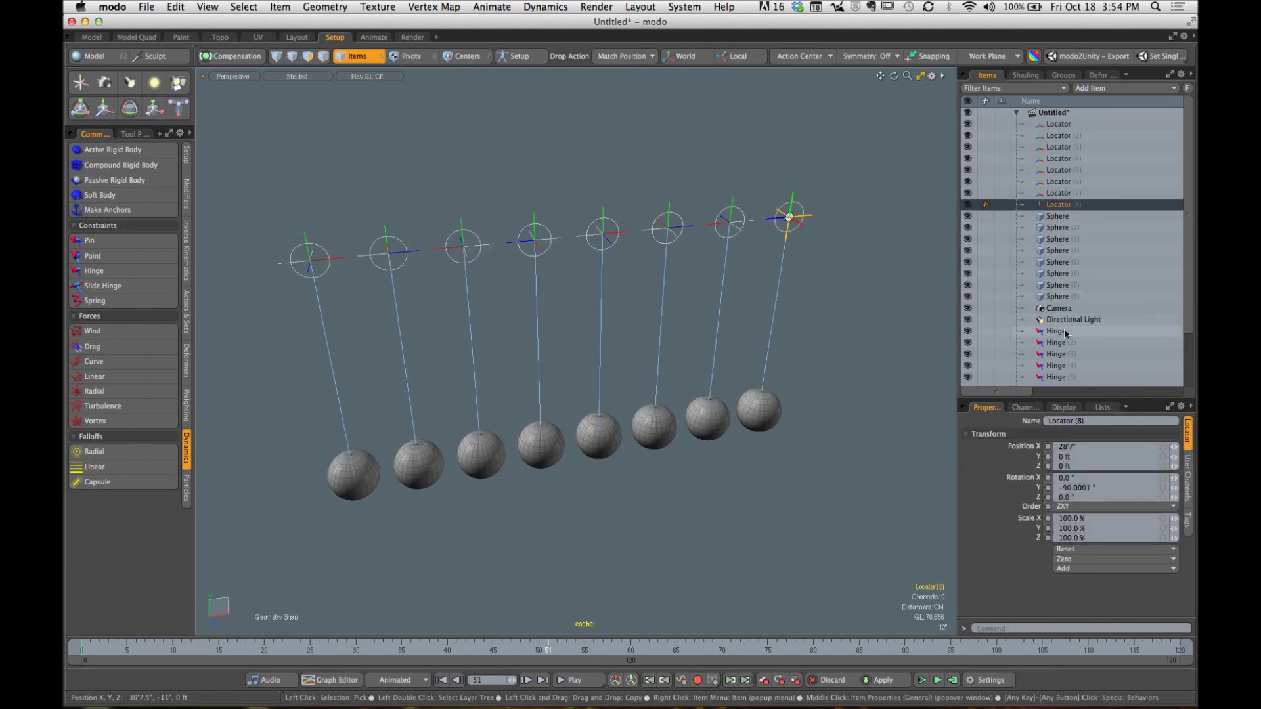
{"action": "left_click_drag", "start_coordinate": [845, 315], "coordinate": [815, 301], "text": "alt"}
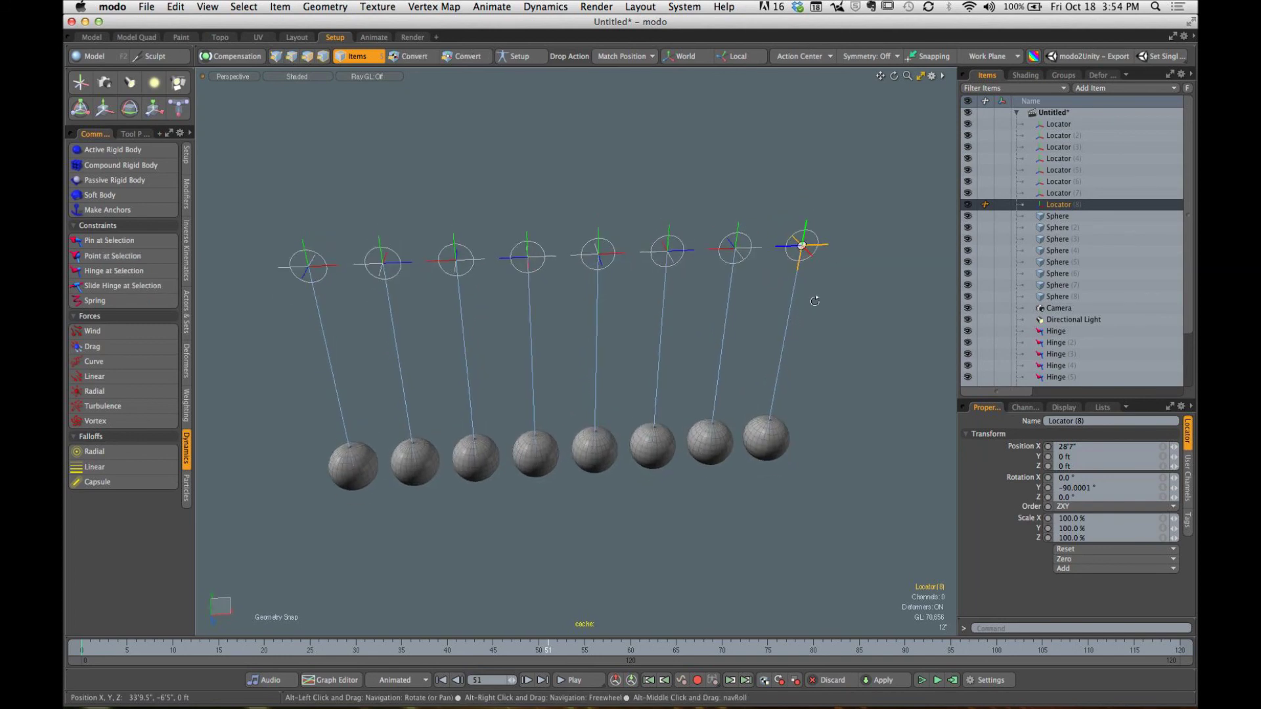
{"action": "left_click", "coordinate": [762, 258], "text": "shift"}
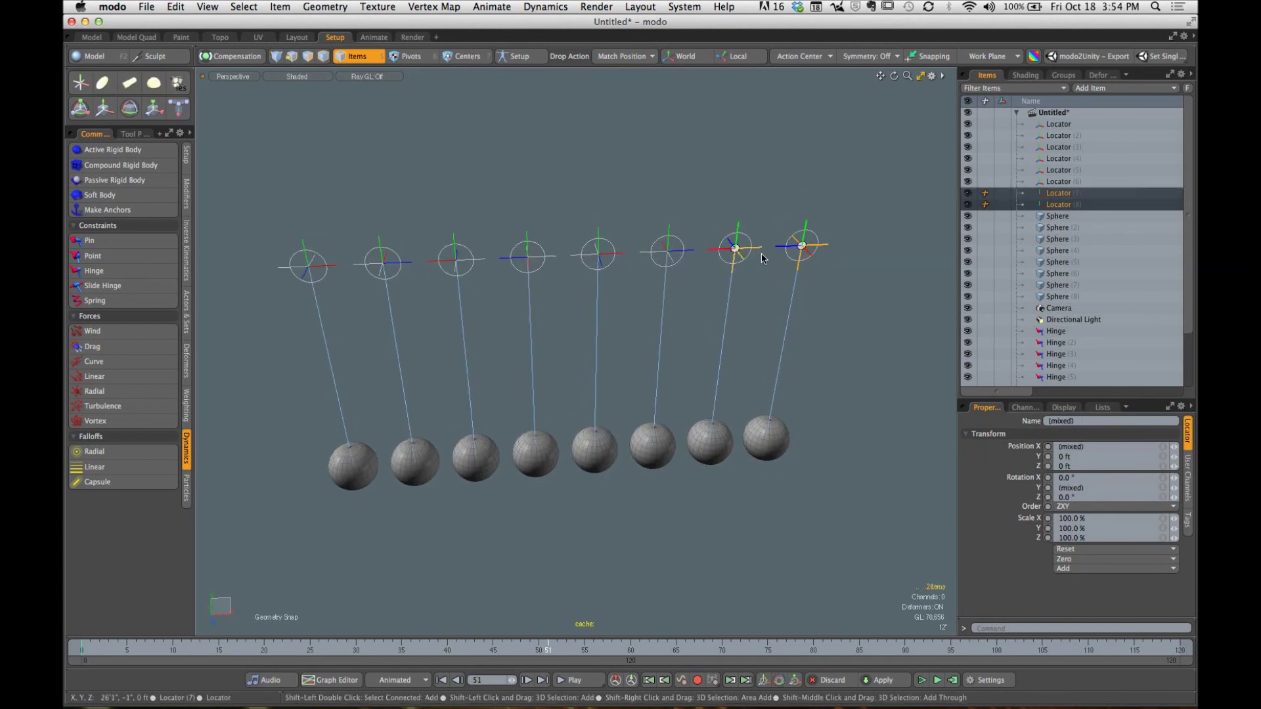
{"action": "left_click", "coordinate": [689, 260], "text": "shift"}
{"action": "left_click", "coordinate": [614, 262], "text": "shift"}
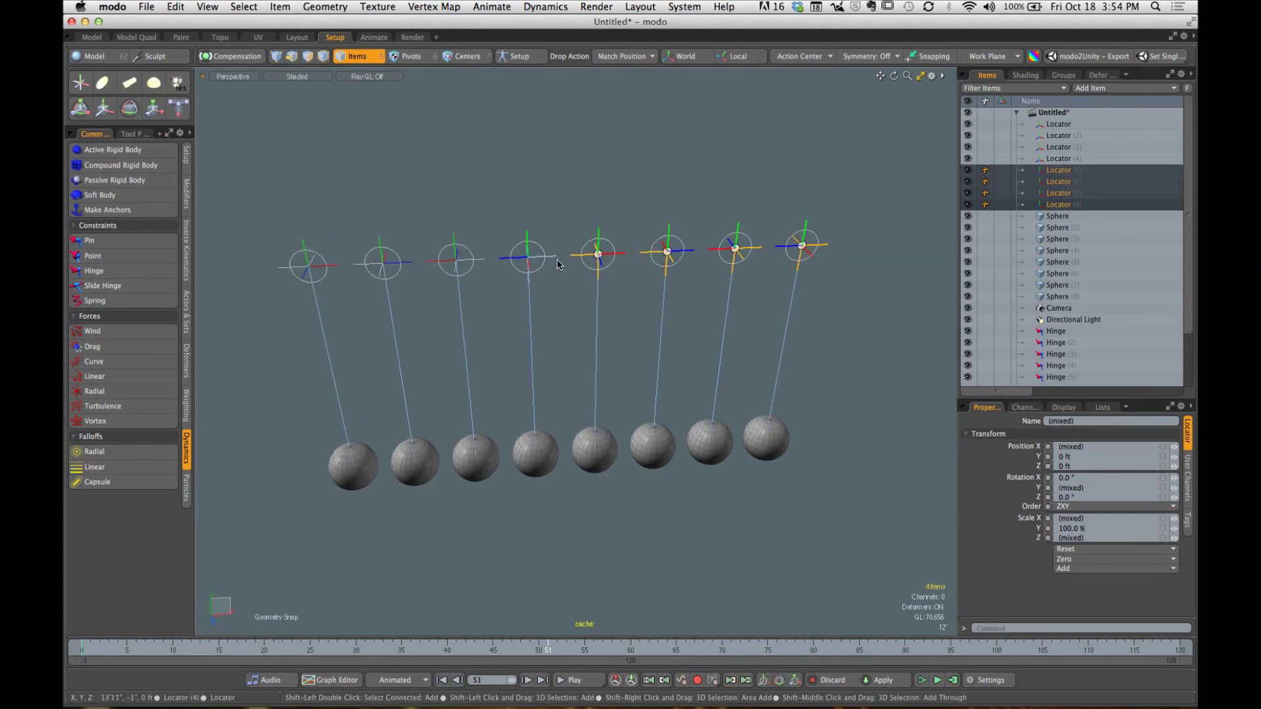
{"action": "left_click", "coordinate": [557, 265], "text": "shift"}
{"action": "left_click", "coordinate": [390, 265], "text": "shift"}
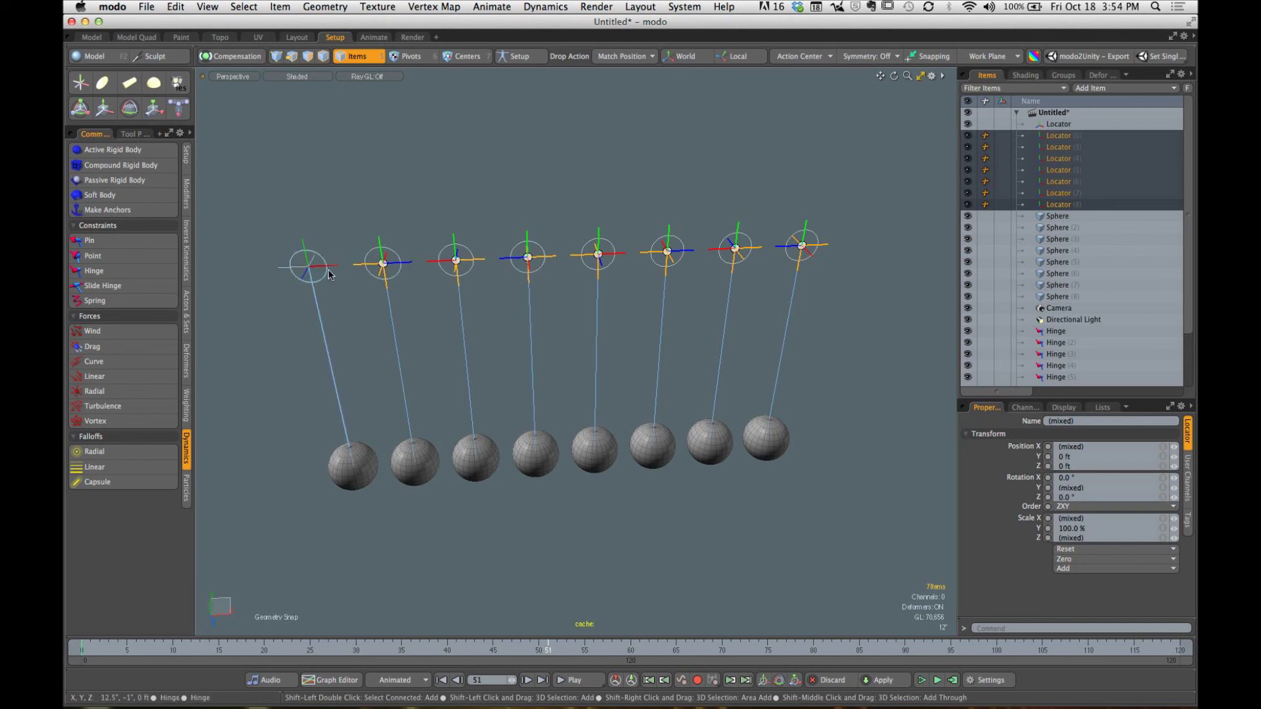
{"action": "key", "text": "r"}
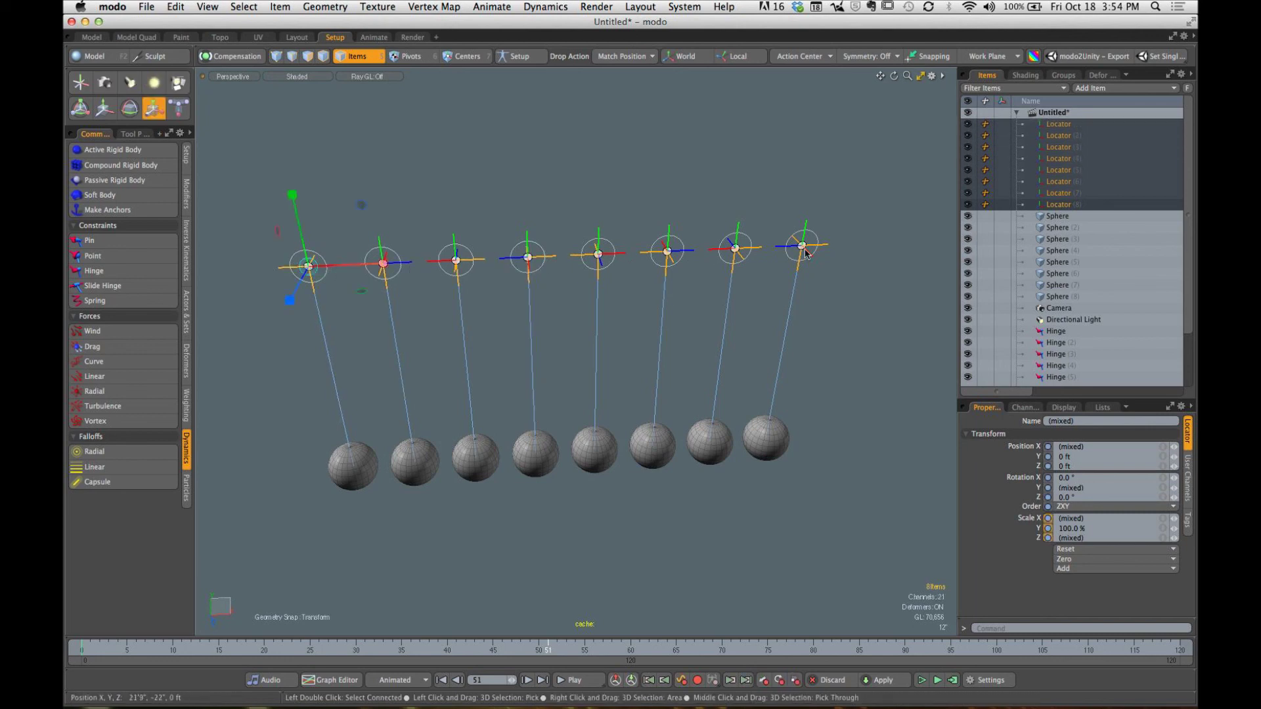
{"action": "left_click_drag", "start_coordinate": [332, 266], "coordinate": [313, 266]}
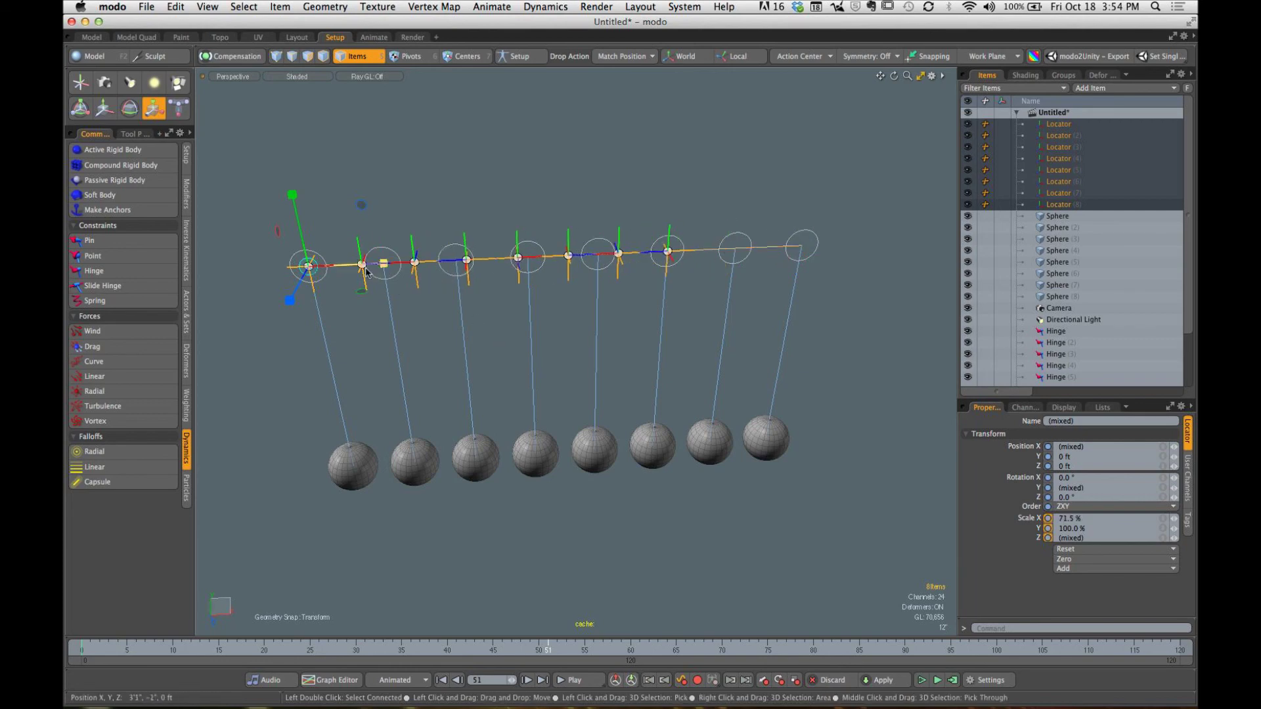
Step: Rescale the eight locators along X so their spacing widens but the row stays shorter than the row of hinges
{"action": "left_click_drag", "start_coordinate": [379, 276], "coordinate": [473, 302], "text": "alt"}
{"action": "scroll", "coordinate": [473, 302], "scroll_direction": "up", "scroll_amount": 5}
{"action": "scroll", "coordinate": [473, 302], "scroll_direction": "up", "scroll_amount": 1}
{"action": "left_click_drag", "start_coordinate": [357, 281], "coordinate": [374, 279]}
{"action": "scroll", "coordinate": [510, 325], "scroll_direction": "down", "scroll_amount": 3}
{"action": "left_click_drag", "start_coordinate": [511, 325], "coordinate": [468, 330], "text": "alt+shift"}
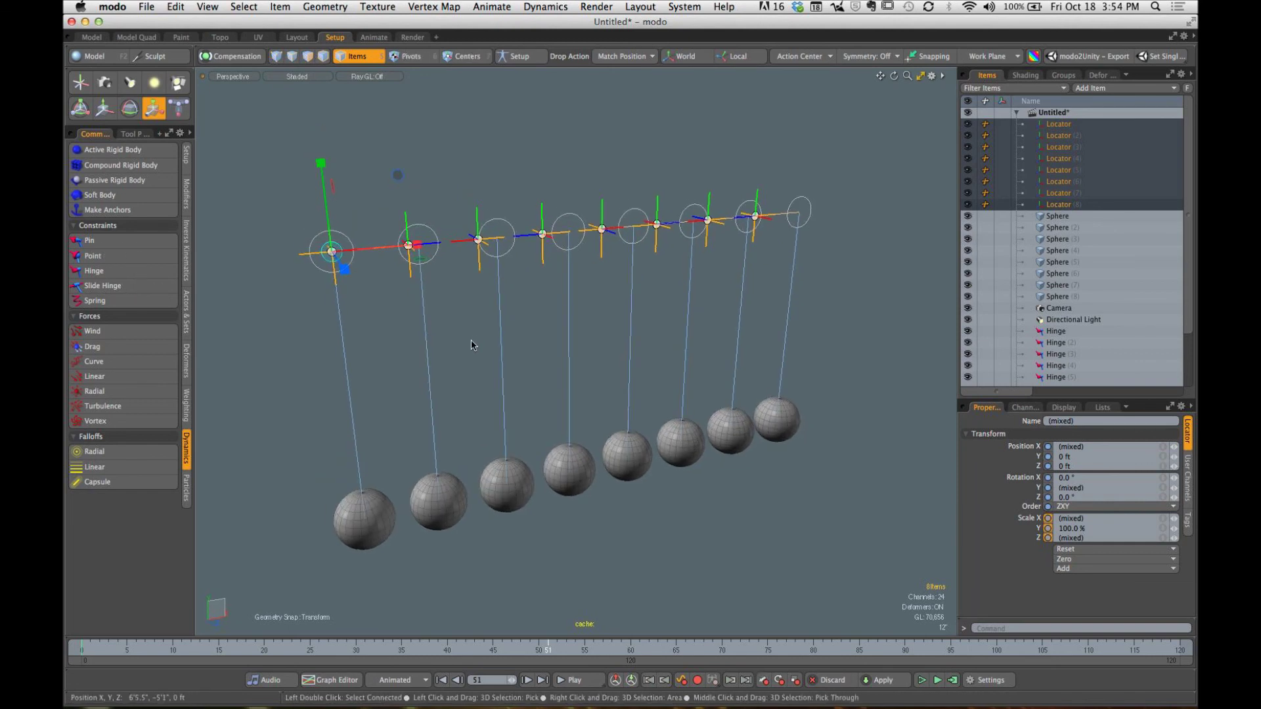
Step: Try to scale all eight hinges together along X, then undo the attempt and select only the sixth hinge
{"action": "left_click", "coordinate": [468, 330]}
{"action": "left_click", "coordinate": [433, 258]}
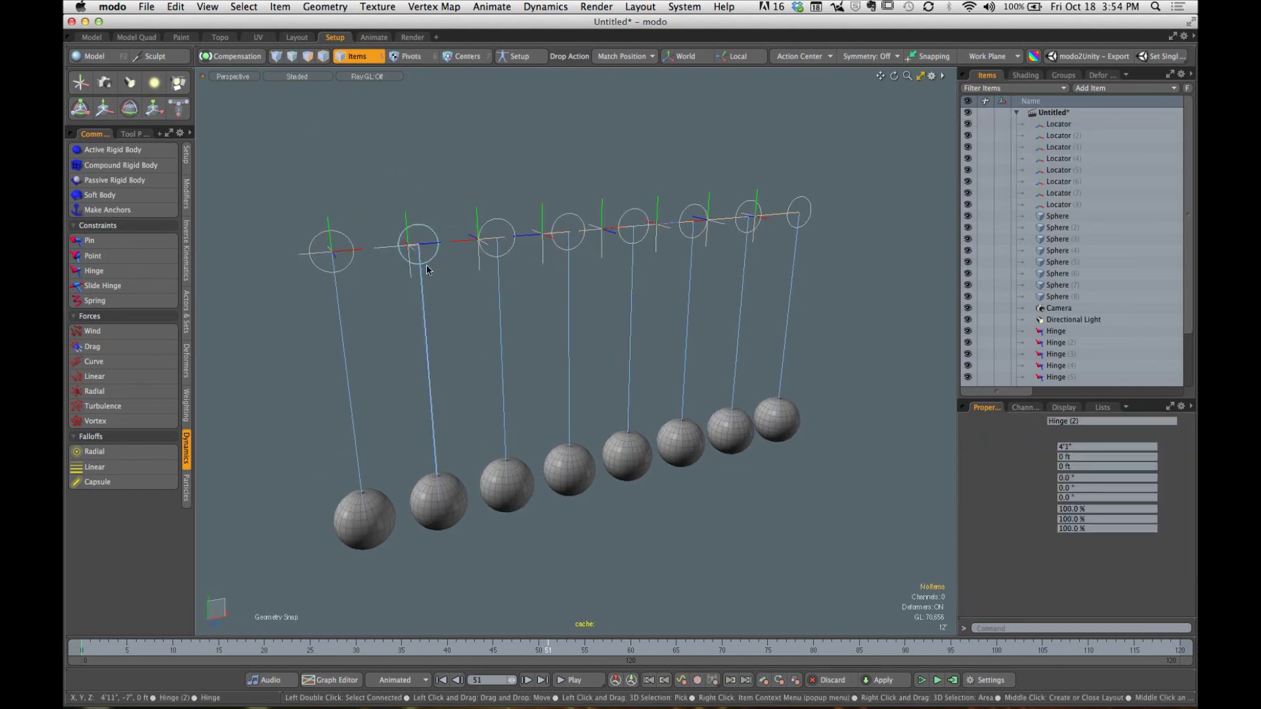
{"action": "left_click", "coordinate": [355, 265]}
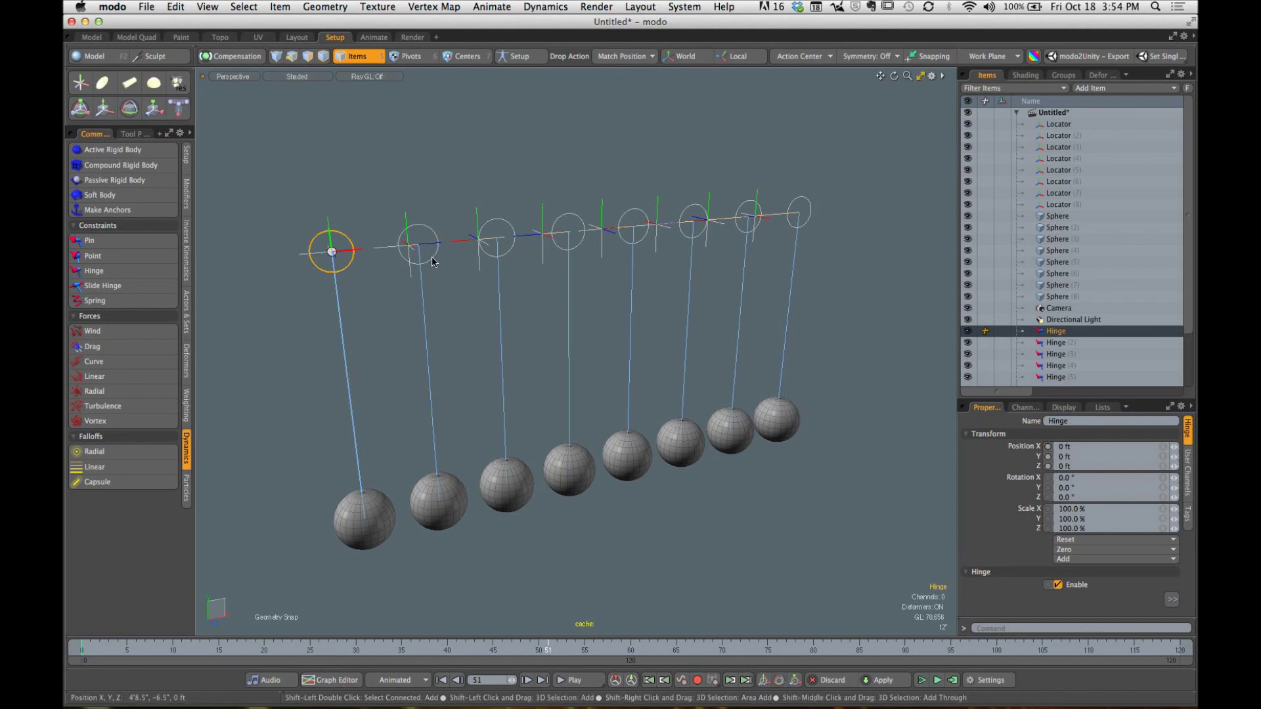
{"action": "left_click", "coordinate": [434, 262], "text": "shift"}
{"action": "left_click", "coordinate": [514, 248], "text": "shift"}
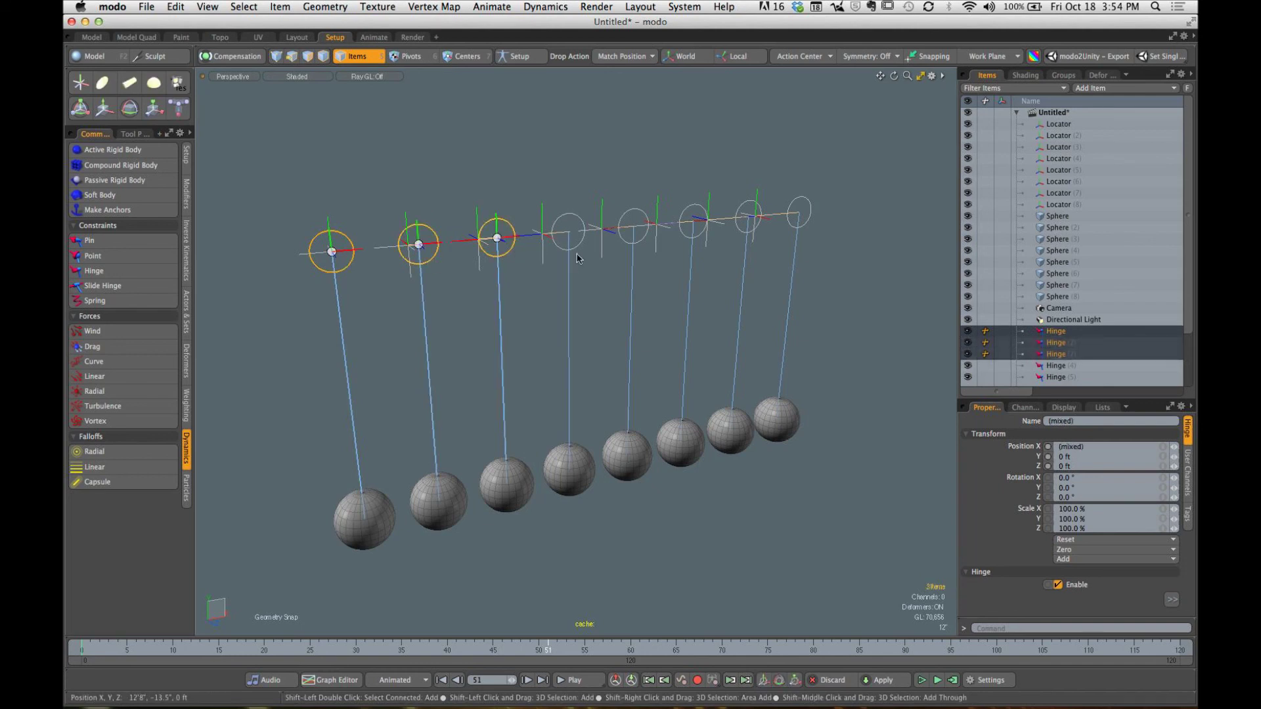
{"action": "left_click", "coordinate": [578, 253], "text": "shift"}
{"action": "left_click", "coordinate": [657, 246], "text": "shift"}
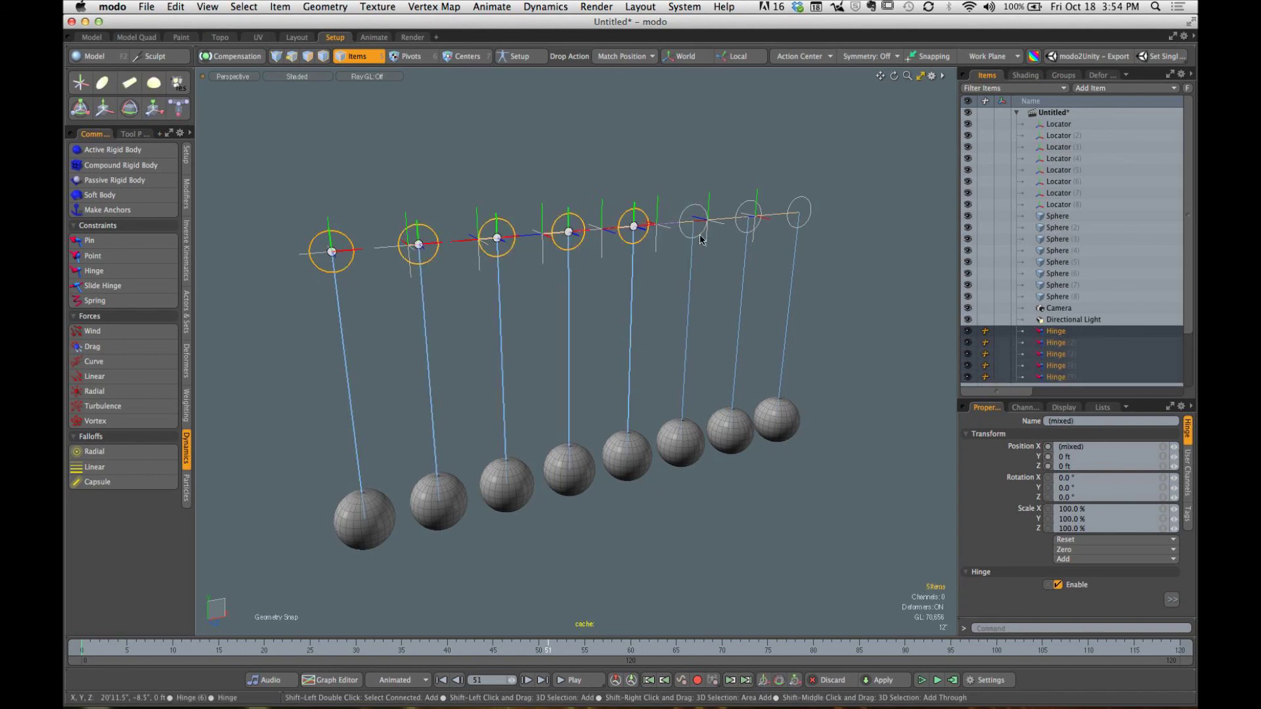
{"action": "left_click", "coordinate": [761, 223], "text": "shift"}
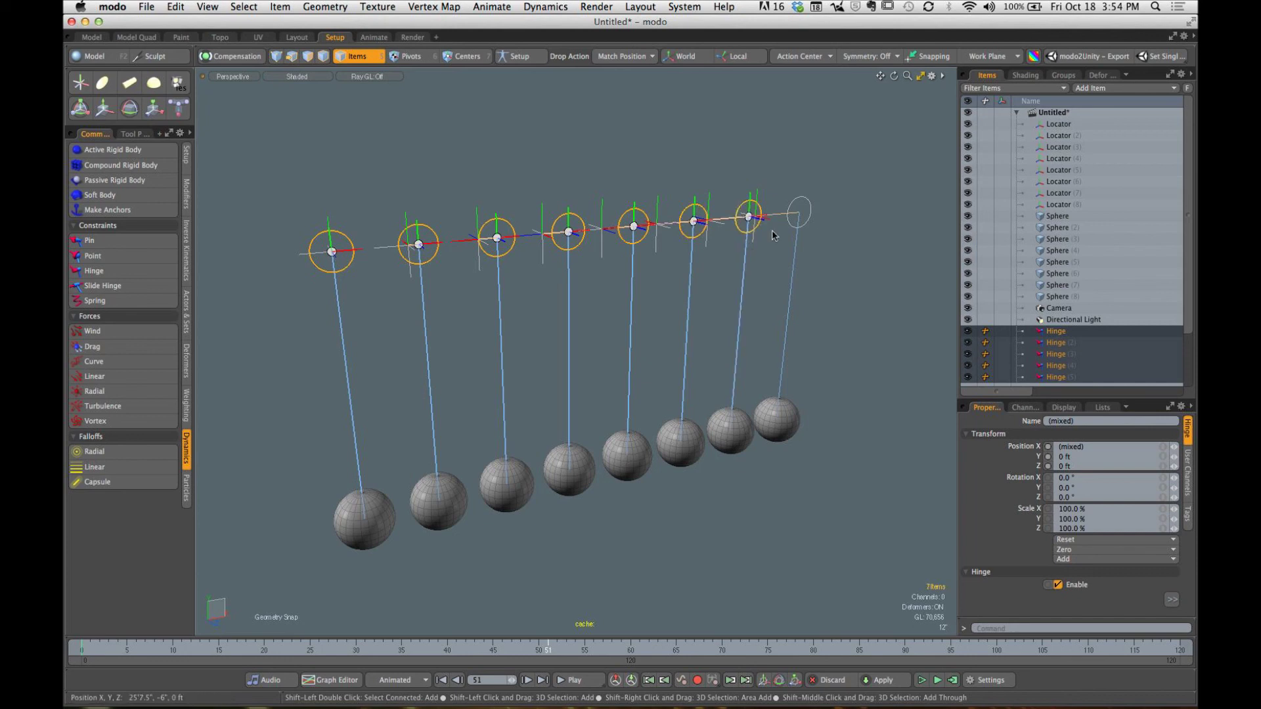
{"action": "left_click", "coordinate": [812, 221], "text": "shift"}
{"action": "key", "text": "w"}
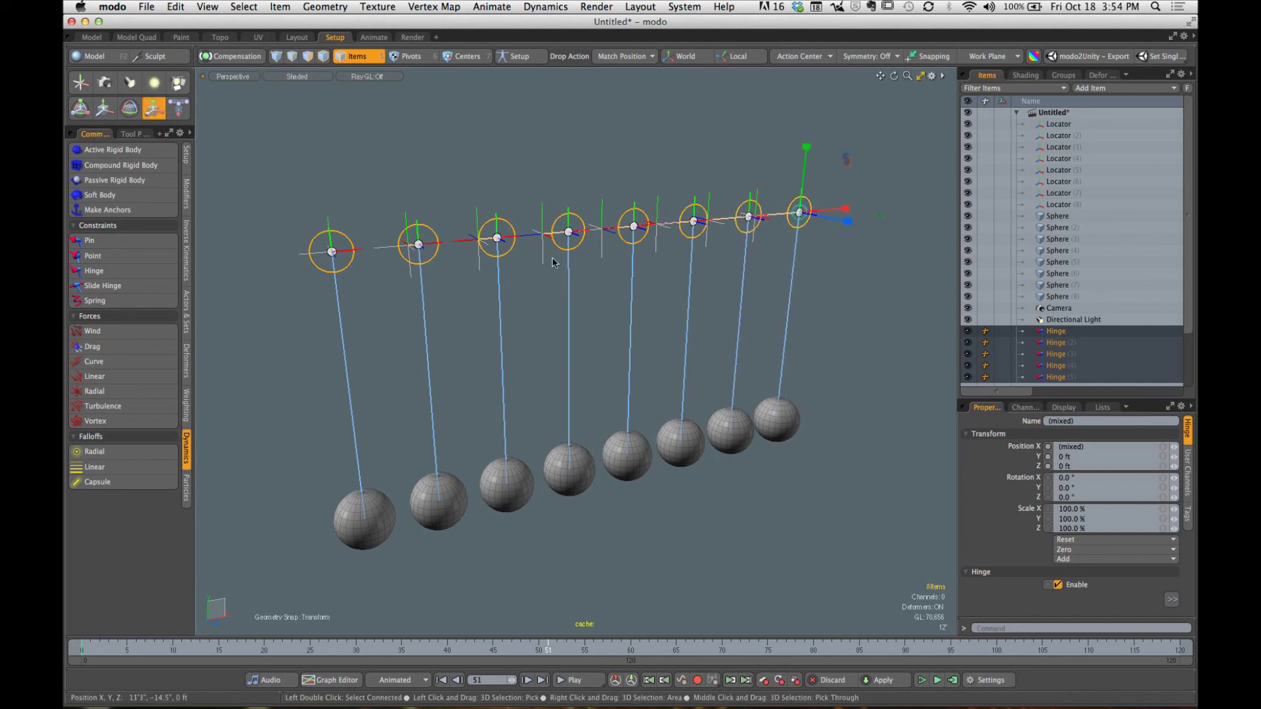
{"action": "mouse_move", "coordinate": [849, 211]}
{"action": "left_mouse_down"}
{"action": "mouse_move", "coordinate": [833, 211]}
{"action": "mouse_move", "coordinate": [871, 209]}
{"action": "mouse_move", "coordinate": [847, 209]}
{"action": "left_mouse_up"}
{"action": "key", "text": "super+z"}
{"action": "left_click", "coordinate": [689, 297]}
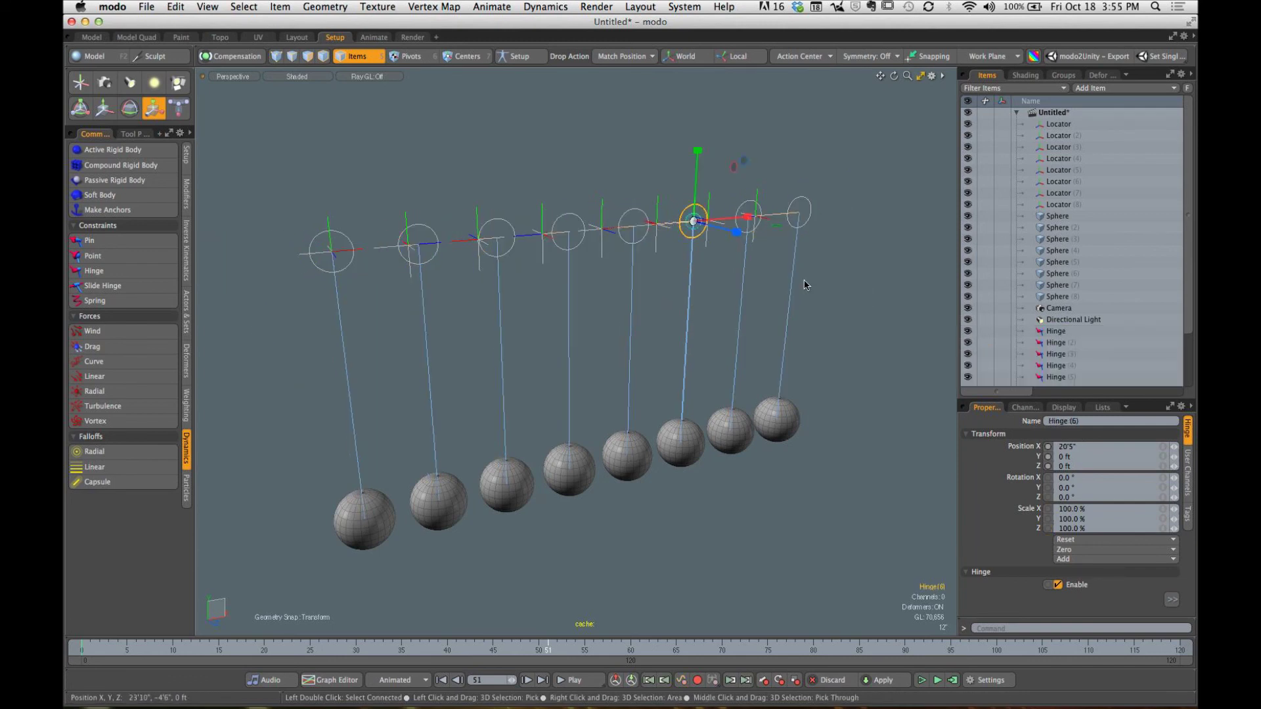
Step: Select all eight hinges, scale their row along X to 87.5% to line up with the locators, and return the timeline to frame 0
{"action": "left_click", "coordinate": [810, 219]}
{"action": "left_click", "coordinate": [738, 231], "text": "shift"}
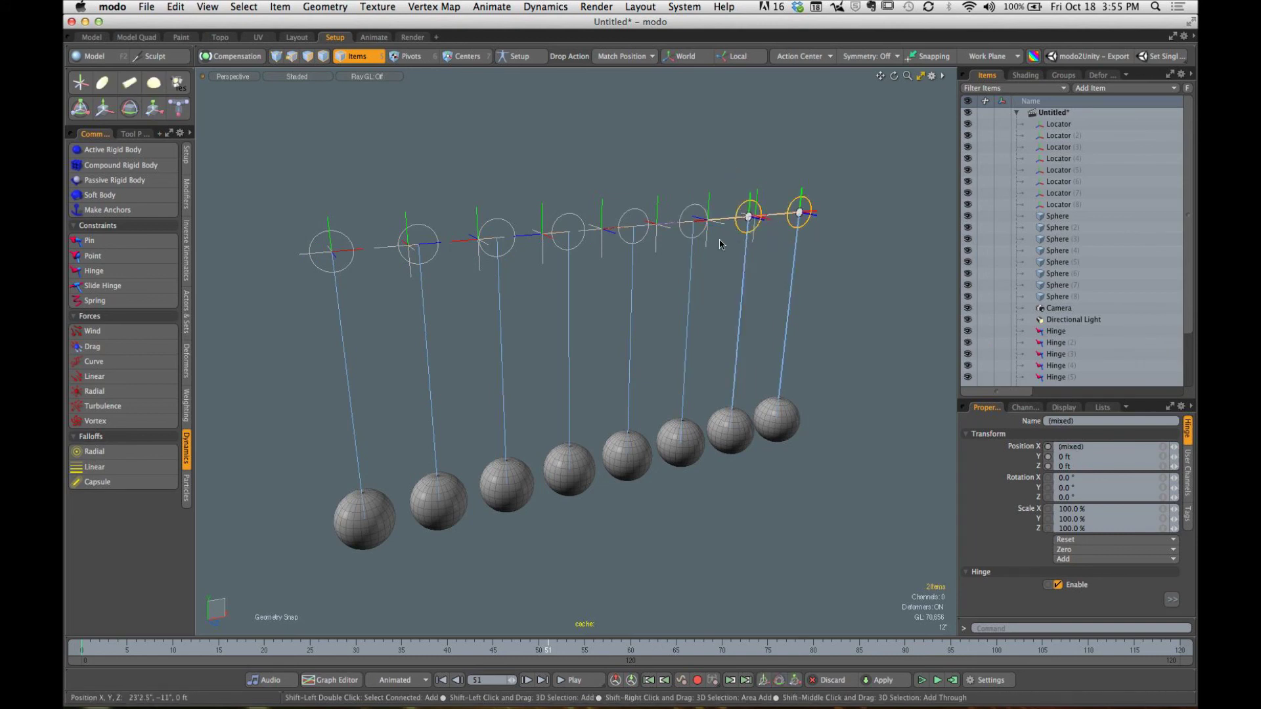
{"action": "left_click", "coordinate": [690, 241], "text": "shift"}
{"action": "left_click", "coordinate": [626, 242], "text": "shift"}
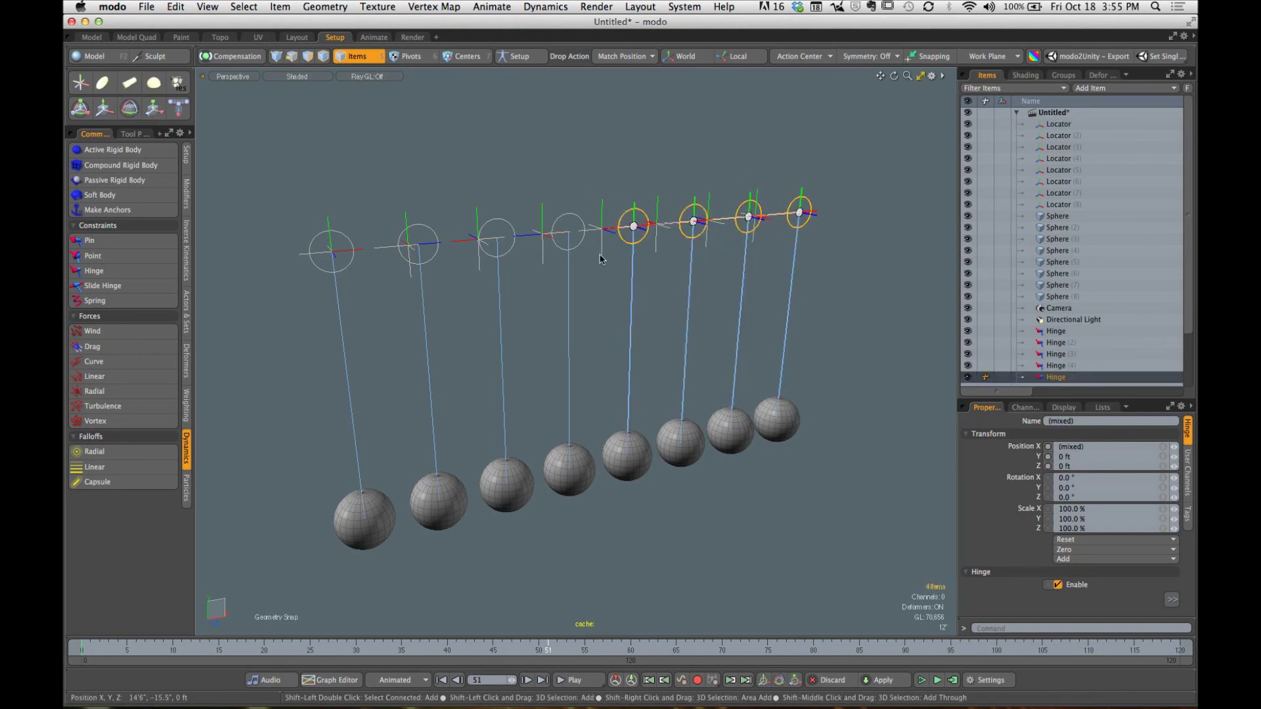
{"action": "left_click", "coordinate": [573, 243], "text": "shift"}
{"action": "left_click", "coordinate": [502, 246], "text": "shift"}
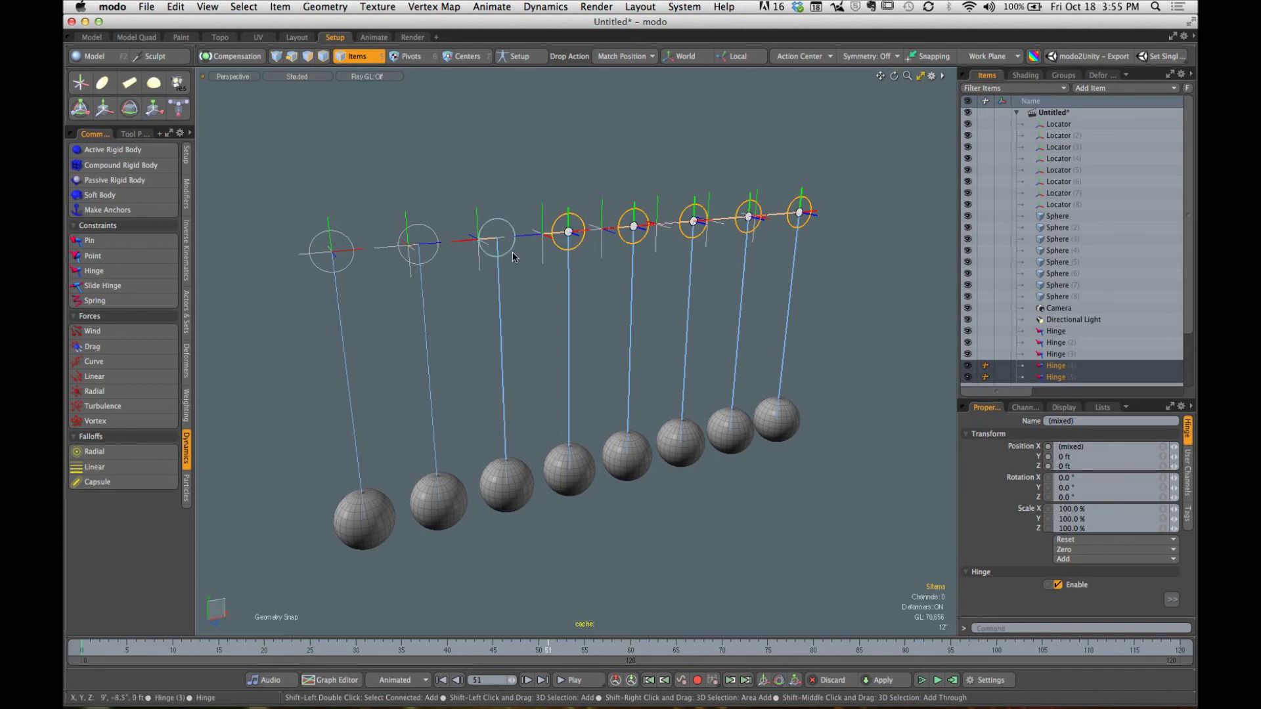
{"action": "left_click", "coordinate": [427, 256], "text": "shift"}
{"action": "left_click", "coordinate": [331, 252], "text": "shift"}
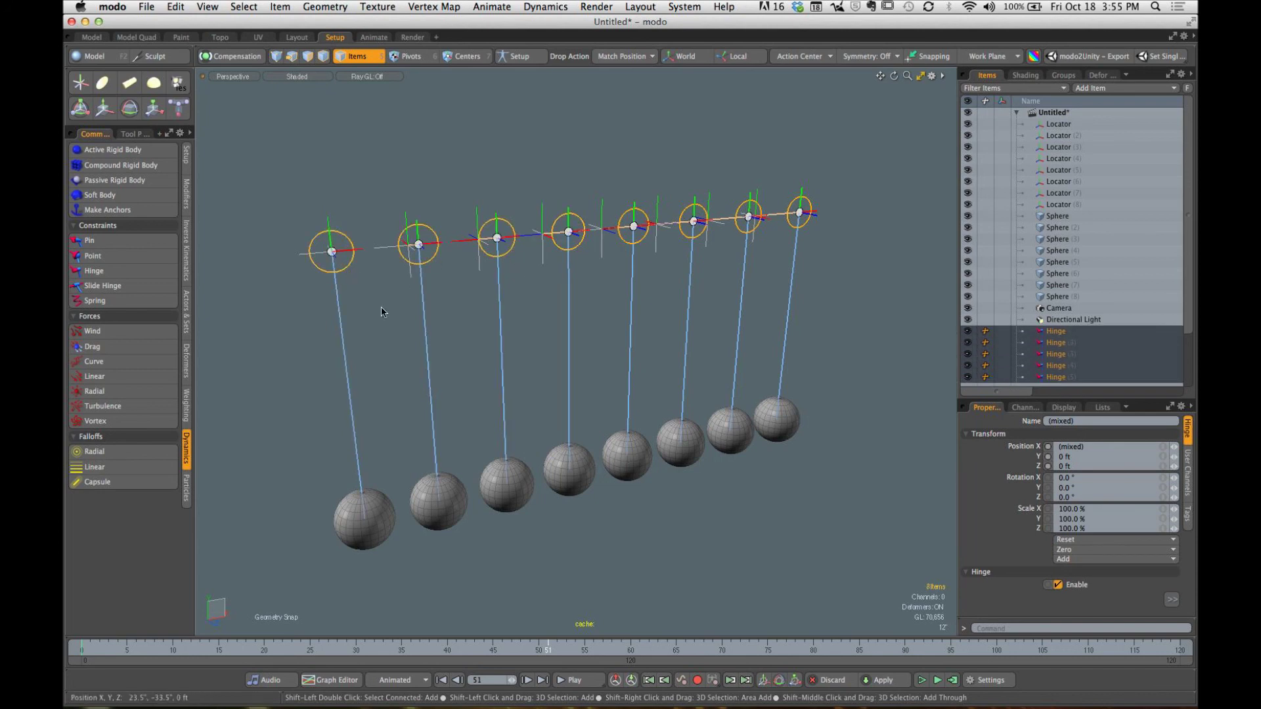
{"action": "key", "text": "y"}
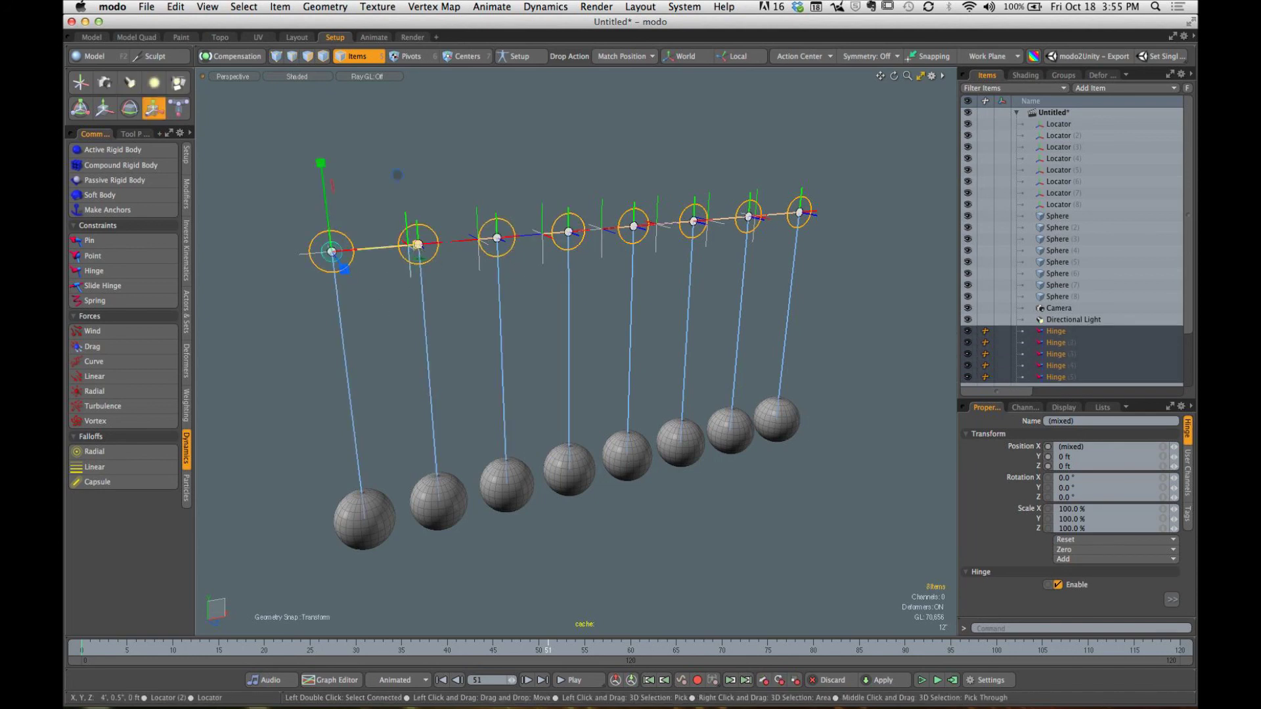
{"action": "left_click_drag", "start_coordinate": [418, 246], "coordinate": [407, 246]}
{"action": "left_click_drag", "start_coordinate": [633, 269], "coordinate": [612, 246], "text": "alt"}
{"action": "key", "text": "space"}
{"action": "left_click", "coordinate": [673, 327]}
{"action": "left_click_drag", "start_coordinate": [673, 327], "coordinate": [416, 591], "text": "alt"}
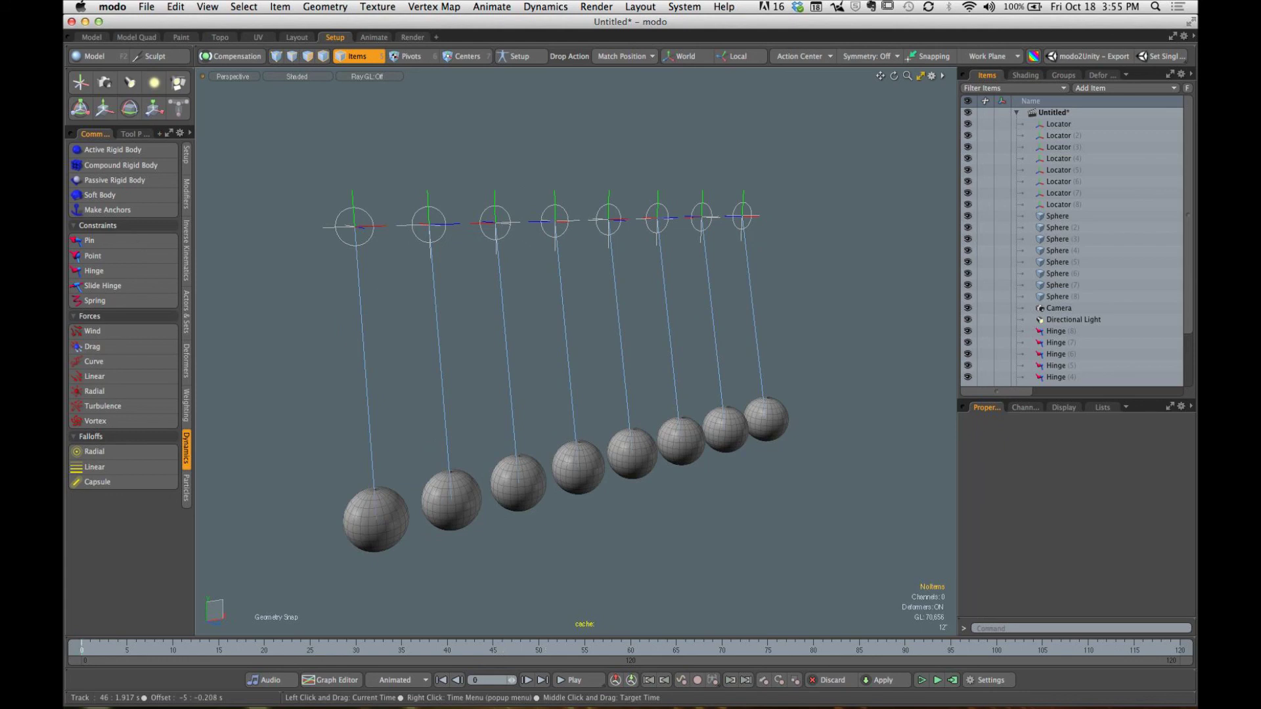
Step: Rotate the hinge above the first sphere to -1.0° about Z
{"action": "scroll", "coordinate": [528, 369], "scroll_direction": "down", "scroll_amount": 5}
{"action": "mouse_move", "coordinate": [527, 370]}
{"action": "left_mouse_down", "text": "alt"}
{"action": "mouse_move", "coordinate": [566, 387]}
{"action": "mouse_move", "coordinate": [513, 381]}
{"action": "left_mouse_up", "text": "alt"}
{"action": "left_click_drag", "start_coordinate": [641, 424], "coordinate": [613, 407], "text": "alt+shift"}
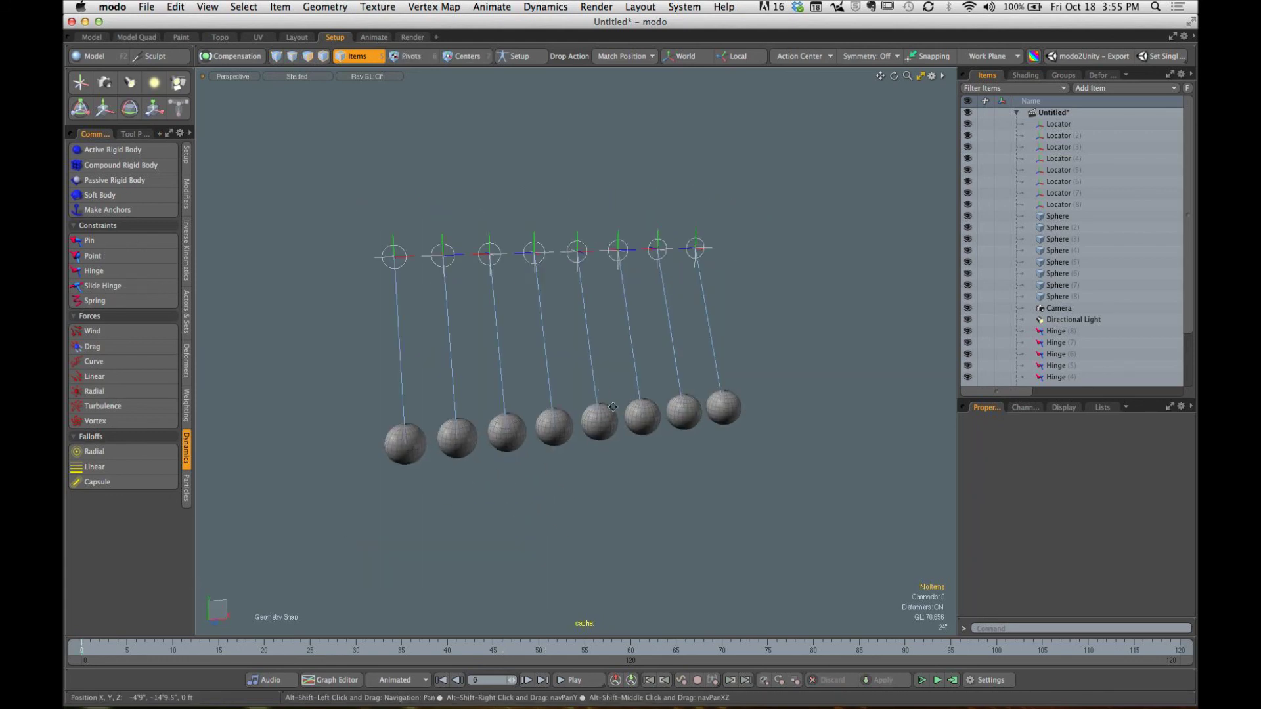
{"action": "left_click", "coordinate": [406, 441]}
{"action": "left_click_drag", "start_coordinate": [407, 442], "coordinate": [468, 410], "text": "alt+shift"}
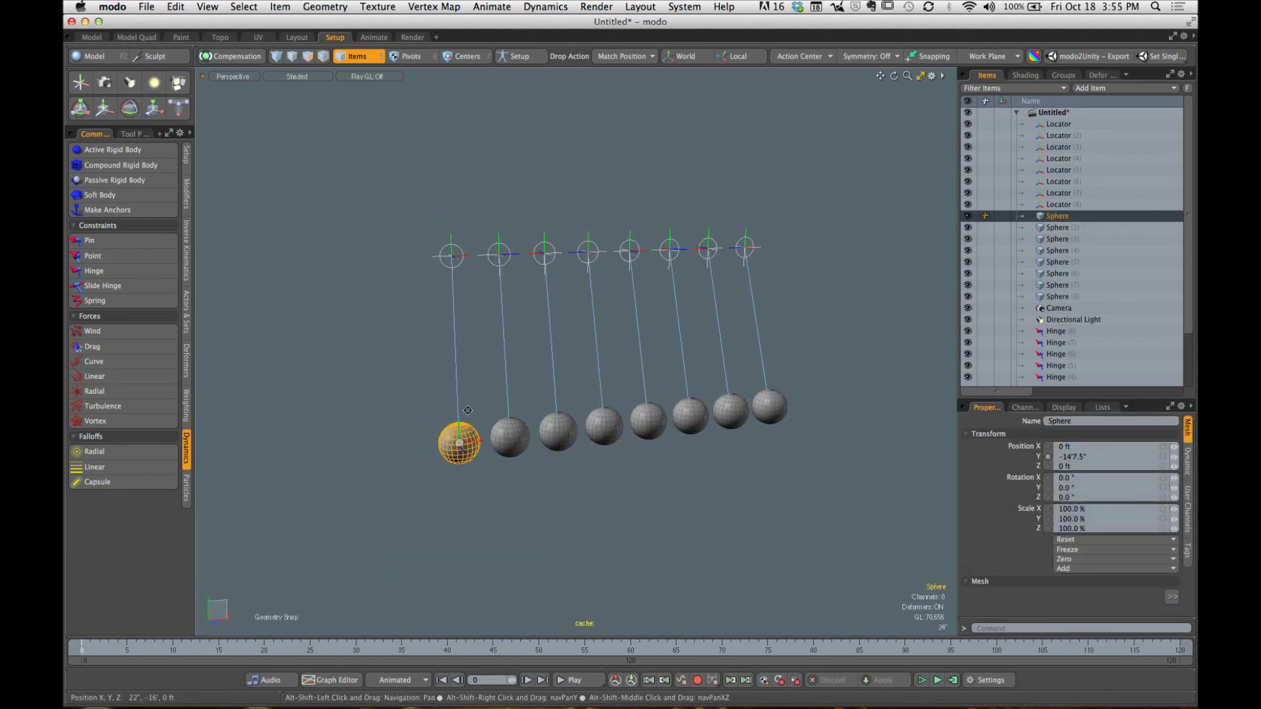
{"action": "key", "text": "e"}
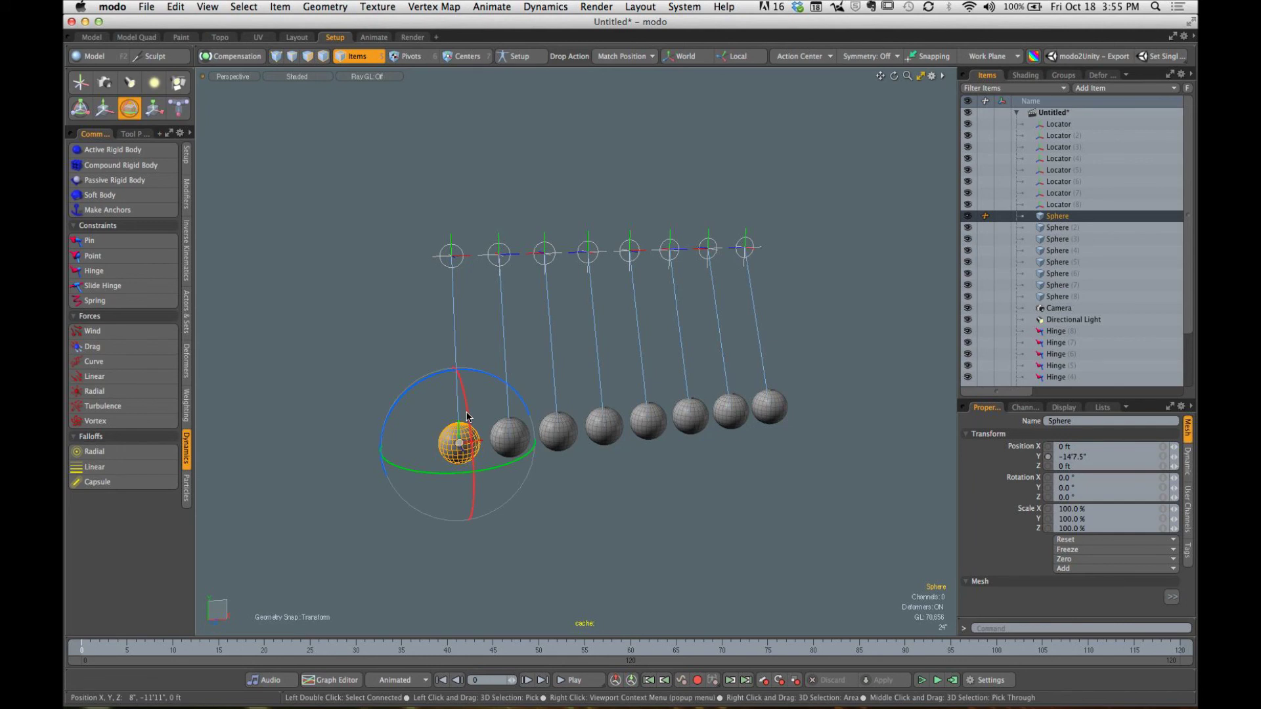
{"action": "left_click", "coordinate": [453, 261]}
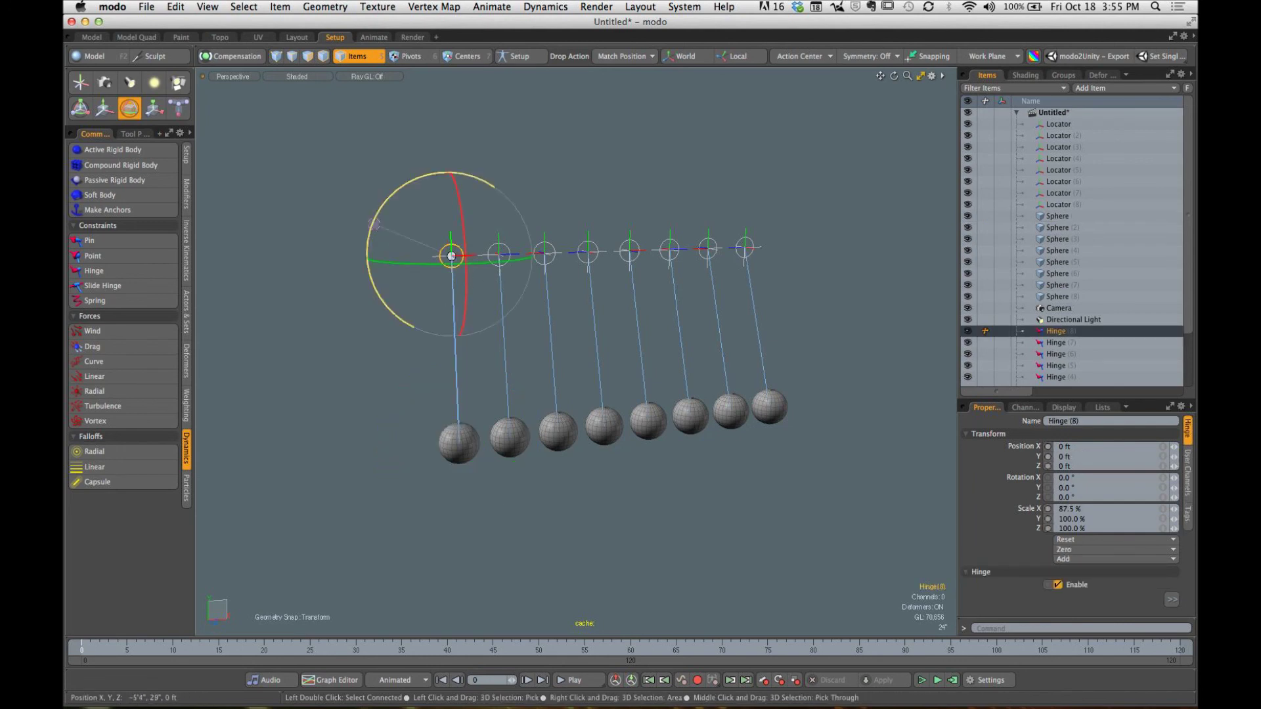
{"action": "mouse_move", "coordinate": [377, 232]}
{"action": "left_mouse_down"}
{"action": "mouse_move", "coordinate": [370, 226]}
{"action": "mouse_move", "coordinate": [381, 233]}
{"action": "left_mouse_up"}
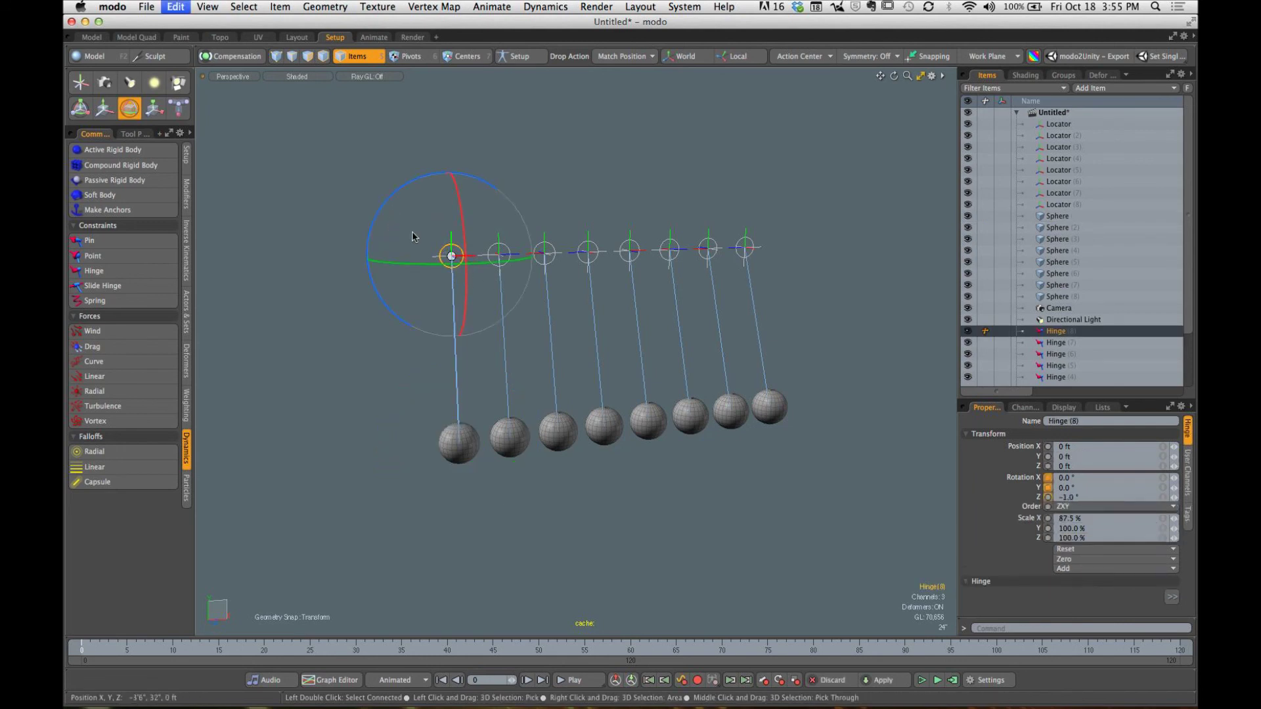
Step: In the front view, rotate the first sphere slightly, to about -0.2° around X
{"action": "left_click", "coordinate": [457, 444]}
{"action": "key", "text": "ctrl+space"}
{"action": "left_click", "coordinate": [663, 584]}
{"action": "left_click_drag", "start_coordinate": [426, 245], "coordinate": [501, 290], "text": "alt+shift"}
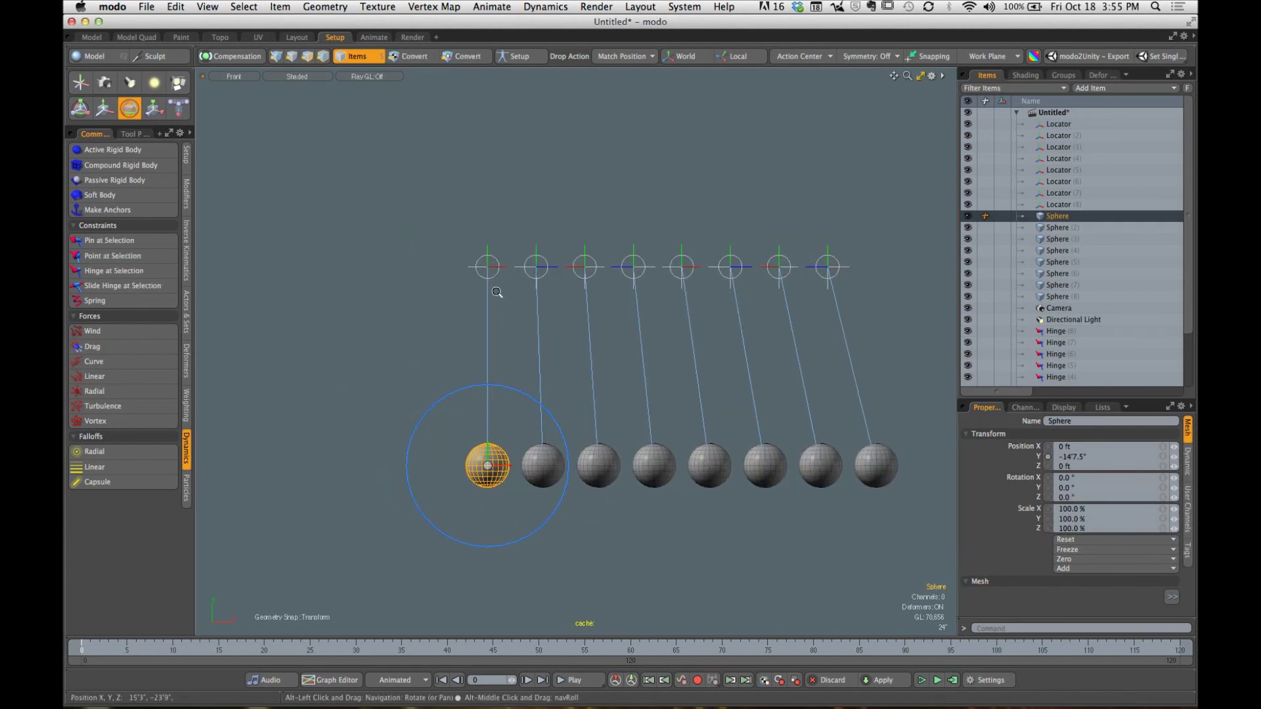
{"action": "scroll", "coordinate": [498, 287], "scroll_direction": "up", "scroll_amount": 3}
{"action": "left_click", "coordinate": [866, 56]}
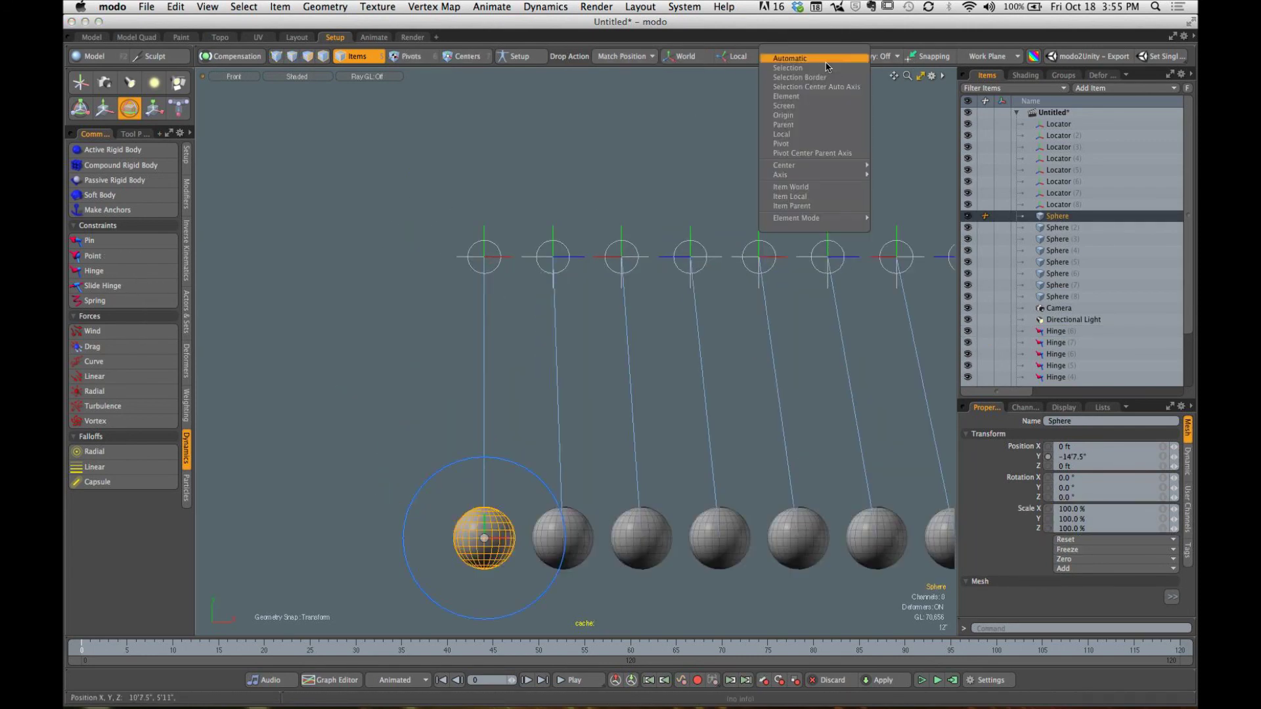
{"action": "left_click", "coordinate": [320, 354]}
{"action": "left_click_drag", "start_coordinate": [399, 292], "coordinate": [388, 246]}
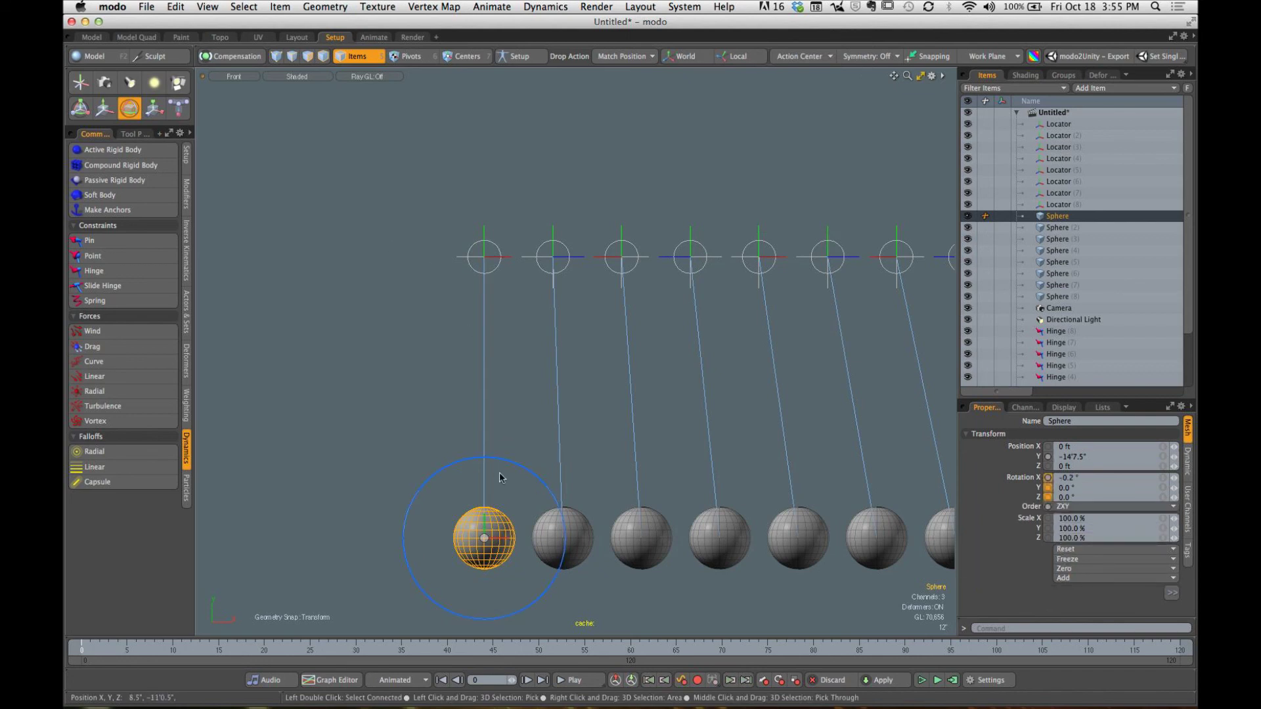
Step: Try to move the first sphere up and away from the row, to about X -8'6.5" and Y -8'8.5"
{"action": "key", "text": "w"}
{"action": "left_click_drag", "start_coordinate": [557, 539], "coordinate": [388, 427]}
{"action": "left_click", "coordinate": [385, 299]}
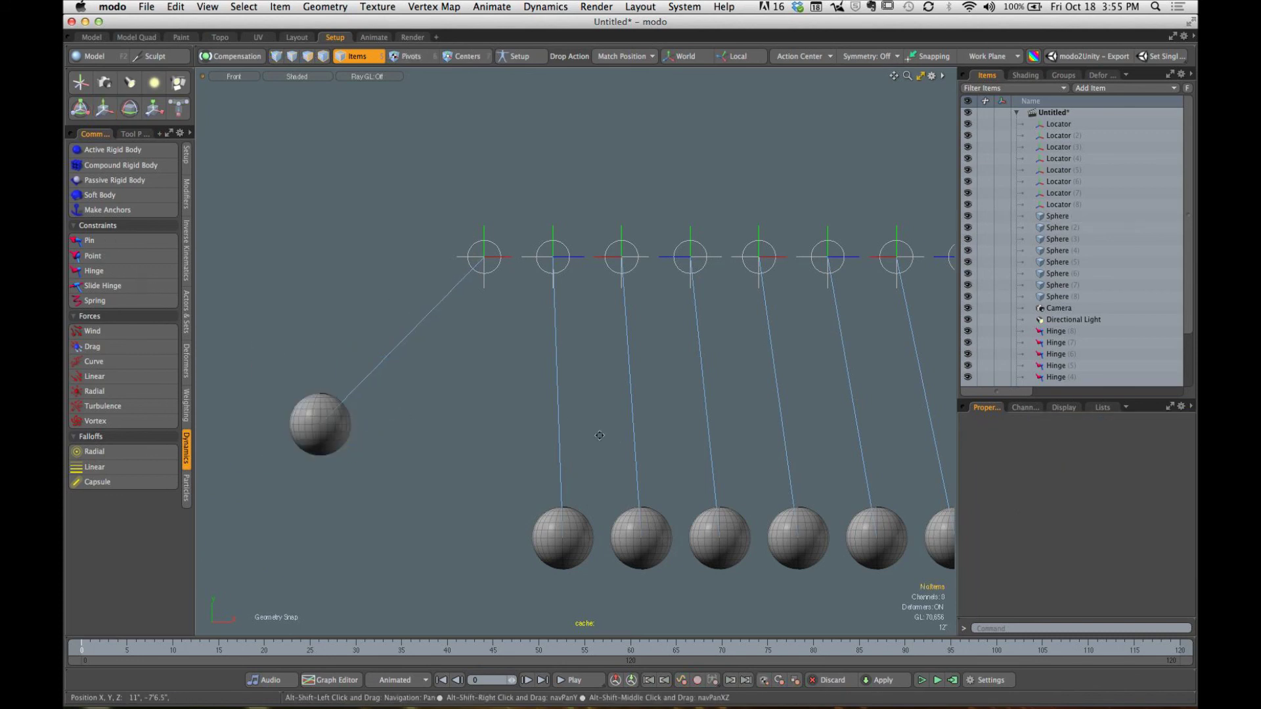
{"action": "left_click_drag", "start_coordinate": [600, 435], "coordinate": [495, 434], "text": "alt+shift"}
{"action": "scroll", "coordinate": [557, 462], "scroll_direction": "down", "scroll_amount": 3}
{"action": "left_click_drag", "start_coordinate": [558, 462], "coordinate": [546, 458], "text": "alt+shift"}
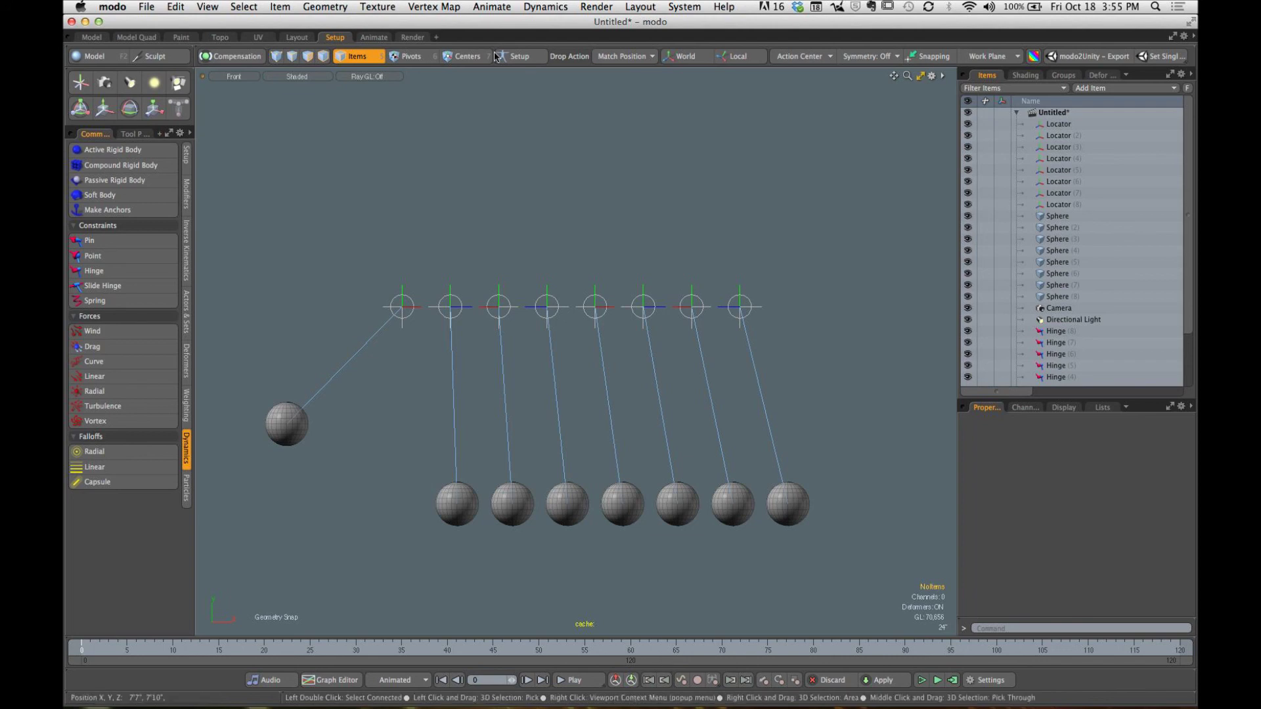
Step: Select the raised first sphere, run the dynamics simulation to check how it swings, and stop it
{"action": "left_click", "coordinate": [297, 425]}
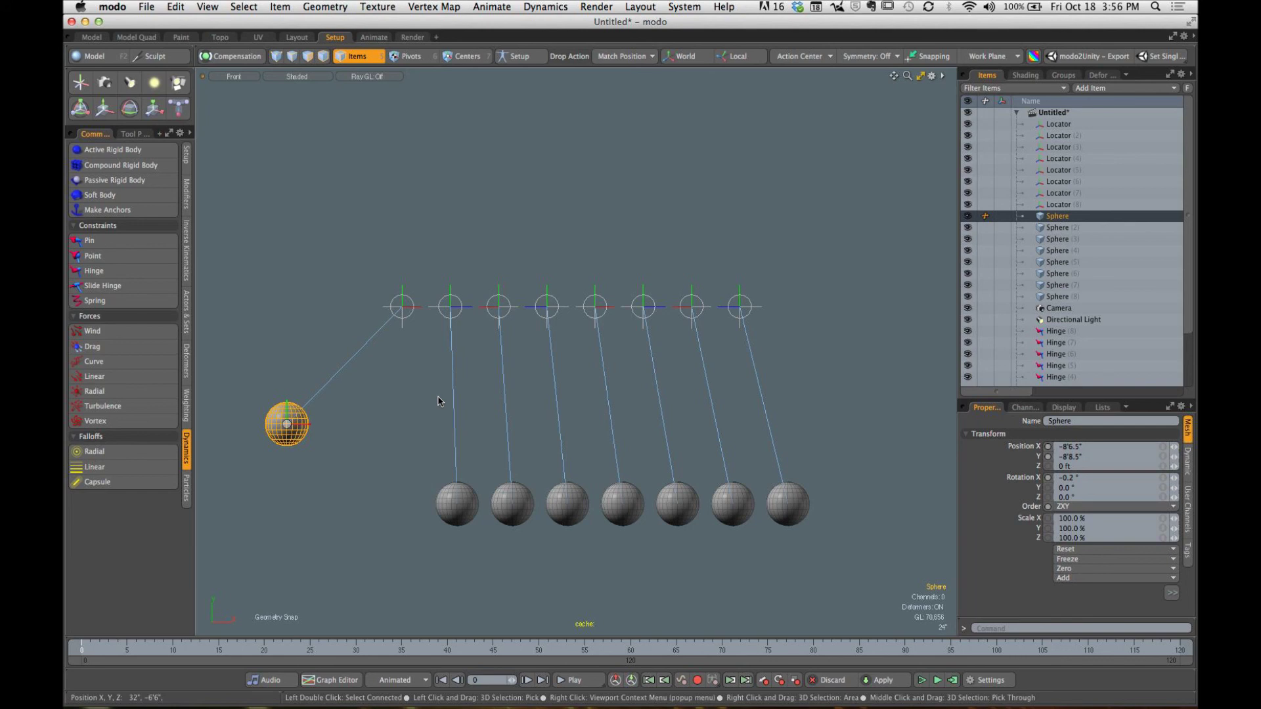
{"action": "left_click", "coordinate": [922, 680]}
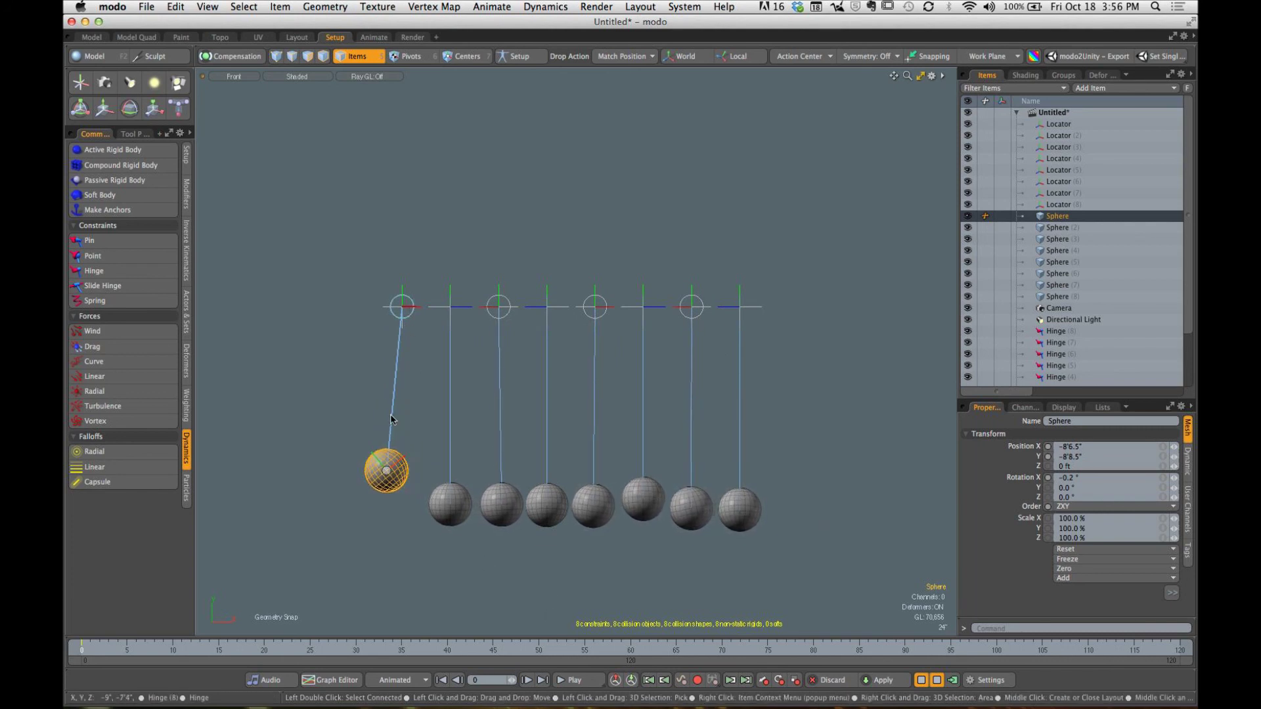
{"action": "left_click", "coordinate": [938, 685]}
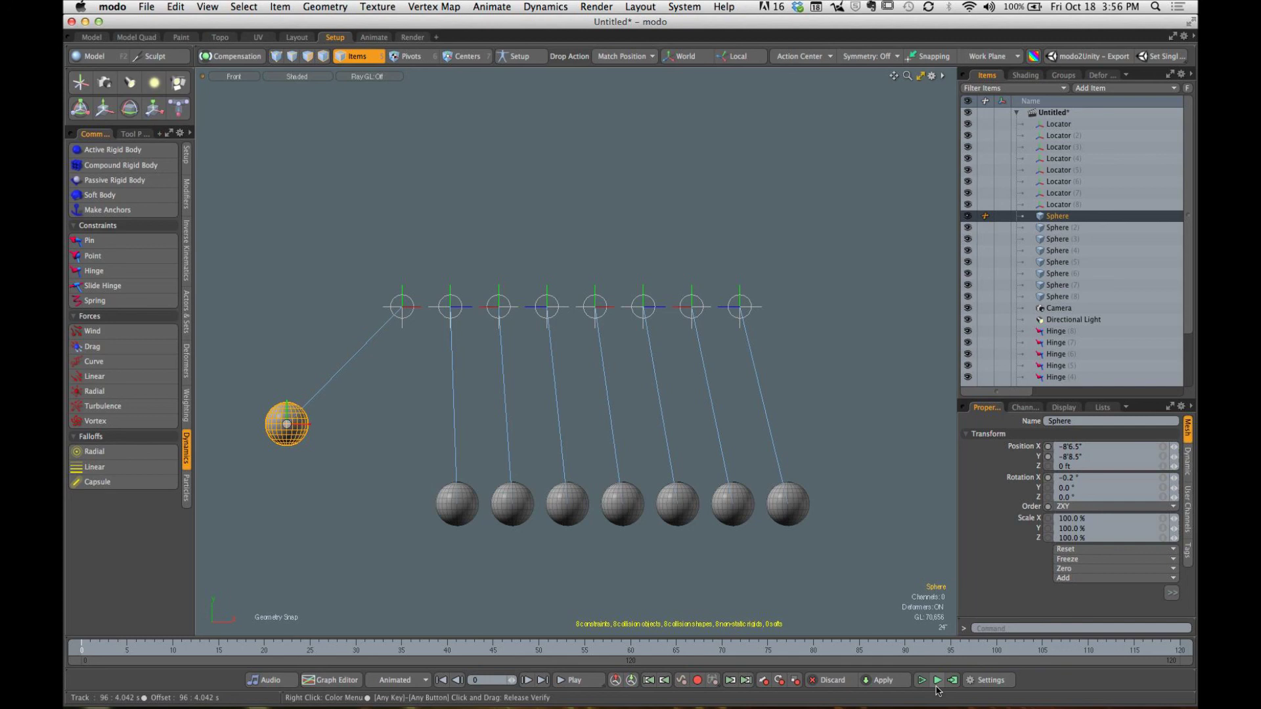
Step: Undo the first sphere's move away from the row
{"action": "key", "text": "super+z"}
{"action": "key", "text": "super+z"}
{"action": "key", "text": "super+z"}
{"action": "key", "text": "super+z"}
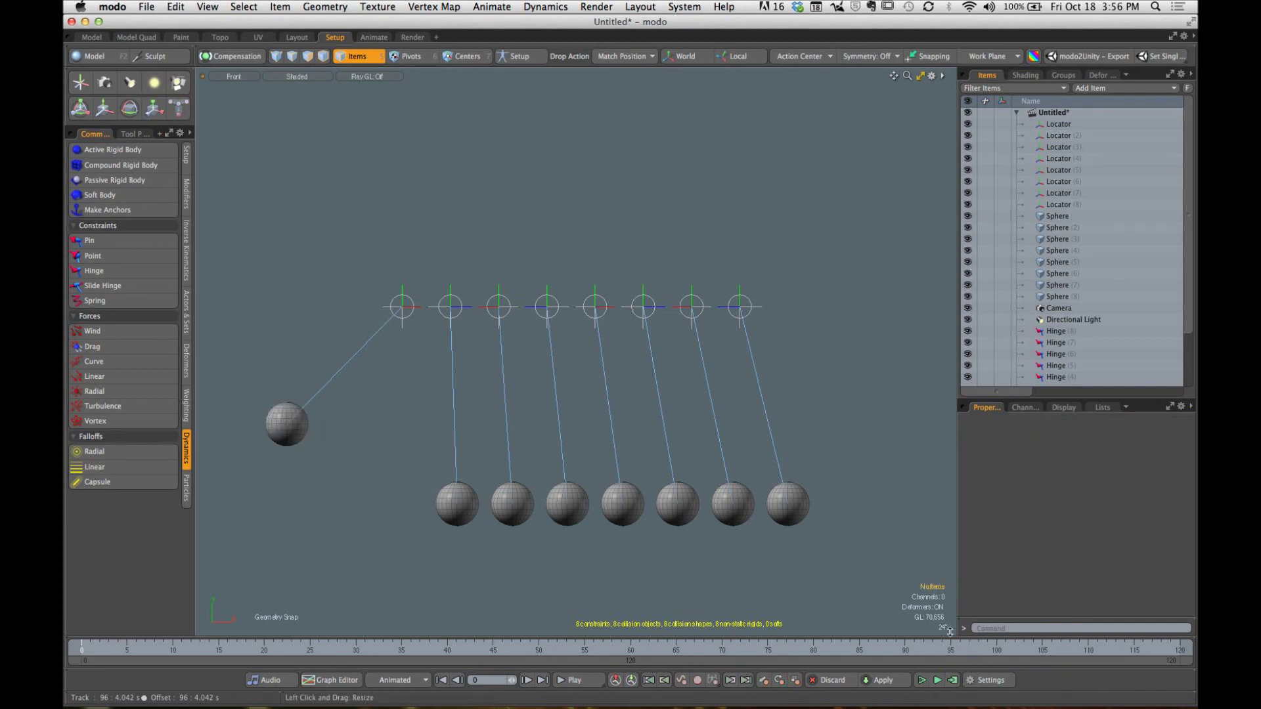
{"action": "left_click_drag", "start_coordinate": [553, 410], "coordinate": [539, 371], "text": "alt"}
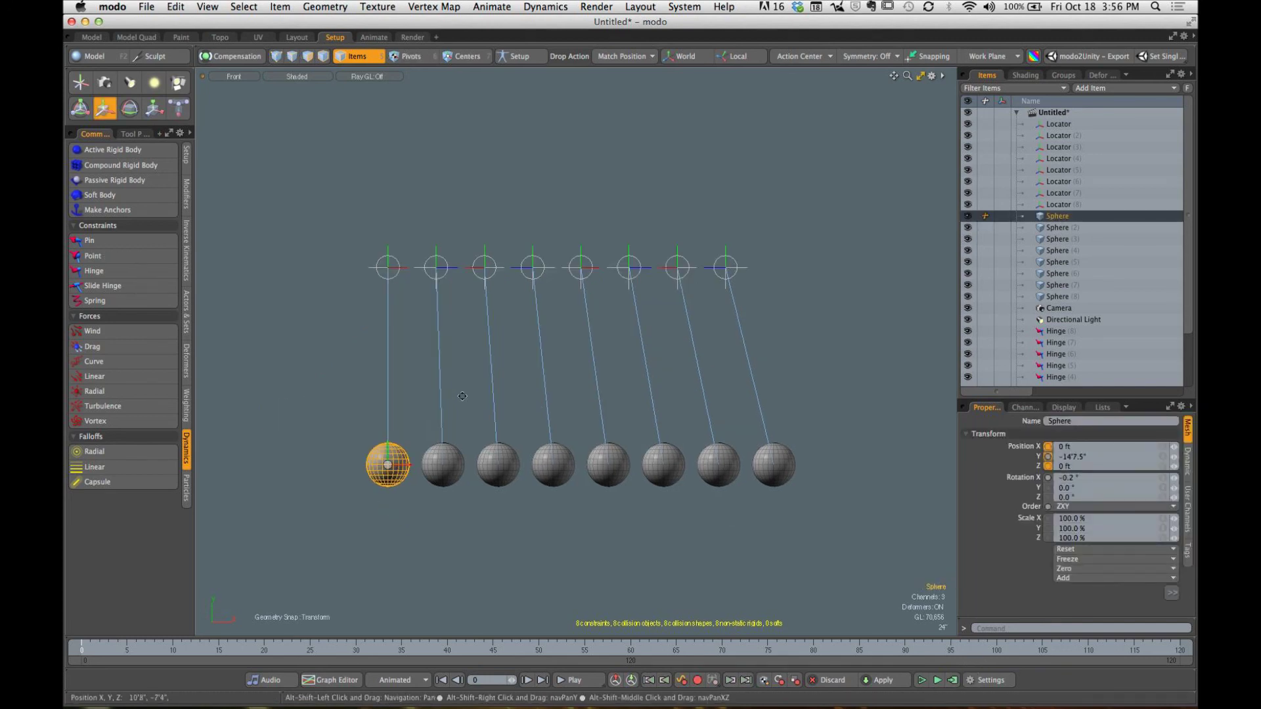
{"action": "mouse_move", "coordinate": [430, 432]}
{"action": "left_mouse_down", "text": "ctrl+alt"}
{"action": "mouse_move", "coordinate": [453, 431]}
{"action": "mouse_move", "coordinate": [411, 428]}
{"action": "left_mouse_up", "text": "ctrl+alt"}
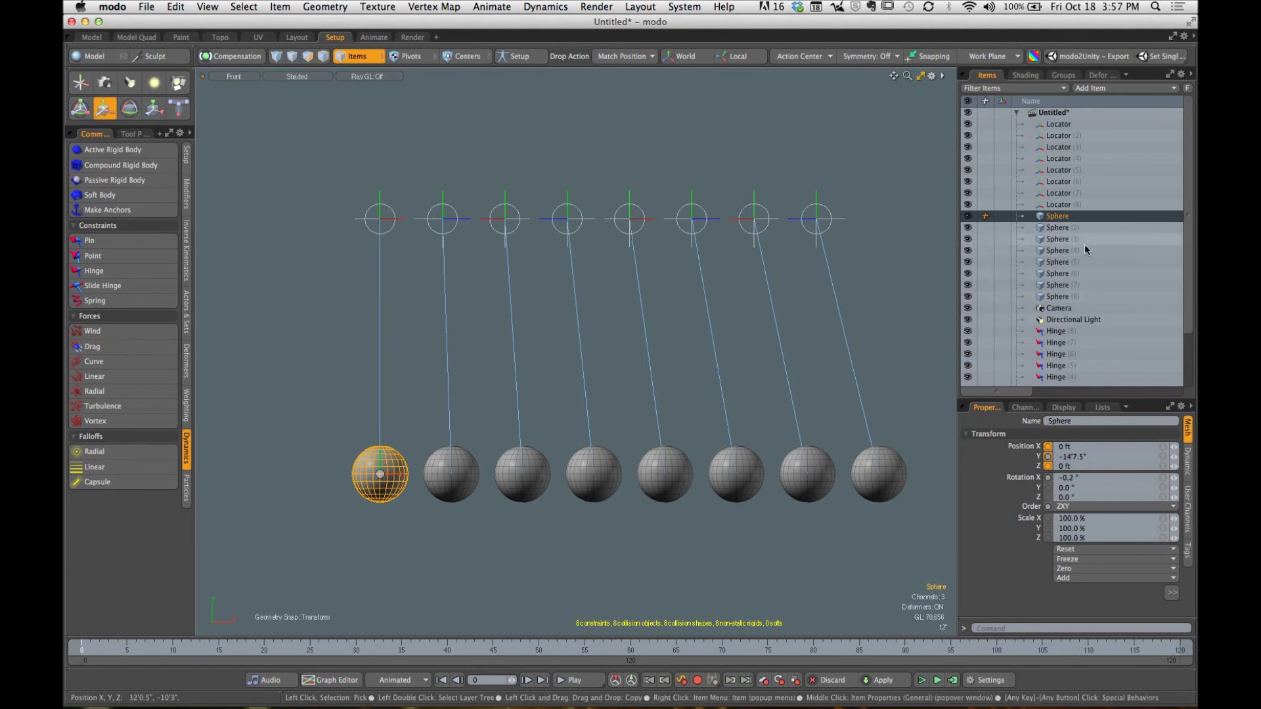
Step: Set the first sphere's Impulse X to 40 N in its dynamic properties
{"action": "left_click", "coordinate": [1188, 462]}
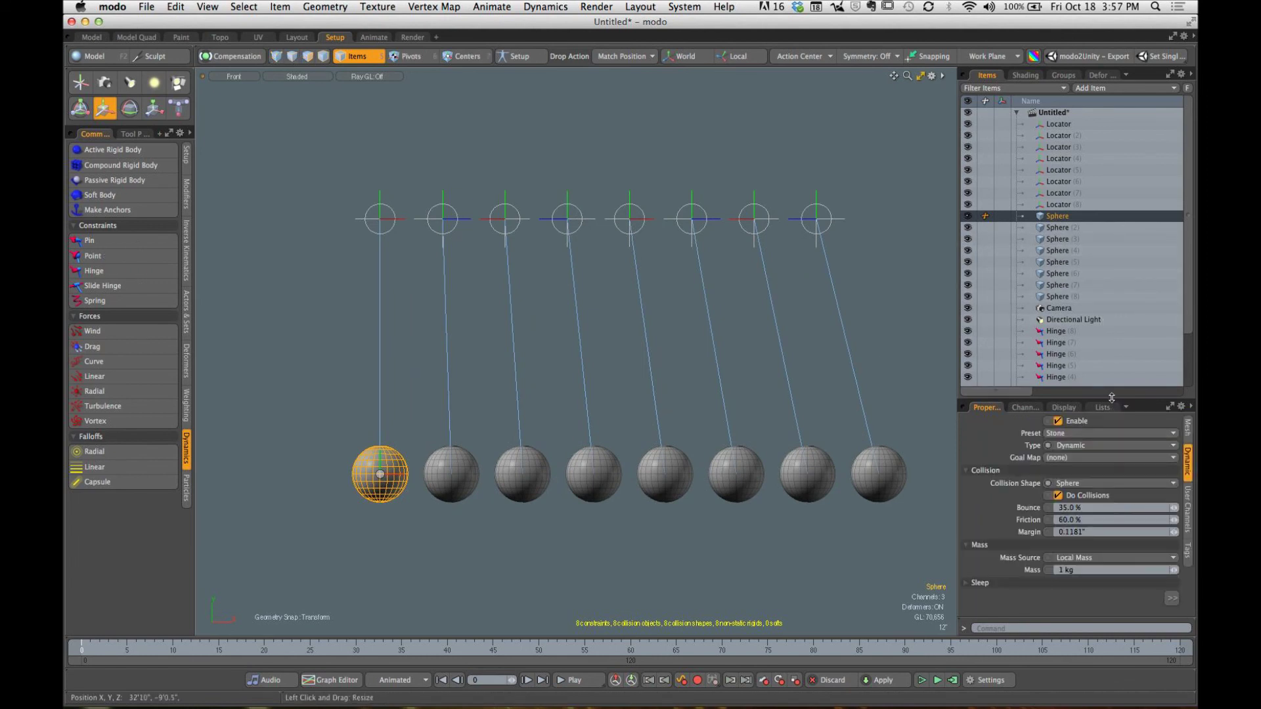
{"action": "left_click_drag", "start_coordinate": [1114, 399], "coordinate": [1112, 236]}
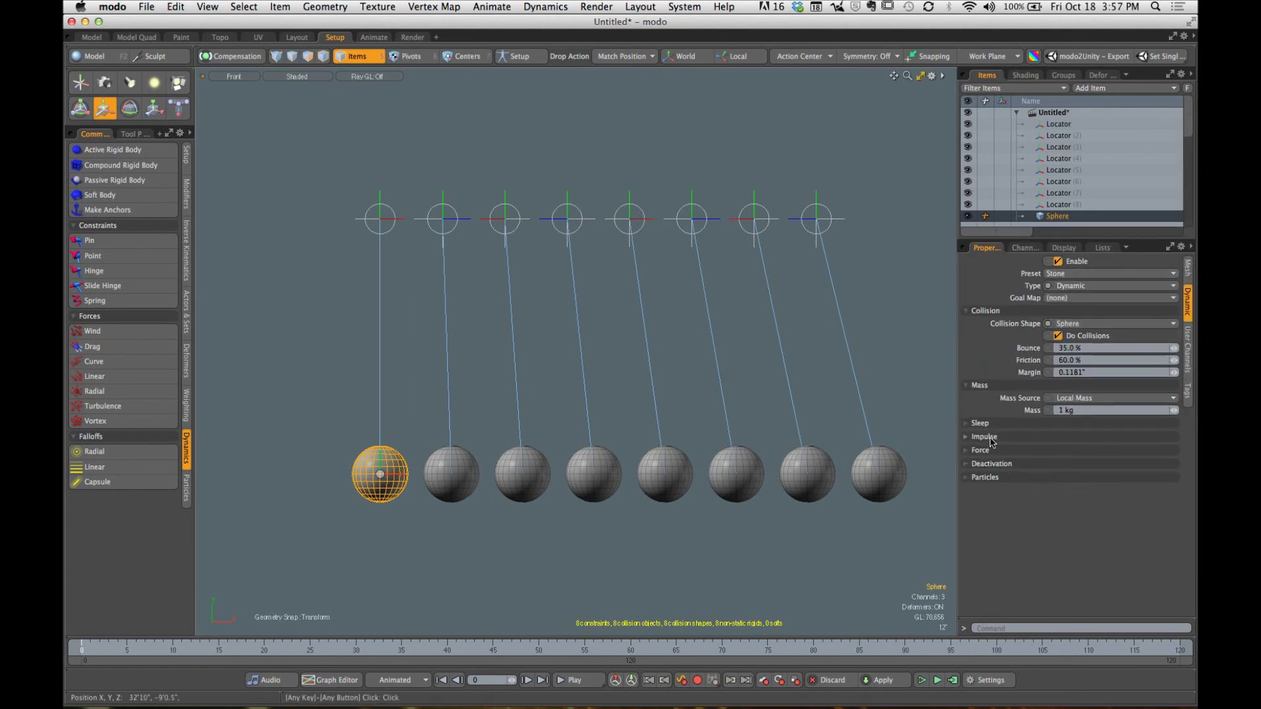
{"action": "left_click", "coordinate": [985, 437]}
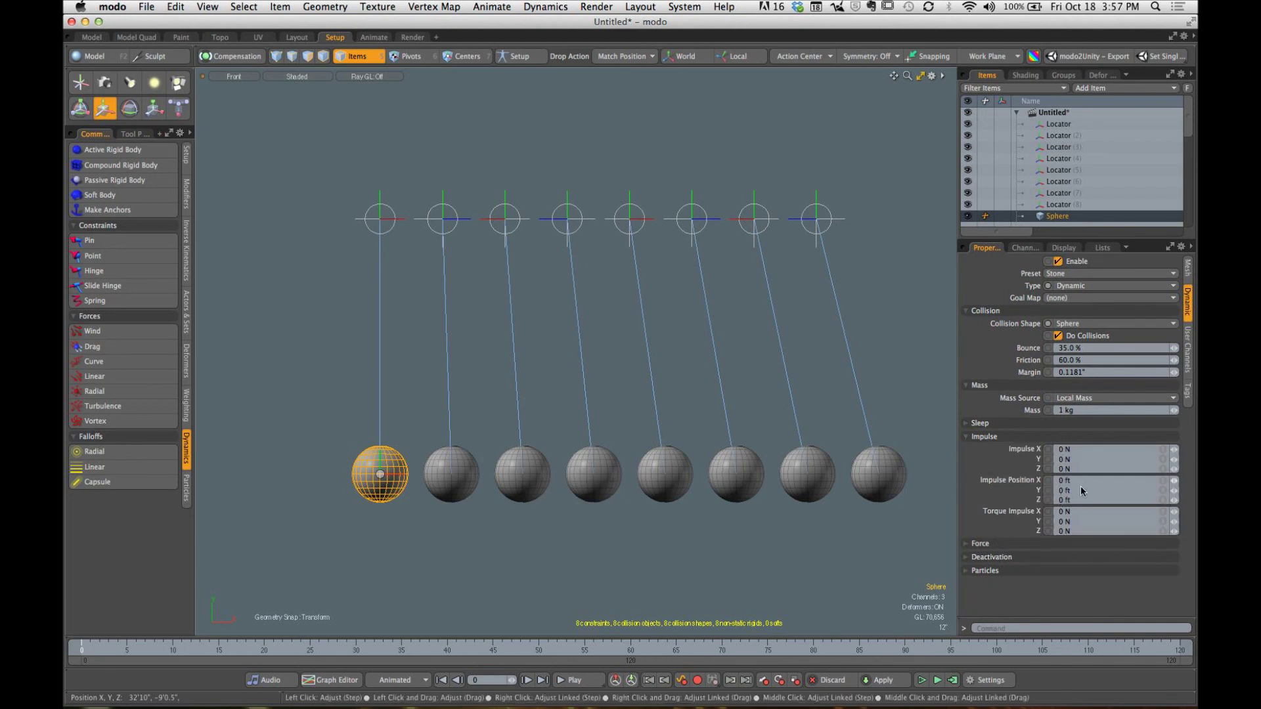
{"action": "left_click", "coordinate": [1089, 481]}
{"action": "type", "text": "40"}
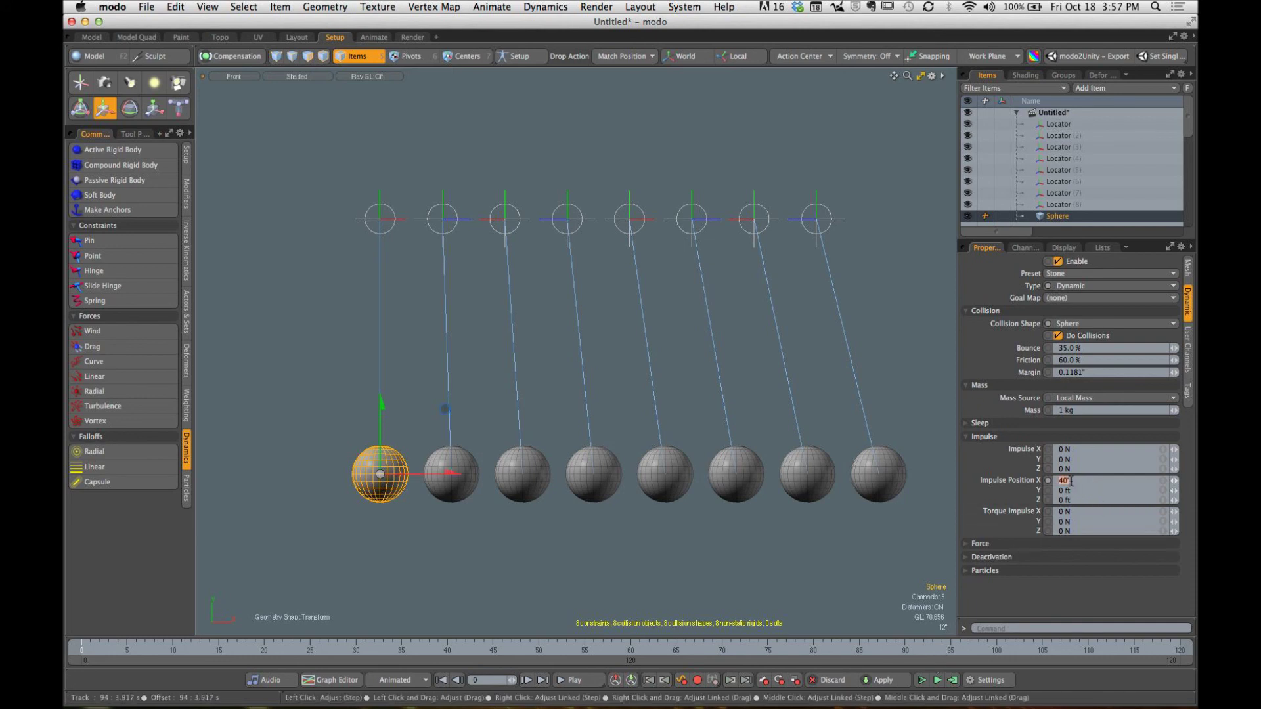
{"action": "key", "text": "Escape"}
Step: Run and stop the dynamics simulation in the front view, and repeat it in the perspective view to check the impulse
{"action": "left_click", "coordinate": [922, 681]}
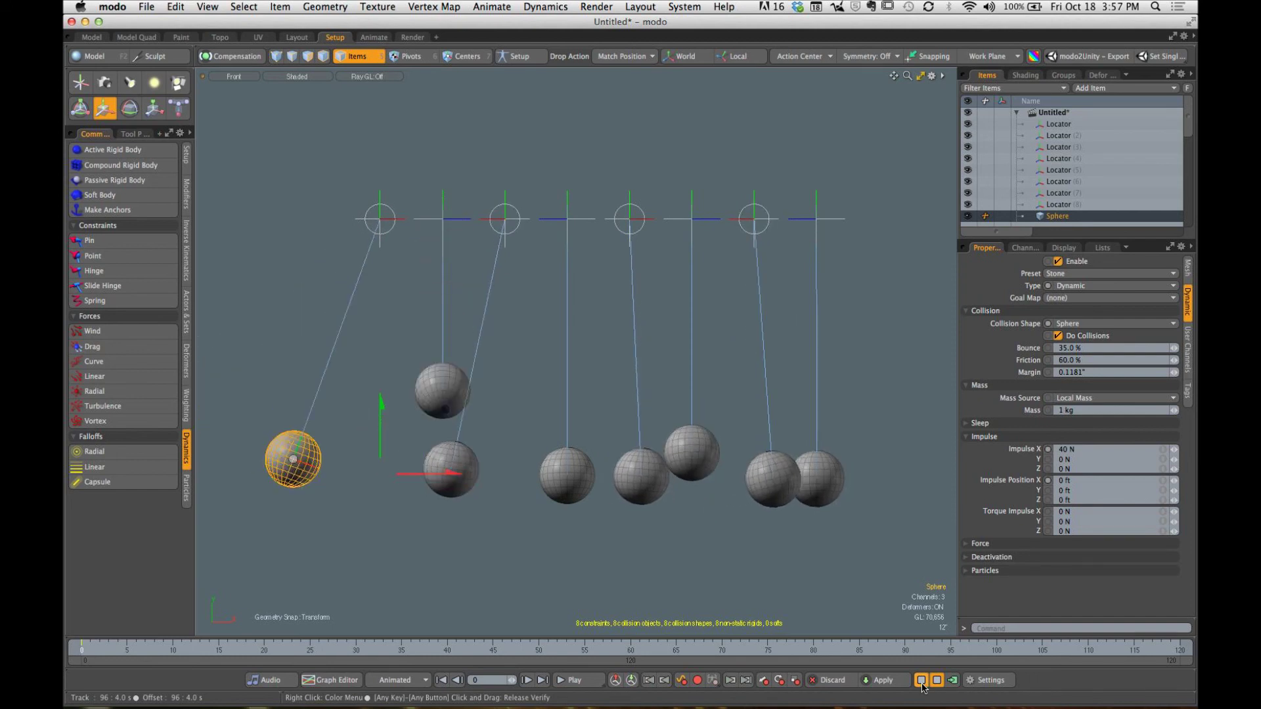
{"action": "left_click", "coordinate": [922, 681]}
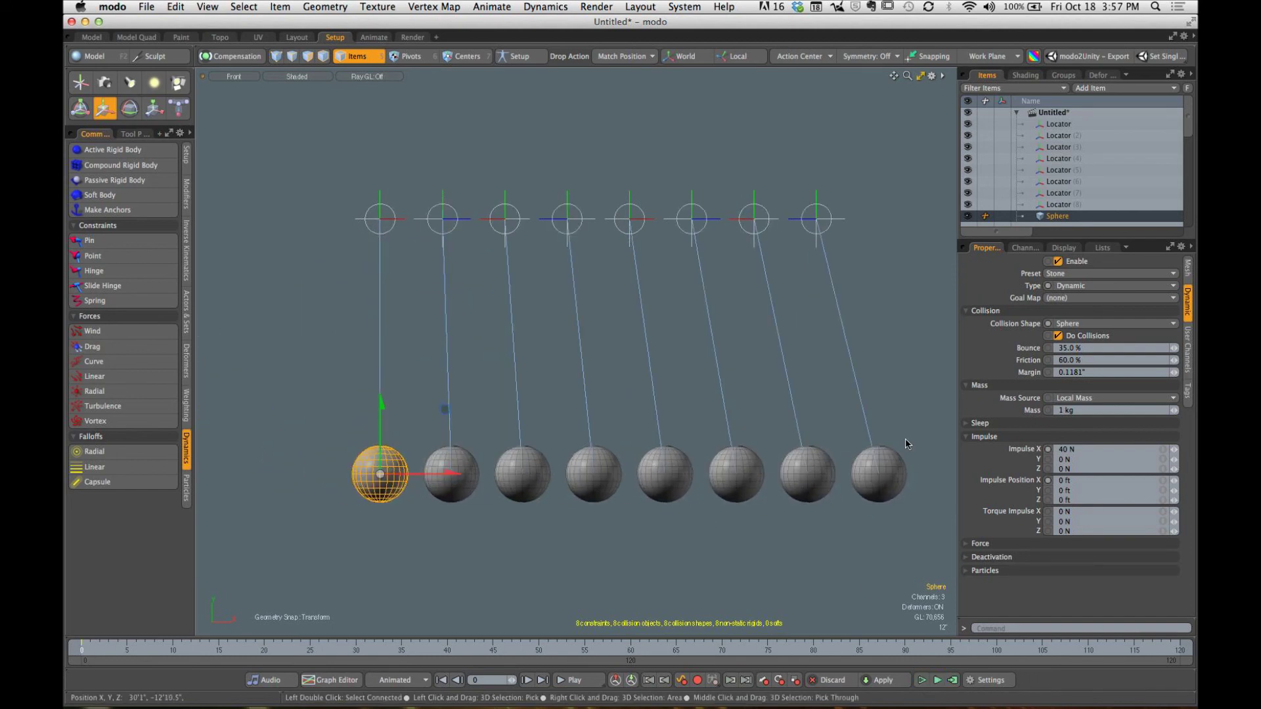
{"action": "key", "text": "ctrl+space"}
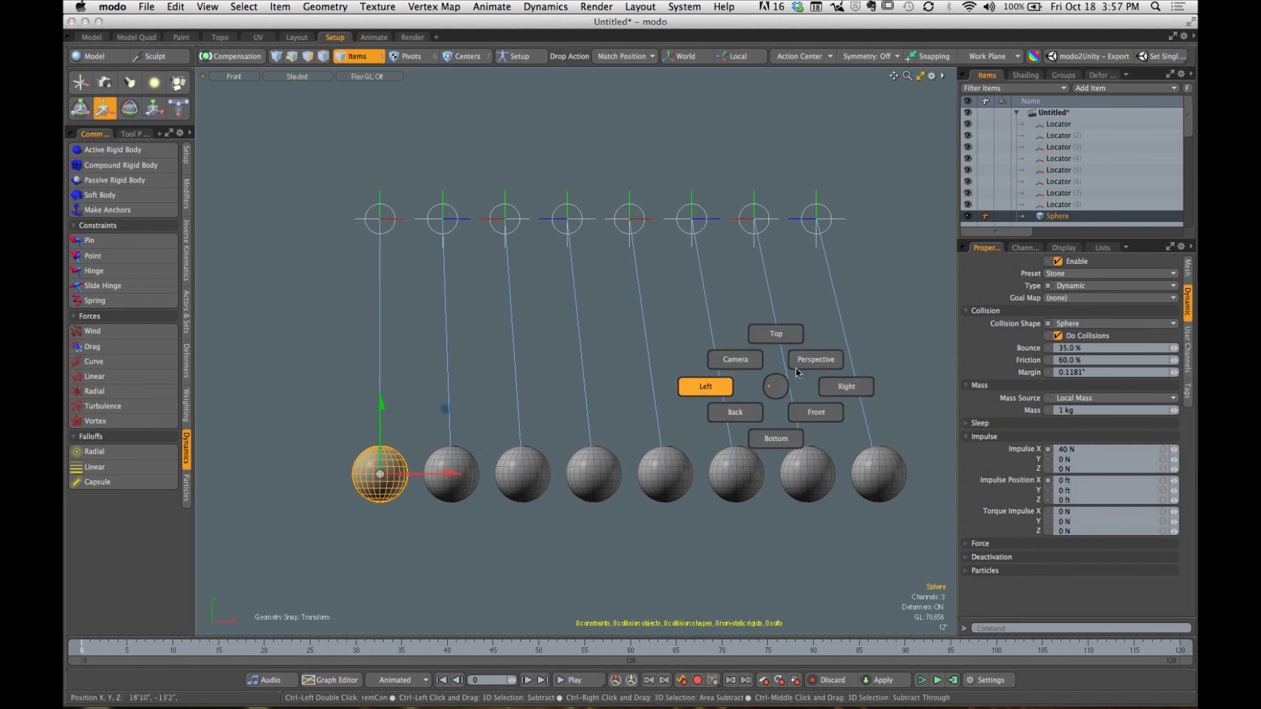
{"action": "left_click", "coordinate": [689, 388]}
{"action": "left_click_drag", "start_coordinate": [613, 459], "coordinate": [535, 399], "text": "alt"}
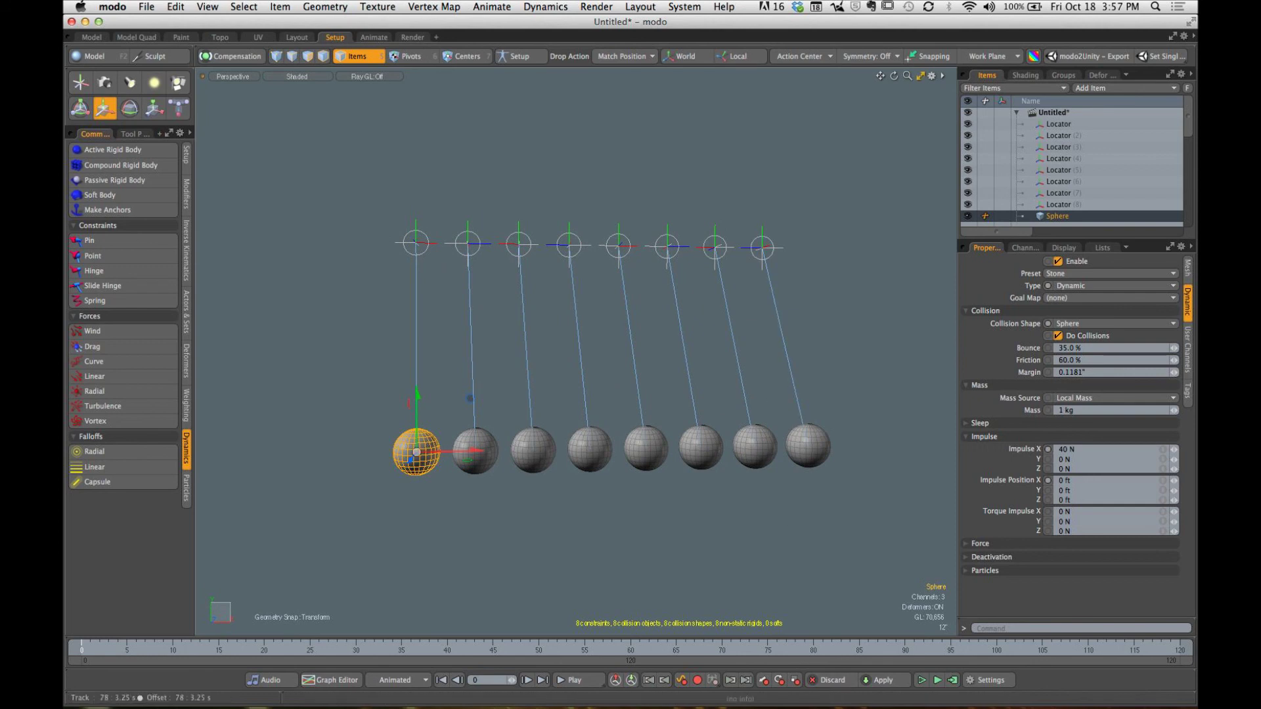
{"action": "left_click", "coordinate": [923, 682]}
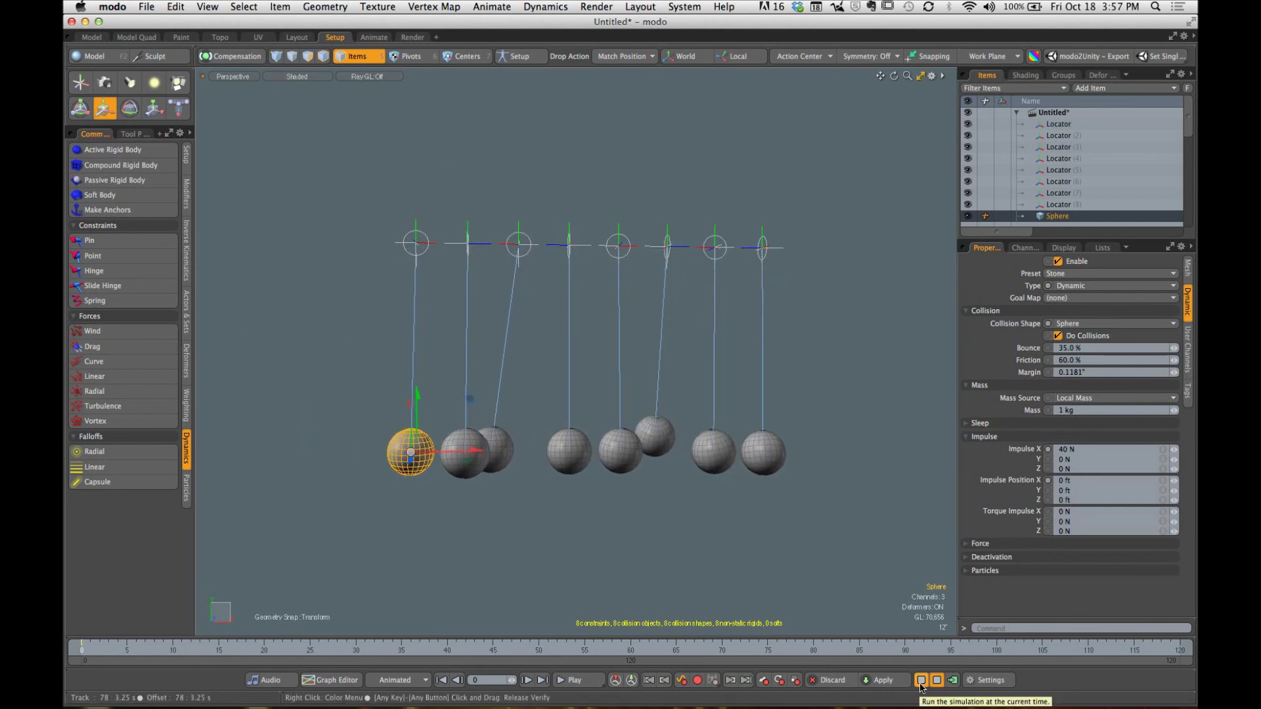
{"action": "left_click", "coordinate": [922, 681]}
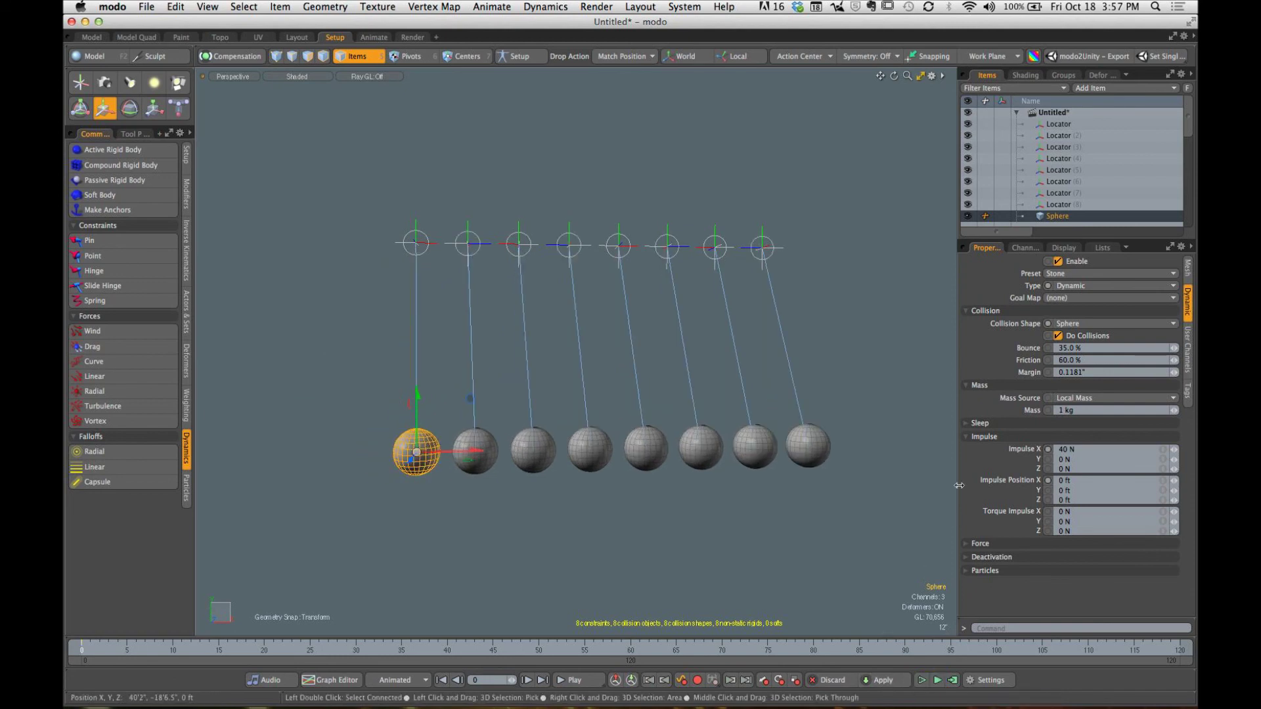
Step: Select all eight hinges, enable Sub Collisions for them, and run the dynamics simulation
{"action": "left_click_drag", "start_coordinate": [1064, 238], "coordinate": [1072, 461]}
{"action": "left_click", "coordinate": [1056, 412]}
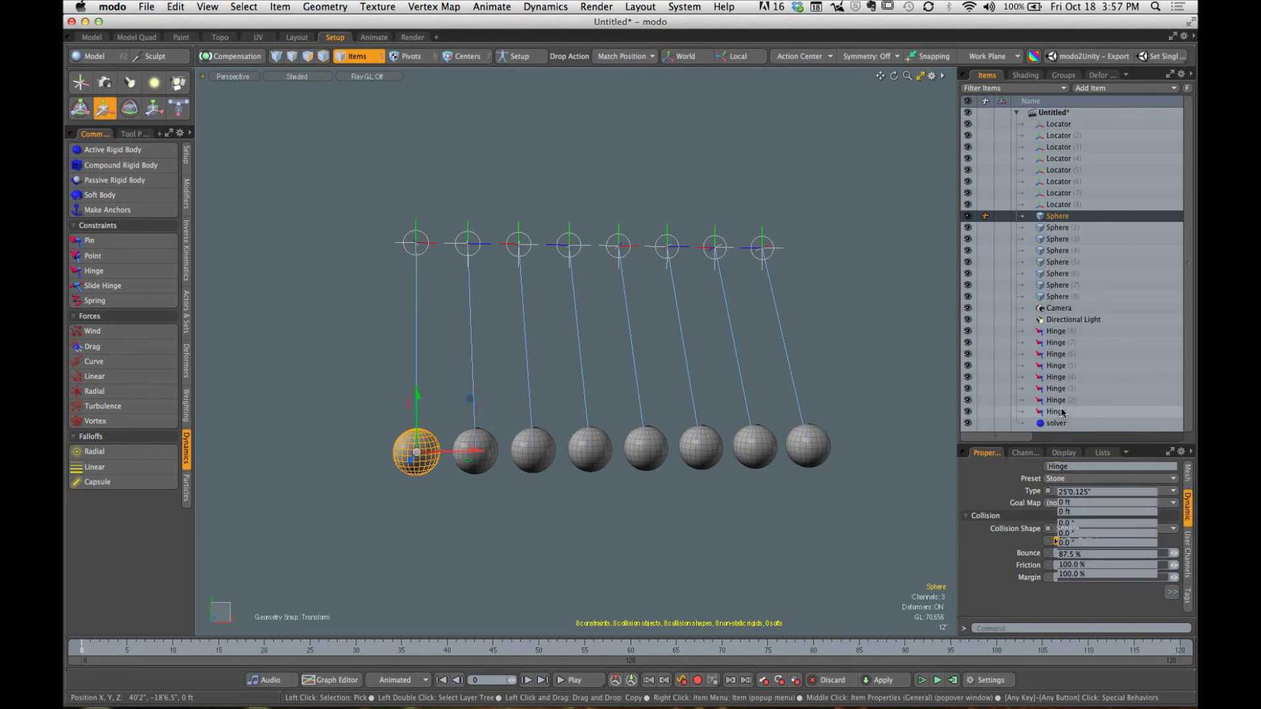
{"action": "left_click", "coordinate": [1055, 331], "text": "shift"}
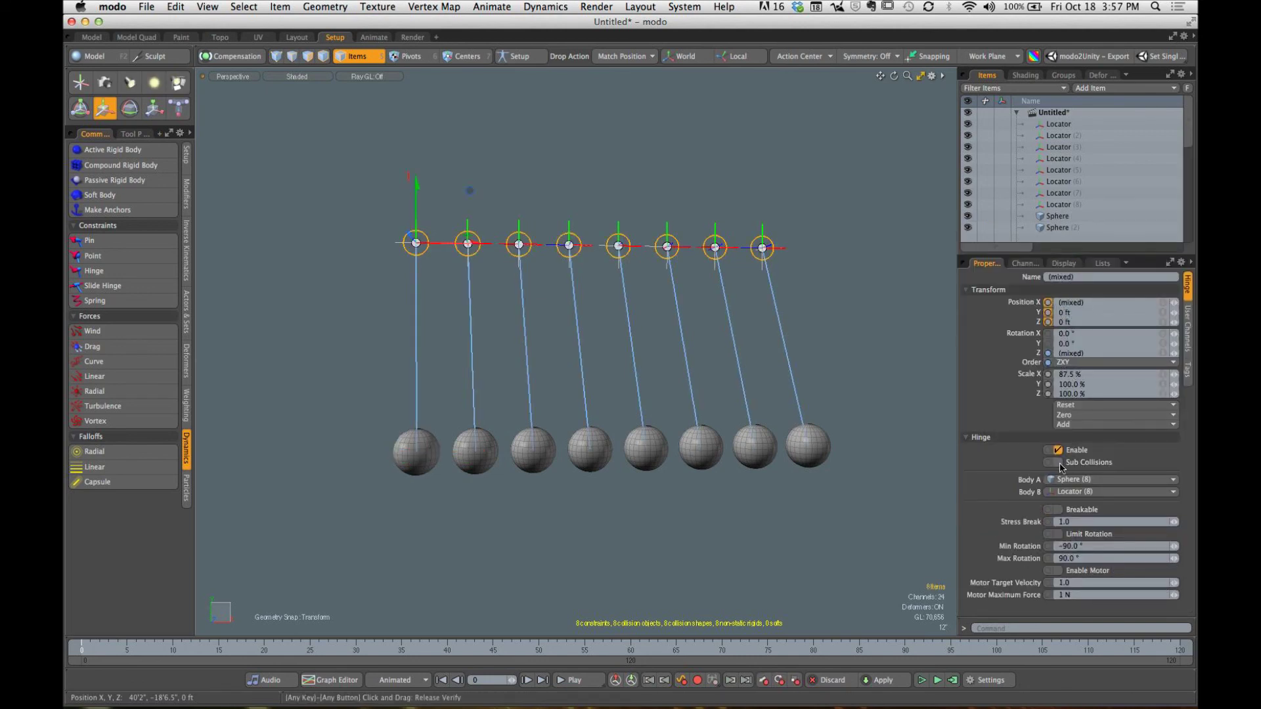
{"action": "left_click", "coordinate": [921, 681]}
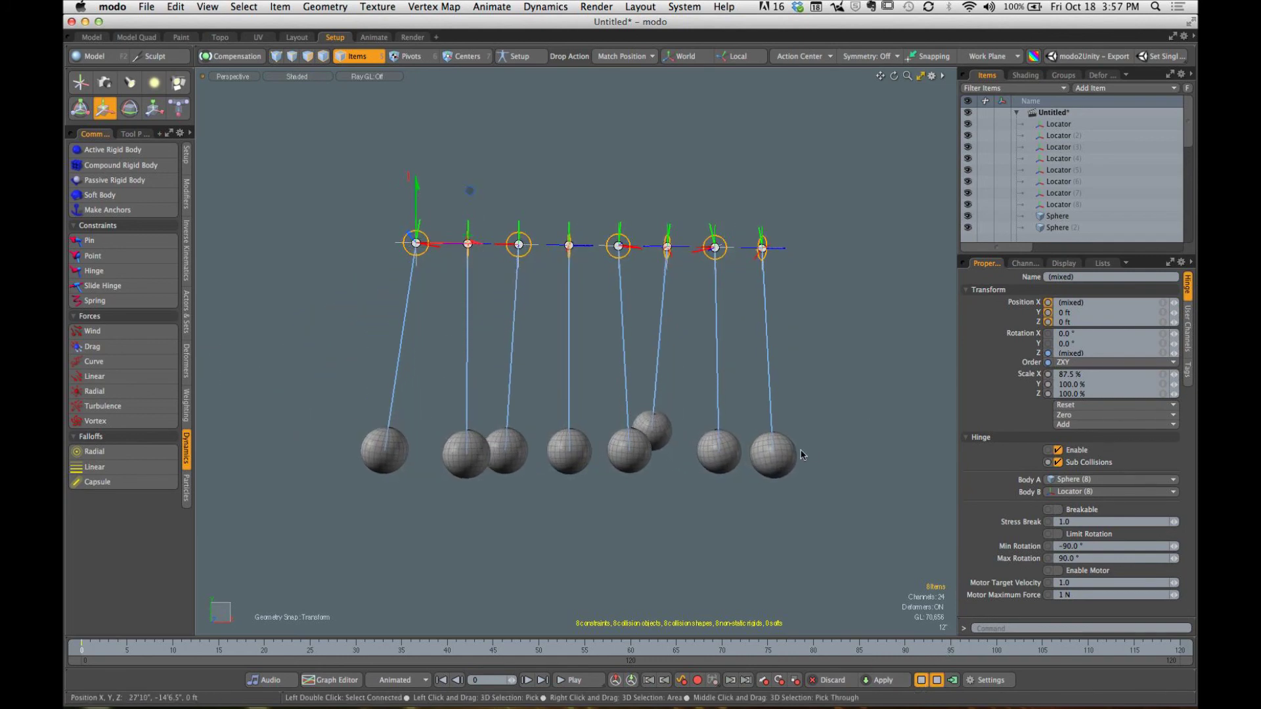
Step: Stop the simulation and set all eight spheres' Bounce to 50%, Friction to 0% and Mass to 2.2 kg
{"action": "left_click_drag", "start_coordinate": [1058, 256], "coordinate": [1057, 389]}
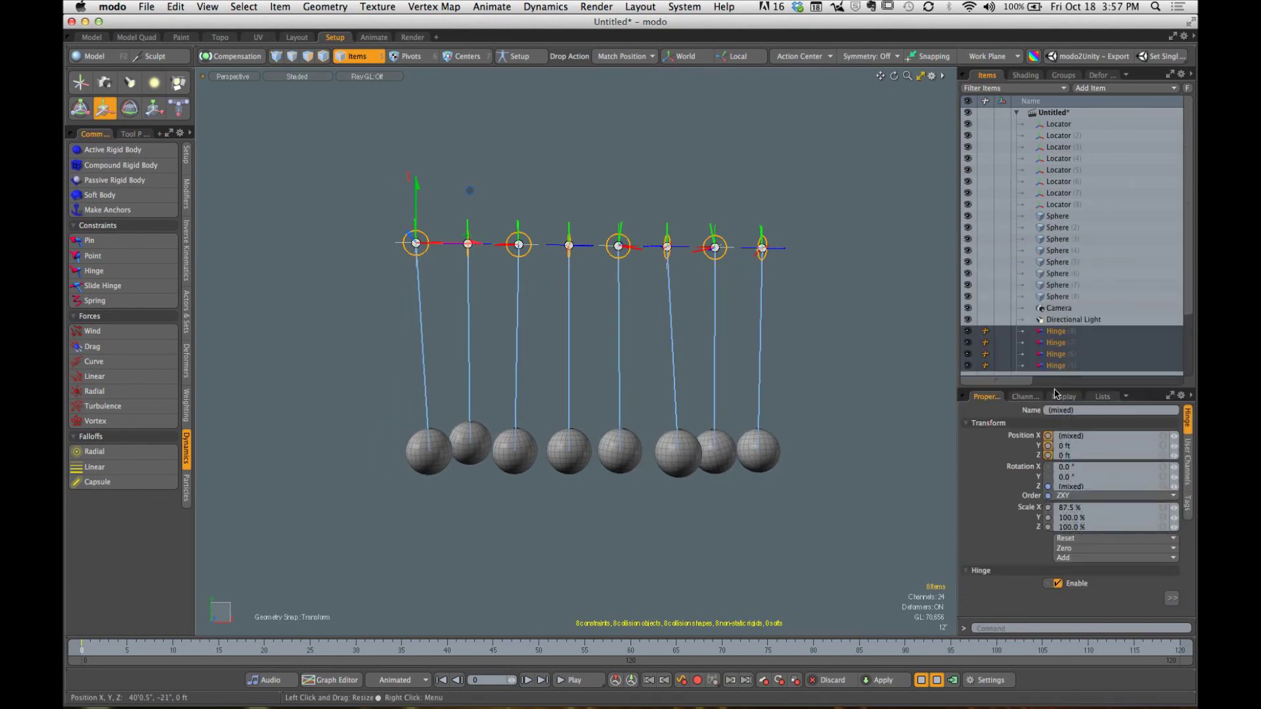
{"action": "left_click", "coordinate": [1056, 216]}
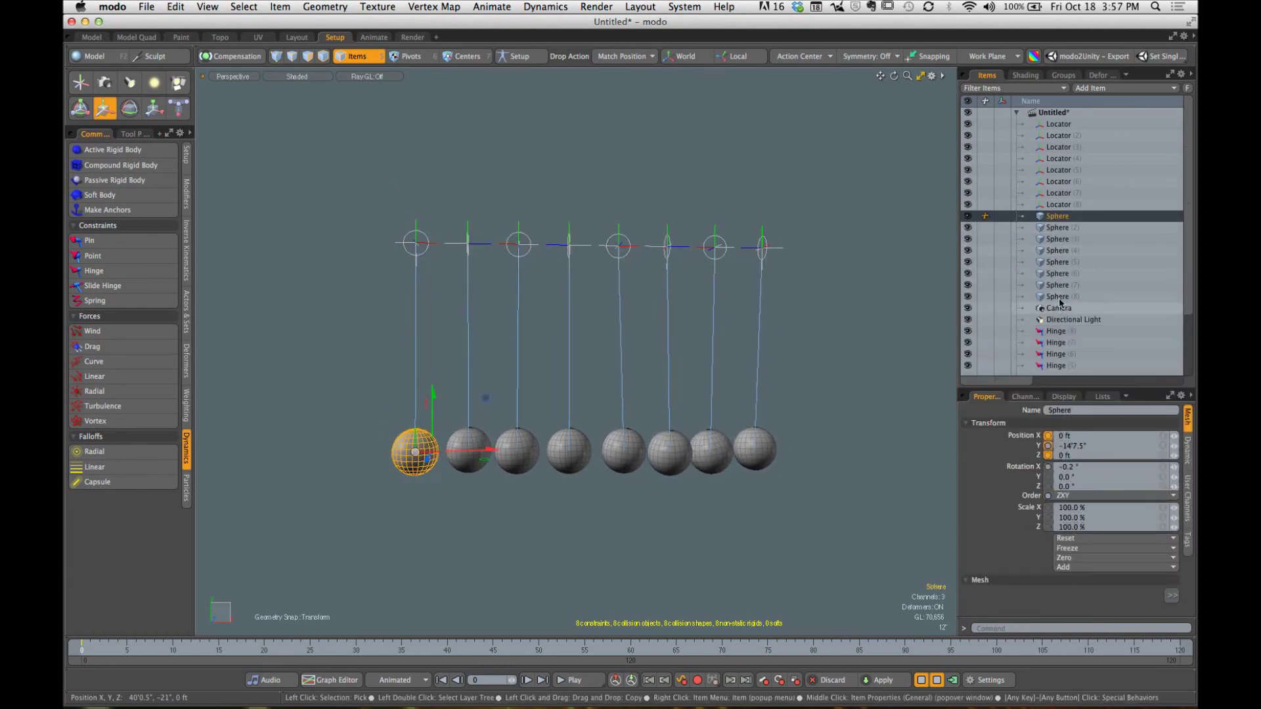
{"action": "left_click", "coordinate": [1057, 297], "text": "shift"}
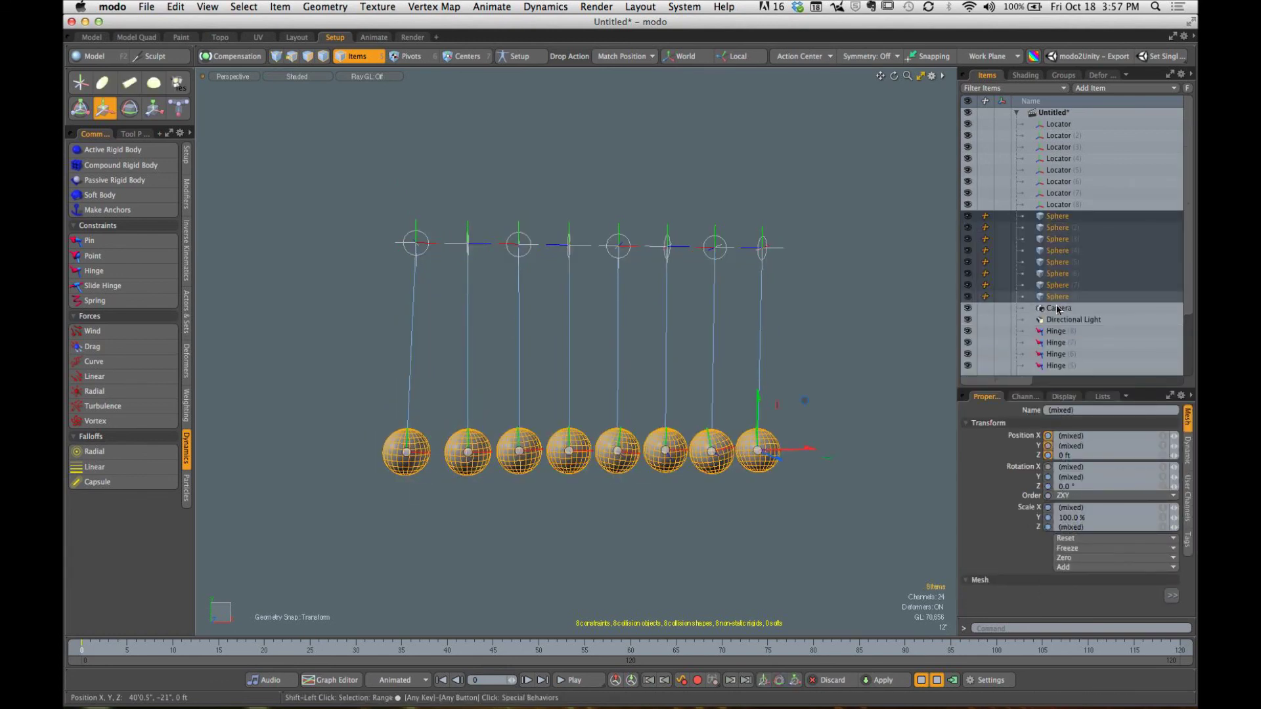
{"action": "left_click", "coordinate": [922, 681]}
{"action": "left_click", "coordinate": [1188, 451]}
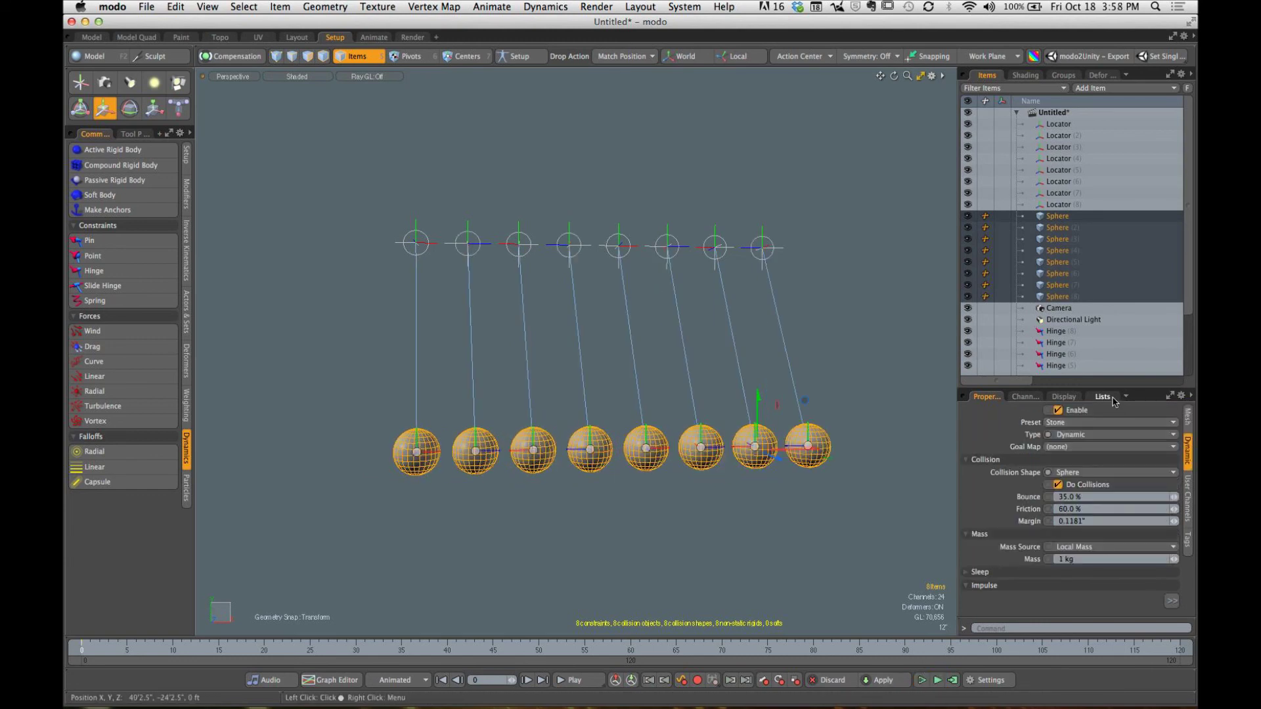
{"action": "left_click_drag", "start_coordinate": [1109, 387], "coordinate": [1110, 221]}
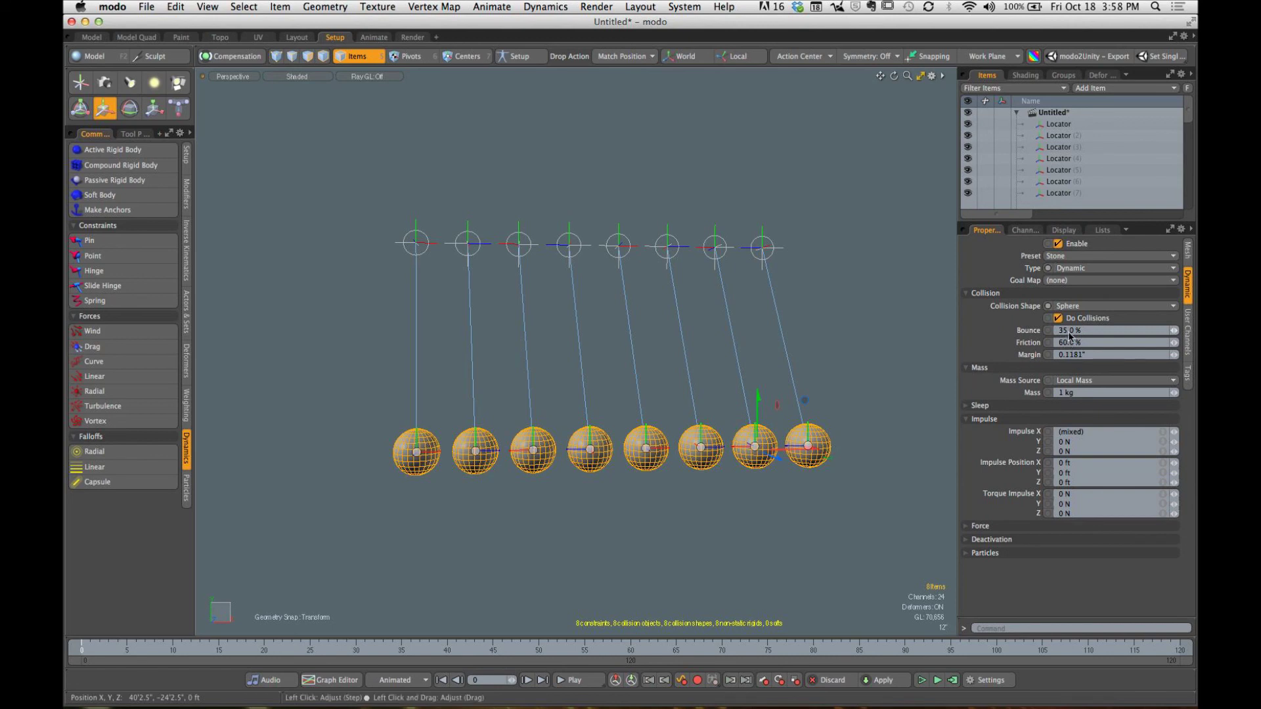
{"action": "type", "text": "0"}
{"action": "type", "text": "50"}
{"action": "key", "text": "Tab"}
Step: Run the live dynamics simulation to check the spheres' collisions with the new settings, and stop it
{"action": "left_click", "coordinate": [923, 681]}
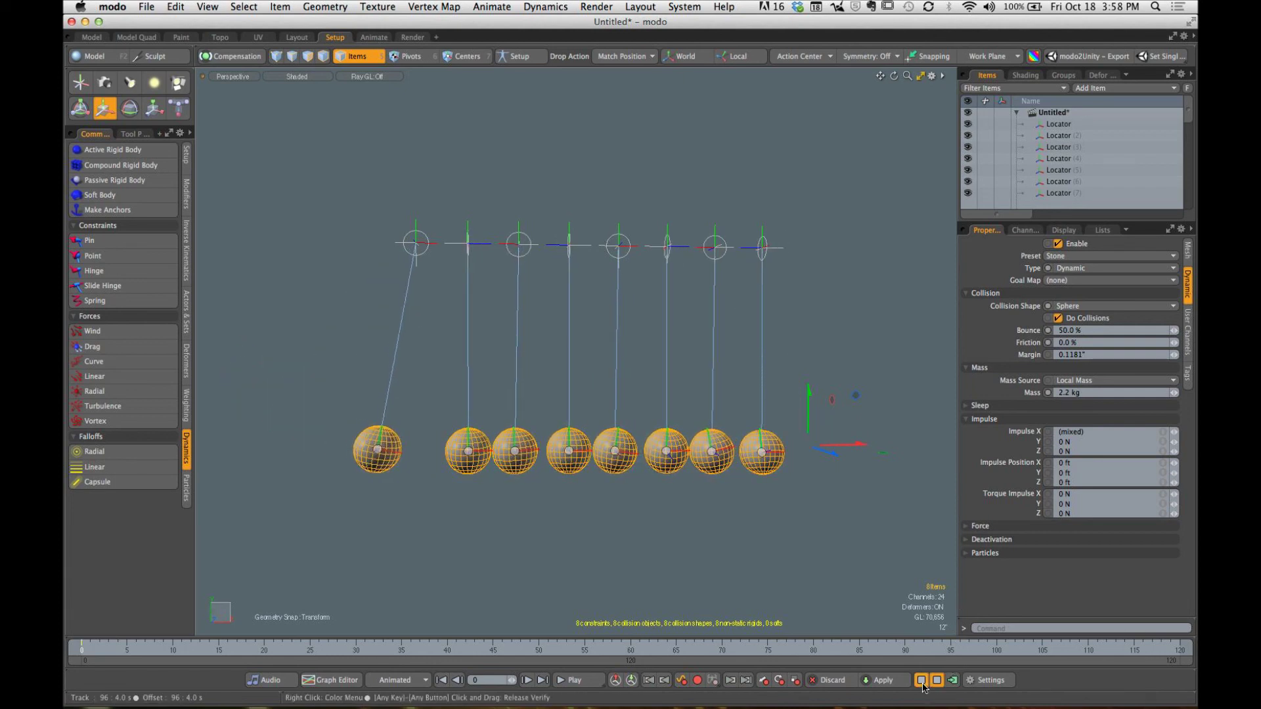
{"action": "left_click", "coordinate": [923, 682]}
{"action": "left_click_drag", "start_coordinate": [648, 507], "coordinate": [661, 437], "text": "alt"}
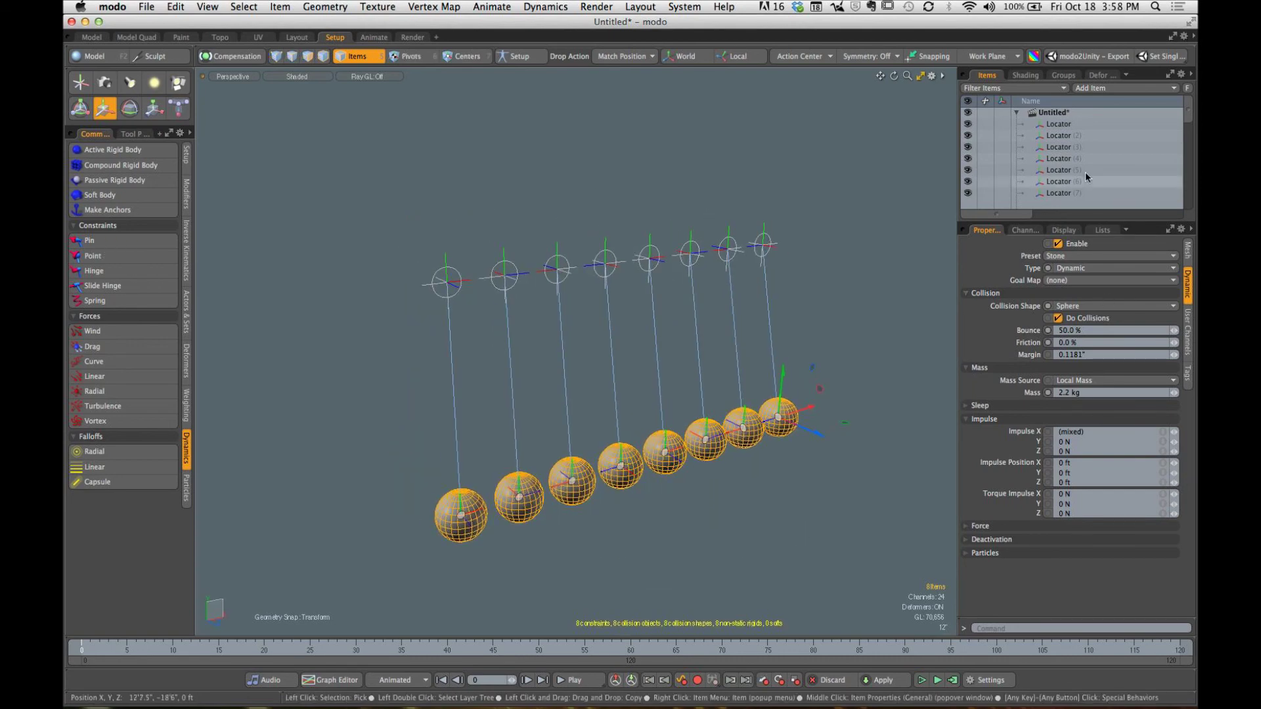
Step: Select all eight hinges and review their shared constraint properties
{"action": "left_click_drag", "start_coordinate": [1082, 224], "coordinate": [1087, 412]}
{"action": "scroll", "coordinate": [1142, 335], "scroll_direction": "down", "scroll_amount": 3}
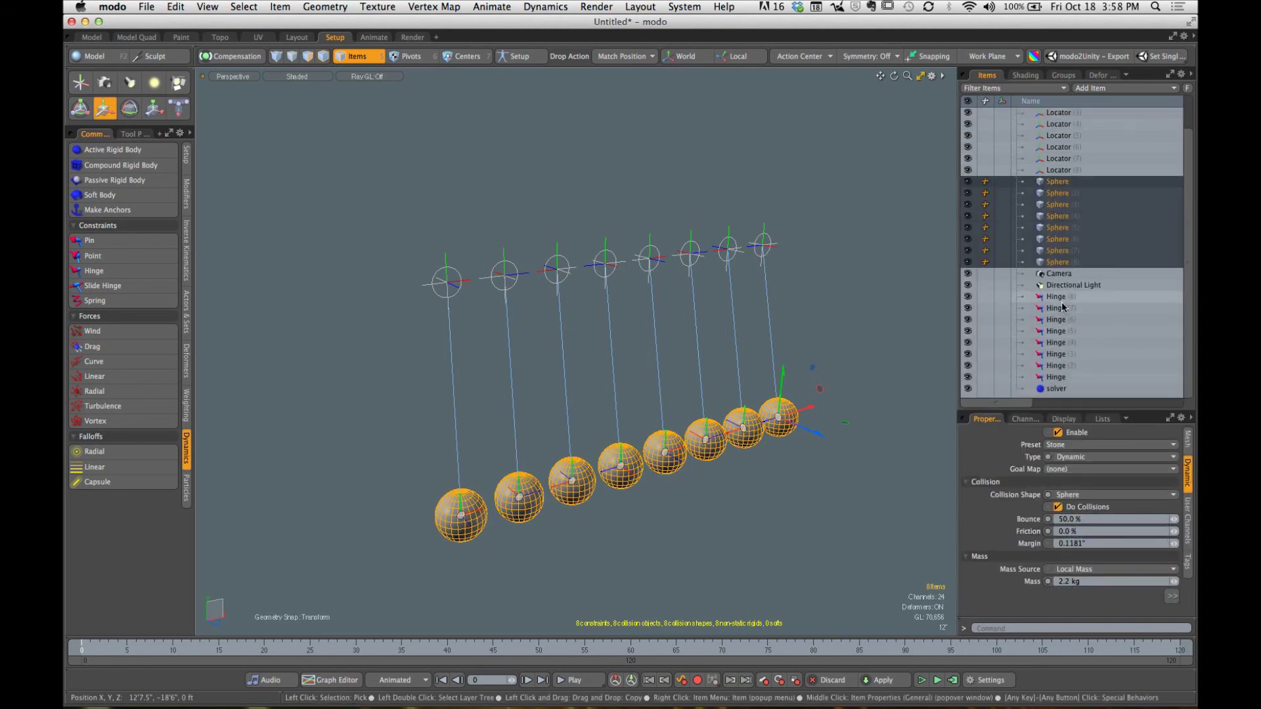
{"action": "left_click", "coordinate": [1056, 297]}
{"action": "left_click", "coordinate": [1062, 379], "text": "shift"}
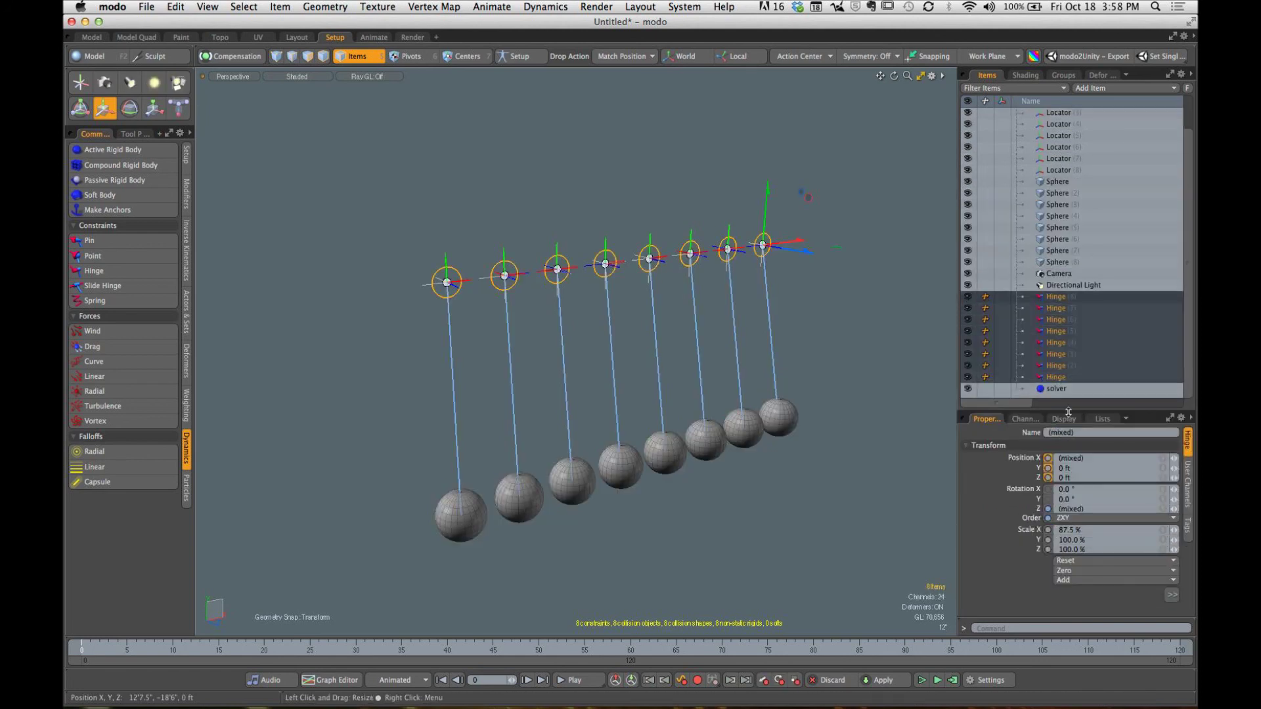
{"action": "left_click_drag", "start_coordinate": [1069, 412], "coordinate": [1070, 201]}
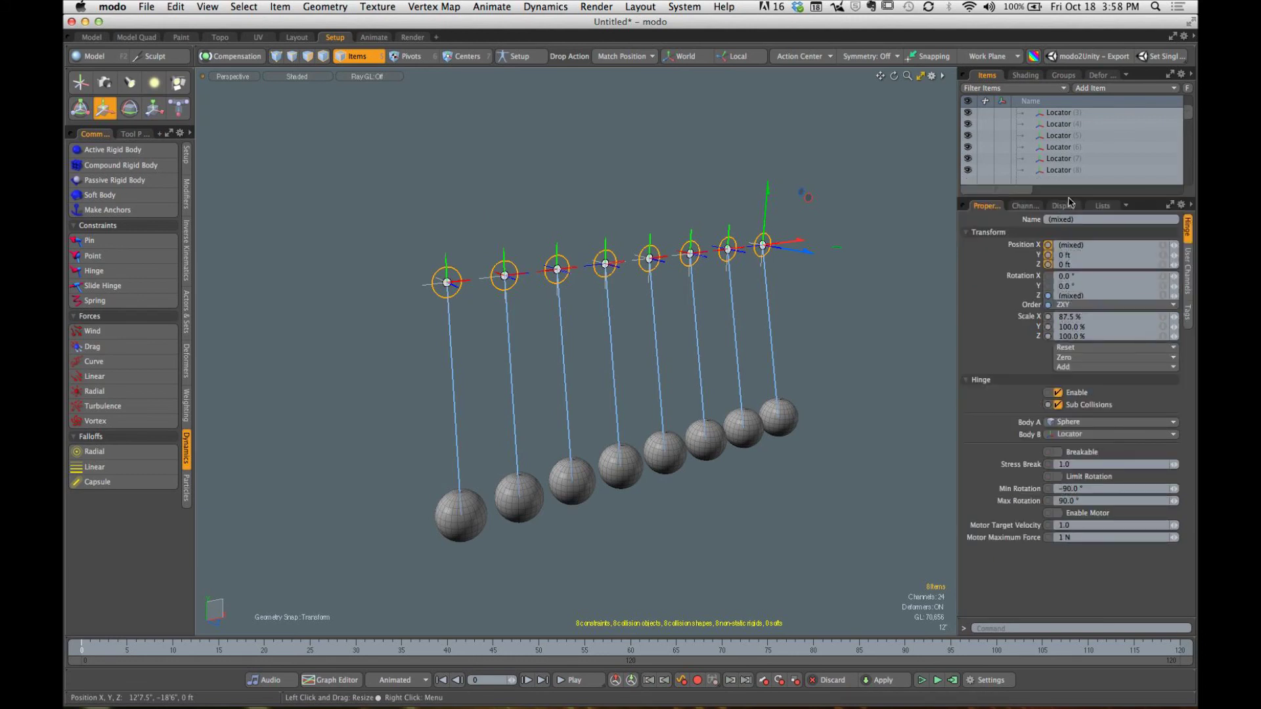
{"action": "left_click_drag", "start_coordinate": [1070, 202], "coordinate": [1069, 369]}
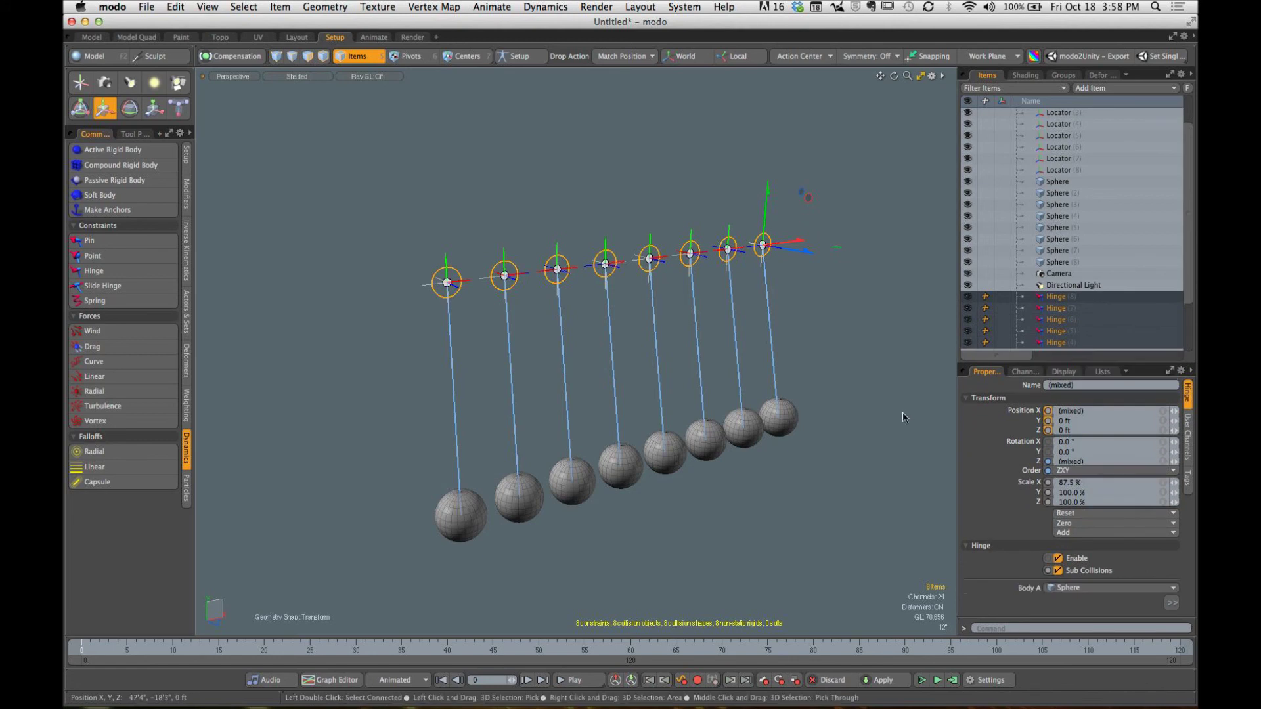
Step: Clear the selection, compute the simulation for frames 0 to 120, and play back the cached motion
{"action": "left_click", "coordinate": [877, 376]}
{"action": "left_click_drag", "start_coordinate": [877, 376], "coordinate": [808, 428], "text": "alt"}
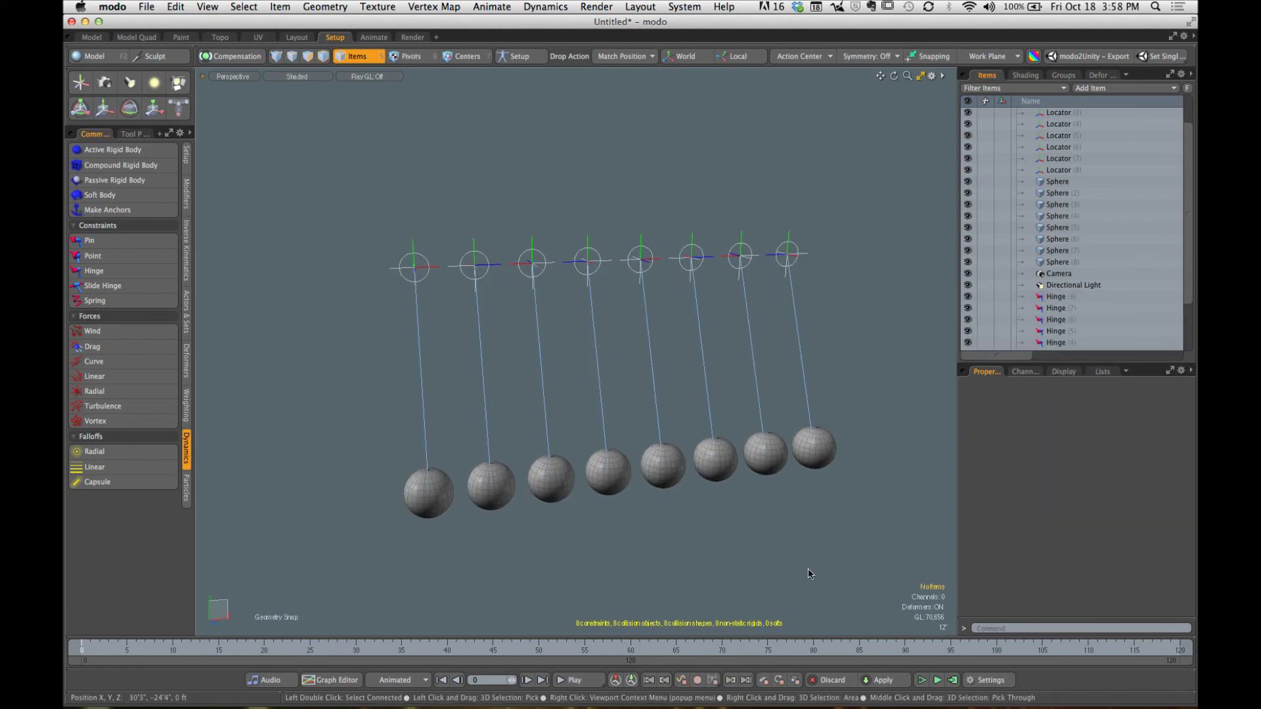
{"action": "left_click", "coordinate": [952, 682]}
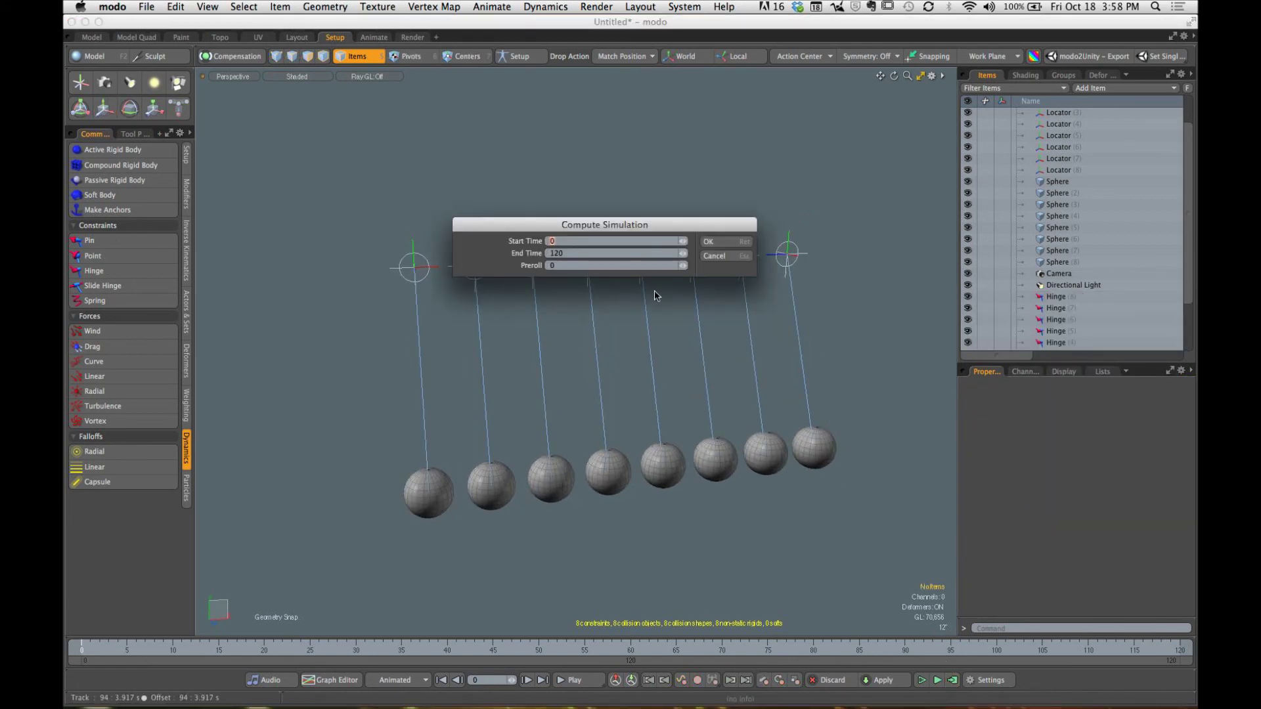
{"action": "left_click", "coordinate": [711, 241]}
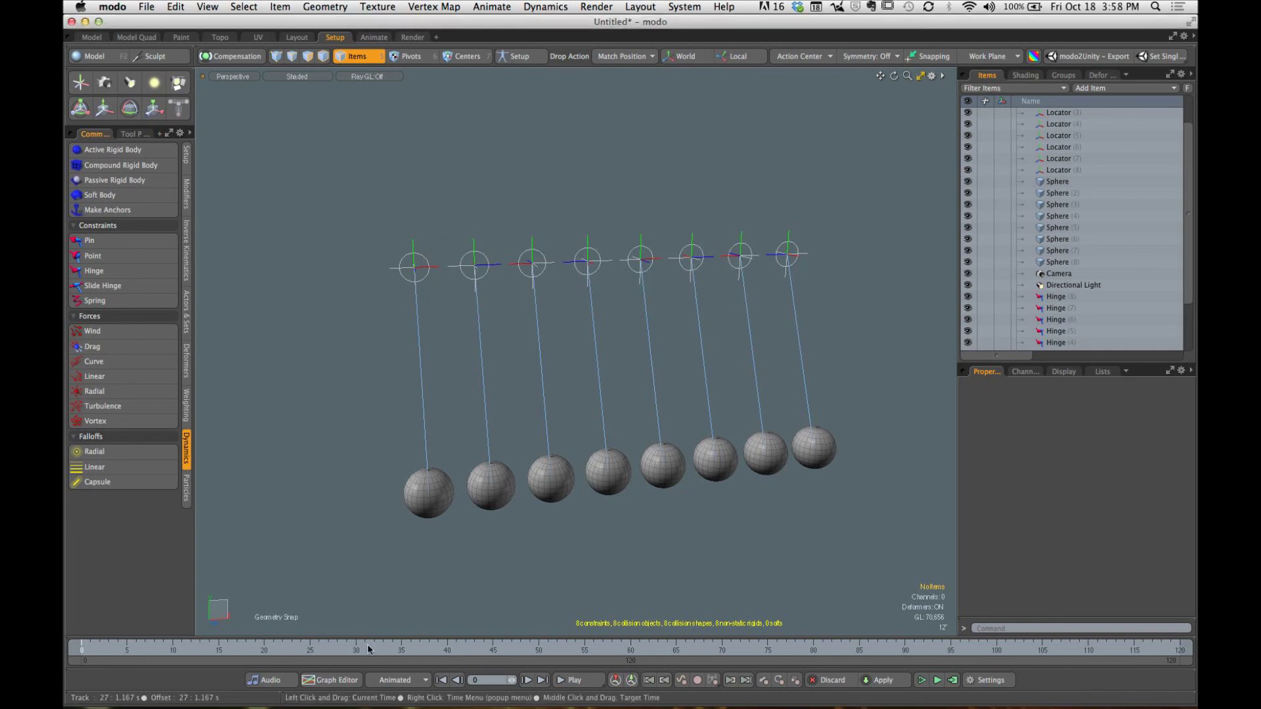
{"action": "left_click", "coordinate": [577, 682]}
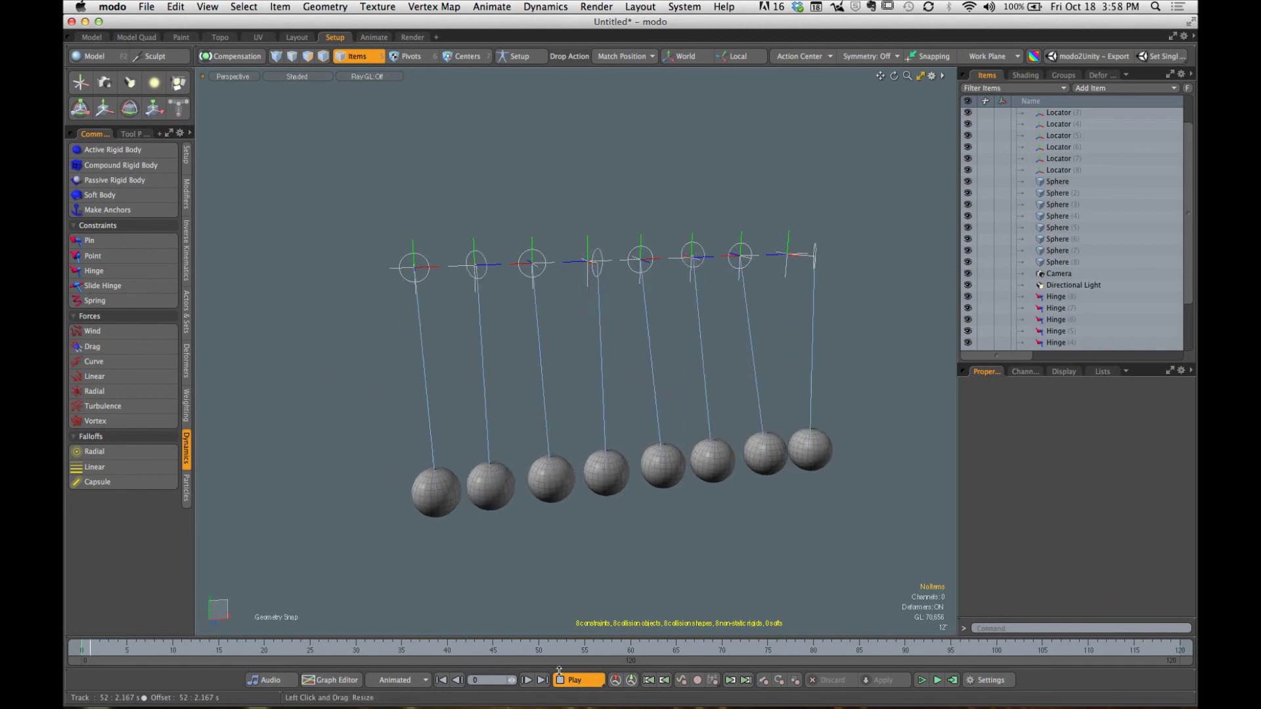
{"action": "left_click", "coordinate": [584, 683]}
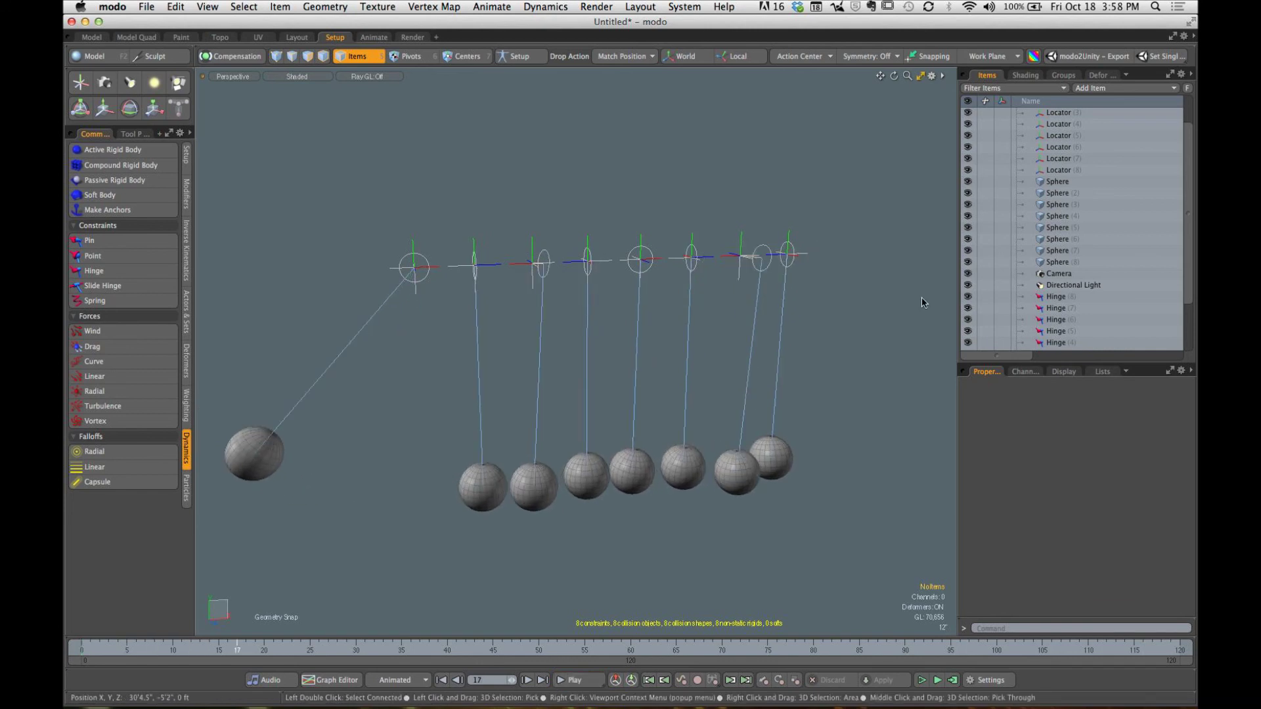
Step: Set the Mass of all eight spheres to 50 kg in their dynamic properties
{"action": "left_click", "coordinate": [1060, 183]}
{"action": "left_click", "coordinate": [1057, 262], "text": "shift"}
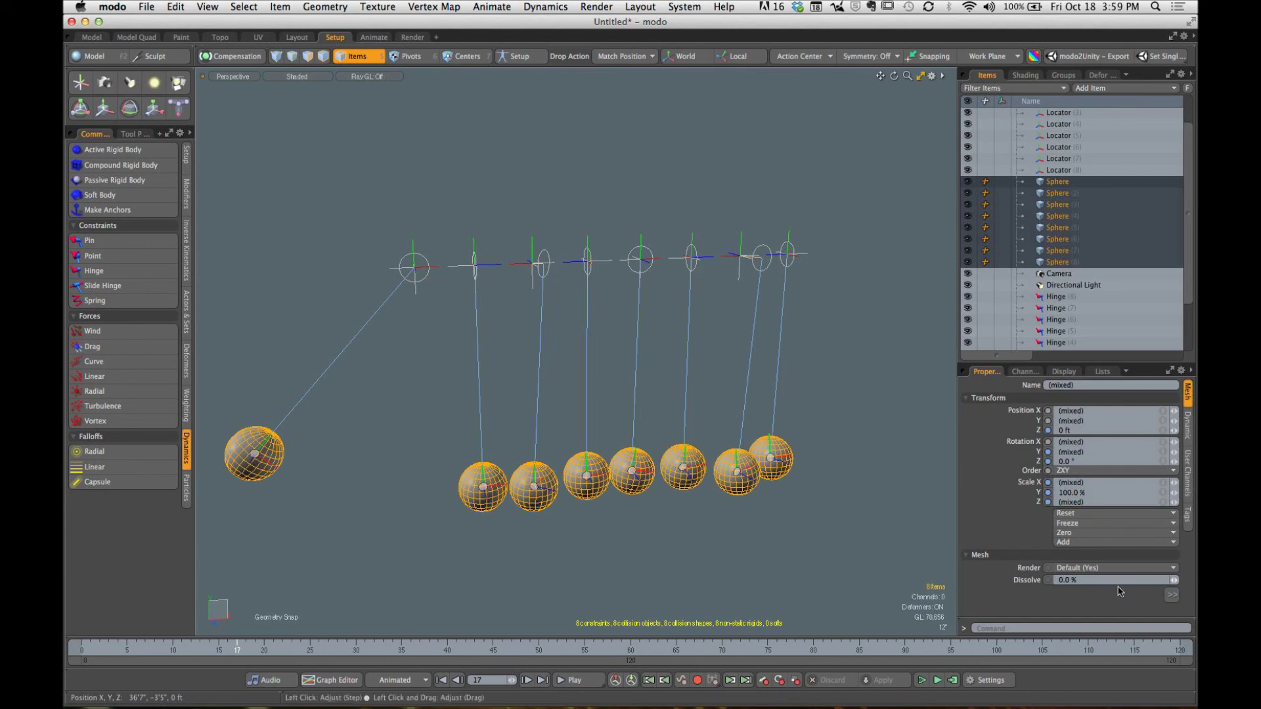
{"action": "left_click", "coordinate": [1188, 426]}
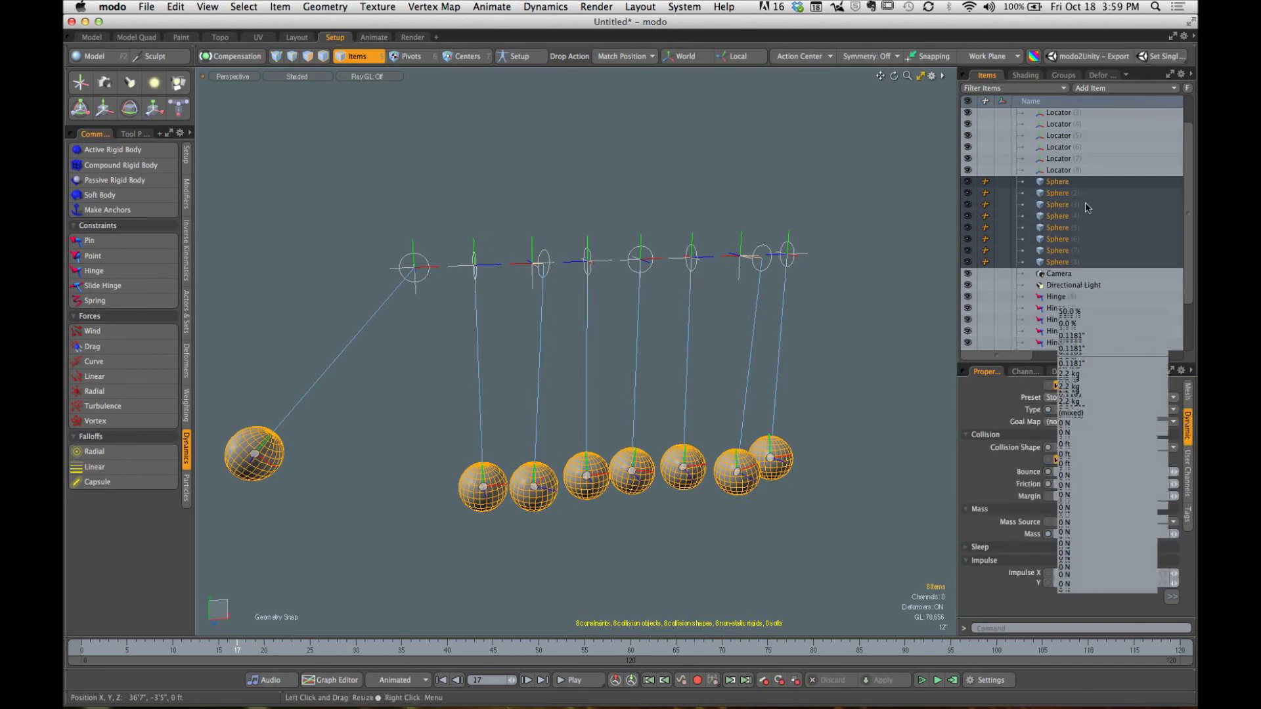
{"action": "left_click_drag", "start_coordinate": [1087, 364], "coordinate": [1088, 200]}
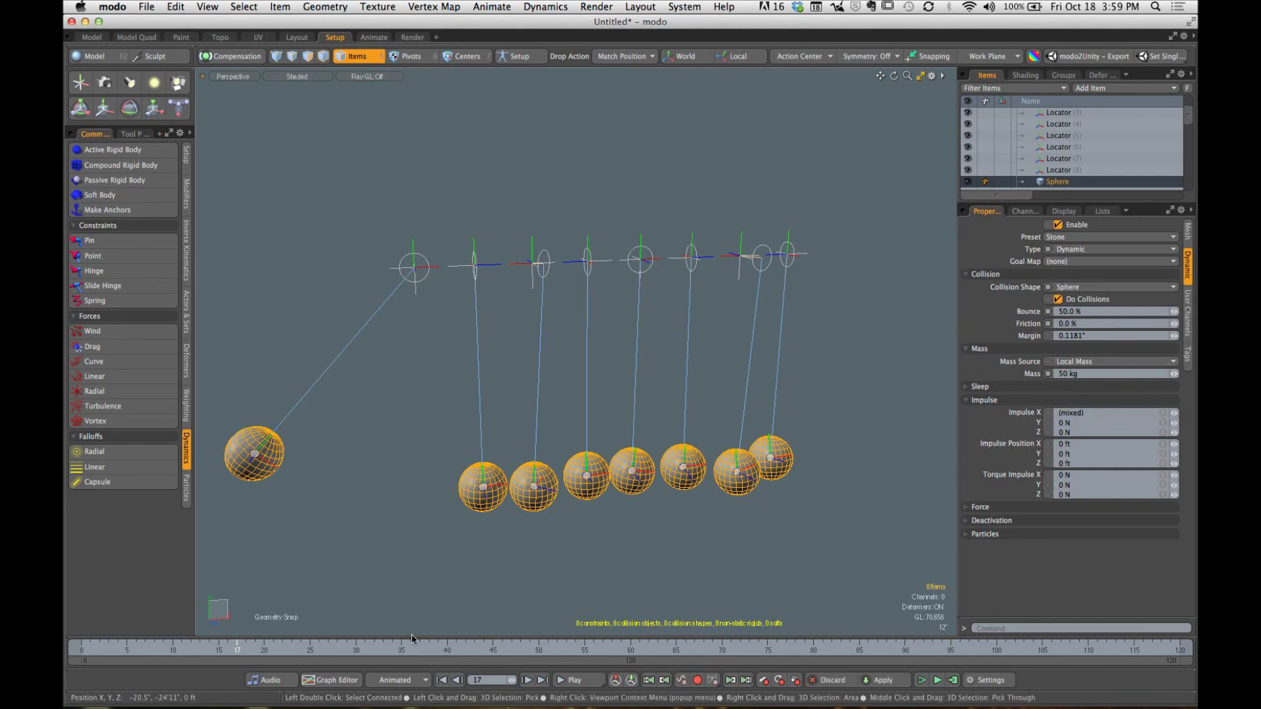
Step: Recompute the simulation for frames 0 to 120 with the heavier spheres, play it back, and inspect the spheres up close
{"action": "left_click_drag", "start_coordinate": [228, 649], "coordinate": [80, 650]}
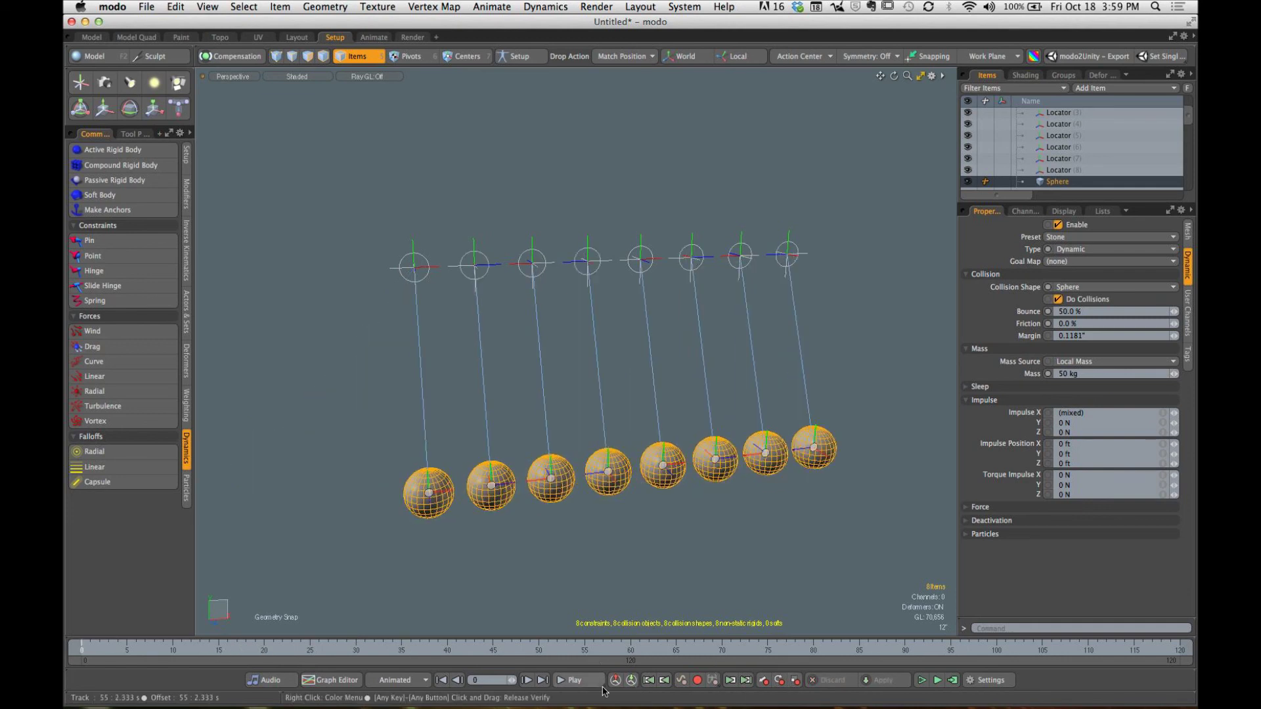
{"action": "left_click", "coordinate": [951, 681]}
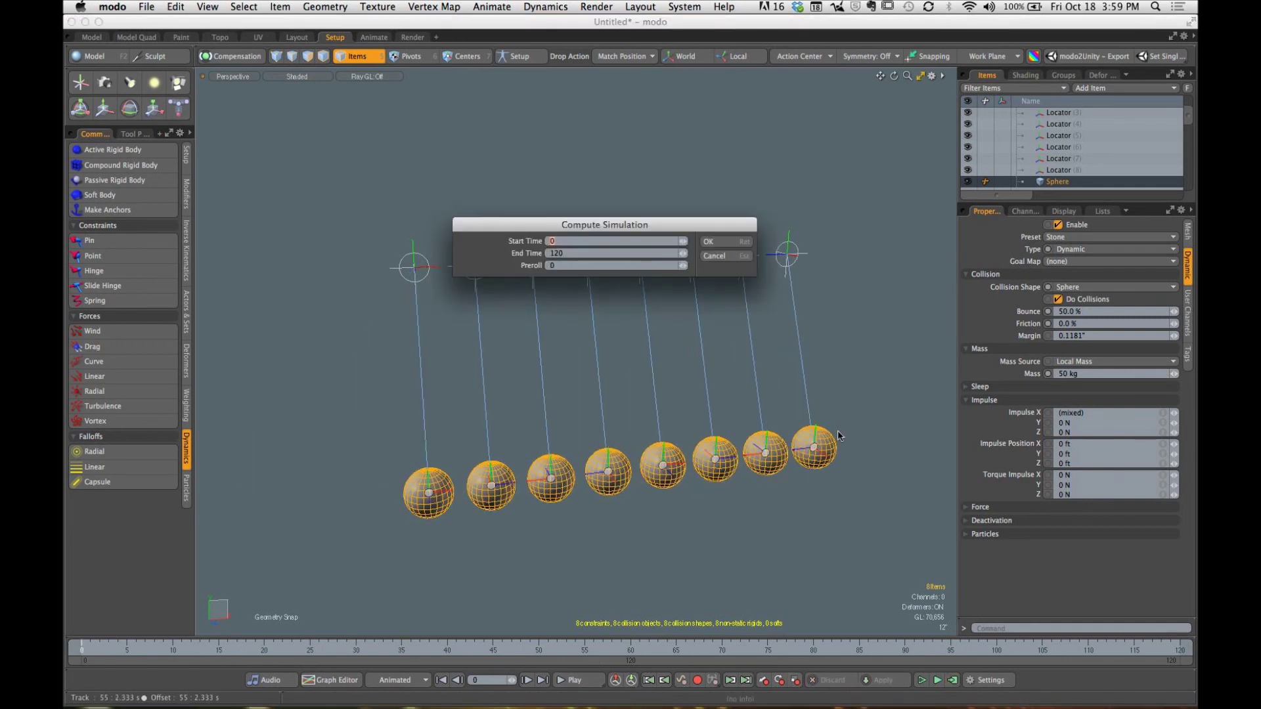
{"action": "left_click", "coordinate": [709, 242]}
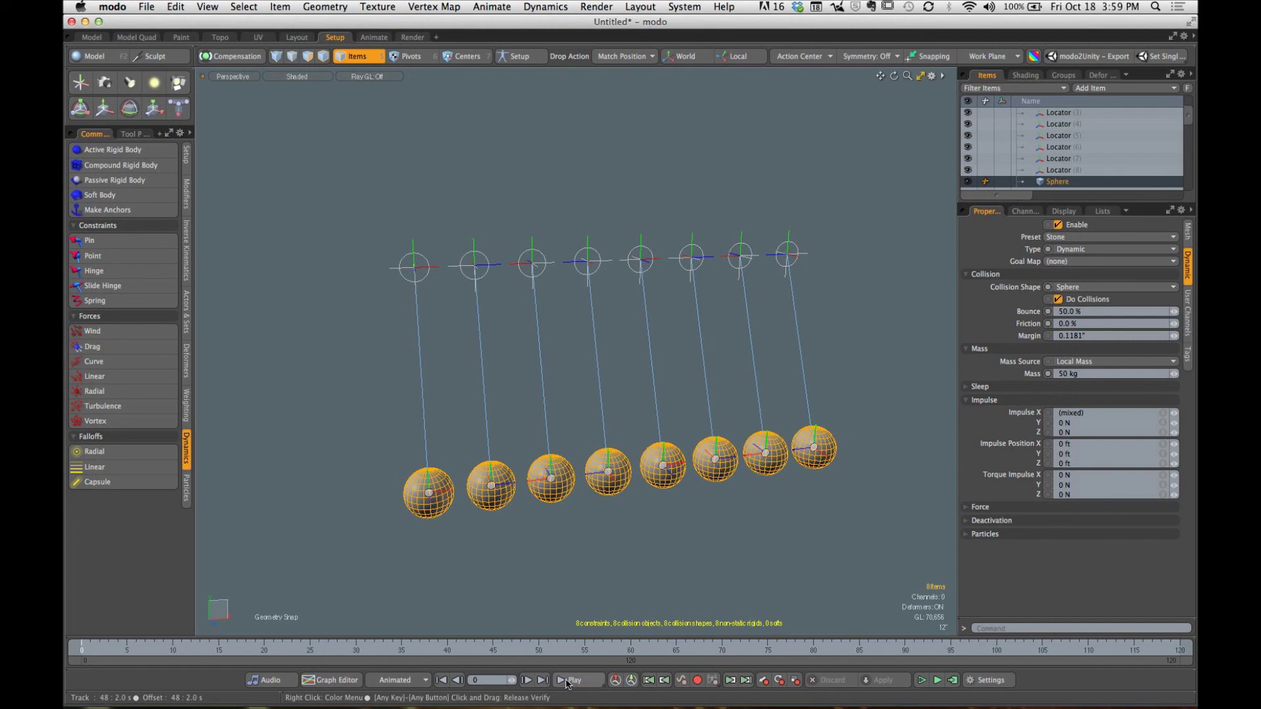
{"action": "left_click", "coordinate": [567, 682]}
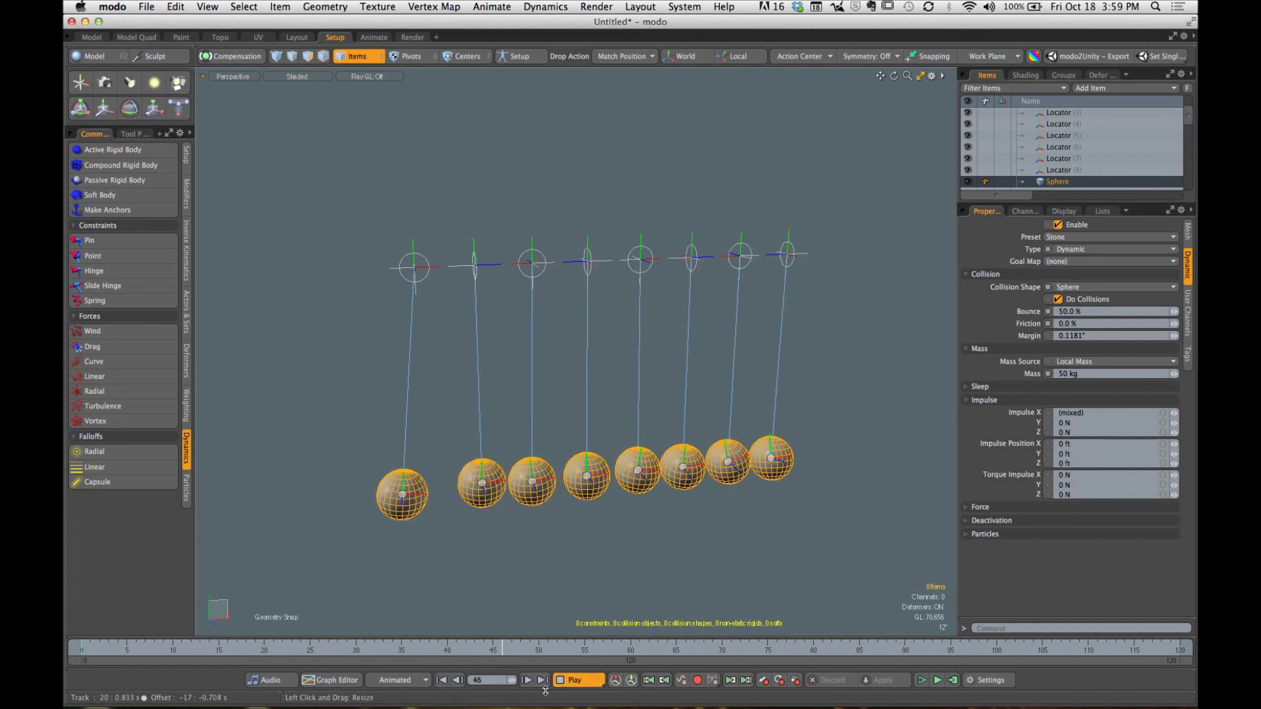
{"action": "left_click", "coordinate": [569, 680]}
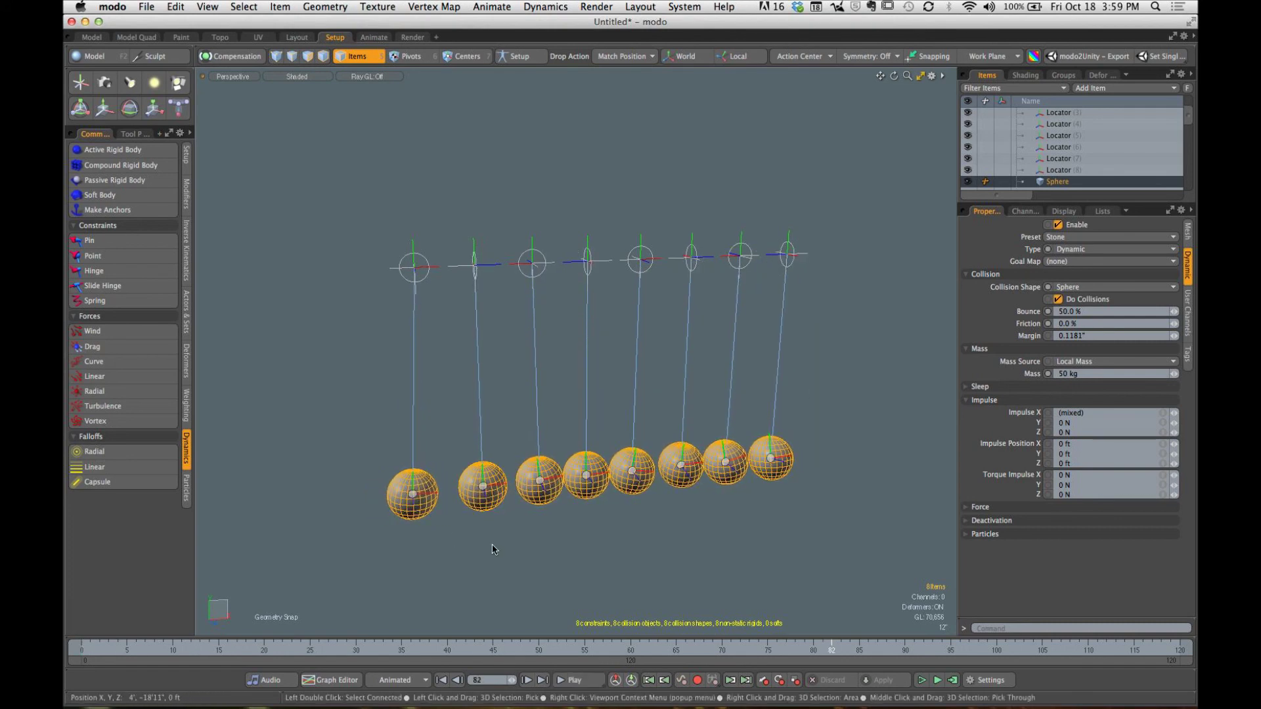
{"action": "left_click", "coordinate": [494, 549]}
{"action": "left_click_drag", "start_coordinate": [495, 550], "coordinate": [509, 509], "text": "alt"}
{"action": "scroll", "coordinate": [549, 519], "scroll_direction": "up", "scroll_amount": 5}
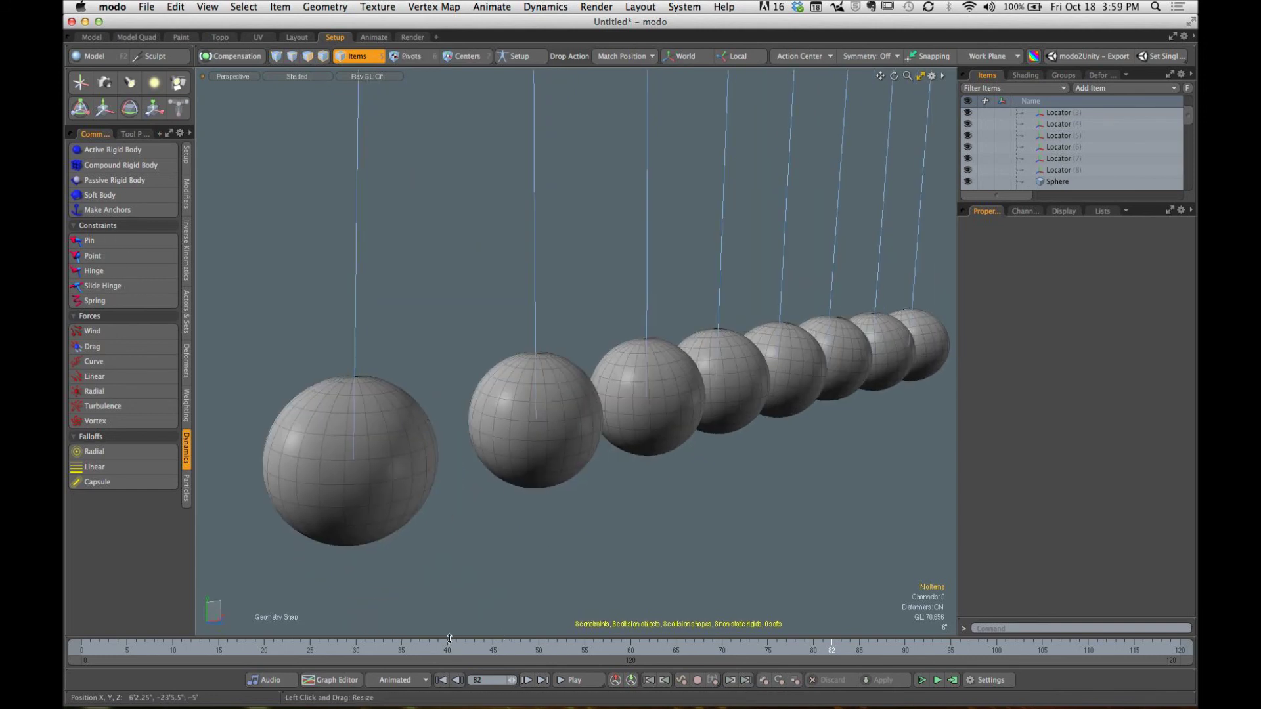
Step: Return to frame 0 and disable Sub Collisions on the first sphere's hinge, Hinge (8)
{"action": "mouse_move", "coordinate": [448, 647]}
{"action": "left_mouse_down"}
{"action": "mouse_move", "coordinate": [310, 646]}
{"action": "mouse_move", "coordinate": [758, 646]}
{"action": "mouse_move", "coordinate": [81, 646]}
{"action": "left_mouse_up"}
{"action": "left_click_drag", "start_coordinate": [736, 547], "coordinate": [611, 515], "text": "alt"}
{"action": "left_click", "coordinate": [336, 514]}
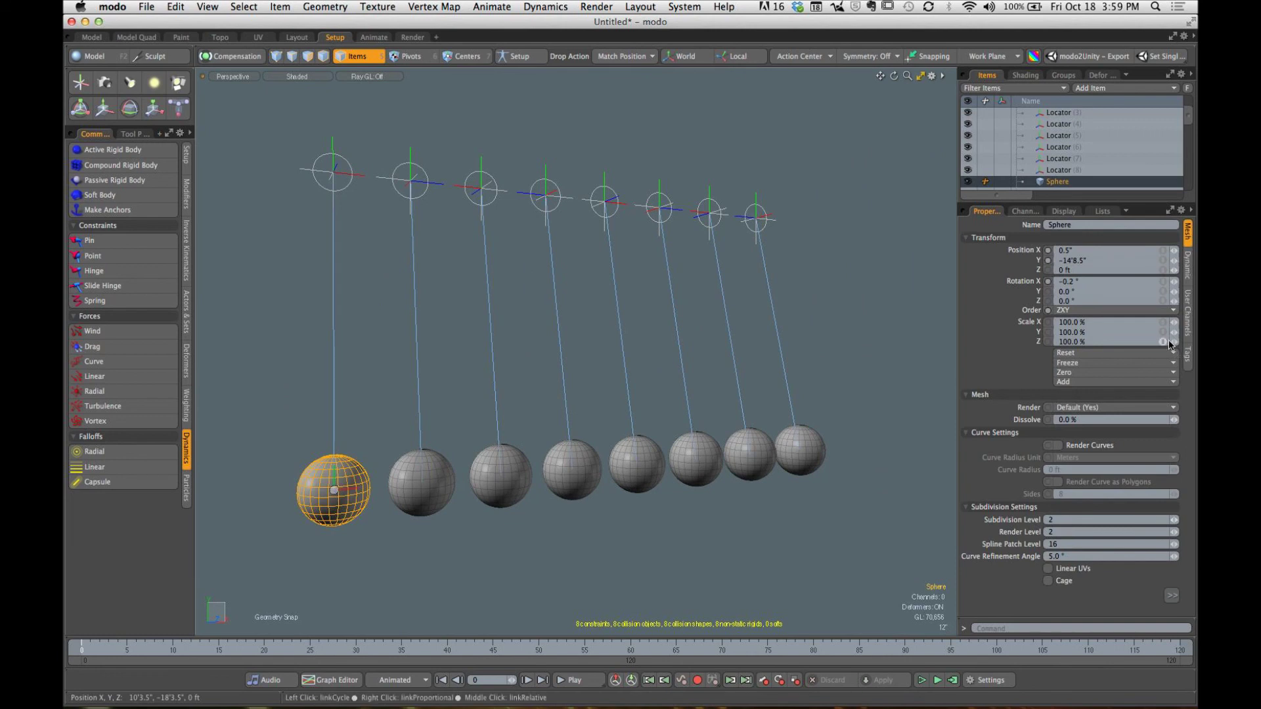
{"action": "left_click", "coordinate": [1189, 273]}
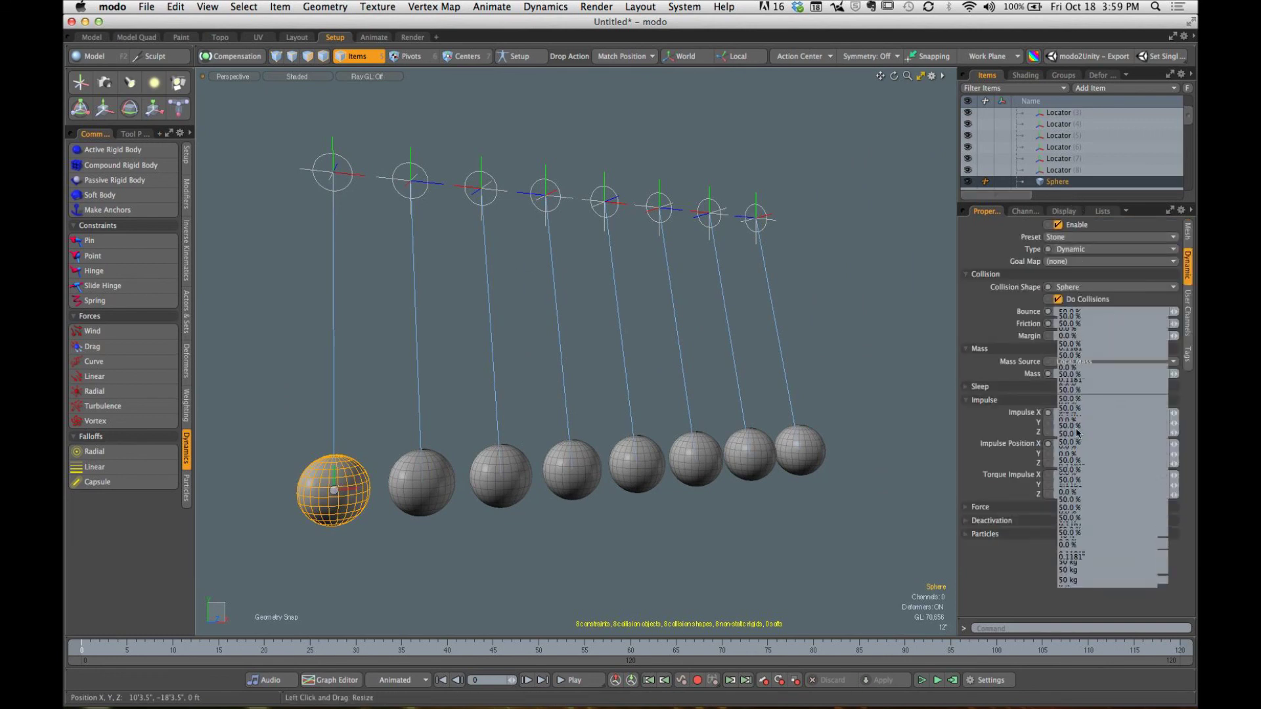
{"action": "left_click_drag", "start_coordinate": [1074, 203], "coordinate": [1075, 430]}
{"action": "left_click", "coordinate": [1059, 322]}
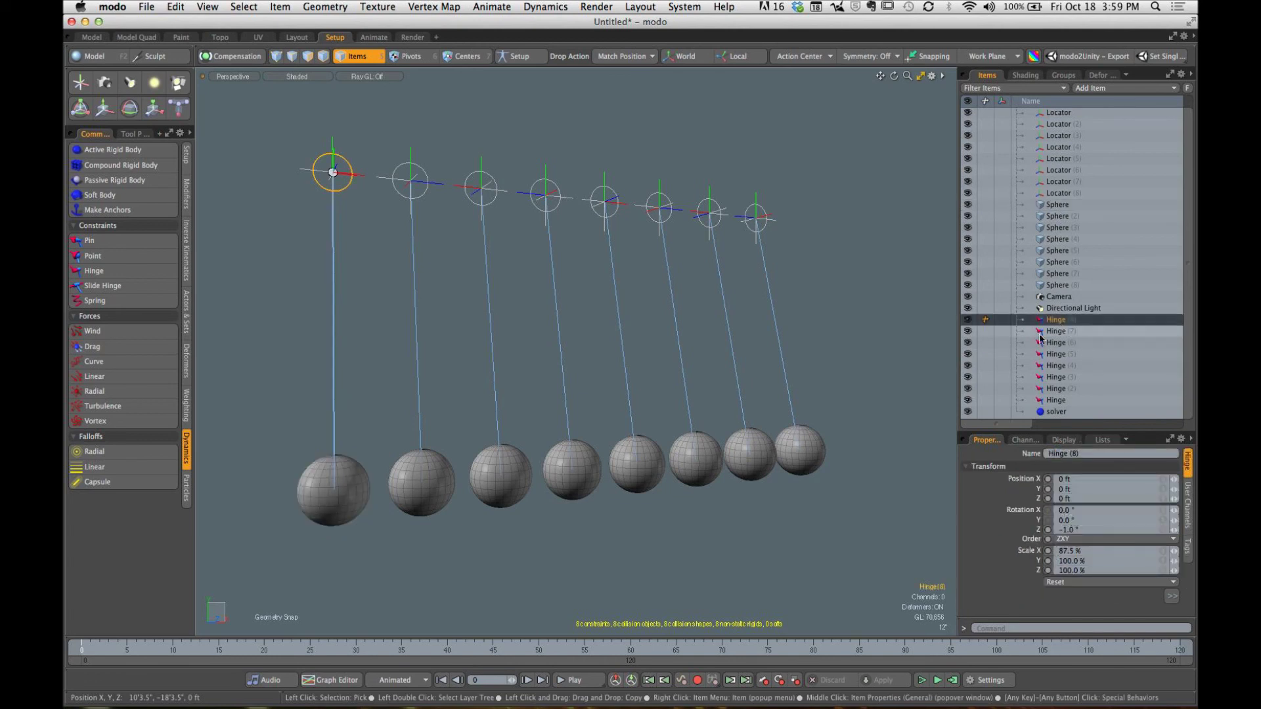
{"action": "left_click_drag", "start_coordinate": [1070, 435], "coordinate": [1077, 263]}
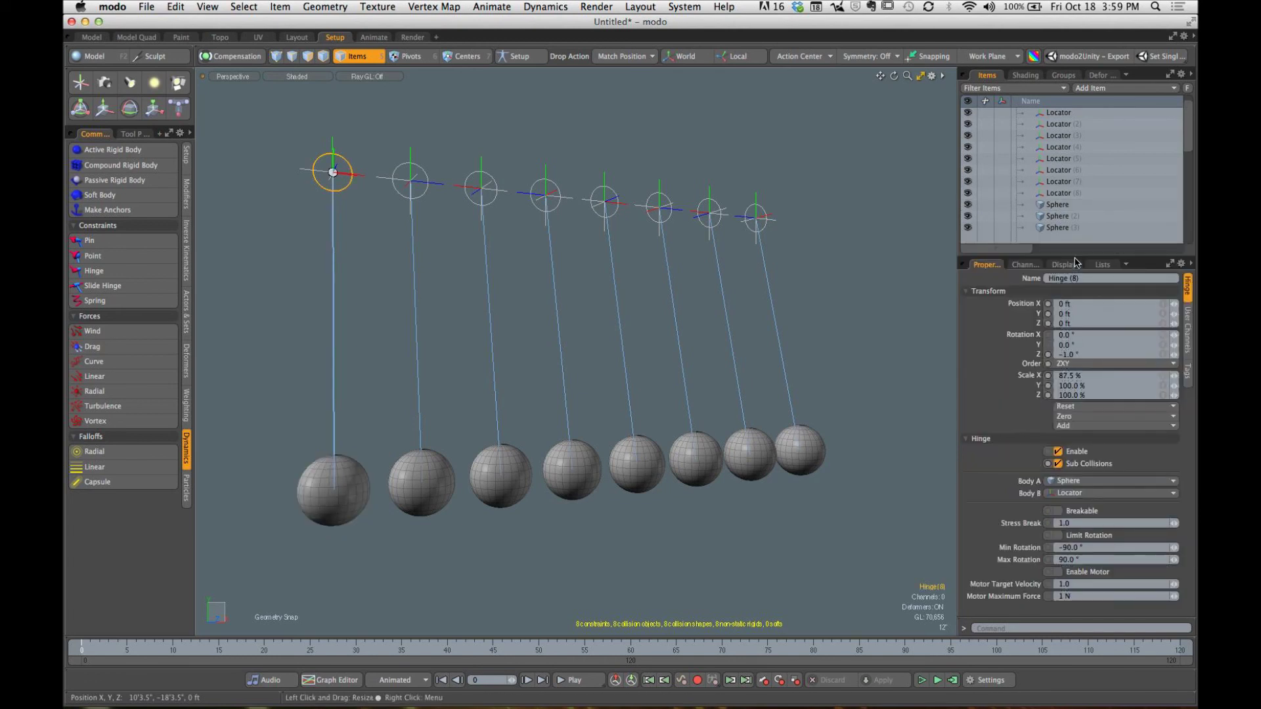
{"action": "left_click", "coordinate": [1058, 465]}
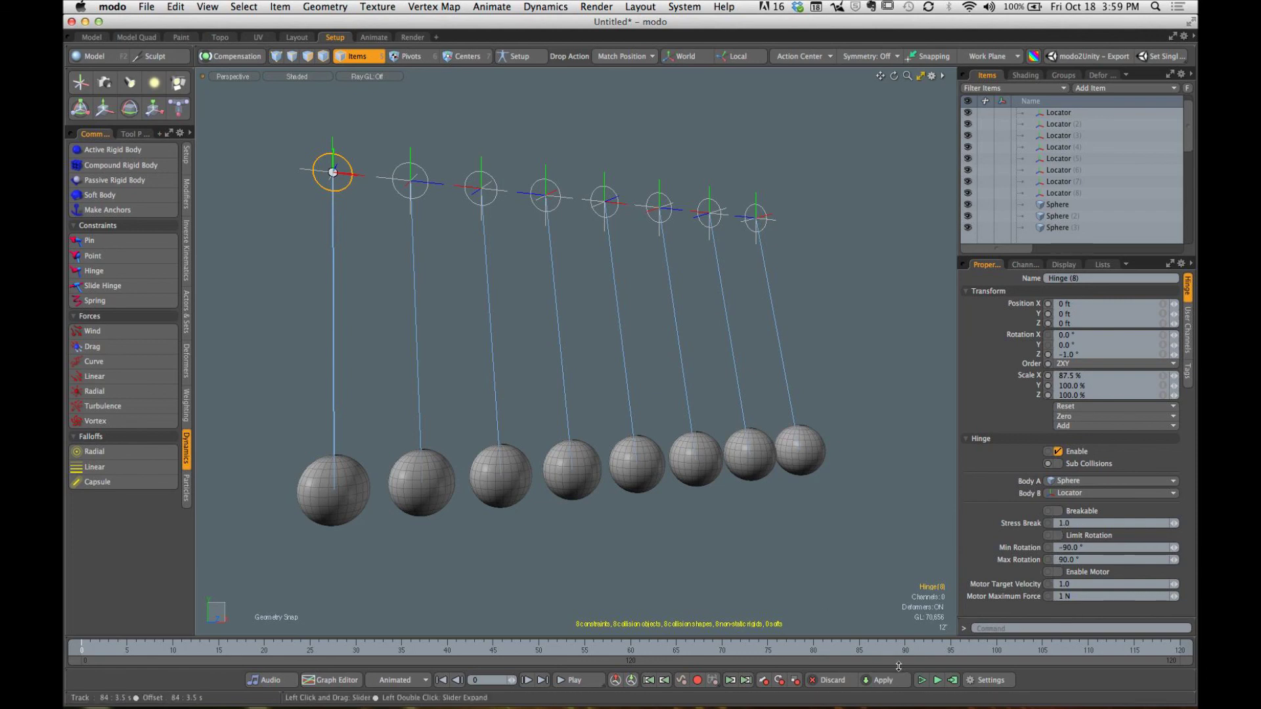
Step: Recompute the simulation, play it back, scrub through the early frames to examine the first collision, and return to frame 0
{"action": "left_click", "coordinate": [953, 681]}
{"action": "left_click", "coordinate": [726, 242]}
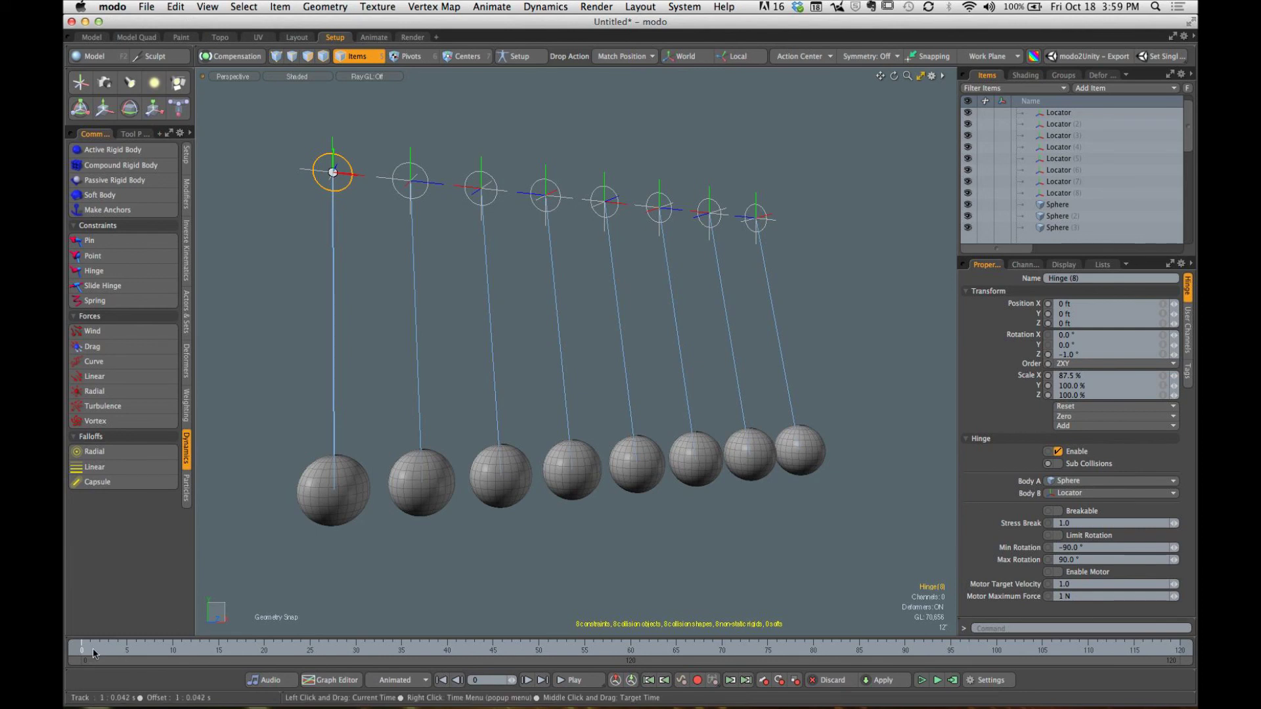
{"action": "left_click", "coordinate": [118, 650]}
{"action": "left_click", "coordinate": [586, 685]}
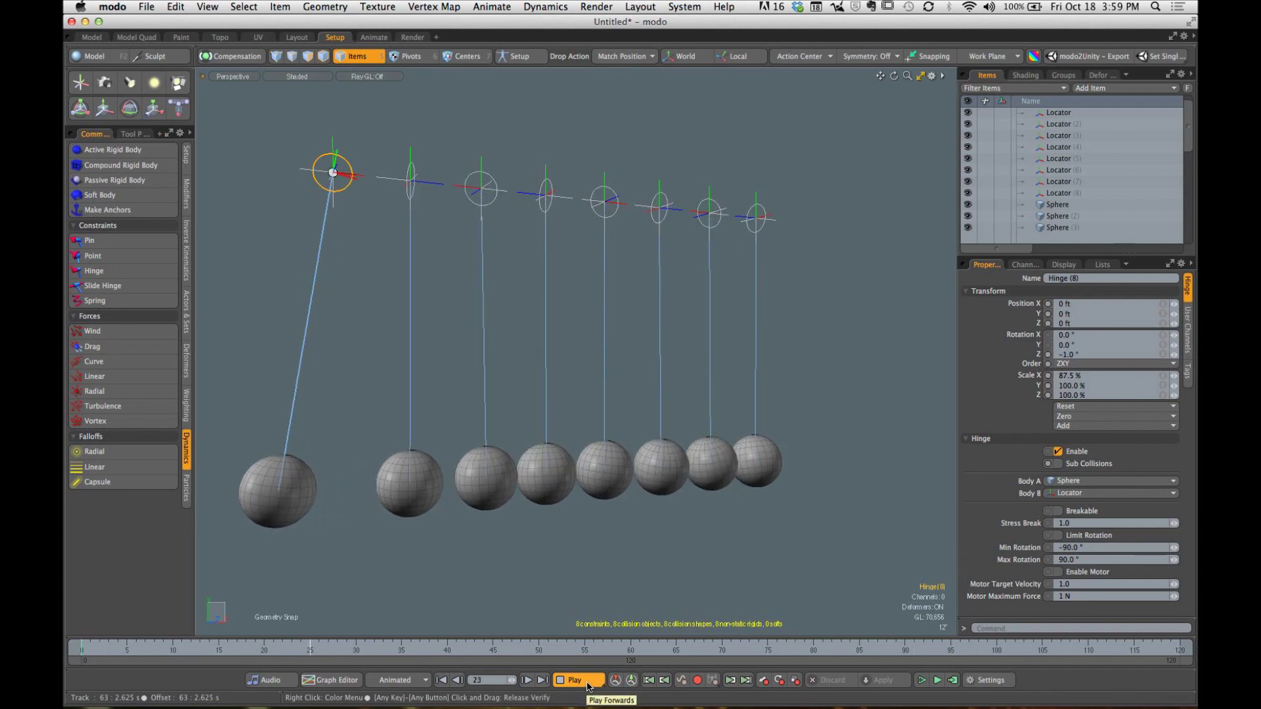
{"action": "left_click", "coordinate": [353, 653]}
{"action": "left_click_drag", "start_coordinate": [353, 656], "coordinate": [201, 656]}
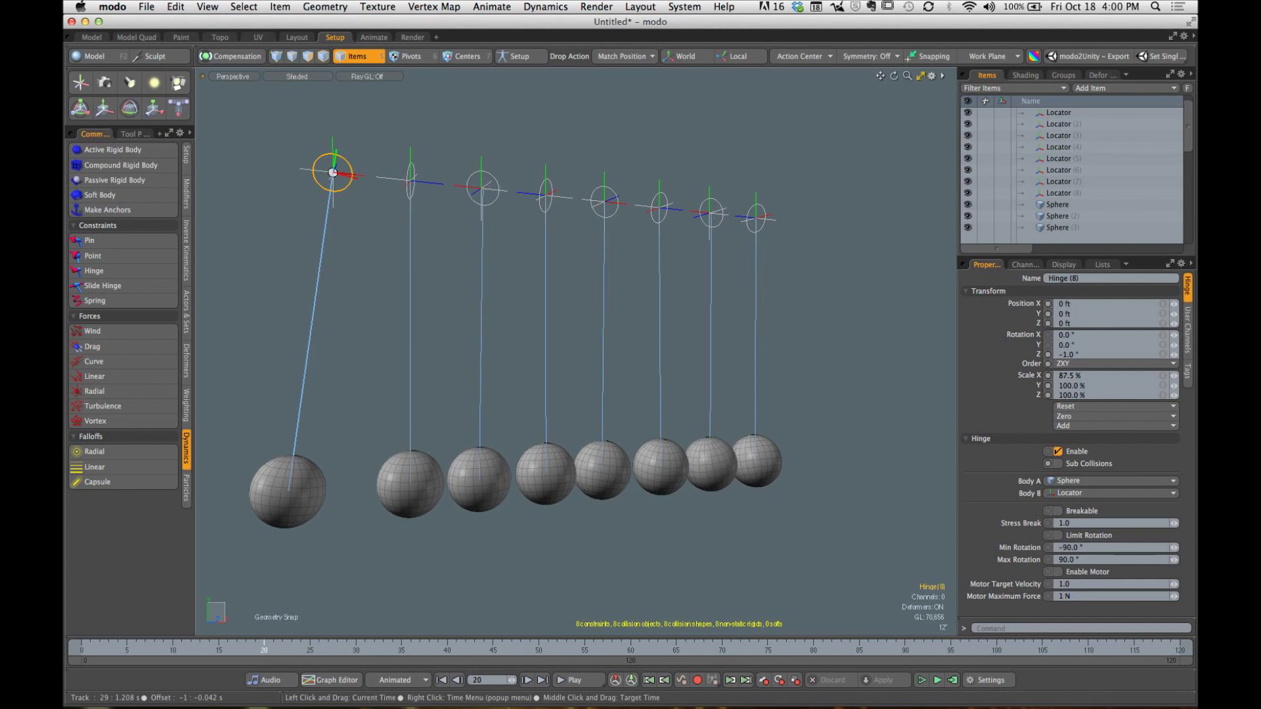
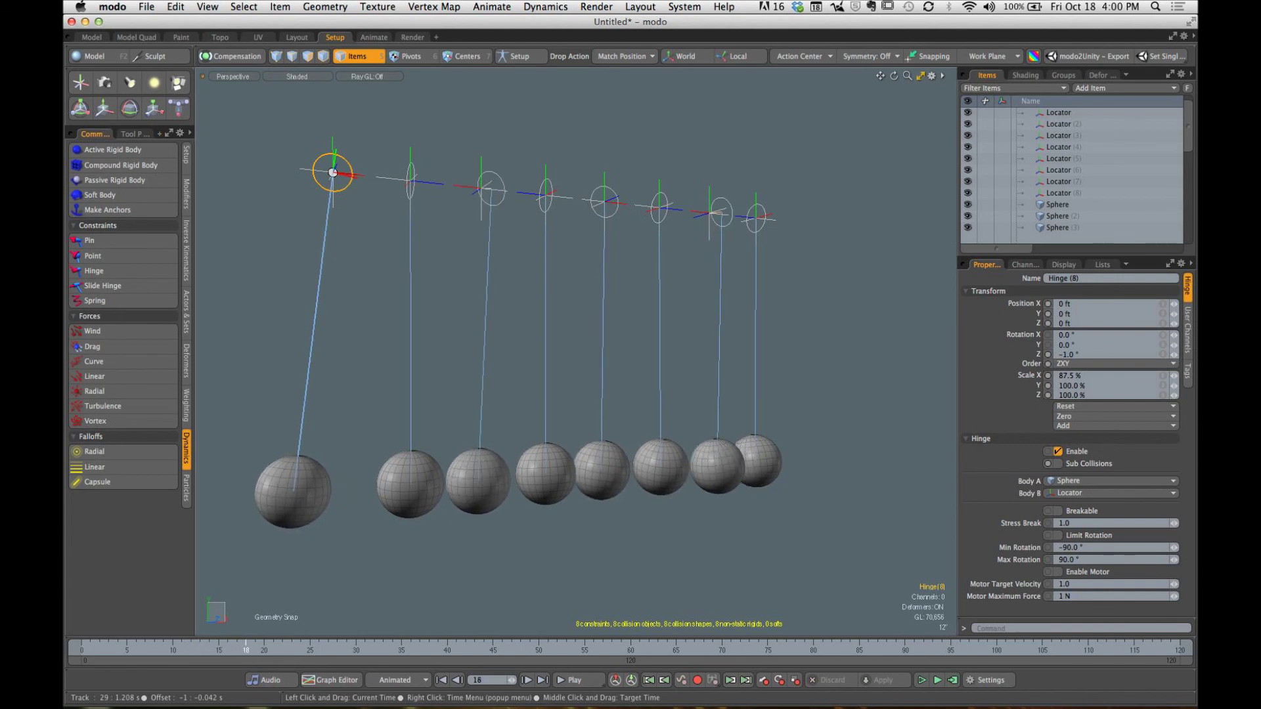
{"action": "left_click_drag", "start_coordinate": [191, 649], "coordinate": [81, 649]}
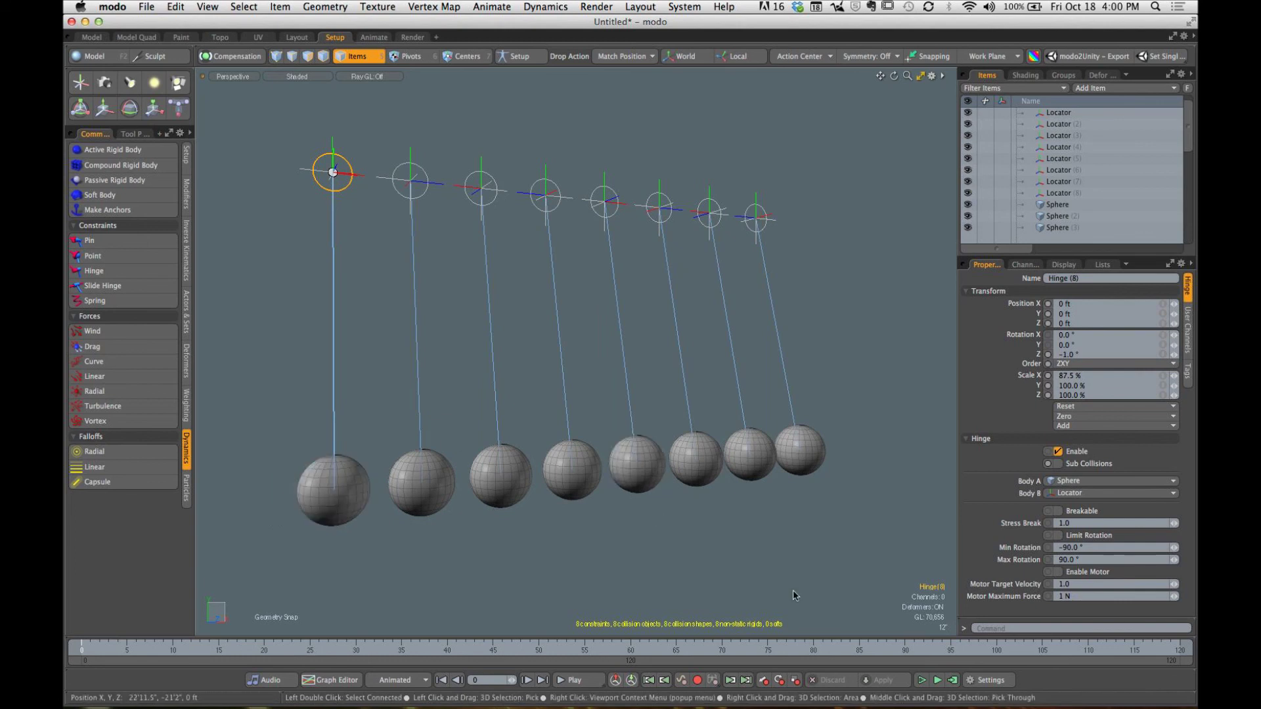
Step: Enable Limit Rotation on Hinge (8), recompute the simulation, and play it back from frame 0
{"action": "left_click", "coordinate": [952, 680]}
{"action": "mouse_move", "coordinate": [92, 659]}
{"action": "left_mouse_down"}
{"action": "mouse_move", "coordinate": [557, 658]}
{"action": "mouse_move", "coordinate": [81, 659]}
{"action": "left_mouse_up"}
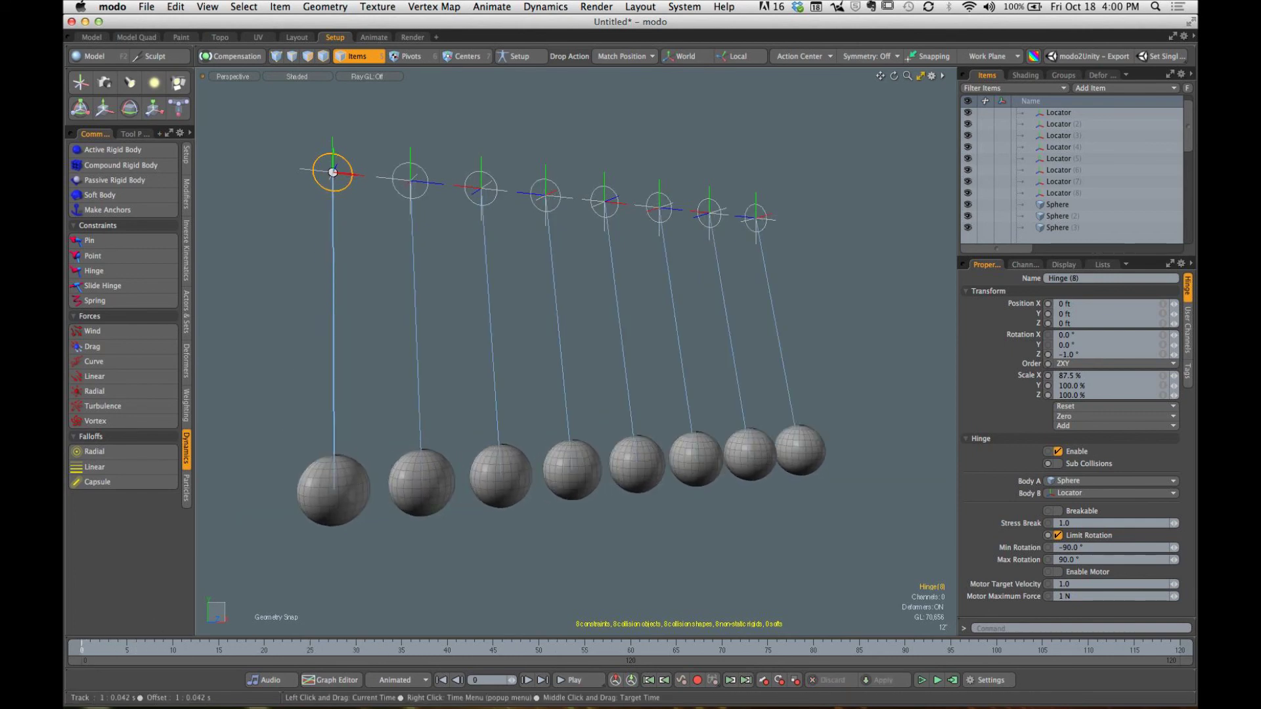
{"action": "left_click", "coordinate": [583, 686]}
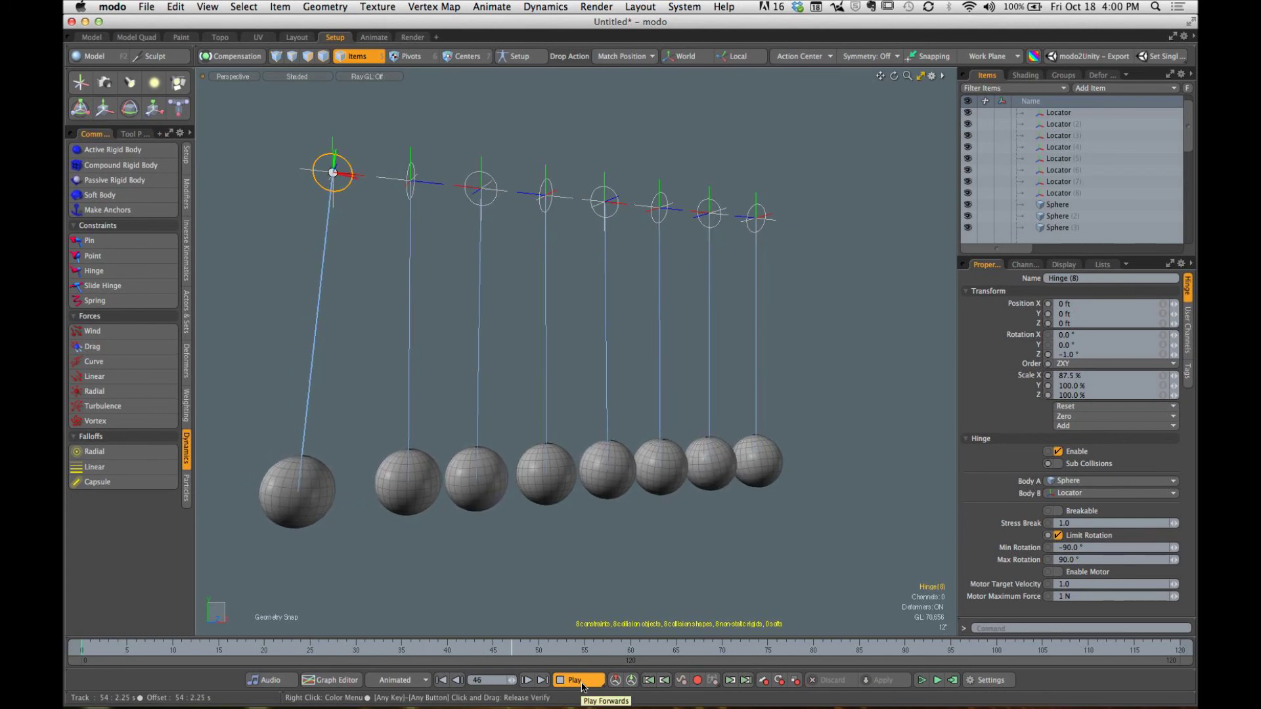
{"action": "left_click", "coordinate": [582, 686]}
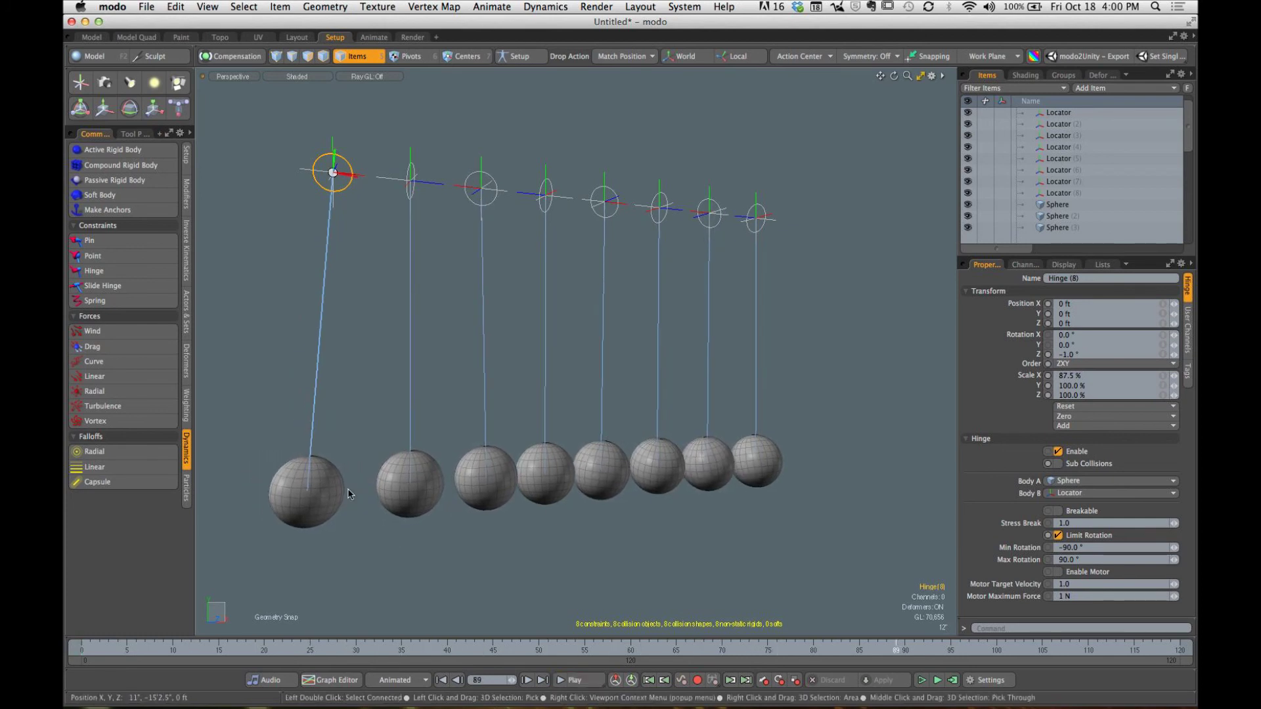
Step: Review the first sphere's collision, mass and impulse settings in its dynamic properties and return to frame 0
{"action": "left_click", "coordinate": [330, 496]}
{"action": "left_click", "coordinate": [390, 510]}
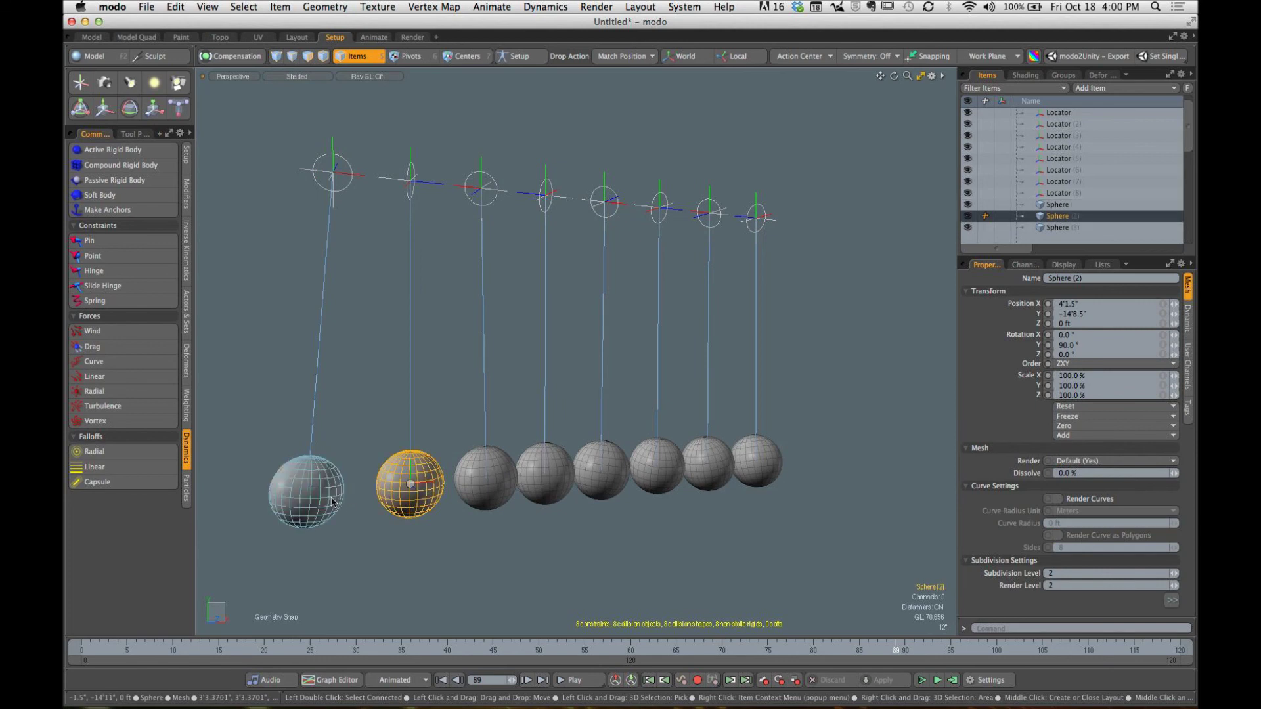
{"action": "left_click", "coordinate": [312, 503]}
{"action": "left_click", "coordinate": [409, 508]}
{"action": "left_click", "coordinate": [312, 504]}
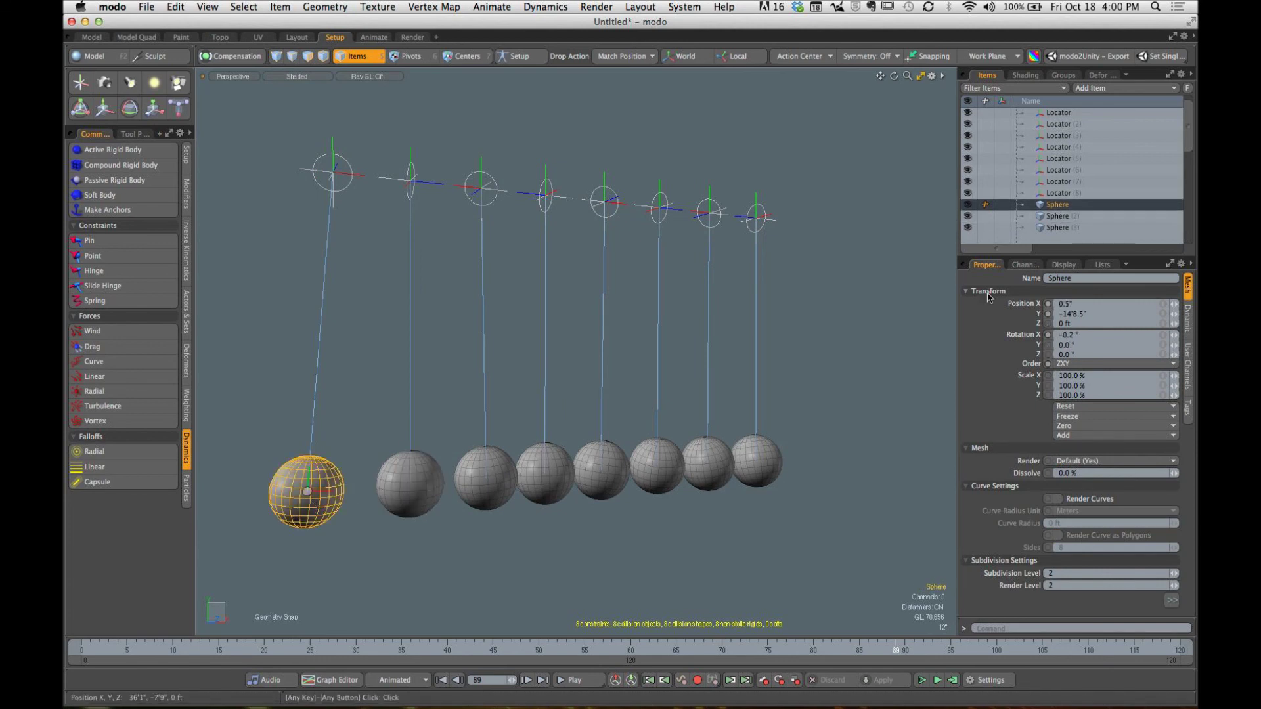
{"action": "left_click", "coordinate": [1188, 319]}
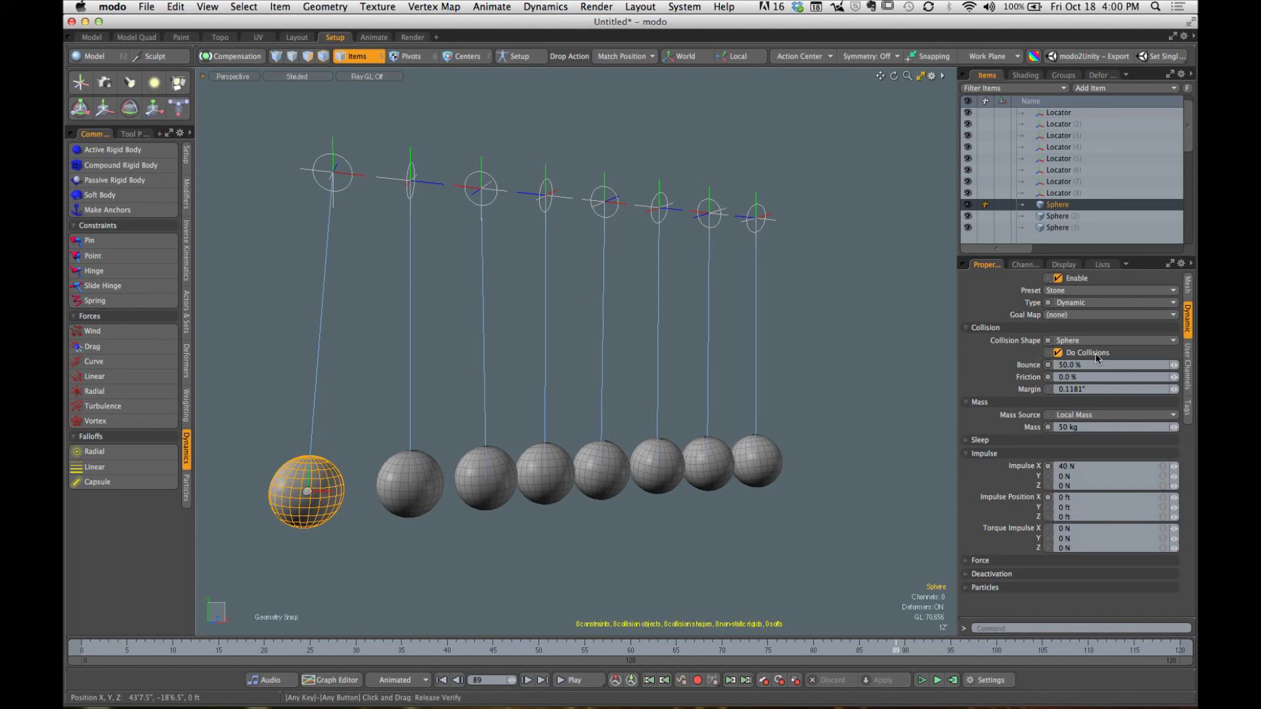
{"action": "left_click", "coordinate": [1068, 304]}
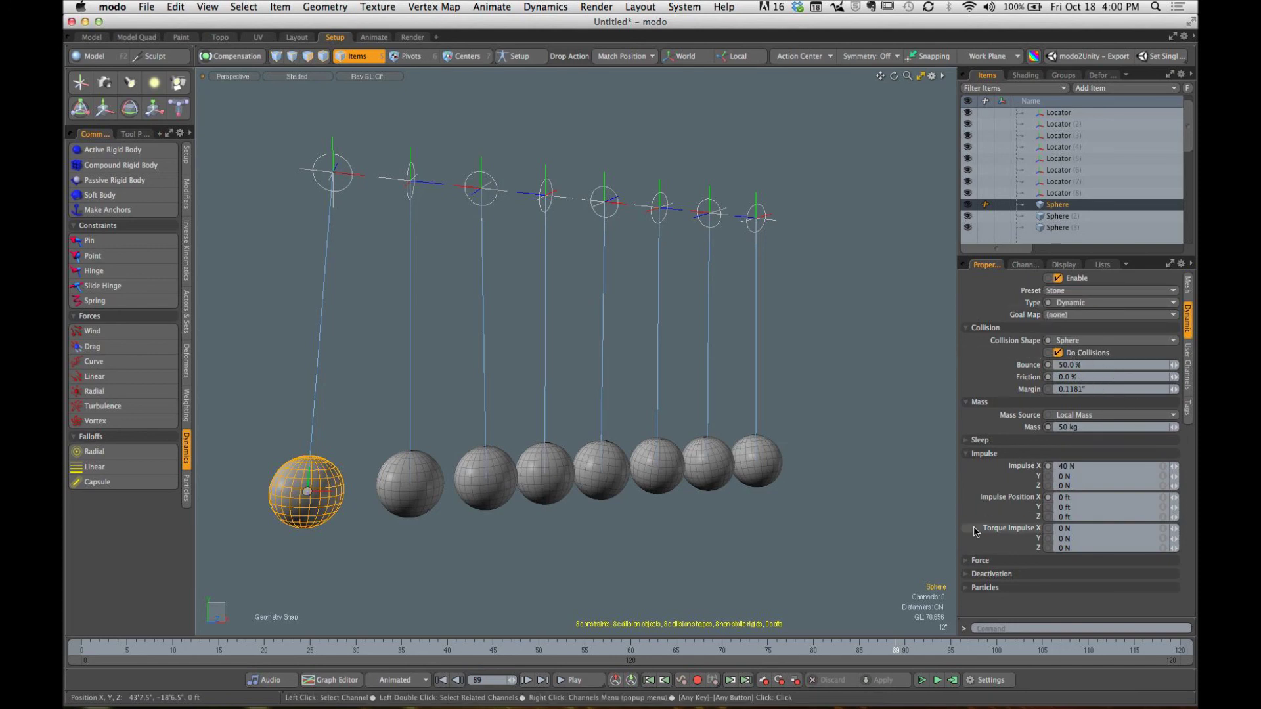
{"action": "mouse_move", "coordinate": [82, 650]}
{"action": "left_mouse_down"}
{"action": "mouse_move", "coordinate": [219, 650]}
{"action": "mouse_move", "coordinate": [82, 650]}
{"action": "left_mouse_up"}
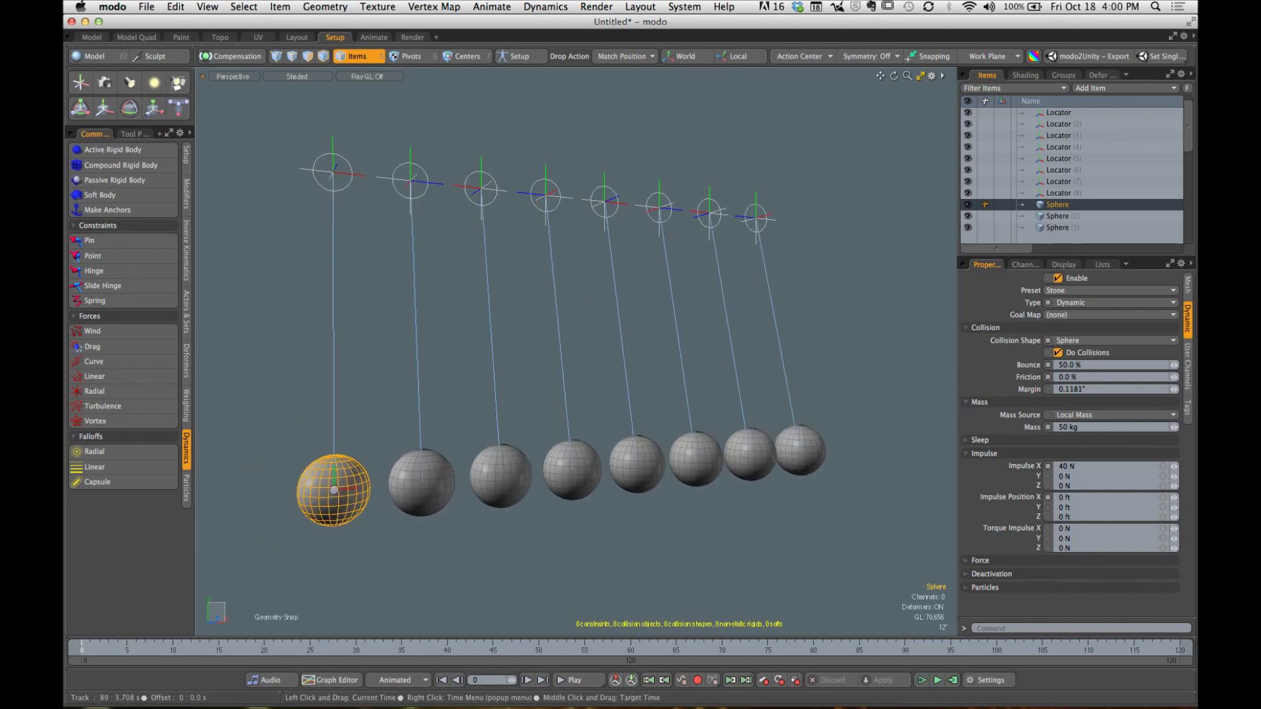
Step: View the row of spheres from another angle, scrub the simulation to examine the collisions, and return to frame 0
{"action": "left_click", "coordinate": [495, 536]}
{"action": "left_click_drag", "start_coordinate": [506, 545], "coordinate": [326, 594], "text": "alt"}
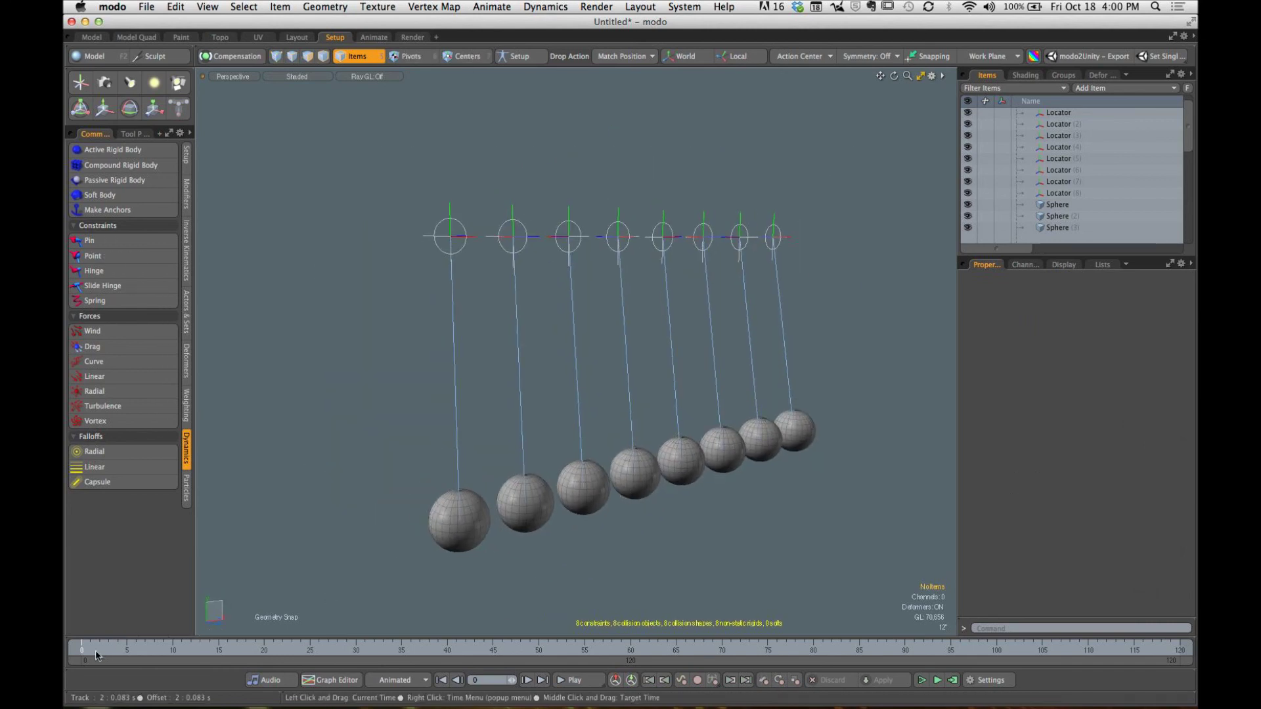
{"action": "mouse_move", "coordinate": [97, 655]}
{"action": "left_mouse_down"}
{"action": "mouse_move", "coordinate": [465, 652]}
{"action": "mouse_move", "coordinate": [82, 652]}
{"action": "left_mouse_up"}
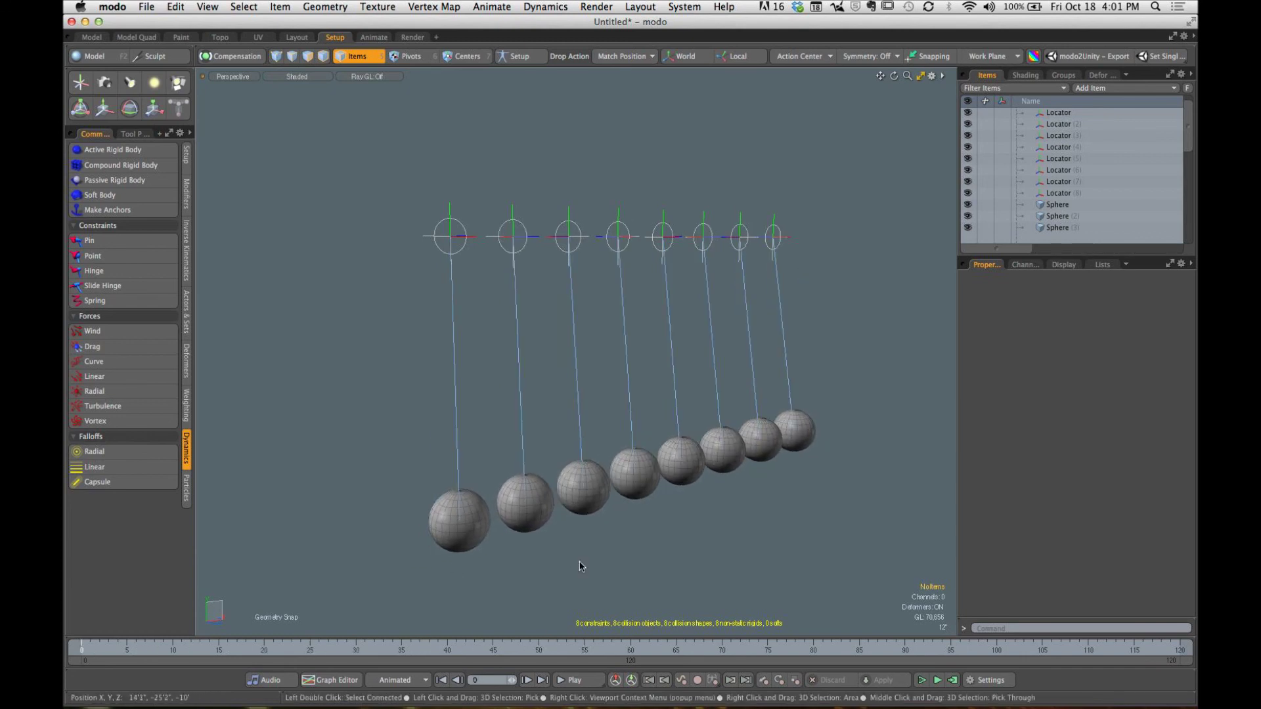
{"action": "left_click_drag", "start_coordinate": [656, 541], "coordinate": [631, 535], "text": "alt"}
{"action": "left_click_drag", "start_coordinate": [84, 651], "coordinate": [383, 651]}
{"action": "mouse_move", "coordinate": [529, 650]}
{"action": "left_mouse_down"}
{"action": "mouse_move", "coordinate": [81, 650]}
{"action": "mouse_move", "coordinate": [447, 650]}
{"action": "mouse_move", "coordinate": [82, 651]}
{"action": "mouse_move", "coordinate": [274, 651]}
{"action": "left_mouse_up"}
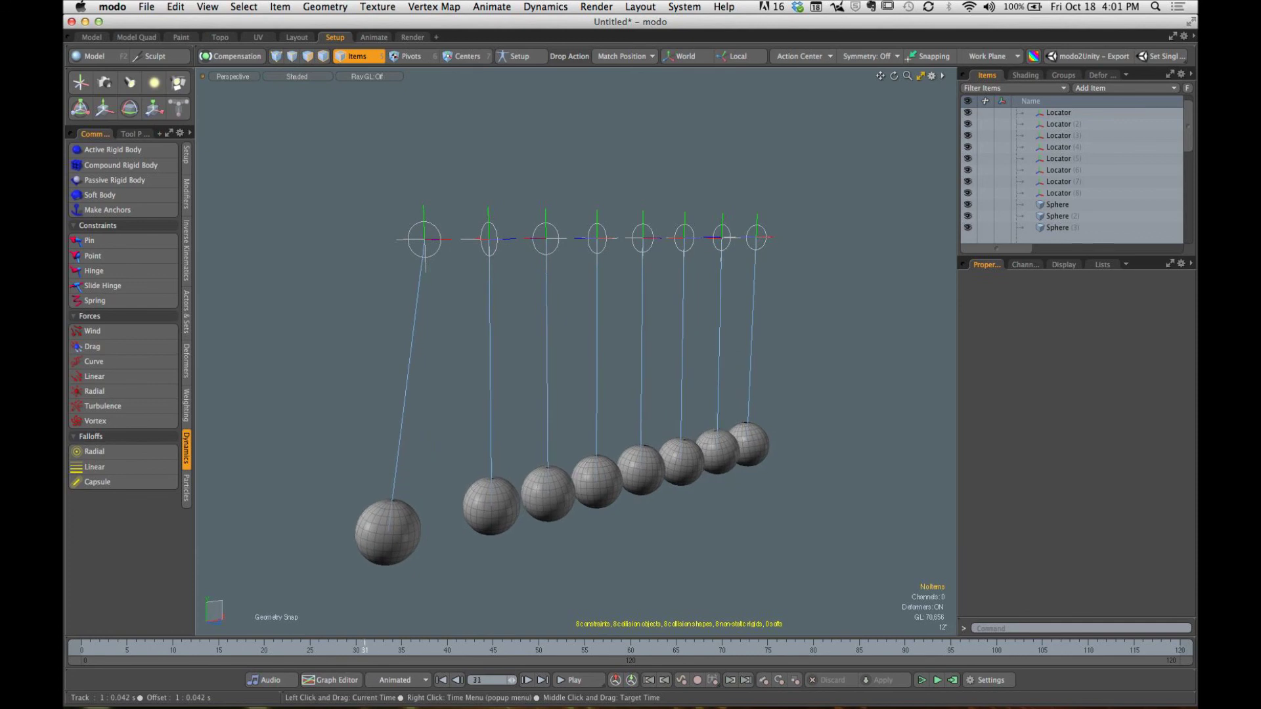
{"action": "left_click_drag", "start_coordinate": [365, 650], "coordinate": [81, 651]}
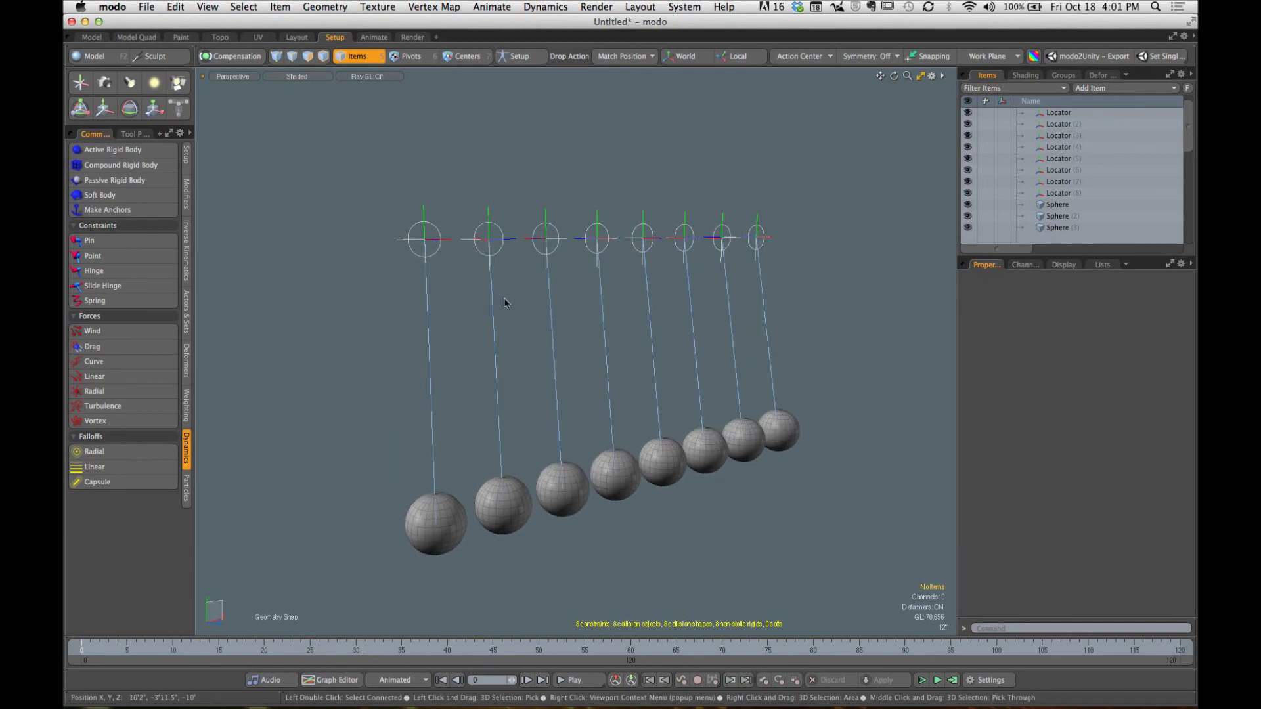
Step: Enlarge the item list to display the locators, all eight spheres and the first hinges
{"action": "left_click", "coordinate": [484, 498]}
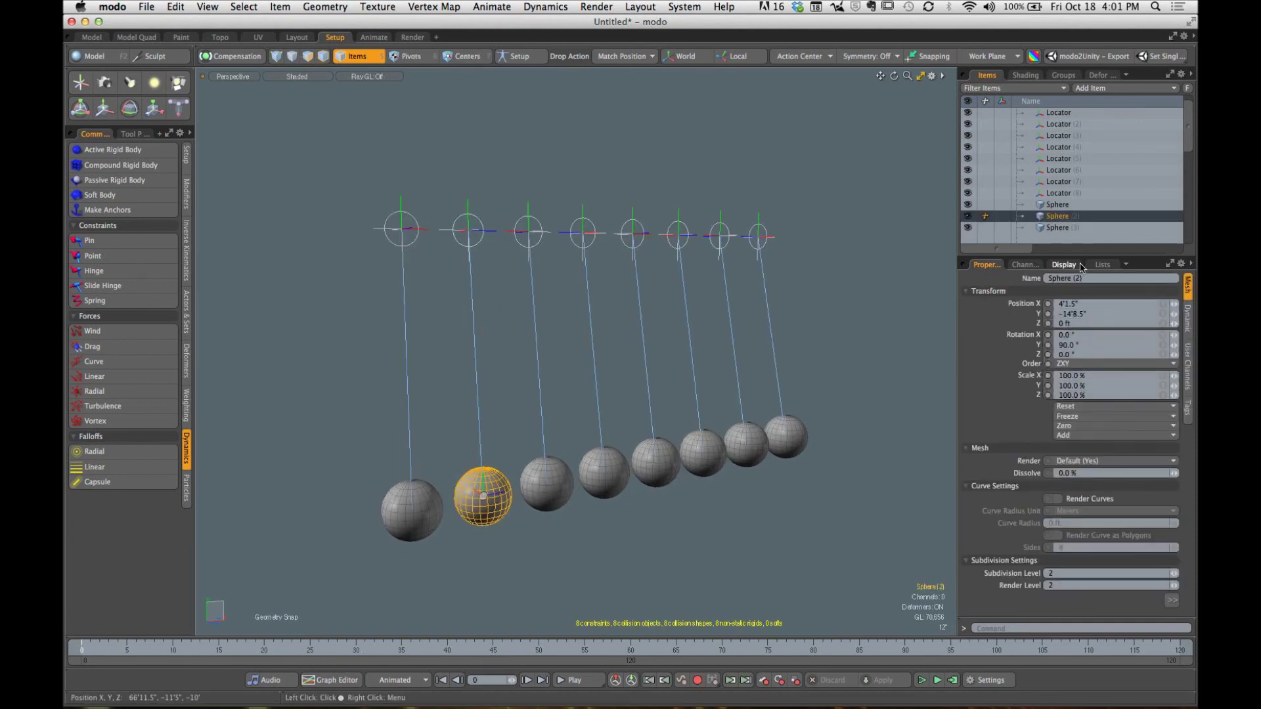
{"action": "left_click_drag", "start_coordinate": [1079, 259], "coordinate": [1080, 317]}
{"action": "left_click", "coordinate": [841, 343]}
{"action": "left_click_drag", "start_coordinate": [840, 343], "coordinate": [712, 299], "text": "alt"}
{"action": "left_click_drag", "start_coordinate": [709, 344], "coordinate": [721, 350], "text": "alt"}
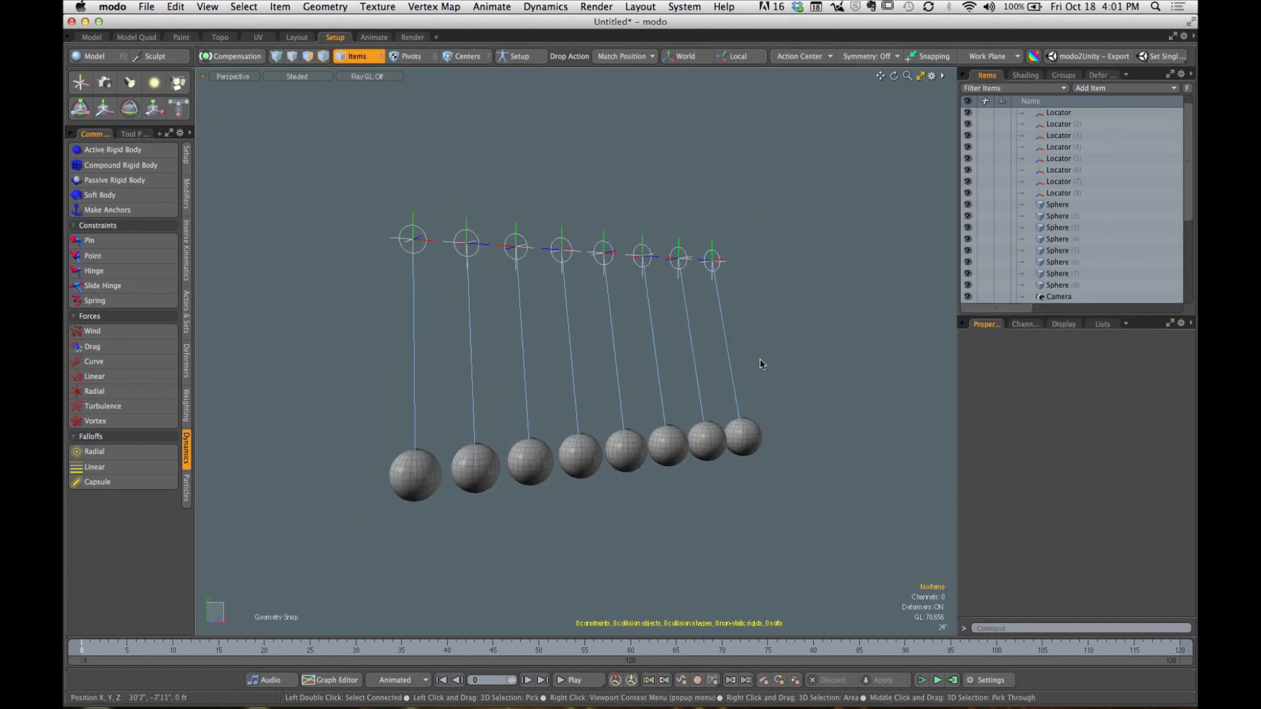
{"action": "scroll", "coordinate": [736, 365], "scroll_direction": "up", "scroll_amount": 3}
{"action": "scroll", "coordinate": [735, 365], "scroll_direction": "down", "scroll_amount": 3}
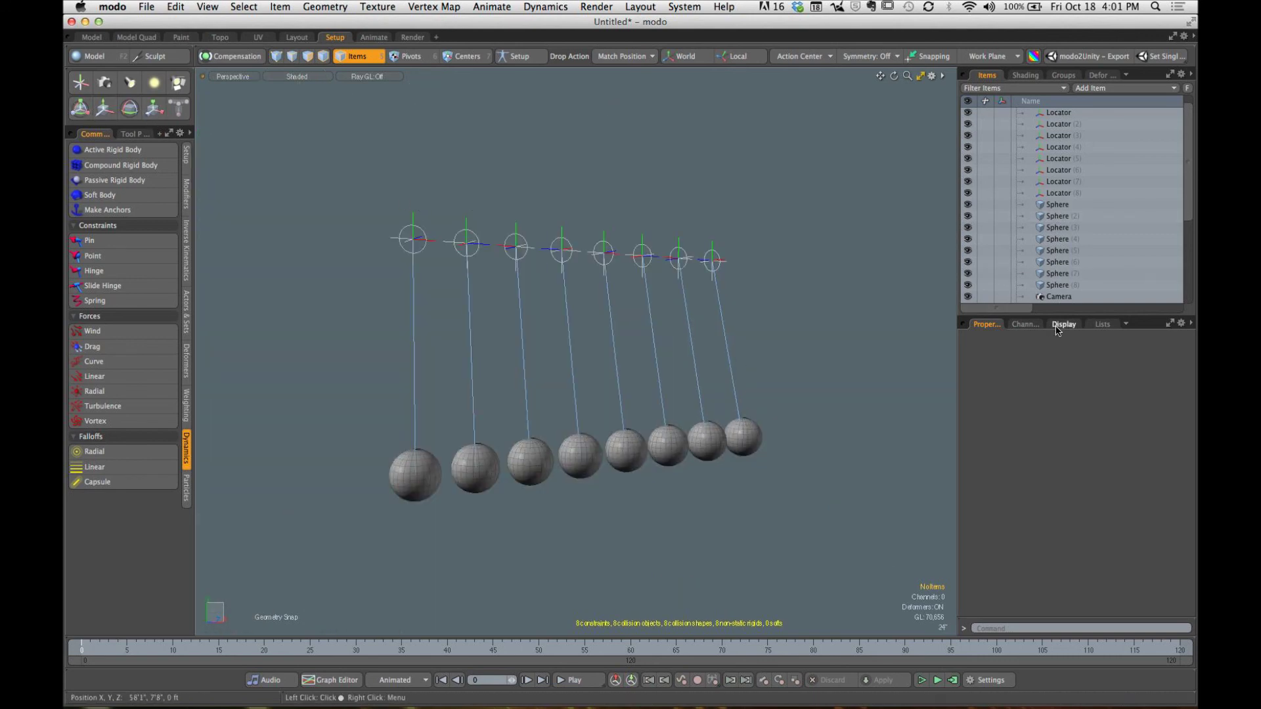
{"action": "left_click_drag", "start_coordinate": [1054, 315], "coordinate": [1053, 368]}
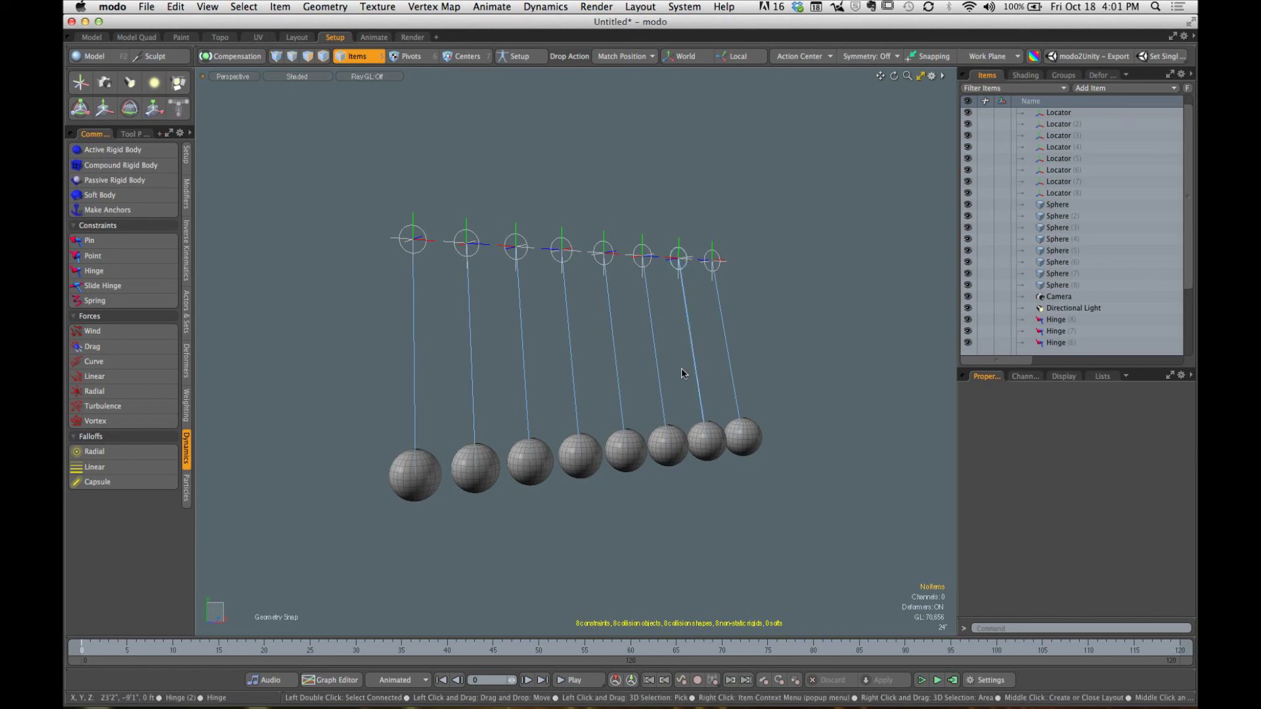
{"action": "left_click_drag", "start_coordinate": [681, 368], "coordinate": [644, 371], "text": "alt"}
Step: Create a new scene, add a plane as a new mesh item, and collapse the previous scene in the item list
{"action": "left_click", "coordinate": [146, 8]}
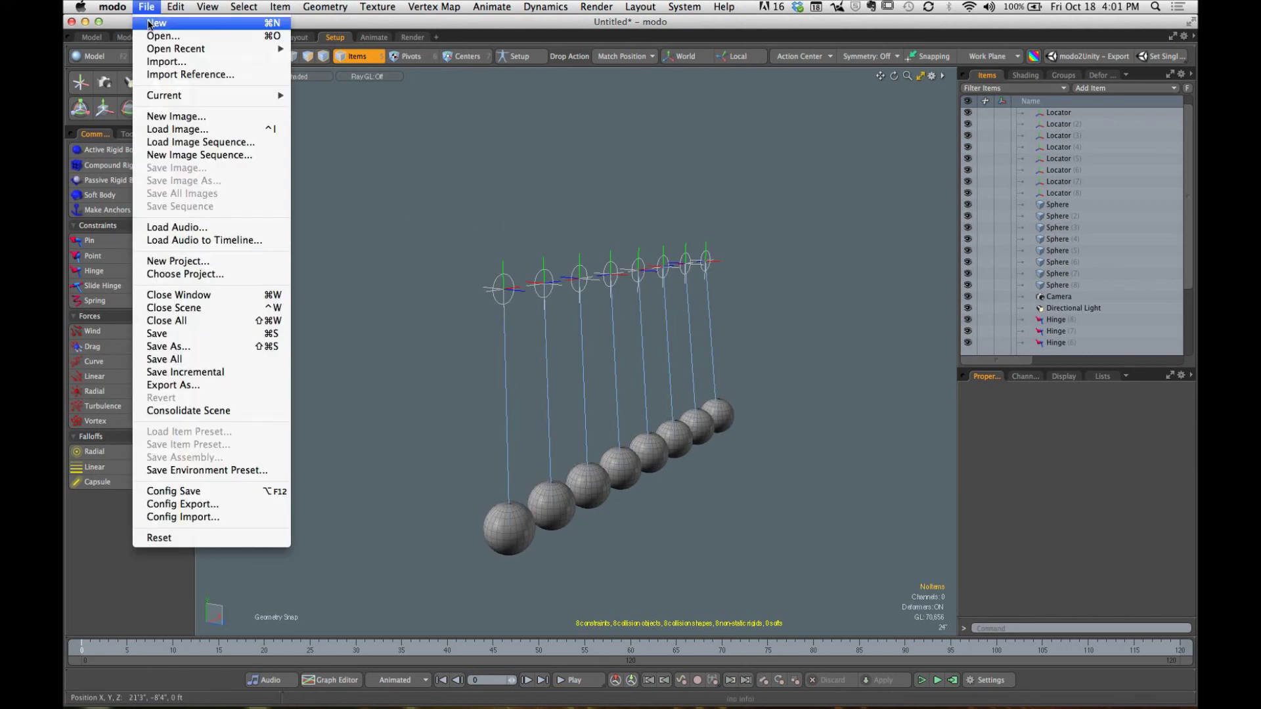
{"action": "left_click", "coordinate": [156, 23]}
{"action": "left_click", "coordinate": [105, 58]}
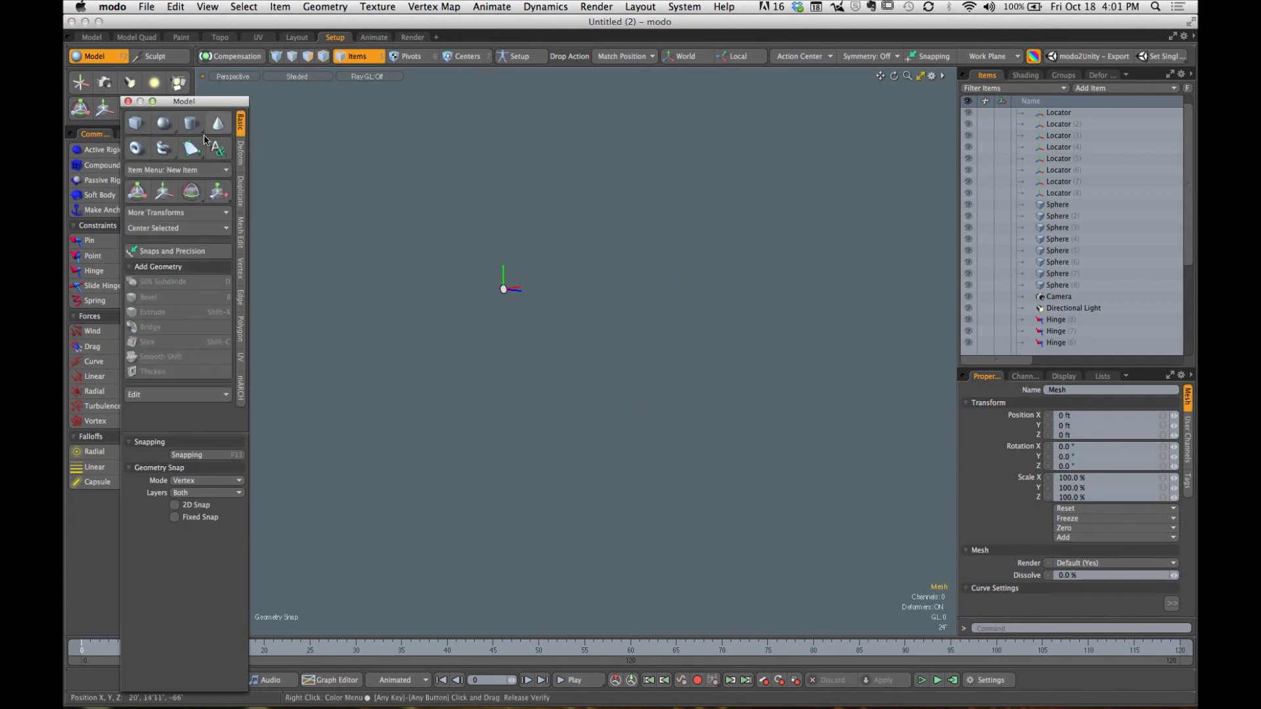
{"action": "key", "text": "shift"}
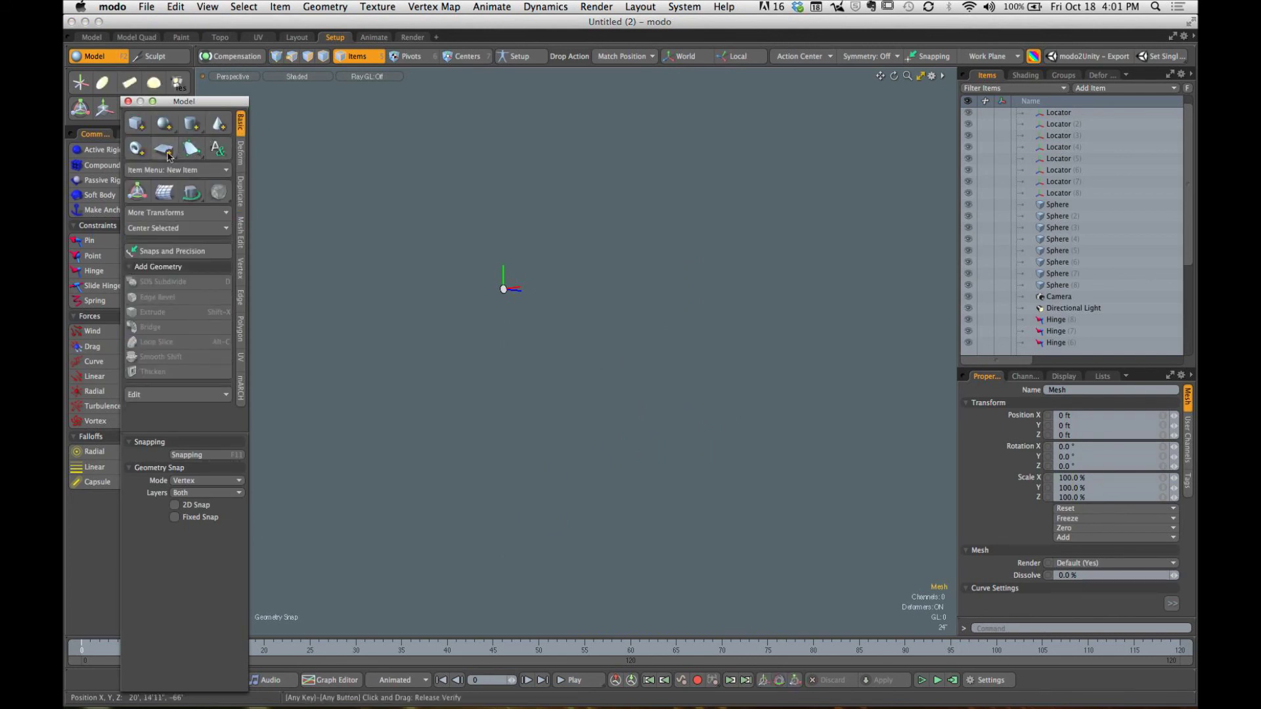
{"action": "key", "text": "a"}
{"action": "left_click_drag", "start_coordinate": [588, 380], "coordinate": [573, 411], "text": "alt"}
{"action": "scroll", "coordinate": [998, 139], "scroll_direction": "up", "scroll_amount": 5}
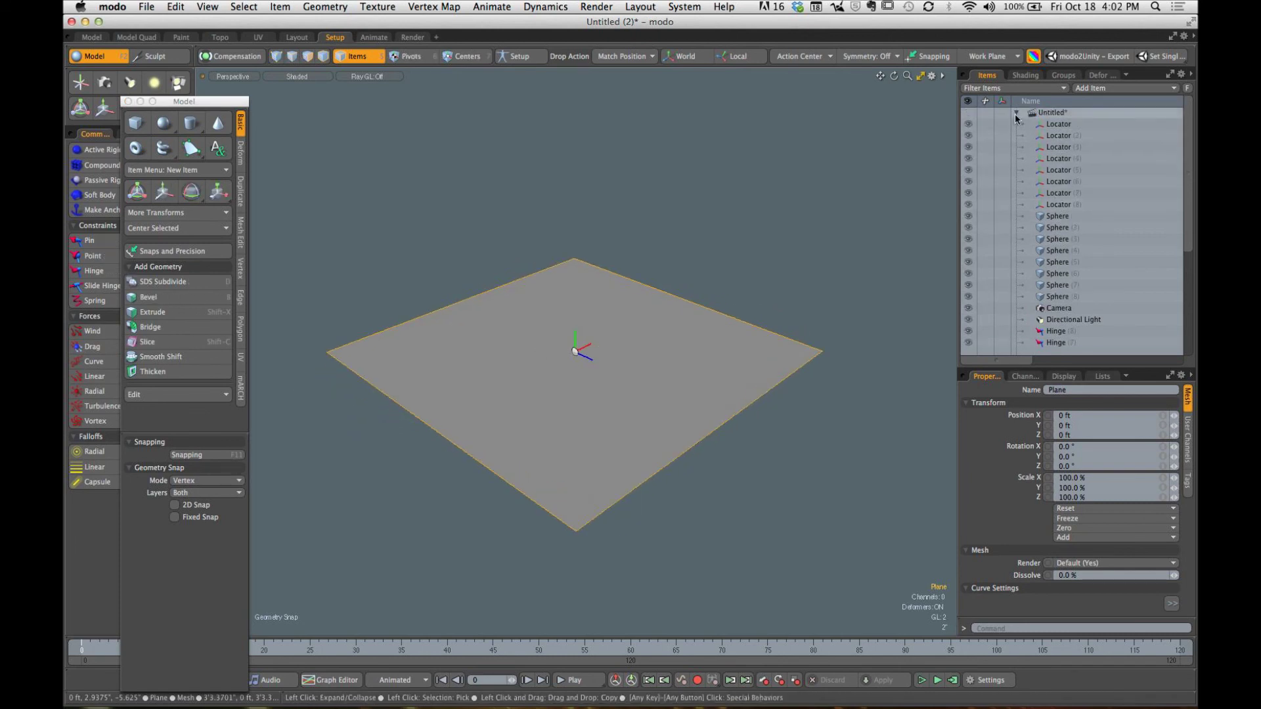
{"action": "left_click", "coordinate": [1017, 112]}
Step: Select the plane's polygon and scale it up uniformly to make a larger ground surface
{"action": "left_click_drag", "start_coordinate": [634, 366], "coordinate": [655, 357], "text": "alt"}
{"action": "key", "text": "3"}
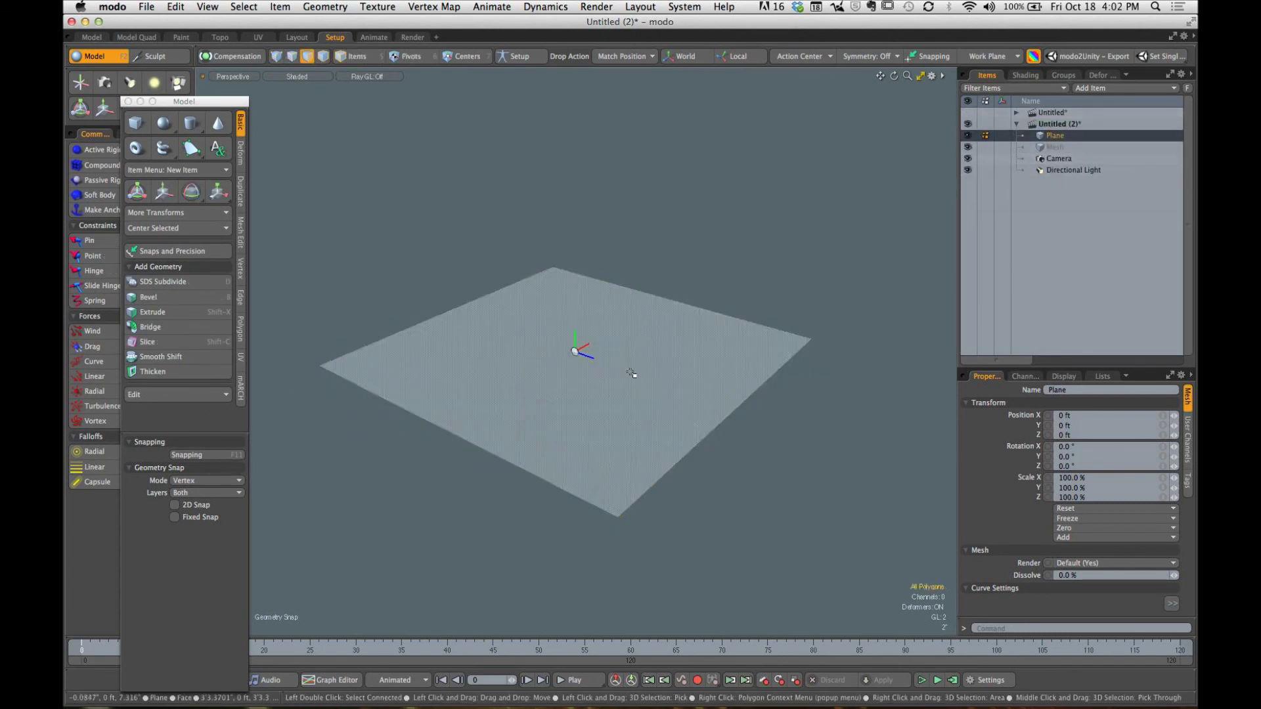
{"action": "left_click", "coordinate": [642, 389]}
{"action": "key", "text": "r"}
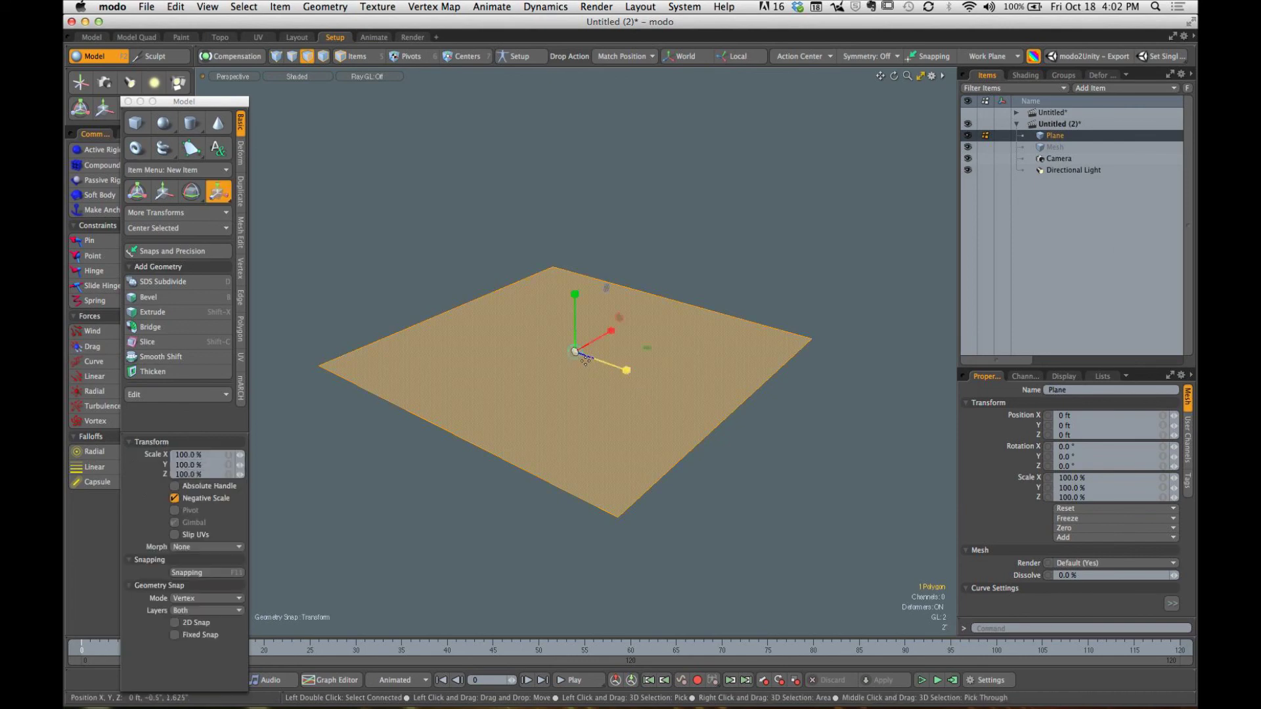
{"action": "left_click_drag", "start_coordinate": [575, 352], "coordinate": [838, 252]}
{"action": "scroll", "coordinate": [840, 381], "scroll_direction": "down", "scroll_amount": 5}
{"action": "key", "text": "q"}
{"action": "left_click", "coordinate": [839, 252]}
Step: Add a toroid as a new mesh item and raise it along Y to about 3'1.5" above the plane
{"action": "left_click_drag", "start_coordinate": [745, 296], "coordinate": [683, 309], "text": "alt+shift"}
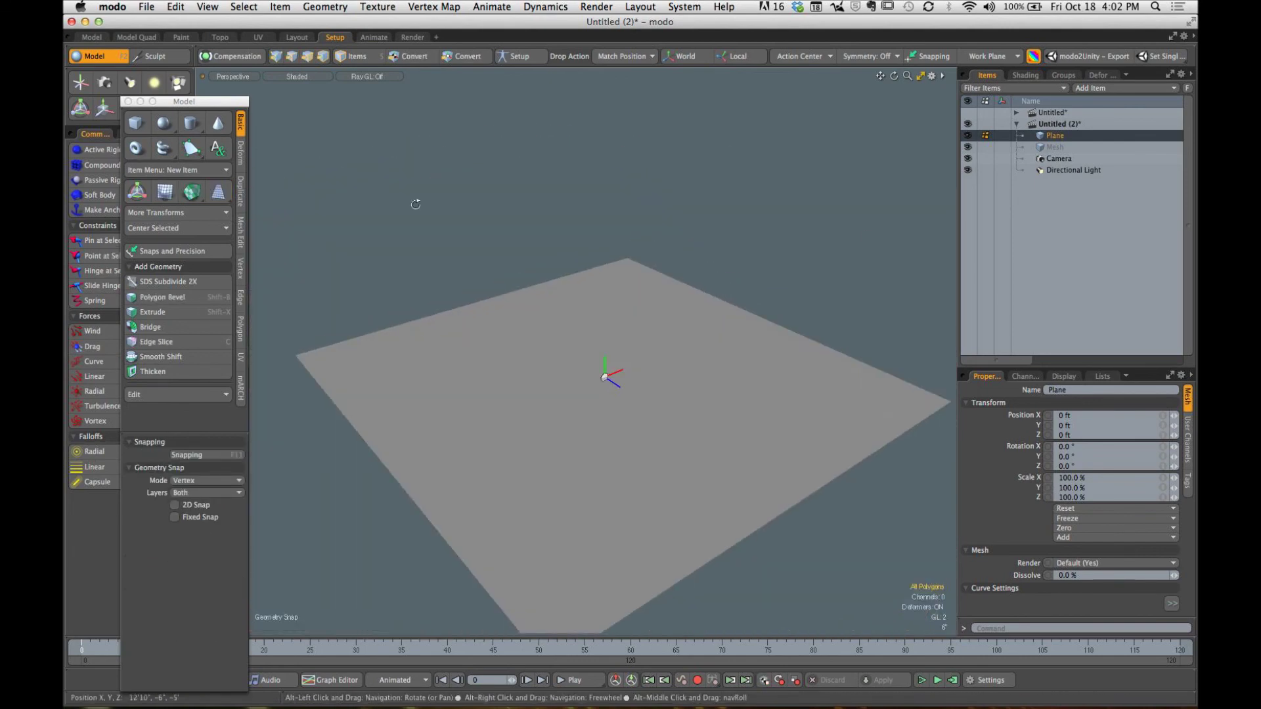
{"action": "left_click", "coordinate": [137, 149], "text": "shift"}
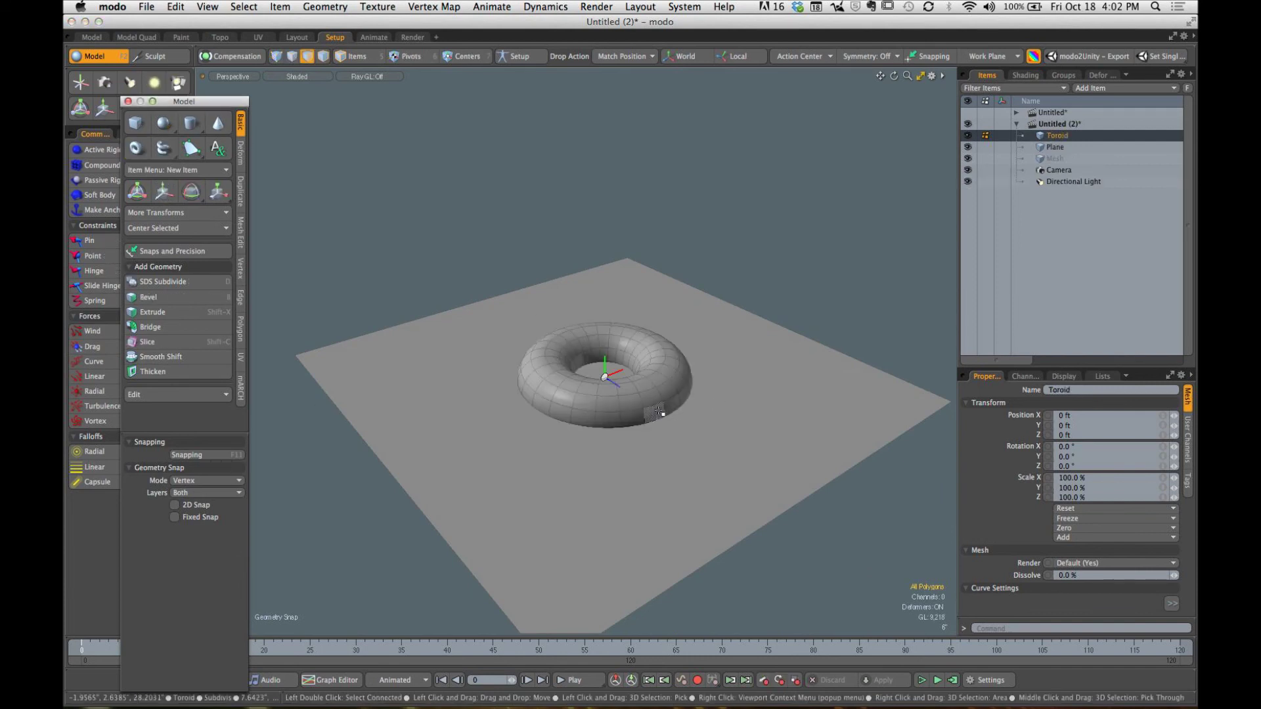
{"action": "left_click_drag", "start_coordinate": [655, 414], "coordinate": [625, 381], "text": "alt"}
{"action": "double_click", "coordinate": [639, 385]}
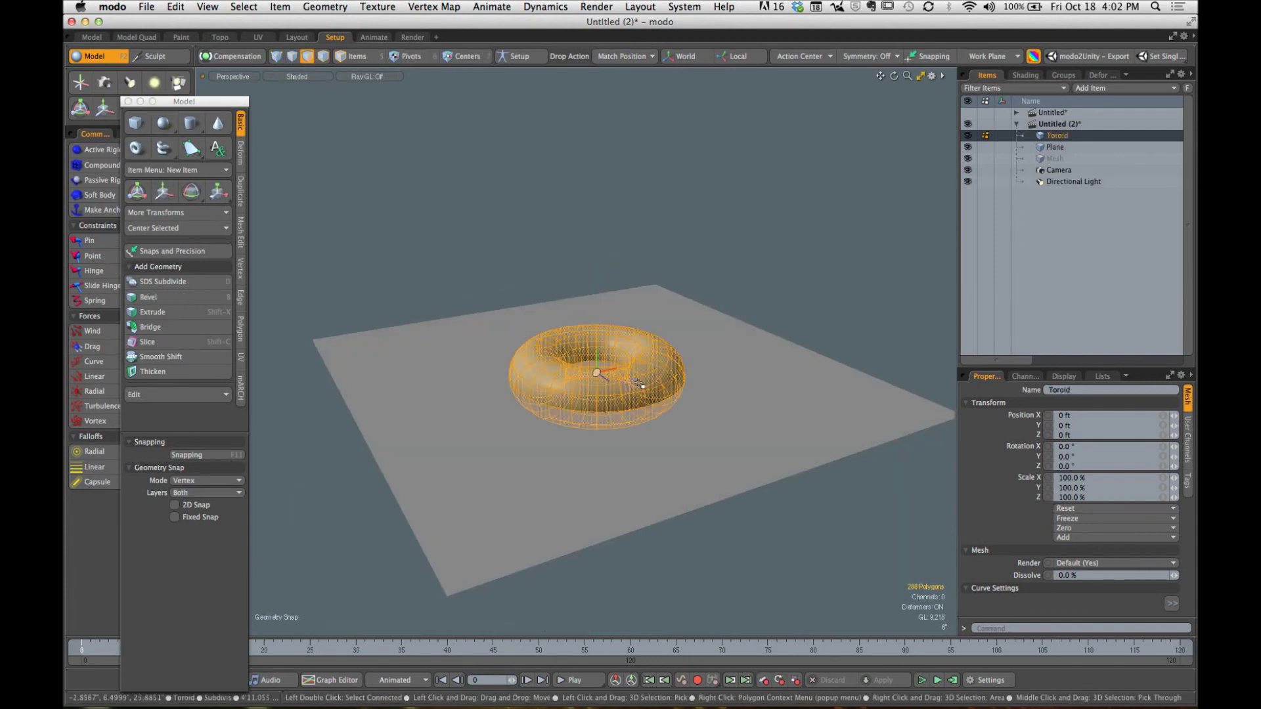
{"action": "left_click", "coordinate": [458, 130]}
{"action": "left_click", "coordinate": [362, 57]}
{"action": "key", "text": "y"}
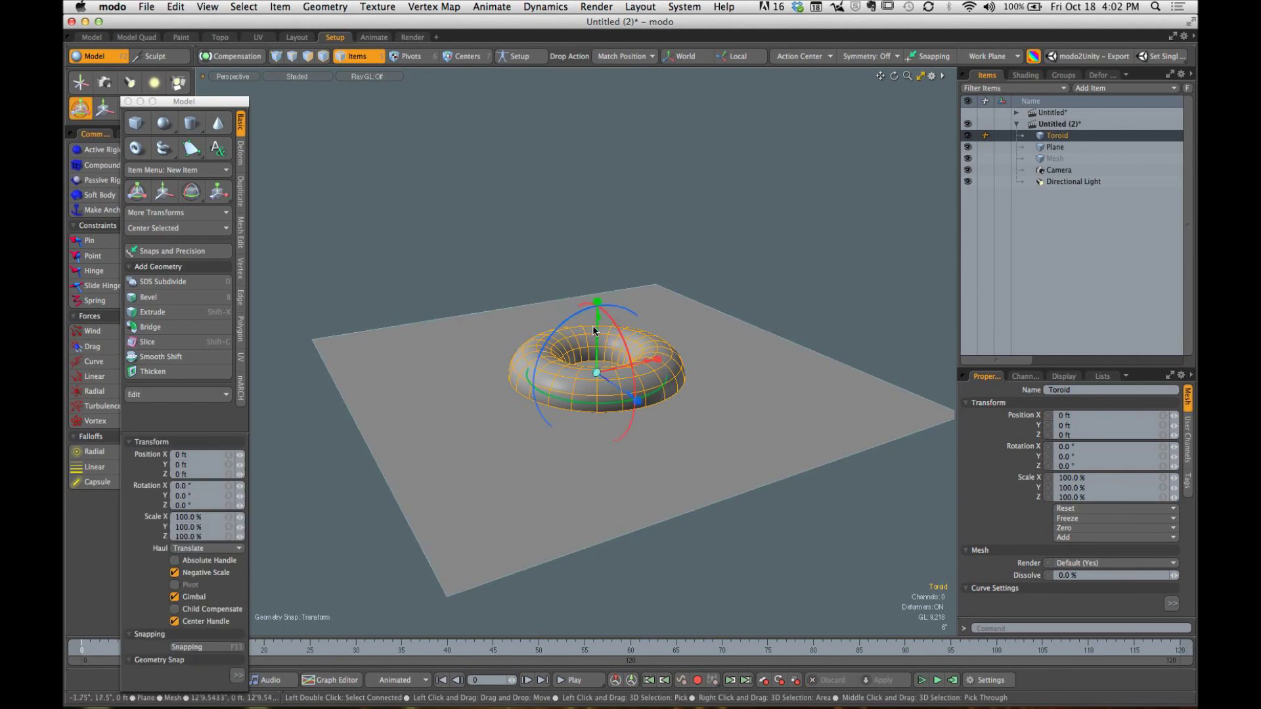
{"action": "left_click_drag", "start_coordinate": [599, 317], "coordinate": [692, 327]}
{"action": "key", "text": "q"}
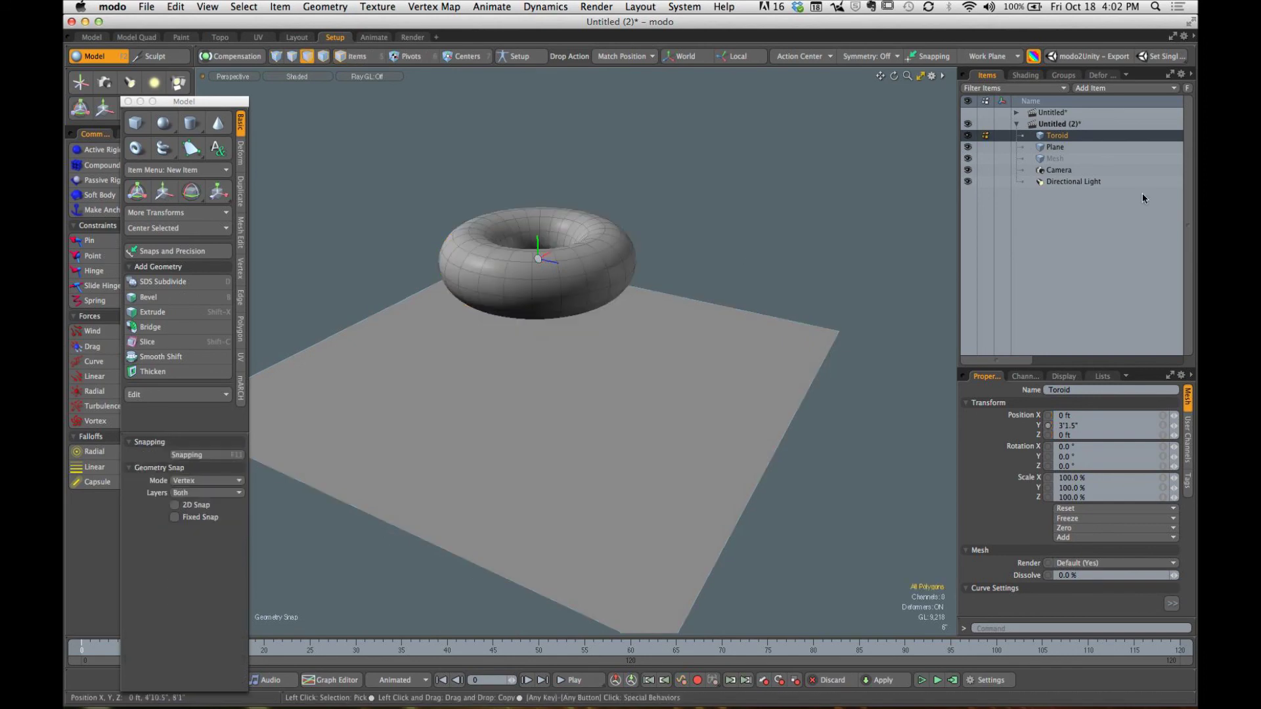
Step: Scale the plane's polygon up further beneath the toroid and close the modelling palette
{"action": "left_click", "coordinate": [1071, 148]}
{"action": "key", "text": "y"}
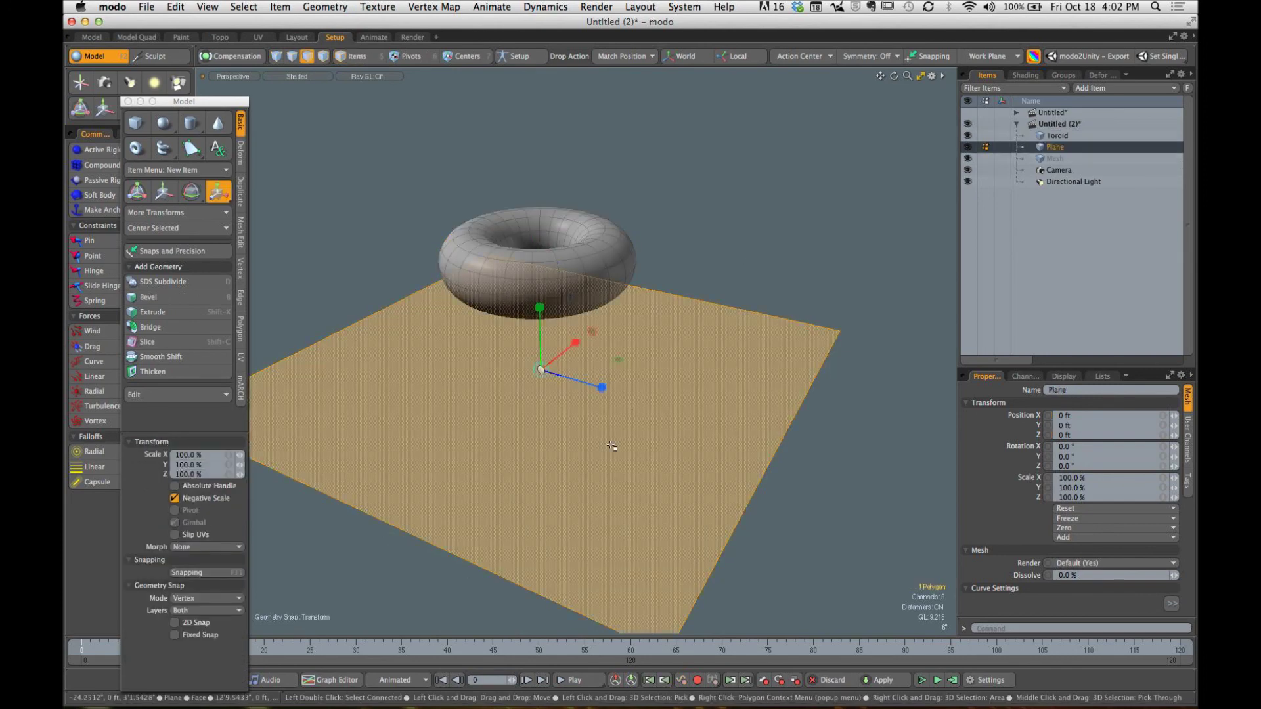
{"action": "left_click_drag", "start_coordinate": [541, 371], "coordinate": [685, 380]}
{"action": "key", "text": "q"}
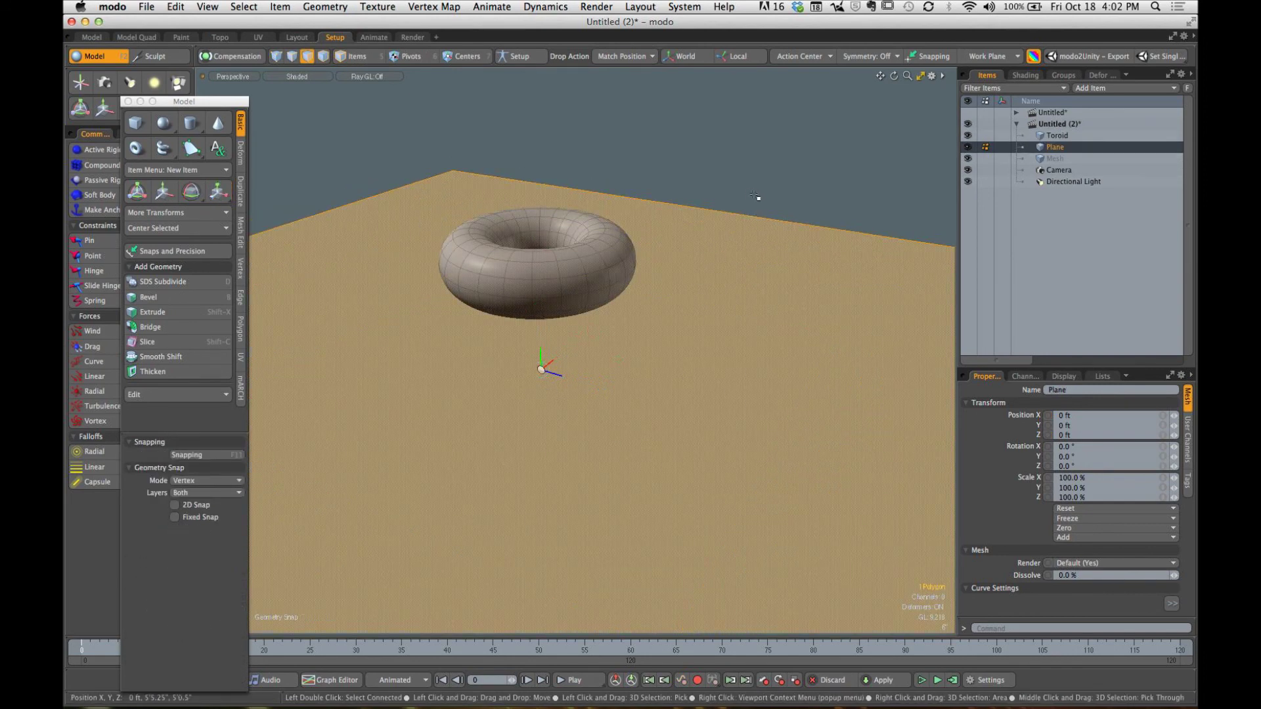
{"action": "left_click", "coordinate": [758, 198]}
{"action": "left_click", "coordinate": [129, 102]}
{"action": "left_click", "coordinate": [459, 436]}
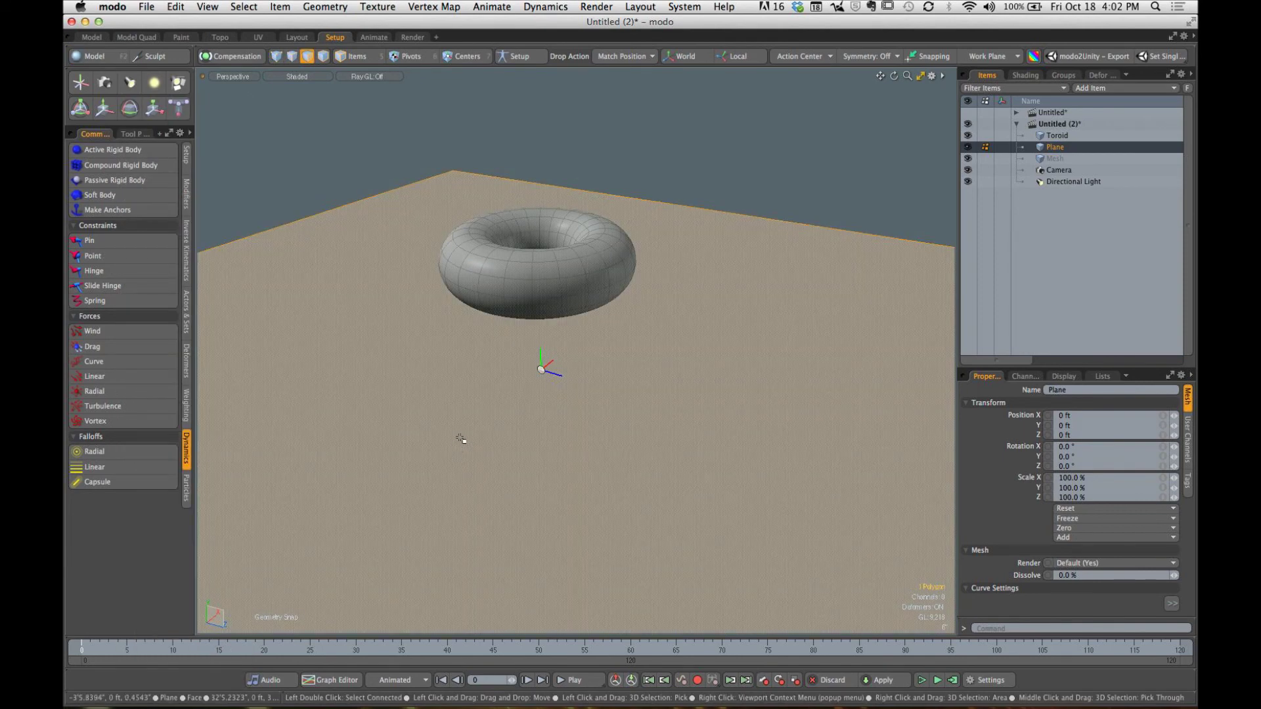
Step: Make the plane item a passive rigid body
{"action": "left_click", "coordinate": [358, 58]}
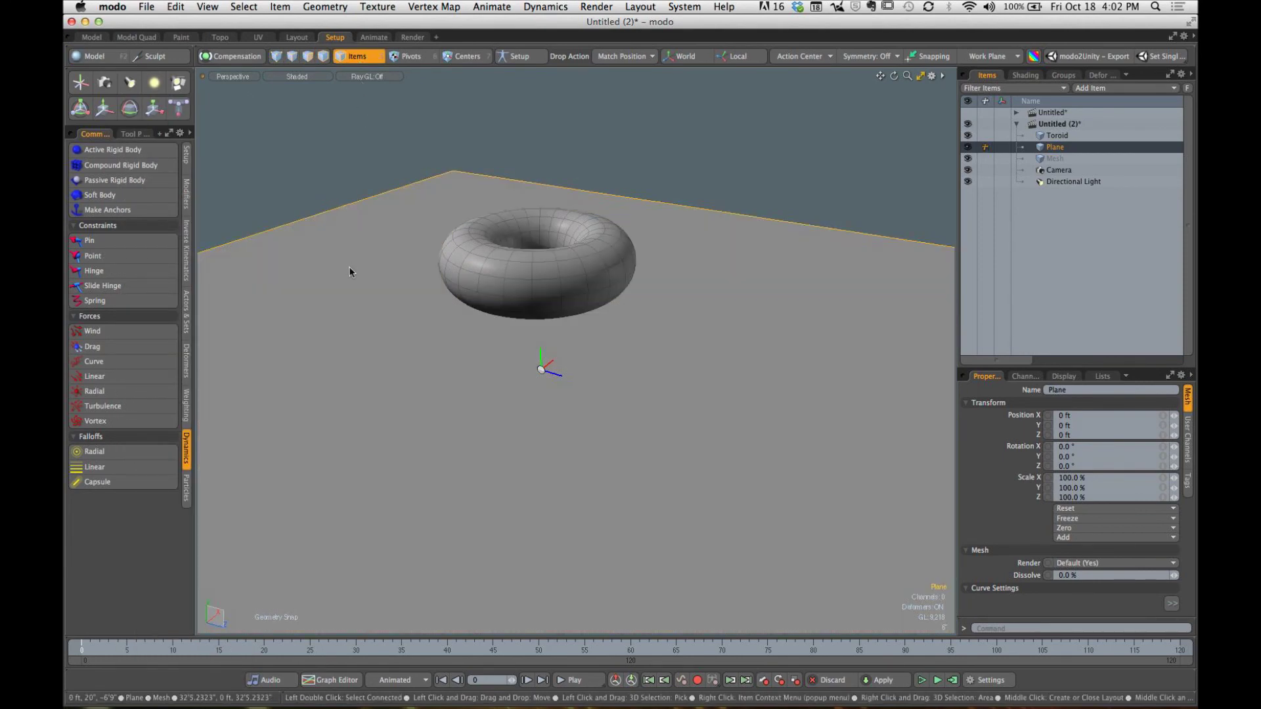
{"action": "left_click", "coordinate": [139, 181]}
{"action": "scroll", "coordinate": [343, 287], "scroll_direction": "down", "scroll_amount": 5}
{"action": "left_click_drag", "start_coordinate": [450, 349], "coordinate": [456, 309], "text": "alt"}
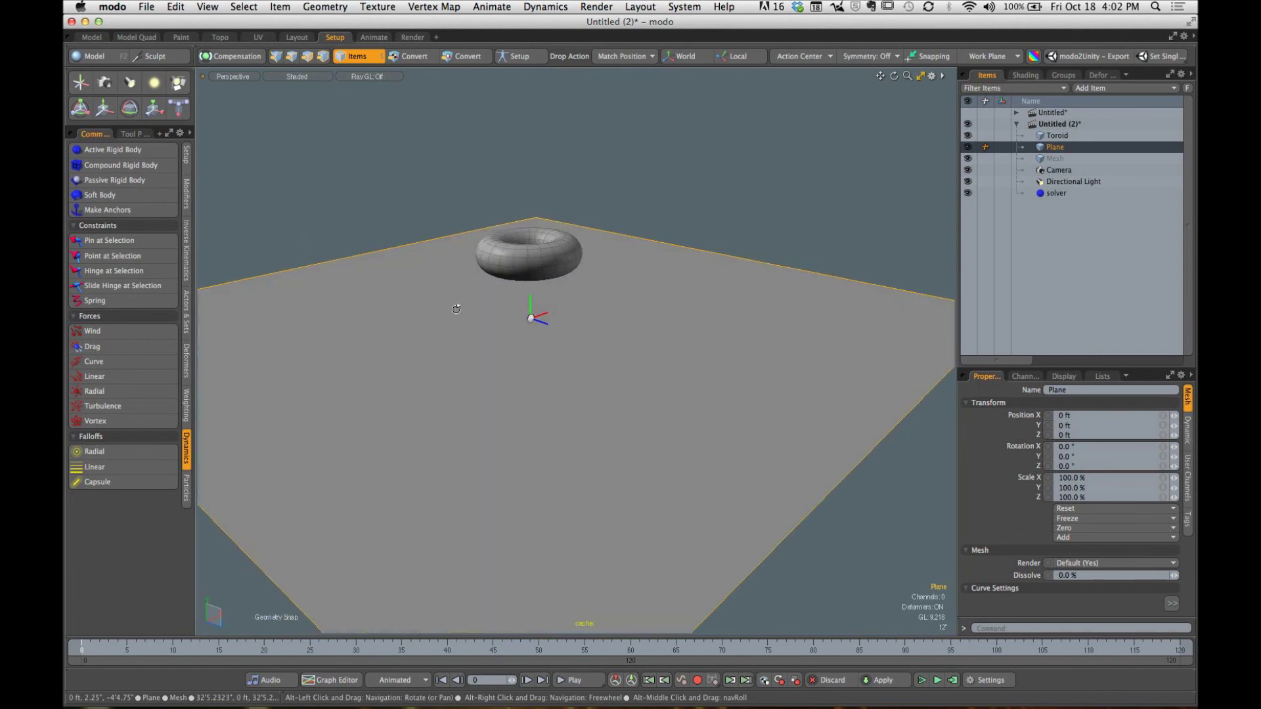
Step: Make the toroid an active rigid body, run the live simulation of its fall onto the plane, and stop it
{"action": "left_click", "coordinate": [536, 277]}
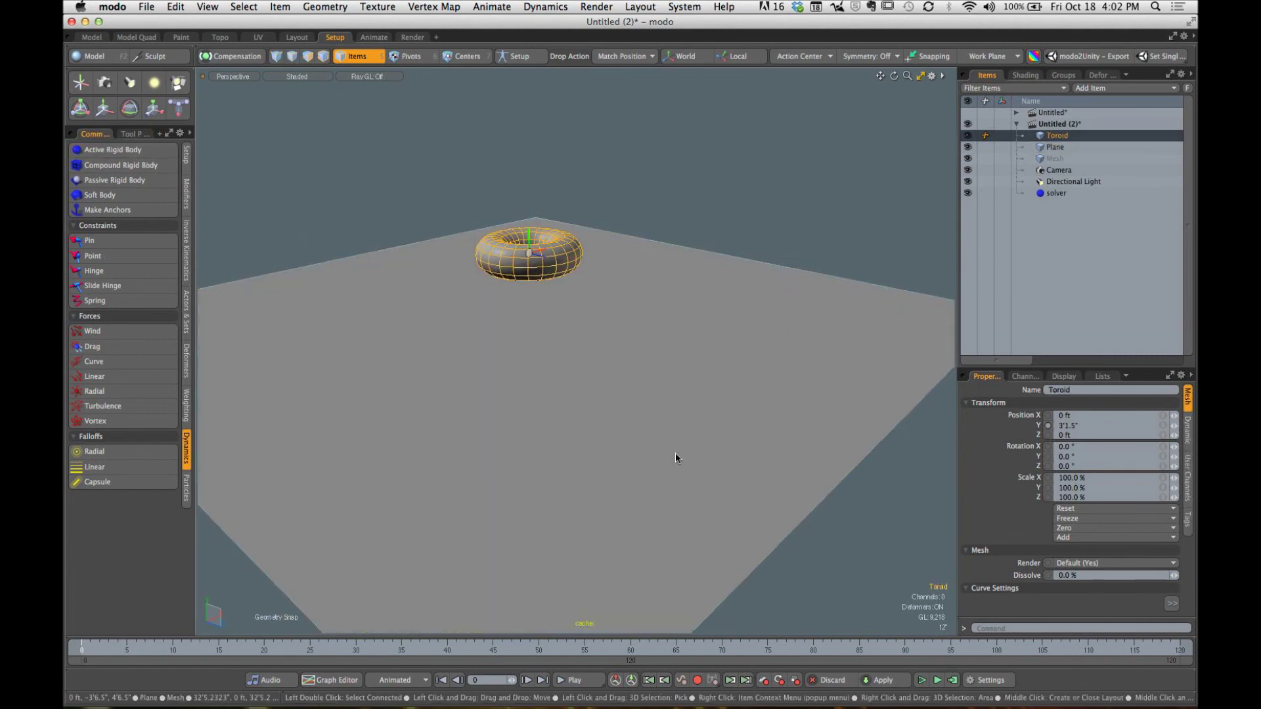
{"action": "left_click", "coordinate": [922, 680]}
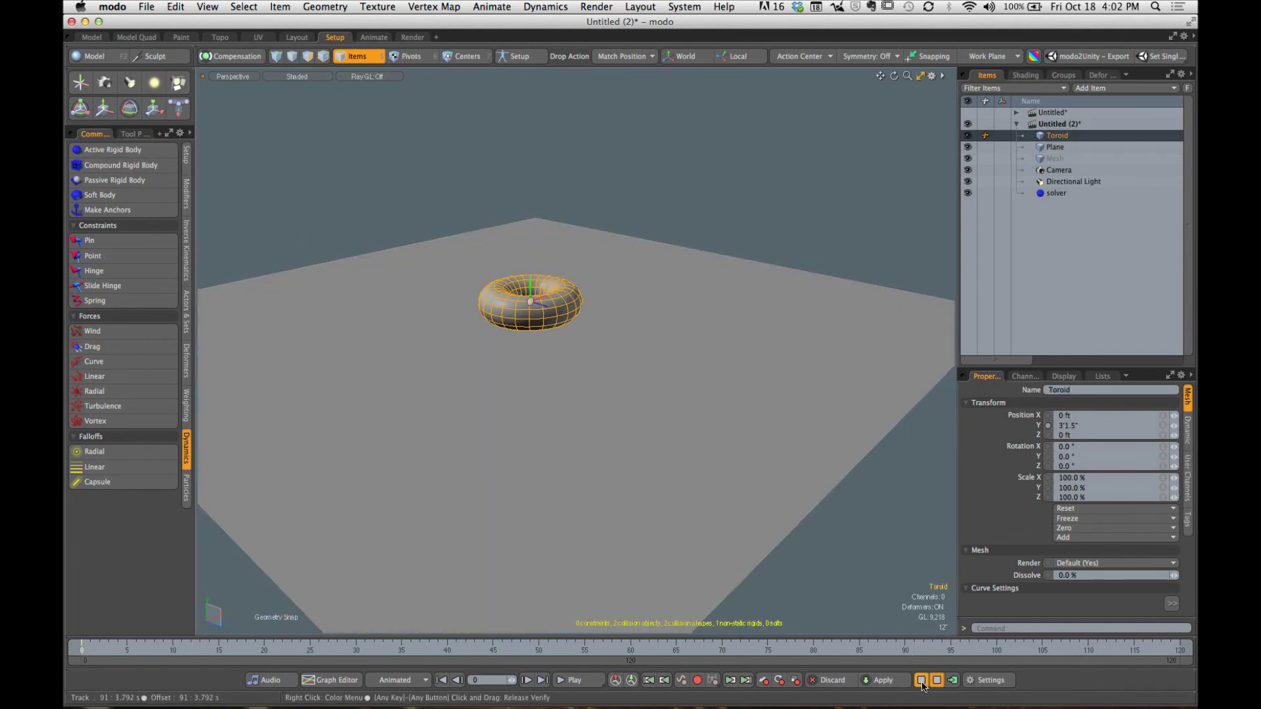
{"action": "left_click", "coordinate": [922, 680]}
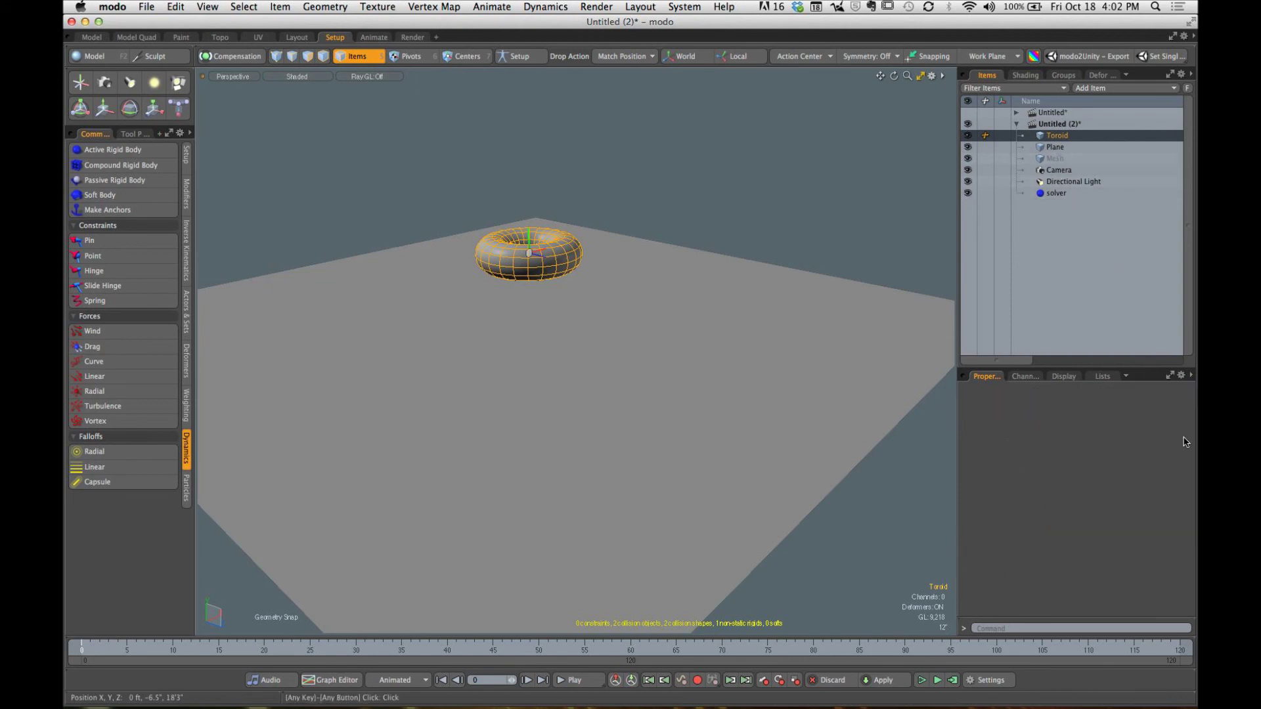
Step: Set the toroid's bounce to 100%, then run and stop the live simulation
{"action": "left_click_drag", "start_coordinate": [1104, 370], "coordinate": [1103, 231]}
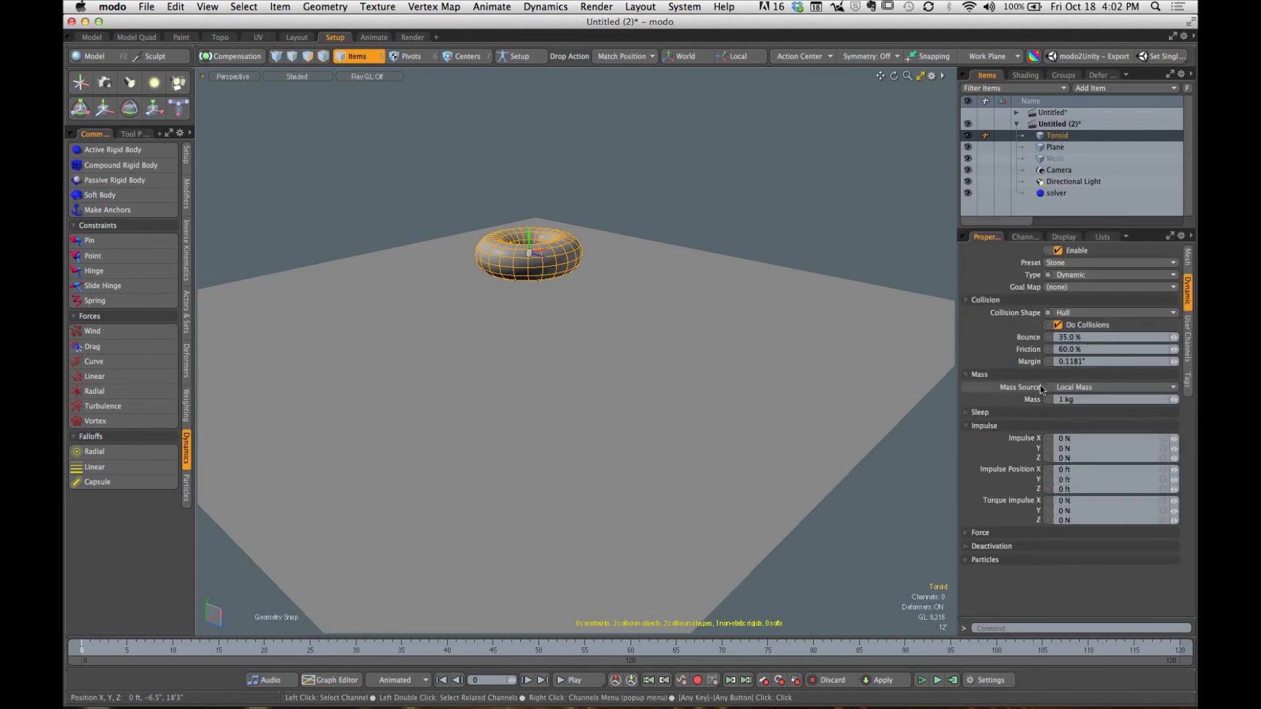
{"action": "left_click", "coordinate": [1068, 338]}
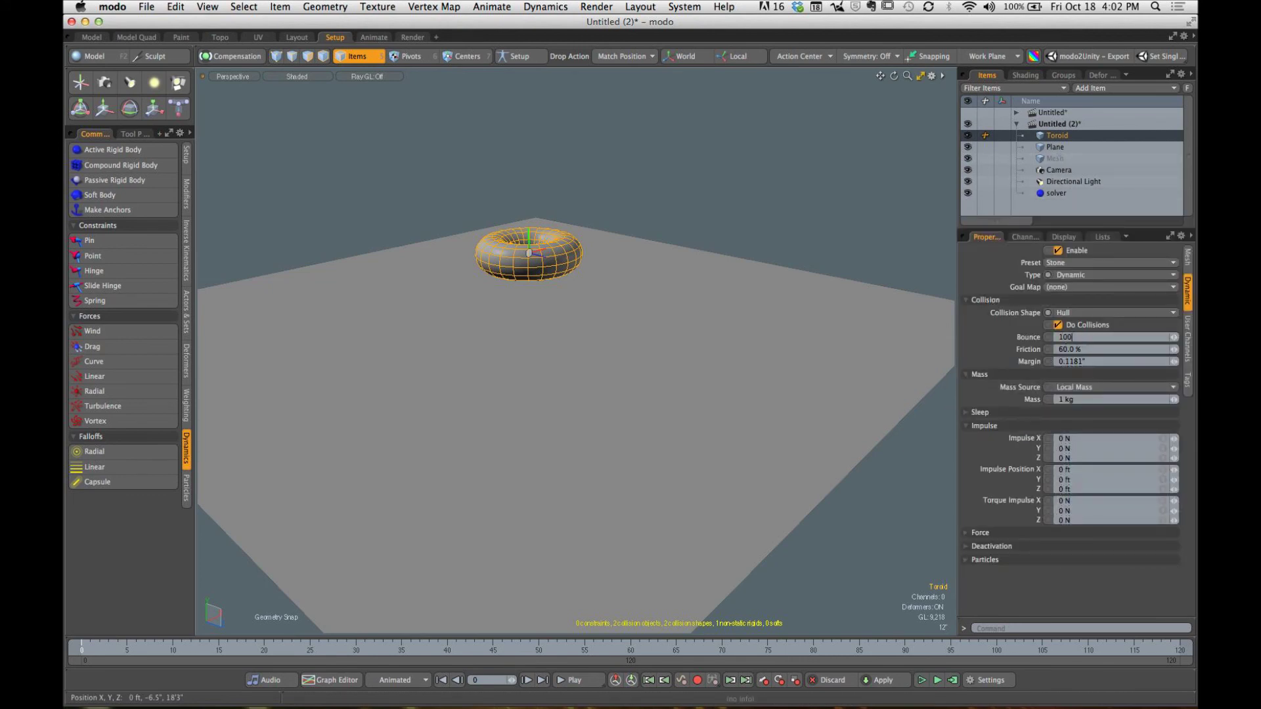
{"action": "left_click", "coordinate": [921, 681]}
{"action": "left_click", "coordinate": [922, 681]}
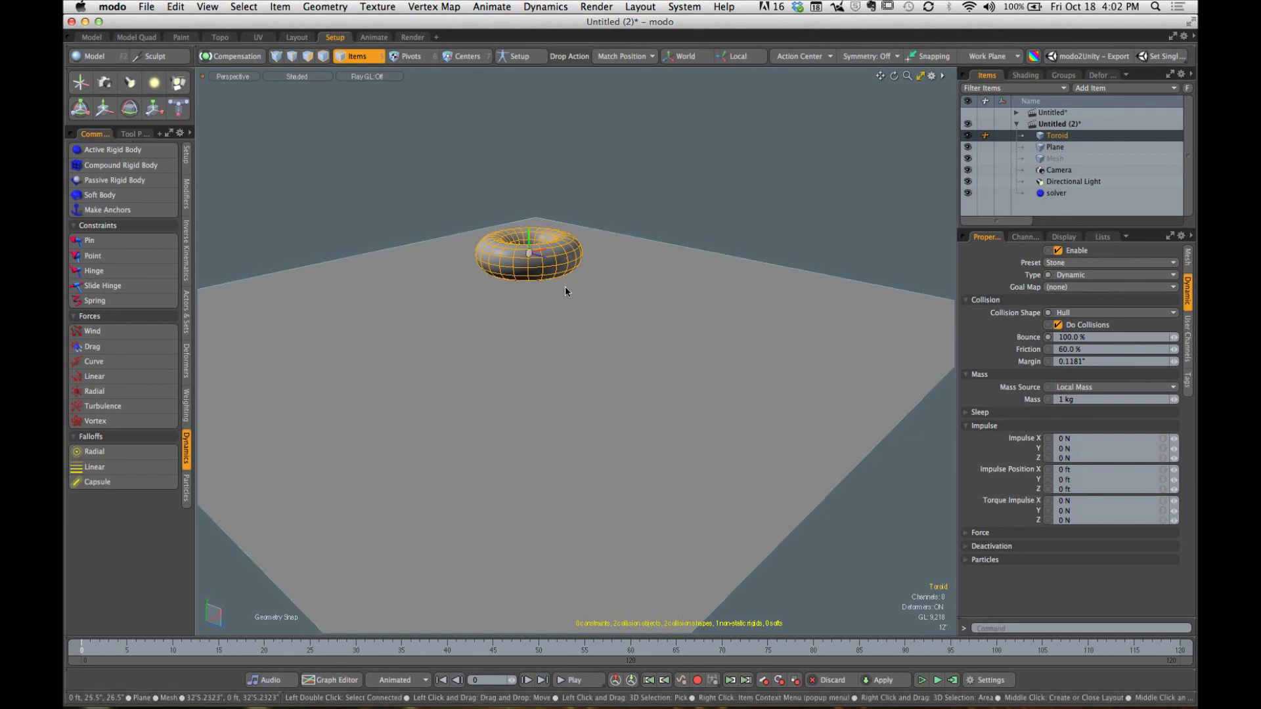
Step: Raise the toroid to about 6'4.5" in Y, tilt it about 32° around X, and test its fall in the live simulation
{"action": "key", "text": "y"}
{"action": "left_click_drag", "start_coordinate": [566, 291], "coordinate": [581, 180]}
{"action": "key", "text": "q"}
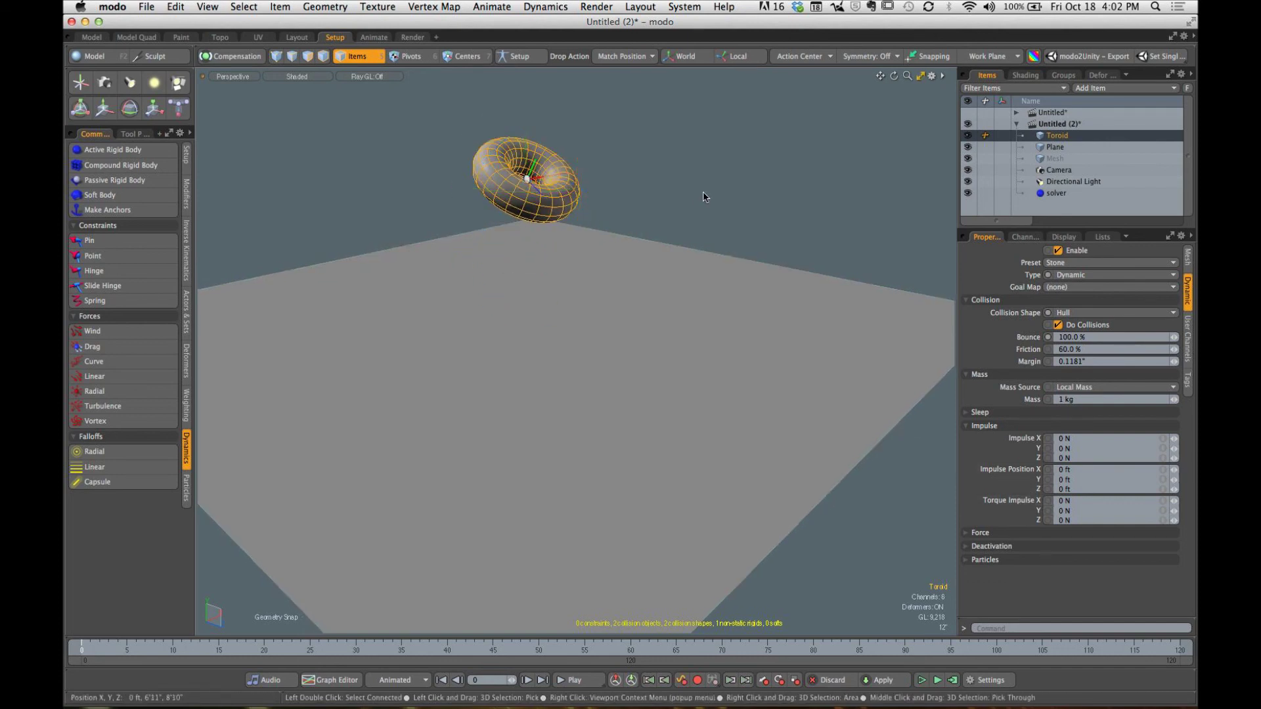
{"action": "left_click", "coordinate": [703, 196]}
{"action": "left_click", "coordinate": [922, 680]}
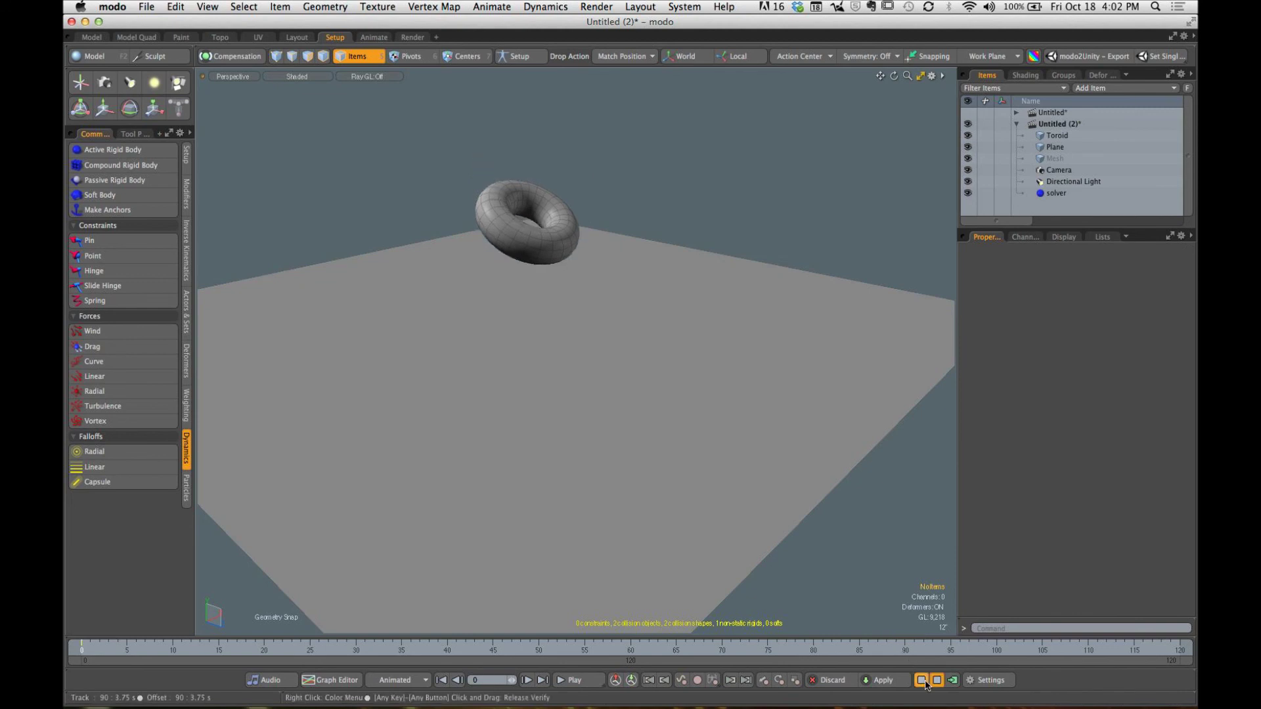
{"action": "left_click", "coordinate": [922, 680]}
Step: Set the plane's bounce to 100%, run the live simulation, stop it, and deselect the plane
{"action": "left_click", "coordinate": [897, 347]}
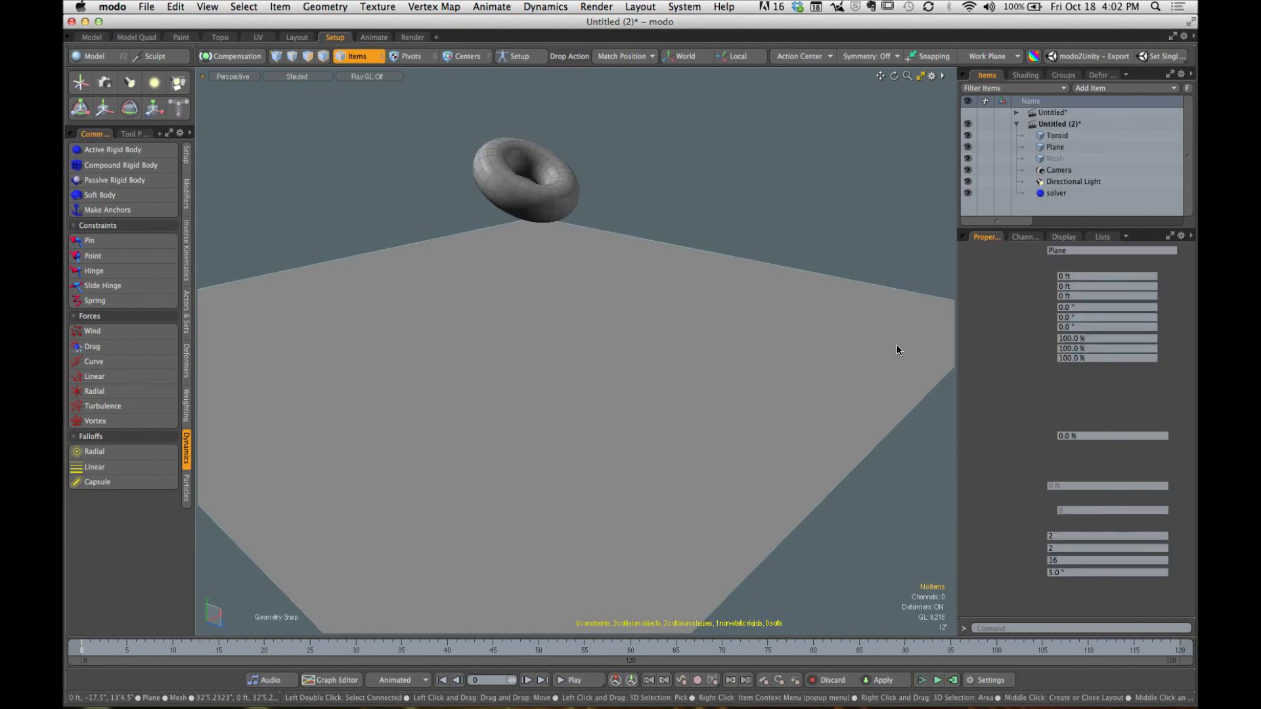
{"action": "left_click", "coordinate": [1186, 292]}
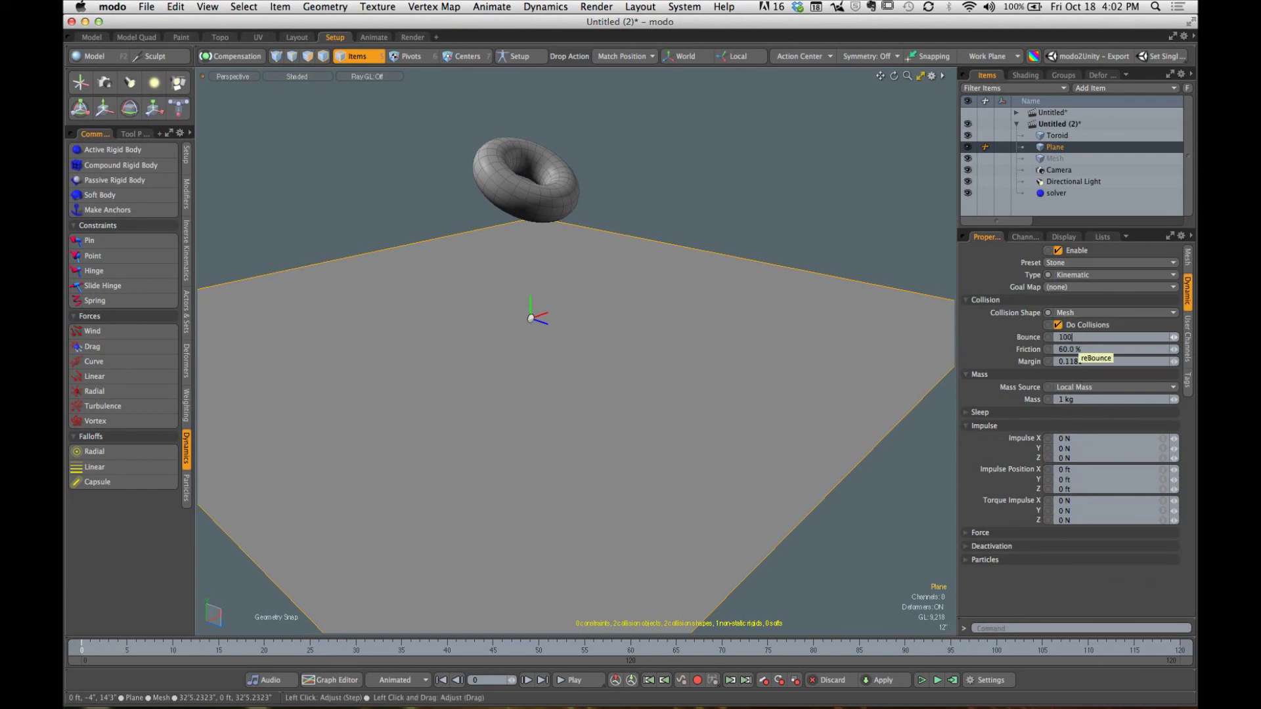
{"action": "left_click", "coordinate": [923, 680]}
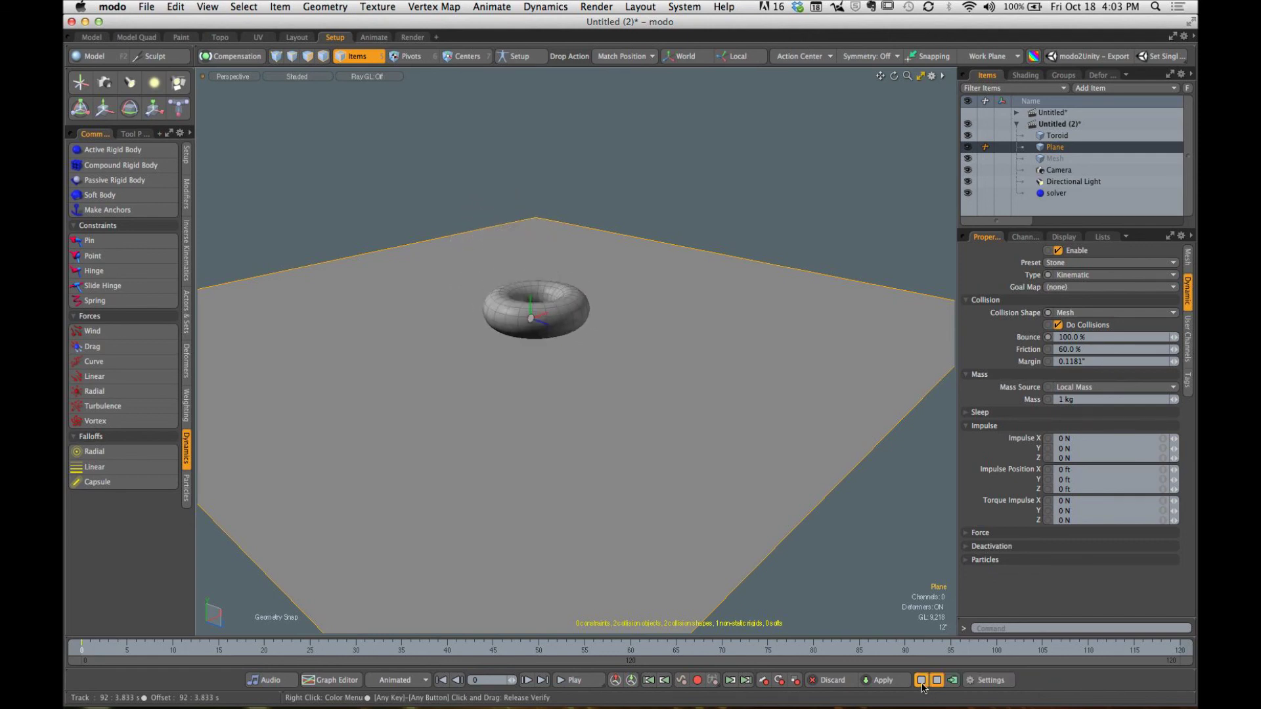
{"action": "left_click", "coordinate": [923, 682]}
{"action": "left_click", "coordinate": [654, 215]}
Step: Change the toroid's dynamics type to Softbody and deselect it
{"action": "left_click_drag", "start_coordinate": [599, 198], "coordinate": [611, 229], "text": "alt"}
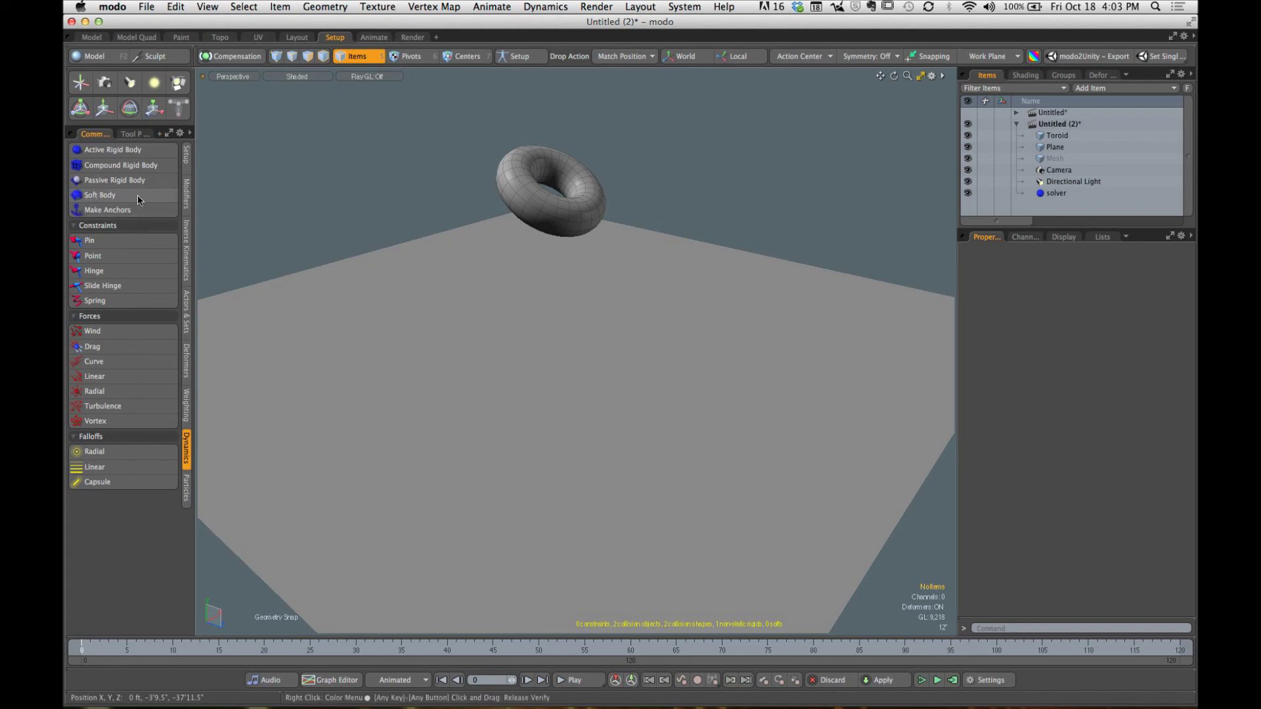
{"action": "left_click", "coordinate": [555, 217]}
{"action": "left_click_drag", "start_coordinate": [704, 203], "coordinate": [677, 203], "text": "alt"}
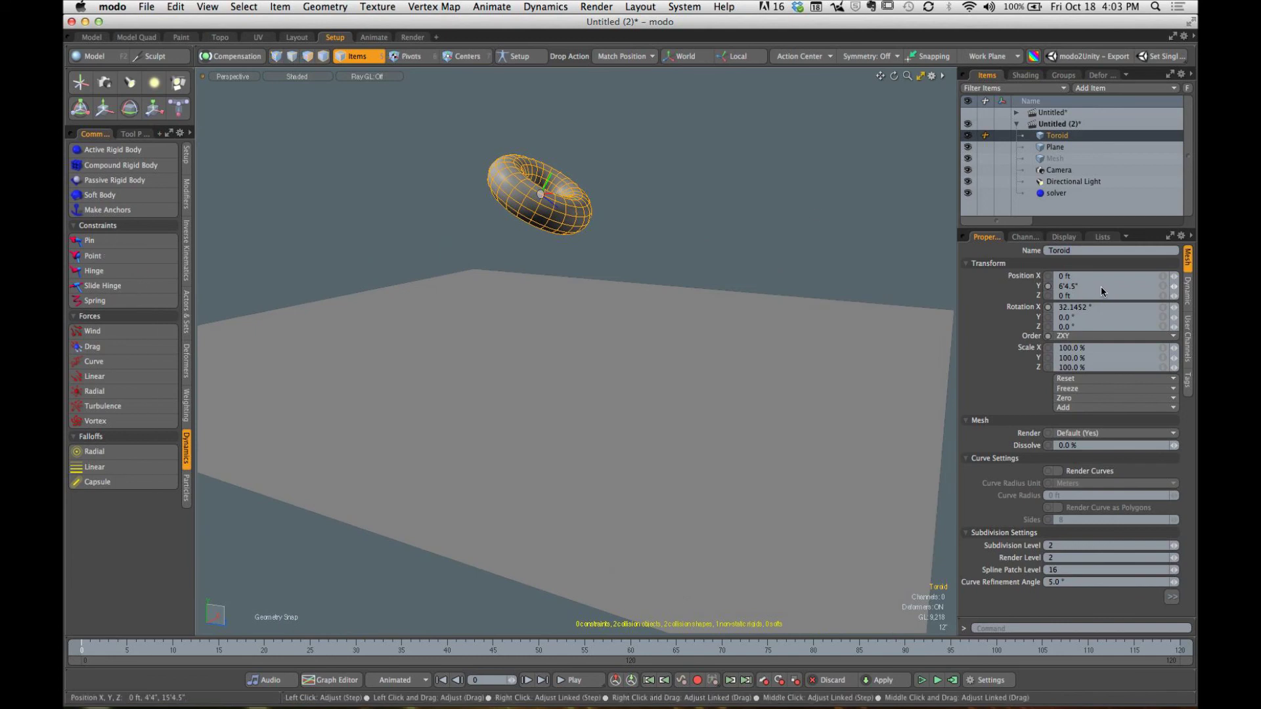
{"action": "left_click", "coordinate": [1188, 289]}
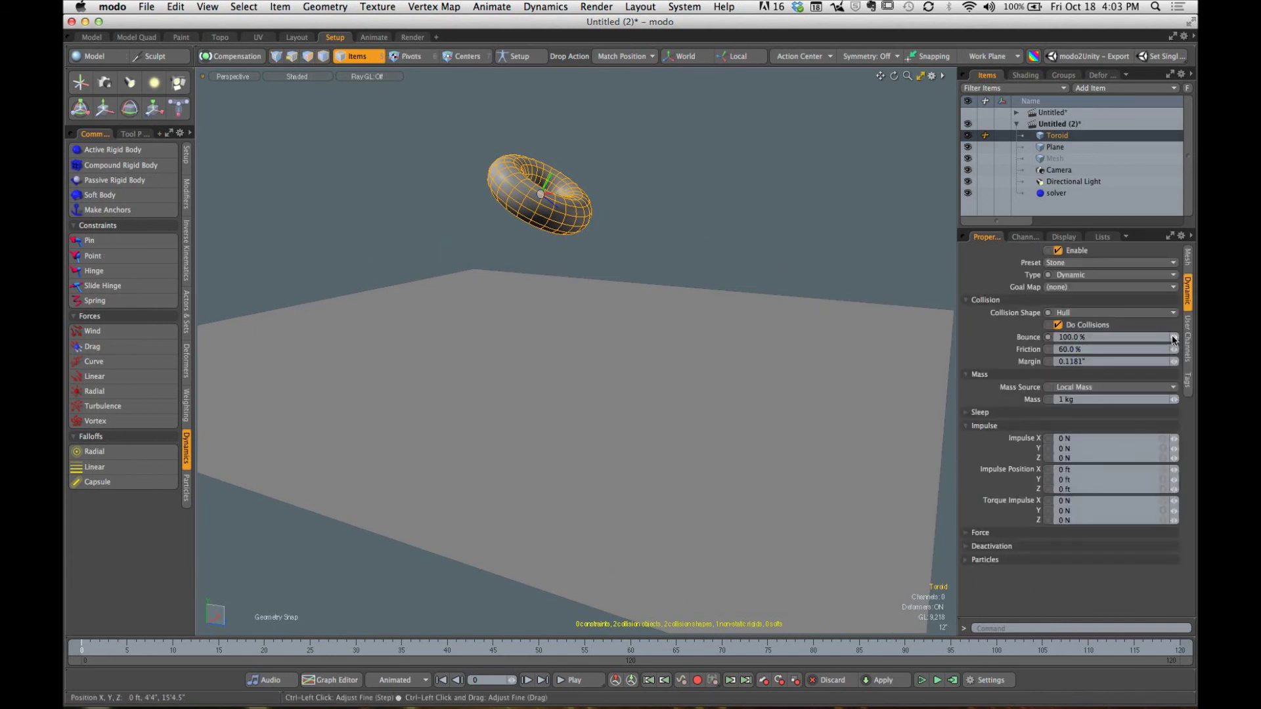
{"action": "left_click", "coordinate": [1073, 276]}
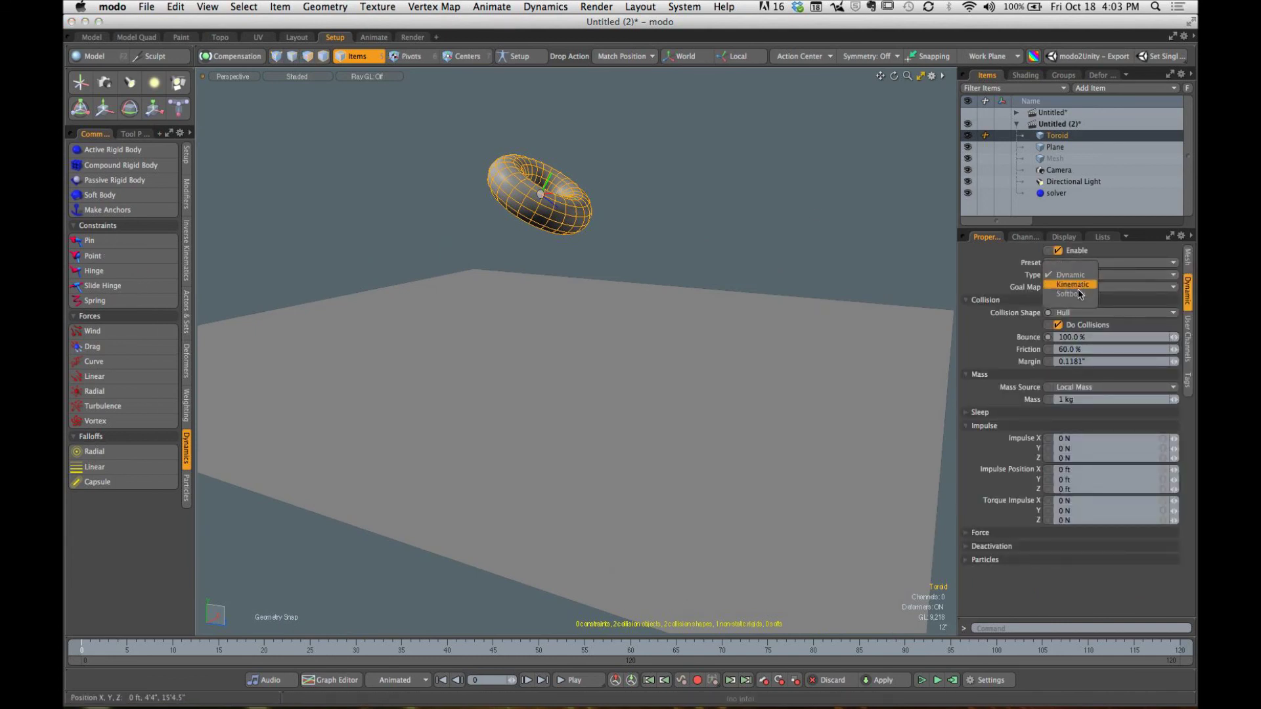
{"action": "left_click", "coordinate": [1078, 294]}
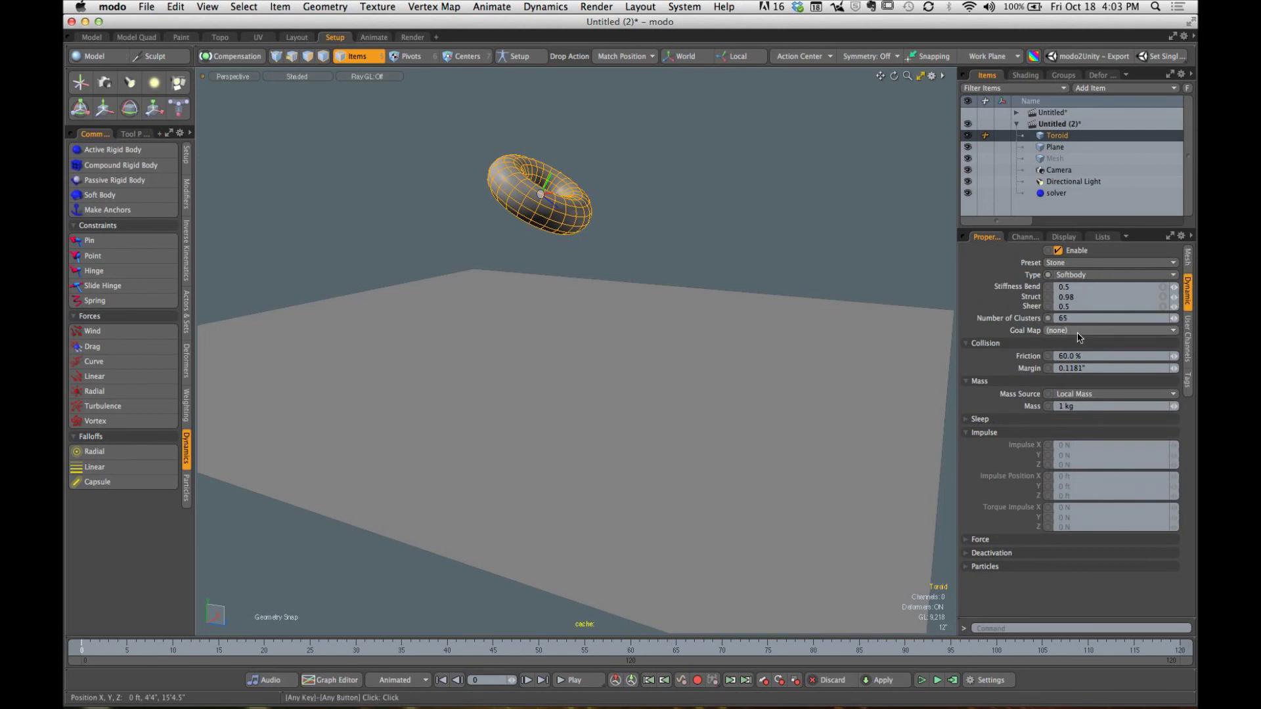
{"action": "left_click", "coordinate": [805, 266]}
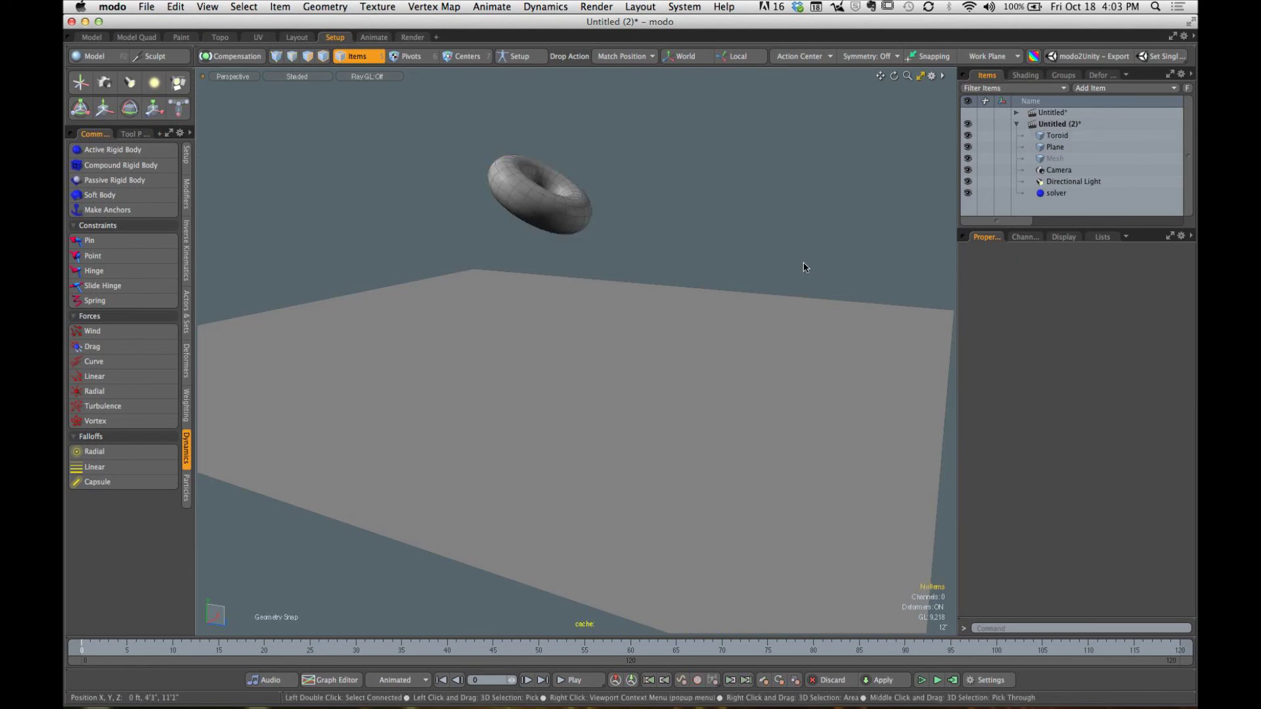
Step: Try to simulate the soft-body toroid's fall and play the animation back
{"action": "left_click", "coordinate": [922, 681]}
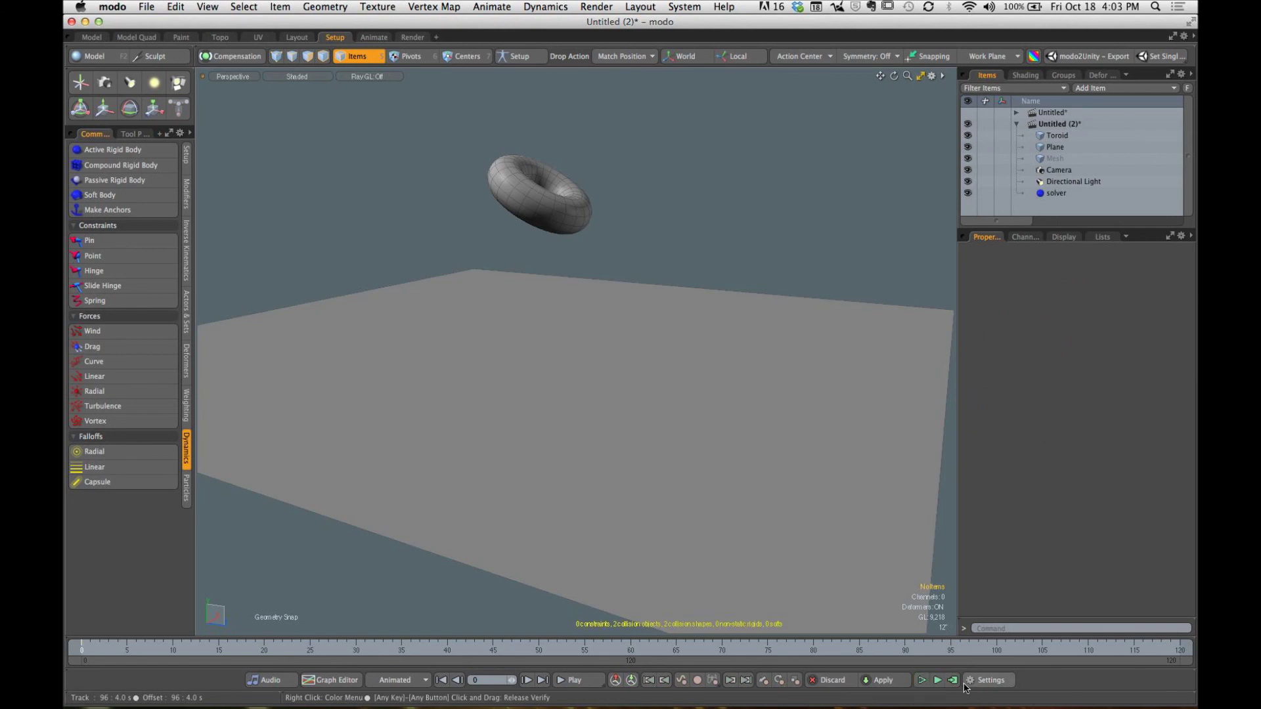
{"action": "left_click", "coordinate": [953, 681]}
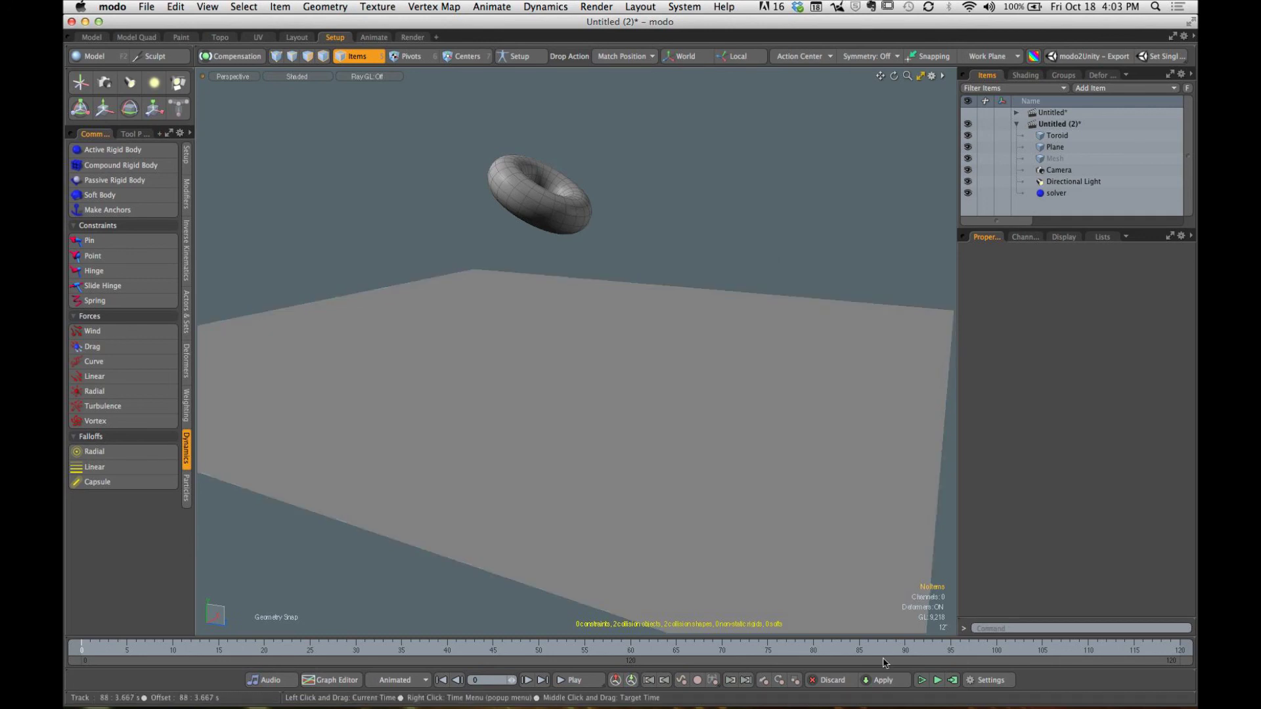
{"action": "left_click", "coordinate": [591, 687]}
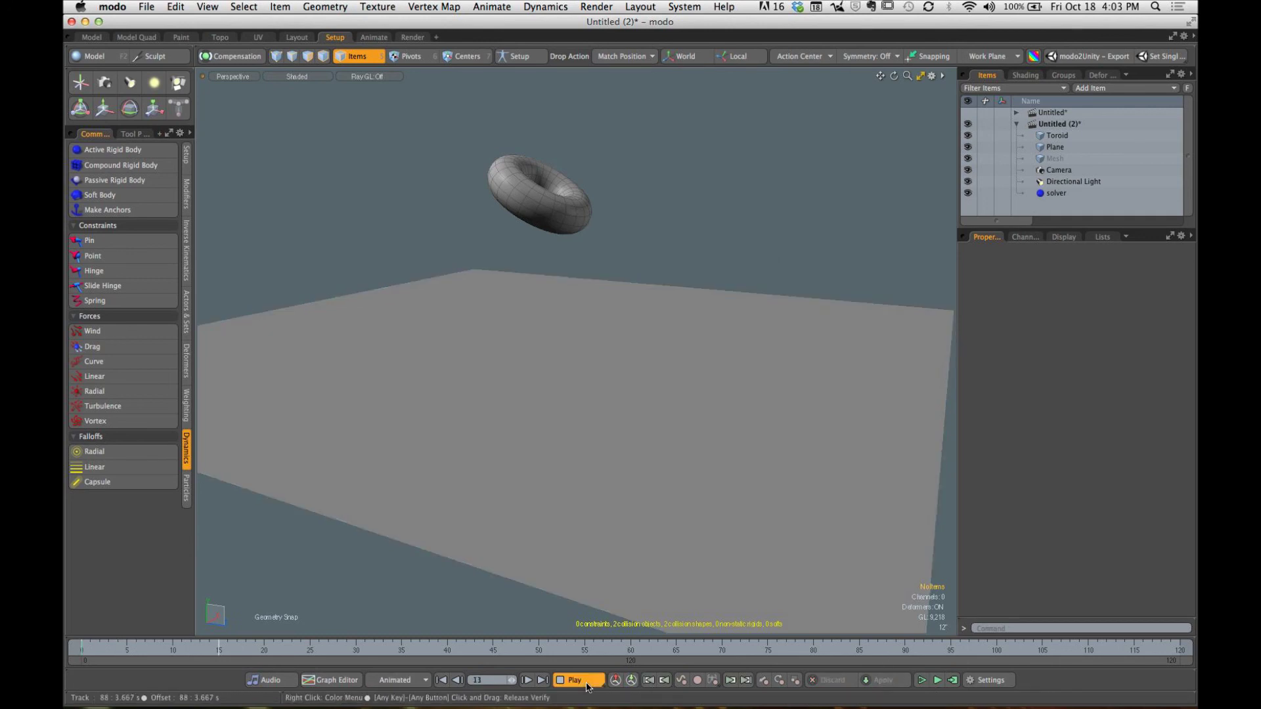
{"action": "left_click", "coordinate": [589, 687]}
Step: Set the toroid's mass to 50 kg, compute the simulation for frames 0 to 120, and play it back
{"action": "left_click", "coordinate": [545, 217]}
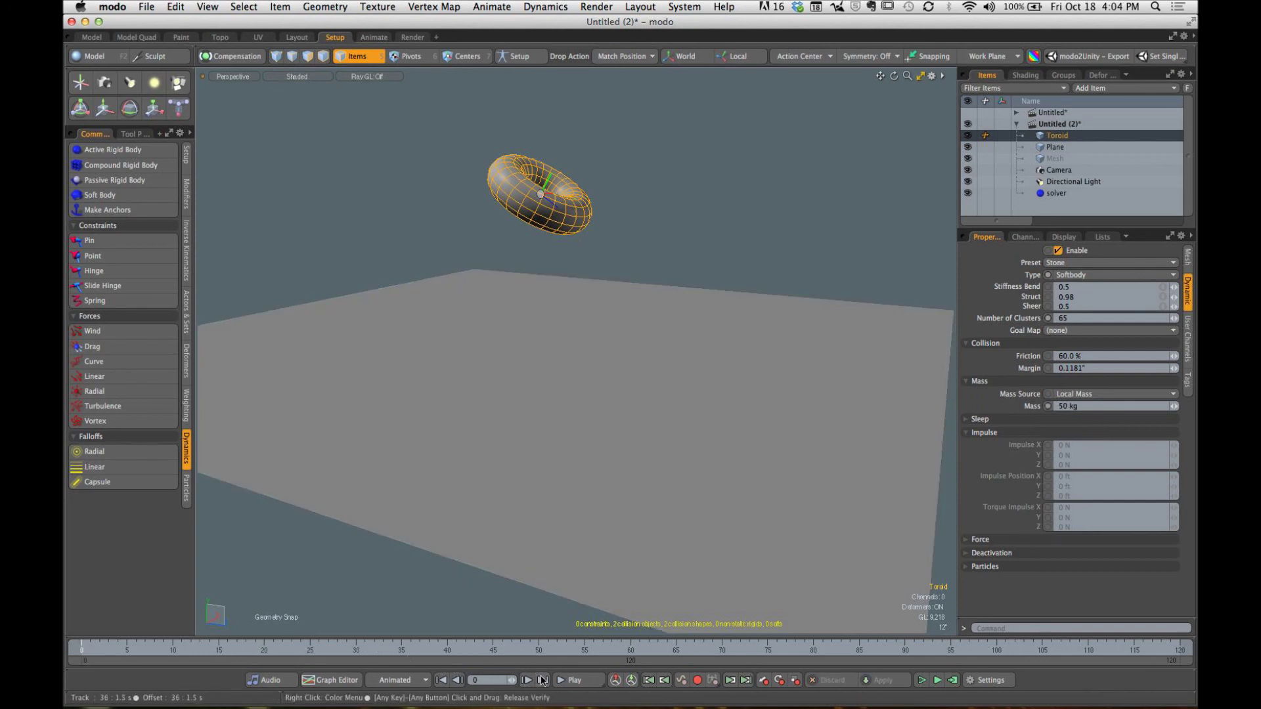
{"action": "left_click", "coordinate": [952, 680]}
{"action": "left_click", "coordinate": [953, 680]}
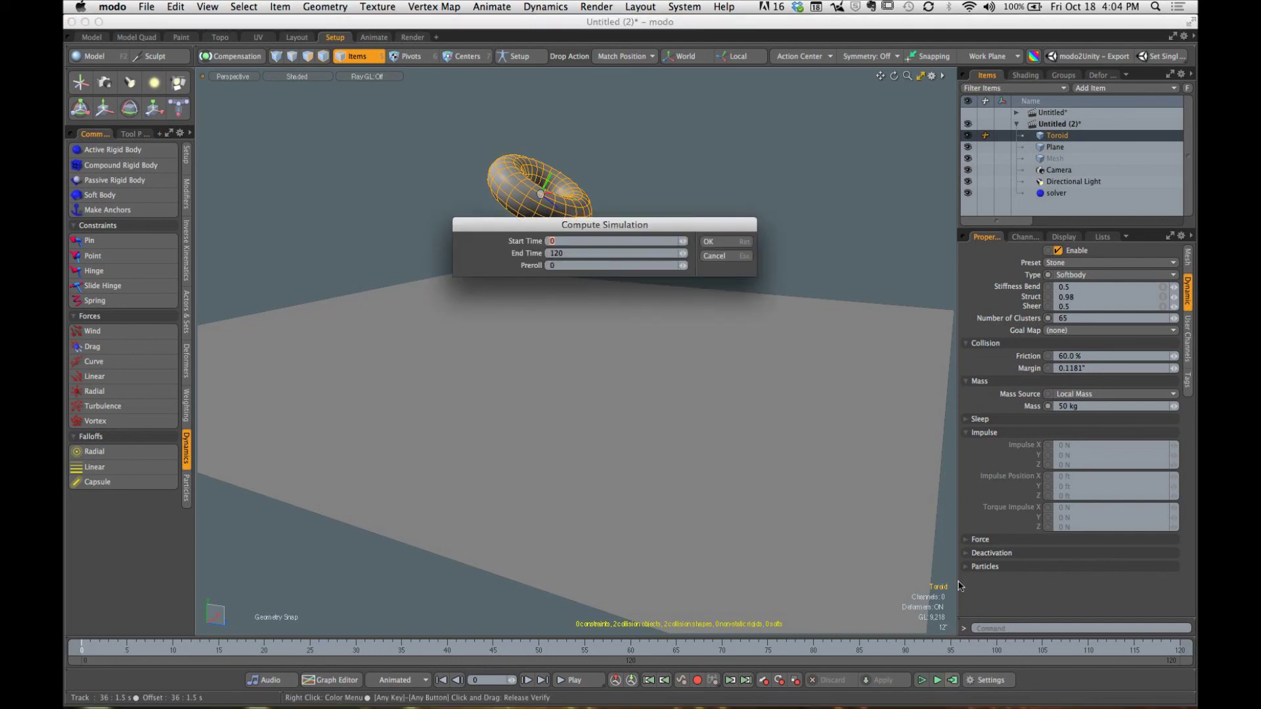
{"action": "left_click", "coordinate": [732, 249]}
{"action": "left_click", "coordinate": [574, 680]}
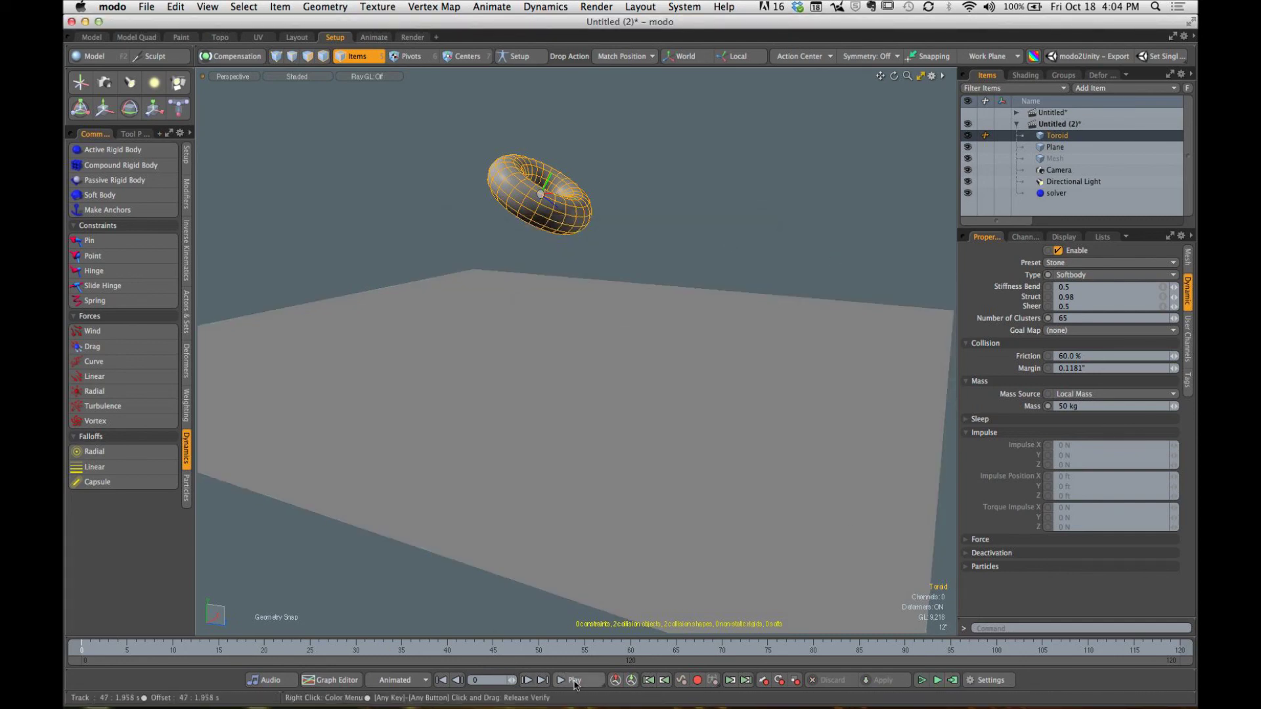
{"action": "left_click", "coordinate": [576, 682]}
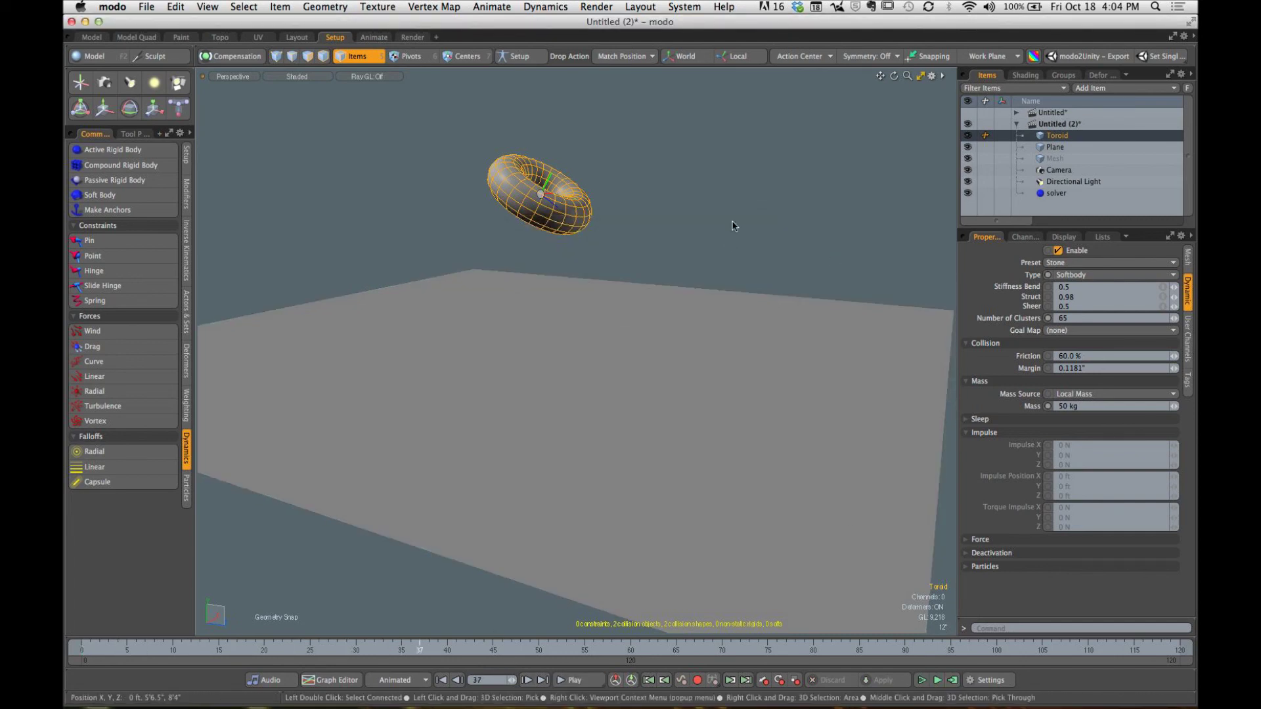
Step: Undo the toroid's mass and soft-body changes and the plane's bounce change
{"action": "left_click", "coordinate": [630, 230]}
{"action": "key", "text": "super+z"}
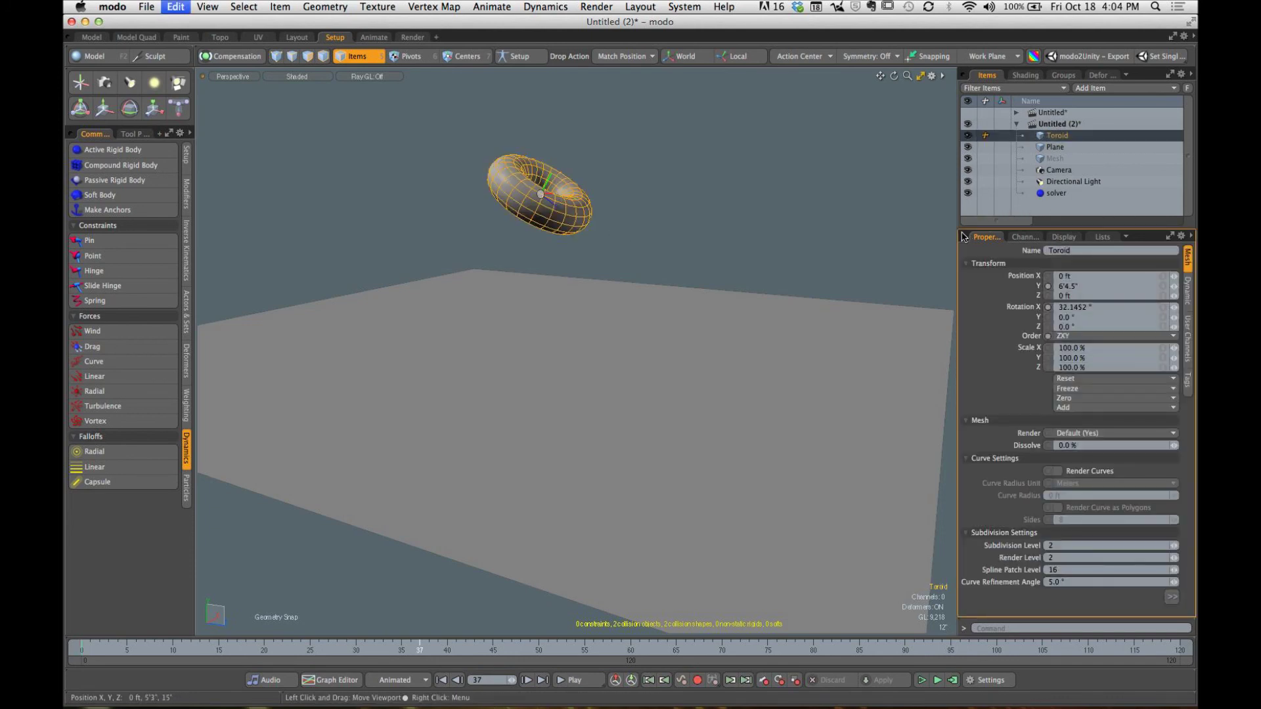
{"action": "key", "text": "super+shift+z"}
{"action": "key", "text": "super+z"}
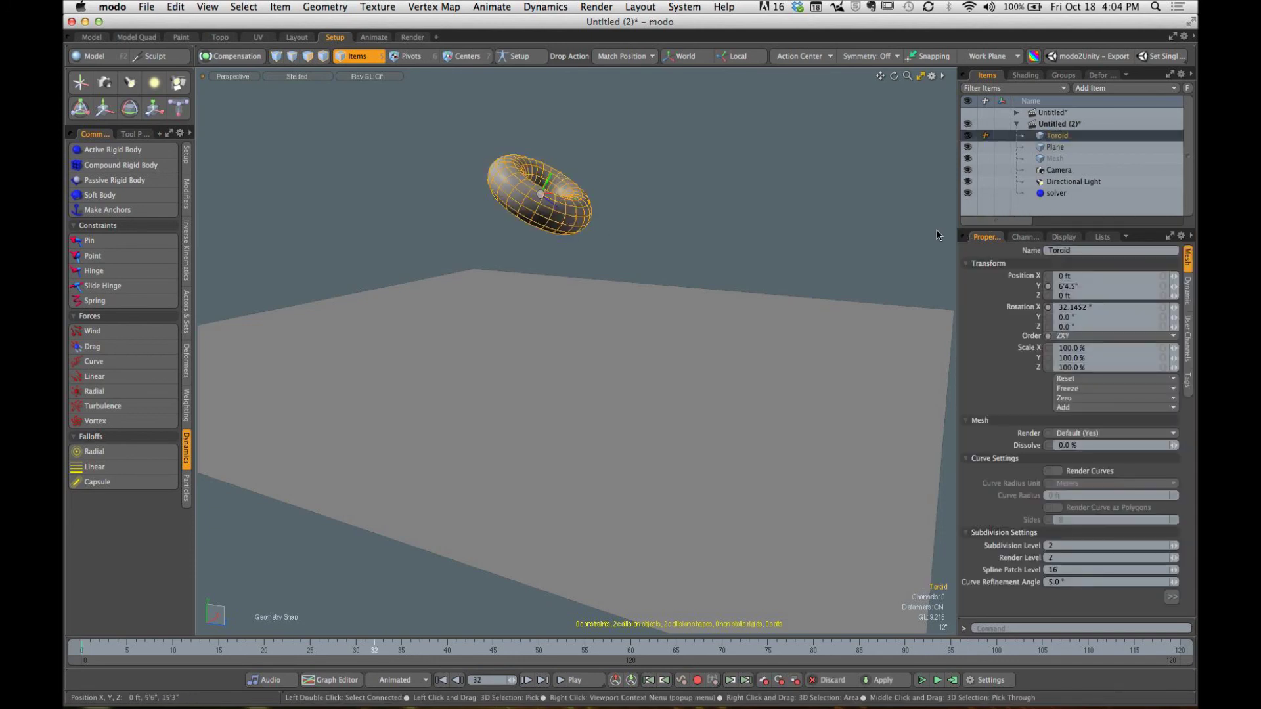
{"action": "key", "text": "super+z"}
{"action": "key", "text": "super+z"}
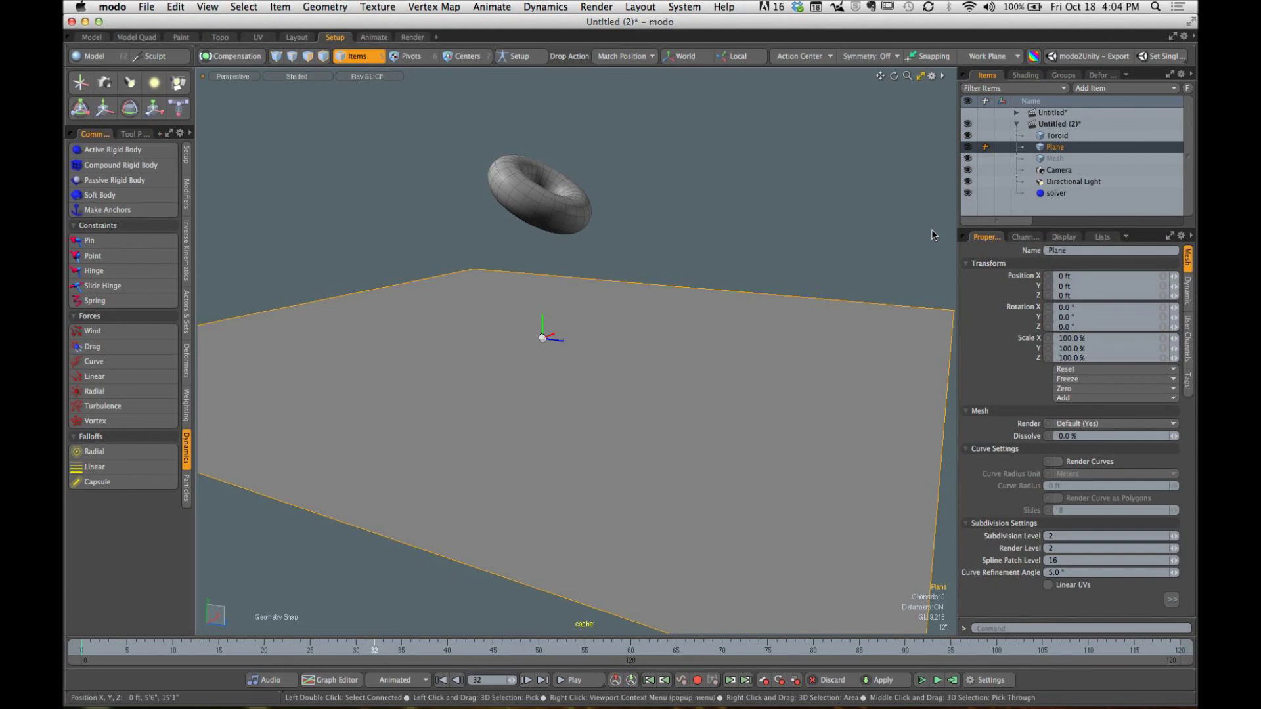
{"action": "key", "text": "super+z"}
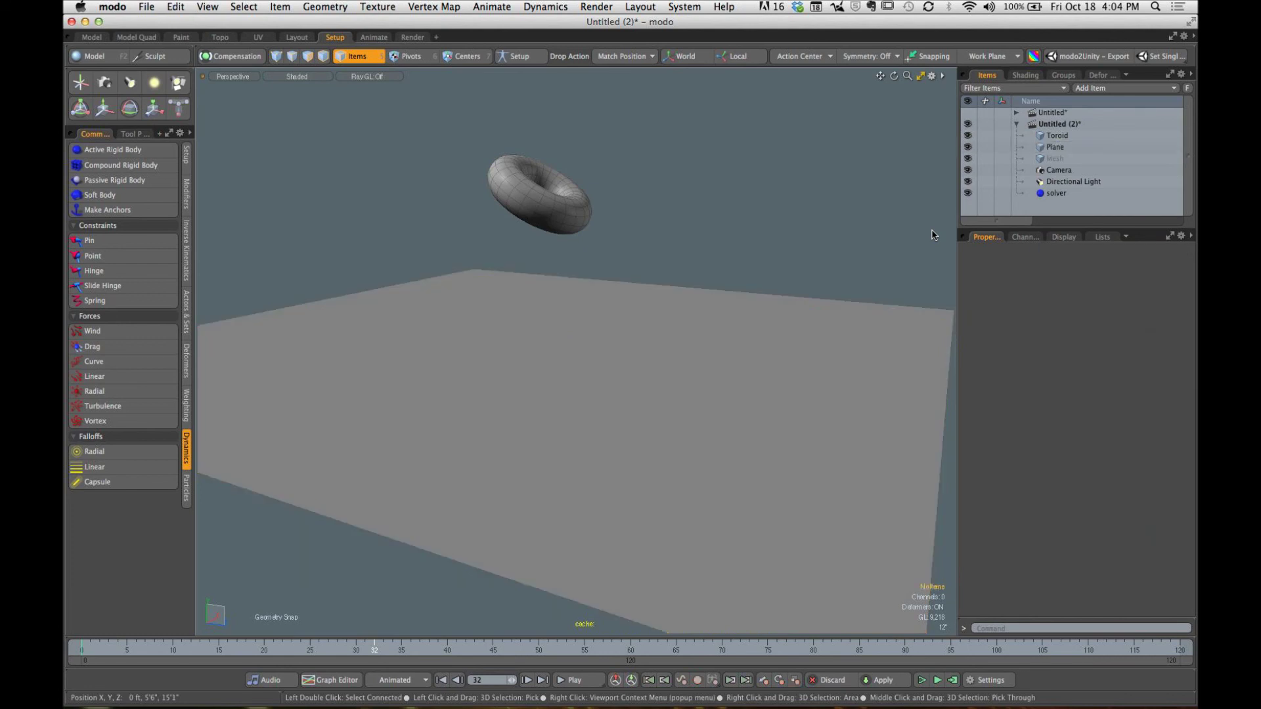
Step: Compute the simulation again and return the timeline to frame 0
{"action": "left_click", "coordinate": [953, 681]}
{"action": "left_click", "coordinate": [713, 241]}
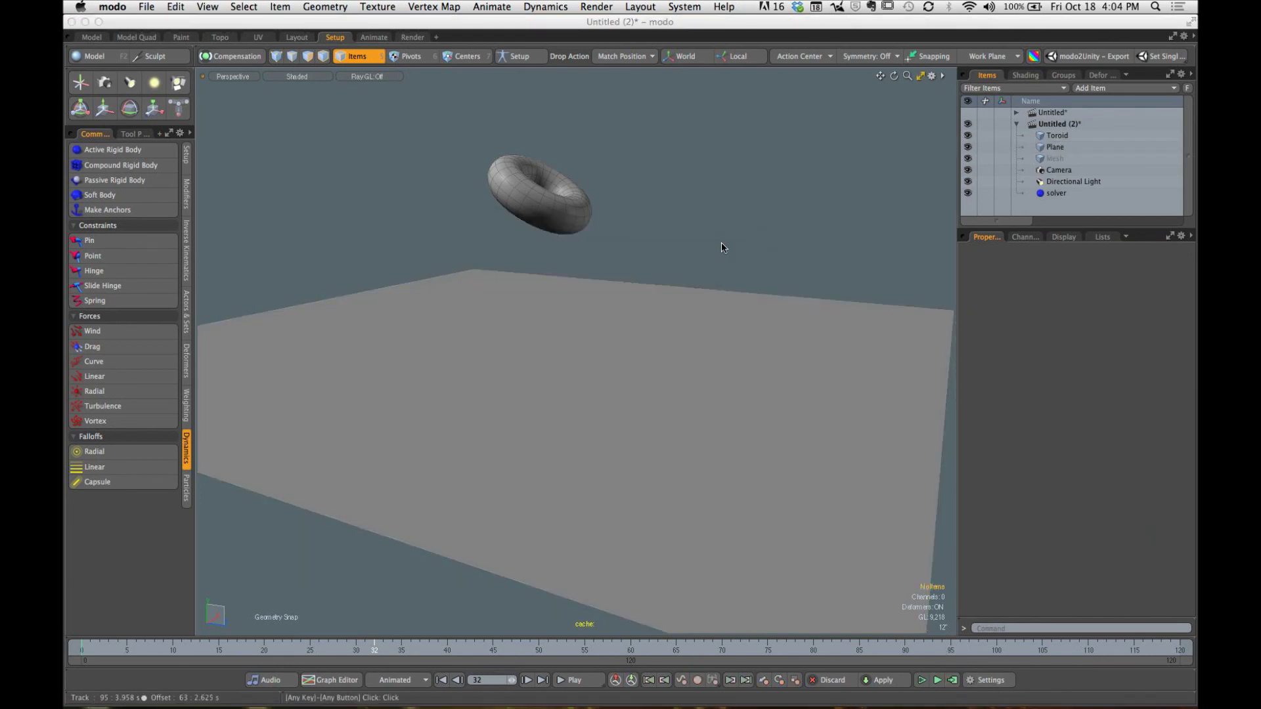
{"action": "mouse_move", "coordinate": [357, 647]}
{"action": "left_mouse_down"}
{"action": "mouse_move", "coordinate": [94, 647]}
{"action": "mouse_move", "coordinate": [603, 647]}
{"action": "mouse_move", "coordinate": [81, 647]}
{"action": "left_mouse_up"}
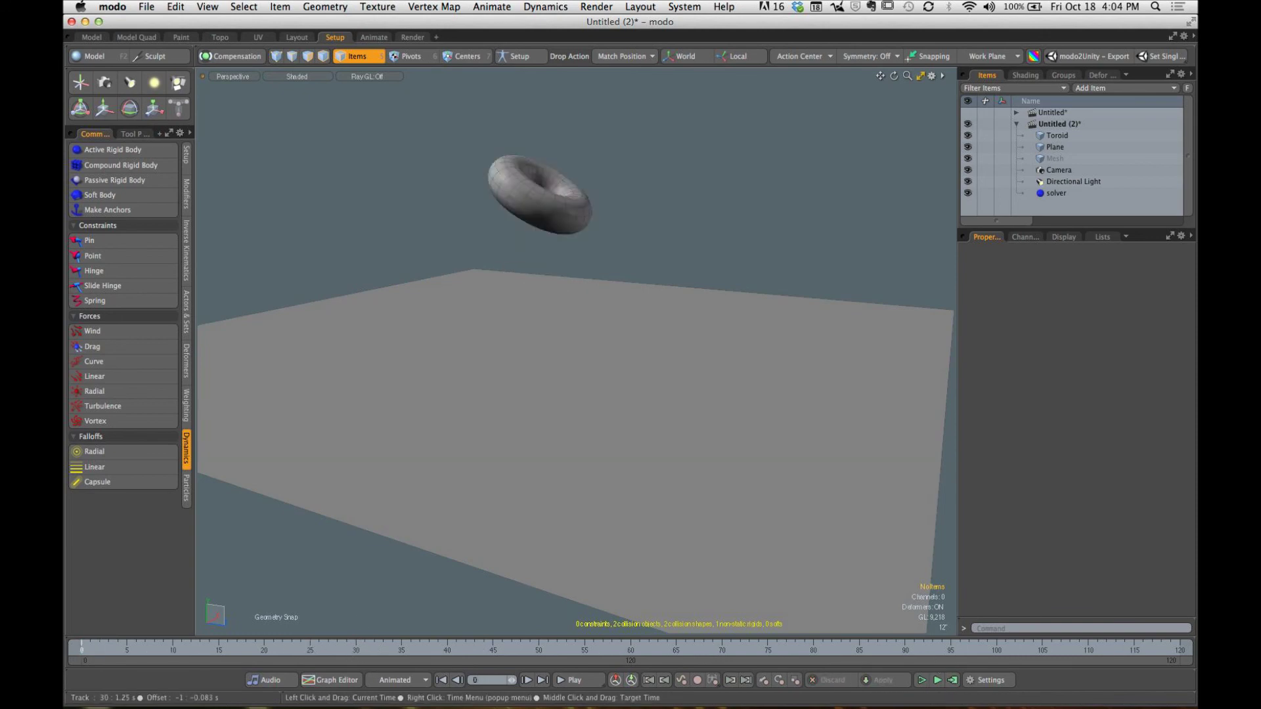
Step: Undo the toroid's raise and tilt above the plane
{"action": "key", "text": "super+z"}
{"action": "key", "text": "super+z"}
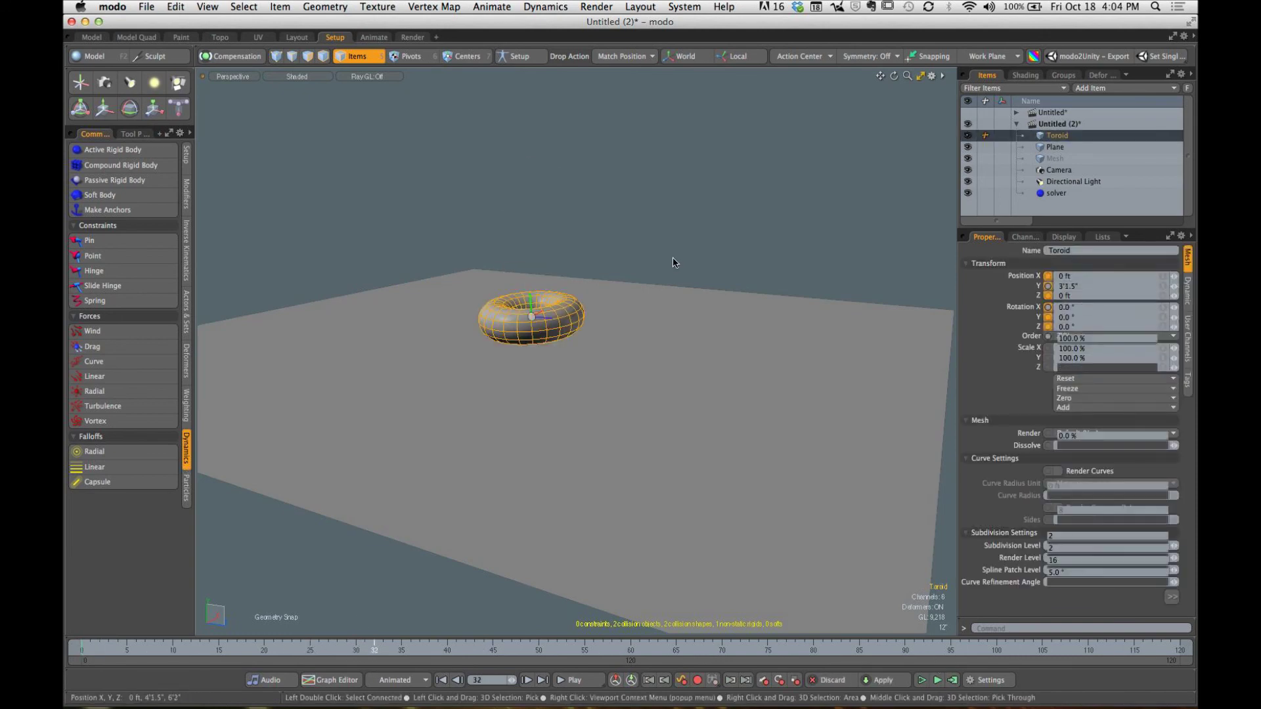
{"action": "key", "text": "super+z"}
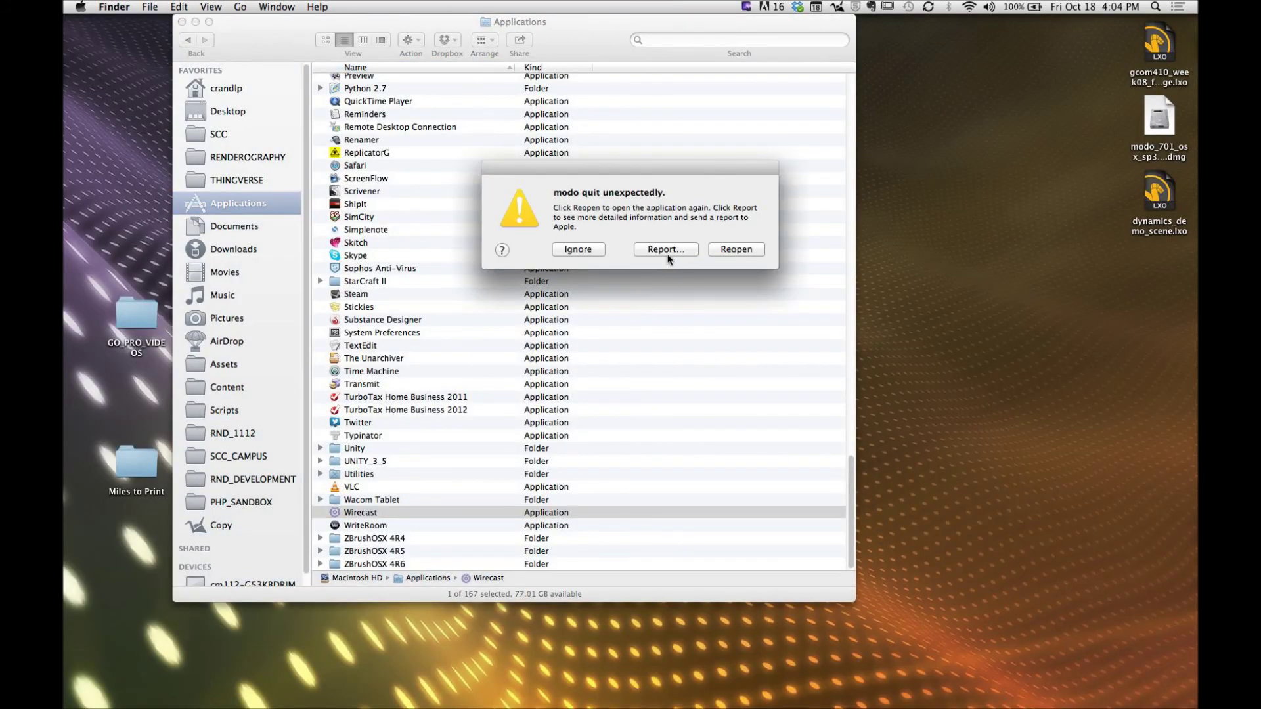
Step: Reopen modo and decline sending the crash report
{"action": "left_click", "coordinate": [740, 250]}
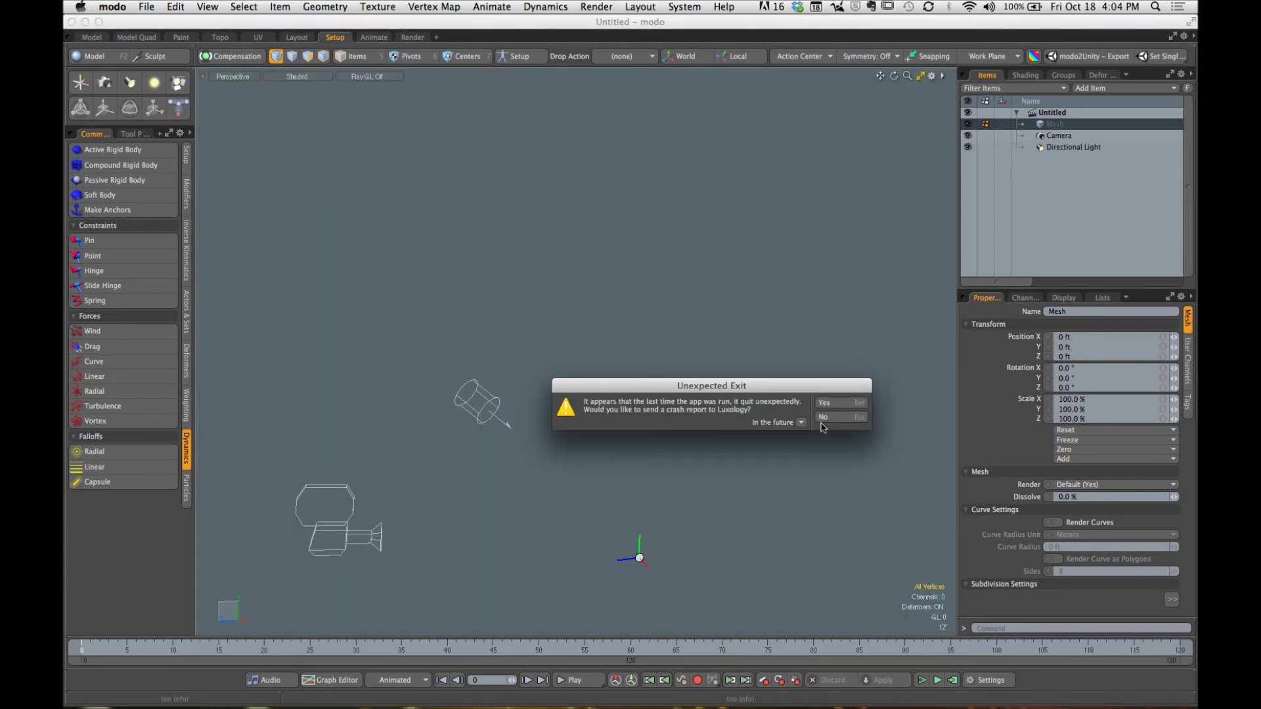
{"action": "left_click", "coordinate": [847, 424]}
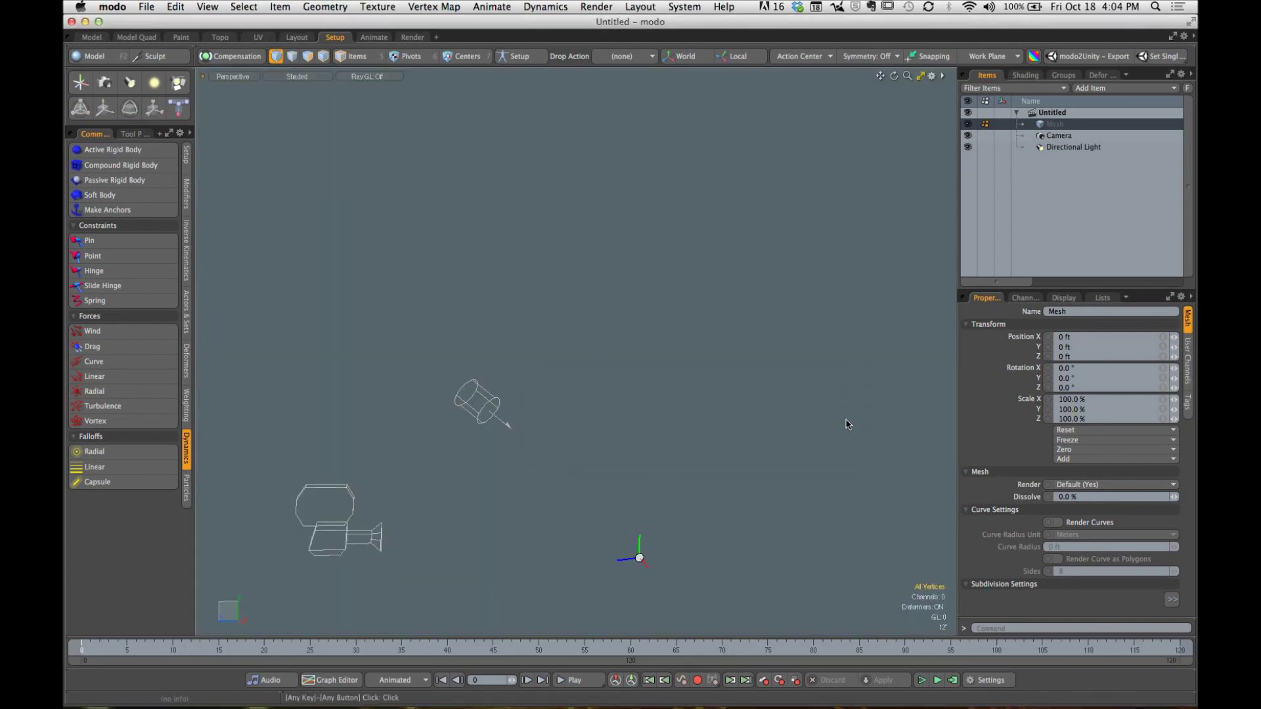
Step: Add a plane and a toroid as new mesh items, close the modelling palette, and fit the toroid in view
{"action": "left_click", "coordinate": [93, 56]}
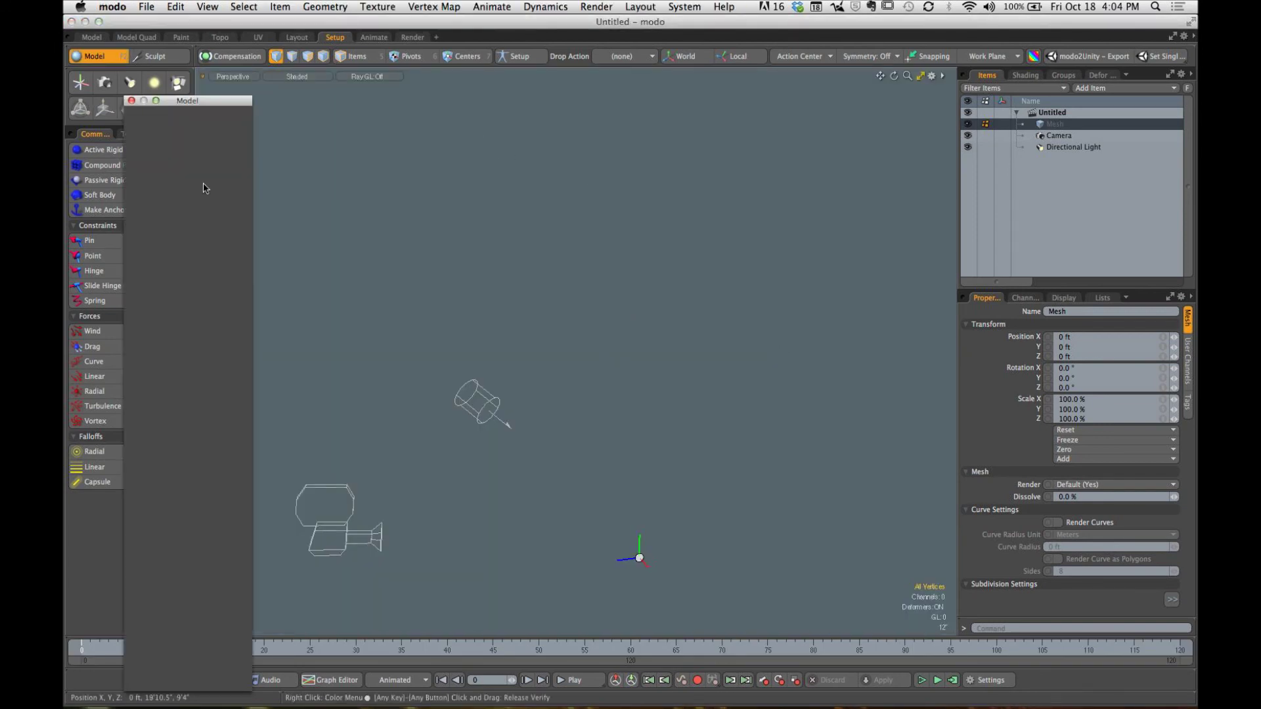
{"action": "left_click", "coordinate": [168, 149]}
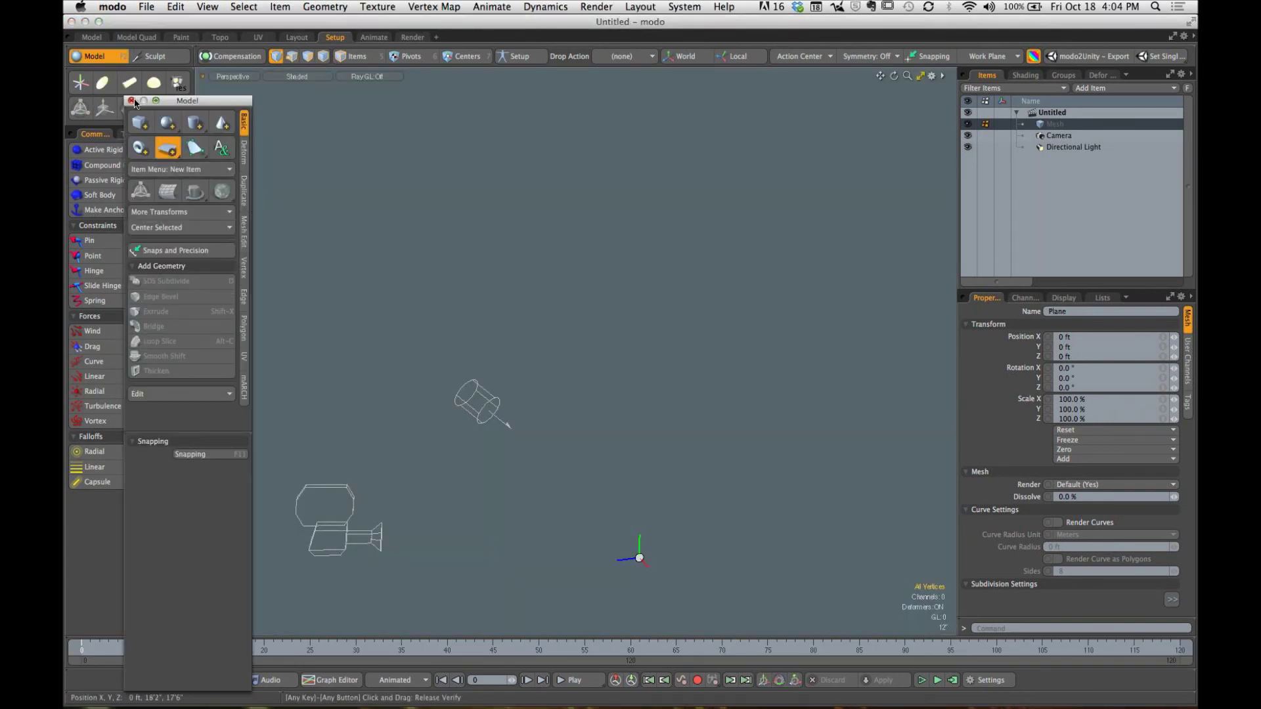
{"action": "left_click", "coordinate": [143, 152]}
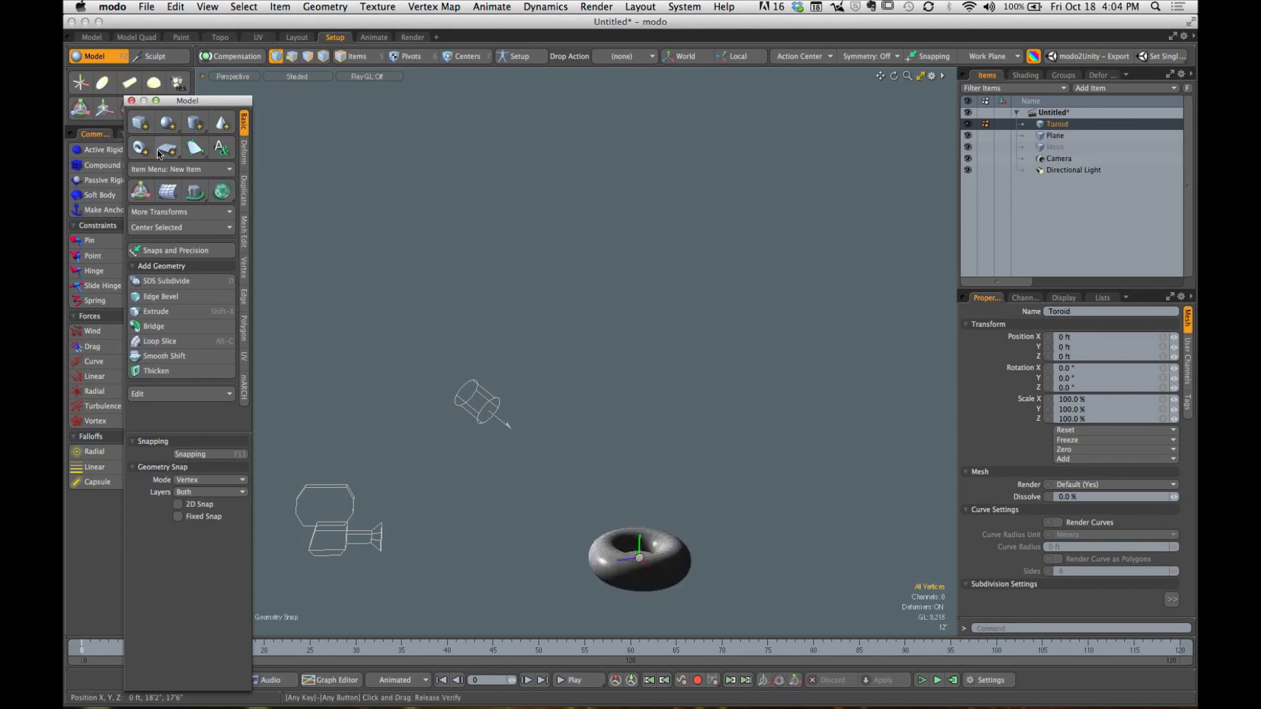
{"action": "left_click", "coordinate": [131, 101]}
{"action": "key", "text": "shift+a"}
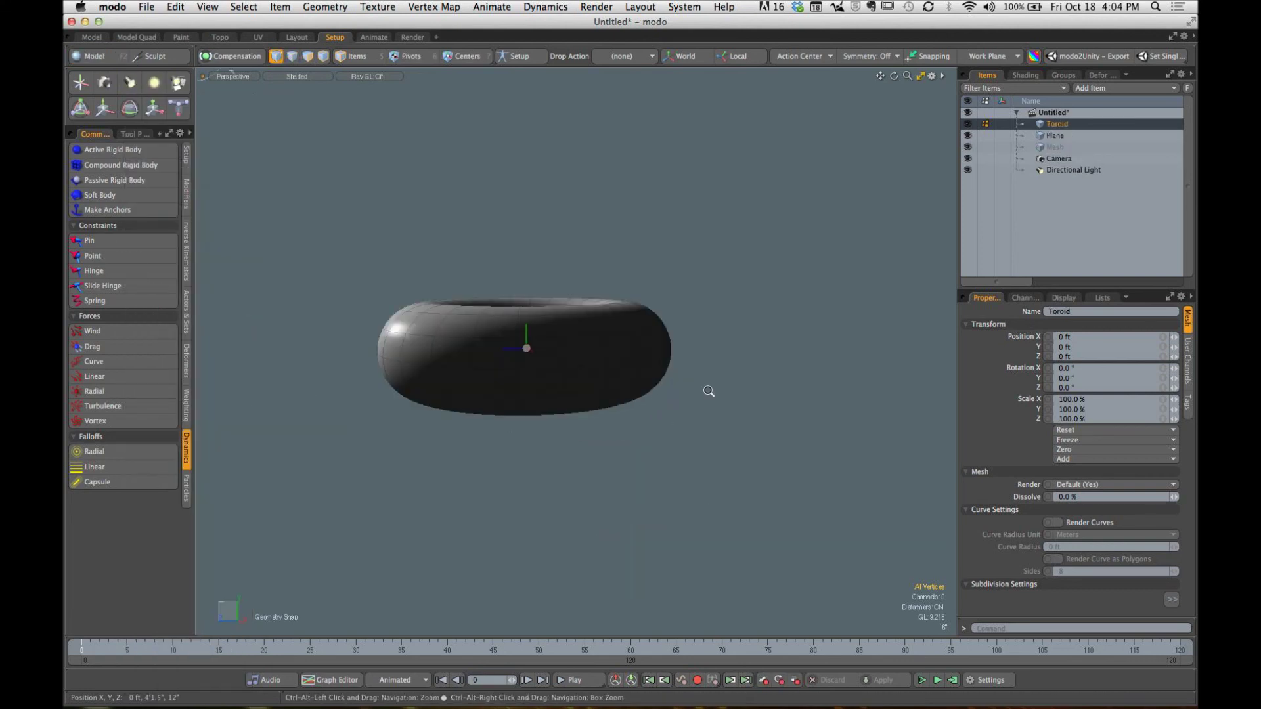
Step: Scale the plane's polygon up uniformly into a floor about 30'10" square beneath the toroid
{"action": "left_click_drag", "start_coordinate": [787, 260], "coordinate": [640, 309], "text": "alt"}
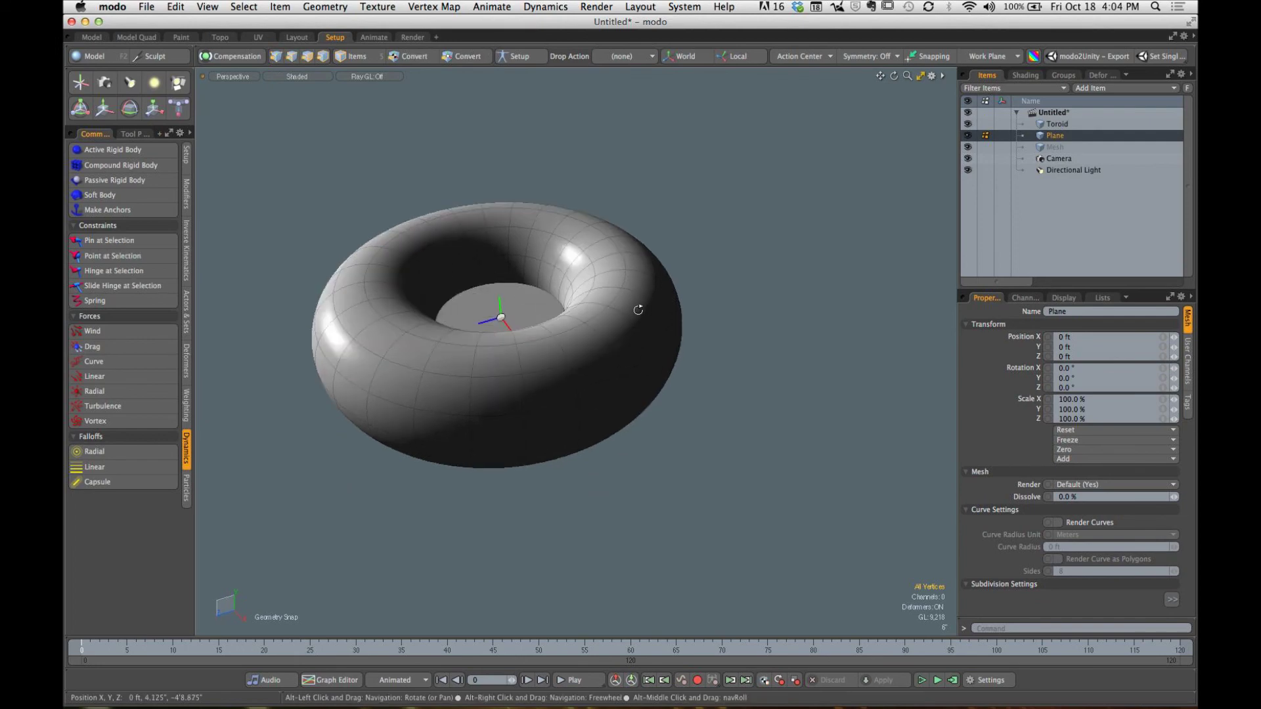
{"action": "key", "text": "3"}
{"action": "left_click", "coordinate": [519, 296]}
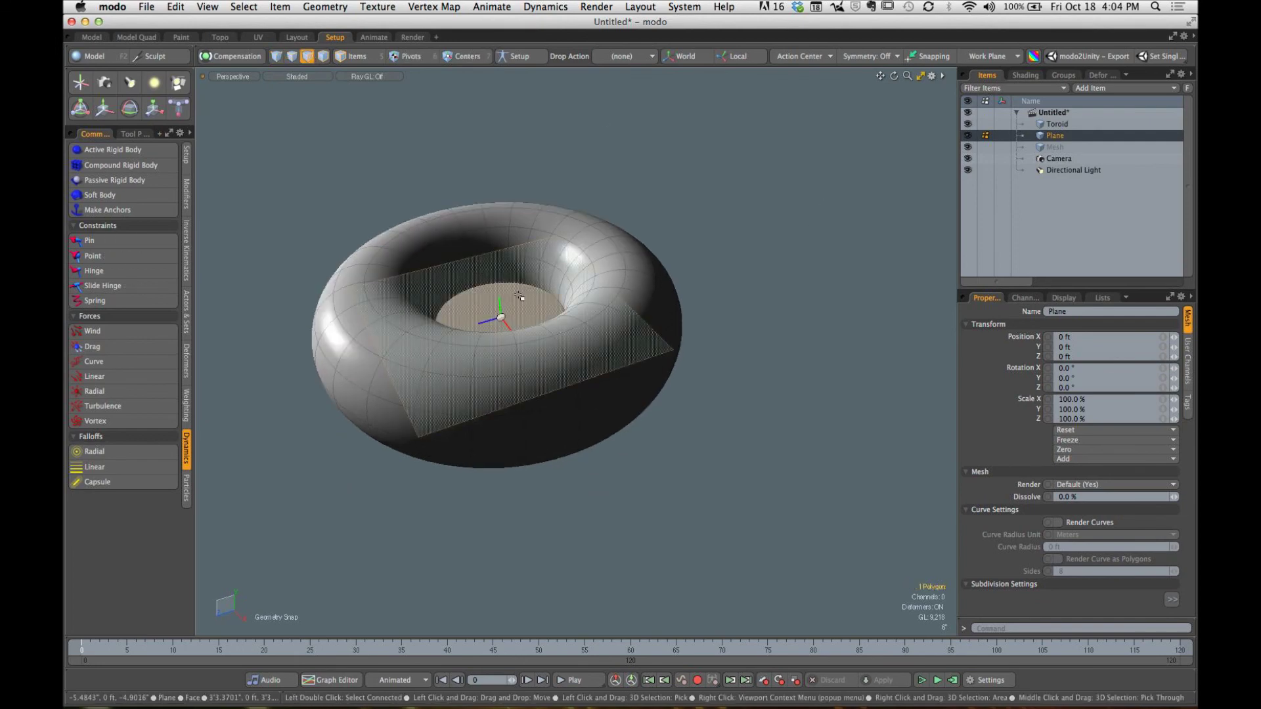
{"action": "key", "text": "y"}
{"action": "left_click_drag", "start_coordinate": [500, 318], "coordinate": [922, 323]}
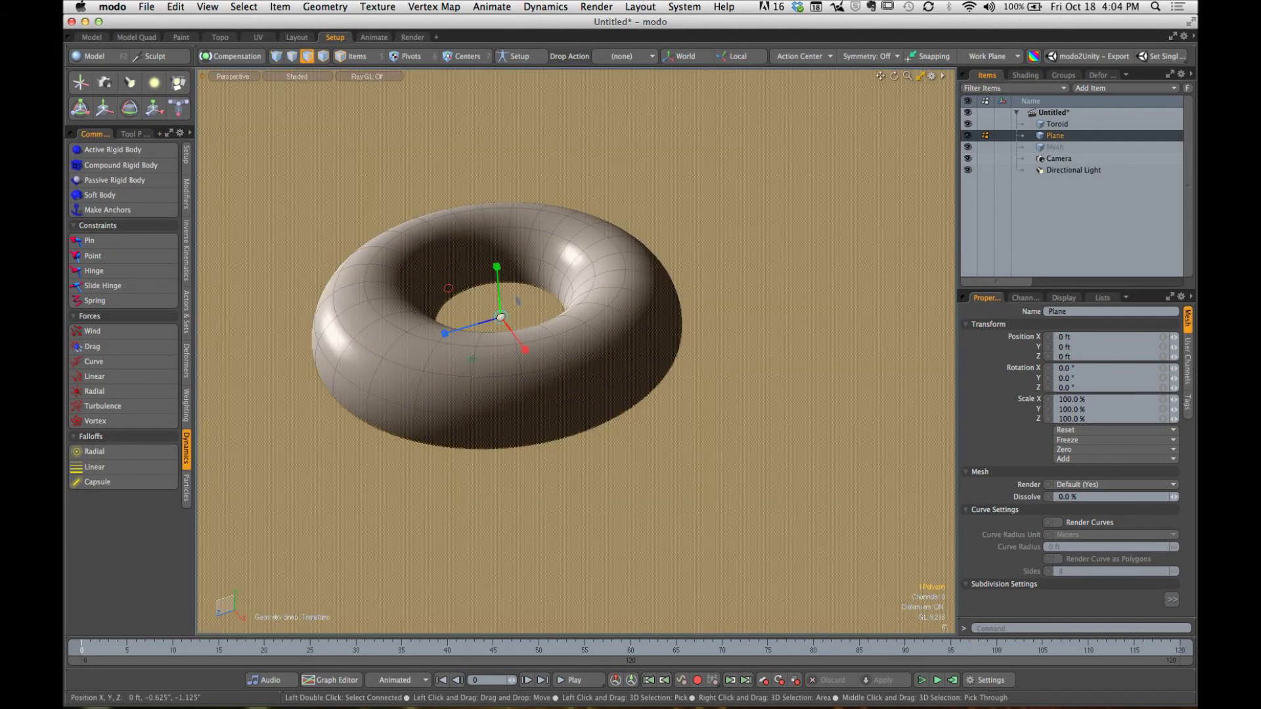
{"action": "left_click_drag", "start_coordinate": [746, 289], "coordinate": [486, 296], "text": "ctrl+alt"}
{"action": "left_click_drag", "start_coordinate": [800, 311], "coordinate": [746, 324], "text": "ctrl+alt"}
{"action": "key", "text": "q"}
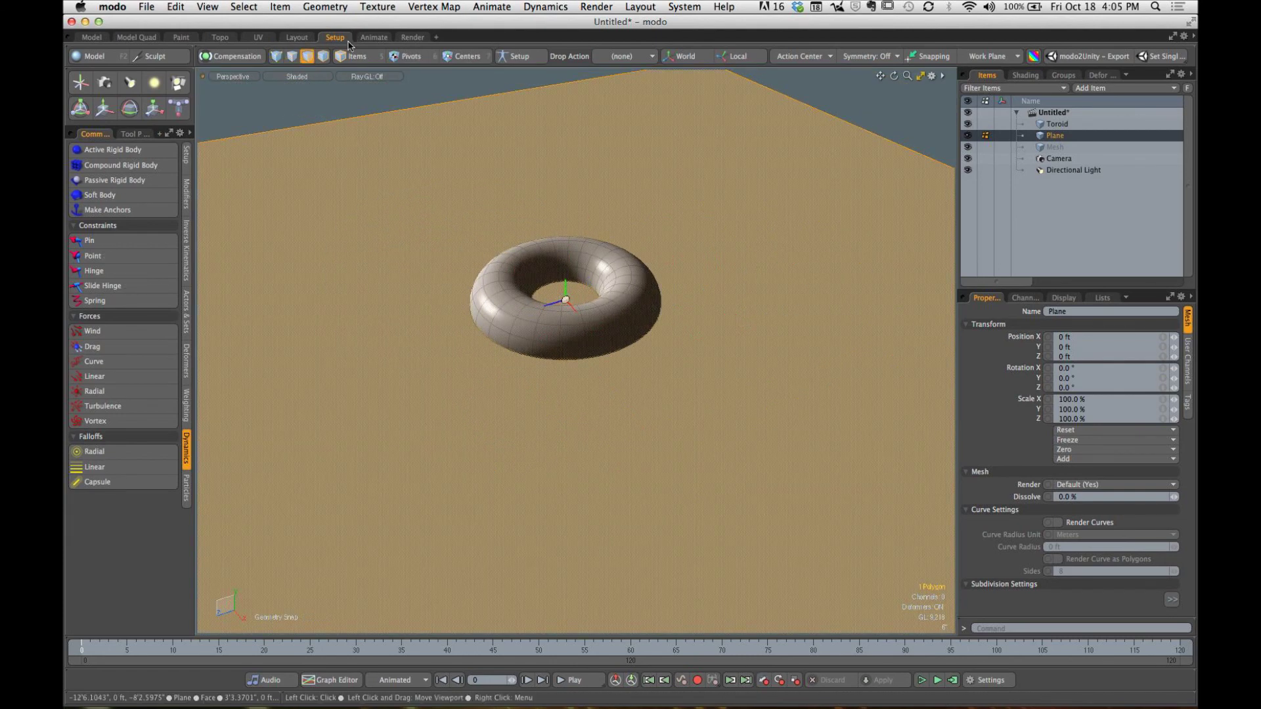
Step: Raise the toroid item to 4'3.5" above the plane and tilt it about -37.6° around its Z axis
{"action": "key", "text": "5"}
{"action": "left_click", "coordinate": [603, 272]}
{"action": "key", "text": "p"}
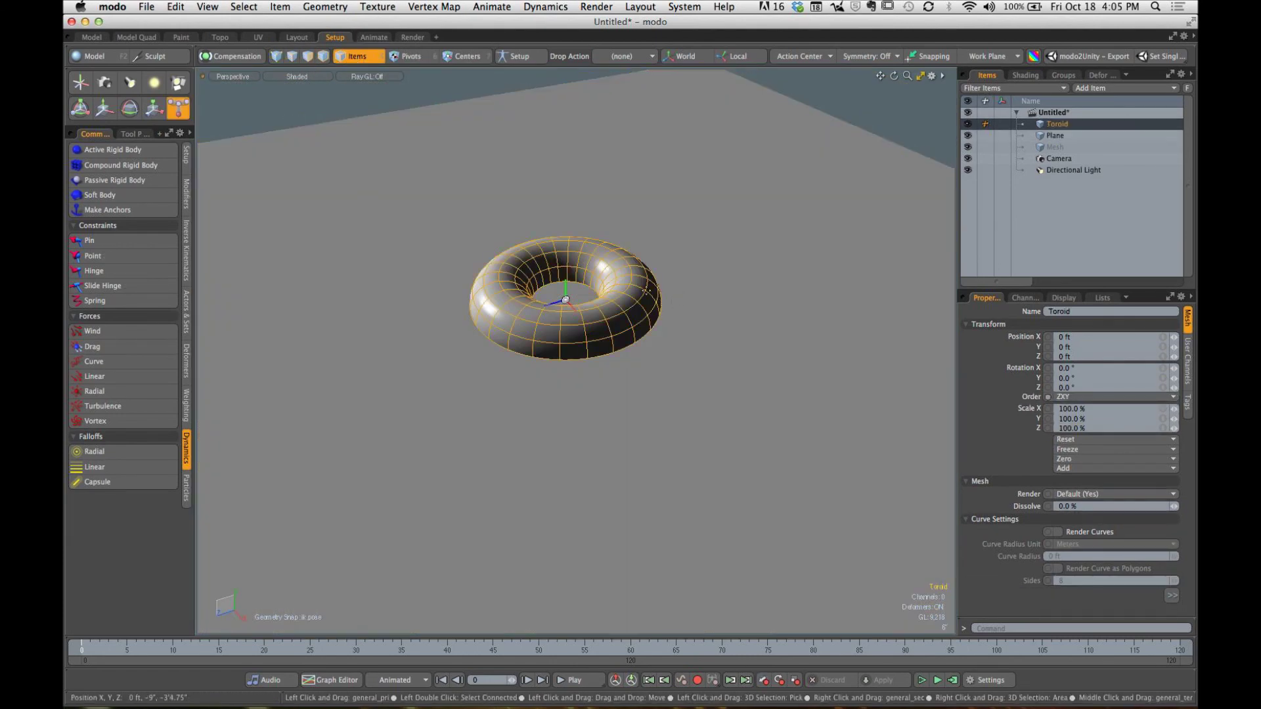
{"action": "left_click_drag", "start_coordinate": [665, 312], "coordinate": [665, 281], "text": "alt"}
{"action": "key", "text": "y"}
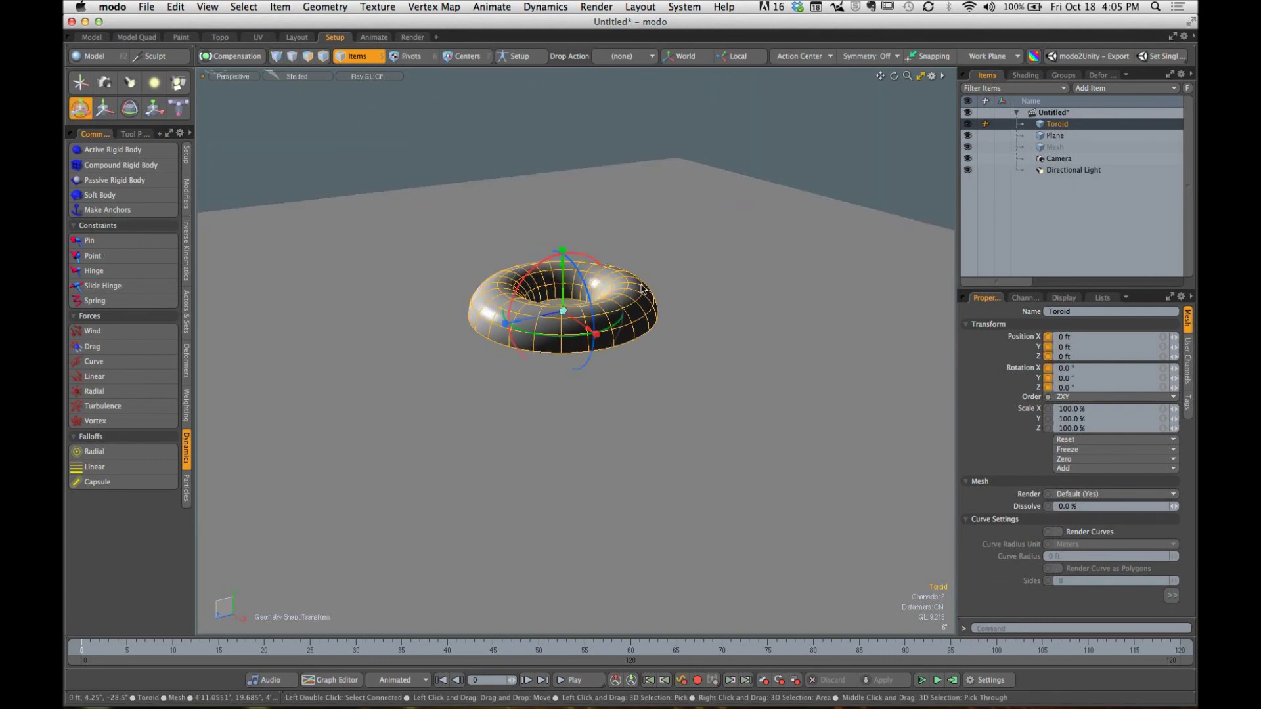
{"action": "left_click_drag", "start_coordinate": [565, 279], "coordinate": [565, 105]}
{"action": "scroll", "coordinate": [559, 198], "scroll_direction": "down", "scroll_amount": 5}
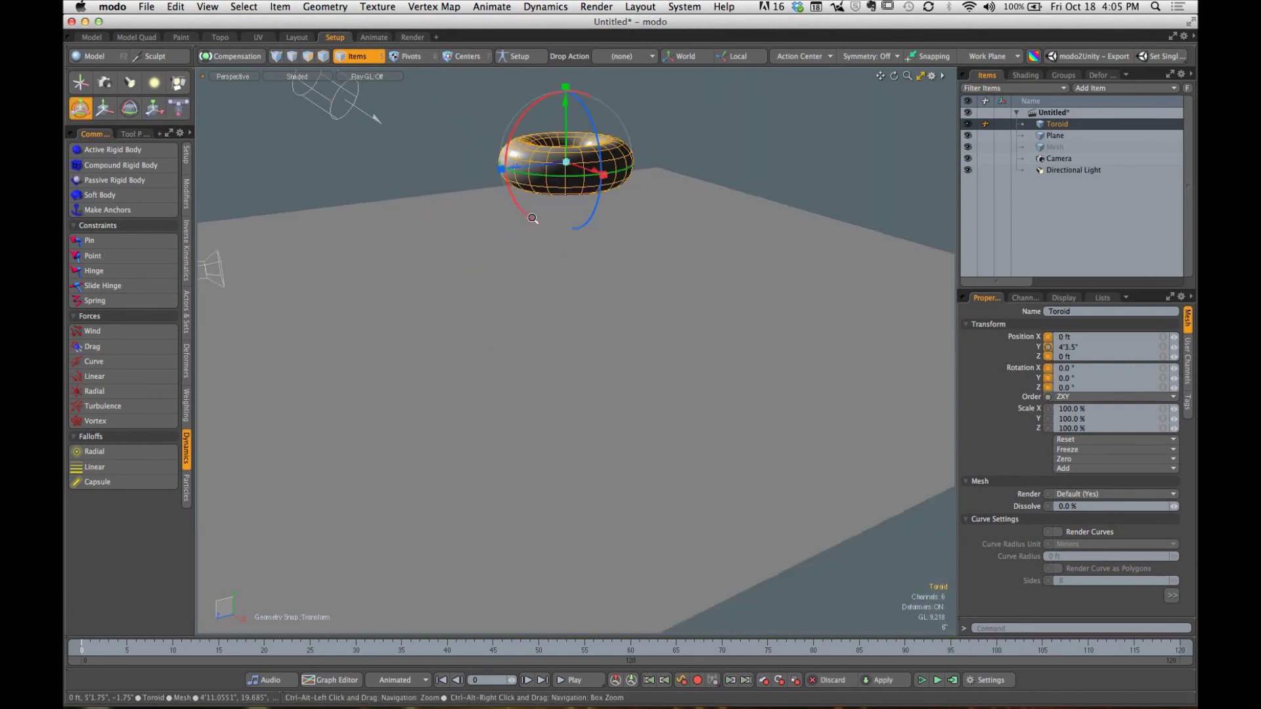
{"action": "left_click_drag", "start_coordinate": [535, 225], "coordinate": [572, 235], "text": "alt"}
{"action": "left_click_drag", "start_coordinate": [549, 174], "coordinate": [557, 220]}
{"action": "key", "text": "space"}
{"action": "left_click", "coordinate": [636, 190]}
Step: Hide the camera and light outlines in the viewport
{"action": "left_click_drag", "start_coordinate": [636, 192], "coordinate": [565, 231], "text": "alt"}
{"action": "key", "text": "o"}
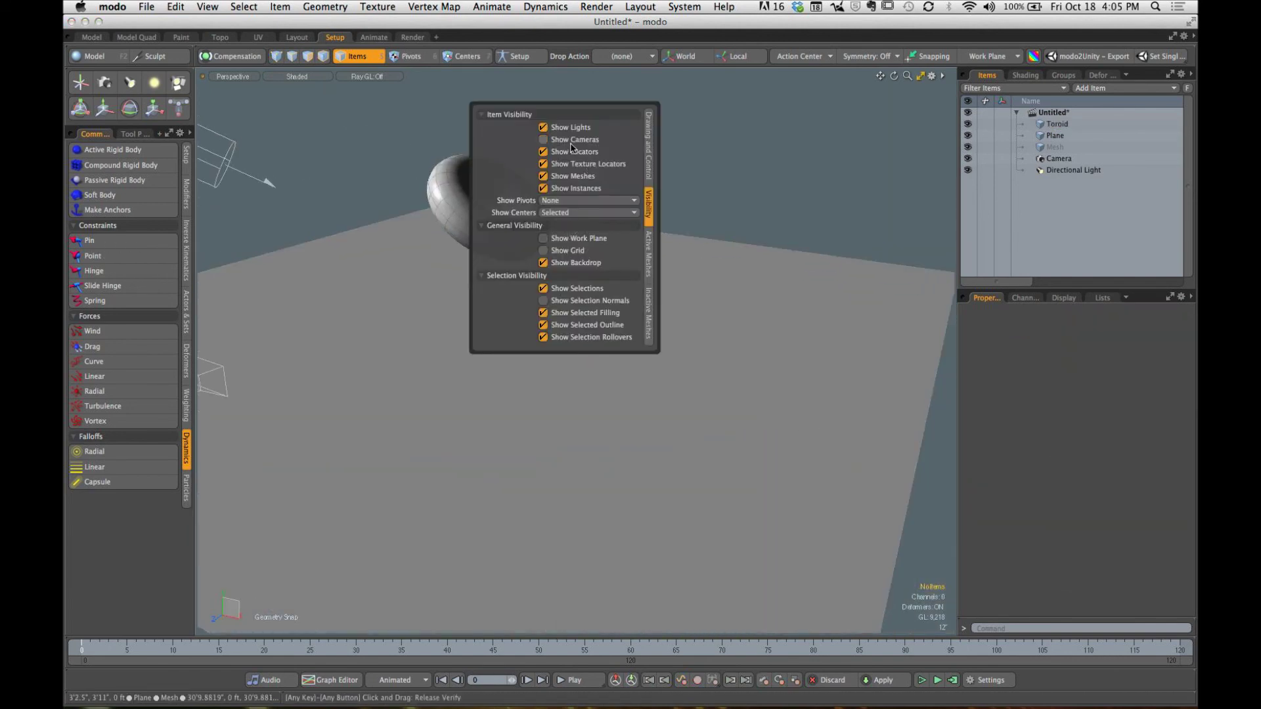
{"action": "left_click", "coordinate": [574, 146]}
{"action": "mouse_move", "coordinate": [696, 189]}
{"action": "left_mouse_down", "text": "alt"}
{"action": "mouse_move", "coordinate": [634, 197]}
{"action": "mouse_move", "coordinate": [689, 197]}
{"action": "left_mouse_up", "text": "alt"}
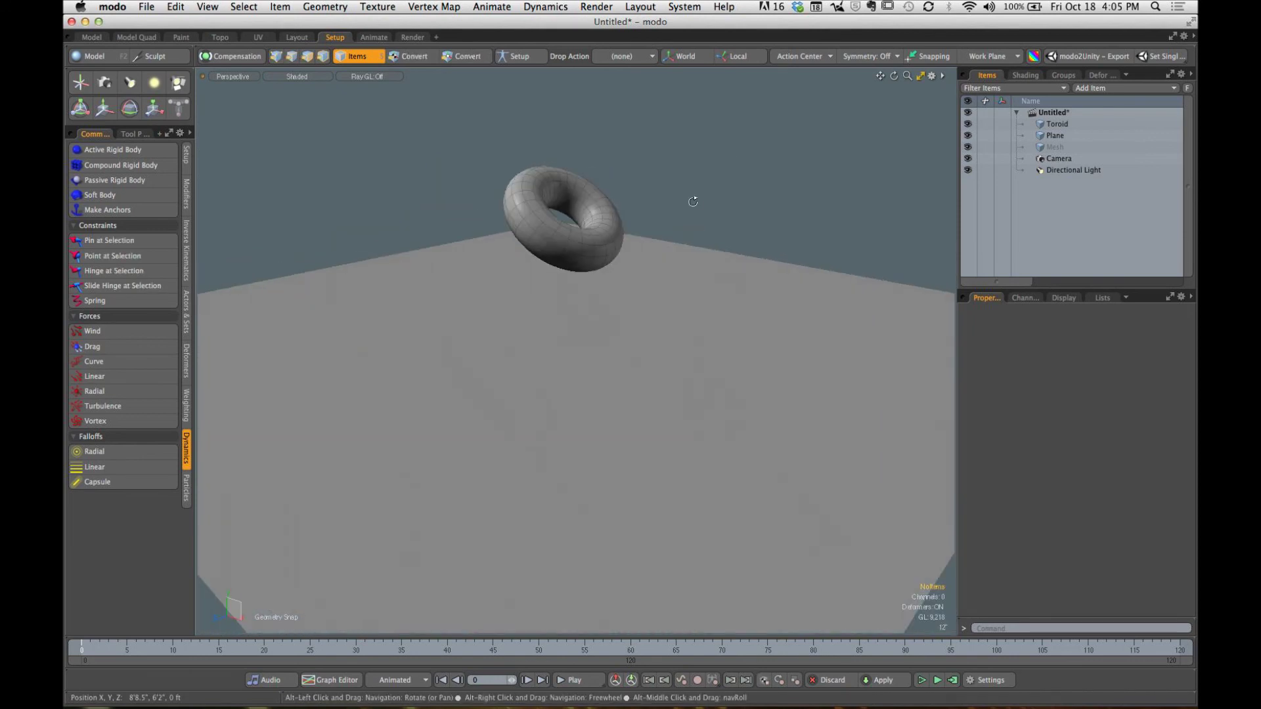
Step: Make the plane a passive rigid body and the toroid a soft body
{"action": "left_click", "coordinate": [631, 377]}
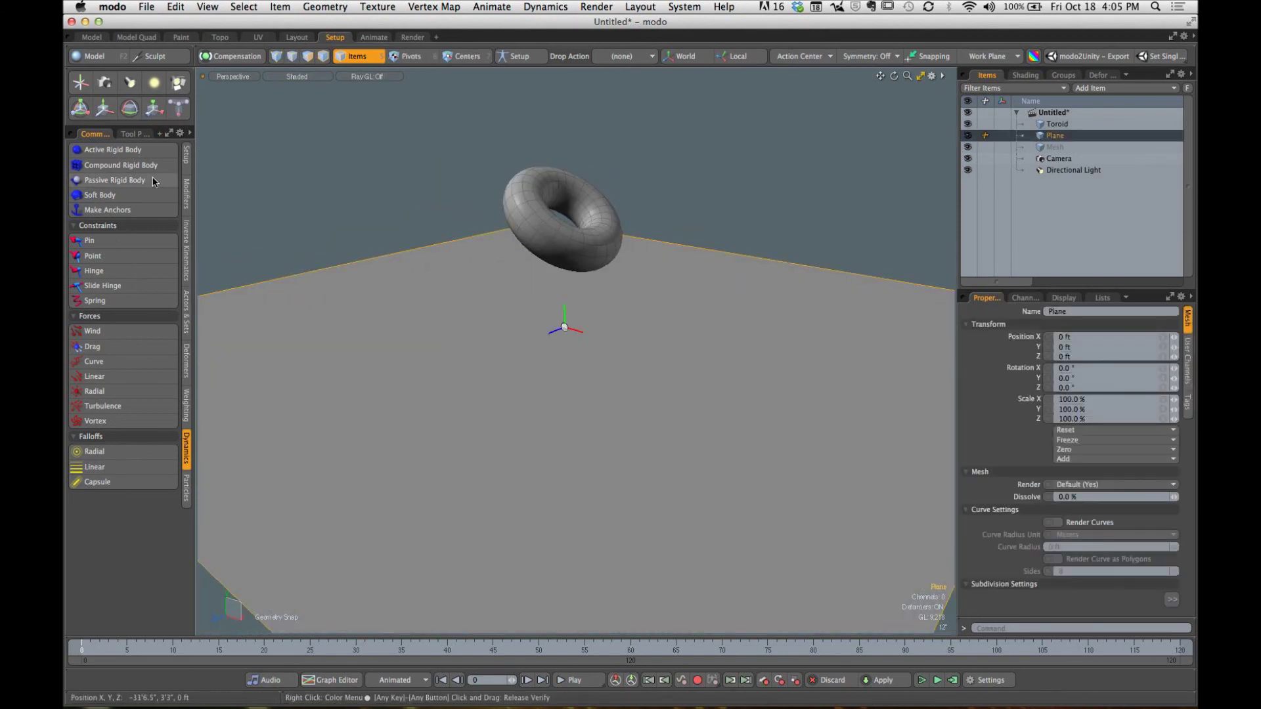
{"action": "left_click", "coordinate": [152, 178]}
{"action": "left_click", "coordinate": [523, 211]}
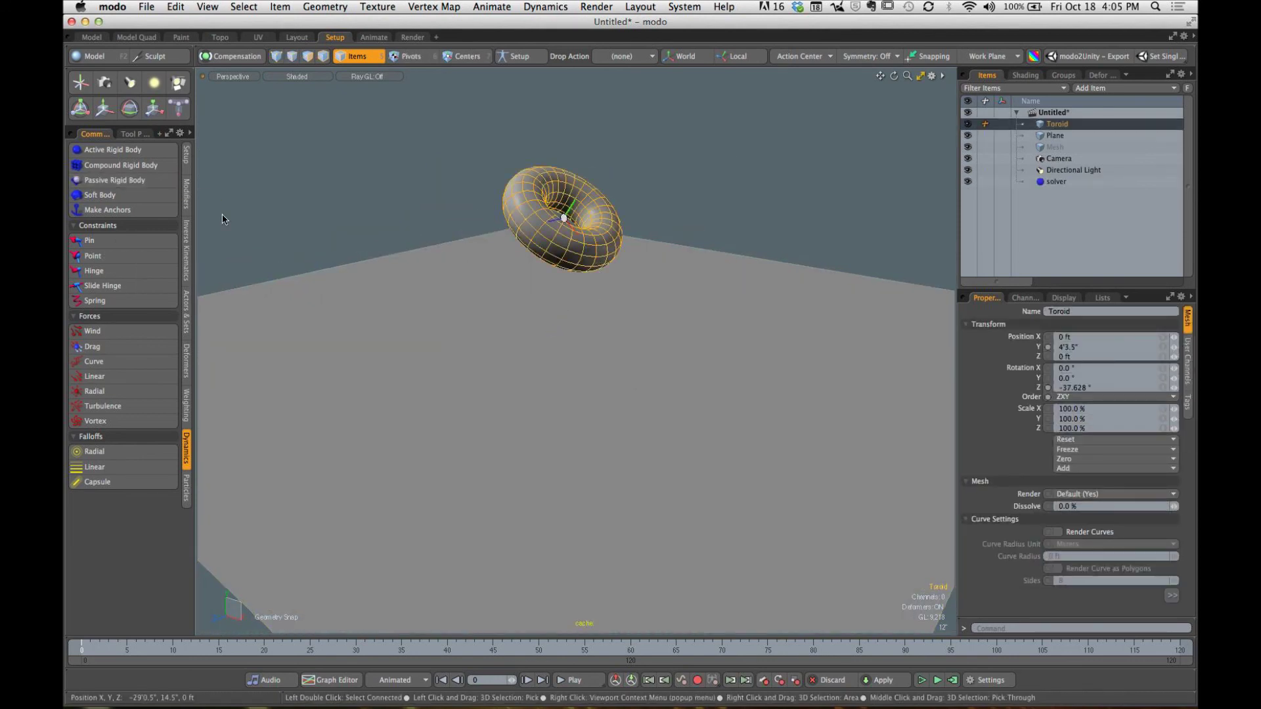
{"action": "left_click", "coordinate": [131, 197]}
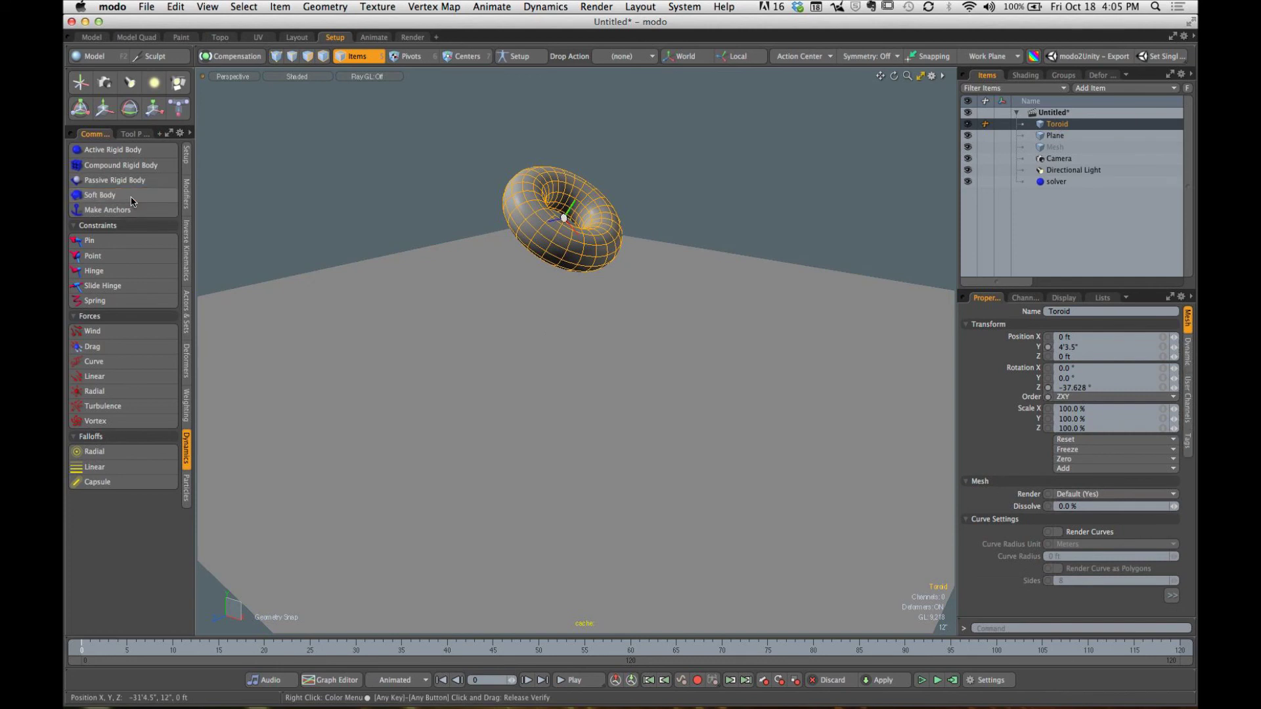
Step: Run and stop a test simulation, and open the toroid's dynamics properties
{"action": "left_click", "coordinate": [921, 682]}
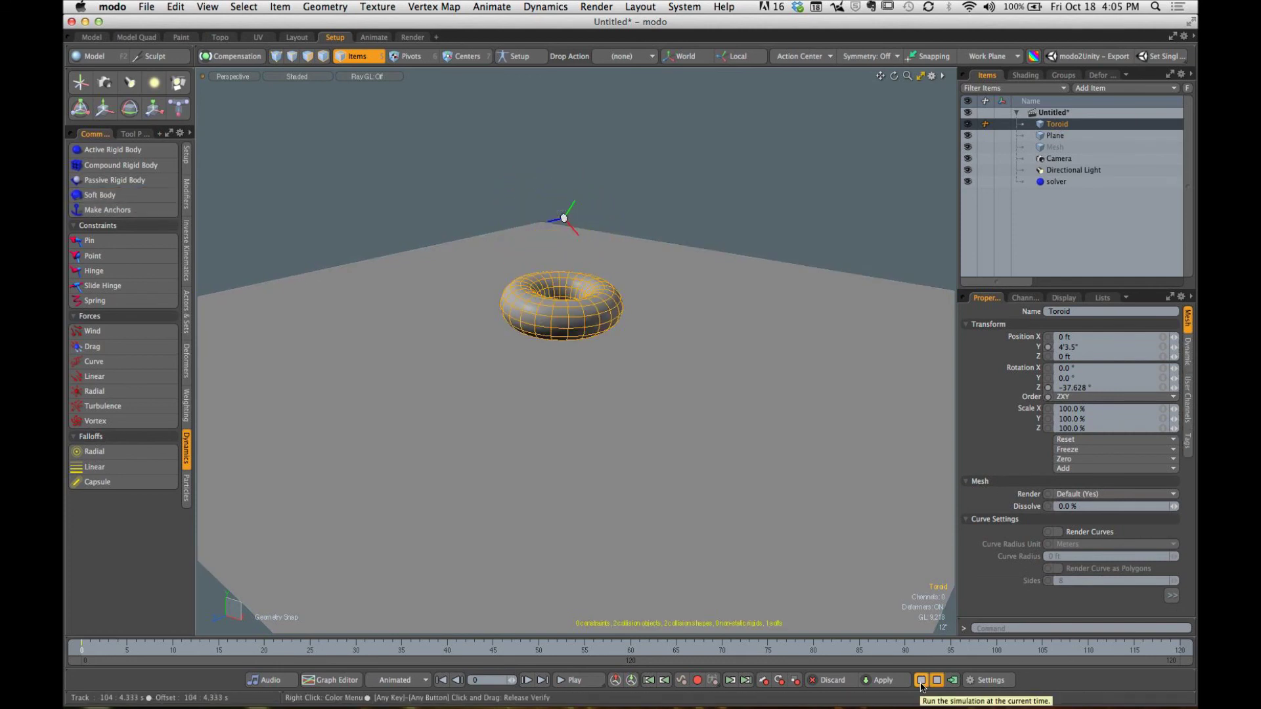
{"action": "left_click", "coordinate": [921, 680]}
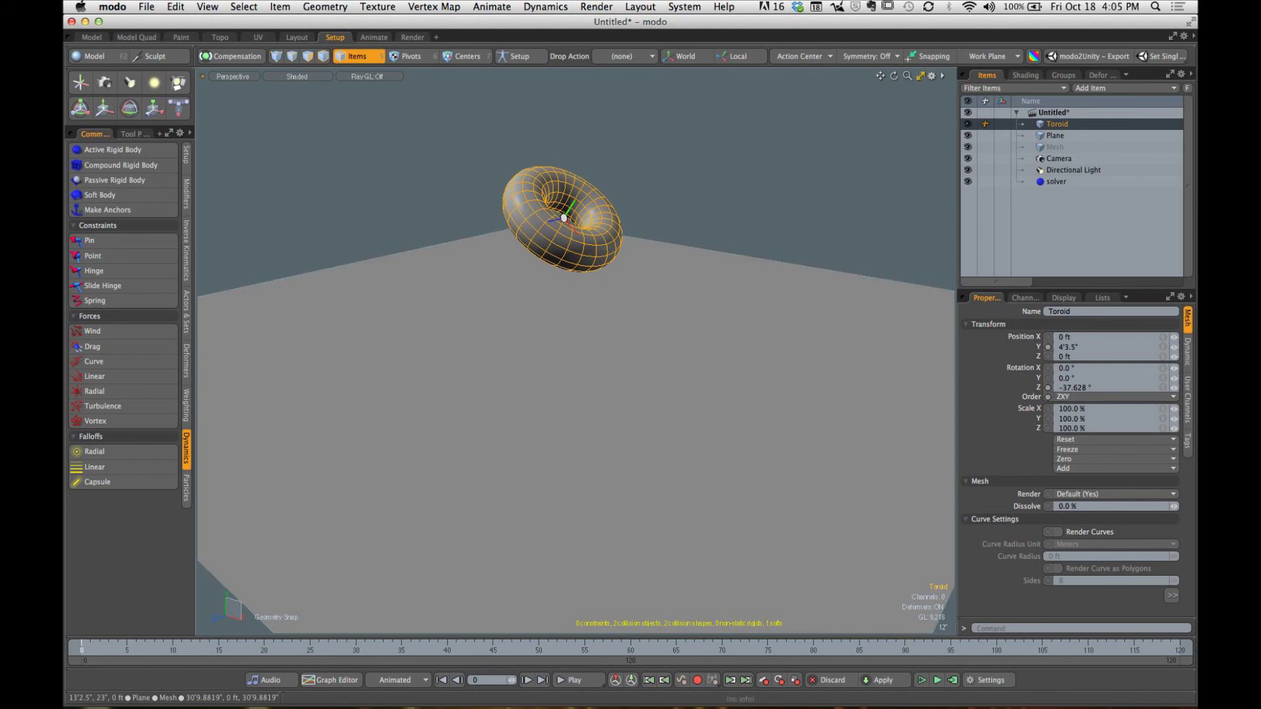
{"action": "left_click", "coordinate": [1187, 352]}
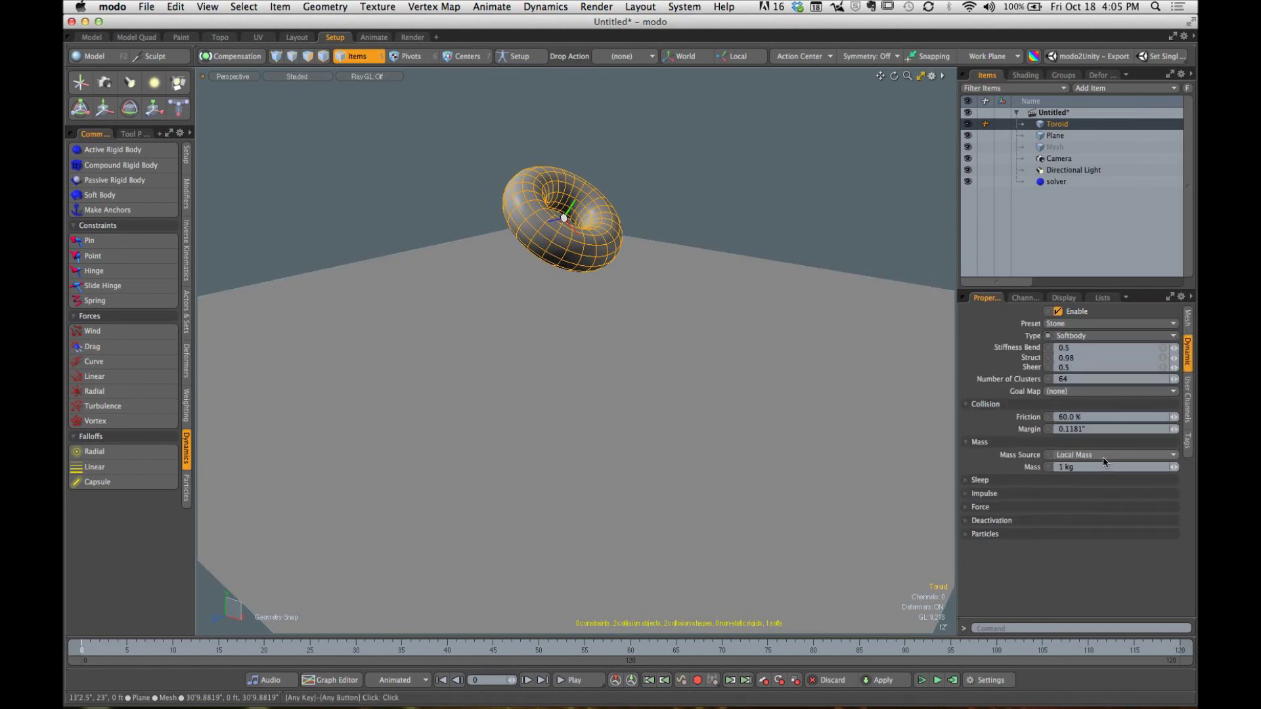
Step: Set the plane's collision bounce to 100% and test it by running the simulation
{"action": "left_click", "coordinate": [684, 194]}
{"action": "left_click", "coordinate": [766, 309]}
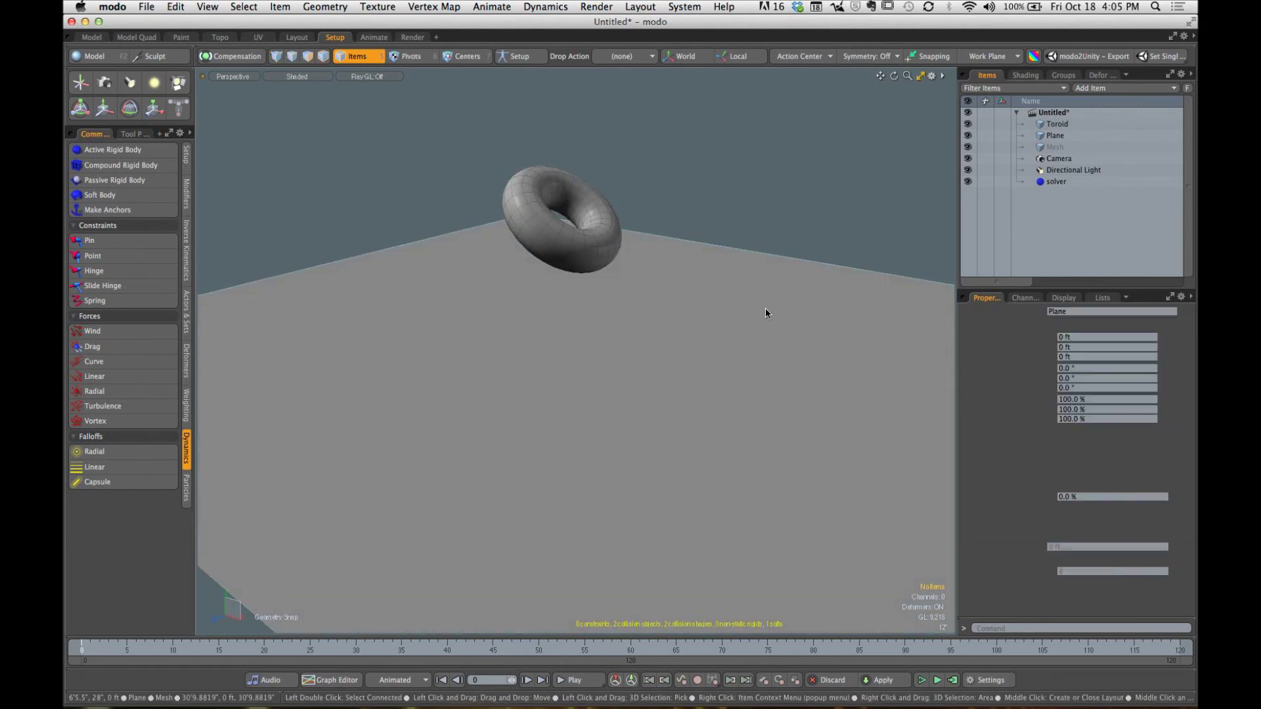
{"action": "left_click", "coordinate": [1188, 360]}
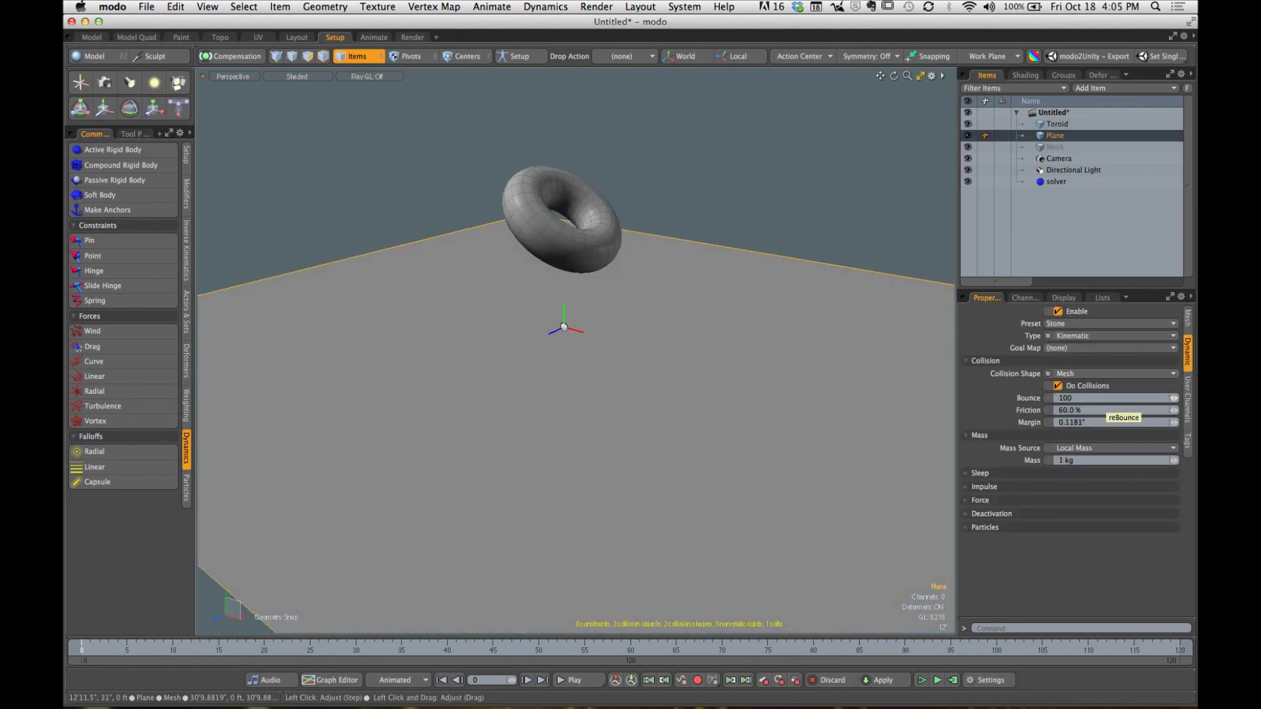
{"action": "left_click", "coordinate": [922, 680]}
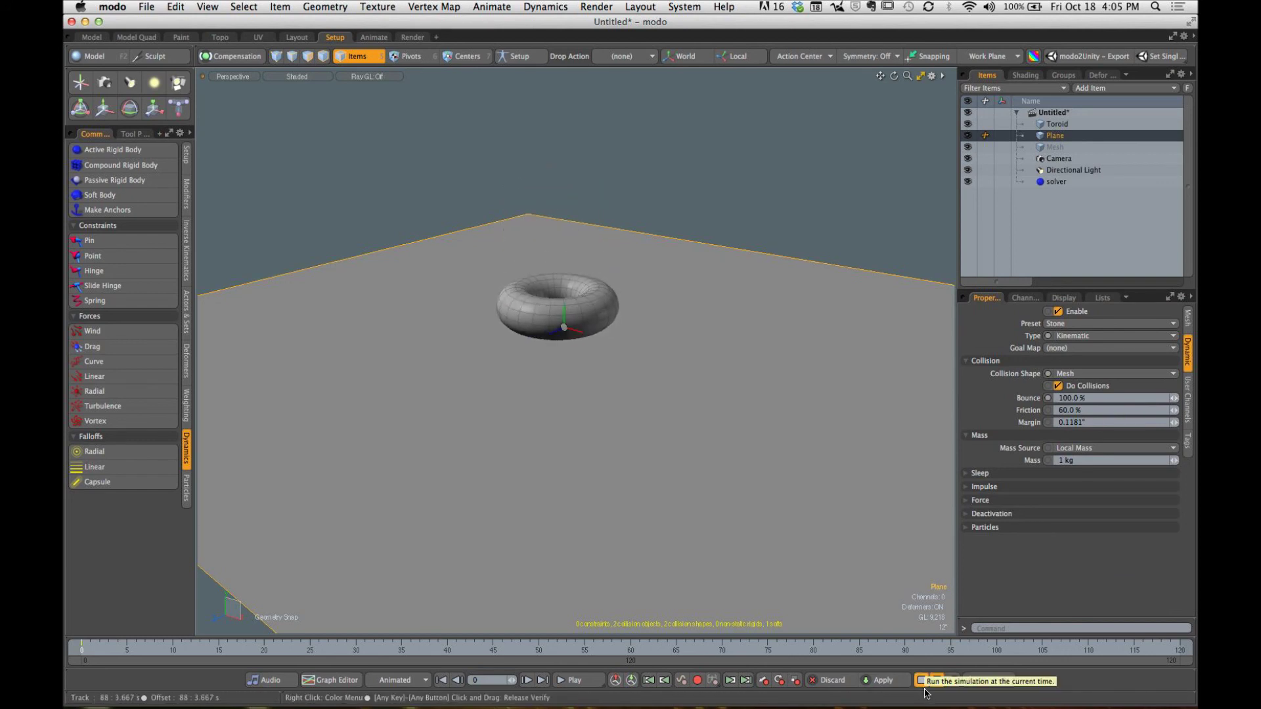
{"action": "left_click", "coordinate": [923, 680]}
Step: Switch to the front view and rerun the simulation several times to examine how the toroid lands on the plane
{"action": "left_click_drag", "start_coordinate": [605, 349], "coordinate": [677, 345], "text": "ctrl+alt"}
{"action": "left_click_drag", "start_coordinate": [677, 345], "coordinate": [660, 330], "text": "alt"}
{"action": "key", "text": "ctrl+space"}
{"action": "left_click", "coordinate": [811, 446]}
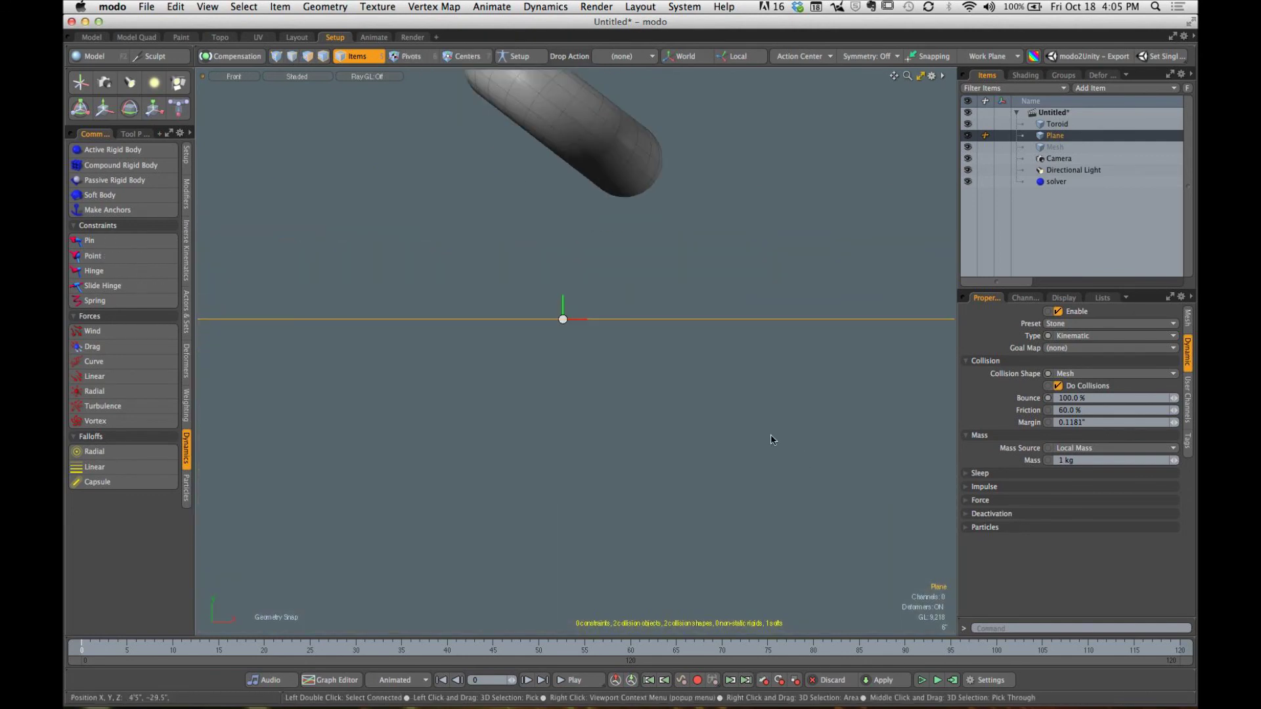
{"action": "left_click", "coordinate": [922, 680]}
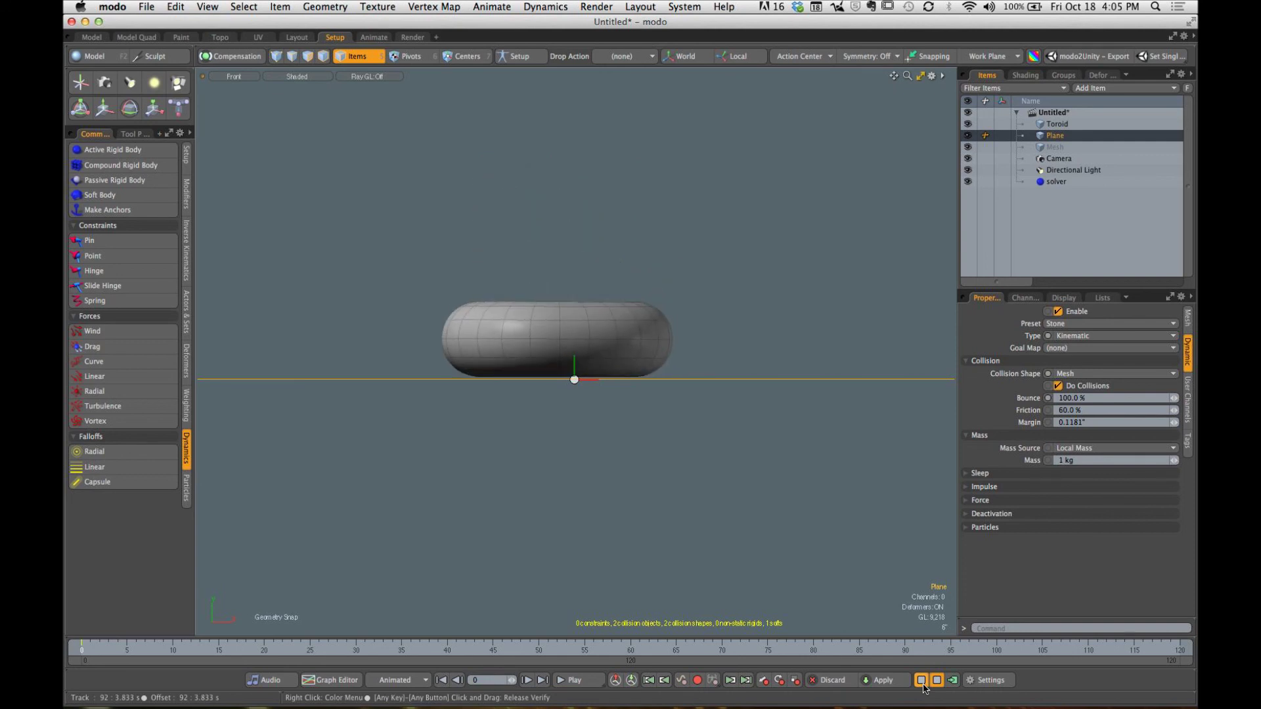
{"action": "left_click", "coordinate": [921, 681]}
{"action": "left_click", "coordinate": [922, 680]}
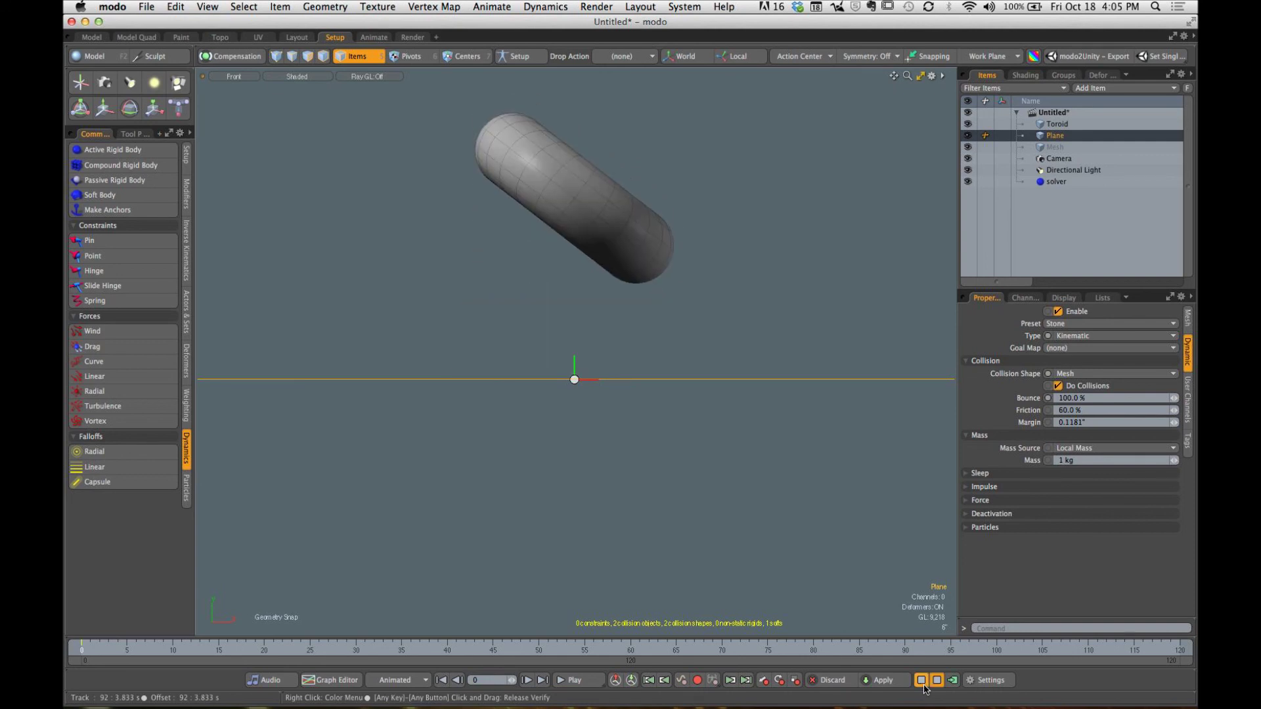
{"action": "left_click", "coordinate": [924, 683]}
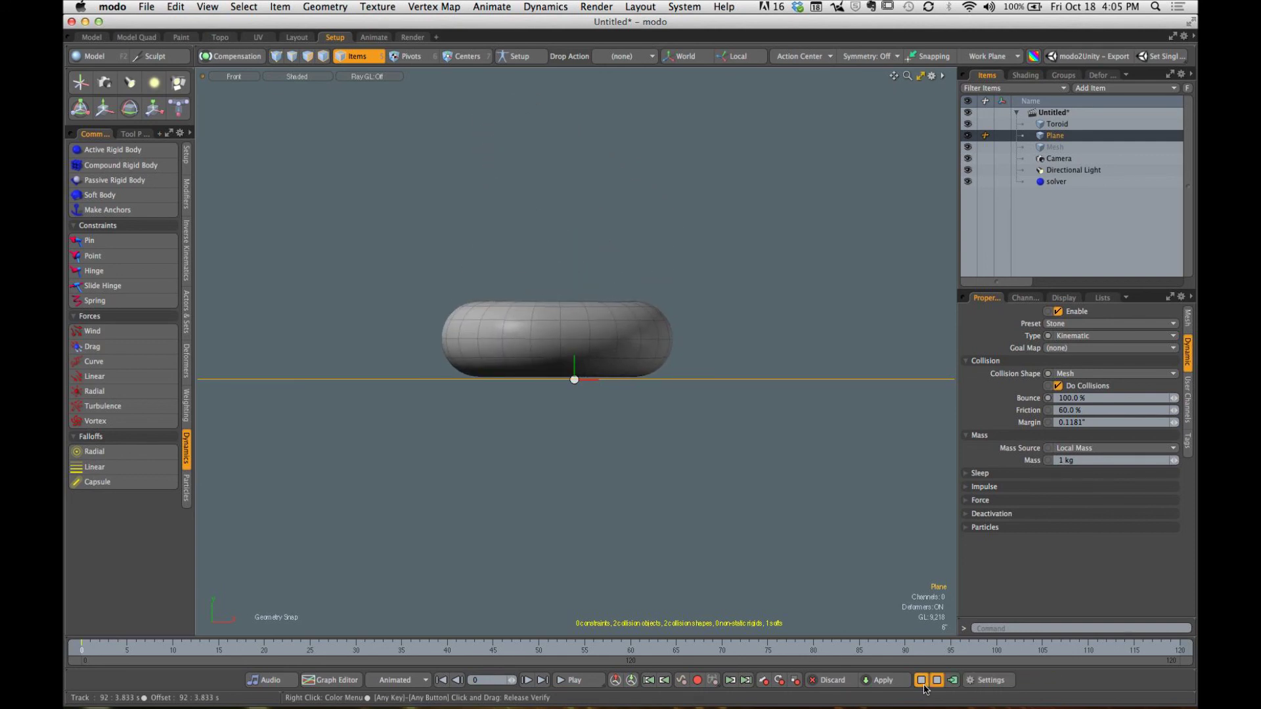
{"action": "left_click", "coordinate": [924, 684]}
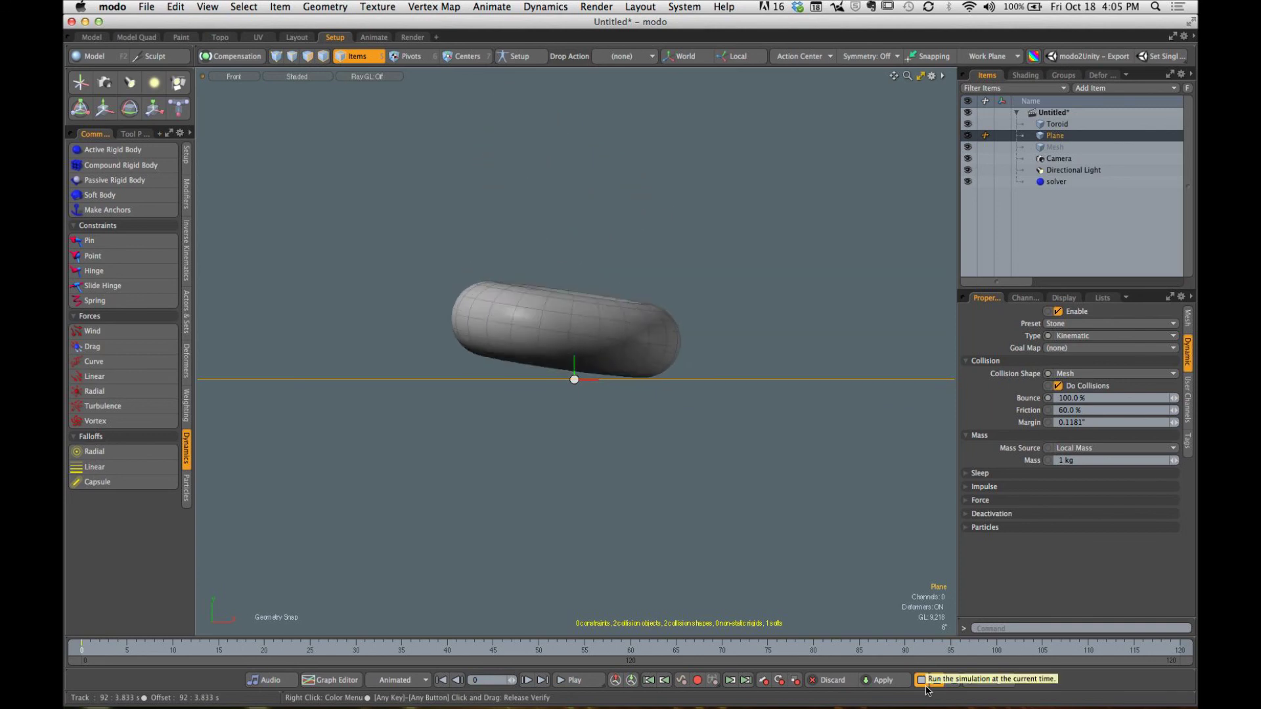
{"action": "left_click", "coordinate": [923, 682]}
Step: Set the toroid's structural stiffness to 0.1 and test it by running the simulation
{"action": "left_click_drag", "start_coordinate": [609, 340], "coordinate": [599, 347], "text": "alt"}
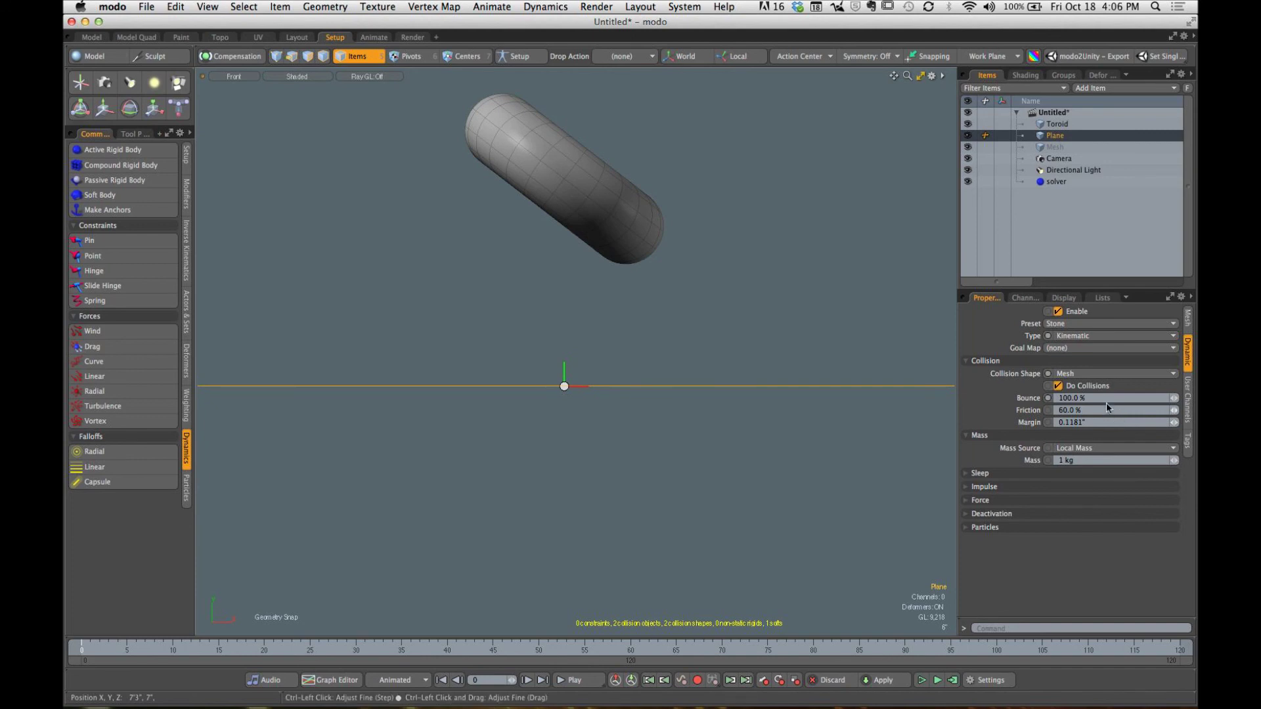
{"action": "left_click", "coordinate": [1054, 123]}
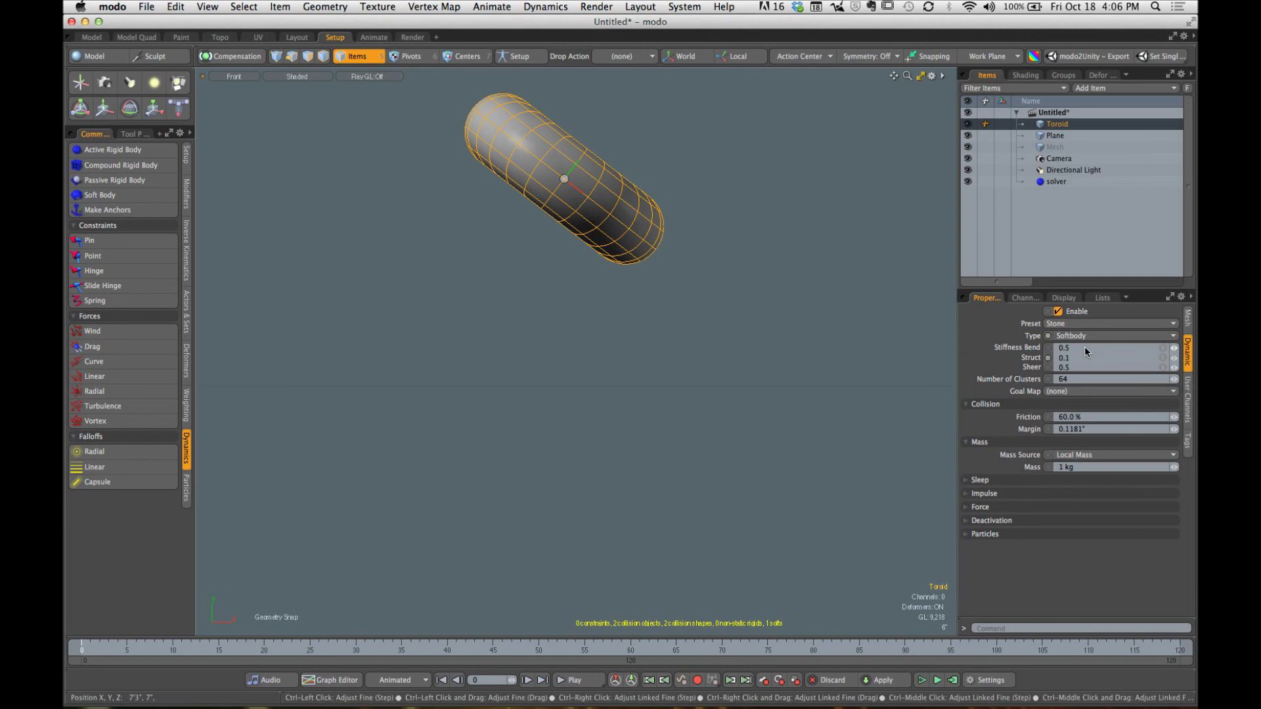
{"action": "left_click", "coordinate": [922, 680]}
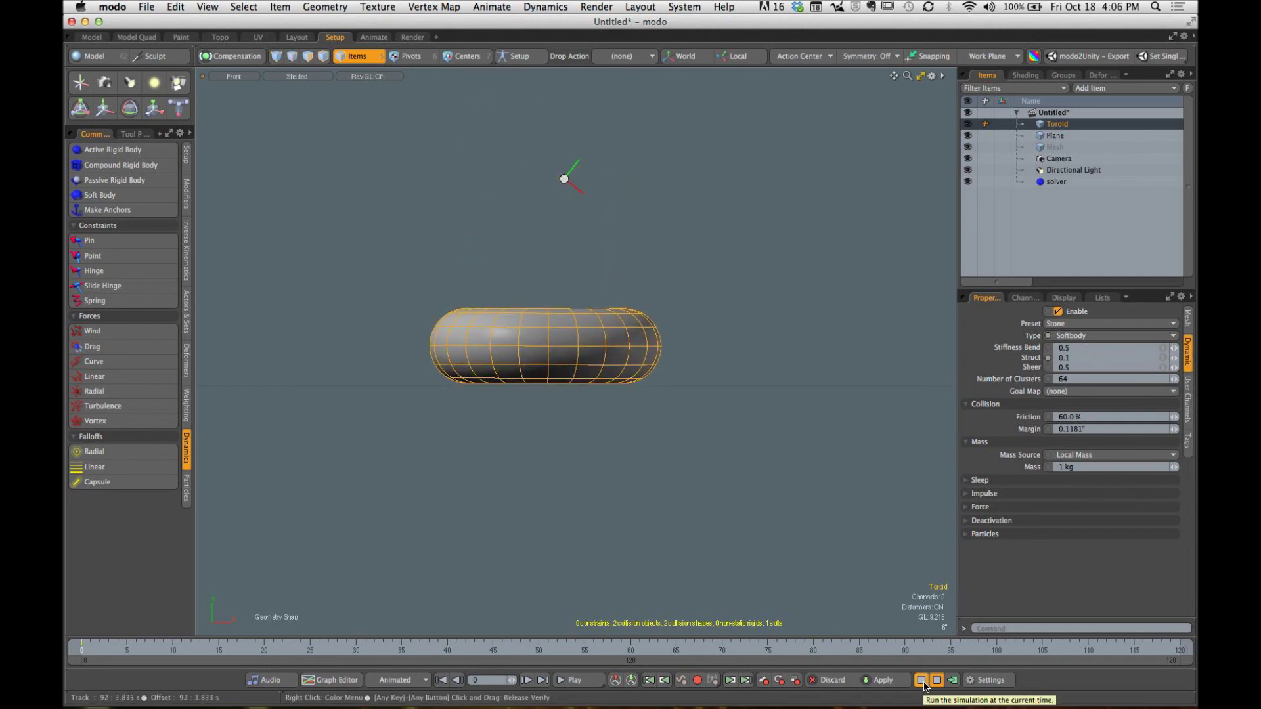
{"action": "left_click", "coordinate": [923, 682]}
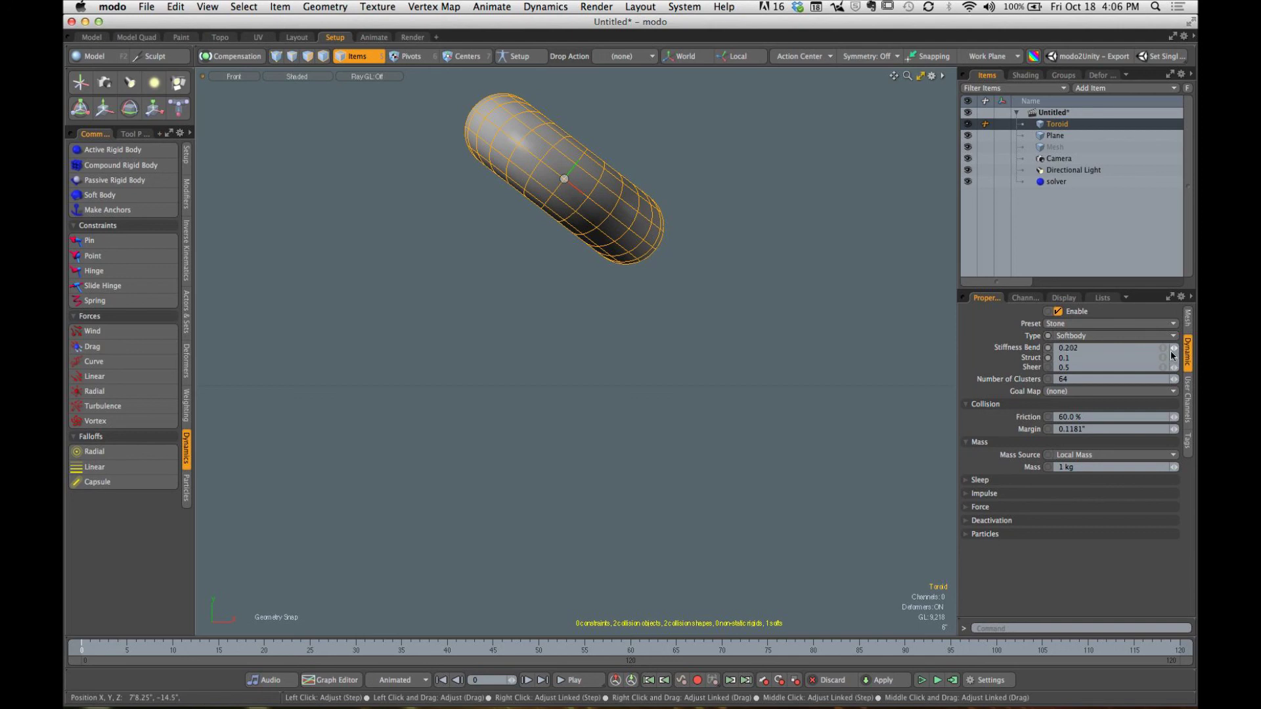
Step: Lower the toroid's bend stiffness to 0.202 and further to 0.102, running the simulation for each value
{"action": "left_click", "coordinate": [923, 684]}
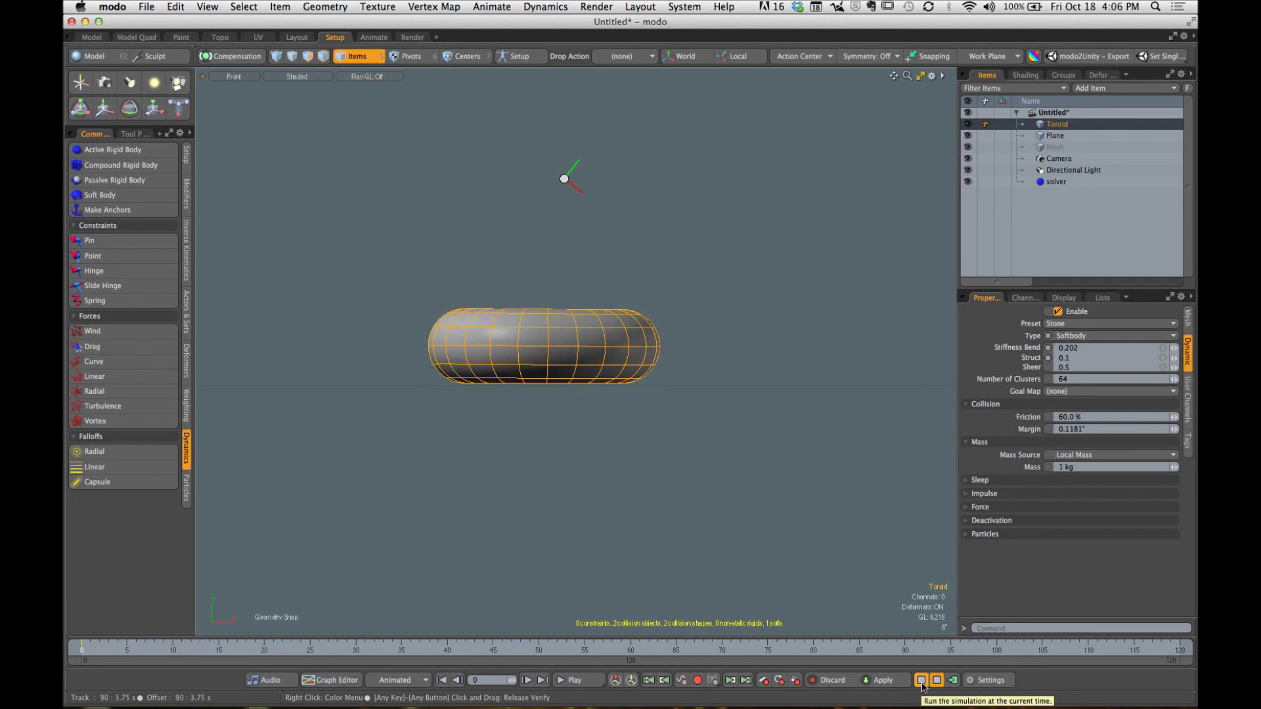
{"action": "left_click", "coordinate": [922, 682]}
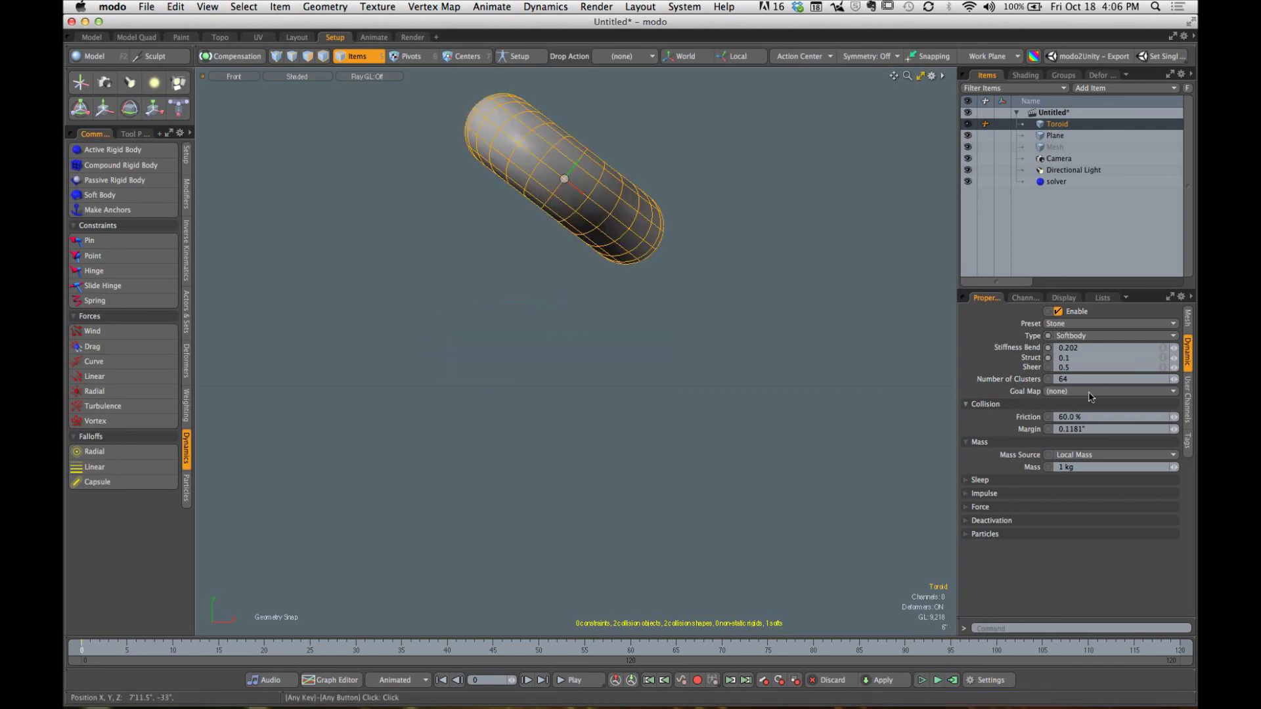
{"action": "left_click", "coordinate": [1174, 348]}
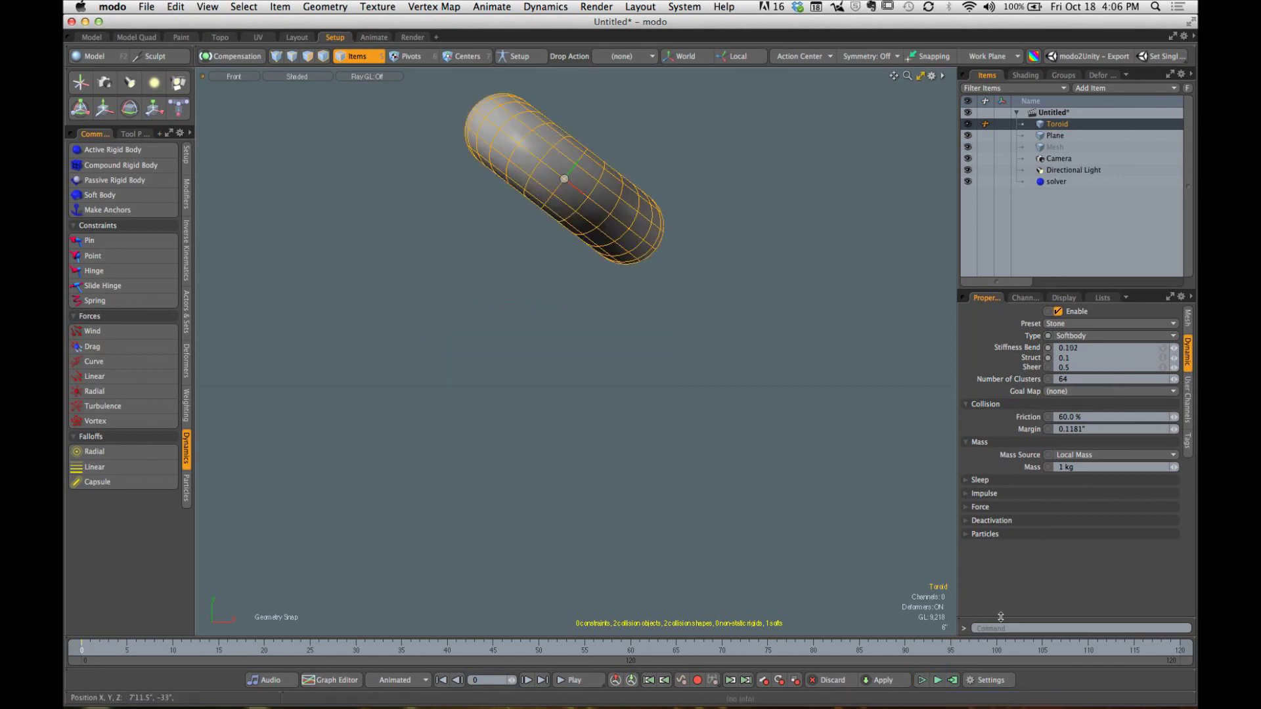
{"action": "left_click", "coordinate": [921, 683]}
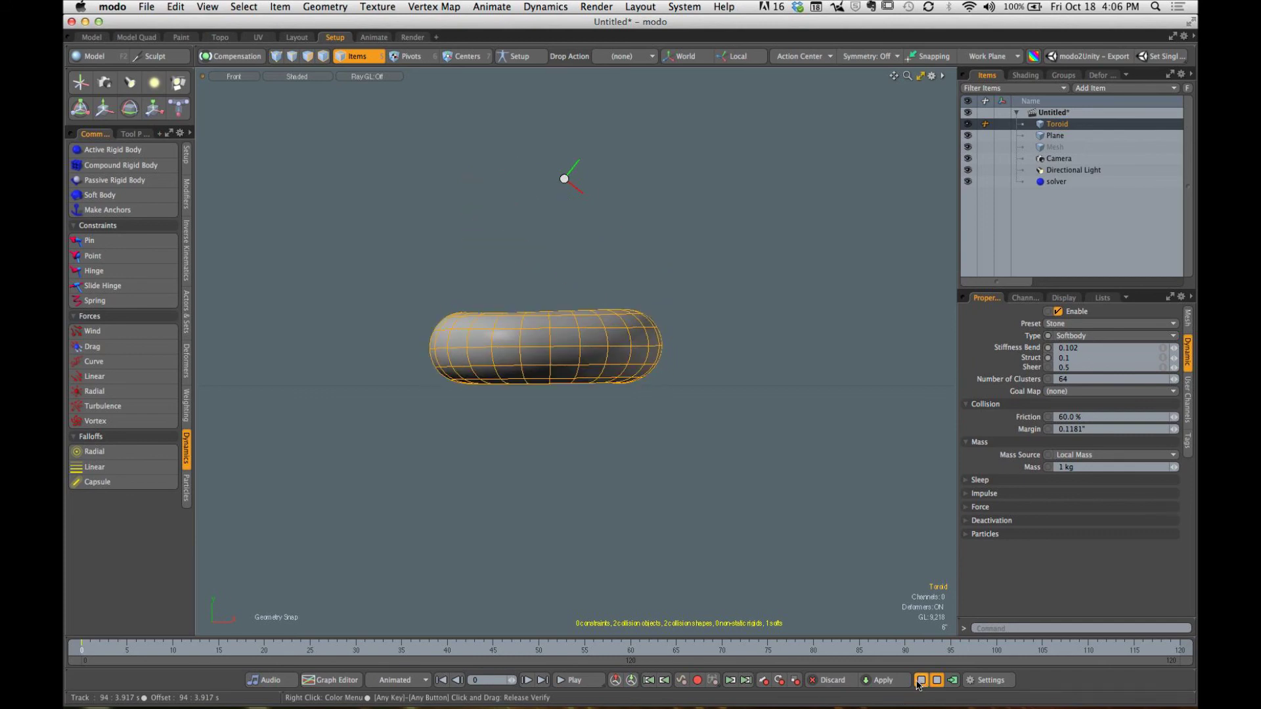
Step: Return to a perspective view of the toroid, stop the simulation and run it again to examine the soft-body behaviour
{"action": "key", "text": "ctrl+space"}
{"action": "left_click", "coordinate": [845, 215]}
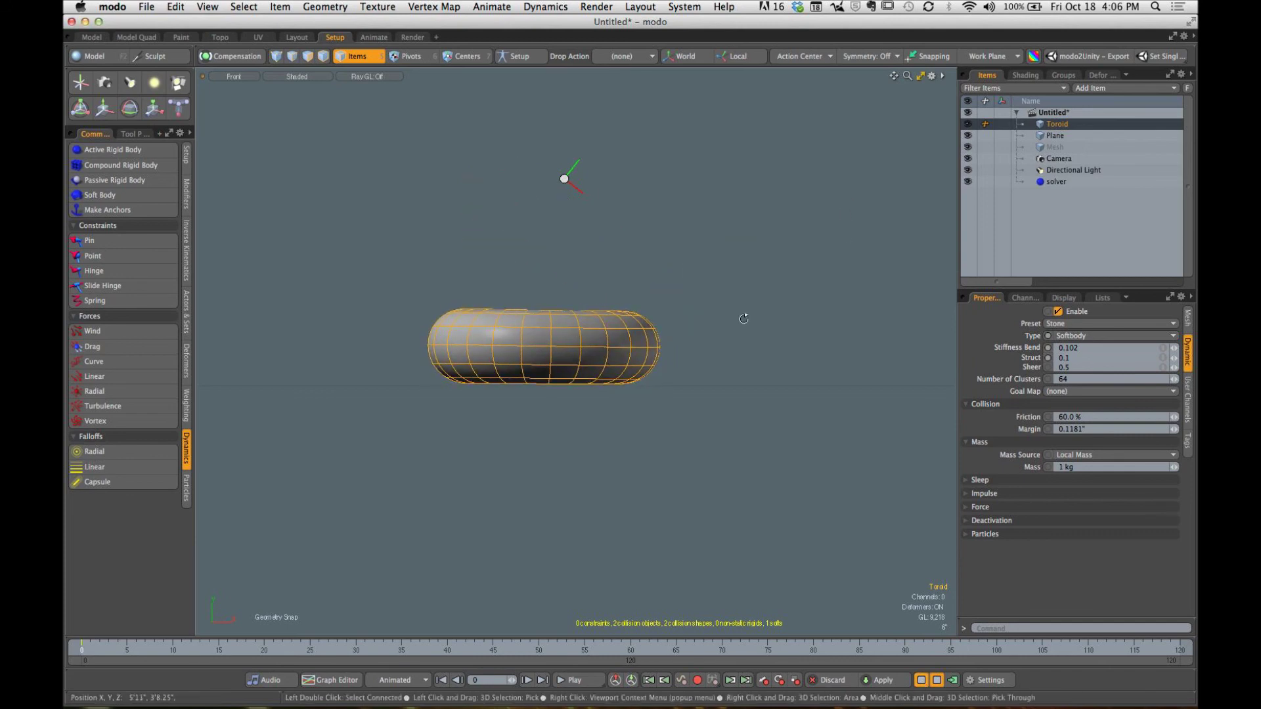
{"action": "left_click_drag", "start_coordinate": [743, 318], "coordinate": [681, 341], "text": "alt"}
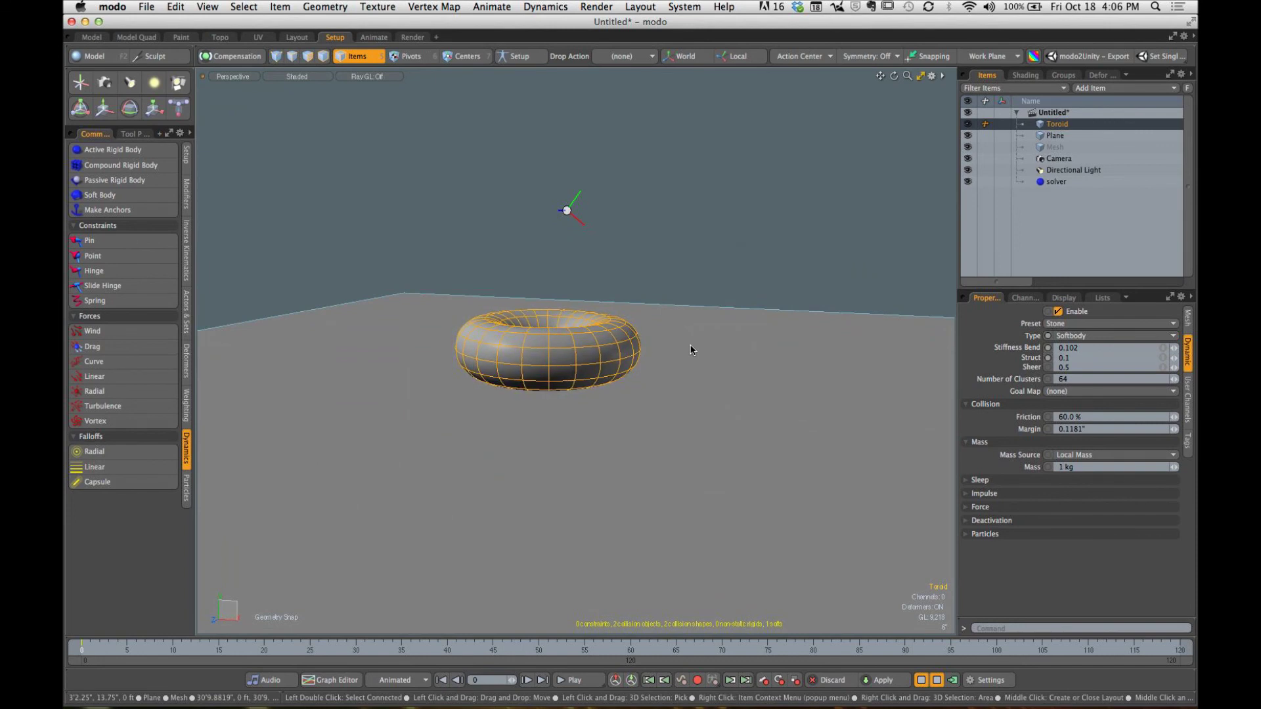
{"action": "left_click", "coordinate": [937, 681]}
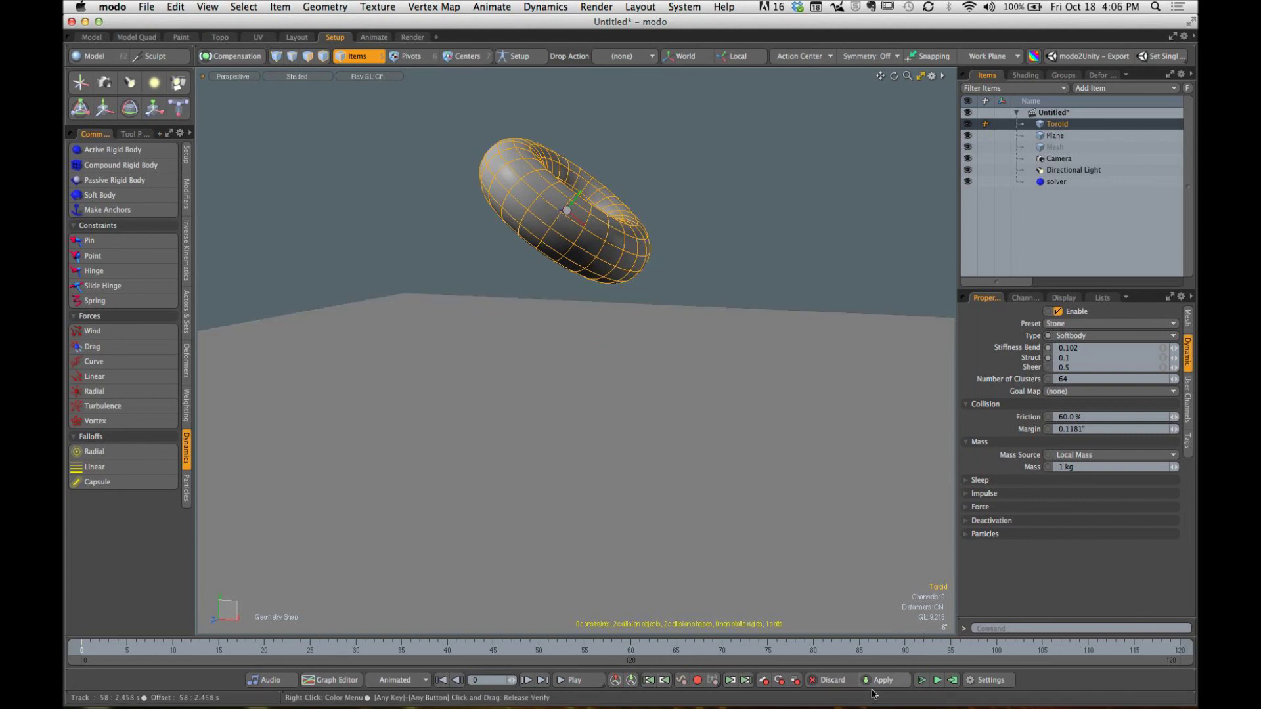
{"action": "left_click", "coordinate": [921, 684]}
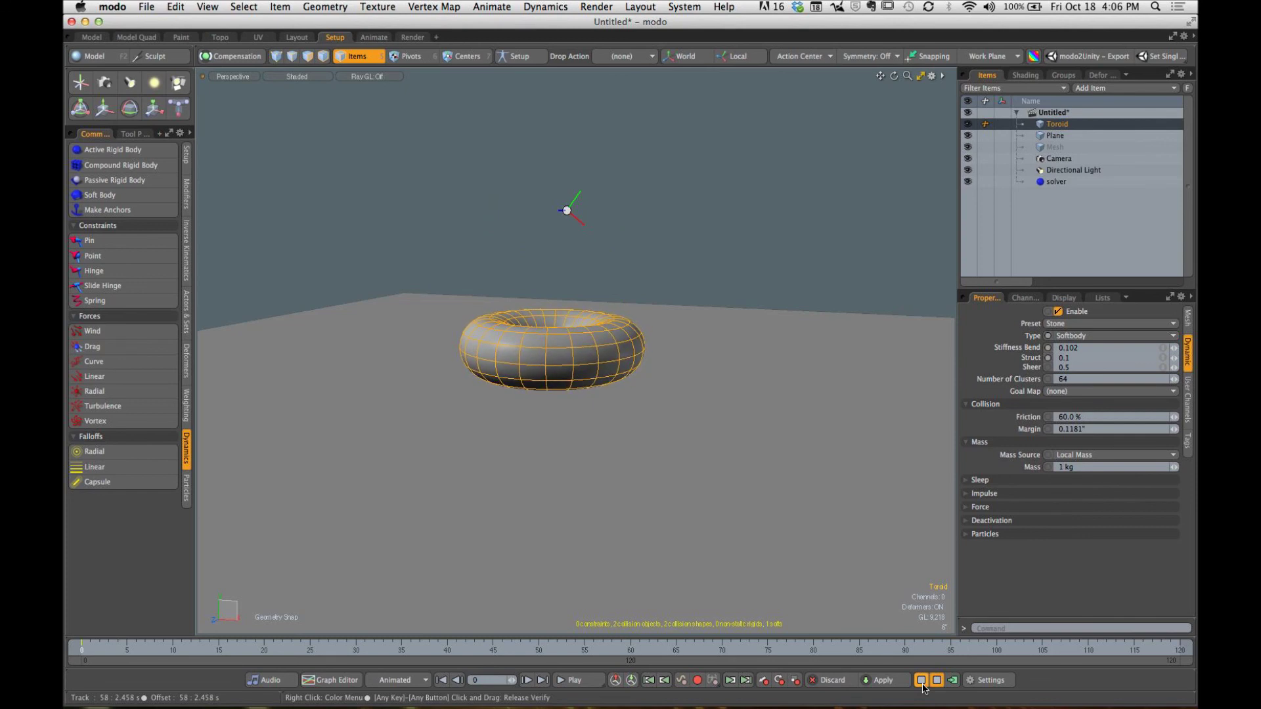
Step: Set the toroid's sheer stiffness to 0.129 and run the simulation to test it
{"action": "left_click", "coordinate": [922, 680]}
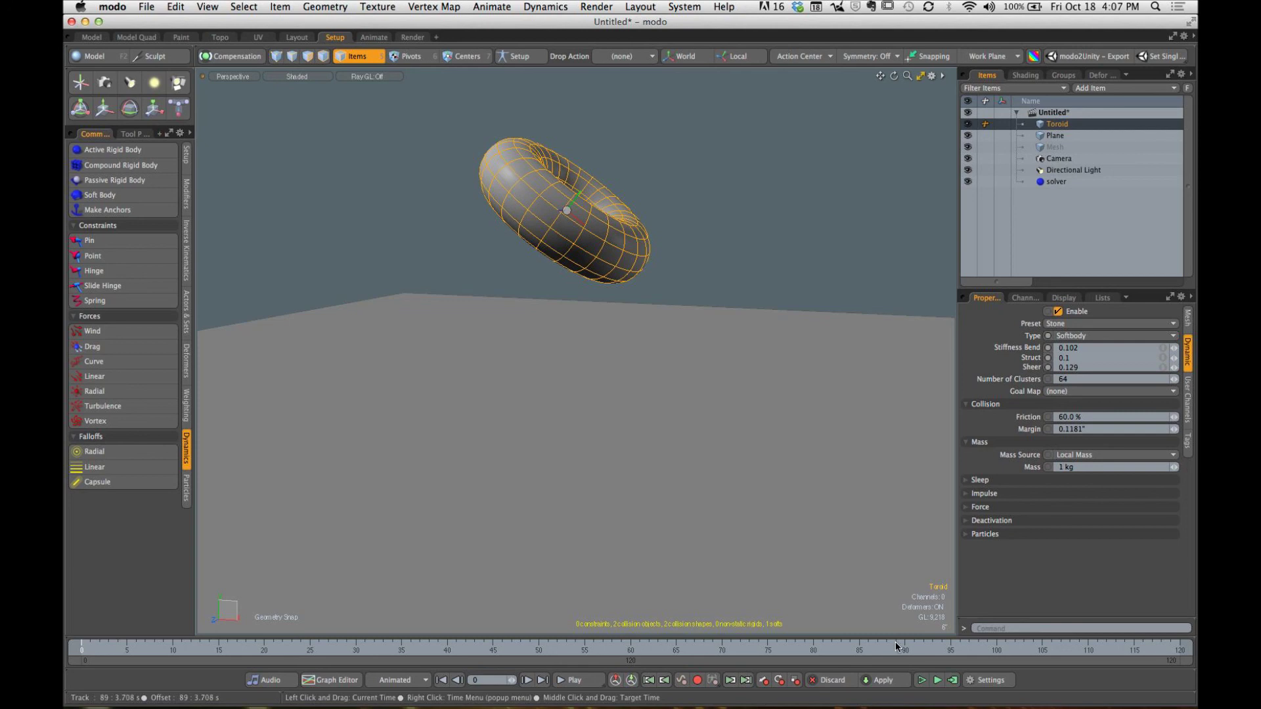
{"action": "left_click", "coordinate": [922, 680]}
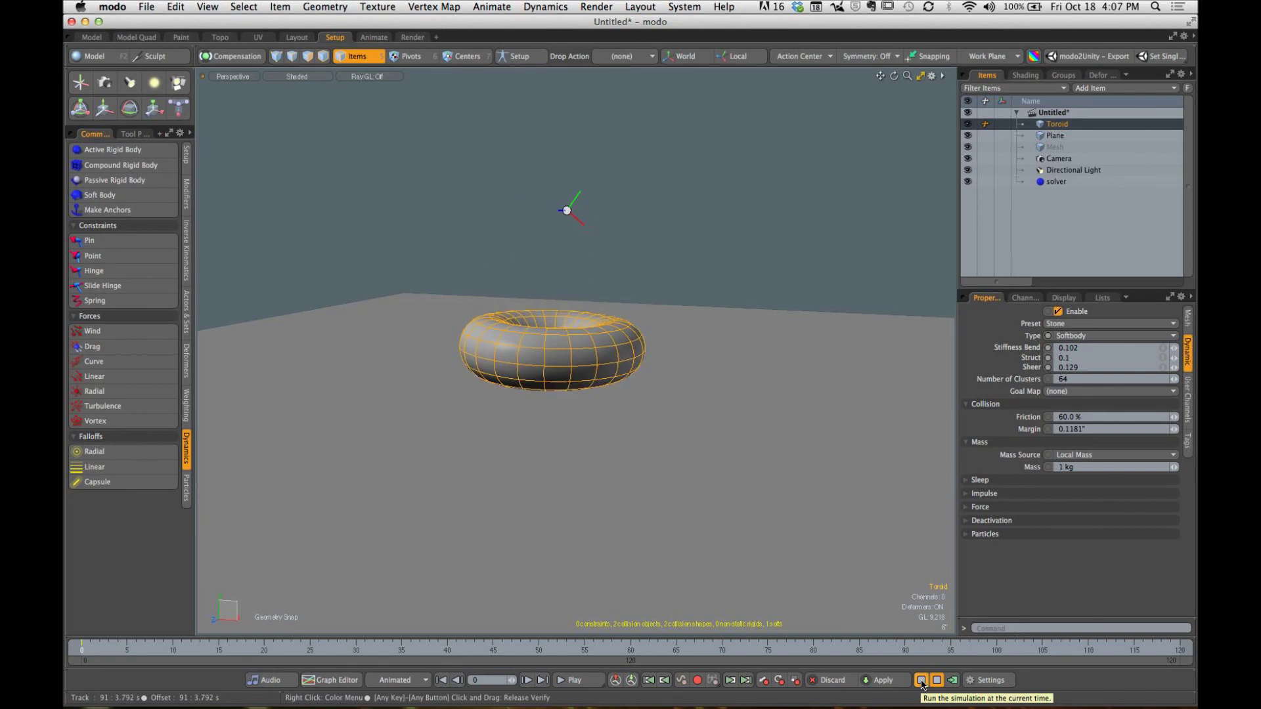
{"action": "left_click", "coordinate": [922, 681]}
Step: Add a new plane mesh item and raise it to 11' in Y above the toroid
{"action": "left_click", "coordinate": [719, 256]}
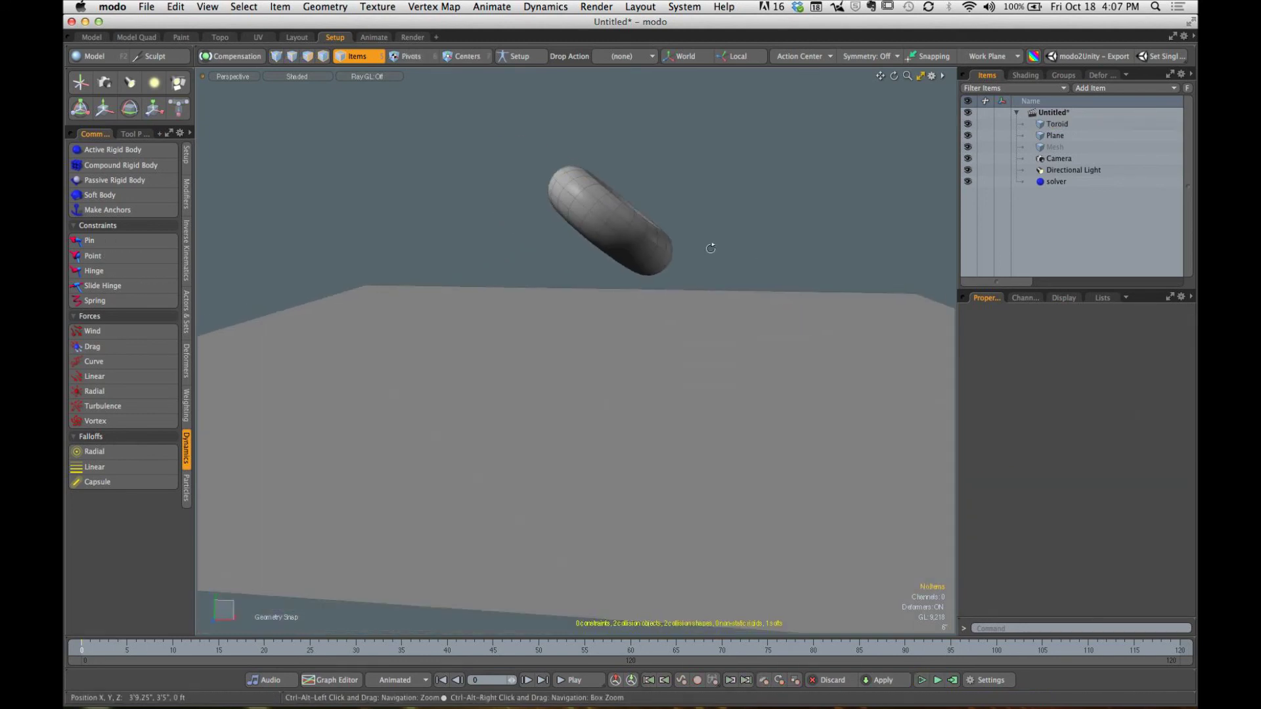
{"action": "left_click_drag", "start_coordinate": [719, 256], "coordinate": [545, 401], "text": "alt"}
{"action": "left_click", "coordinate": [78, 58]}
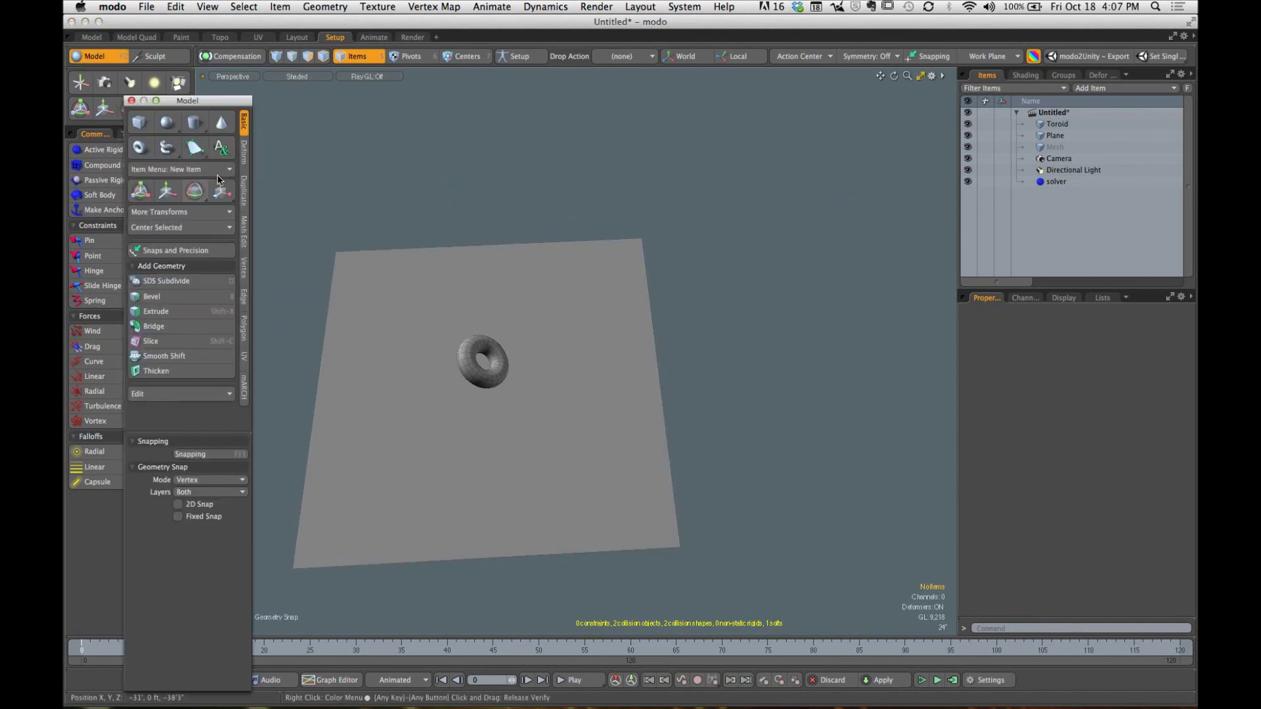
{"action": "left_click", "coordinate": [167, 155]}
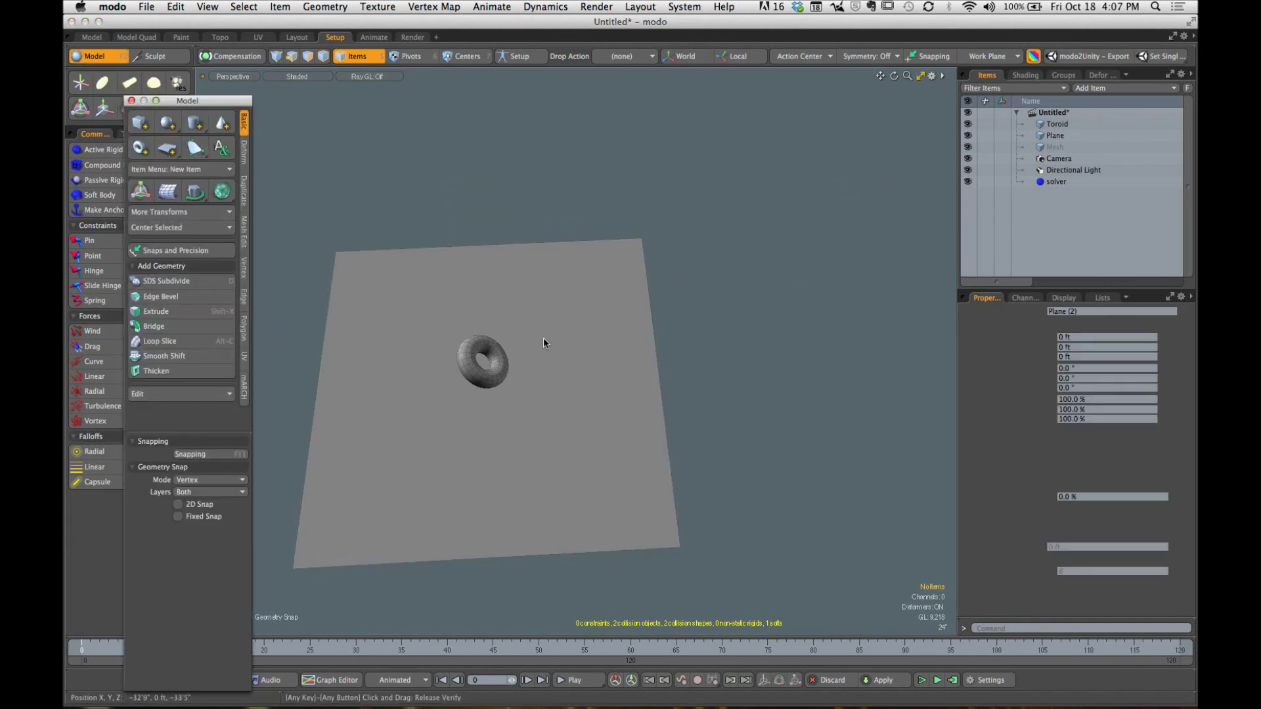
{"action": "left_click_drag", "start_coordinate": [544, 337], "coordinate": [542, 279], "text": "alt"}
{"action": "key", "text": "y"}
{"action": "scroll", "coordinate": [535, 270], "scroll_direction": "up", "scroll_amount": 2}
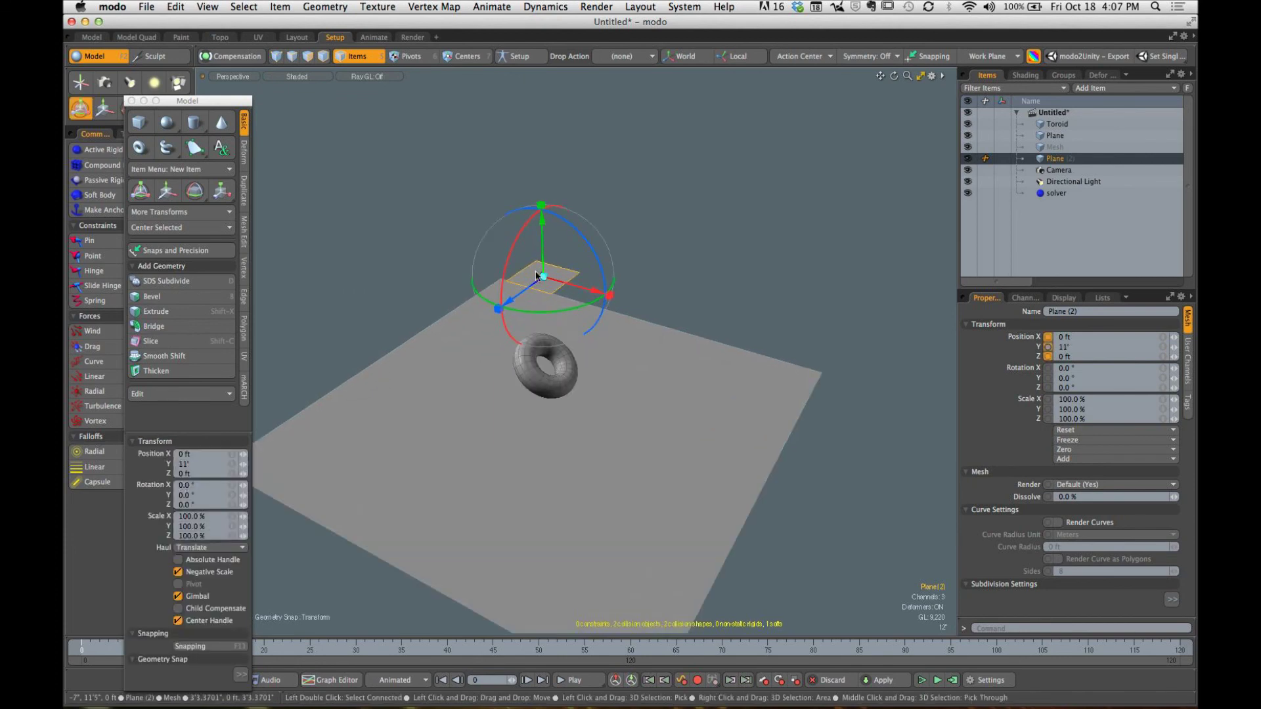
Step: Scale the new plane's polygon uniformly to about twice its size
{"action": "key", "text": "3"}
{"action": "key", "text": "y"}
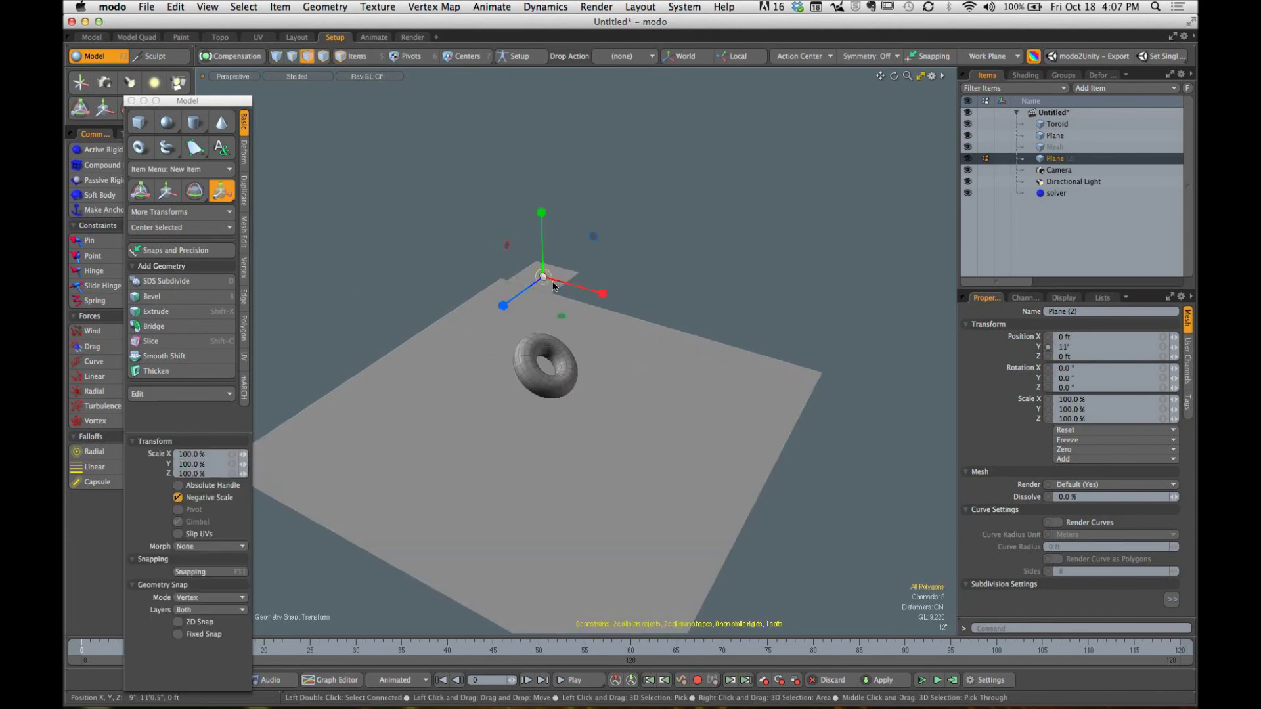
{"action": "left_click_drag", "start_coordinate": [545, 276], "coordinate": [661, 276]}
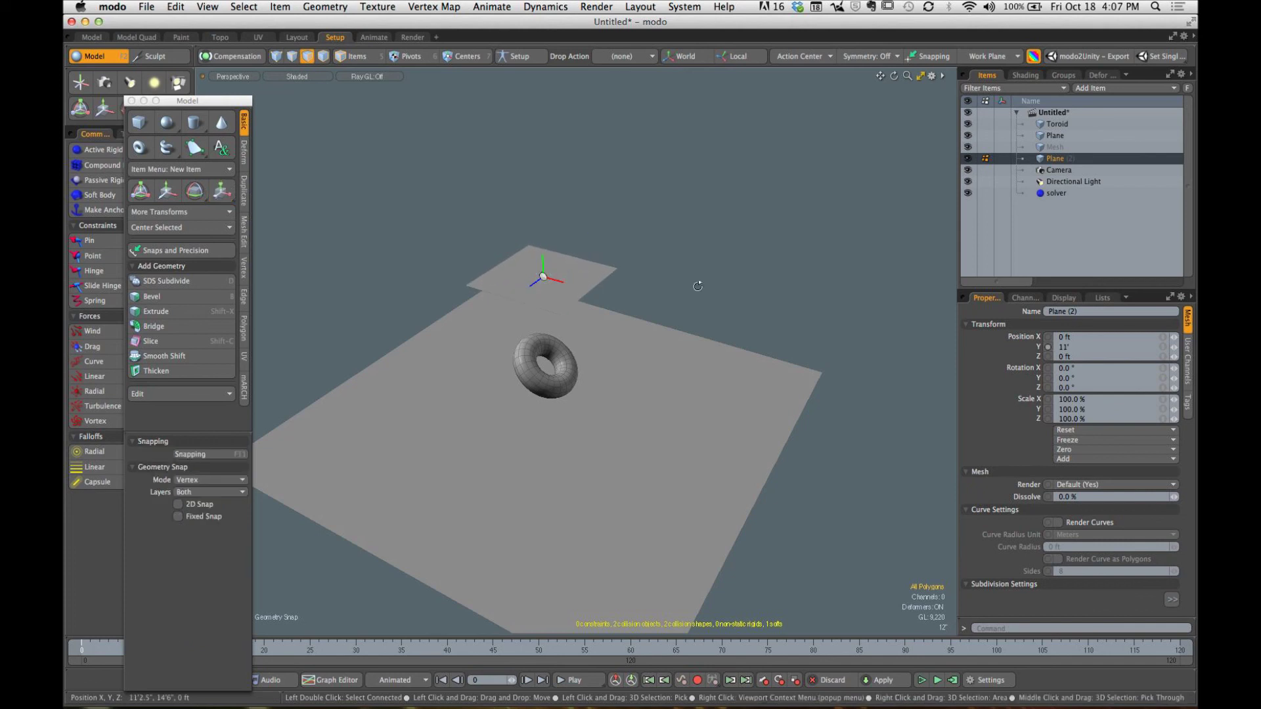
{"action": "key", "text": "ctrl+z"}
Step: Subdivide the new plane's polygon repeatedly into a 16 by 16 grid
{"action": "left_click", "coordinate": [580, 291]}
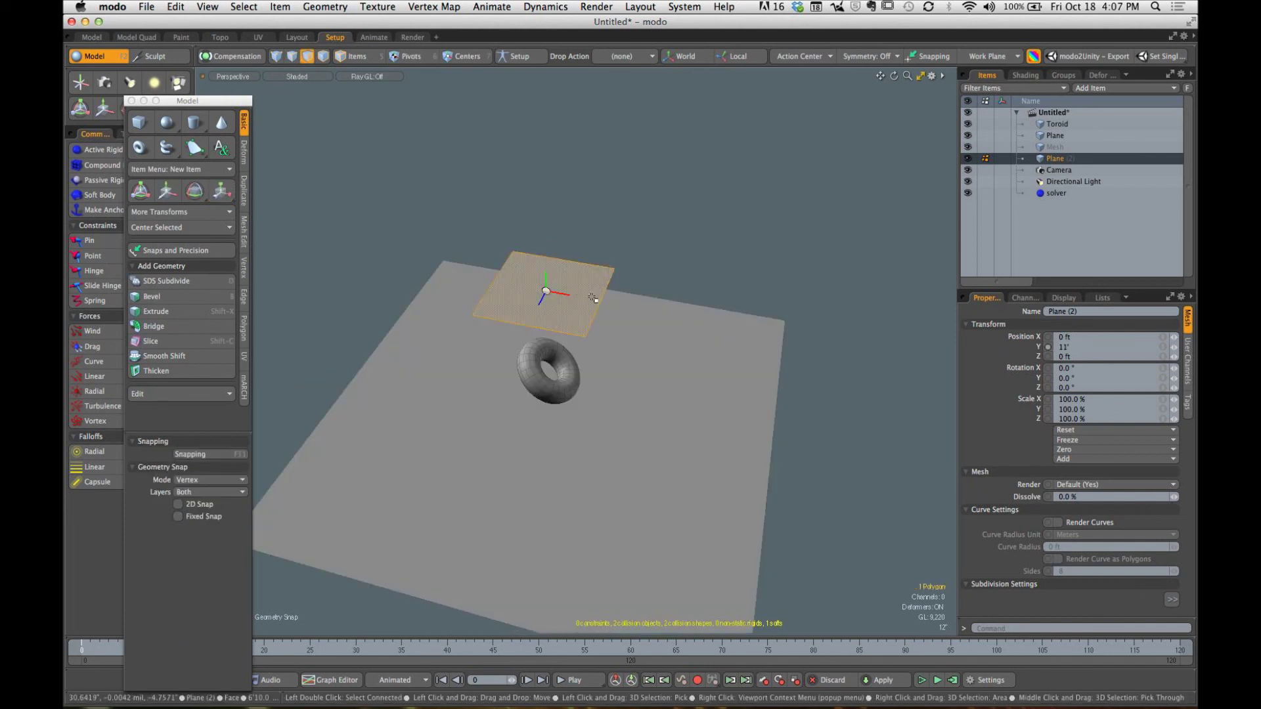
{"action": "key", "text": "shift+d"}
{"action": "key", "text": "Return"}
{"action": "key", "text": "d"}
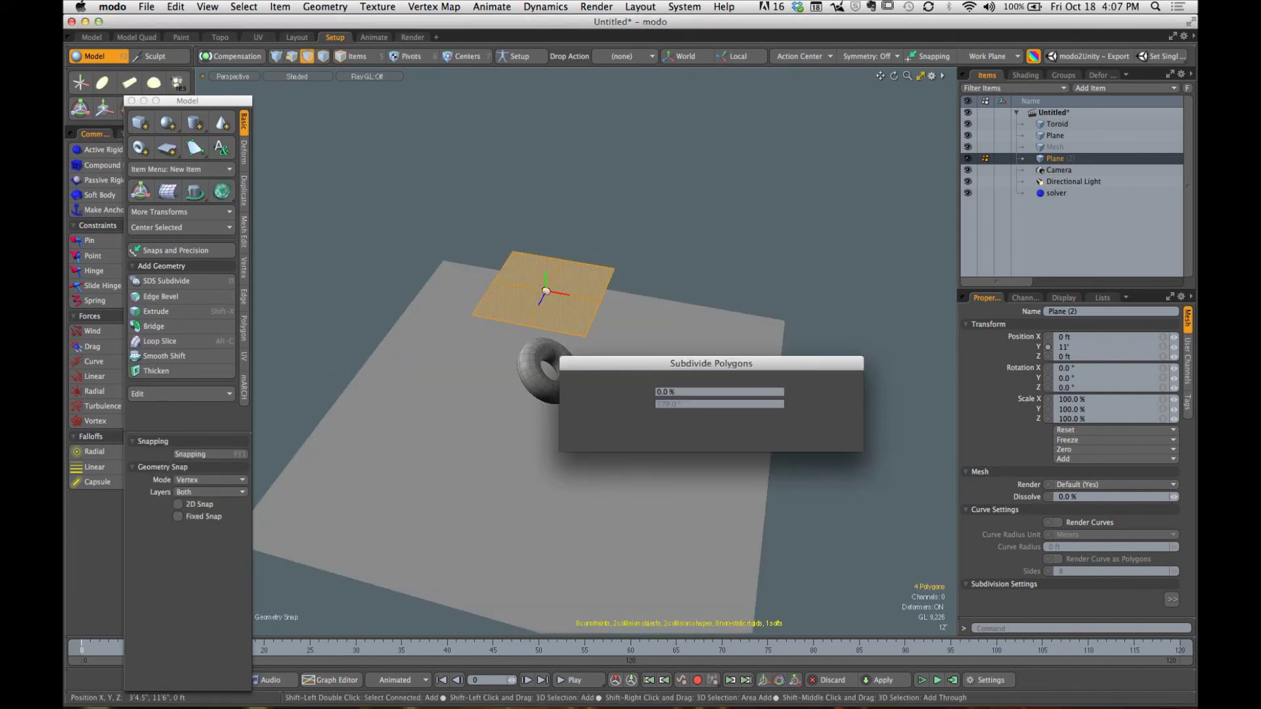
{"action": "key", "text": "d"}
{"action": "key", "text": "d"}
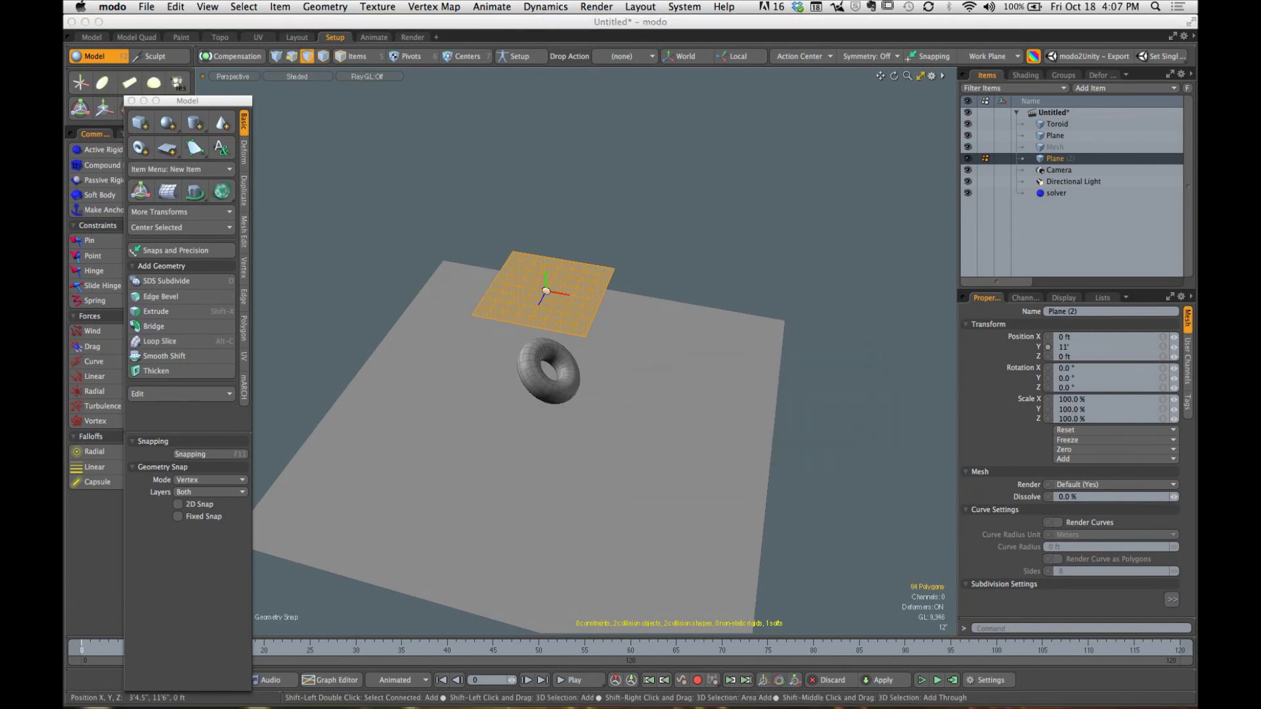
Step: Select the subdivided plane as an item and make it a soft body
{"action": "left_click", "coordinate": [357, 56]}
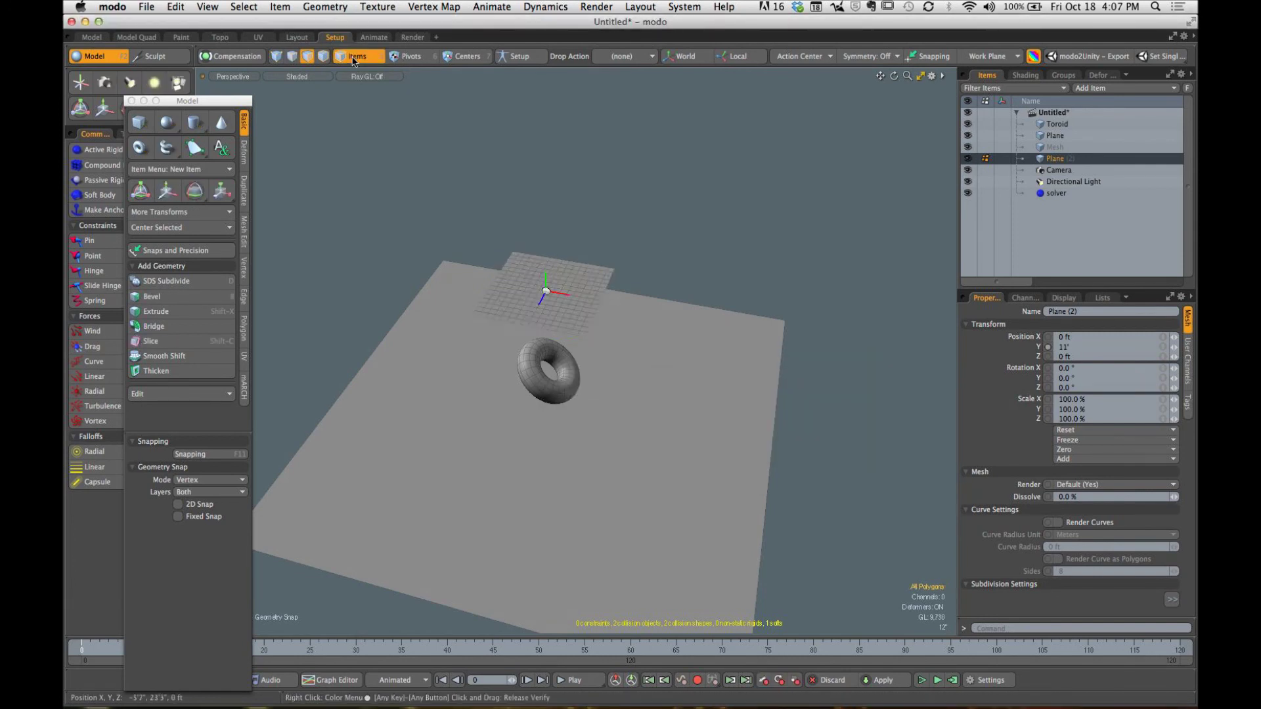
{"action": "left_click", "coordinate": [582, 265]}
{"action": "scroll", "coordinate": [582, 266], "scroll_direction": "up", "scroll_amount": 5}
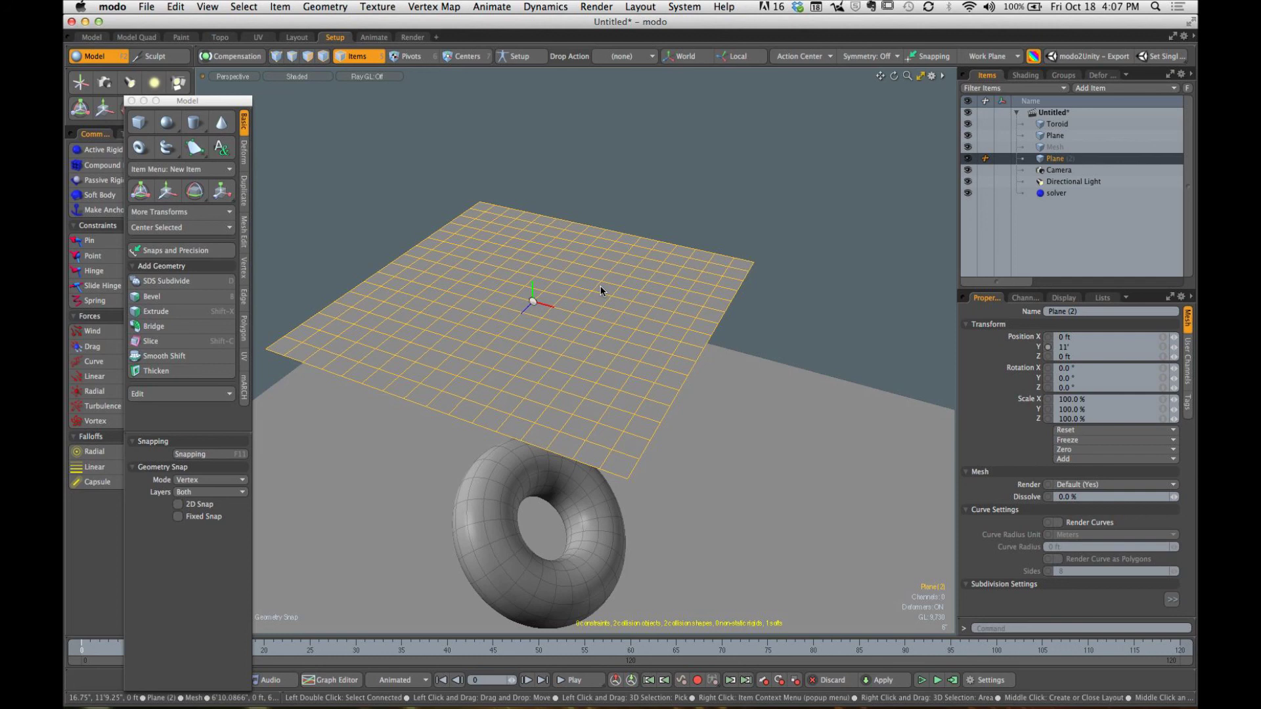
{"action": "left_click", "coordinate": [467, 155]}
{"action": "left_click_drag", "start_coordinate": [468, 155], "coordinate": [533, 250], "text": "alt"}
{"action": "left_click", "coordinate": [534, 250]}
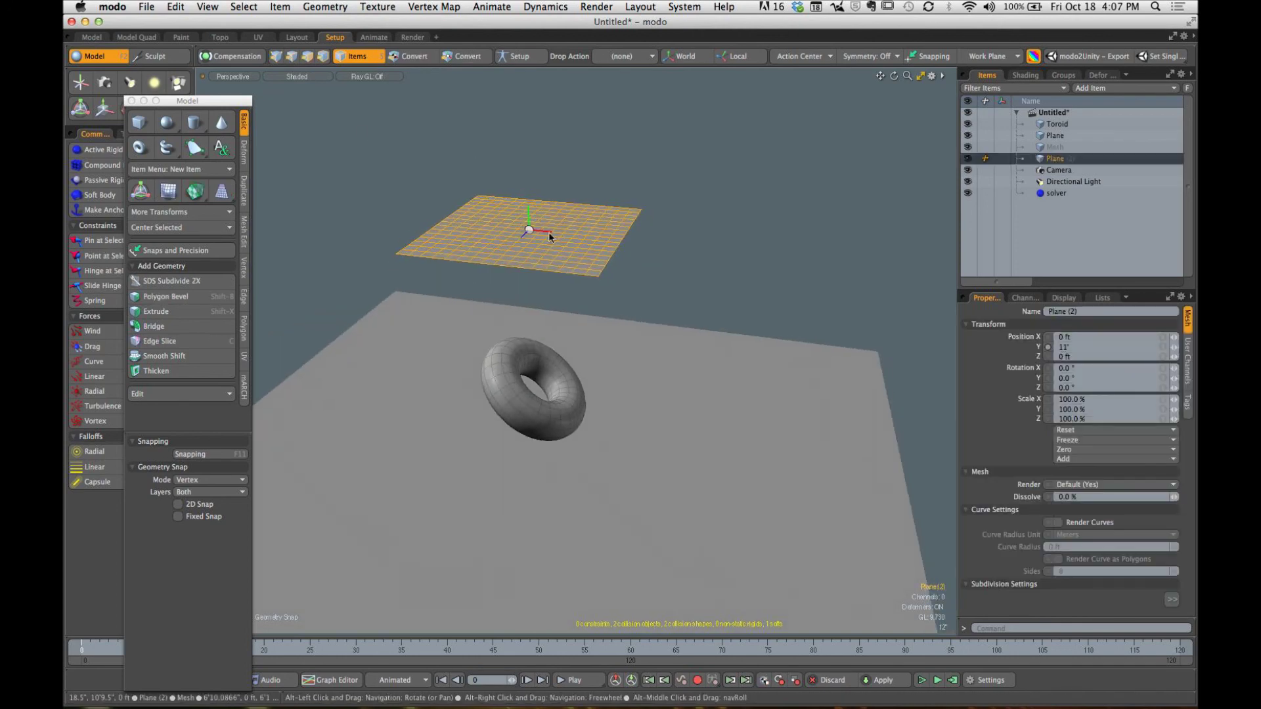
{"action": "key", "text": "F2"}
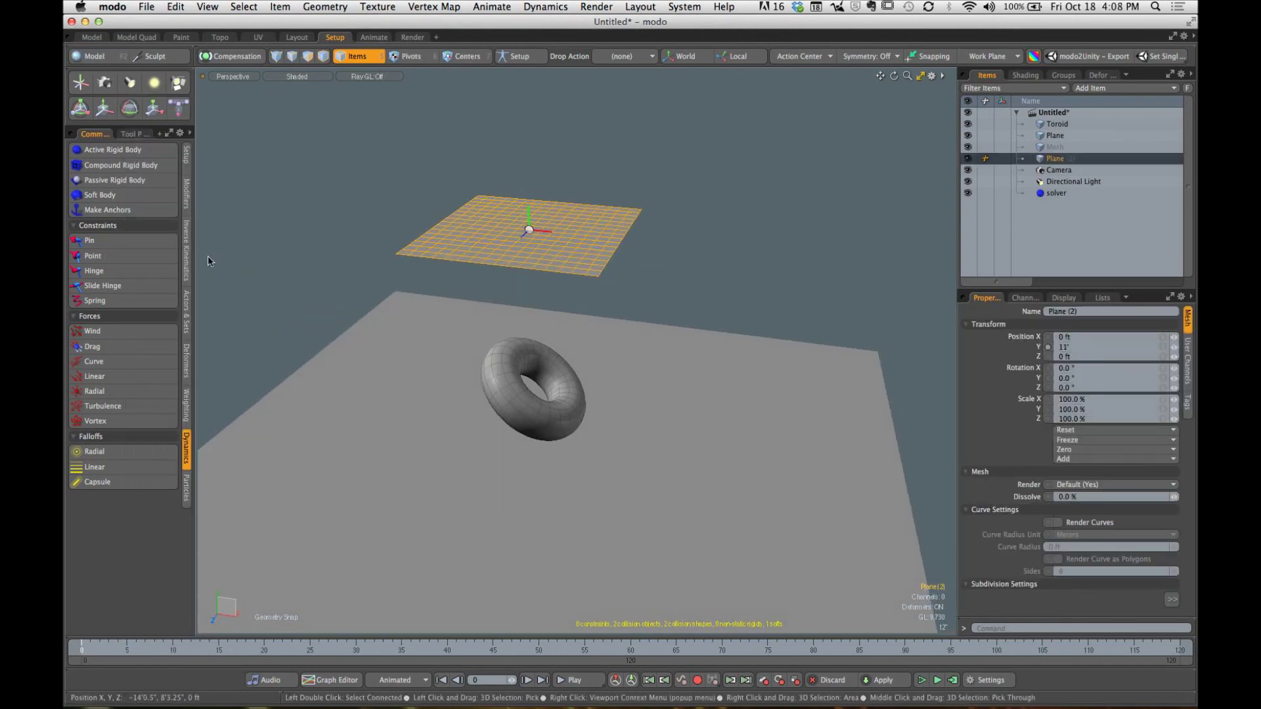
{"action": "left_click", "coordinate": [754, 276]}
{"action": "left_click_drag", "start_coordinate": [755, 276], "coordinate": [672, 281], "text": "alt"}
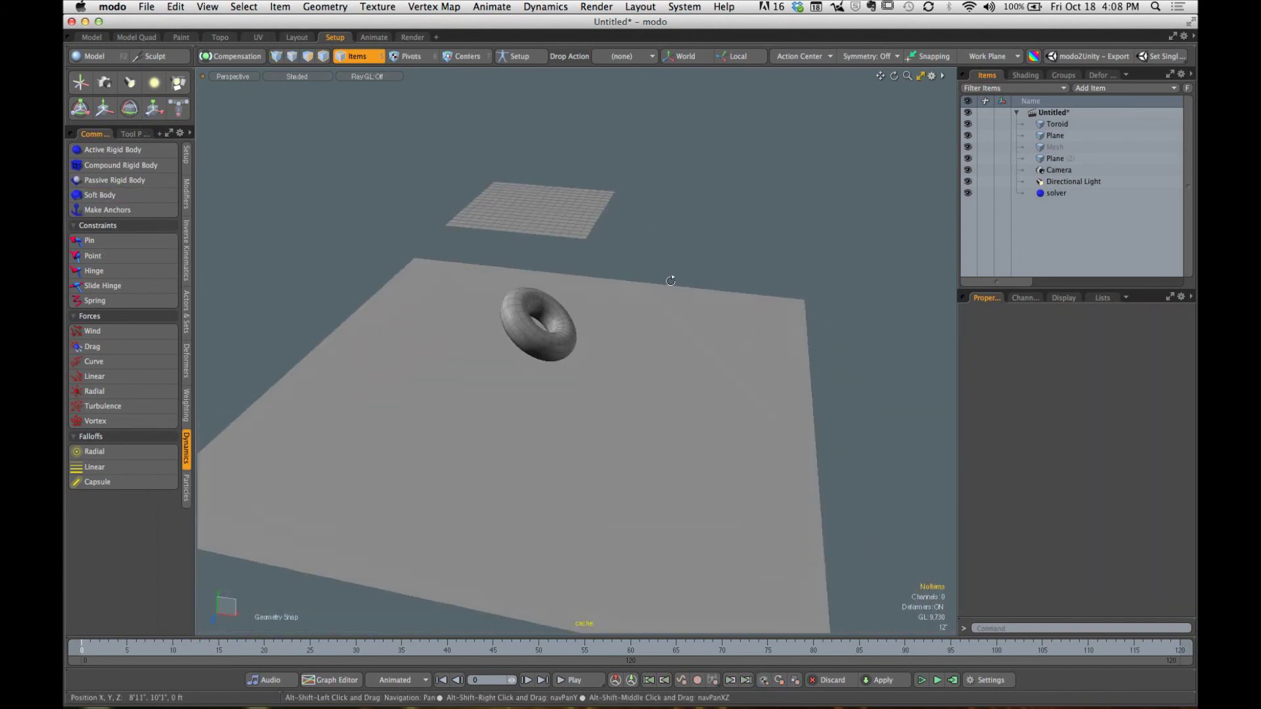
Step: Run the simulation and examine how the subdivided plane drapes over the toroid, then stop it
{"action": "left_click", "coordinate": [925, 682]}
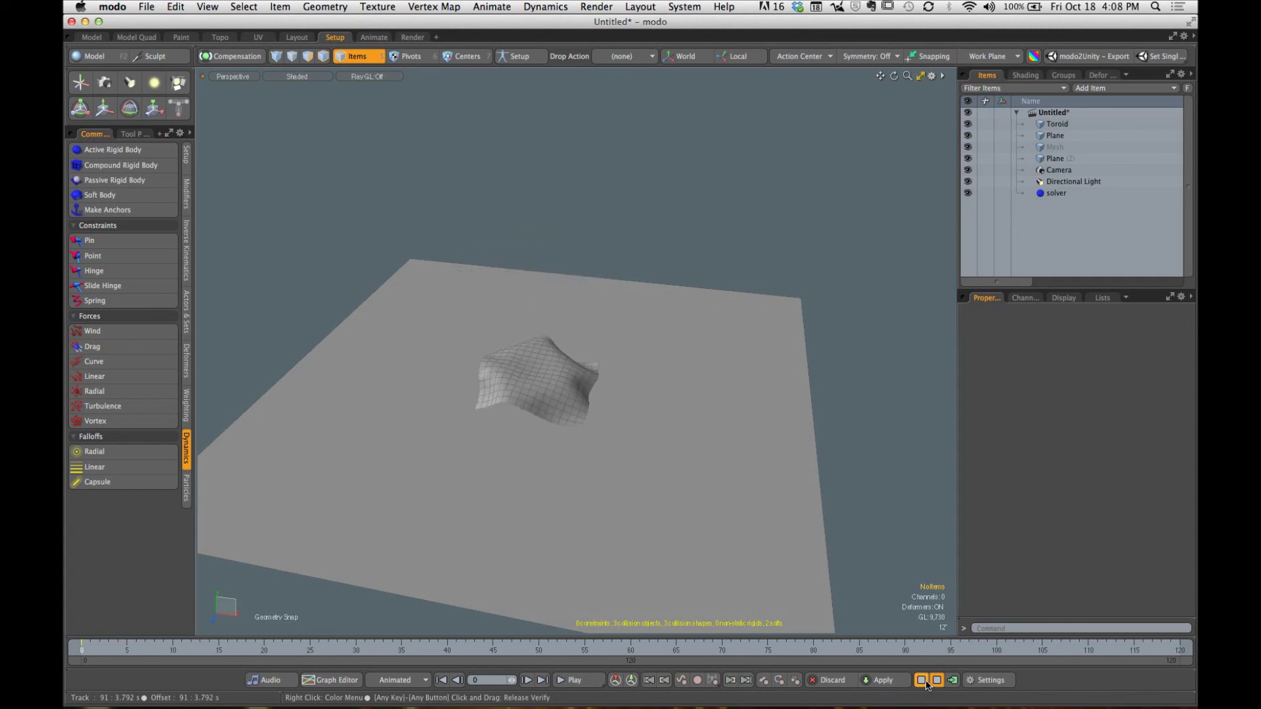
{"action": "left_click_drag", "start_coordinate": [630, 441], "coordinate": [686, 418], "text": "alt"}
{"action": "left_click_drag", "start_coordinate": [597, 427], "coordinate": [579, 466], "text": "alt"}
{"action": "left_click", "coordinate": [921, 683]}
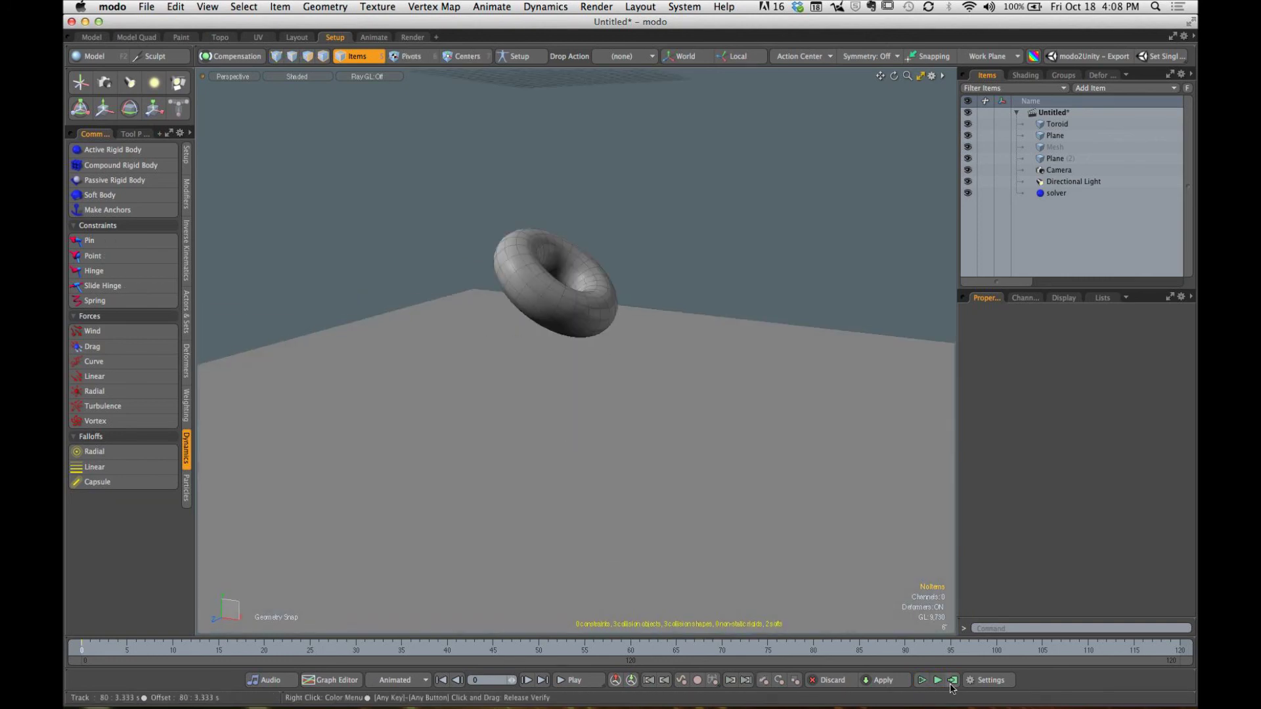
Step: Play the timeline to check the animation, then stop it and return to frame 0
{"action": "left_click", "coordinate": [952, 680]}
{"action": "left_click", "coordinate": [854, 400]}
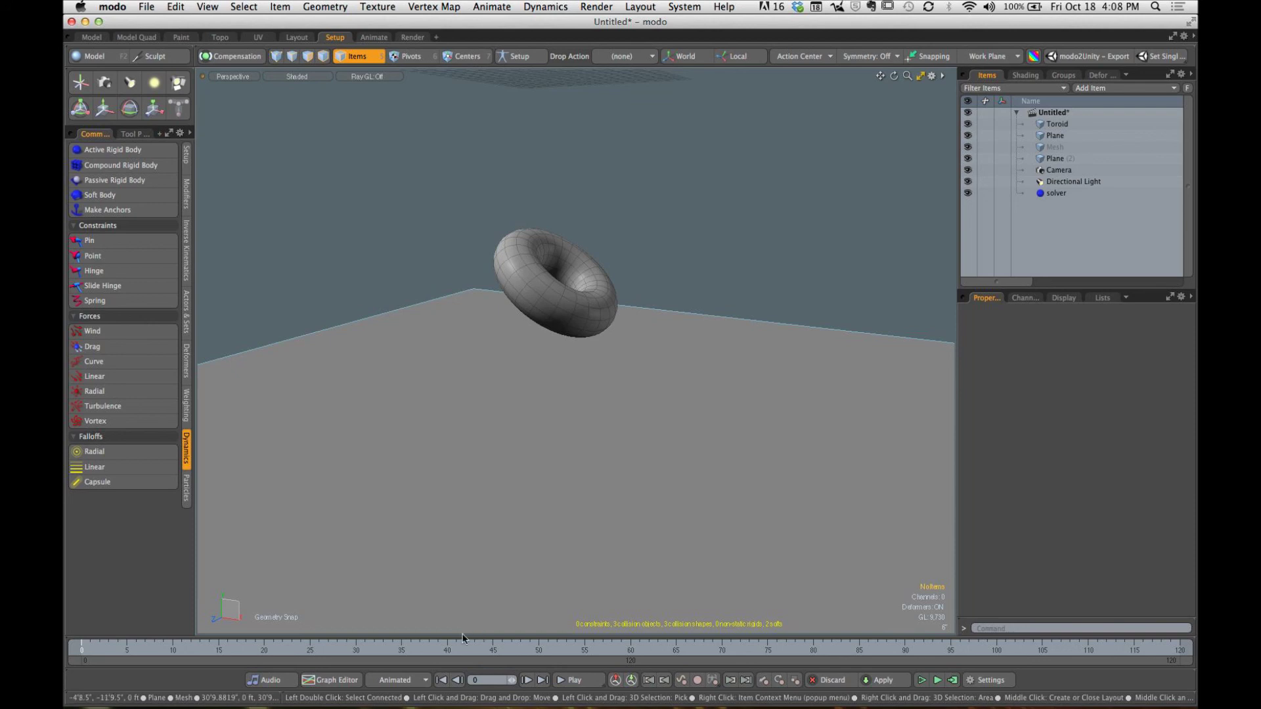
{"action": "left_click", "coordinate": [593, 683]}
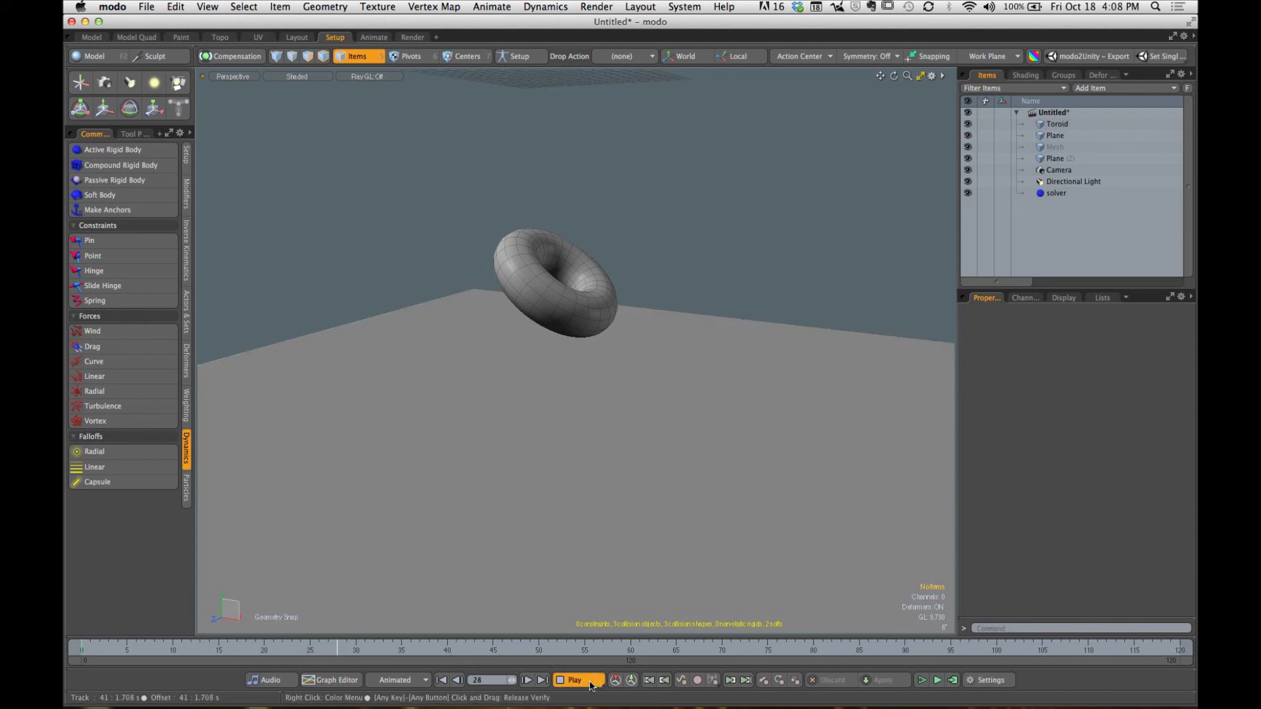
{"action": "left_click", "coordinate": [594, 684]}
{"action": "key", "text": "Home"}
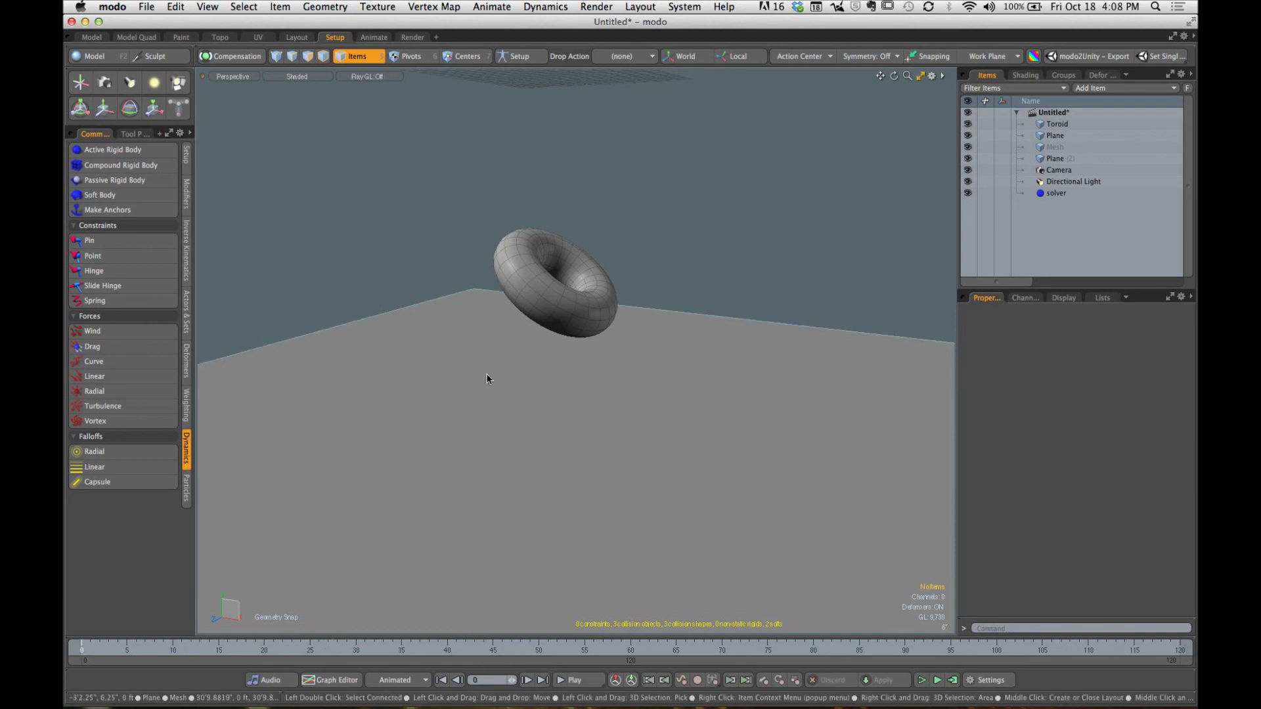
Step: Rerun the simulation, examine the draped plane over the toroid up close, and stop it
{"action": "left_click_drag", "start_coordinate": [500, 368], "coordinate": [568, 368], "text": "alt"}
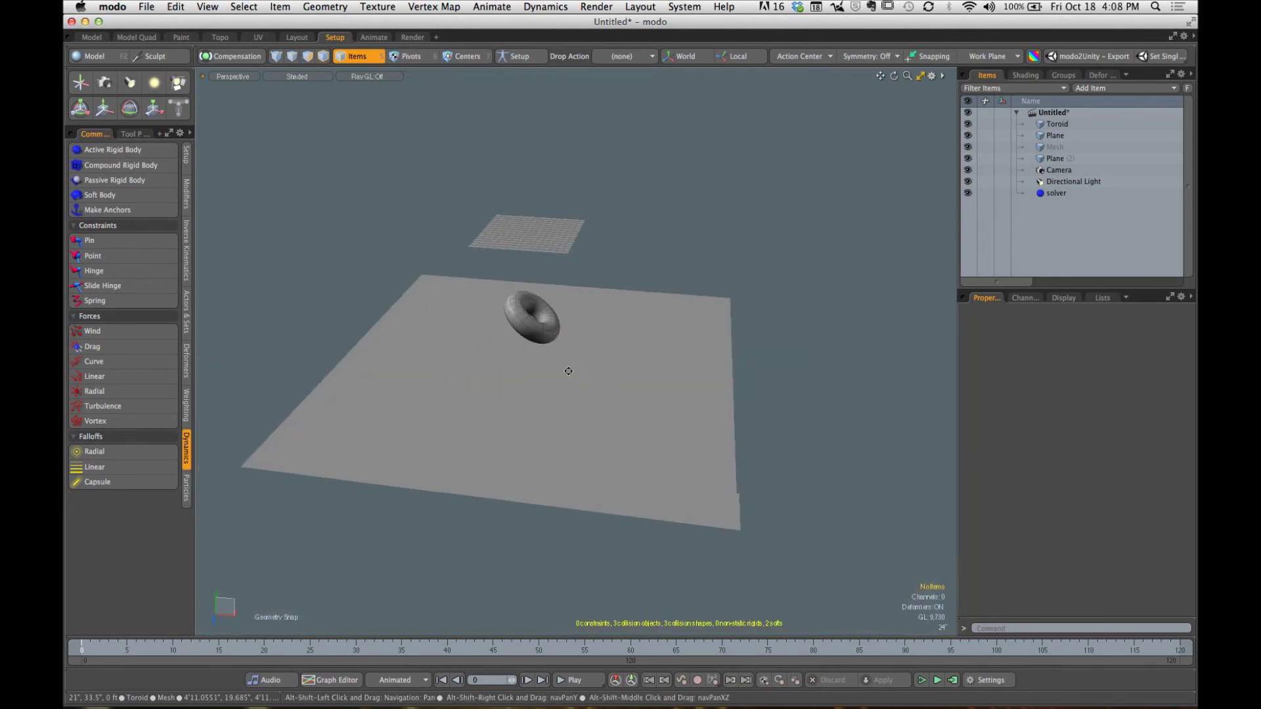
{"action": "left_click", "coordinate": [923, 683]}
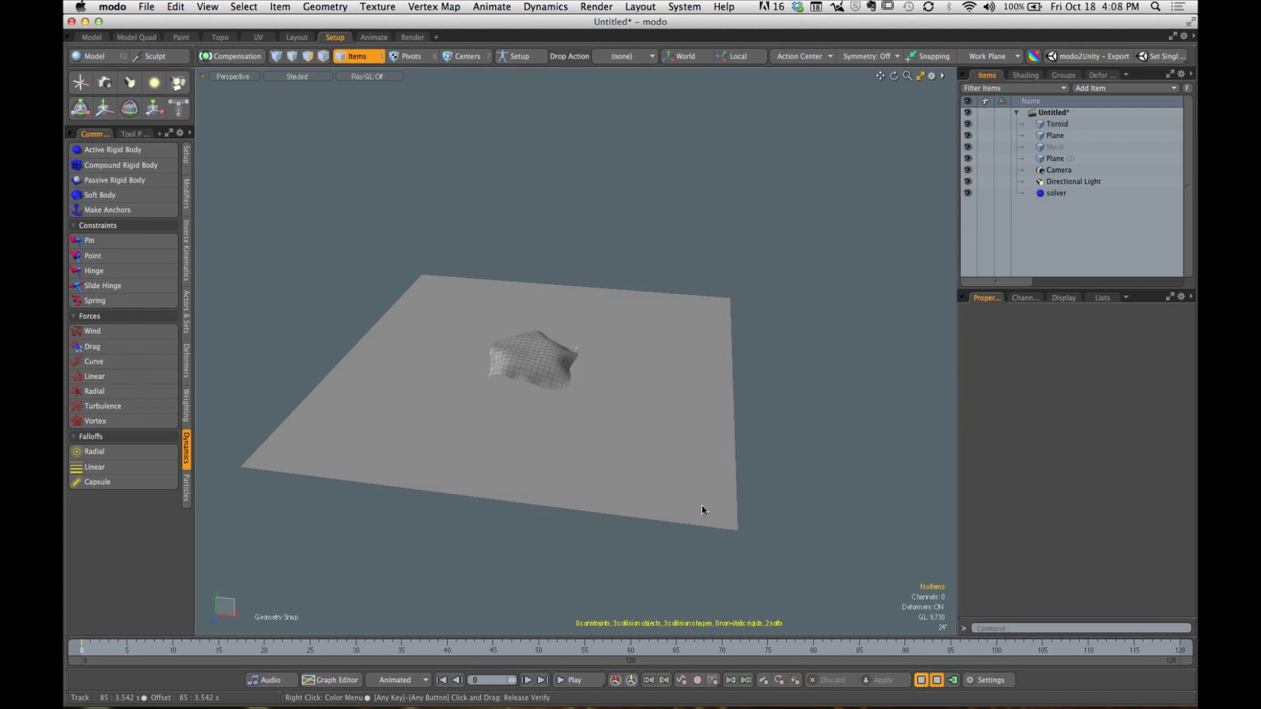
{"action": "left_click_drag", "start_coordinate": [703, 510], "coordinate": [729, 360], "text": "ctrl+alt"}
{"action": "left_click_drag", "start_coordinate": [597, 385], "coordinate": [538, 377], "text": "alt"}
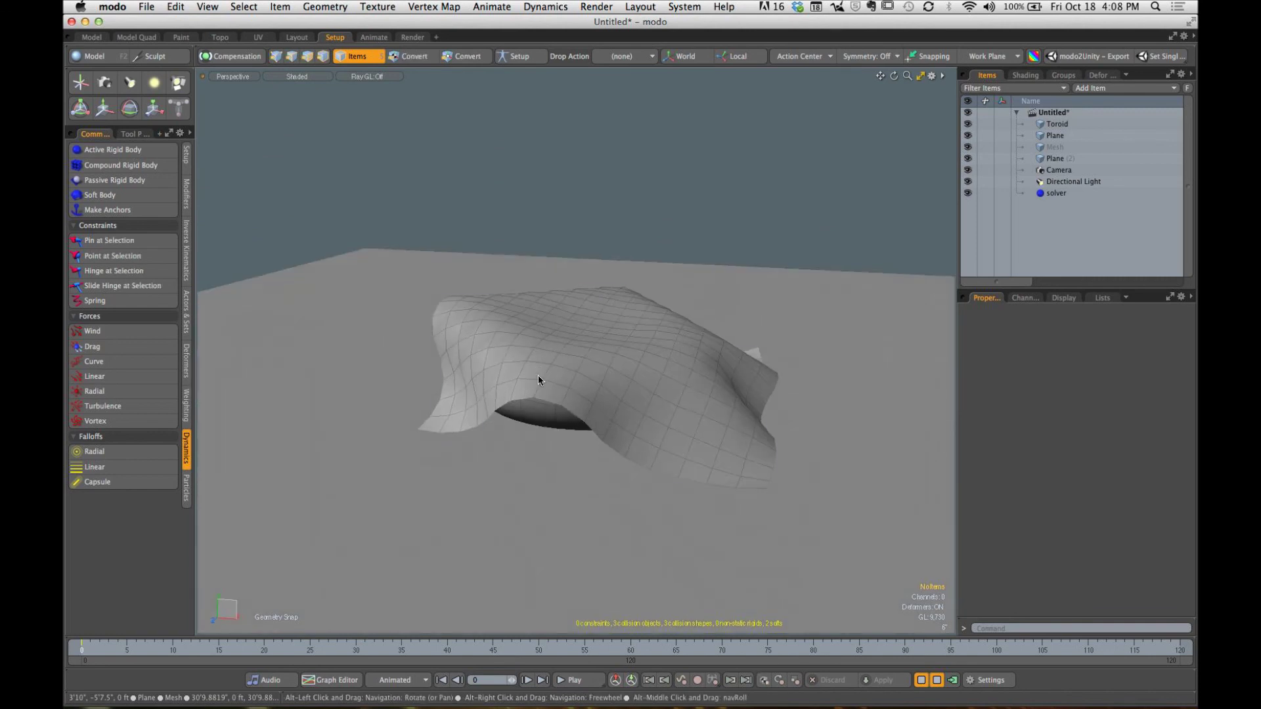
{"action": "left_click", "coordinate": [920, 681]}
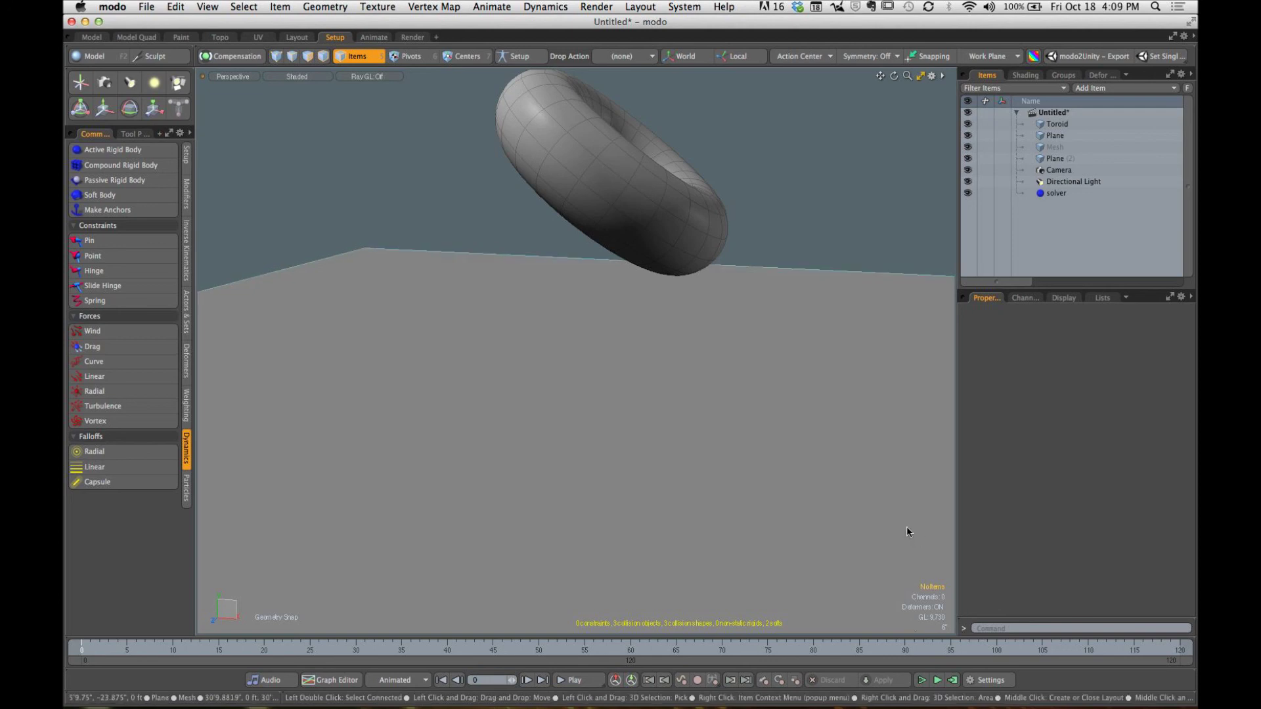
Step: Show the toroid's dynamics properties and expand the Impulse settings to review them
{"action": "left_click", "coordinate": [1117, 124]}
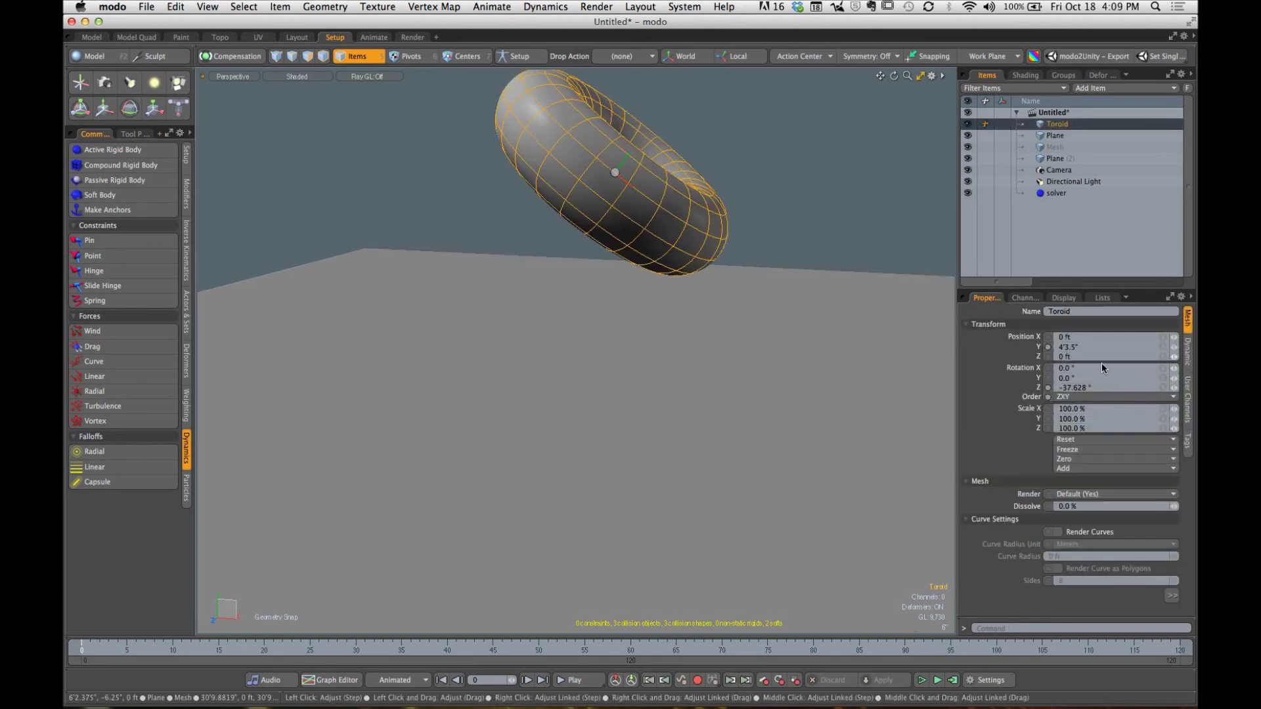
{"action": "left_click", "coordinate": [1188, 351]}
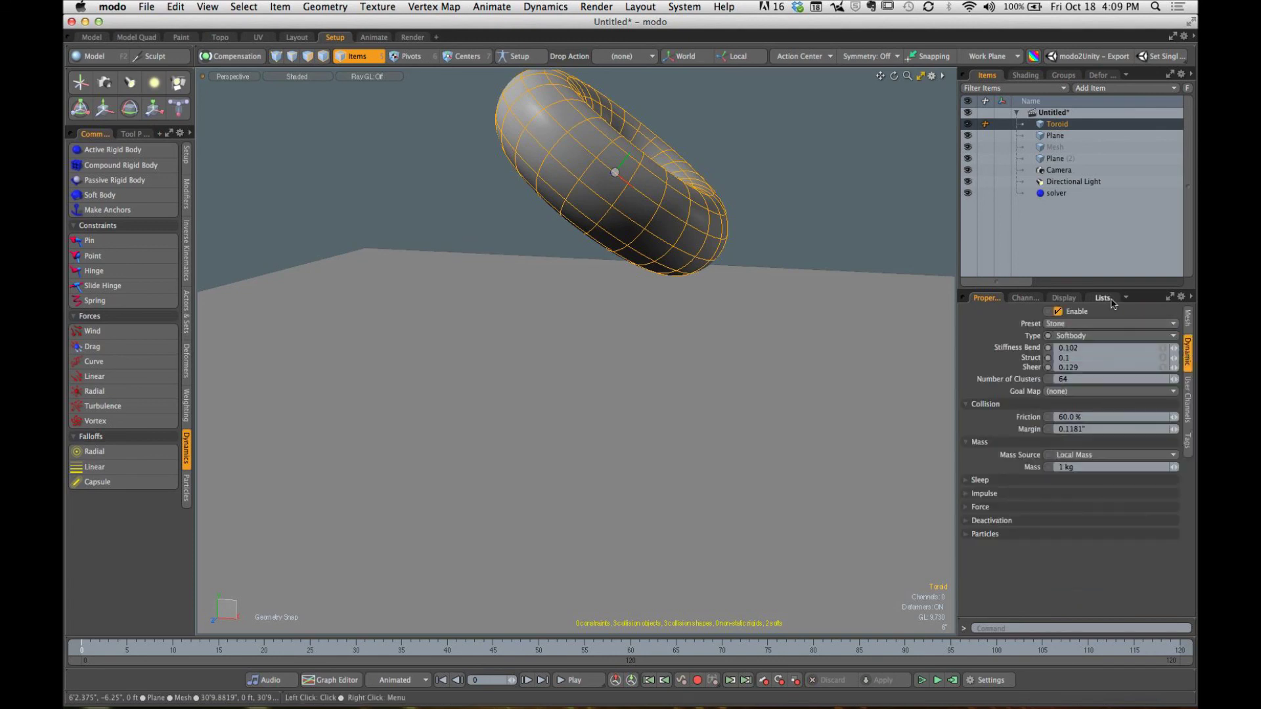
{"action": "left_click_drag", "start_coordinate": [1103, 293], "coordinate": [1105, 214]}
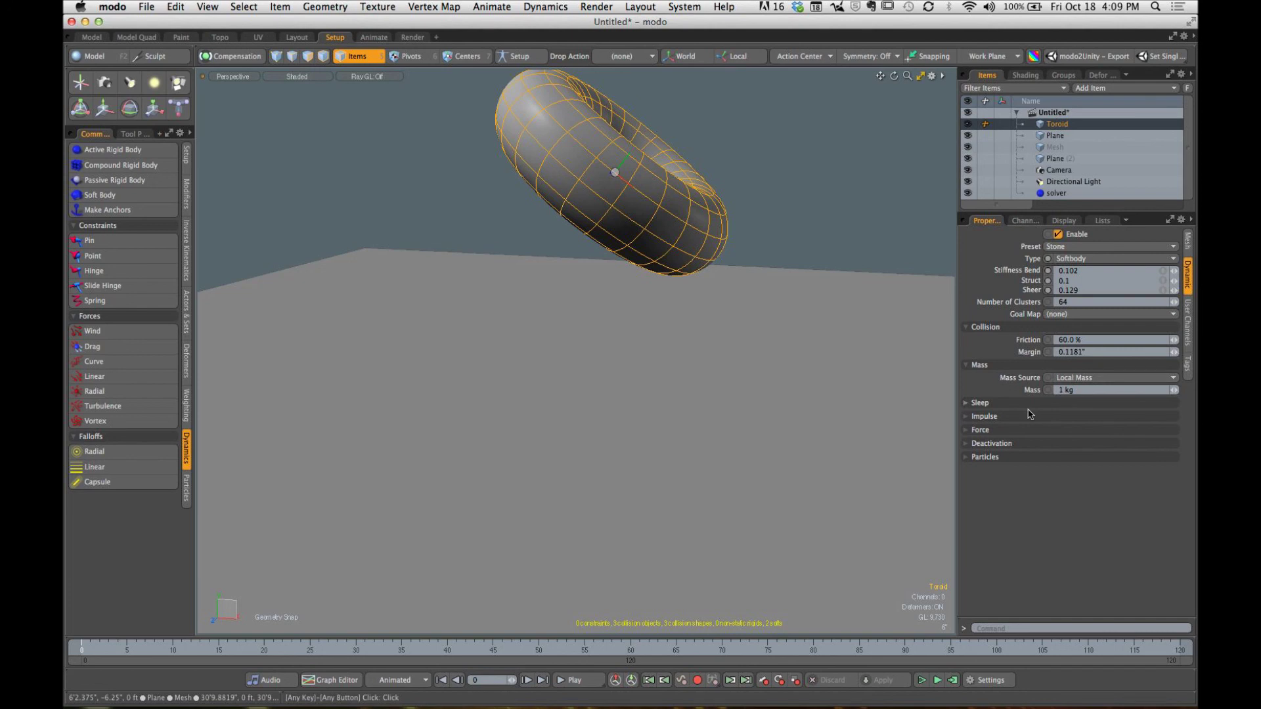
{"action": "left_click_drag", "start_coordinate": [770, 260], "coordinate": [657, 286], "text": "ctrl+alt"}
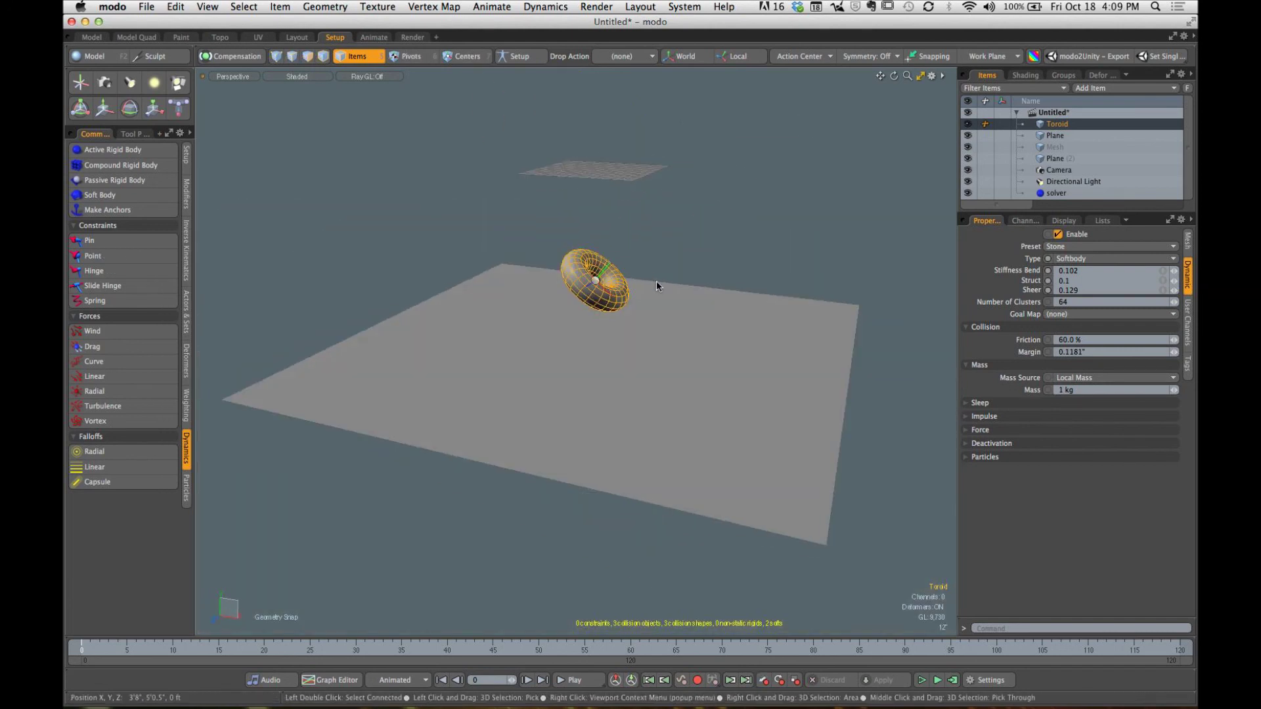
{"action": "left_click", "coordinate": [1074, 418]}
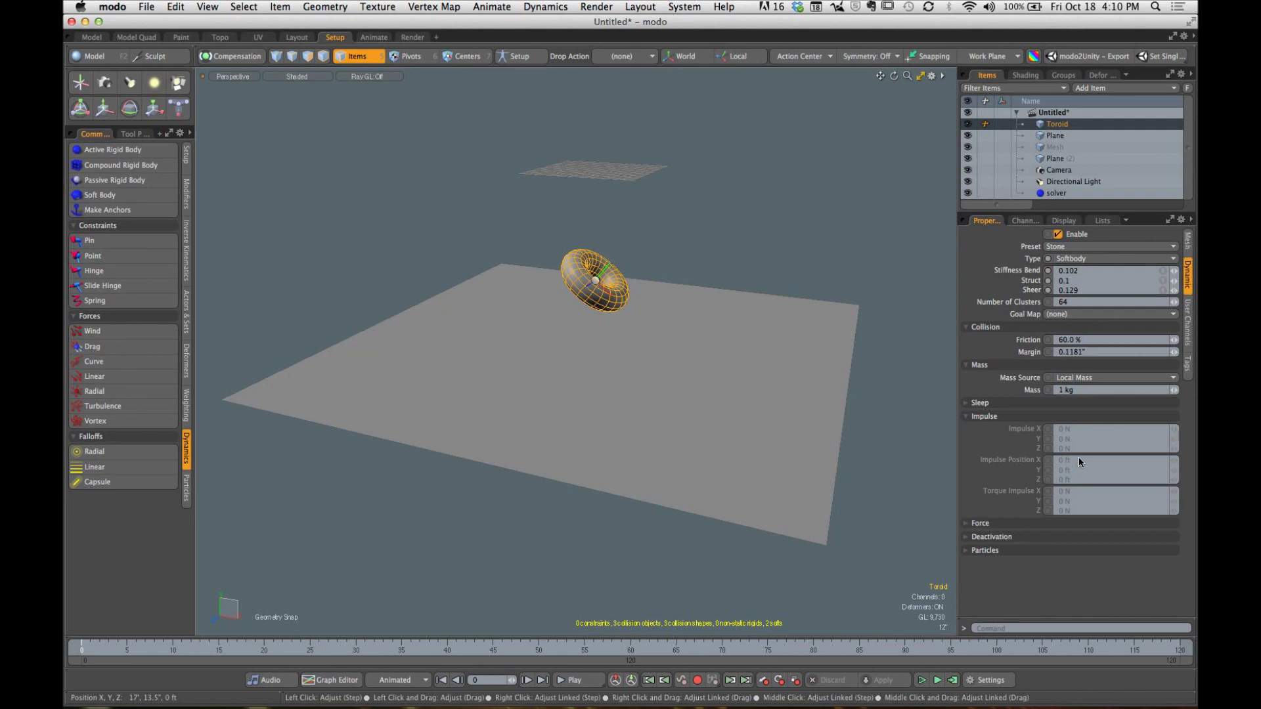
Step: Switch to Google Chrome to check the YouTube live control room for the stream
{"action": "mouse_move", "coordinate": [806, 689]}
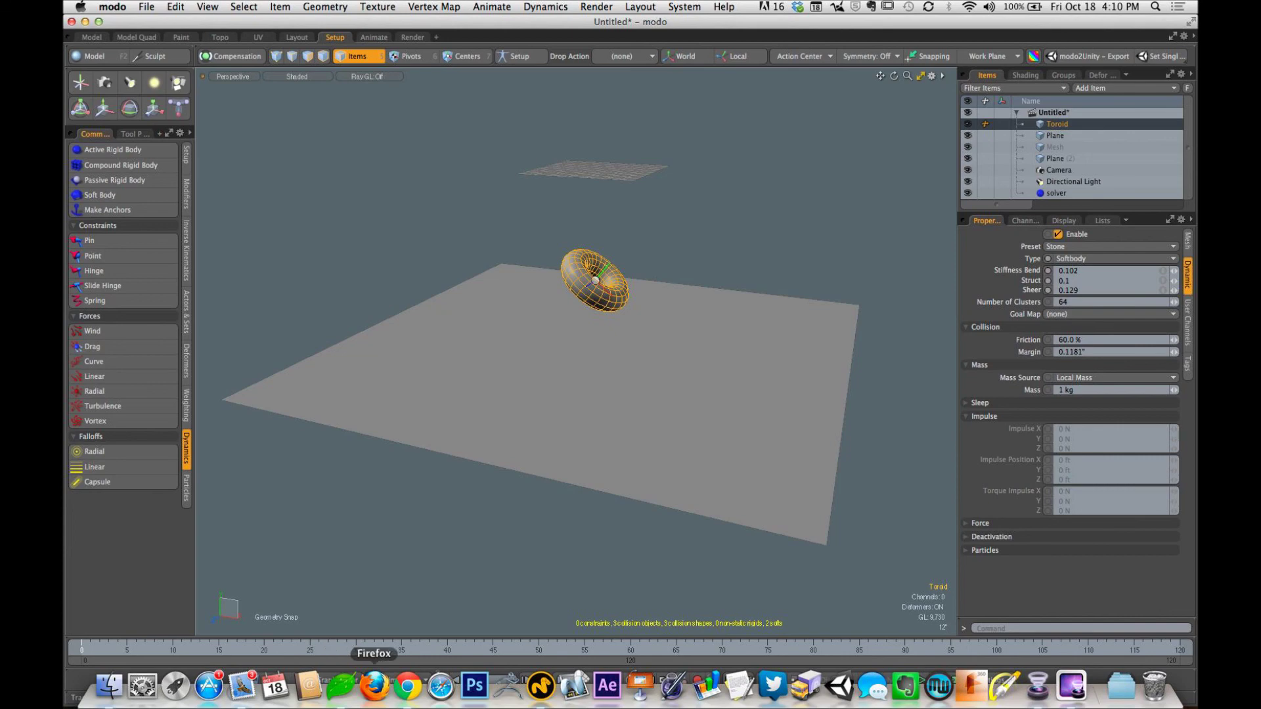
{"action": "left_click", "coordinate": [410, 696]}
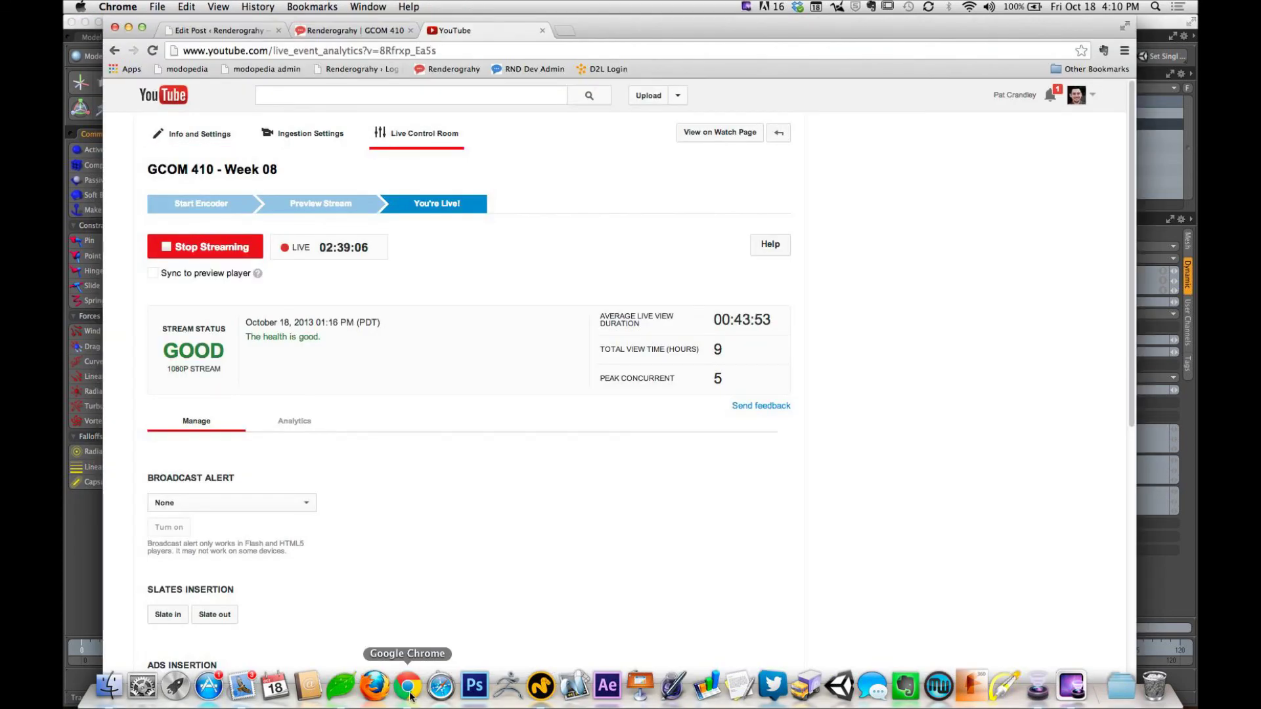